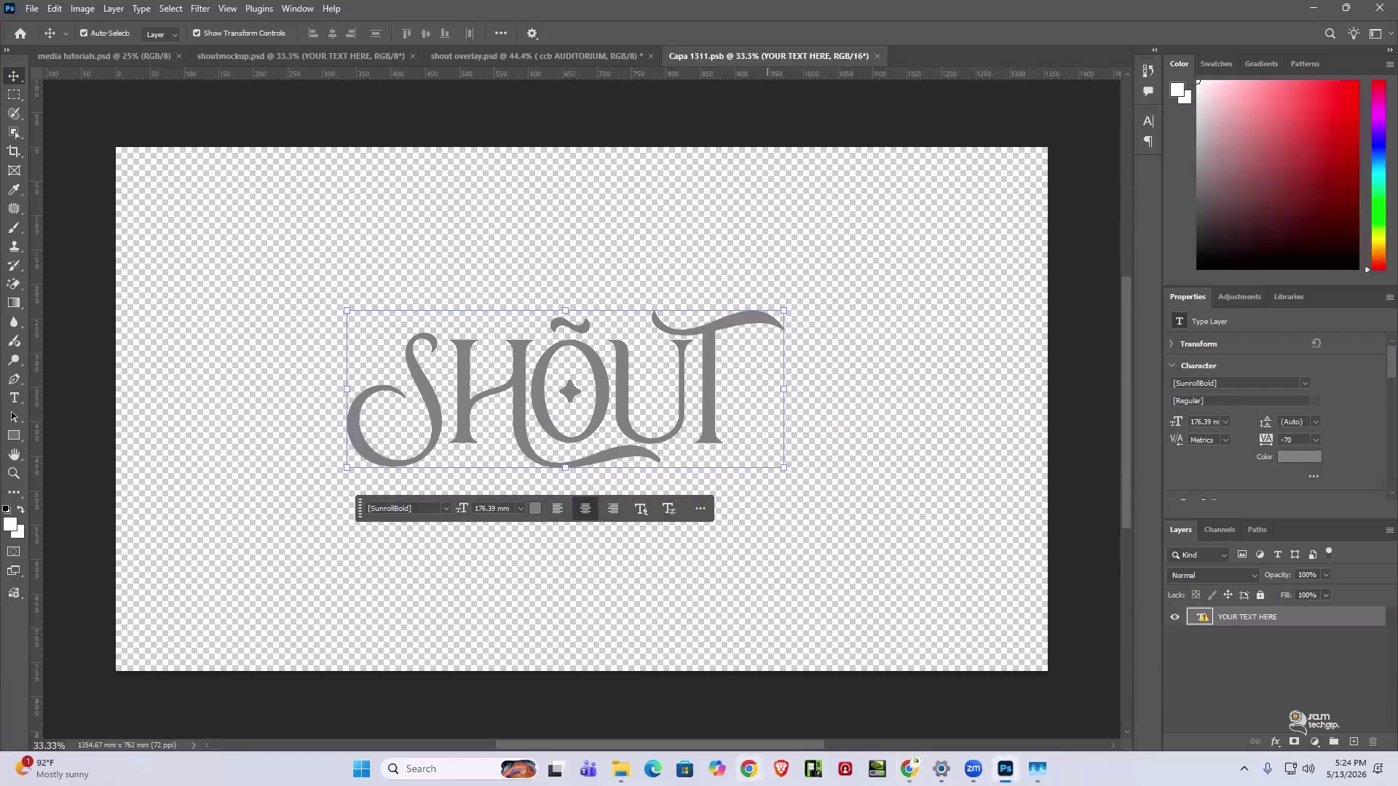
- Switch from Photoshop's SHOUT document to Chrome and open a new blank tab
click(749, 769)
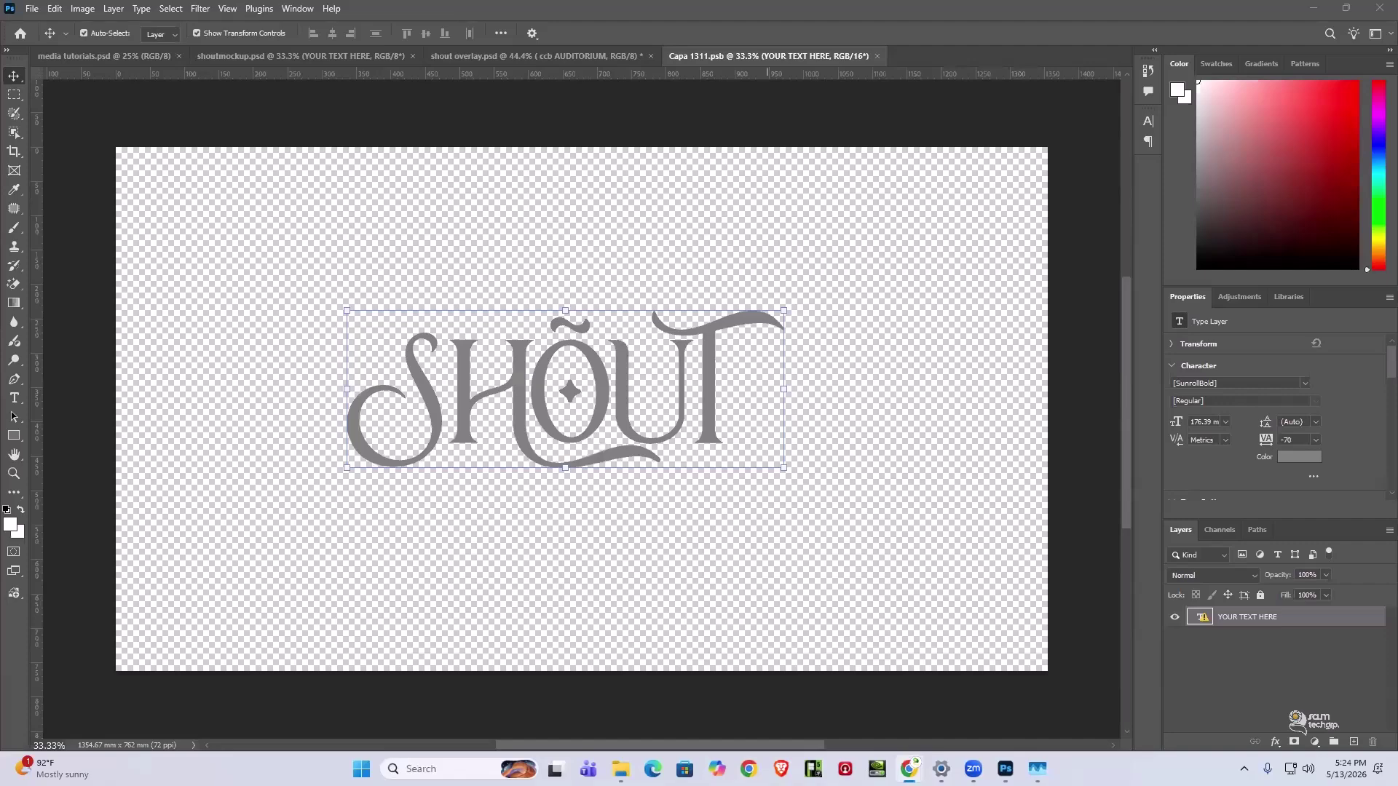
mouse_move(910, 769)
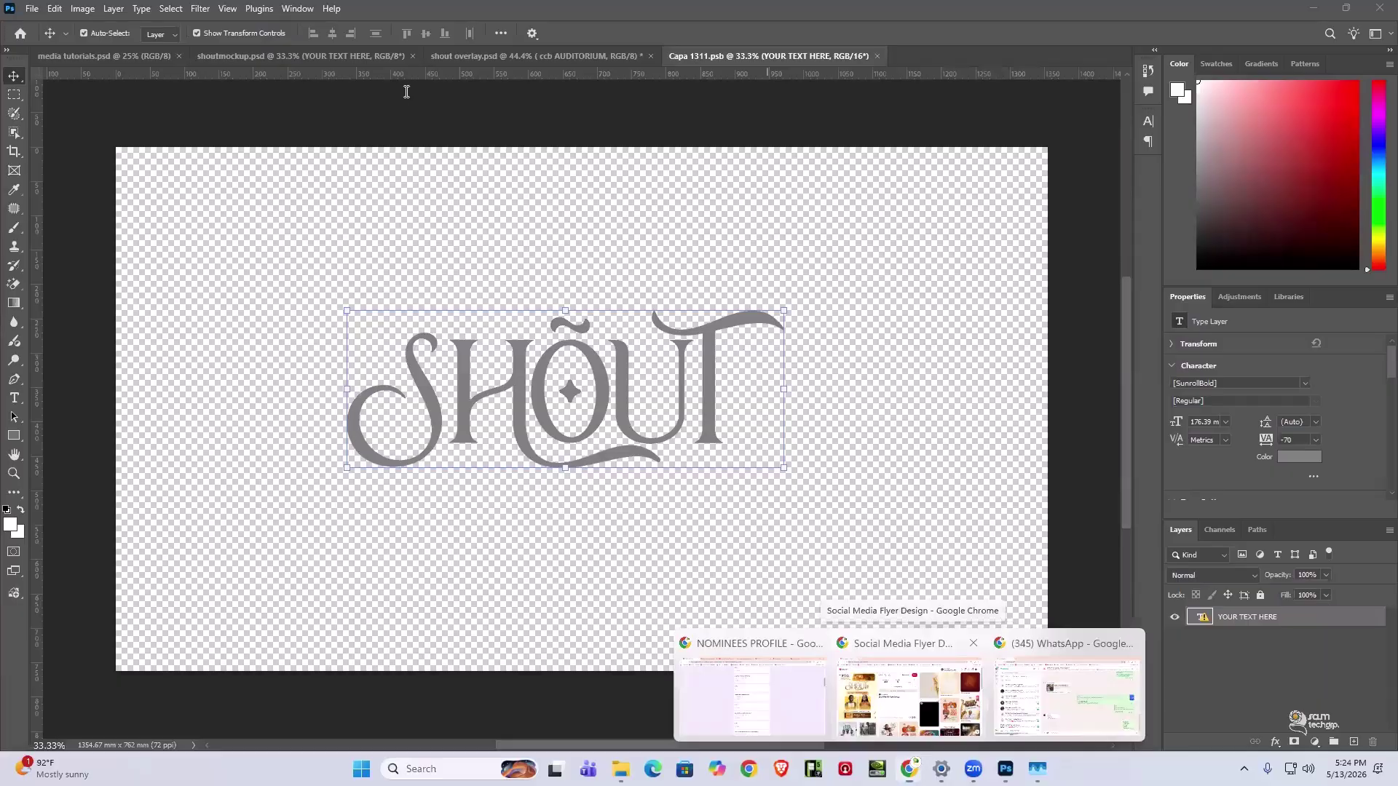
key(alt+Tab)
key(ctrl+t)
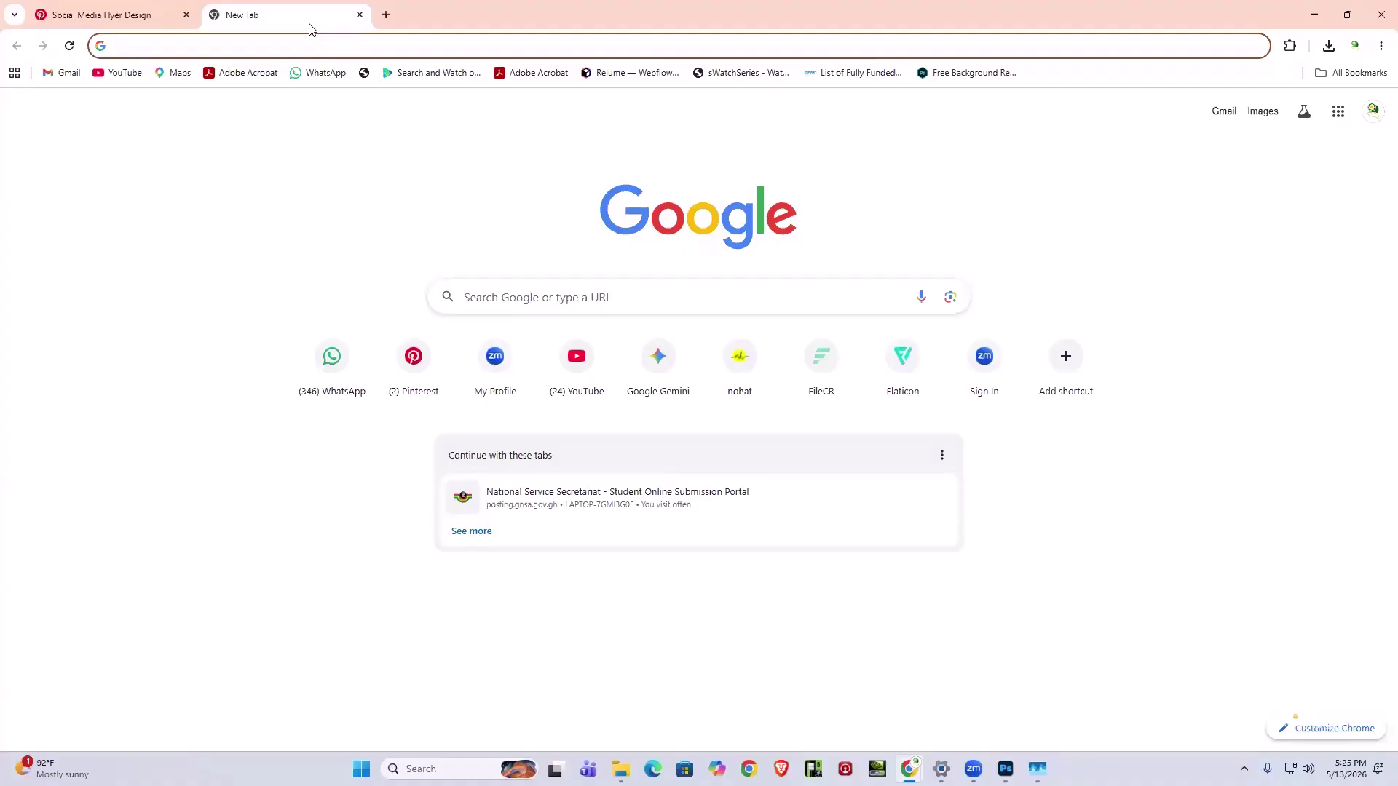
- Search Google for 'download AmalfiCoast font'
text(download)
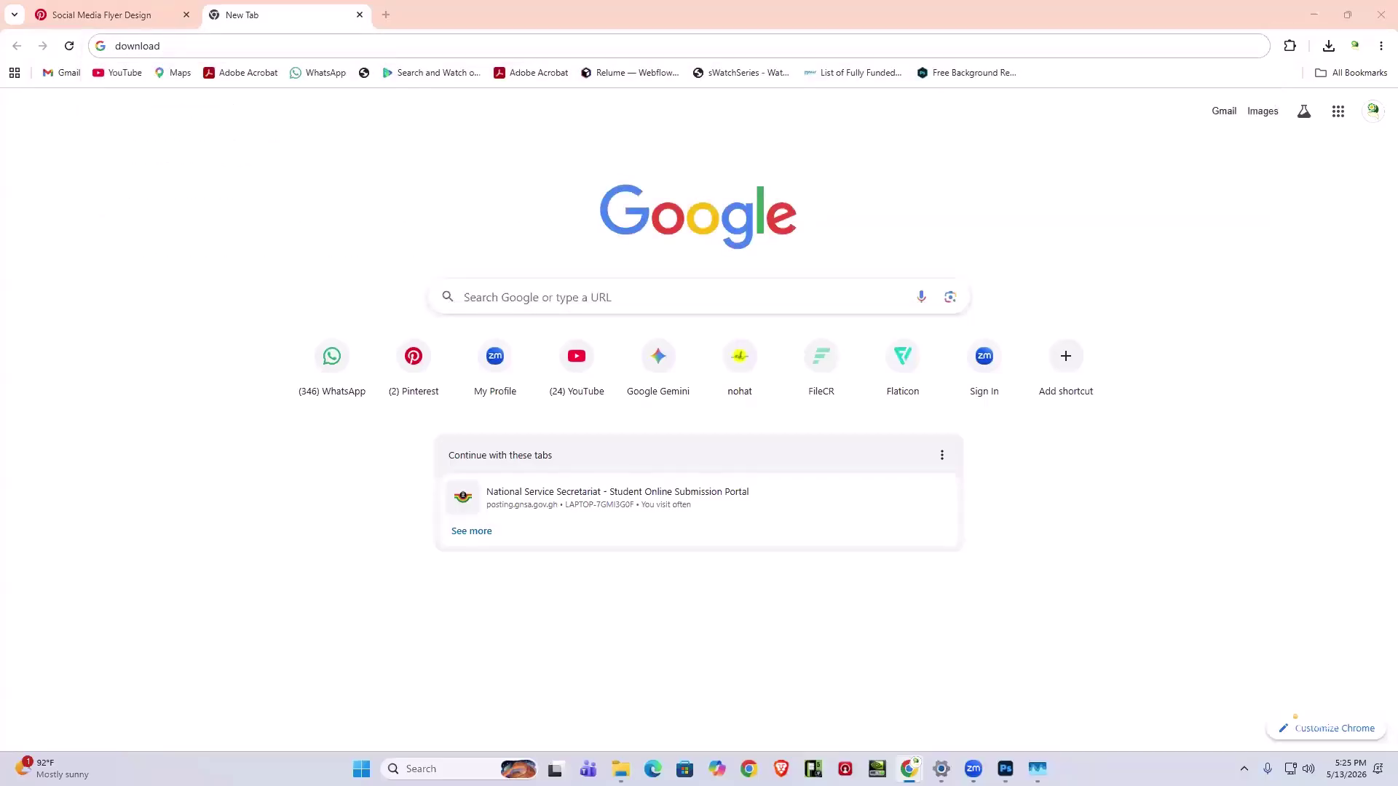
click(253, 39)
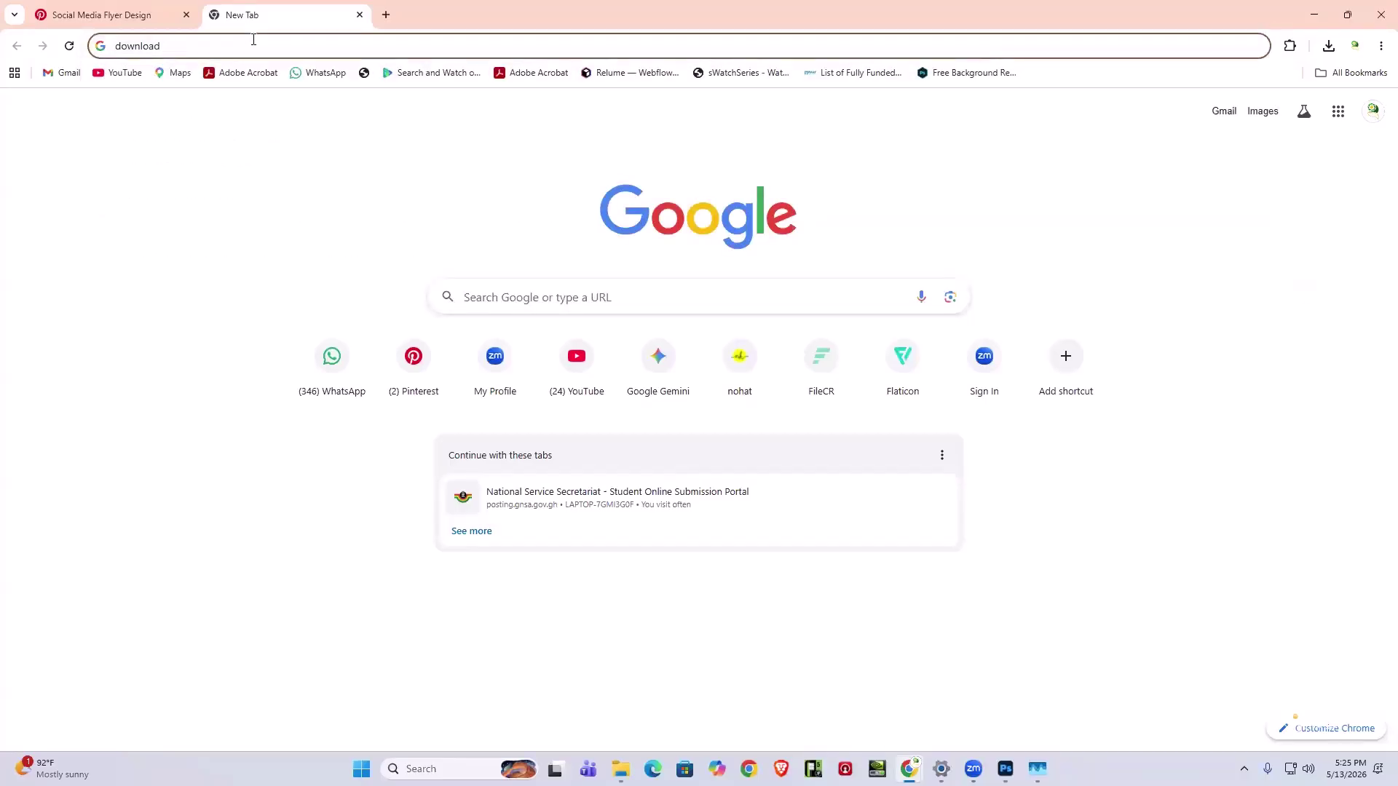
text(AmalfiCoast)
text(font)
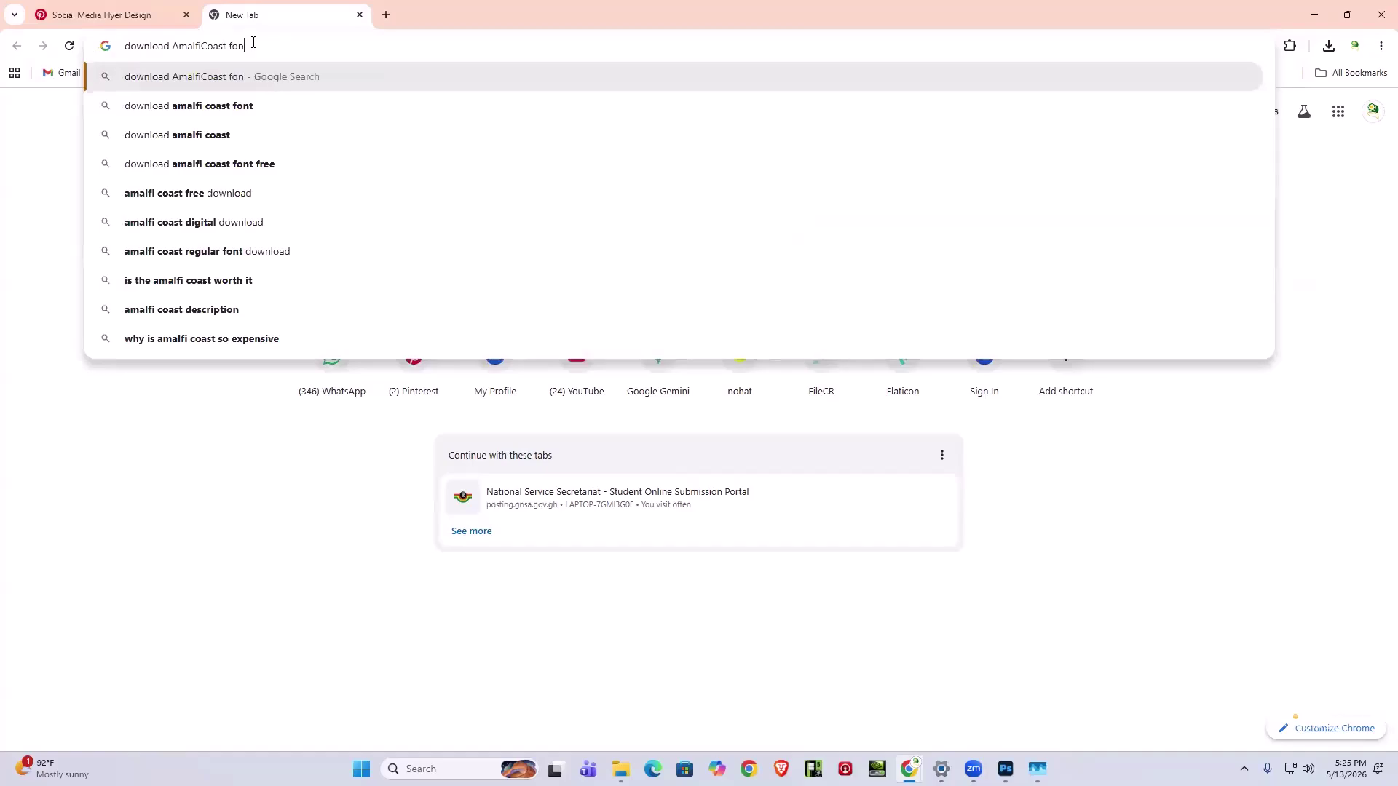
key(Return)
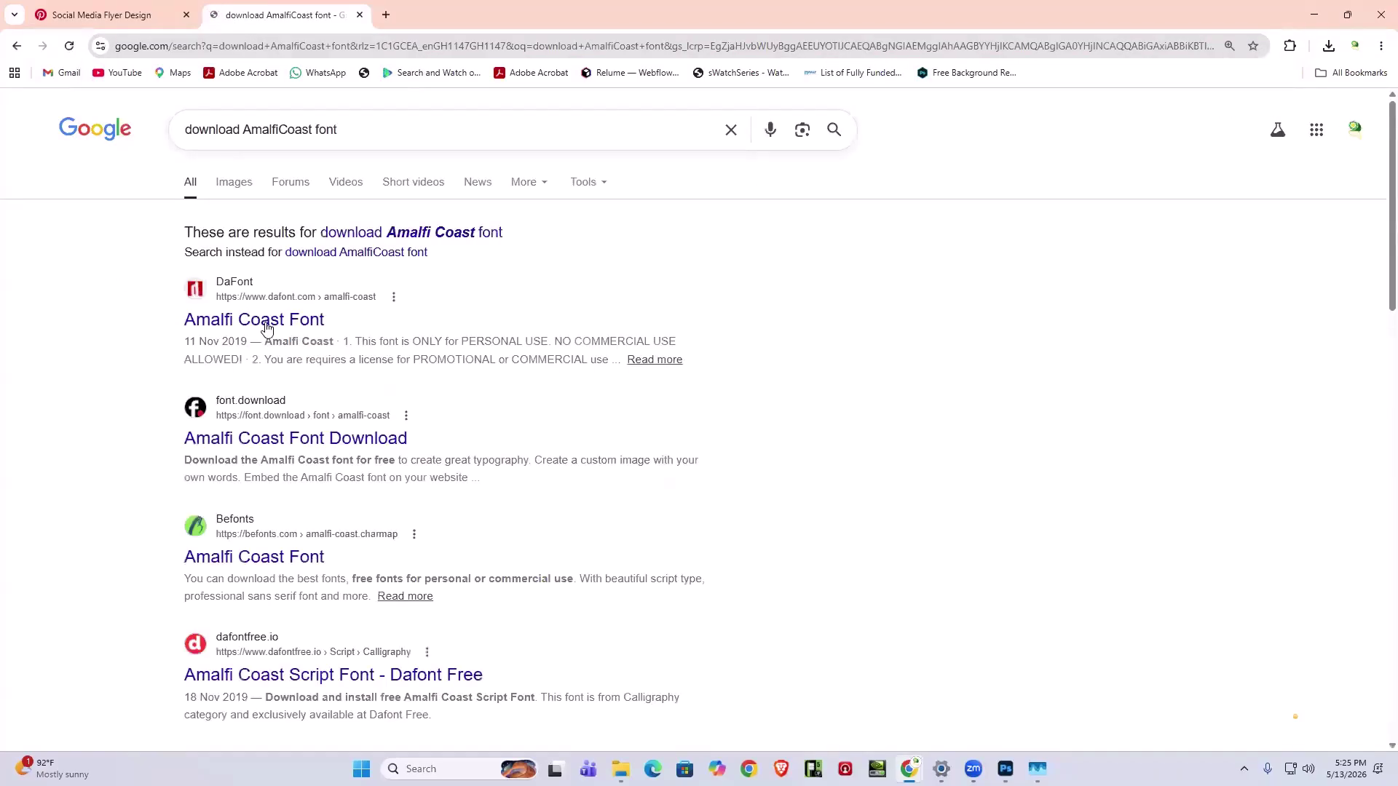
- Open DaFont's Amalfi Coast page in a new tab and download amalfi_coast.zip, then return to the results
right_click(263, 321)
click(326, 344)
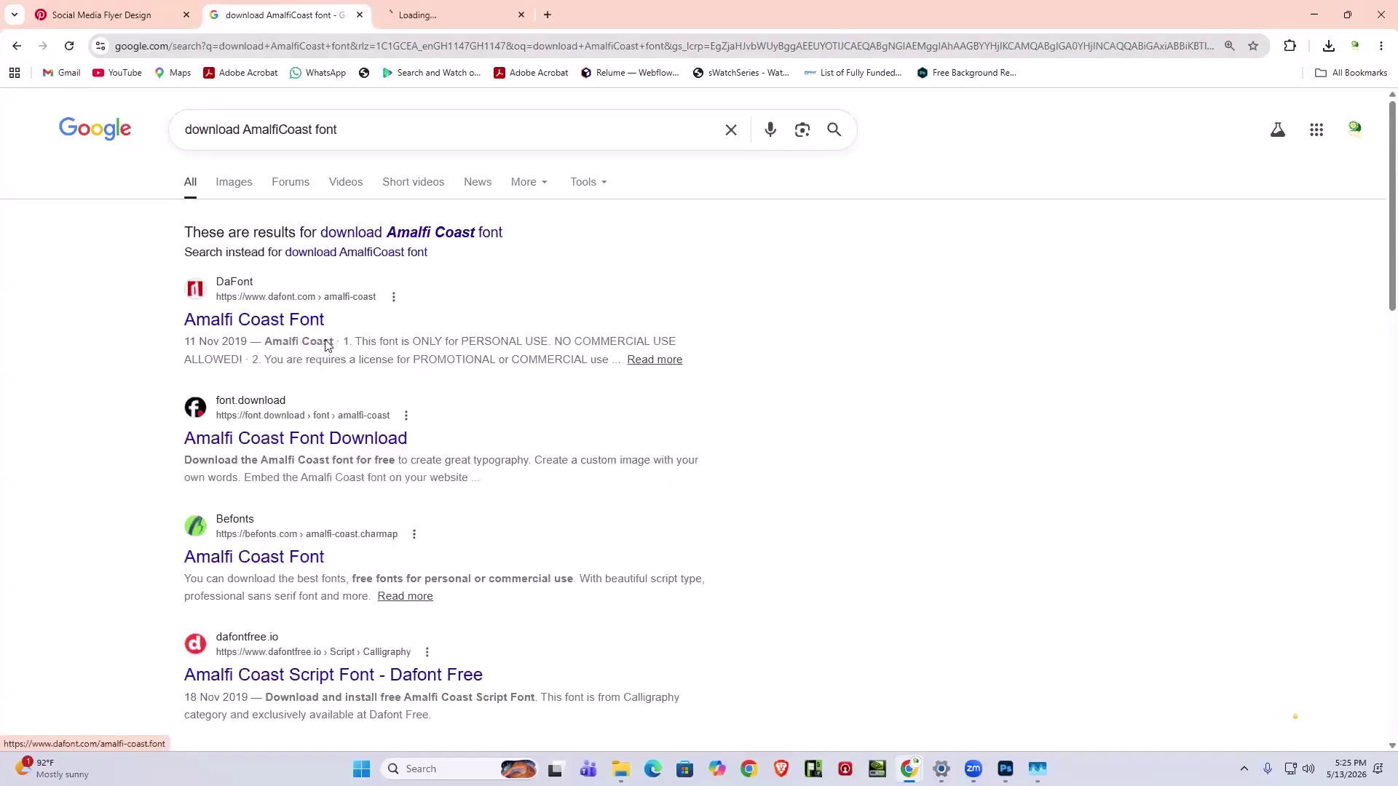
click(412, 10)
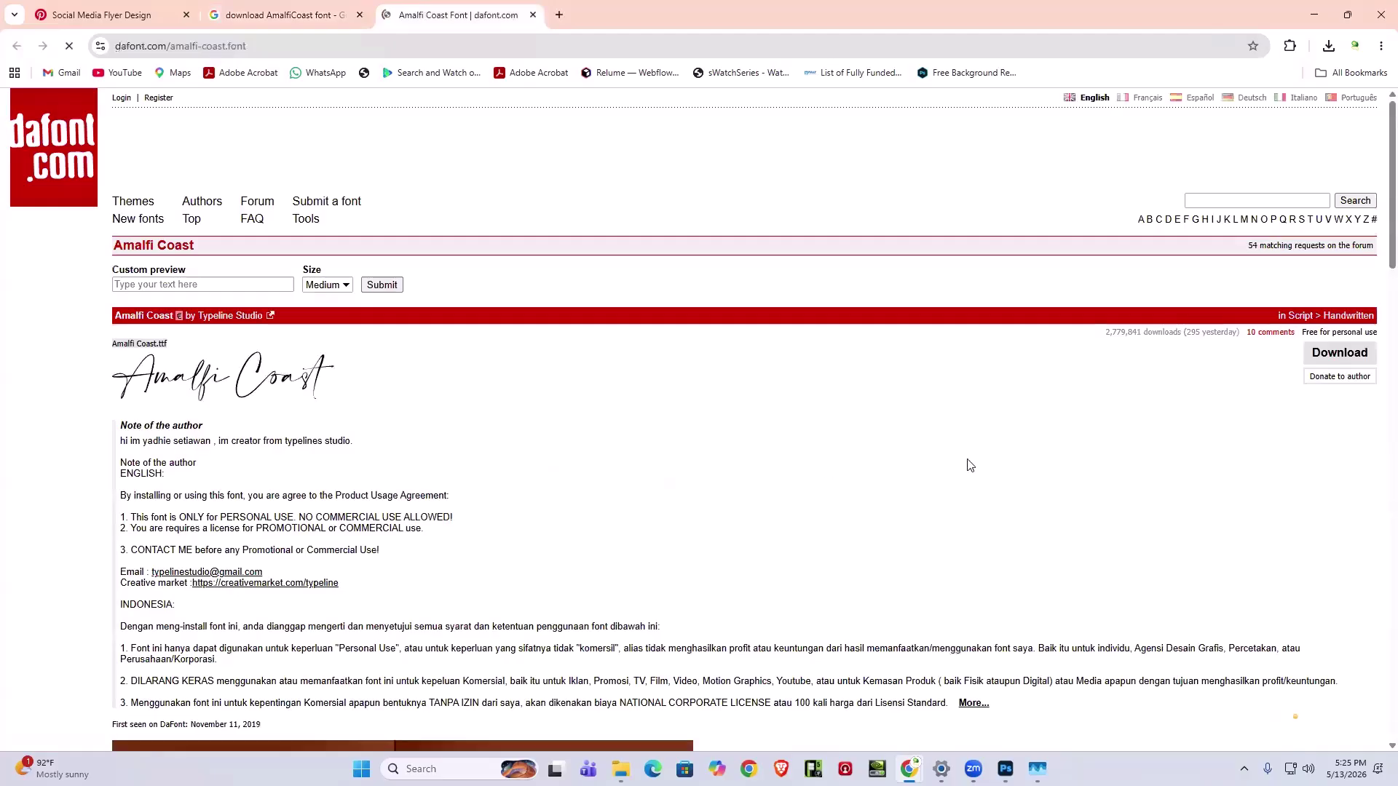
click(1339, 353)
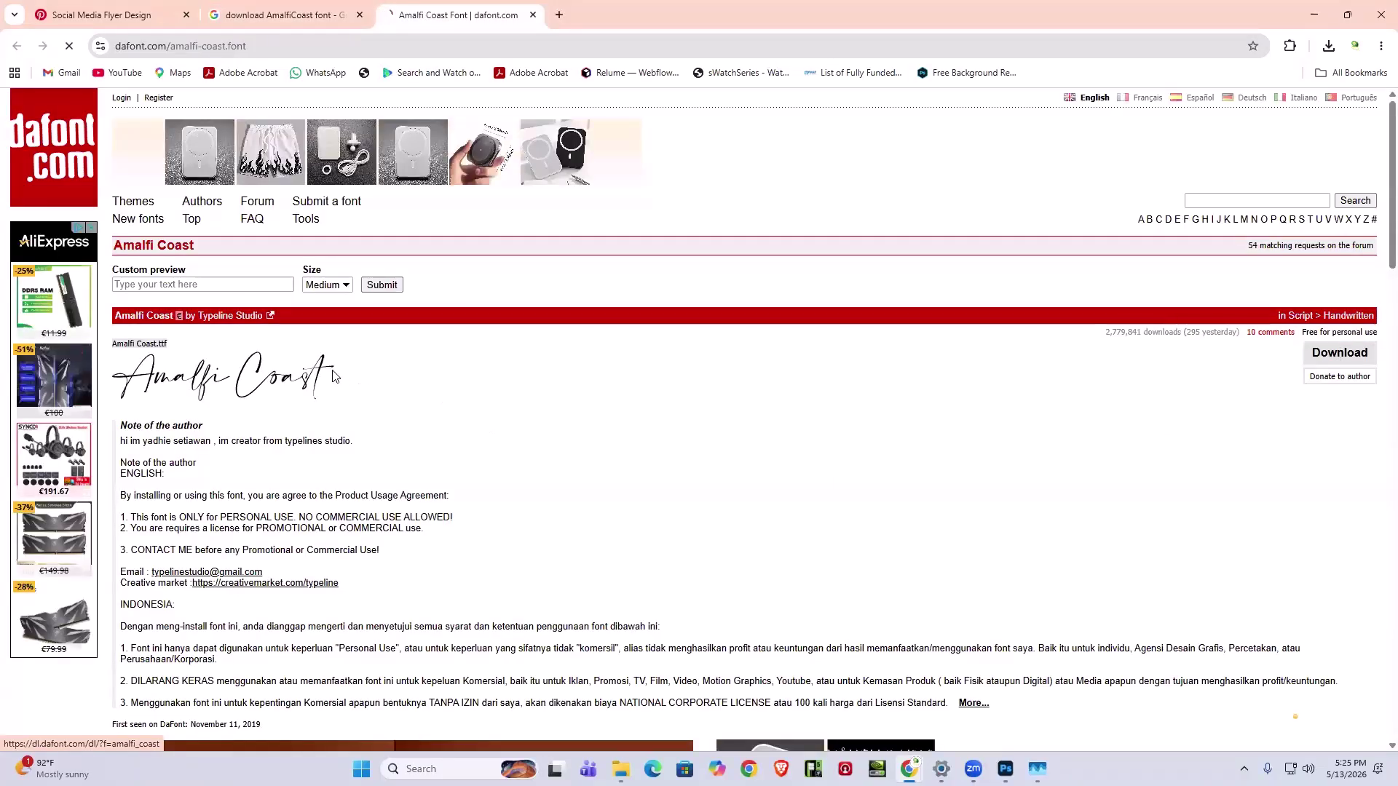
click(694, 446)
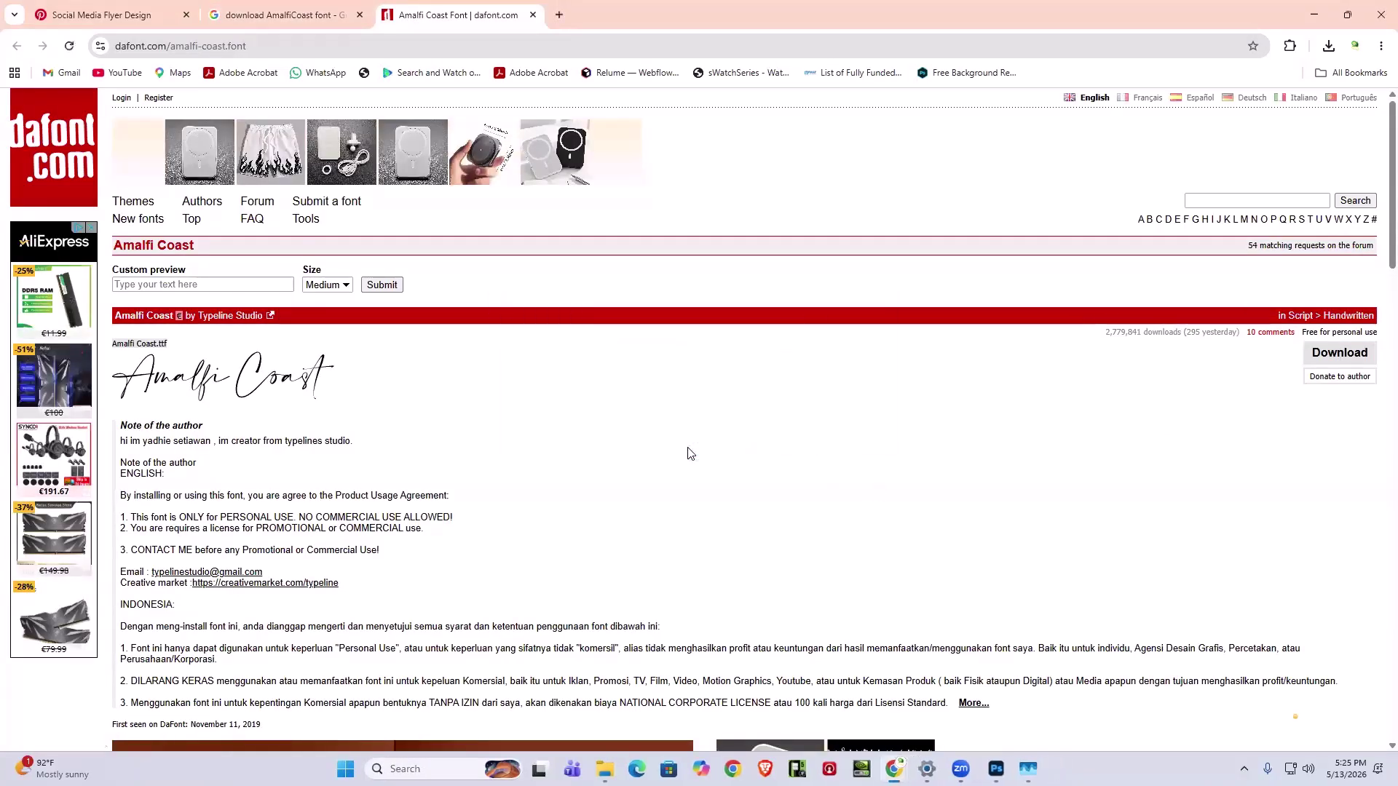
click(286, 16)
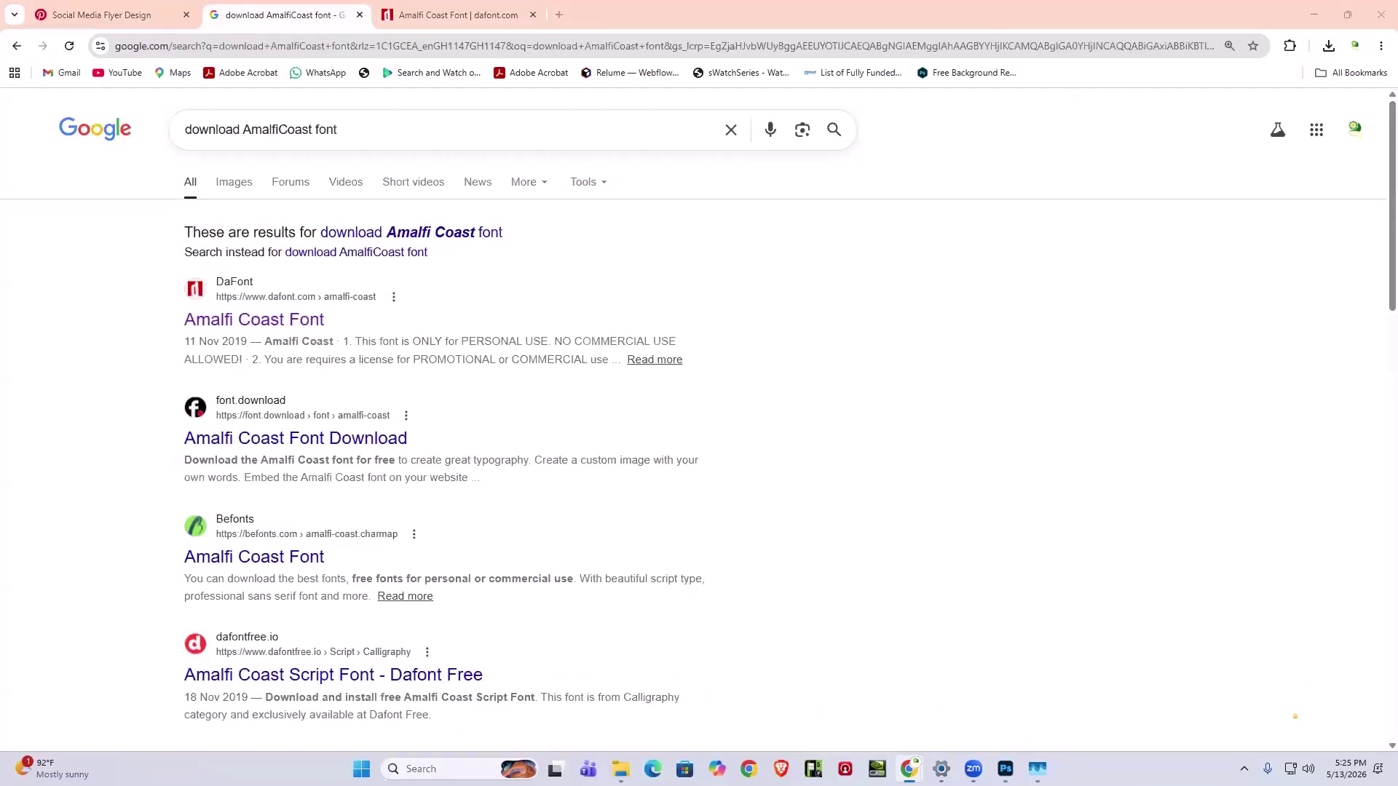
- Replace AmalfiCoast with Montserrat in the query and search 'download montserrat font family'
double_click(290, 131)
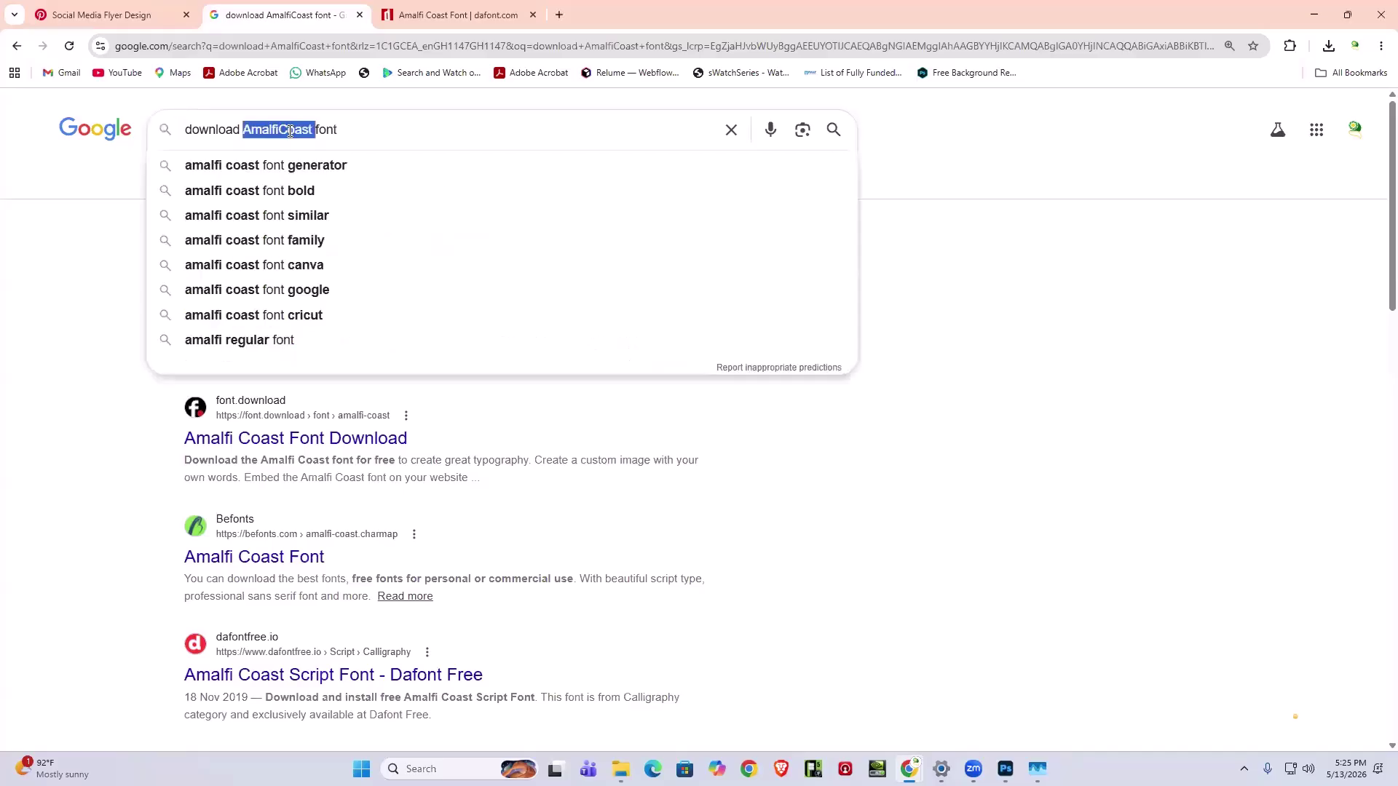
right_click(290, 133)
click(357, 246)
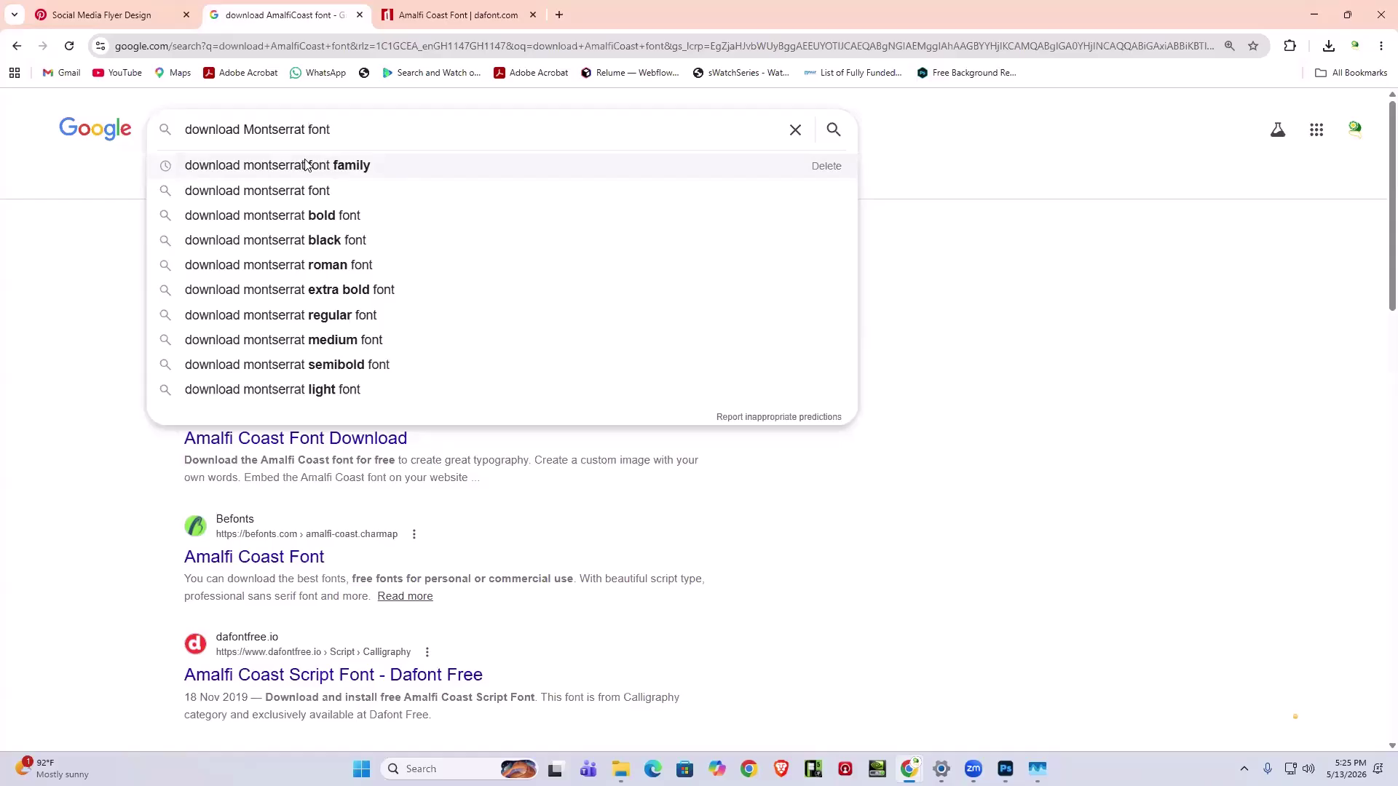
click(306, 165)
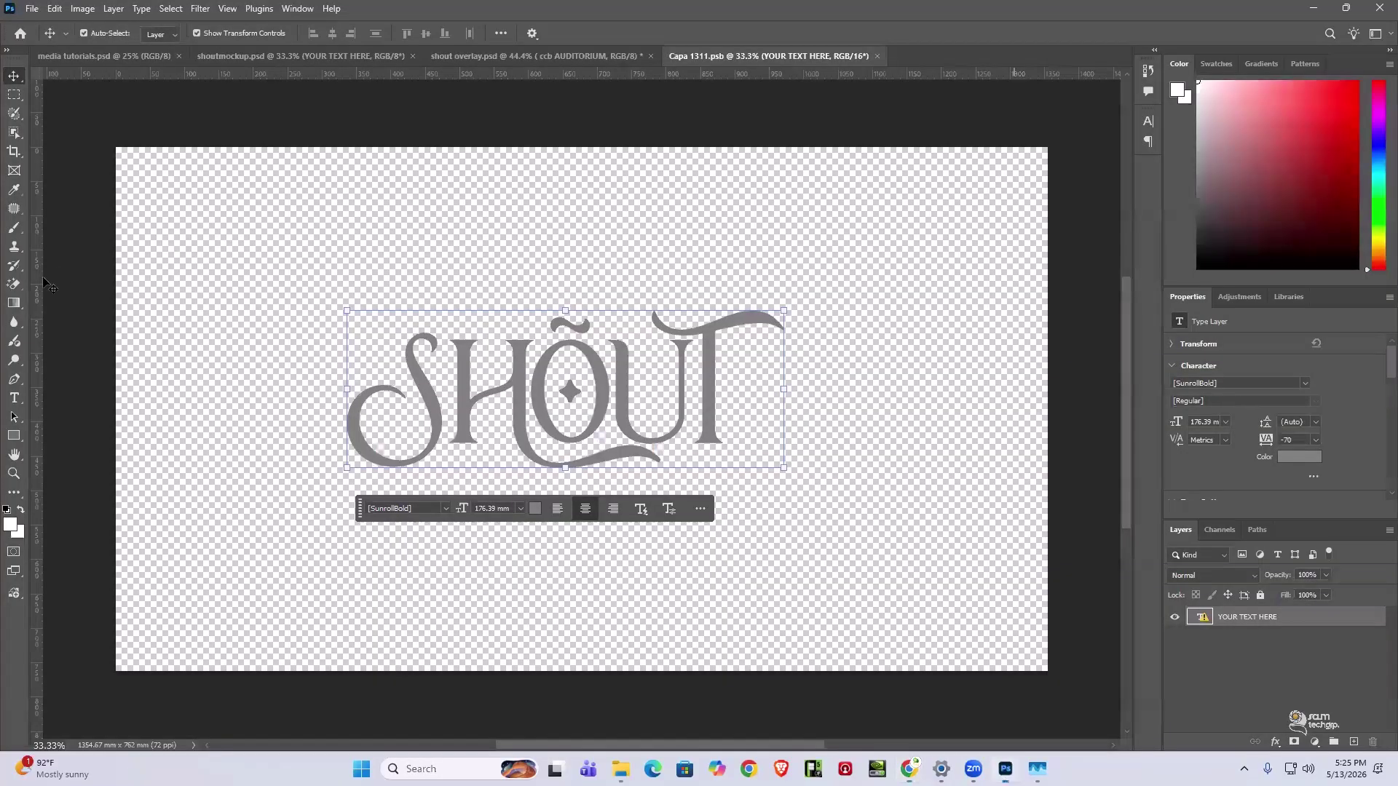
- Add a HELLO text layer near the top-left of the canvas
click(14, 397)
click(255, 232)
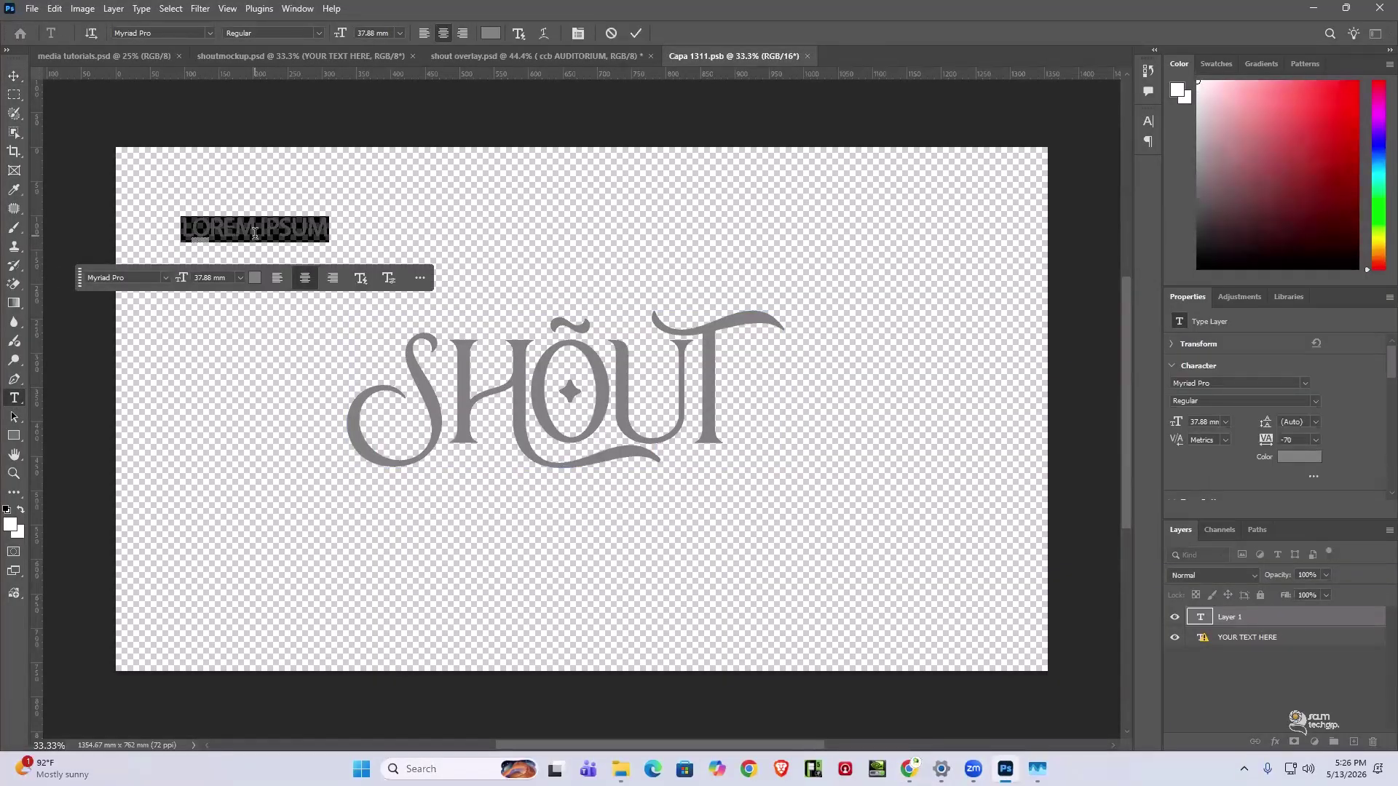
text(HELLO)
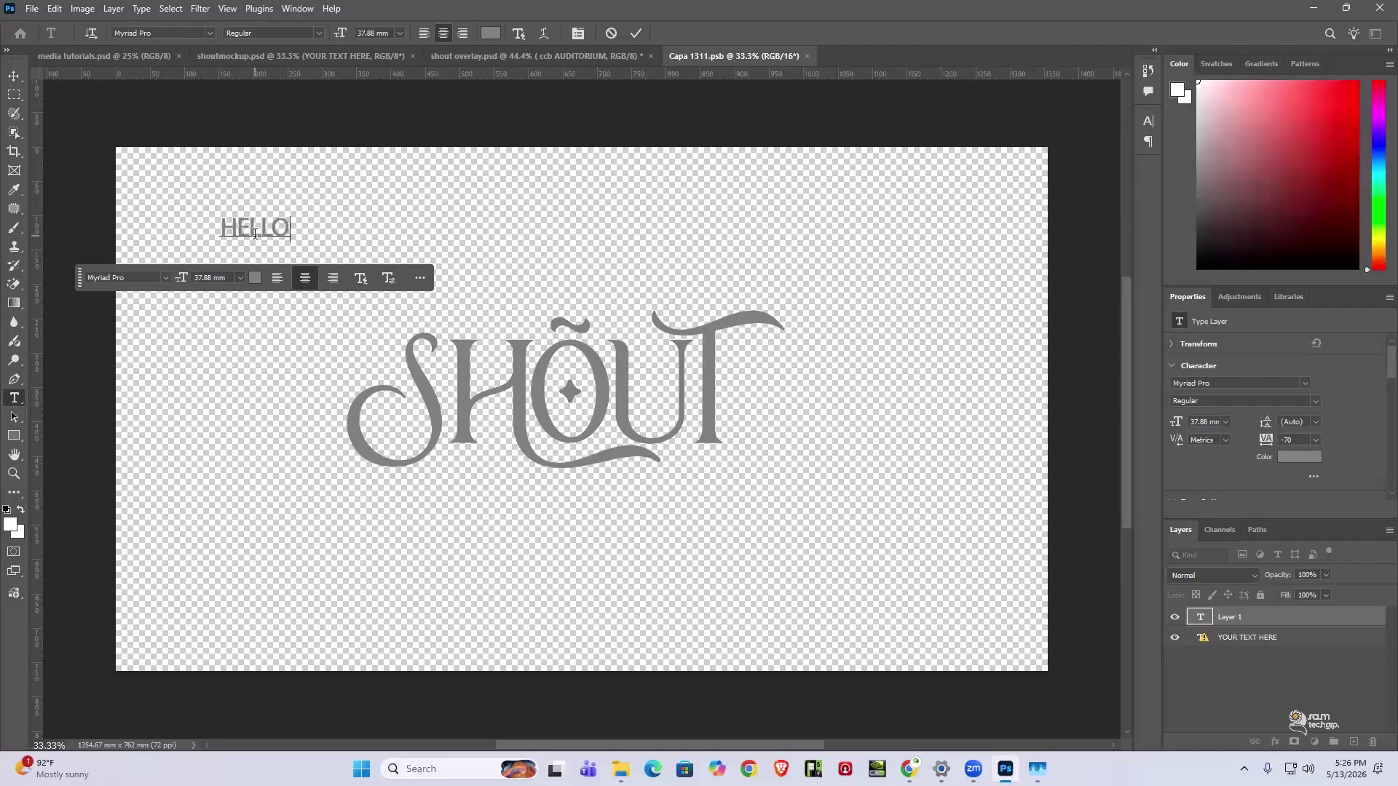
- Set the HELLO text in Montserrat ExtraBold
key(ctrl+a)
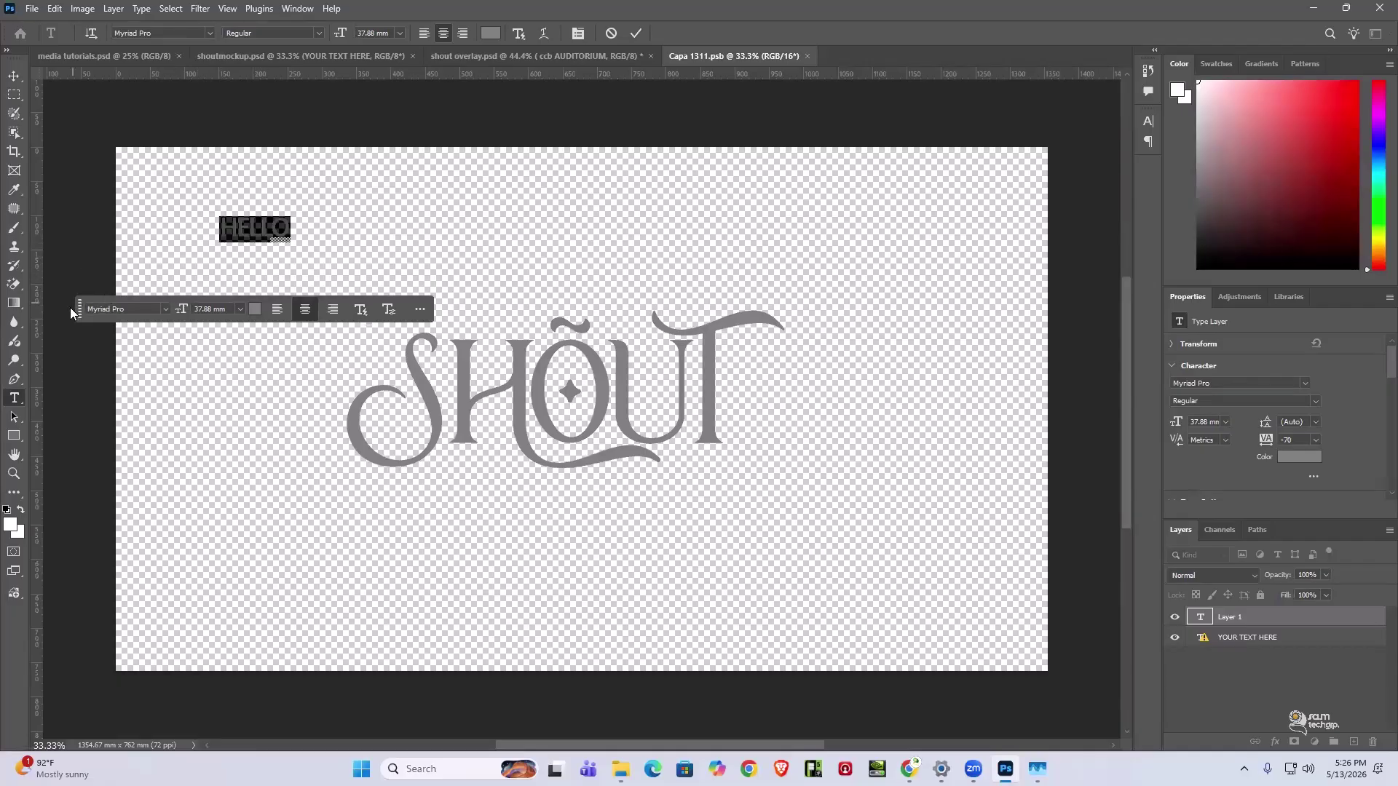
drag(78, 309, 413, 216)
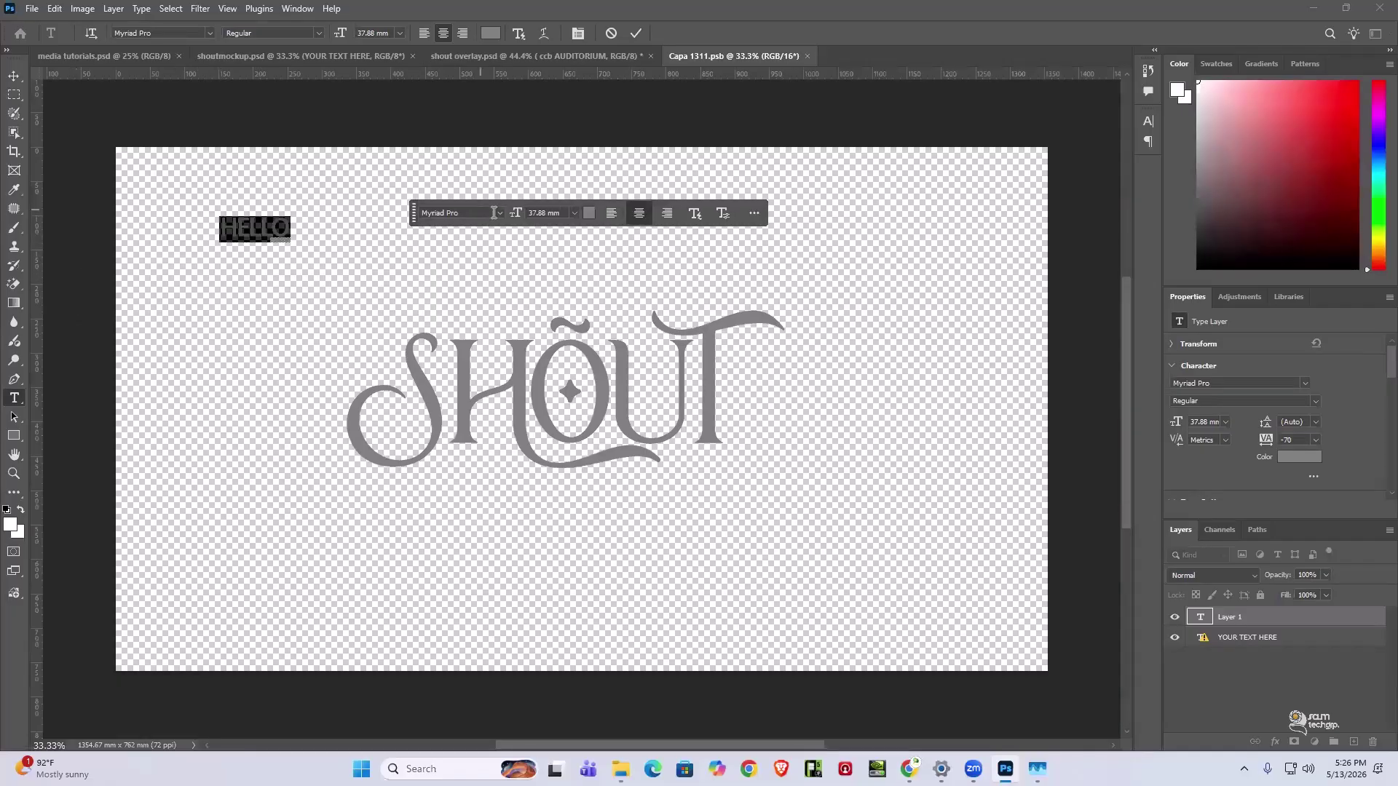
click(493, 212)
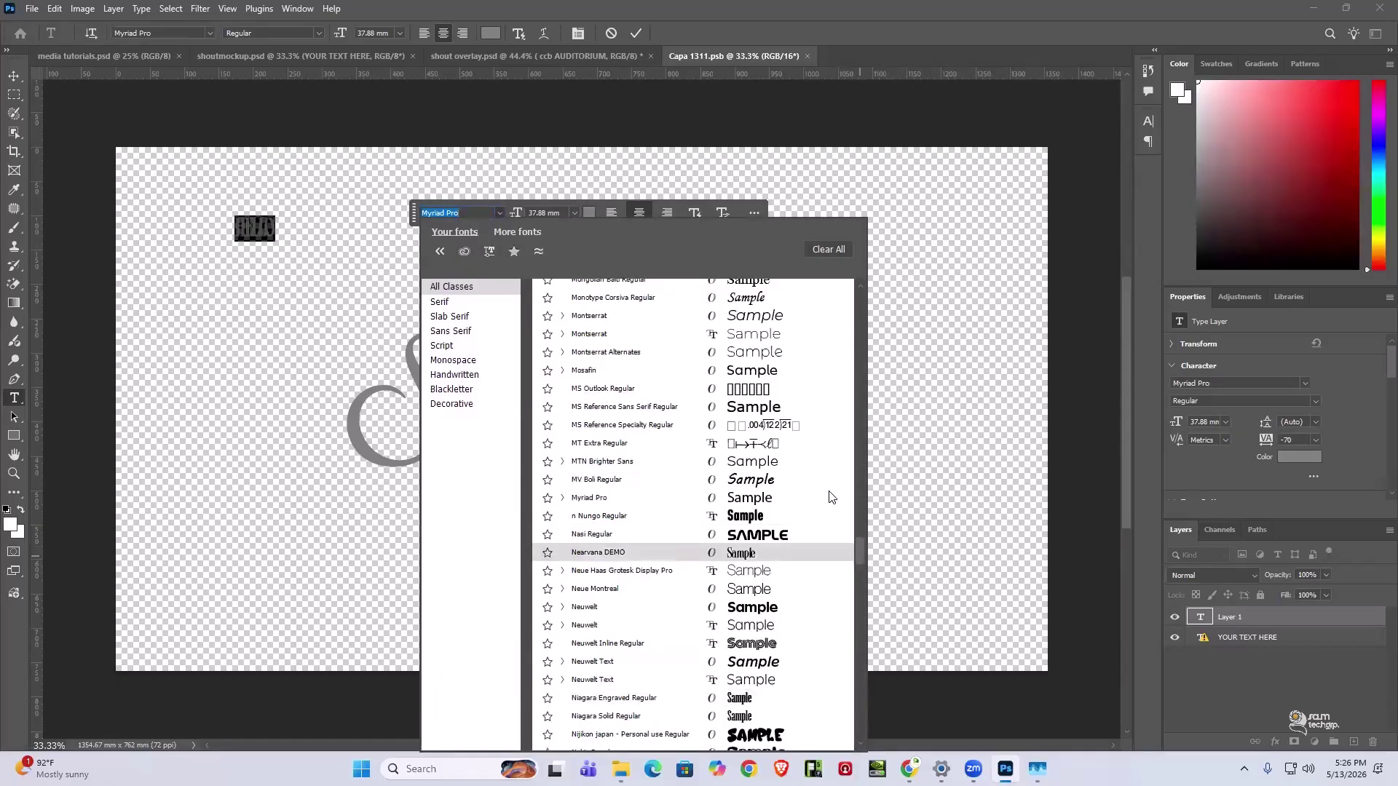
scroll(827, 490, up, 15)
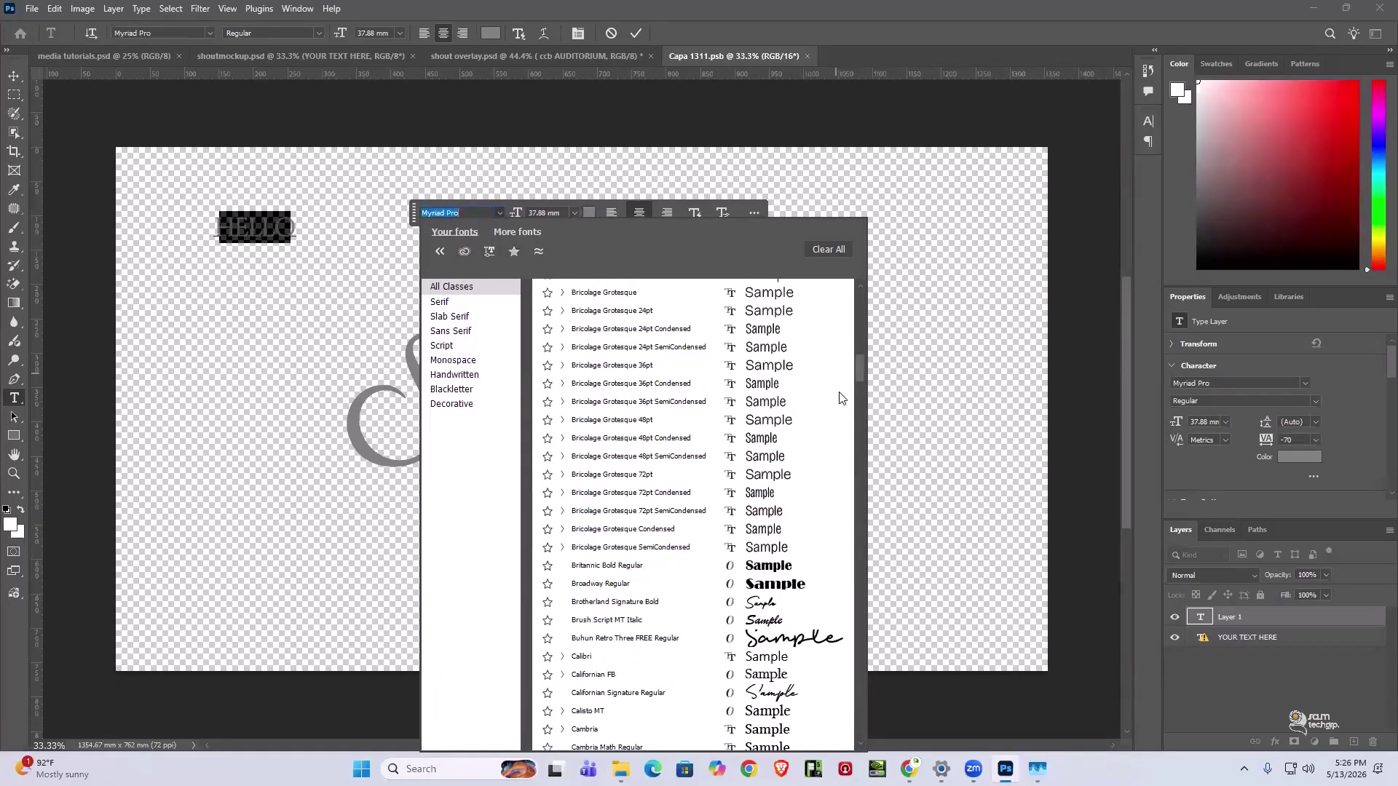
scroll(842, 397, down, 10)
text(mont)
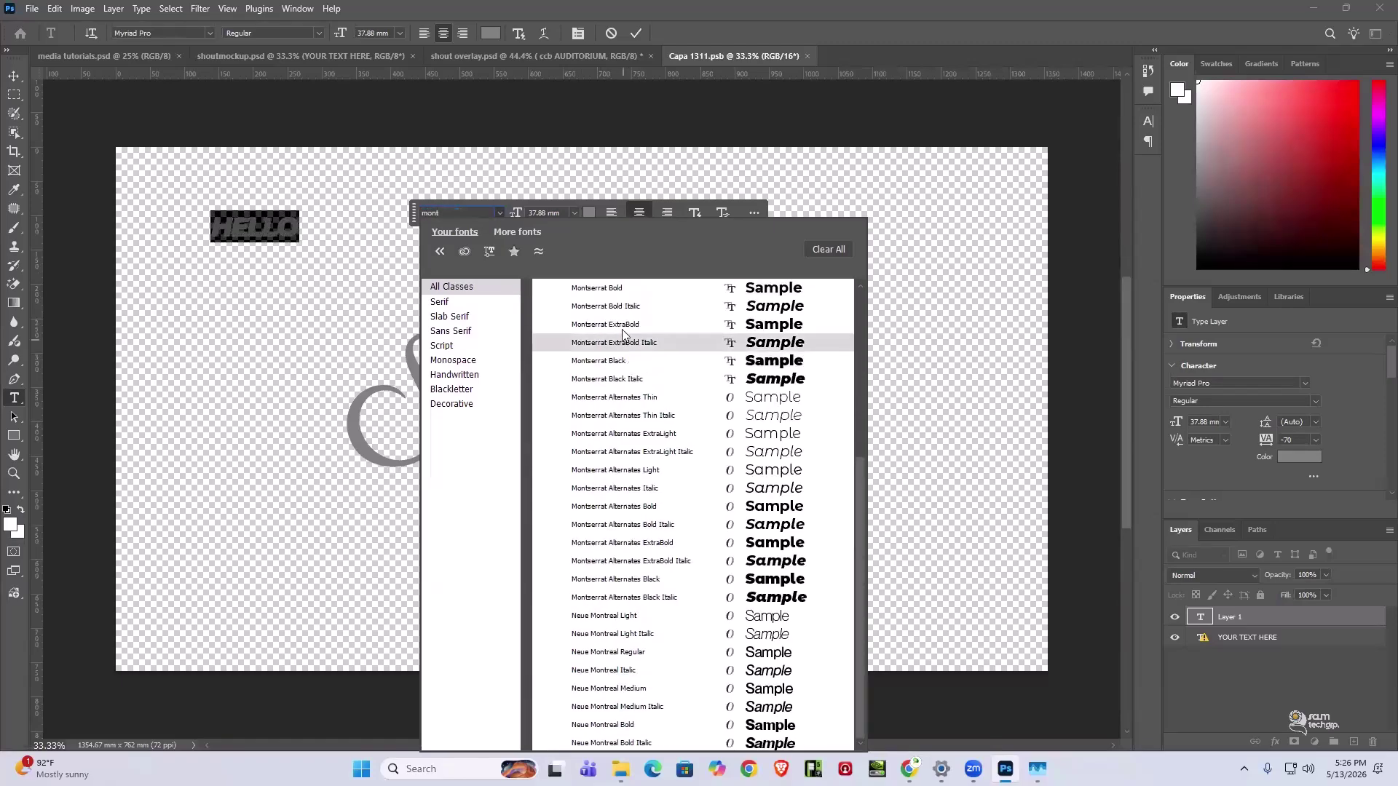
click(619, 324)
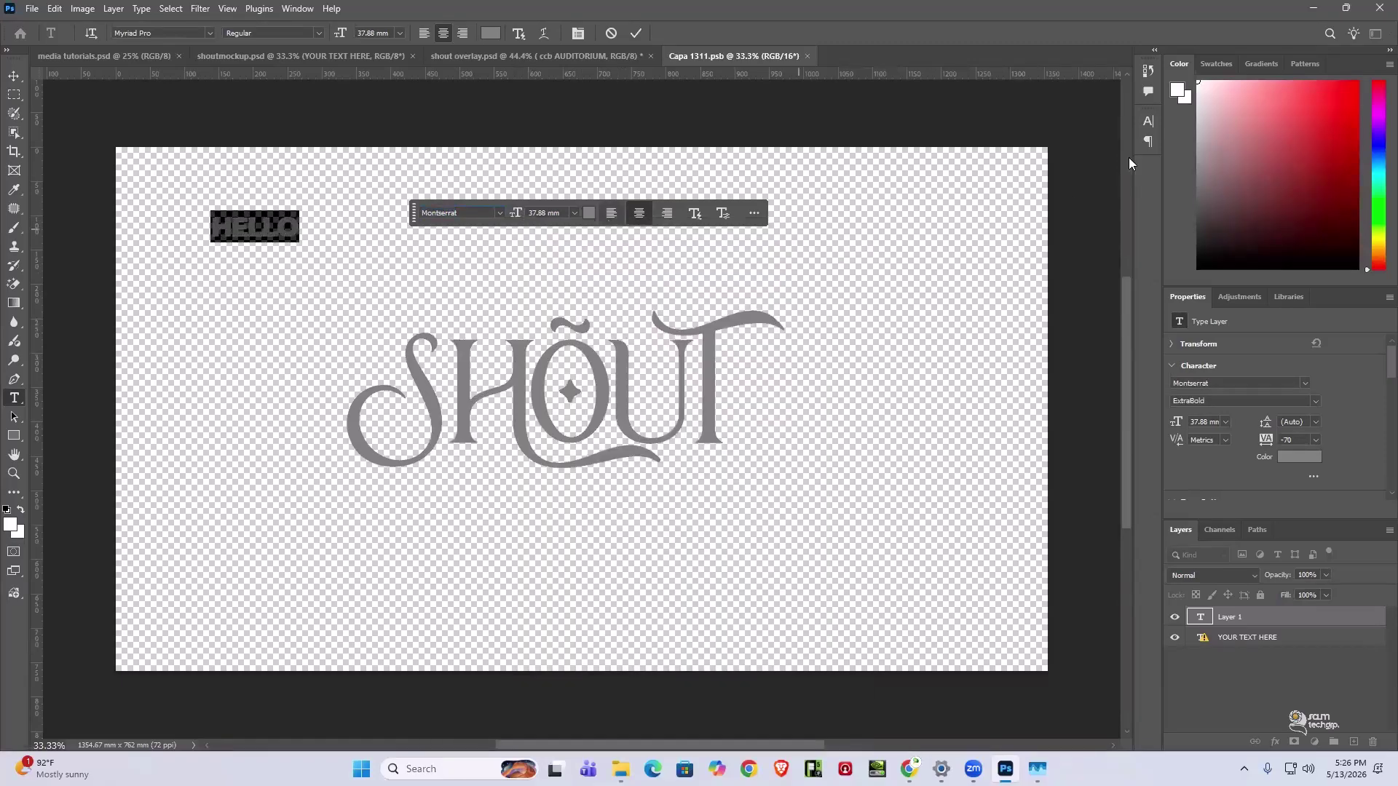
- Change HELLO's font to Montserrat Alternates ExtraLight Italic in the Character panel
click(1148, 120)
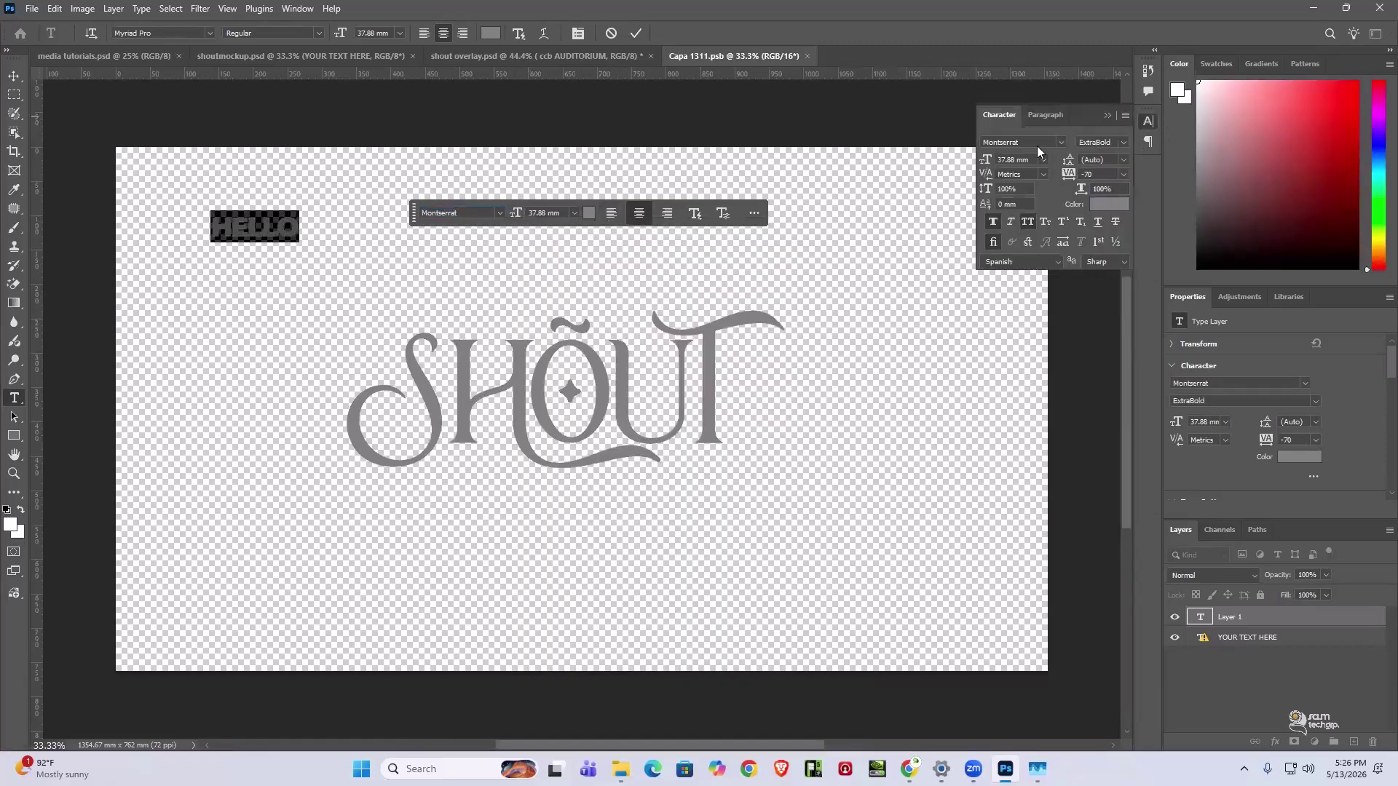
click(1121, 141)
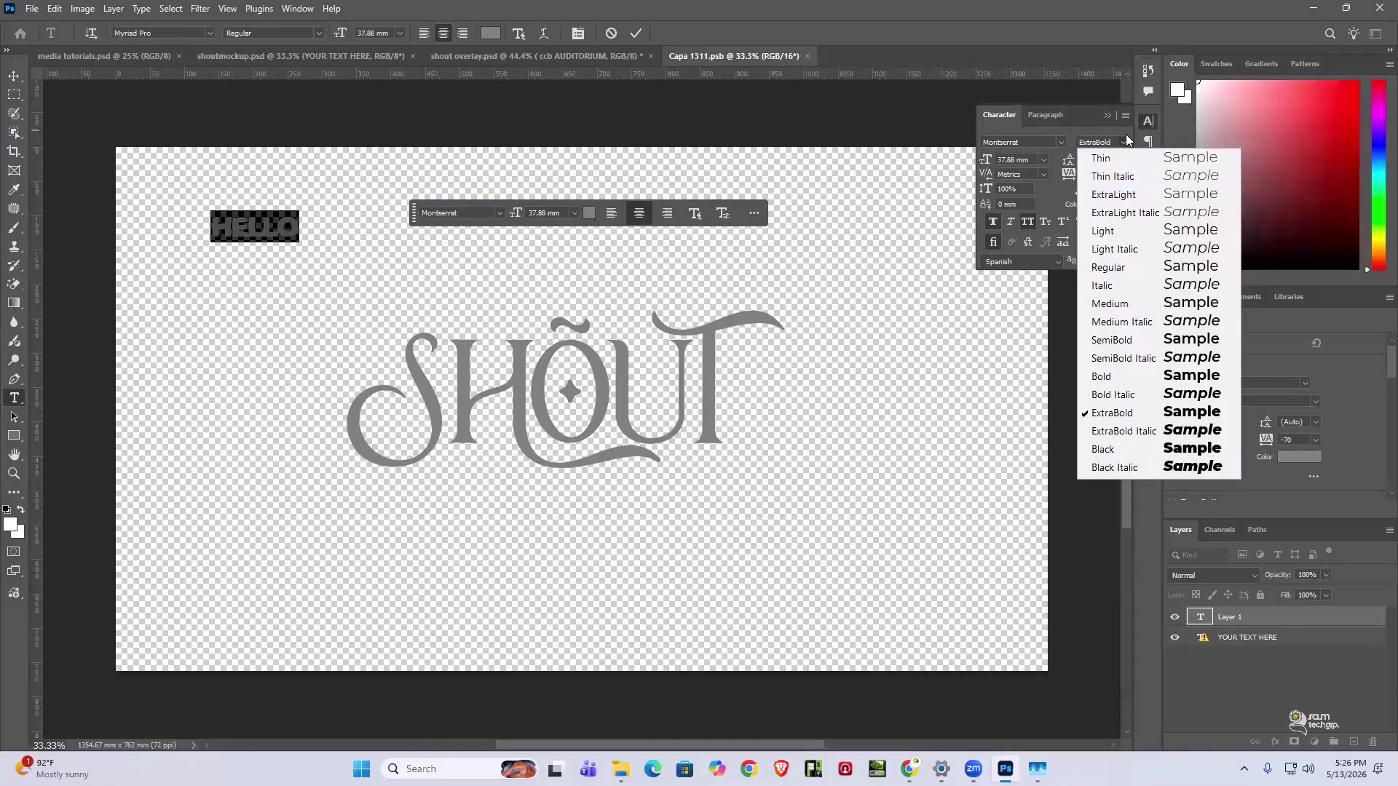
click(1110, 142)
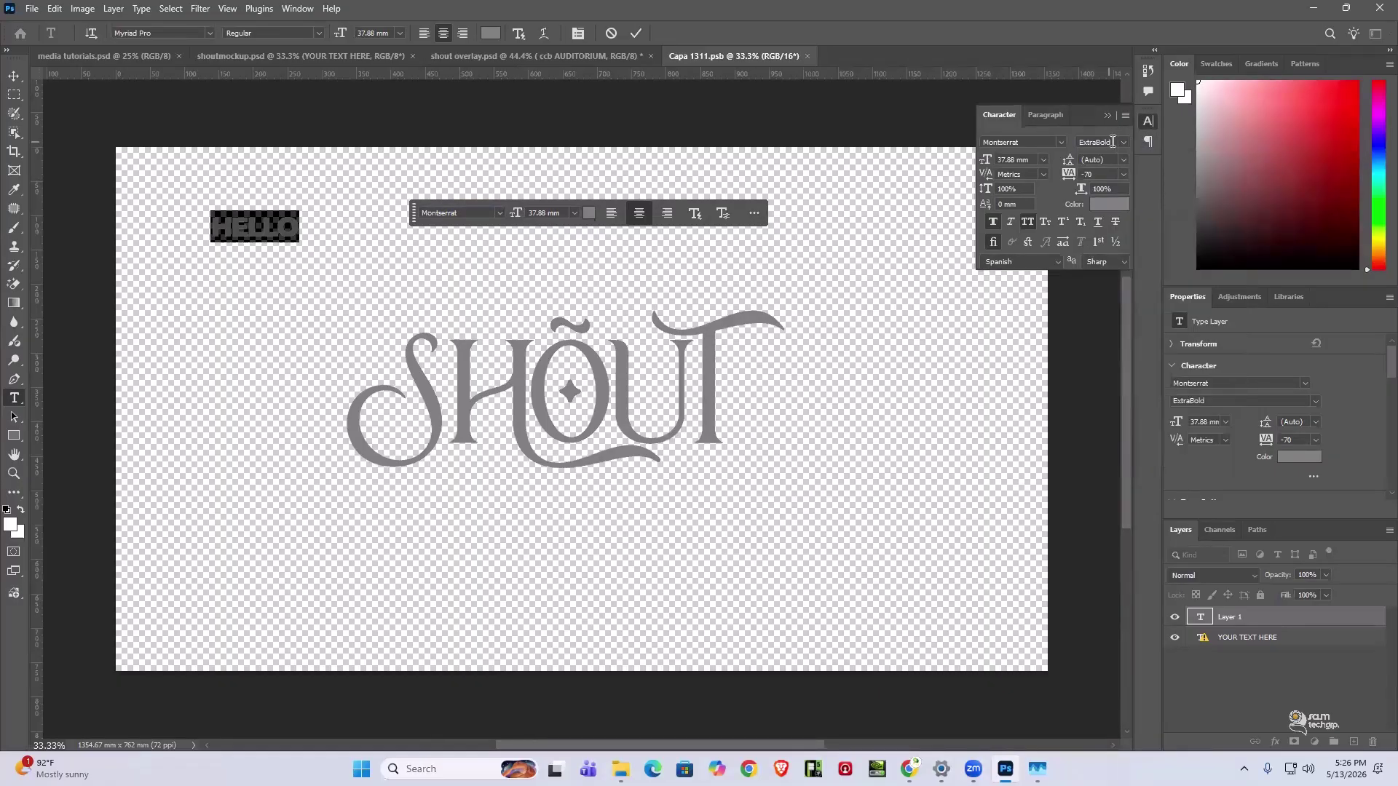
click(1123, 142)
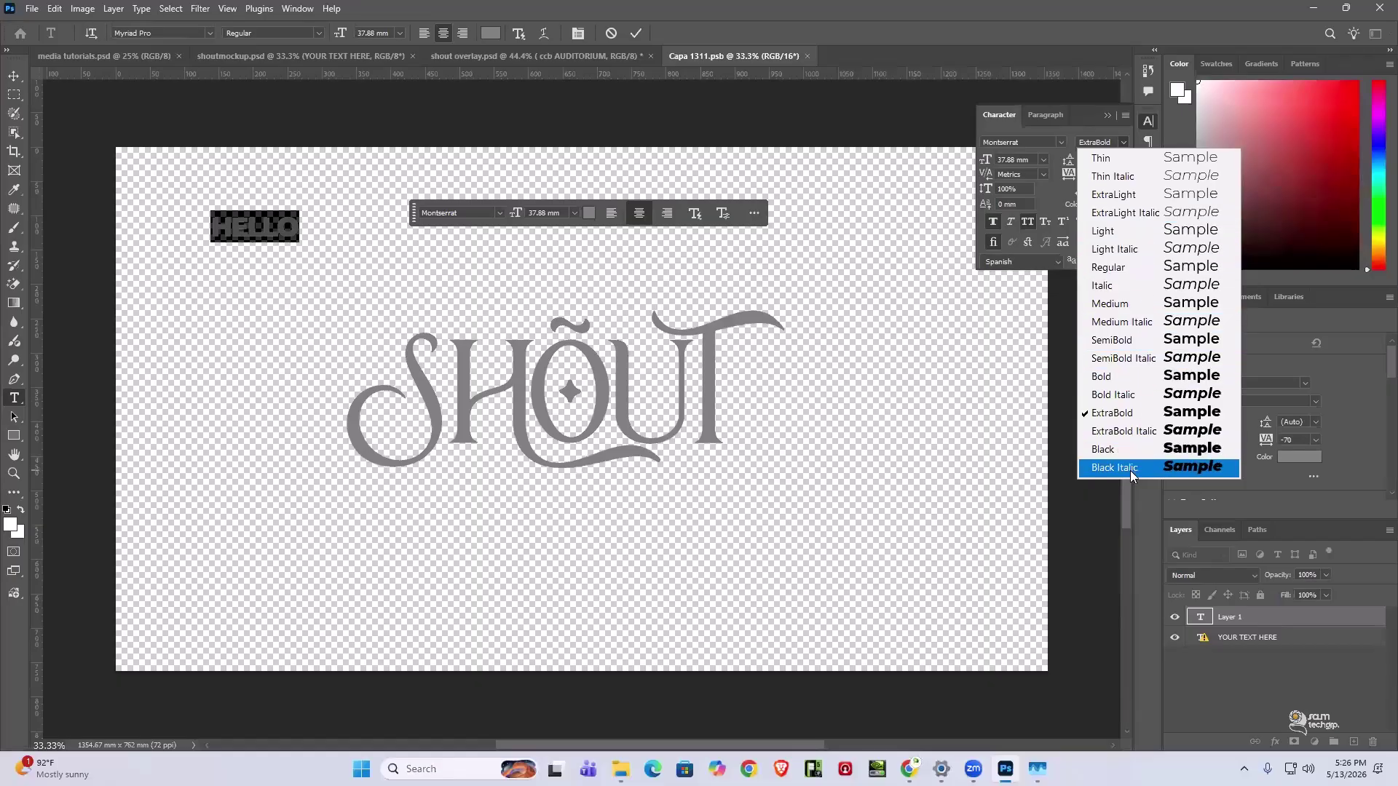
click(1043, 140)
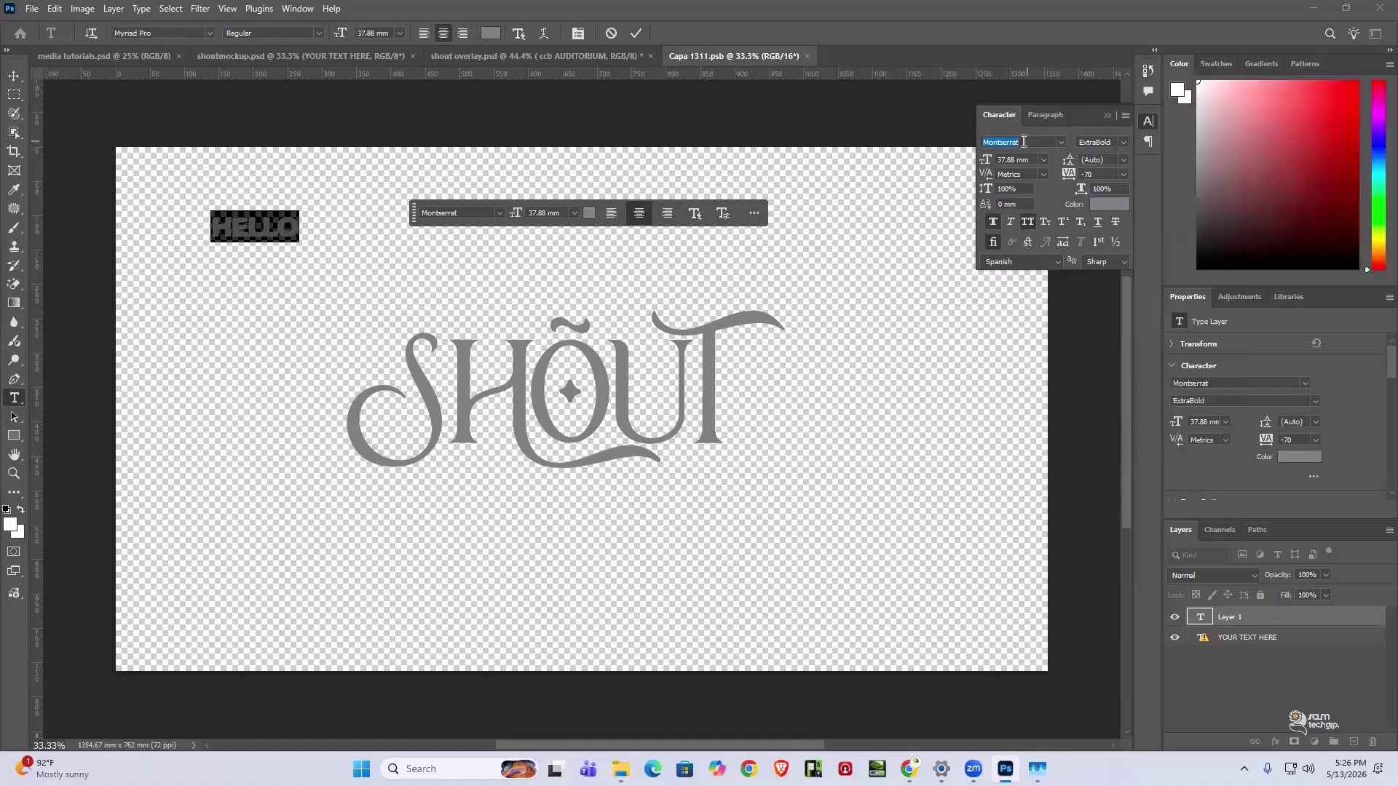
click(1031, 142)
text(a)
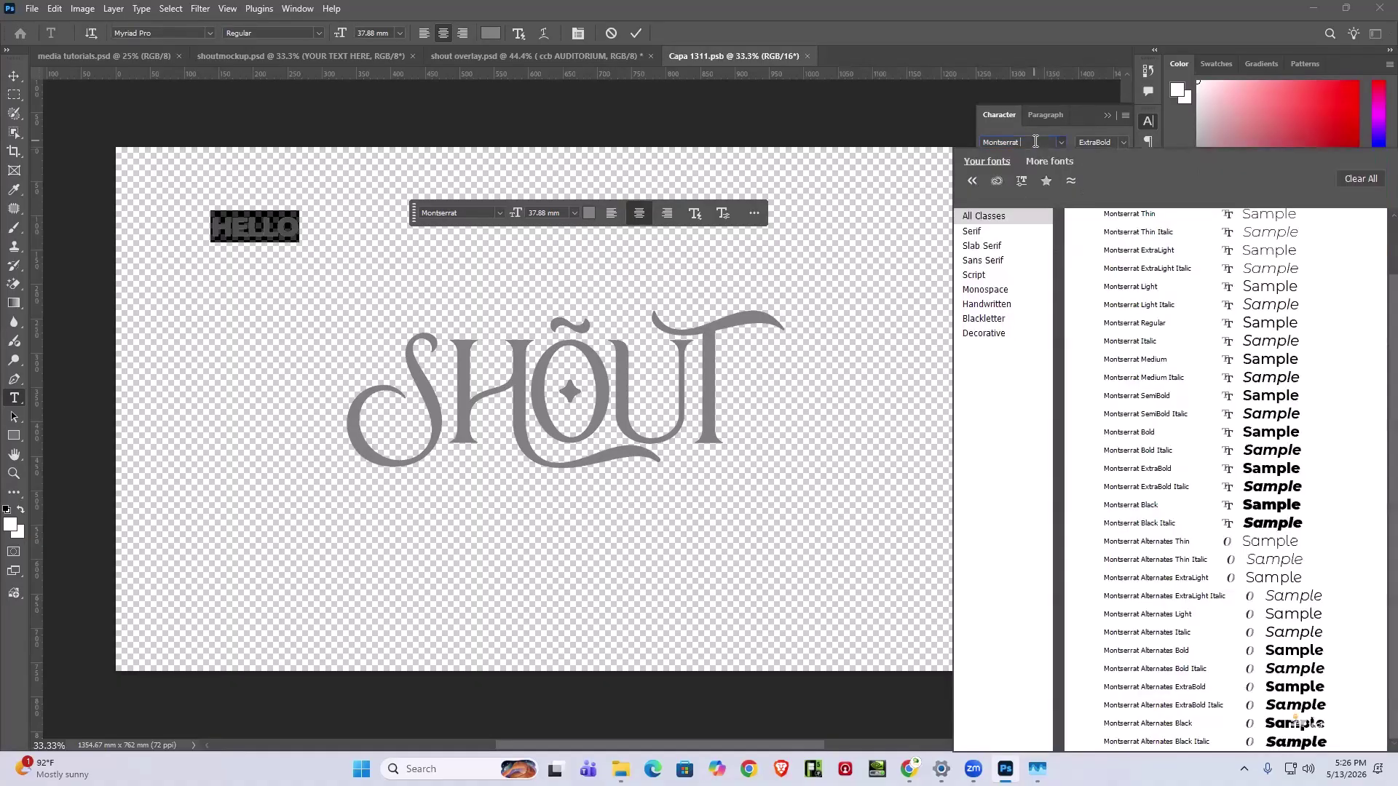
text(lter)
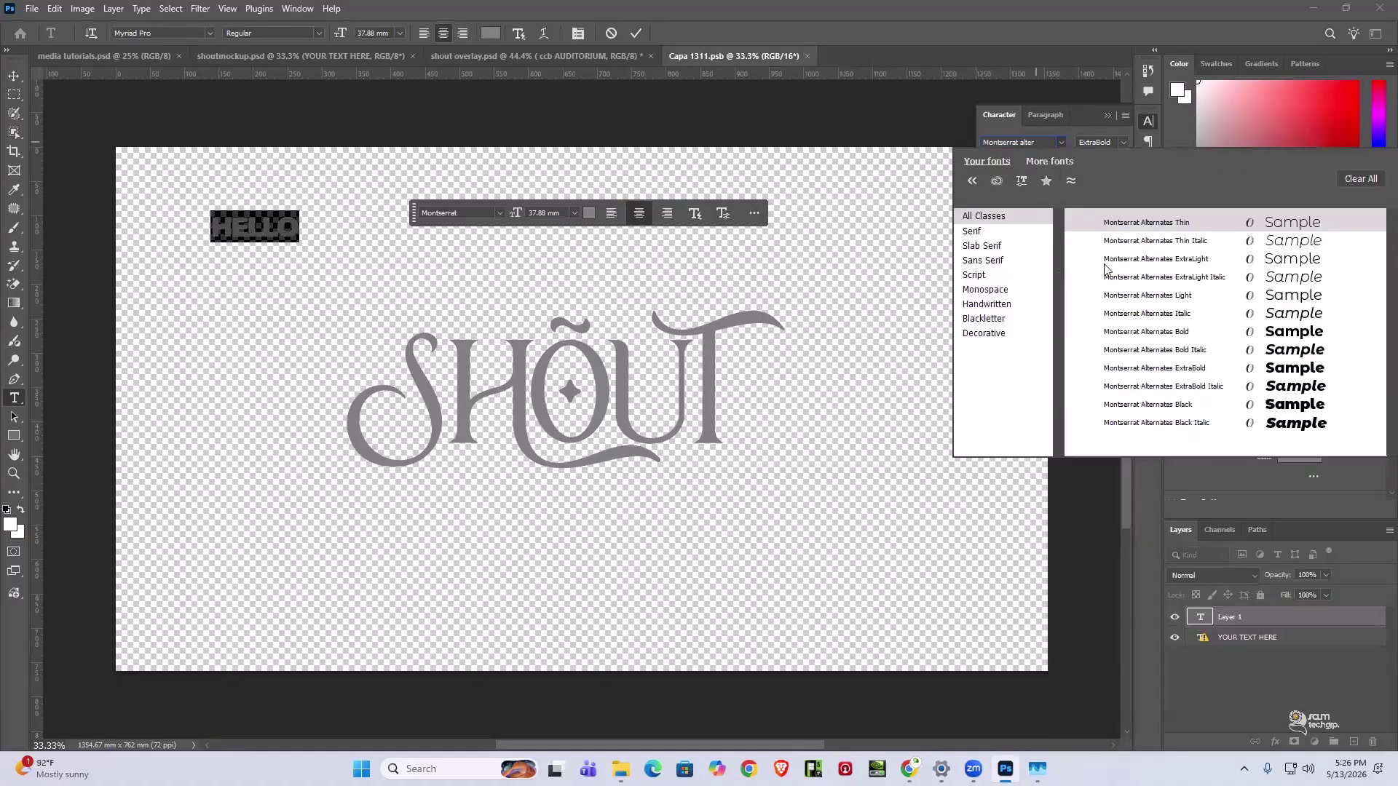
click(1110, 276)
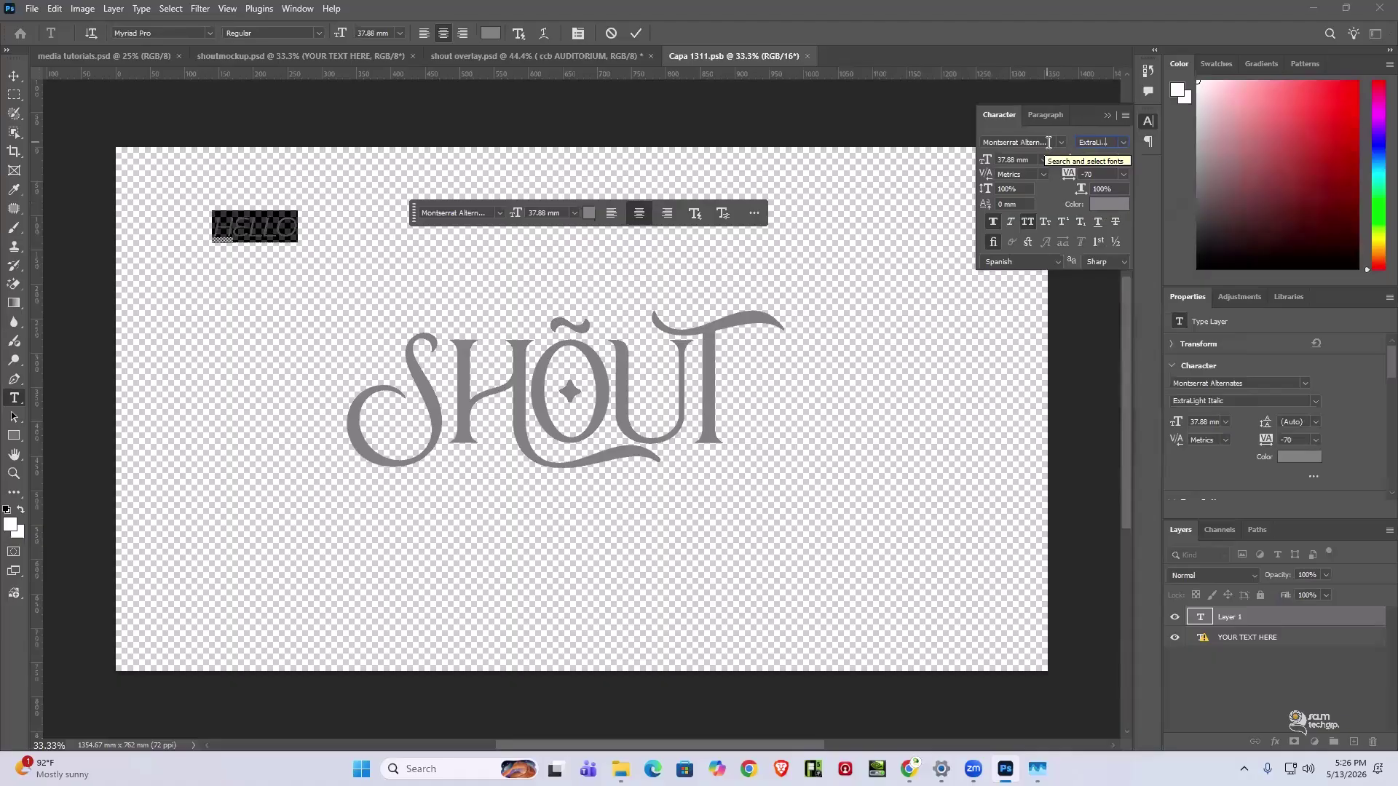
click(1106, 117)
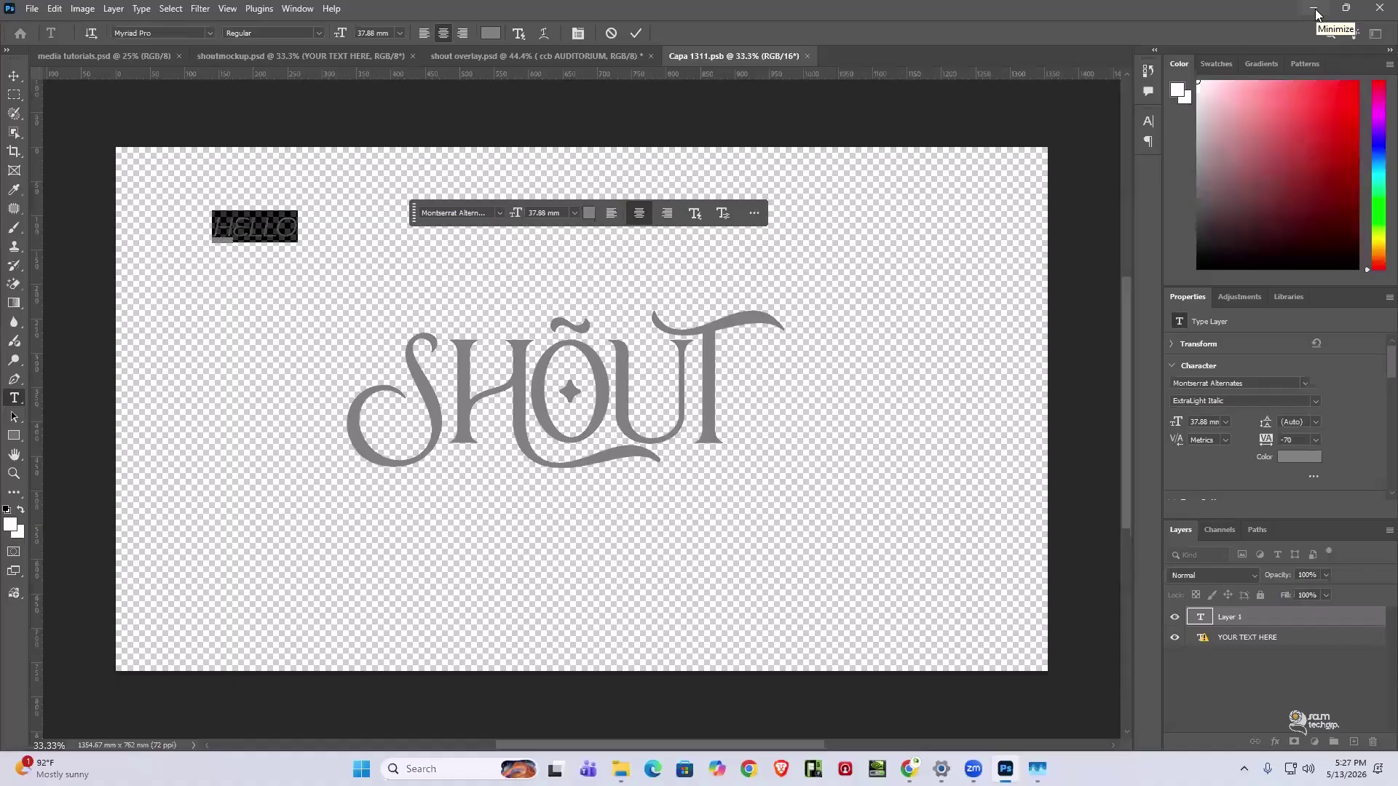
- Back in Chrome, search Google for 'download Neuwelt font'
click(1315, 10)
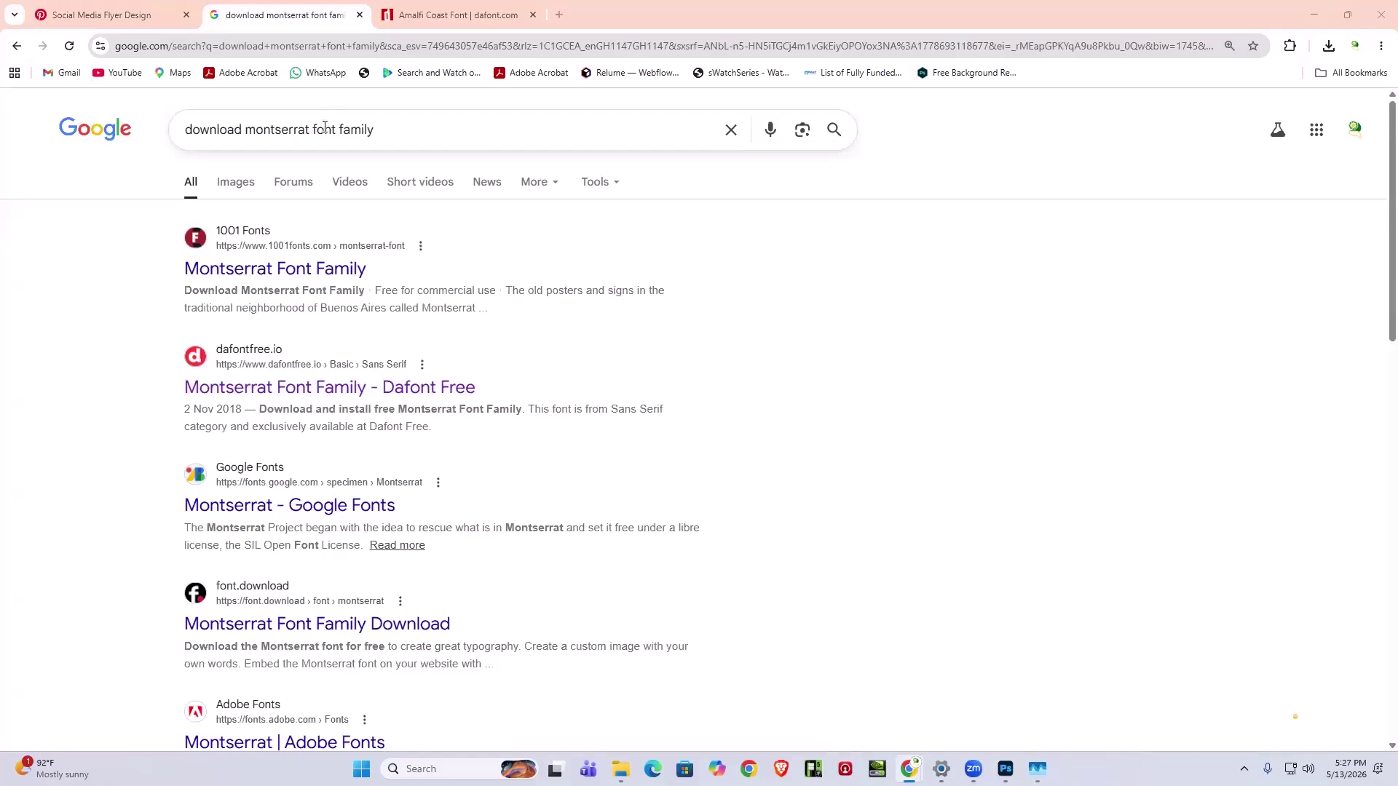
drag(369, 130, 249, 133)
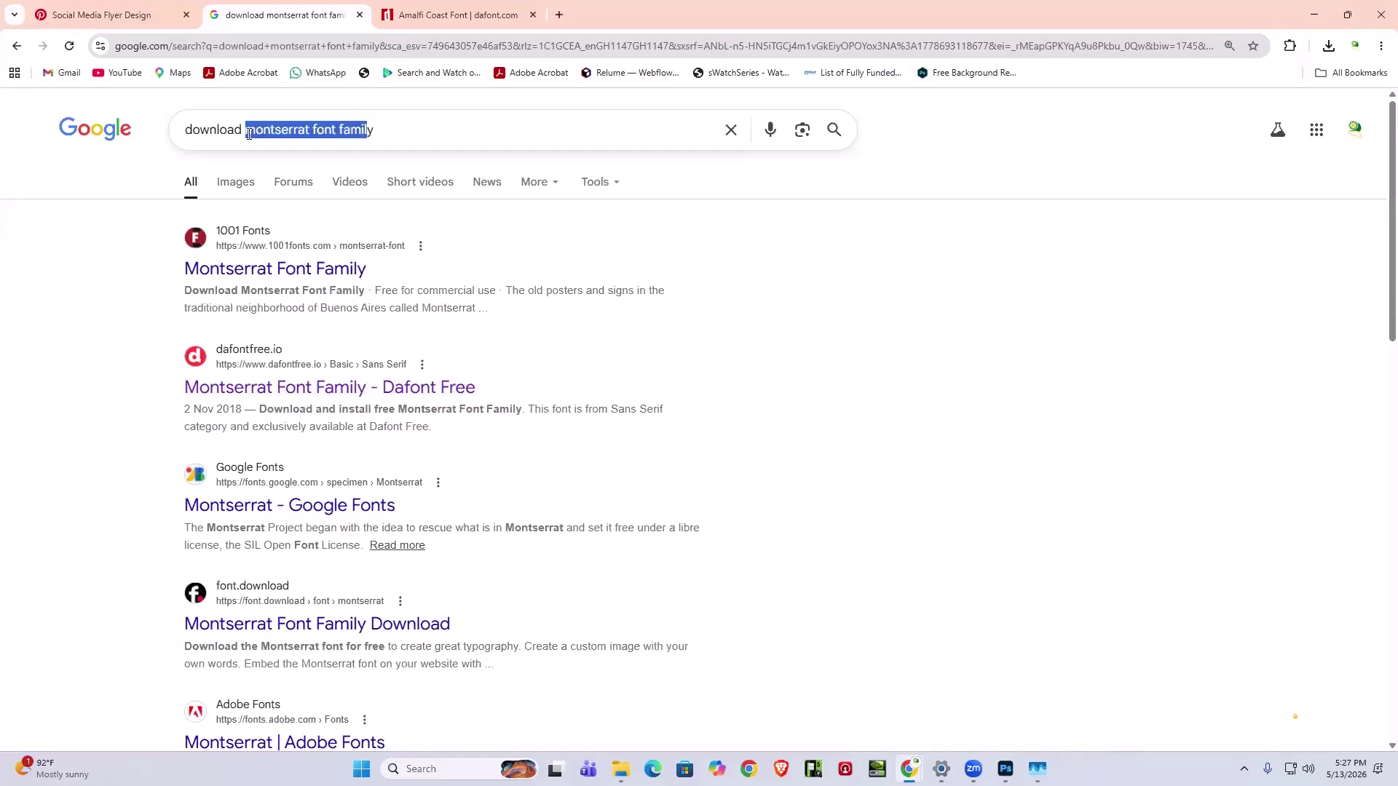
text(Neuwelty)
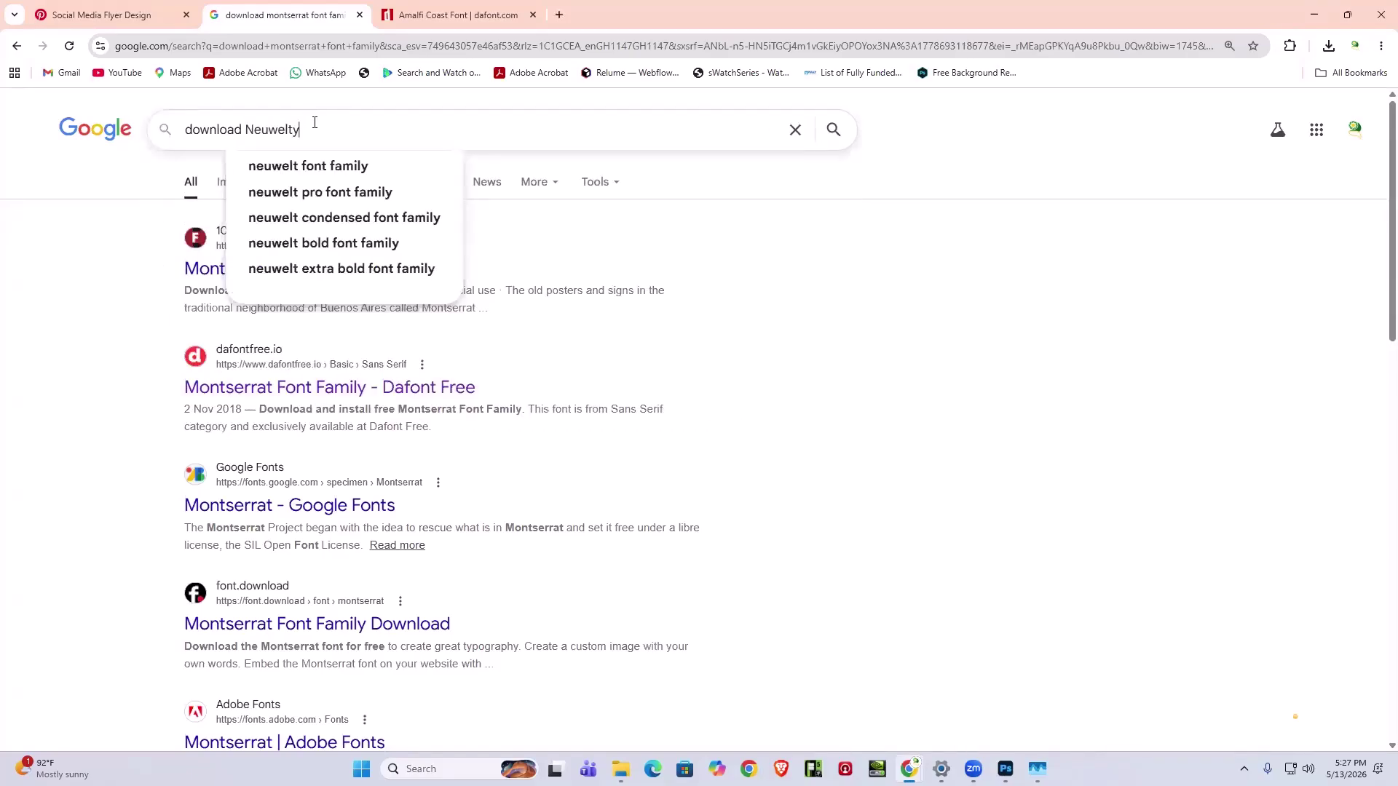
key(BackSpace)
text(font)
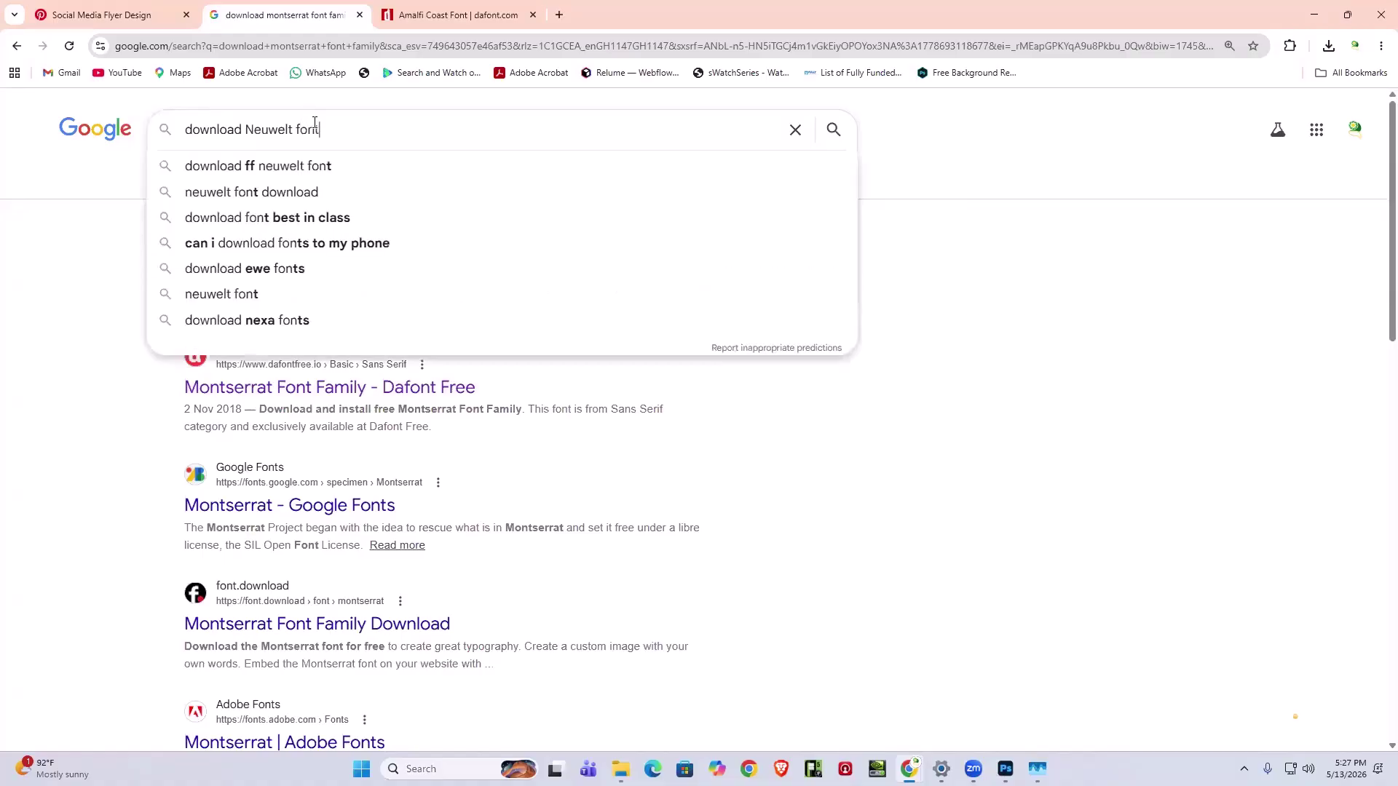
key(Return)
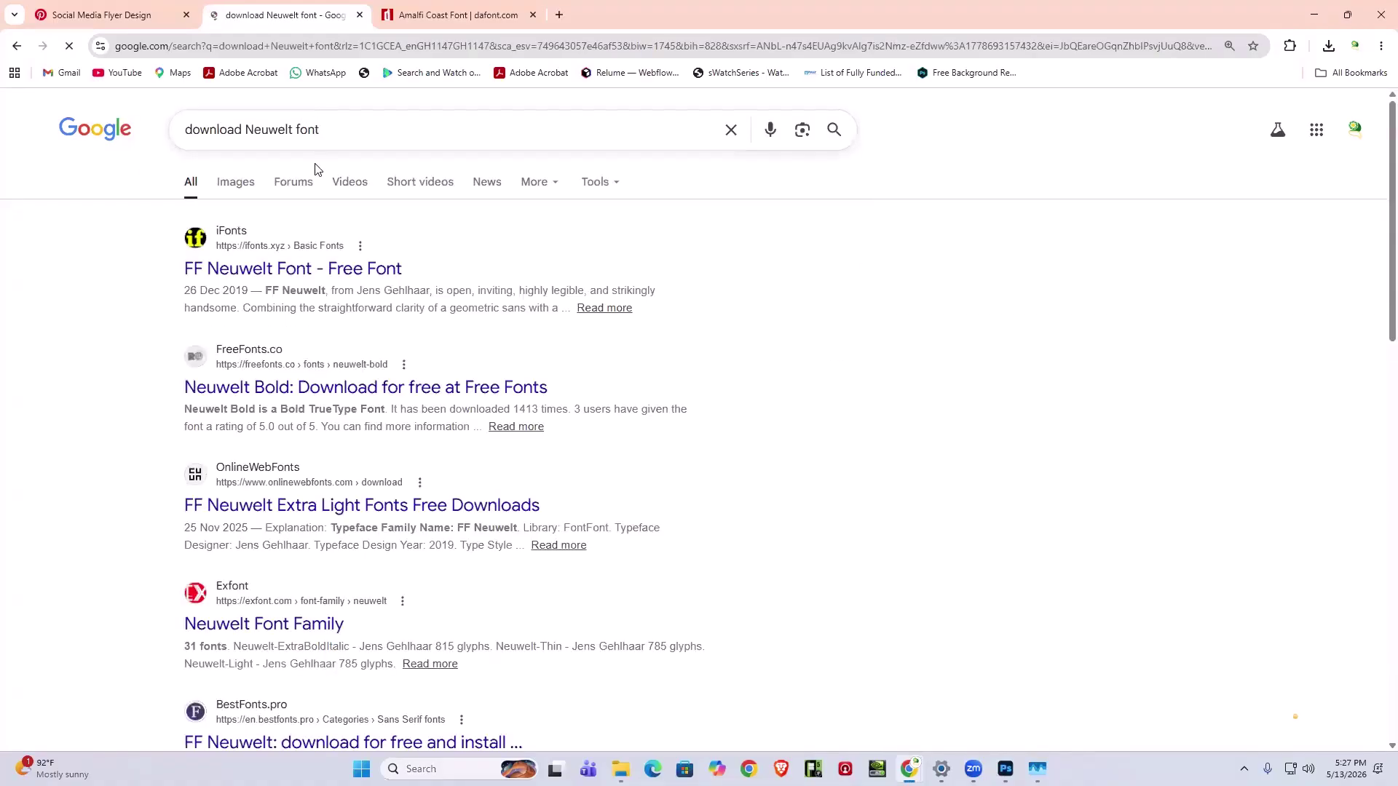
- Open the iFonts FF Neuwelt and Exfont Neuwelt results in new tabs
right_click(290, 273)
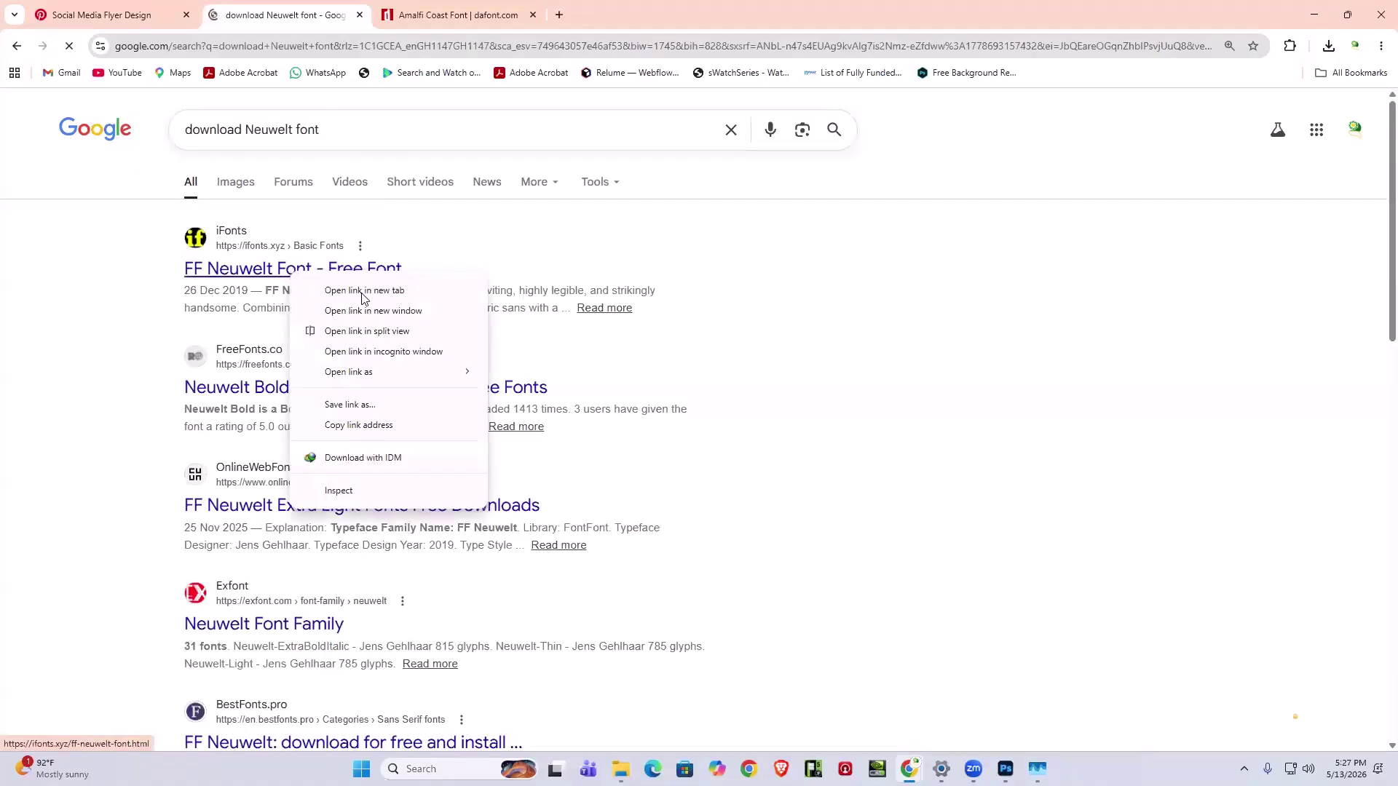
click(324, 286)
scroll(399, 548, down, 5)
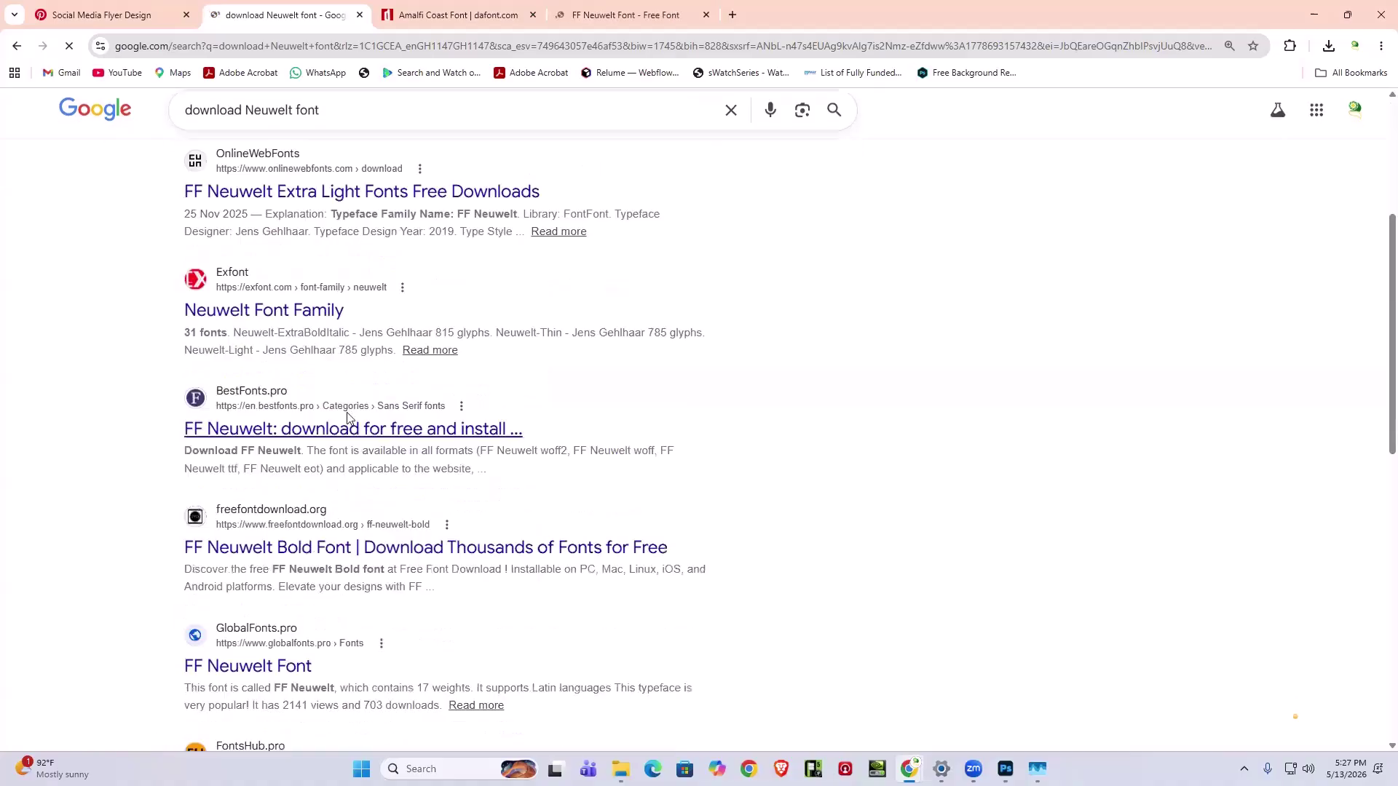
right_click(246, 263)
click(320, 278)
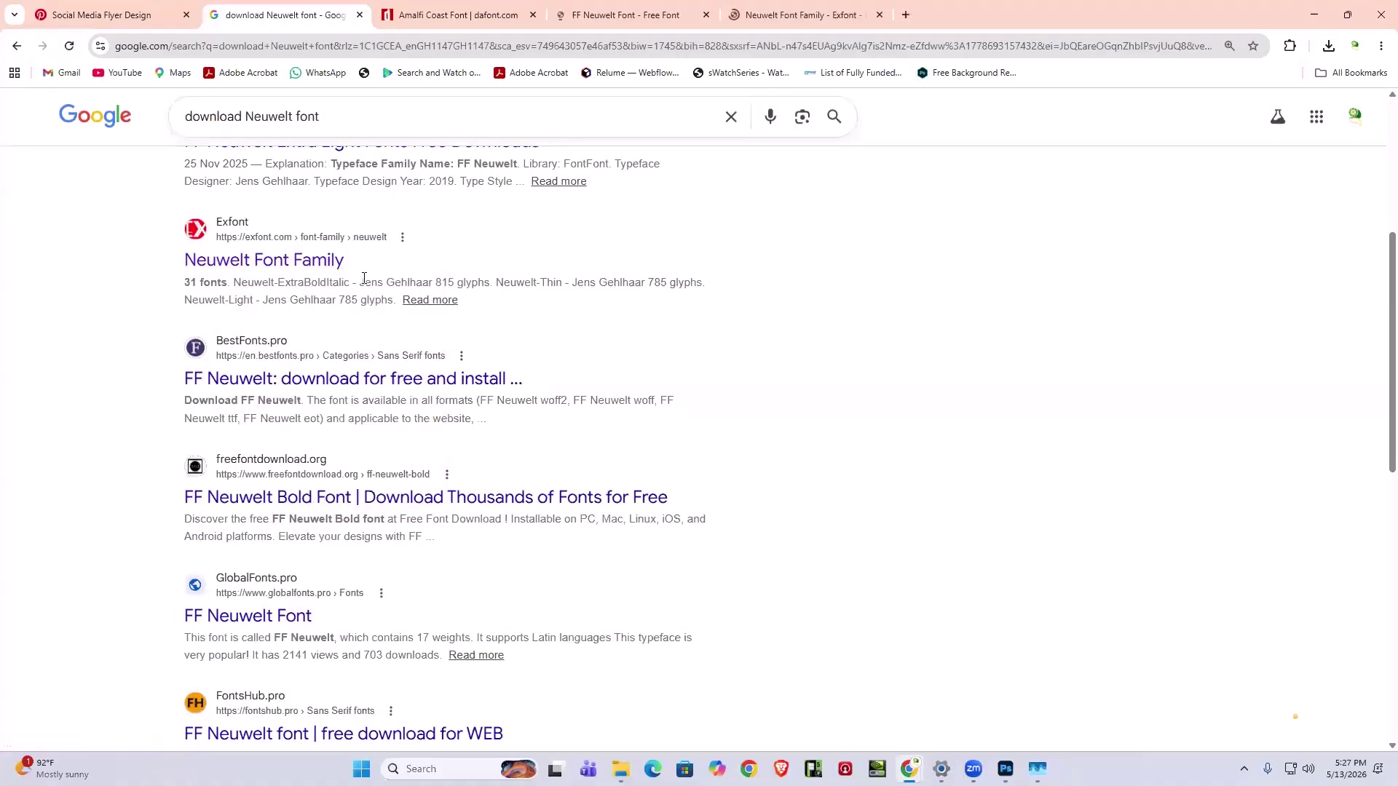
- On Exfont's Neuwelt Font Family page, watch and close a short ad to unlock the 31-font list
click(793, 14)
scroll(745, 299, down, 7)
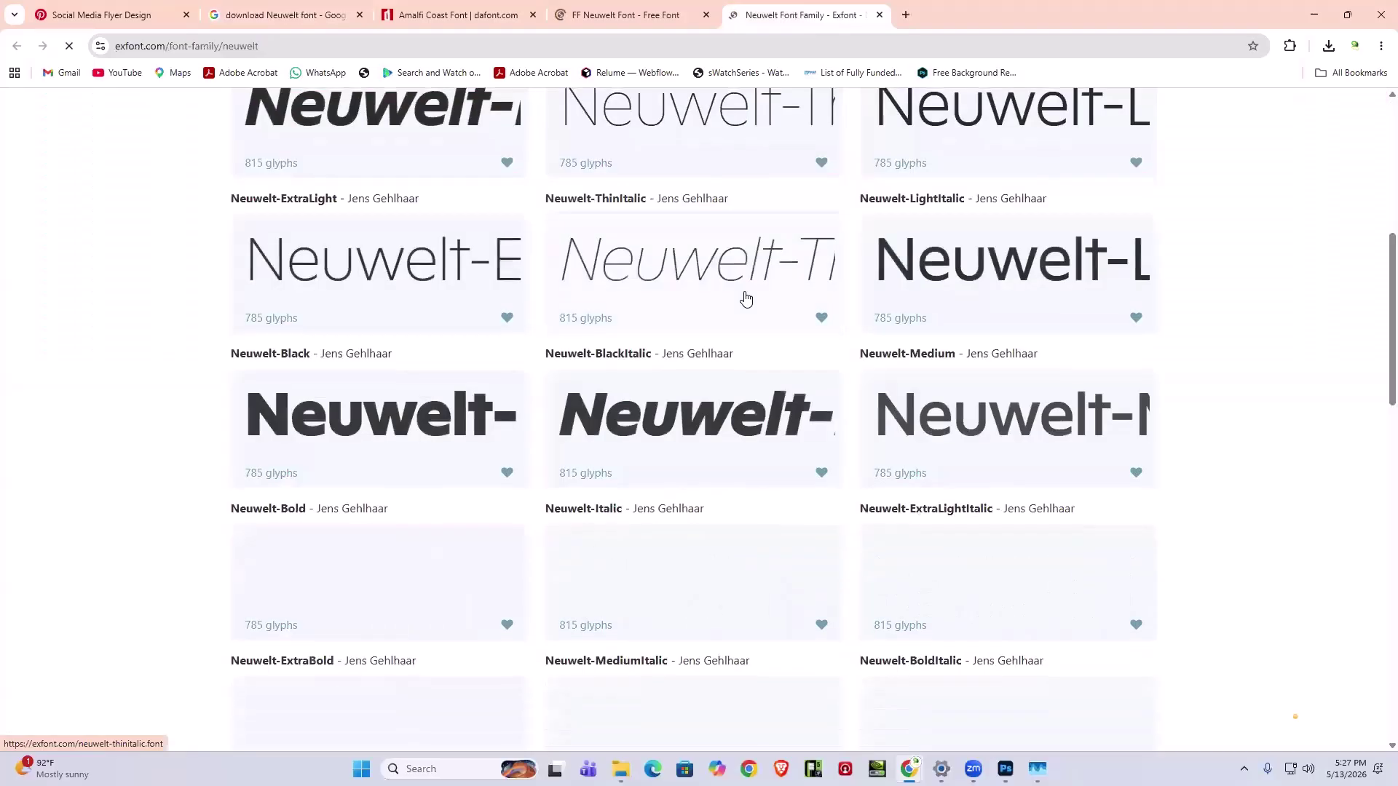
scroll(427, 374, up, 4)
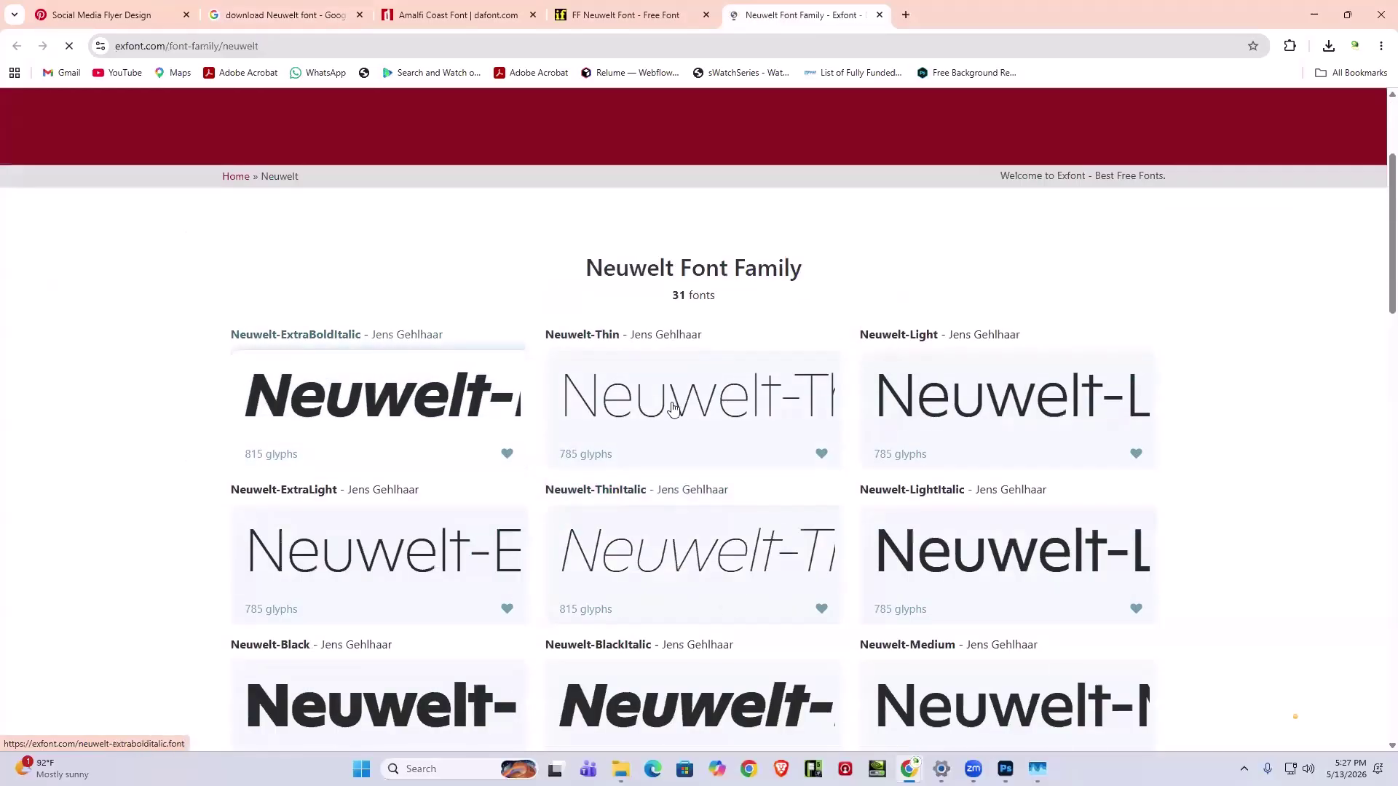
scroll(1076, 505, down, 15)
scroll(1076, 505, down, 2)
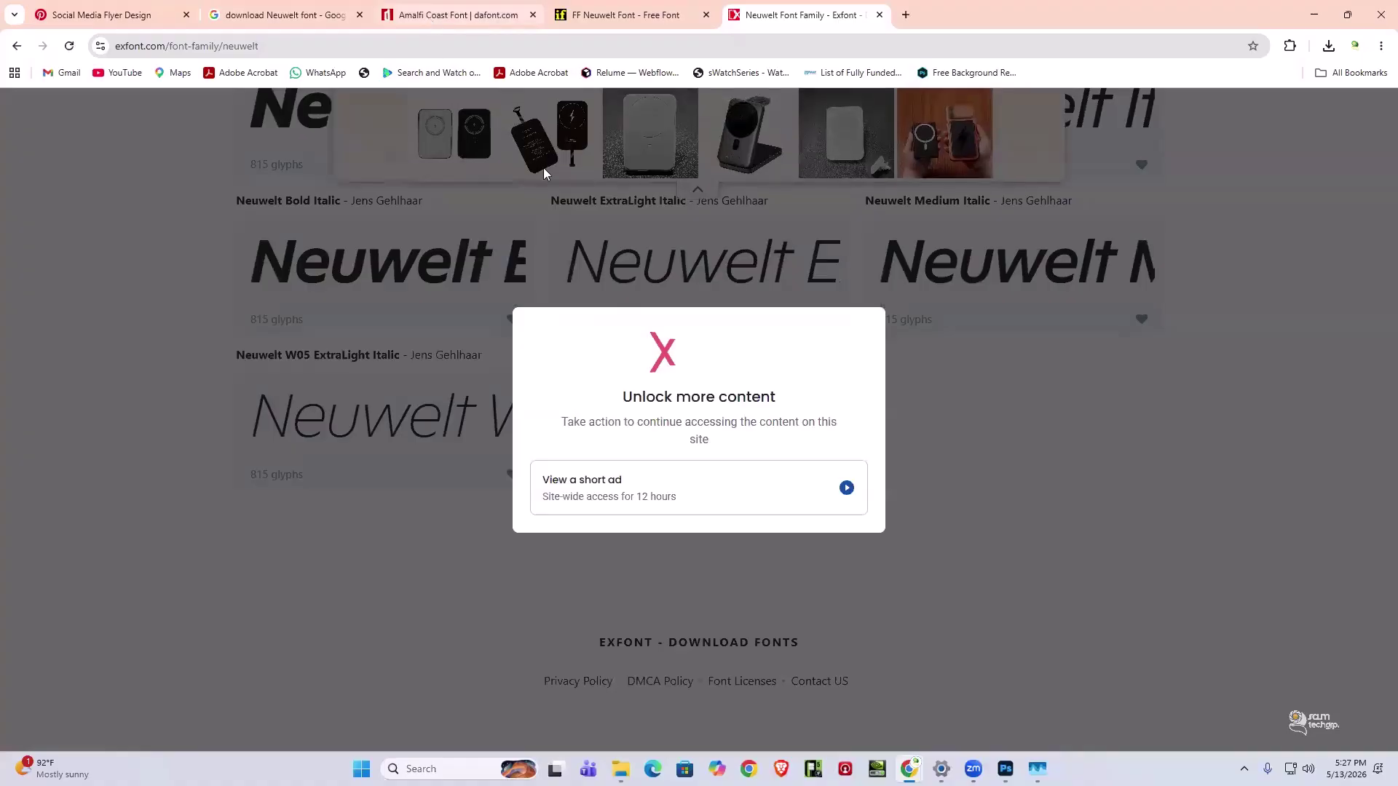
click(644, 489)
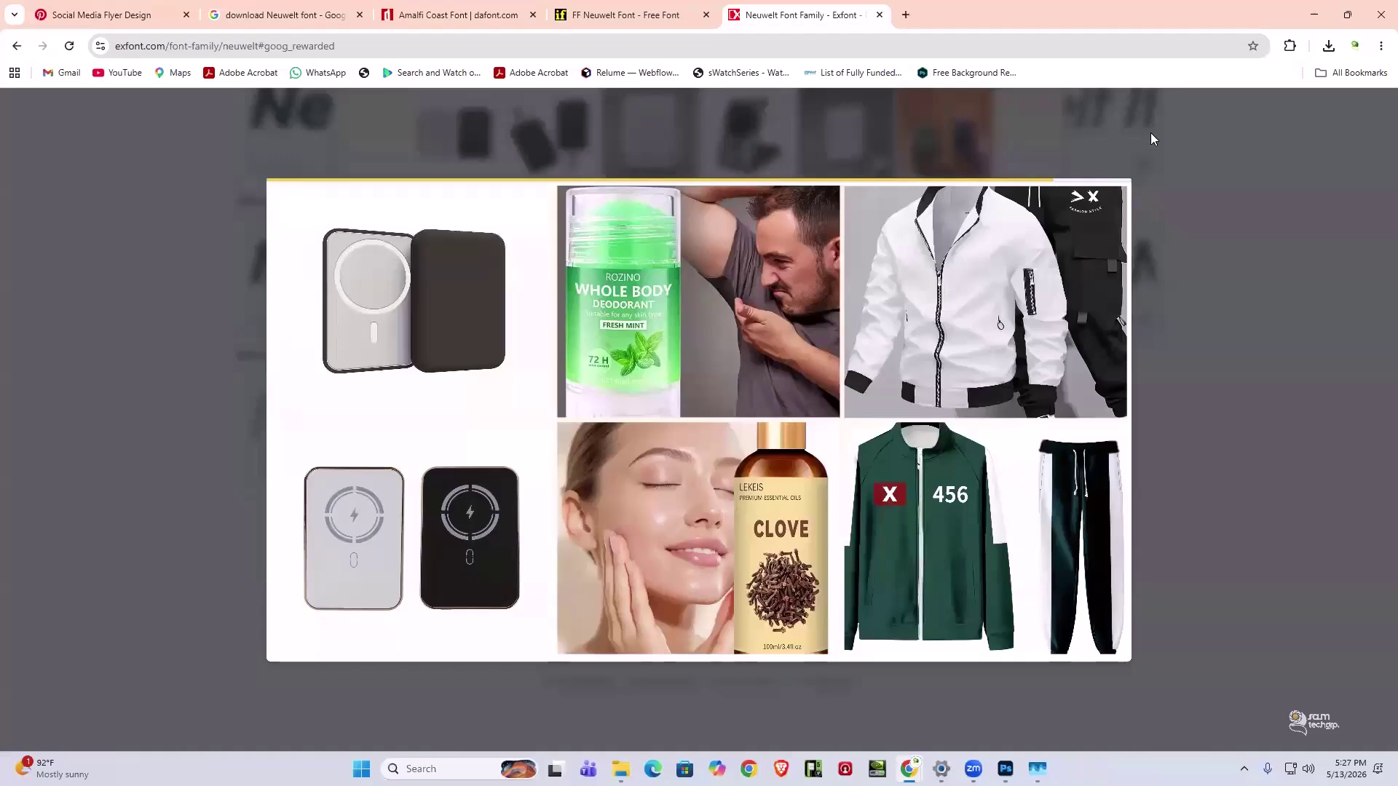
click(1117, 166)
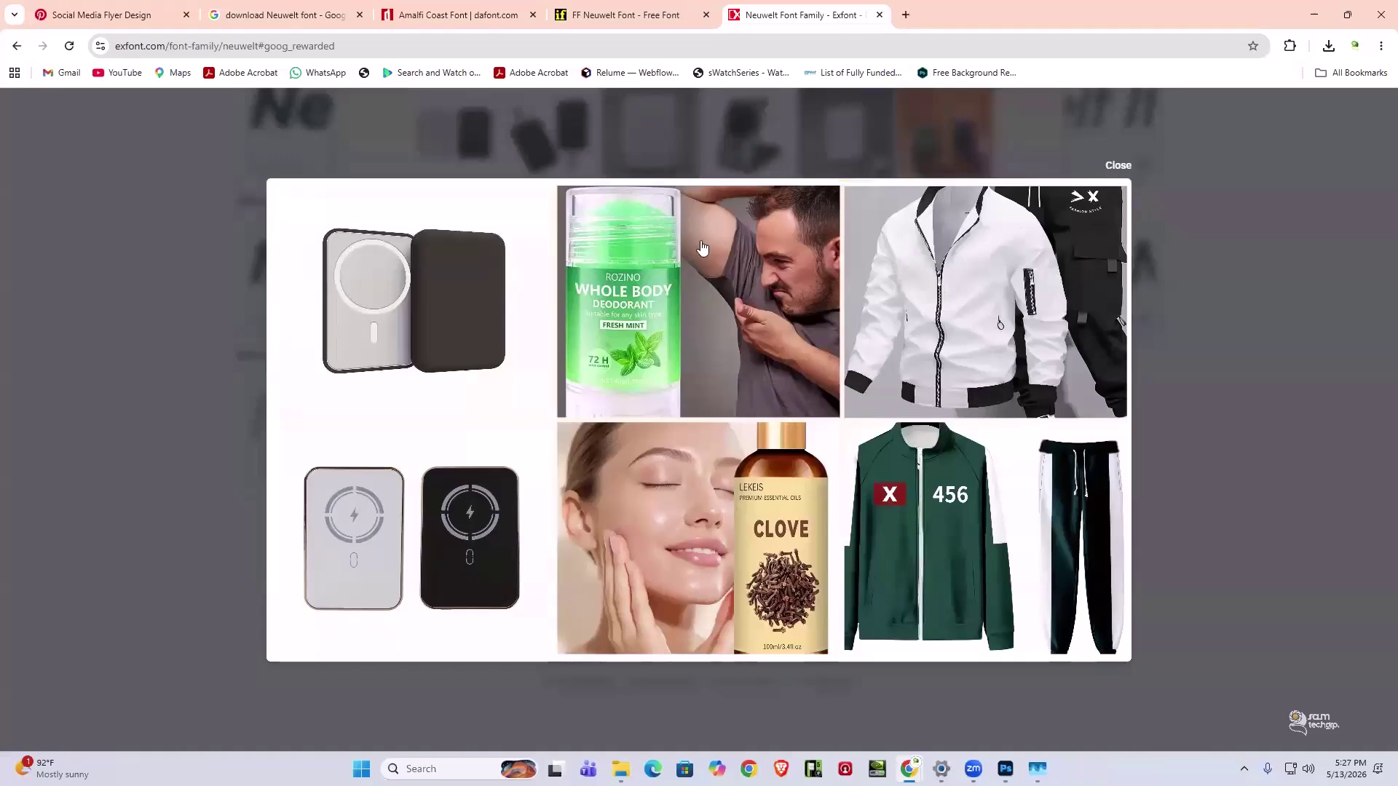
scroll(680, 302, up, 6)
scroll(699, 408, up, 10)
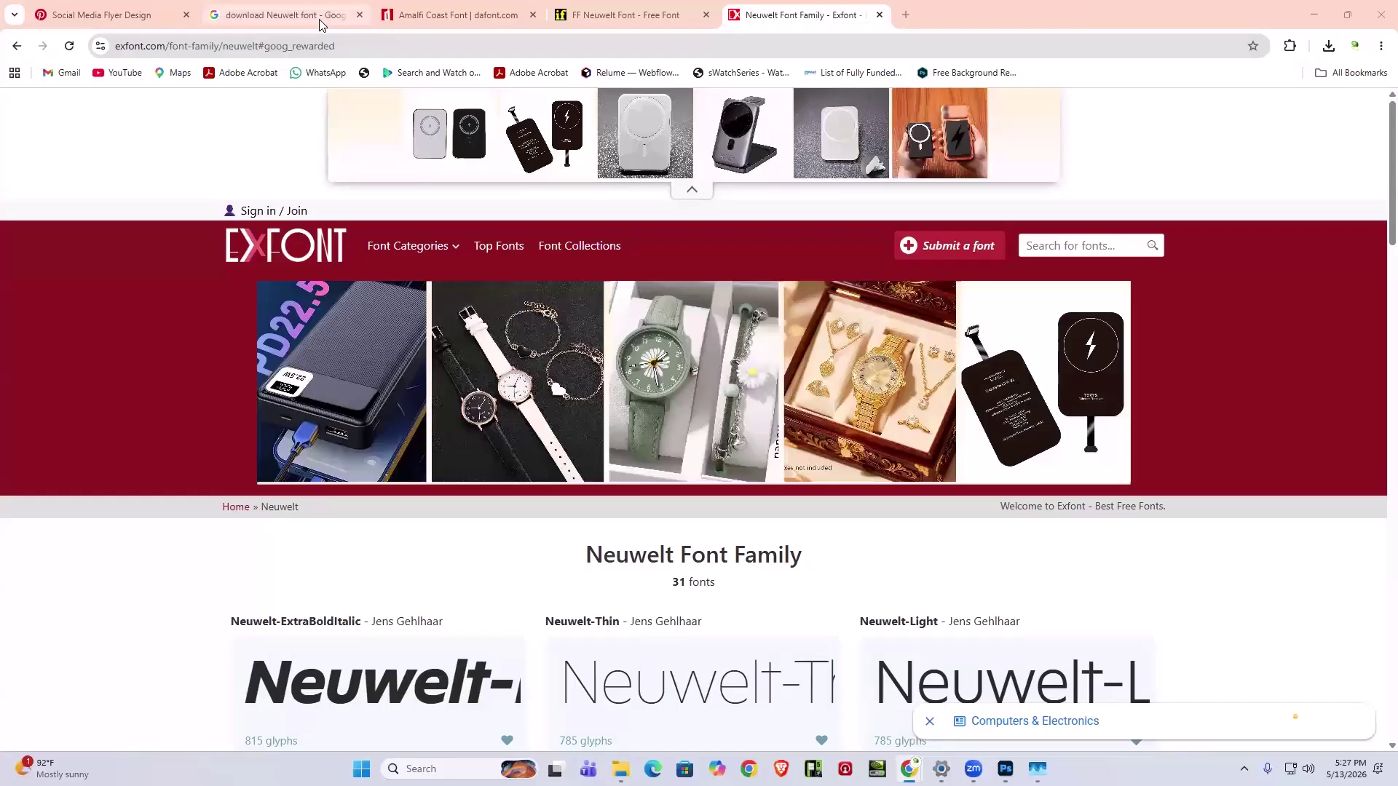
- Return to Google and search for the SunrollBold font instead of Neuwelt
mouse_move(321, 25)
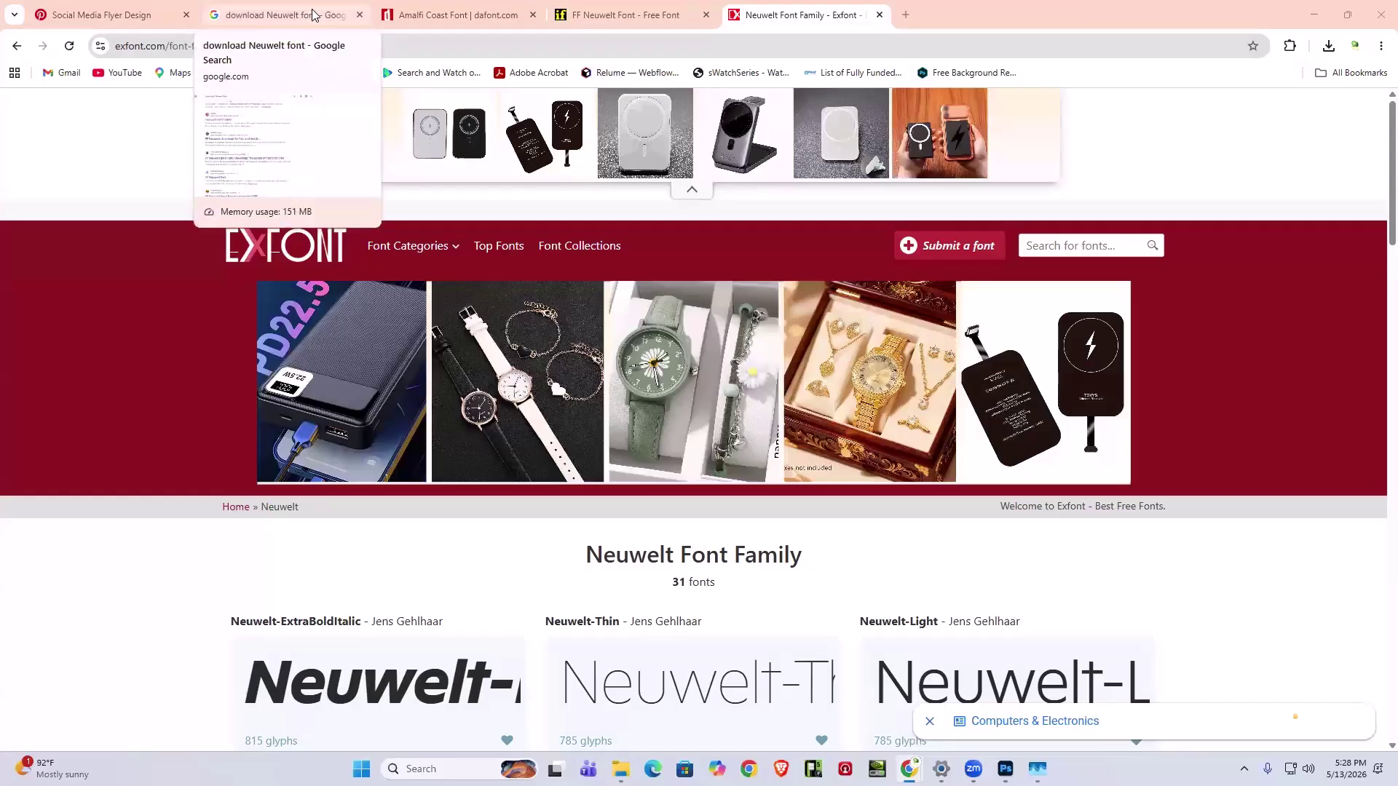
click(322, 25)
double_click(267, 115)
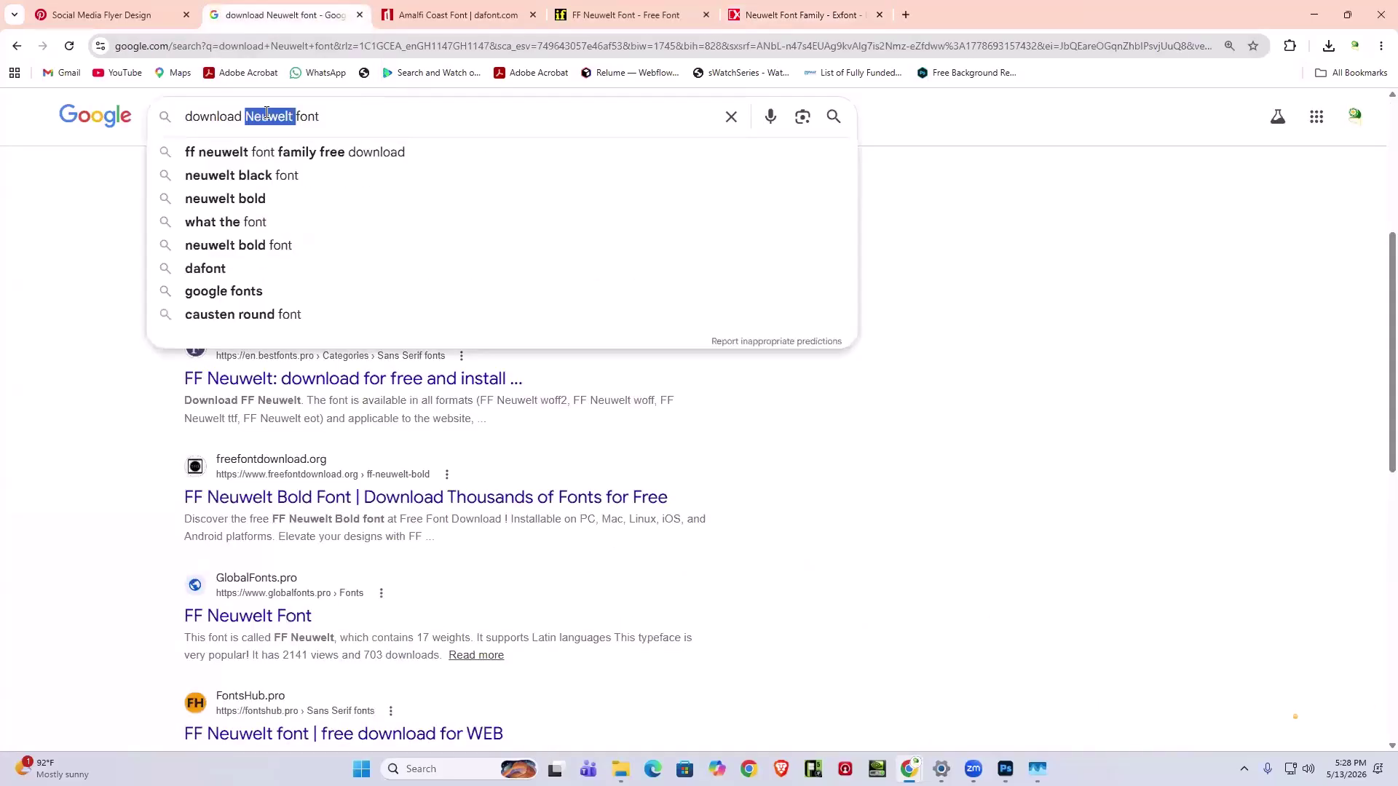
text(SunrollBold)
key(Return)
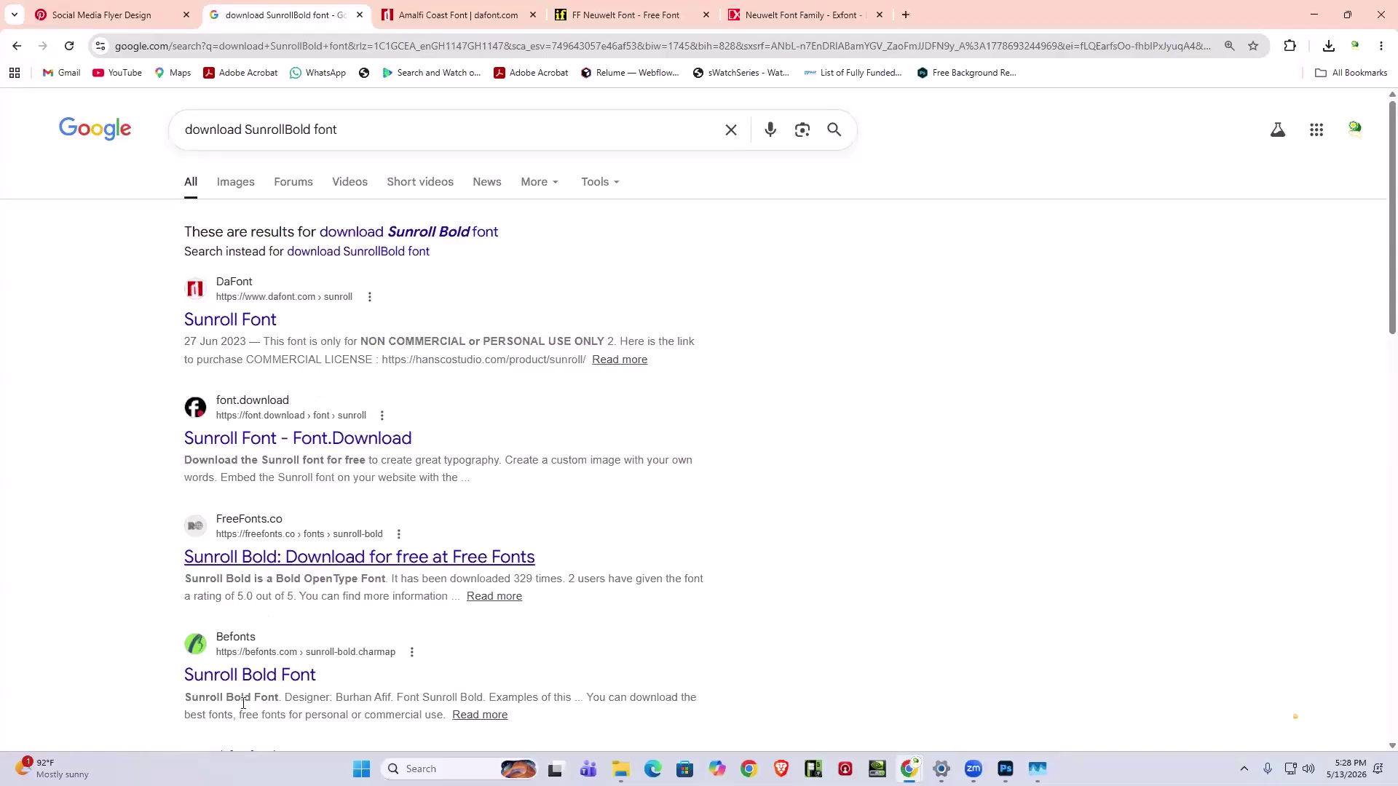
- Download sunroll.zip from DaFont's Sunroll page and open Internet Download Manager from the tray
click(223, 326)
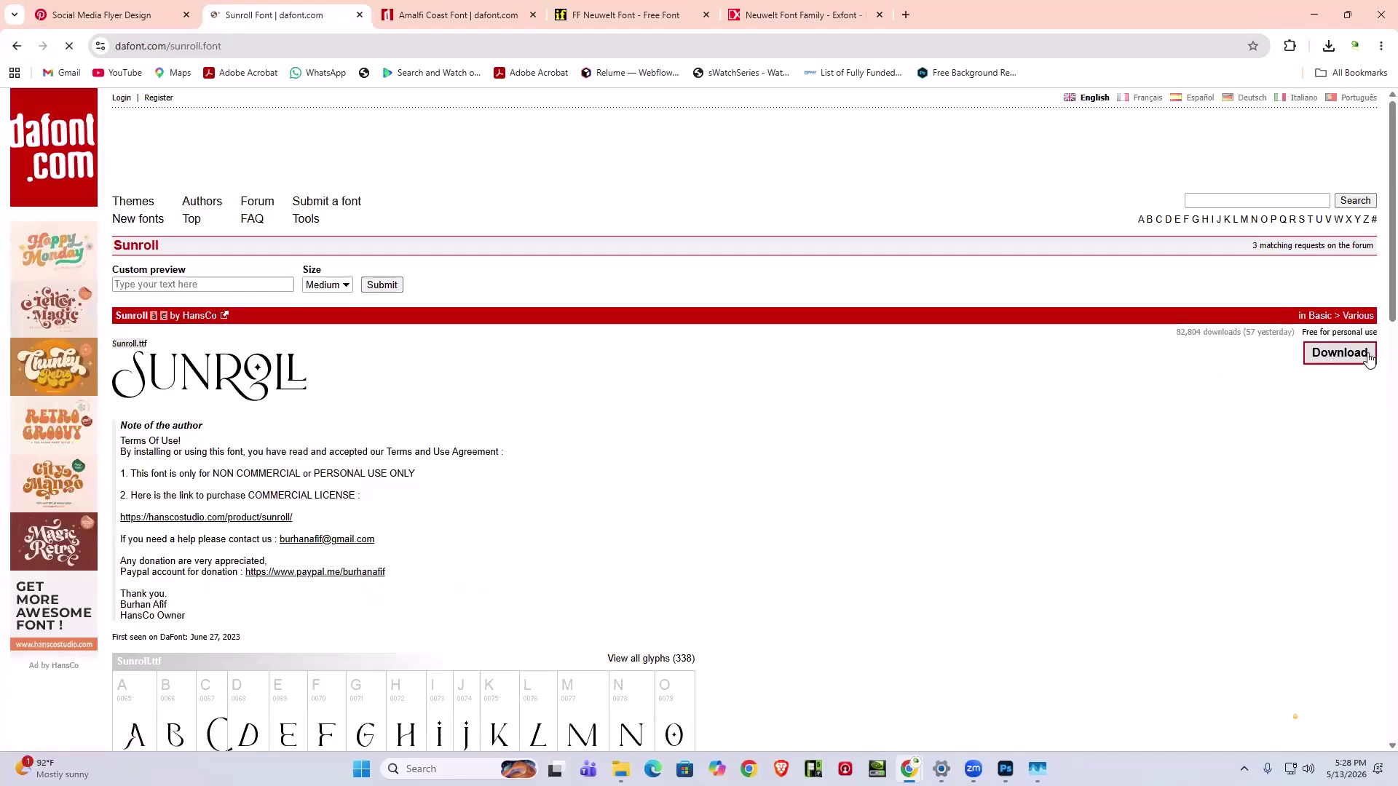
click(1368, 355)
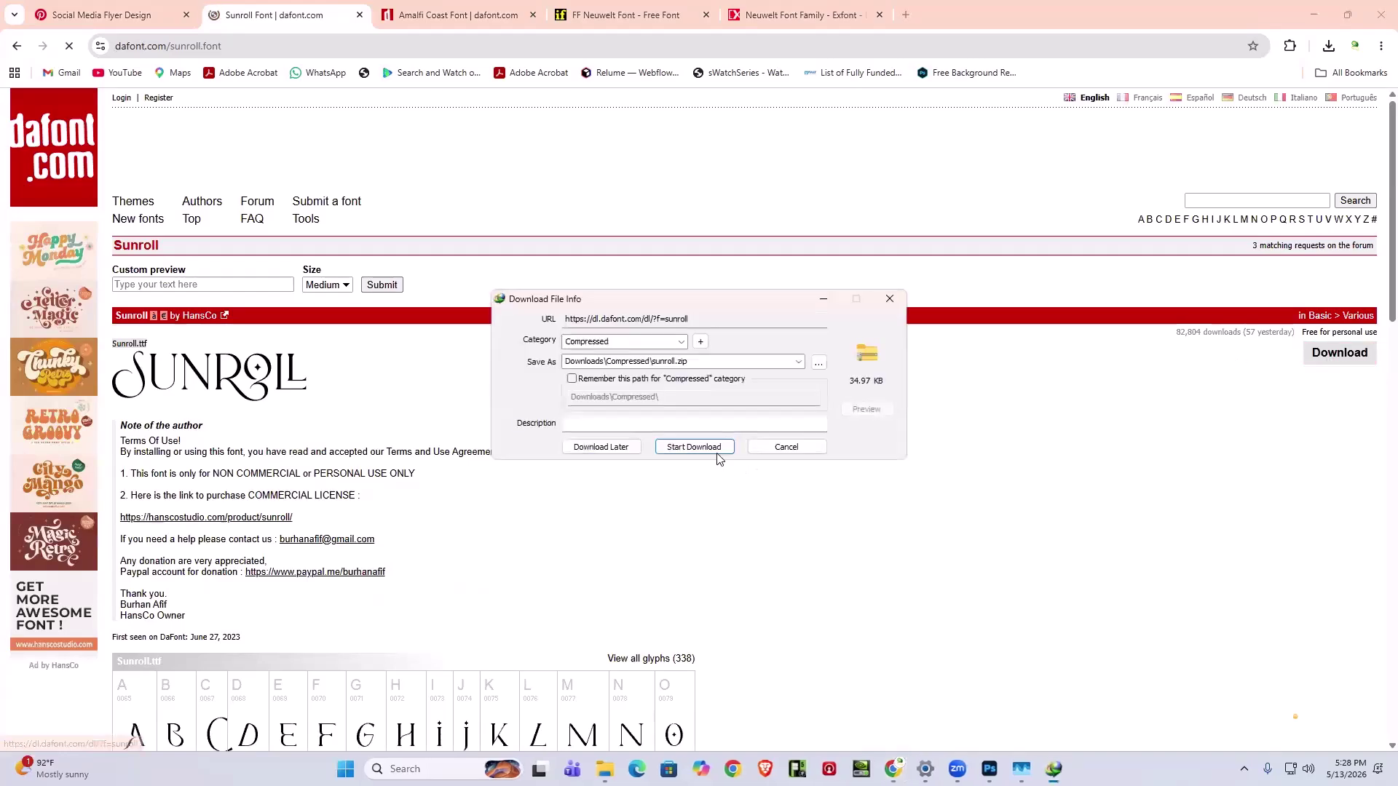
click(717, 452)
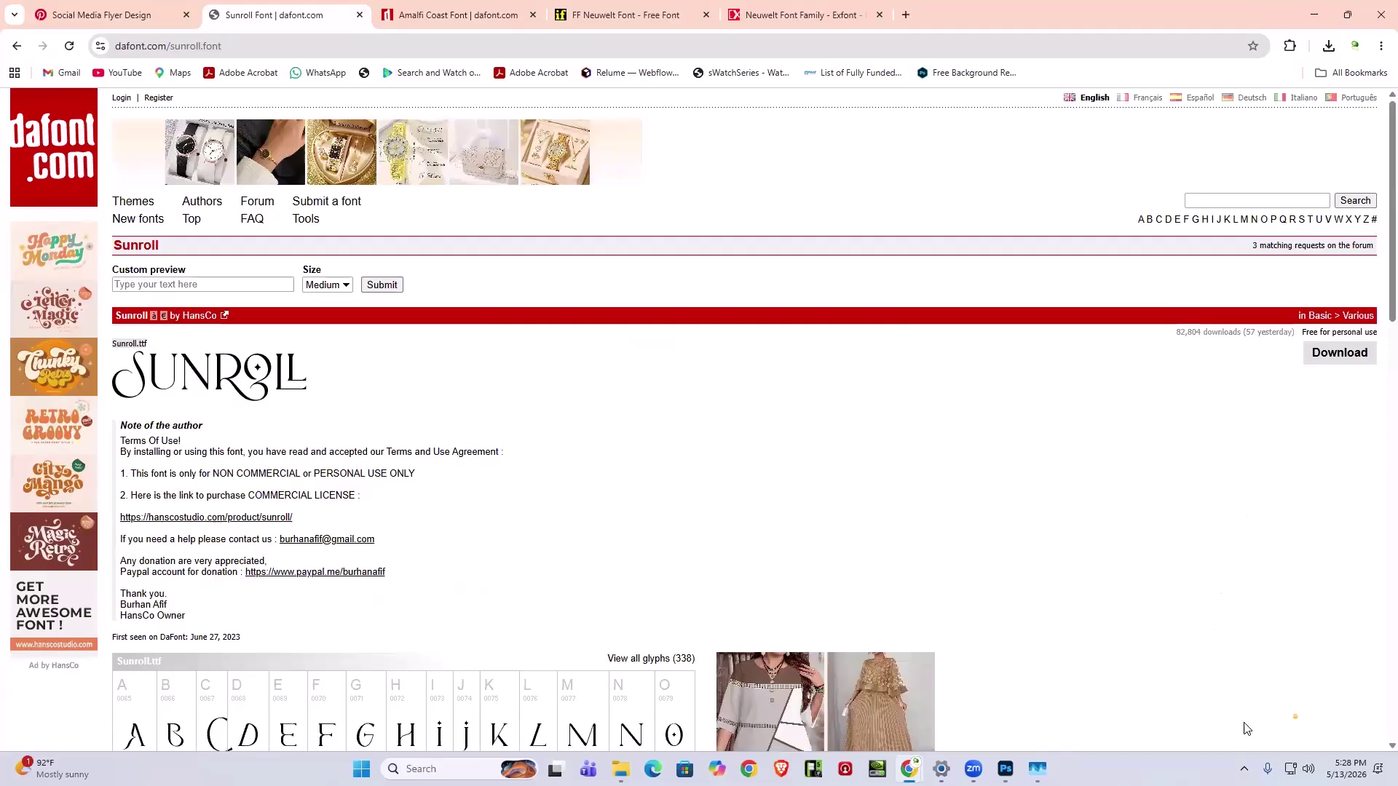
click(1245, 769)
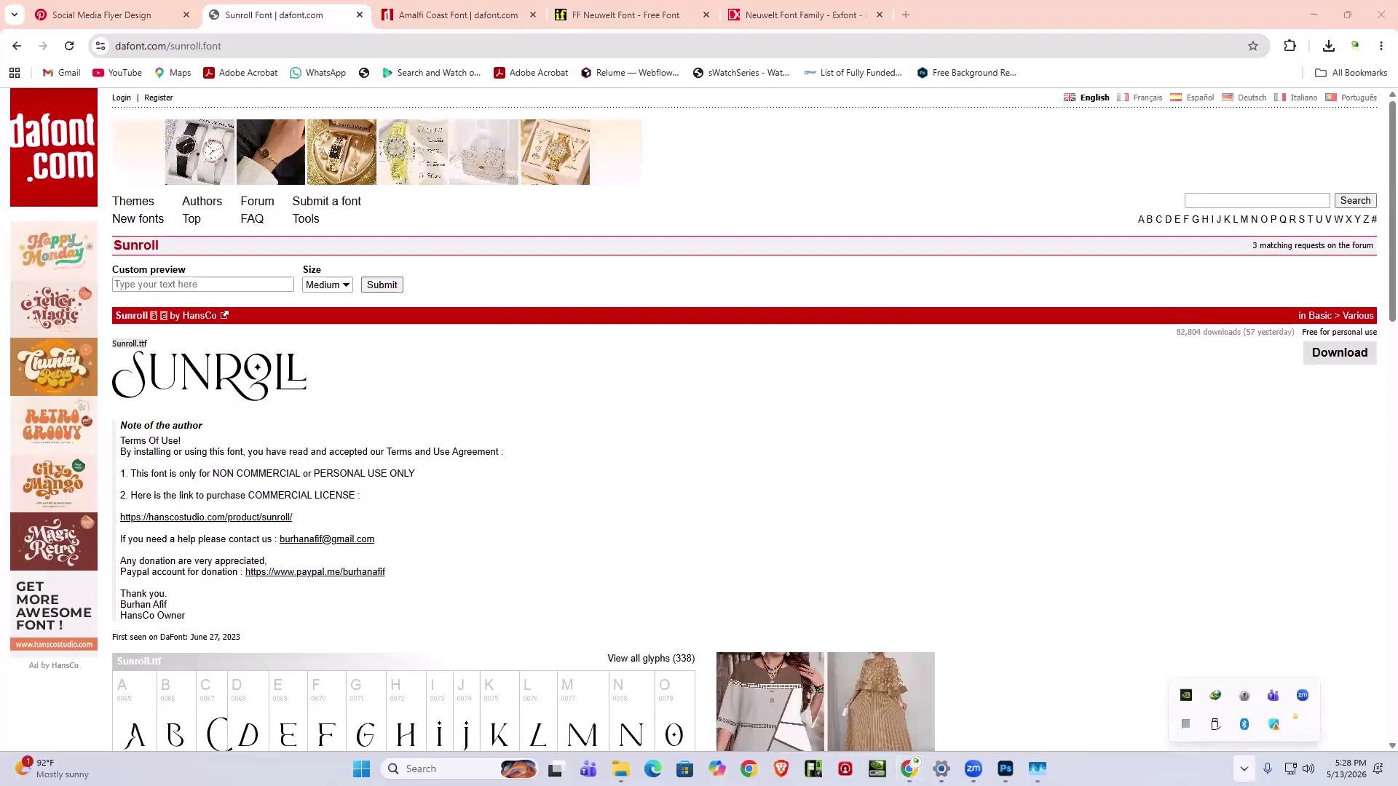
double_click(1274, 725)
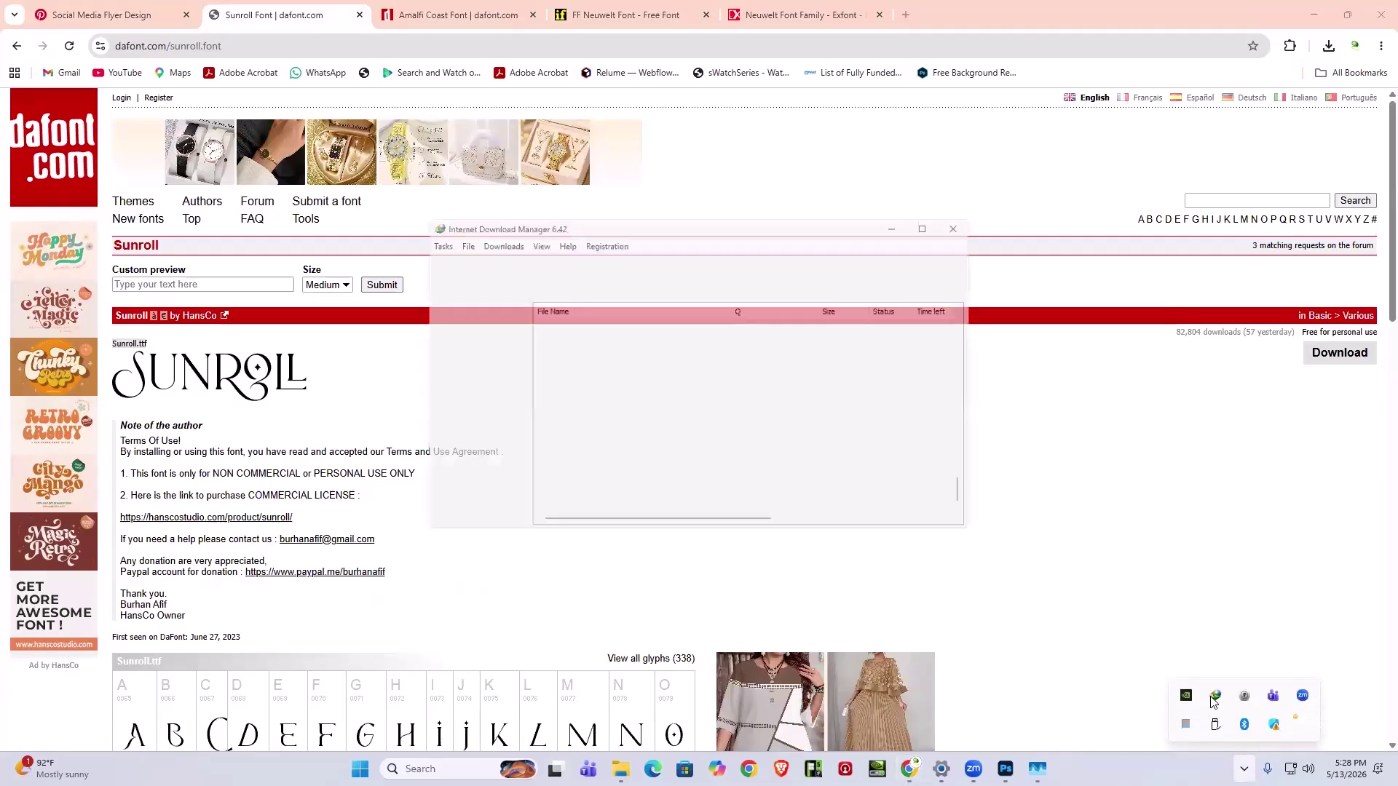
- Dismiss IDM's tip of the day and open the folder containing sunroll.zip
click(792, 470)
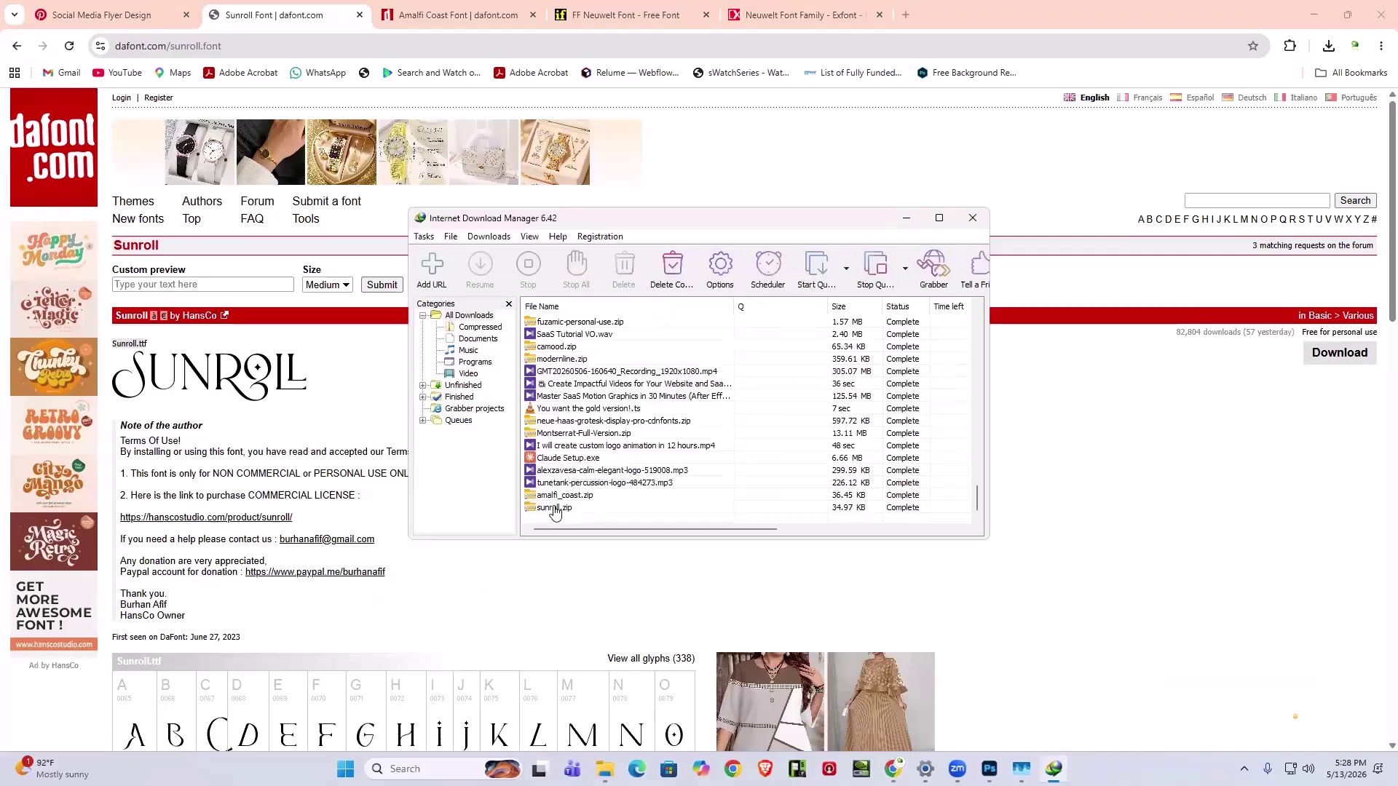
click(631, 508)
right_click(562, 508)
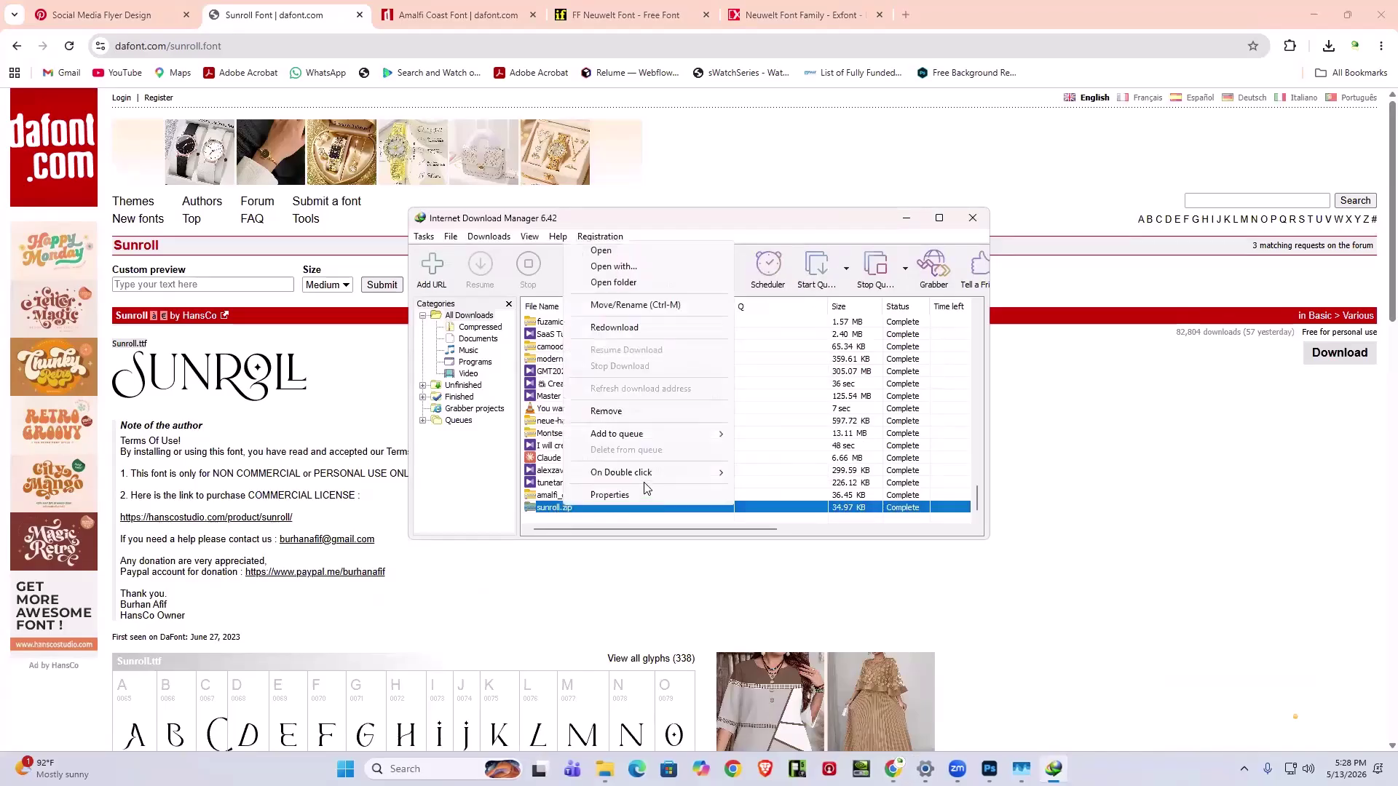
click(623, 282)
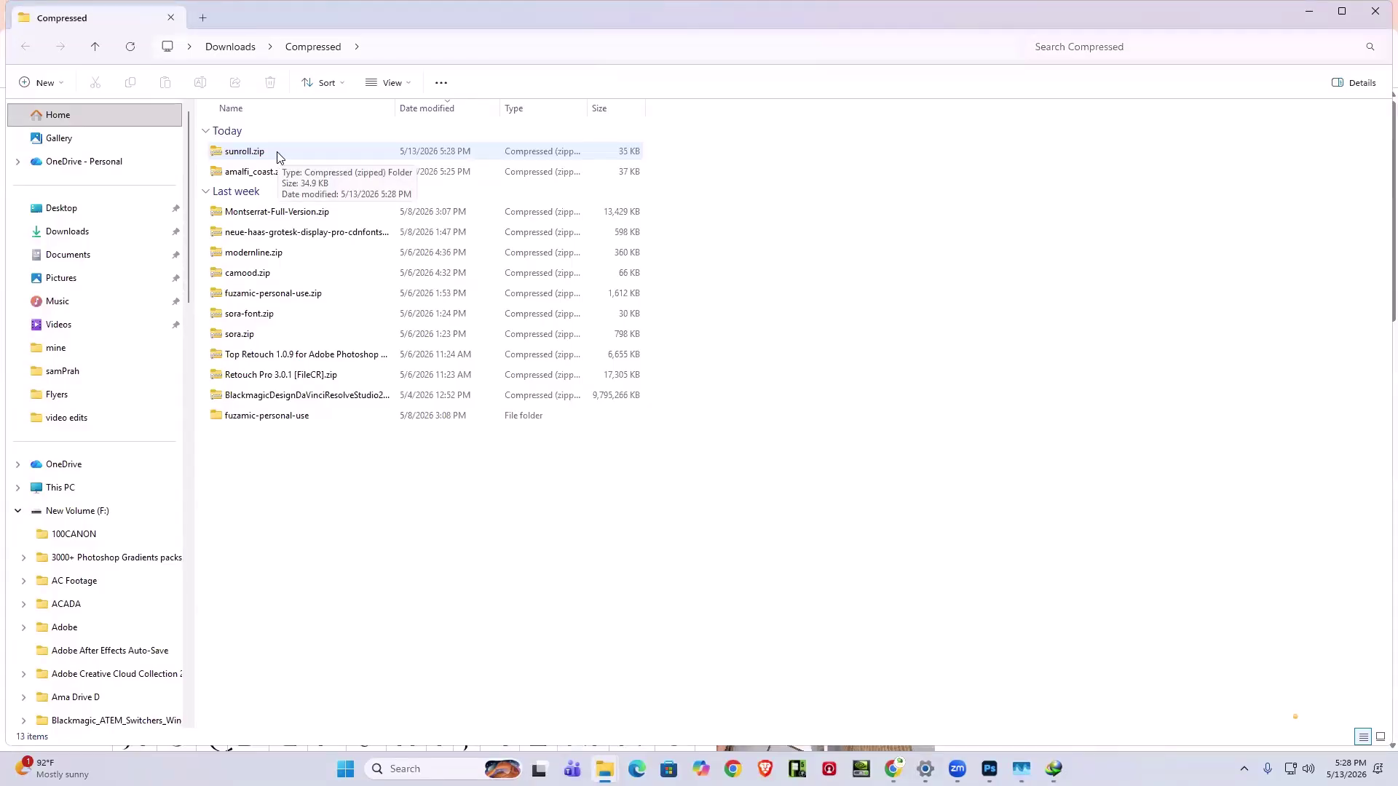
- Extract sunroll.zip into a sunroll folder with WinRAR and open that folder
drag(204, 173, 248, 156)
right_click(221, 172)
click(204, 182)
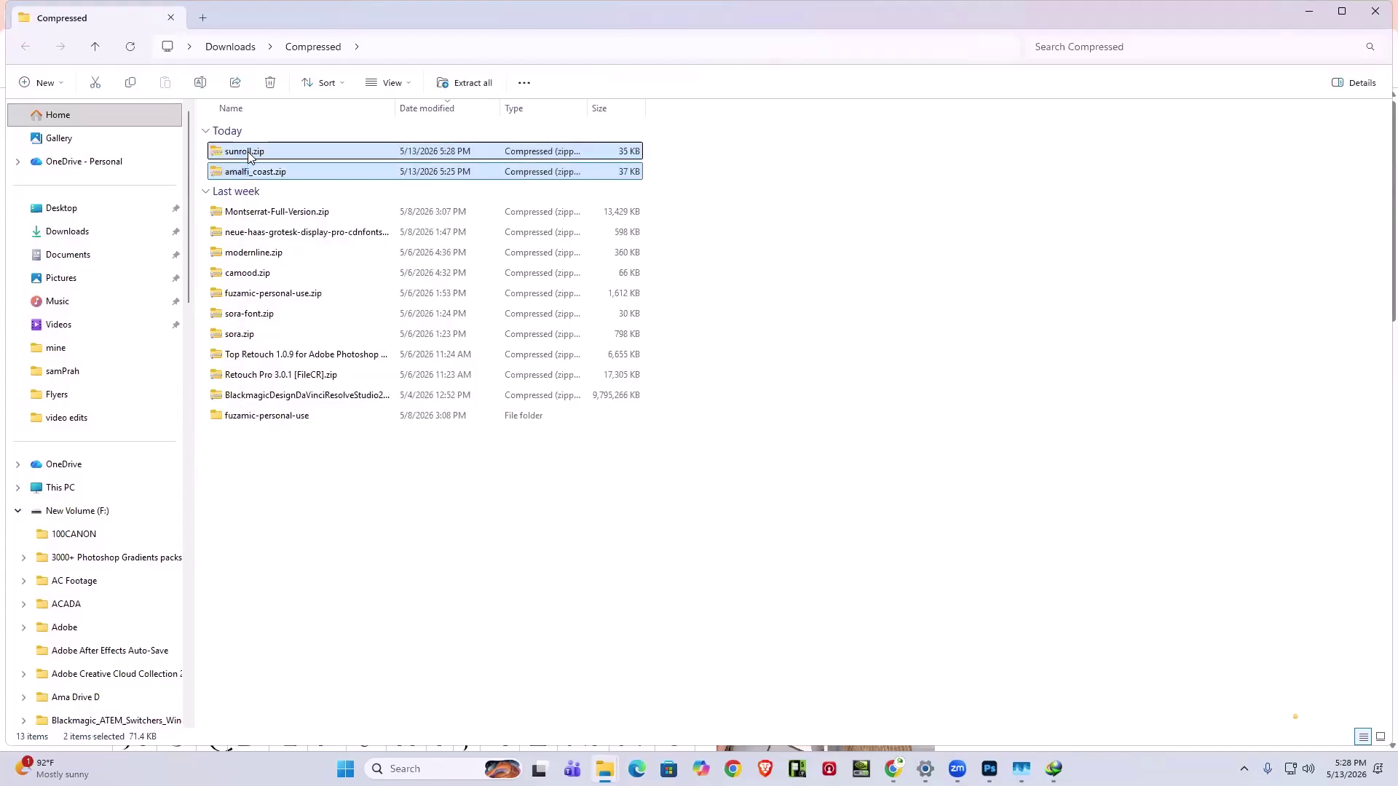
right_click(249, 156)
mouse_move(343, 450)
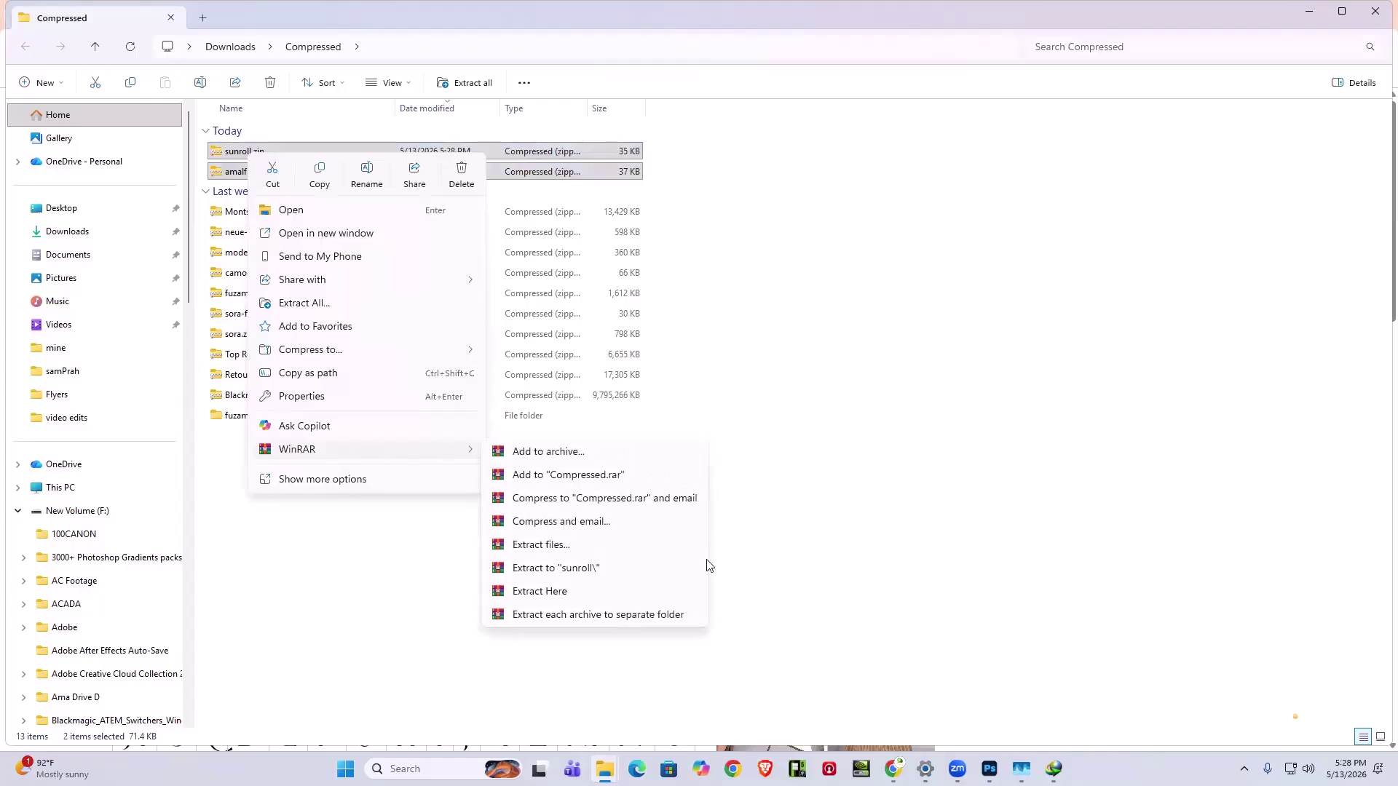
click(579, 569)
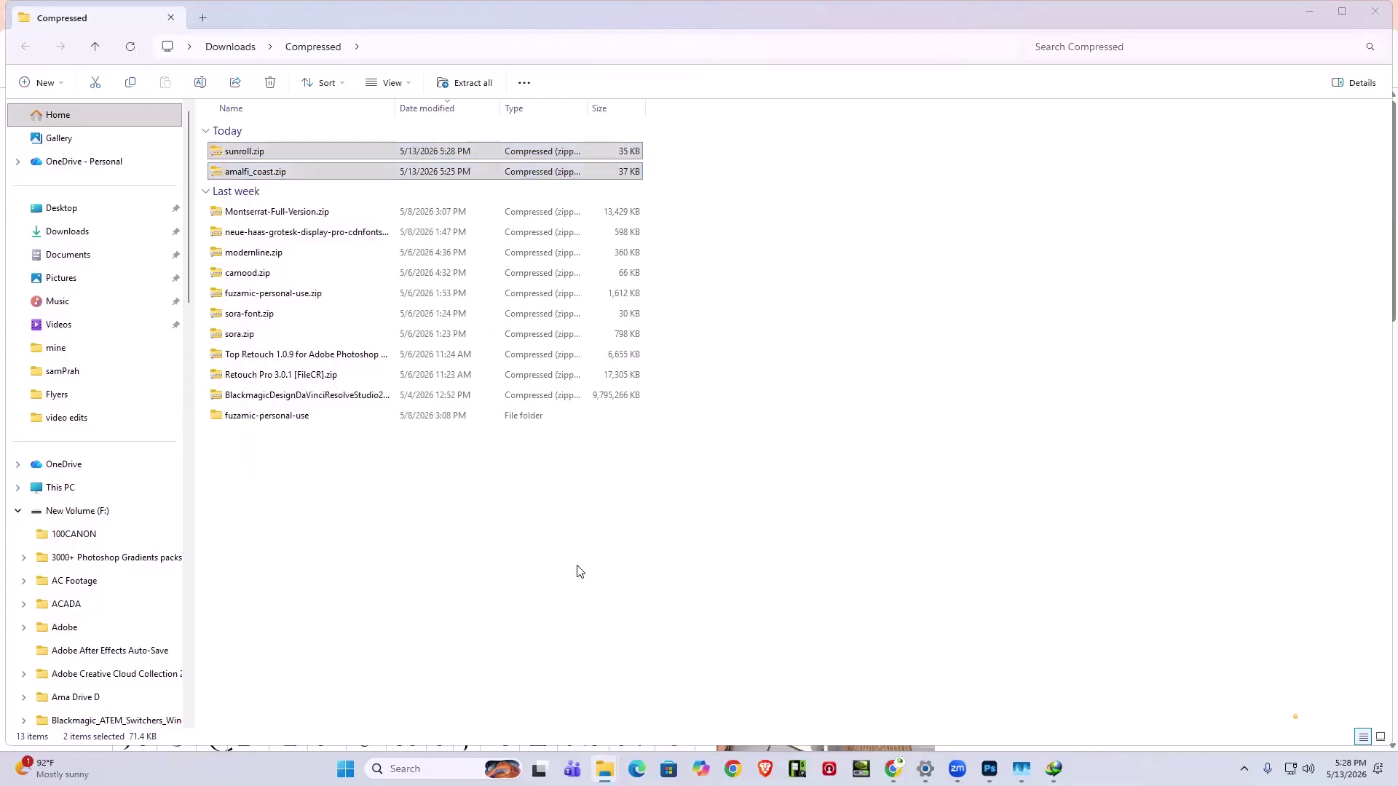
click(474, 585)
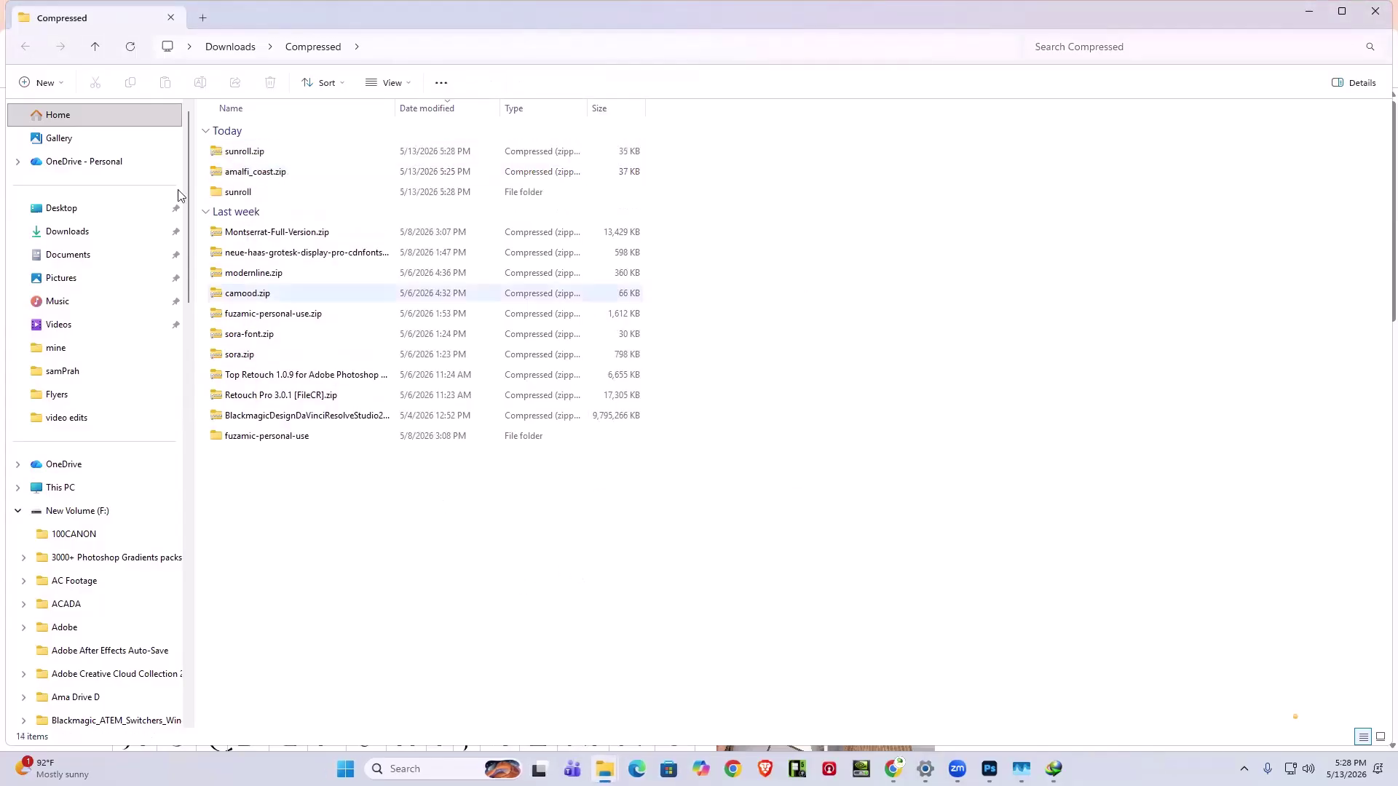
double_click(257, 196)
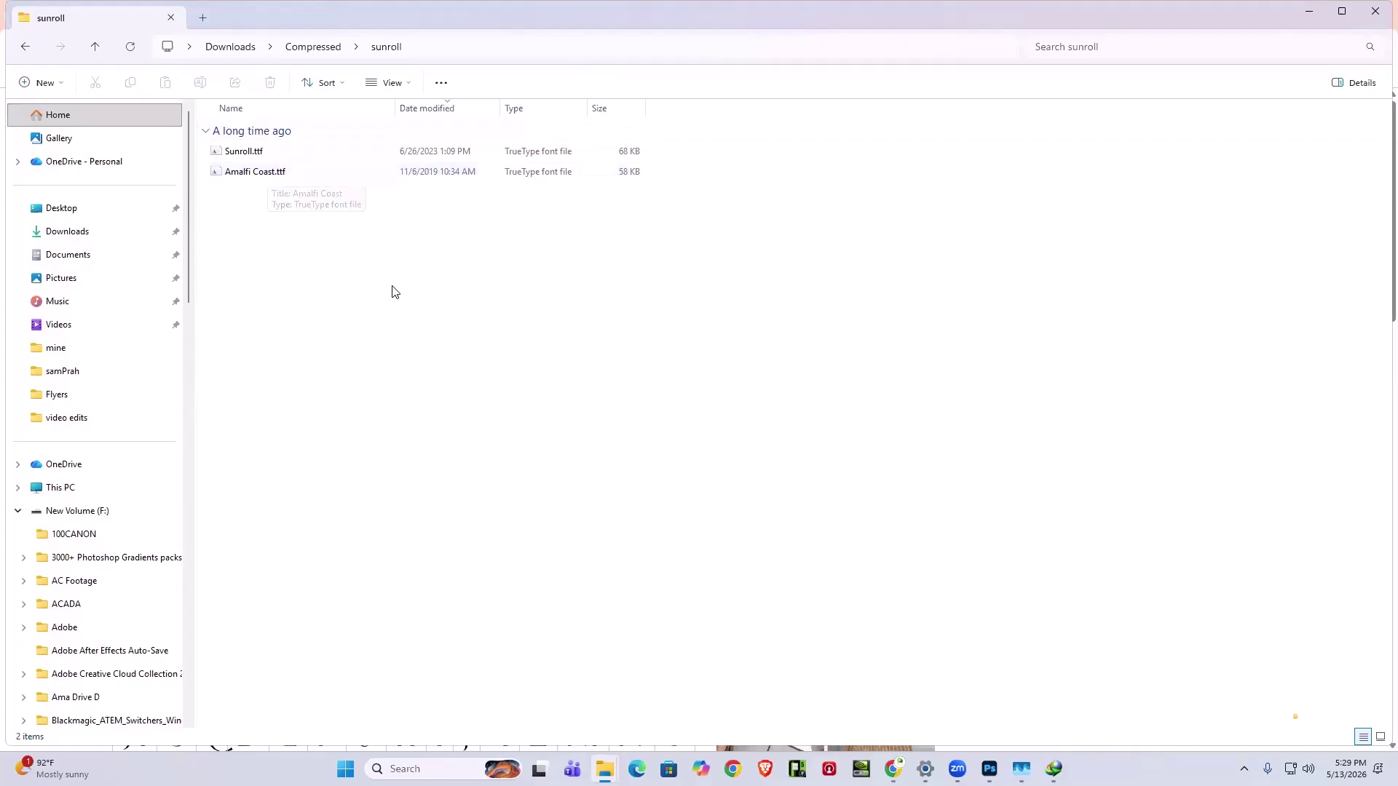
- Search the sunroll folder for font files, trying .ttf, otf and woff before settling on '.tt'
click(1061, 50)
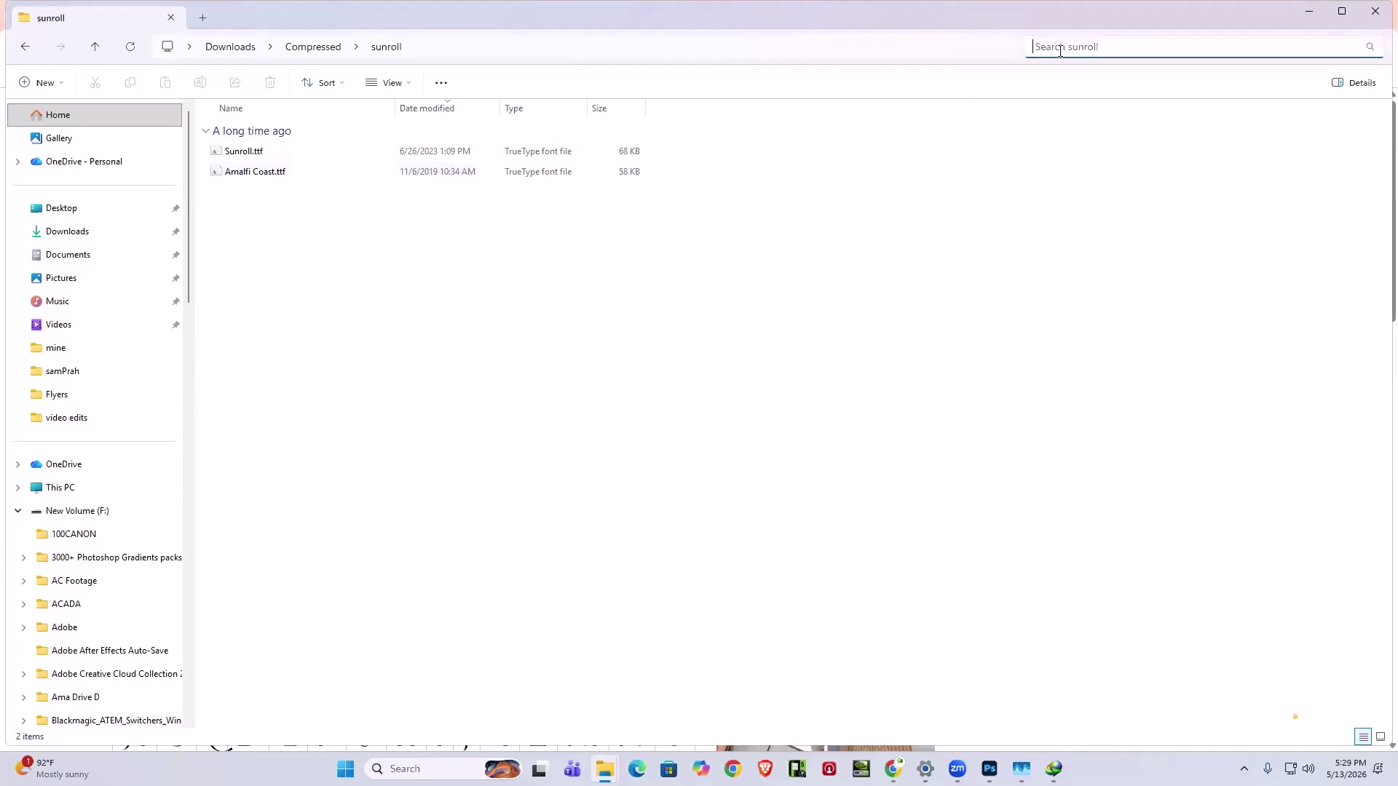
text(.)
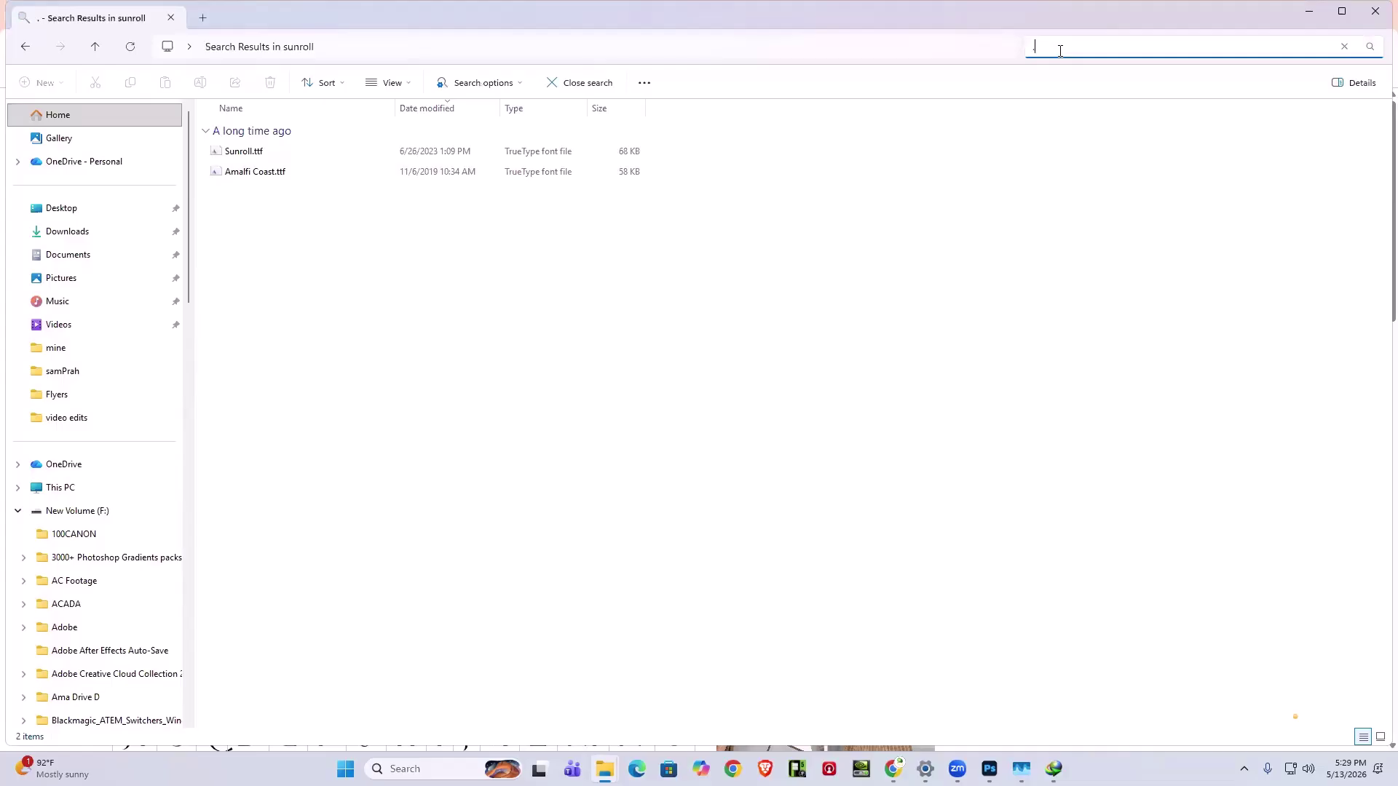
text(ttf)
key(BackSpace)
key(BackSpace)
key(BackSpace)
text(otf)
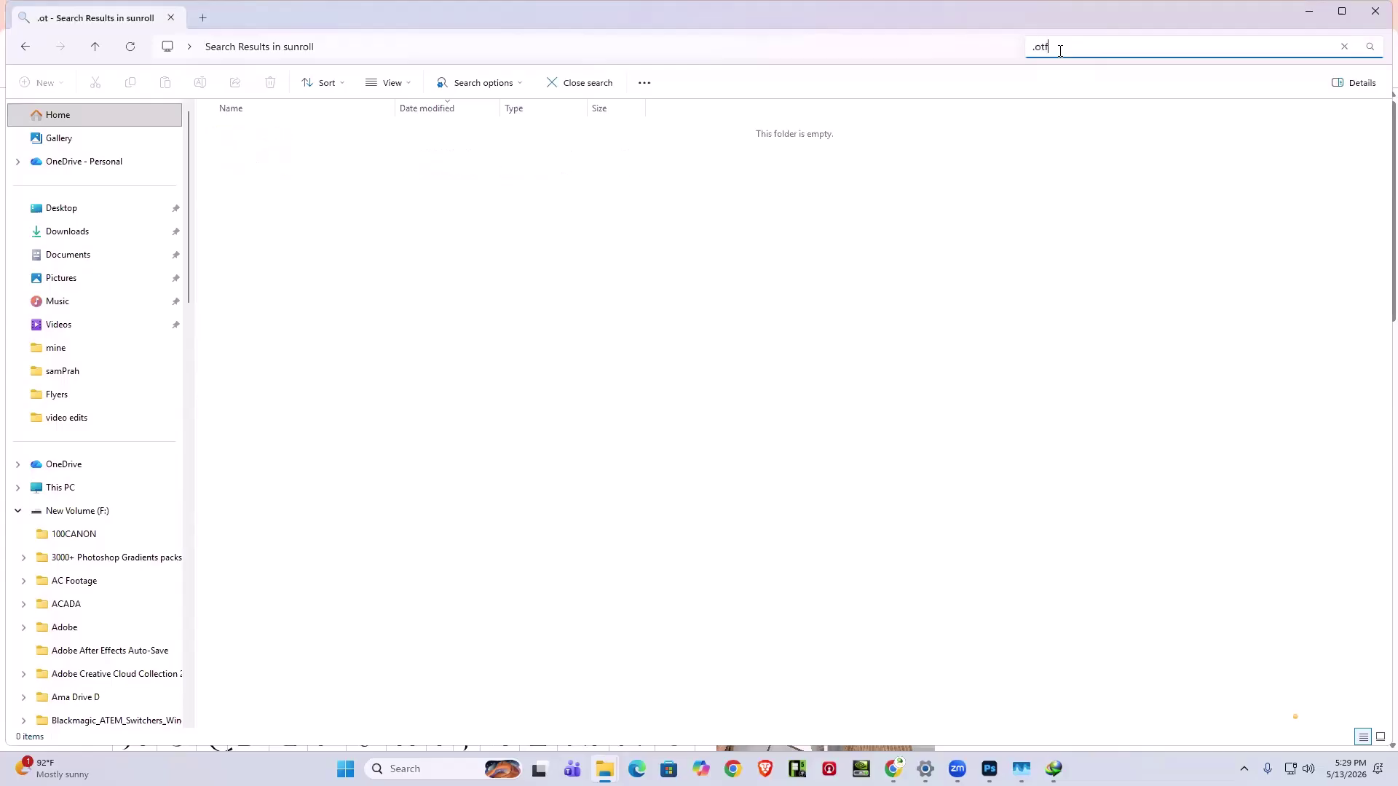
key(BackSpace)
key(BackSpace)
key(BackSpace)
text(woff)
key(BackSpace)
key(BackSpace)
key(BackSpace)
key(BackSpace)
text(tt)
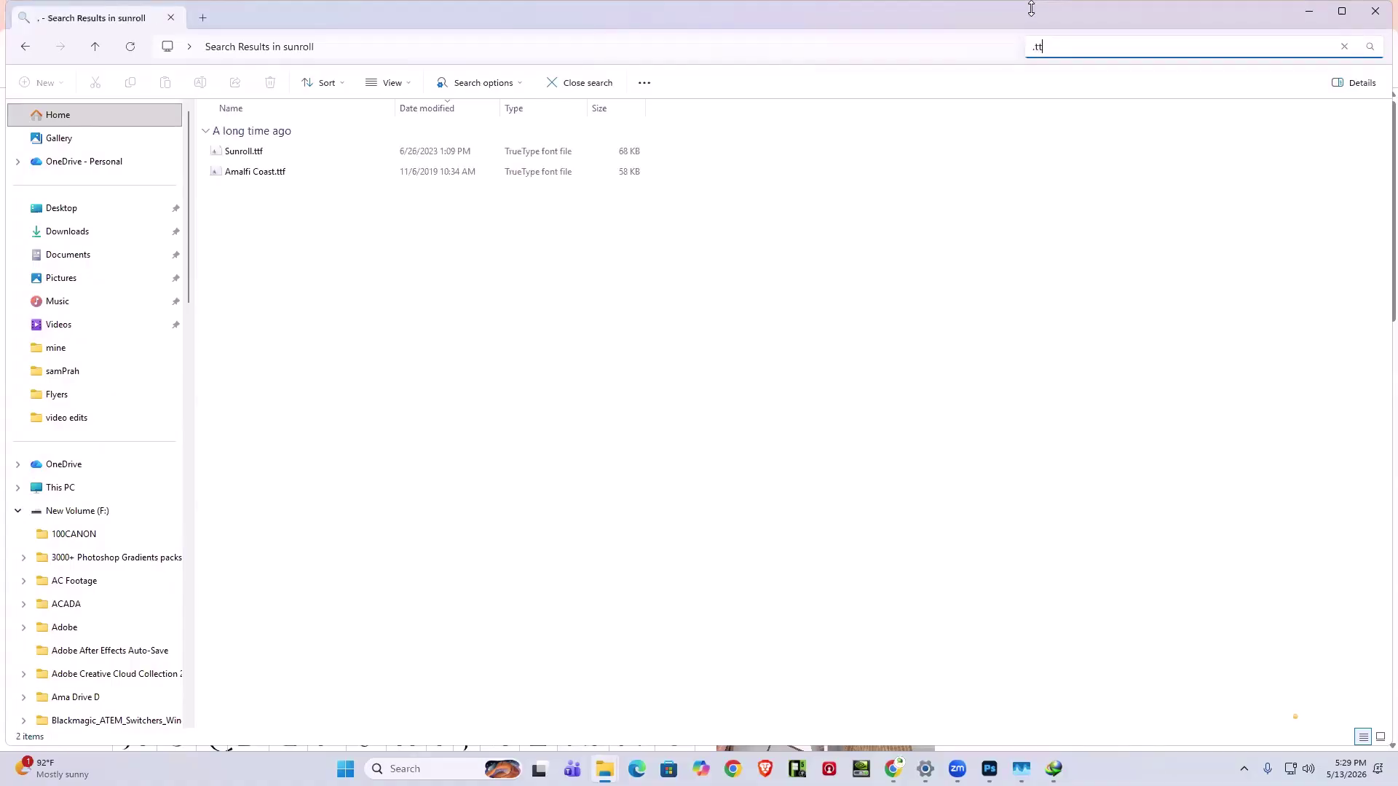
- Install Sunroll.ttf and Amalfi Coast.ttf together, then minimize the Explorer window
drag(293, 275, 287, 145)
drag(421, 303, 292, 148)
right_click(291, 148)
click(354, 287)
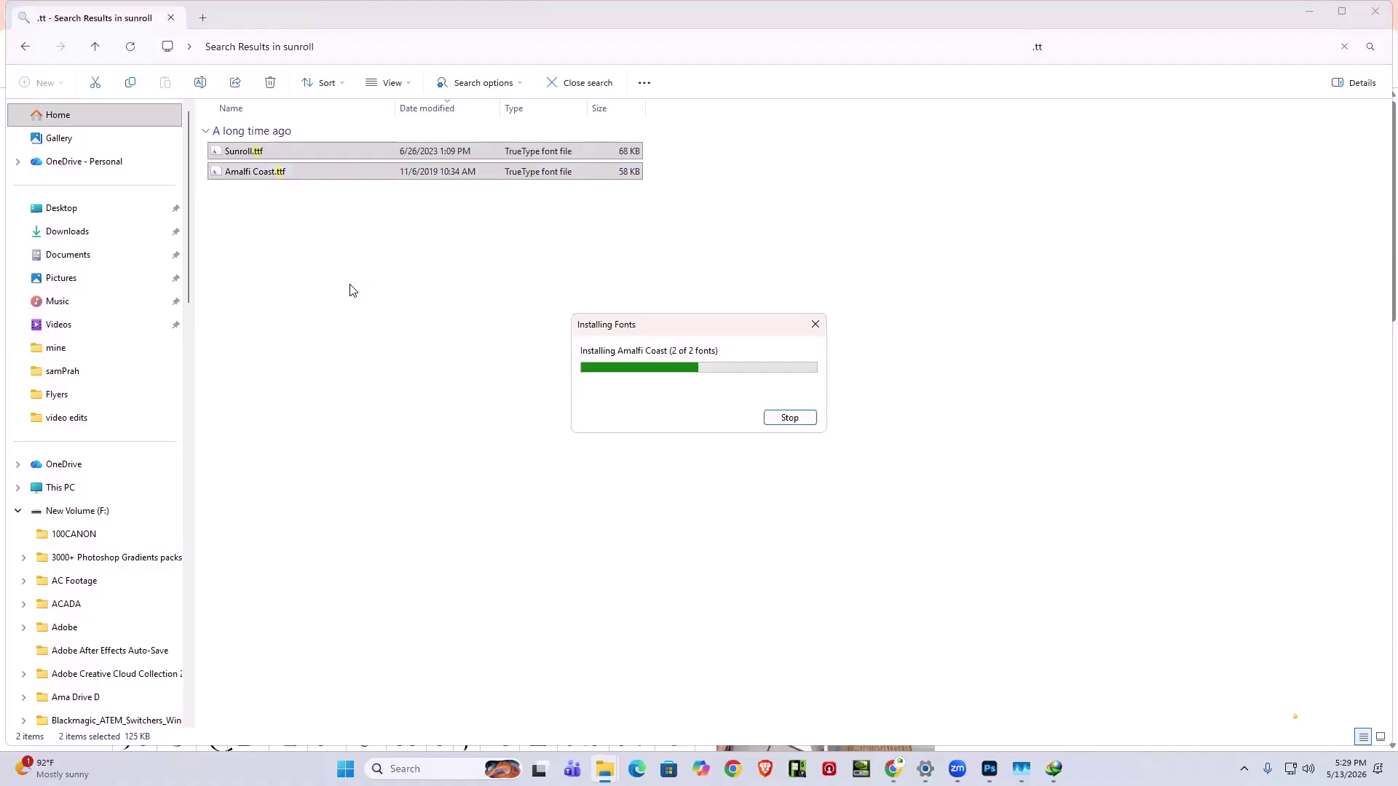
click(353, 290)
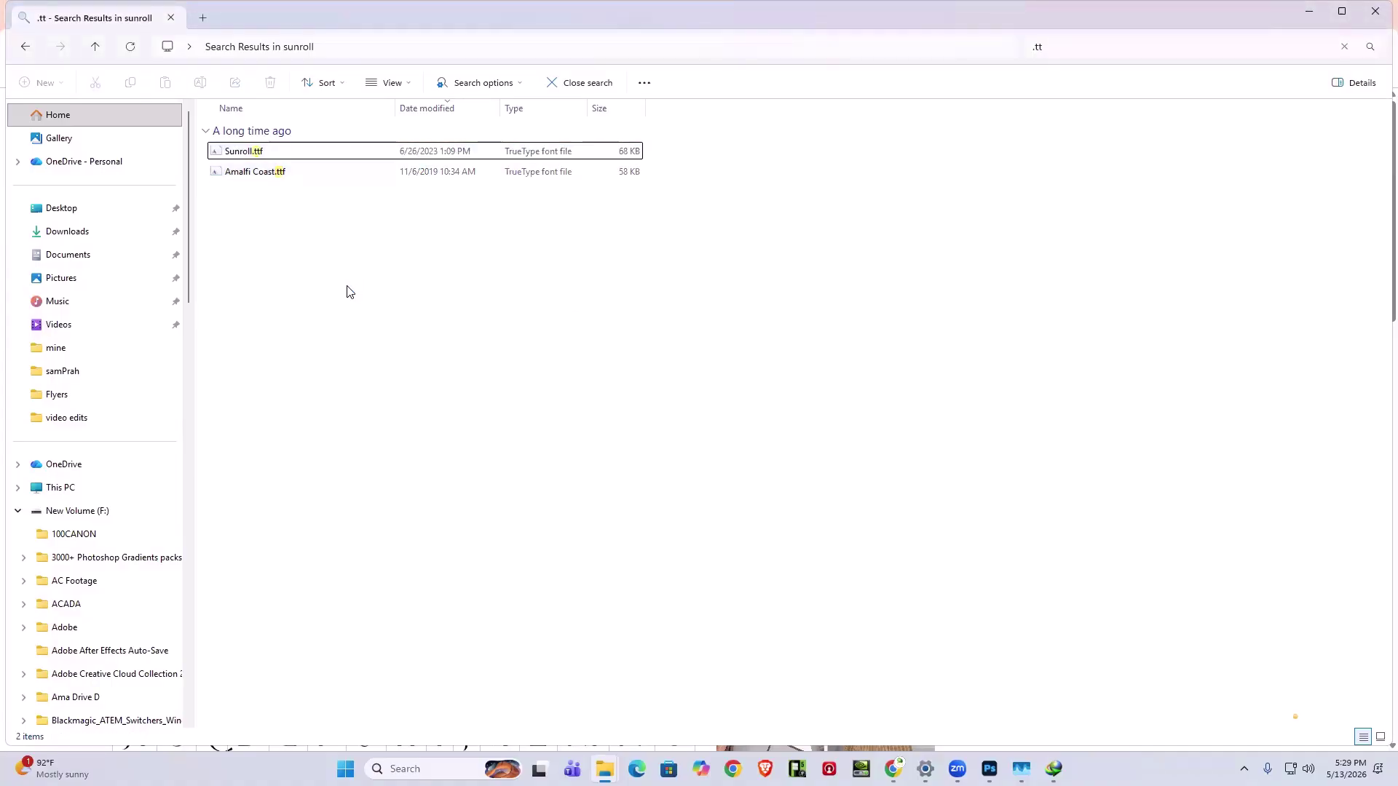
right_click(1088, 5)
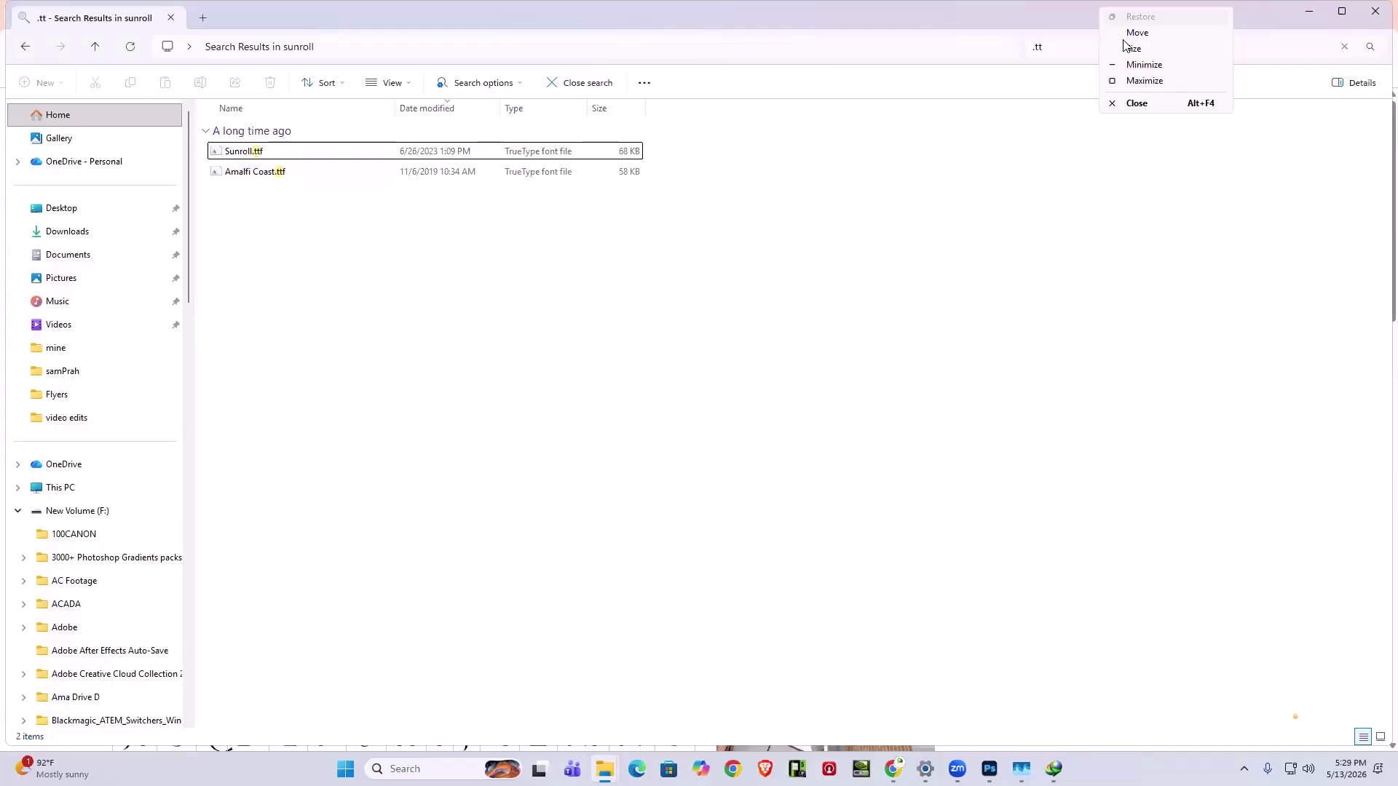
click(1295, 210)
- Clear away File Explorer and the download manager, then enlarge the SHOUT flyer pin
click(1306, 14)
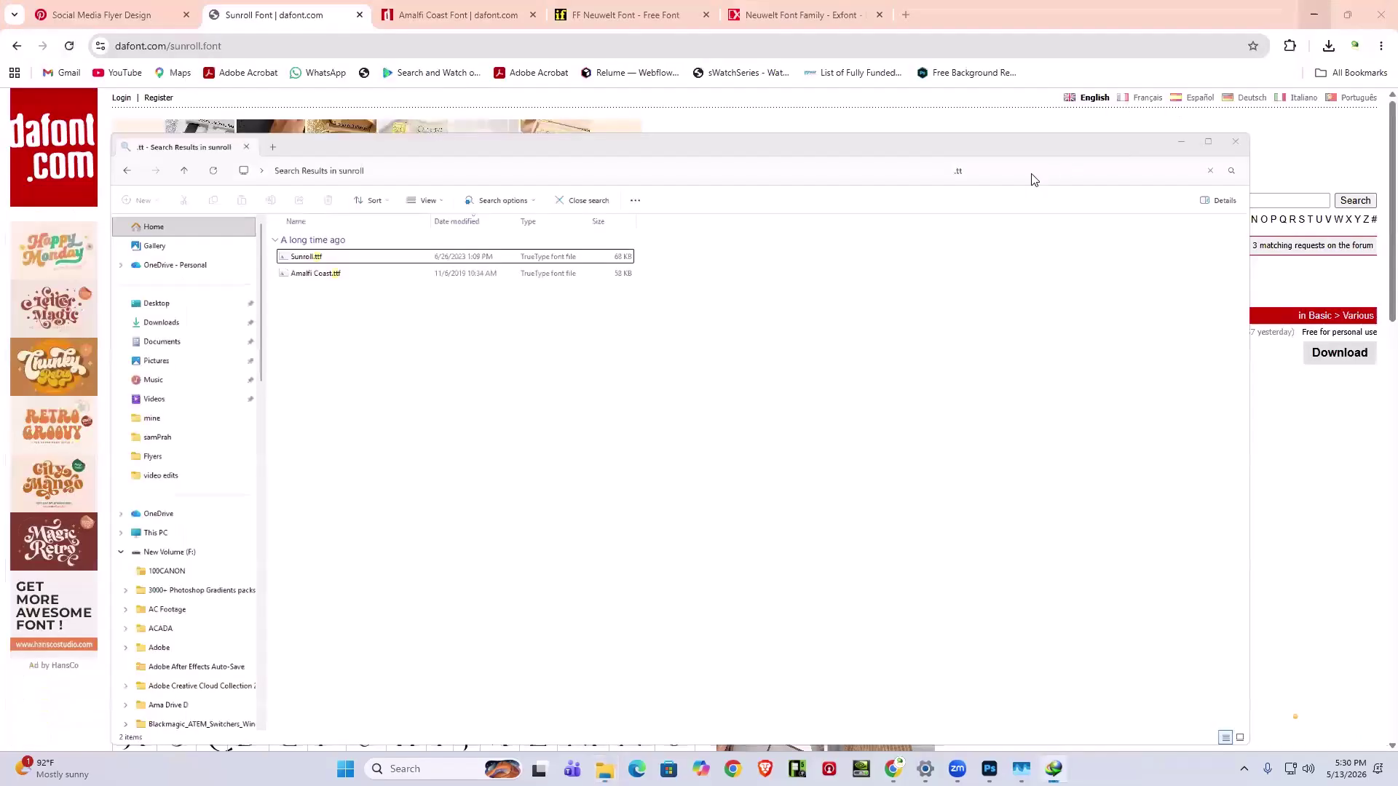
click(910, 221)
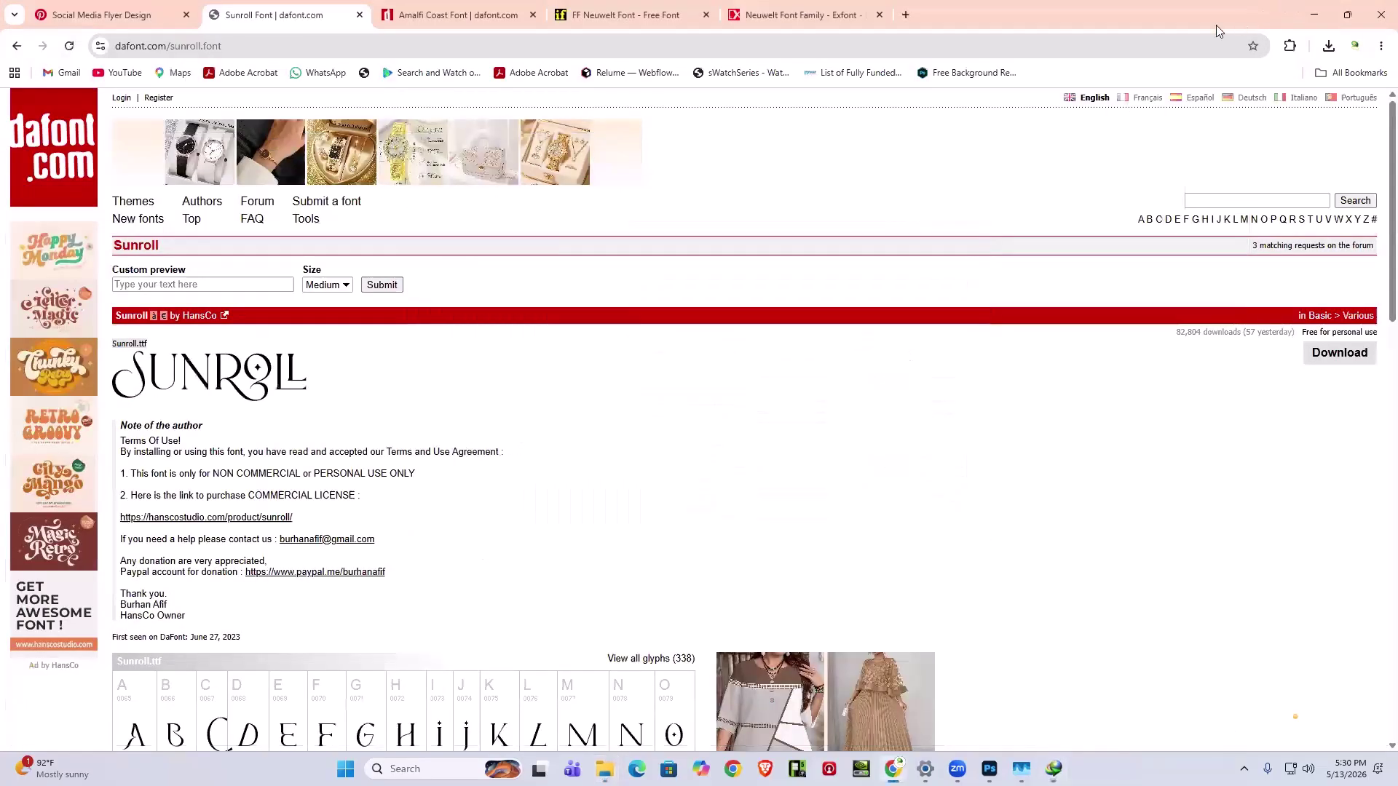
click(138, 18)
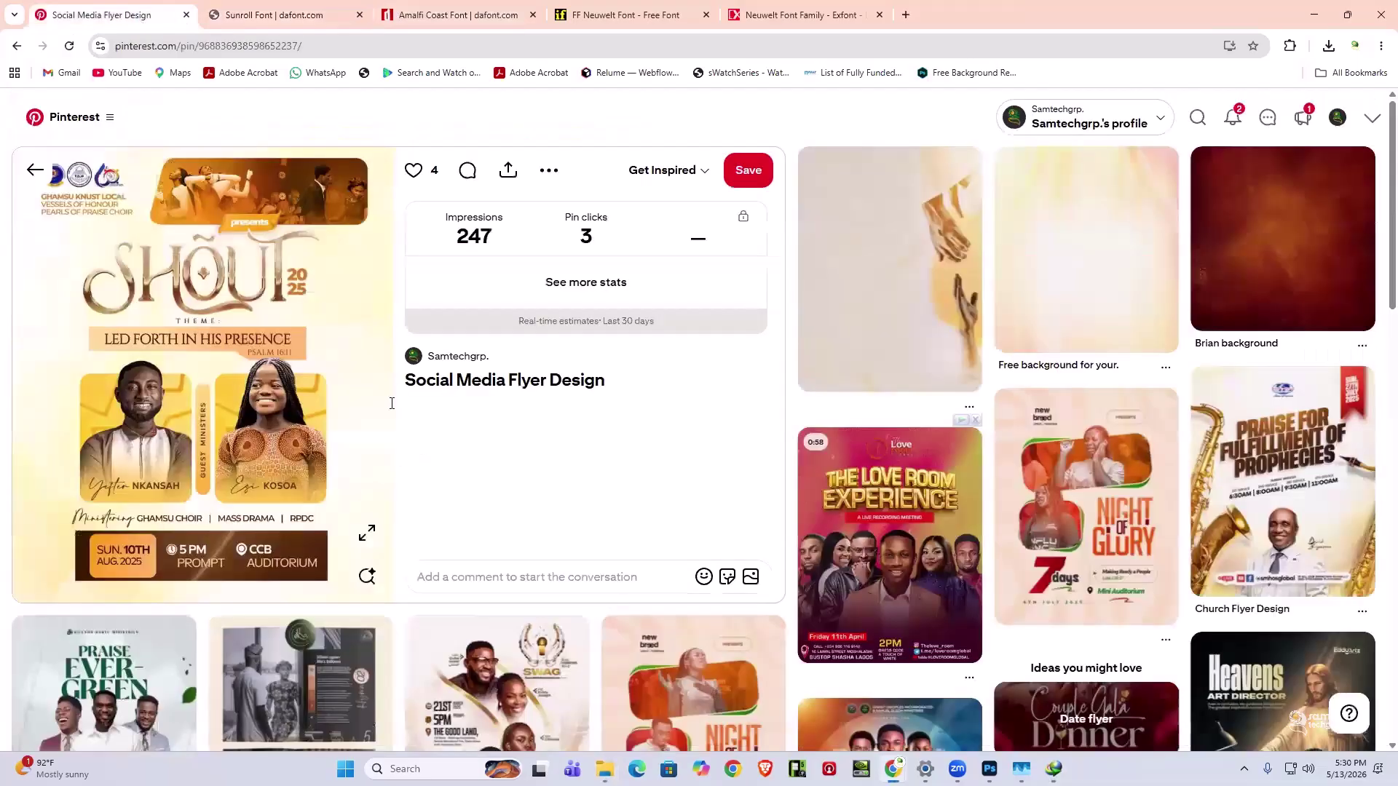
click(373, 545)
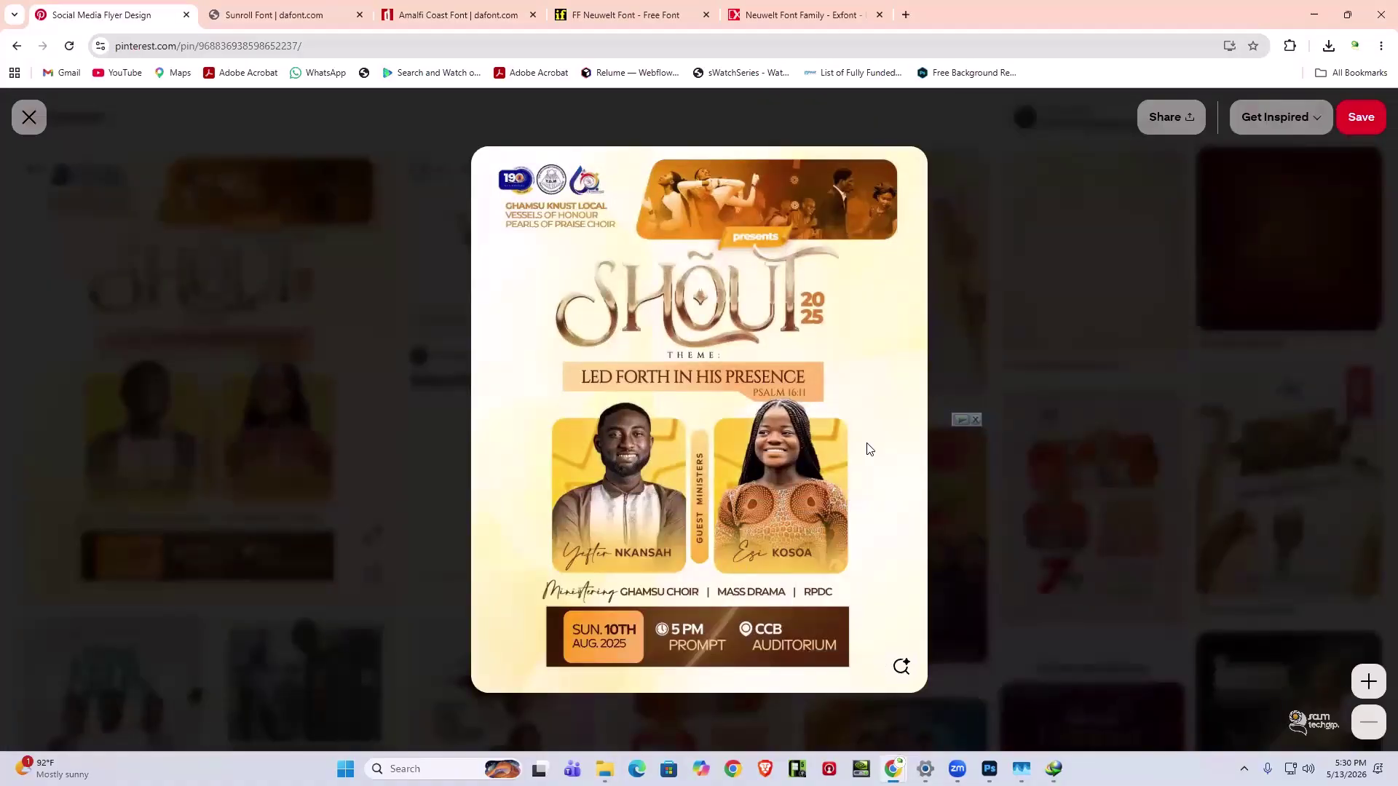
- Reopen the enlarged SHOUT flyer and snap Chrome to the right half of the screen
key(super)
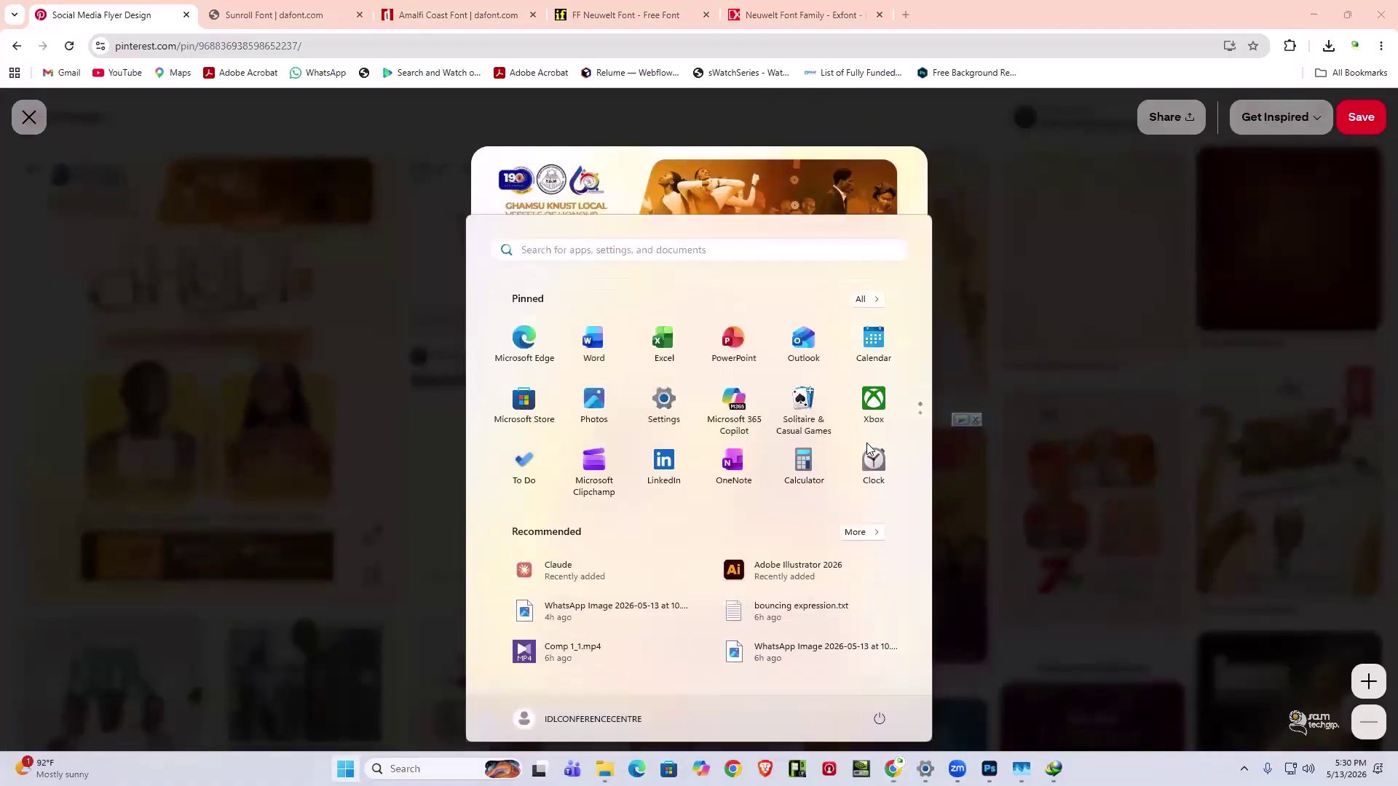
click(946, 471)
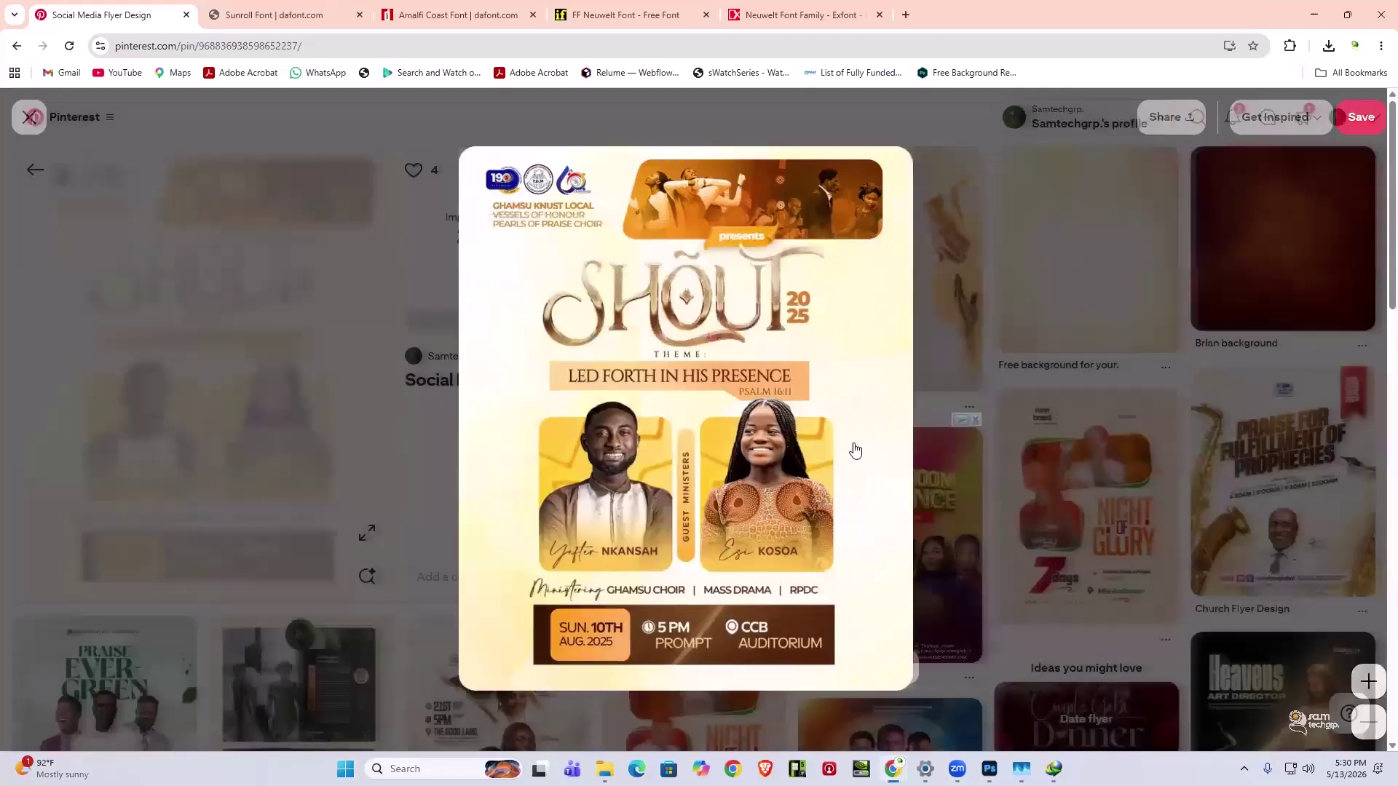
key(Escape)
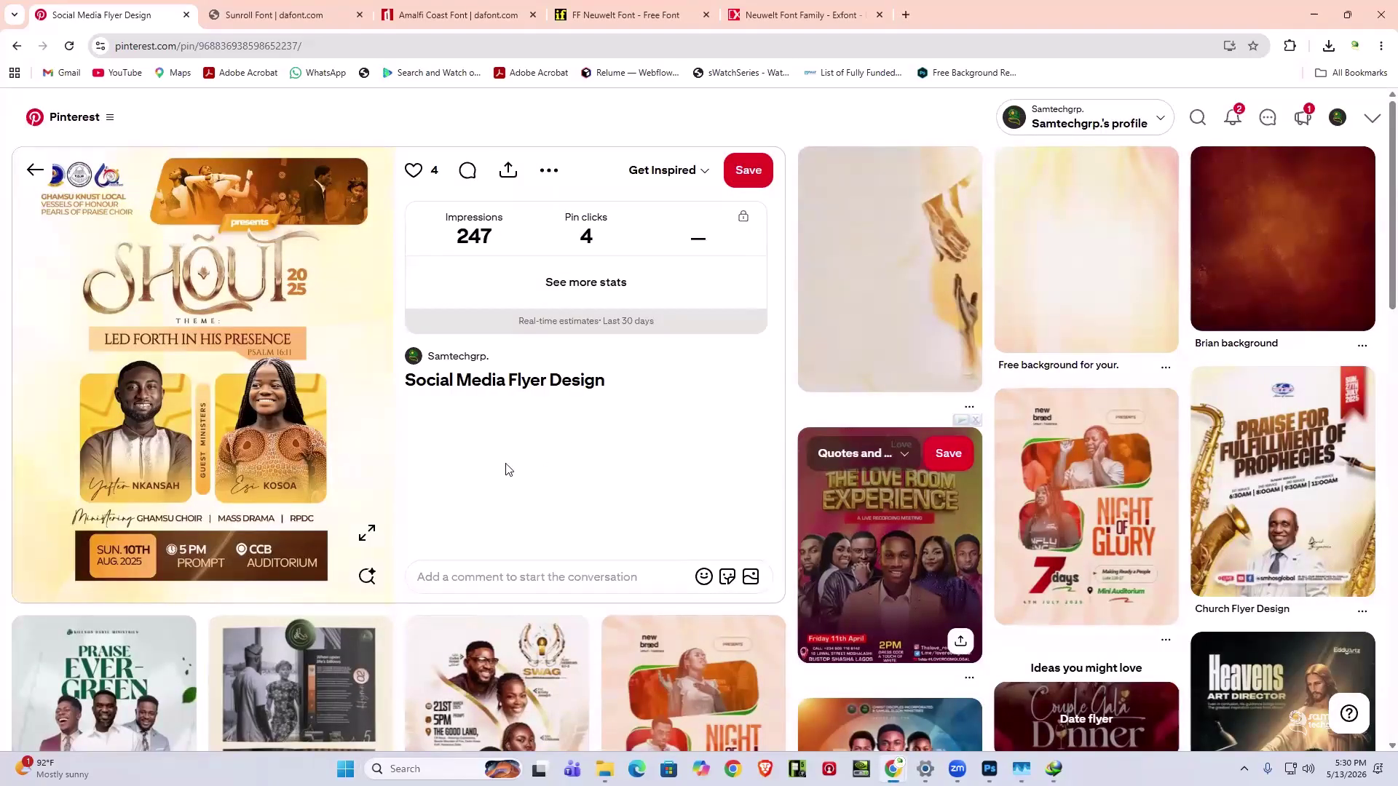
click(364, 536)
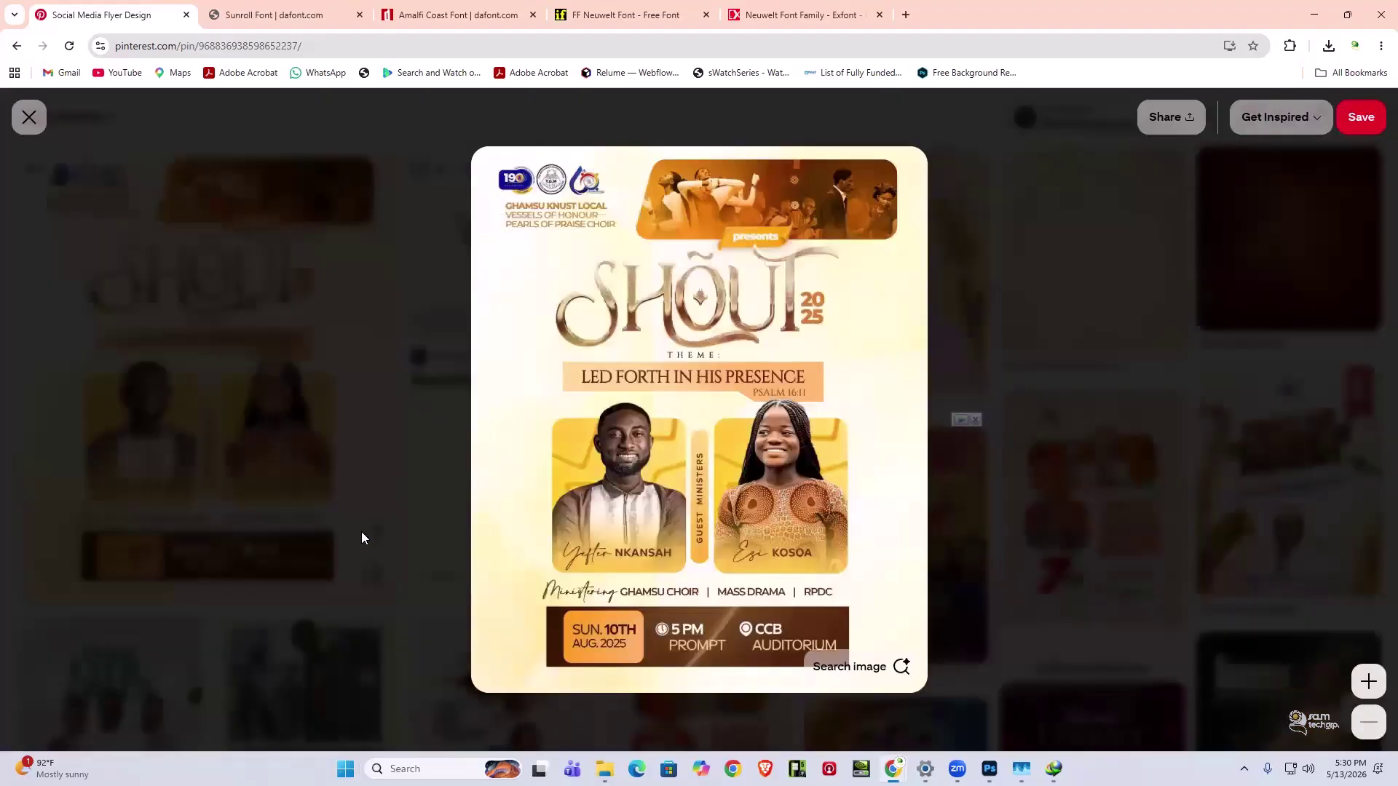
key(super+Right)
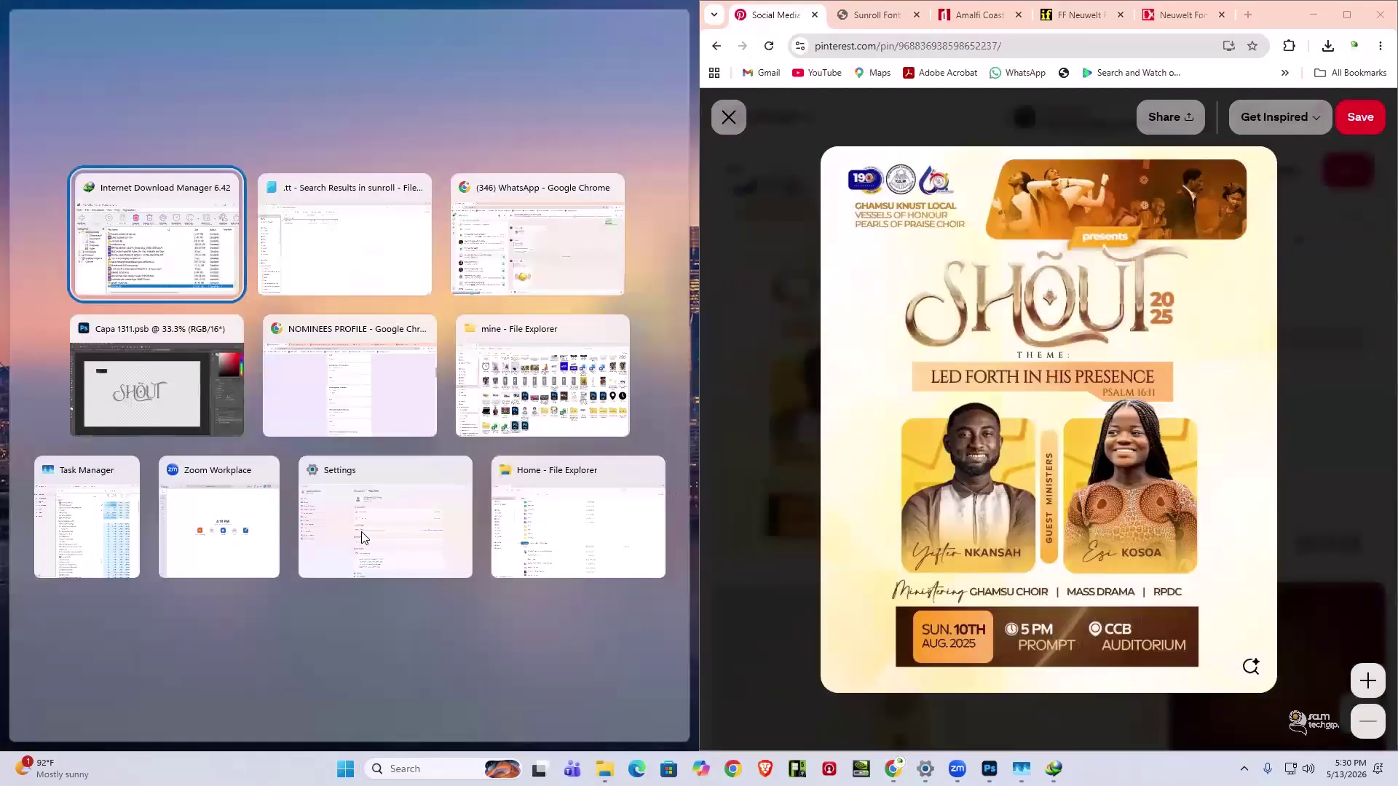
- Pick the Photoshop Capa 1311.psb window to fill the left half beside the flyer
click(158, 381)
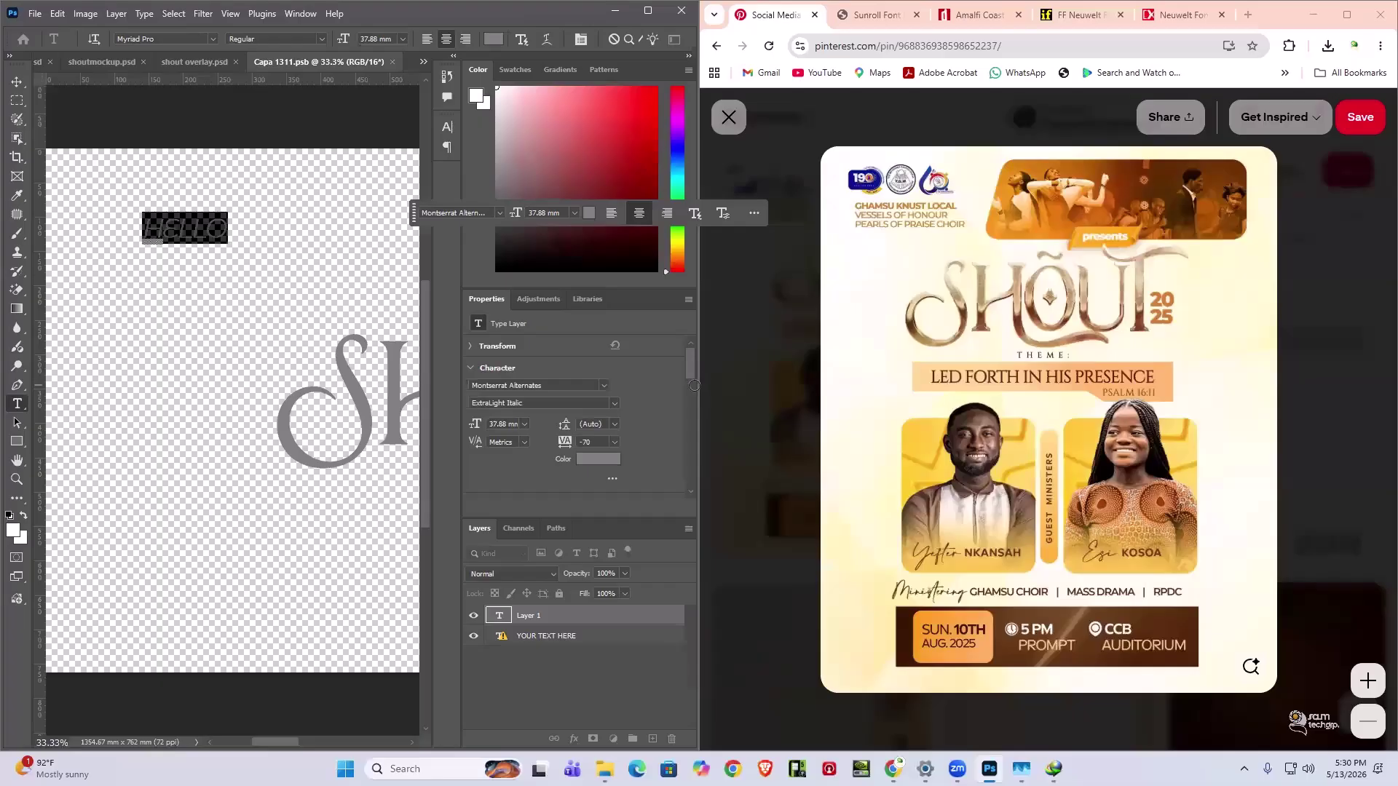
- Move the snap divider right so Photoshop shows the entire SHOUT title
drag(695, 386, 963, 393)
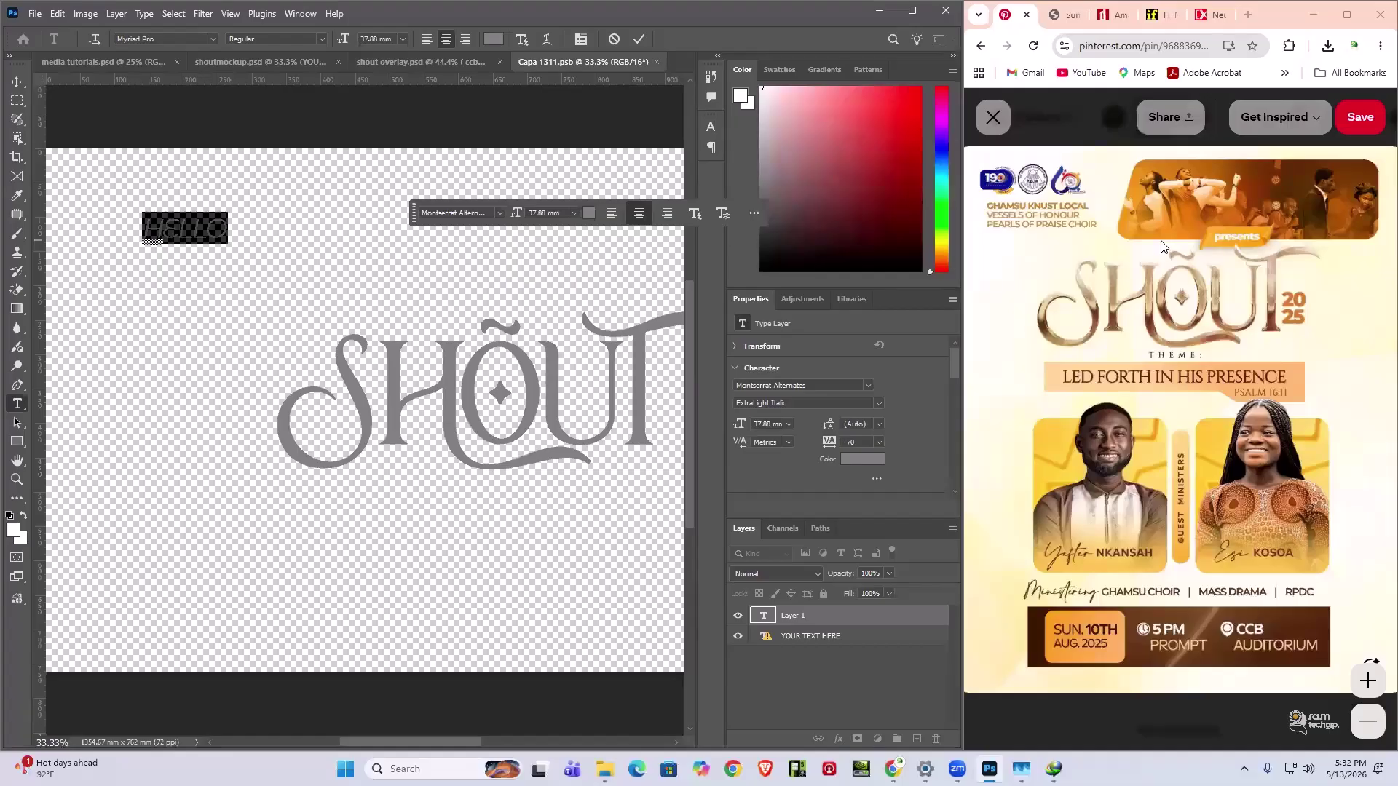
- Commit the HELLO text and close Capa 1311.psb without saving
mouse_move(453, 738)
mouse_down()
mouse_move(641, 739)
mouse_move(392, 738)
mouse_move(463, 738)
mouse_up()
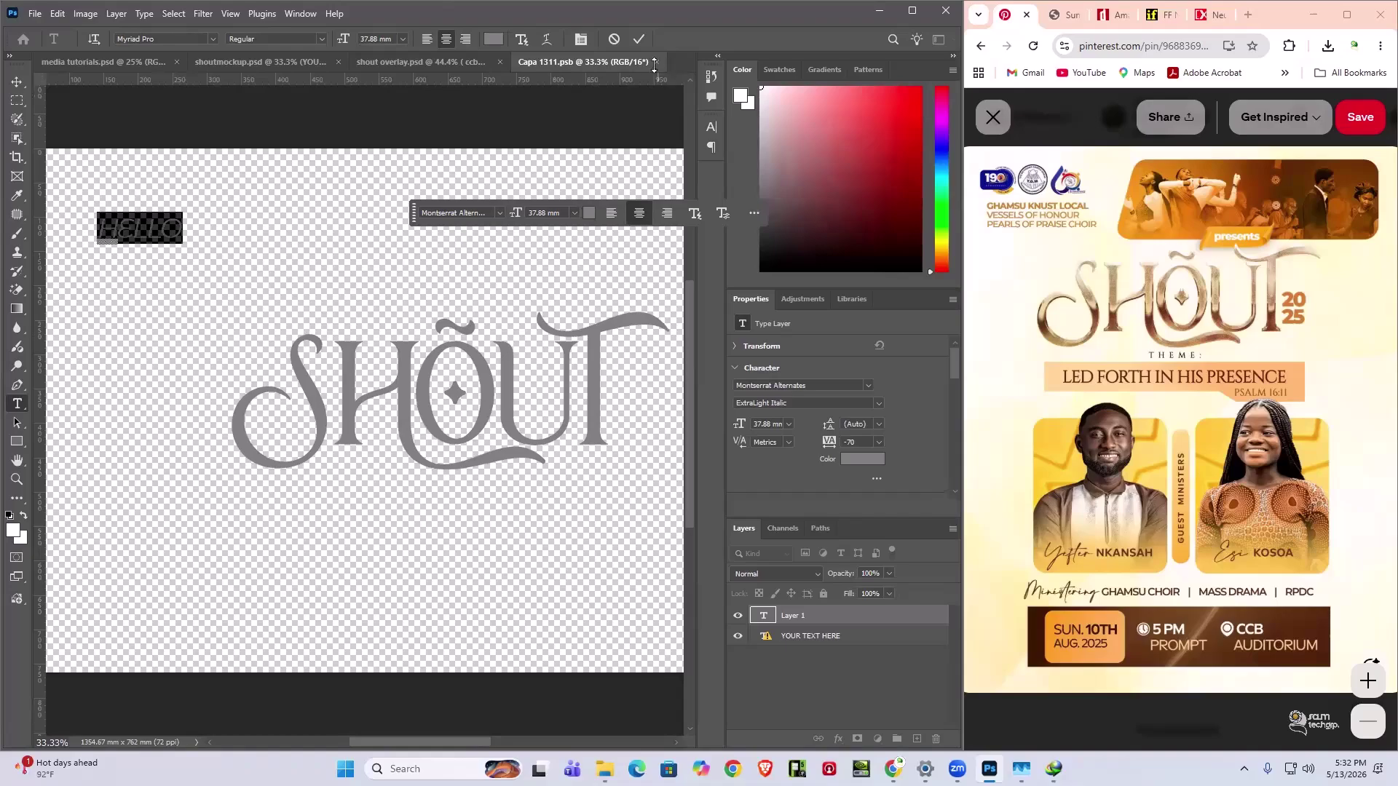
click(590, 116)
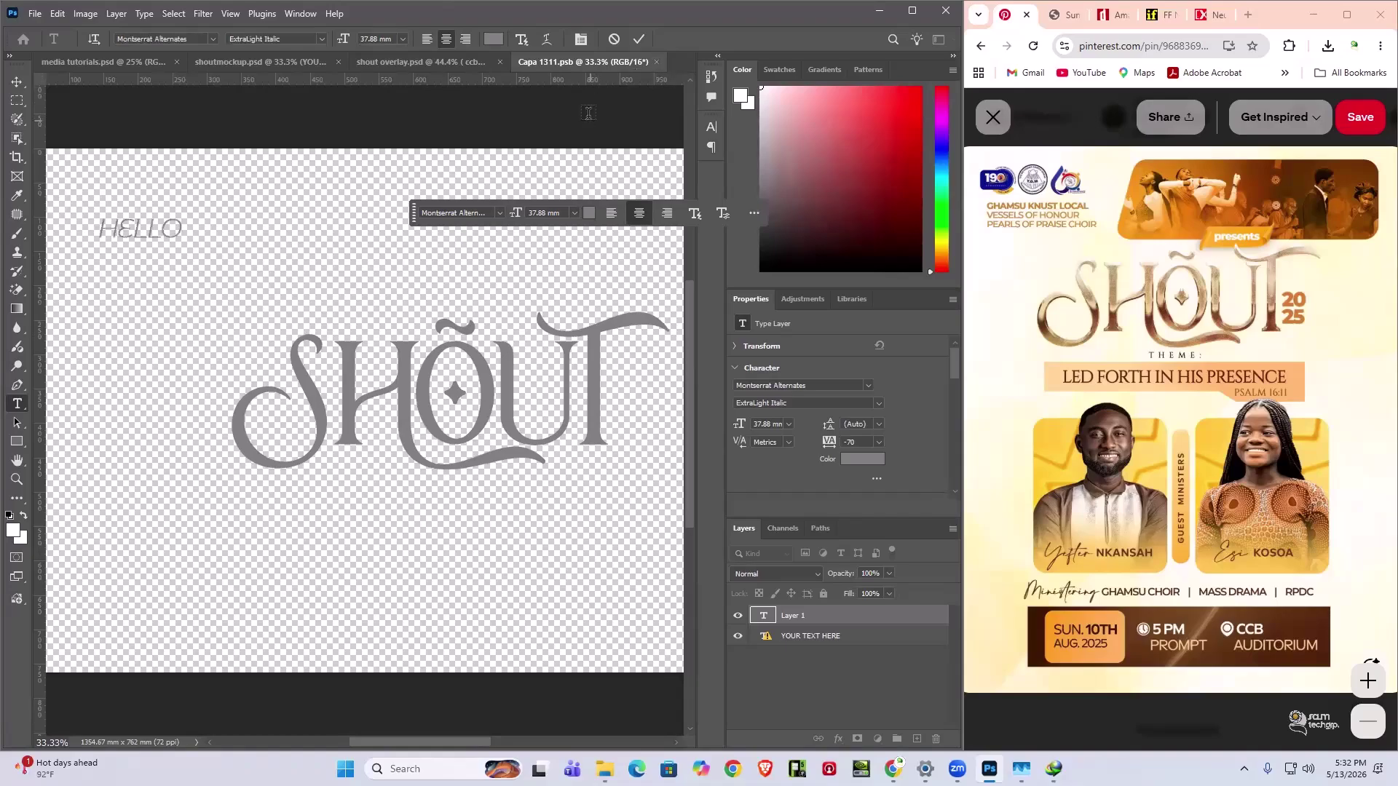
click(656, 62)
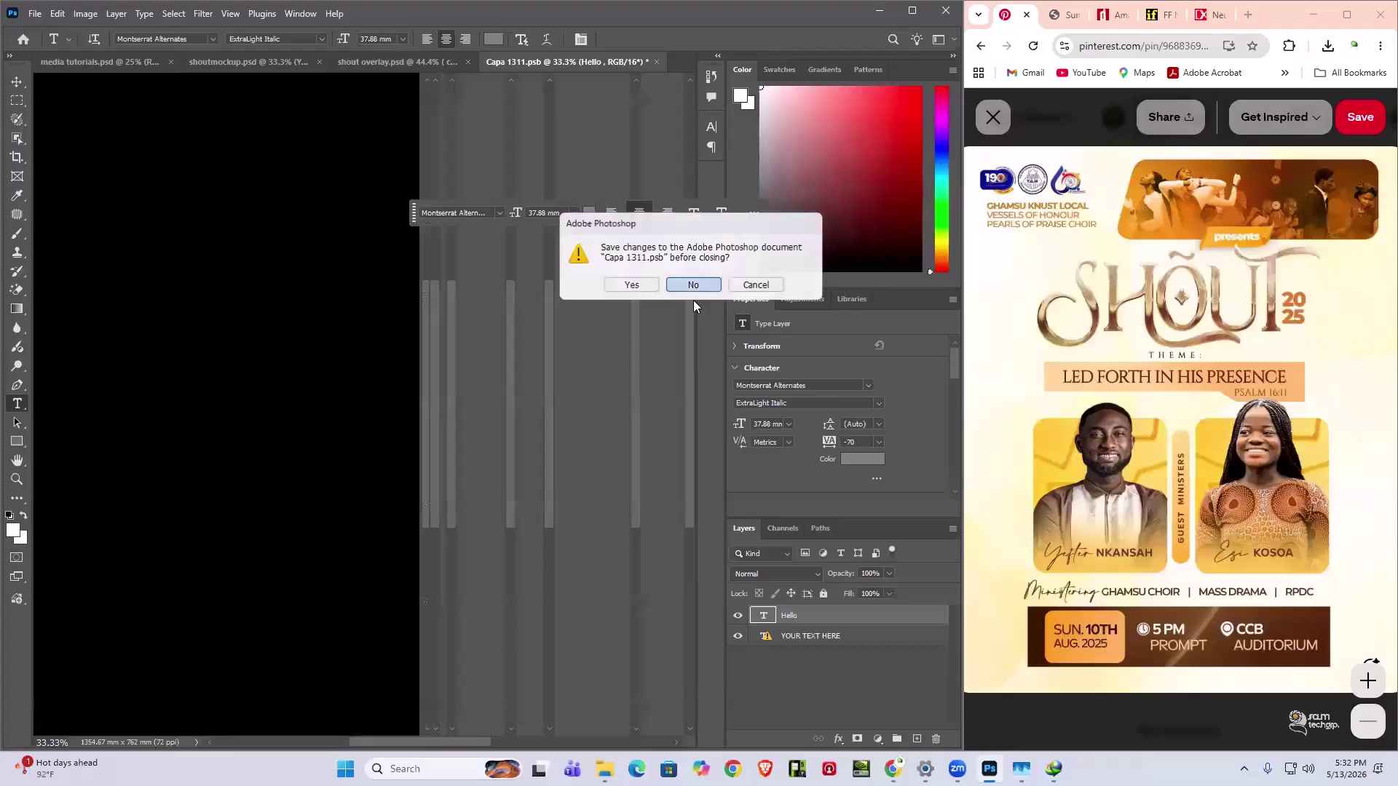
click(694, 285)
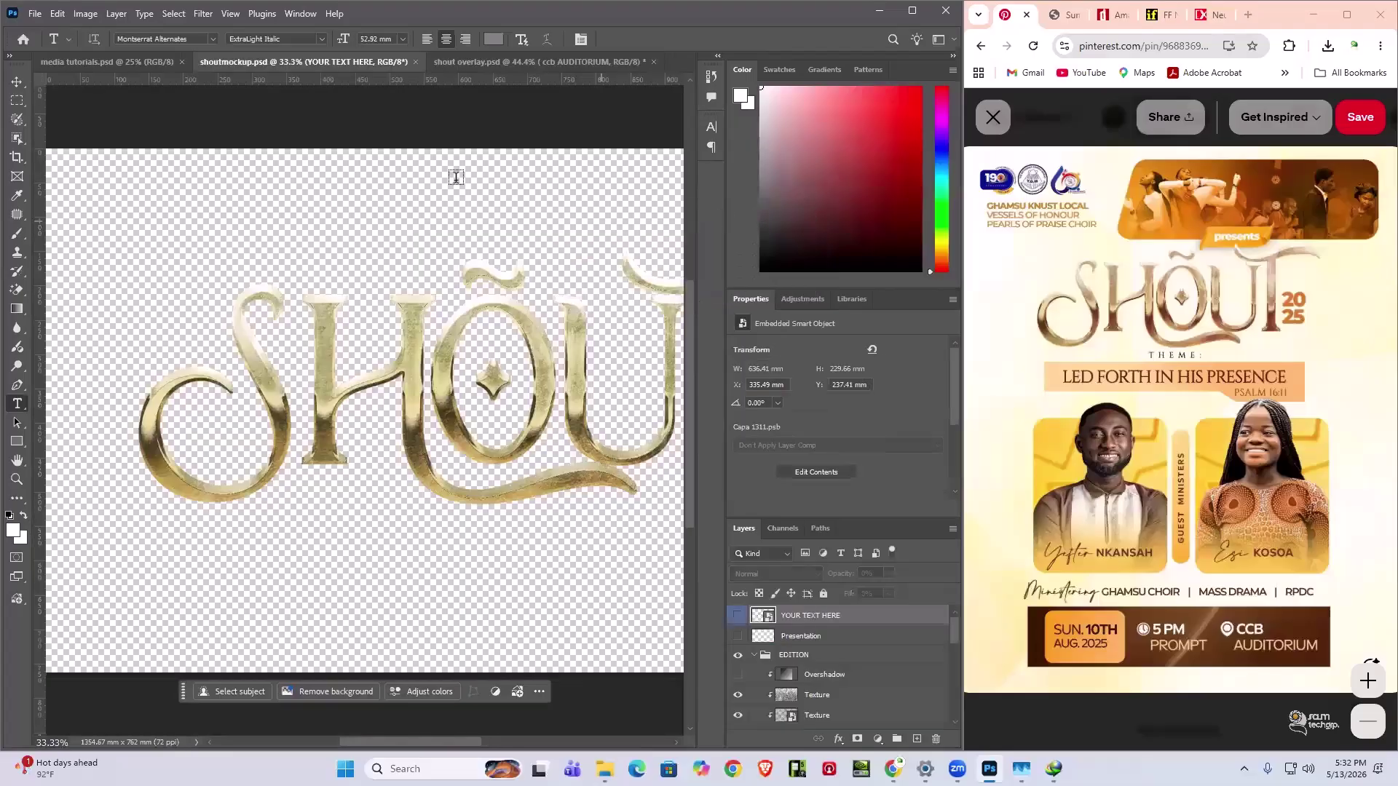
- Bring the mine folder File Explorer window to the front
scroll(394, 407, down, 1)
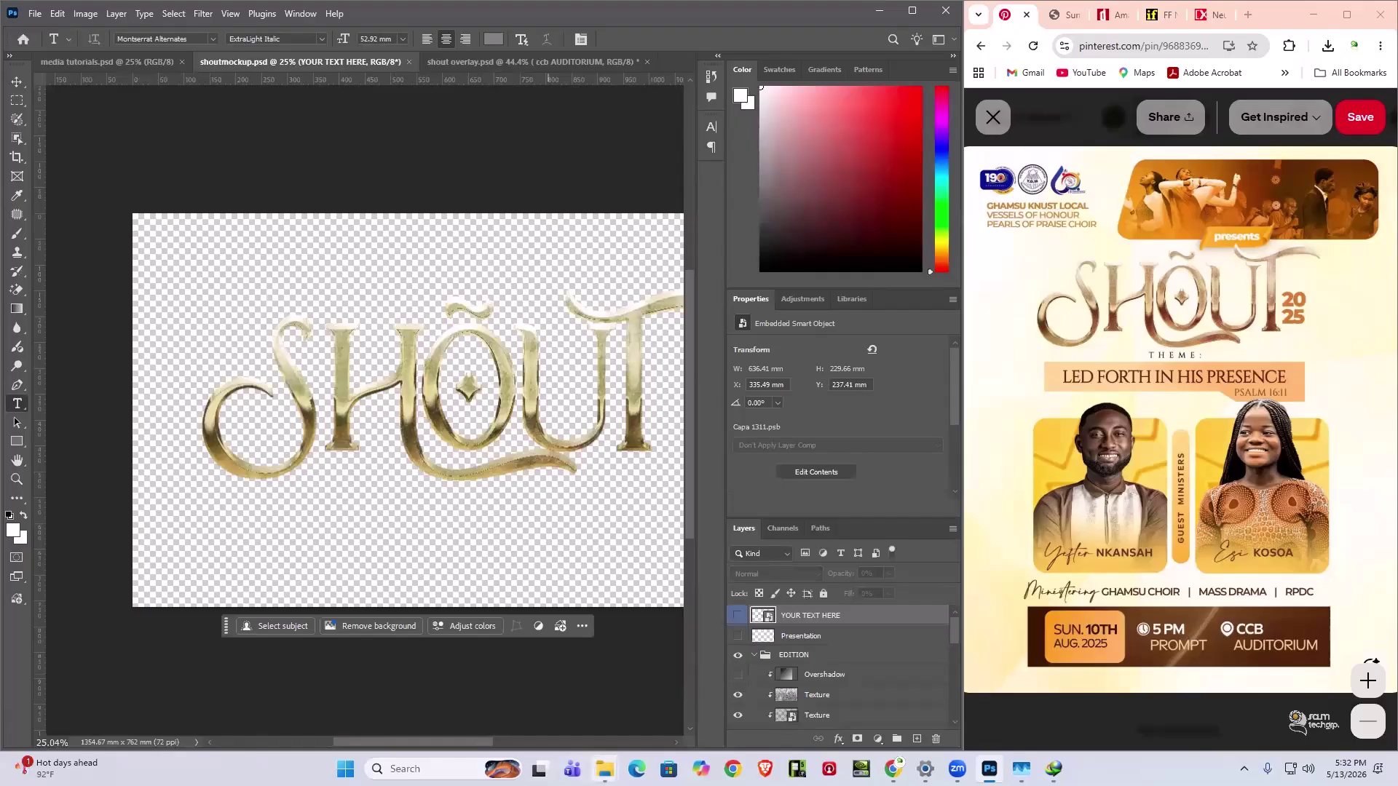
mouse_move(605, 769)
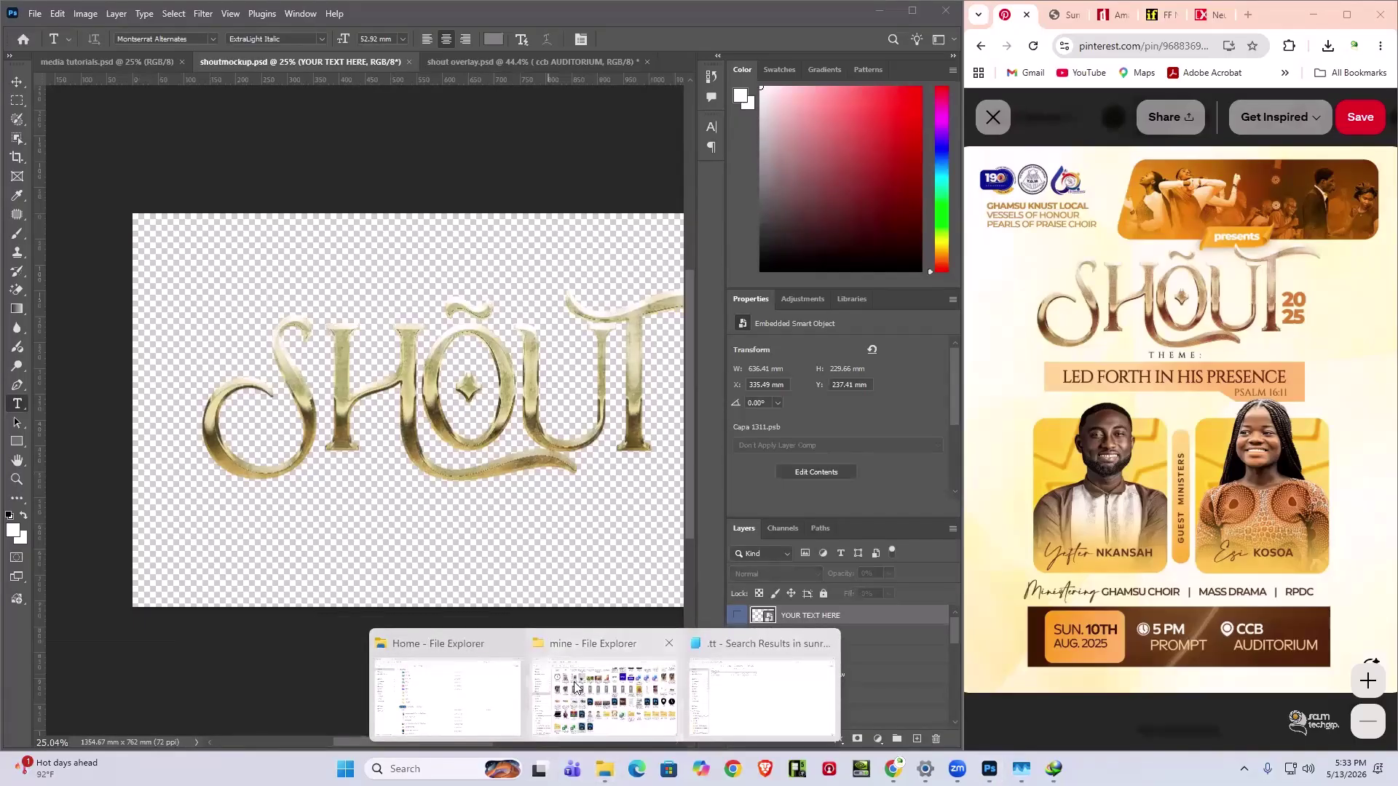
click(536, 699)
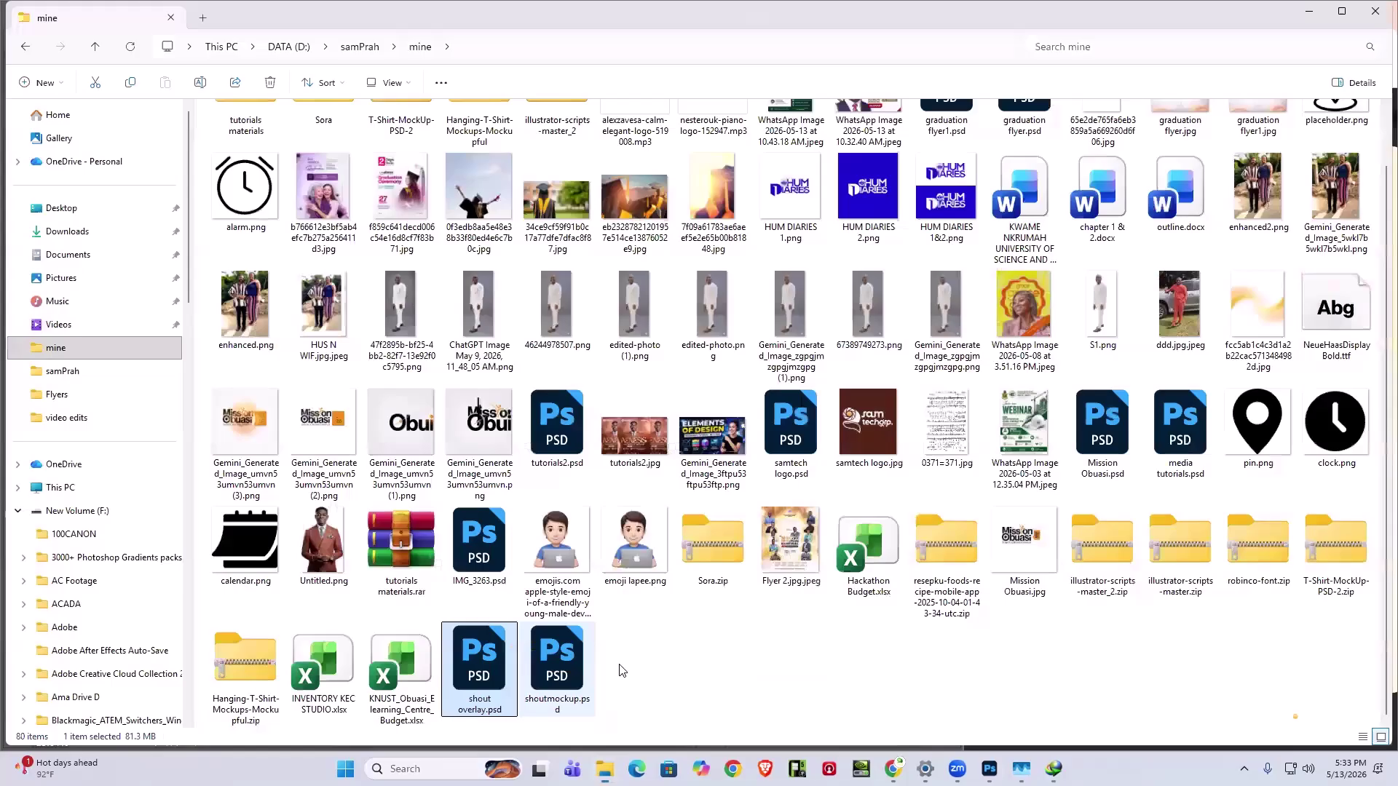
- Open shoutmockup.psd from the mine folder, then launch Telegram by searching 'telegra'
double_click(558, 678)
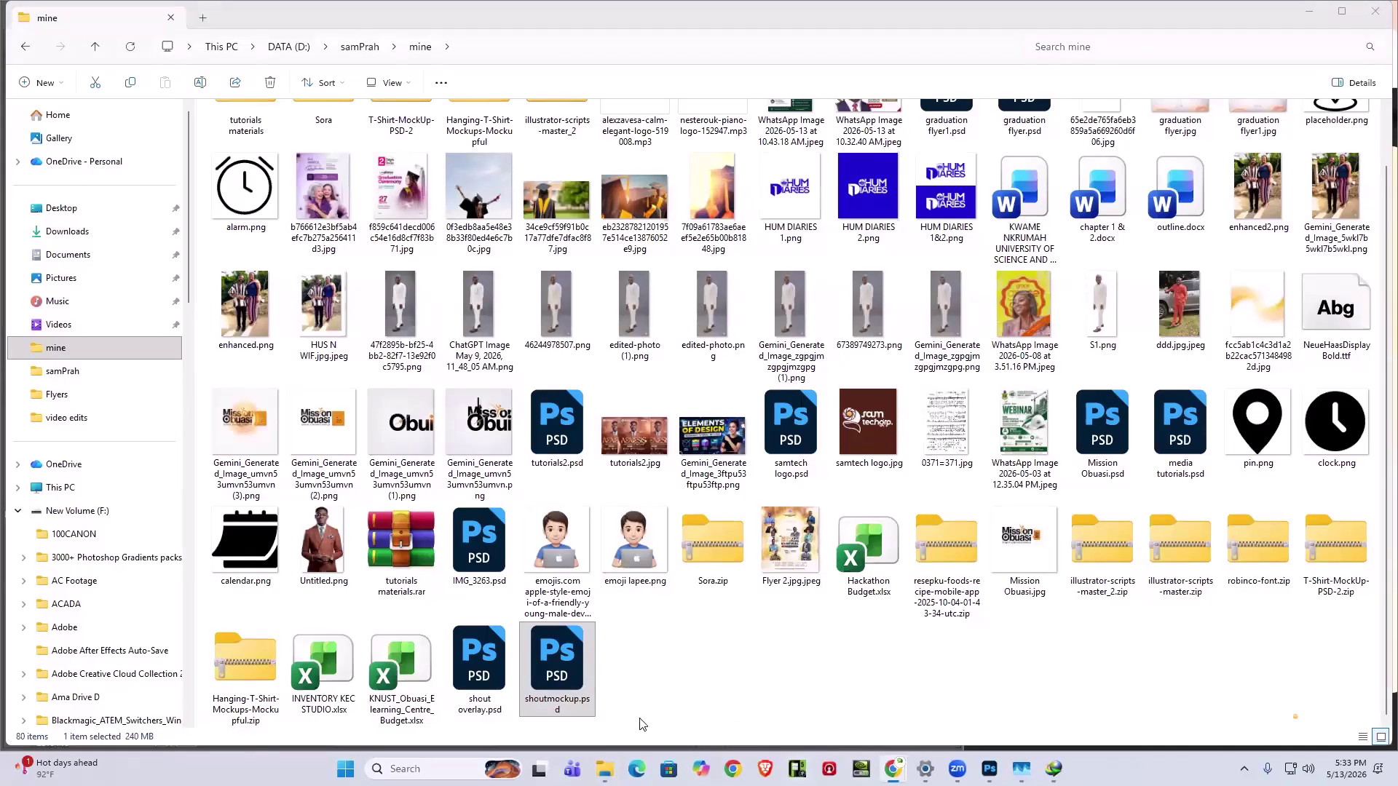
click(474, 764)
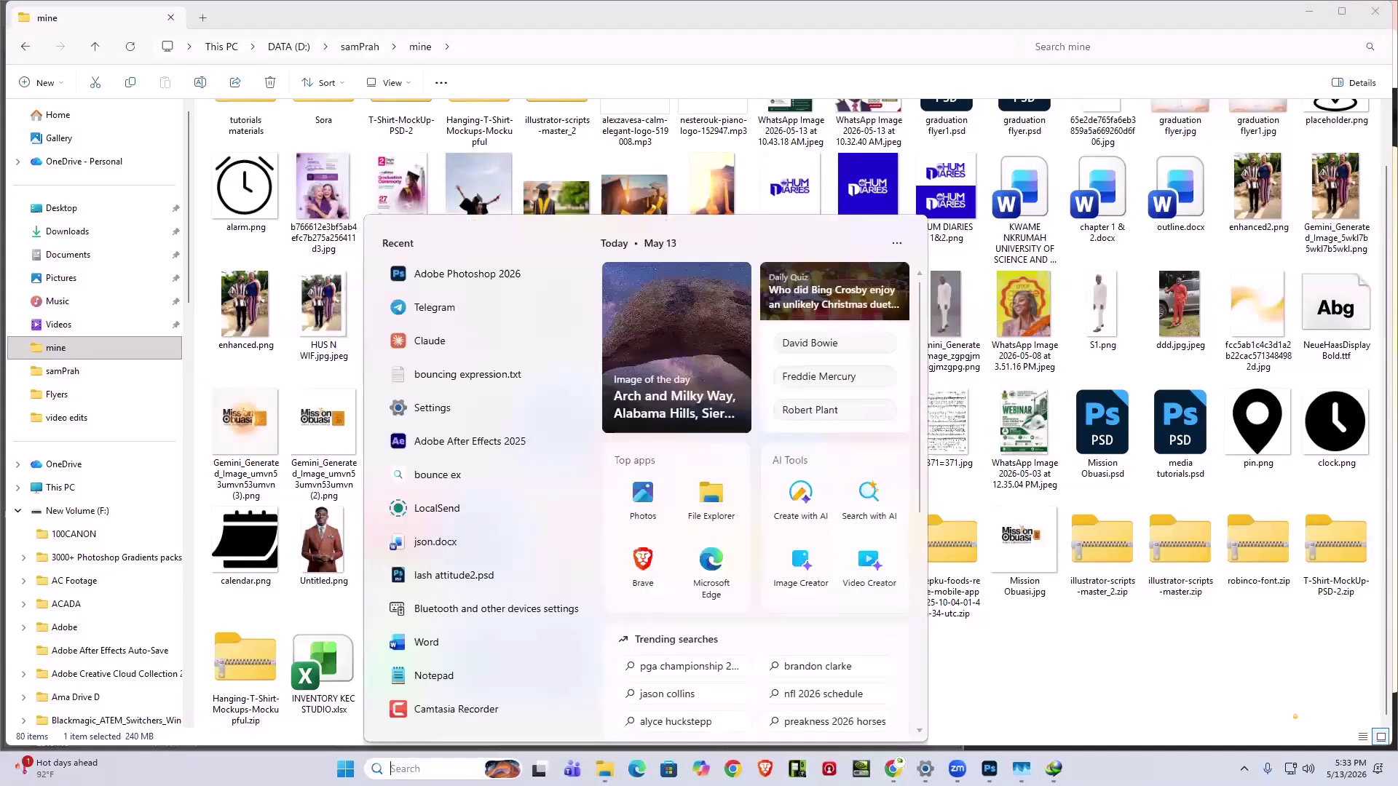
text(telegram)
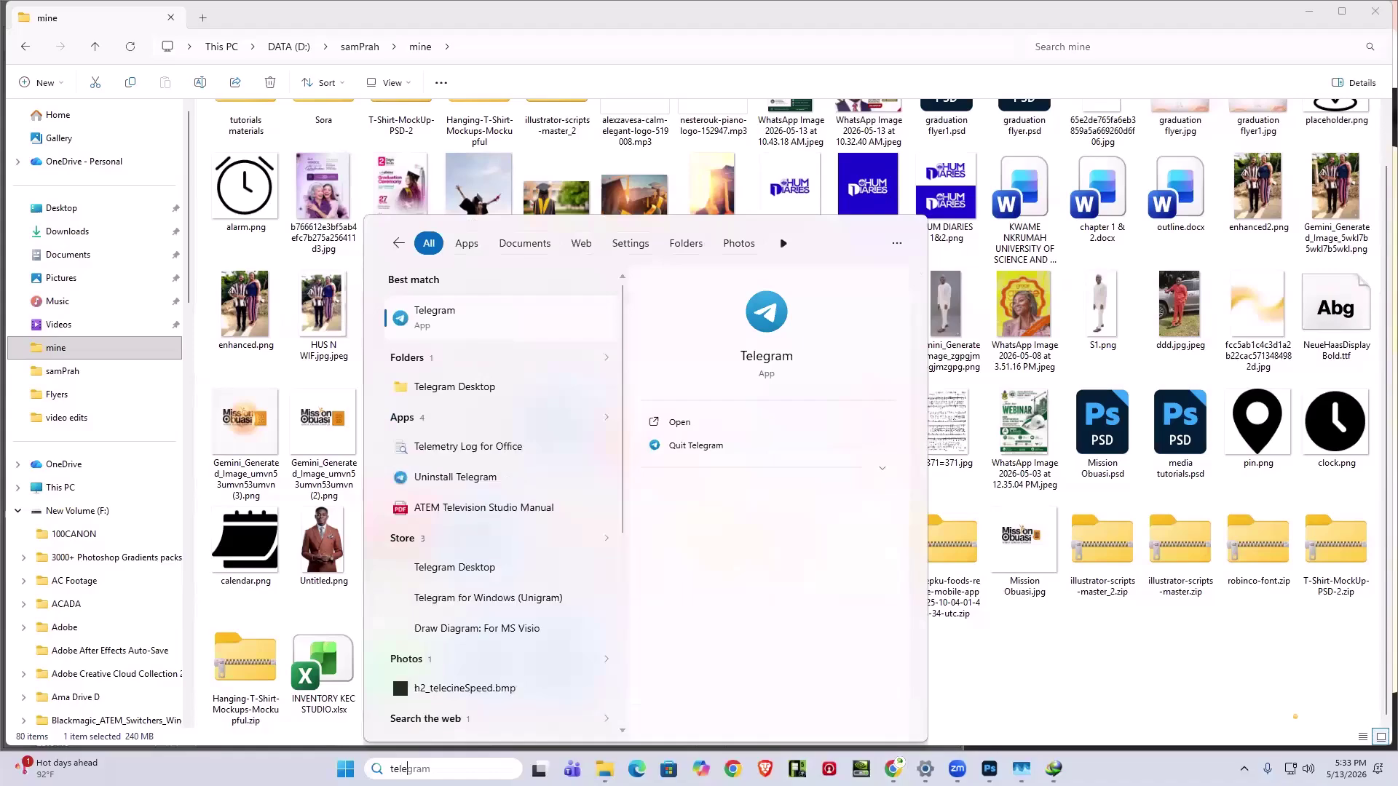
click(451, 323)
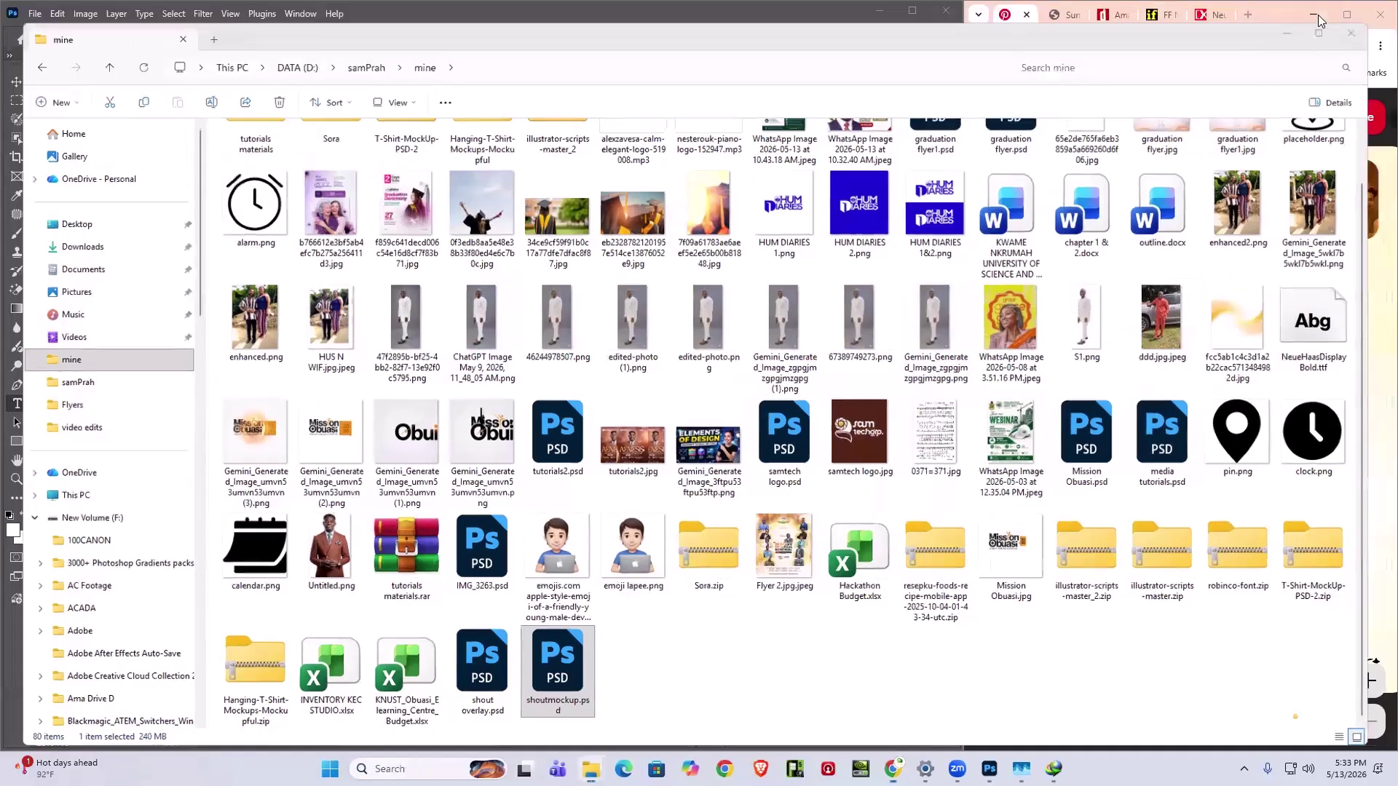
- Open the GHAMSU IMC '26 group chat in Telegram by searching 'imc'
click(1313, 15)
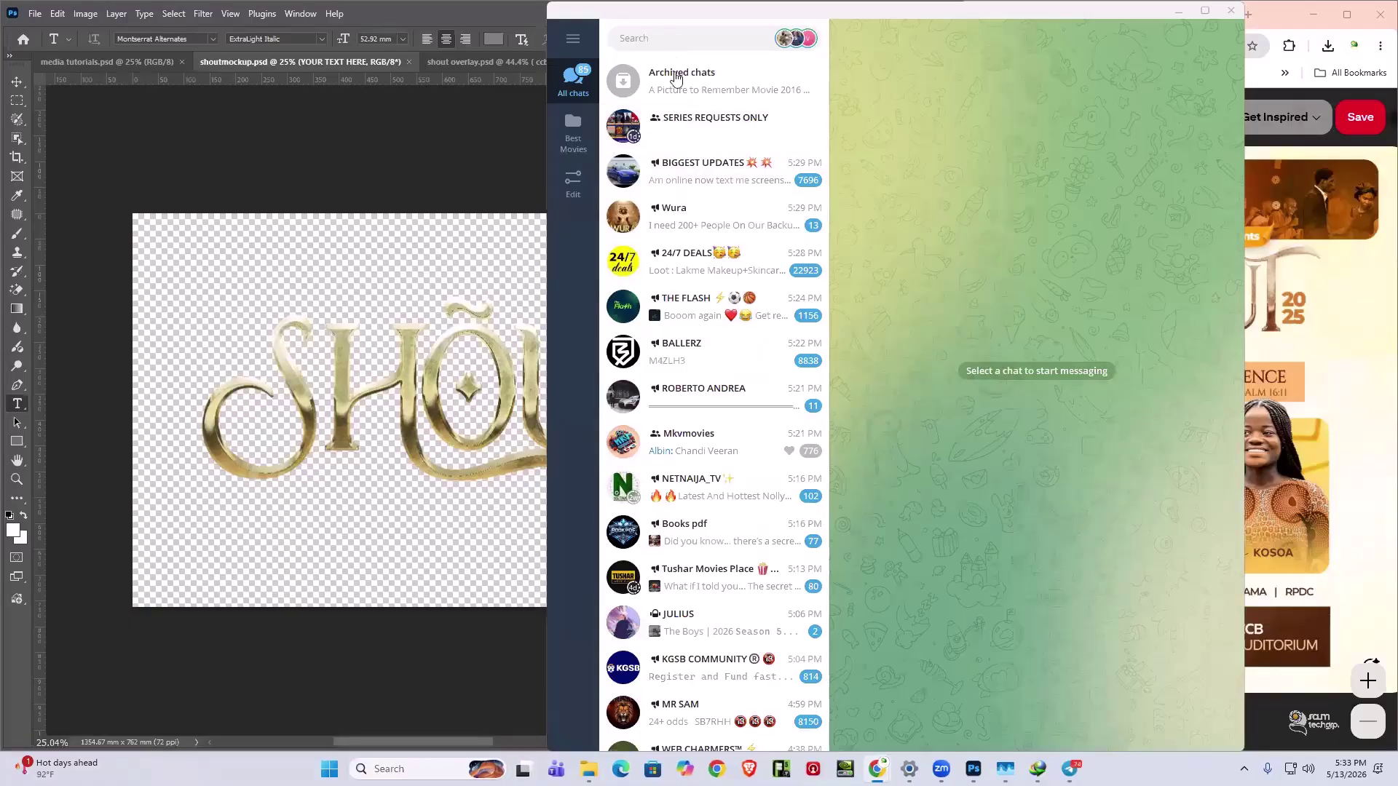
click(679, 41)
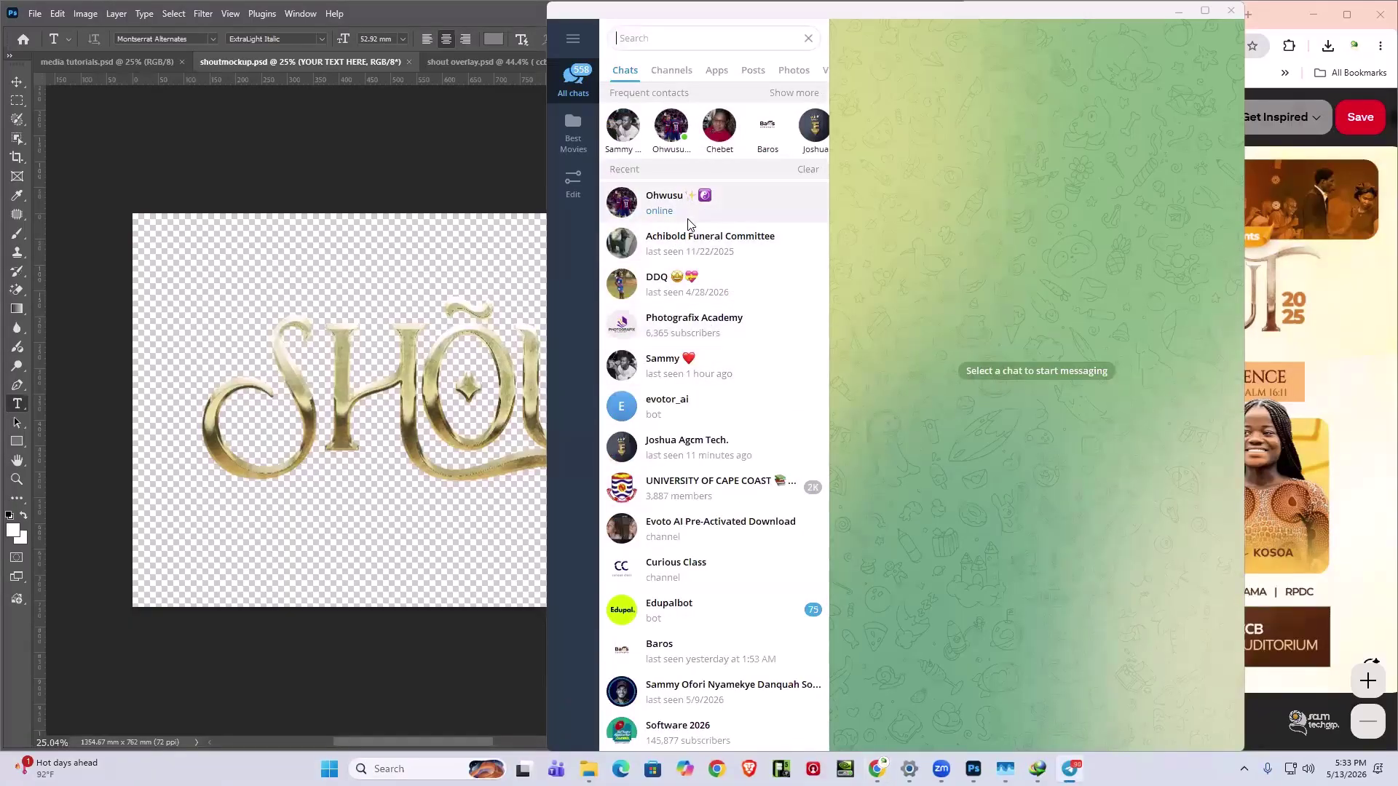
text(im)
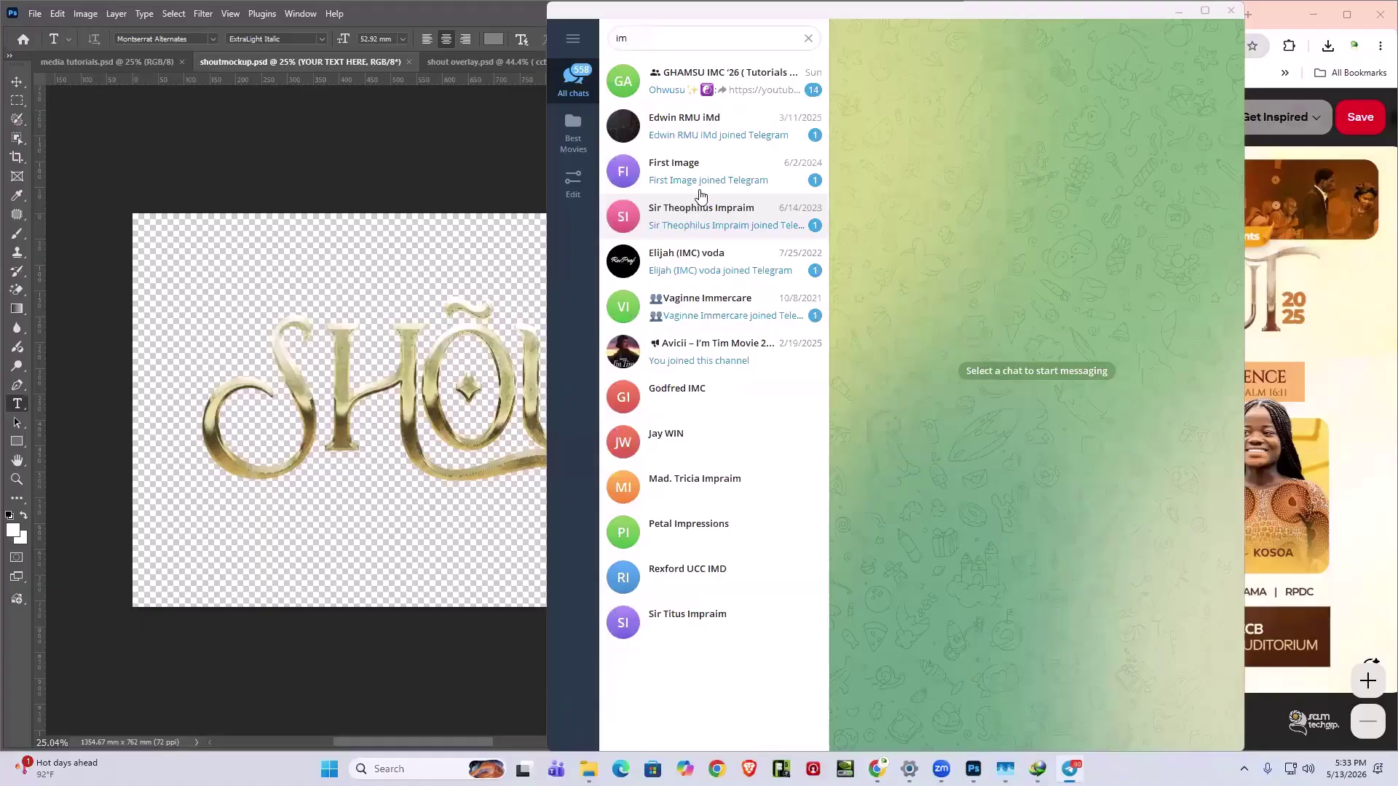
text(c)
key(Return)
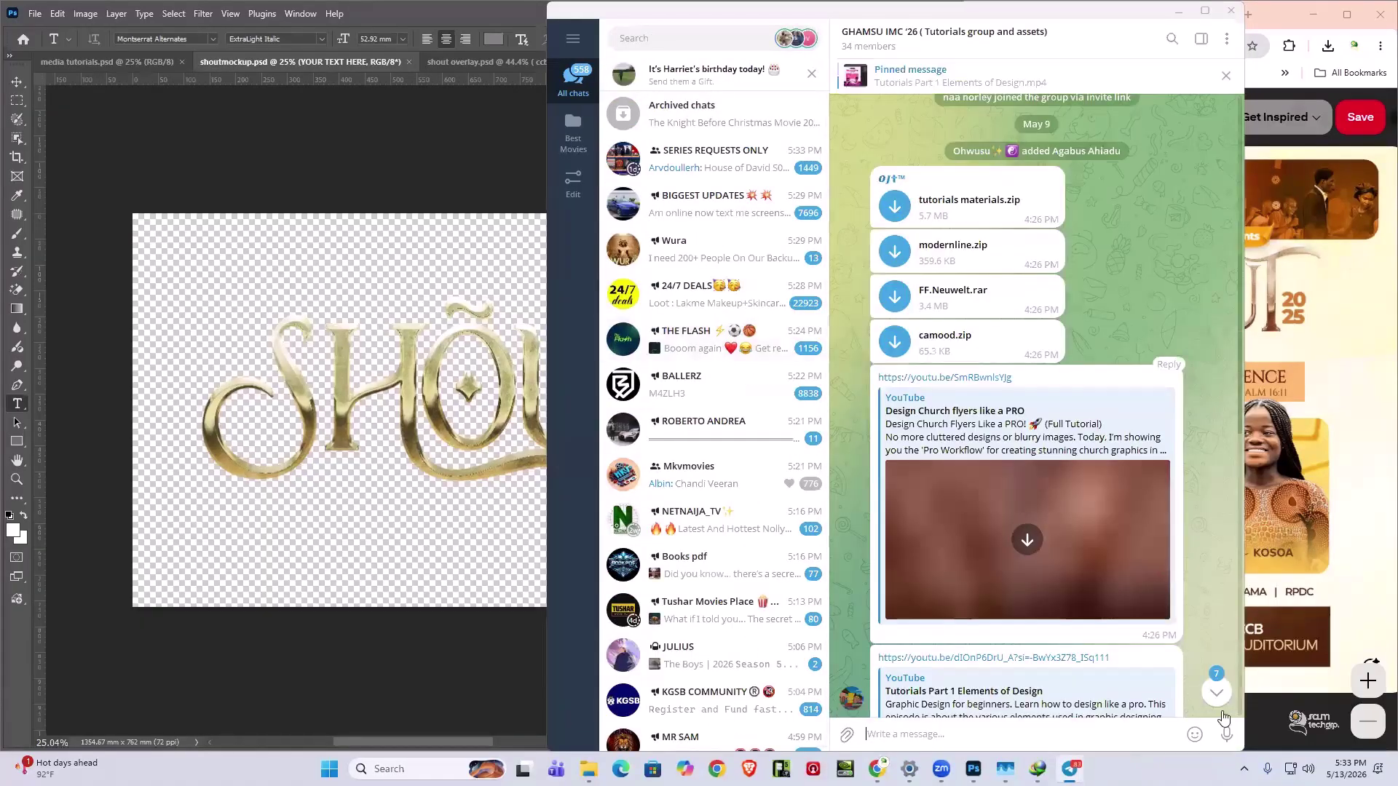
- Drop shoutmockup.psd from the mine folder into the chat and send it as a file
scroll(1190, 677, up, 5)
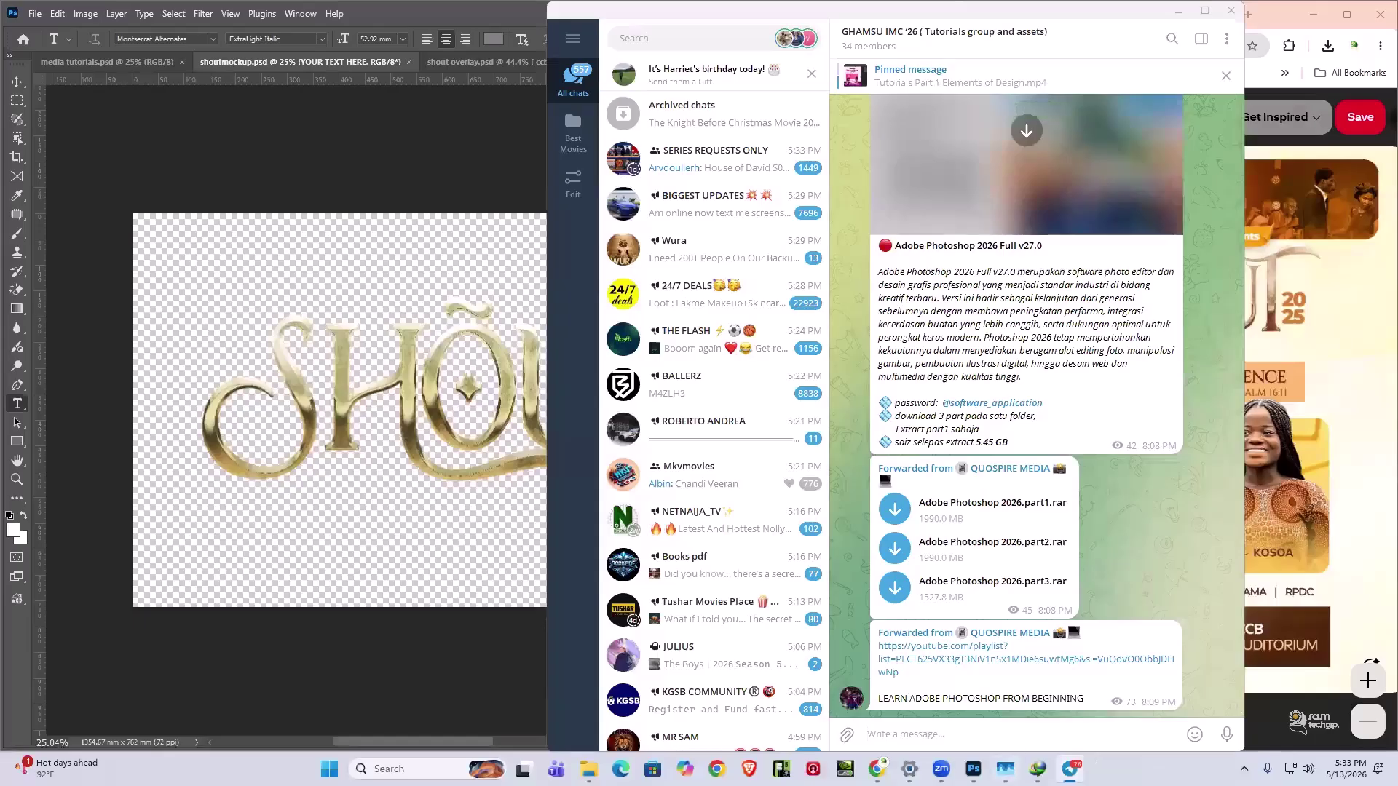
mouse_move(589, 769)
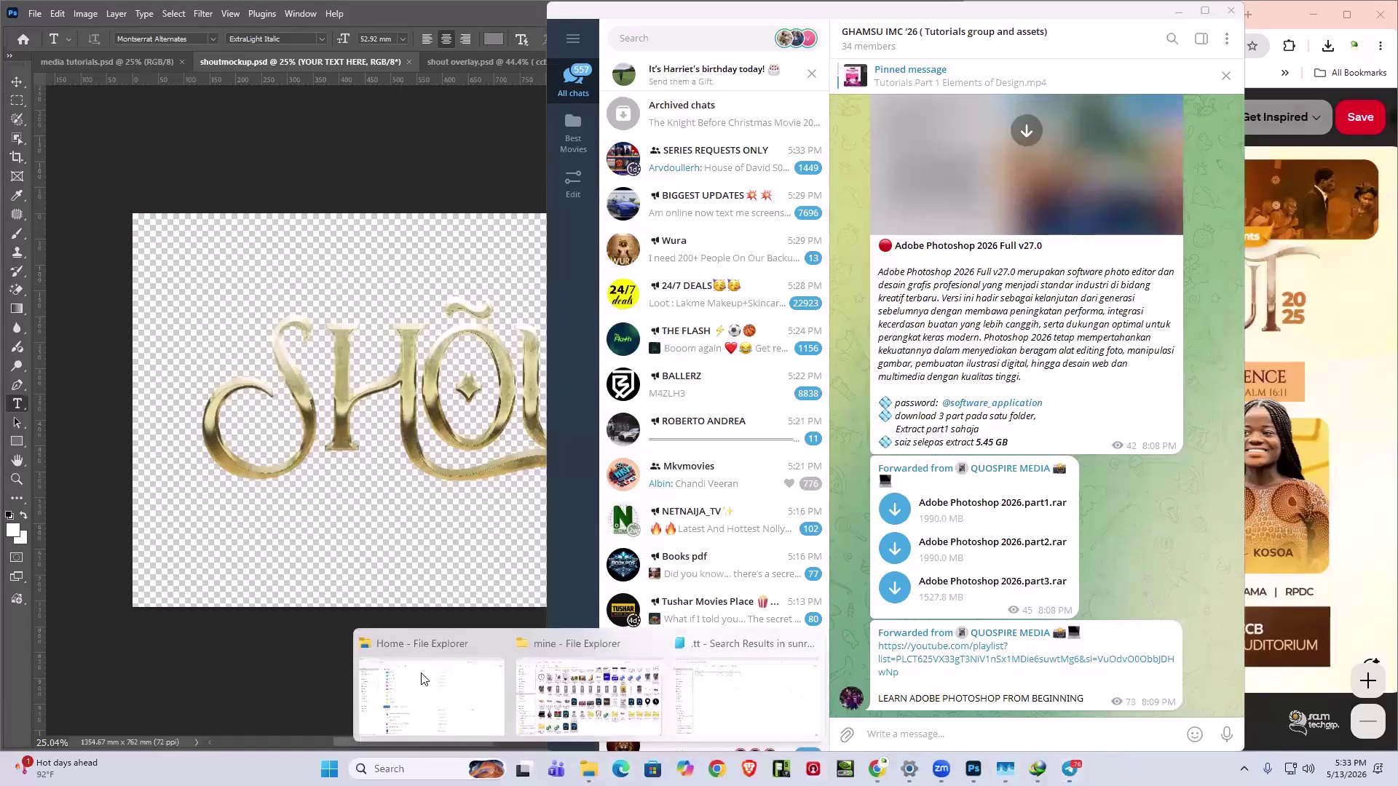
click(581, 678)
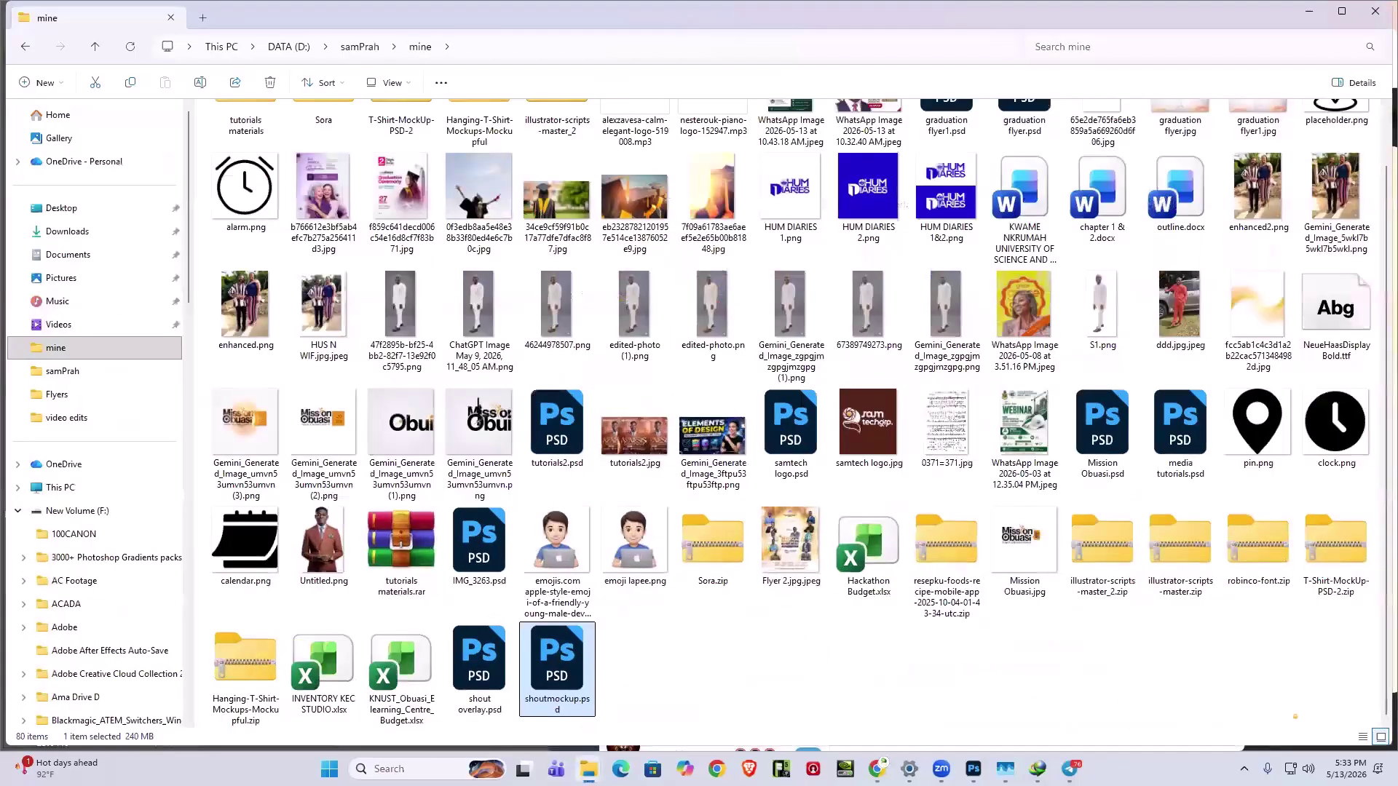
drag(560, 677, 1012, 458)
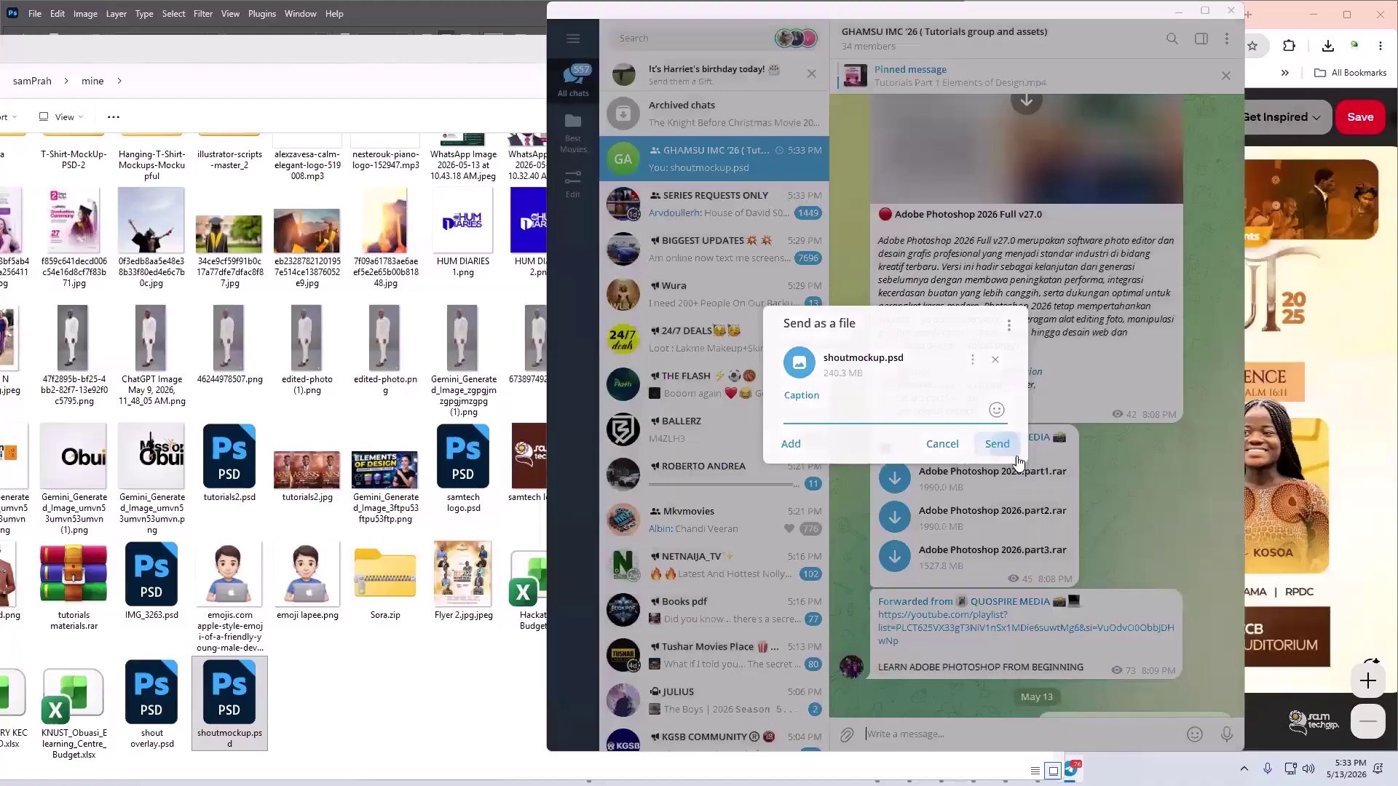
key(Return)
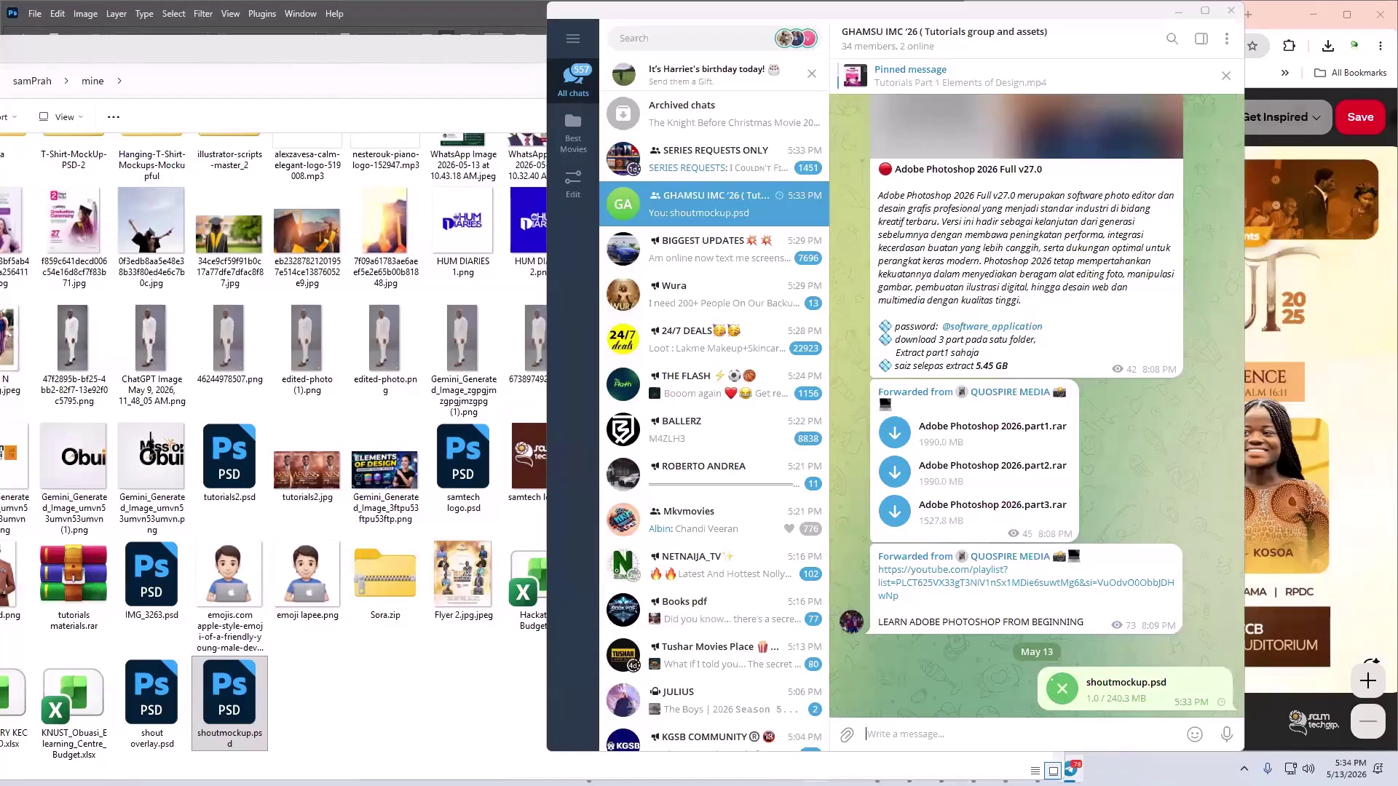
- Bring Chrome forward, minimizing Telegram and Photoshop, and open a blank new tab
key(super)
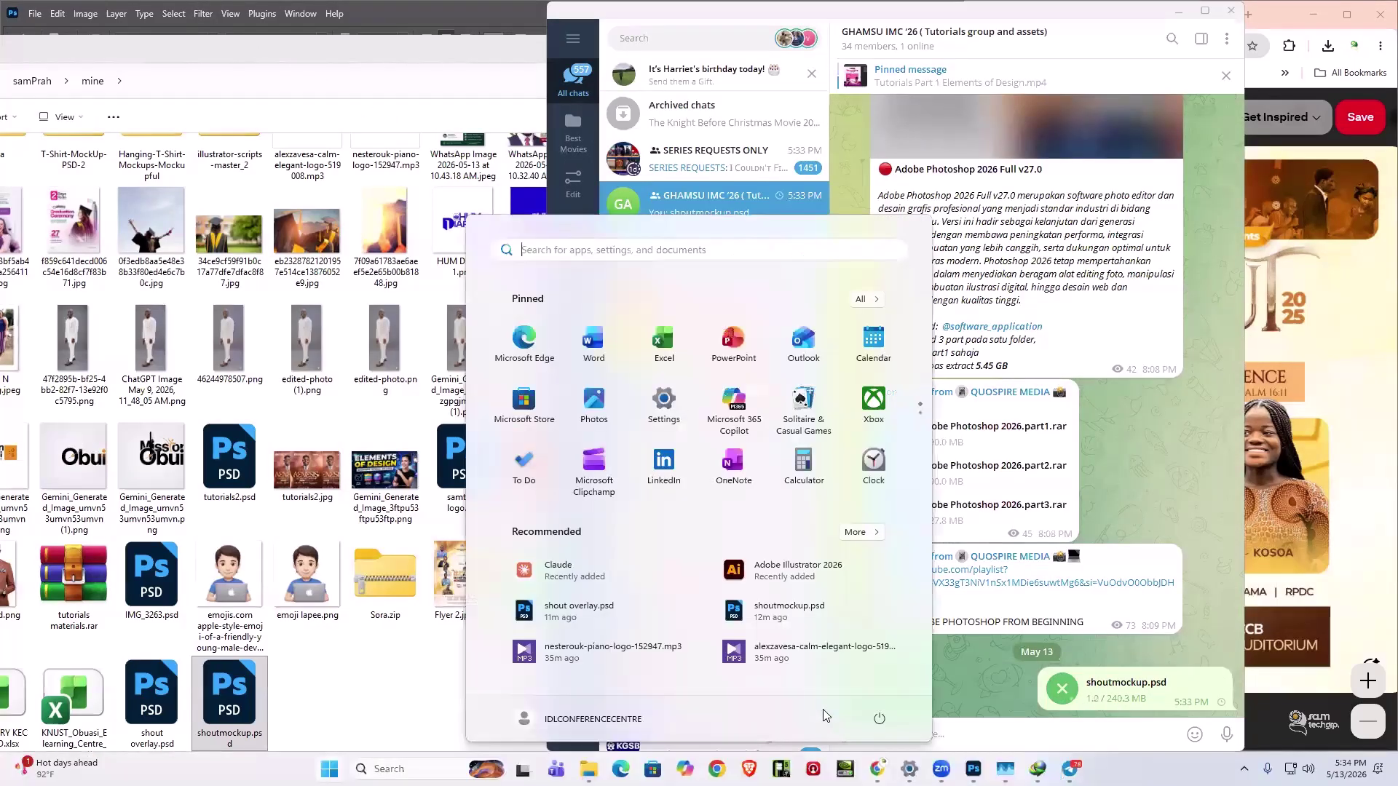
mouse_move(878, 769)
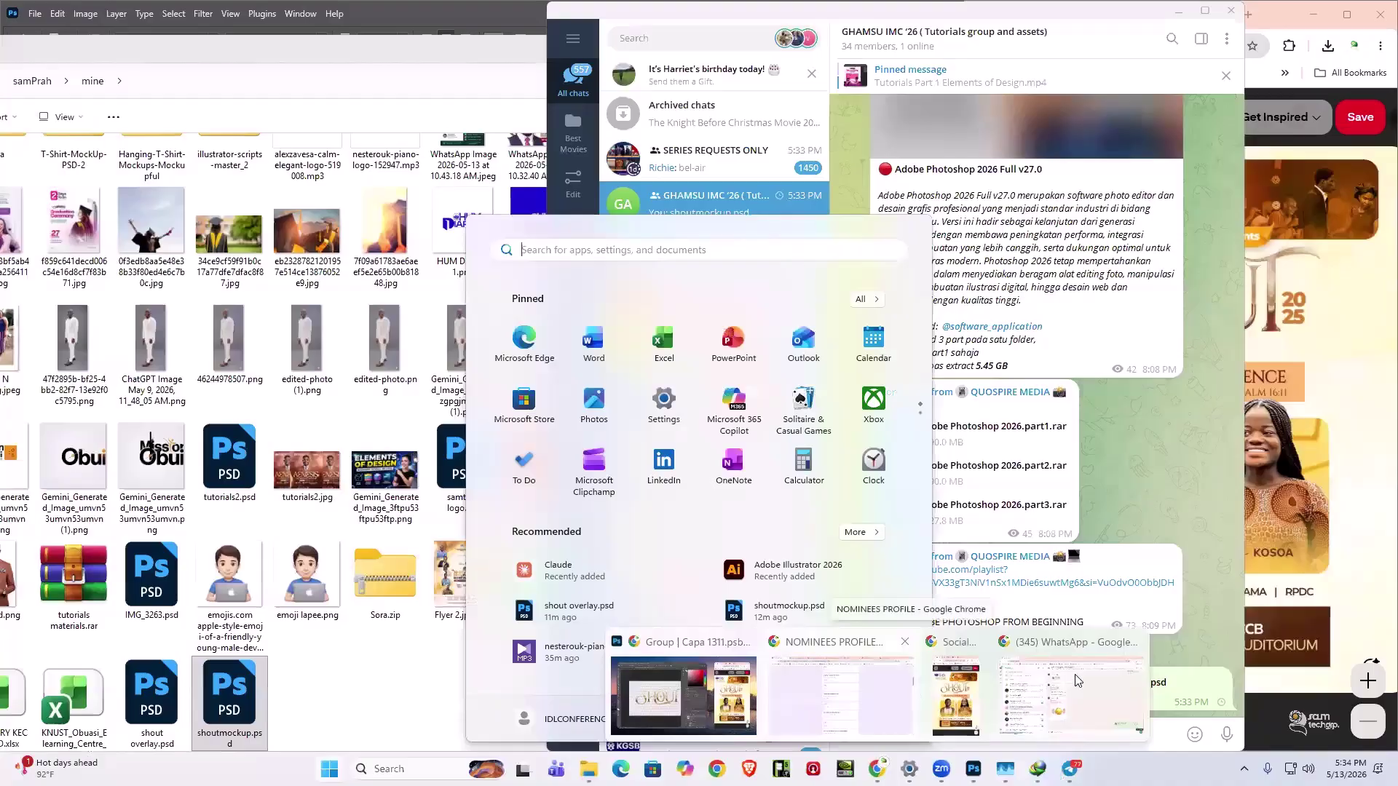
click(964, 707)
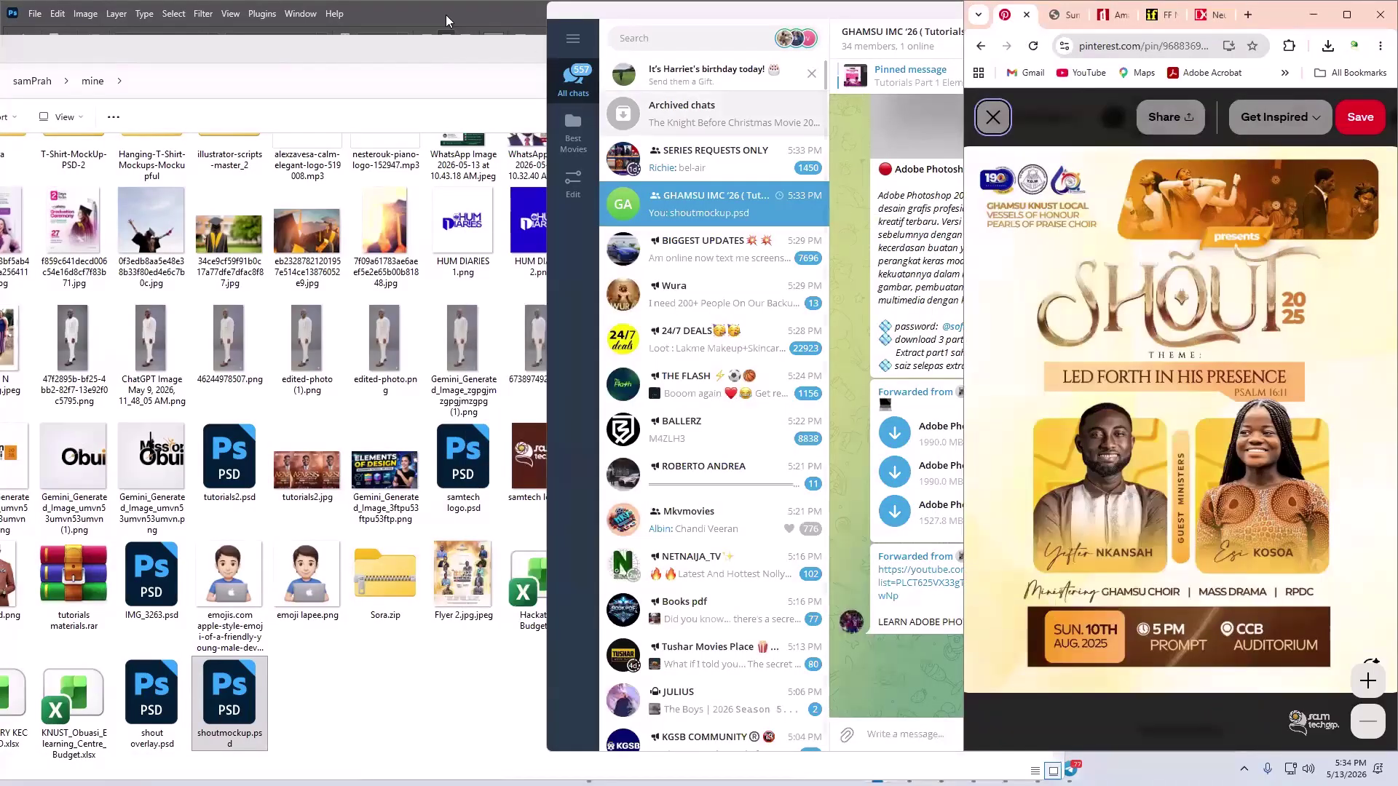
click(948, 9)
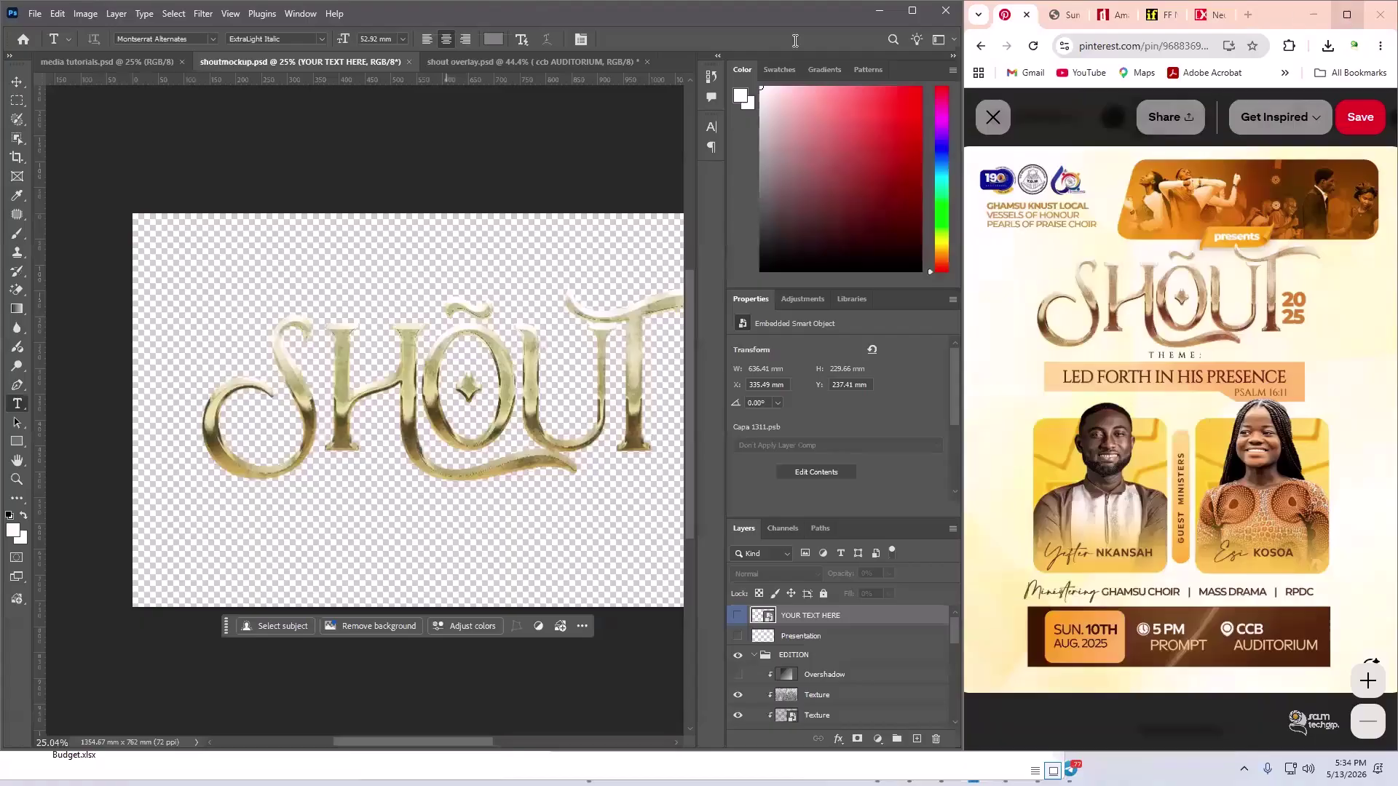
click(881, 11)
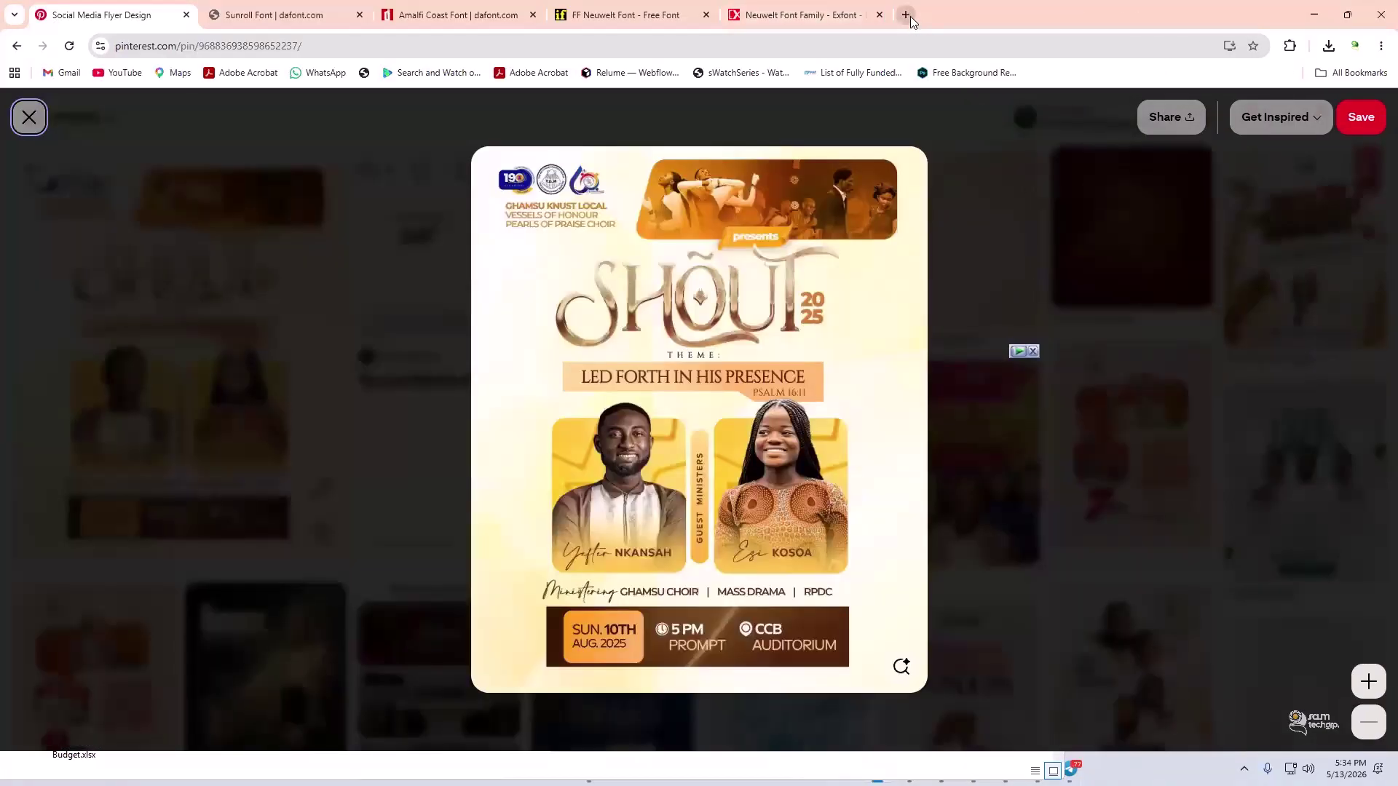
click(907, 15)
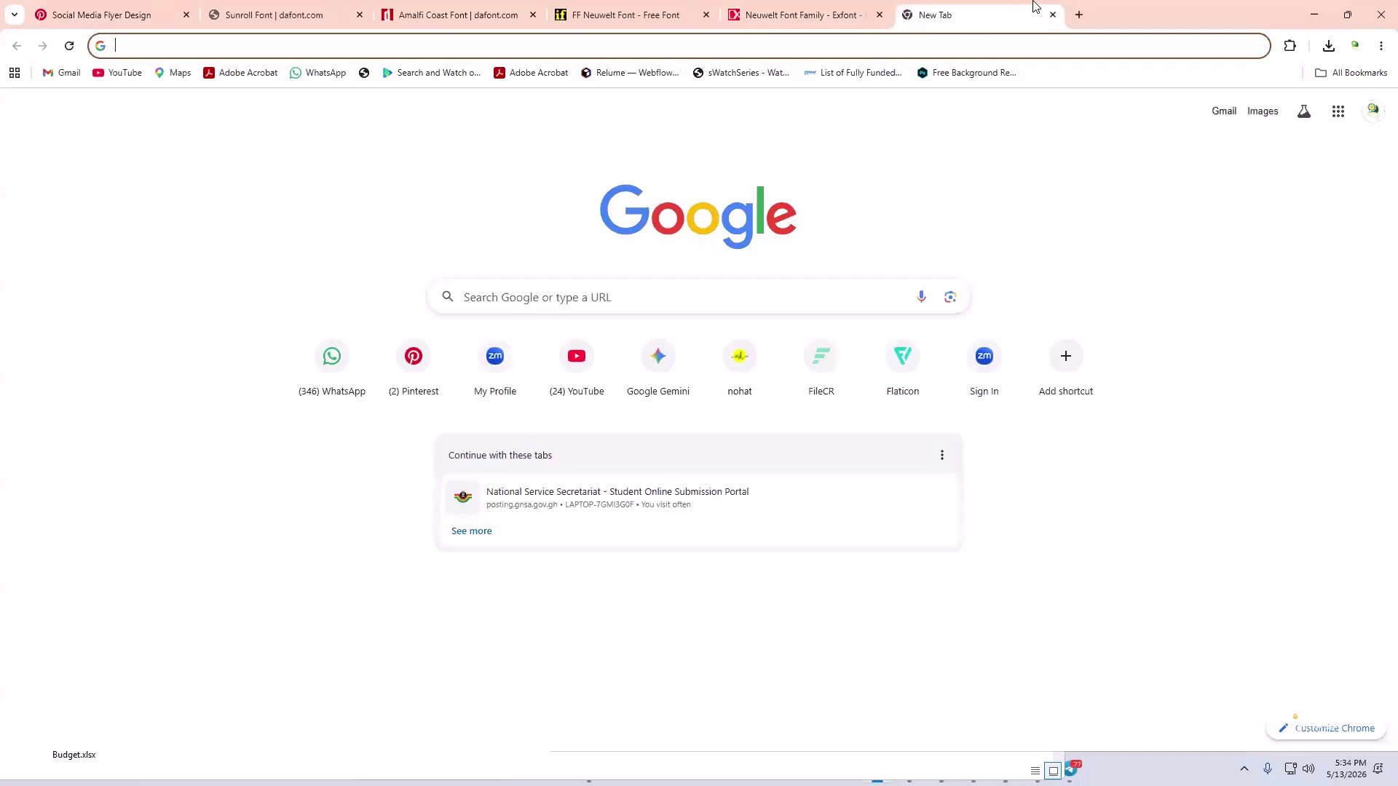
- Search Google for 'download 3d text mockup' and switch to the Images results
text(download )
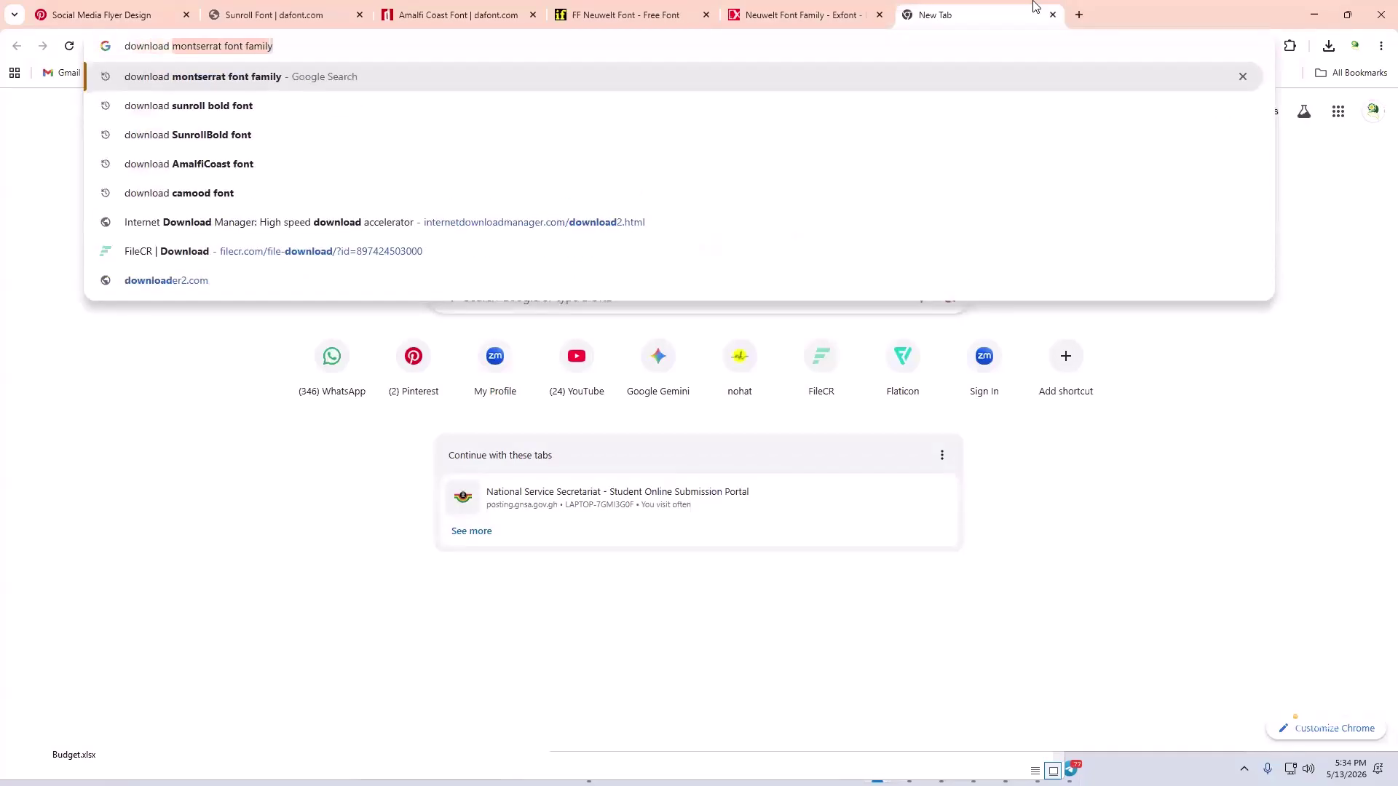
text(3d)
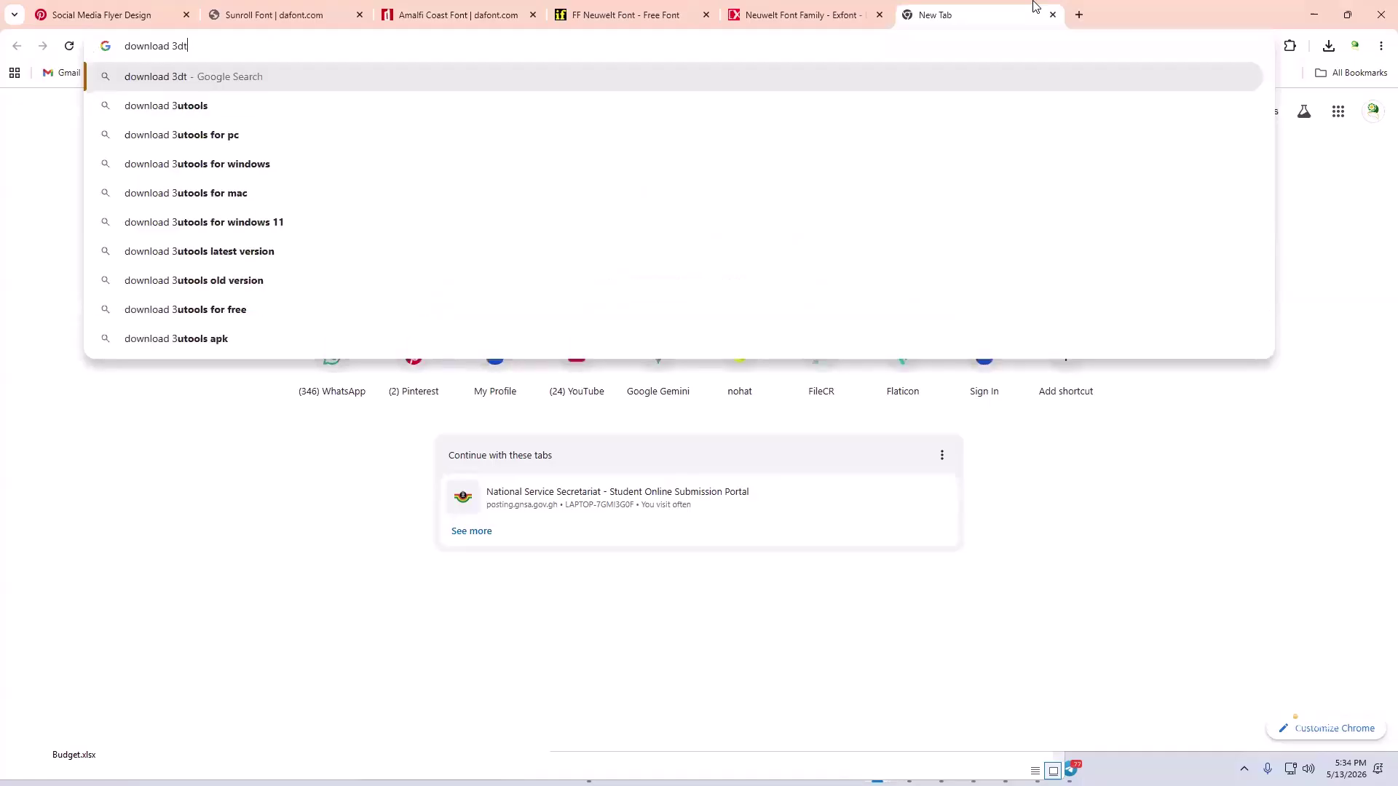
text( text )
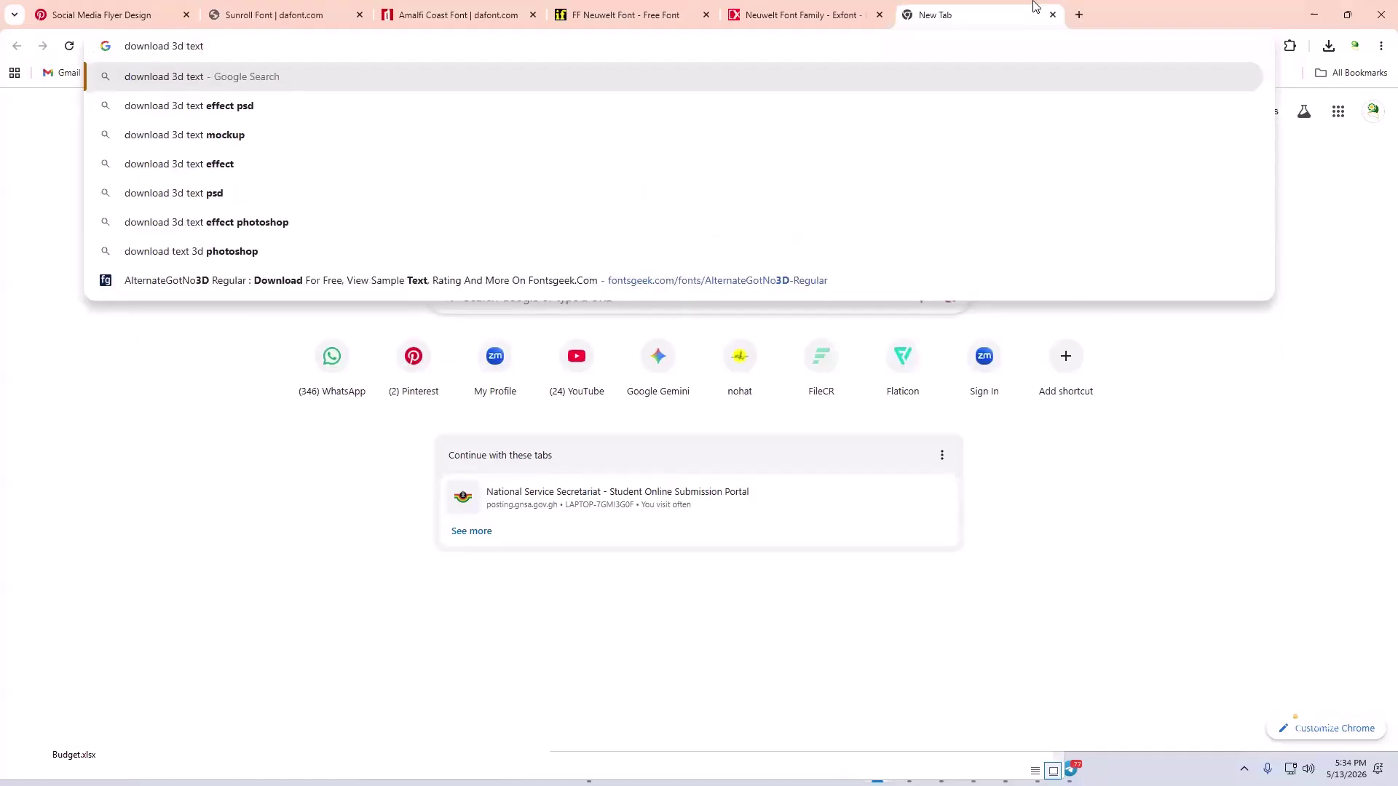
text(mockup)
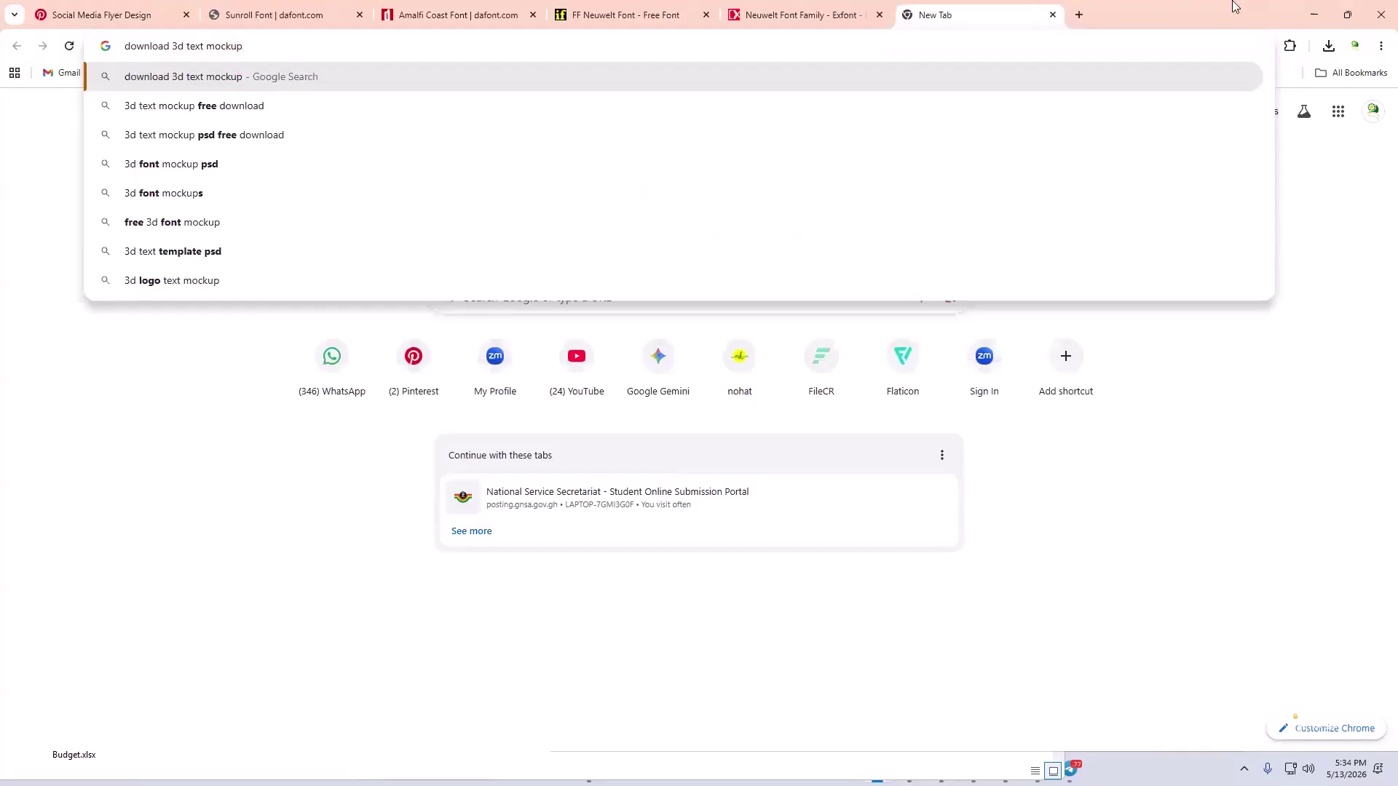
key(Return)
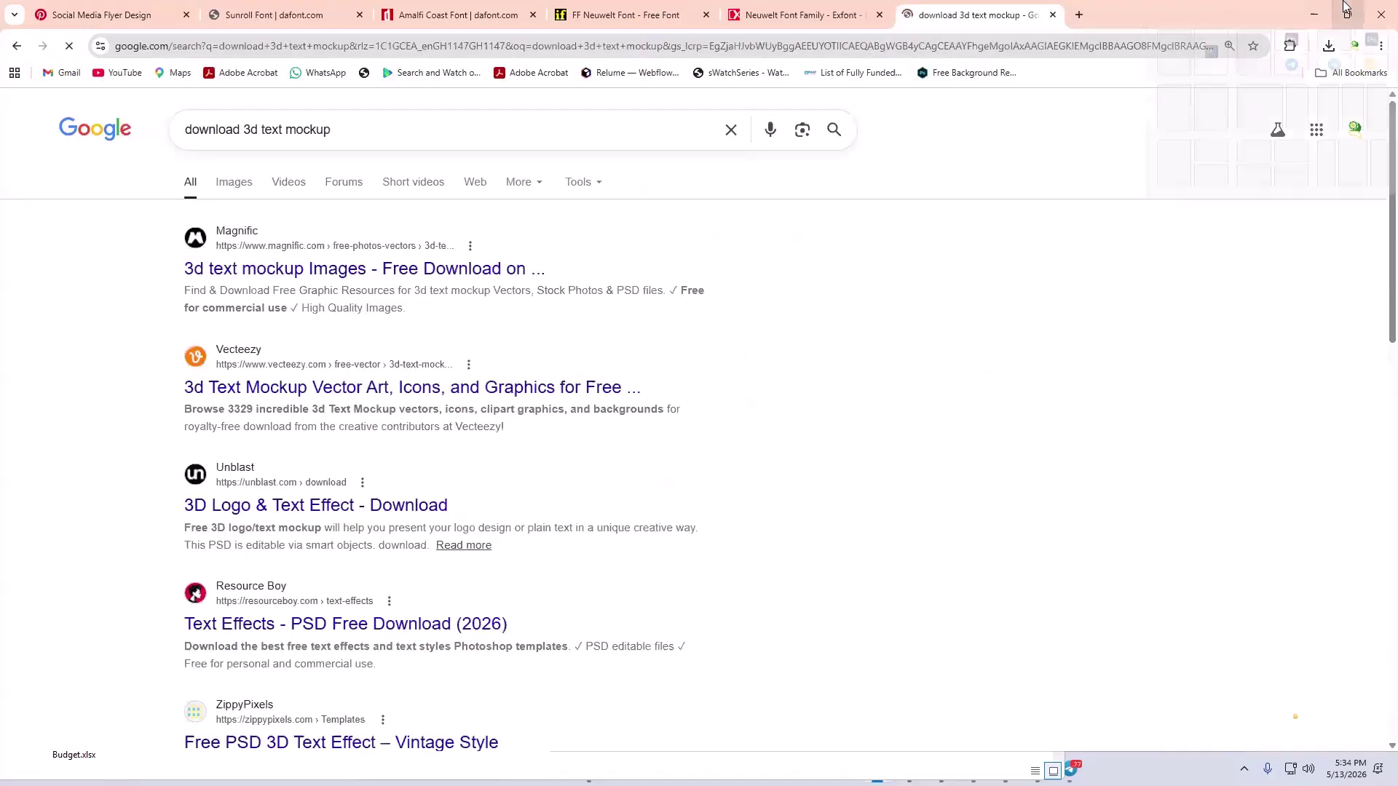
mouse_move(1346, 8)
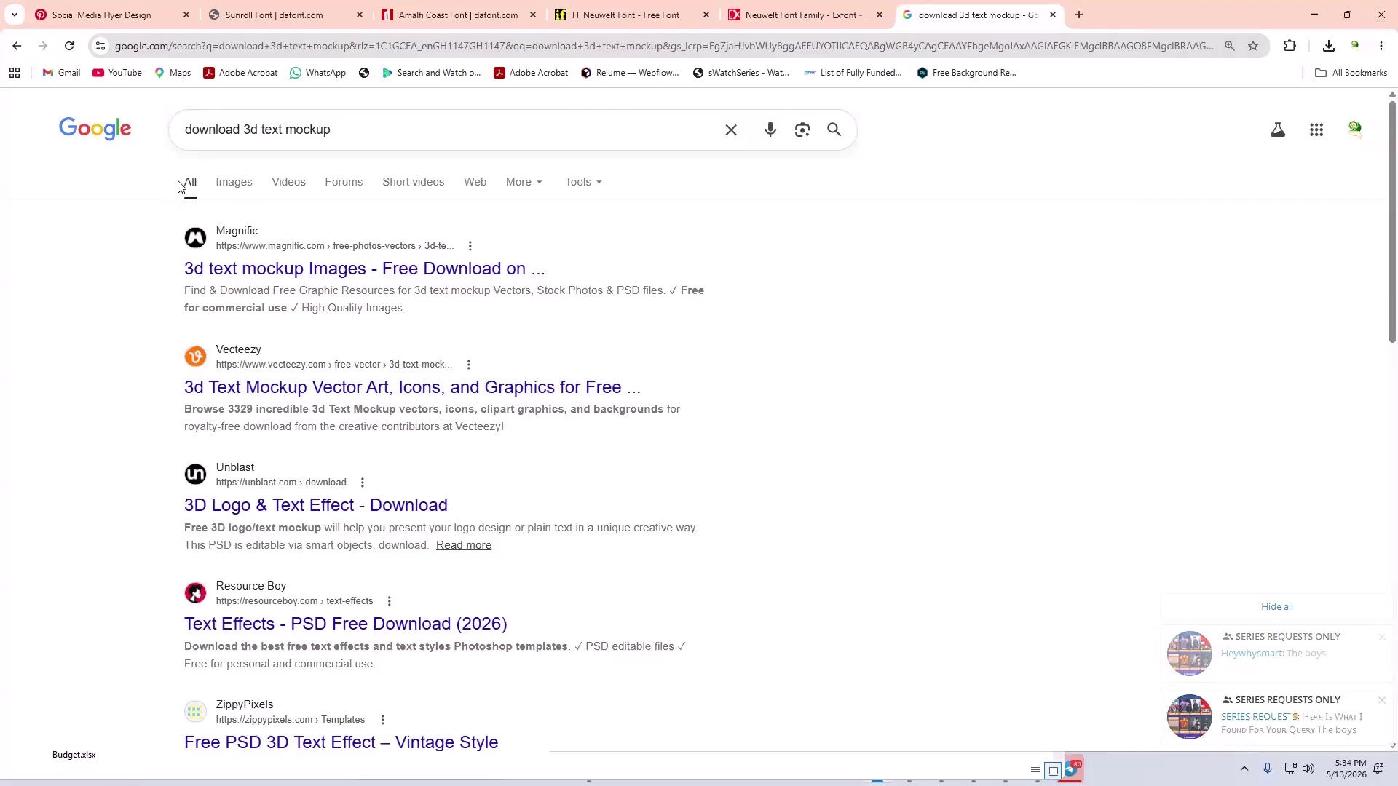
click(230, 186)
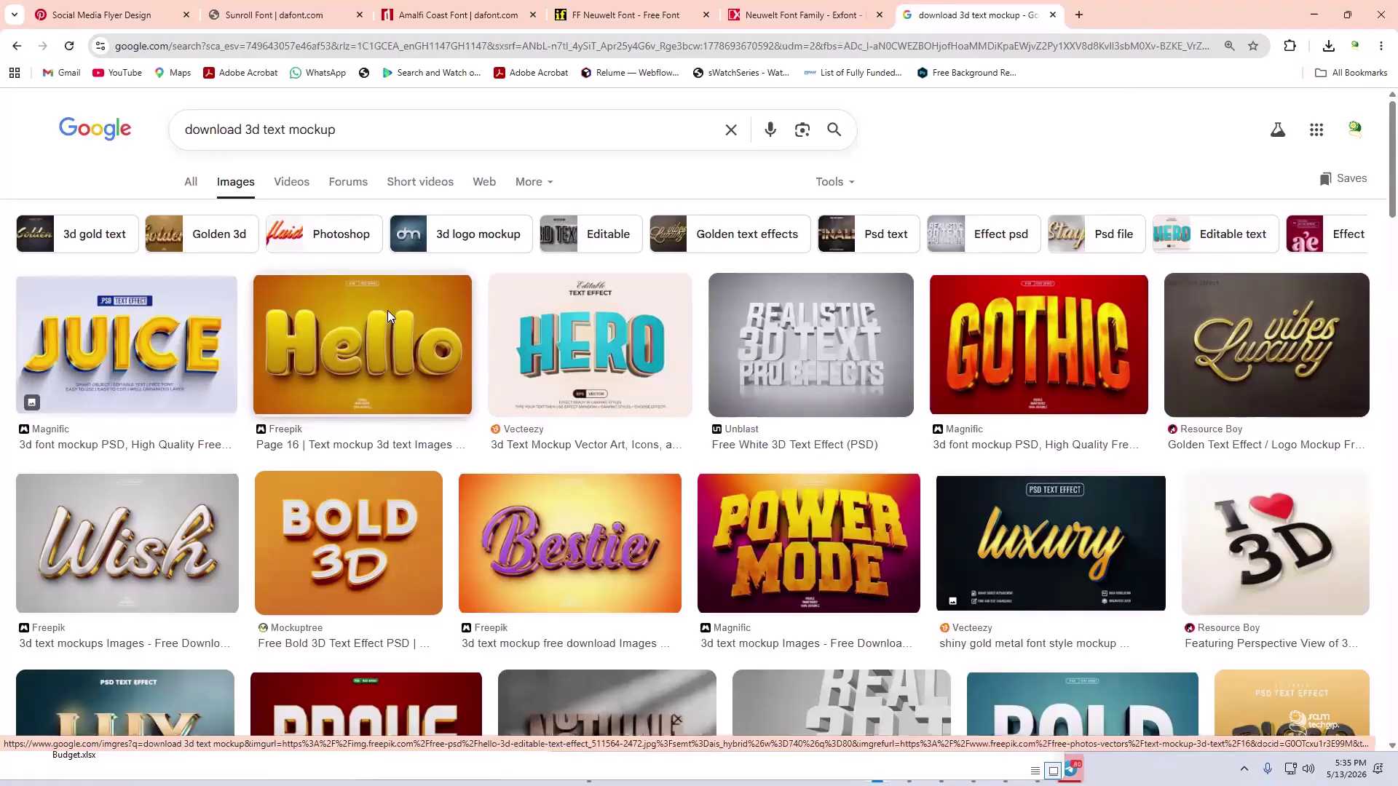
- Find Mockup Cloud's Metallic Gold Text Effect Mockup in the image results and open it in a new tab
scroll(388, 310, down, 2)
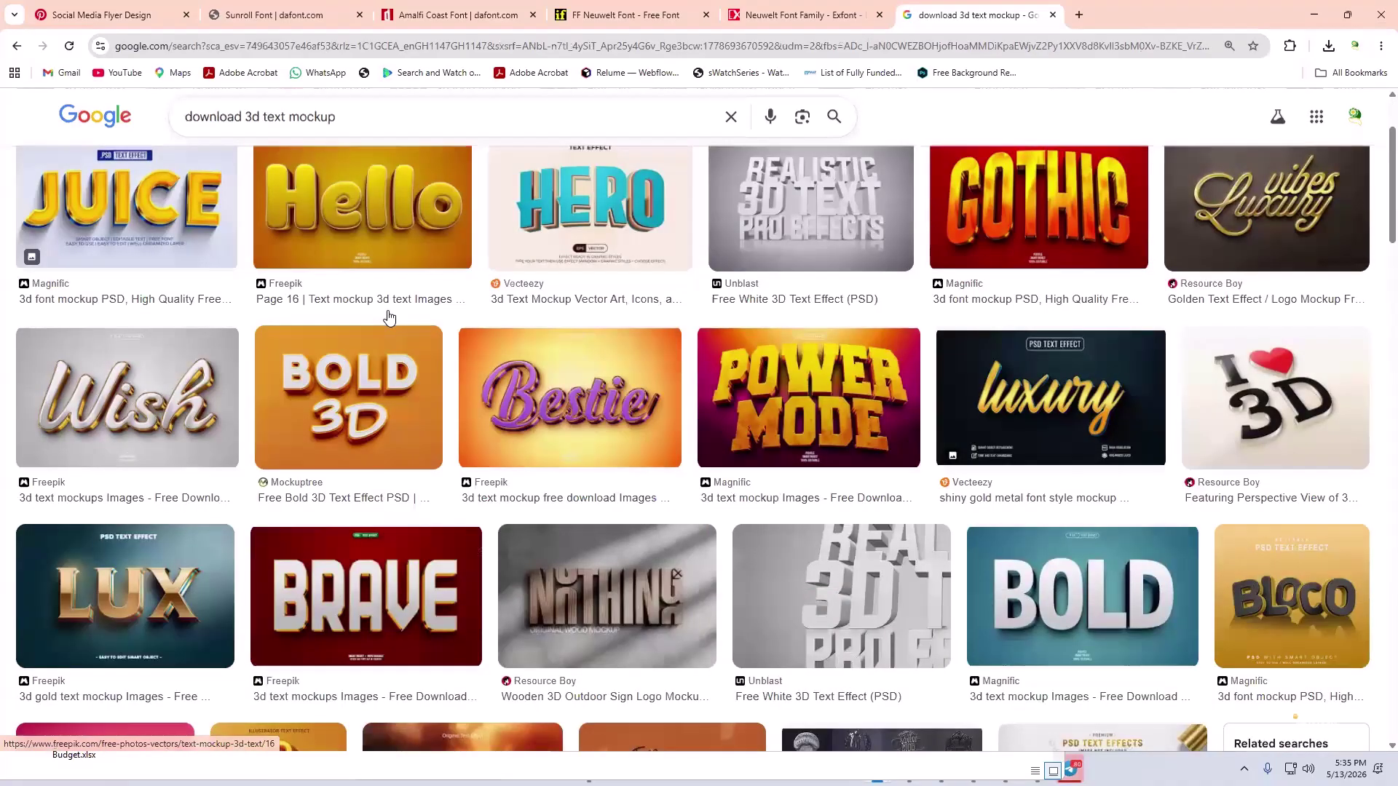
scroll(389, 317, up, 2)
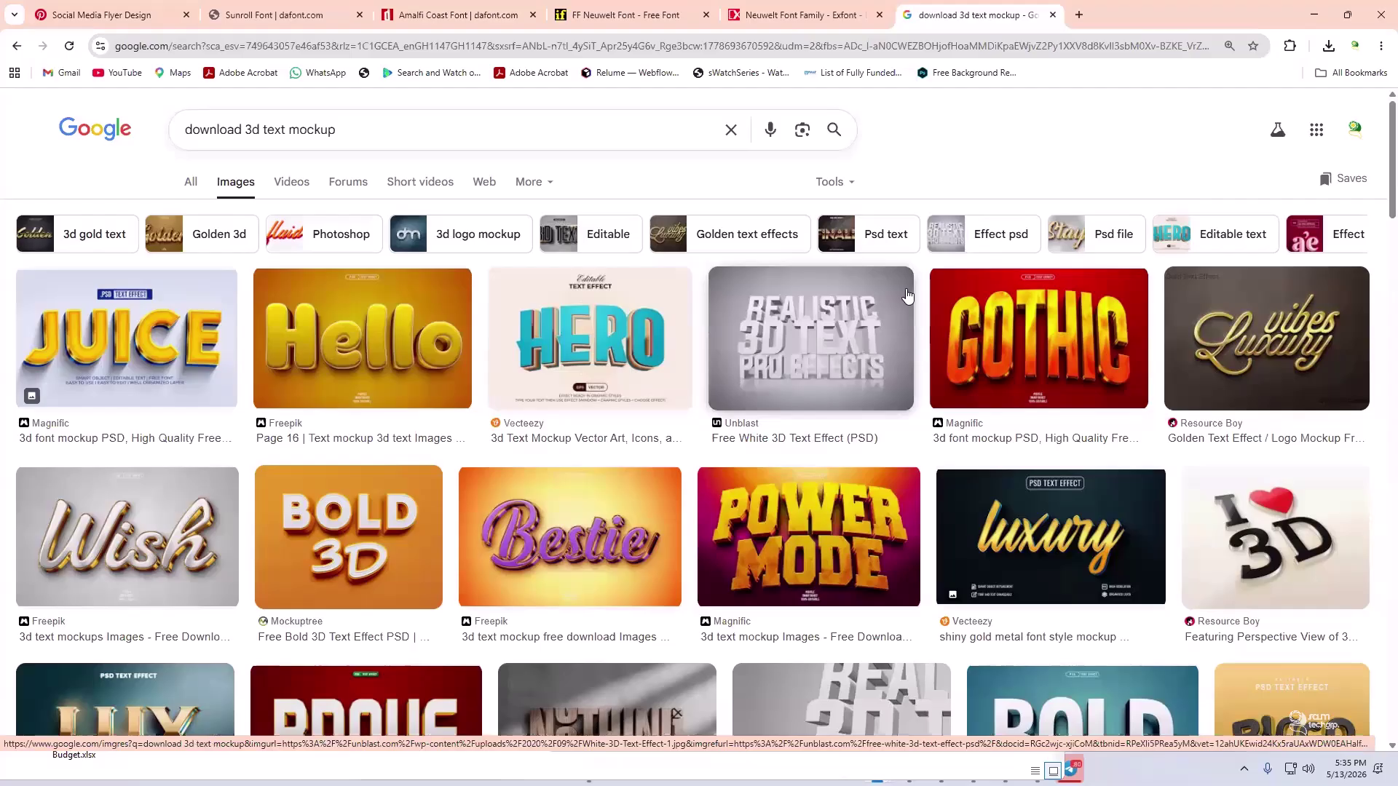
scroll(370, 490, down, 1)
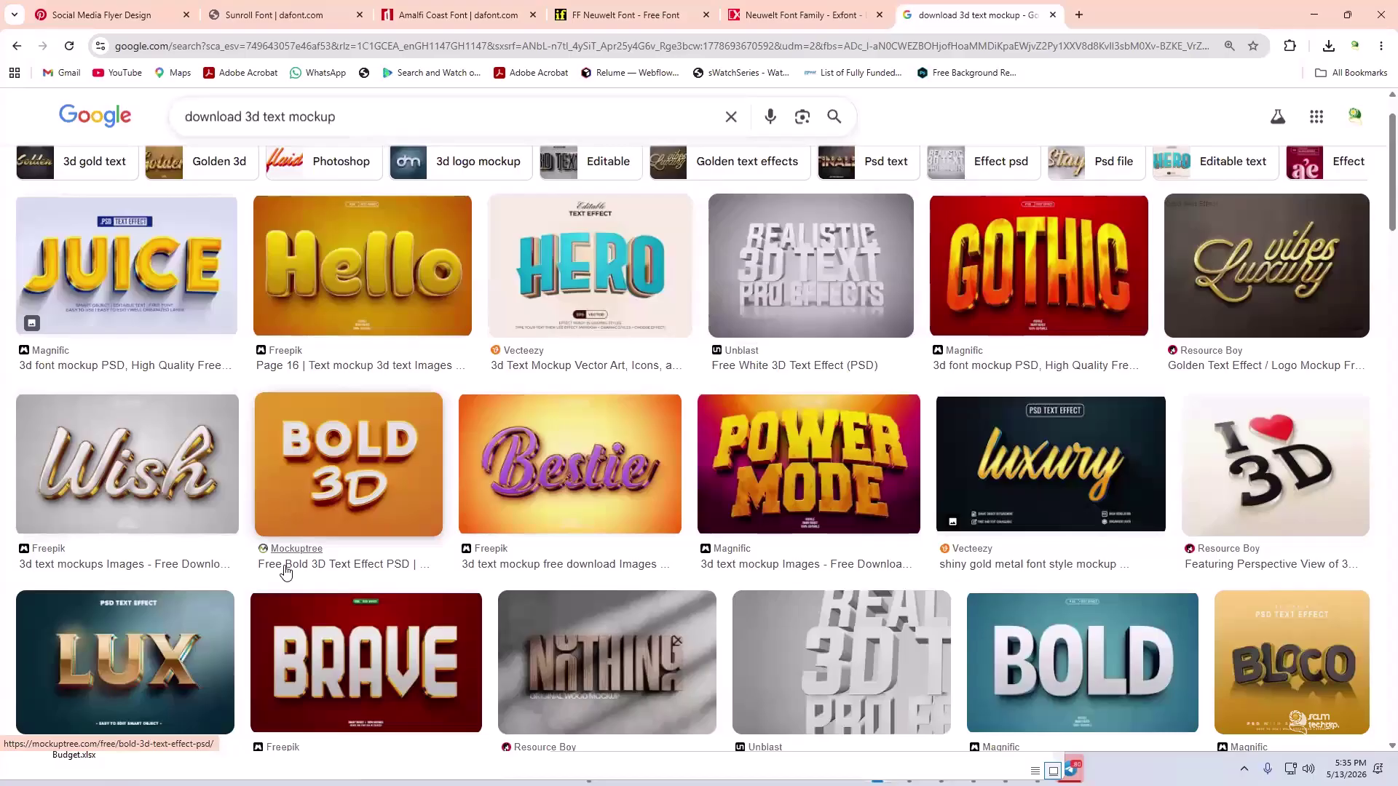
scroll(382, 424, down, 5)
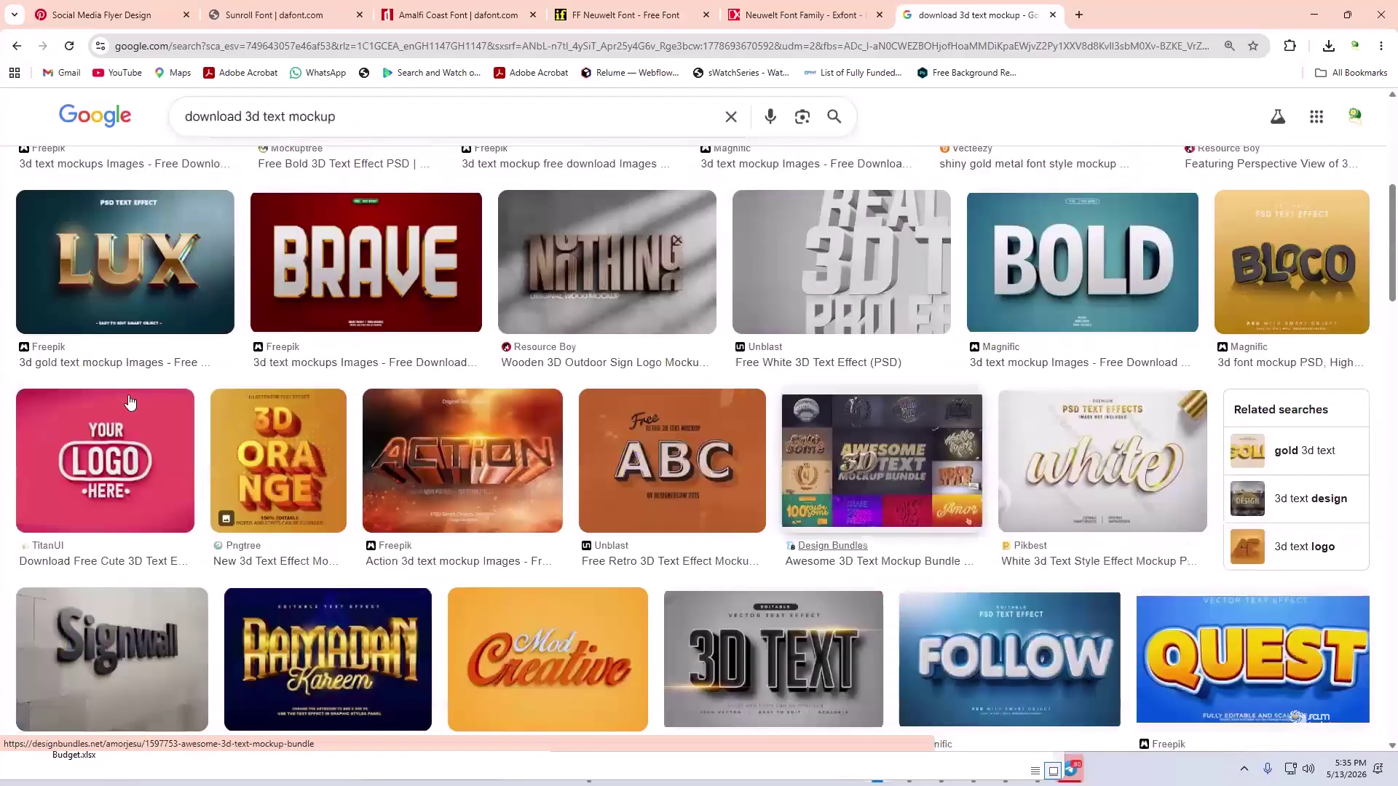
scroll(323, 397, down, 1)
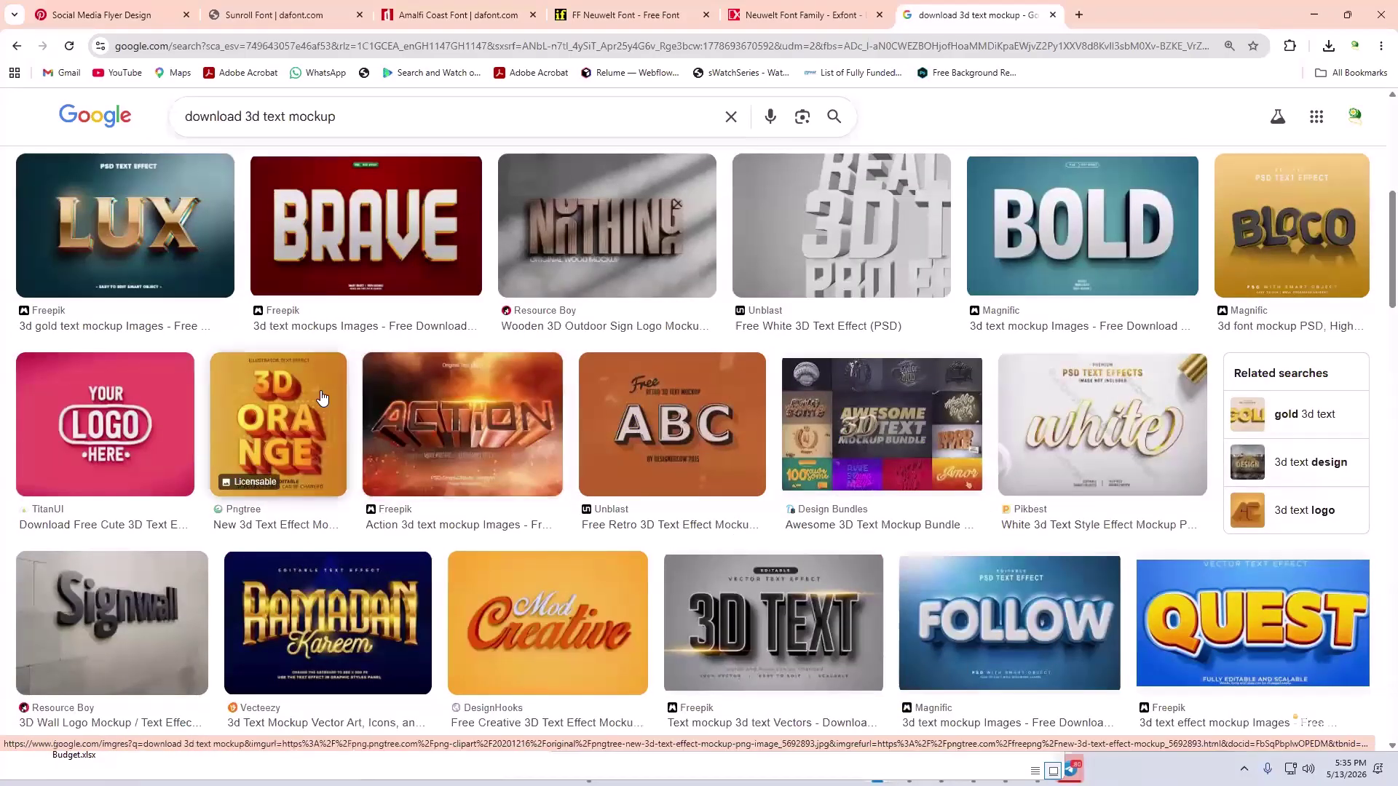
scroll(323, 398, down, 3)
scroll(323, 398, down, 8)
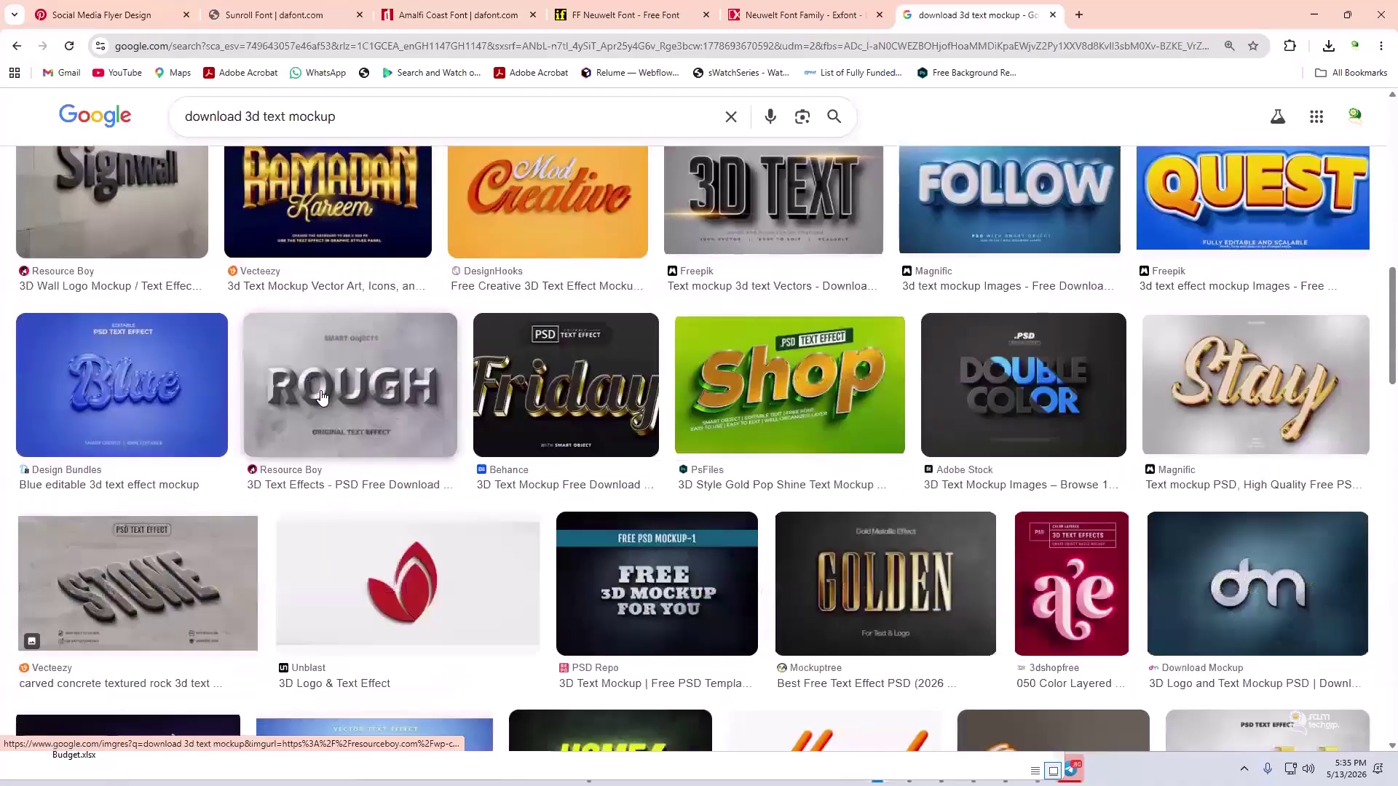
scroll(323, 398, down, 2)
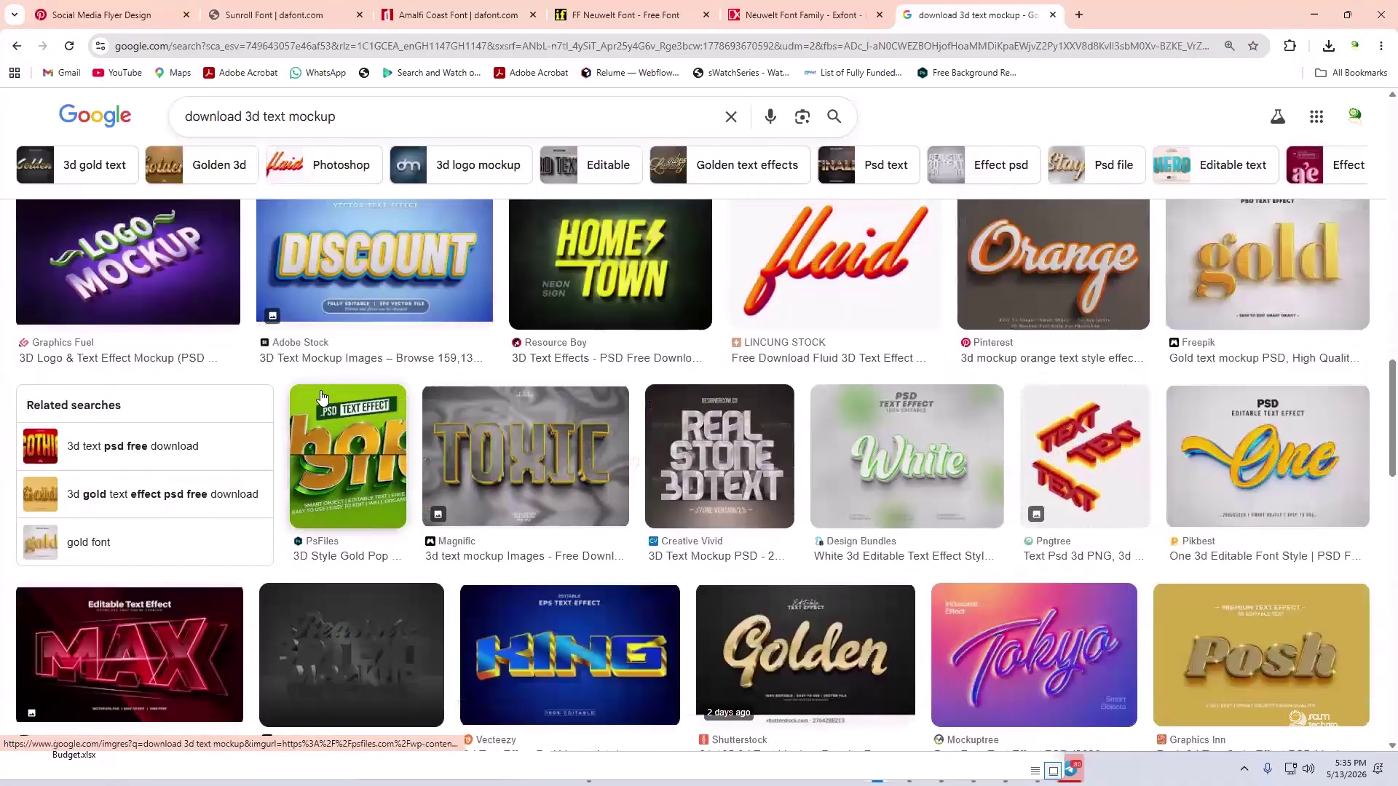
scroll(322, 398, up, 13)
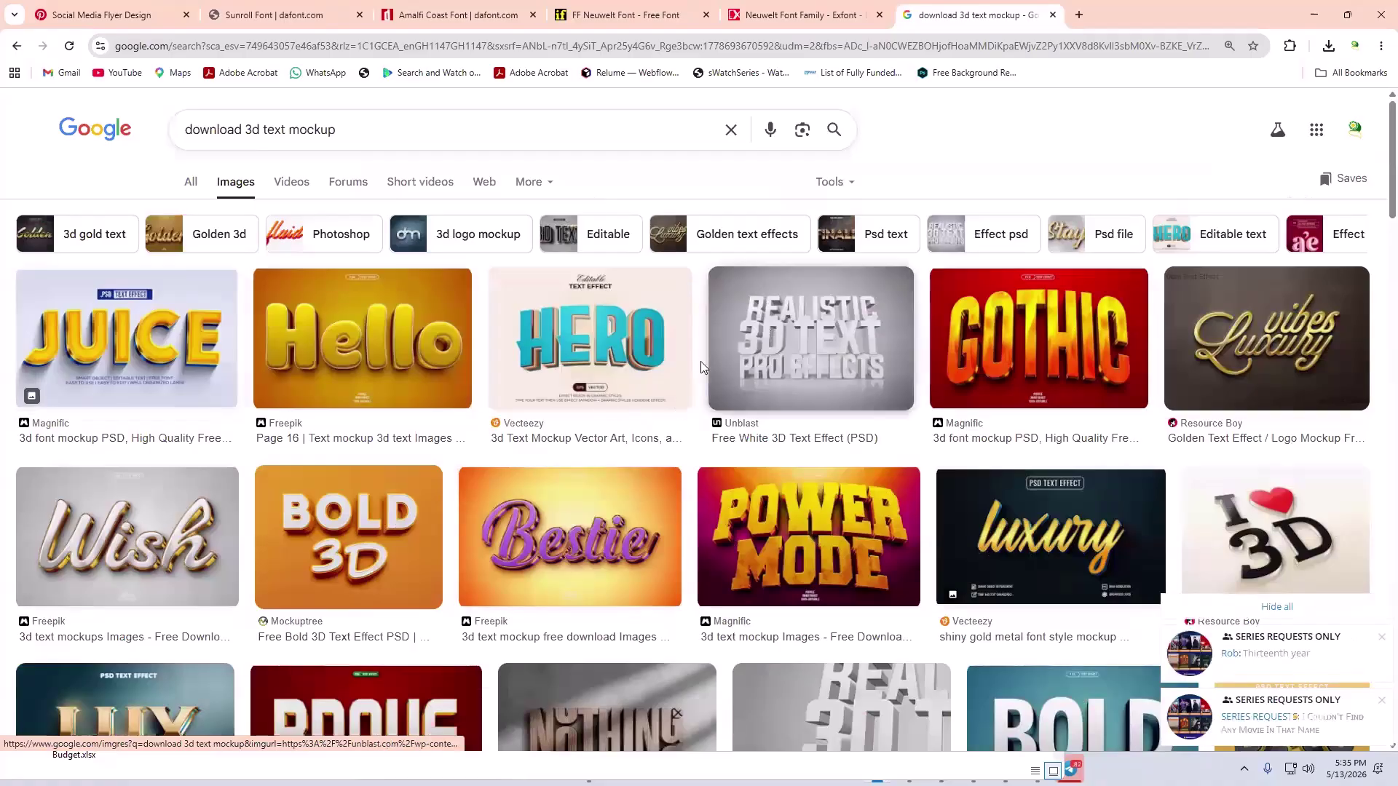
scroll(490, 345, down, 12)
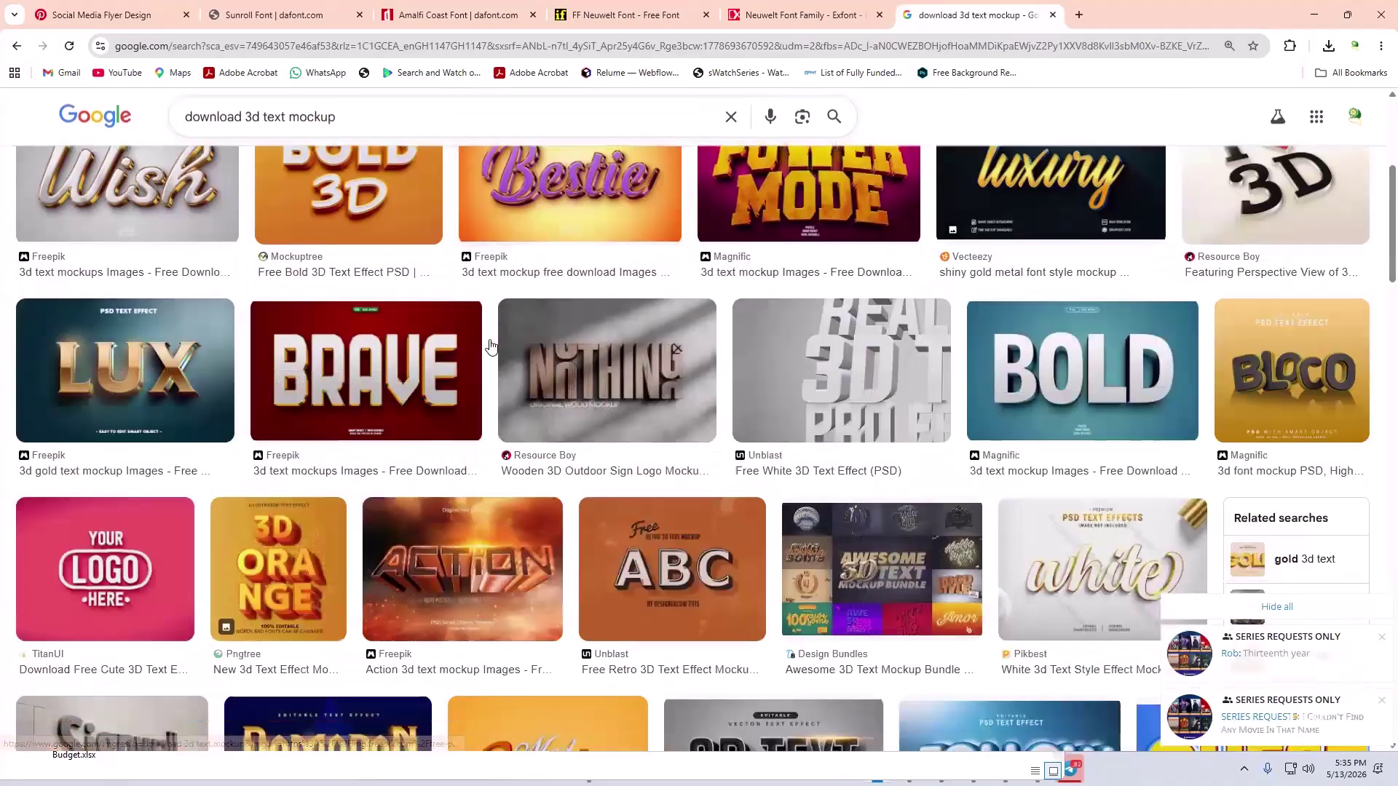
scroll(490, 347, down, 5)
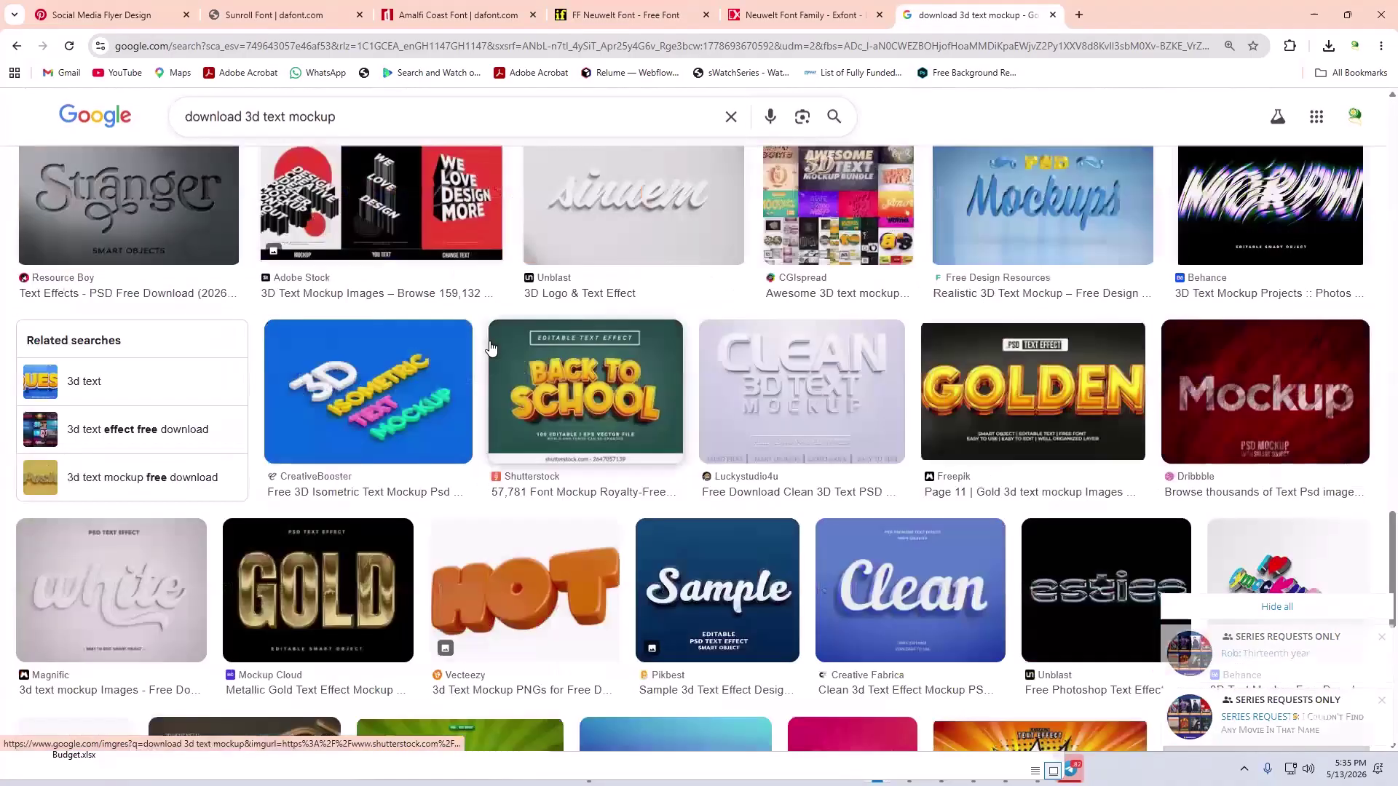
scroll(470, 349, down, 4)
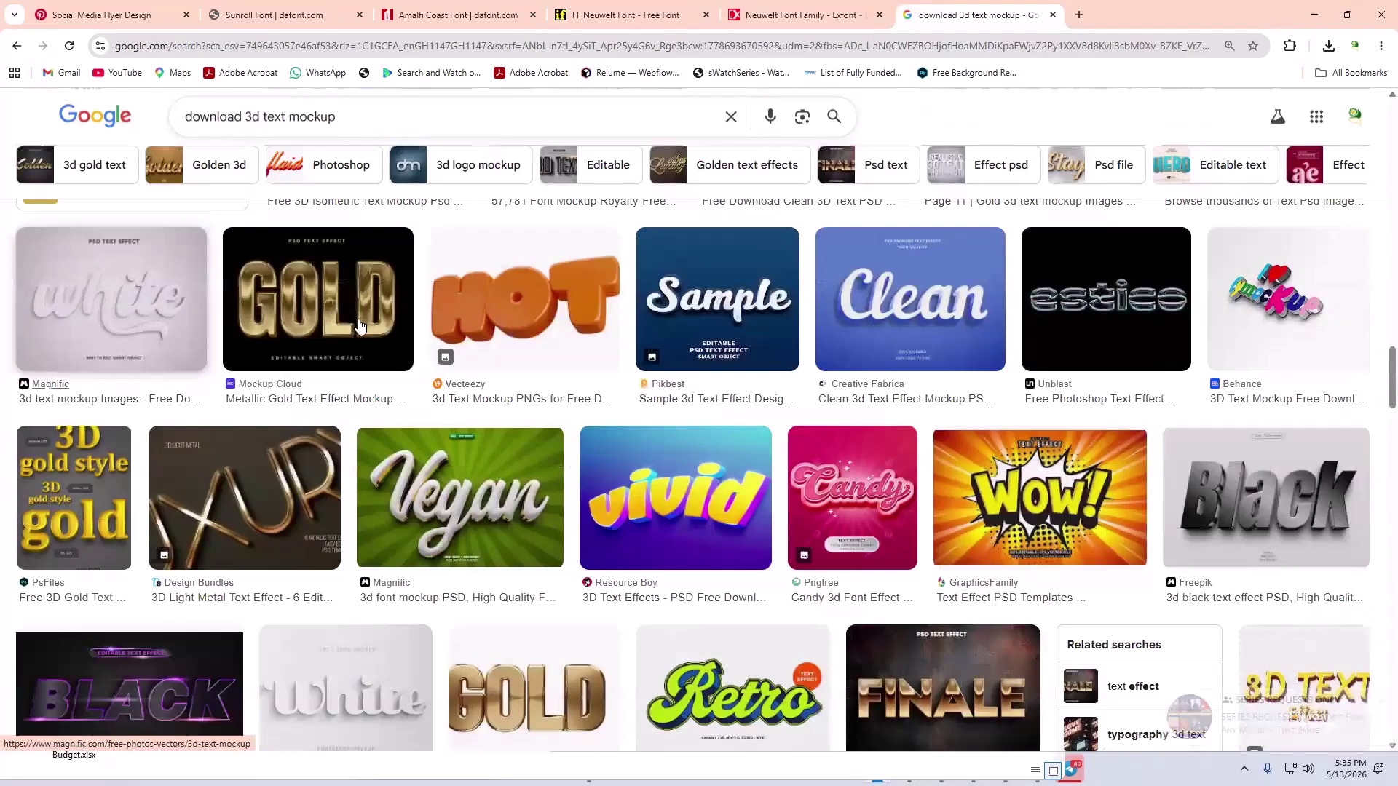
right_click(337, 402)
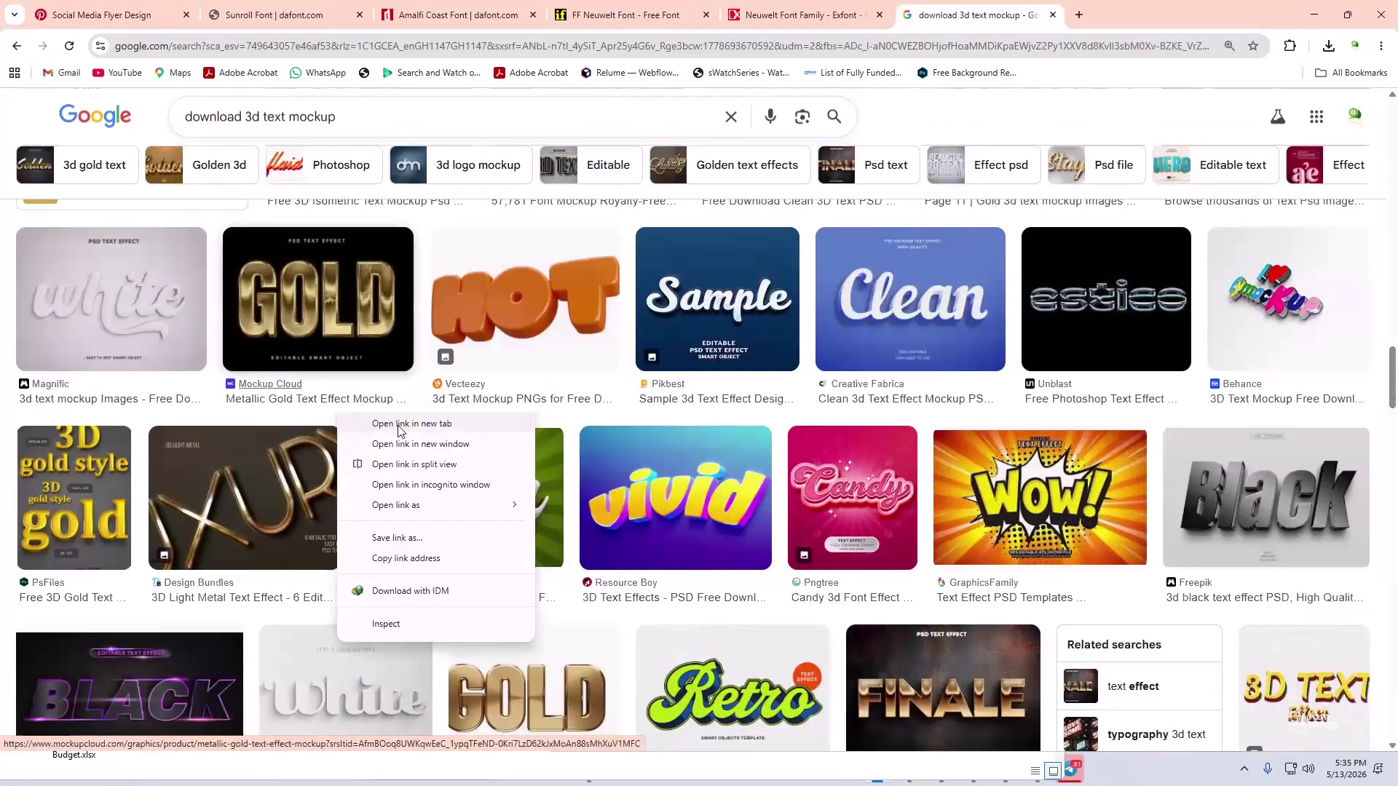
click(400, 424)
key(ctrl+Tab)
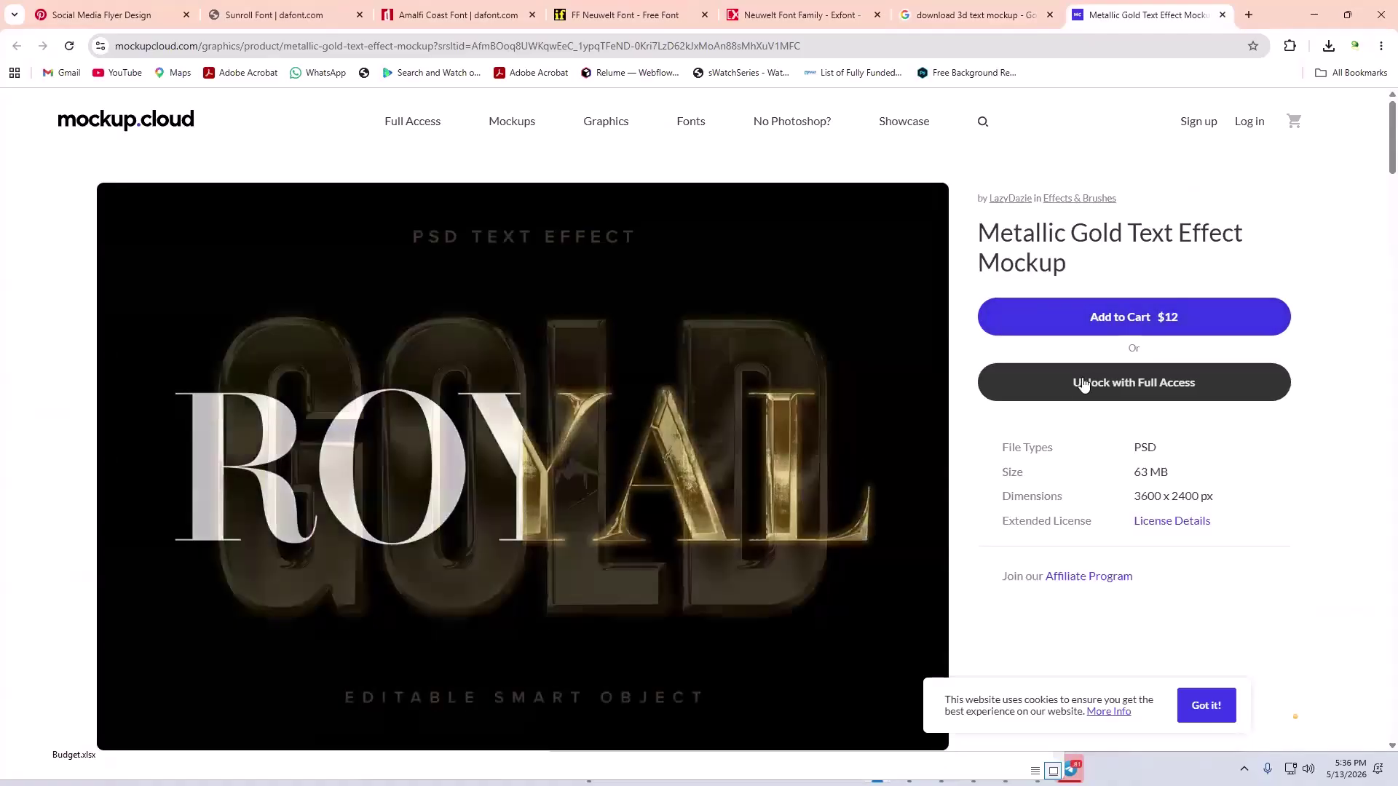
- Scroll through the Mockup Cloud page, then go back to the 3d text mockup image results
scroll(1084, 384, down, 10)
scroll(1068, 373, down, 6)
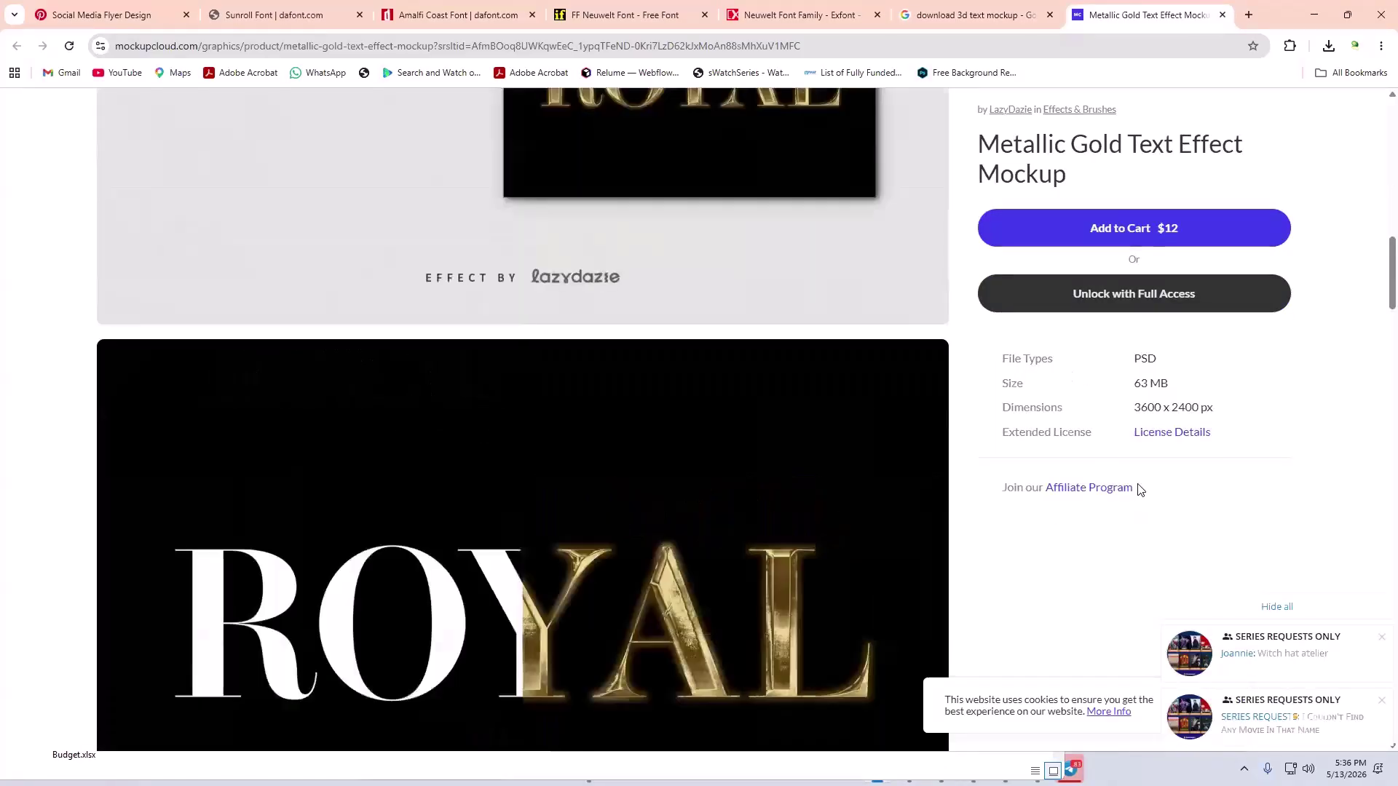
scroll(1138, 484, down, 7)
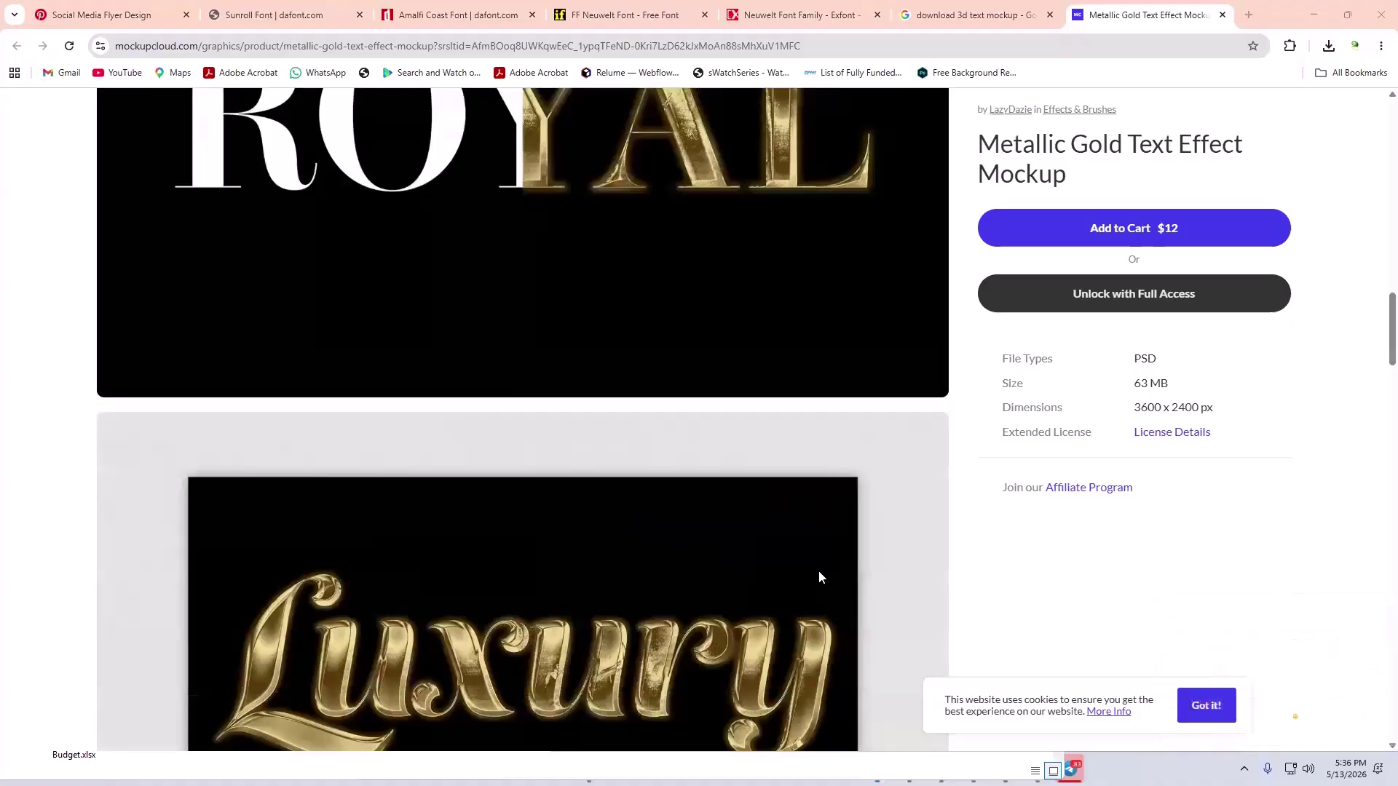
scroll(818, 570, down, 7)
scroll(718, 605, down, 15)
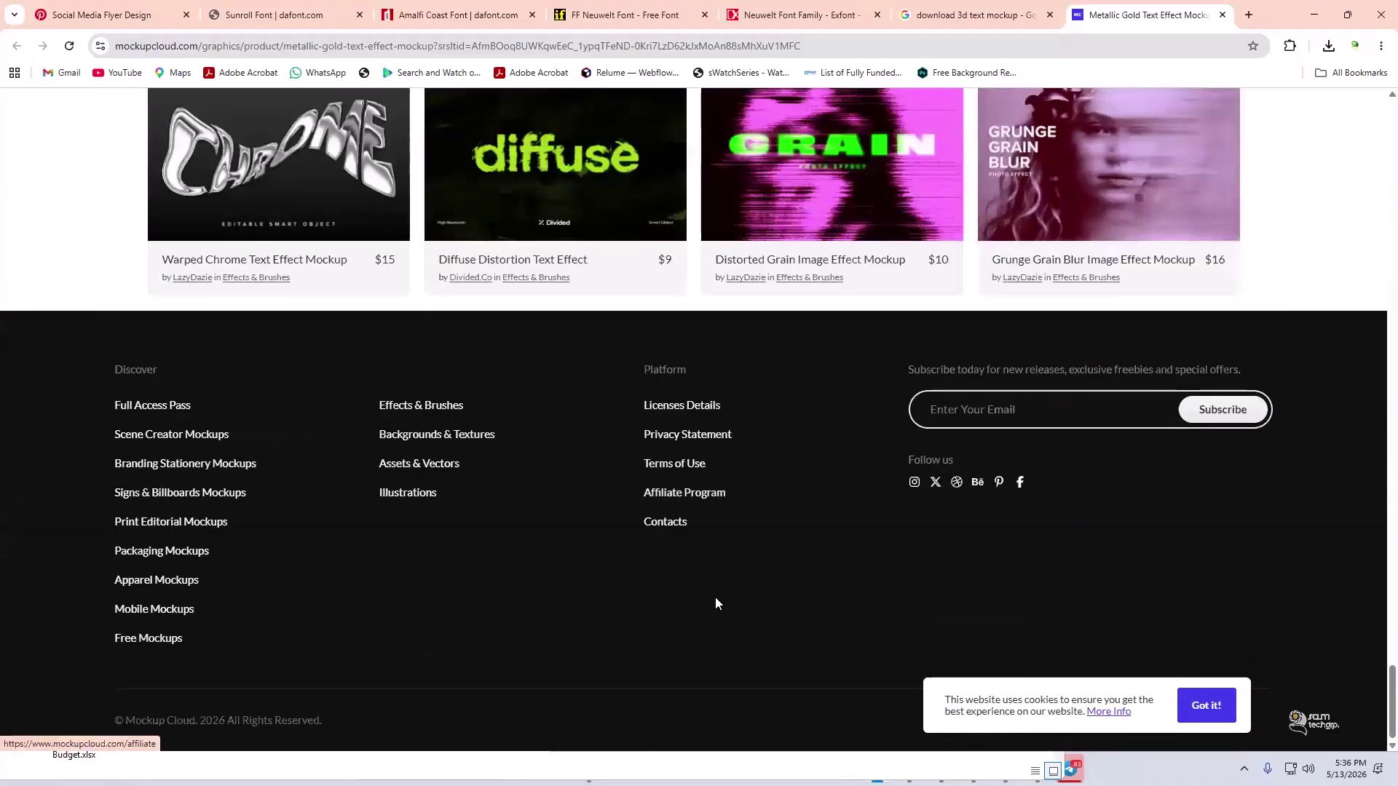
scroll(717, 603, up, 5)
scroll(717, 603, up, 10)
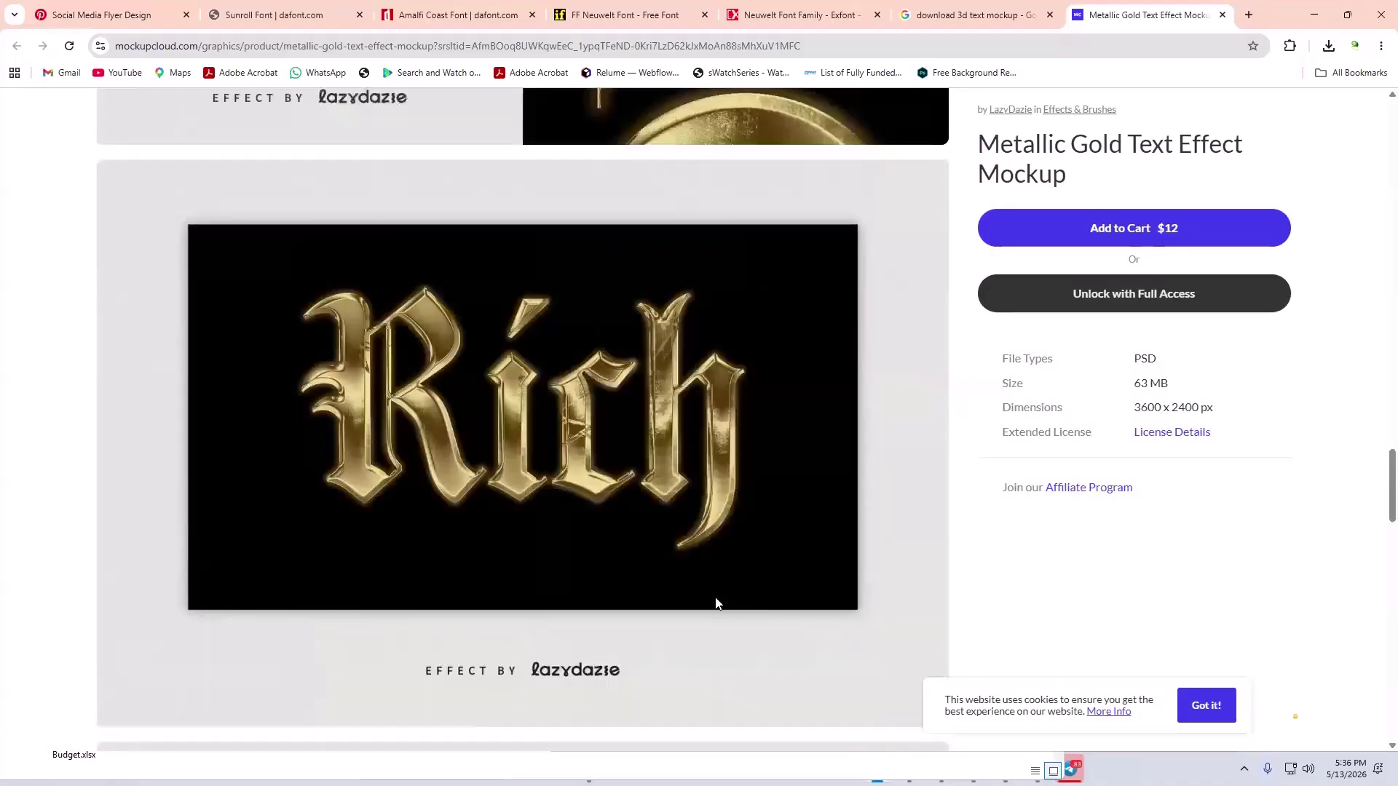
scroll(715, 598, up, 15)
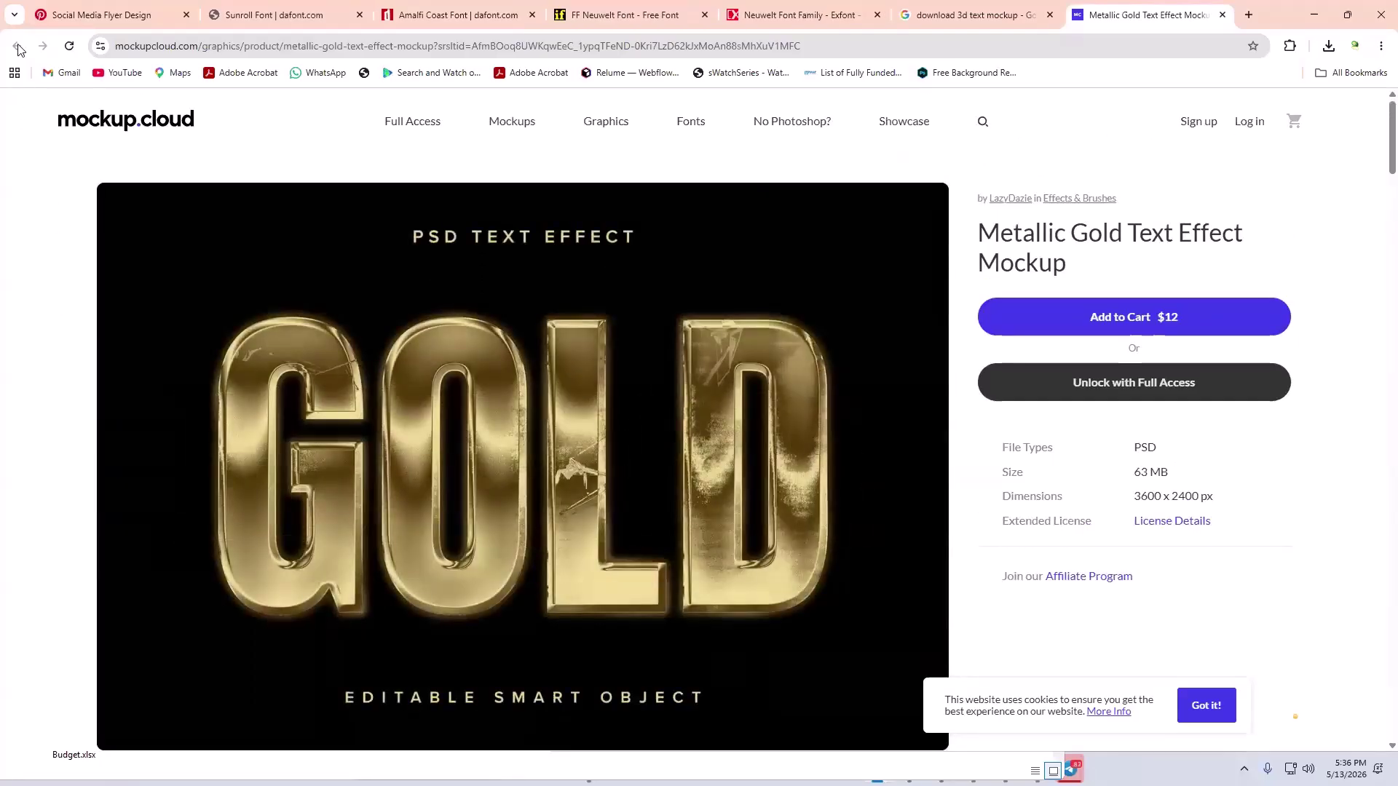
click(930, 9)
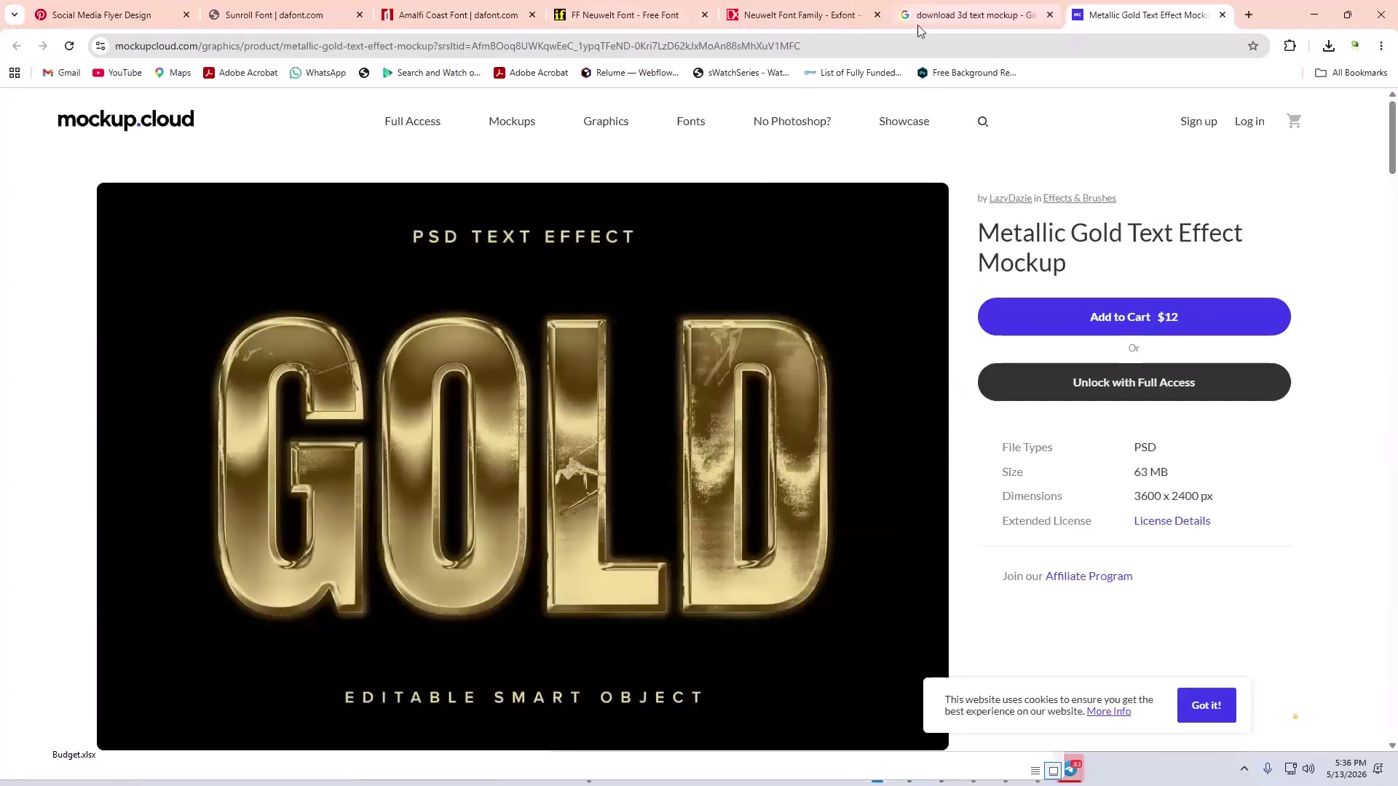
- Open the Metallic Gold Text Effect Mockup result and select its full product title
scroll(739, 424, down, 7)
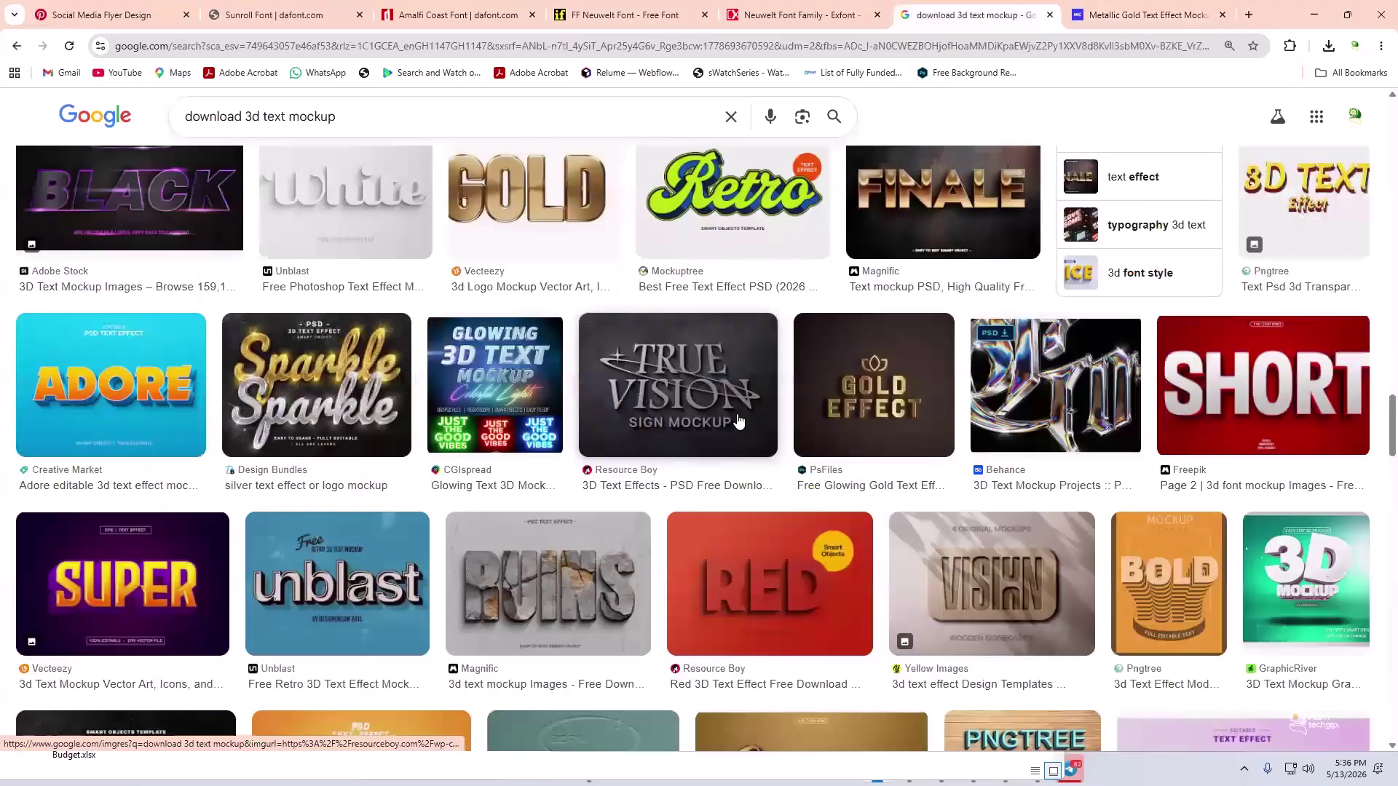
scroll(446, 309, down, 8)
scroll(376, 527, down, 1)
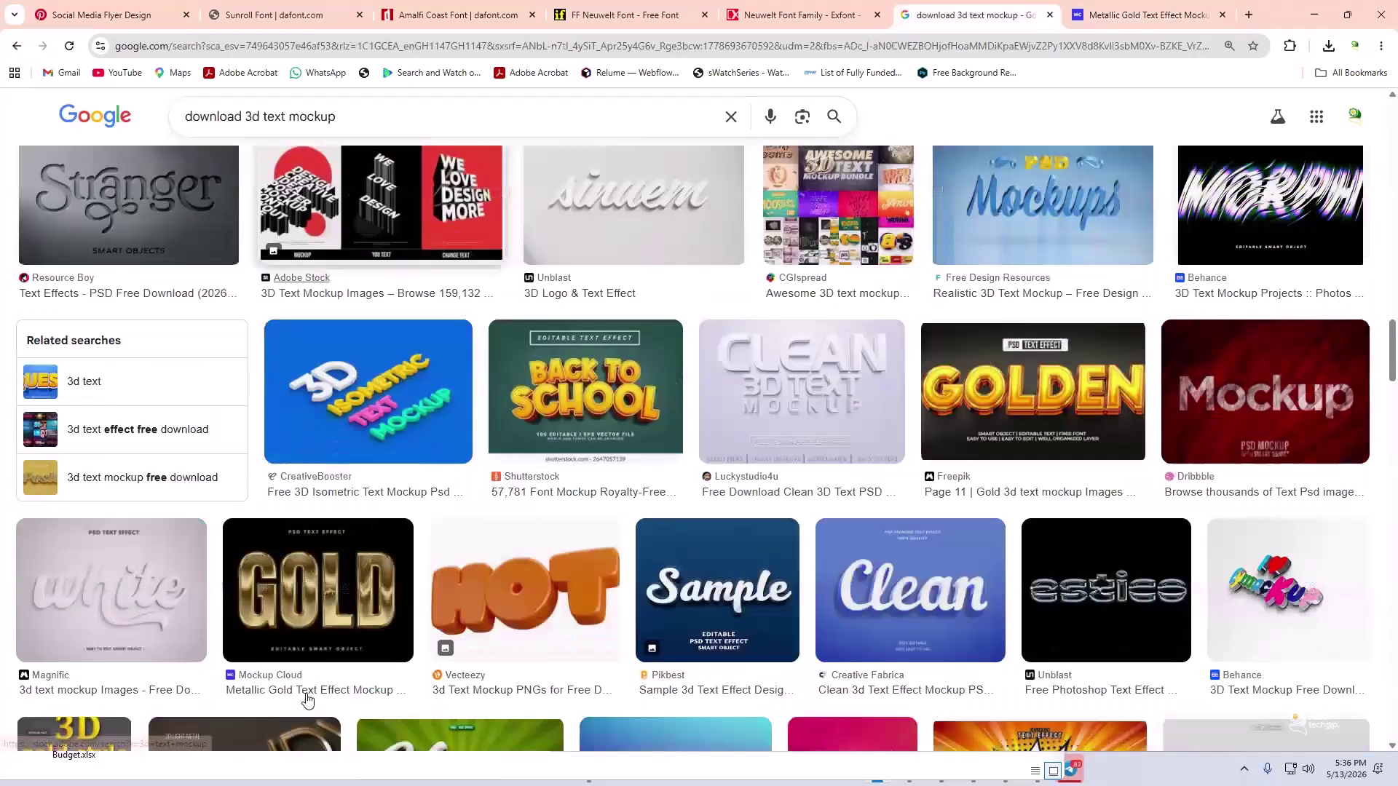
click(301, 699)
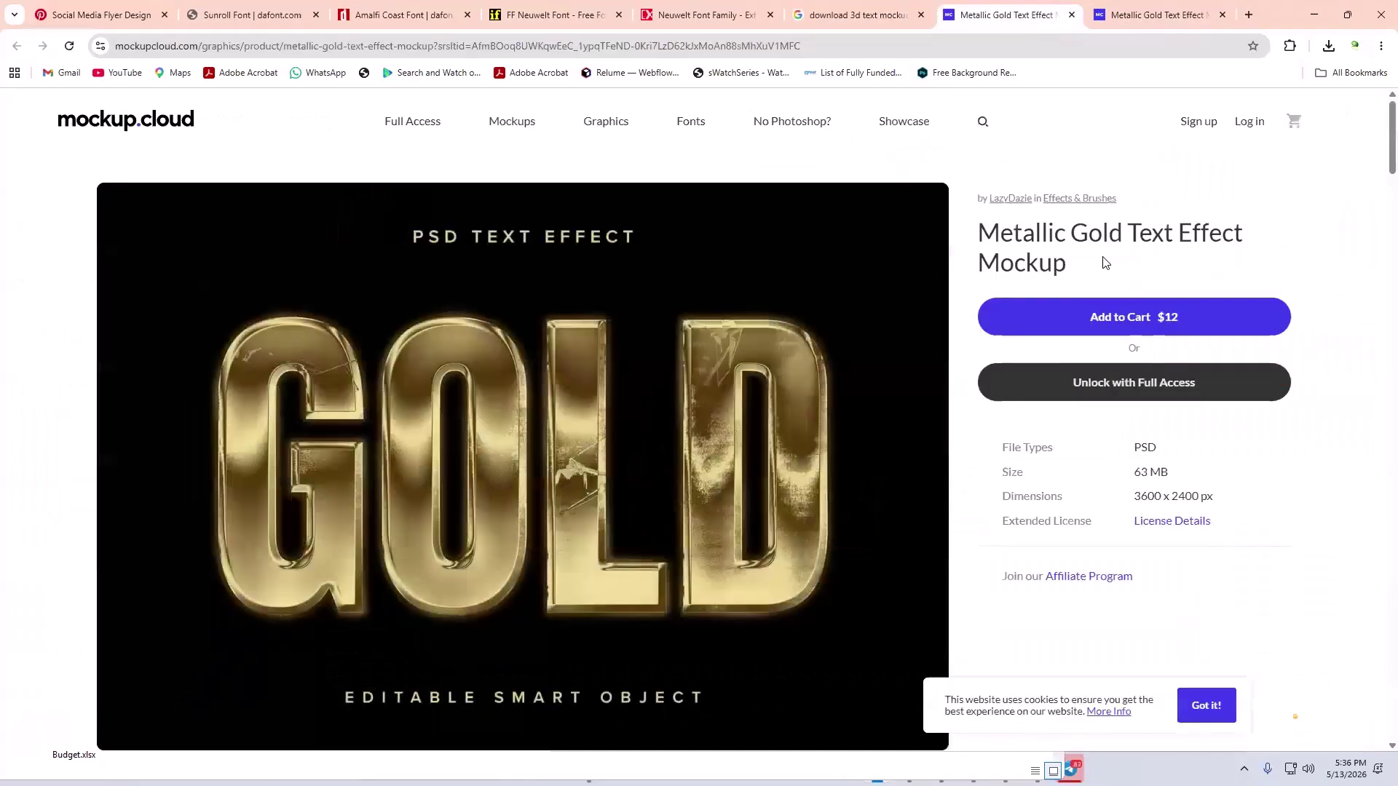
triple_click(1027, 236)
click(1027, 235)
drag(1075, 262, 969, 235)
key(ctrl+c)
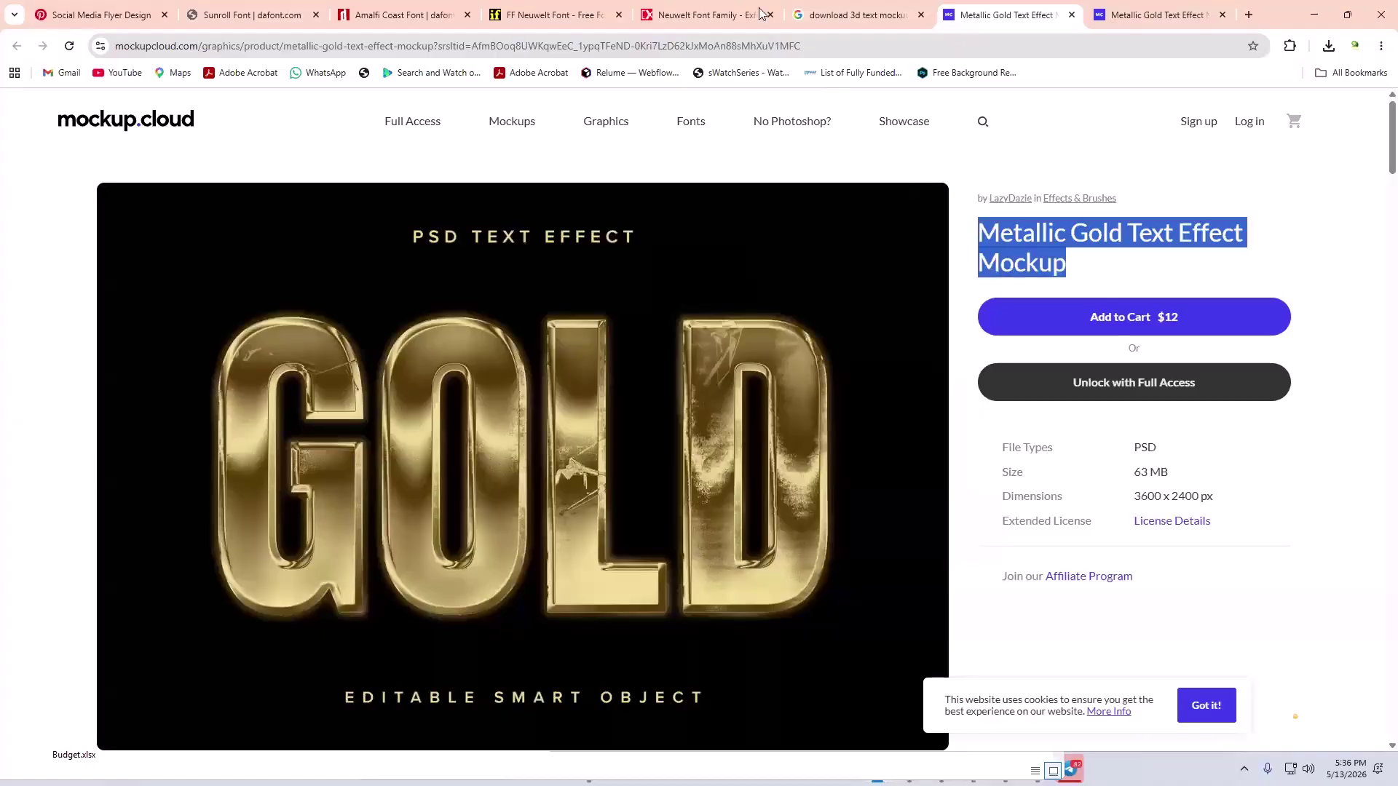
- Replace the '3d text mockup' query with the copied title and search 'Metallic Gold Text Effect Mockup'
key(ctrl+shift+Tab)
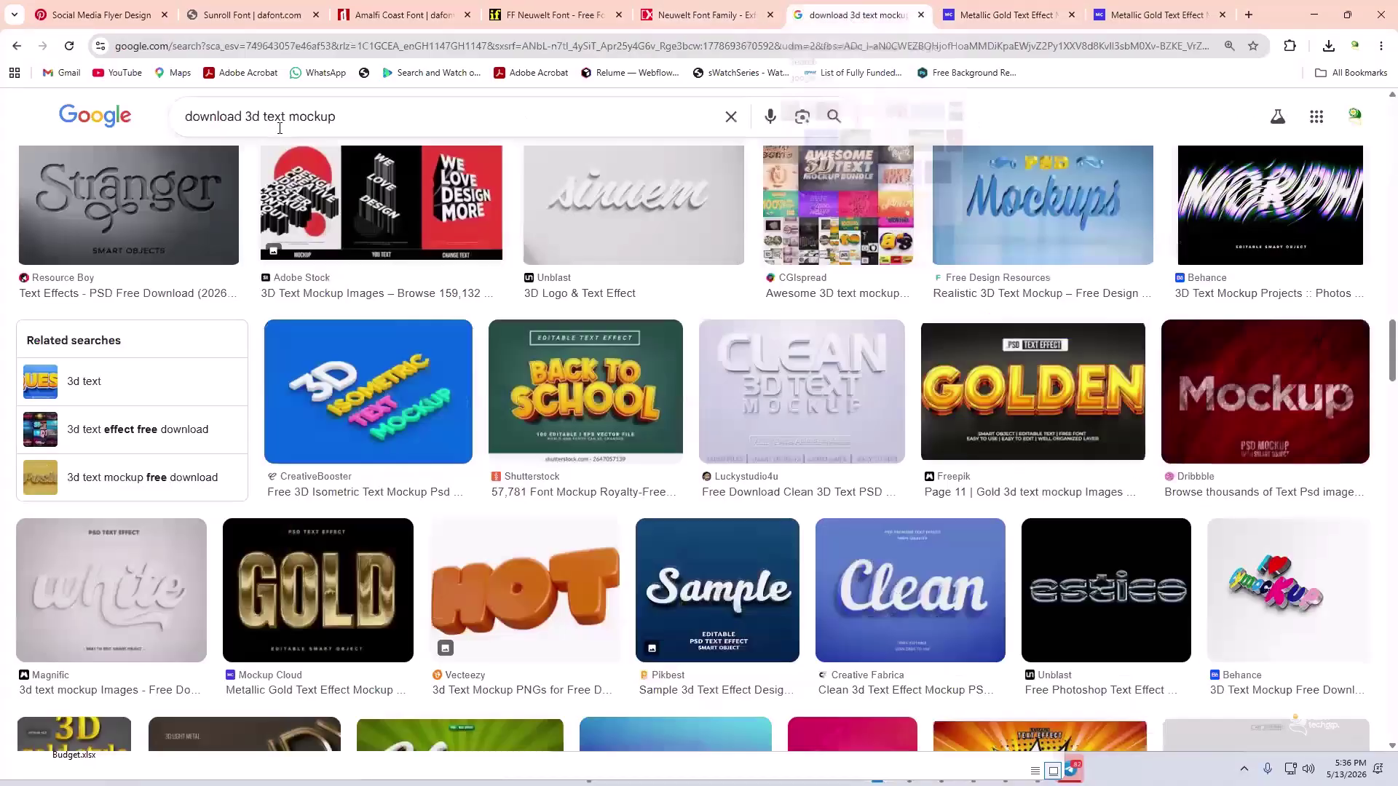
click(319, 116)
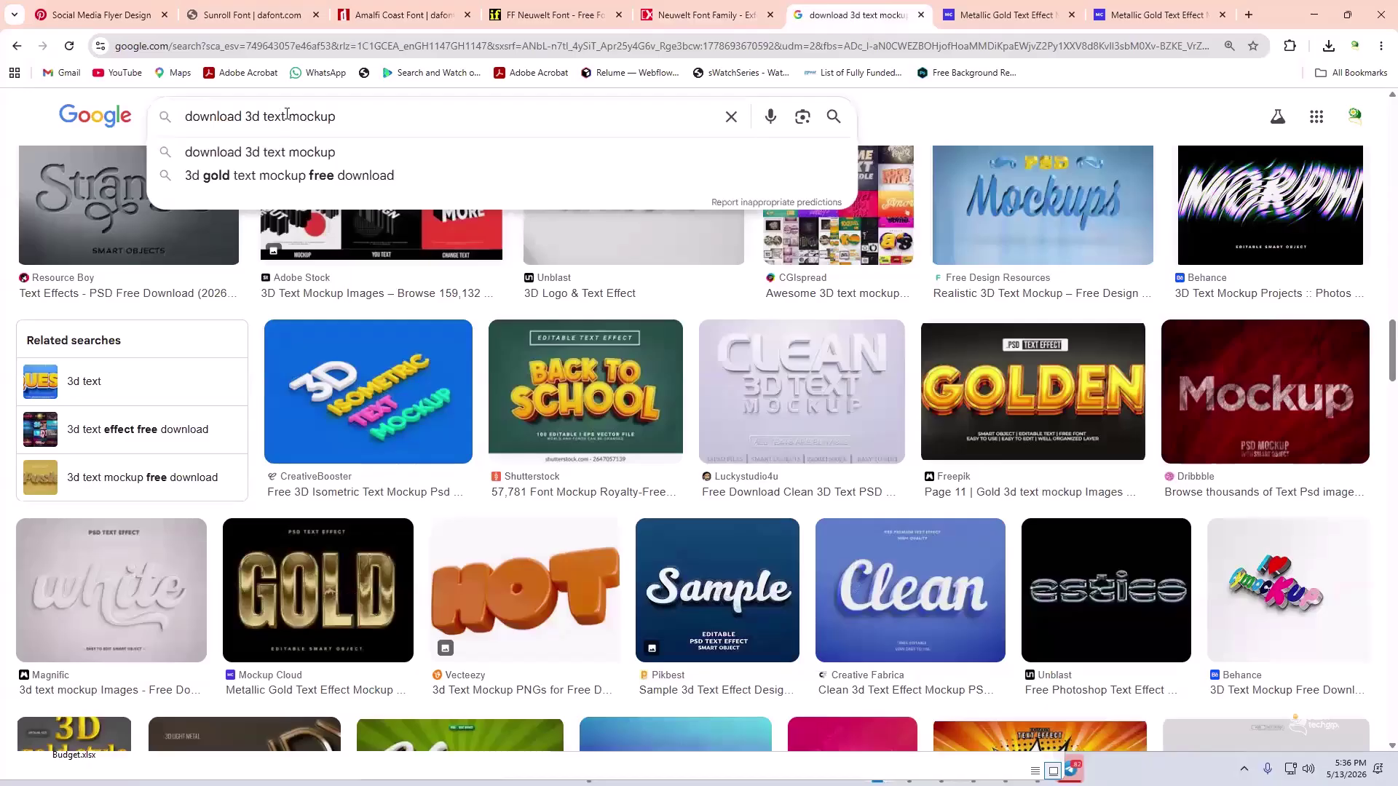
drag(264, 118, 248, 121)
drag(342, 118, 251, 119)
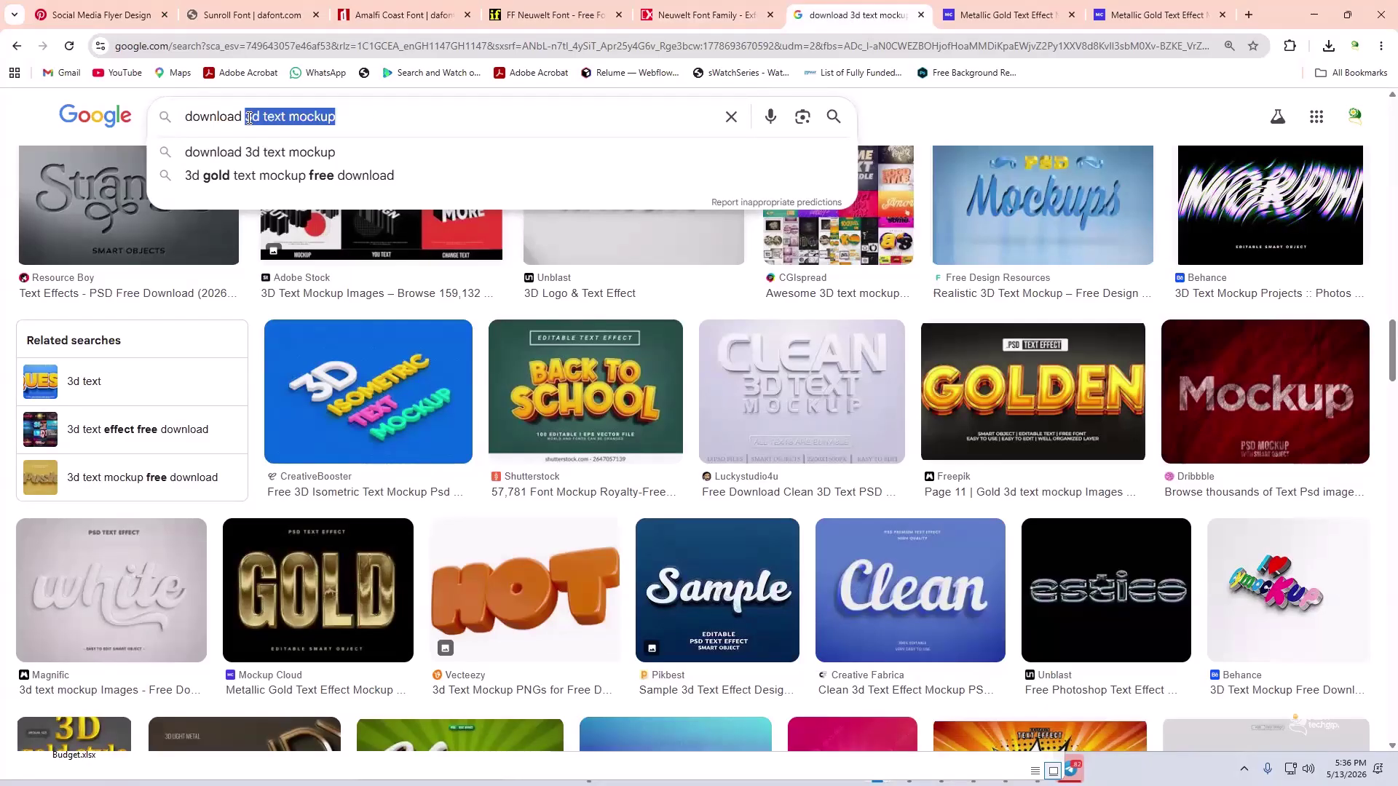
key(ctrl+v)
key(Return)
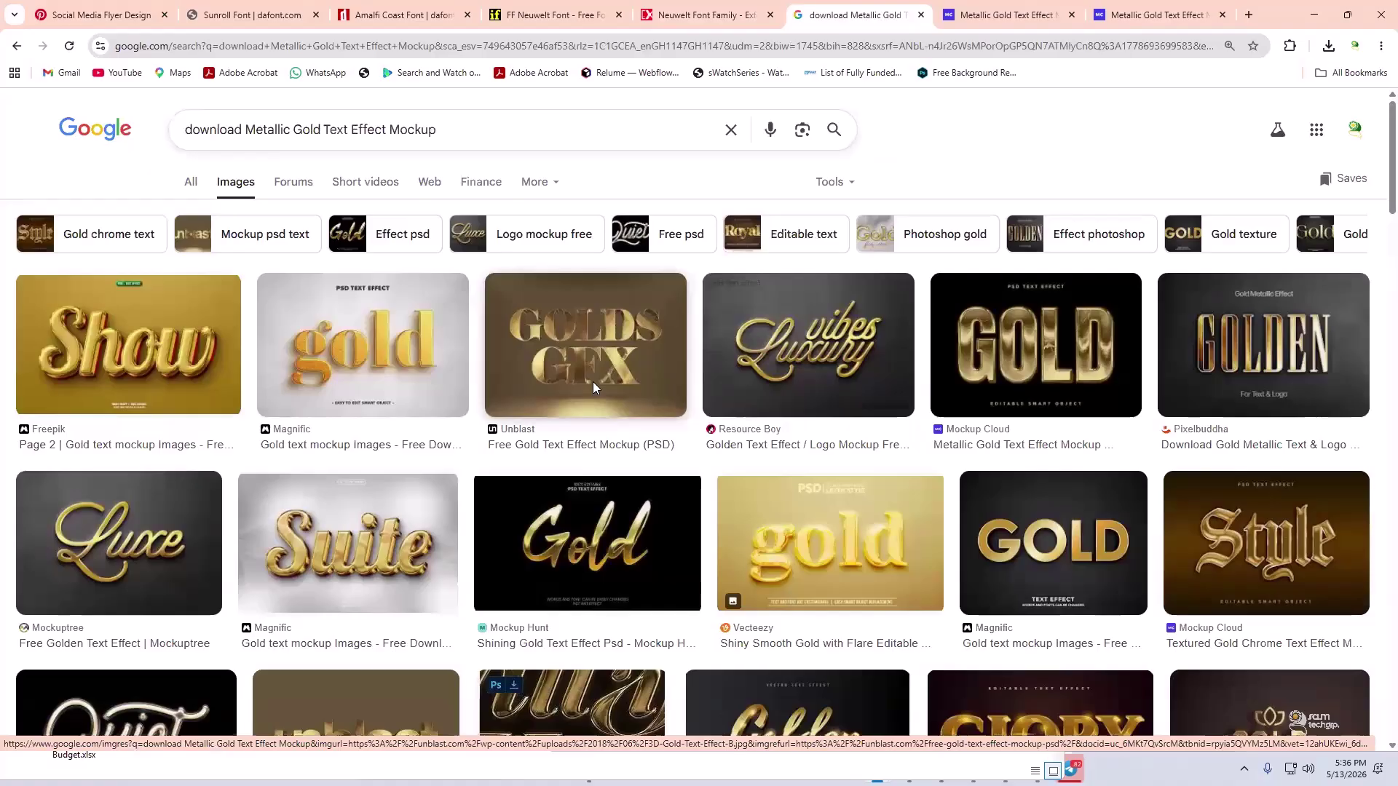
- Open the Unblast, Mockup Hunt shining gold, and Freepik gold metal results in new tabs
scroll(587, 385, down, 1)
right_click(573, 379)
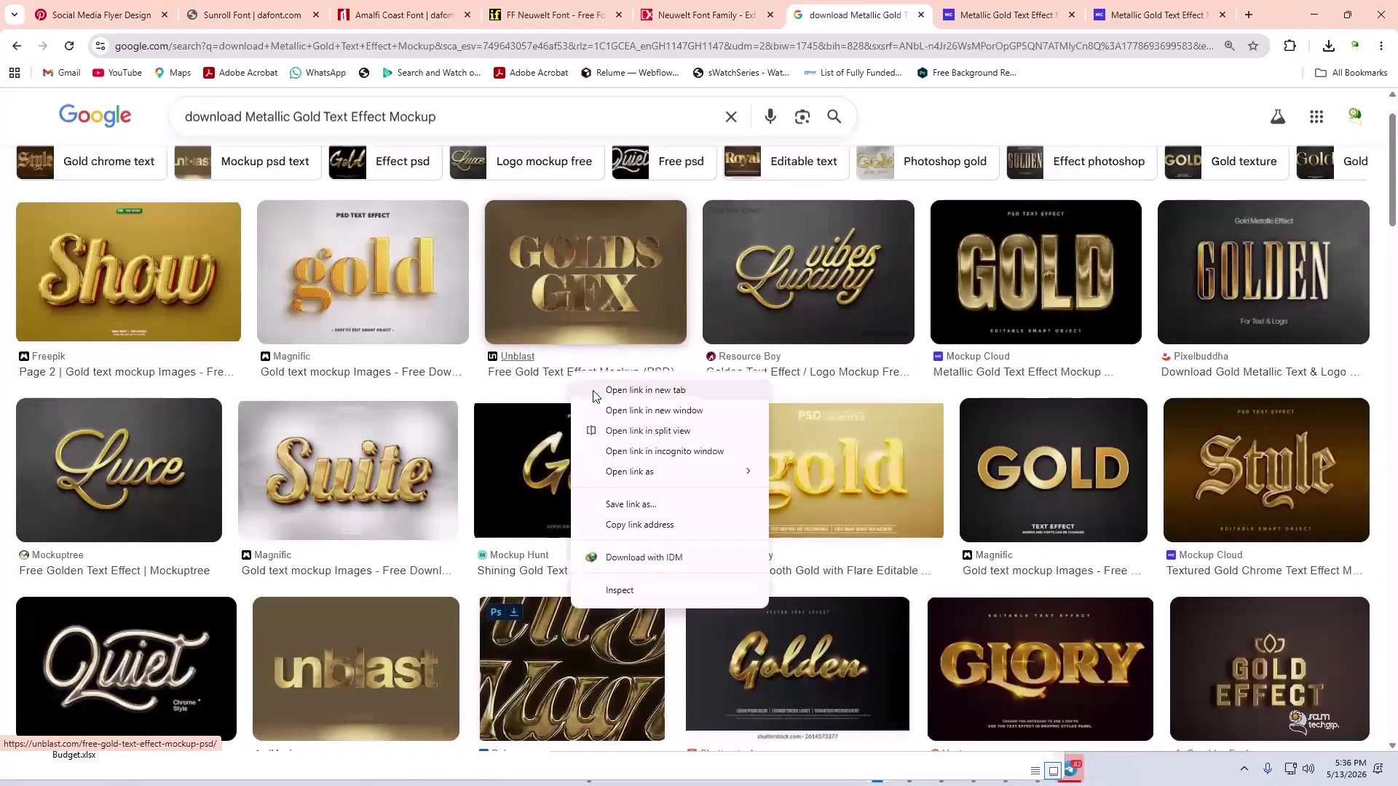
click(602, 394)
right_click(559, 567)
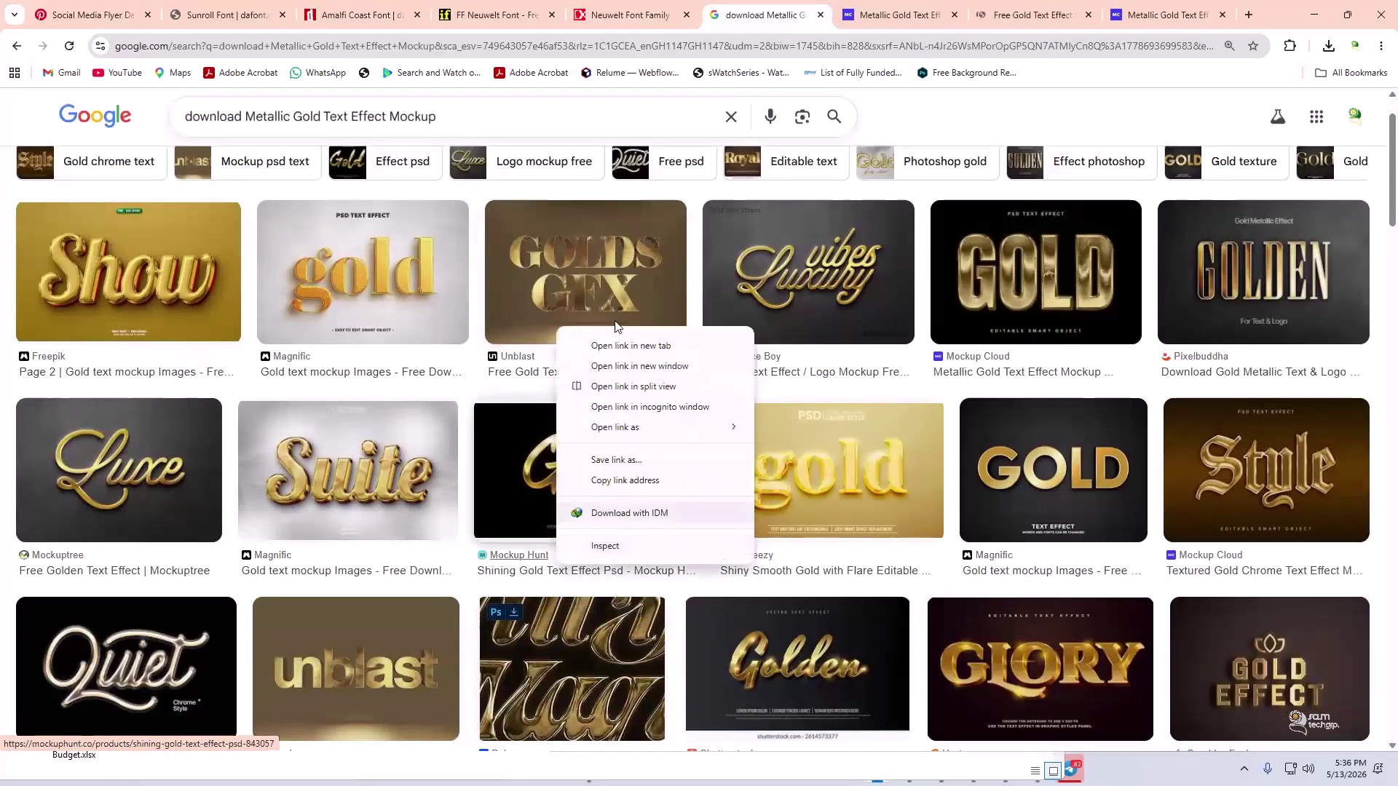
click(626, 345)
scroll(626, 349, down, 2)
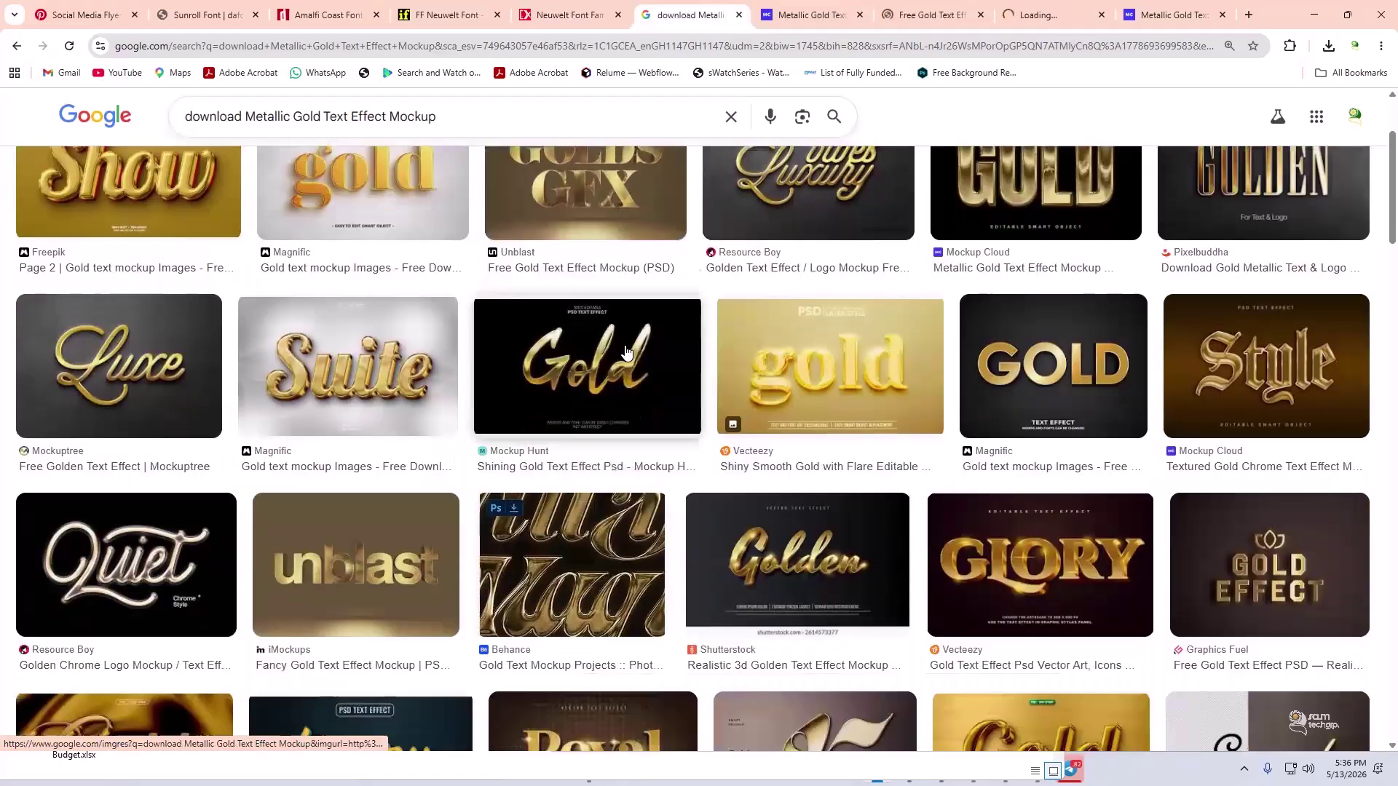
scroll(626, 352, down, 3)
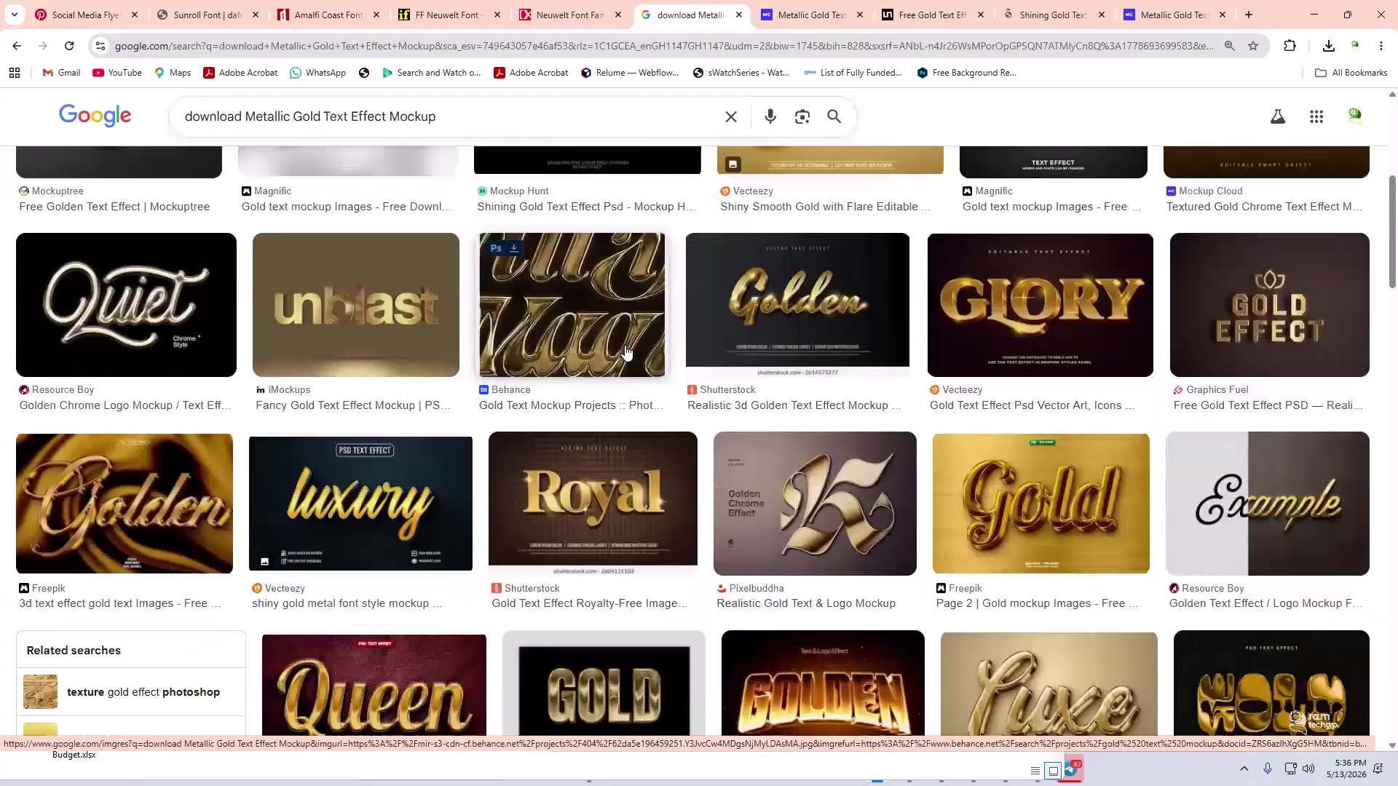
scroll(625, 352, down, 7)
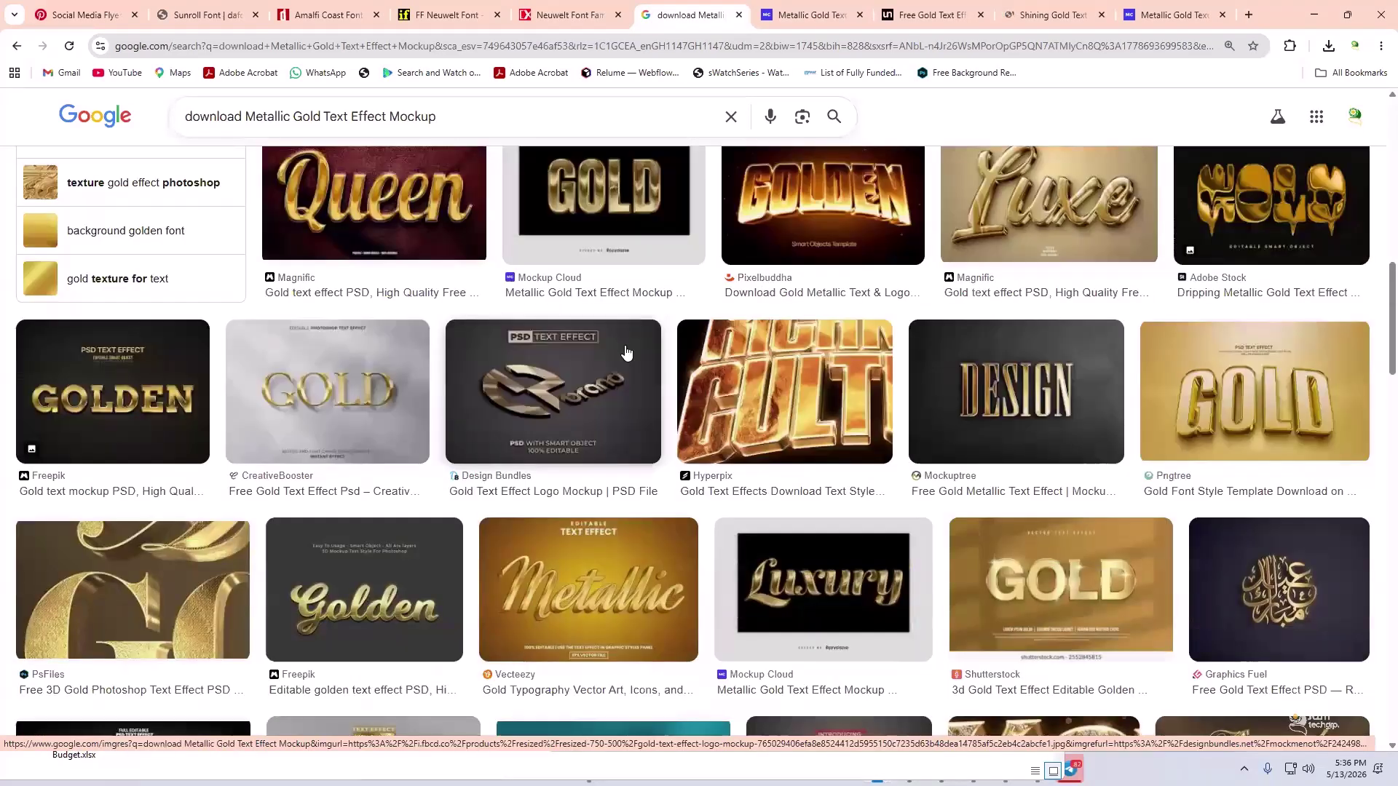
scroll(625, 353, down, 4)
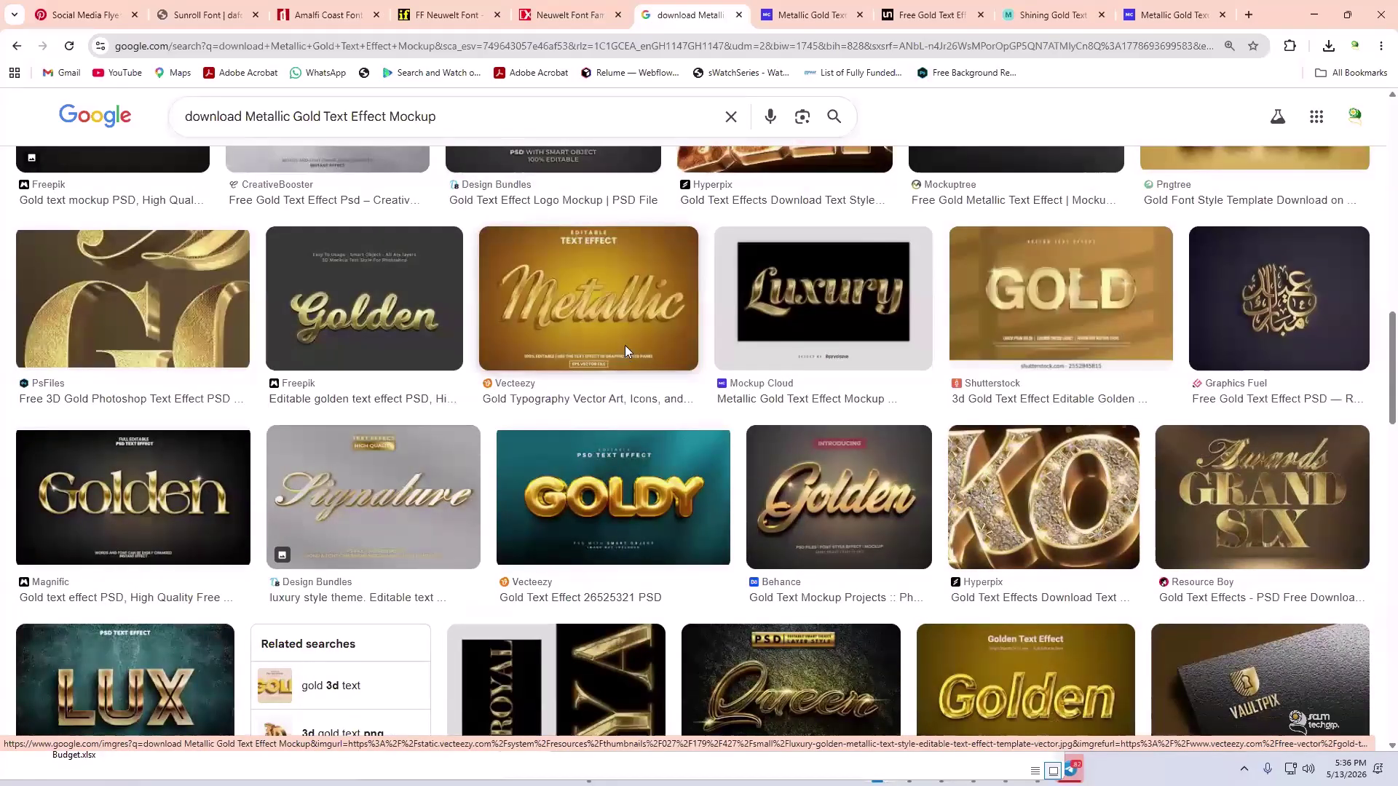
scroll(626, 352, down, 5)
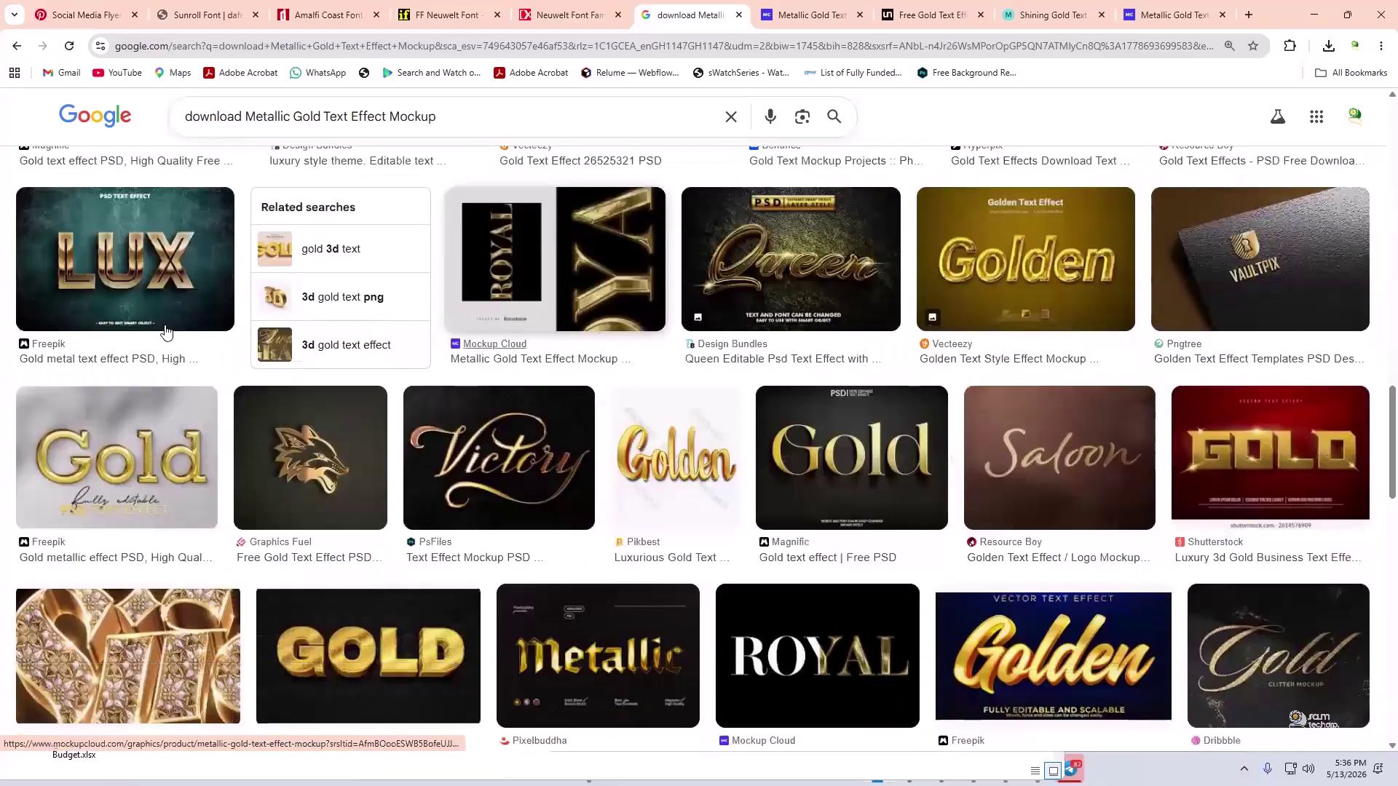
right_click(146, 361)
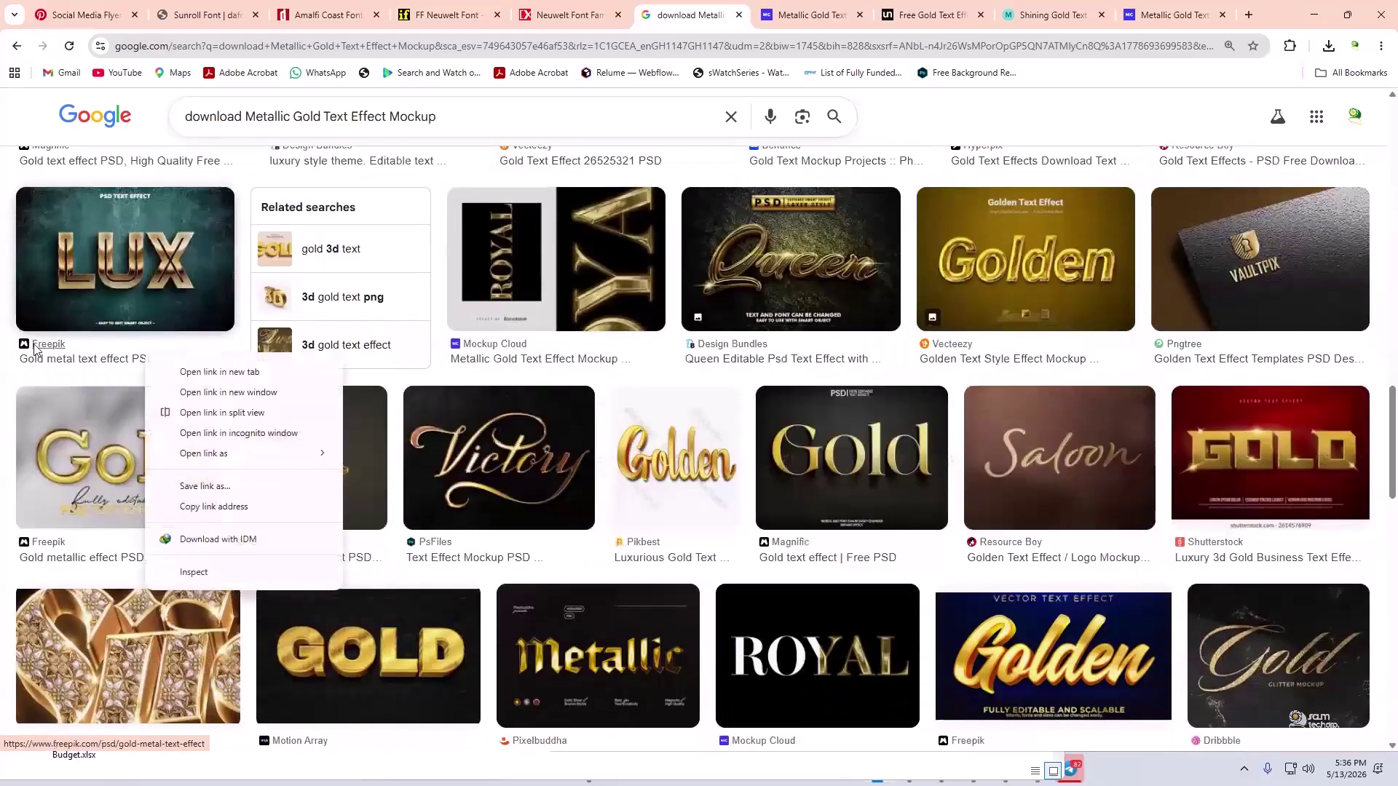
click(193, 373)
- Open the Behance gold text mockups and metallic gold font results in new tabs
scroll(173, 374, down, 8)
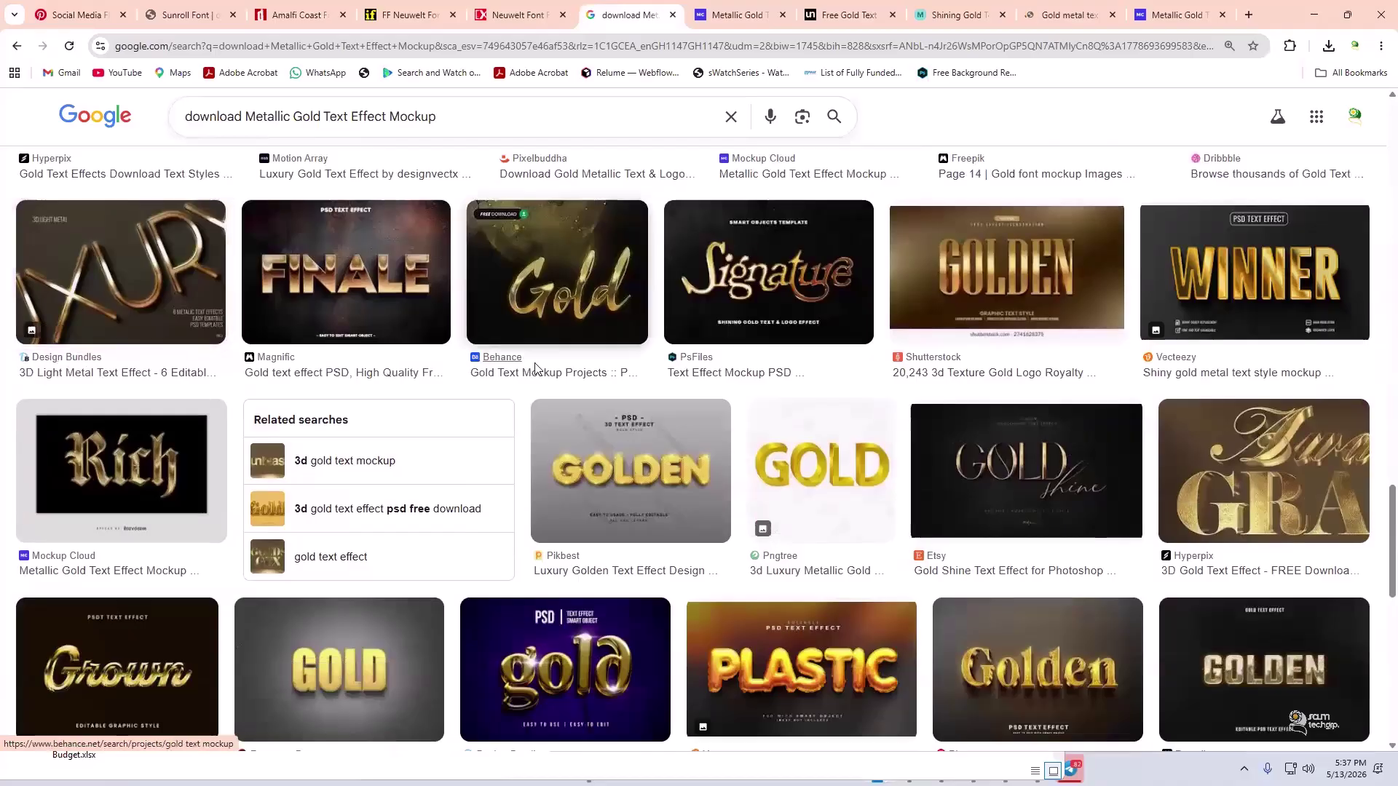
right_click(558, 372)
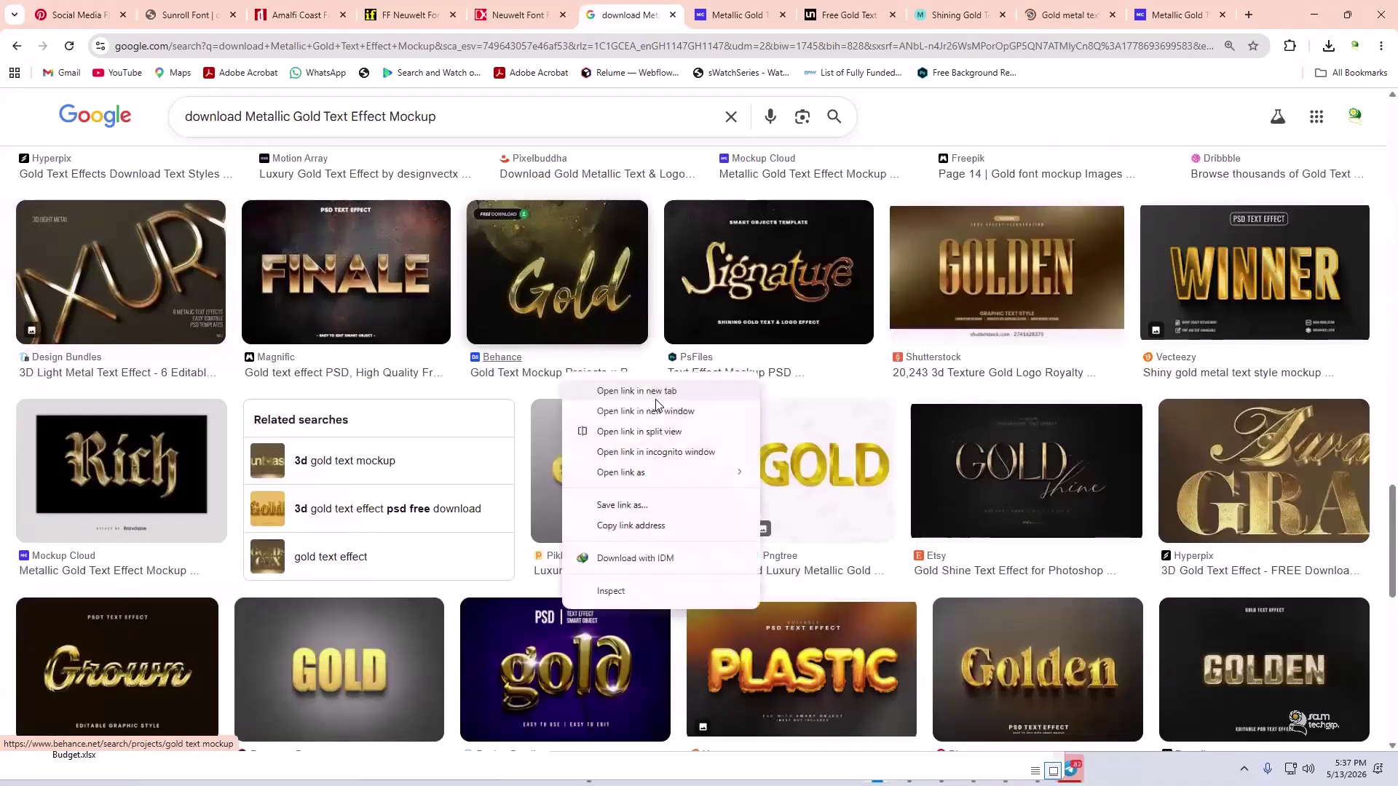
click(676, 386)
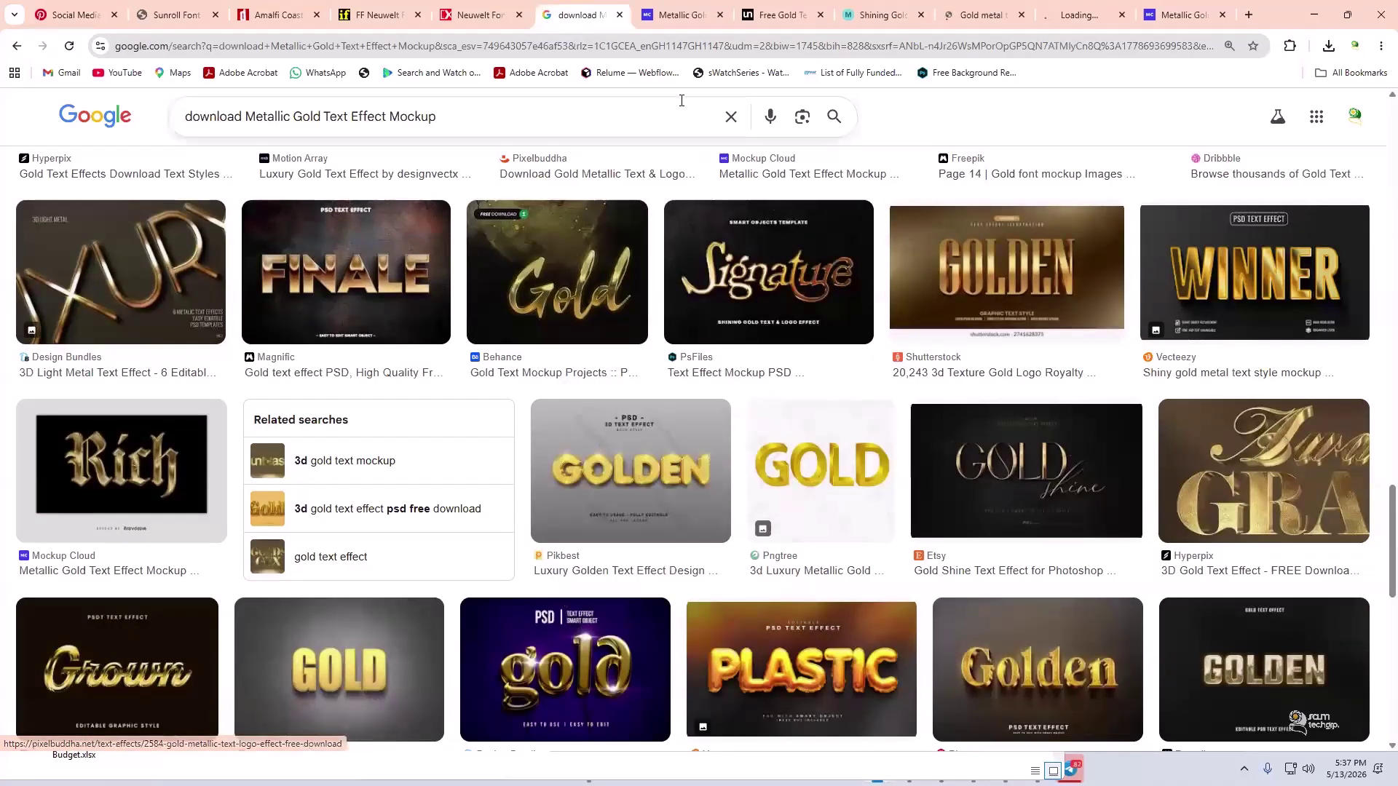
scroll(801, 327, down, 2)
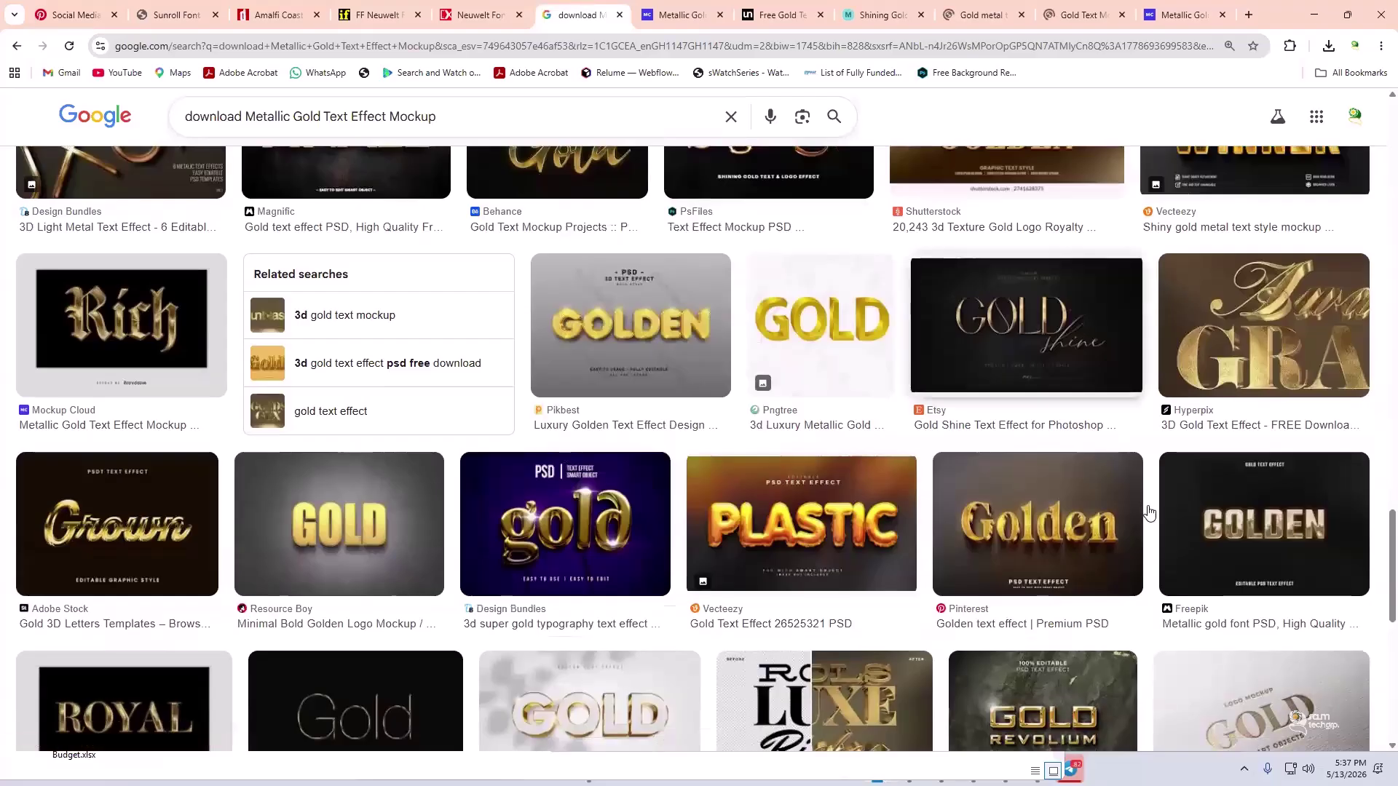
right_click(1235, 634)
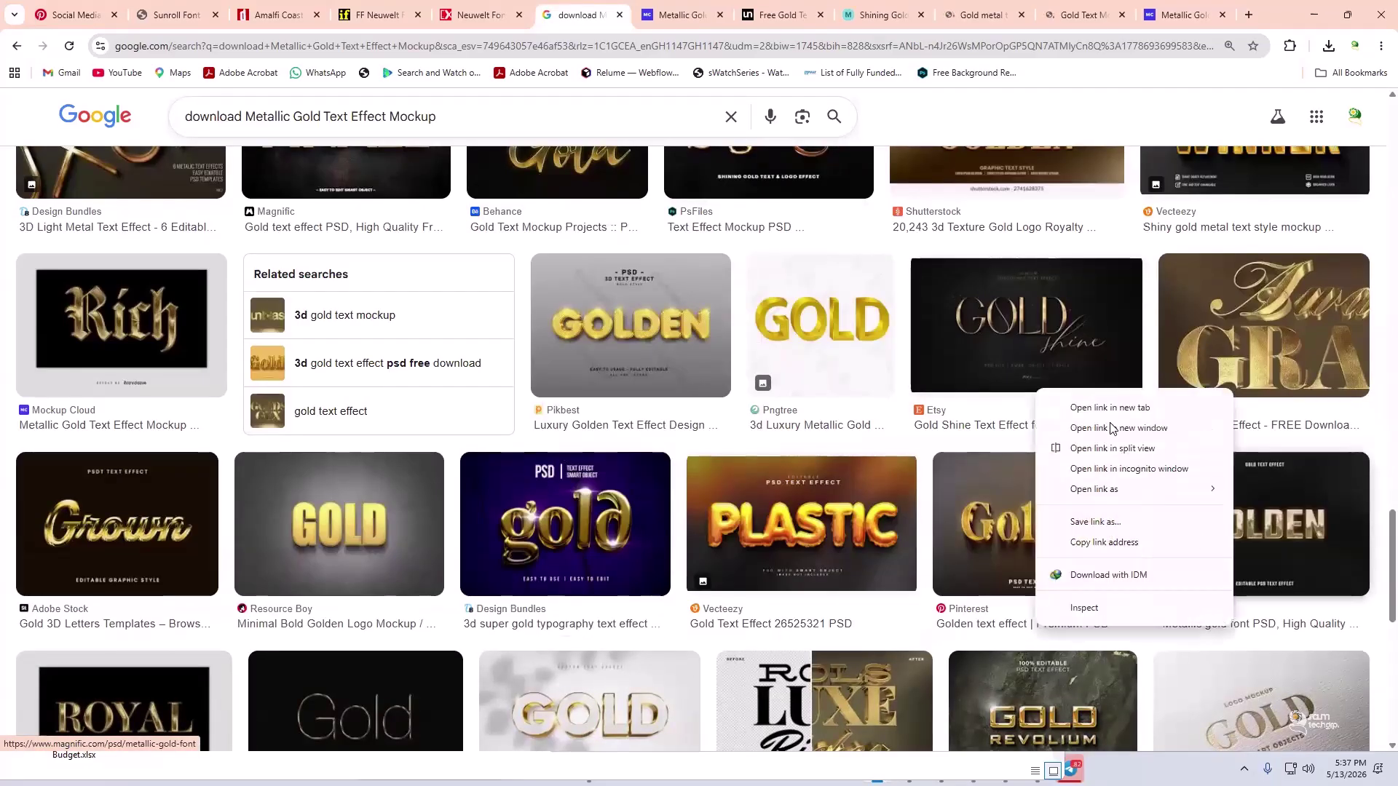
click(1094, 410)
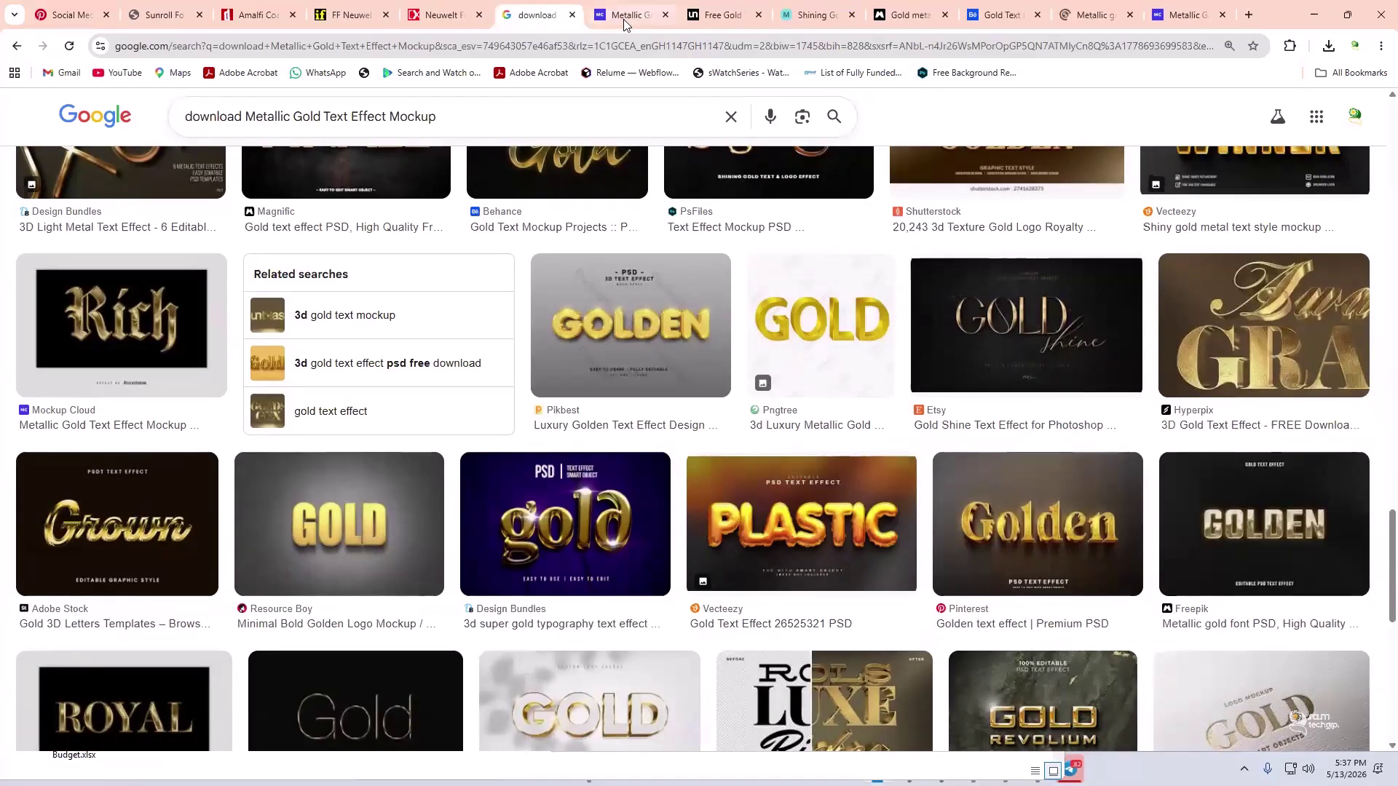
click(626, 16)
- Close Mockup Cloud and review Unblast's 34 MB, 2600 x 1900 Free Gold Text Effect Mockup PSD
click(665, 16)
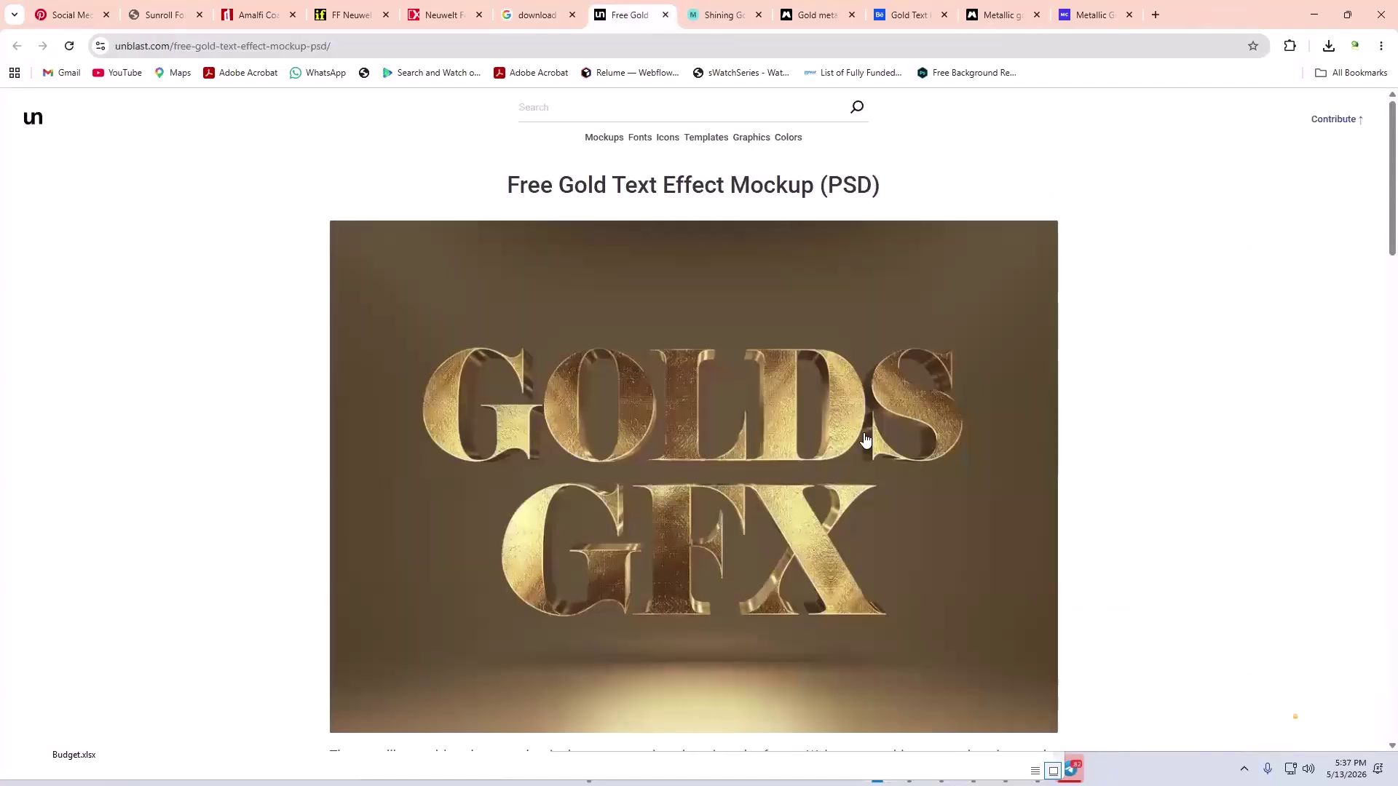
scroll(863, 433, down, 5)
scroll(864, 432, up, 5)
scroll(863, 432, down, 4)
scroll(864, 437, down, 10)
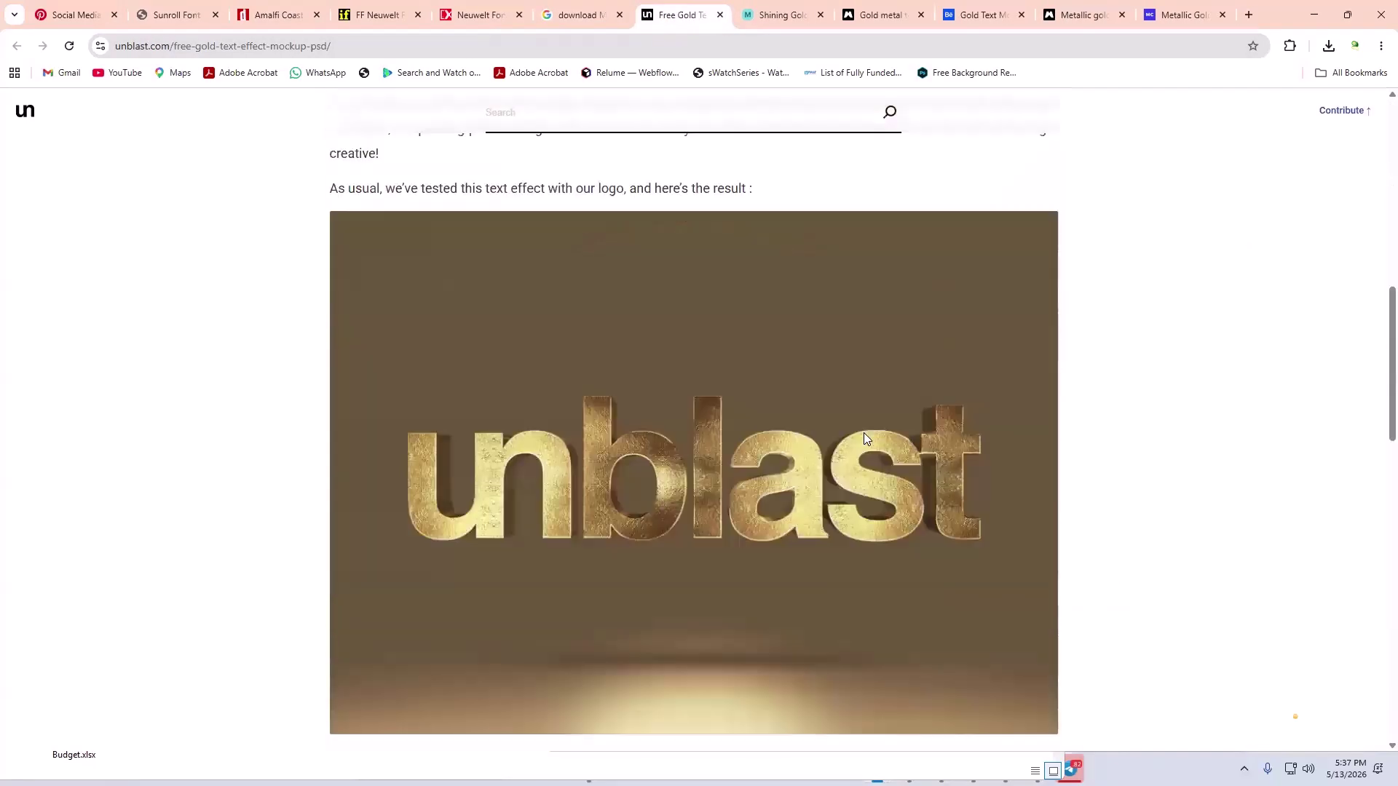
scroll(836, 430, up, 15)
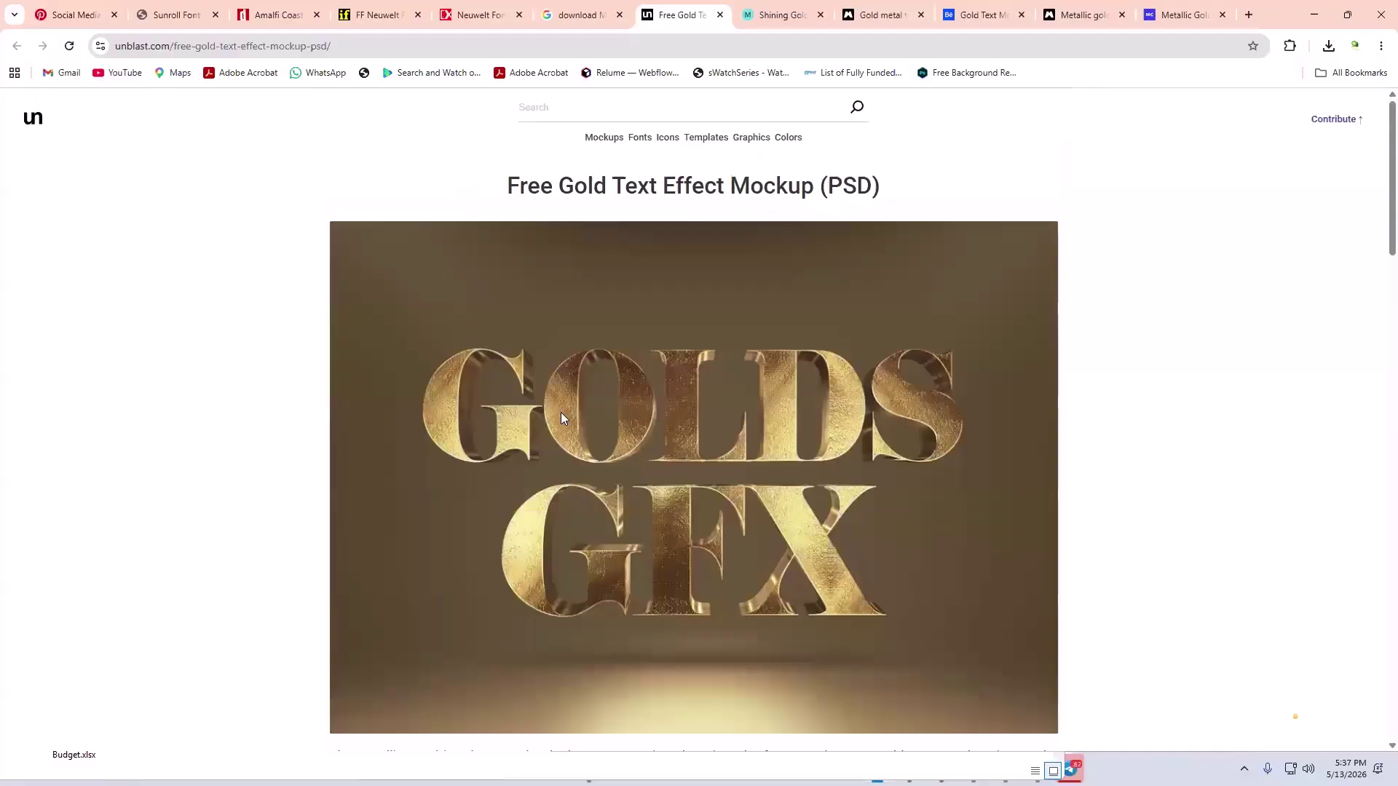
scroll(561, 412, down, 10)
scroll(562, 412, down, 8)
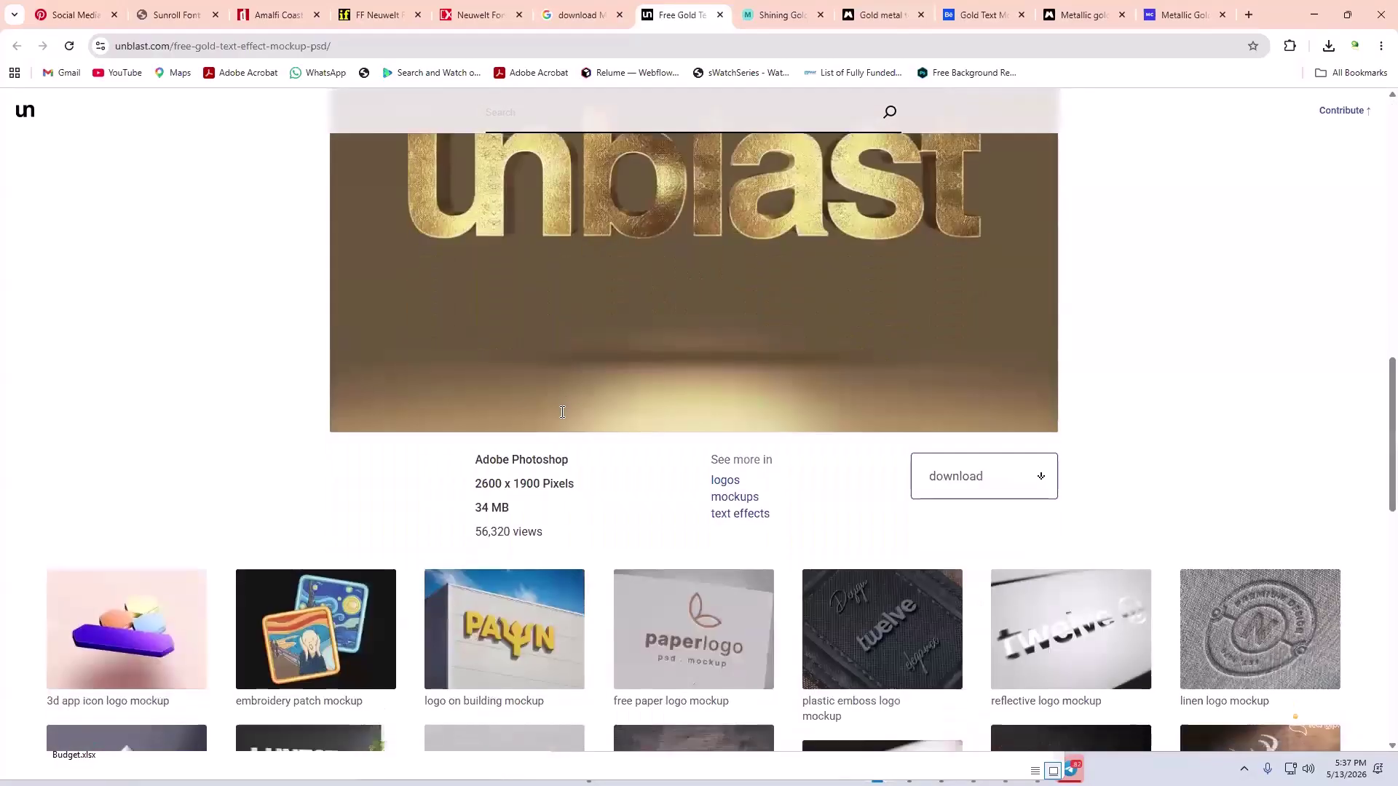
scroll(562, 412, up, 9)
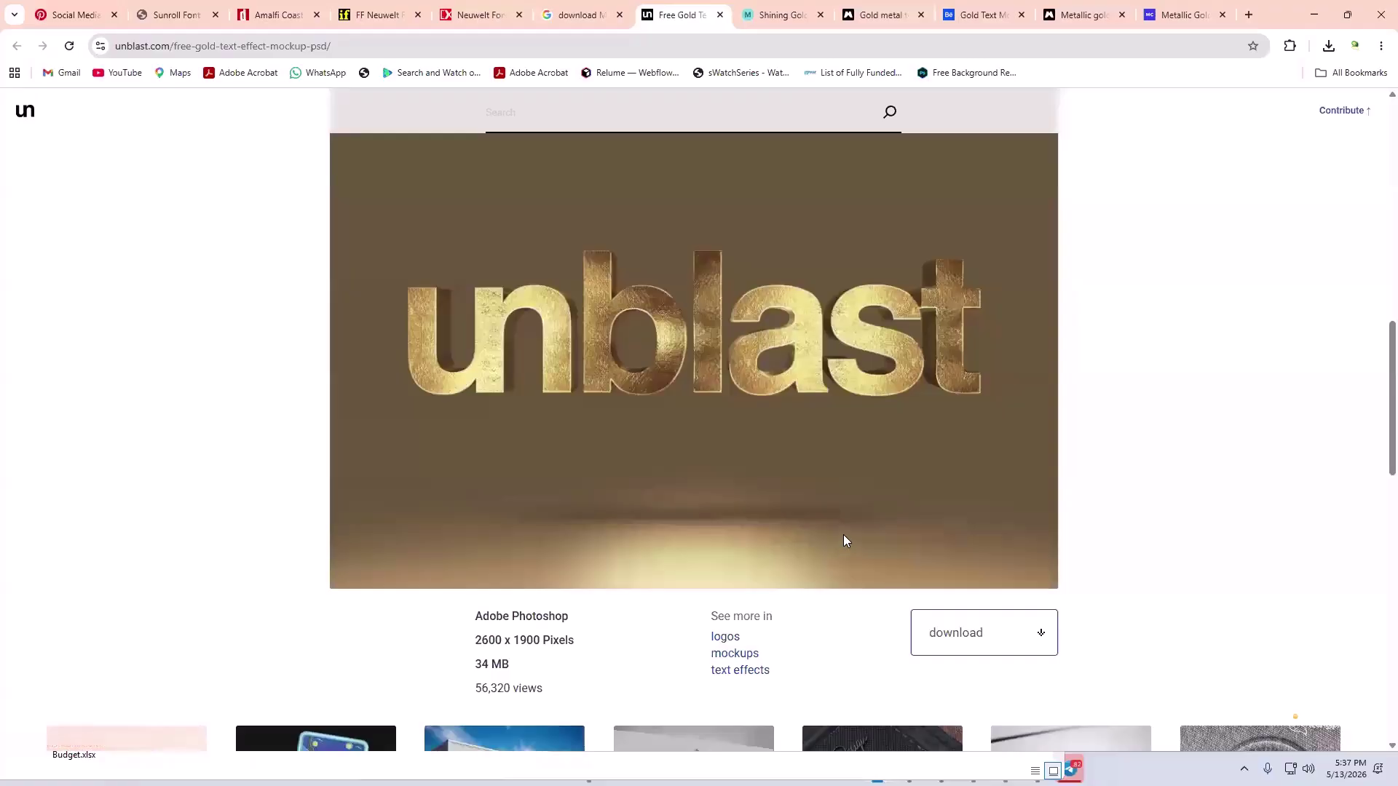
scroll(842, 530, up, 10)
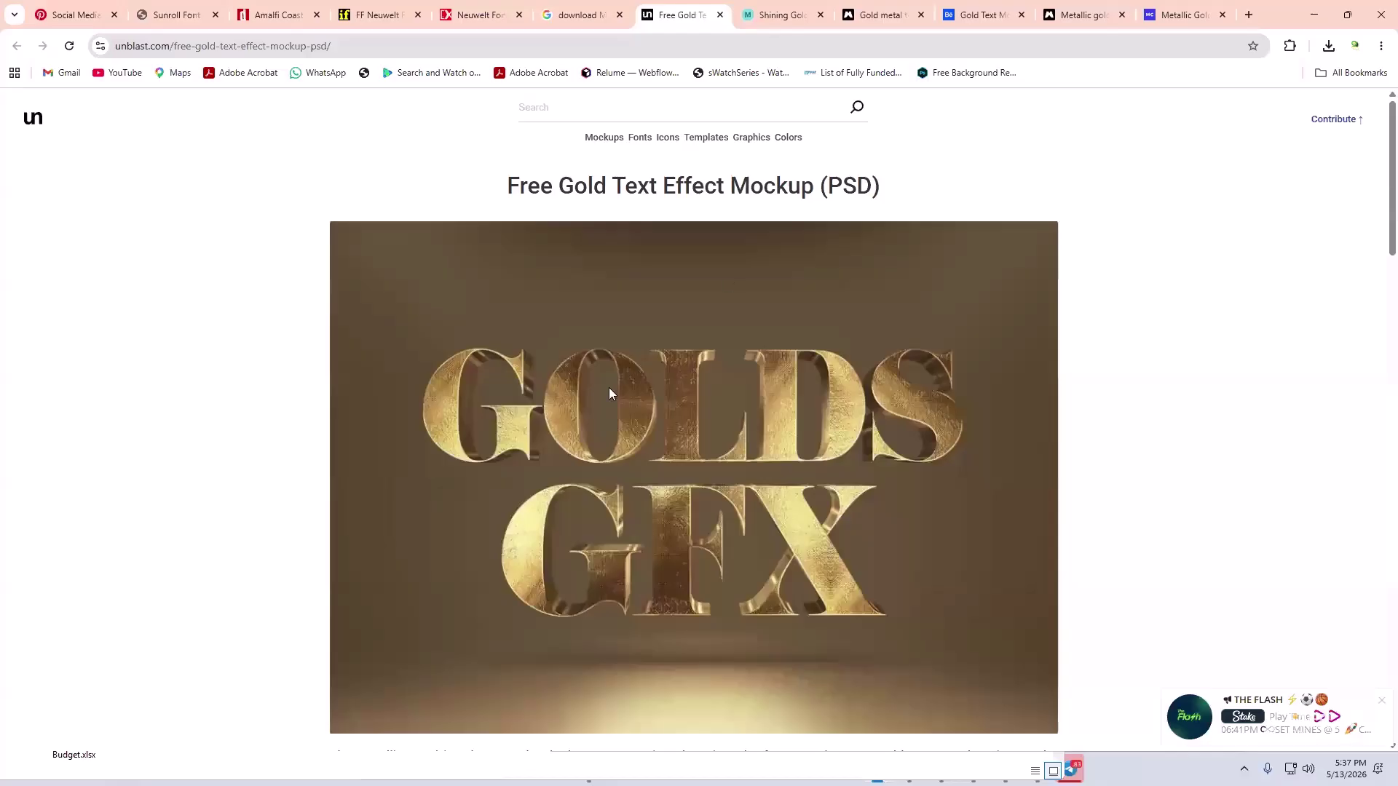
- Download the Shining Gold Text Effect Psd from Mockup Hunt, then return and dismiss the ad
click(763, 25)
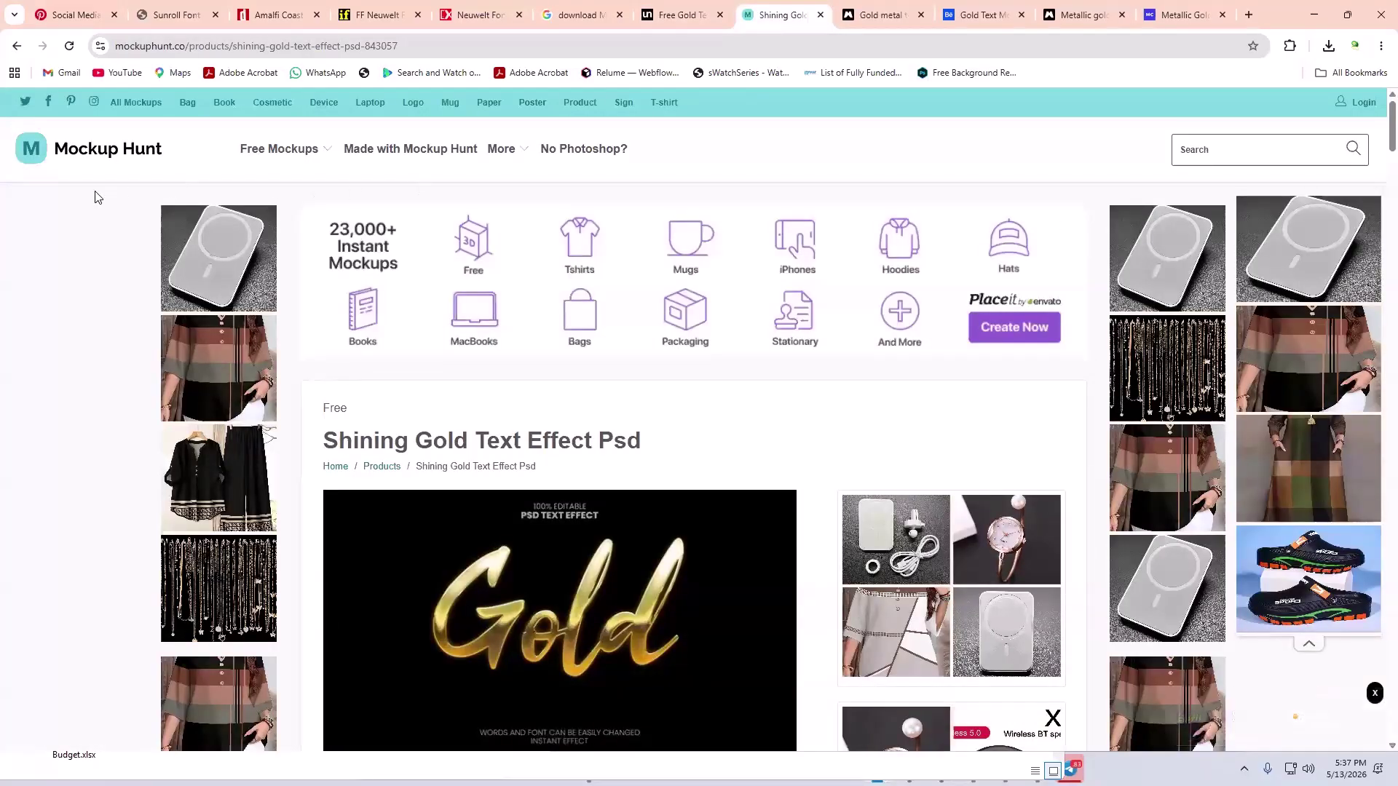
scroll(109, 271, down, 9)
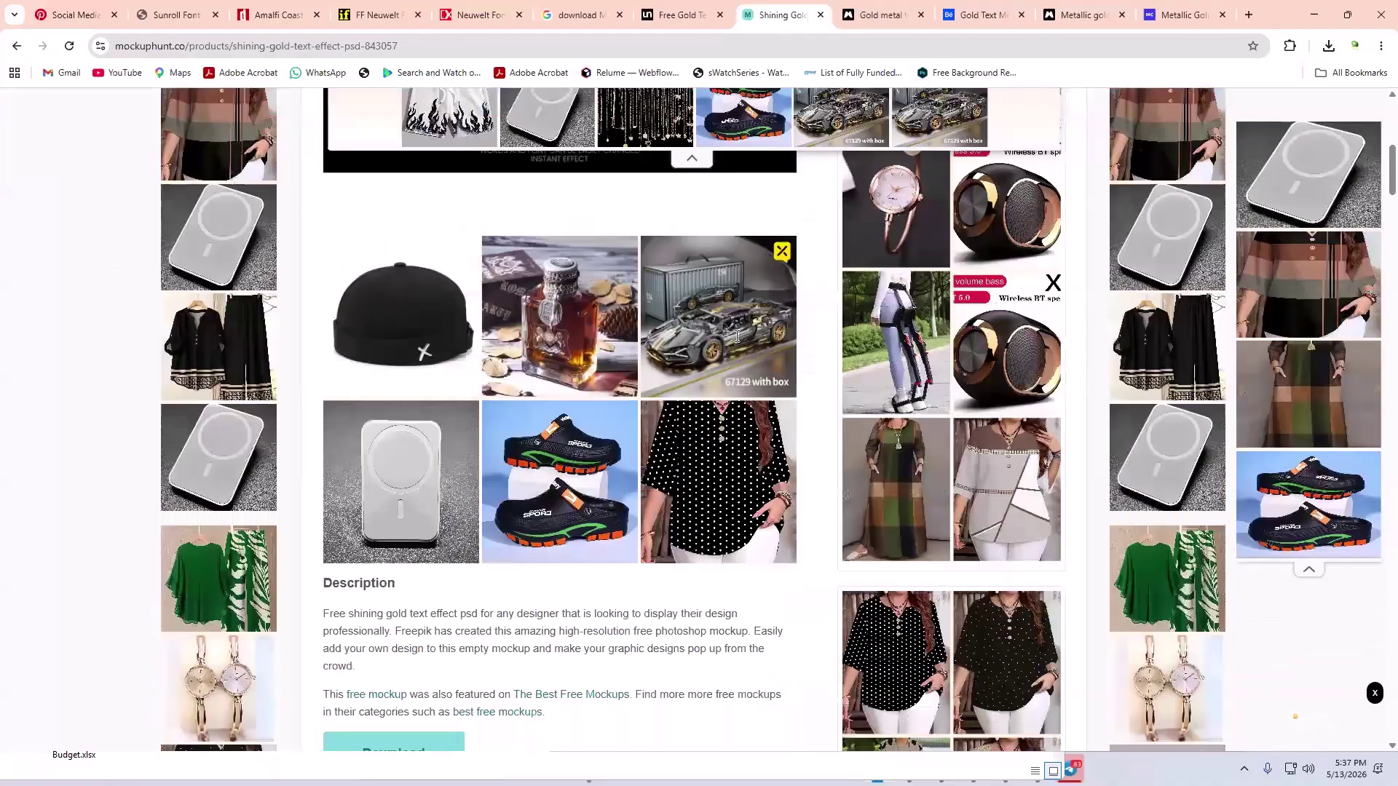
scroll(737, 338, down, 4)
scroll(737, 338, up, 12)
scroll(736, 334, down, 3)
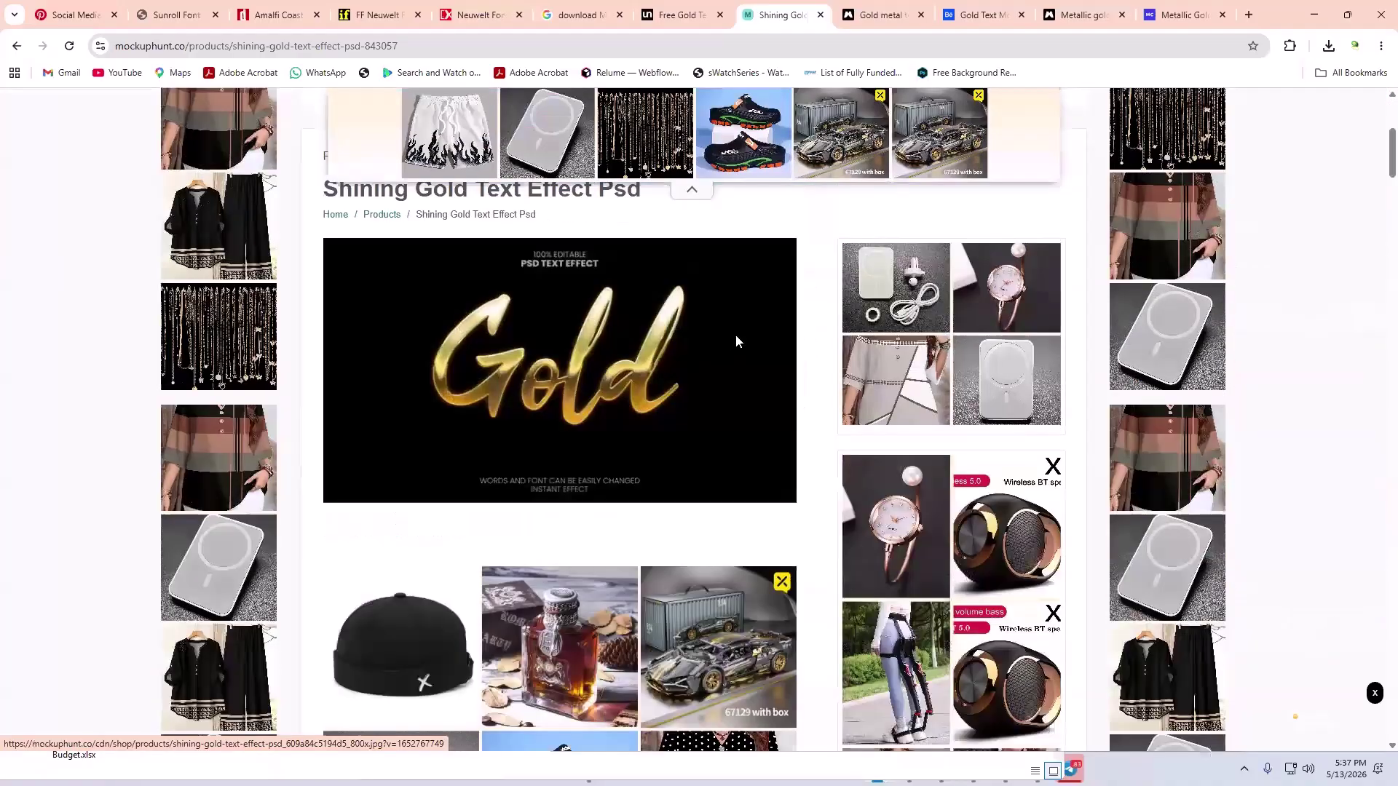
scroll(702, 370, down, 9)
click(414, 435)
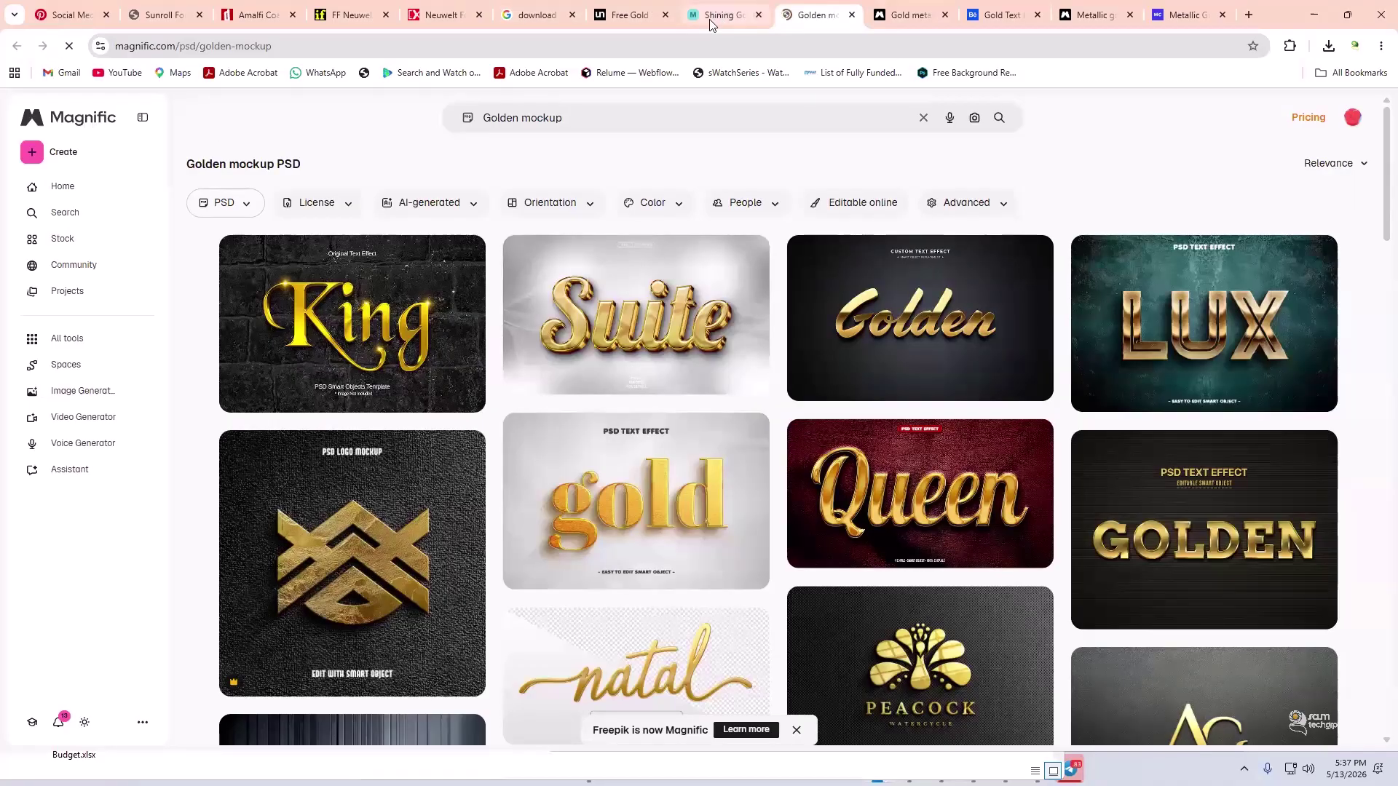
key(ctrl+shift+Tab)
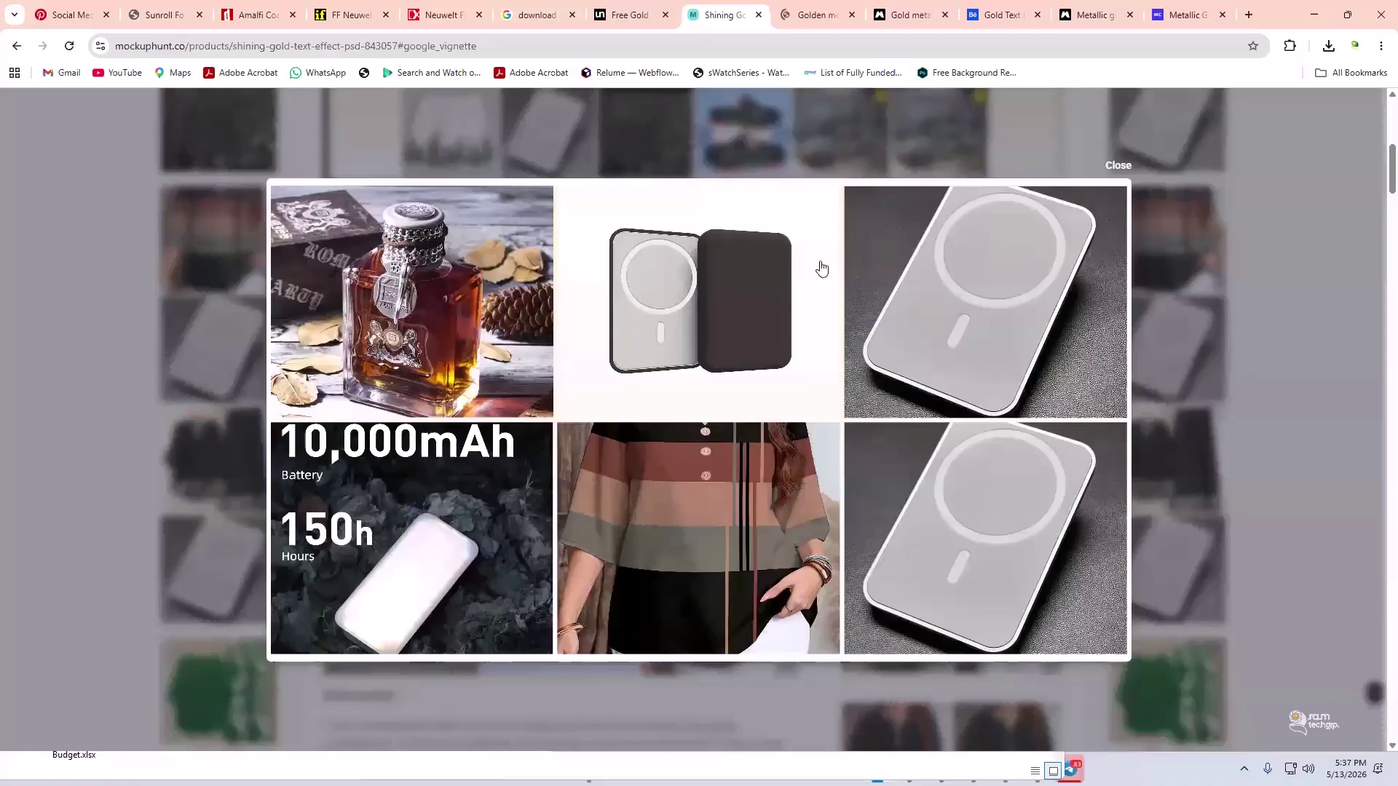
key(alt+Left)
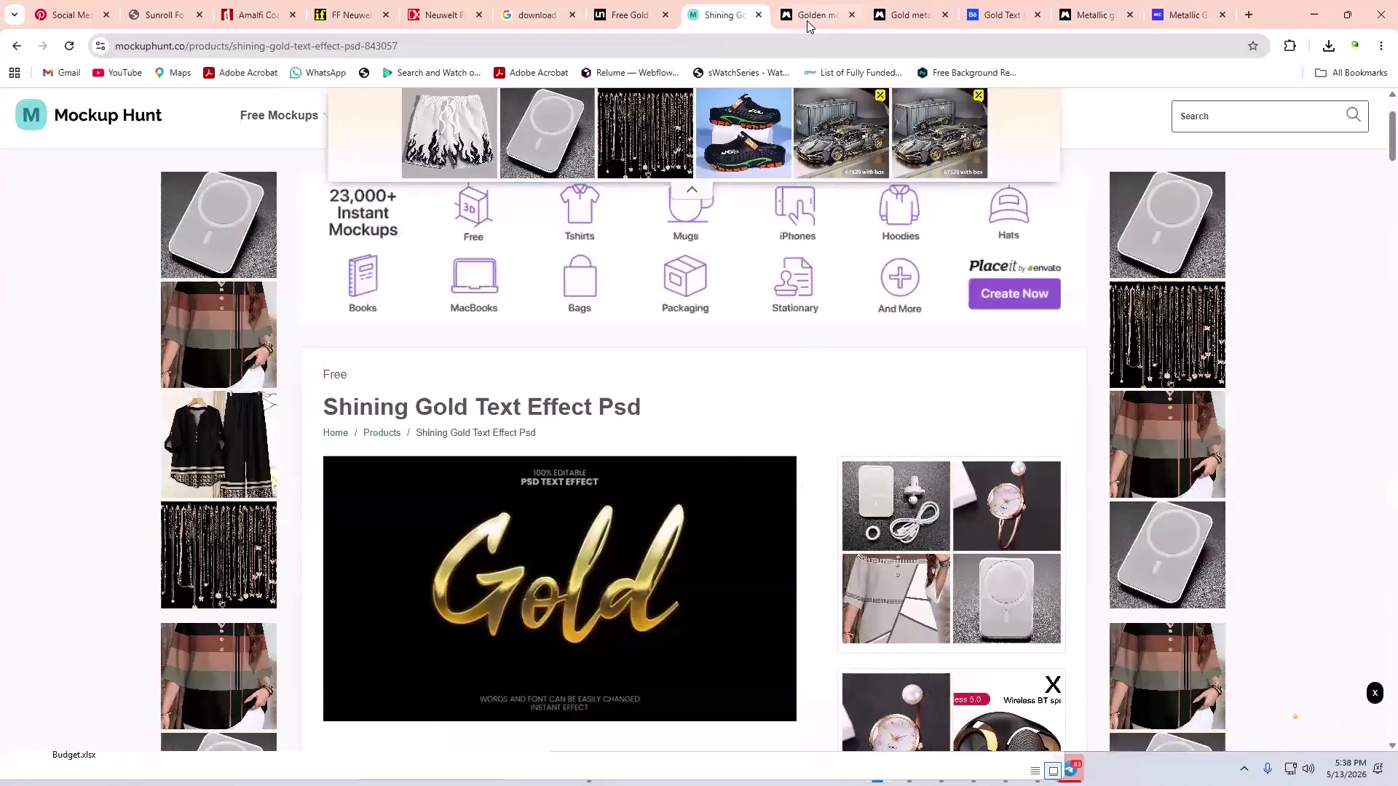
- Download the LUX editable text effect zip from Magnific into the Downloads folder
click(807, 21)
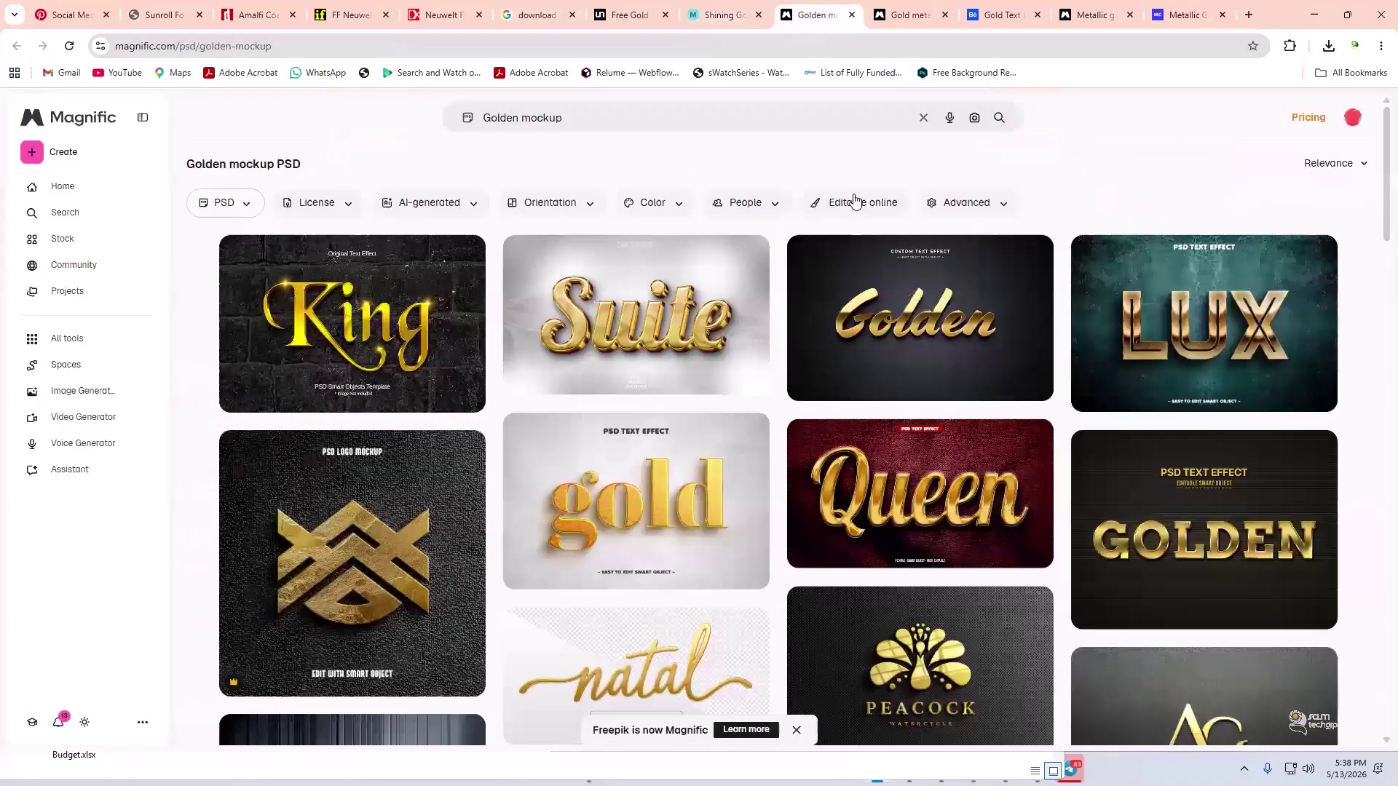
click(895, 318)
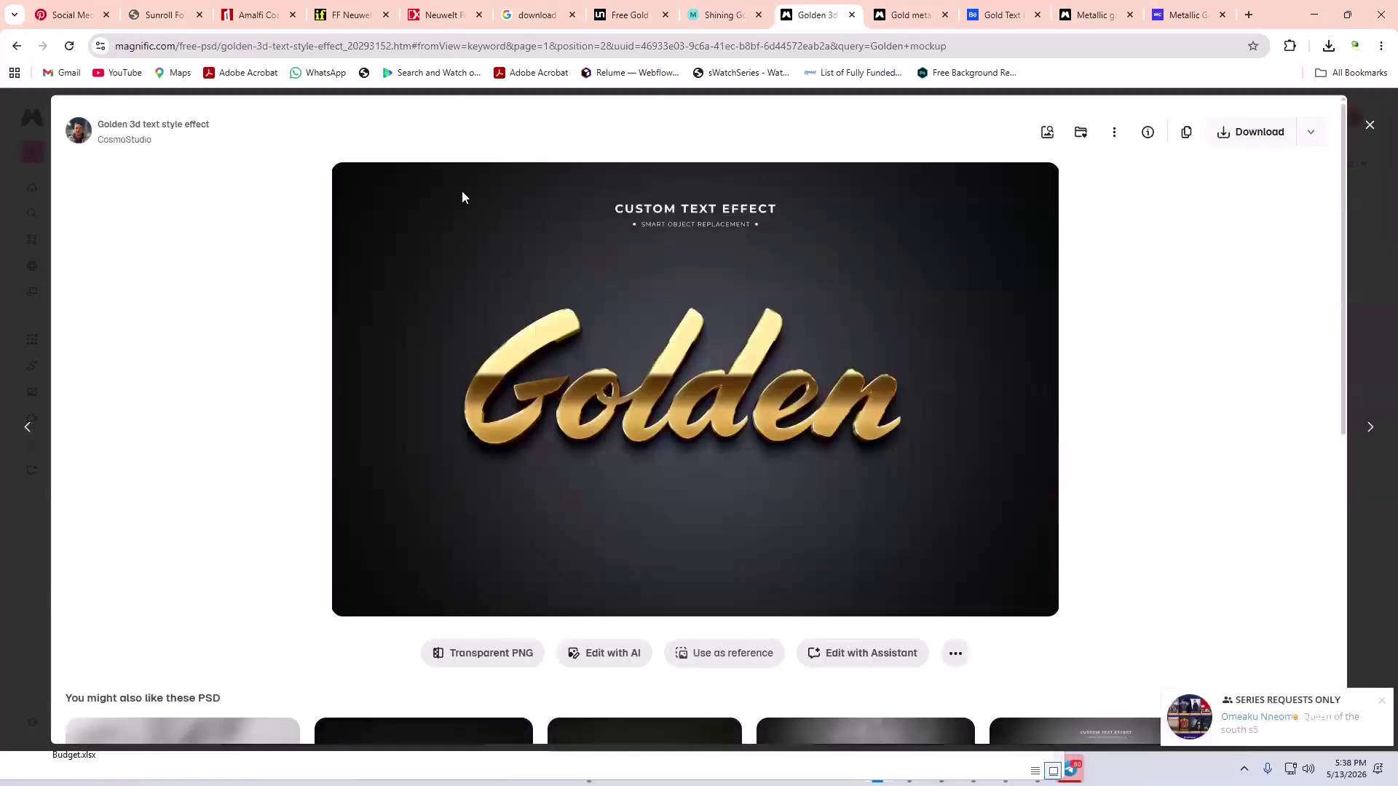
click(14, 46)
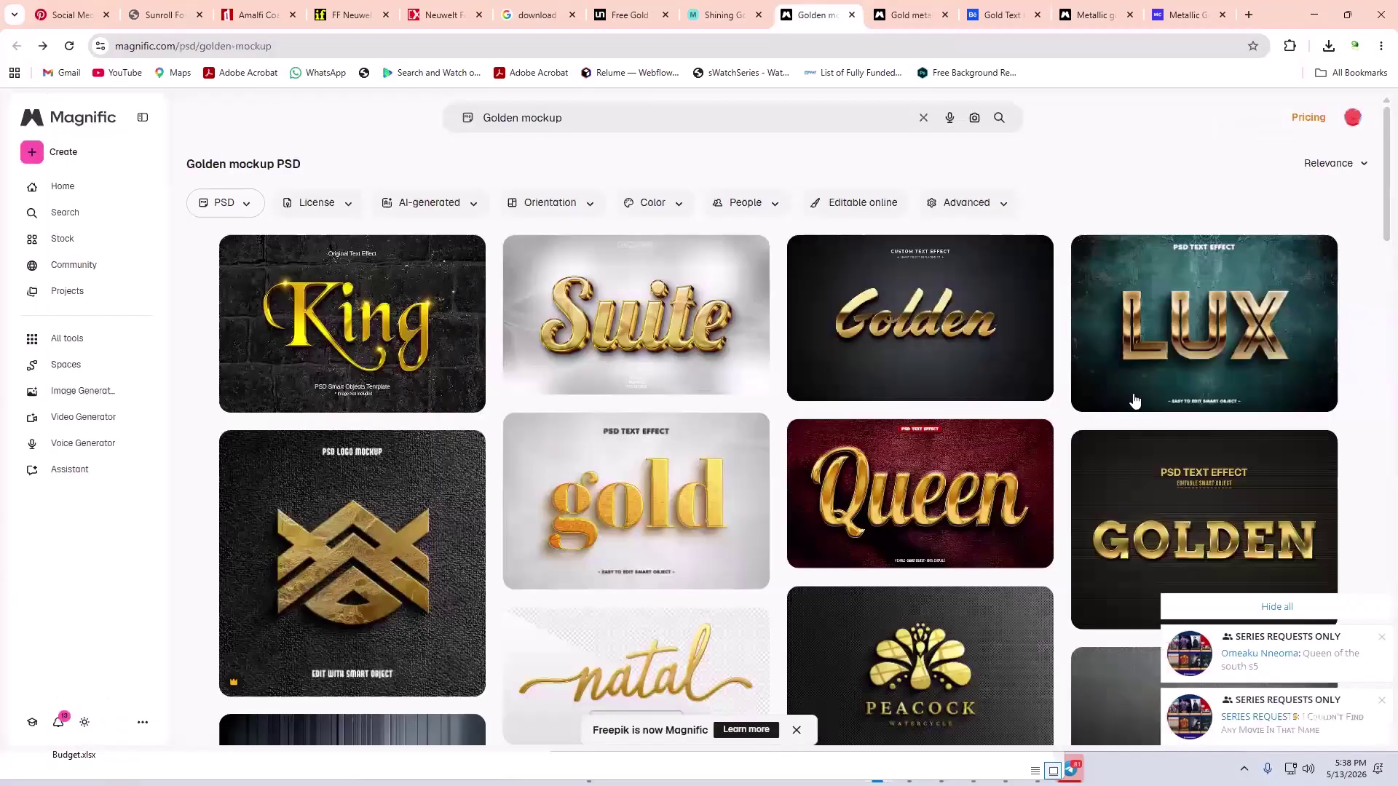
click(1226, 343)
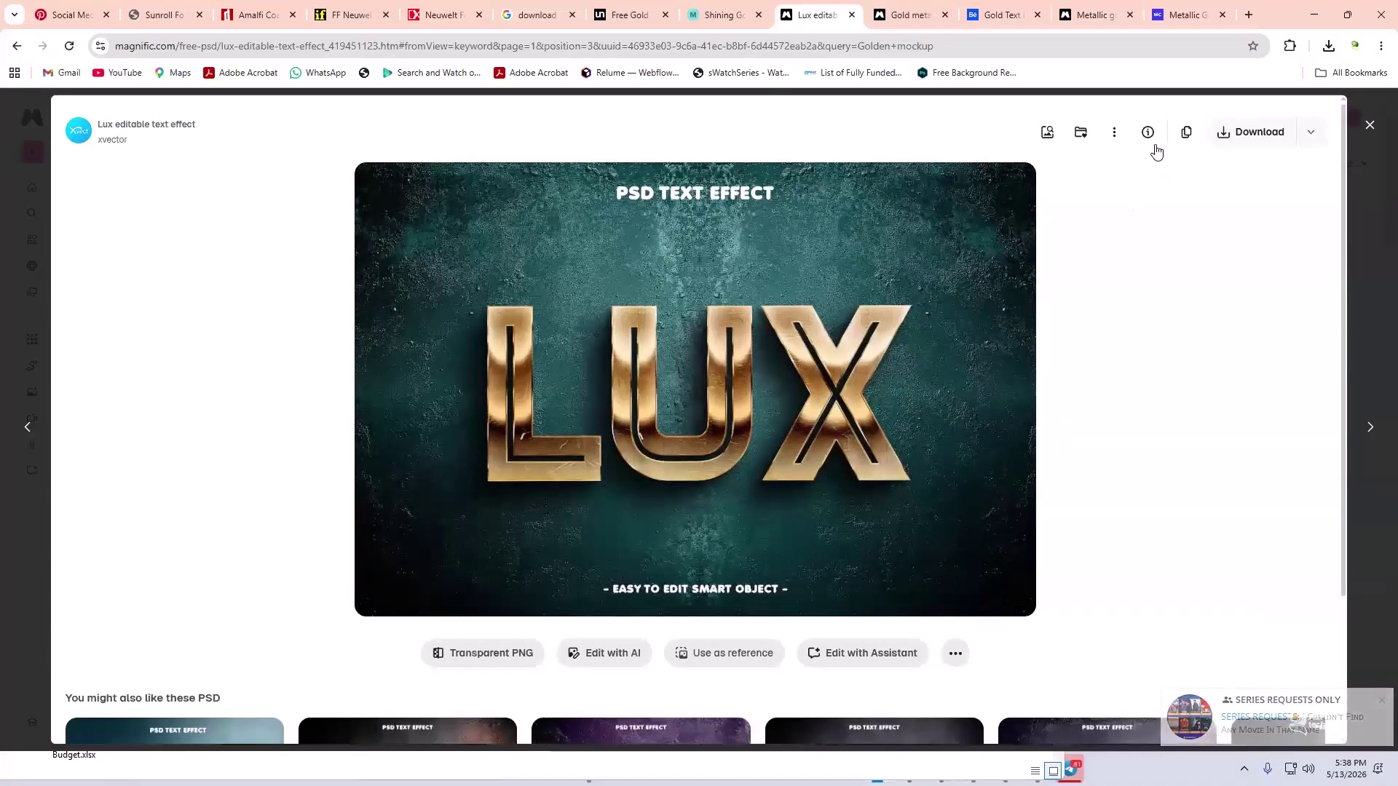
click(1260, 134)
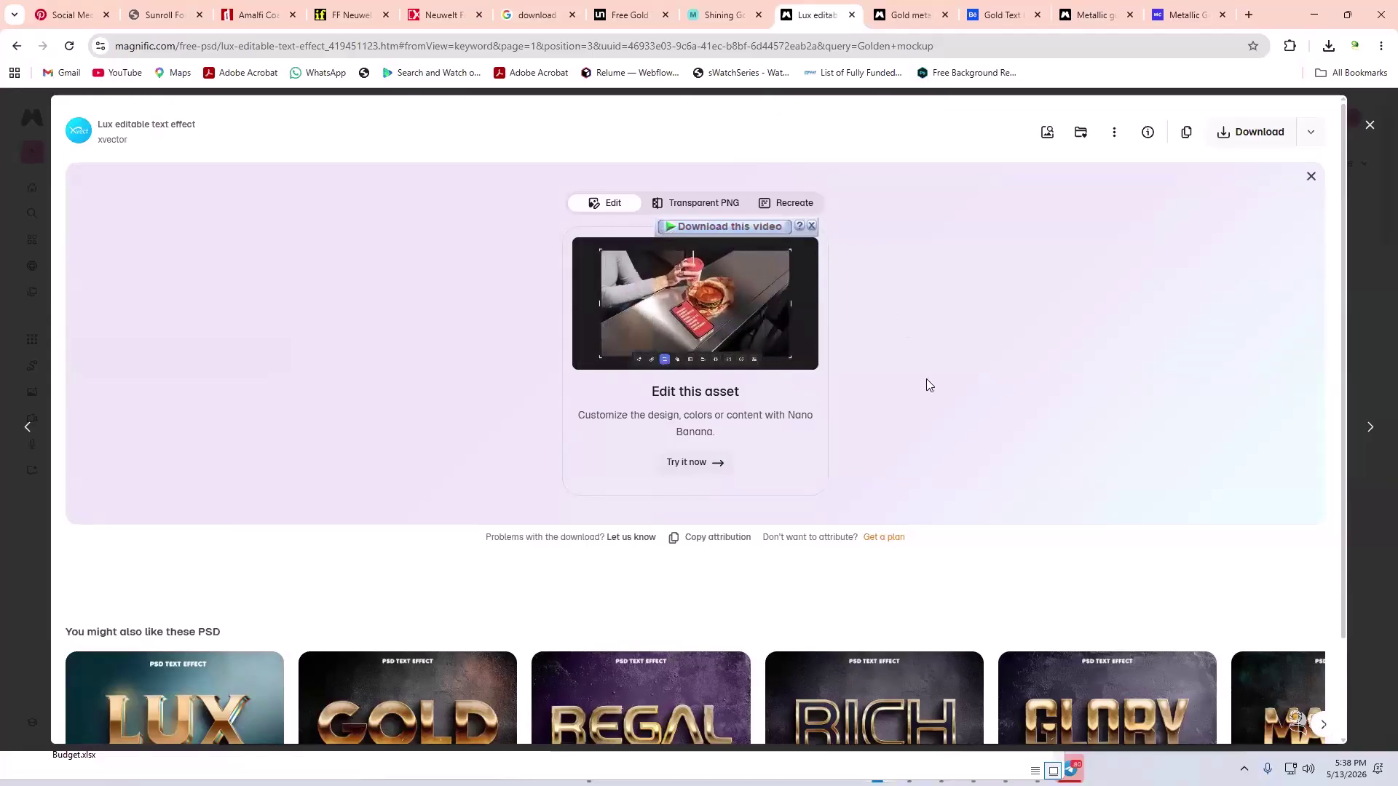
scroll(929, 380, down, 2)
scroll(930, 378, up, 2)
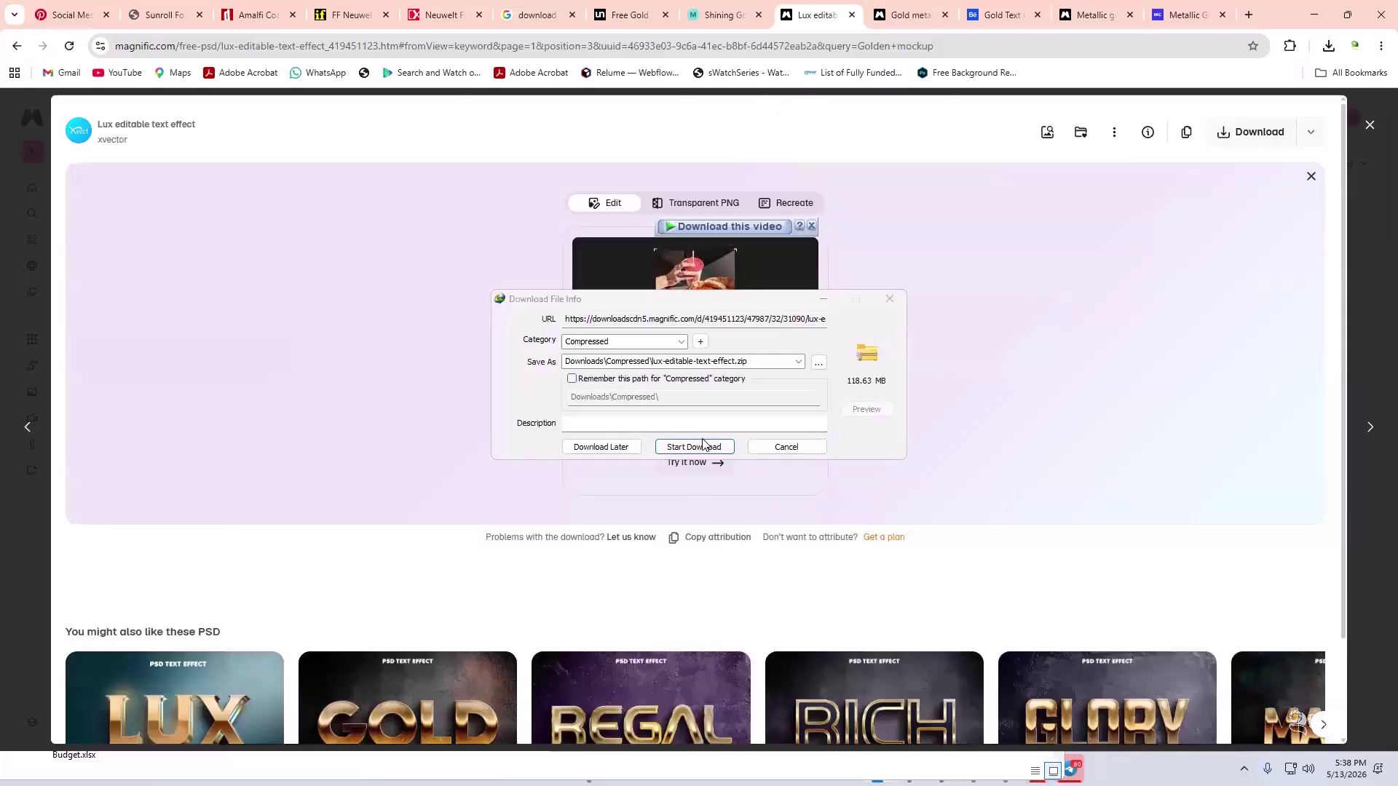
click(699, 447)
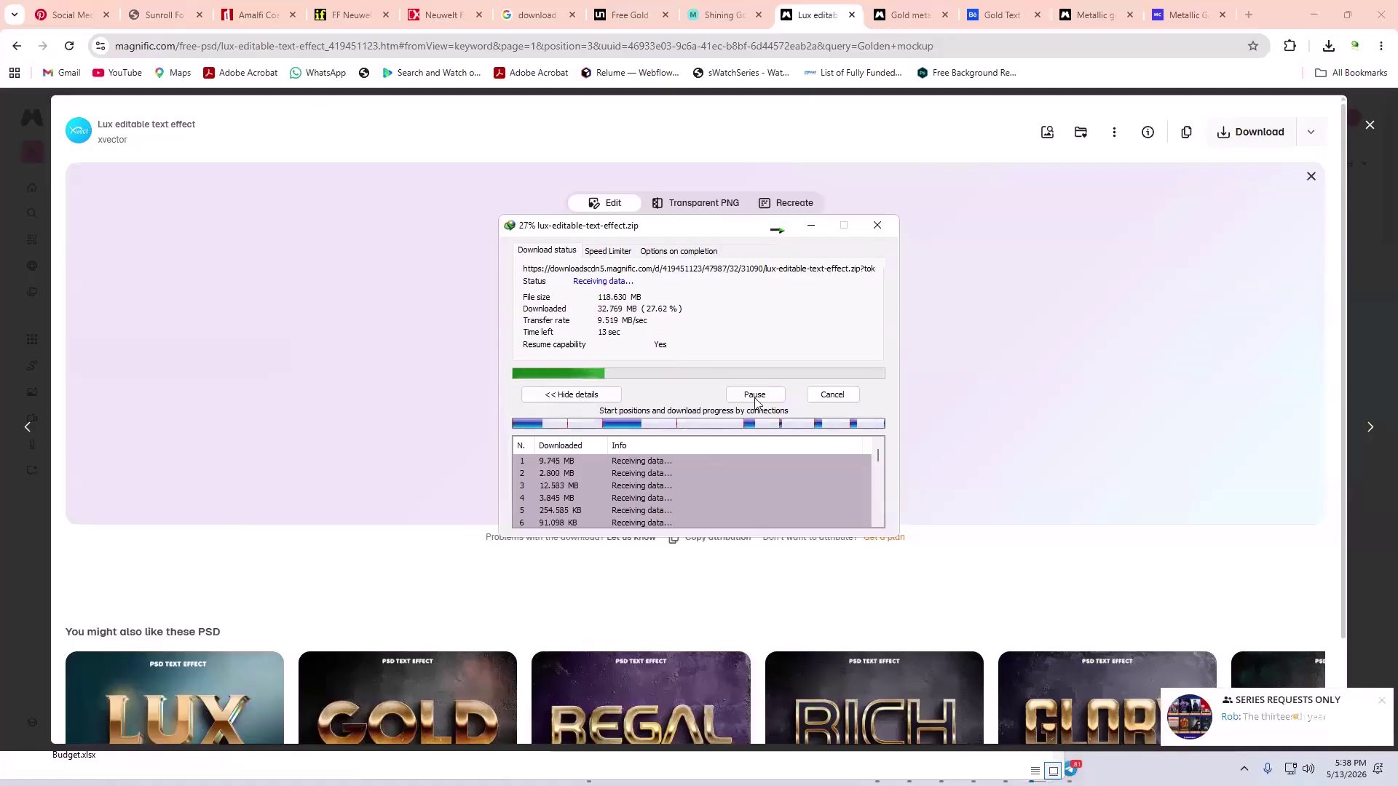
- Download the 2026 gold text effect zip from the Gold metal text effect results
scroll(322, 499, down, 2)
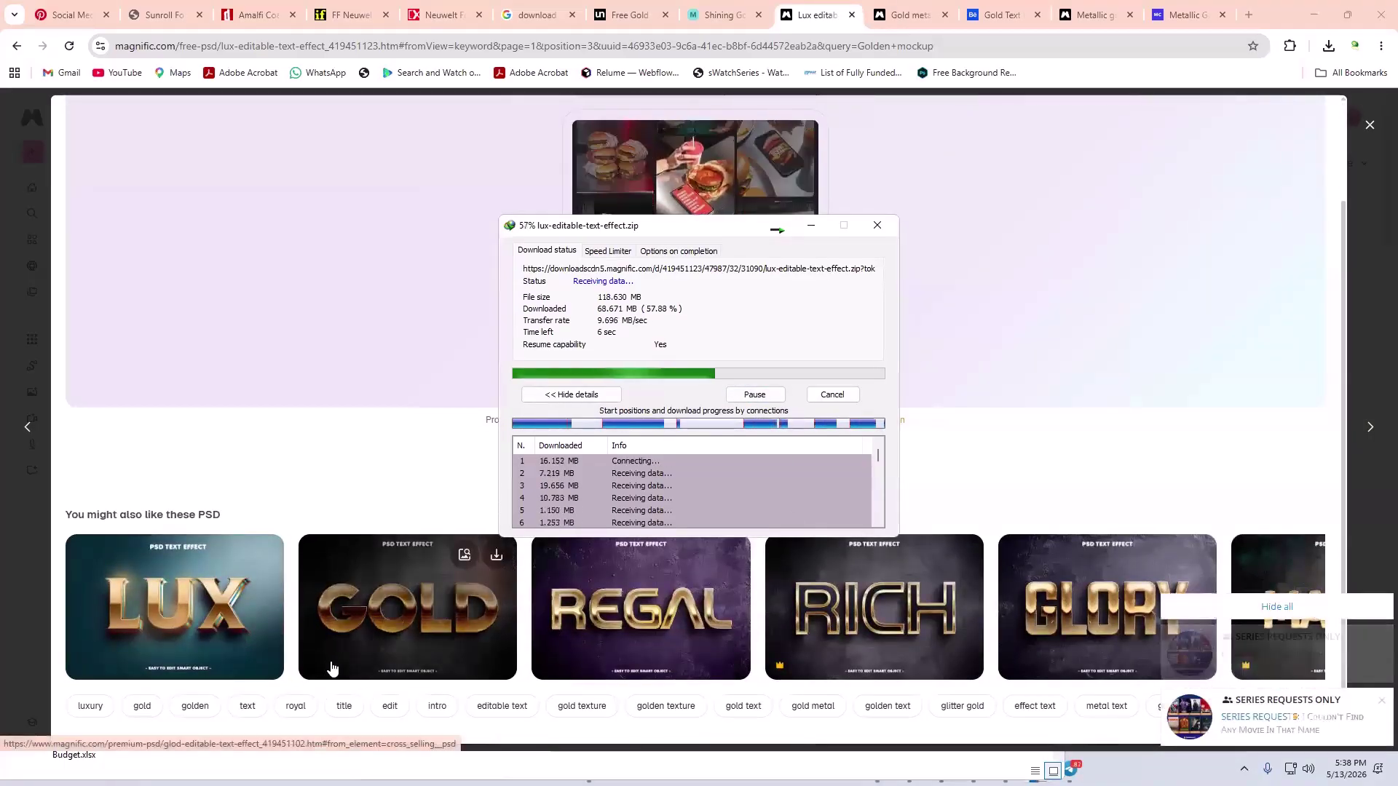
click(335, 662)
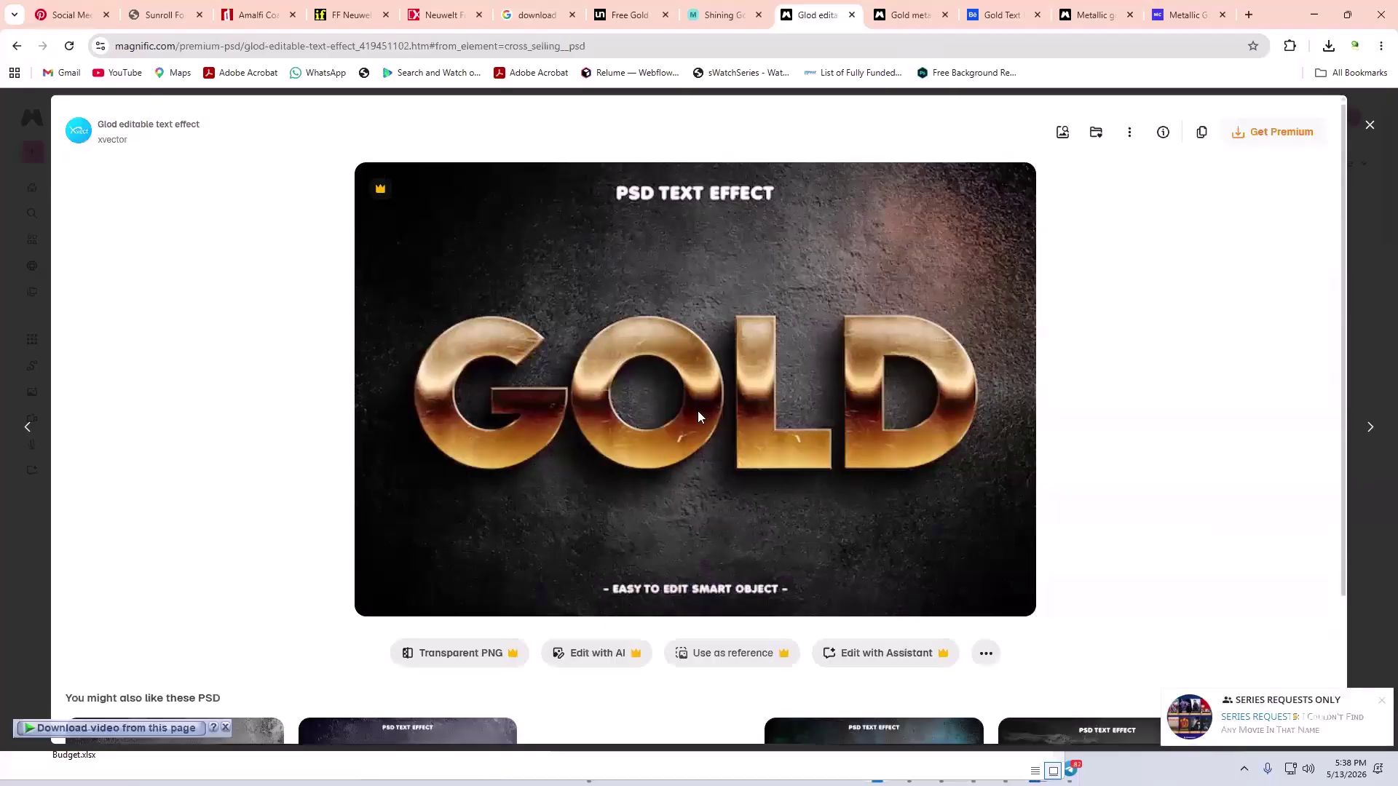
click(920, 22)
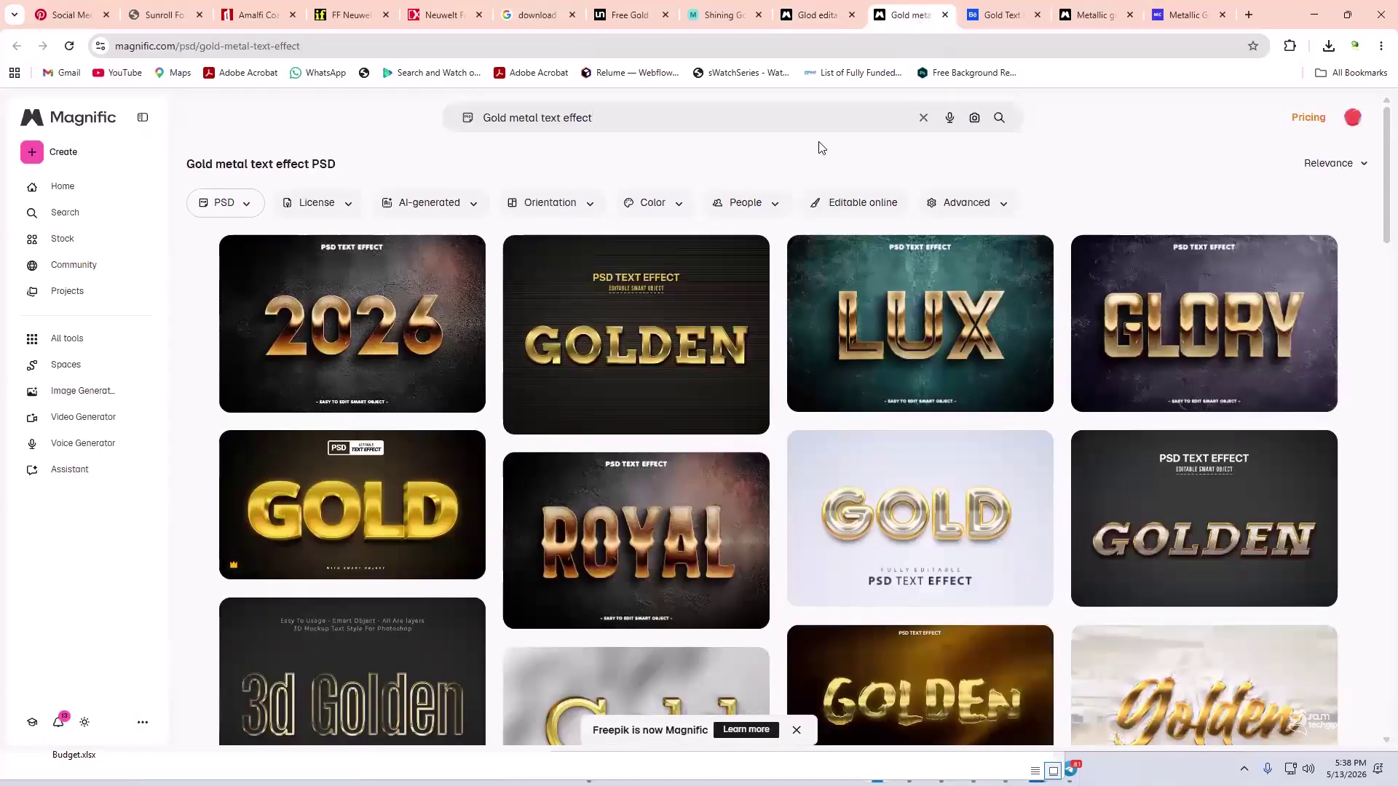
click(378, 328)
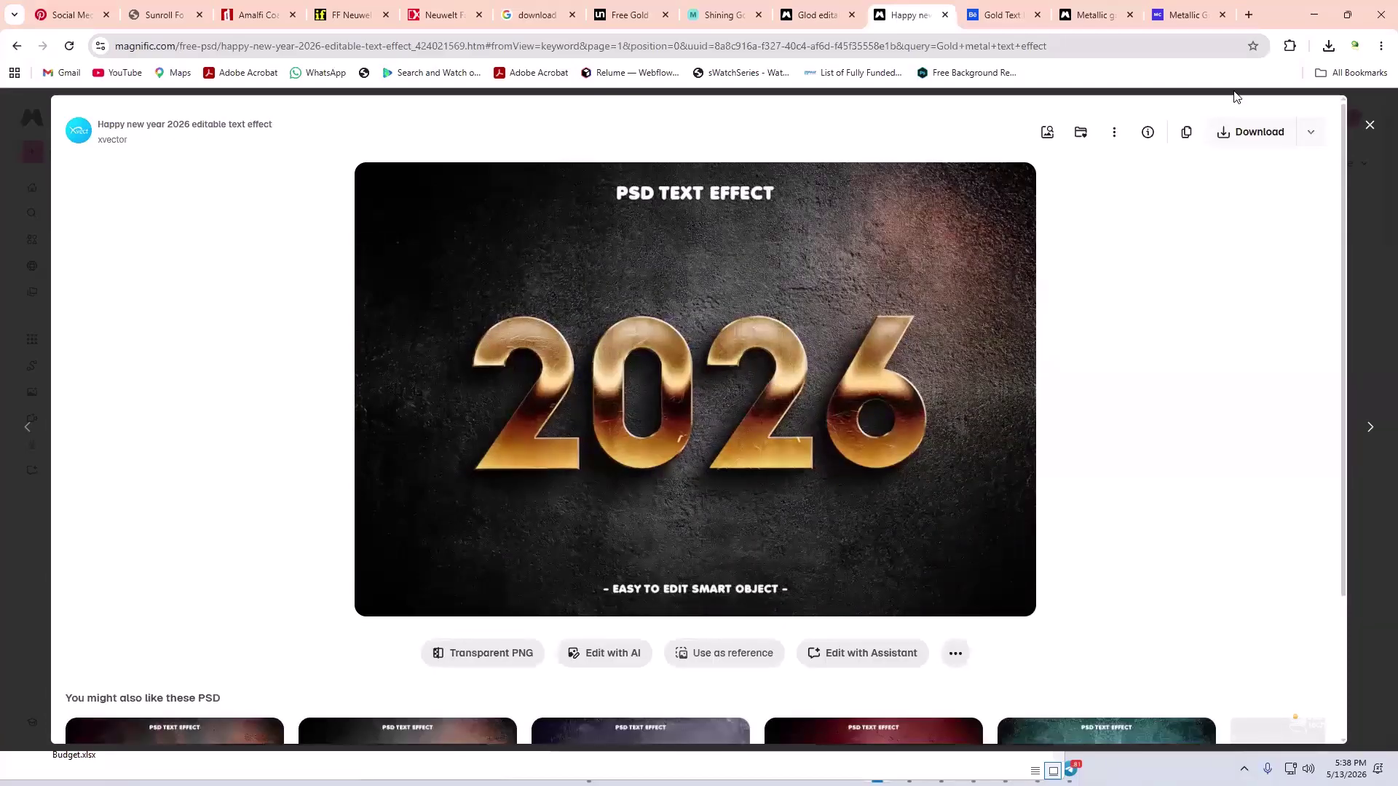
click(1230, 140)
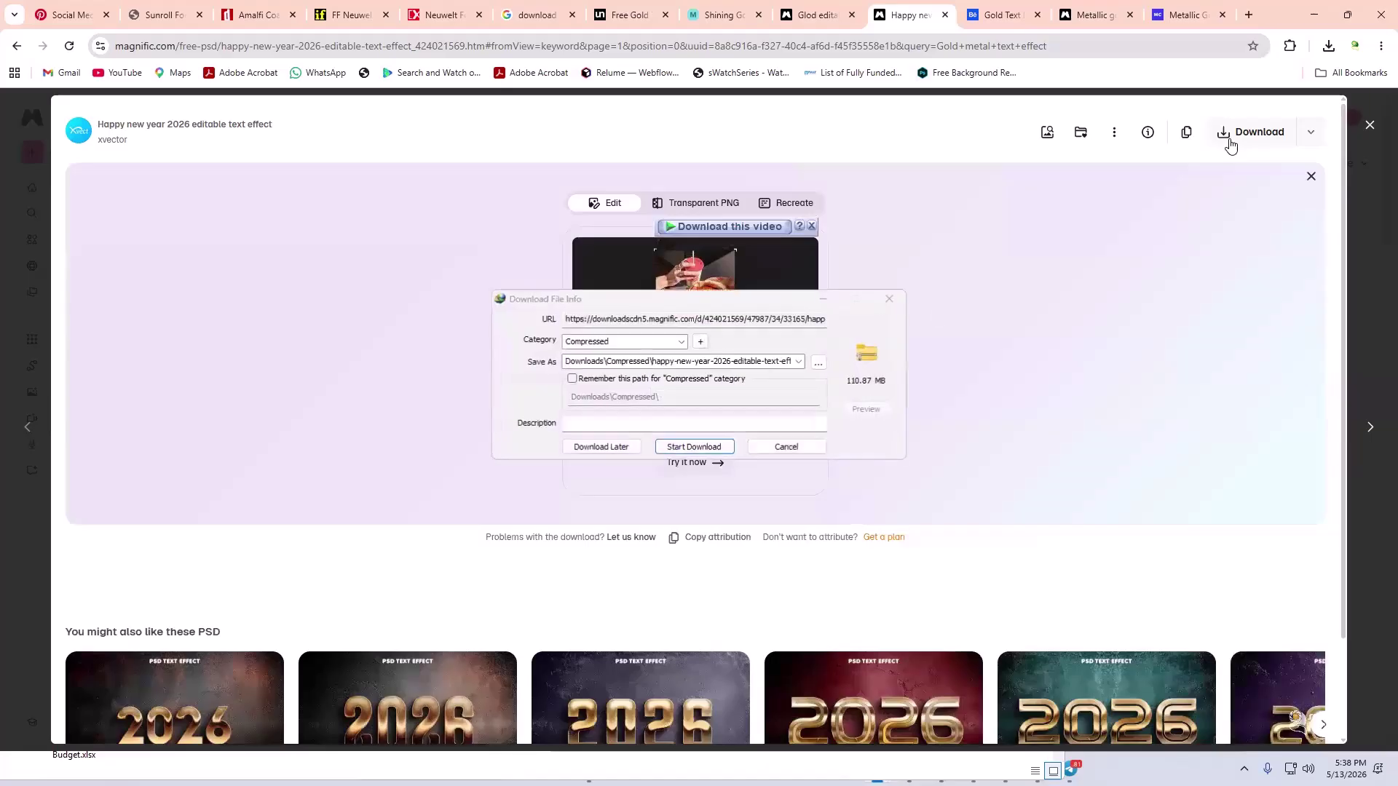
click(688, 446)
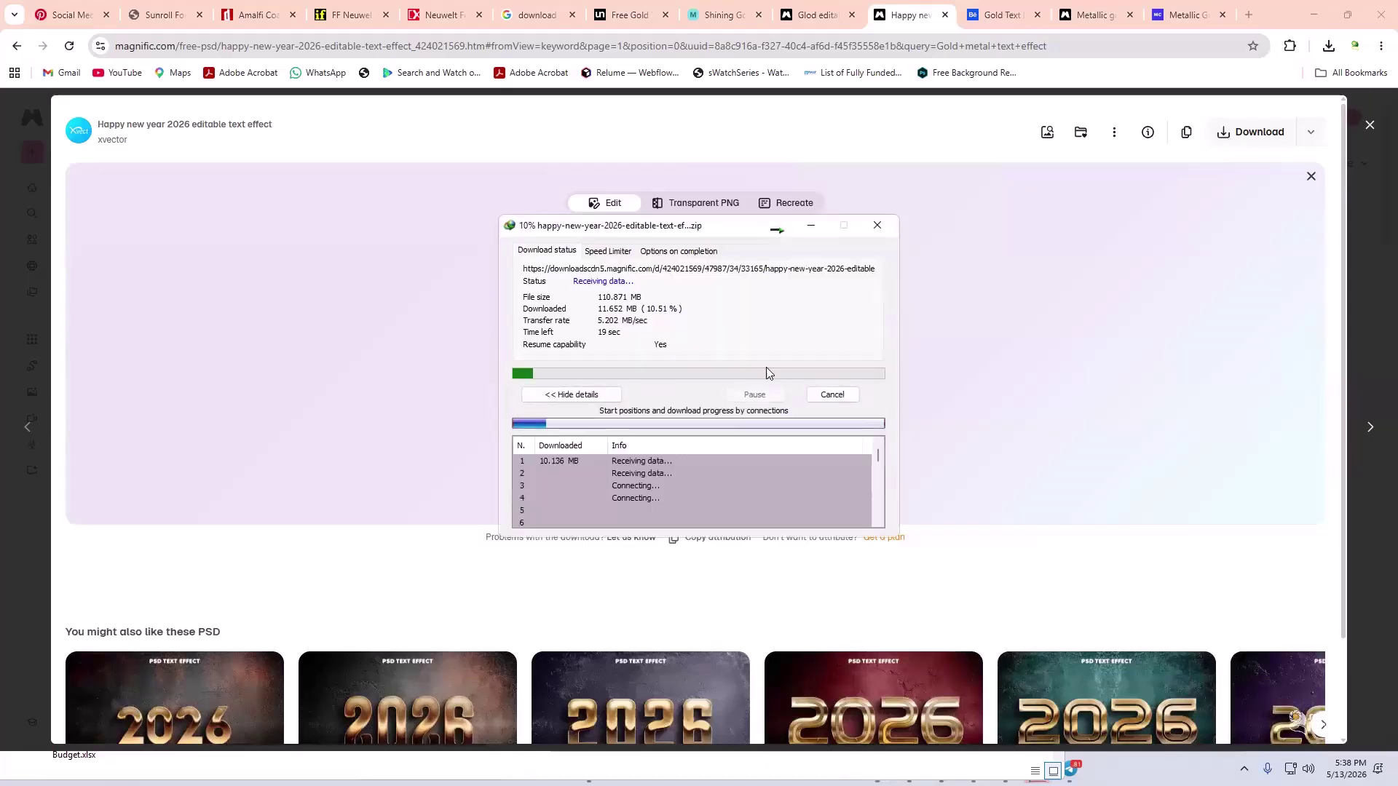
click(1003, 14)
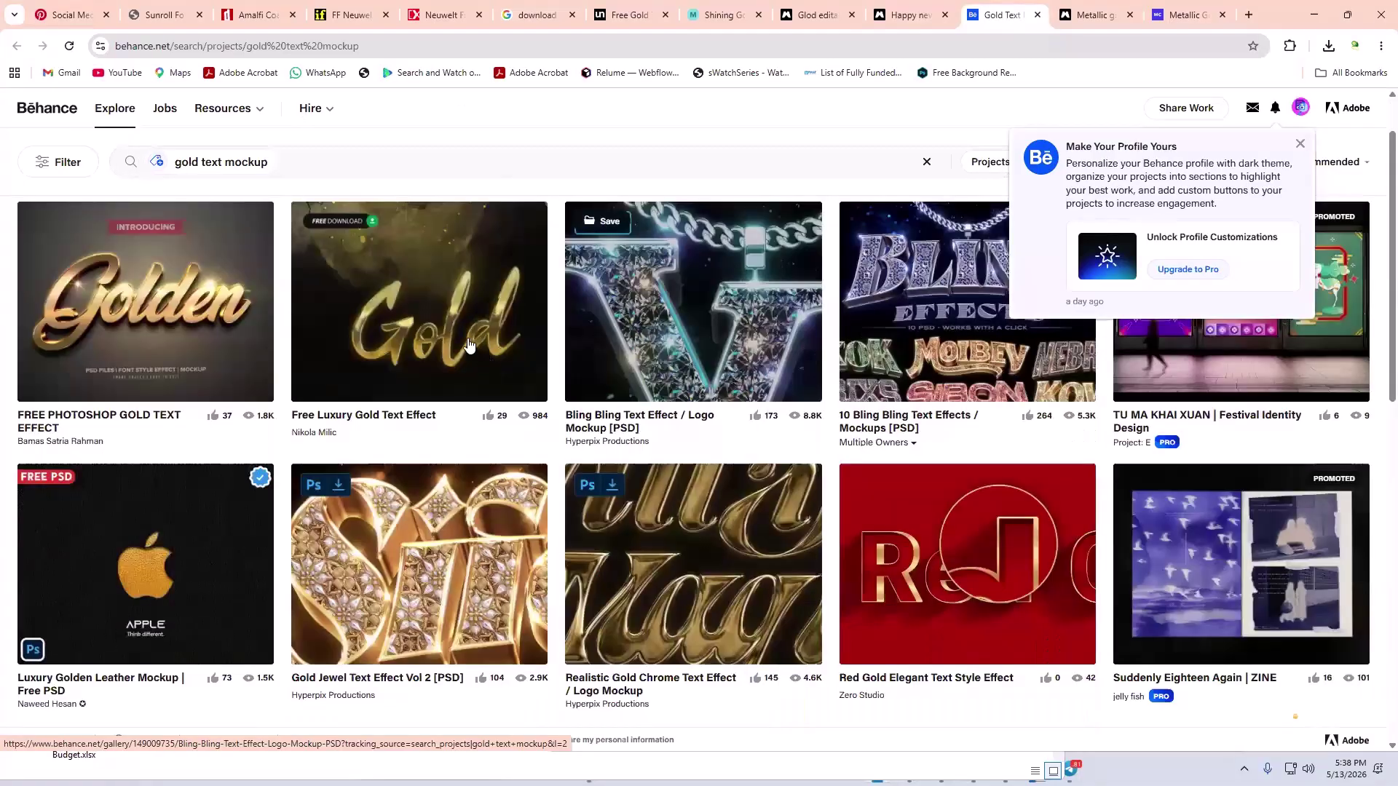
- Open Behance's Free Luxury Gold Text Effect project and select its we.tl PSD Download link
click(466, 338)
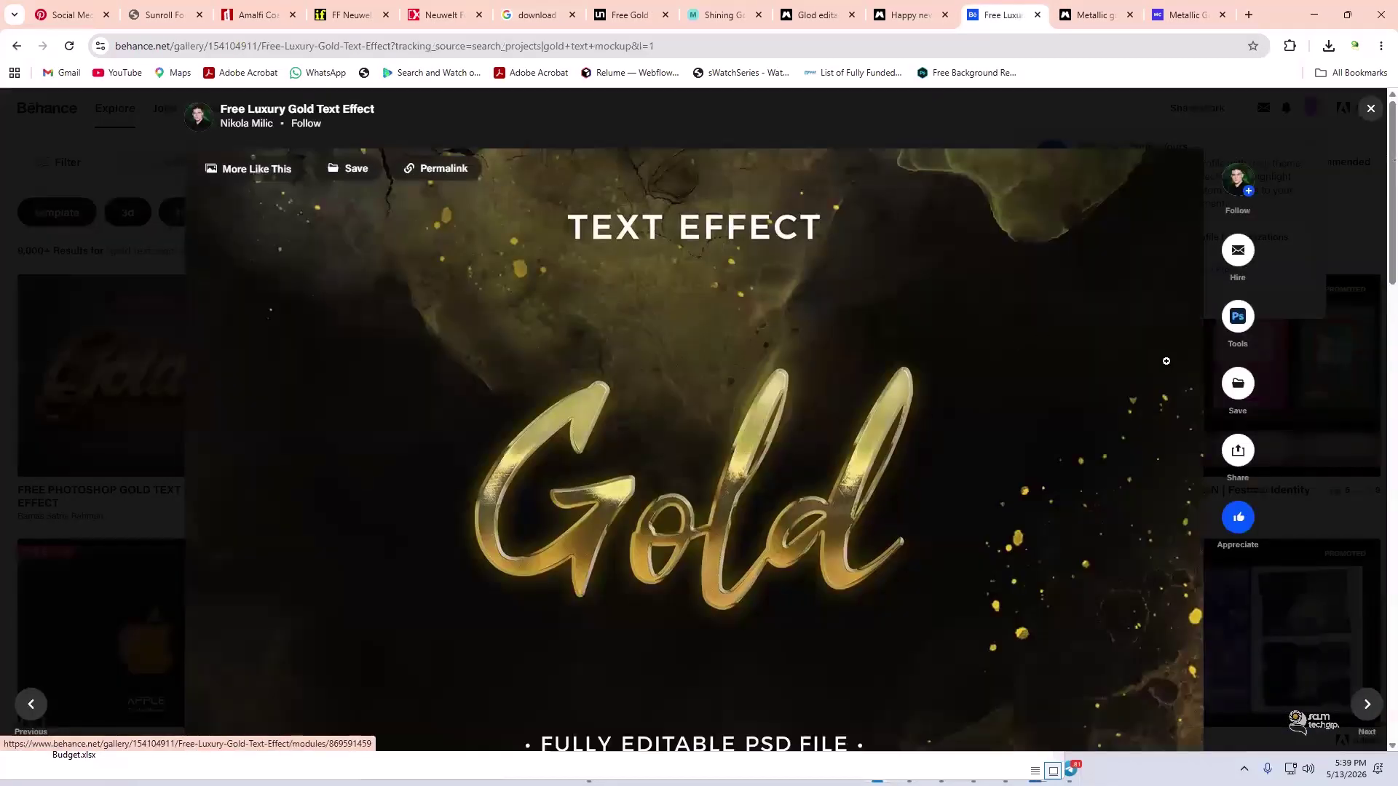
mouse_move(1236, 326)
click(1119, 328)
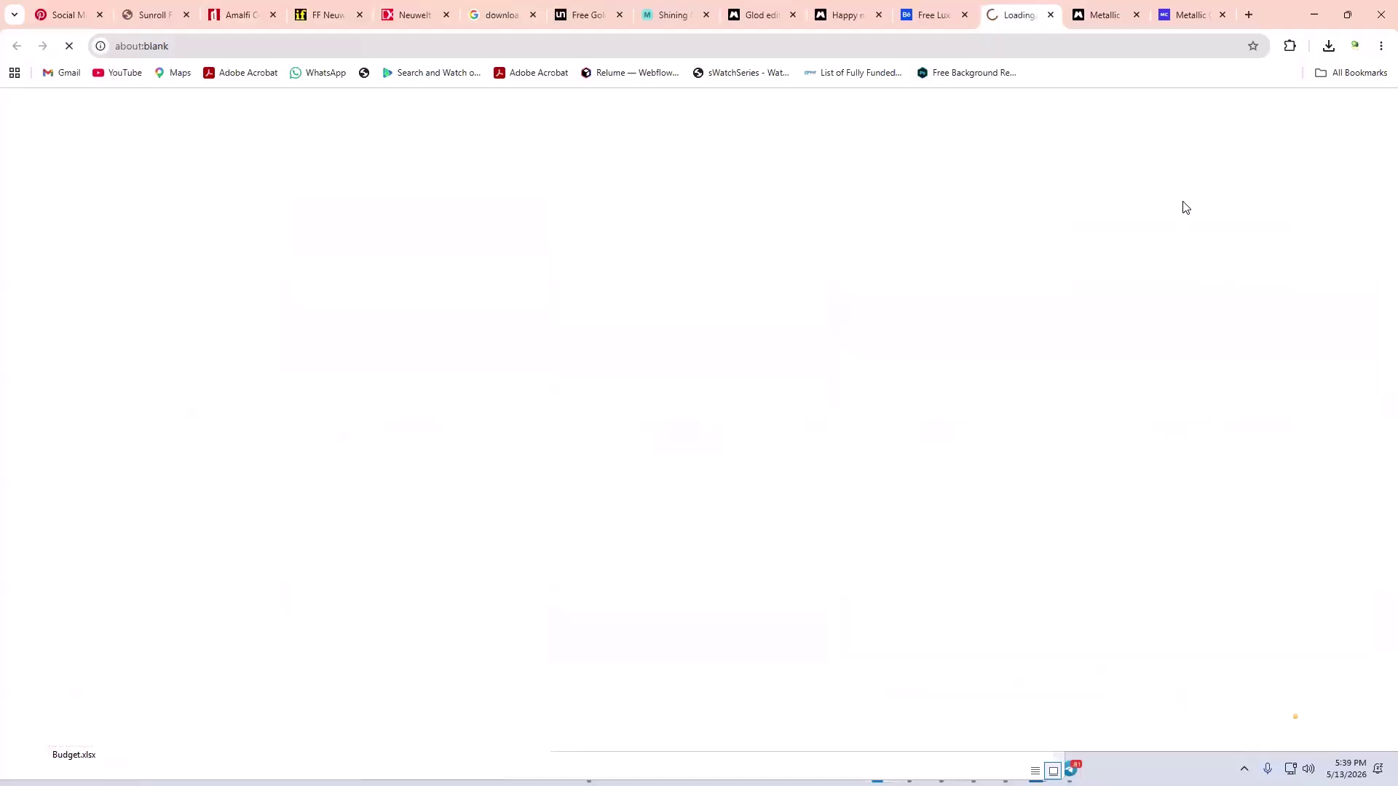
click(923, 21)
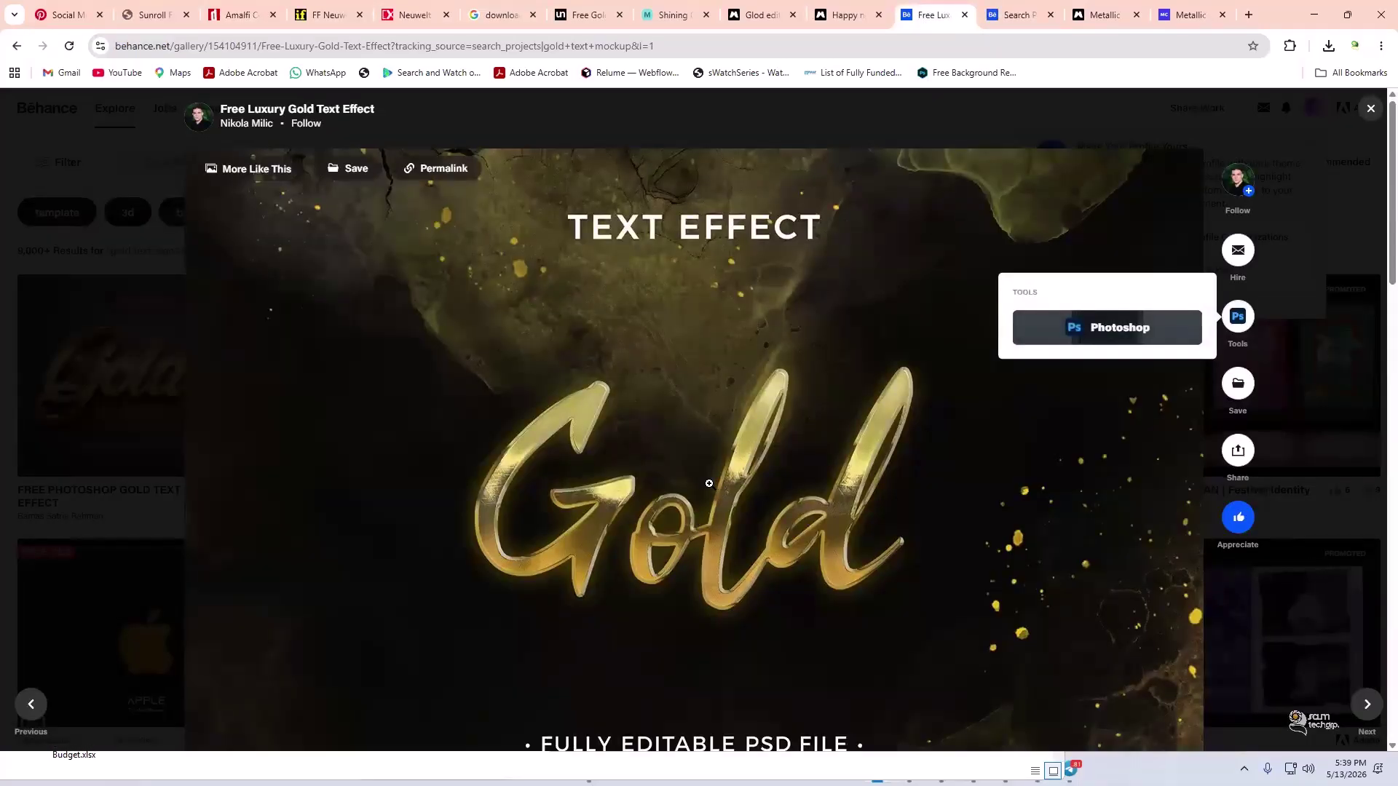
scroll(710, 483, down, 6)
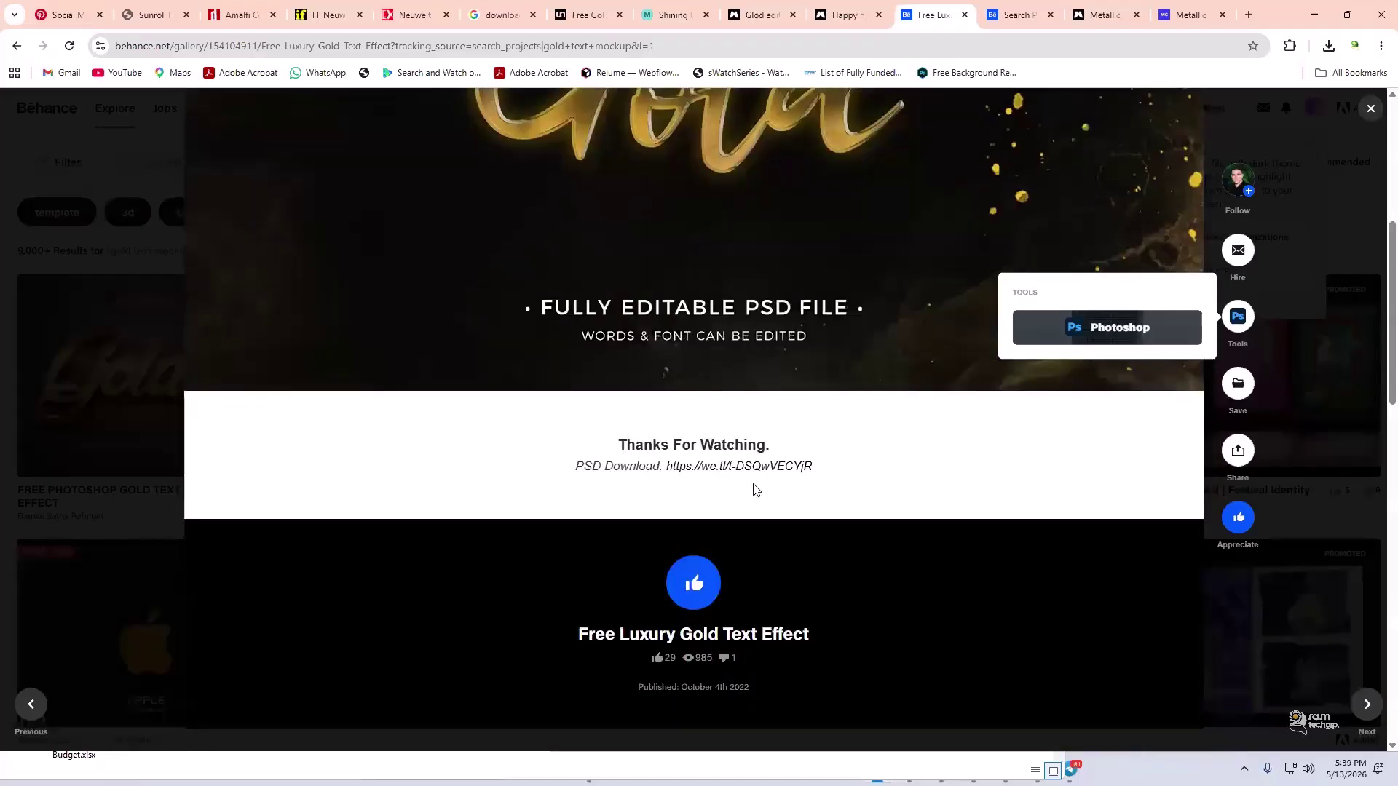
scroll(758, 486, up, 5)
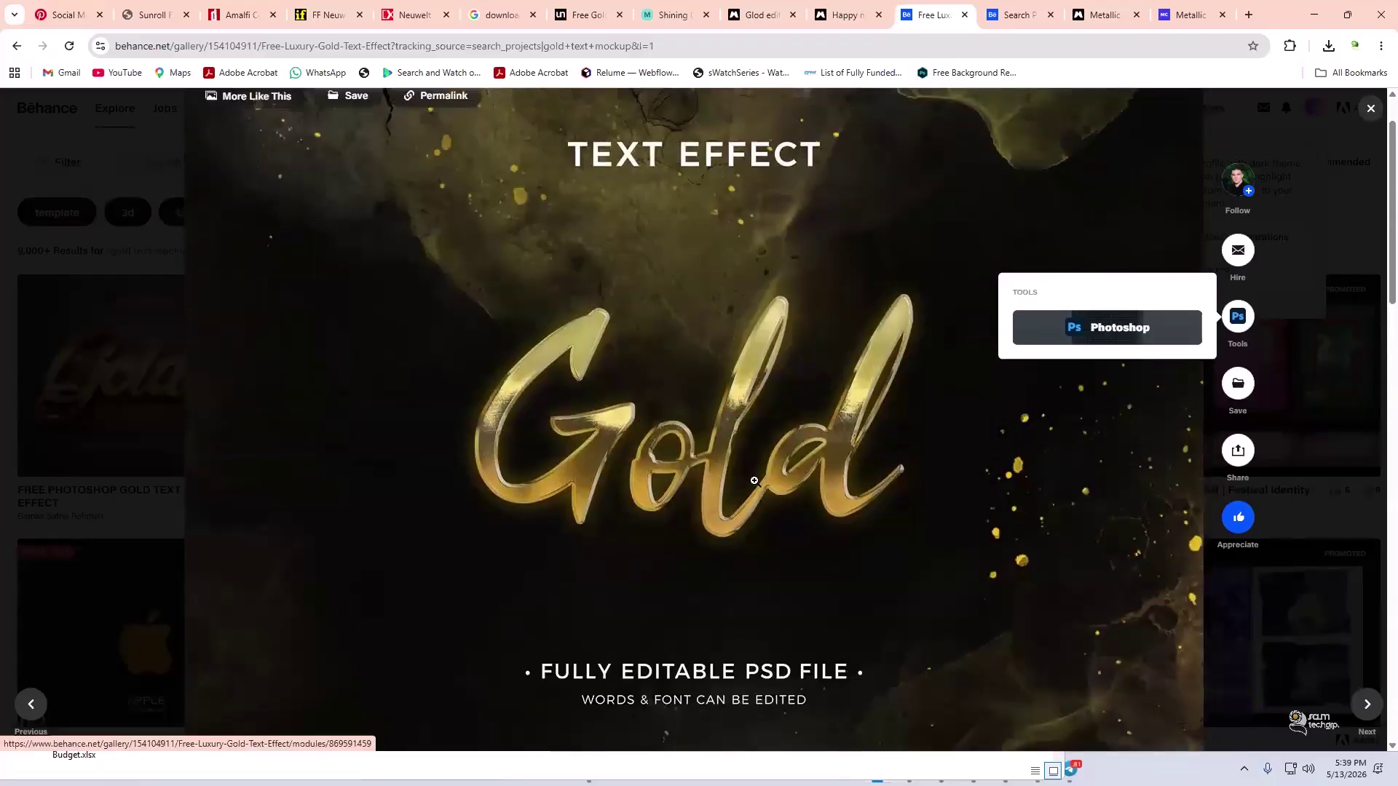
scroll(754, 481, down, 7)
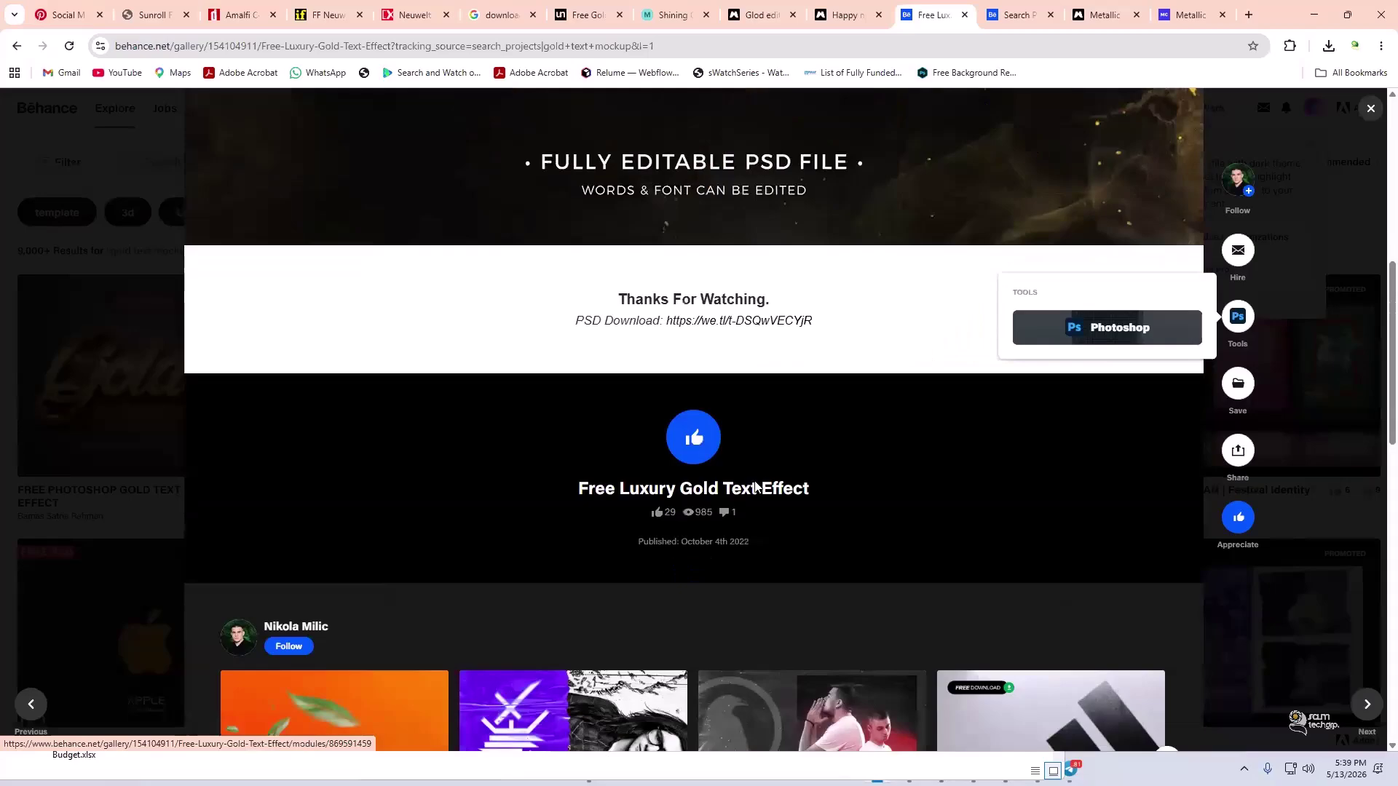
double_click(738, 323)
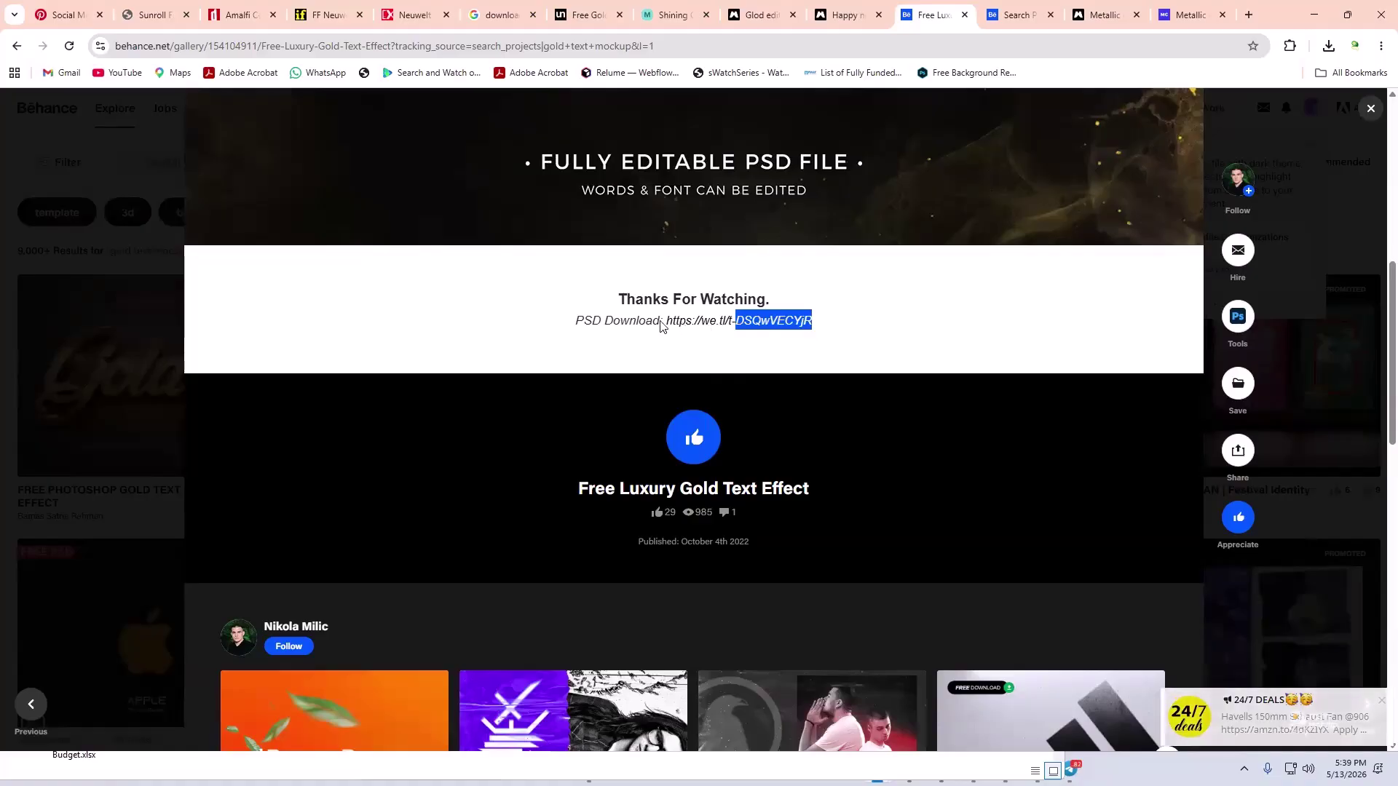
drag(667, 321, 816, 326)
key(ctrl+c)
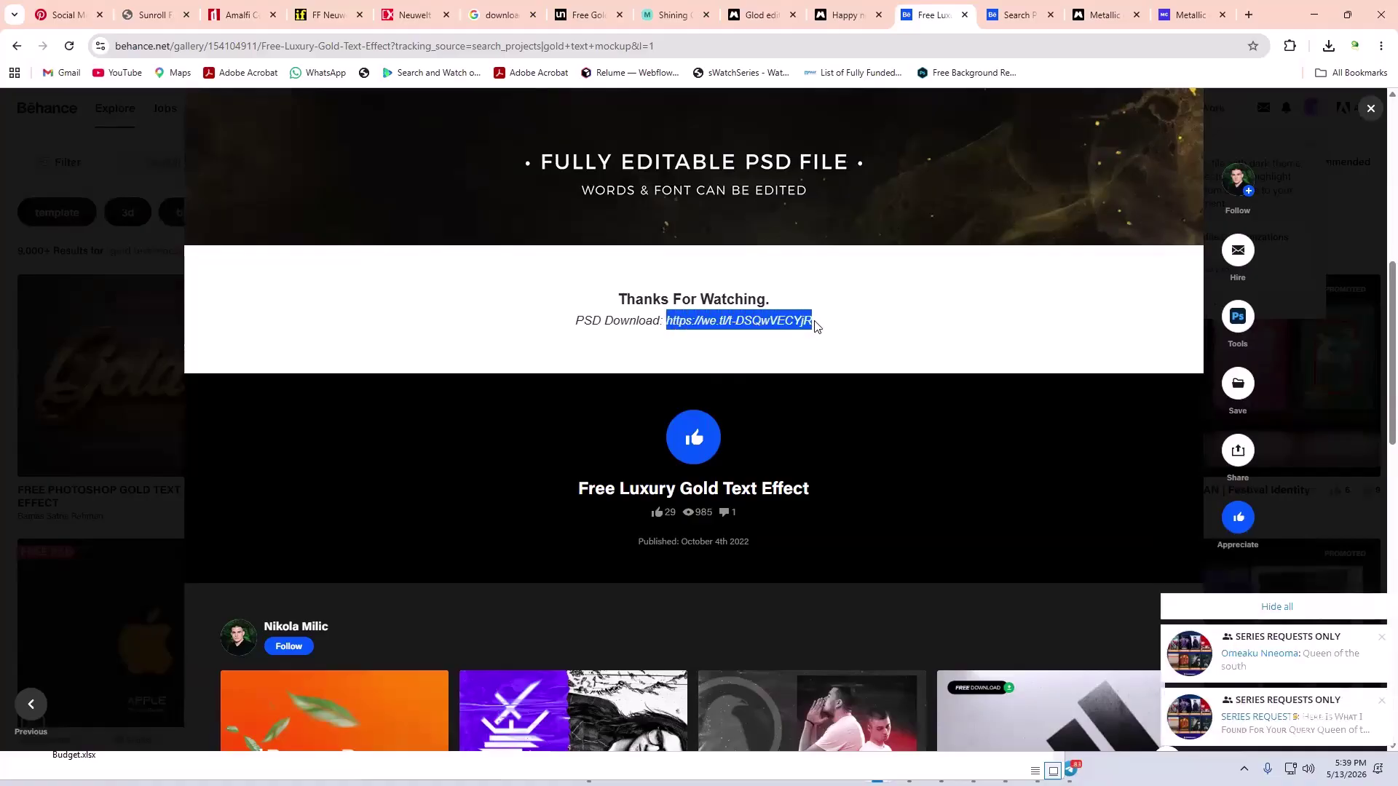
click(1248, 15)
- Load the pasted WeTransfer link, accept cookies and terms, then go back from the expired transfer
key(ctrl+v)
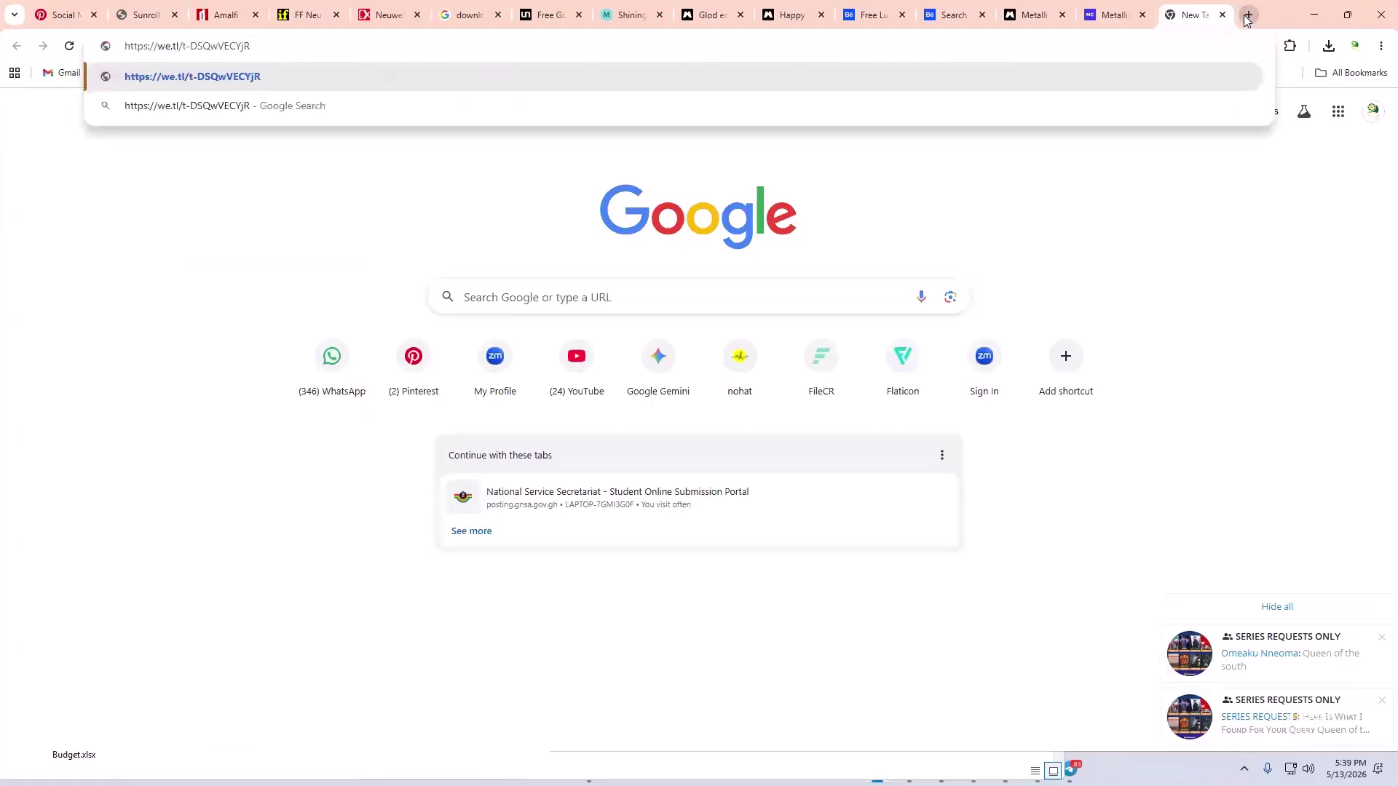
key(Return)
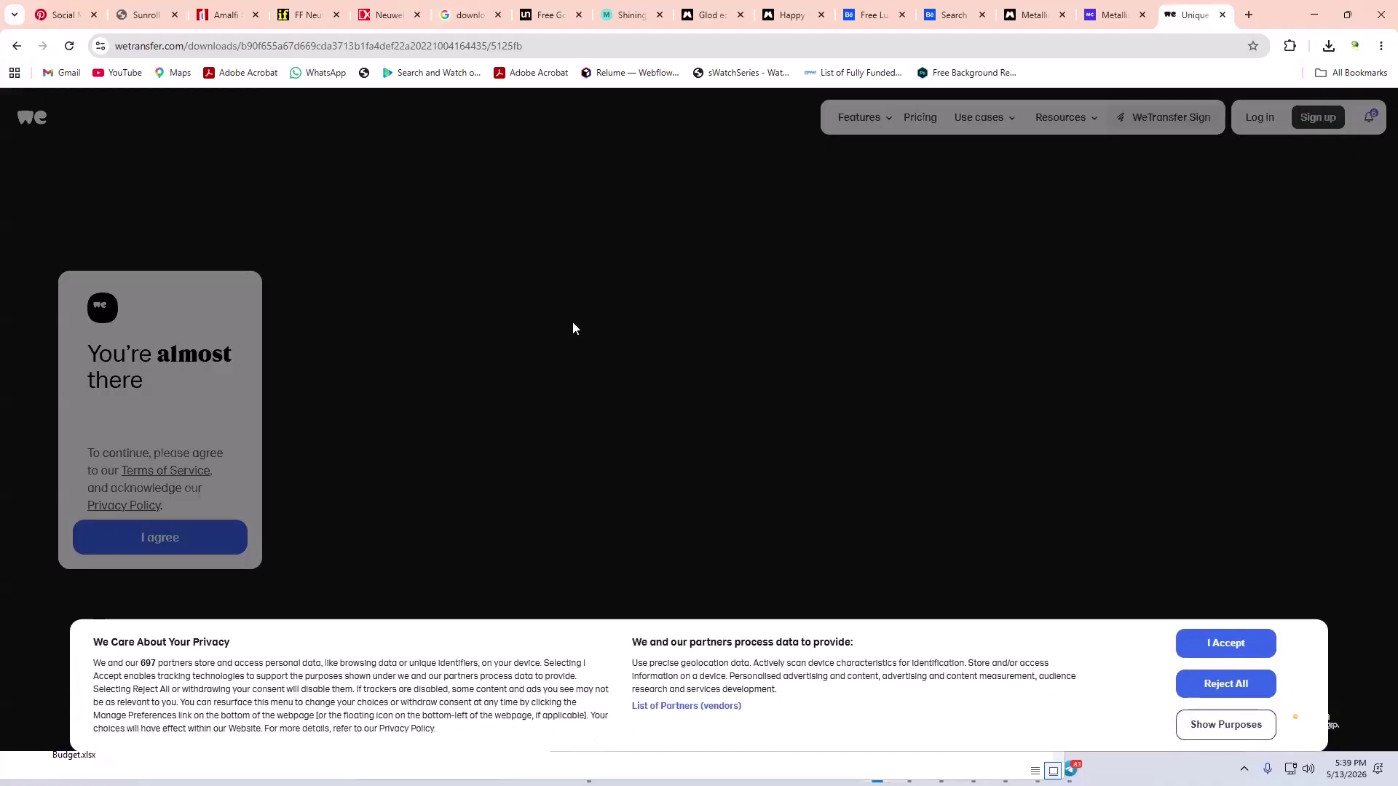
click(1227, 628)
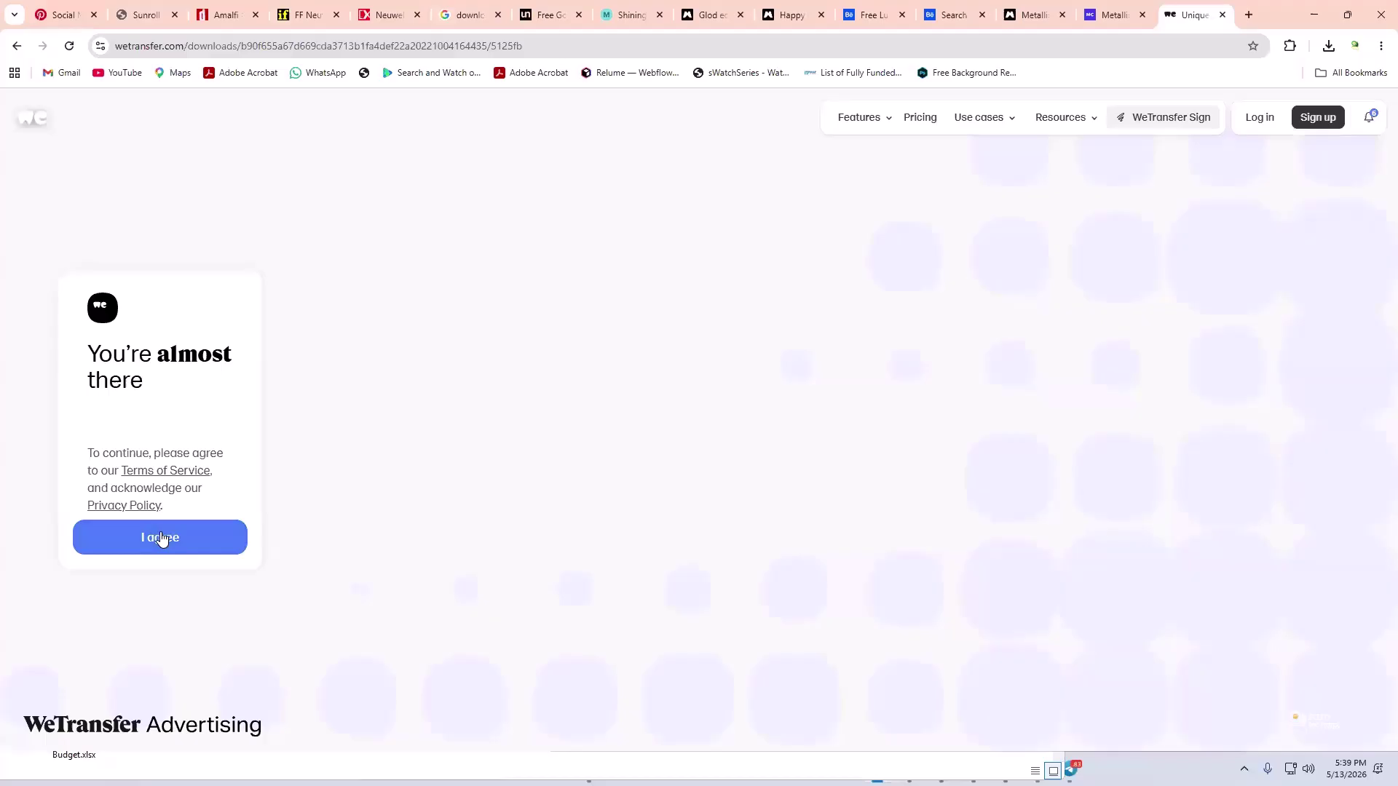
click(163, 537)
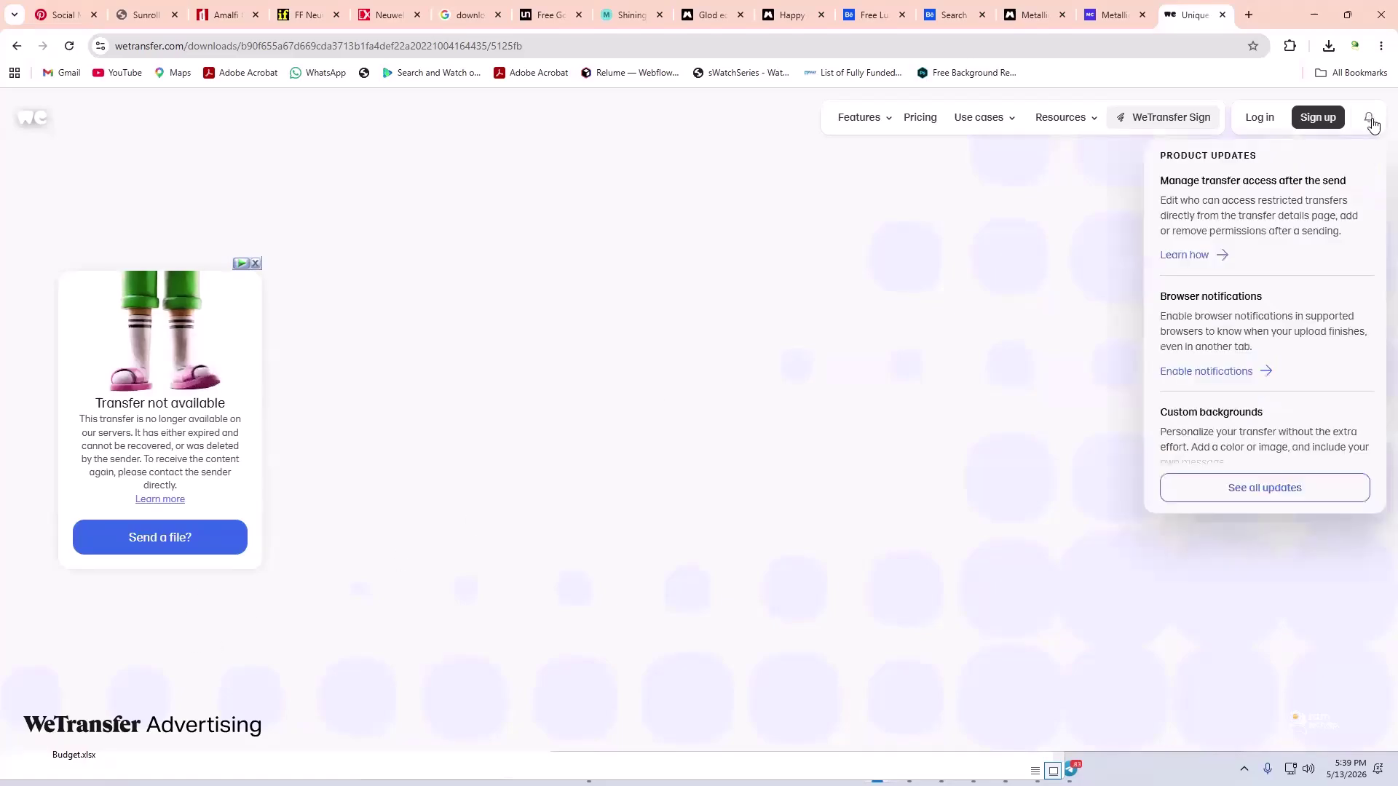
mouse_move(1374, 117)
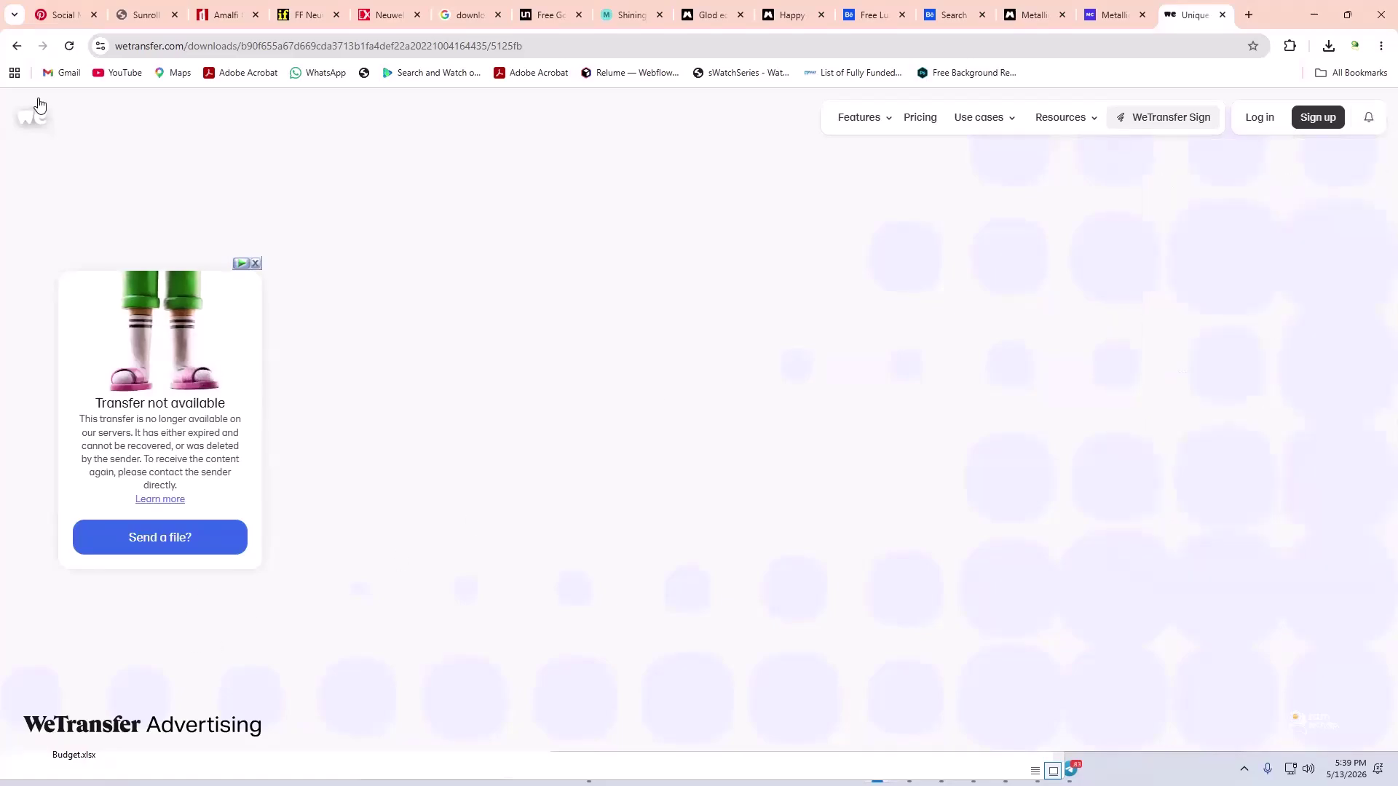
click(16, 48)
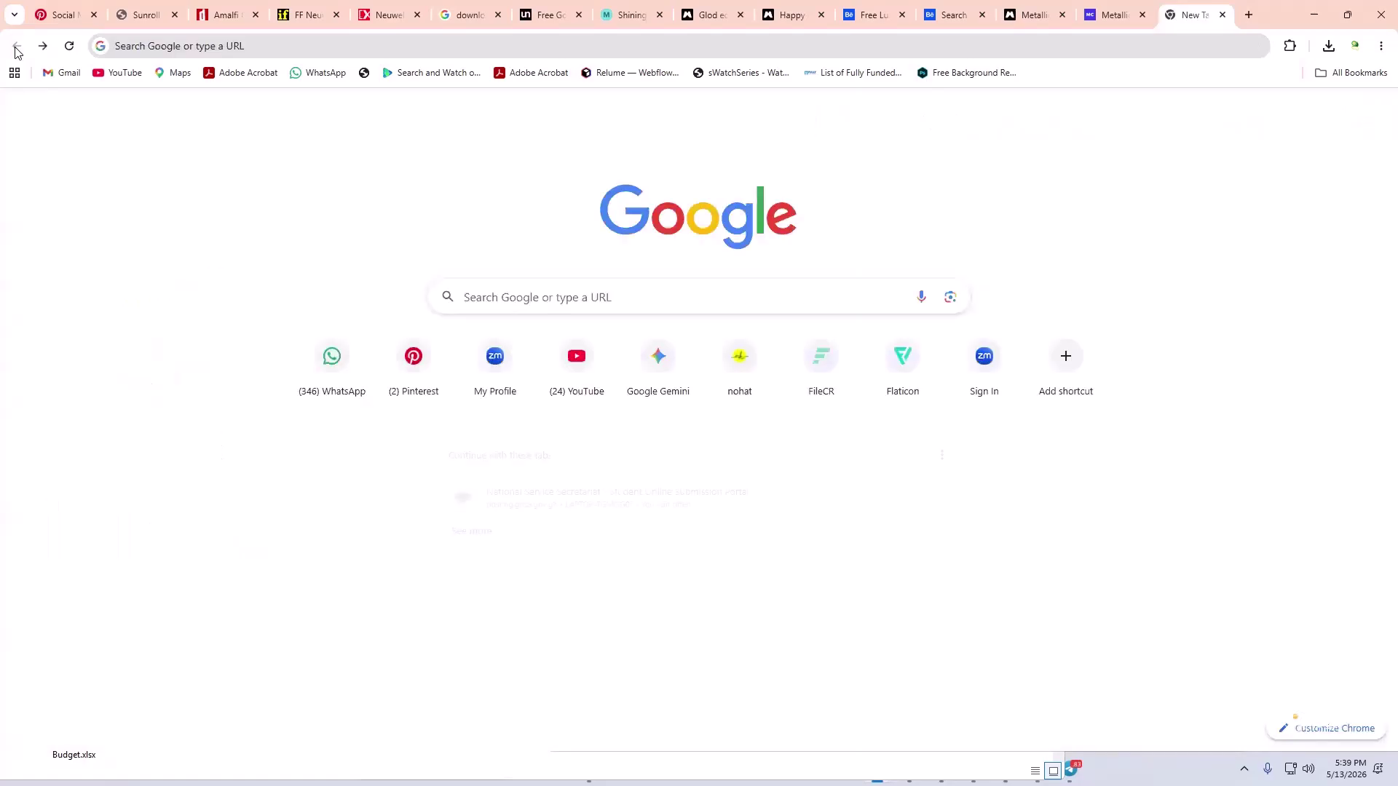
- Close the mockup.cloud gold mockup page and look over the Free Luxury Gold Text Effect project
click(1096, 16)
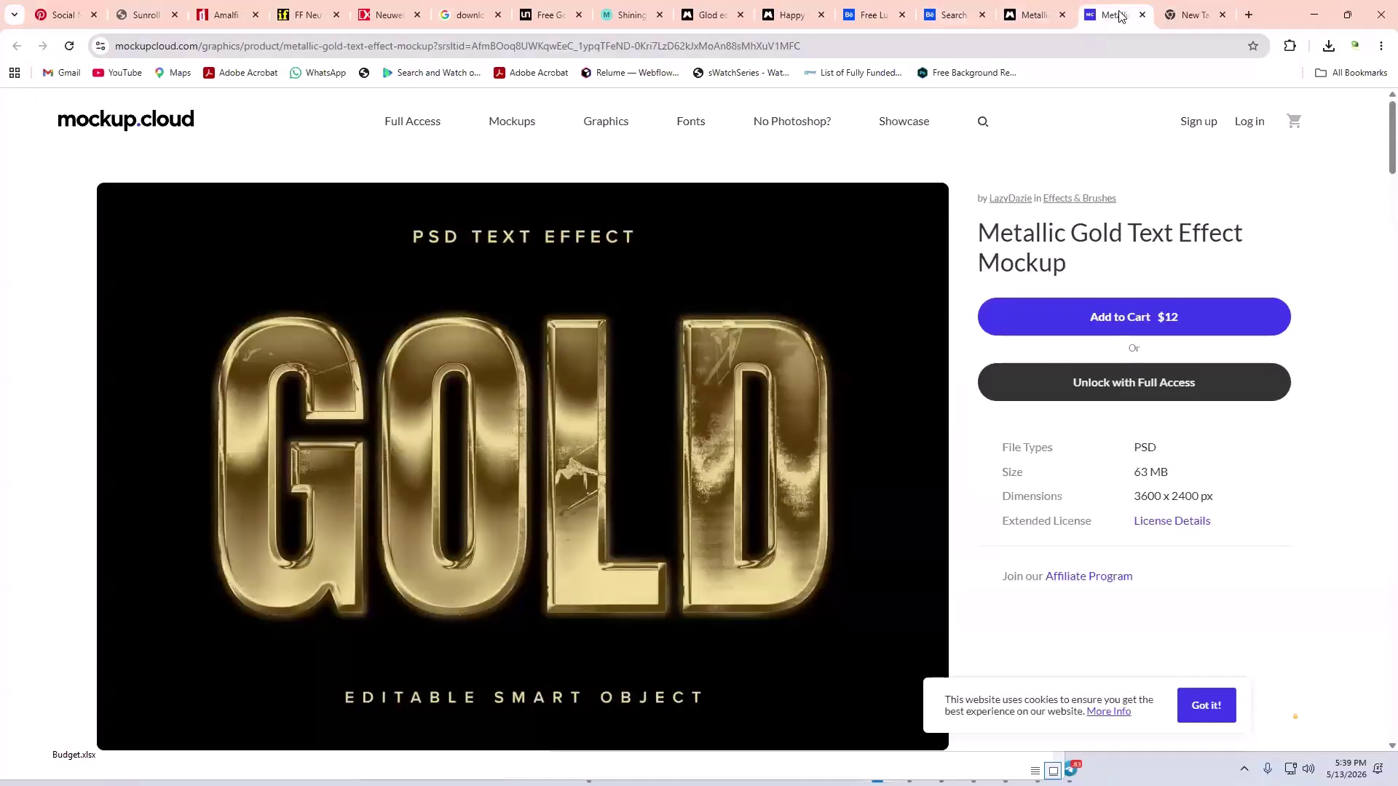
click(1142, 16)
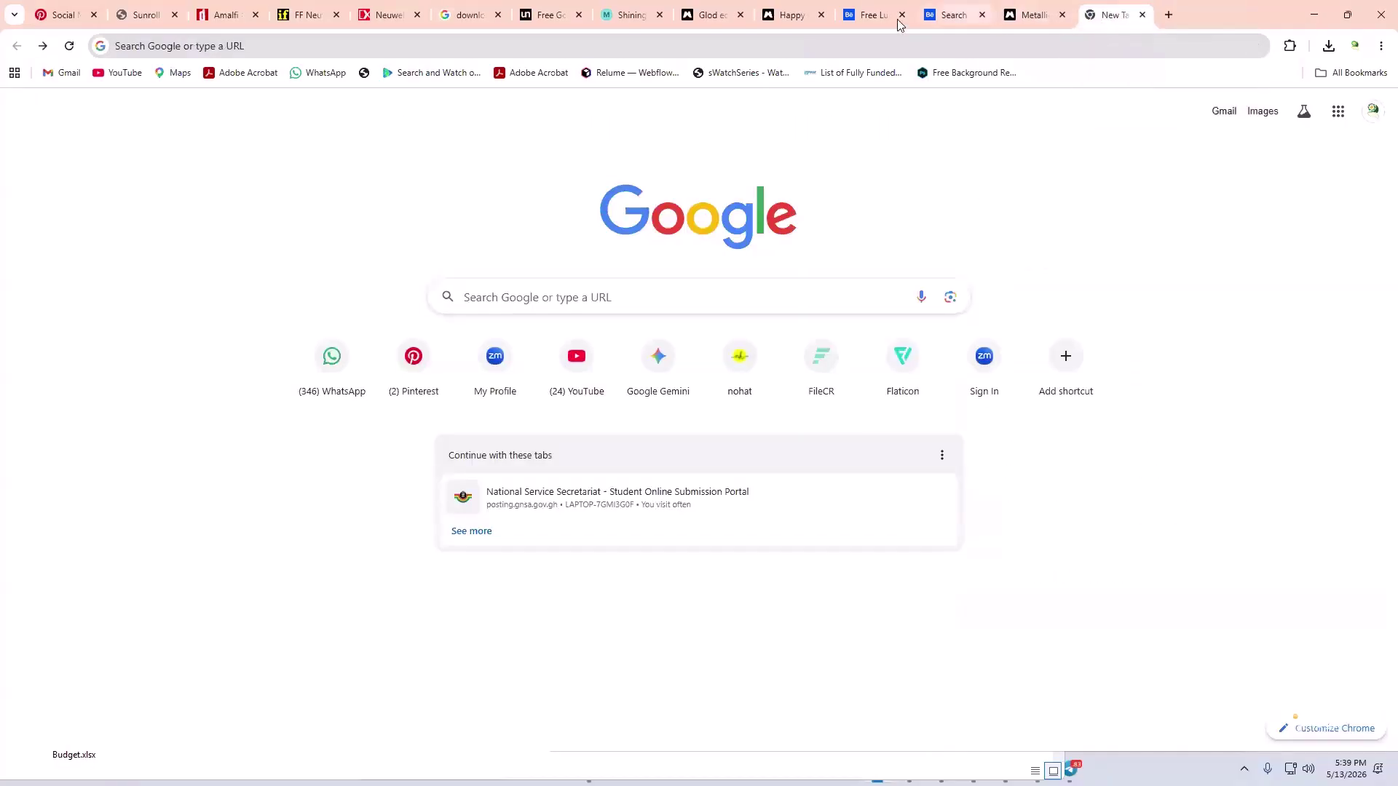
click(866, 16)
scroll(726, 373, down, 10)
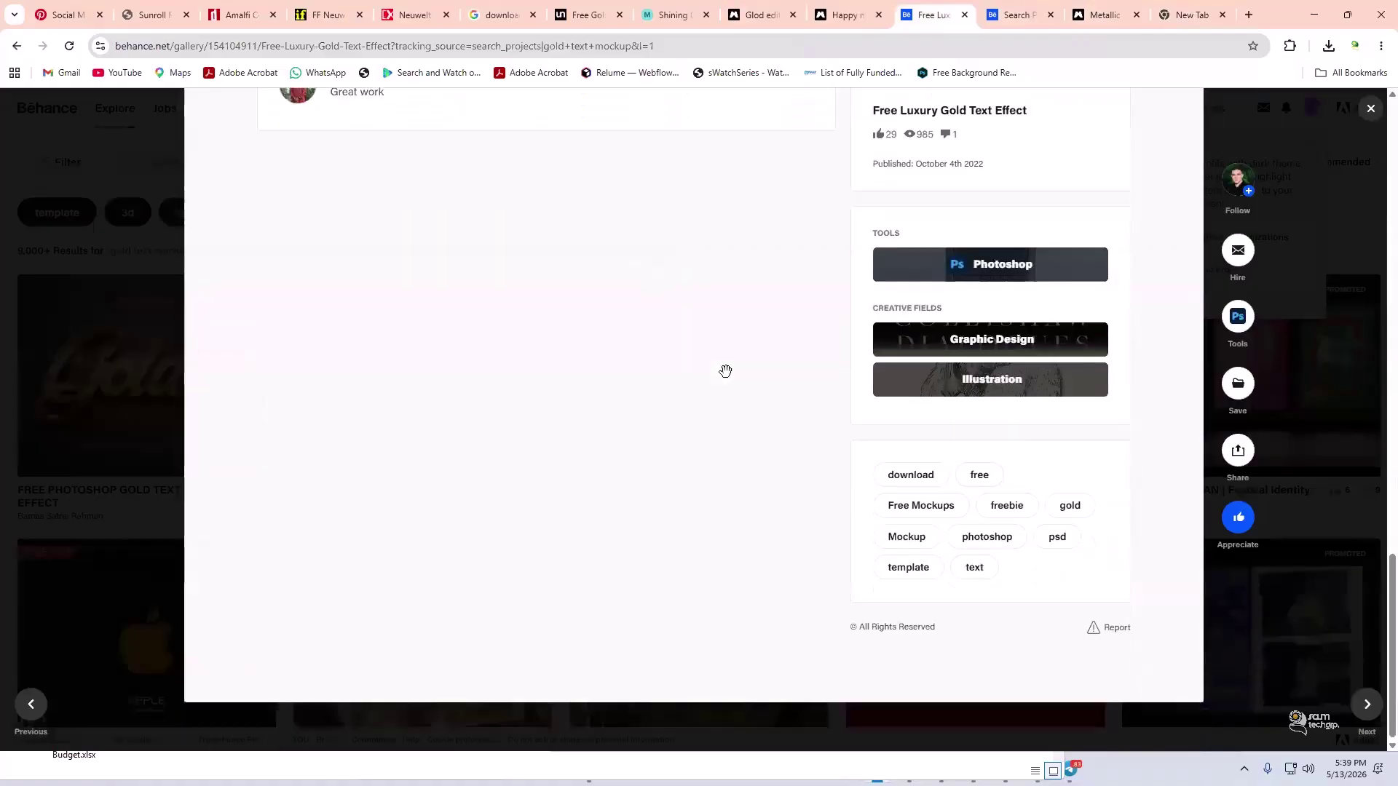
scroll(732, 373, up, 3)
scroll(841, 396, up, 5)
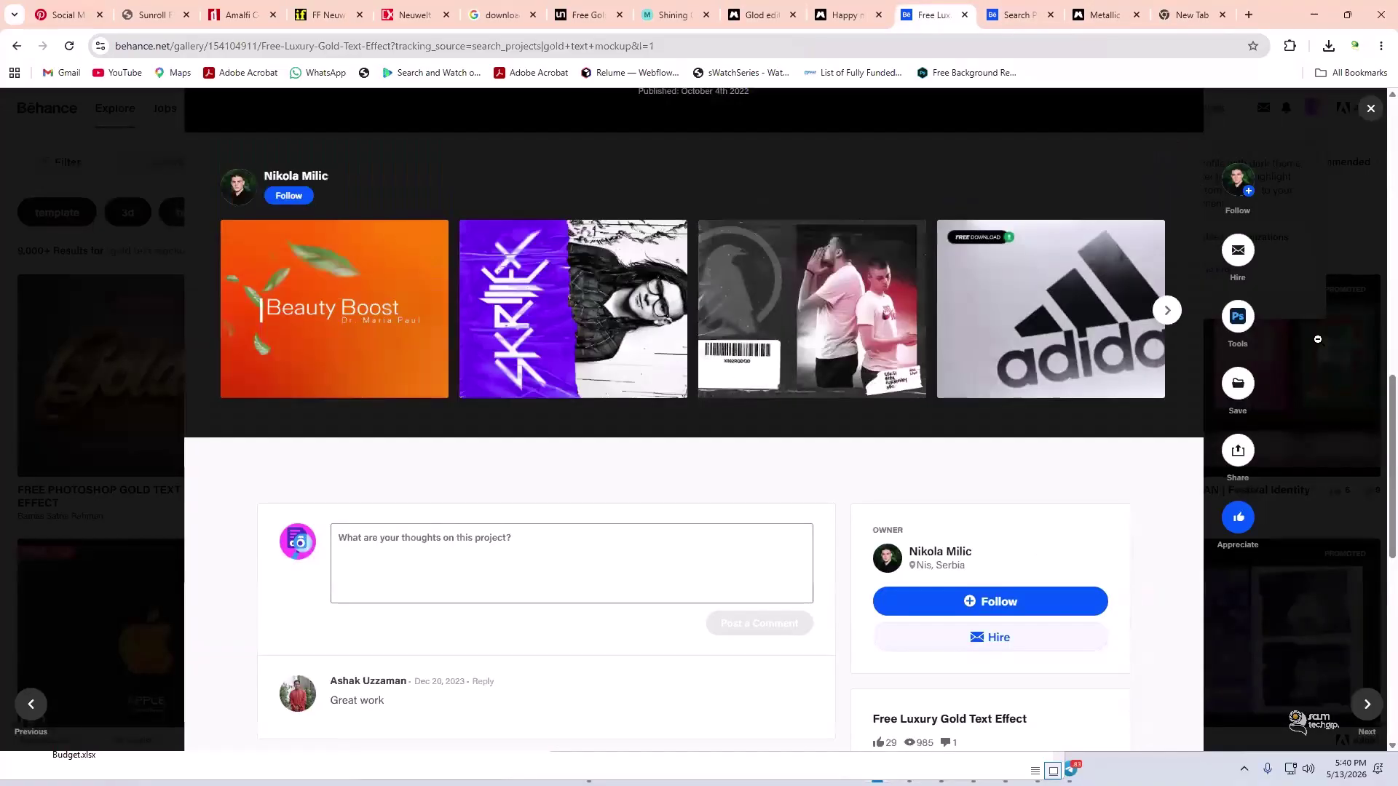
mouse_move(1238, 316)
scroll(1121, 345, down, 5)
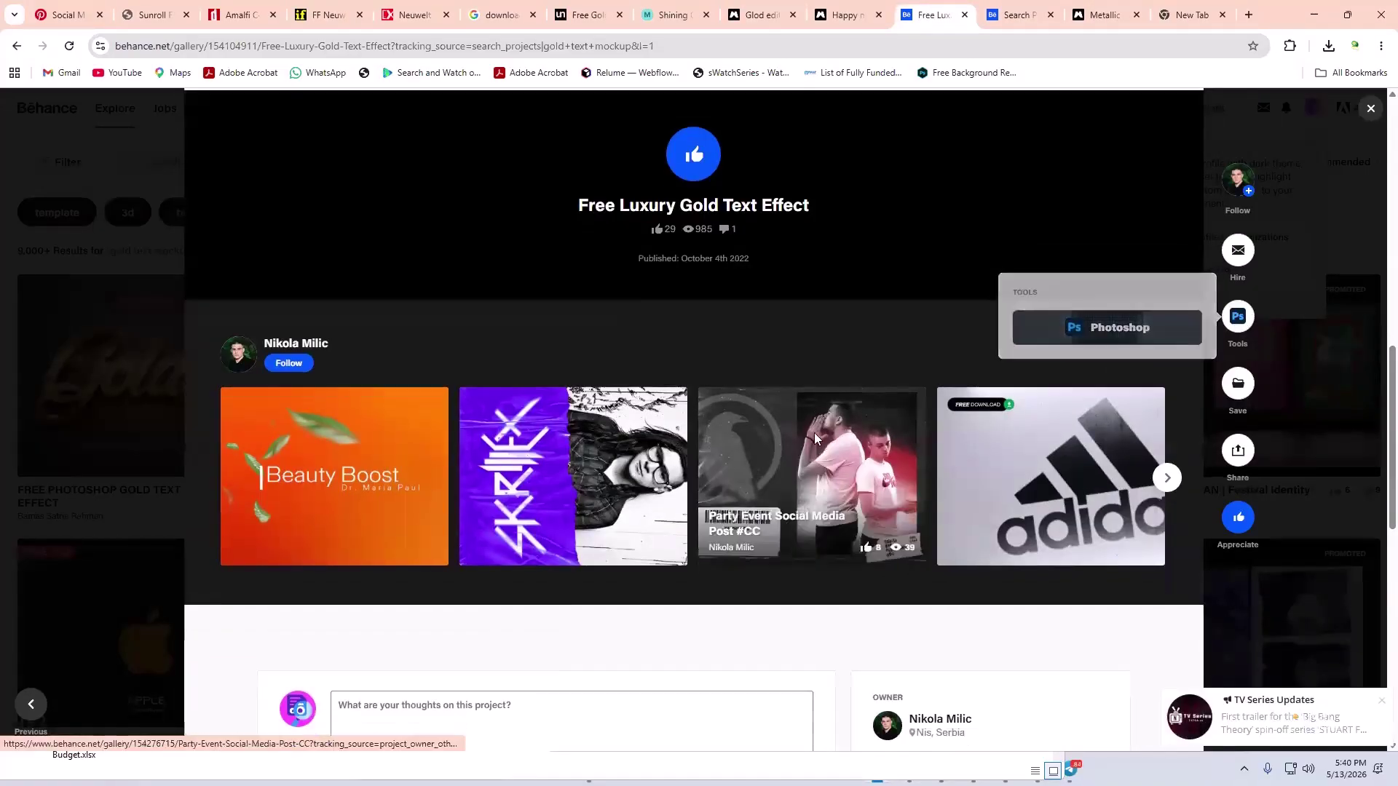
- Browse the Behance Photoshop and Metallic gold font results, opening the Finale text effect details
click(1015, 15)
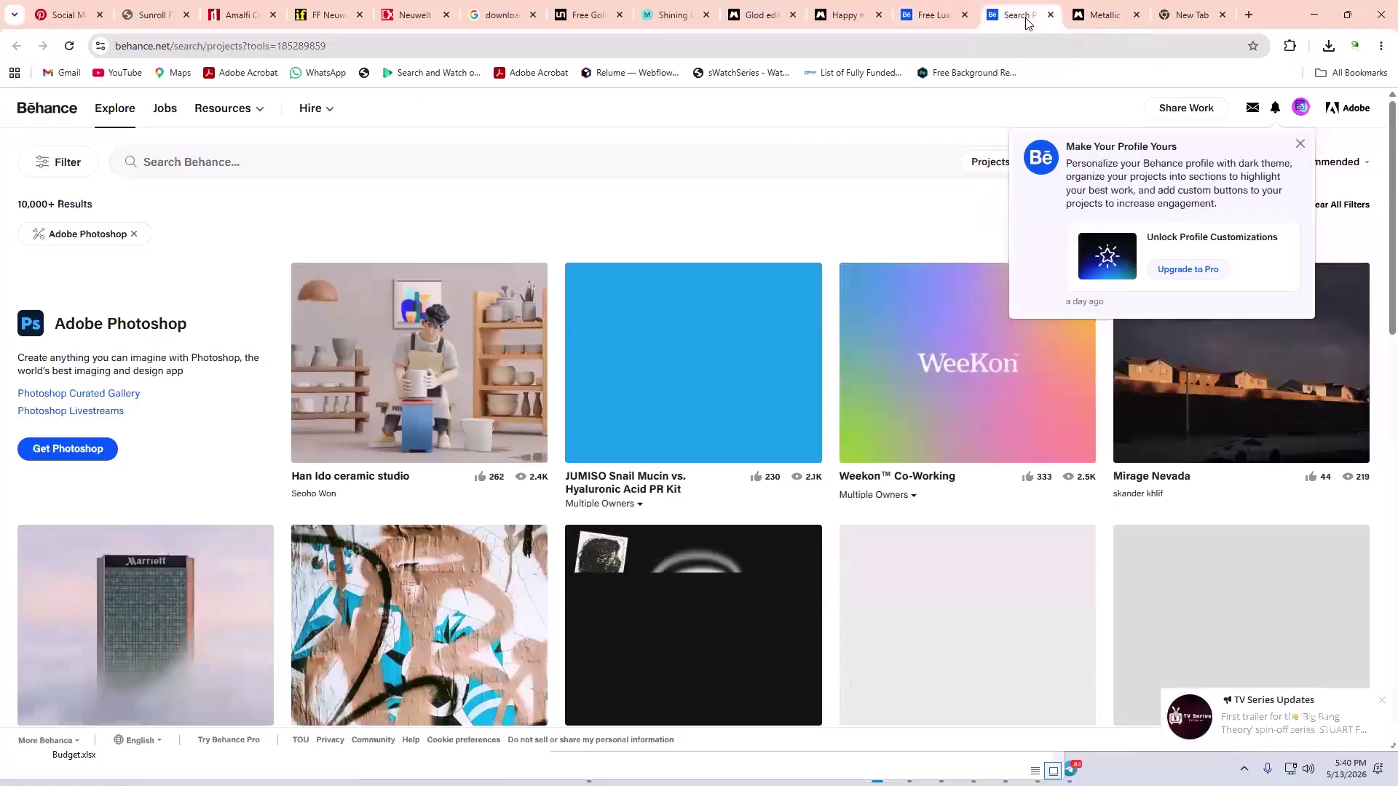
scroll(689, 565, down, 5)
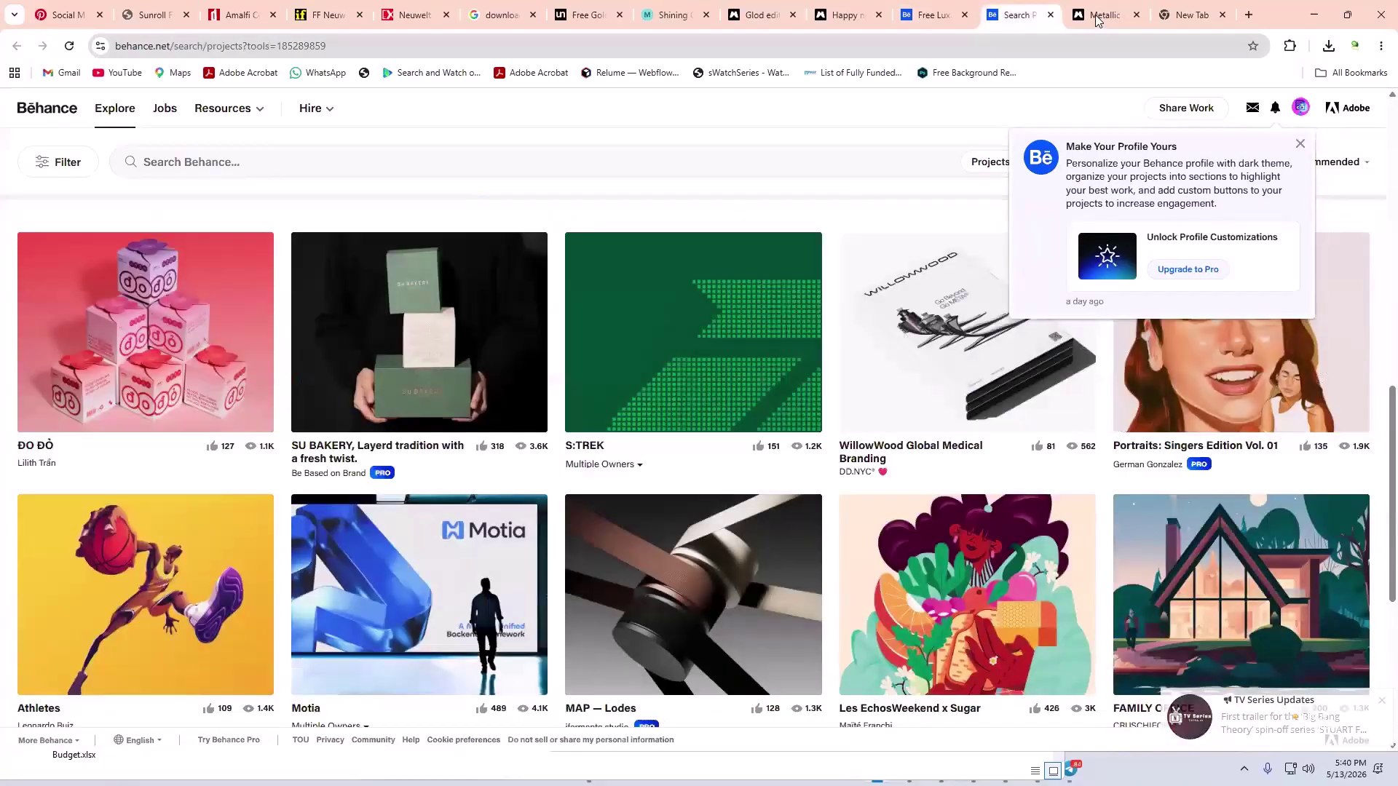
click(1096, 16)
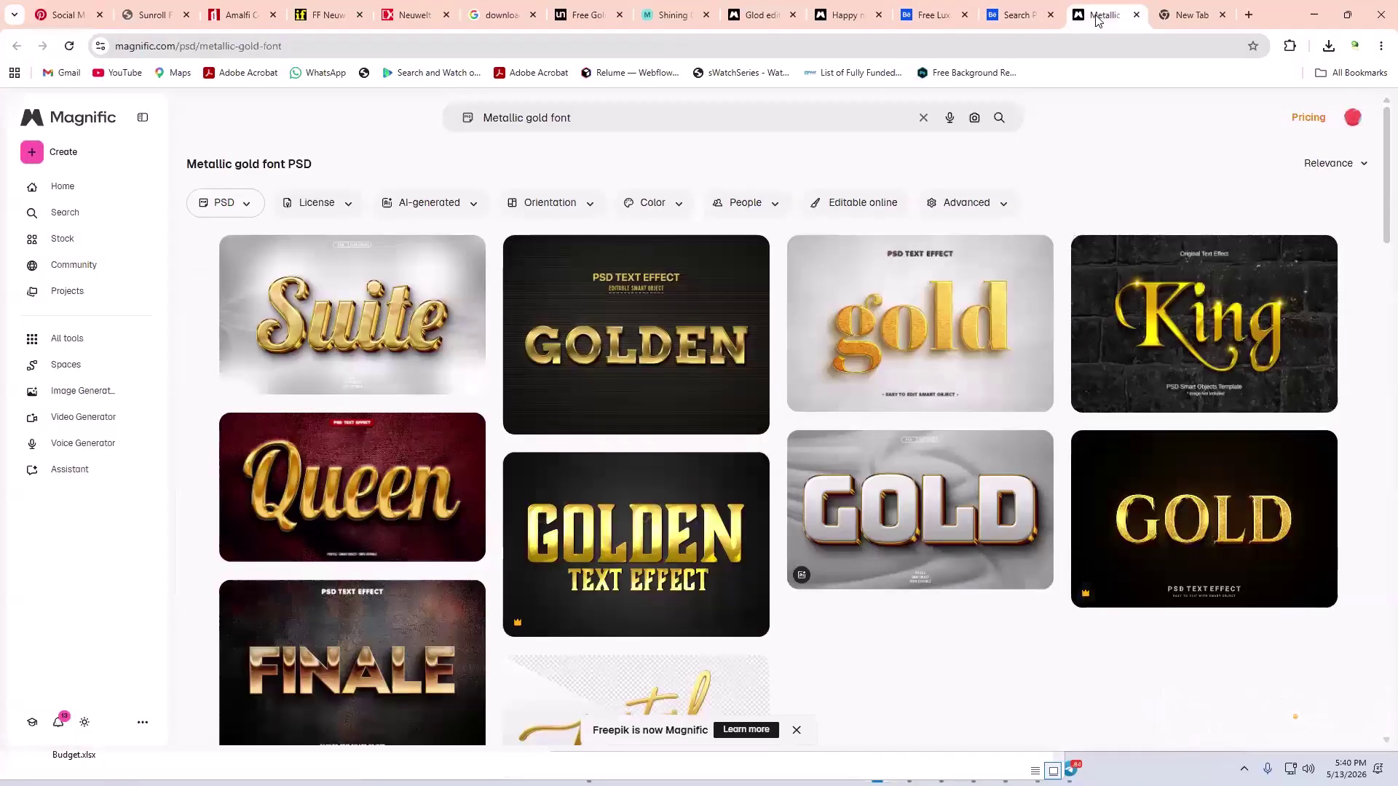
scroll(810, 426, down, 4)
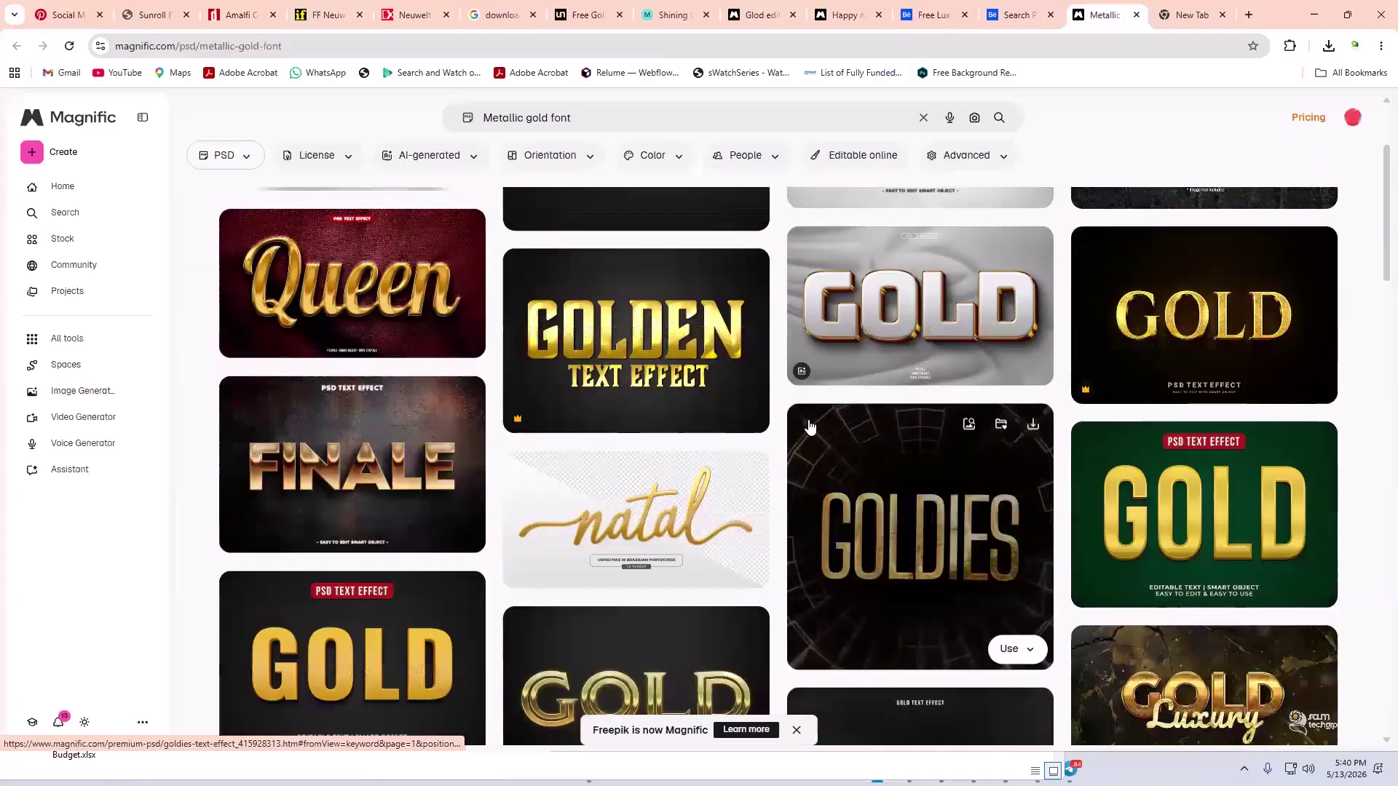
scroll(811, 426, down, 1)
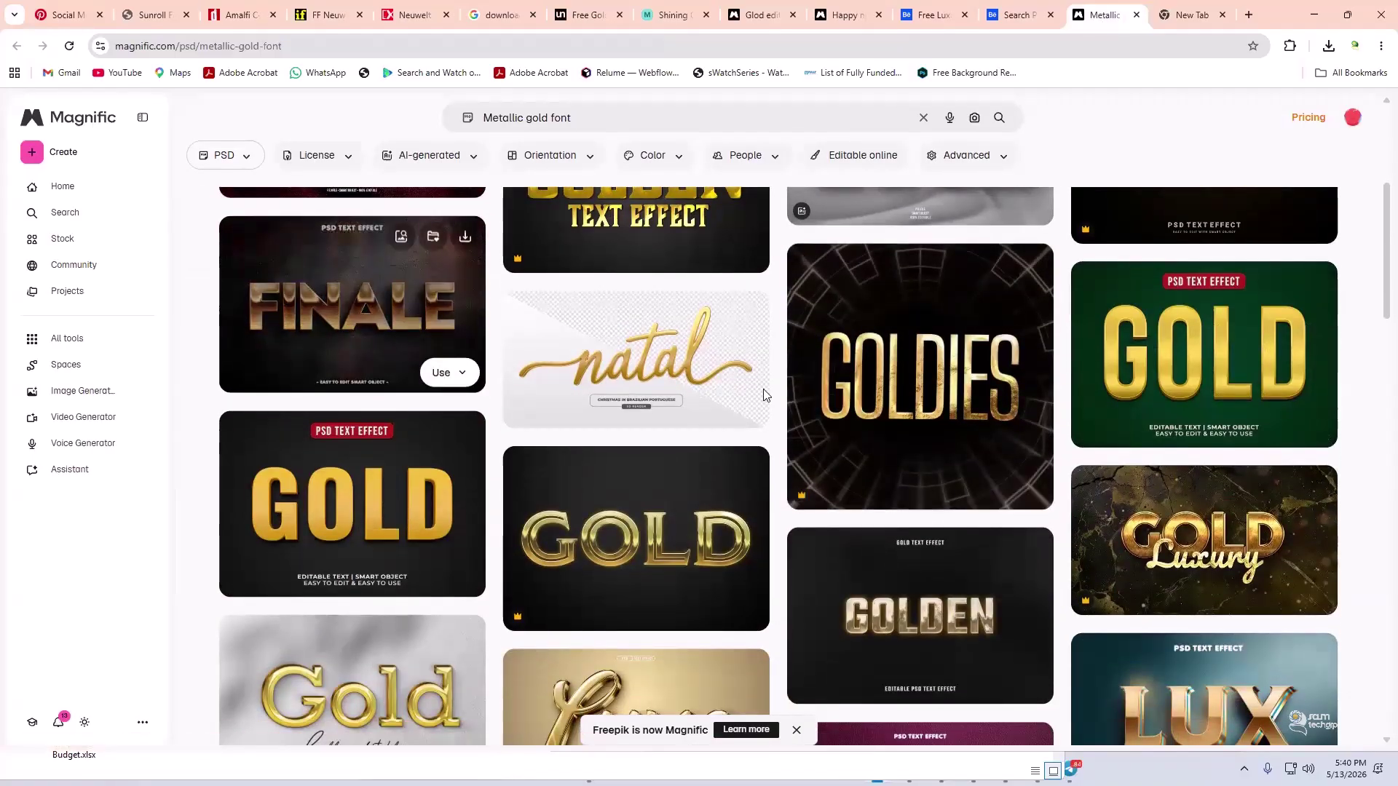
click(387, 344)
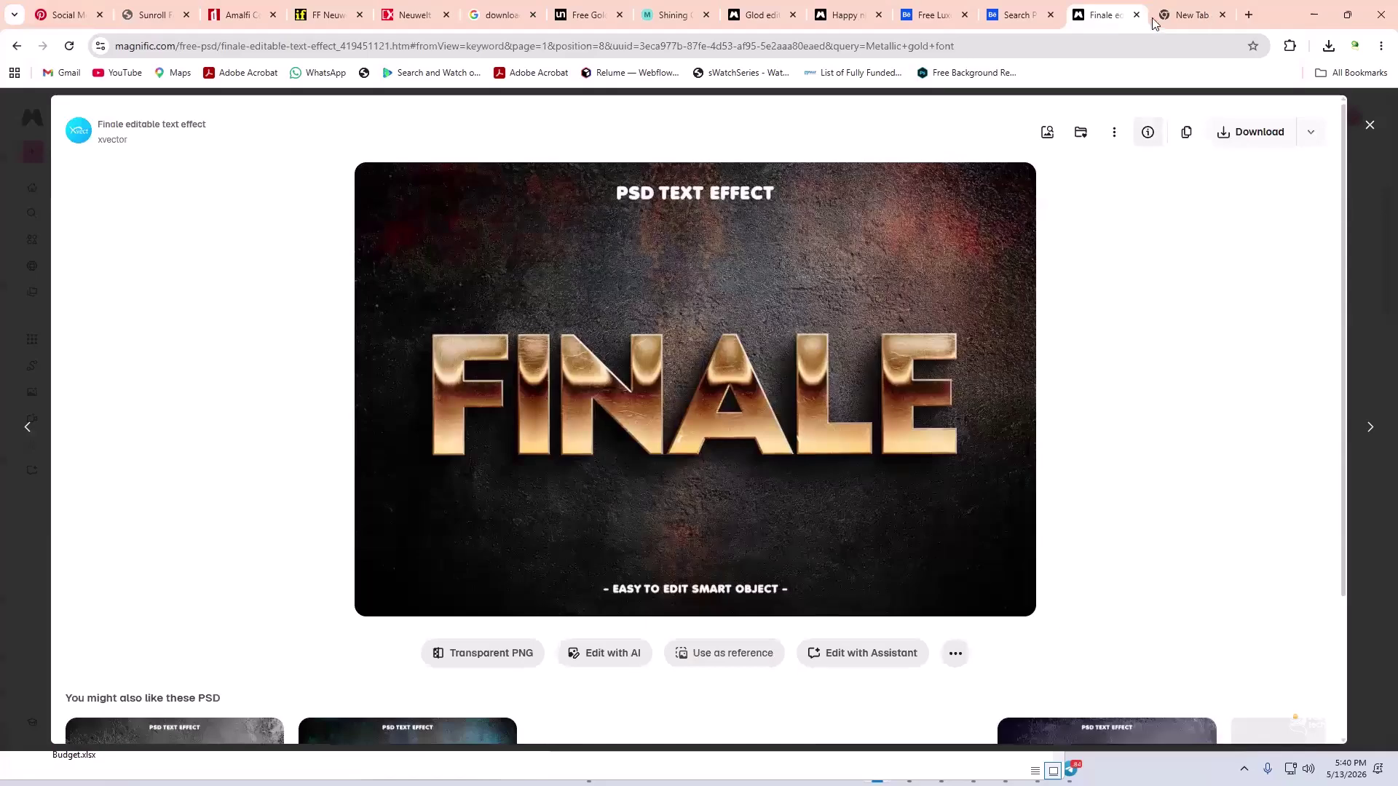
- Check the Unblast, Shining Gold and Happy new year 2026 tabs, then return to the Behance project
mouse_move(1163, 28)
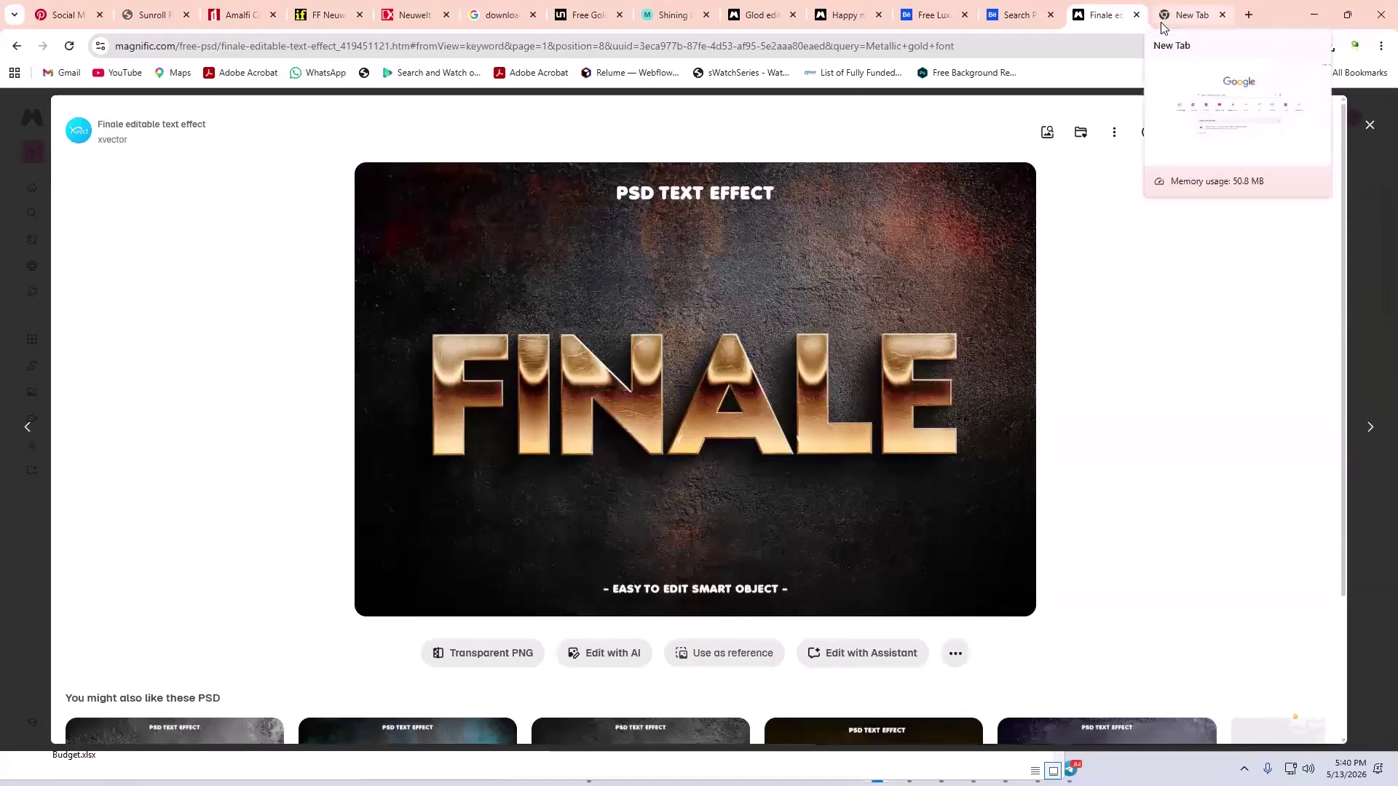
click(568, 10)
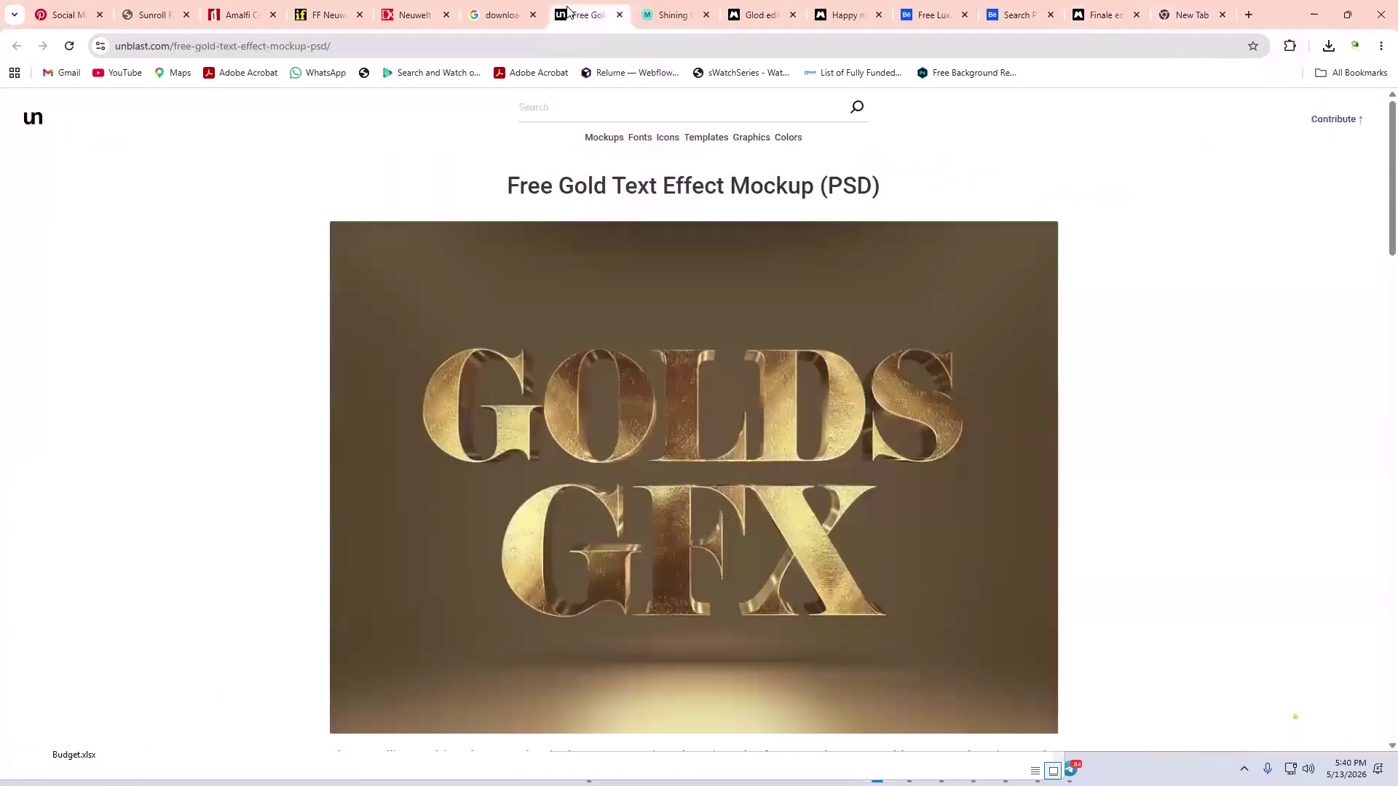
click(367, 46)
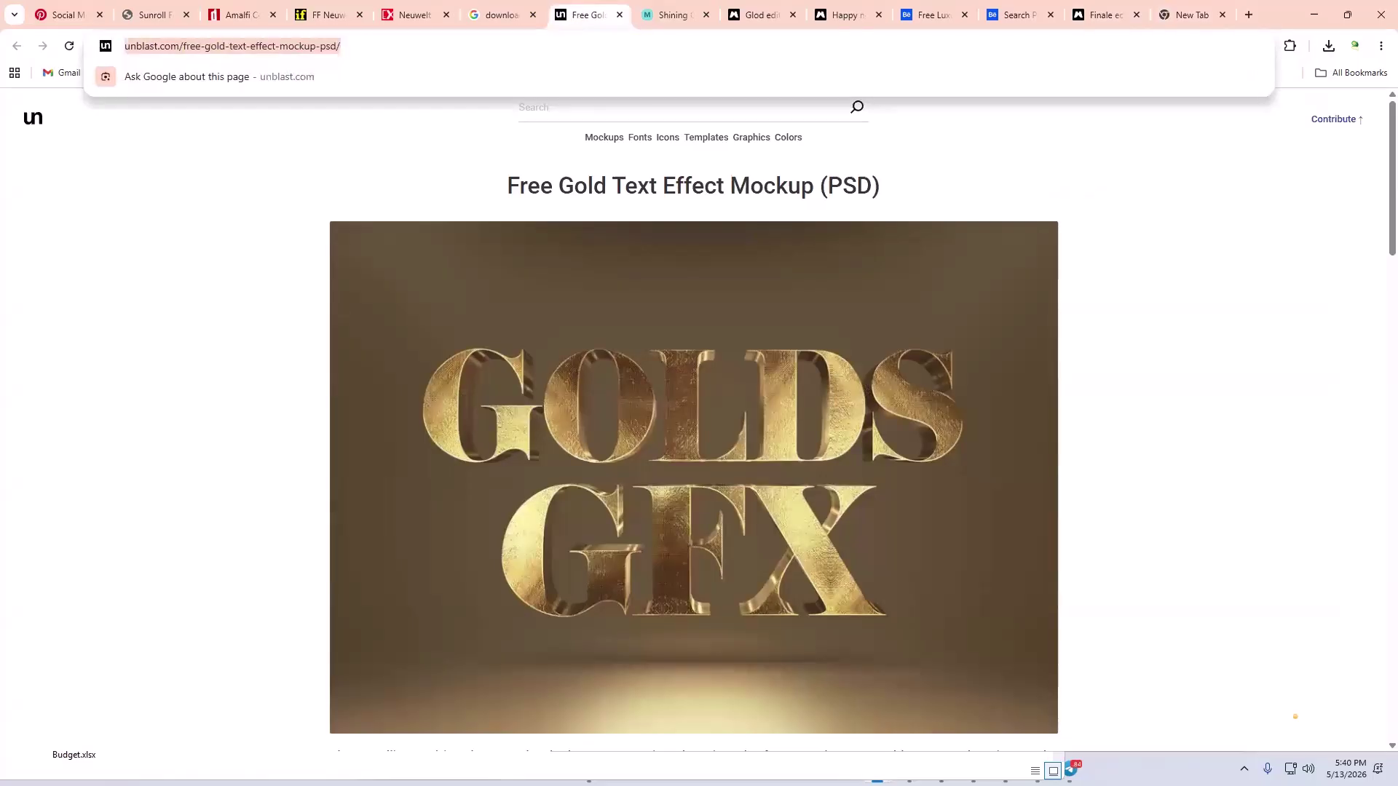
key(alt+Tab)
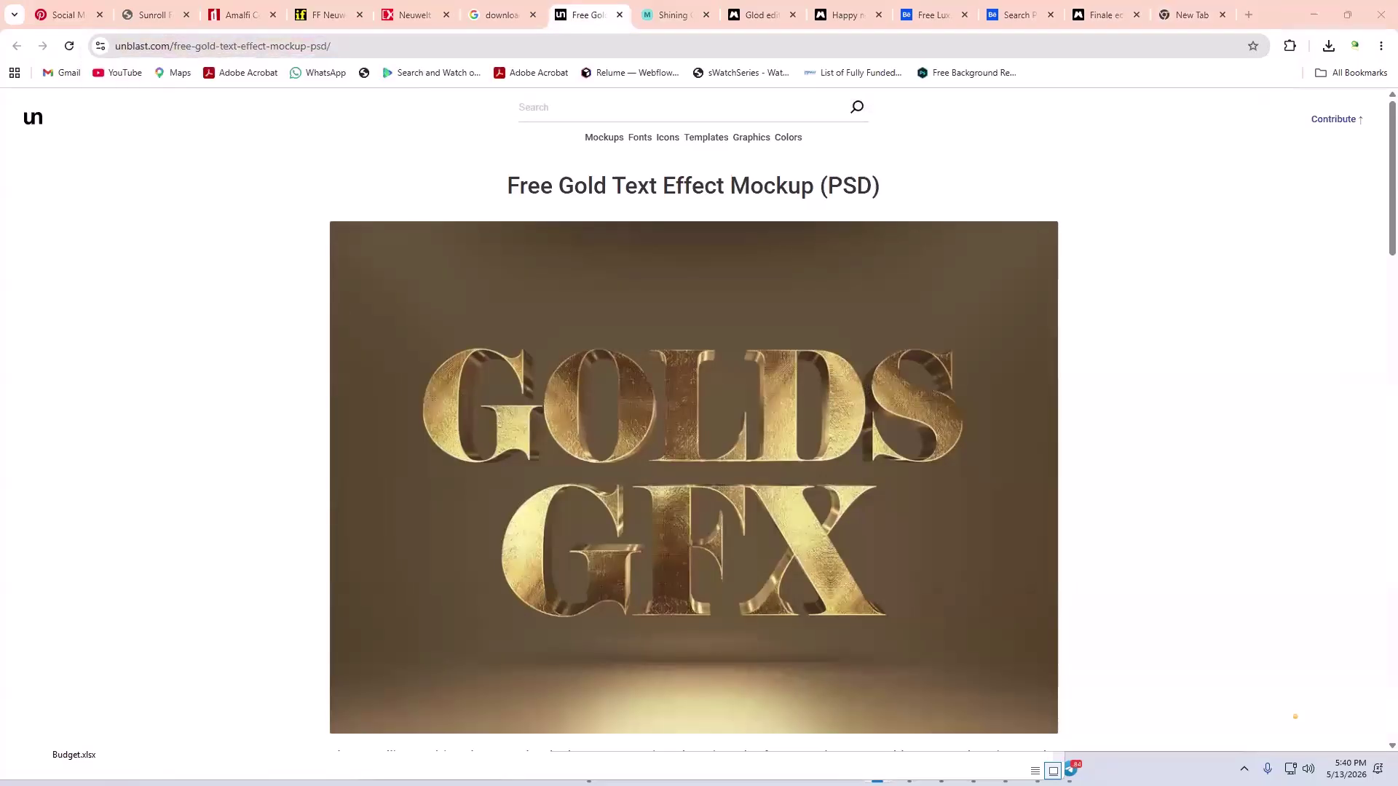
click(665, 13)
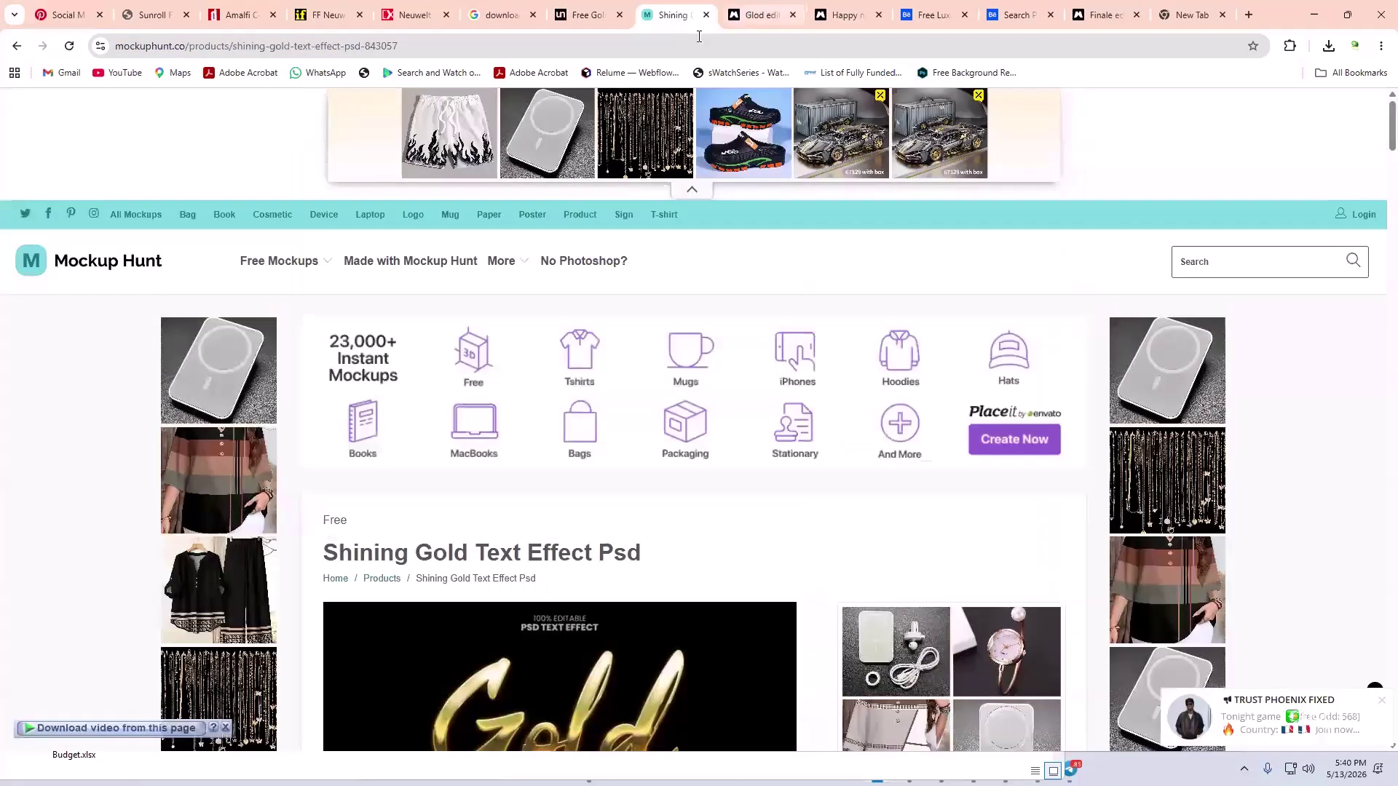
key(ctrl+Tab)
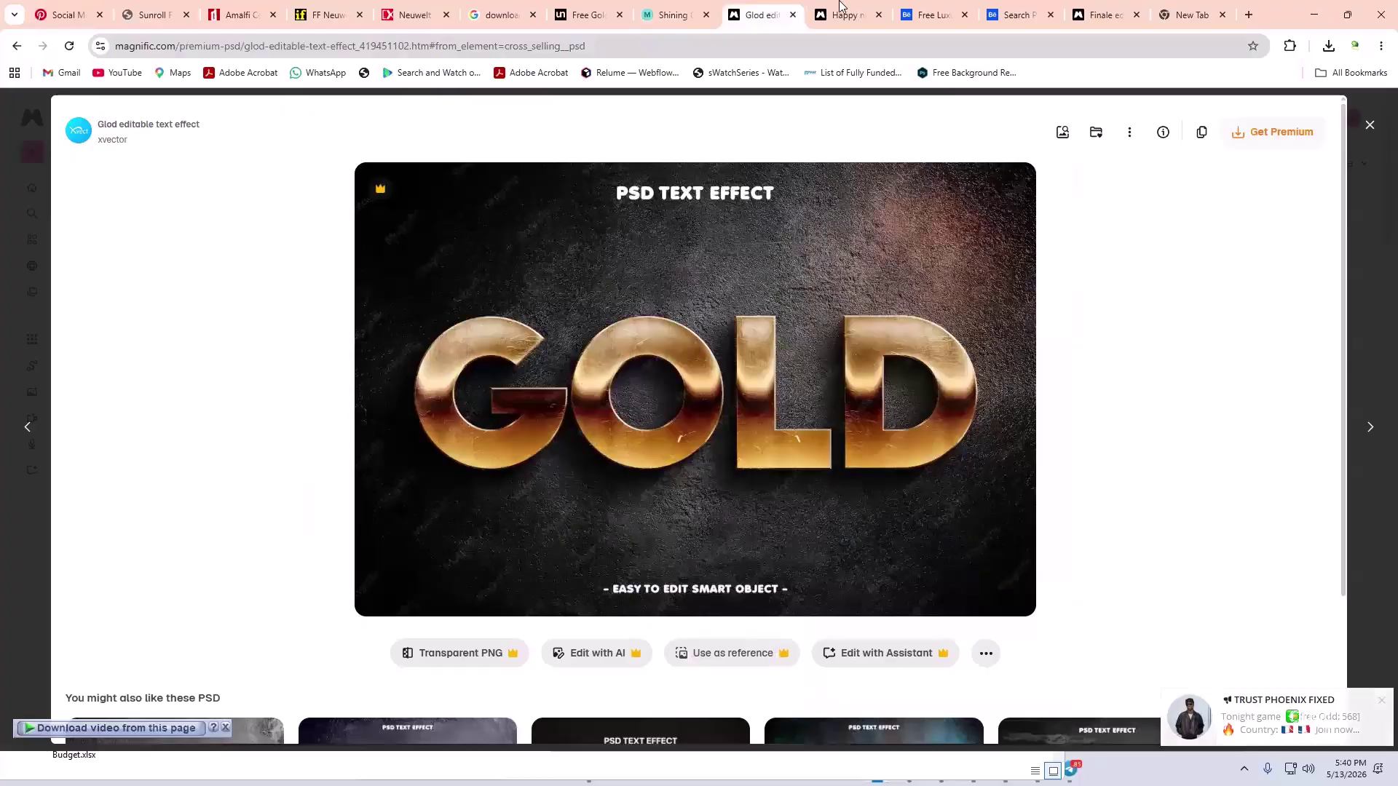
key(ctrl+Tab)
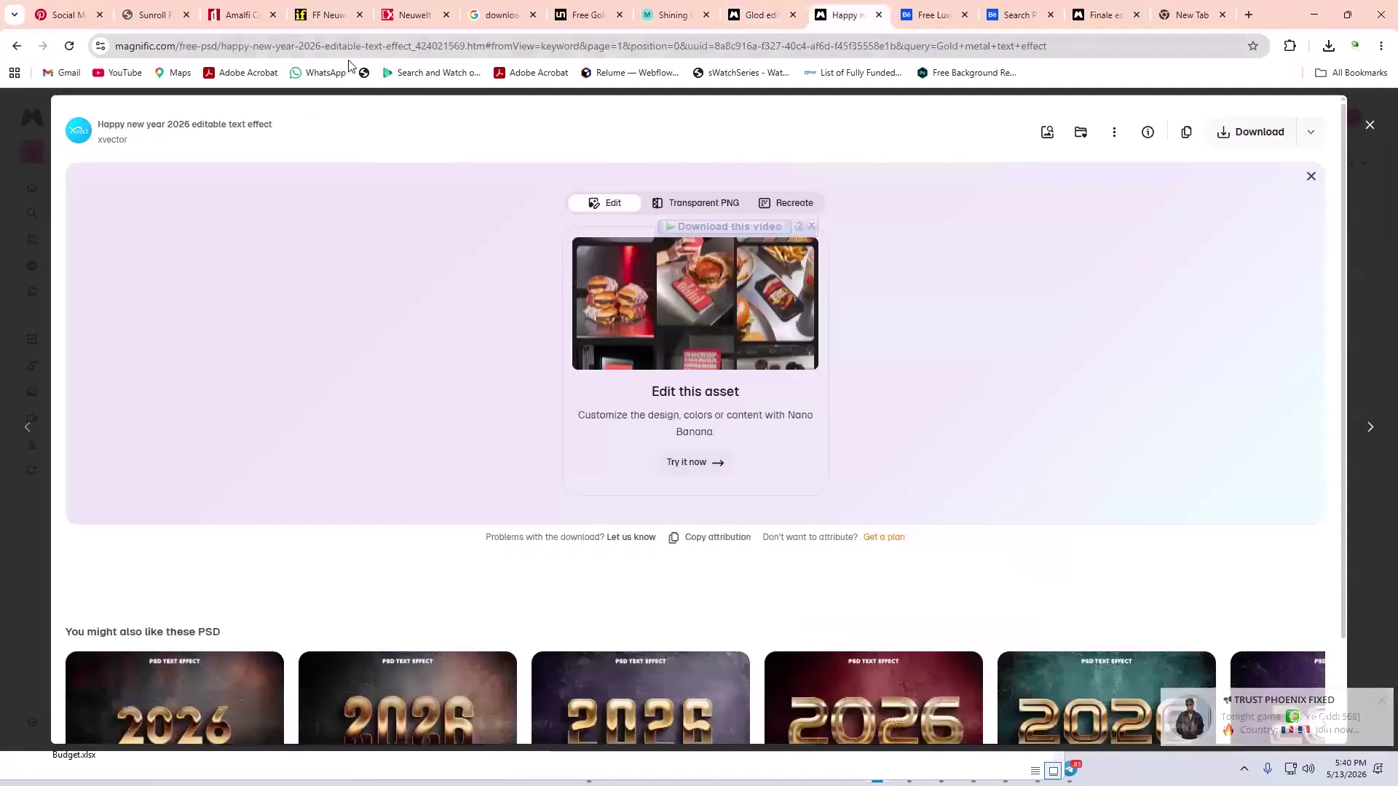
click(348, 50)
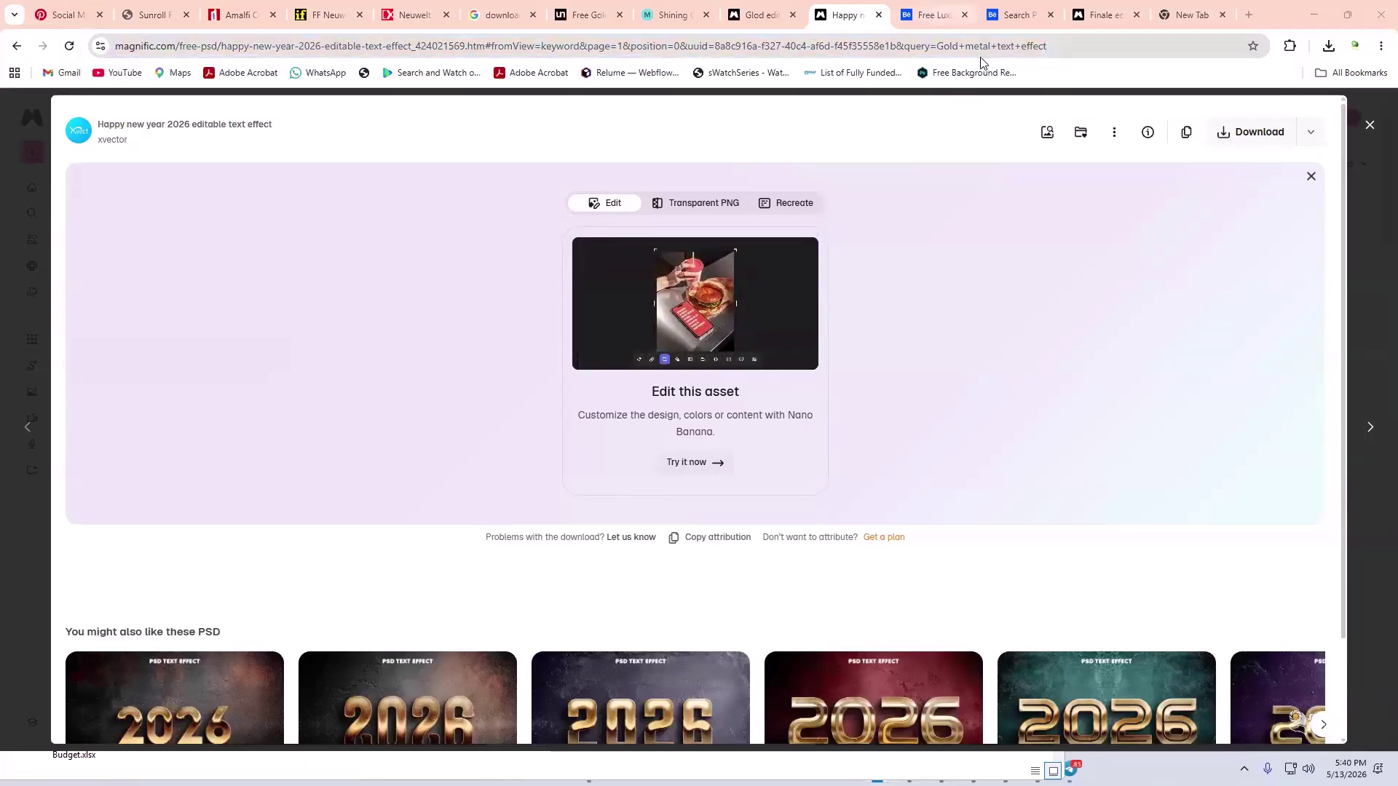
click(935, 15)
scroll(1208, 230, up, 4)
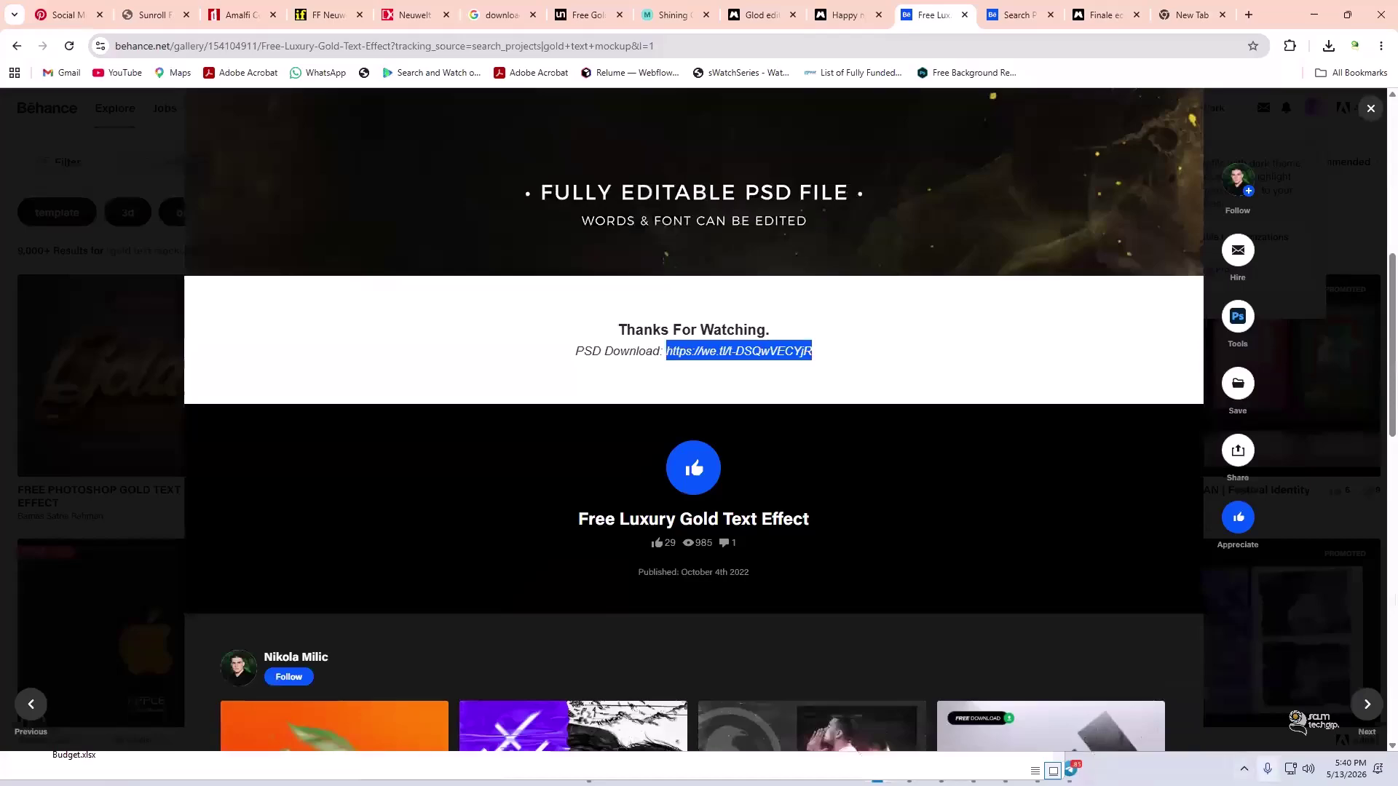
- Open lux-editable-text-effect.zip from Internet Download Manager and launch its LUX PSD in Photoshop
click(1244, 769)
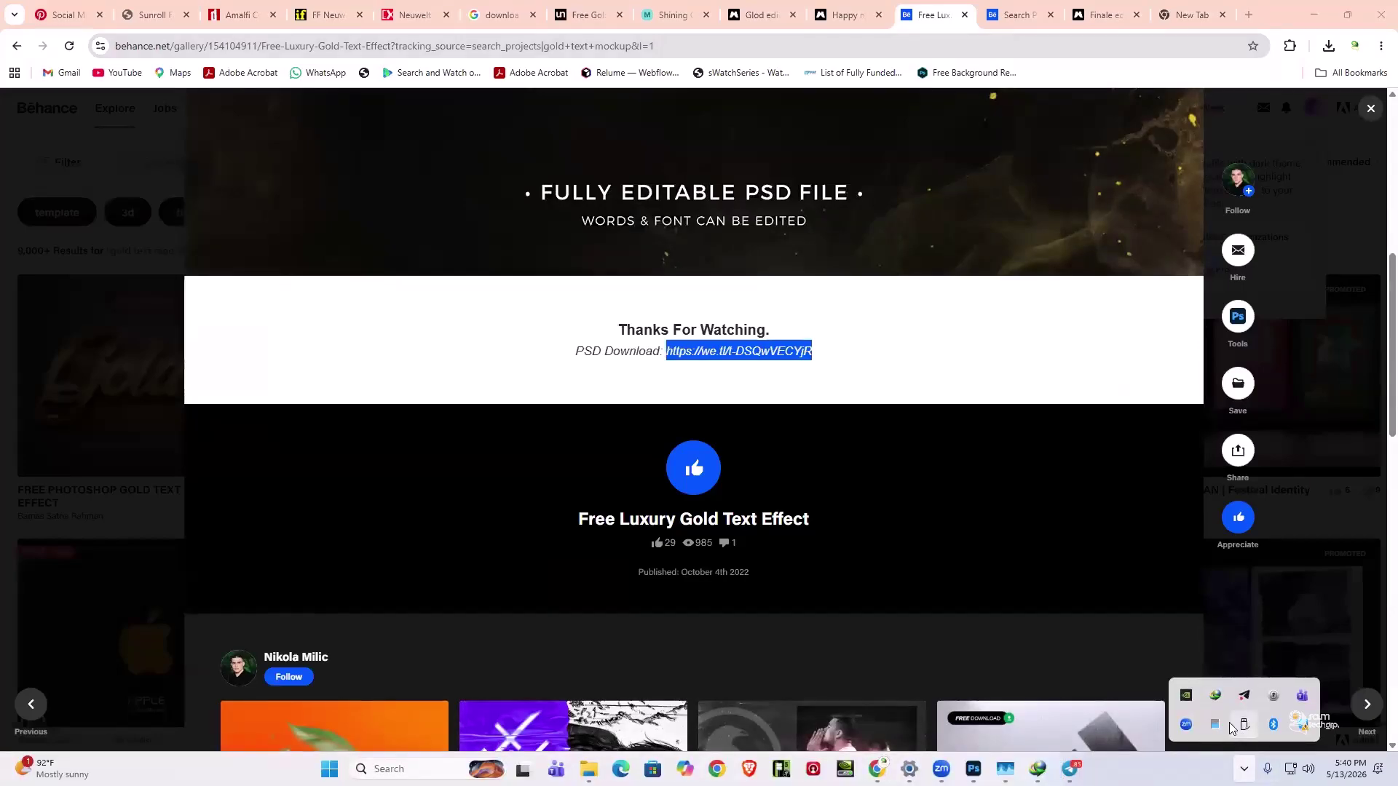
double_click(1215, 695)
click(592, 497)
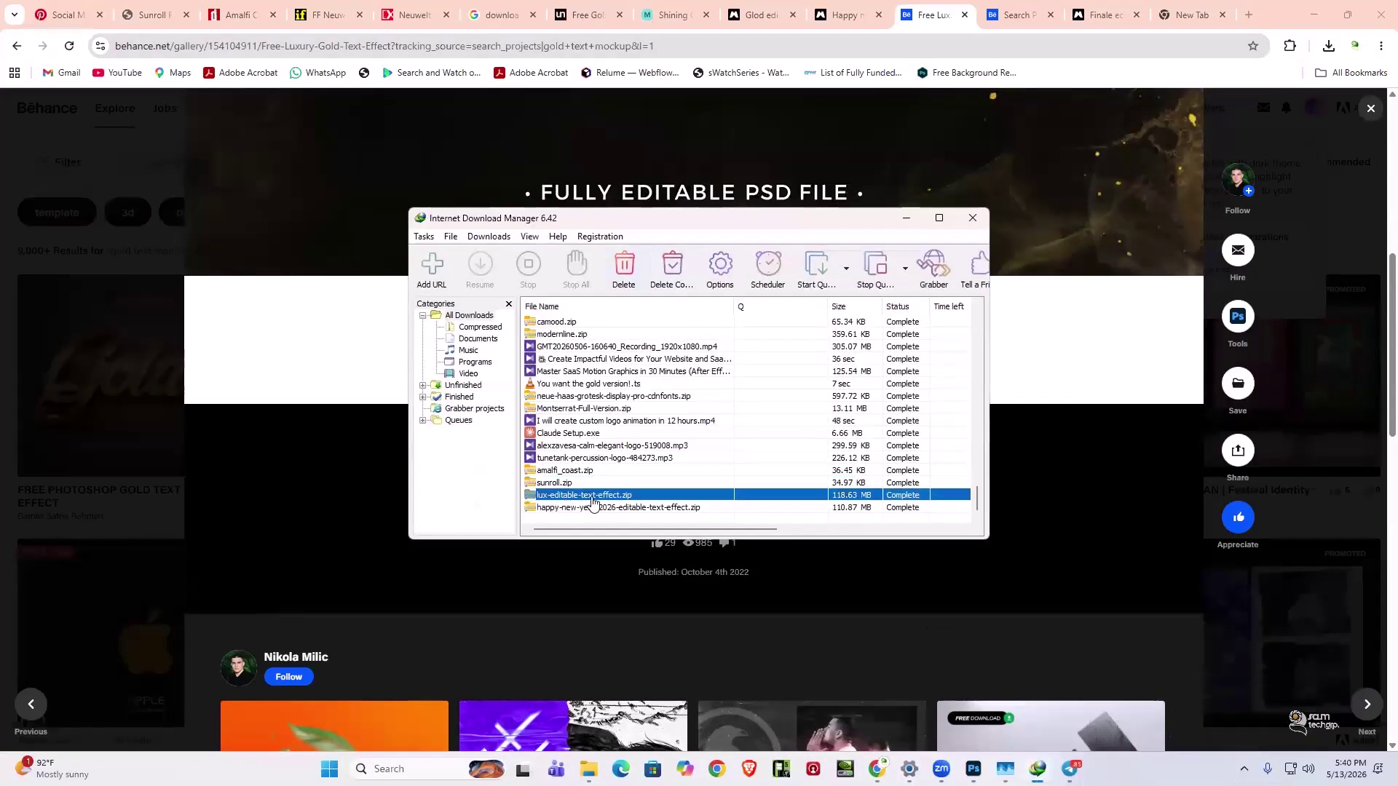
double_click(594, 500)
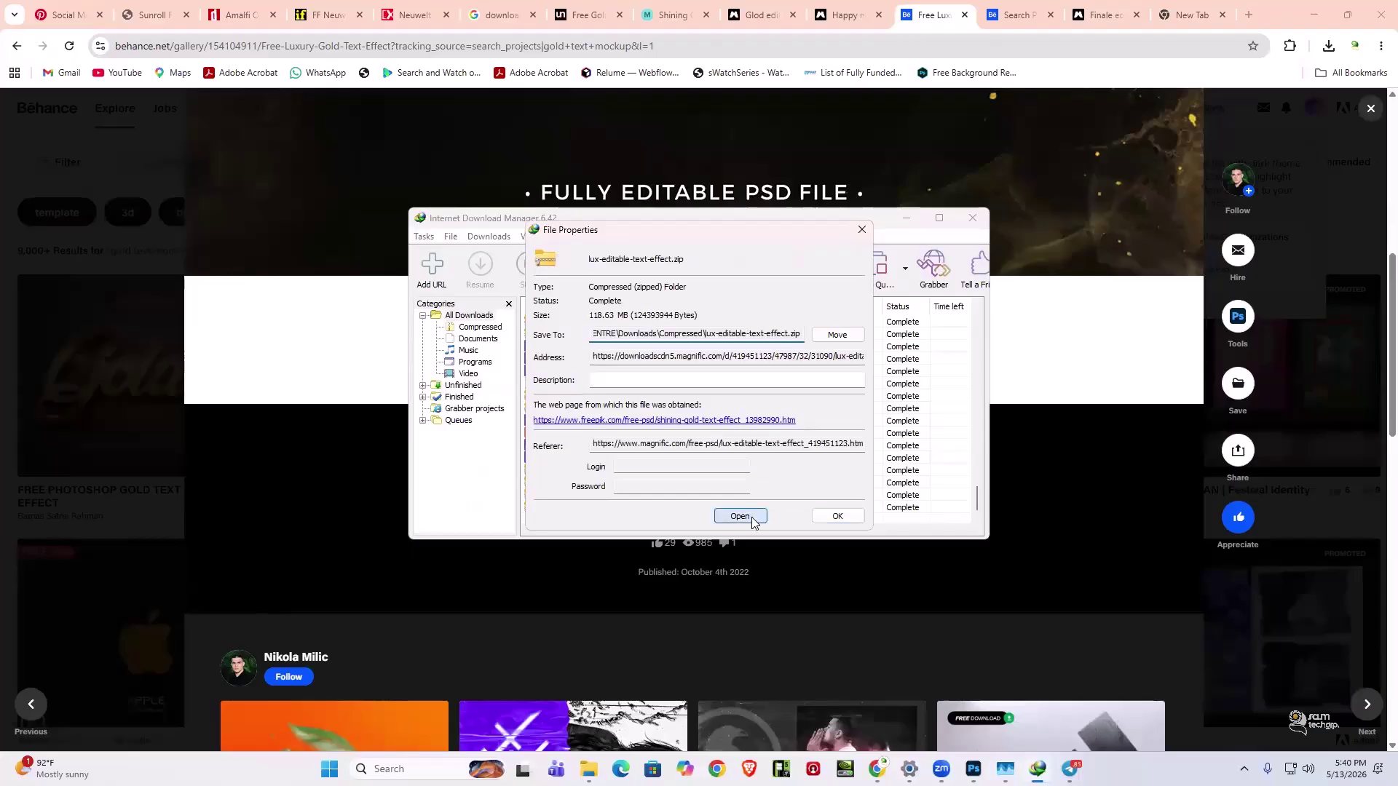
click(752, 522)
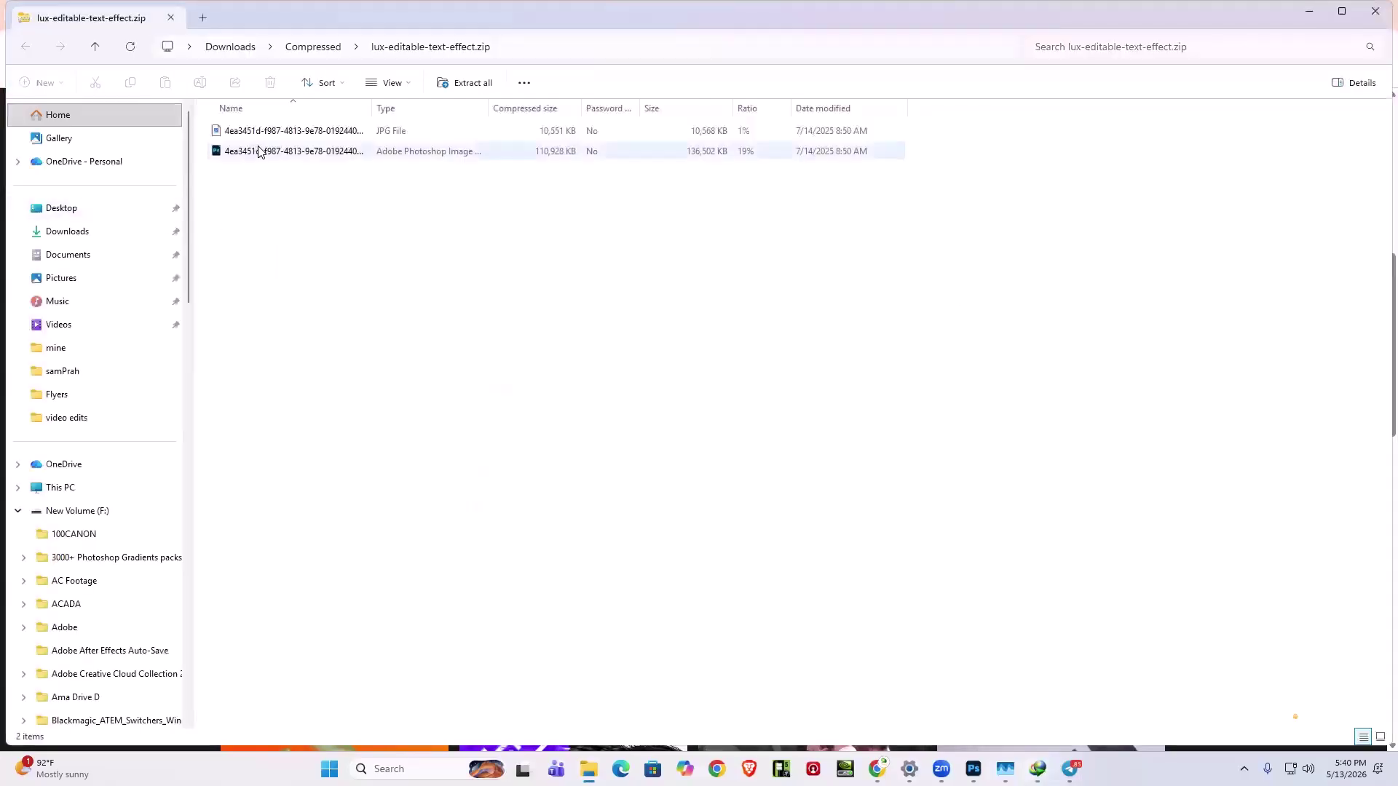
click(259, 153)
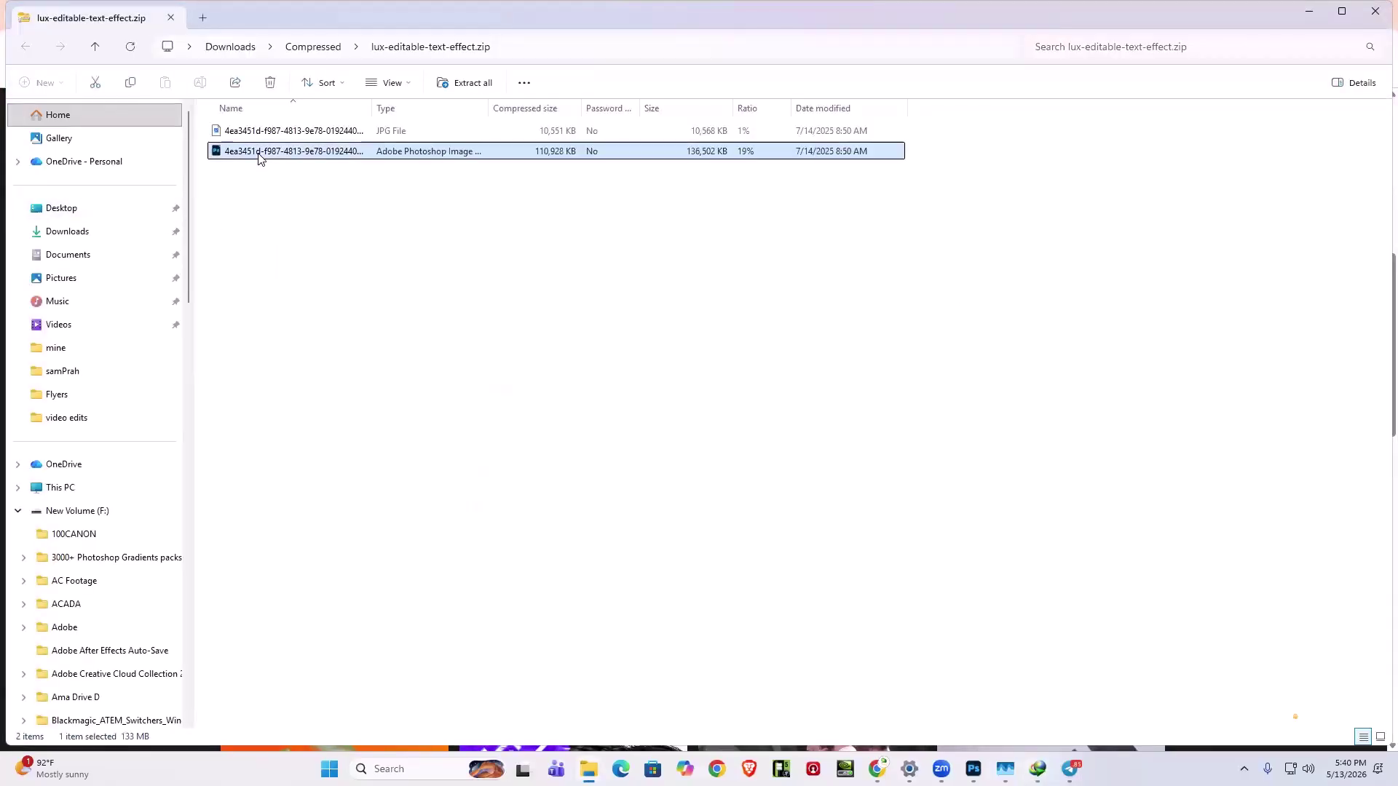
click(296, 264)
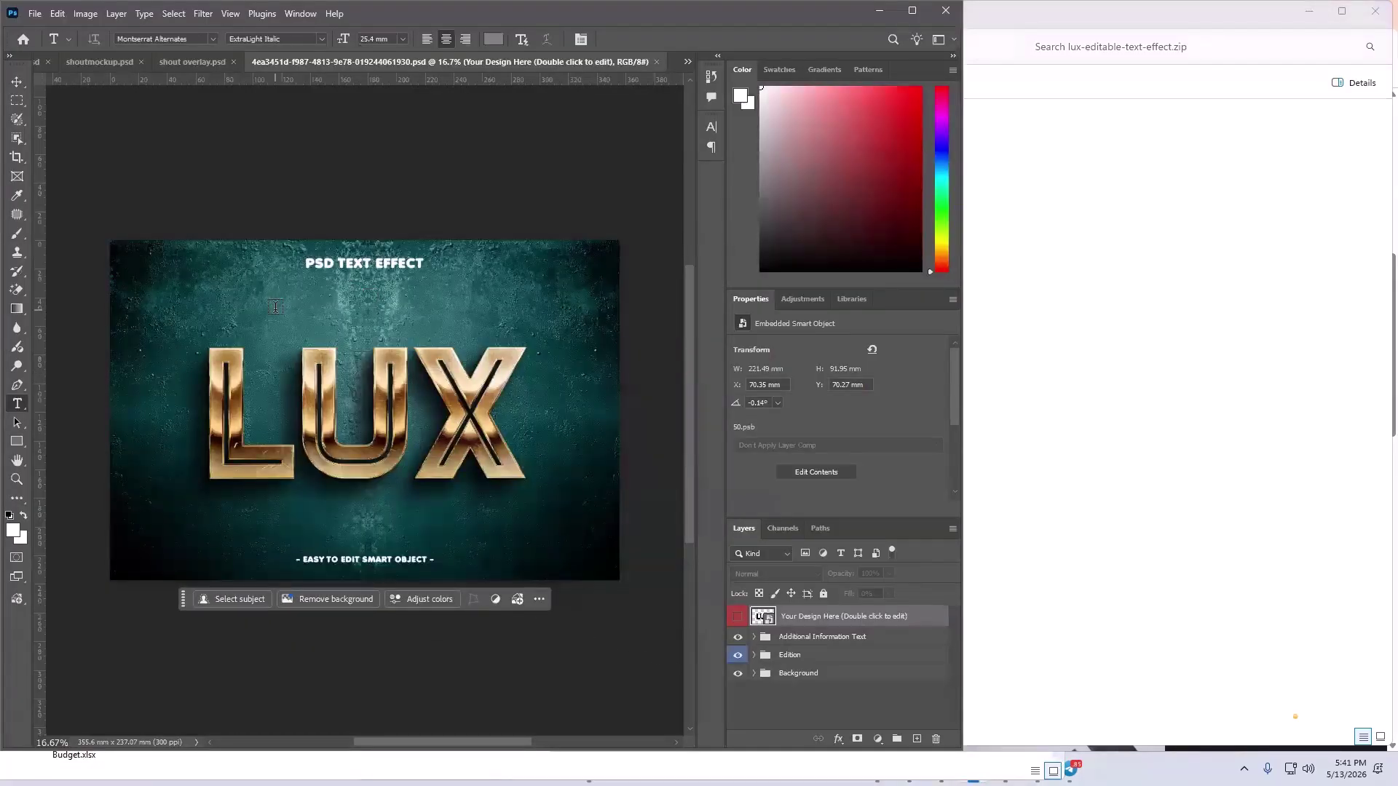
- Hide the teal Background group so the LUX letters show on transparency, then deselect the smart object layer
click(739, 674)
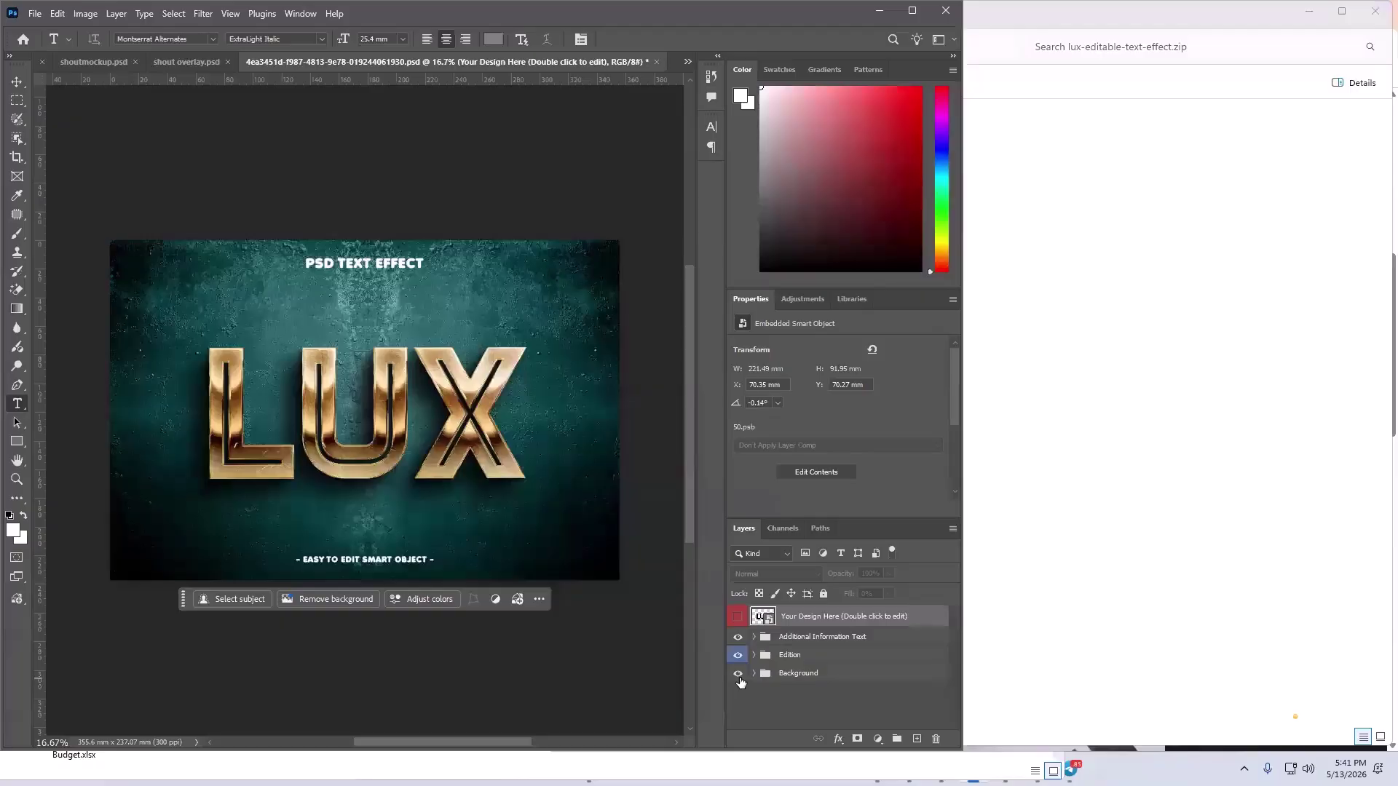
click(739, 674)
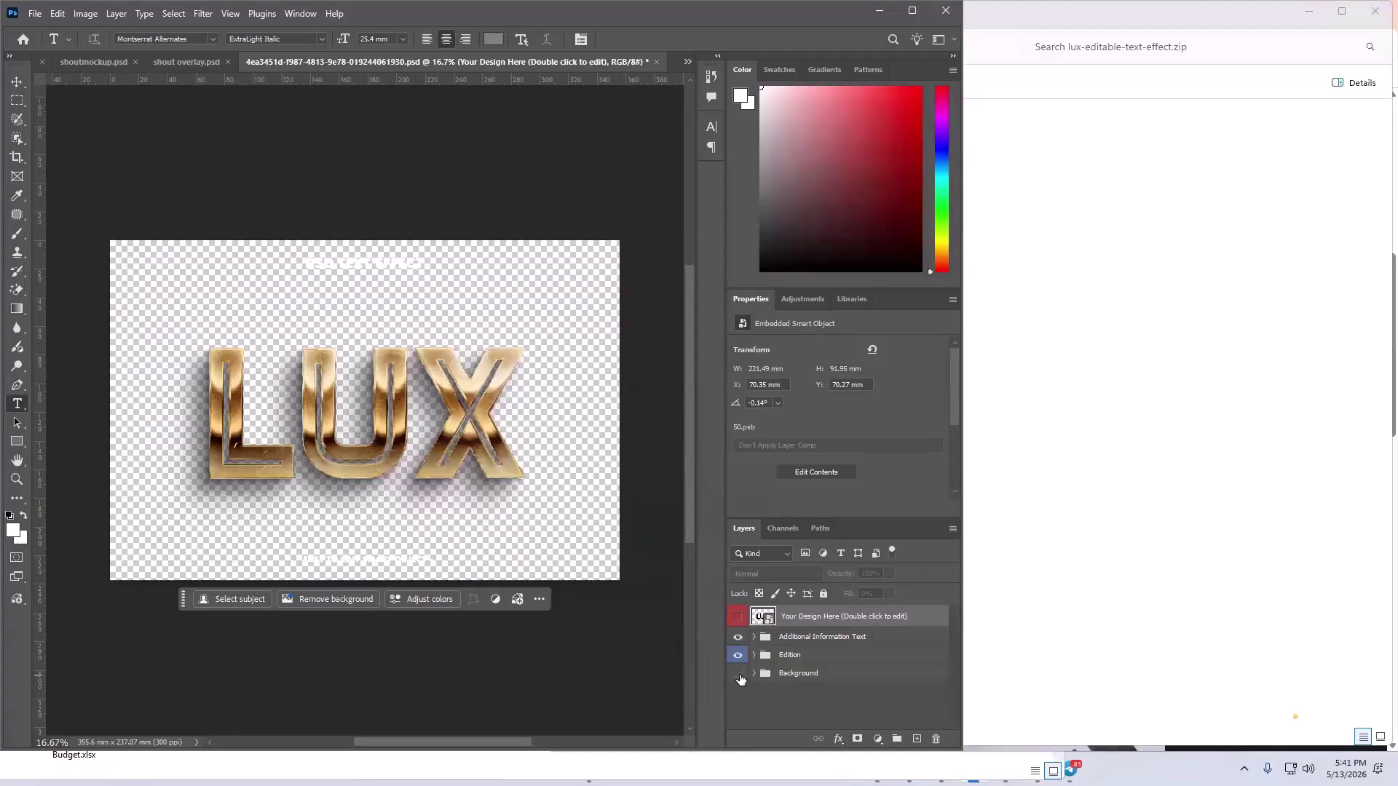
click(739, 674)
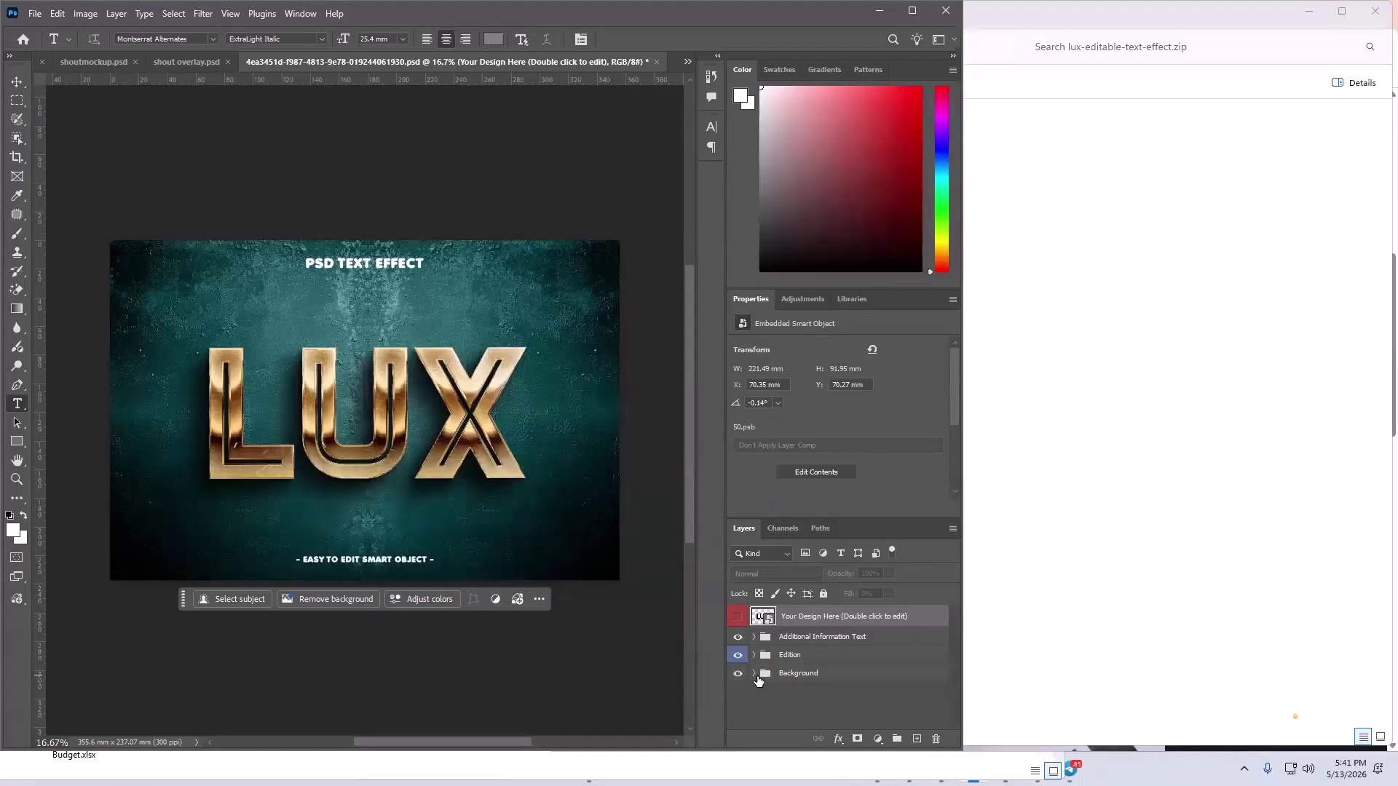
click(738, 676)
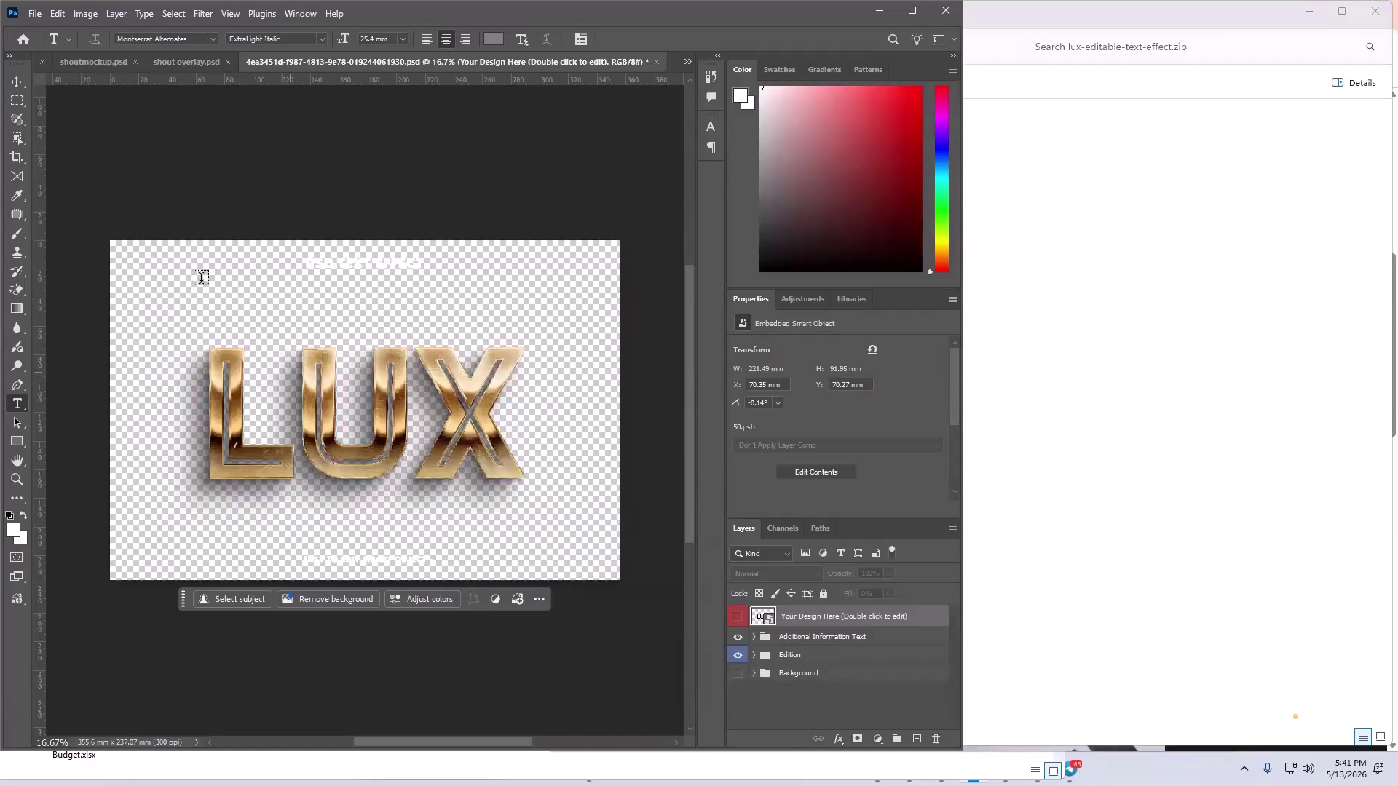
click(17, 82)
click(202, 143)
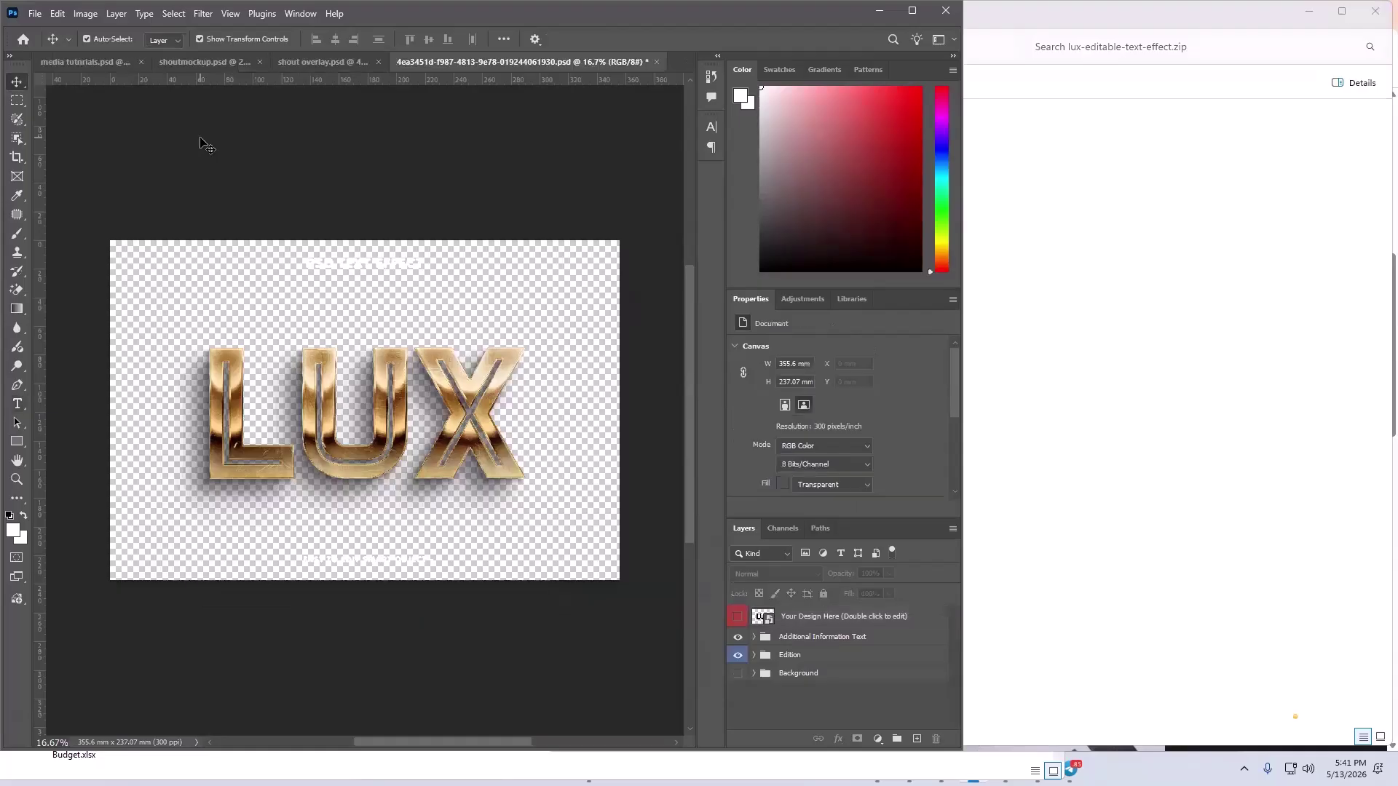
- Hide the Additional Information Text group so it disappears from the canvas
click(346, 268)
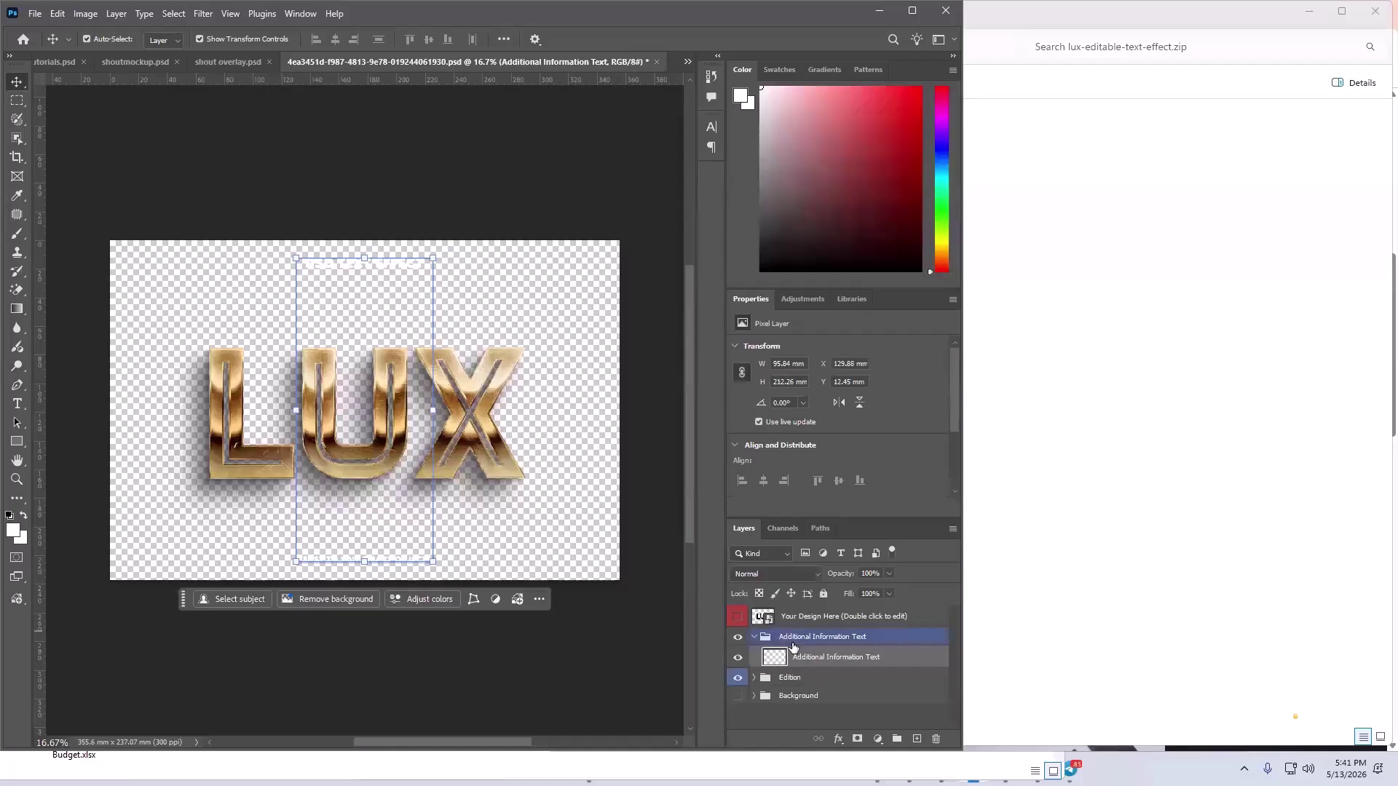
click(738, 637)
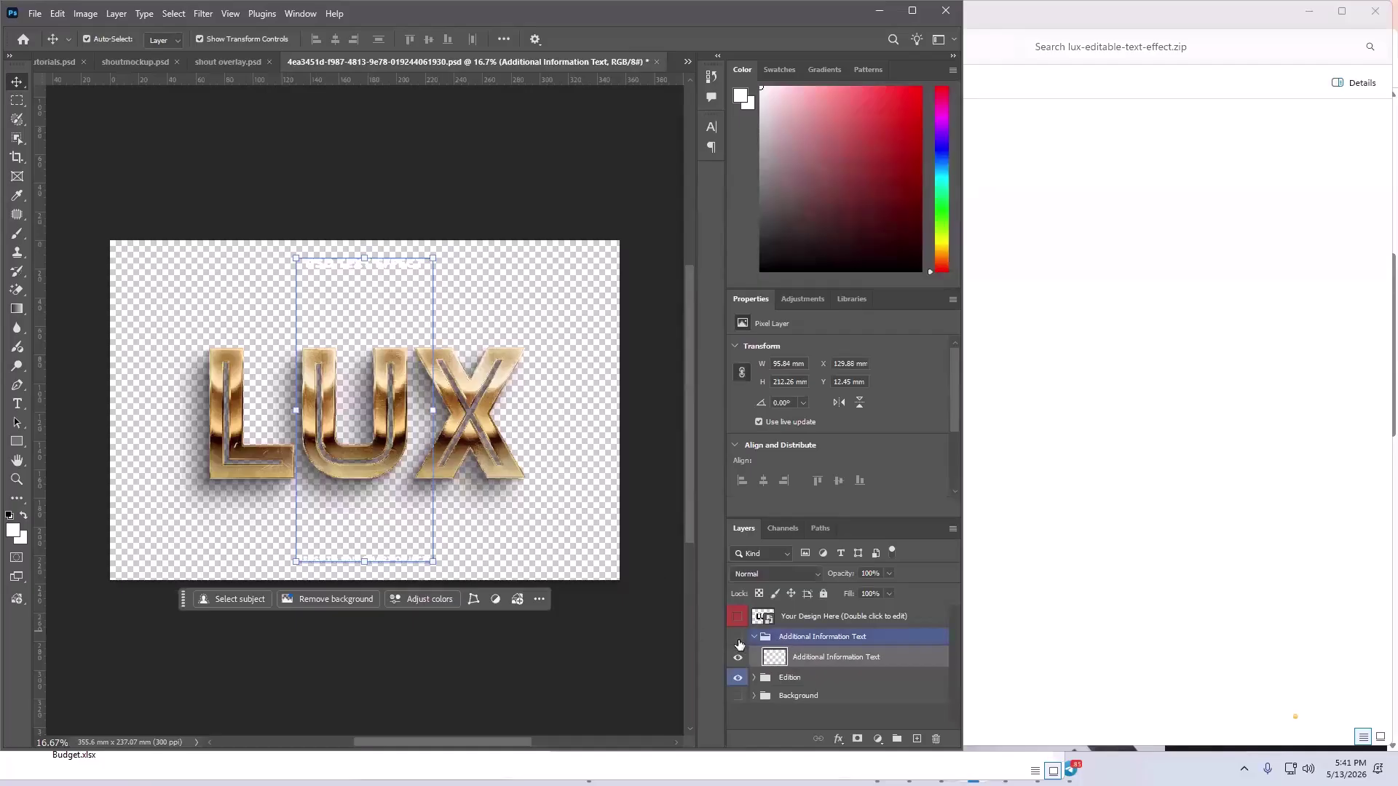
click(667, 693)
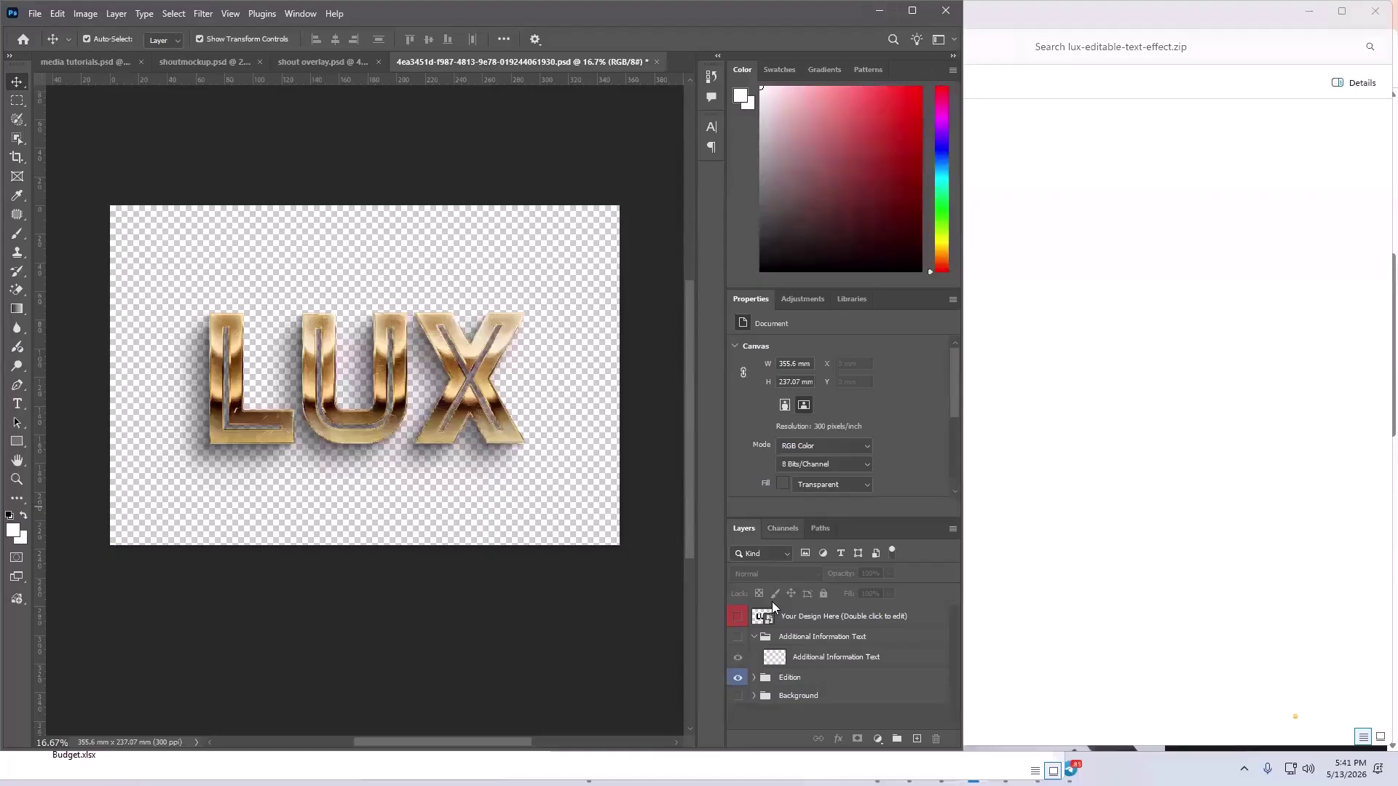
- Inspect the Edition group's layers, toggling the Shadow group under LUX off and back on
click(802, 683)
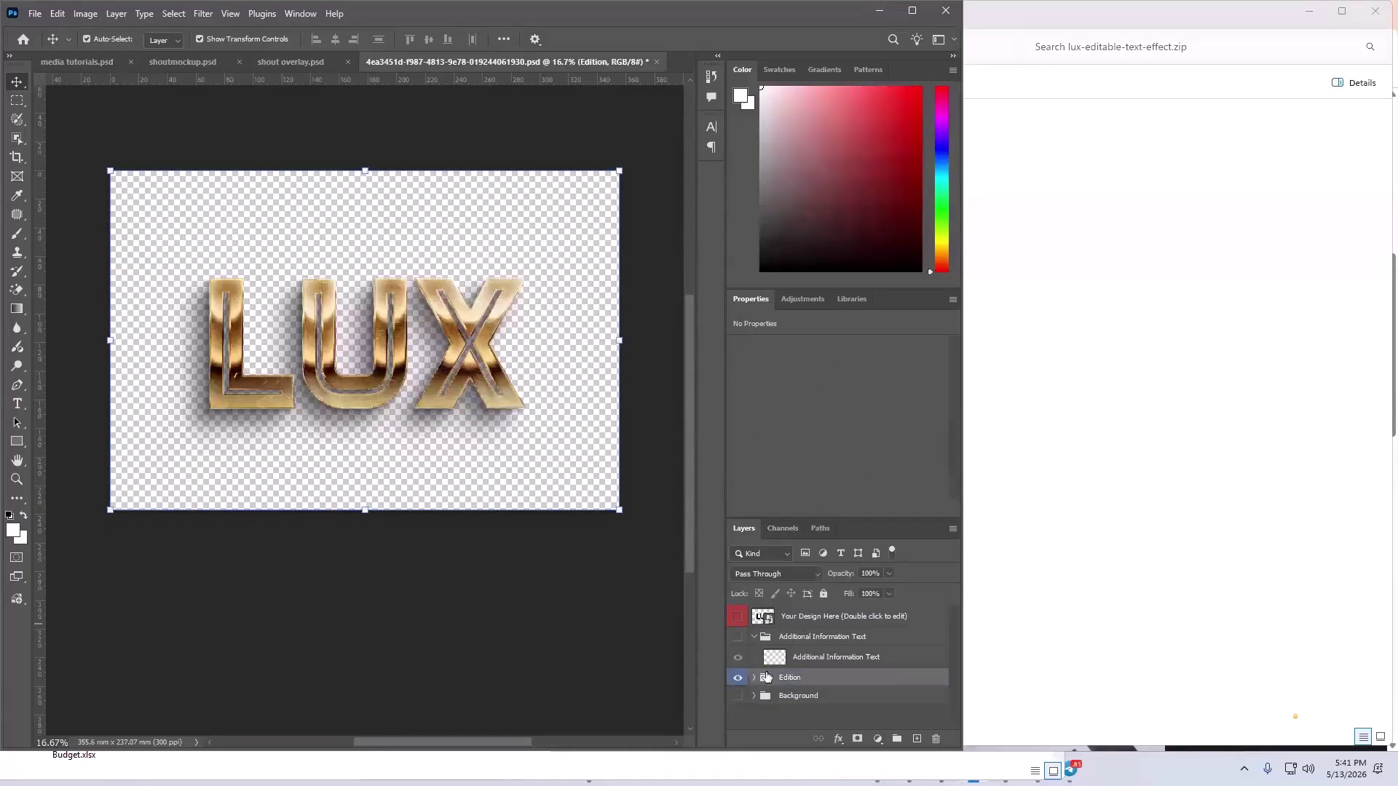
click(754, 677)
scroll(816, 669, down, 2)
click(817, 668)
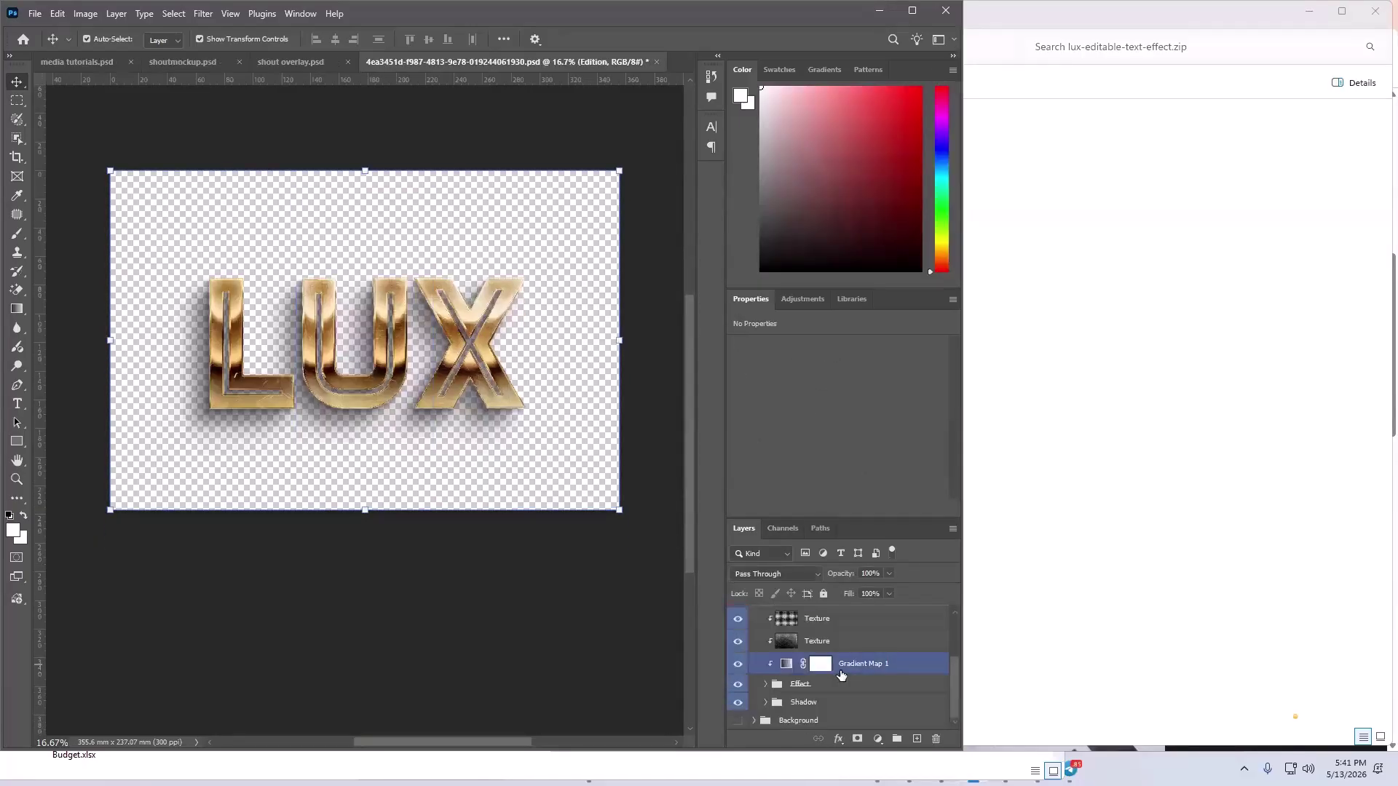
click(838, 703)
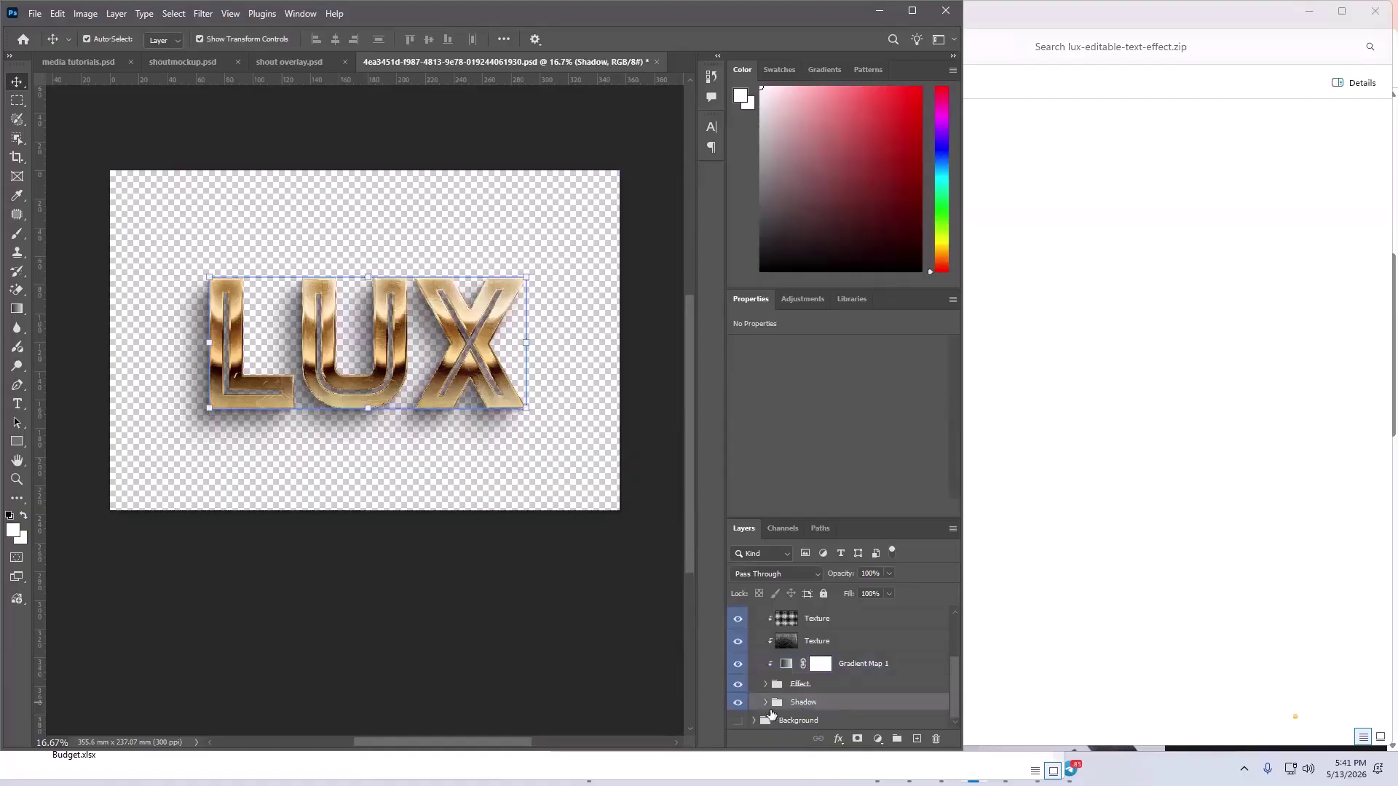
click(737, 704)
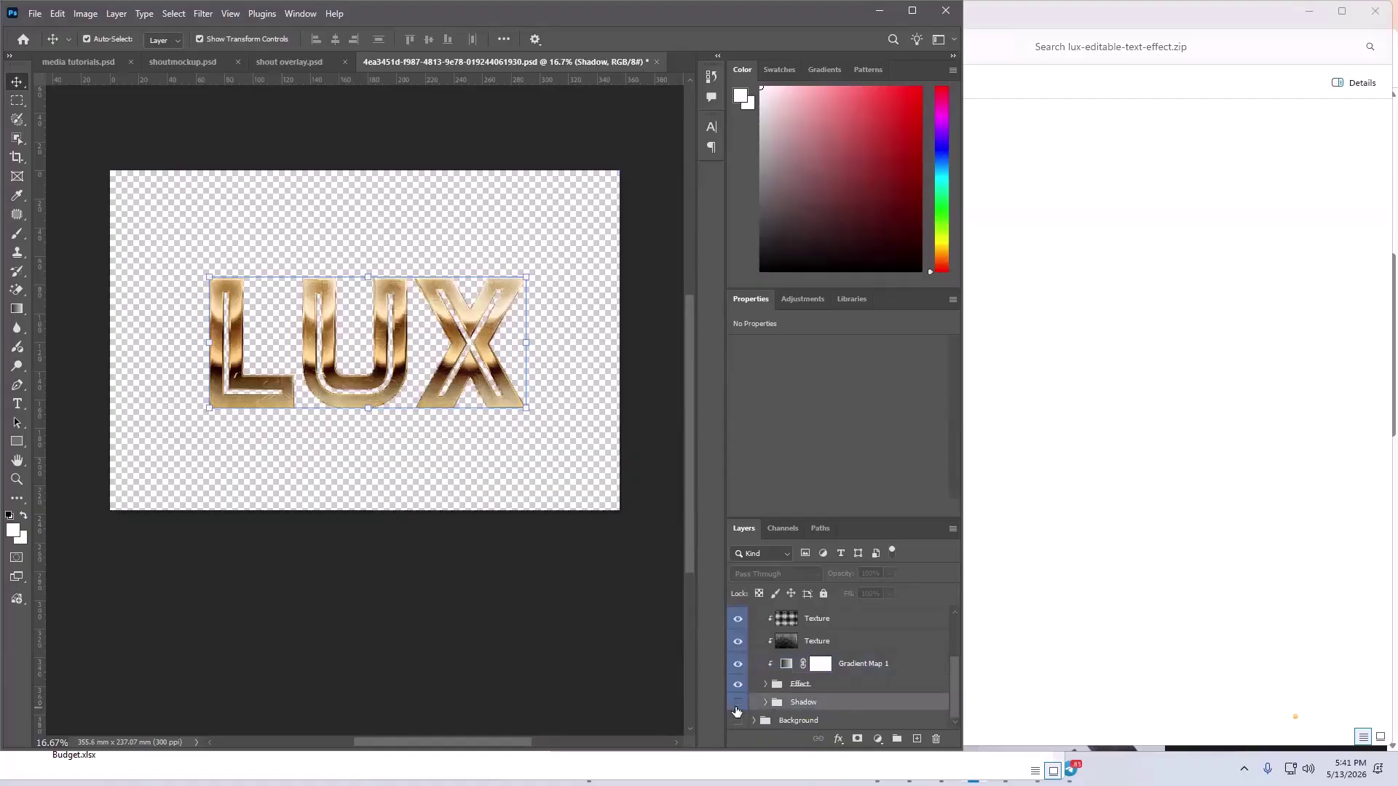
click(738, 704)
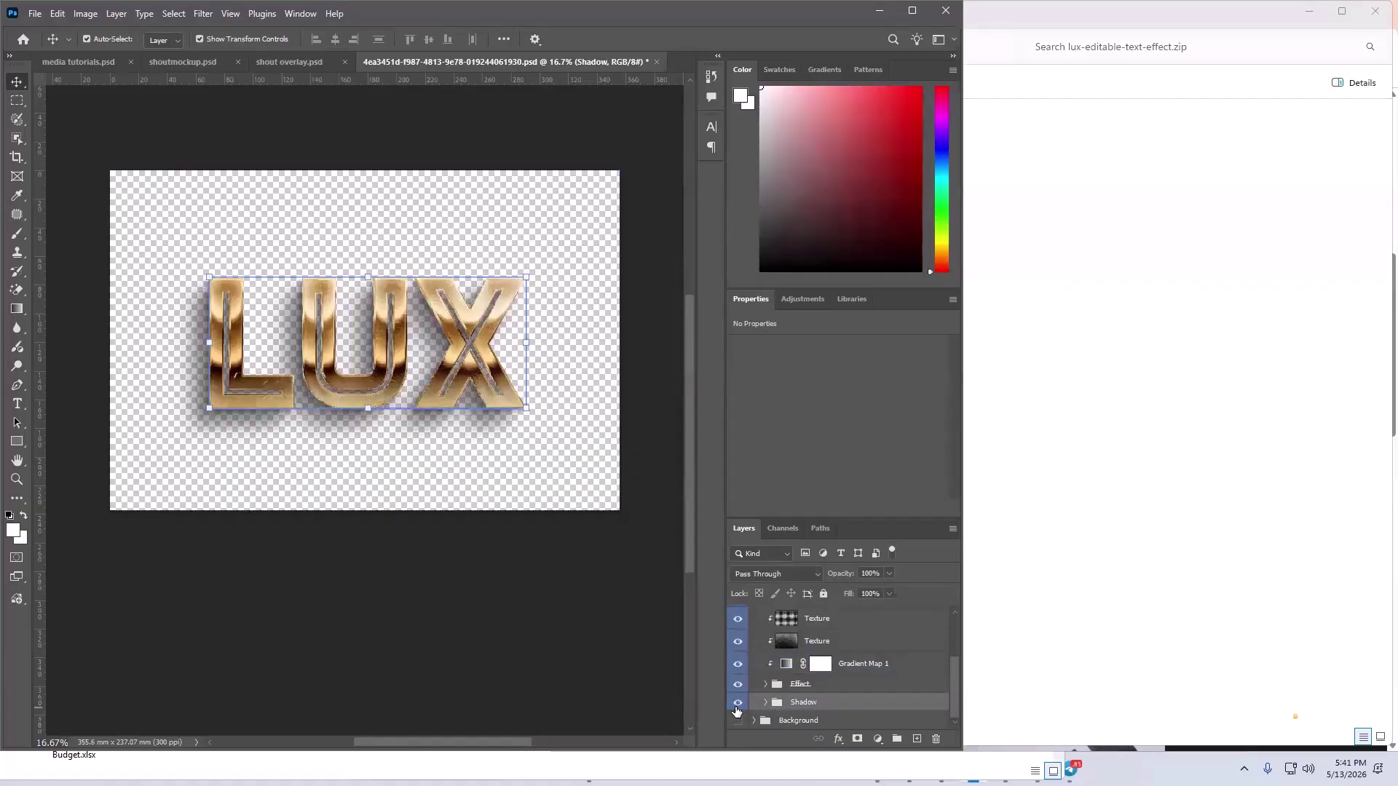
click(808, 665)
scroll(838, 678, up, 5)
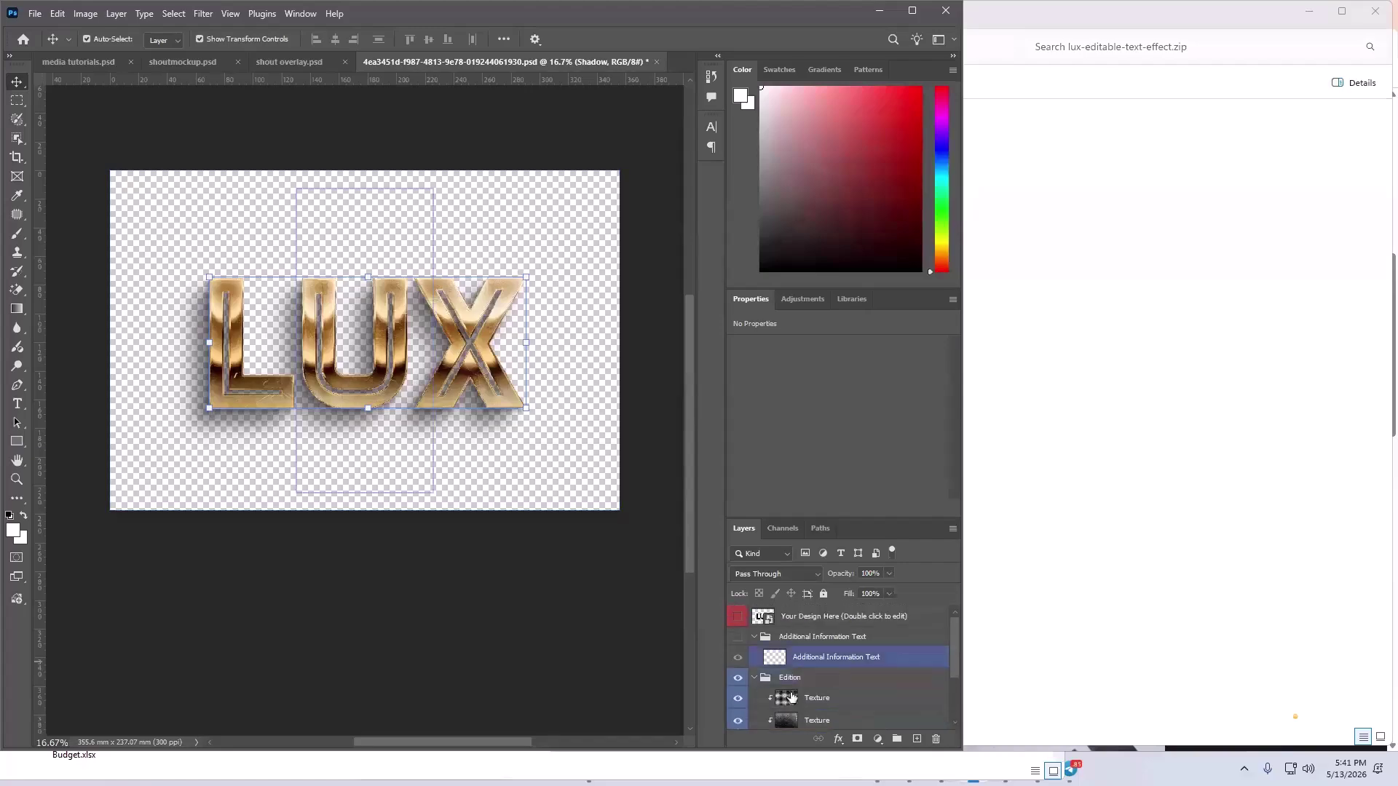
click(762, 679)
click(755, 679)
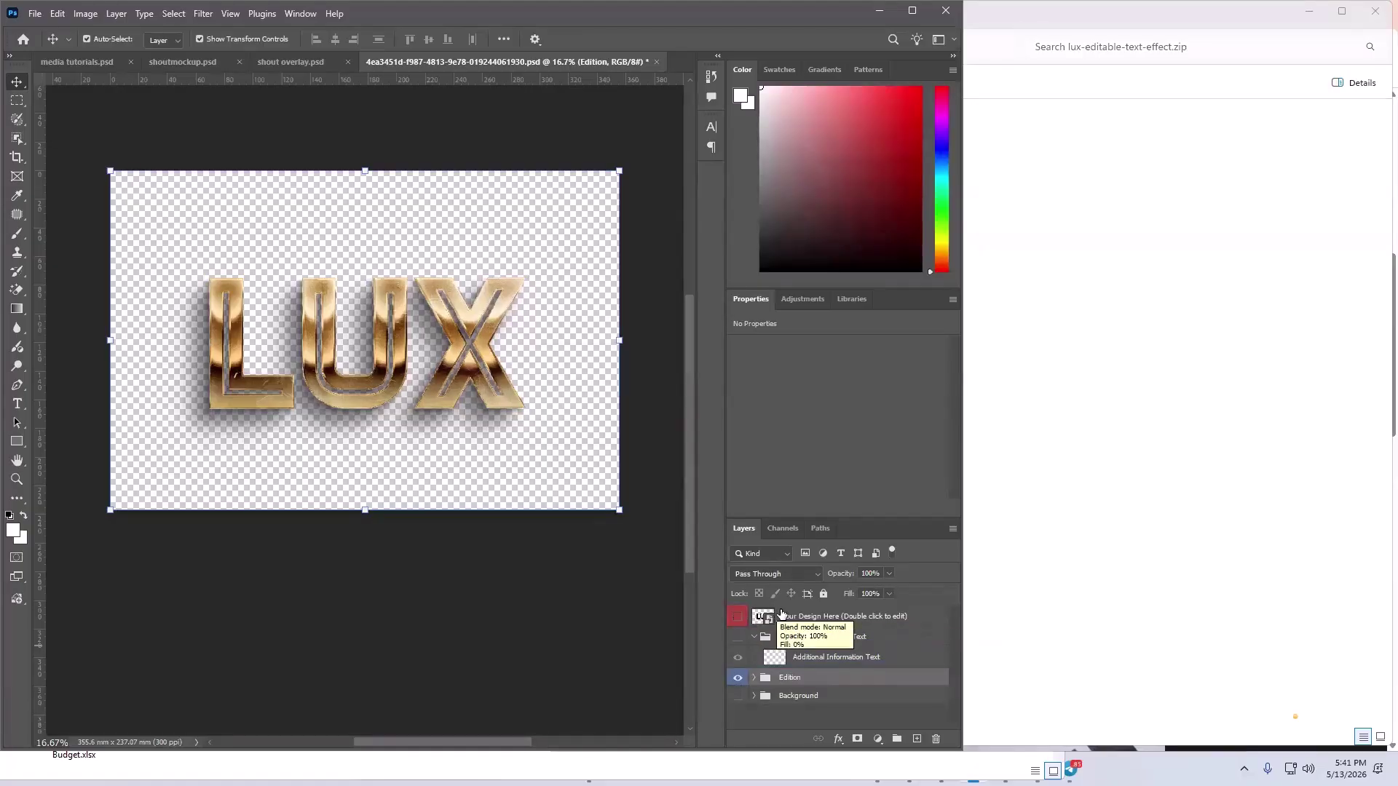
click(793, 617)
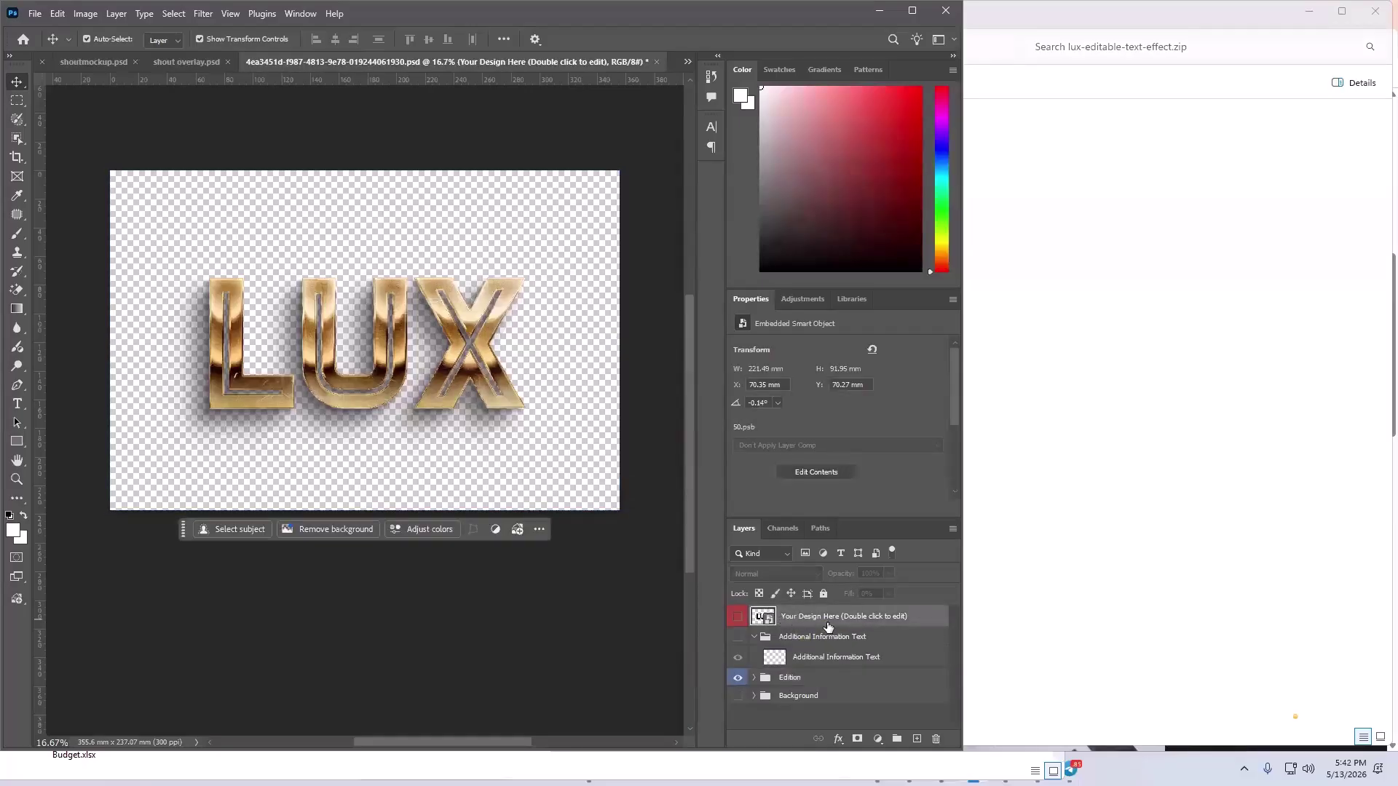
- Inside the Your Design Here smart object, add a text layer reading SHOUT and select it all
double_click(763, 617)
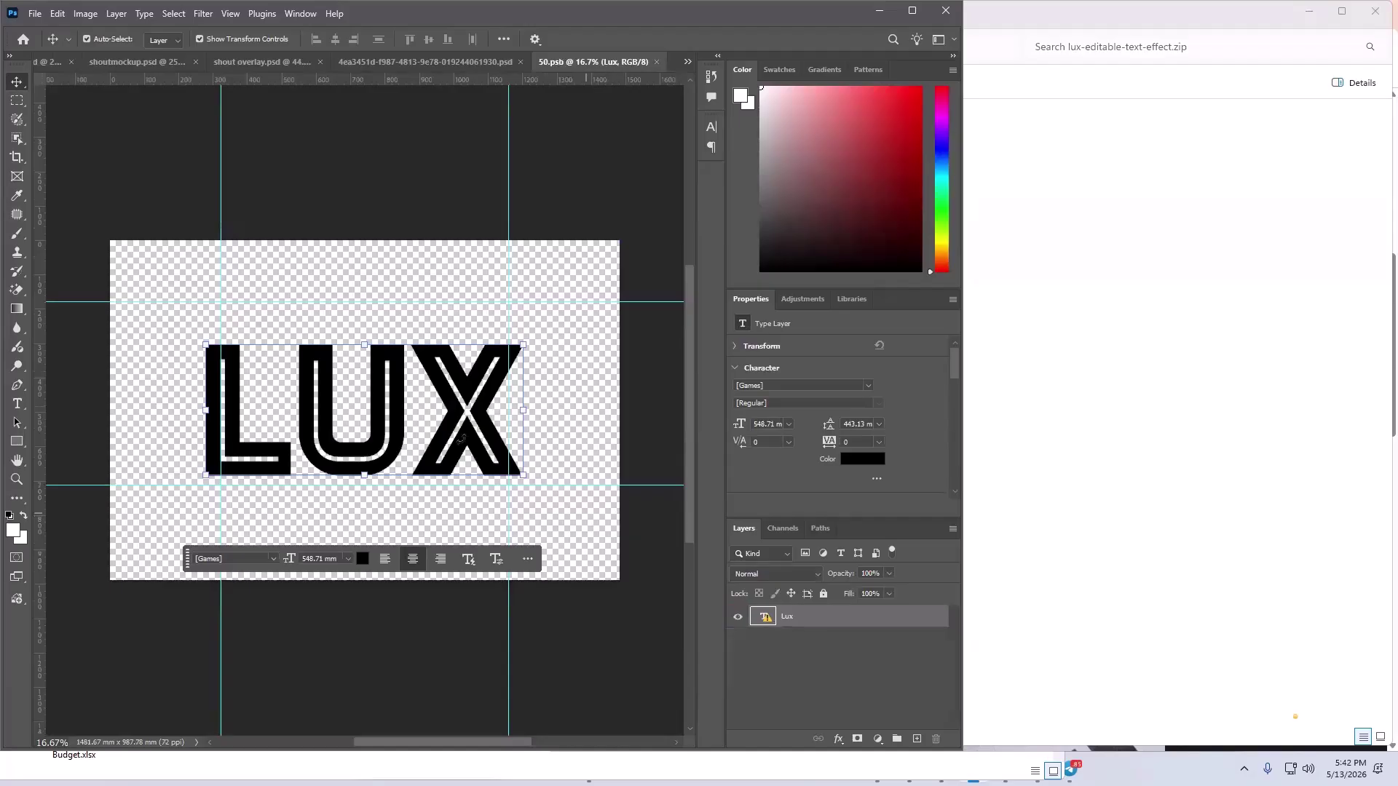
click(34, 339)
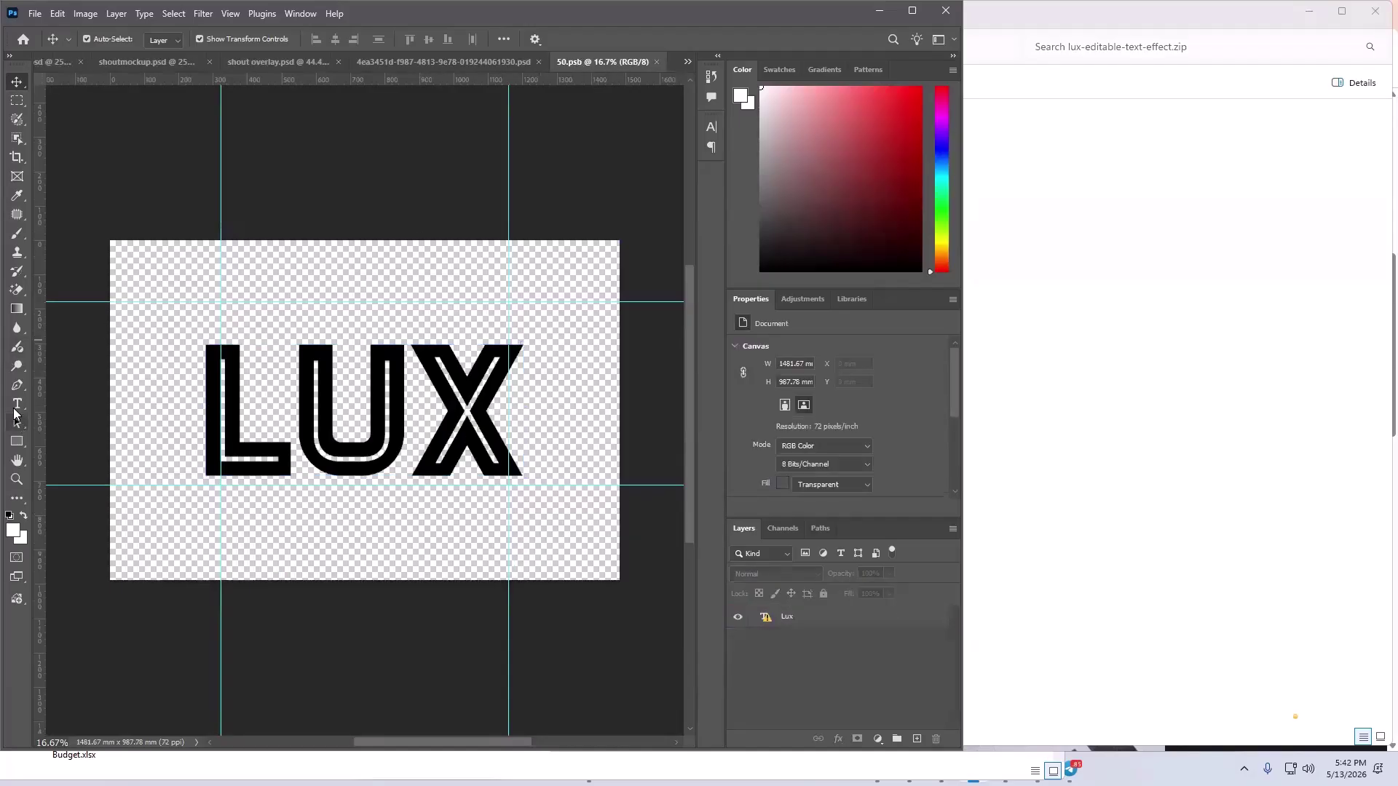
click(18, 406)
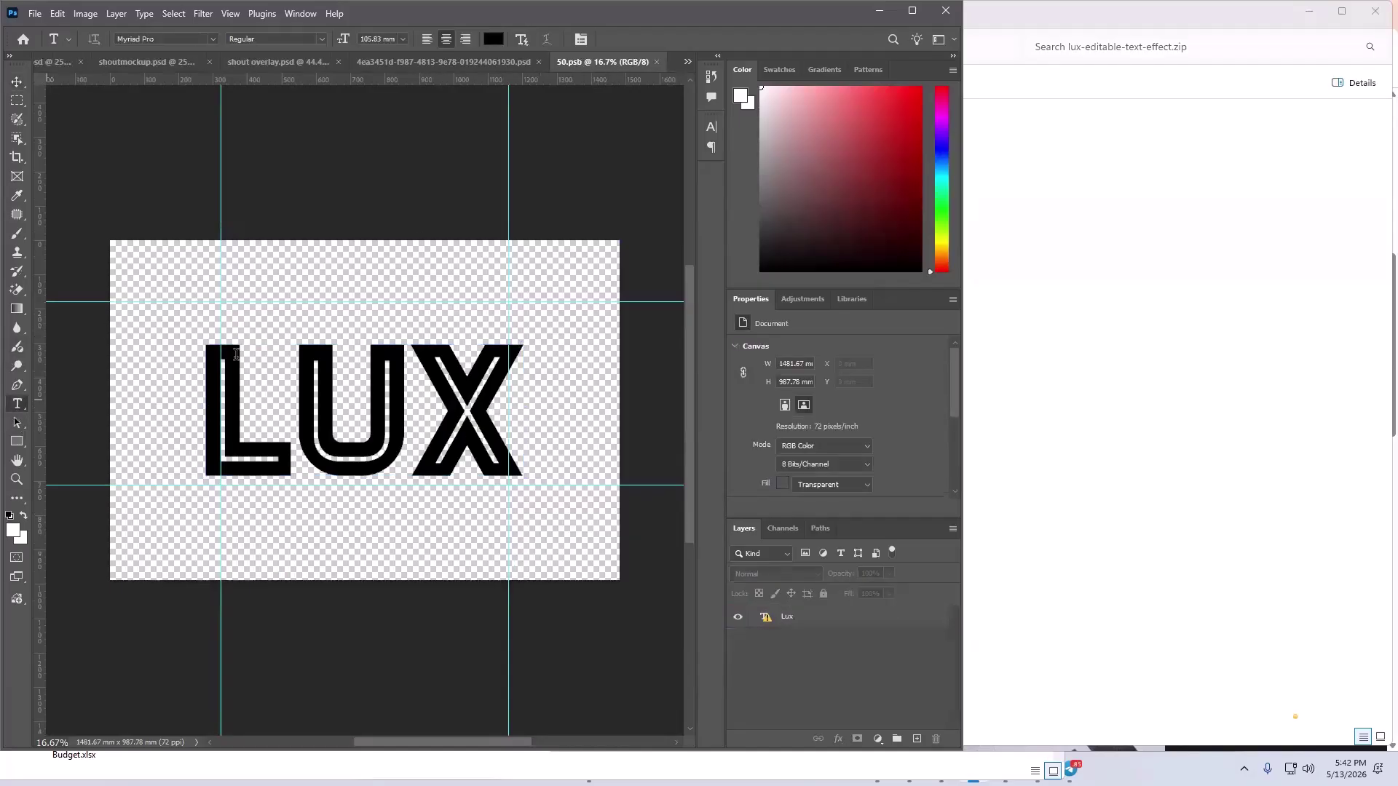
click(269, 274)
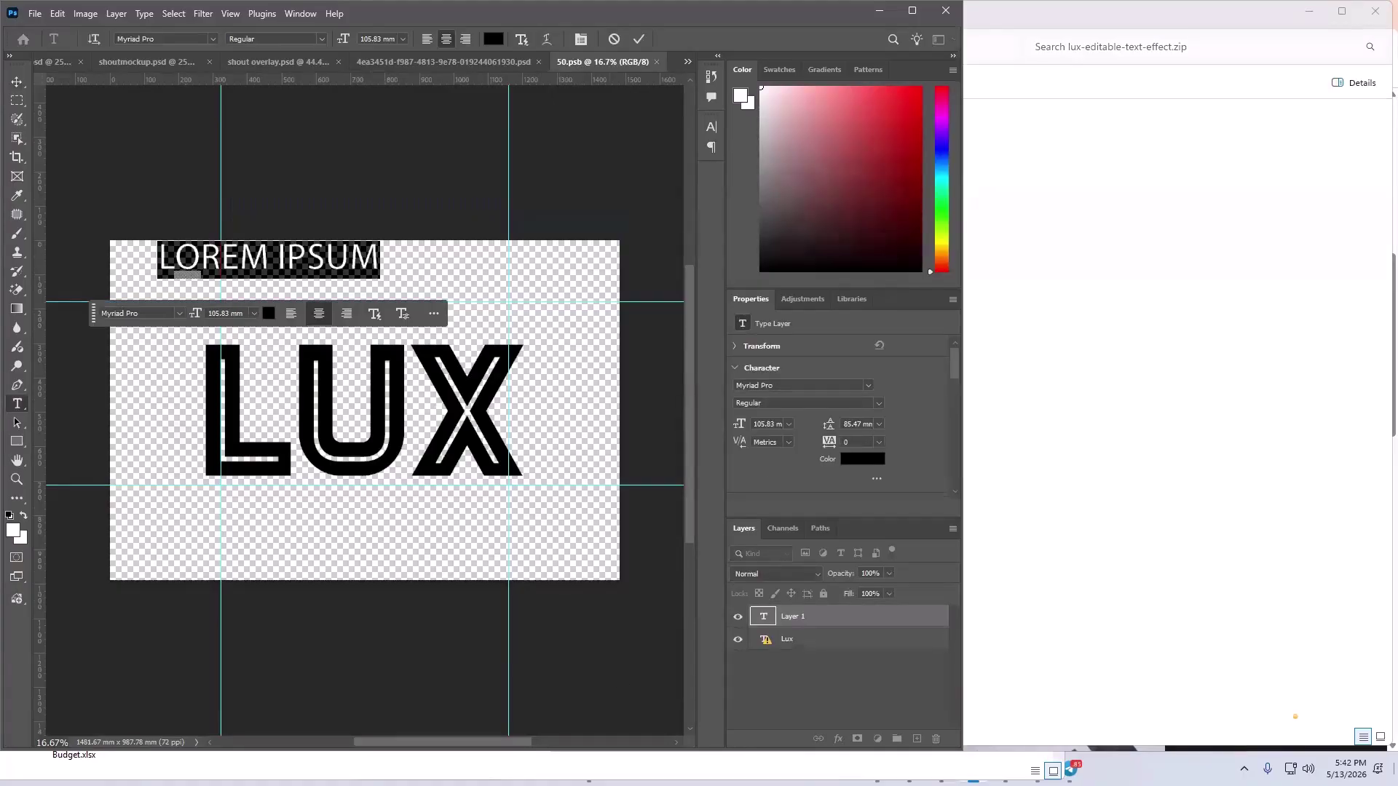
text(SHOUT)
key(ctrl+a)
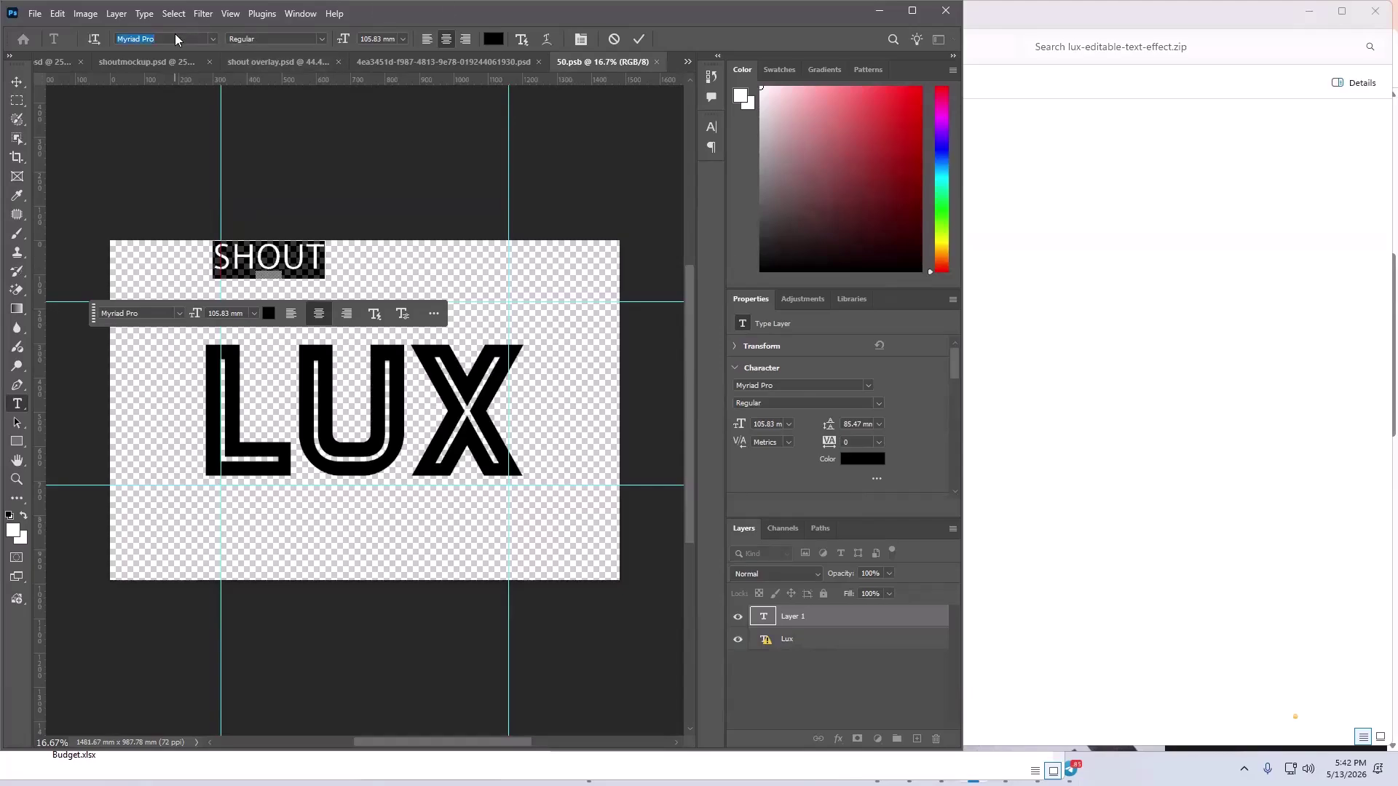
text(sunr)
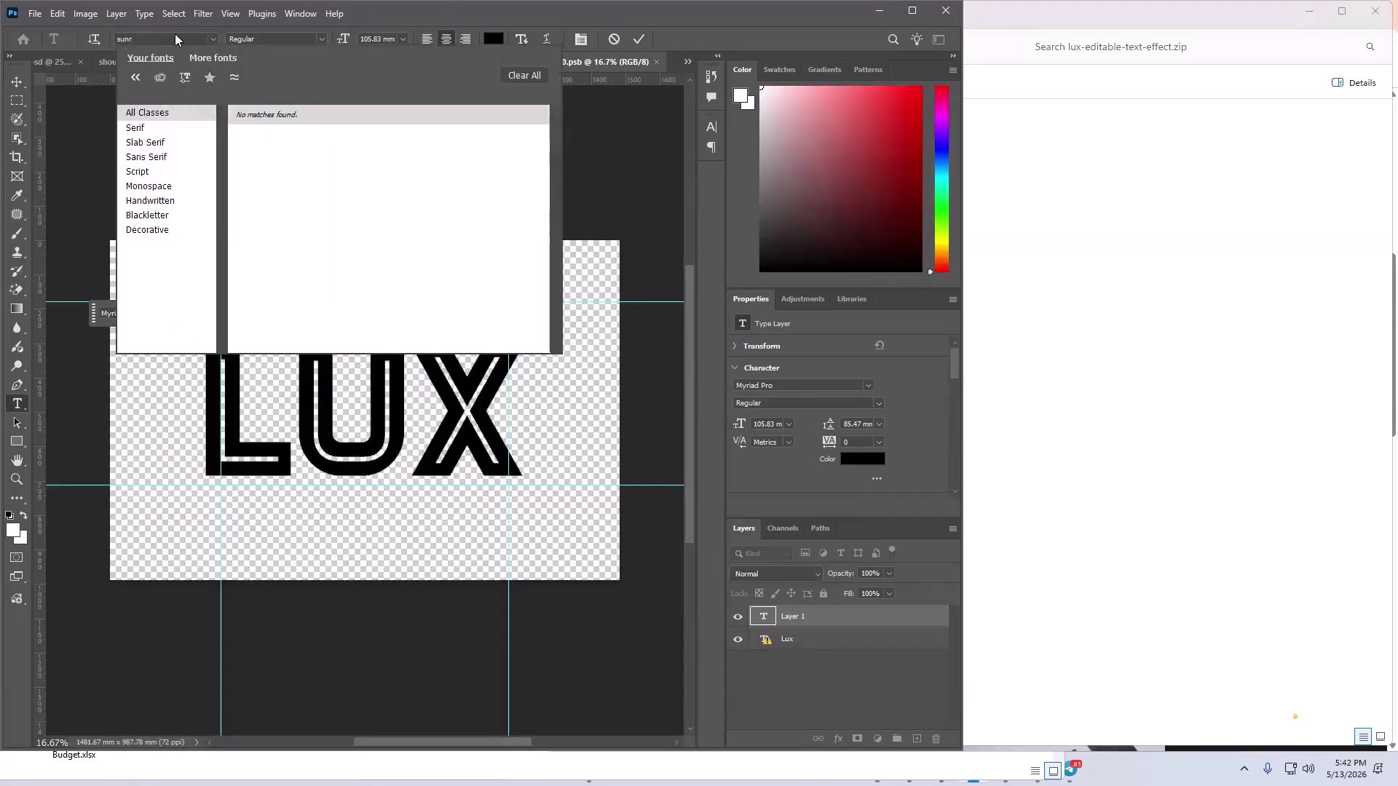
key(BackSpace)
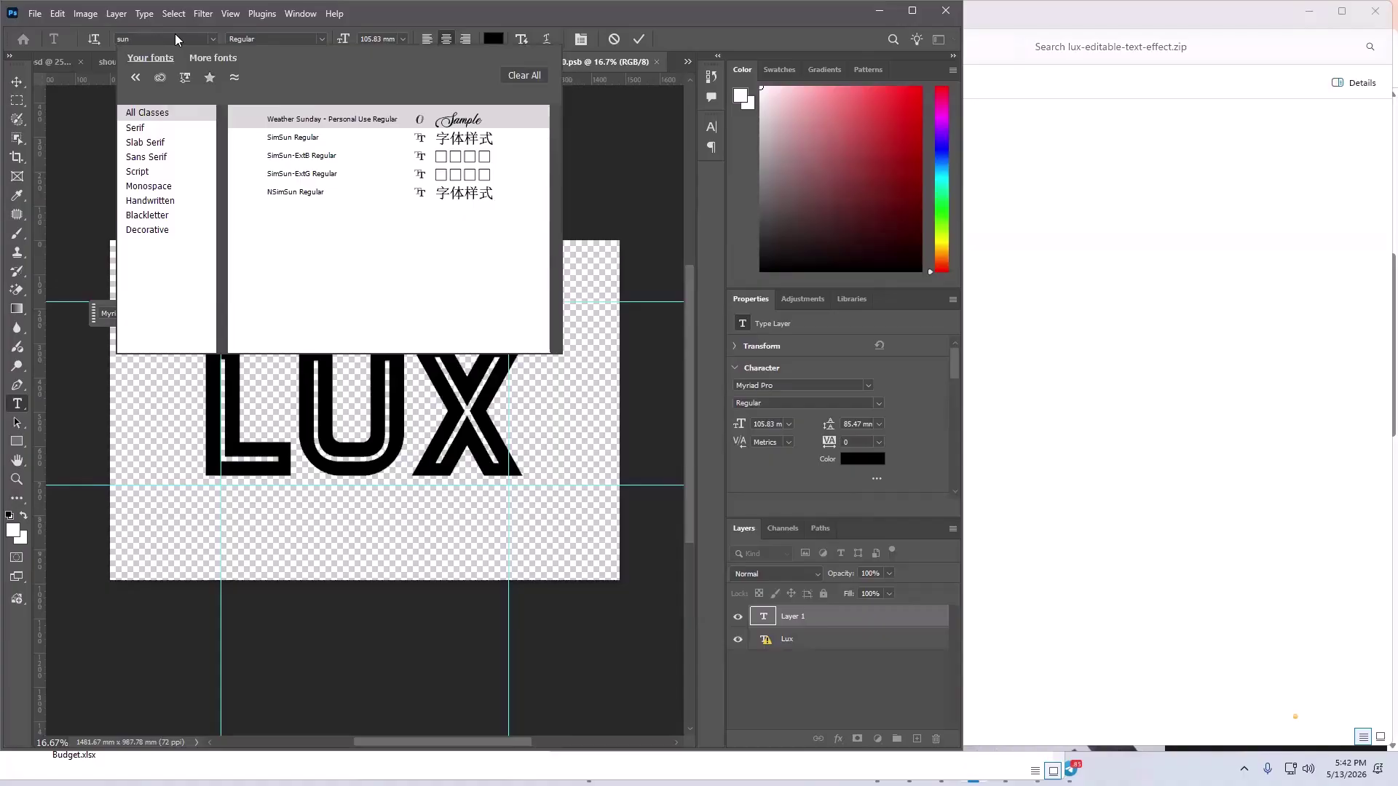
key(BackSpace)
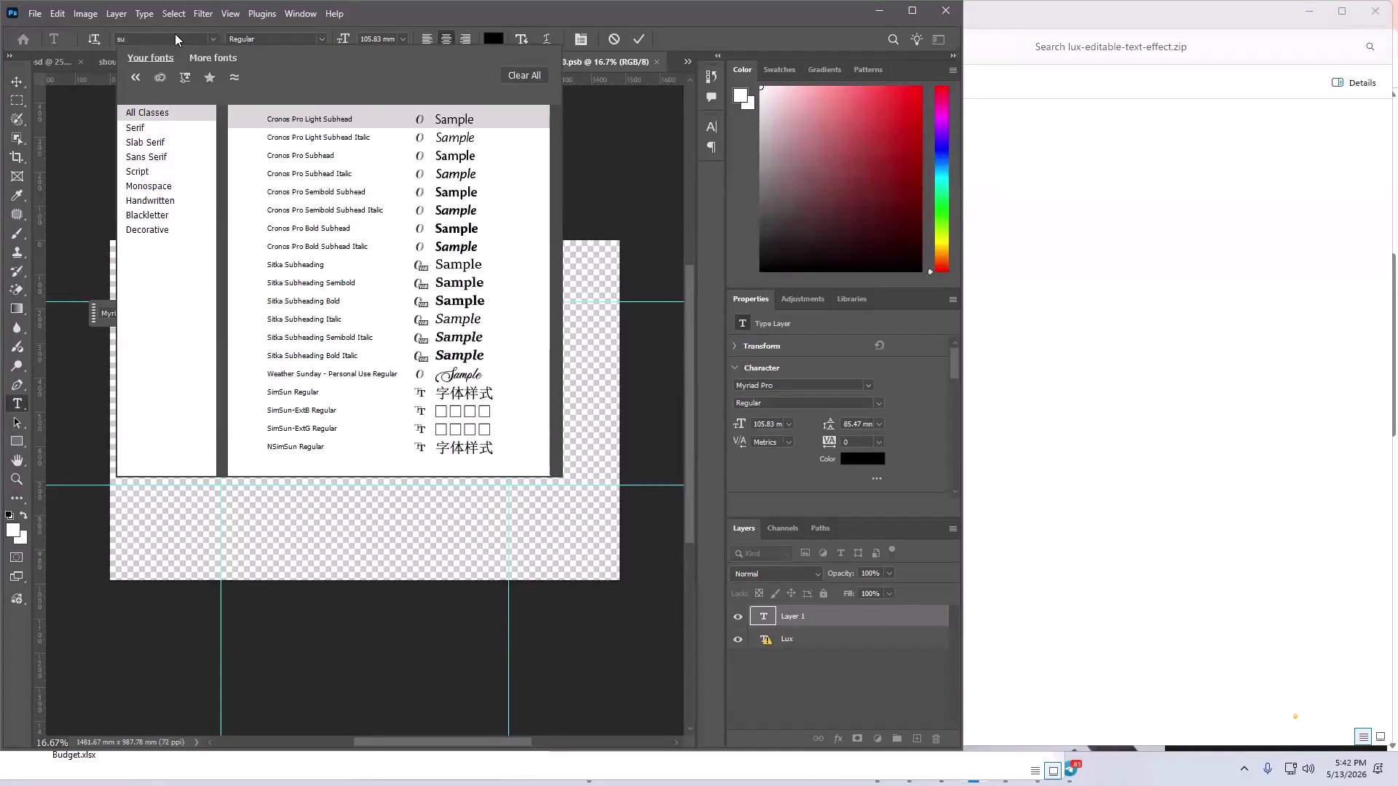
key(BackSpace)
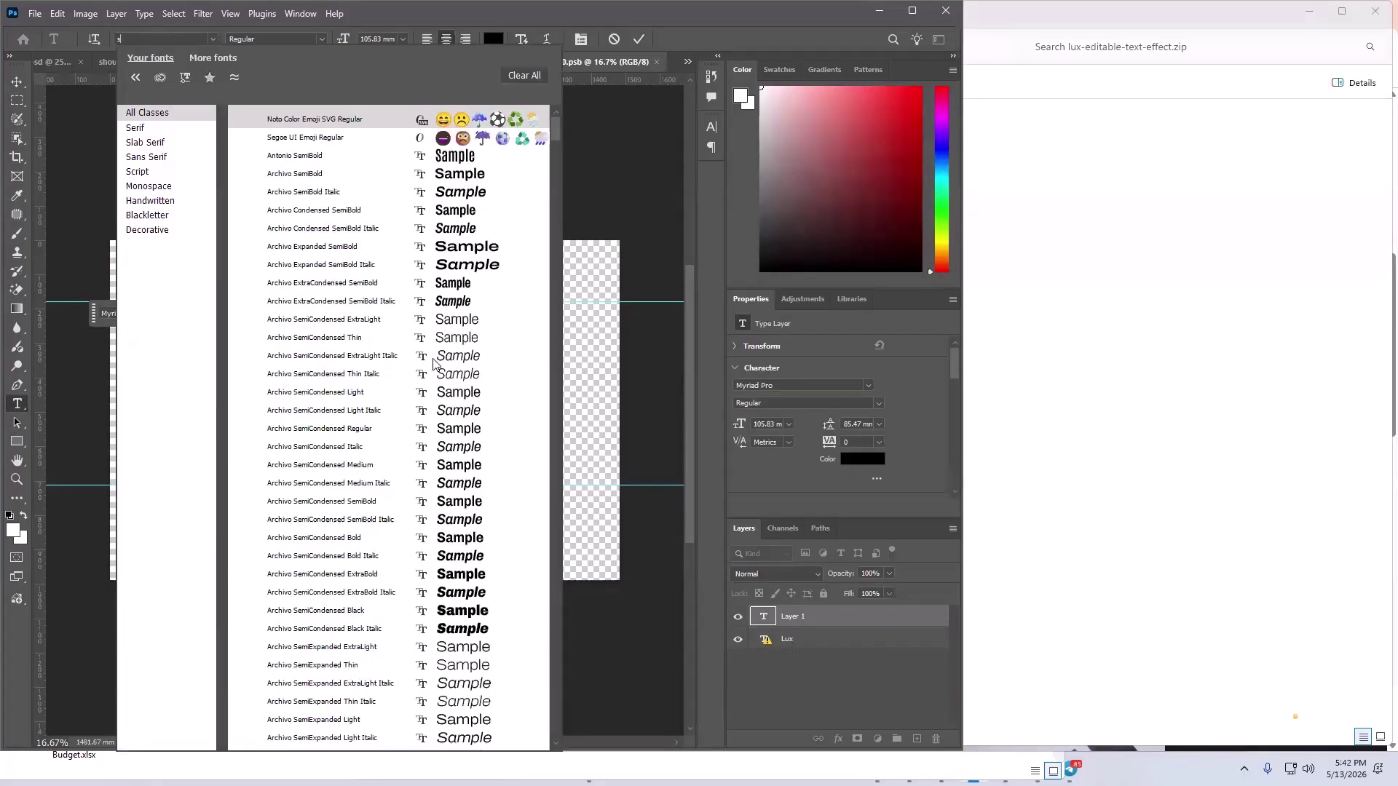
scroll(435, 363, down, 5)
scroll(435, 363, down, 10)
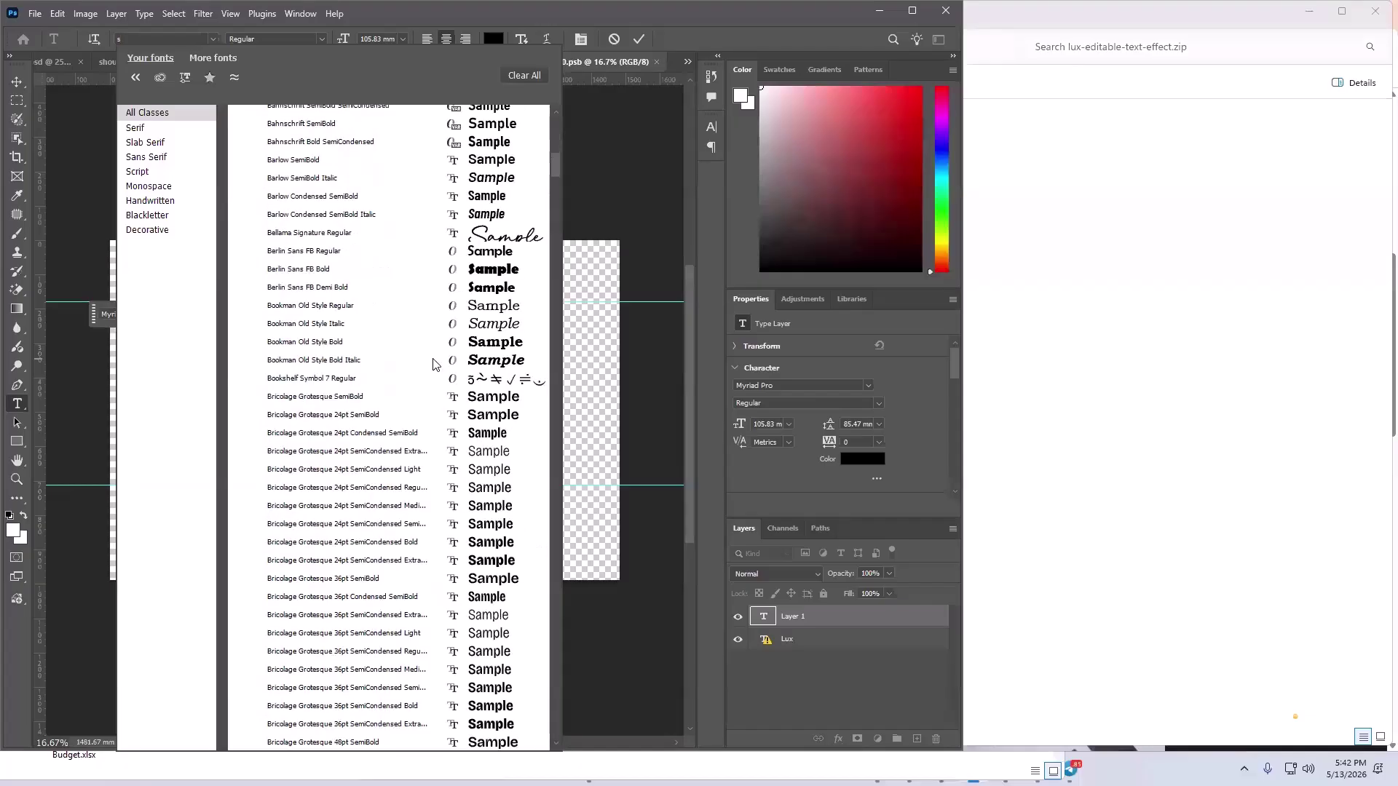
scroll(449, 362, down, 10)
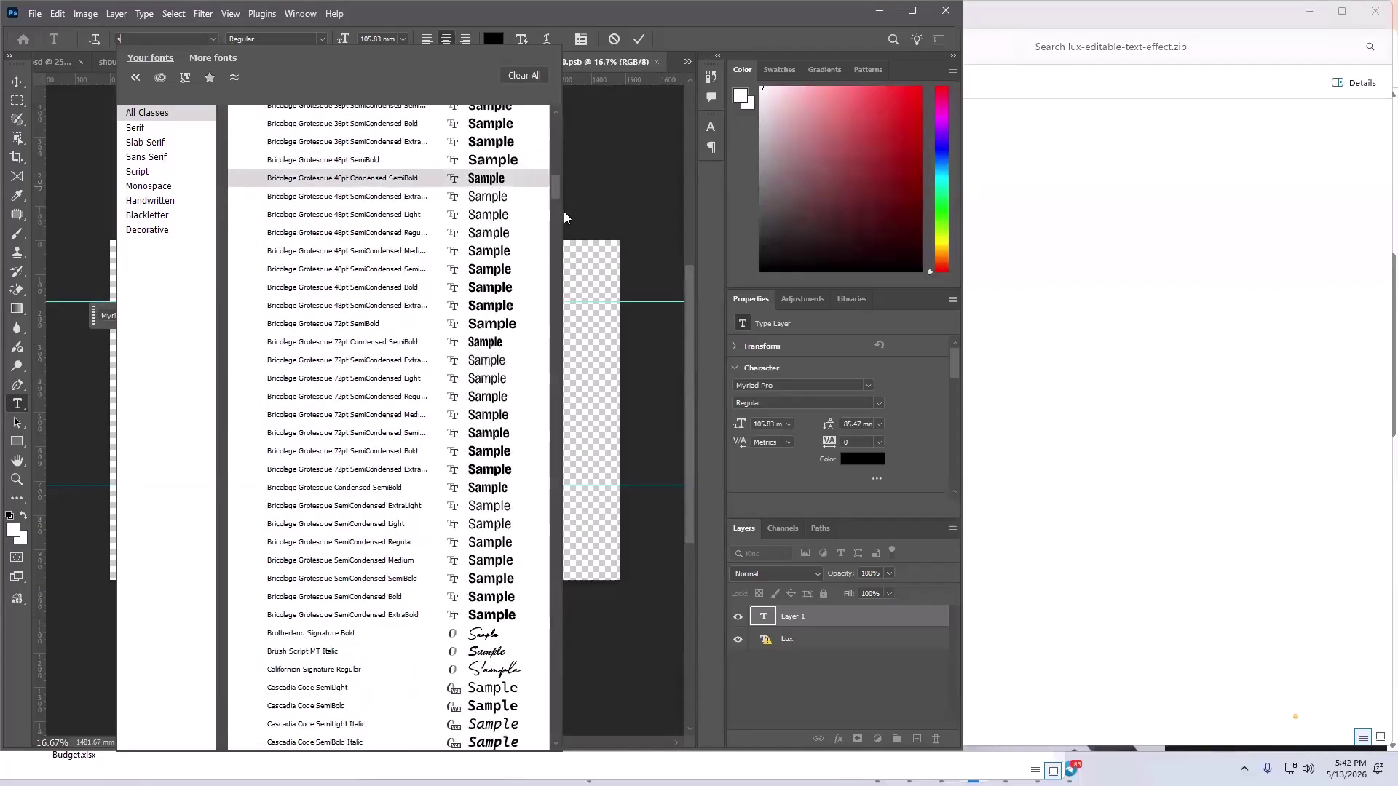
scroll(539, 406, down, 15)
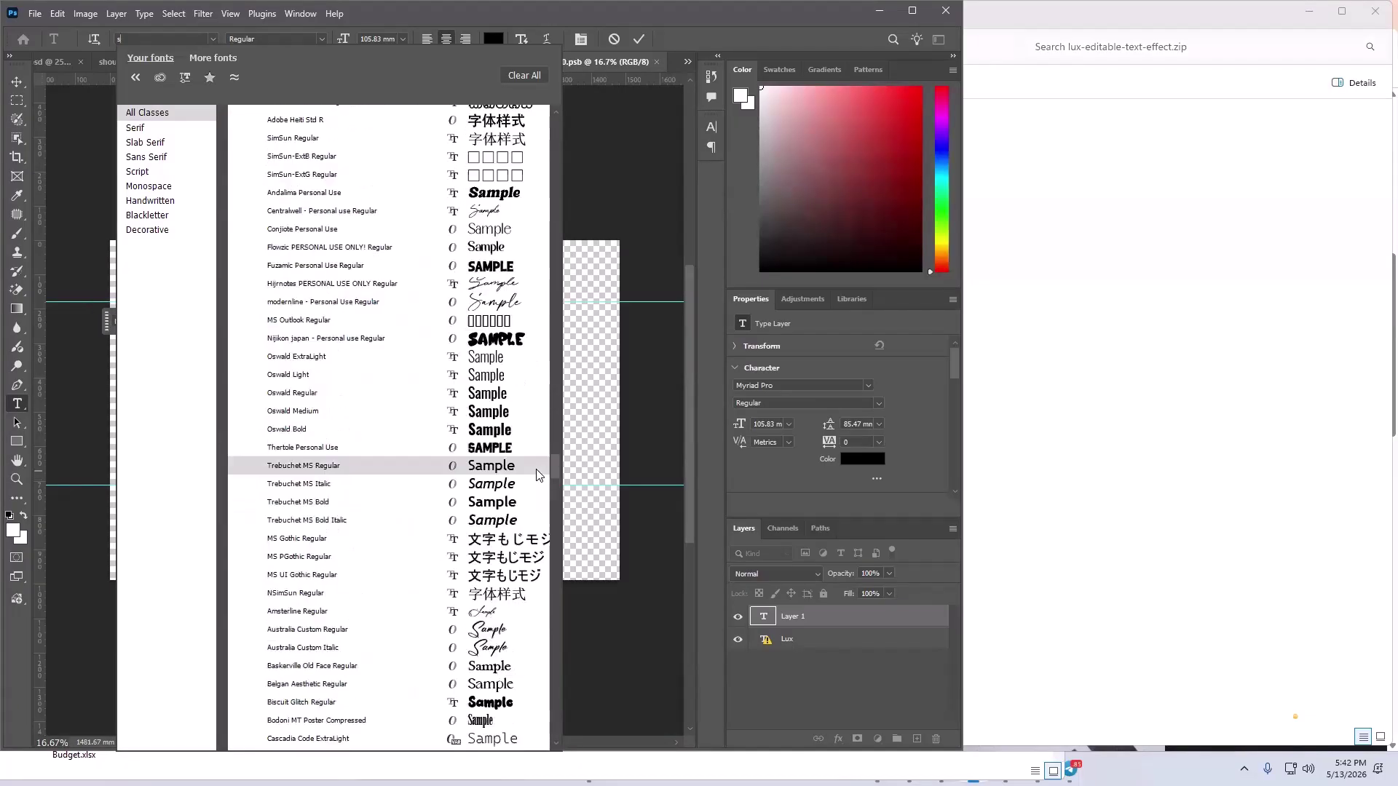
scroll(537, 473, down, 15)
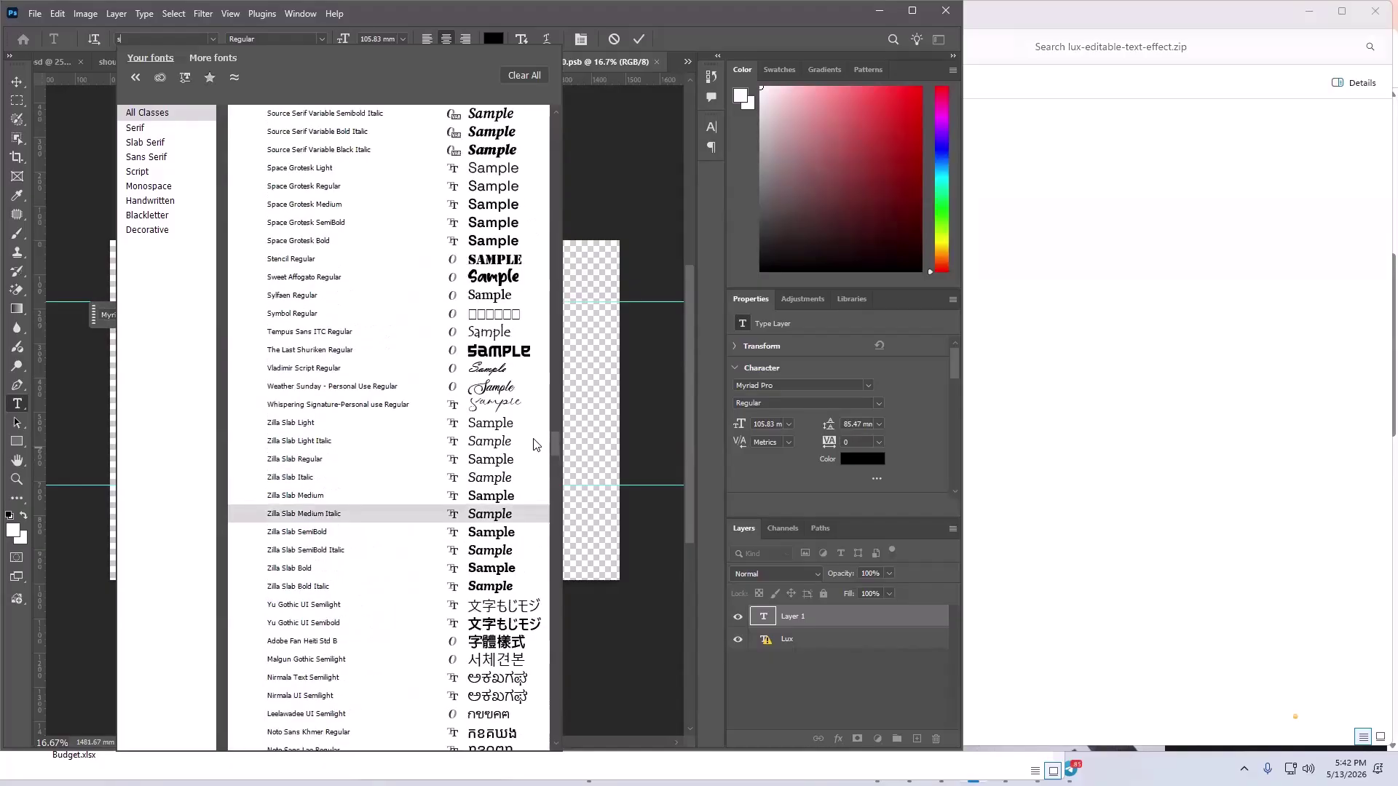
scroll(533, 435, up, 10)
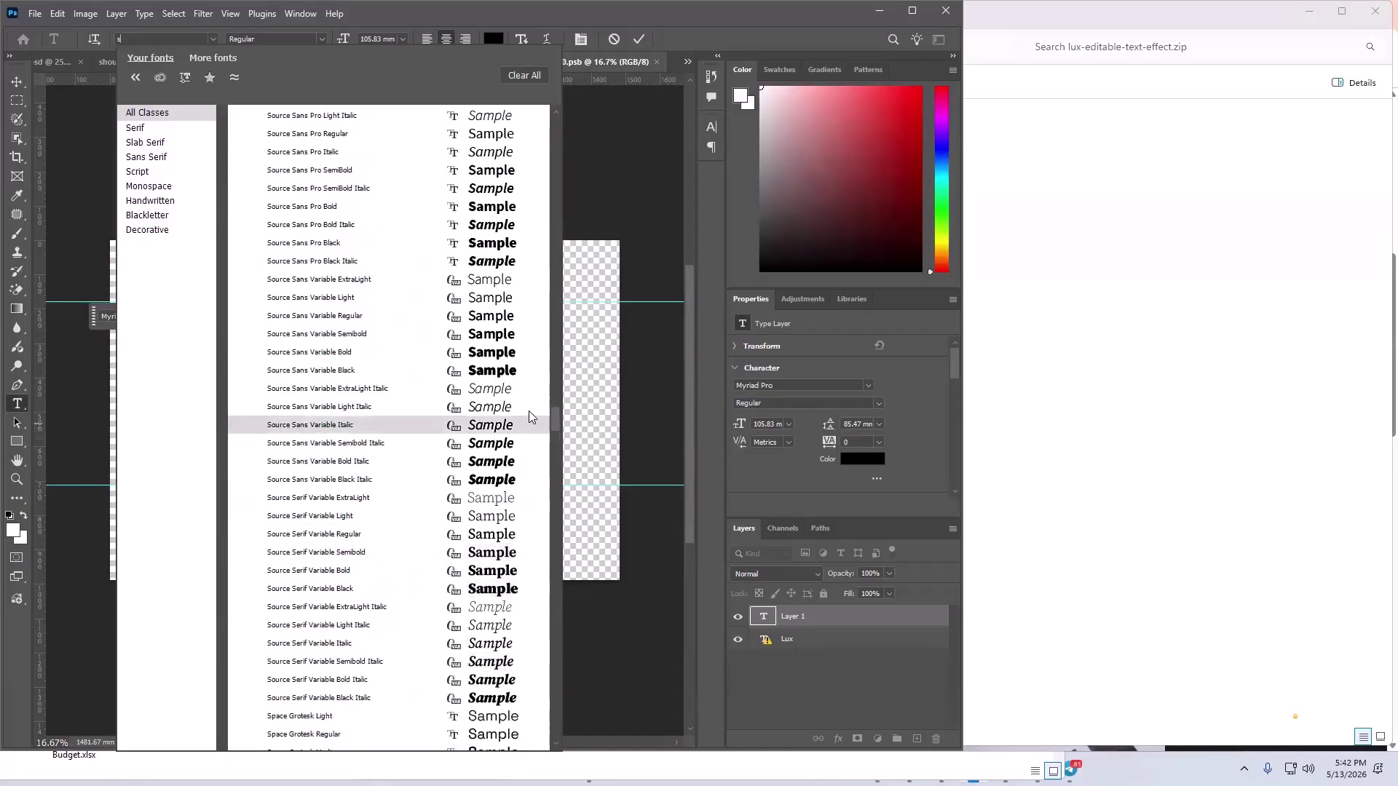
scroll(525, 395, up, 8)
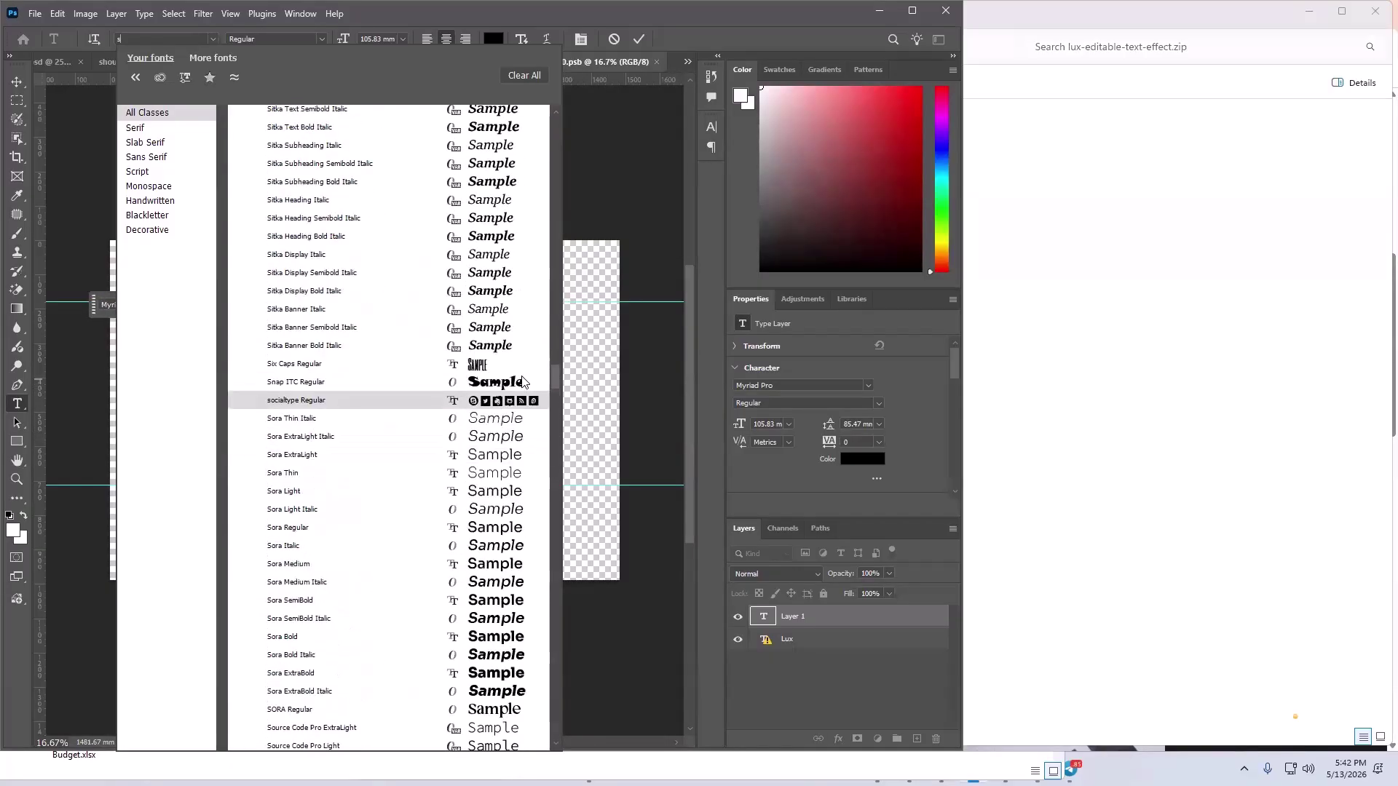
scroll(520, 371, up, 15)
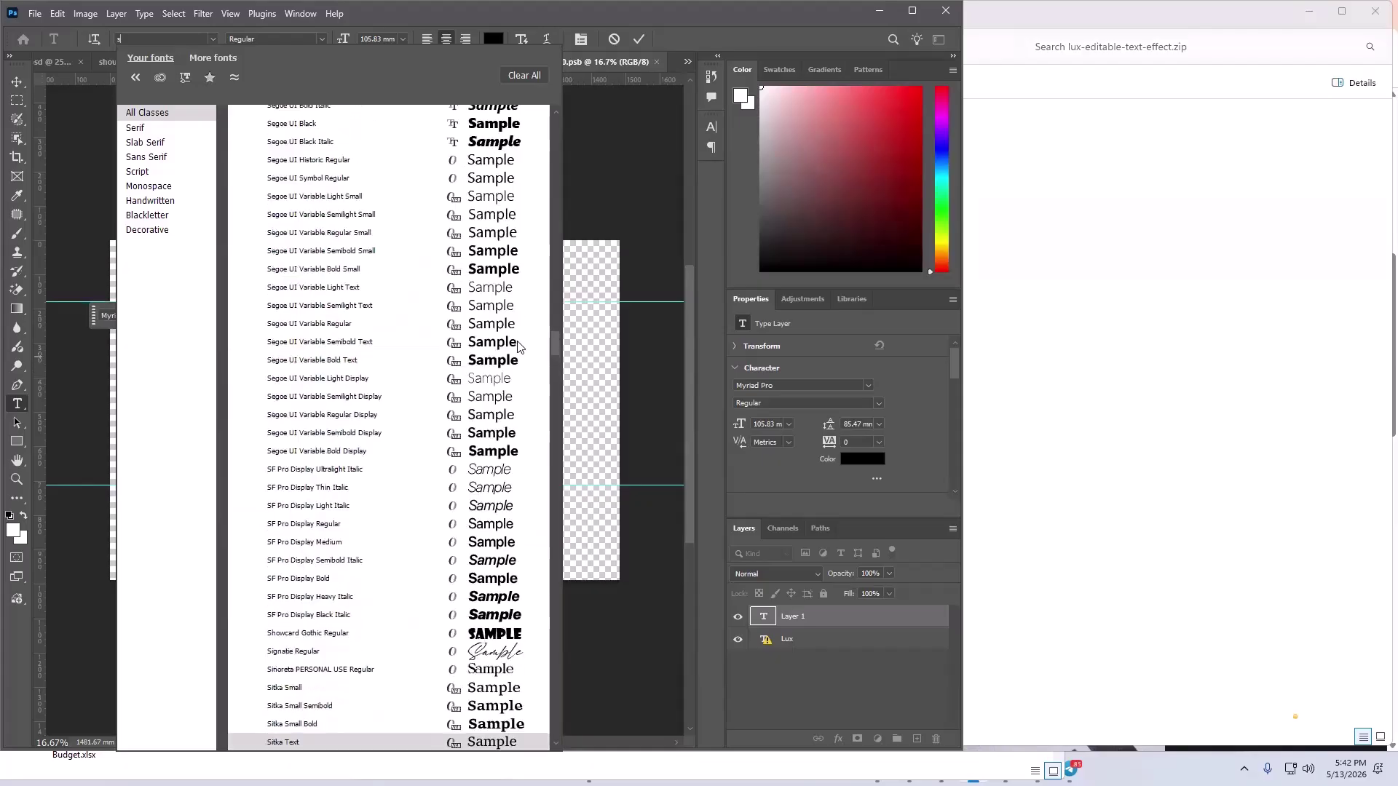
scroll(520, 335, up, 10)
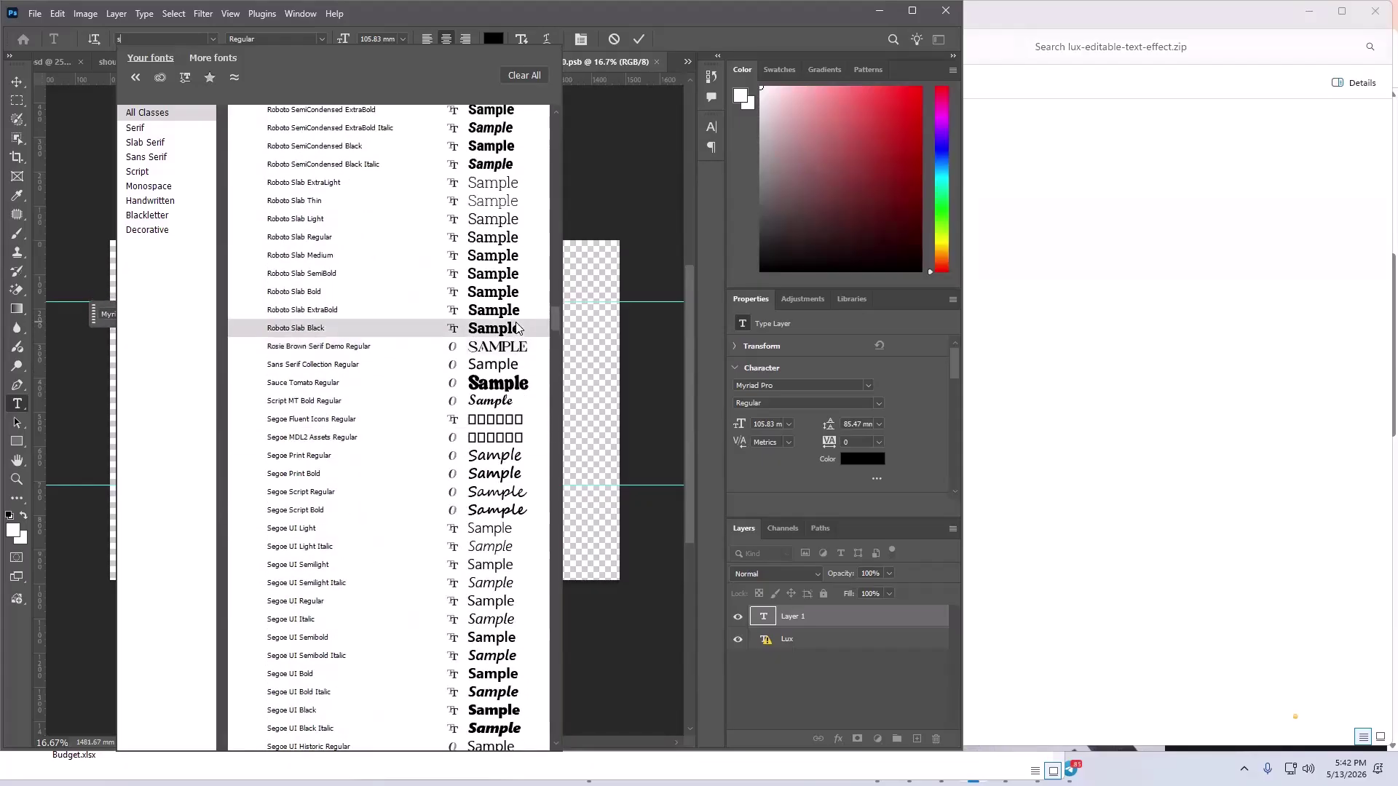
scroll(391, 524, down, 6)
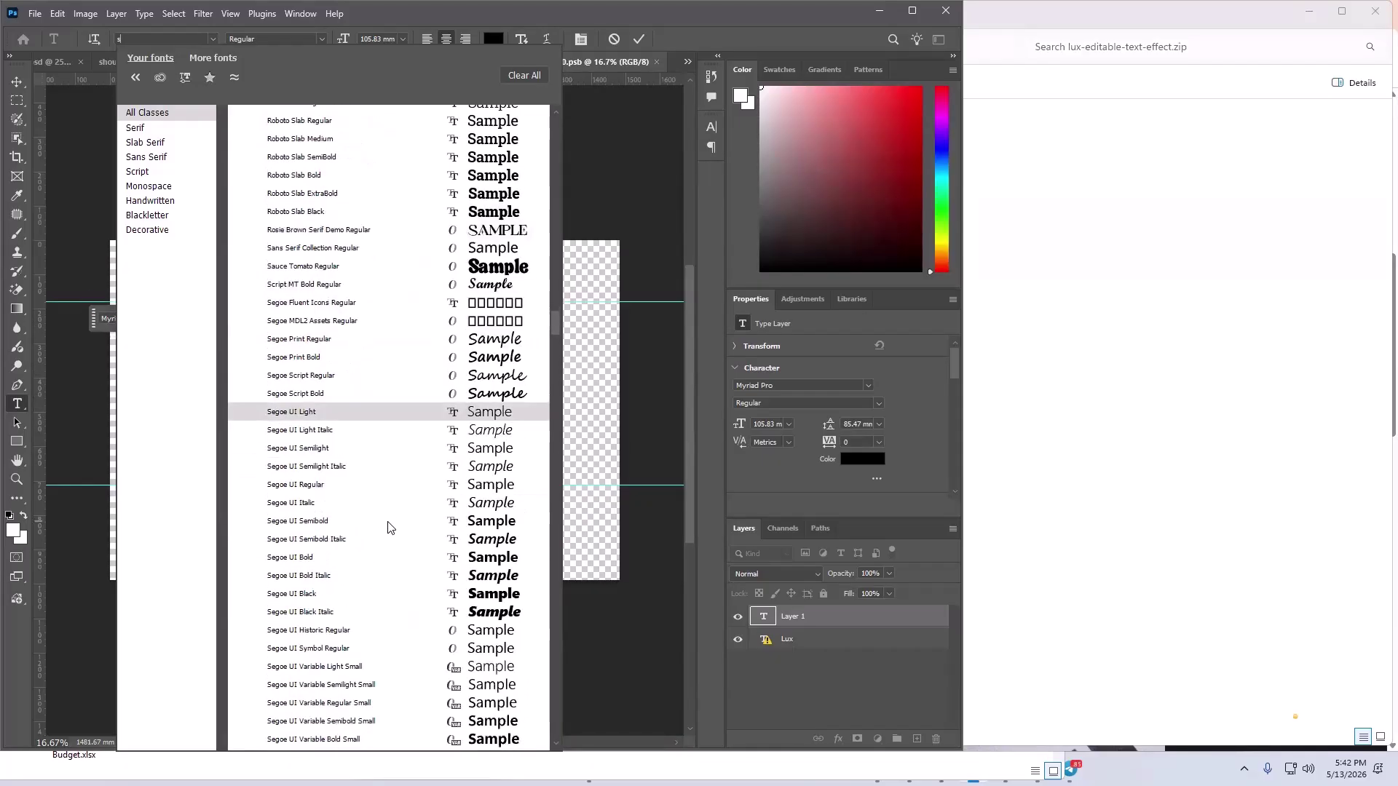
scroll(390, 526, down, 10)
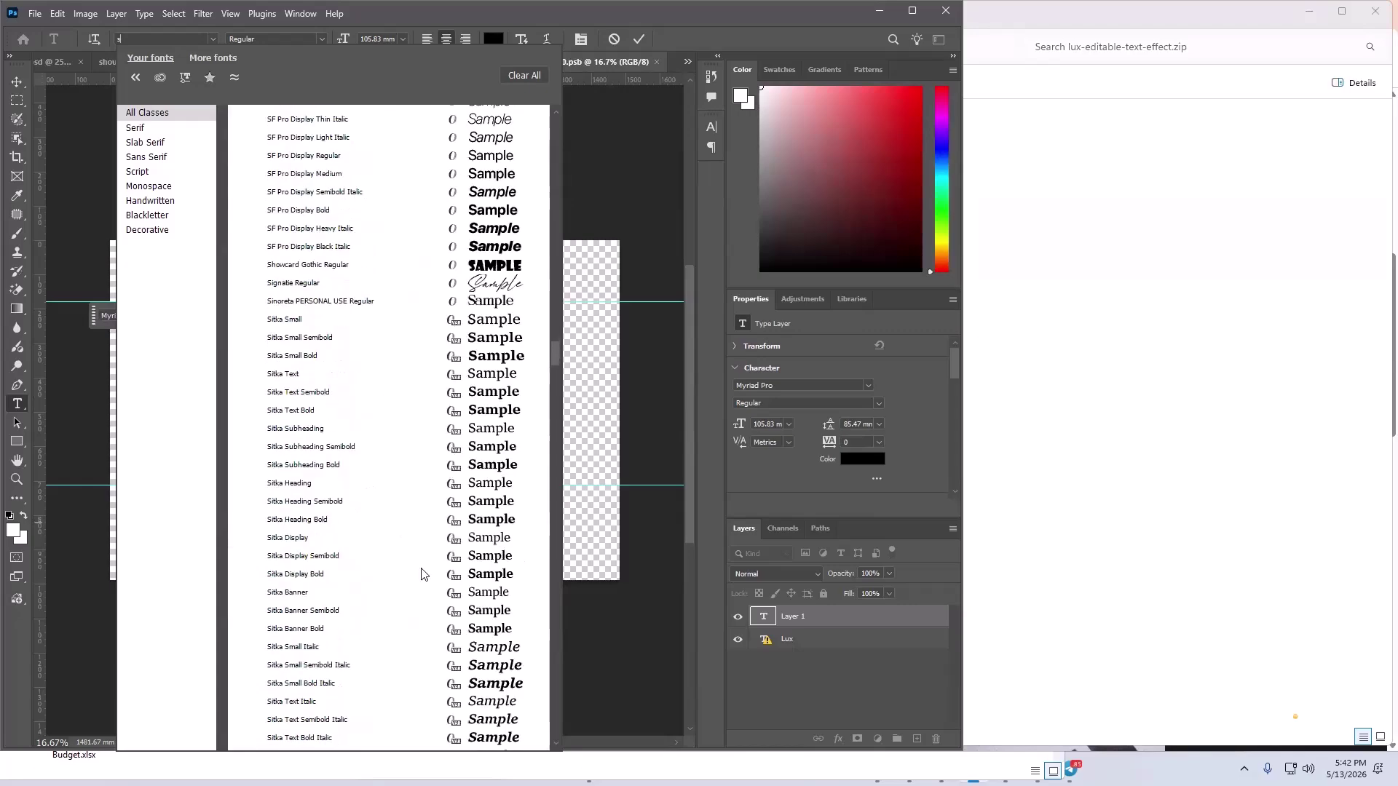
scroll(407, 585, down, 5)
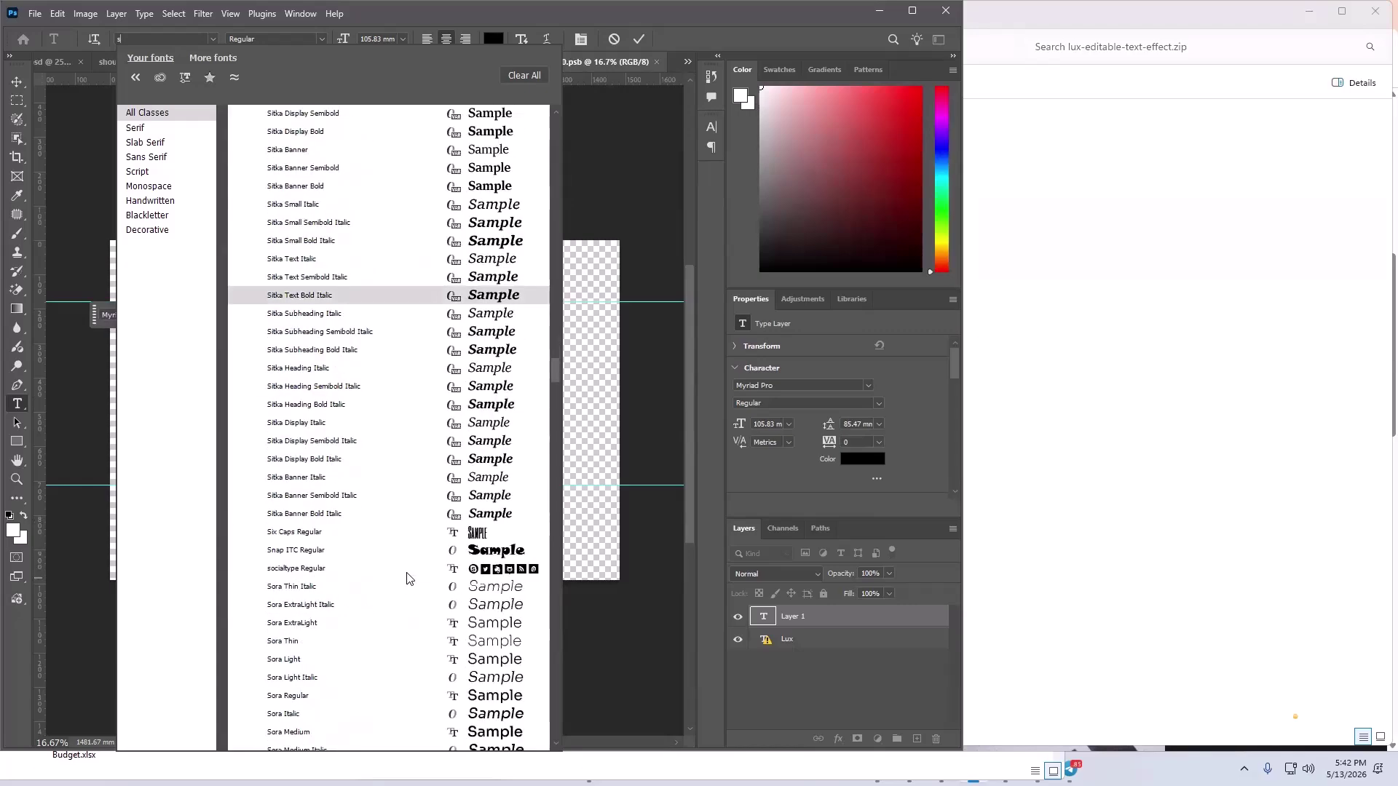
scroll(407, 578, down, 12)
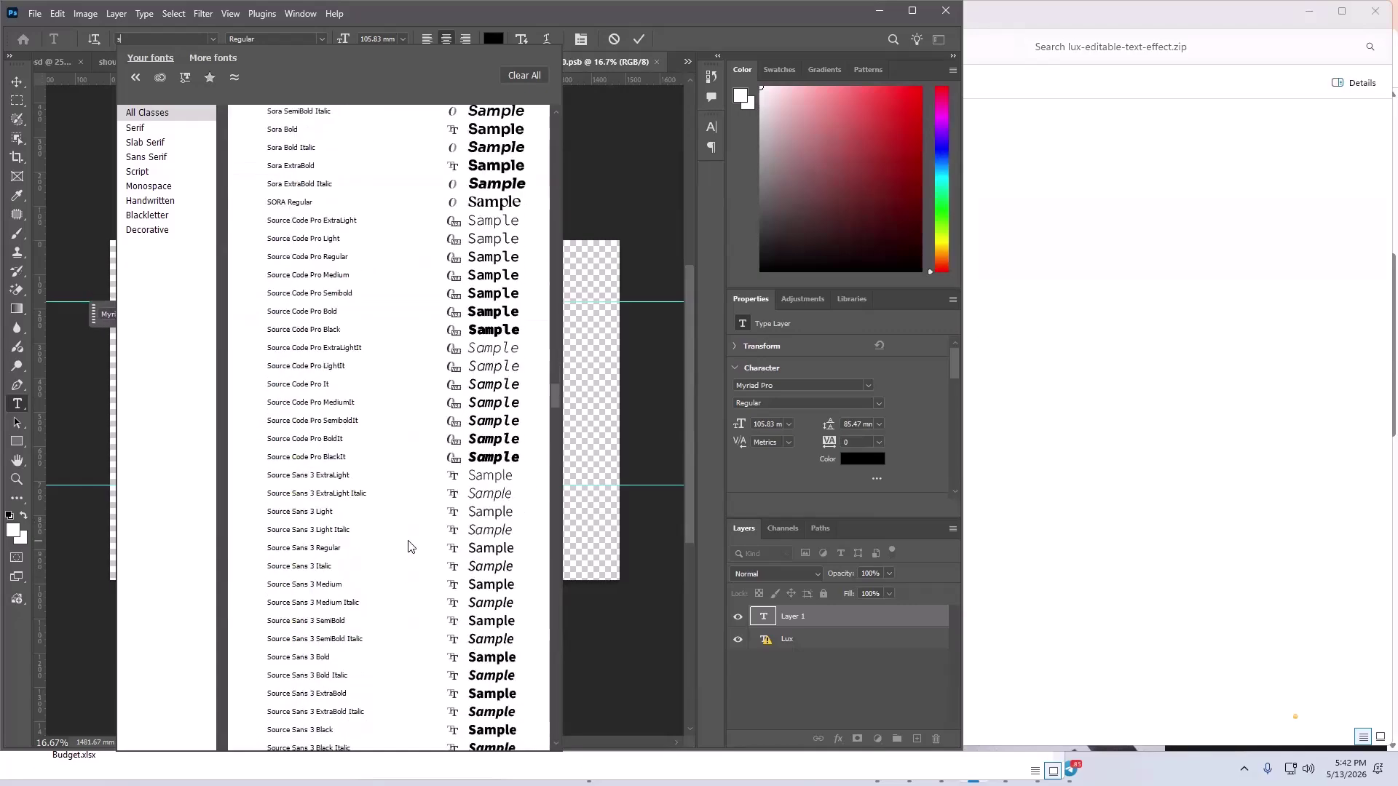
scroll(408, 546, down, 7)
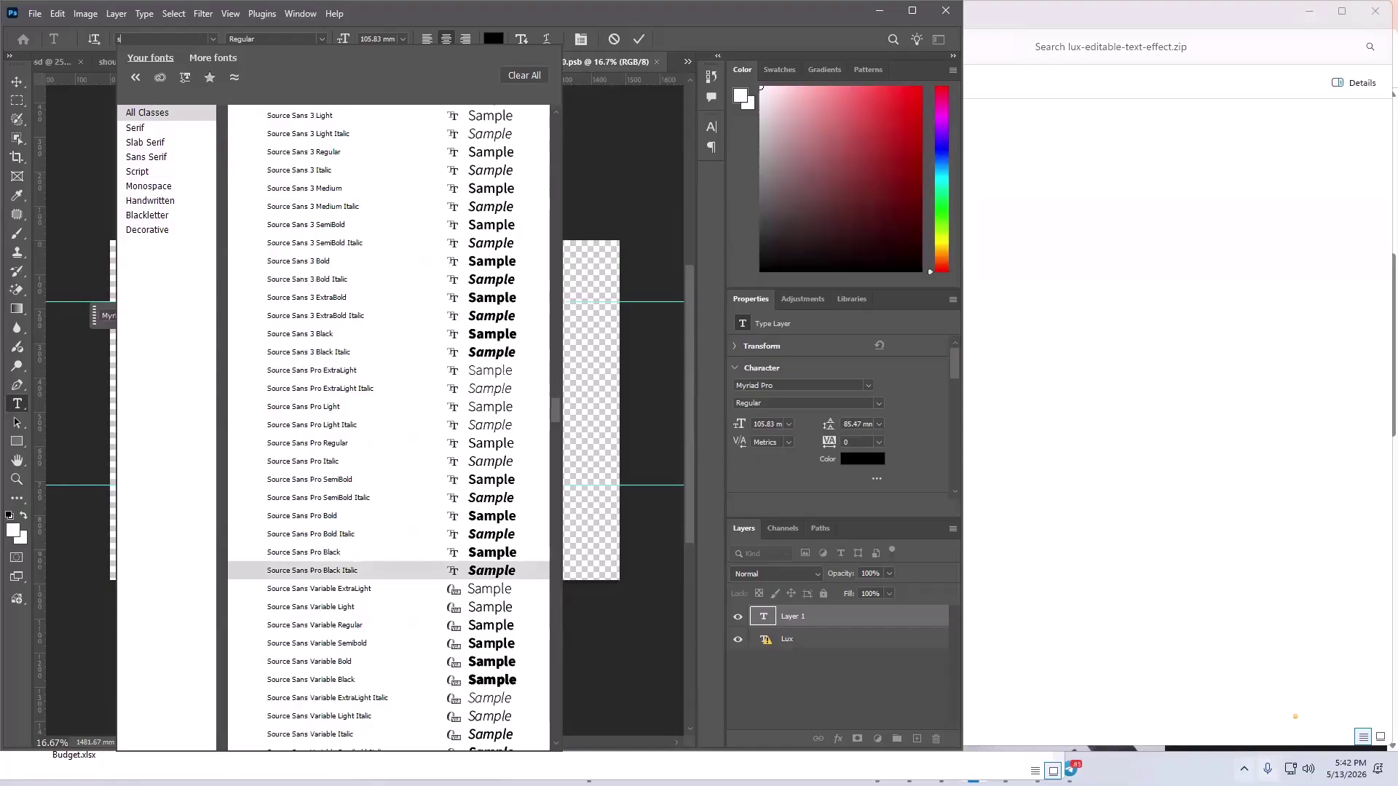
click(1243, 769)
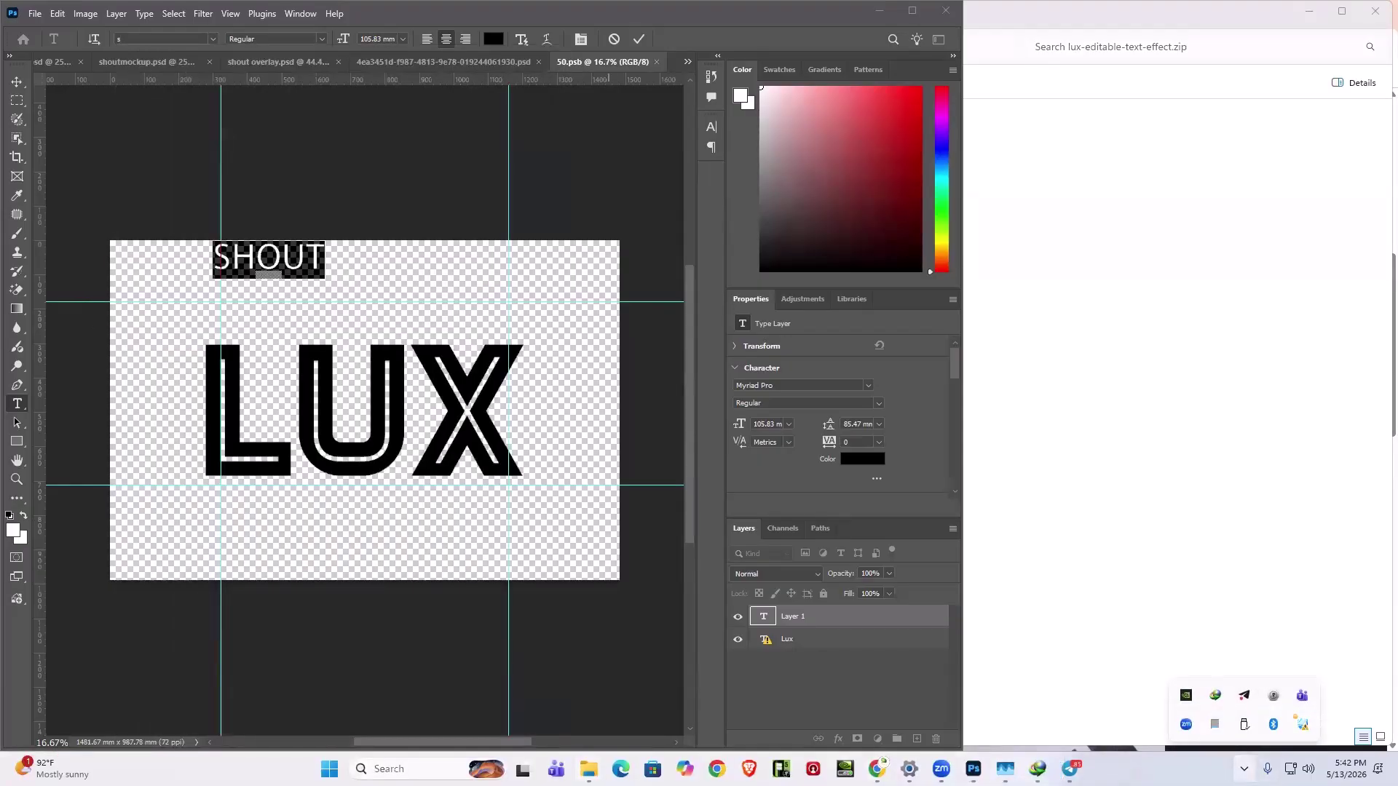
- Open the downloaded sunroll.zip from the download manager's list
click(589, 769)
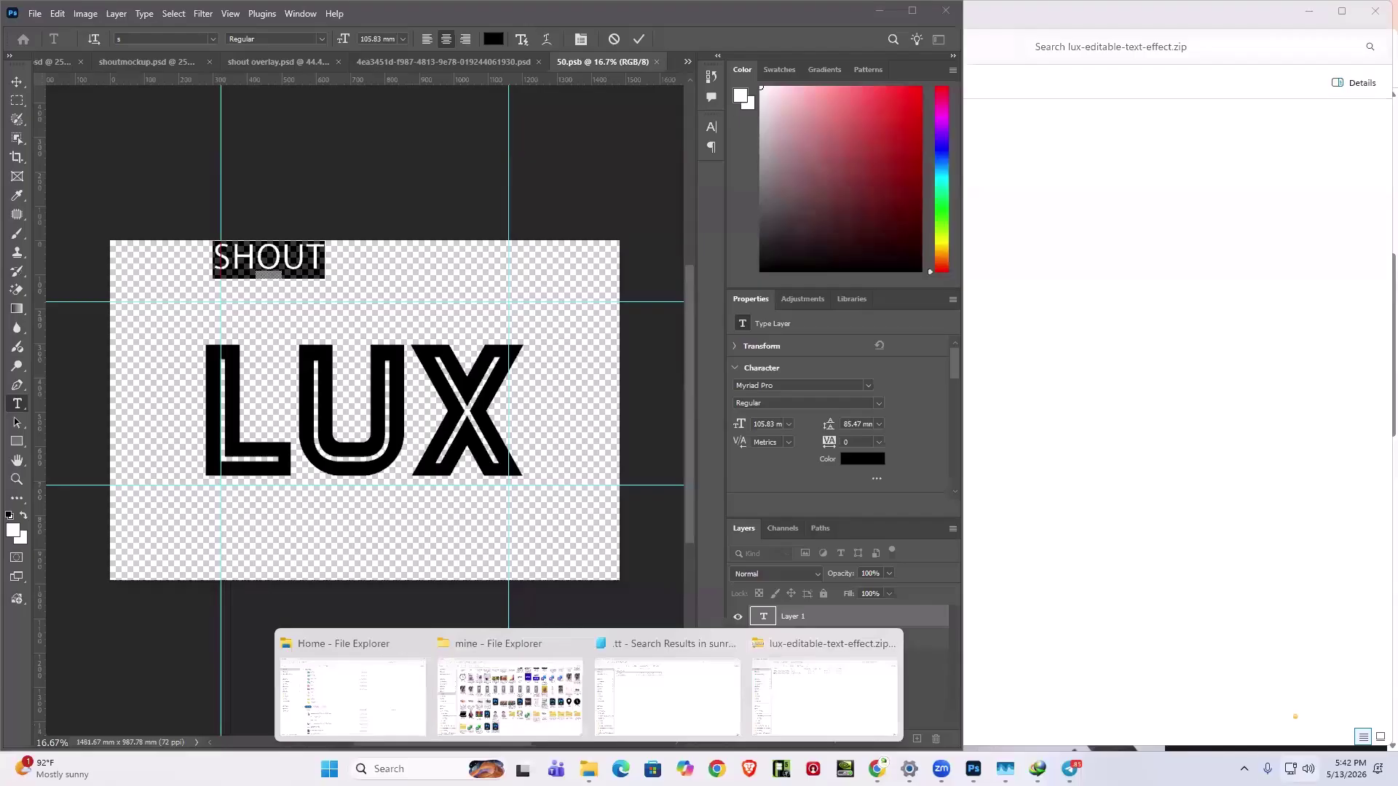
click(1244, 769)
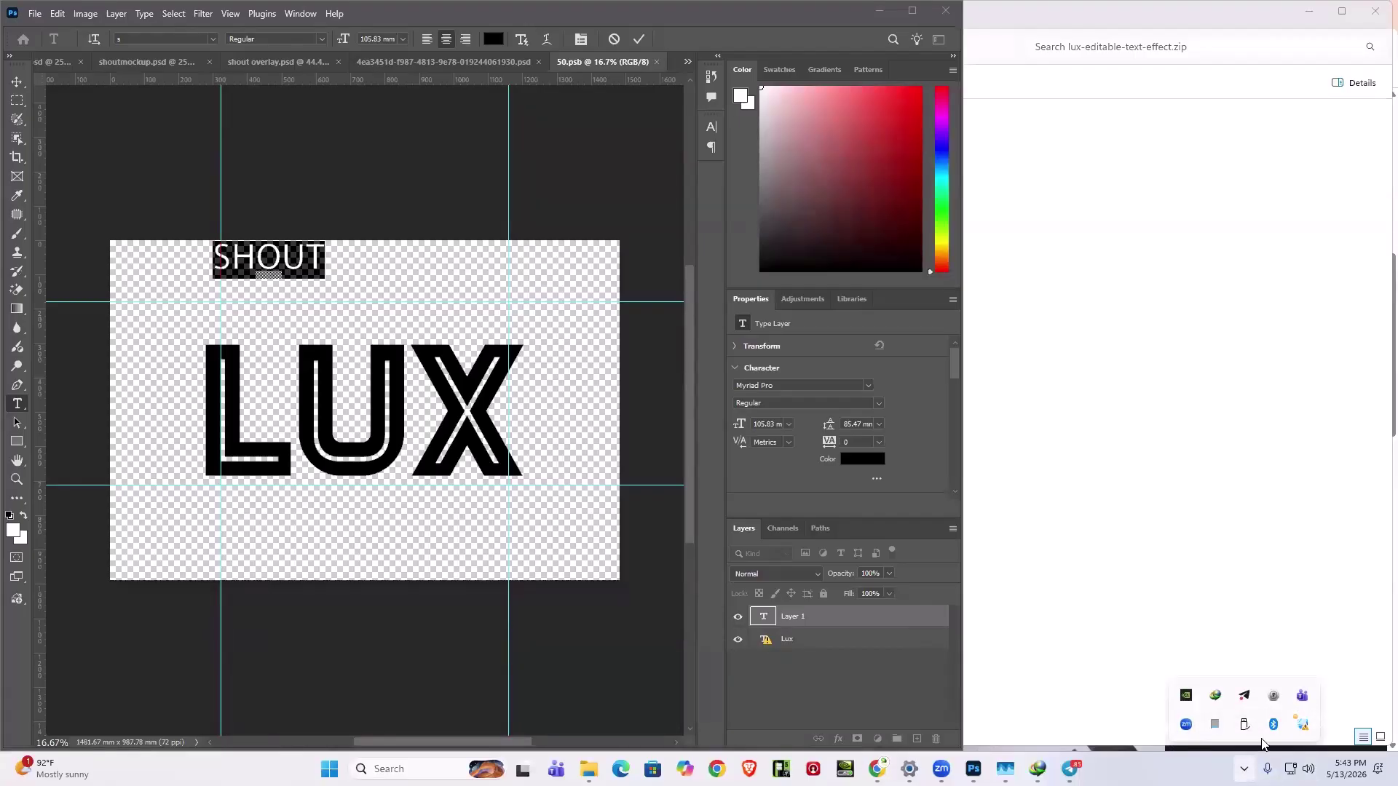
double_click(1216, 698)
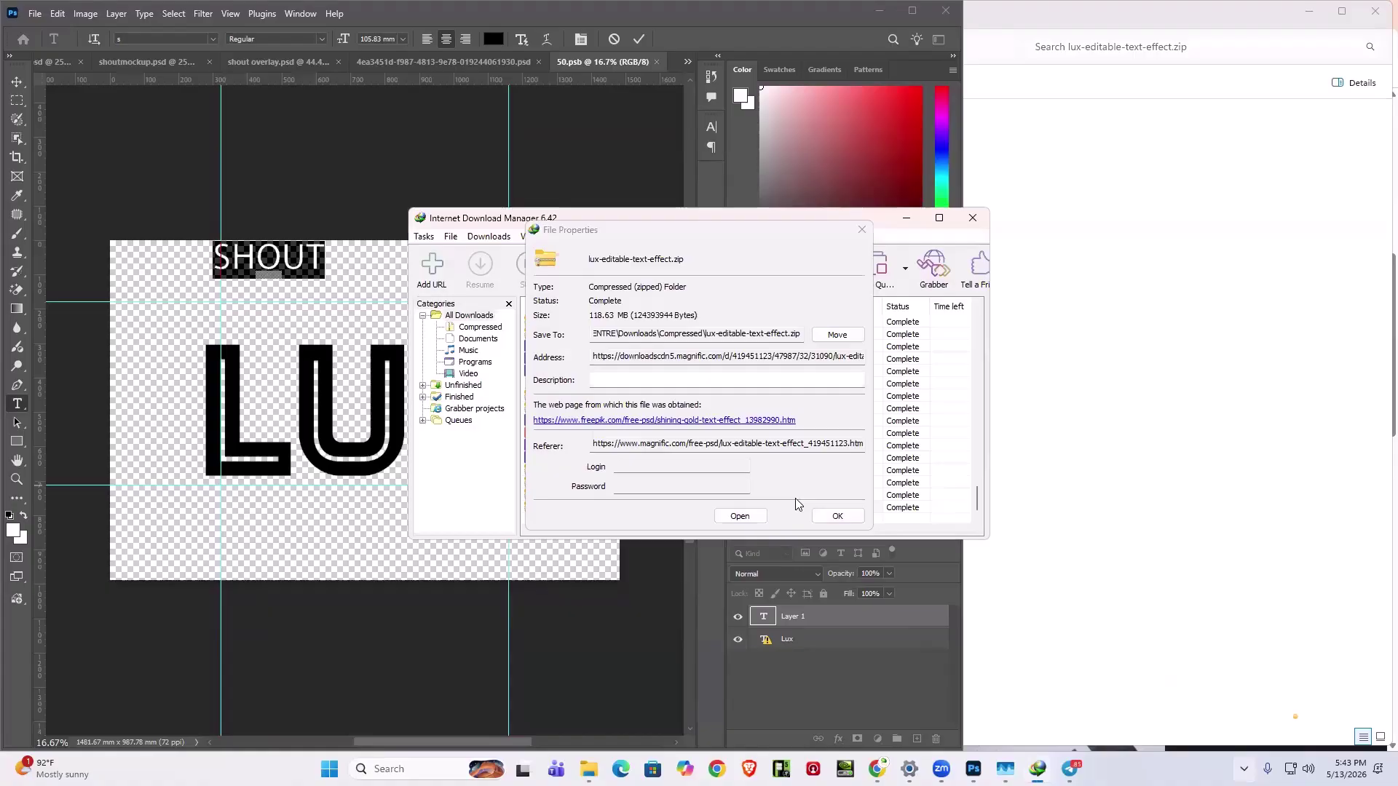
click(835, 517)
double_click(565, 484)
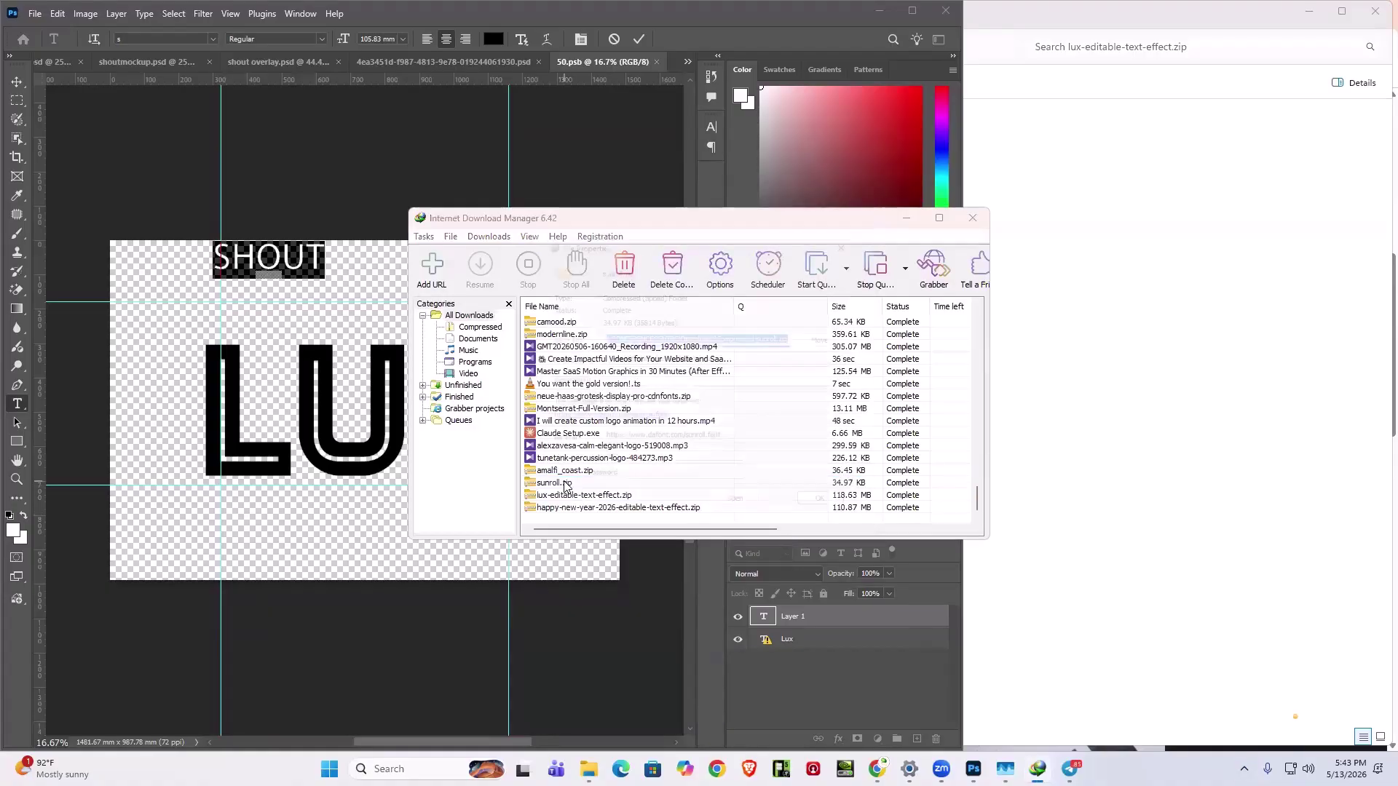
click(740, 516)
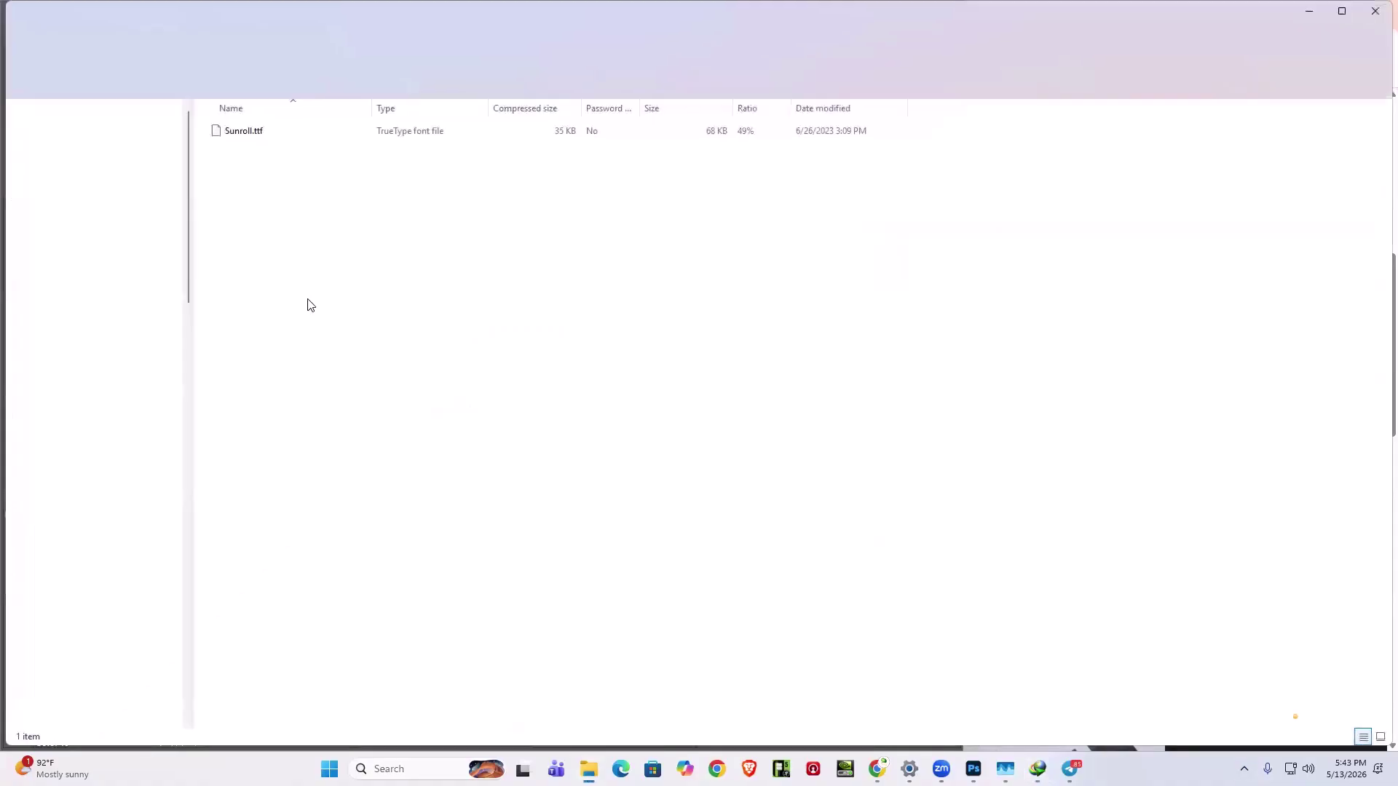
- Install Sunroll.ttf, replacing the already installed Sunroll font, and return to Photoshop
double_click(244, 131)
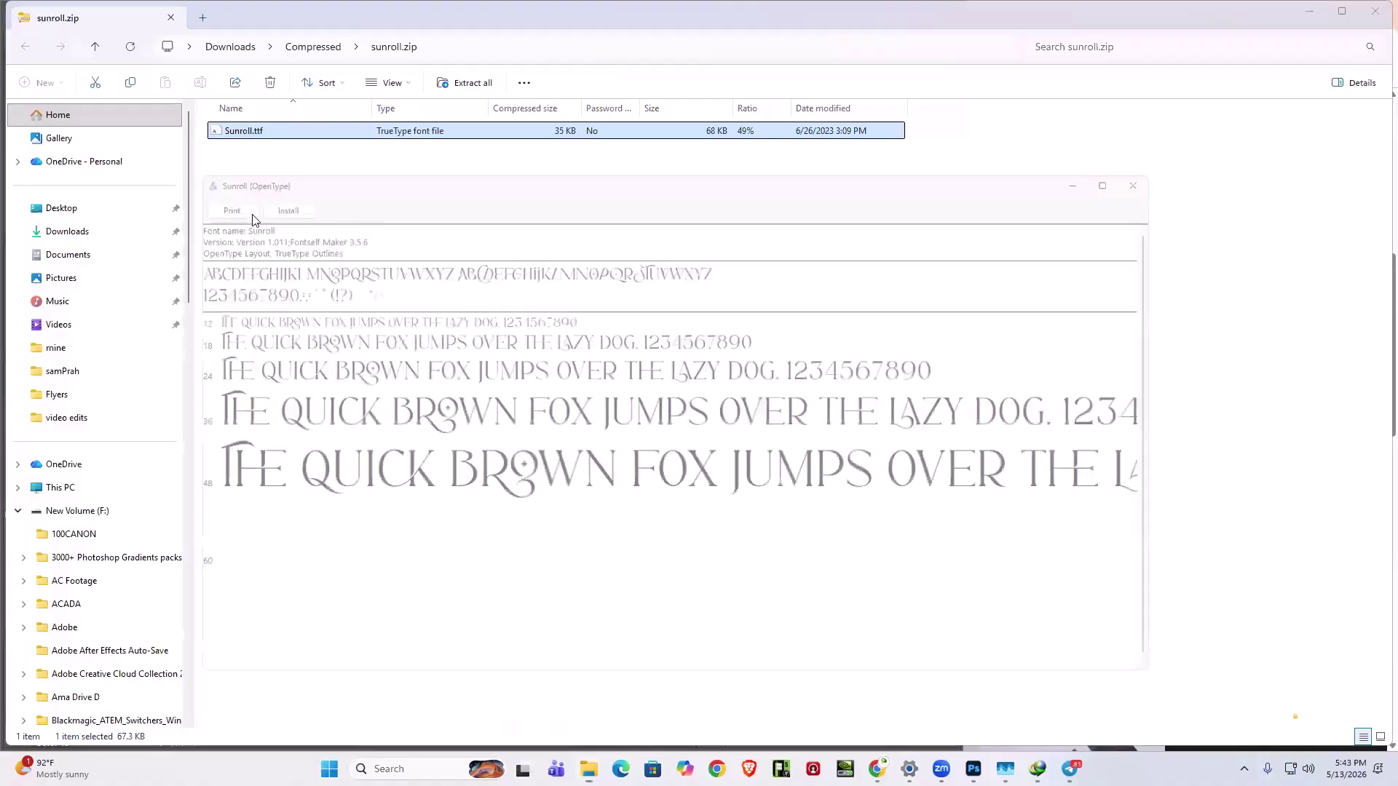
click(260, 196)
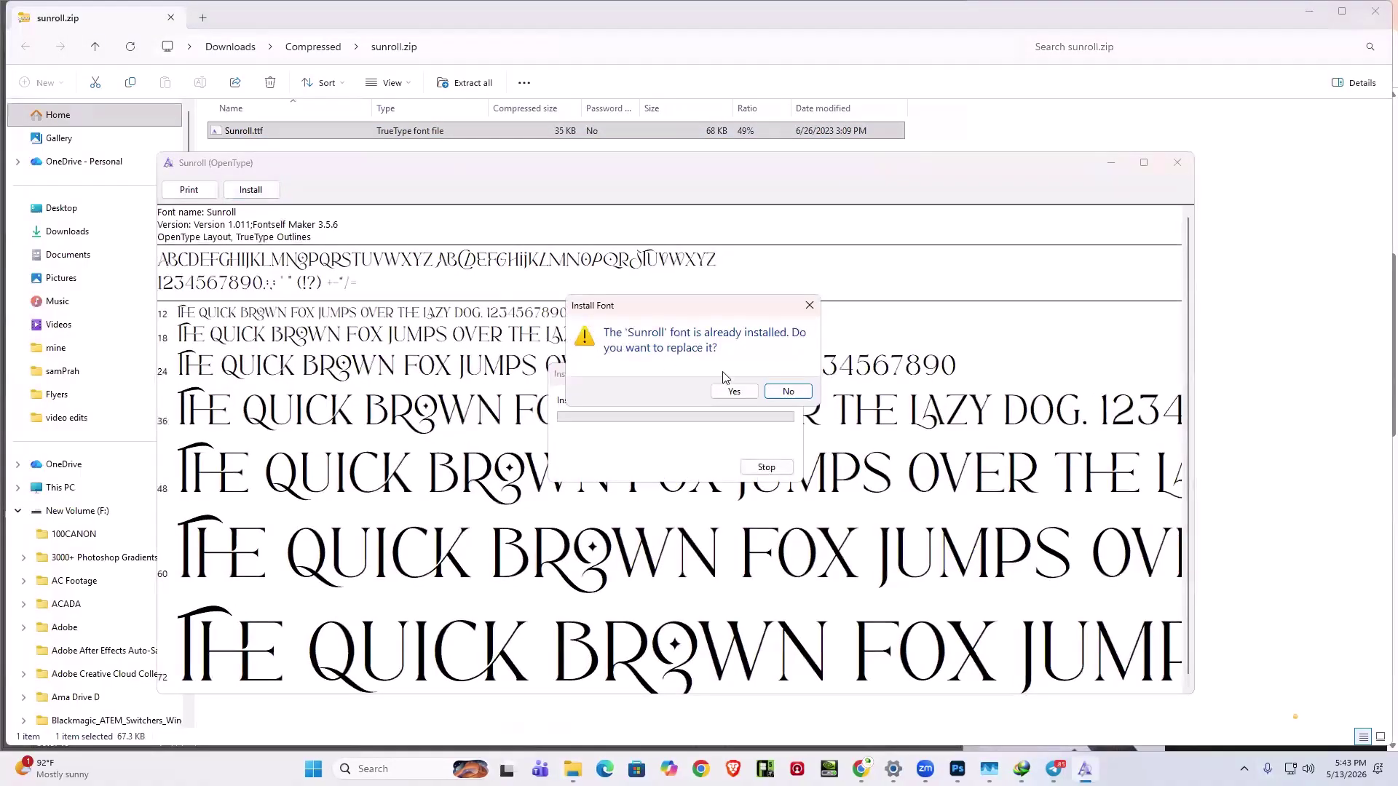
click(734, 393)
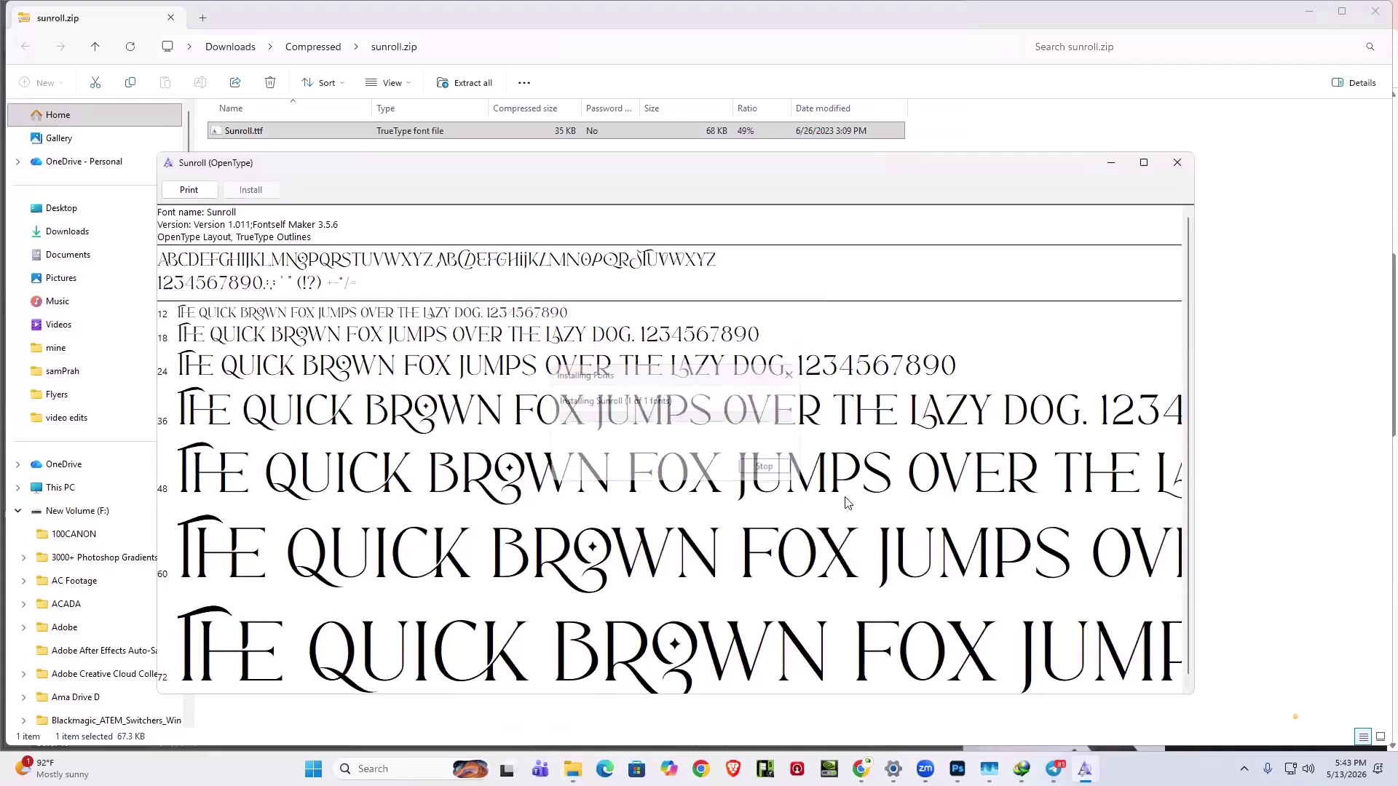
key(alt+Tab)
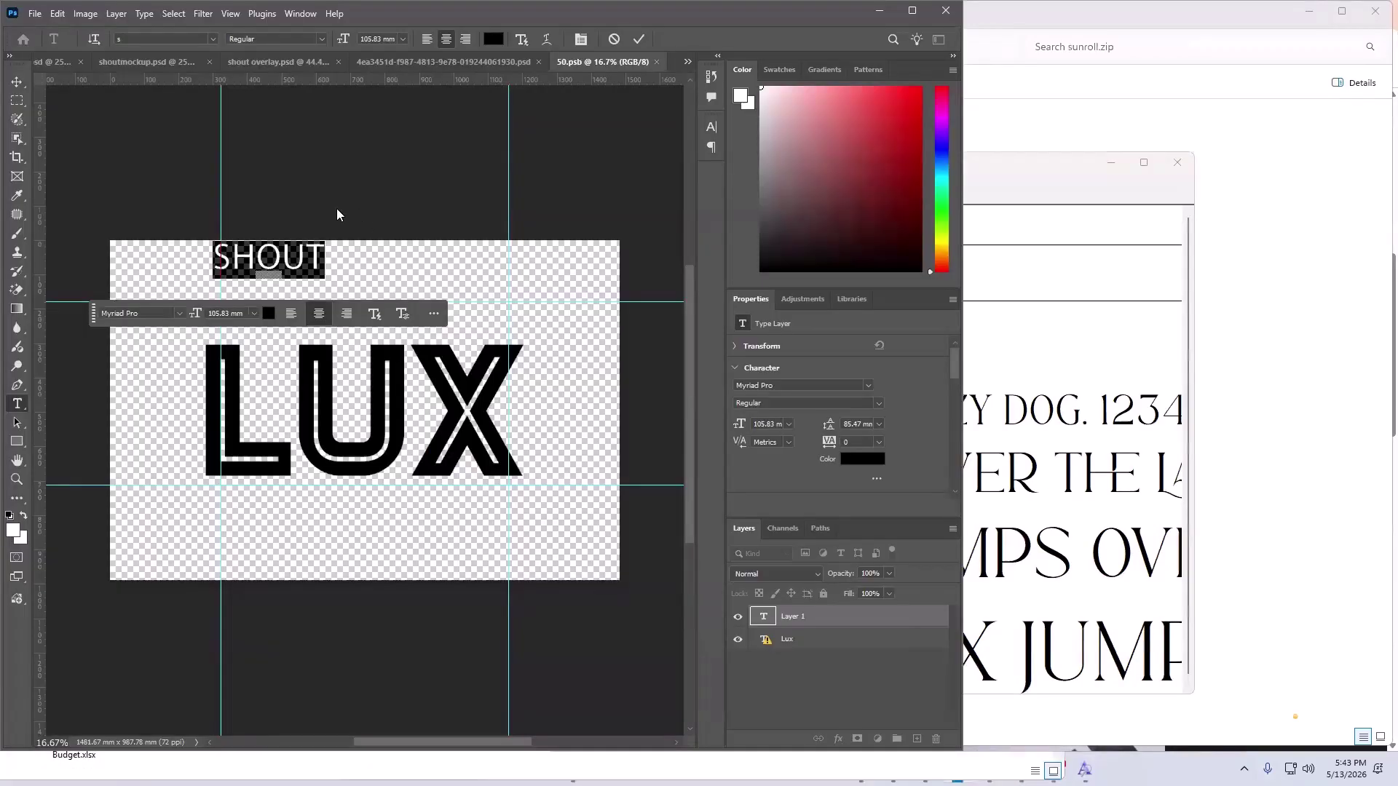
- Search the font field for 'sunr', find no match, and commit the SHOUT text
click(157, 41)
text(s)
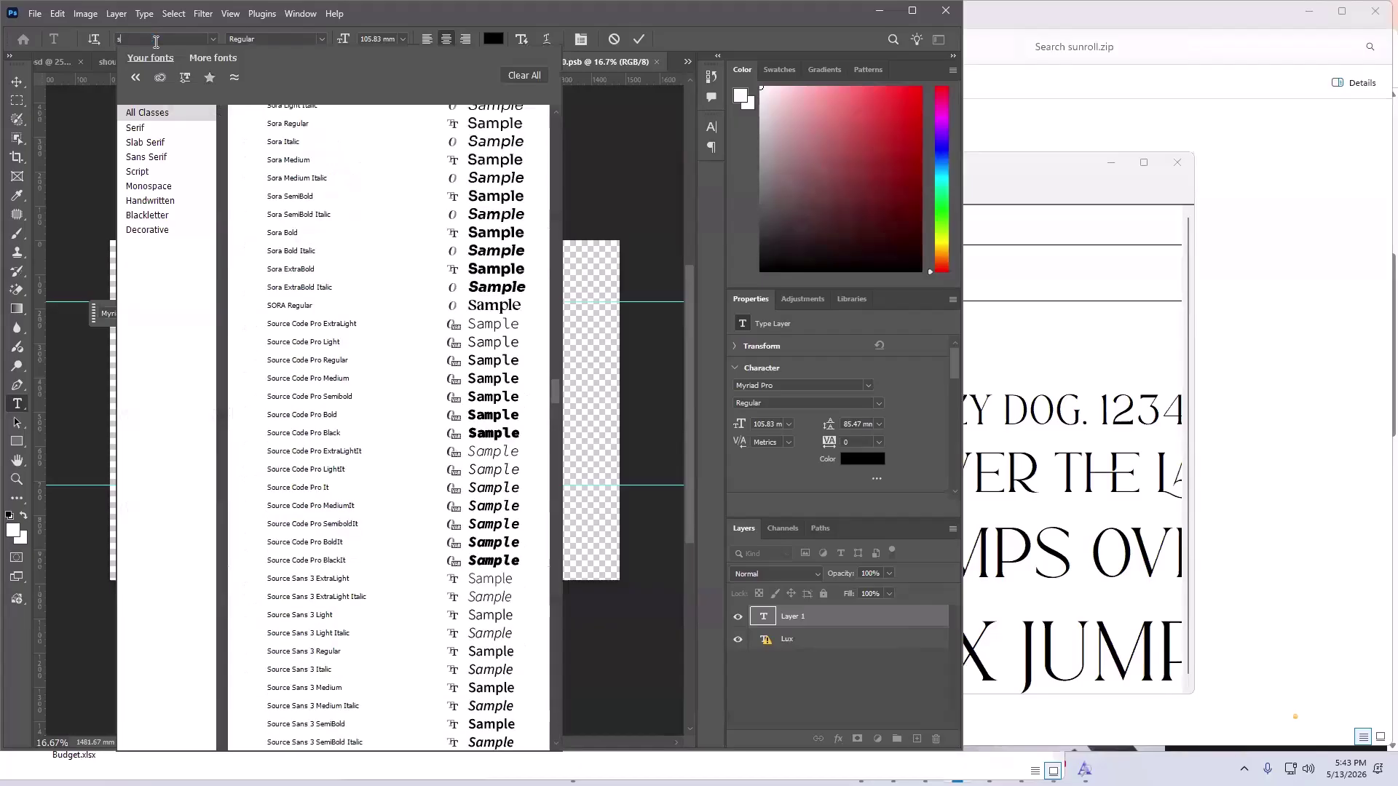
text(un)
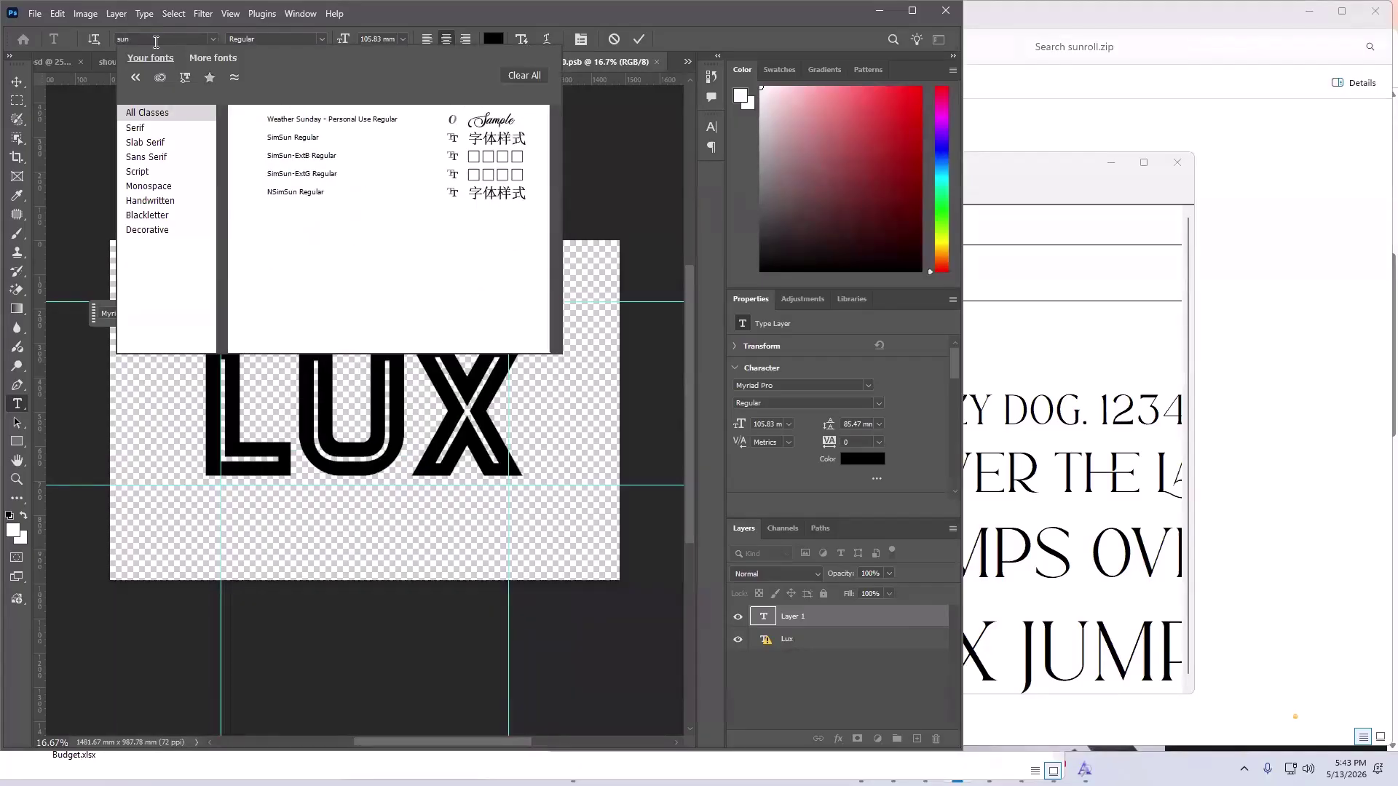
text(r)
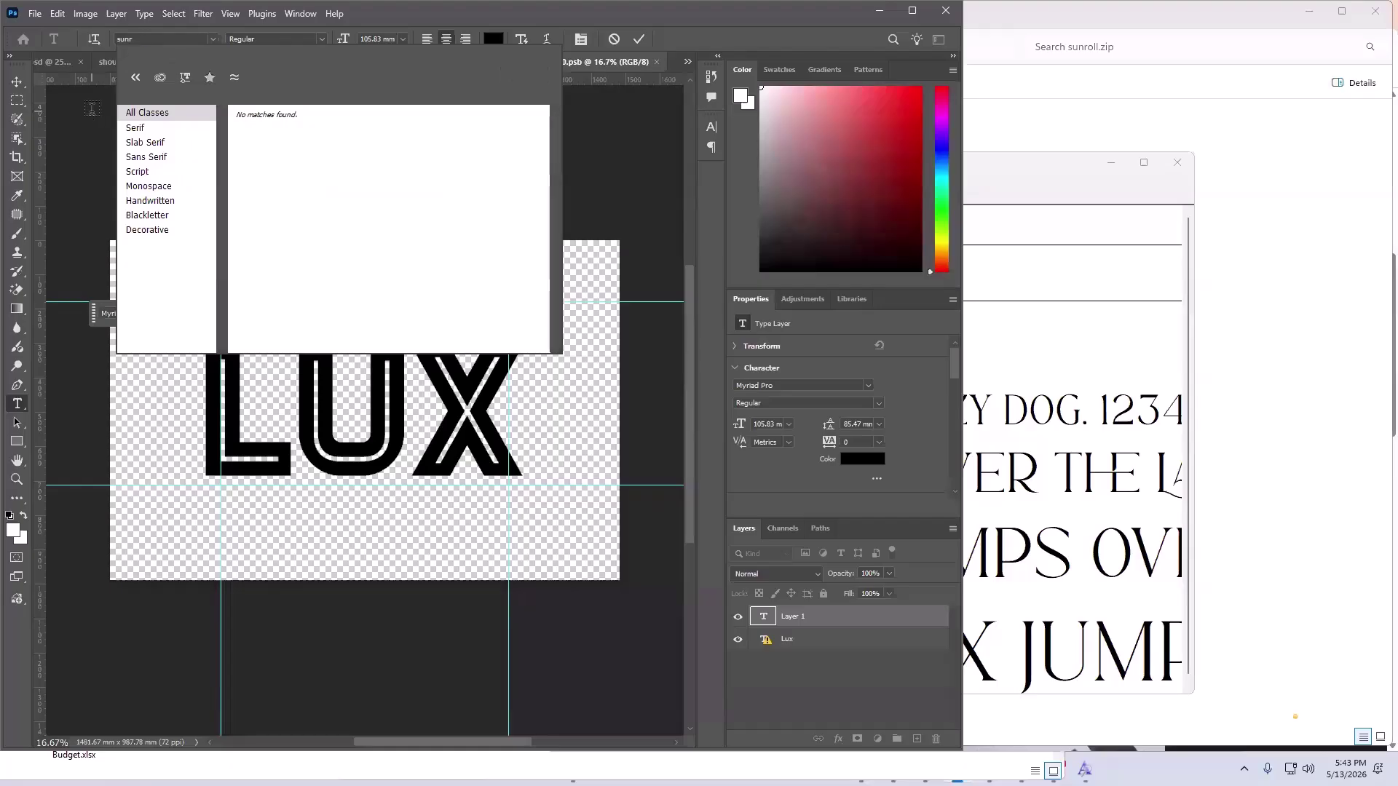
click(92, 108)
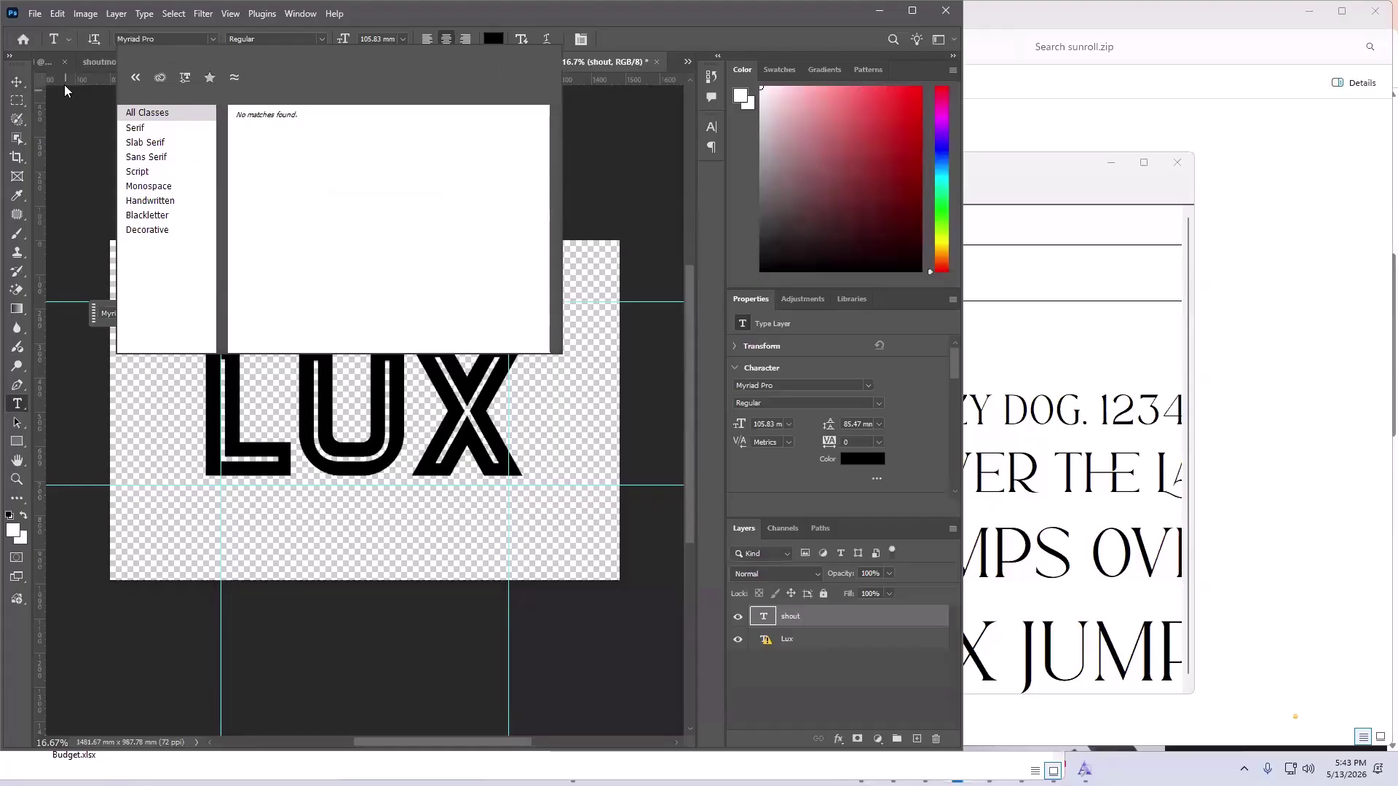
- Quit Photoshop, discarding changes to 50.psb, the LUX document and shout overlay.psd
click(946, 13)
click(693, 288)
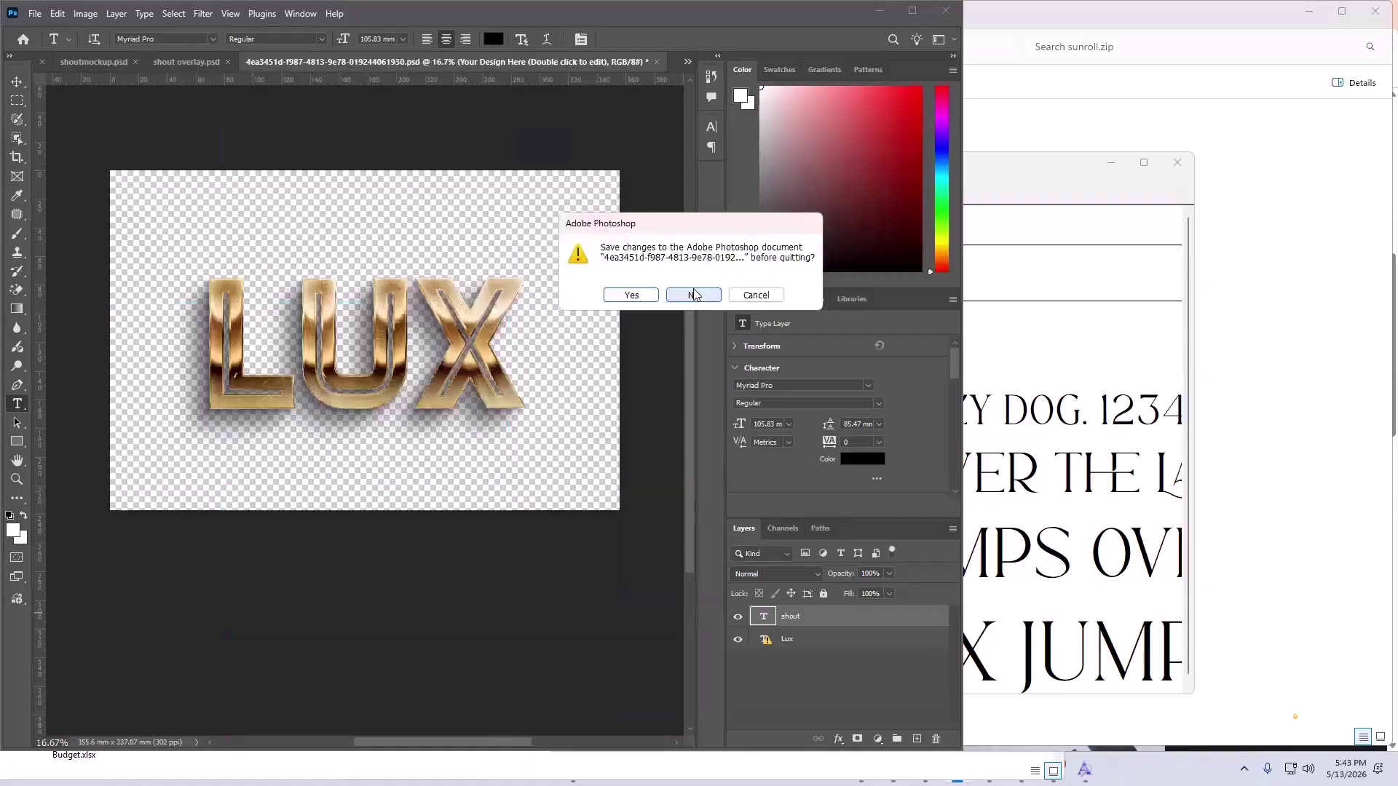
click(693, 297)
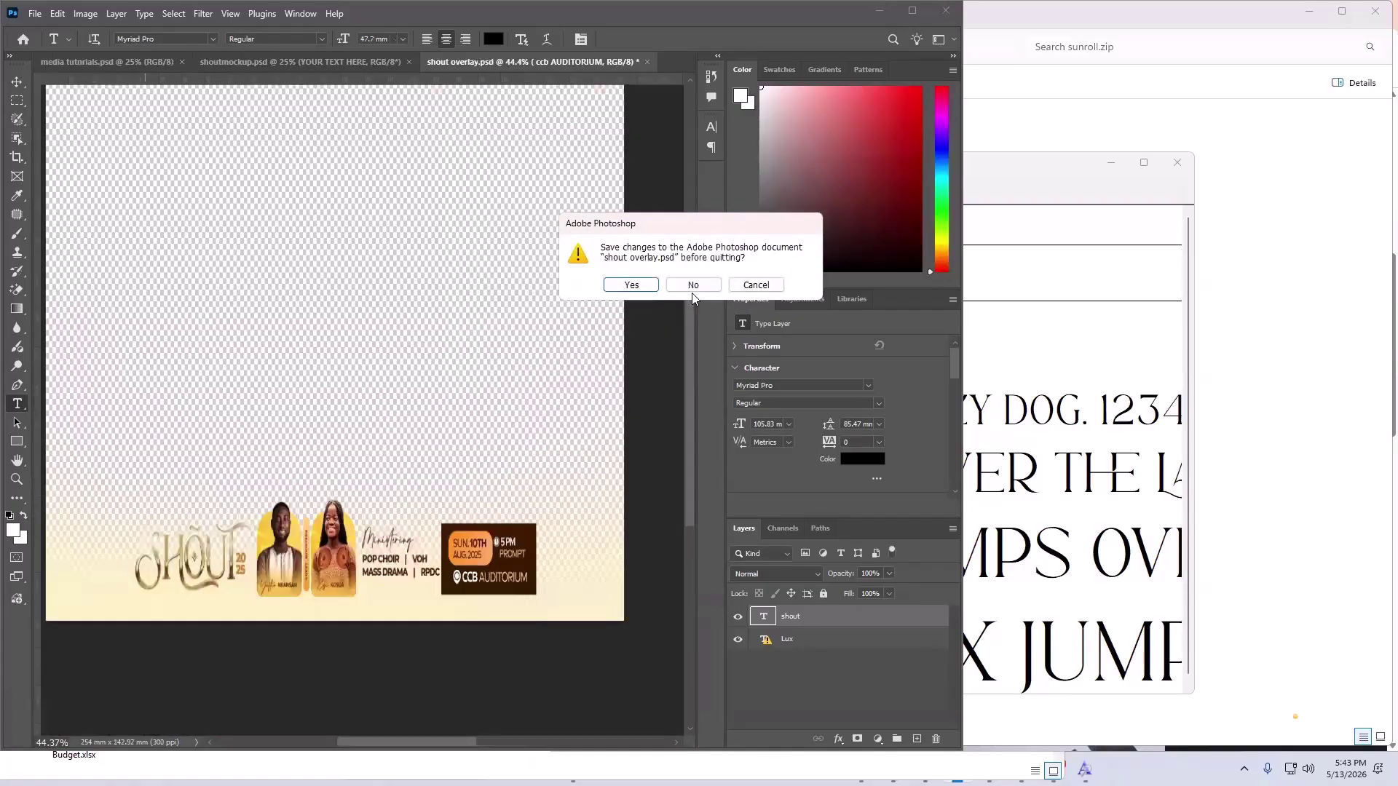
click(692, 293)
key(ctrl+q)
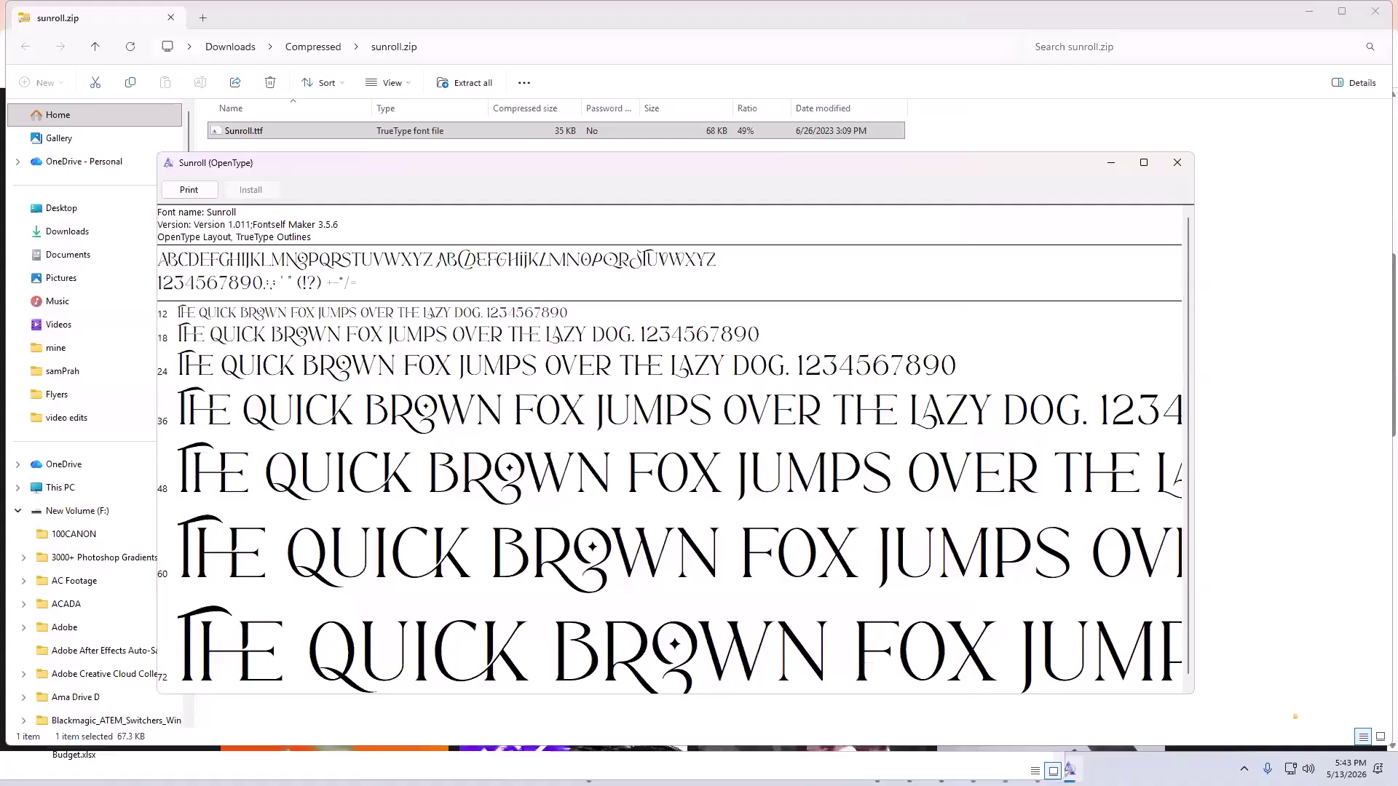
key(super)
text(ro)
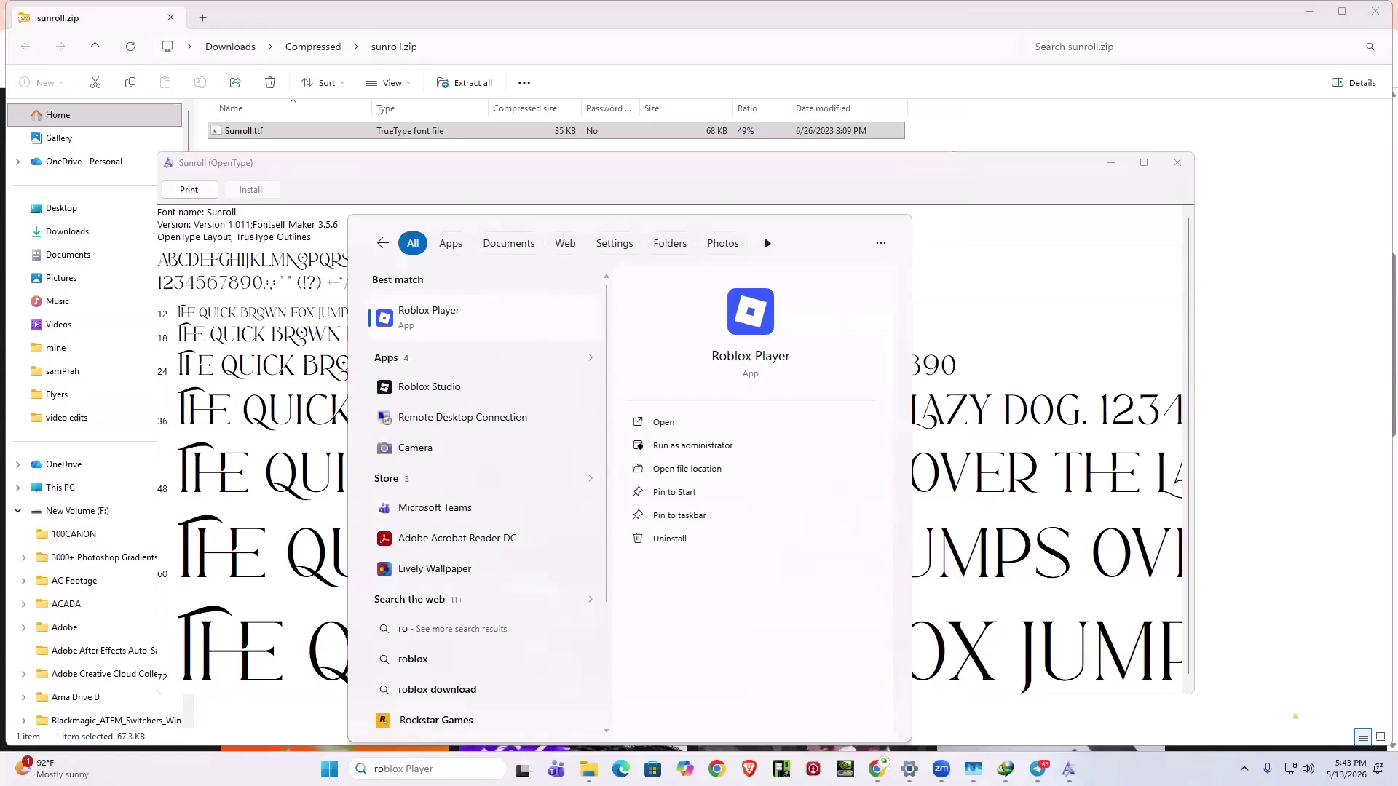
key(BackSpace)
key(BackSpace)
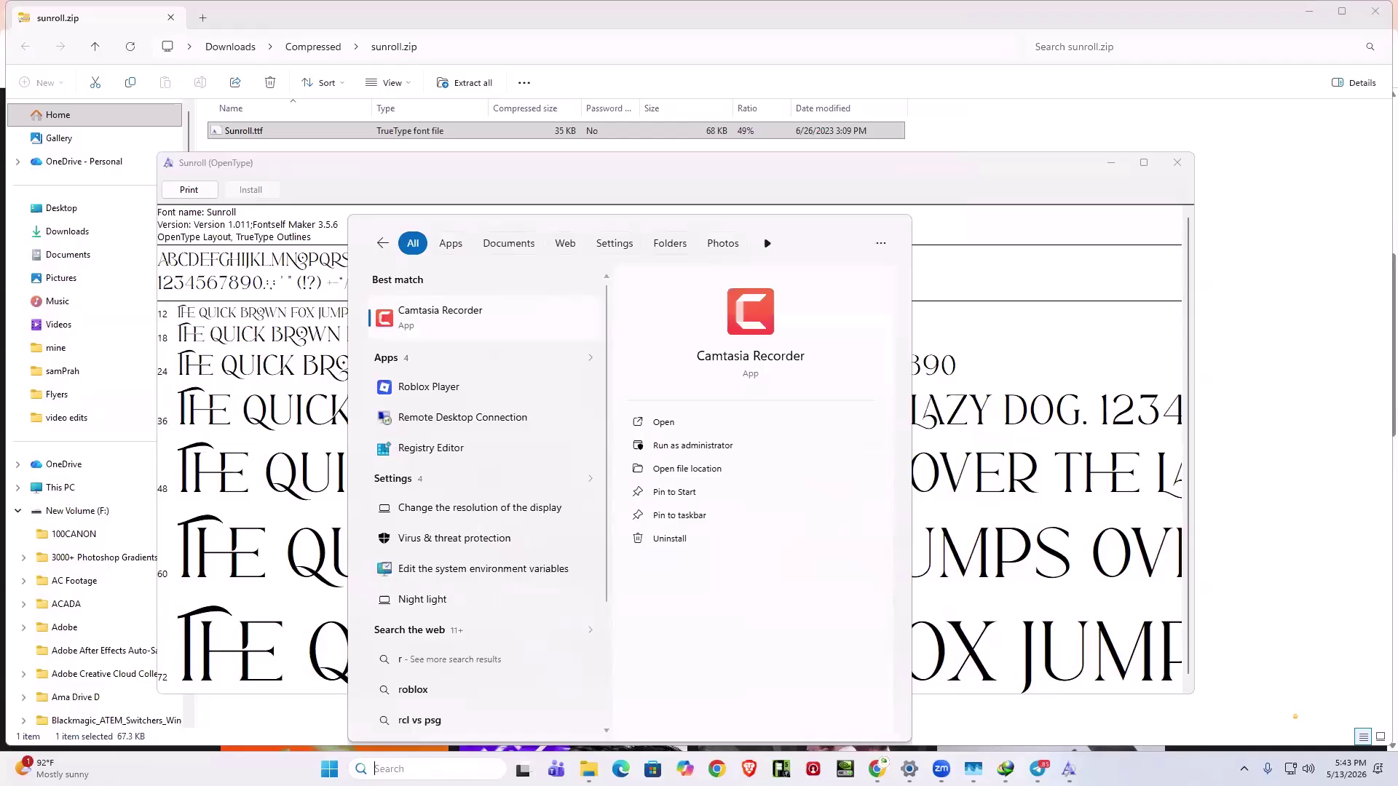
text(a)
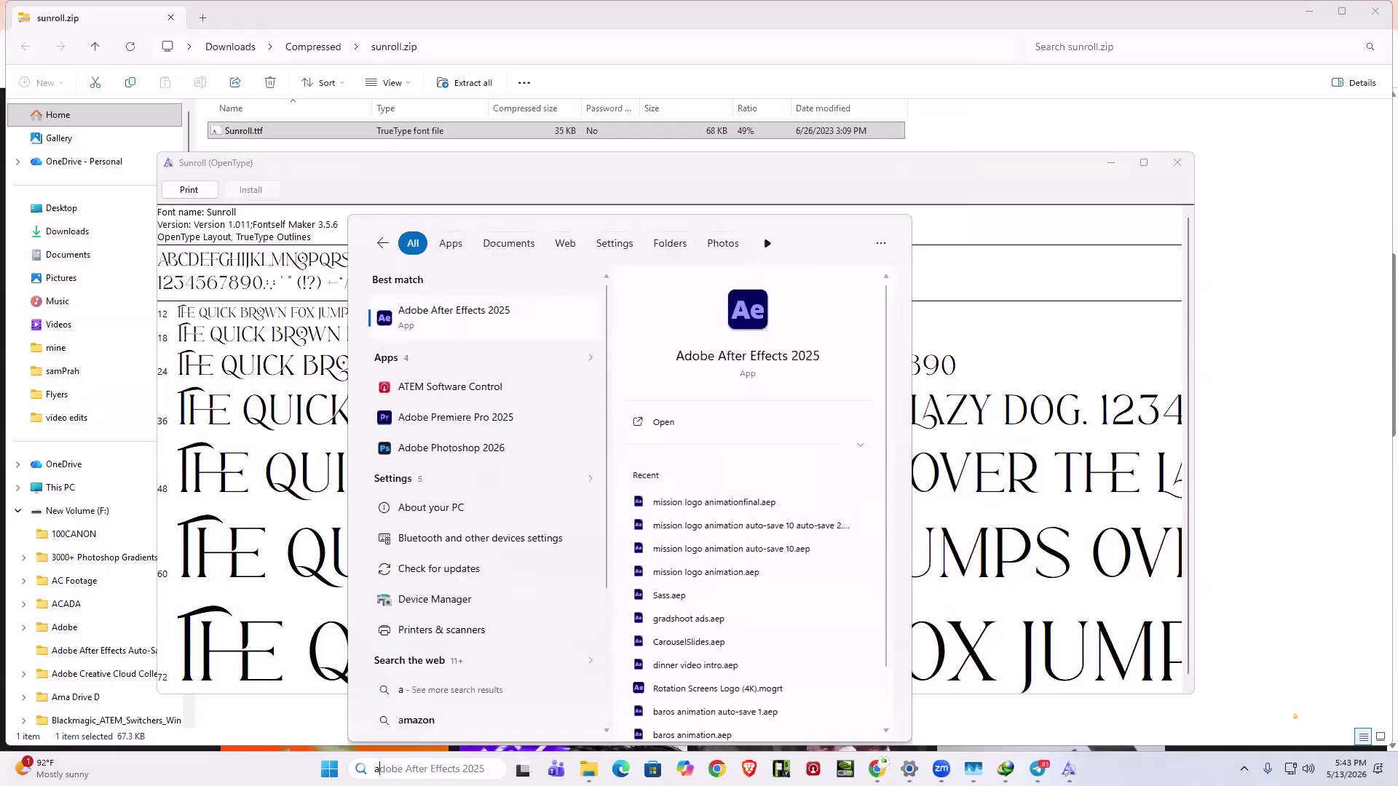
key(BackSpace)
text(p)
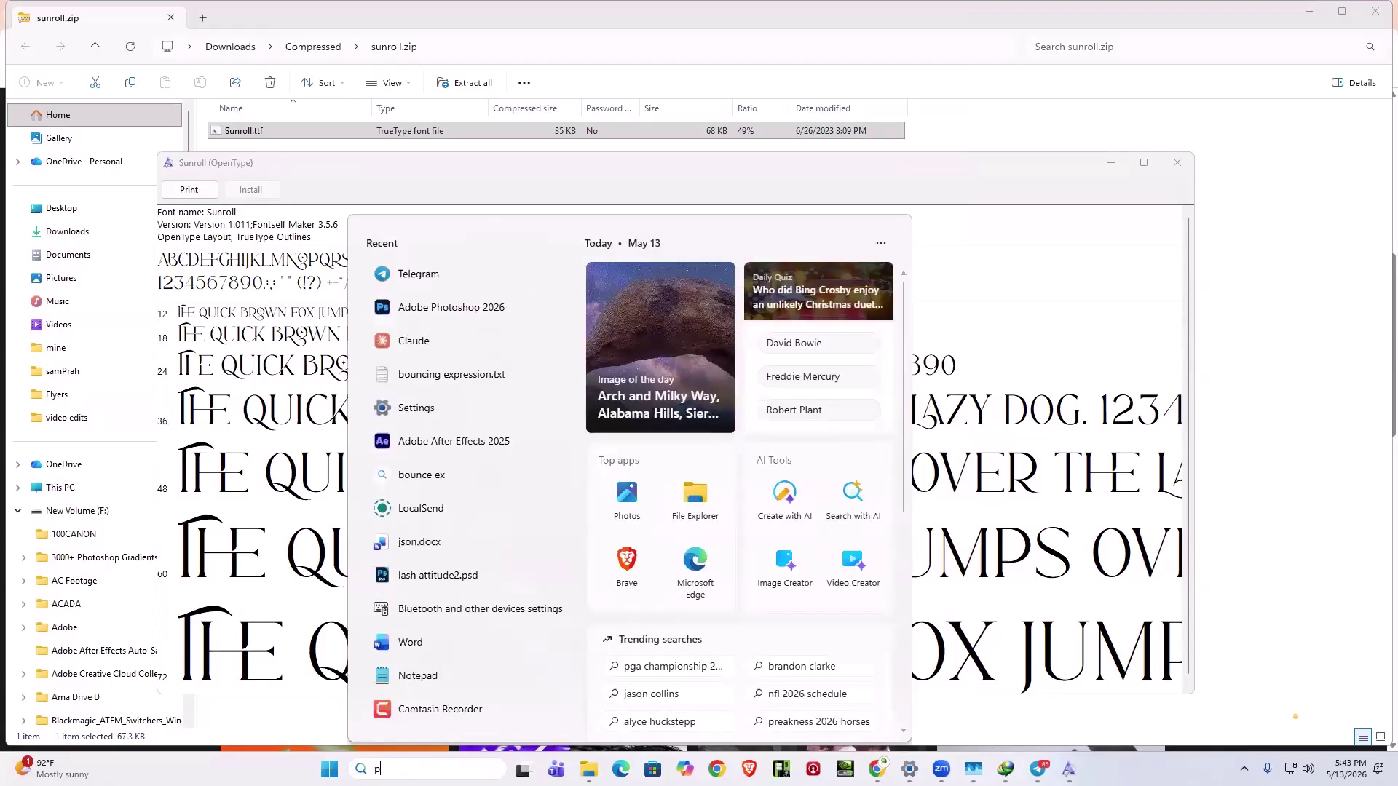
text(hotoshop)
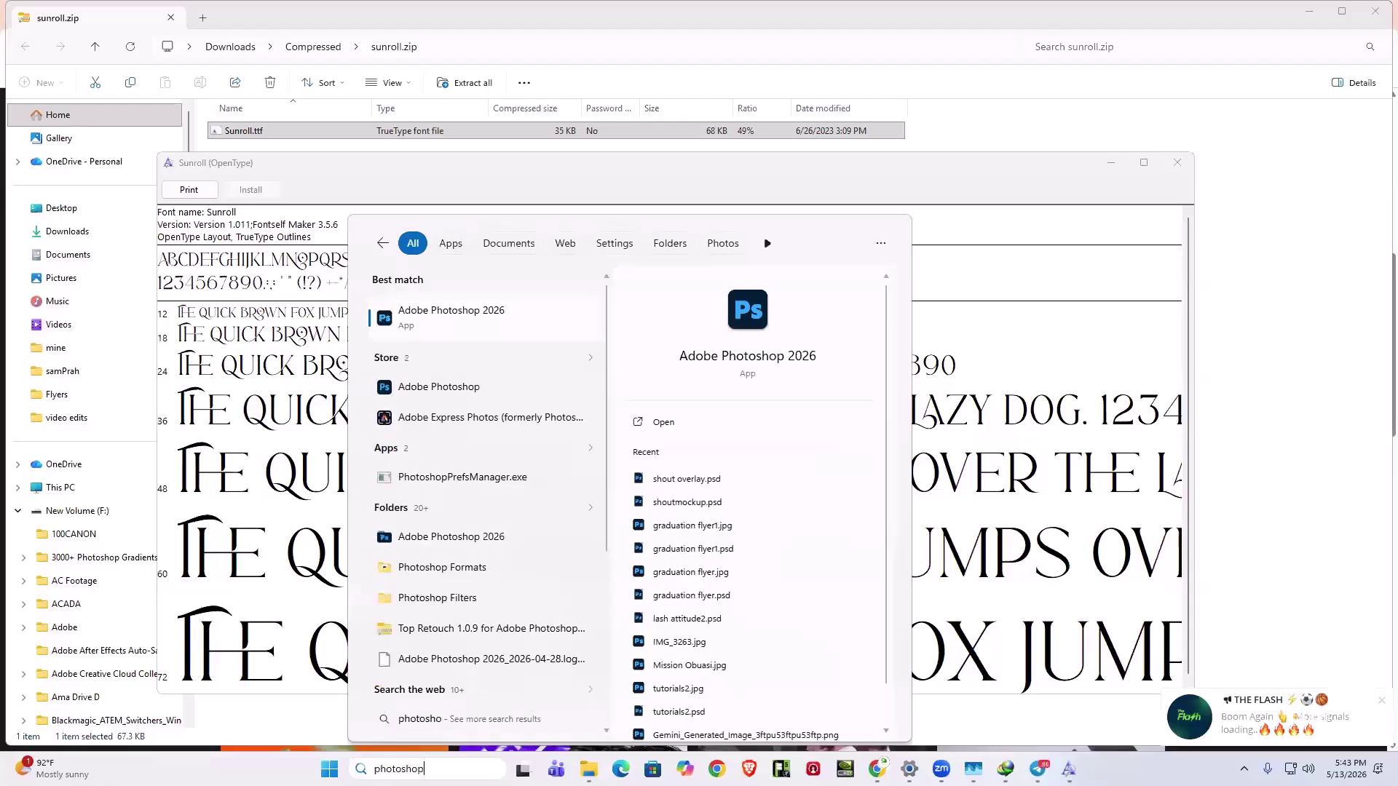
key(Return)
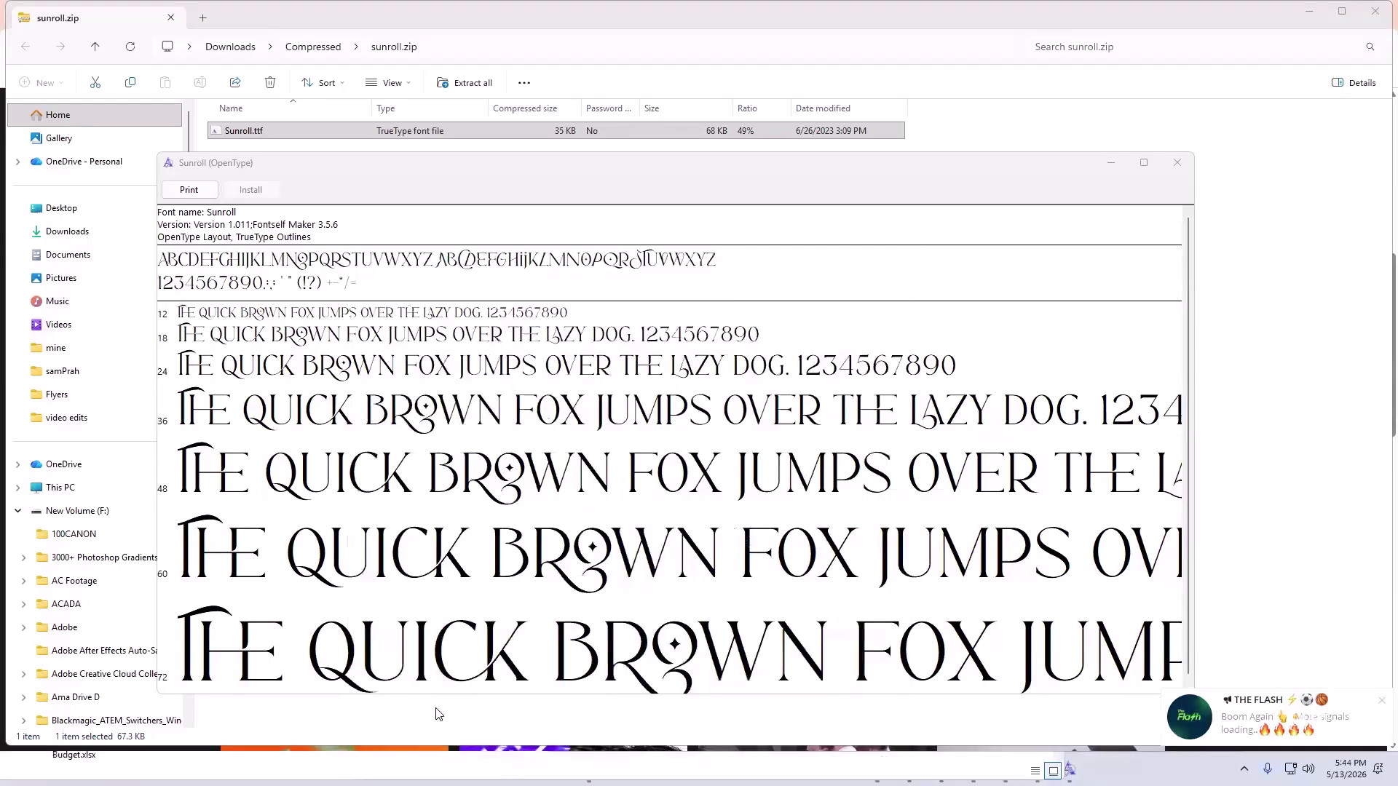
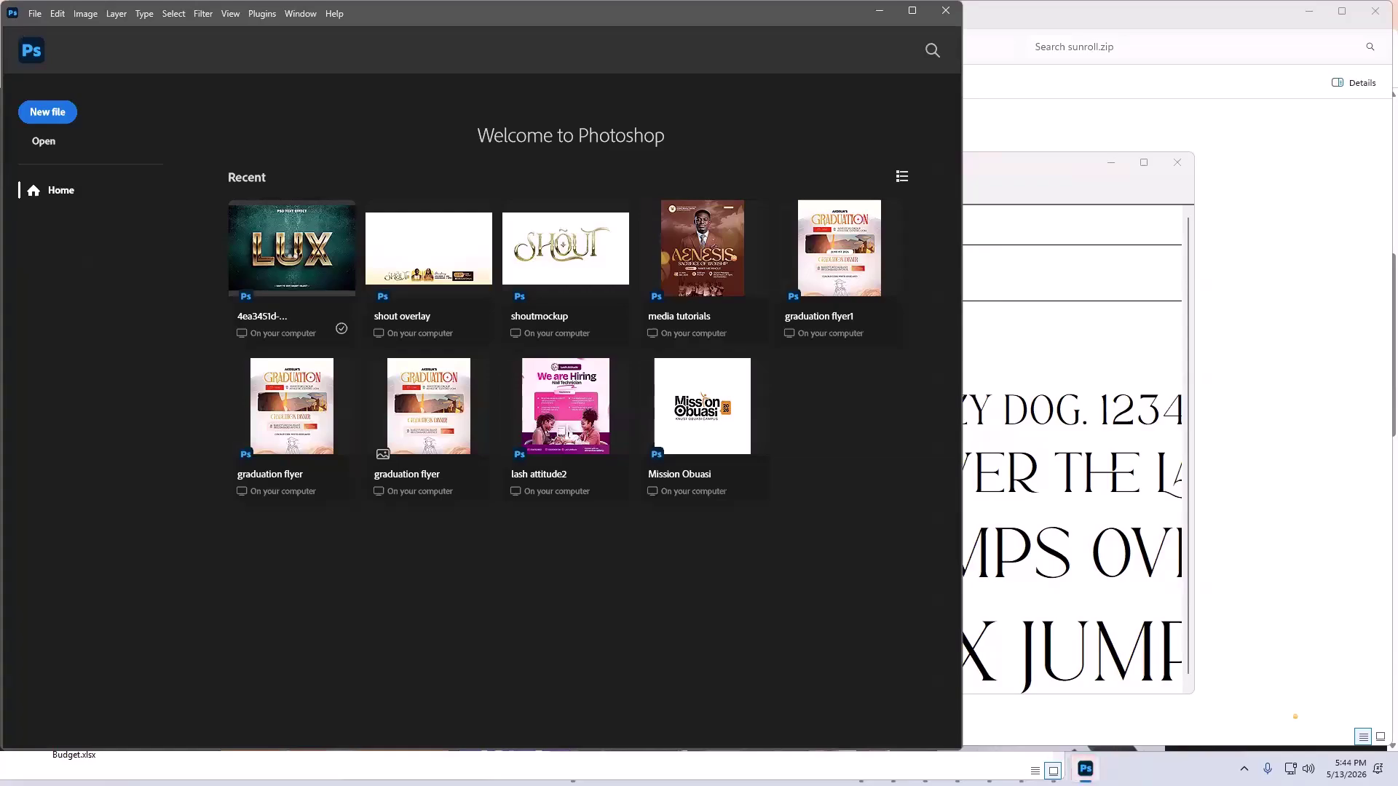
- Open the LUX file and hide Background, Additional Information Text and the drop shadow
click(291, 248)
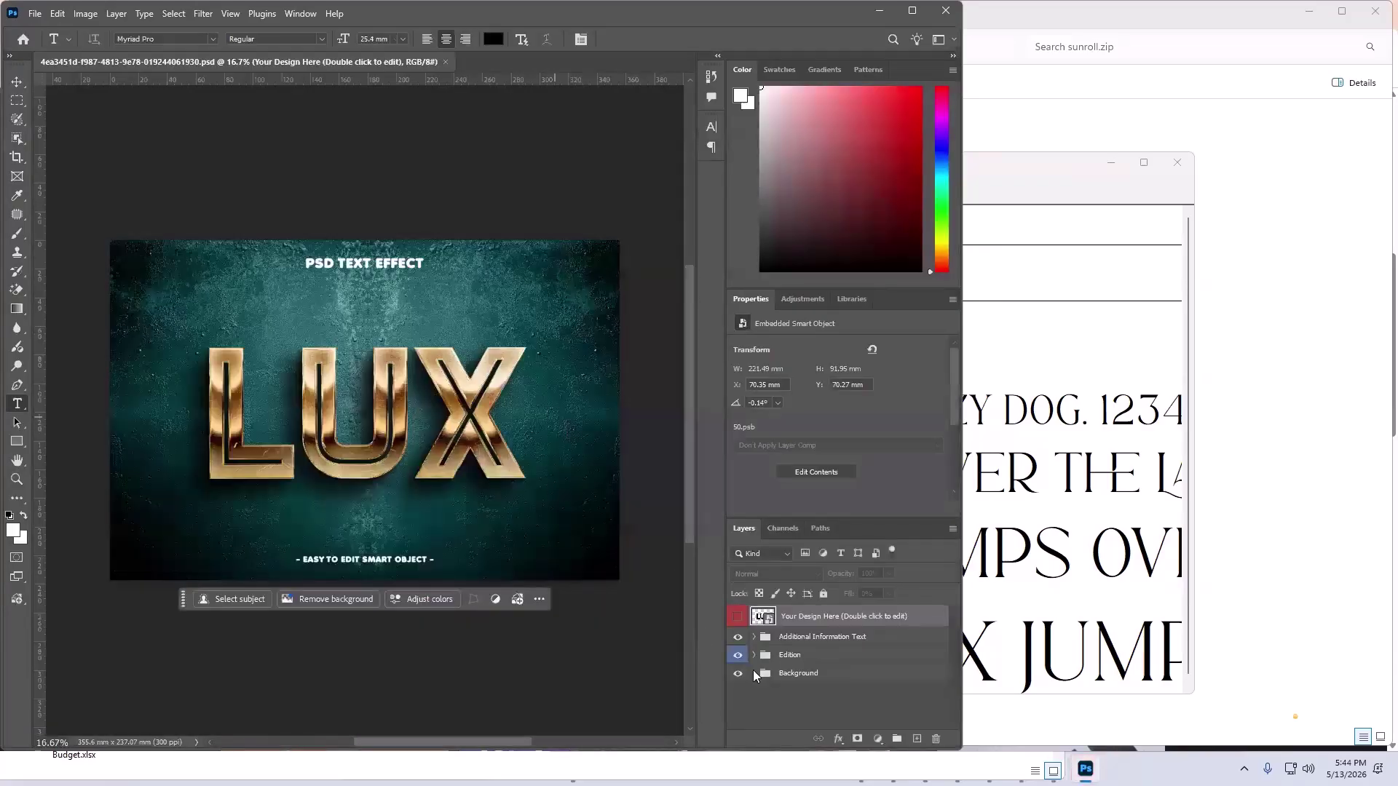
click(738, 673)
click(739, 638)
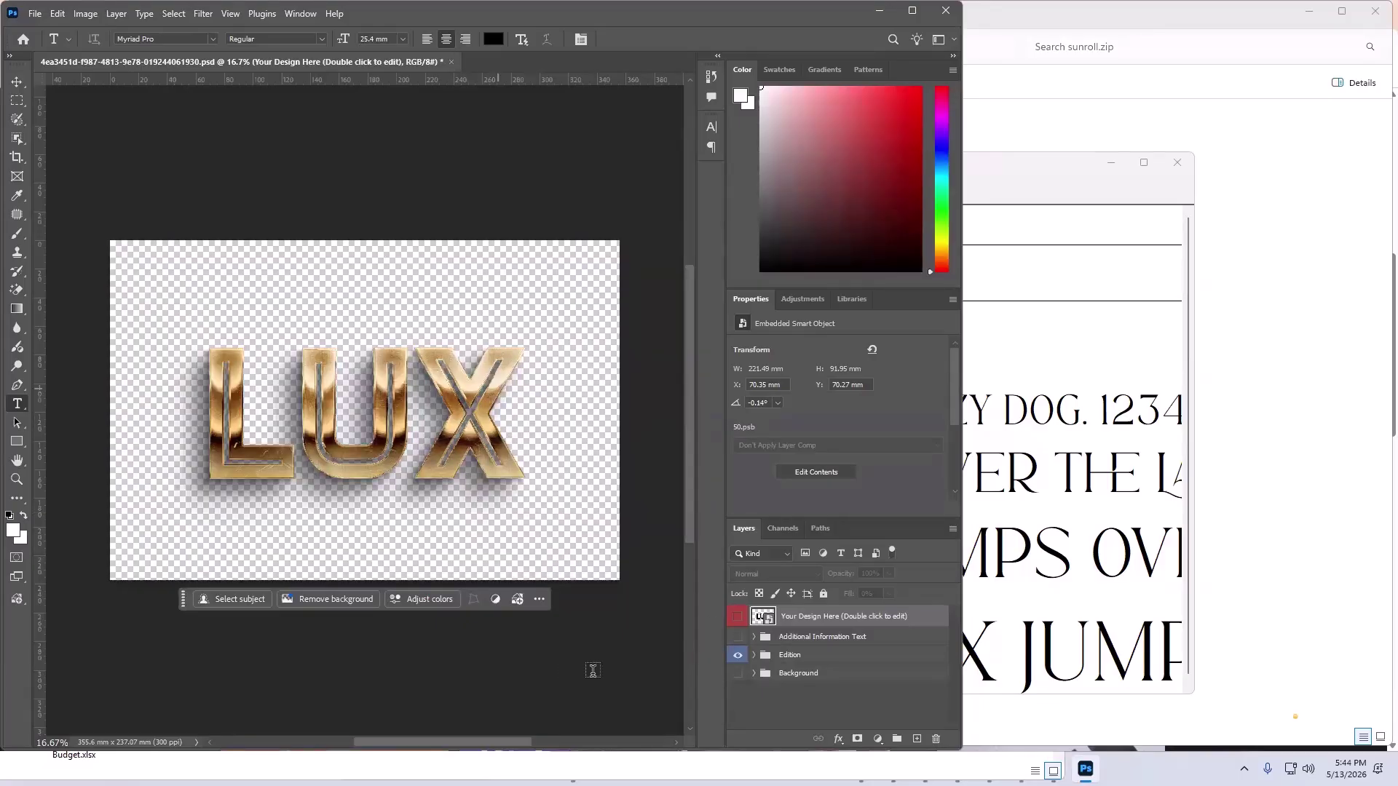
click(757, 660)
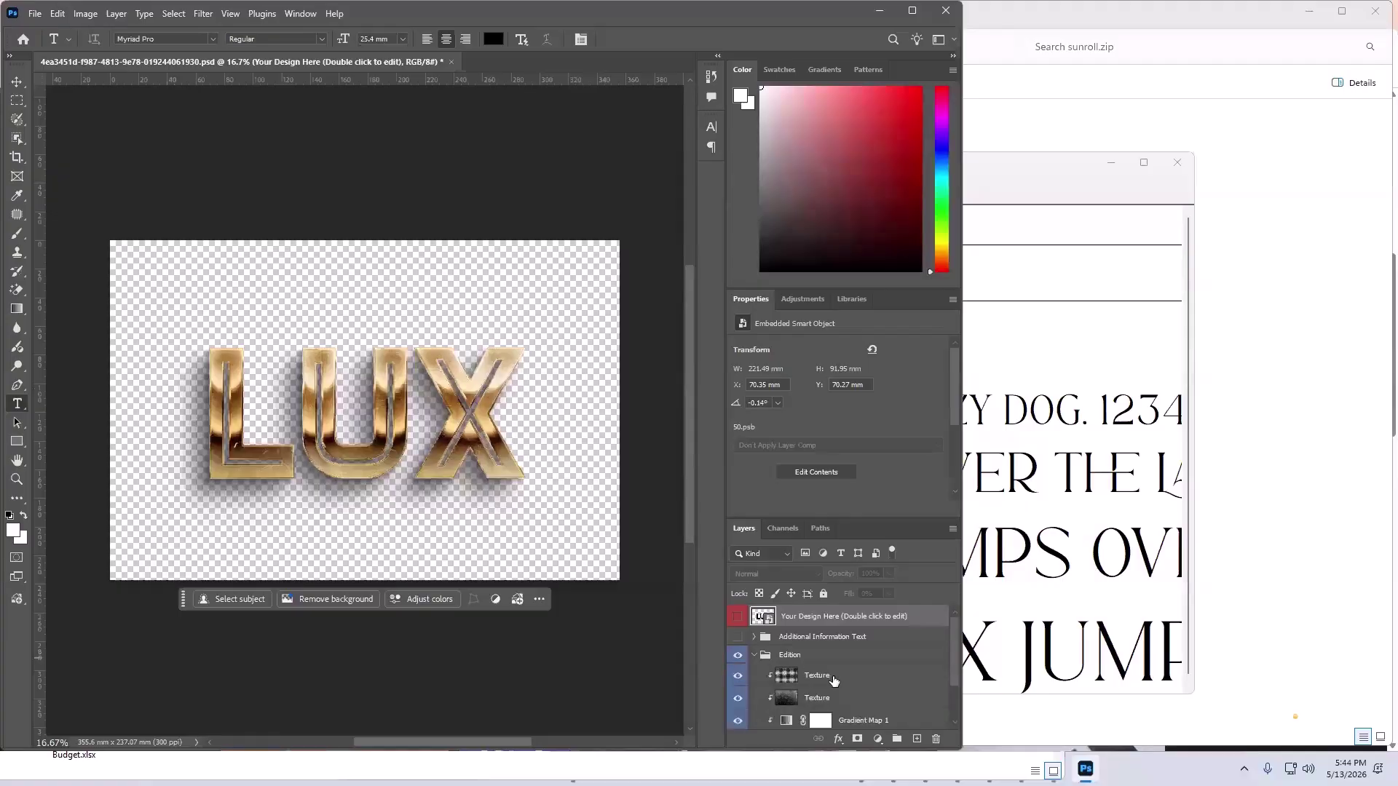
scroll(772, 678, down, 3)
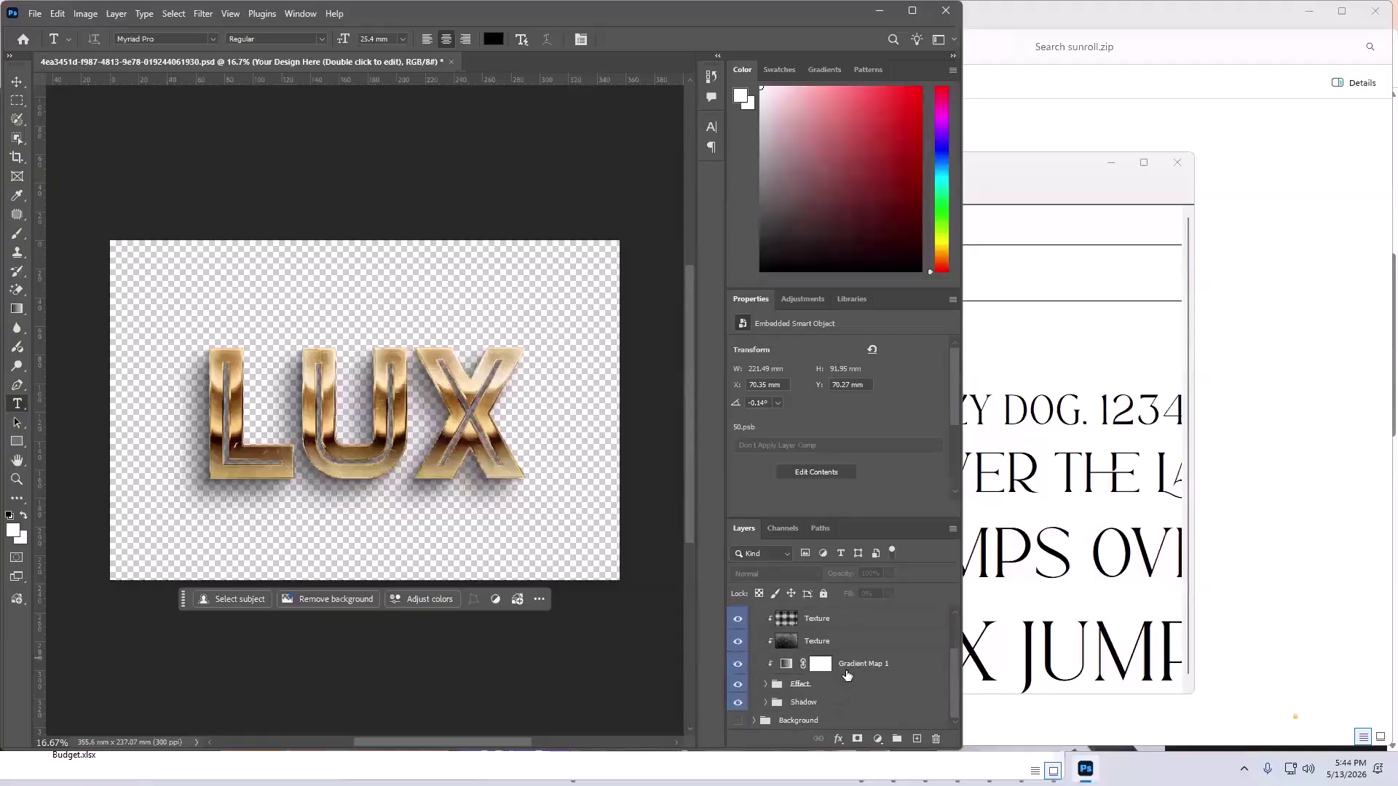
click(743, 705)
scroll(792, 650, up, 3)
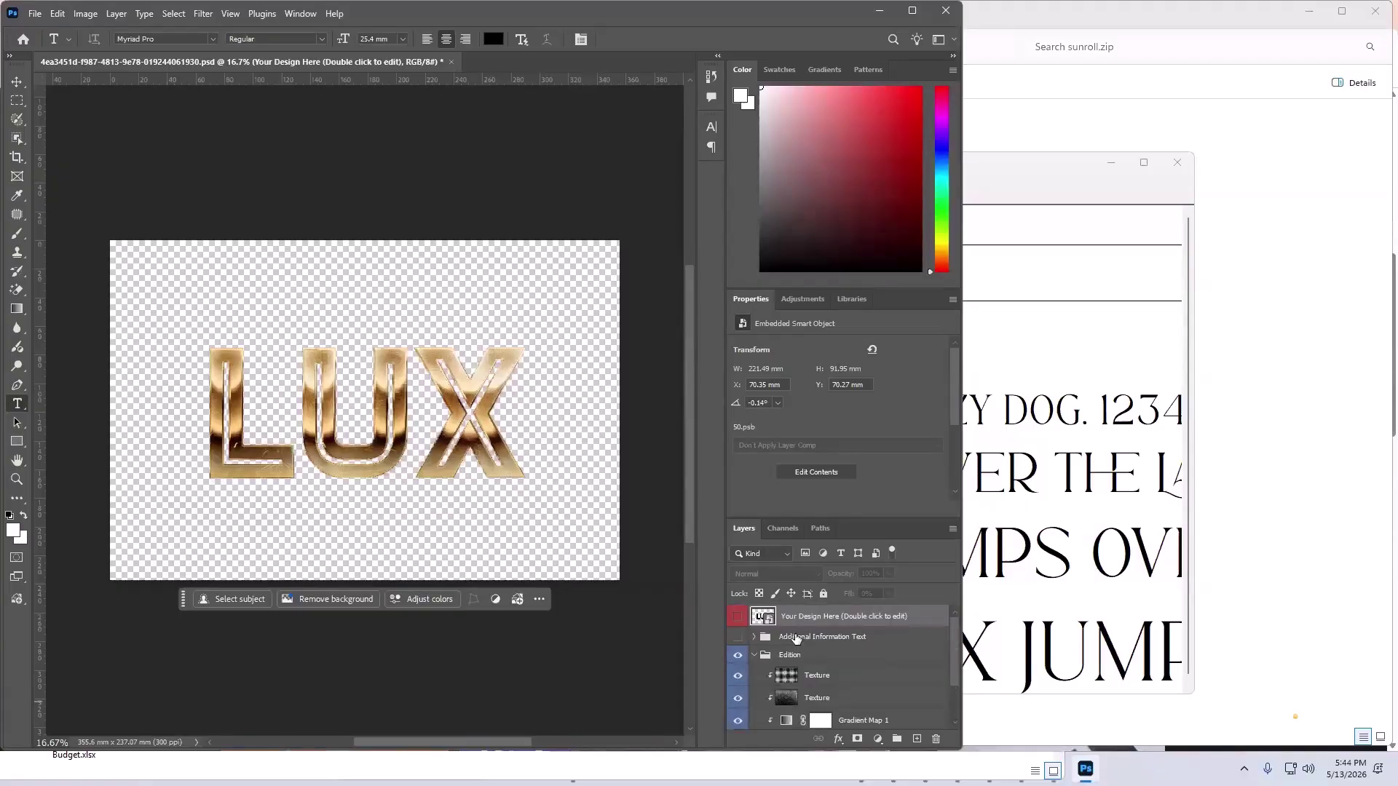
- Inside the LUX smart object, type SHOUT and set it in Sunroll Regular
double_click(757, 619)
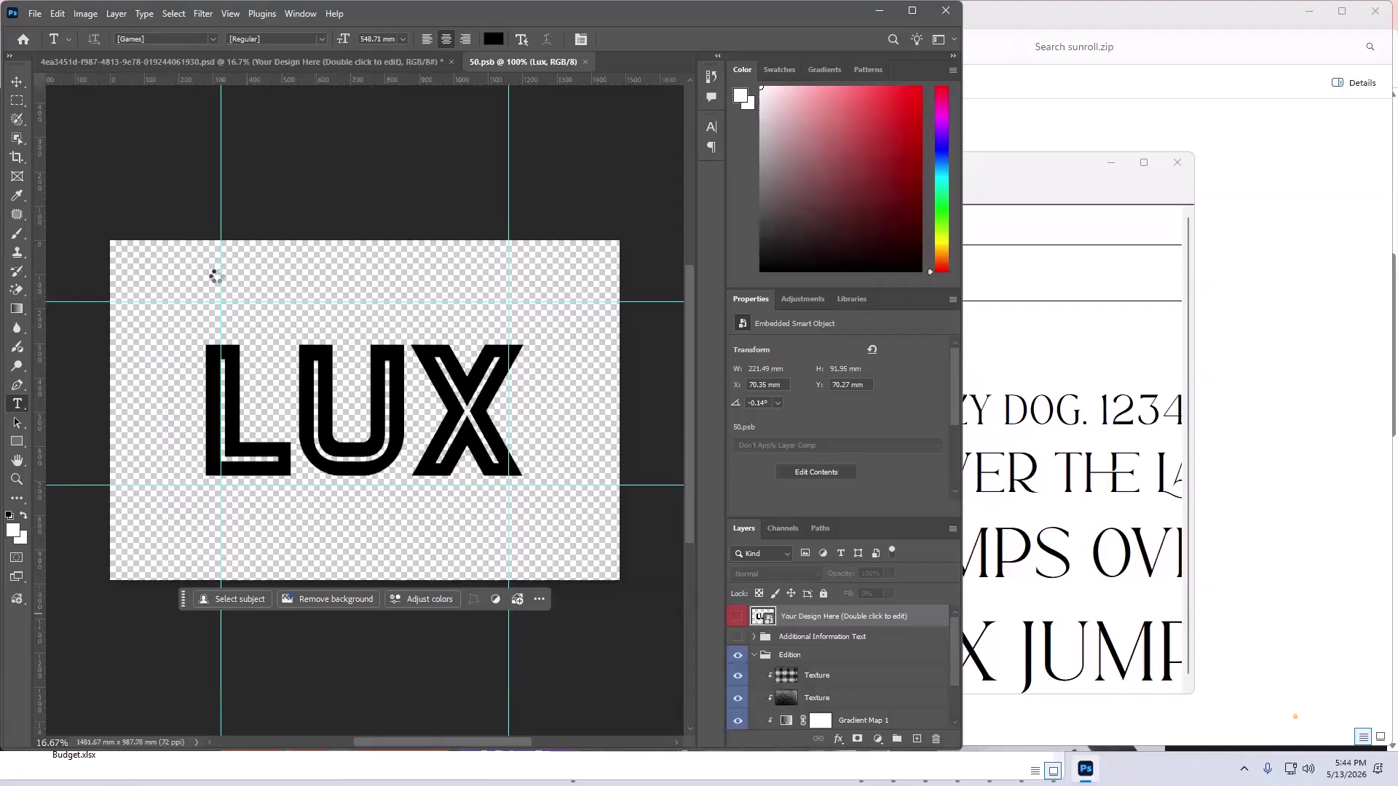
click(284, 273)
text(SH)
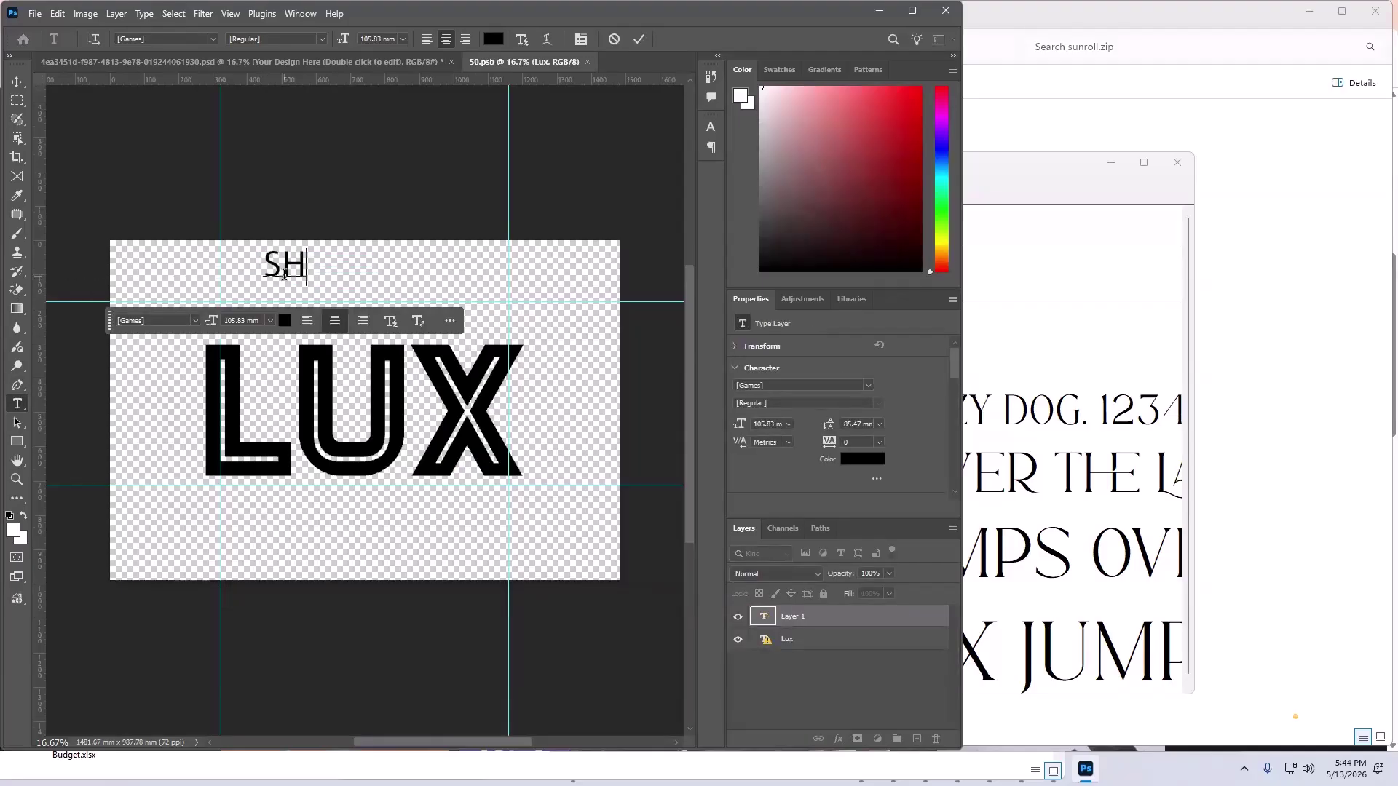
text(OUT)
key(ctrl+a)
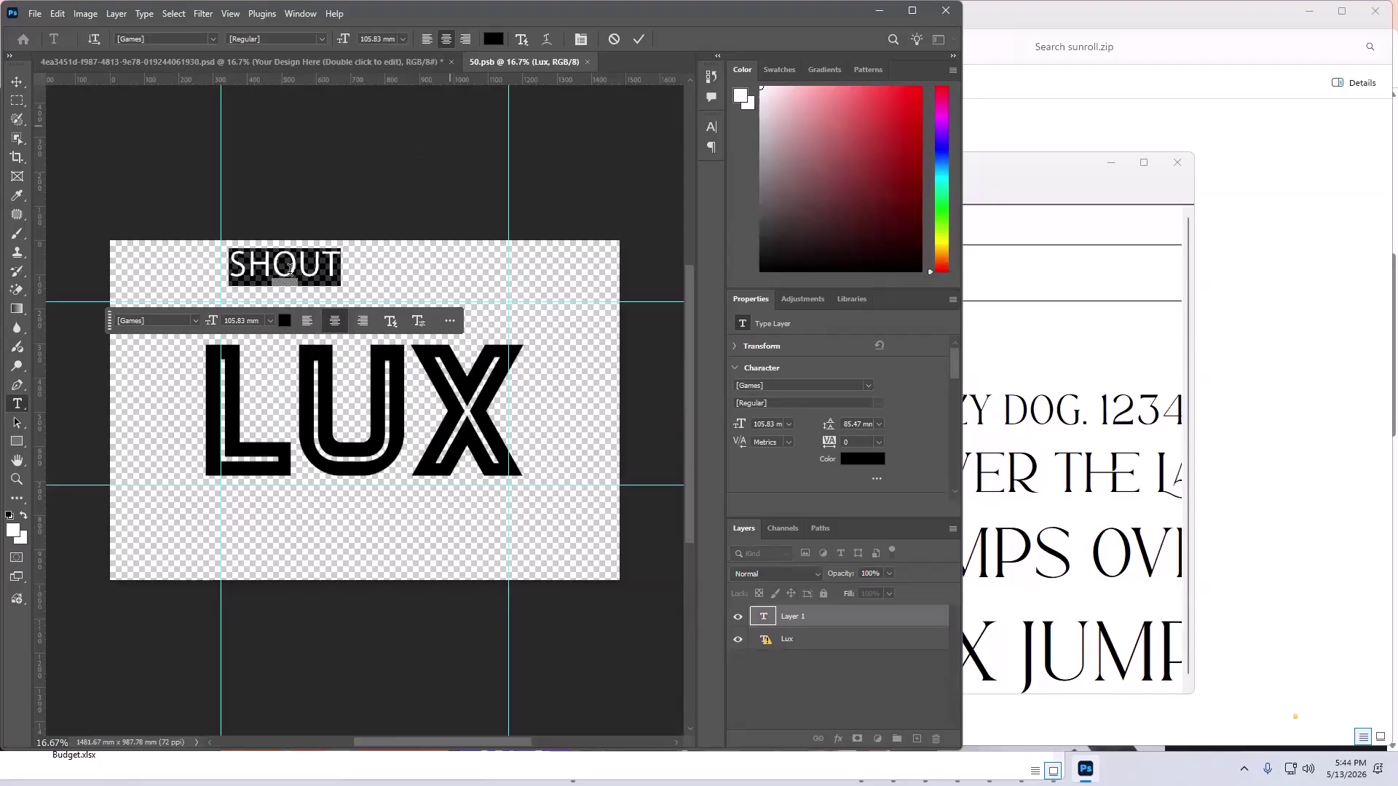
click(167, 320)
text(sunr)
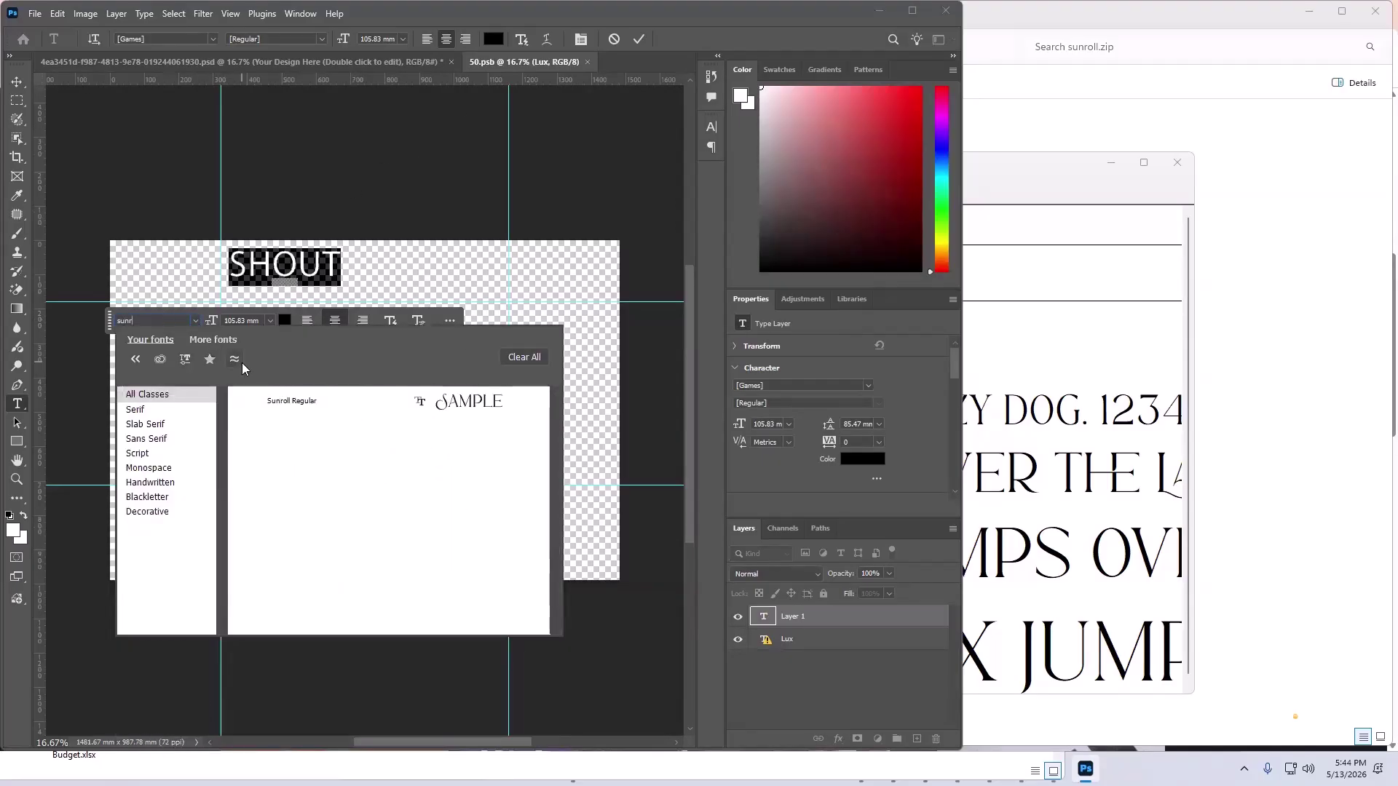
click(291, 401)
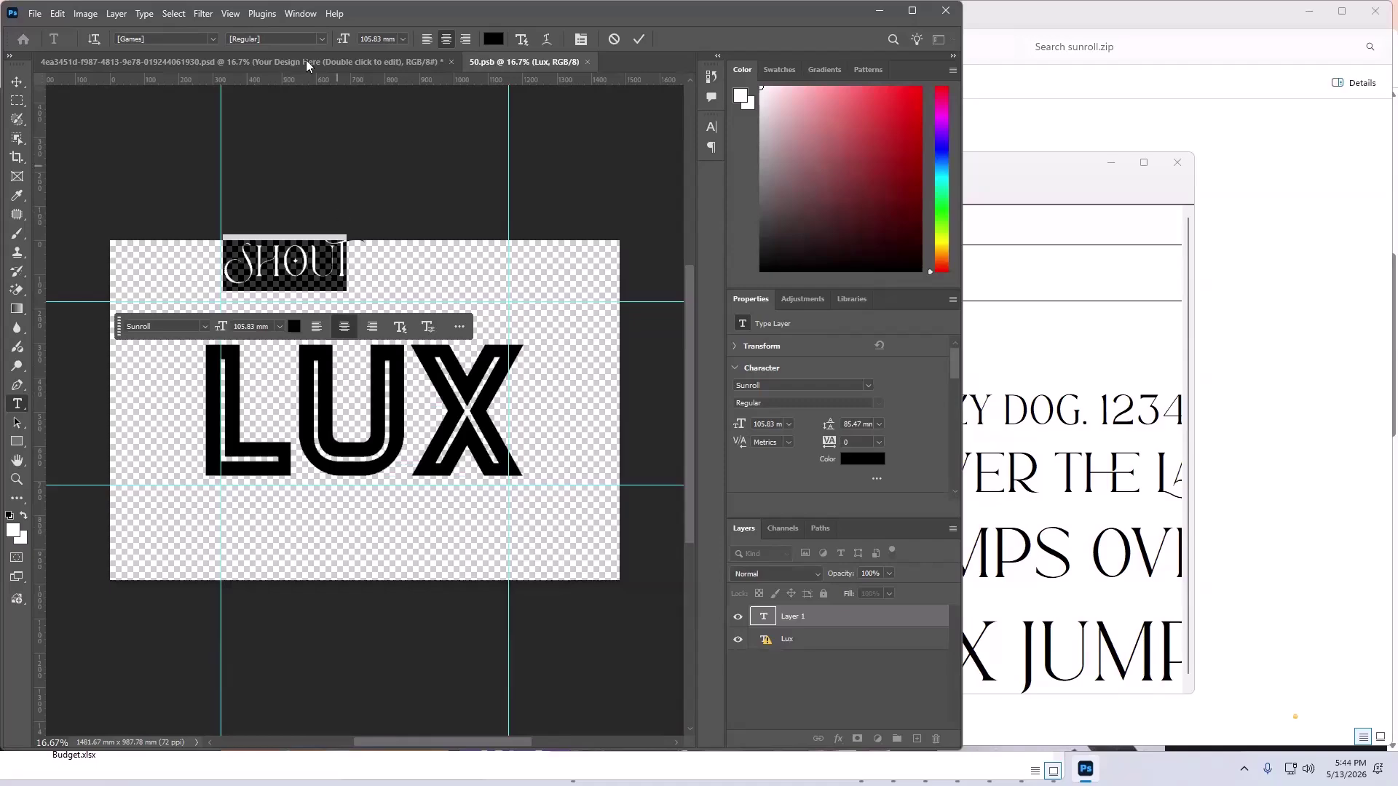
- Enlarge SHOUT to 324 mm, move it over the LUX word, and hide the Lux layer
drag(345, 40, 7, 116)
click(17, 82)
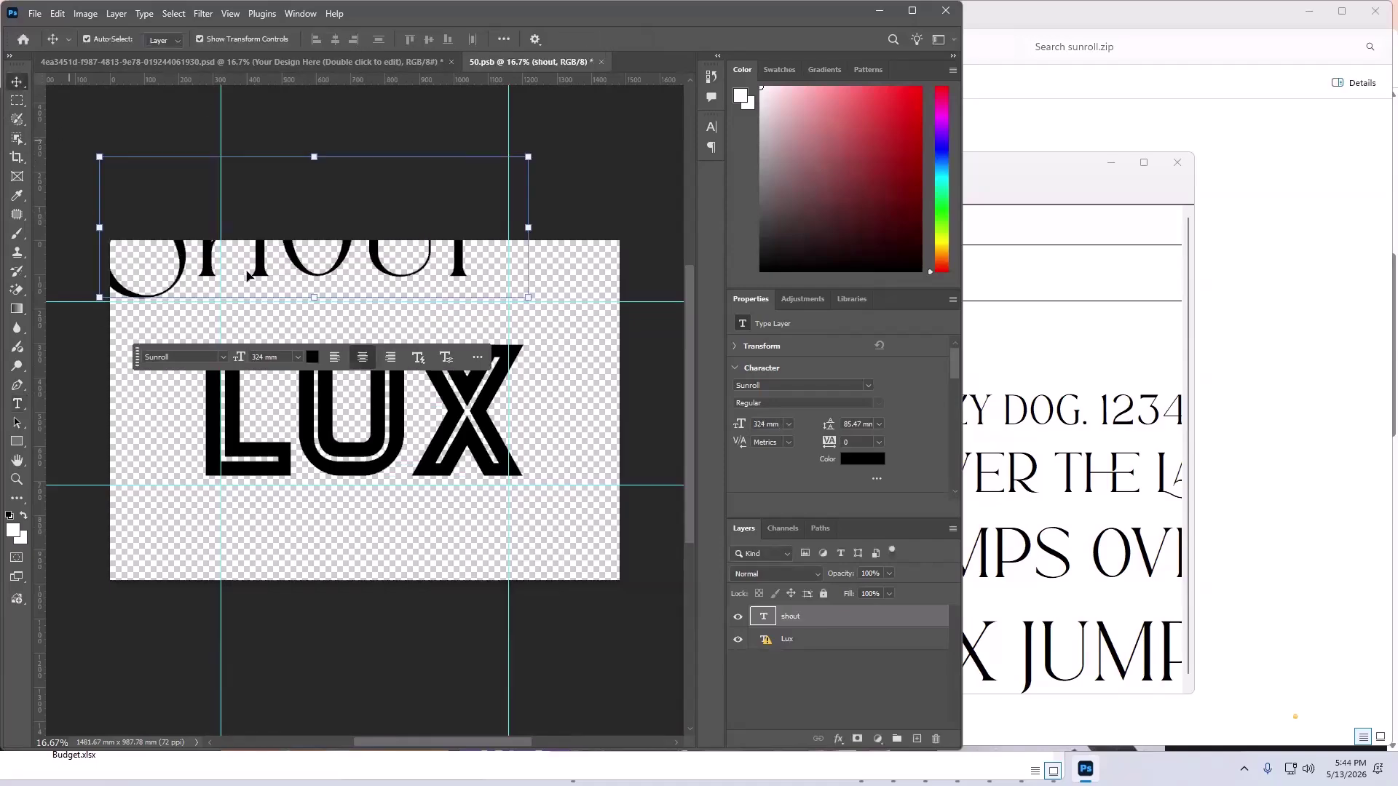
drag(278, 286, 308, 458)
click(738, 640)
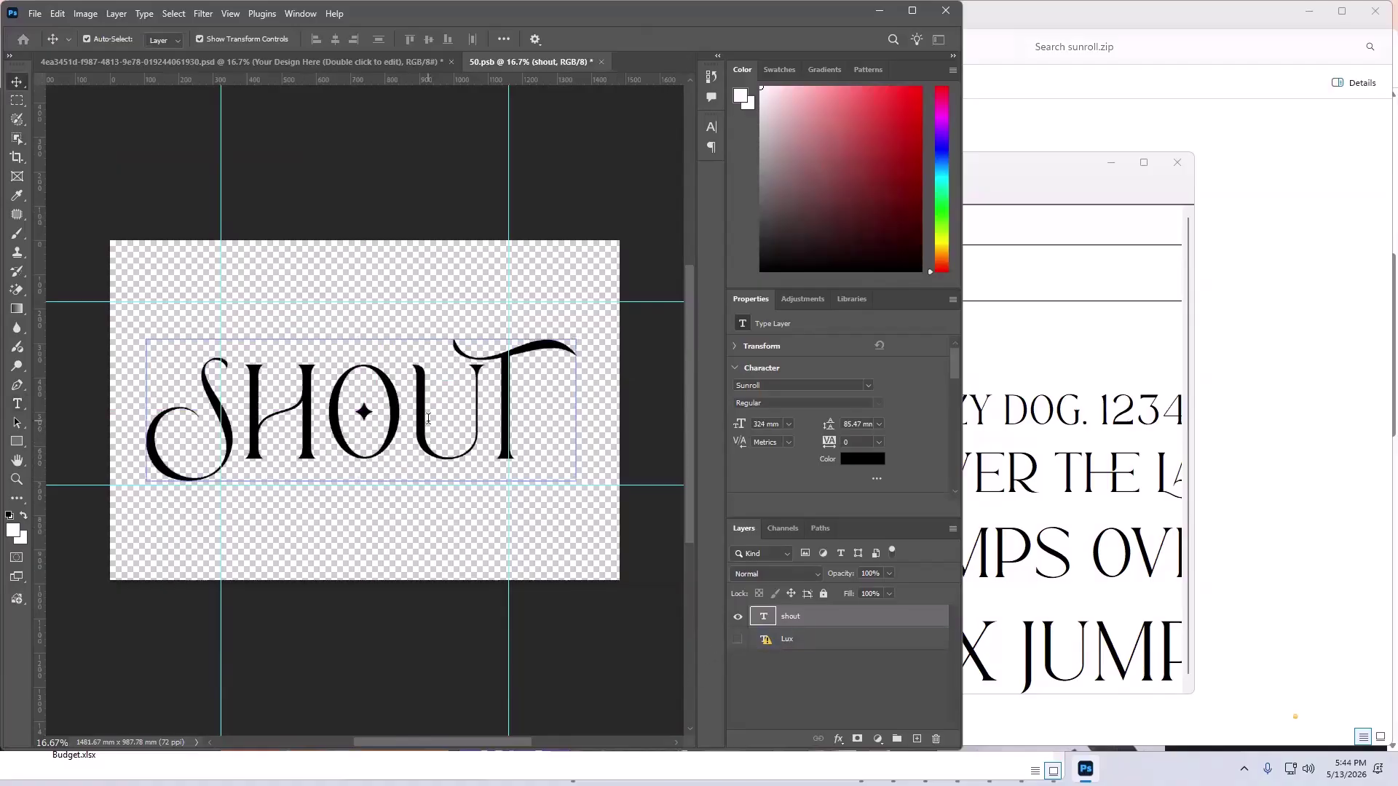
- Try faux bold on SHOUT, undo it, and shift SHOUT slightly up and right
double_click(507, 421)
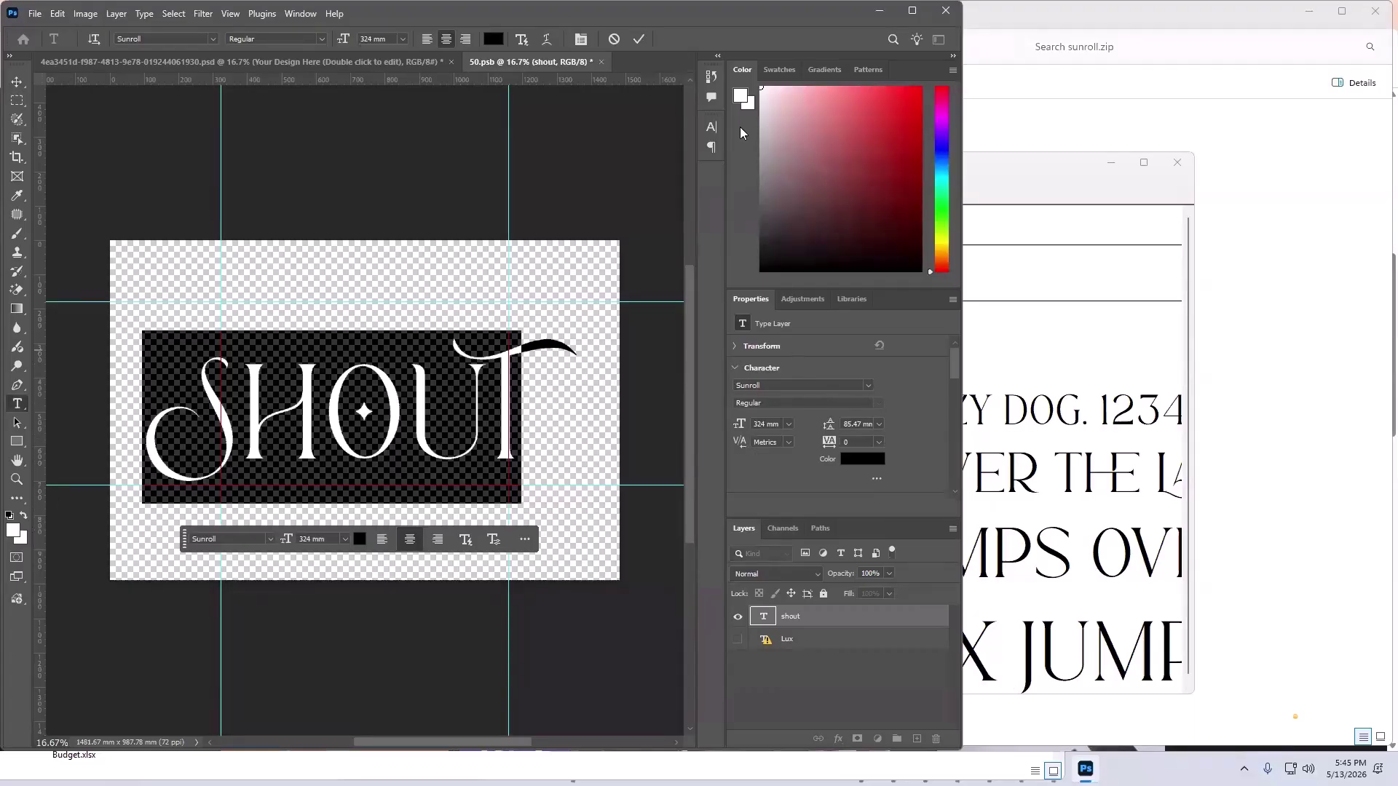
click(714, 127)
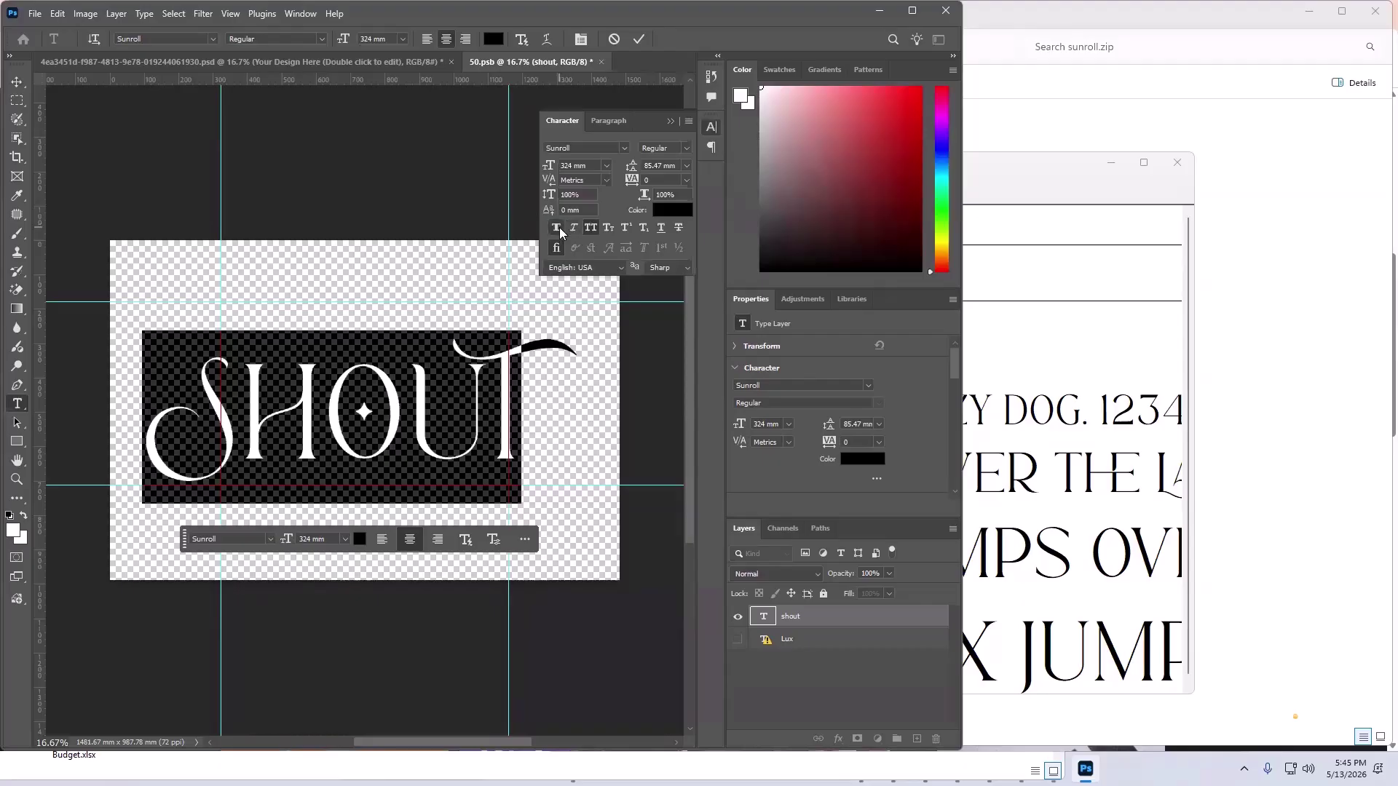
click(558, 228)
click(671, 120)
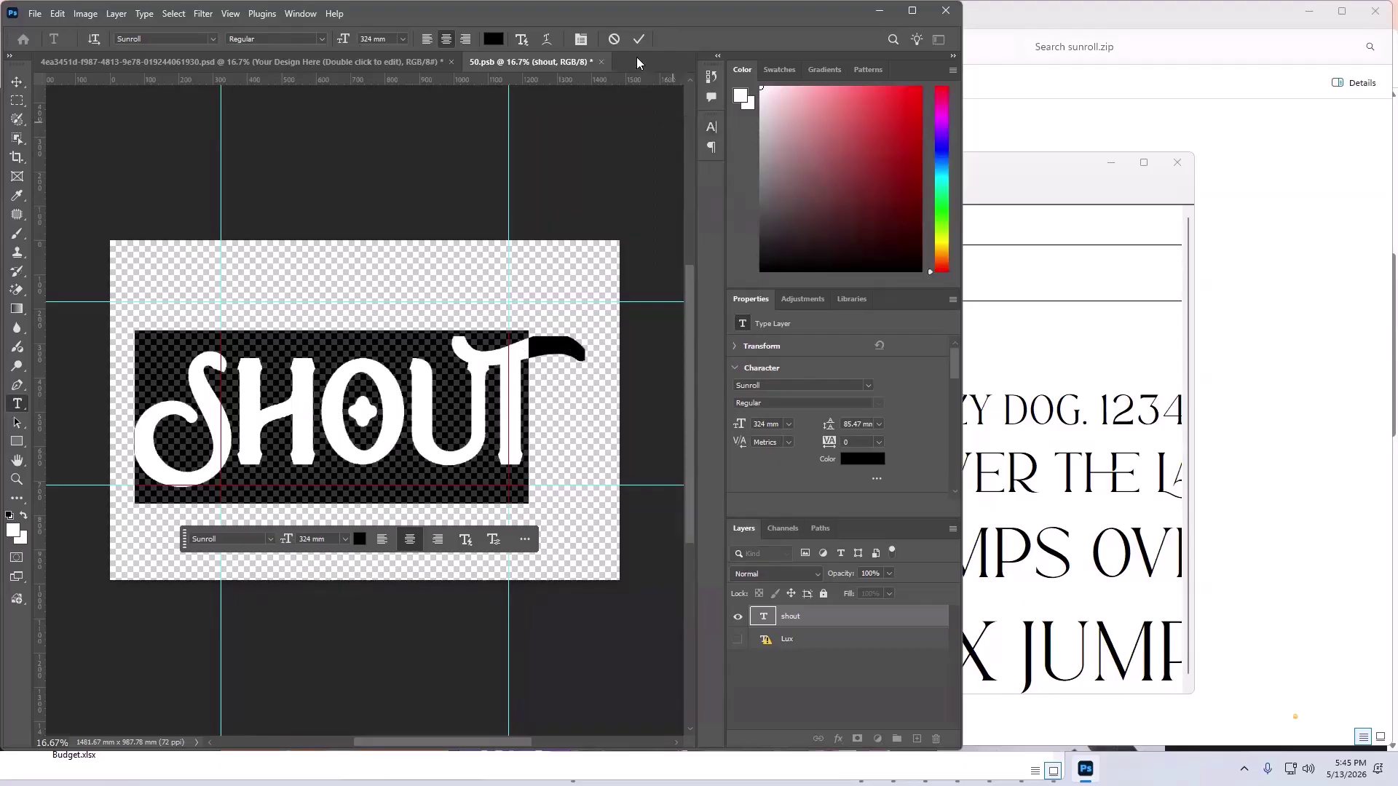
click(636, 40)
key(ctrl+z)
key(v)
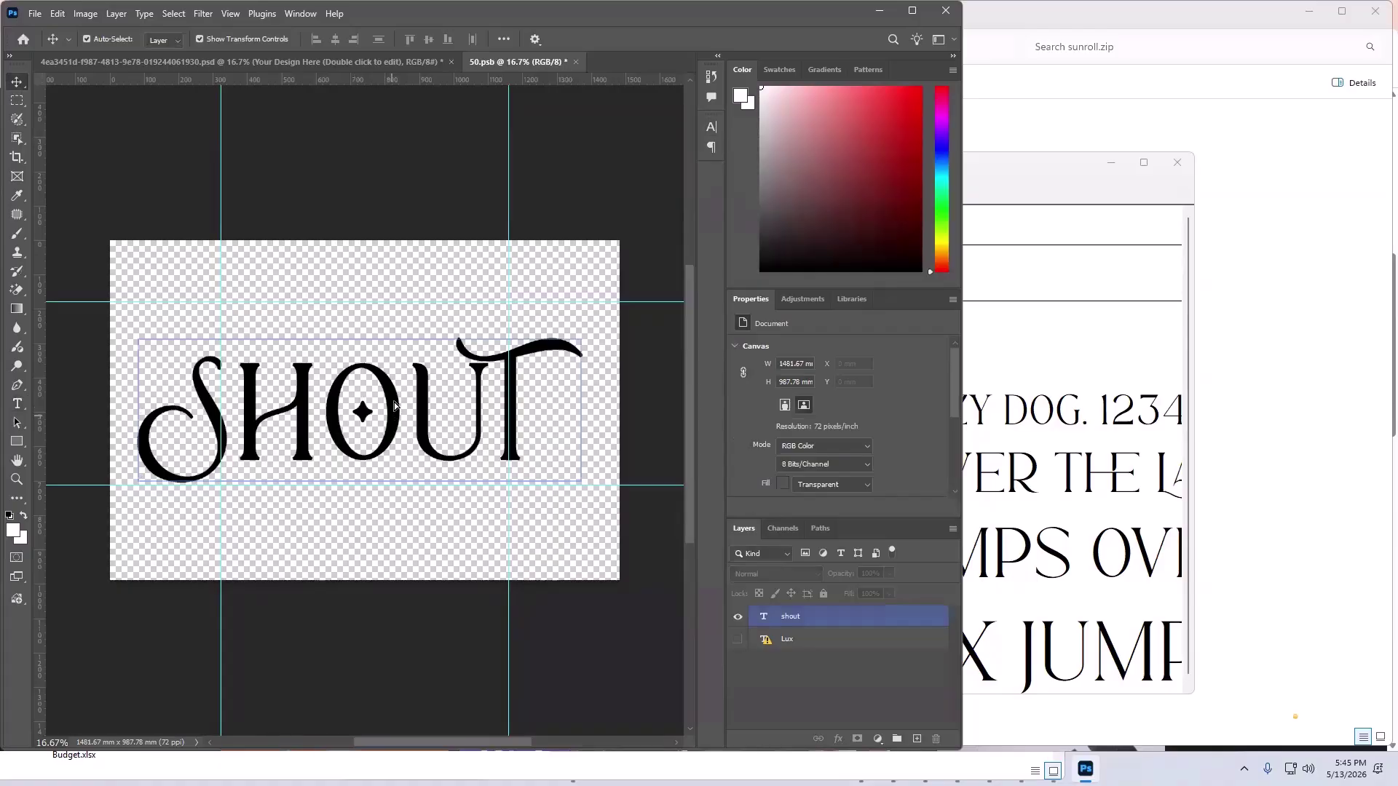
drag(390, 419, 394, 406)
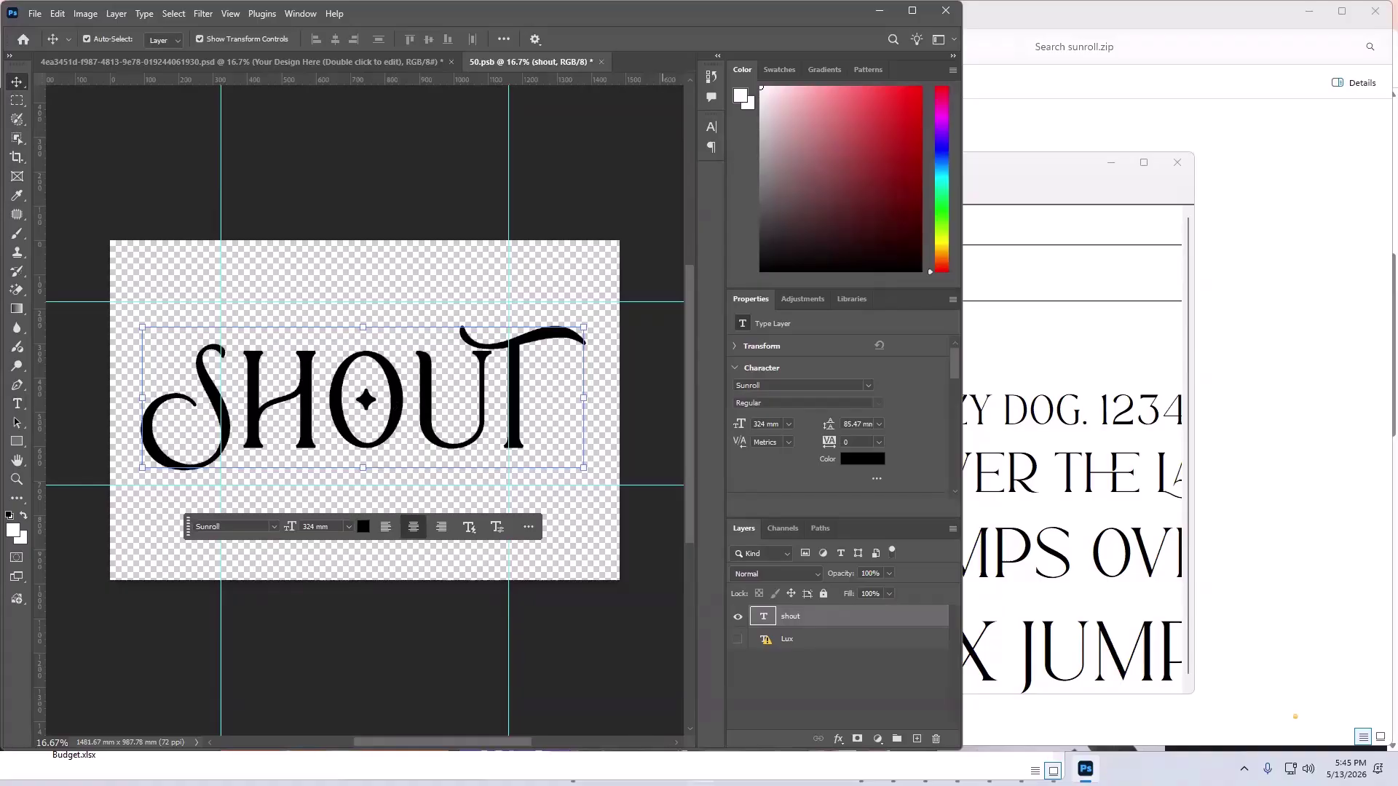
- Scale SHOUT down to 85.75% about its centre and nudge it into place
key(super)
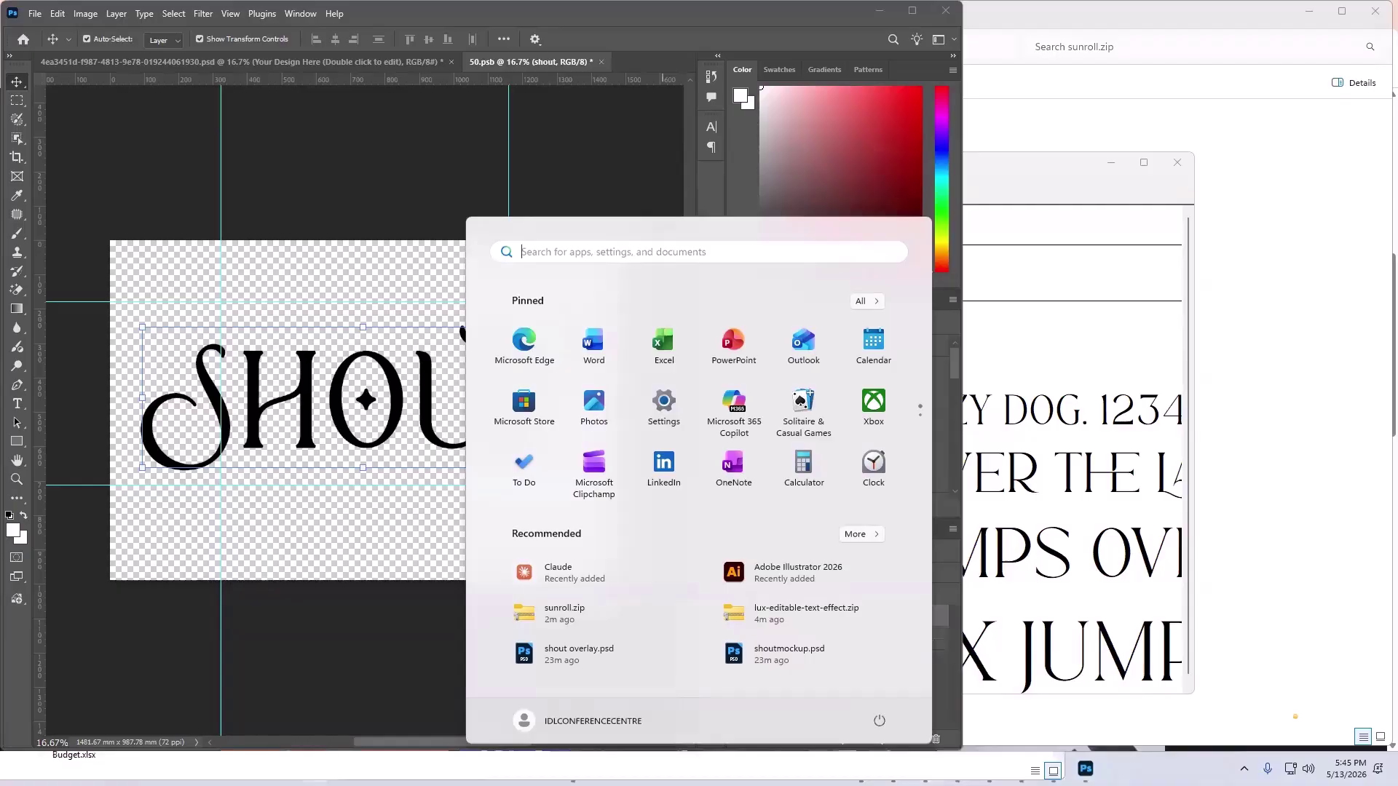
key(Escape)
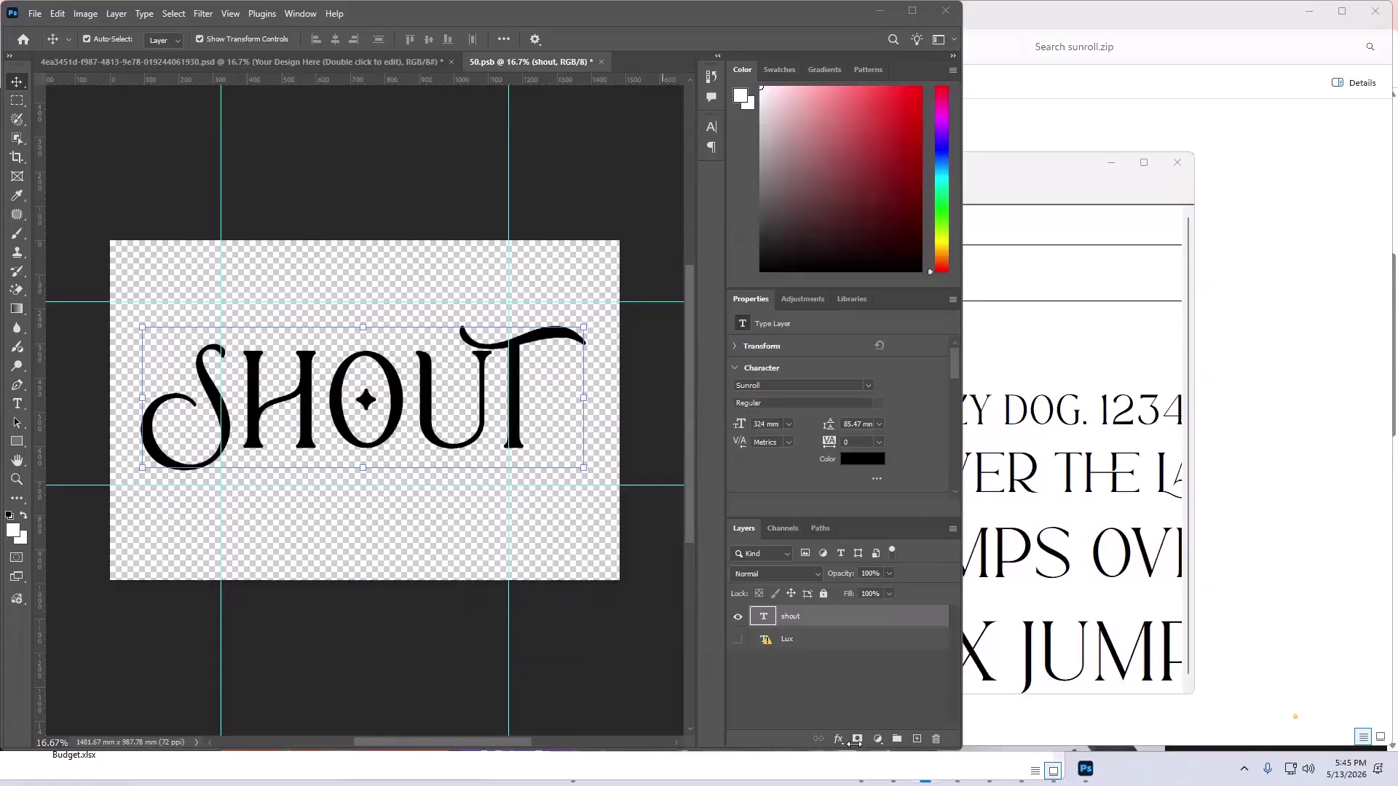
click(399, 375)
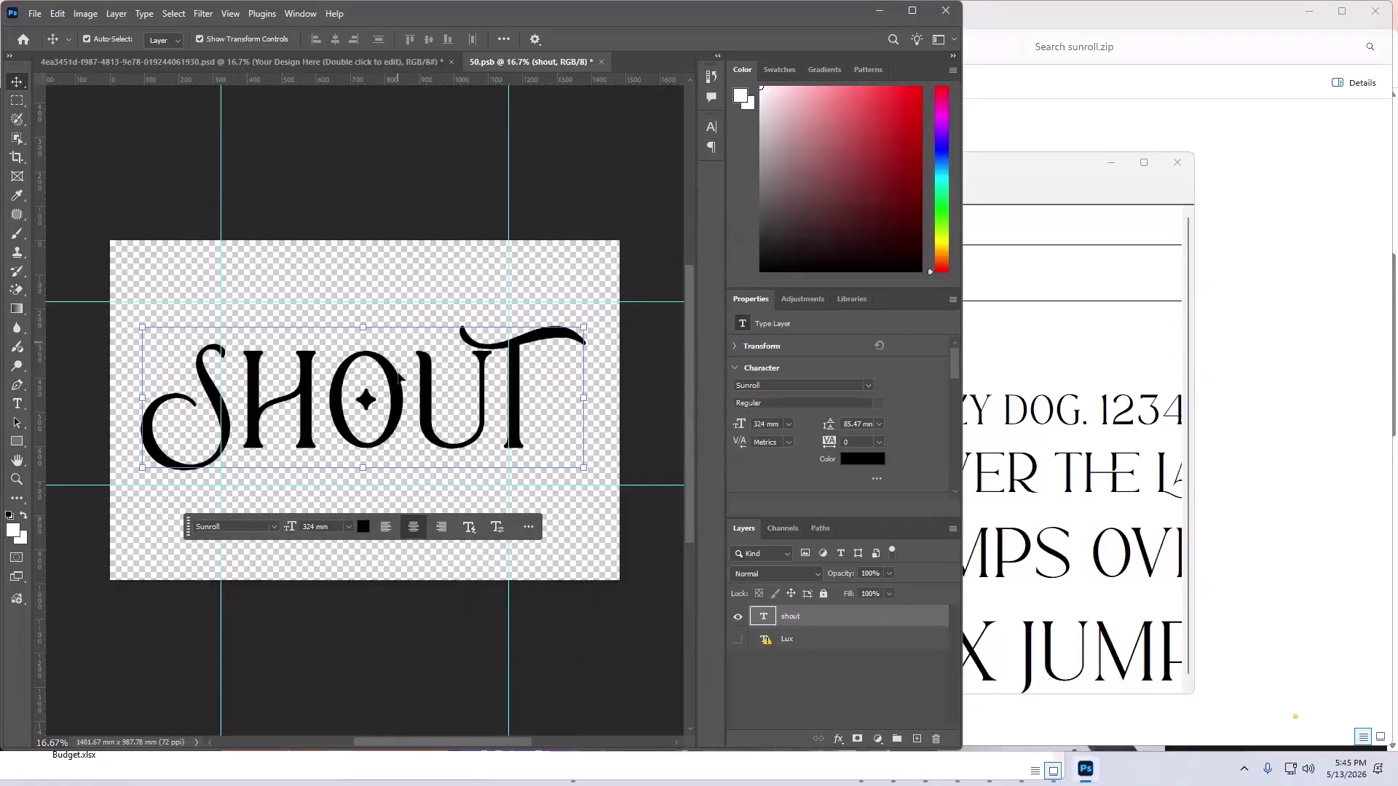
click(574, 466)
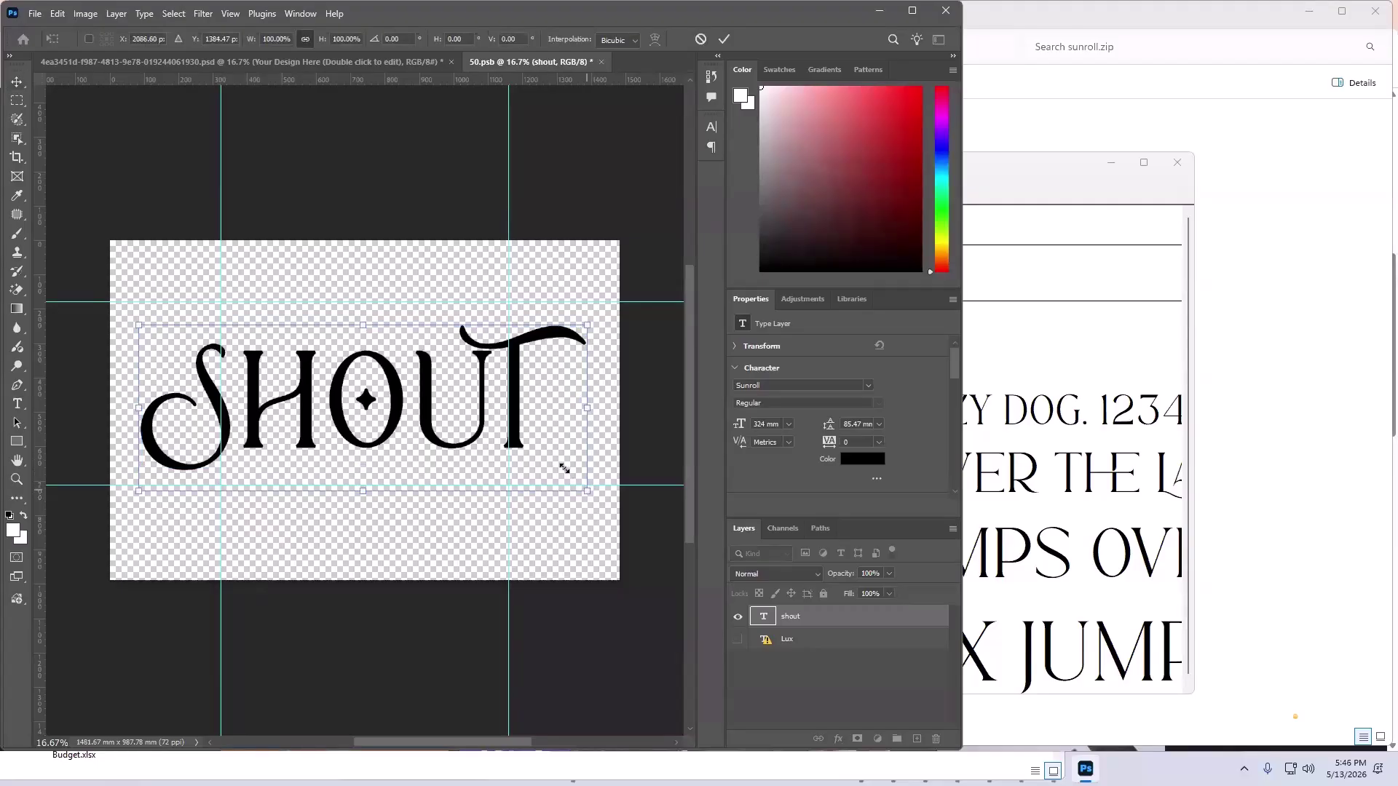
drag(564, 468, 540, 456)
drag(464, 362, 465, 349)
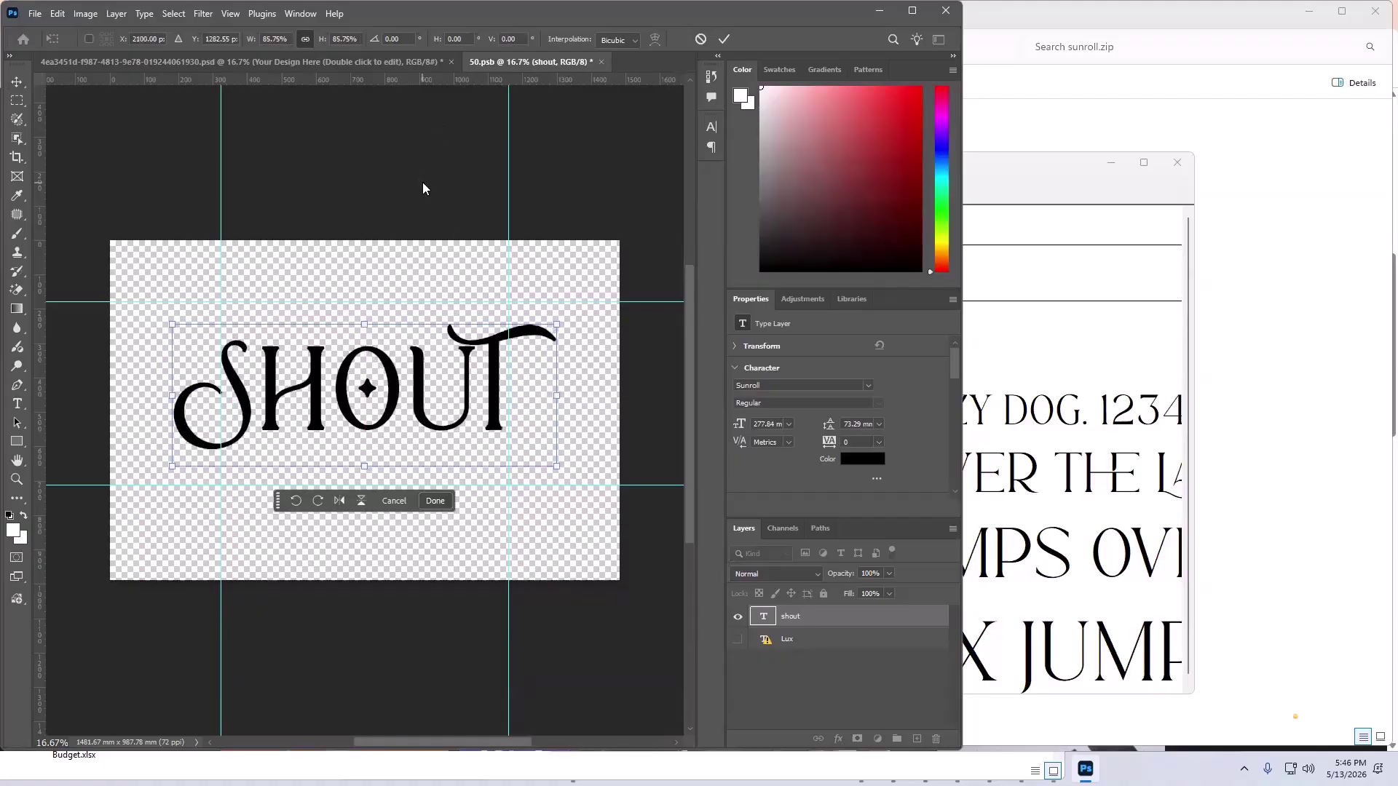
- Save the smart object, applying the transform, and check SHOUT in the main document
key(ctrl+s)
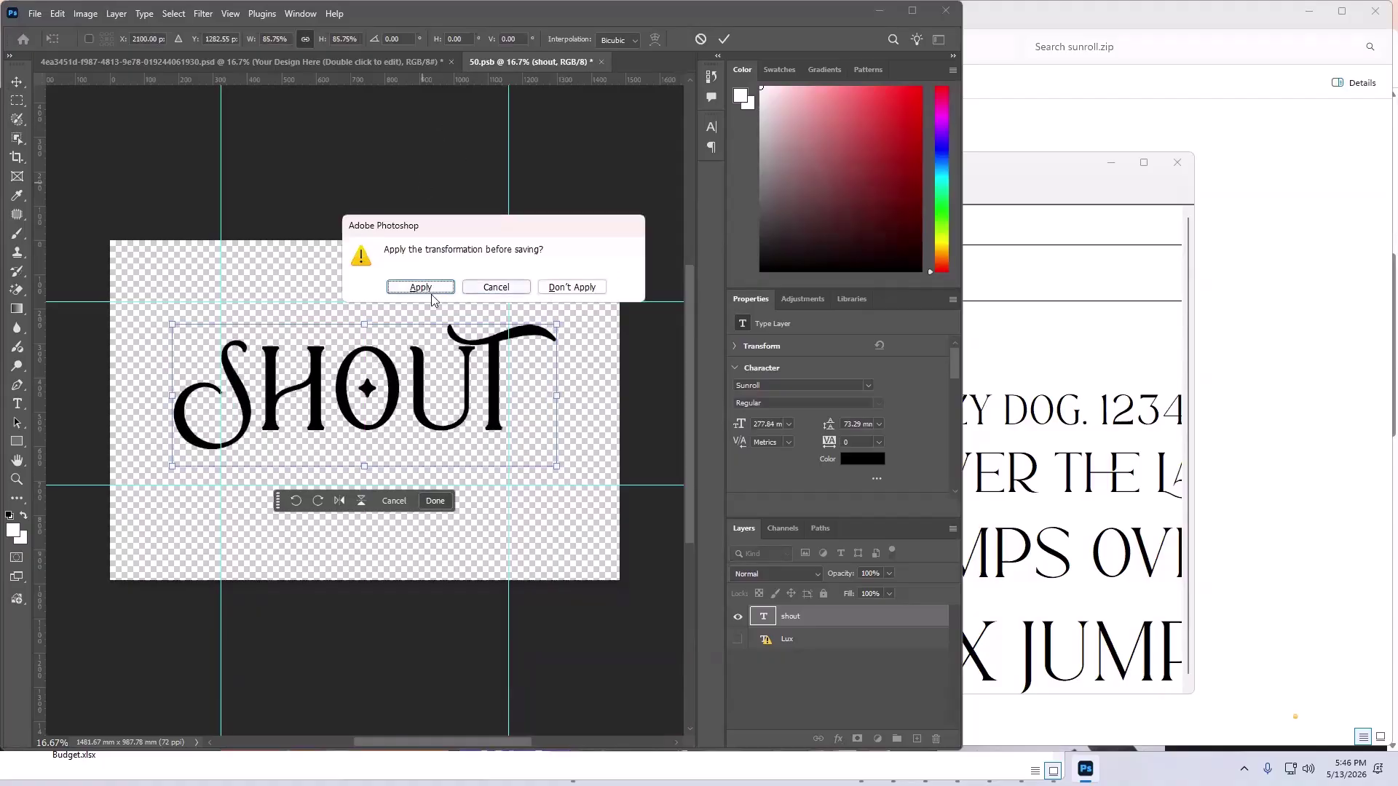
click(429, 291)
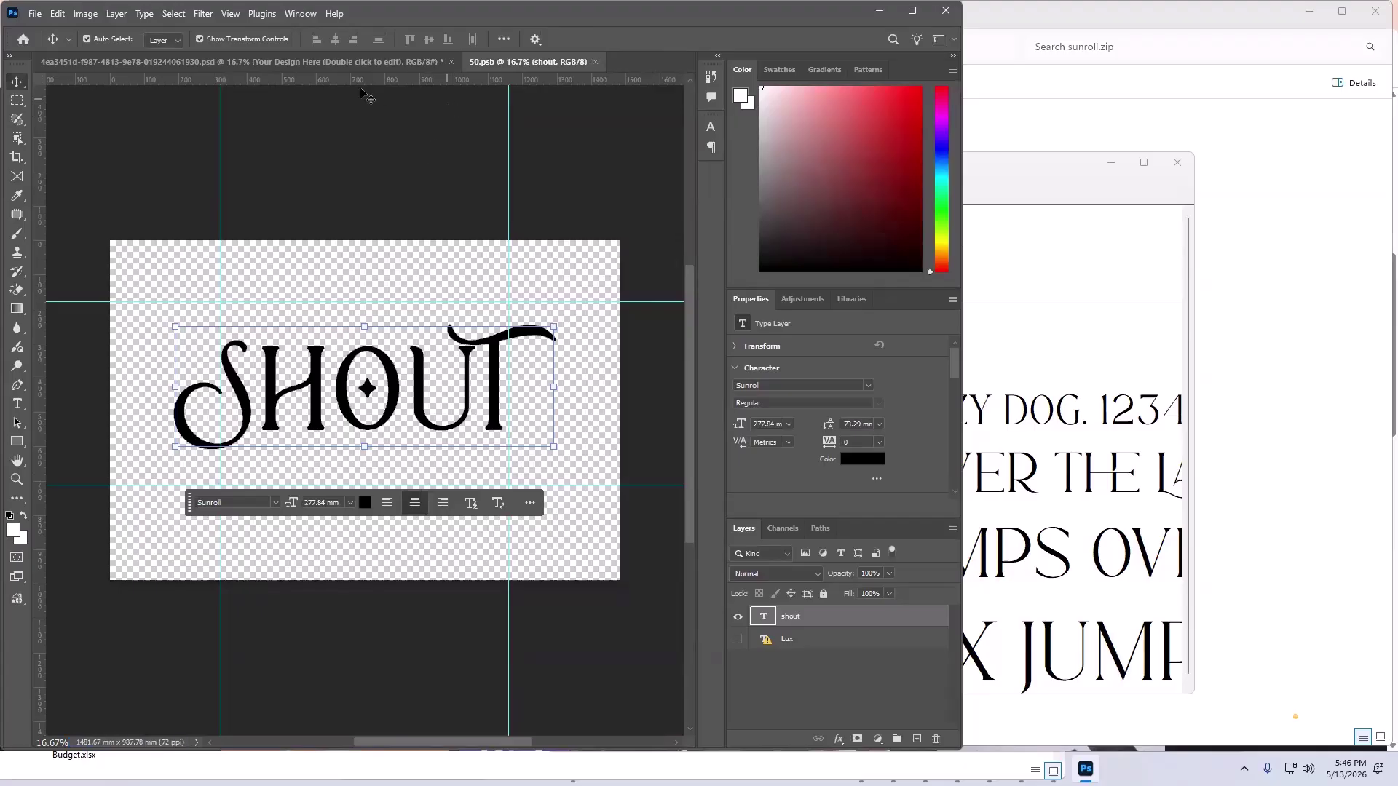
click(316, 63)
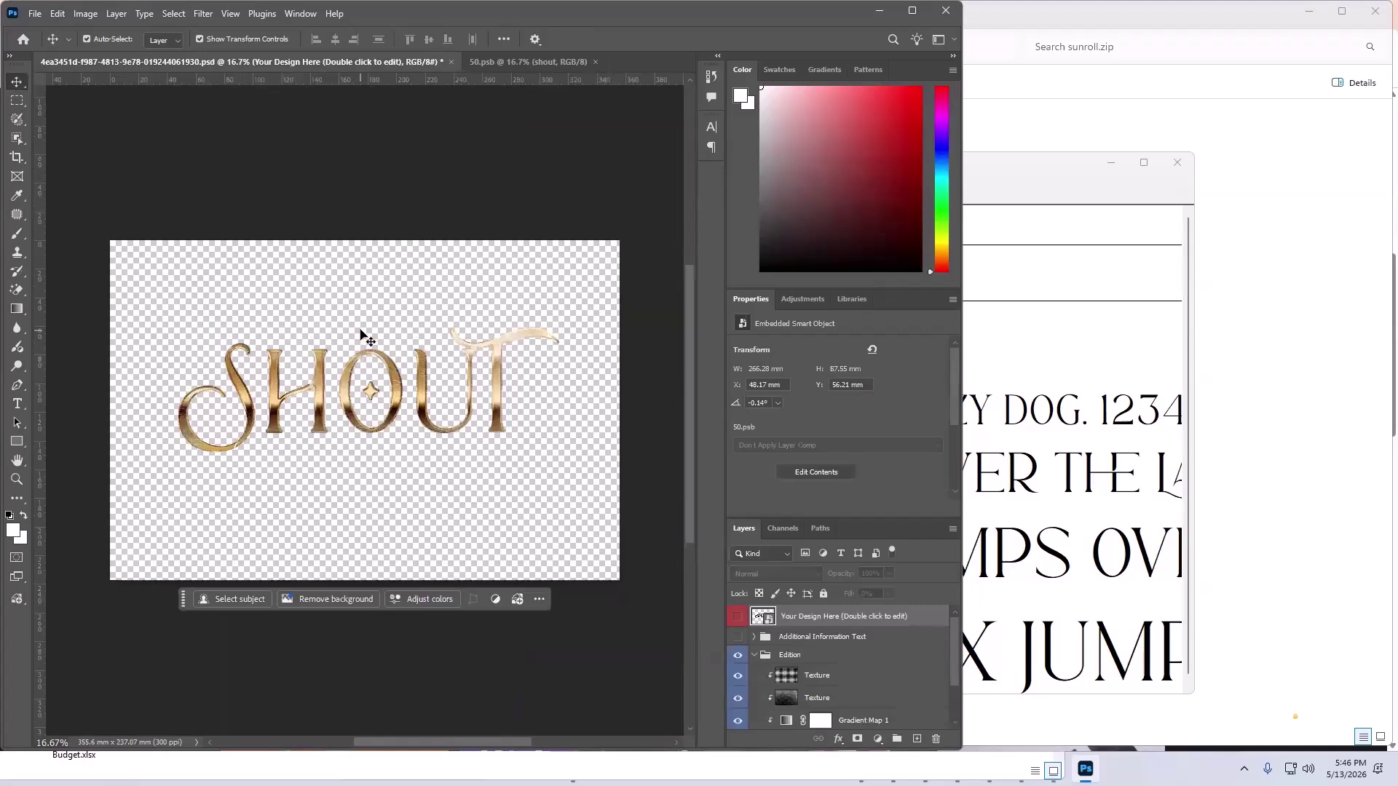
scroll(365, 337, down, 2)
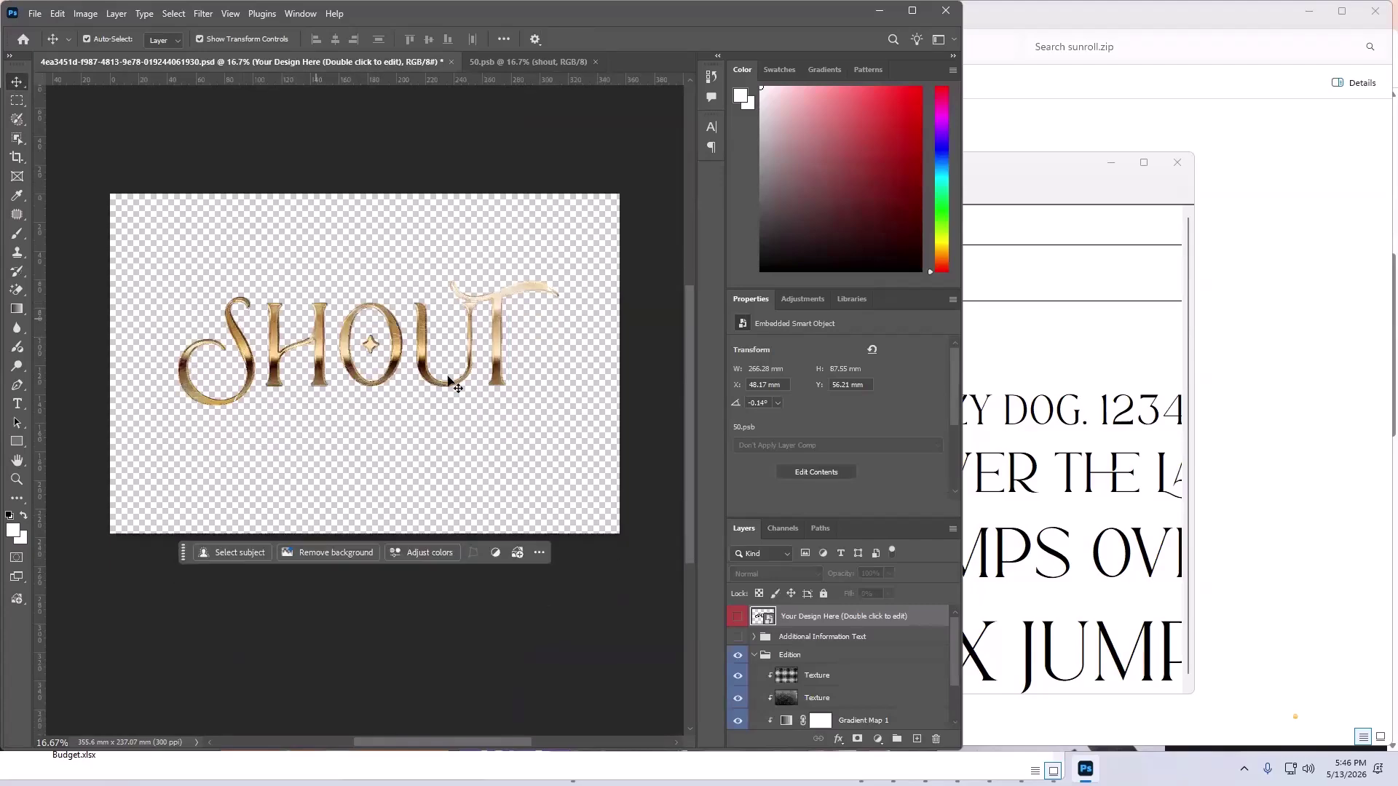
click(528, 62)
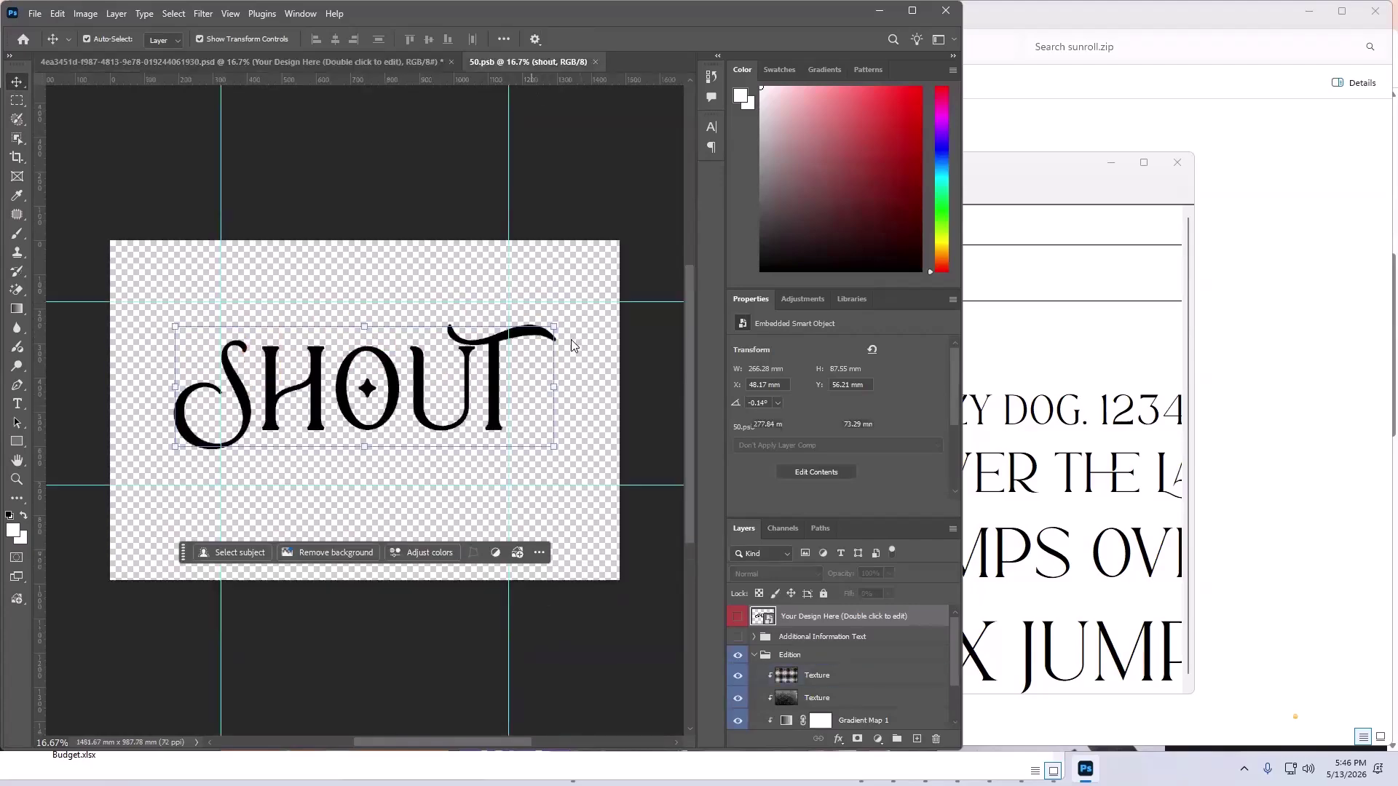
click(204, 63)
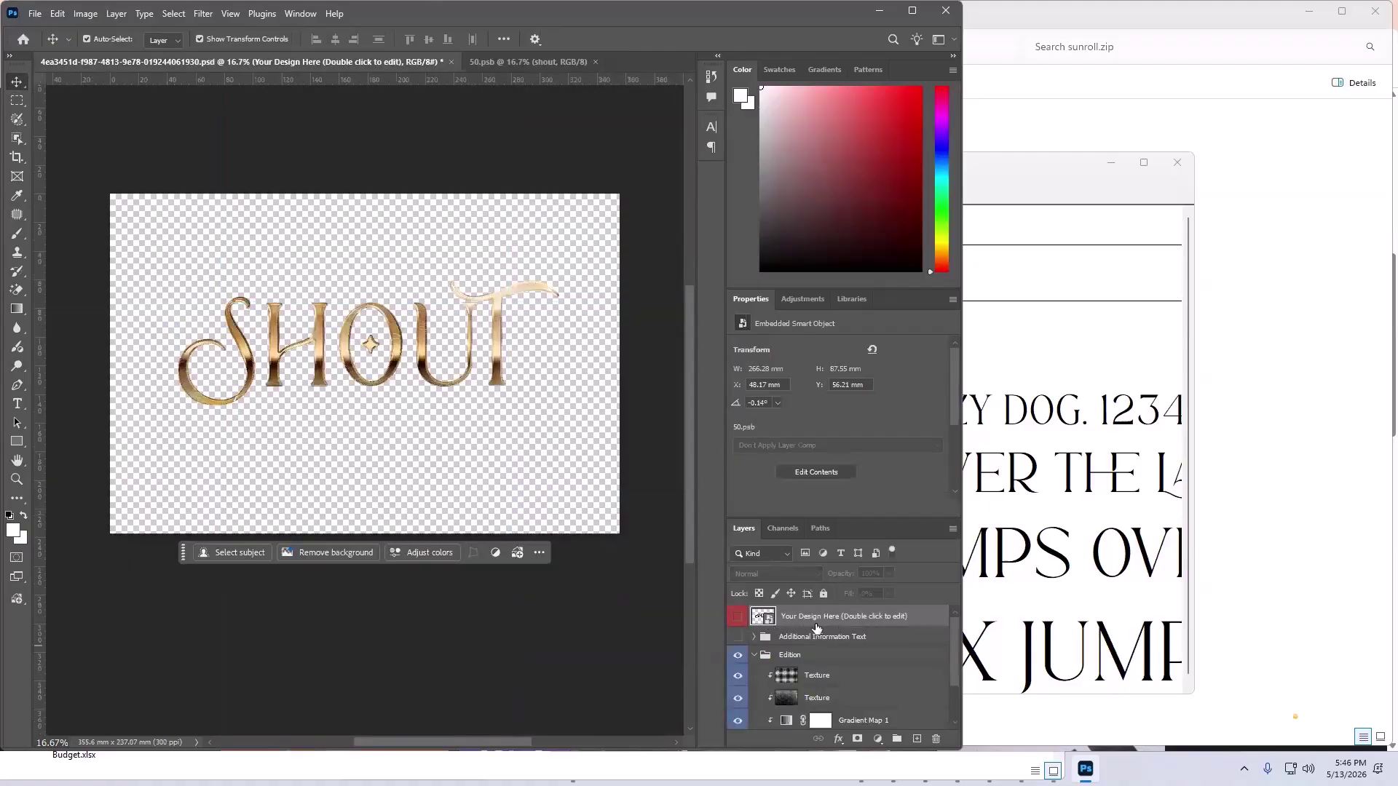
double_click(757, 619)
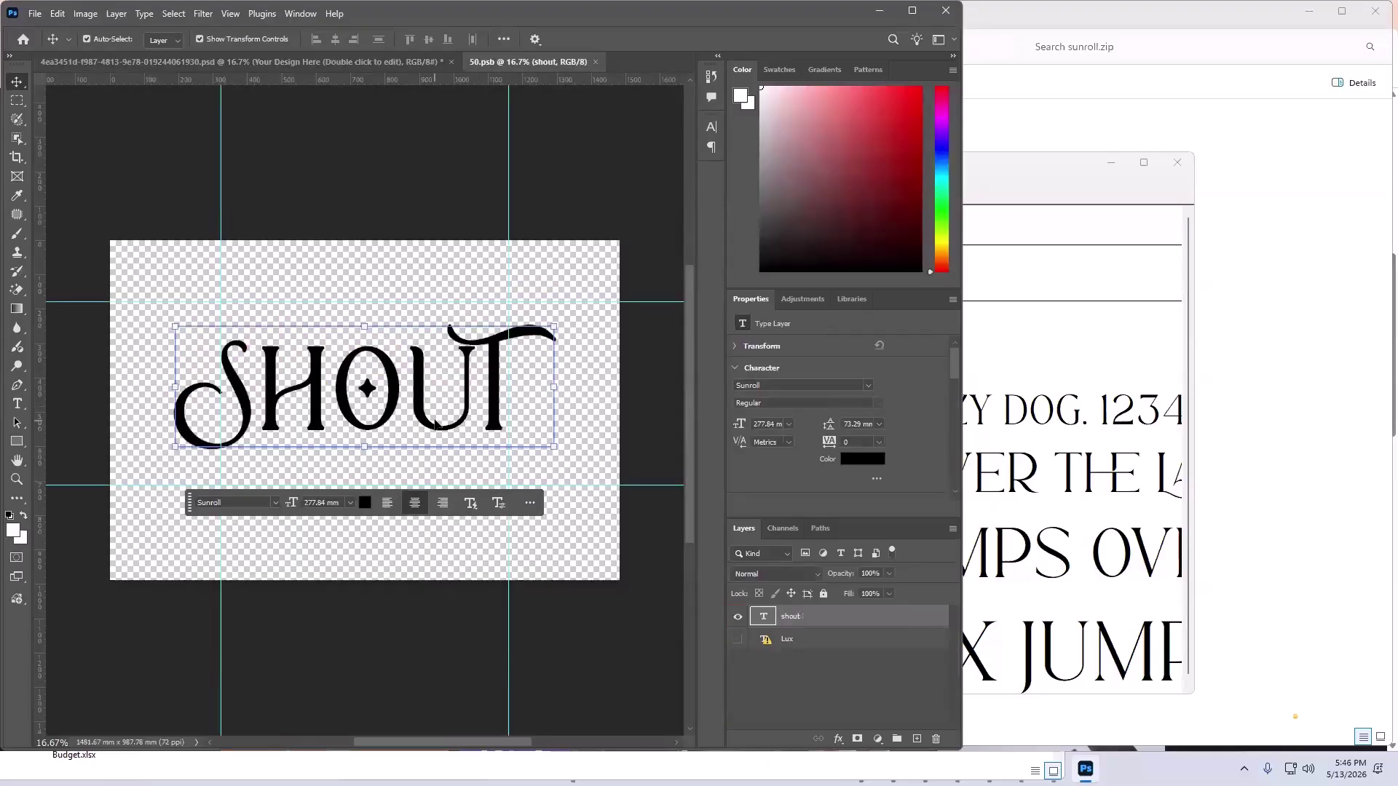
key(a)
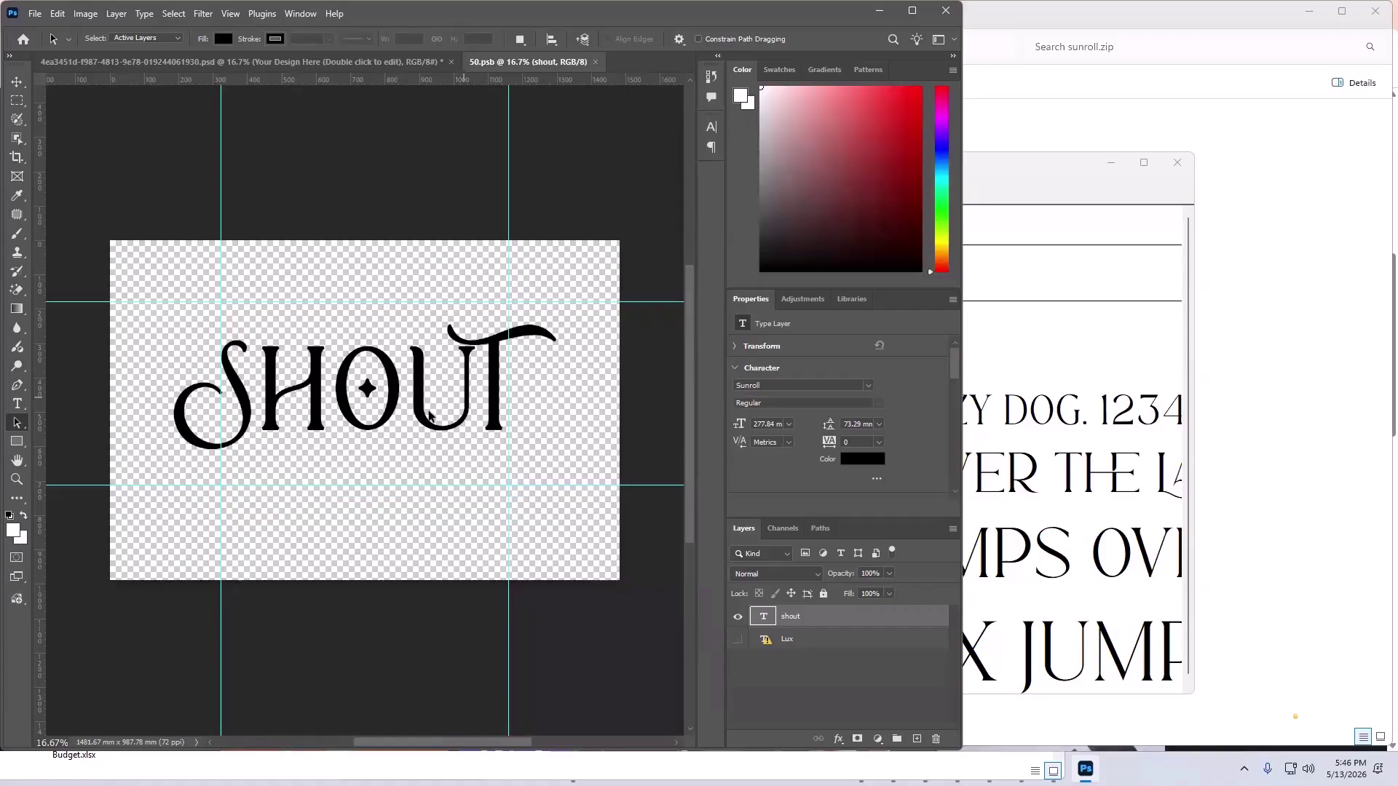
key(t)
click(406, 400)
key(ctrl+a)
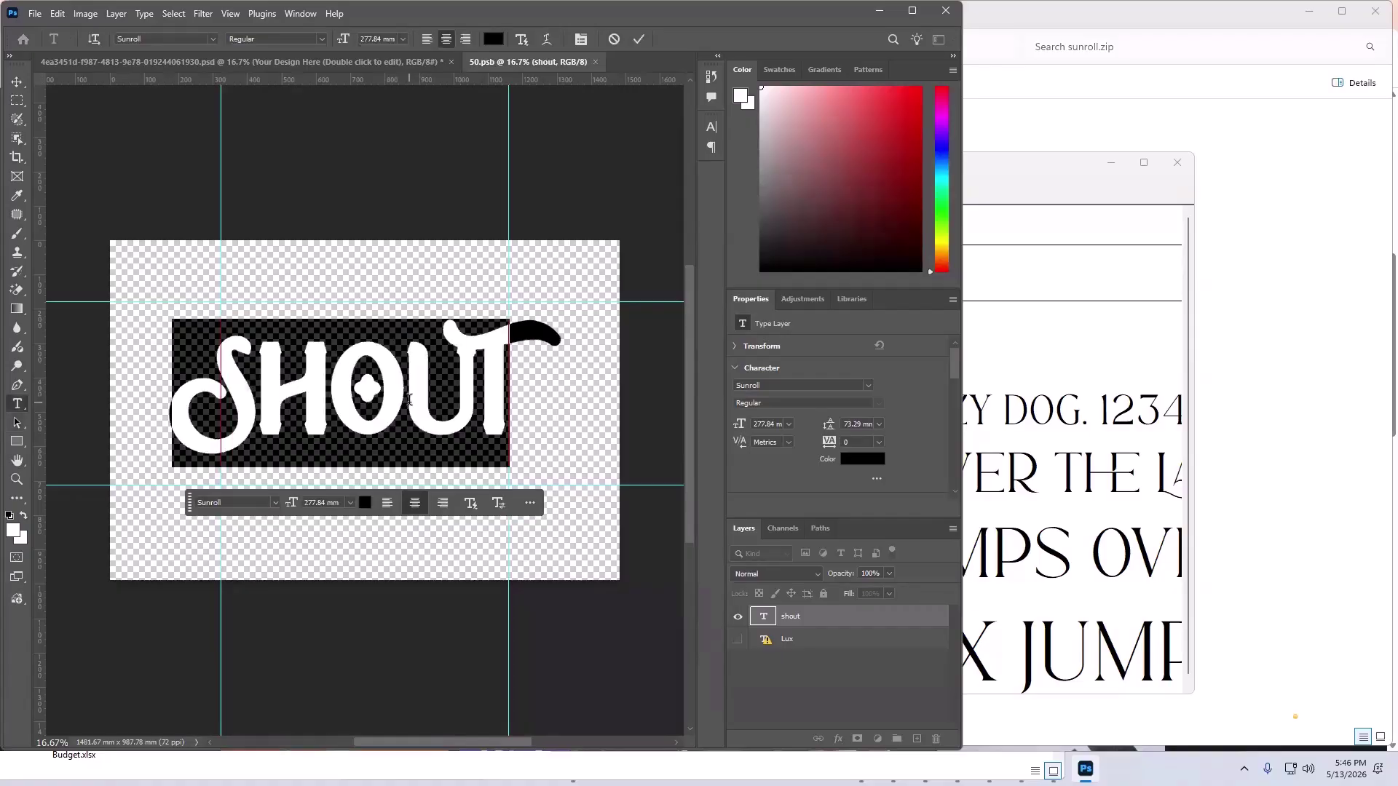
text(sundaya)
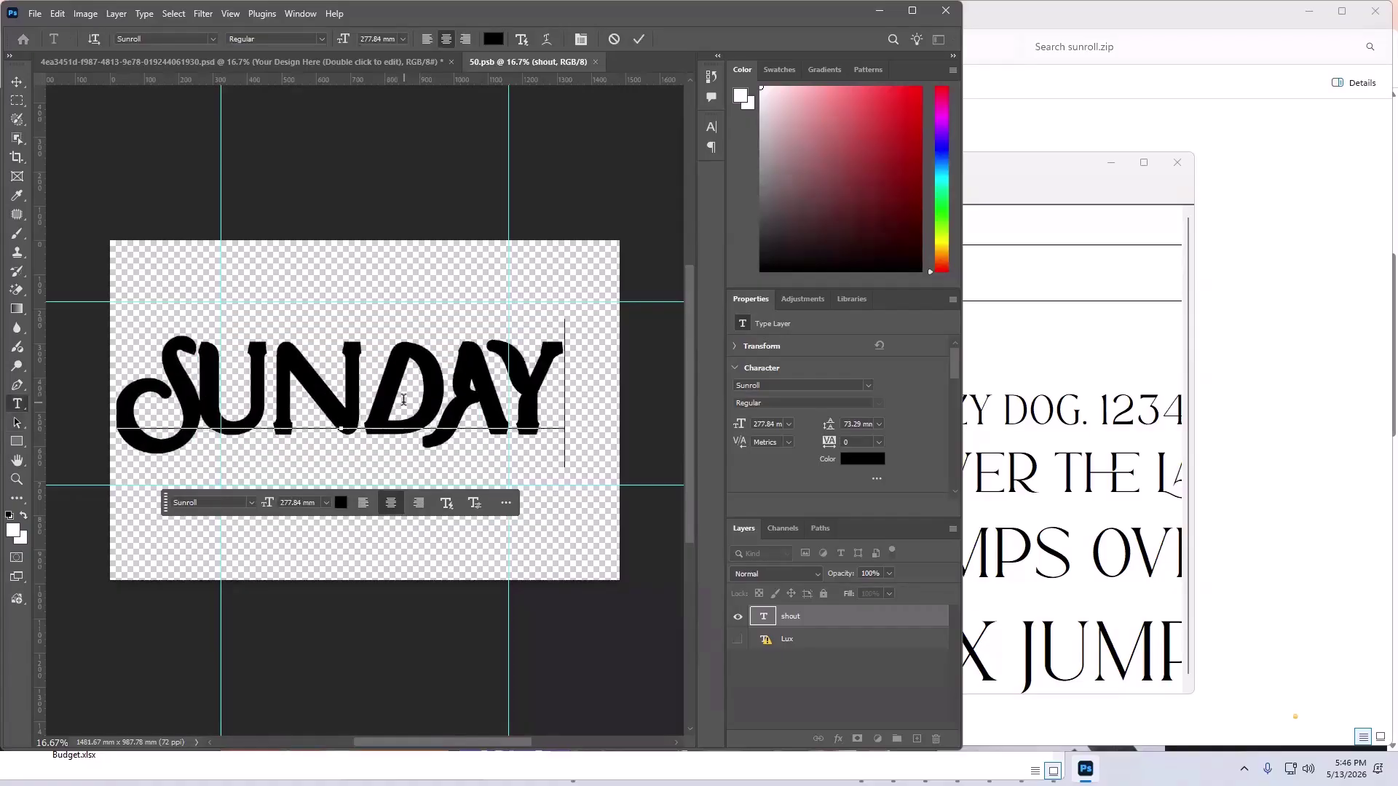
key(BackSpace)
click(17, 82)
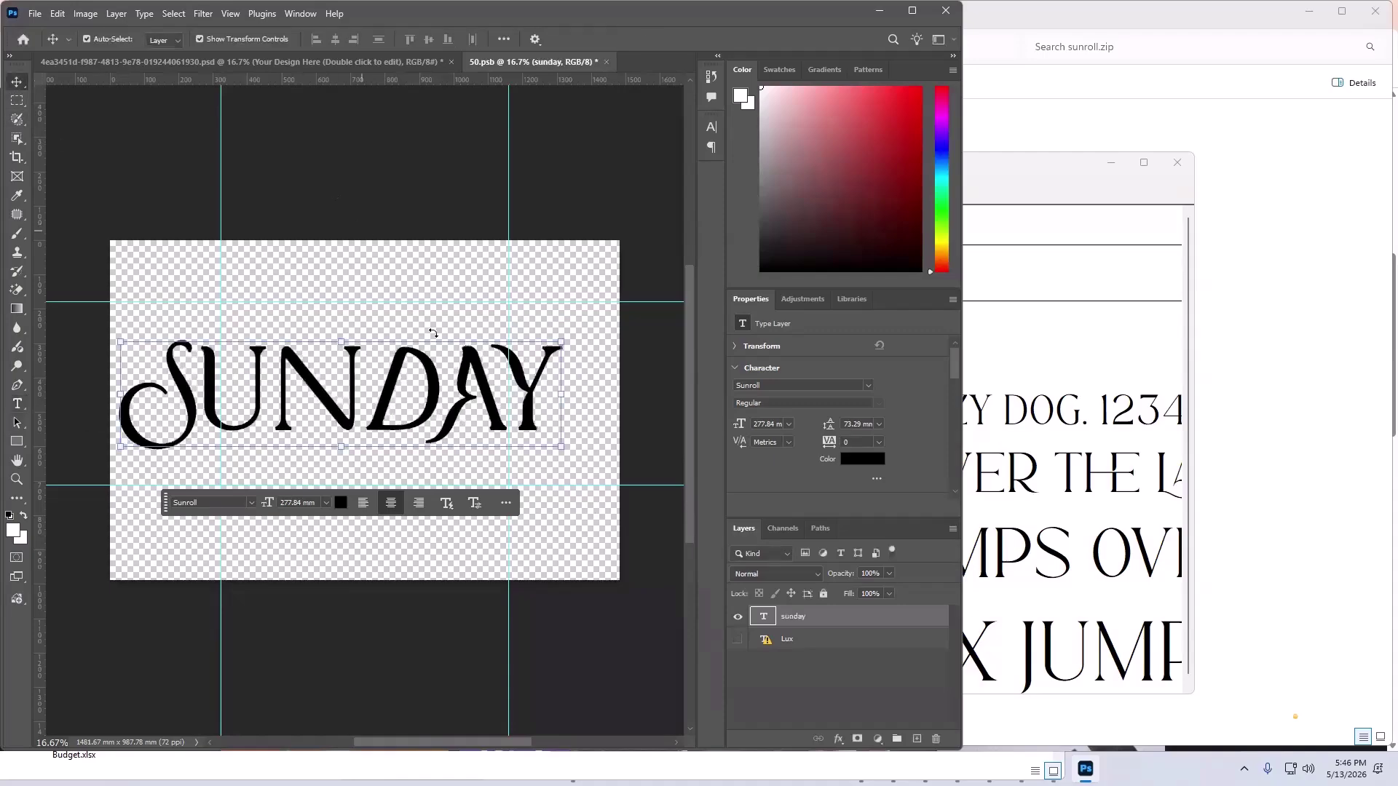
drag(405, 364, 412, 362)
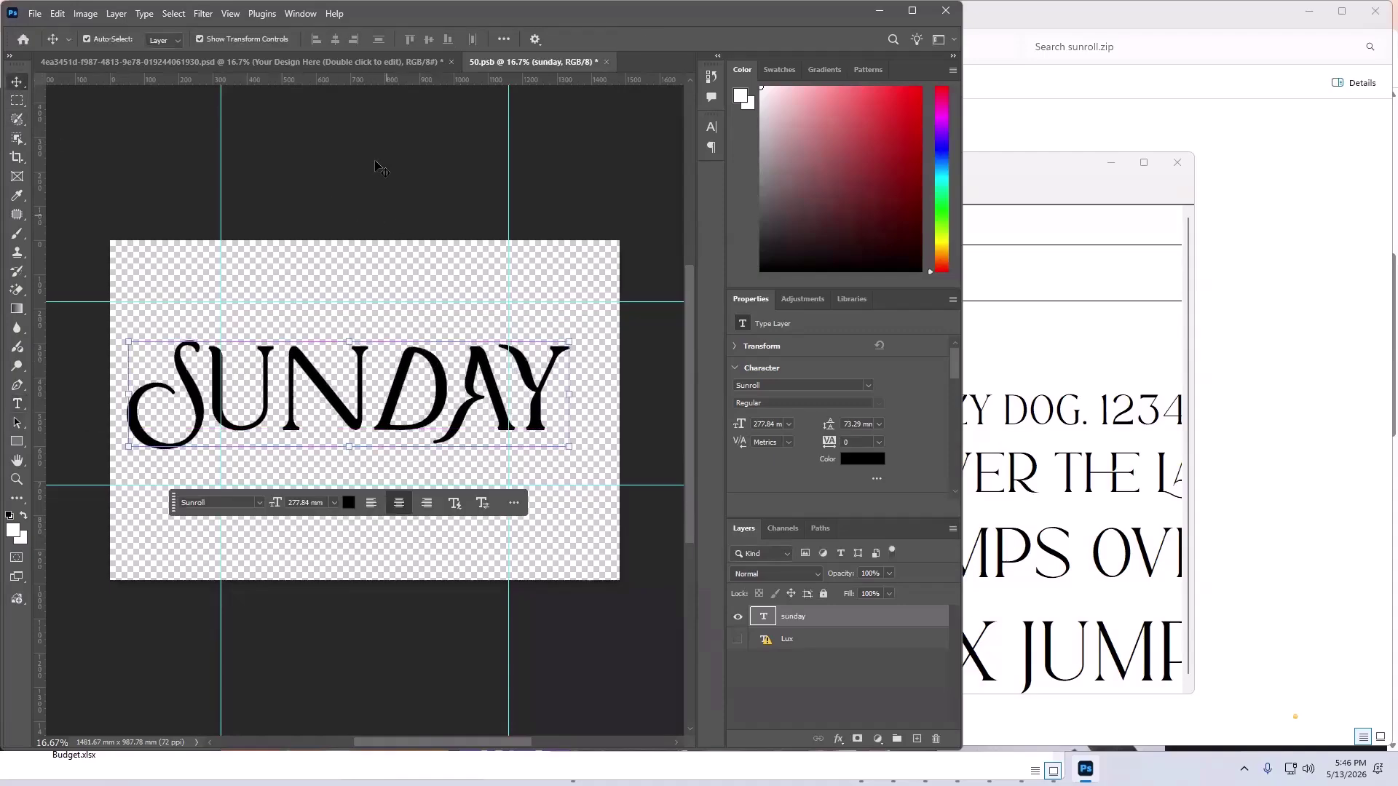
click(375, 168)
key(ctrl+s)
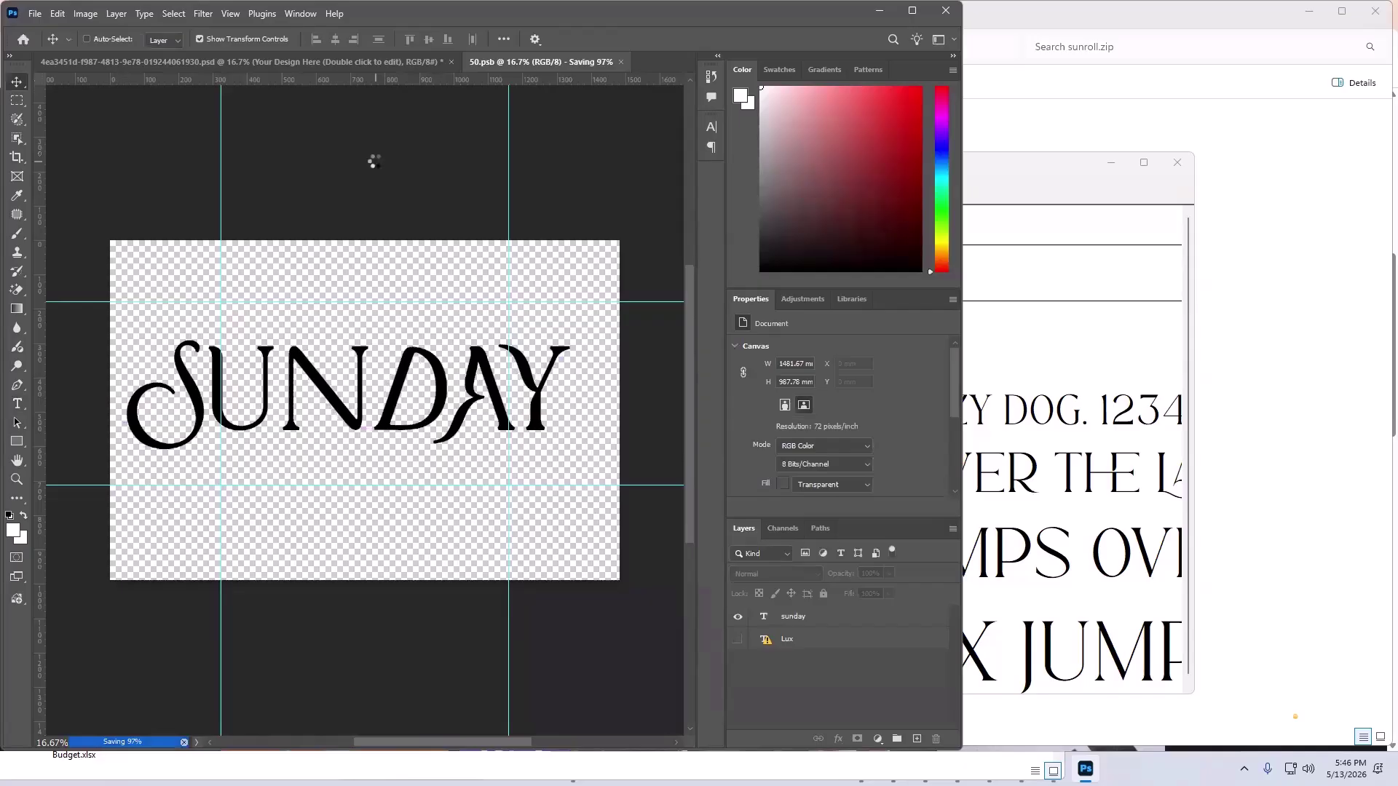
click(272, 62)
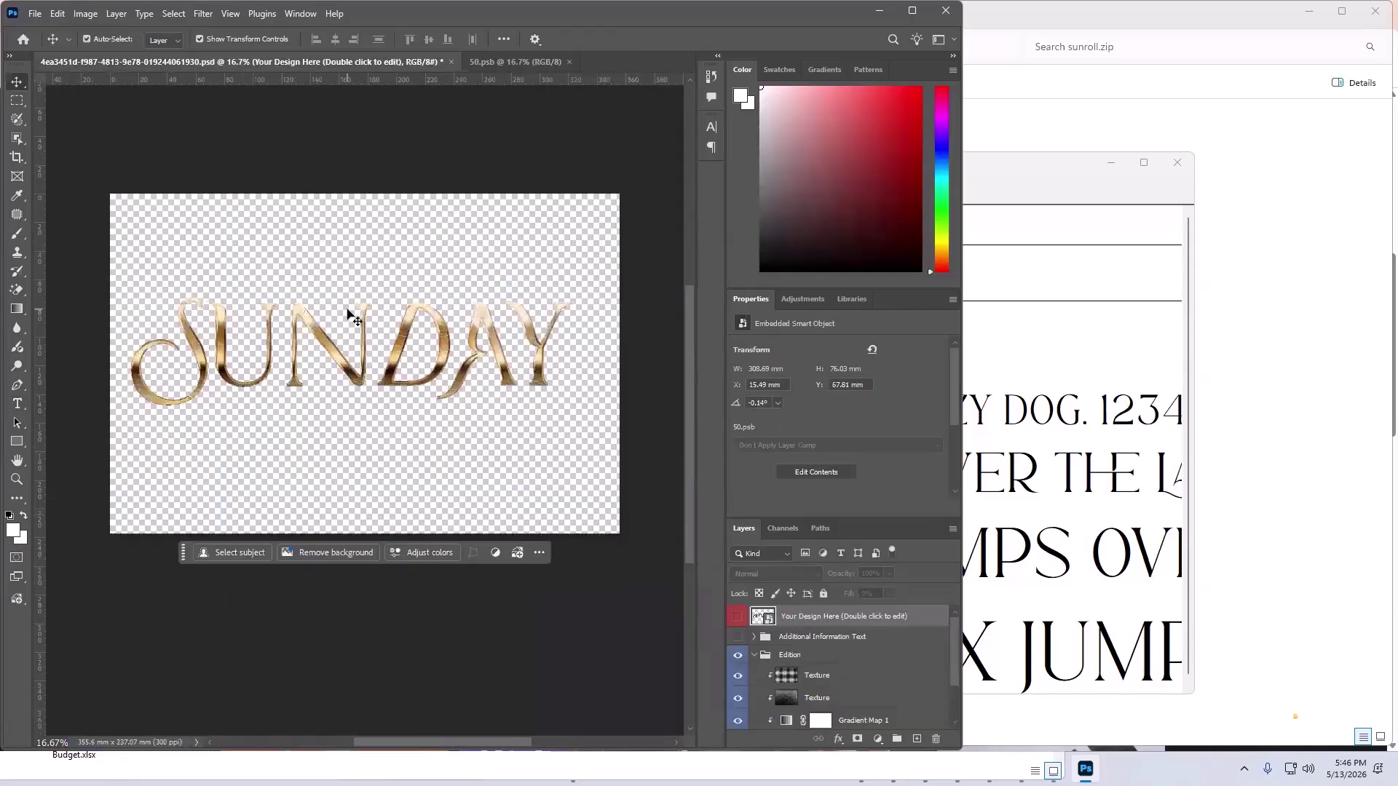
key(ctrl+Tab)
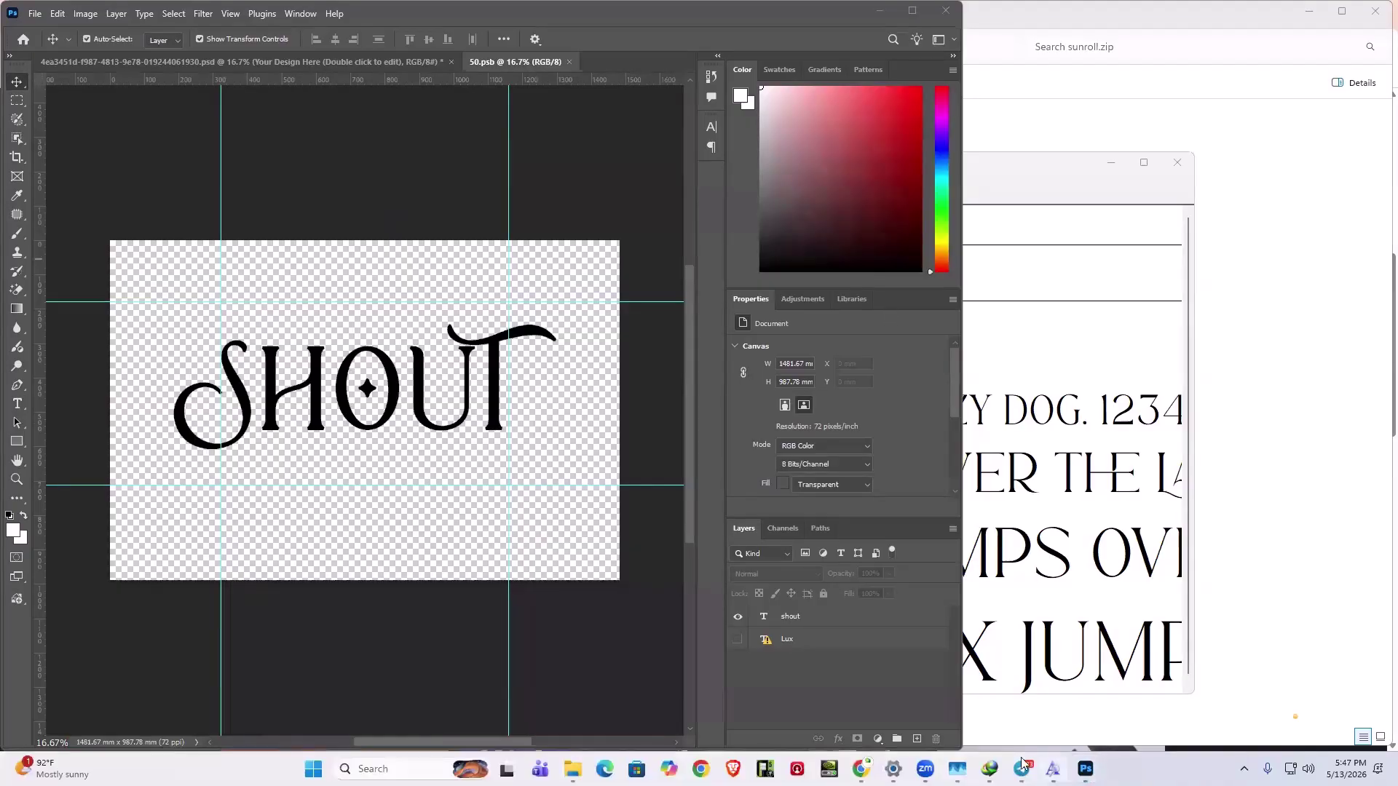
- Show the Pinterest SHOUT 2025 flyer in Chrome, snapped right with Photoshop on the left
mouse_move(861, 769)
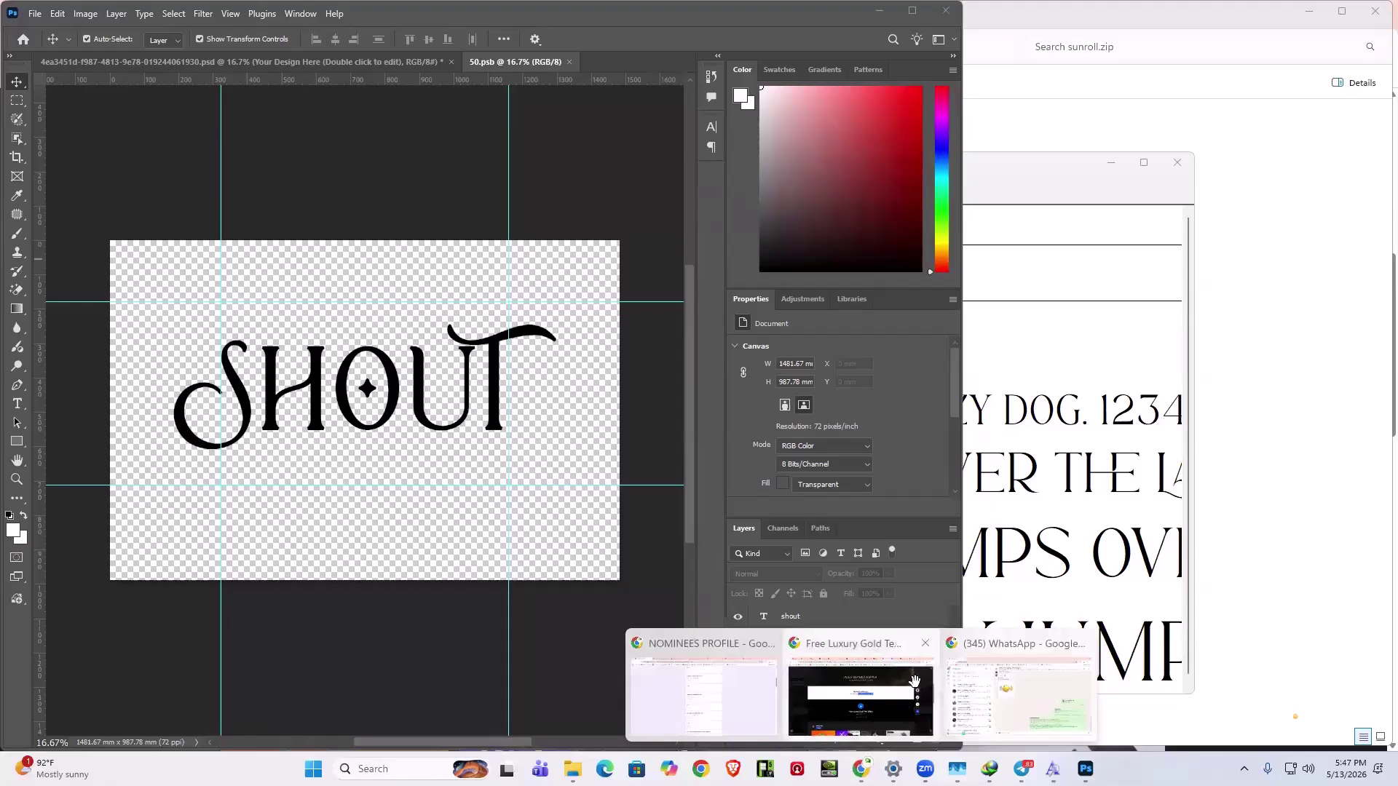
click(919, 686)
click(43, 14)
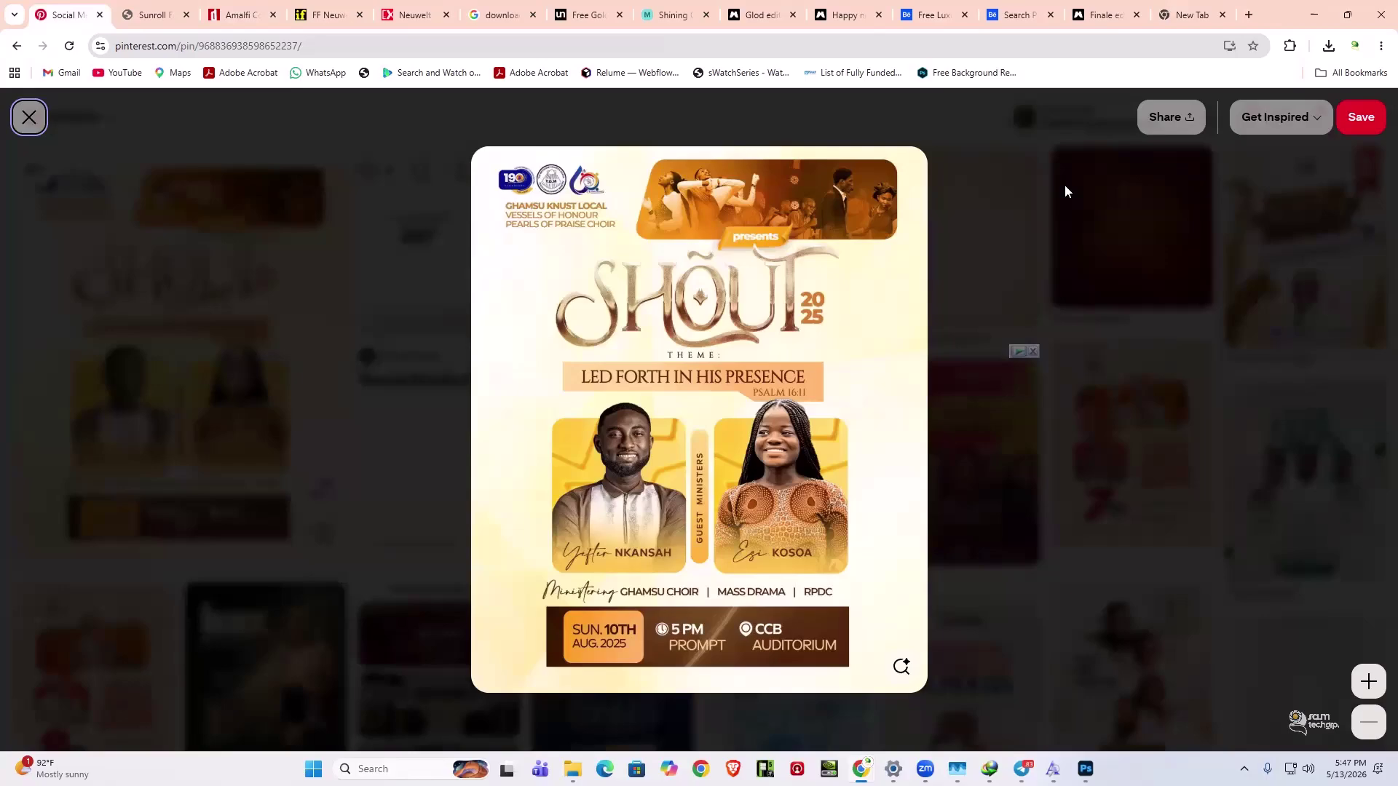
key(super)
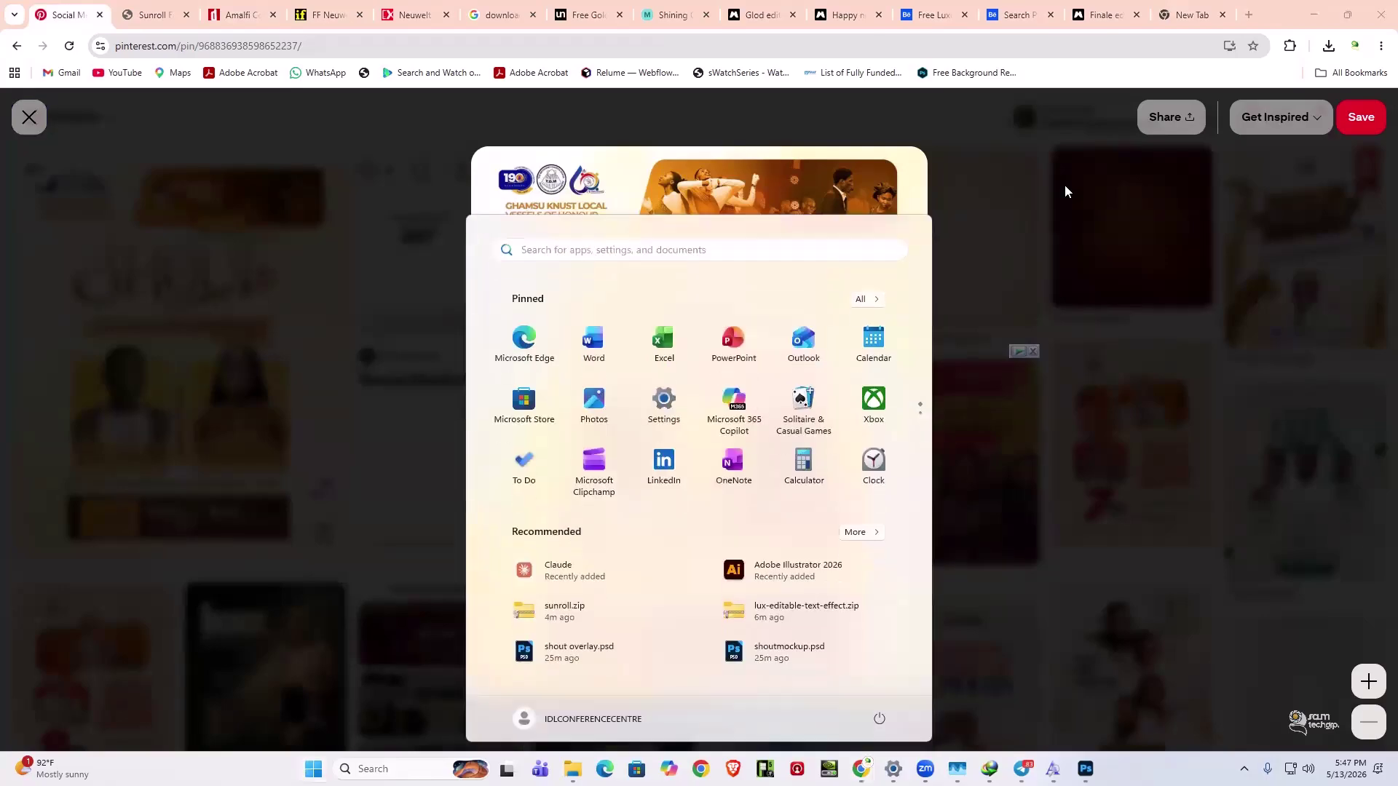
key(Escape)
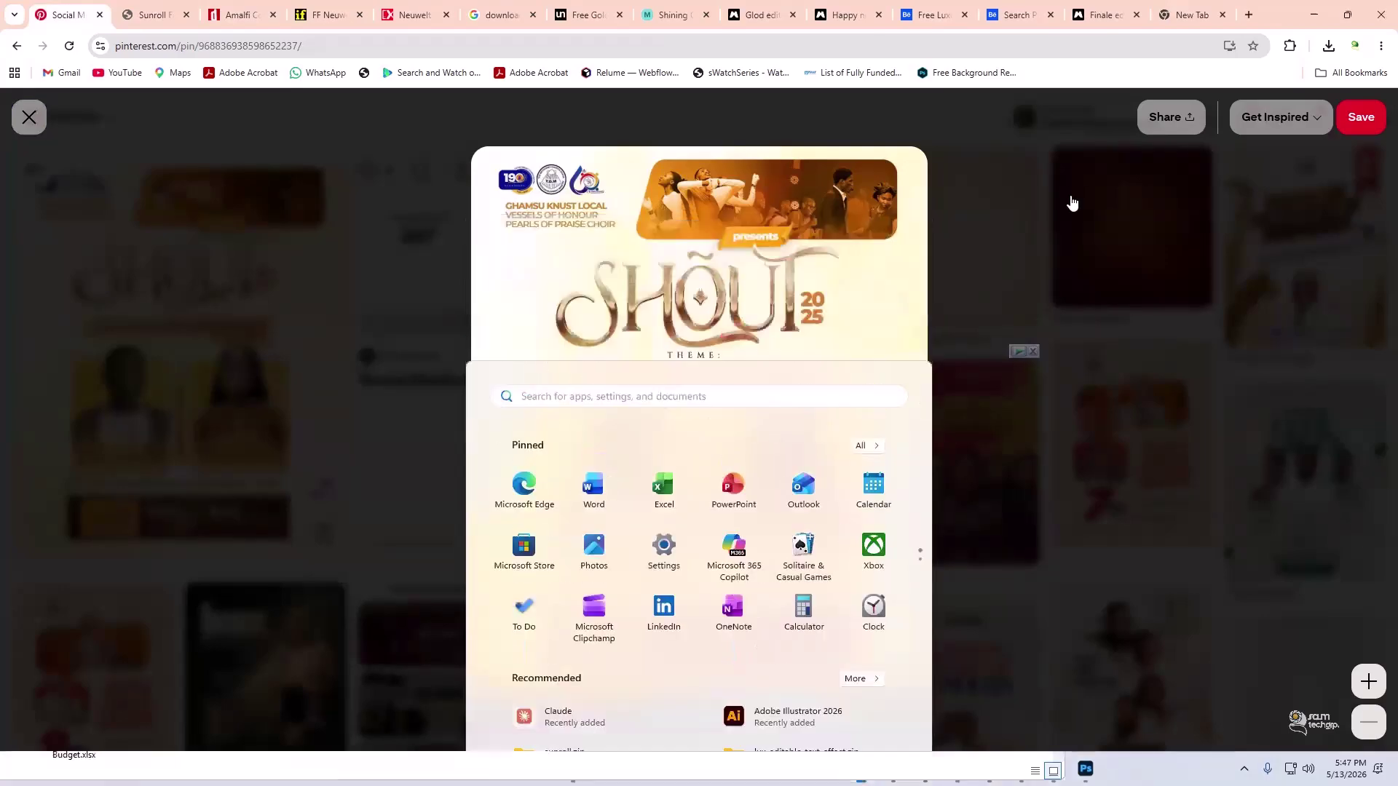
key(Escape)
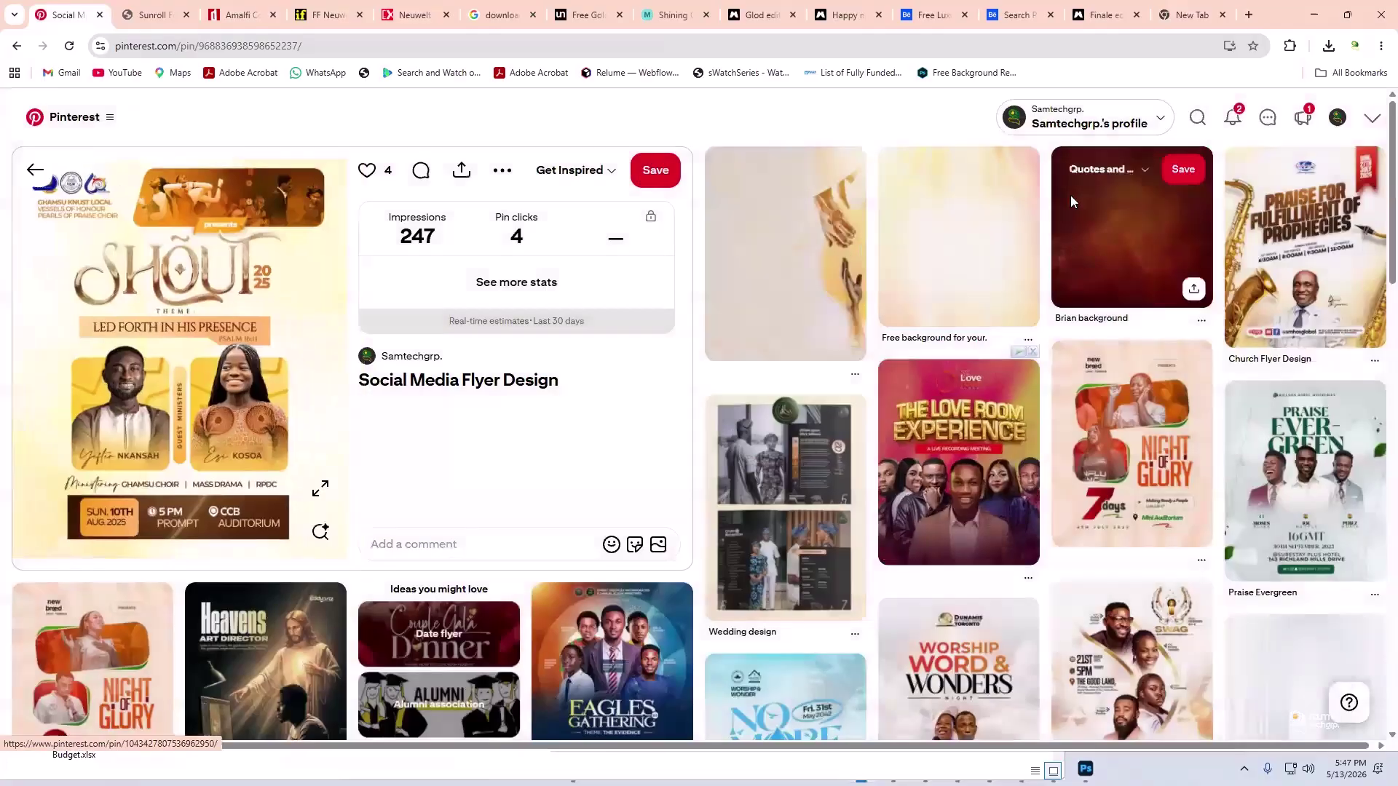
key(super+Right)
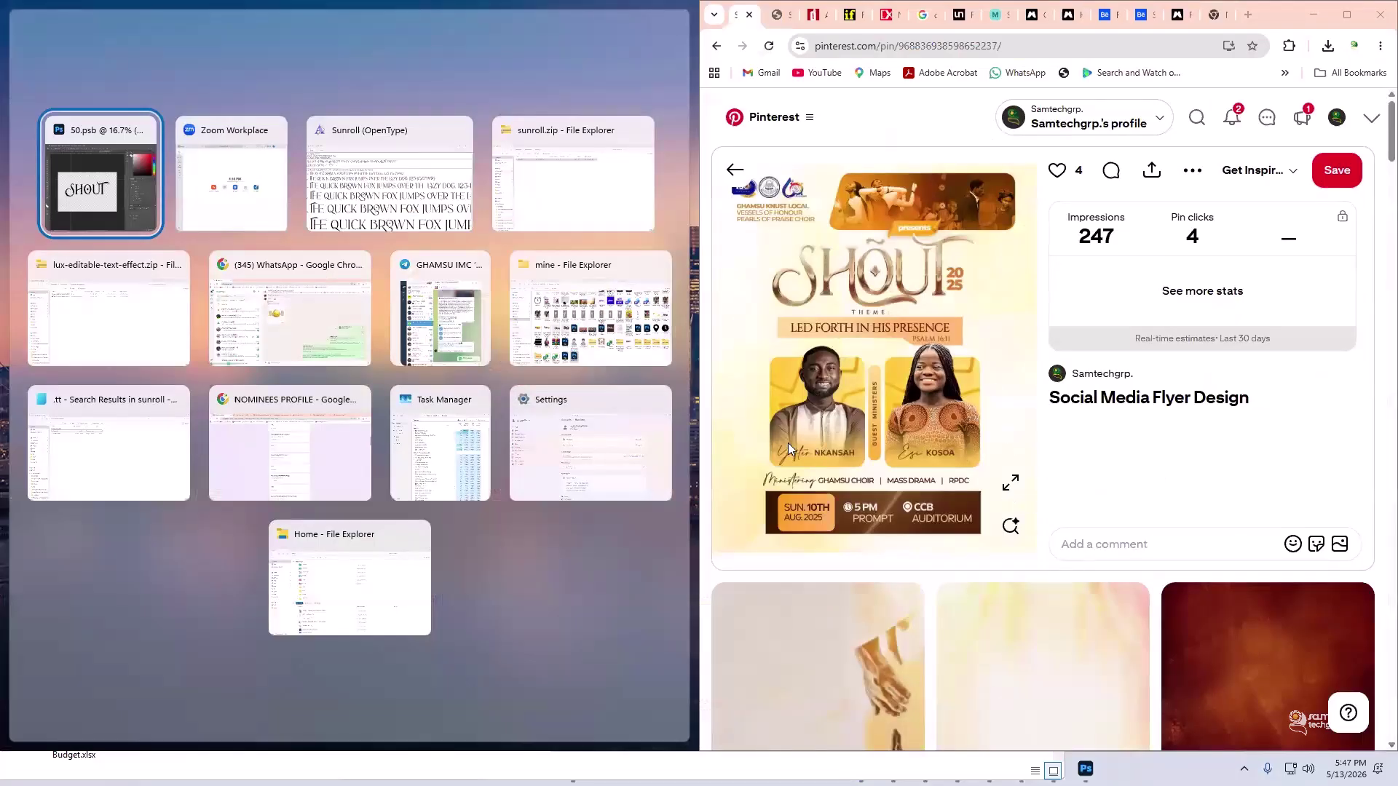
key(Return)
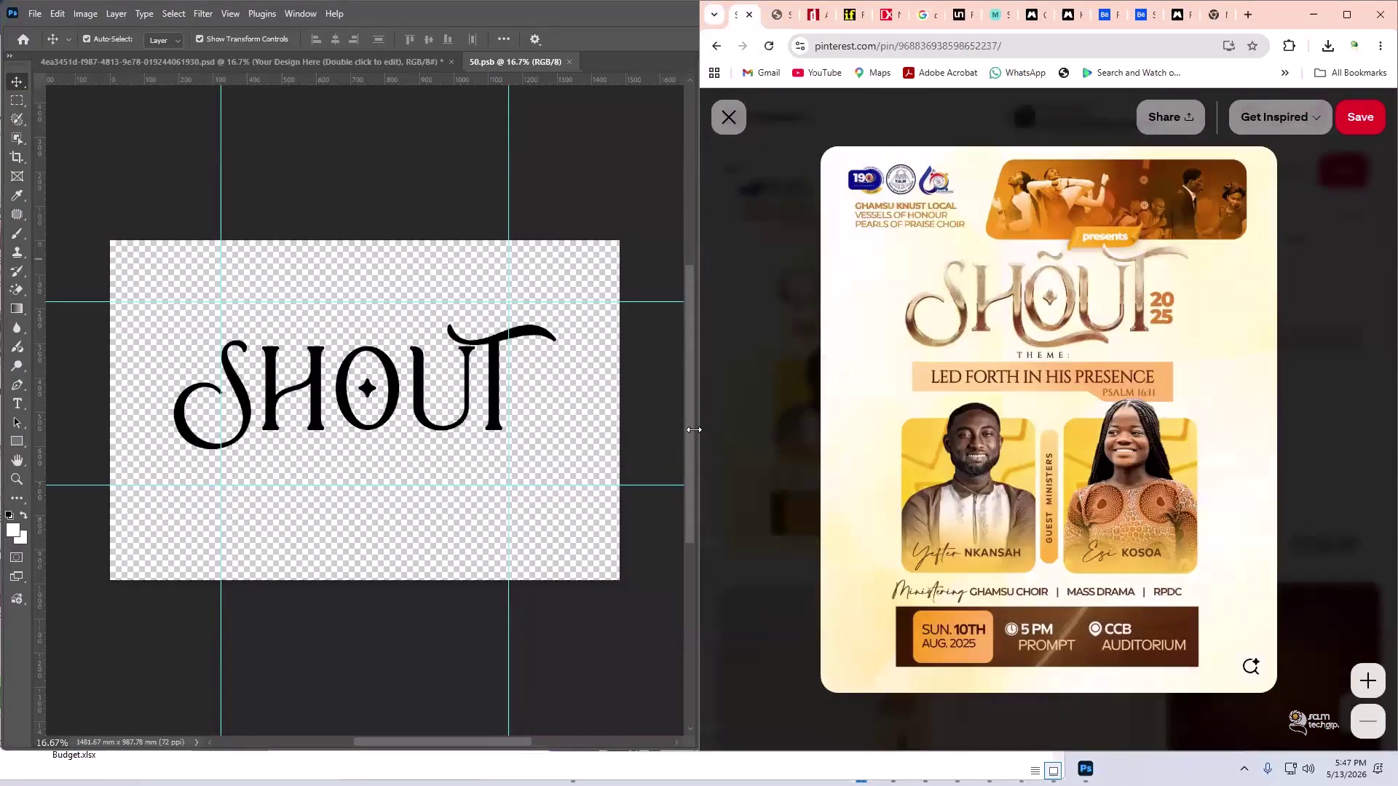
- Widen Photoshop beside the browser, select the SHOUT layer, and begin editing its text
drag(694, 429, 903, 459)
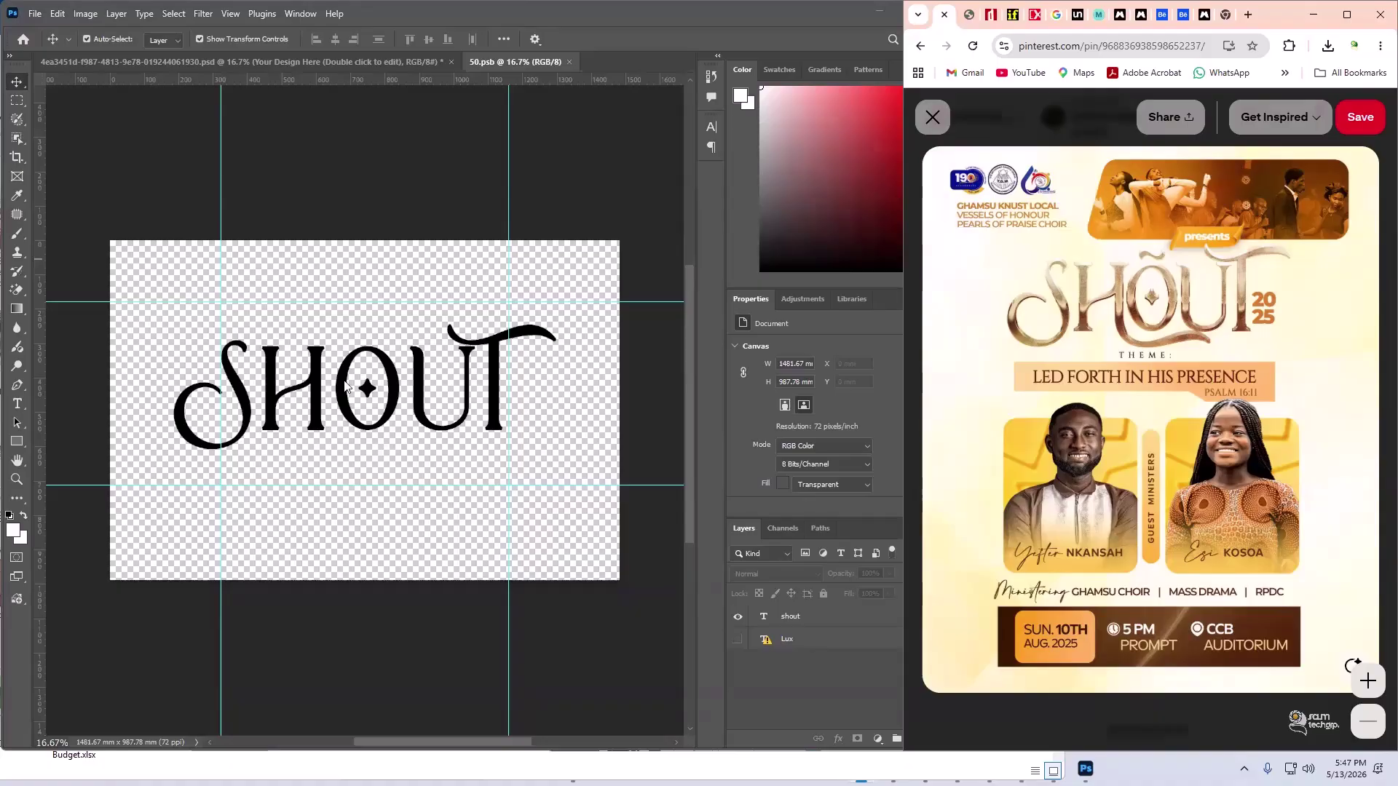
click(304, 389)
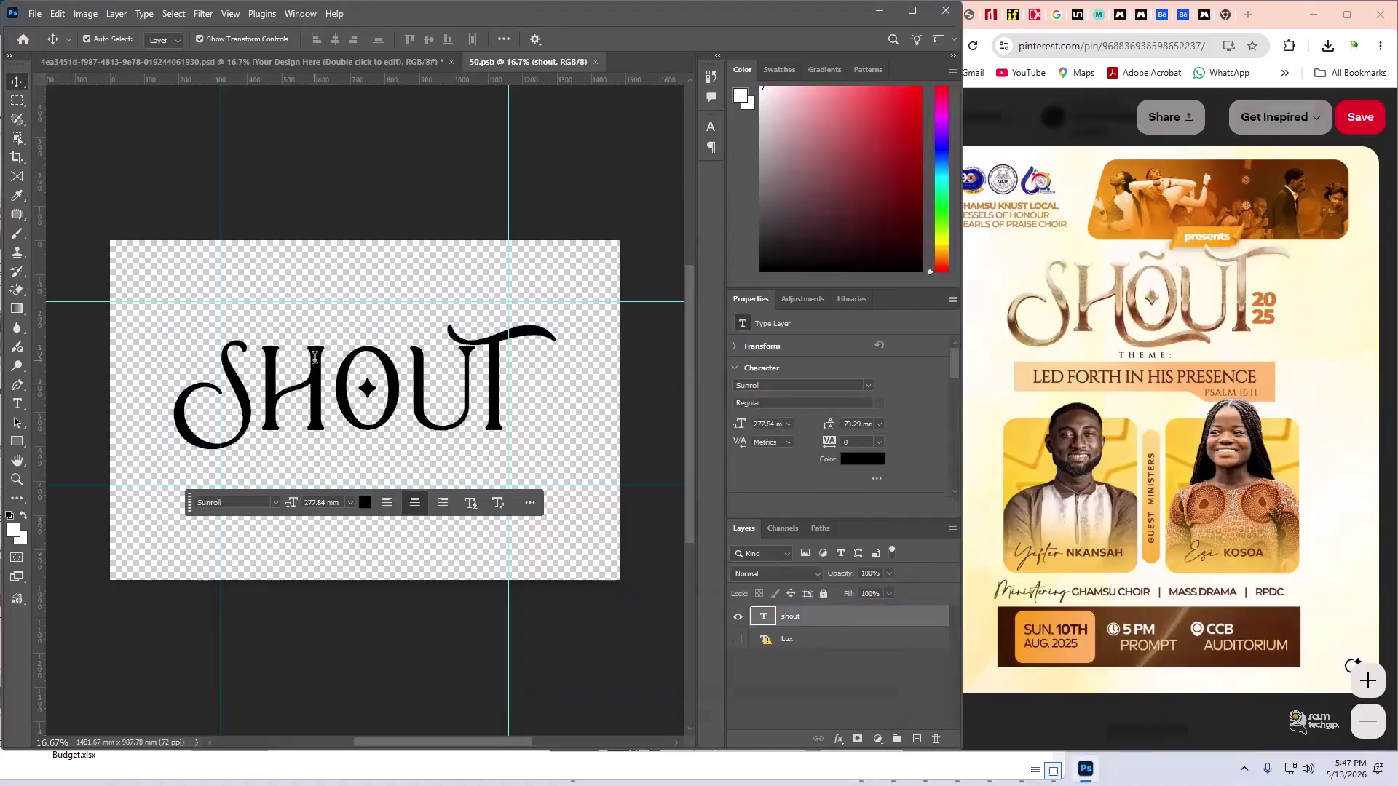
double_click(318, 365)
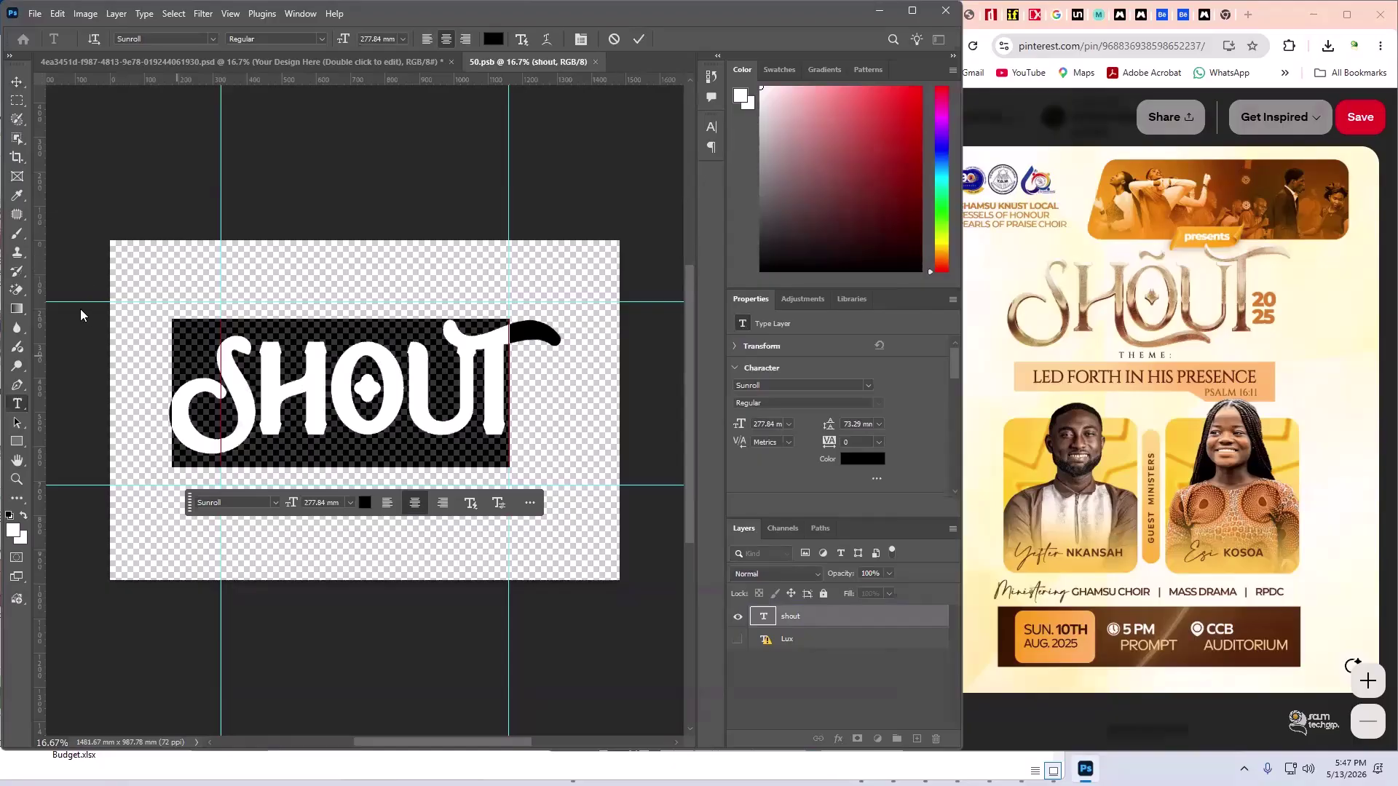
- Set SHOUT's tracking to -60, commit it, then zoom in and reselect the shout layer
click(711, 128)
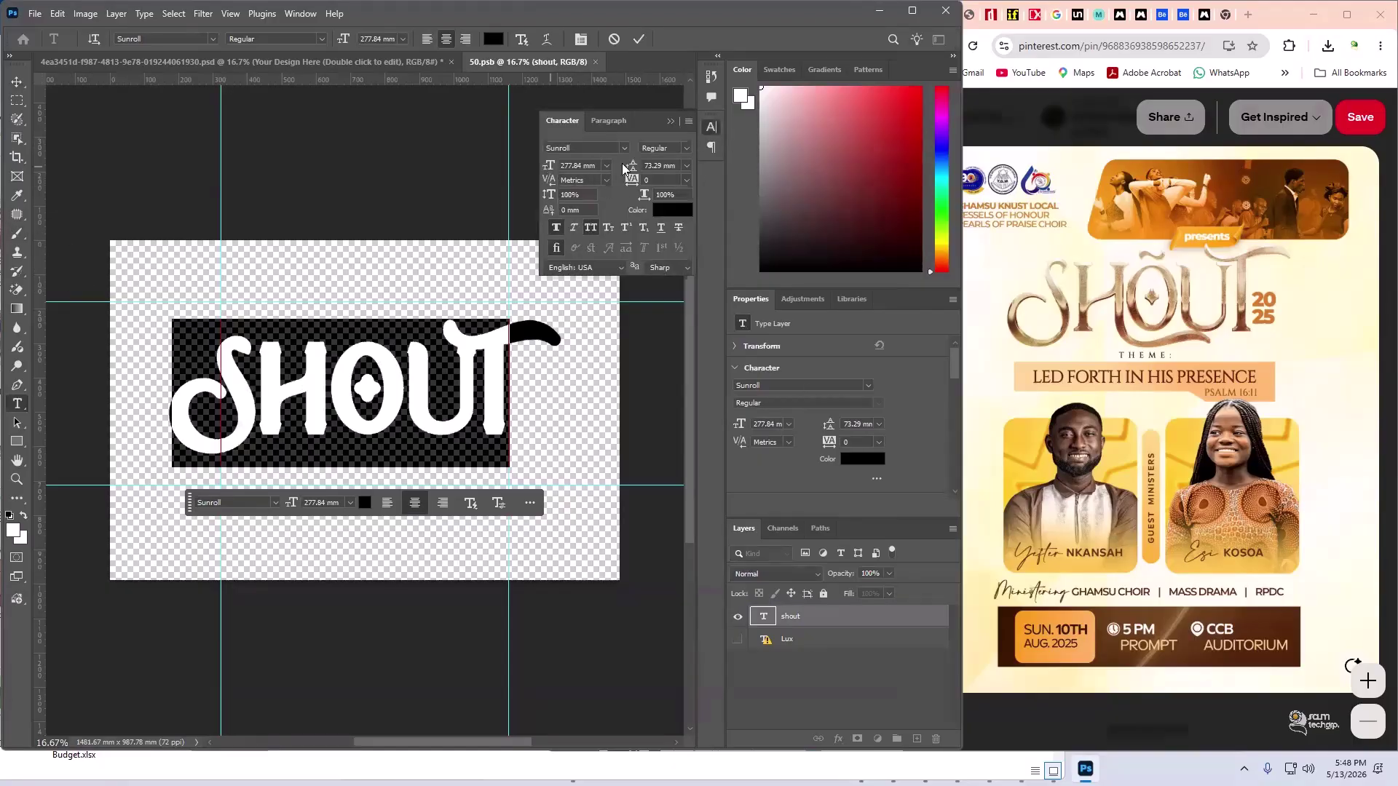
drag(633, 182, 635, 185)
click(17, 82)
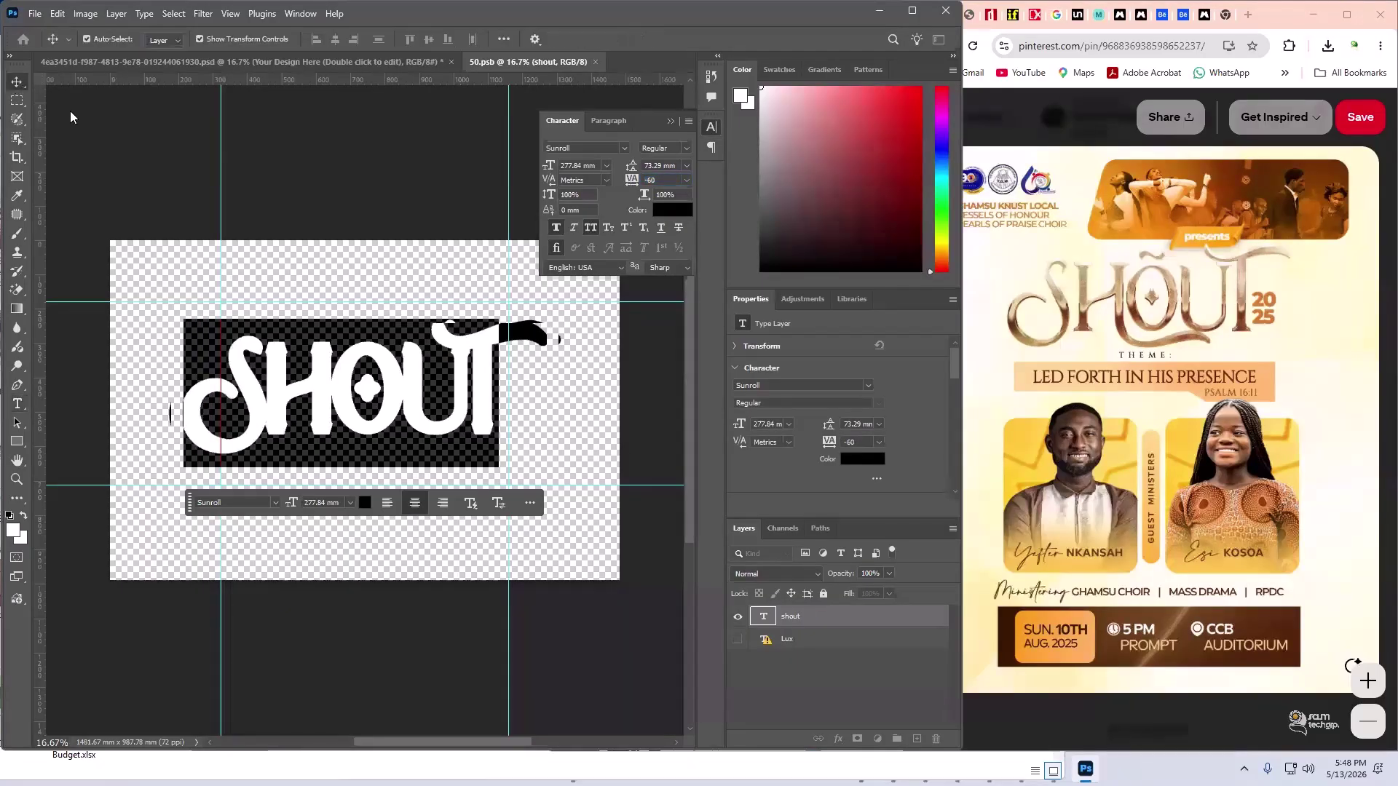
click(509, 537)
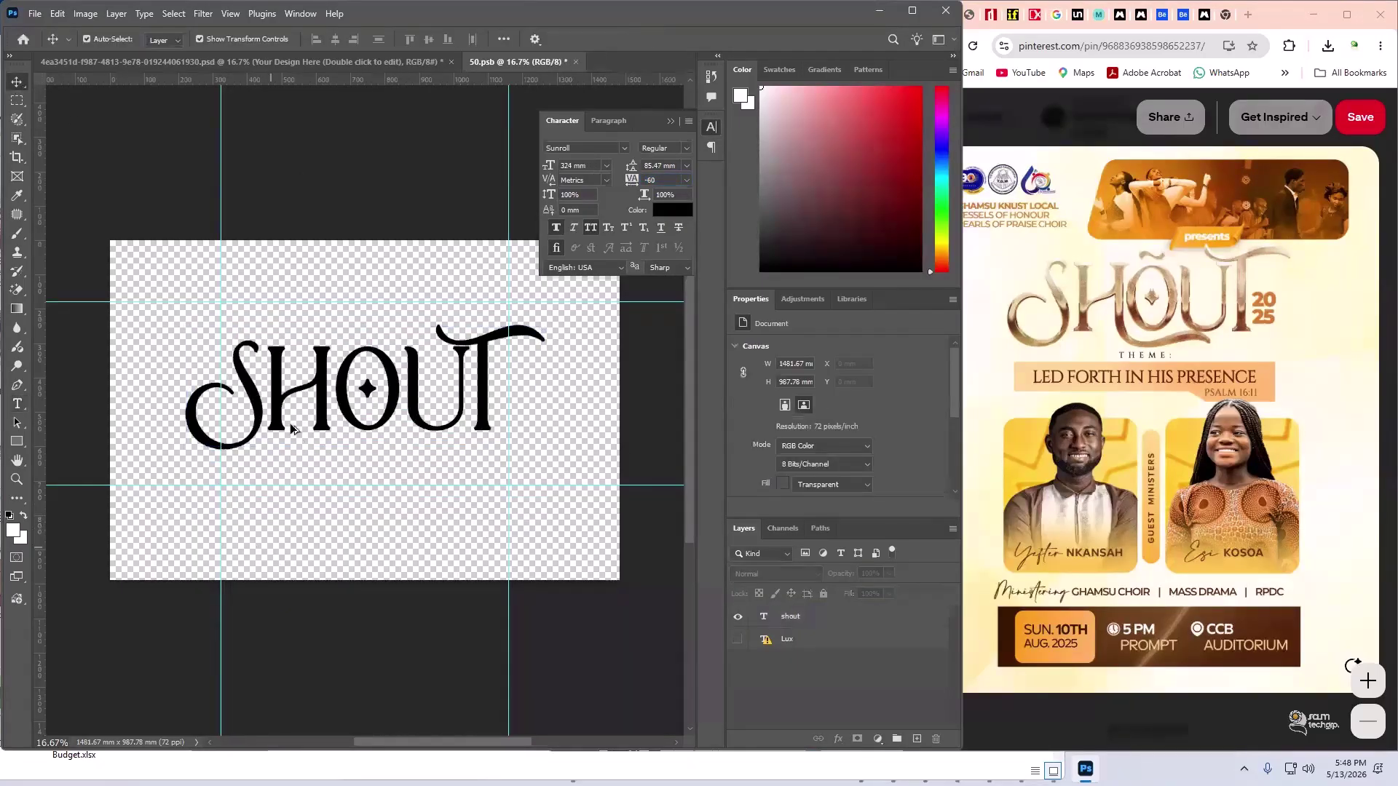
alt+scroll(295, 430, up, 1)
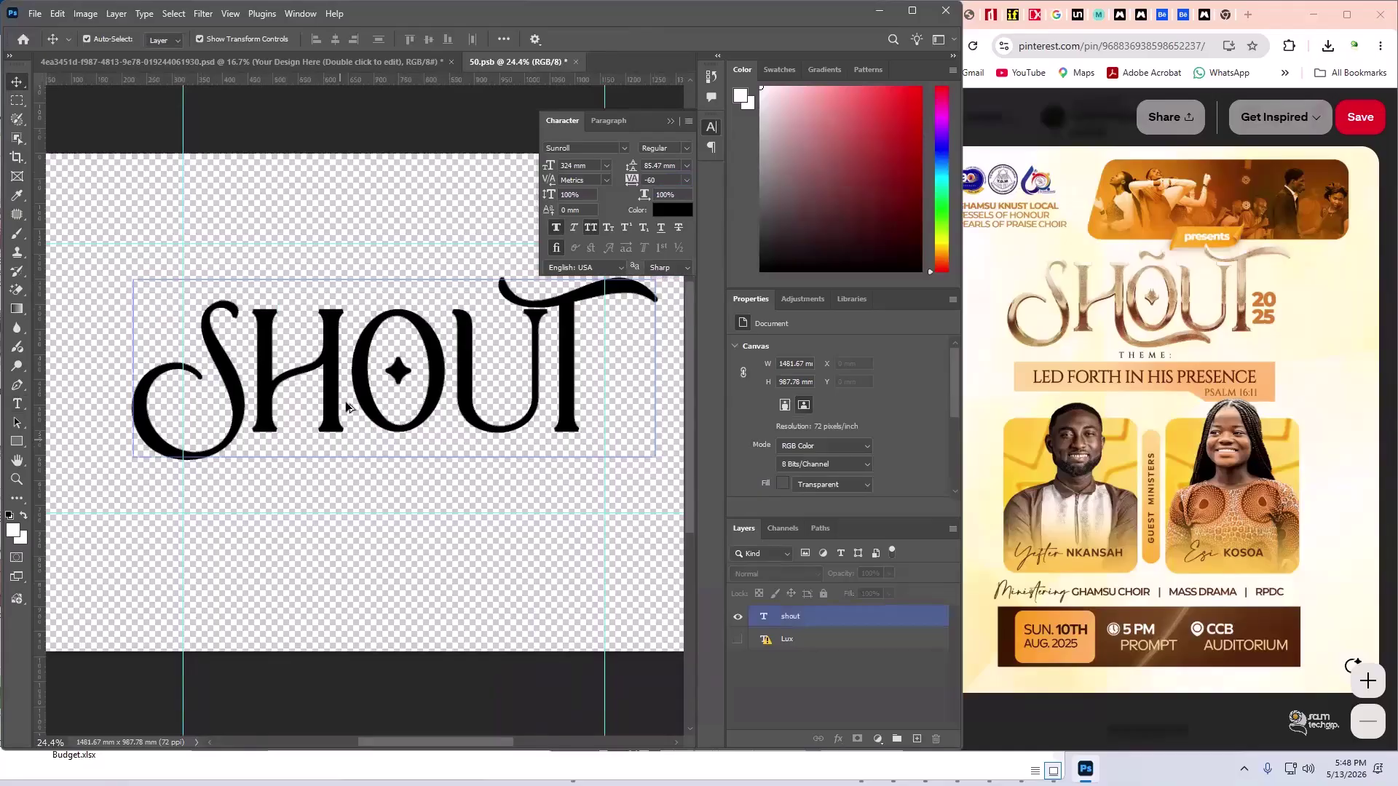
scroll(344, 411, up, 2)
scroll(337, 419, up, 1)
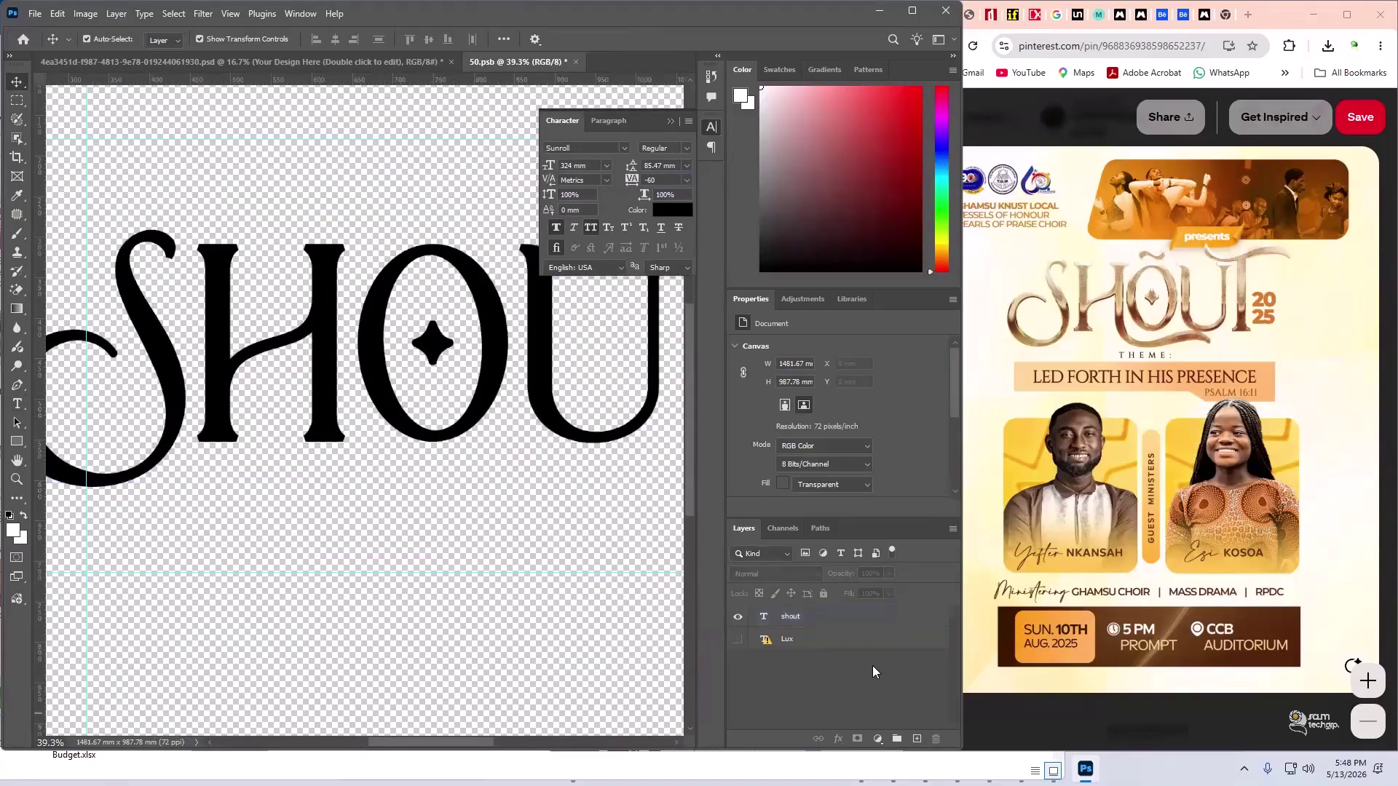
click(483, 468)
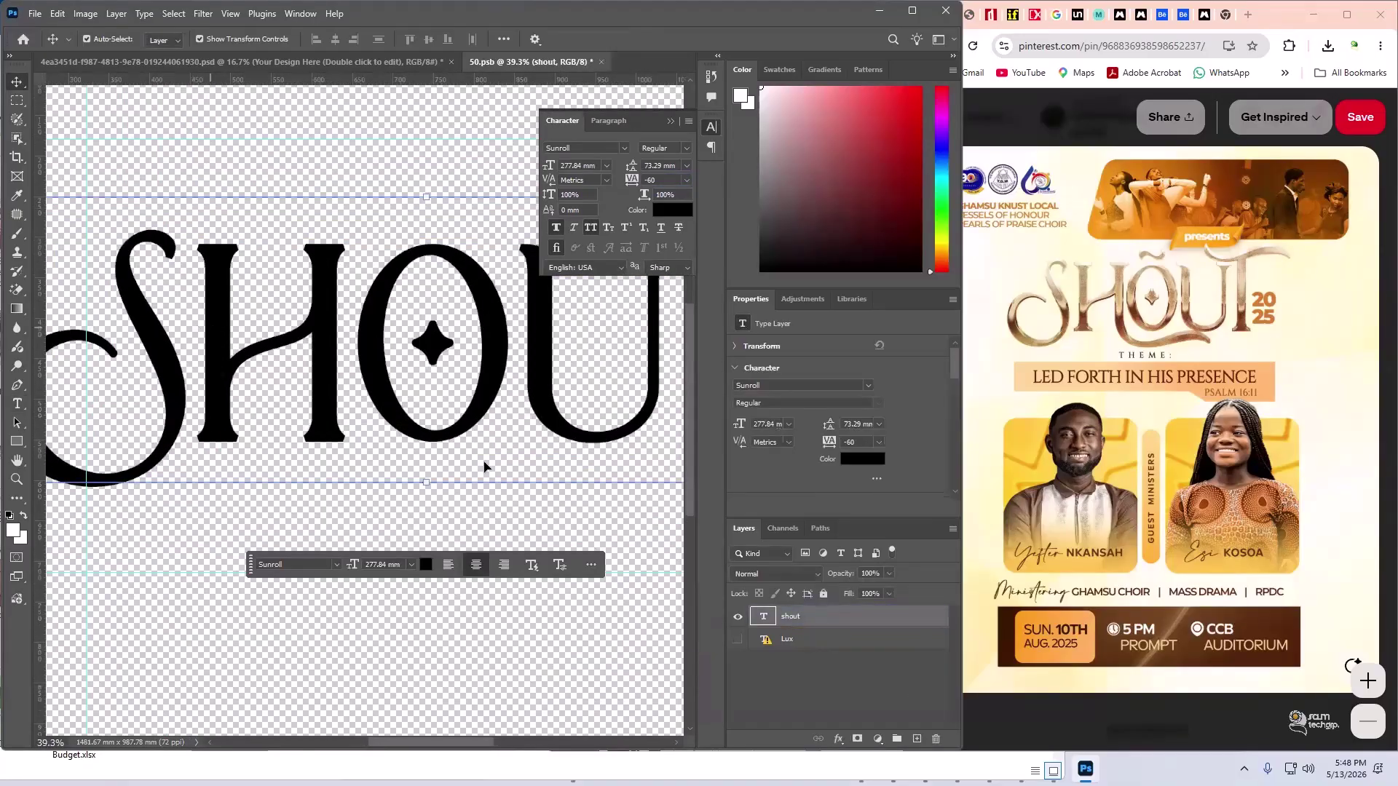
- Remove faux bold from SHOUT, convert it to a shape, and switch to the Pen tool
right_click(833, 616)
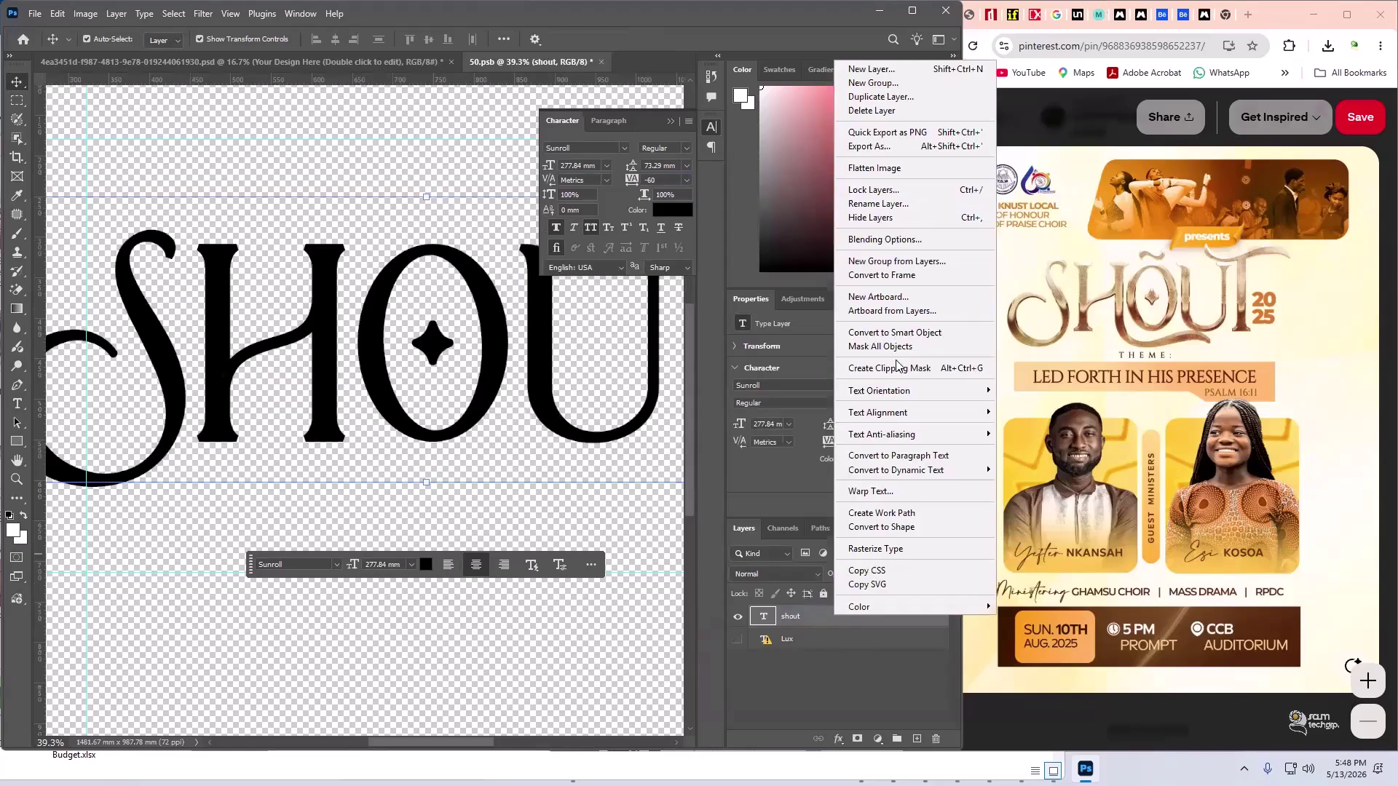
click(810, 689)
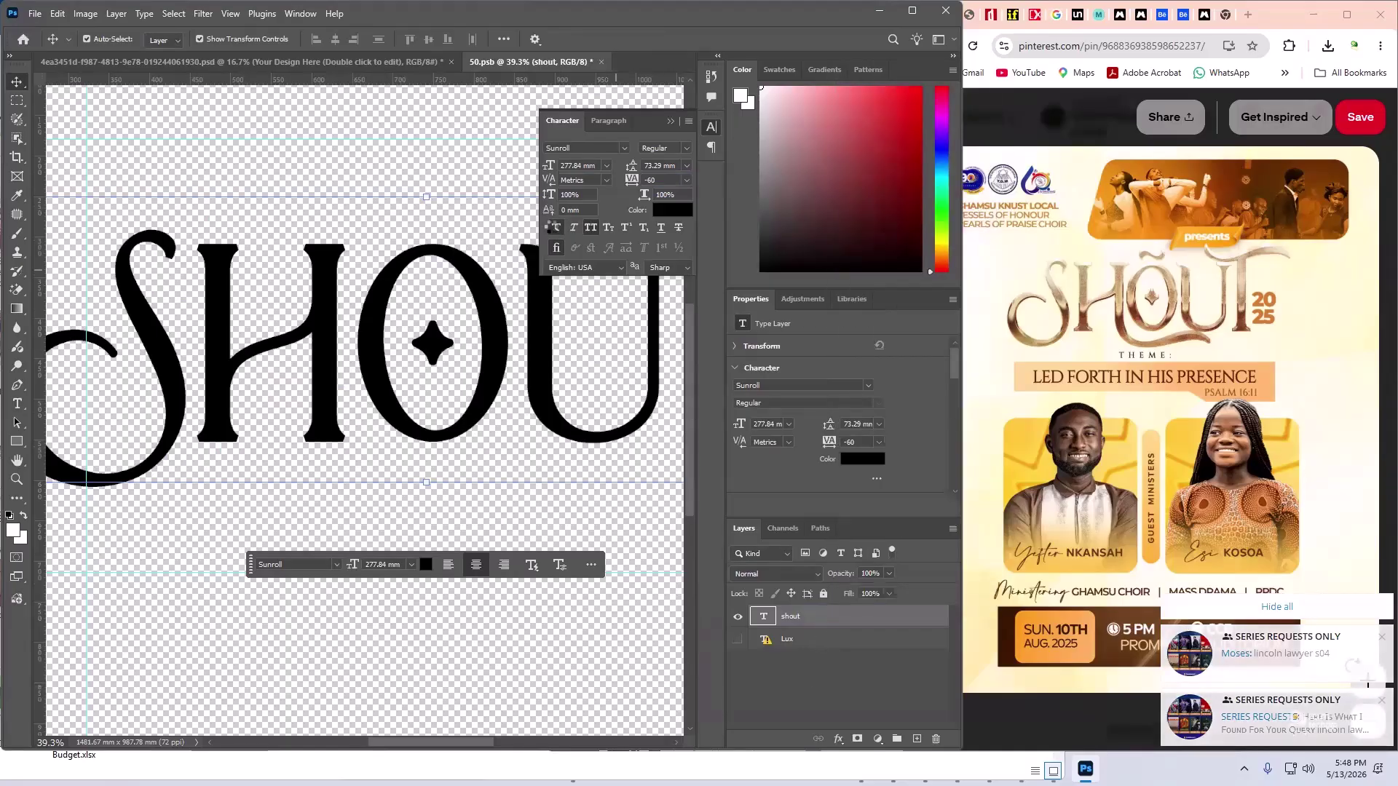
click(553, 227)
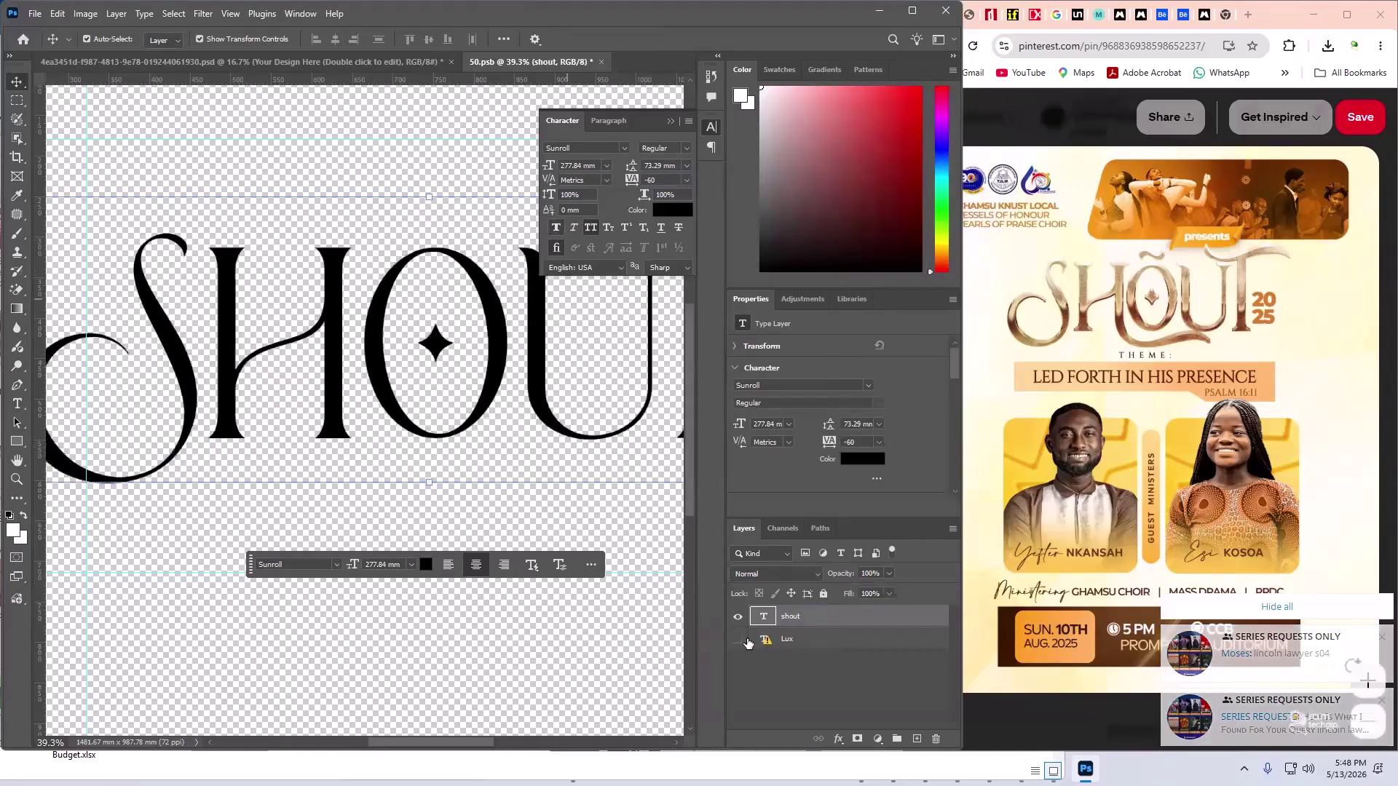
right_click(796, 611)
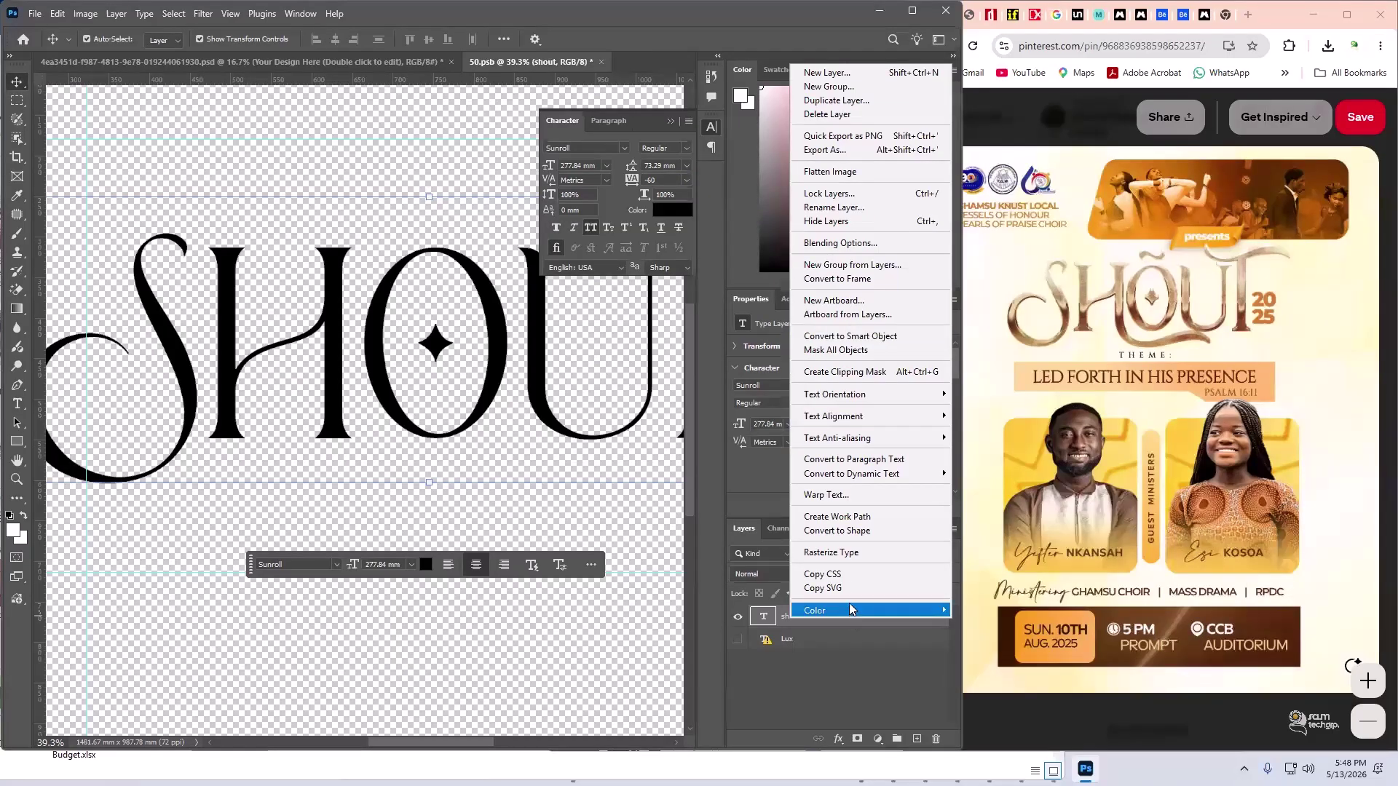
click(843, 536)
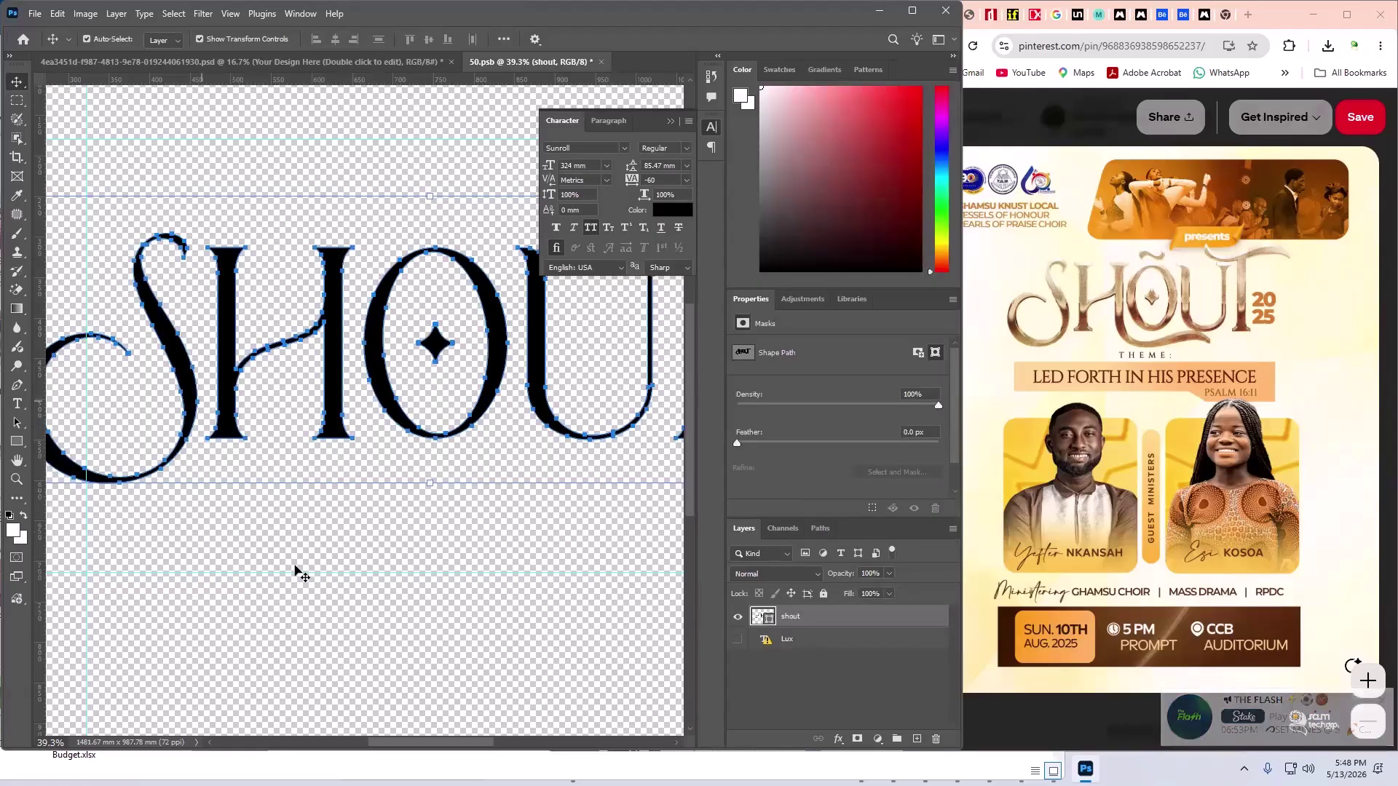
click(333, 425)
click(333, 424)
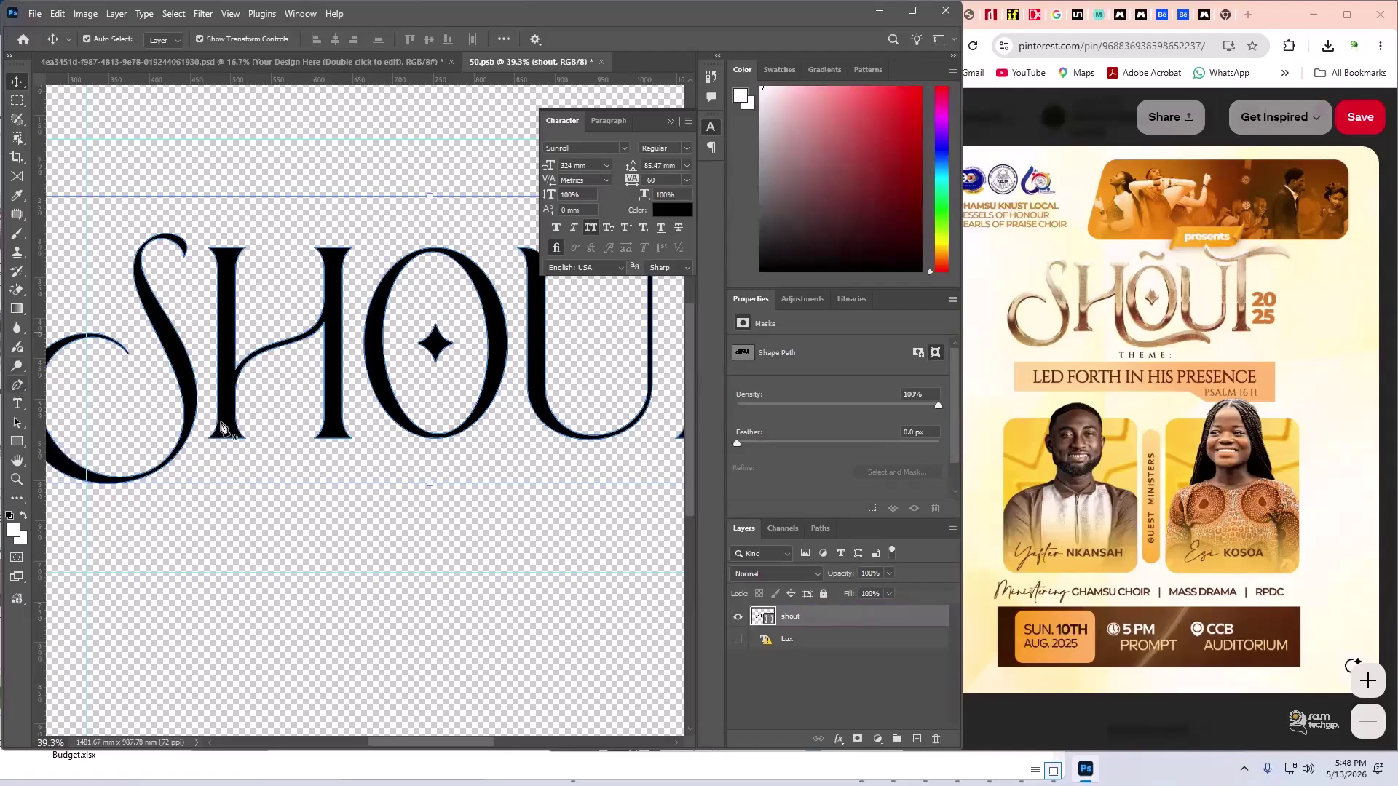
click(16, 386)
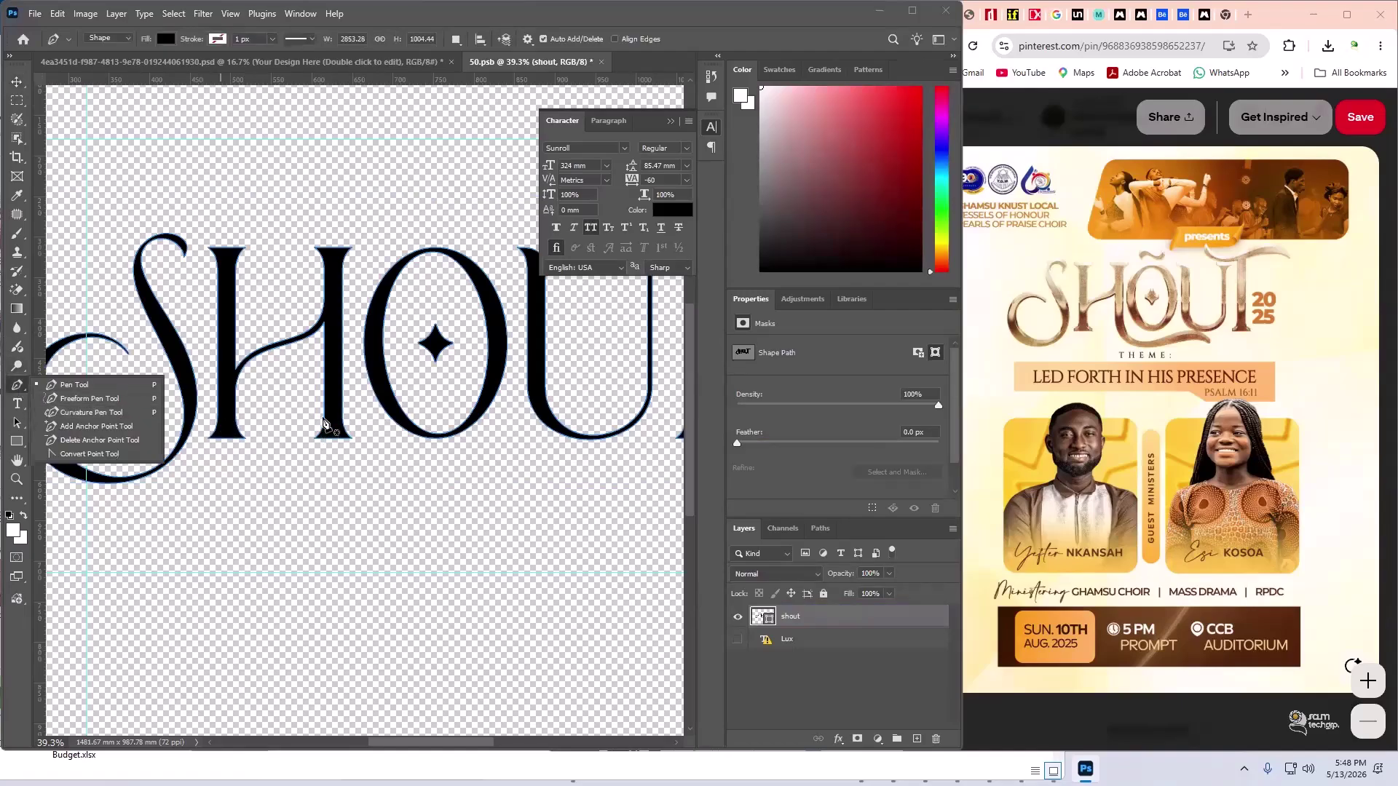
- Zoom in on the stem beside the O and undo a stray pen point and shape
scroll(327, 429, up, 3)
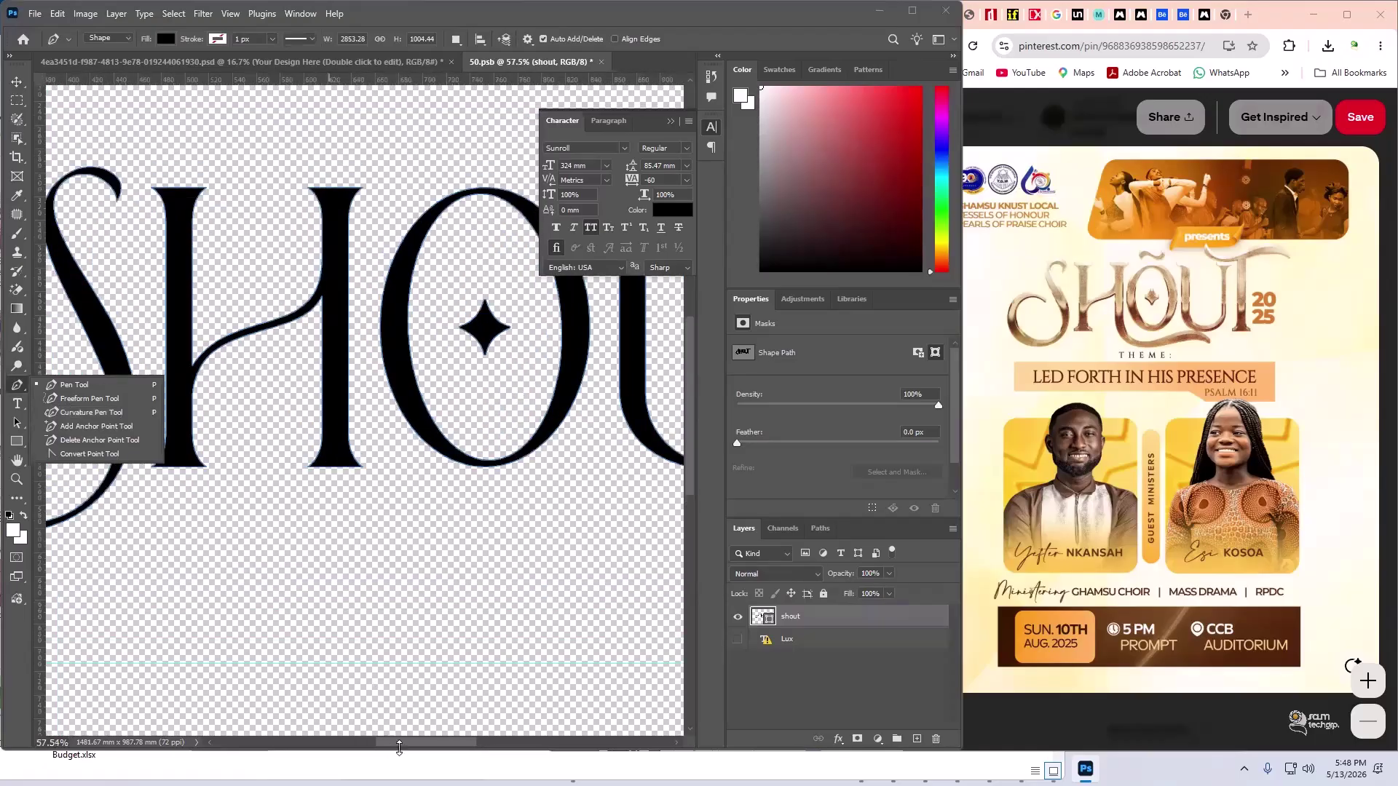
drag(400, 750, 431, 742)
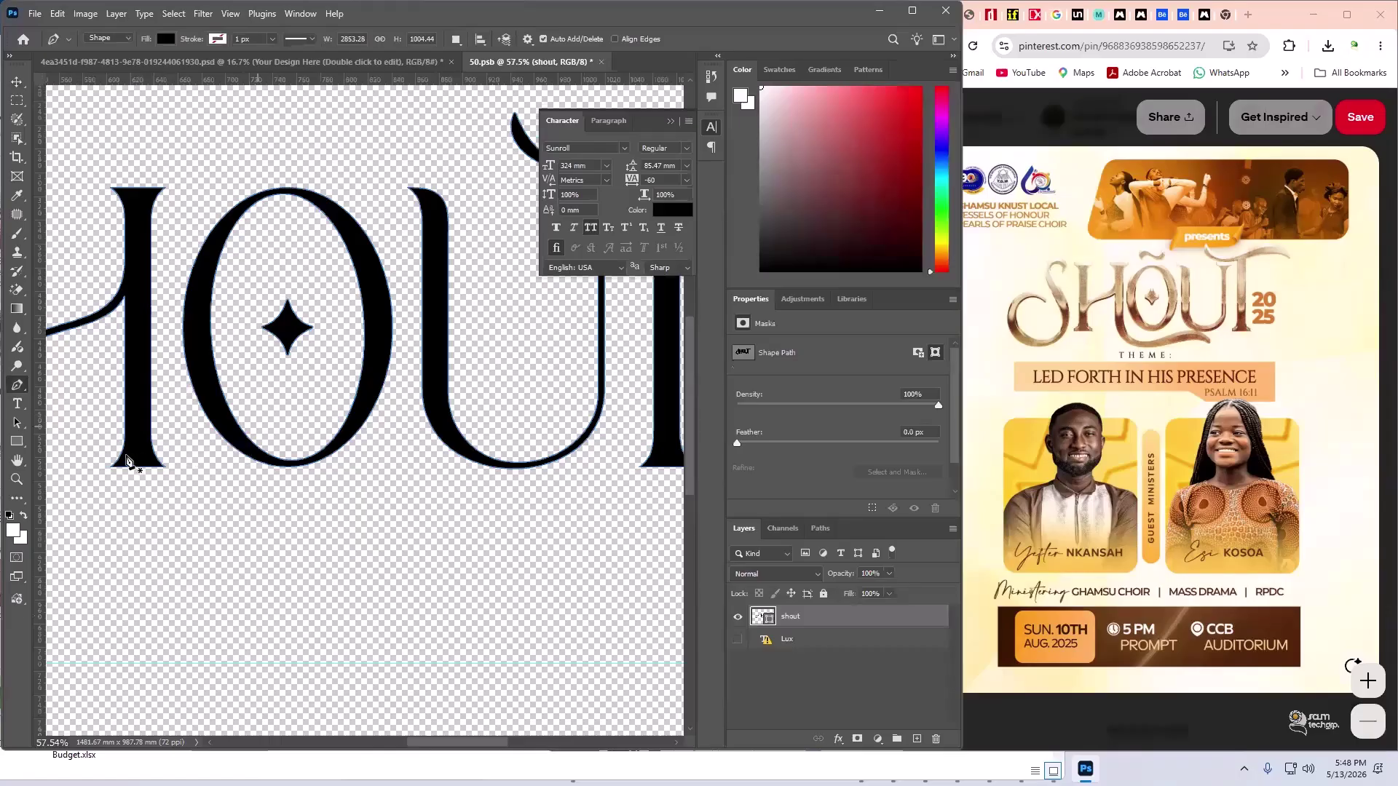
click(125, 445)
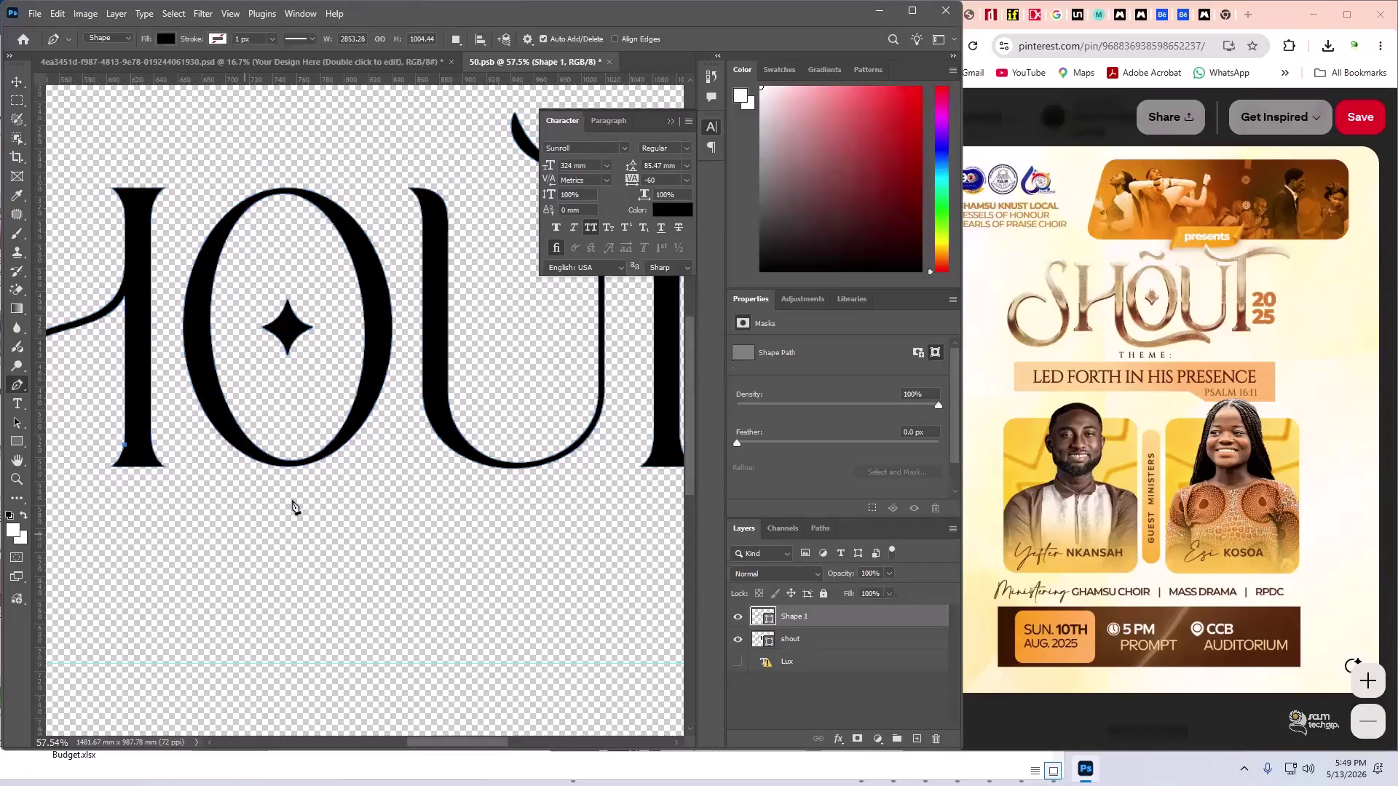
drag(289, 502, 406, 443)
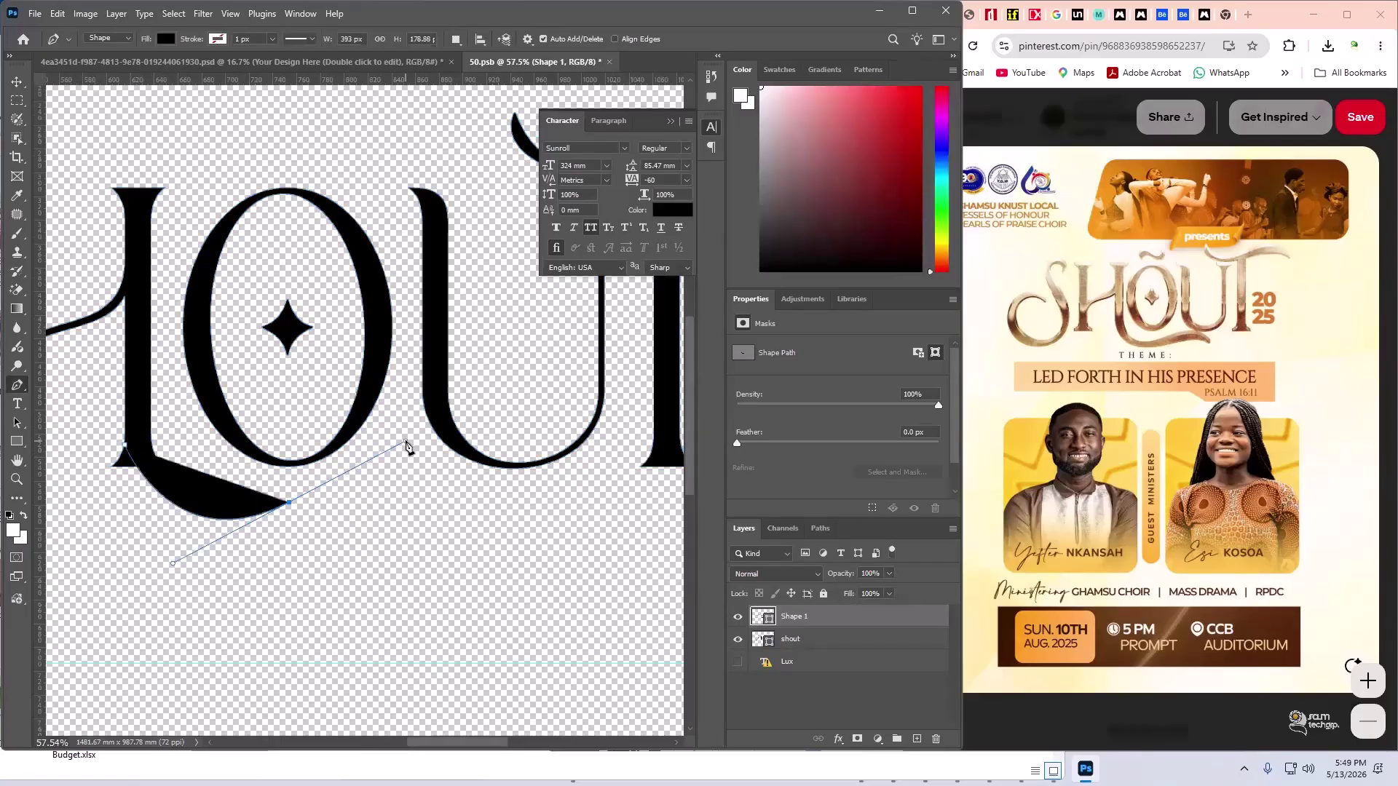
key(ctrl+z)
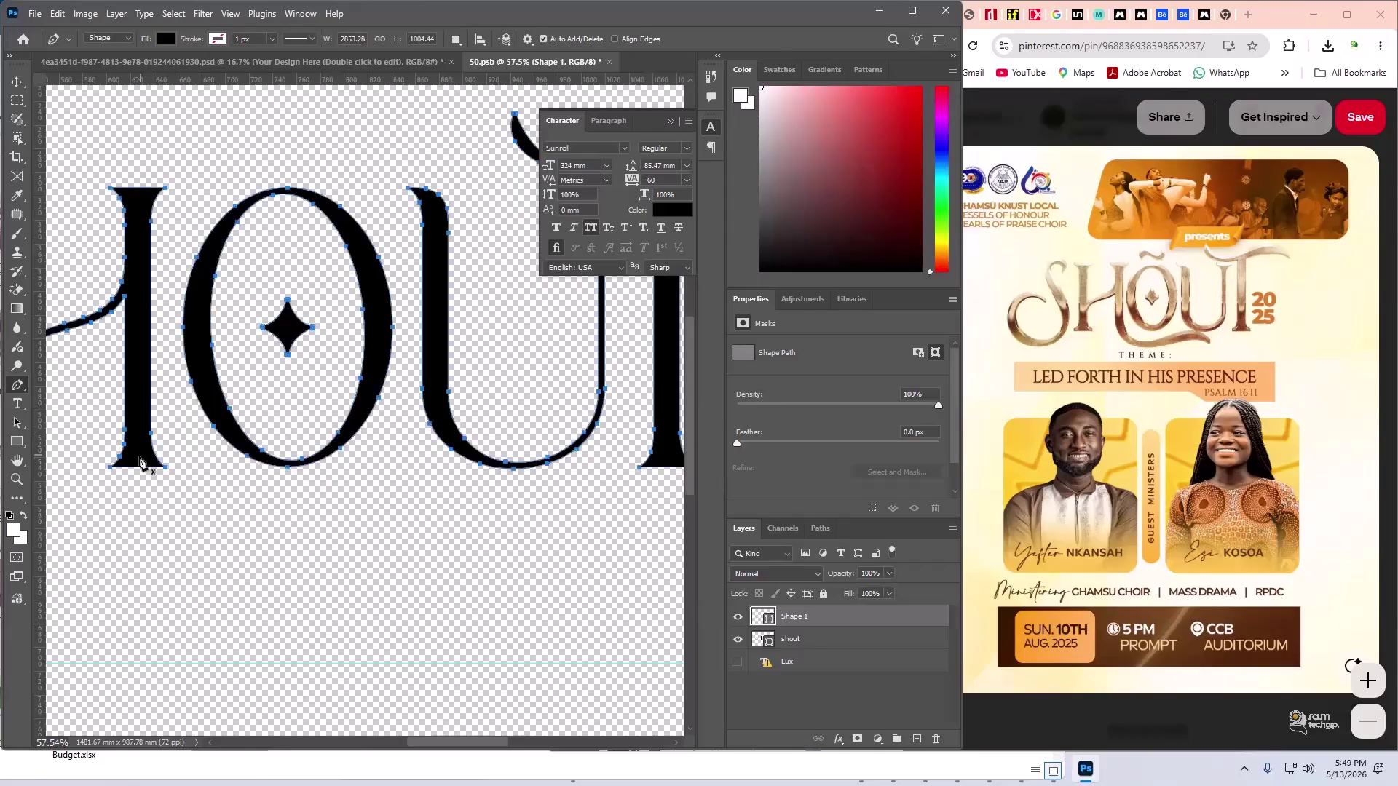
key(ctrl+z)
- Delete the stem's two base corner anchors, add a new anchor, and curve the bottom edge
click(116, 469)
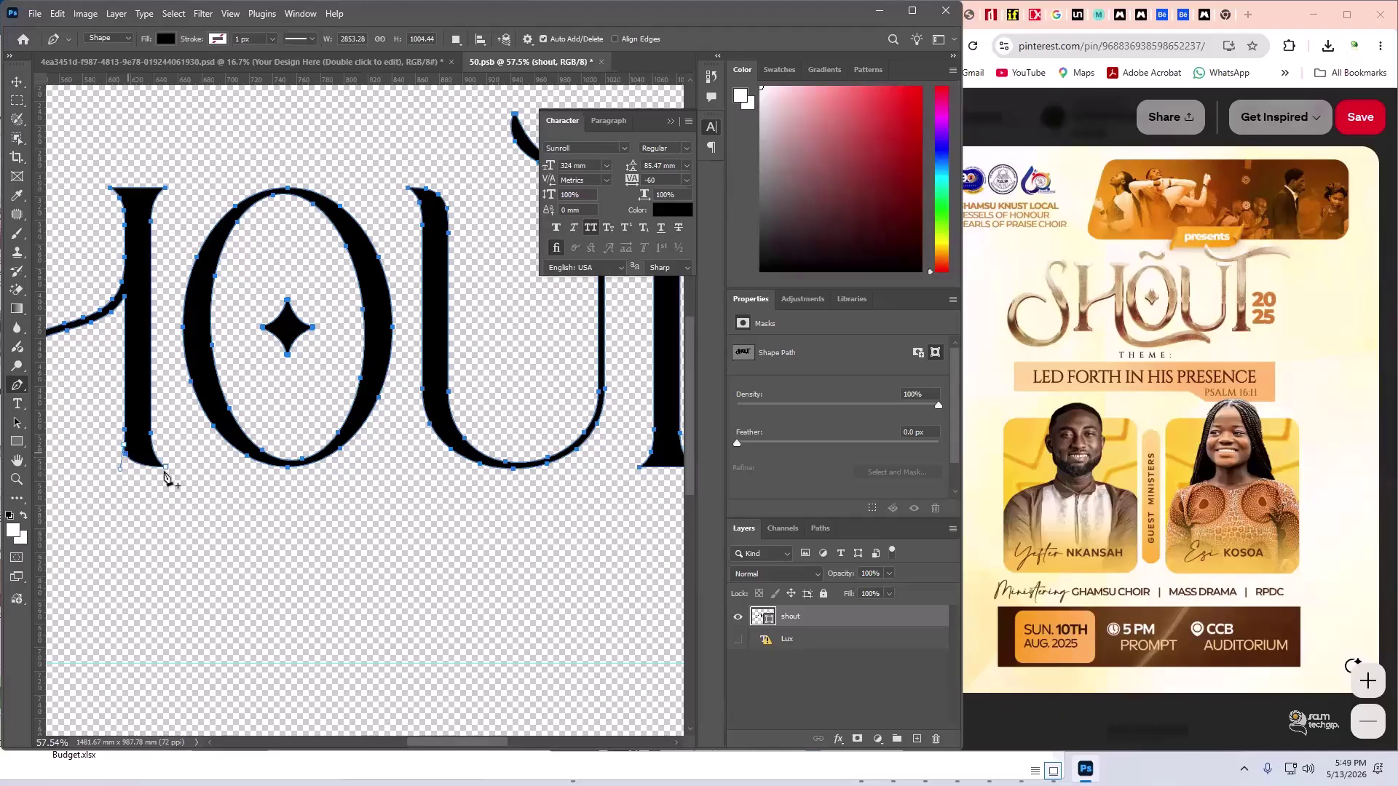
click(125, 450)
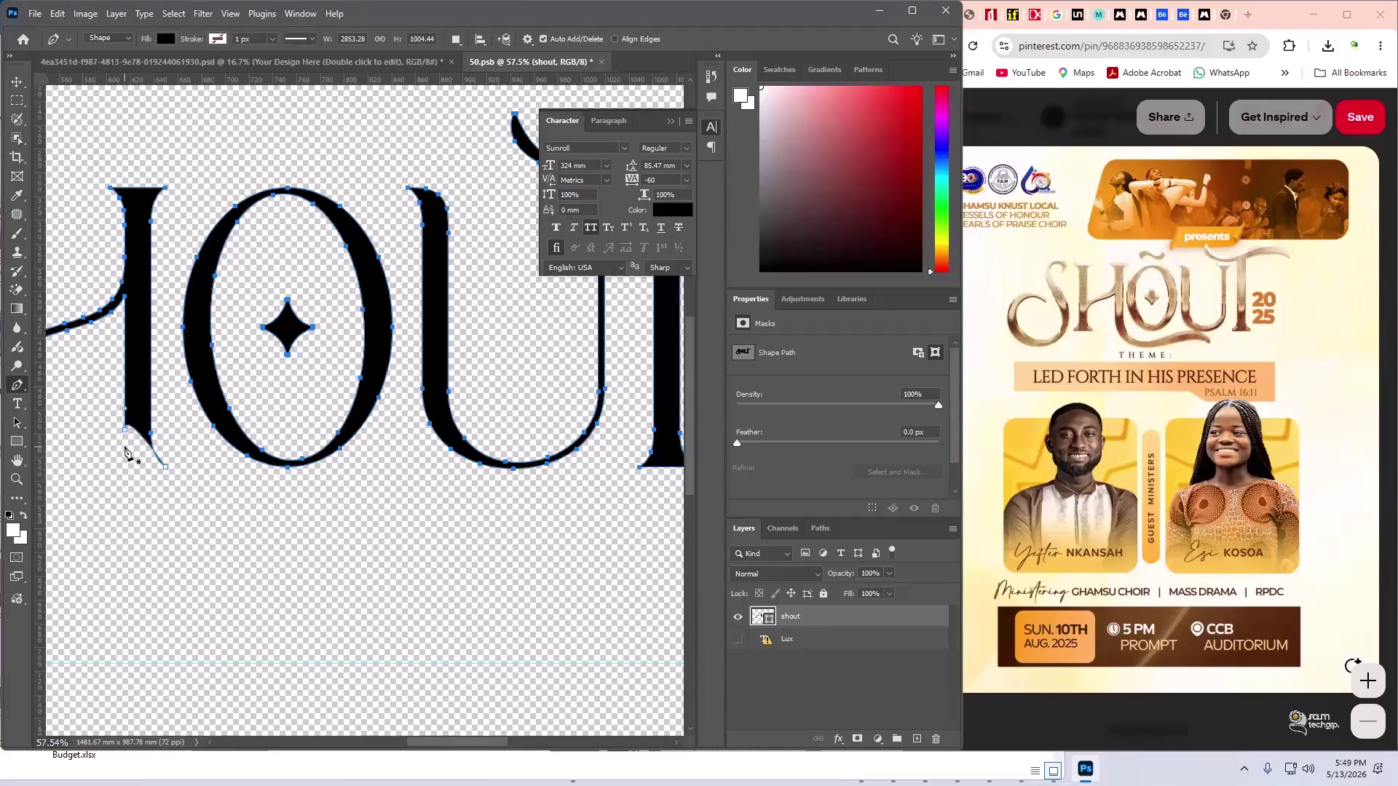
click(126, 441)
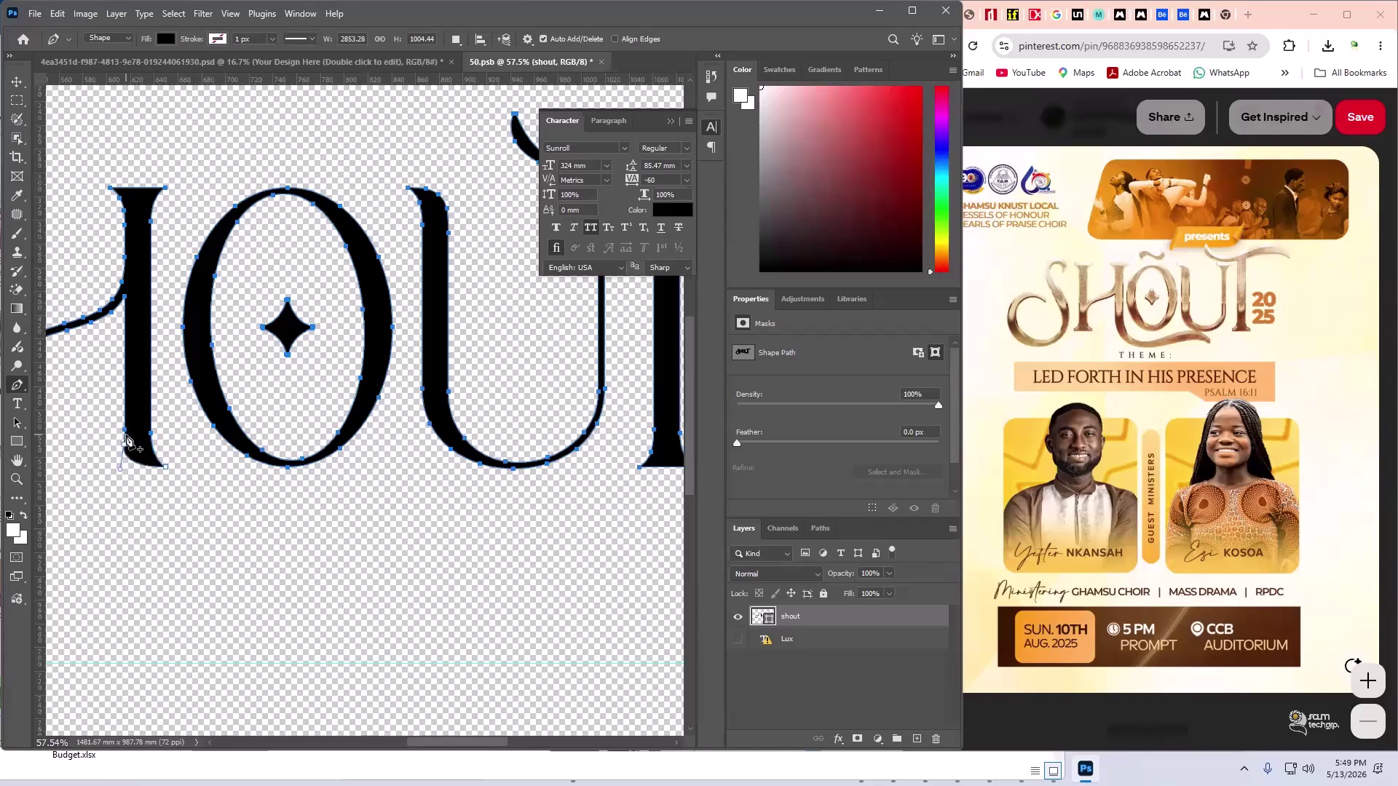
drag(126, 440, 127, 426)
drag(146, 468, 180, 475)
click(240, 496)
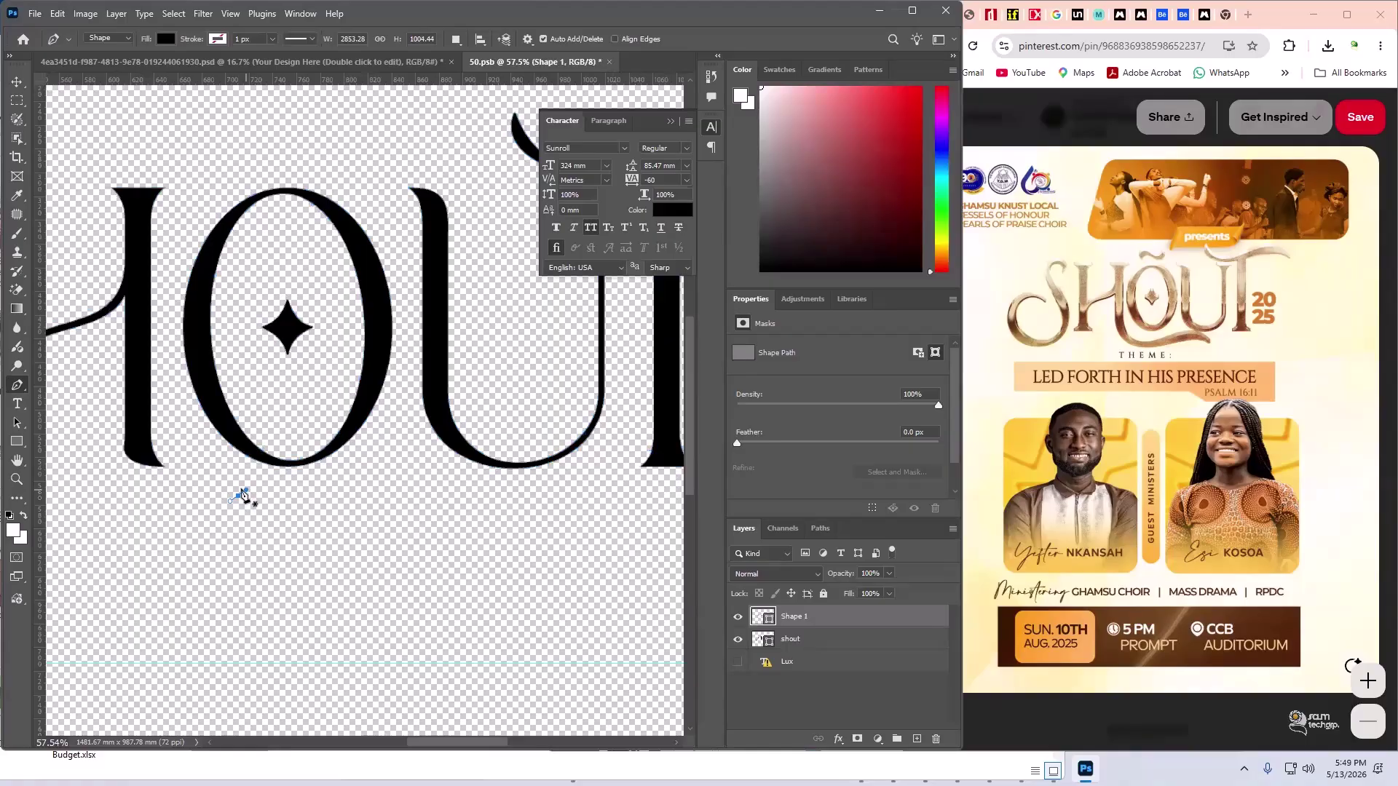
- Retry curving the stem's base, undoing each accidental new shape or point
key(ctrl+z)
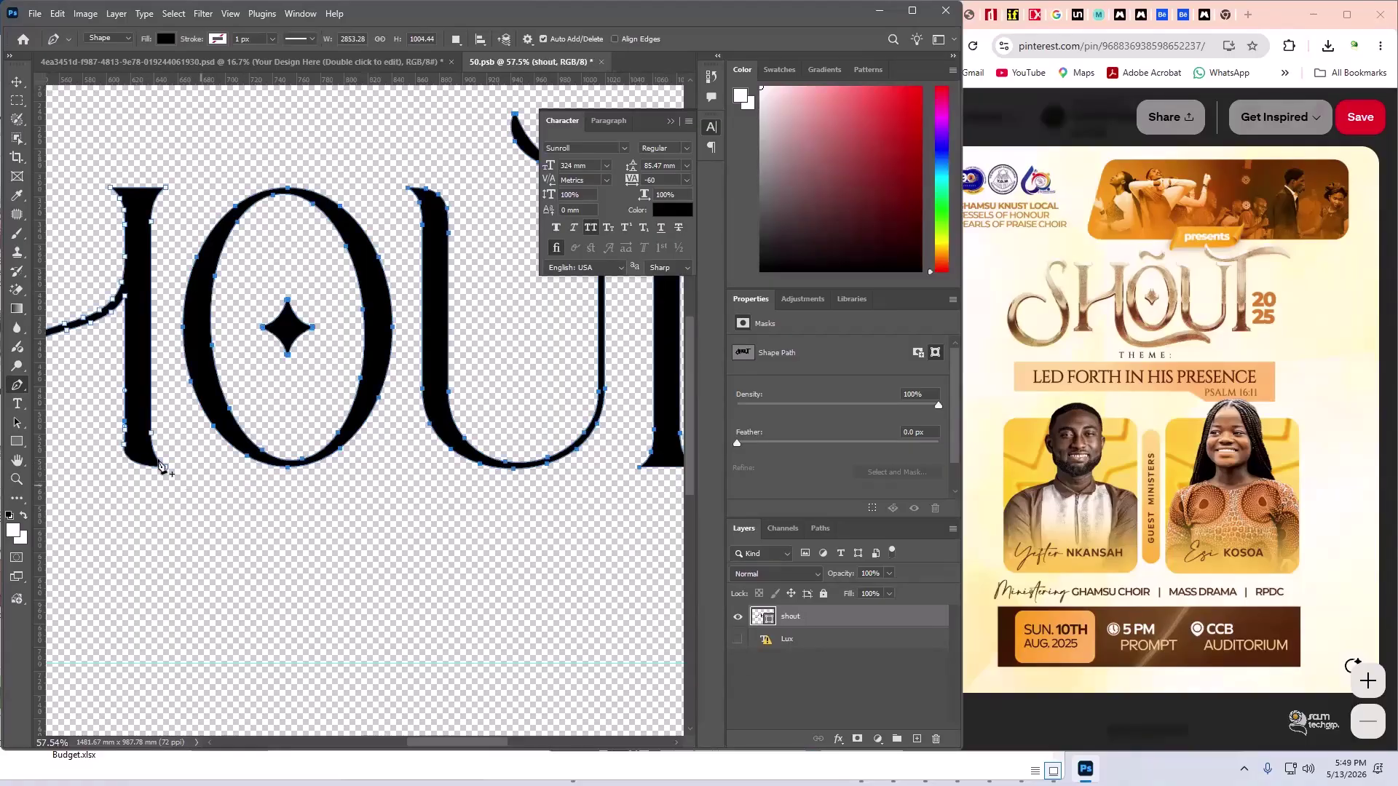
drag(155, 492, 169, 502)
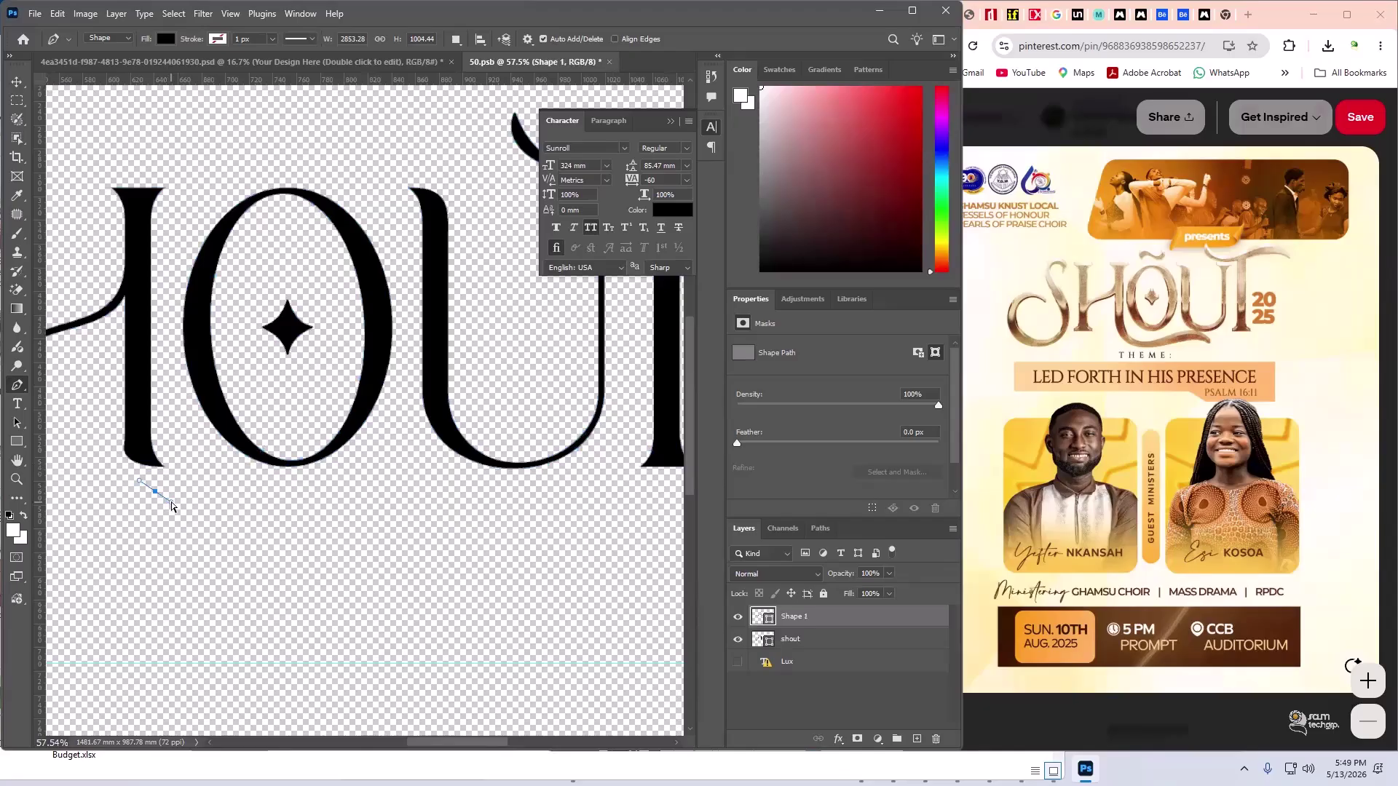
key(ctrl+z)
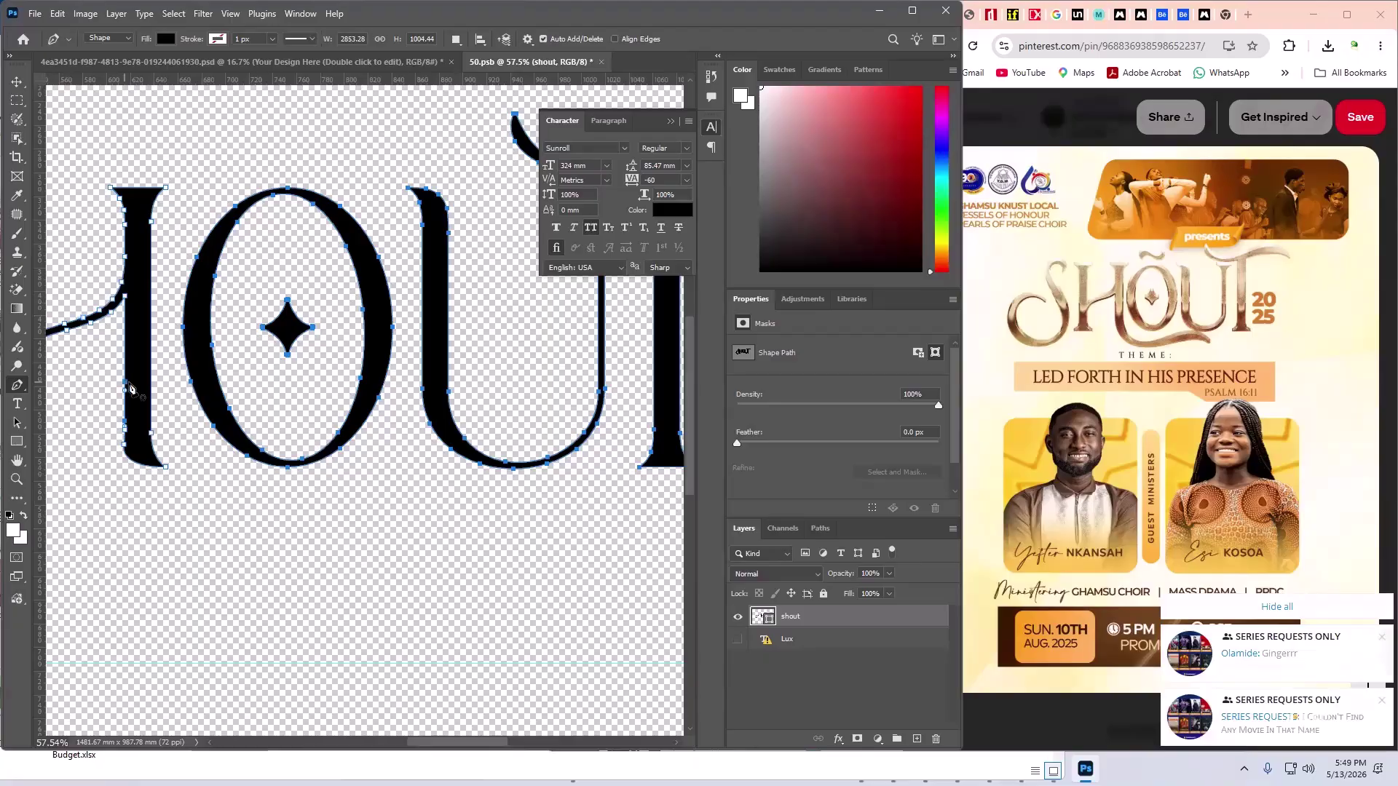
click(140, 481)
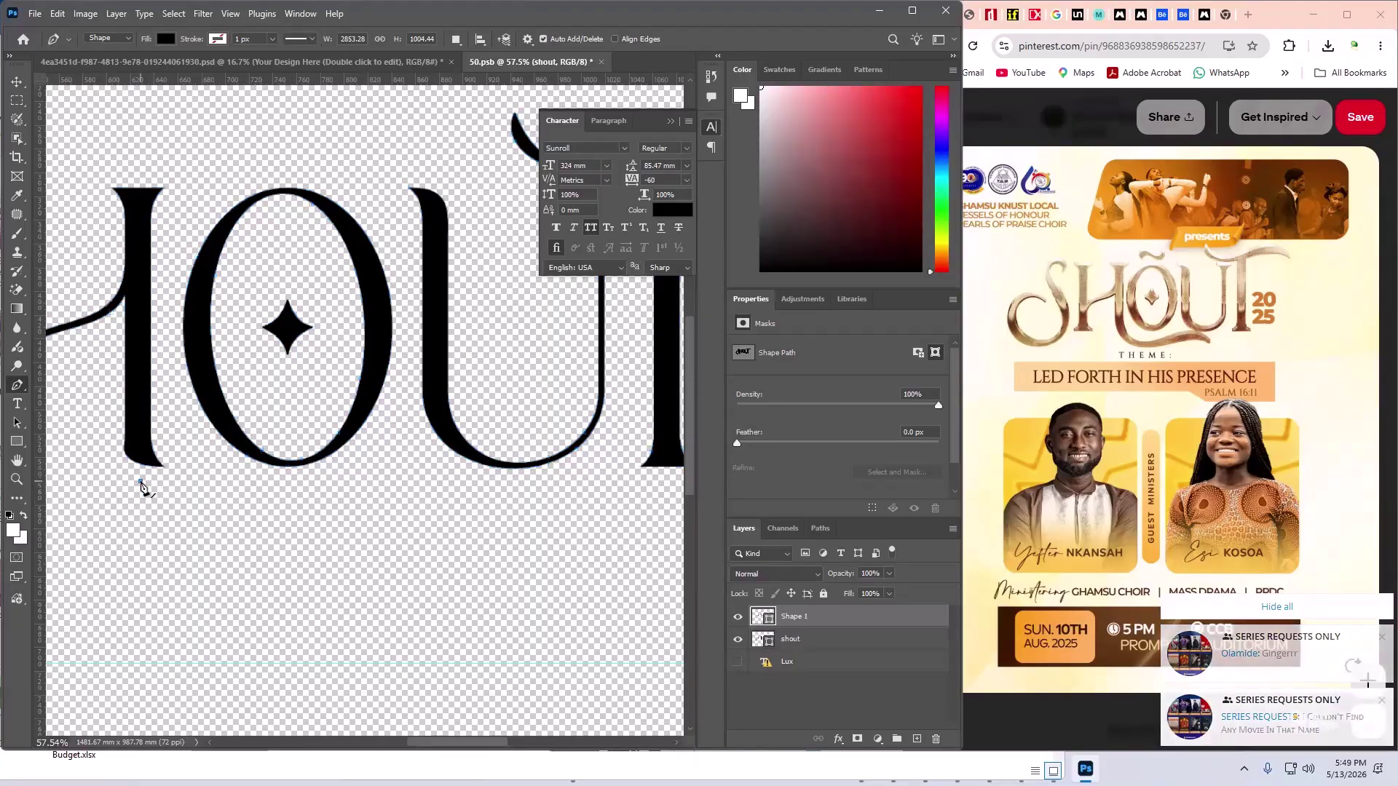
key(ctrl+z)
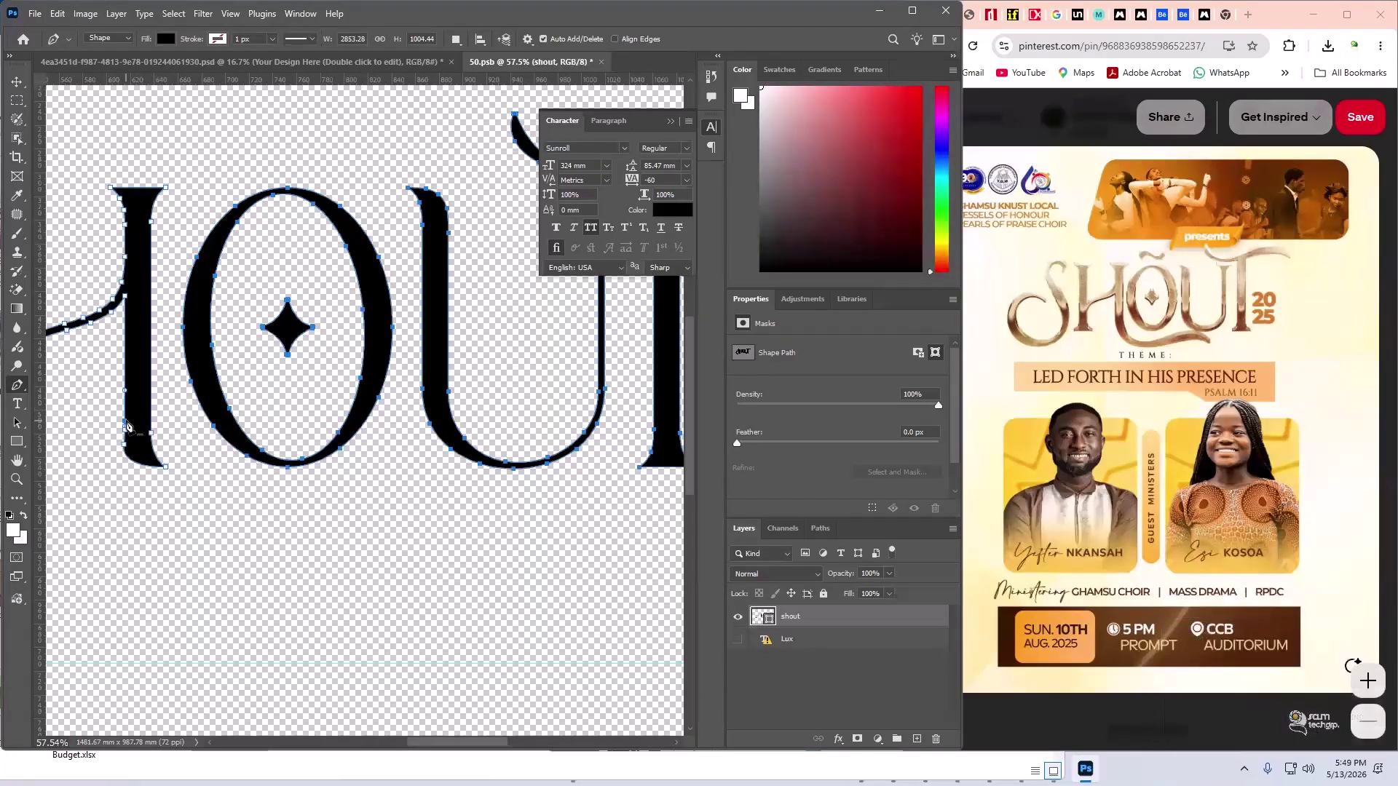
scroll(127, 426, up, 5)
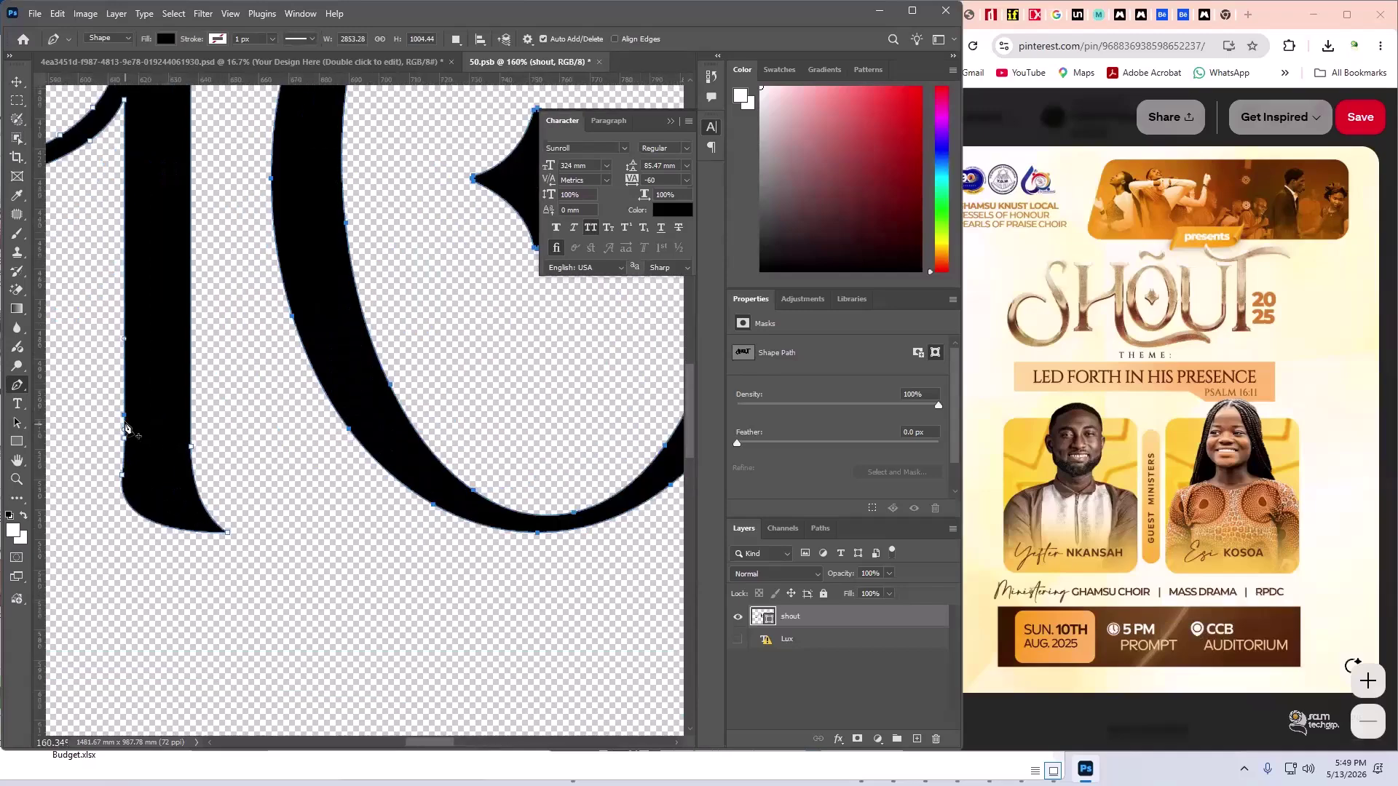
- Make further attempts to curve the stem's foot, undoing each stray path and point
drag(125, 536, 148, 593)
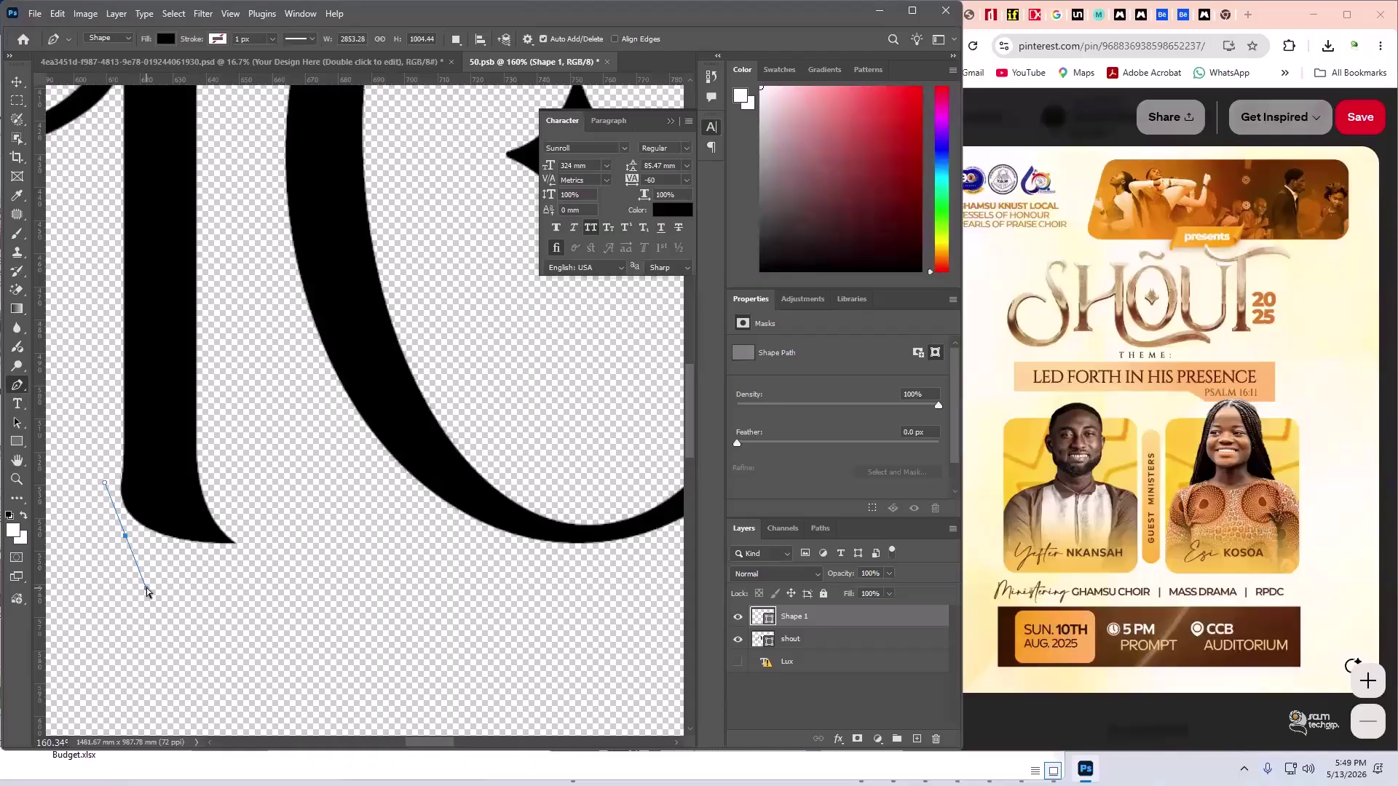
key(ctrl+z)
key(ctrl+z)
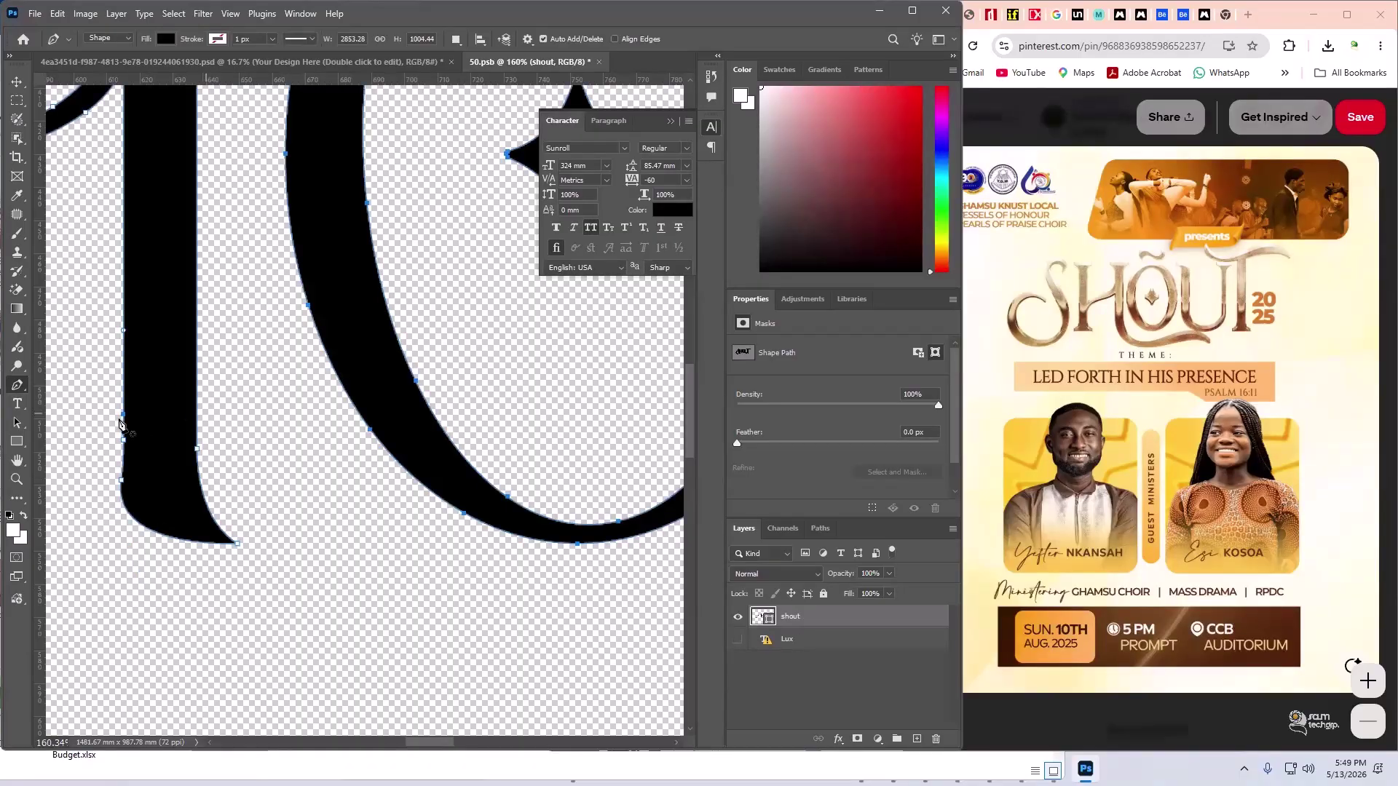
click(202, 405)
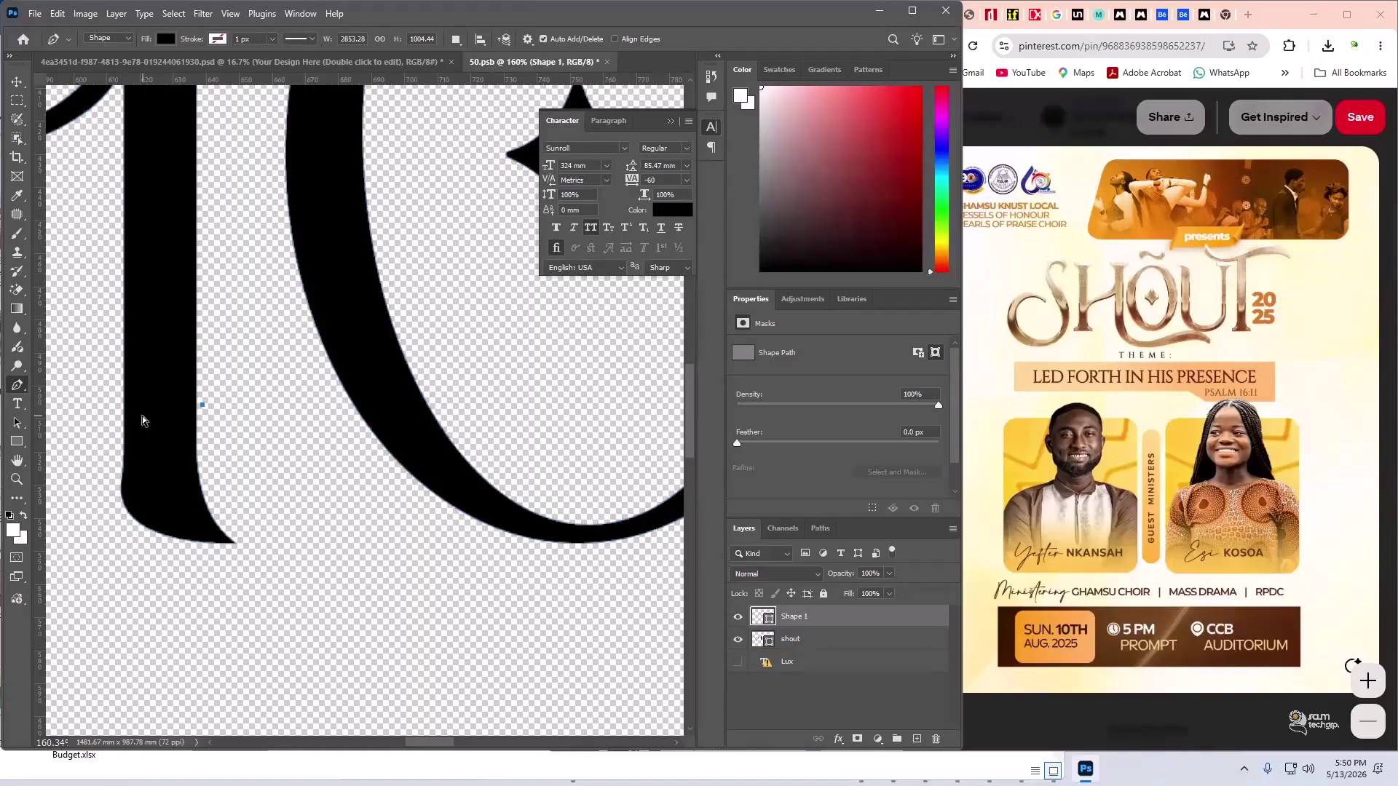
key(ctrl+z)
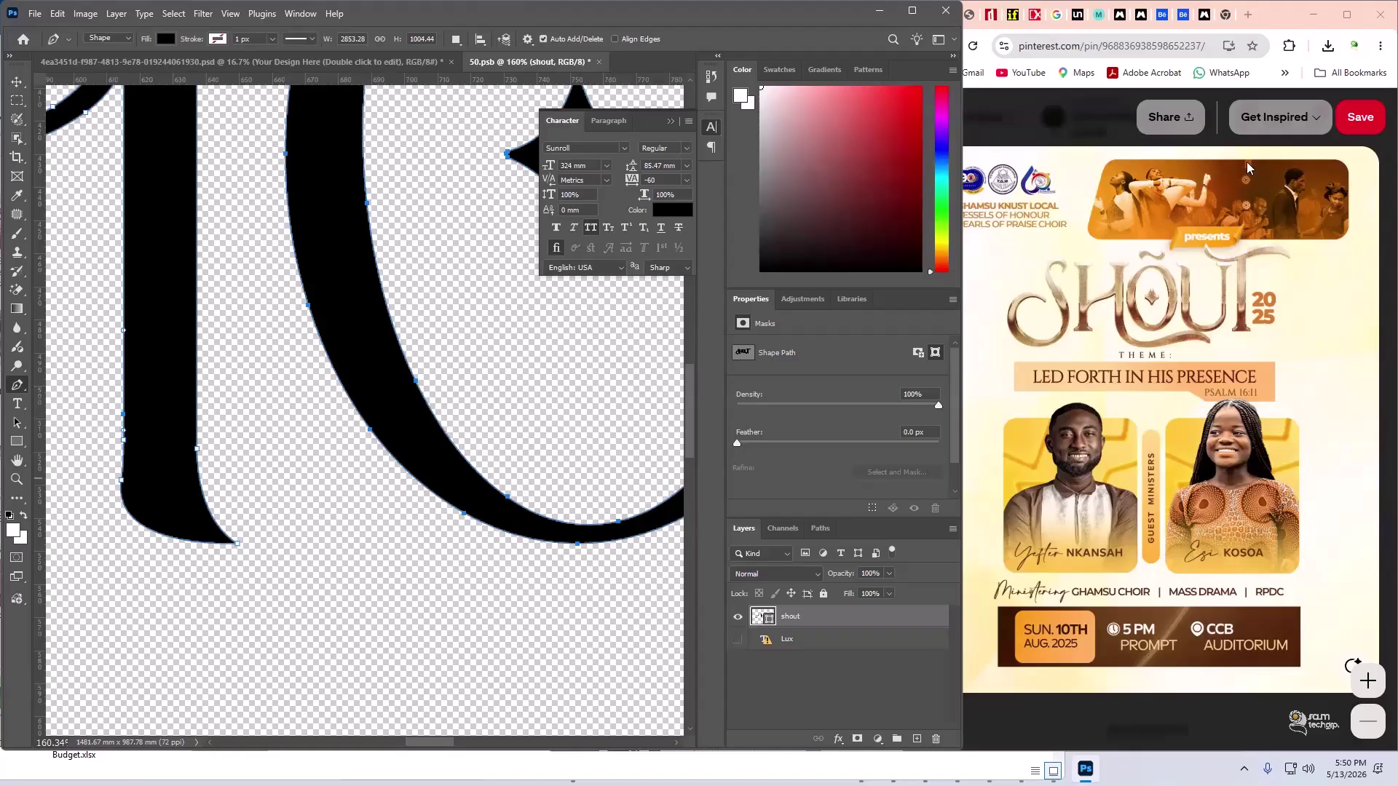
click(123, 394)
drag(115, 533, 168, 638)
key(ctrl+z)
key(ctrl+z)
key(ctrl+z)
key(ctrl+z)
key(ctrl+z)
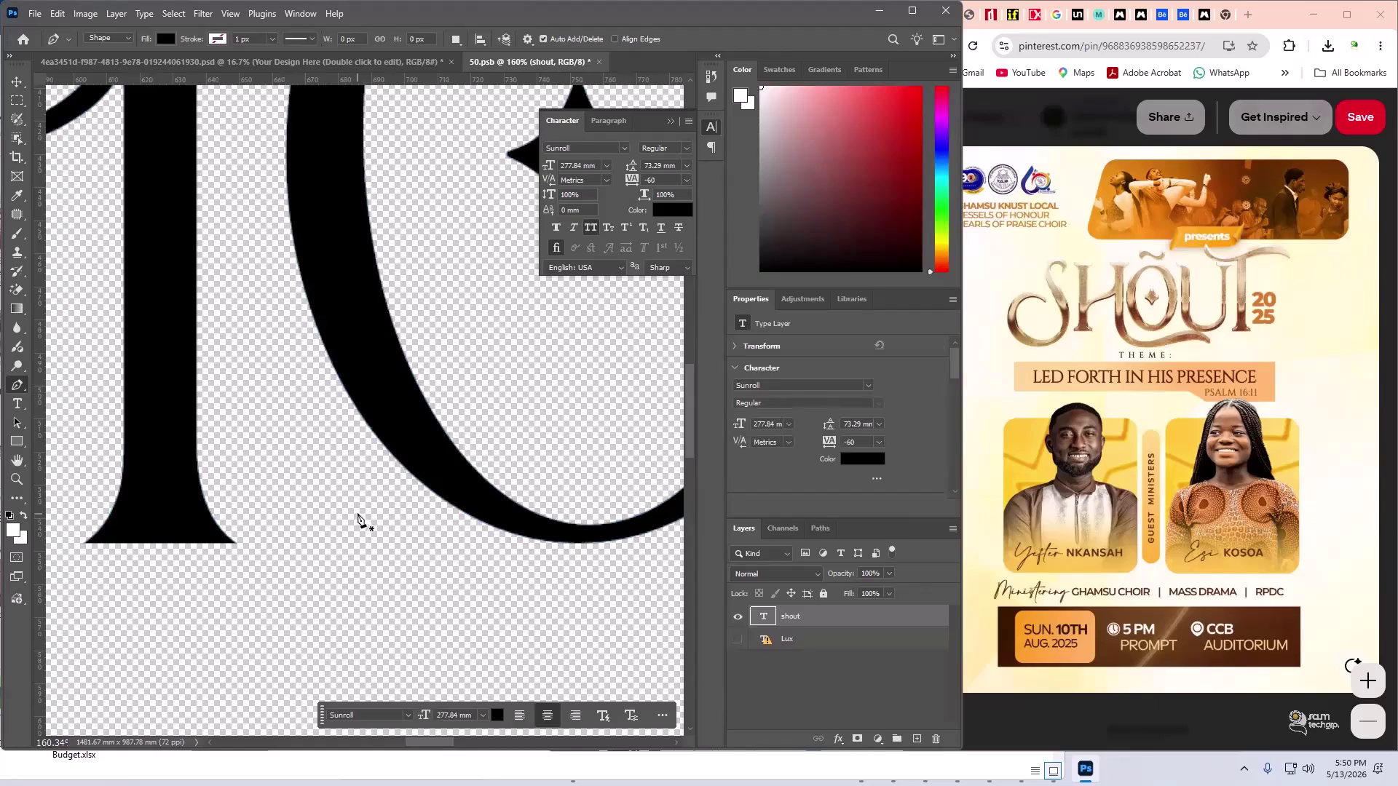
- Undo the stem reshaping back to the original Sunroll type and save 50.psb
key(ctrl+z)
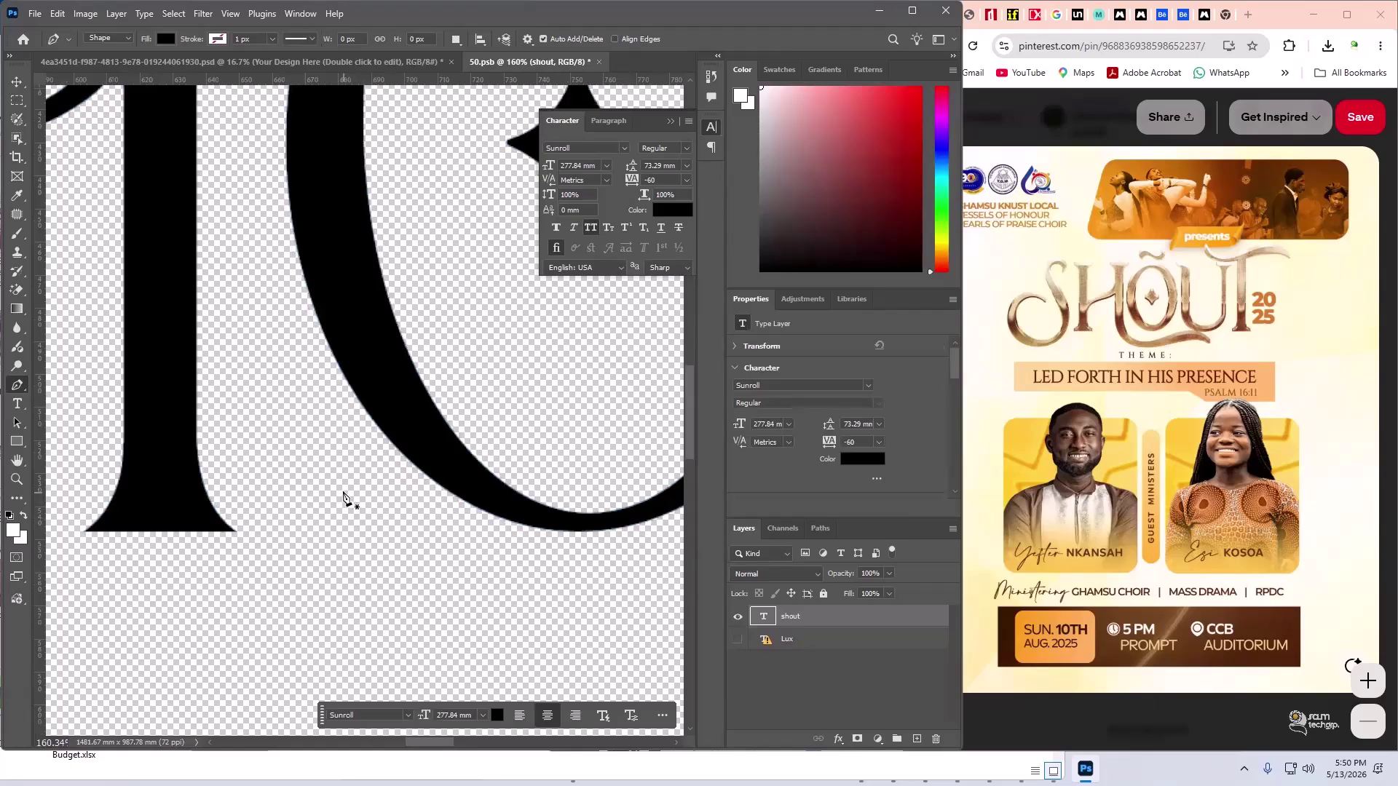
scroll(343, 498, down, 10)
scroll(357, 478, down, 1)
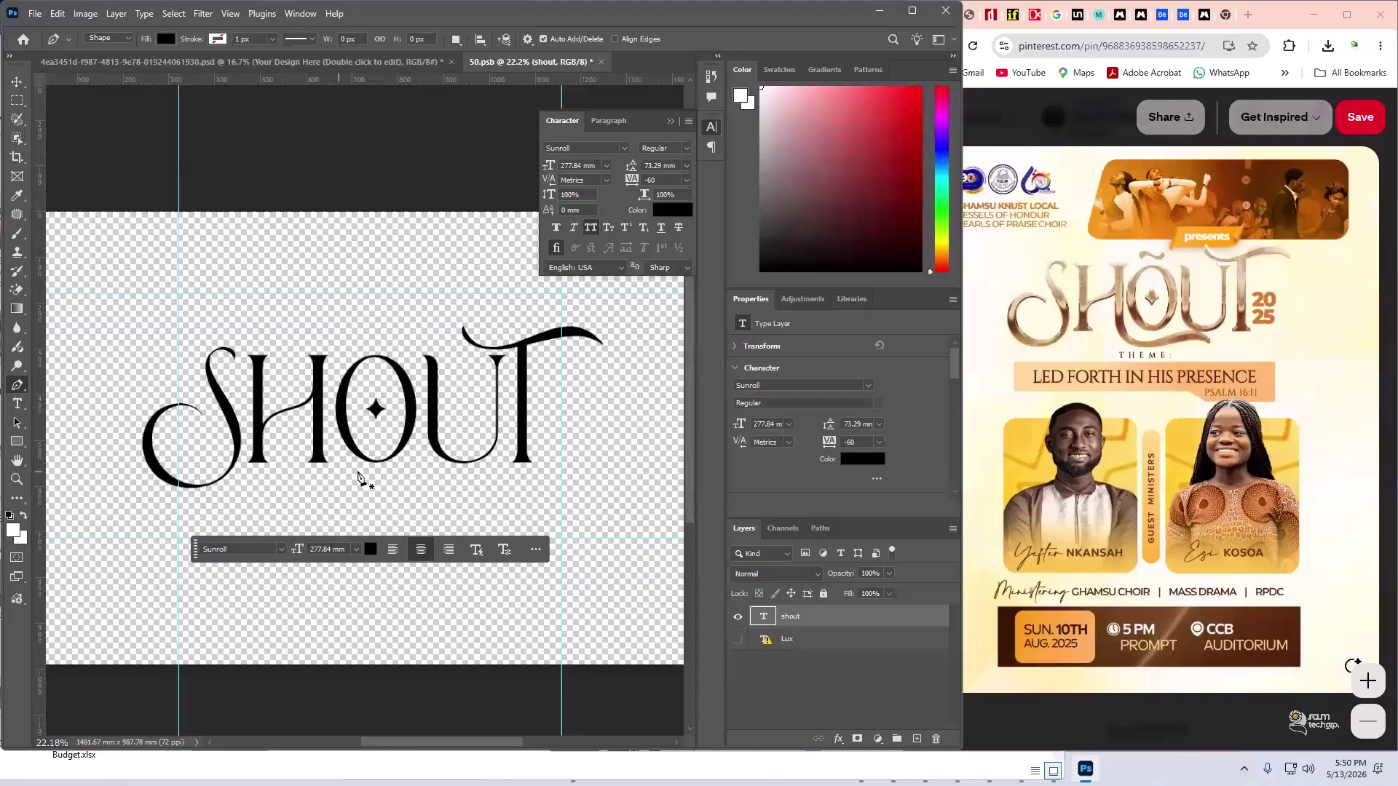
scroll(357, 479, down, 1)
key(ctrl+s)
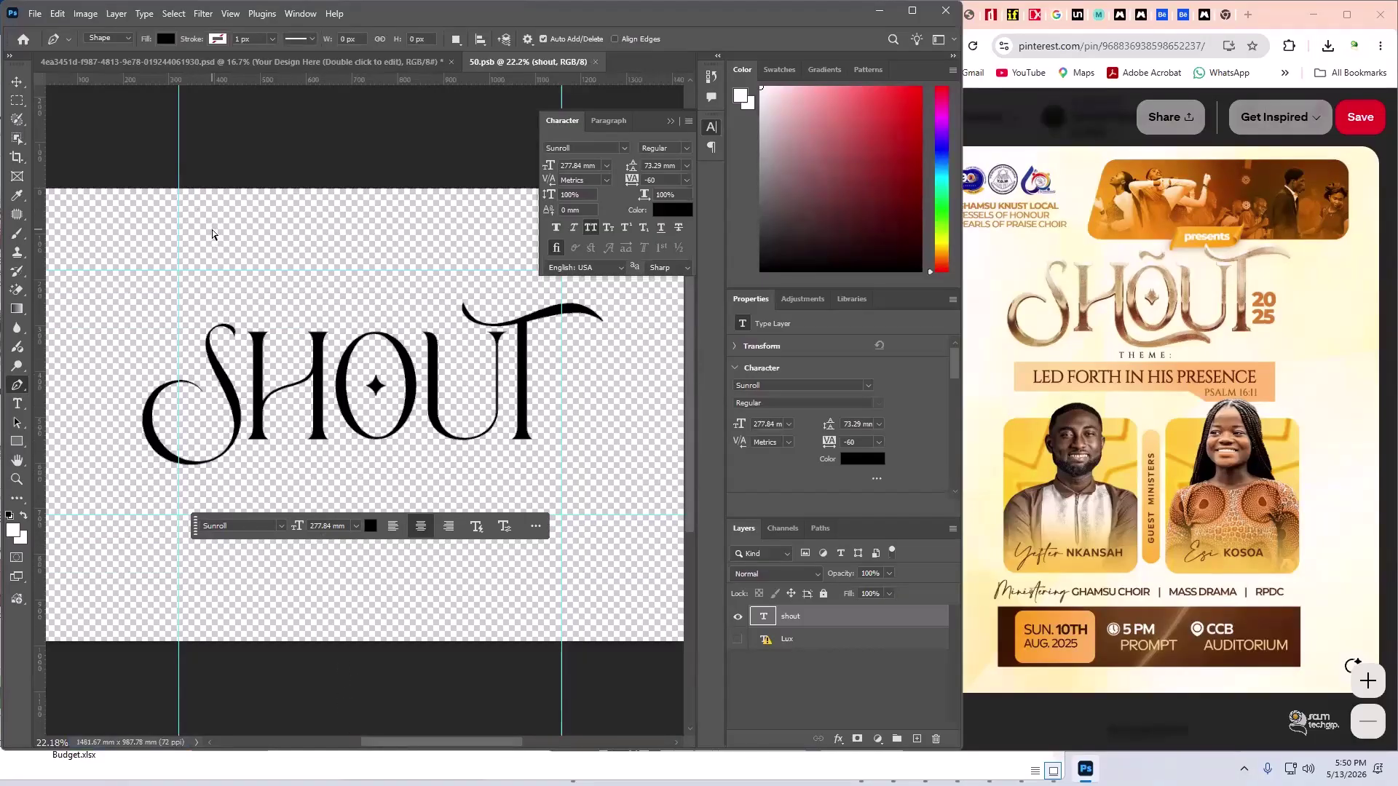
- In the mockup document, add Additional Information Text to the Your Design Here selection
click(138, 64)
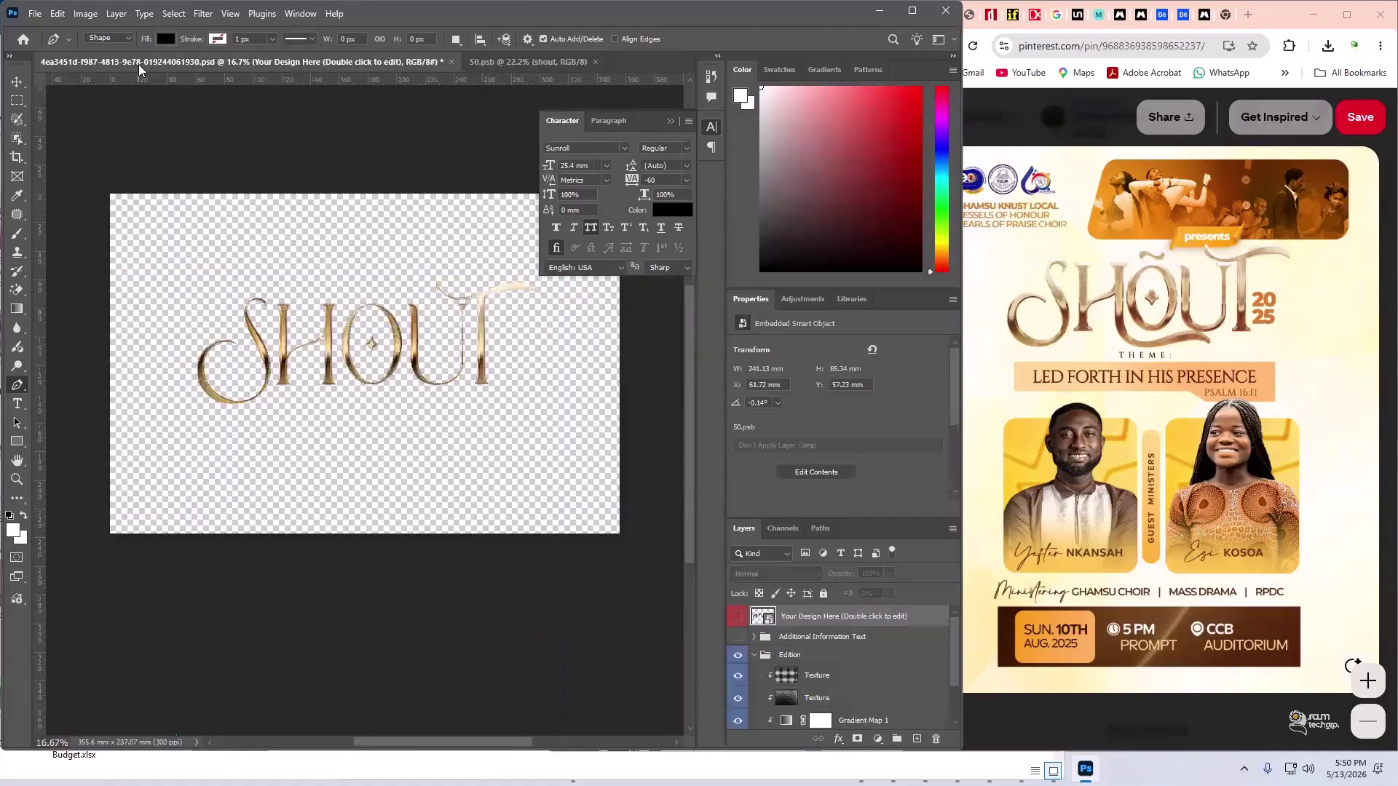
scroll(243, 314, up, 1)
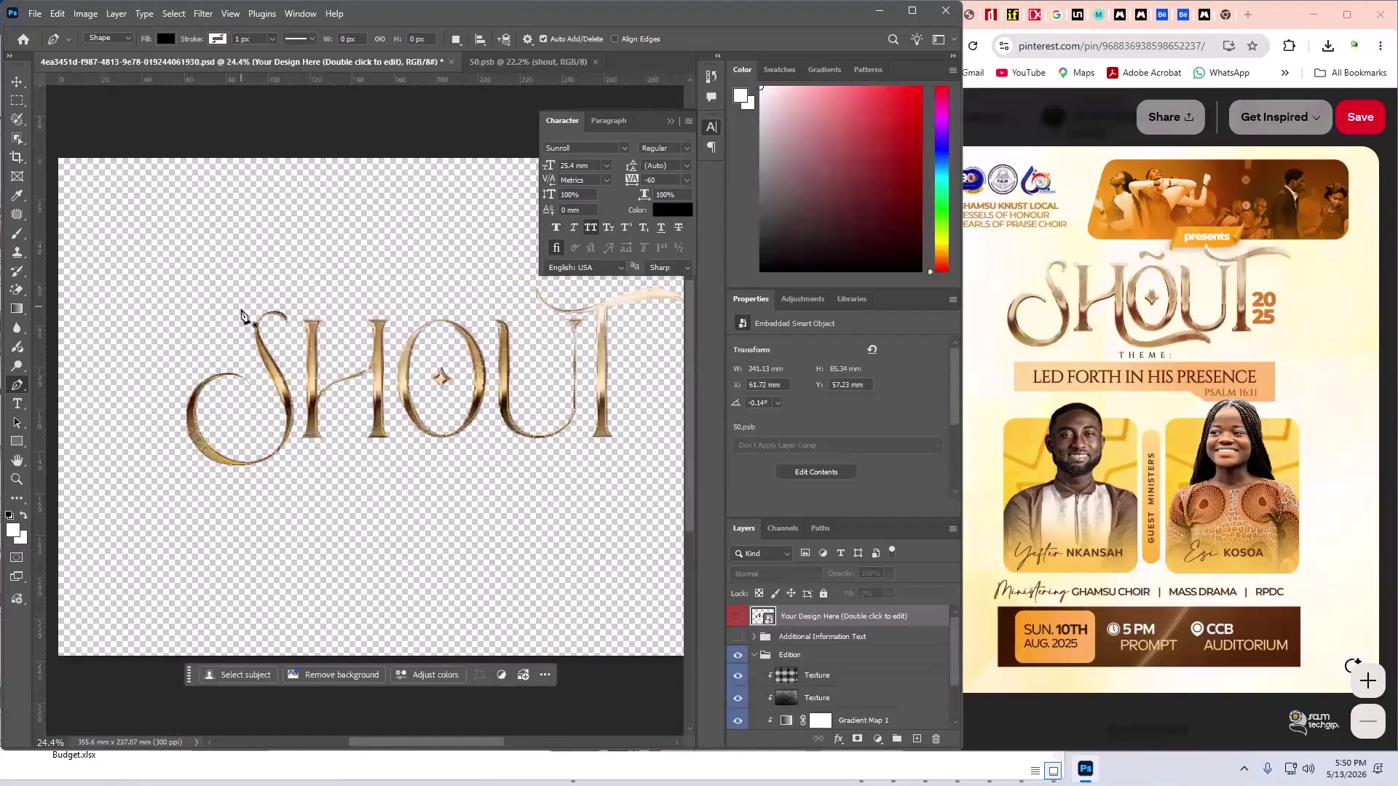
scroll(243, 314, up, 2)
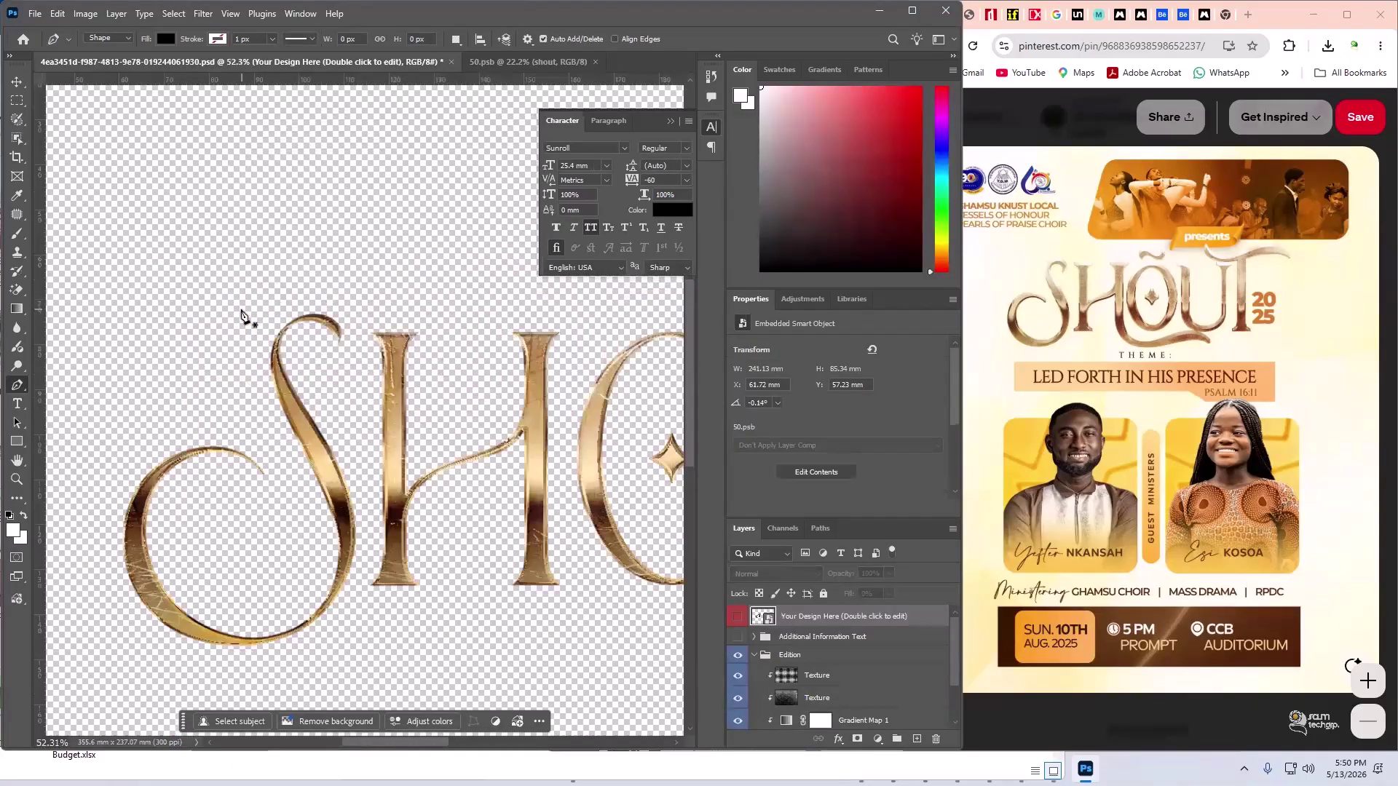
scroll(242, 314, down, 4)
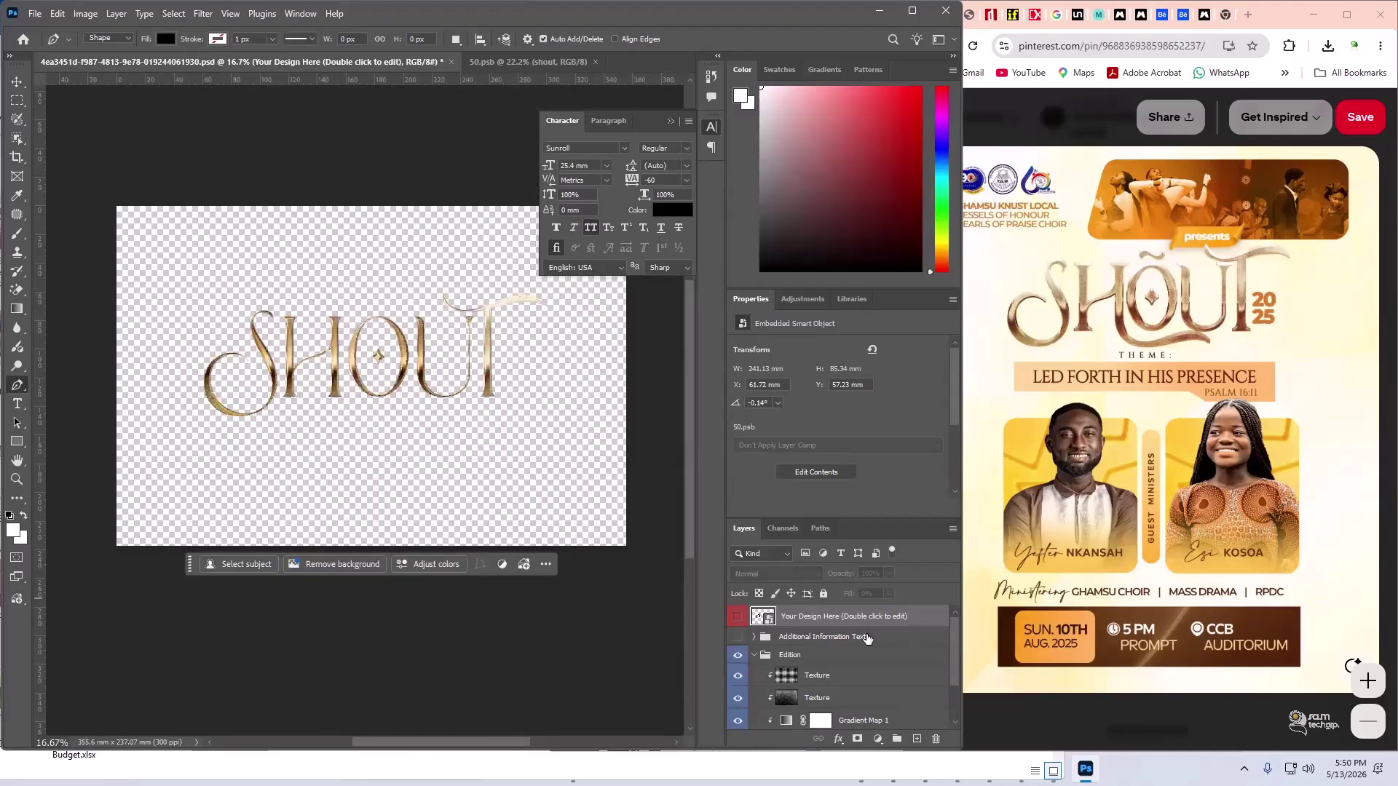
ctrl+click(833, 638)
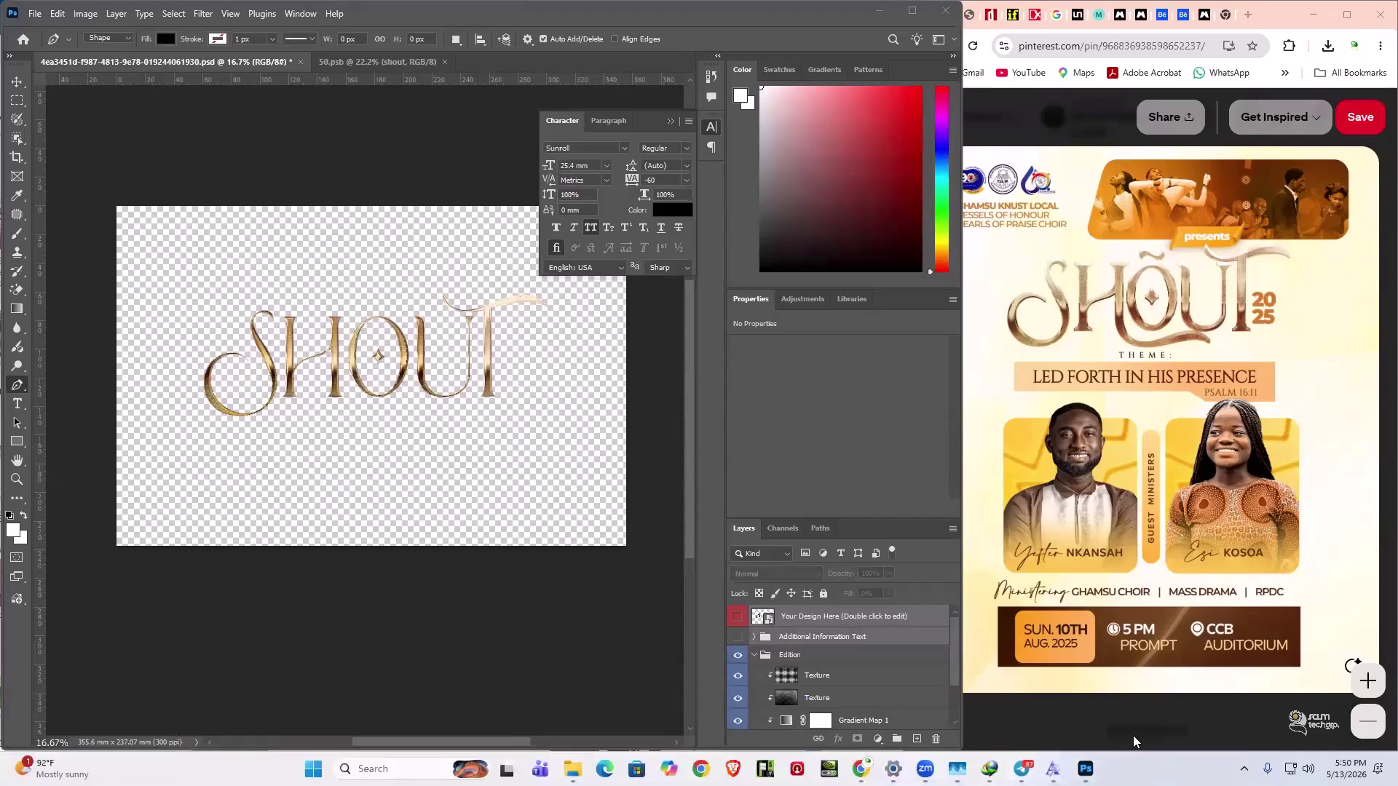
- Check the shoutmockup.psd upload in Telegram's GHAMSU IMC '26 chat, then return to Photoshop
key(alt+Tab)
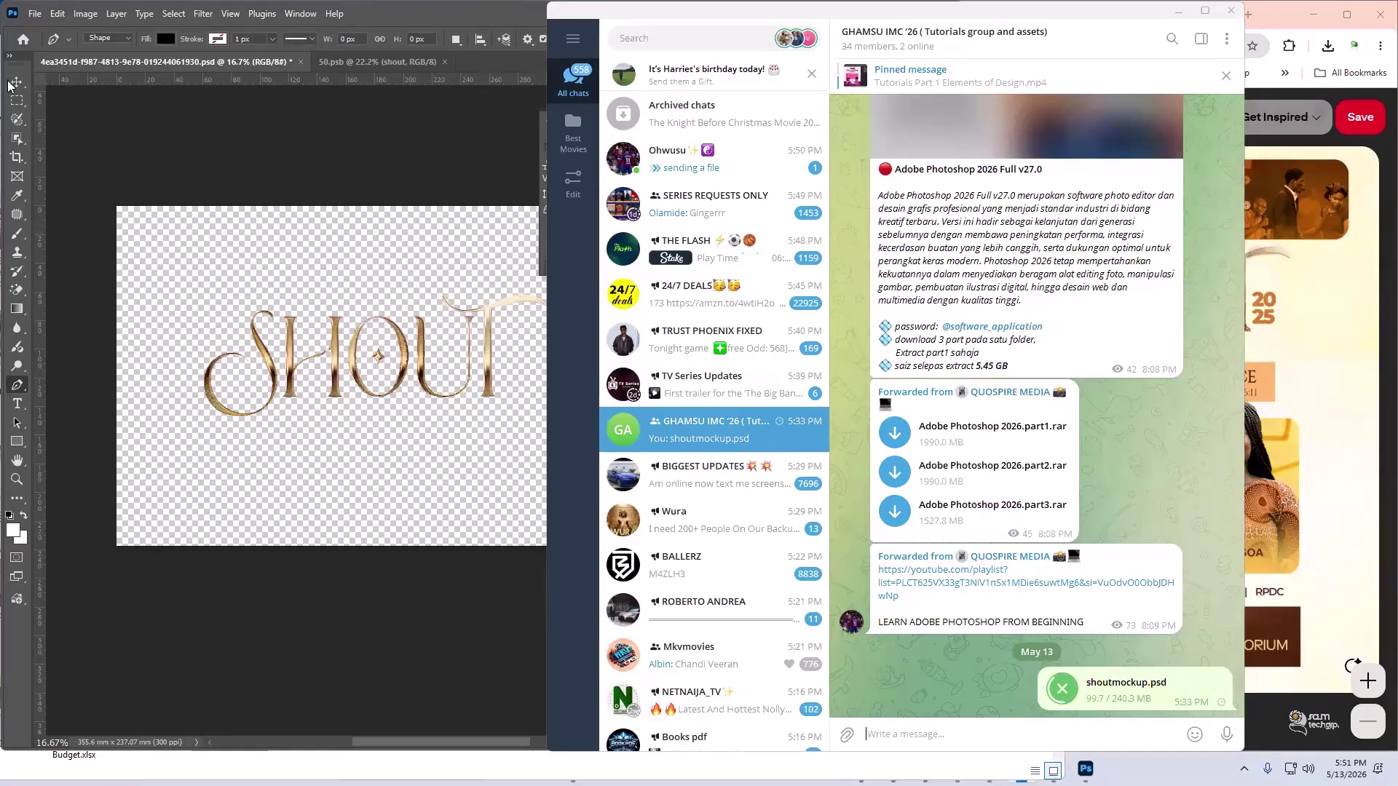
click(124, 110)
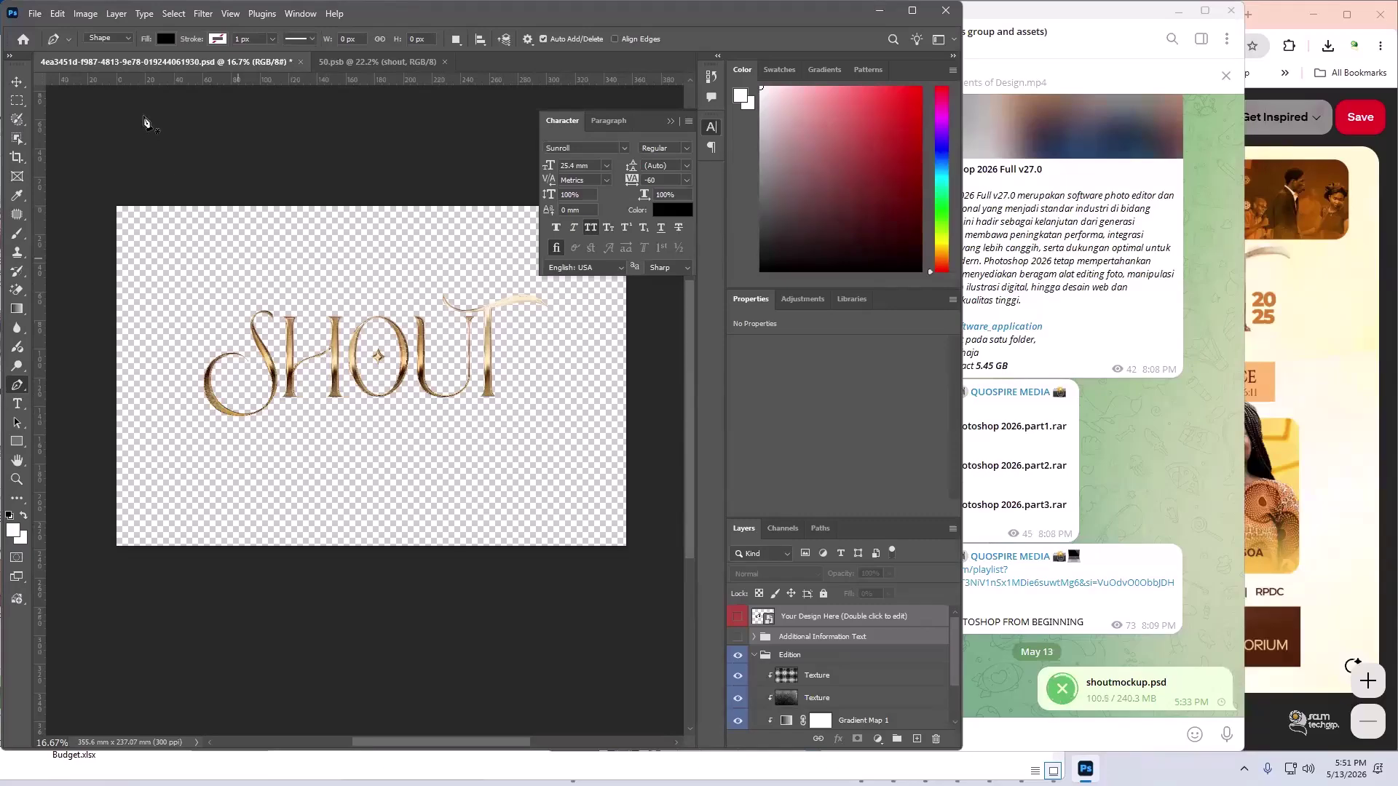
click(34, 13)
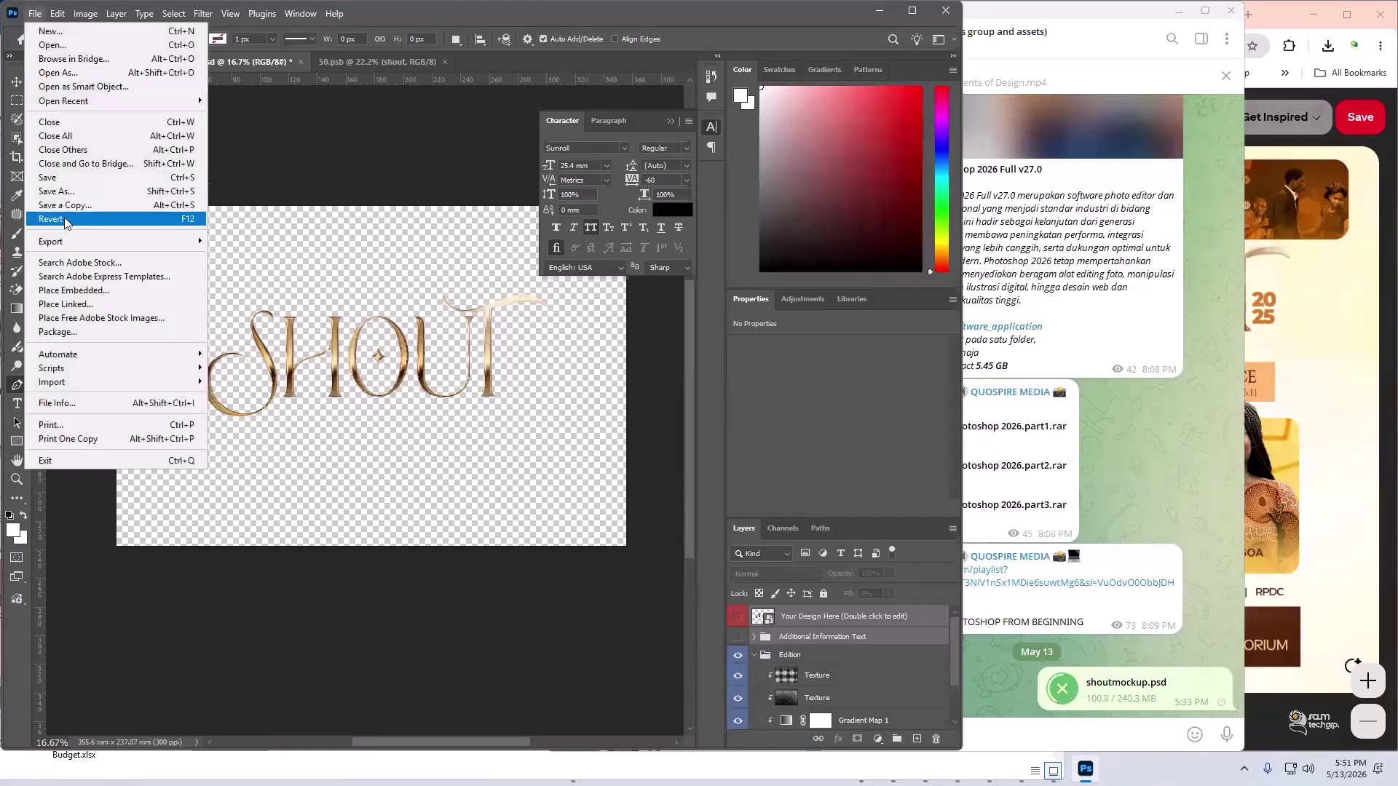
click(71, 190)
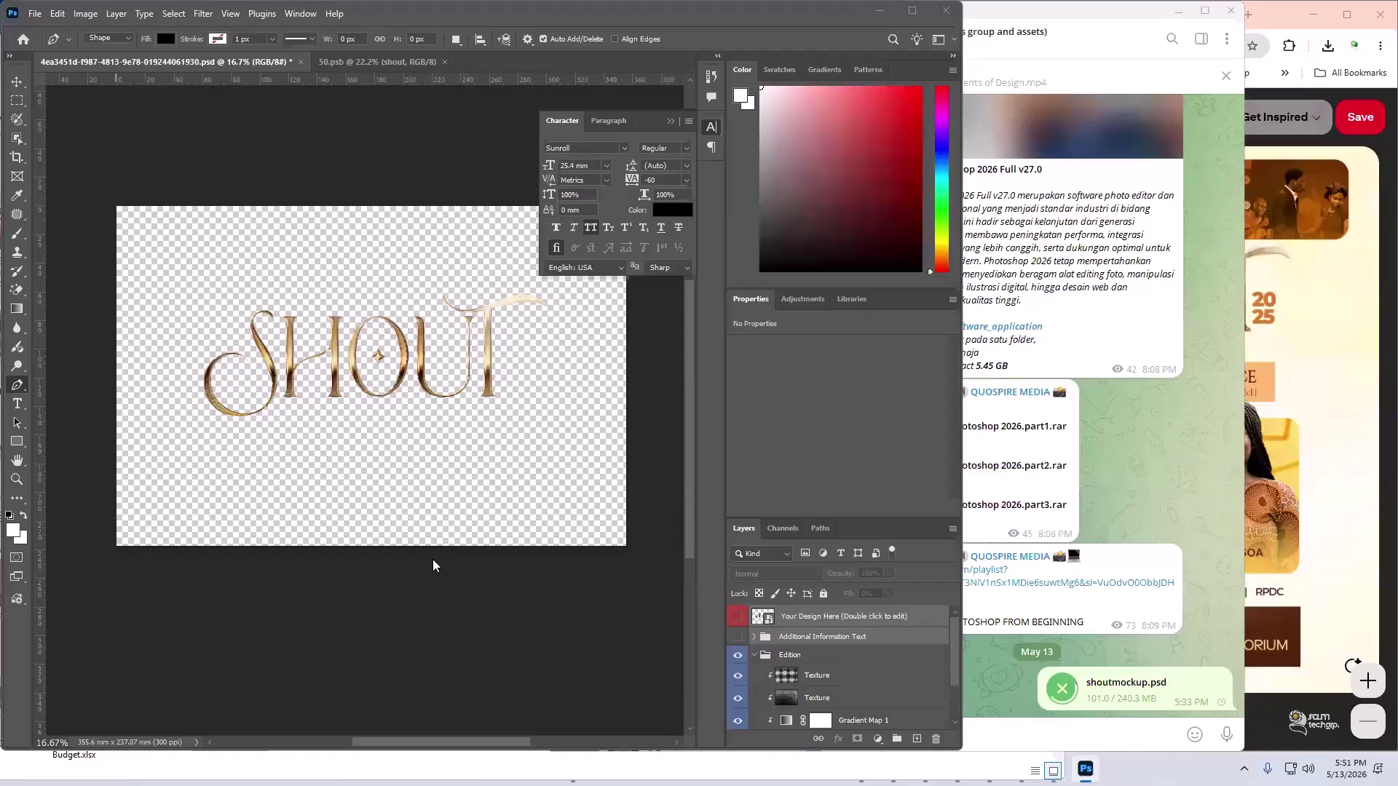
click(198, 259)
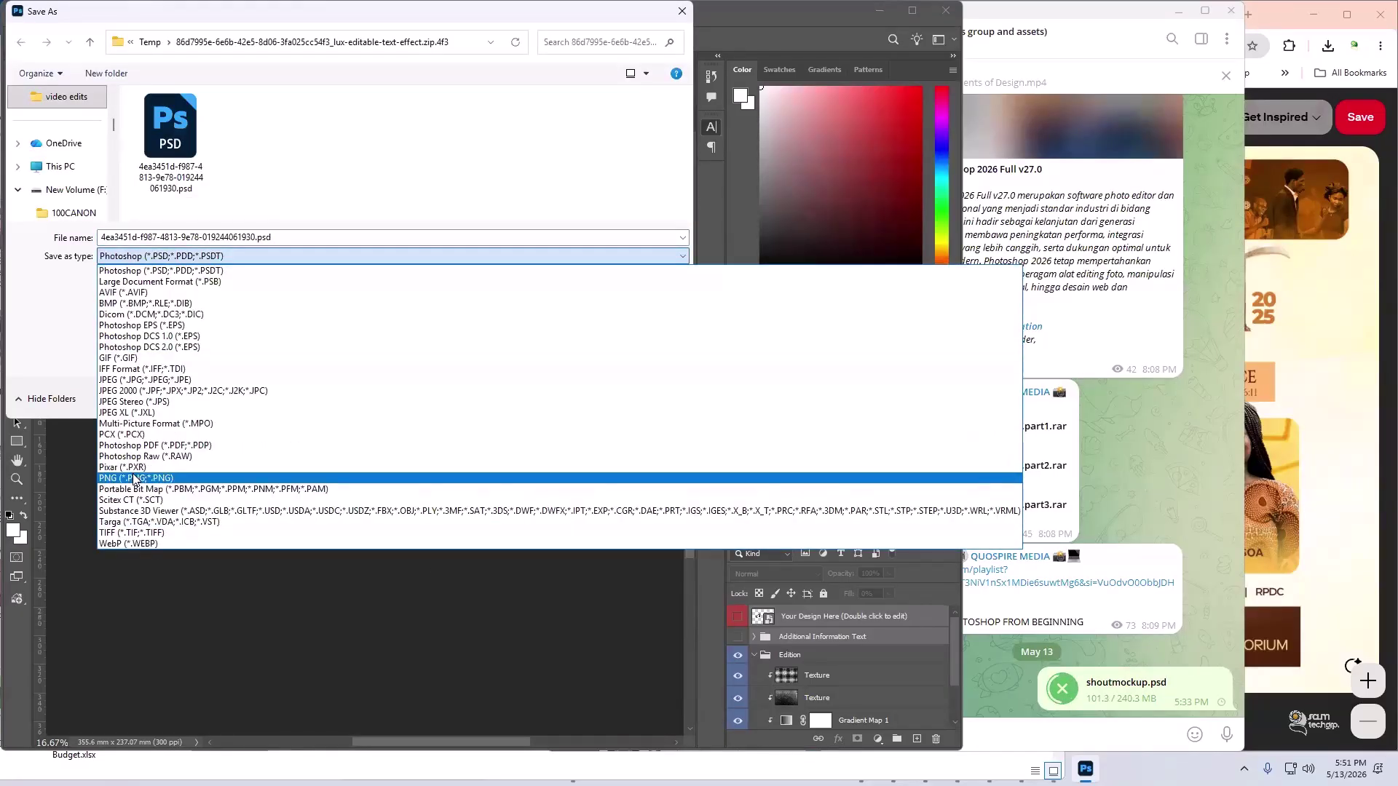
click(208, 261)
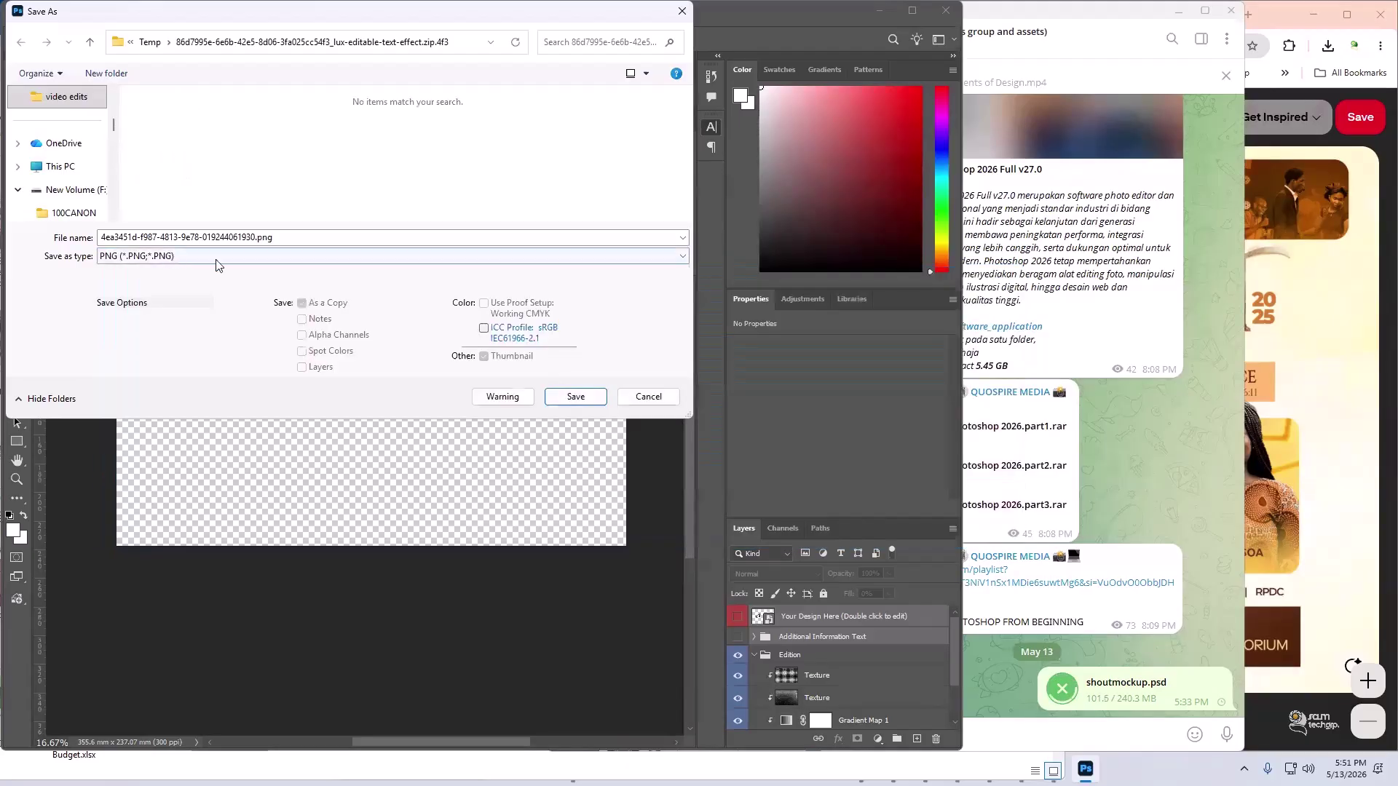
click(166, 257)
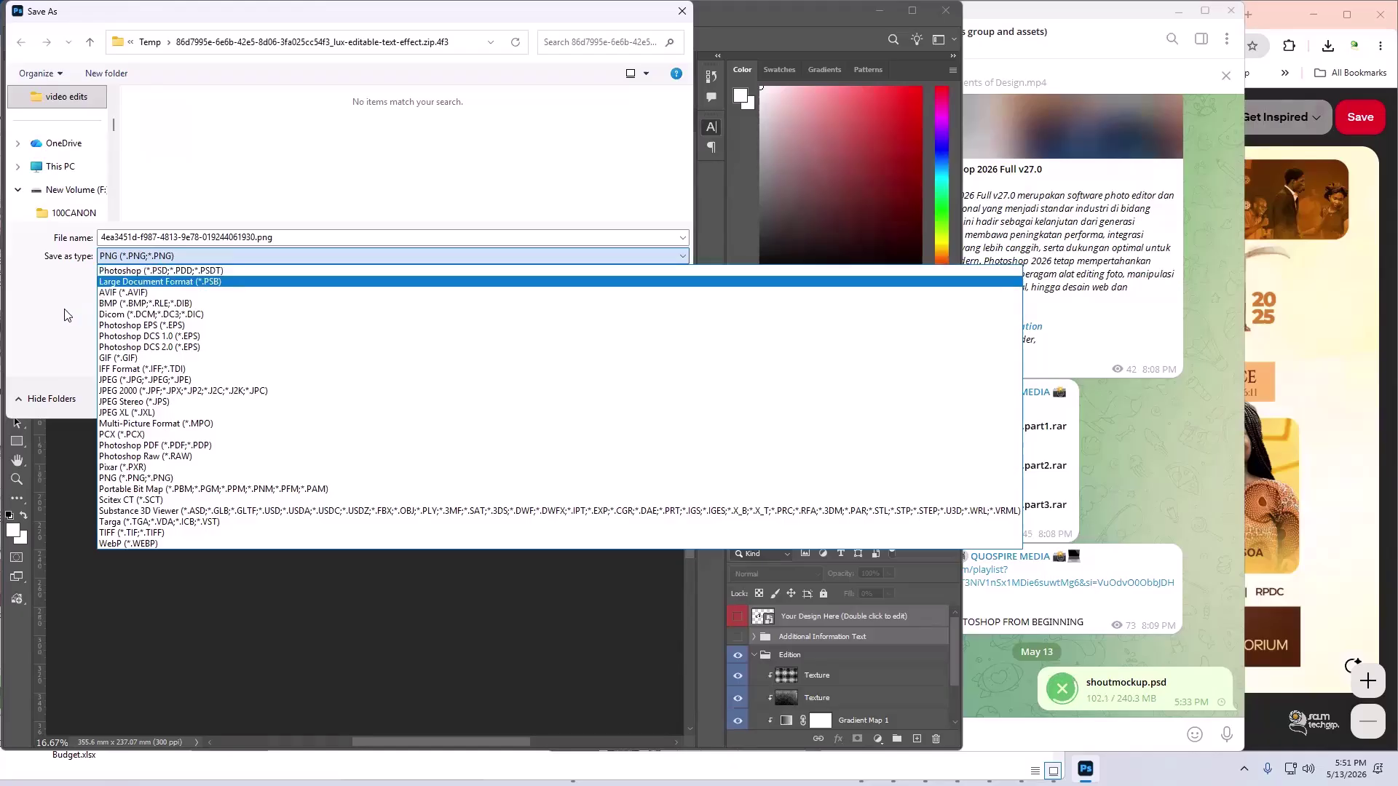
click(576, 387)
click(647, 397)
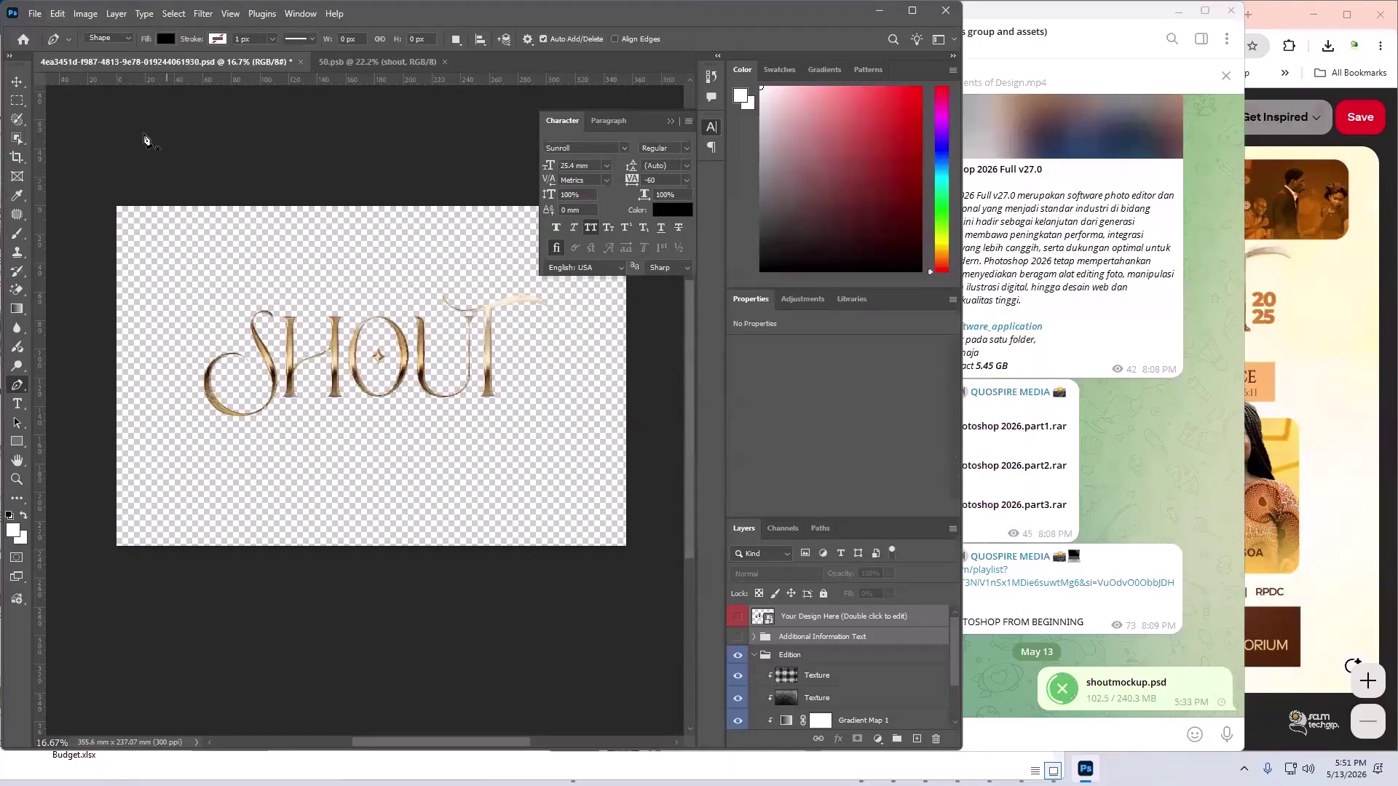
- Look over the File Handling preferences and close them unchanged
click(58, 15)
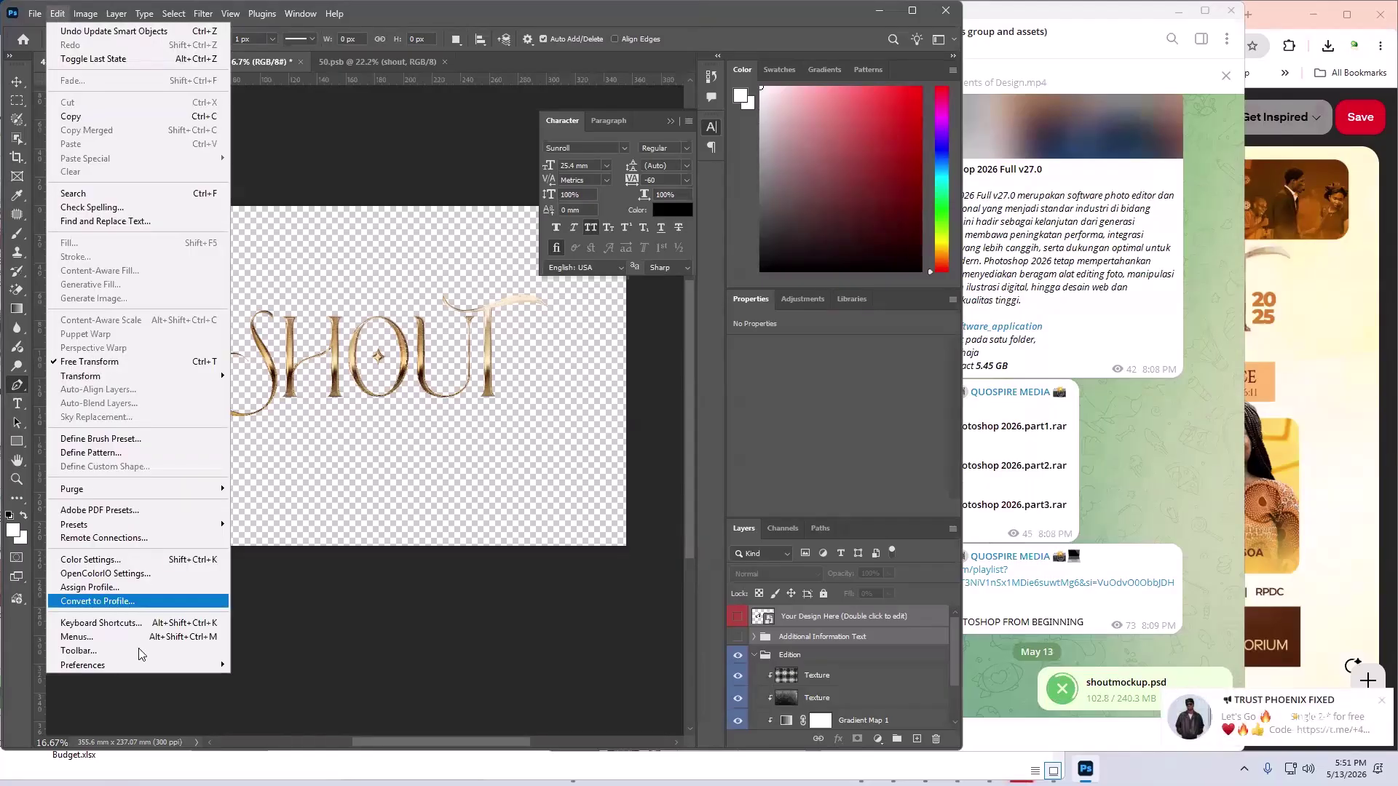
mouse_move(119, 665)
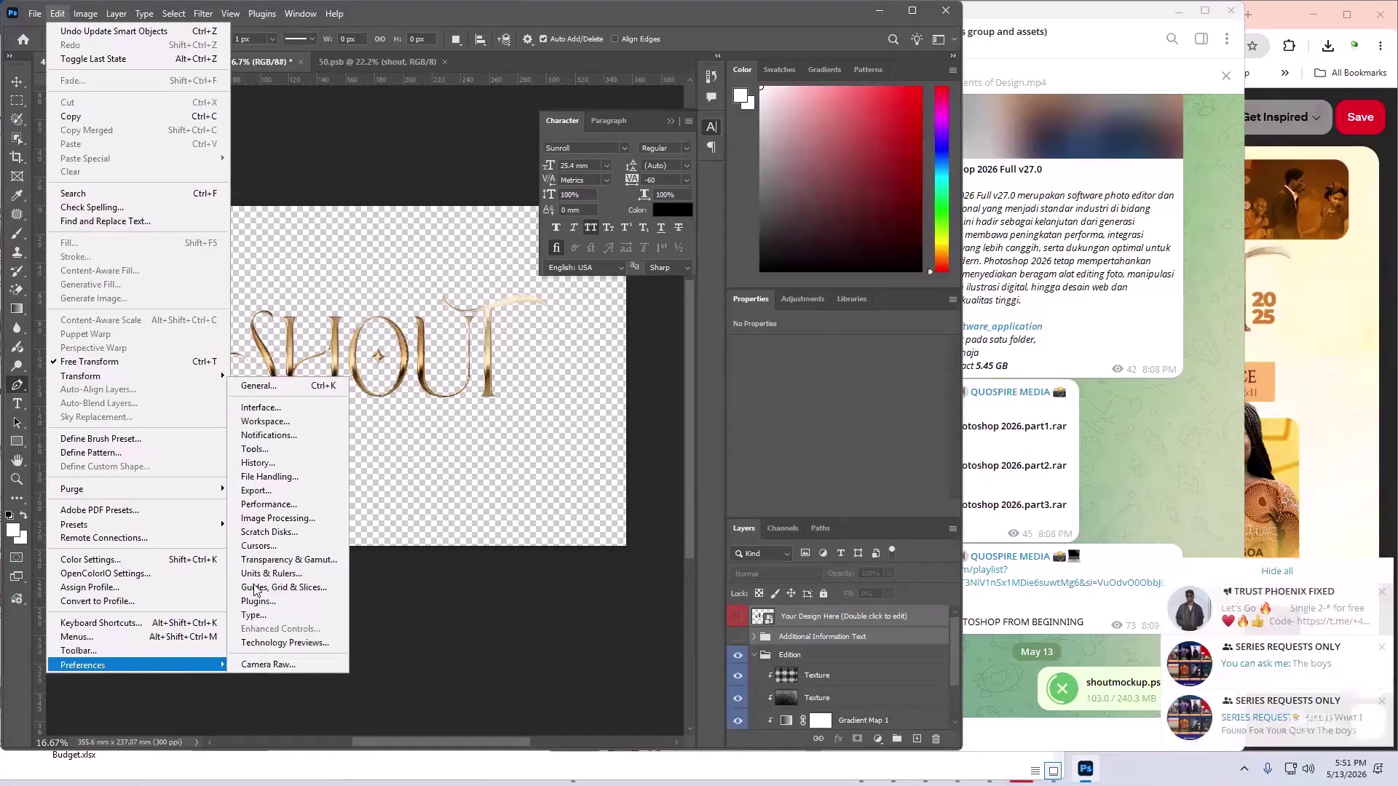
click(289, 480)
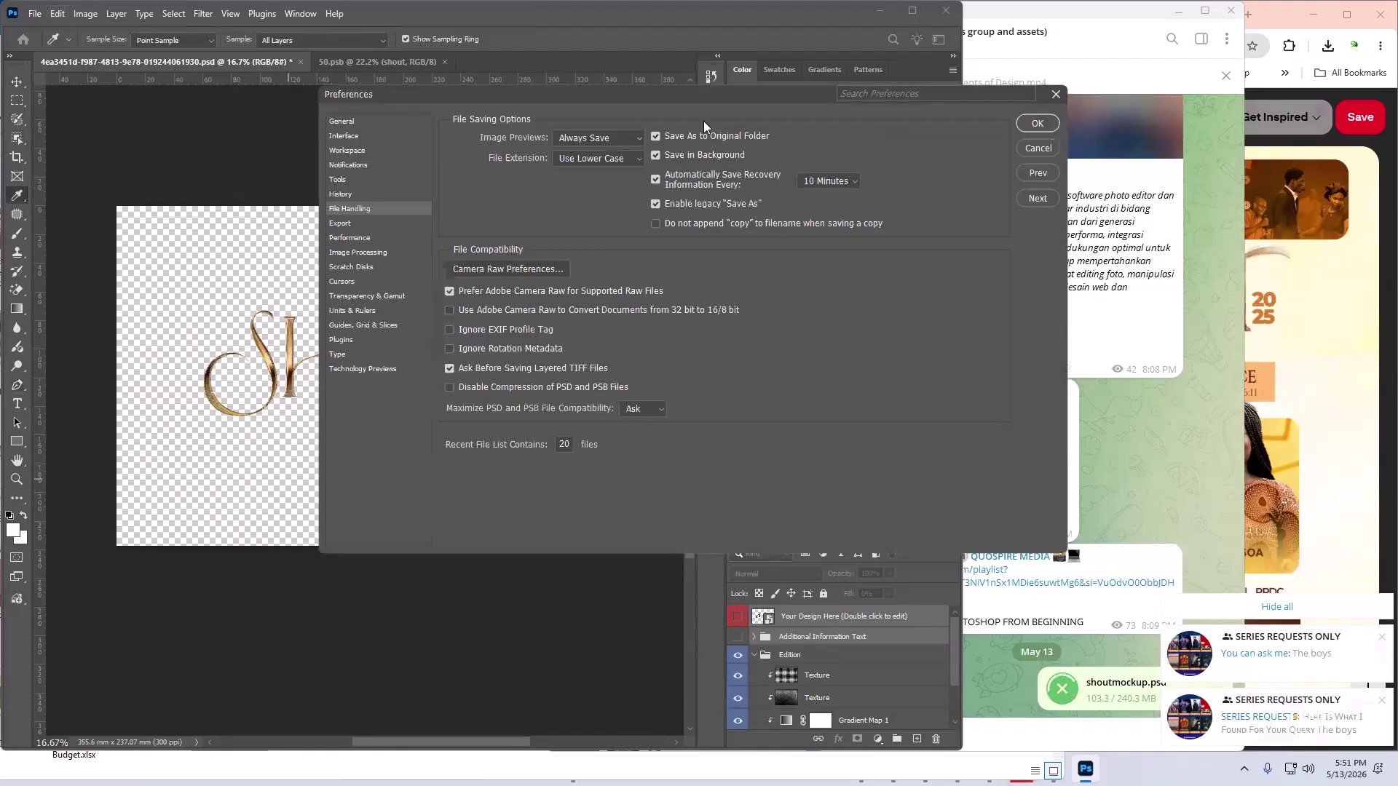
drag(668, 99, 223, 252)
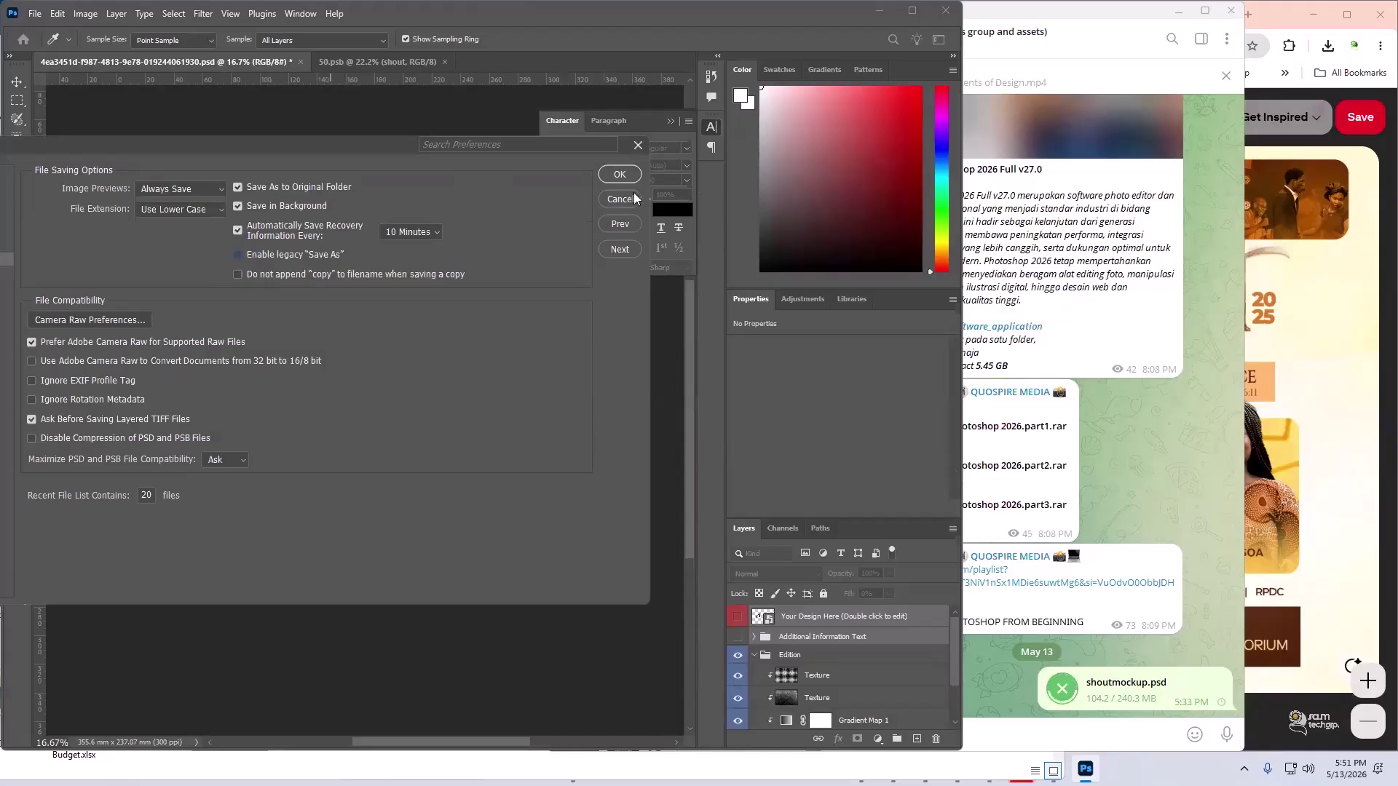
click(603, 194)
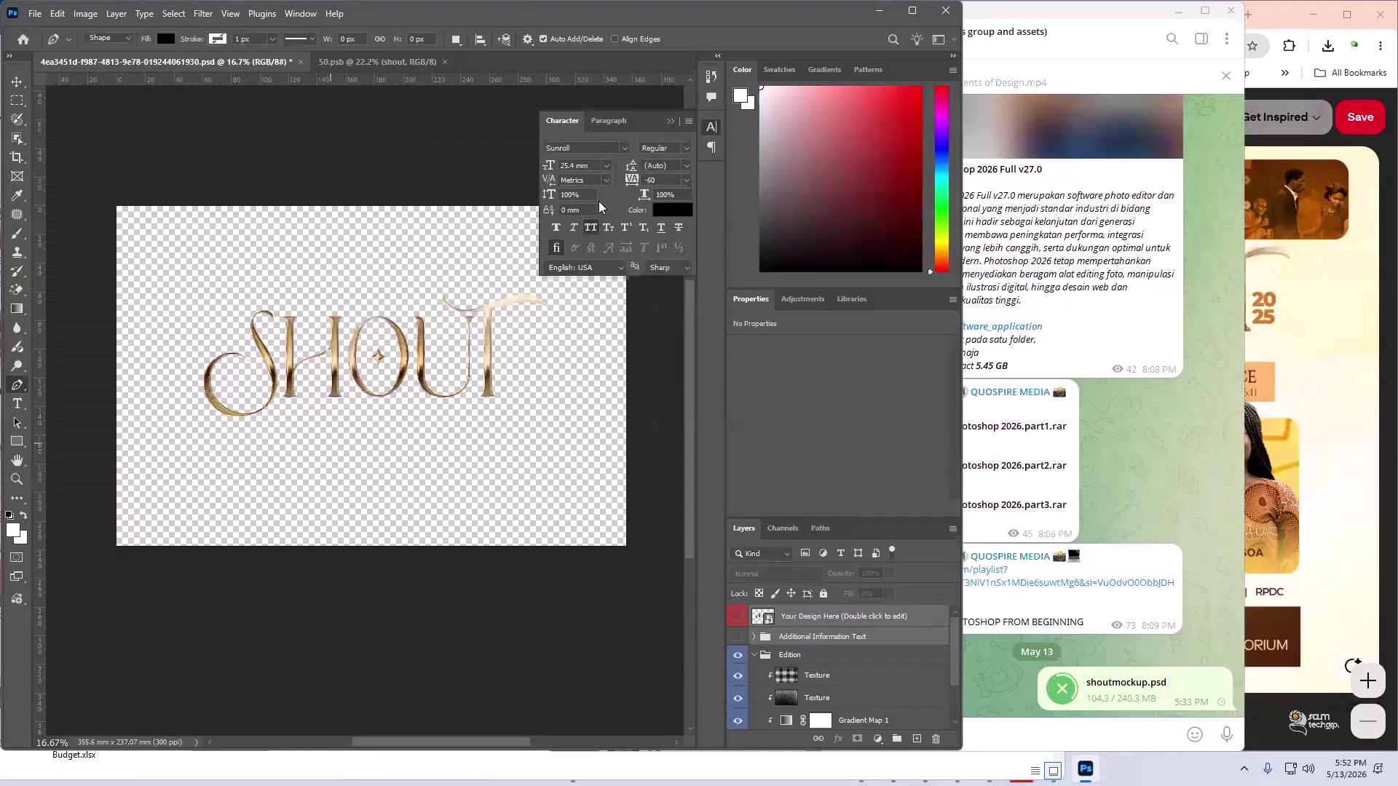
- Test Save As and find only a short format list, then cancel without saving
key(ctrl+shift+s)
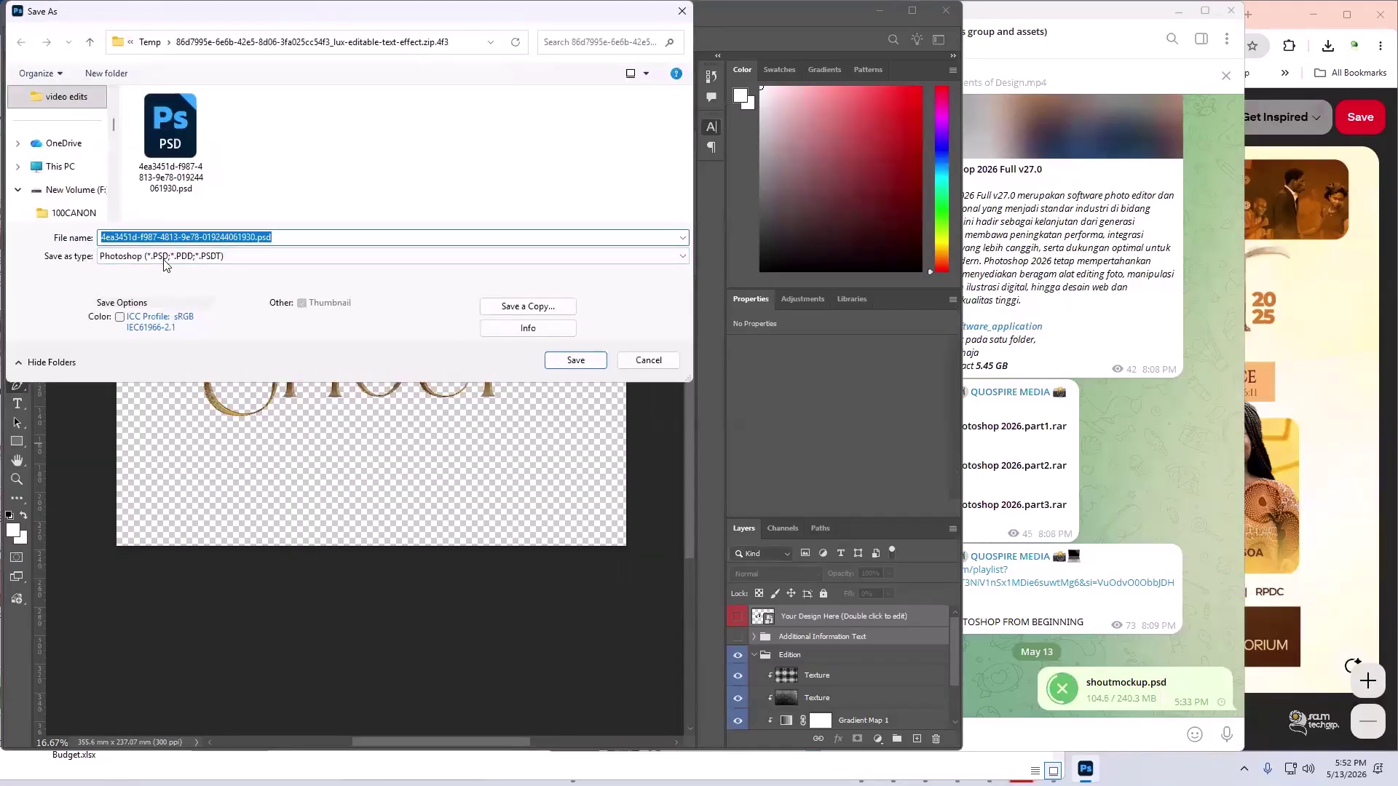
click(165, 265)
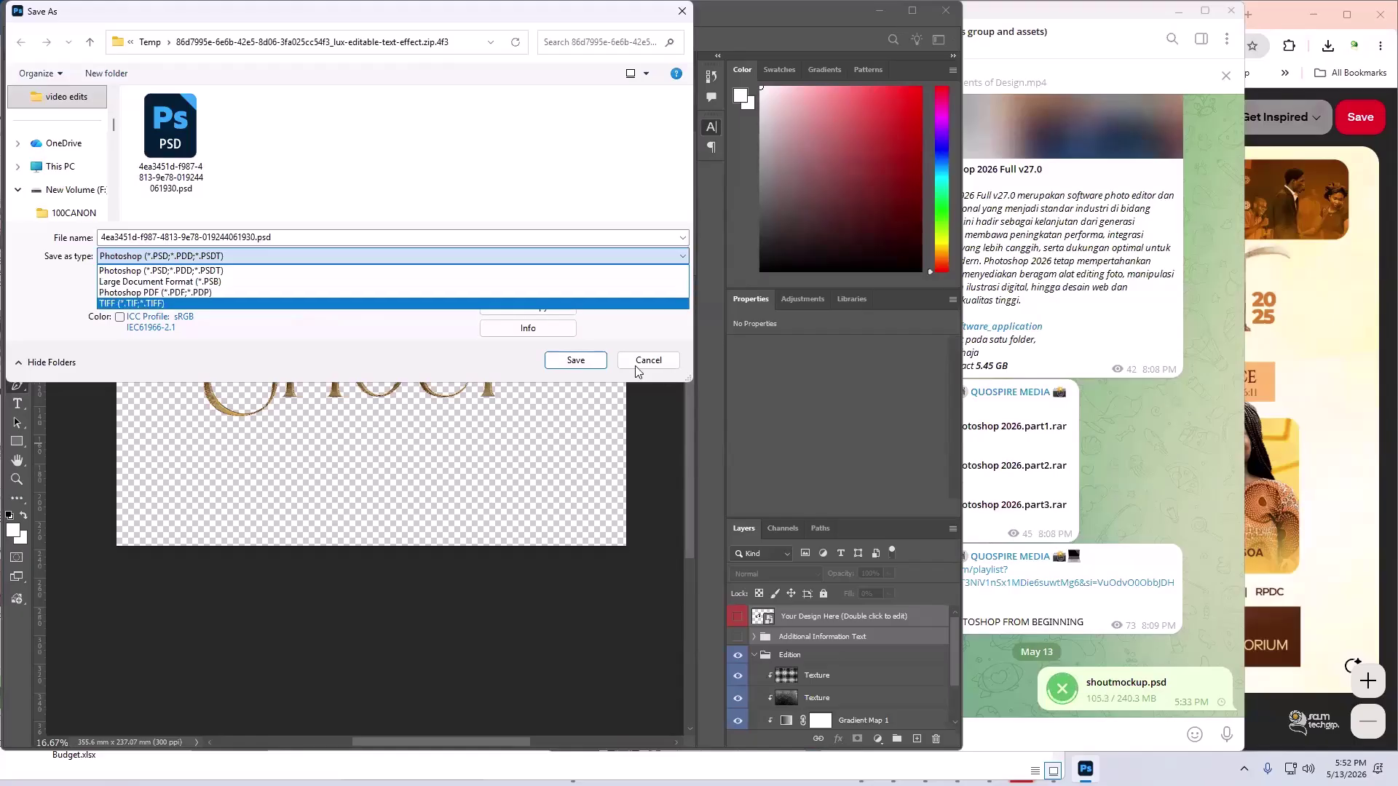
click(664, 367)
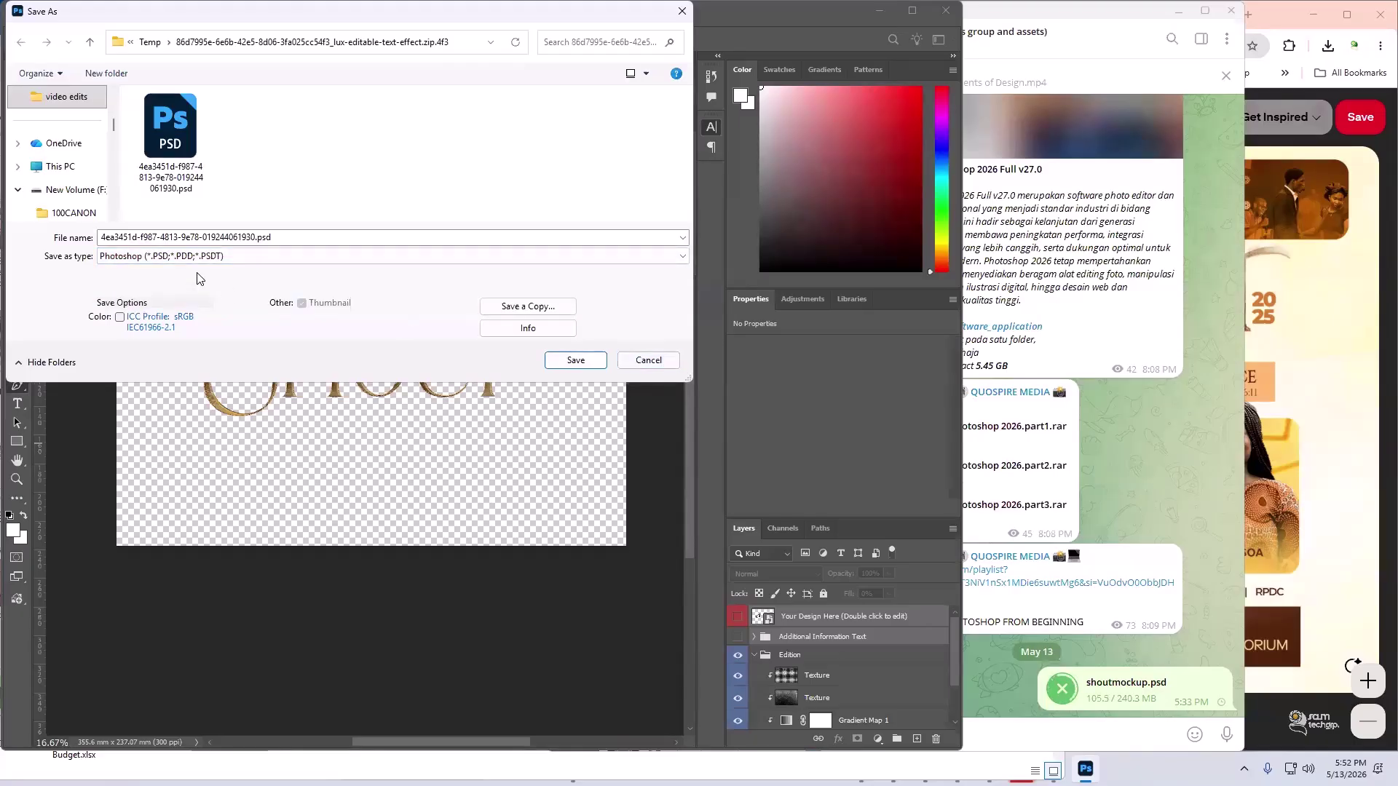
click(183, 258)
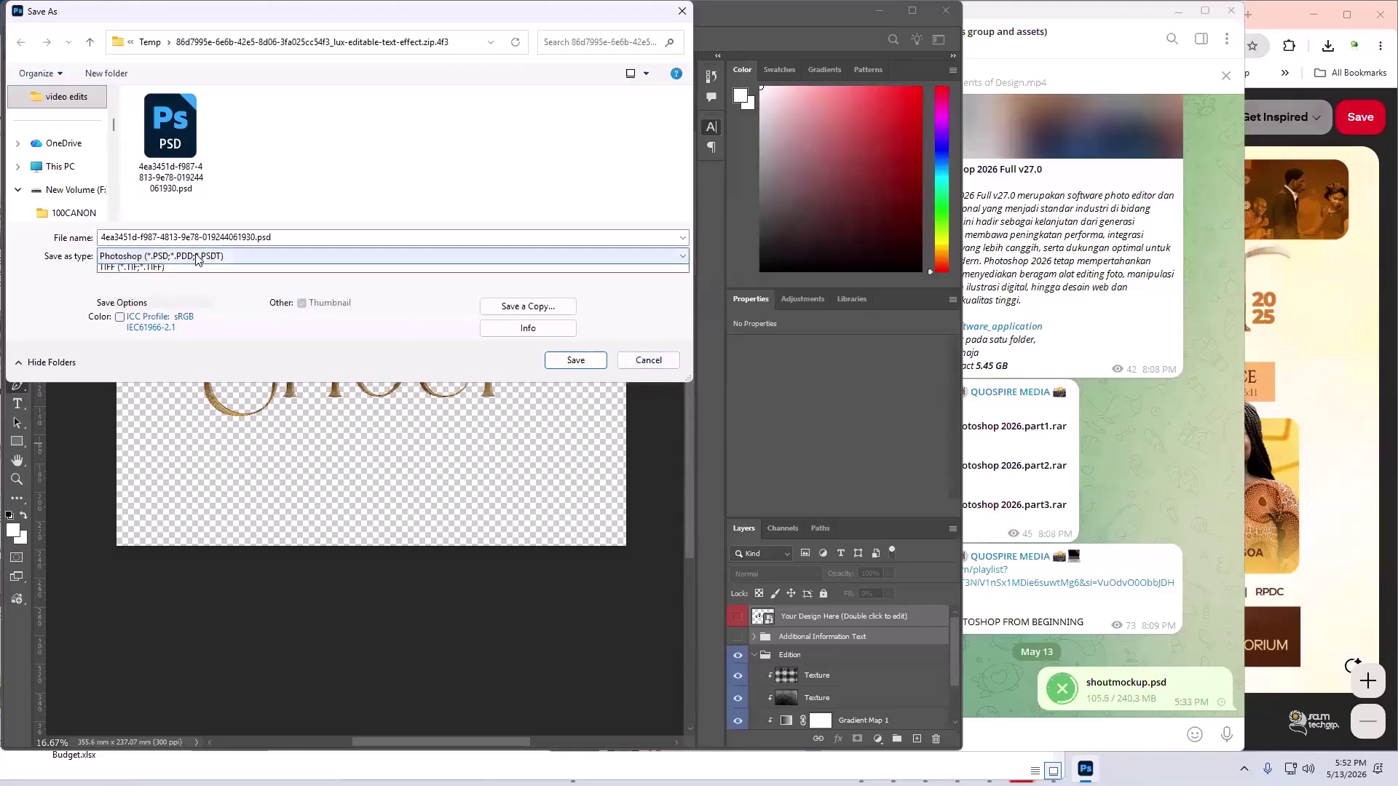
click(656, 367)
click(649, 363)
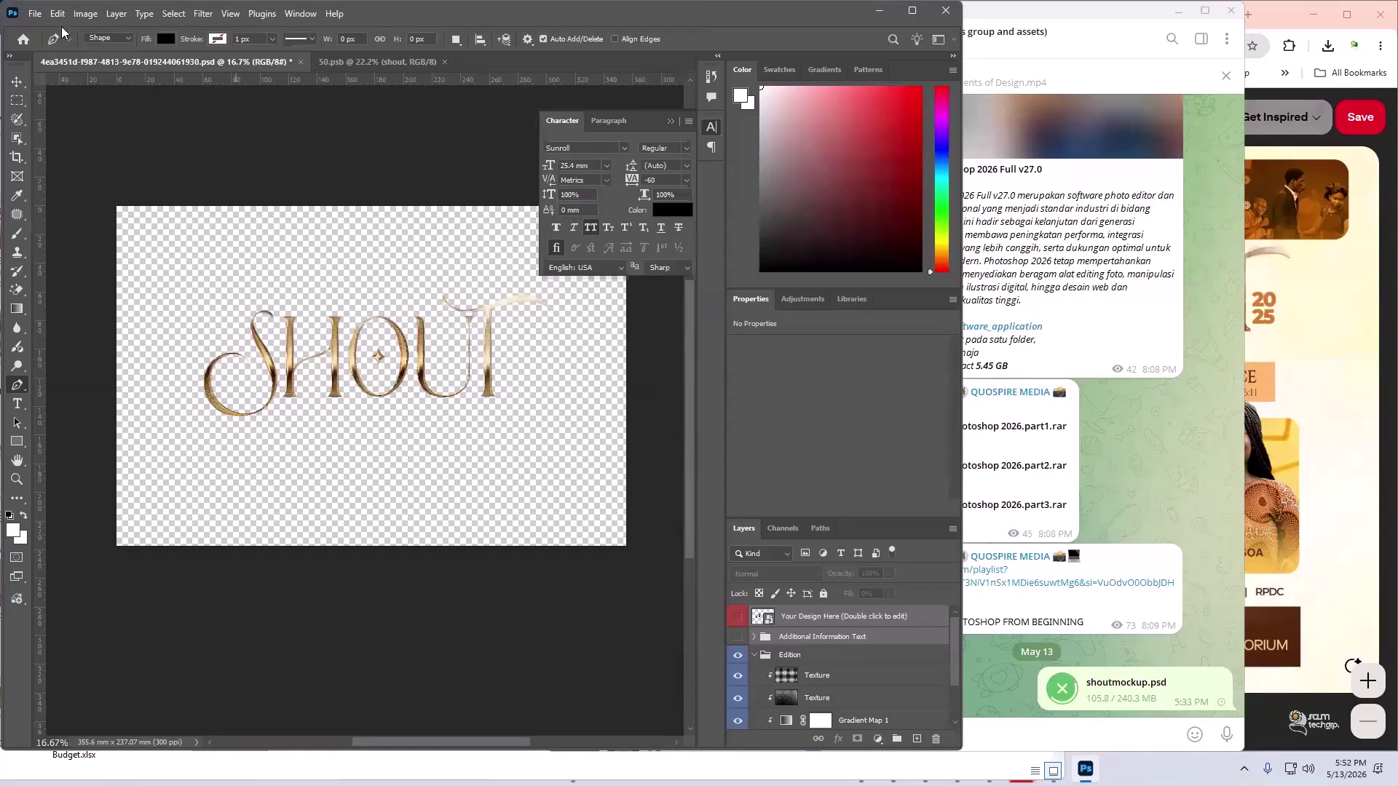
- Enable legacy "Save As" in the File Handling preferences and confirm with OK
click(57, 13)
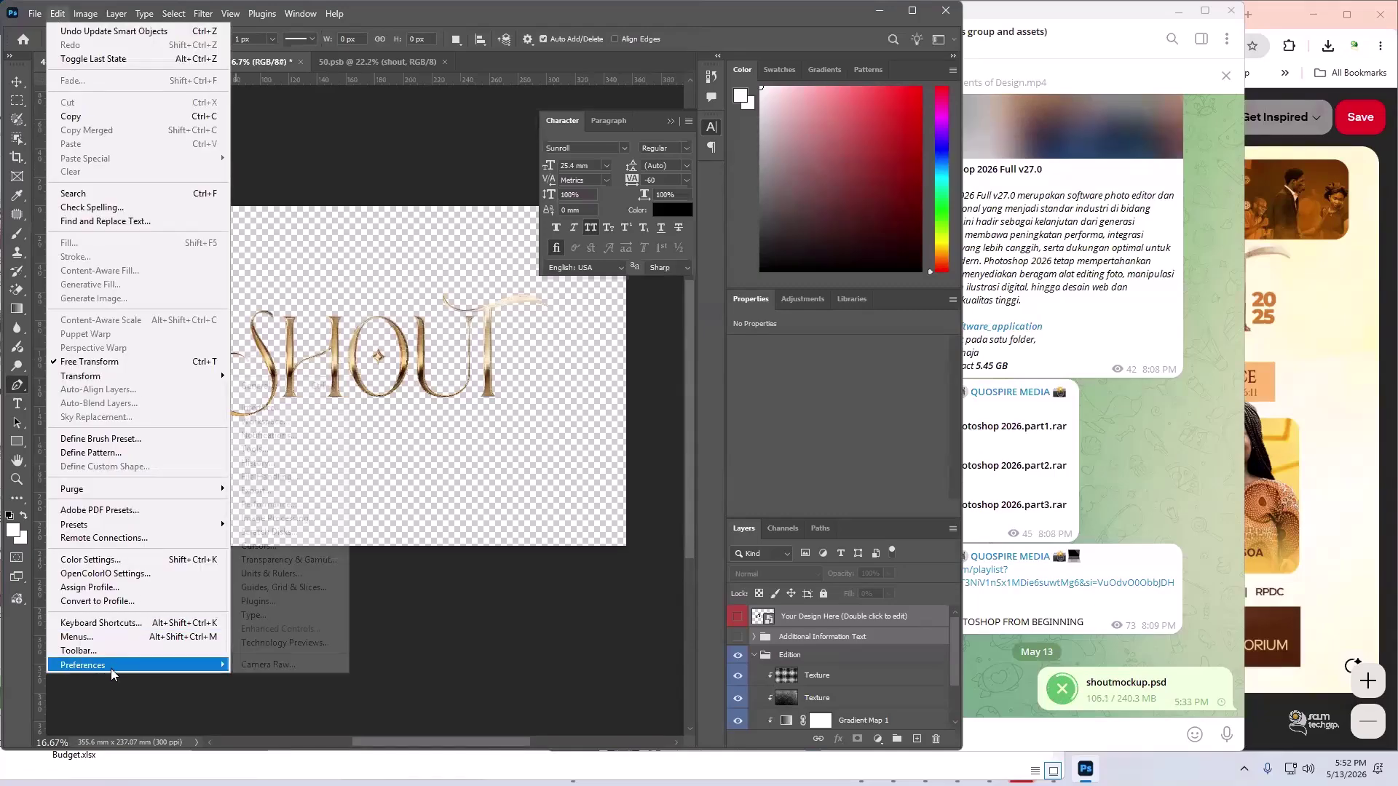
mouse_move(110, 666)
click(285, 477)
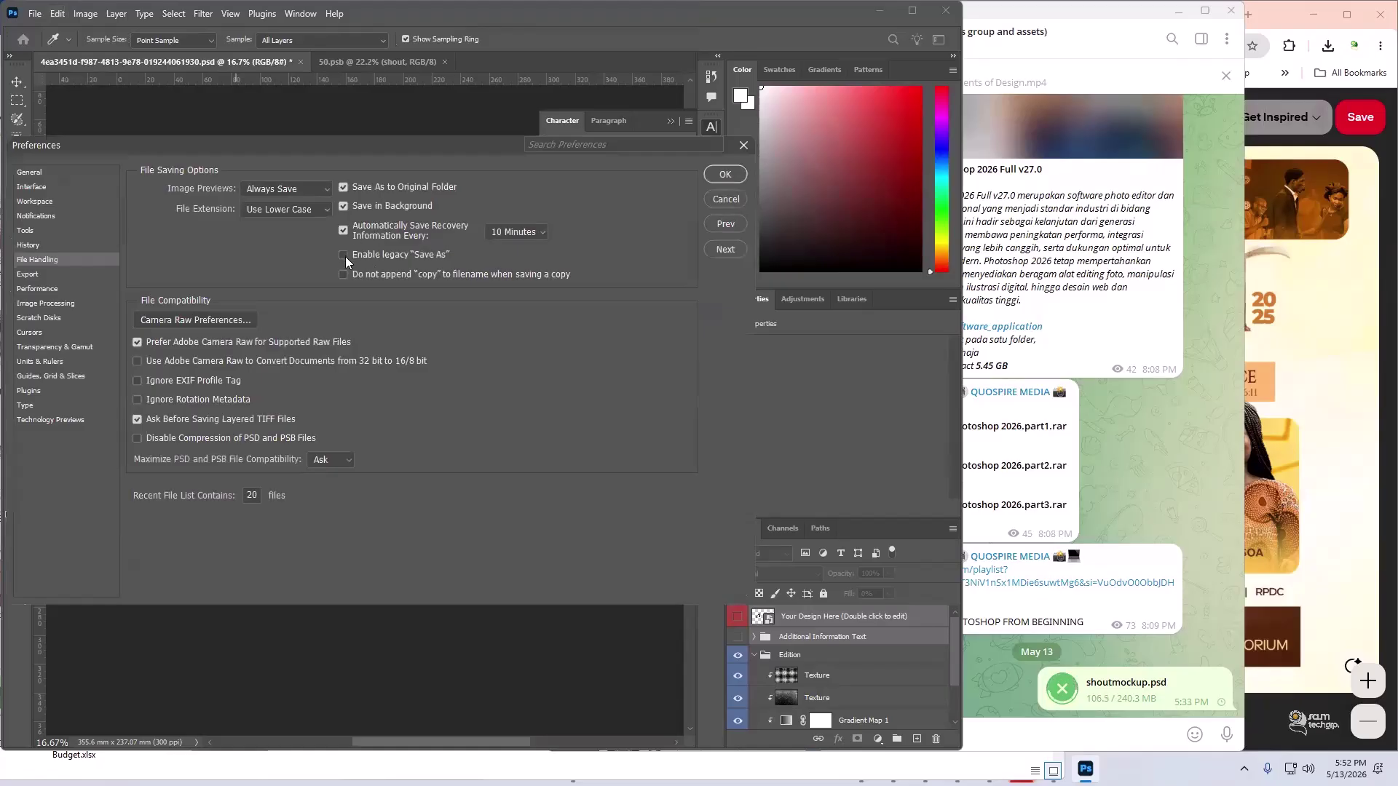
click(730, 178)
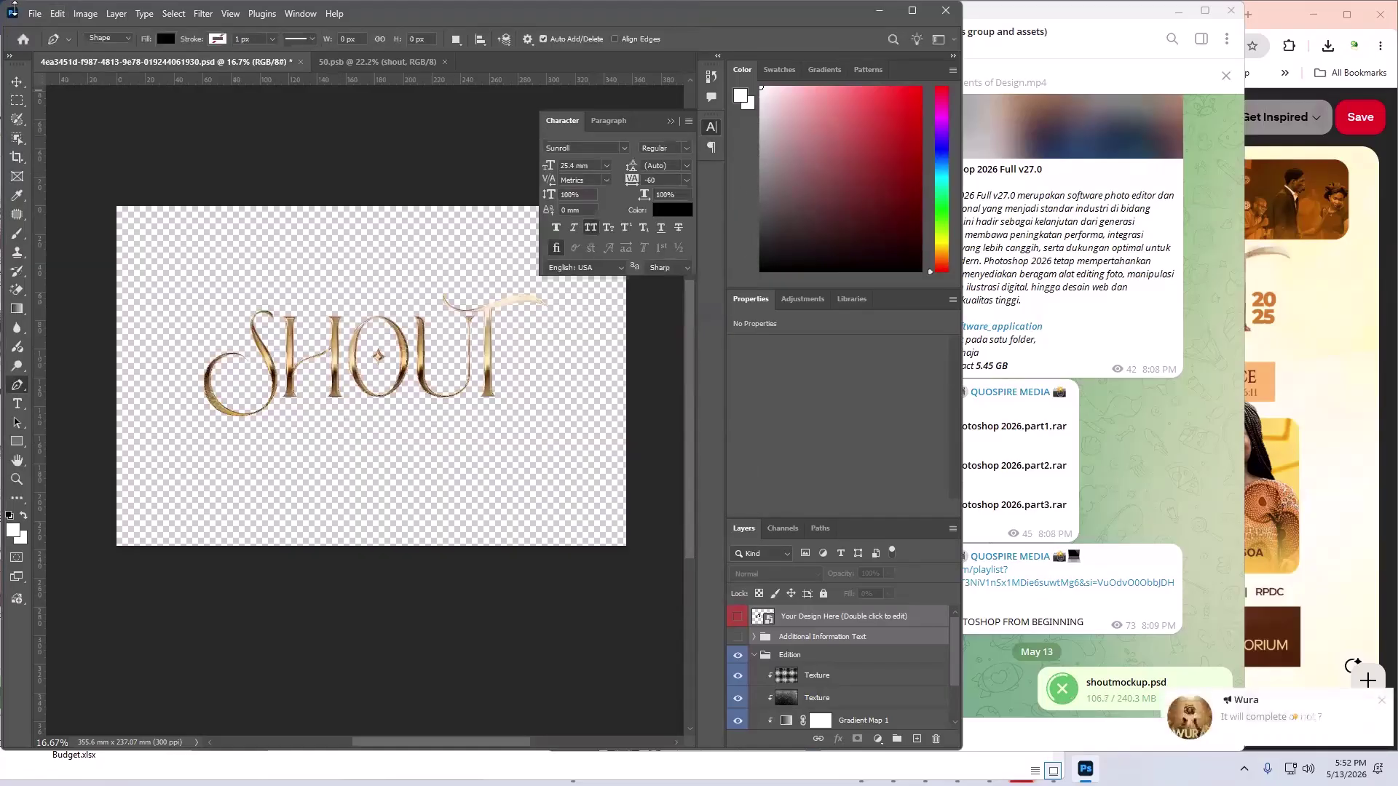
click(34, 19)
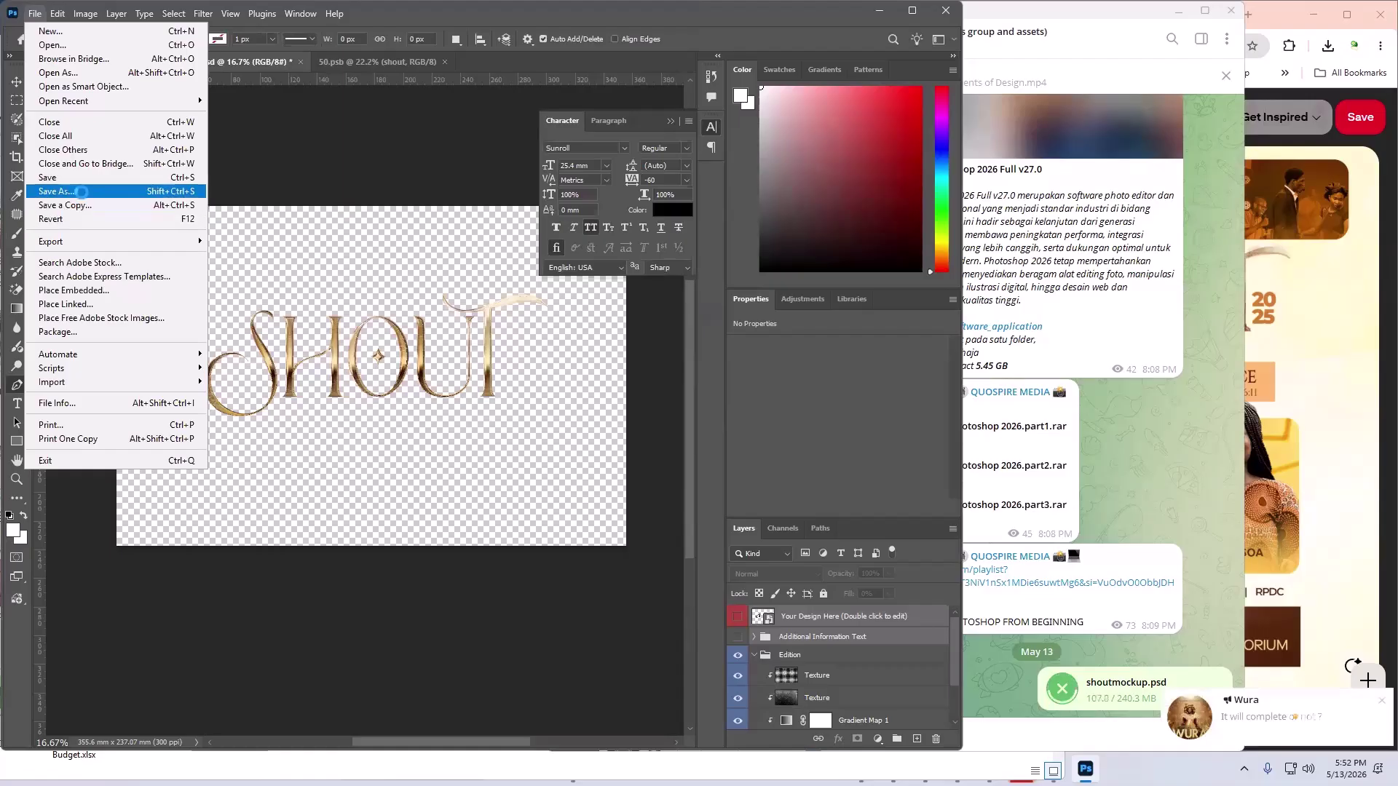
- Save a copy in PNG format, named shoutlogo, in the mine folder
click(93, 198)
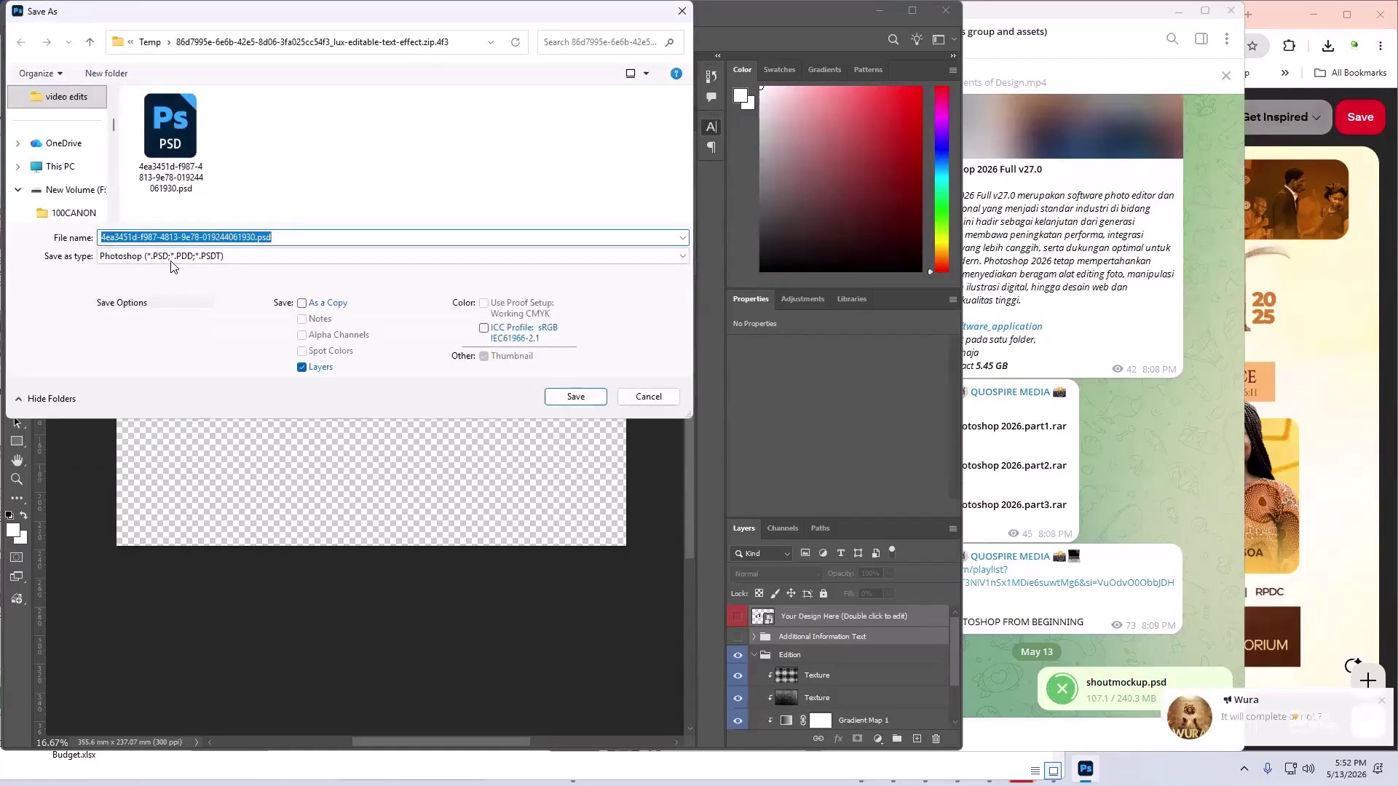
click(171, 256)
key(t)
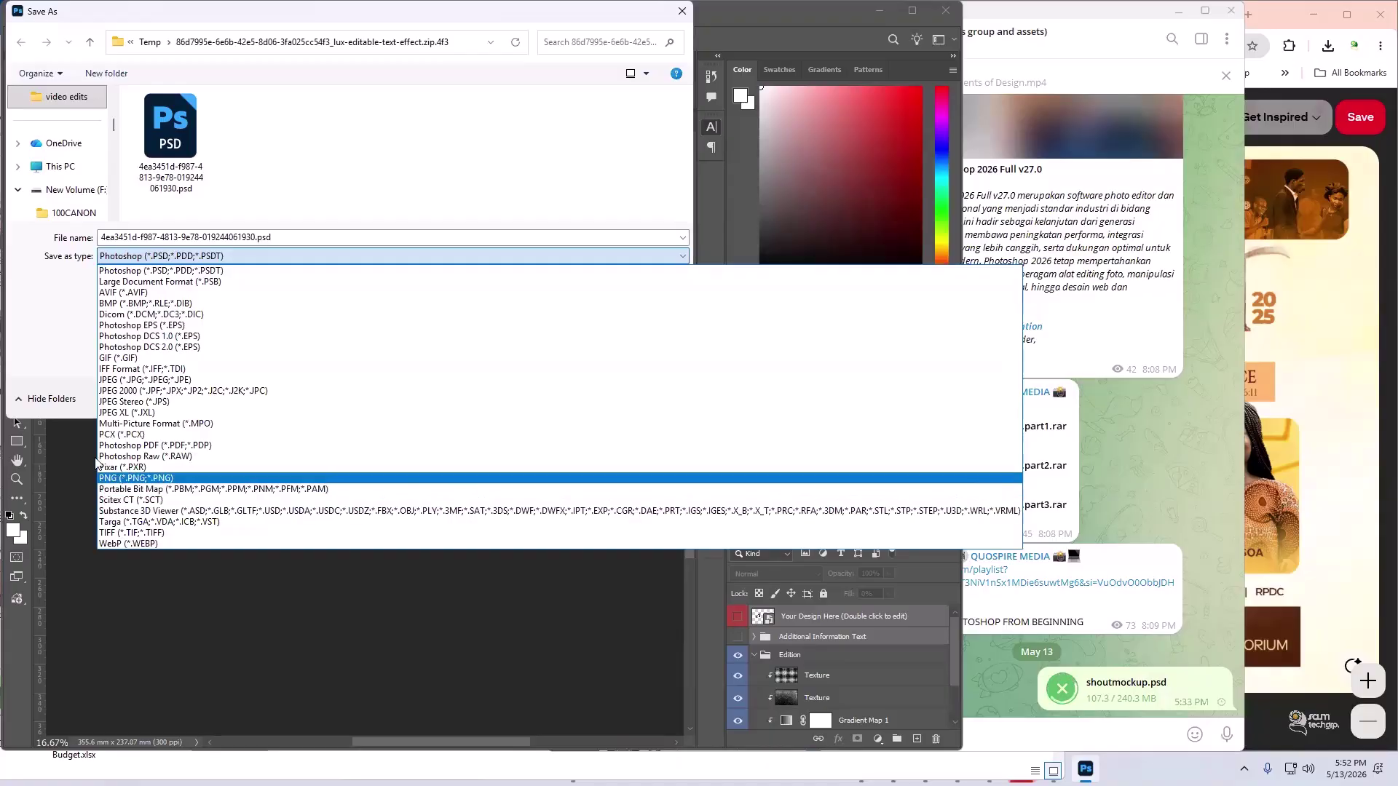
click(134, 475)
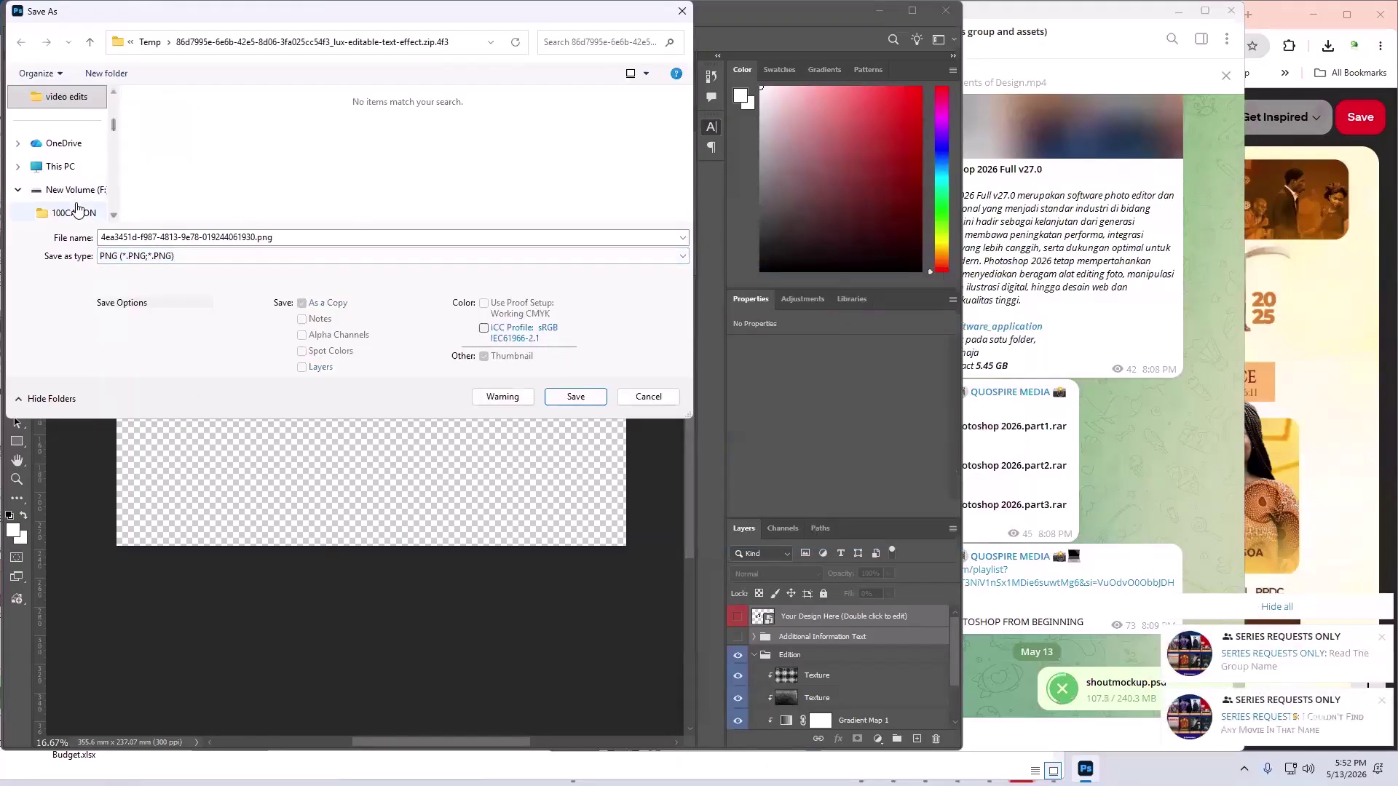
scroll(78, 209, up, 3)
scroll(73, 174, down, 5)
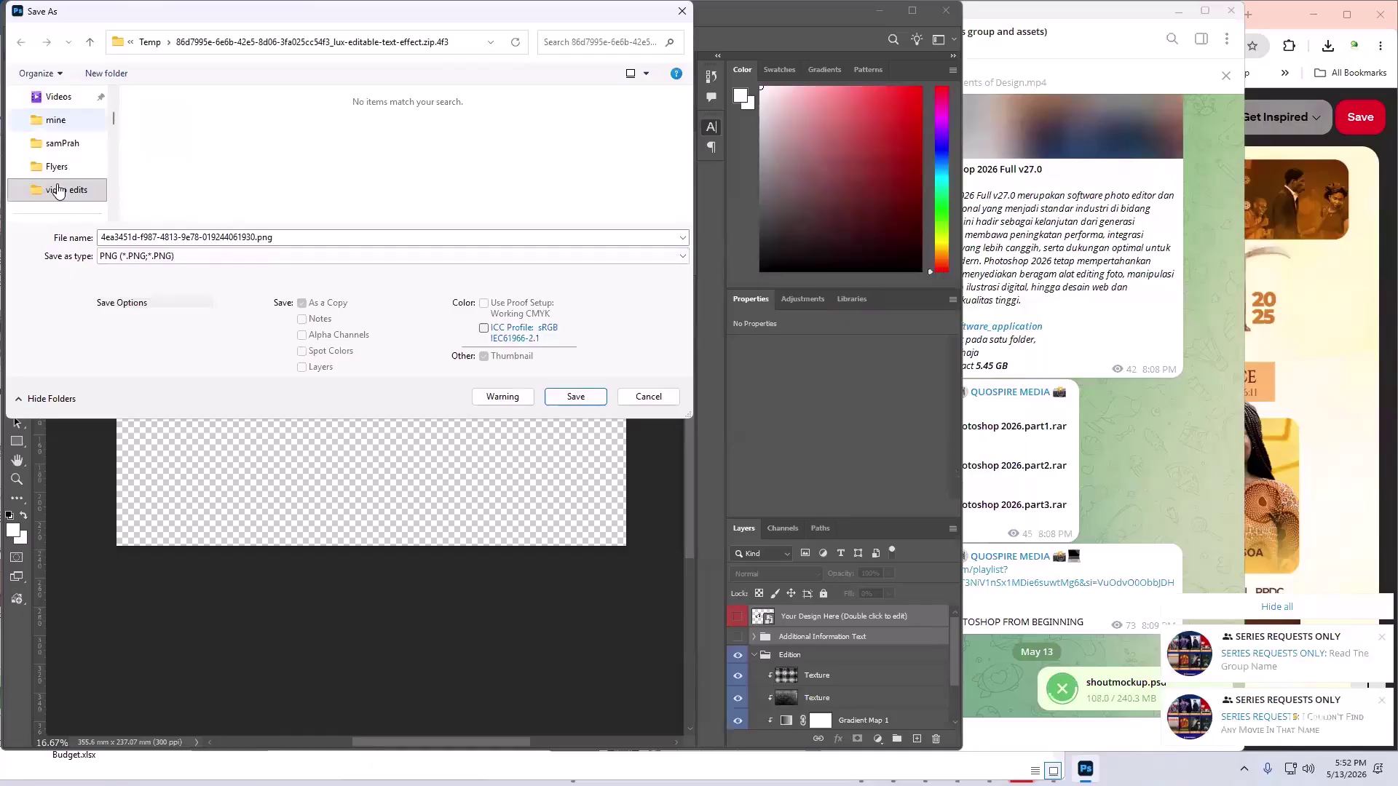
click(63, 124)
click(179, 236)
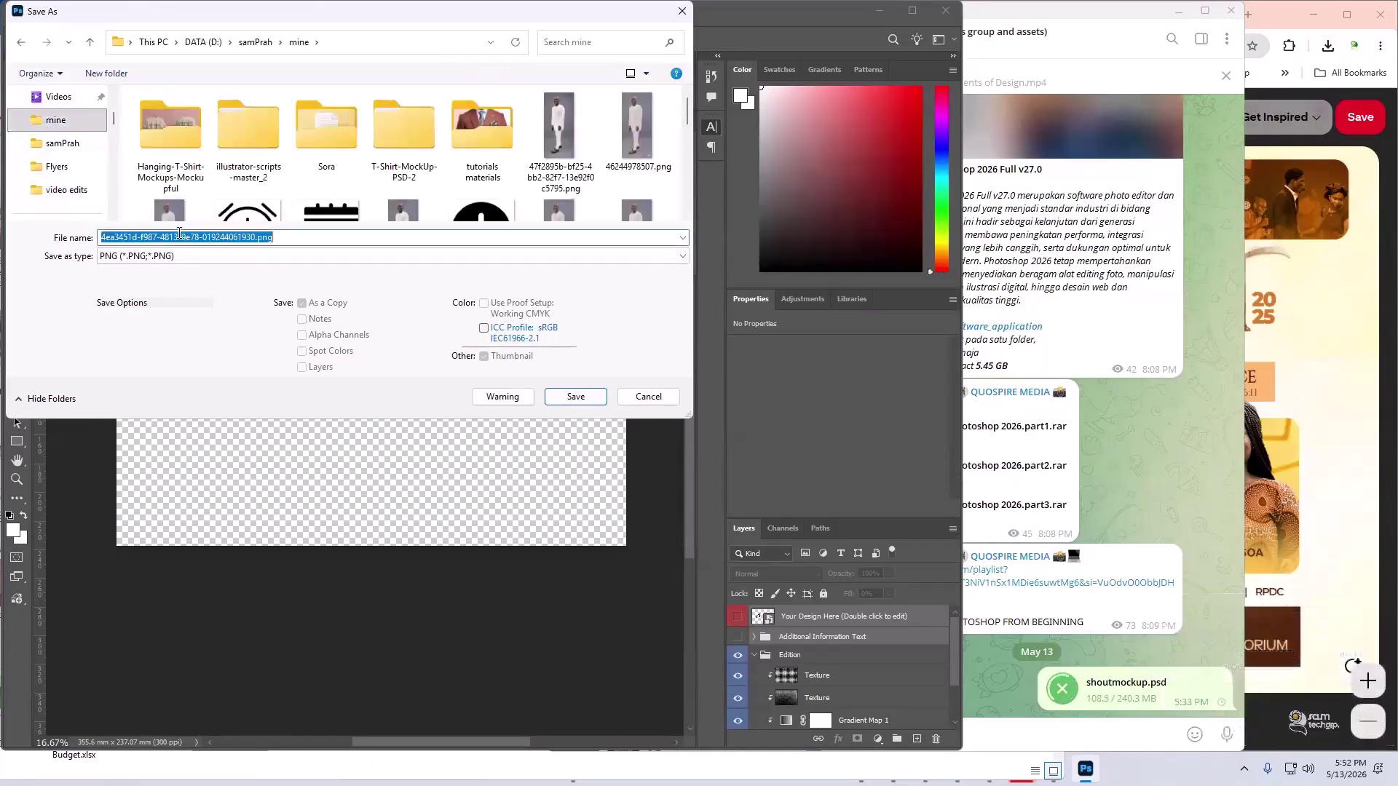
text(sjp)
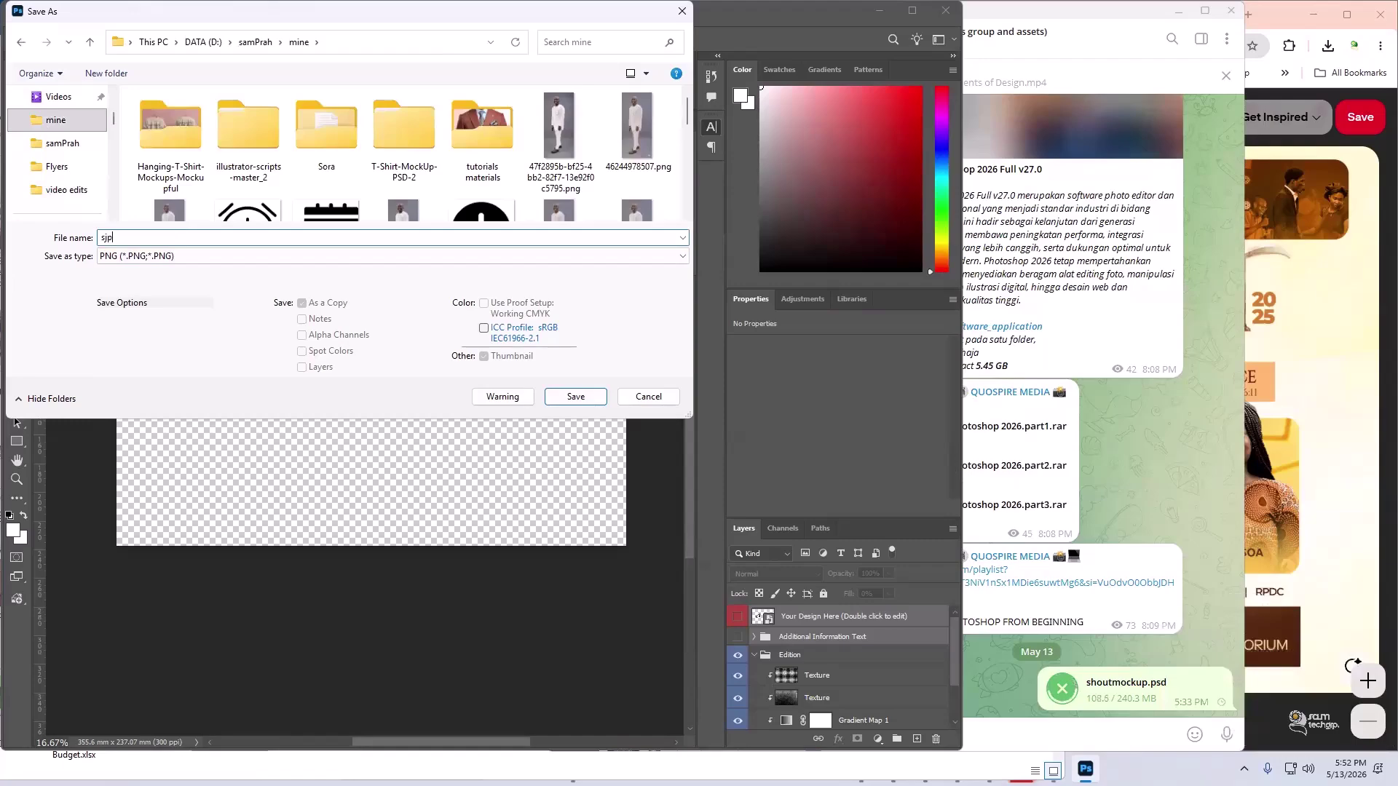
key(BackSpace)
key(BackSpace)
text(hout)
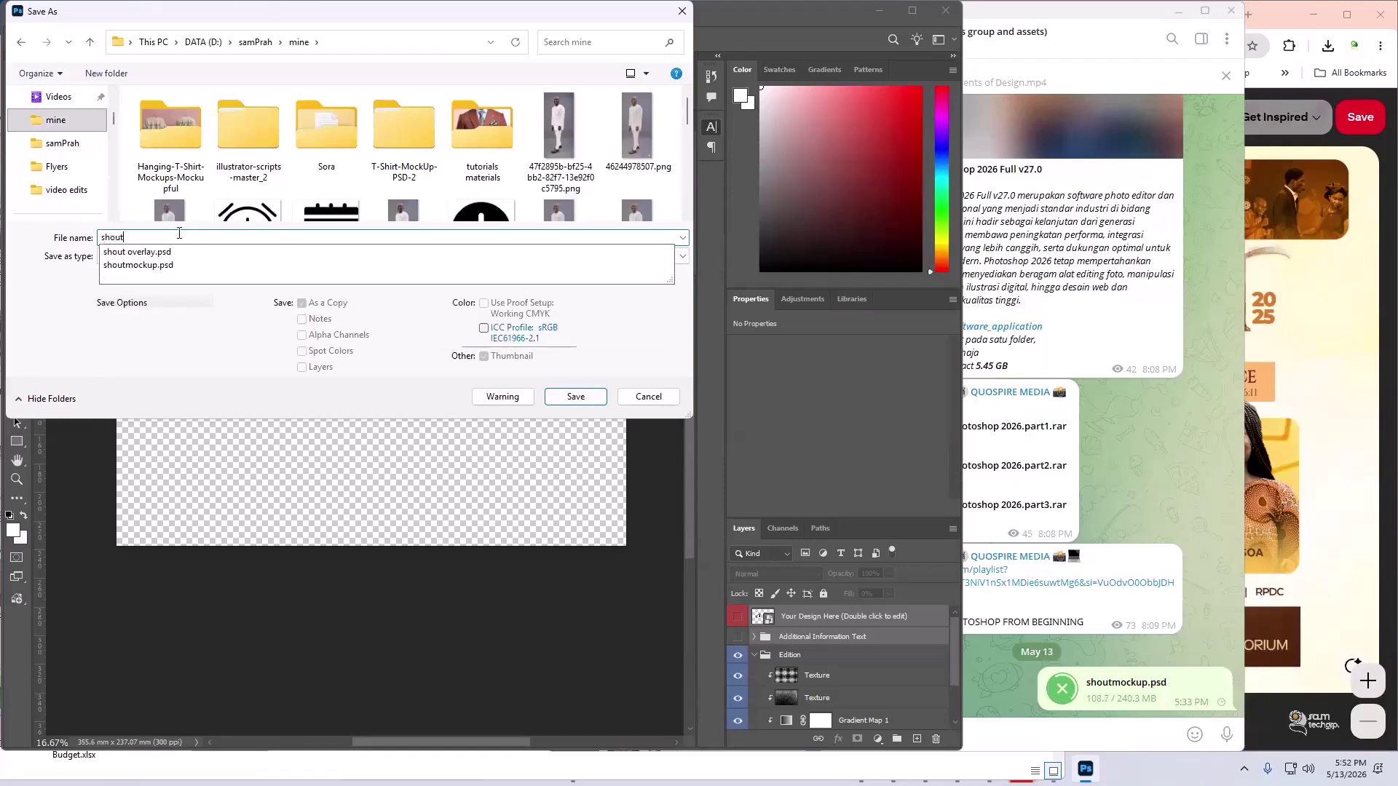
text(logo)
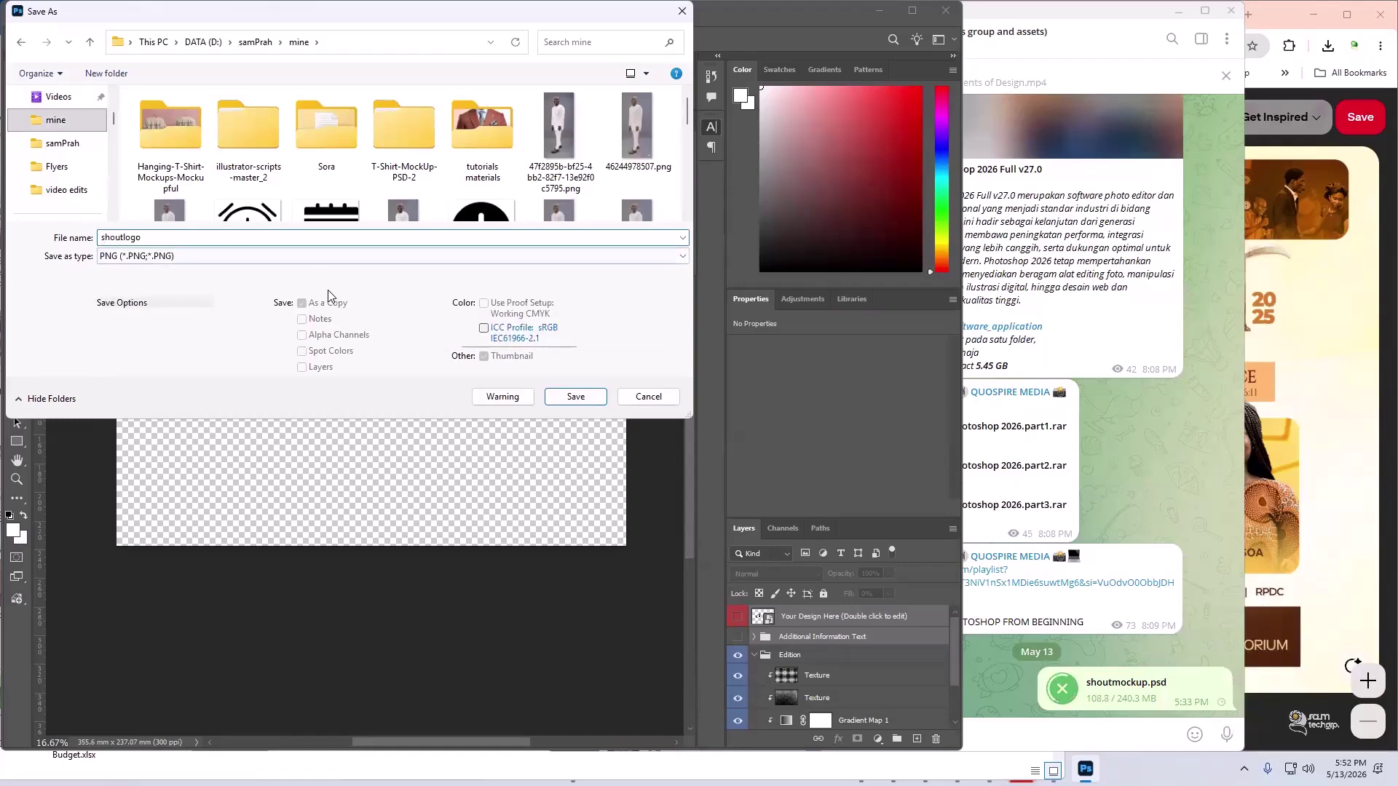
click(575, 397)
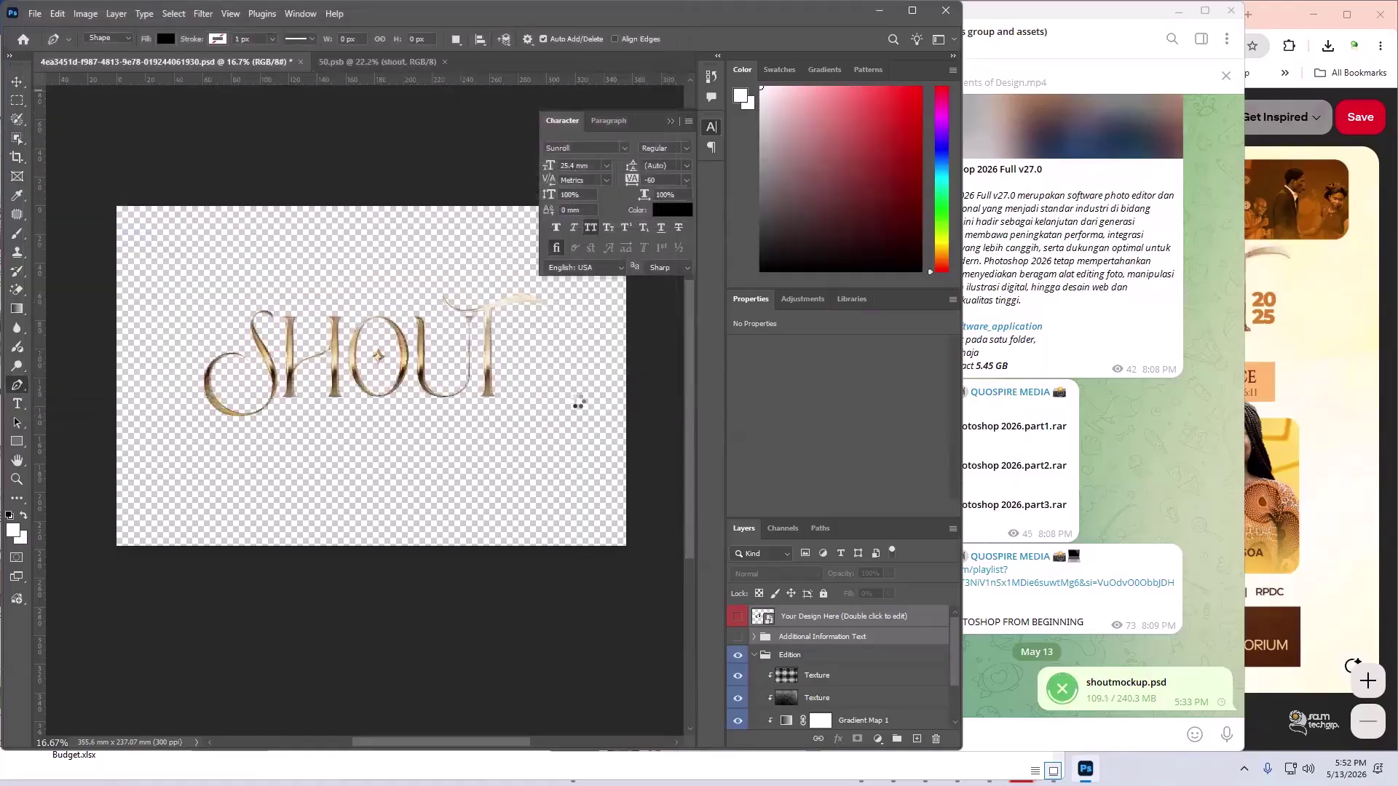
- Finish the PNG save, then save shoutlogo.psd in the mine folder, accepting Maximize Compatibility
click(779, 232)
key(ctrl+shift+s)
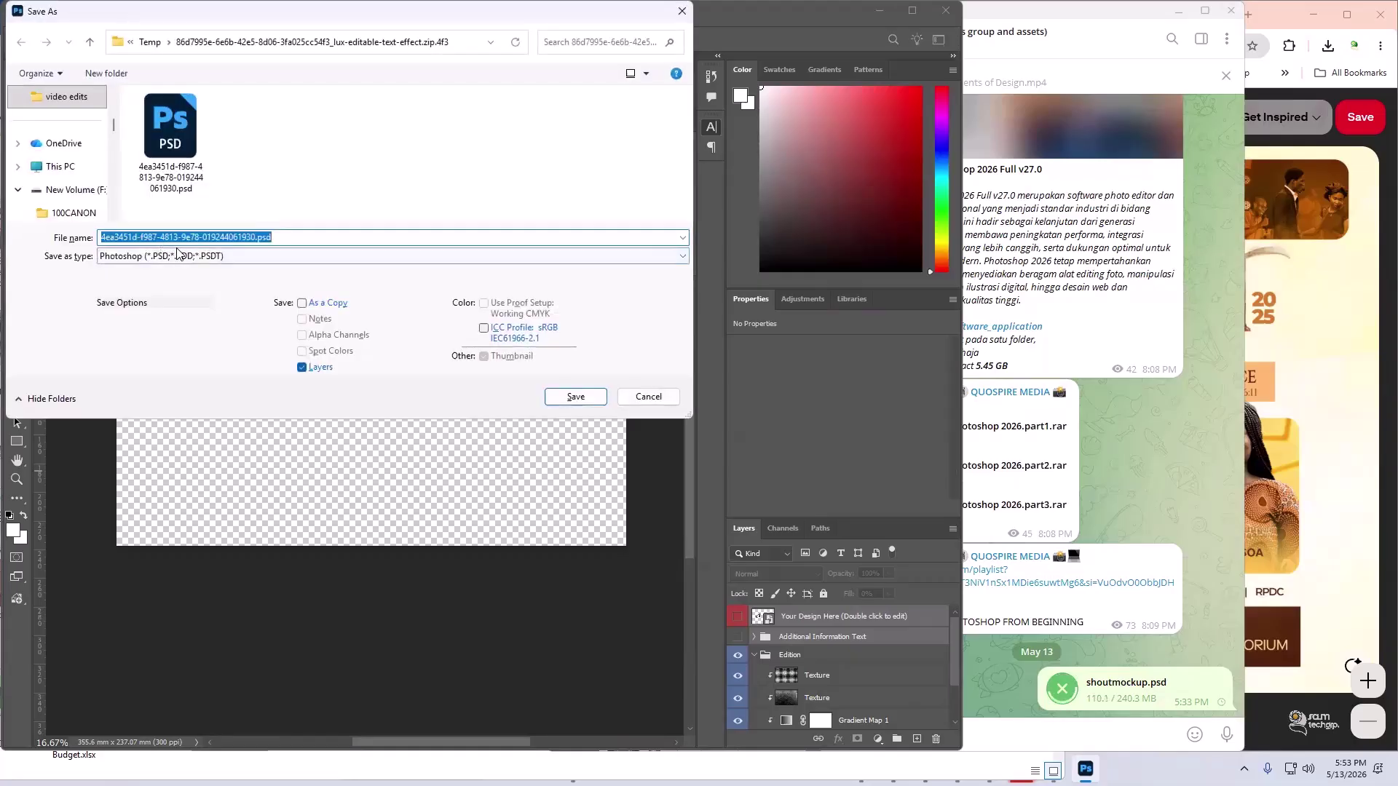
text(shoutlogo)
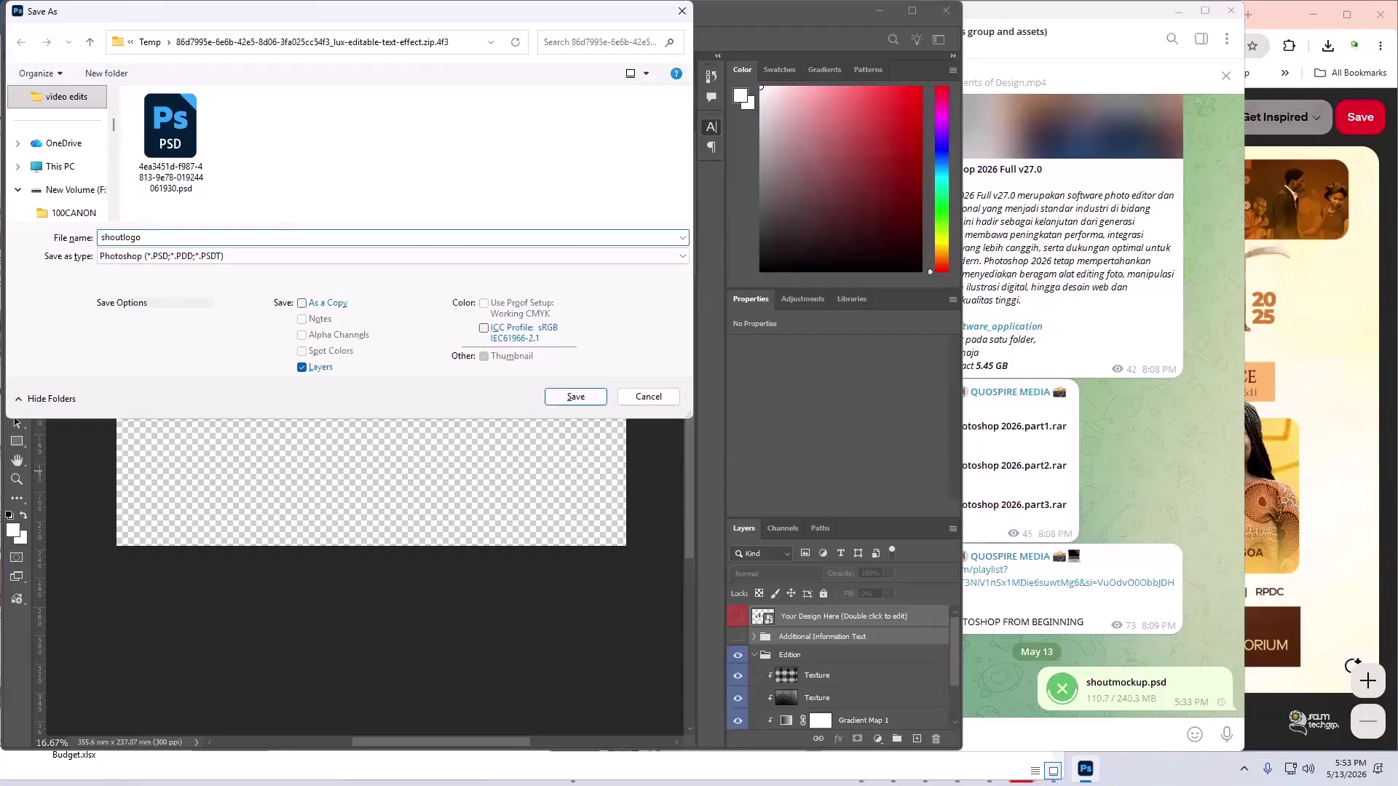
scroll(80, 175, up, 3)
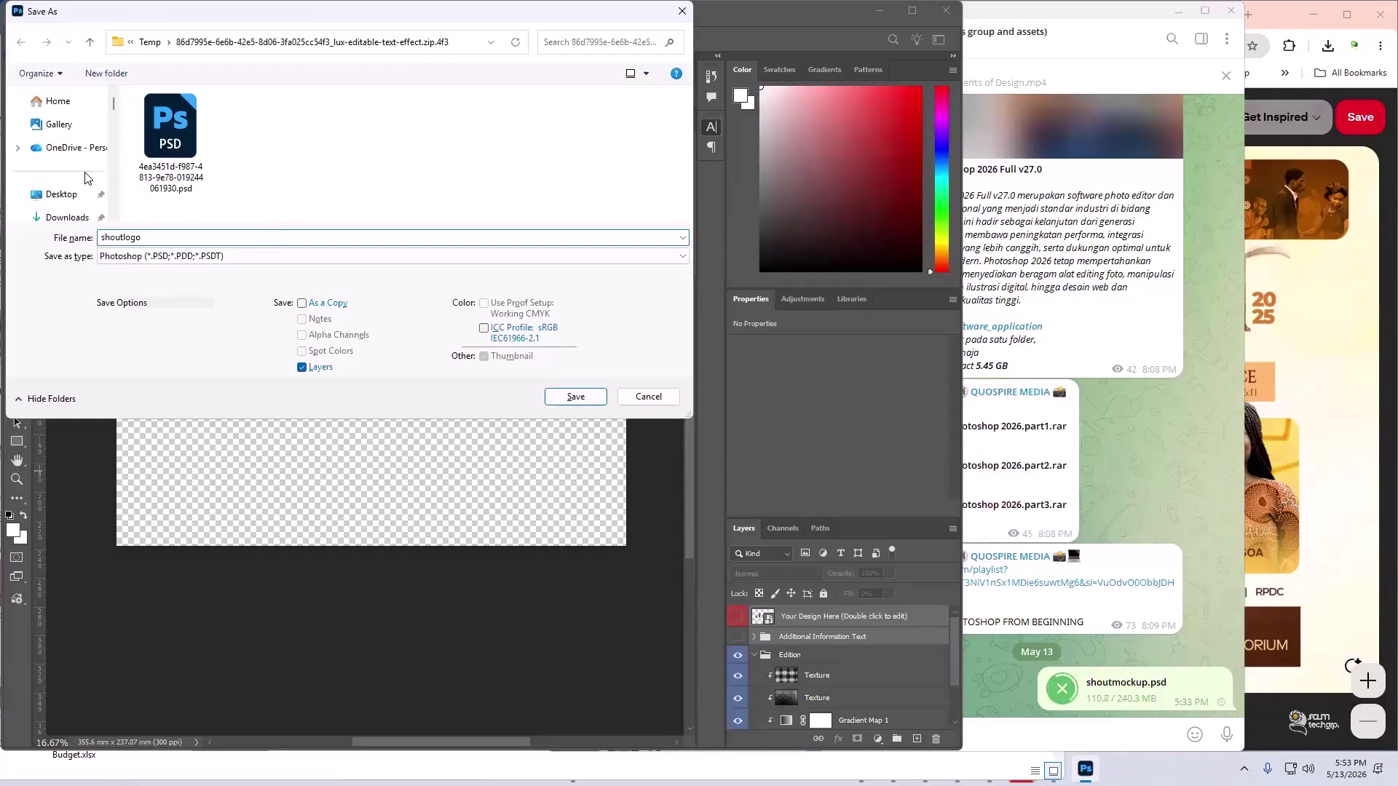
click(55, 189)
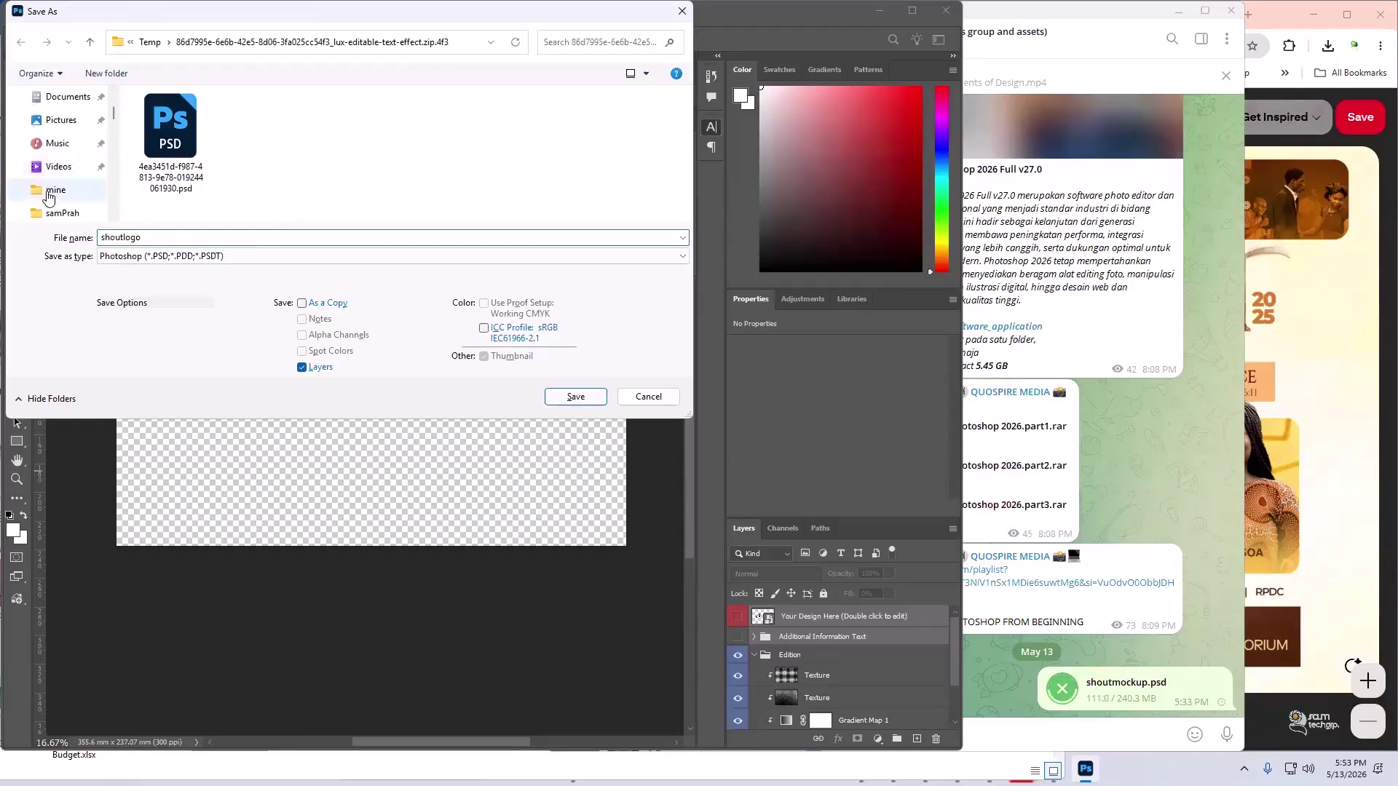
click(594, 396)
click(849, 217)
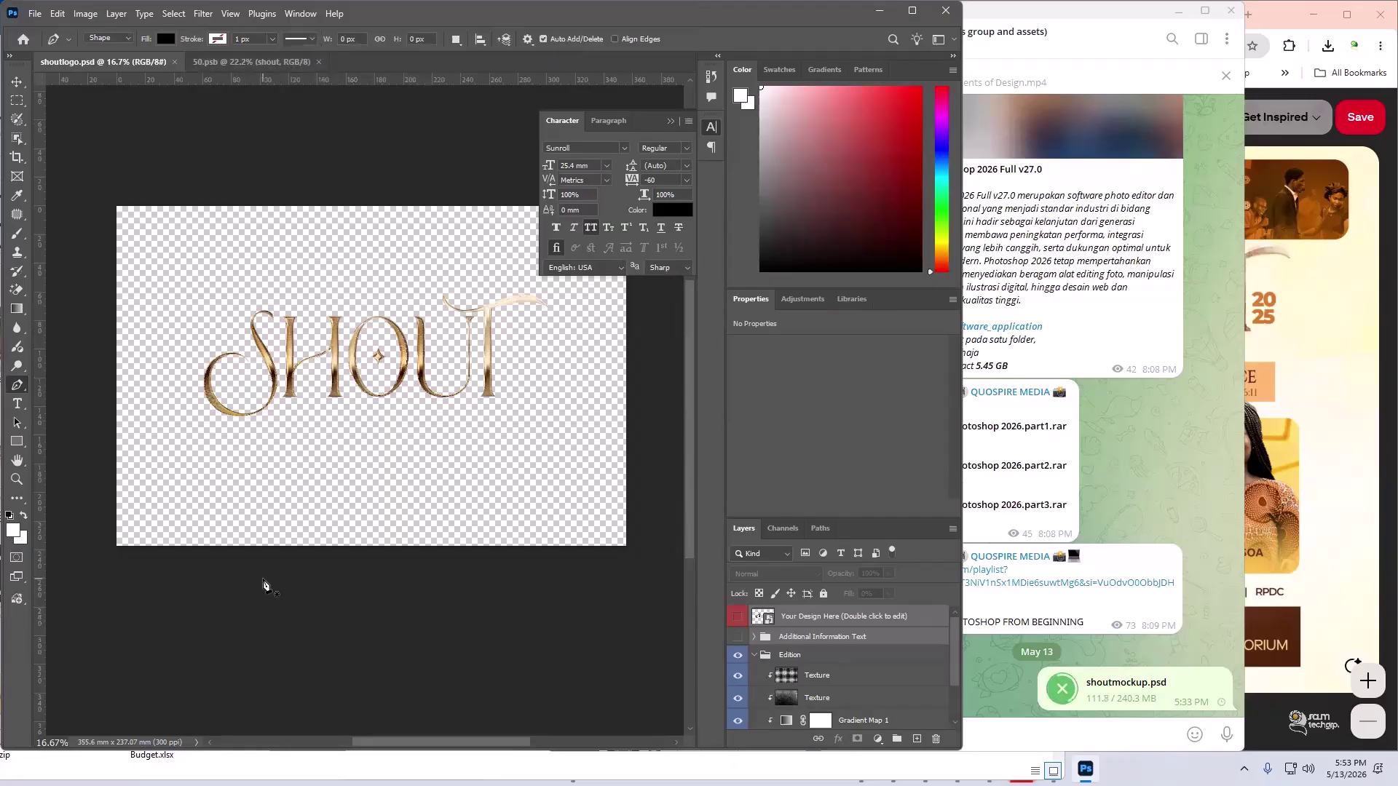
- Create a blank white Untitled-1 document, 2600 × 3000 px at 200 ppi, RGB Color
click(35, 15)
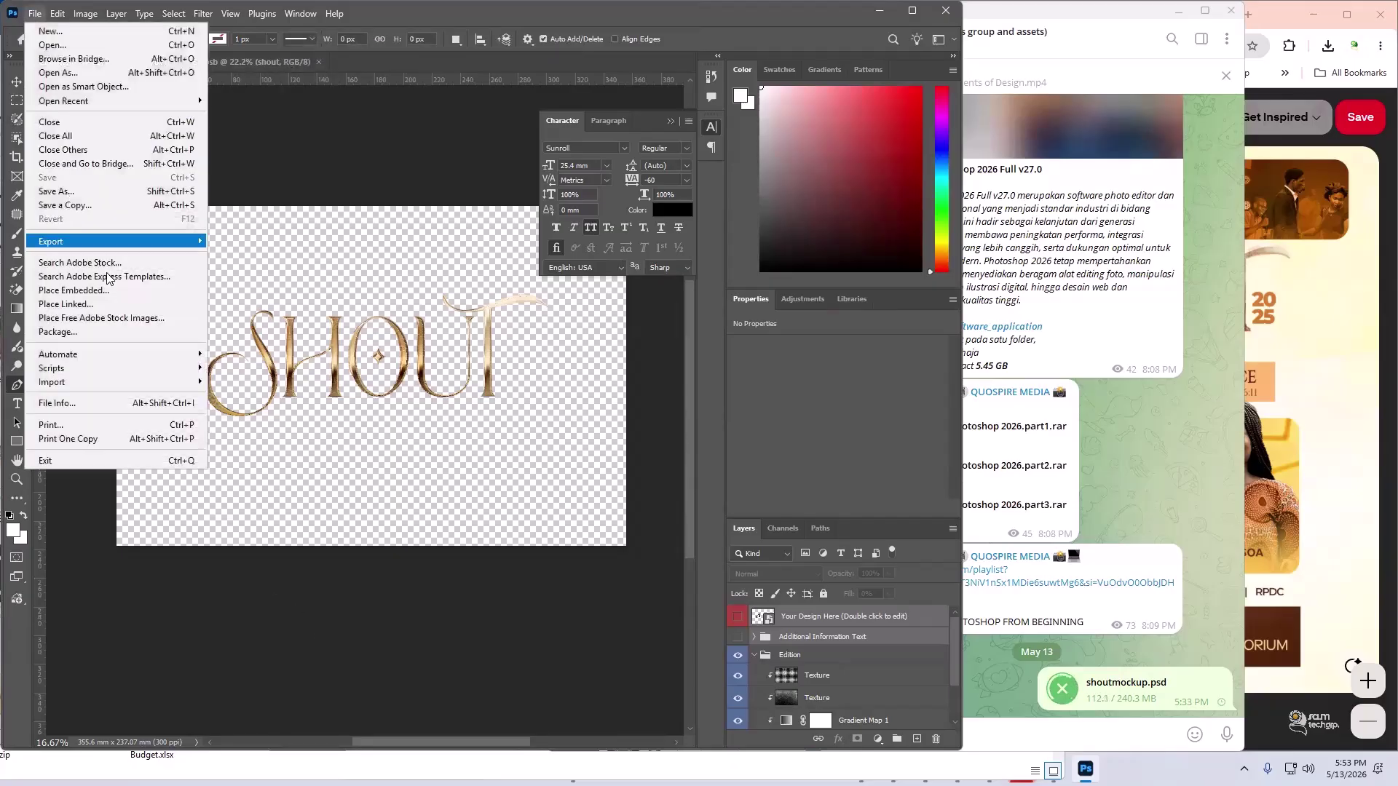
click(35, 15)
click(41, 16)
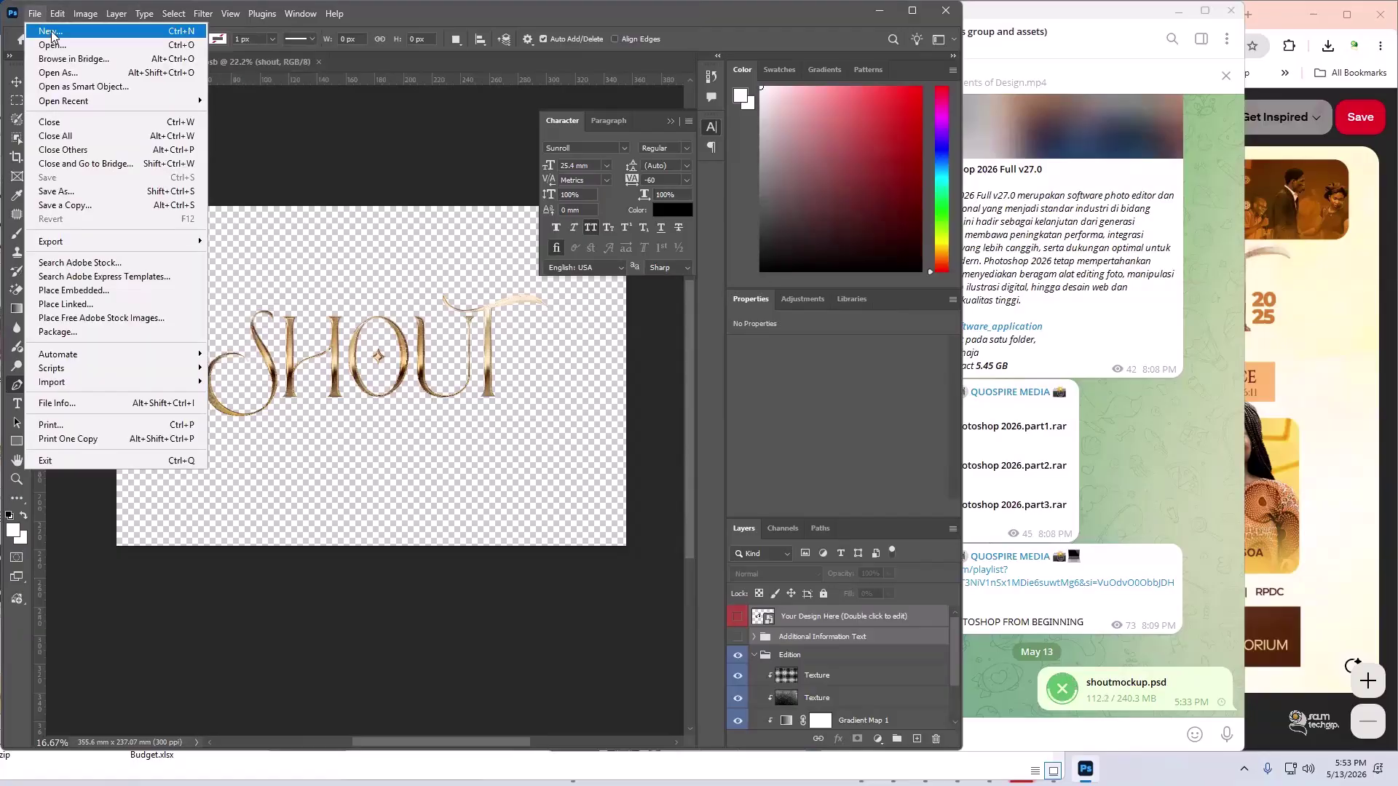
click(51, 32)
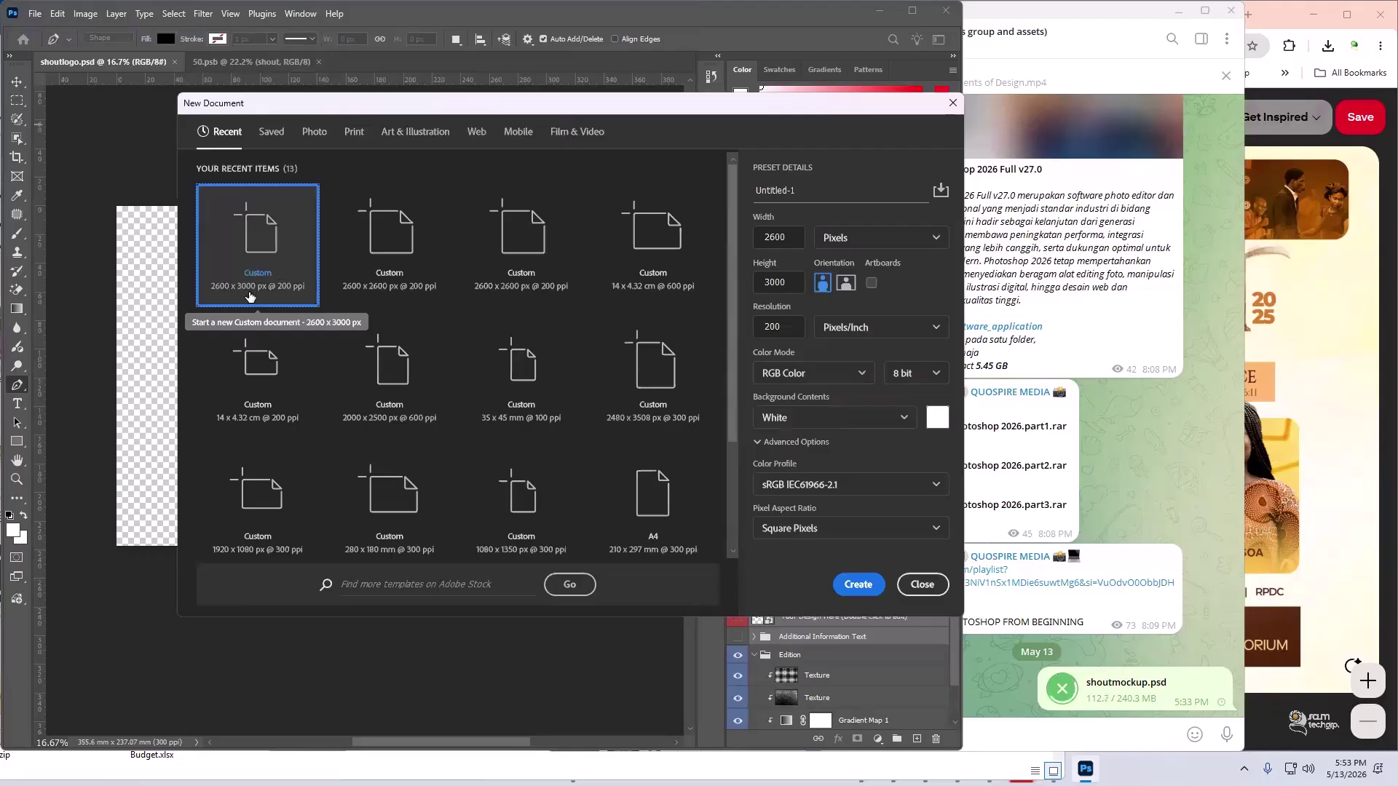
click(781, 234)
click(784, 284)
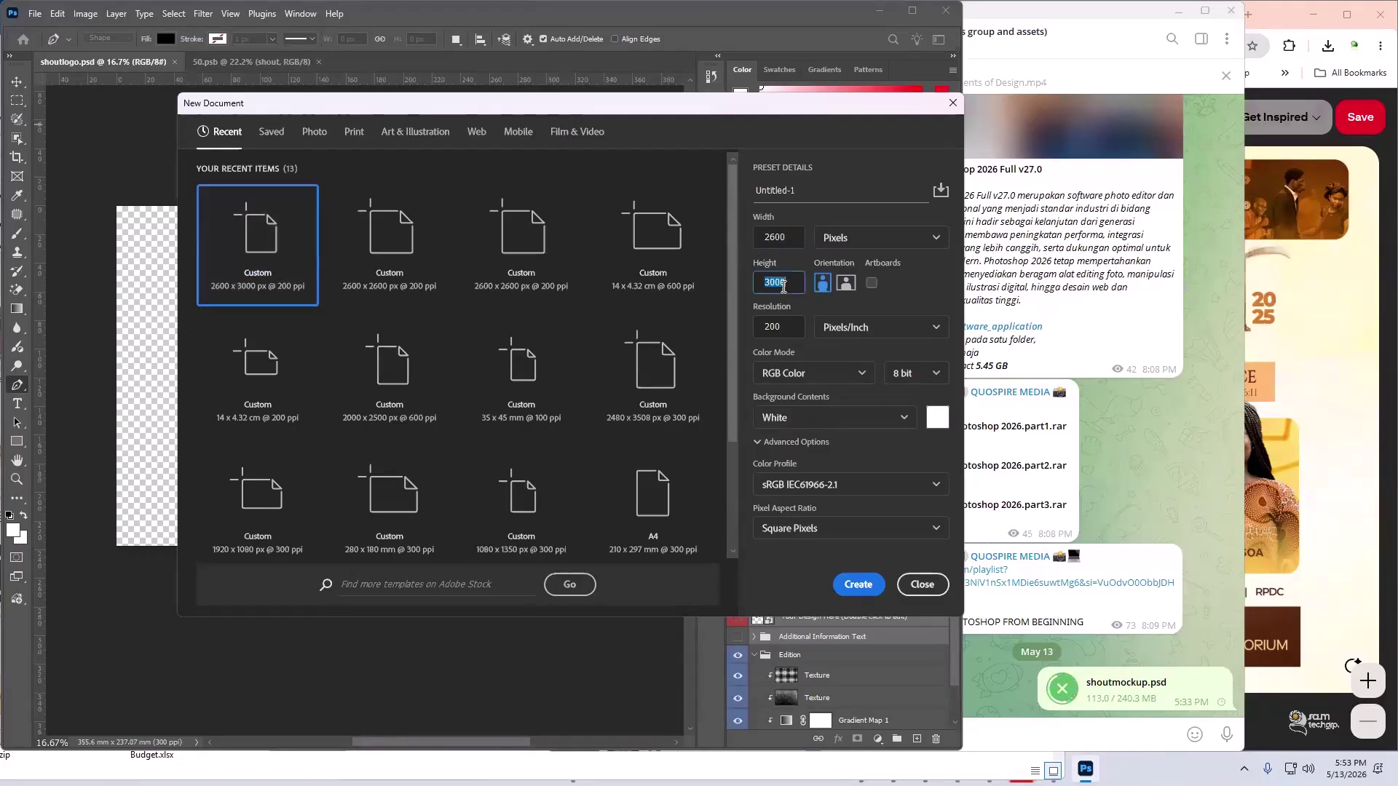
click(779, 327)
click(792, 373)
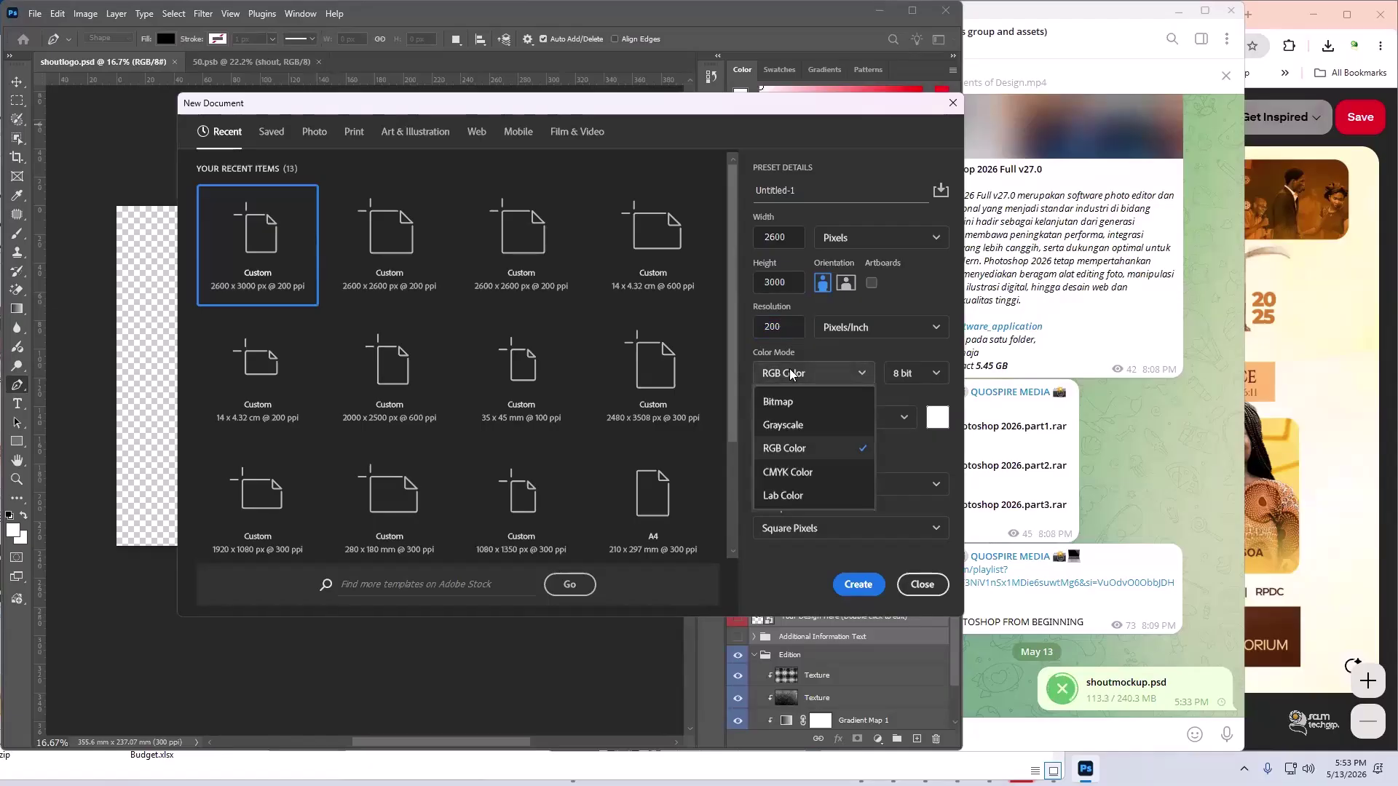
click(796, 377)
click(793, 382)
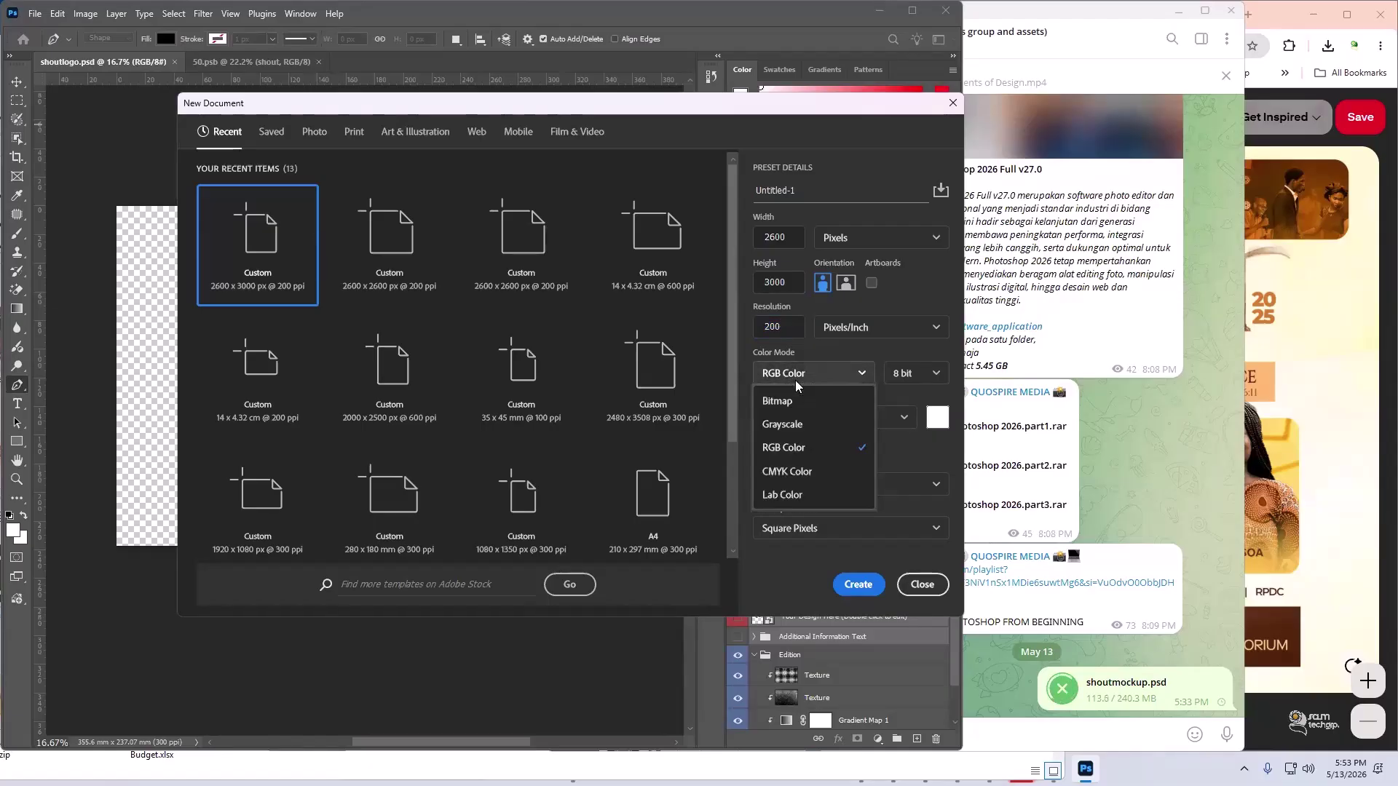
click(799, 576)
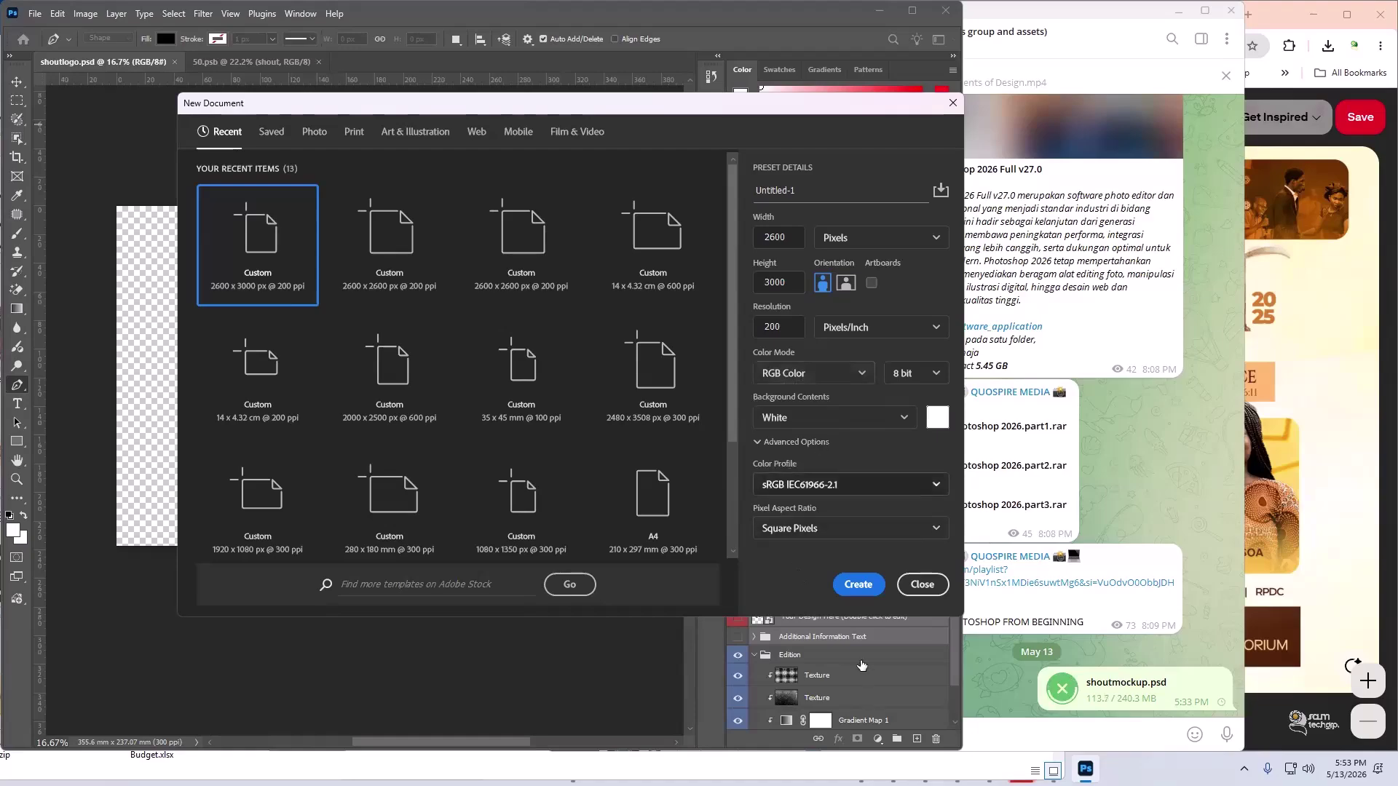
key(Escape)
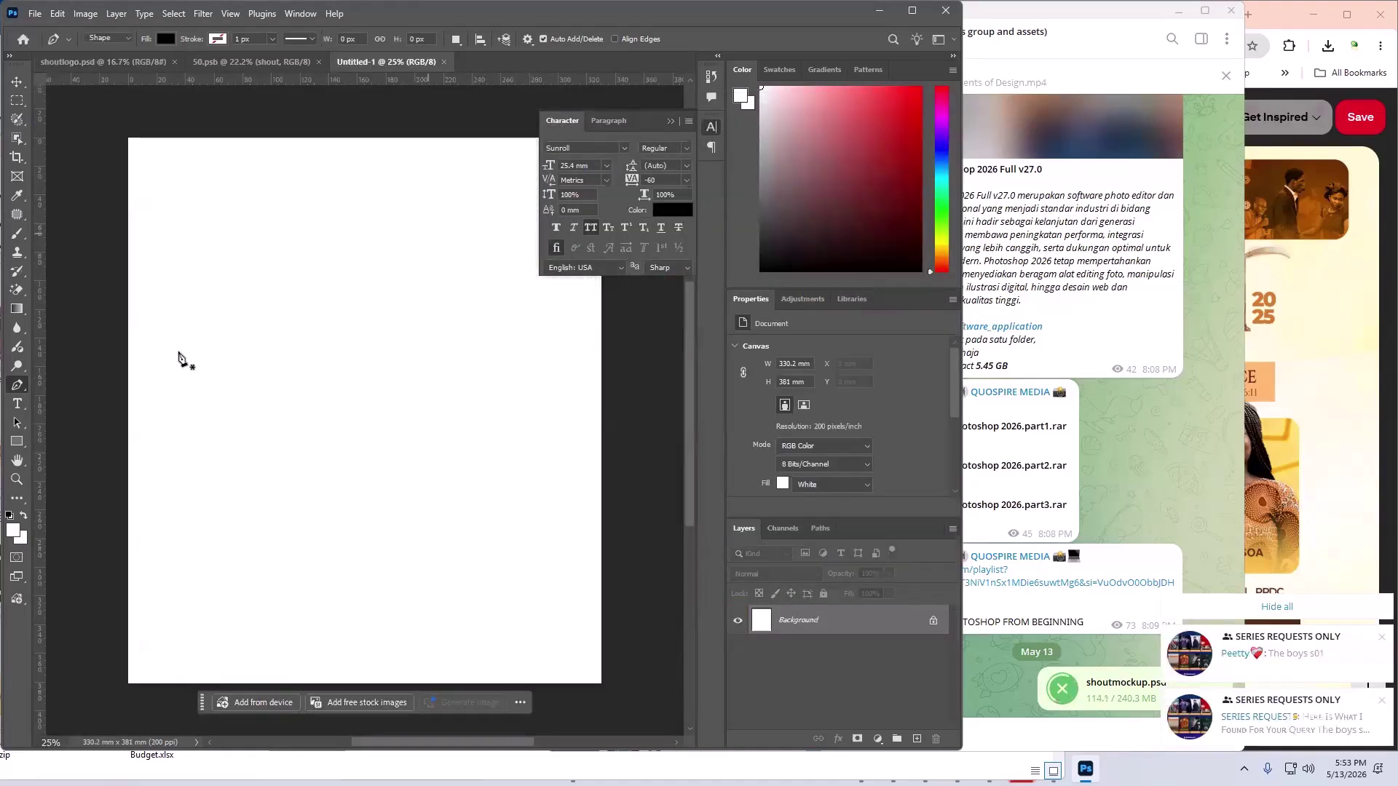
scroll(191, 379, up, 3)
scroll(197, 375, down, 1)
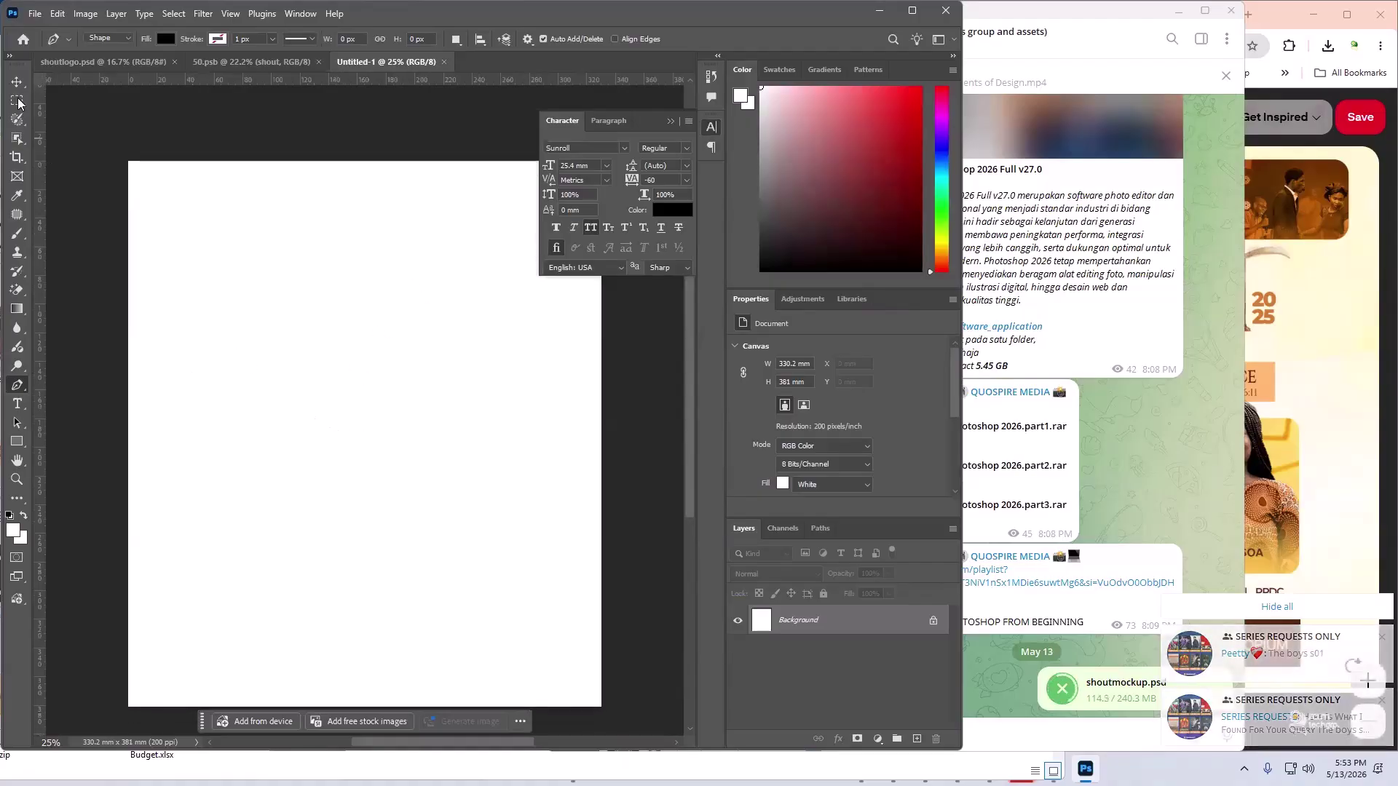
key(v)
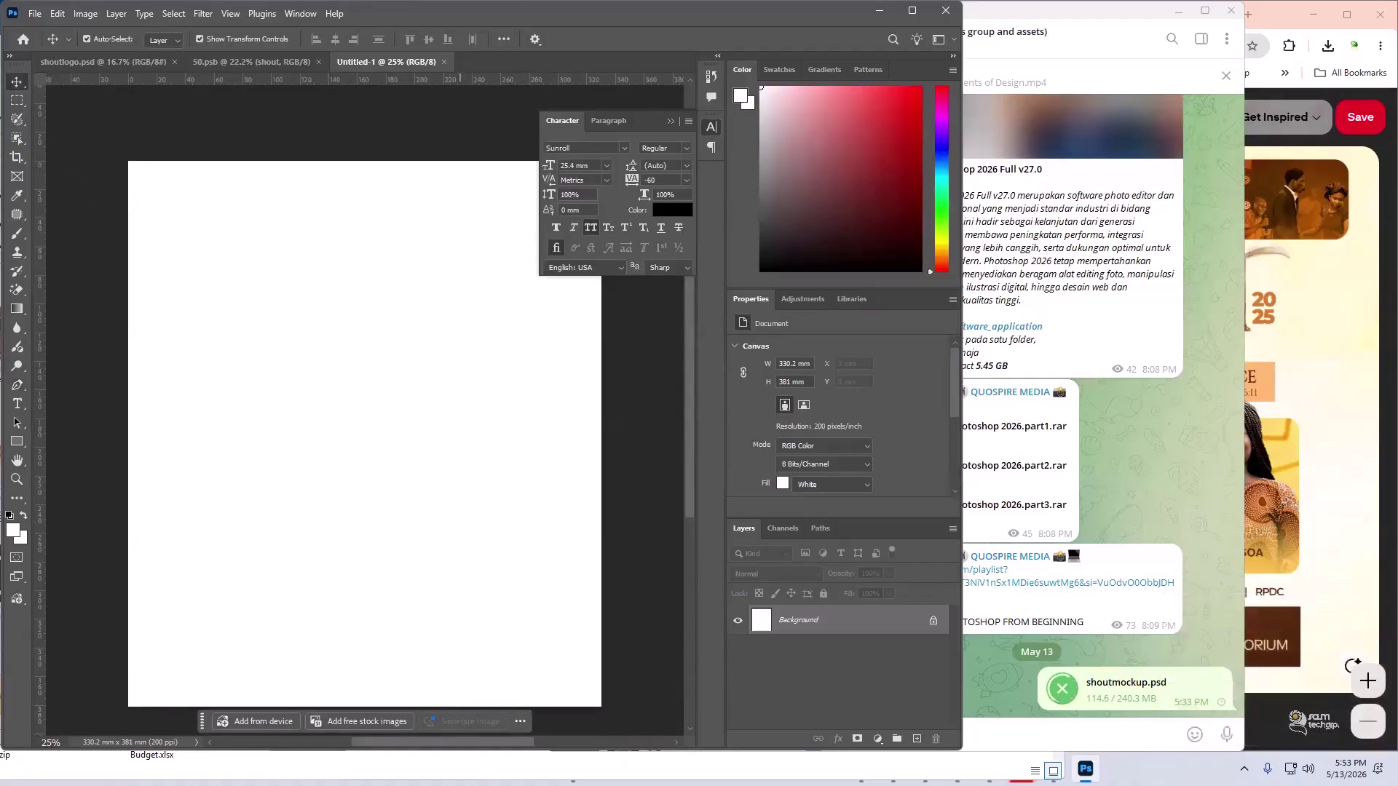
- Bring File Explorer forward and open the New Volume (F:) drive
click(313, 769)
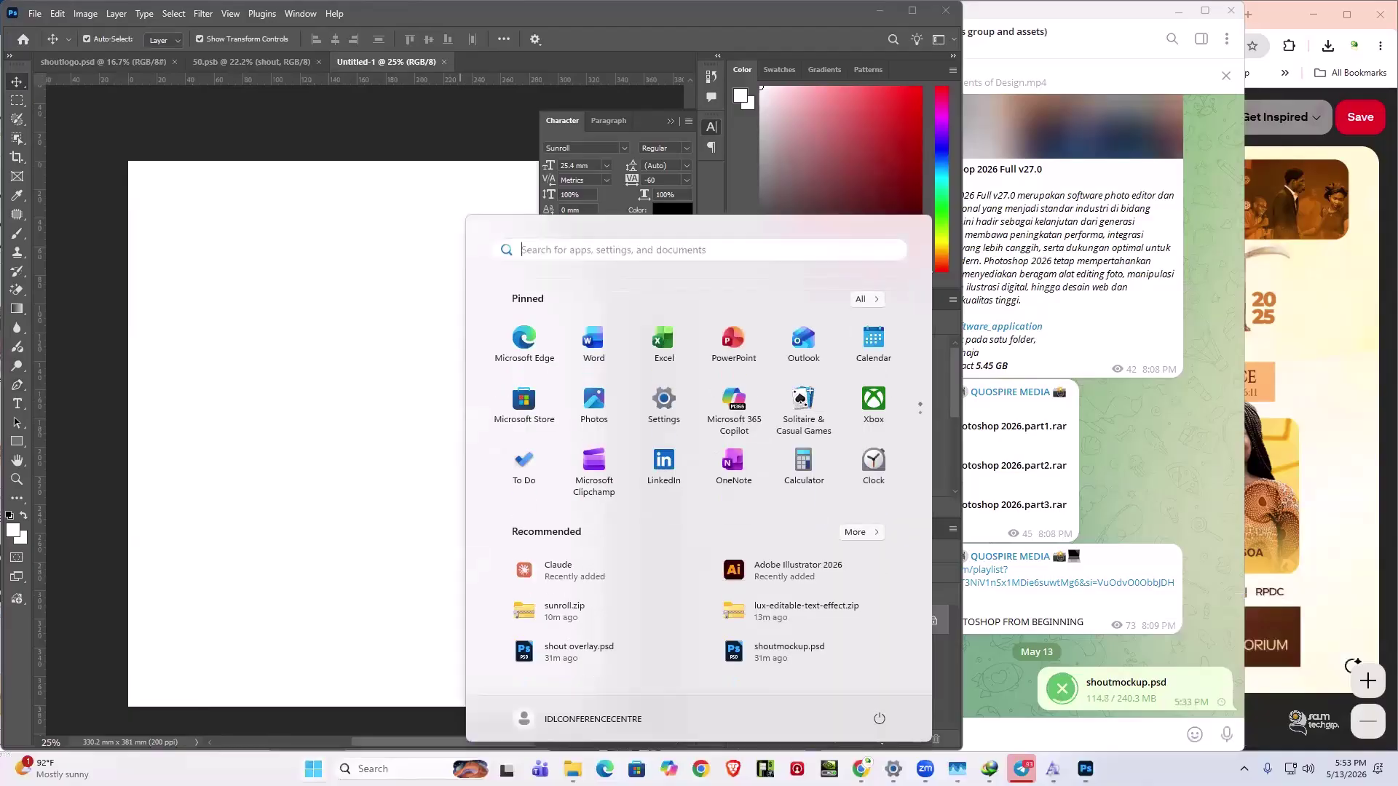
click(313, 363)
key(super)
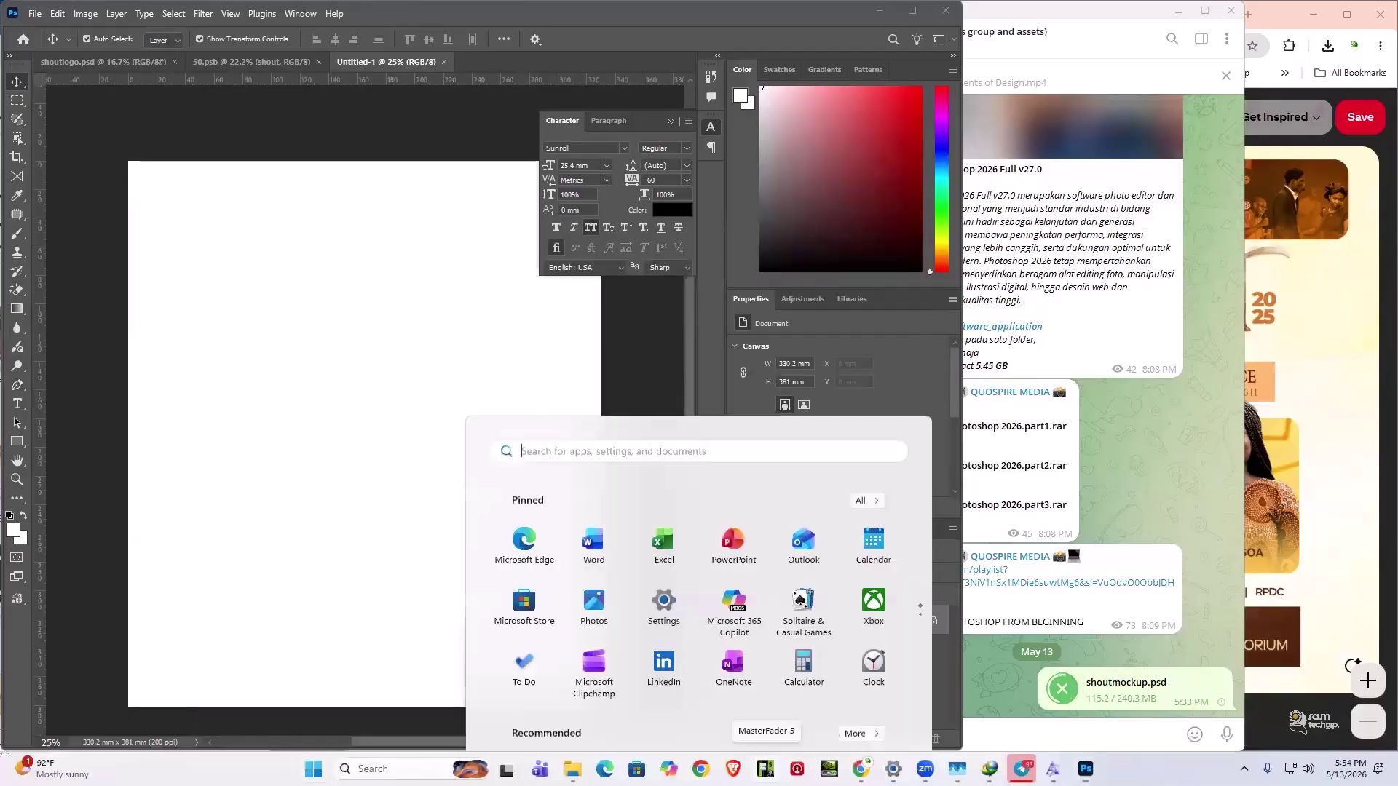
mouse_move(926, 769)
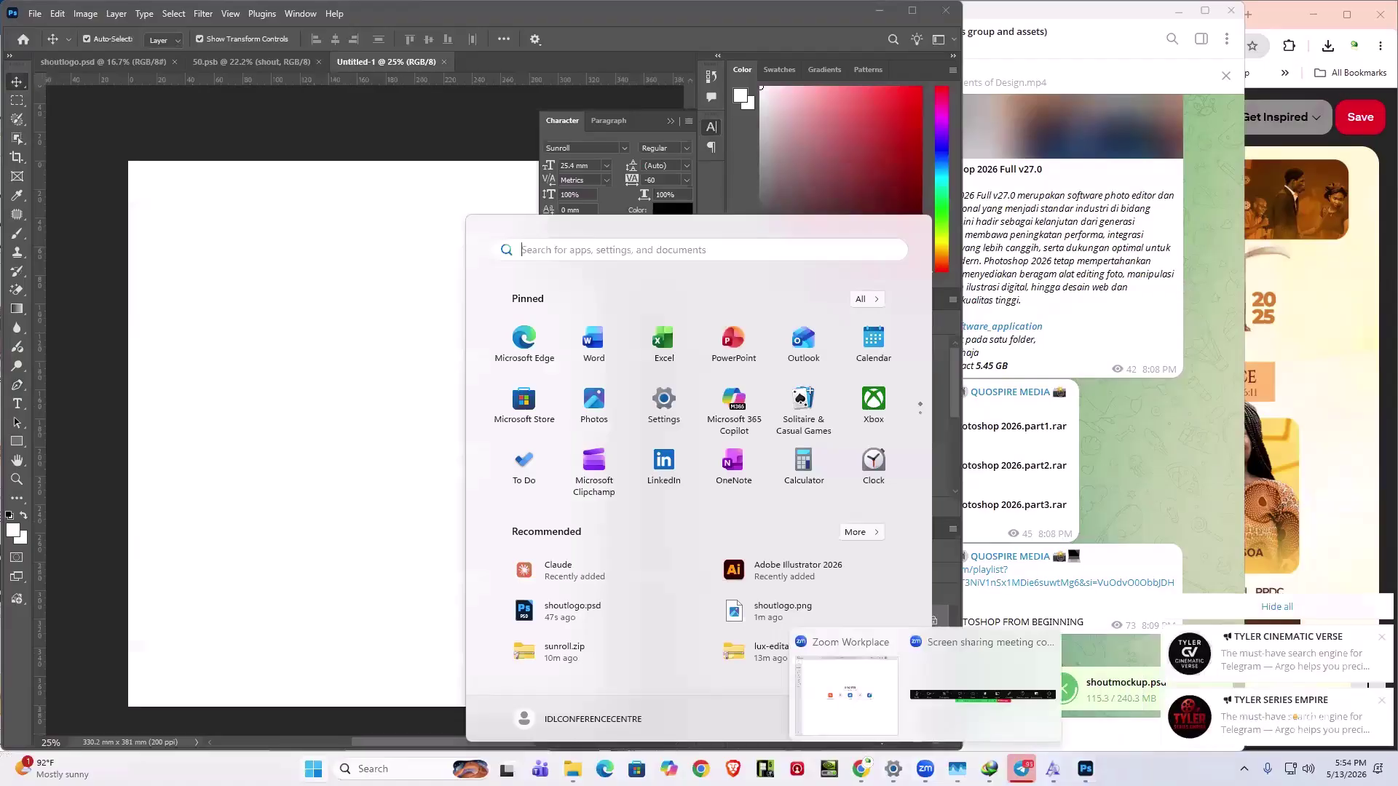
mouse_move(573, 769)
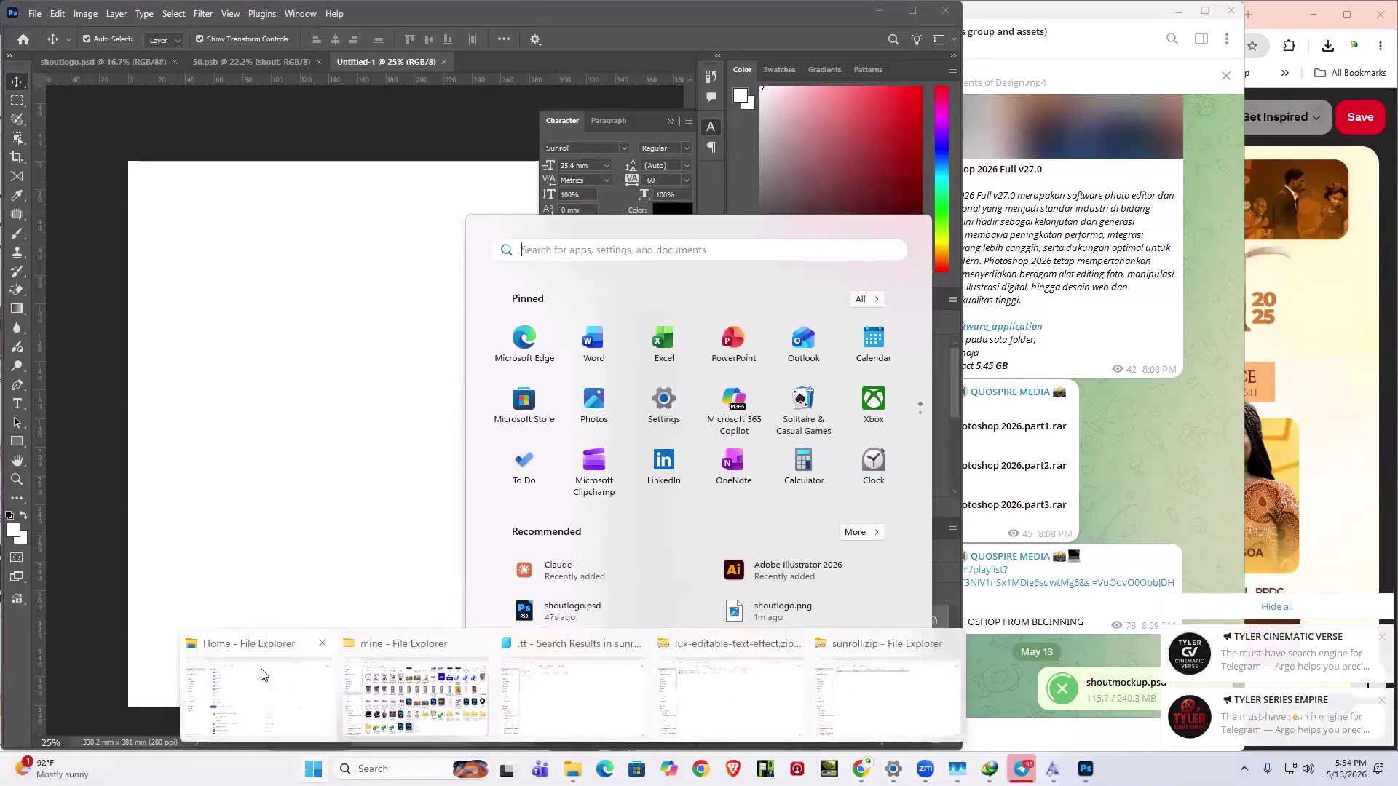
click(292, 670)
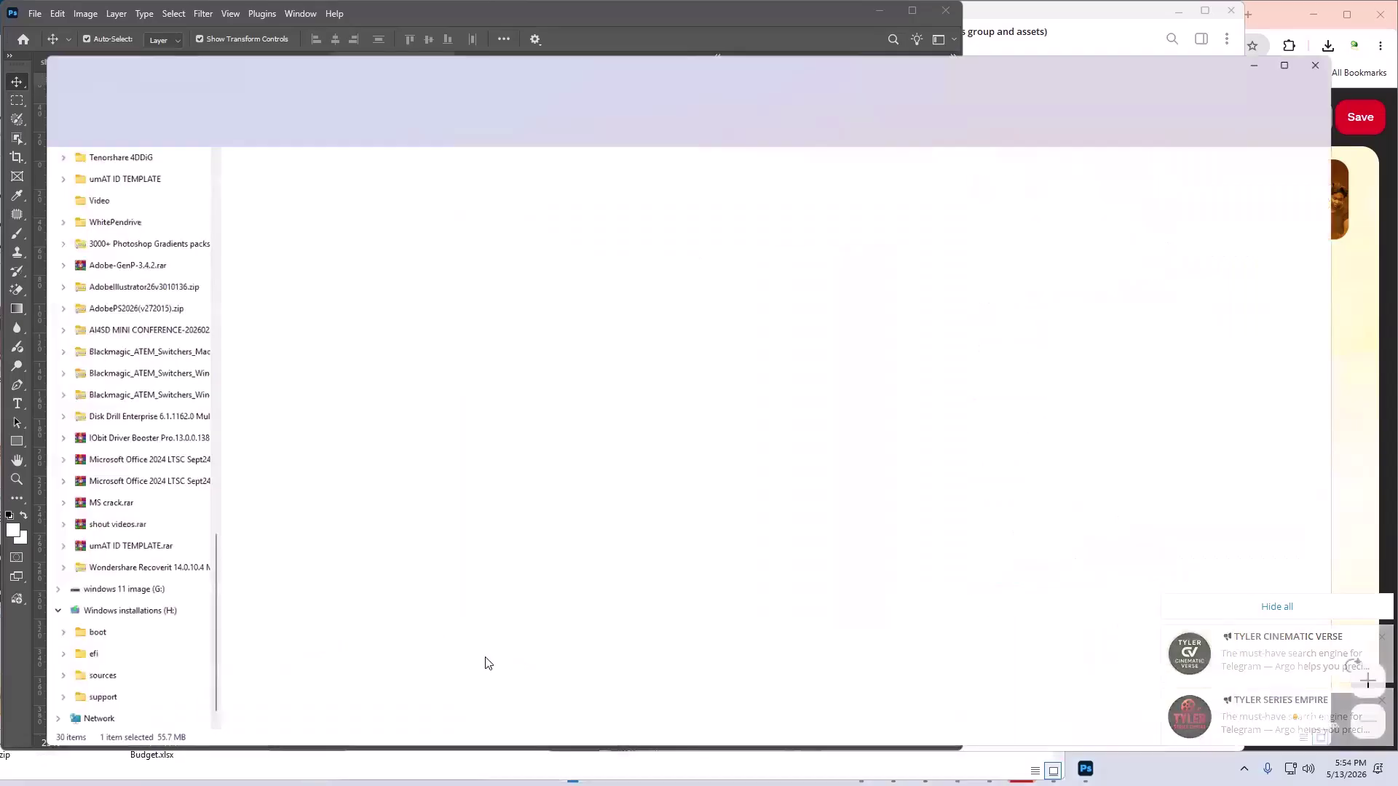
scroll(102, 350, up, 10)
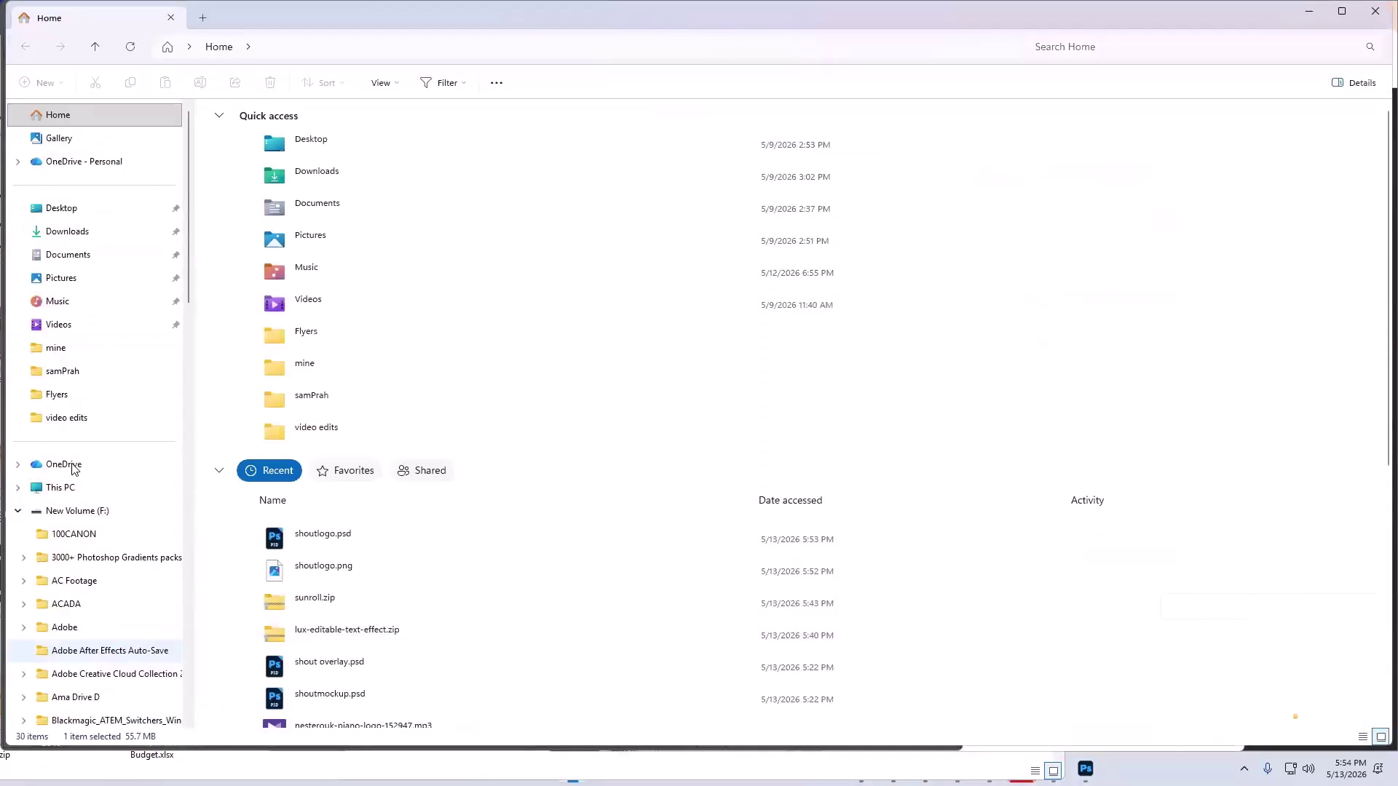
click(124, 514)
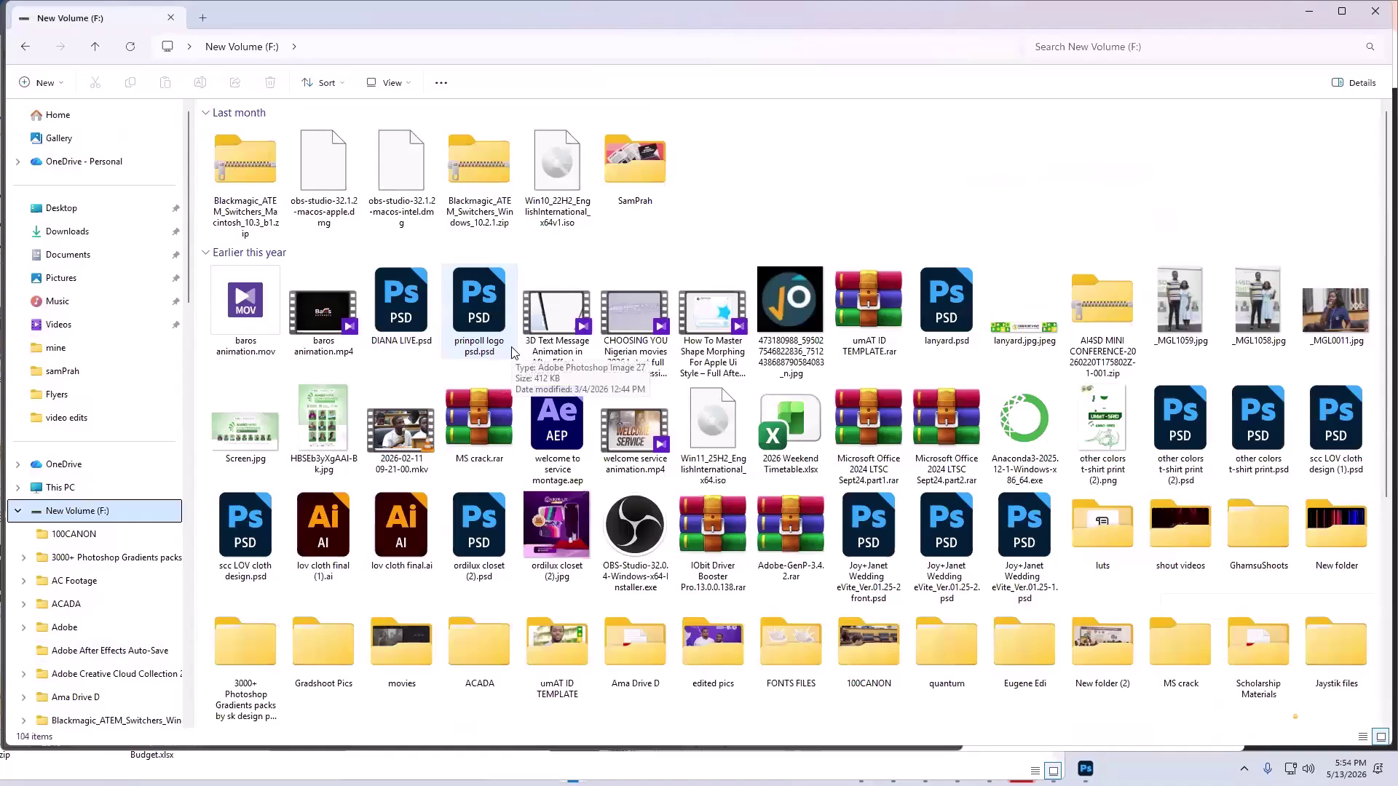
- Look inside the umAT ID TEMPLATE folder, then go back to the F: listing
scroll(512, 352, down, 5)
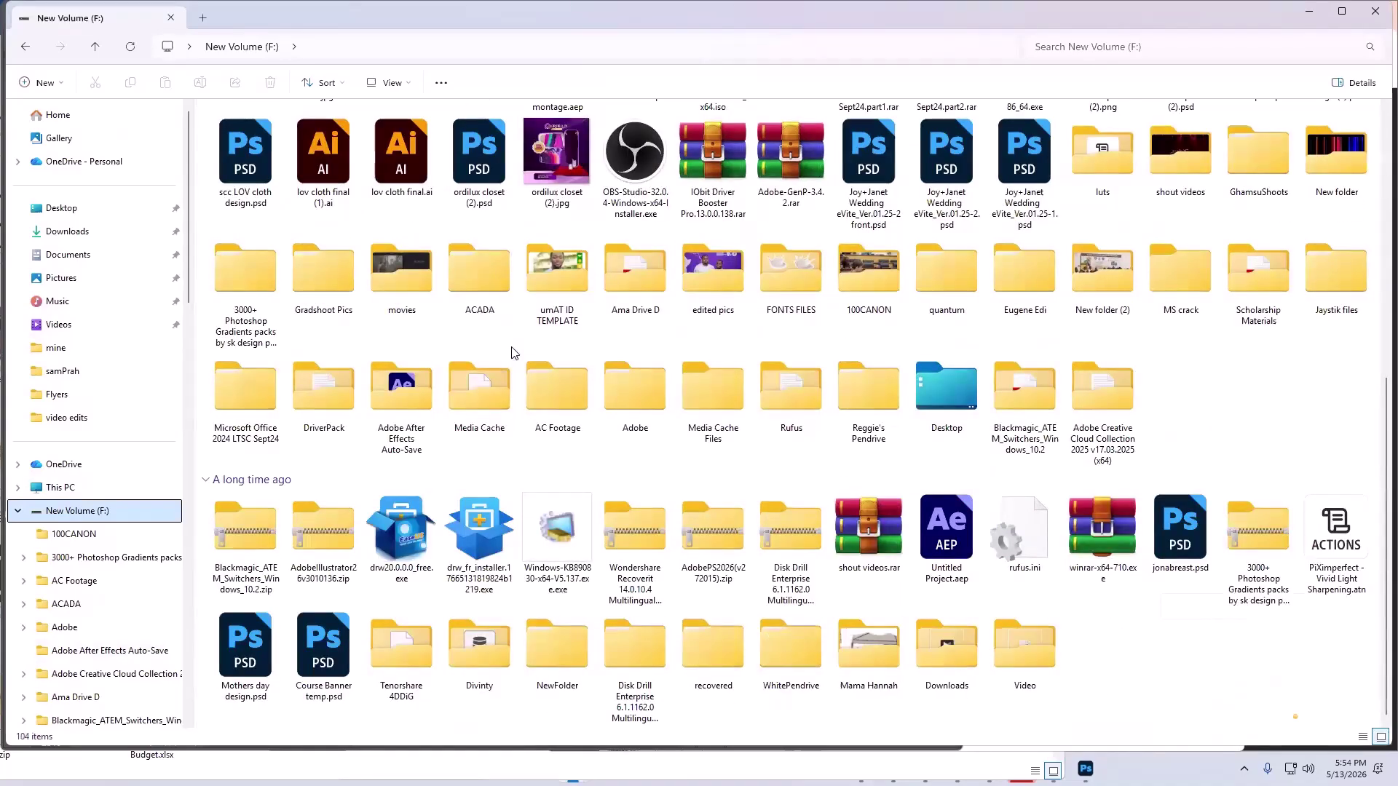
click(641, 293)
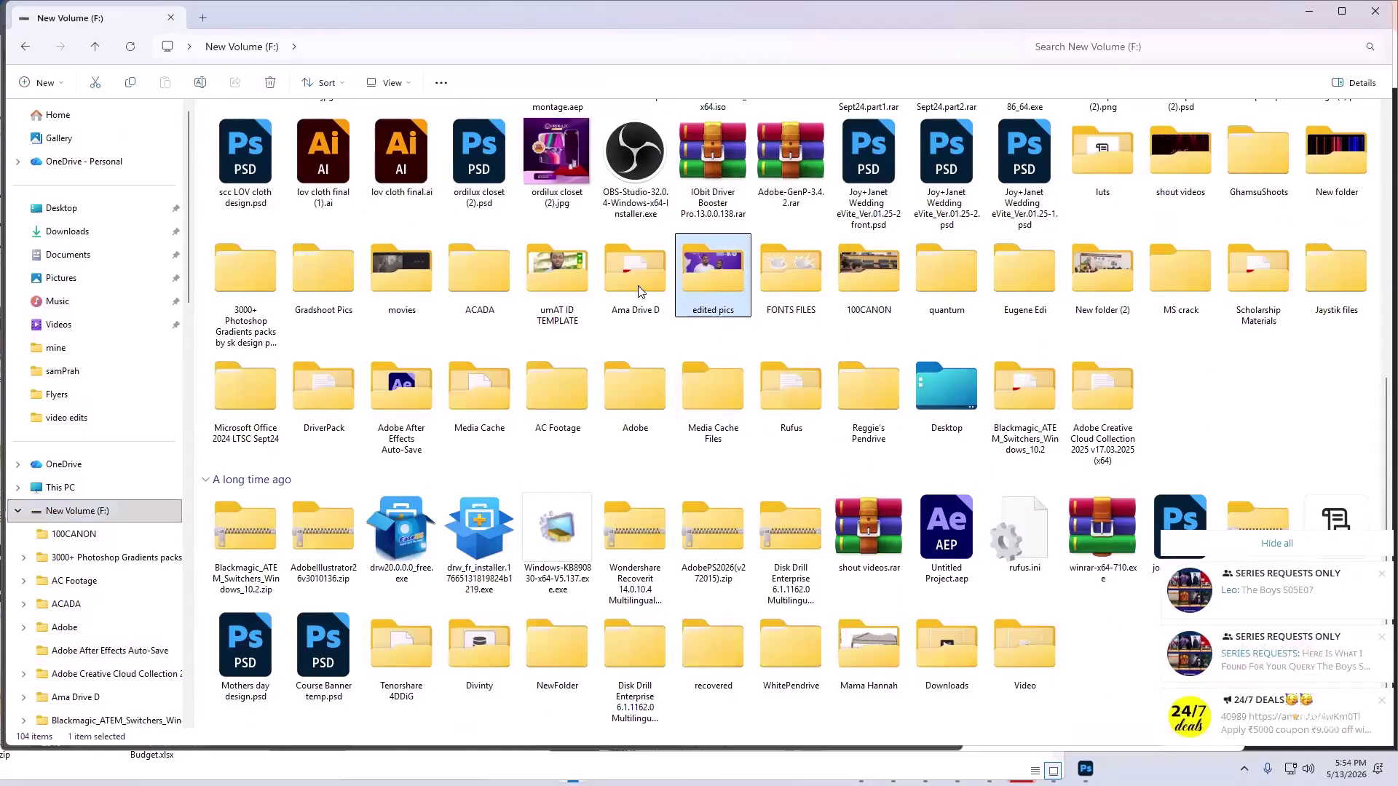
click(522, 271)
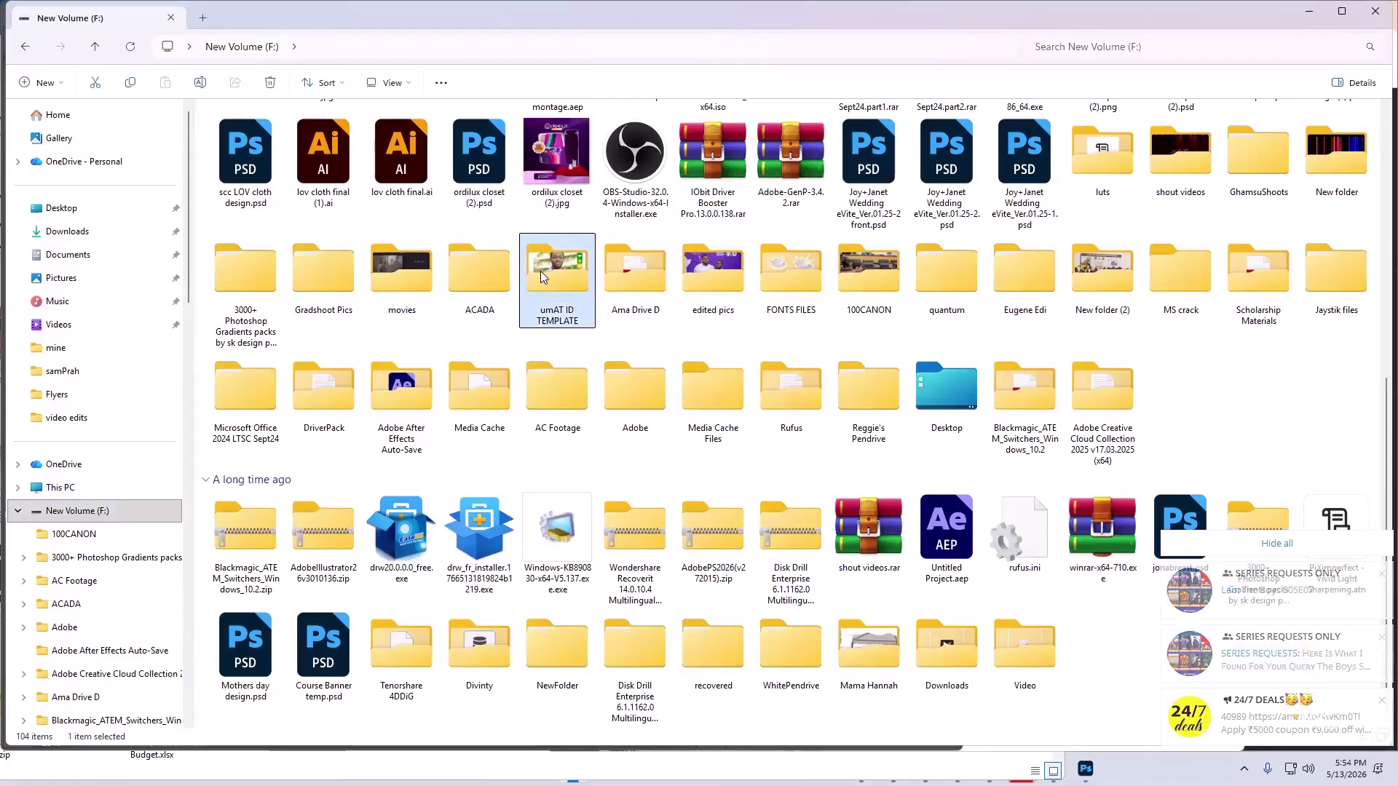
double_click(541, 271)
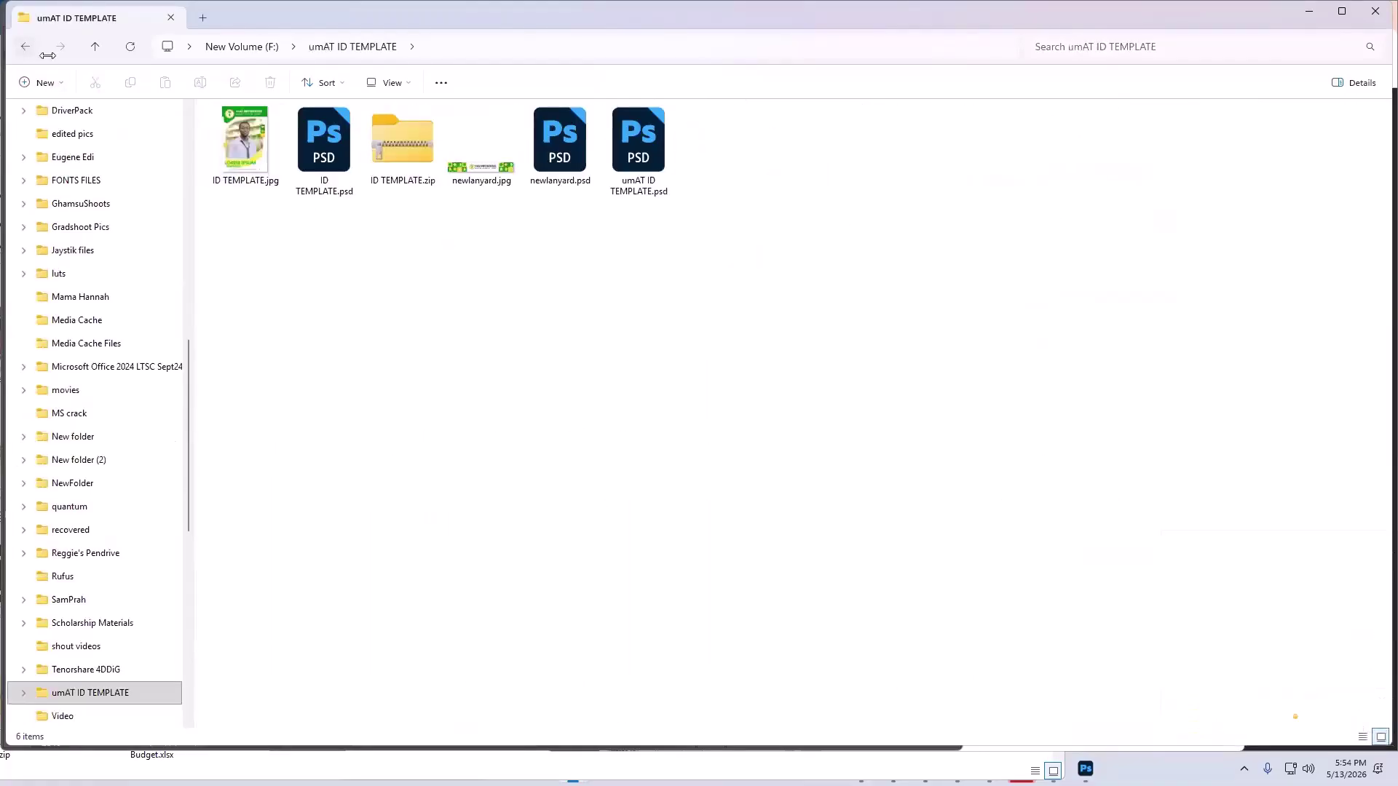
click(25, 46)
- Browse Reggie's Pendrive > USB Drive in Details and Large icons views, then return to F:
scroll(971, 593, down, 5)
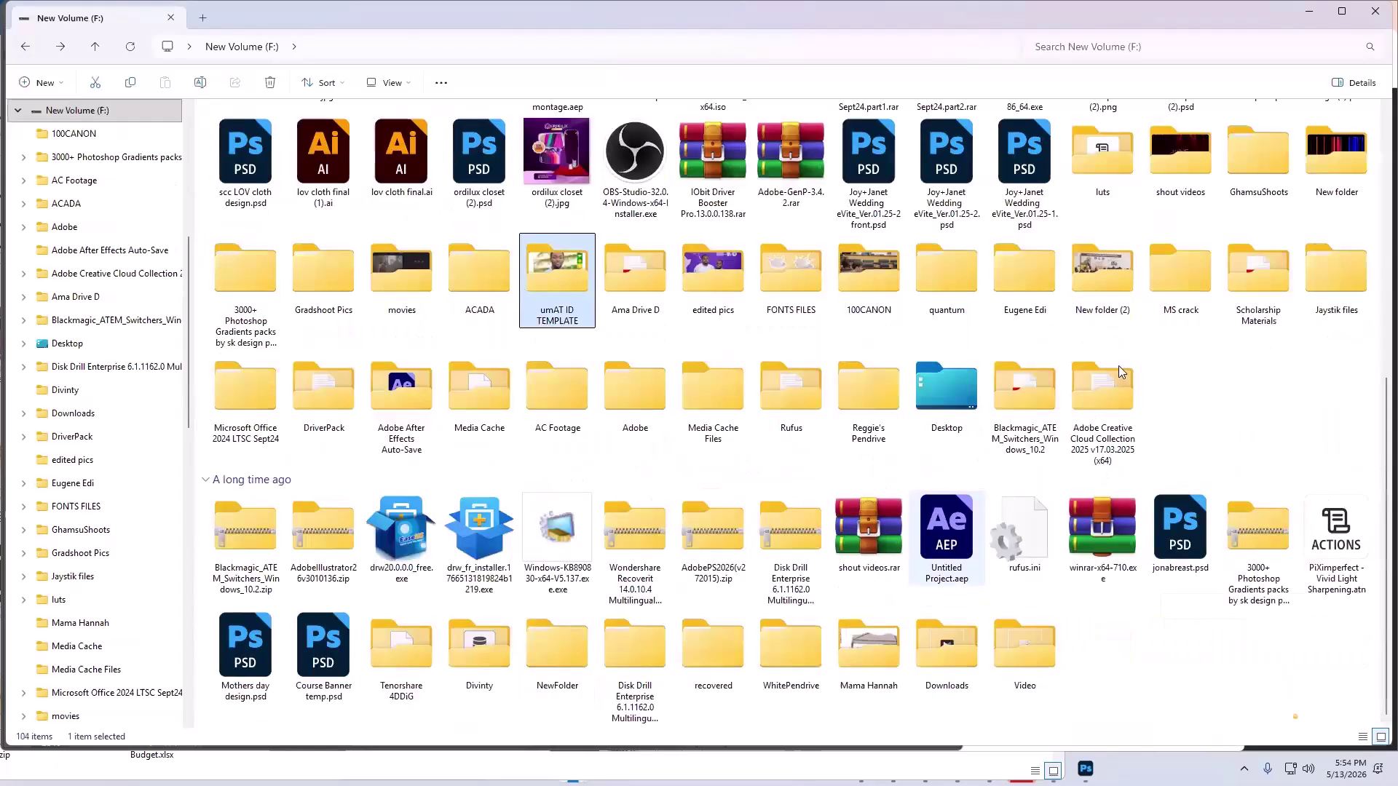
click(788, 280)
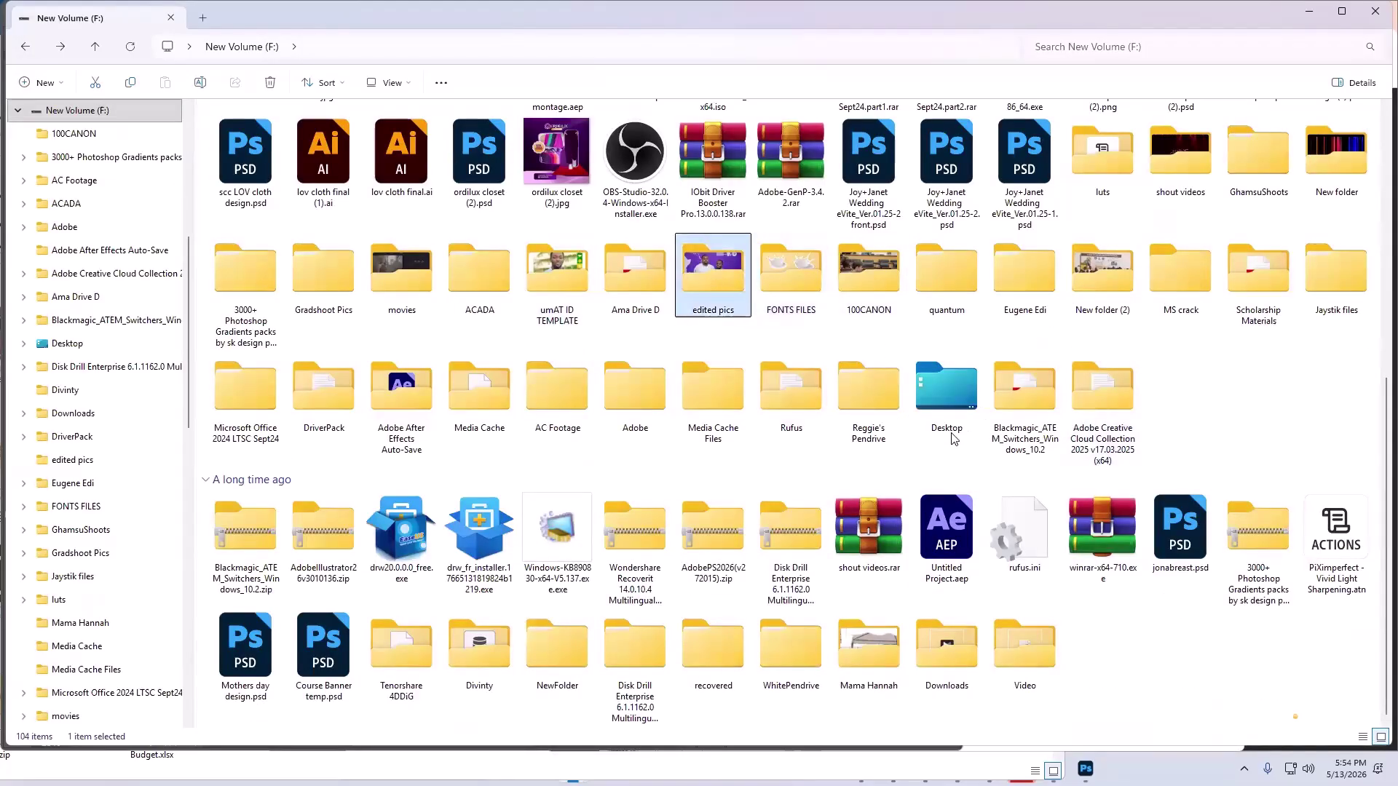
key(ctrl+shift+6)
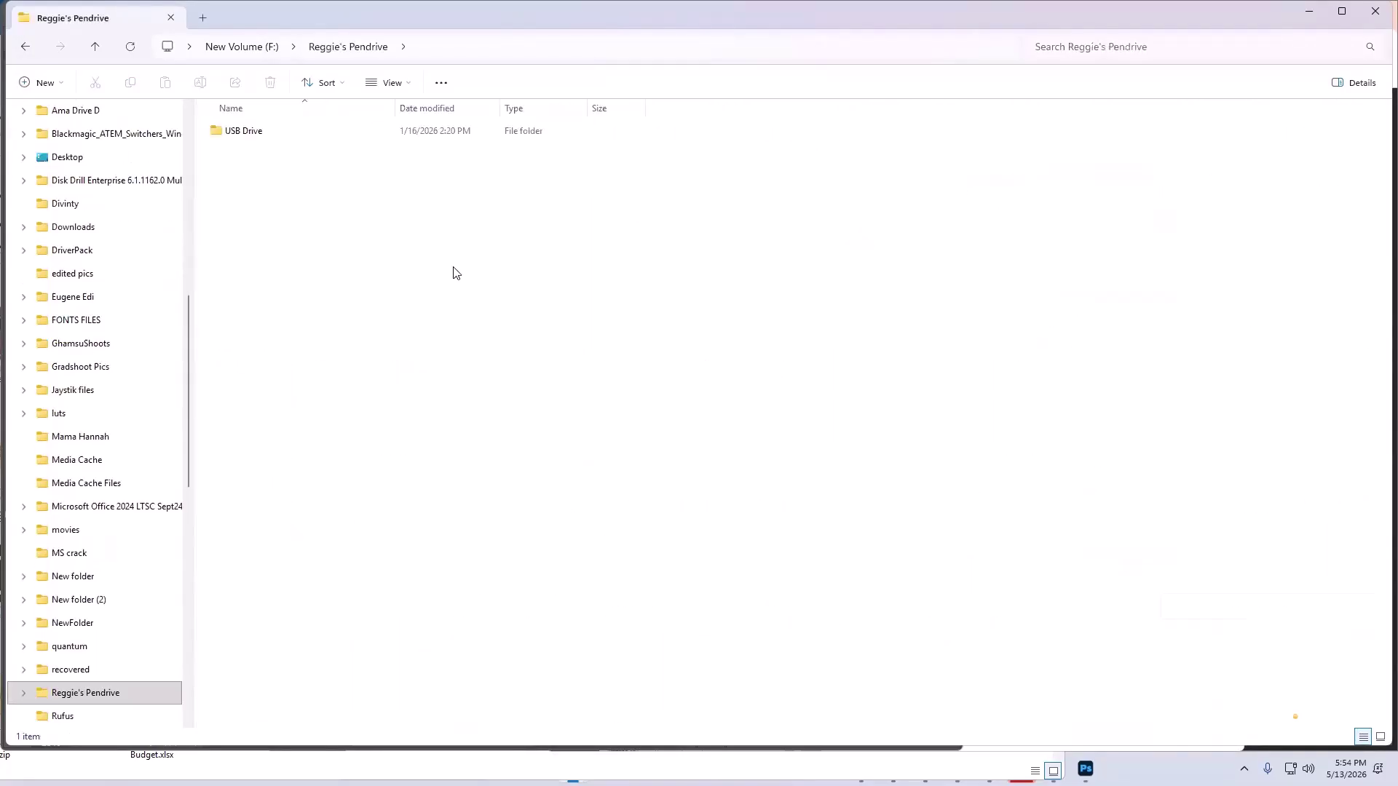
double_click(296, 135)
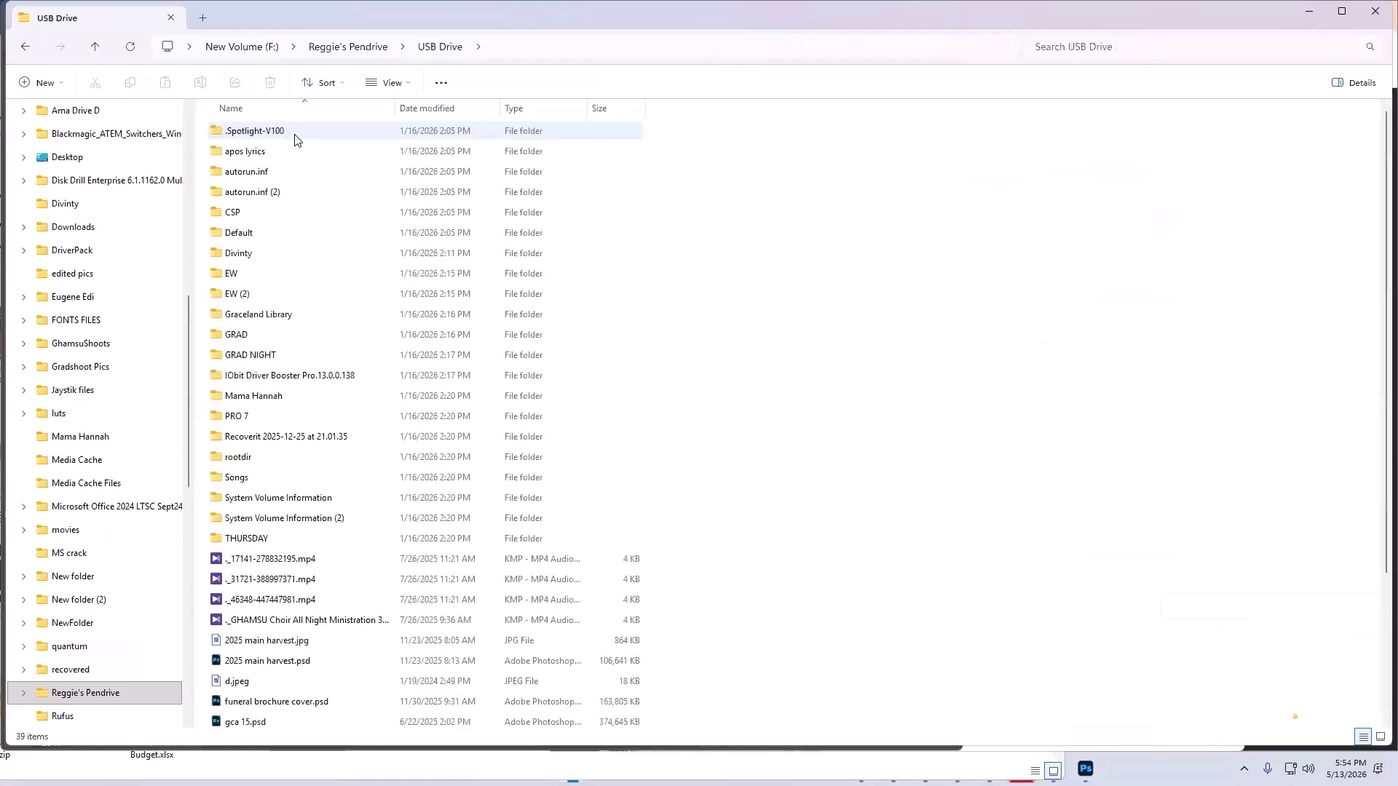
scroll(310, 203, down, 3)
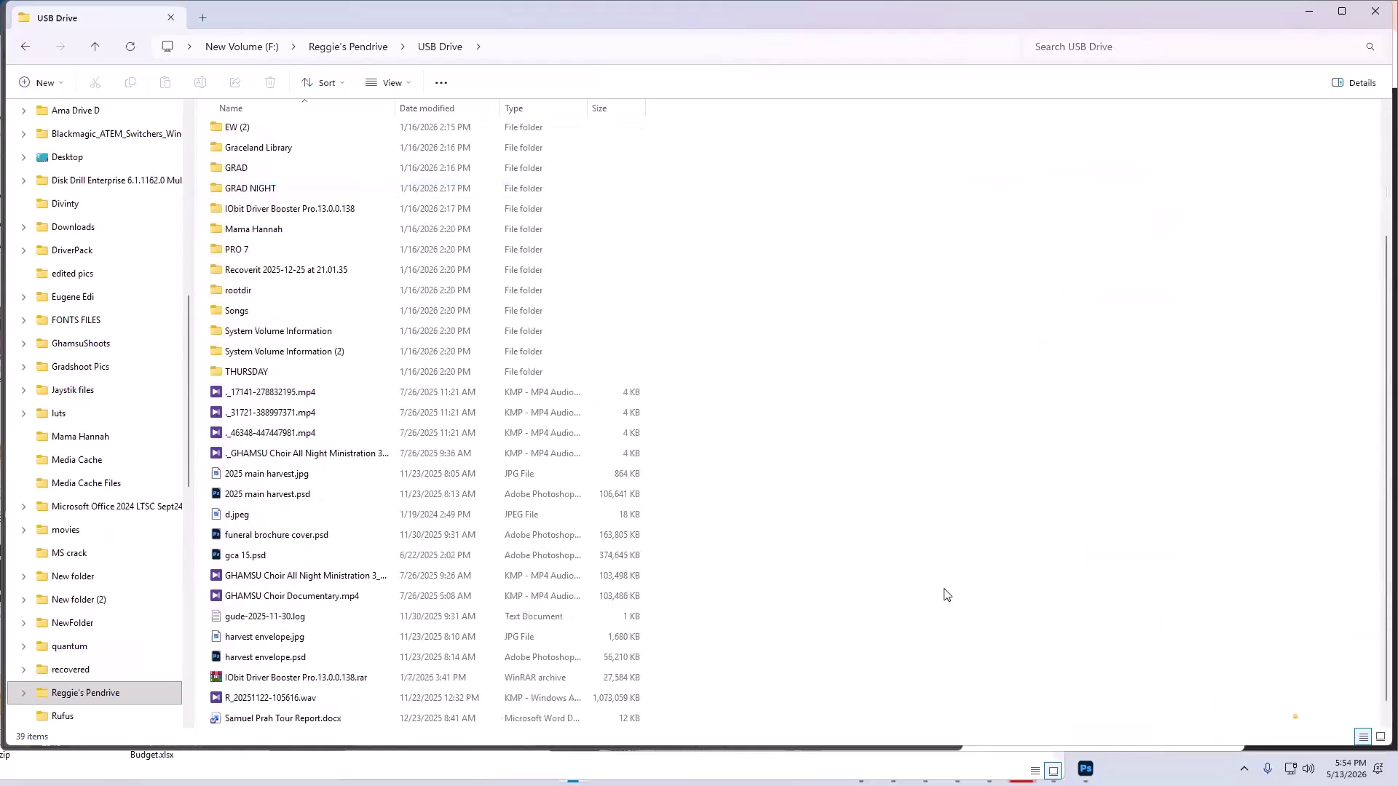
click(1380, 737)
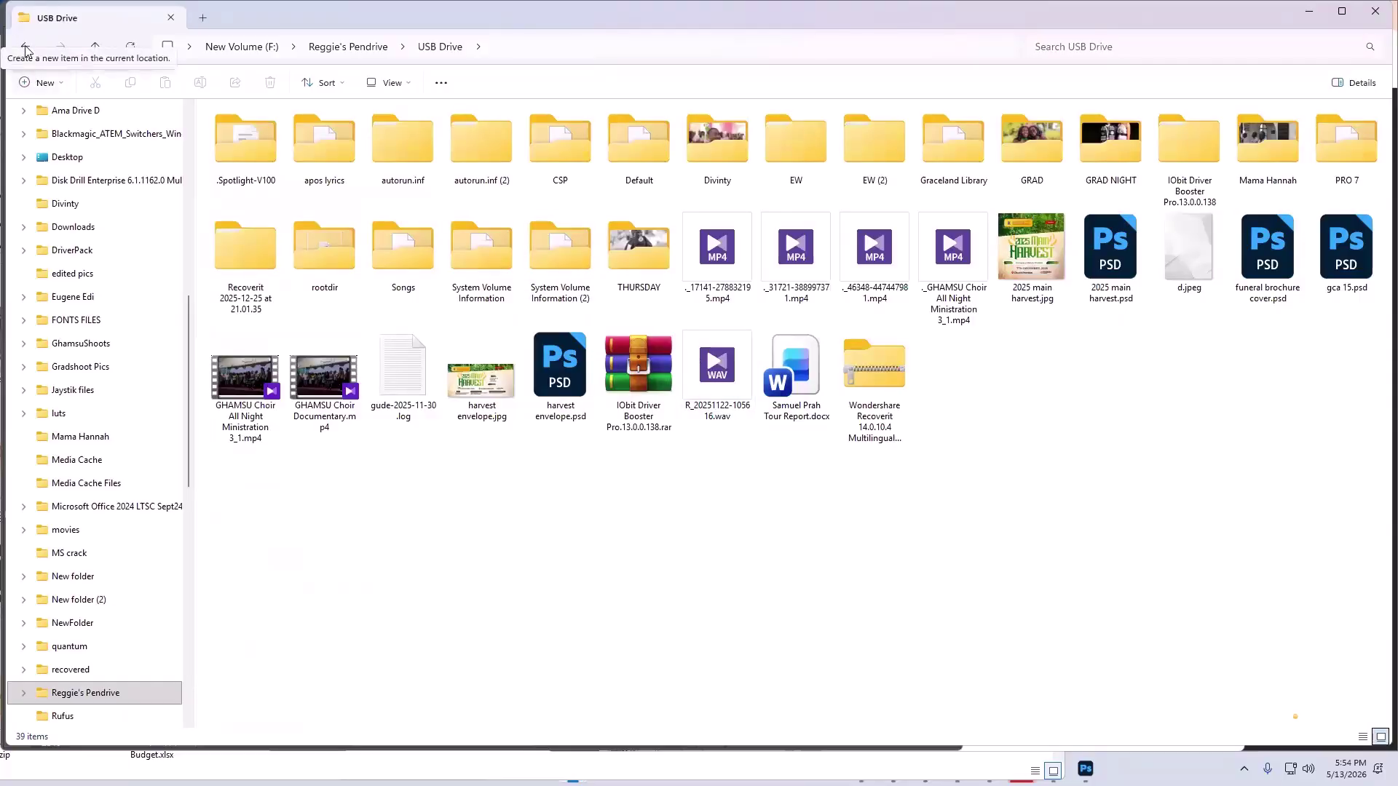
click(25, 46)
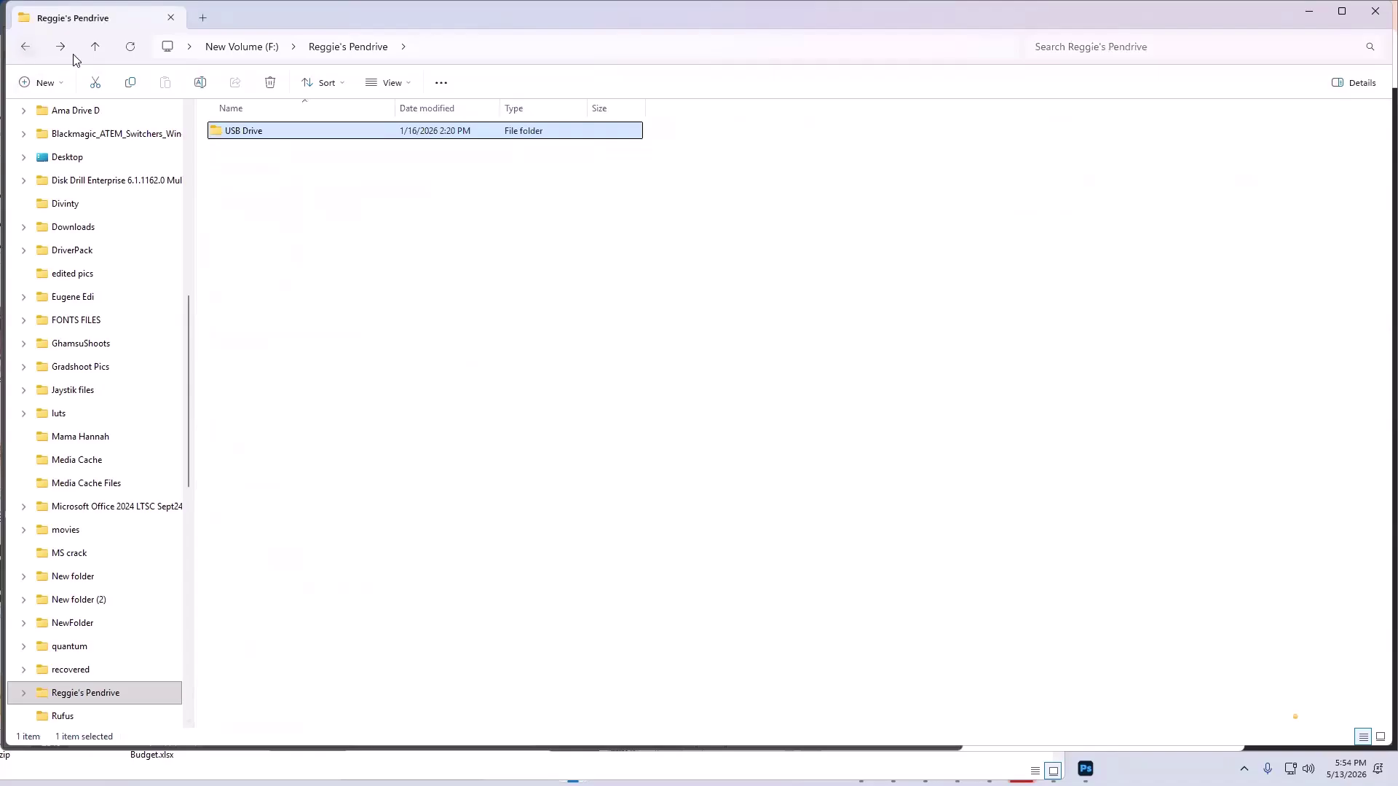
key(alt+Left)
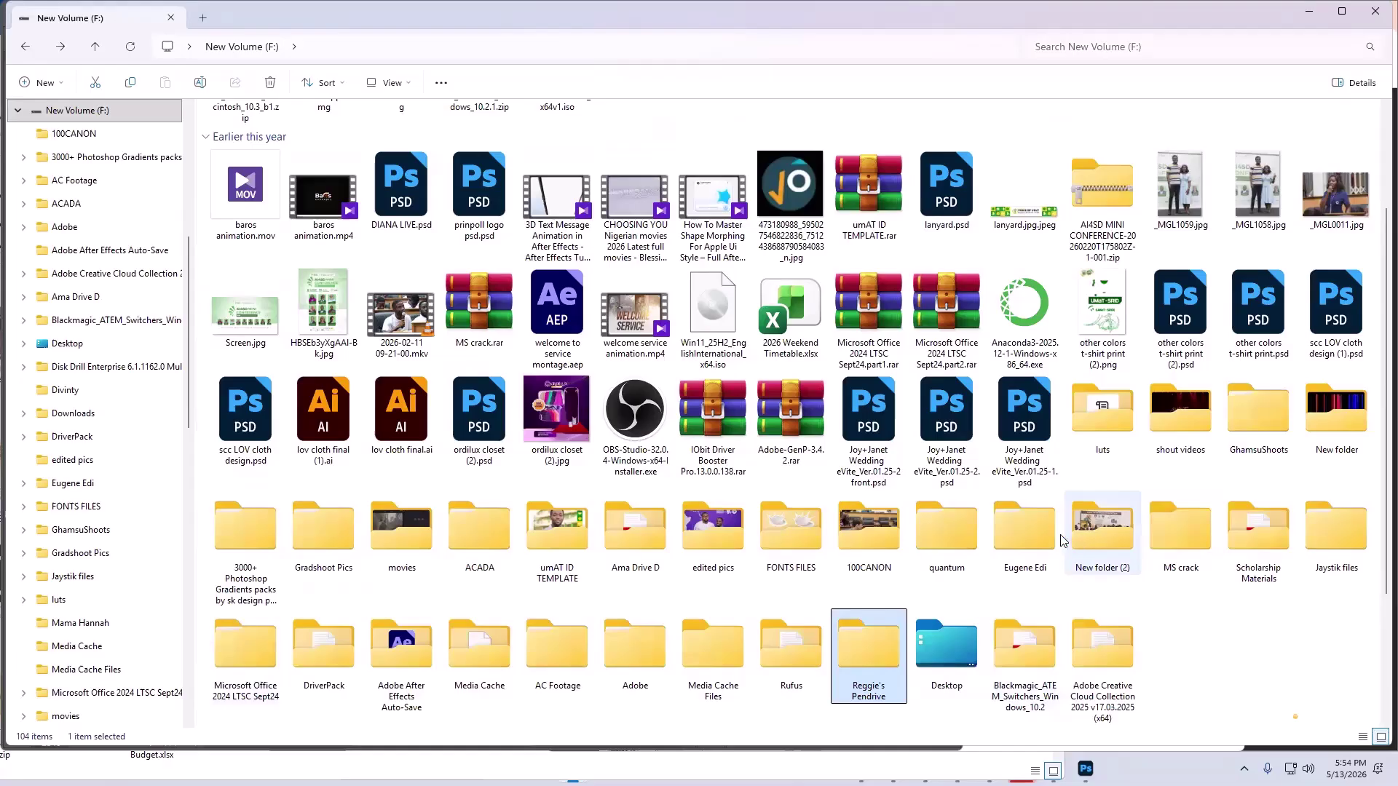
- Scroll through the New Volume (F:) listing, then minimize File Explorer
mouse_move(994, 522)
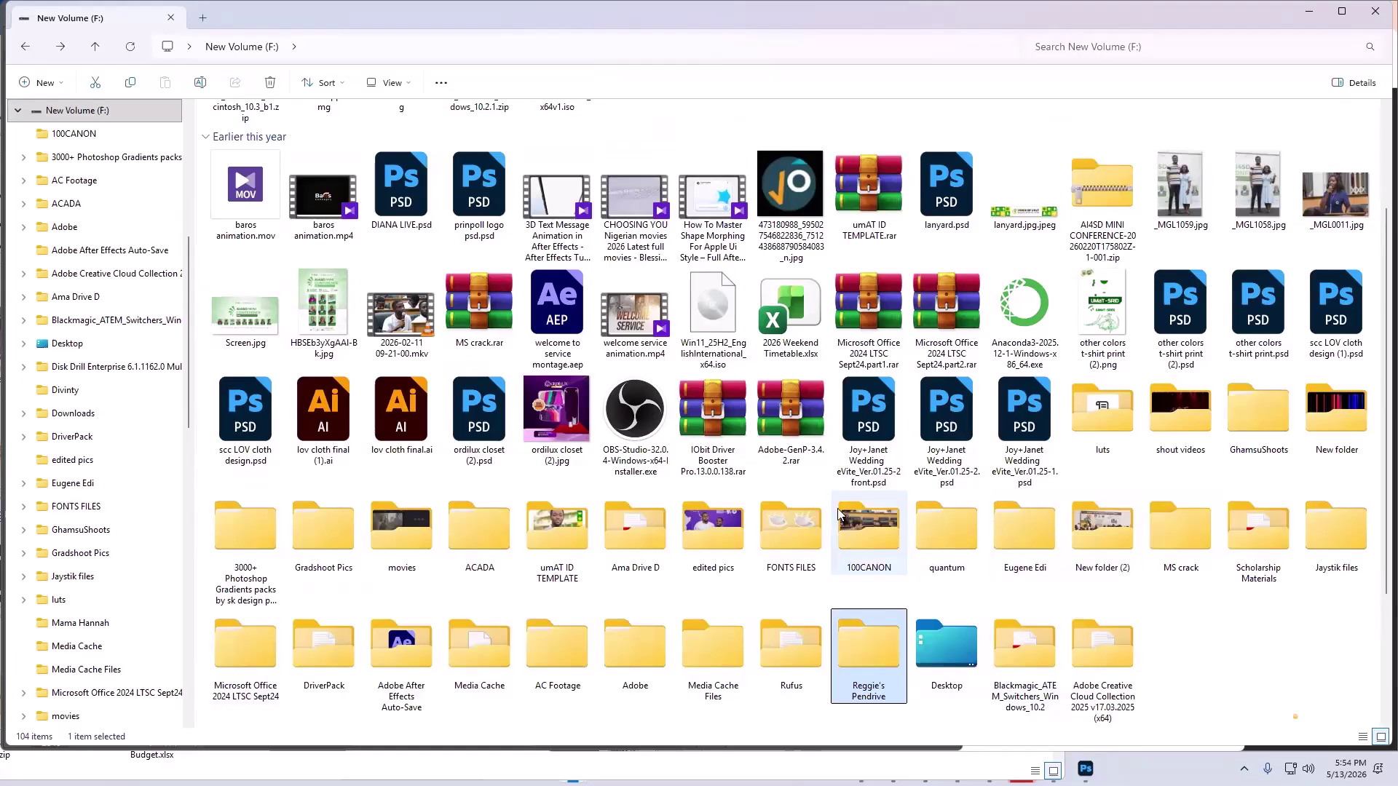
mouse_move(829, 512)
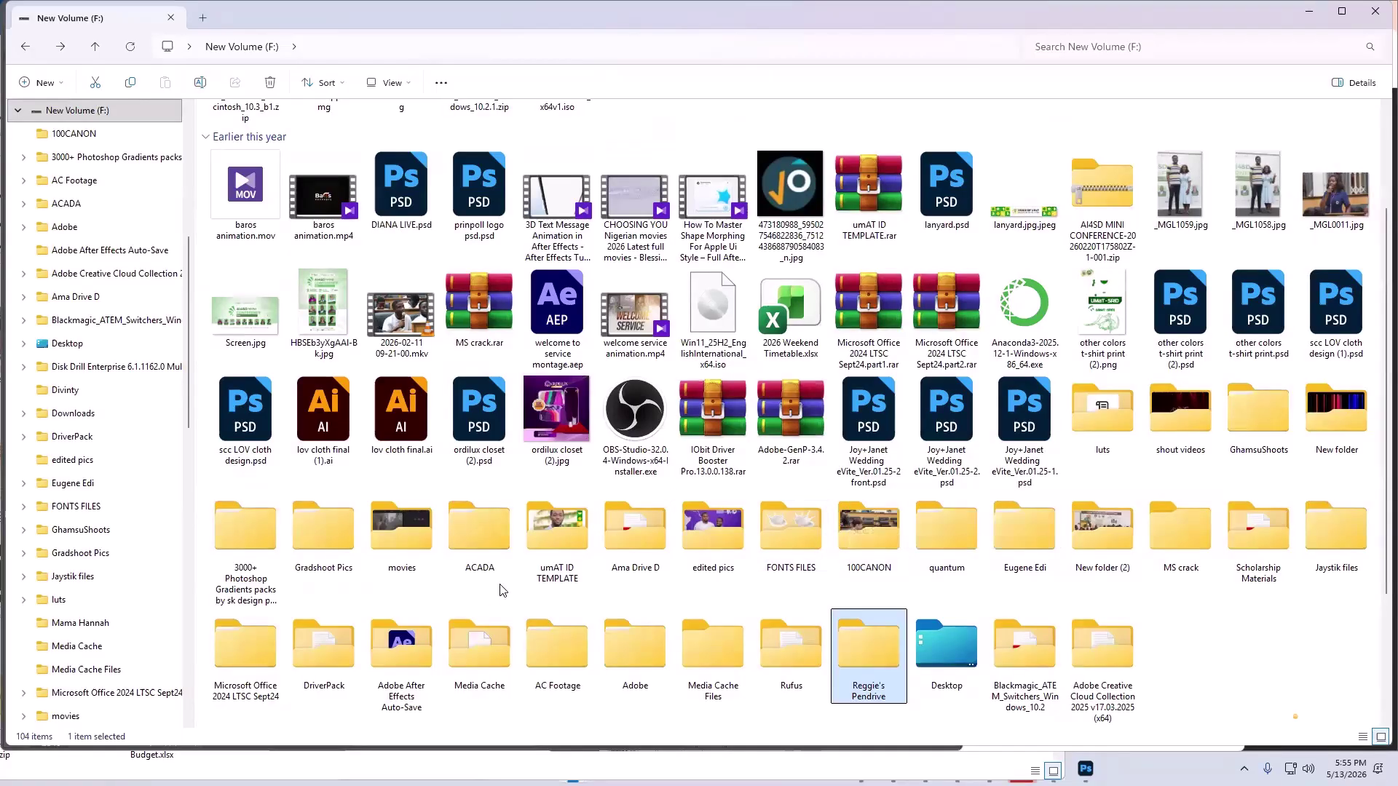
scroll(500, 590, down, 3)
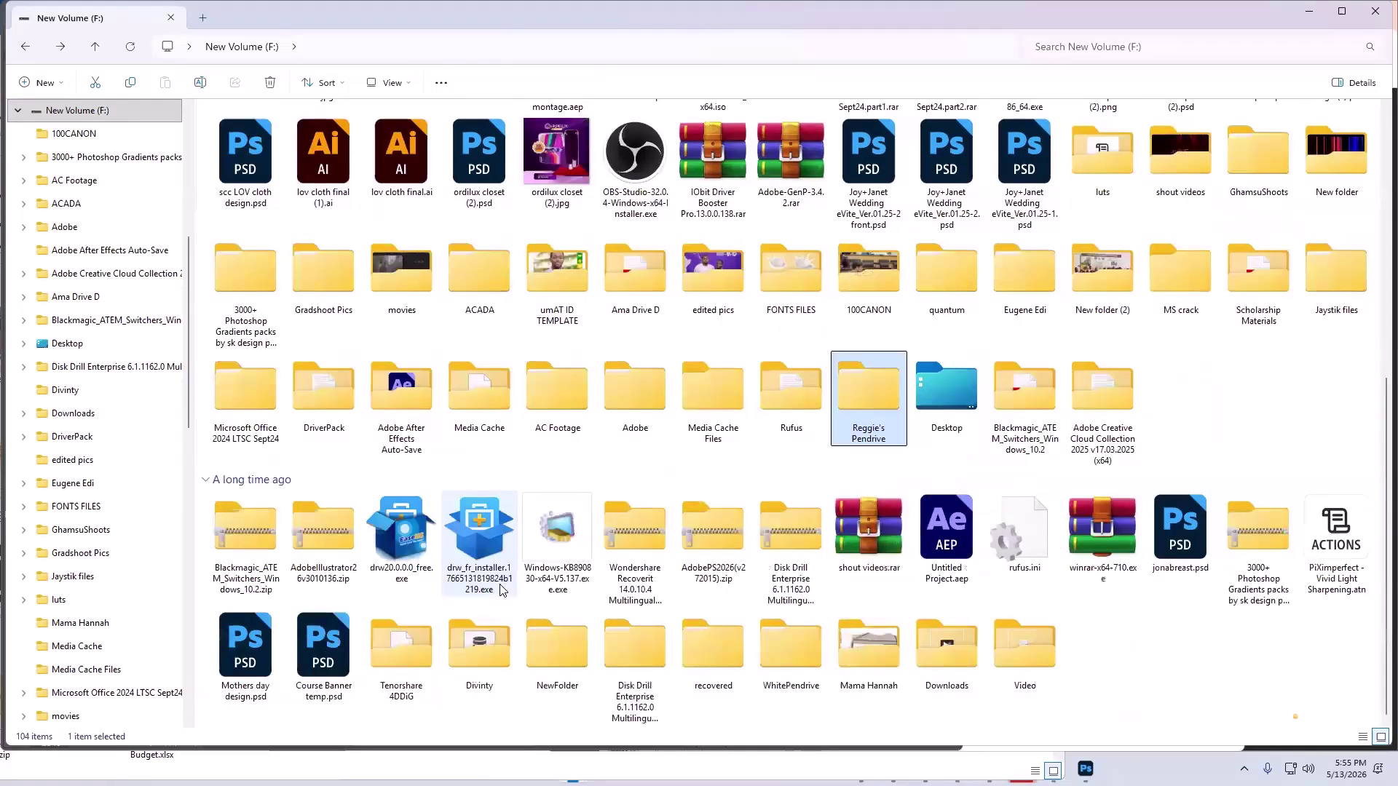
scroll(500, 590, up, 5)
scroll(500, 590, down, 5)
scroll(799, 704, up, 5)
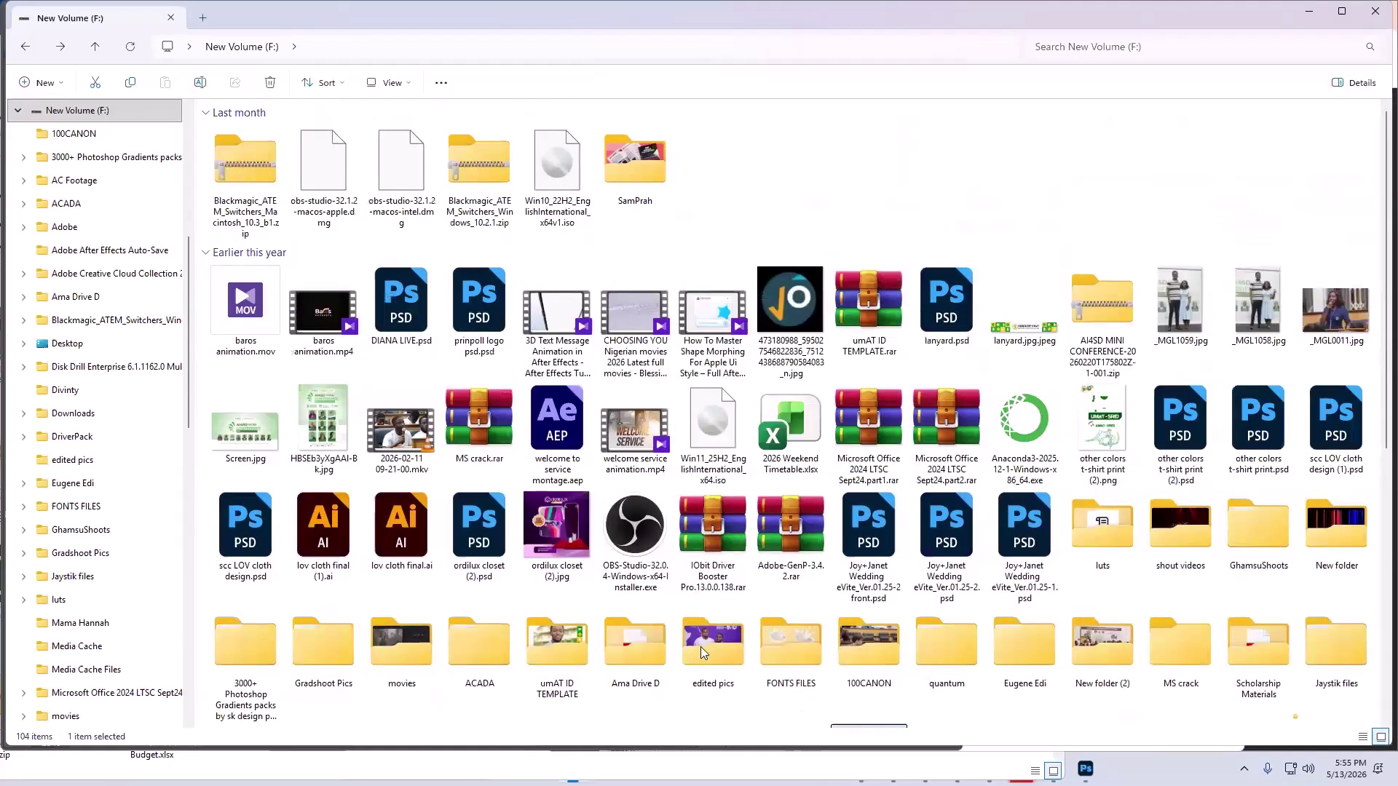
mouse_move(701, 646)
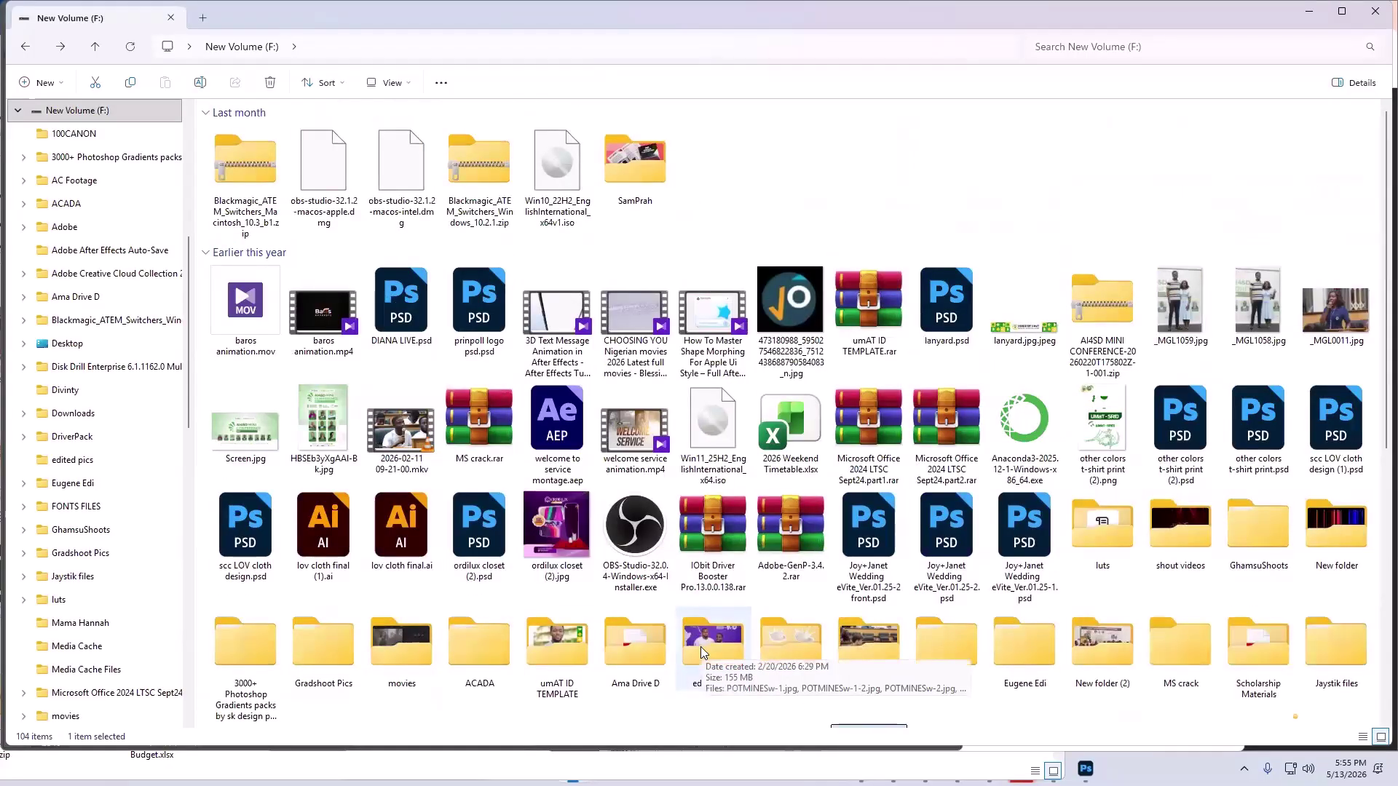
scroll(701, 646, down, 5)
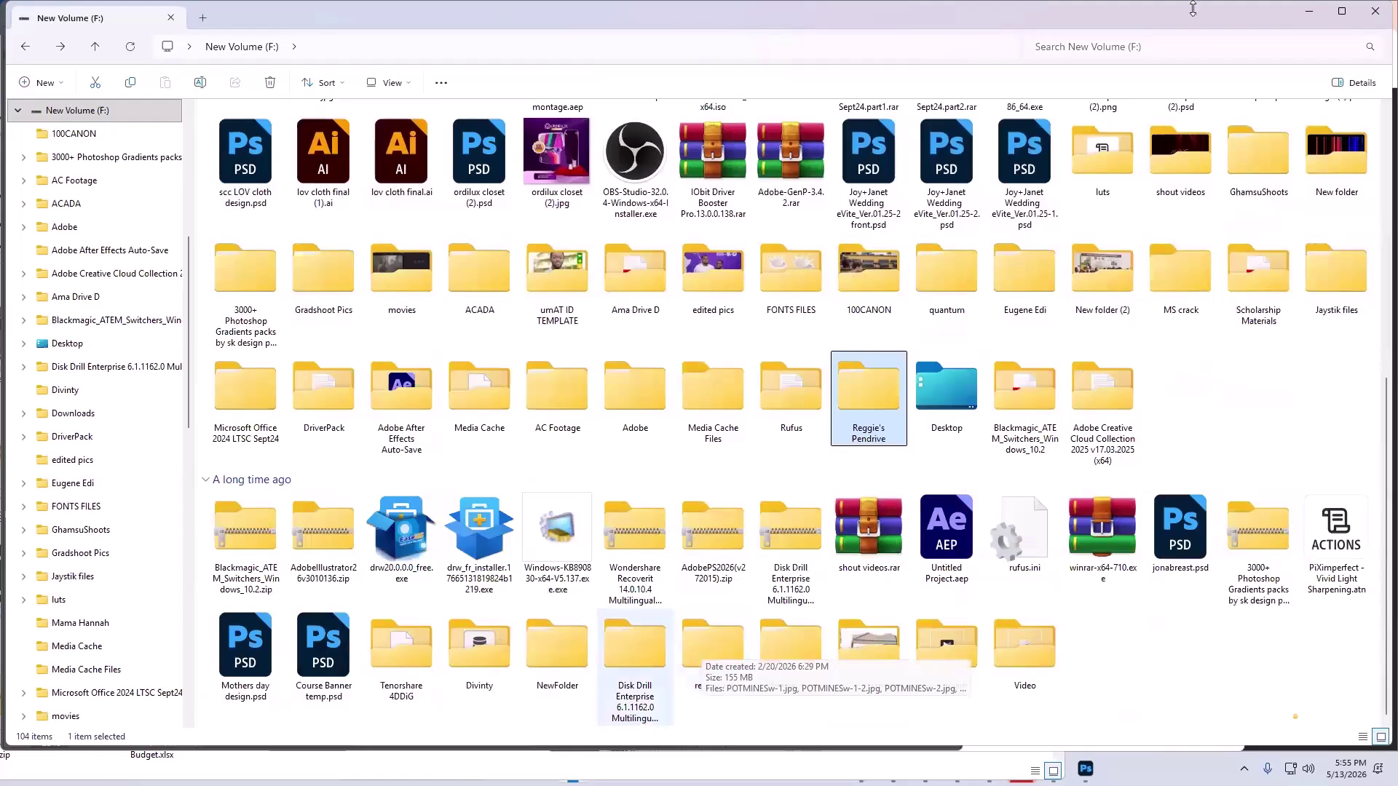
click(1306, 18)
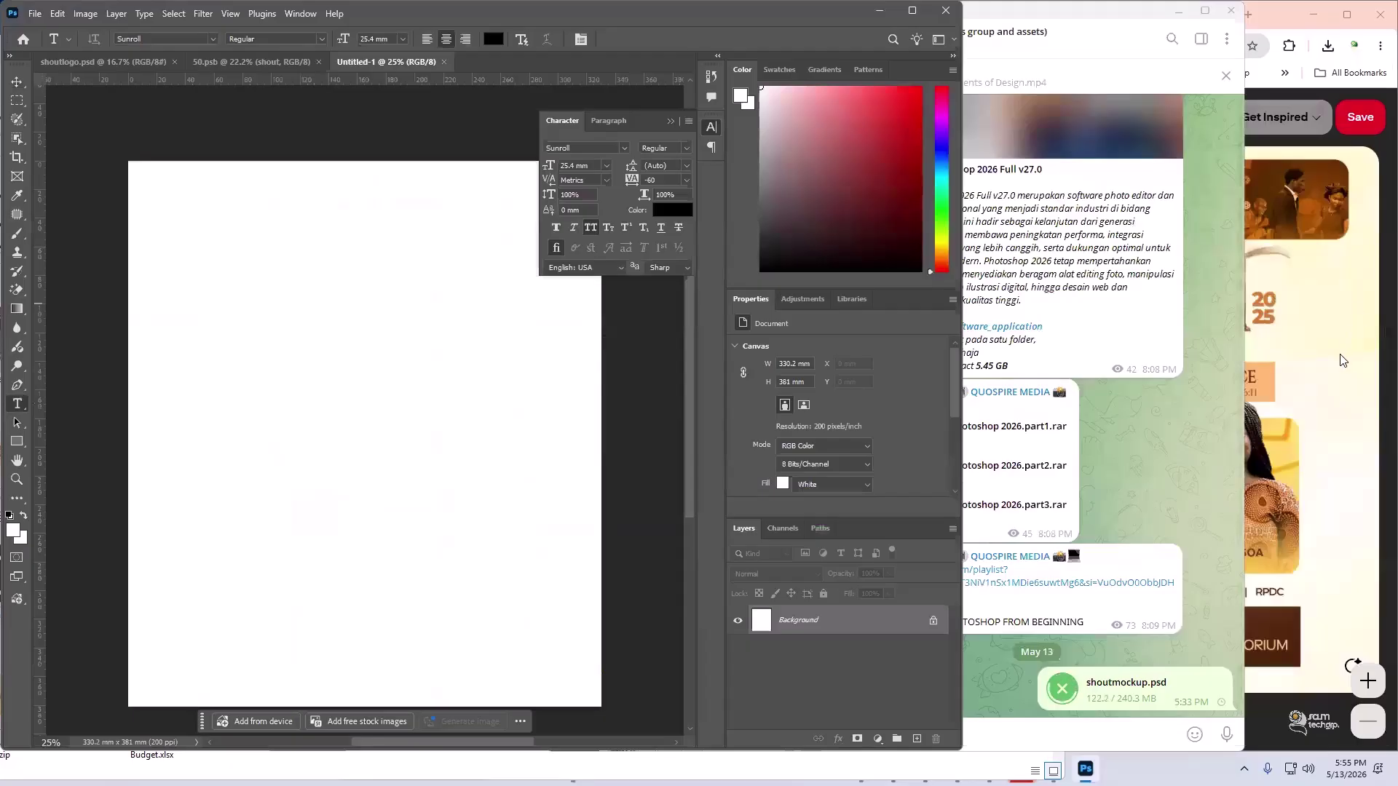
- Type GHAMSU KNUST LOCAL as a new text layer near the canvas top-left
click(1342, 362)
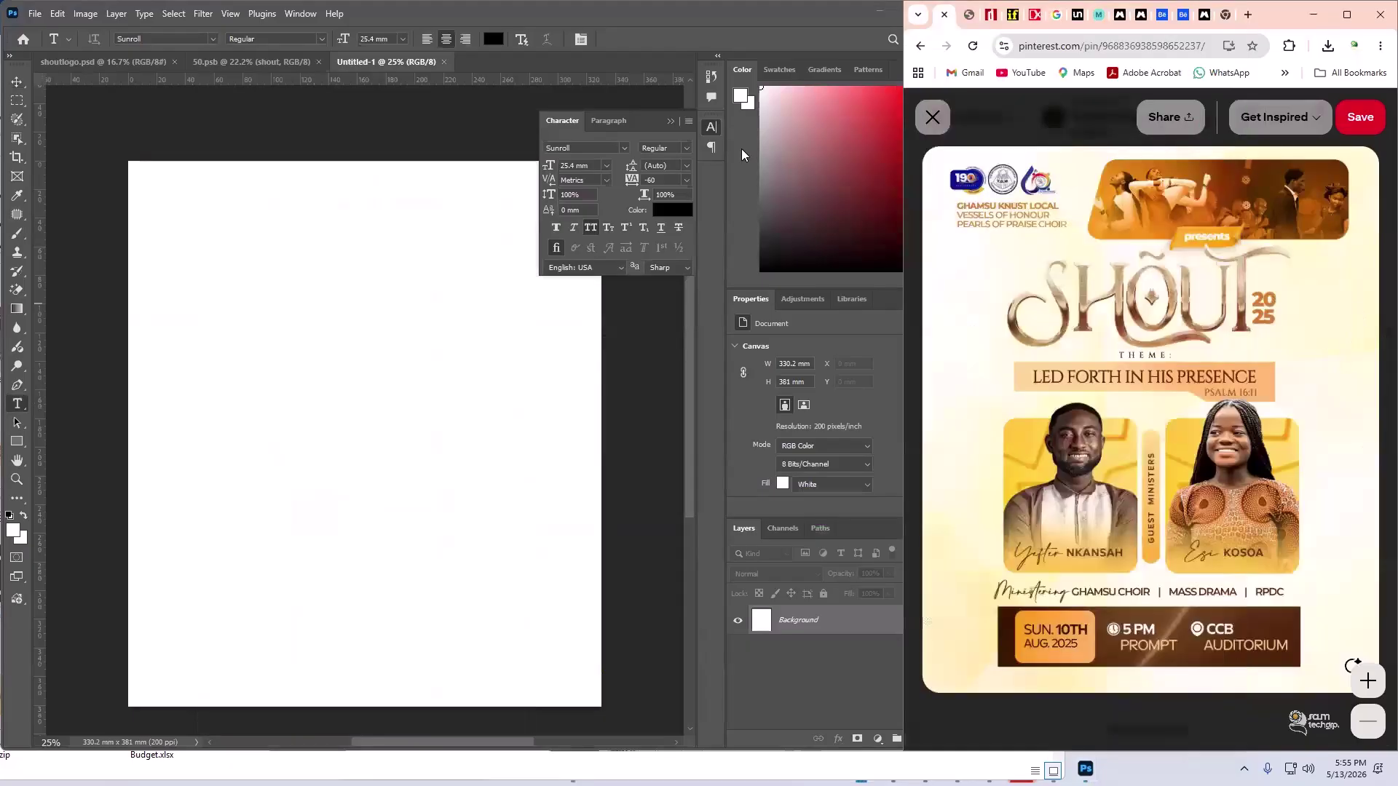
click(18, 405)
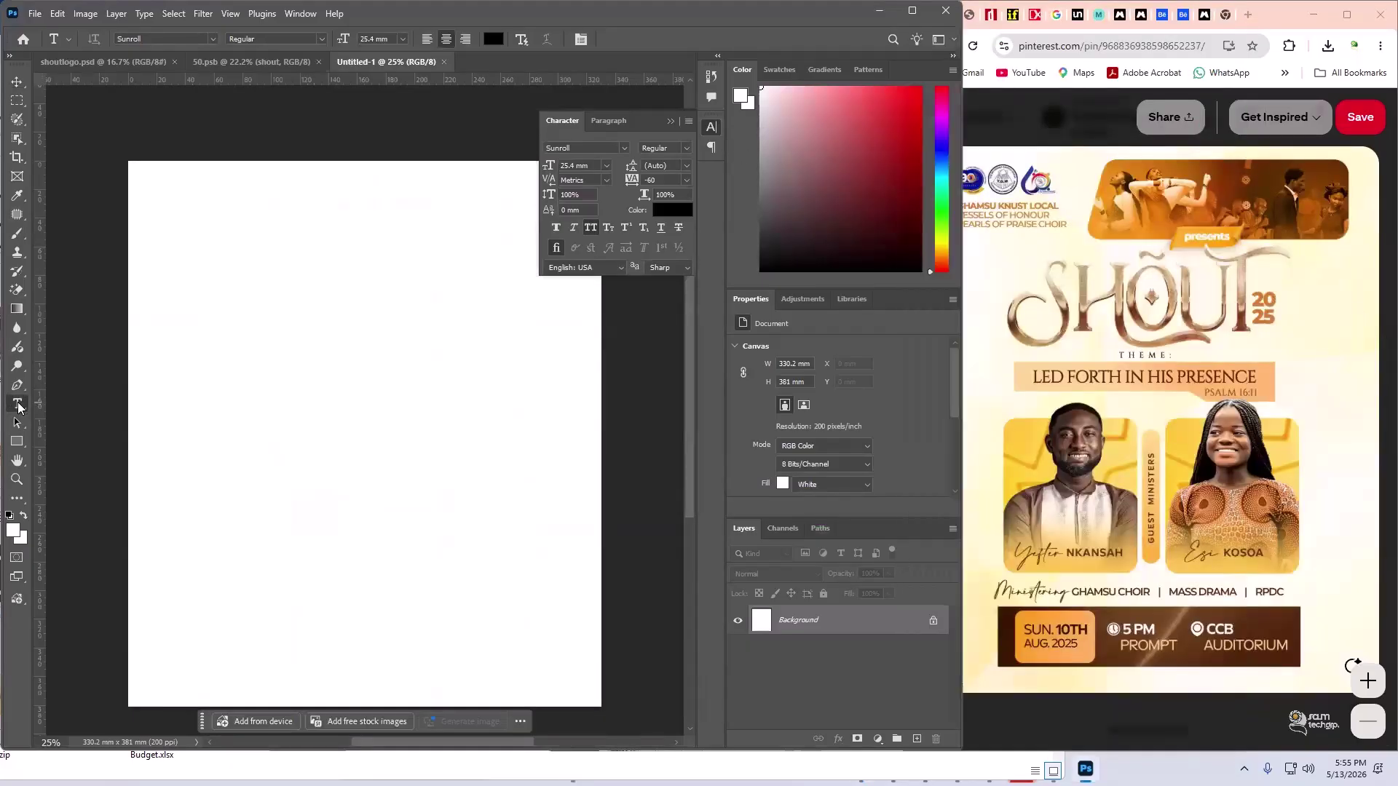
click(188, 228)
text(GH)
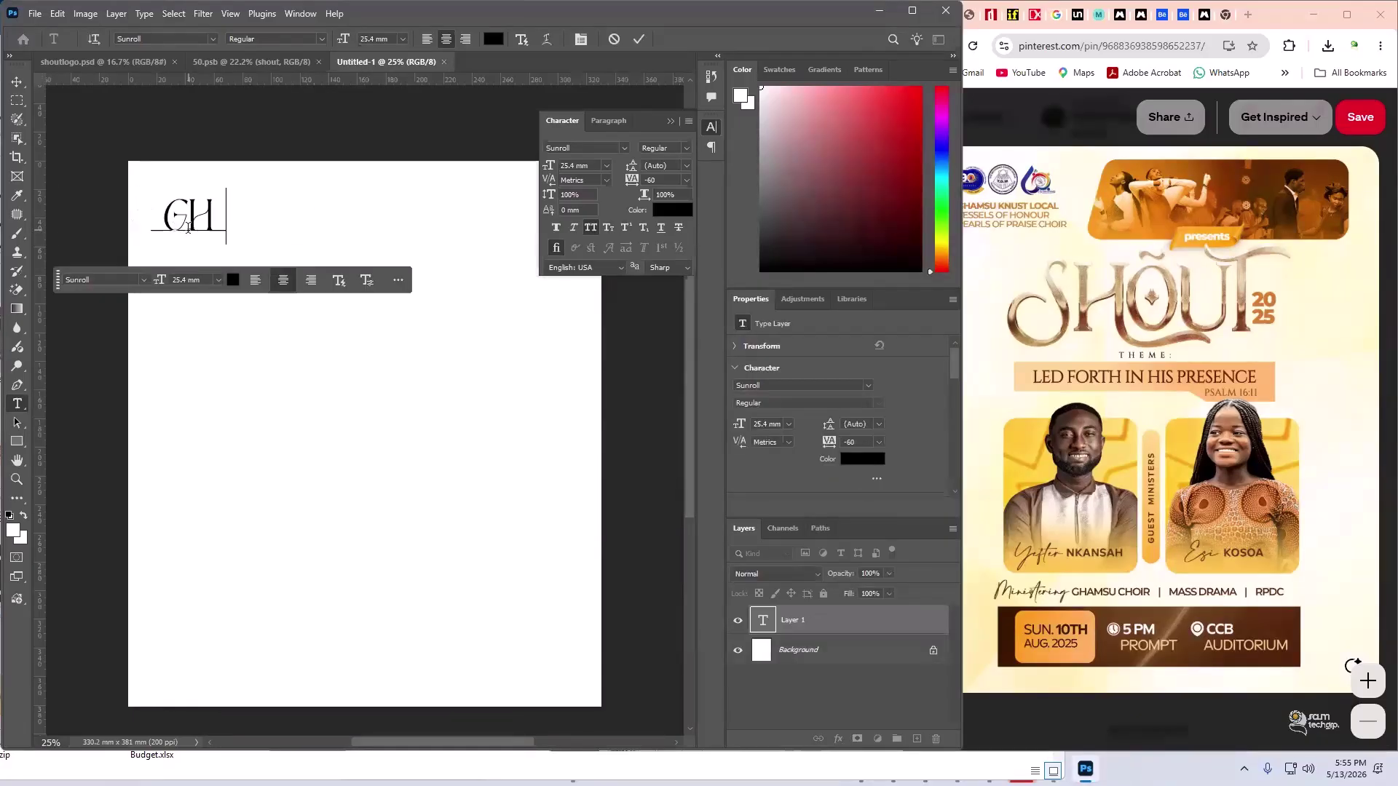
text(AMSU)
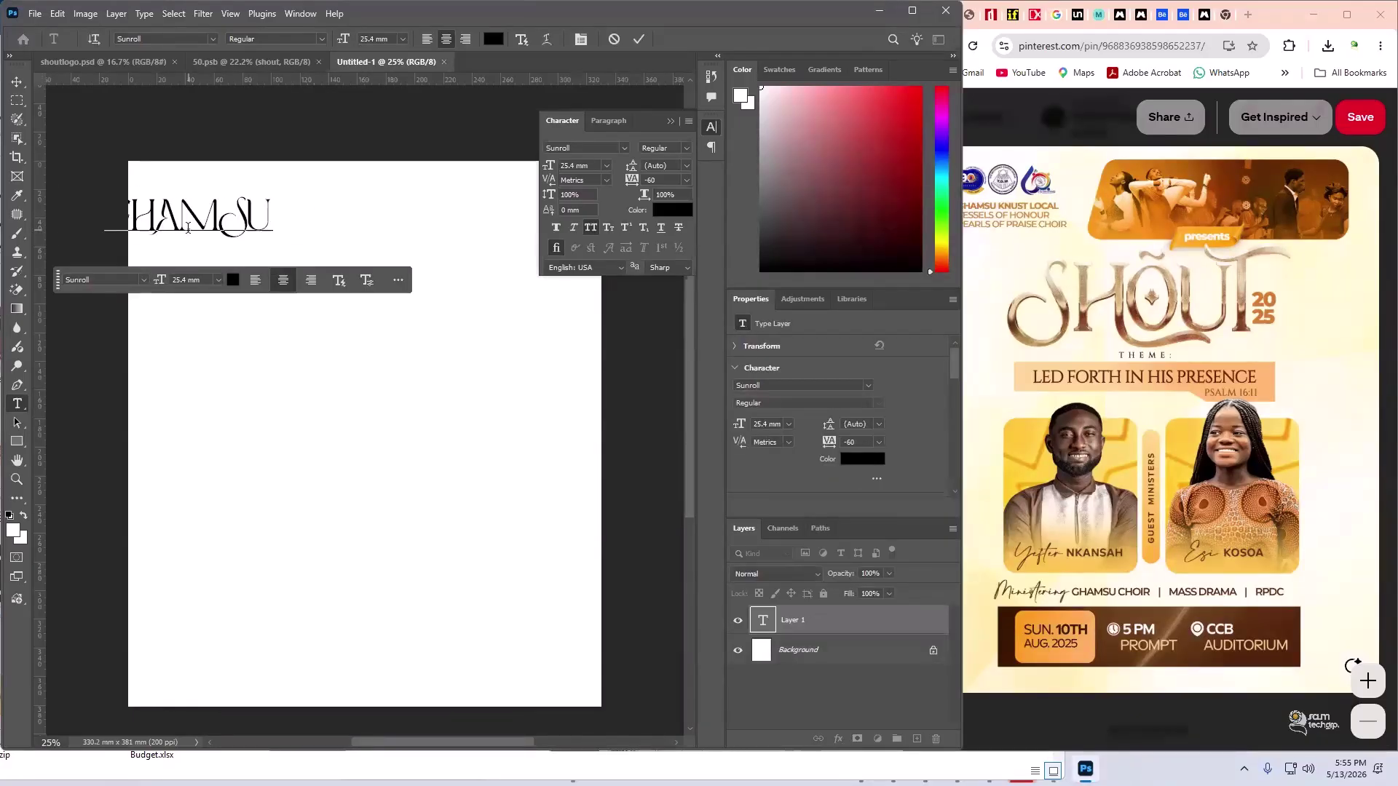
text( KNU)
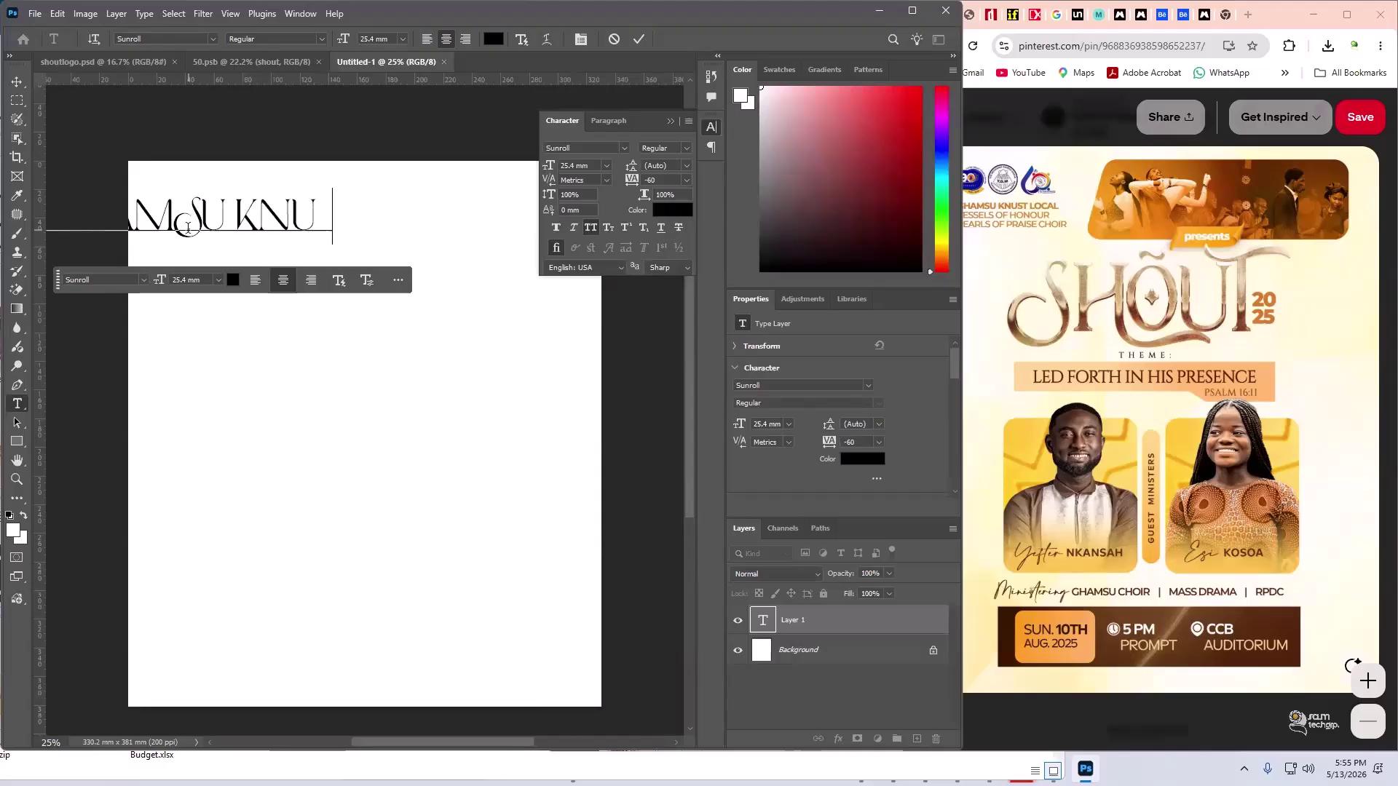
text(ST LOCA)
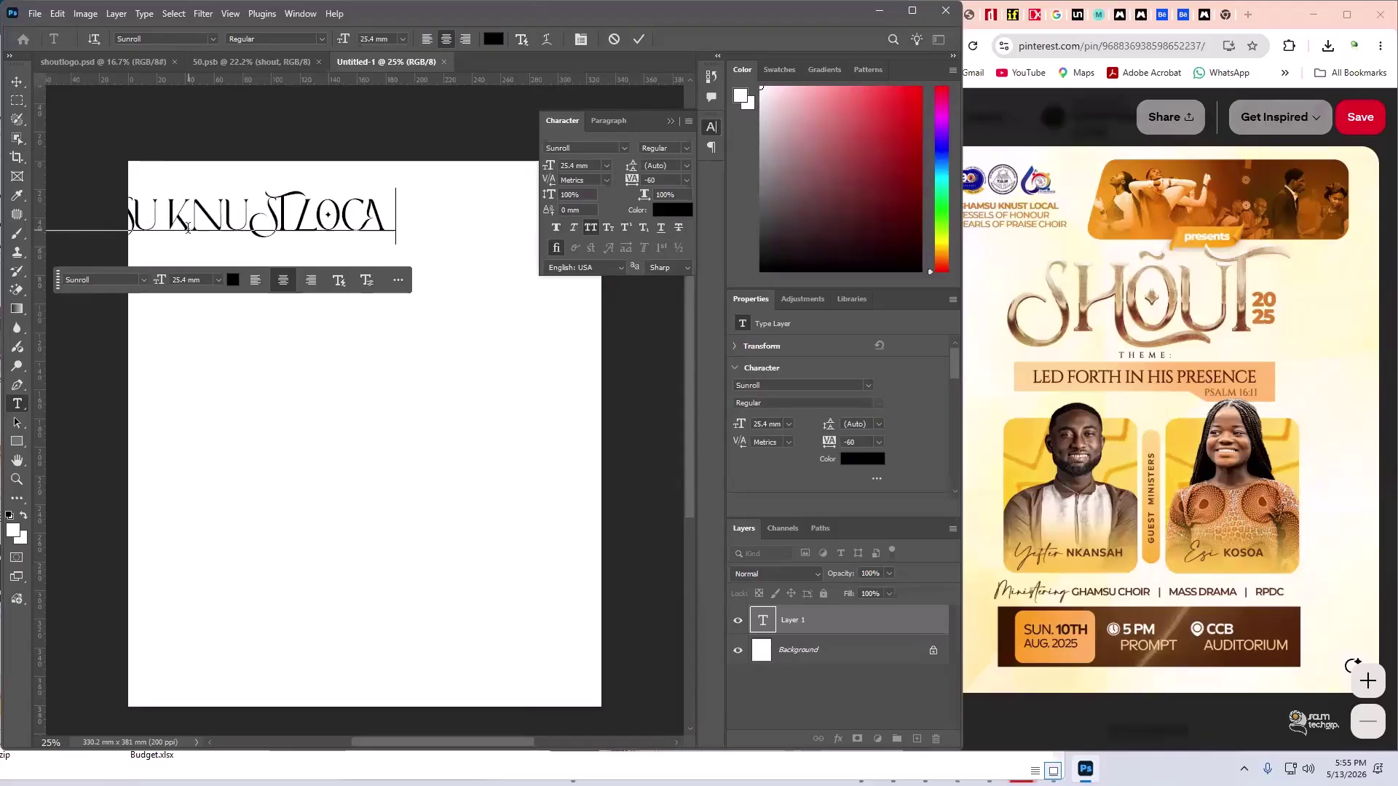
text(L)
- Set the line's font to Montserrat Regular at 6 mm
key(ctrl+a)
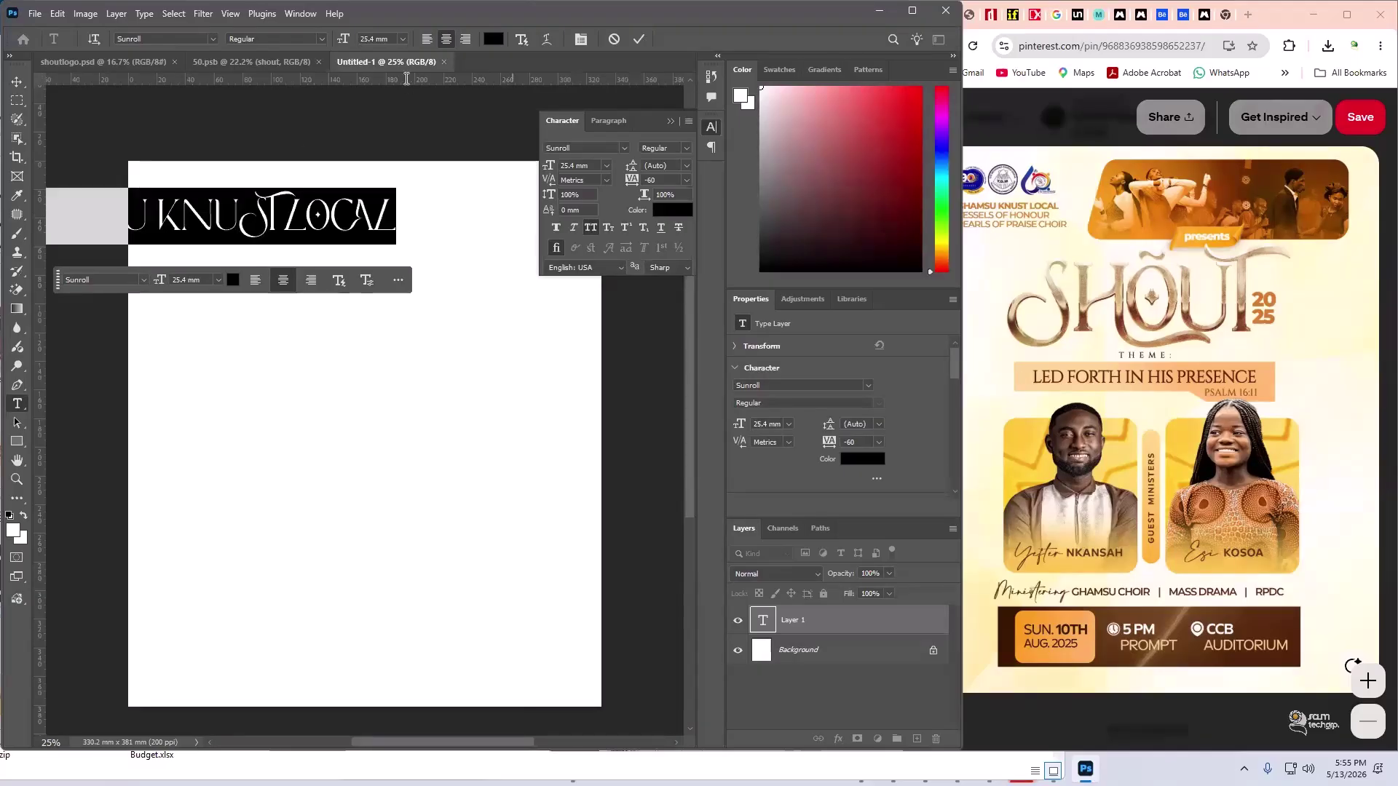
click(589, 149)
text(mo)
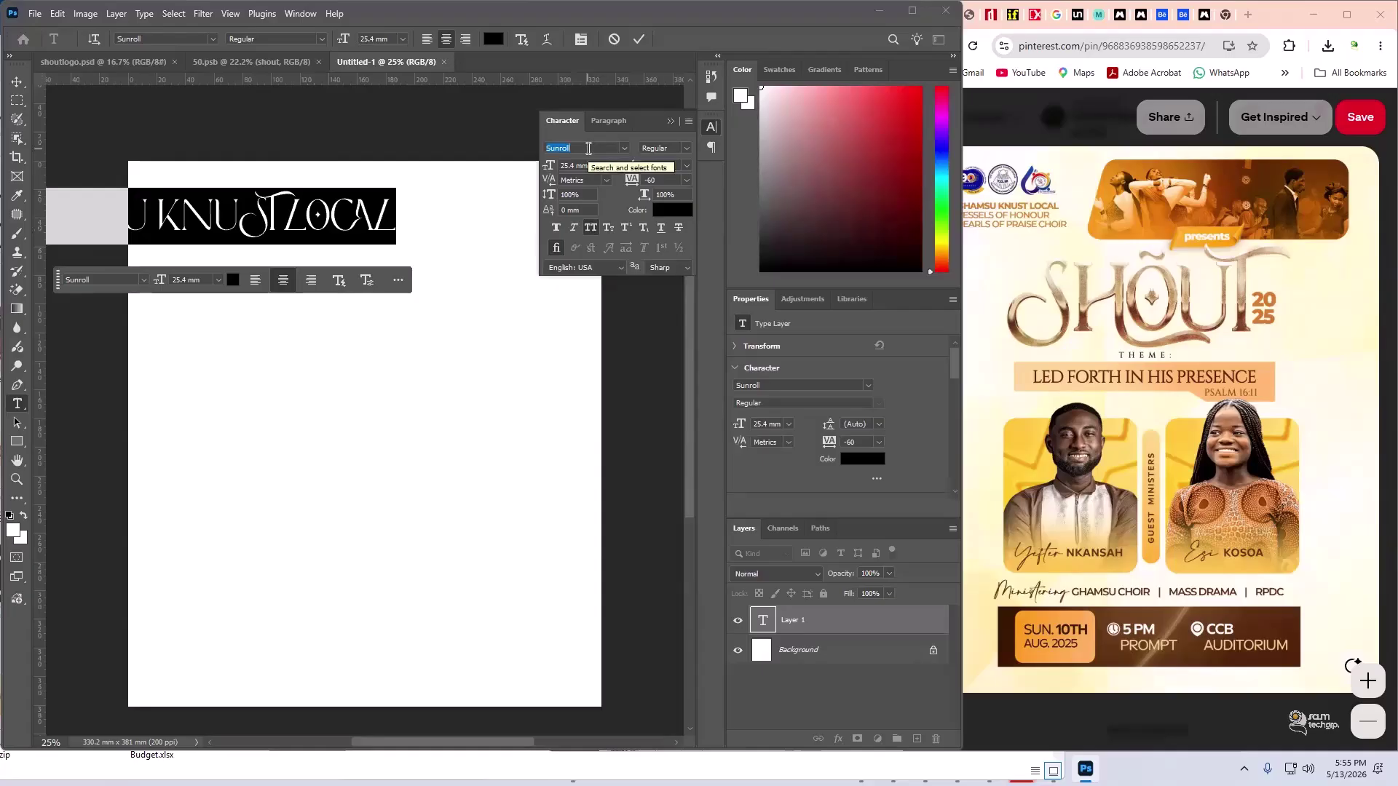
text(nt)
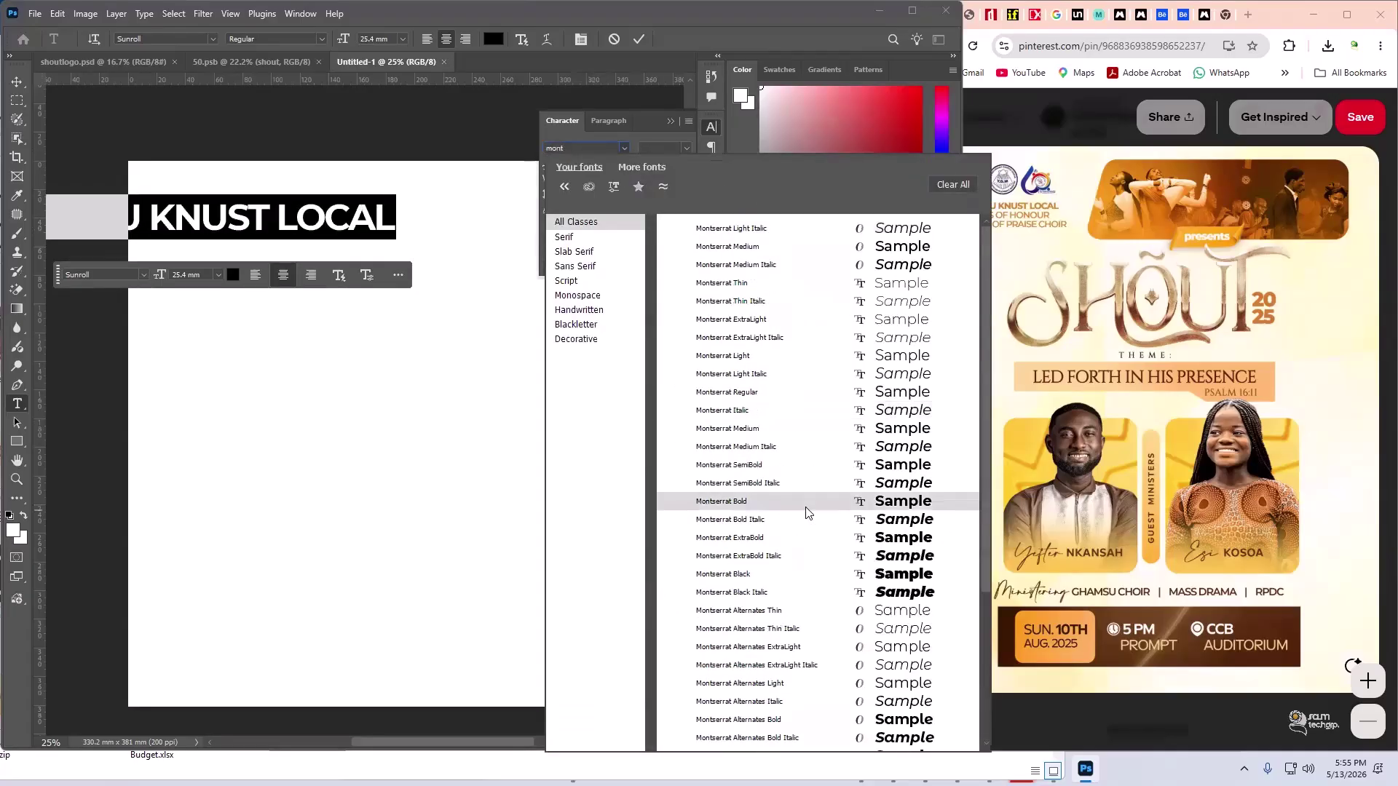
click(766, 397)
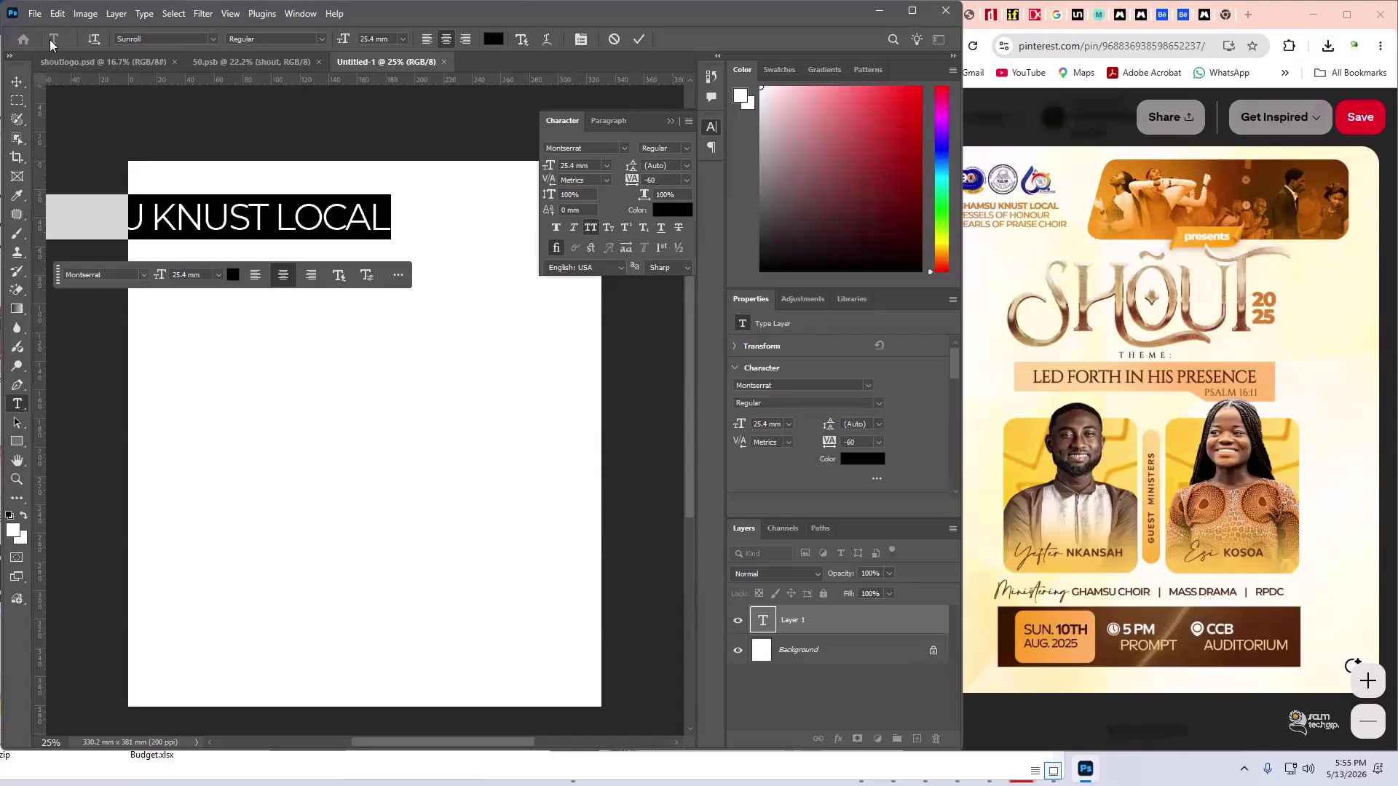
drag(555, 168, 537, 176)
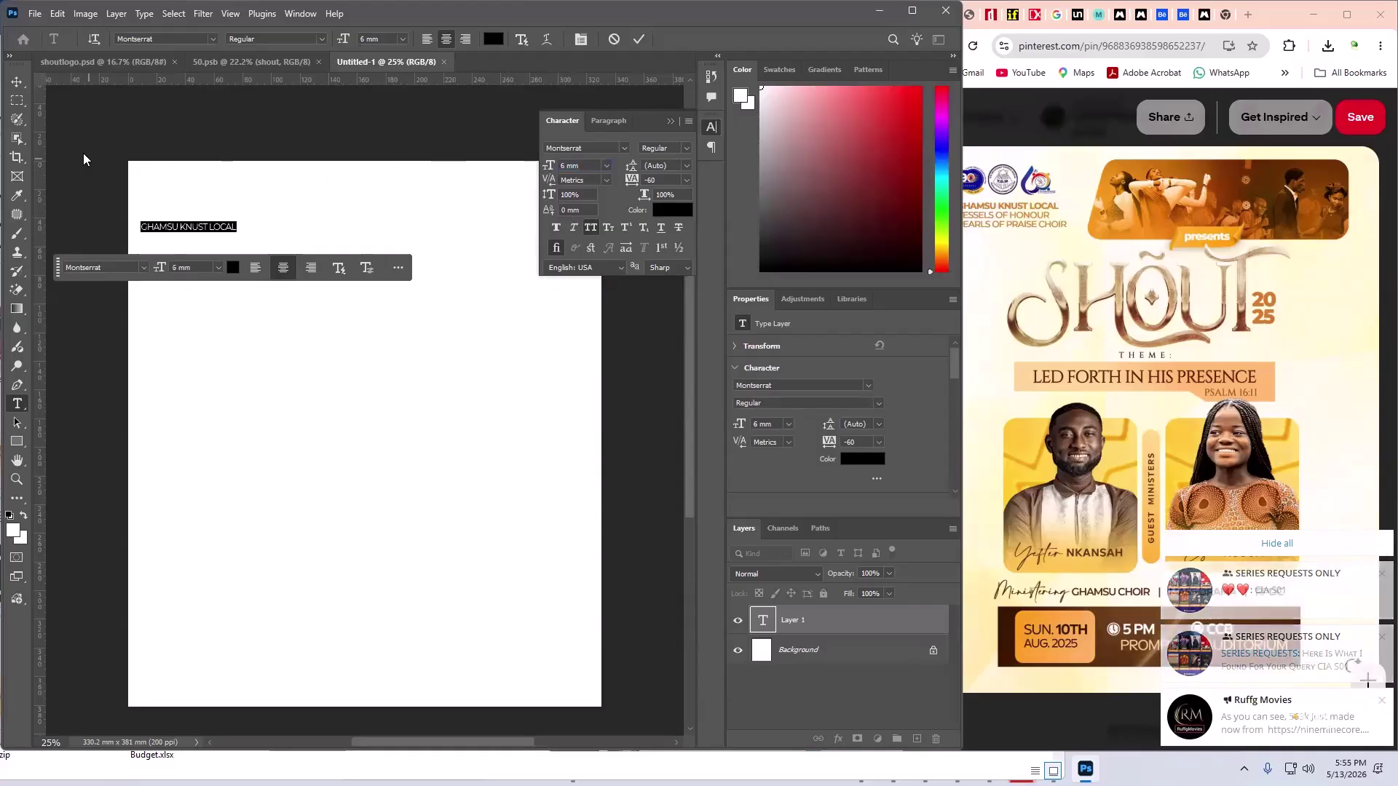
- Move the GHAMSU KNUST LOCAL line up and to the right
click(17, 82)
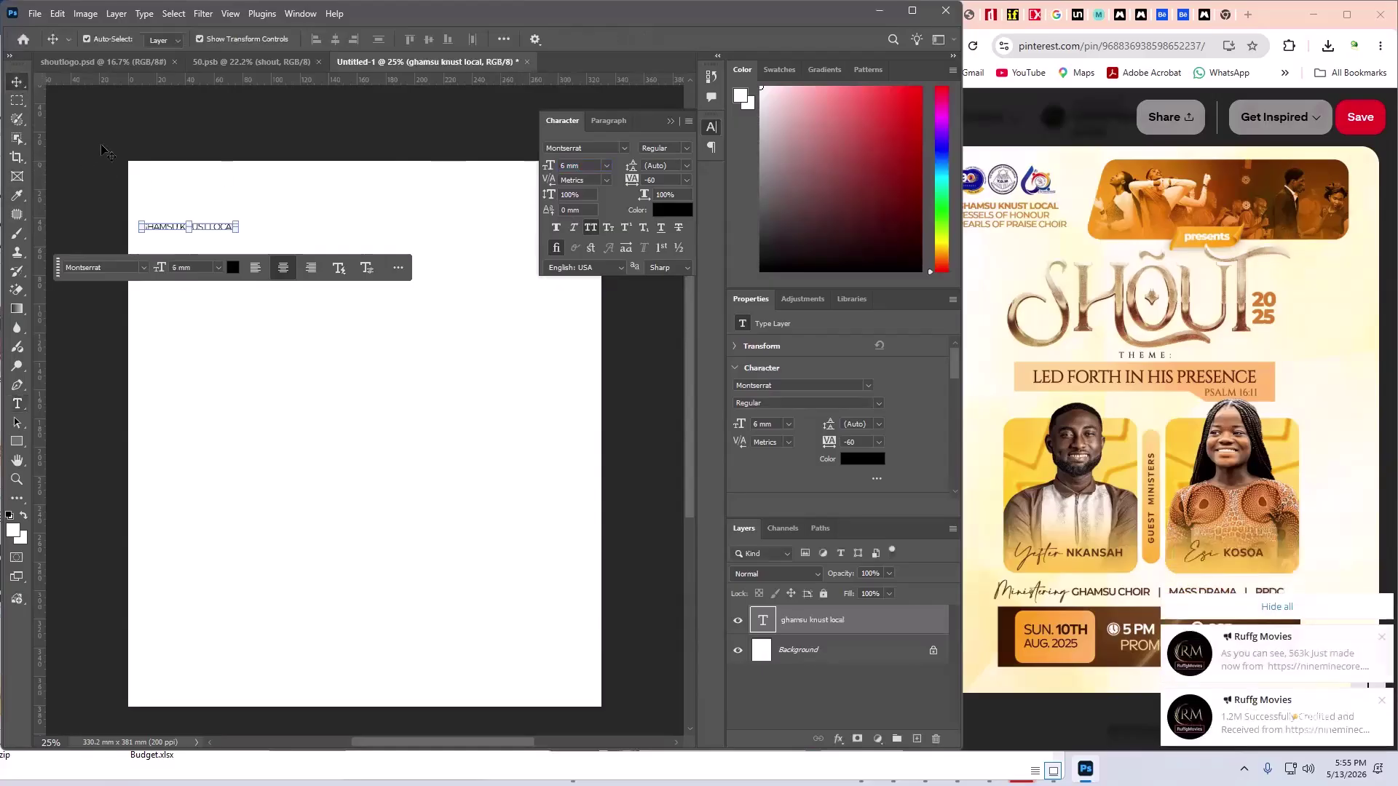
drag(215, 227, 250, 221)
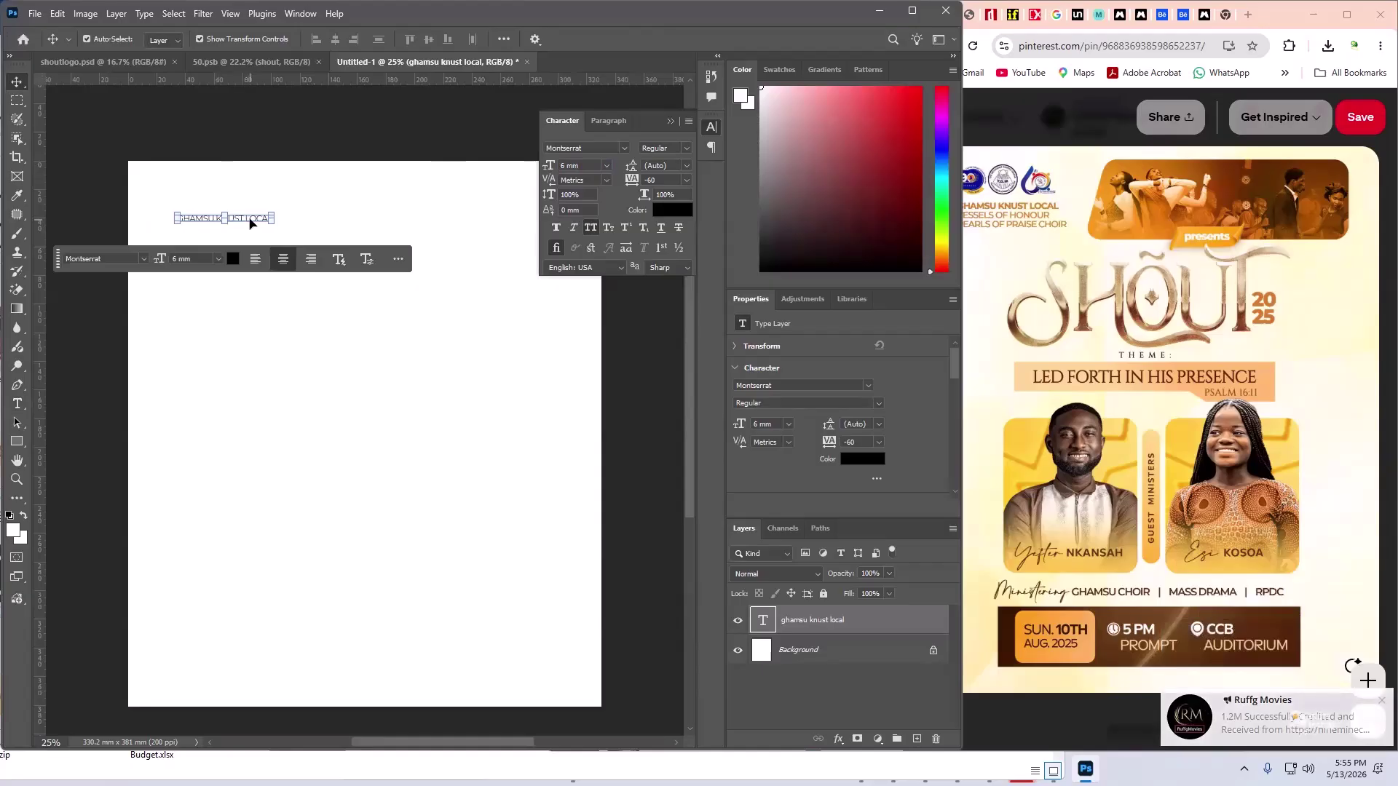
scroll(228, 218, up, 5)
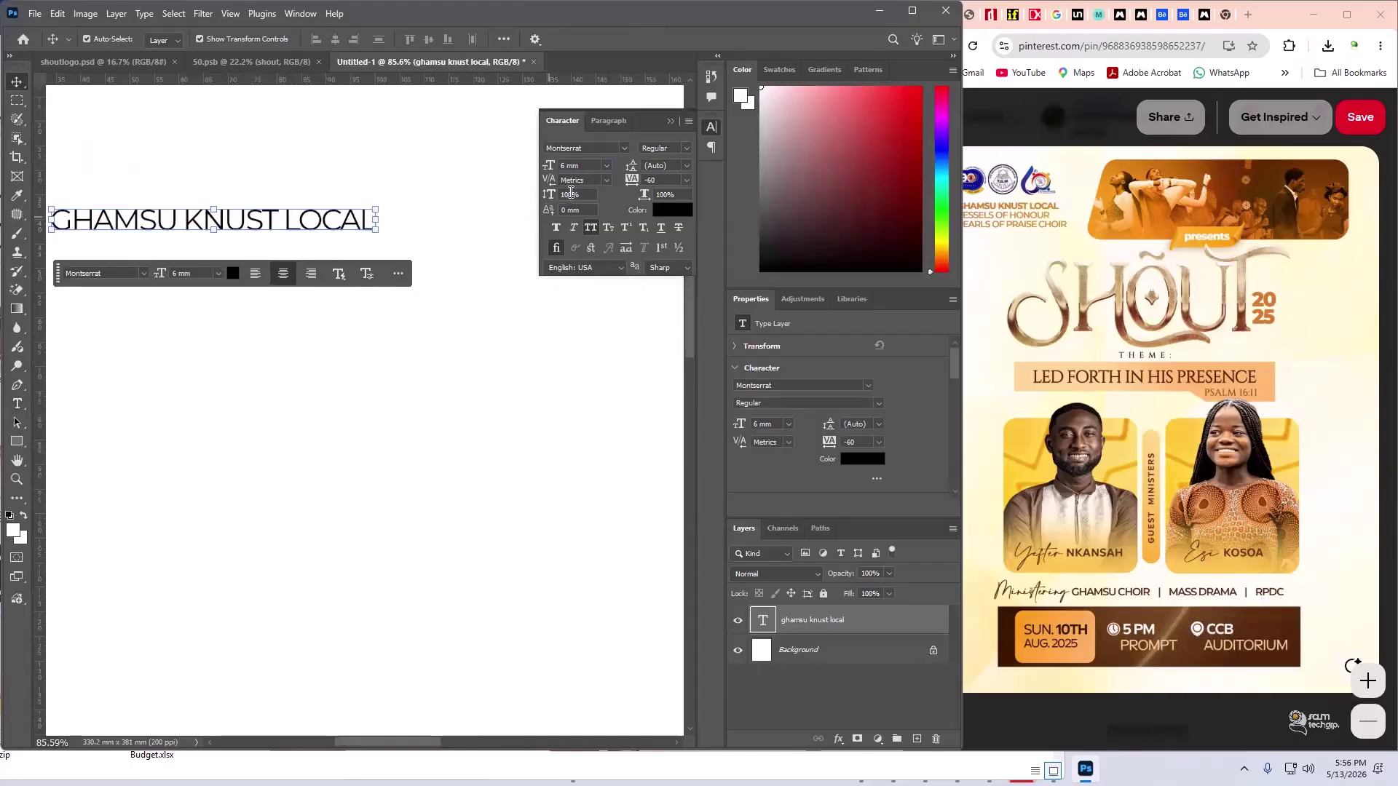
- Set the headline's horizontal scale to 80% in the Character panel
click(566, 195)
click(668, 195)
click(569, 195)
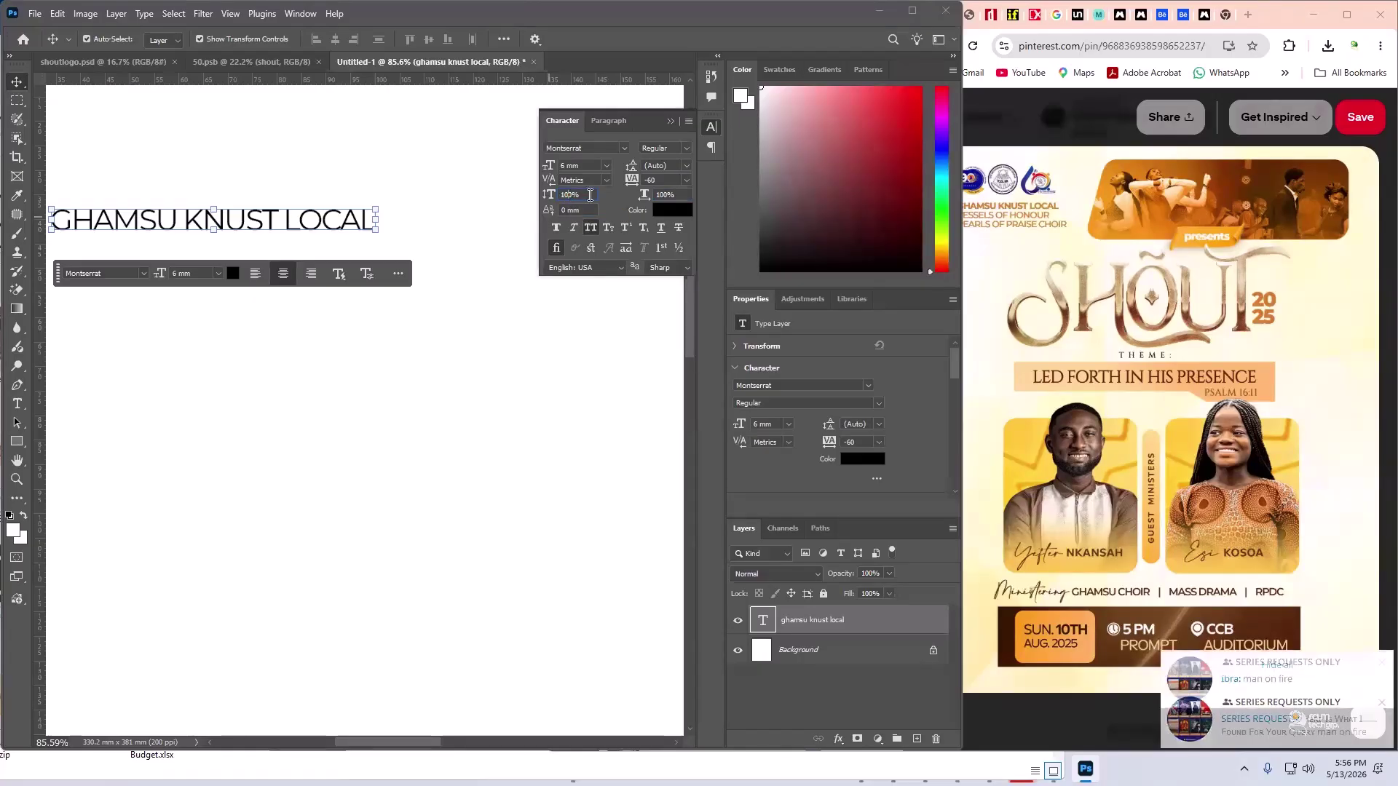
key(Tab)
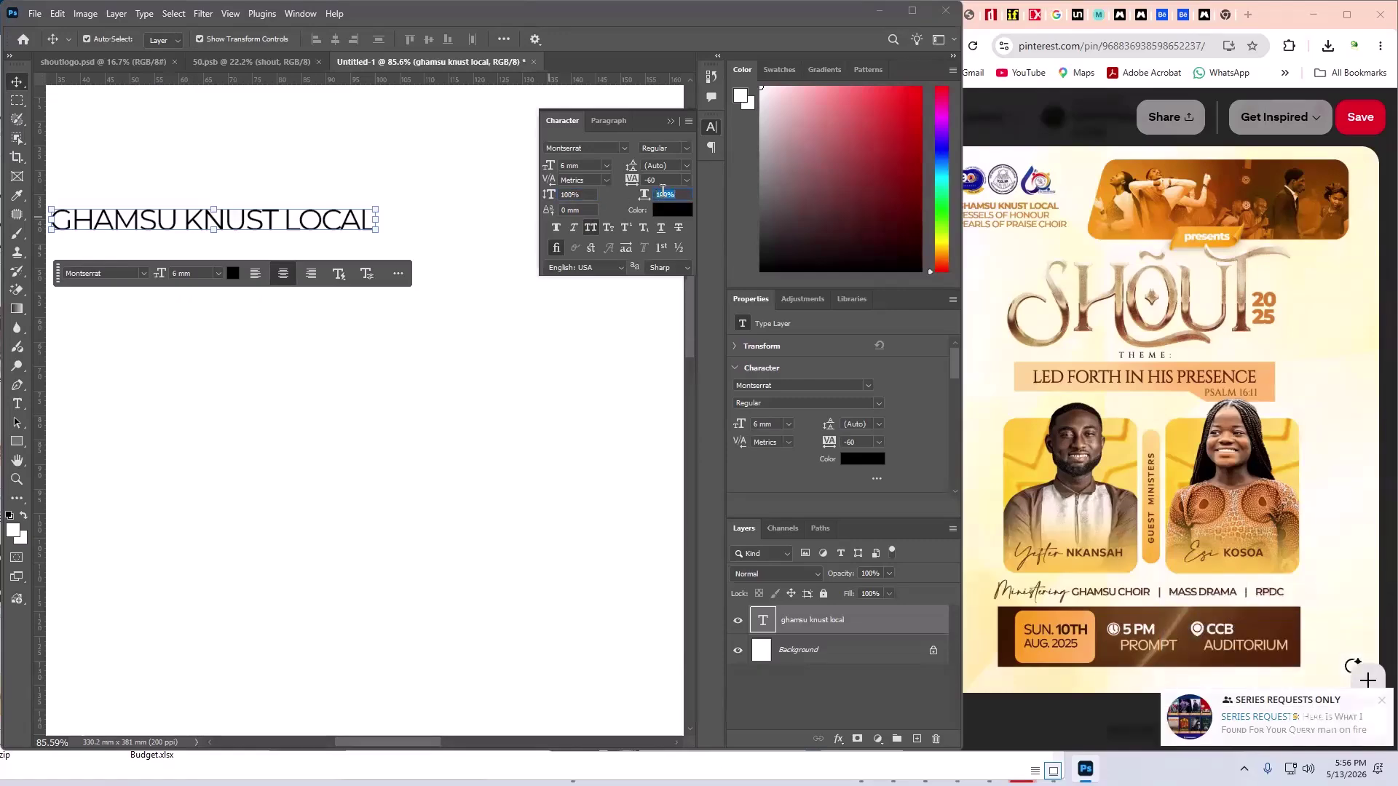
text(80)
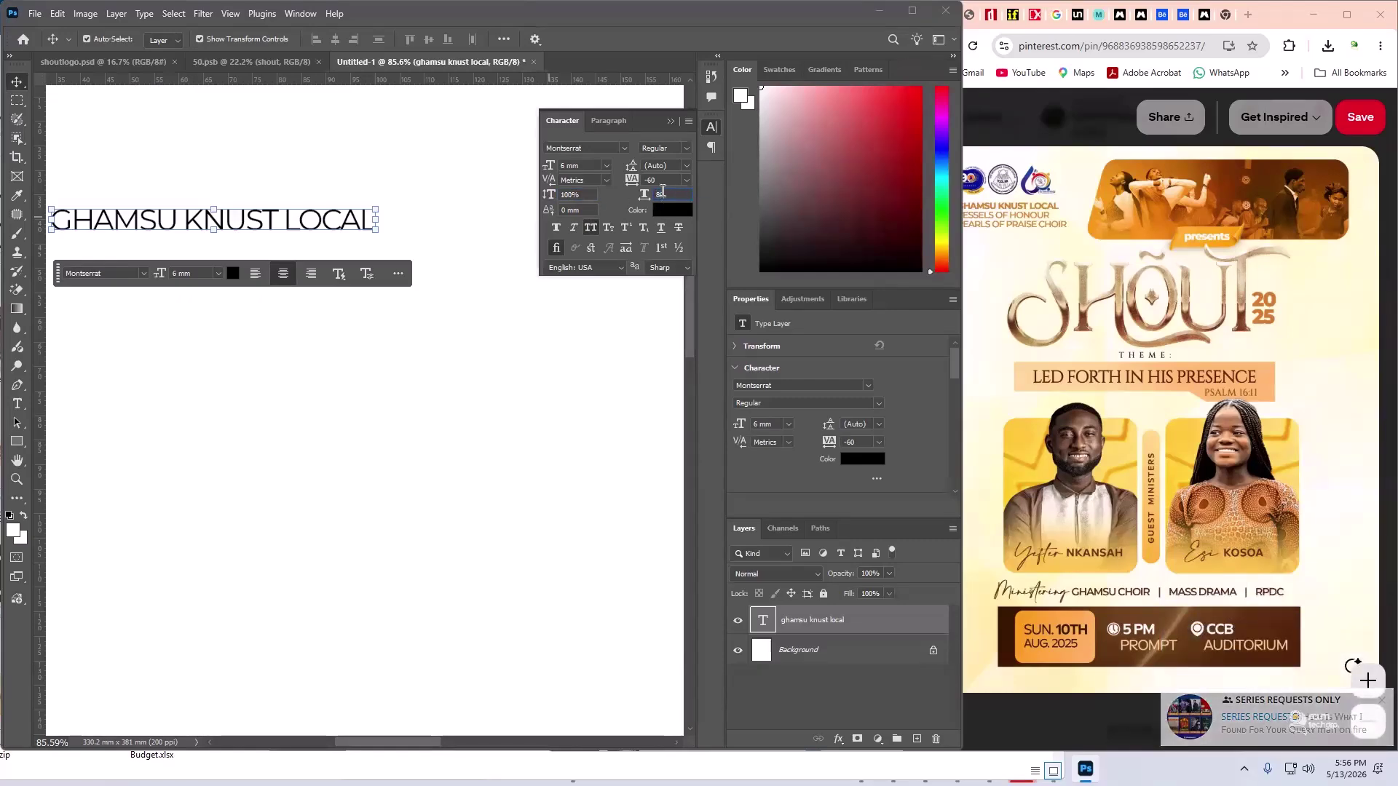
key(Return)
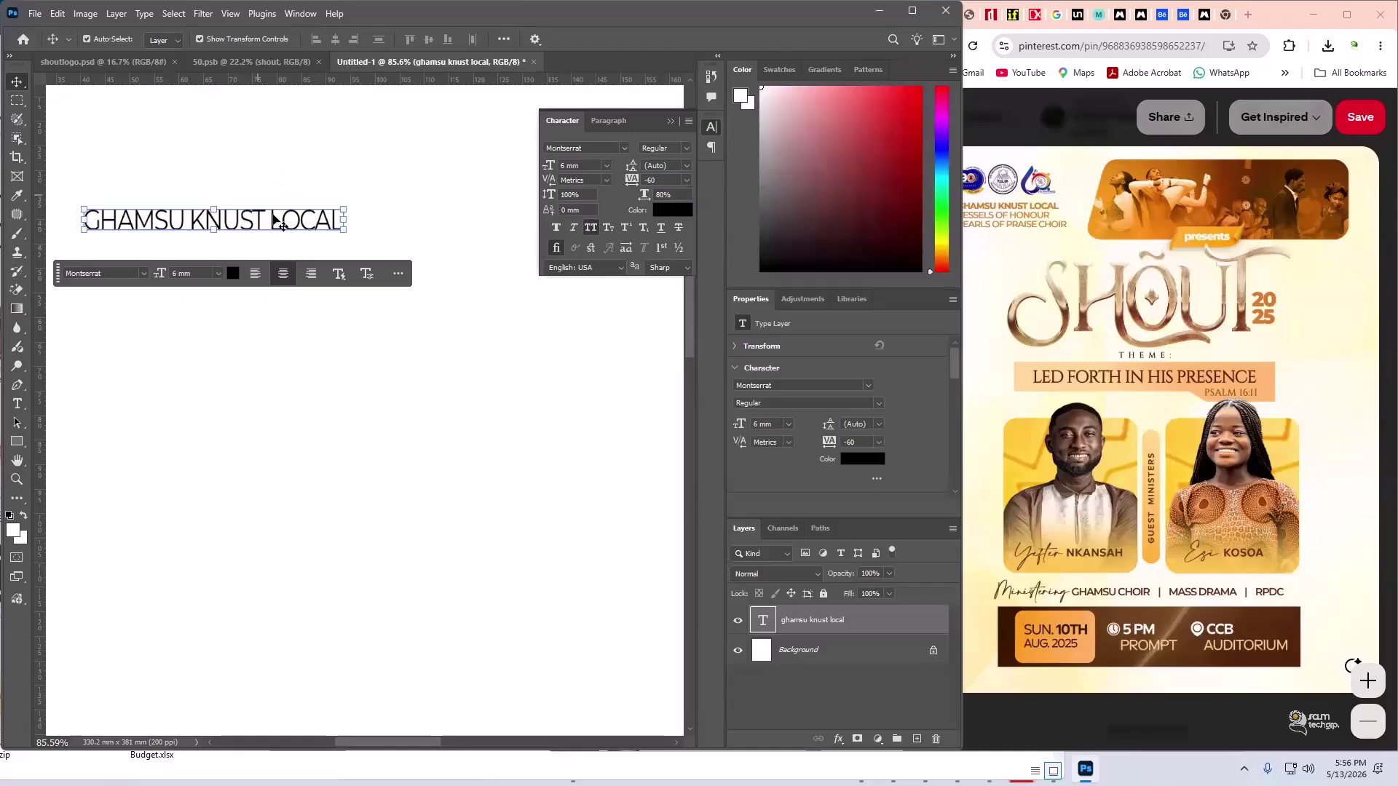
- Restore the headline's horizontal scale to 100%
click(266, 226)
click(259, 224)
double_click(258, 220)
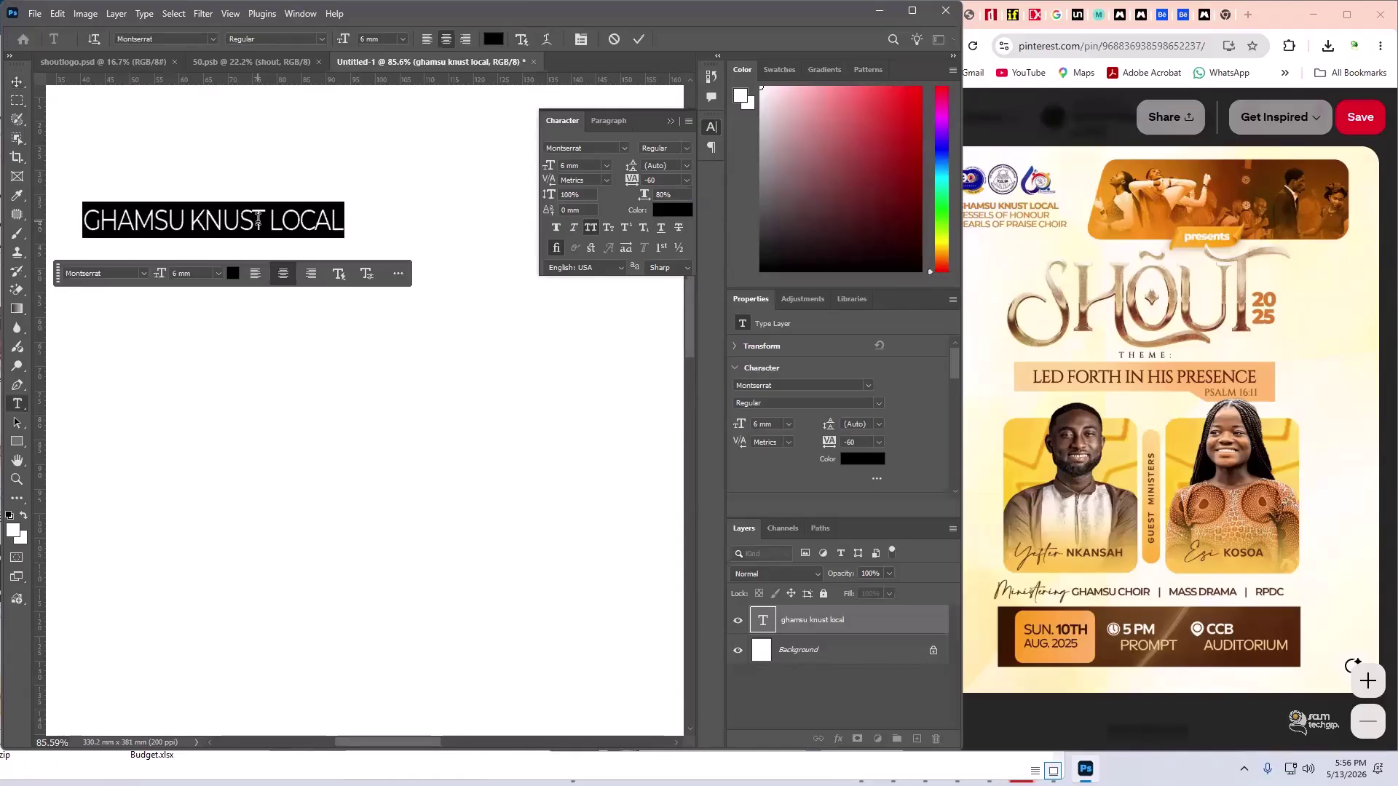
click(659, 194)
text(100)
key(Return)
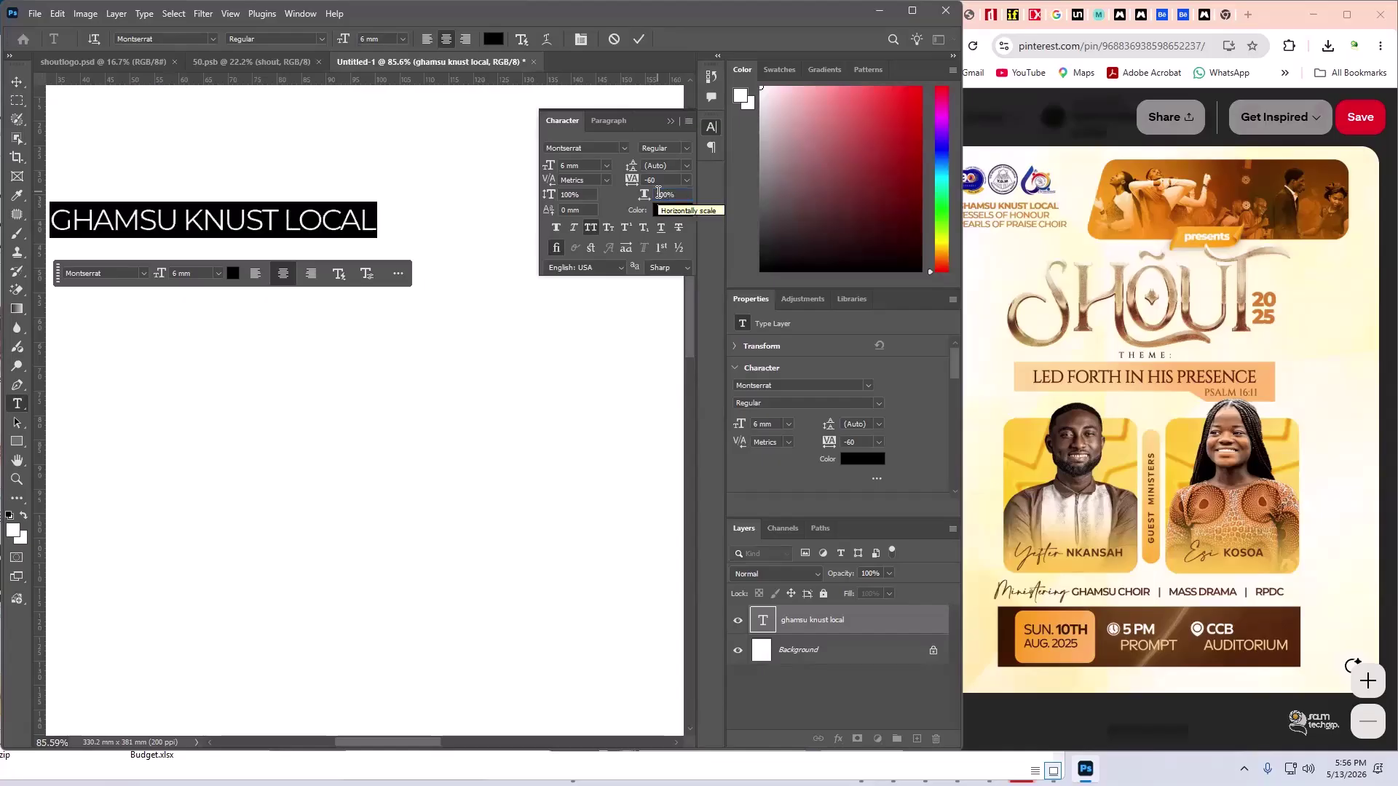
- Shift the headline slightly right near the top of the page
click(16, 81)
scroll(193, 216, down, 3)
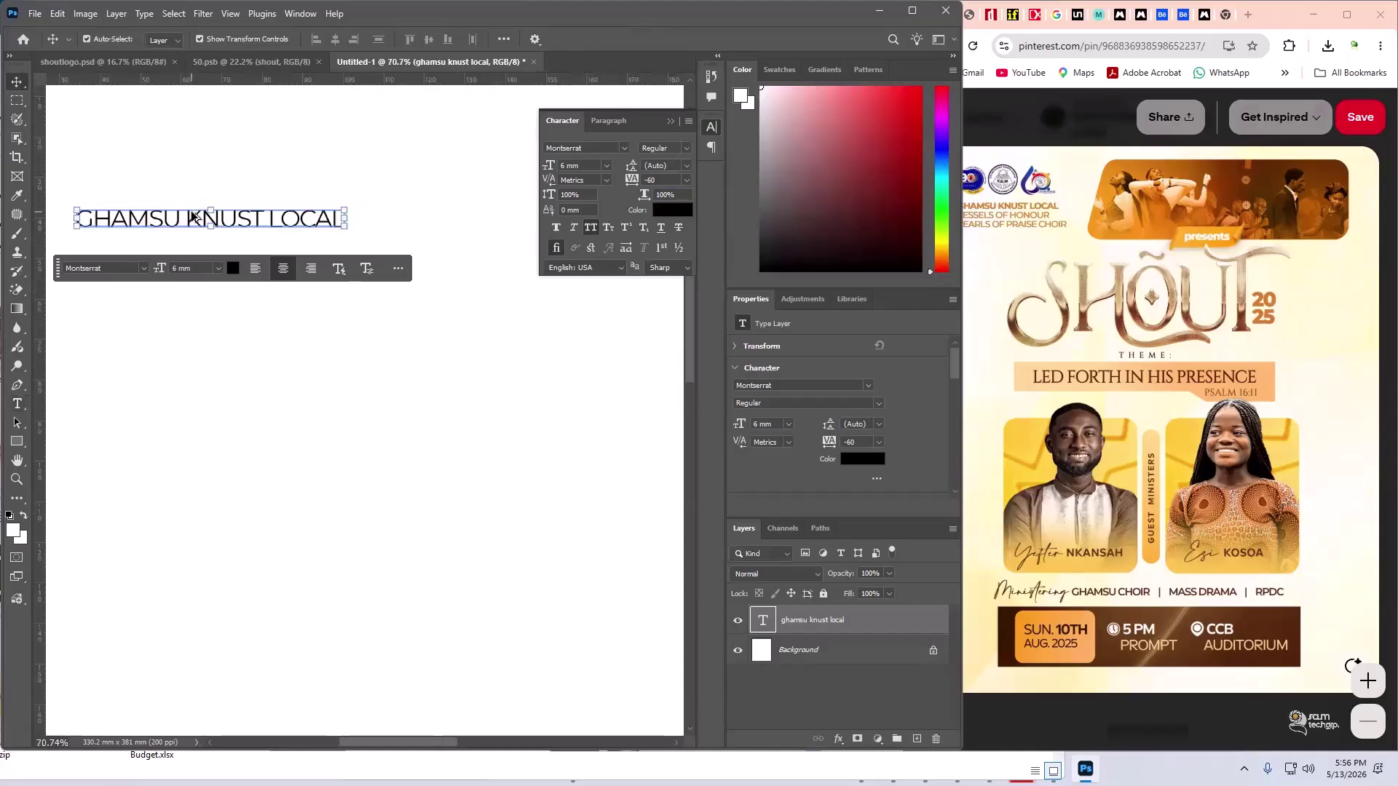
scroll(193, 216, down, 3)
click(243, 254)
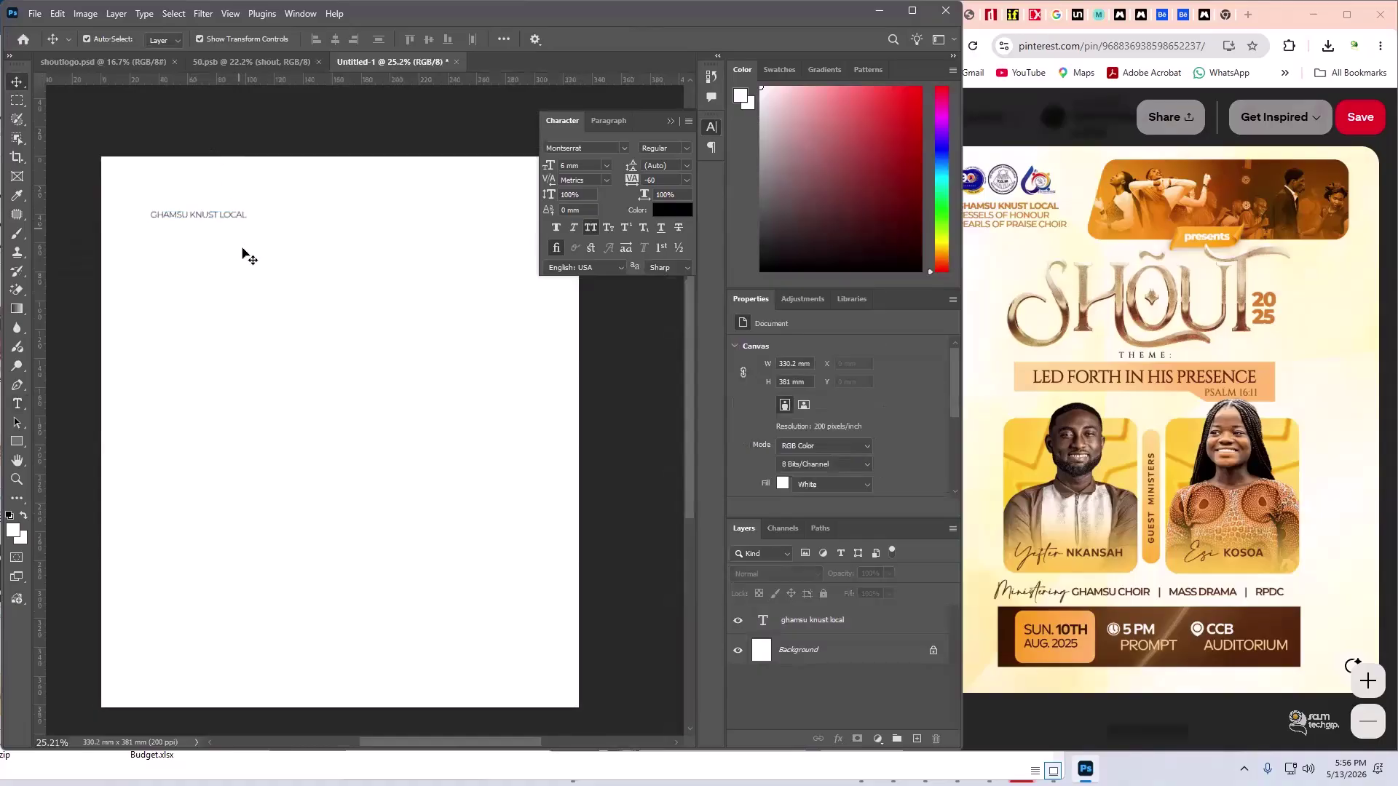
drag(222, 218, 245, 224)
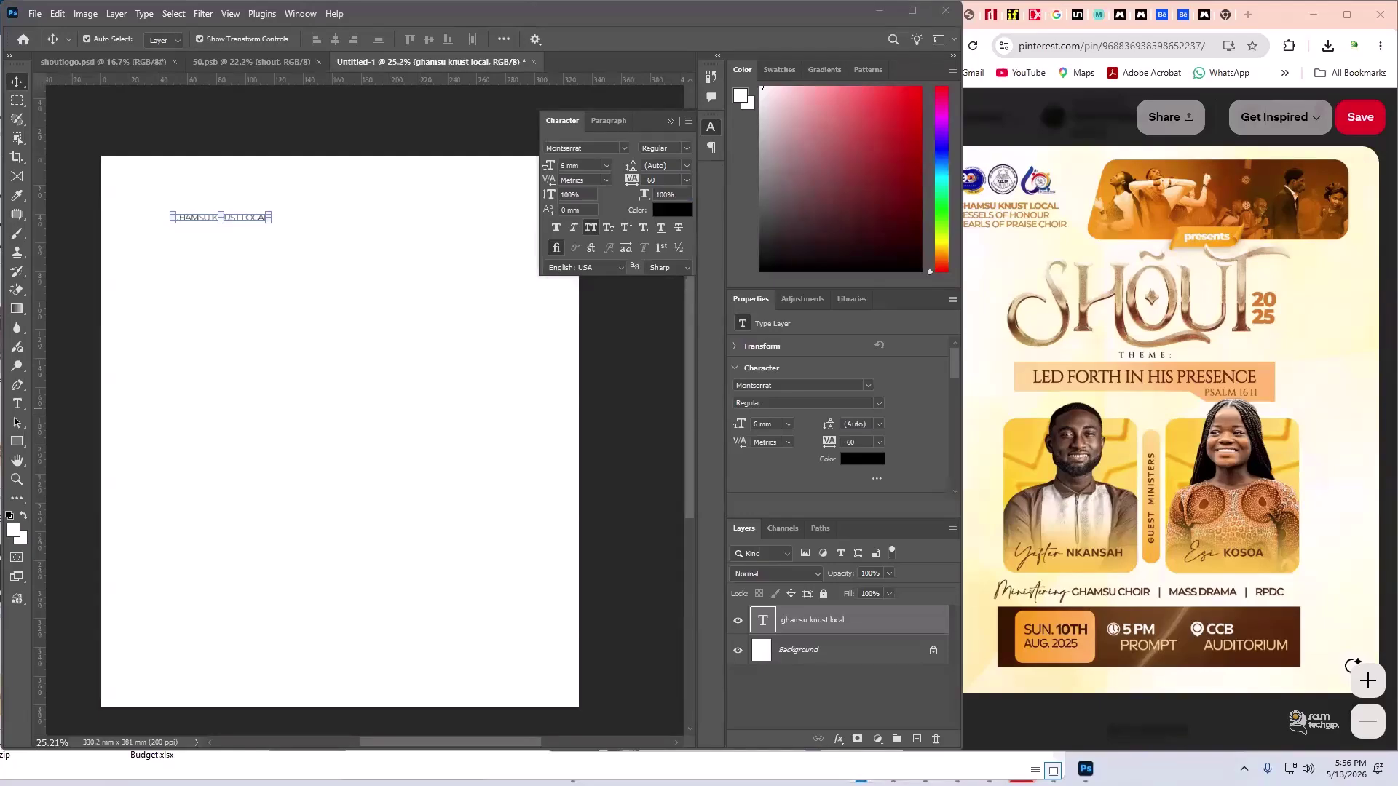
key(super)
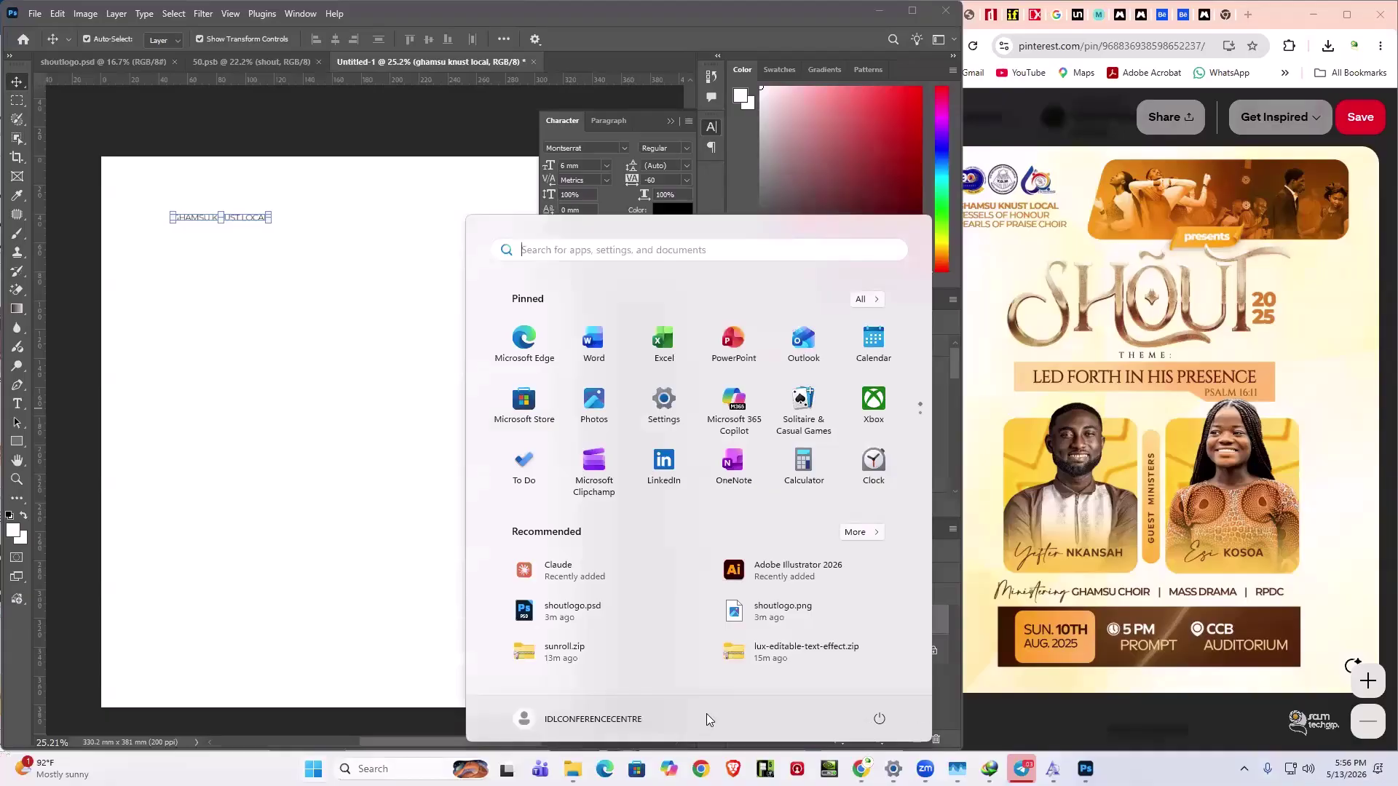
- Place GHAMSU LOGO SET REFINED from the mine folder, shrunk to about a third, top-left
mouse_move(574, 769)
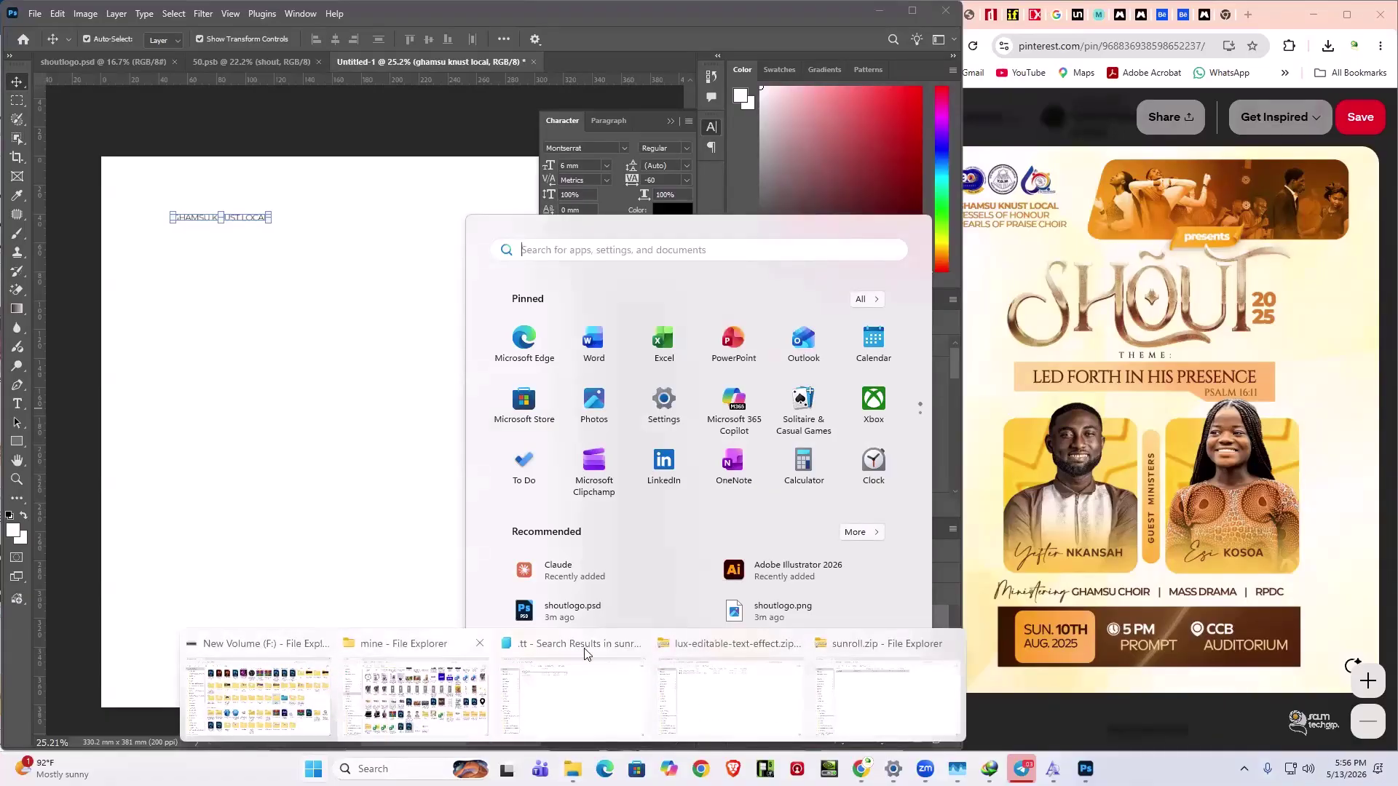
click(415, 695)
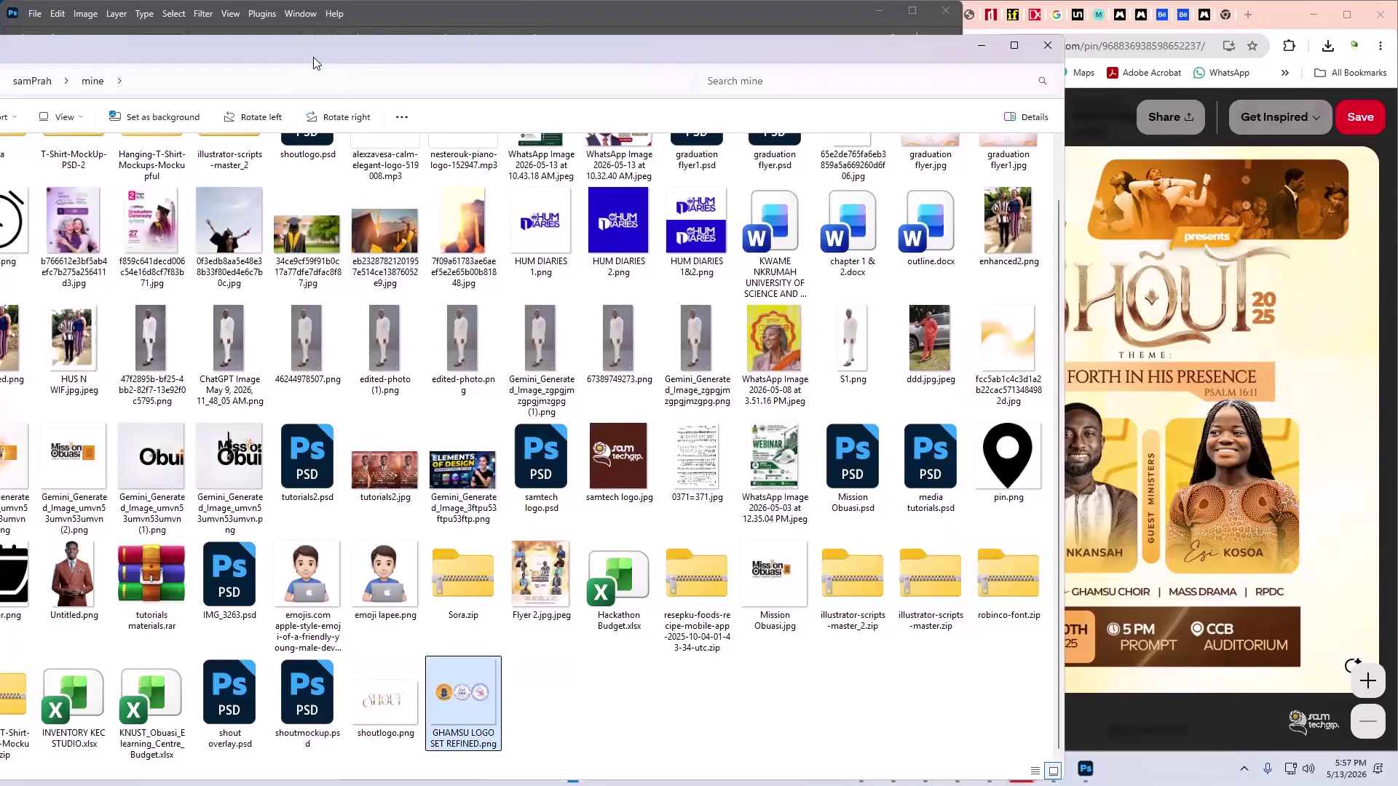
drag(463, 703, 353, 423)
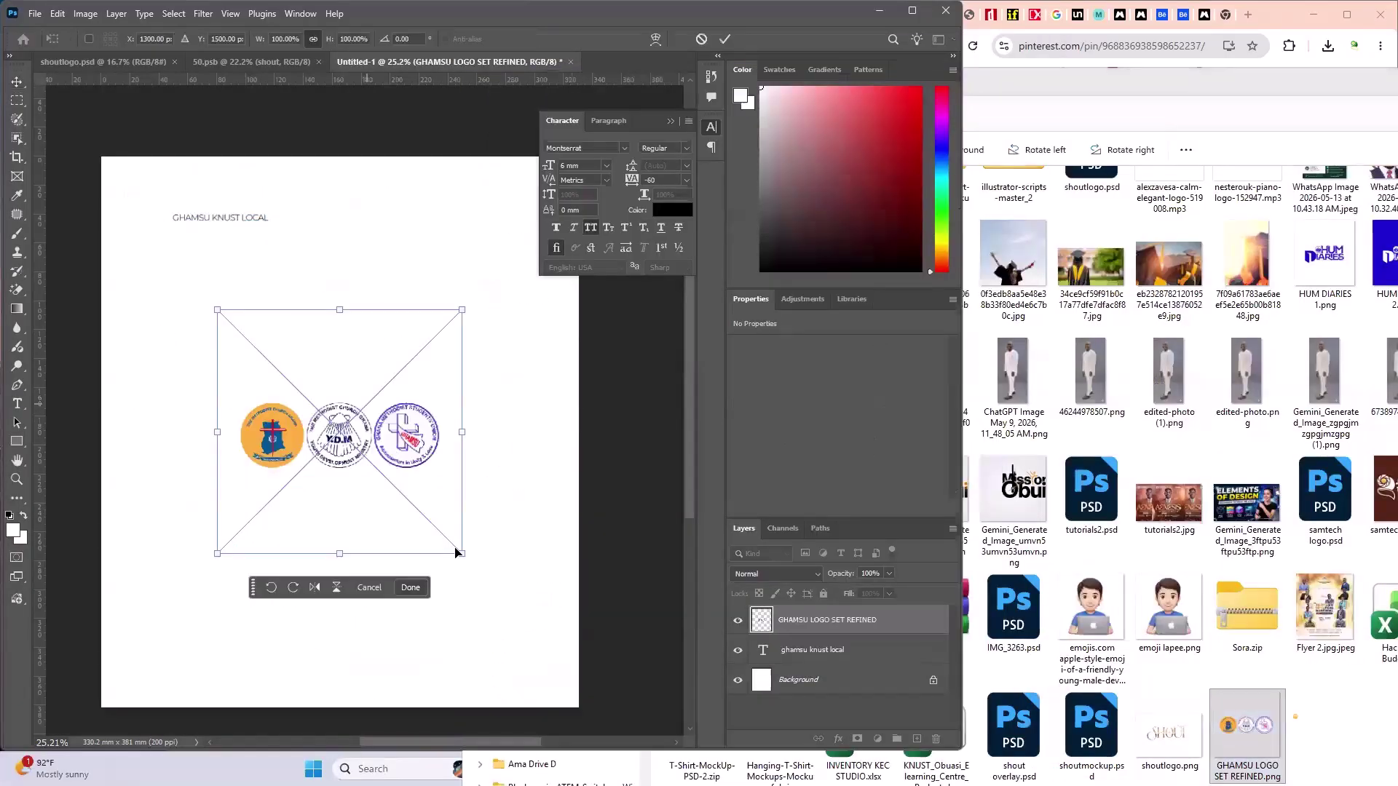
drag(461, 555, 189, 200)
key(Return)
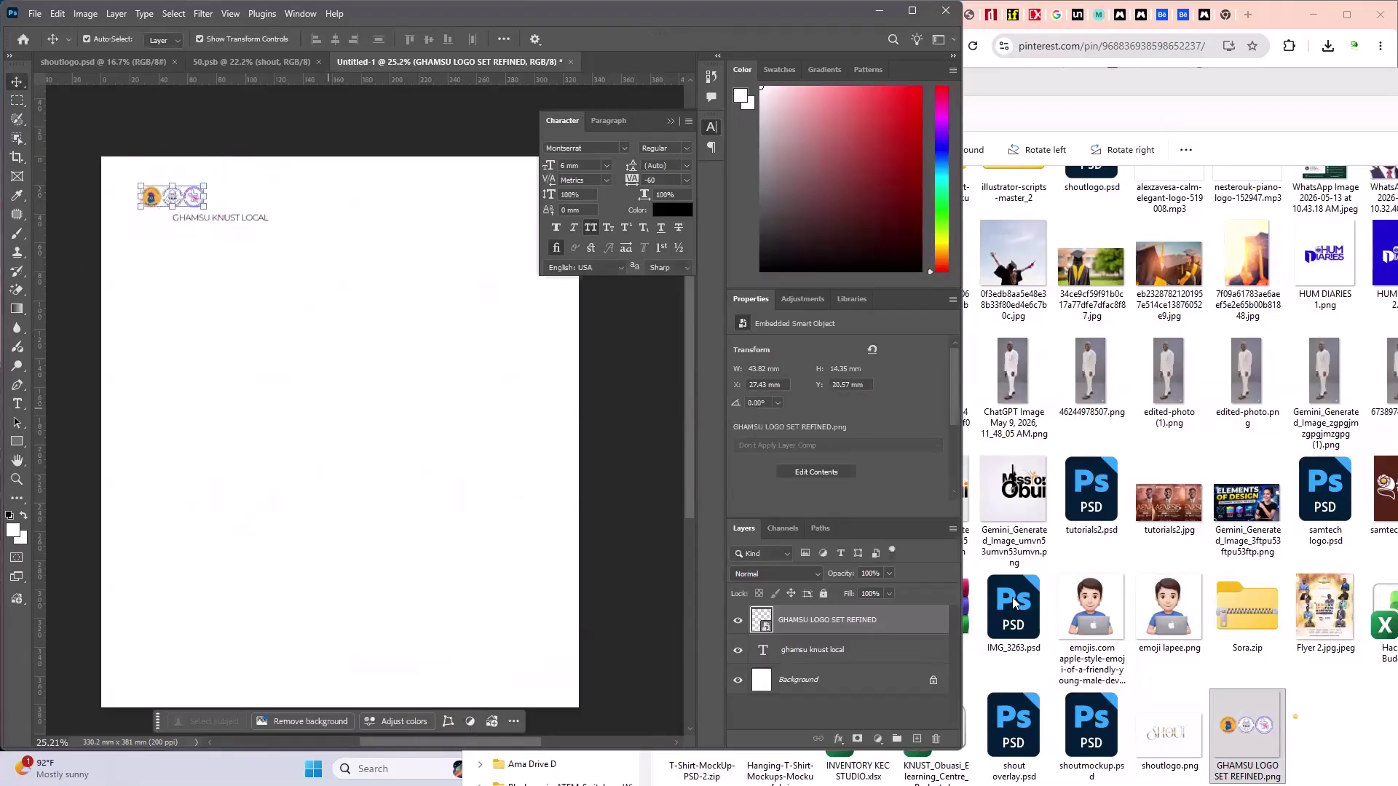
- Compare with the Pinterest reference and move the headline left beneath the logo set
key(super)
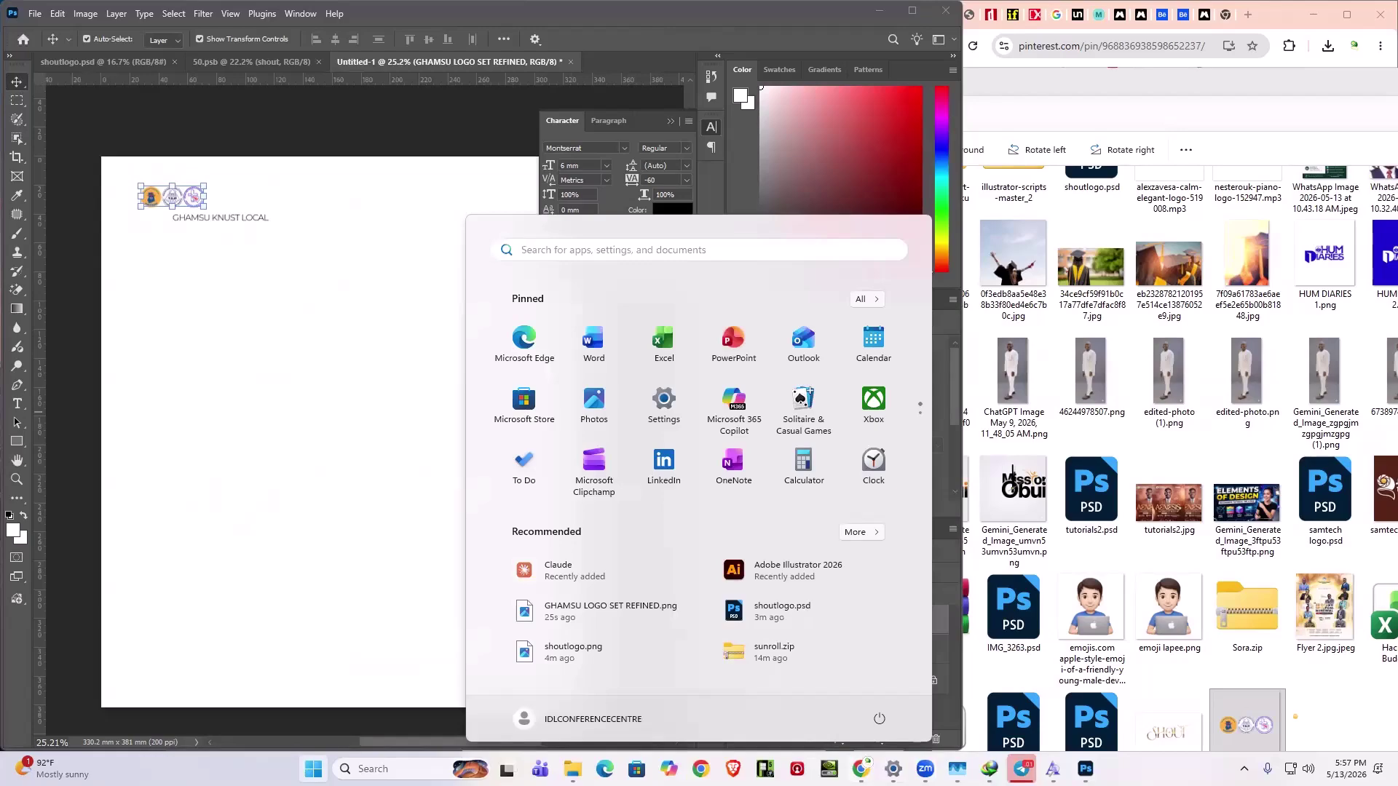
mouse_move(925, 769)
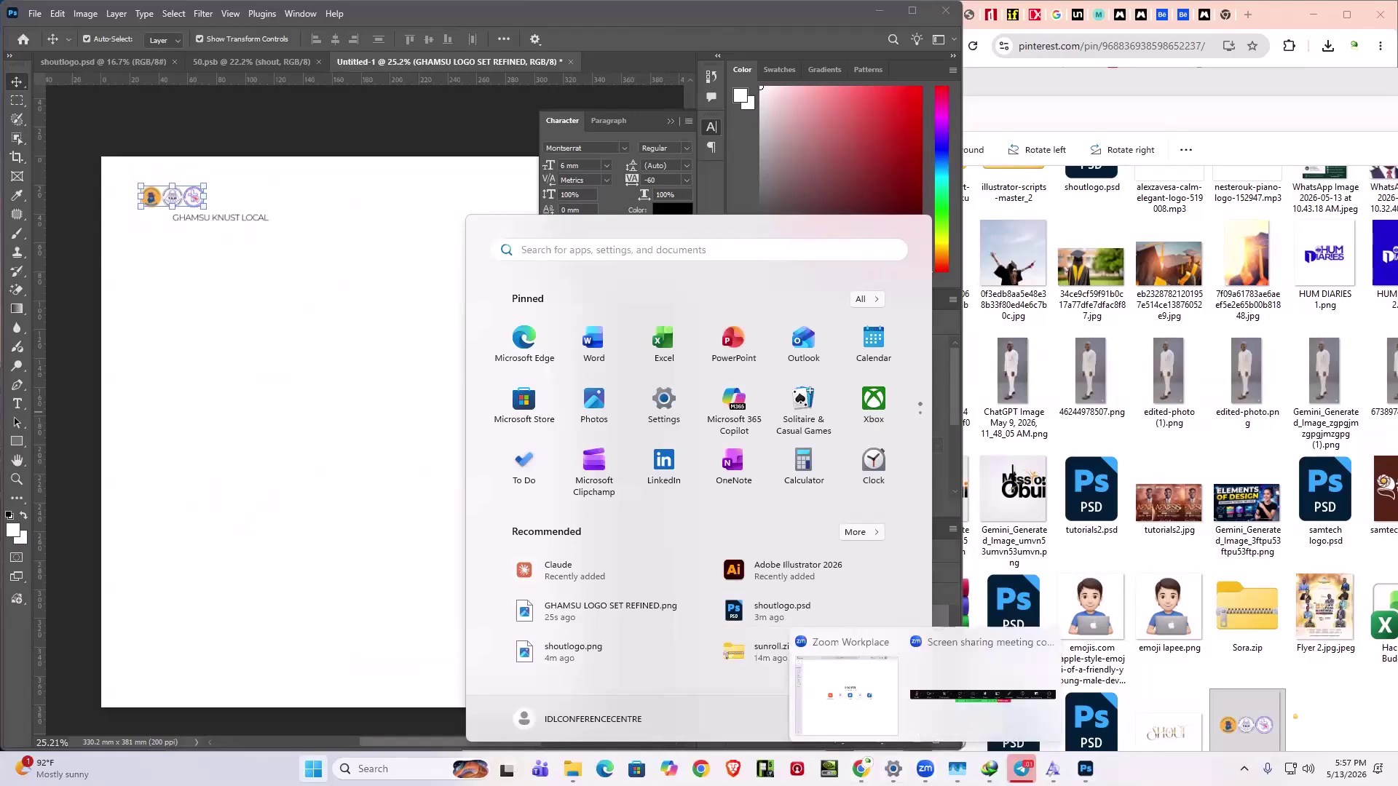
click(862, 712)
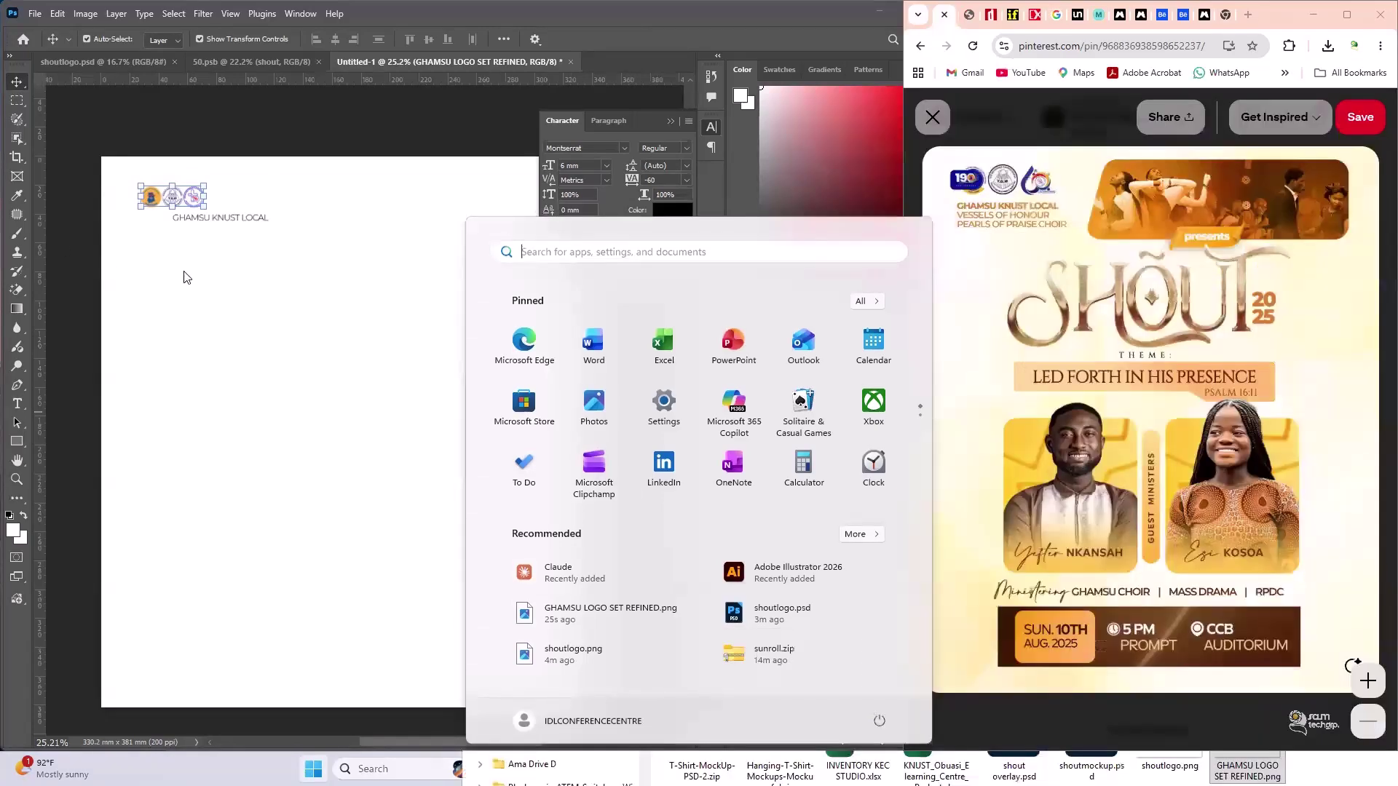
click(251, 222)
double_click(255, 219)
drag(256, 218, 216, 220)
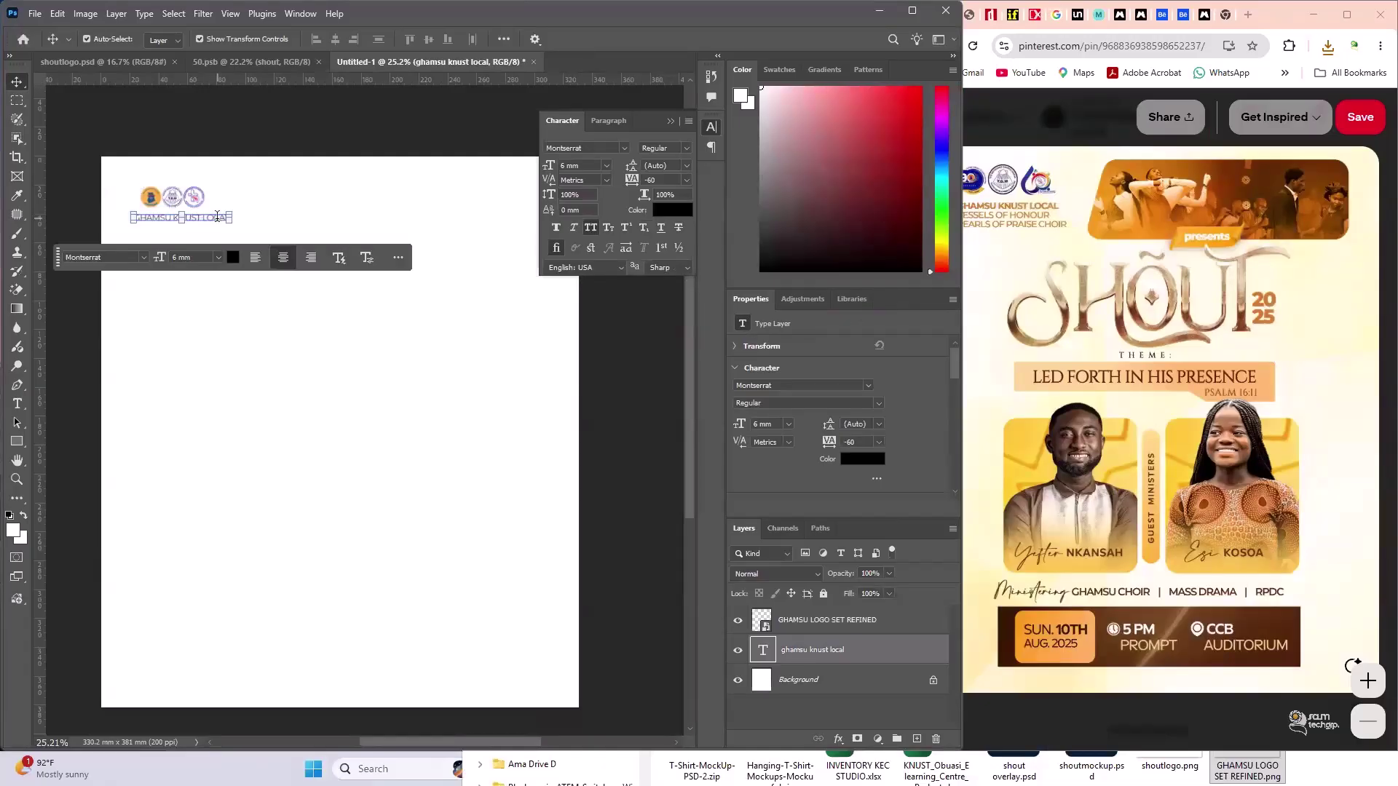
- Add VESSELS OF HONOUR and PEARLS OF PRAISE CHOIR as lines under the headline
double_click(227, 218)
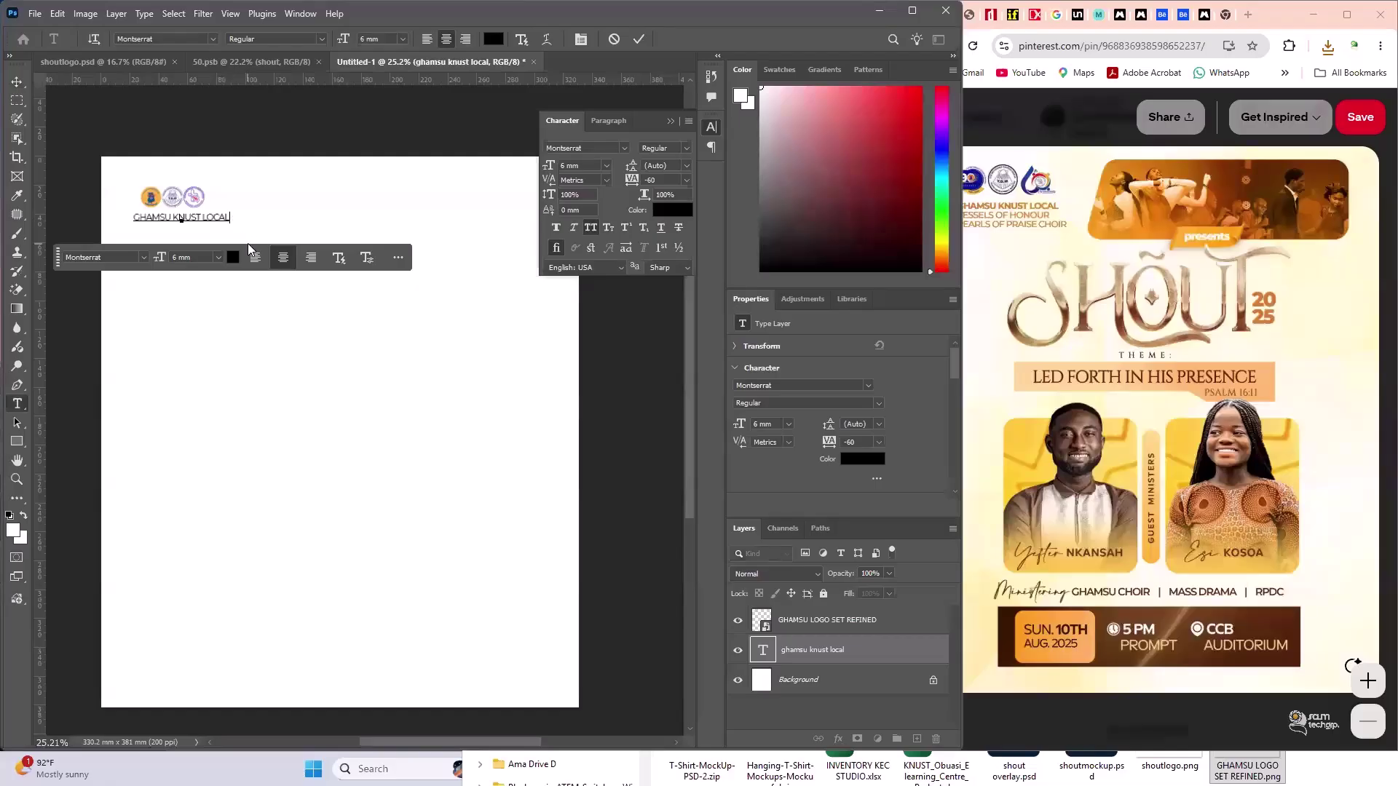
key(Return)
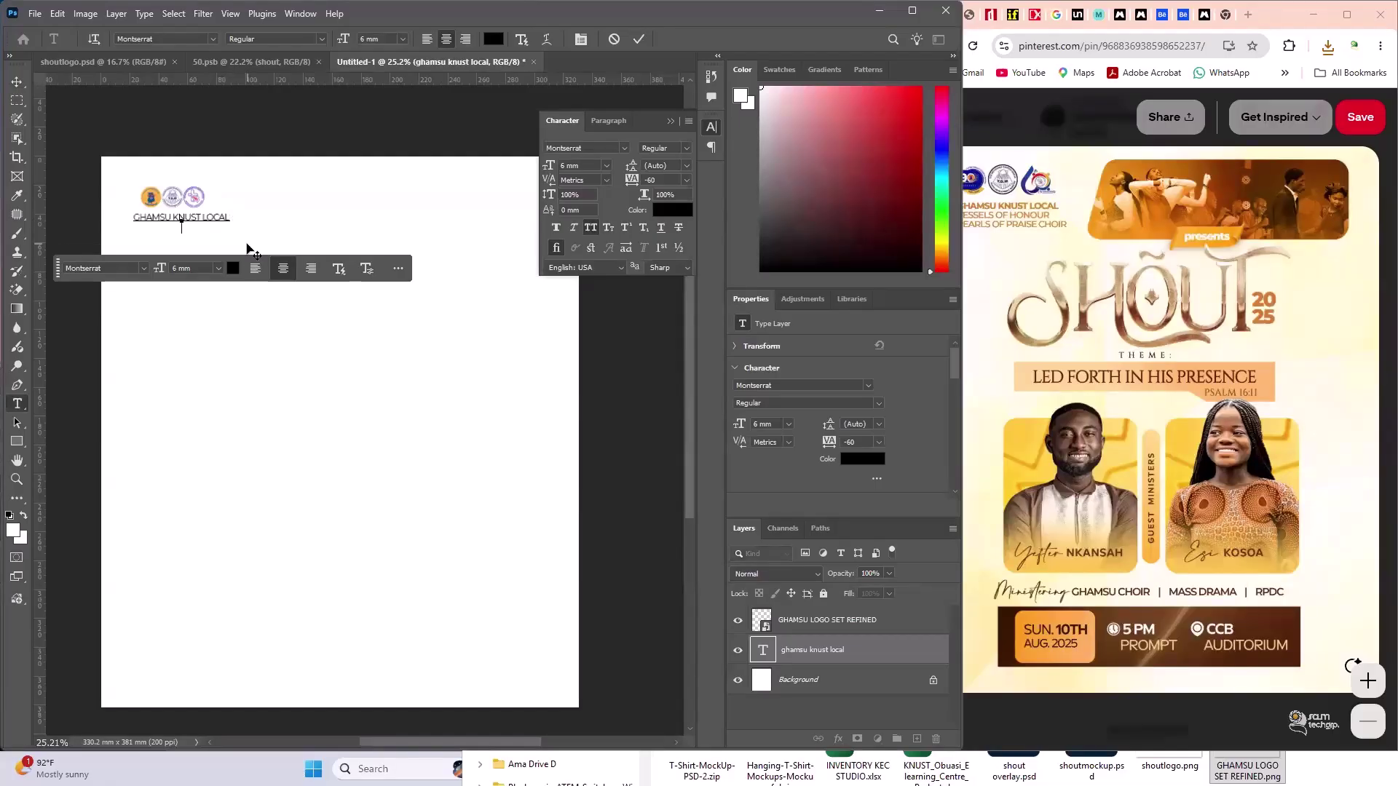
text(VESSELS OF HONOUR PE)
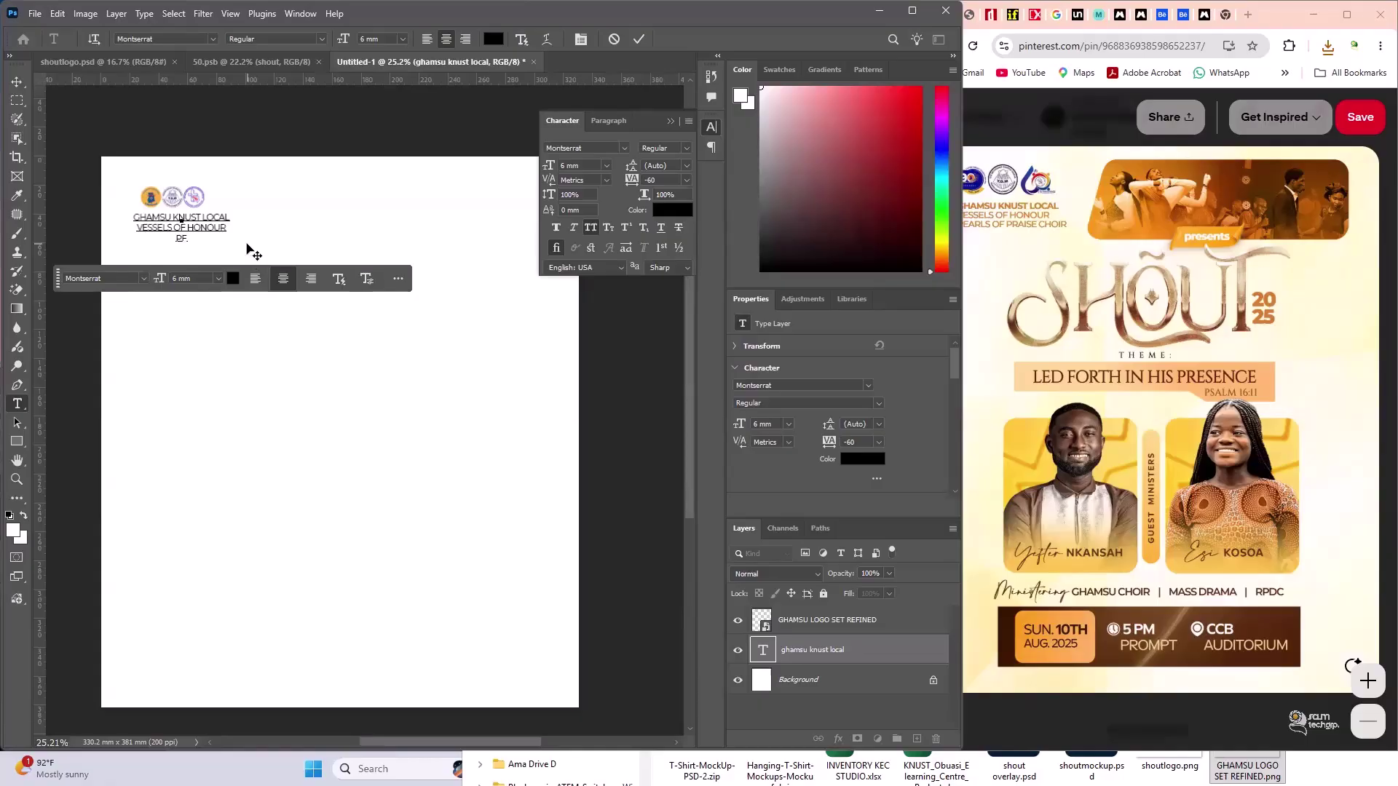
text(ARLS OF)
key(BackSpace)
key(BackSpace)
key(BackSpace)
key(BackSpace)
text(raise CHOIR)
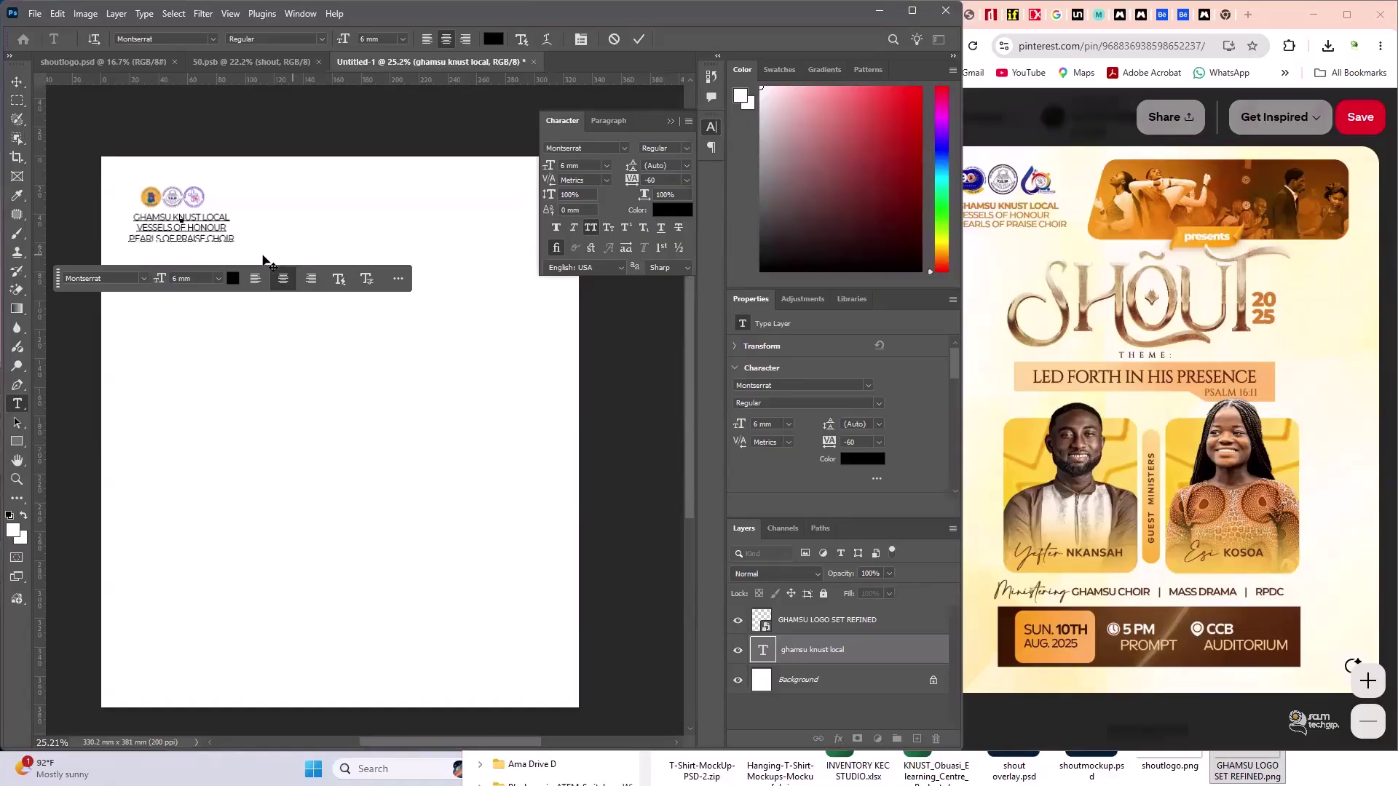
- Left-align all three lines and line up the block's left edge with the logos
double_click(228, 231)
key(ctrl+a)
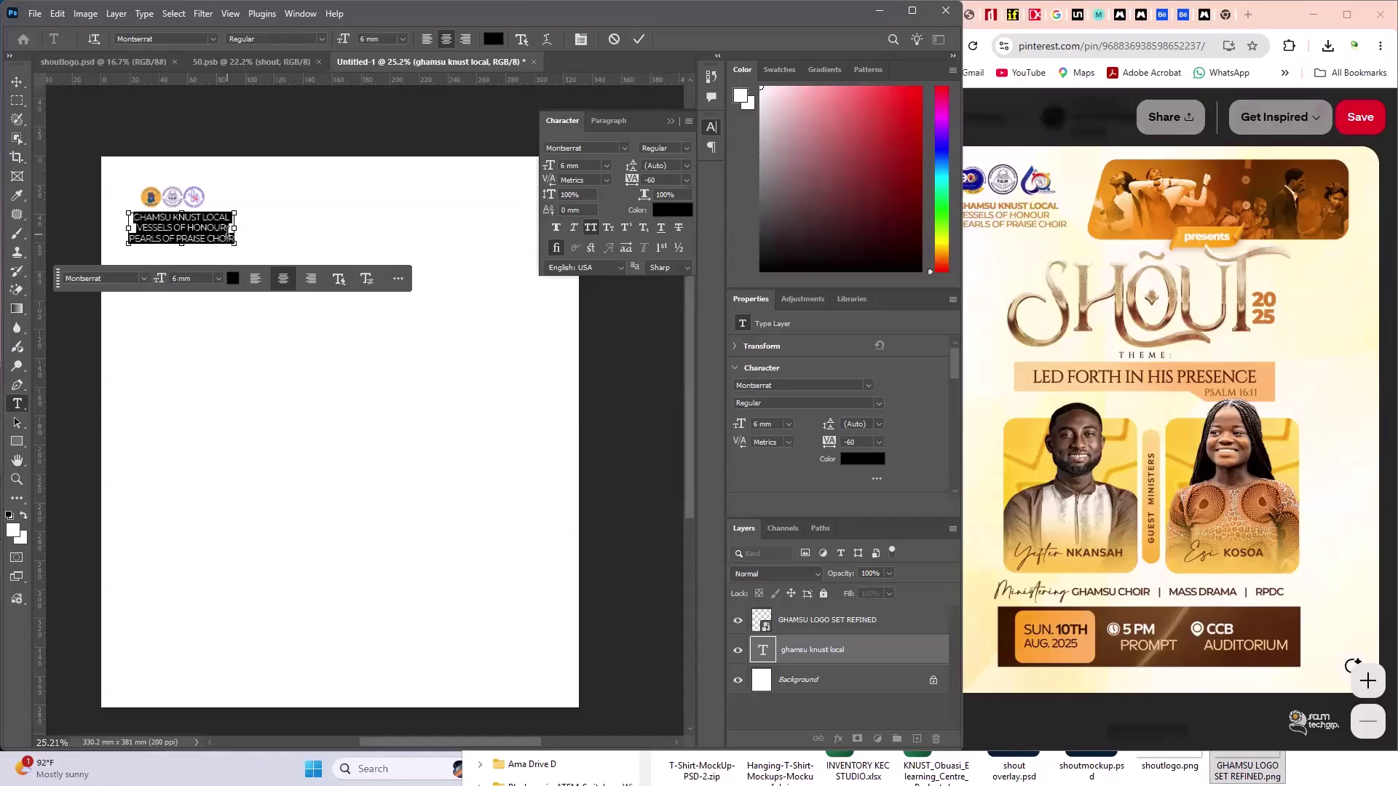
click(621, 122)
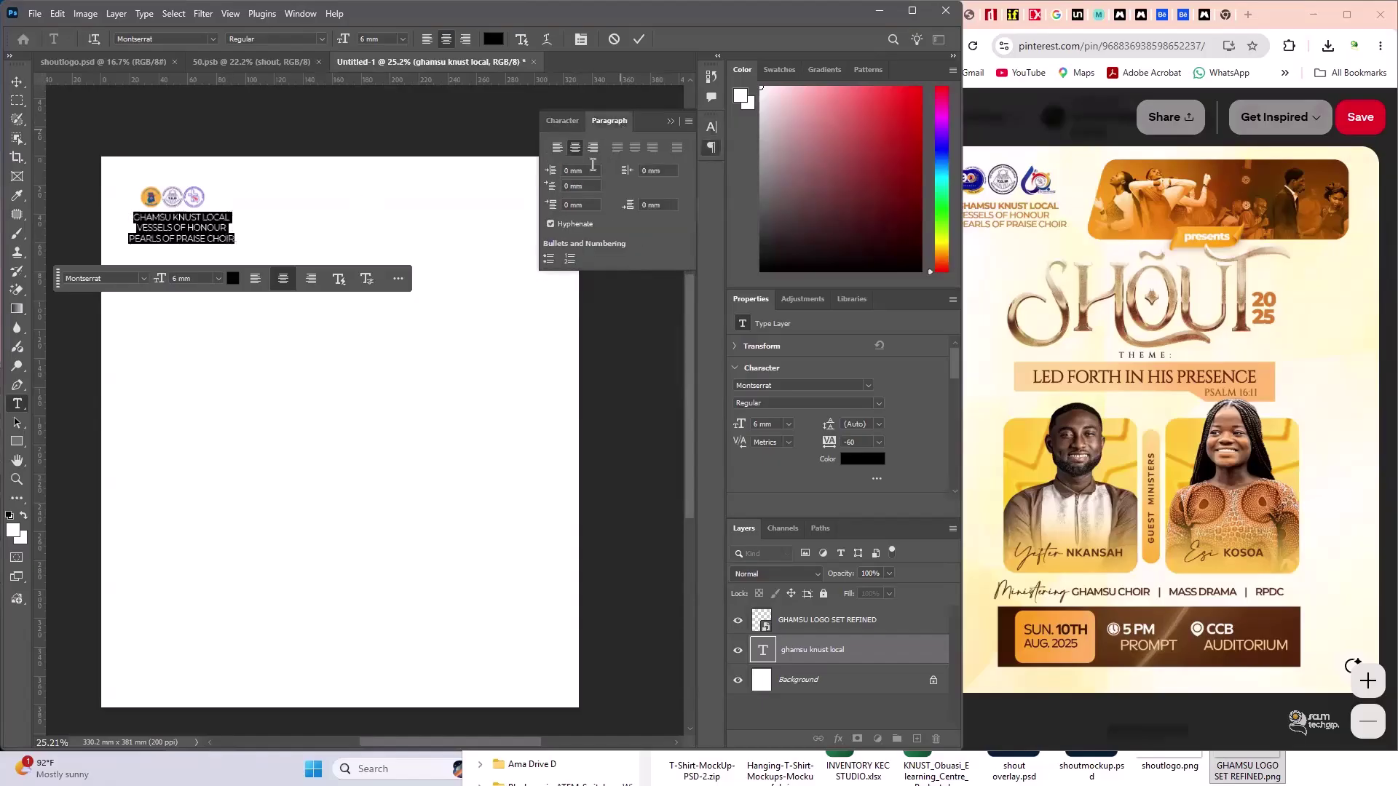
click(558, 148)
click(16, 82)
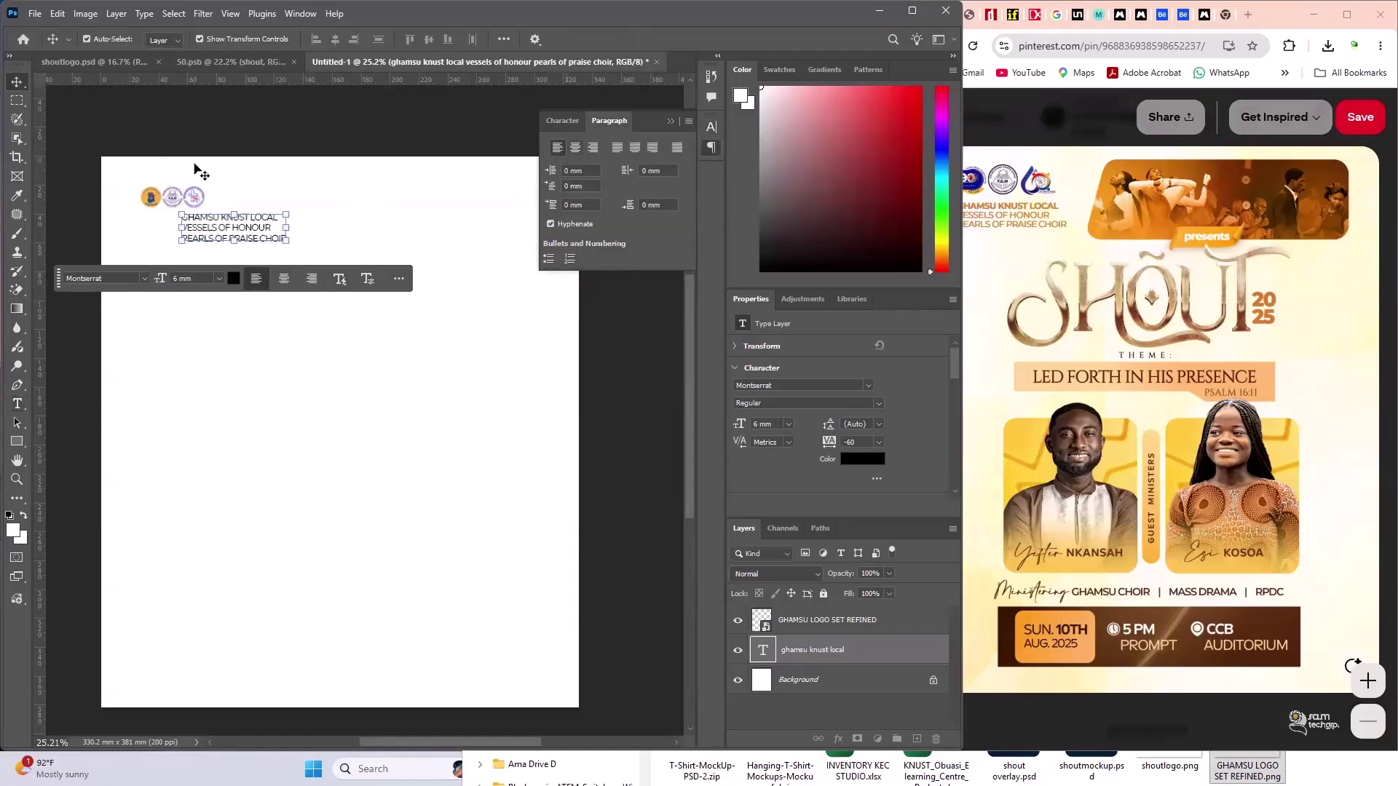
drag(180, 236, 141, 232)
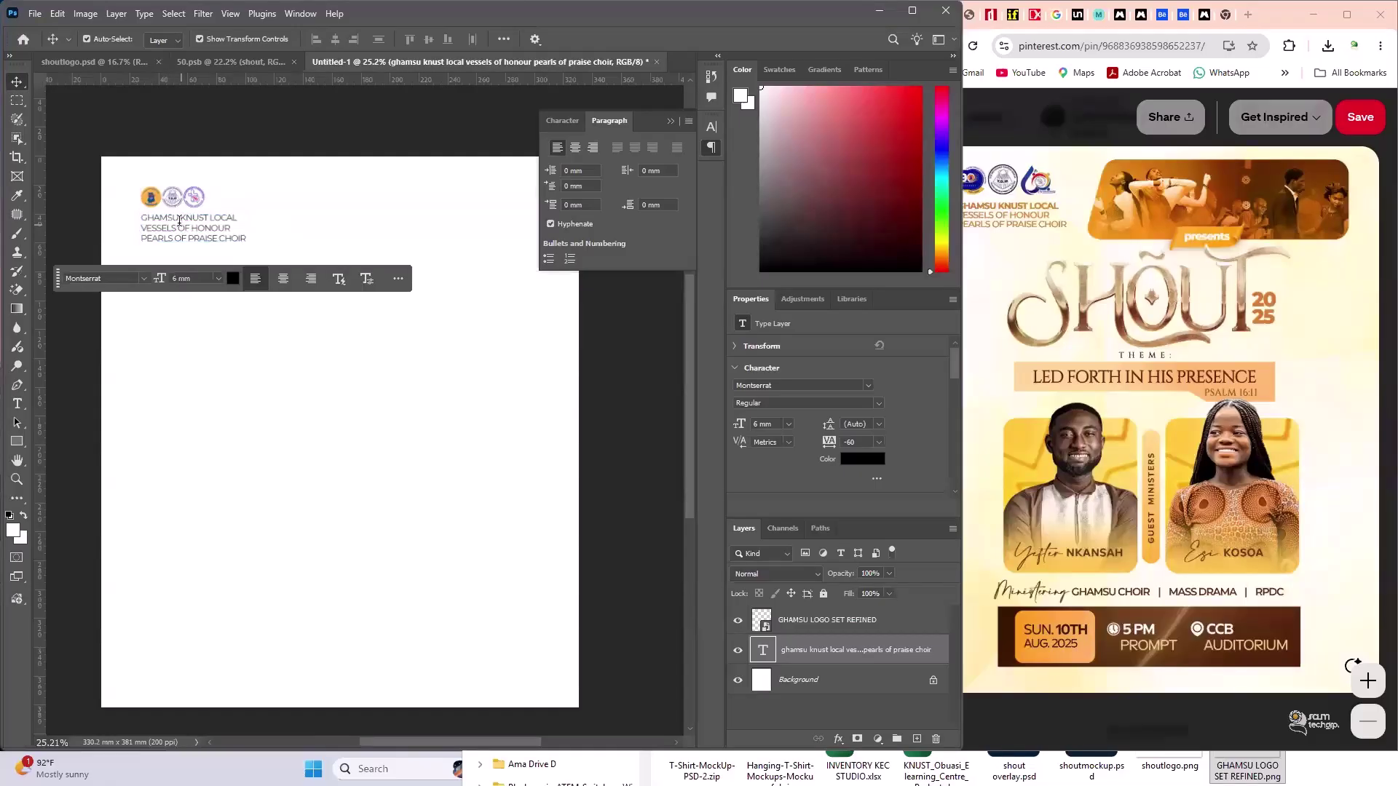
- Set the GHAMSU KNUST LOCAL line to Montserrat Bold and commit the edit
double_click(175, 217)
triple_click(169, 212)
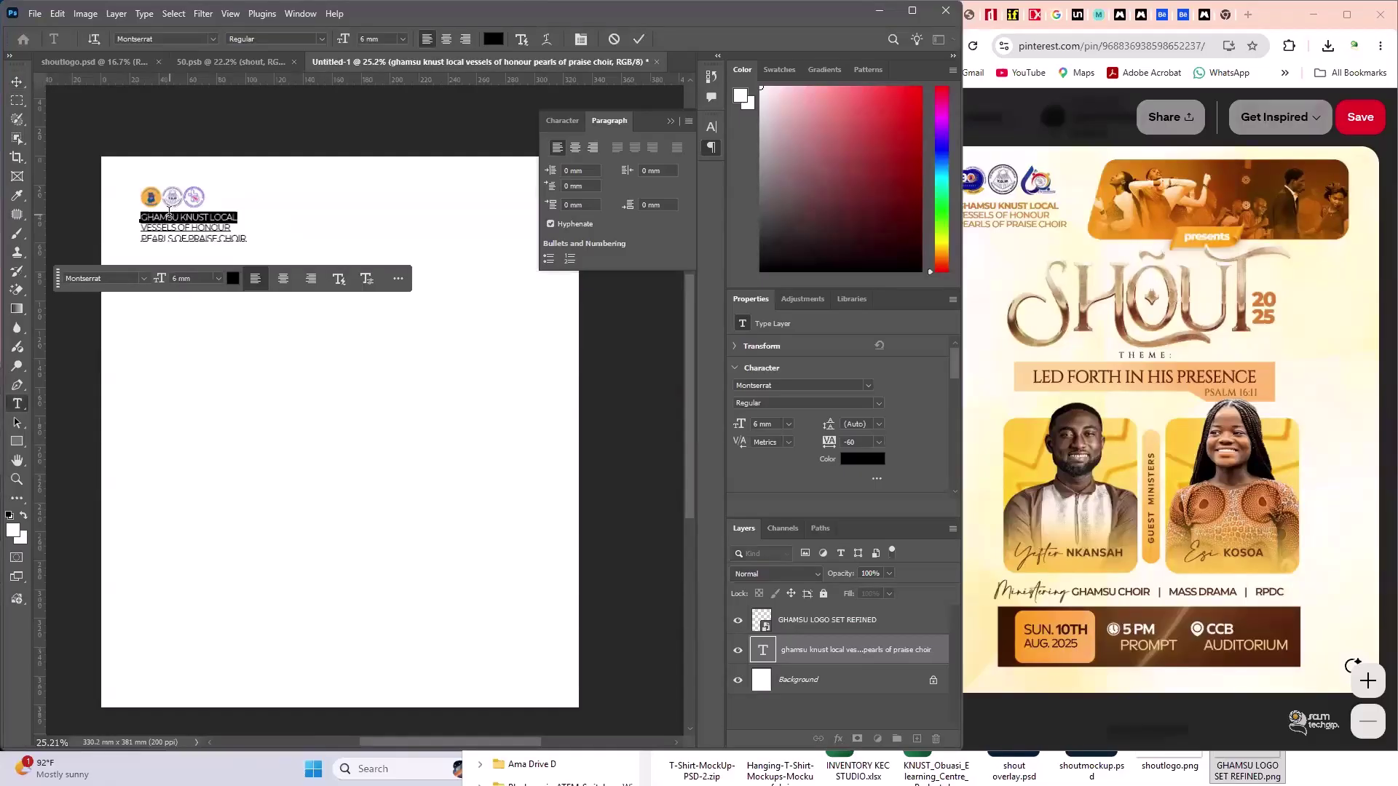
click(562, 120)
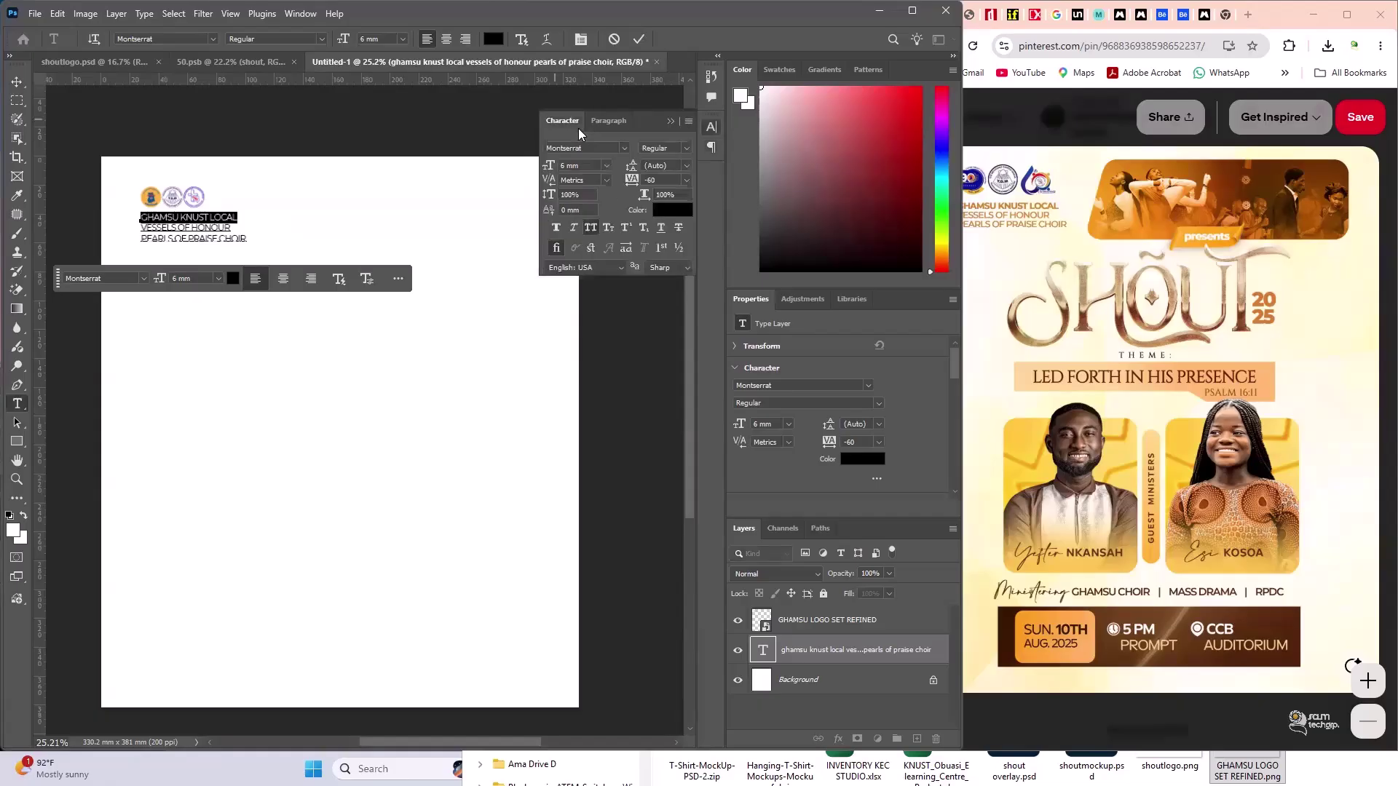
click(684, 148)
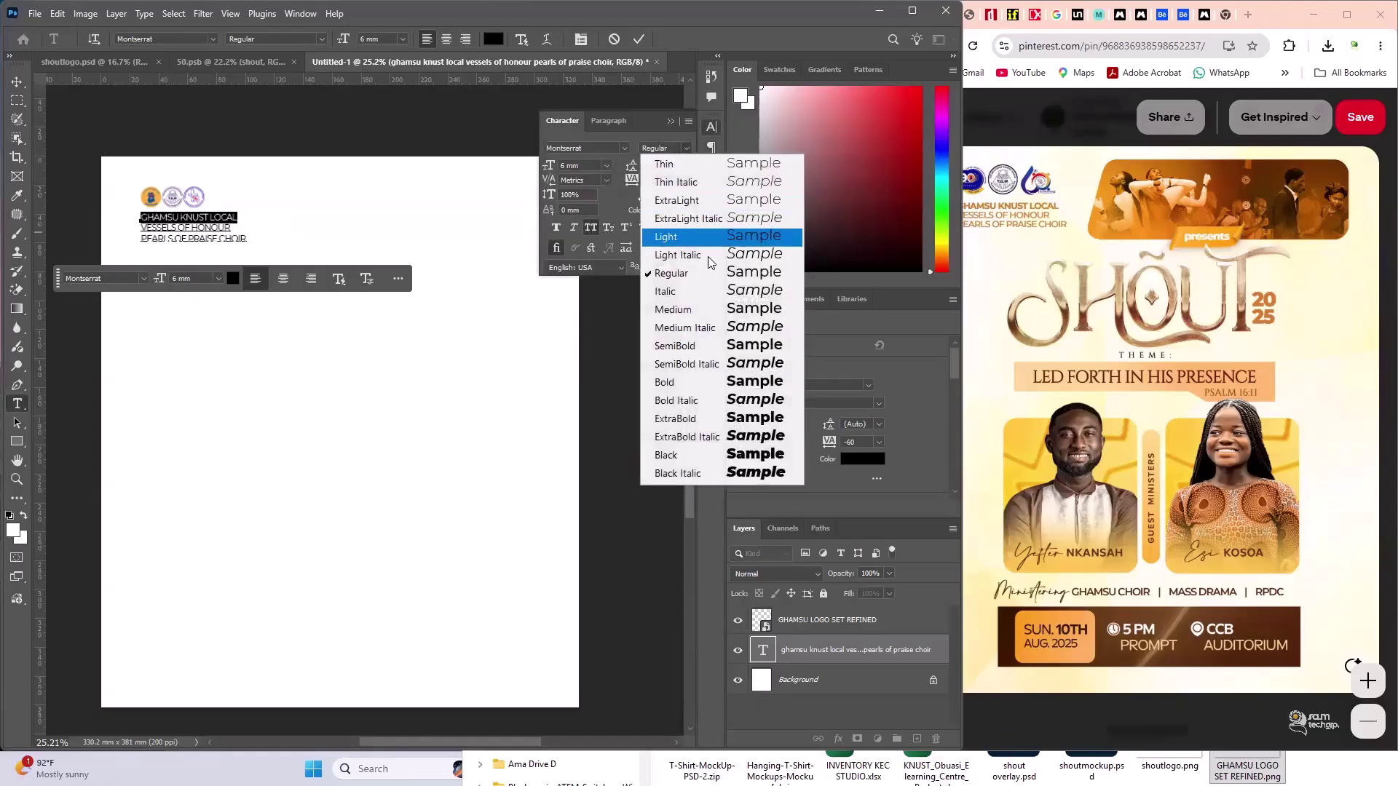
click(713, 384)
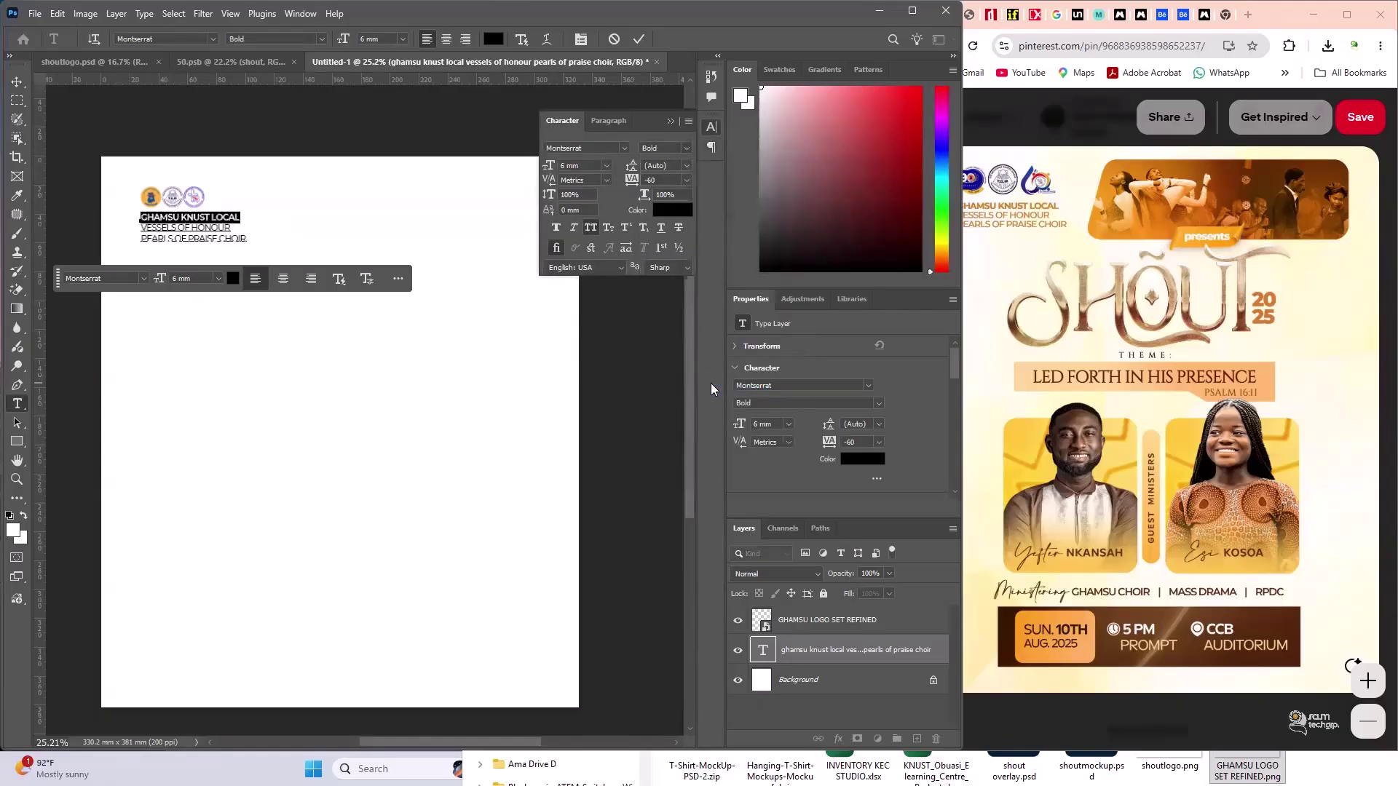
key(Left)
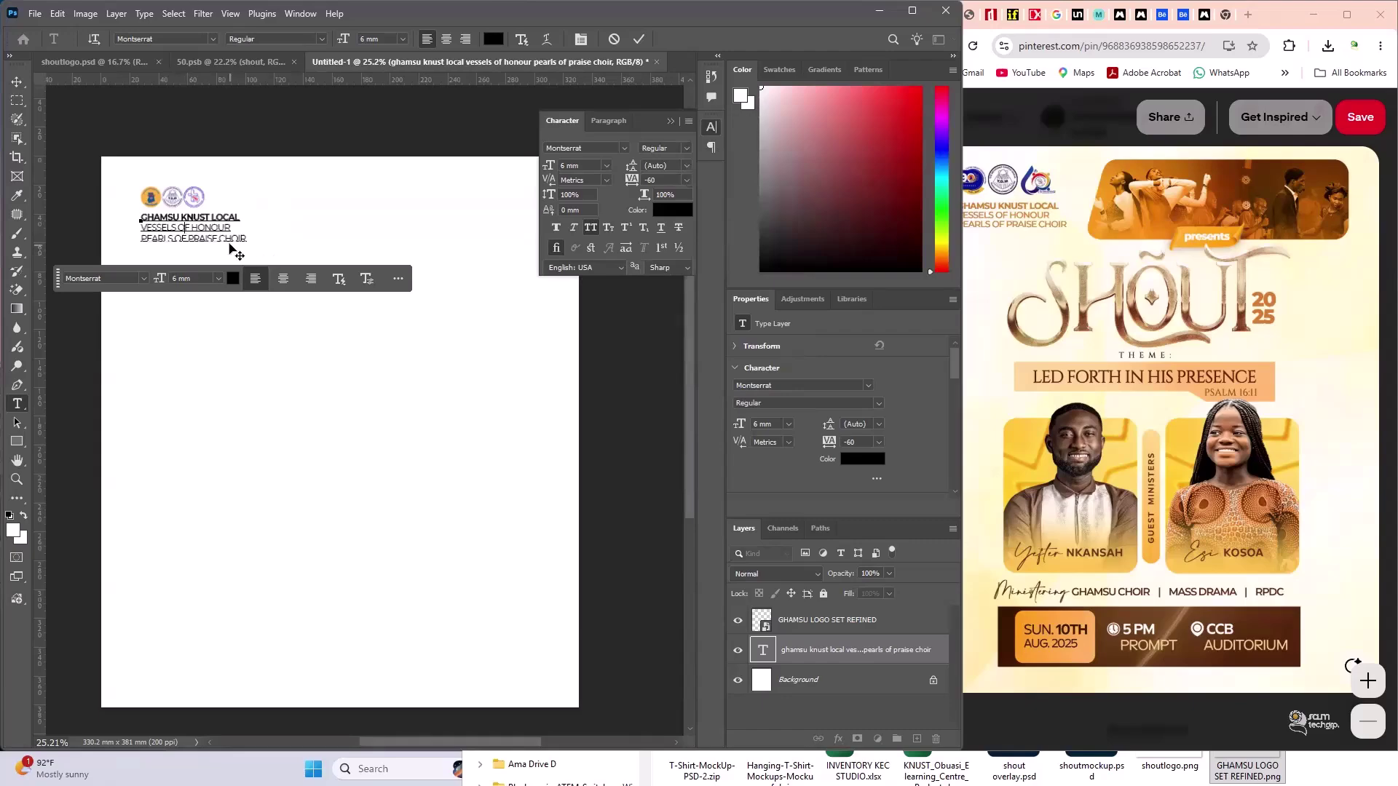
click(18, 79)
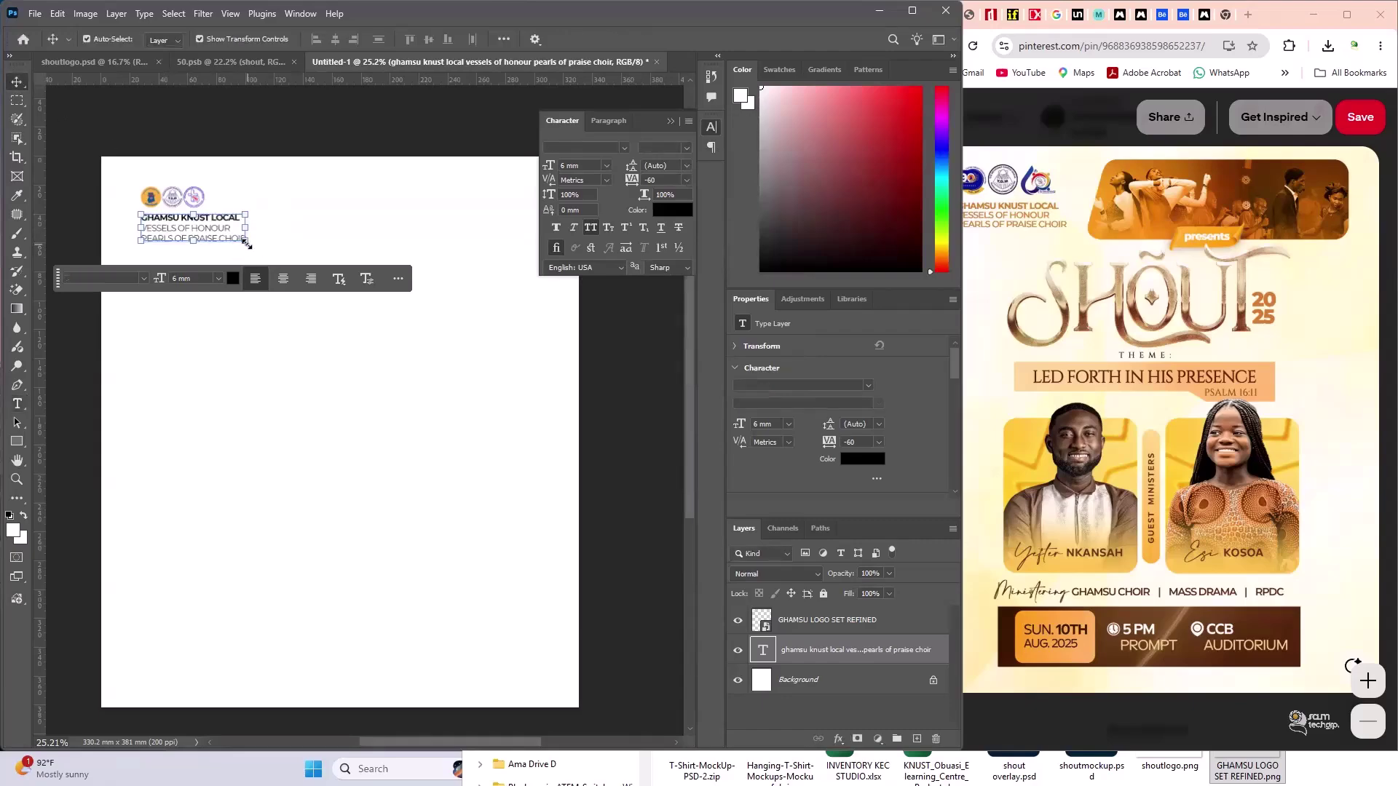
- Reduce the whole three-line choir text from 6 mm to 5 mm font size
double_click(215, 235)
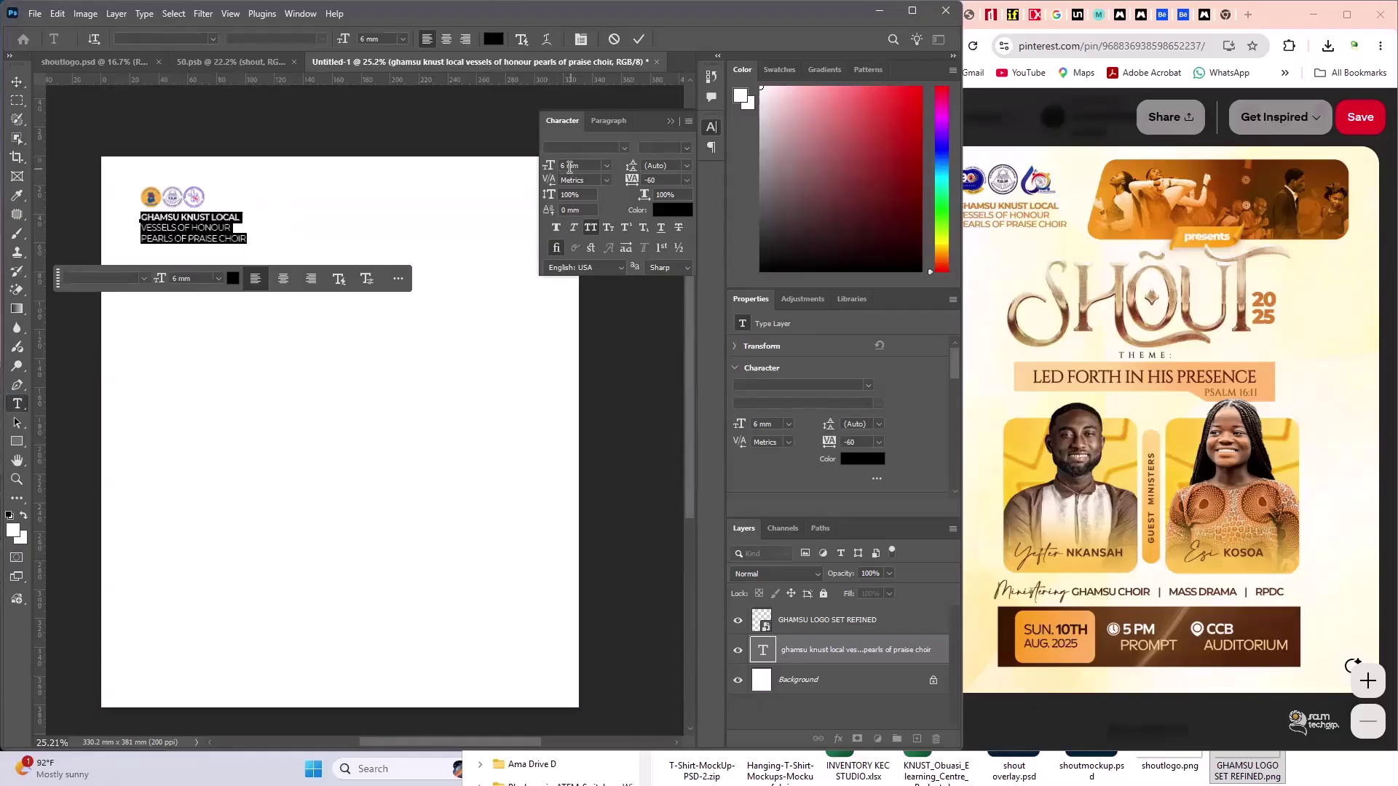
text(4)
key(Return)
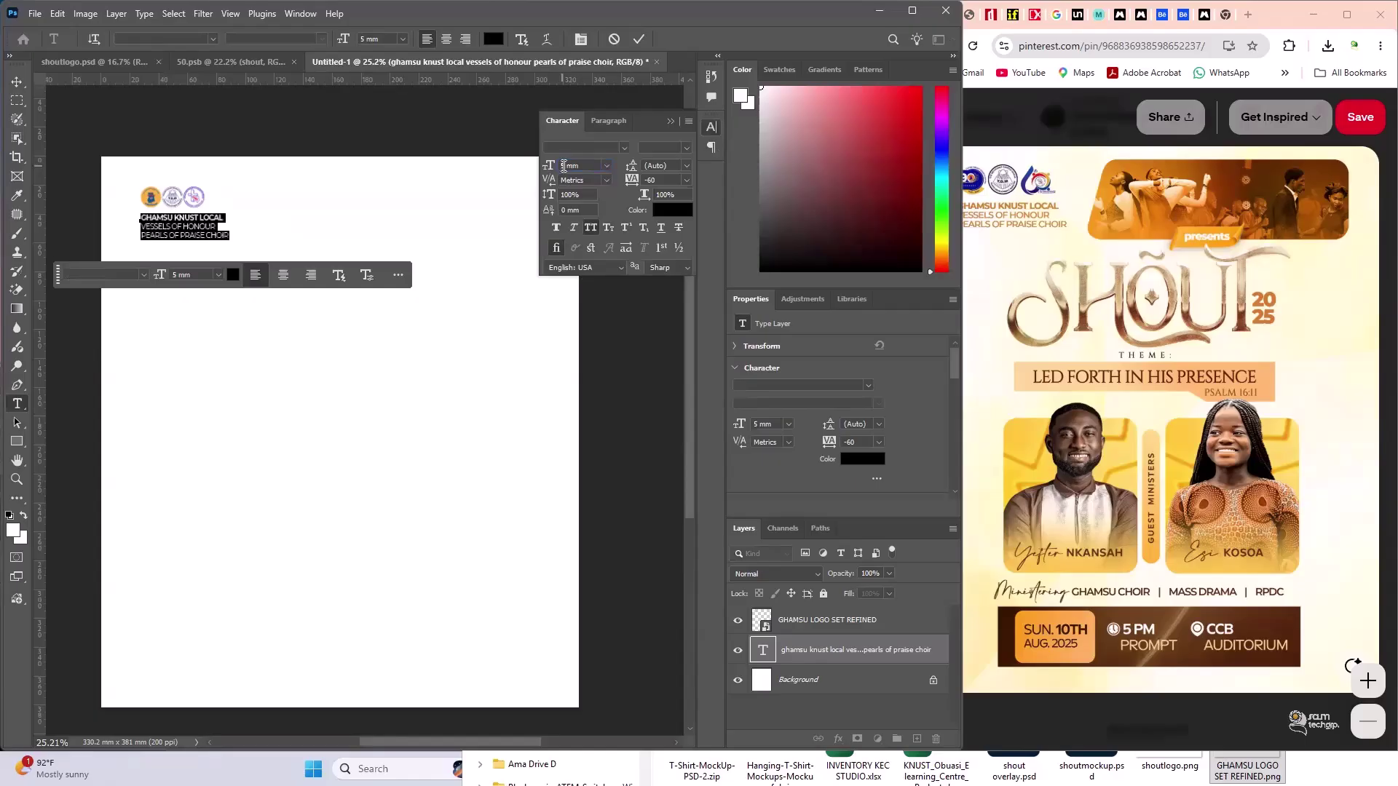
click(17, 81)
click(201, 244)
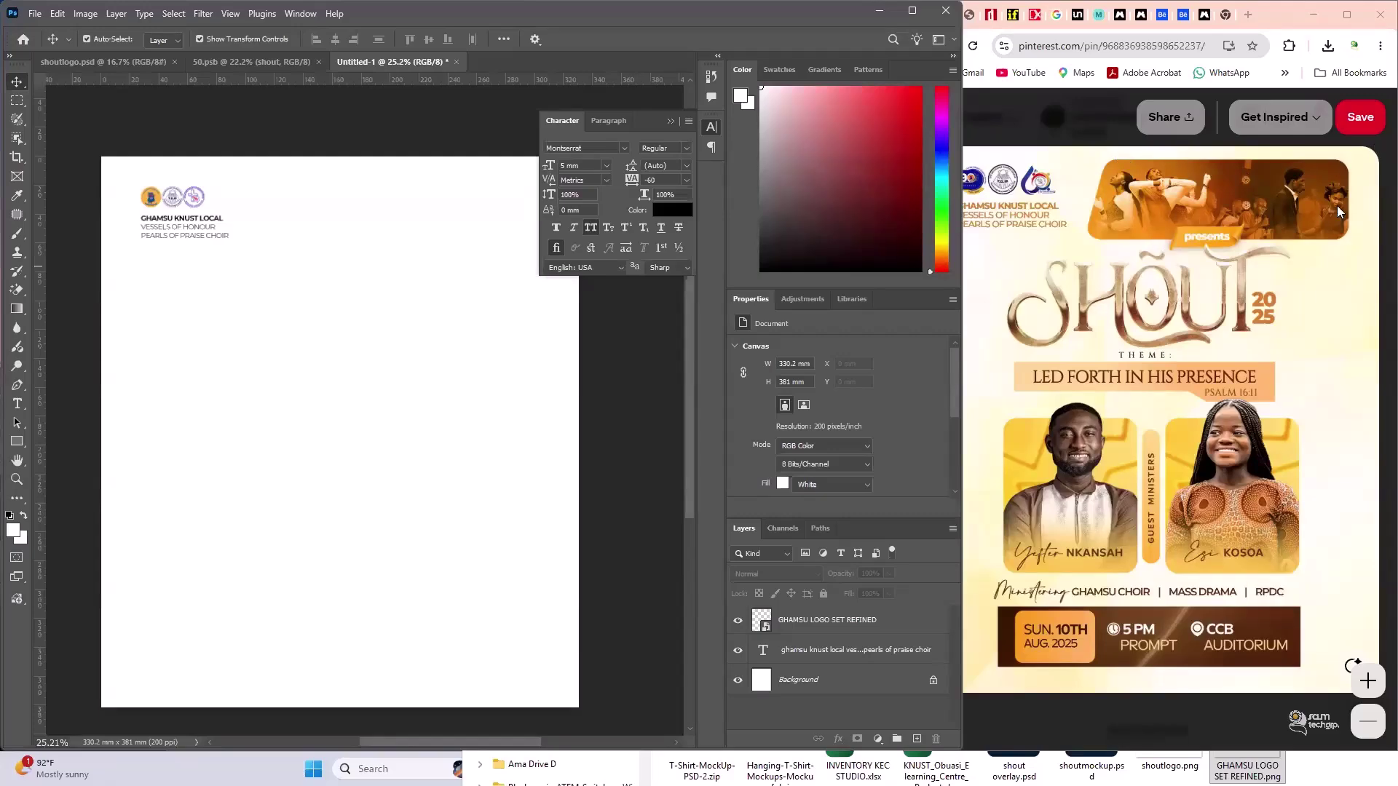
click(159, 222)
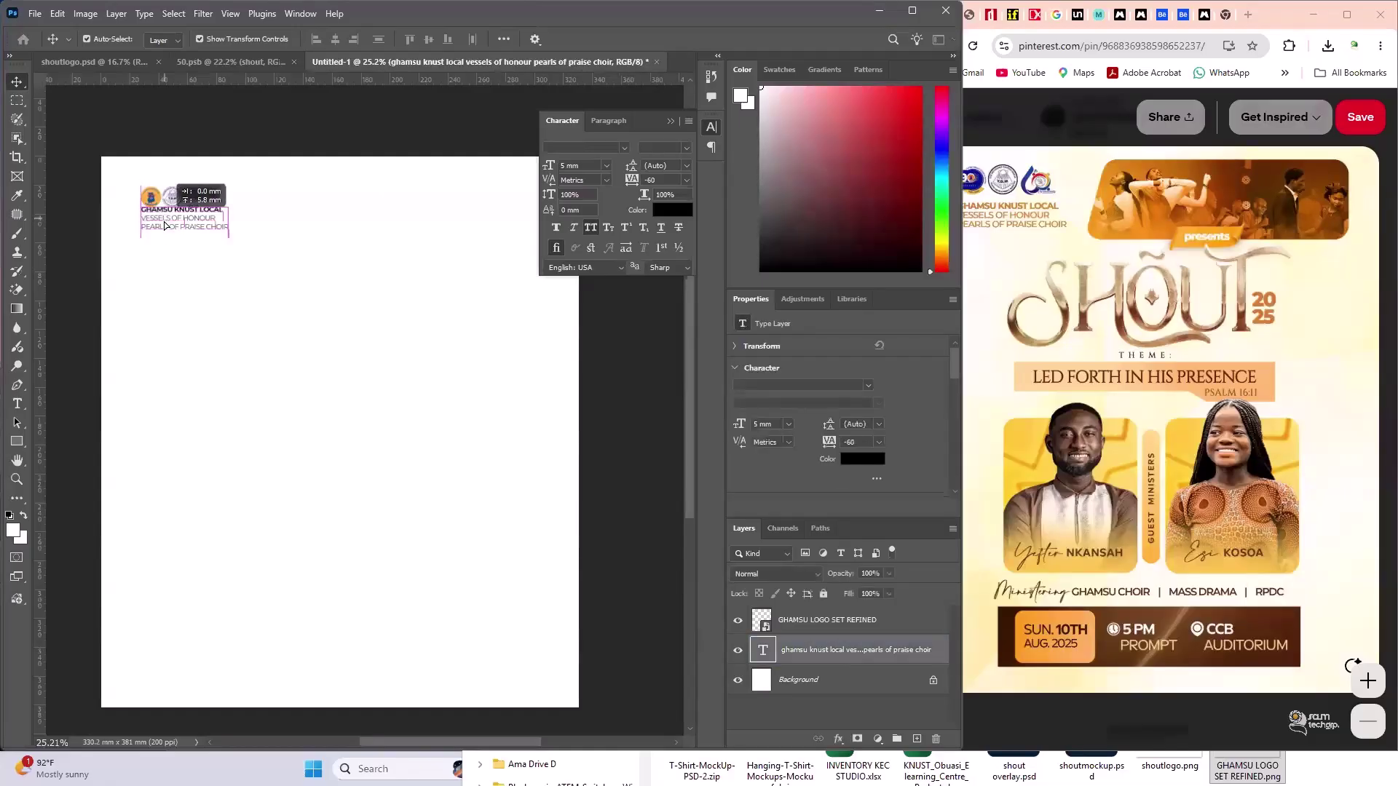
click(671, 121)
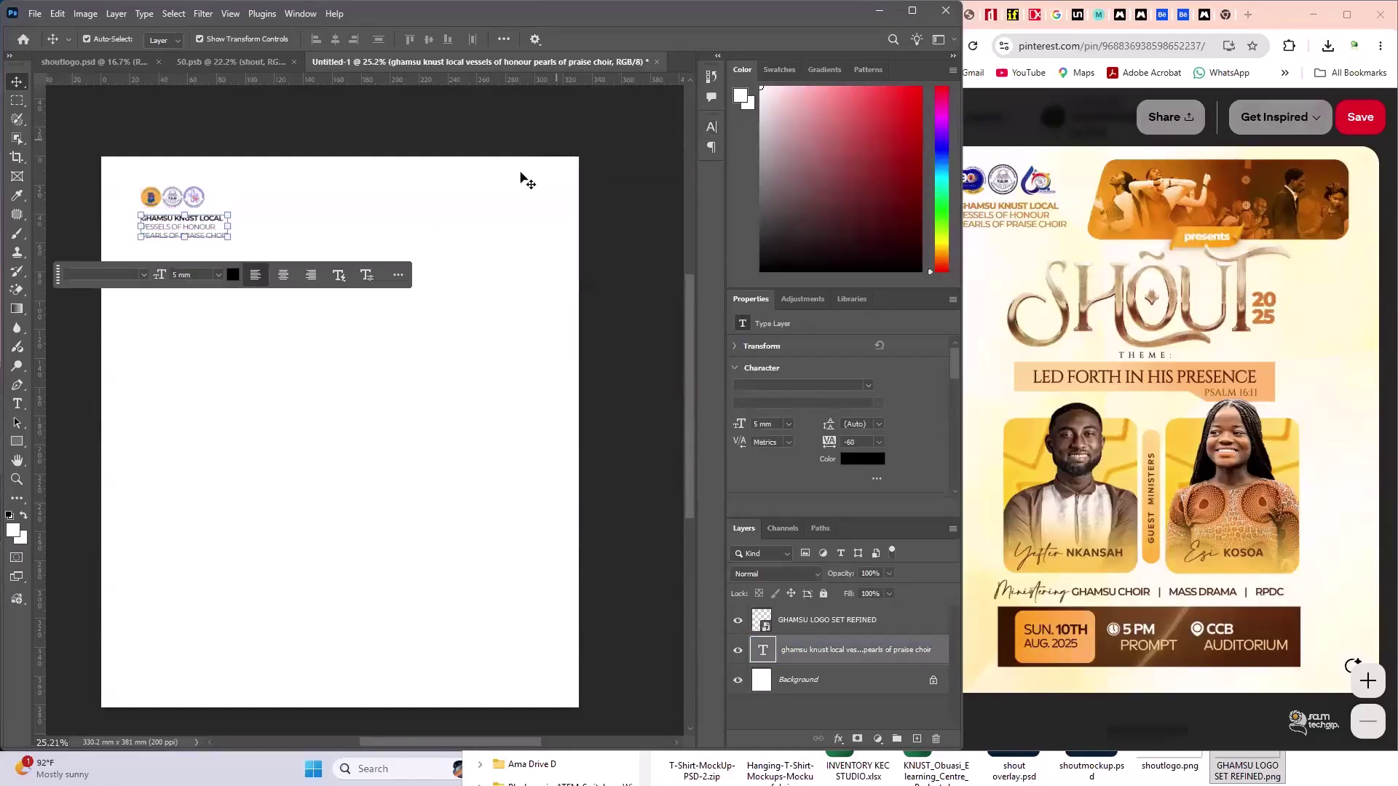
click(519, 154)
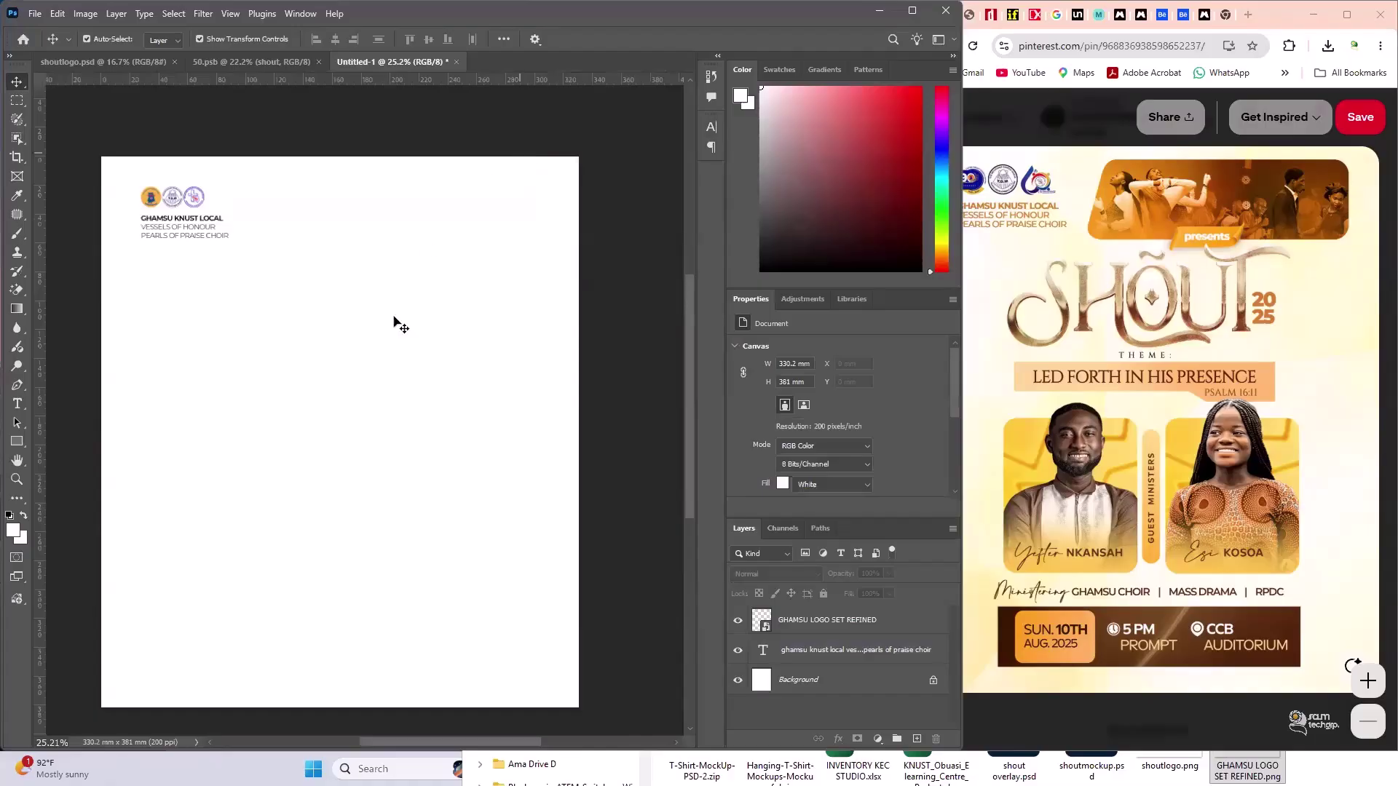
click(17, 385)
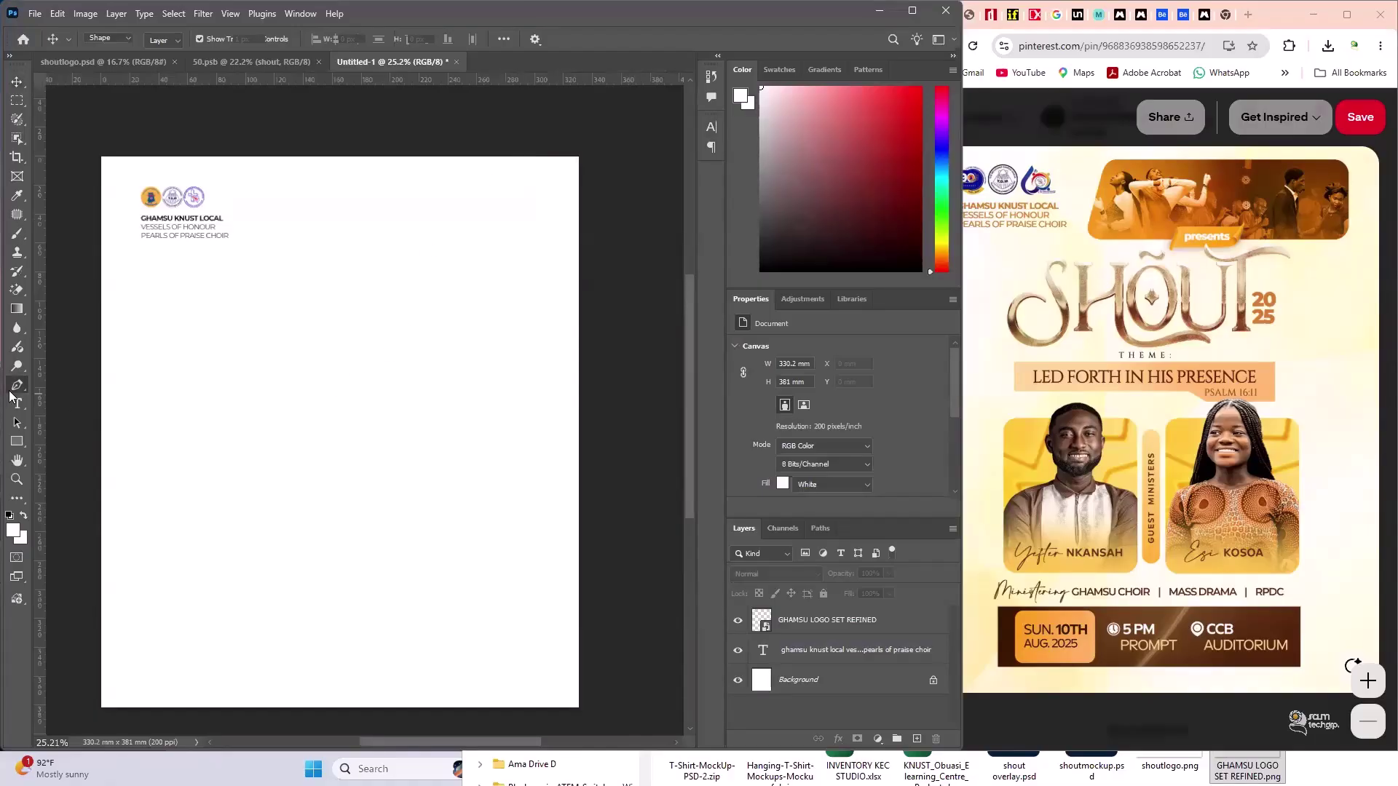
click(329, 189)
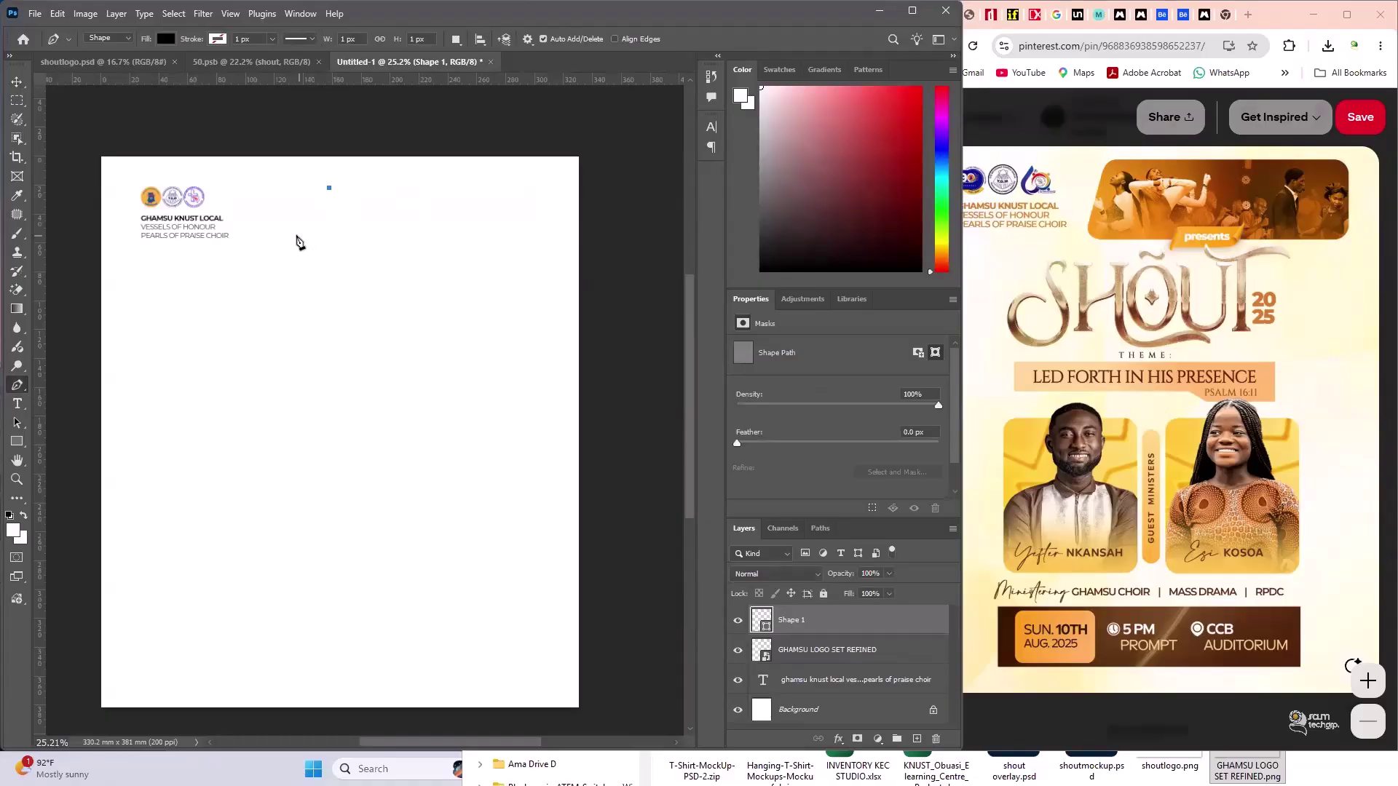
click(295, 222)
key(ctrl+z)
shift+click(284, 246)
shift+click(534, 247)
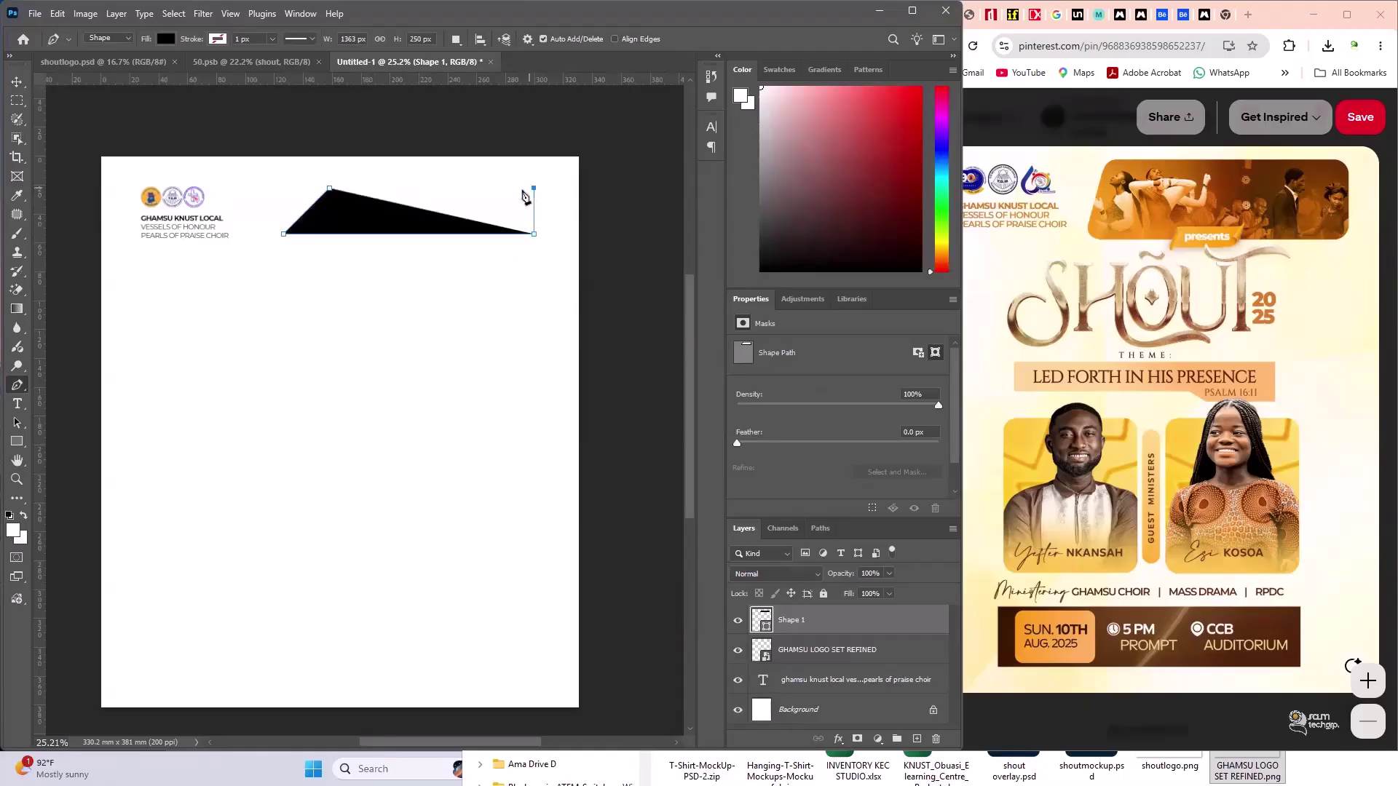
shift+click(534, 188)
click(329, 189)
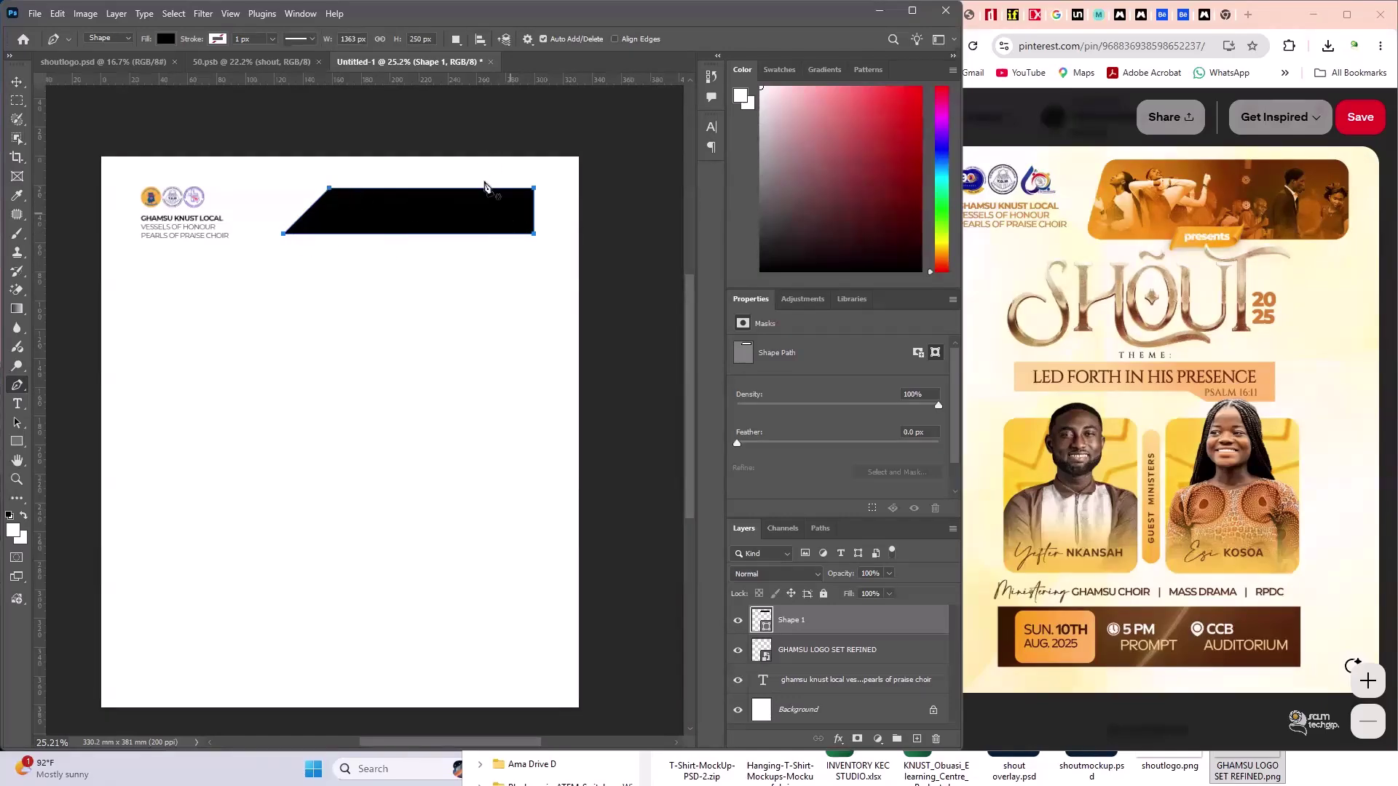
scroll(359, 208, up, 1)
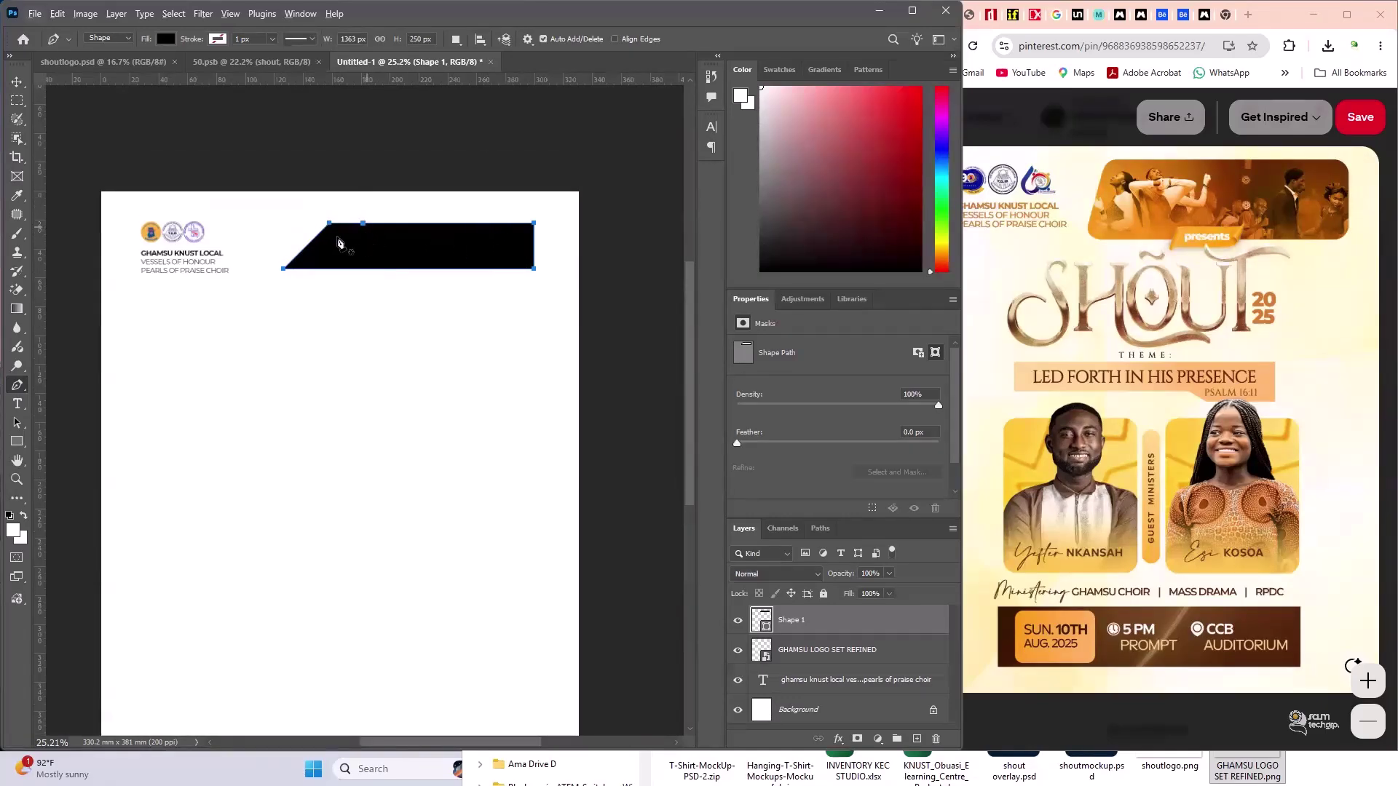
scroll(337, 240, up, 5)
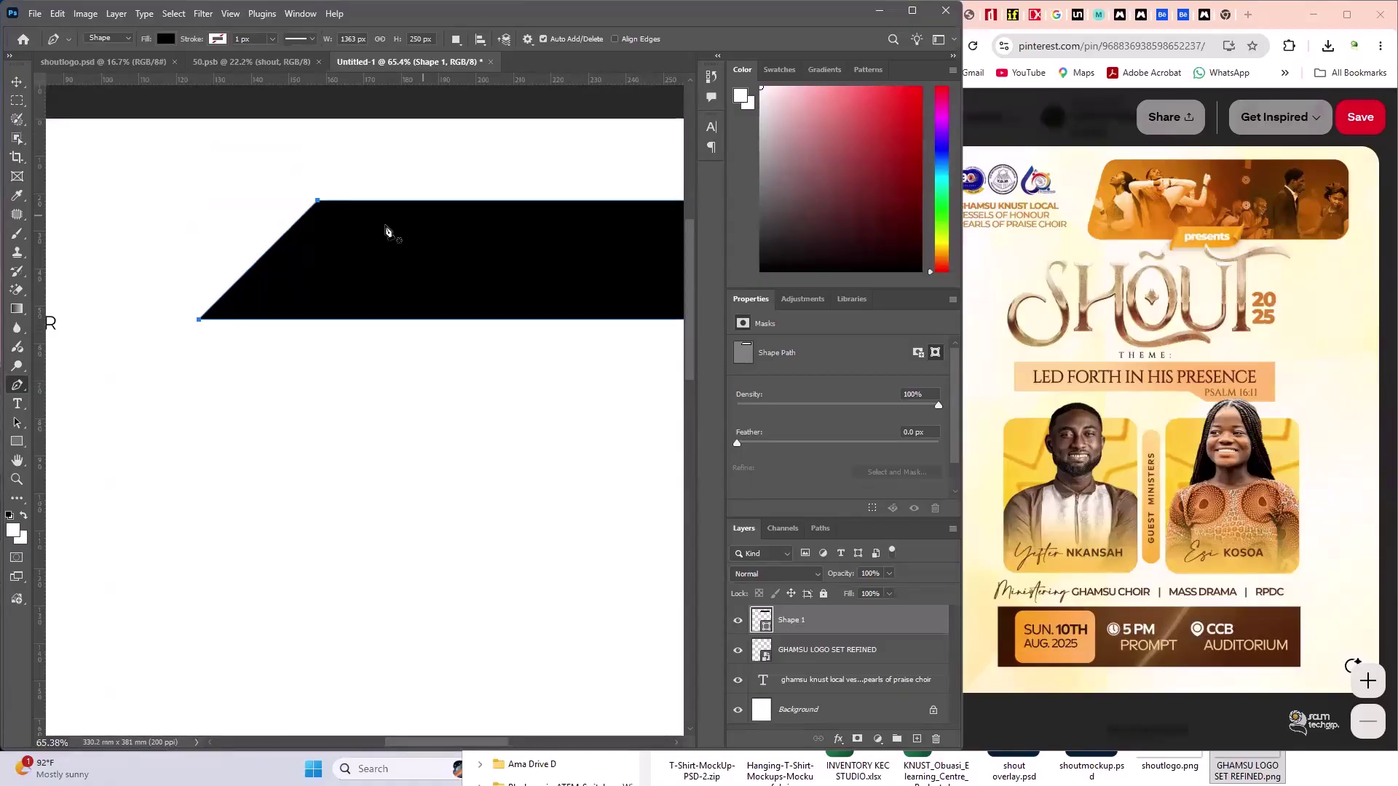
key(Delete)
key(Delete)
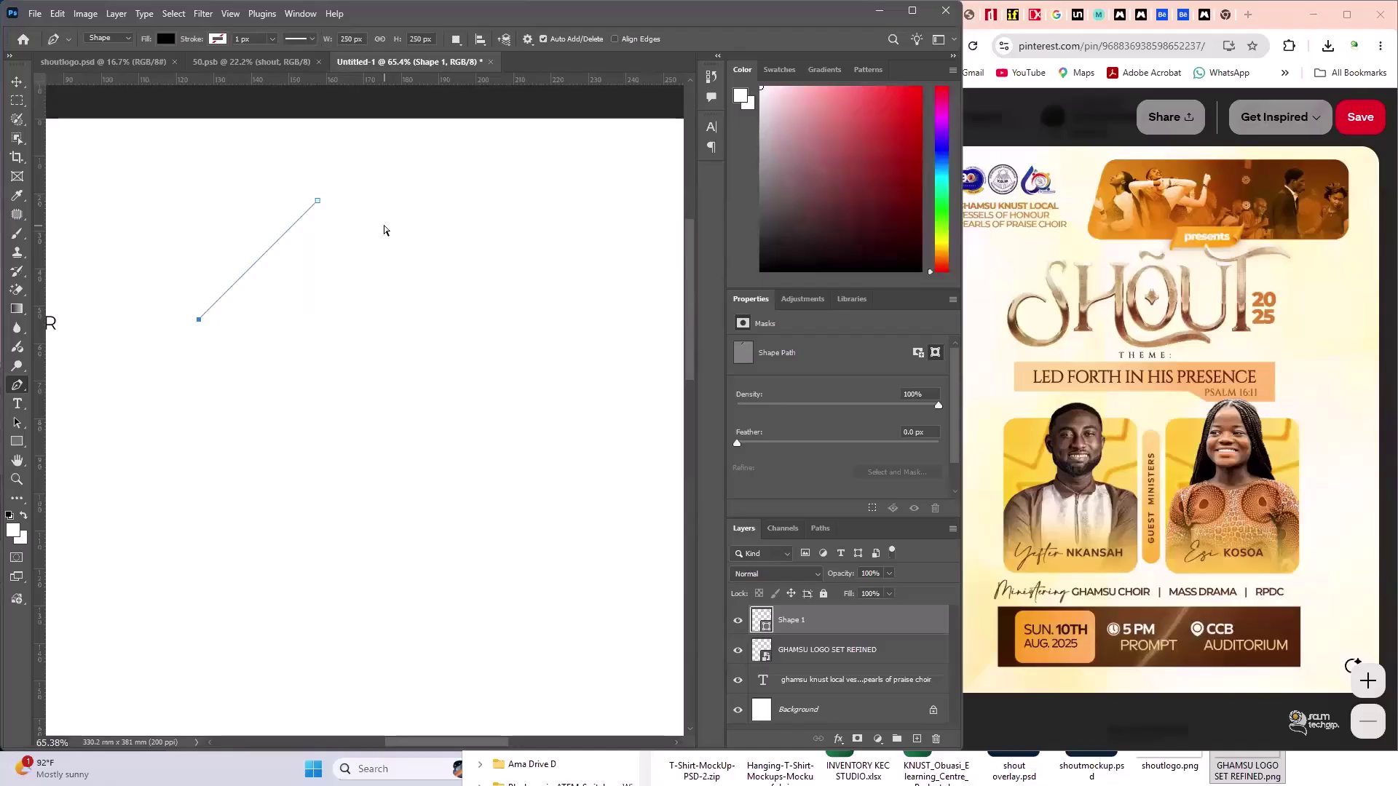
scroll(383, 233, down, 1)
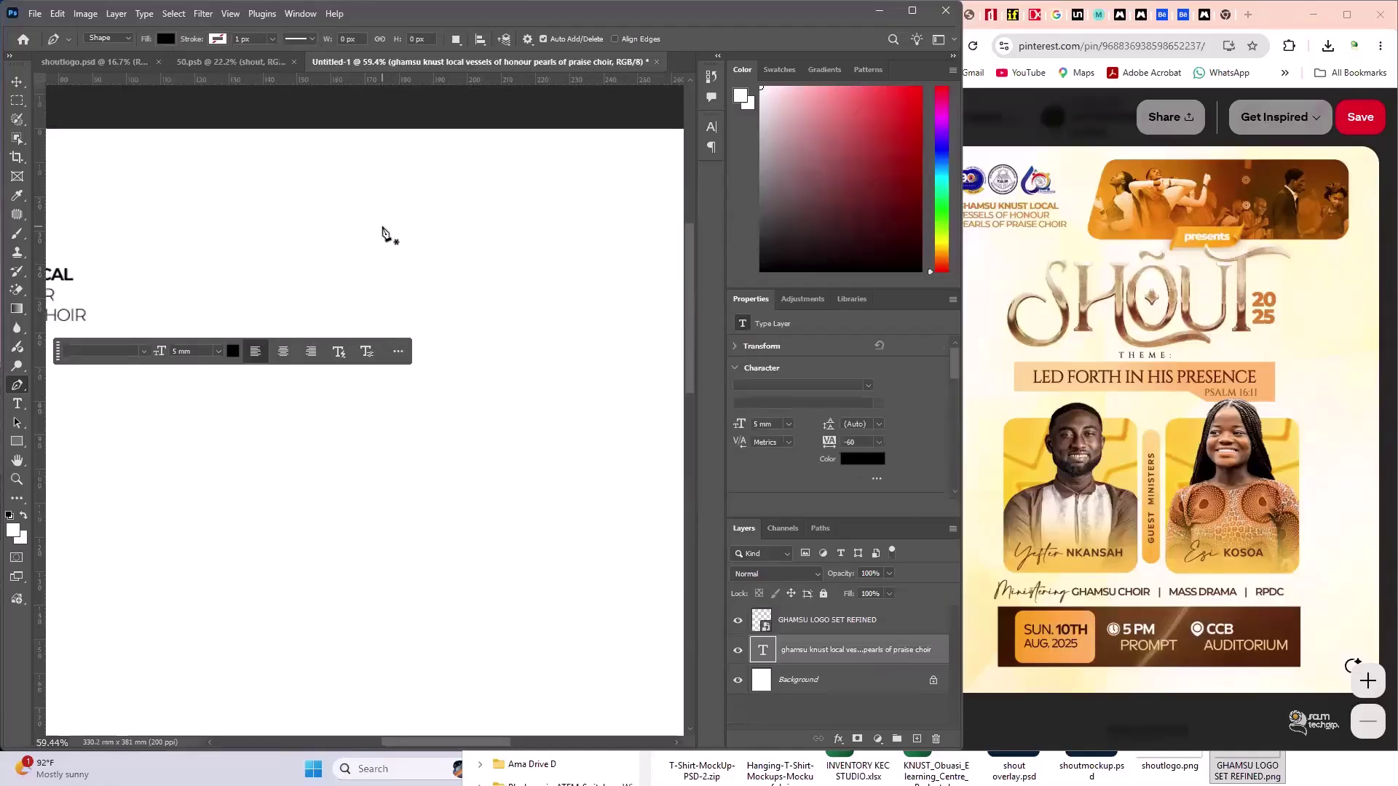
scroll(383, 233, down, 3)
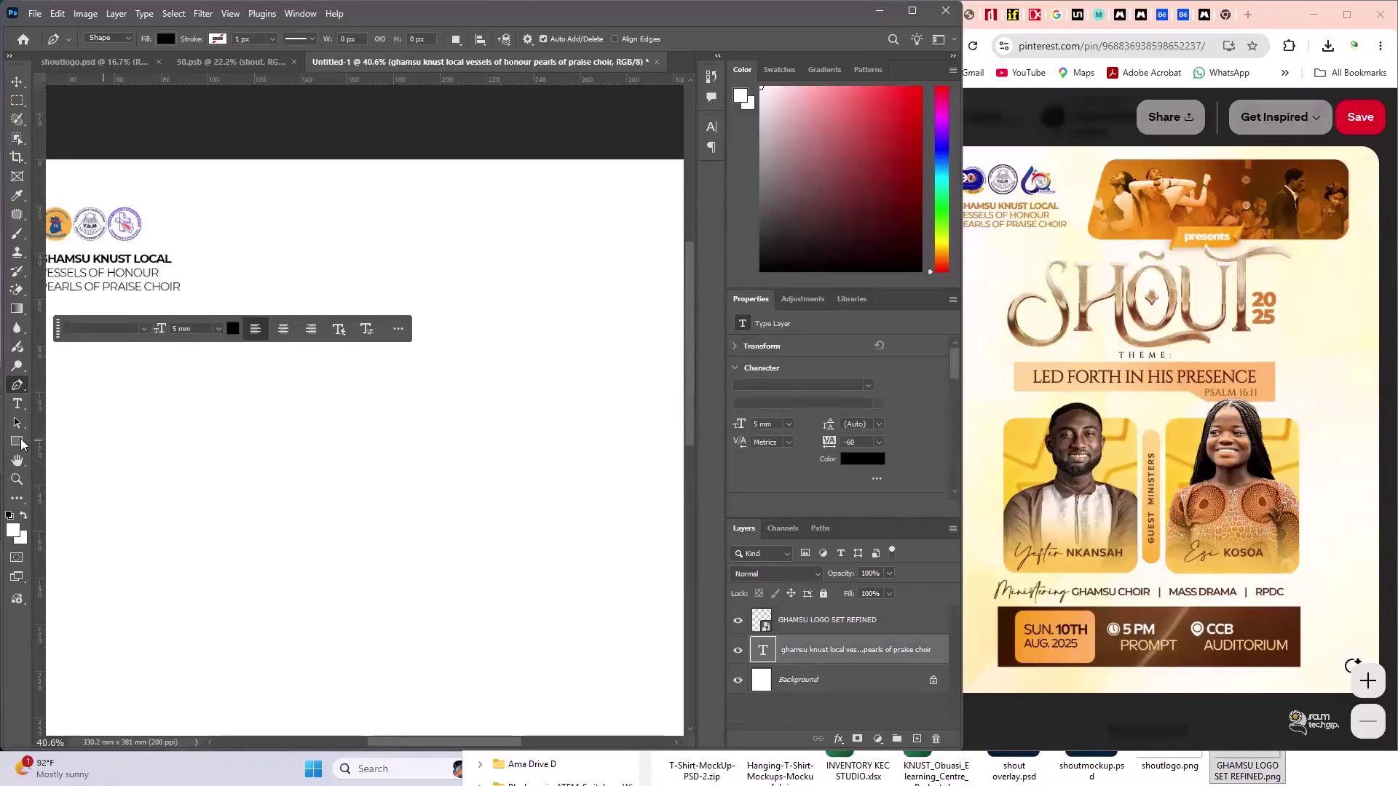
- Draw a black rectangle to the right of the header text
click(17, 441)
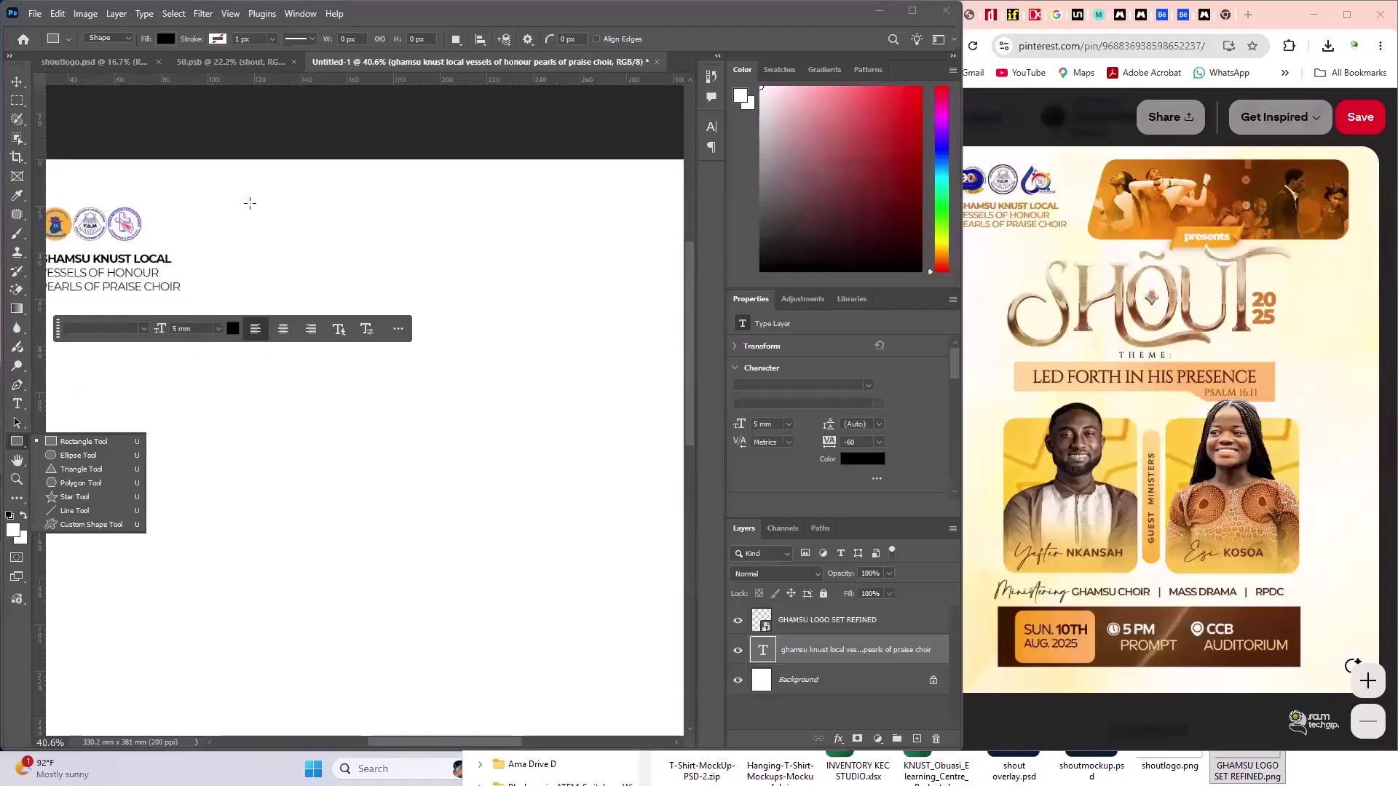
click(34, 447)
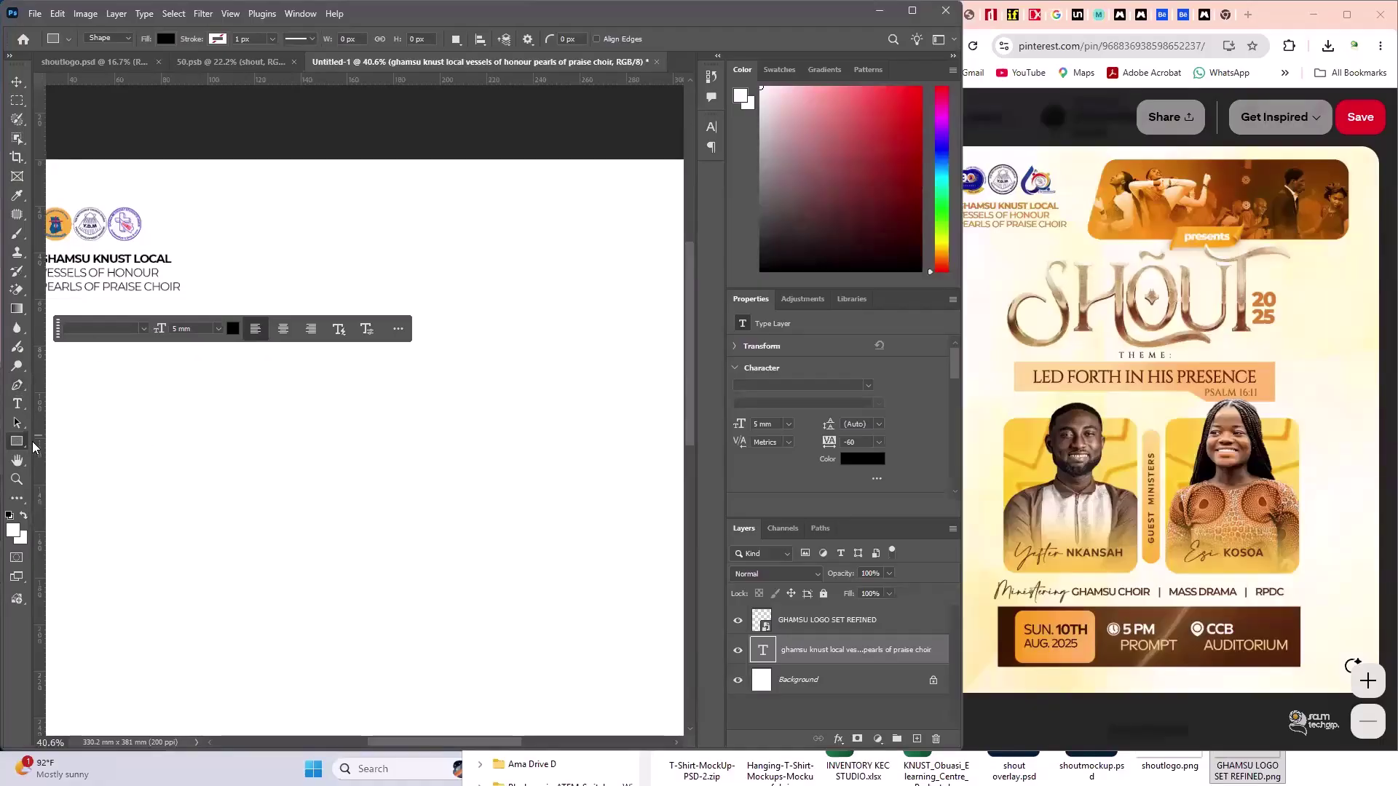
drag(253, 203, 658, 317)
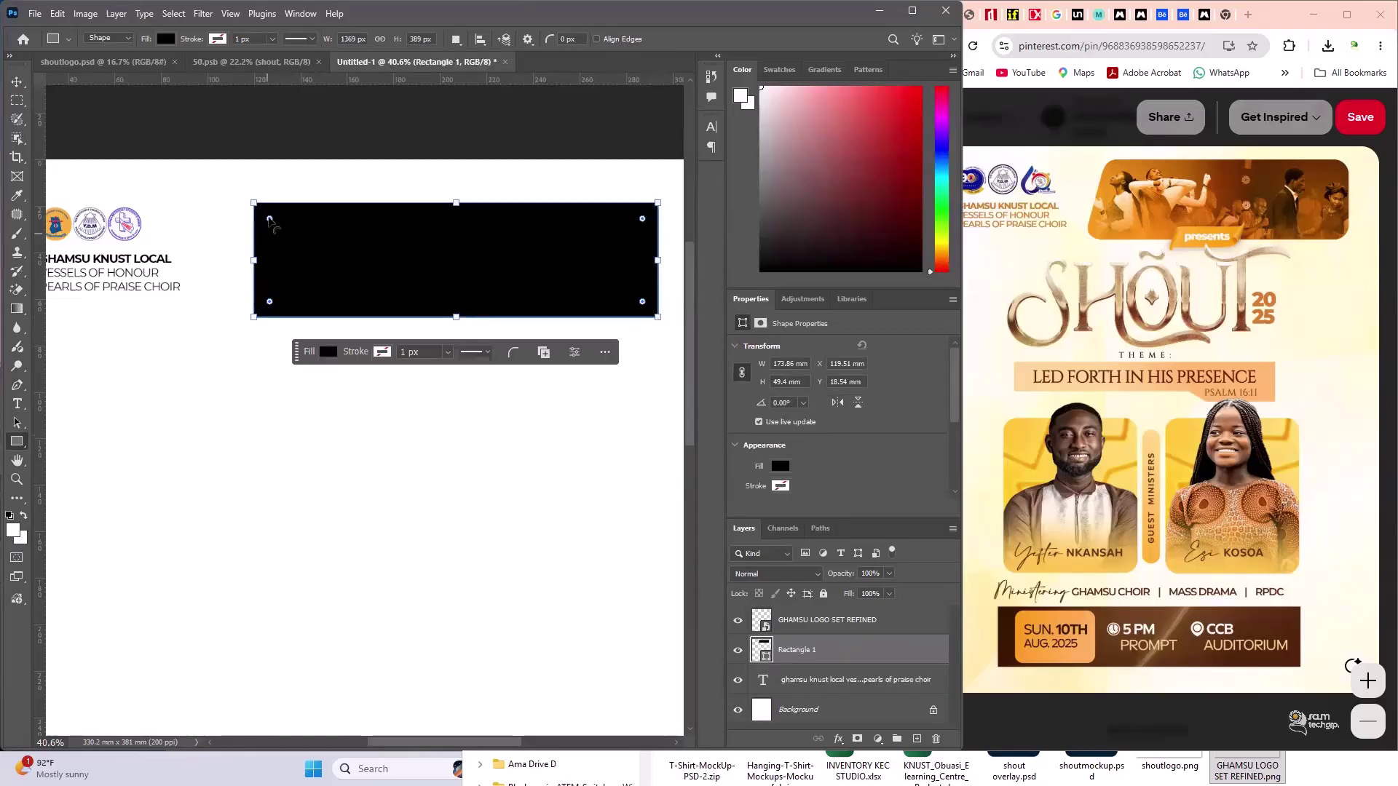
- Round all four corners of the black rectangle to a 6 mm radius
drag(269, 219, 270, 221)
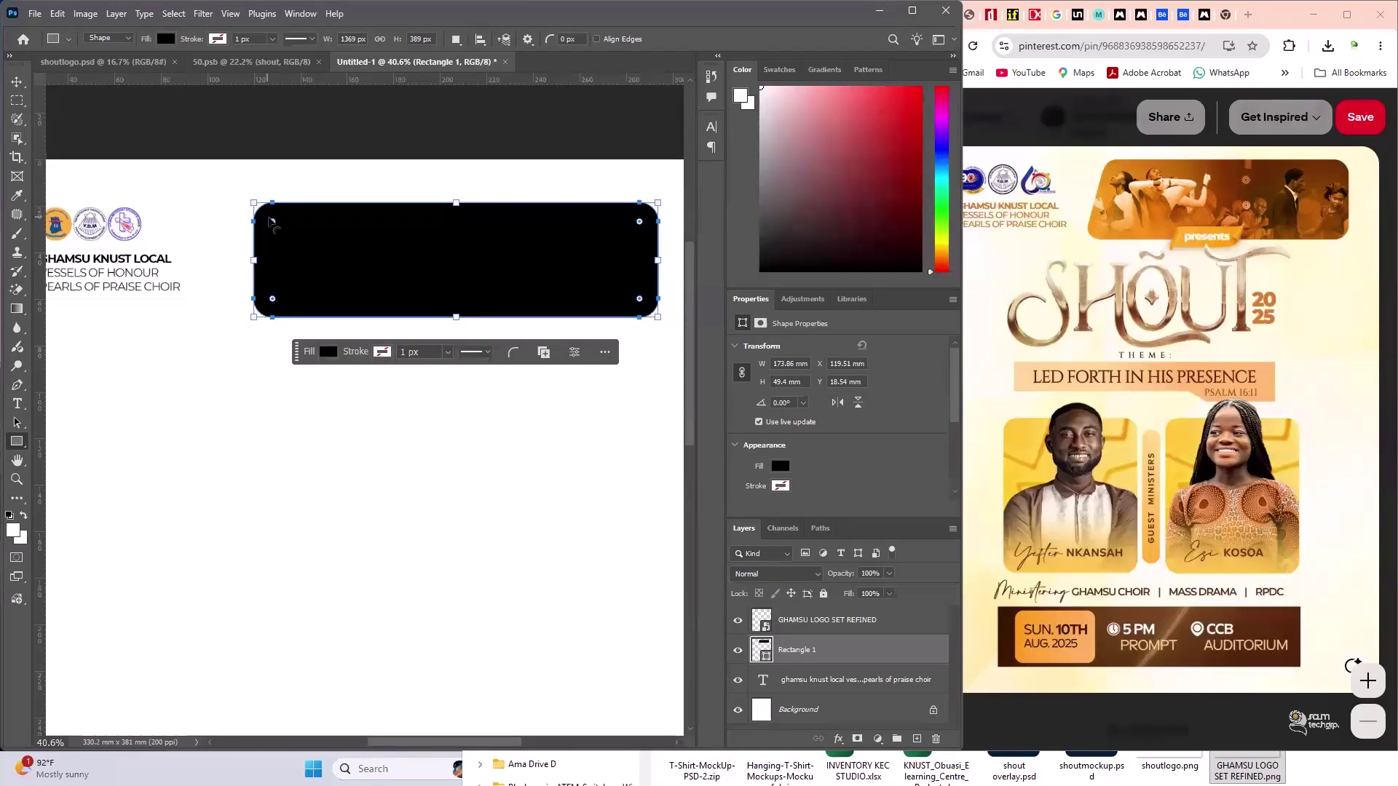
drag(271, 222, 268, 218)
scroll(841, 429, down, 3)
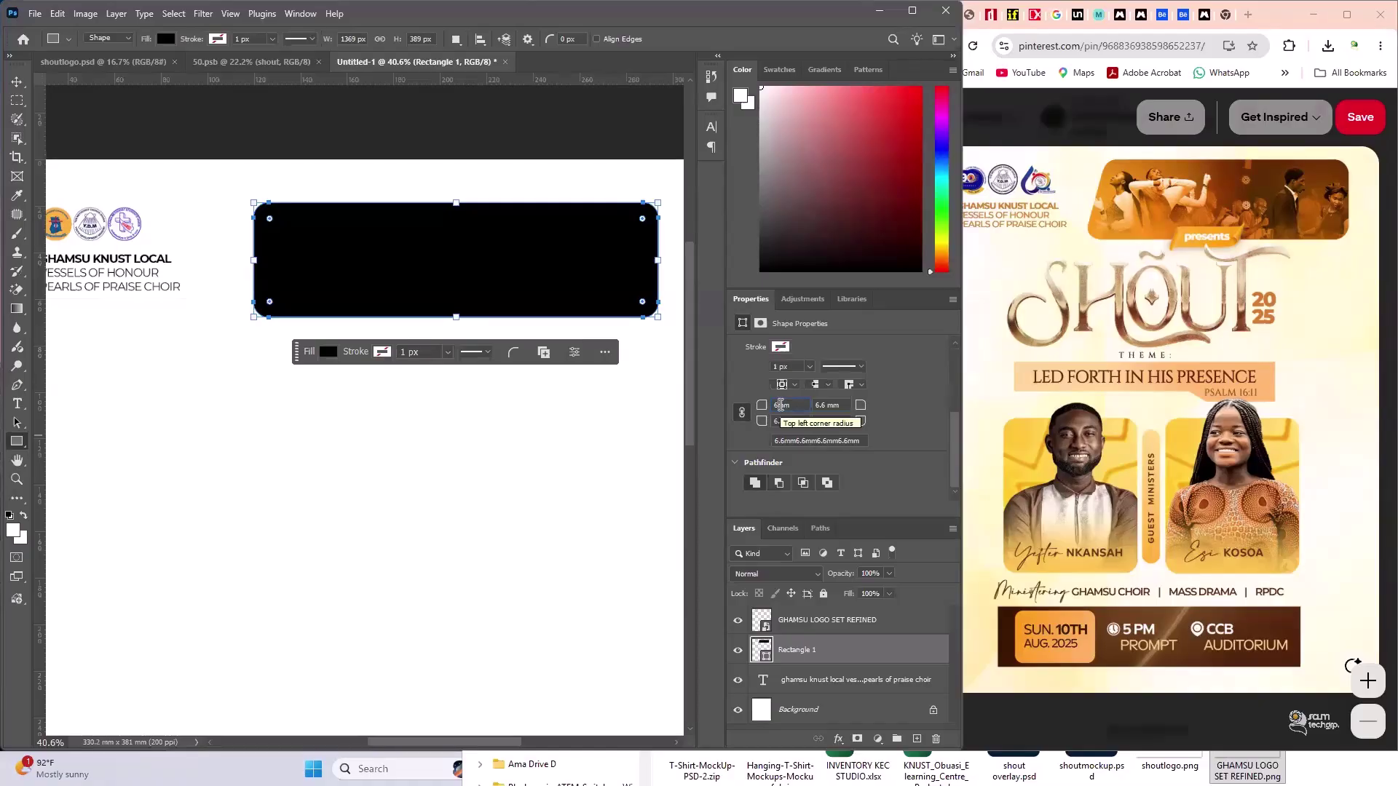
key(Return)
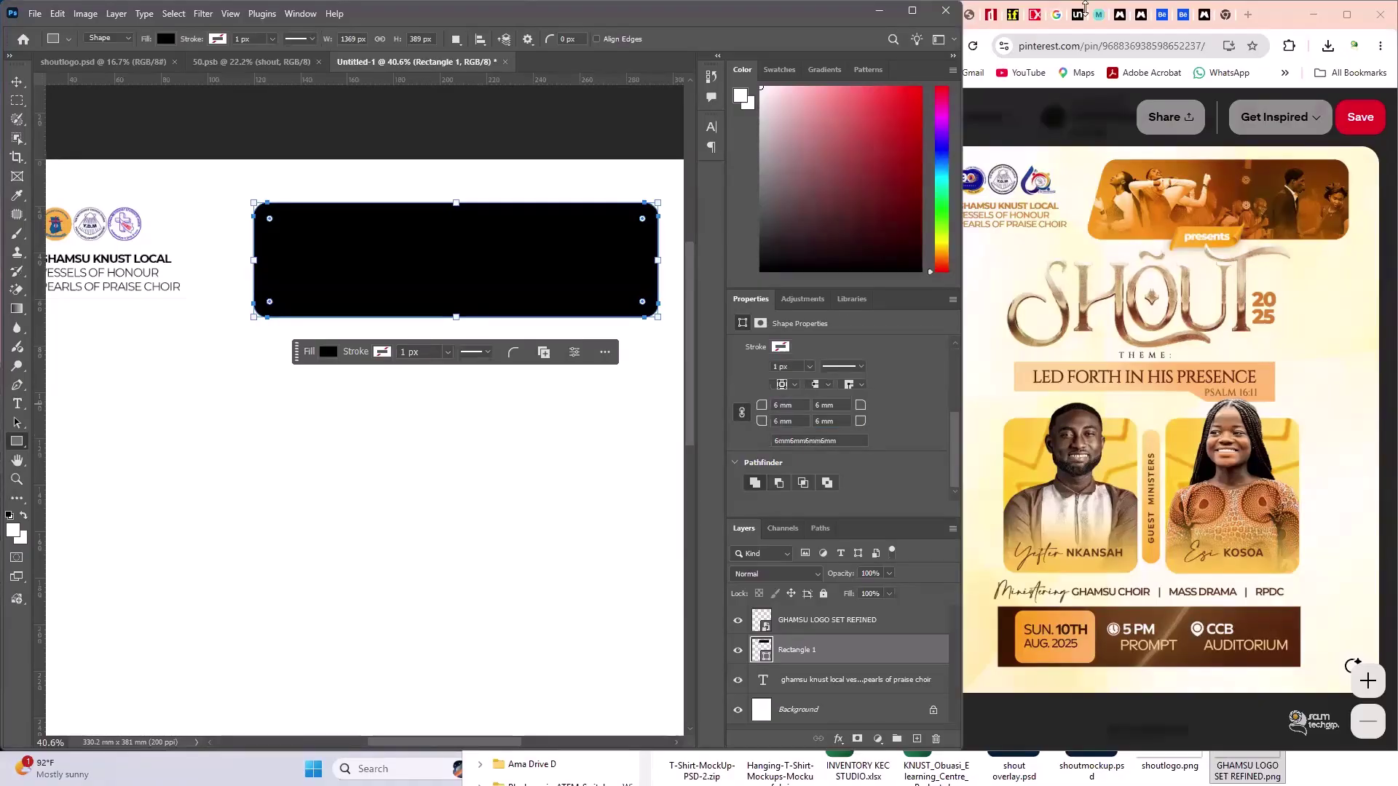
click(18, 80)
click(209, 200)
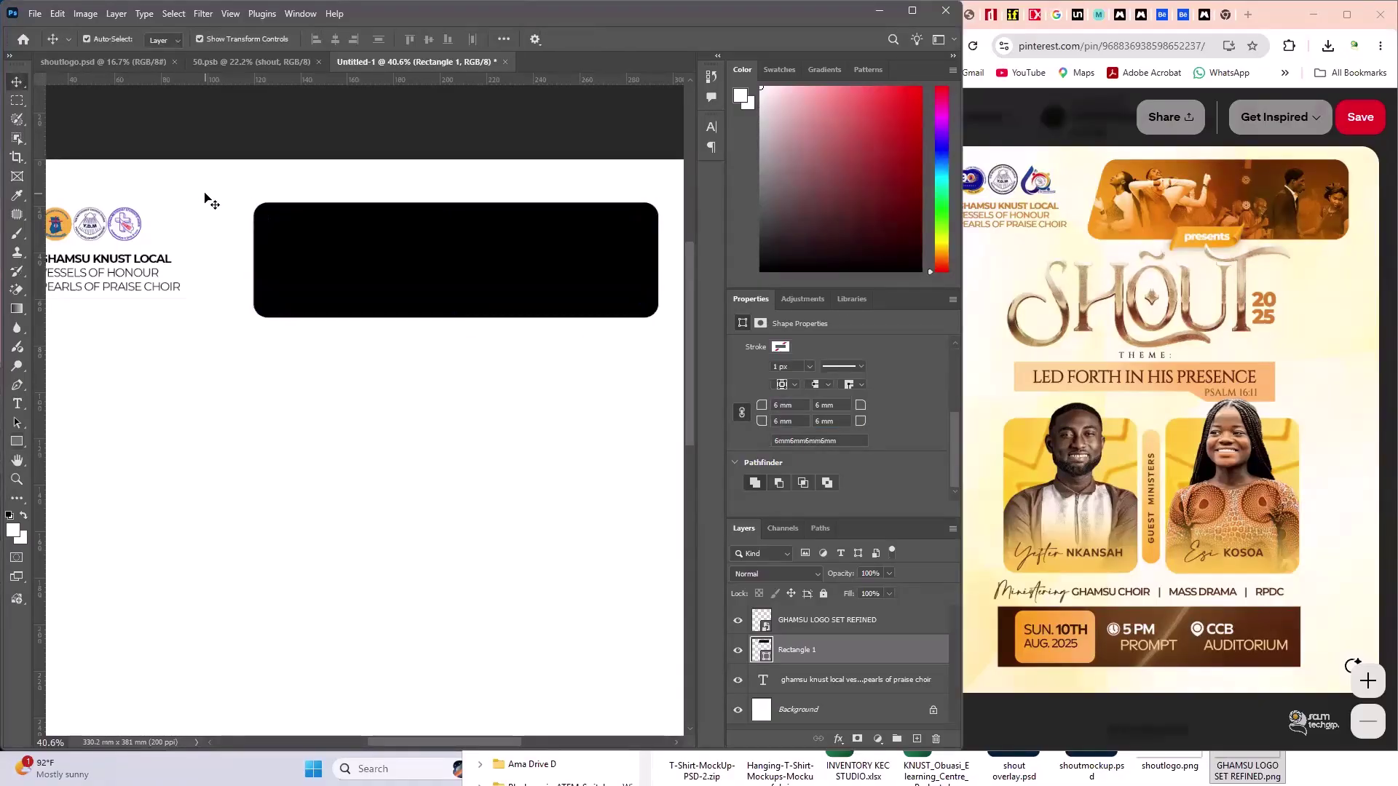
click(374, 255)
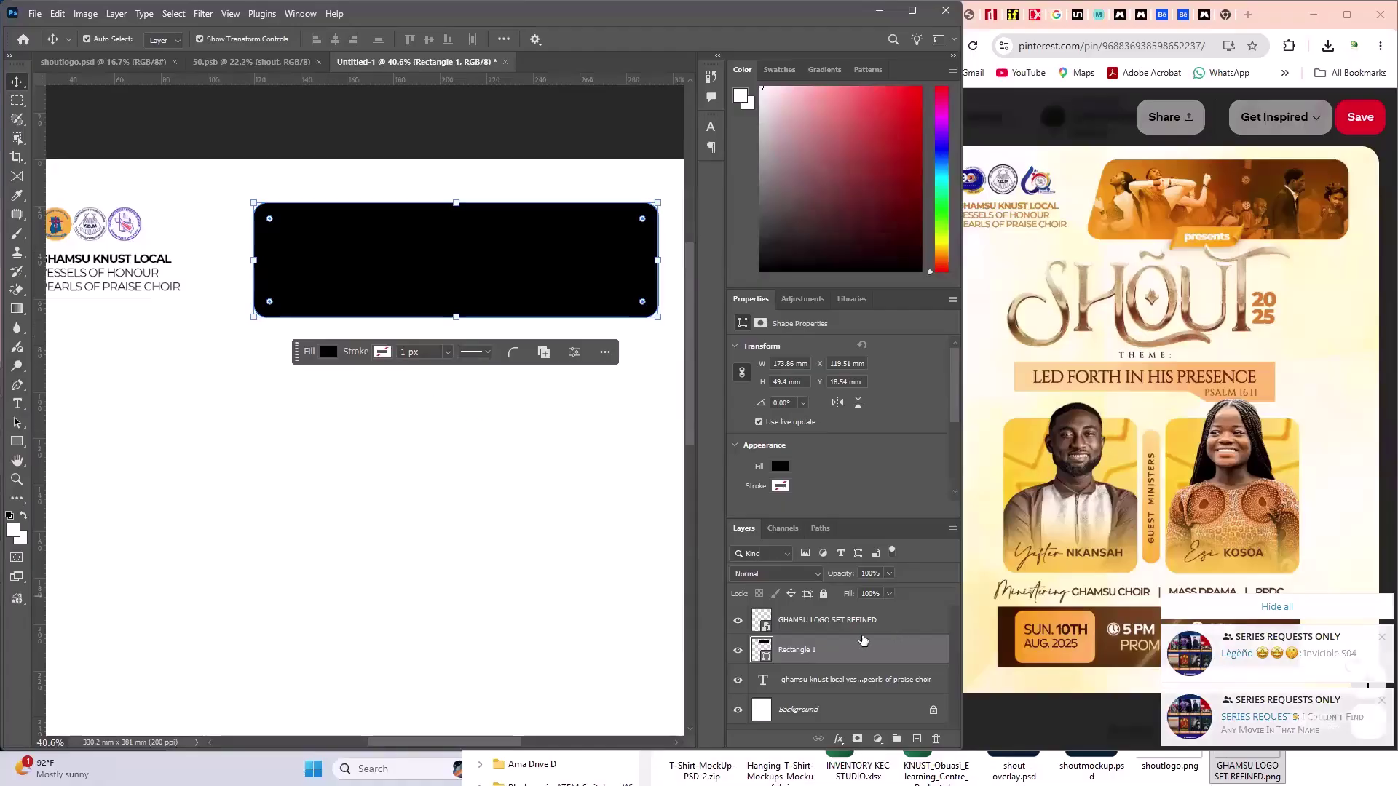
click(20, 386)
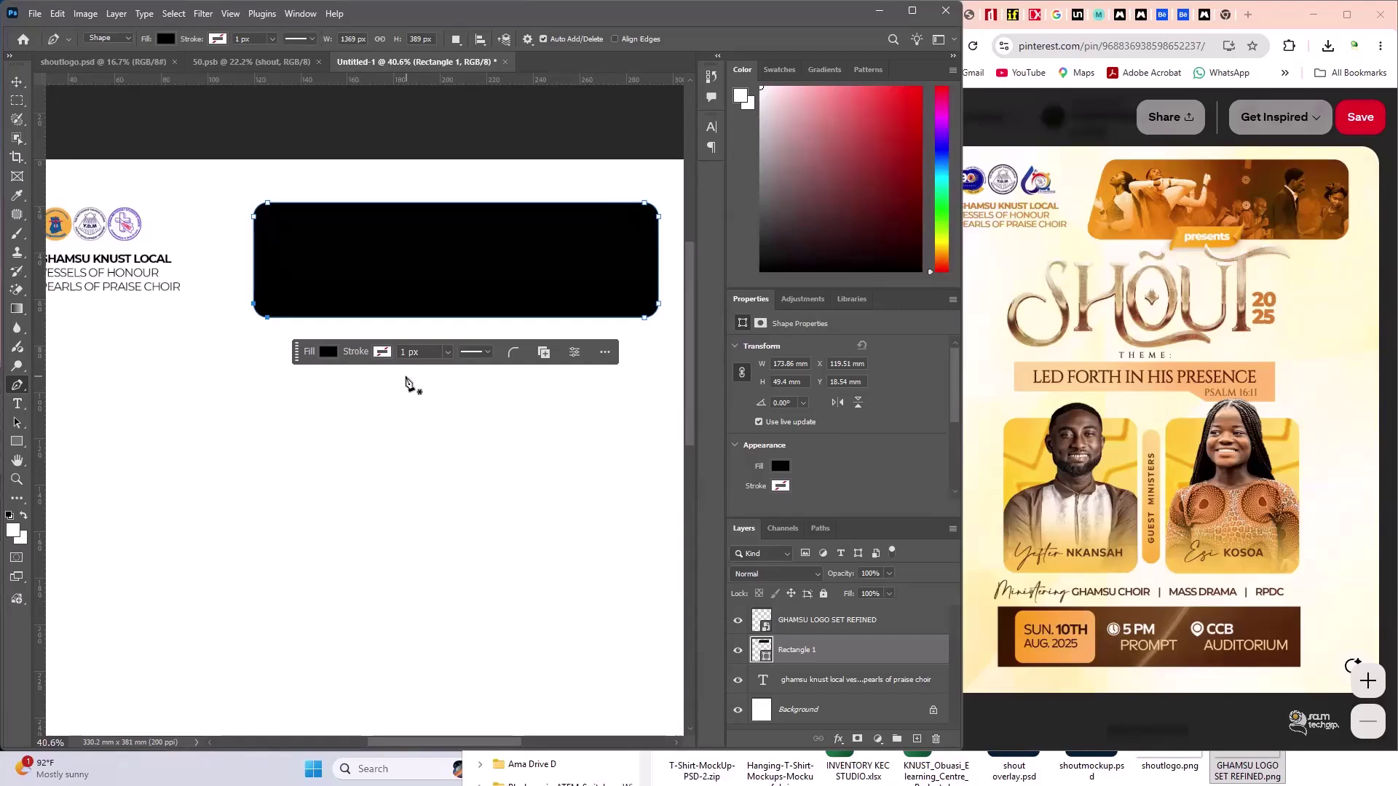
- Convert the live rectangle to a path and nudge its bottom-left anchor left to slant the edge
click(406, 378)
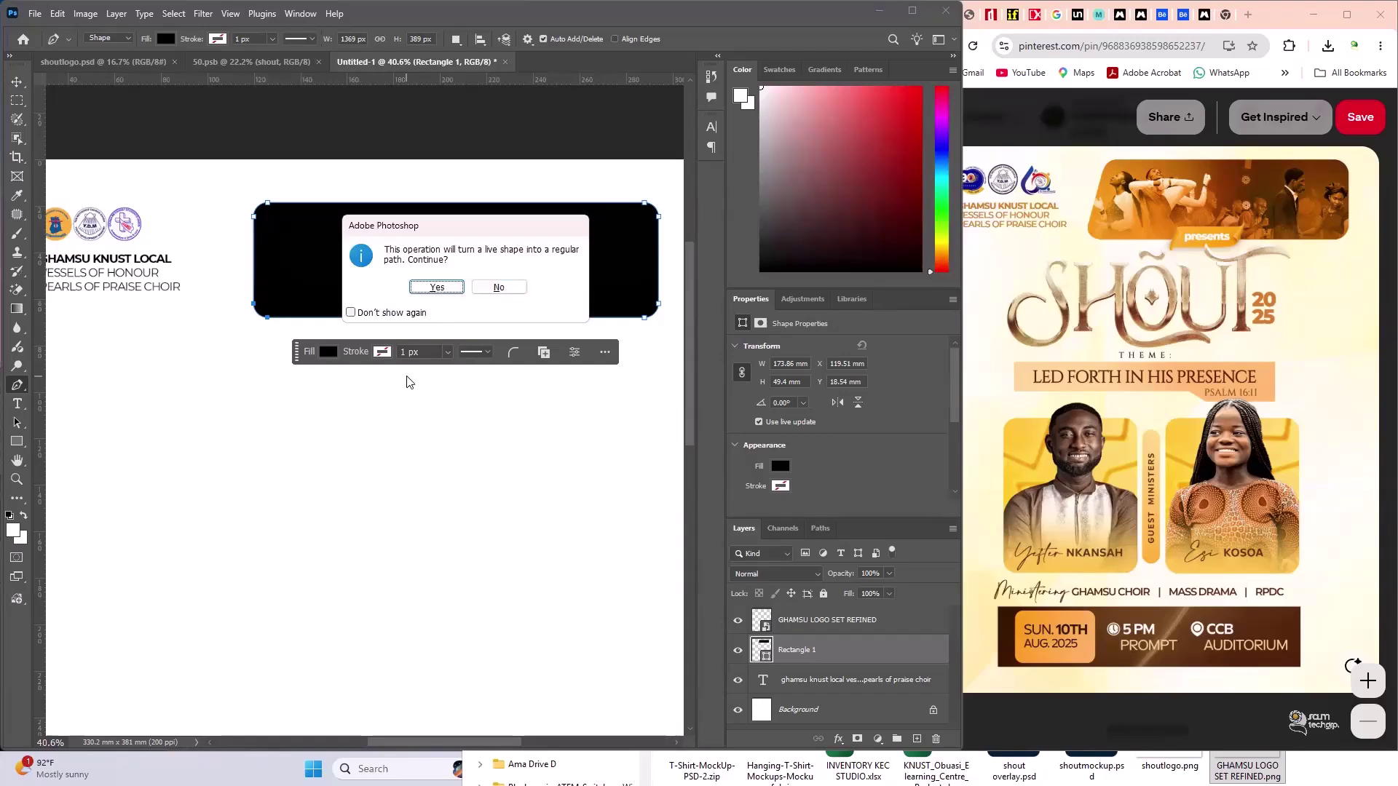
click(437, 287)
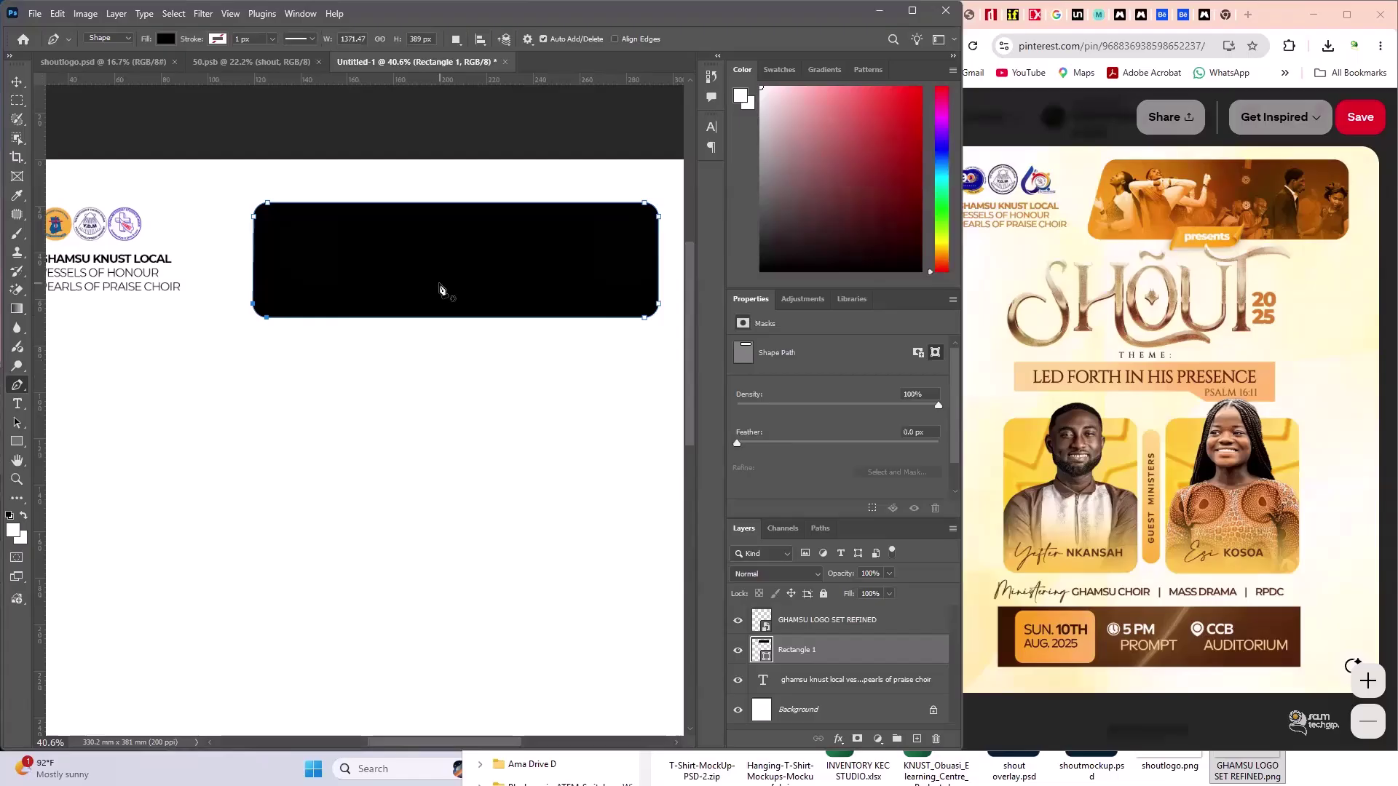
key(Left)
key(Left)
key(Left)
key(Left)
key(Left)
key(Left)
key(Left)
key(Left)
key(Left)
key(Left)
key(Left)
key(Left)
key(Left)
key(Left)
key(Left)
key(Left)
key(Left)
key(Left)
key(Left)
key(Left)
key(Left)
key(Left)
key(Left)
key(Left)
key(Left)
key(Left)
key(Left)
key(Left)
key(Left)
key(Left)
key(Left)
key(Left)
key(Left)
key(Left)
key(Left)
key(Left)
key(Left)
key(Left)
key(Left)
key(Left)
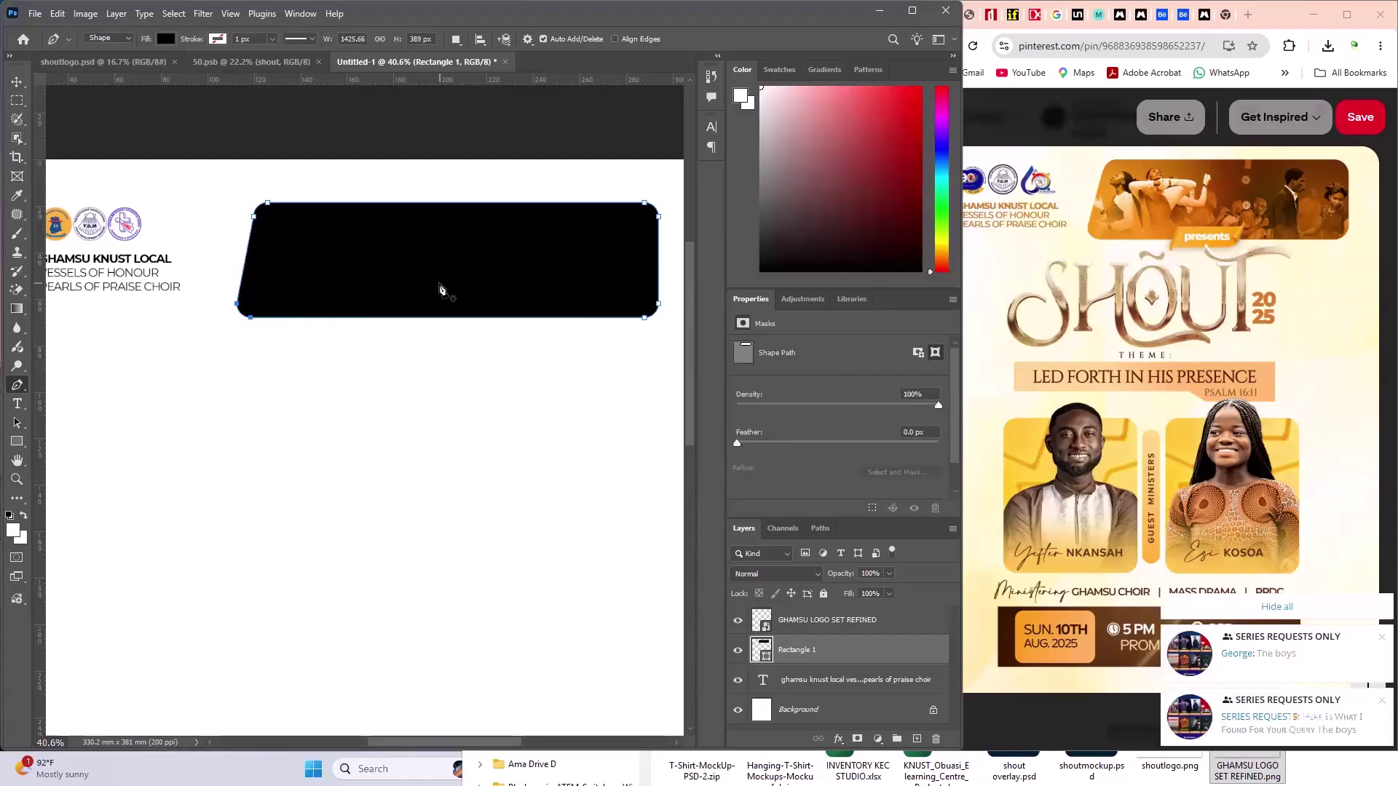
key(Left)
key(Left)
key(Left)
key(Left)
key(Left)
key(Left)
key(Left)
key(Left)
key(Left)
key(Left)
key(Right)
key(Right)
key(Right)
key(Right)
key(Right)
key(Right)
key(Right)
key(Right)
key(Right)
key(Right)
key(Right)
key(Right)
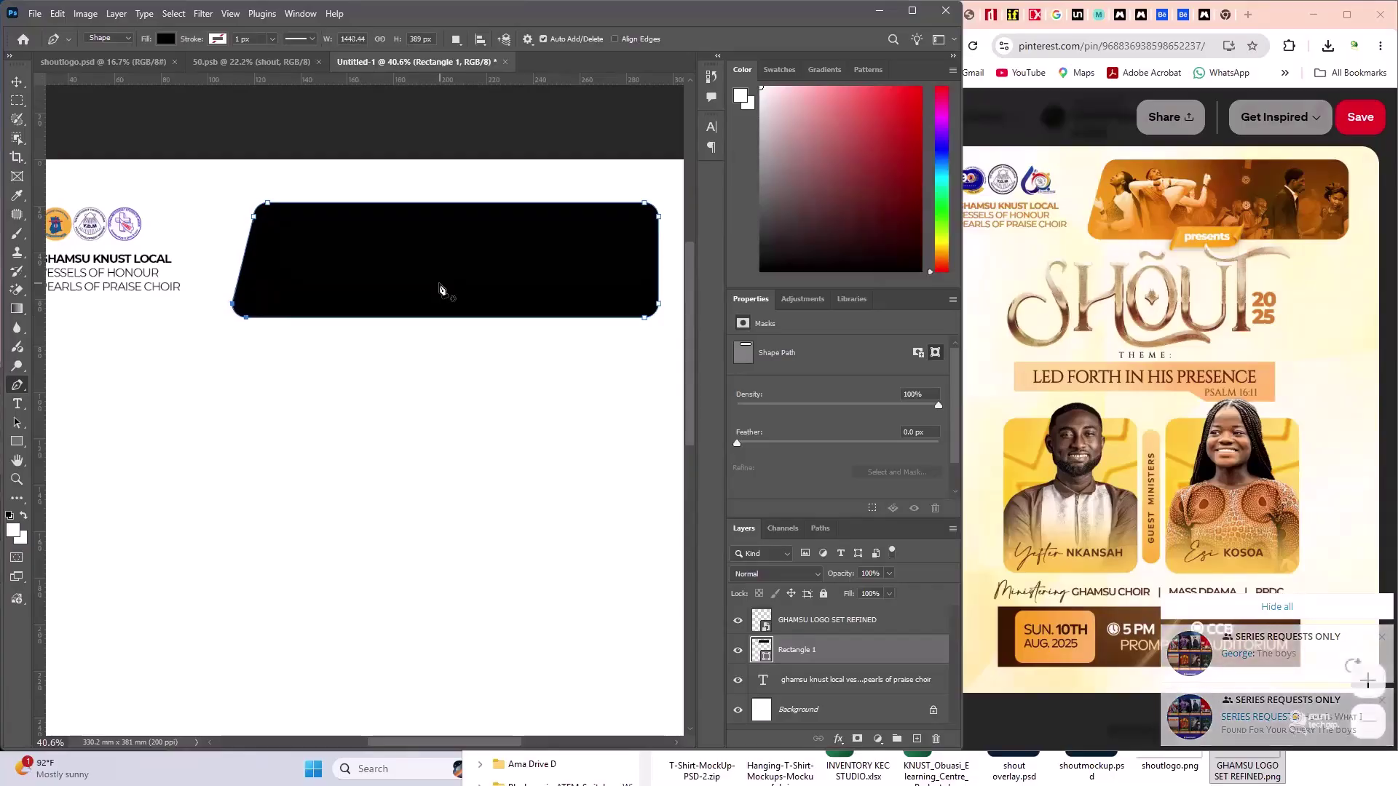
key(Right)
key(Right)
key(Right)
key(Right)
key(Right)
key(Right)
key(Right)
key(Right)
key(Right)
key(Right)
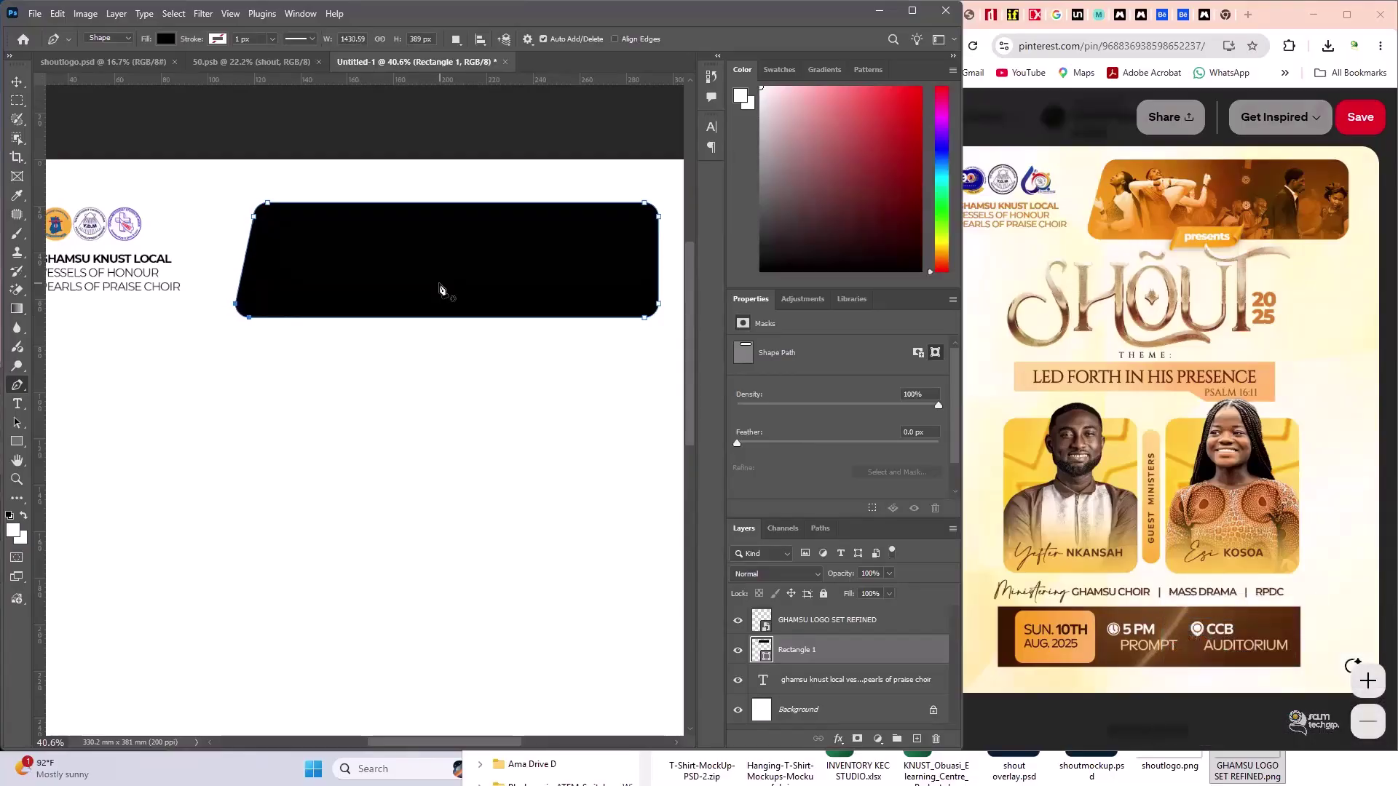
- Switch to the Move tool and select, then deselect, the black banner to check it
click(17, 81)
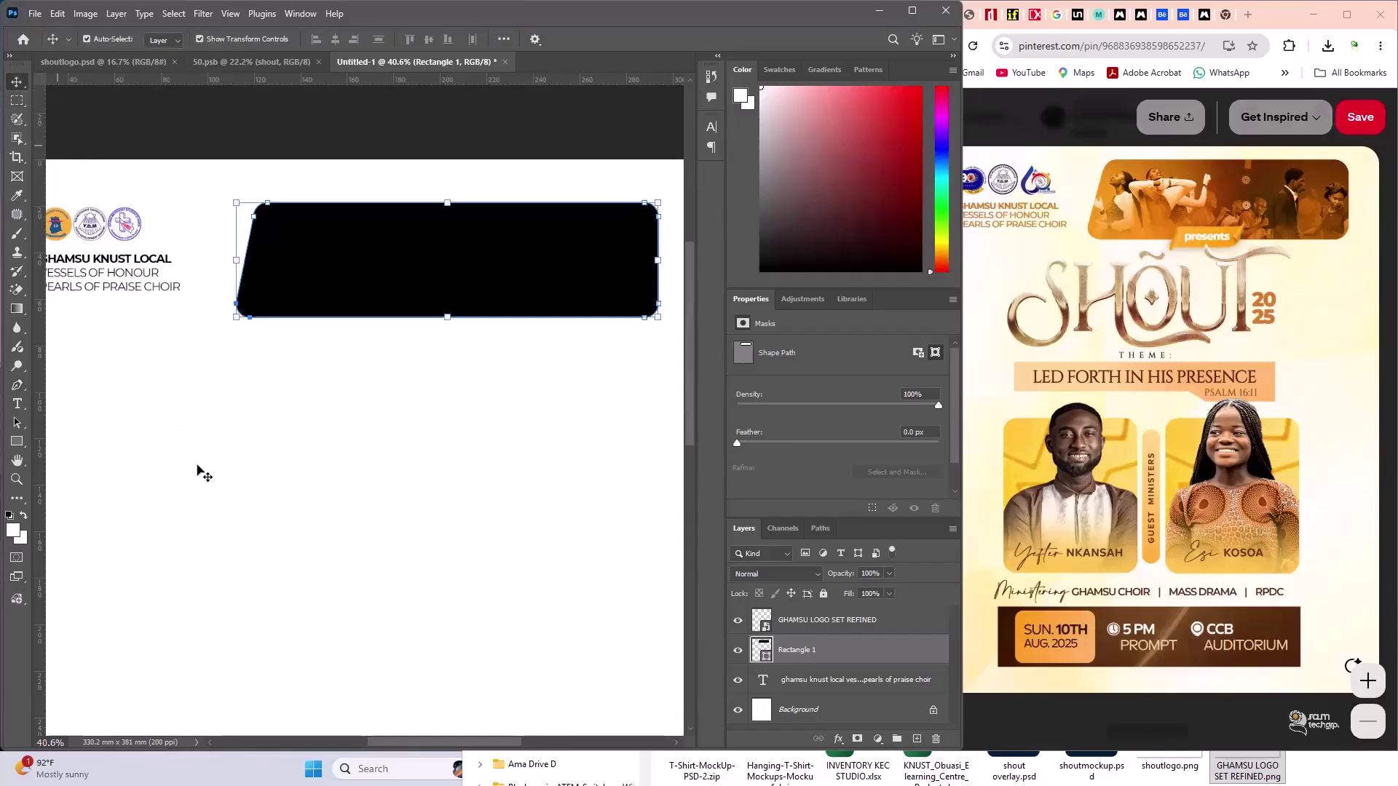
click(198, 469)
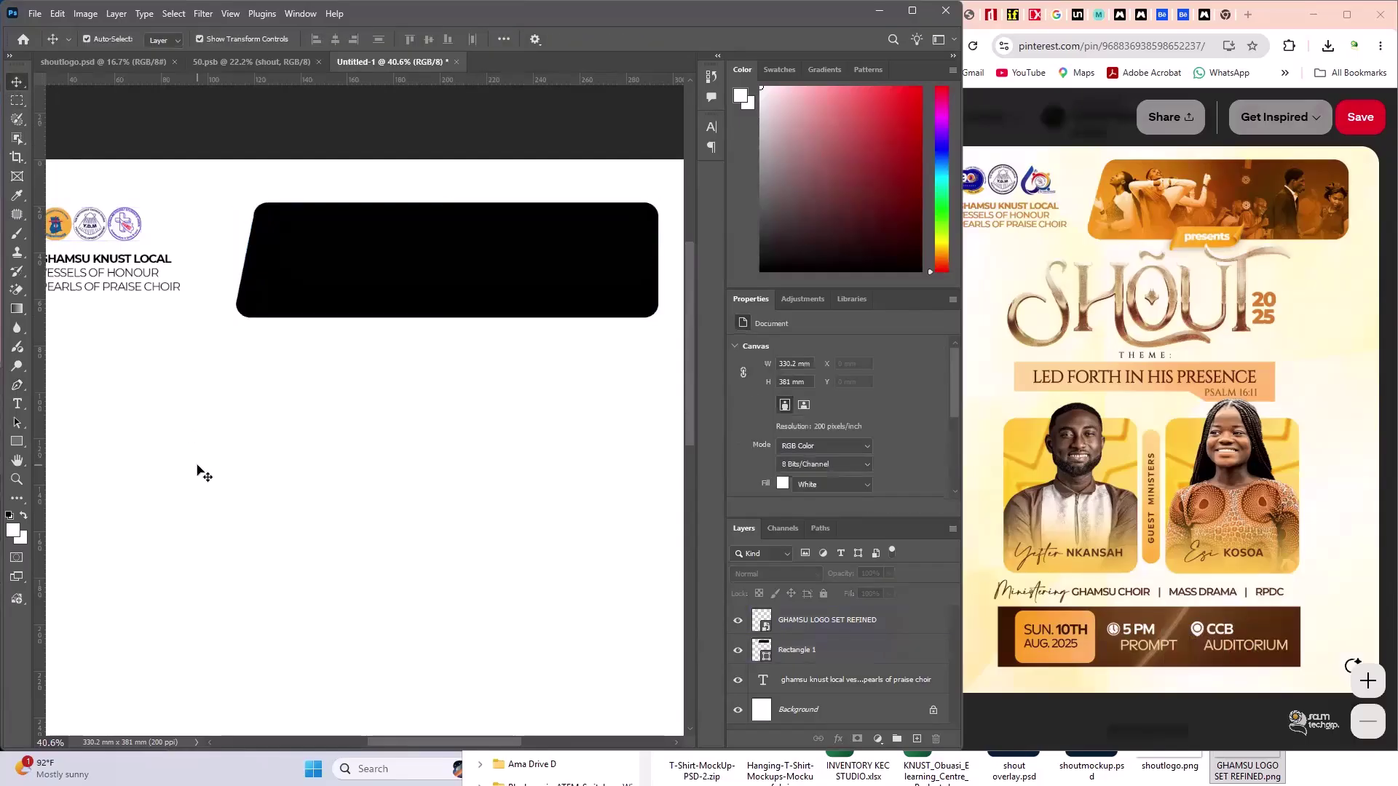
scroll(354, 303, up, 3)
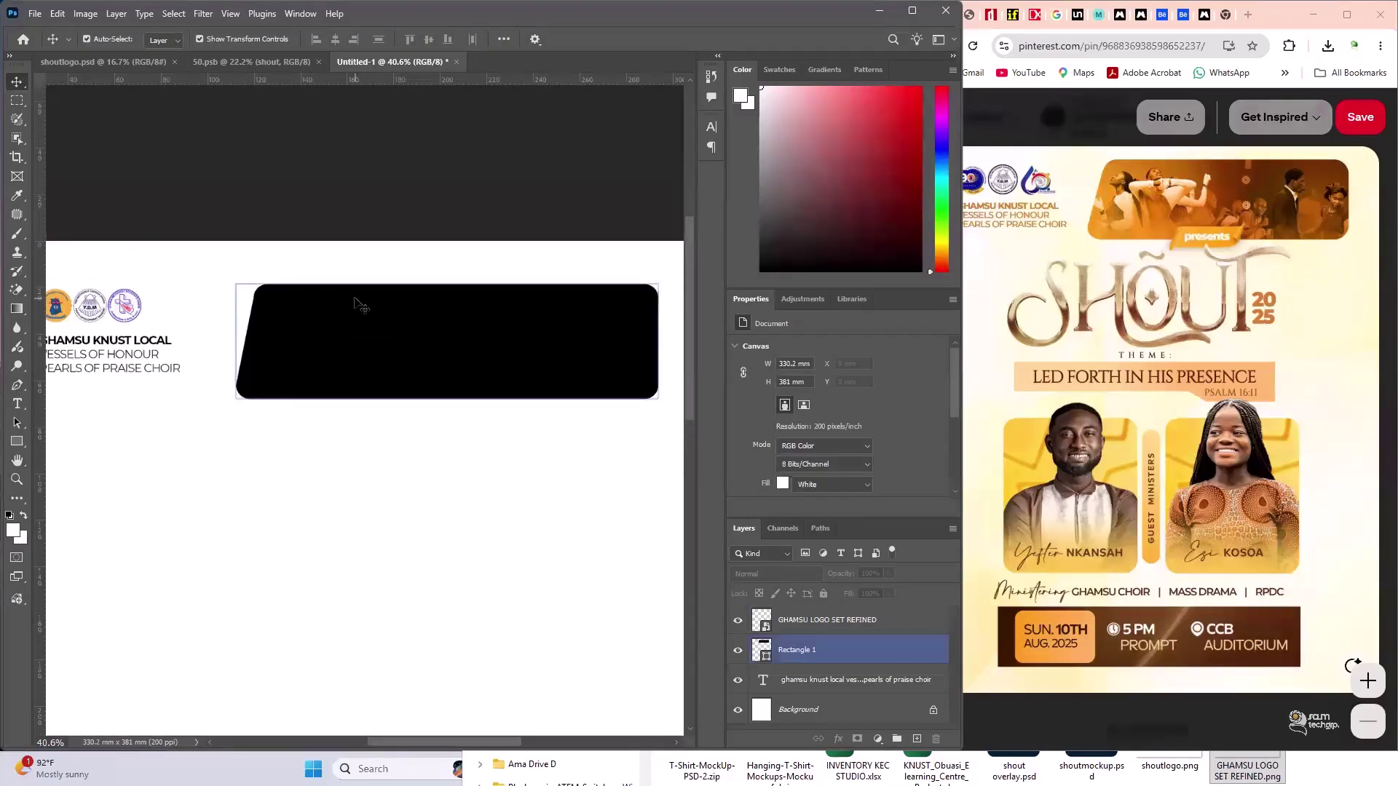
click(339, 287)
click(315, 188)
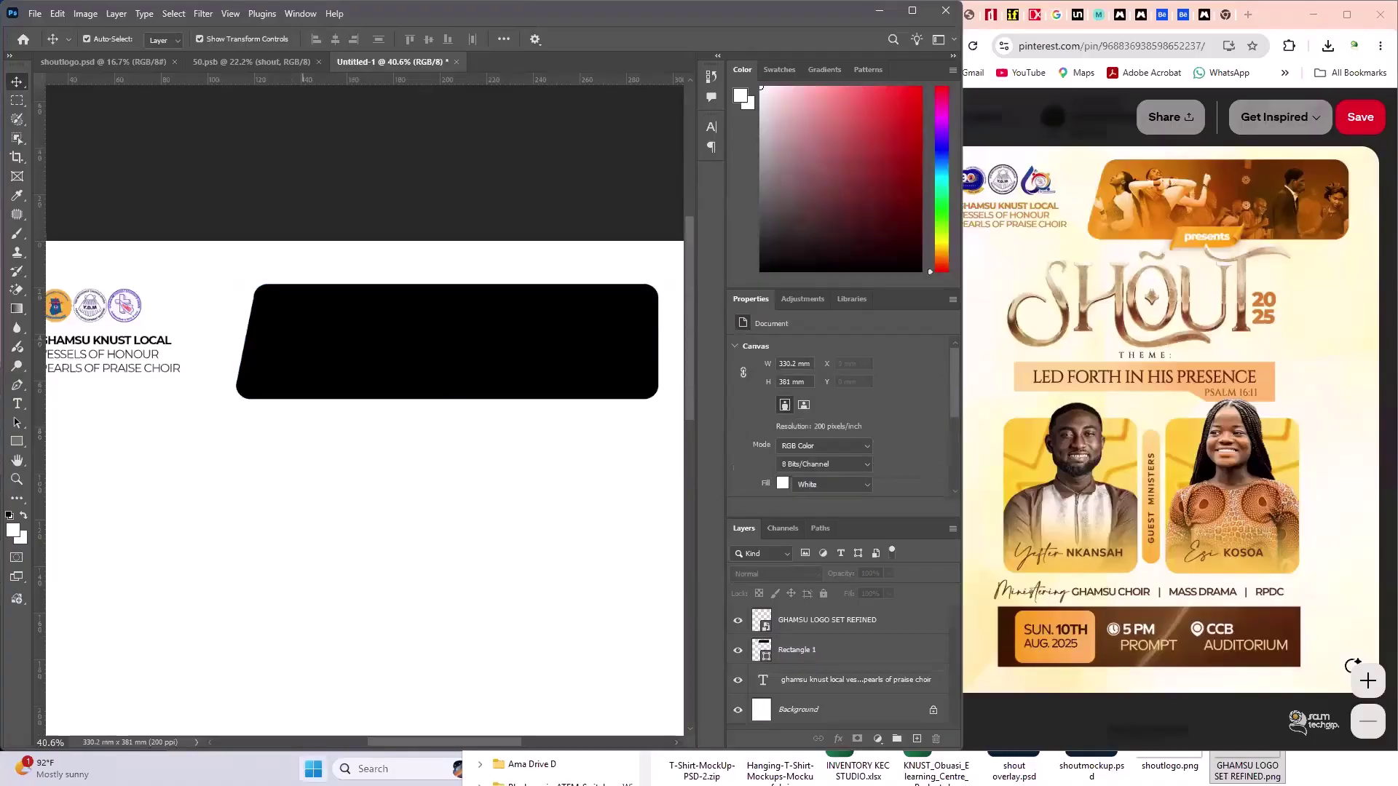
- Launch Adobe Illustrator 2026 by searching 'ill' in the Windows Start menu
click(314, 769)
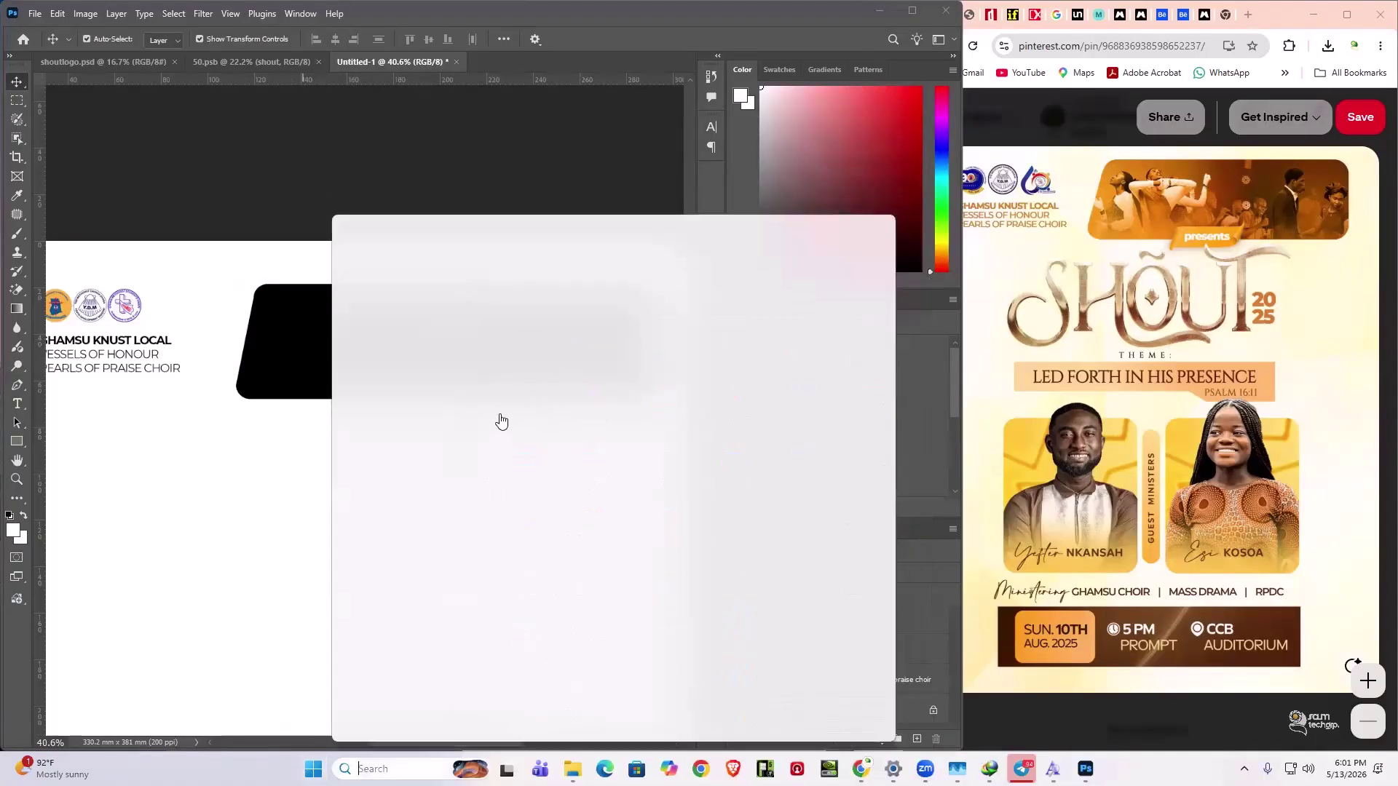
text(ill)
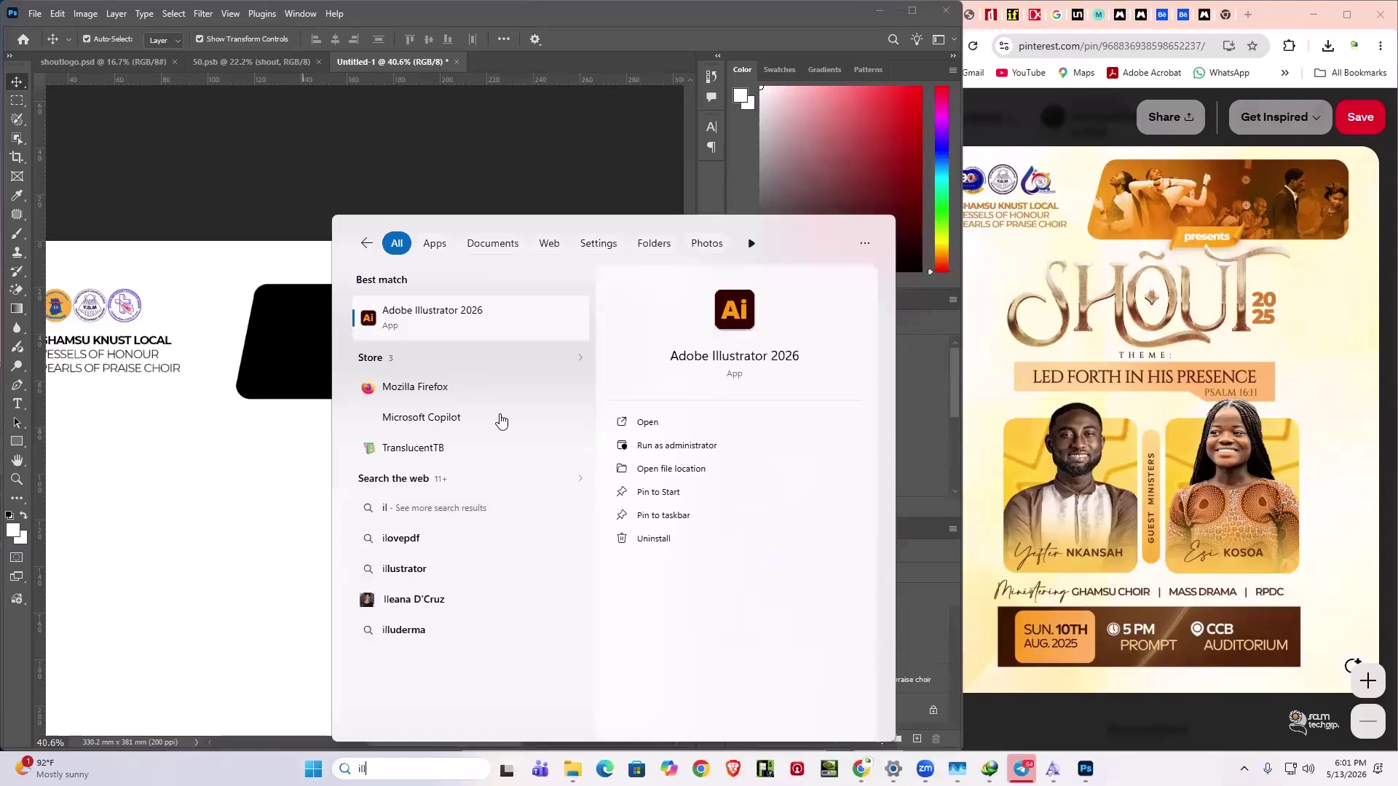
key(BackSpace)
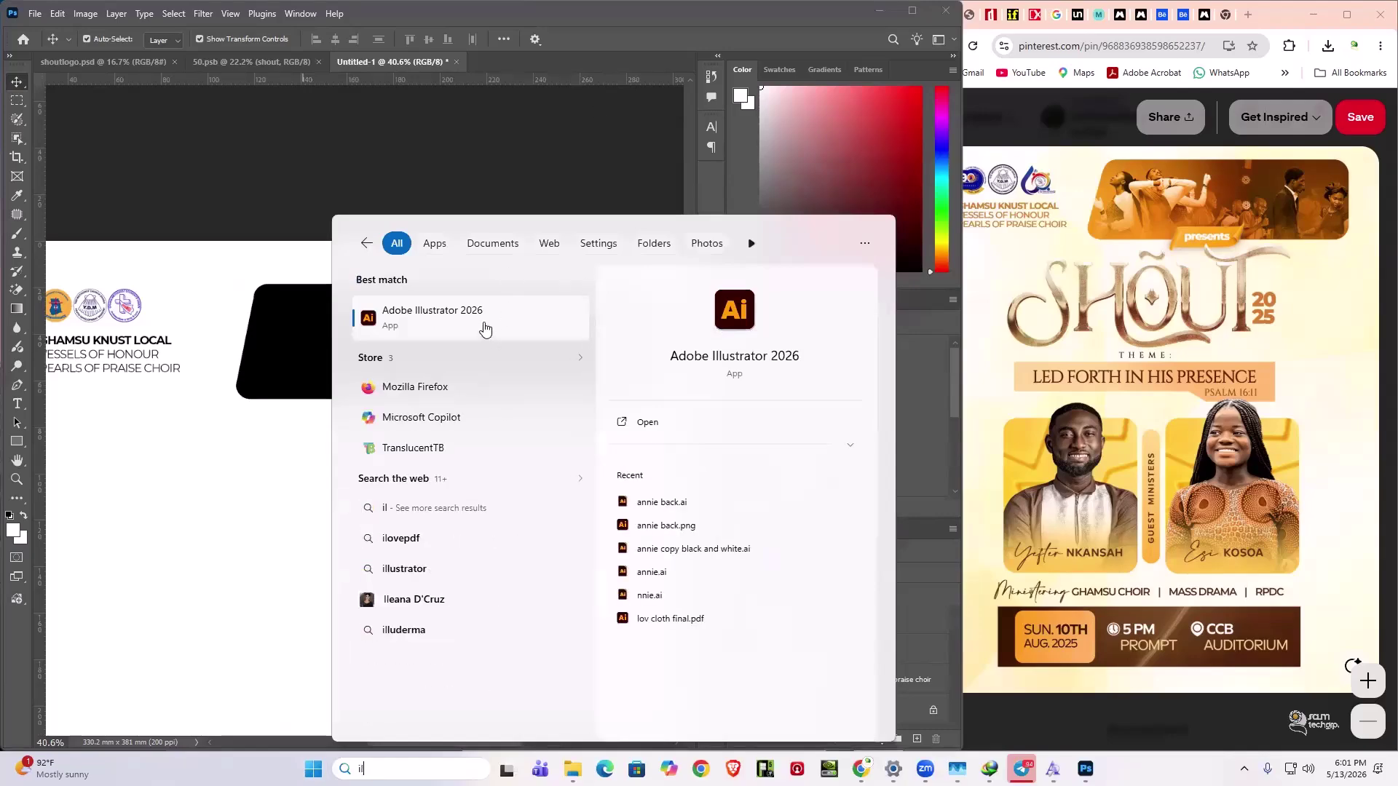
click(485, 329)
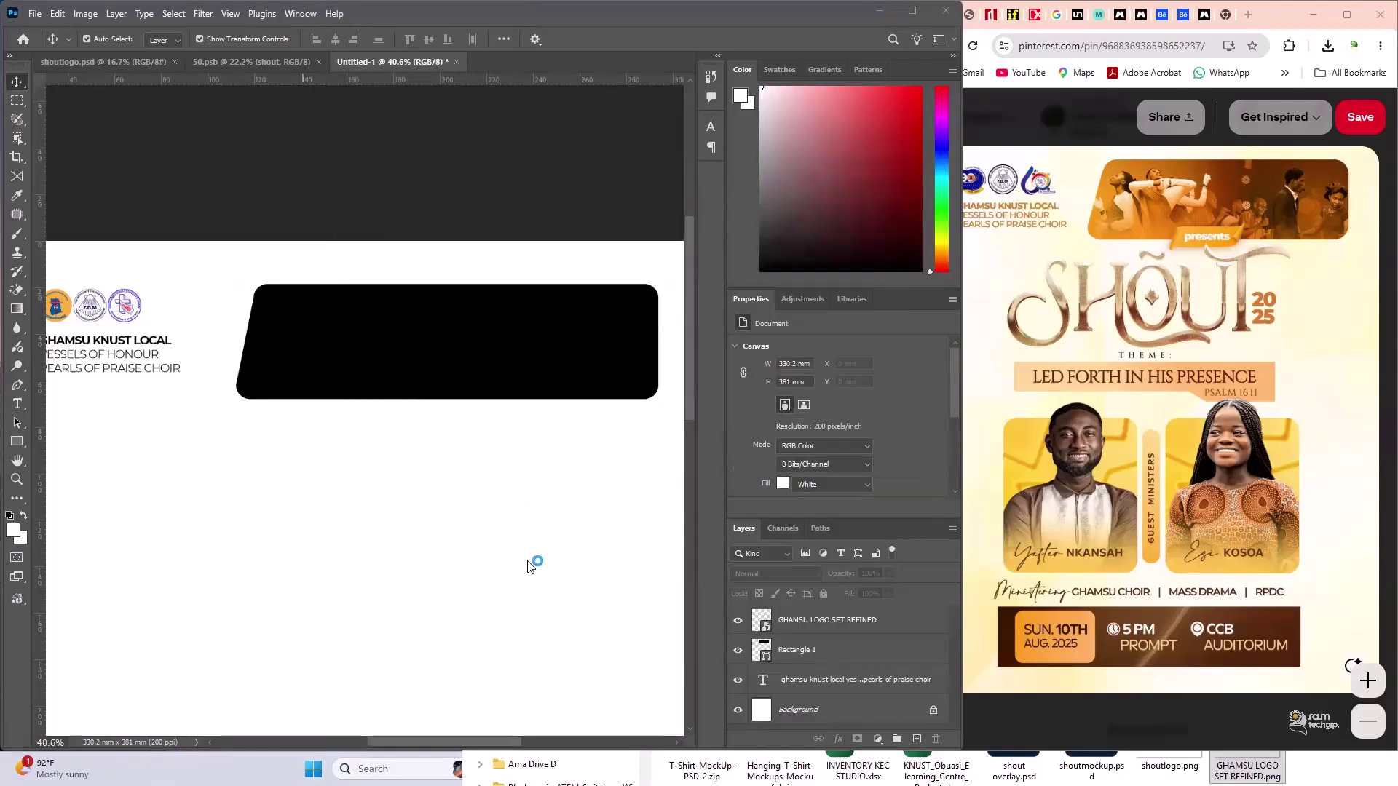
- Move the black banner up and right, then marquee-select the logo and its text together
scroll(498, 574, down, 5)
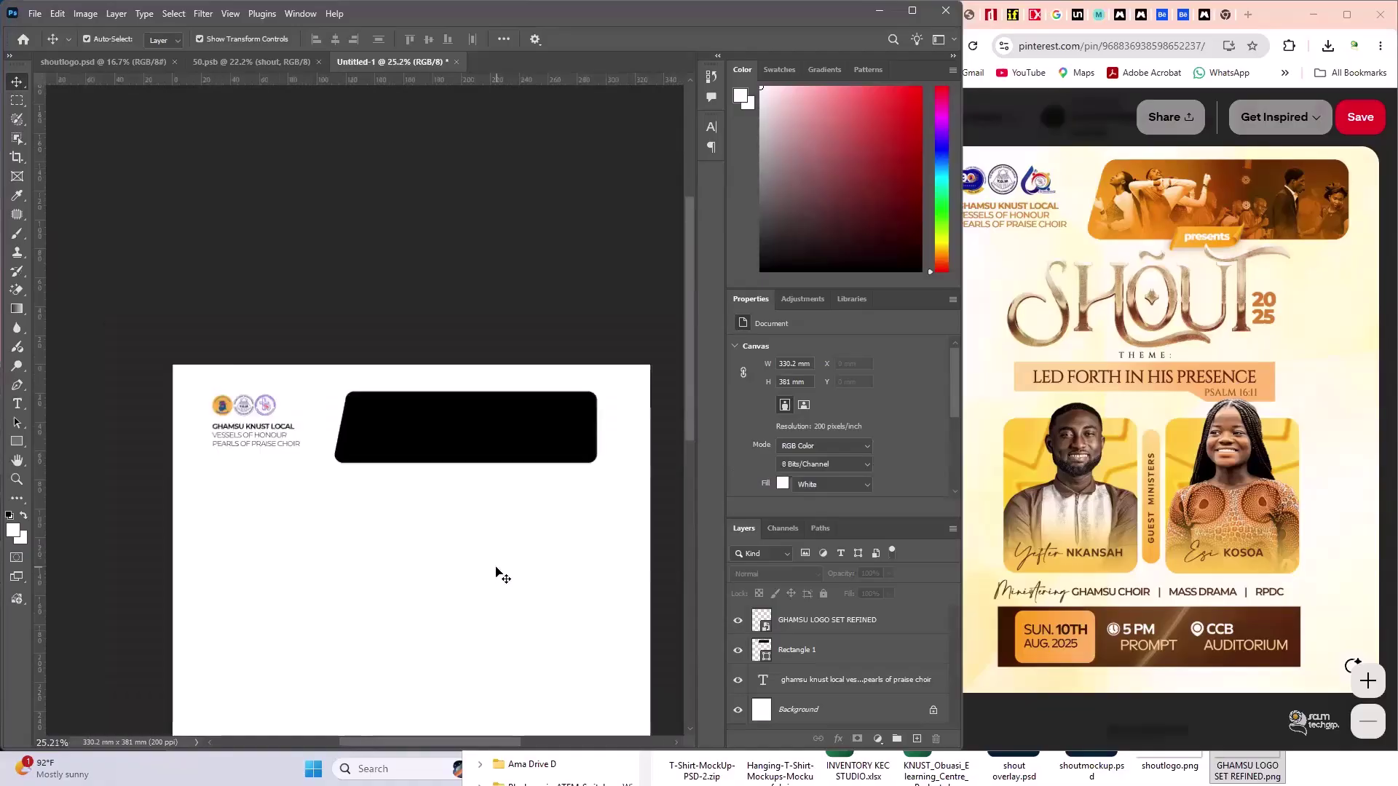
drag(441, 335, 452, 327)
click(387, 397)
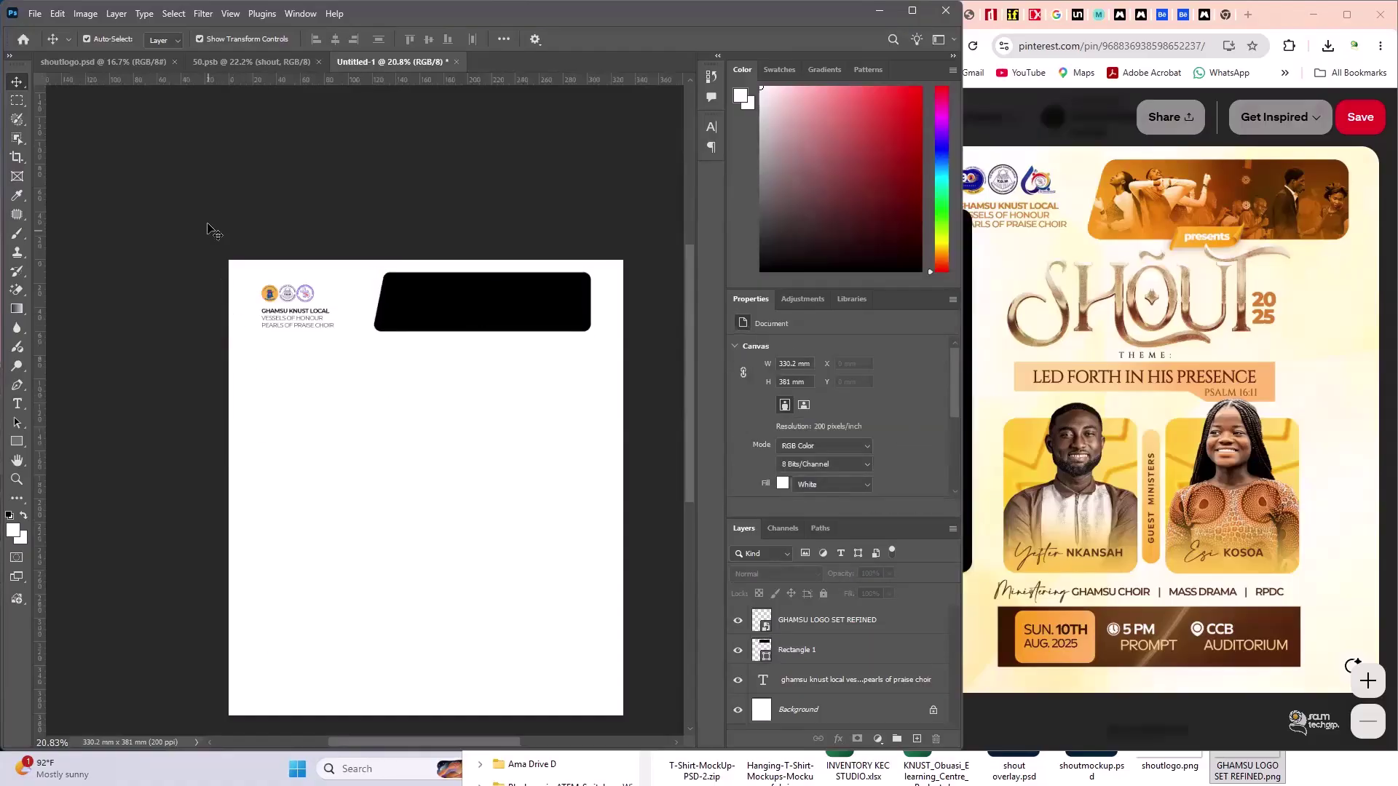
drag(208, 227, 317, 377)
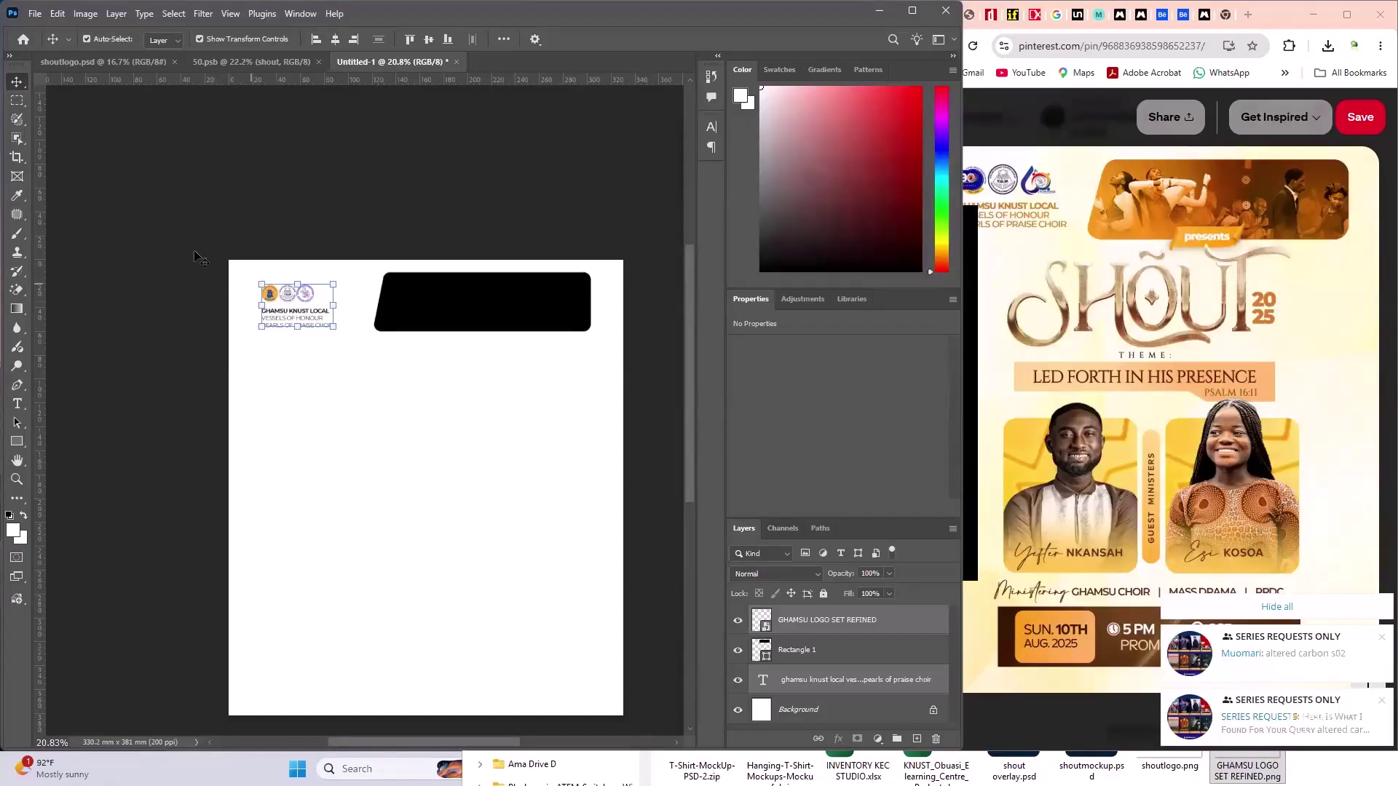
click(197, 255)
click(16, 441)
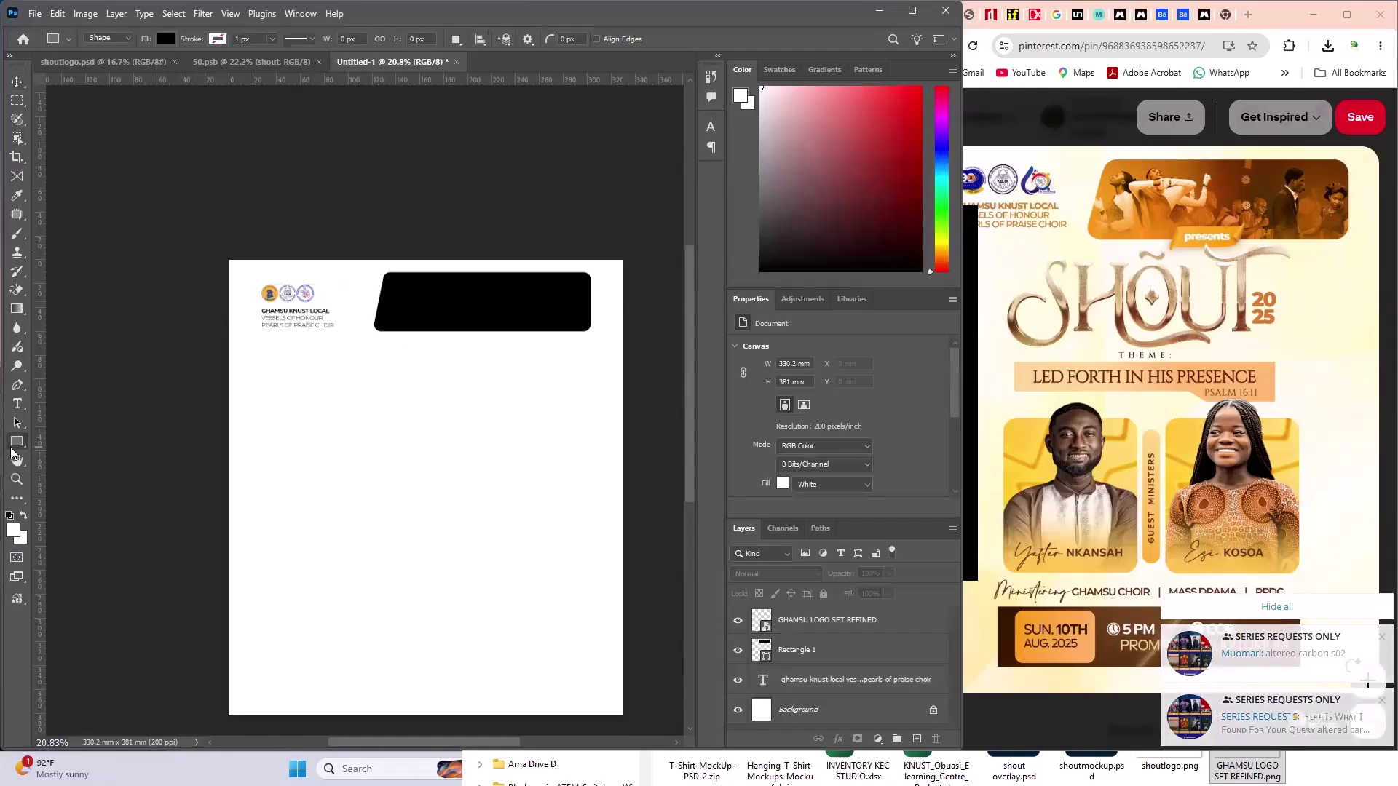
right_click(10, 451)
click(66, 441)
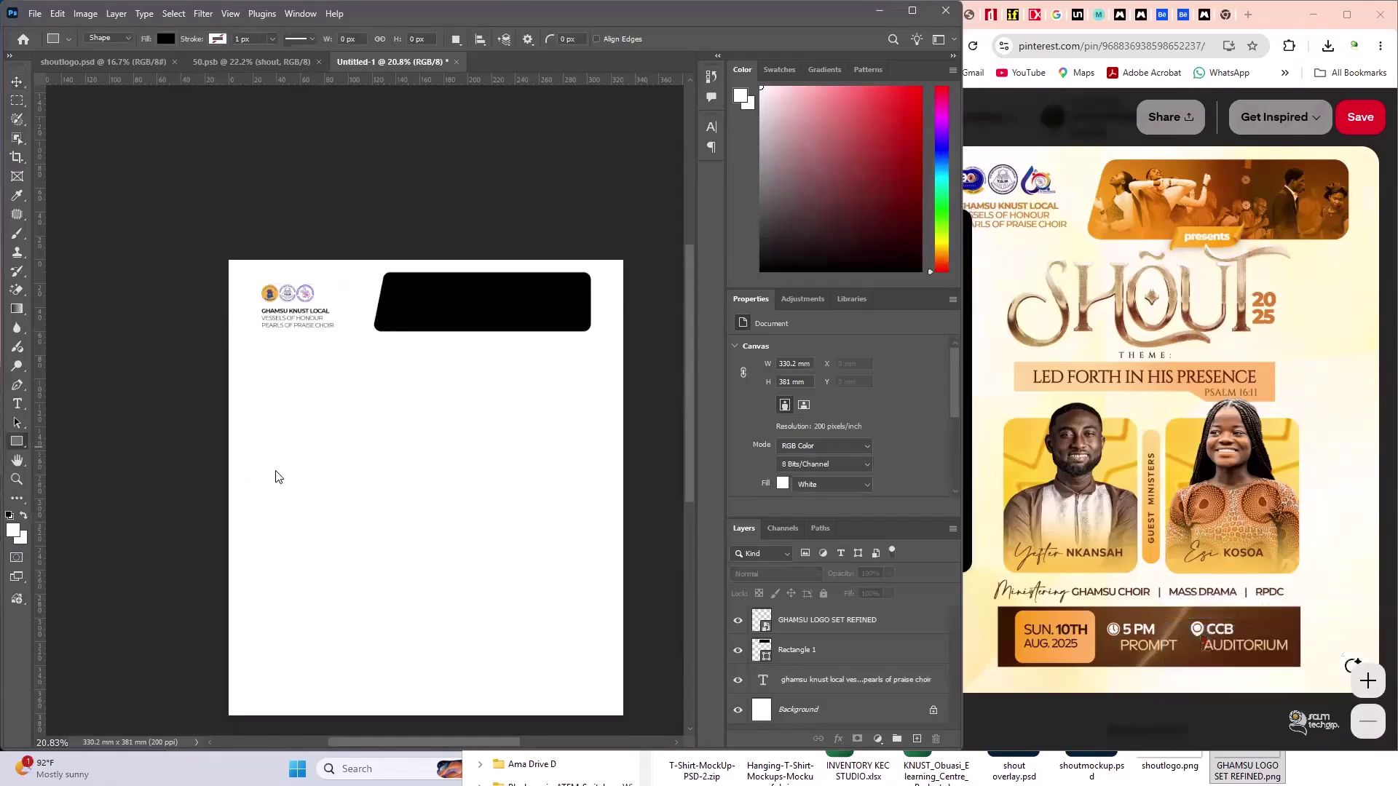
key(shift+u)
key(shift+u)
key(shift+u)
drag(343, 423, 401, 444)
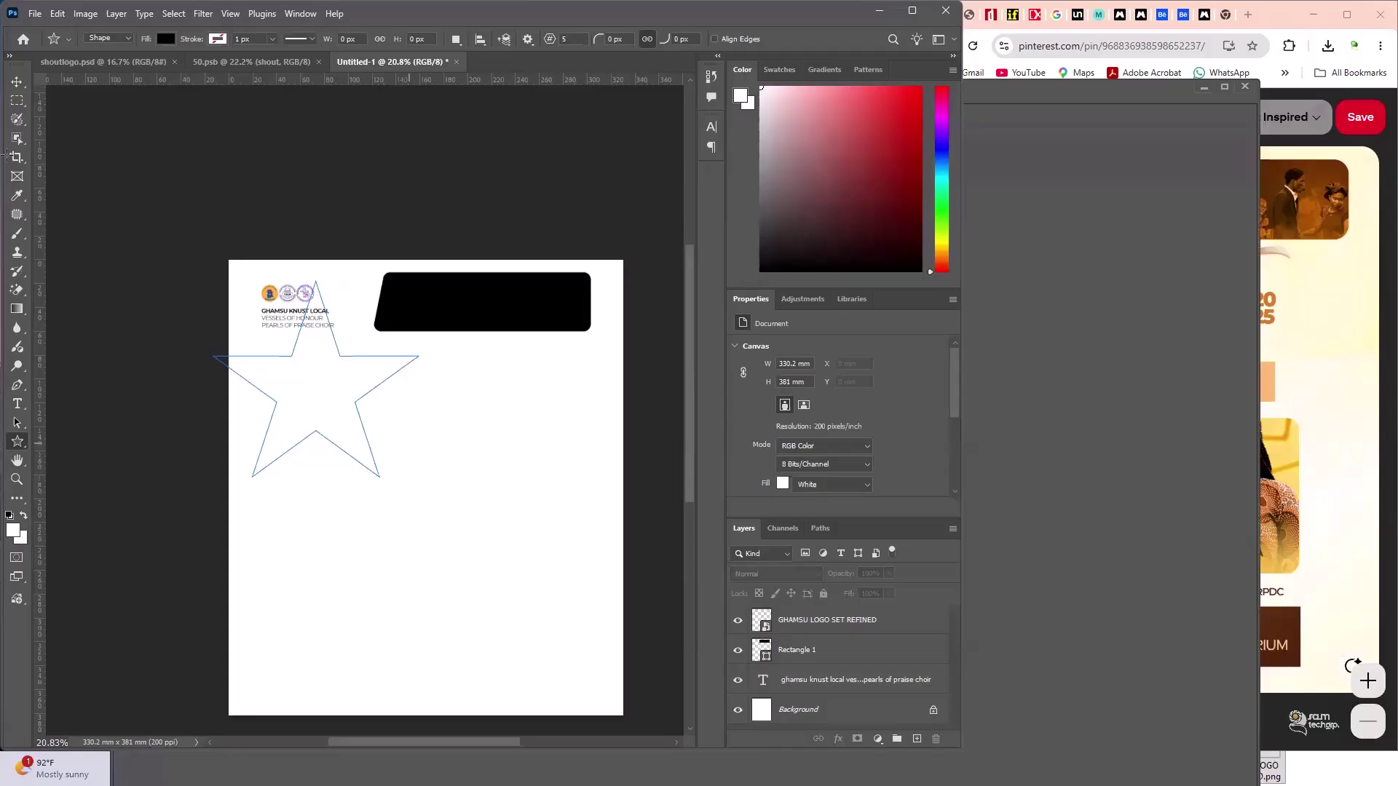
click(17, 81)
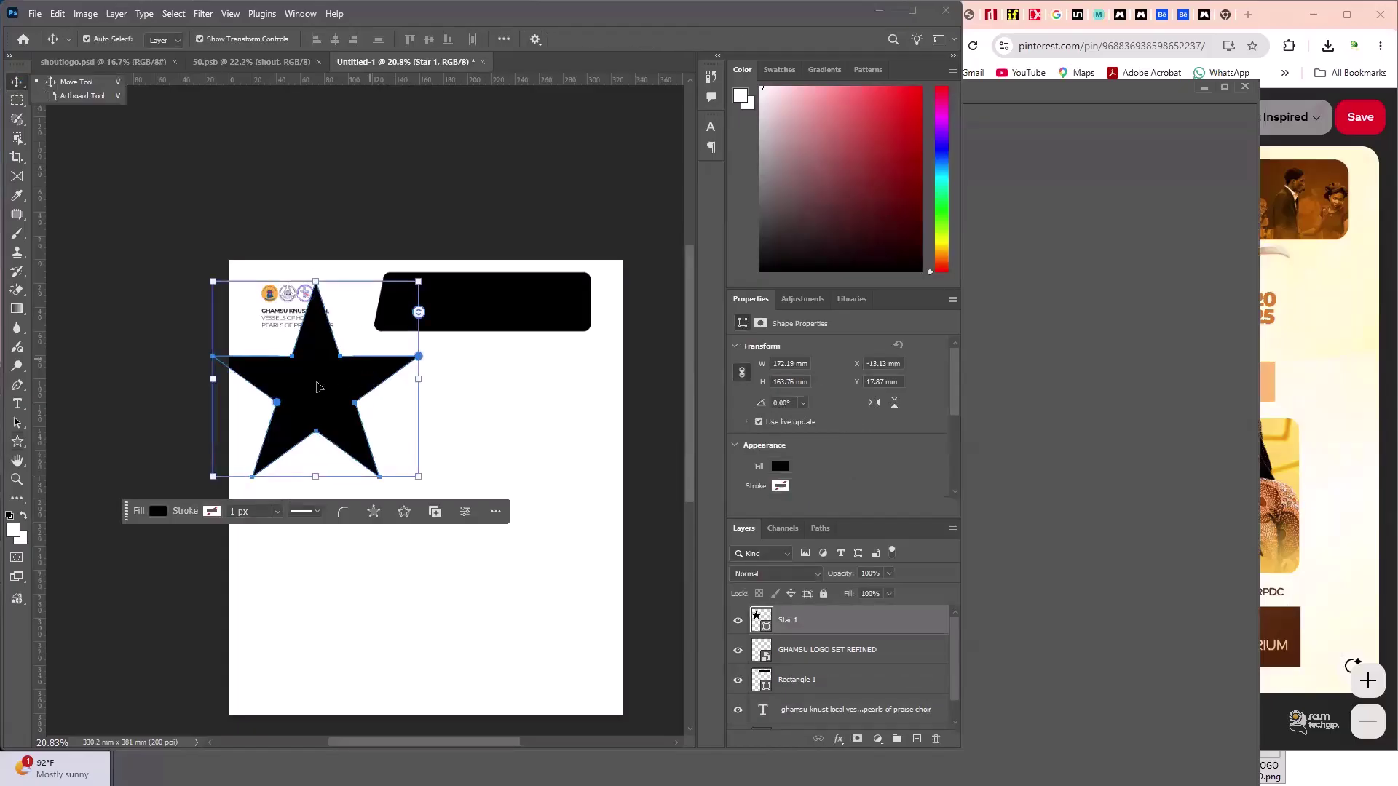
drag(305, 394, 360, 483)
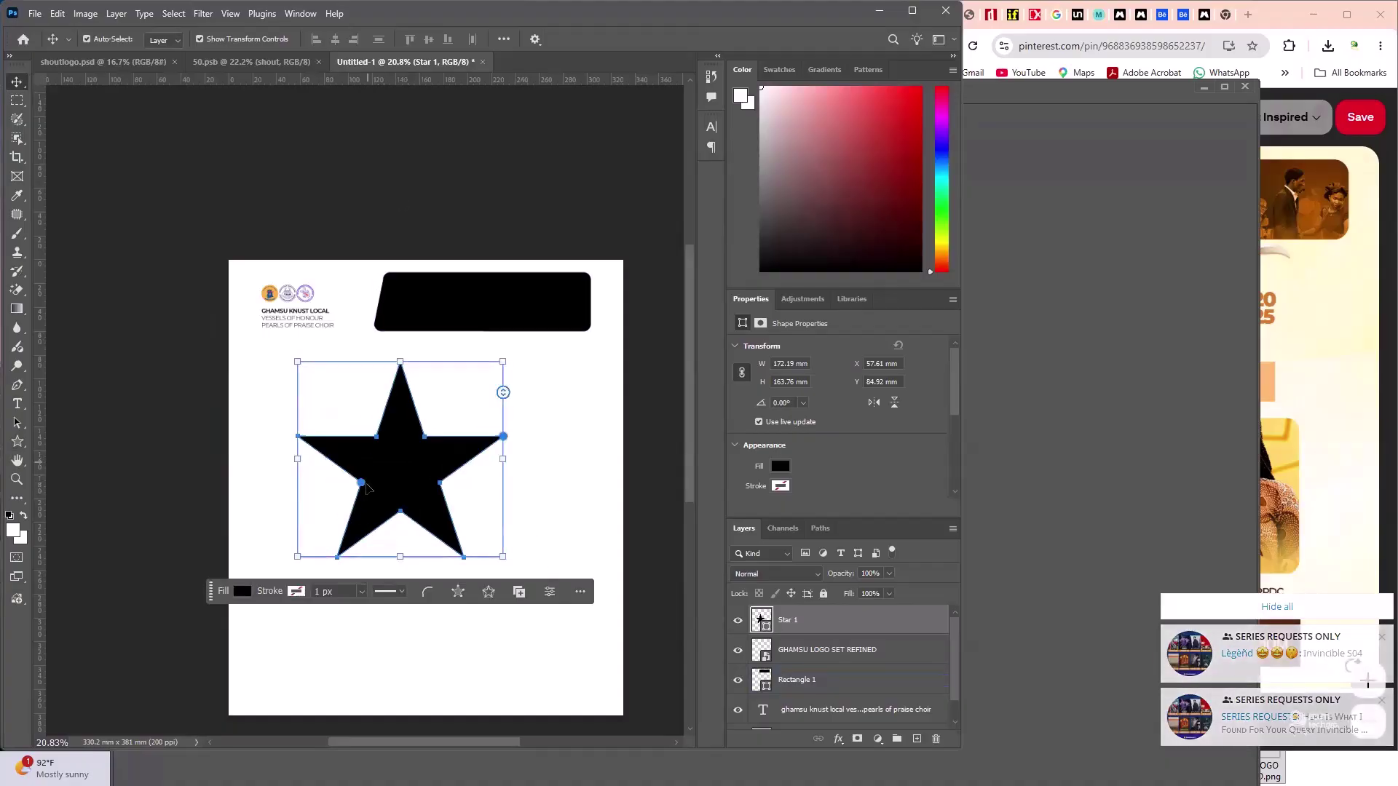
drag(361, 483, 346, 489)
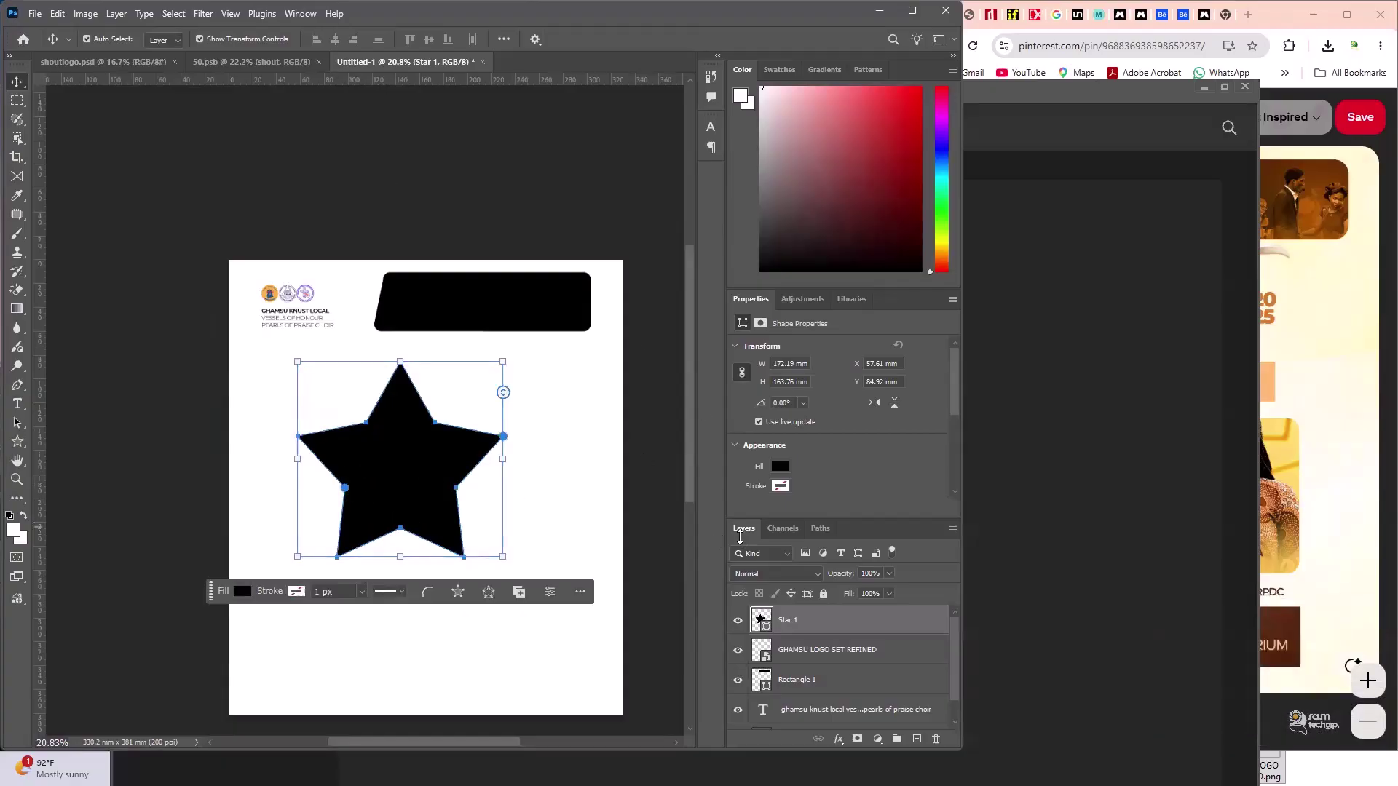
scroll(815, 437, down, 3)
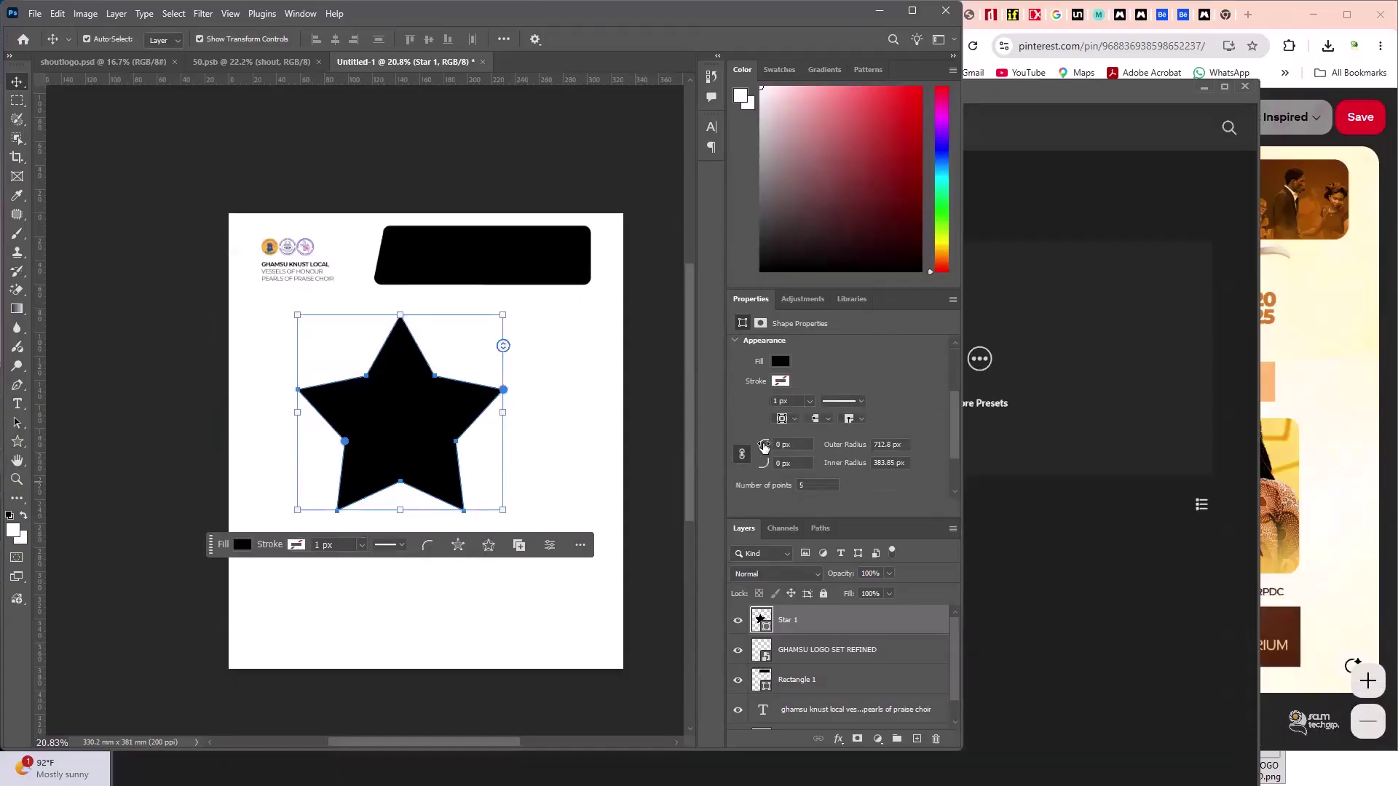
drag(763, 446, 884, 504)
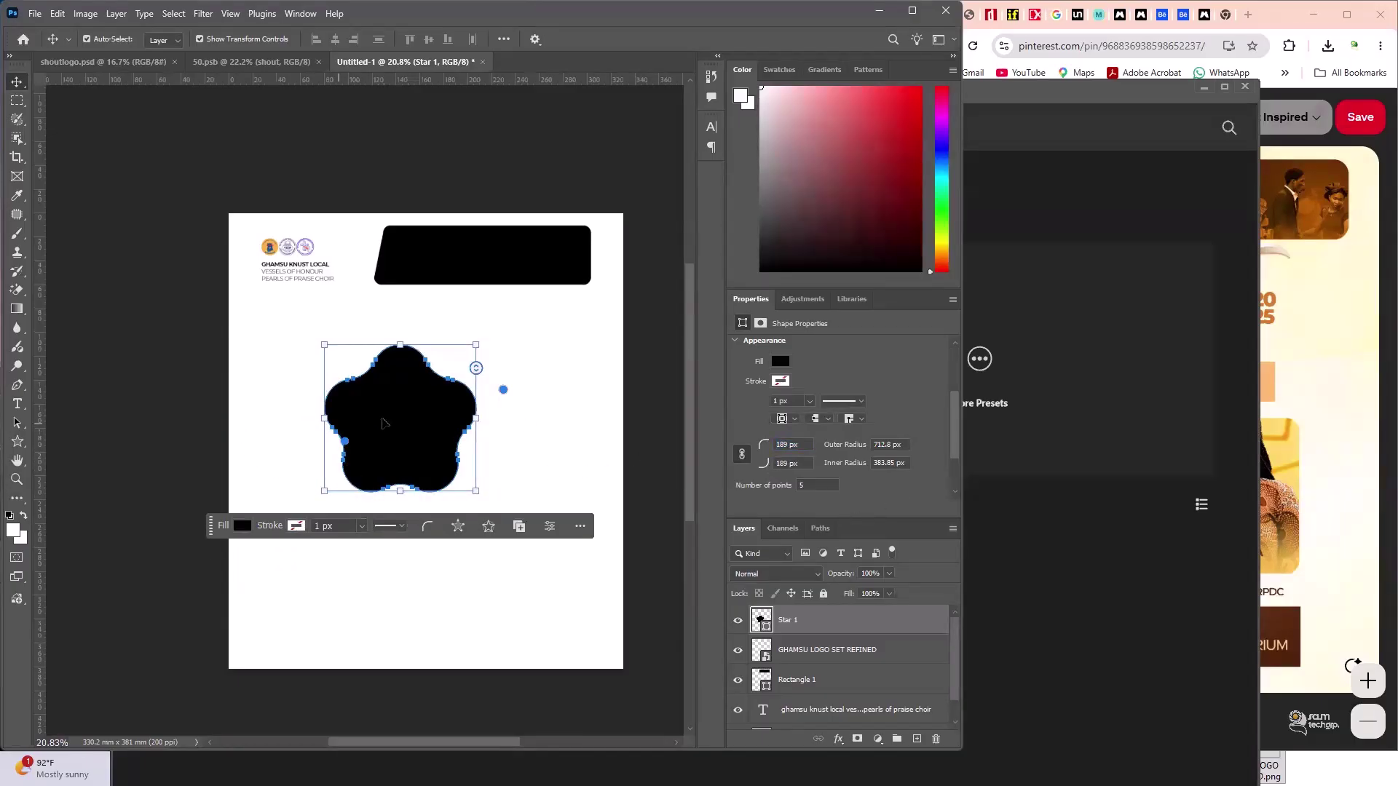
click(193, 417)
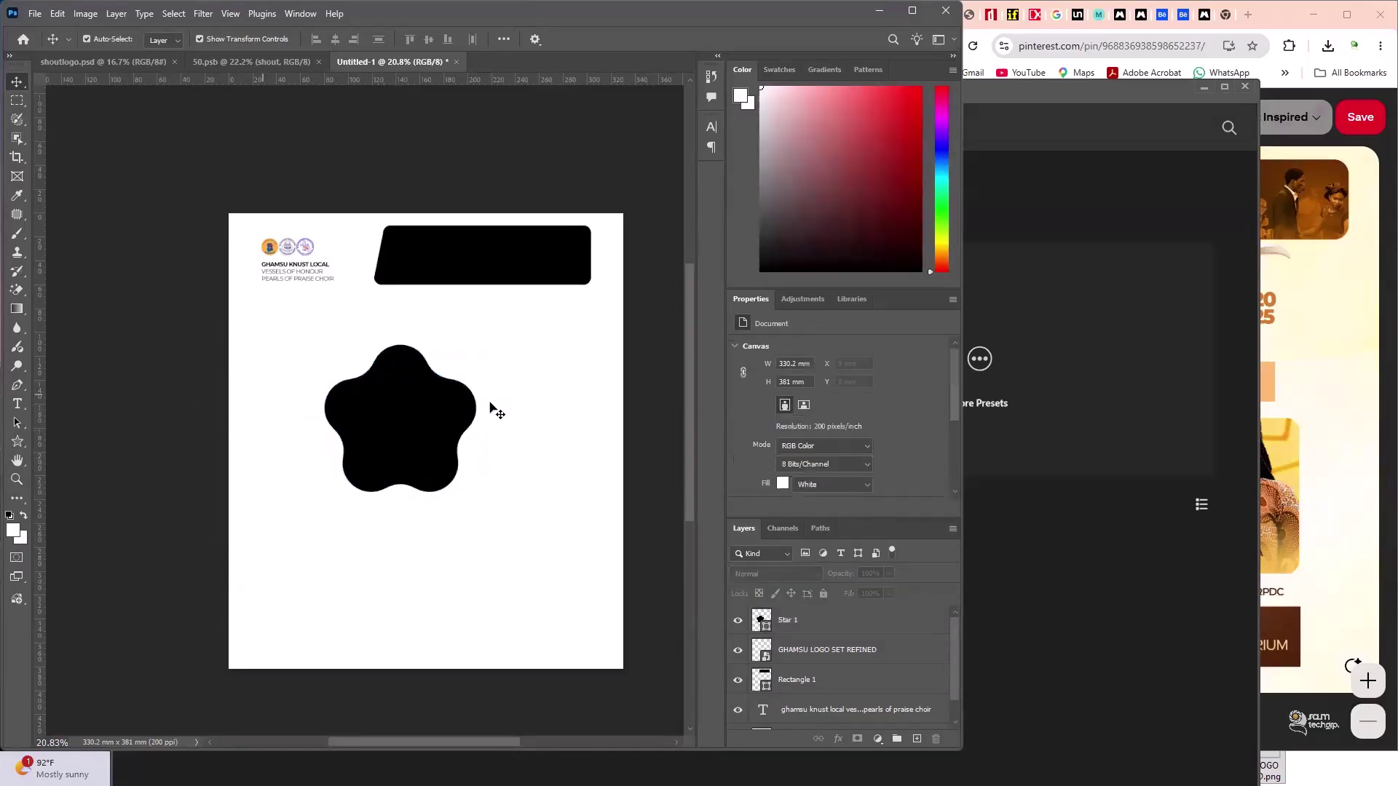
click(443, 446)
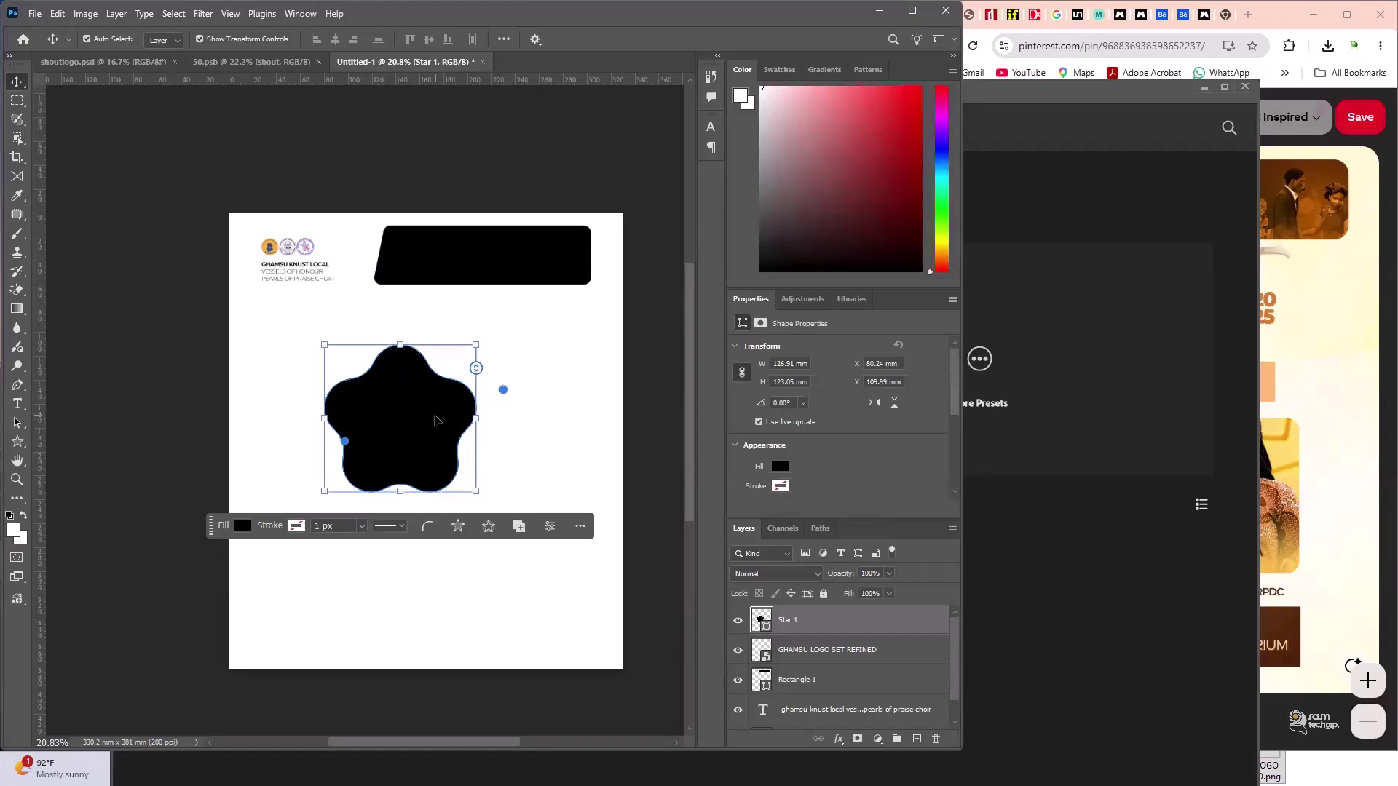
key(Delete)
- Create a new Illustrator document from the [Custom] 2600 × 3000 px preset
click(1041, 218)
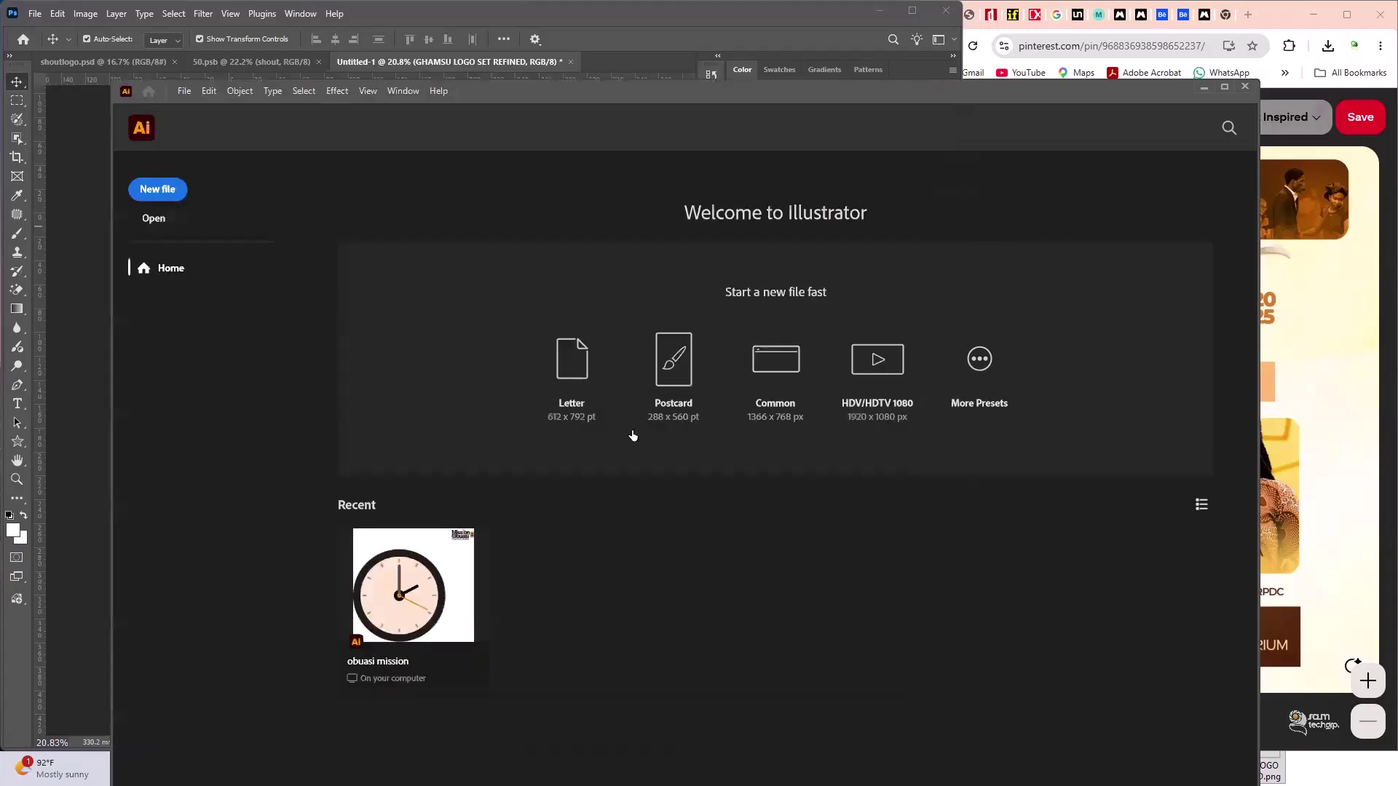
click(181, 190)
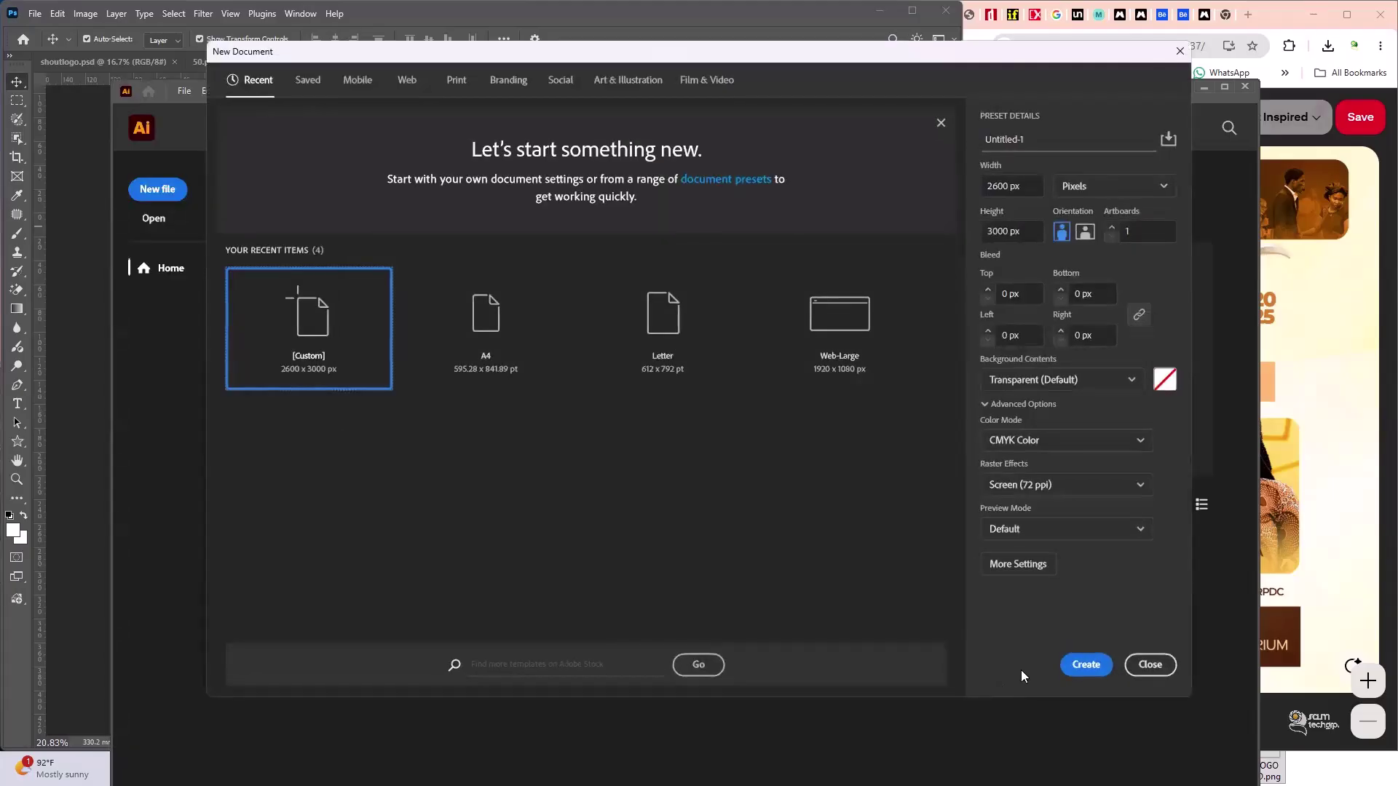
click(1085, 665)
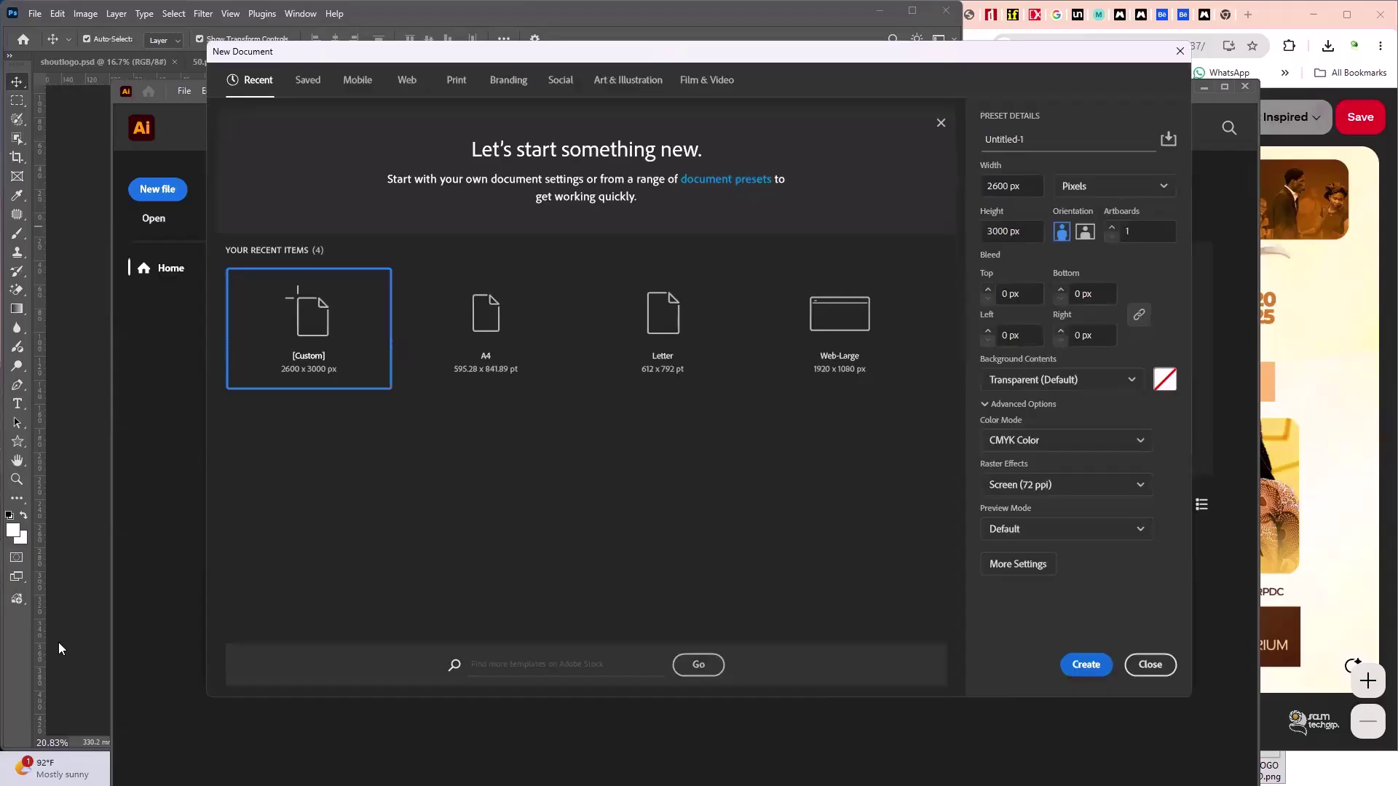
click(1099, 679)
click(1096, 668)
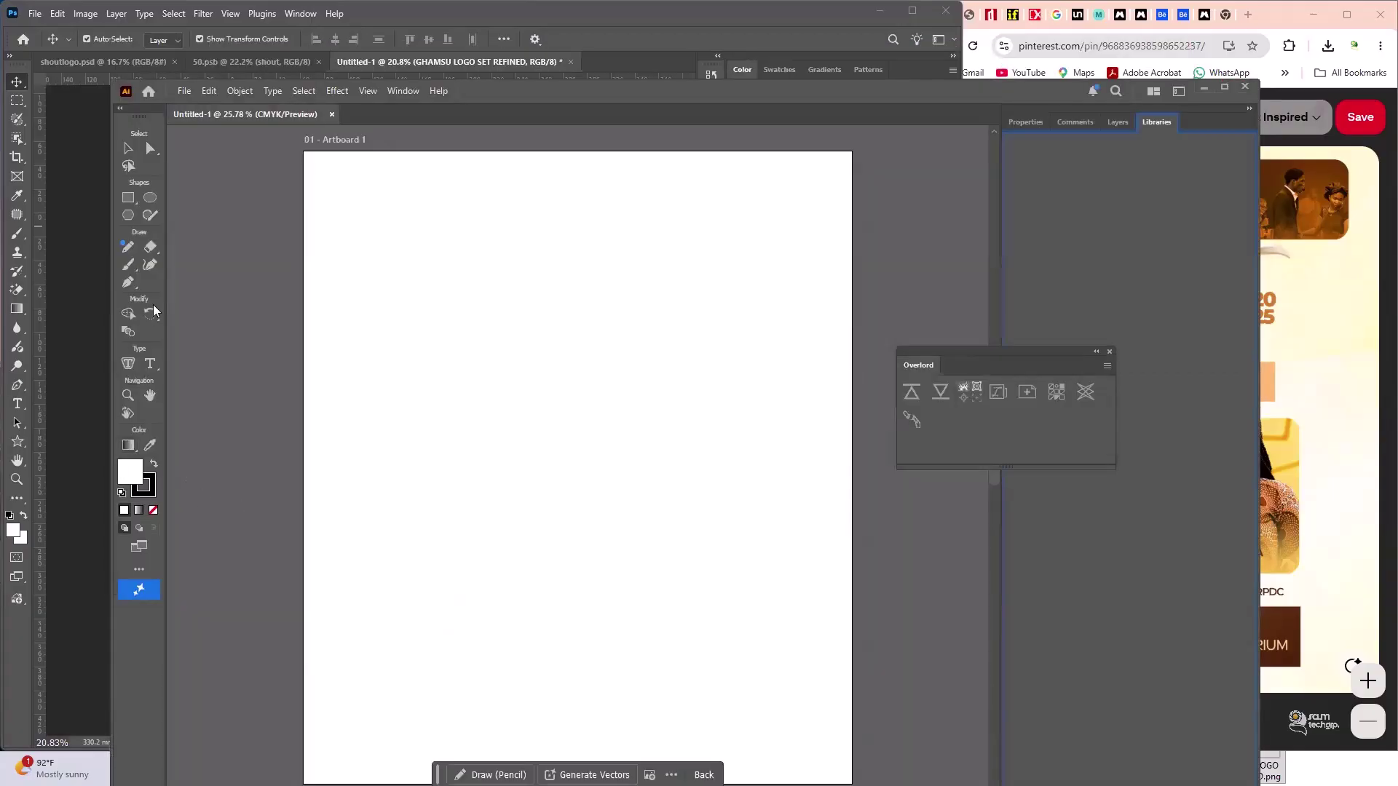
- Draw a closed parallelogram with the Pen tool, its bottom-left corner slanted outward
click(128, 201)
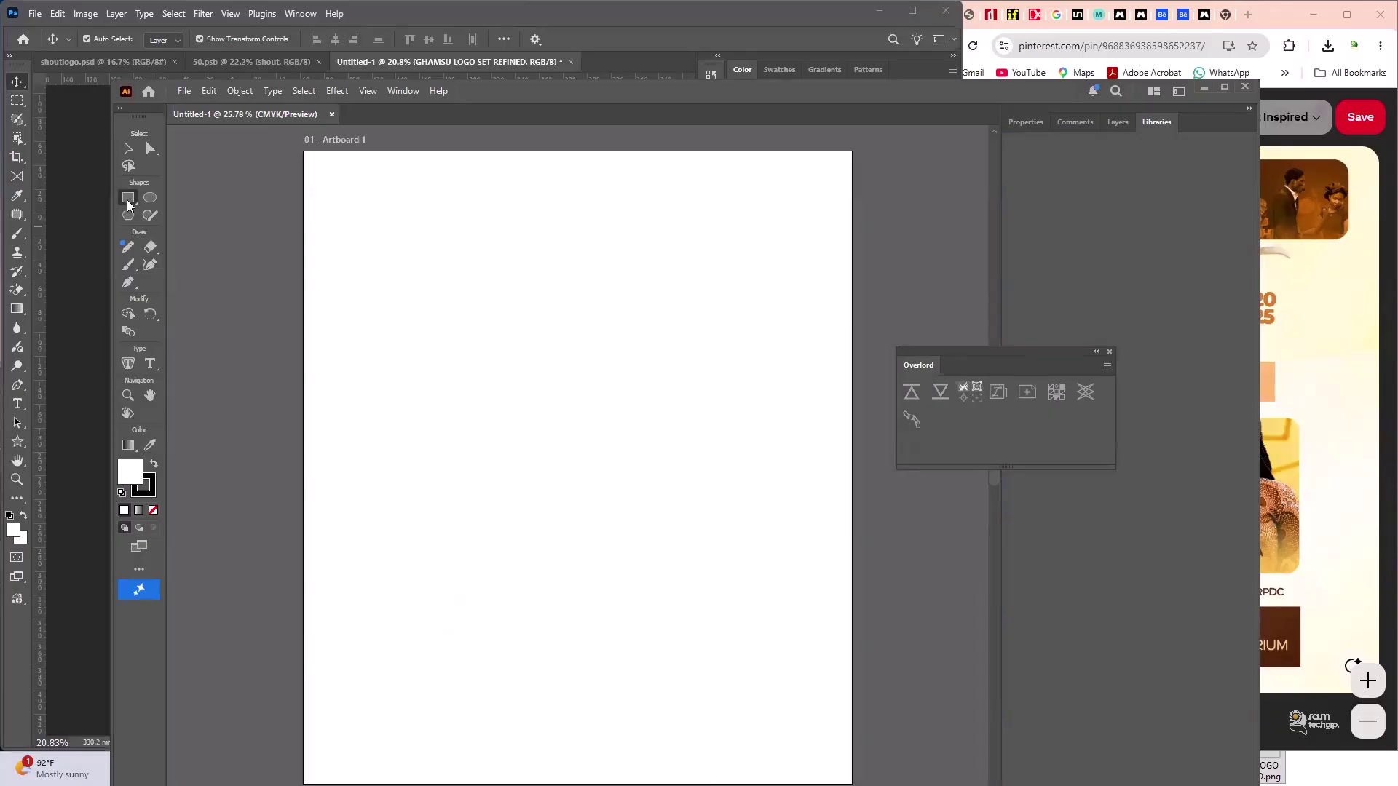
click(127, 284)
click(401, 325)
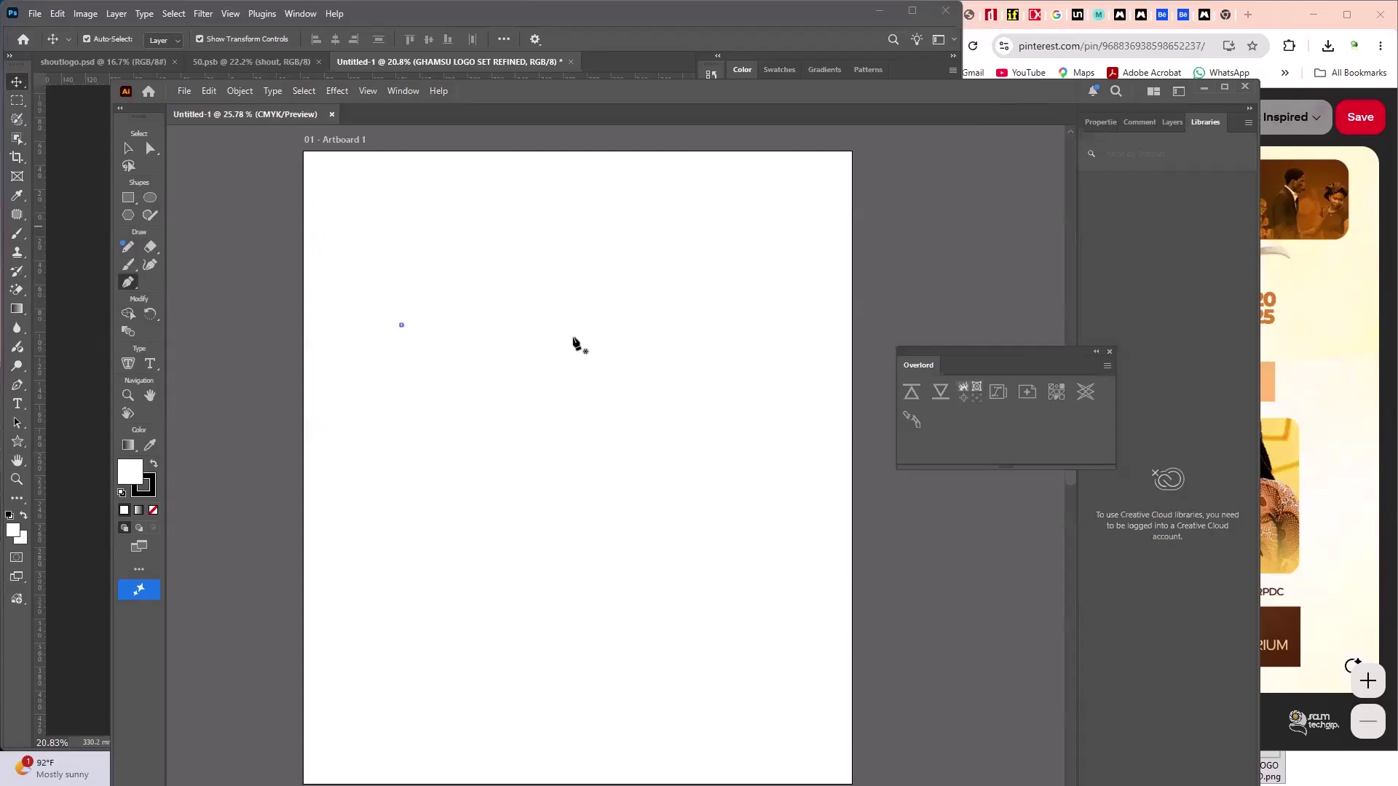
click(683, 326)
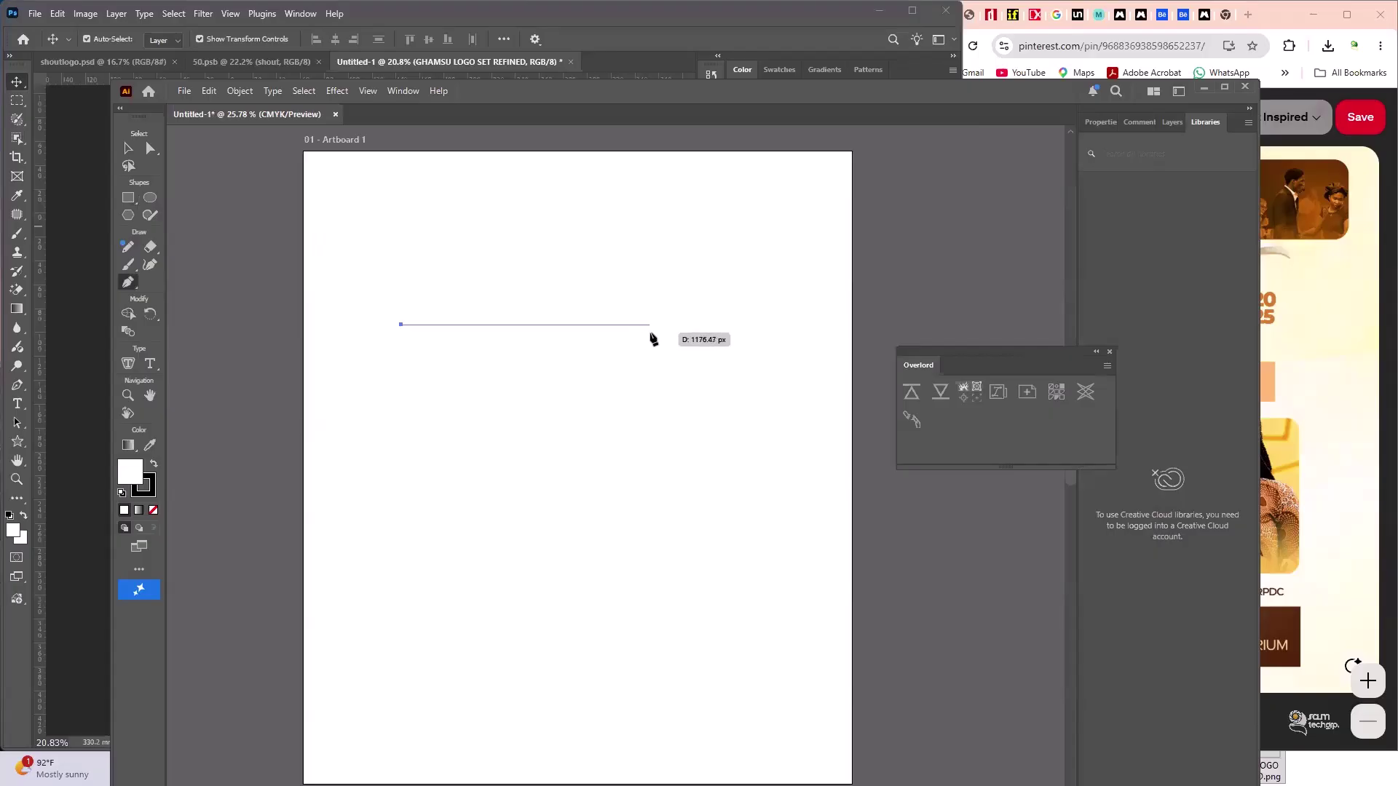
click(659, 331)
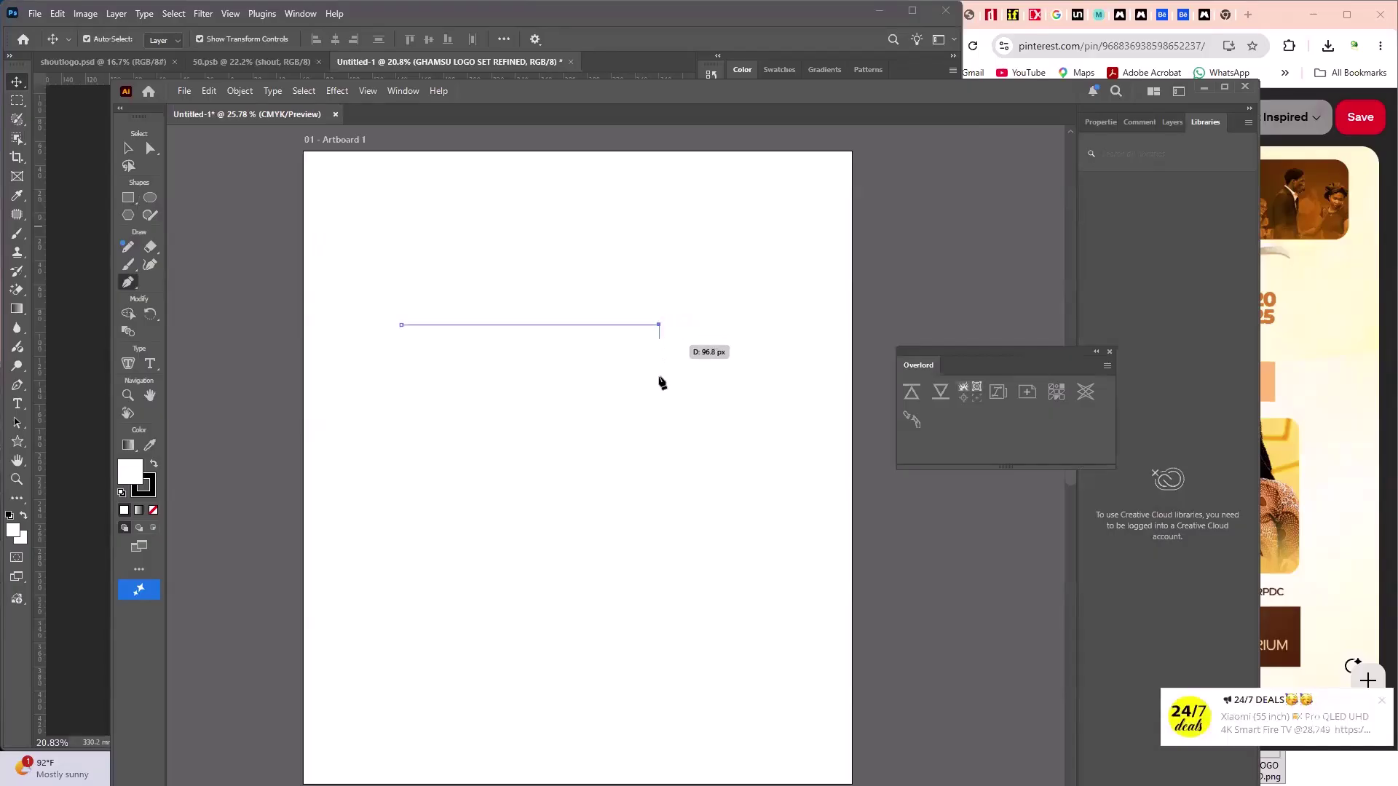
click(660, 391)
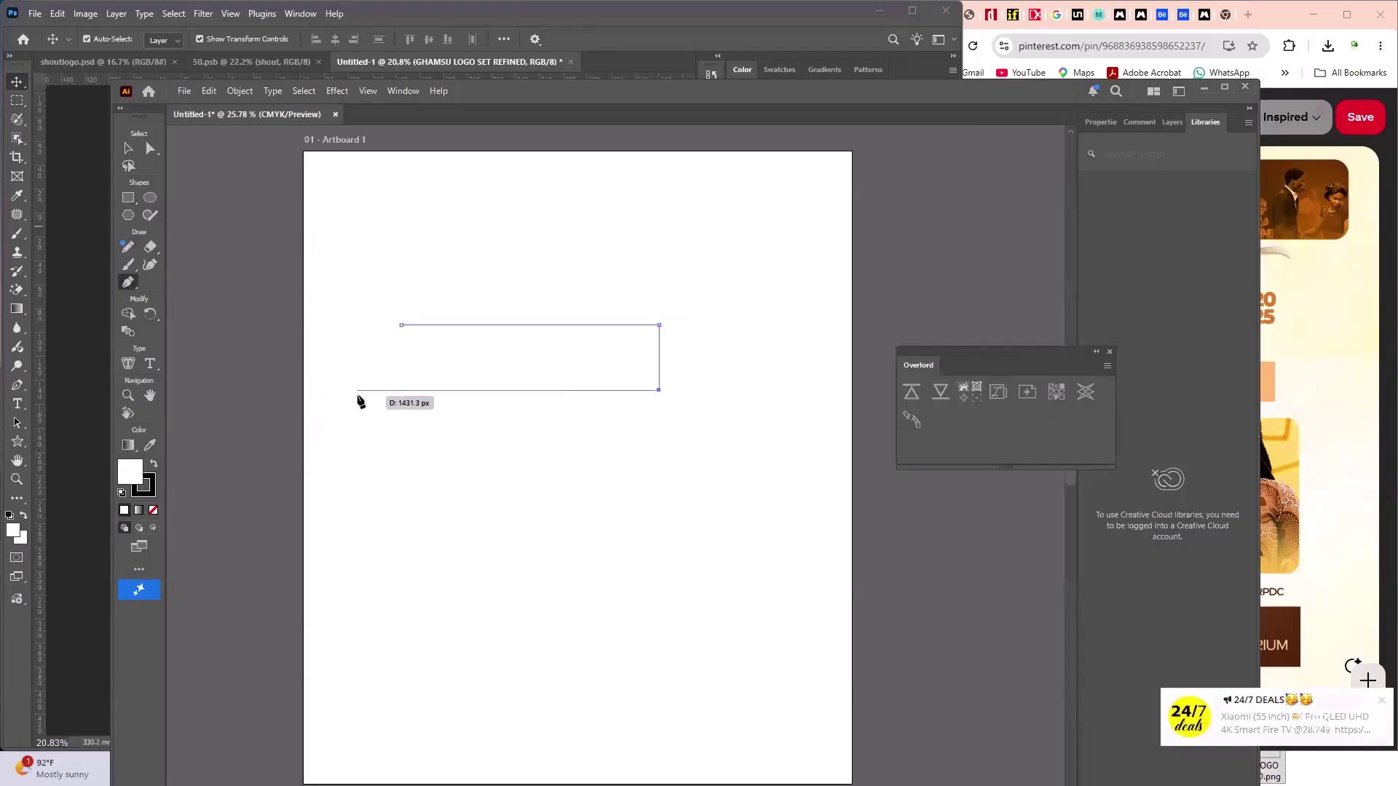
click(358, 390)
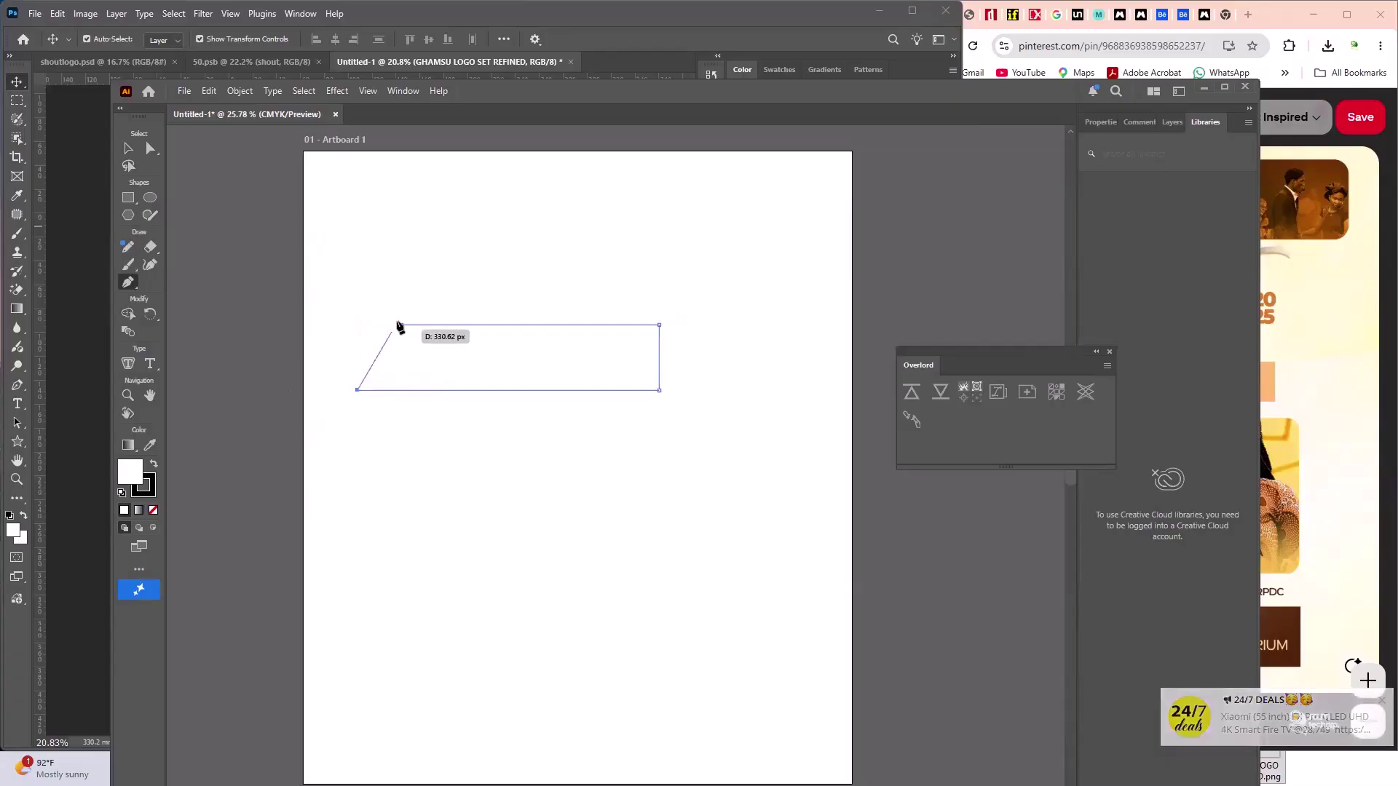
click(401, 325)
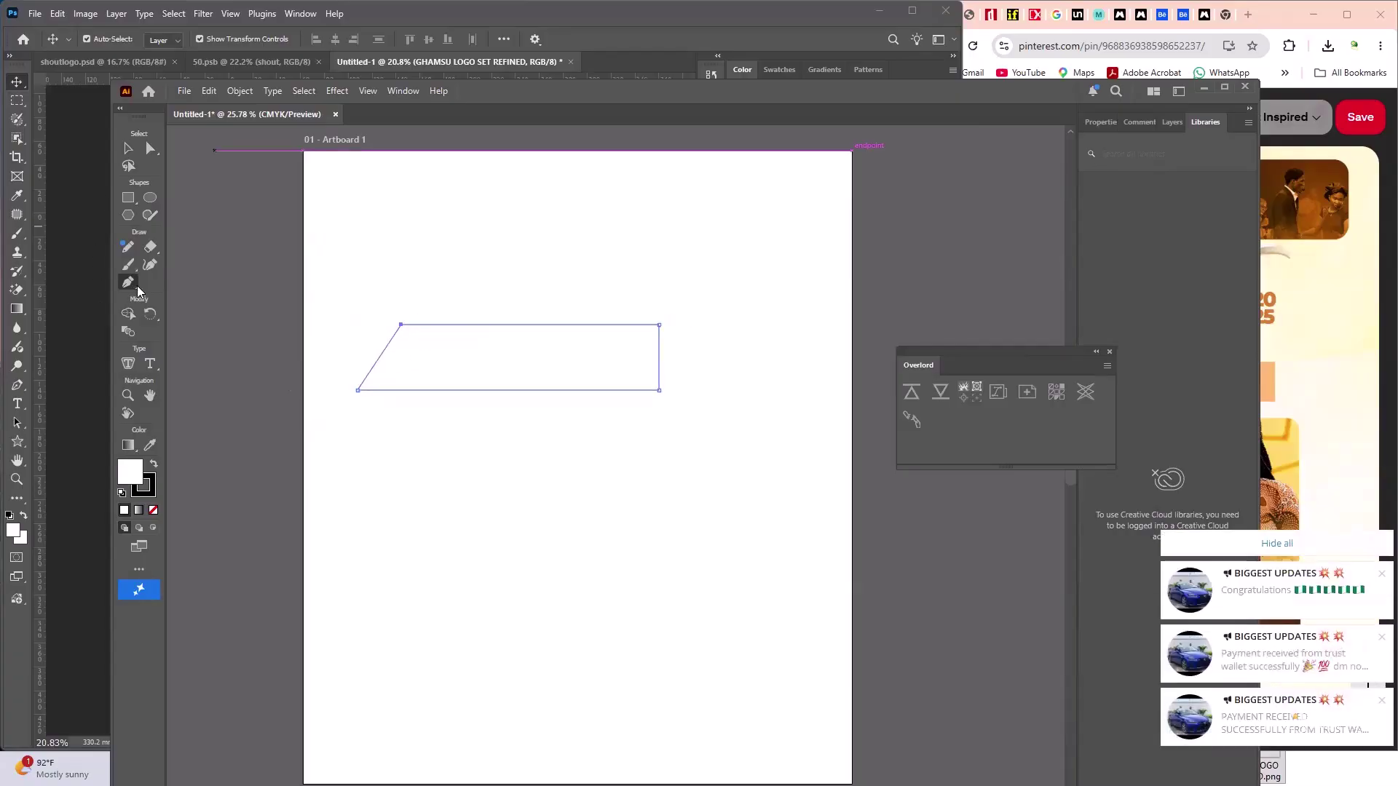
- Fill the parallelogram with an orange swatch and select it with the Selection tool
click(1112, 123)
drag(1057, 373, 1092, 568)
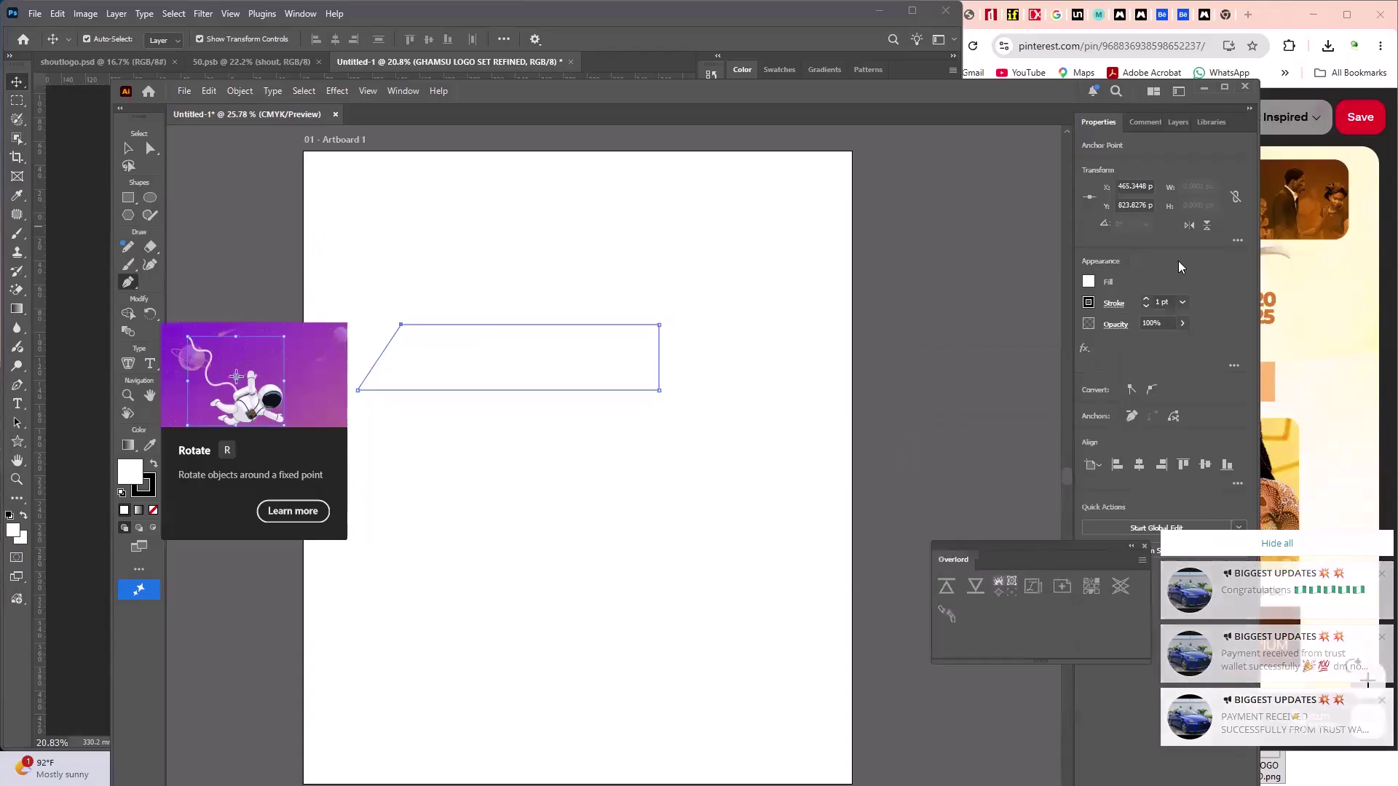
click(1088, 283)
click(963, 349)
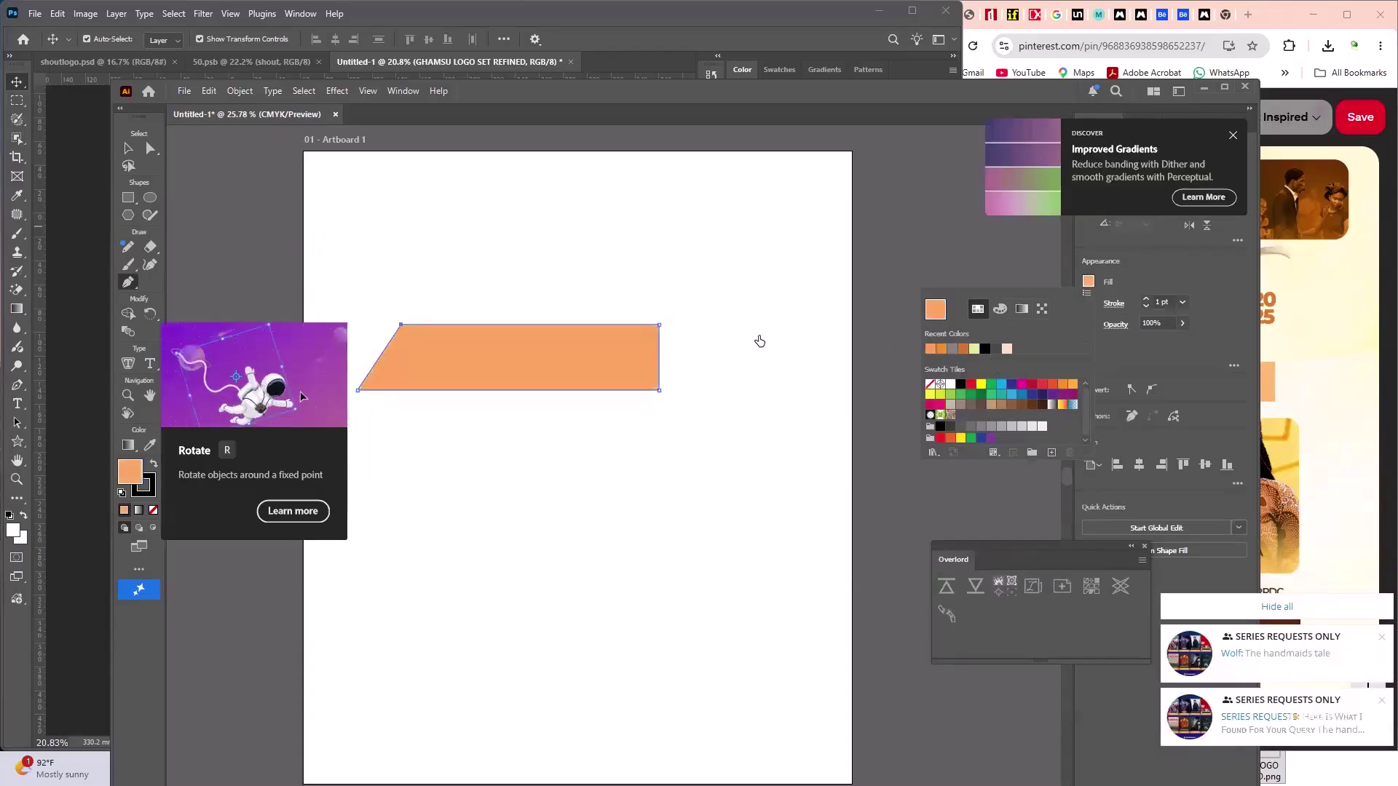
click(140, 152)
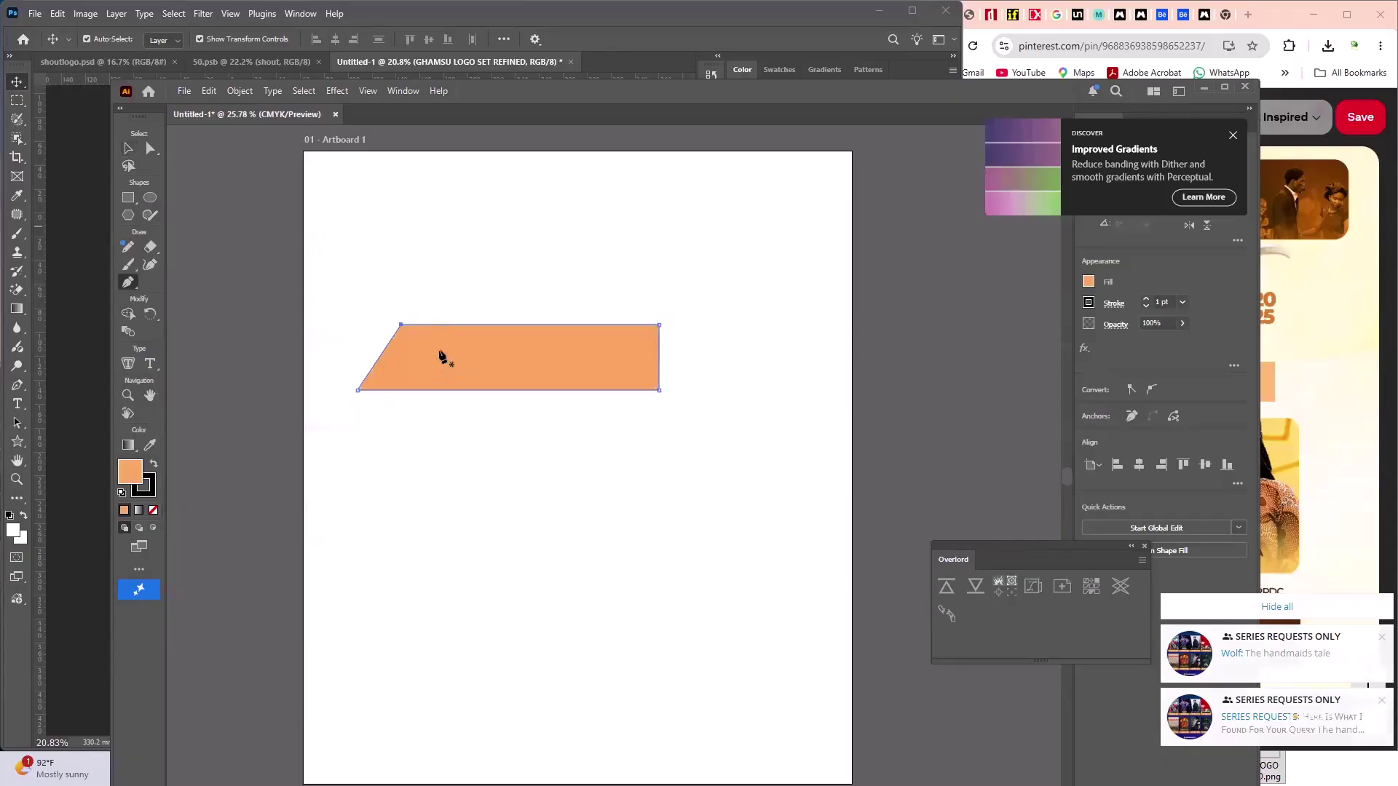
scroll(367, 372, up, 6)
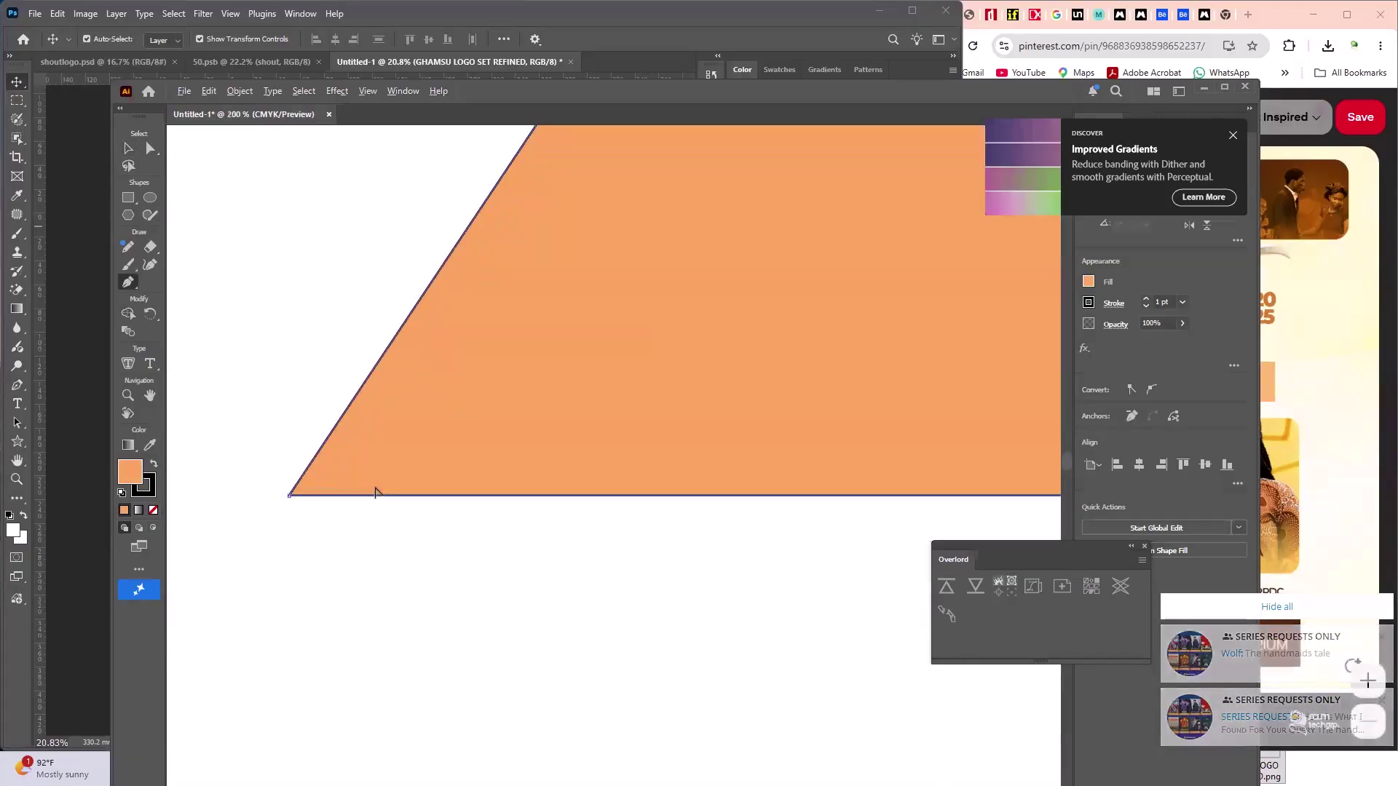
scroll(339, 475, down, 4)
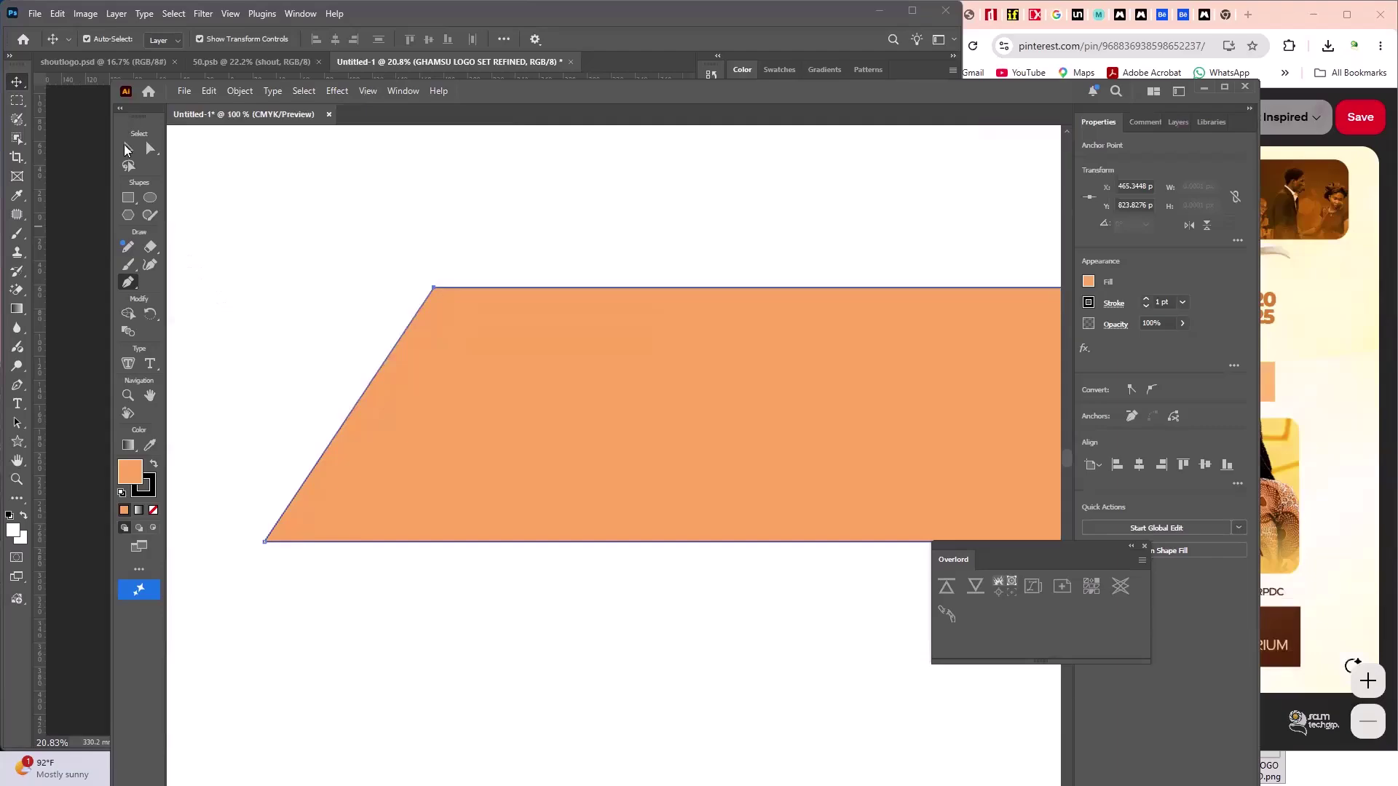
click(128, 148)
click(433, 292)
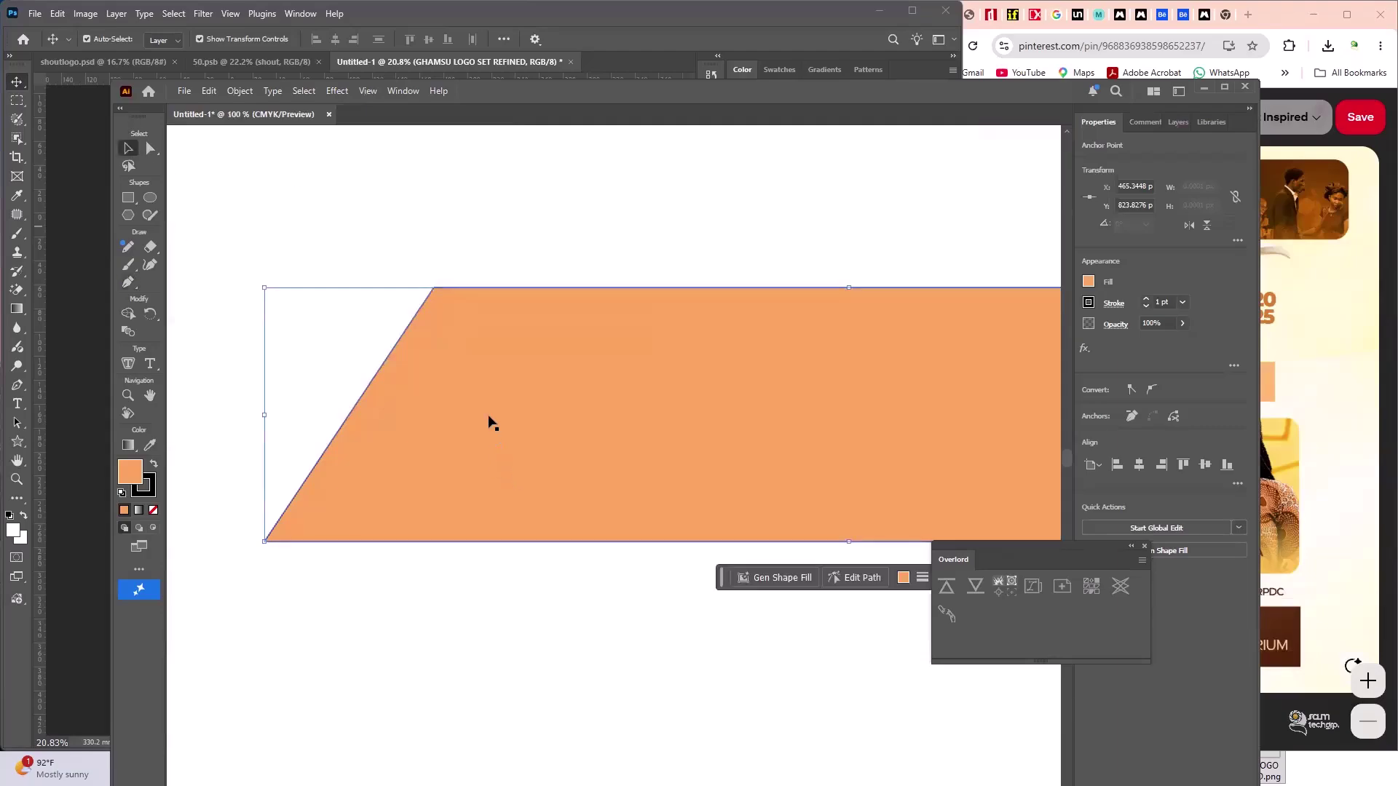
- Zoom in on the top-left corner and drag its live-corner widget to round it slightly
scroll(493, 424, up, 4)
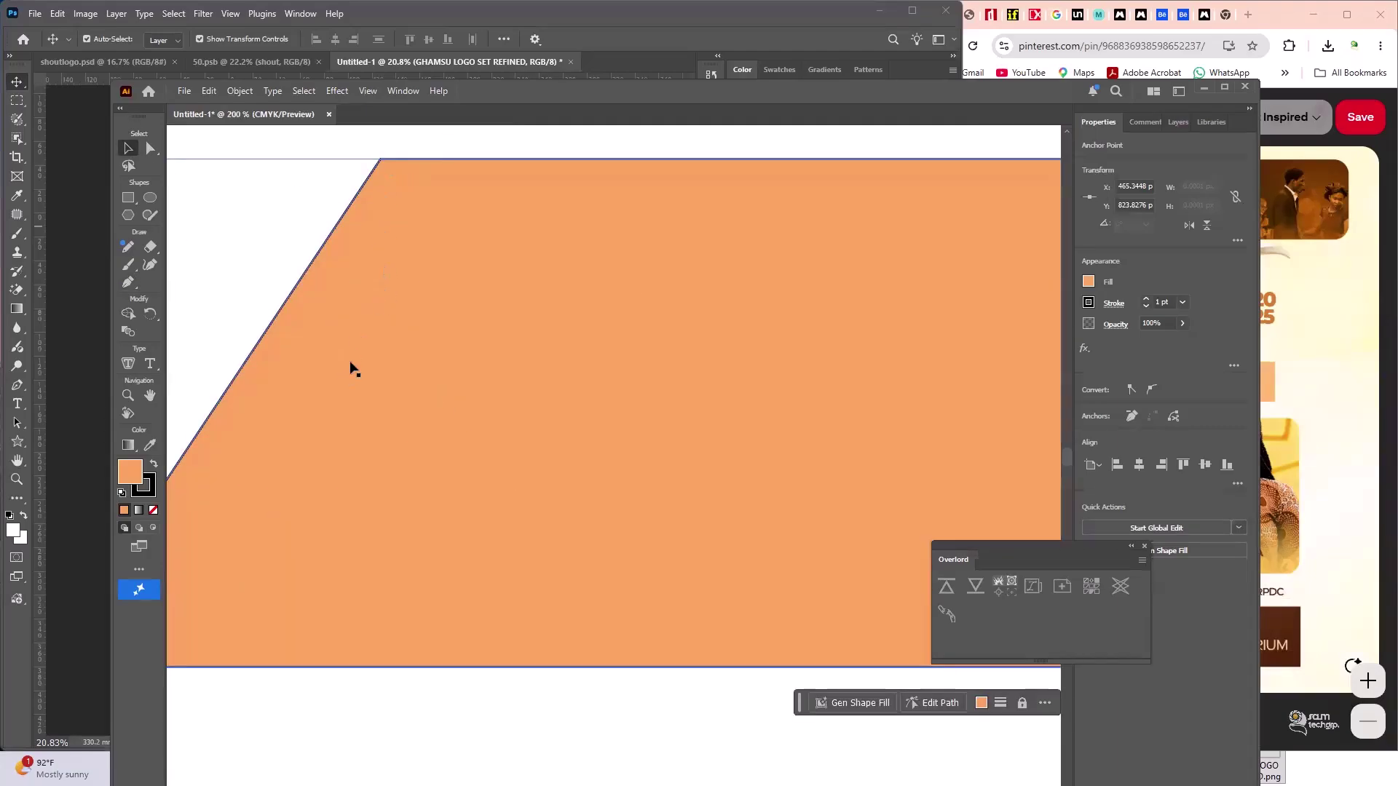
scroll(390, 228, right, 3)
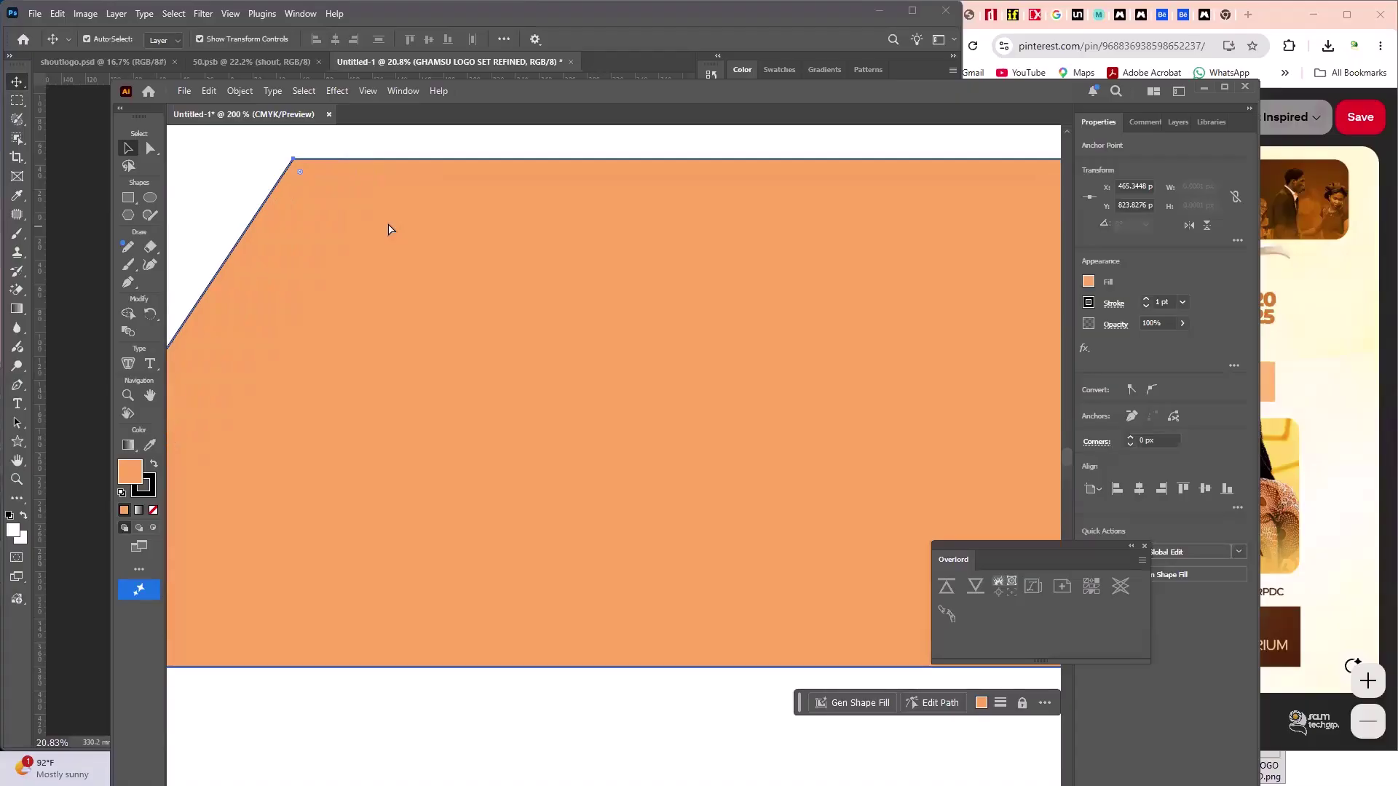
scroll(389, 221, down, 5)
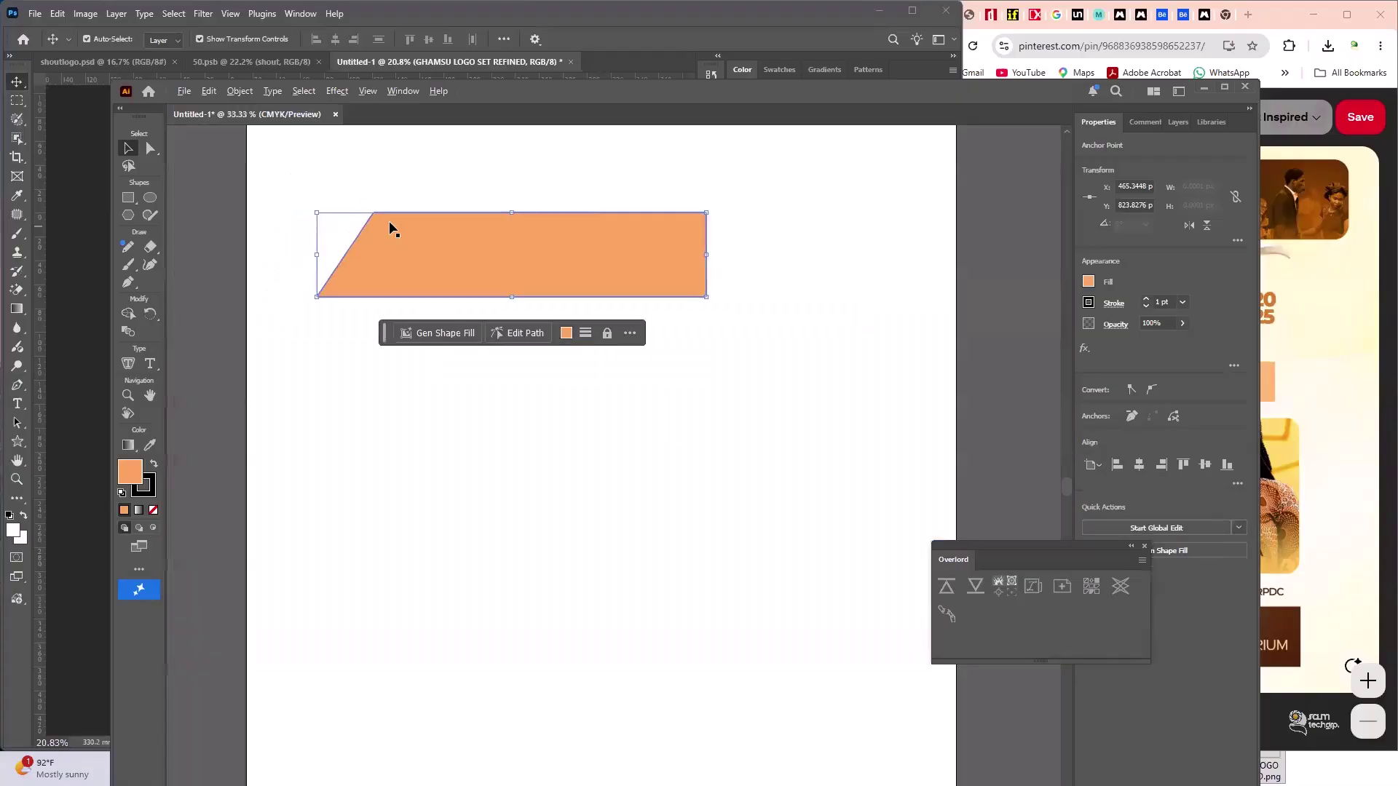
scroll(369, 223, up, 4)
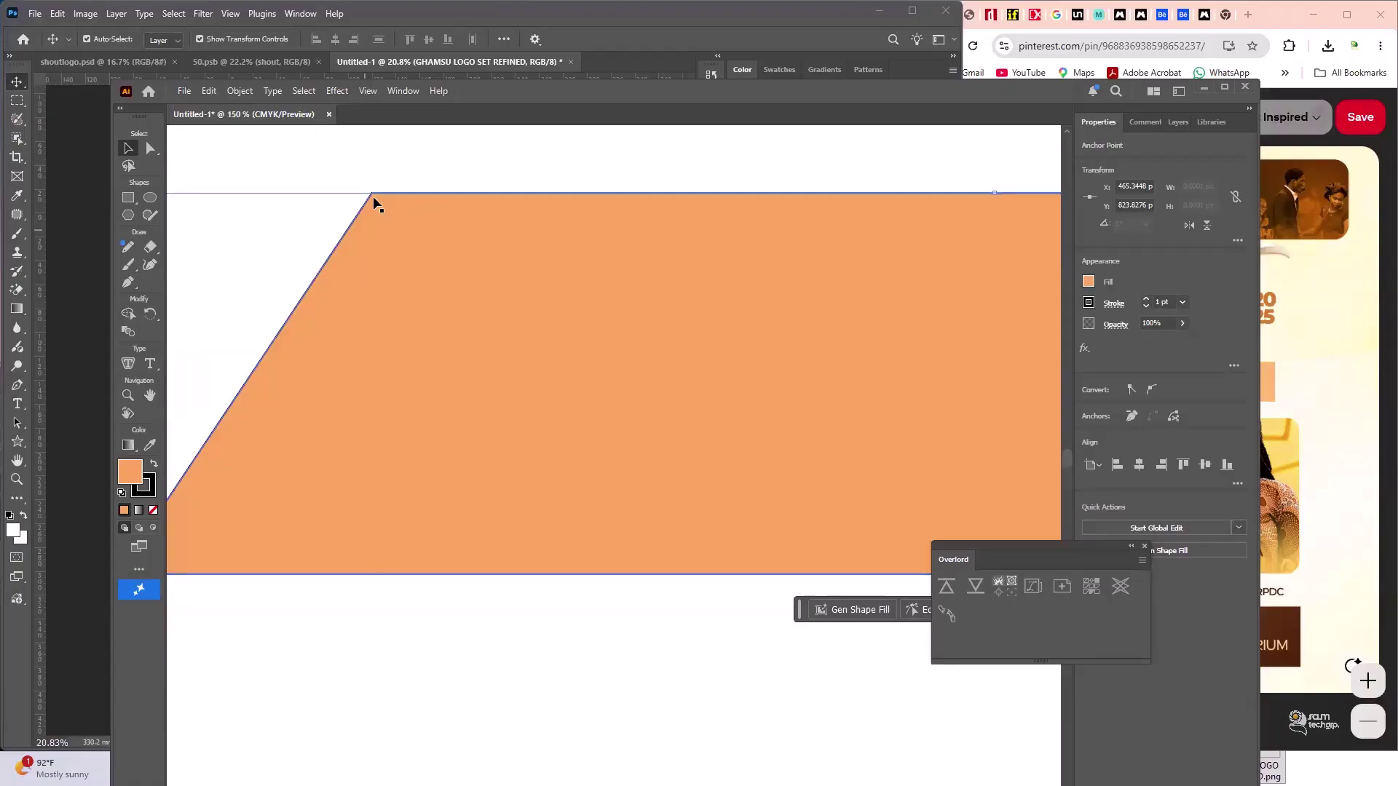
scroll(377, 205, up, 10)
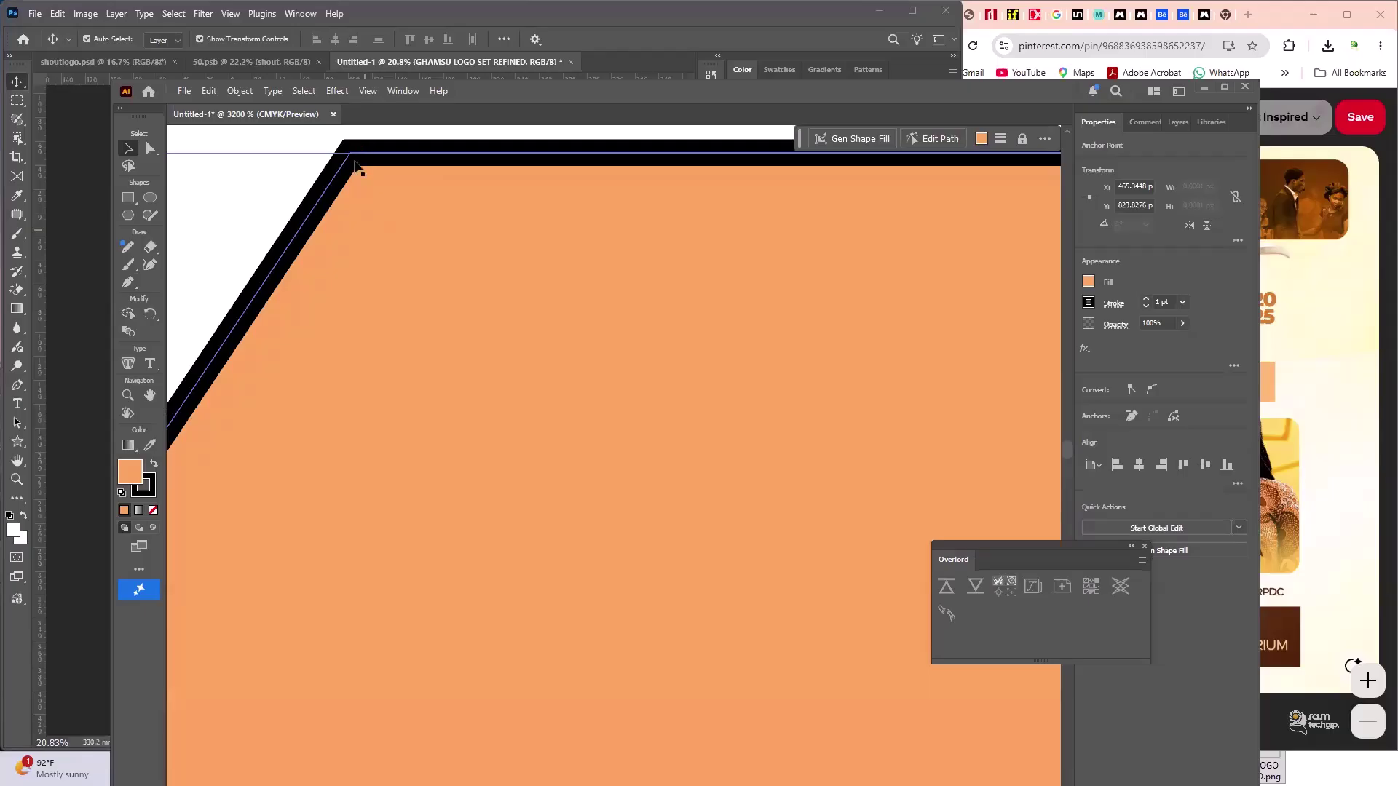
drag(359, 175, 446, 325)
scroll(446, 325, down, 10)
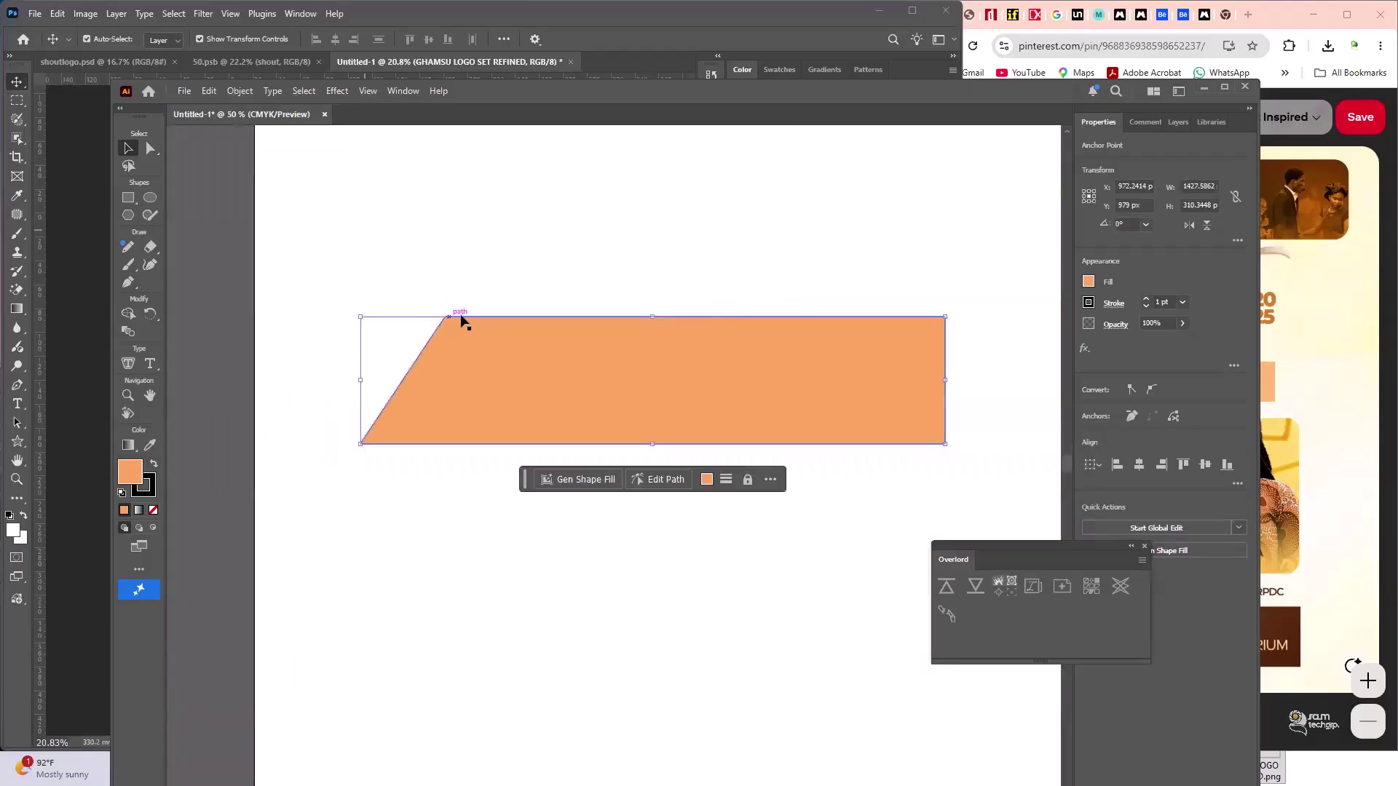
scroll(458, 306, down, 3)
scroll(431, 207, up, 5)
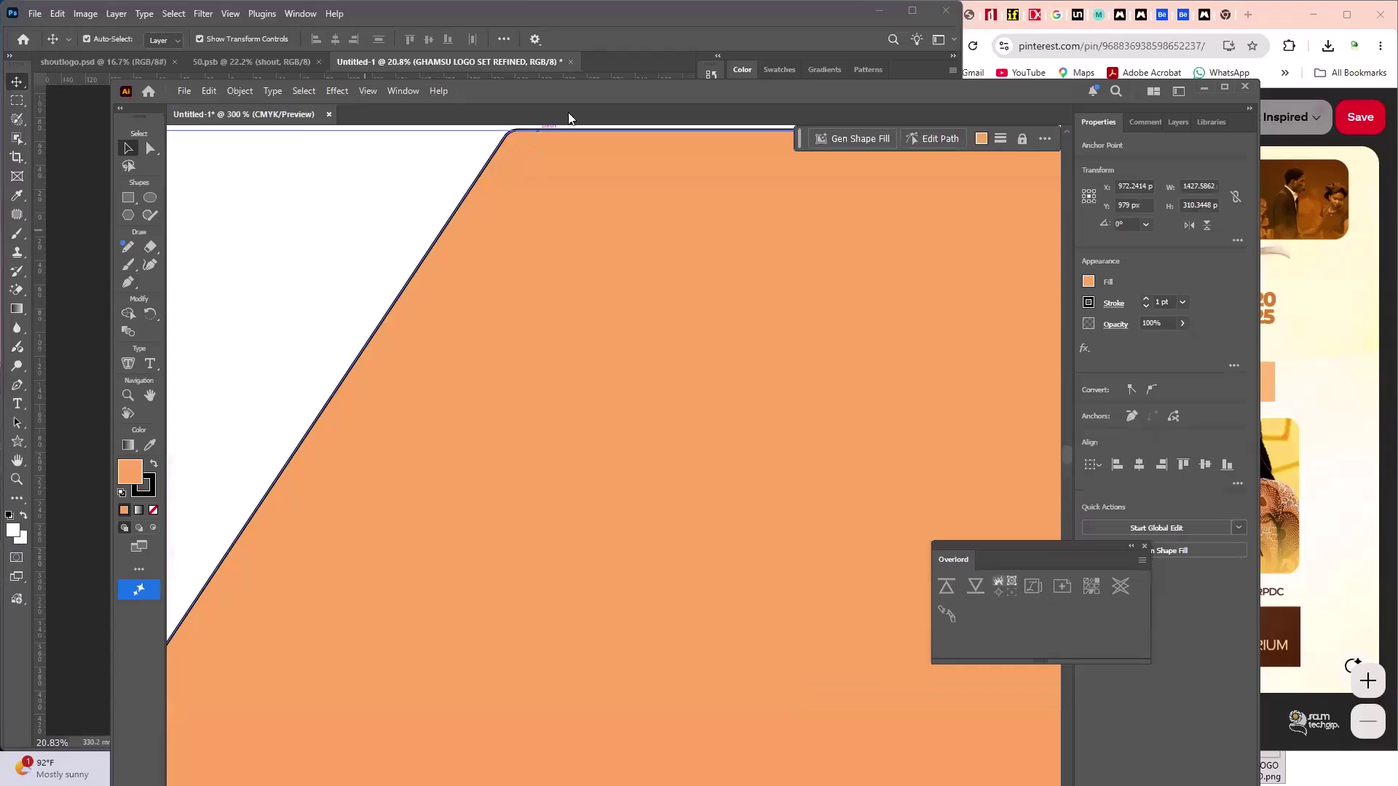
scroll(532, 189, up, 3)
scroll(517, 244, up, 5)
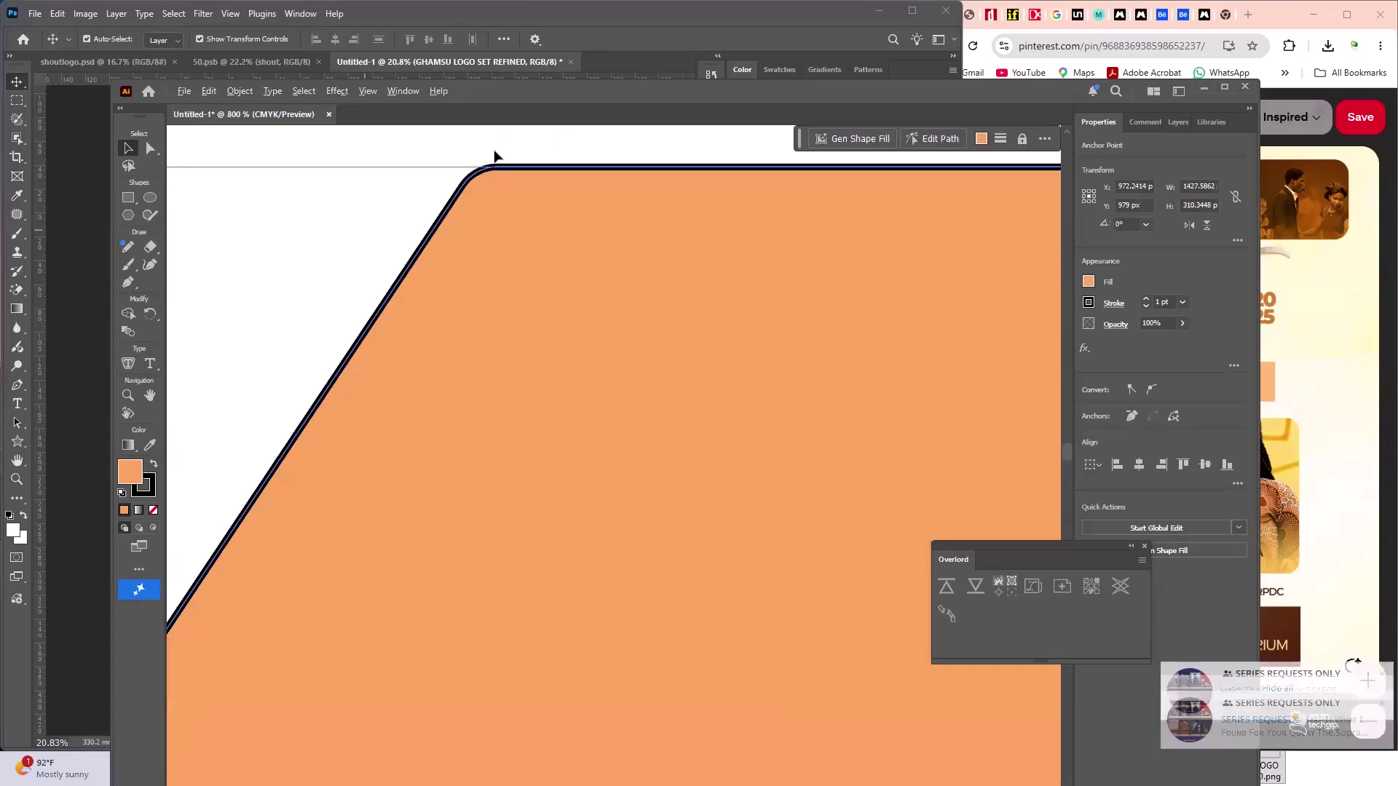
scroll(435, 258, up, 1)
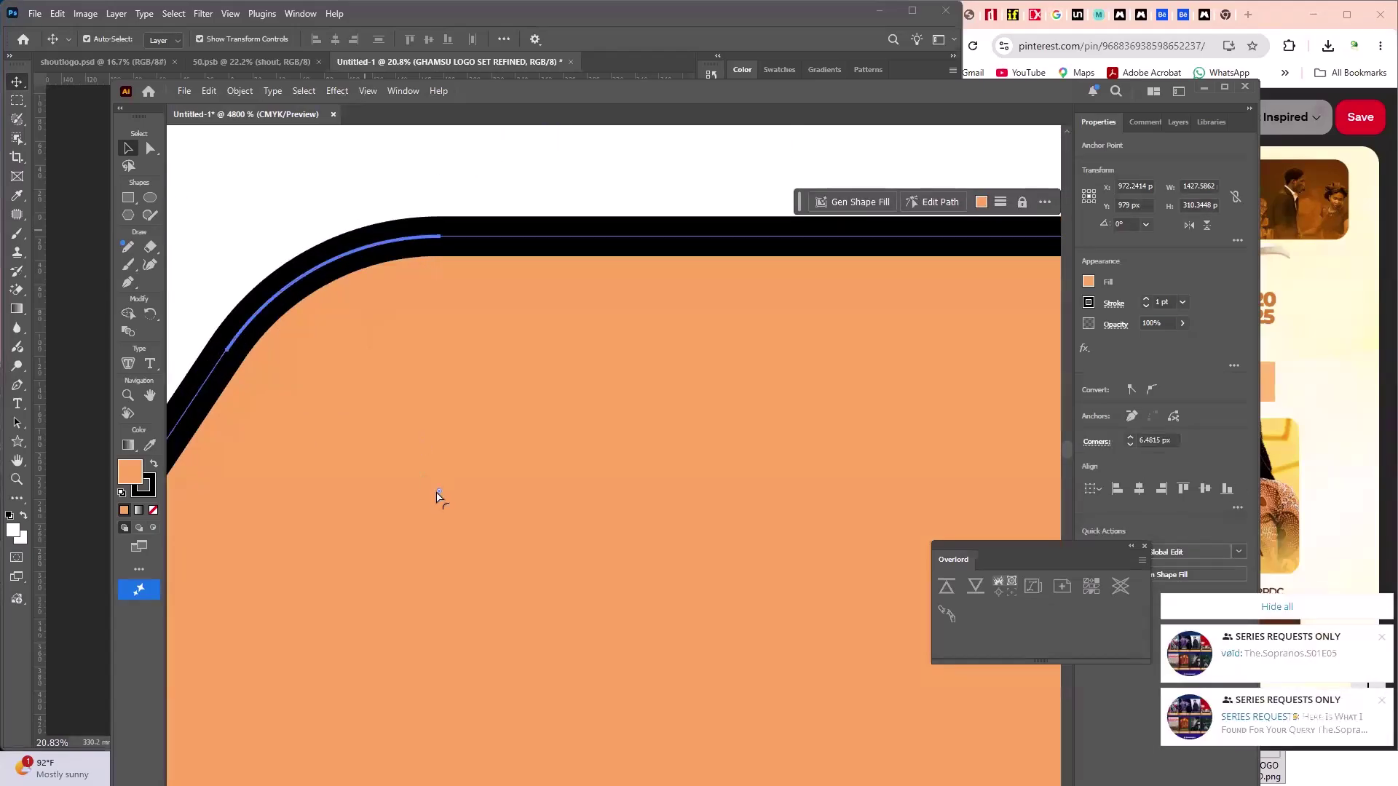
drag(438, 494, 699, 783)
- Enlarge the top-left corner's rounding to about 14 px with the corner widget
scroll(563, 438, down, 6)
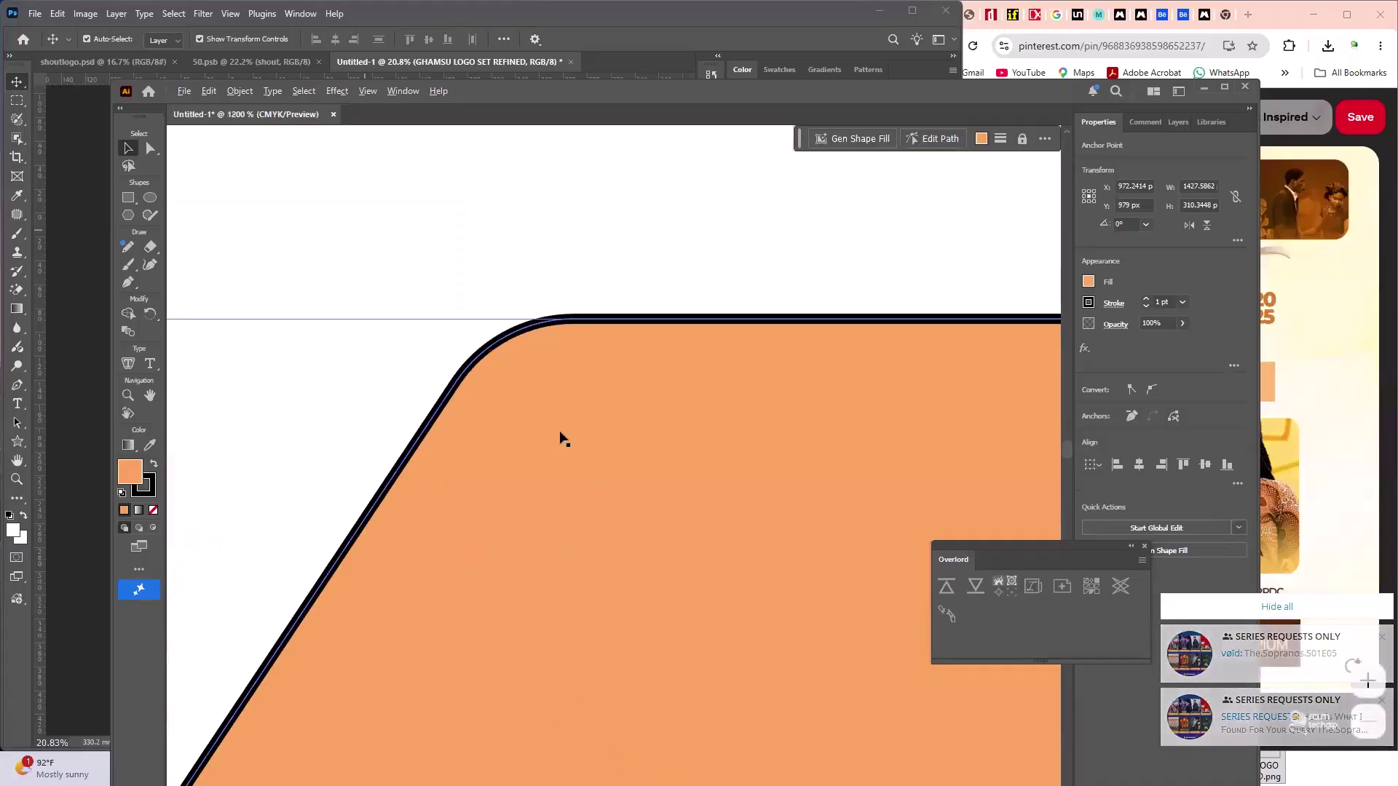
scroll(560, 364, down, 2)
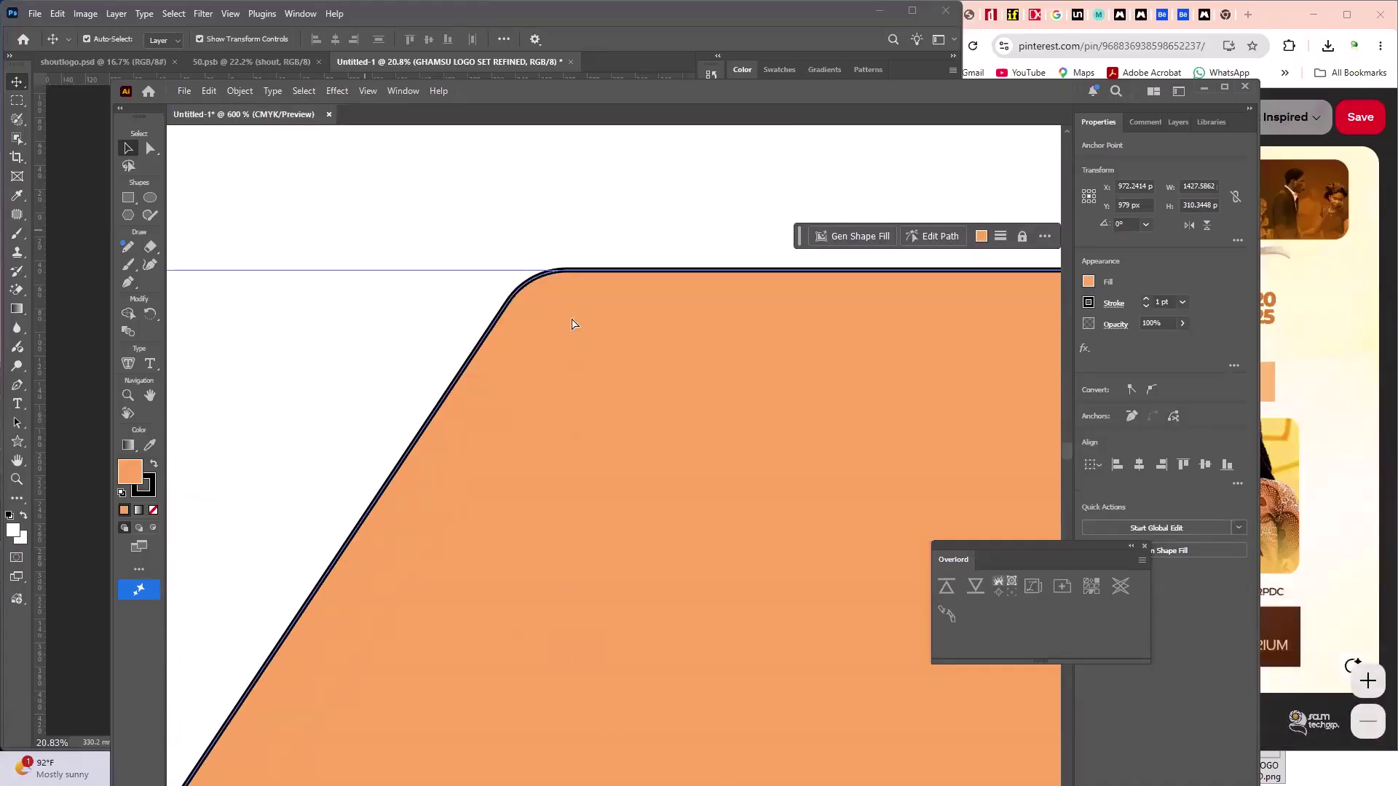
click(568, 340)
drag(584, 373, 662, 524)
scroll(588, 477, down, 3)
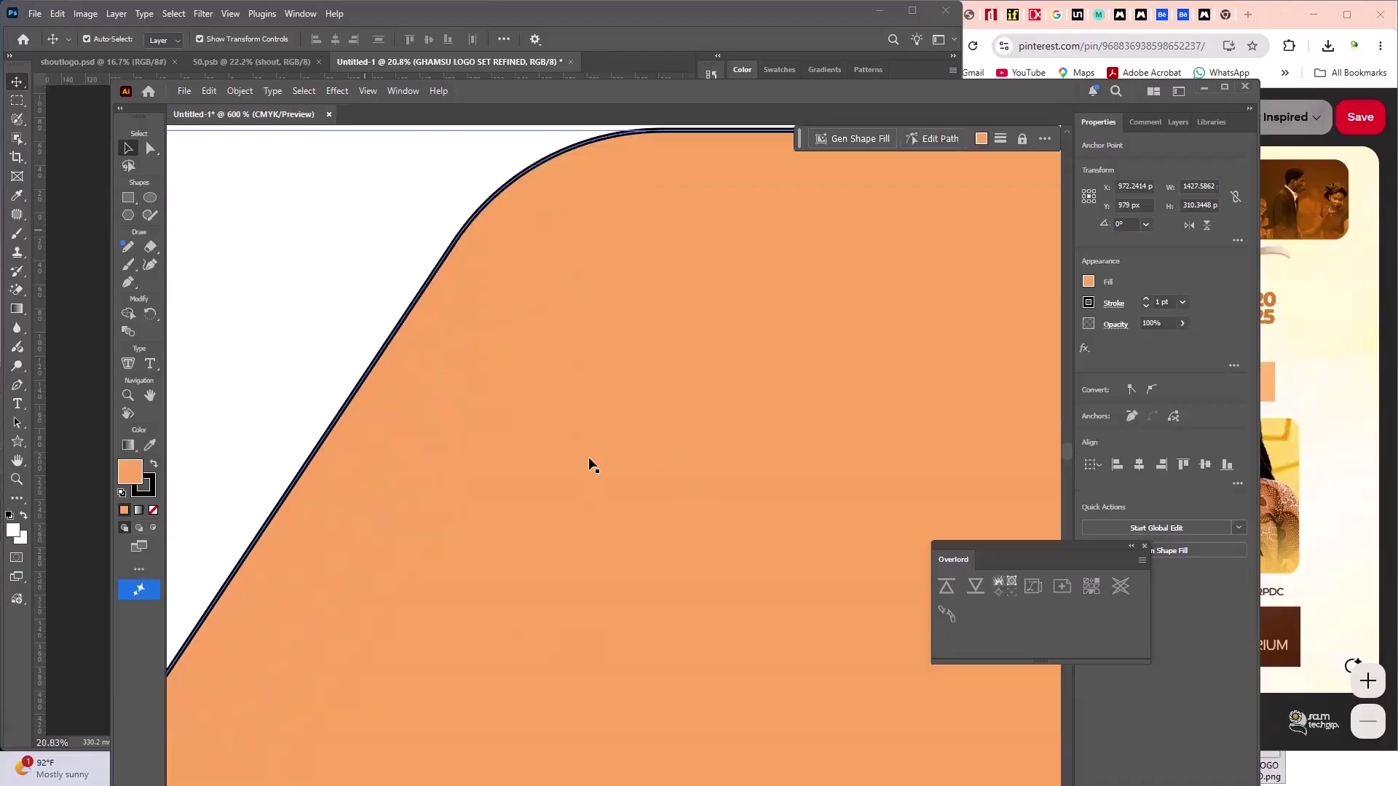
scroll(591, 463, down, 6)
scroll(512, 633, down, 1)
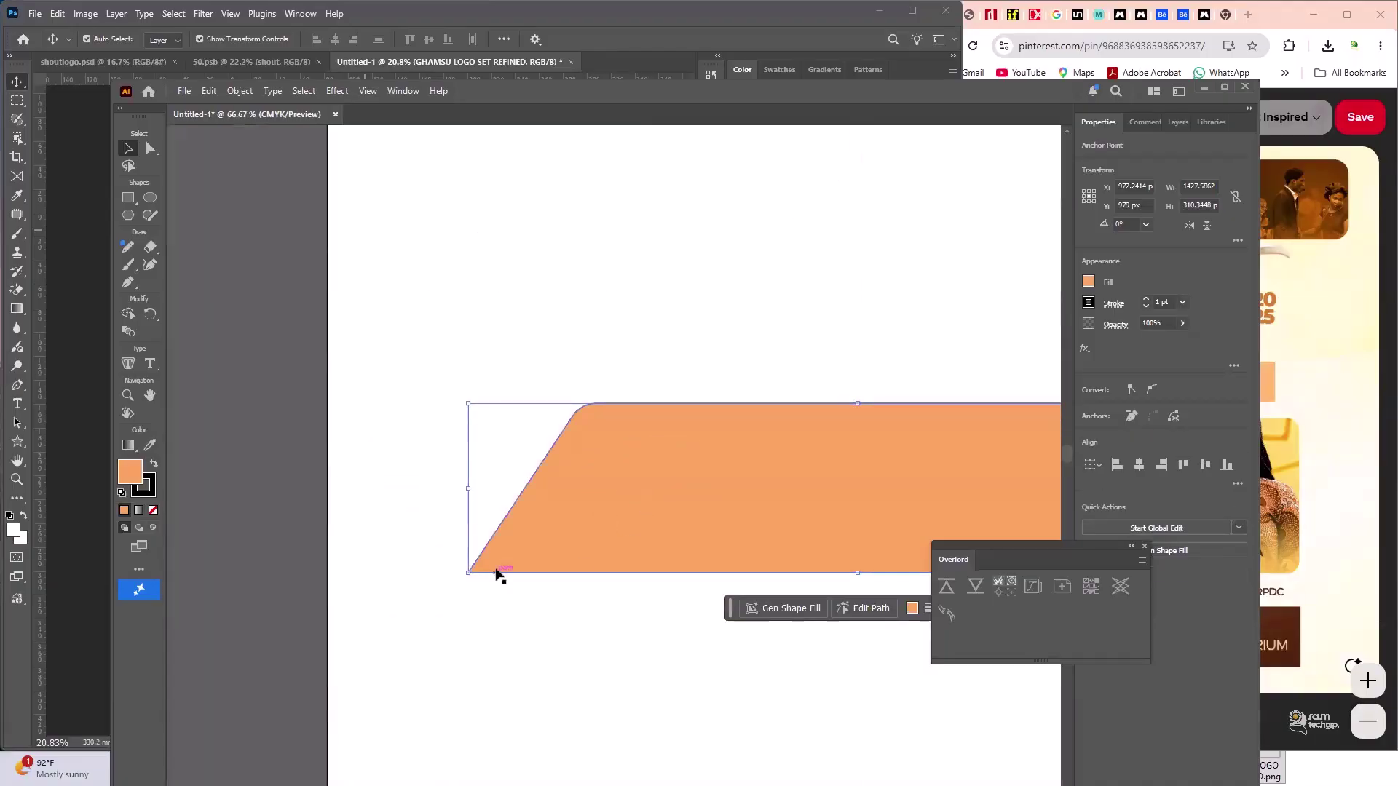
scroll(499, 575, up, 5)
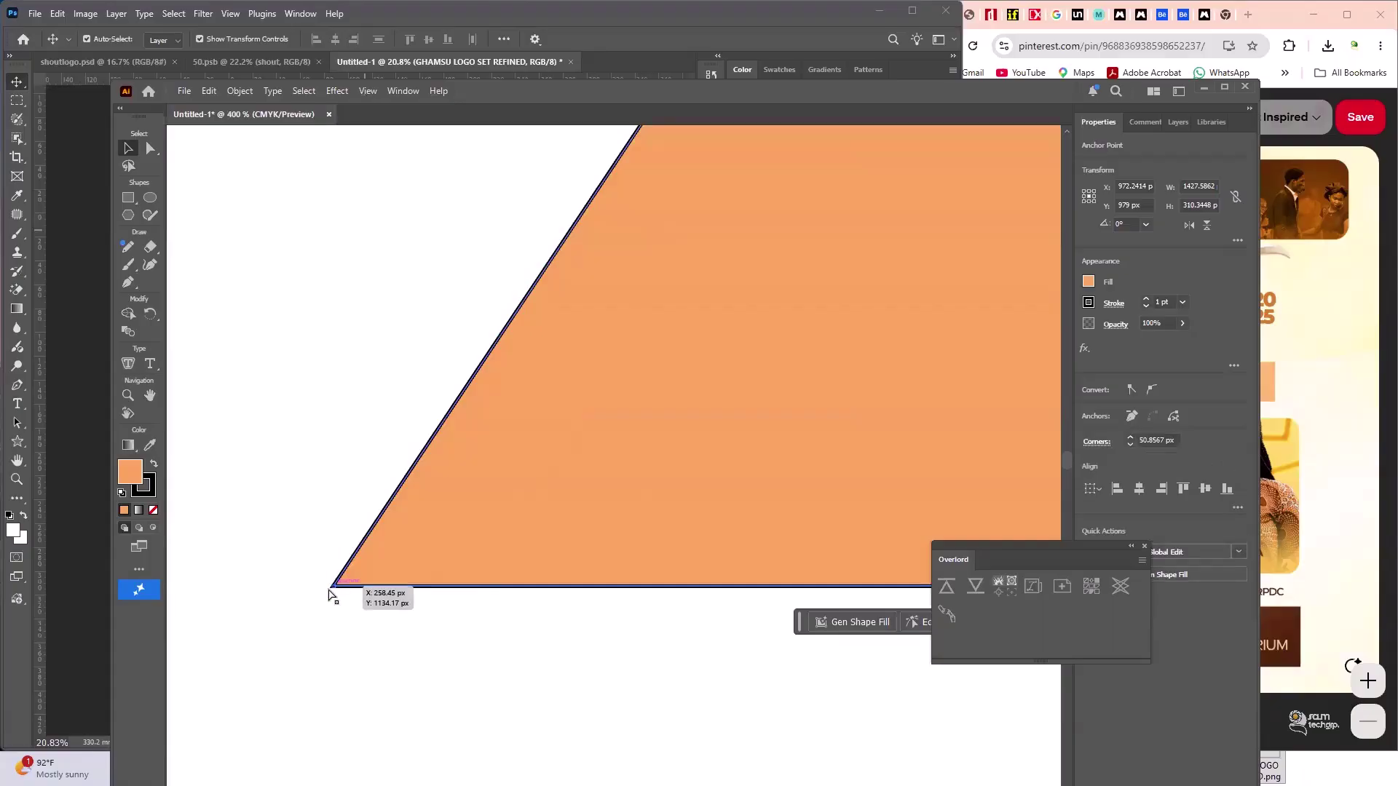
- Select the bottom-left anchor with Direct Selection and shift it slightly right
scroll(337, 586, up, 5)
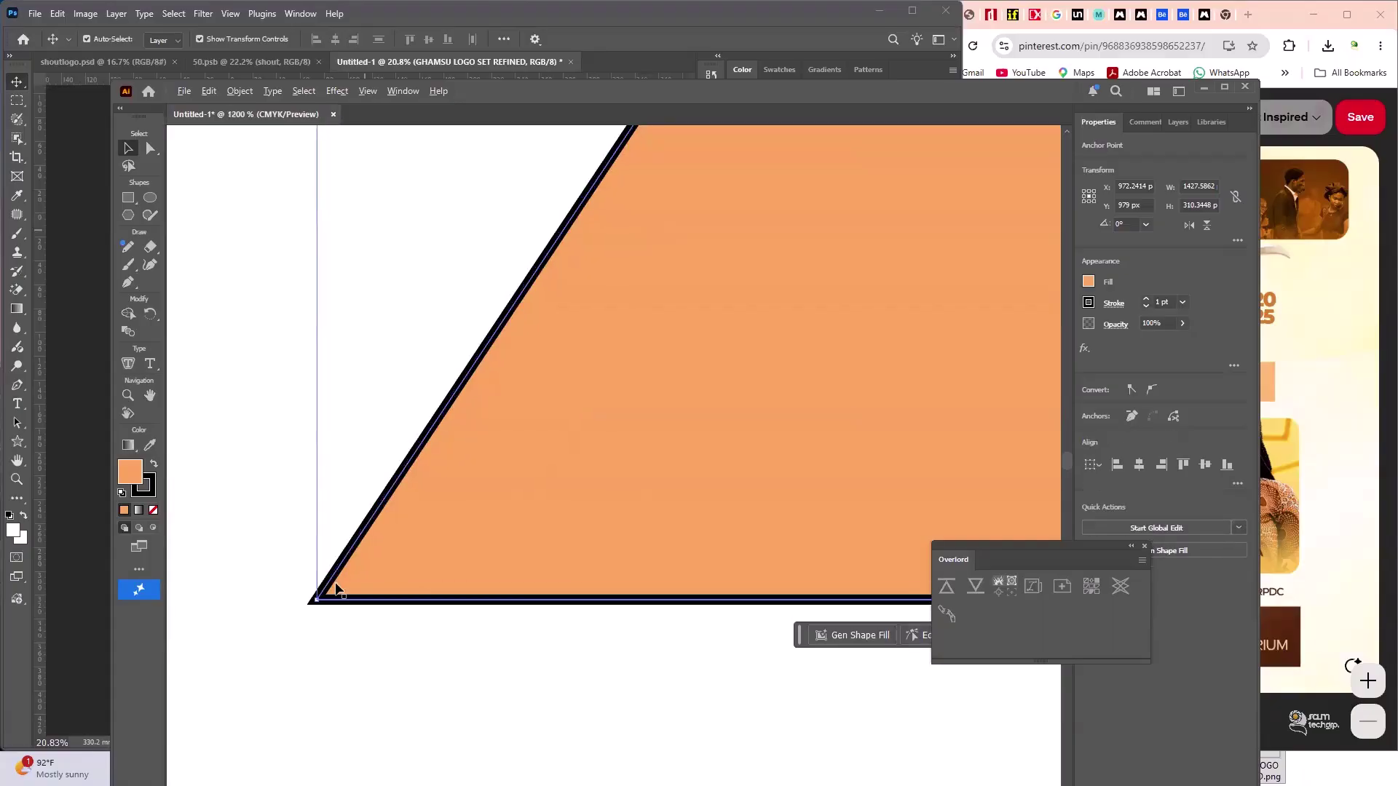
click(206, 517)
drag(206, 502, 426, 694)
drag(347, 564, 388, 609)
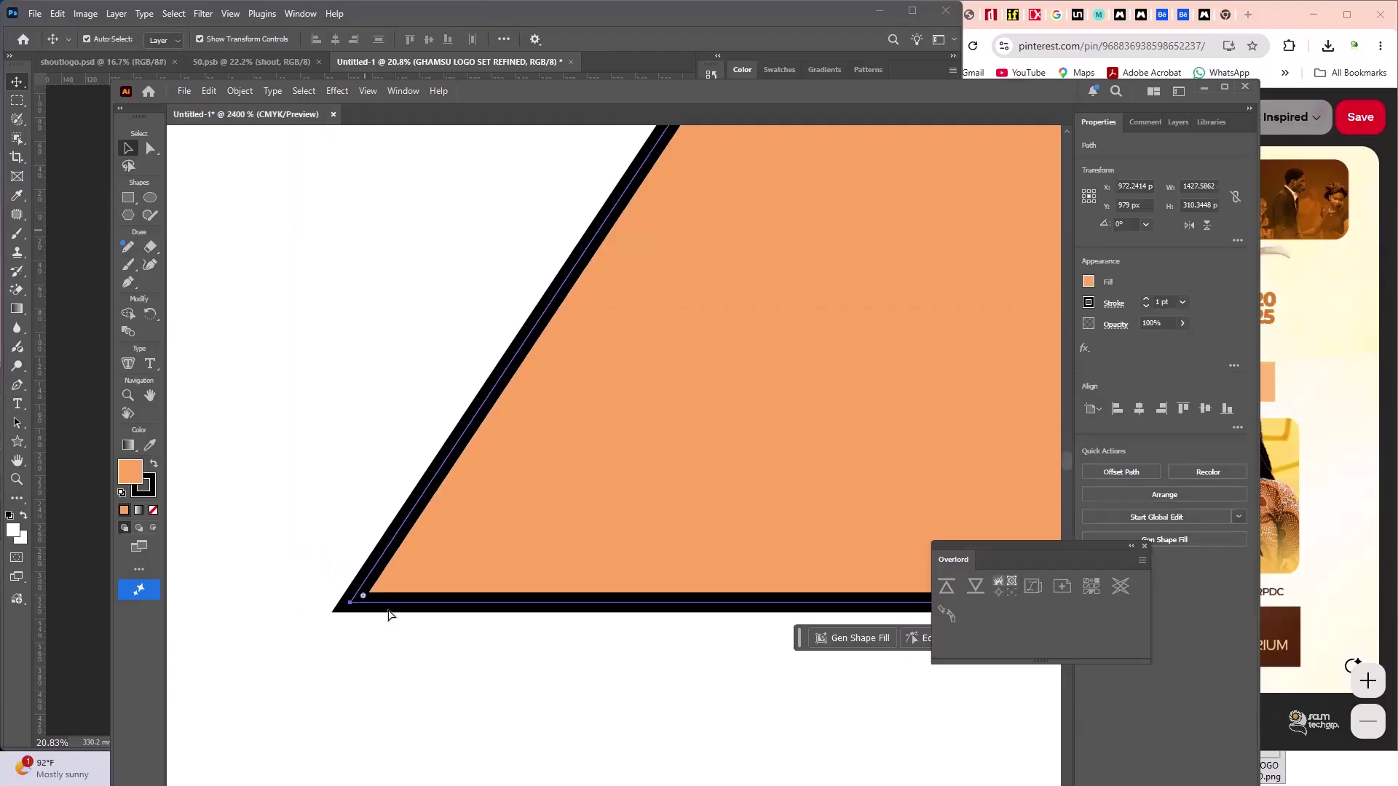
- Round the bottom-left corner with its live-corner widget and review the rounded banner
drag(503, 589, 740, 552)
scroll(659, 603, down, 6)
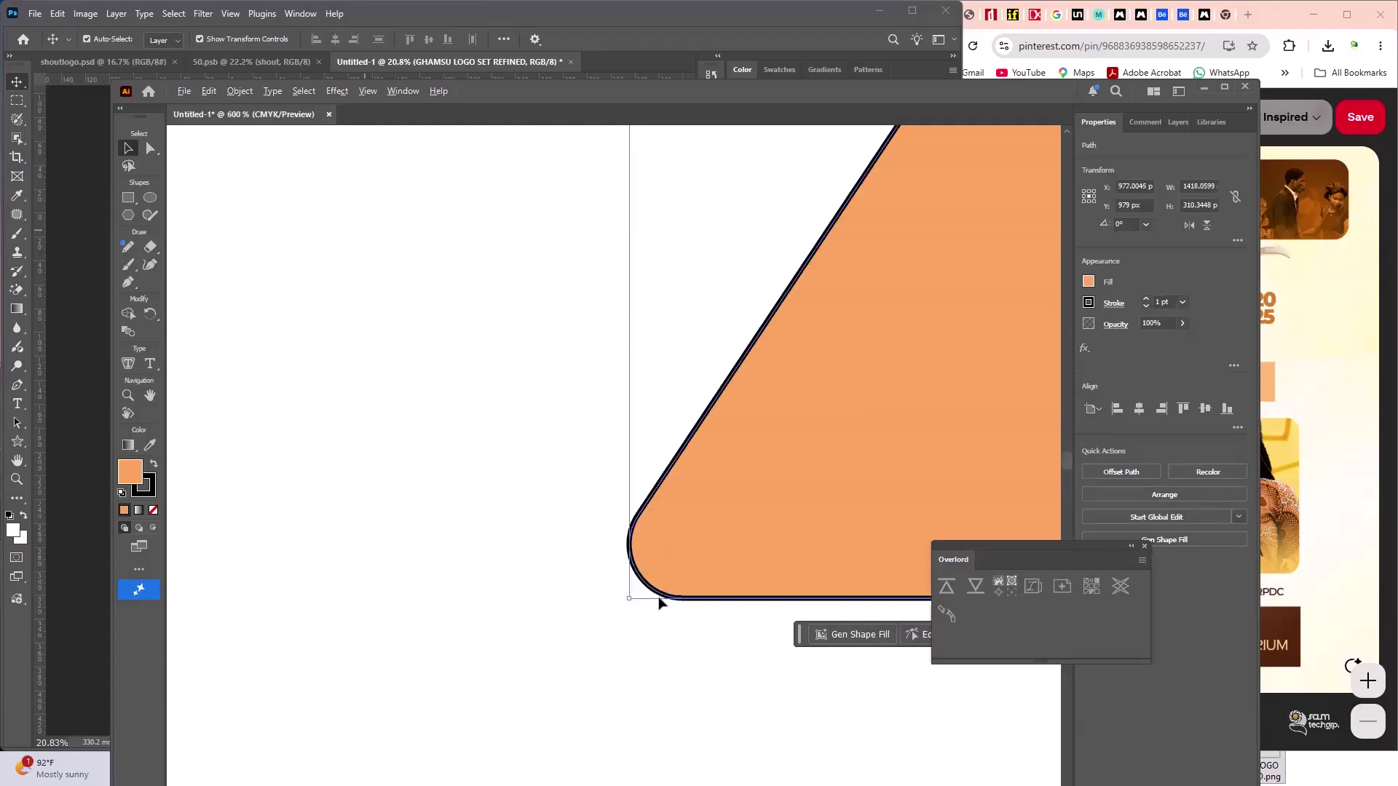
scroll(682, 589, up, 5)
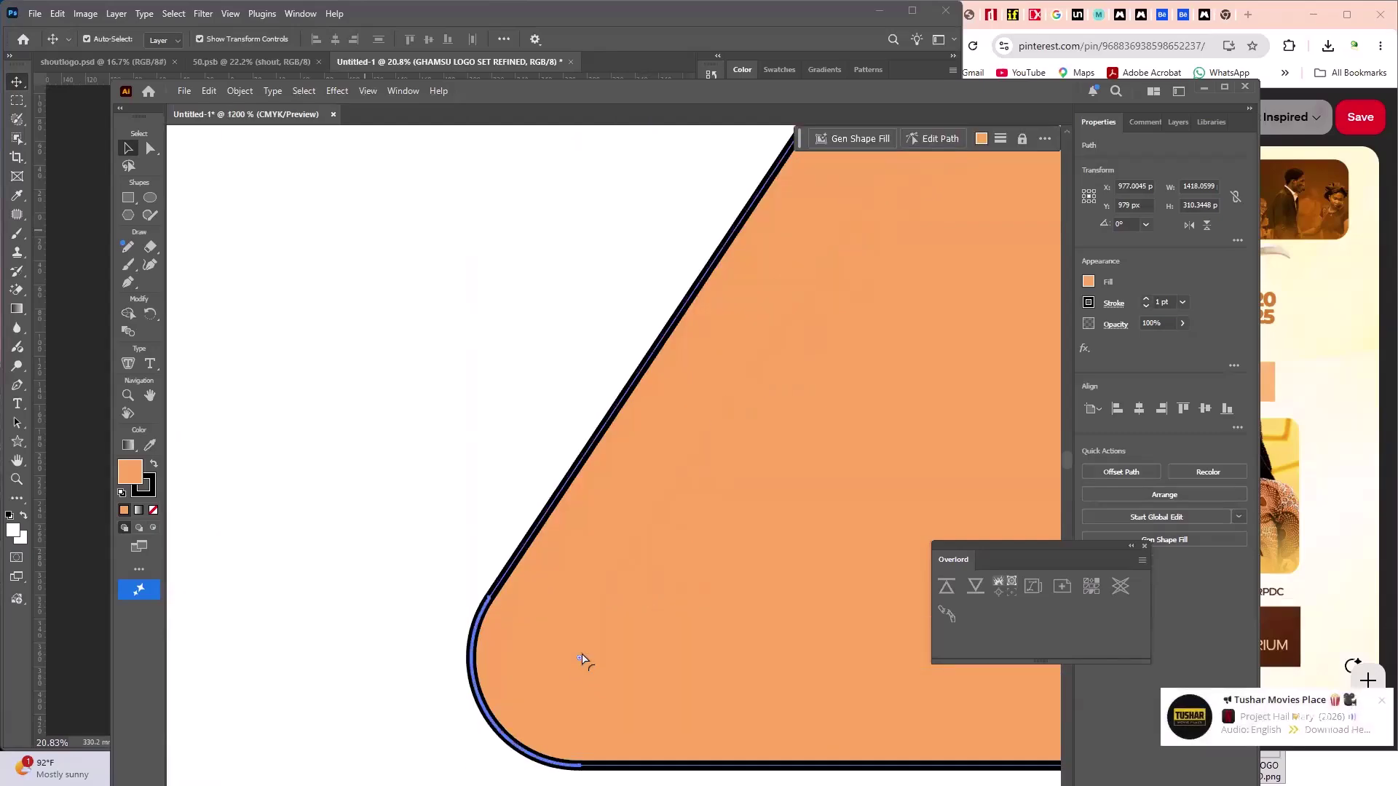
drag(744, 649, 675, 619)
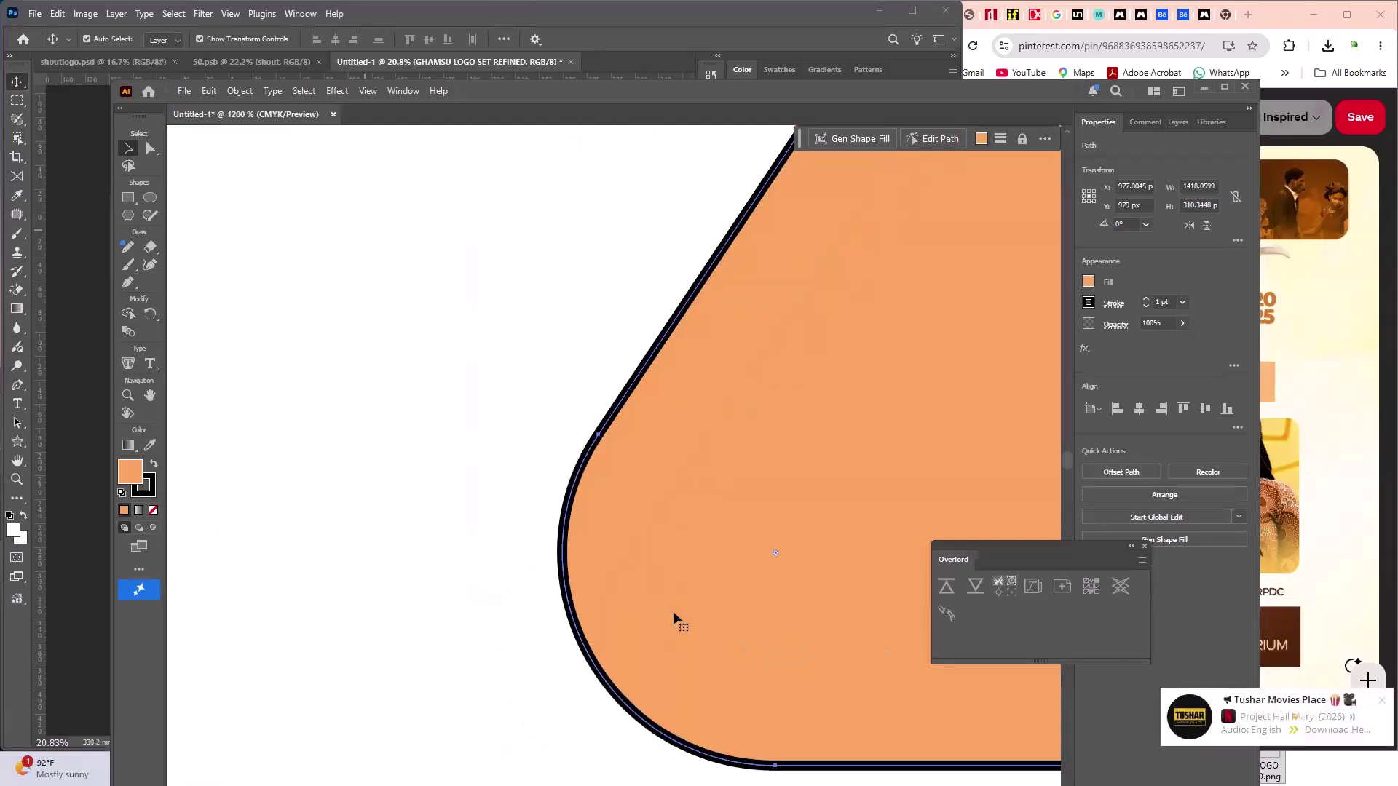
scroll(675, 612, down, 6)
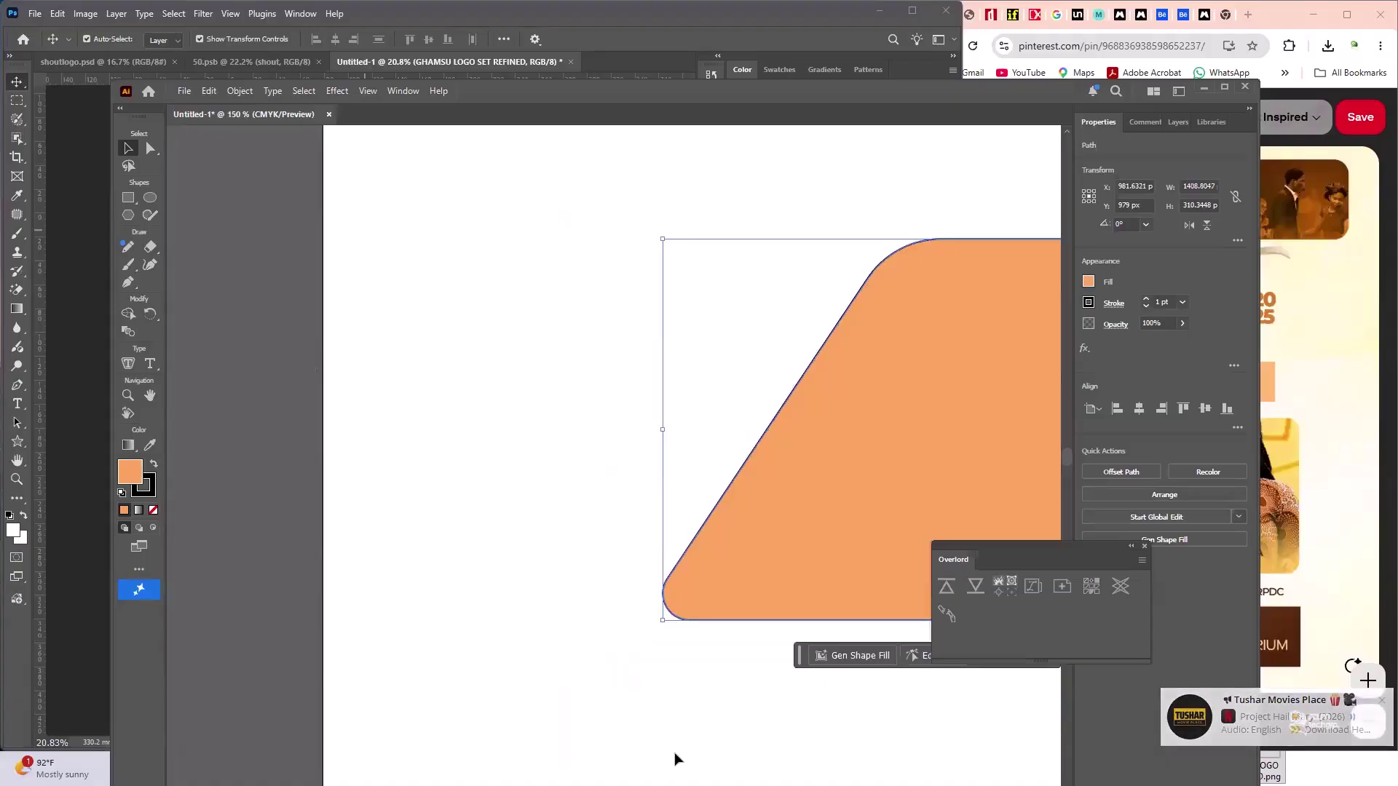
key(space)
scroll(379, 553, right, 10)
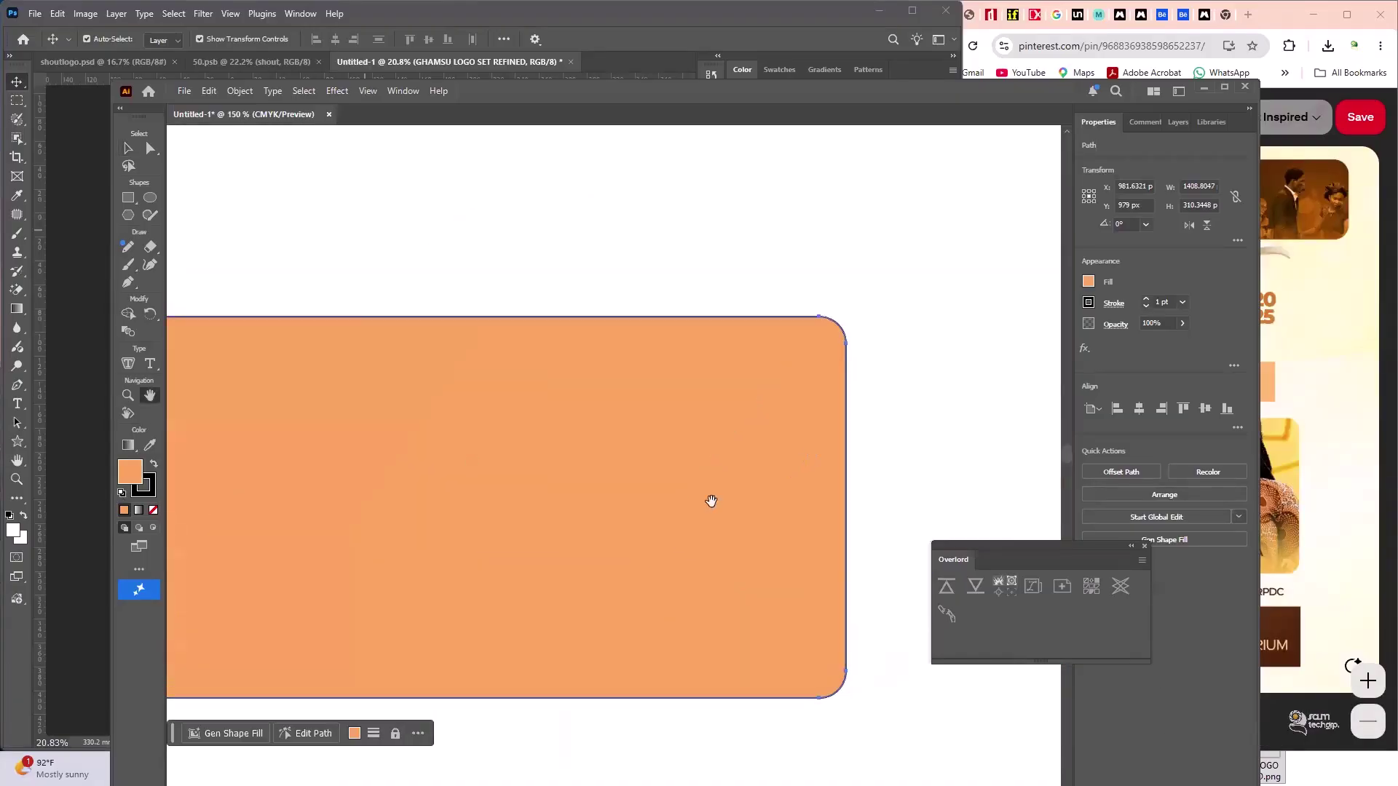
scroll(634, 510, up, 2)
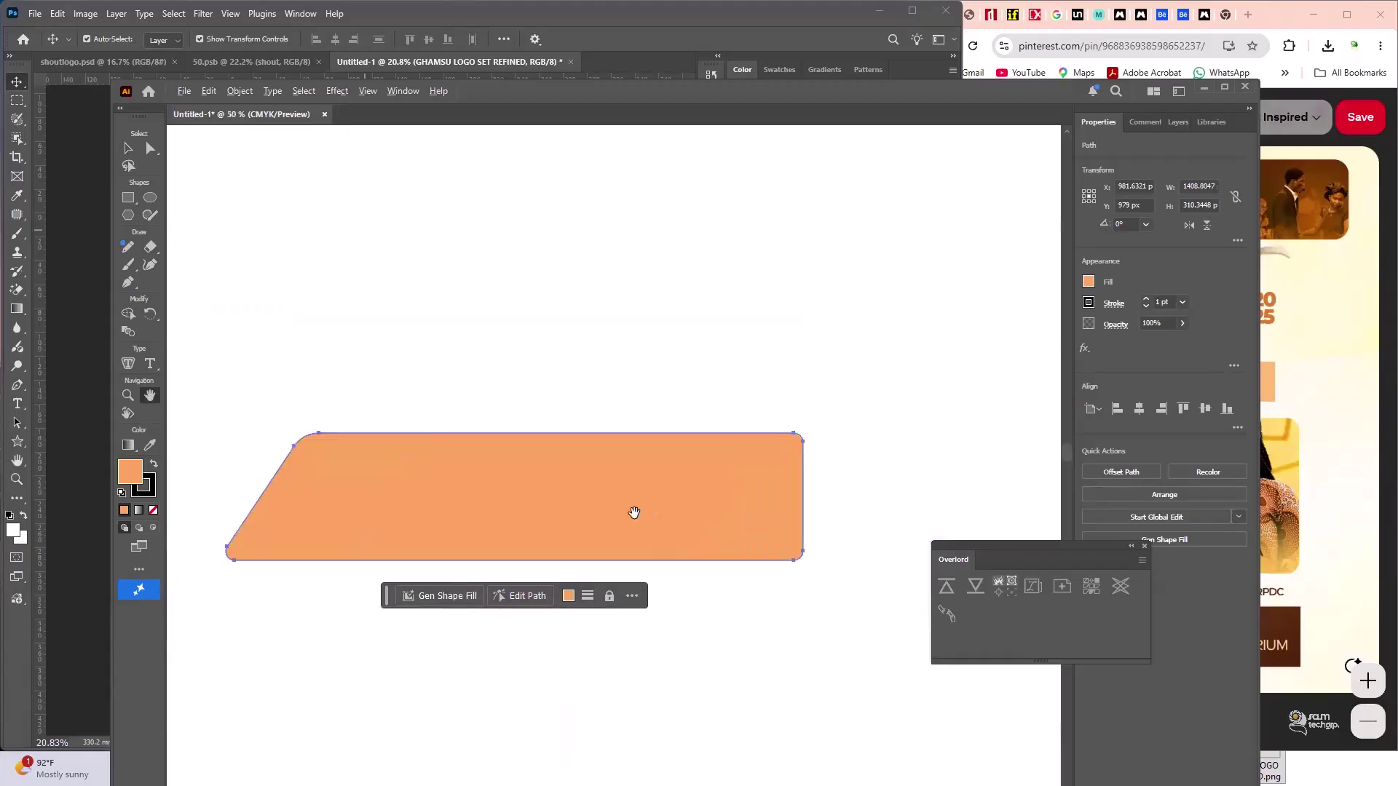
scroll(502, 496, down, 1)
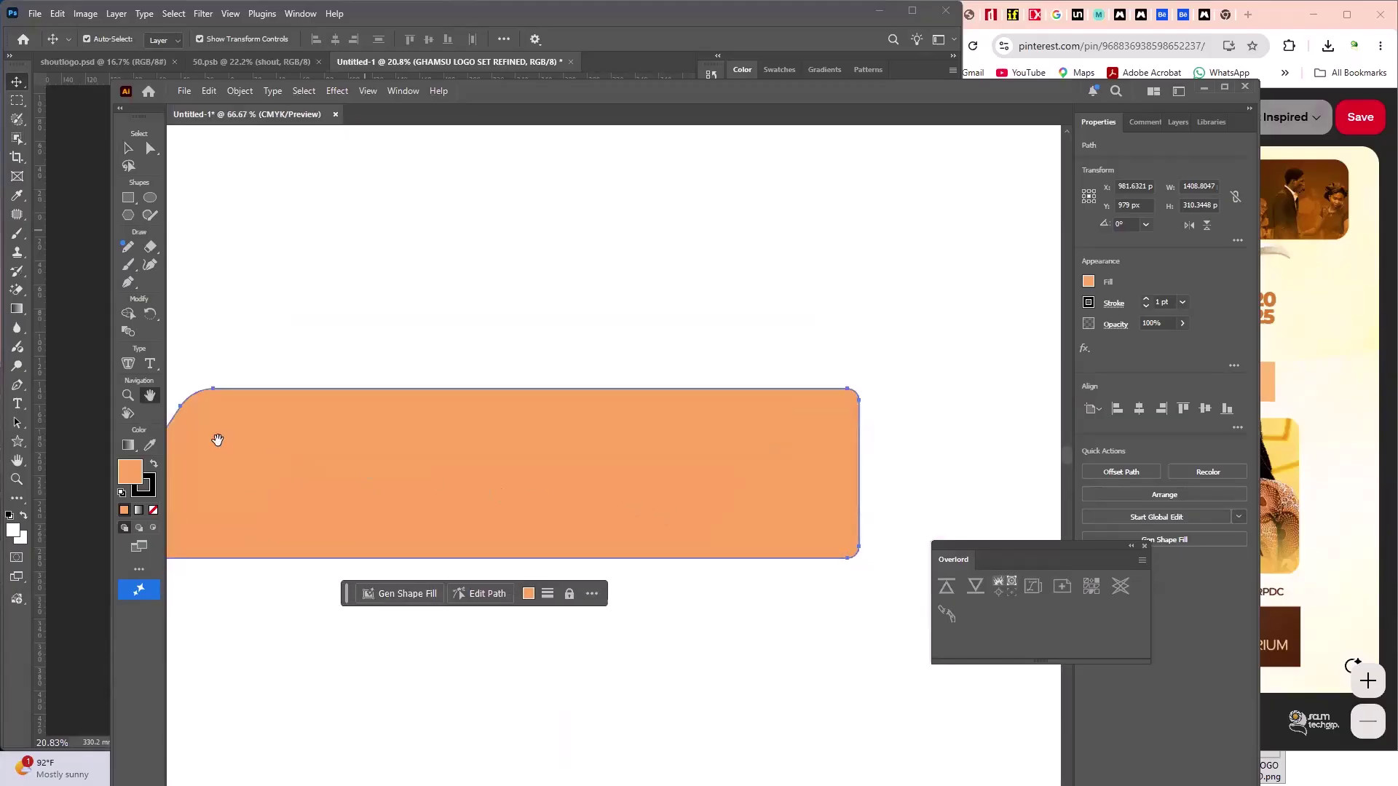
scroll(216, 439, down, 2)
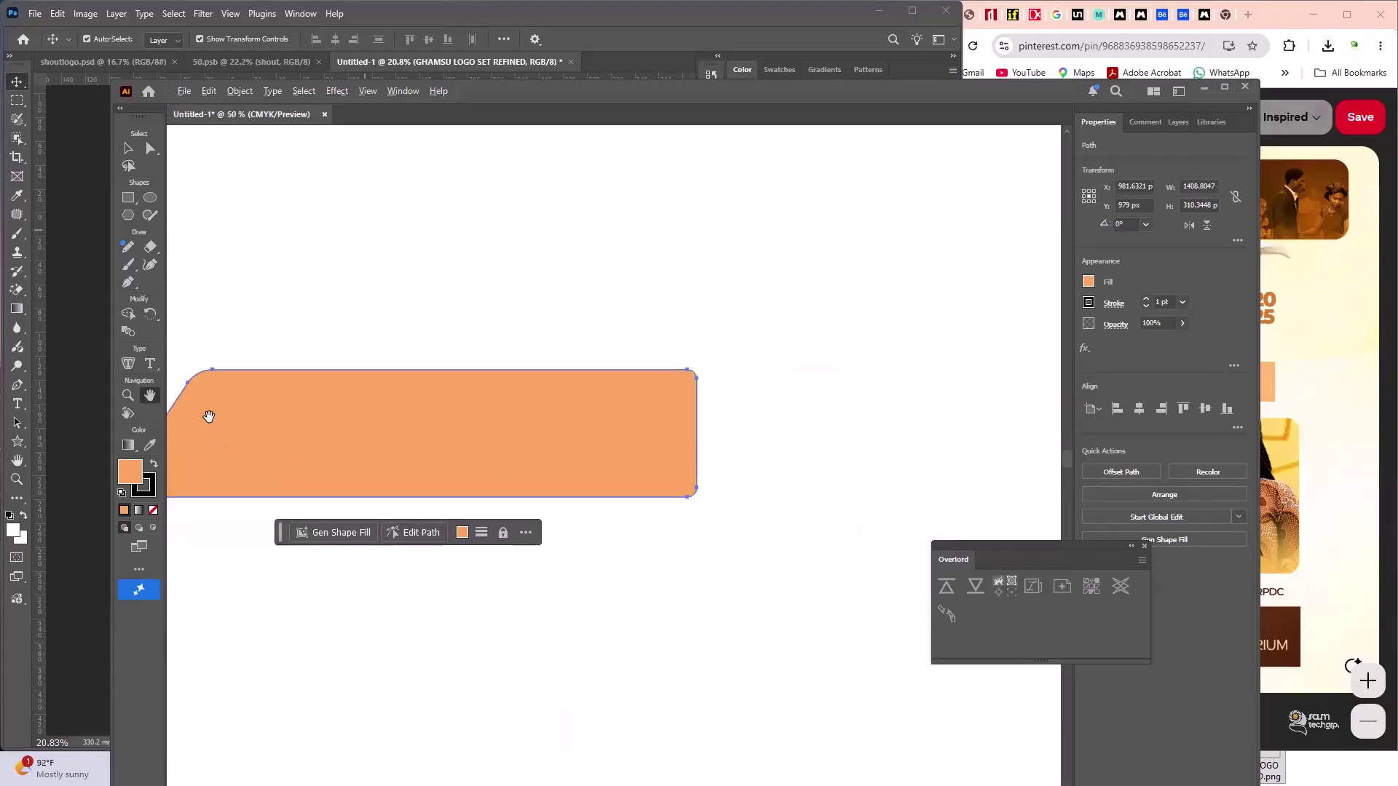
scroll(209, 416, down, 3)
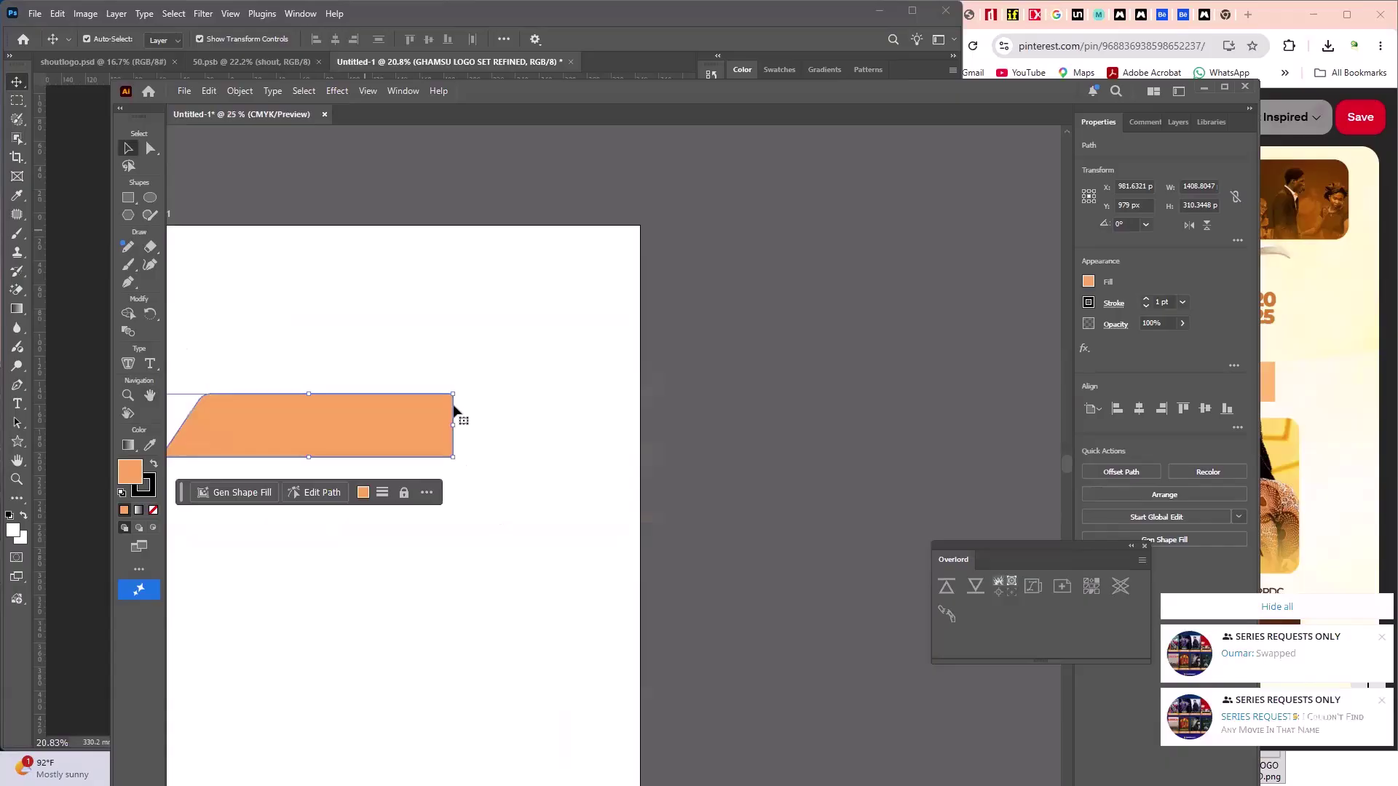
- Drag the orange banner from Illustrator into the Photoshop flyer, commit it, and shift it left
click(446, 366)
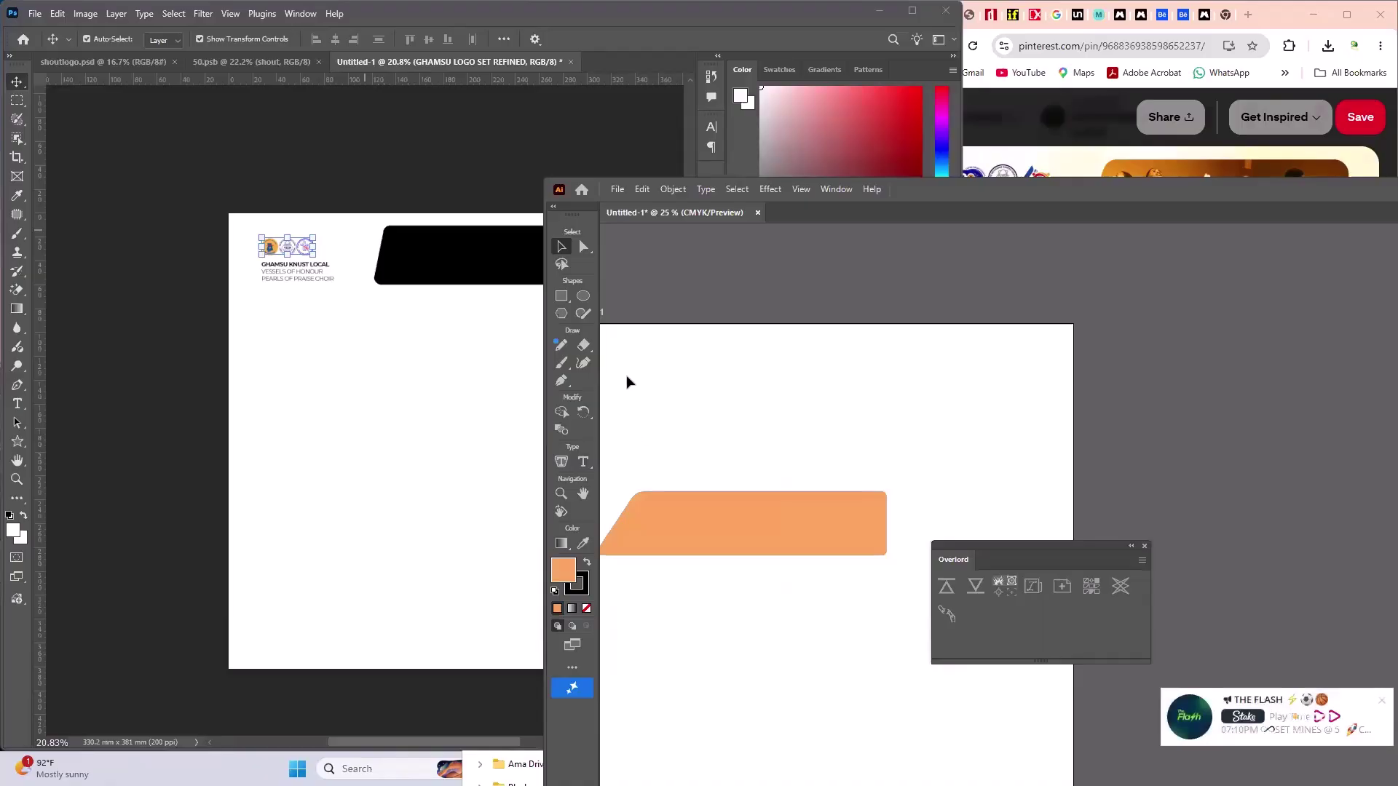
click(683, 518)
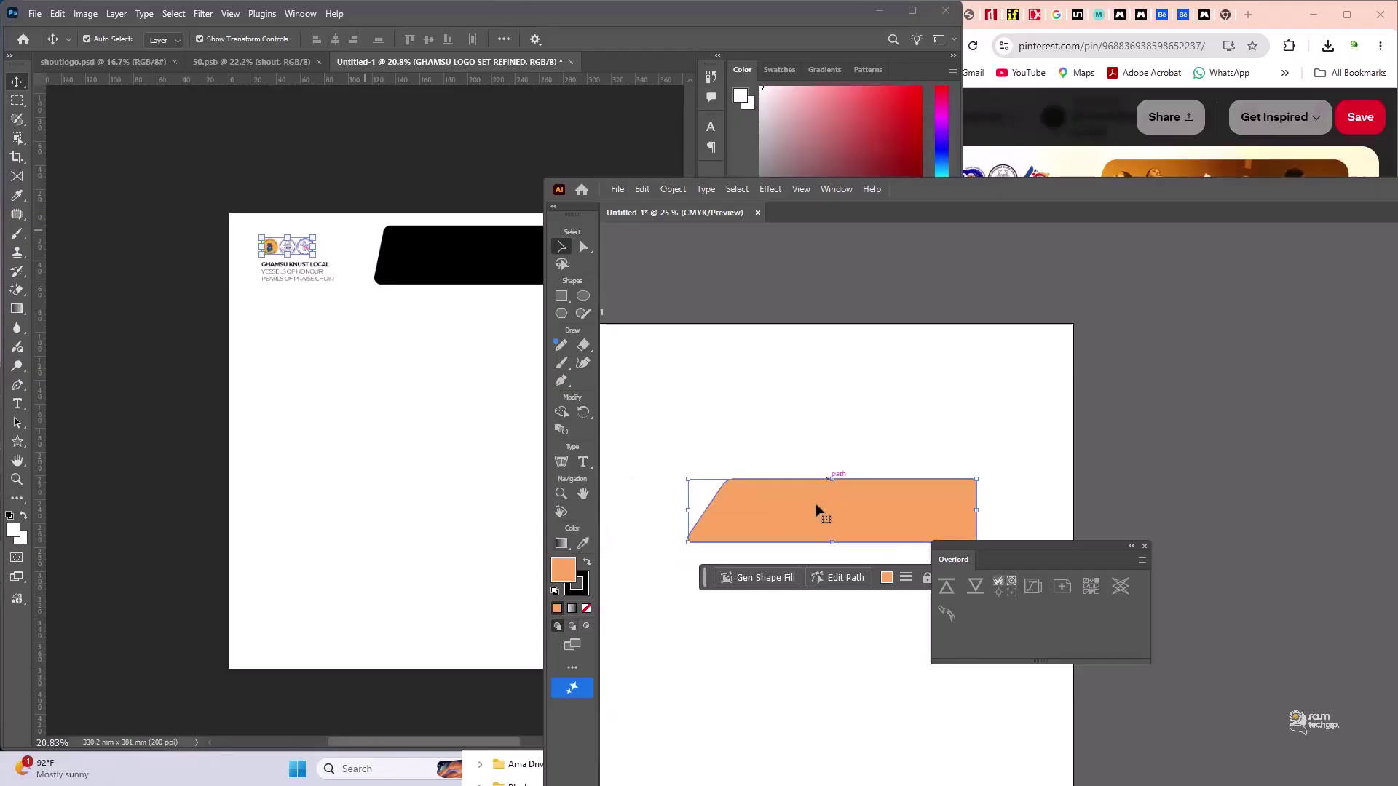
drag(827, 506, 252, 408)
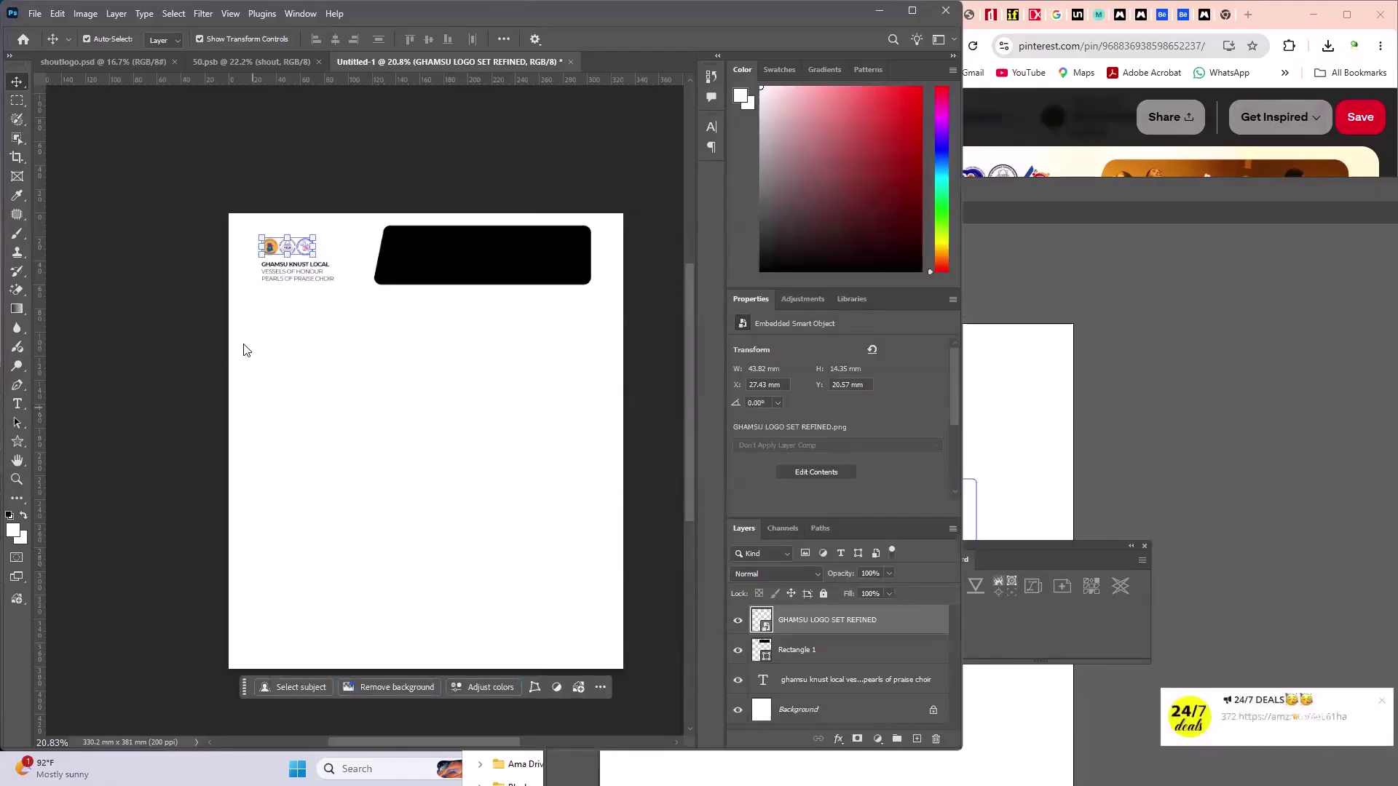
click(17, 86)
drag(372, 459, 229, 467)
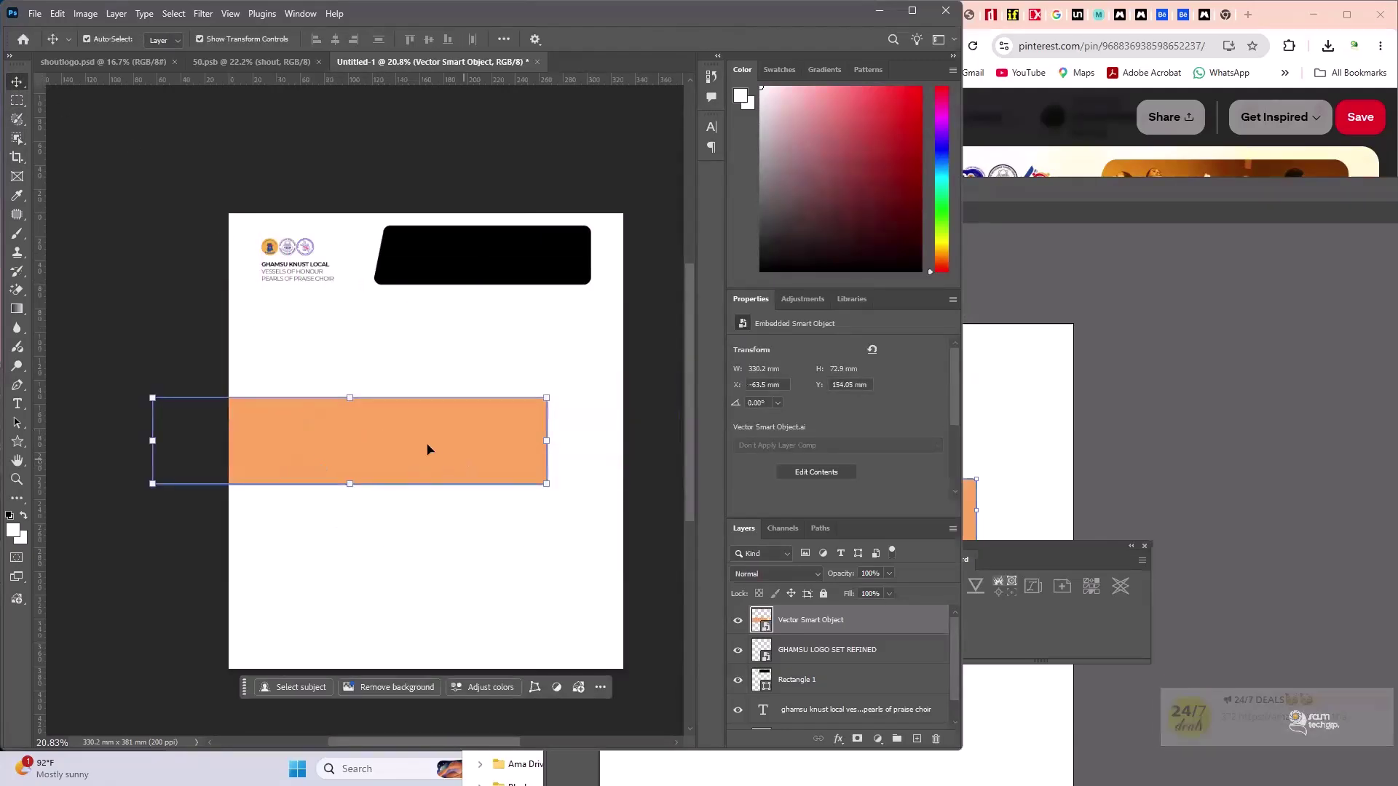
- Move the orange Vector Smart Object to span the flyer's middle, then fit the page with Ctrl+0
click(1060, 459)
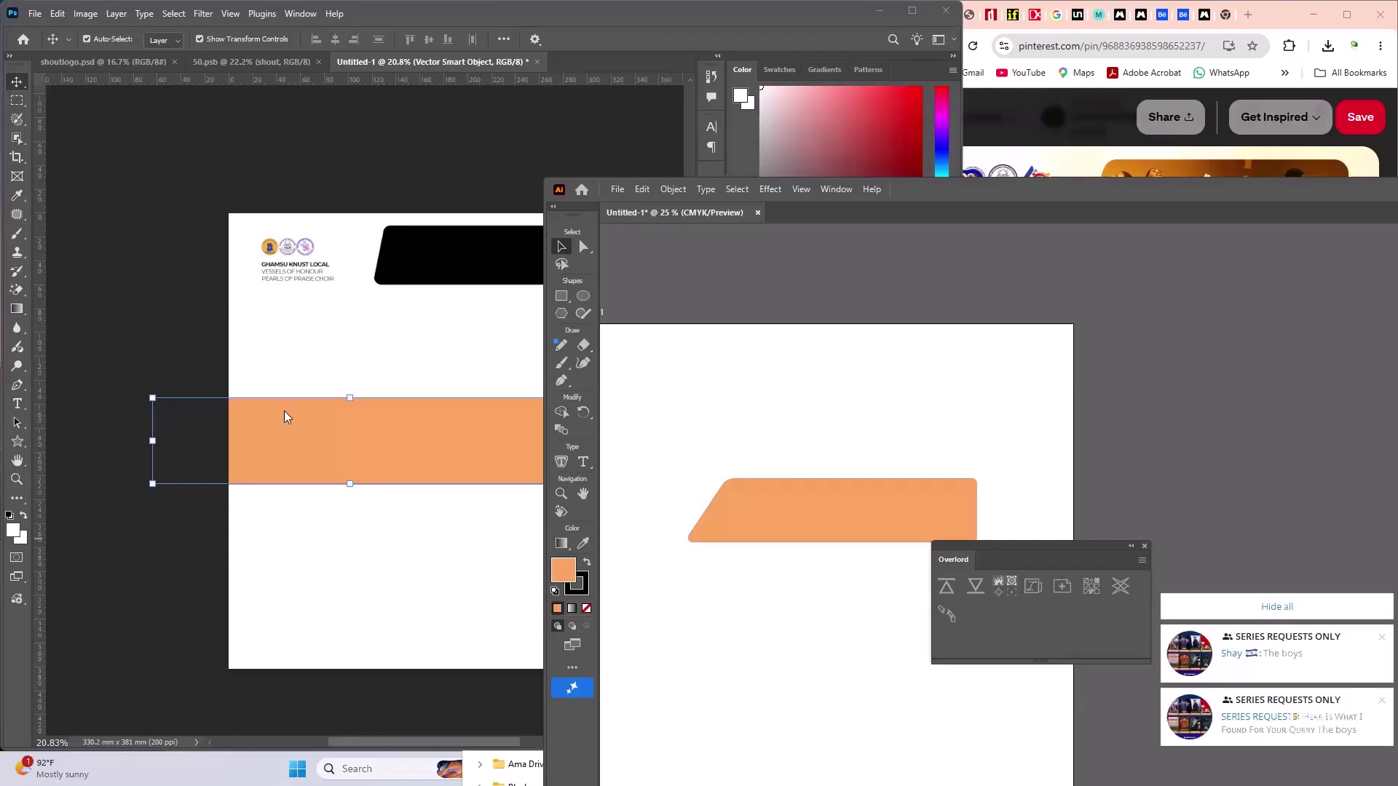
click(315, 460)
drag(408, 462, 479, 447)
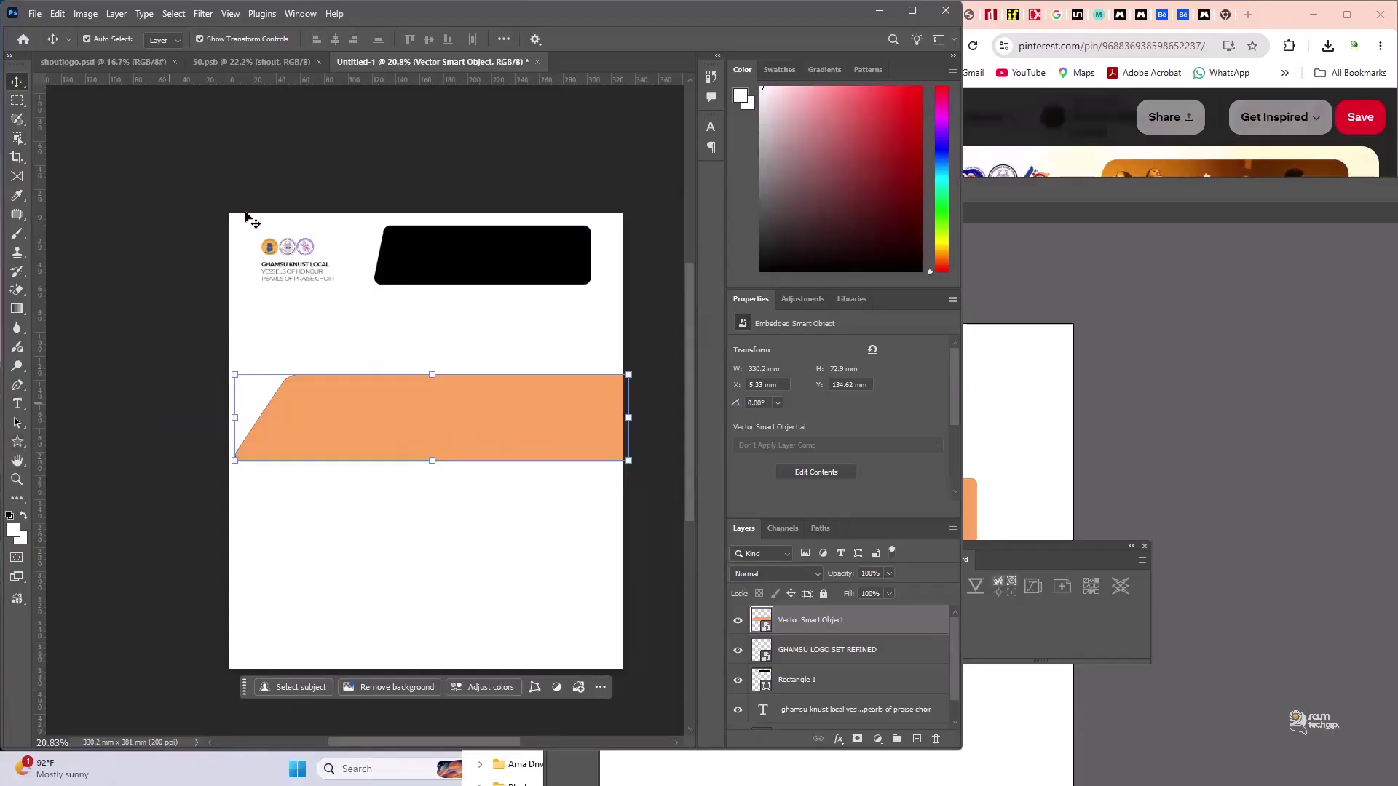
click(169, 188)
drag(169, 187, 692, 408)
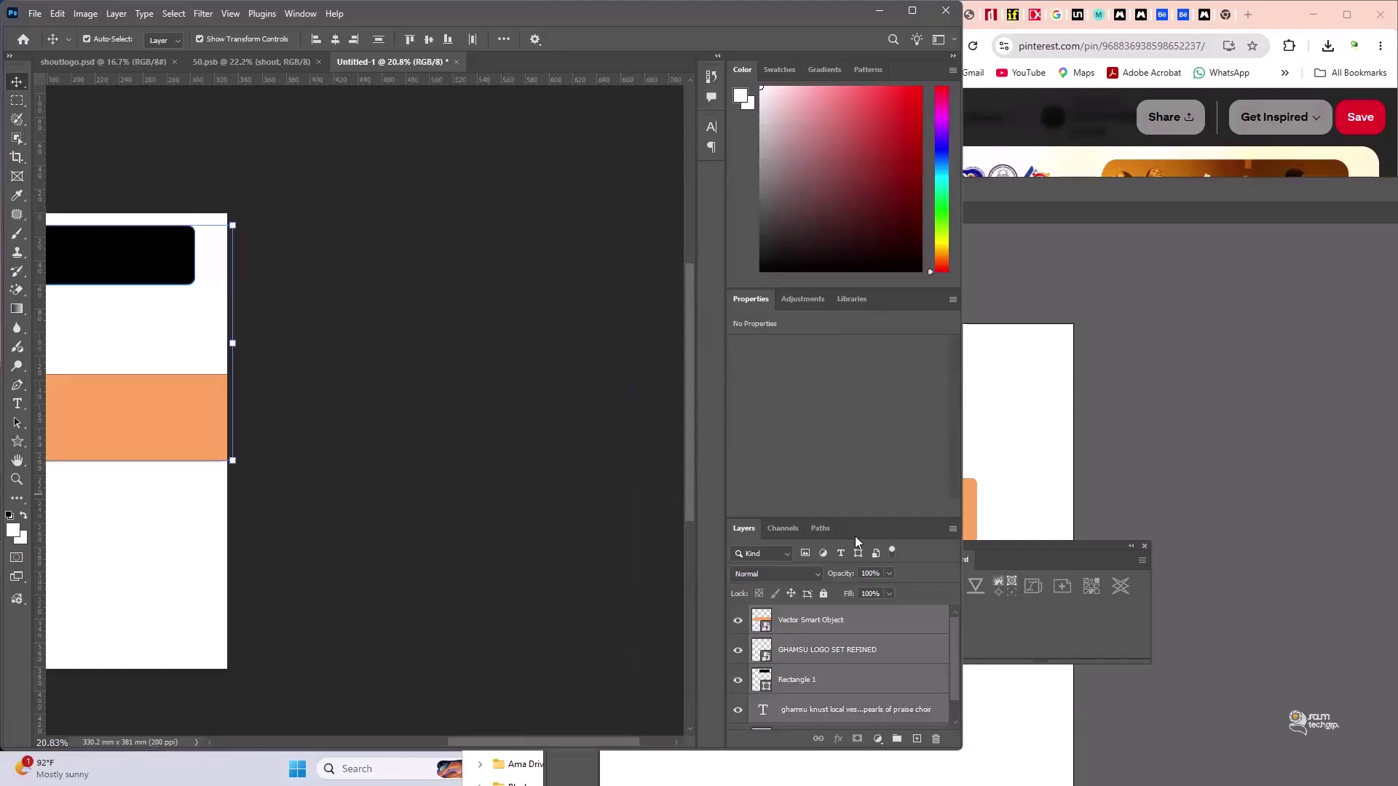
key(ctrl+0)
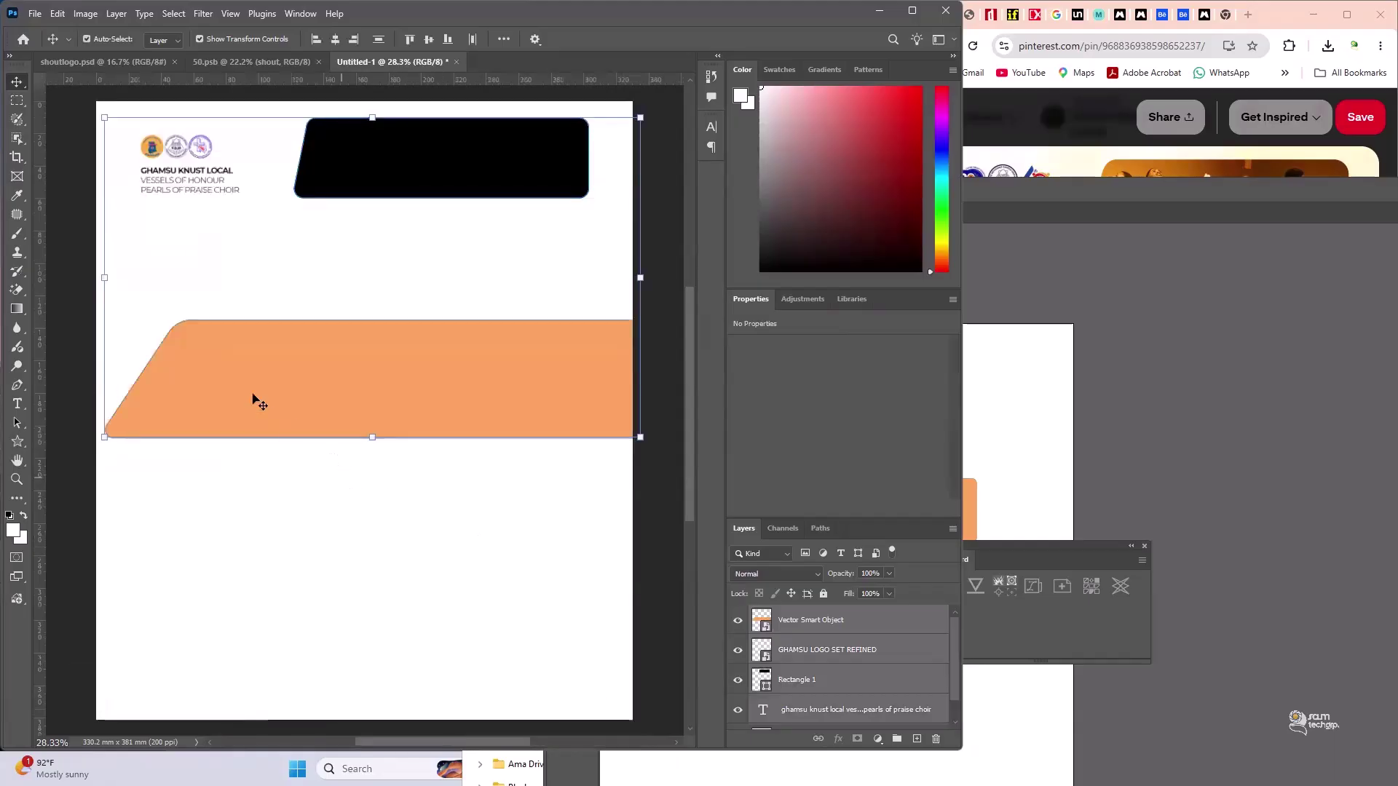
- Edit the banner smart object in Illustrator, change its fill to red and save
drag(253, 394, 298, 463)
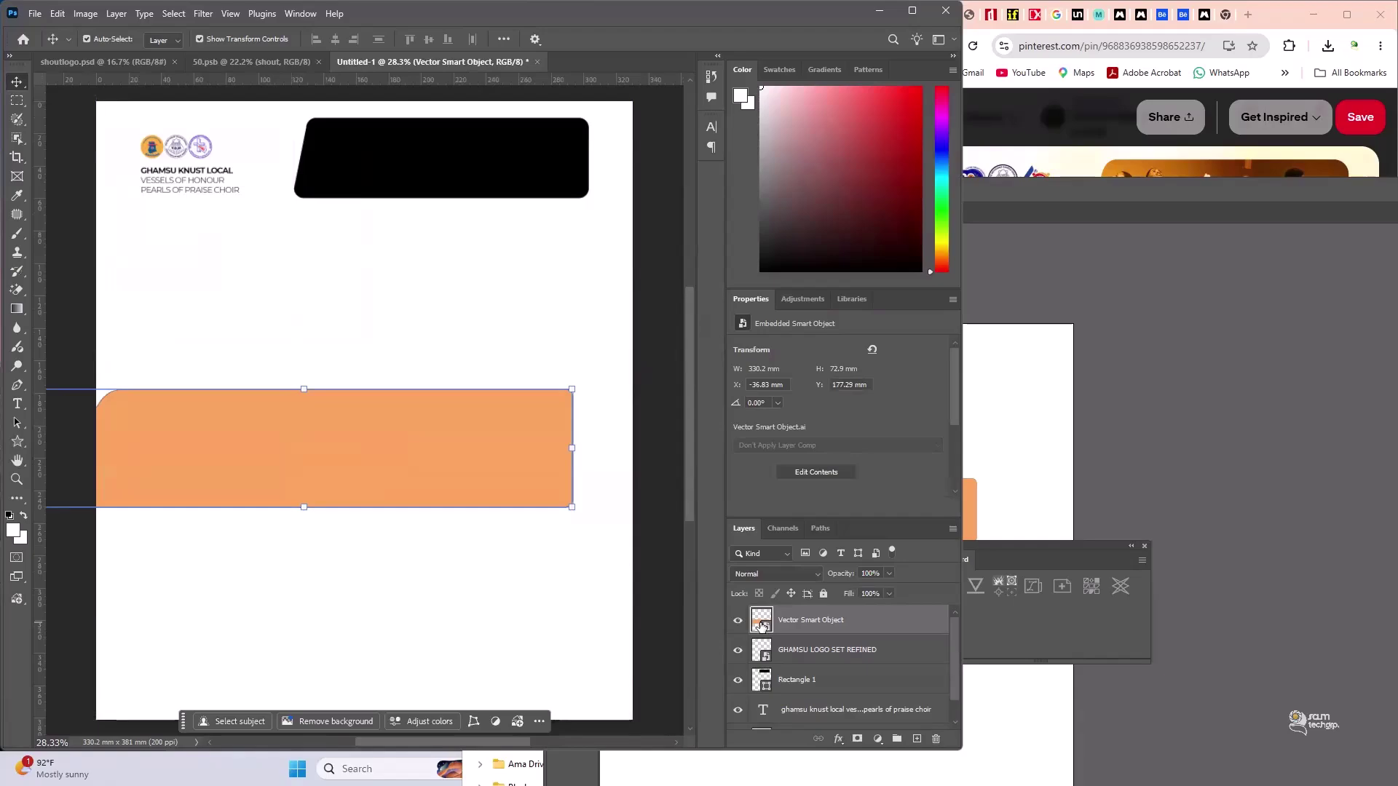
double_click(762, 623)
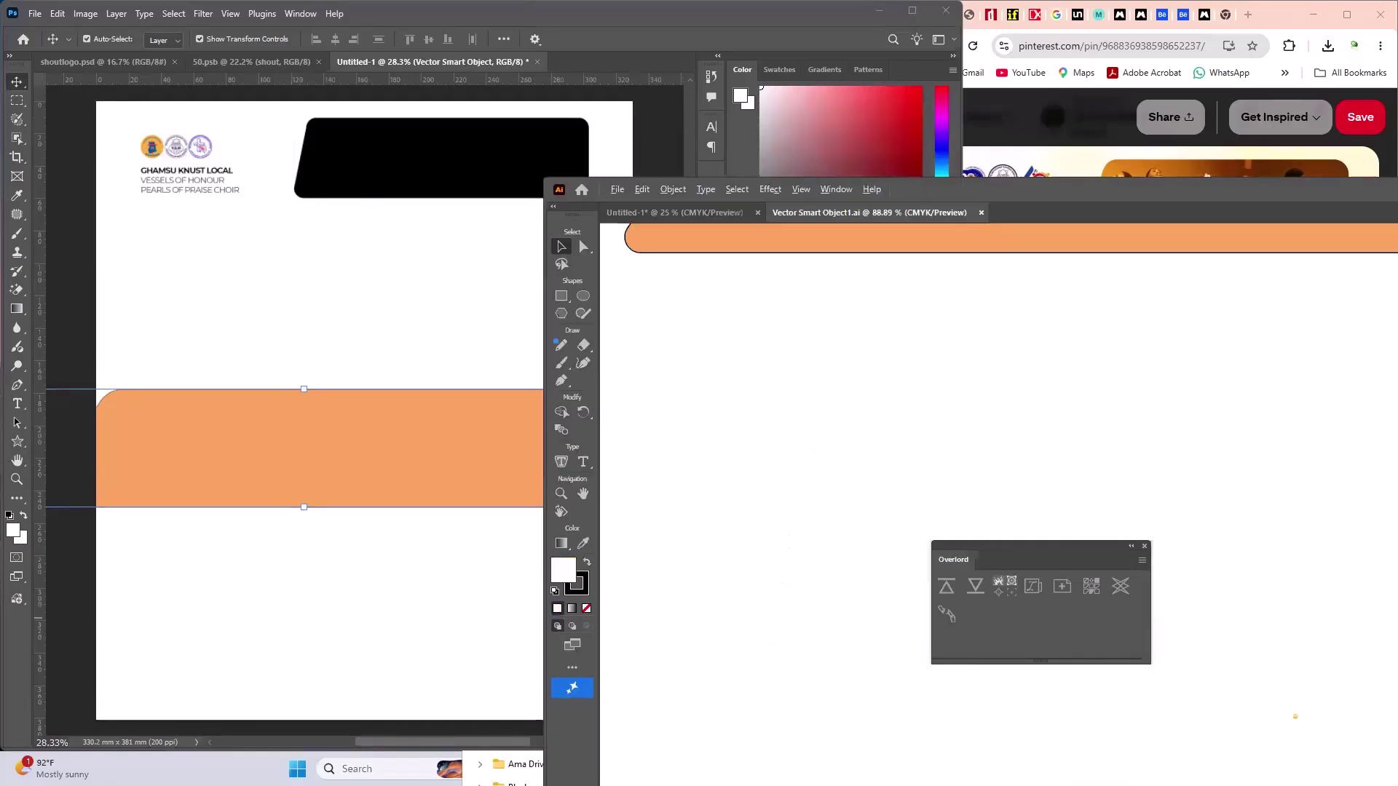
key(ctrl+0)
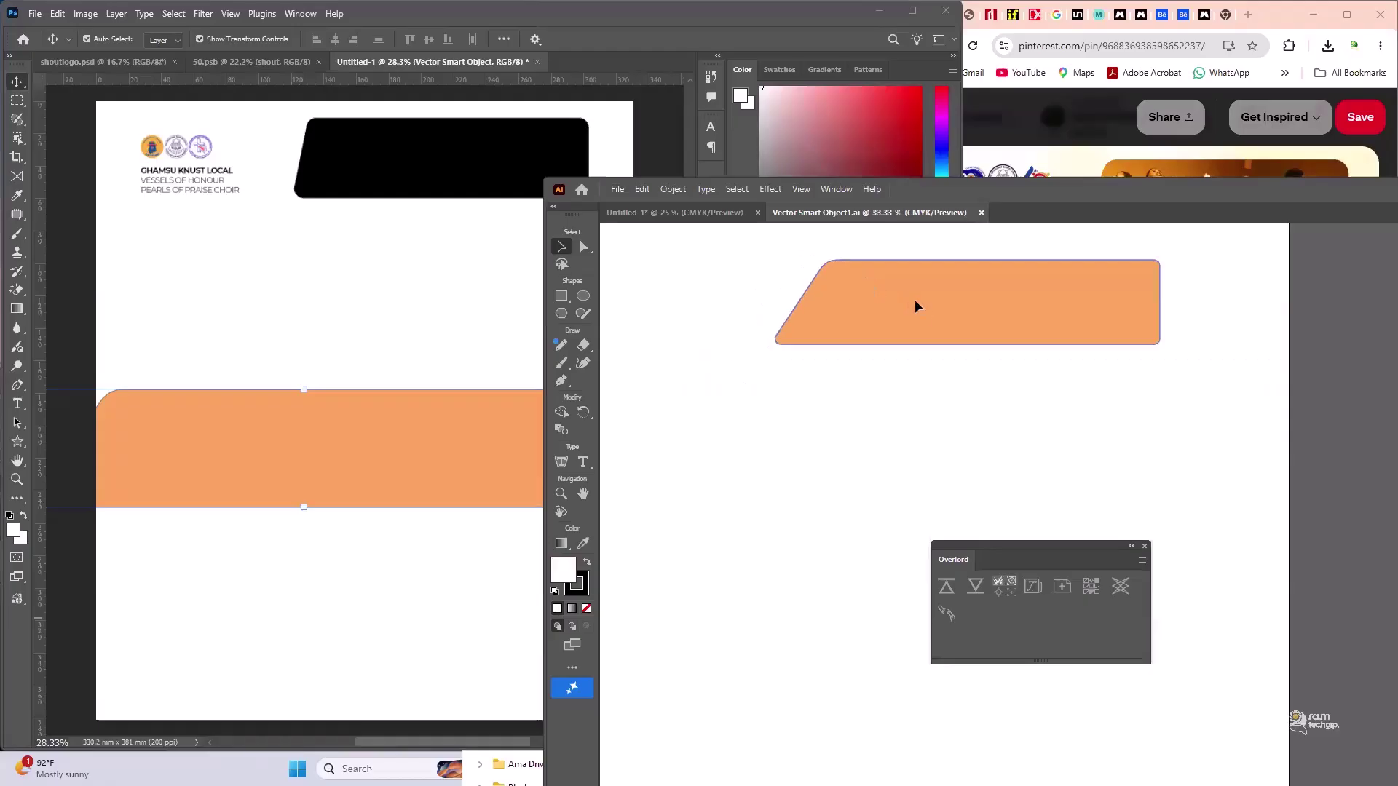
click(915, 300)
double_click(563, 570)
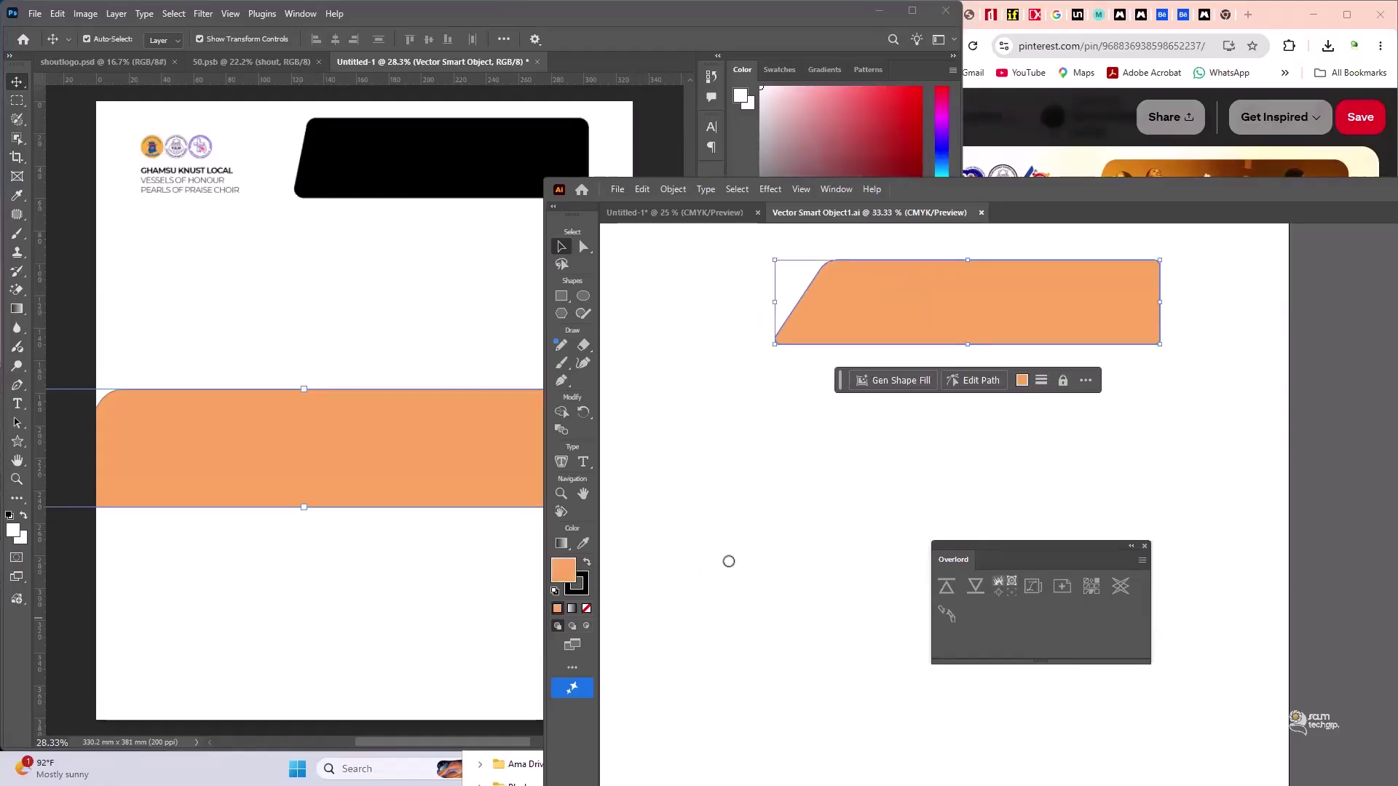
mouse_move(760, 496)
mouse_down()
mouse_move(773, 577)
mouse_move(847, 604)
mouse_move(799, 568)
mouse_move(814, 462)
mouse_up()
click(960, 430)
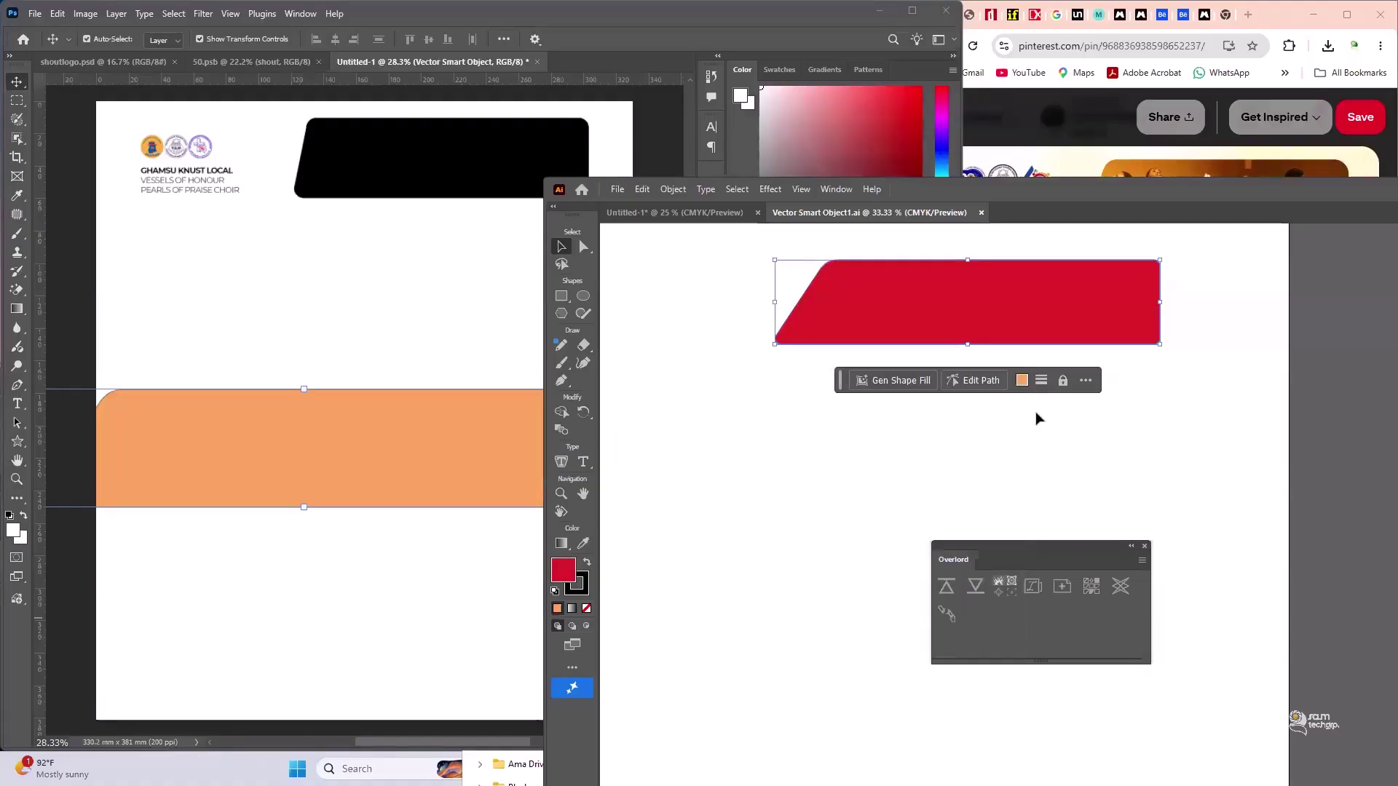
click(945, 484)
key(ctrl+s)
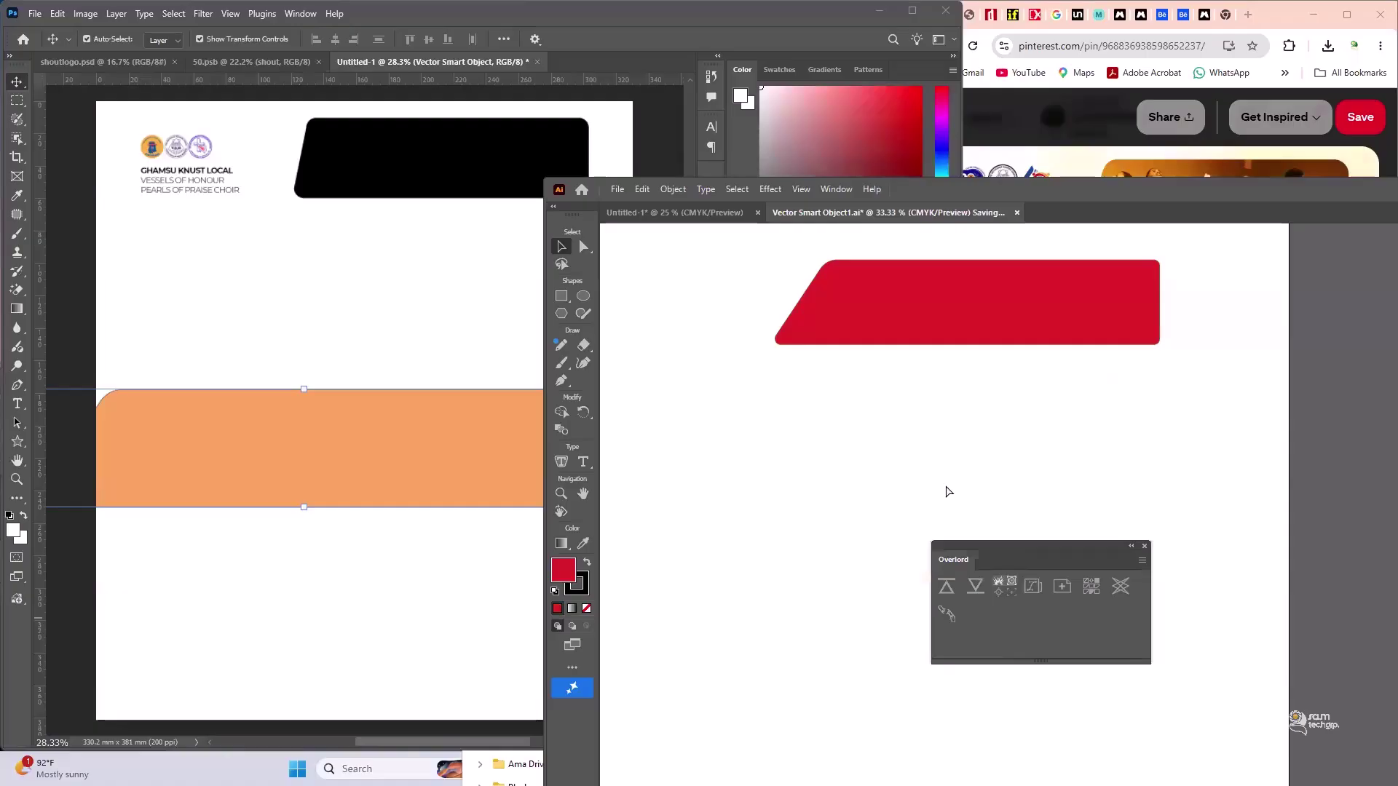
- Back in Photoshop, undo to remove the red banner and select the black rectangle
click(456, 312)
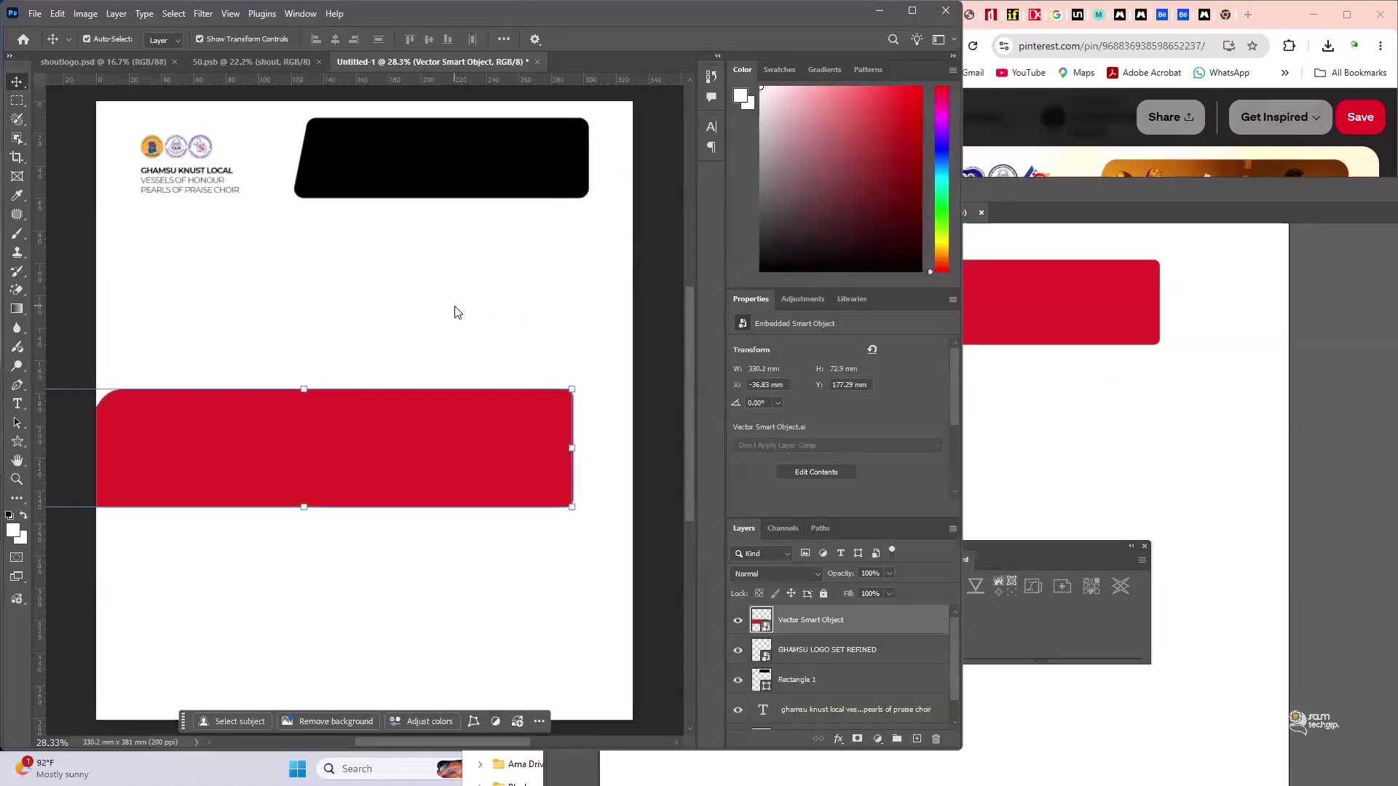
click(399, 447)
key(ctrl+z)
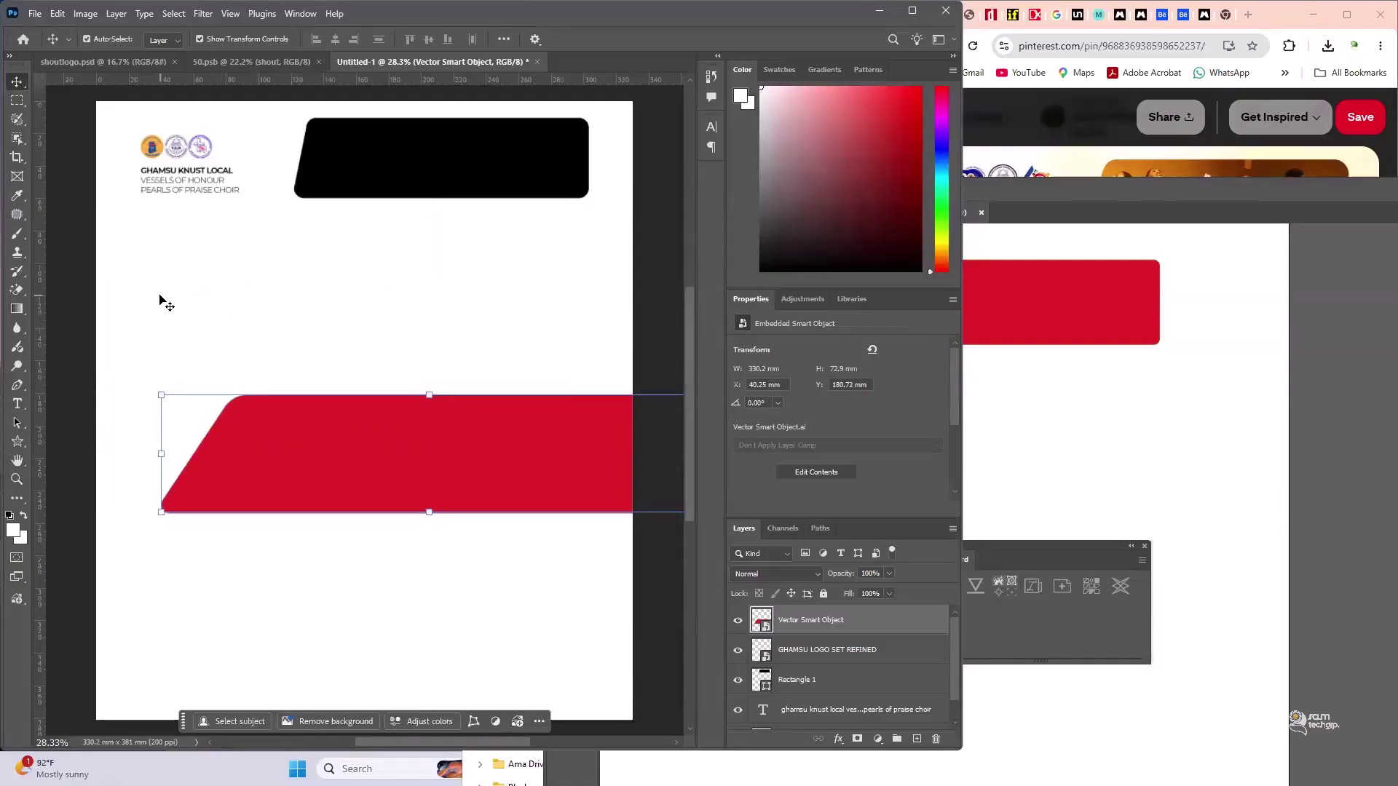
key(alt+bracketleft)
key(ctrl+z)
click(396, 140)
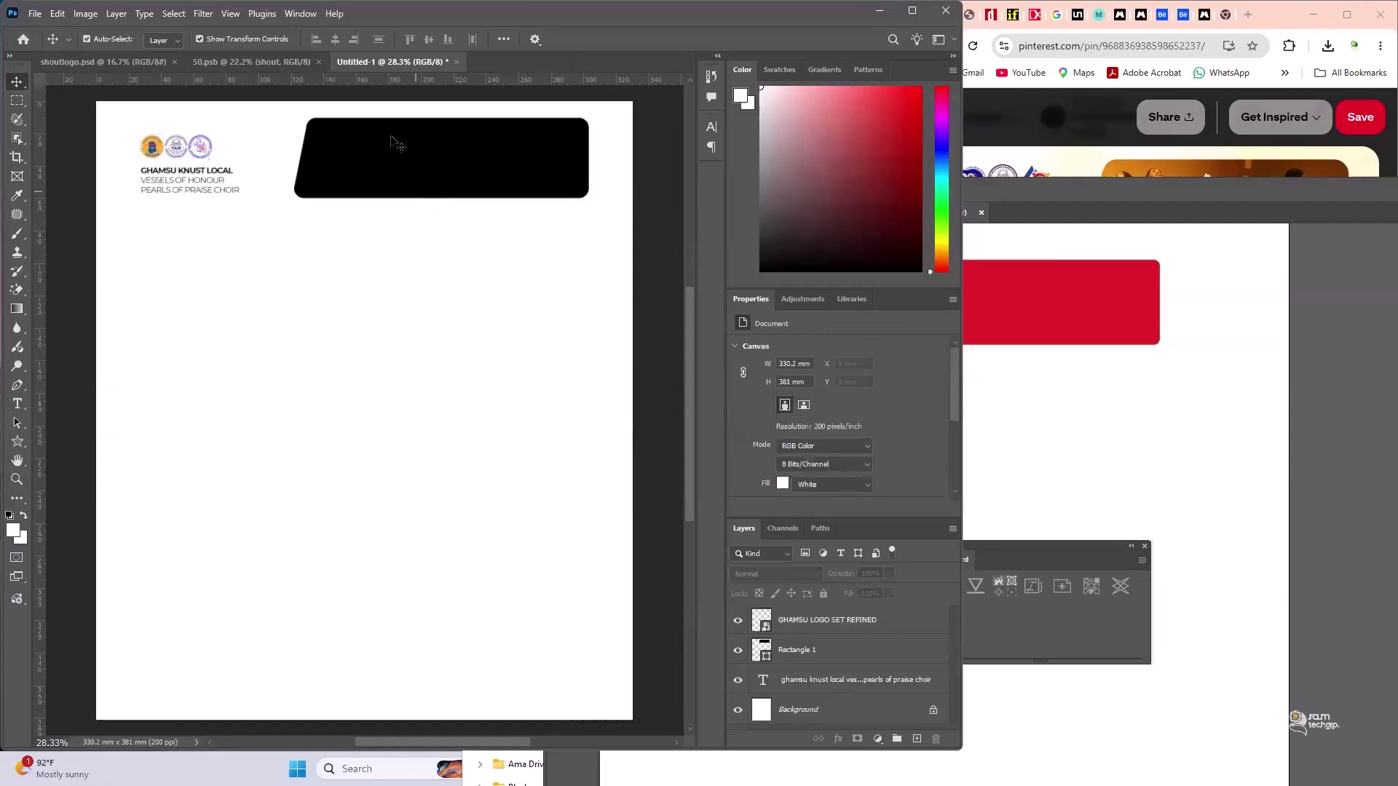
- View the SHOUT reference pin in Chrome, then open the black rectangle's Fill swatch dropdown
scroll(371, 215, up, 3)
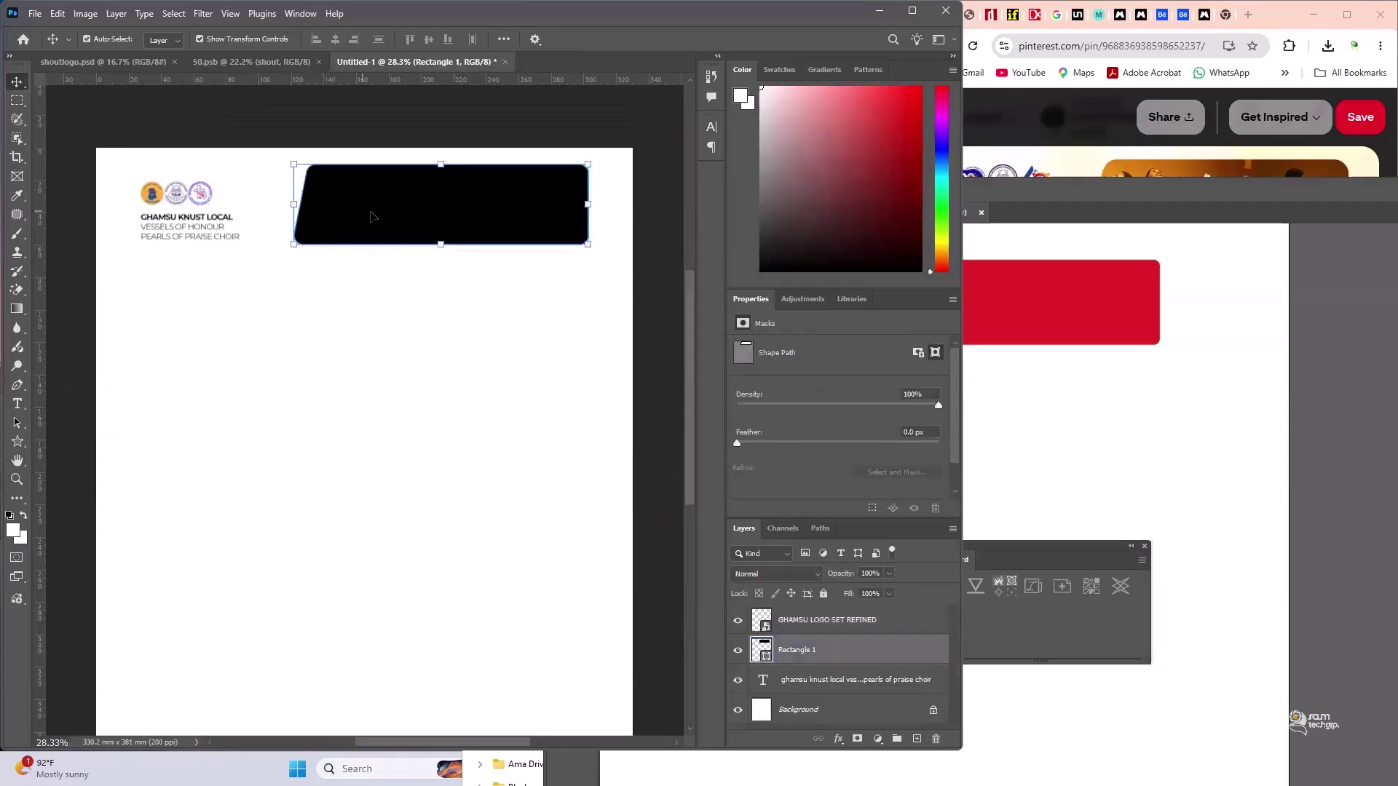
scroll(396, 235, down, 1)
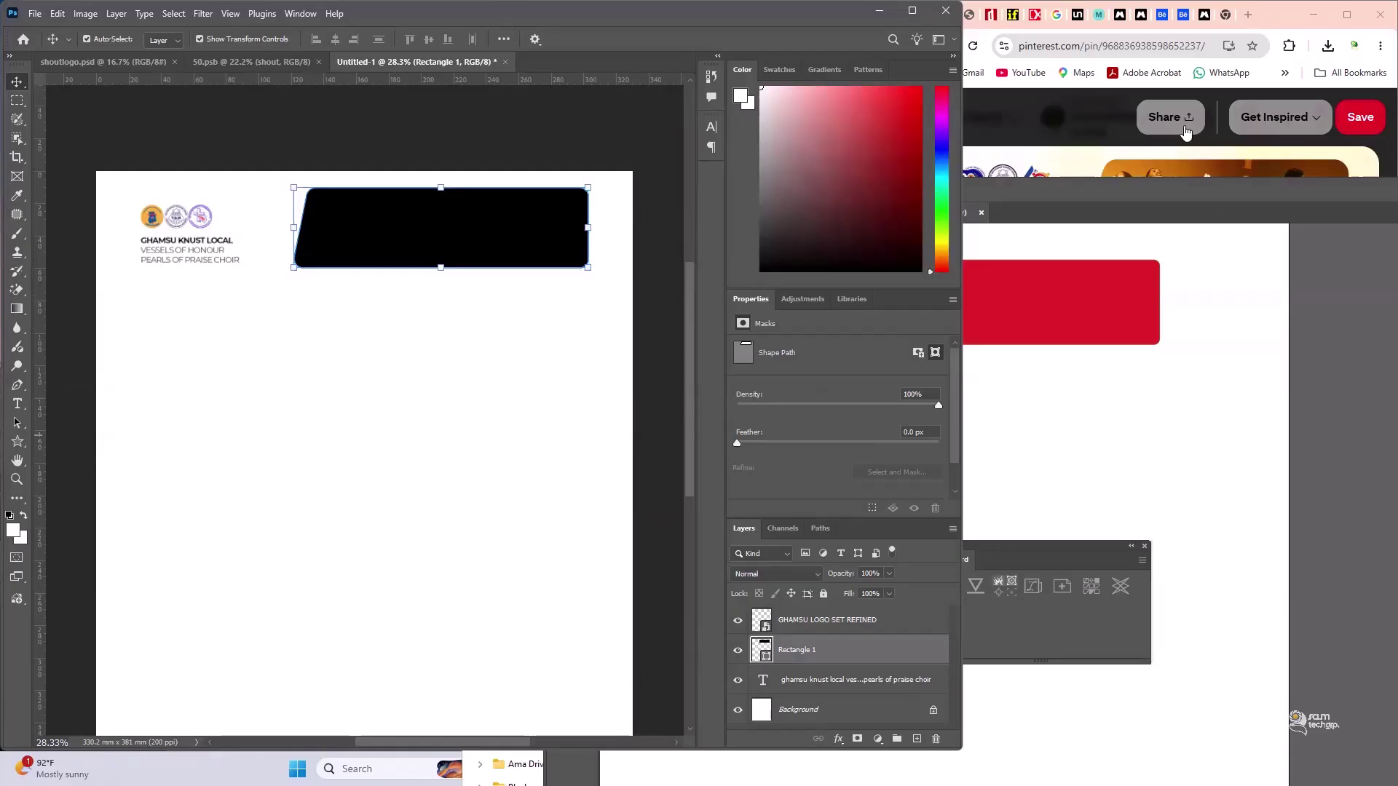
click(1118, 158)
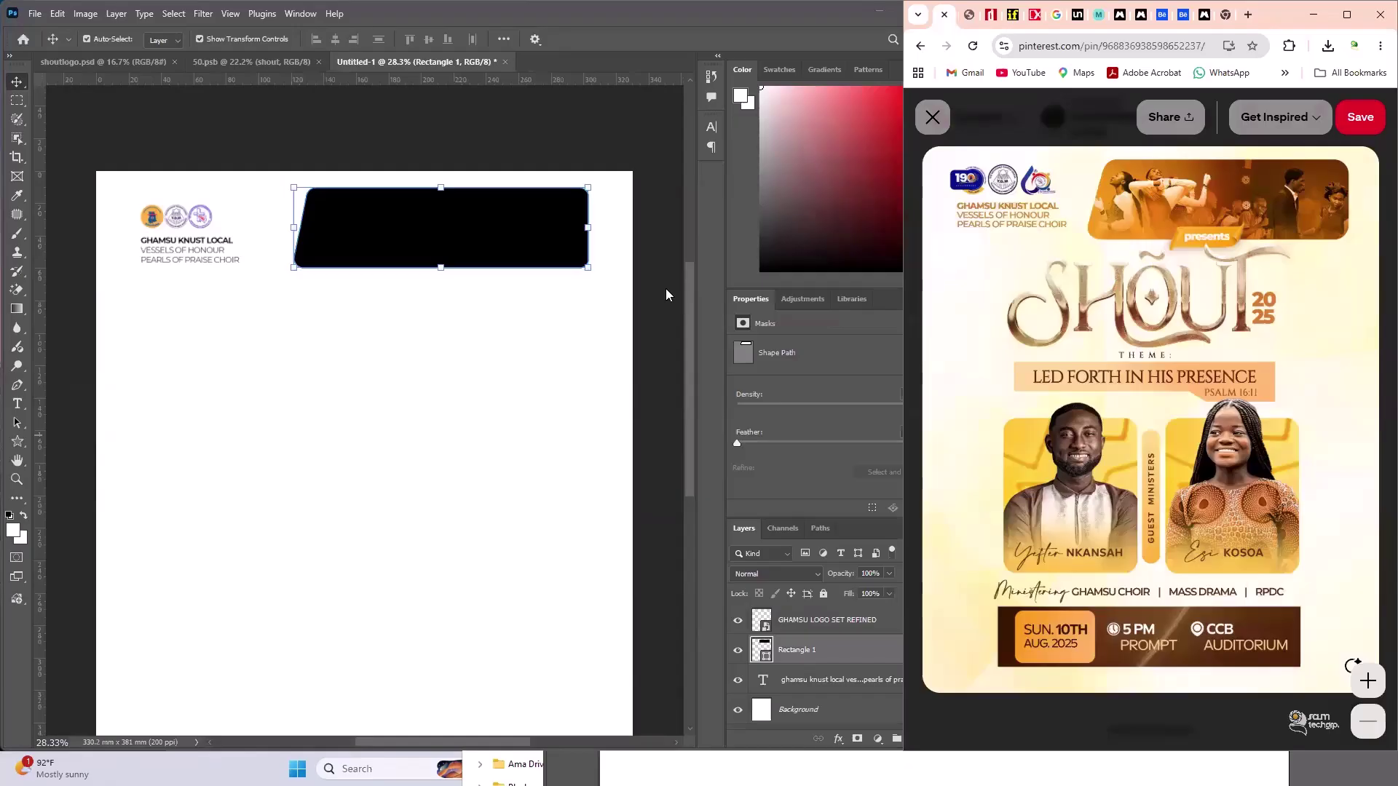
click(447, 233)
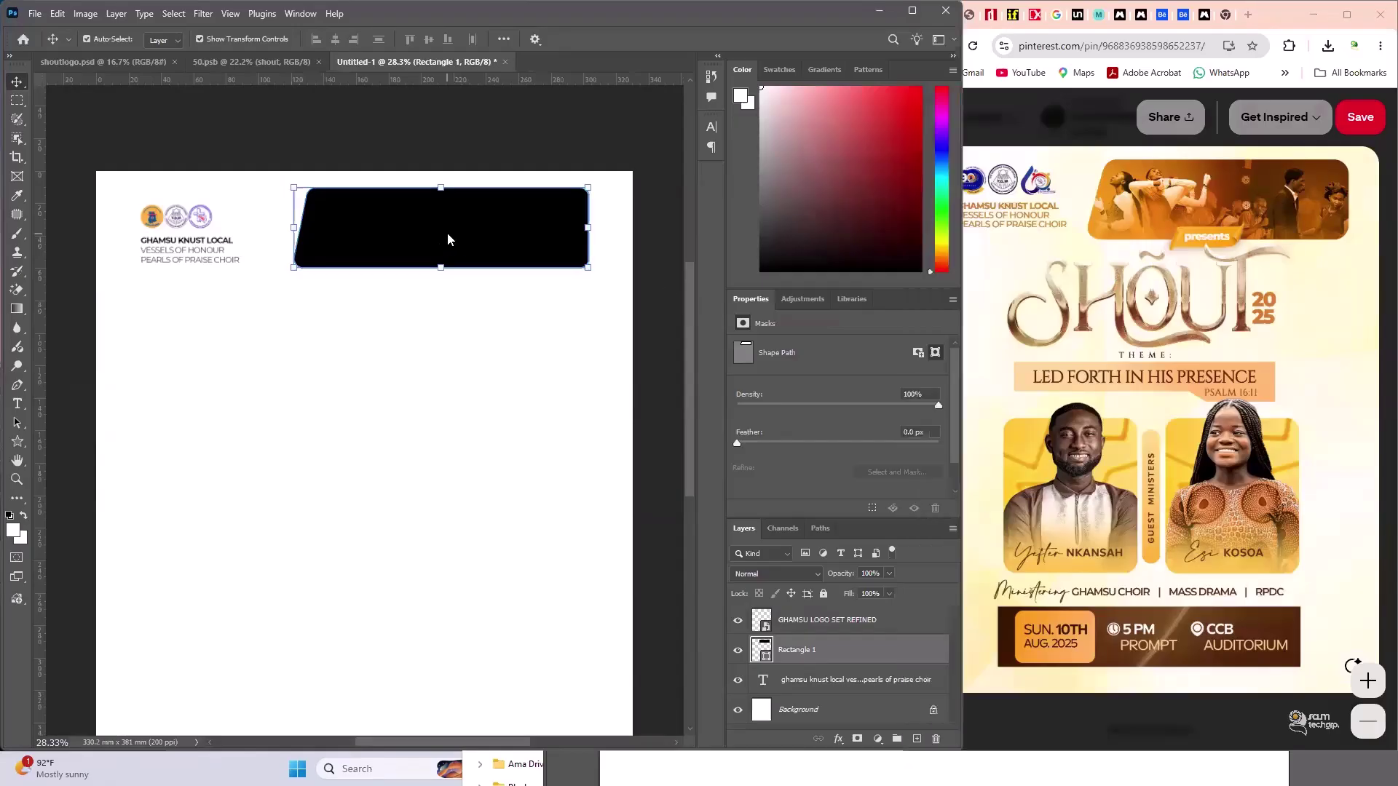
click(17, 441)
click(174, 39)
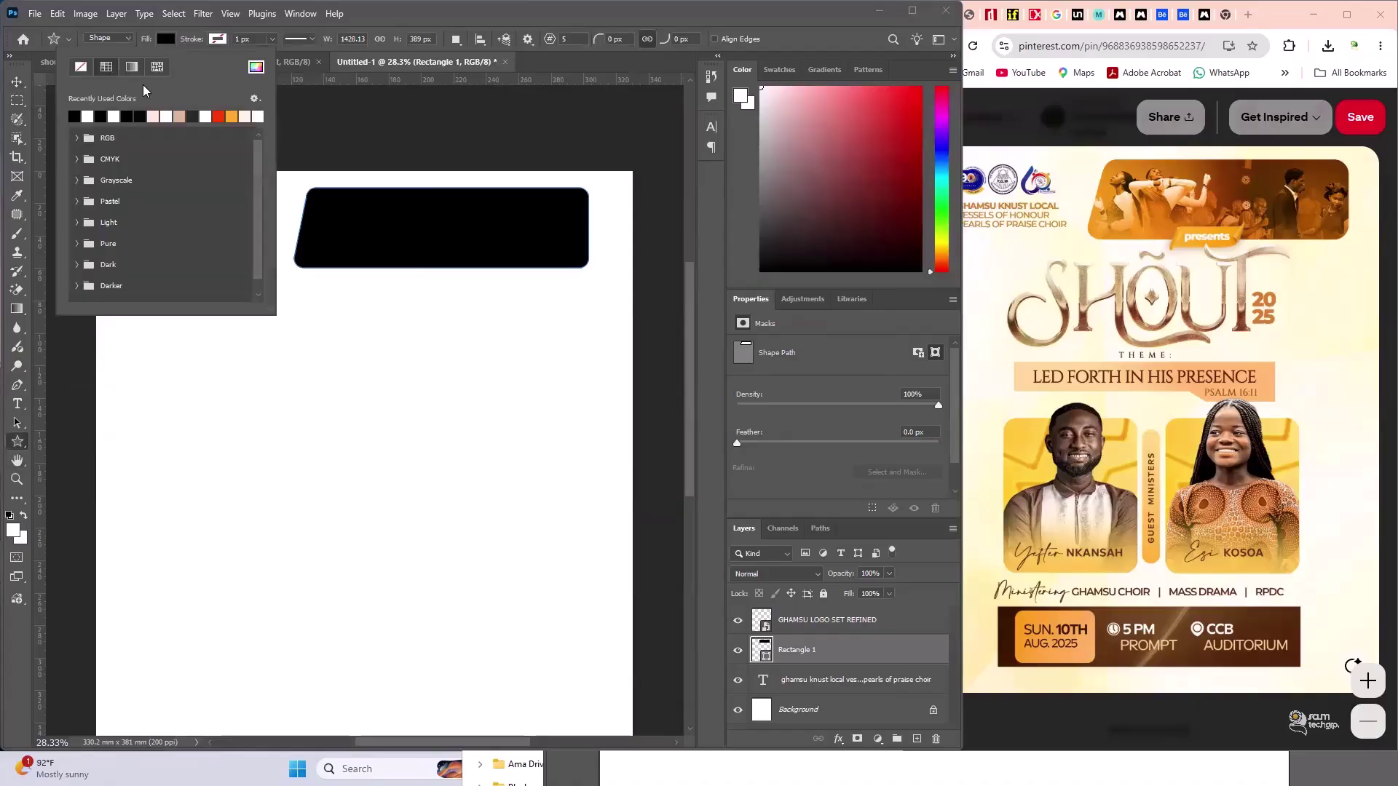
- Fill the slanted top banner rectangle with the deeper orange #e69414 and return to the Move tool
click(232, 117)
click(256, 67)
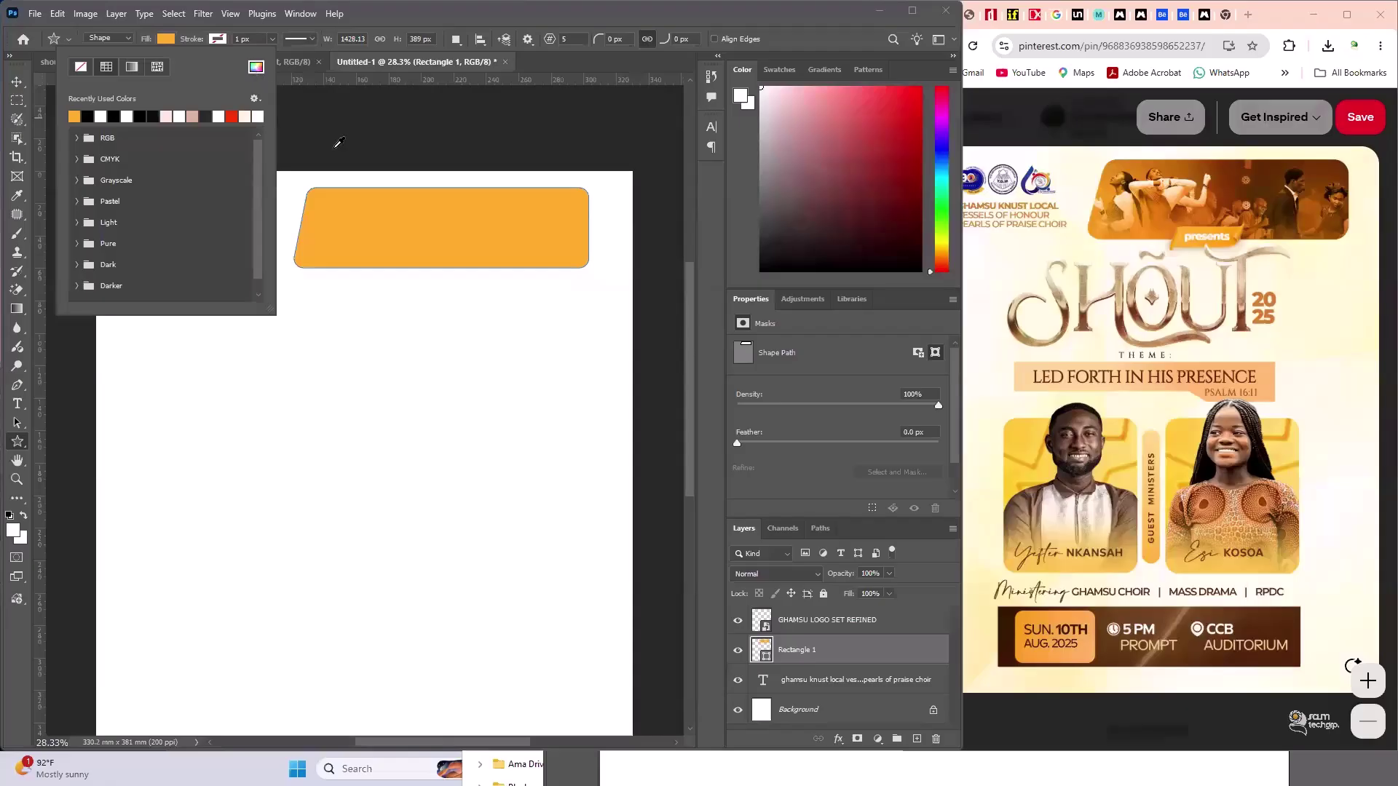
drag(1098, 499, 1111, 516)
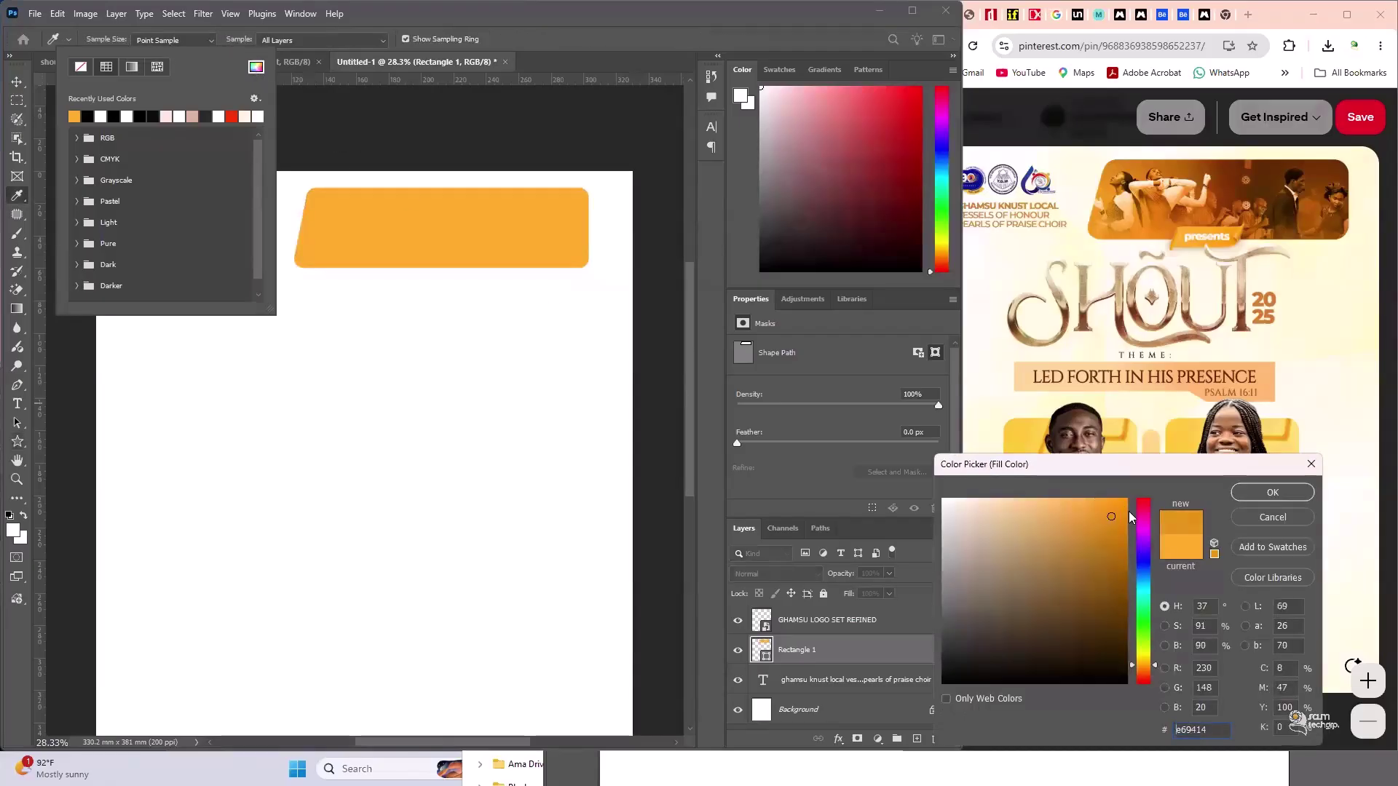
click(1246, 498)
click(6, 93)
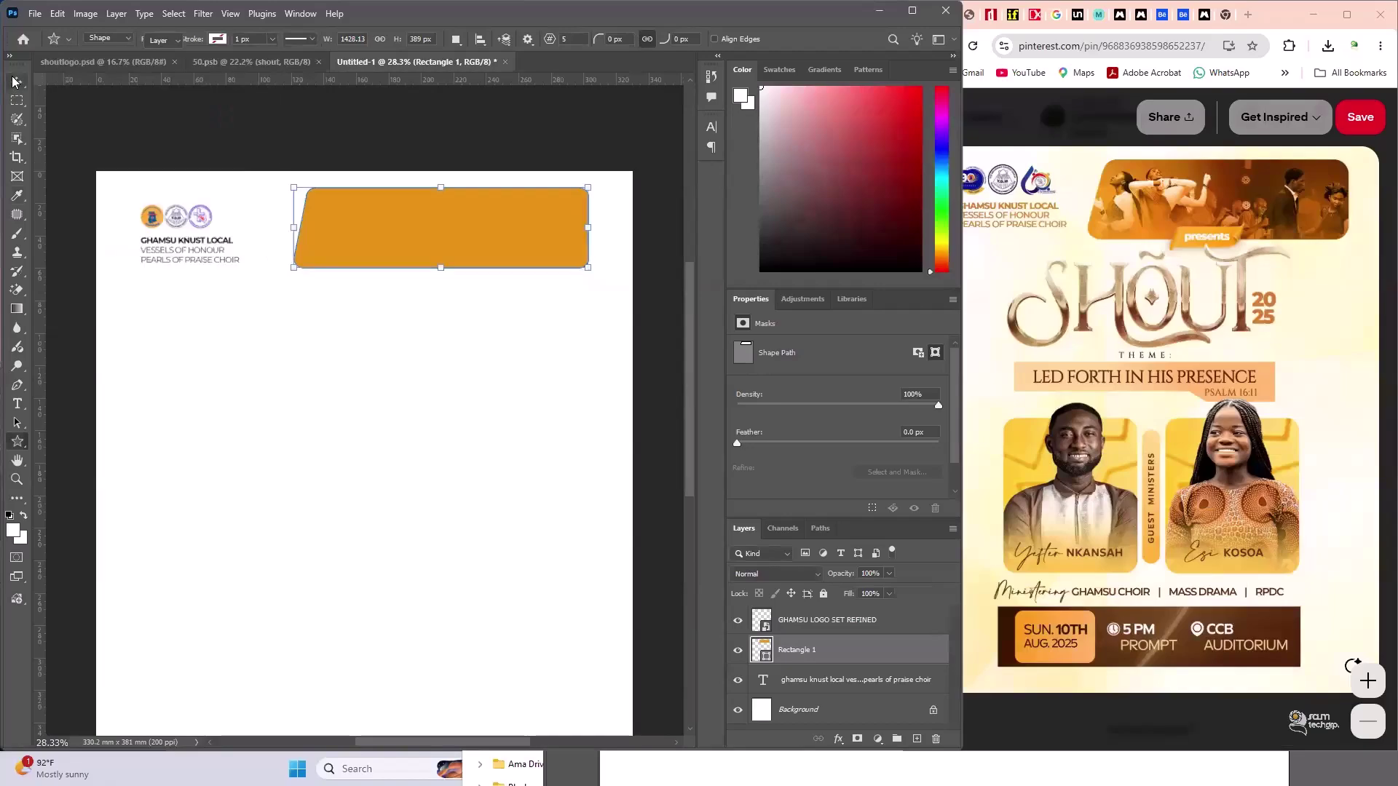
click(17, 81)
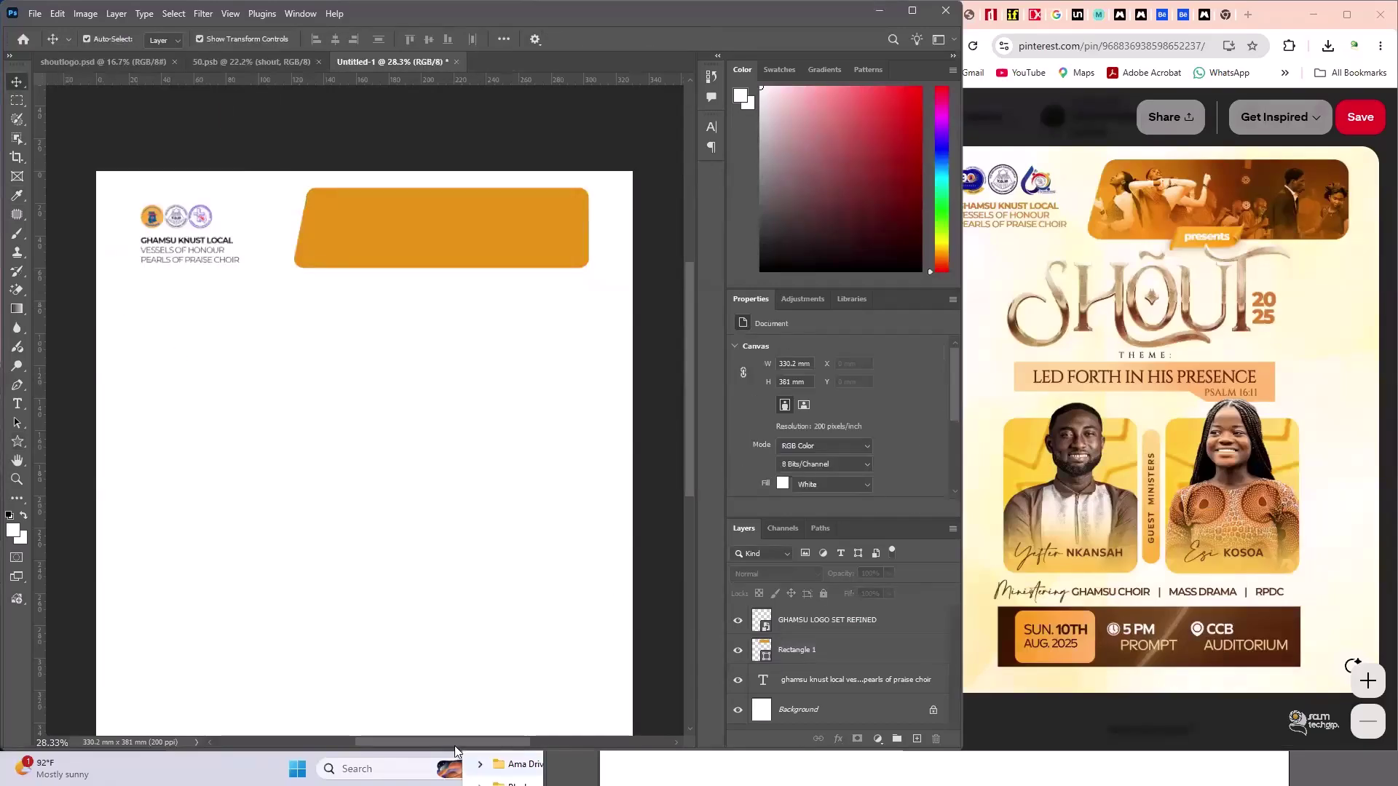
- Open a File Explorer window from the Start menu and go to the samPrah folder on DATA (D:)
key(super)
mouse_move(556, 769)
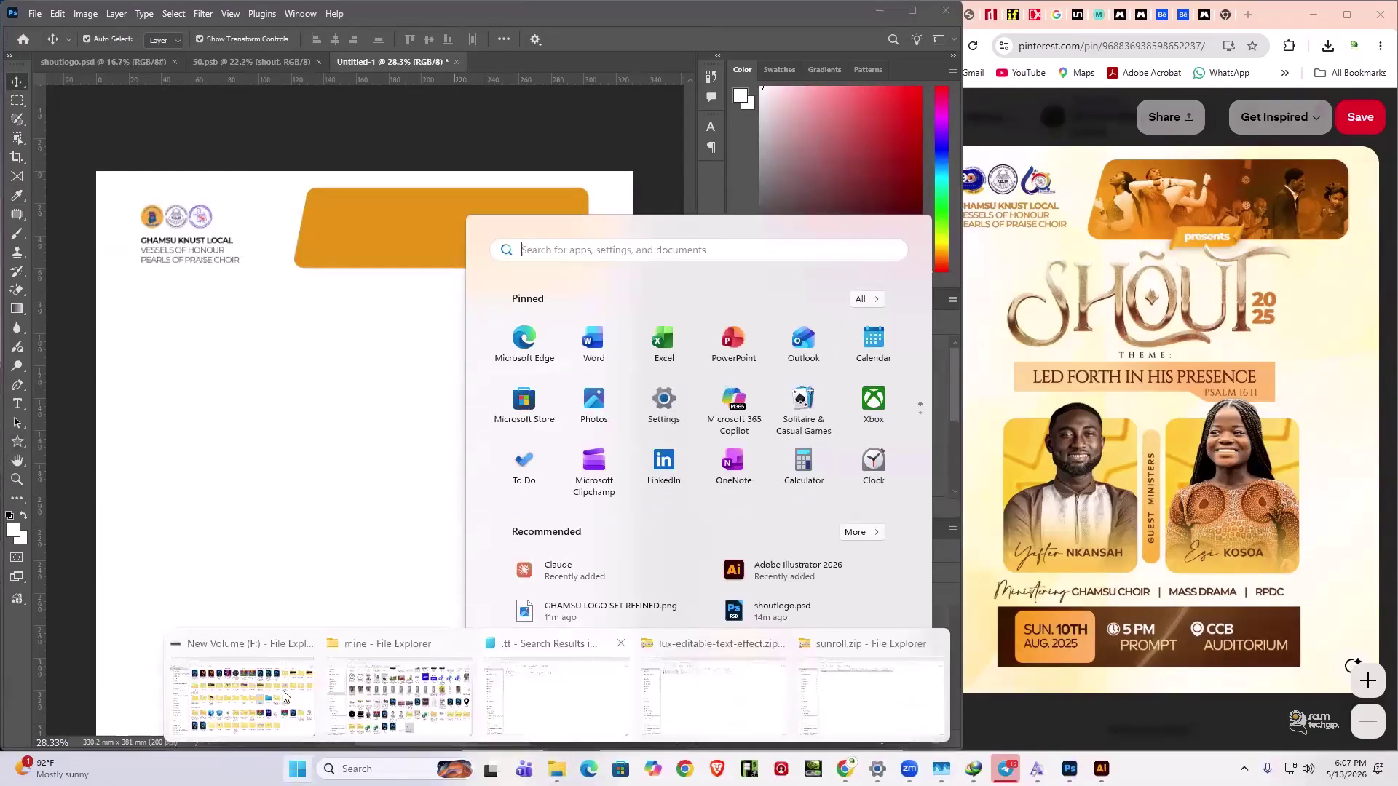
click(275, 696)
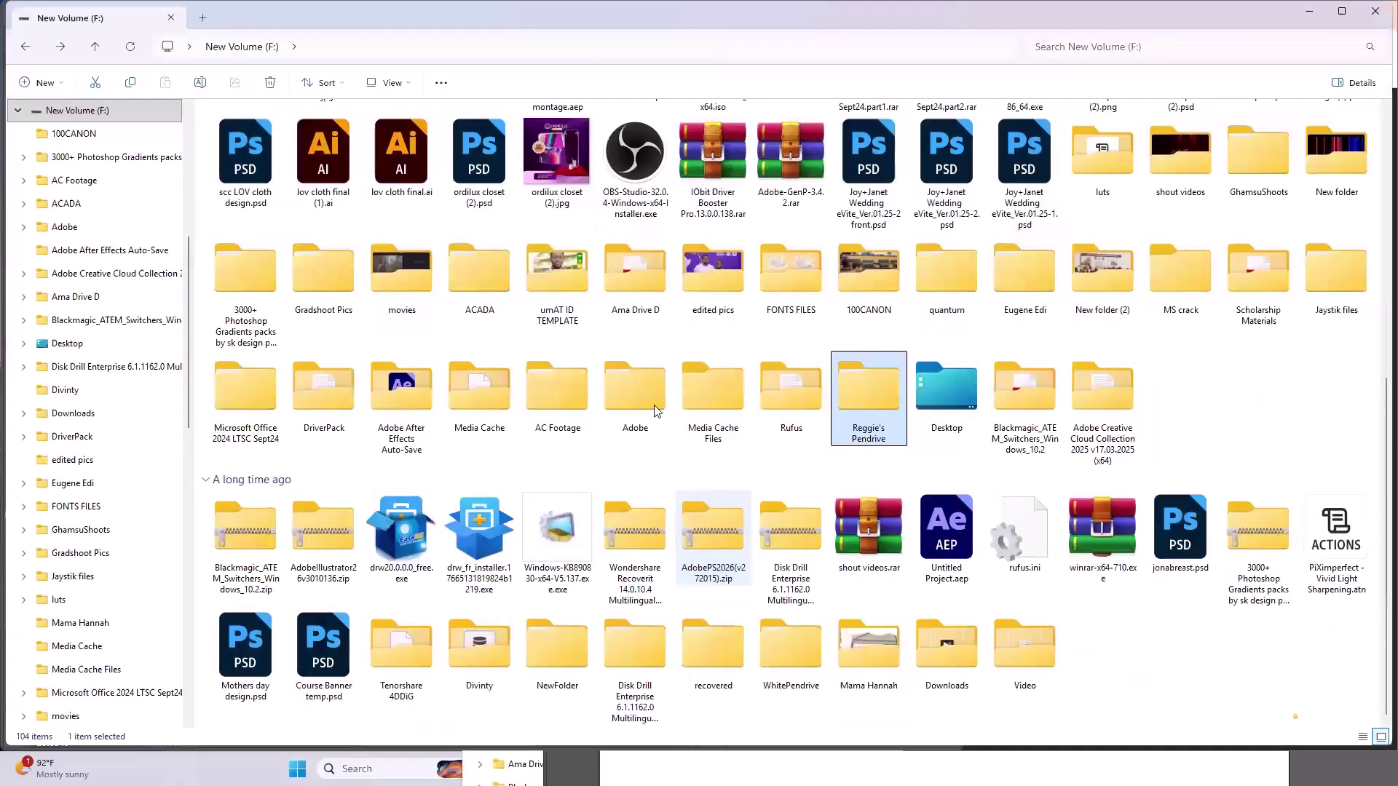
scroll(967, 160, up, 5)
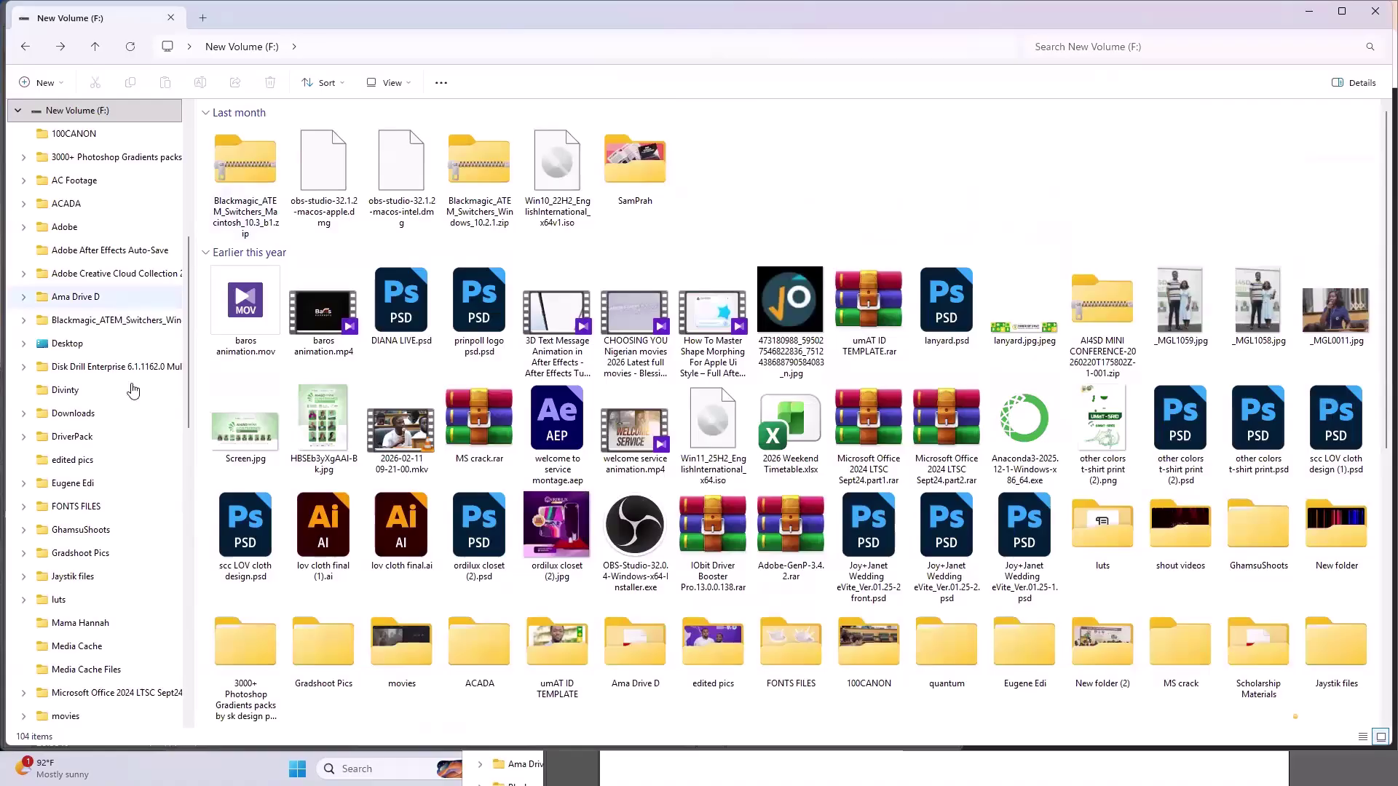
scroll(120, 383, up, 5)
click(107, 375)
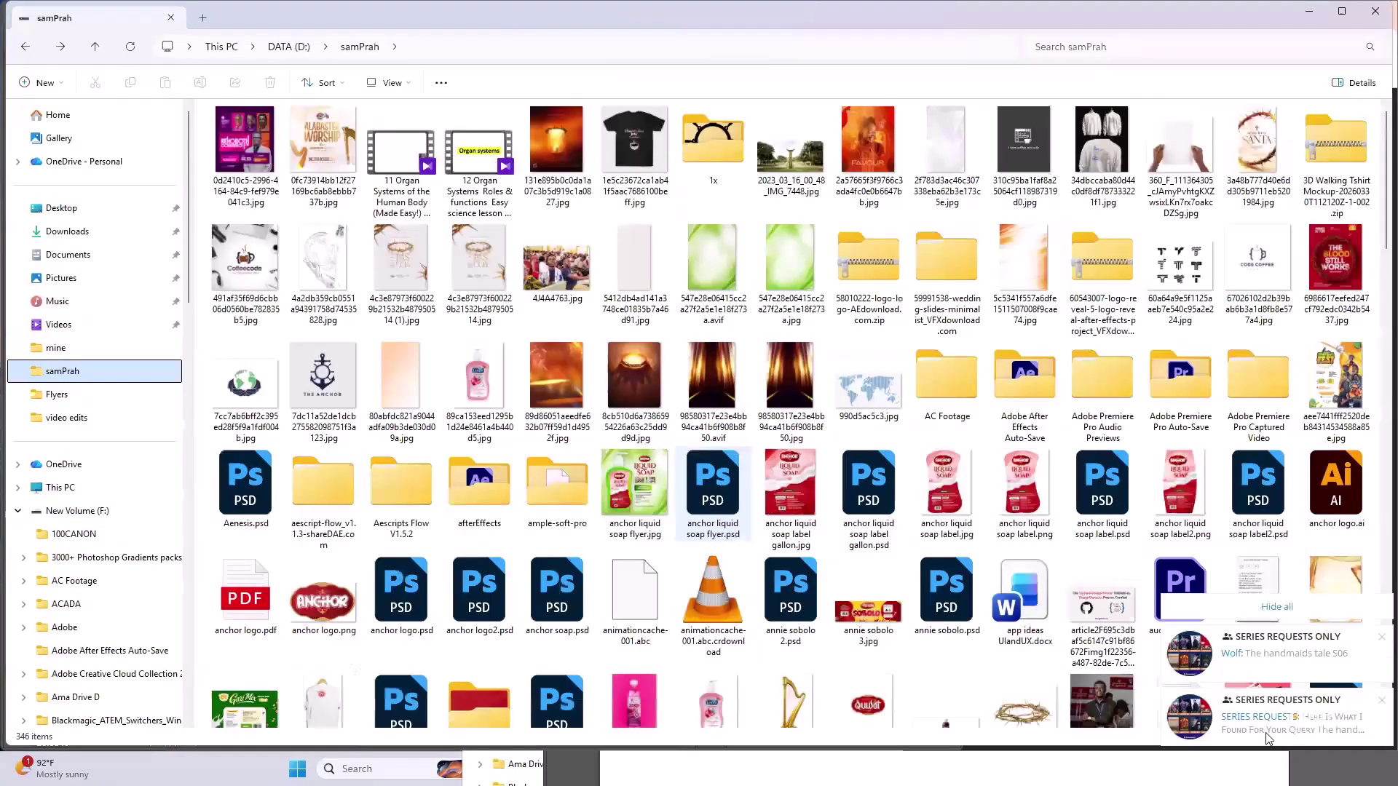
- Scroll through the samPrah files, peek into the edited folder, then go back to samPrah
click(713, 273)
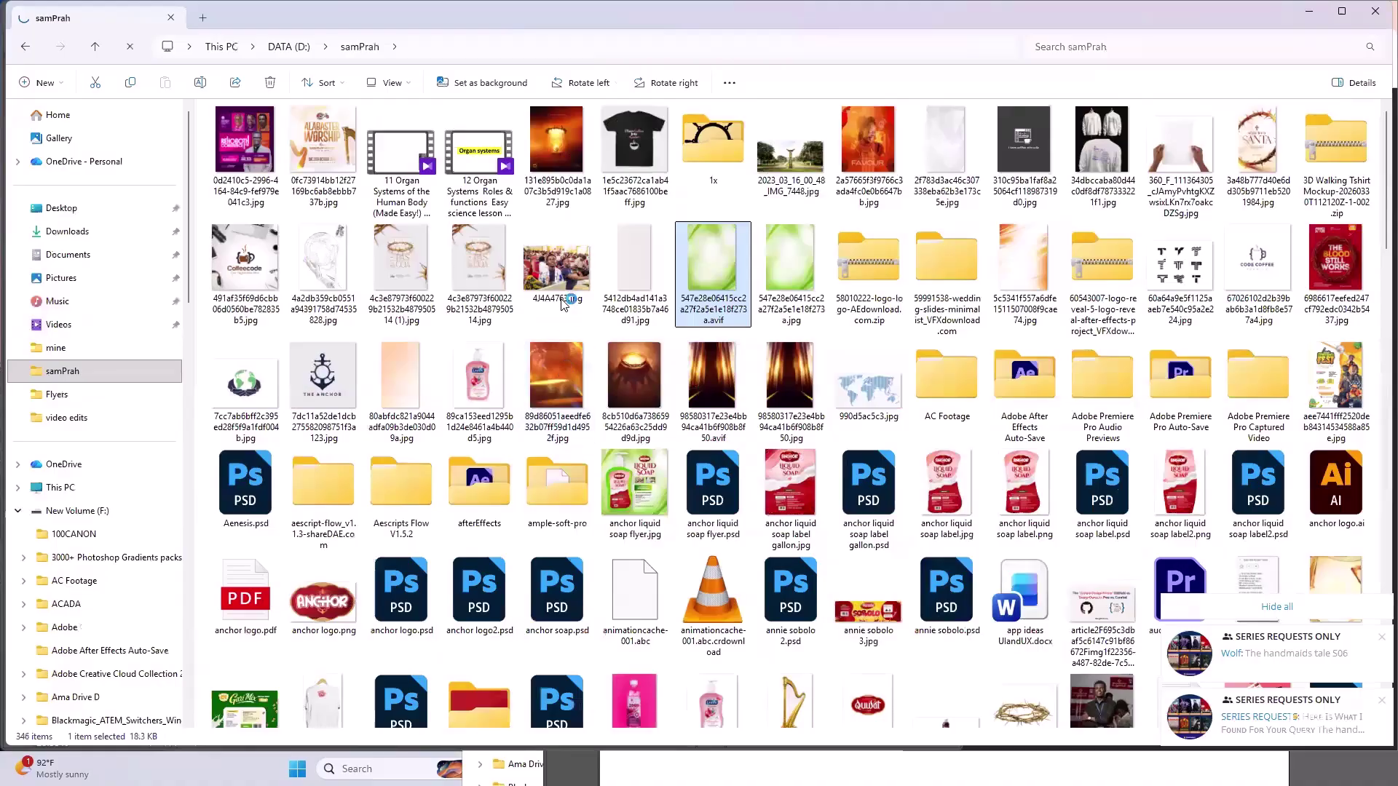
scroll(575, 386, down, 3)
scroll(581, 399, down, 7)
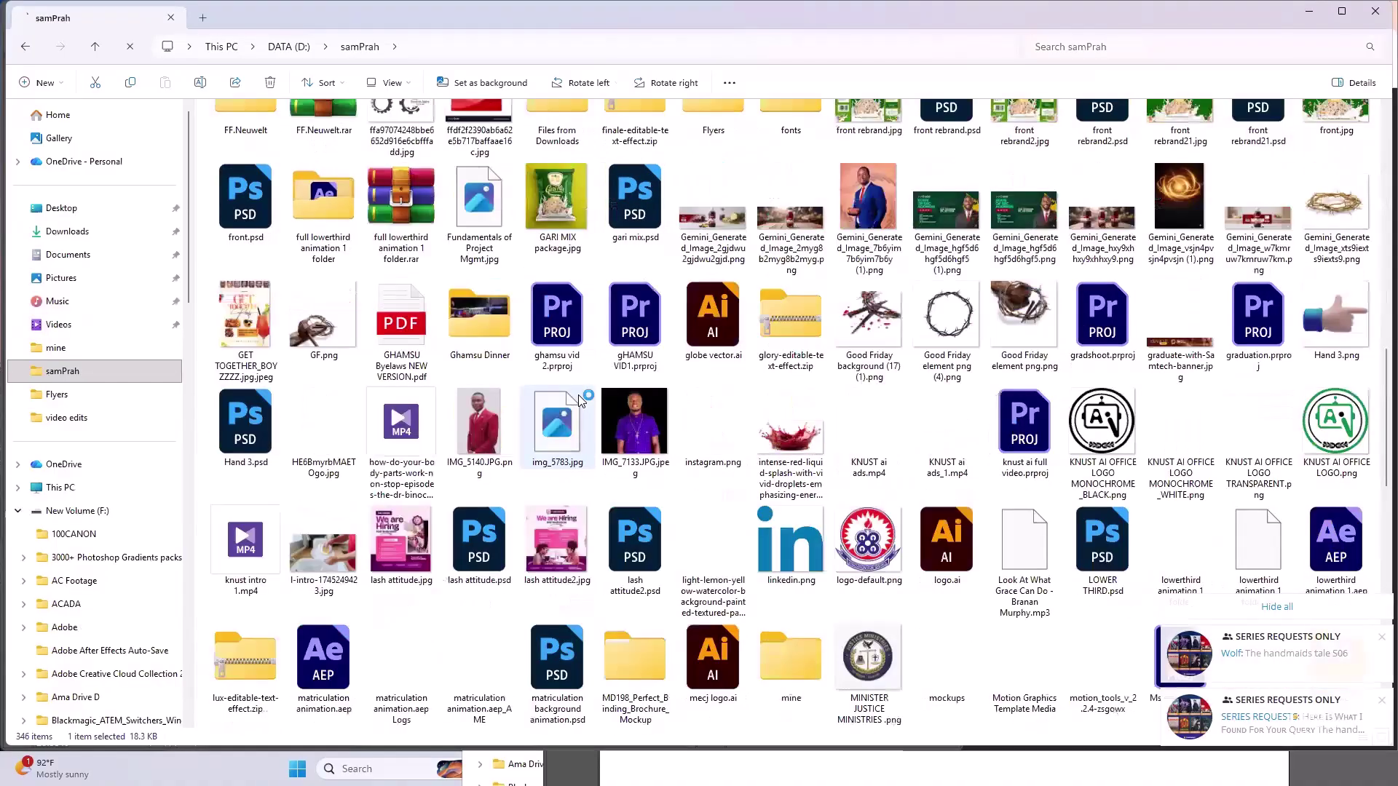
scroll(580, 400, down, 3)
scroll(581, 399, up, 3)
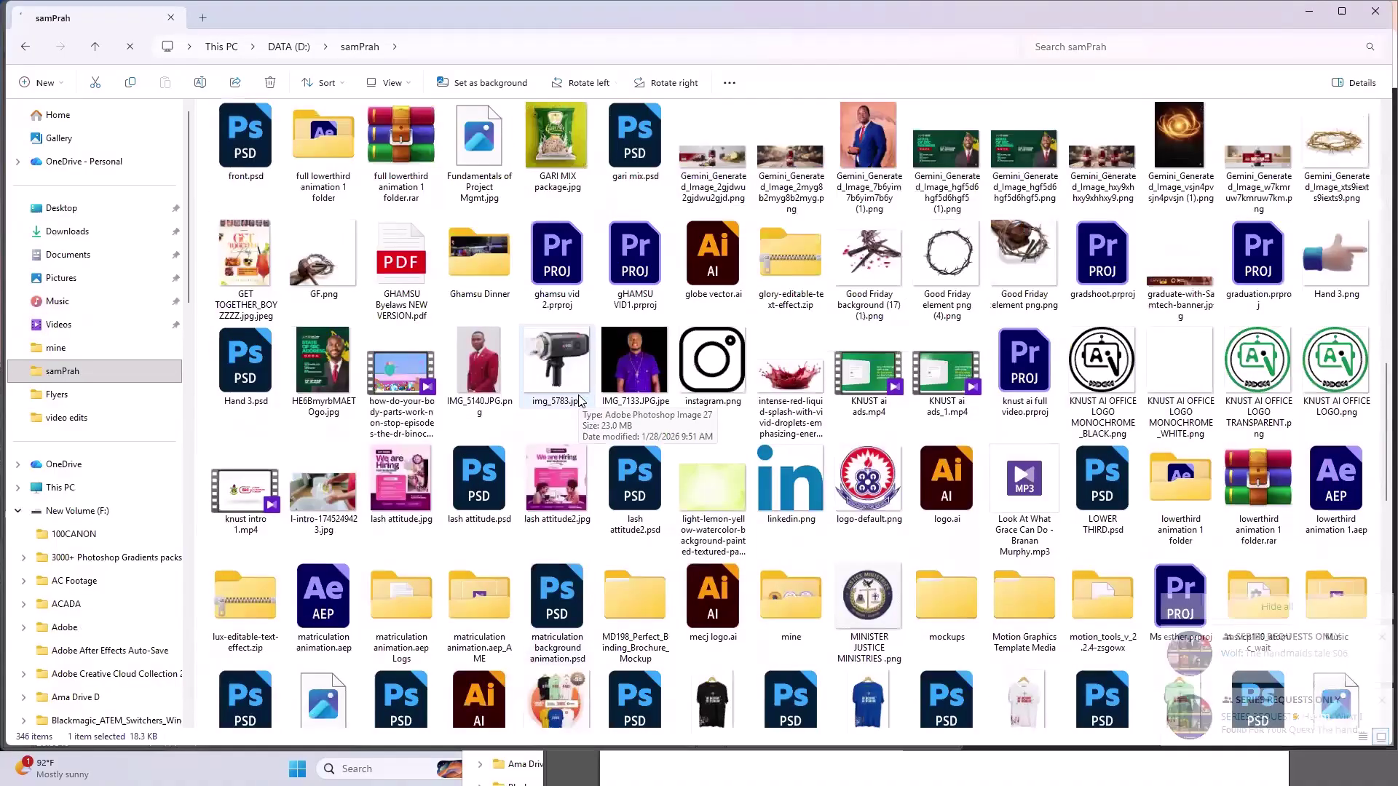
scroll(581, 400, up, 3)
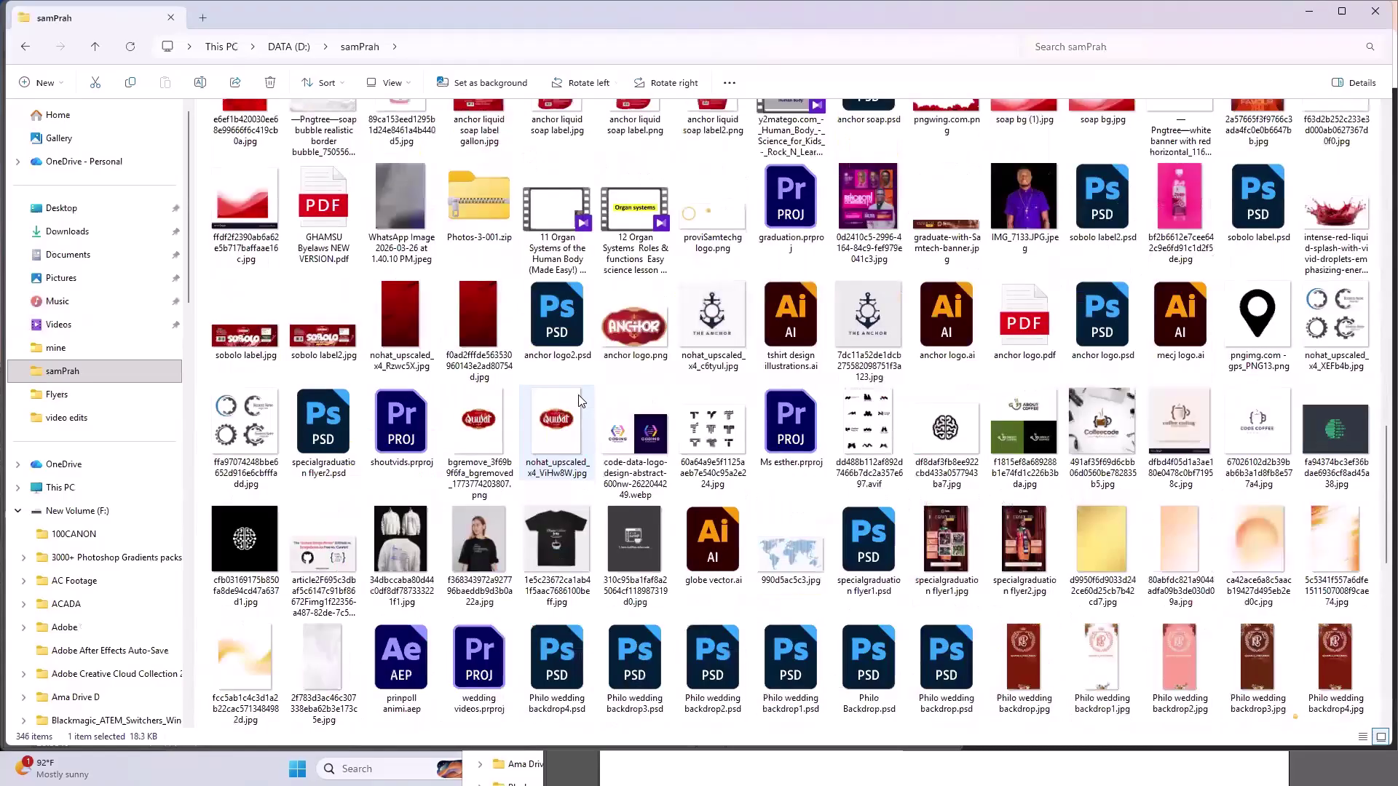
scroll(581, 400, down, 3)
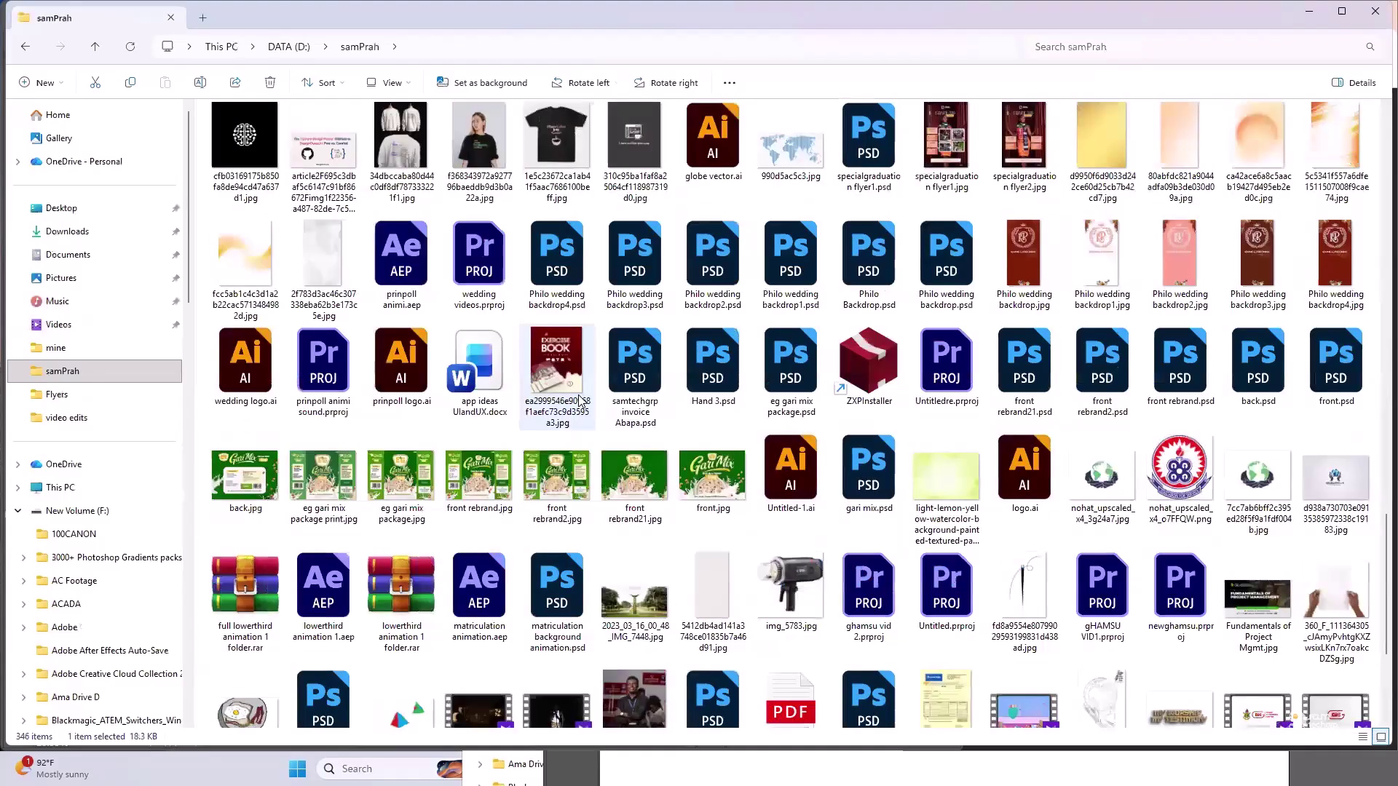
scroll(580, 400, down, 5)
scroll(1335, 406, up, 10)
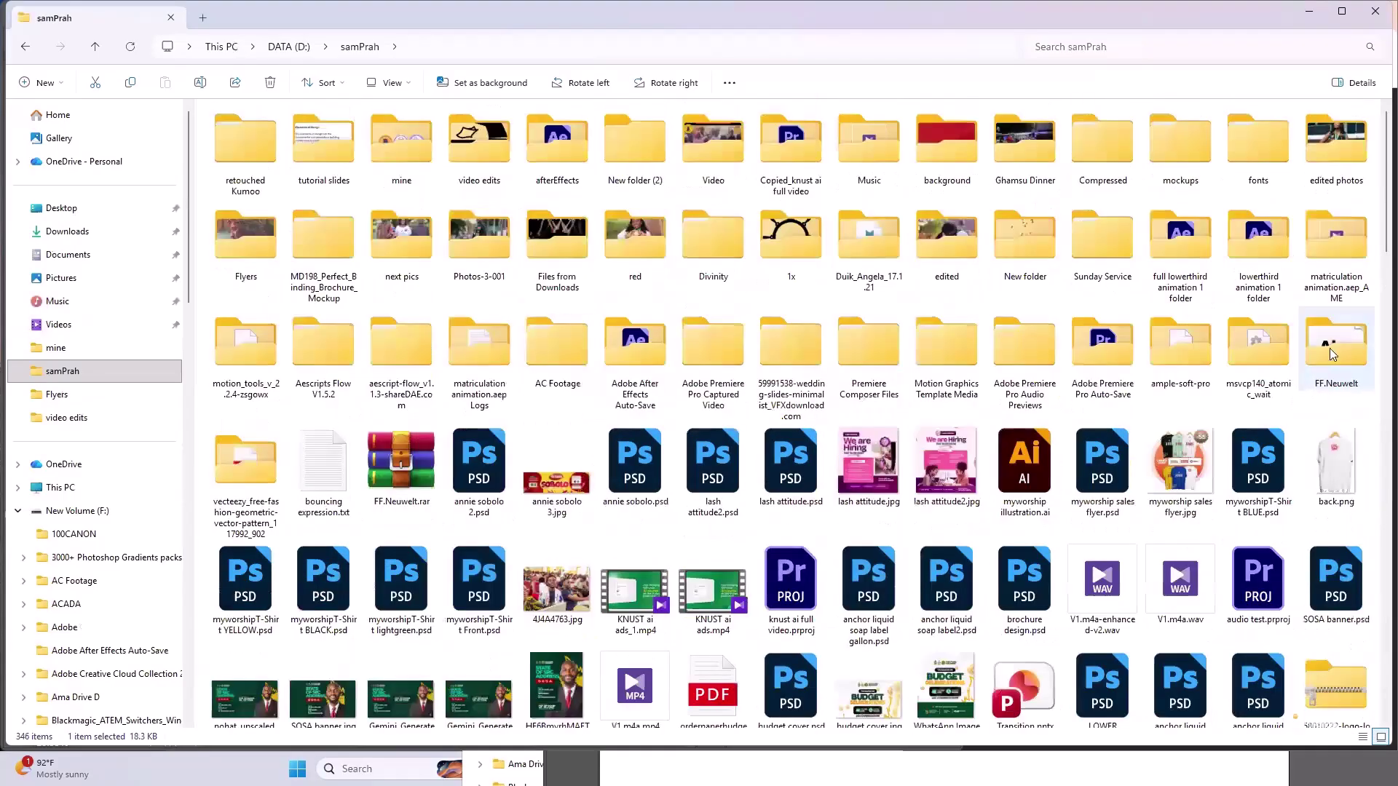
double_click(946, 237)
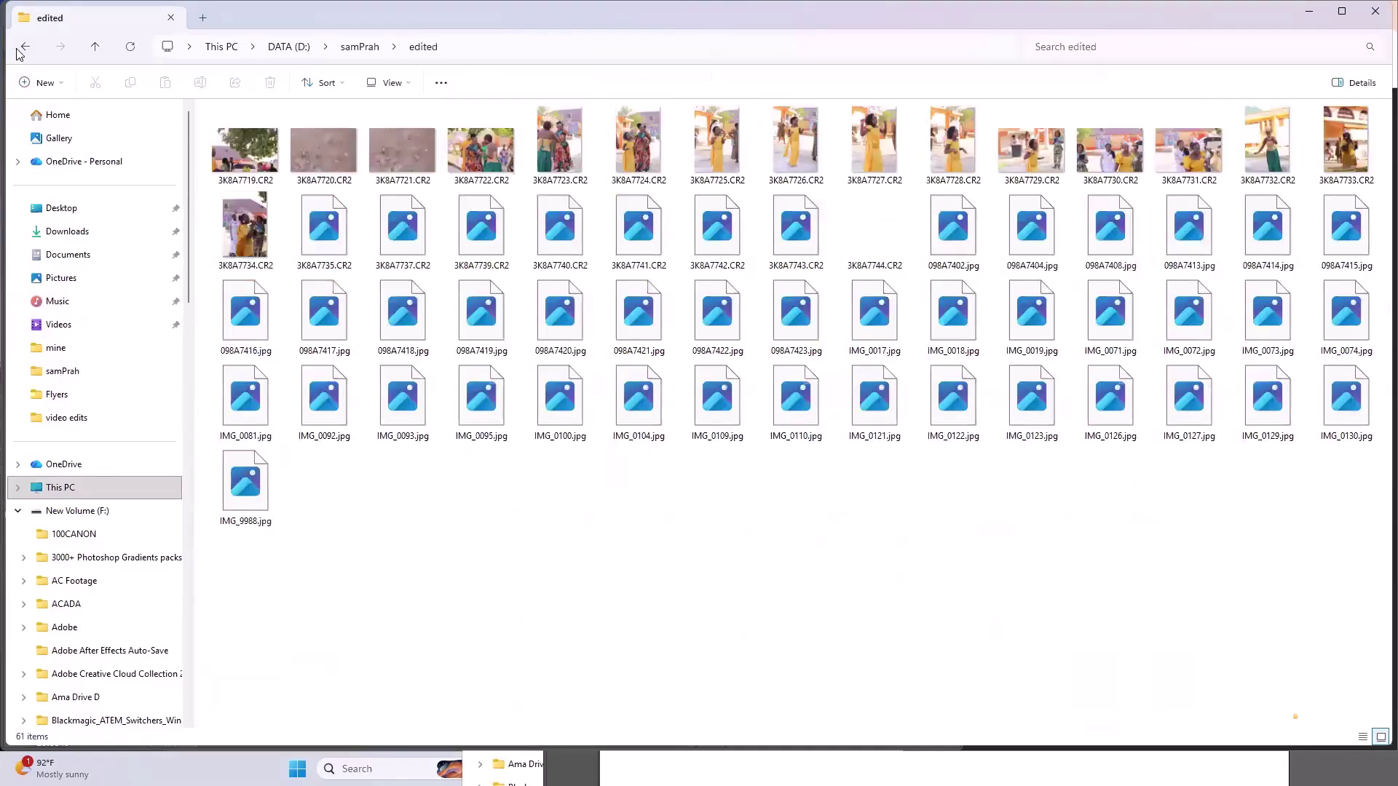
key(alt+Left)
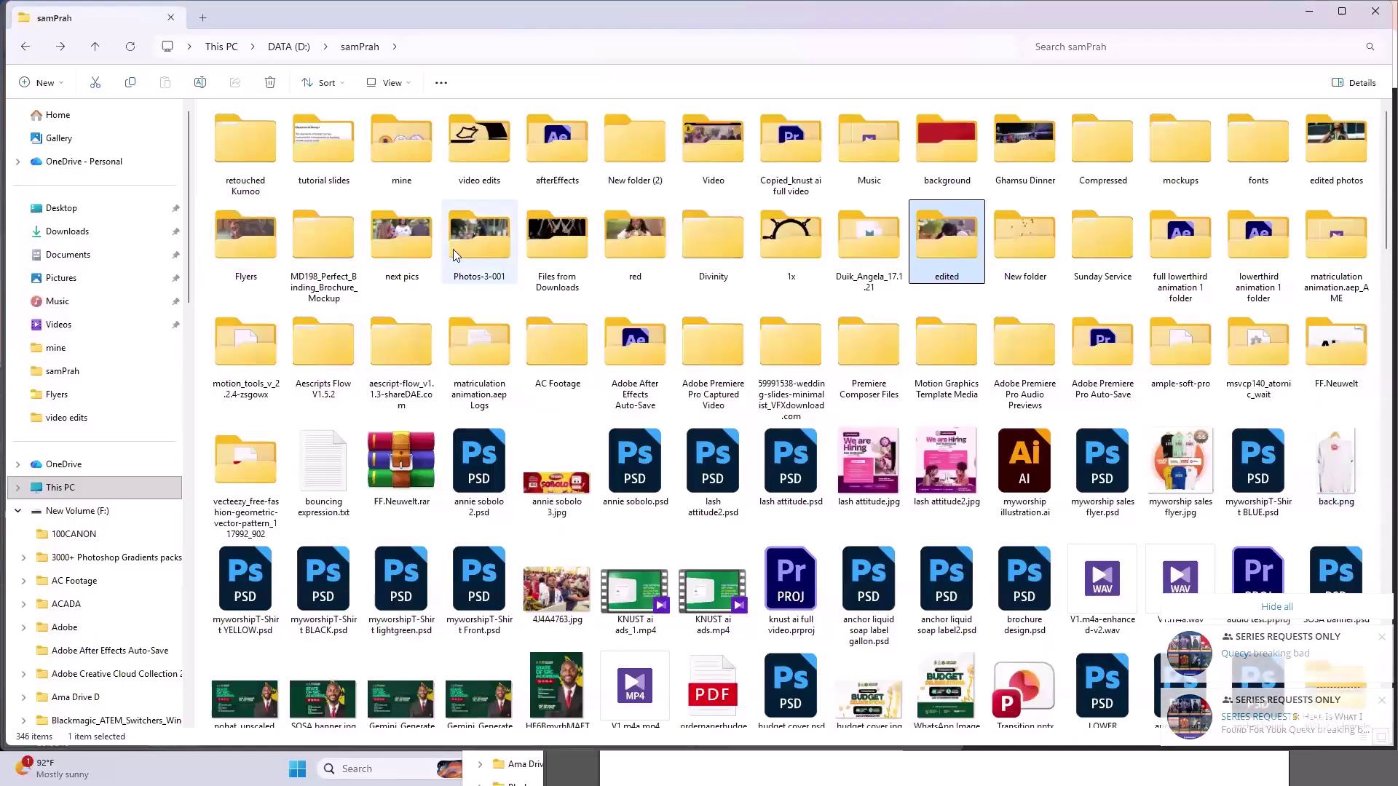
mouse_move(428, 246)
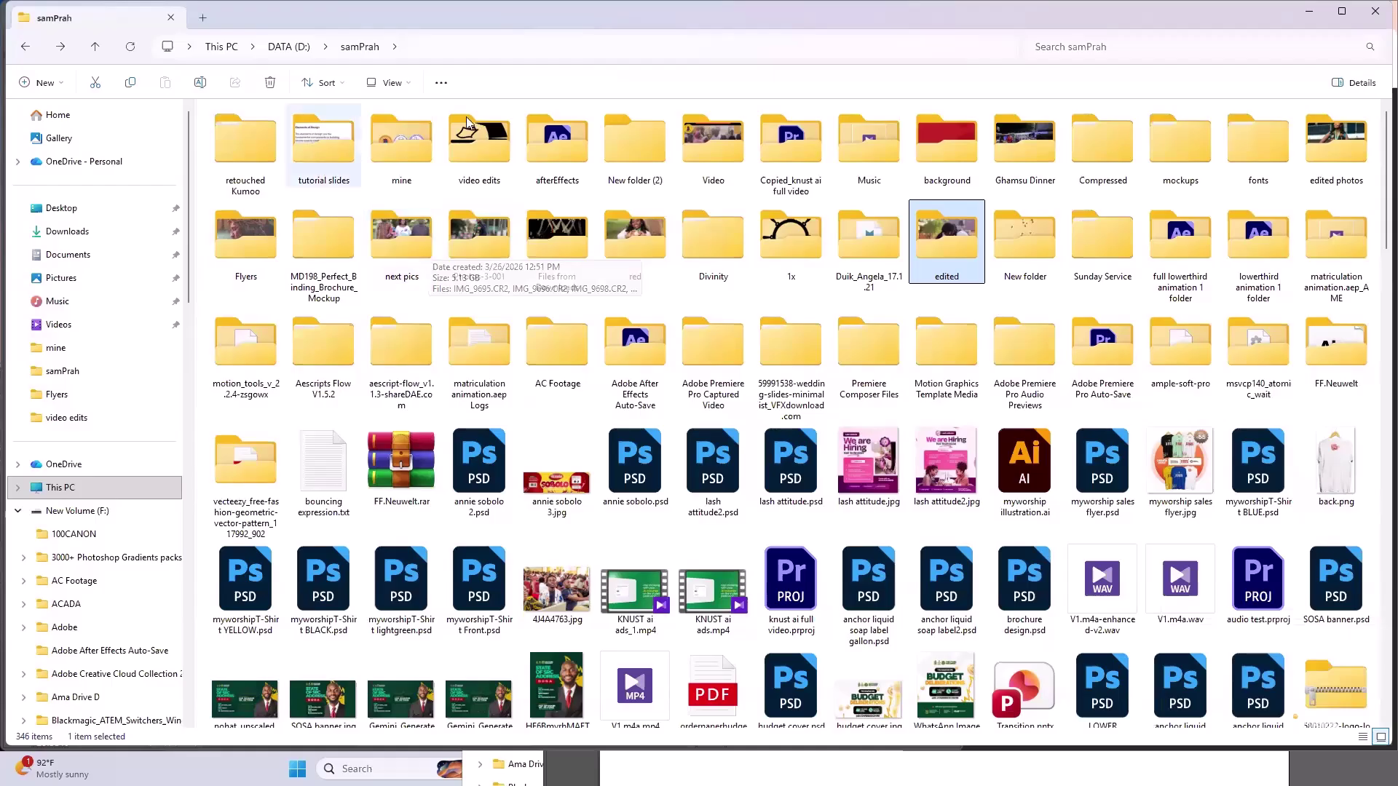
- Search samPrah for 'sund' and open the Sunday Service folder
click(1146, 41)
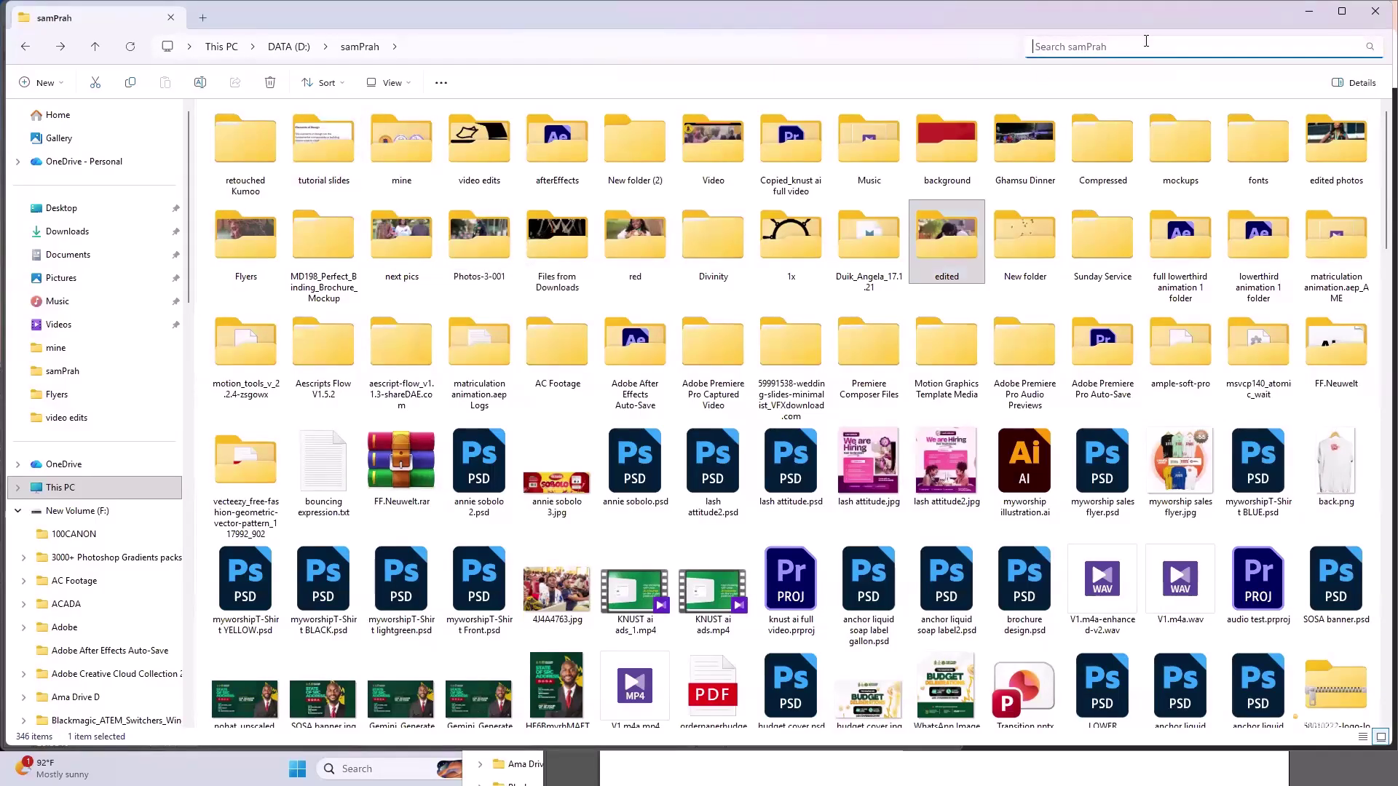
text(sund)
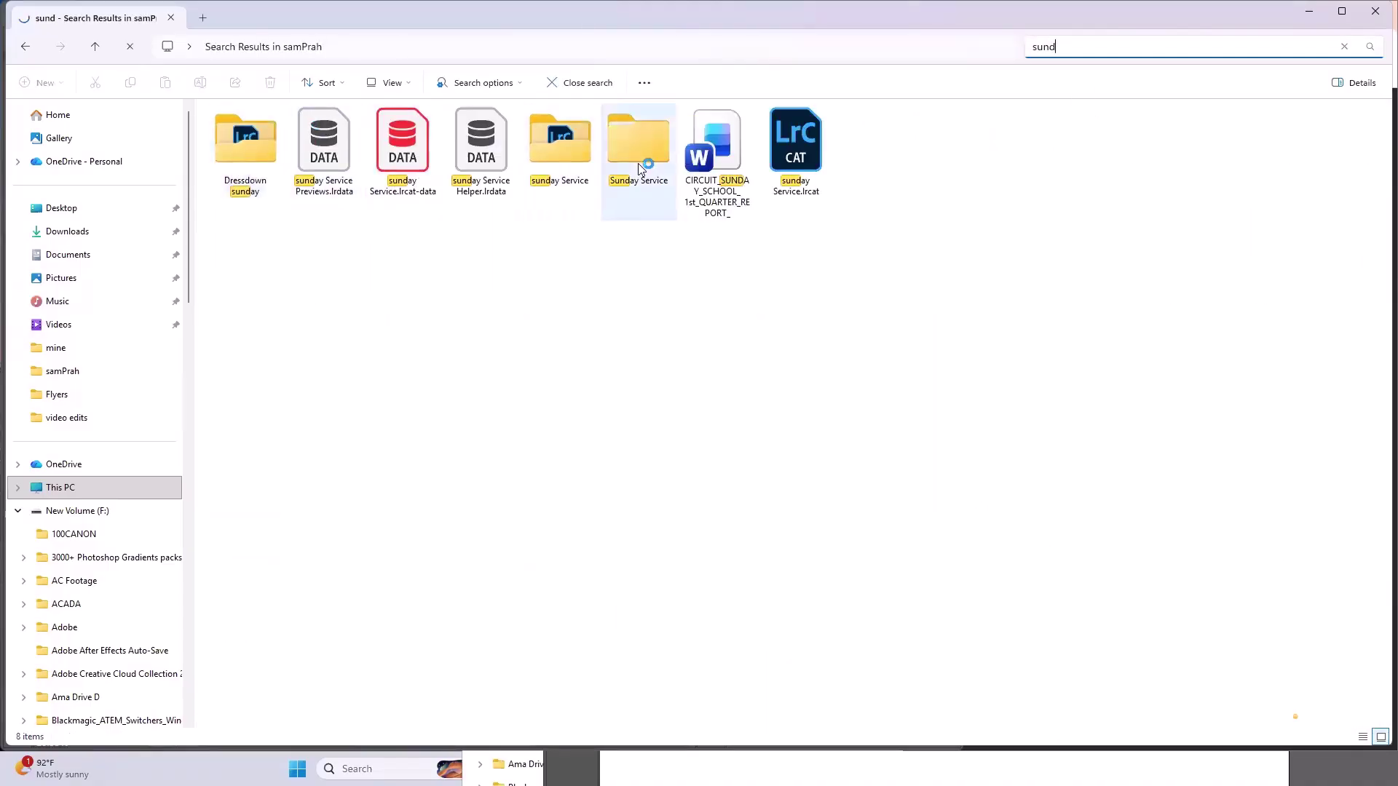
click(579, 153)
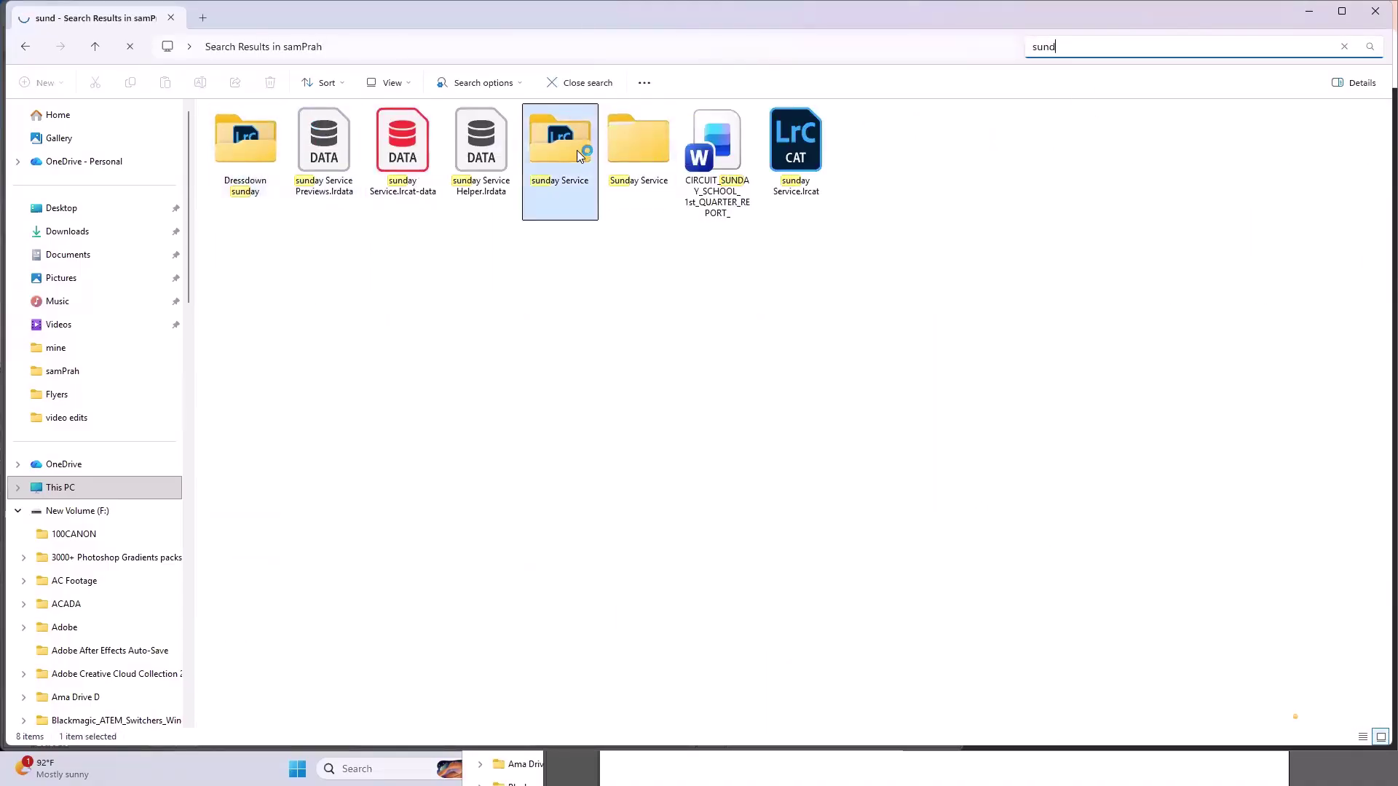
double_click(886, 166)
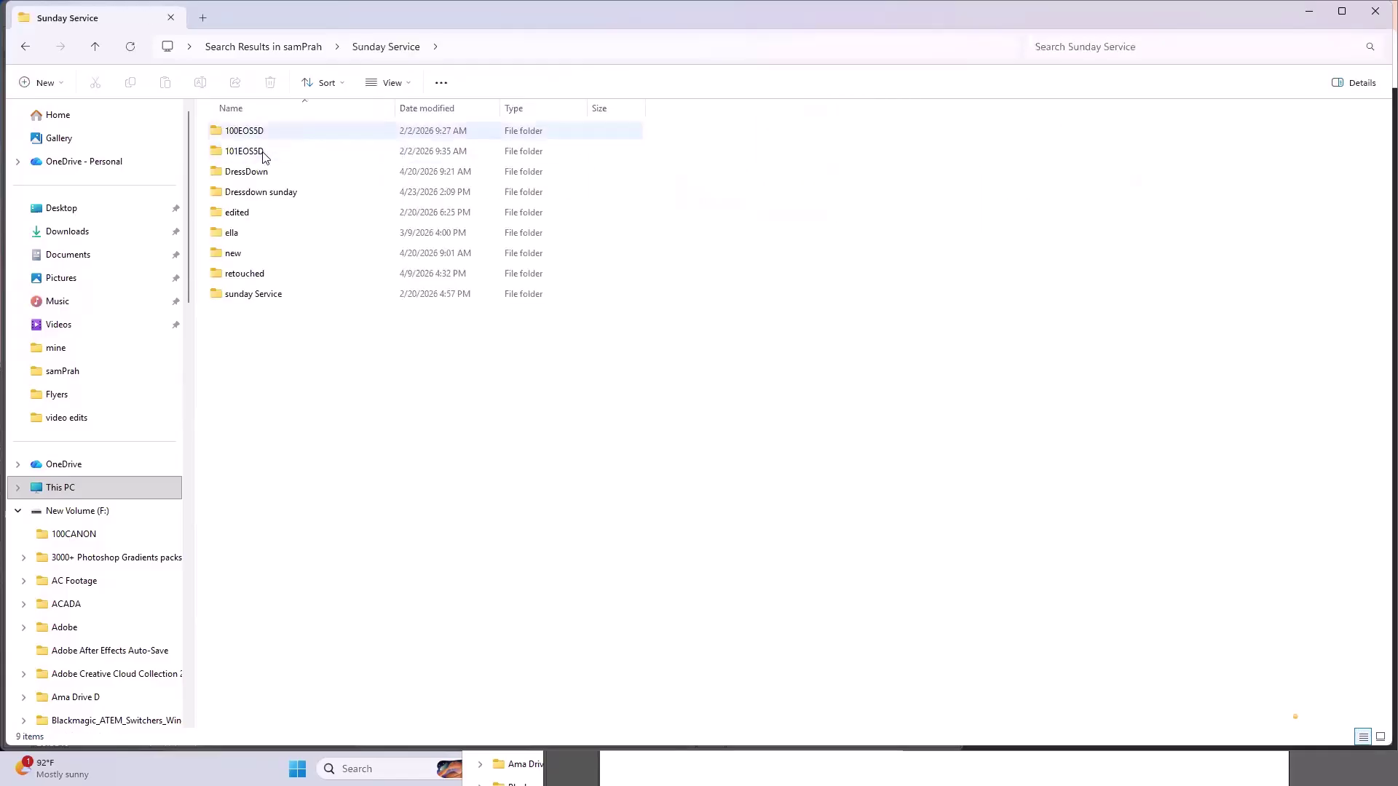
- Open the edited subfolder and scroll through its POTMINES photo thumbnails
click(264, 171)
double_click(269, 212)
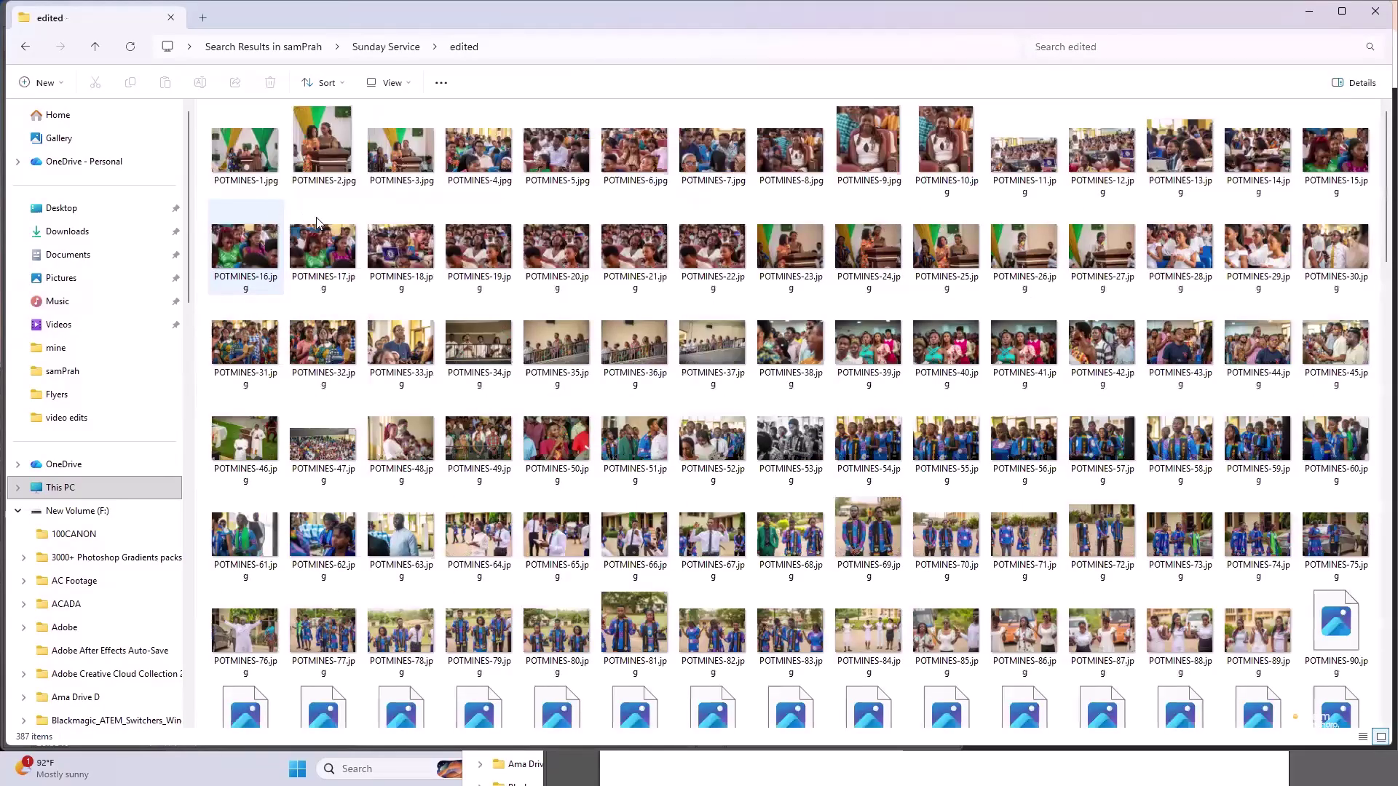
scroll(316, 222, down, 10)
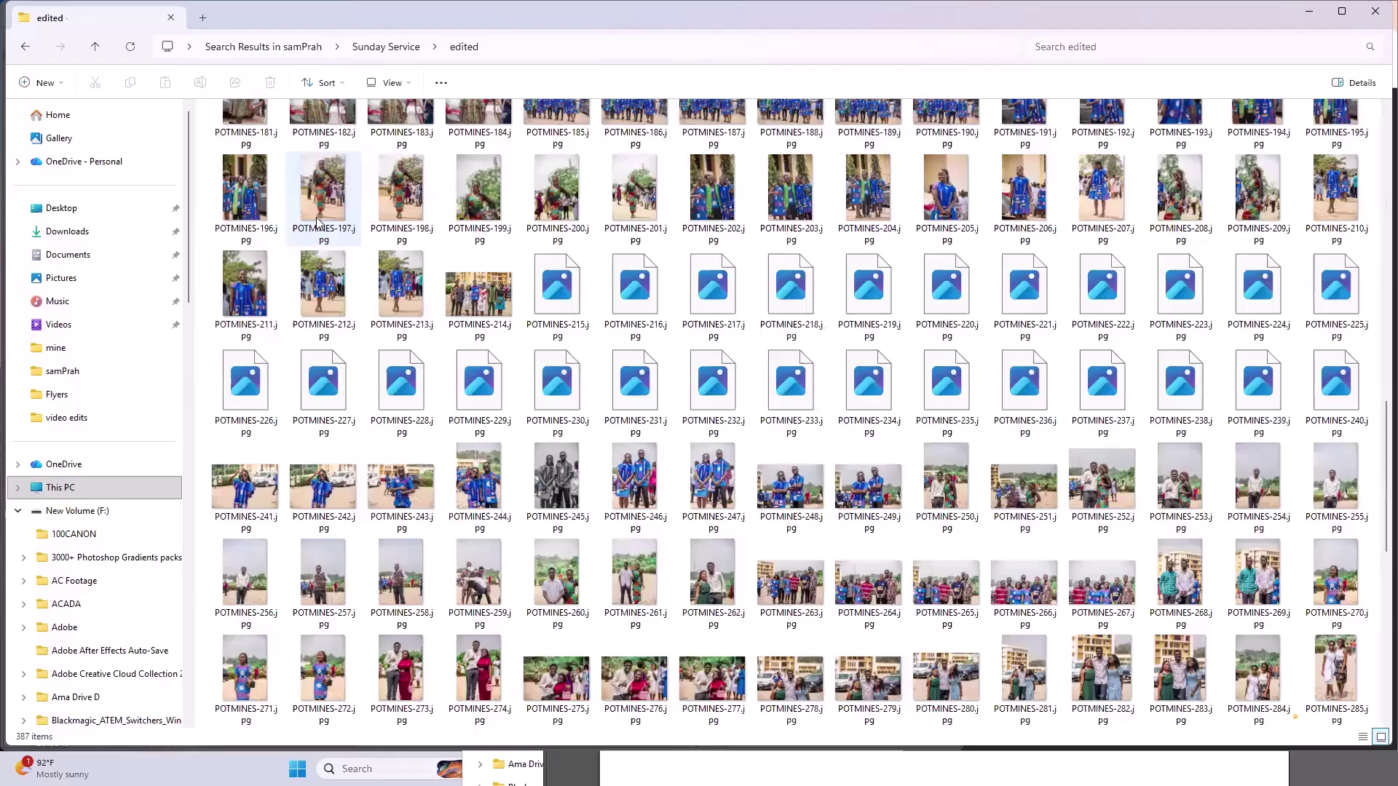
scroll(317, 222, up, 10)
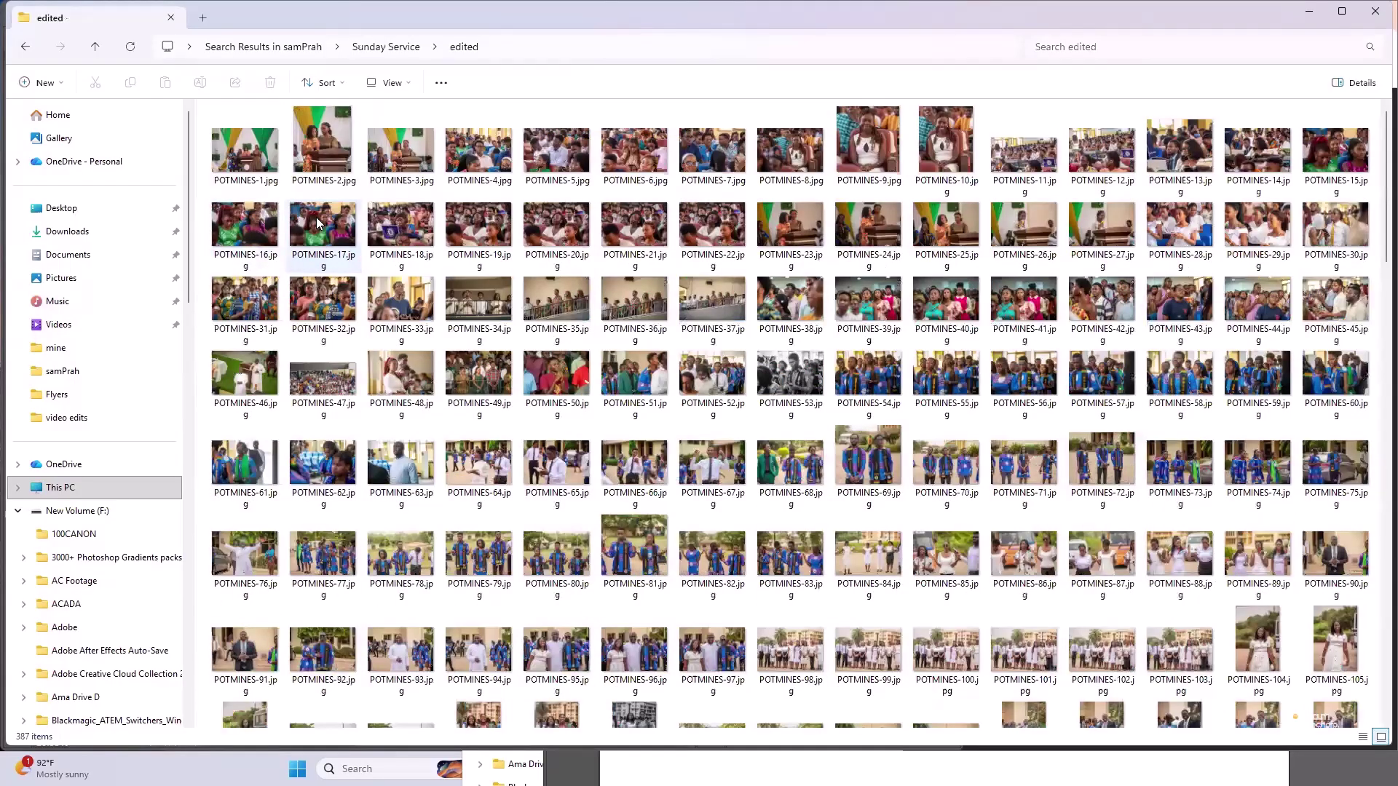
scroll(621, 360, down, 10)
scroll(702, 357, up, 10)
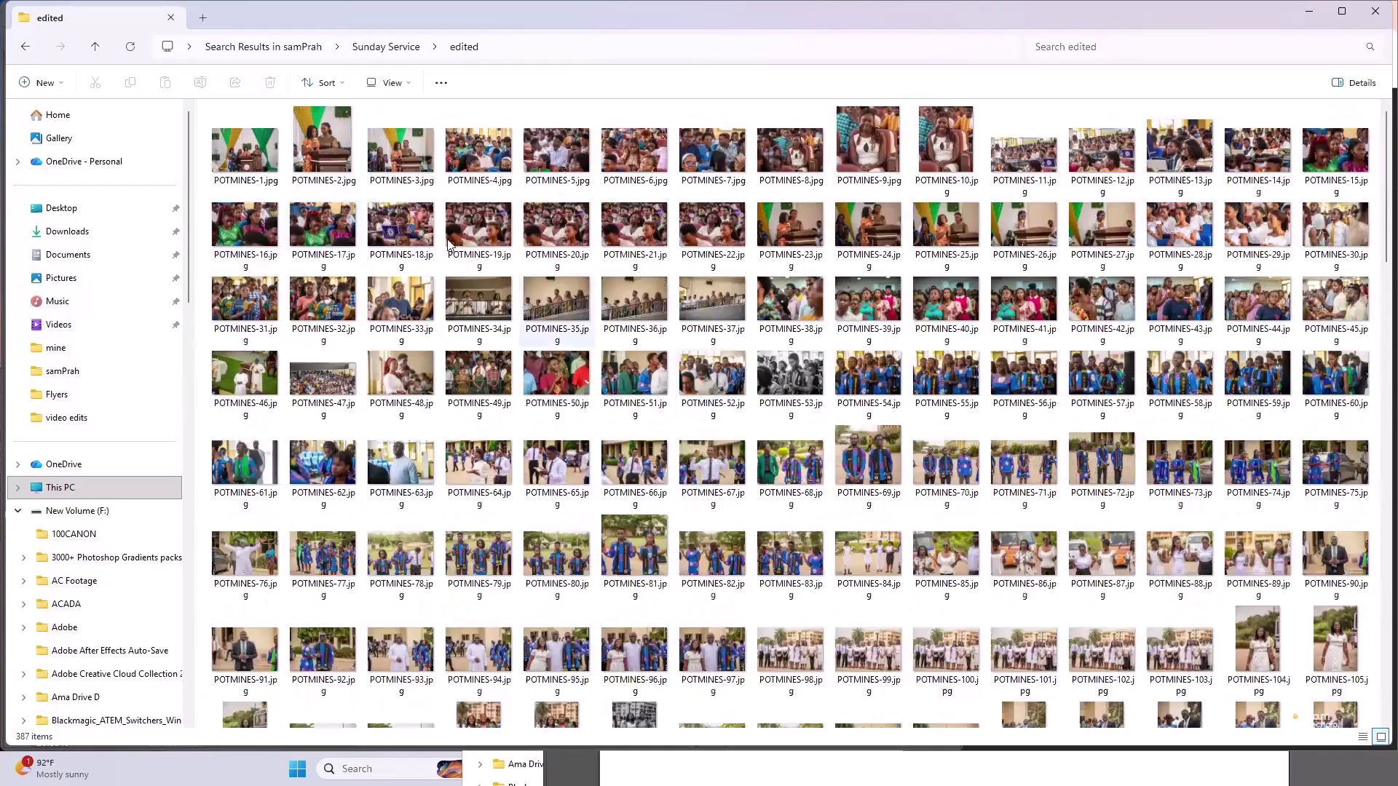
click(997, 329)
scroll(998, 329, down, 15)
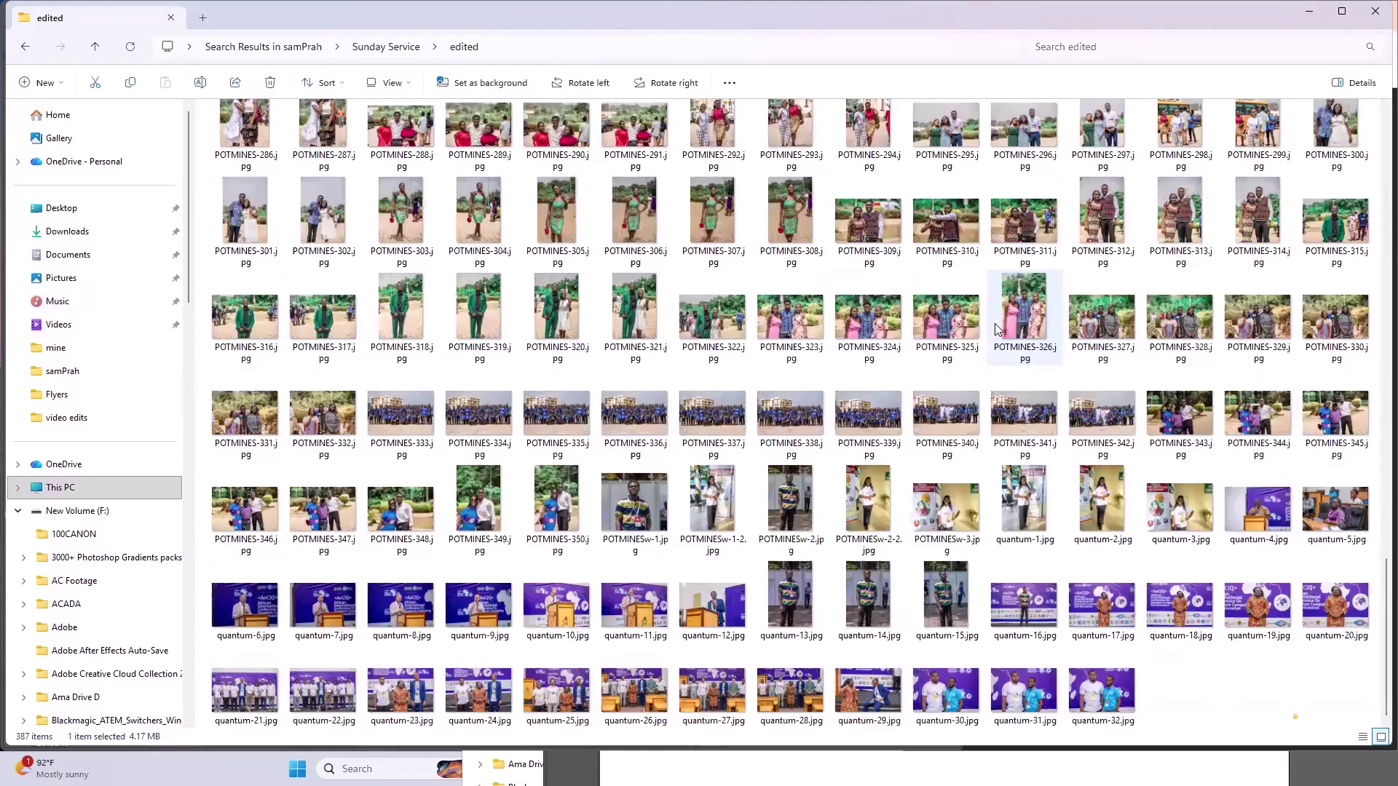
scroll(997, 329, up, 5)
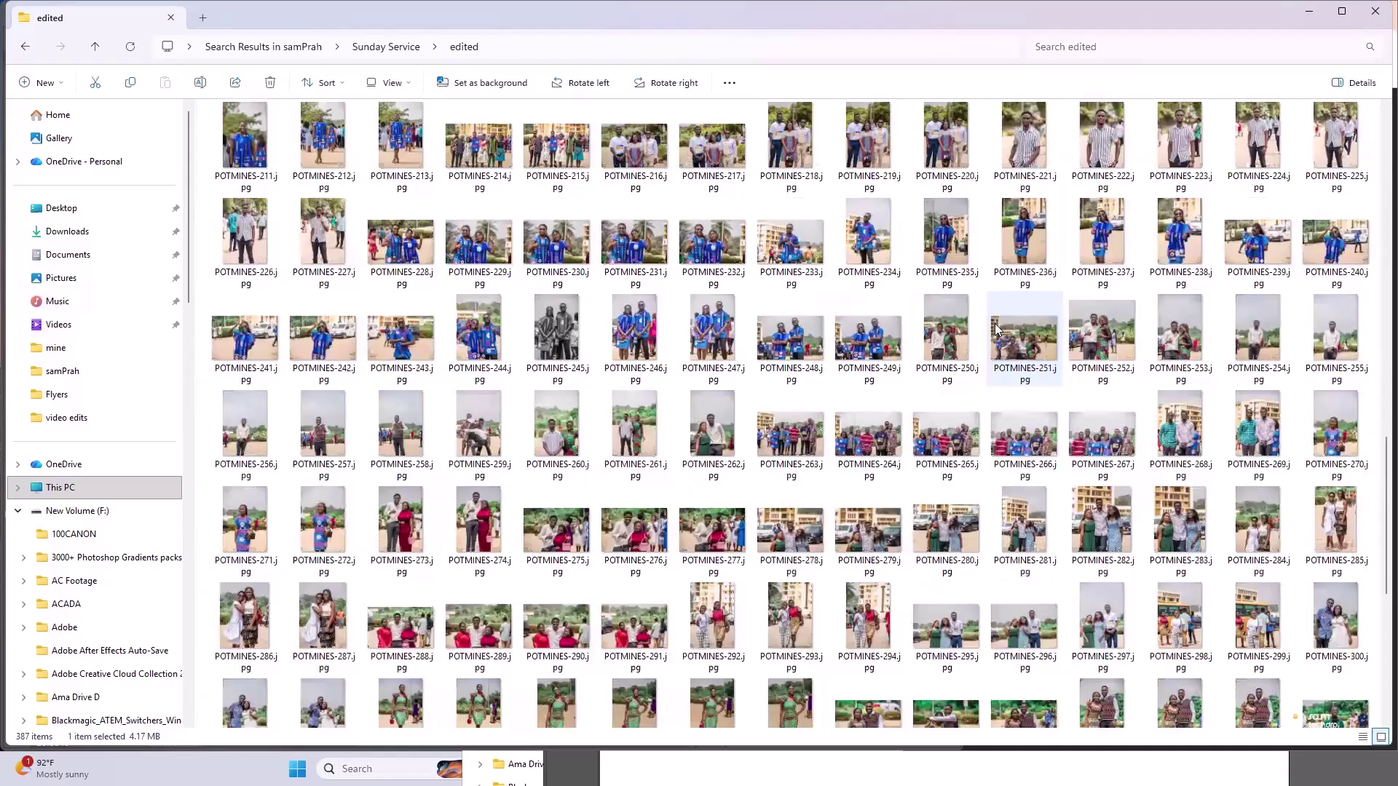
scroll(997, 329, up, 9)
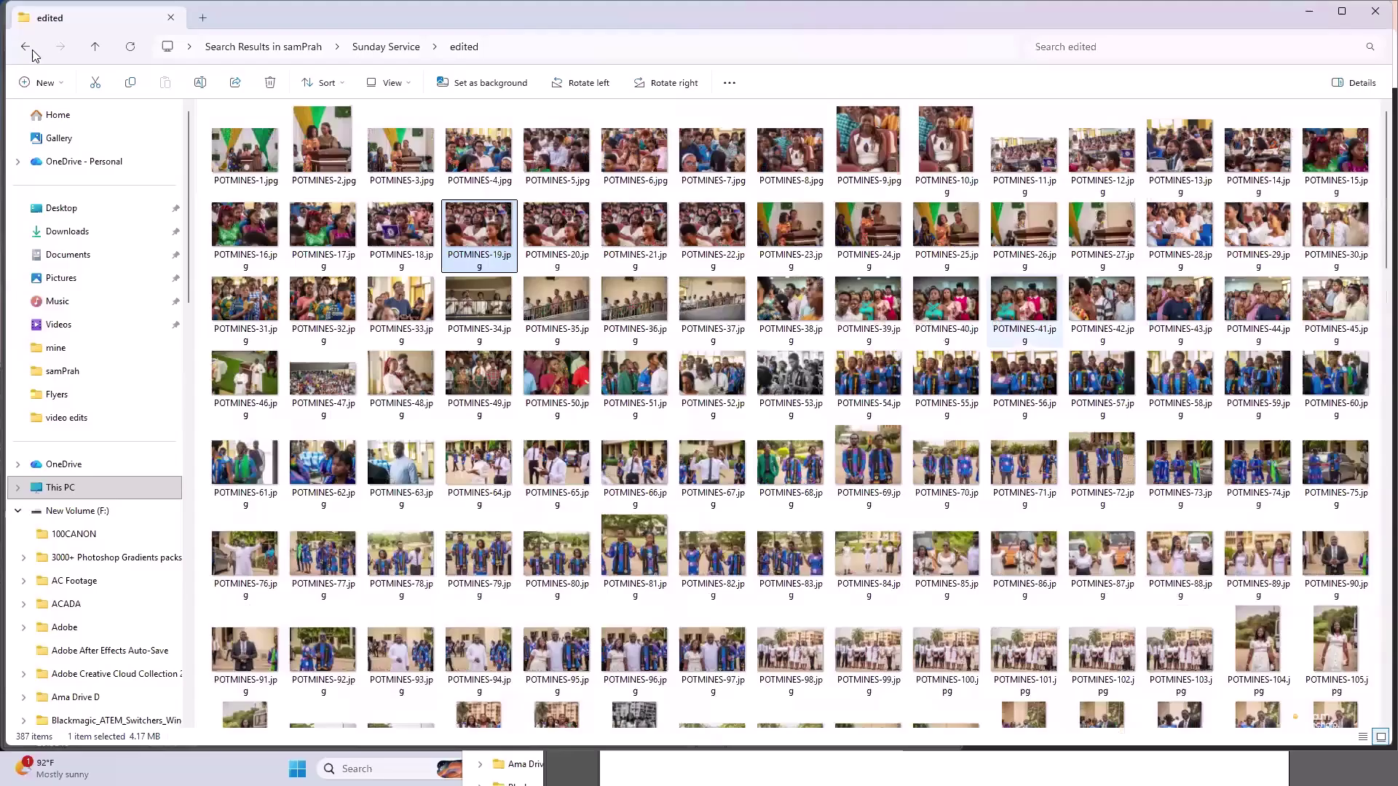
- Check the sunday Service, DressDown and Dressdown sunday subfolders of Sunday Service
click(26, 46)
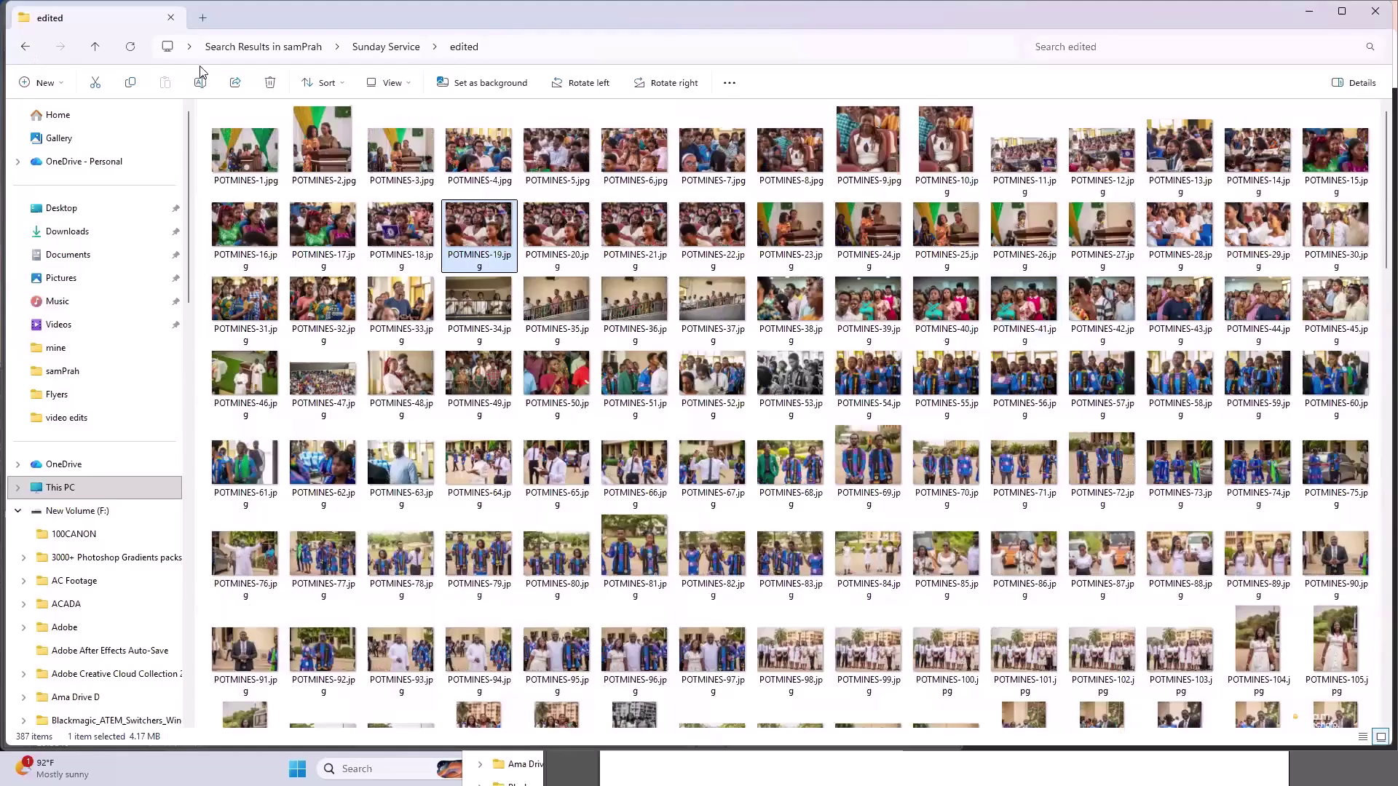
click(268, 234)
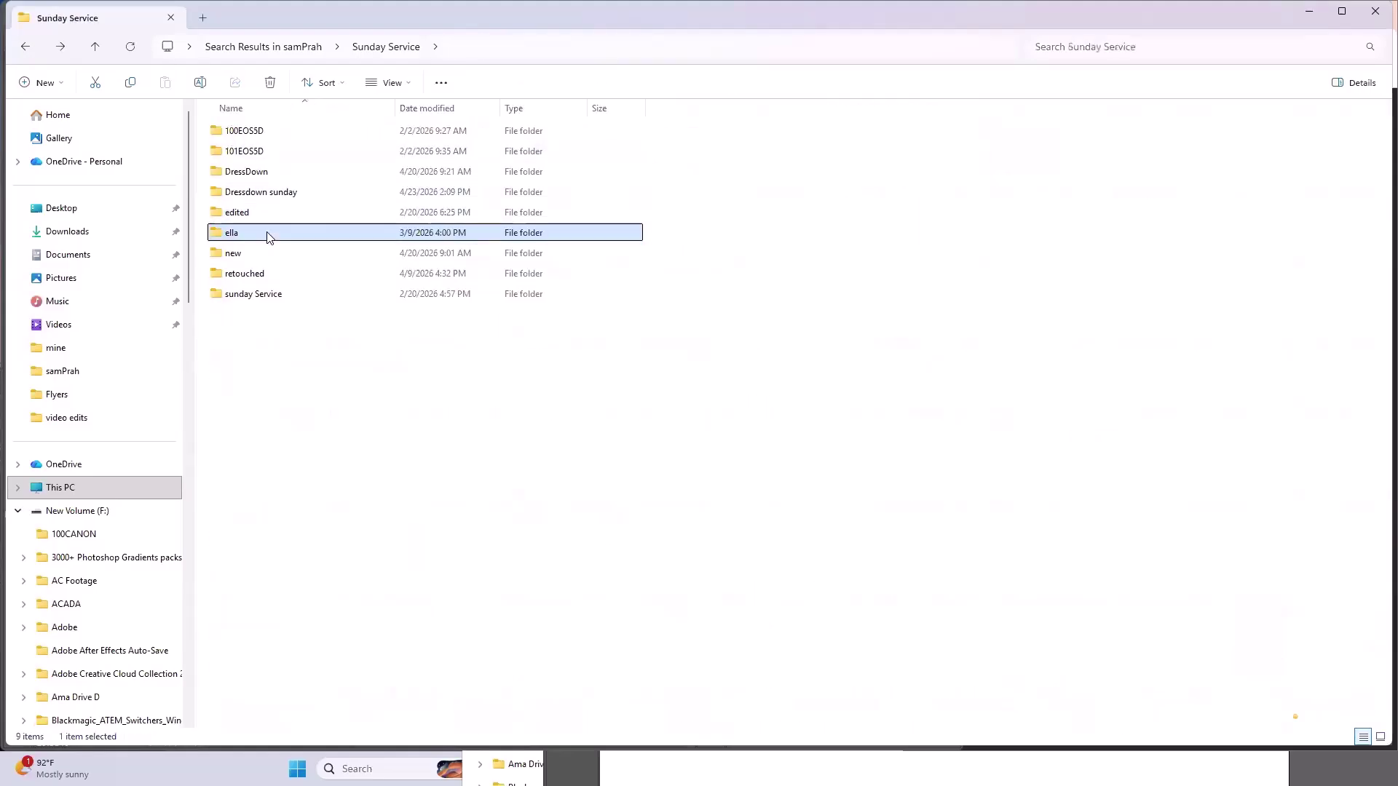
click(269, 297)
double_click(269, 297)
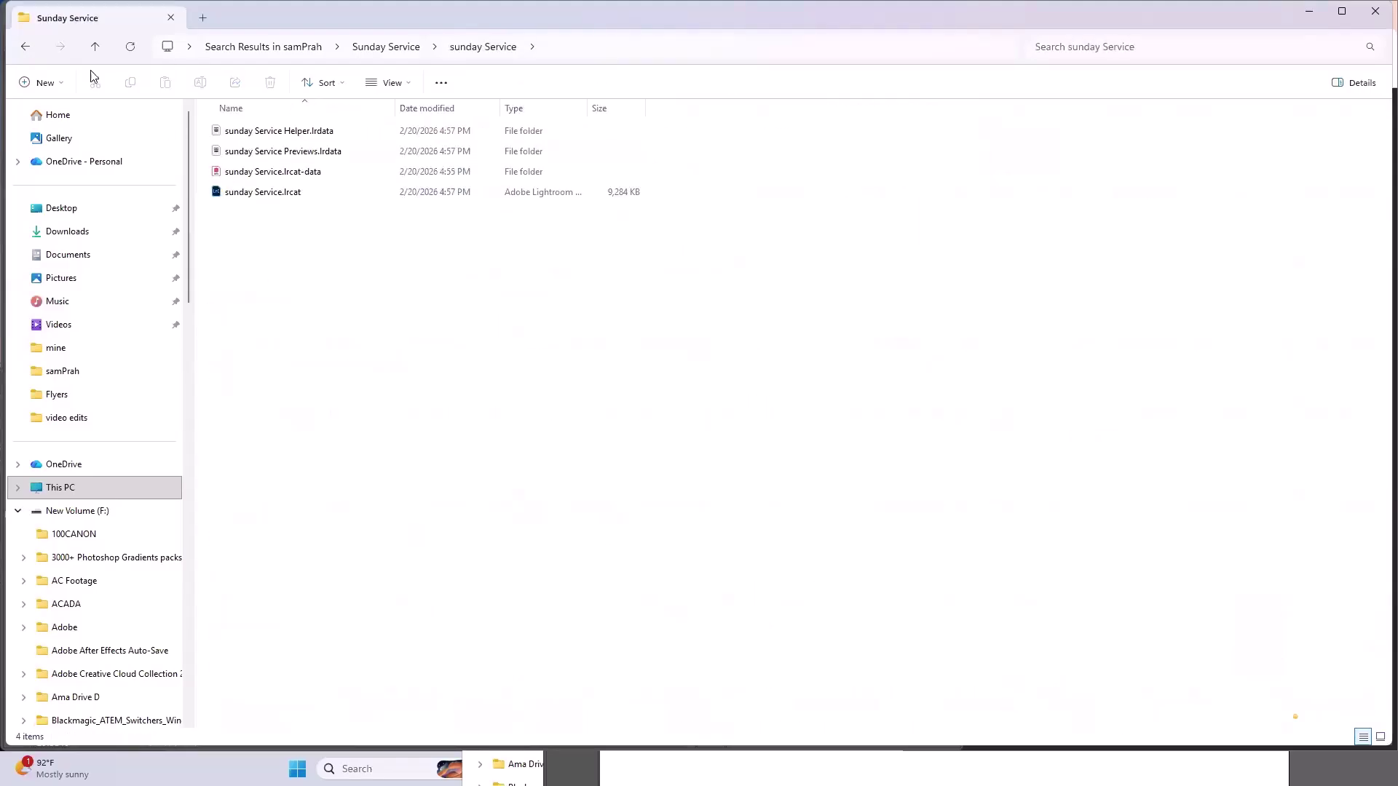
click(24, 51)
double_click(271, 175)
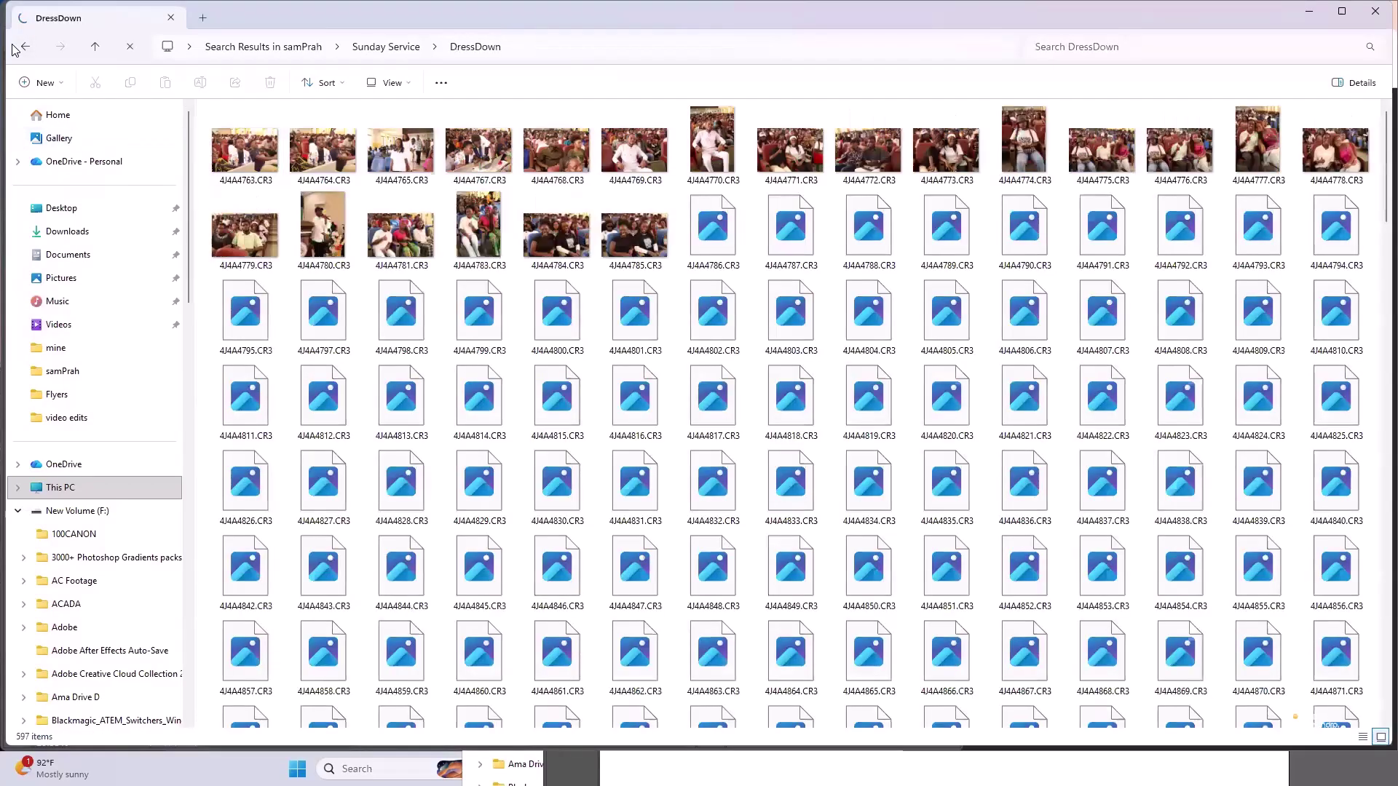
click(23, 49)
click(273, 153)
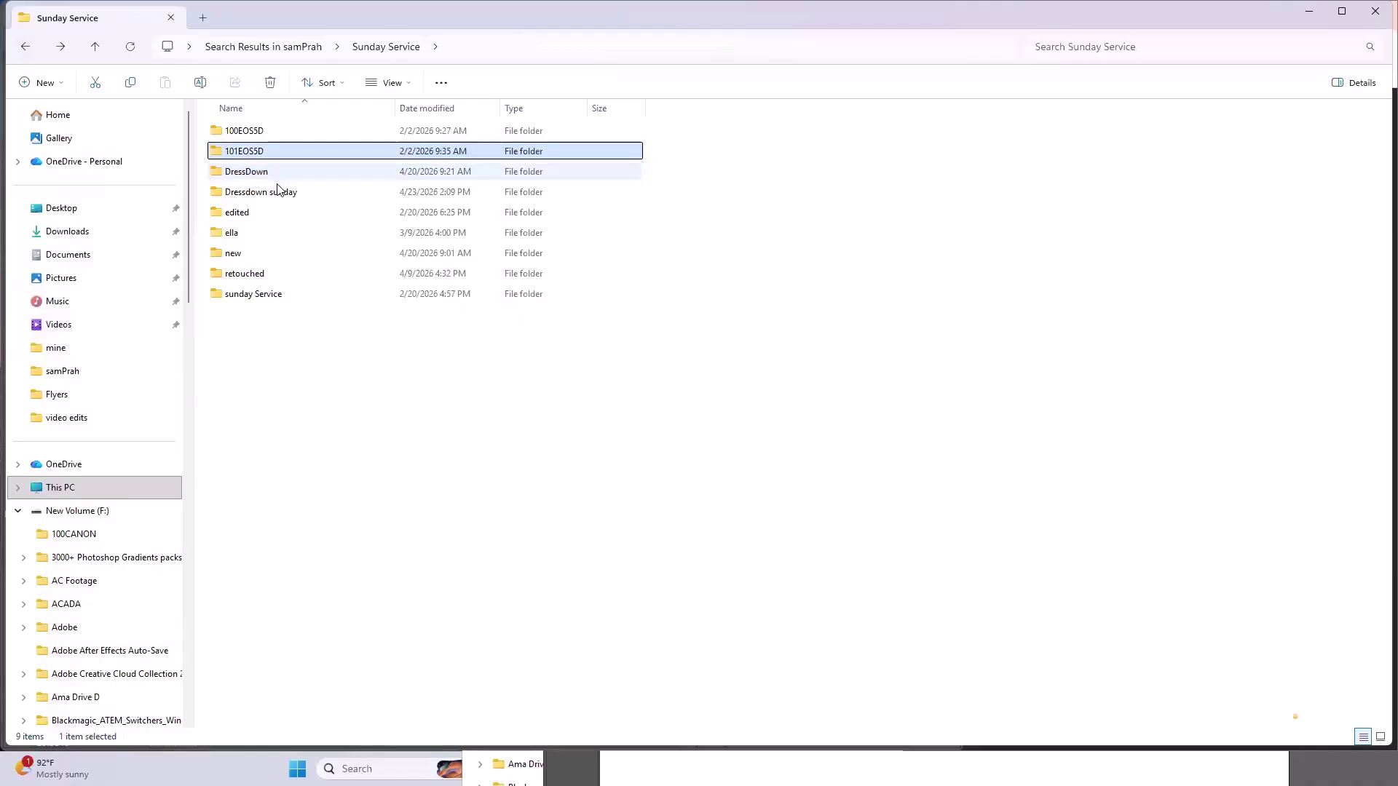
click(274, 192)
click(262, 210)
double_click(260, 192)
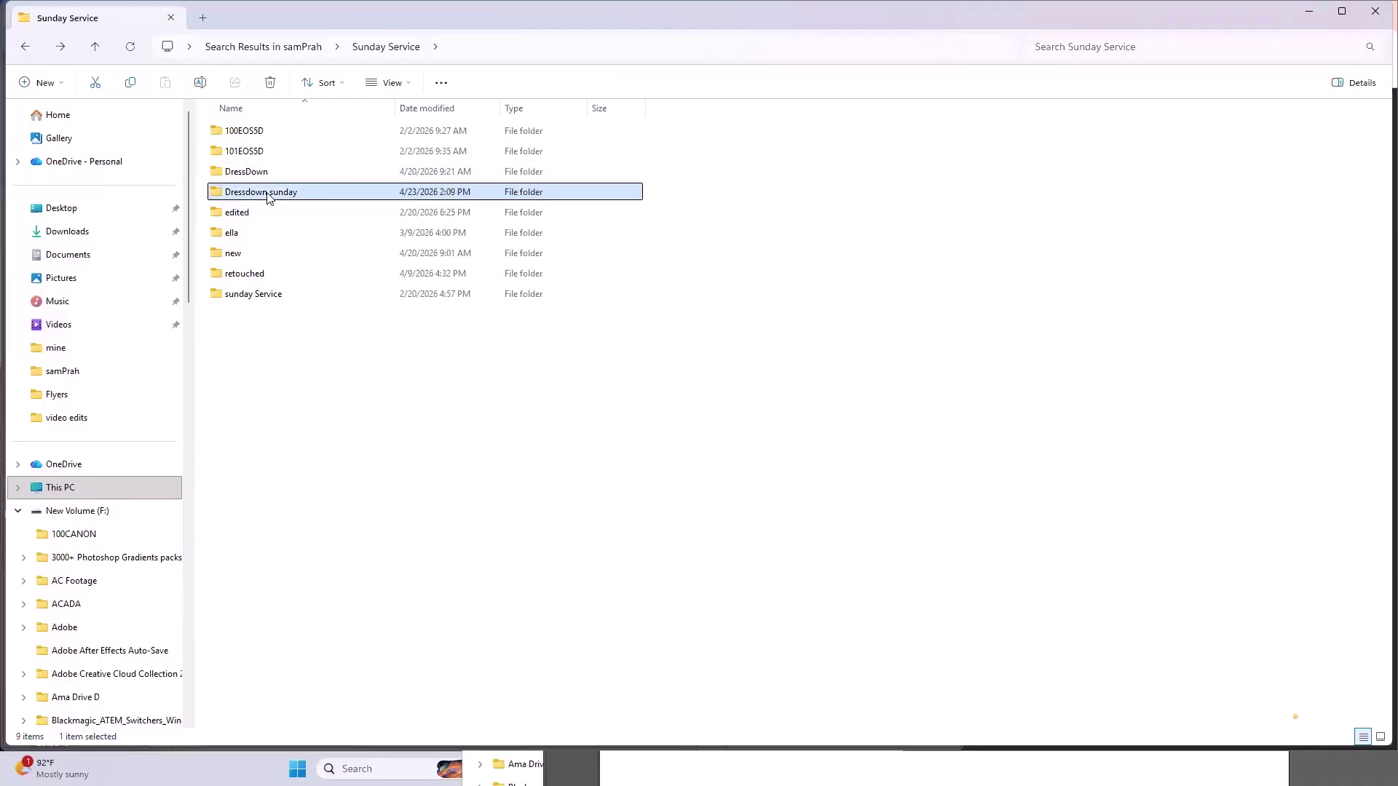
- Look through the new and retouched folders, then open the edited photos folder
click(29, 47)
double_click(243, 253)
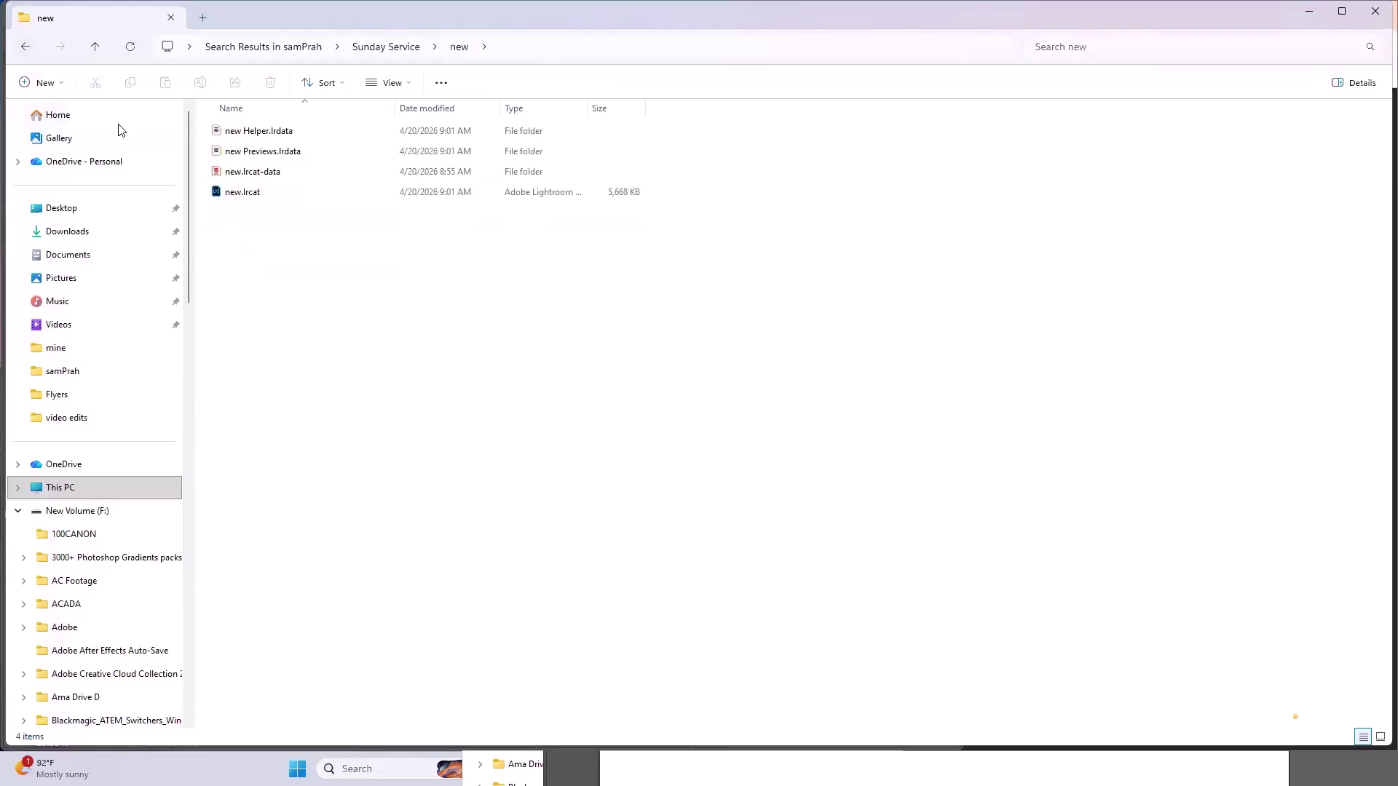
click(32, 53)
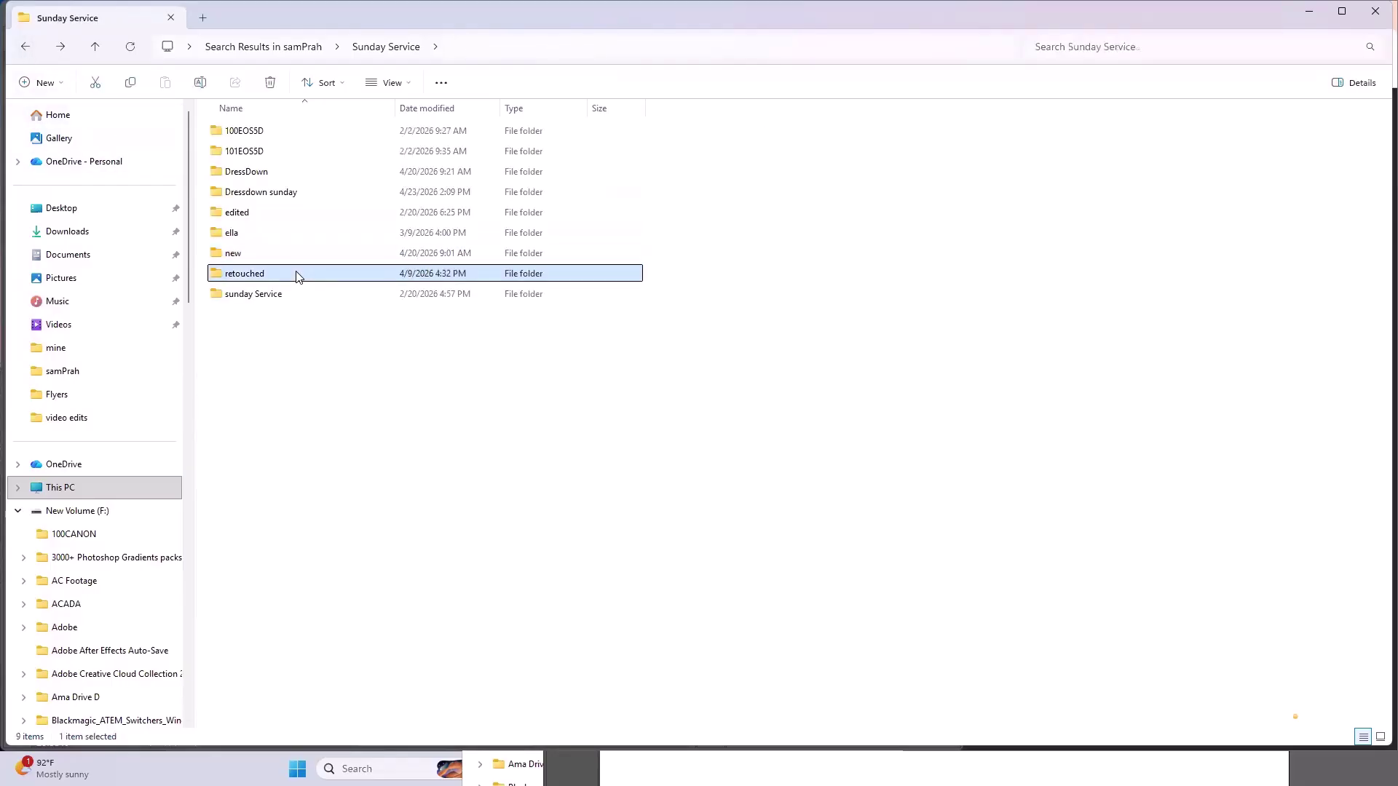
double_click(297, 275)
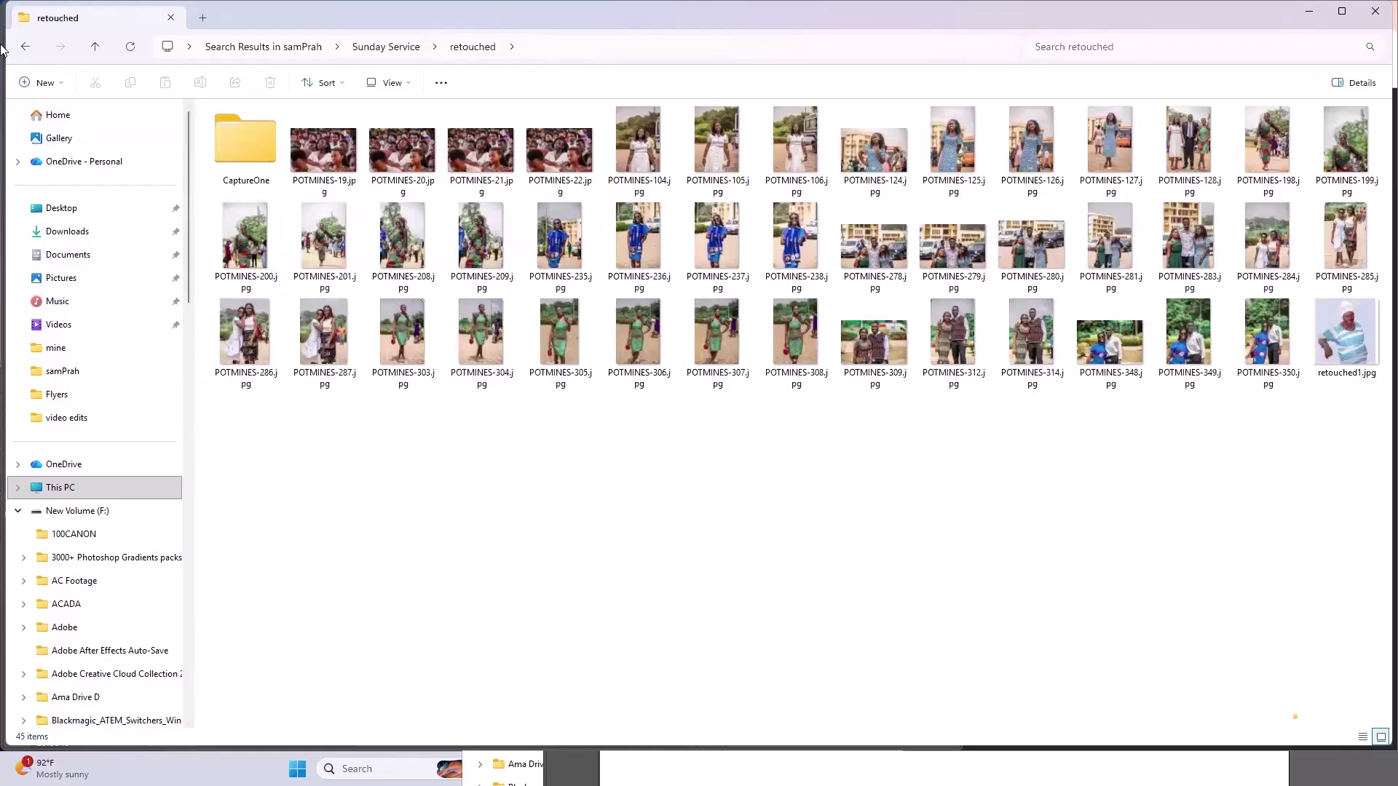
click(27, 48)
click(283, 194)
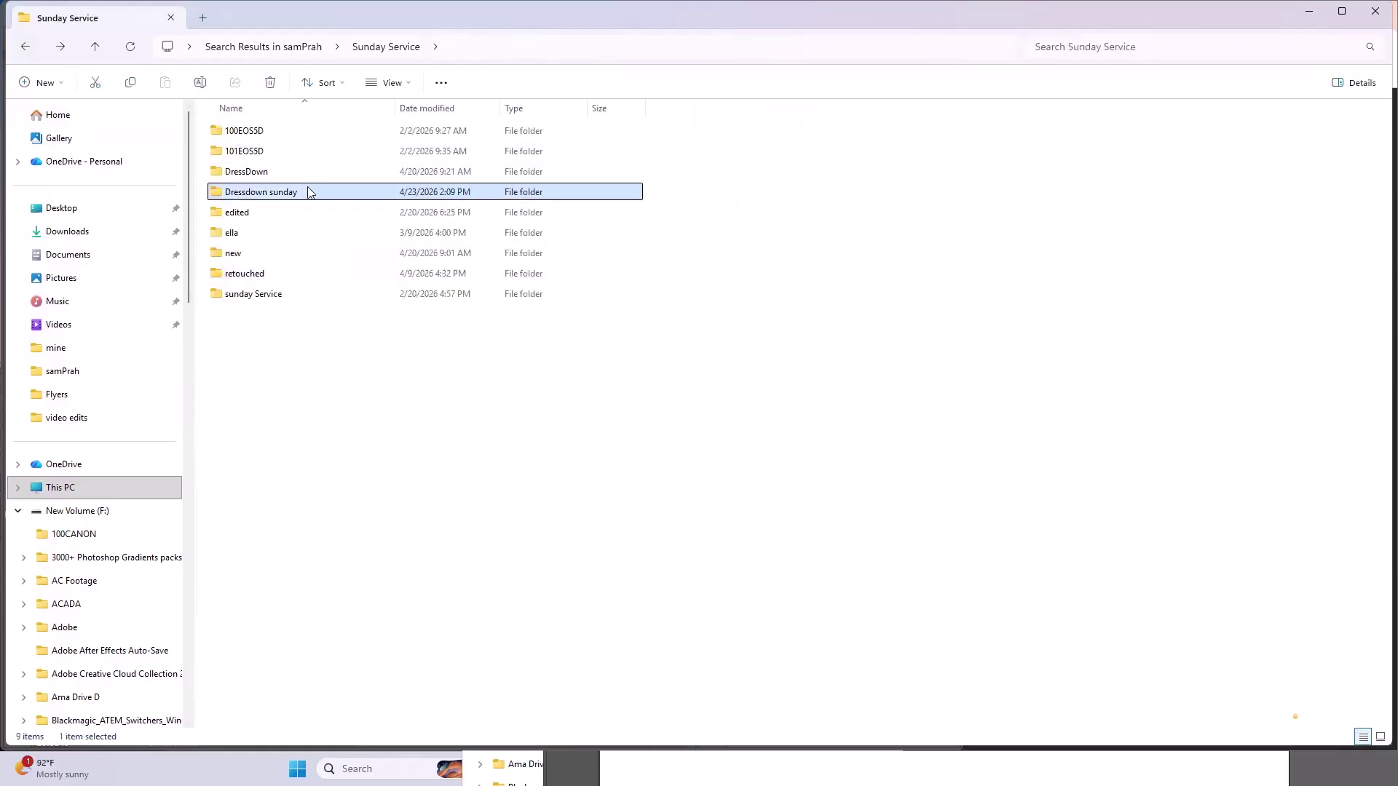
double_click(308, 192)
click(25, 47)
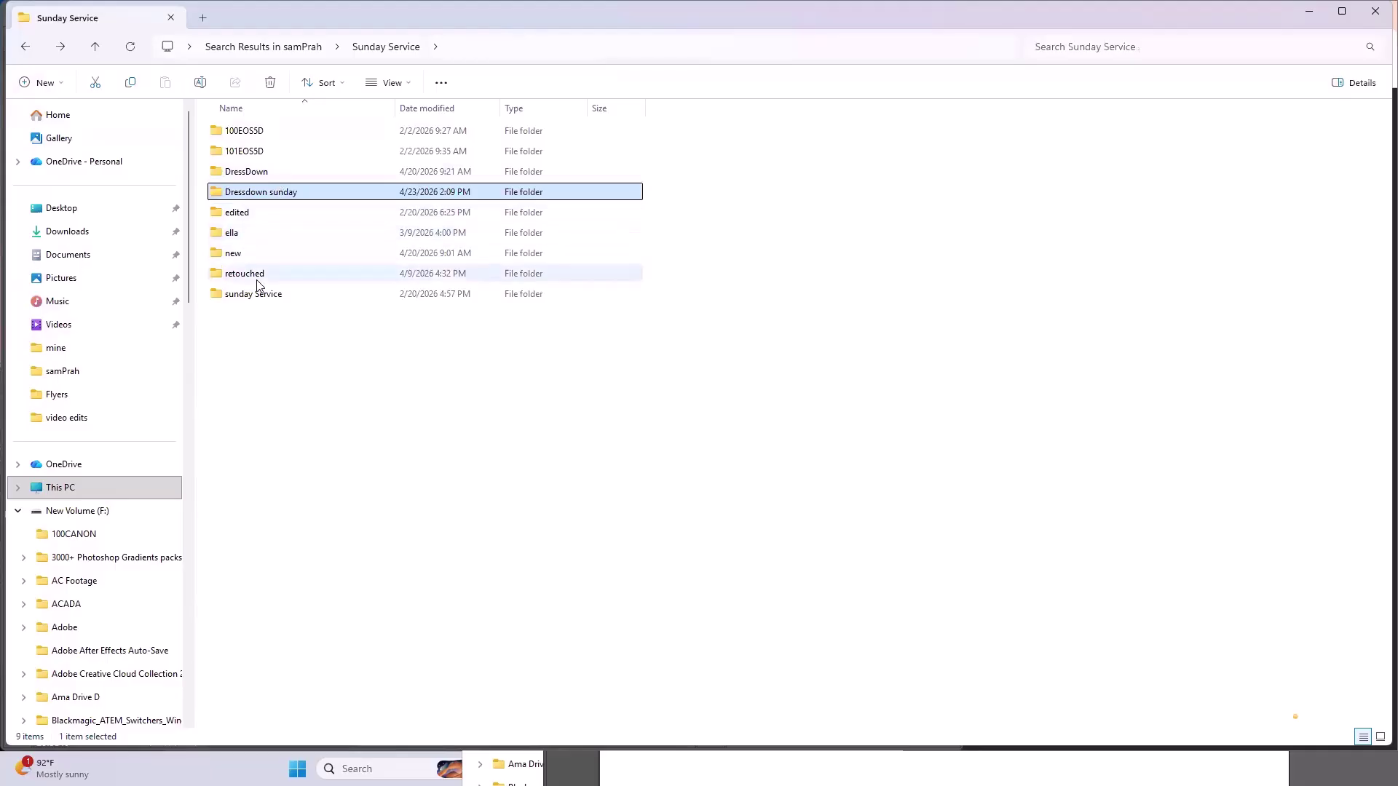
double_click(264, 218)
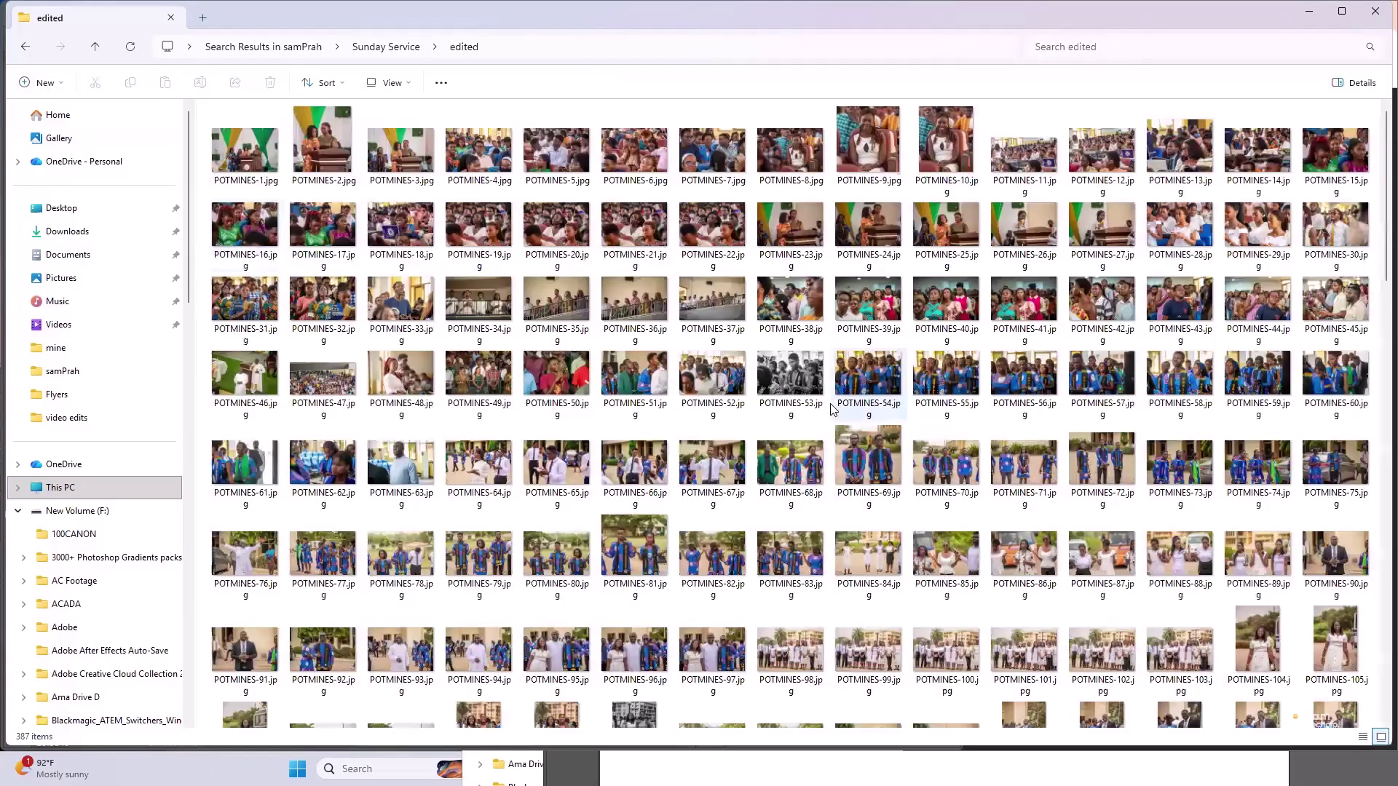
- Drag POTMINES-54.jpg from Explorer onto the Untitled-1 flyer canvas
click(873, 373)
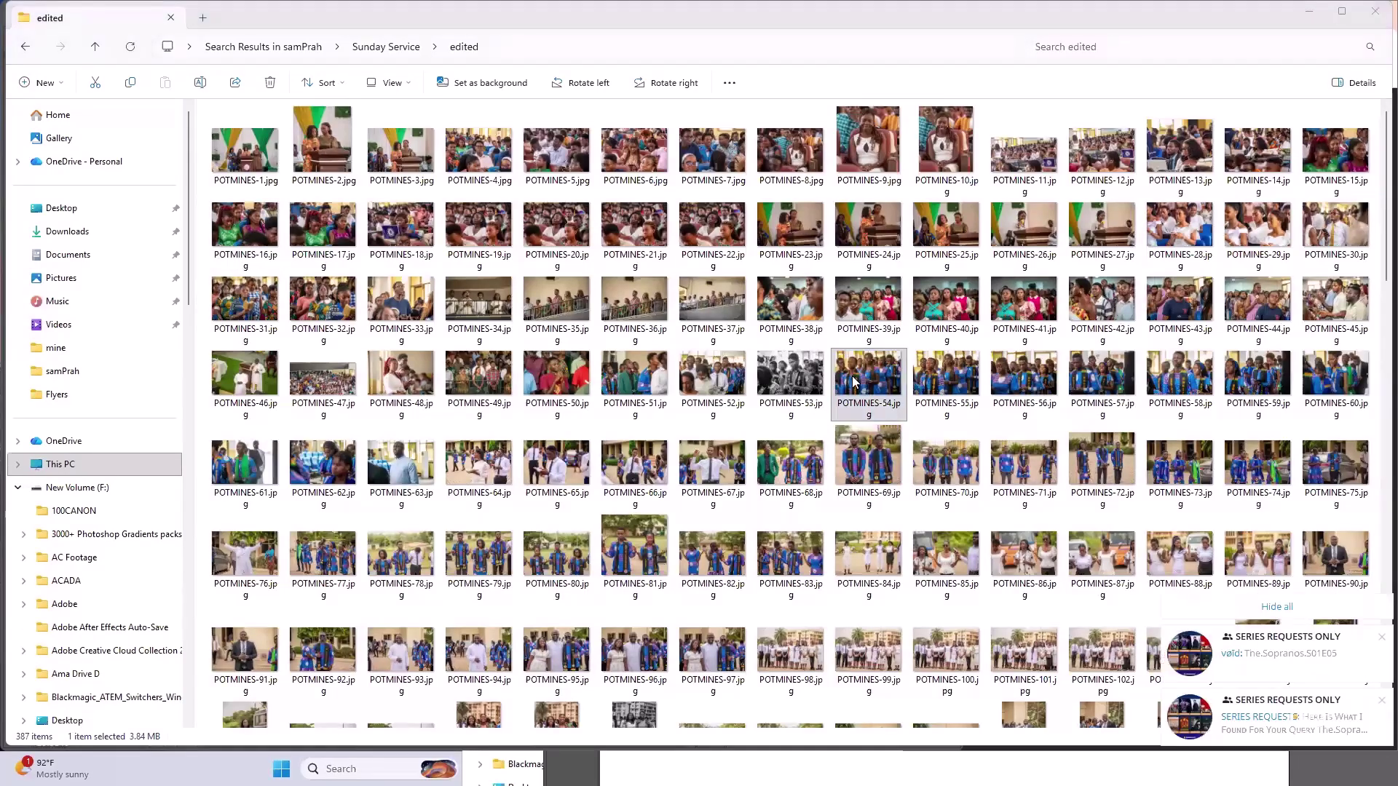
drag(865, 389, 1111, 781)
drag(828, 390, 799, 9)
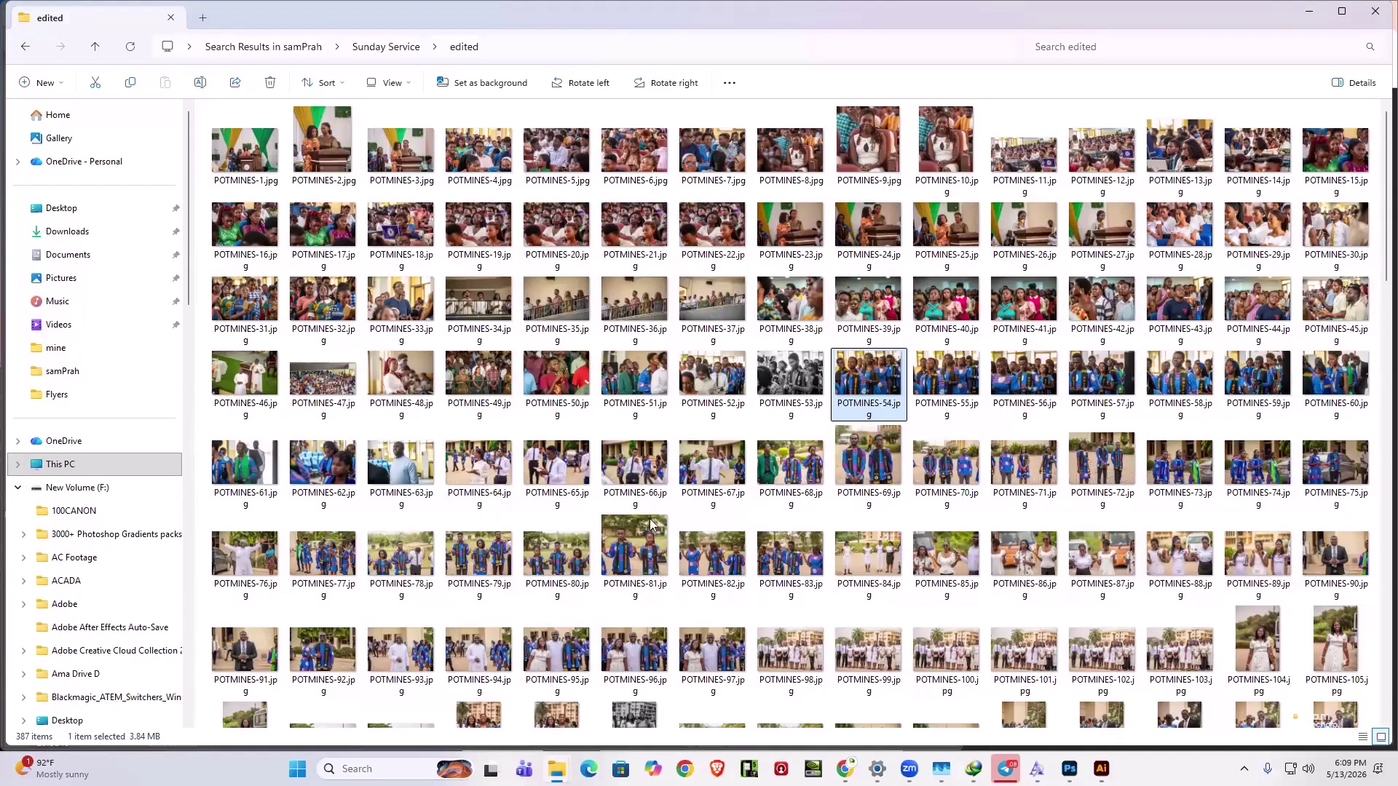
drag(651, 524, 420, 259)
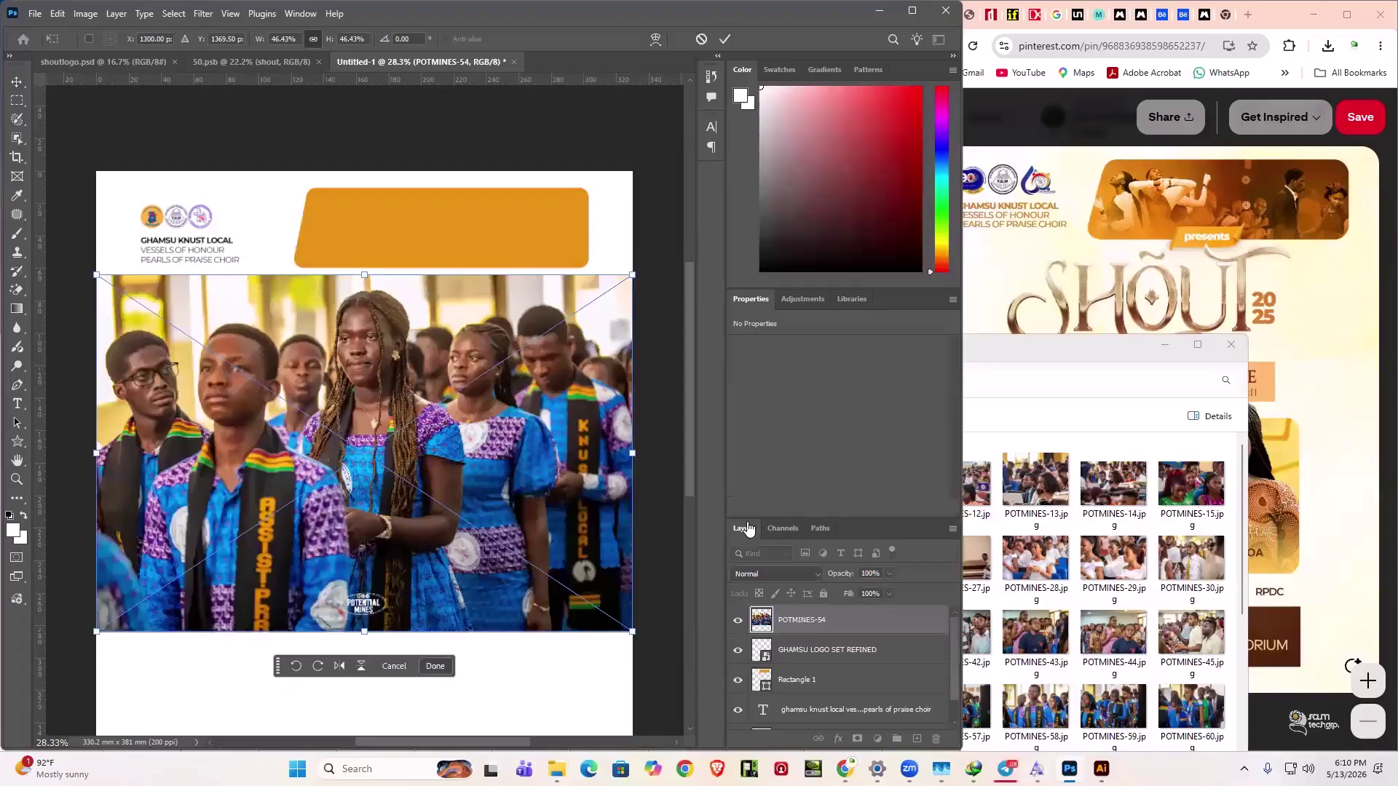
- From the Telegram chat, download shout 25 main flyer1.psd and open it in Photoshop
key(alt+Tab)
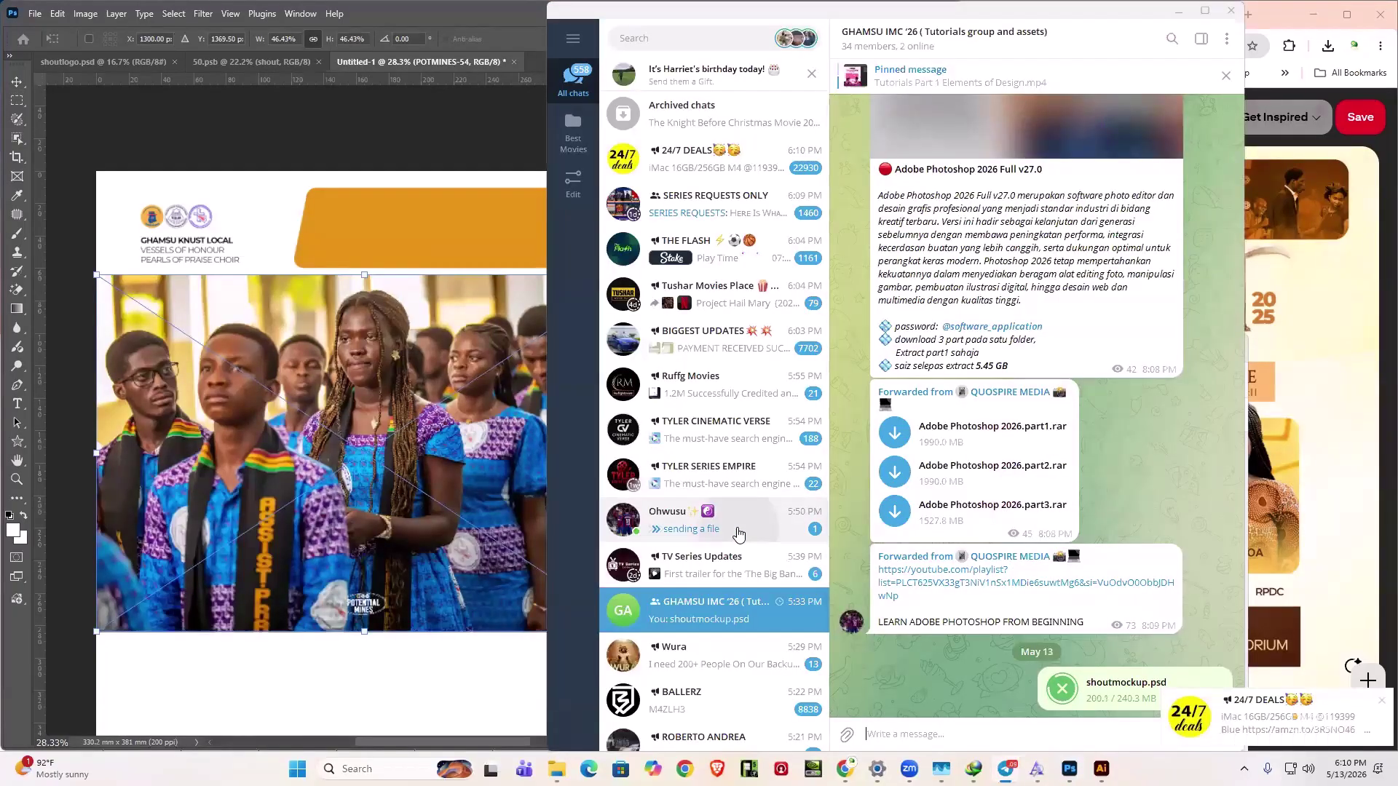
click(739, 535)
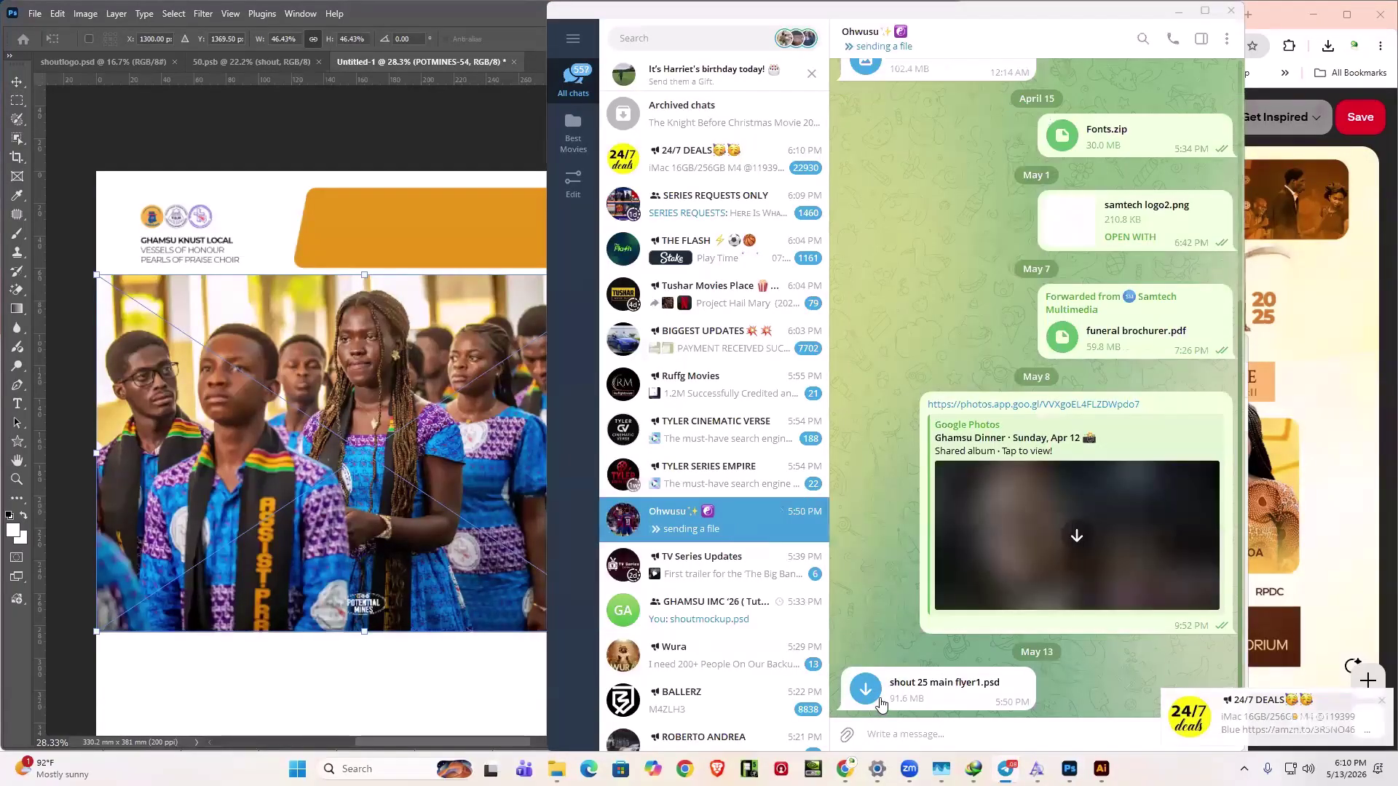
click(867, 701)
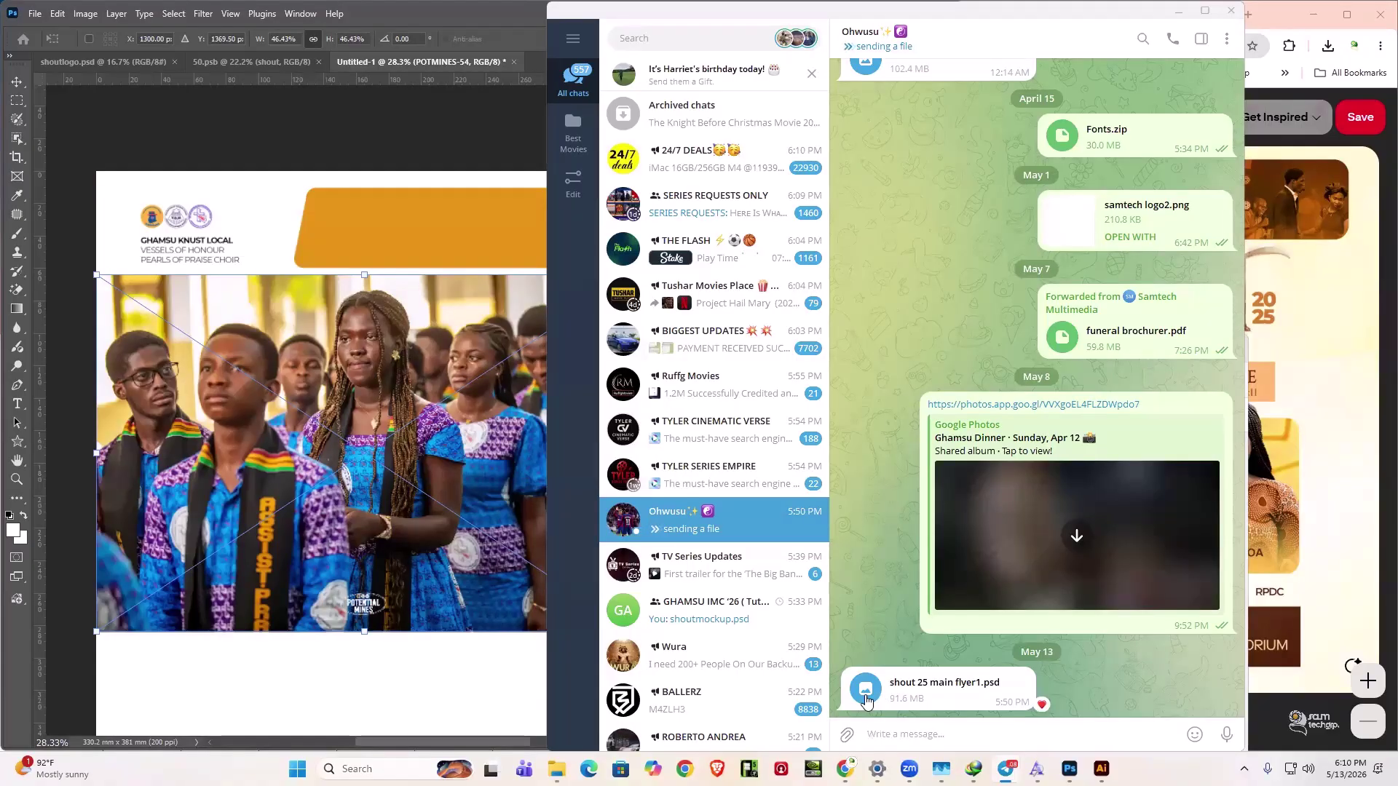
click(866, 692)
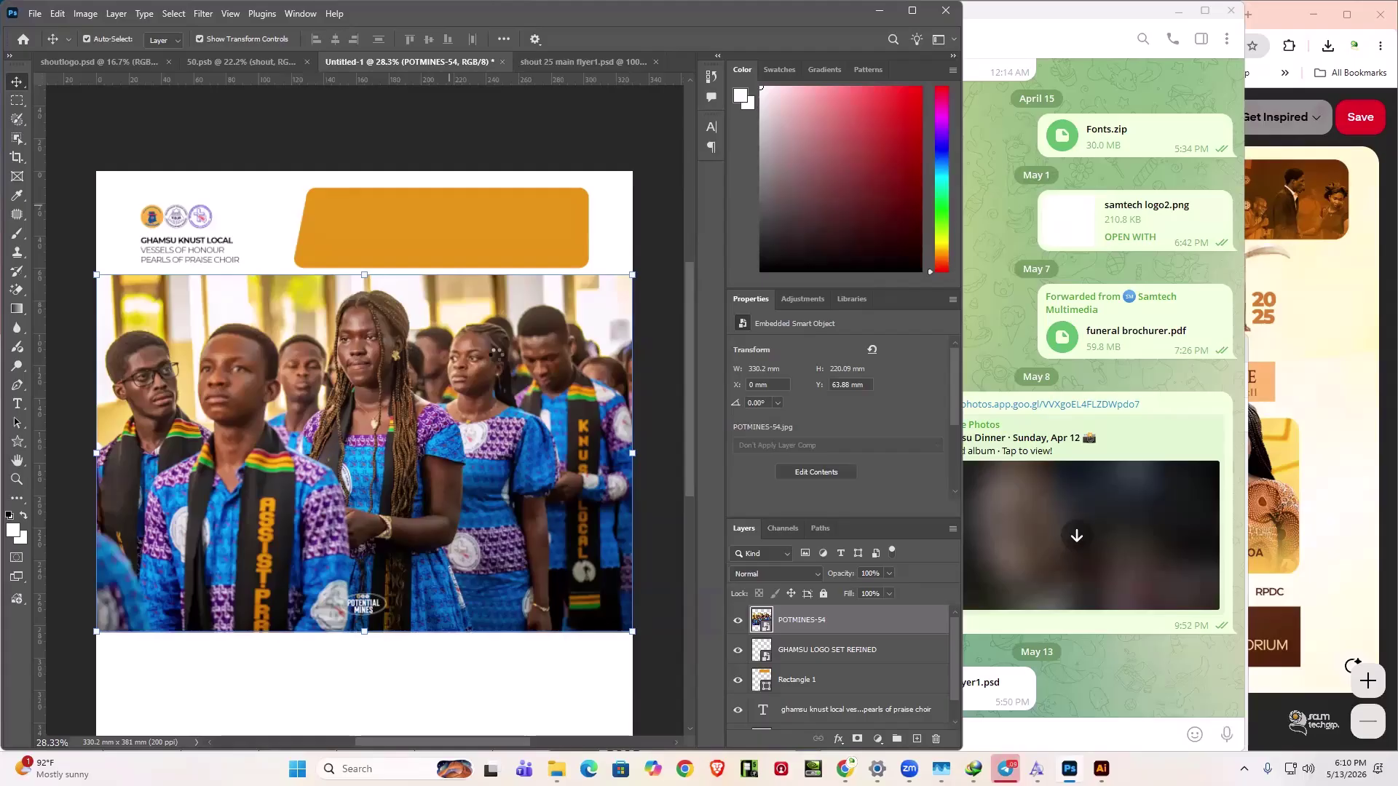
- In the shout 25 flyer, open Group 6's smart object and inspect the dramaNight-76 layer mask
key(ctrl+Tab)
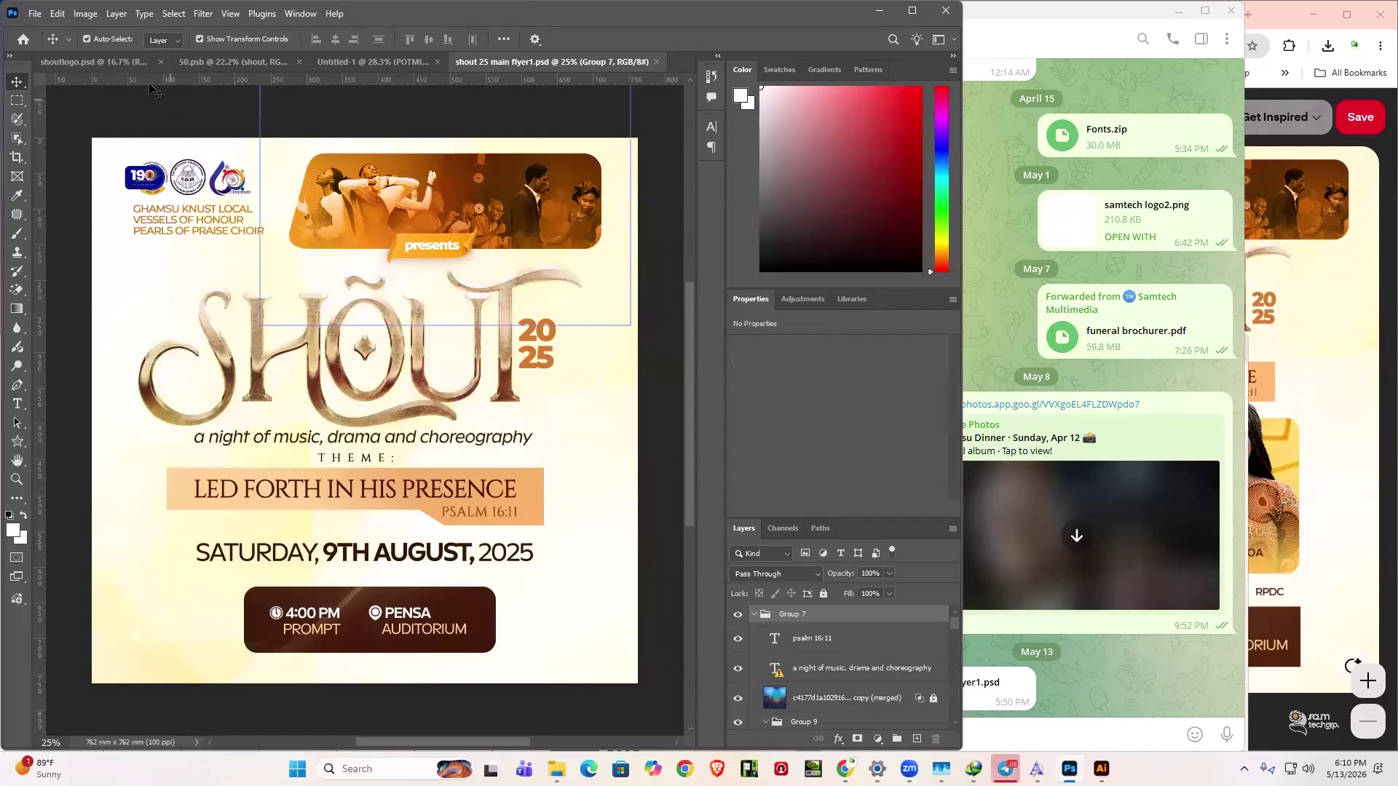
click(351, 186)
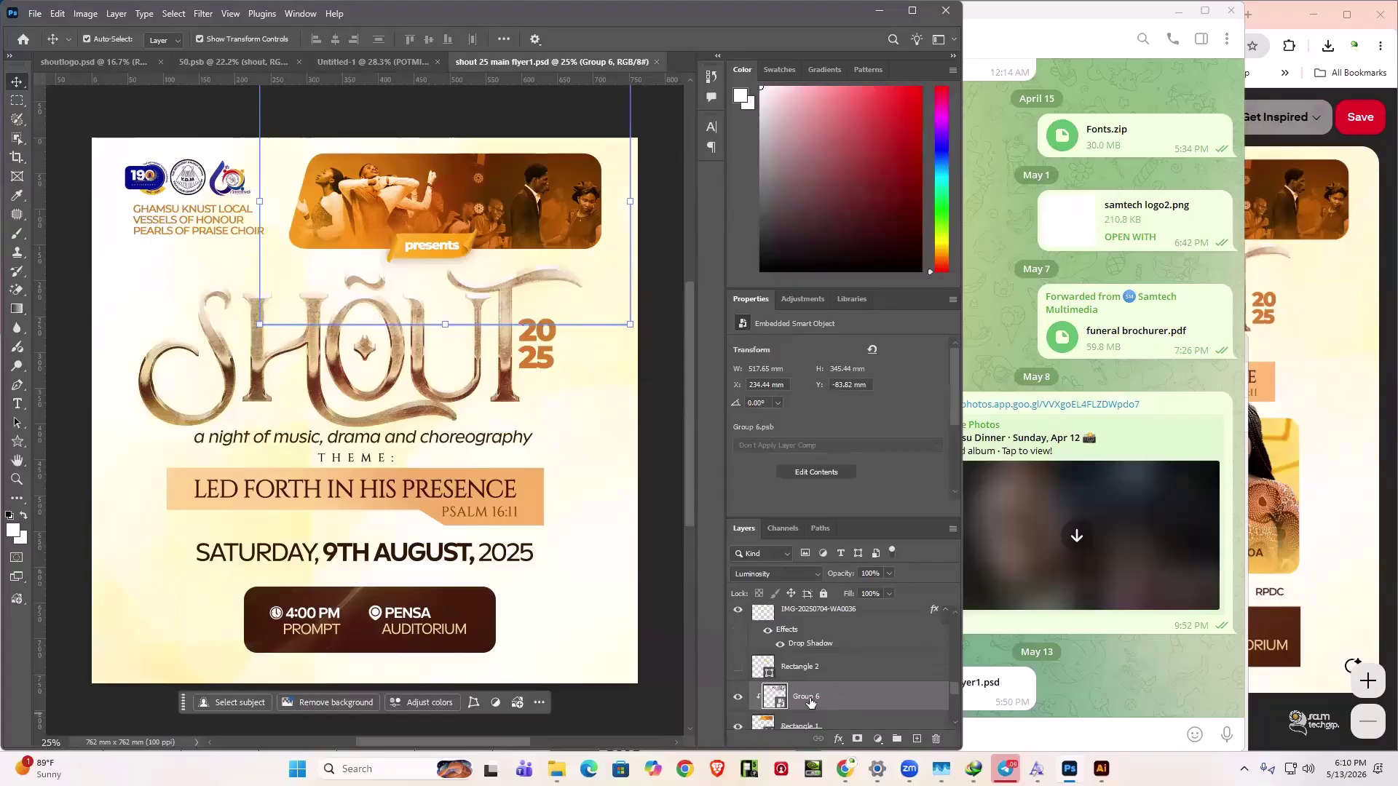
scroll(769, 699, down, 1)
double_click(769, 697)
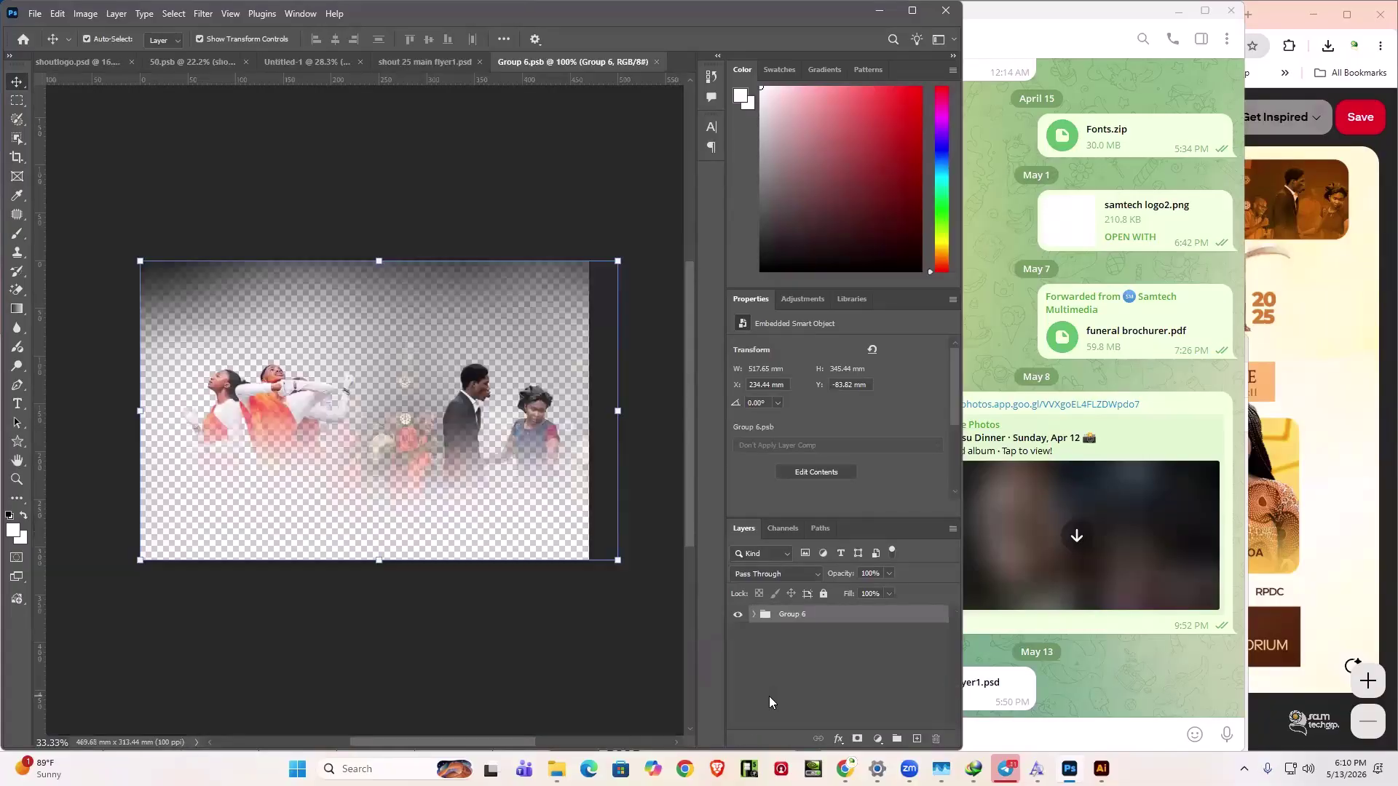
click(754, 614)
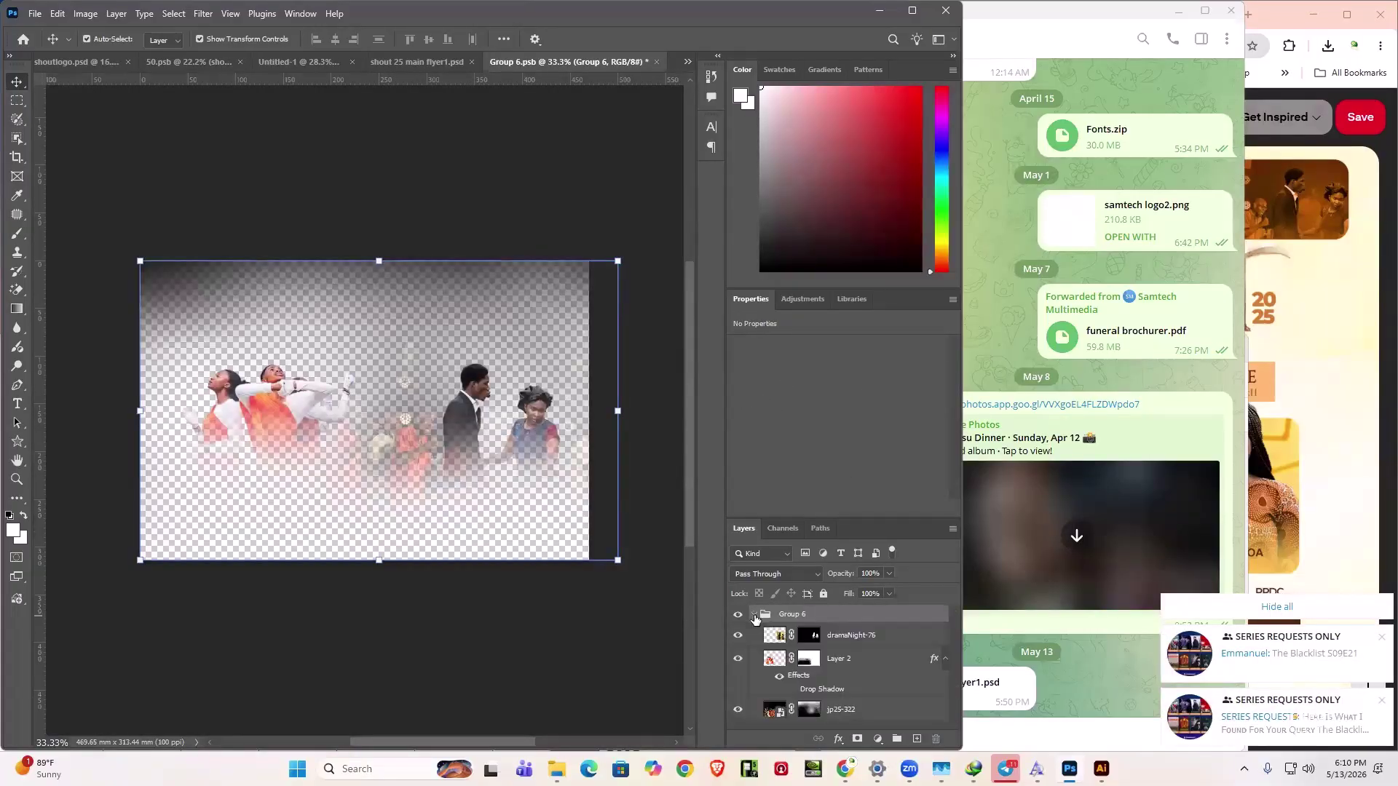
click(837, 659)
click(778, 637)
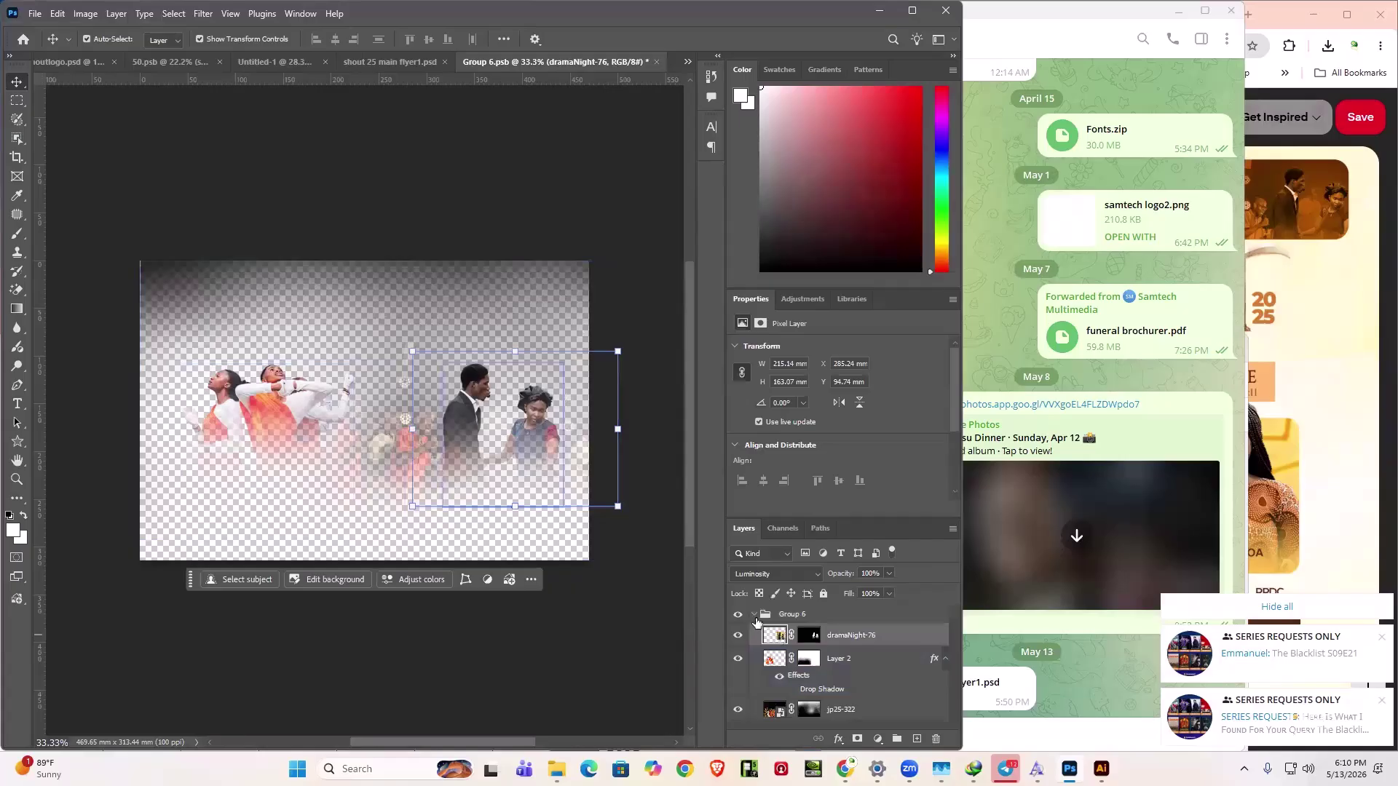
click(810, 636)
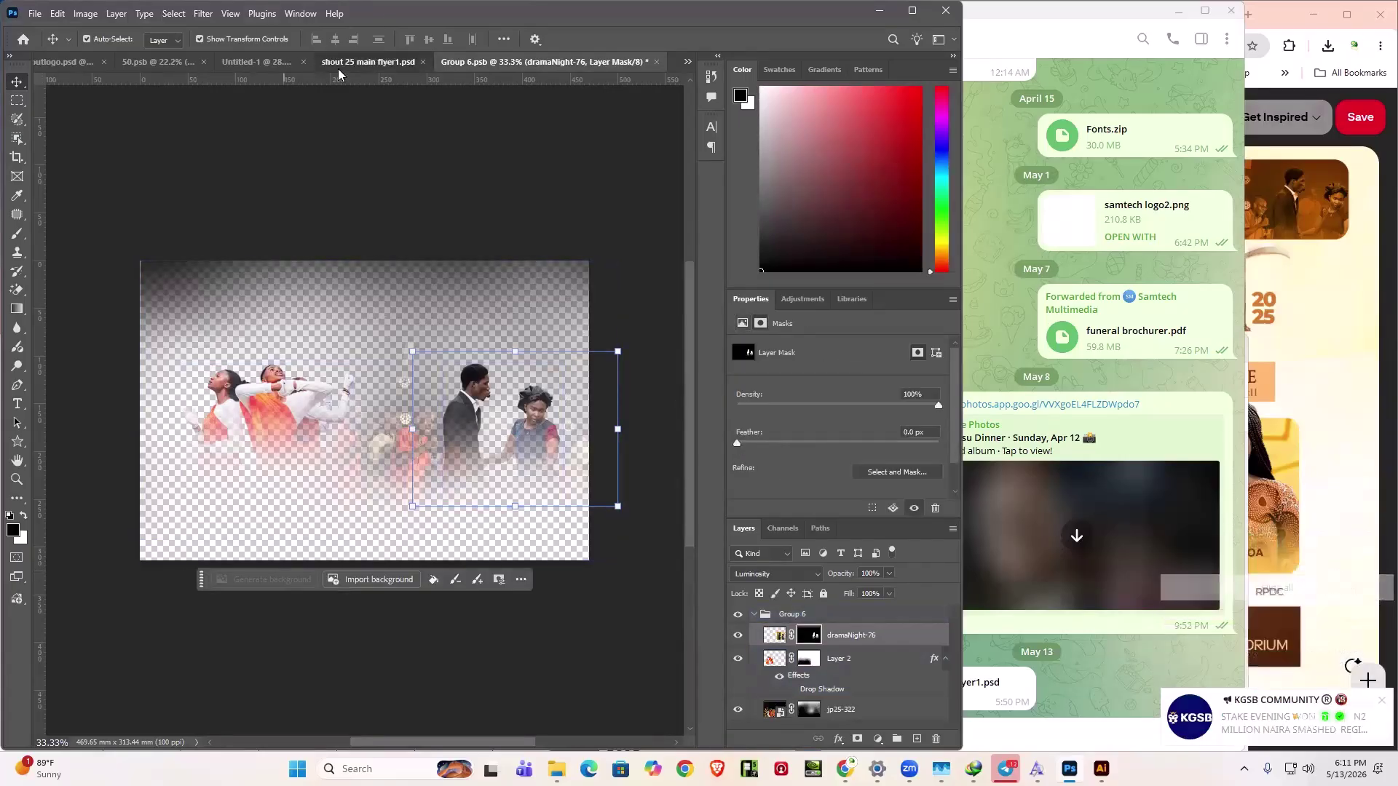
- Toggle Group 6's visibility repeatedly to compare the banner, then reopen its smart-object contents
key(ctrl+shift+Tab)
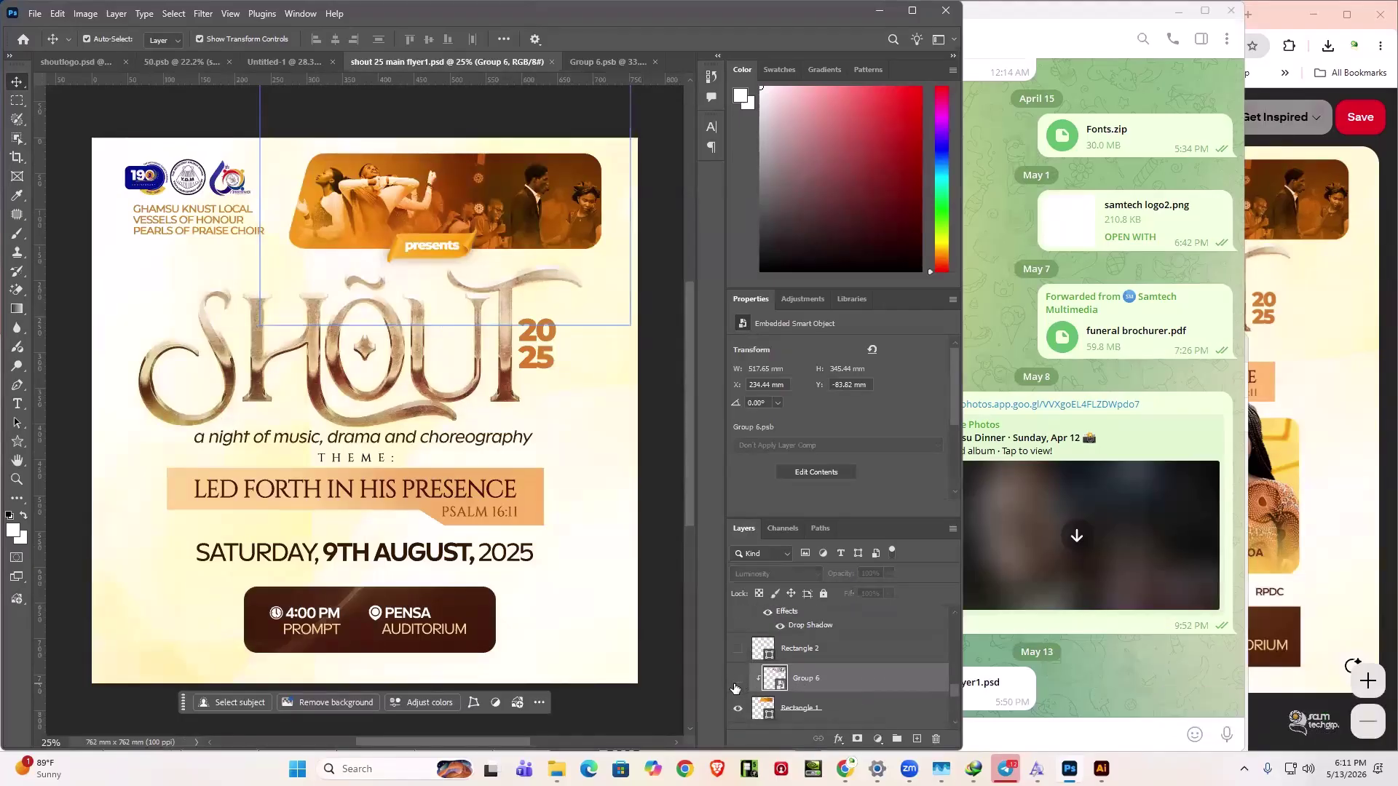
click(737, 680)
click(737, 681)
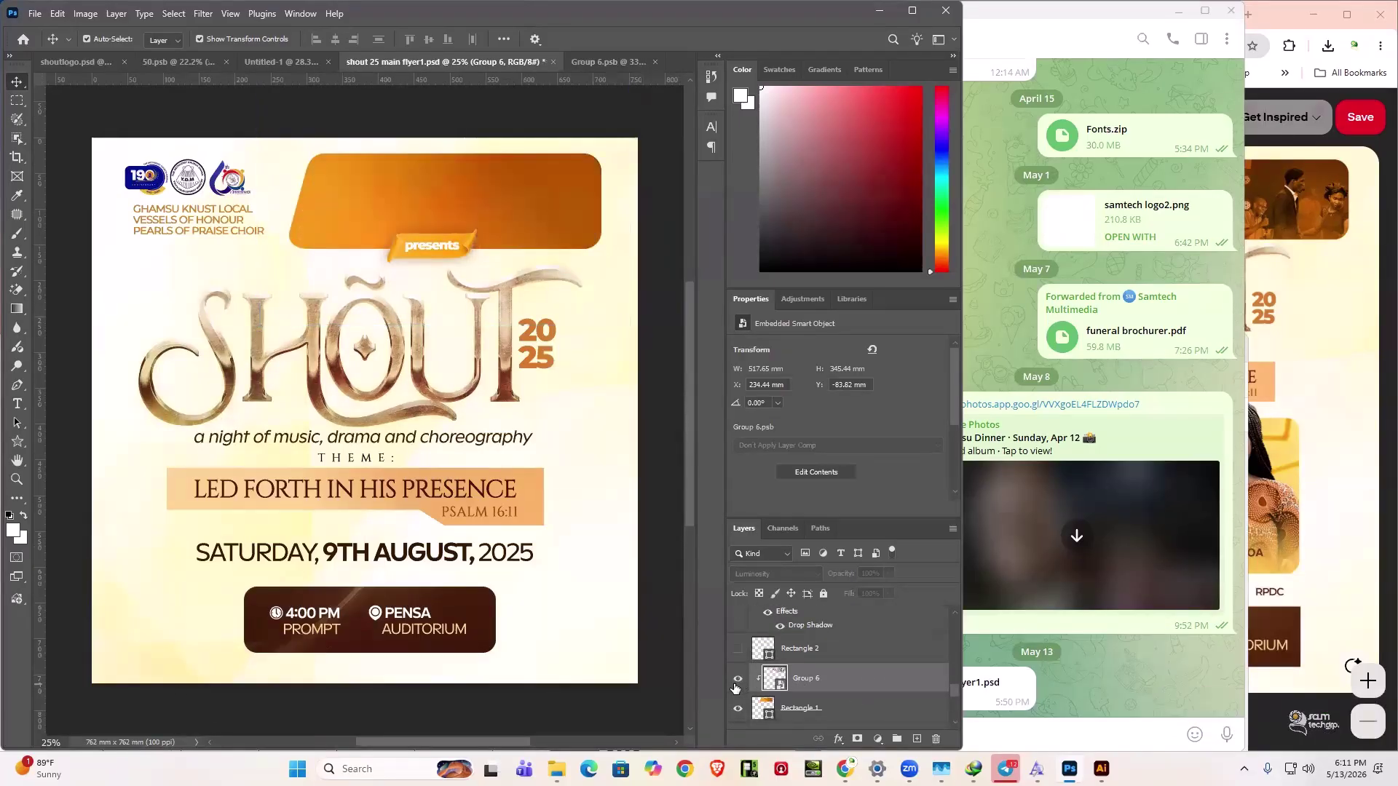
click(737, 680)
click(737, 681)
click(737, 680)
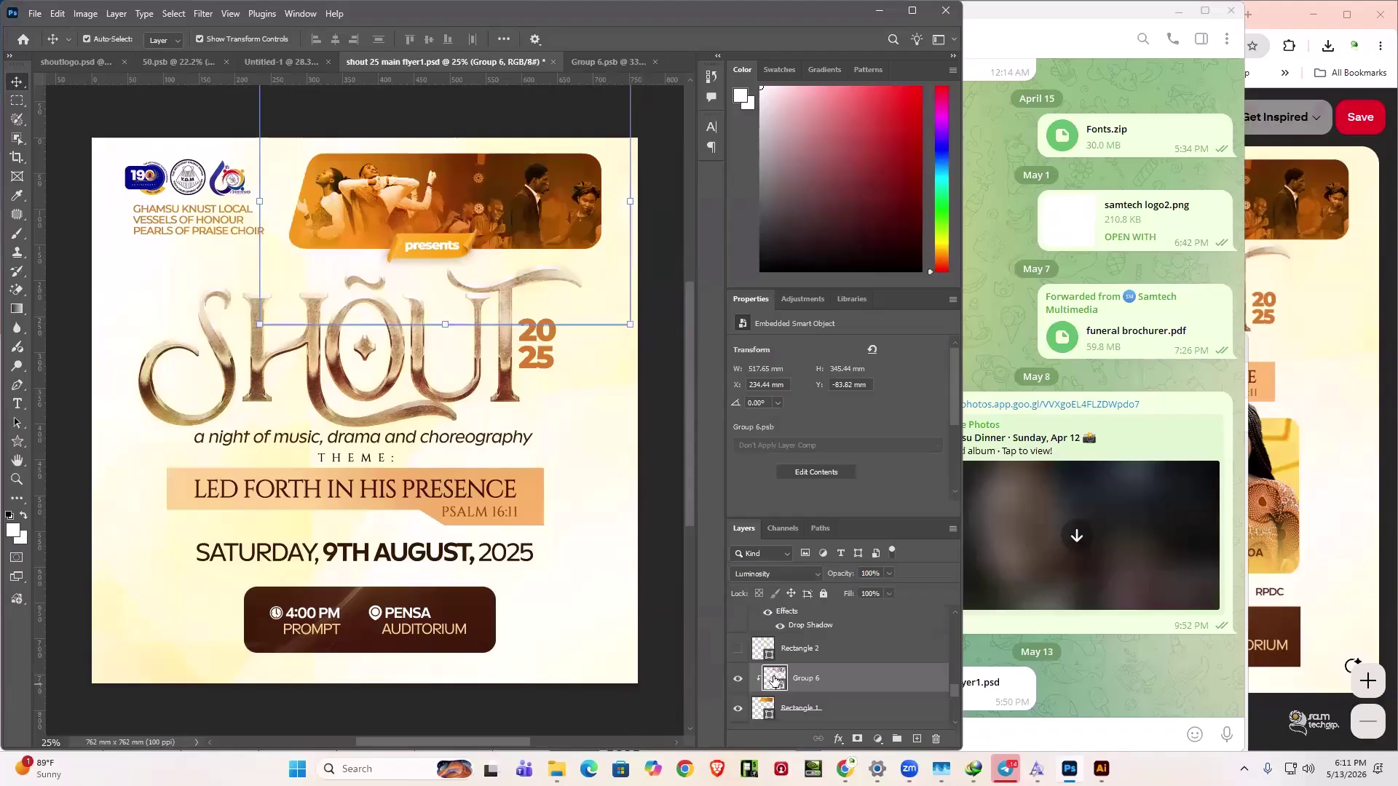
click(738, 681)
click(738, 680)
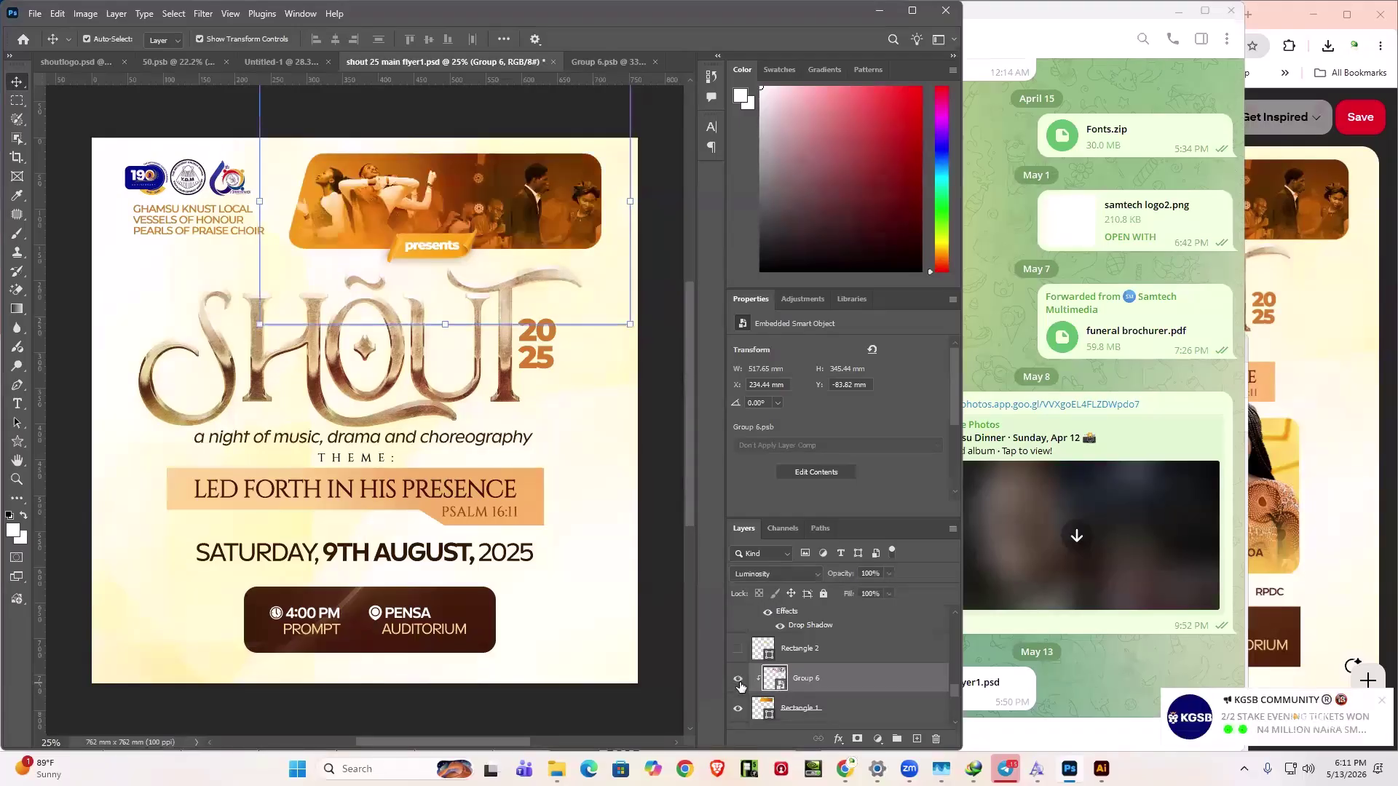
click(738, 680)
click(737, 681)
click(738, 680)
click(738, 680)
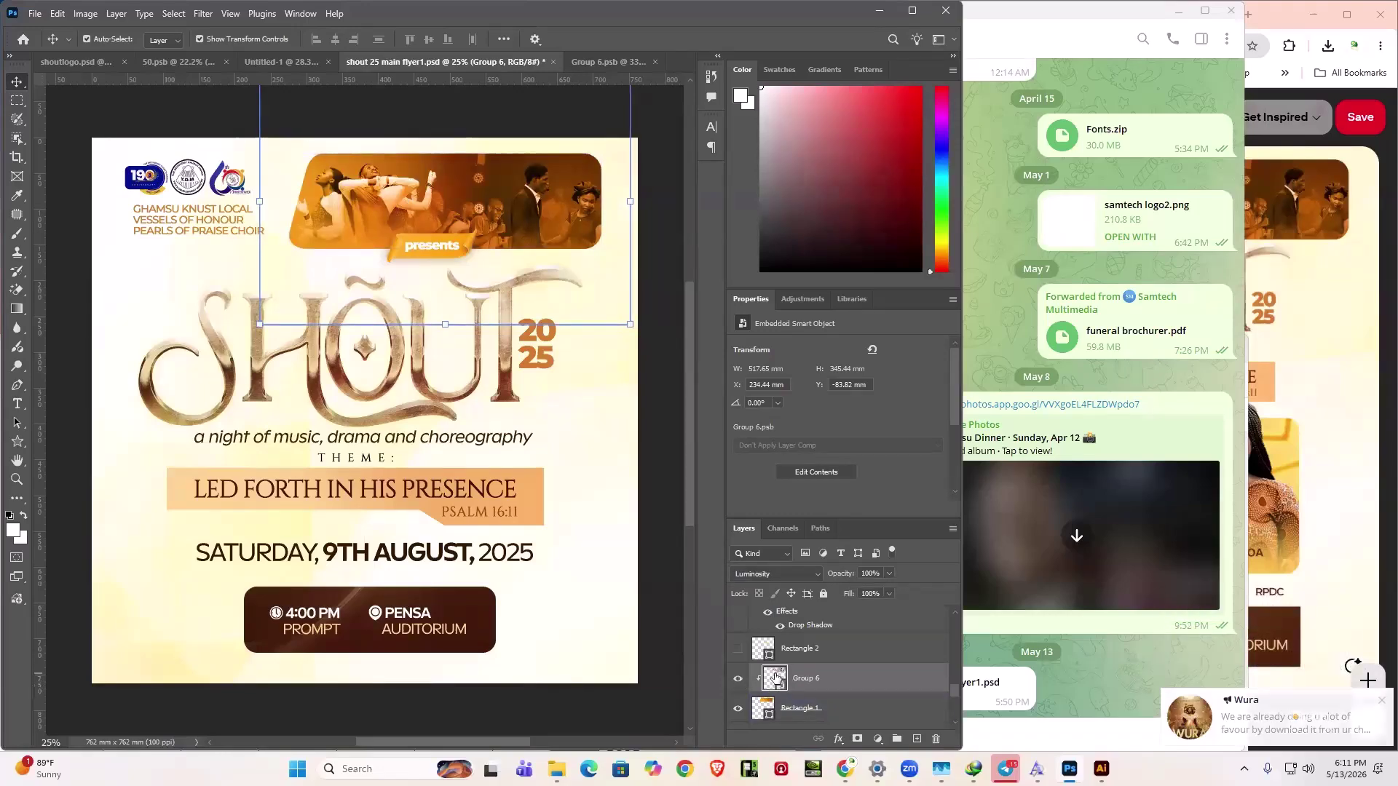
double_click(775, 679)
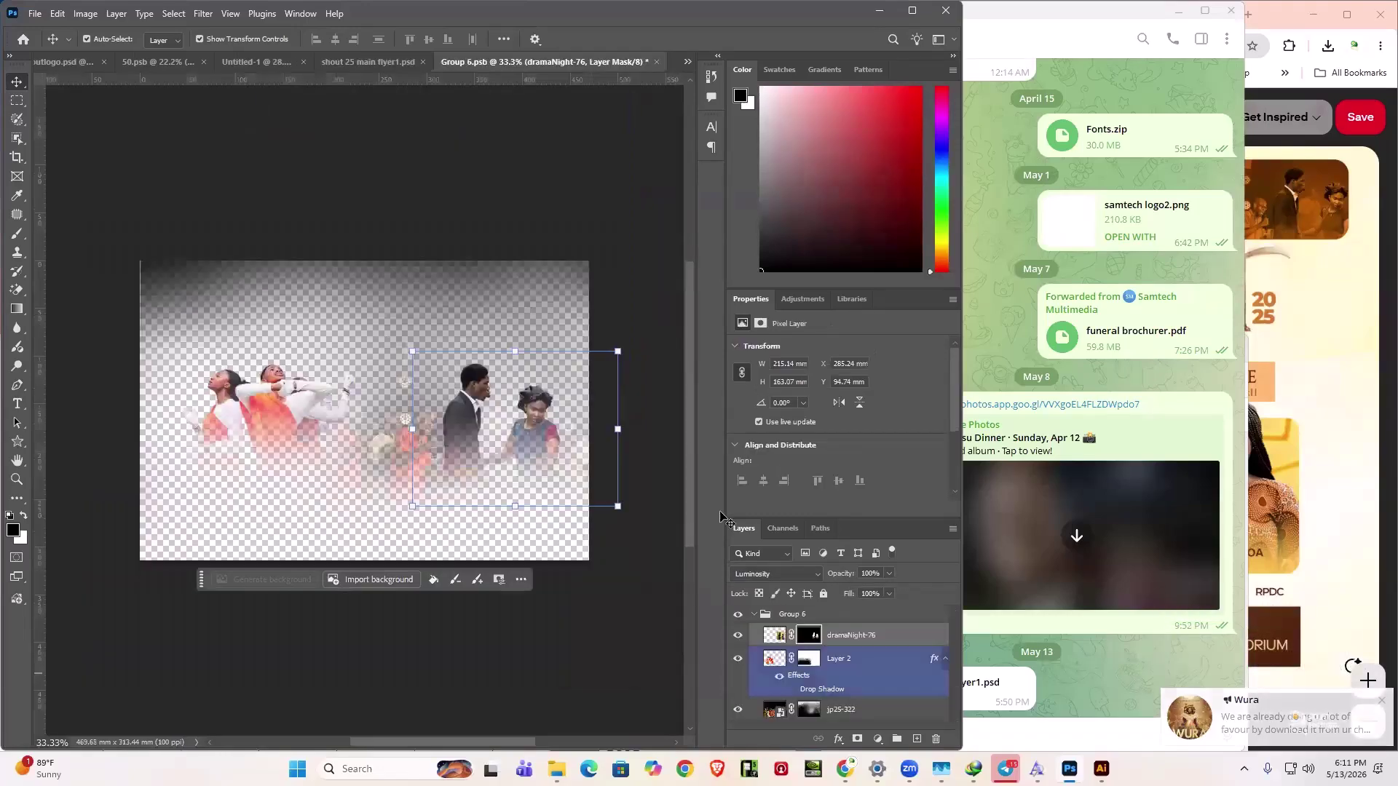
- Disable the layer mask on the dramaNight-76 couple photo
click(234, 395)
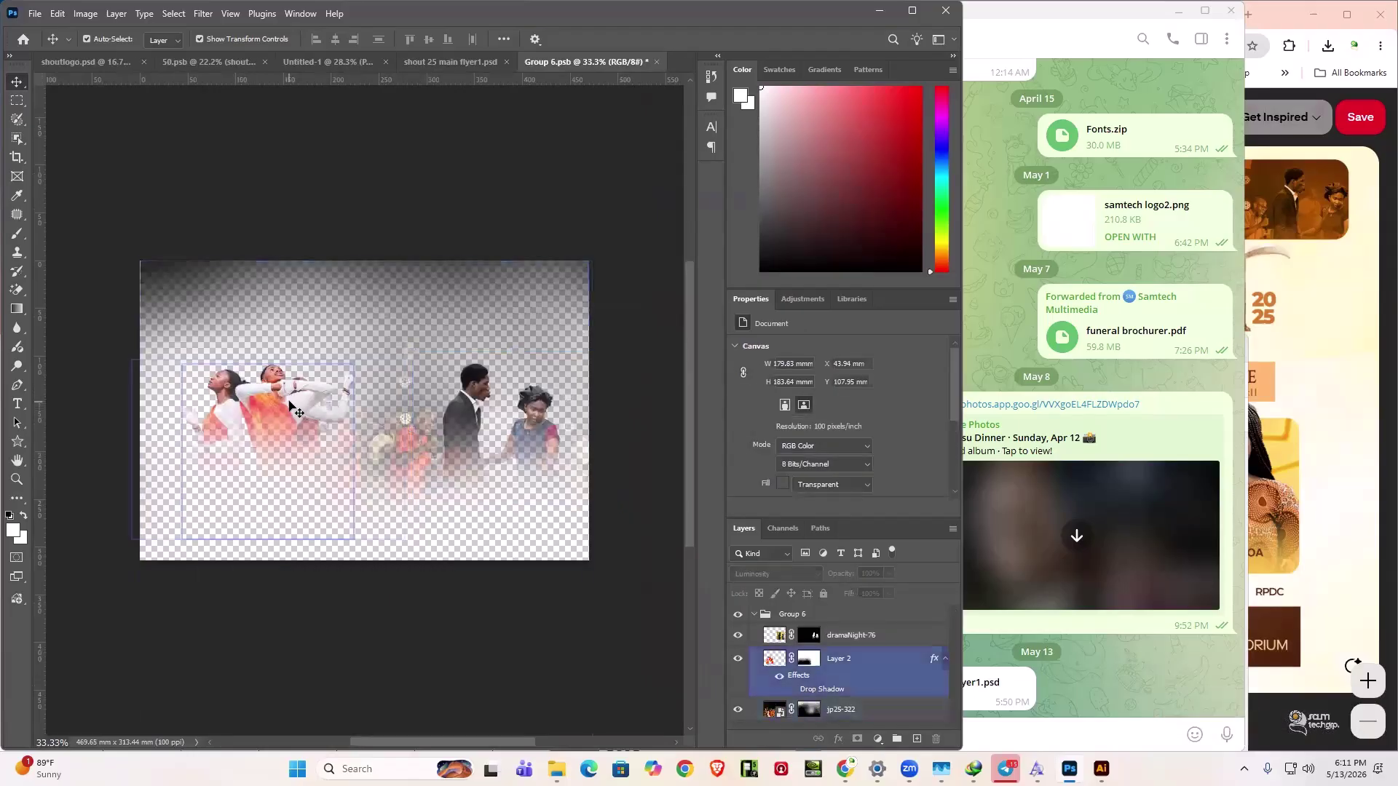
click(477, 429)
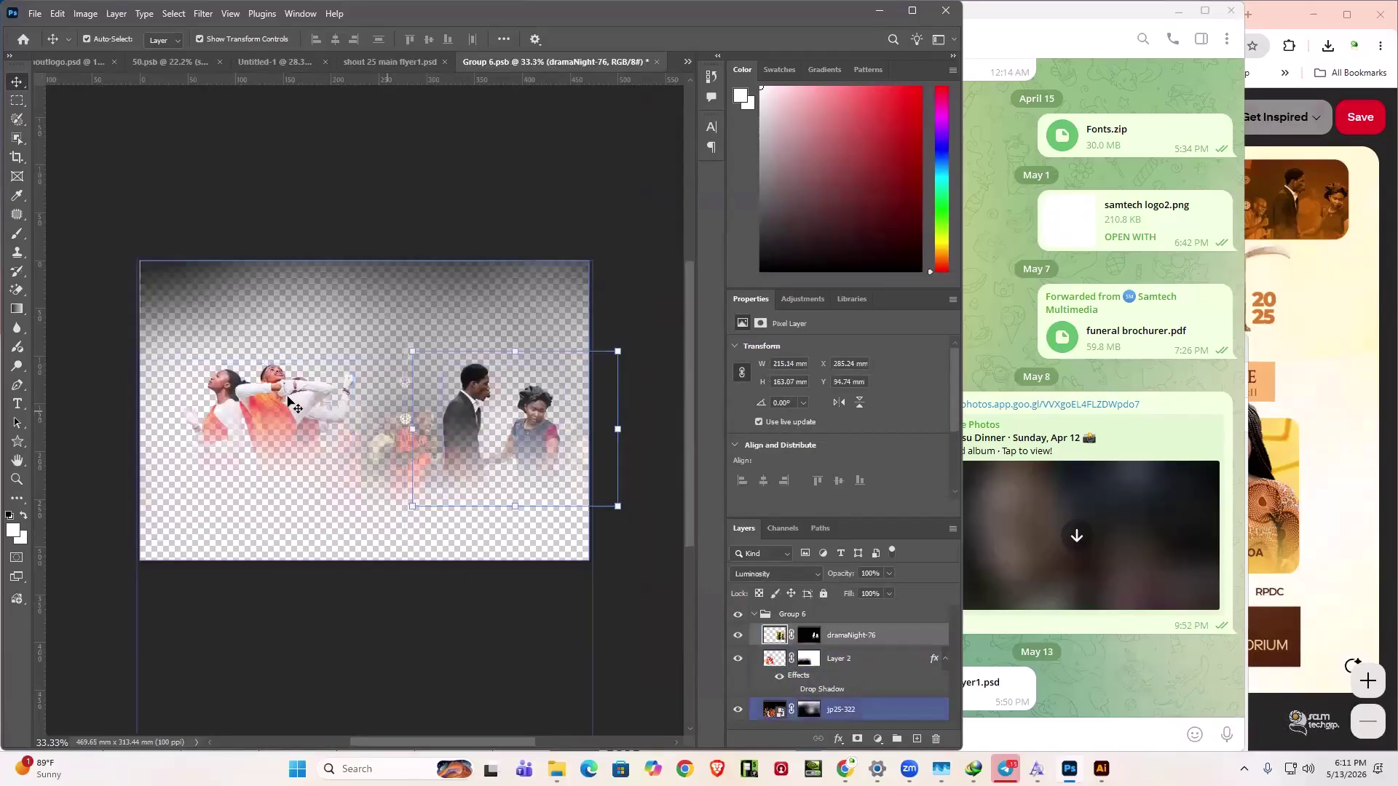
click(807, 636)
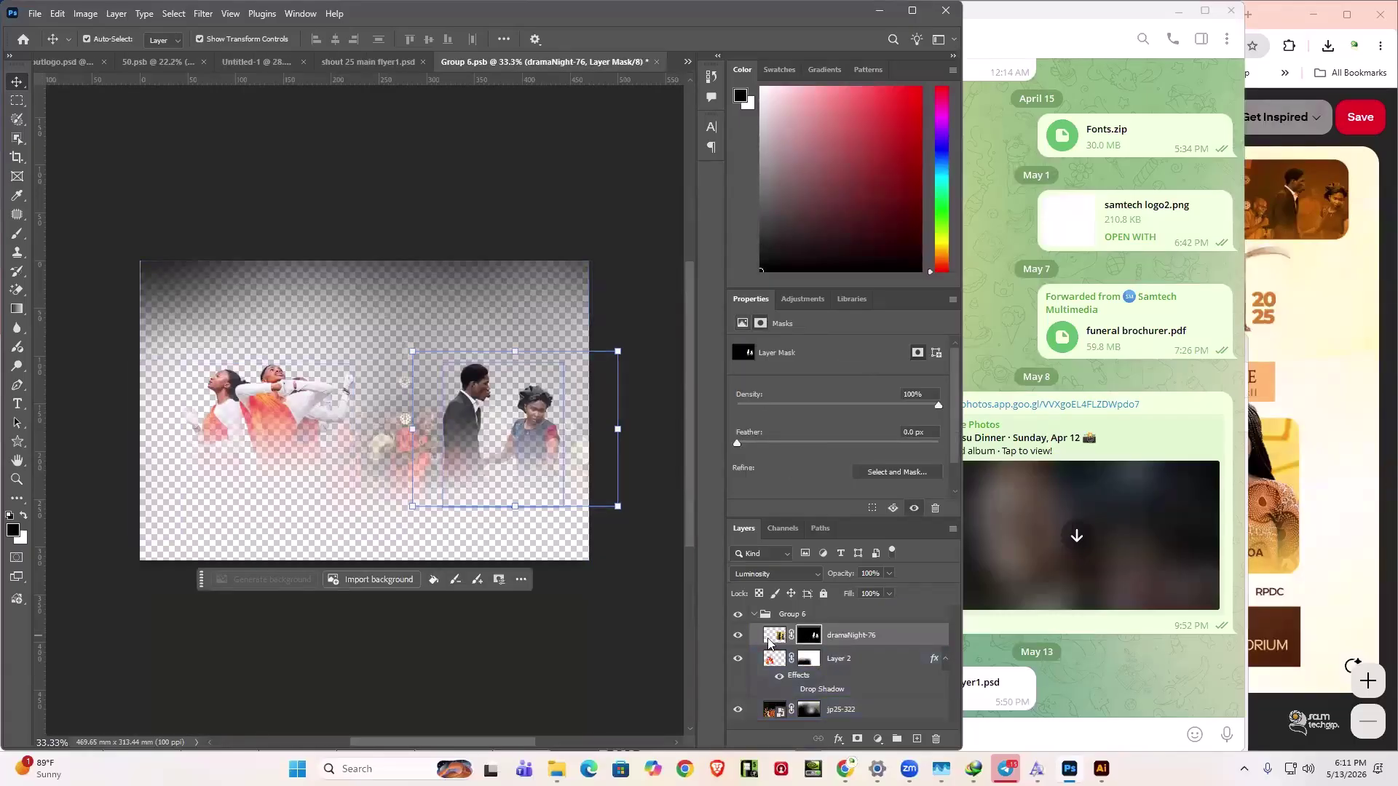
right_click(807, 638)
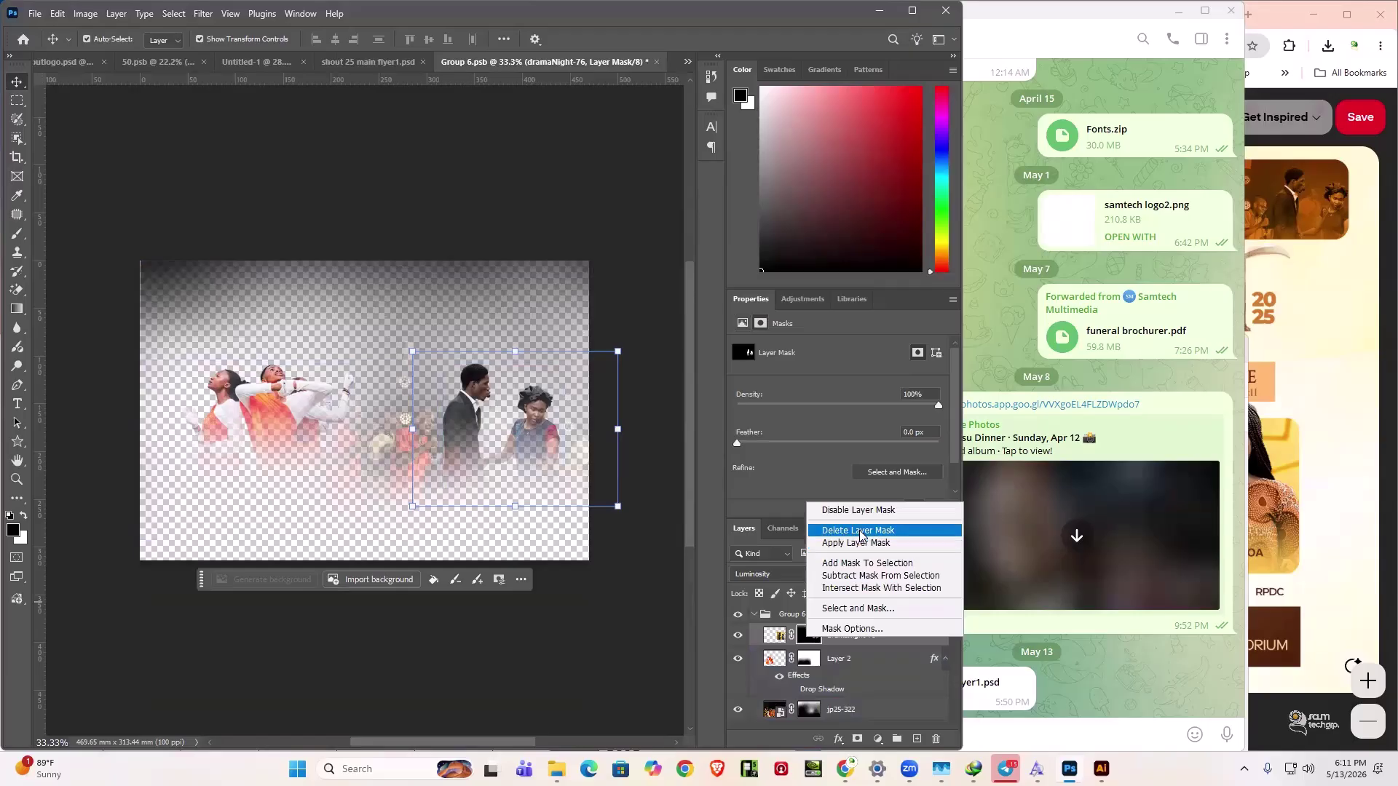
click(859, 510)
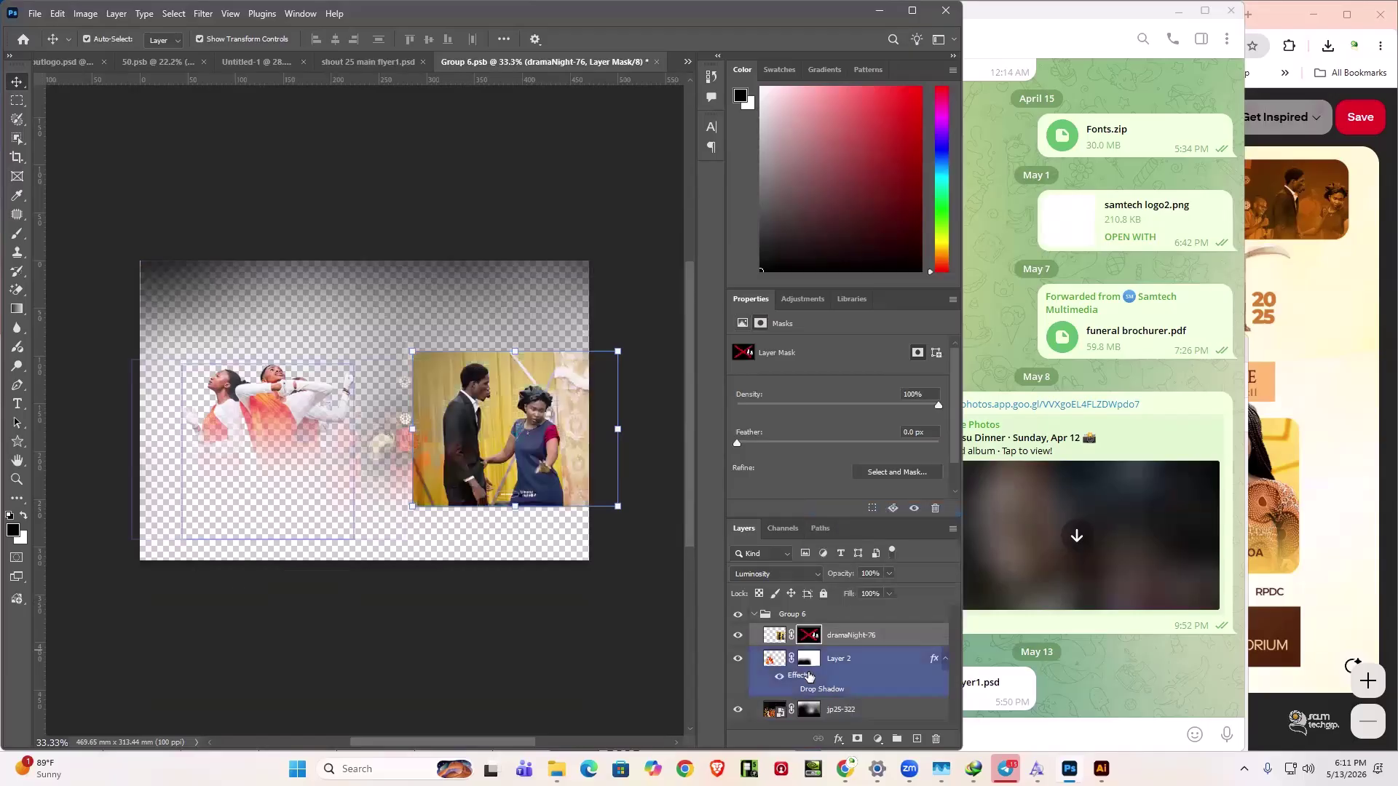
- Disable the layer masks on Layer 2 and jp25-322
click(808, 660)
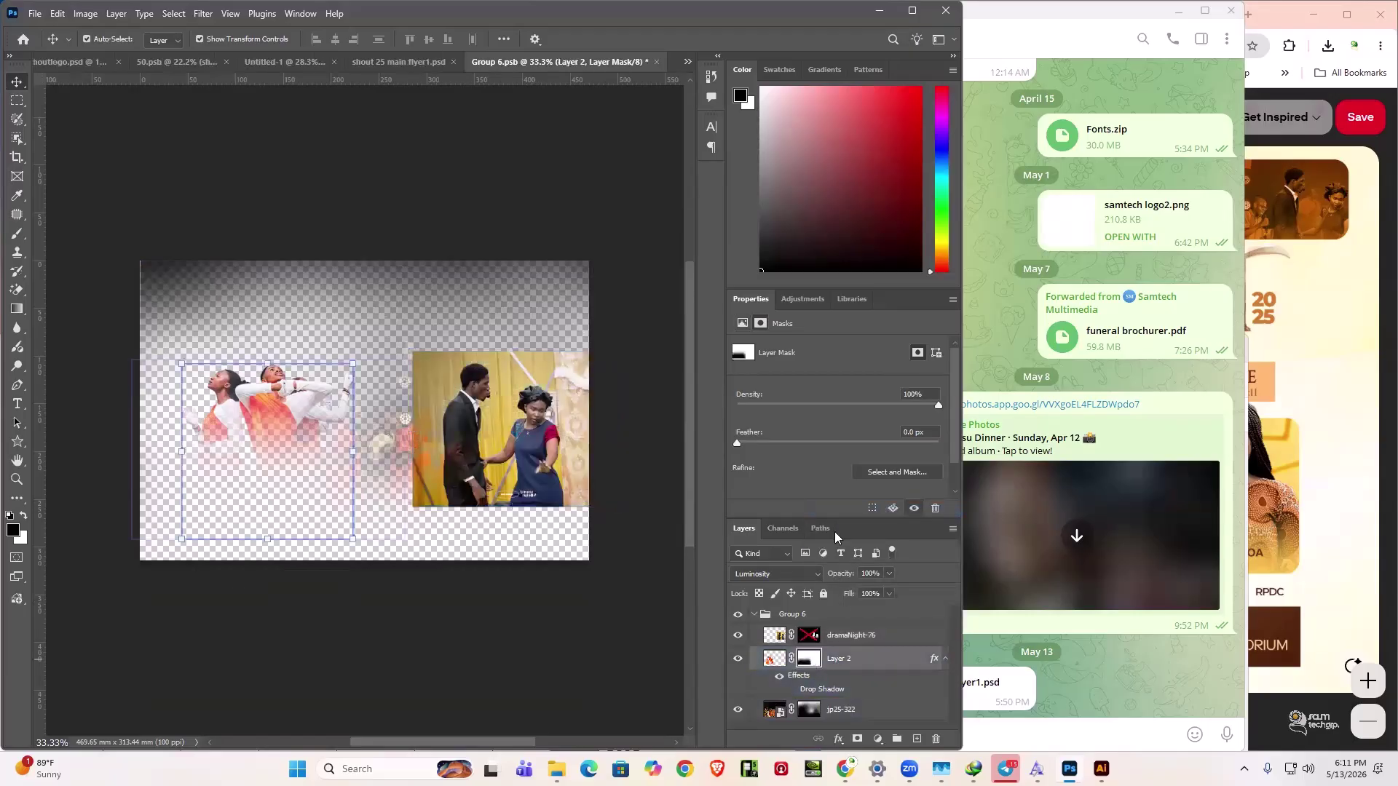
right_click(809, 659)
click(859, 530)
click(817, 714)
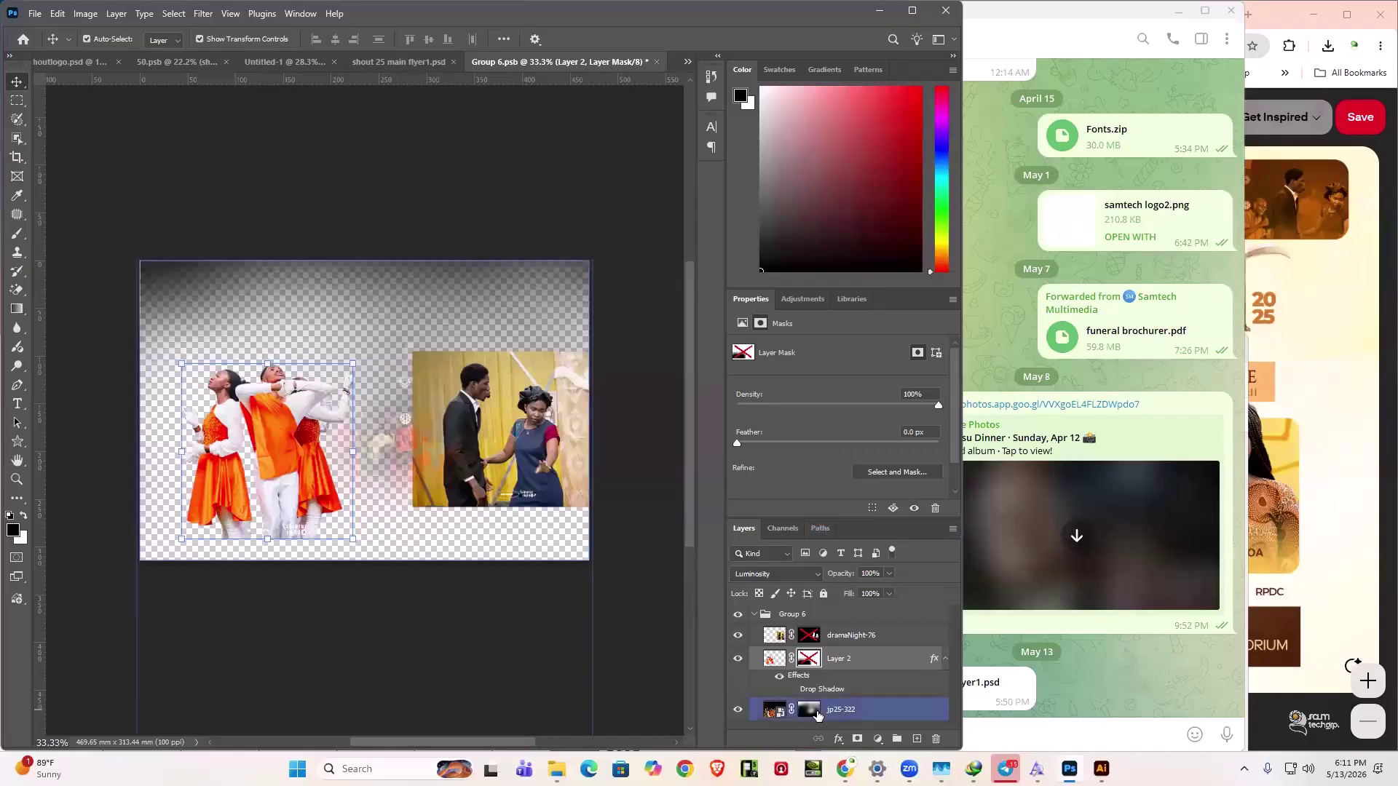
right_click(817, 714)
click(841, 580)
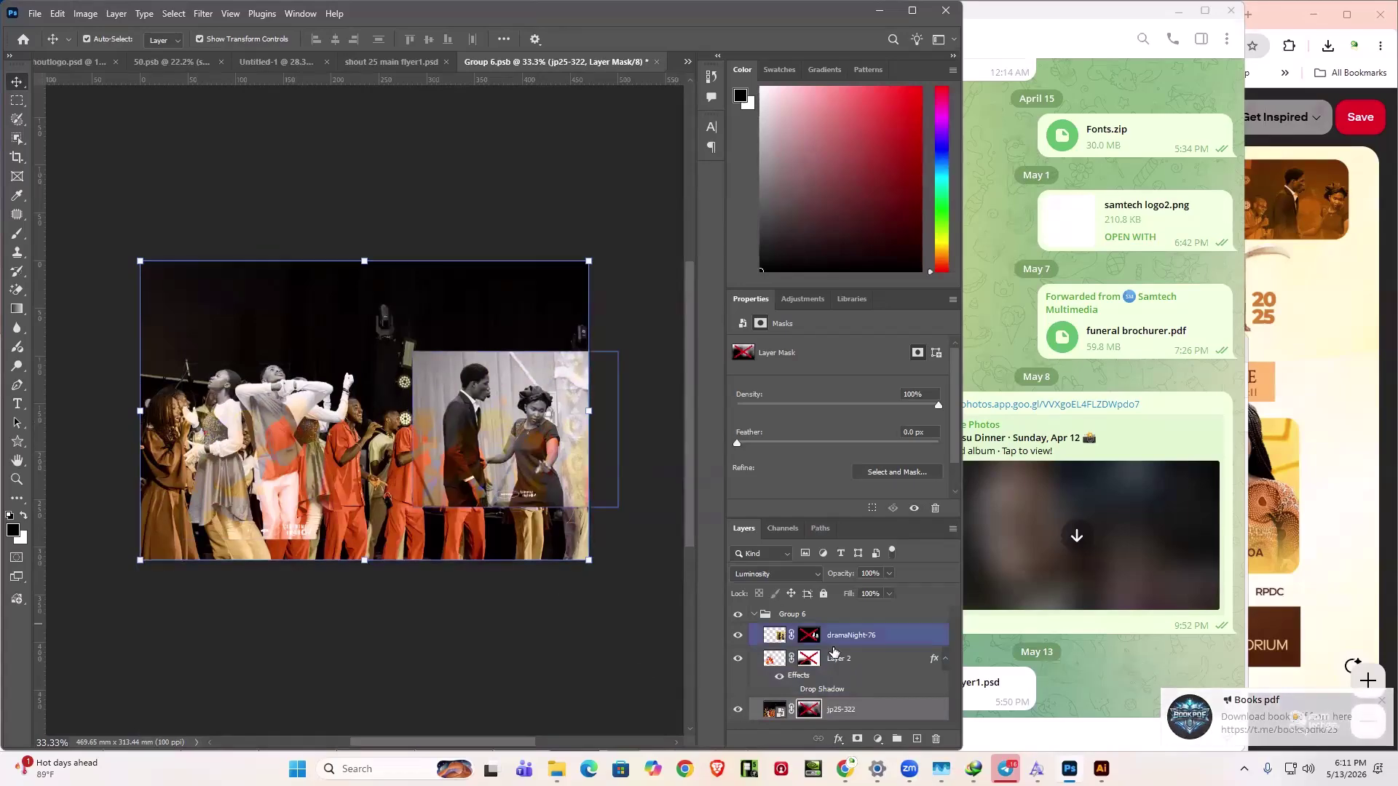
- Click through Layer 2 and dramaNight-76, ending with the whole Group 6 selected
click(845, 672)
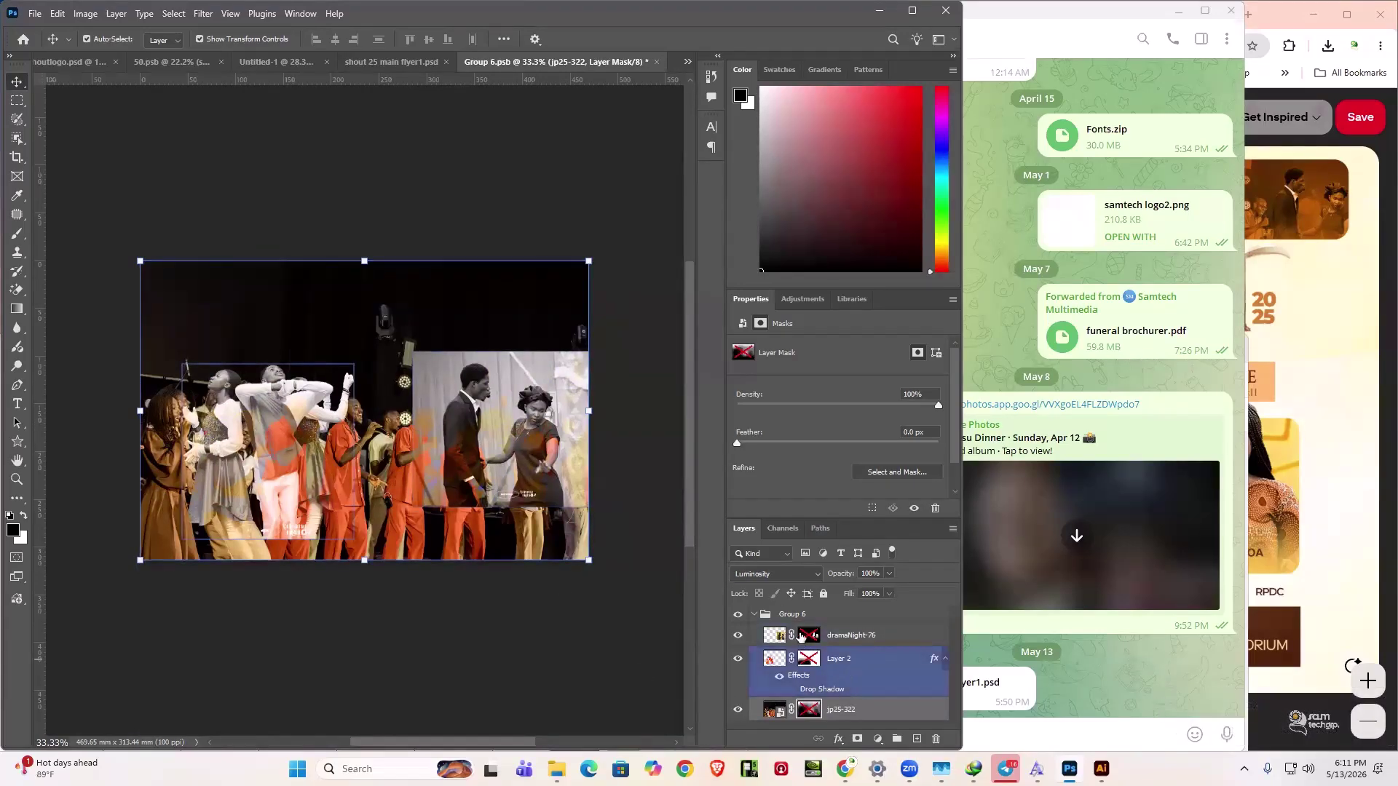
click(836, 630)
click(845, 658)
click(841, 637)
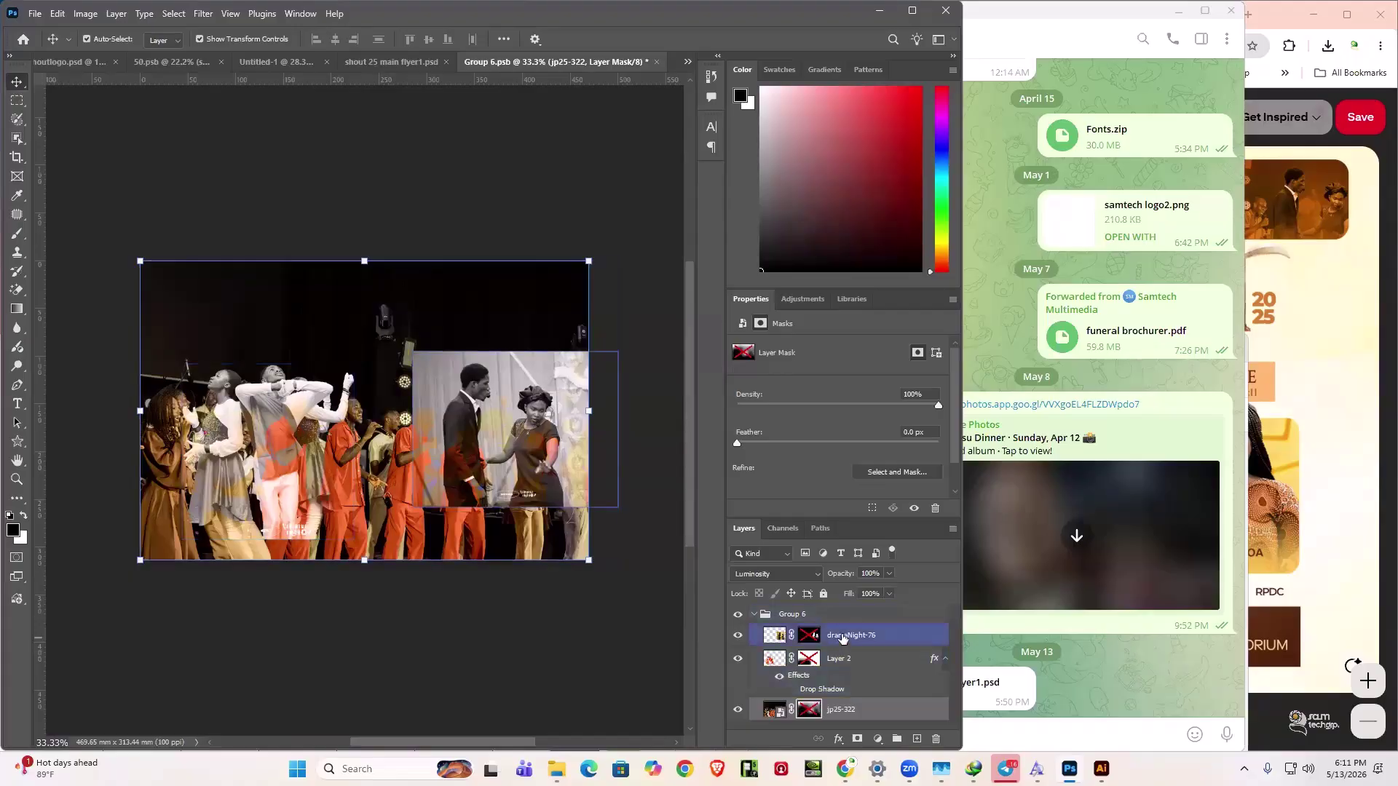
click(816, 617)
- Select the three photo layers and Quick Export them as PNG
right_click(816, 617)
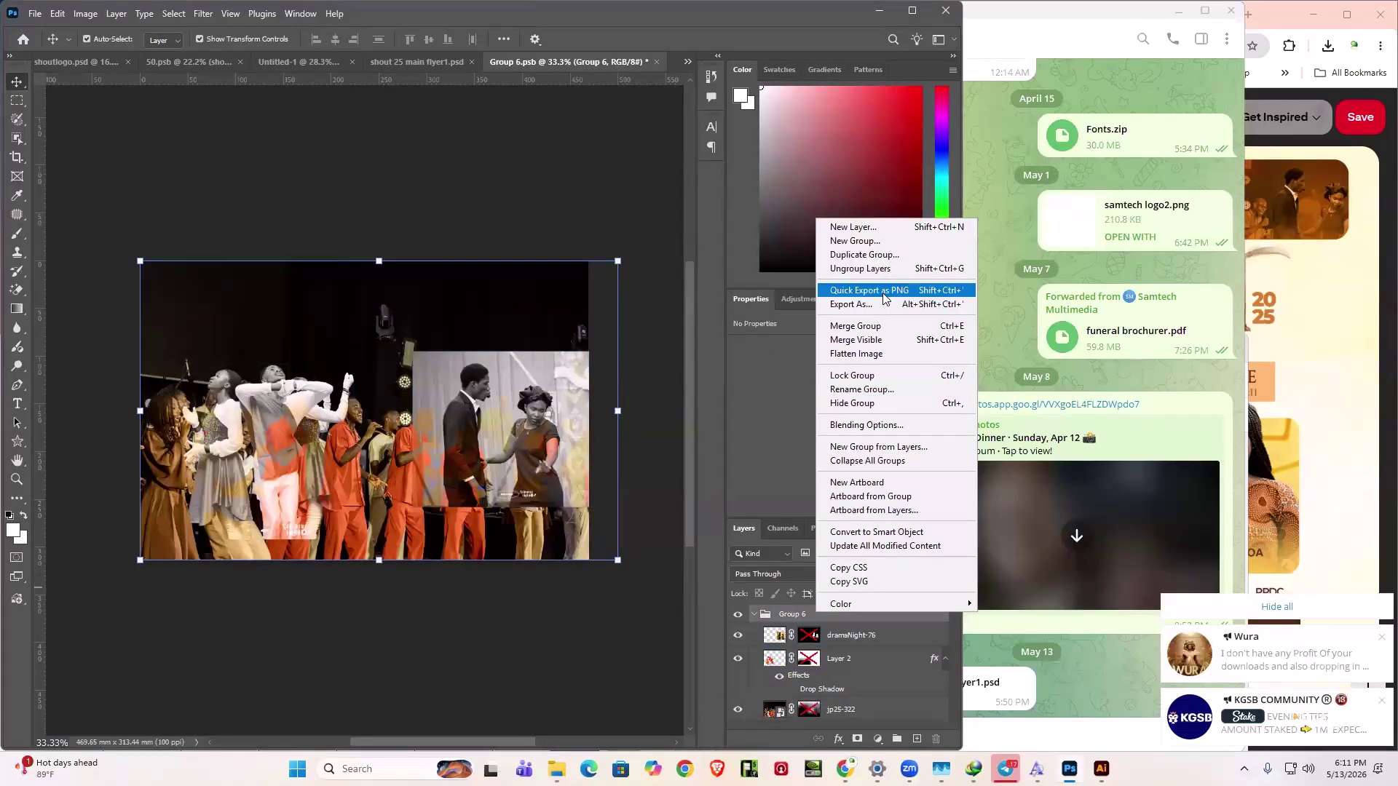
click(887, 663)
click(888, 640)
click(894, 660)
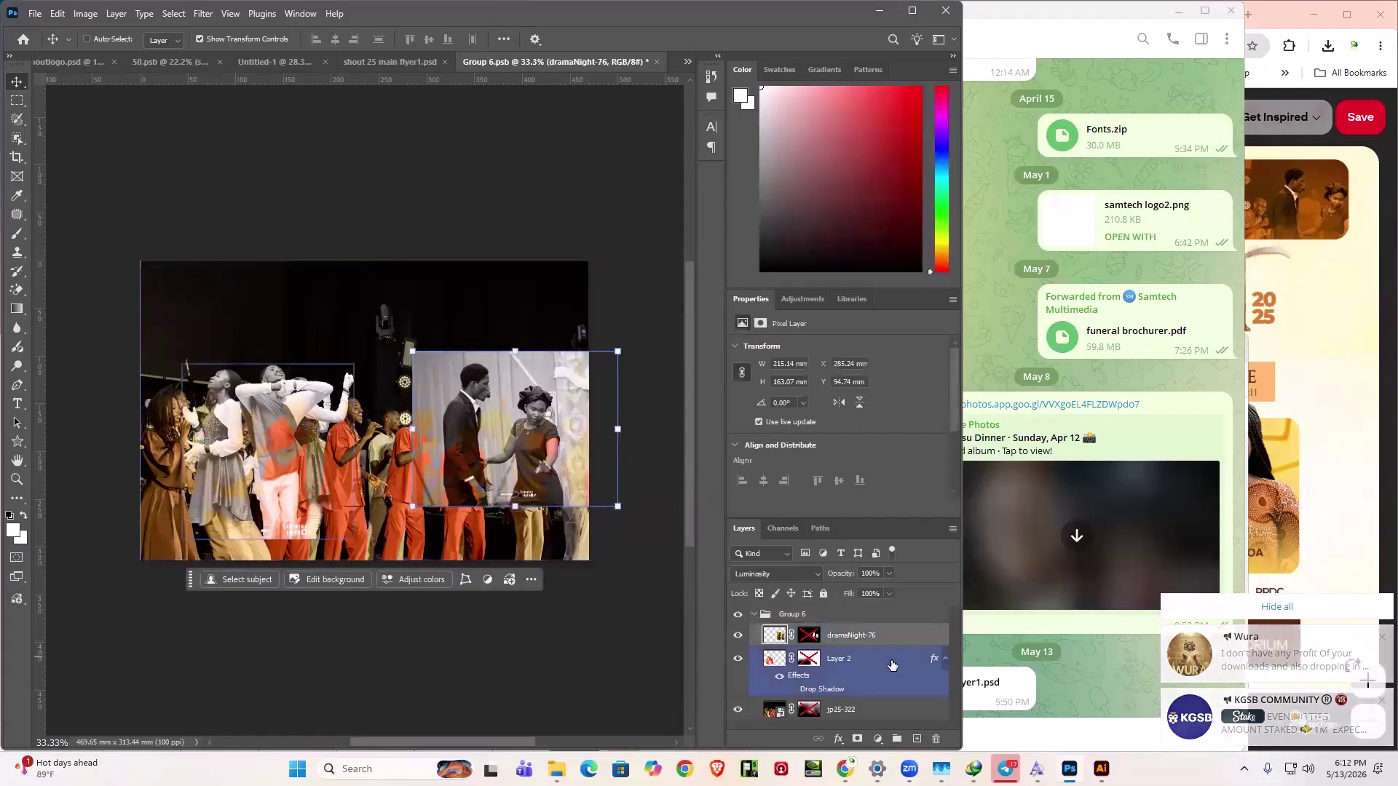
shift+click(881, 719)
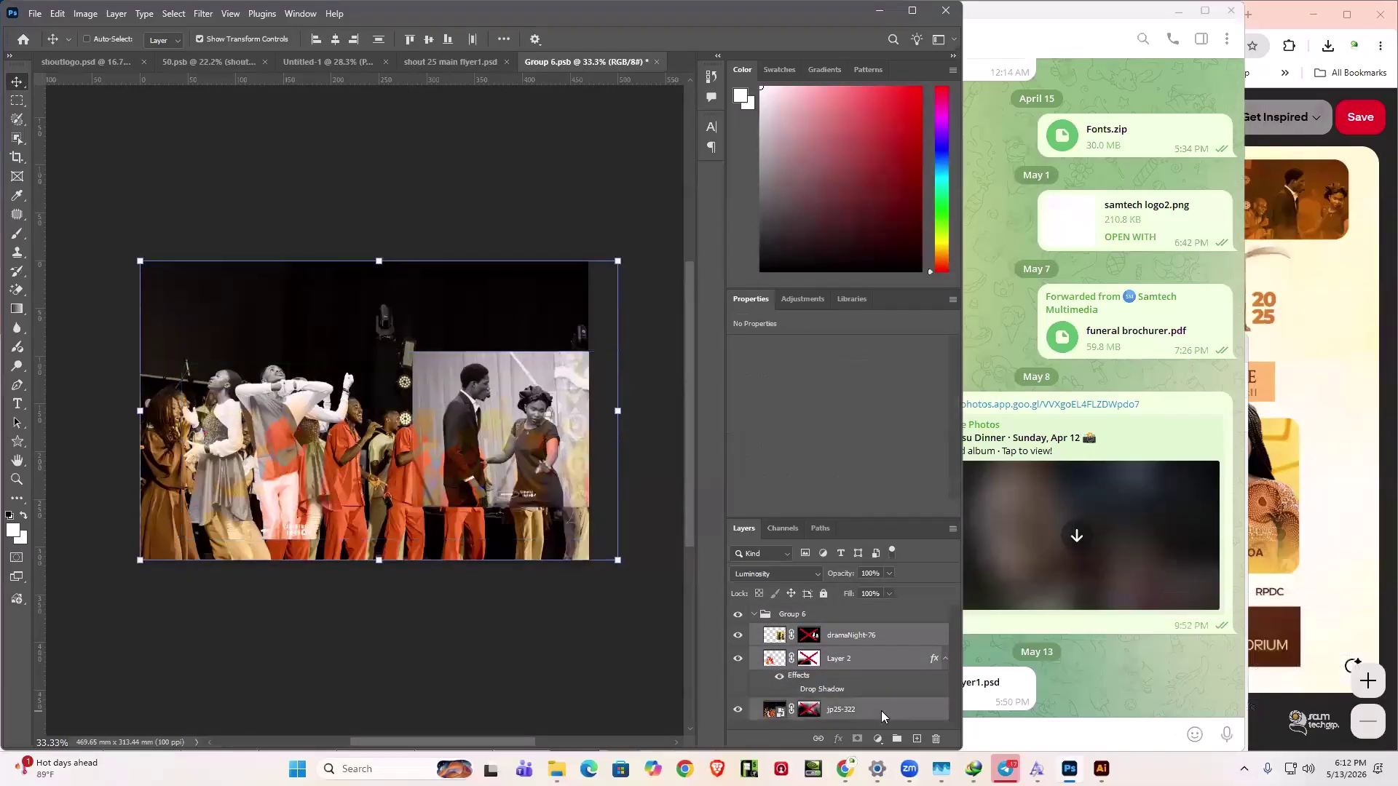
right_click(882, 710)
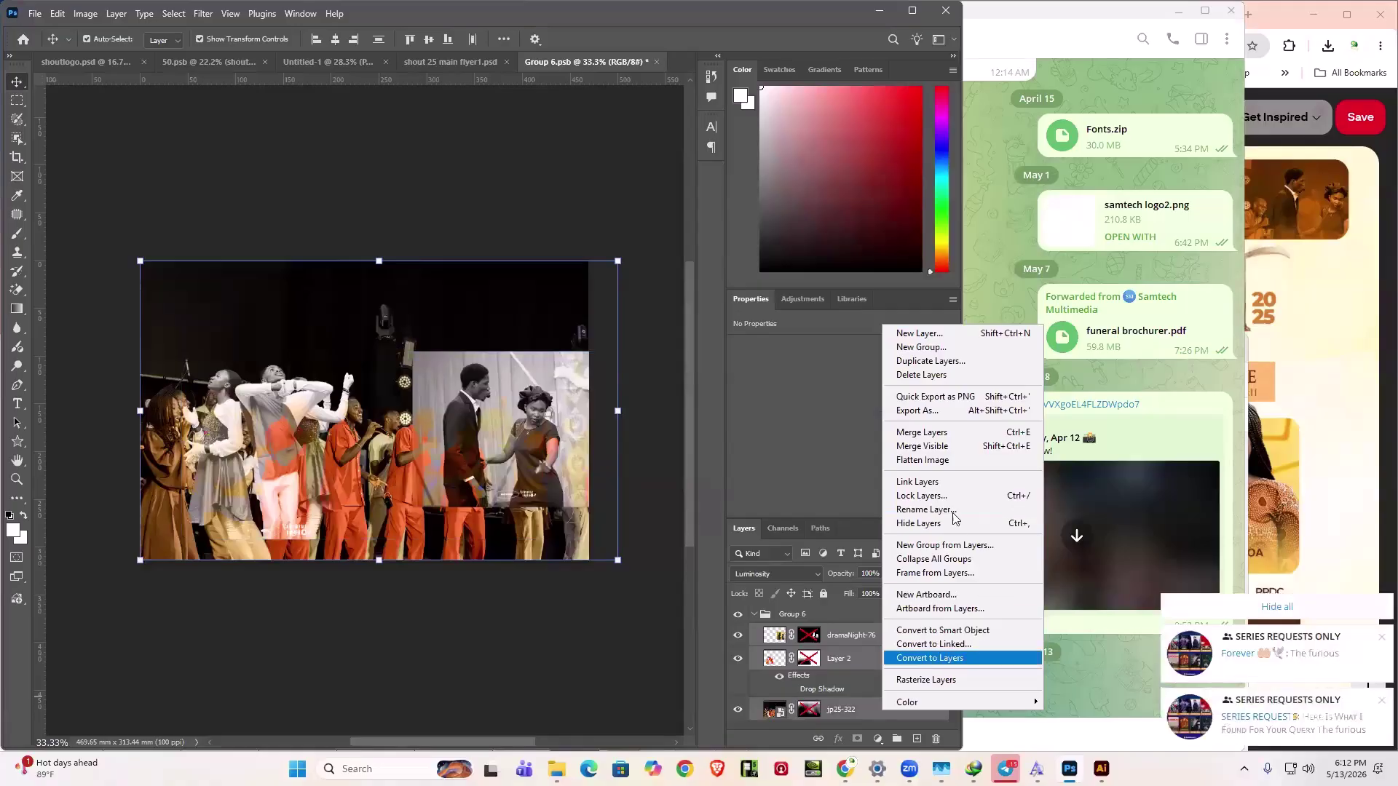
click(938, 401)
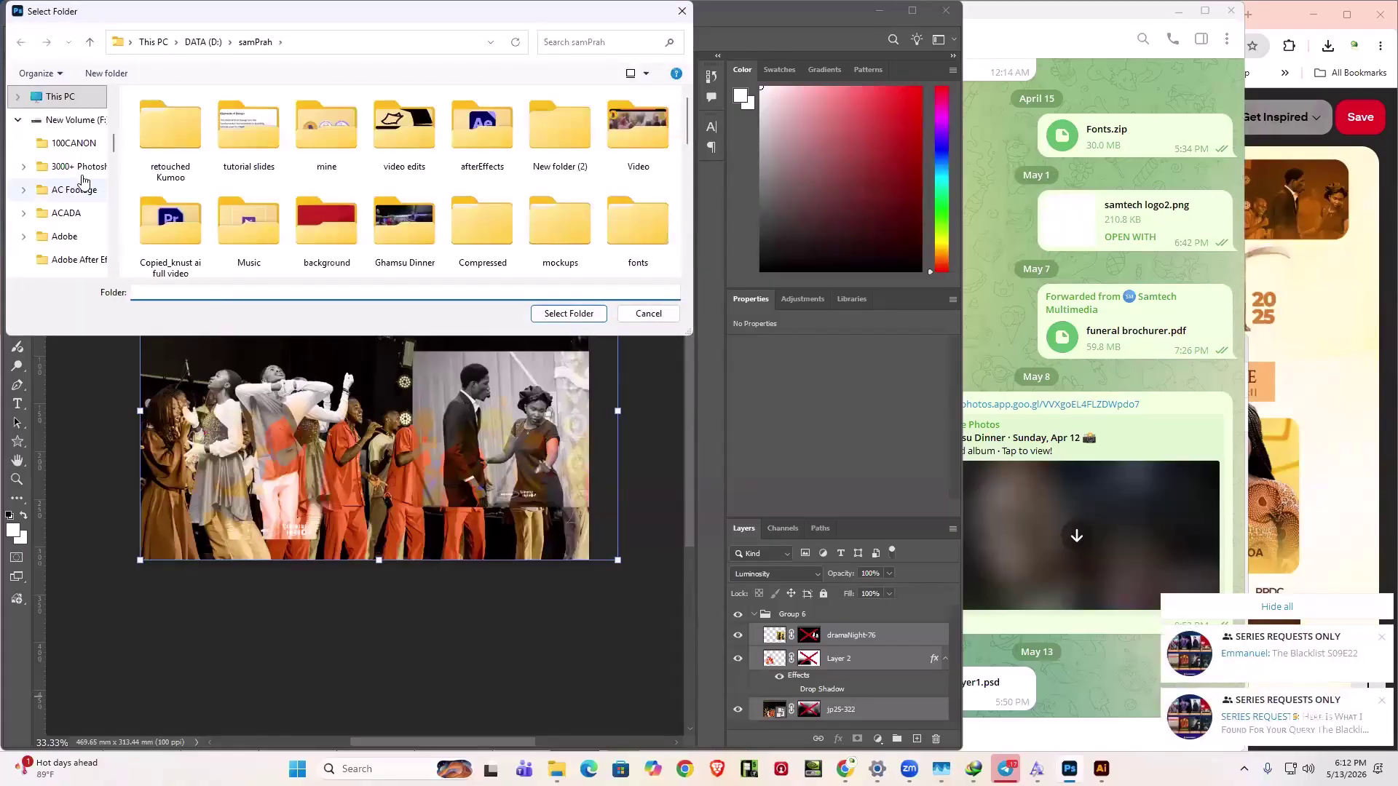
- Export the PNGs into a new 'tutorials 2' folder created inside mine
click(239, 131)
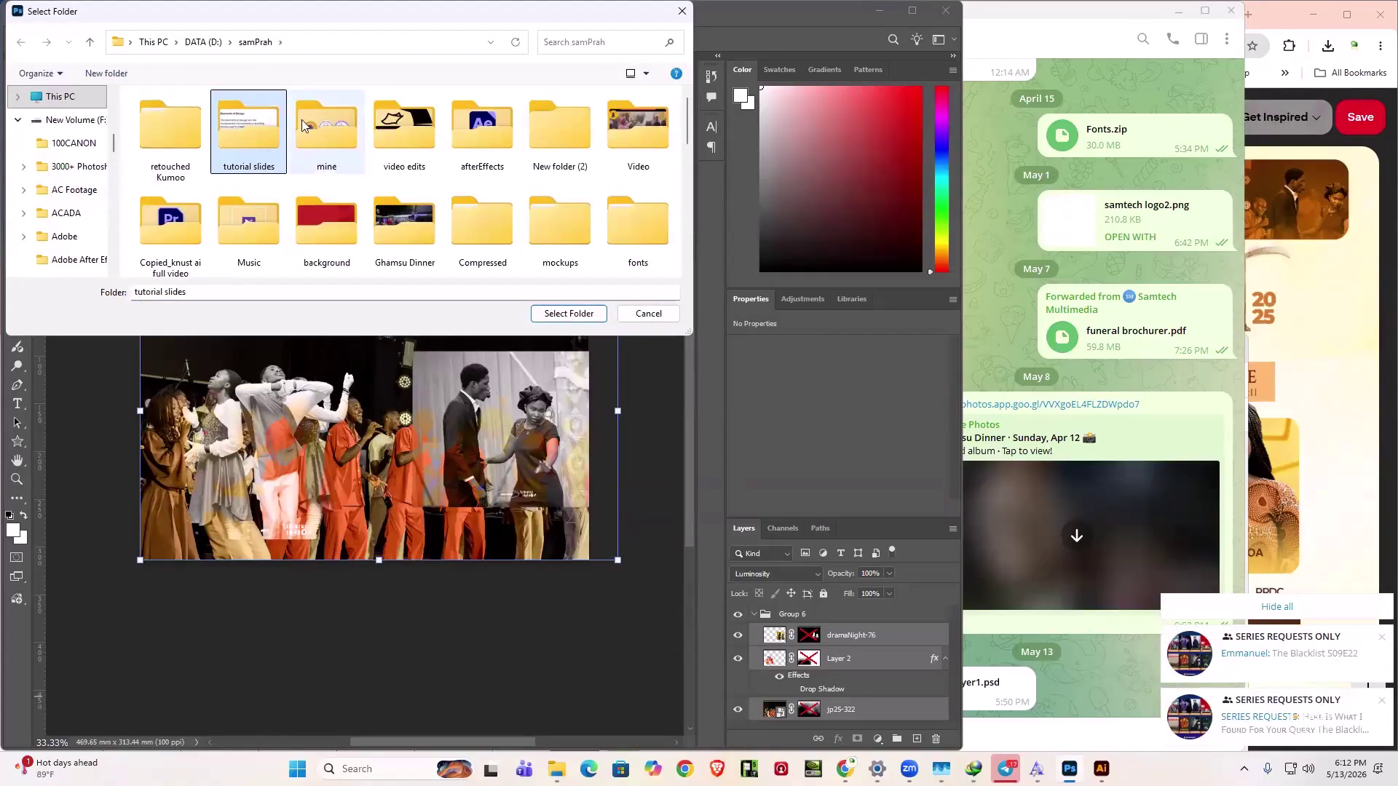
double_click(333, 128)
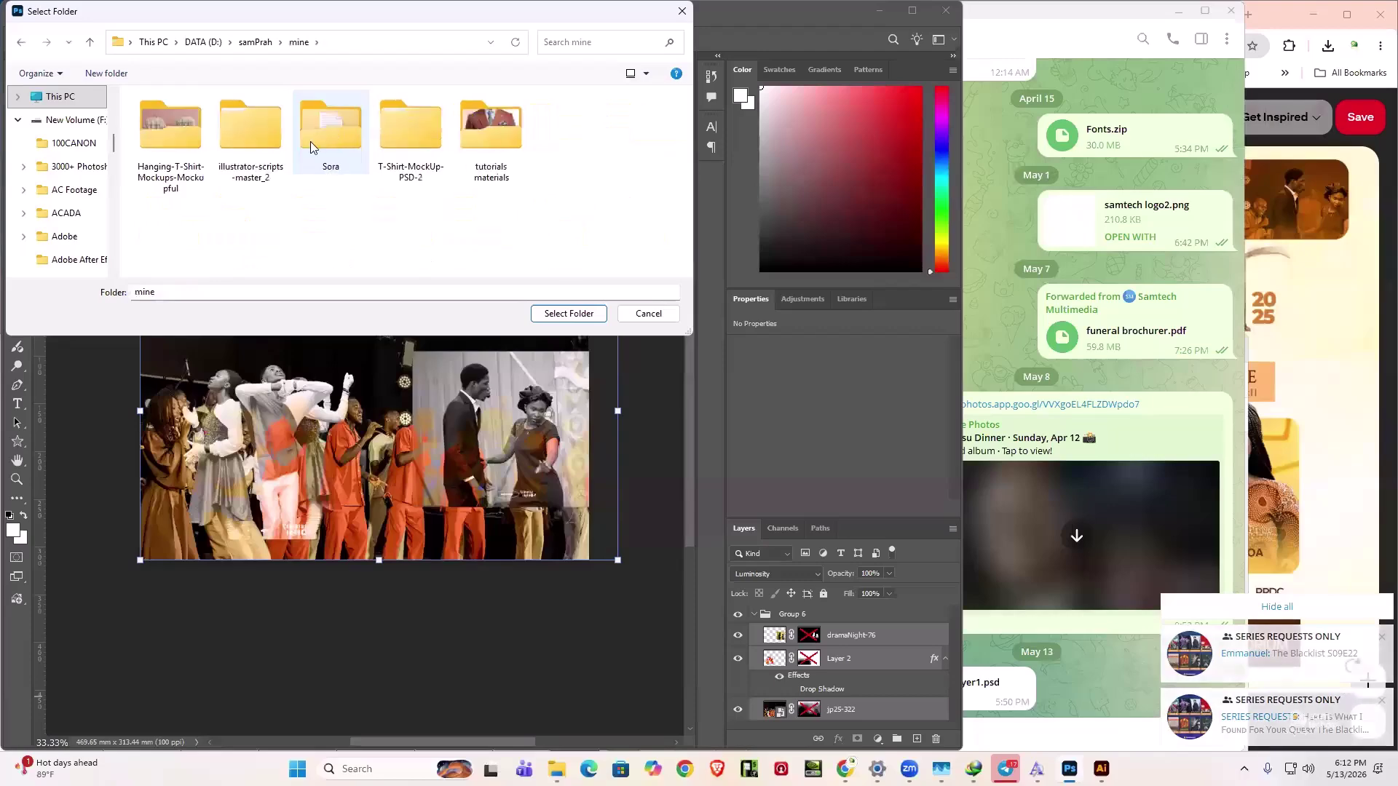
right_click(321, 214)
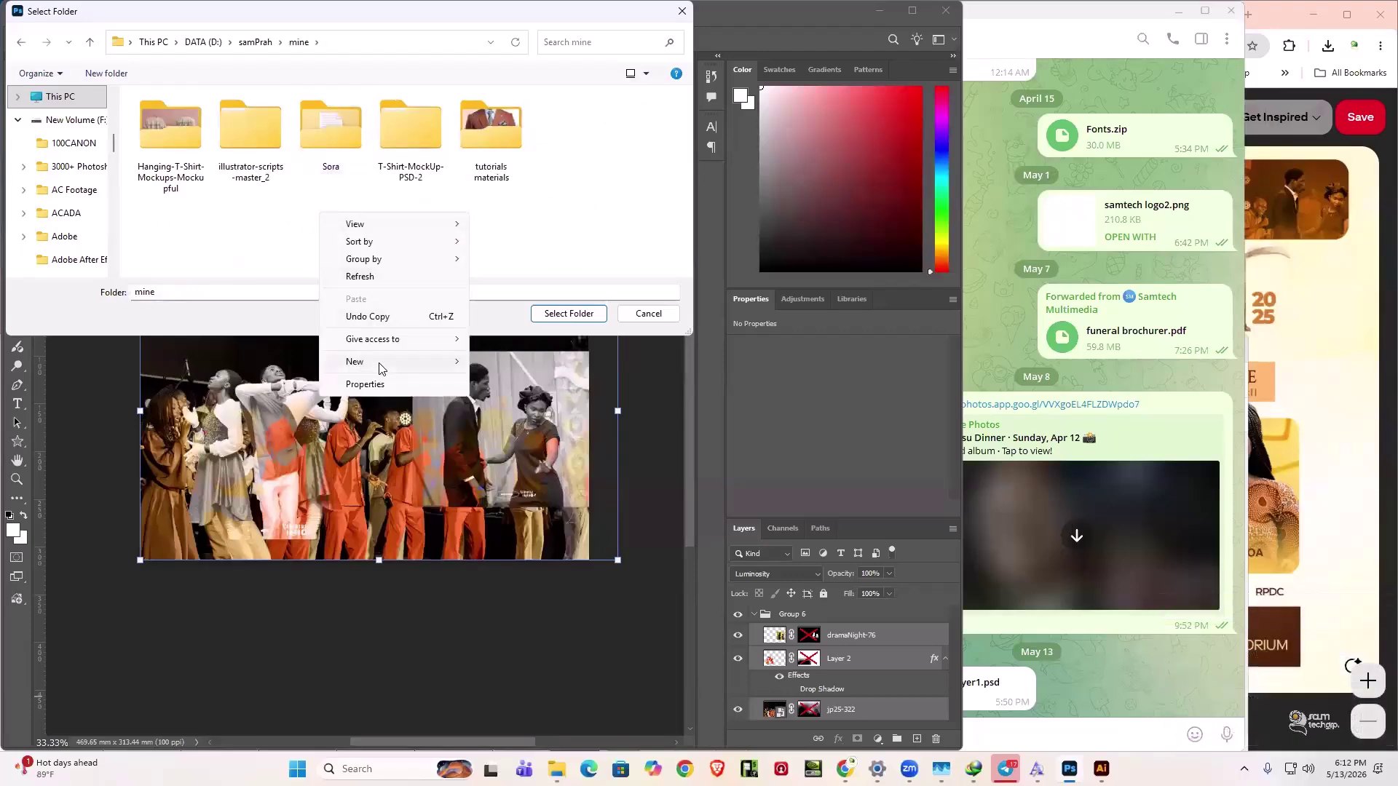
mouse_move(382, 369)
click(503, 363)
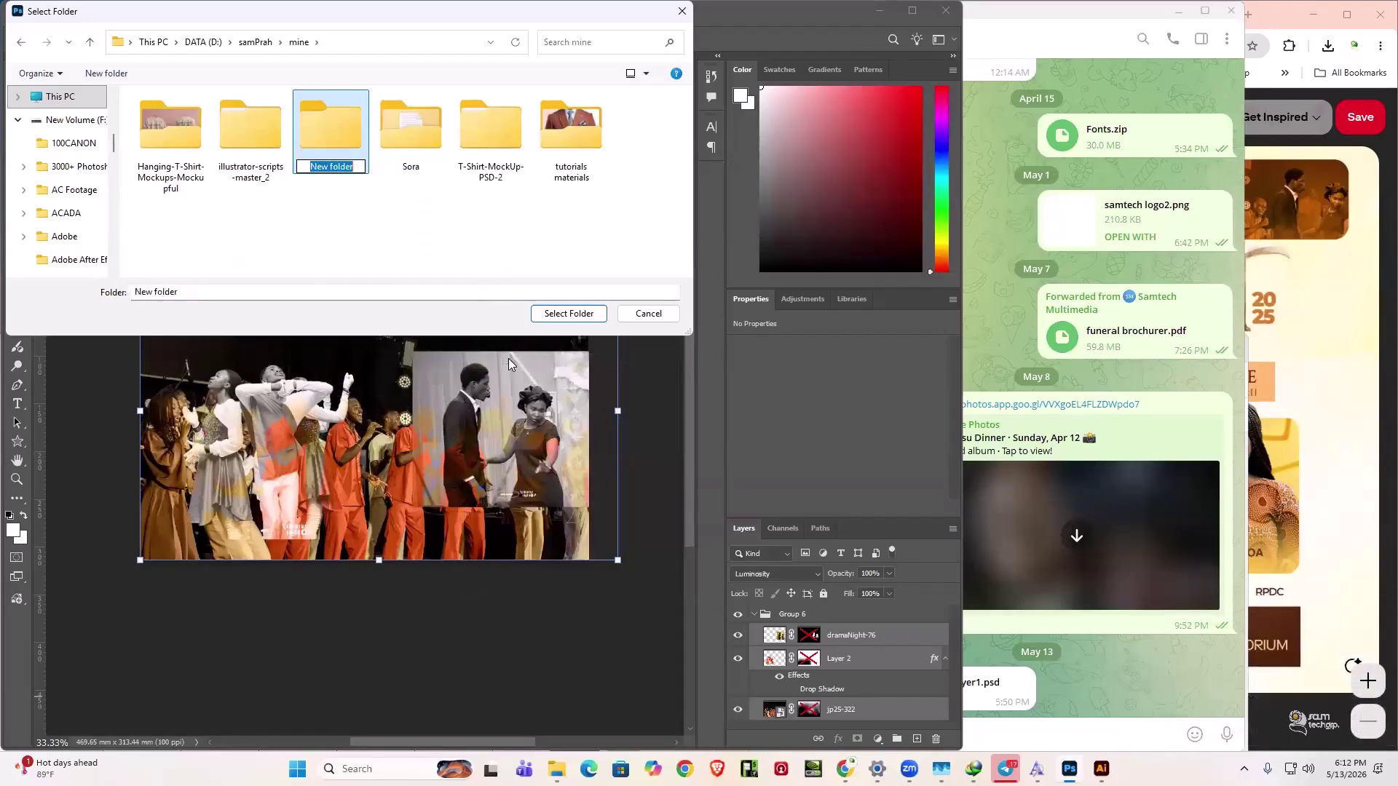
text(tutprials 2)
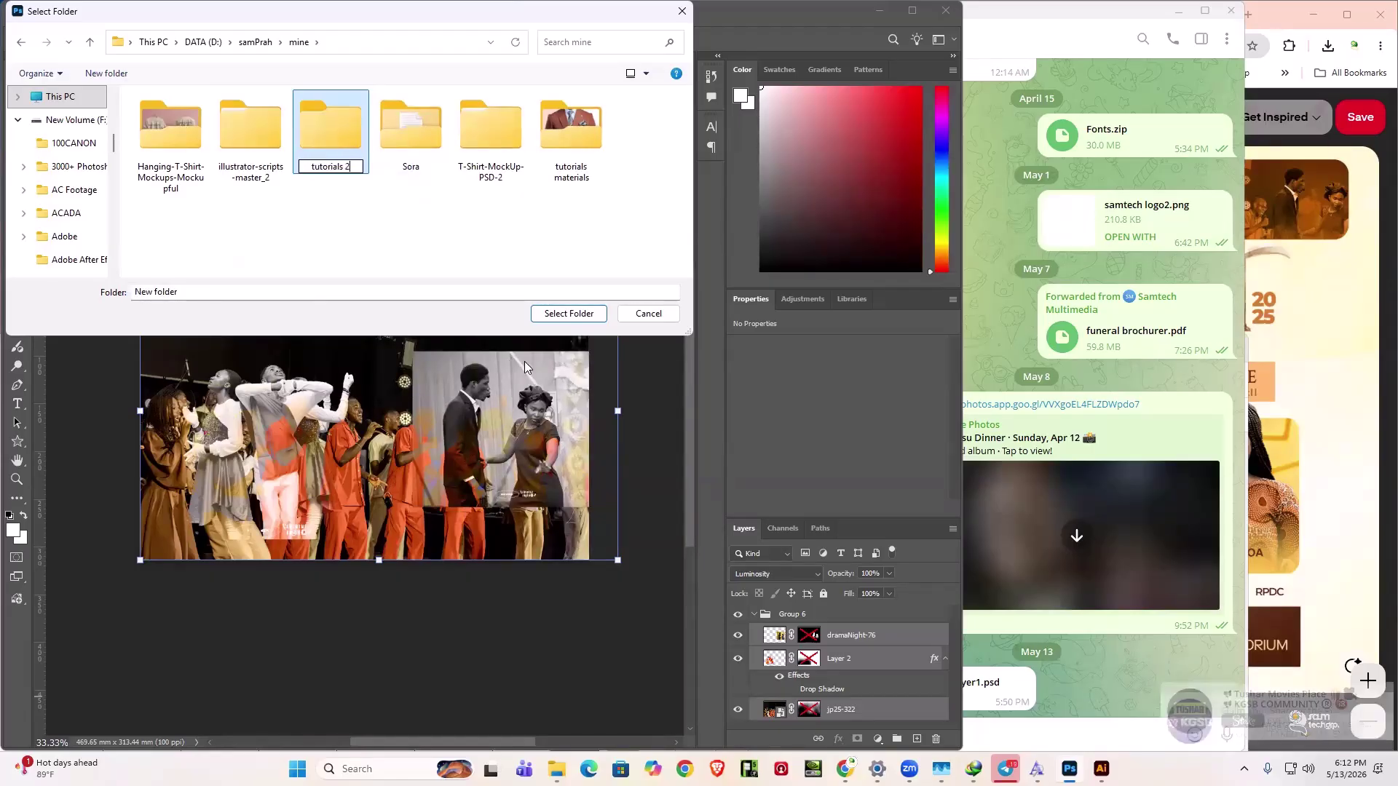
click(558, 318)
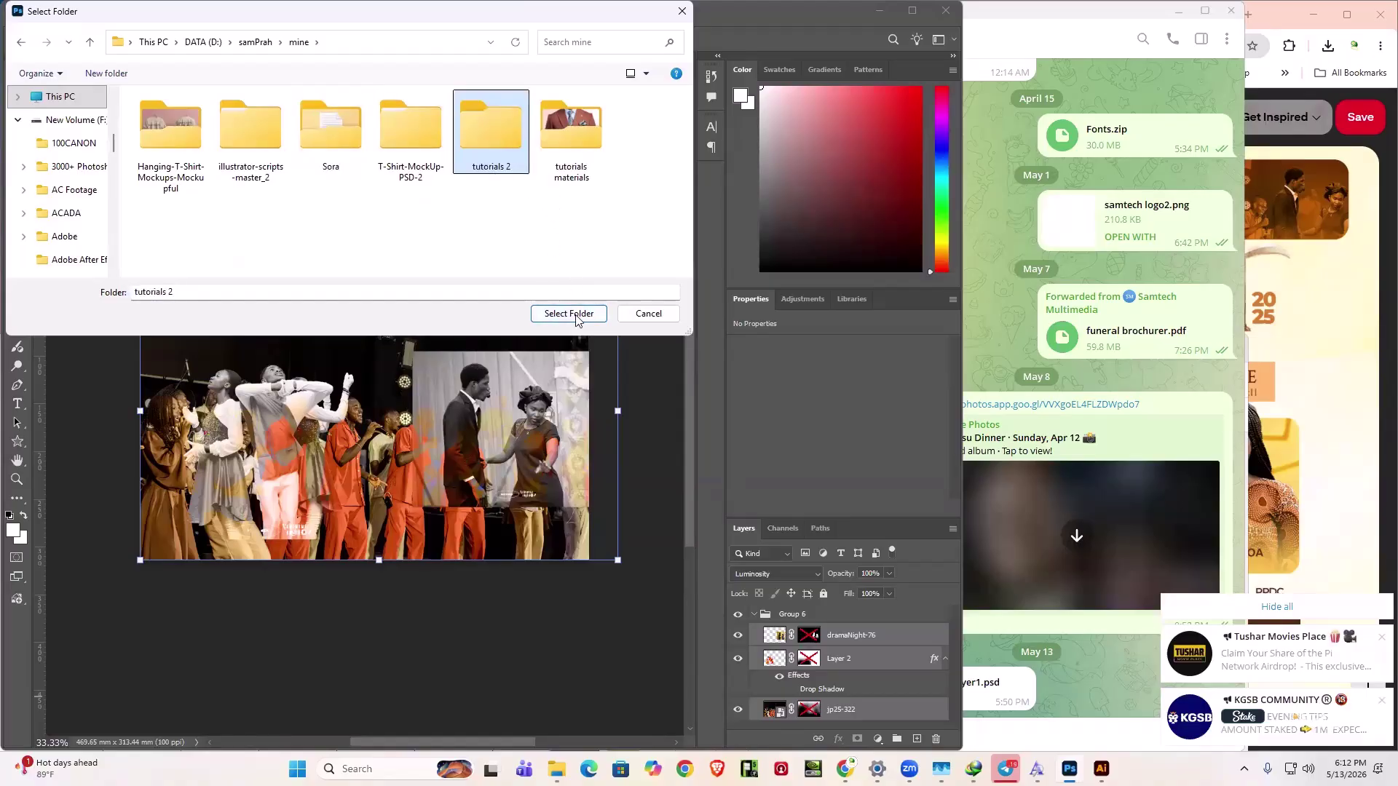
click(575, 321)
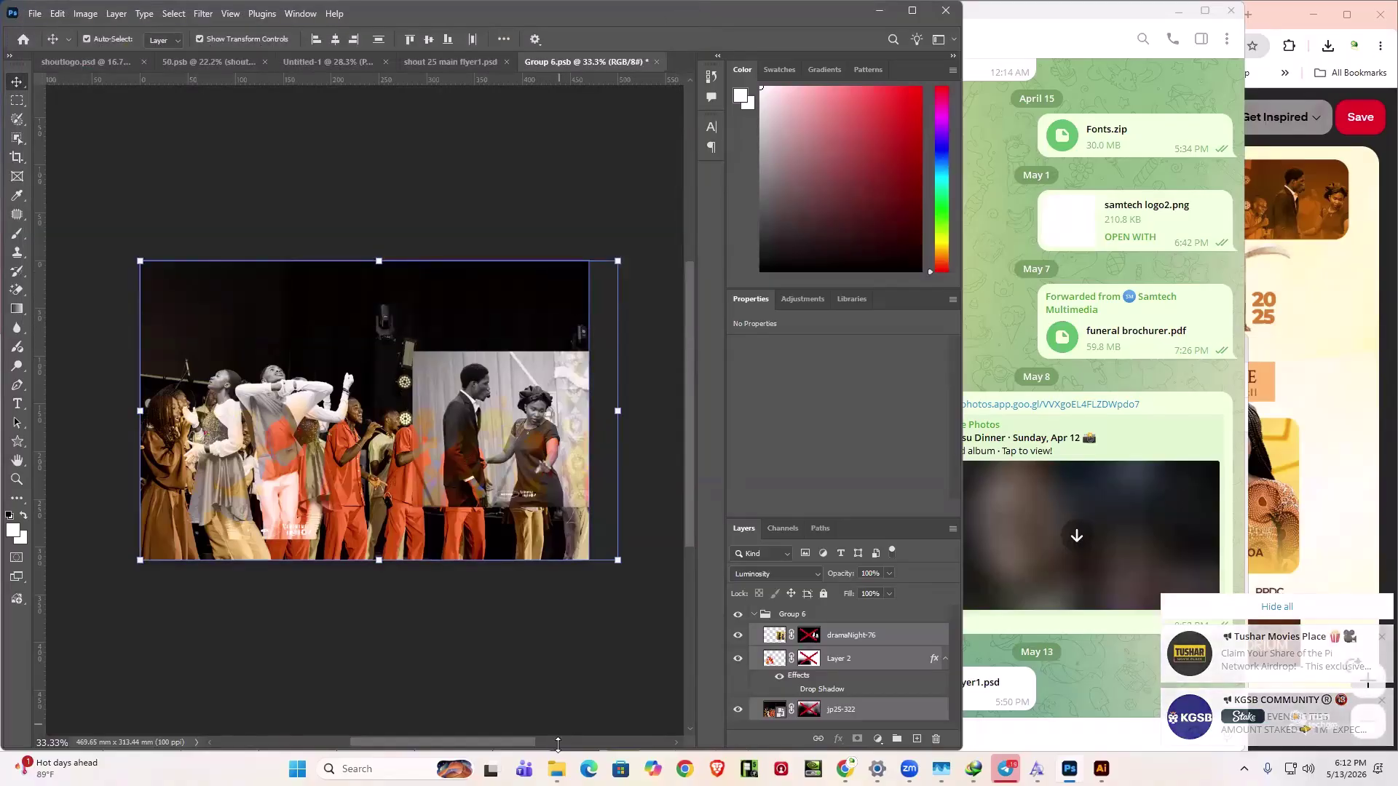
- Set the layers' blend mode to Normal and re-export them as PNGs into tutorials 2
mouse_move(556, 769)
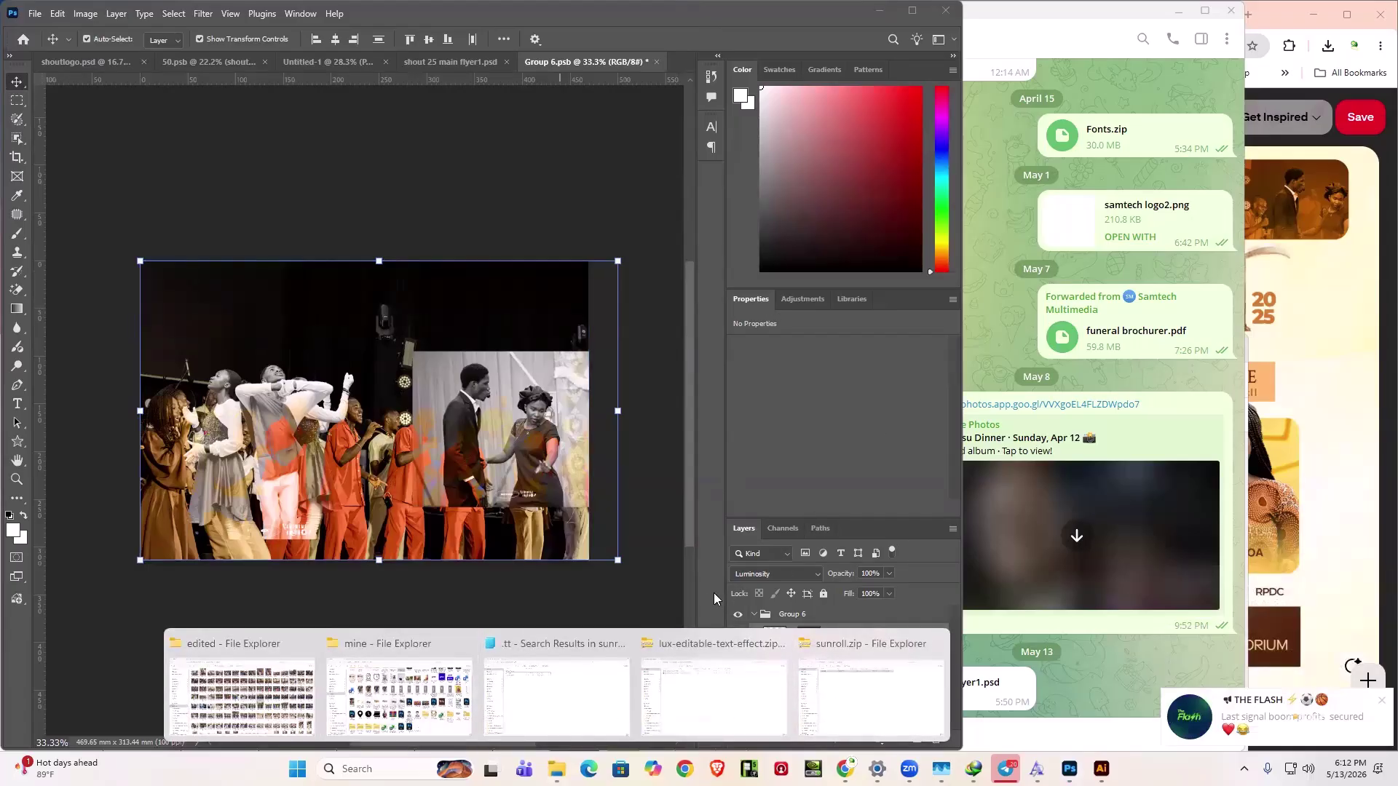
click(774, 574)
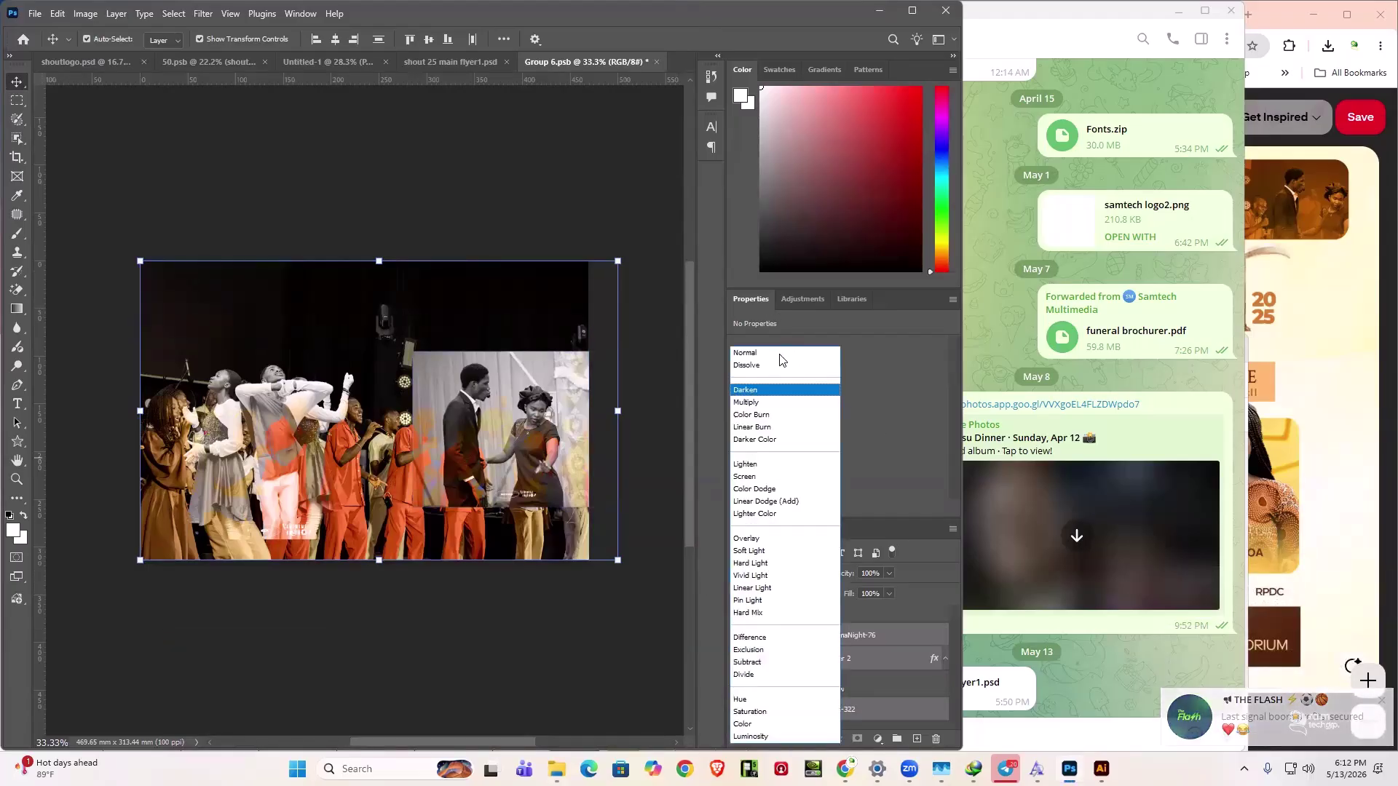
click(776, 354)
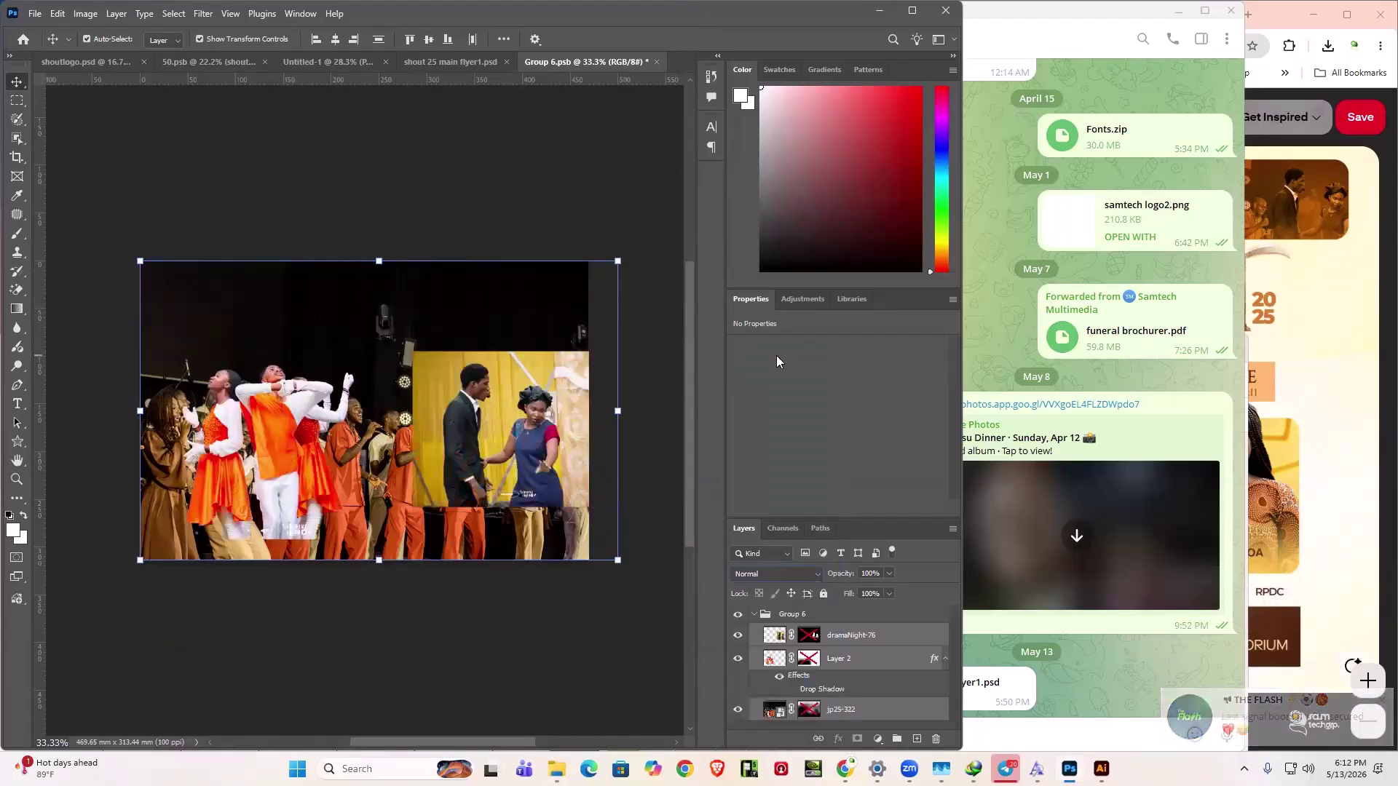
right_click(855, 670)
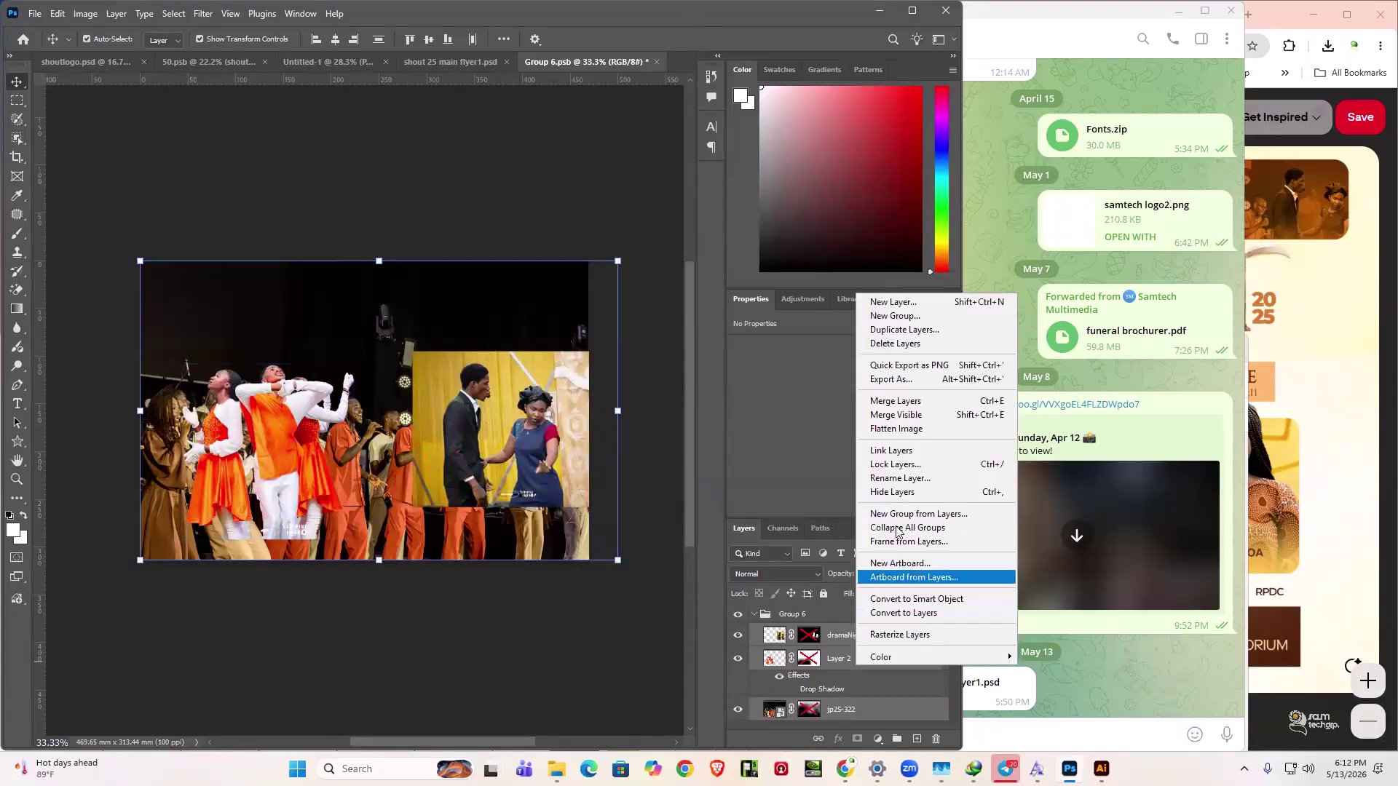
click(888, 365)
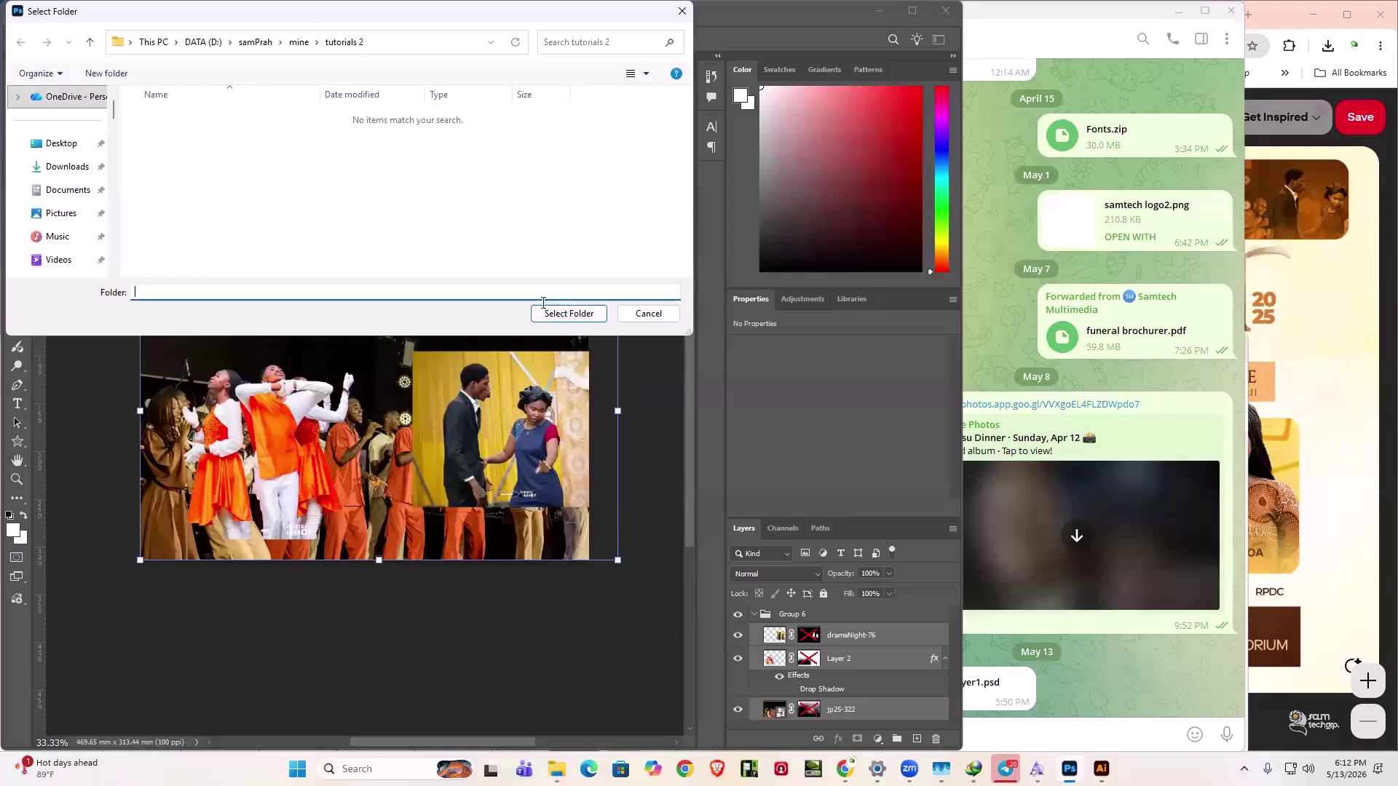
click(578, 314)
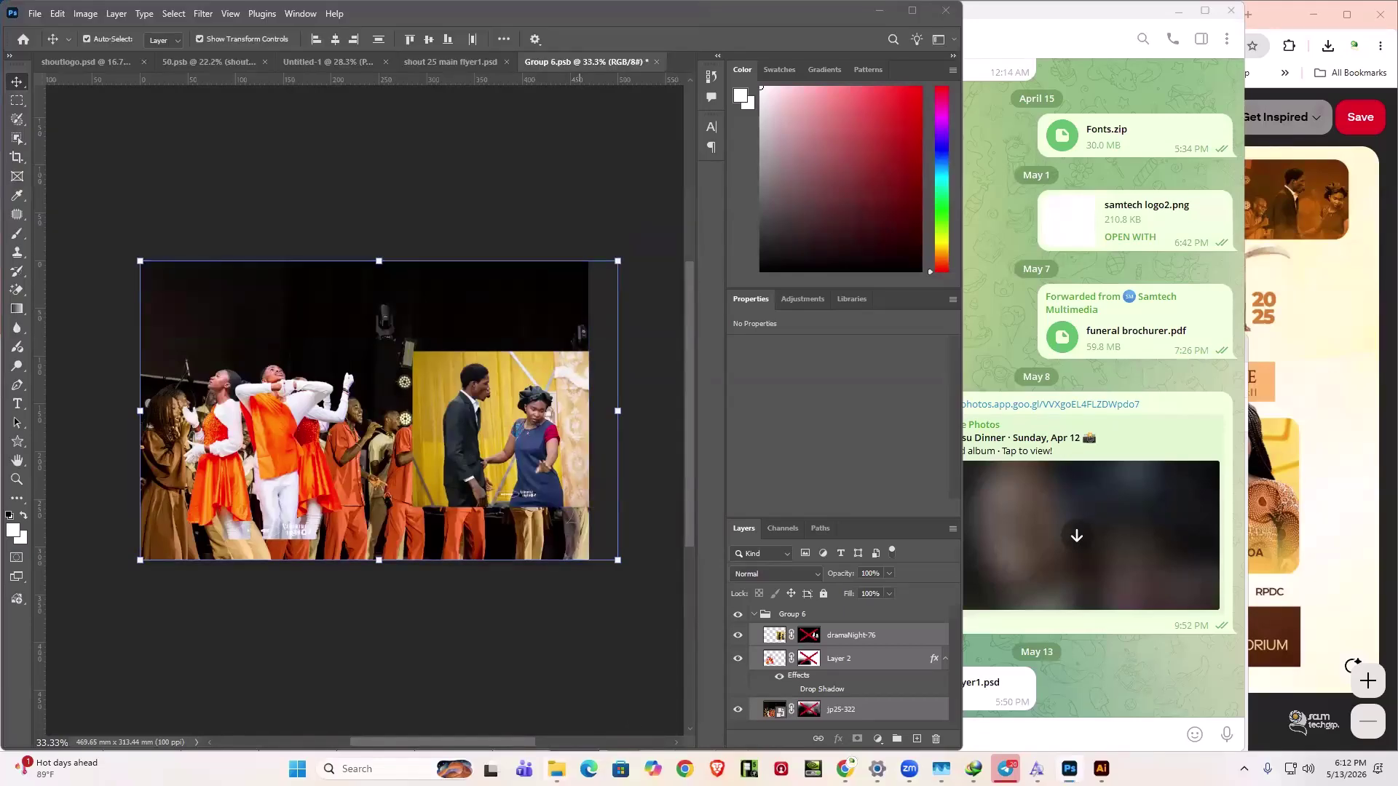
mouse_move(556, 769)
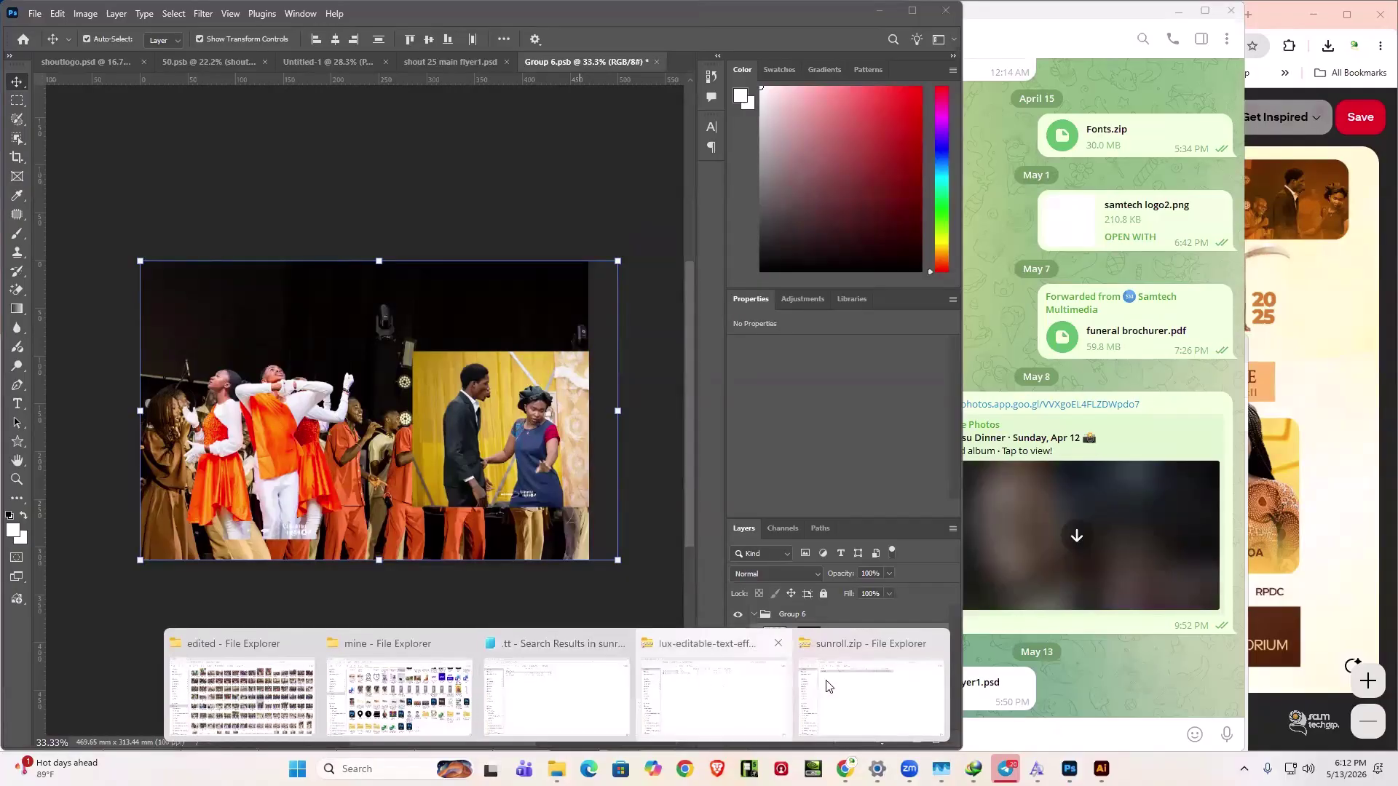
- In File Explorer, open mine > tutorials 2 and marquee-select the dramaNight-76, jp25-322 and Layer 2 PNGs
click(713, 695)
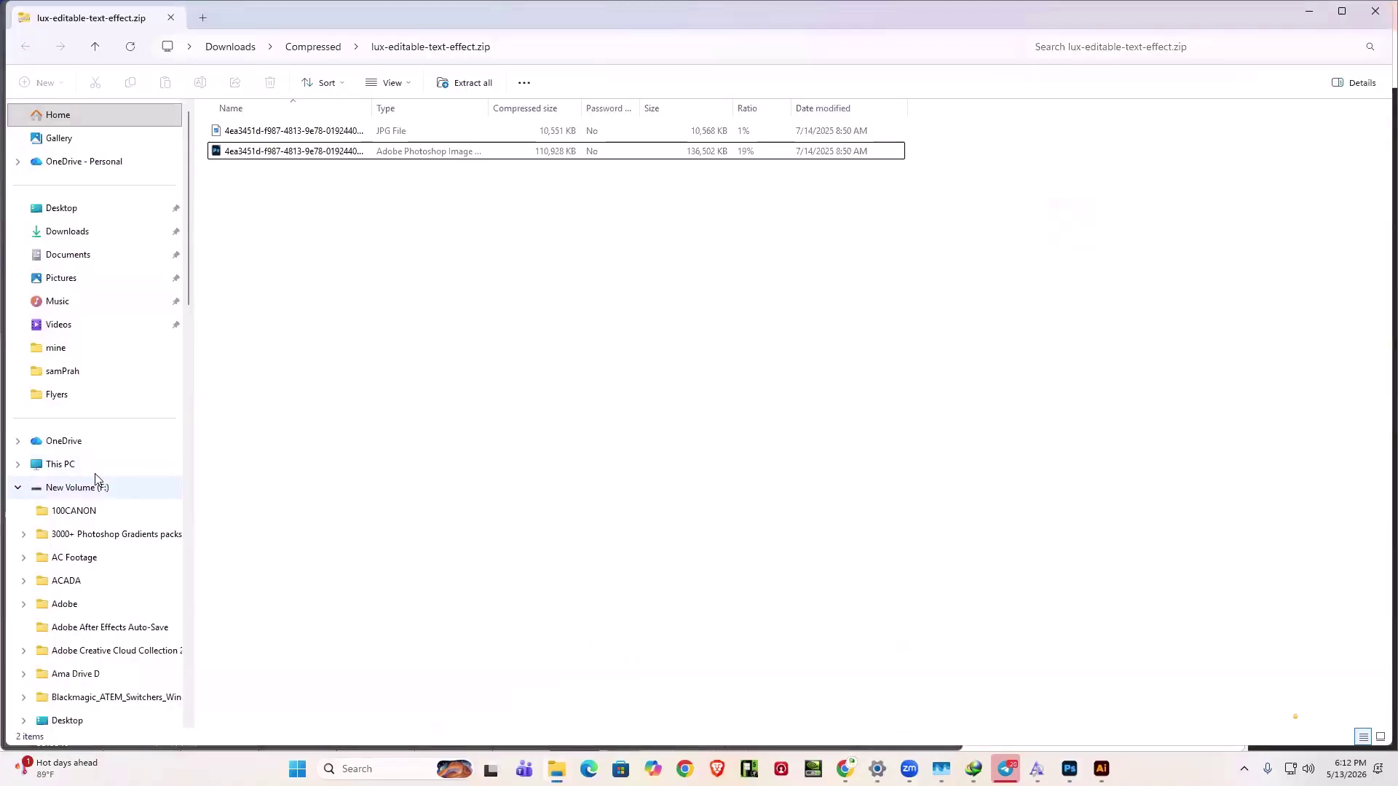
click(76, 351)
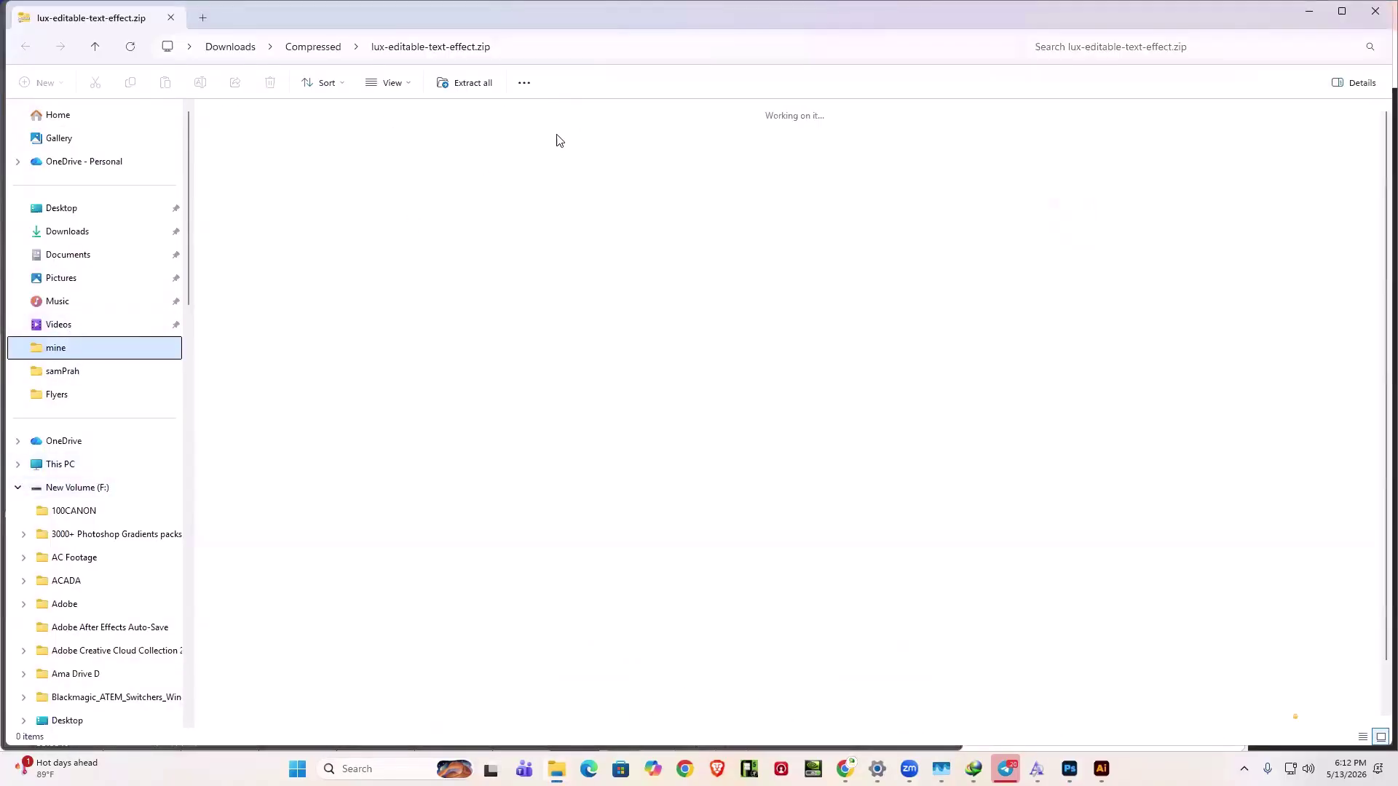
double_click(565, 138)
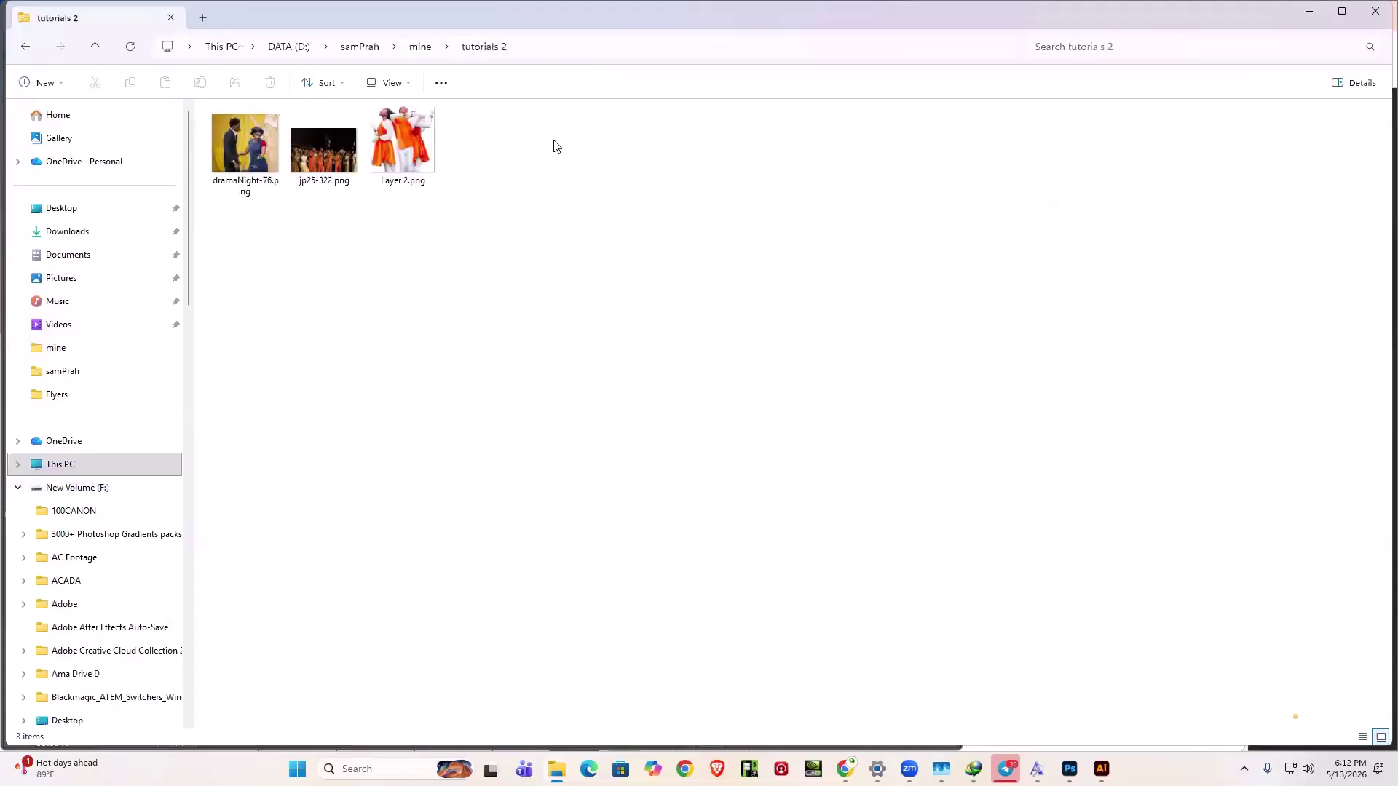
click(308, 149)
click(259, 155)
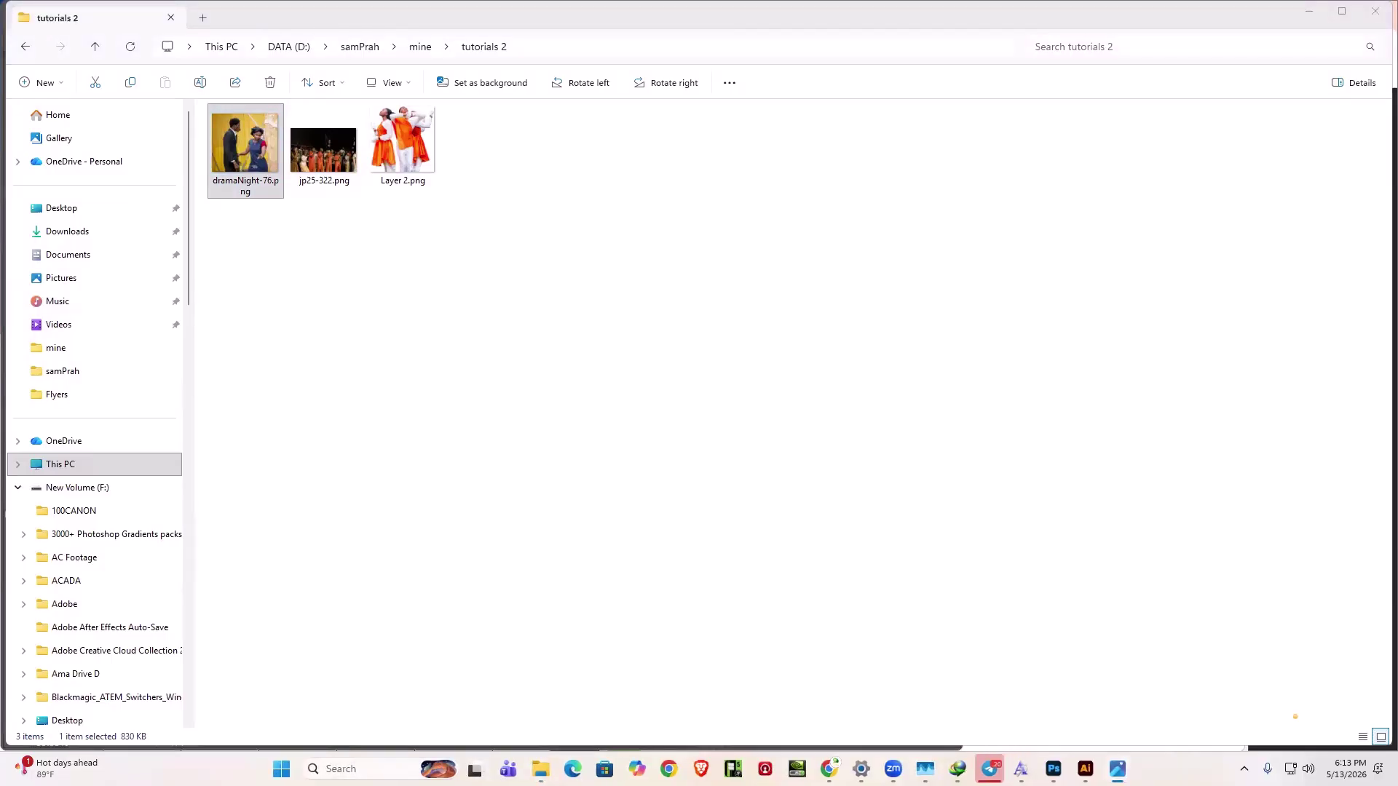
drag(754, 364, 1069, 765)
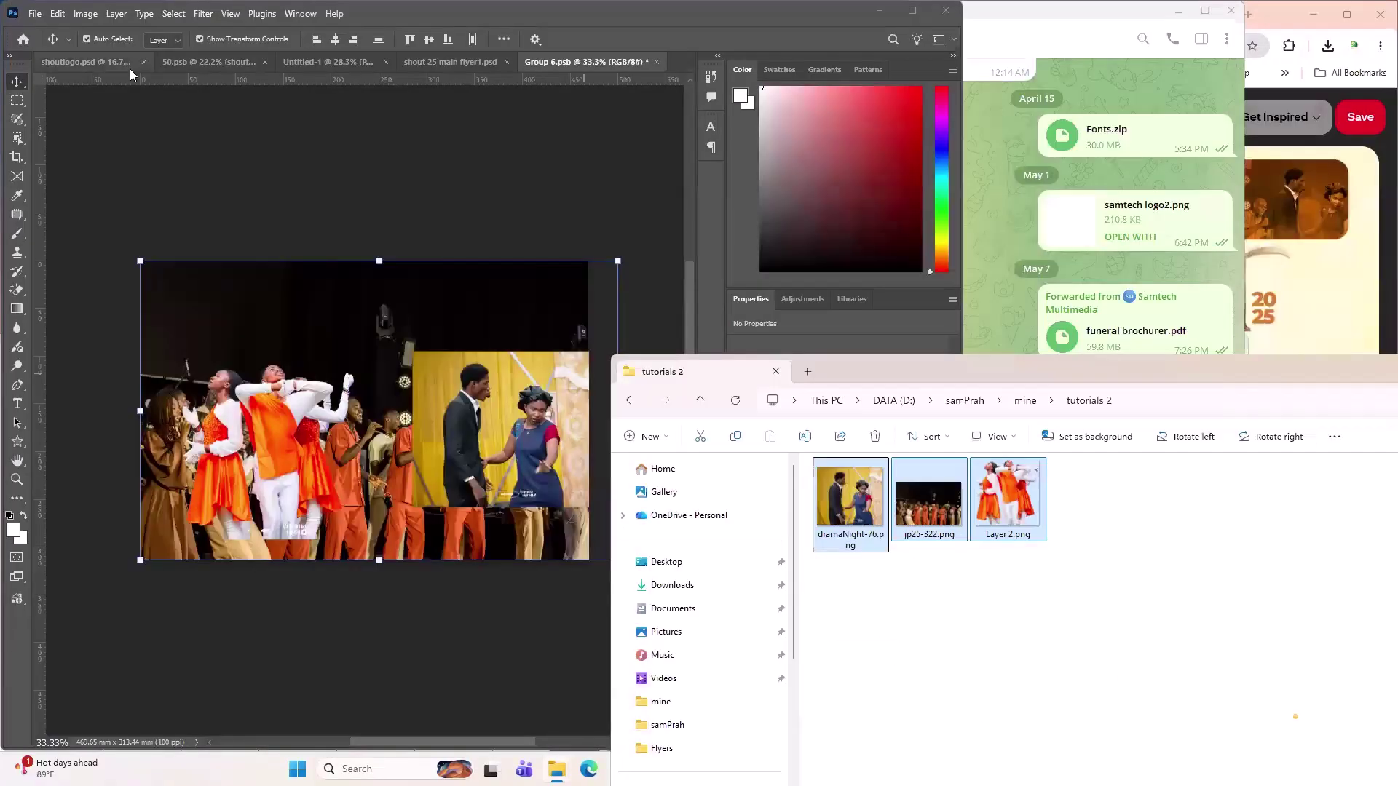
- Back in the Untitled-1 flyer, delete the POTMINES-54 photo layer
click(81, 66)
click(290, 67)
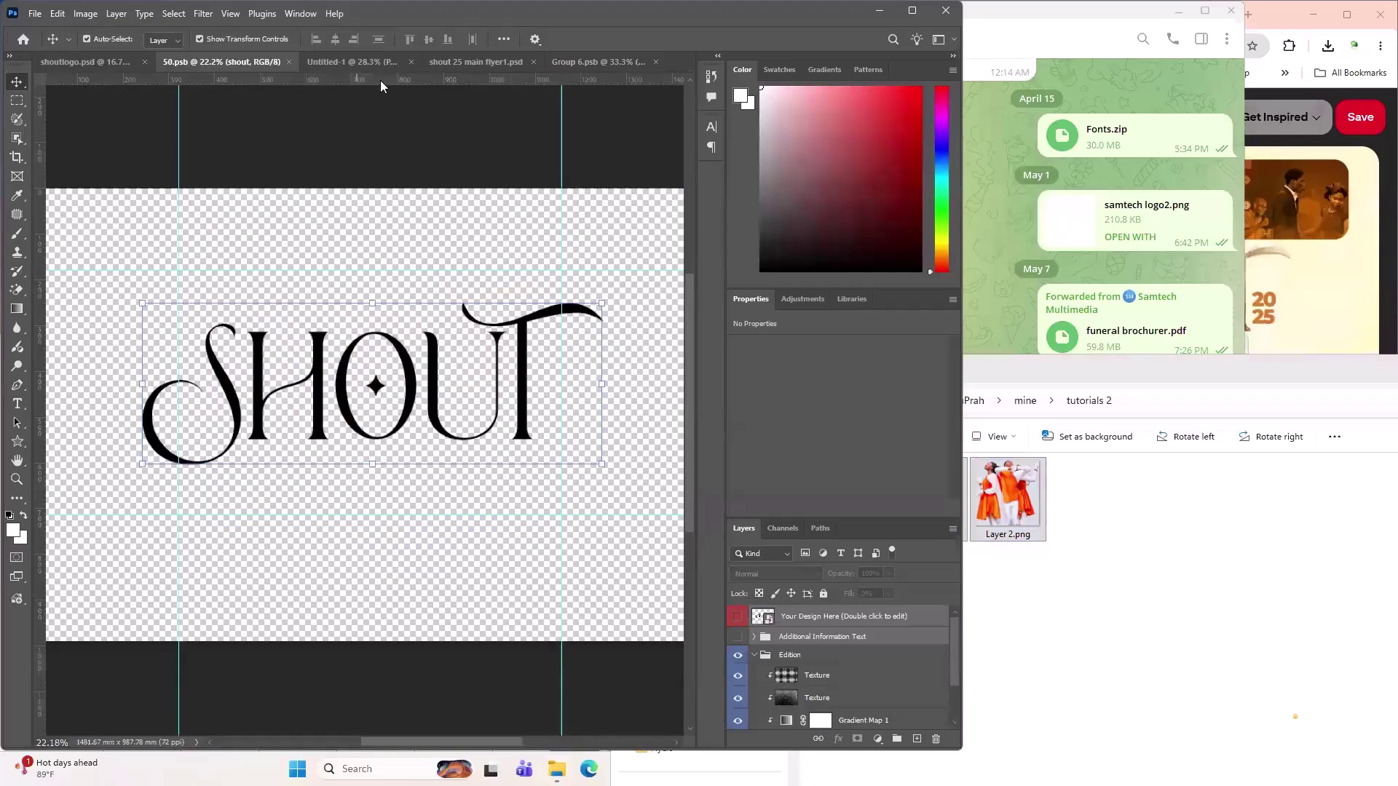
click(355, 66)
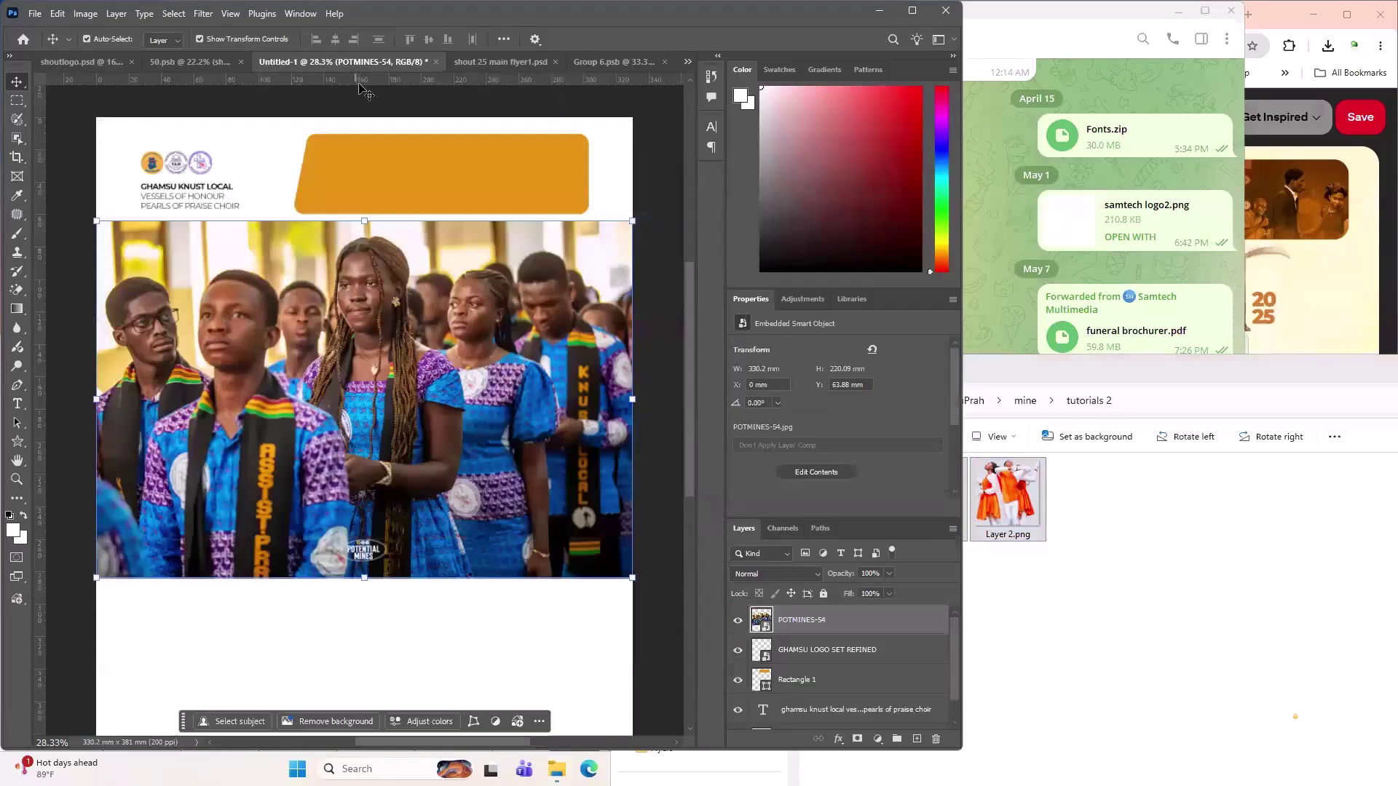
key(Delete)
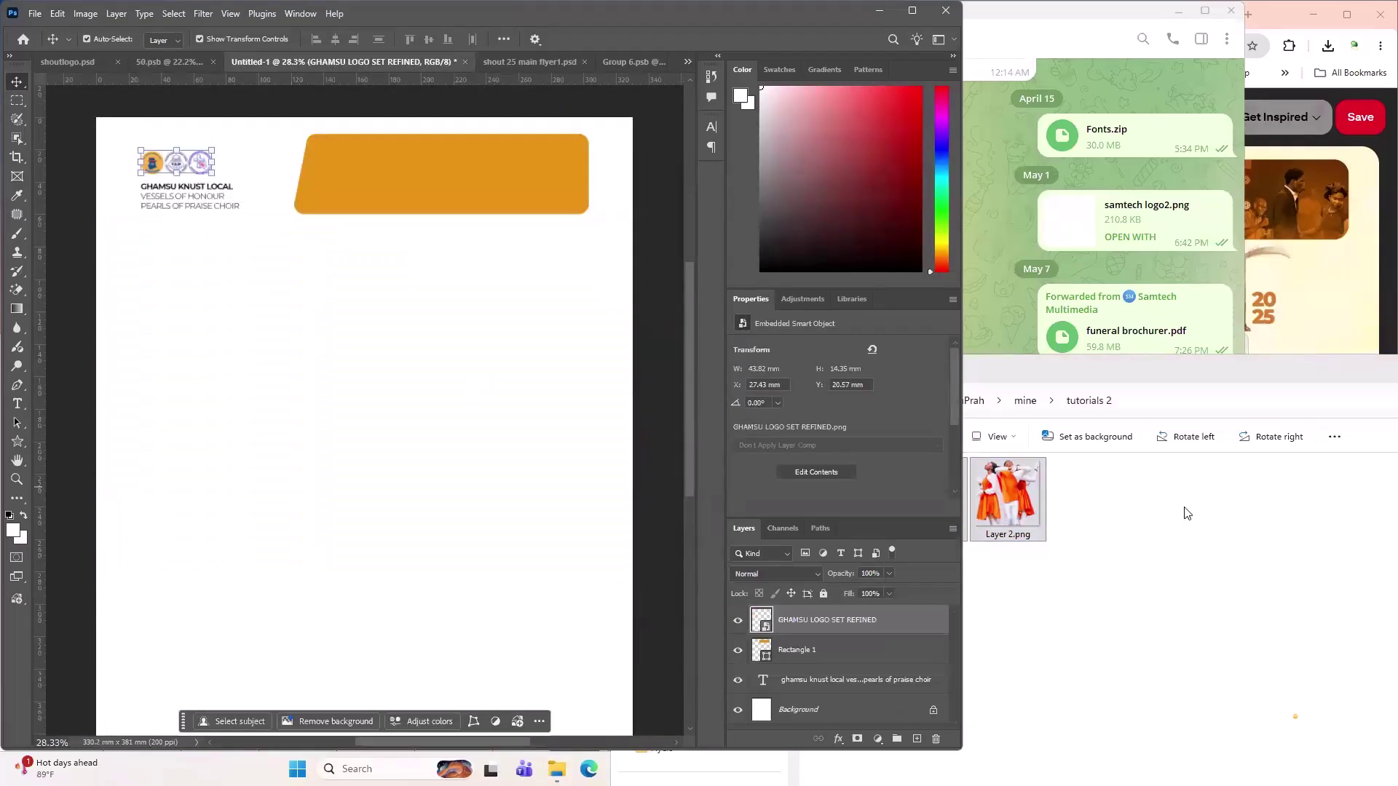
- Drag the three exported PNGs onto the flyer and commit each placement
drag(1008, 498, 409, 458)
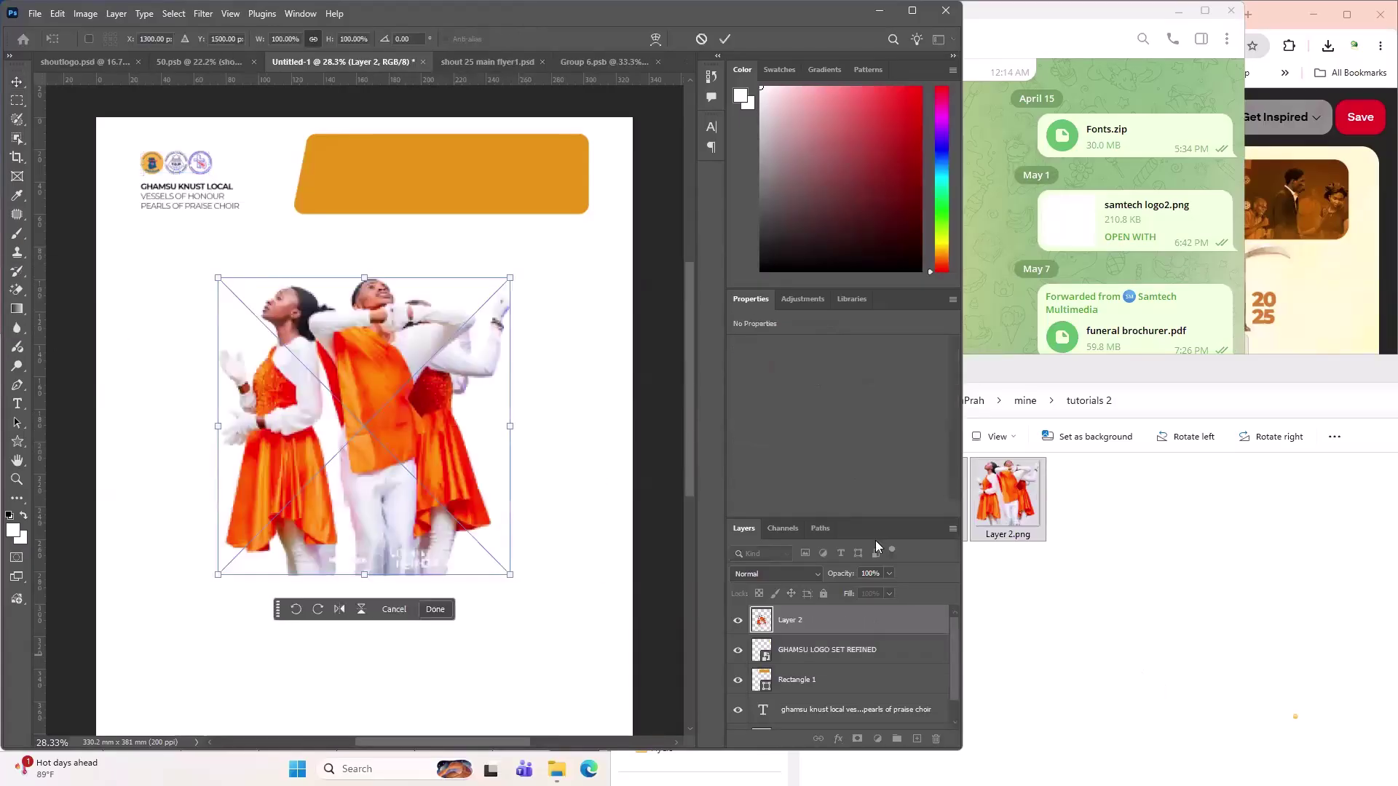
click(726, 40)
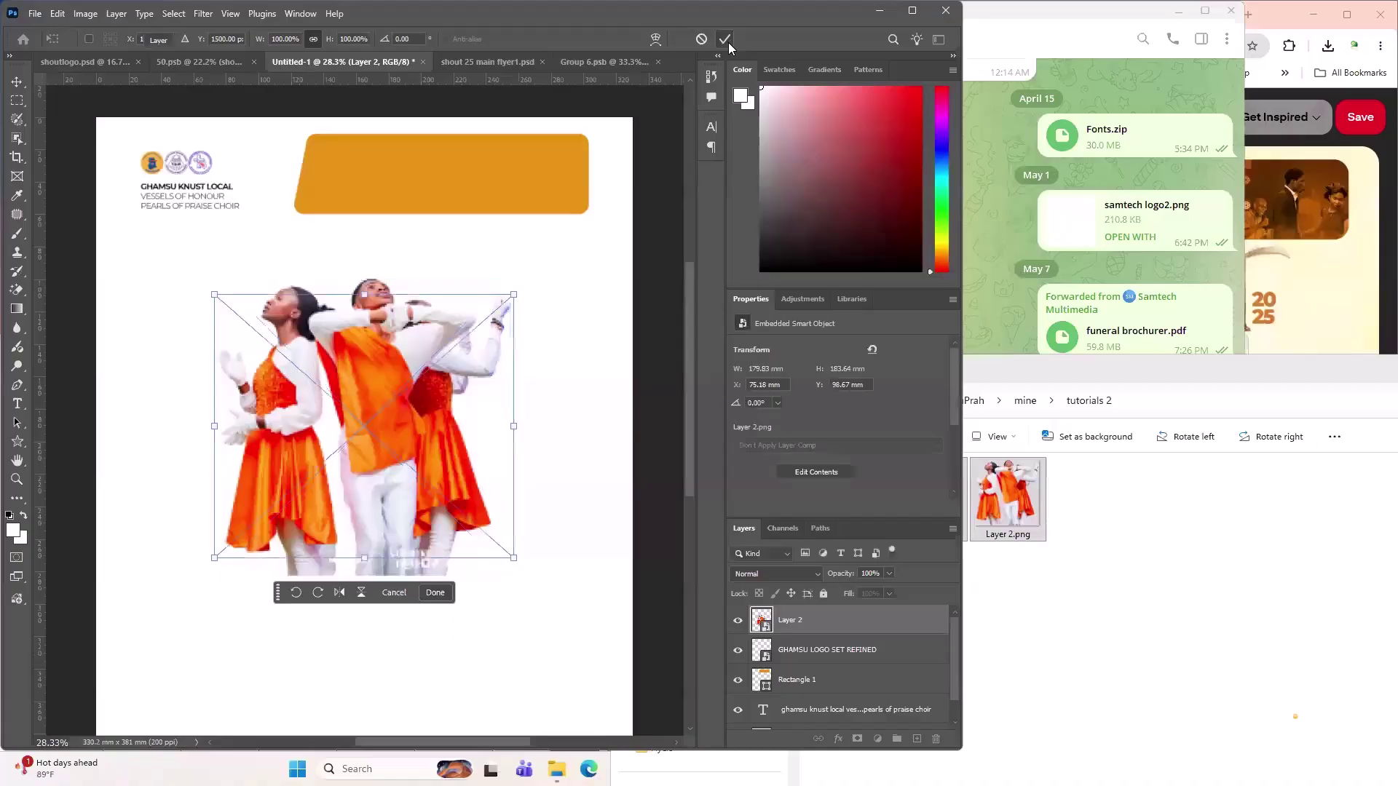
click(726, 40)
- Commit the jp25-322 placement, drag it down the flyer, and move dramaNight-76 to the right side
click(728, 42)
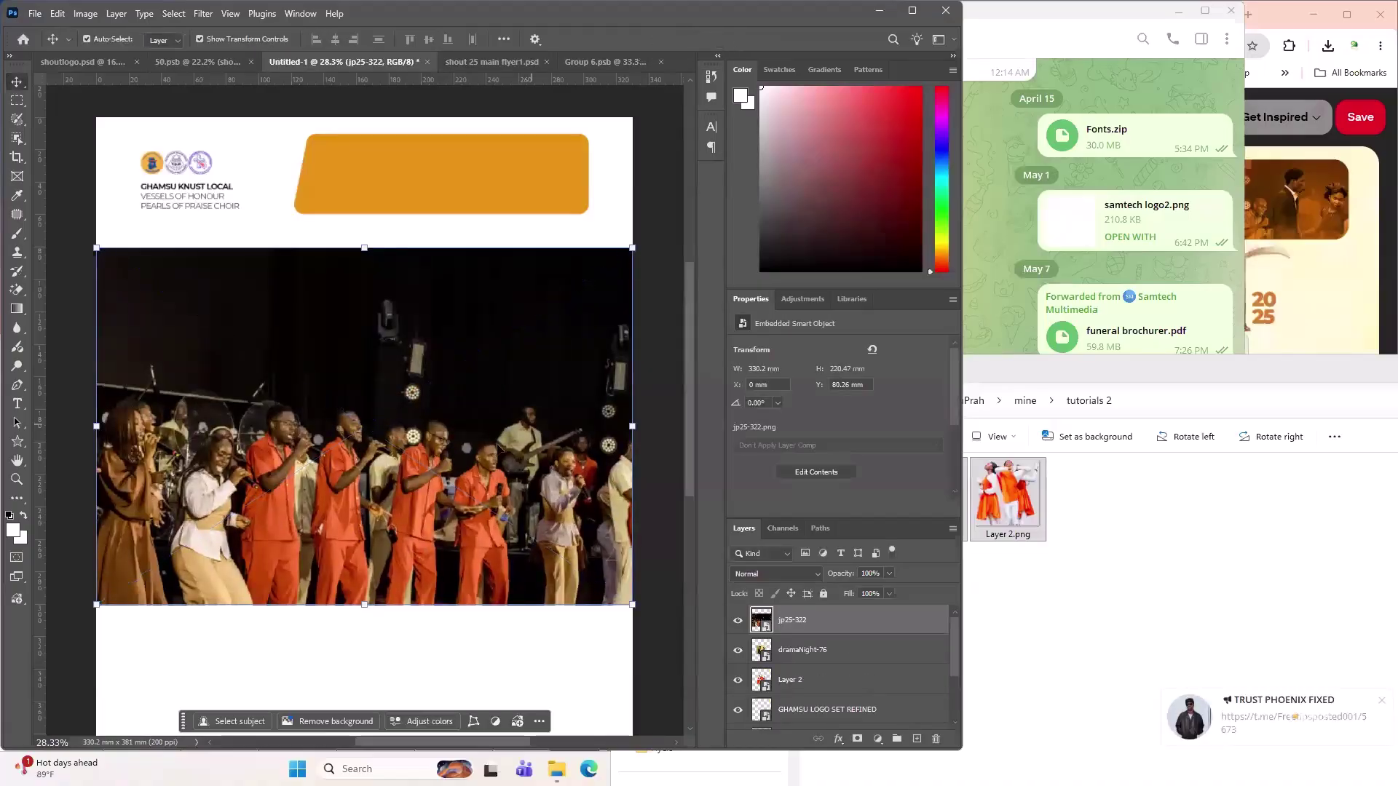
drag(392, 428, 437, 671)
drag(491, 370, 732, 354)
- Shrink the dancers image to about half size and position it over the orange banner
drag(291, 373, 145, 322)
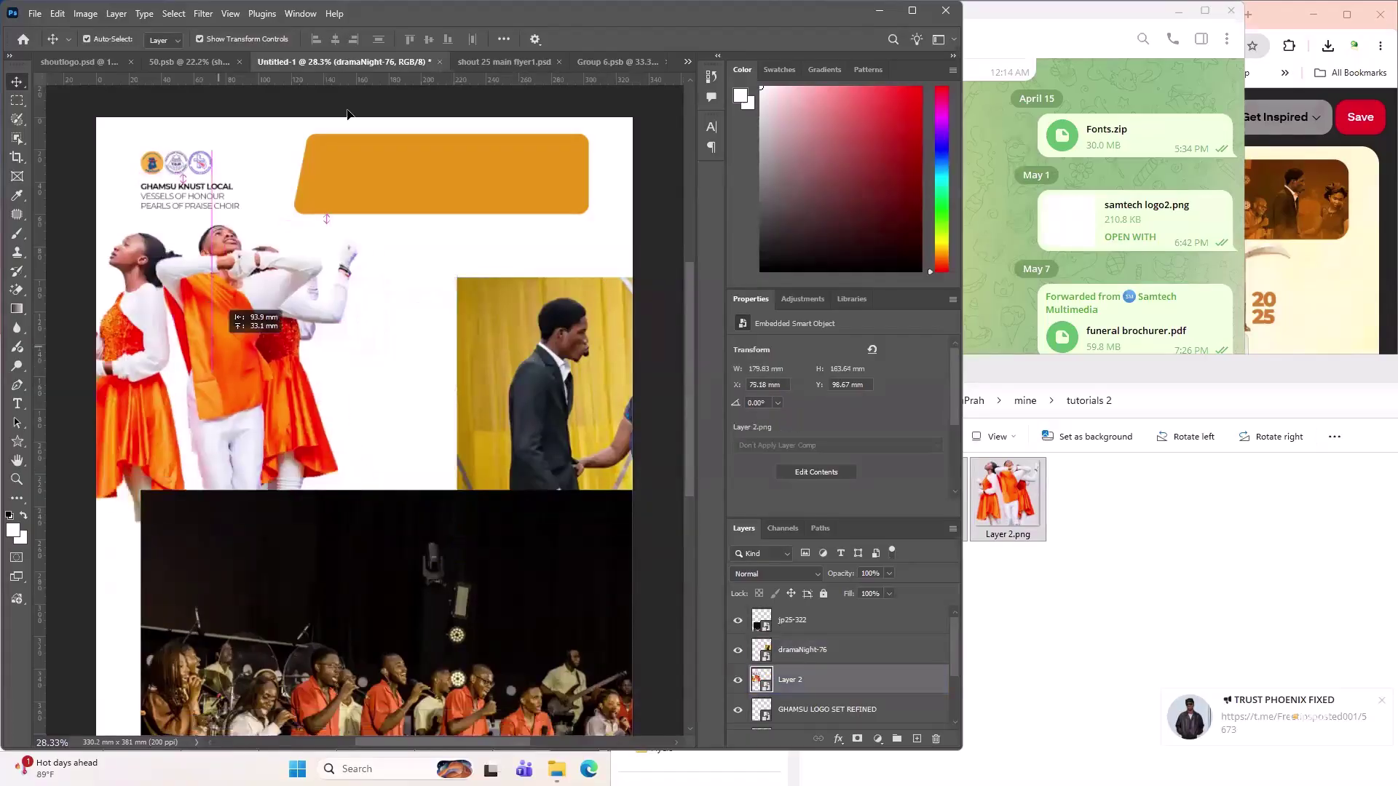
drag(212, 356, 363, 369)
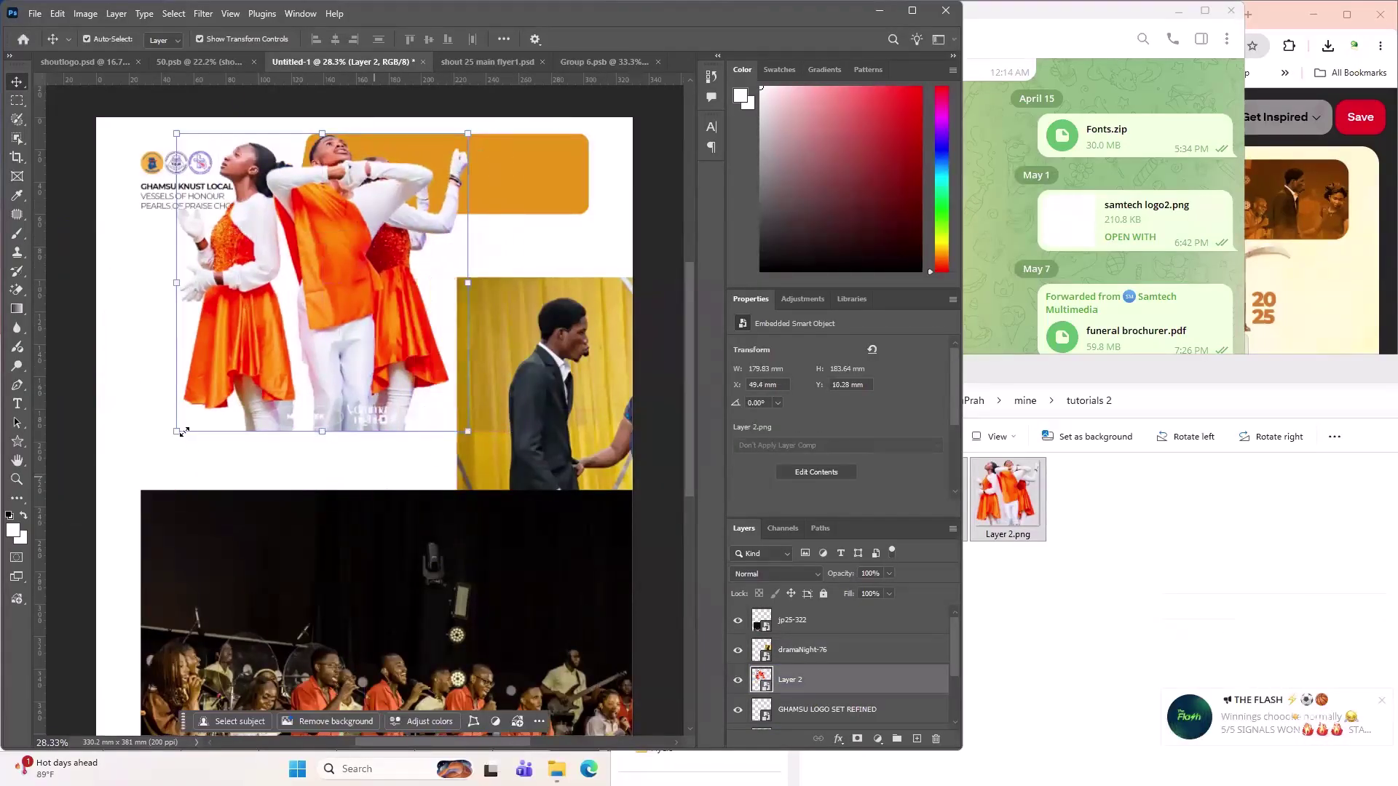
drag(184, 432, 349, 284)
drag(378, 218, 397, 188)
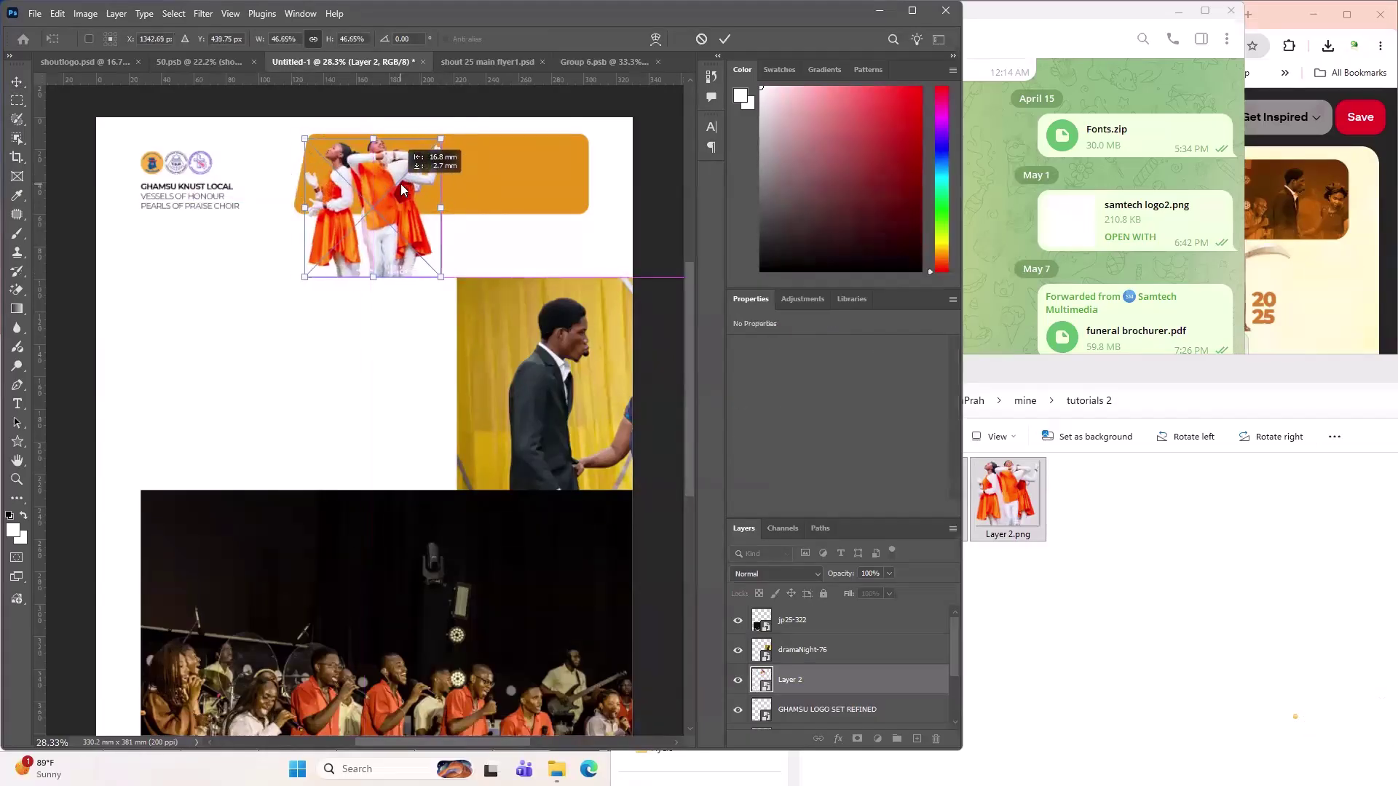
click(724, 39)
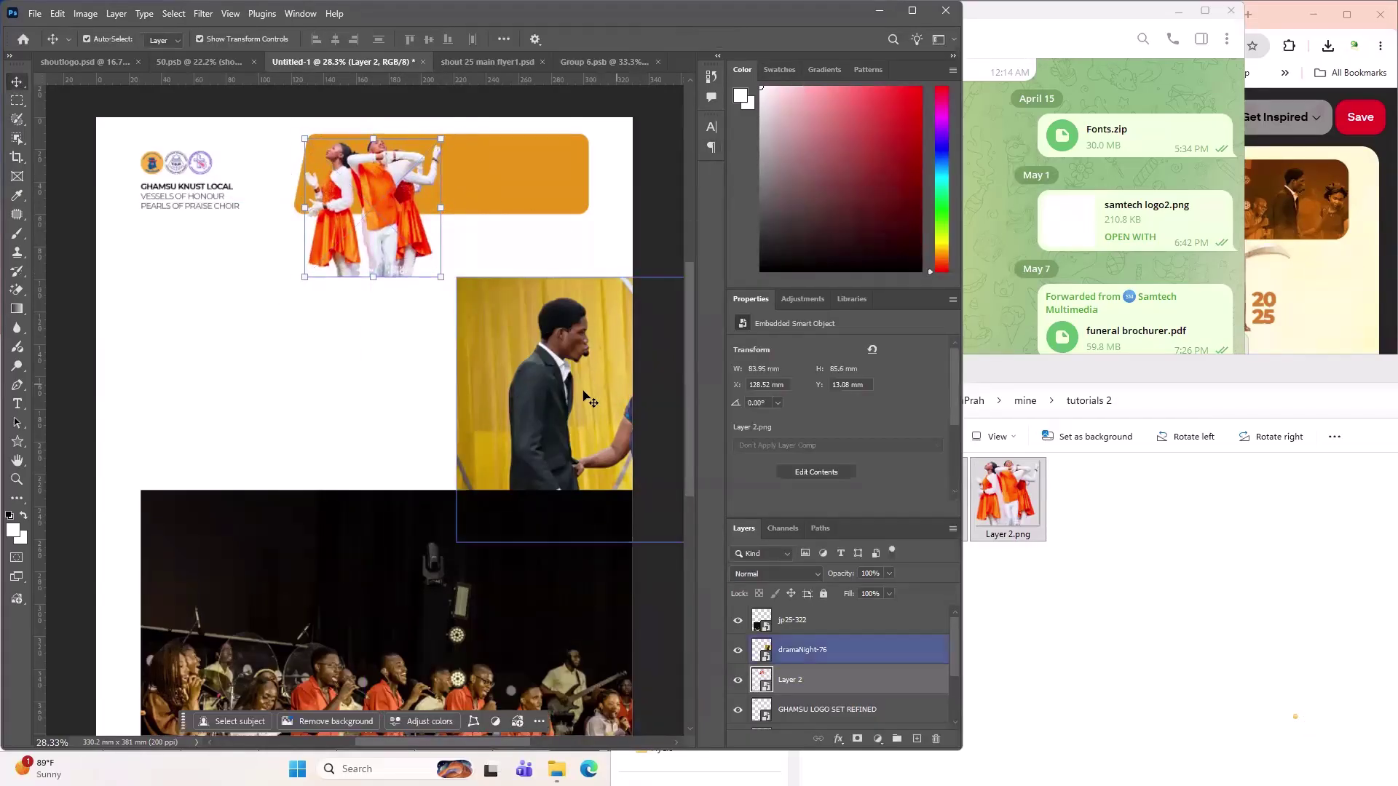
- Move the drama photo up and shrink it onto the banner's right end
drag(576, 363, 566, 242)
drag(520, 193, 542, 188)
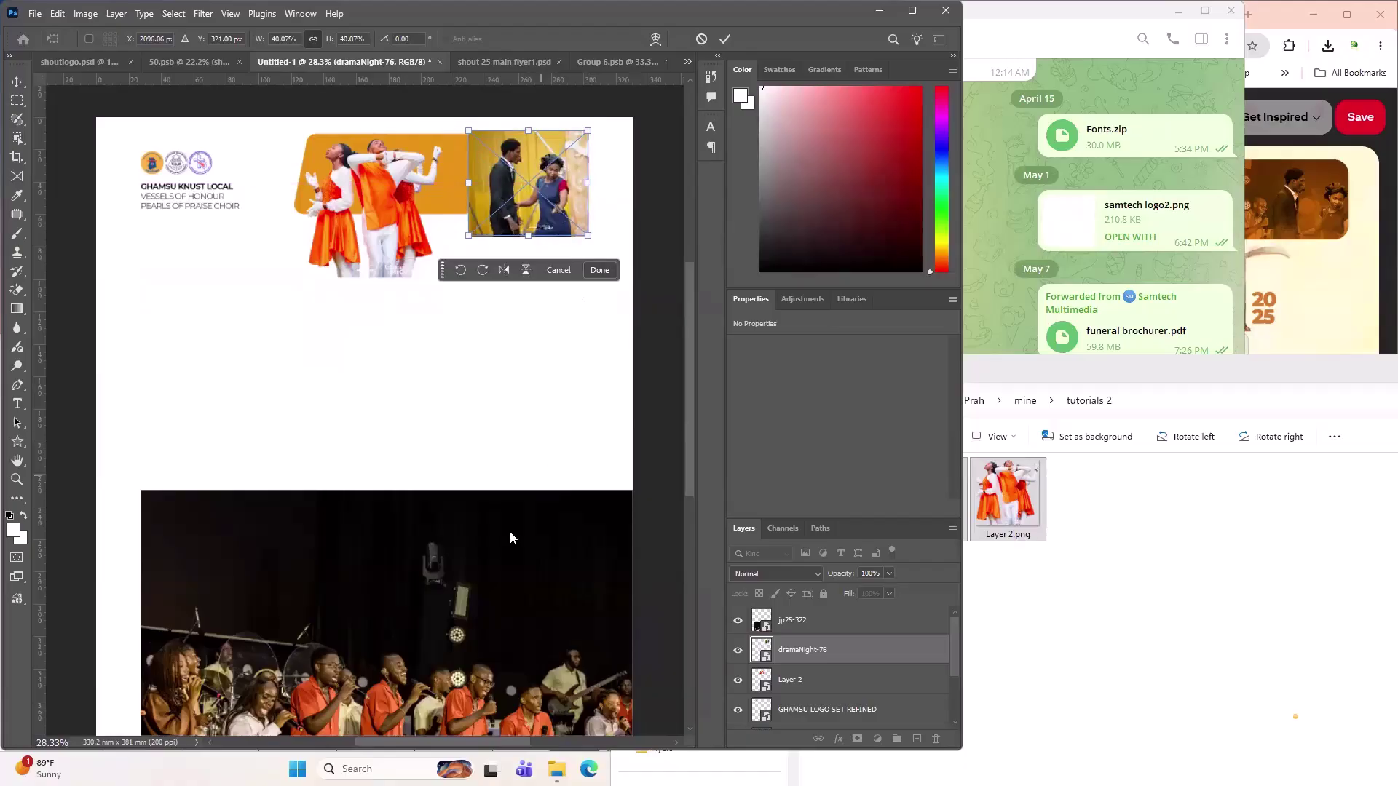
key(Return)
- Shrink jp25-322 to 156.97 × 104.9 mm on the banner and stack it behind the other photos
drag(510, 538, 495, 304)
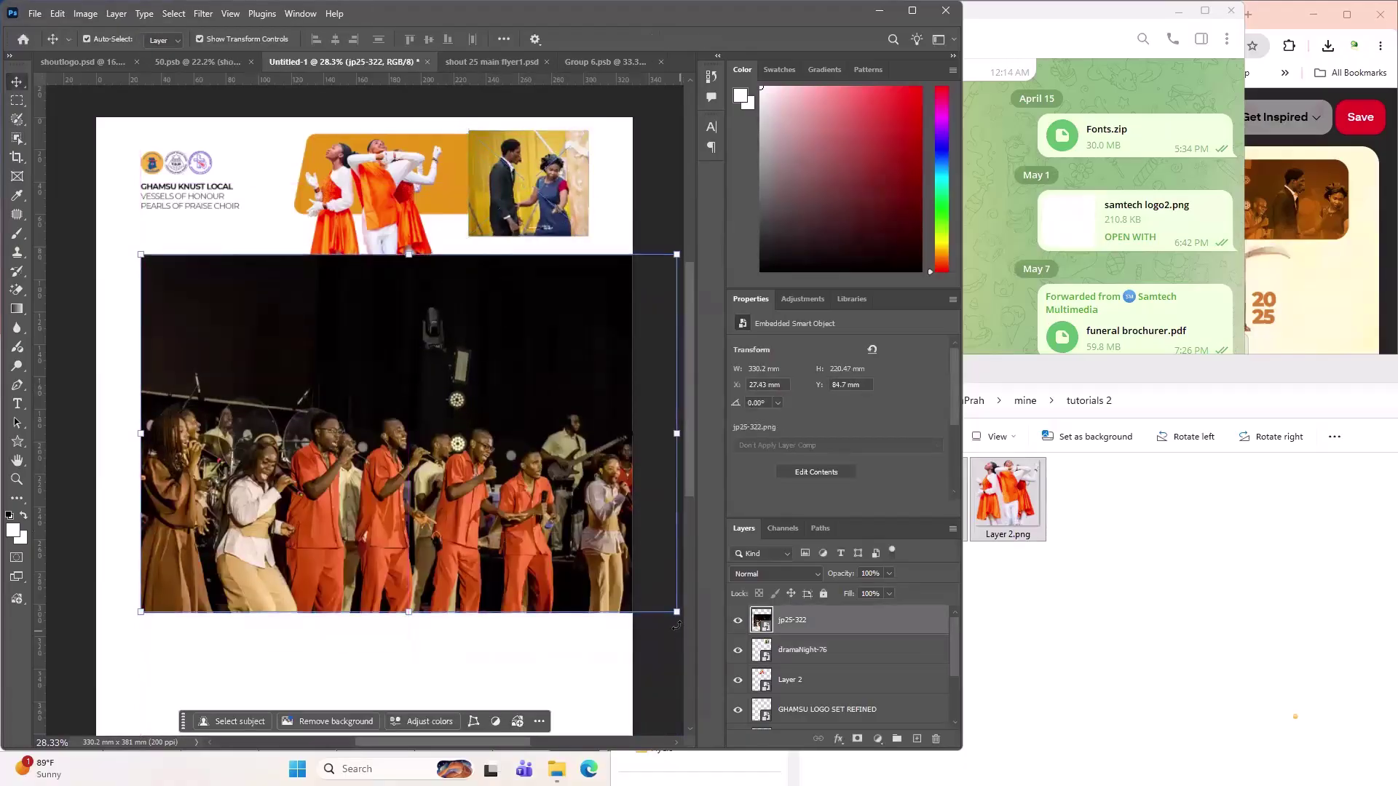
drag(676, 612, 408, 434)
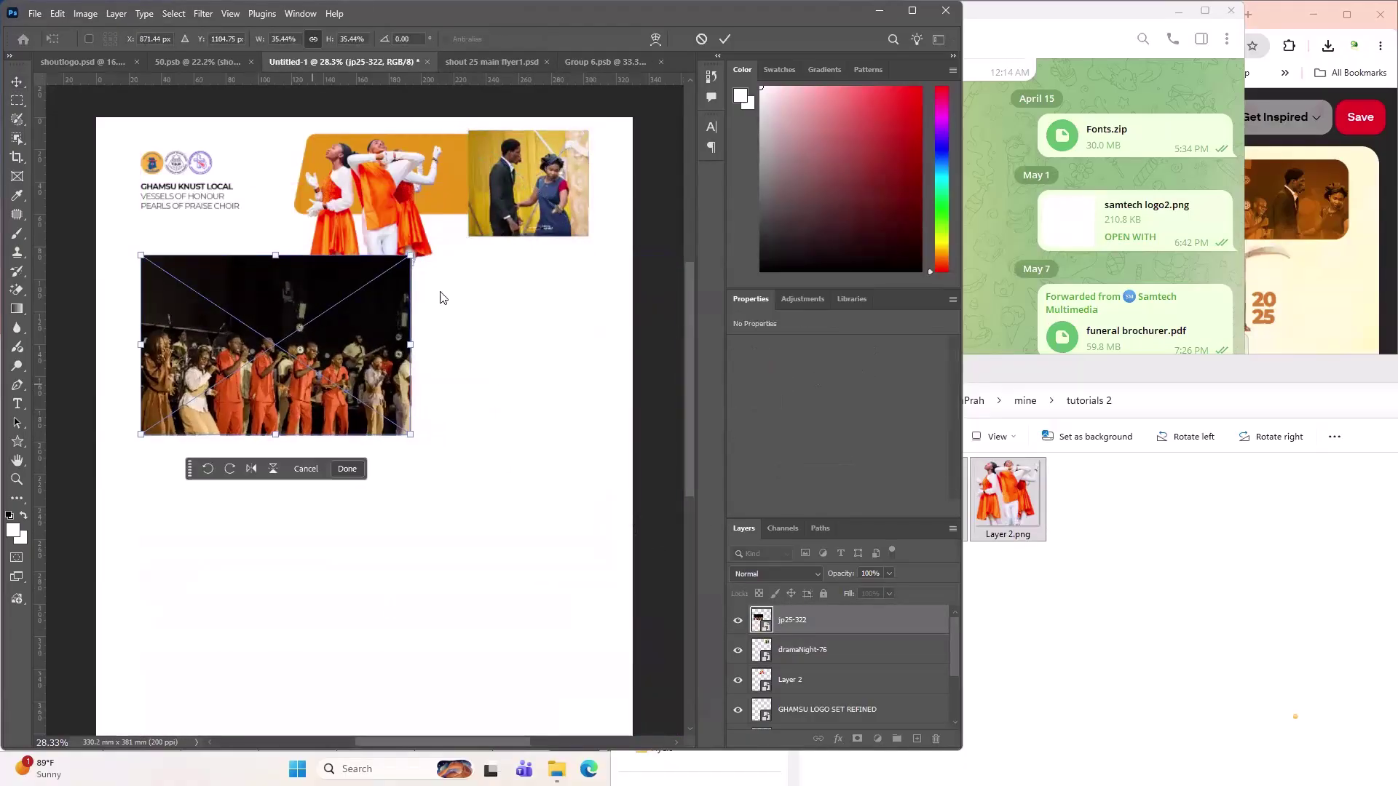
drag(342, 349, 484, 187)
drag(577, 235, 560, 225)
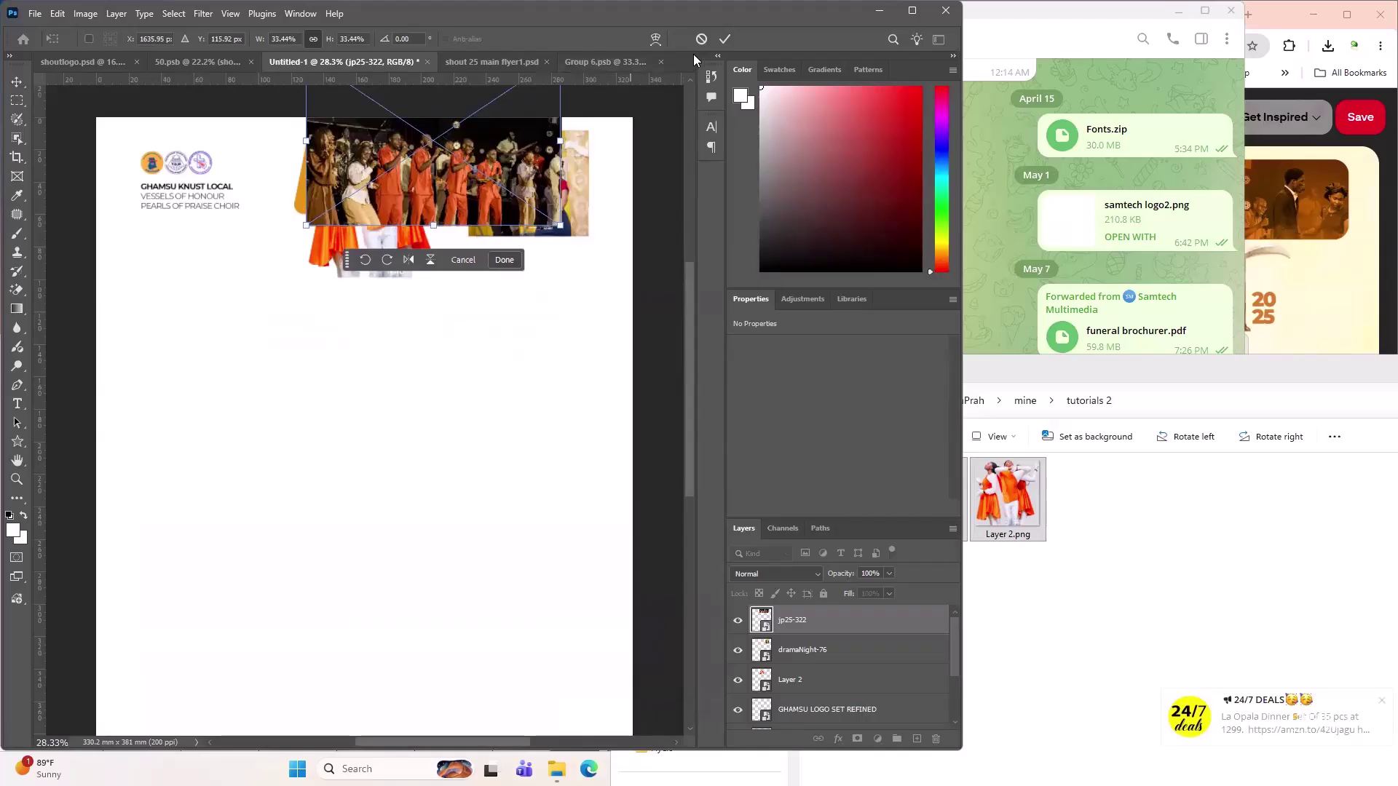
click(725, 39)
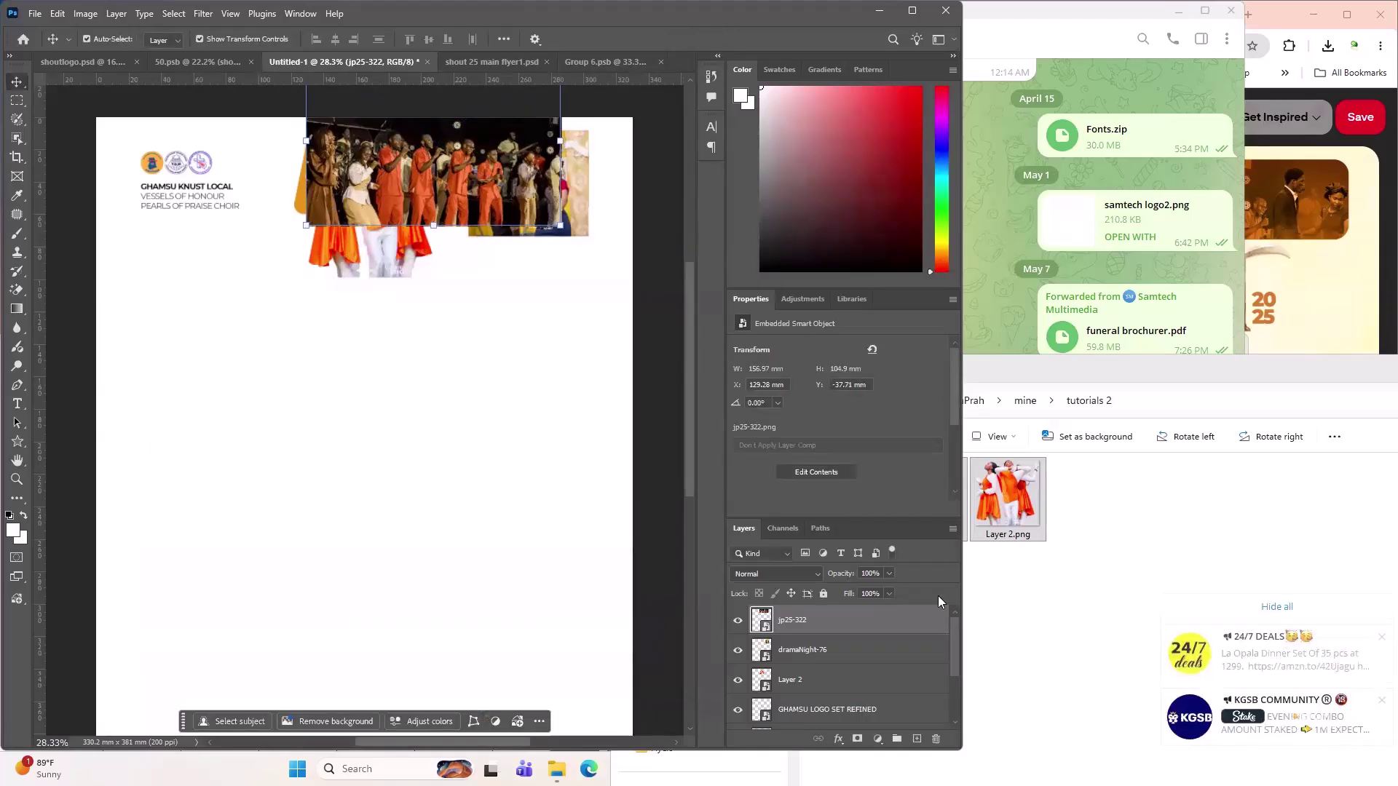
drag(816, 634, 827, 688)
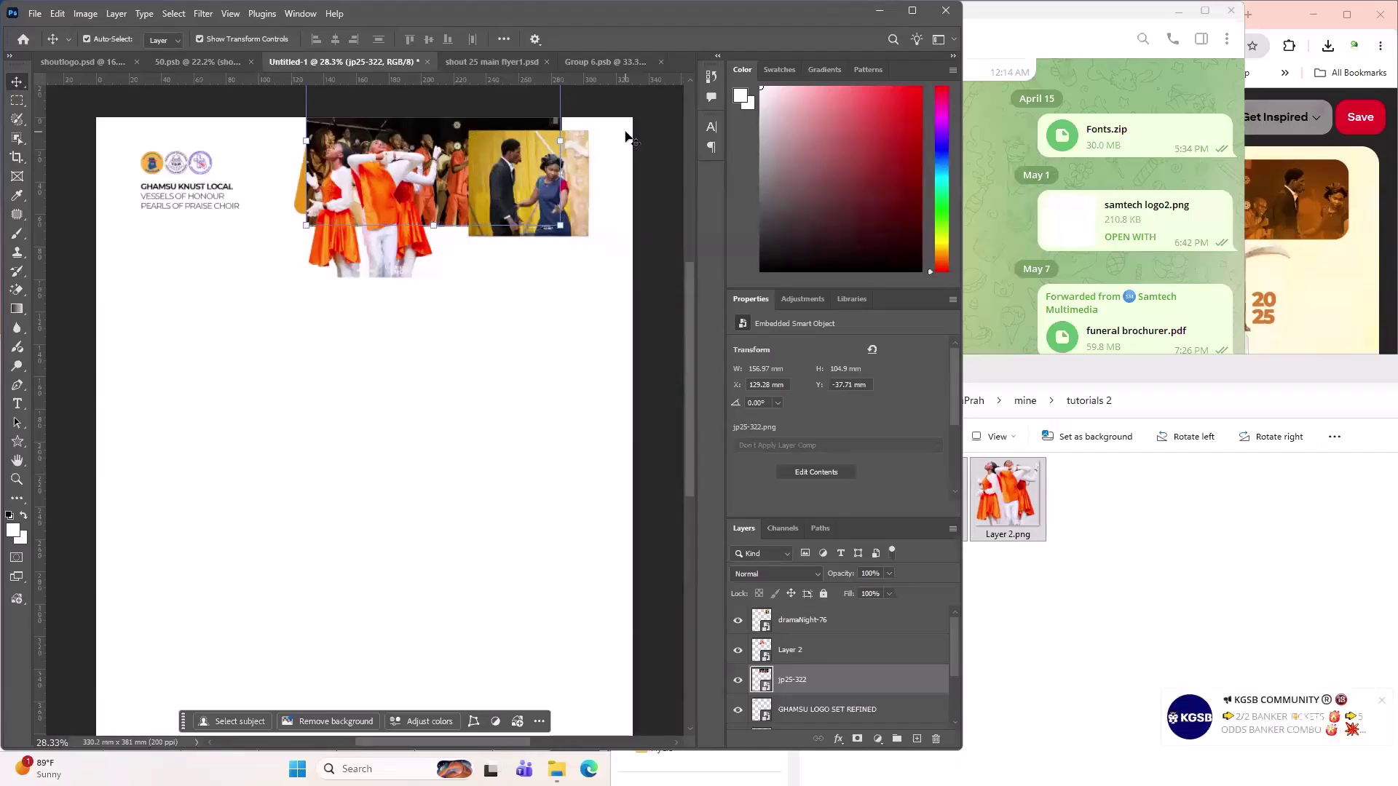
click(464, 342)
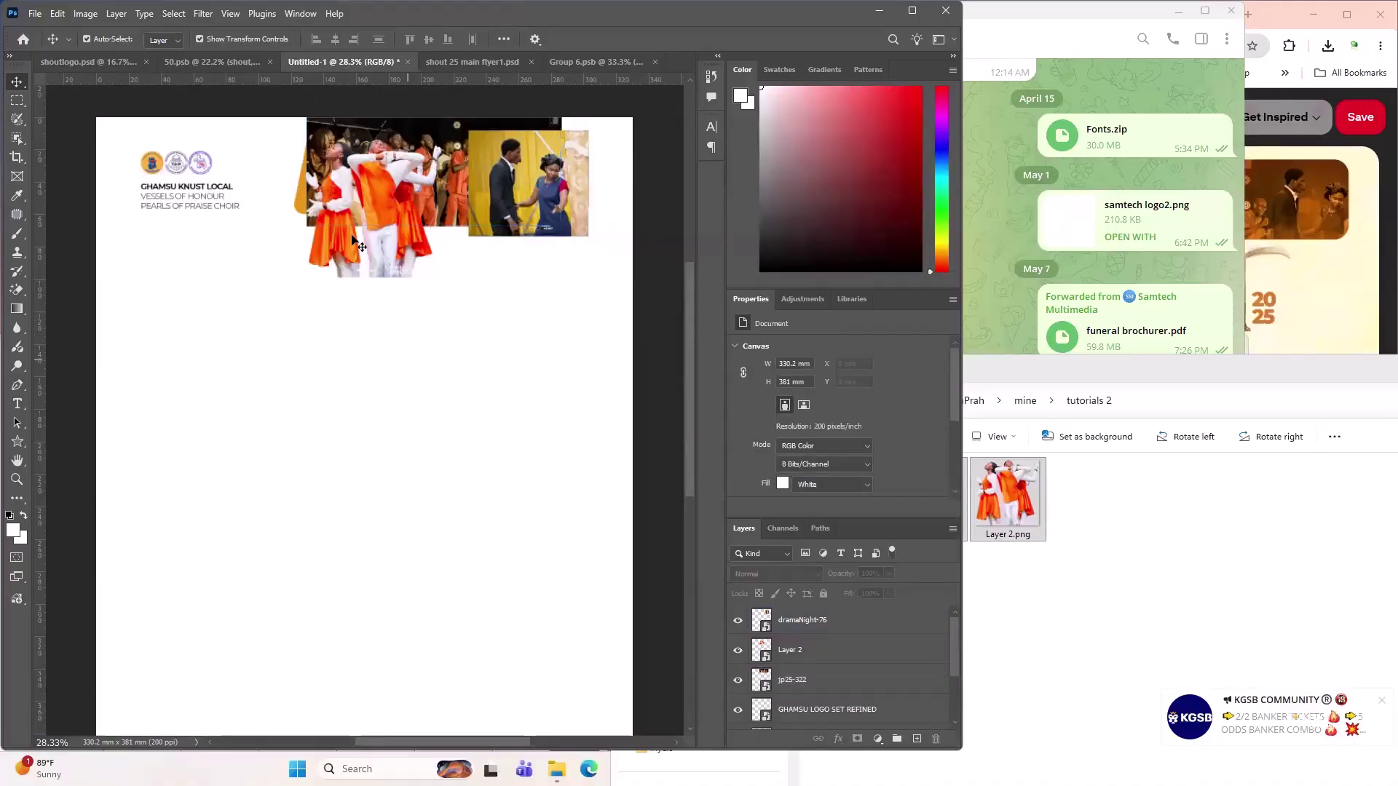
- Lower the choir photo's opacity, nudge it down and left, then restore it to 100%
click(408, 203)
scroll(457, 177, up, 5)
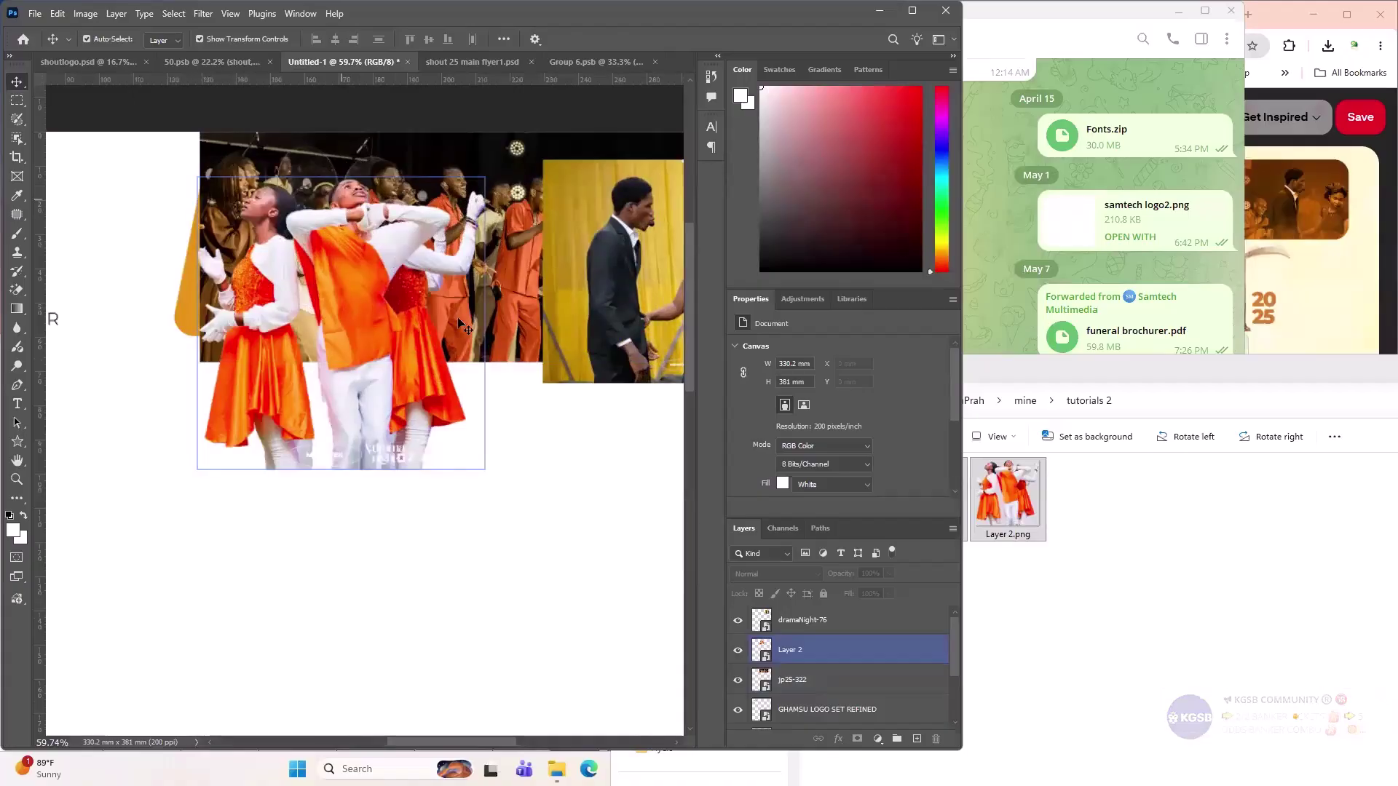
click(481, 306)
click(486, 193)
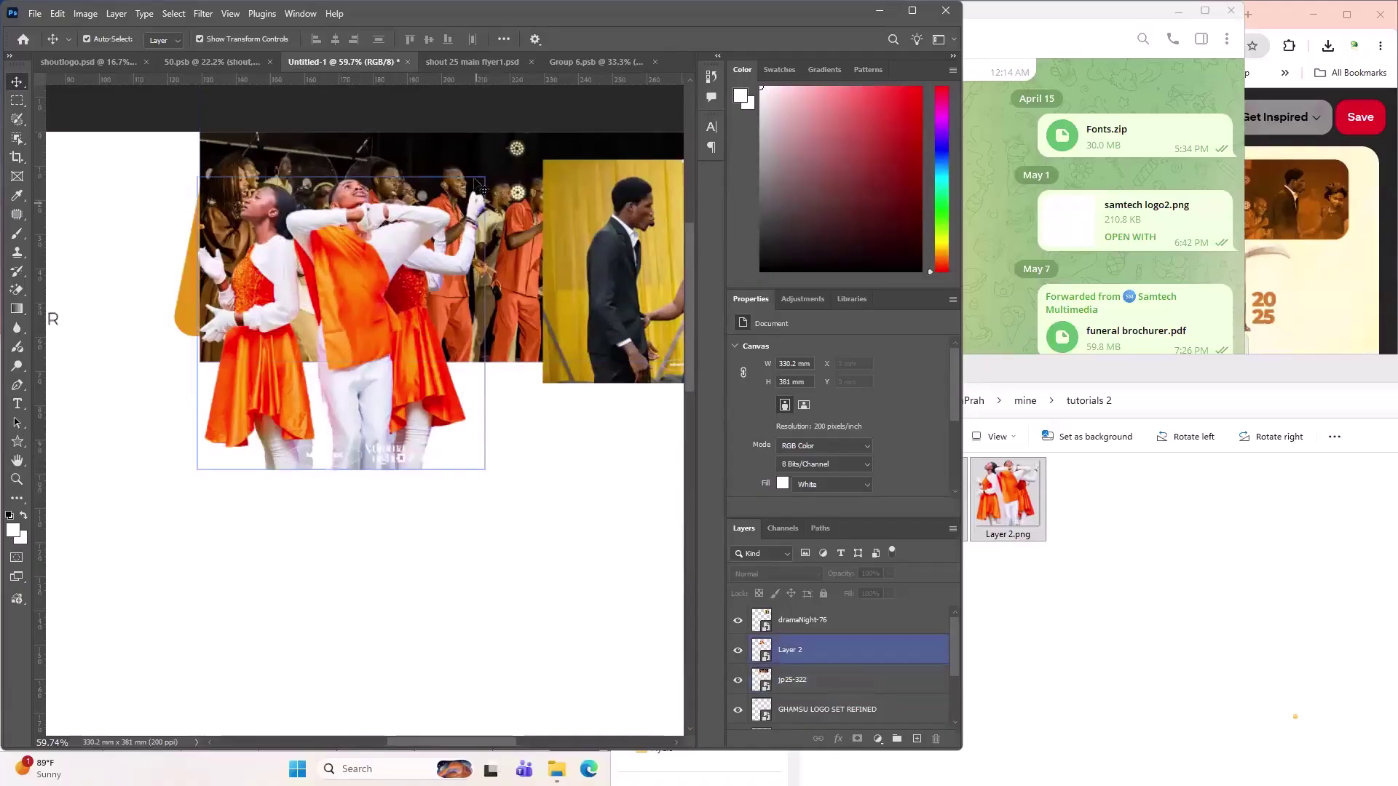
click(482, 187)
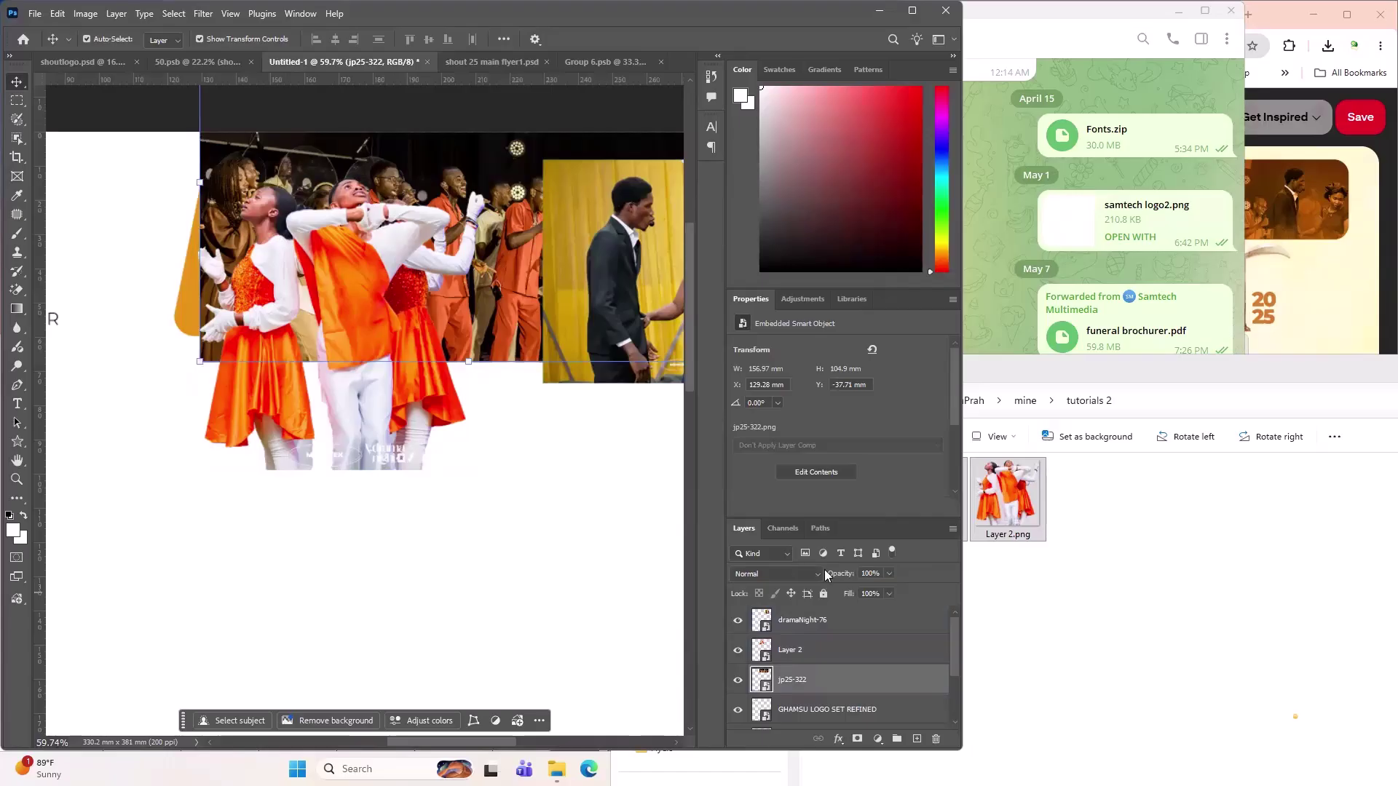
mouse_move(845, 576)
mouse_down()
mouse_move(813, 575)
mouse_move(849, 575)
mouse_up()
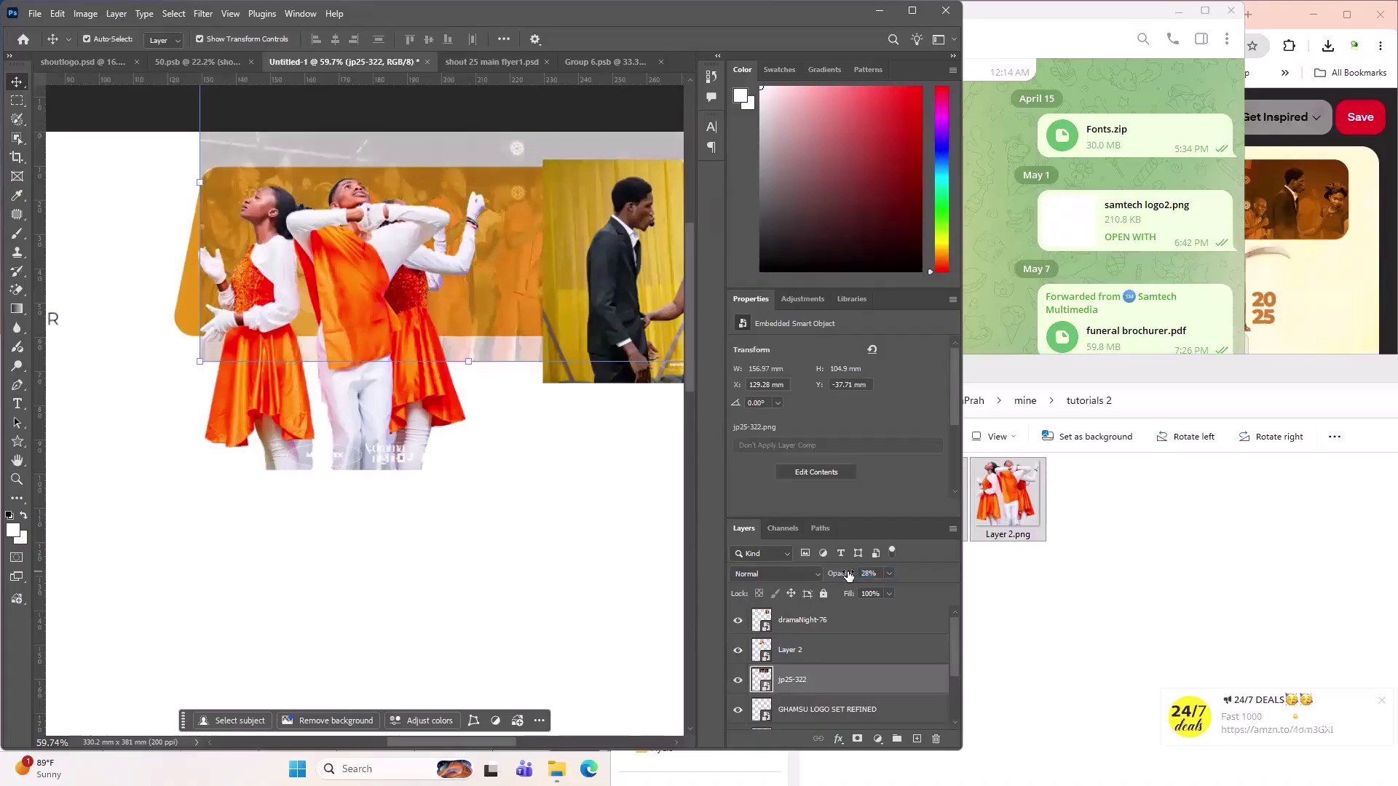
drag(501, 251, 529, 276)
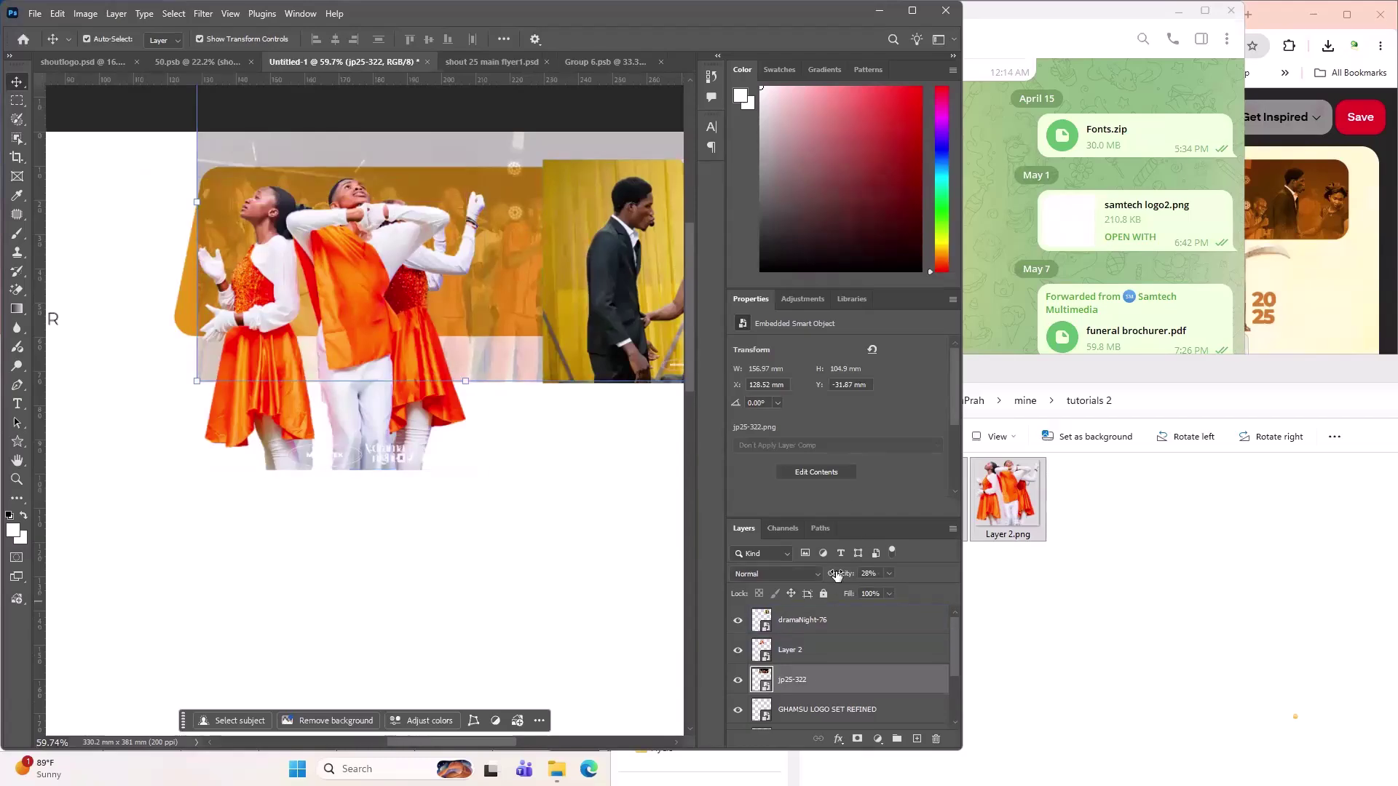
drag(836, 577, 990, 590)
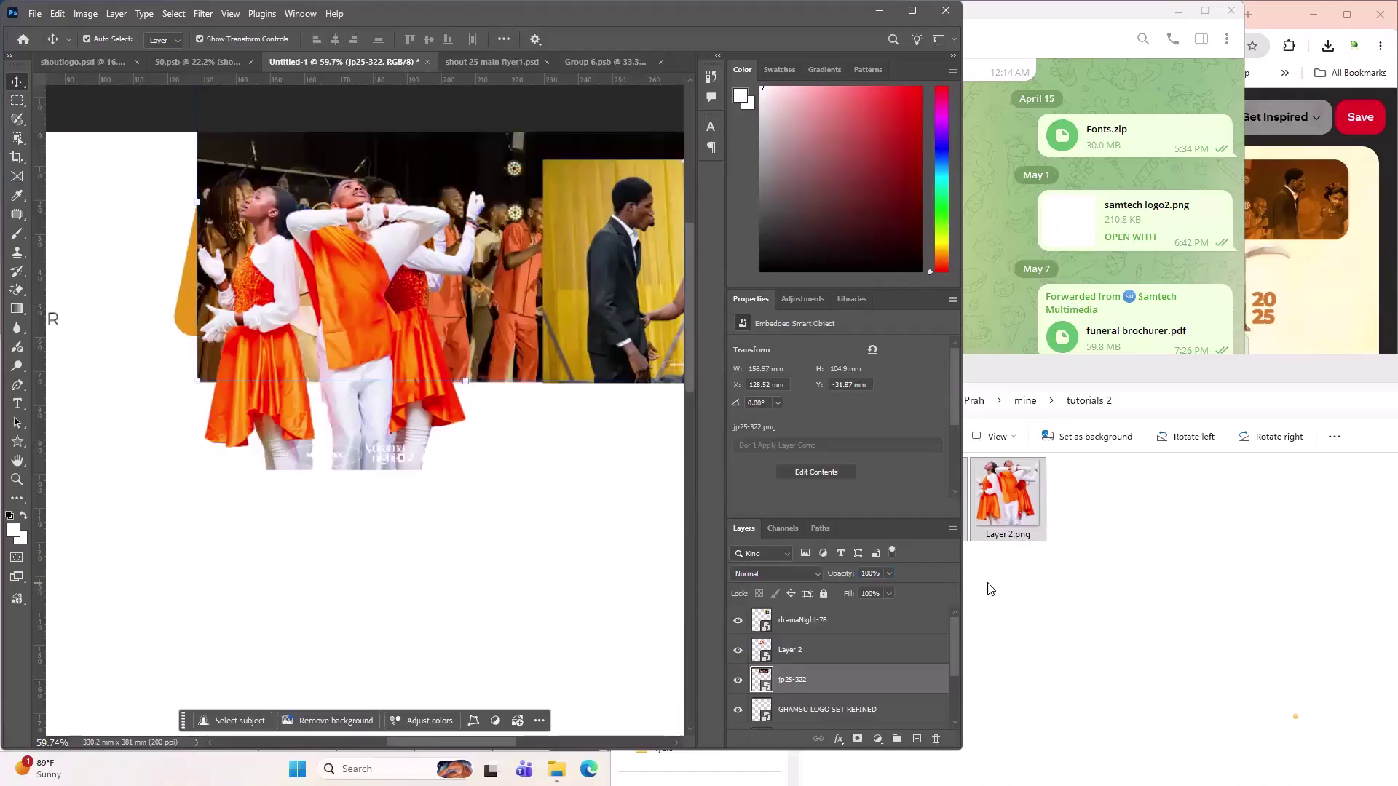
- Set the choir photo's blend mode to Luminosity
click(788, 576)
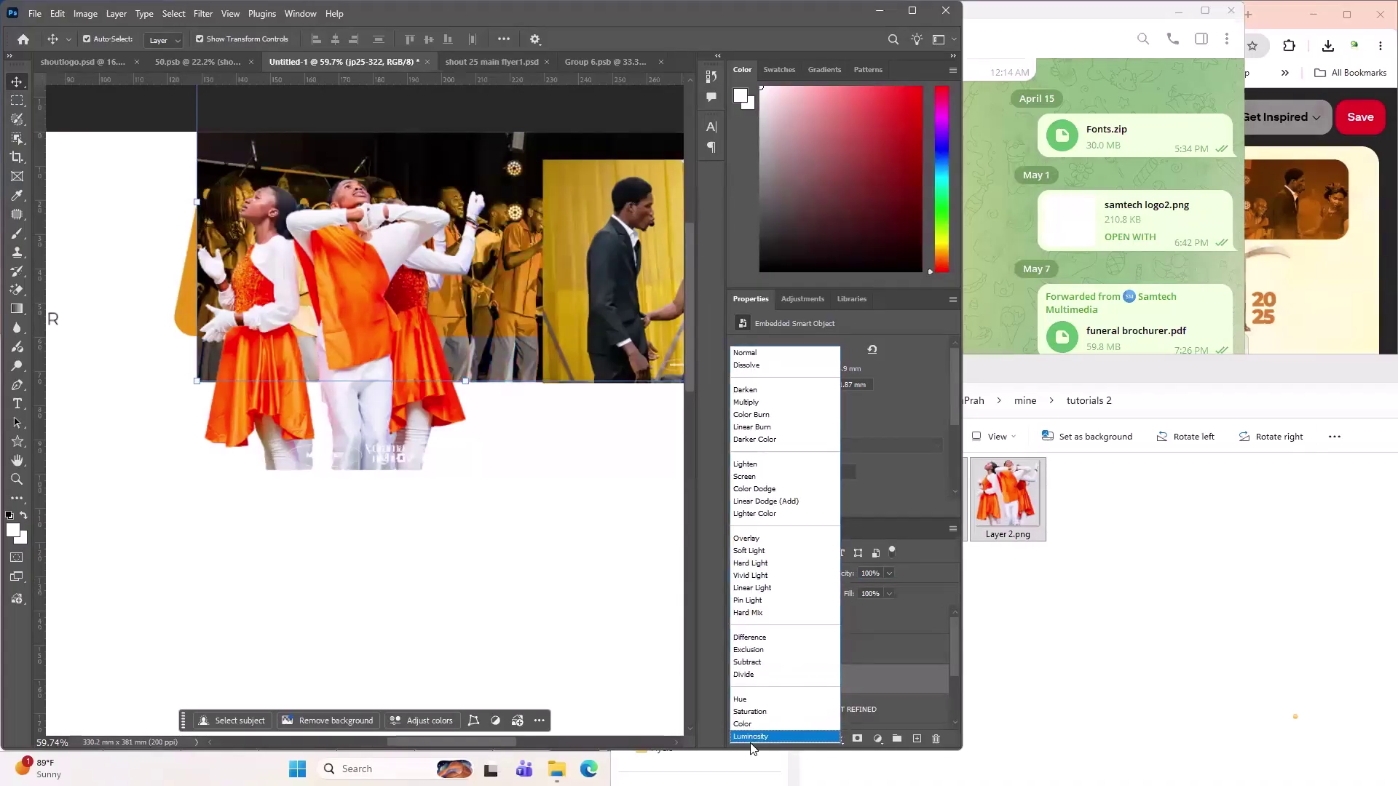
click(752, 738)
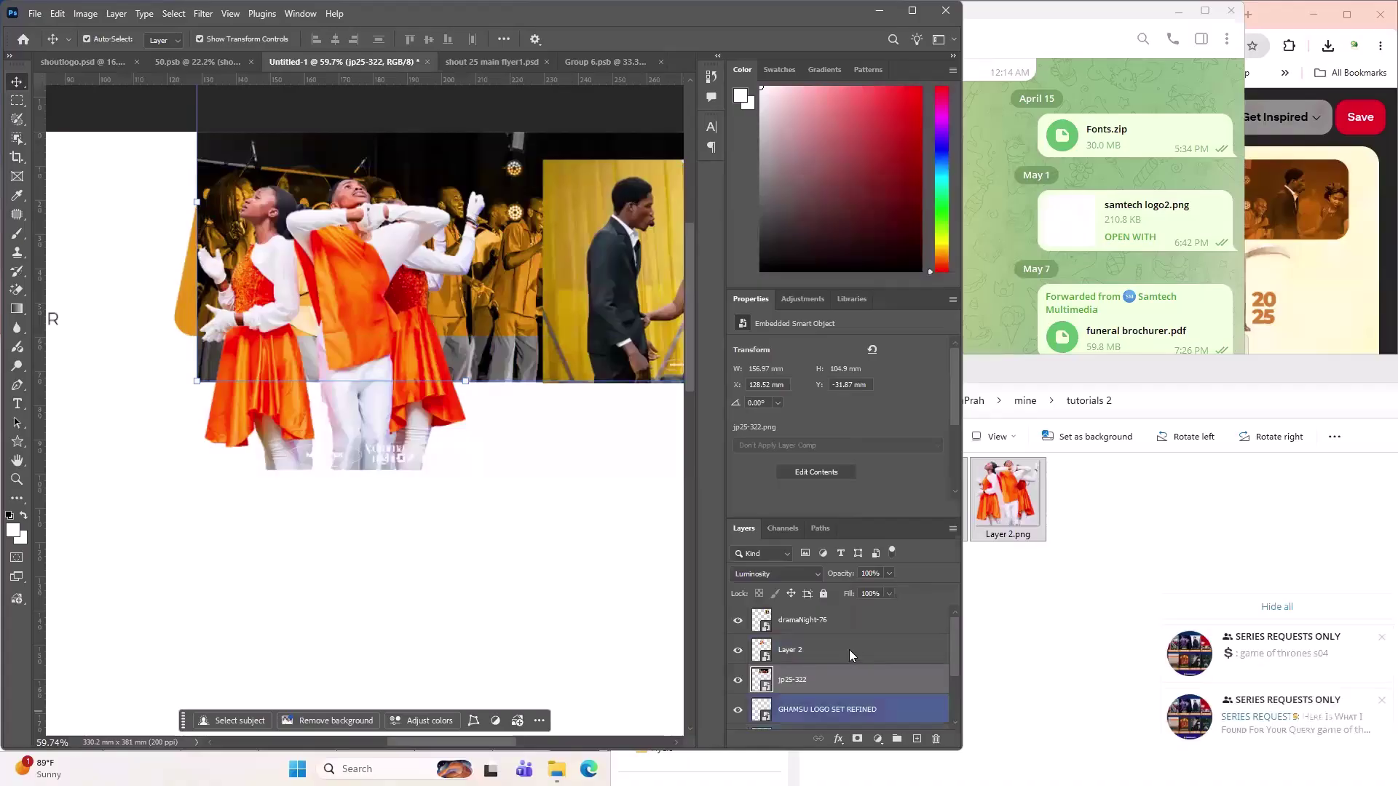
scroll(830, 685, down, 1)
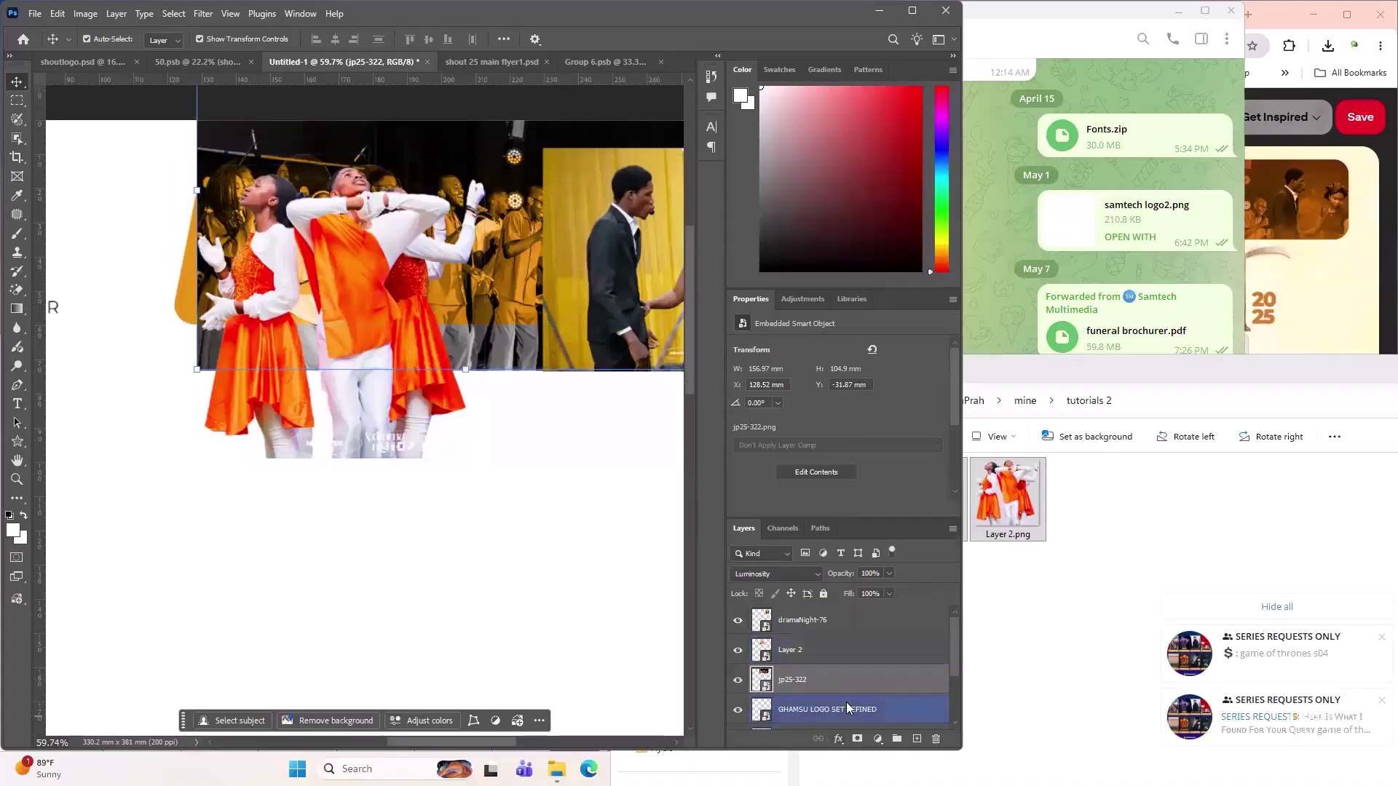
- Place Rectangle 1 directly below jp25-322 and make jp25-322 a clipping mask of it
drag(838, 707, 831, 667)
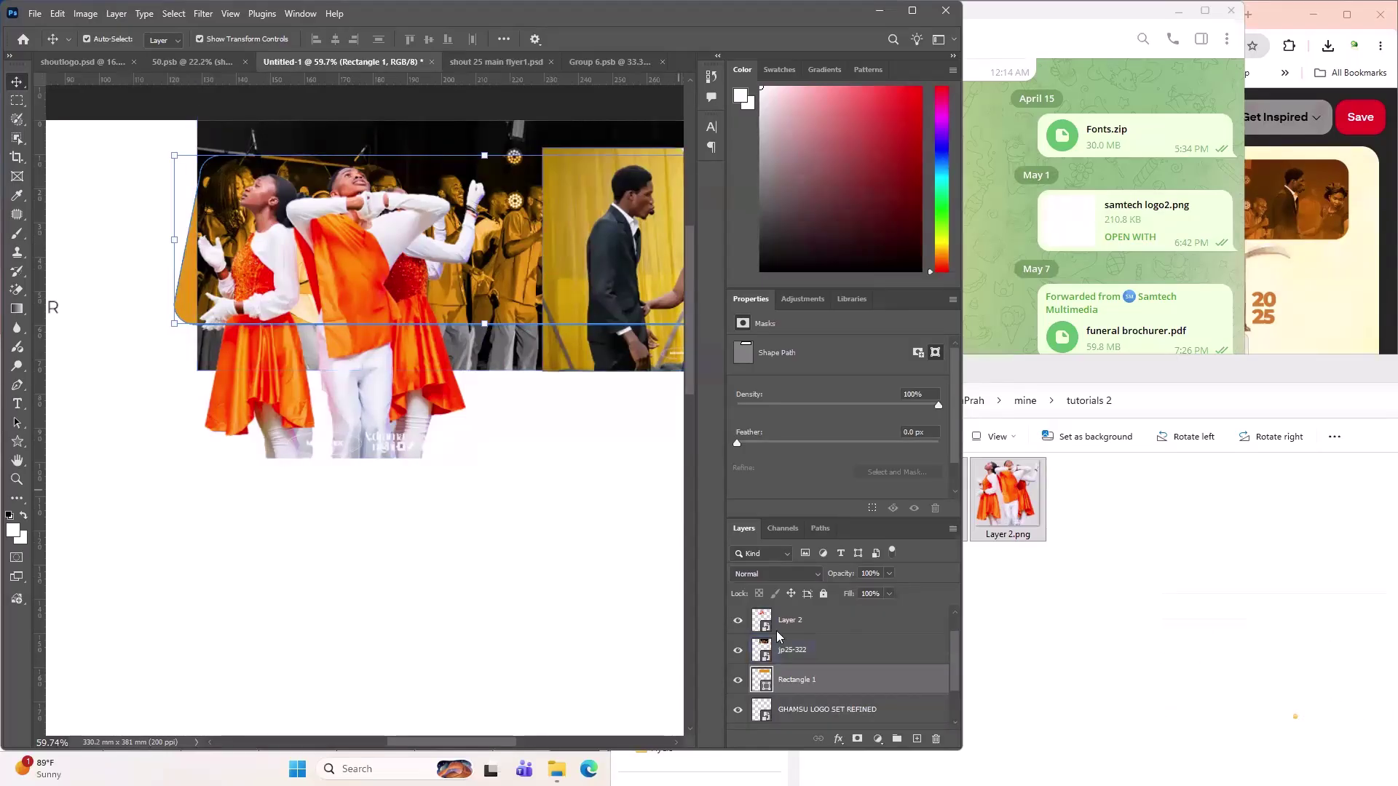
click(803, 653)
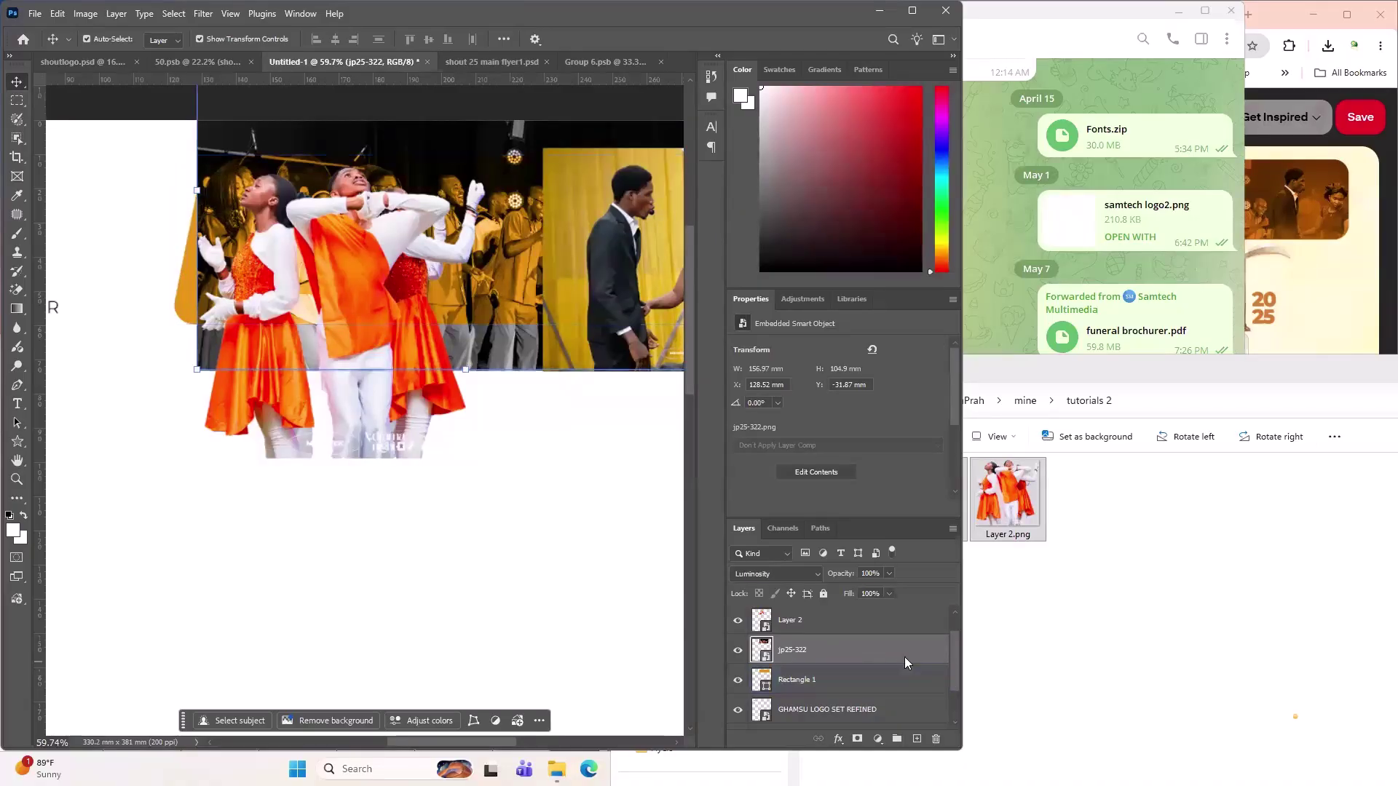
mouse_move(904, 659)
mouse_down()
mouse_move(903, 678)
mouse_move(900, 642)
mouse_move(893, 672)
mouse_move(890, 659)
mouse_up()
key(ctrl+z)
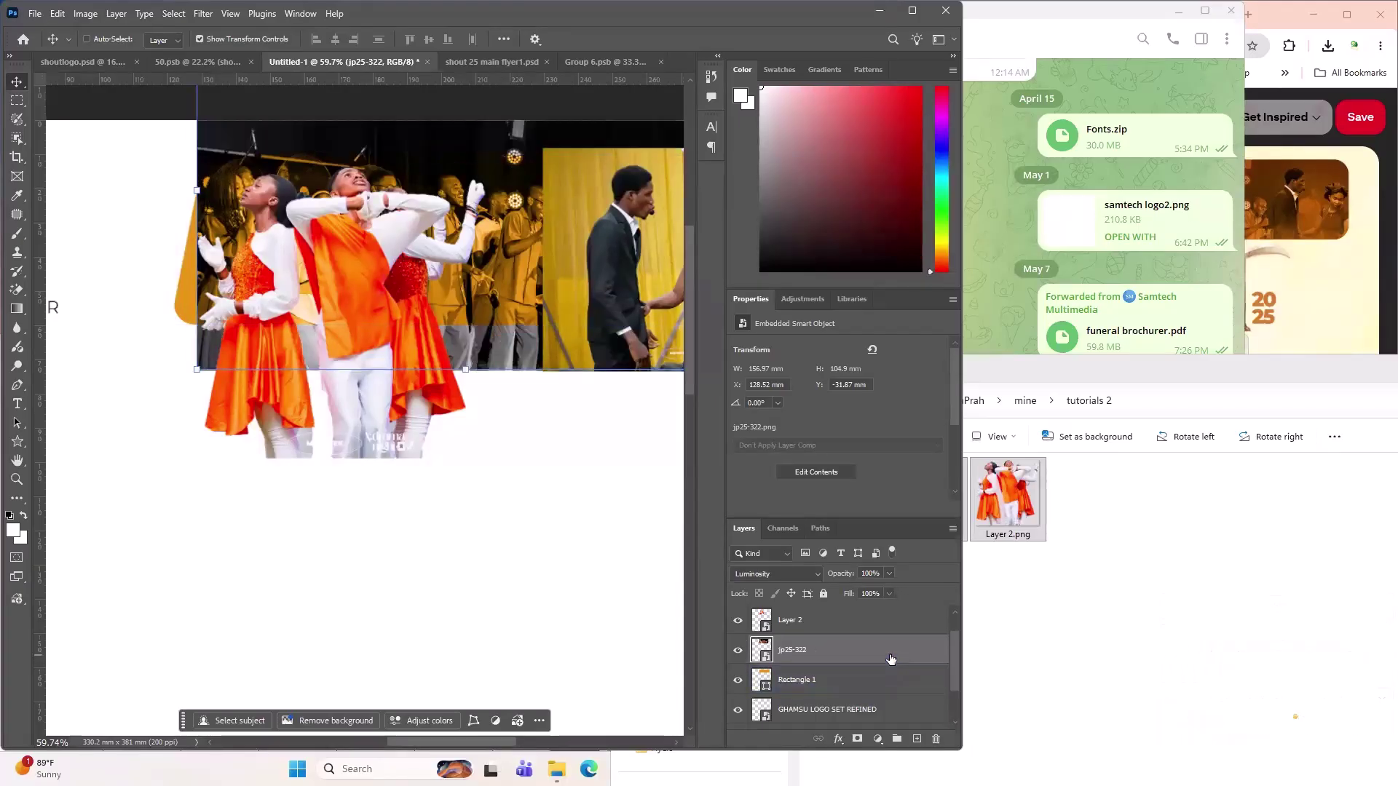
right_click(888, 651)
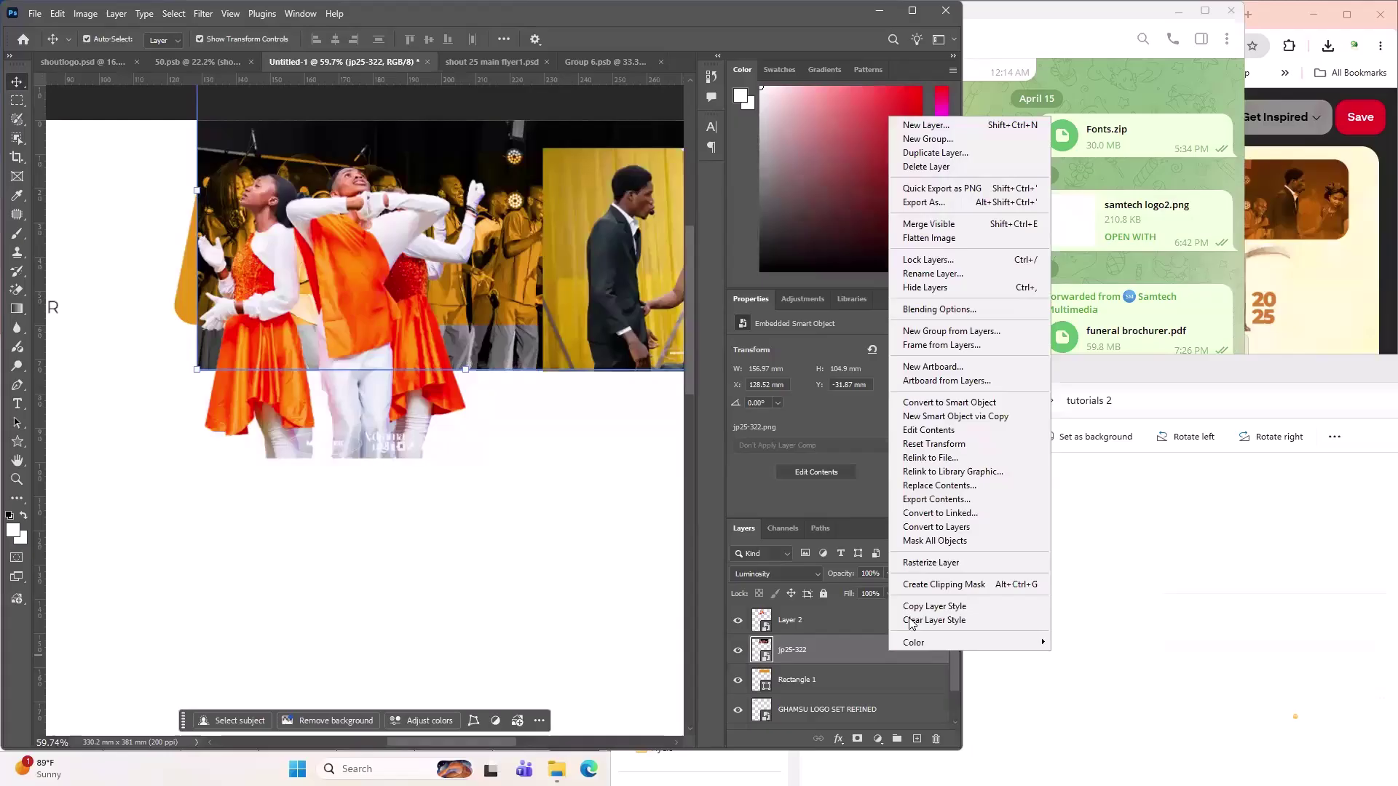
click(930, 587)
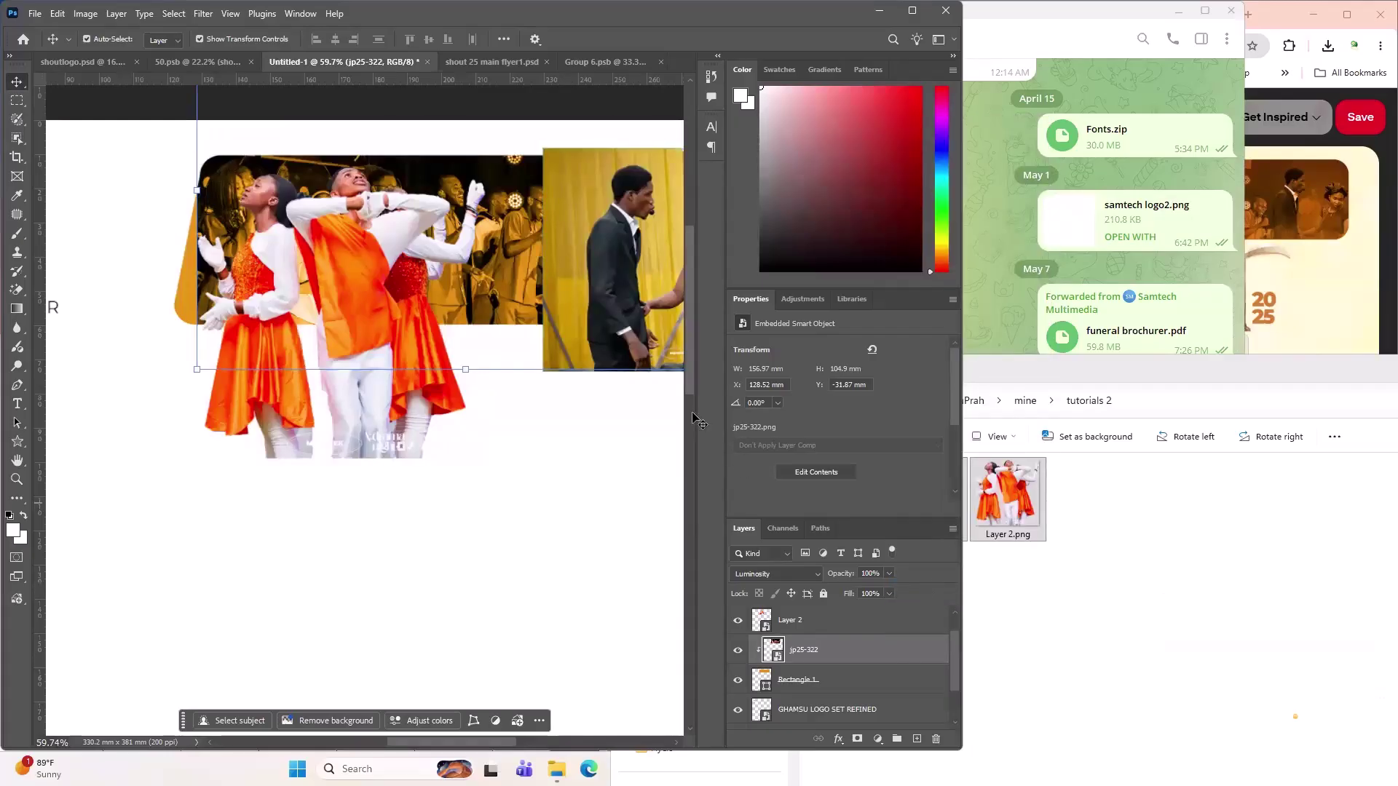
scroll(583, 393, up, 2)
- Reposition Layer 2's dancers photo, set it to Luminosity, and bring up the Pinterest reference flyer
scroll(580, 391, up, 2)
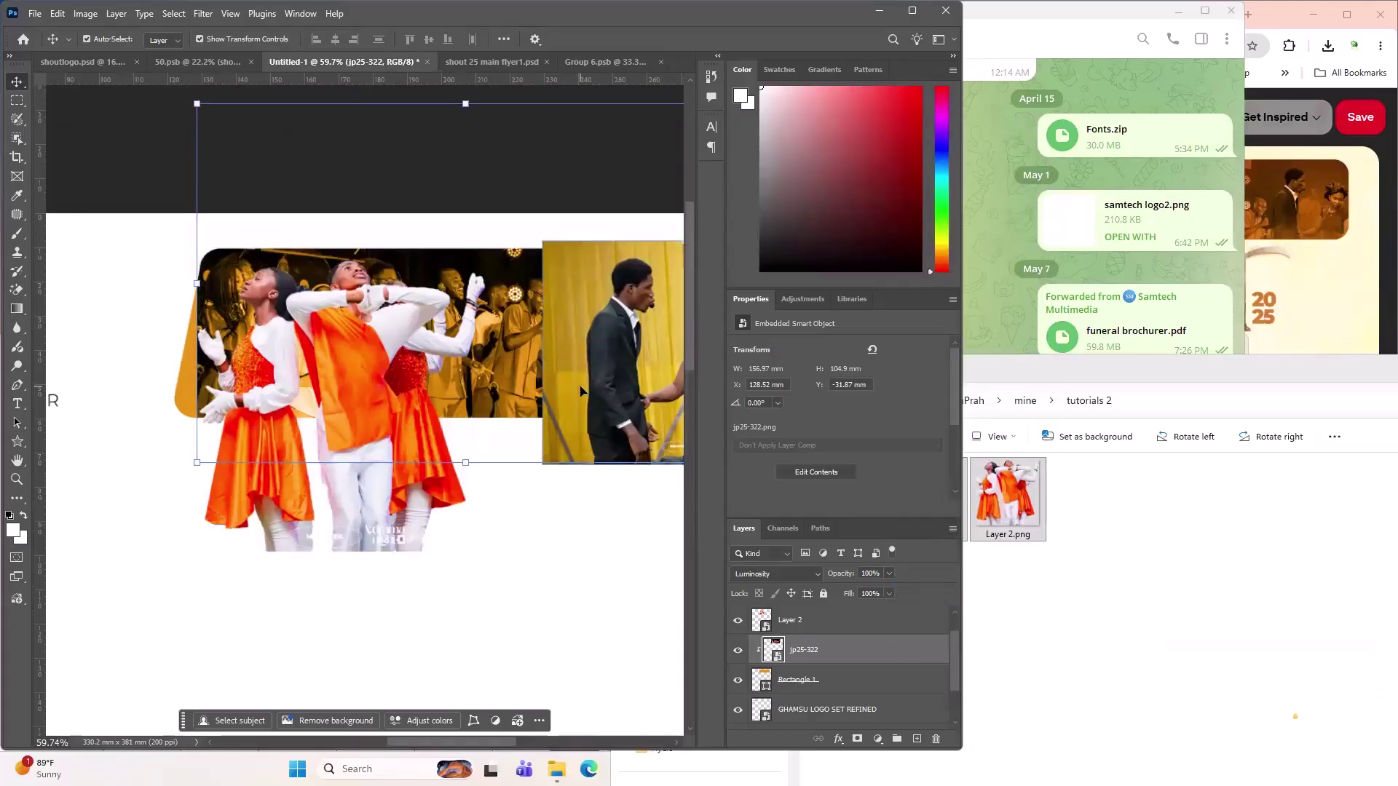
click(542, 608)
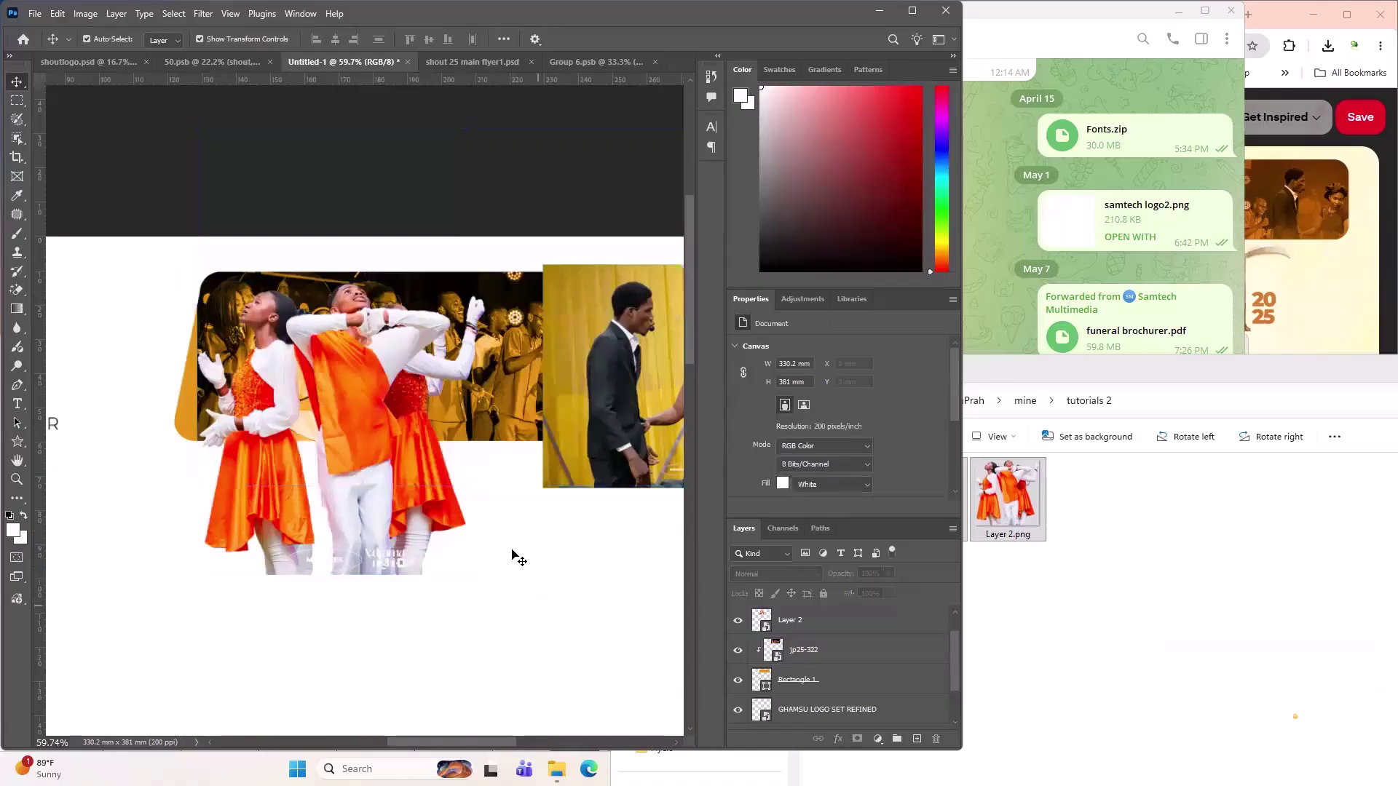
click(352, 330)
mouse_move(361, 371)
mouse_down()
mouse_move(309, 368)
mouse_move(373, 364)
mouse_move(353, 368)
mouse_move(370, 385)
mouse_up()
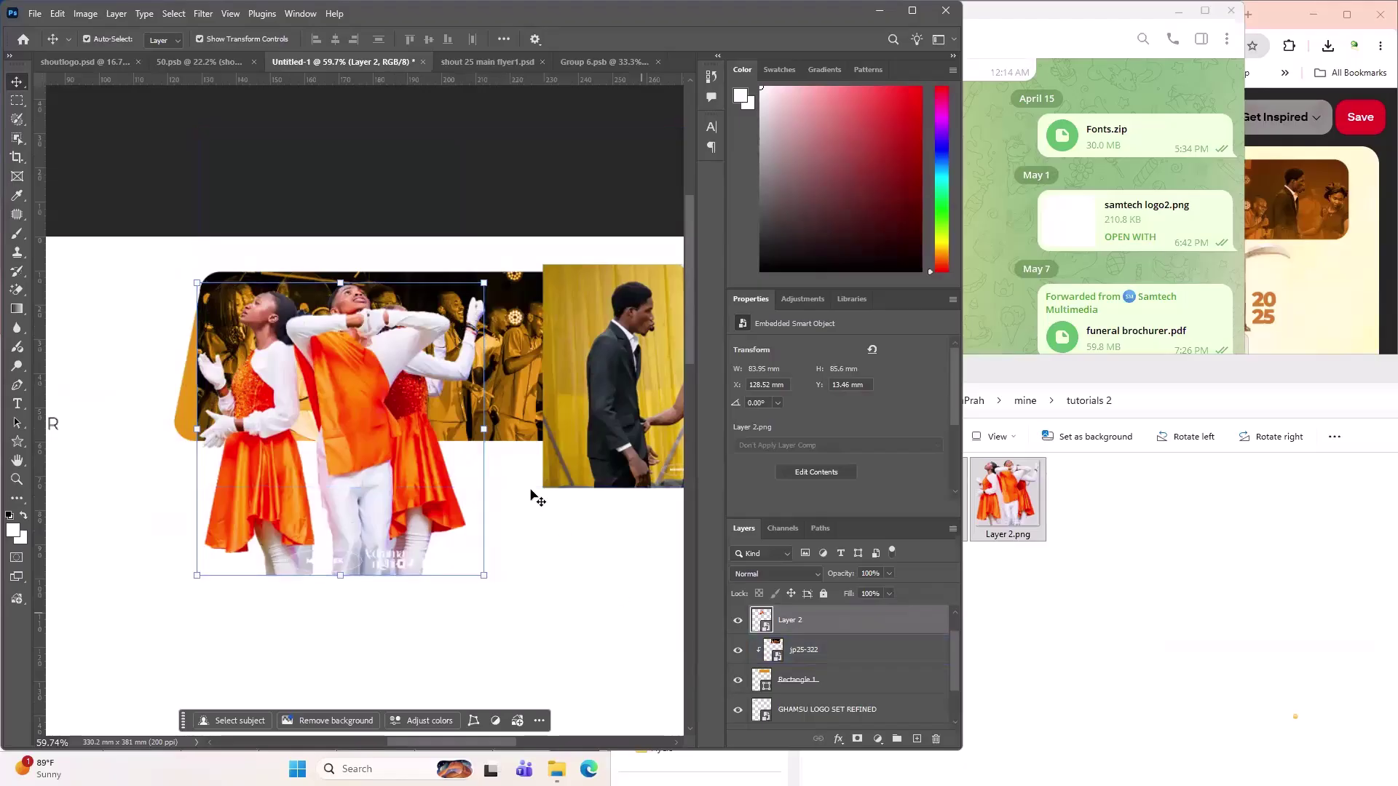
click(776, 574)
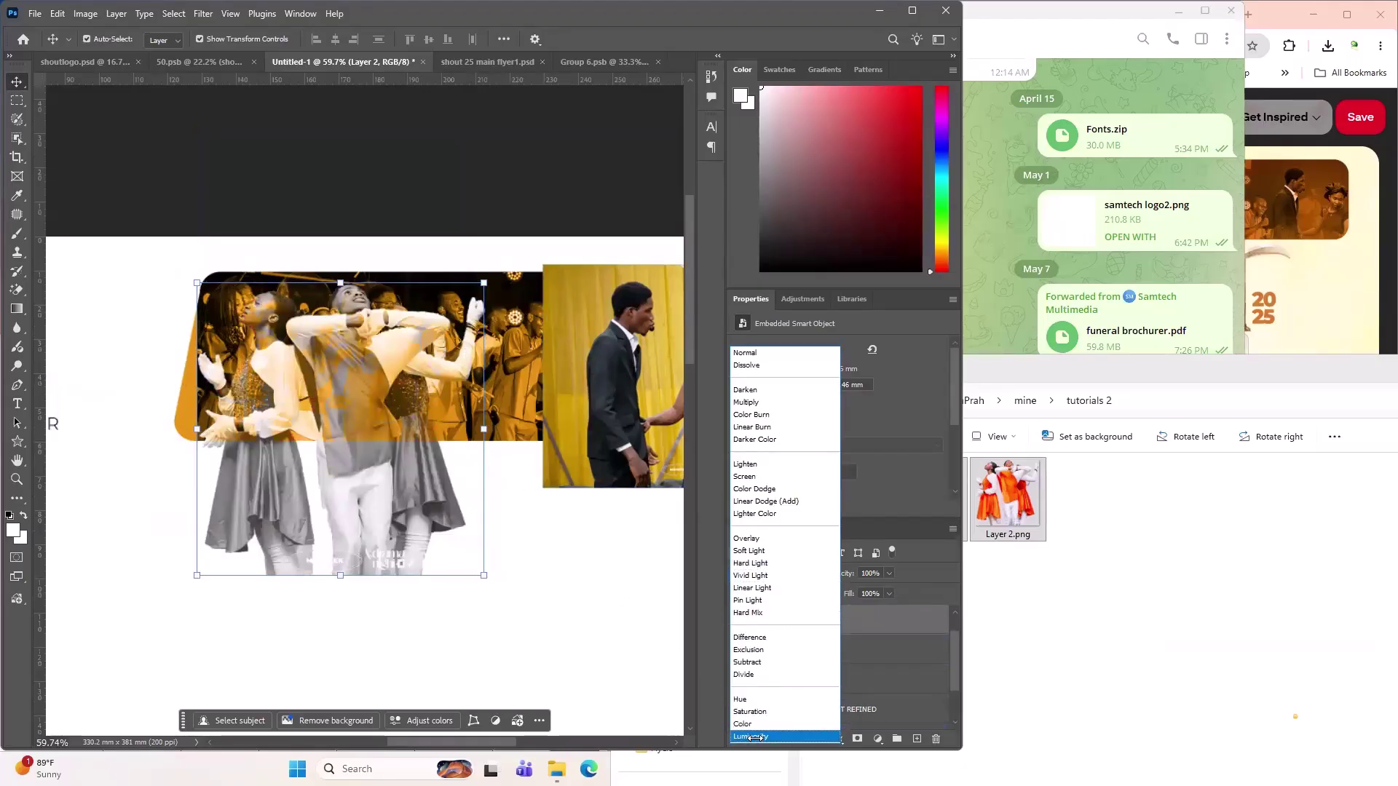
click(750, 736)
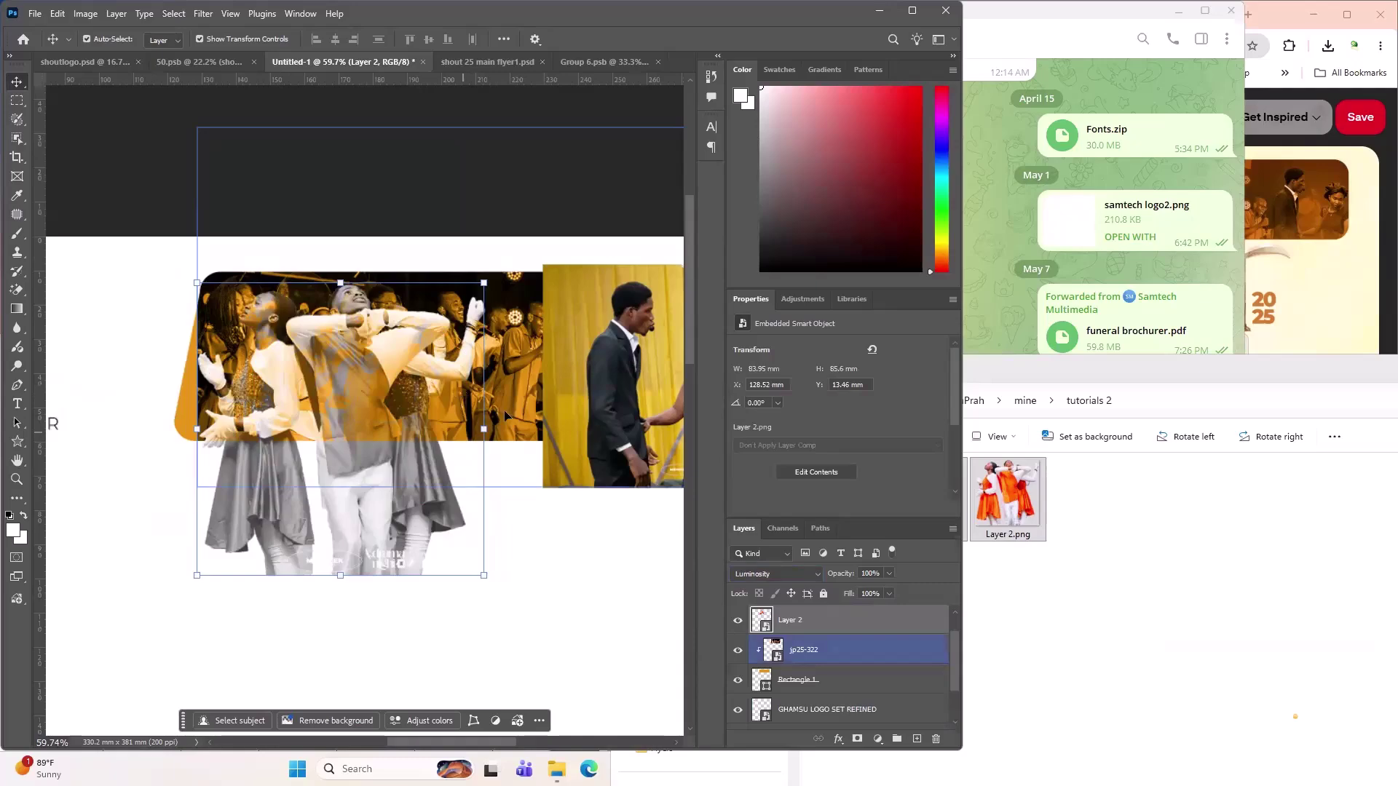
click(1345, 320)
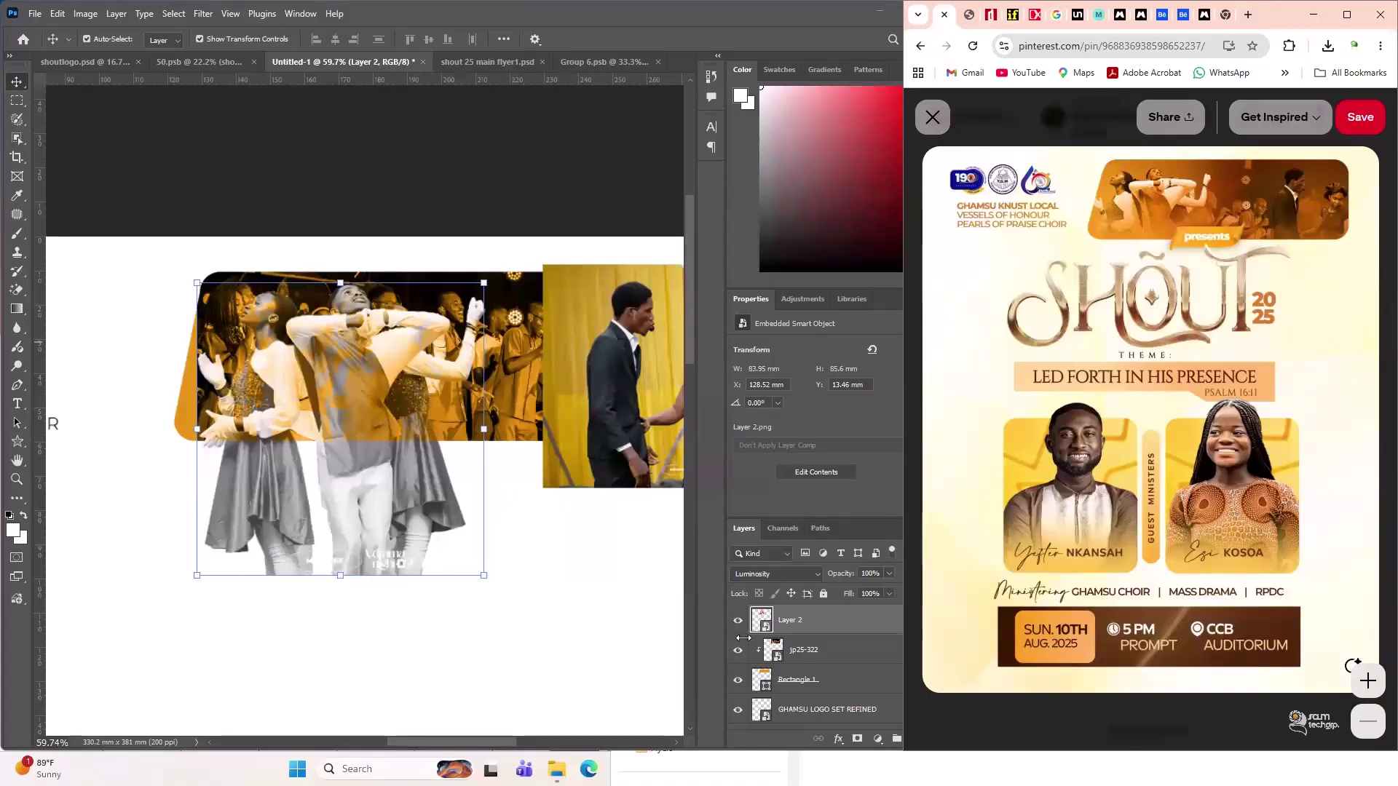
- Back in Photoshop, toggle the dancers photo's visibility to compare it with the reference
click(833, 631)
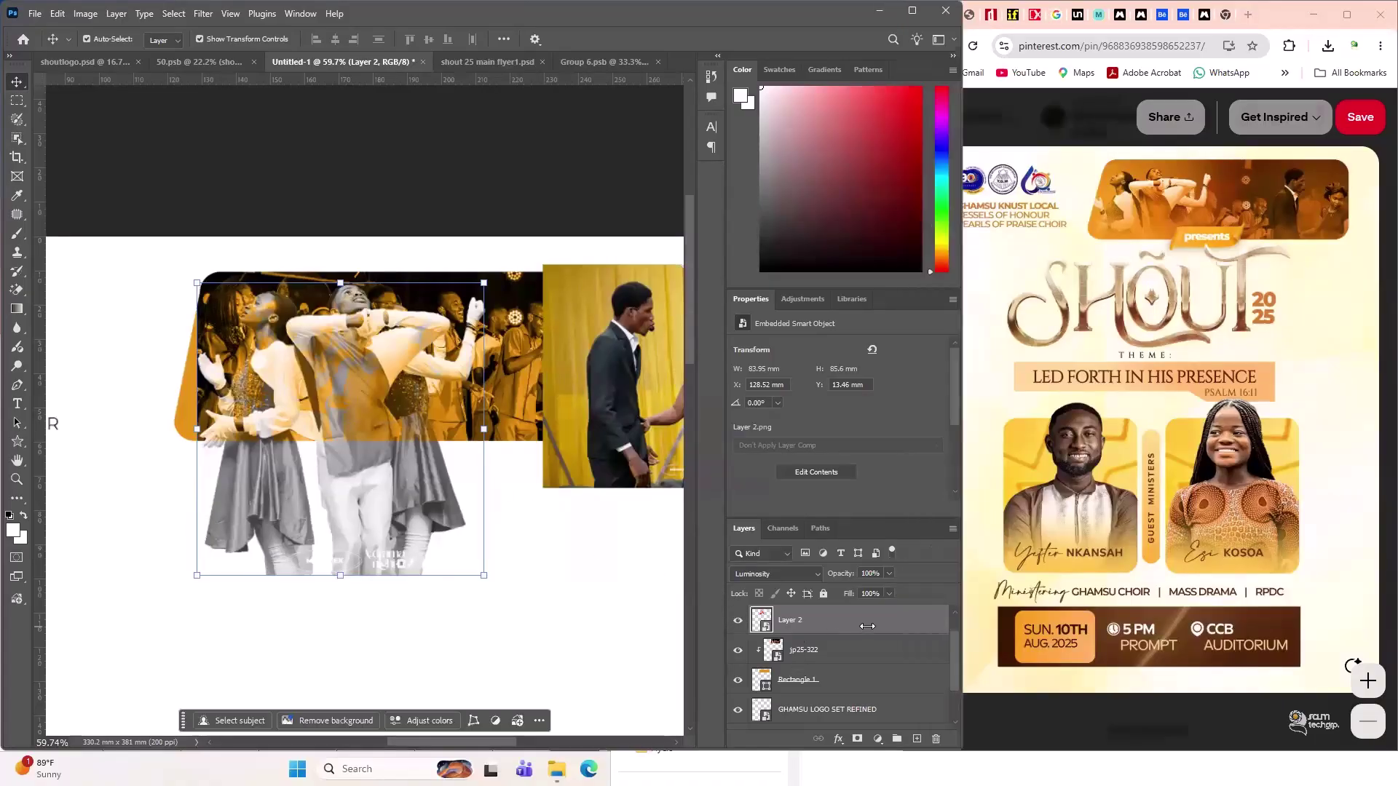
click(739, 620)
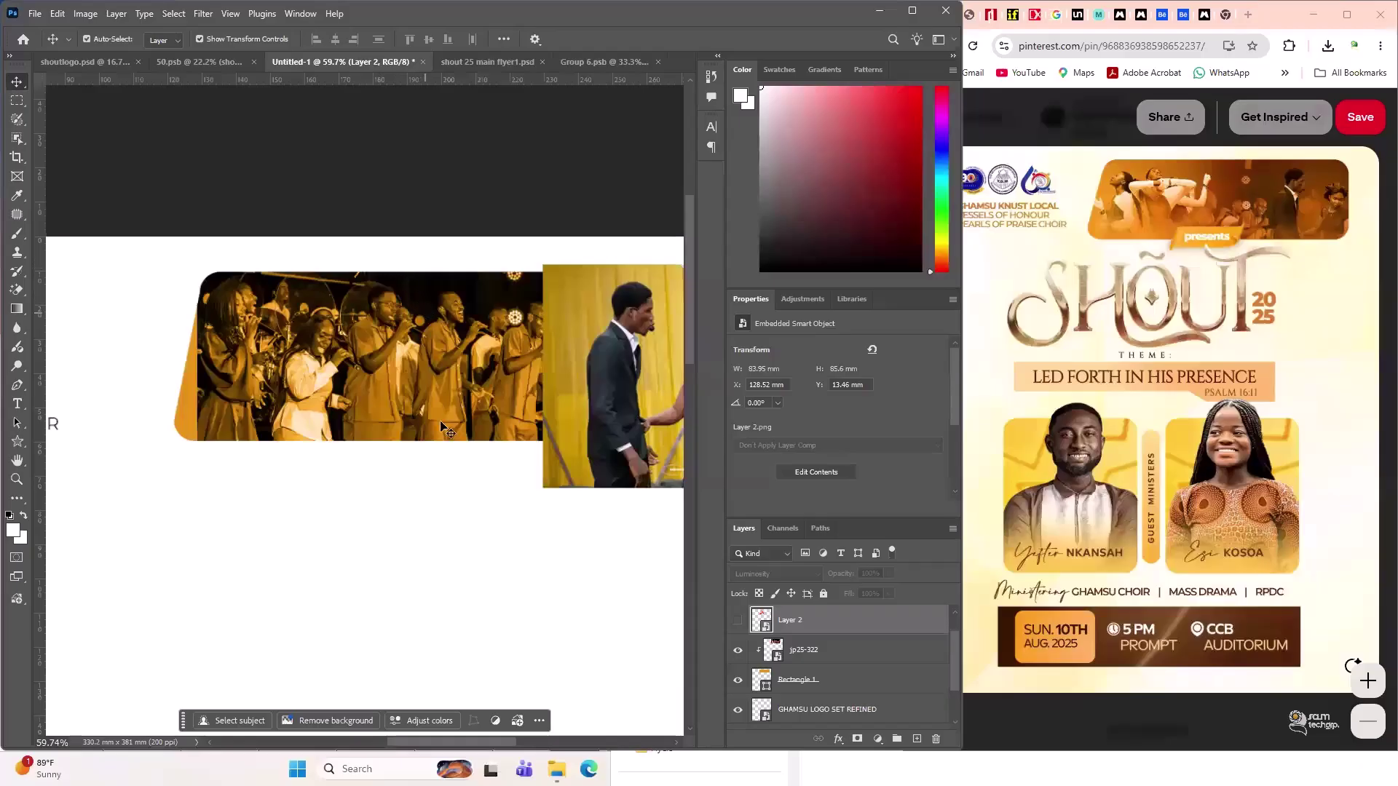
click(405, 353)
click(824, 619)
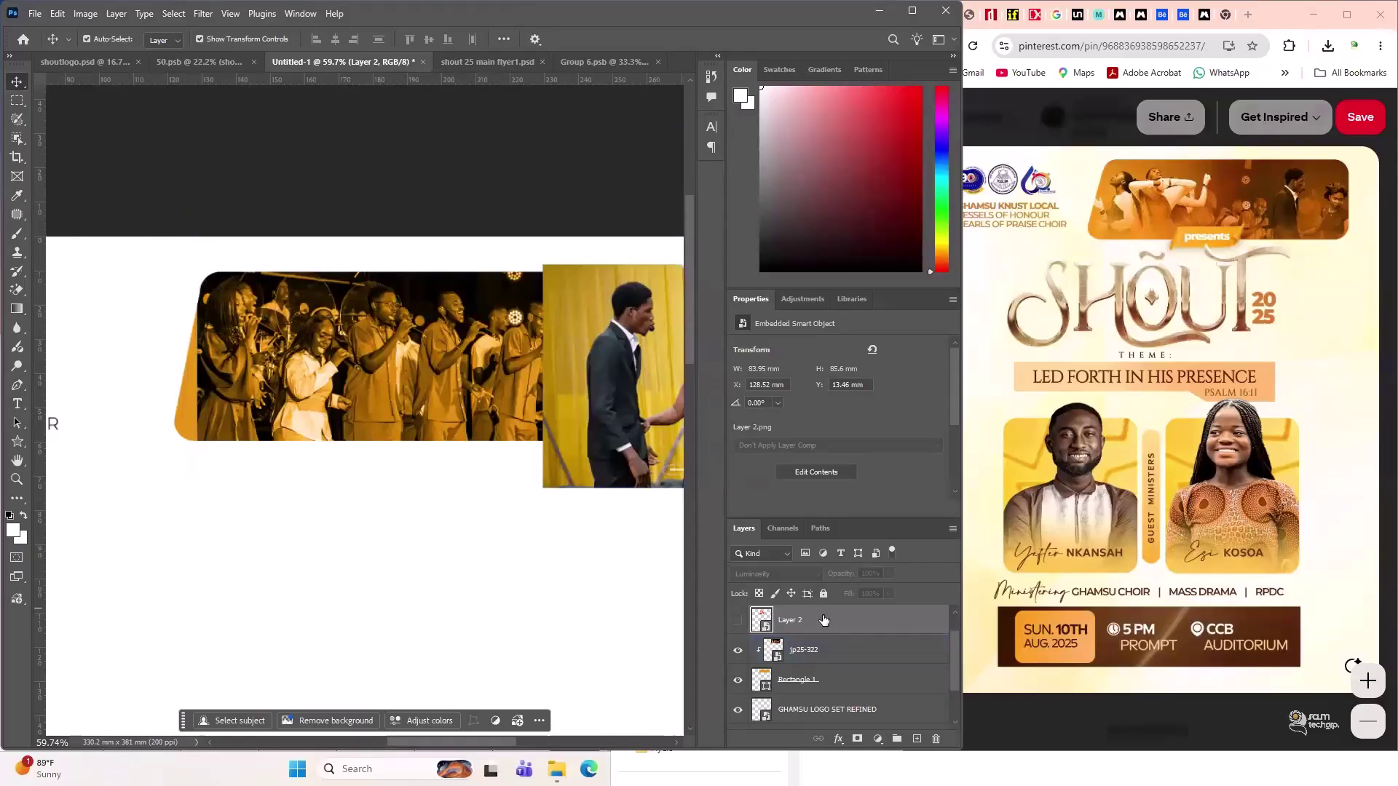
click(739, 621)
click(739, 621)
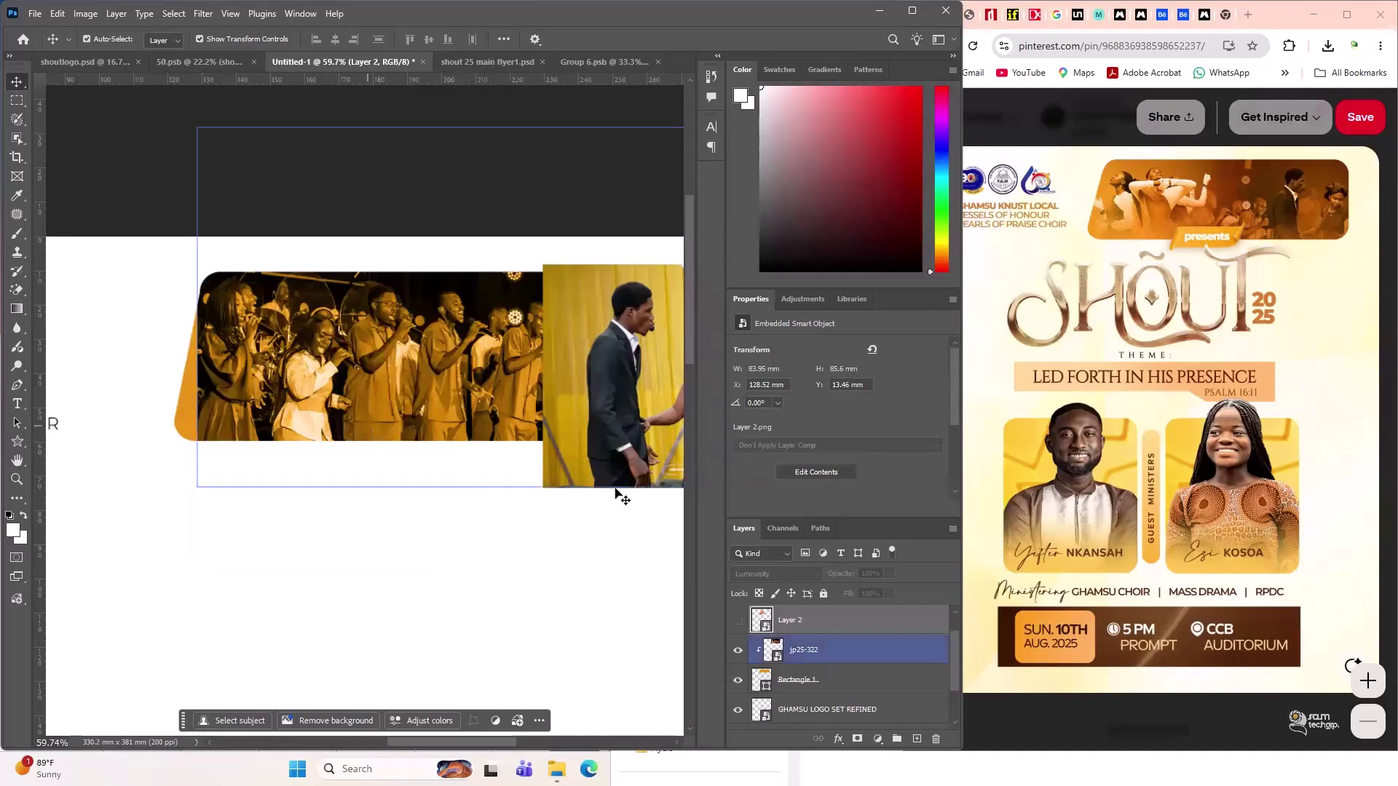
click(735, 628)
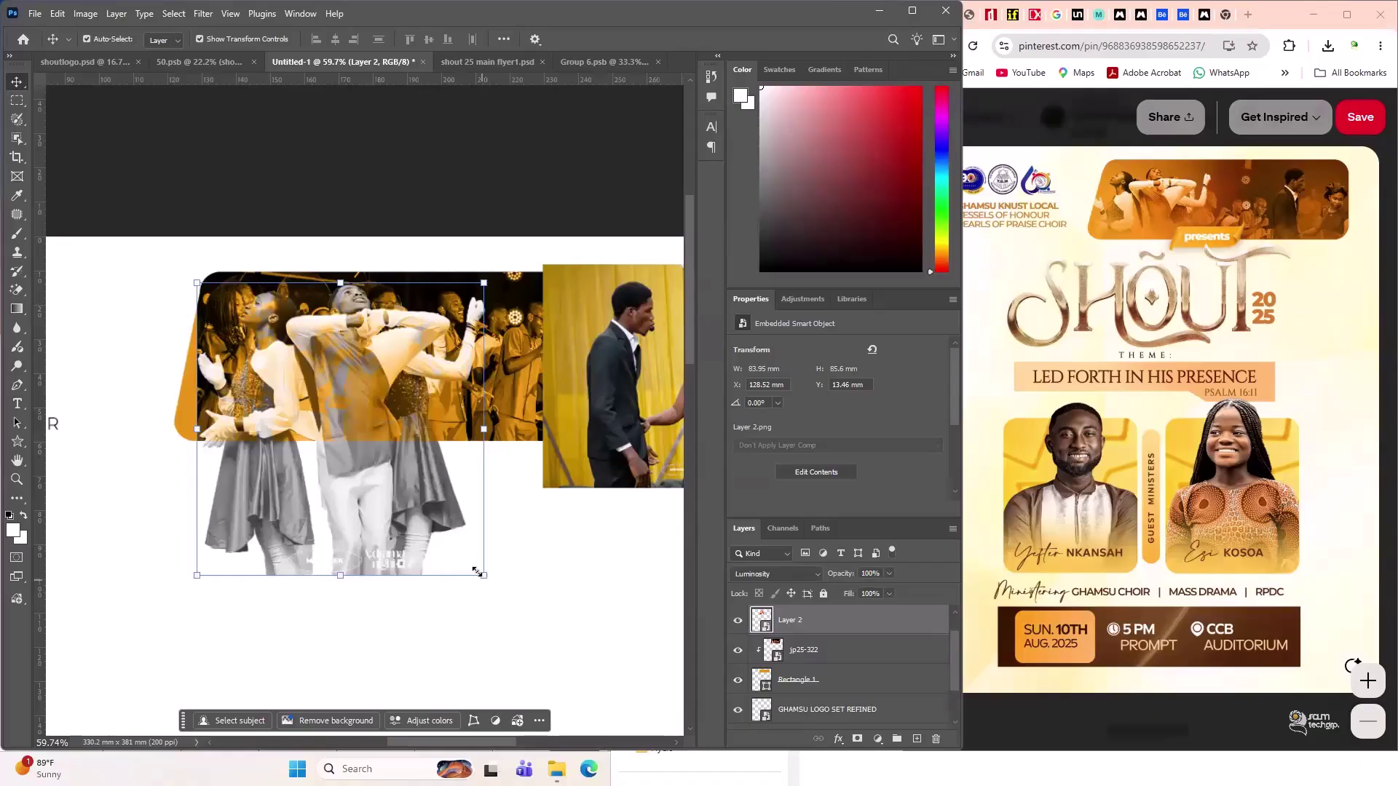
- Scale the dancers photo to 40.49% and shift it slightly left over the banner's end
drag(477, 572, 446, 536)
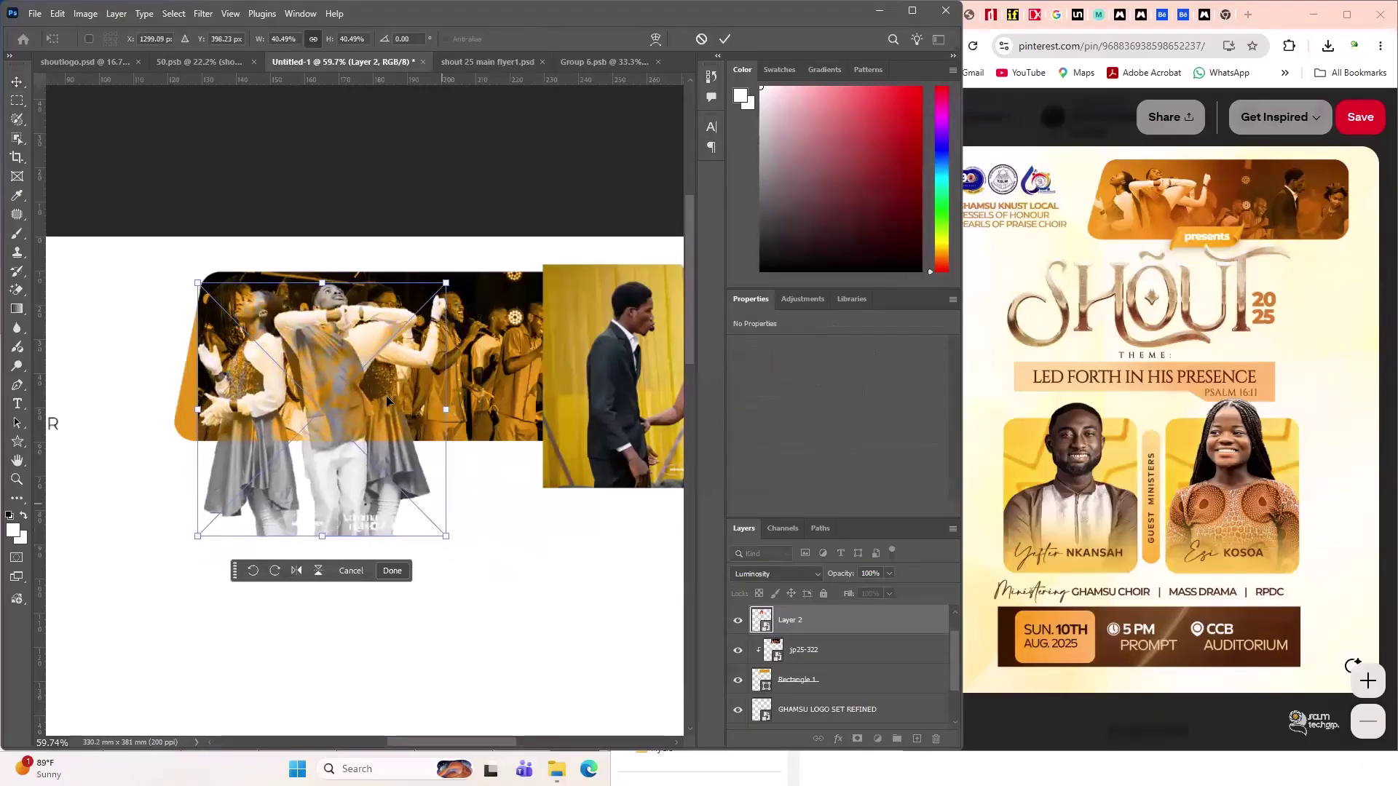
drag(373, 384, 358, 381)
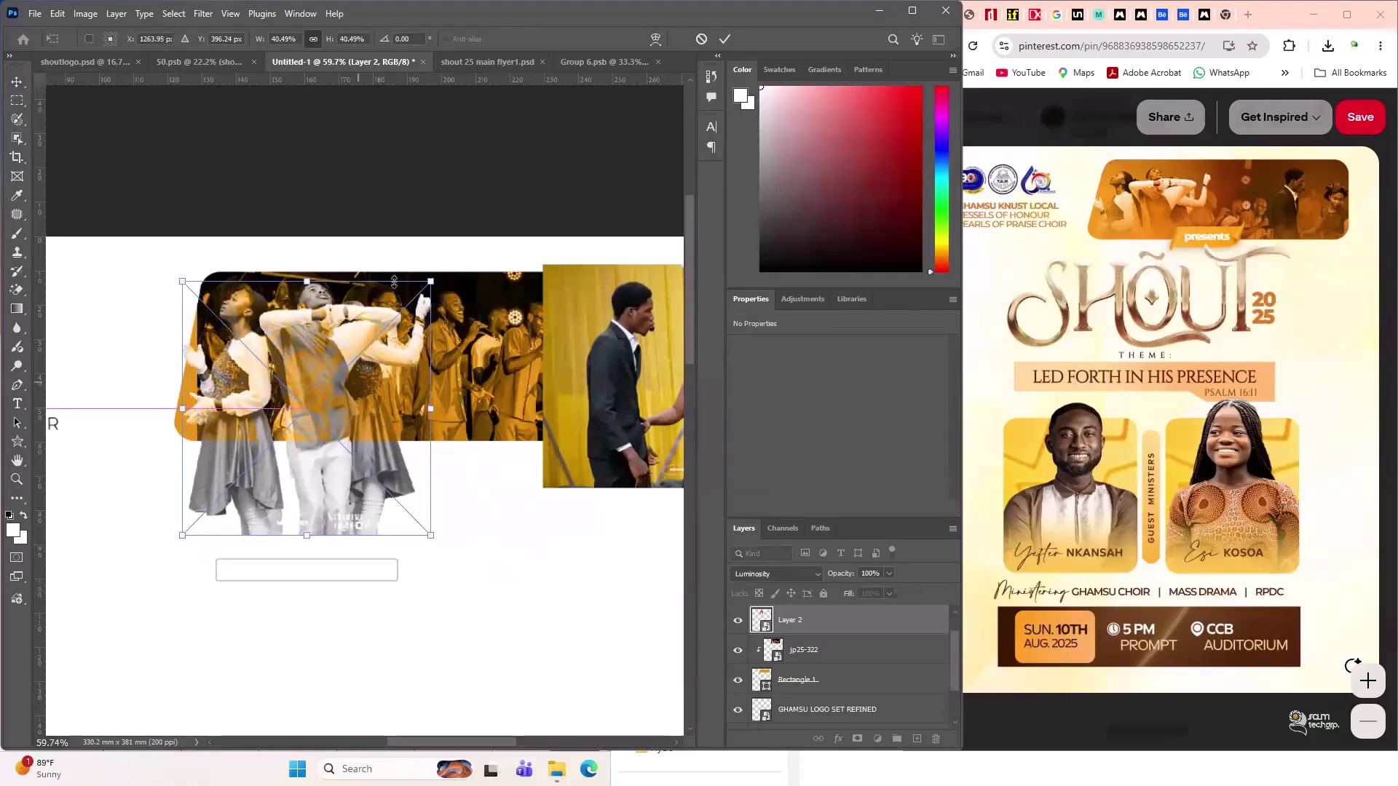
click(725, 39)
click(508, 355)
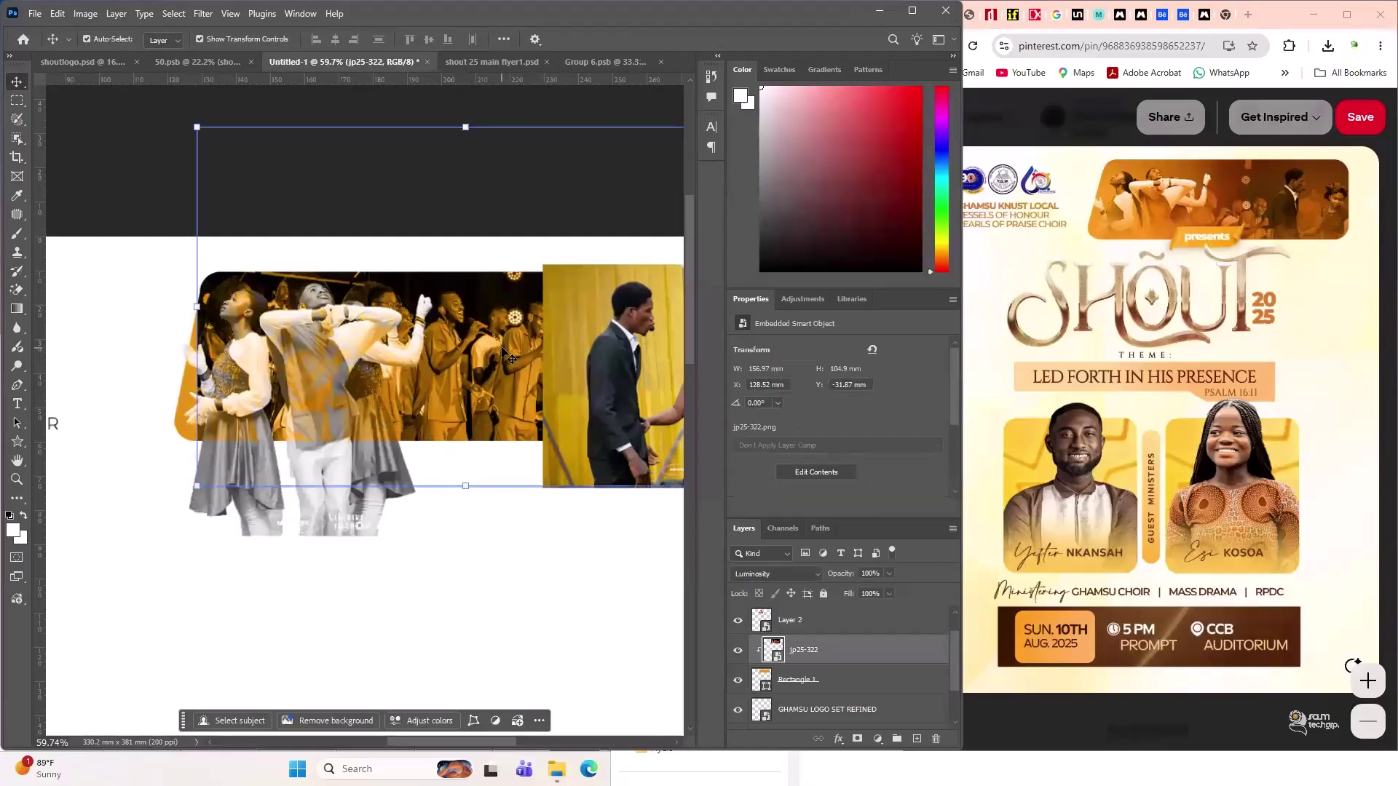
- Add a layer mask to the jp25-322 choir photo
scroll(760, 639, up, 1)
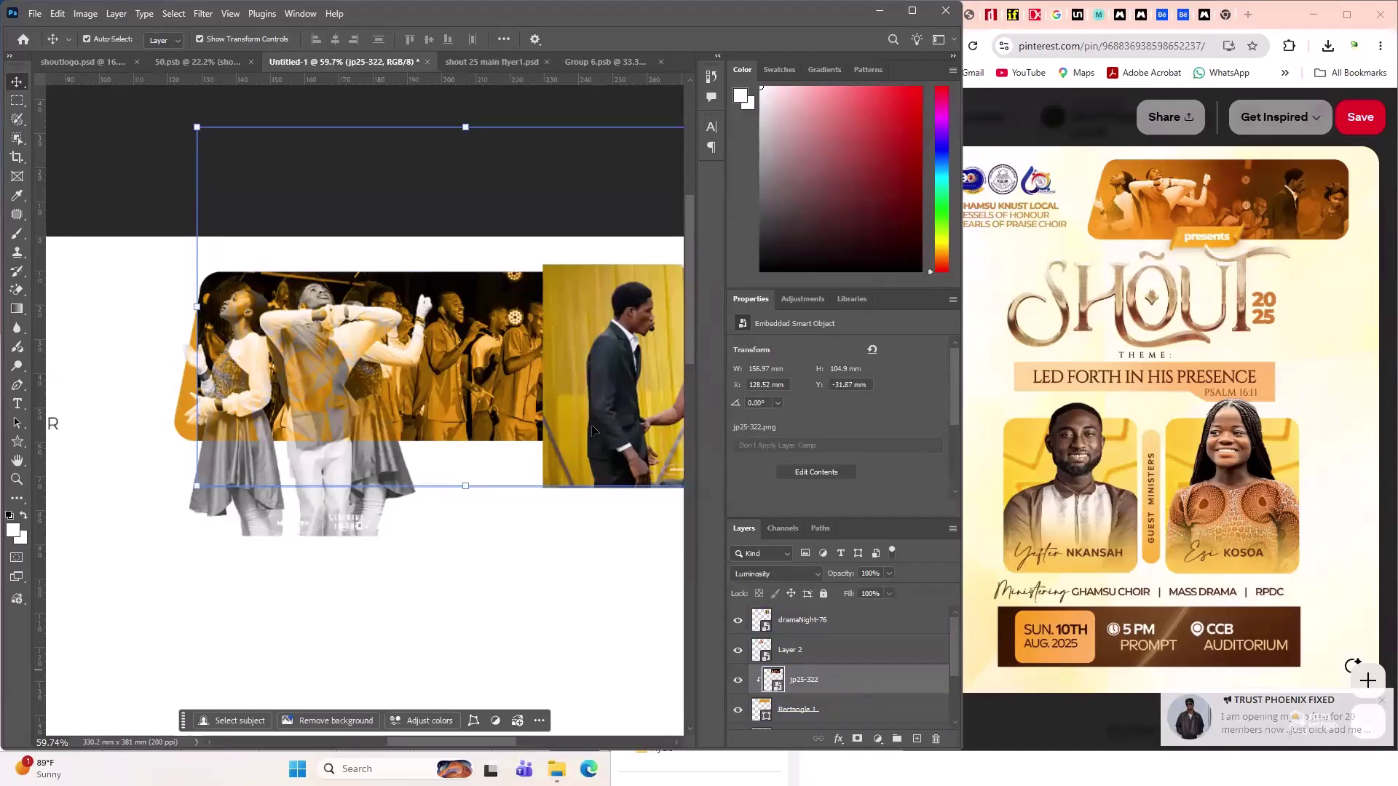
click(838, 662)
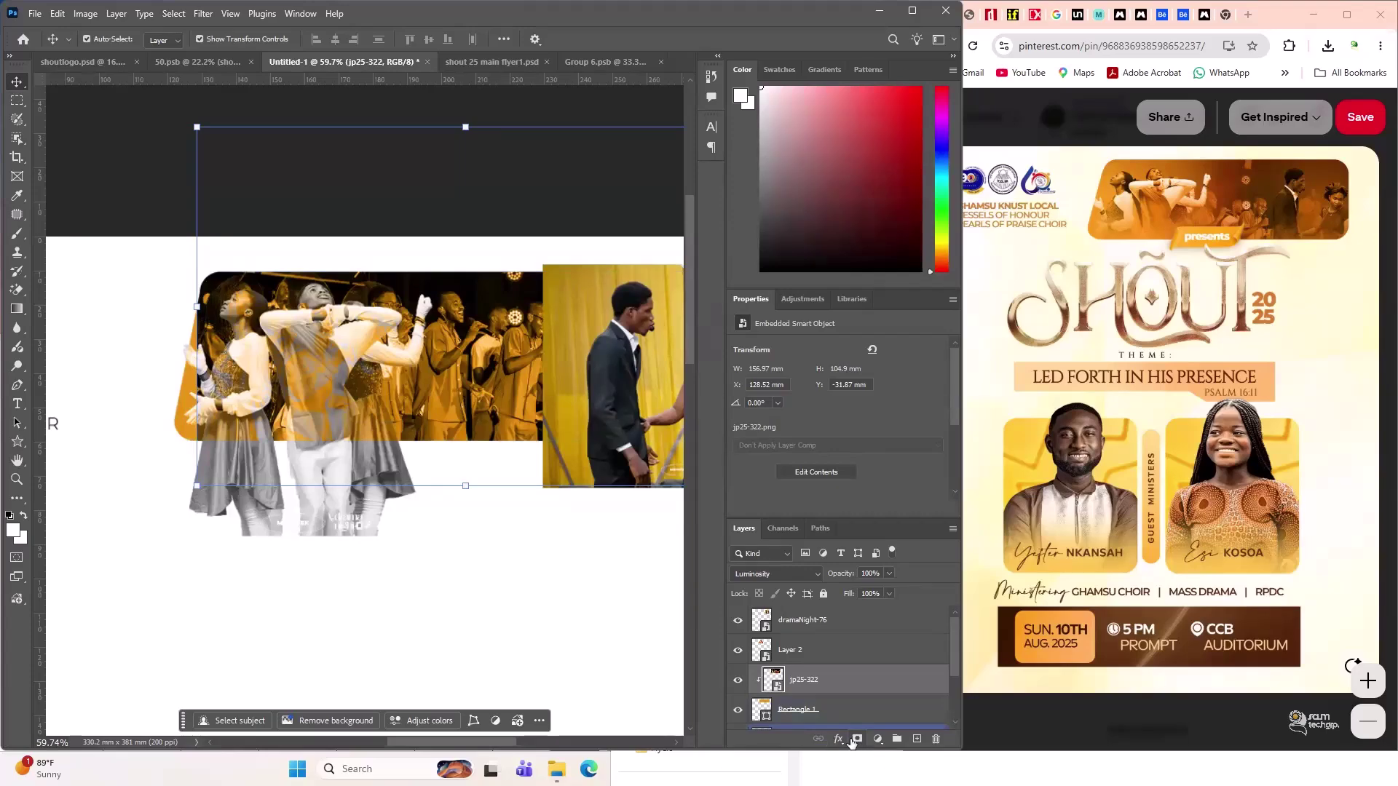
click(857, 740)
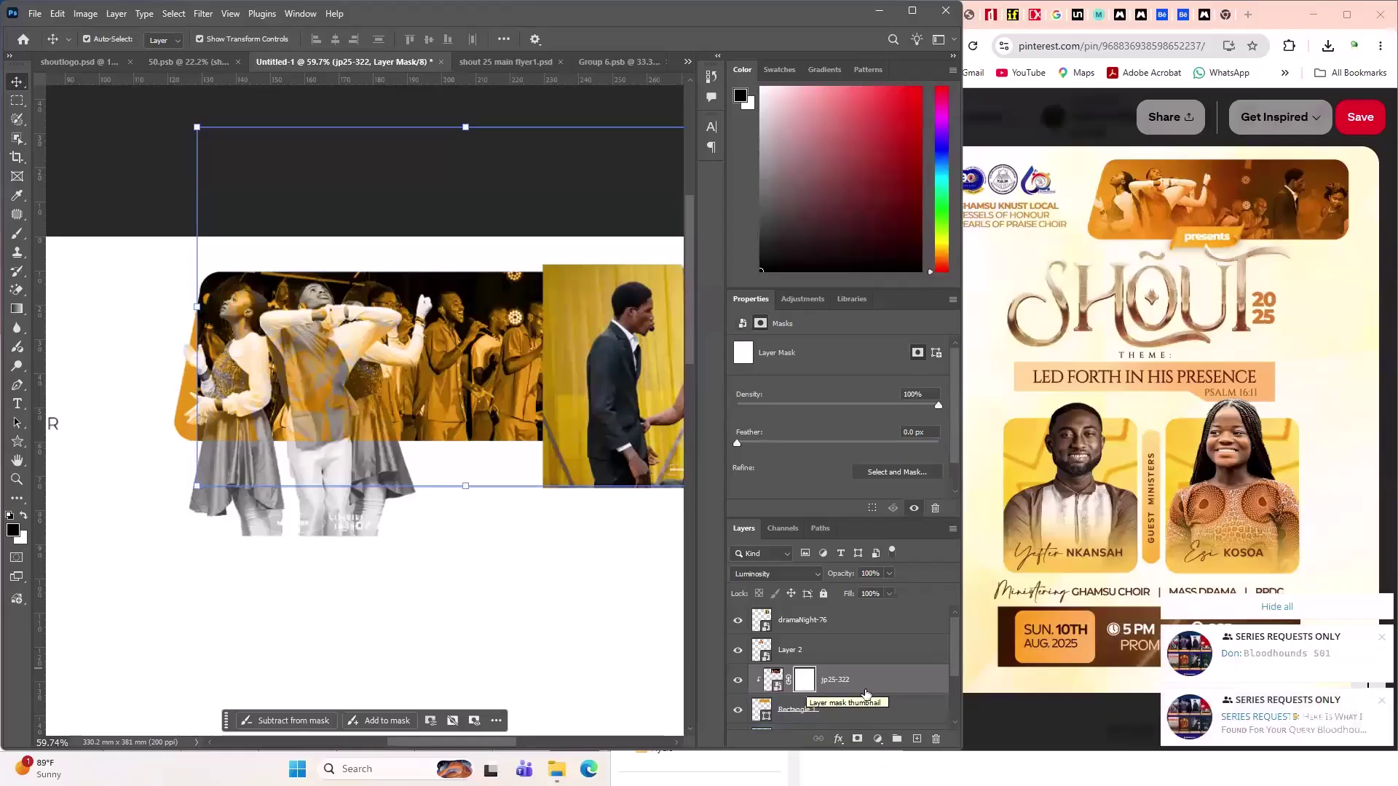
click(1268, 608)
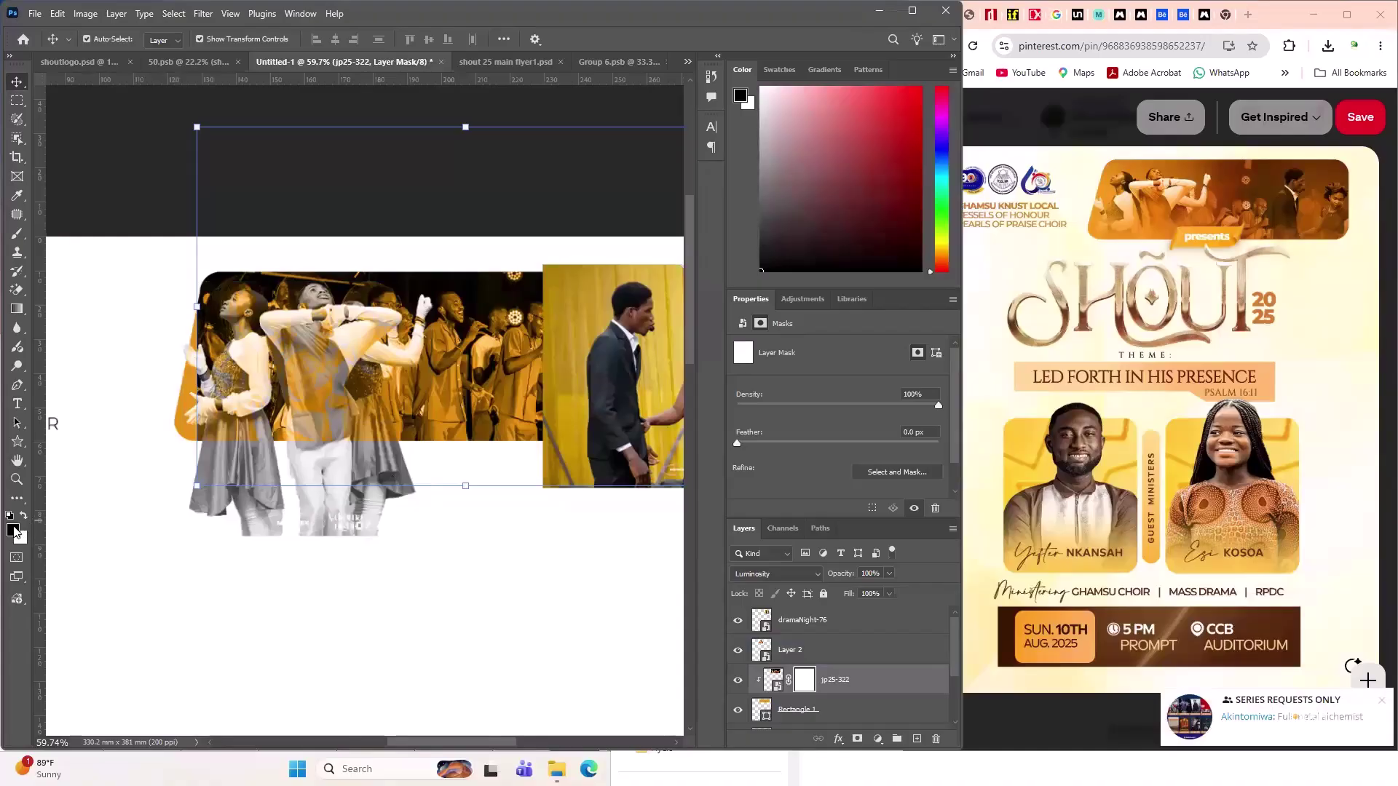
- Set the foreground colour to black (000000) and switch to the Brush tool
click(13, 530)
drag(1054, 519, 943, 500)
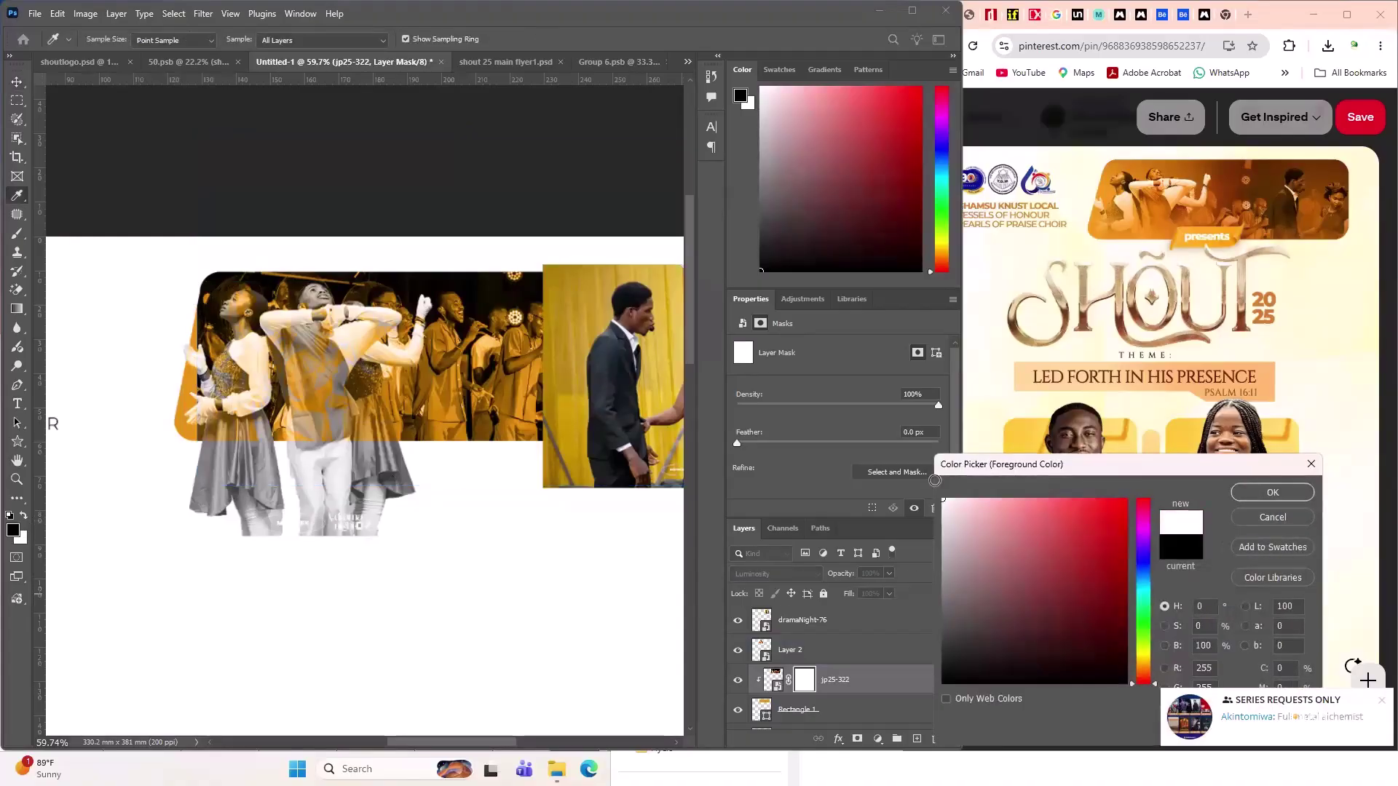
drag(1064, 671, 944, 683)
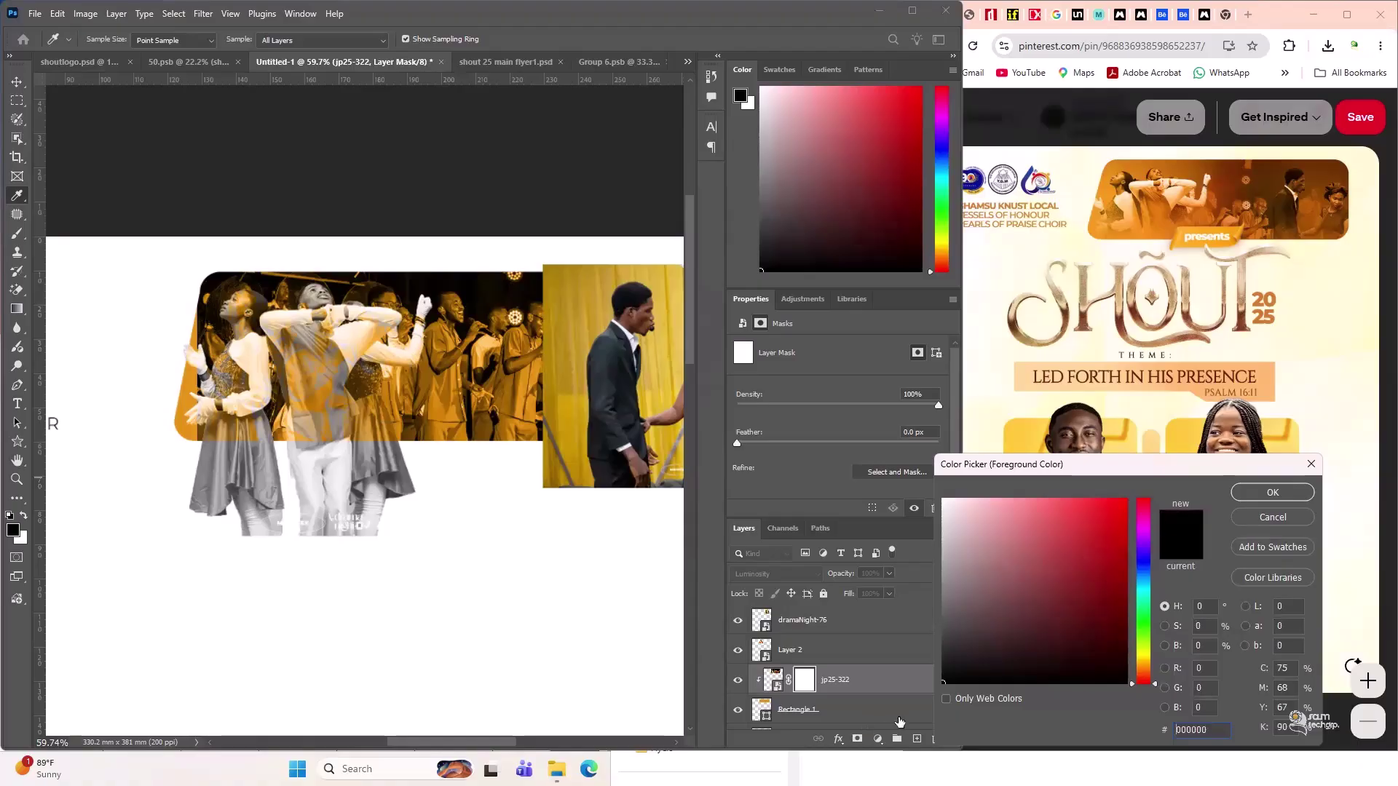
click(971, 693)
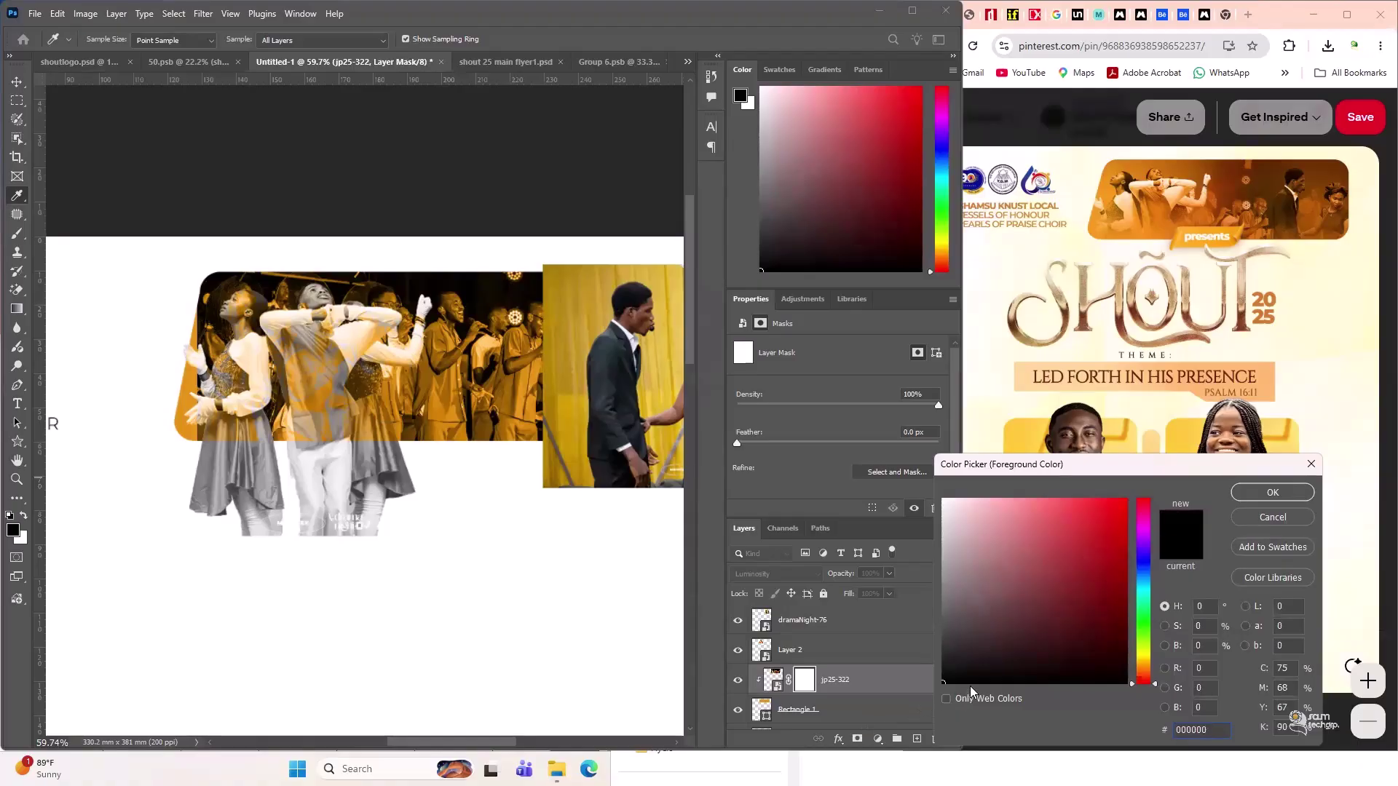
click(1271, 494)
key(v)
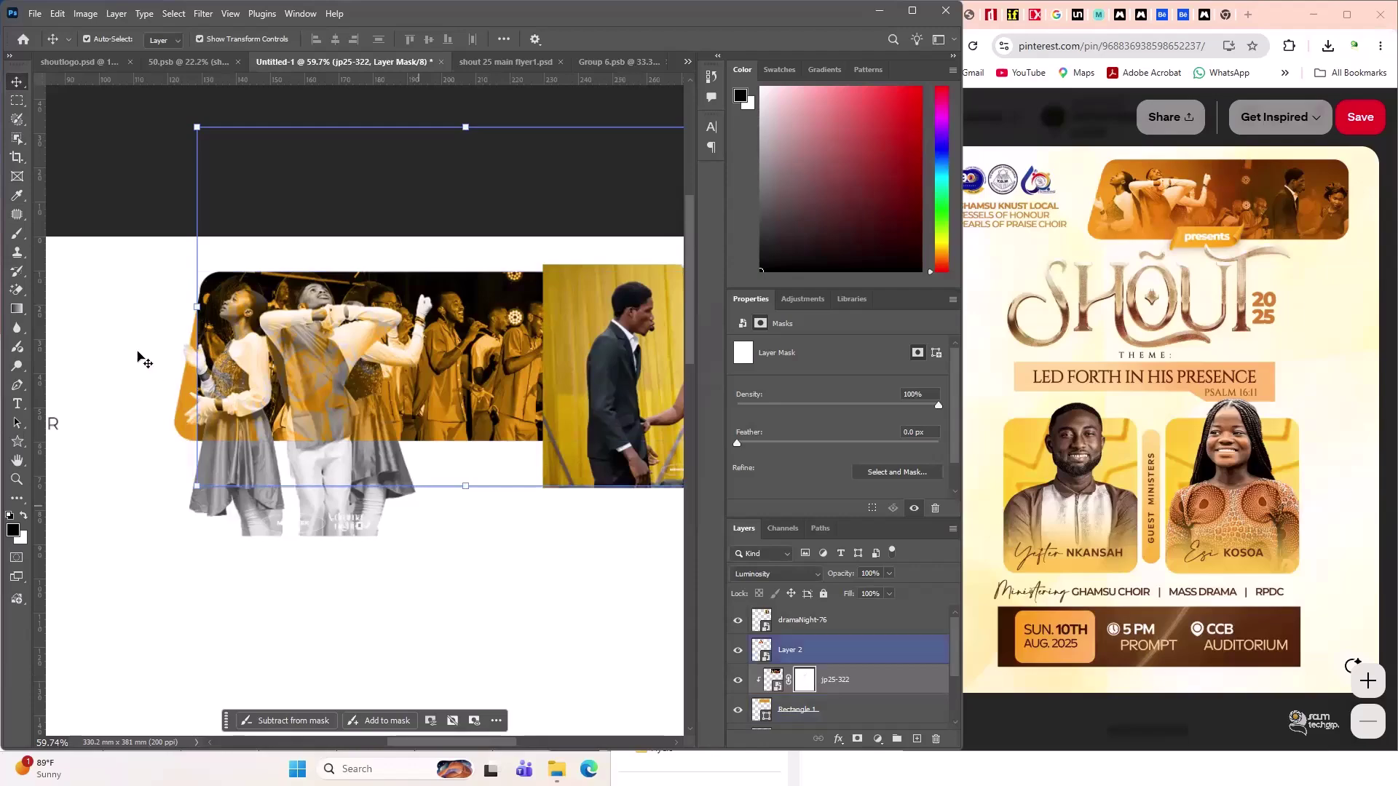
click(16, 234)
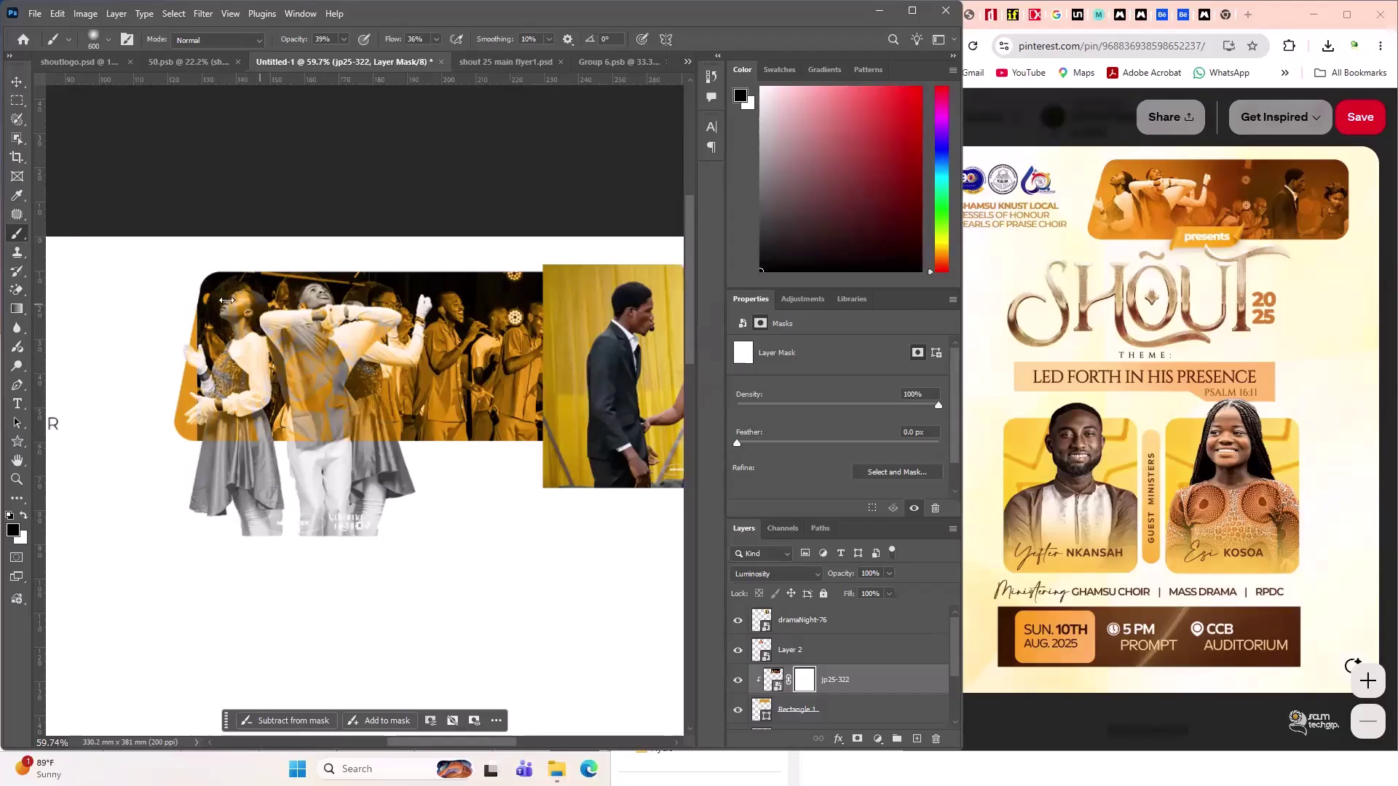
- Paint black on jp25-322's mask over the dark areas around the dancers' heads and top edge
mouse_move(227, 300)
mouse_down()
mouse_move(262, 321)
mouse_move(241, 328)
mouse_move(291, 314)
mouse_up()
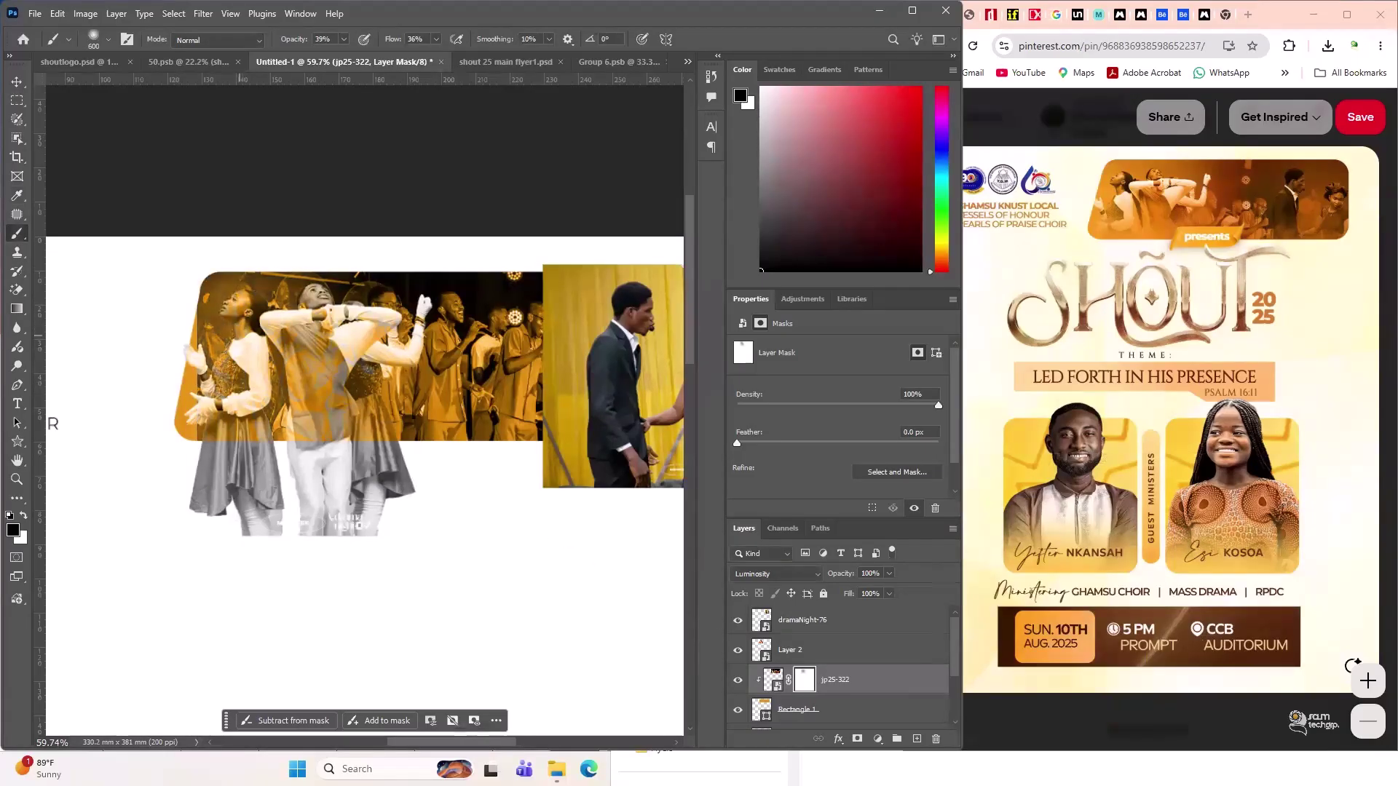
drag(273, 379, 276, 426)
mouse_move(226, 292)
mouse_down()
mouse_move(357, 284)
mouse_move(481, 350)
mouse_up()
drag(253, 321, 277, 321)
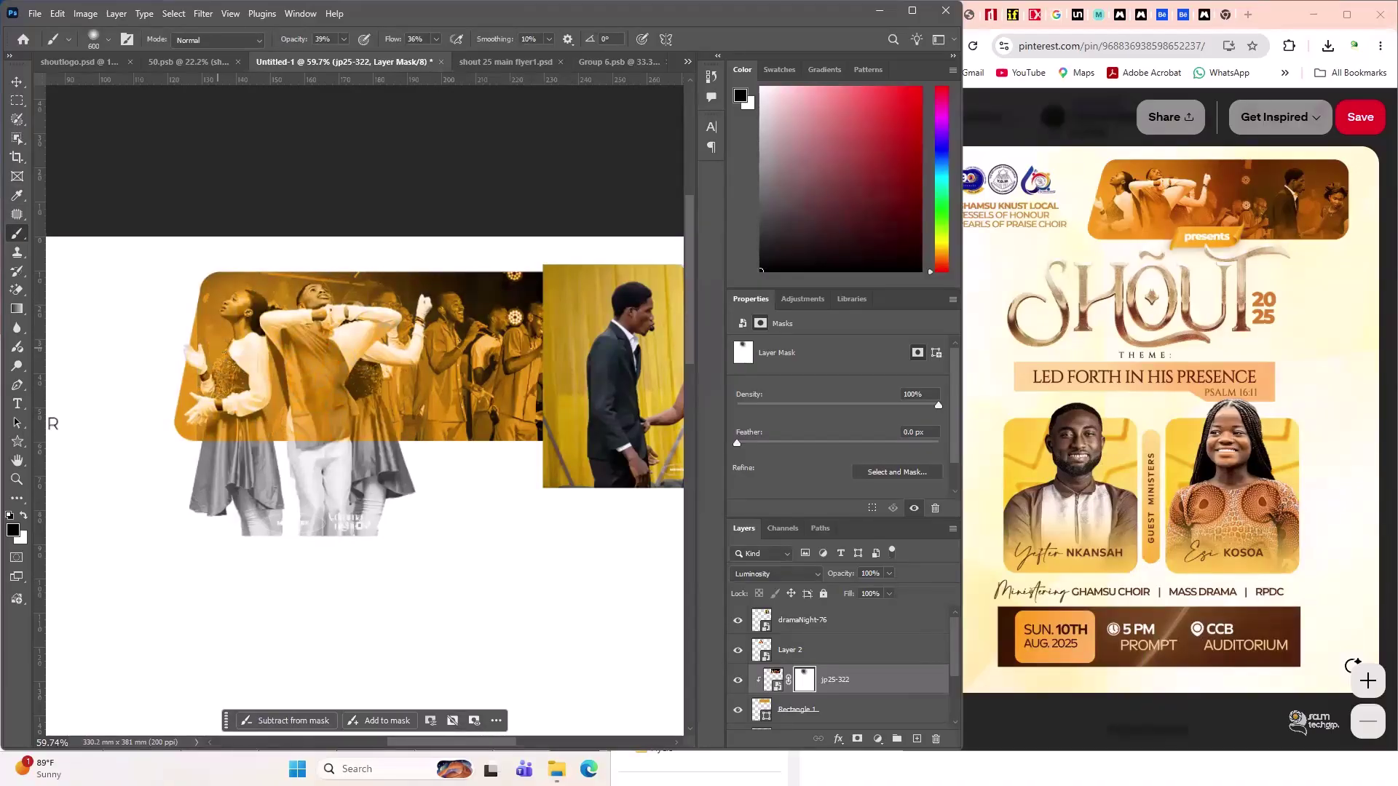
drag(217, 347, 209, 329)
drag(229, 435, 349, 437)
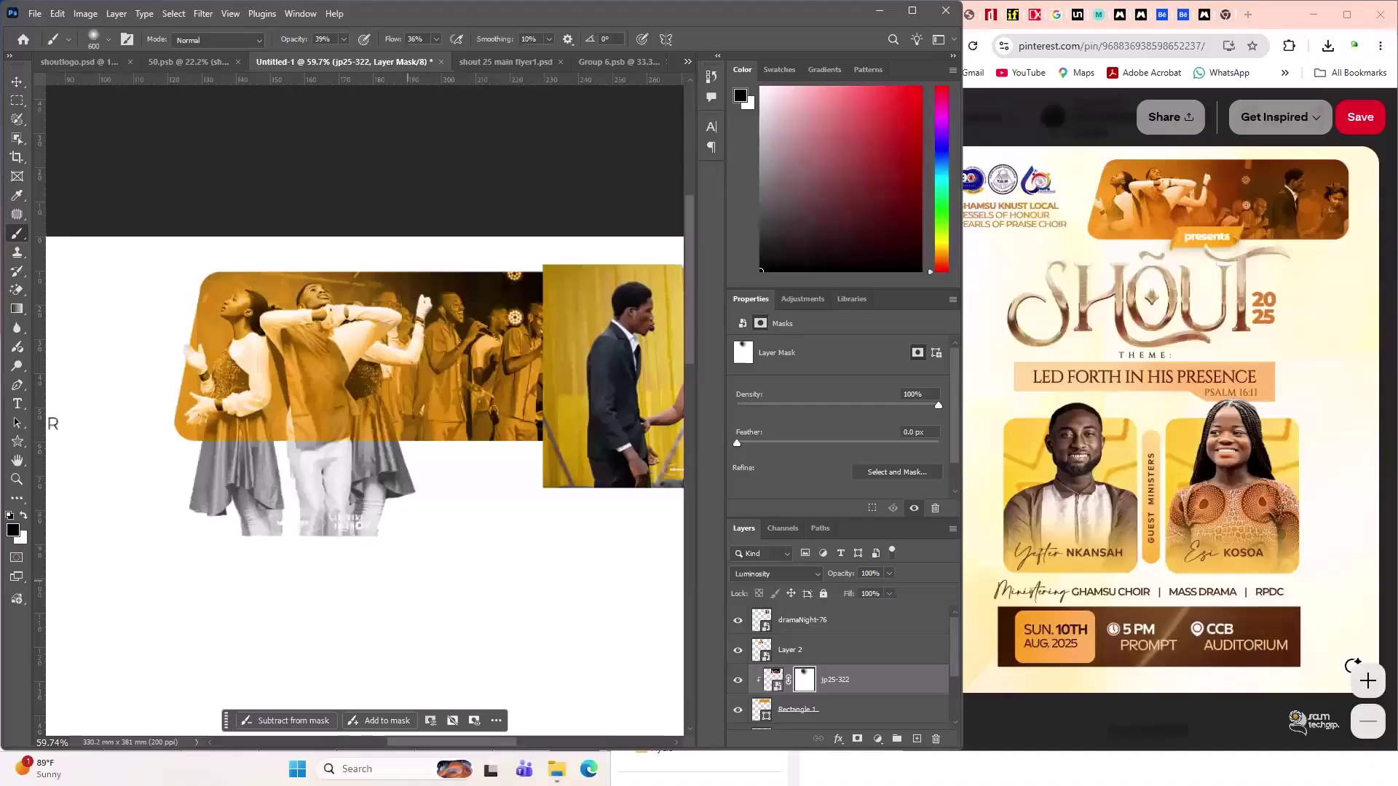
drag(334, 276, 417, 516)
drag(408, 348, 378, 398)
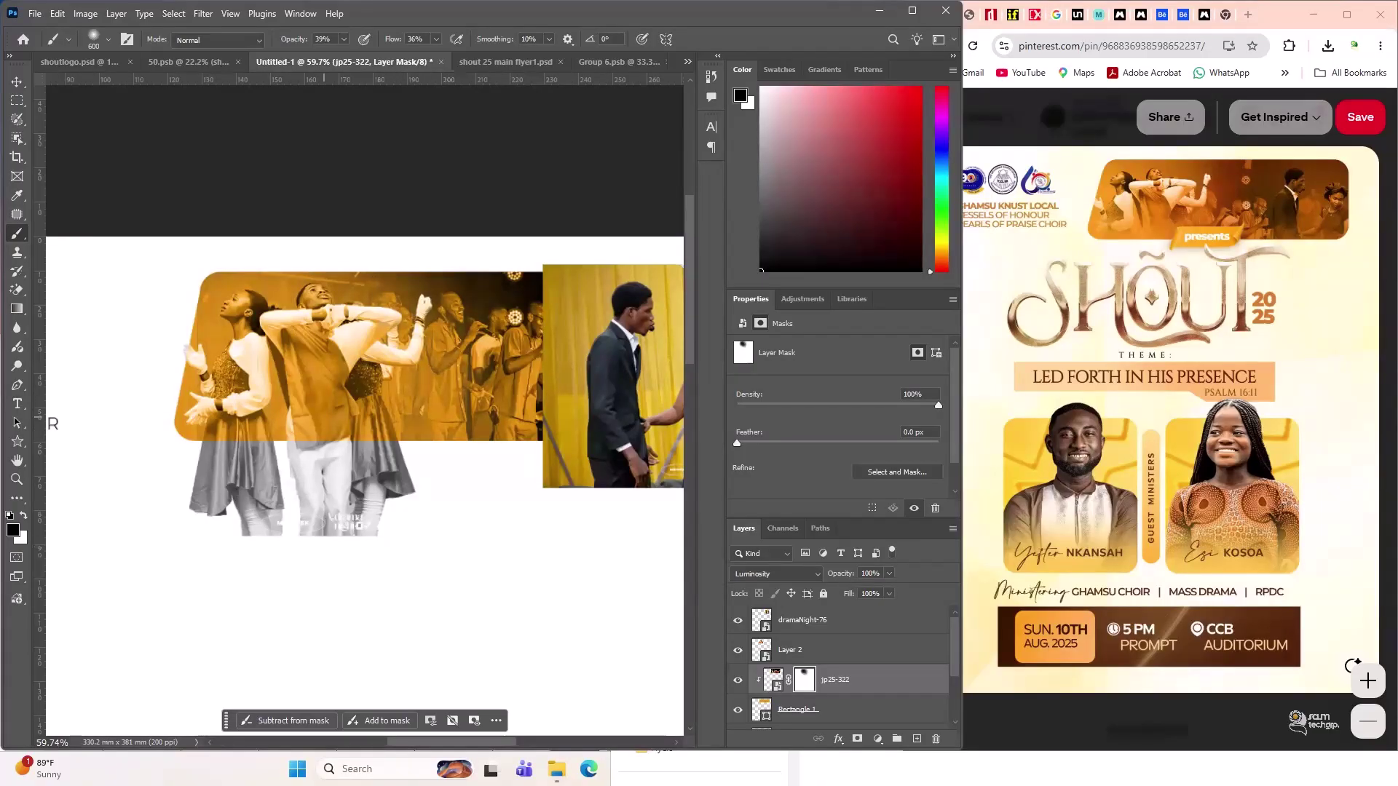
drag(391, 412, 342, 430)
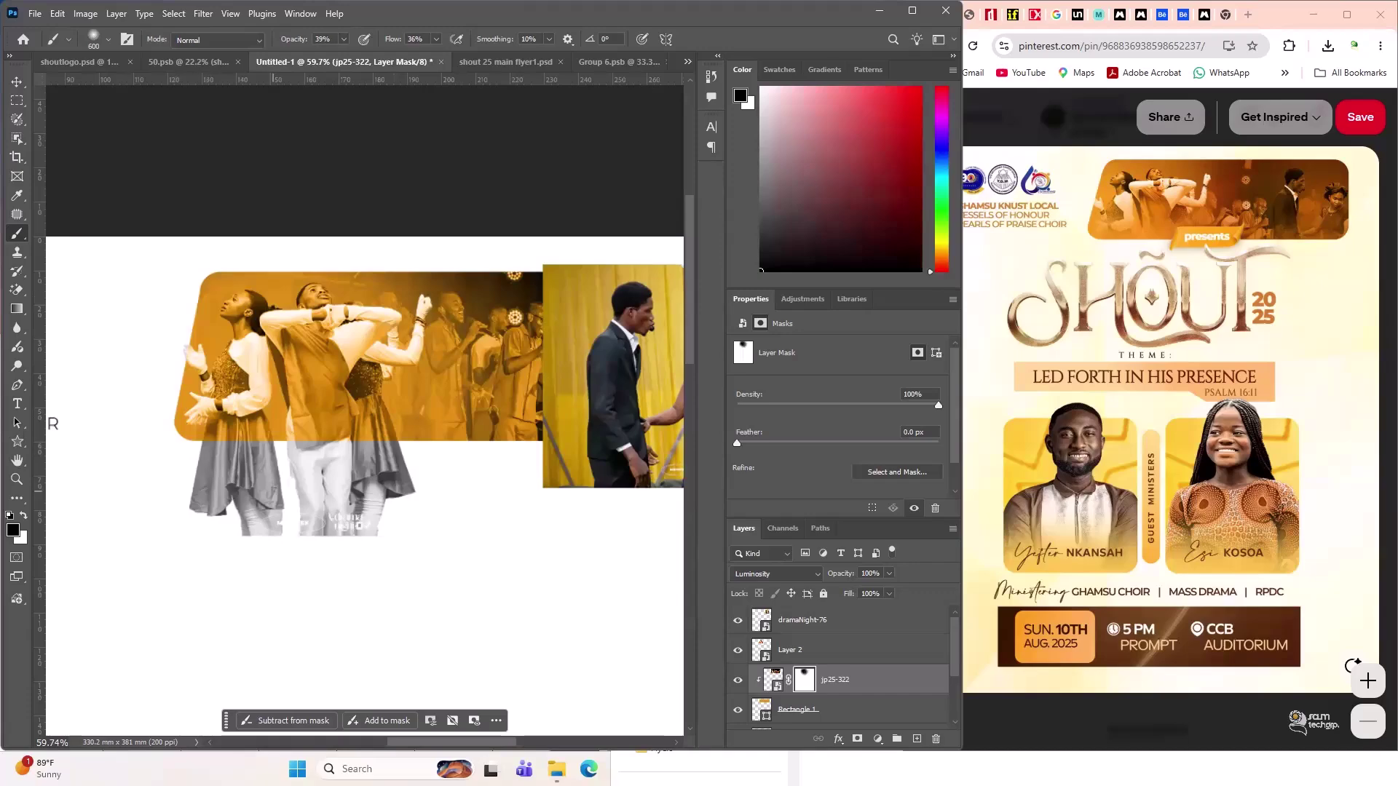
- Clip the Layer 2 dancers photo into the layer below
click(840, 635)
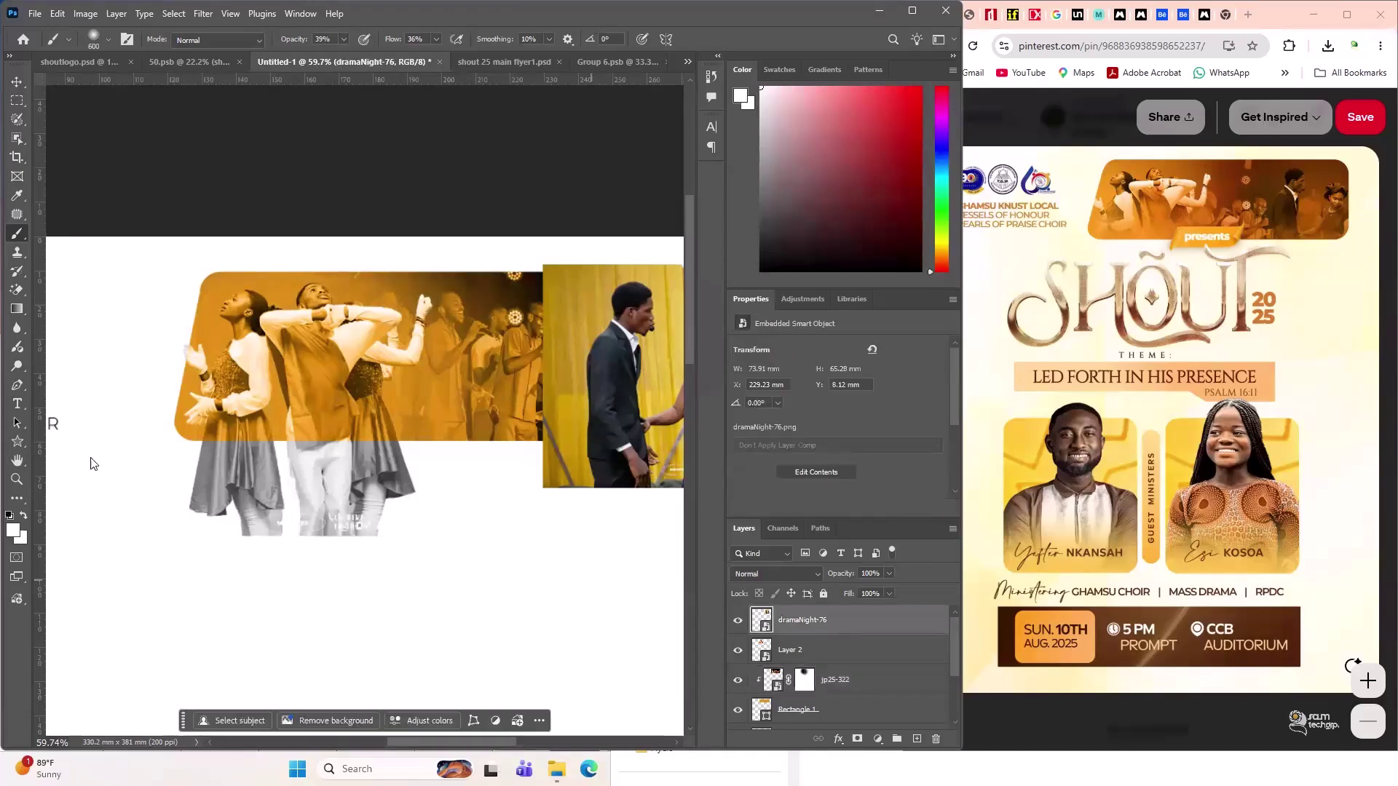
click(18, 82)
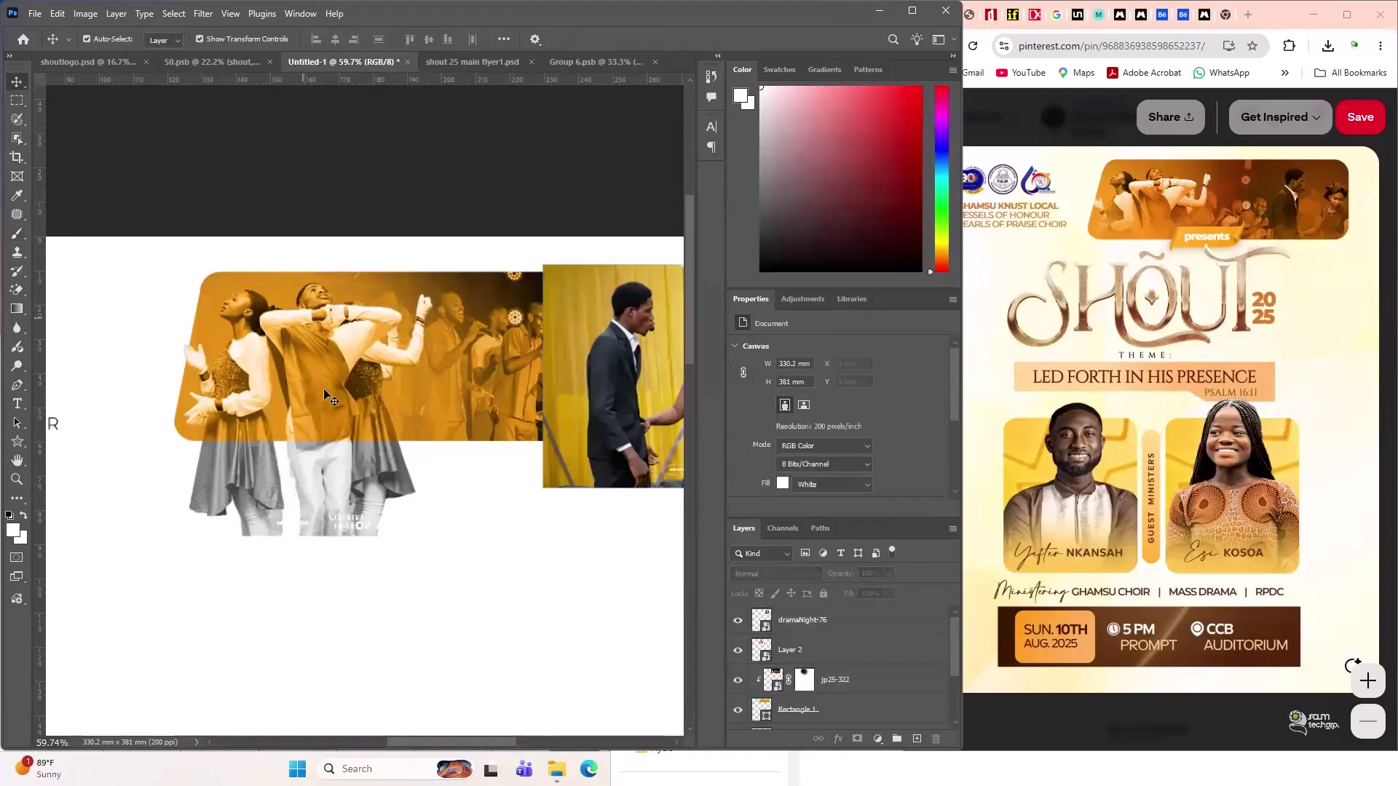
click(311, 424)
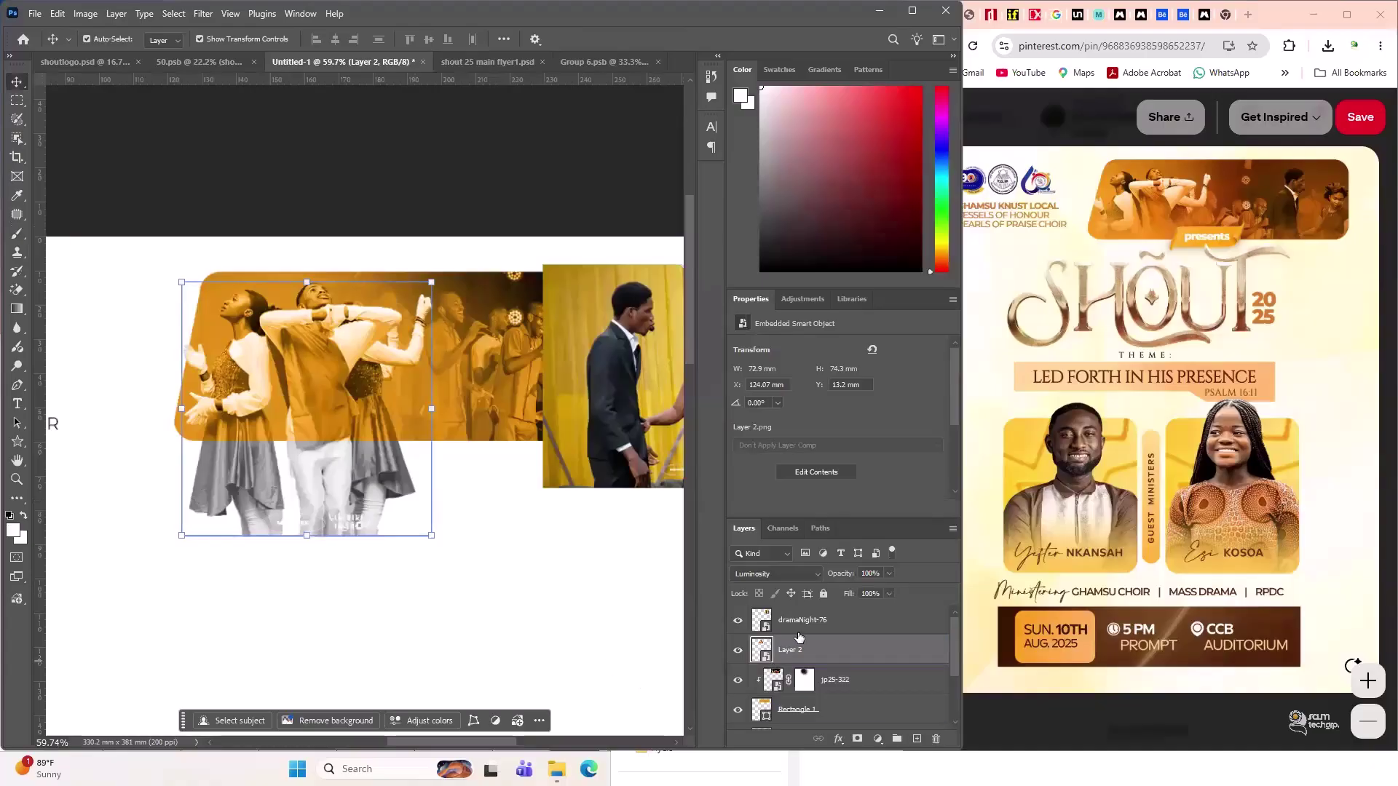
drag(839, 663, 884, 664)
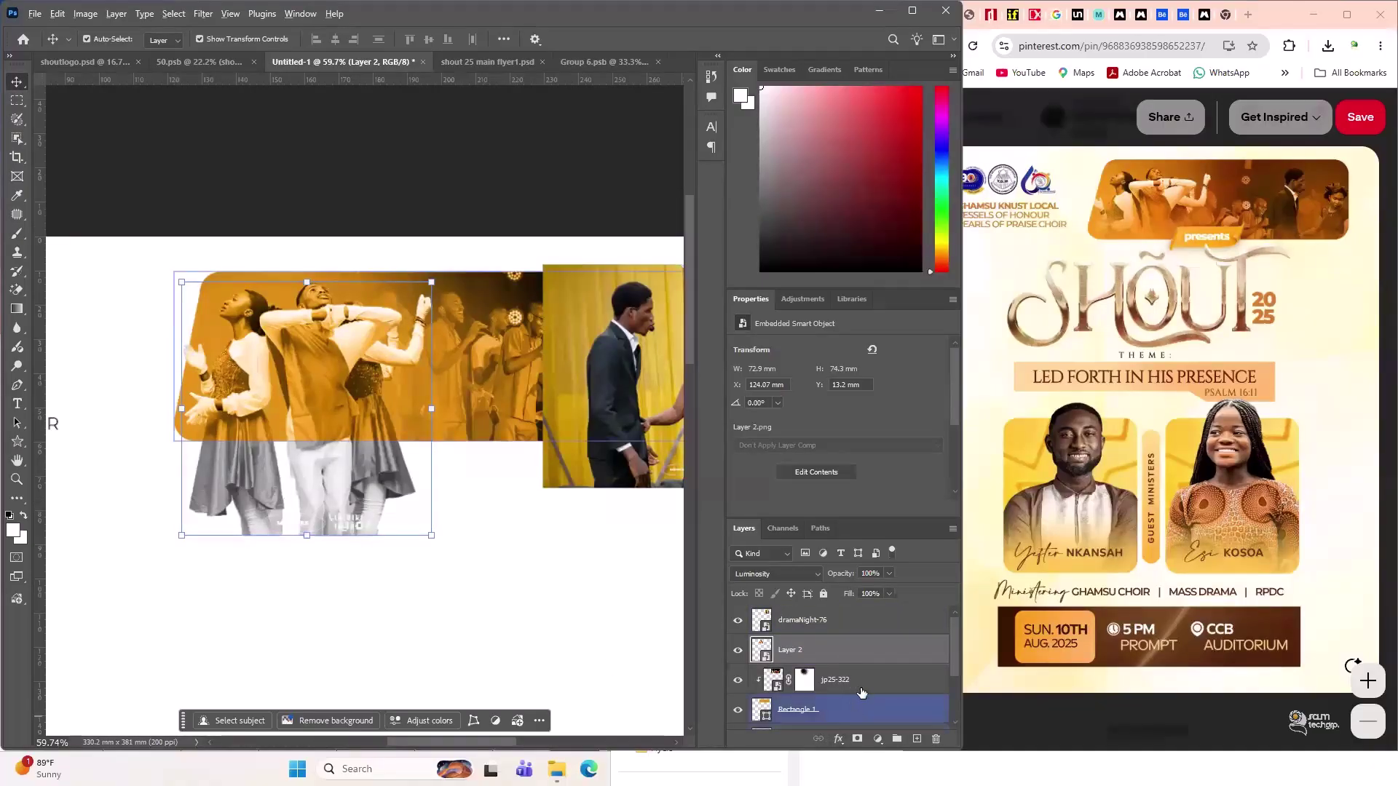
alt+click(884, 664)
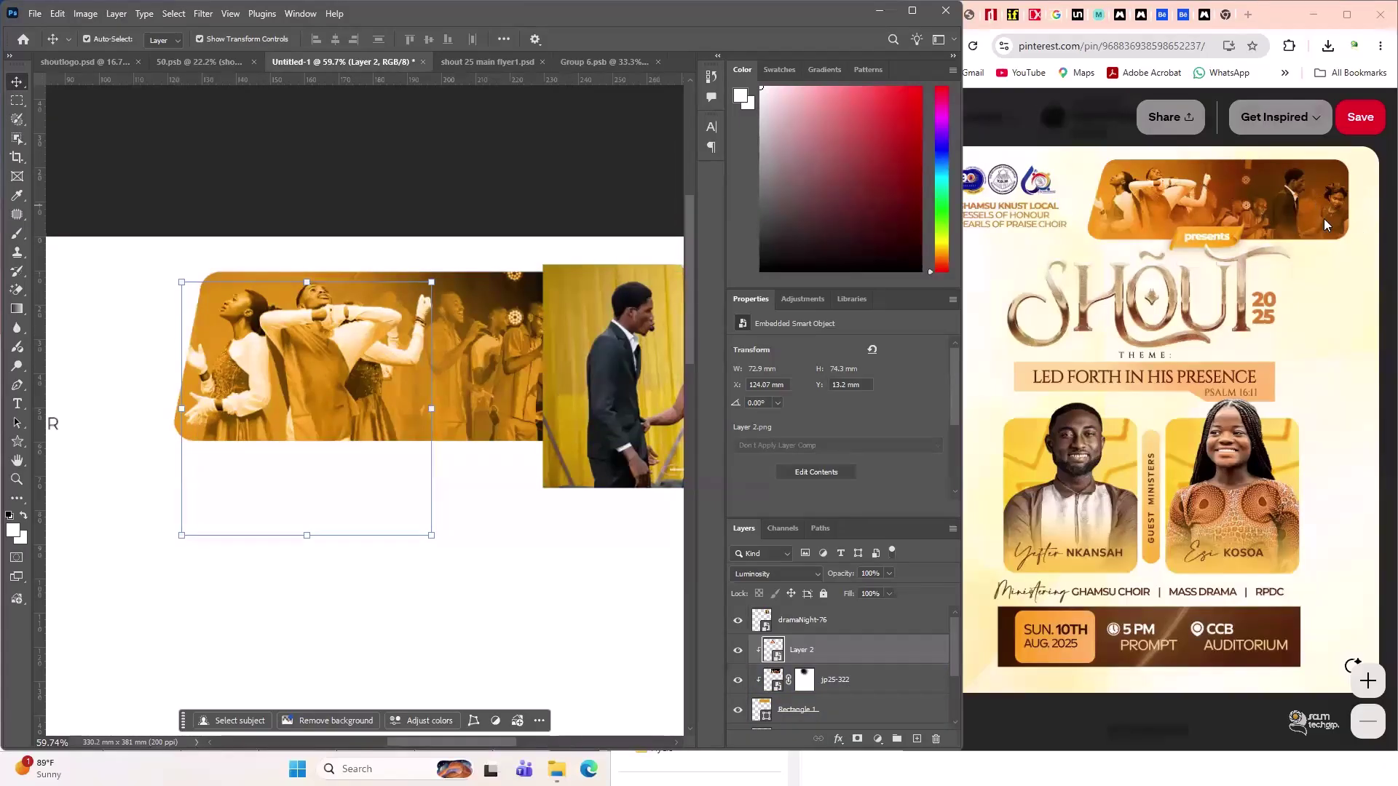
- Nudge dramaNight-76 slightly up and right and set its blend mode to Luminosity
drag(453, 741, 500, 742)
mouse_move(491, 397)
mouse_down()
mouse_move(457, 393)
mouse_move(496, 390)
mouse_up()
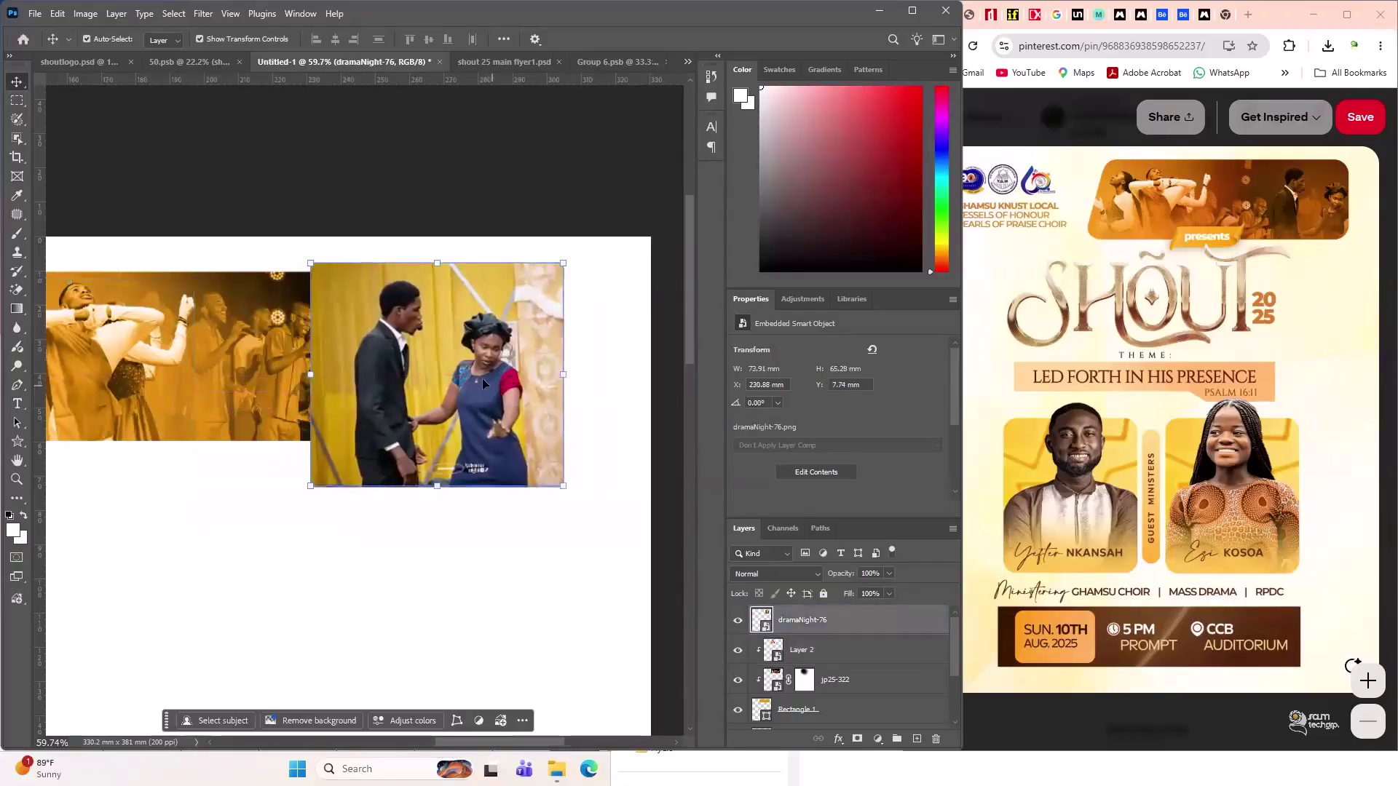
click(774, 573)
click(745, 736)
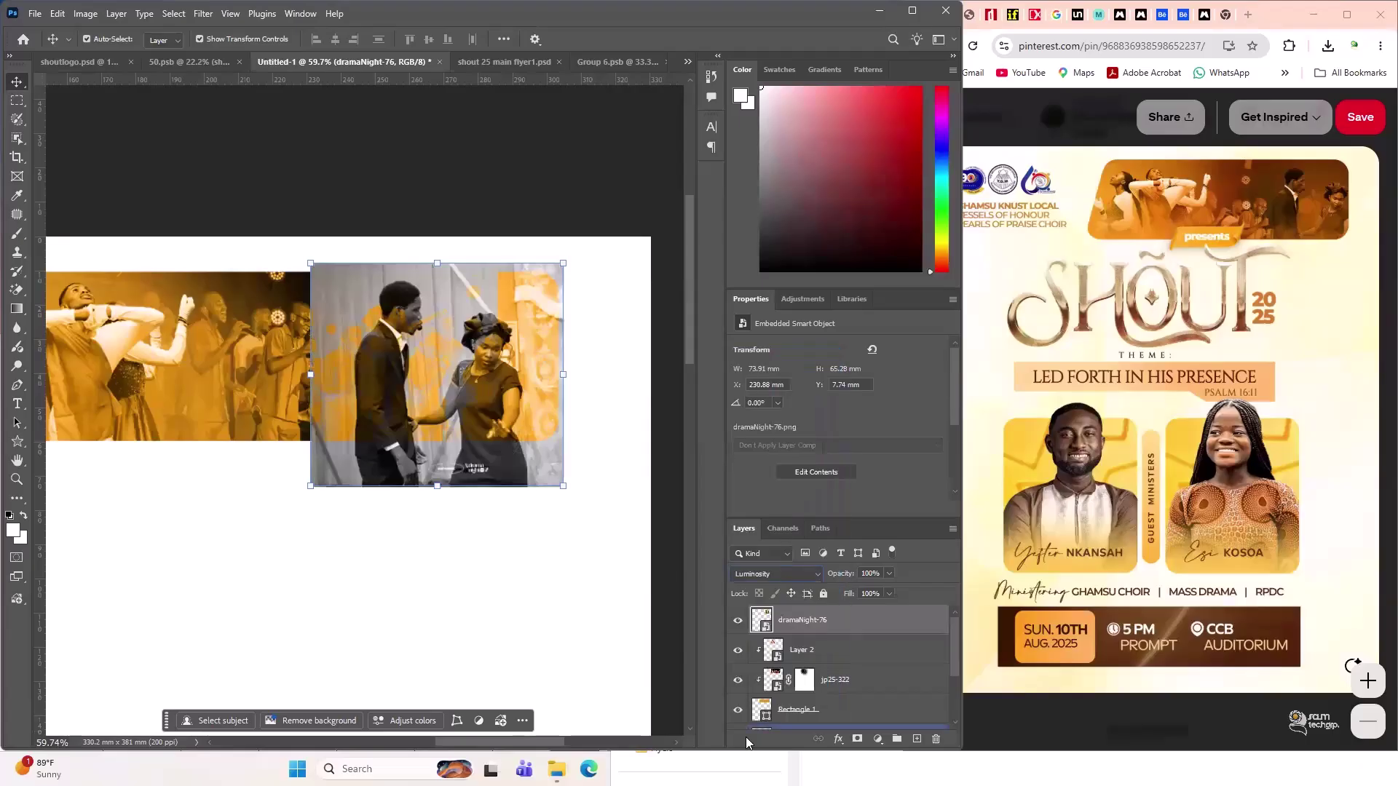
click(445, 572)
- Reselect dramaNight-76 and toggle its visibility to check what lies beneath
click(251, 365)
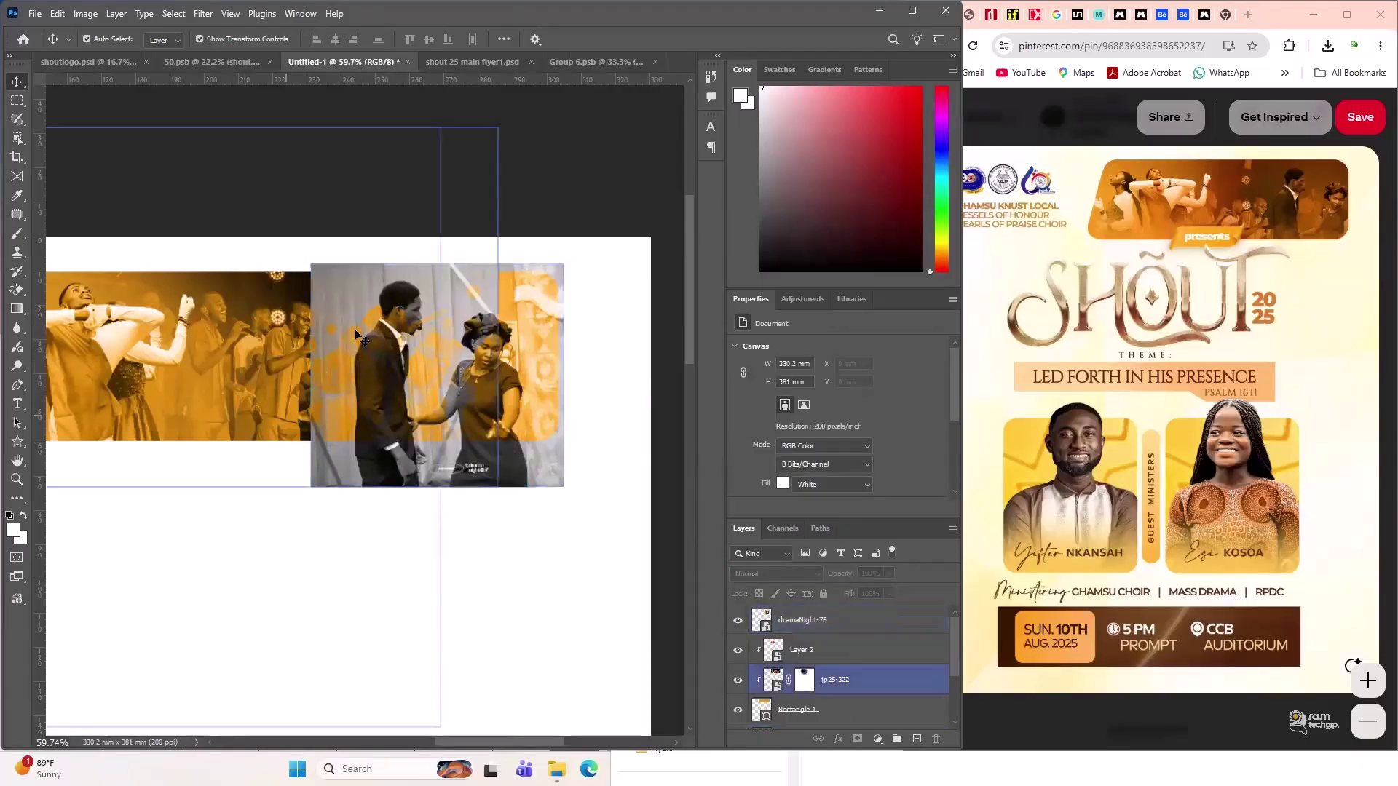
click(308, 418)
click(371, 426)
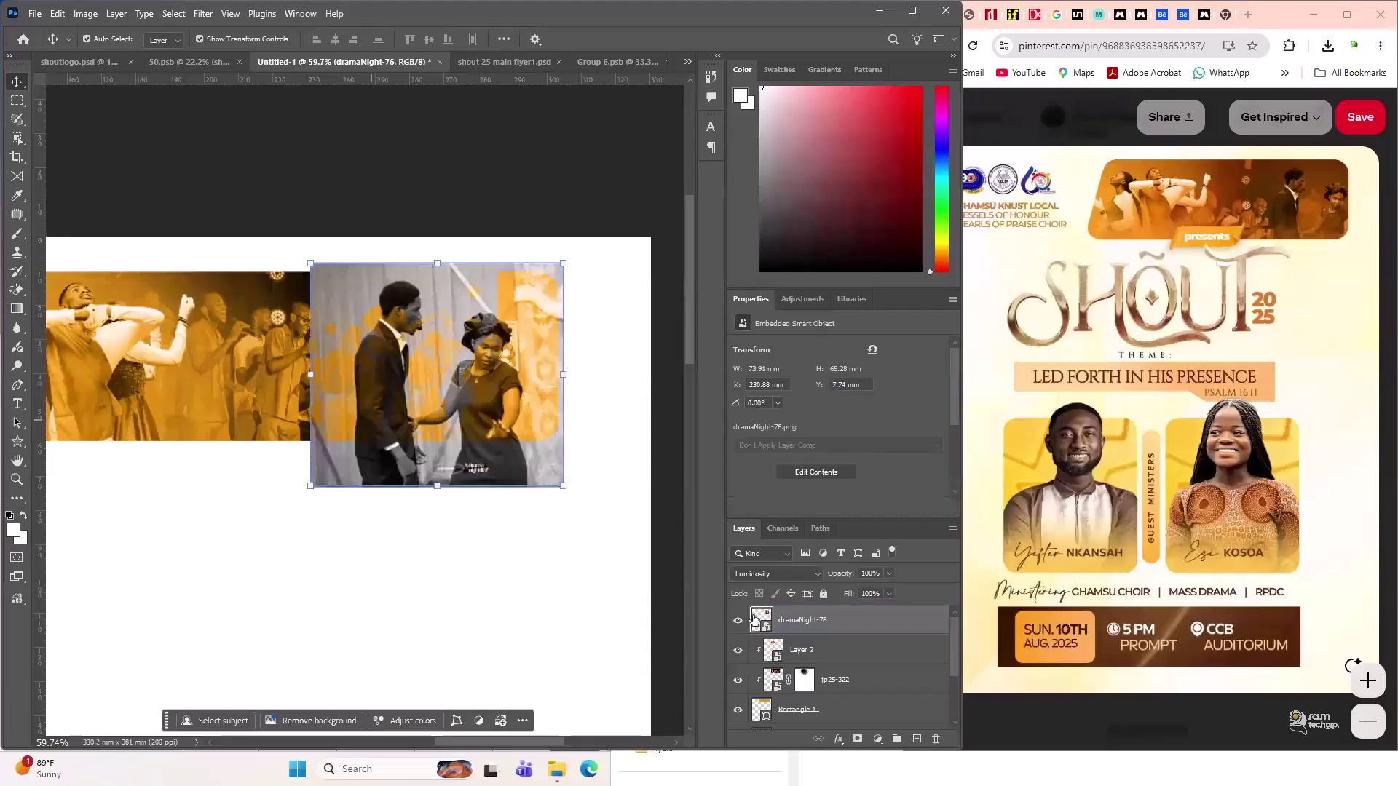
key(ctrl+comma)
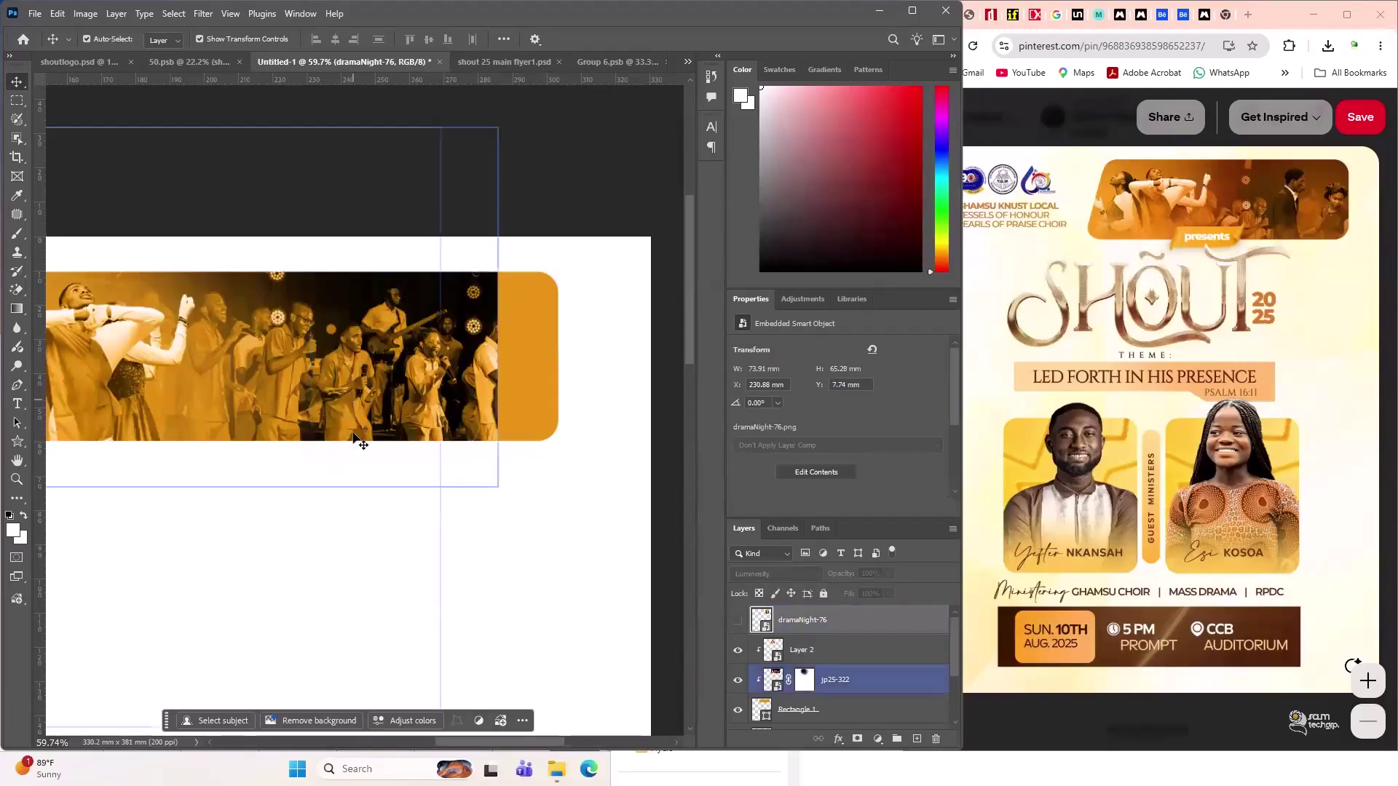
click(737, 619)
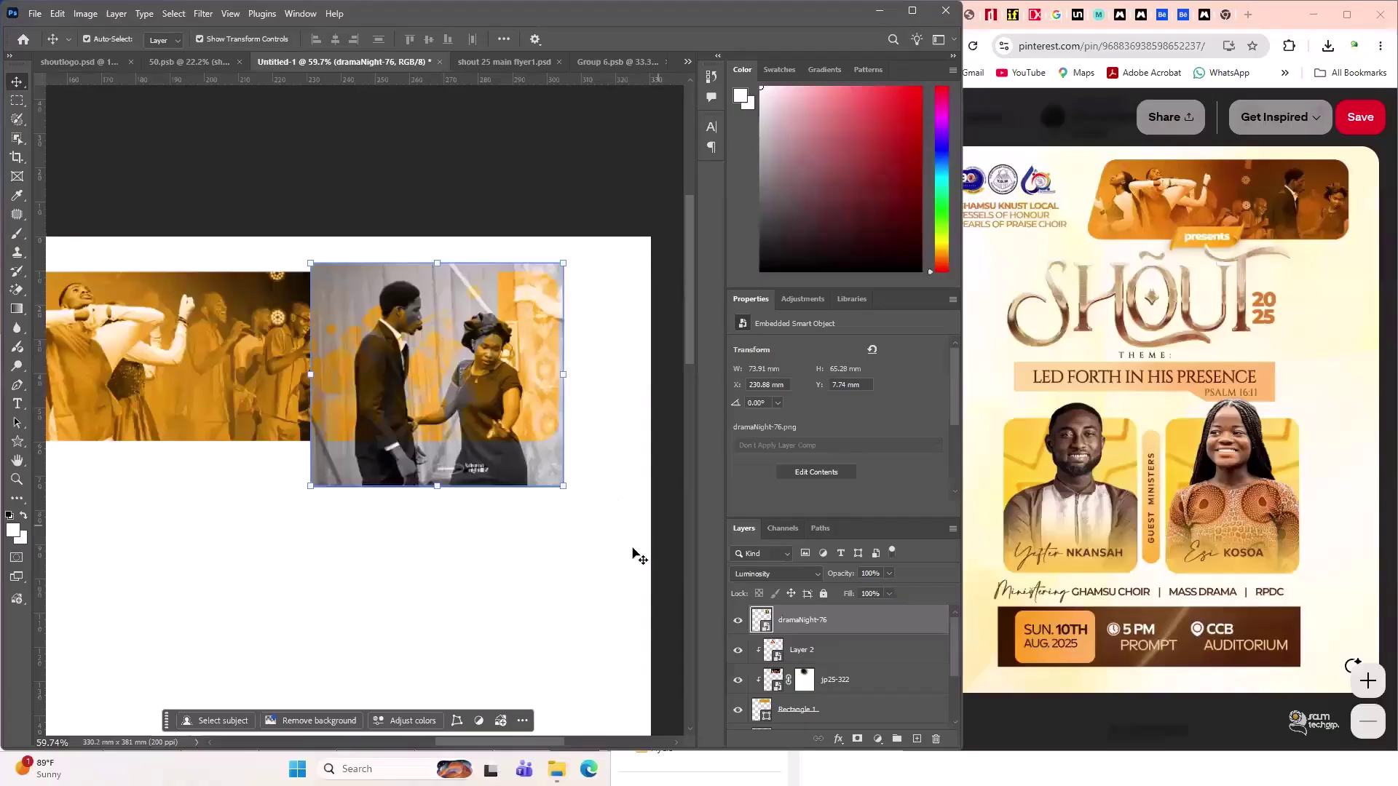
- Brush black on jp25-322's layer mask to fade the choir photo's right edge
click(803, 680)
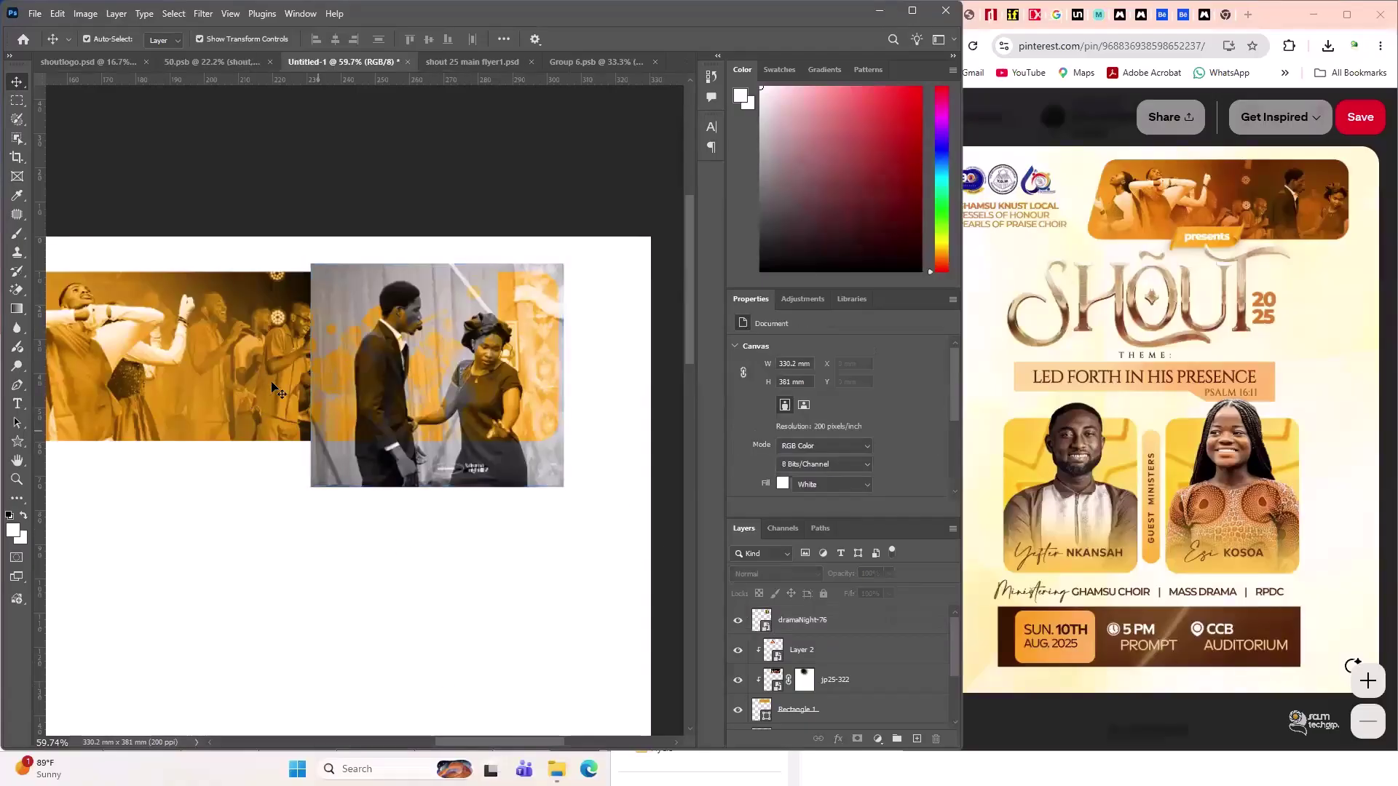
click(803, 680)
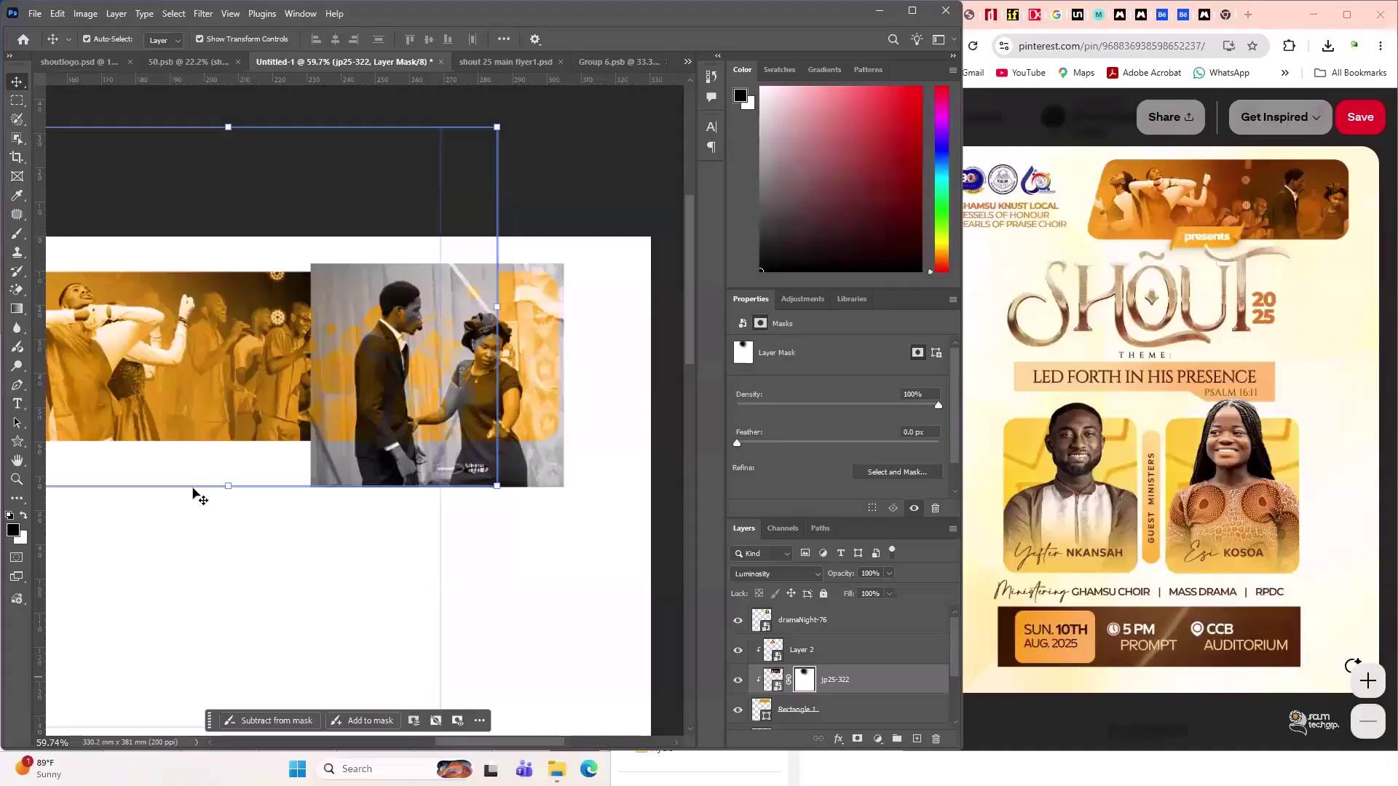
click(13, 238)
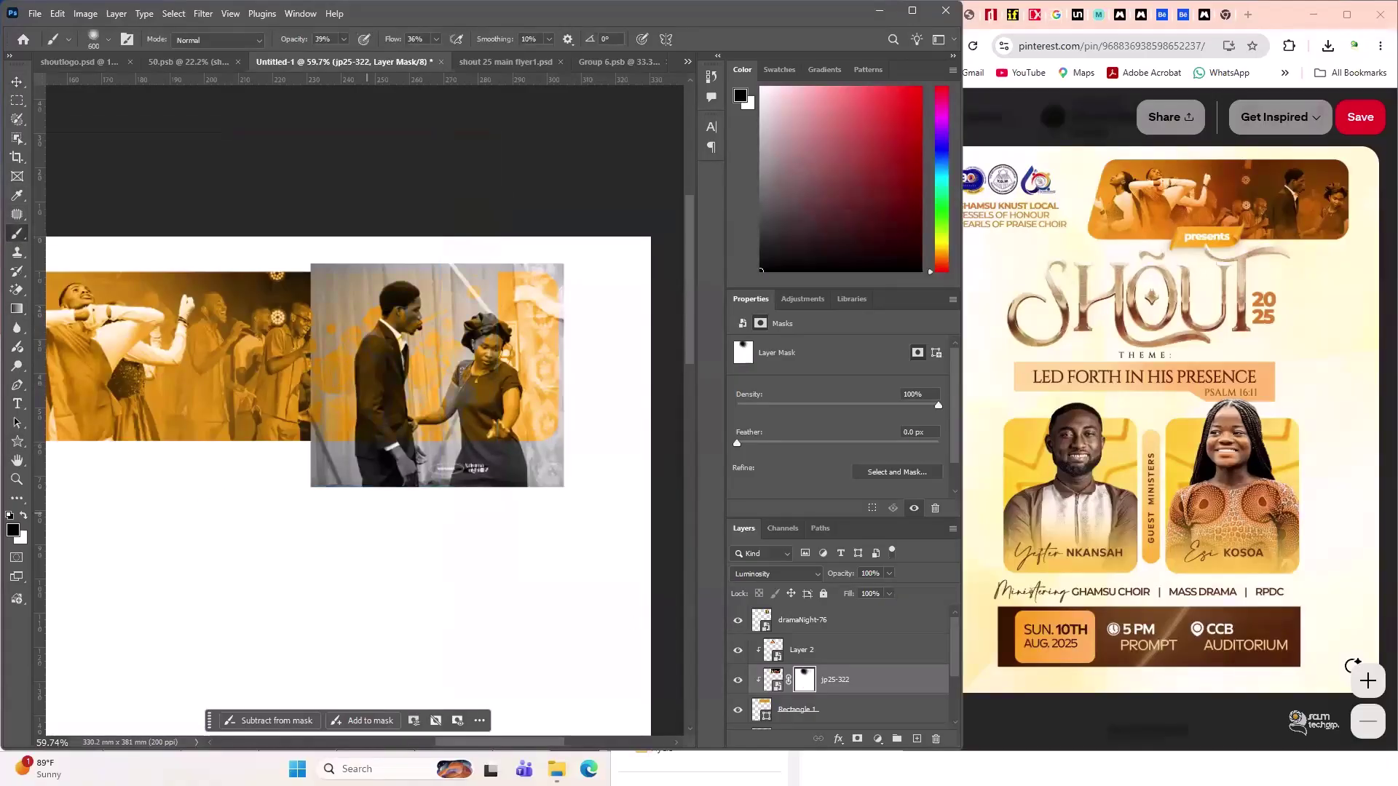
drag(367, 408, 460, 408)
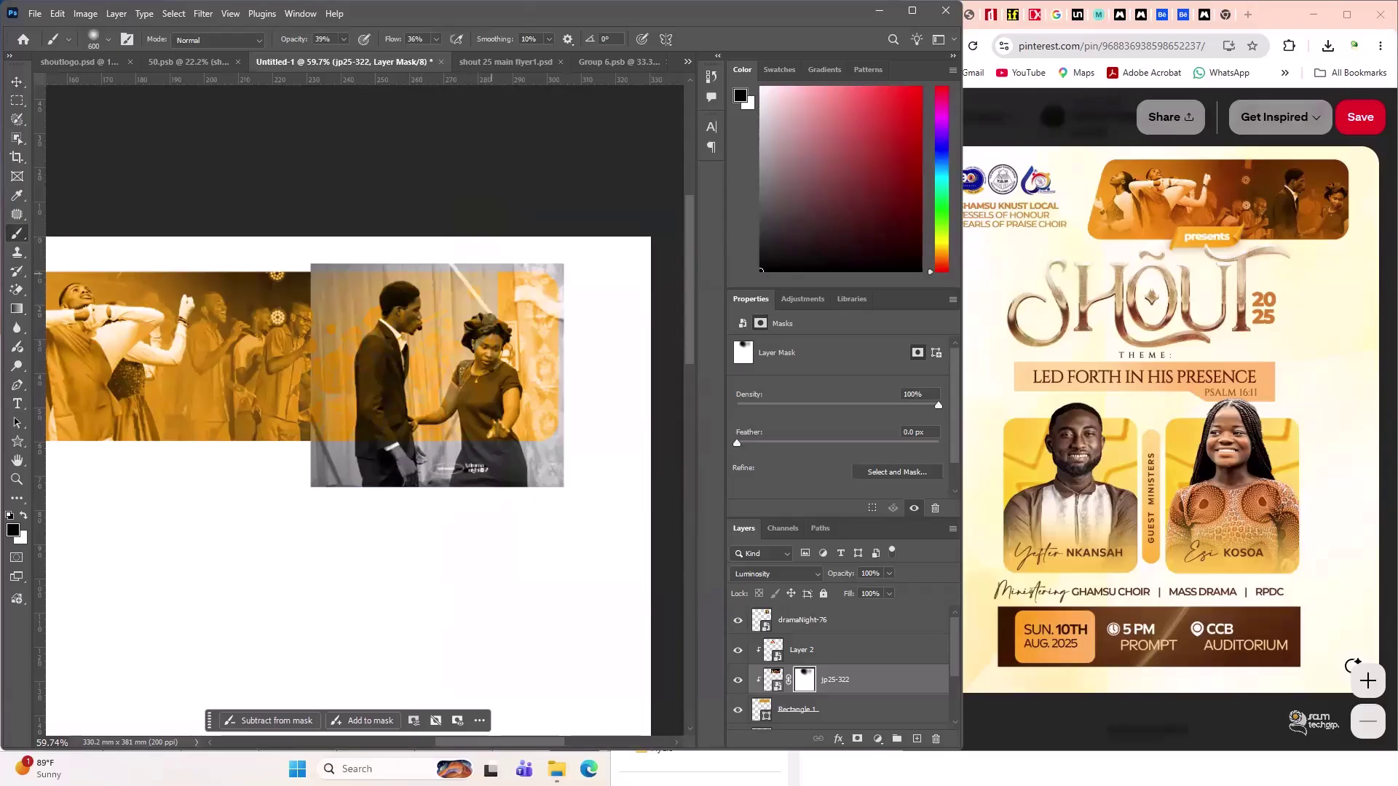
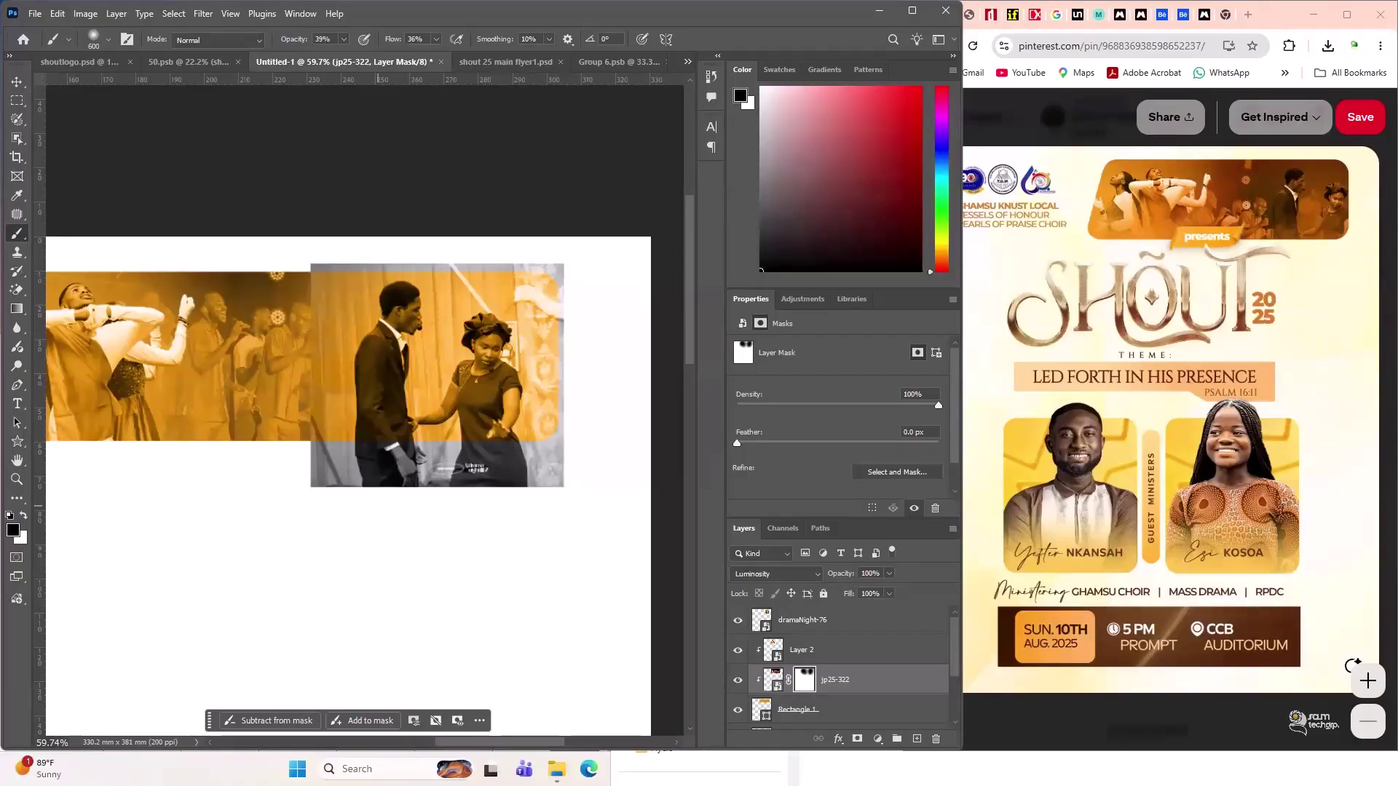
- Check dramaNight-76's blend mode without changing it, then bring up Group 6.psb
click(831, 654)
click(826, 624)
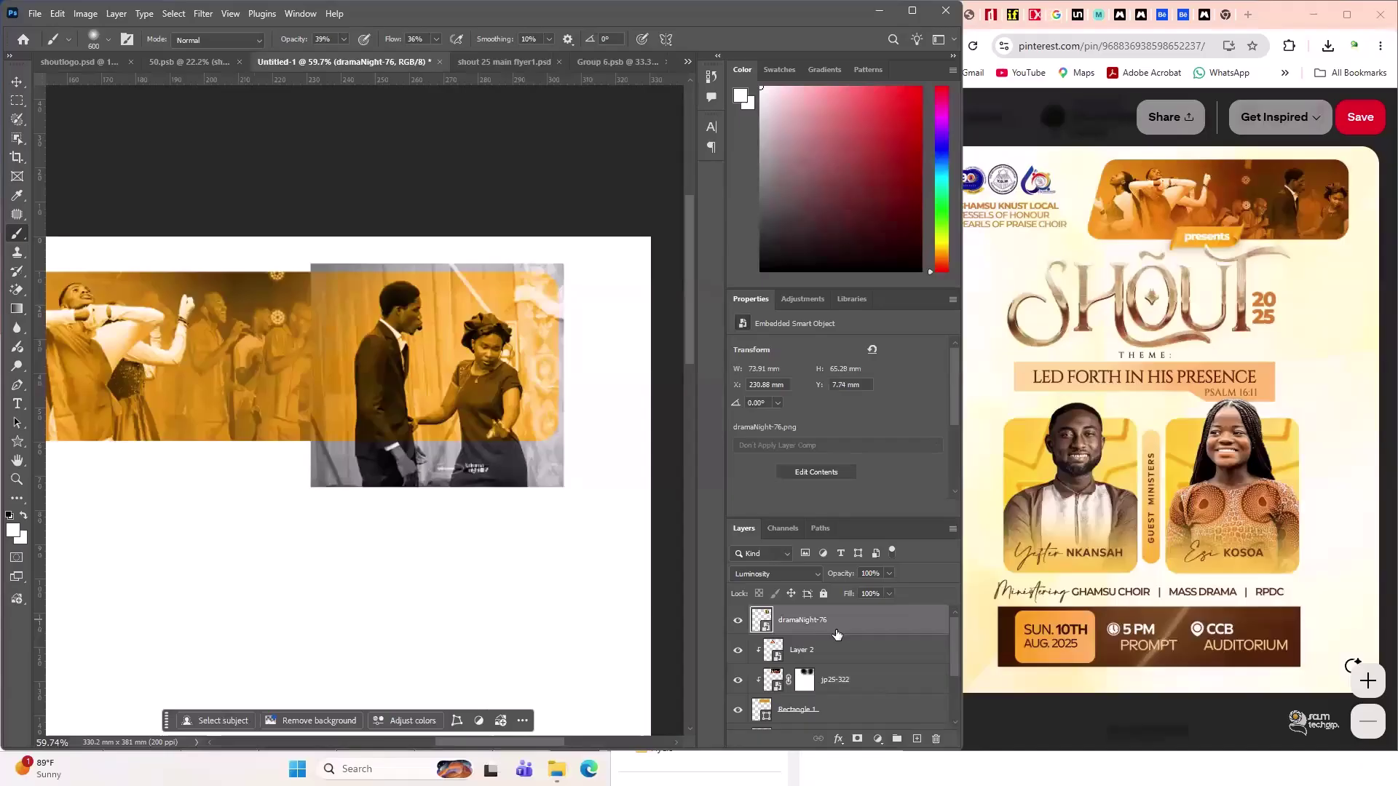
click(771, 573)
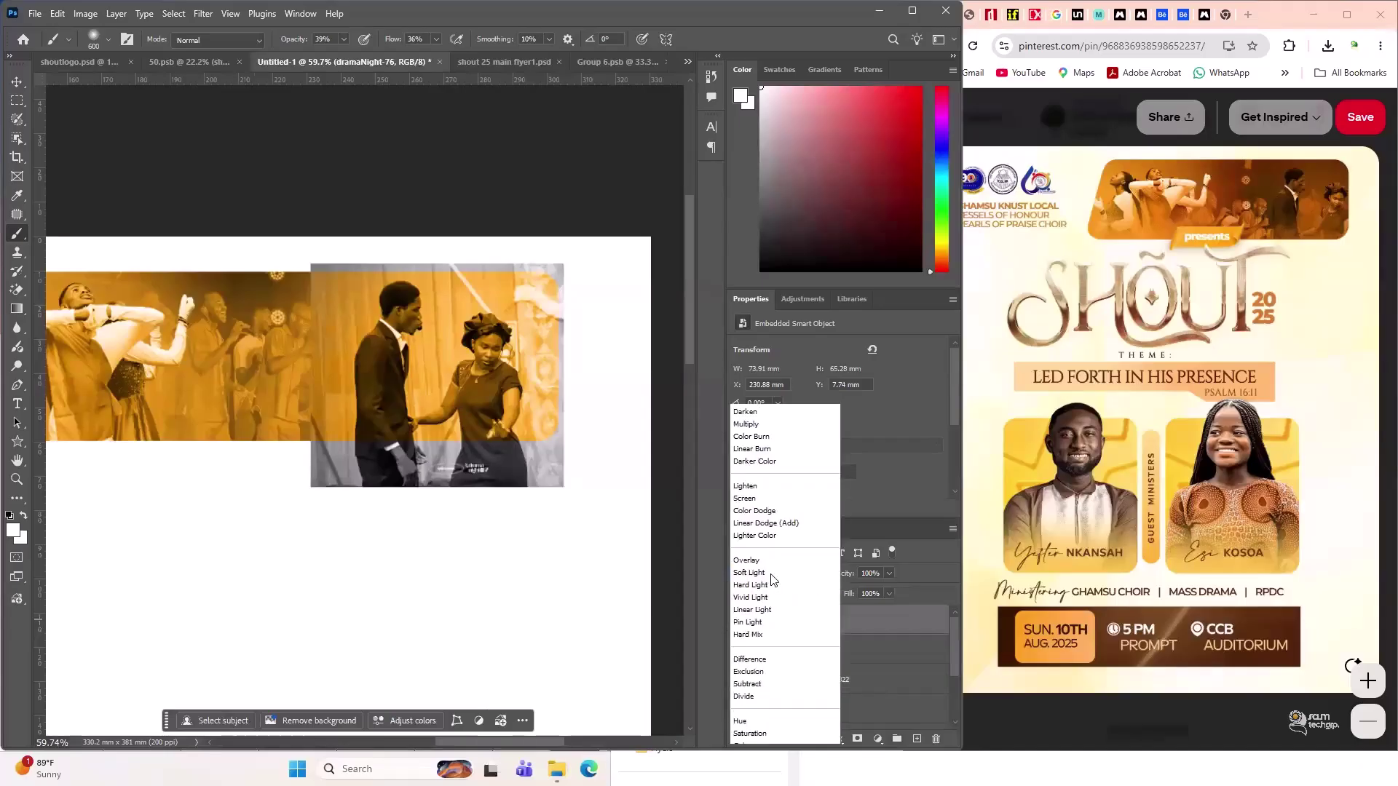
click(610, 60)
click(611, 59)
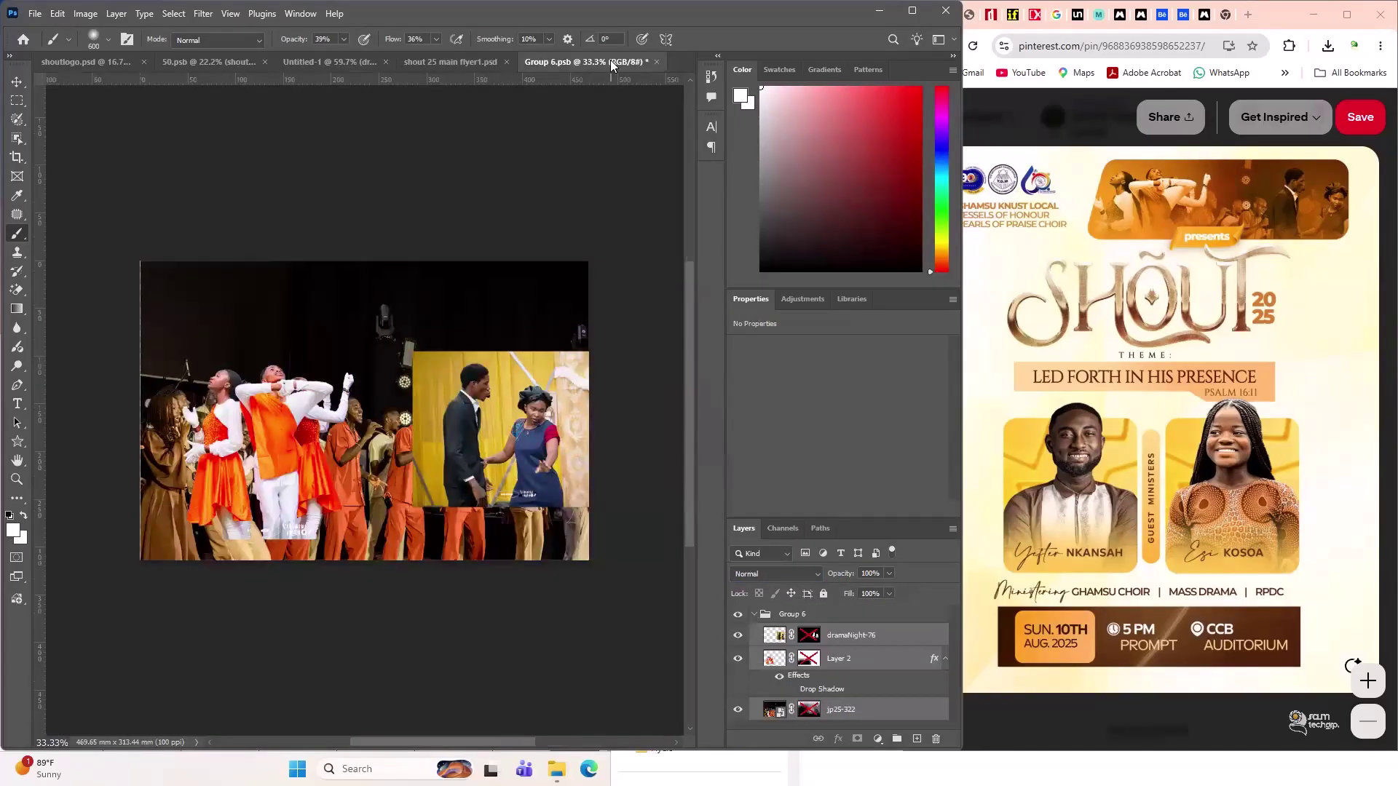
- Re-enable the dramaNight-76, Layer 2 and jp25-322 masks, keeping dramaNight-76's blend mode Normal
shift+click(810, 633)
shift+click(805, 660)
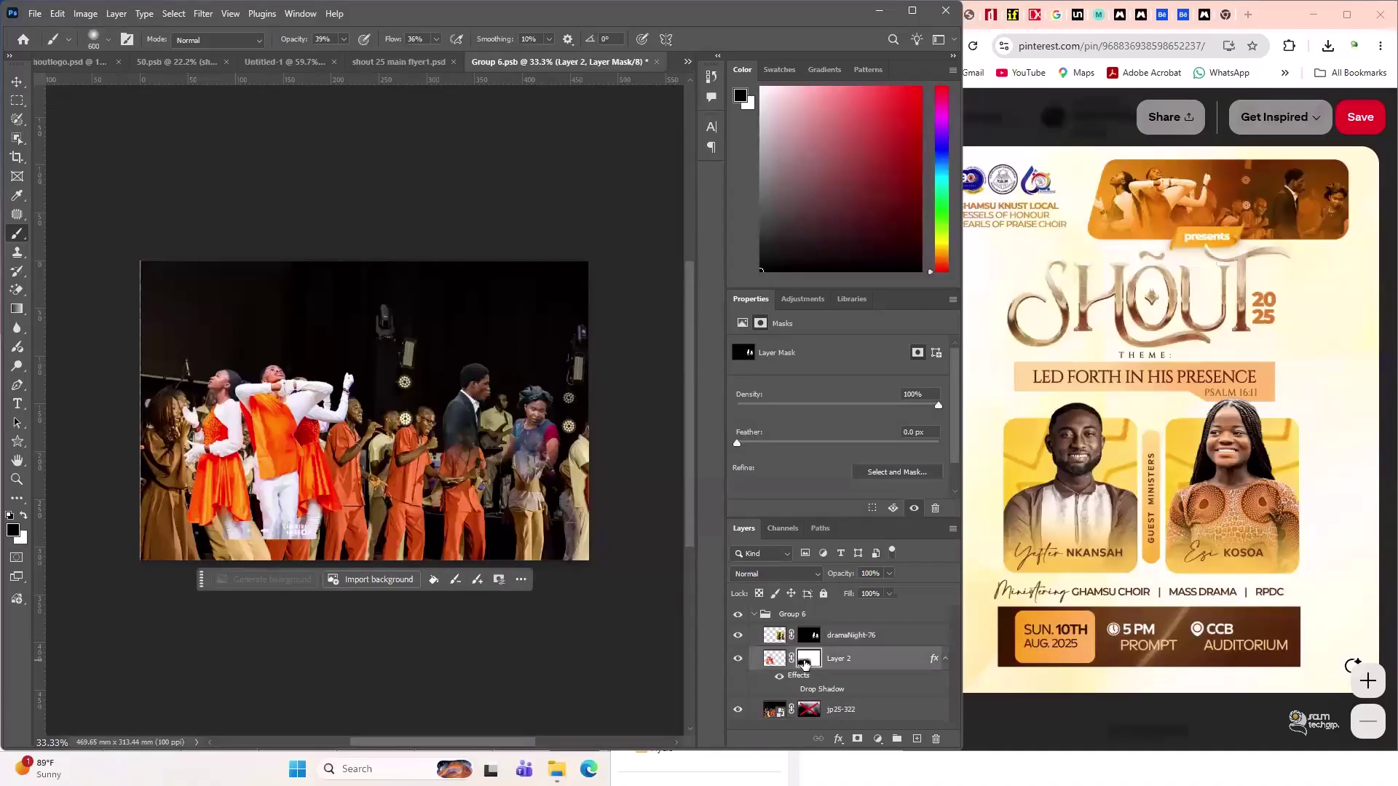
shift+click(807, 707)
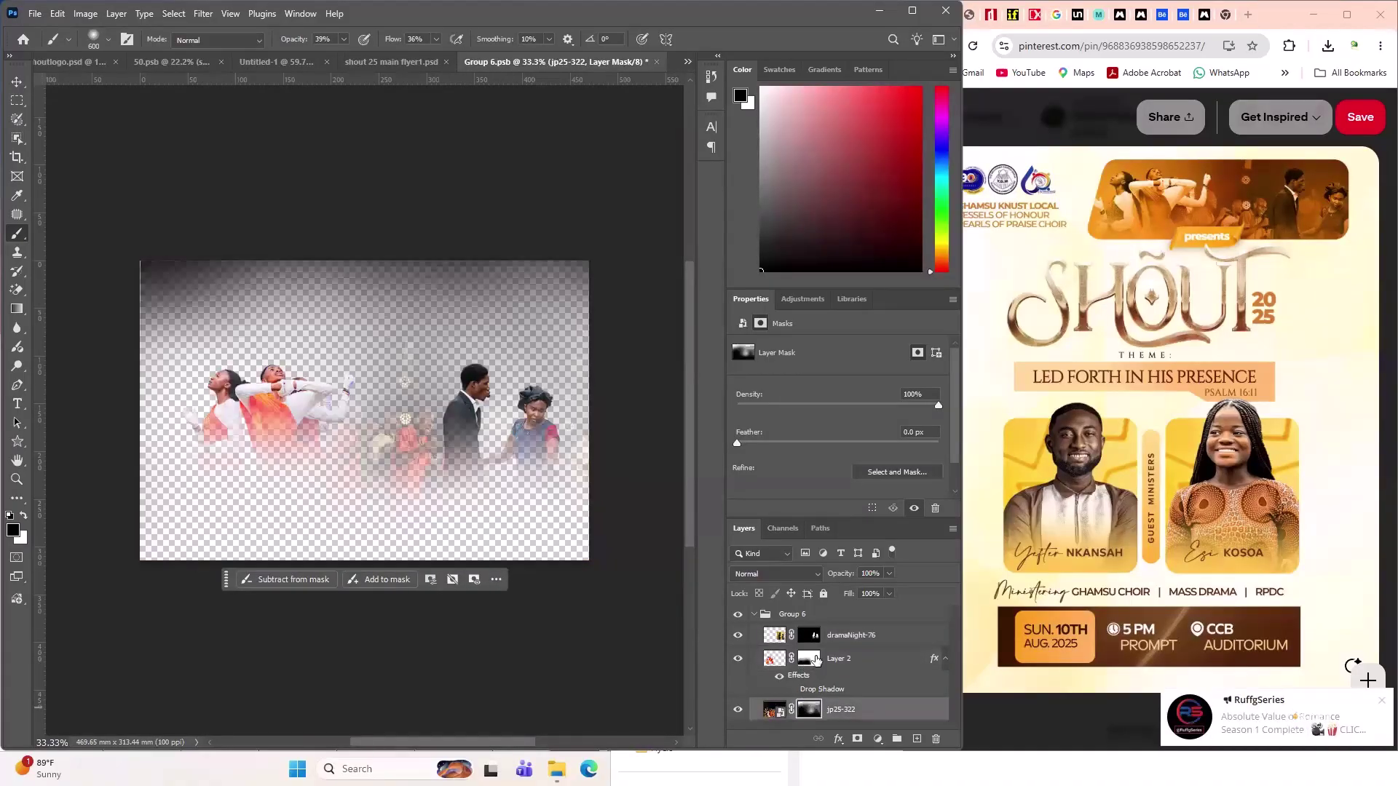
click(829, 660)
click(842, 637)
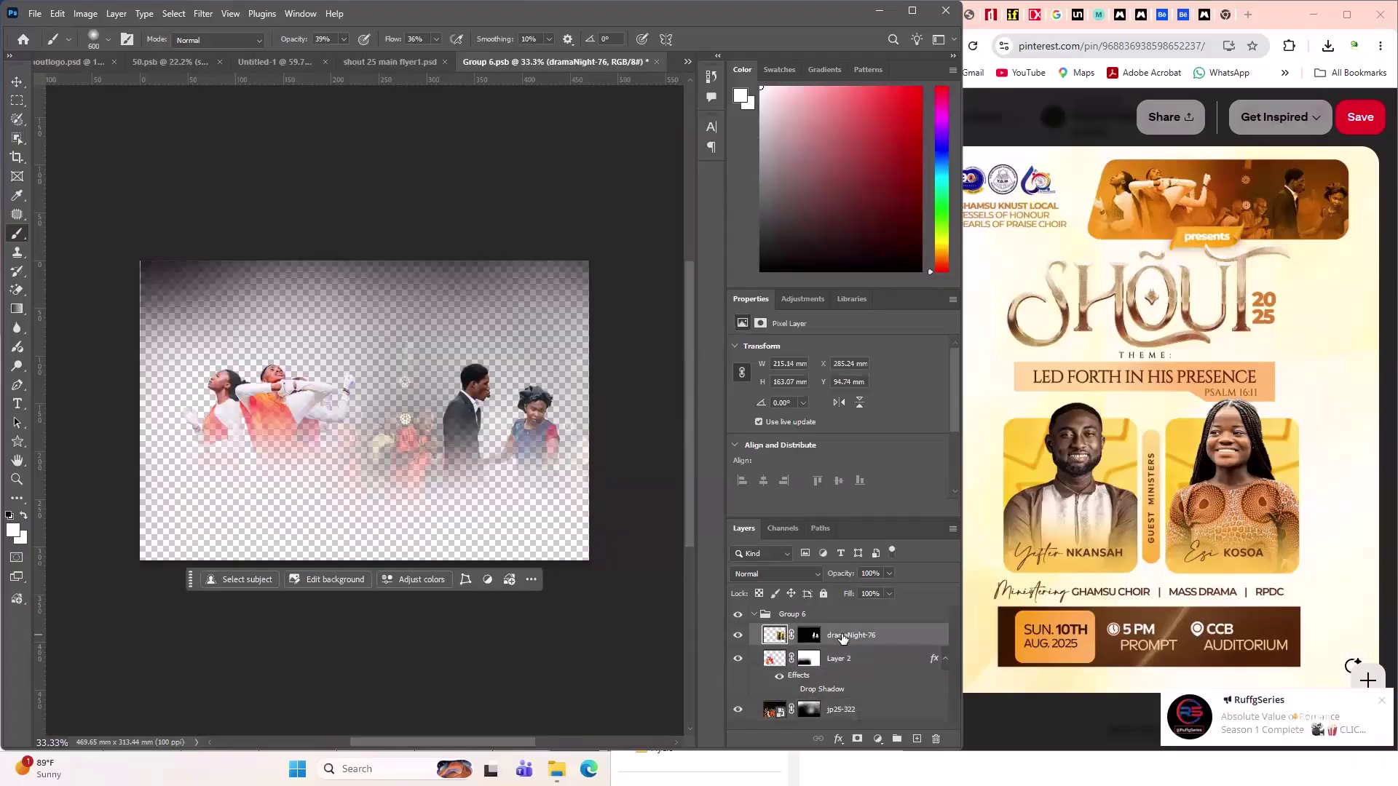
click(776, 574)
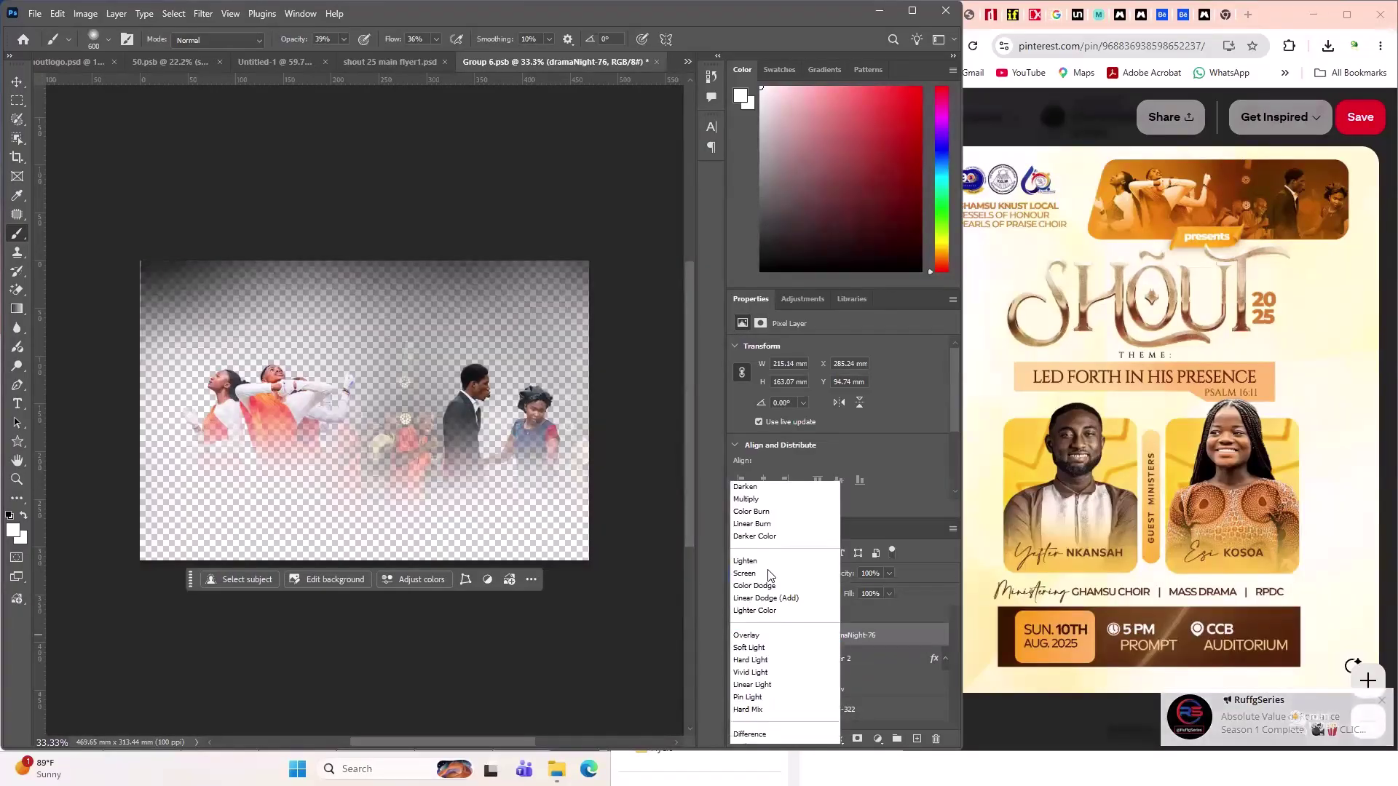
click(526, 159)
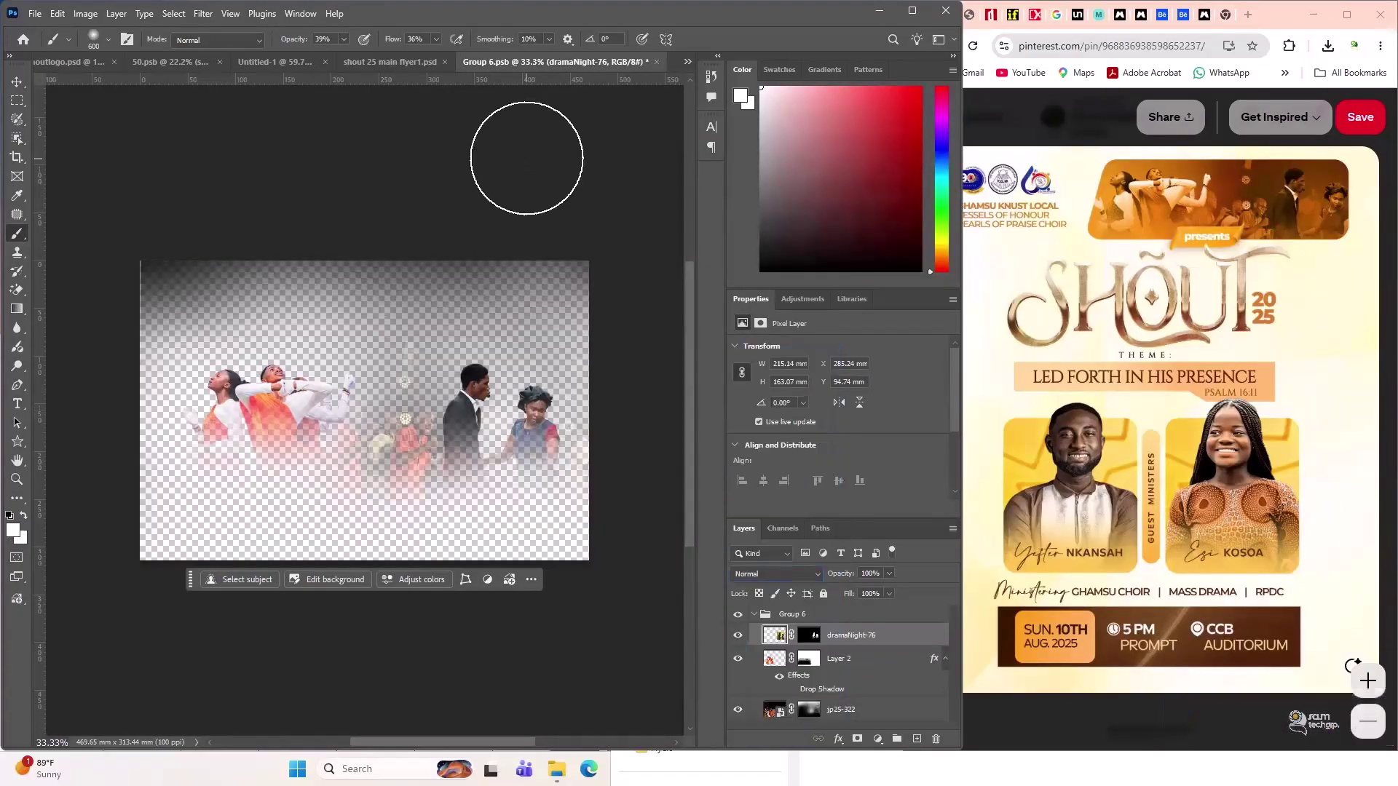
- On the main flyer, nudge the banner photo group slightly left and up and check its visibility
click(396, 67)
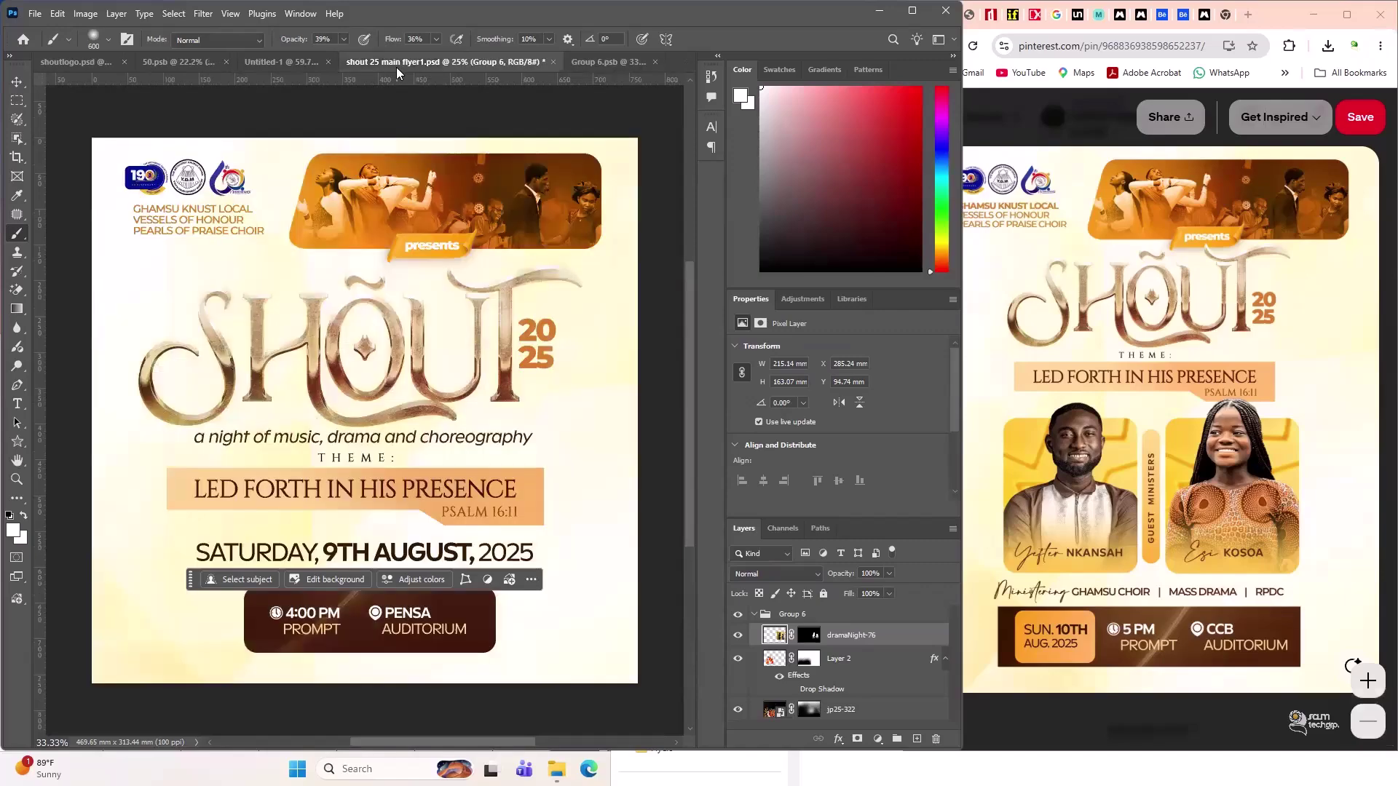
click(17, 81)
drag(543, 197, 535, 191)
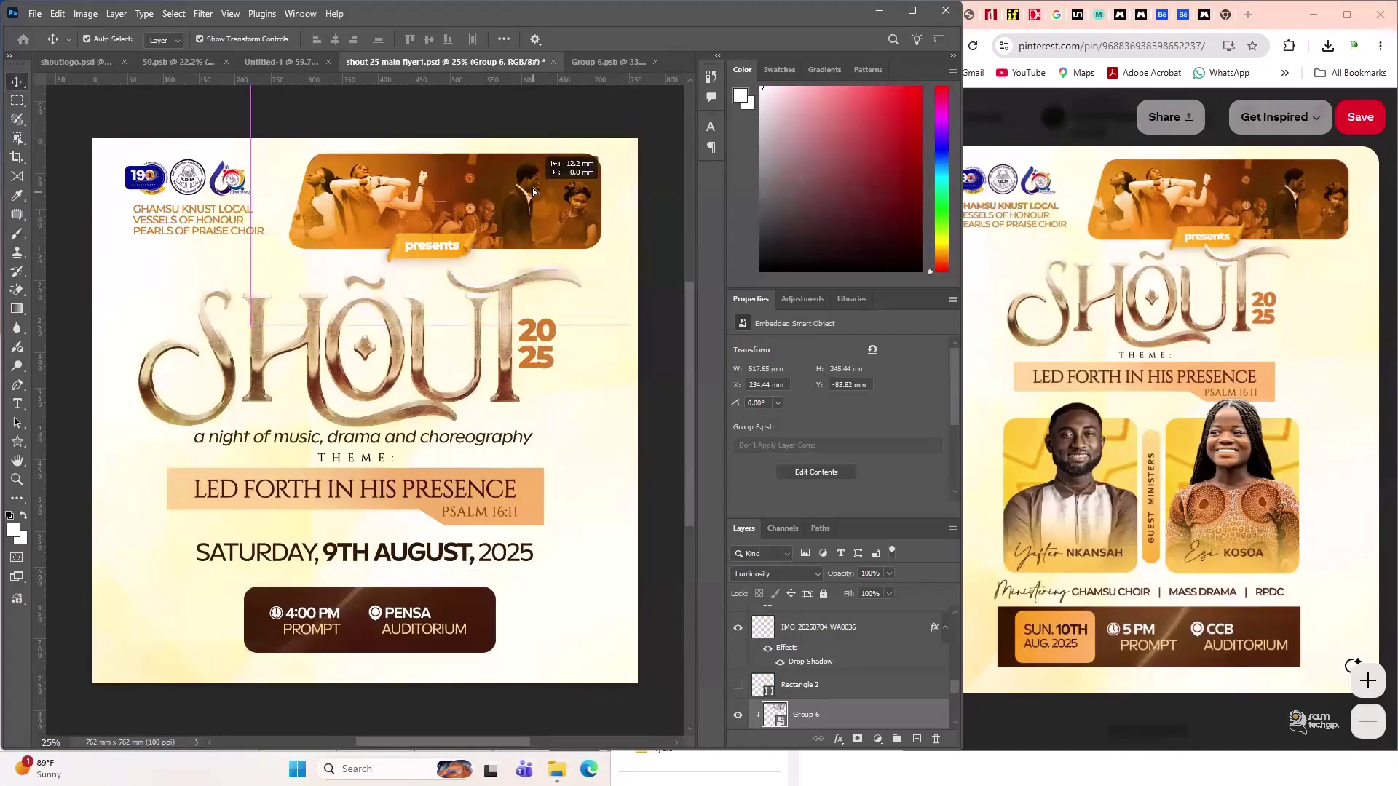
click(738, 715)
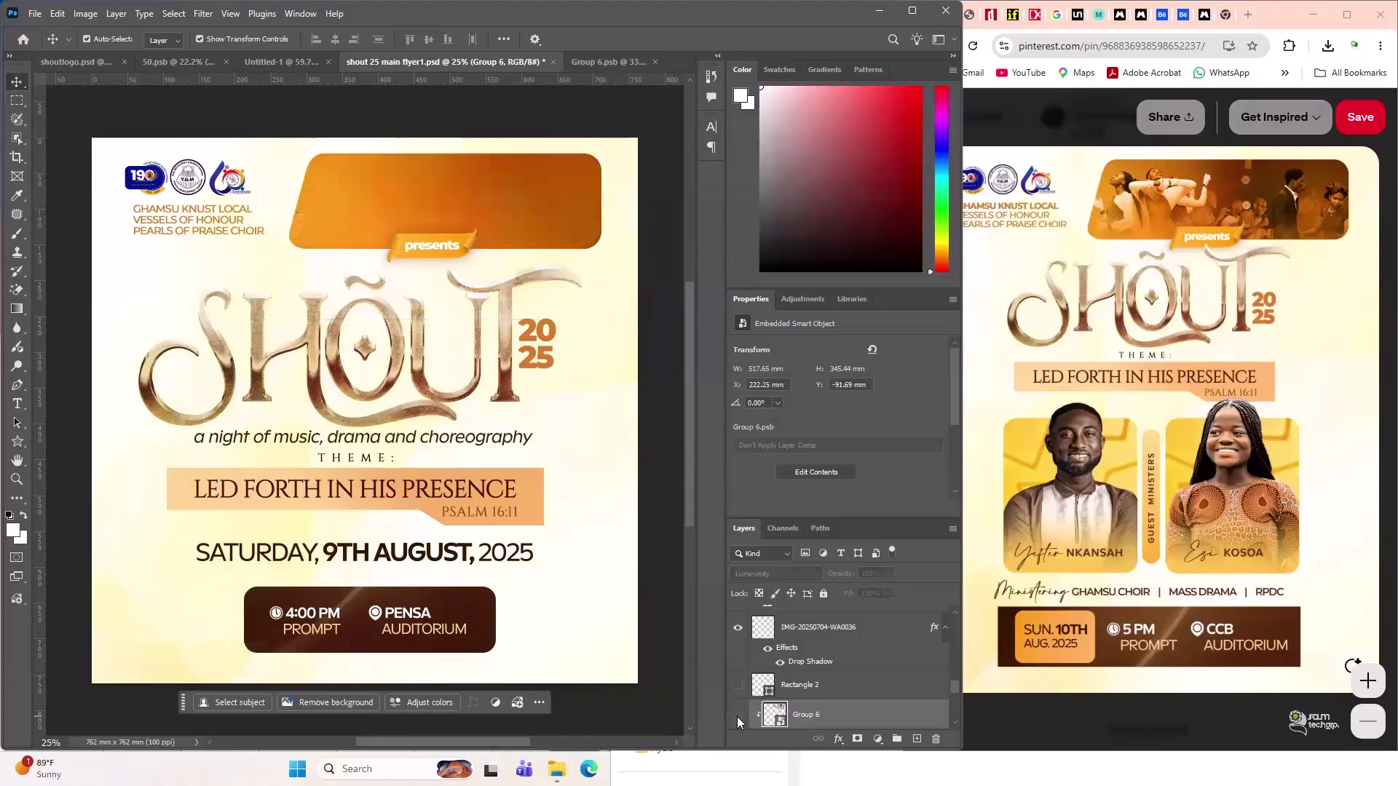
click(737, 716)
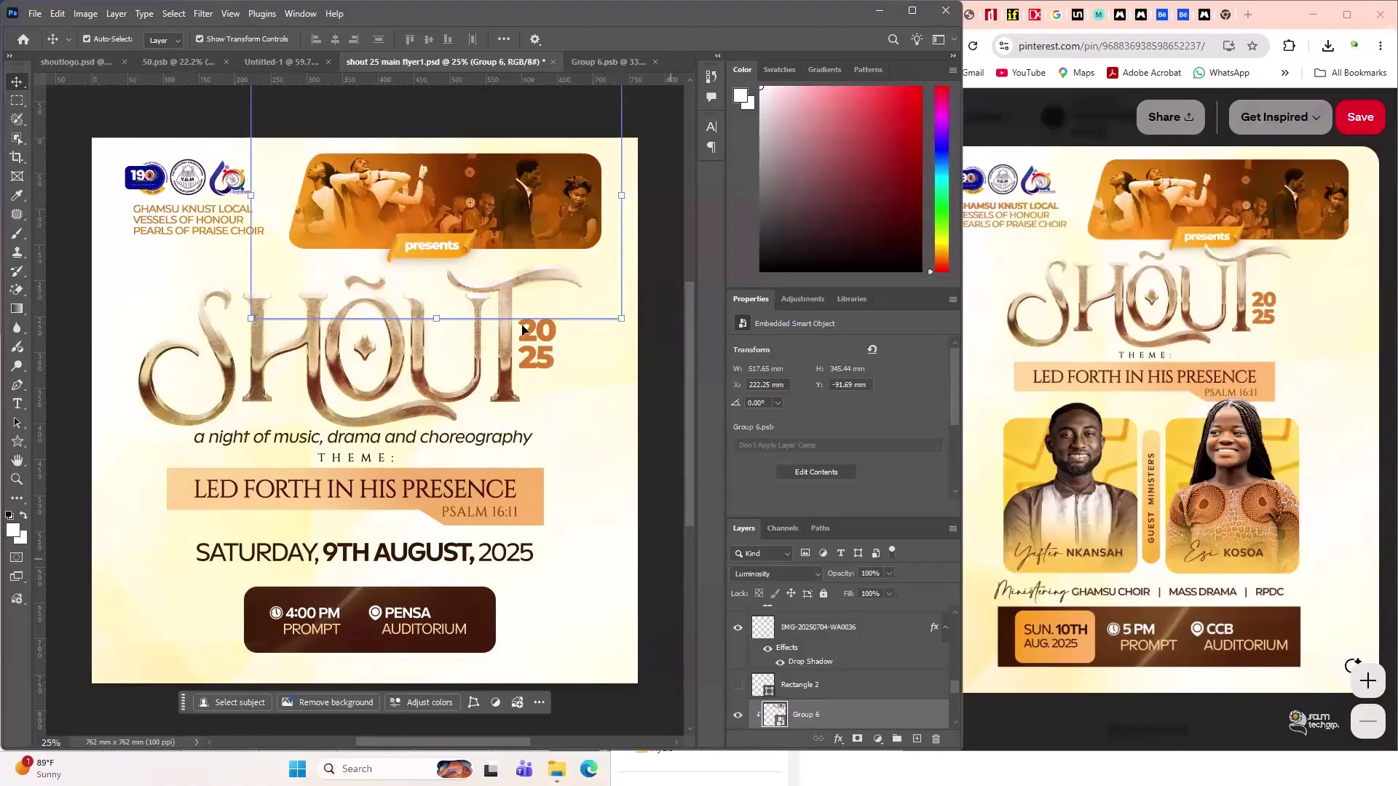
click(277, 61)
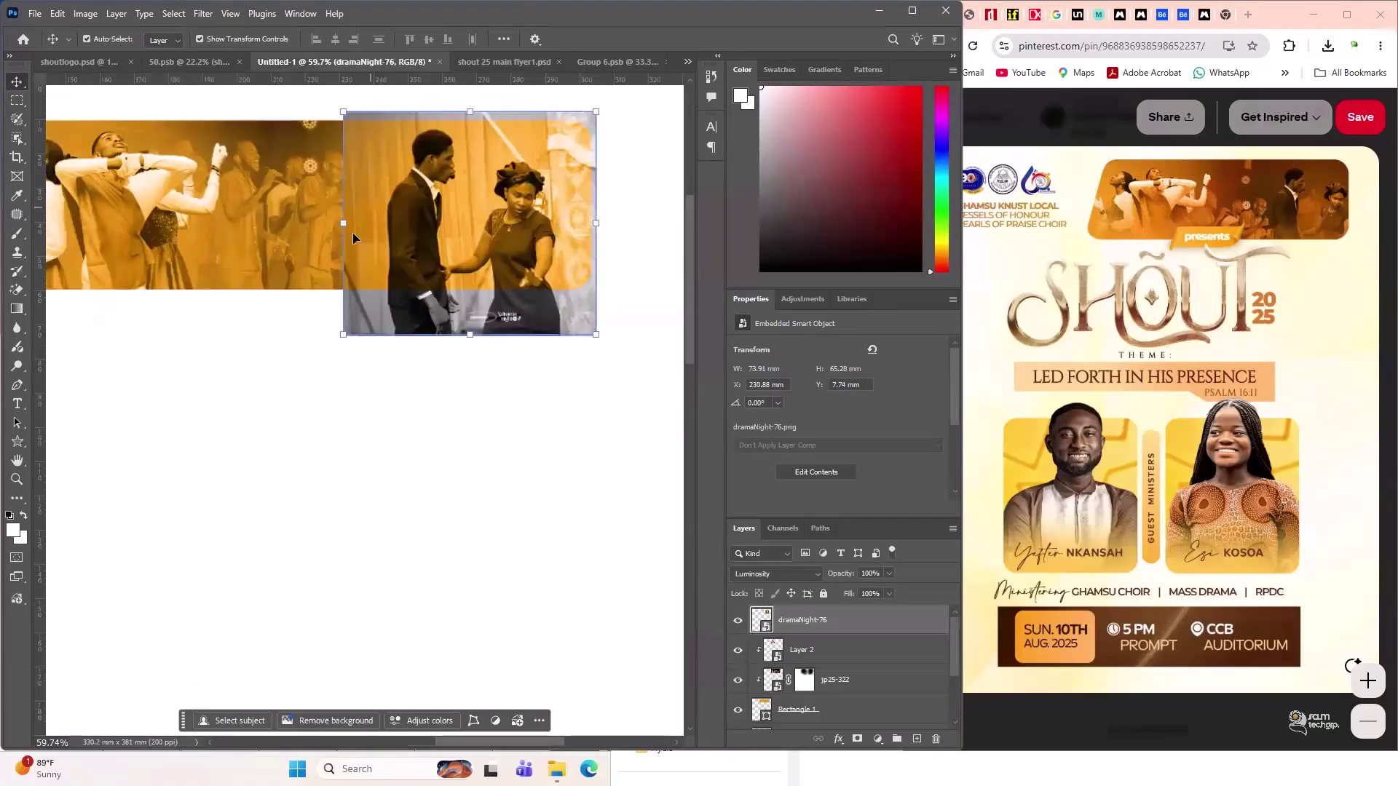
- Select the Rectangle 1 shape layer and bring up its fill settings
click(837, 656)
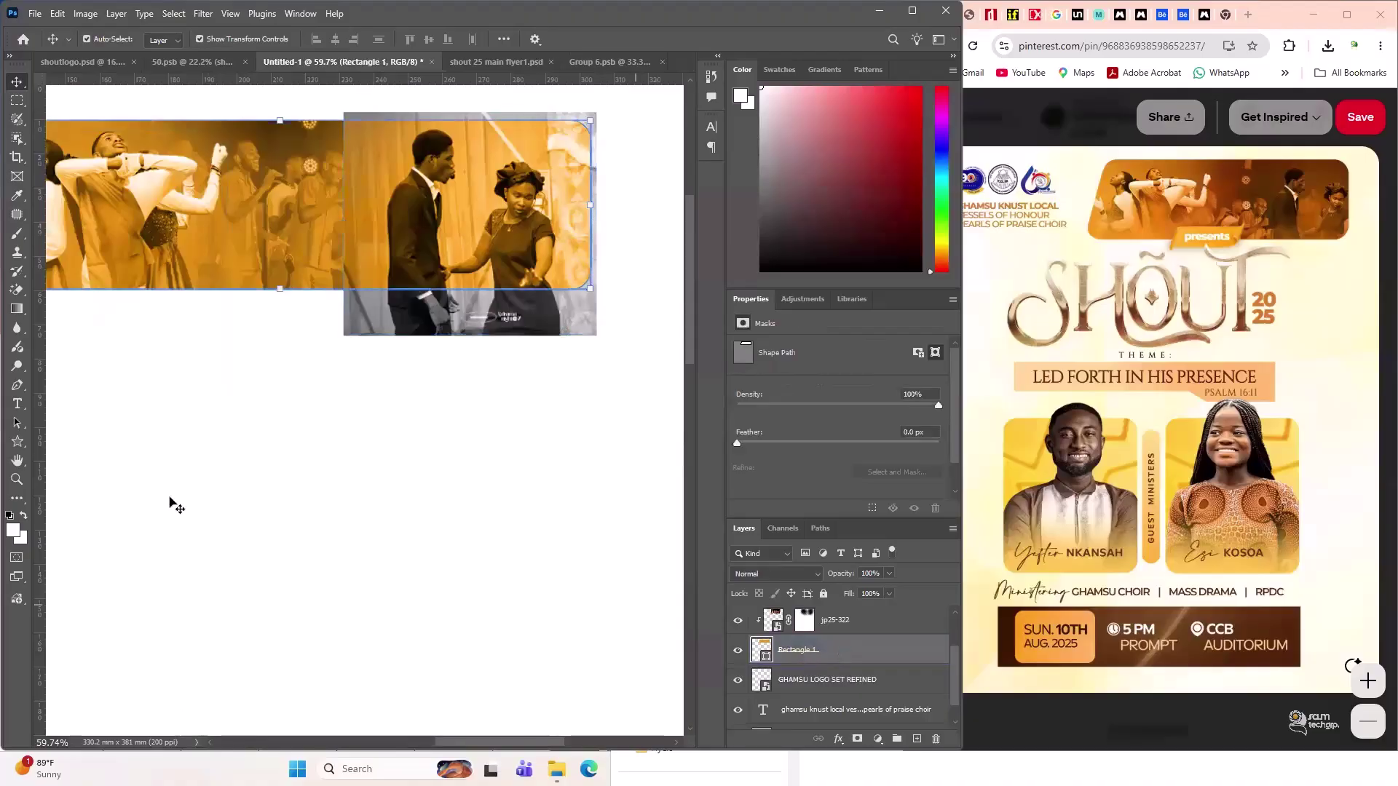
click(17, 441)
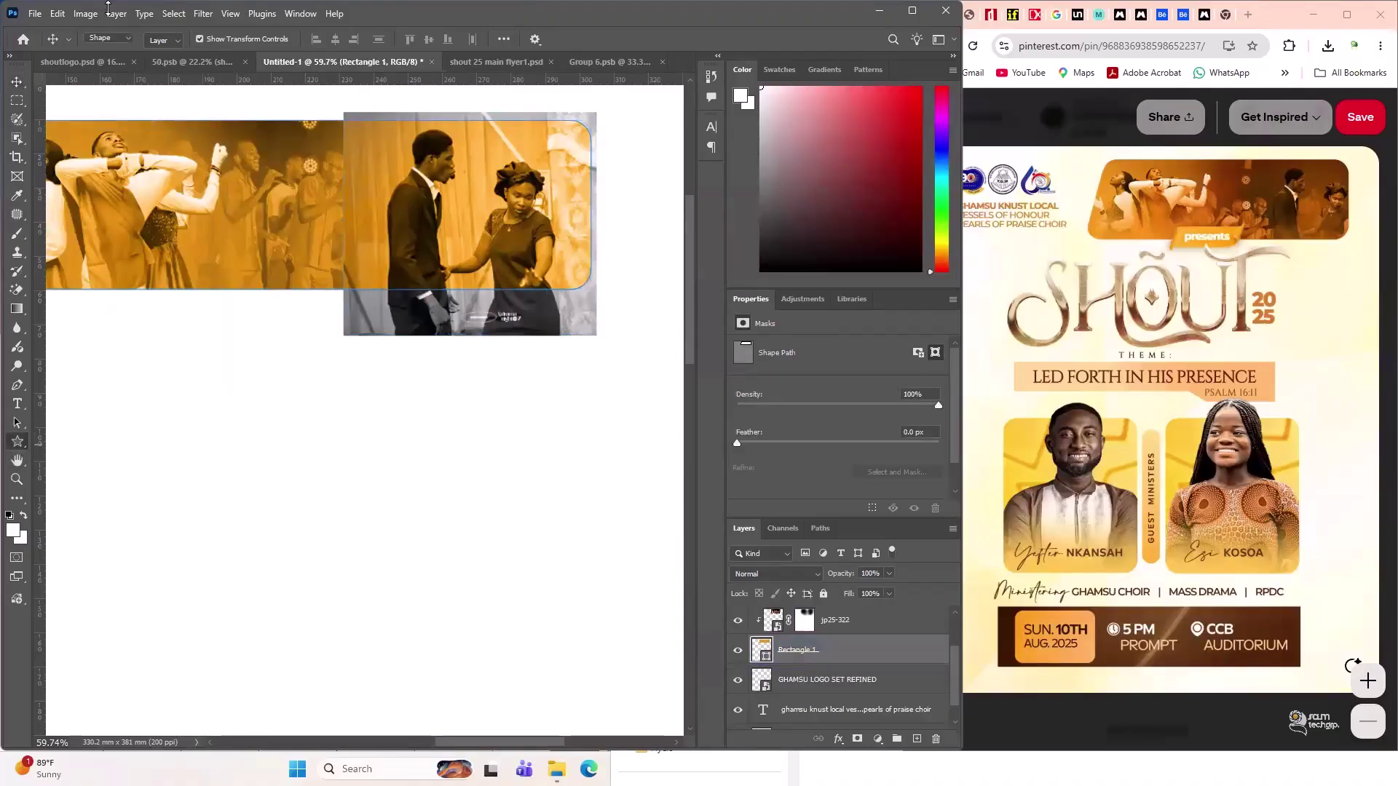
click(166, 39)
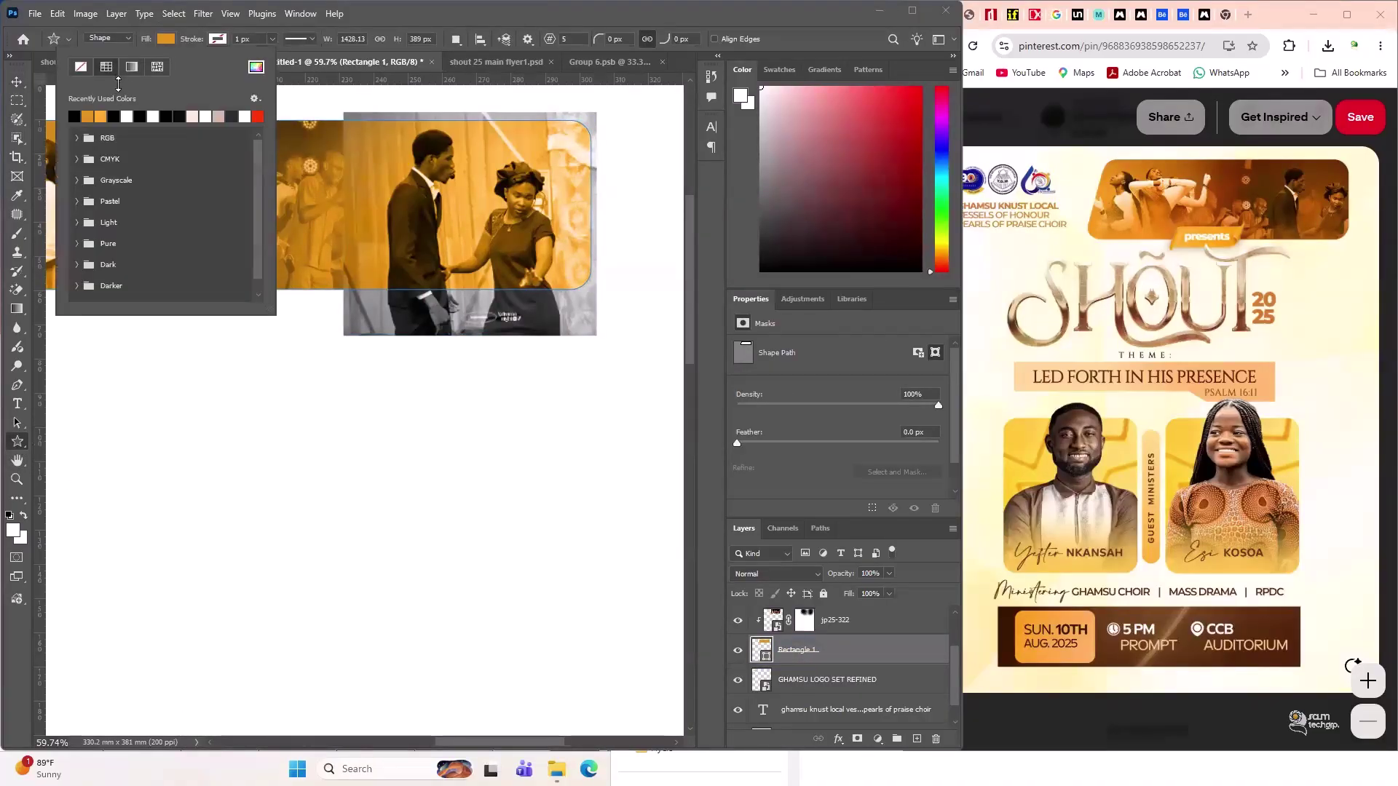
click(620, 62)
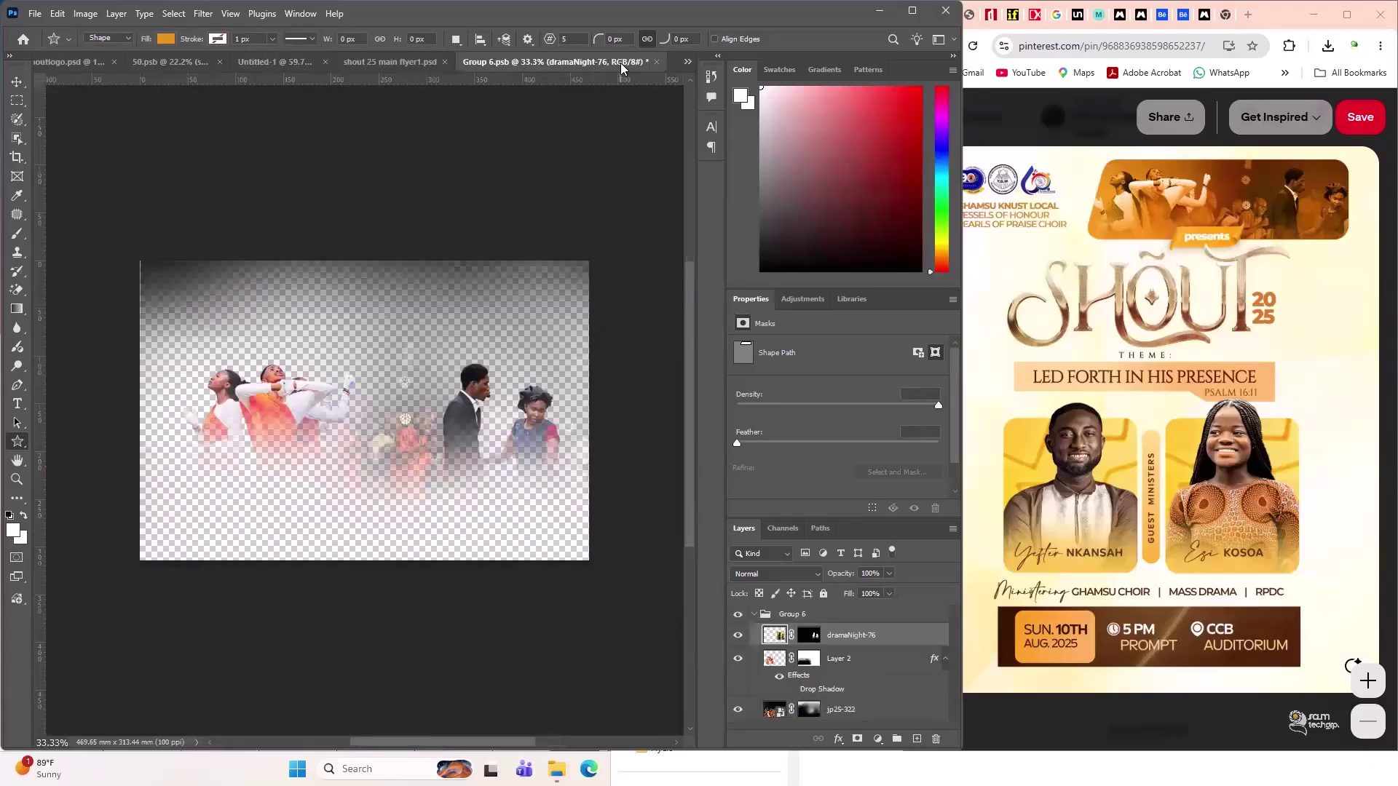
click(401, 67)
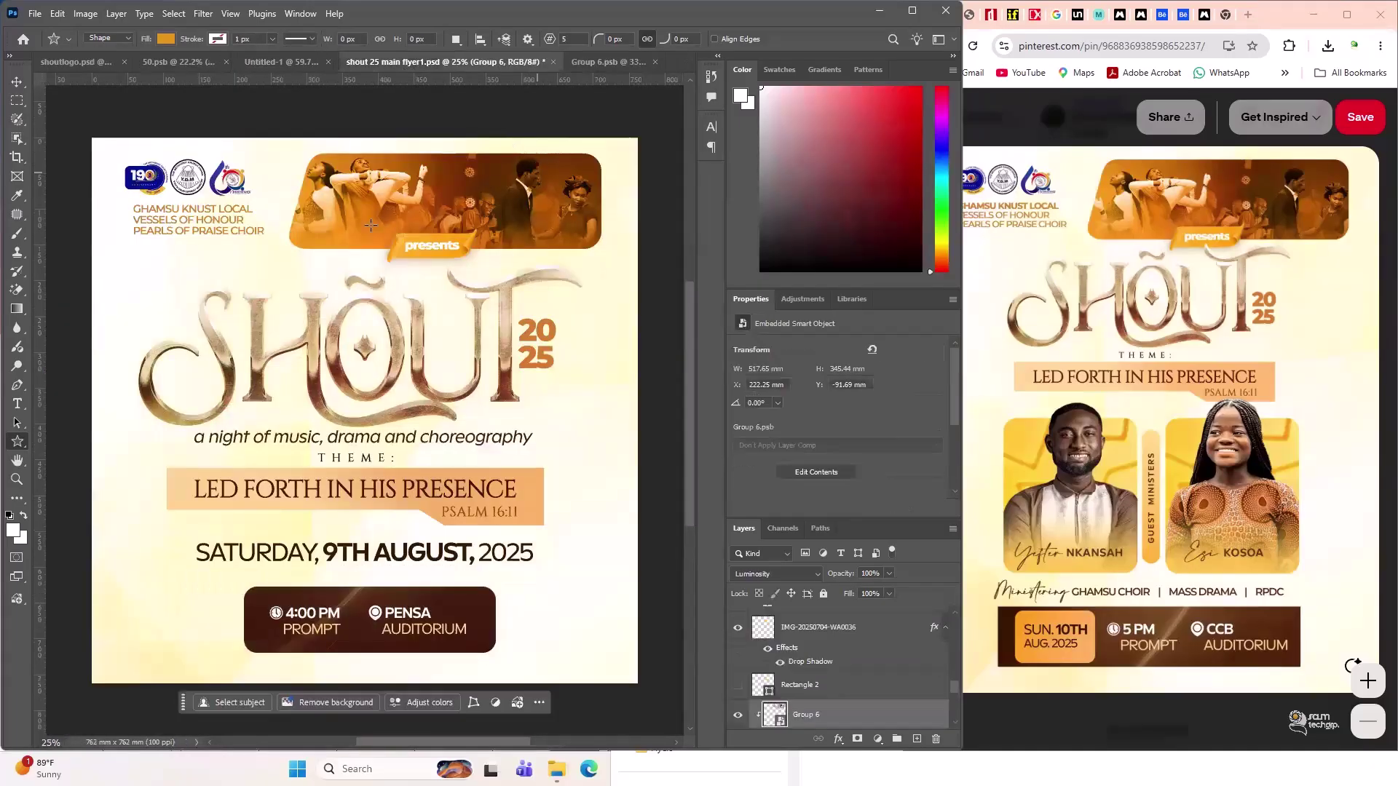
click(280, 63)
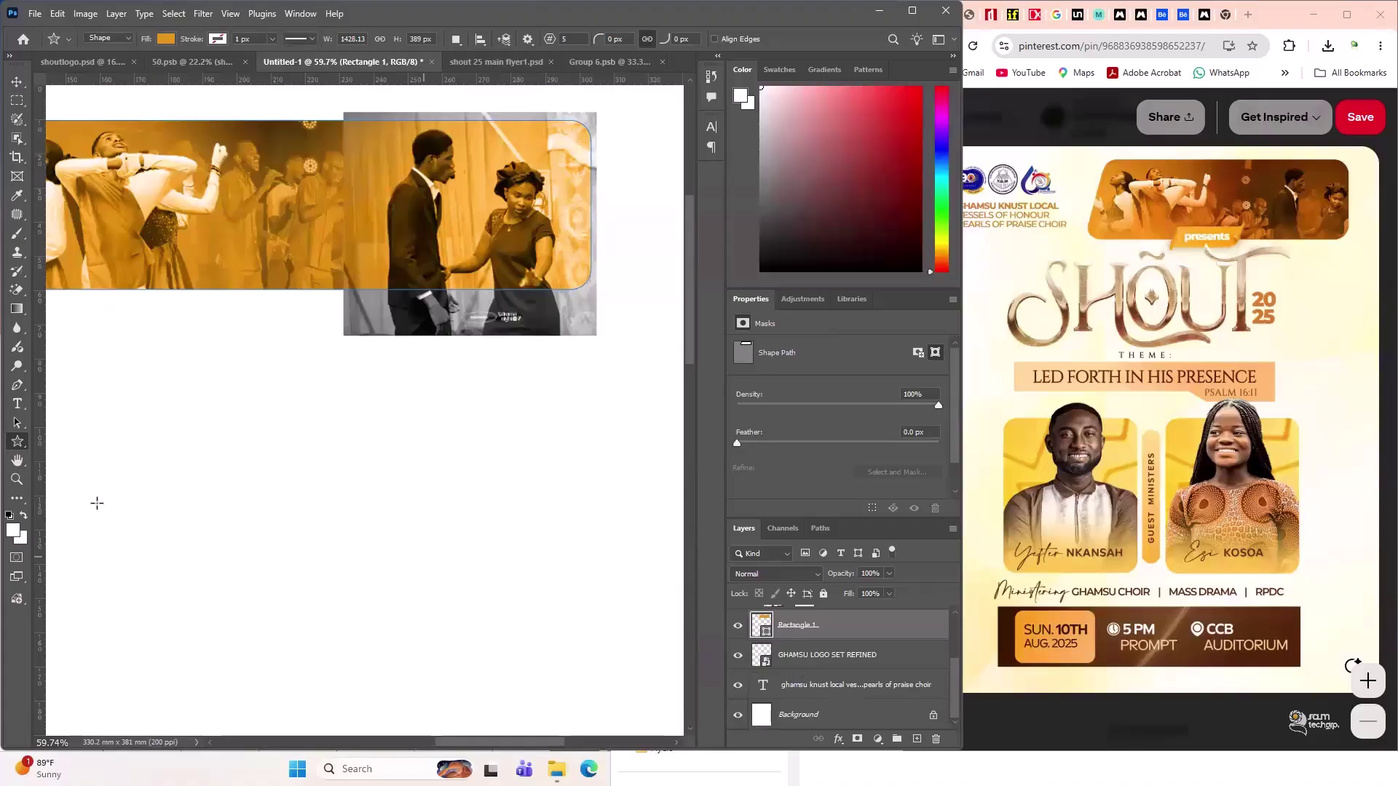
- Set Rectangle 1's gradient angle to 10° and make the left stop orange #ff9600
click(166, 39)
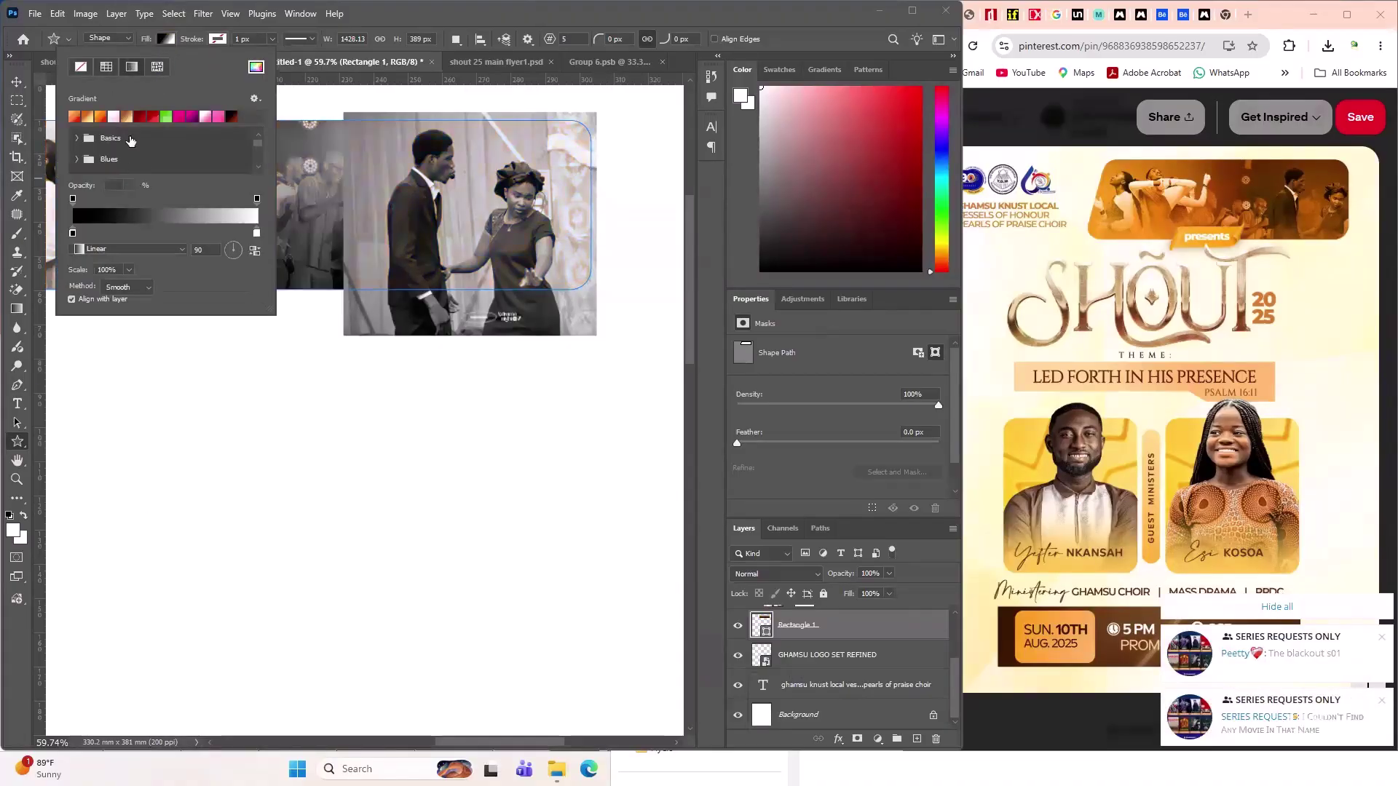
click(239, 251)
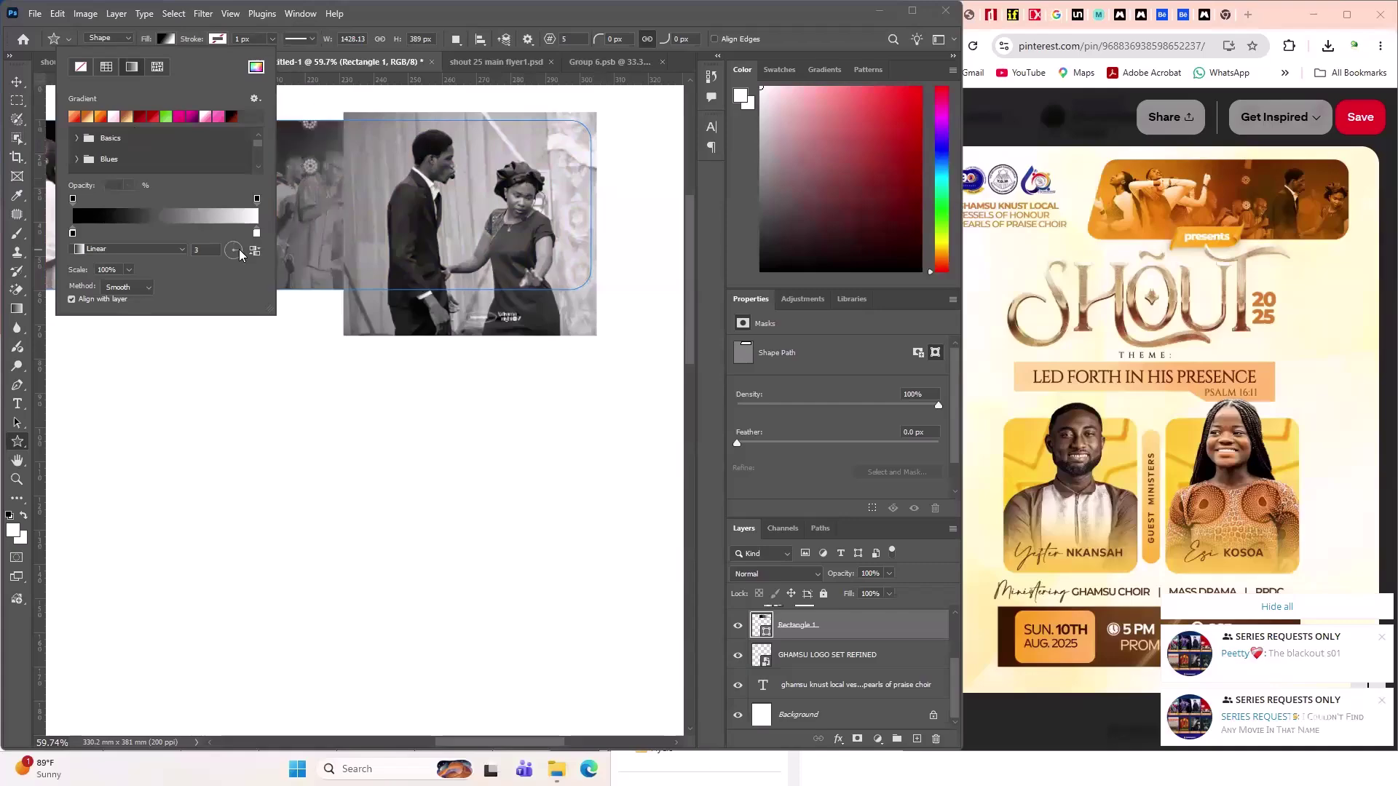
click(72, 233)
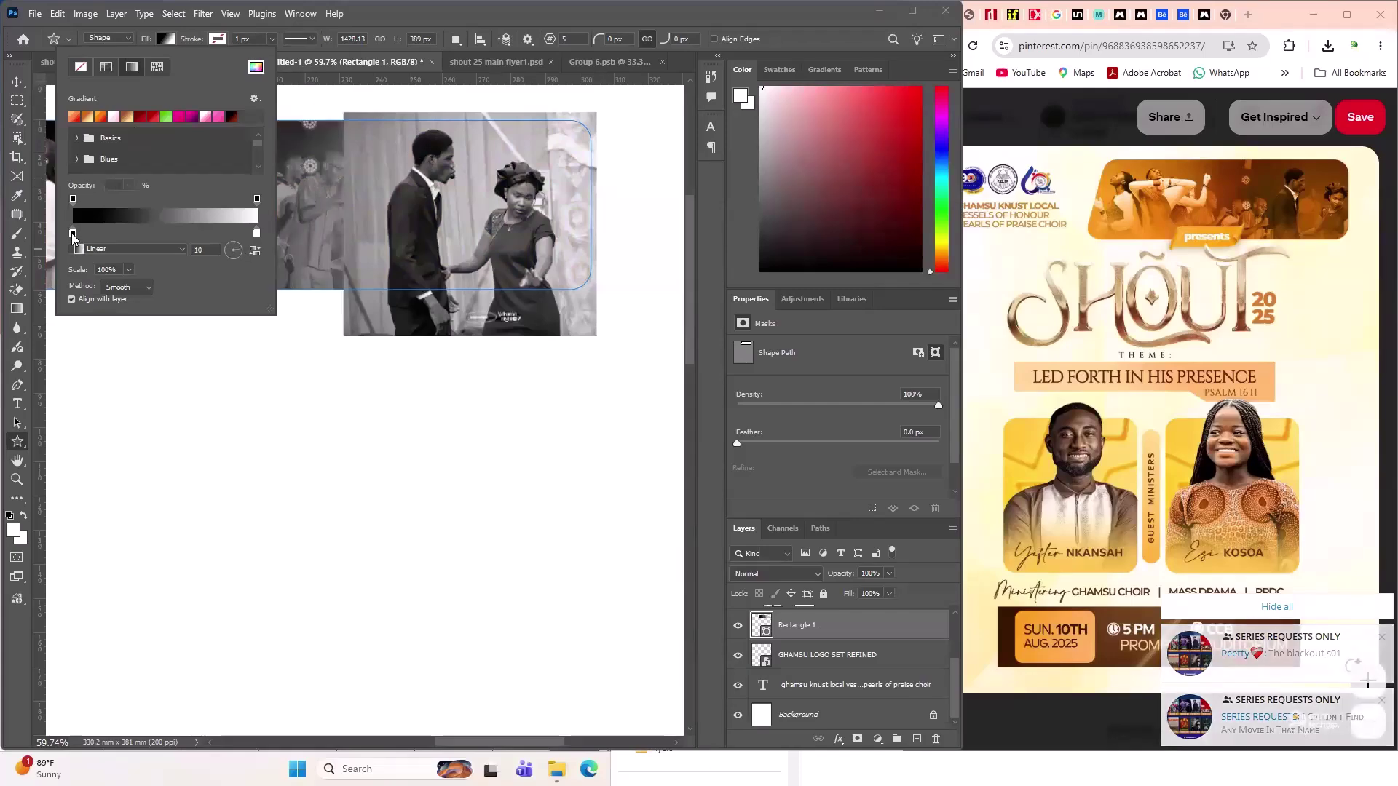
double_click(72, 233)
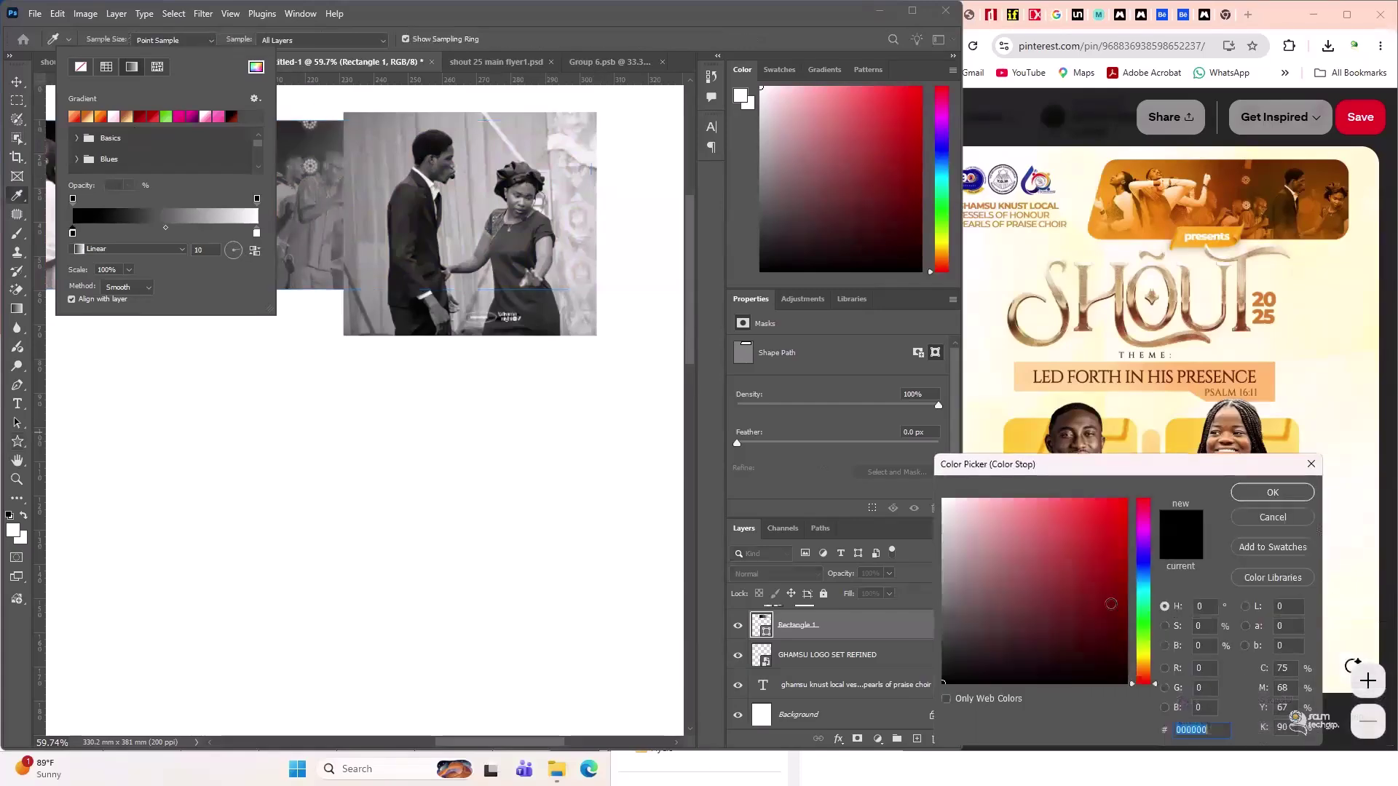
drag(1143, 660, 1126, 500)
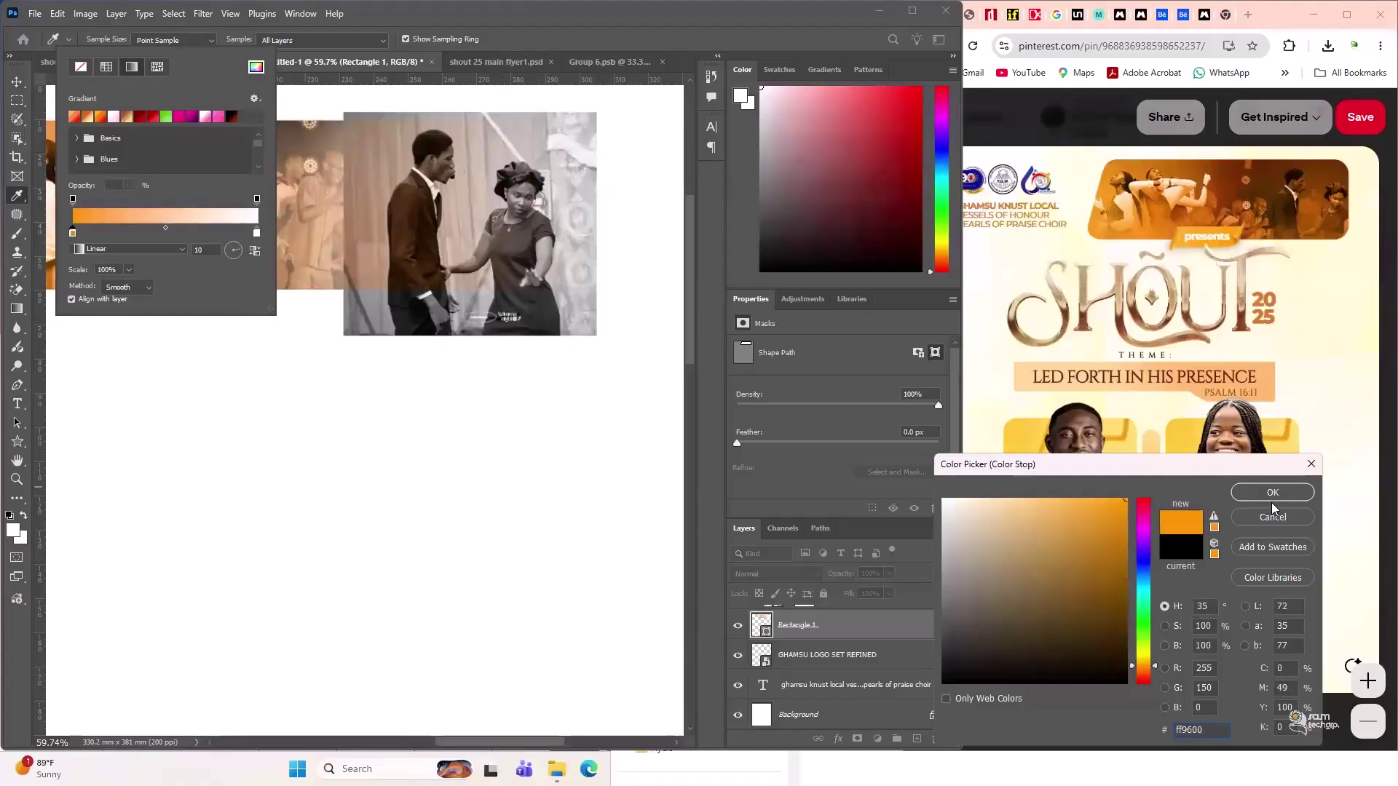
key(Return)
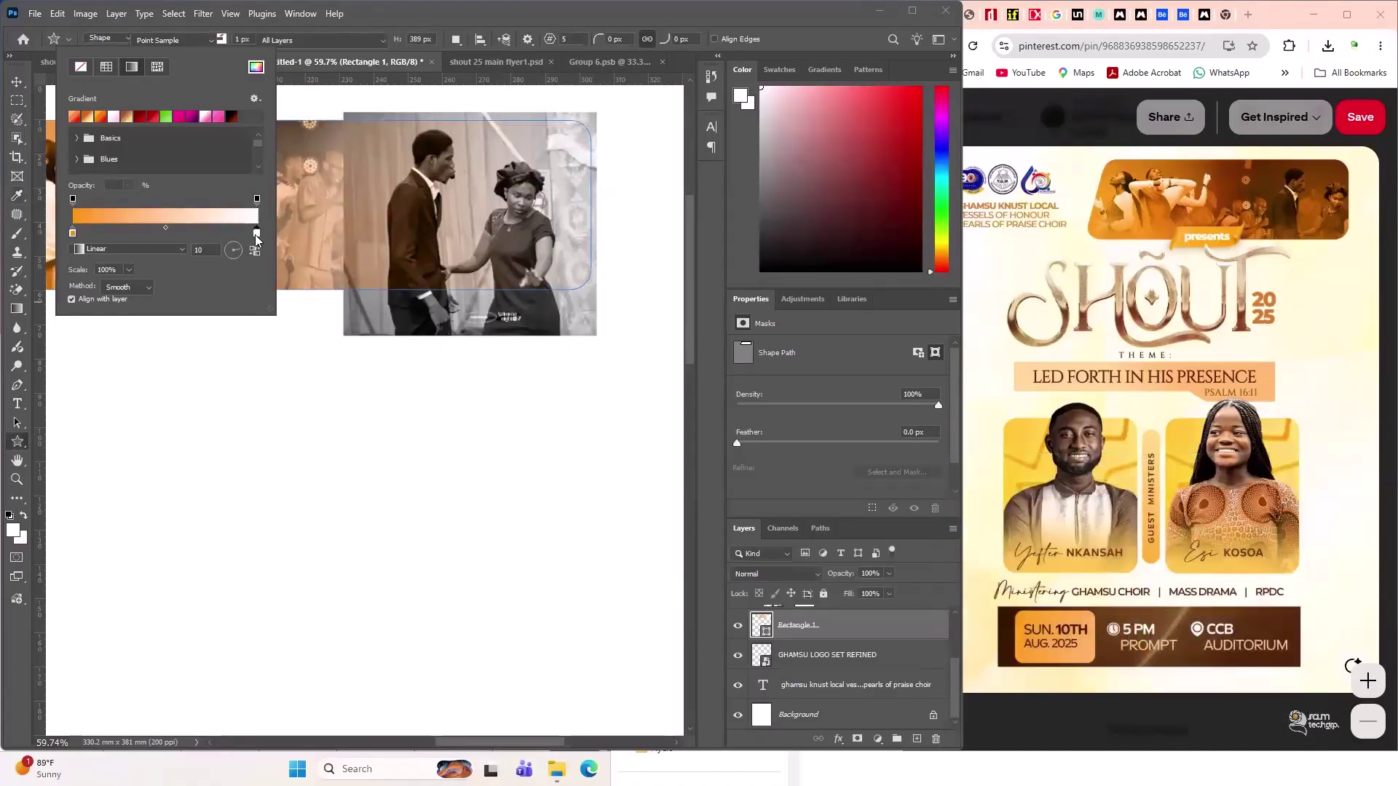
- Set the right gradient stop to amber orange #dd7d00
double_click(257, 233)
click(1149, 670)
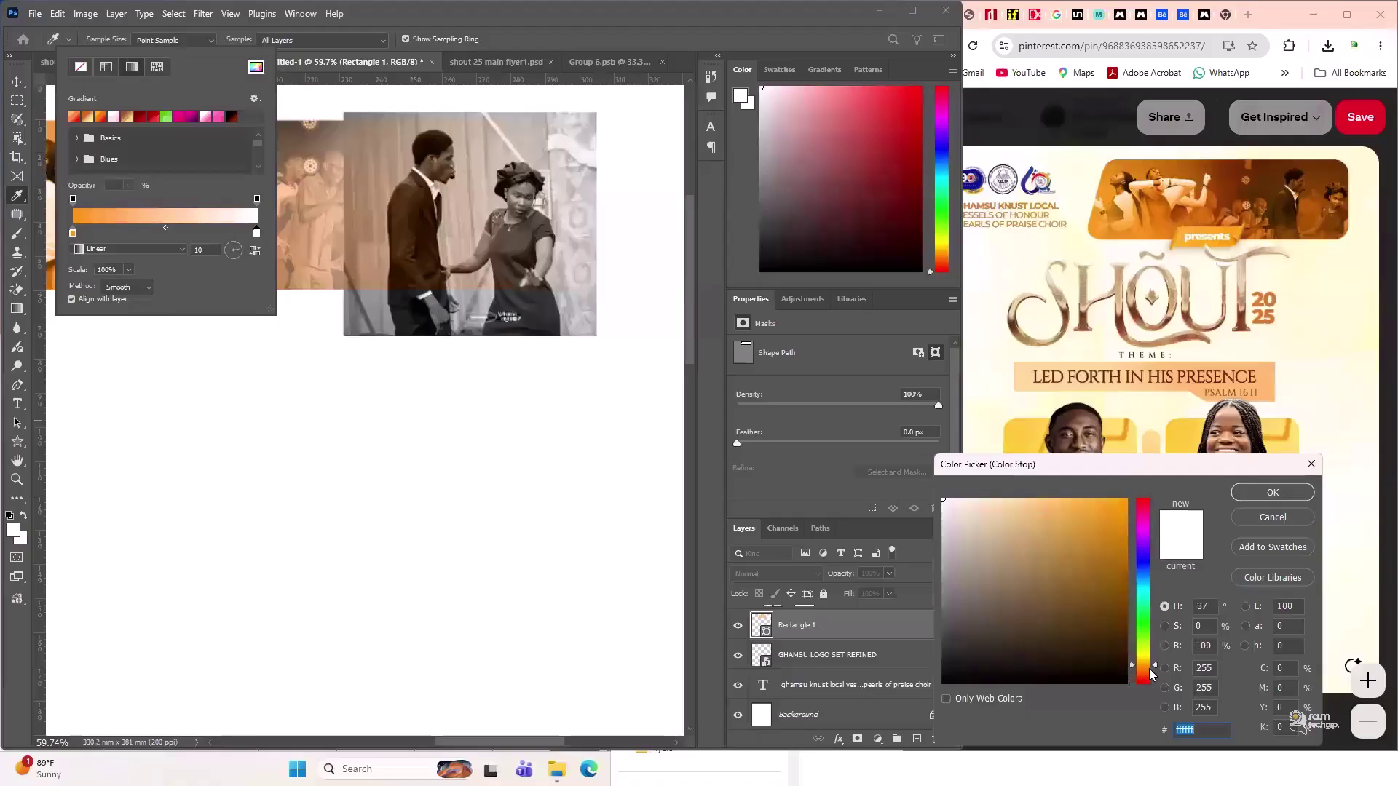
click(1149, 670)
drag(1127, 618, 1169, 490)
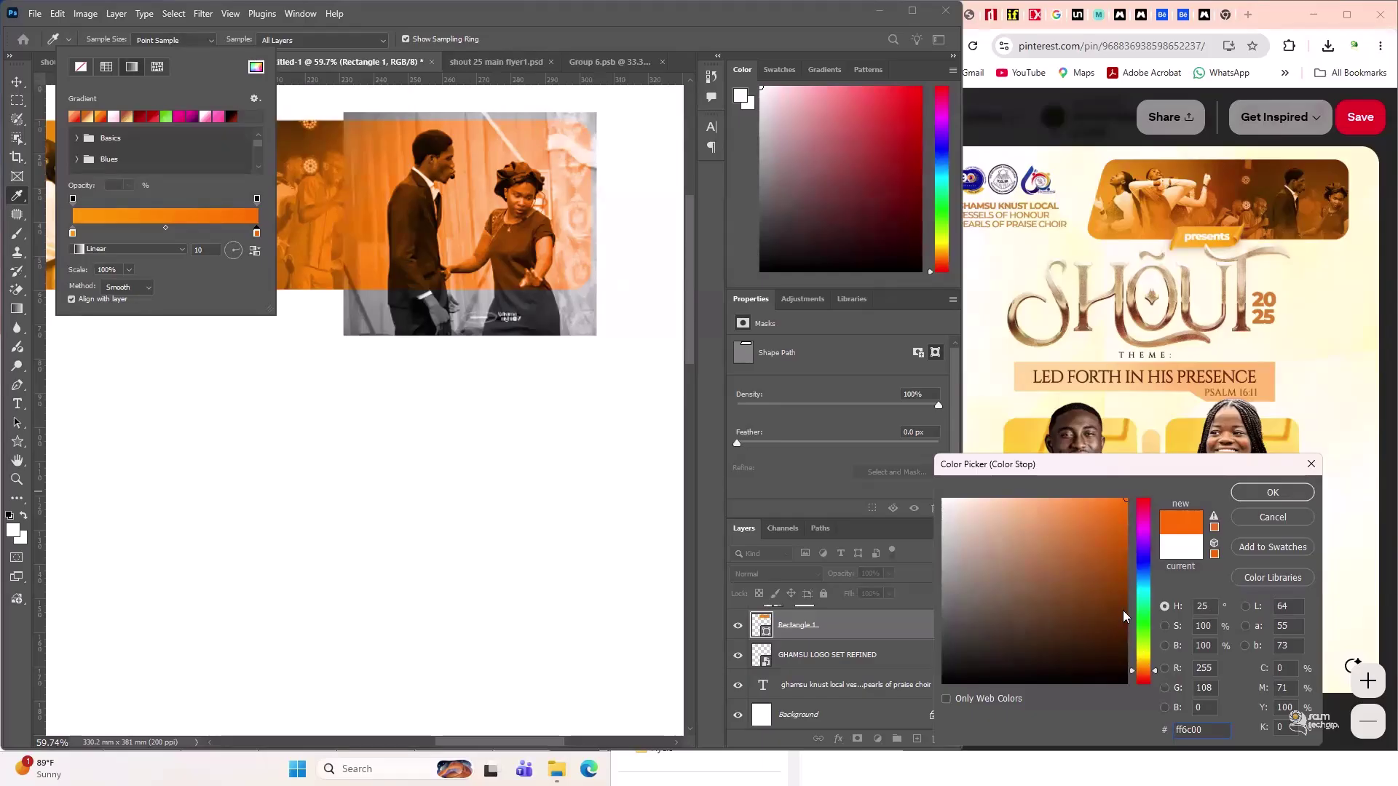
drag(1123, 528, 1134, 522)
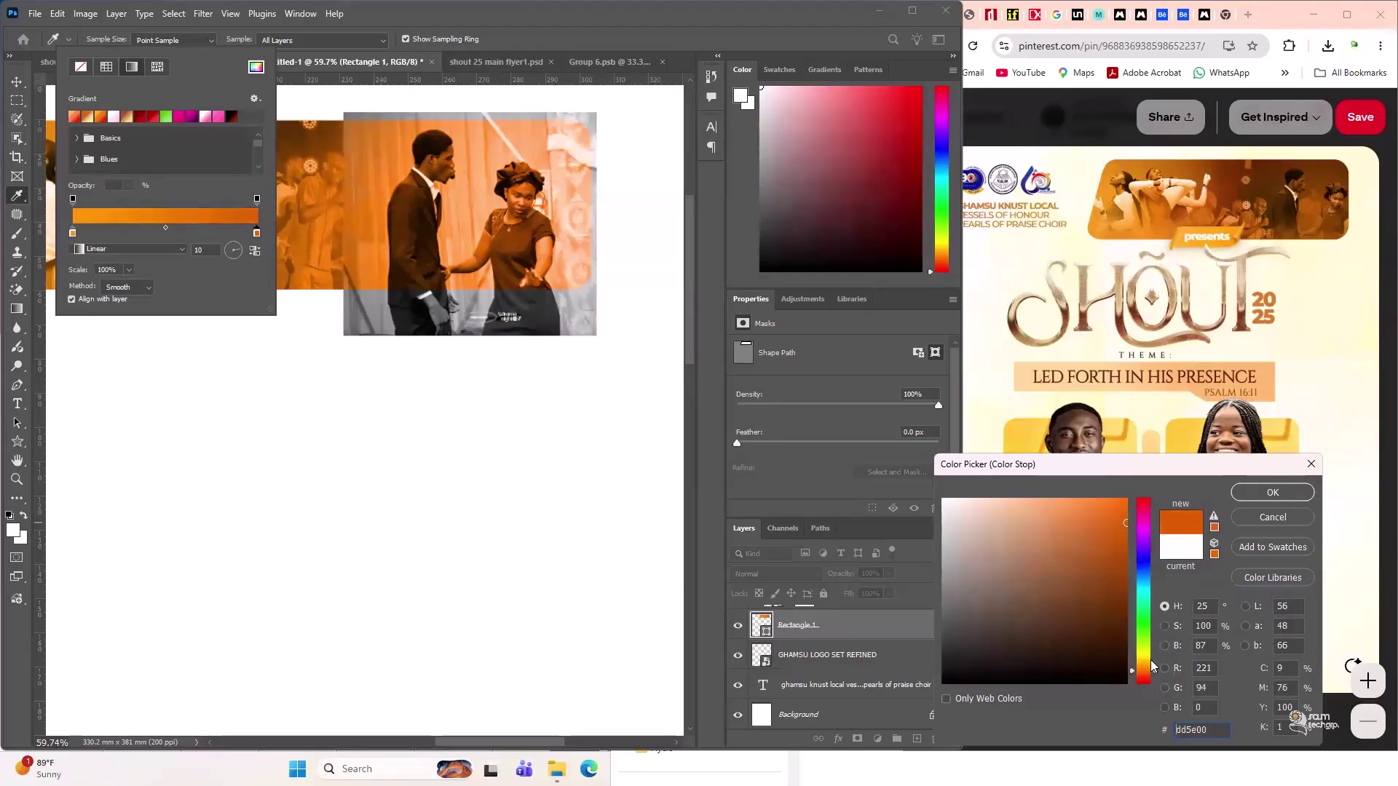
drag(1149, 670, 1147, 666)
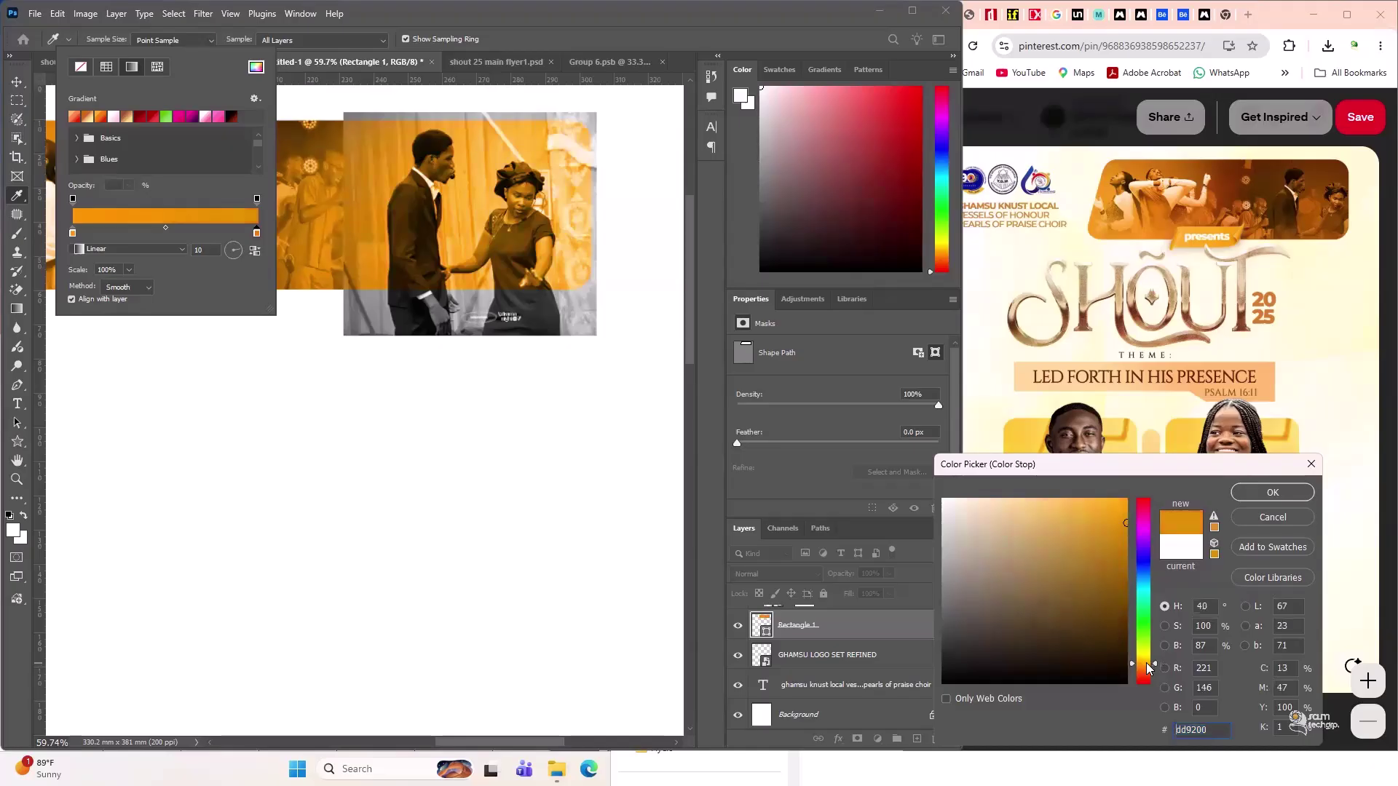
drag(1146, 663, 1143, 664)
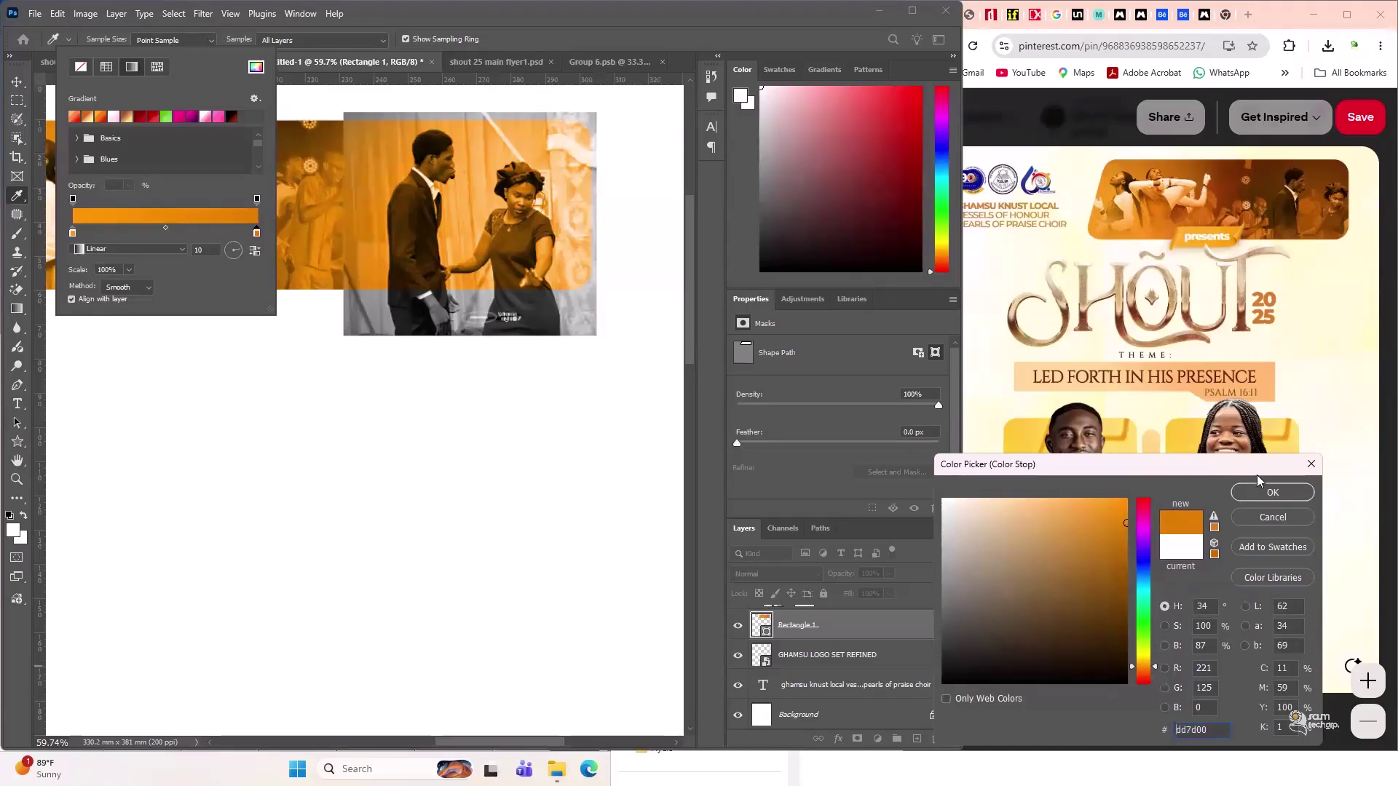
click(1271, 495)
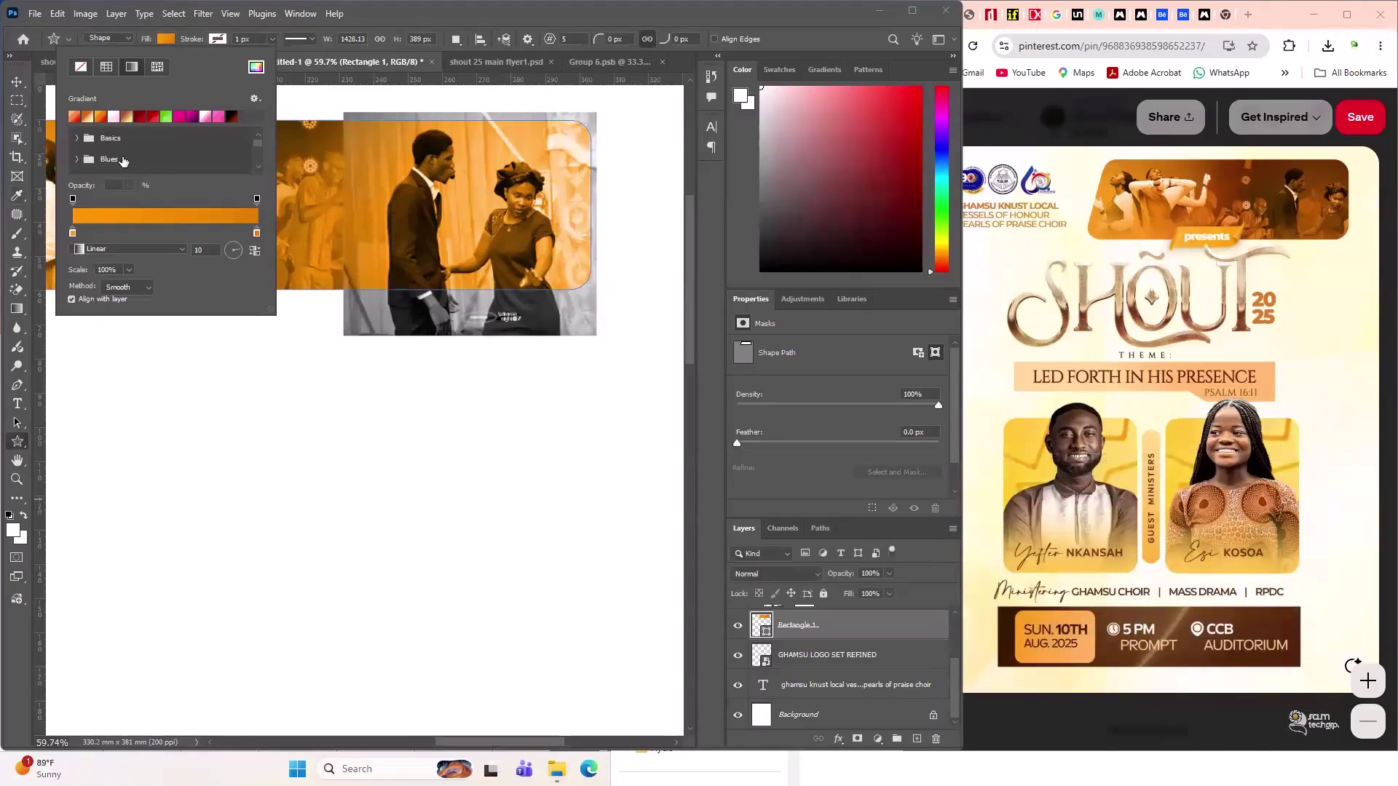
click(16, 81)
click(322, 442)
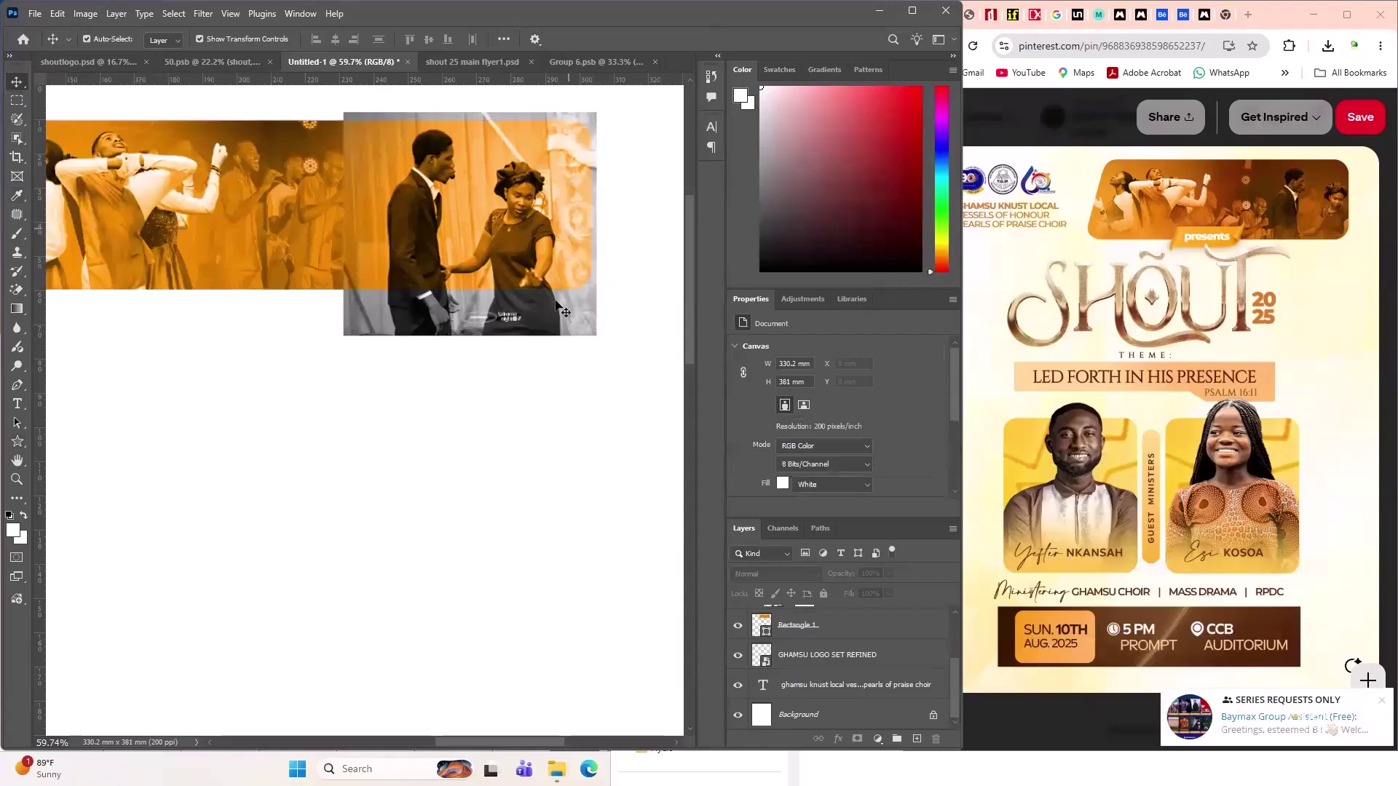
- Clip the dramaNight-76 couple photo into the Layer 2 banner shape
click(535, 315)
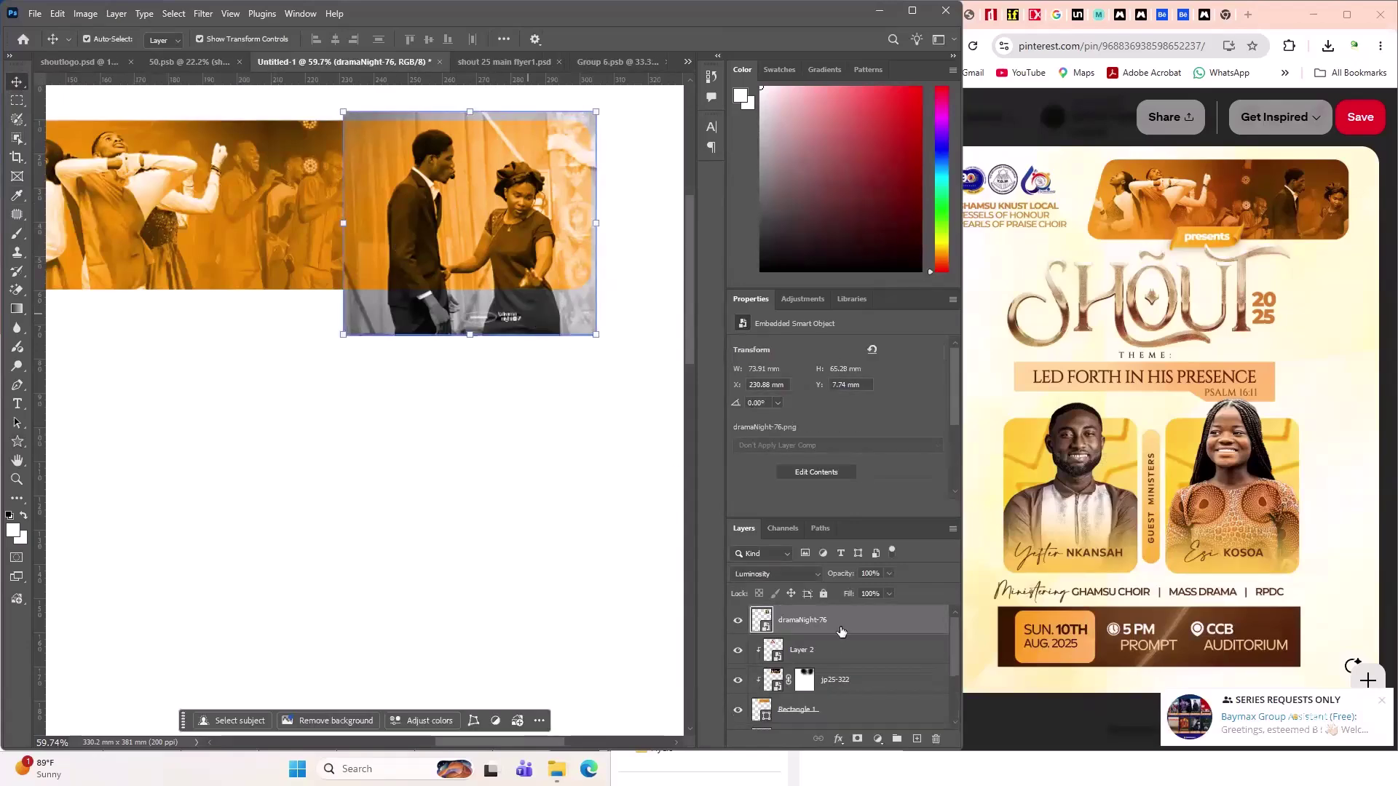
scroll(441, 167, up, 1)
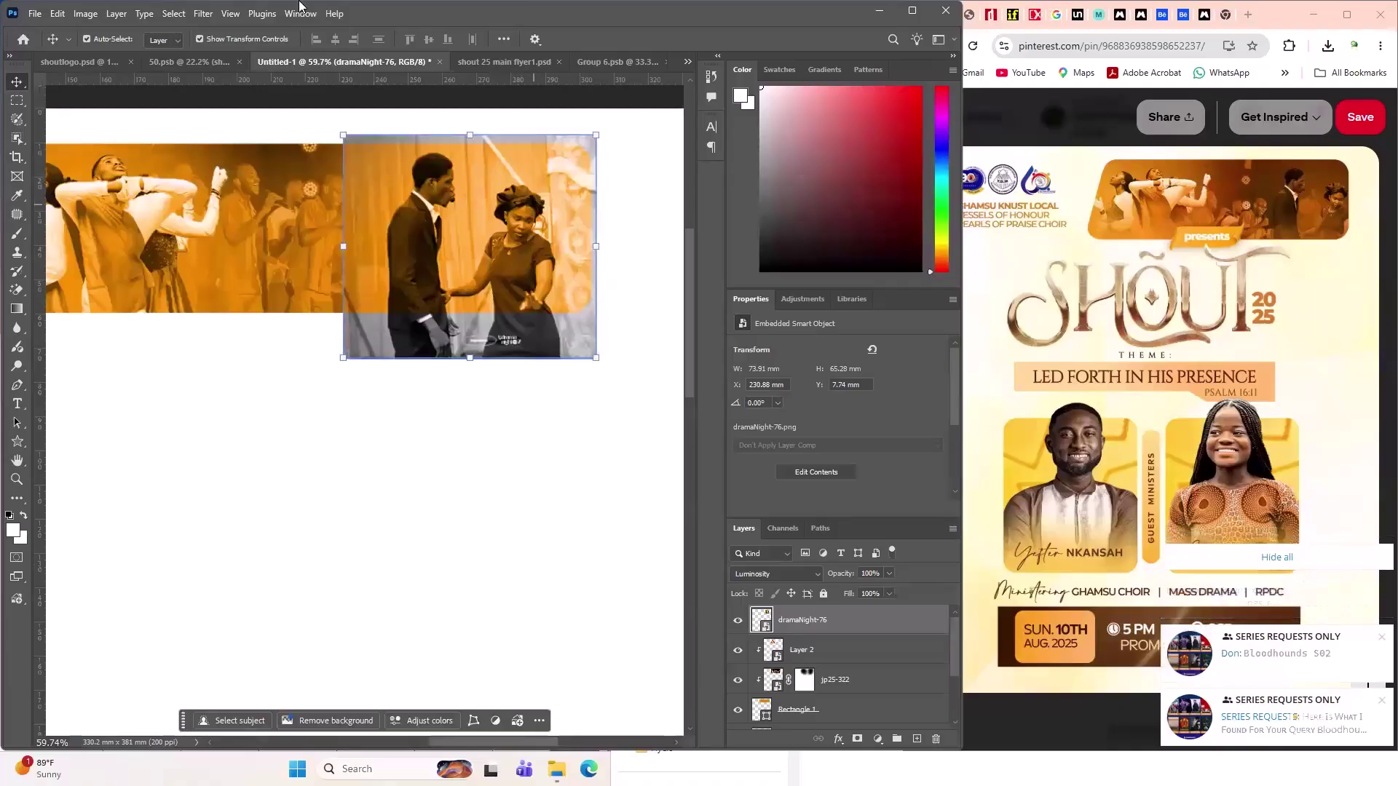
alt+click(876, 628)
click(427, 555)
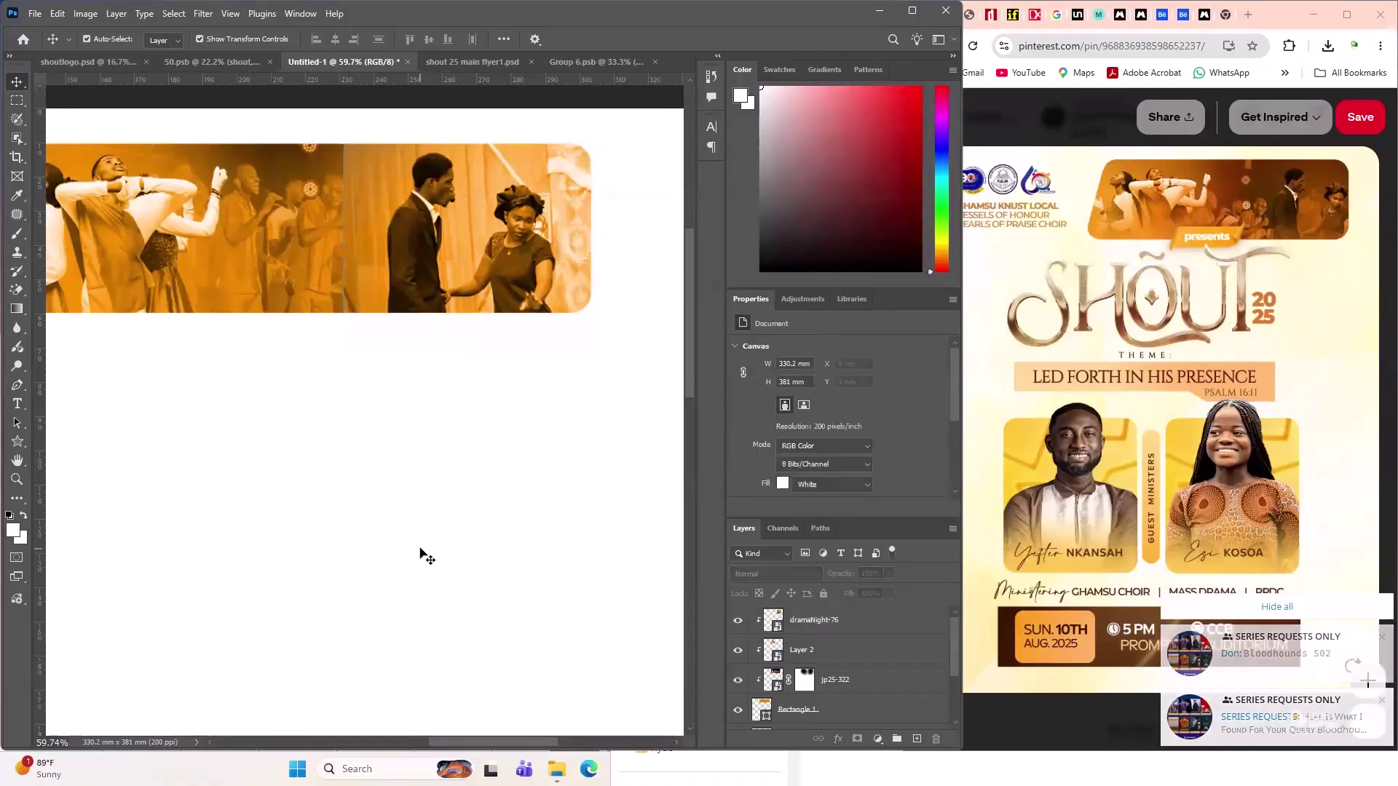
click(437, 252)
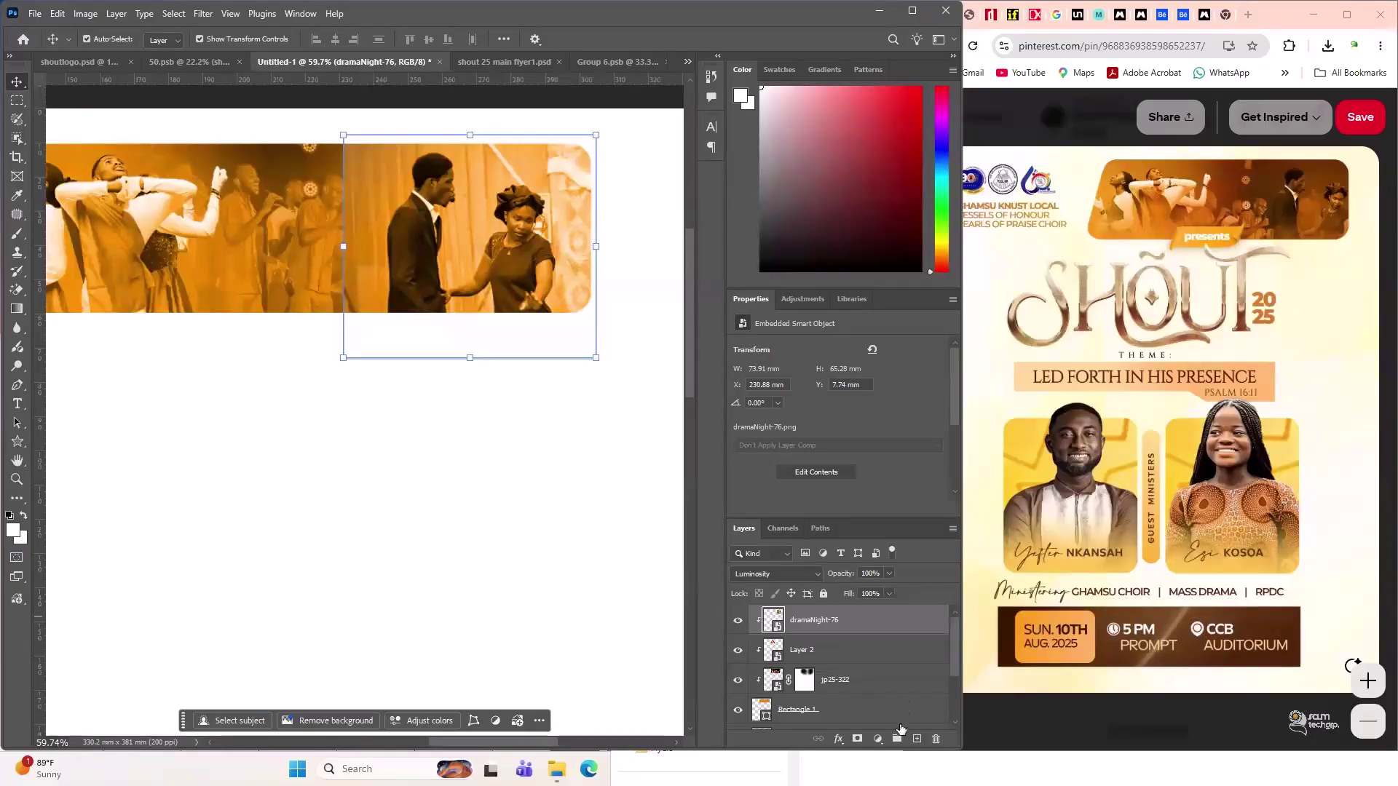
- Add a layer mask to dramaNight-76 and fade its seam with a 200 px brush
click(857, 739)
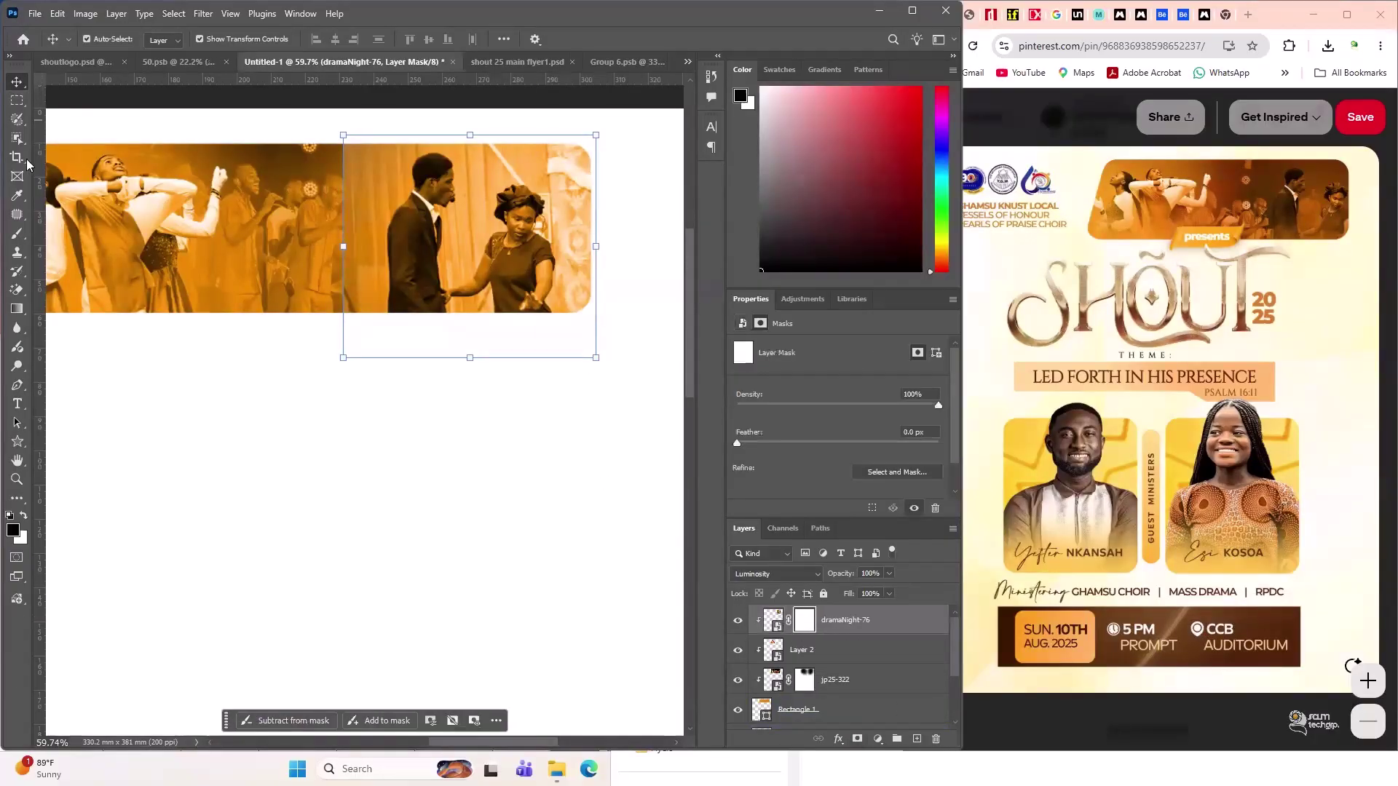
click(17, 234)
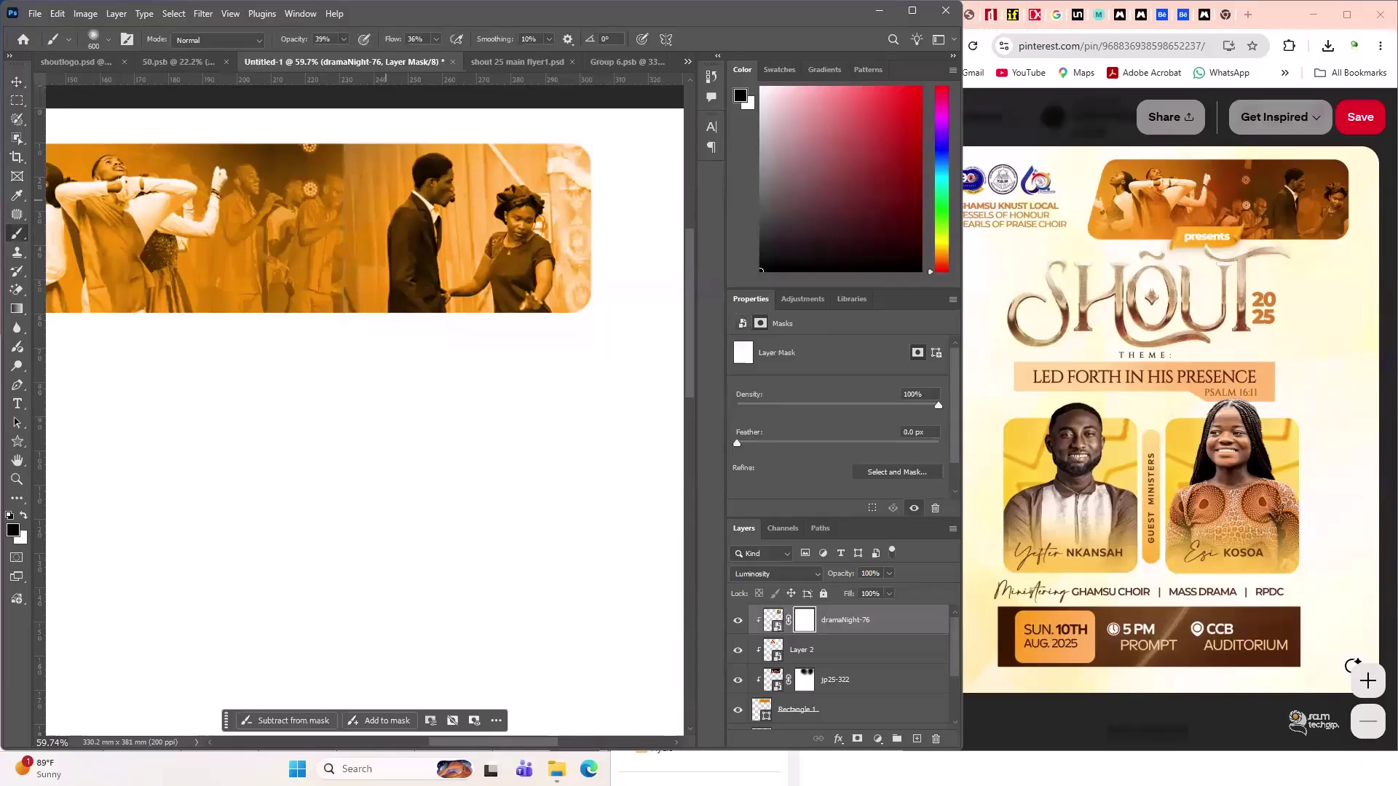
key(bracketleft)
key(bracketleft)
key(bracketleft)
key(bracketleft)
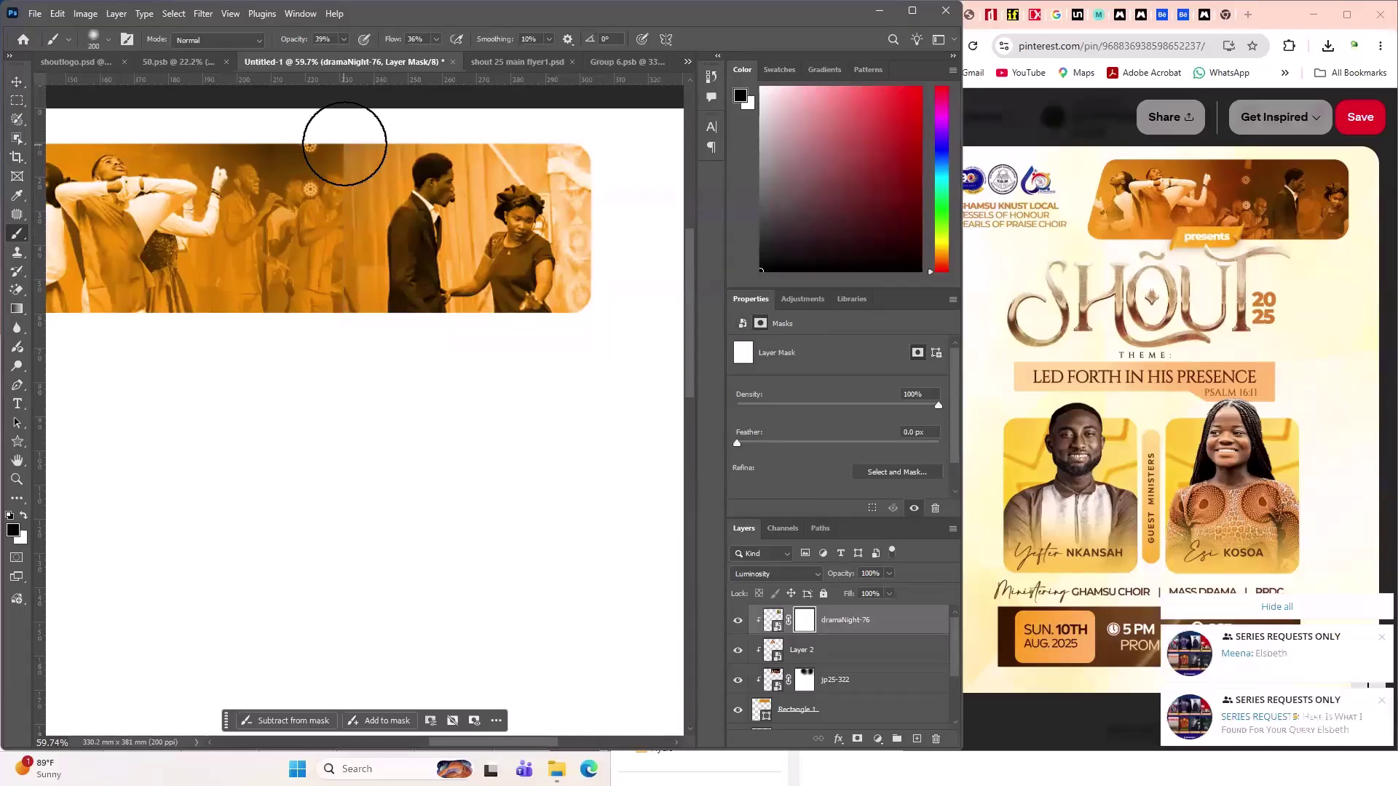
mouse_move(344, 144)
mouse_down()
mouse_move(333, 230)
mouse_move(330, 113)
mouse_move(337, 310)
mouse_move(331, 113)
mouse_move(332, 277)
mouse_move(341, 187)
mouse_move(357, 273)
mouse_move(384, 215)
mouse_move(377, 165)
mouse_move(330, 208)
mouse_move(340, 148)
mouse_move(350, 183)
mouse_move(310, 301)
mouse_move(362, 86)
mouse_move(340, 183)
mouse_move(300, 250)
mouse_move(327, 149)
mouse_move(335, 340)
mouse_move(341, 172)
mouse_move(303, 409)
mouse_move(315, 235)
mouse_move(333, 188)
mouse_move(294, 229)
mouse_move(321, 247)
mouse_move(343, 212)
mouse_move(299, 312)
mouse_move(348, 142)
mouse_move(302, 212)
mouse_move(305, 324)
mouse_move(313, 155)
mouse_move(554, 182)
mouse_move(568, 152)
mouse_move(610, 275)
mouse_move(589, 194)
mouse_up()
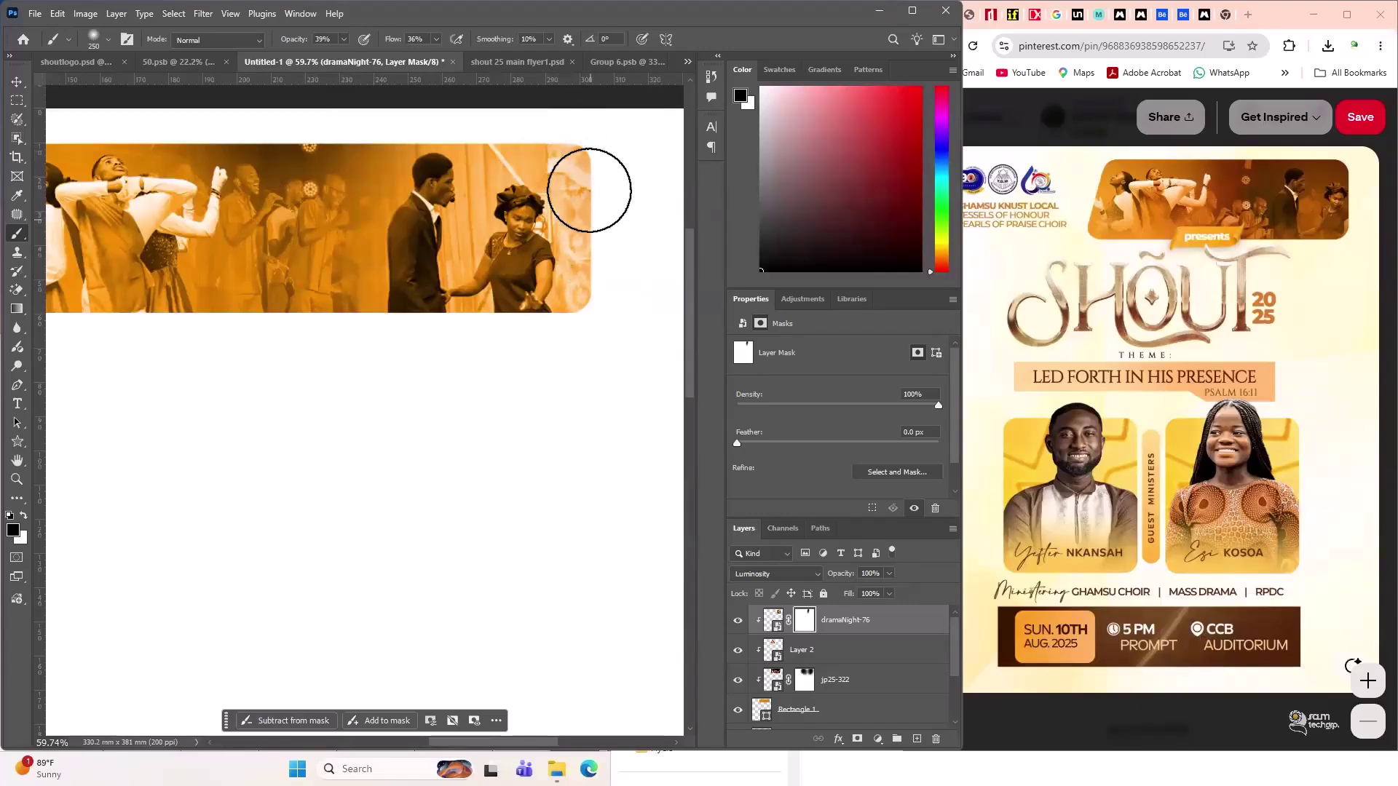
- Target the dramaNight-76 image thumbnail and bring up its layer context menu
click(772, 619)
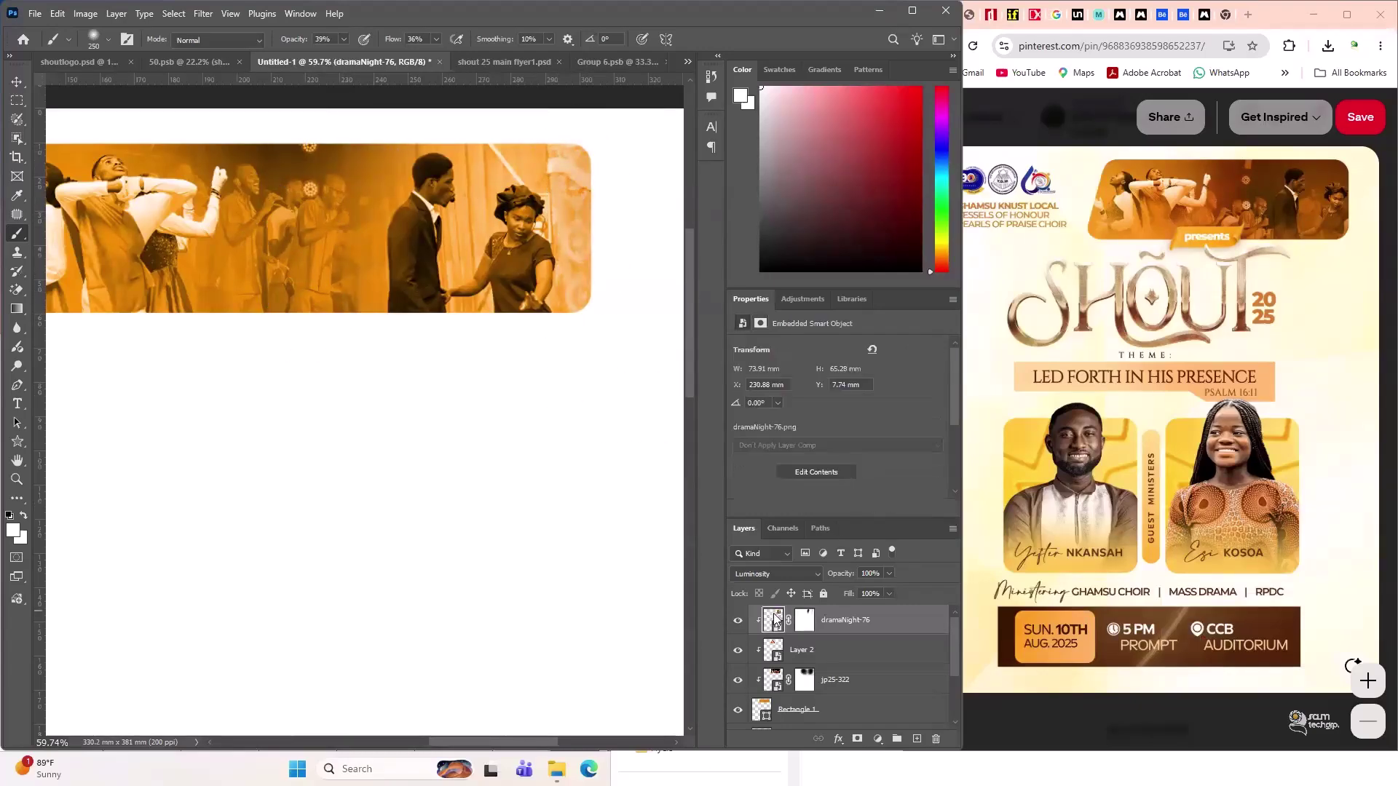
right_click(774, 620)
click(823, 517)
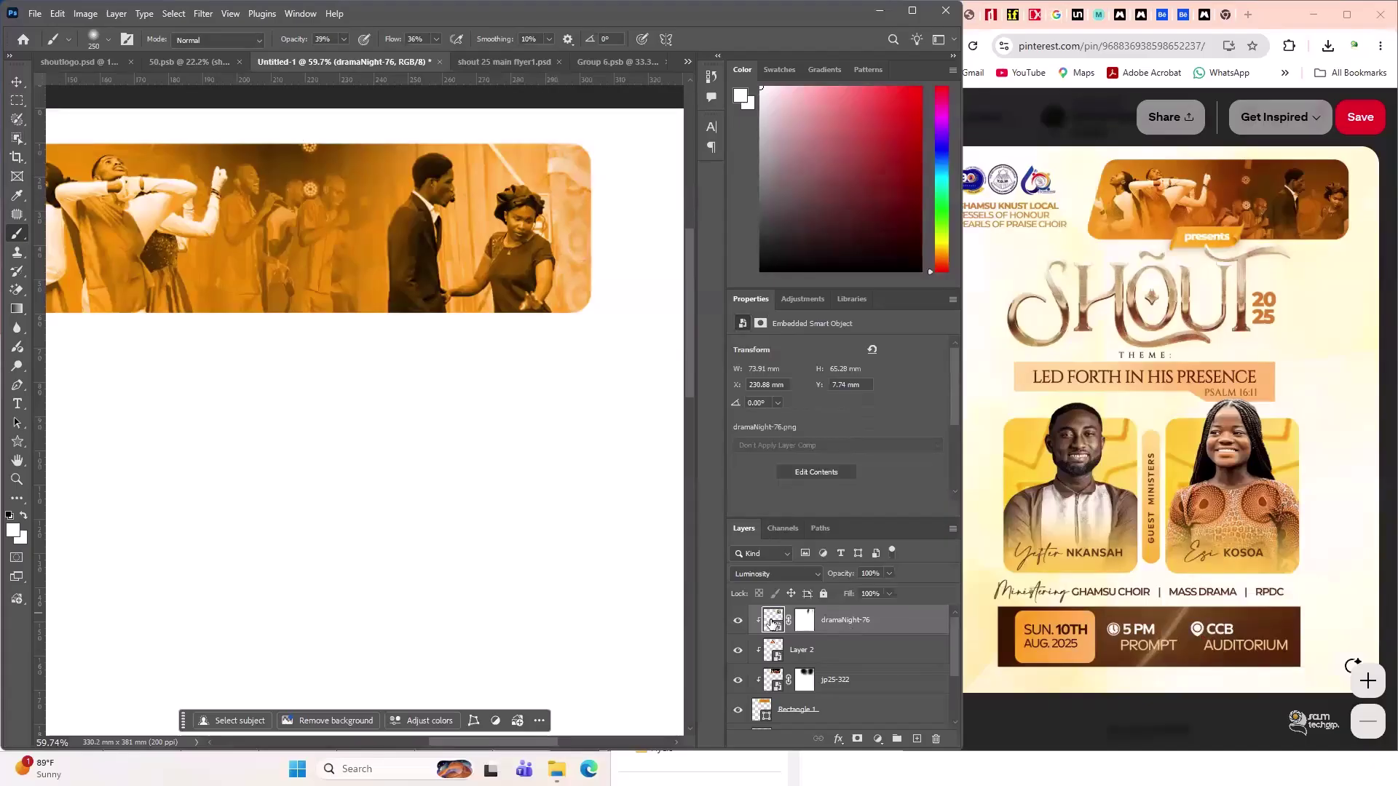
right_click(795, 623)
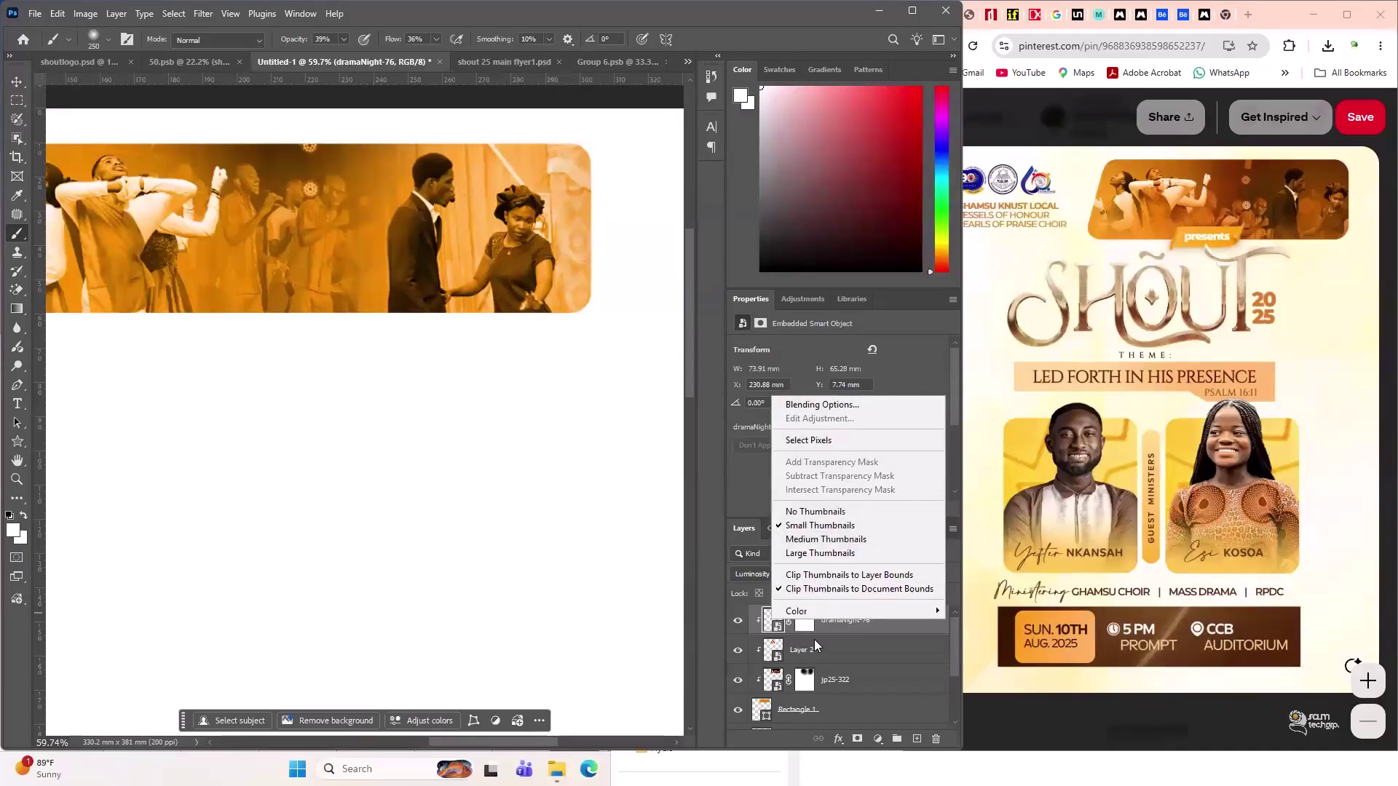
click(843, 623)
right_click(858, 623)
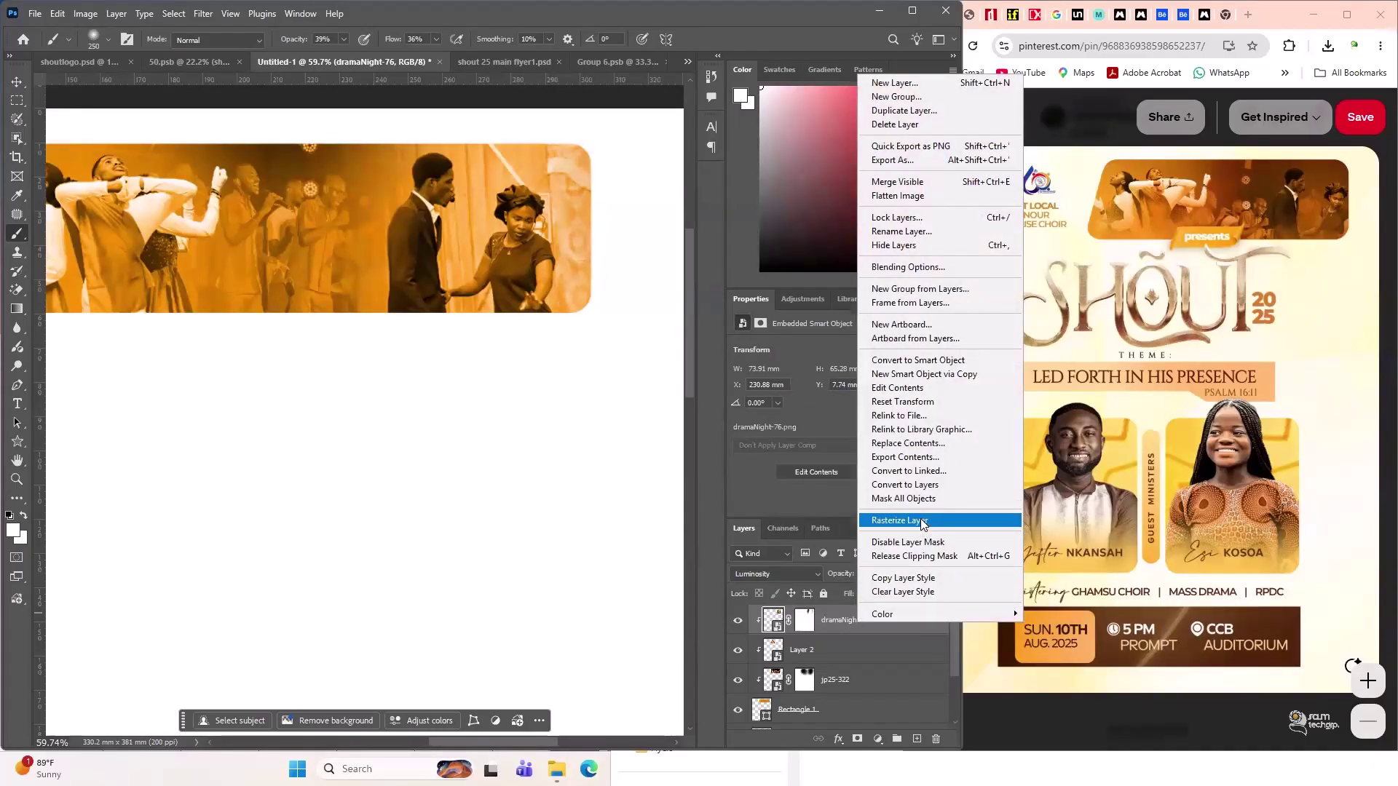
- Rasterize dramaNight-76 and run Remove Background on it, discarding the old layer mask
click(922, 522)
scroll(820, 449, down, 3)
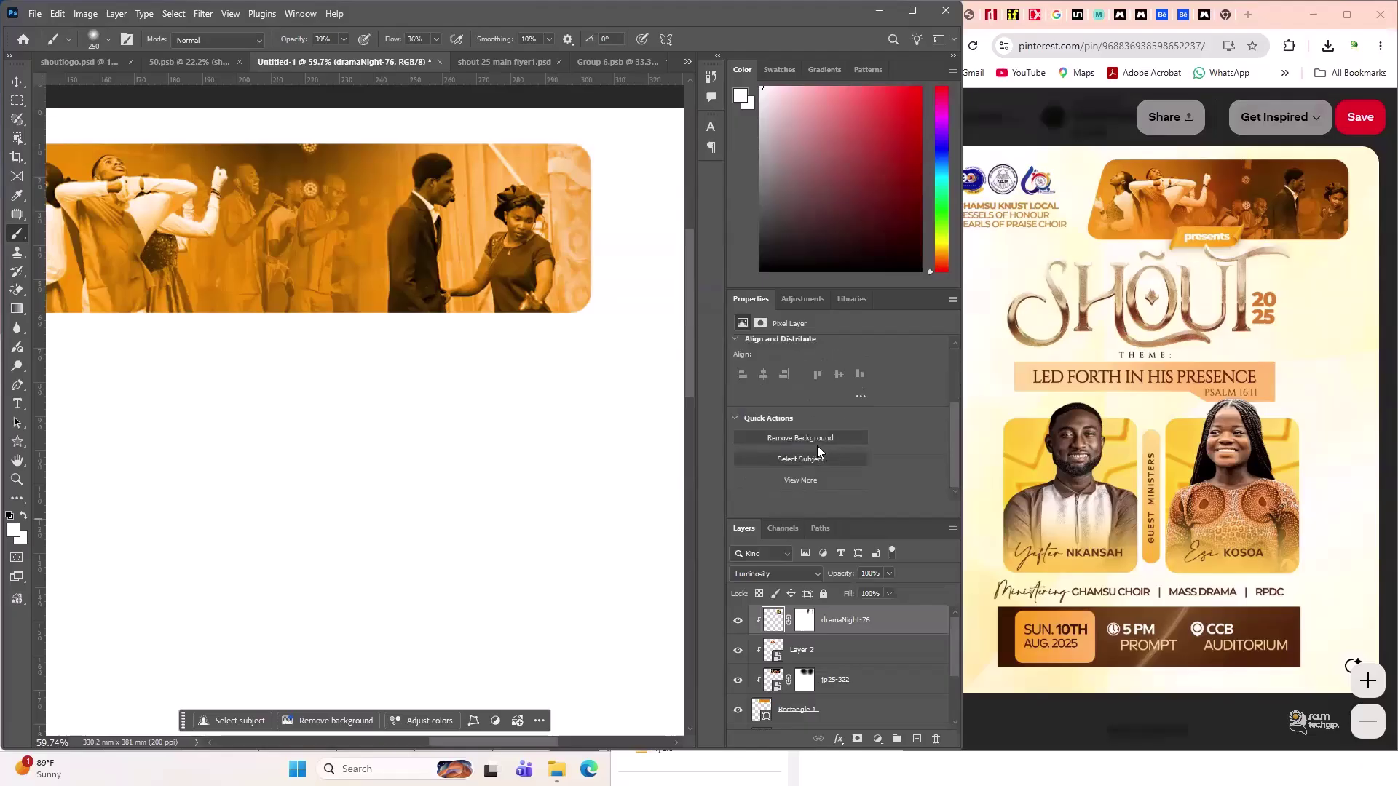
click(810, 435)
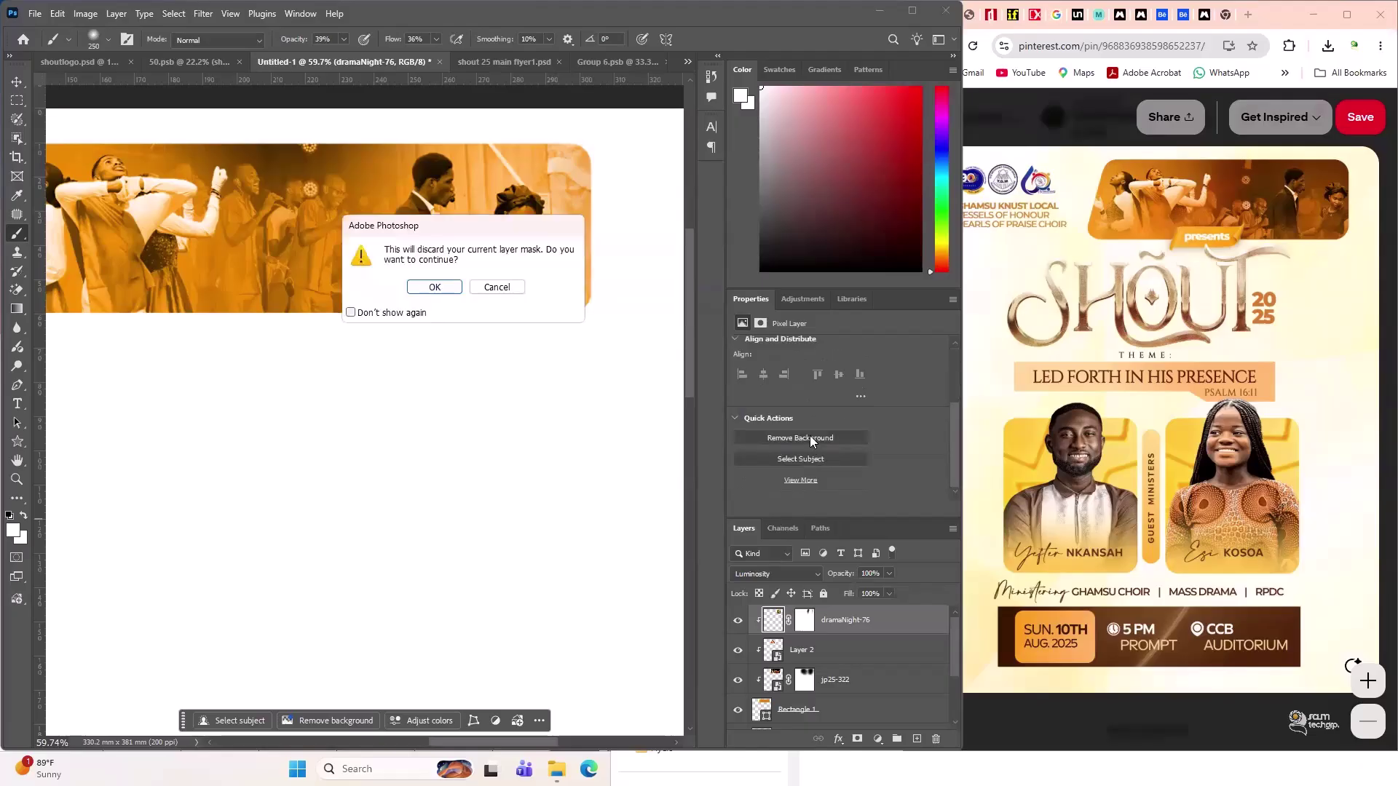
click(435, 287)
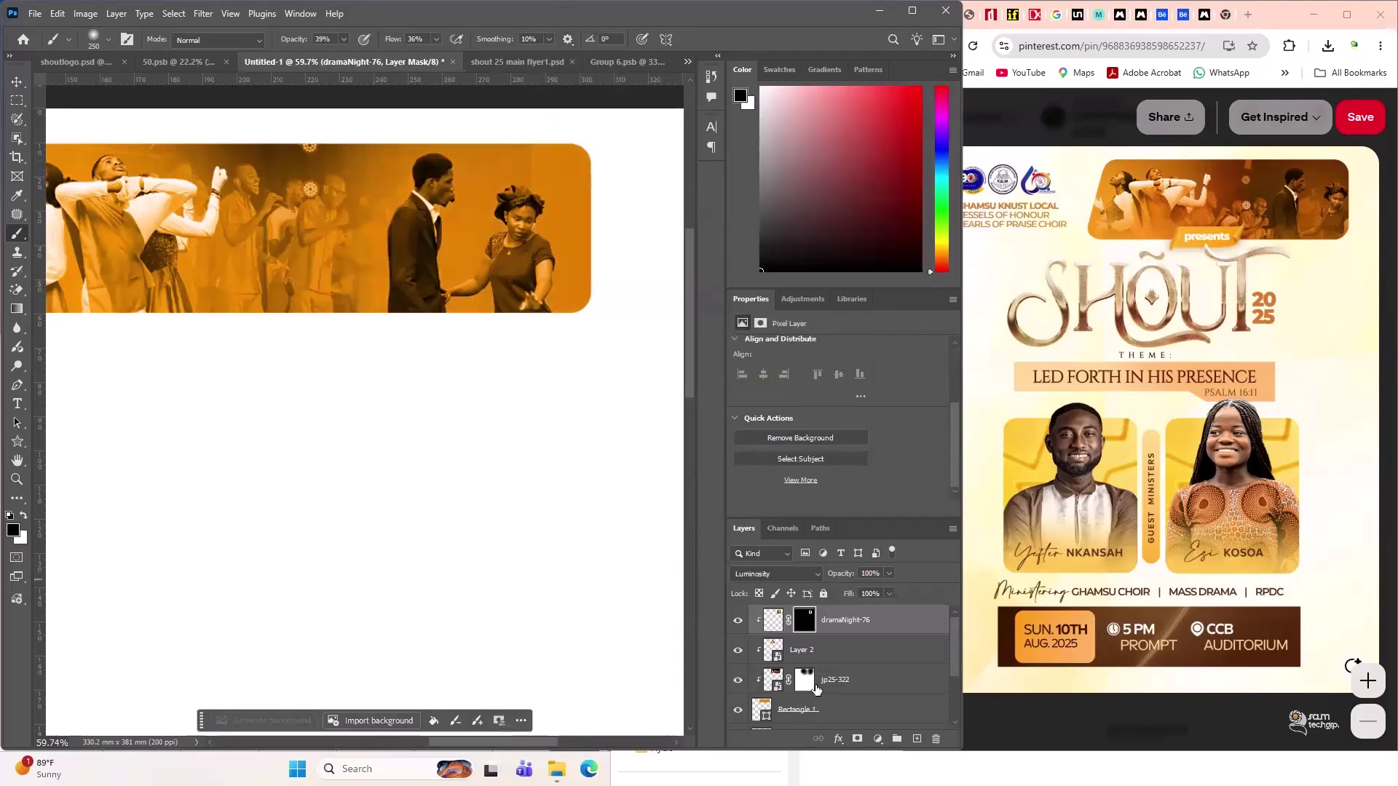
- Paint on the jp25-322 mask over the faded figures and set the foreground to white #ffffff
click(816, 688)
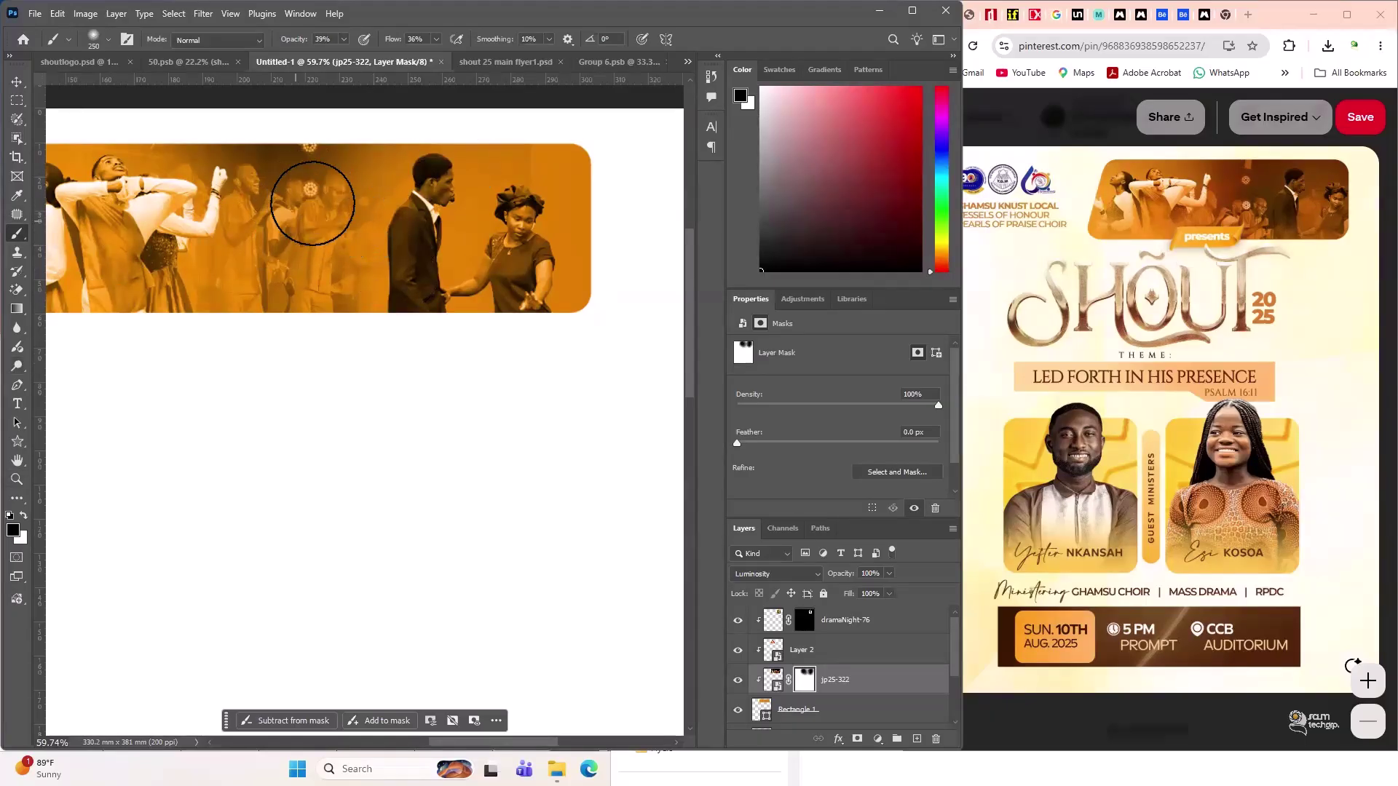
drag(312, 203, 311, 178)
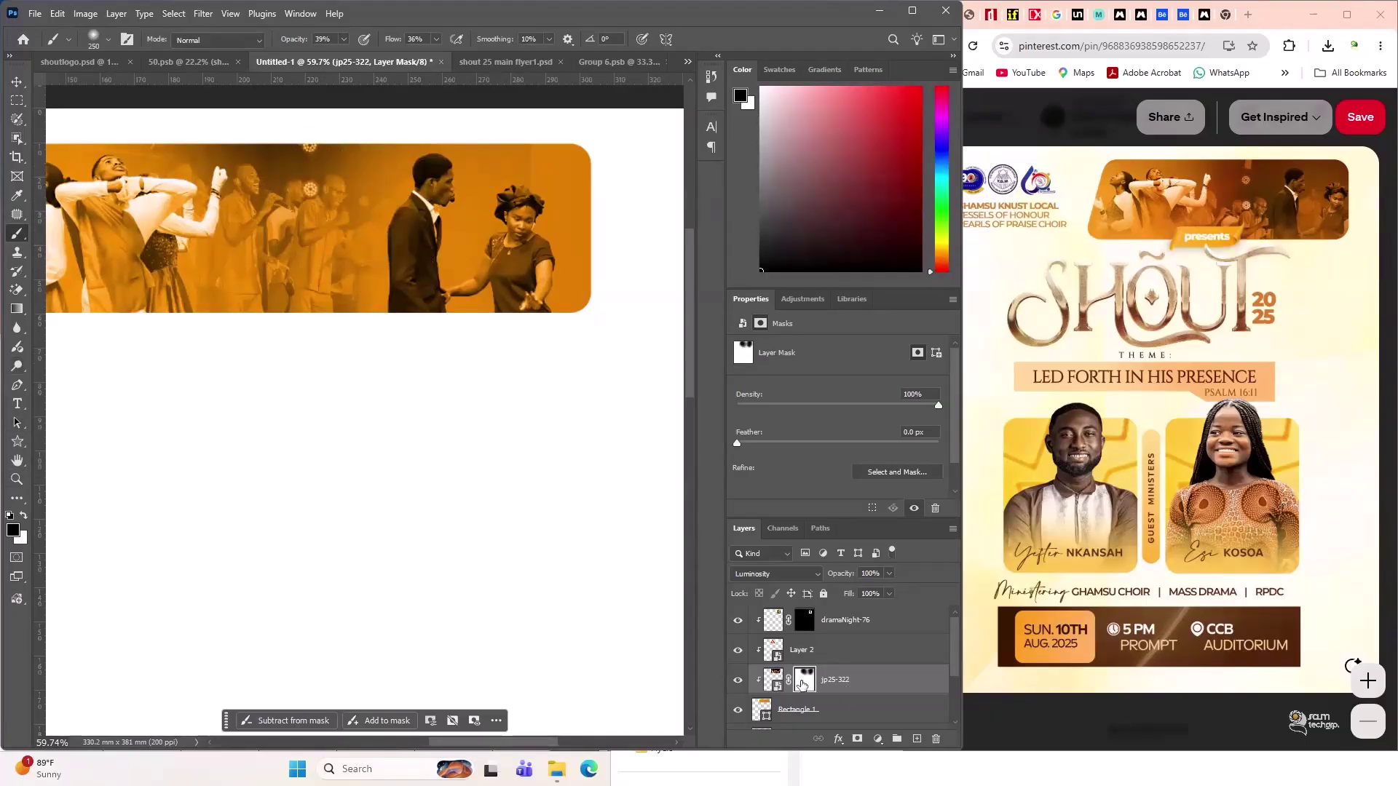
click(13, 530)
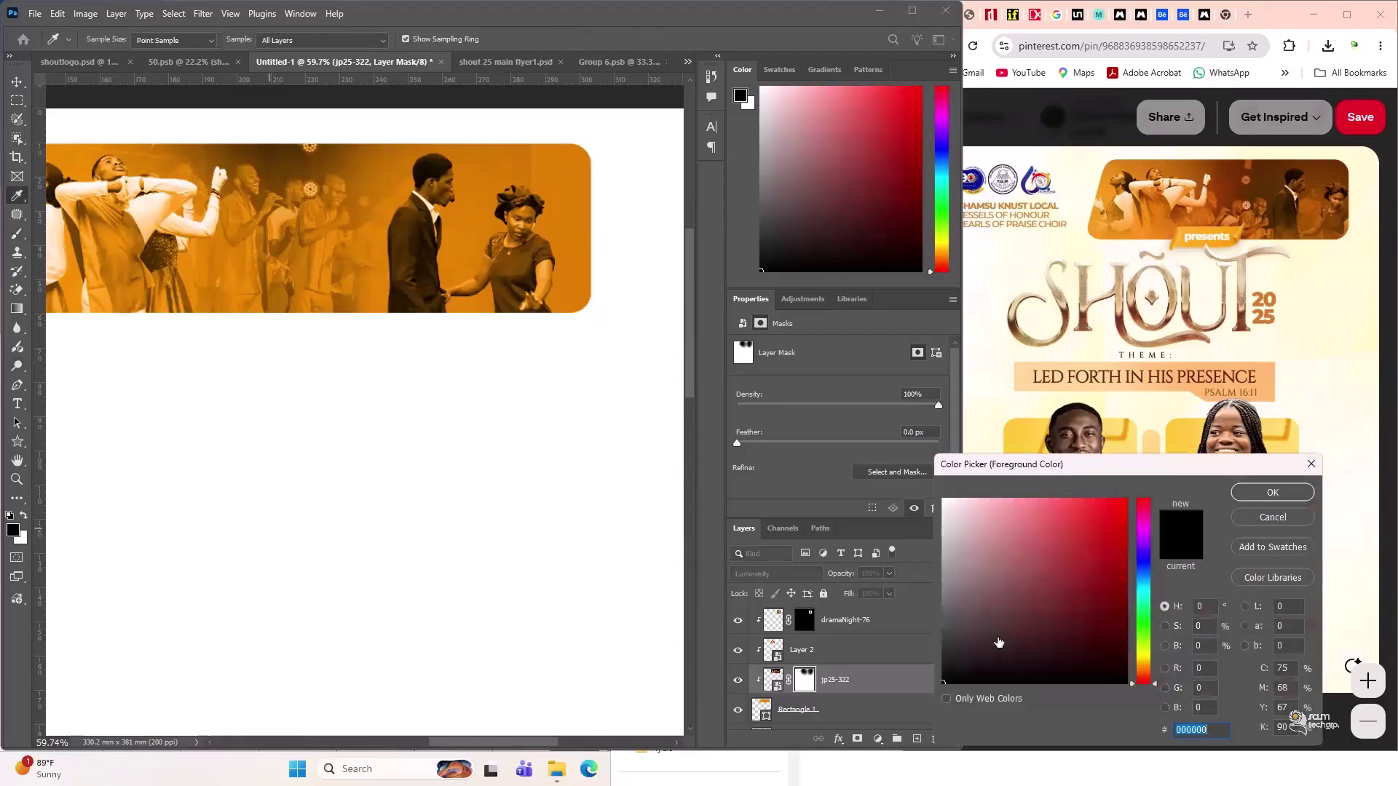
click(965, 528)
text(ffffff)
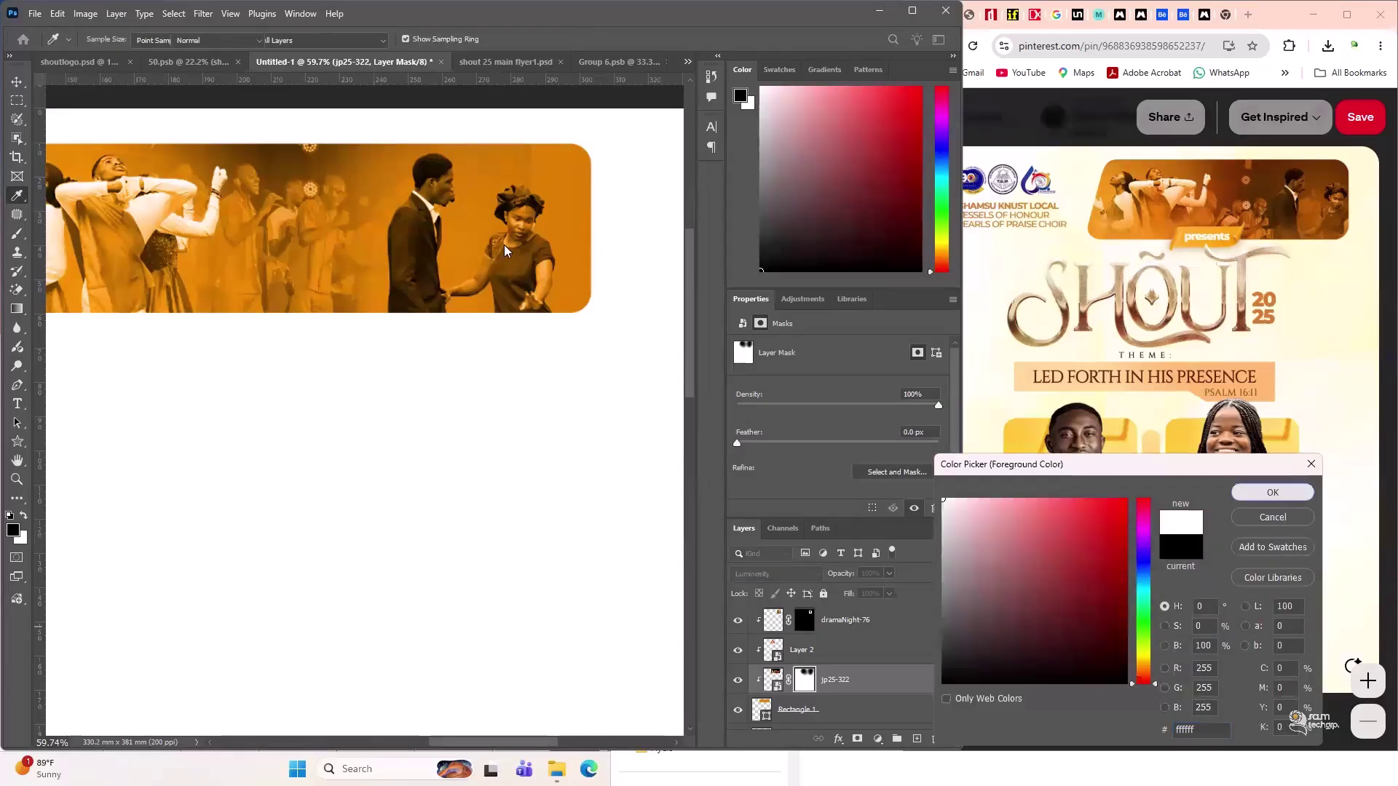
click(1273, 493)
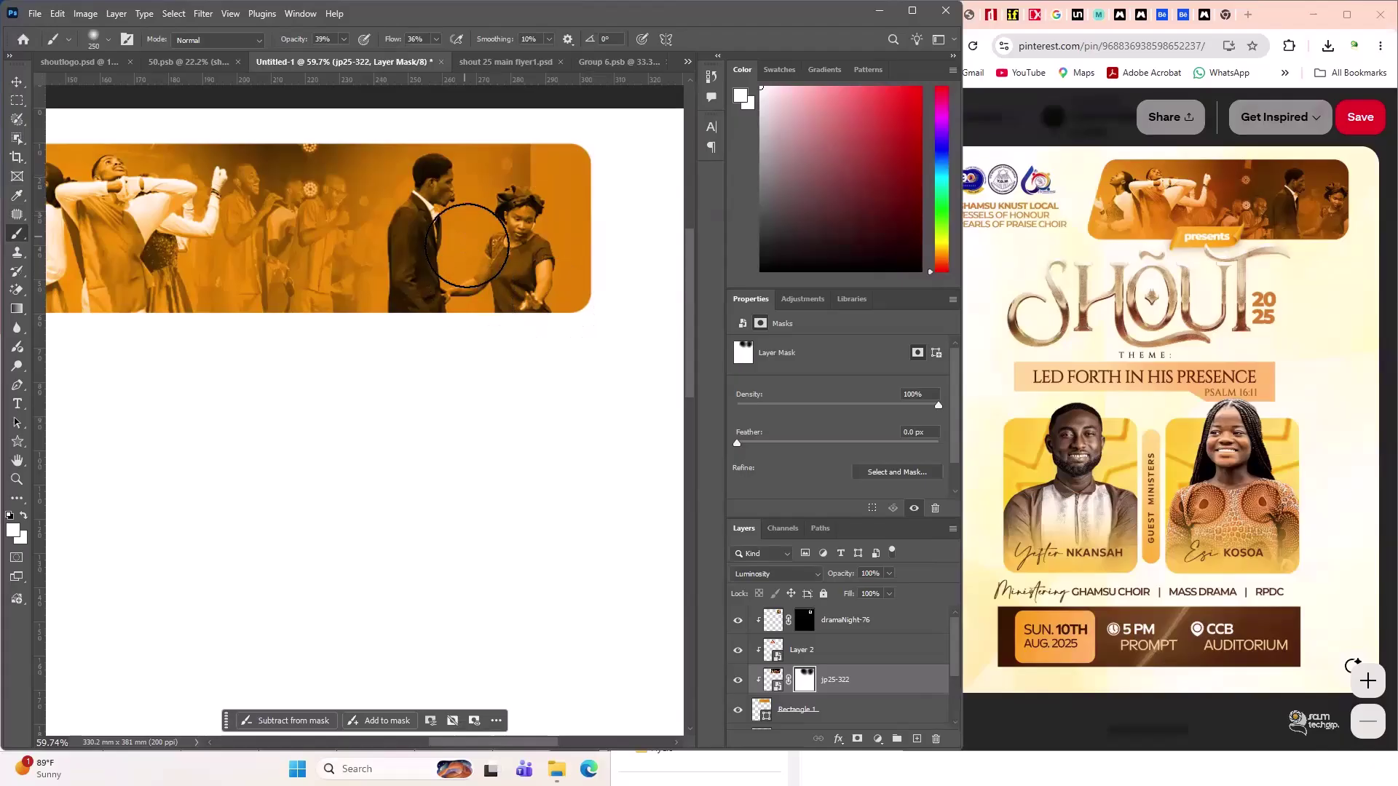
- Paint white over the dancers beside the man, then undo the unwanted mask strokes
mouse_move(447, 291)
mouse_down()
mouse_move(378, 225)
mouse_move(353, 250)
mouse_move(354, 286)
mouse_move(334, 199)
mouse_move(275, 247)
mouse_move(250, 209)
mouse_move(245, 262)
mouse_up()
key(ctrl+z)
key(ctrl+z)
key(ctrl+z)
key(ctrl+z)
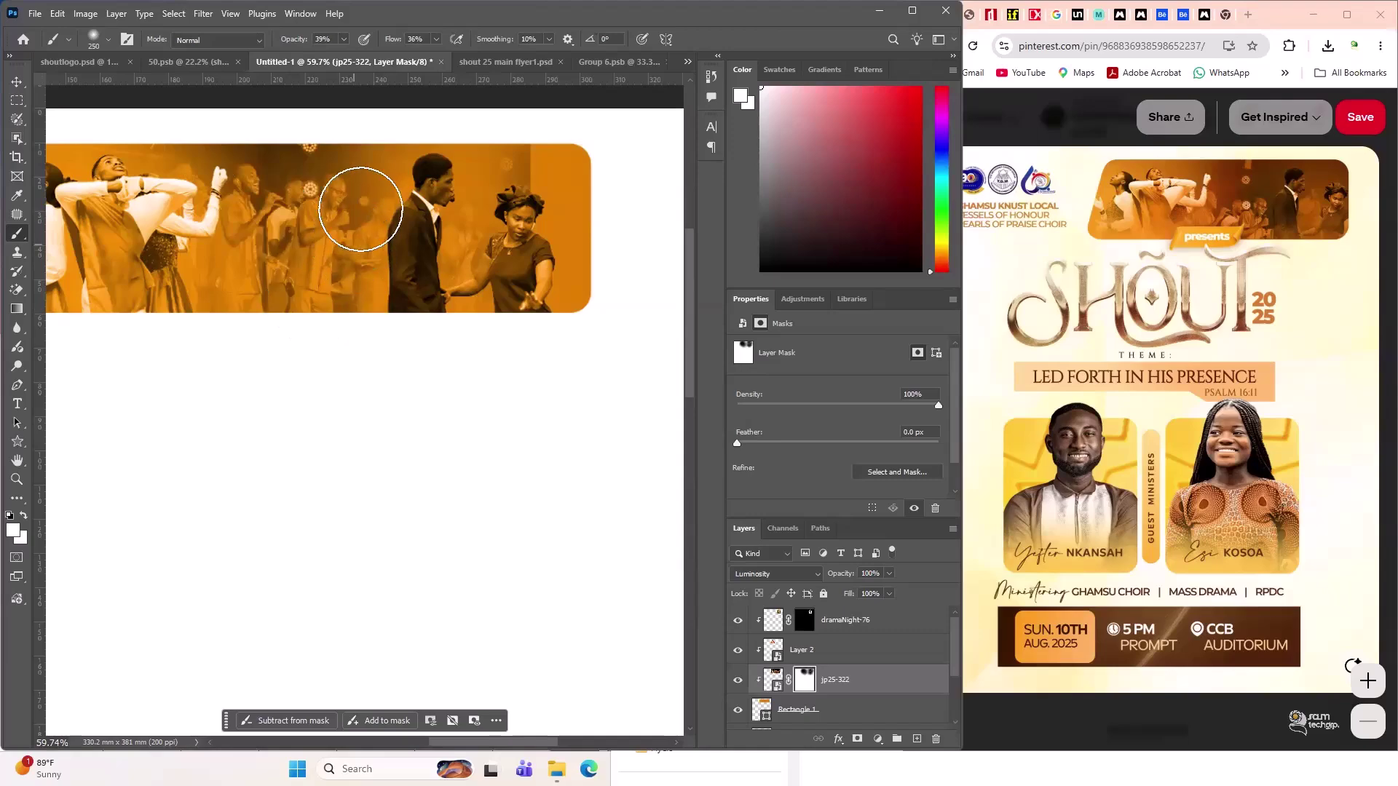
click(20, 85)
- Scale the jp25-322 dancers photo to about 81% (127.61 × 65.09 mm) and shift it lower
click(309, 553)
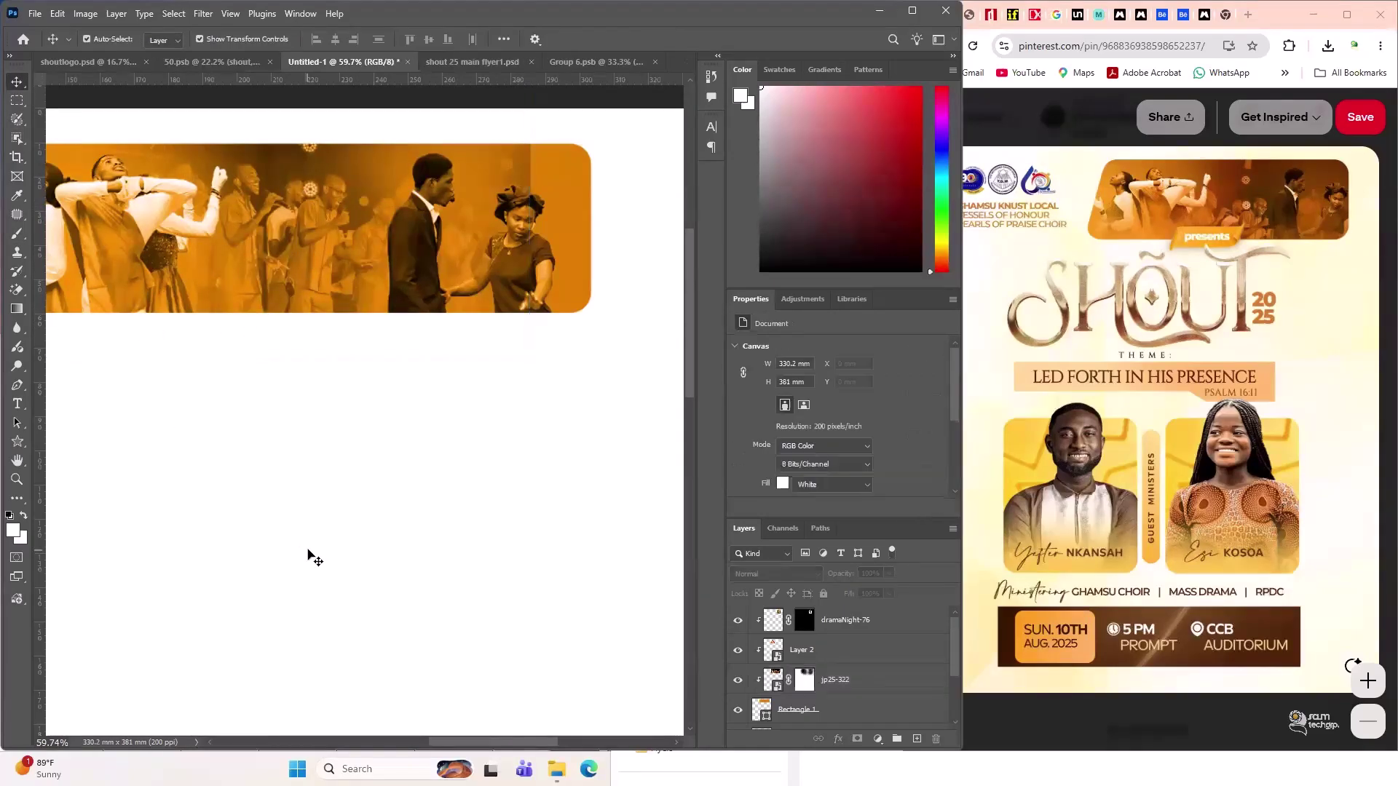
scroll(475, 446, down, 1)
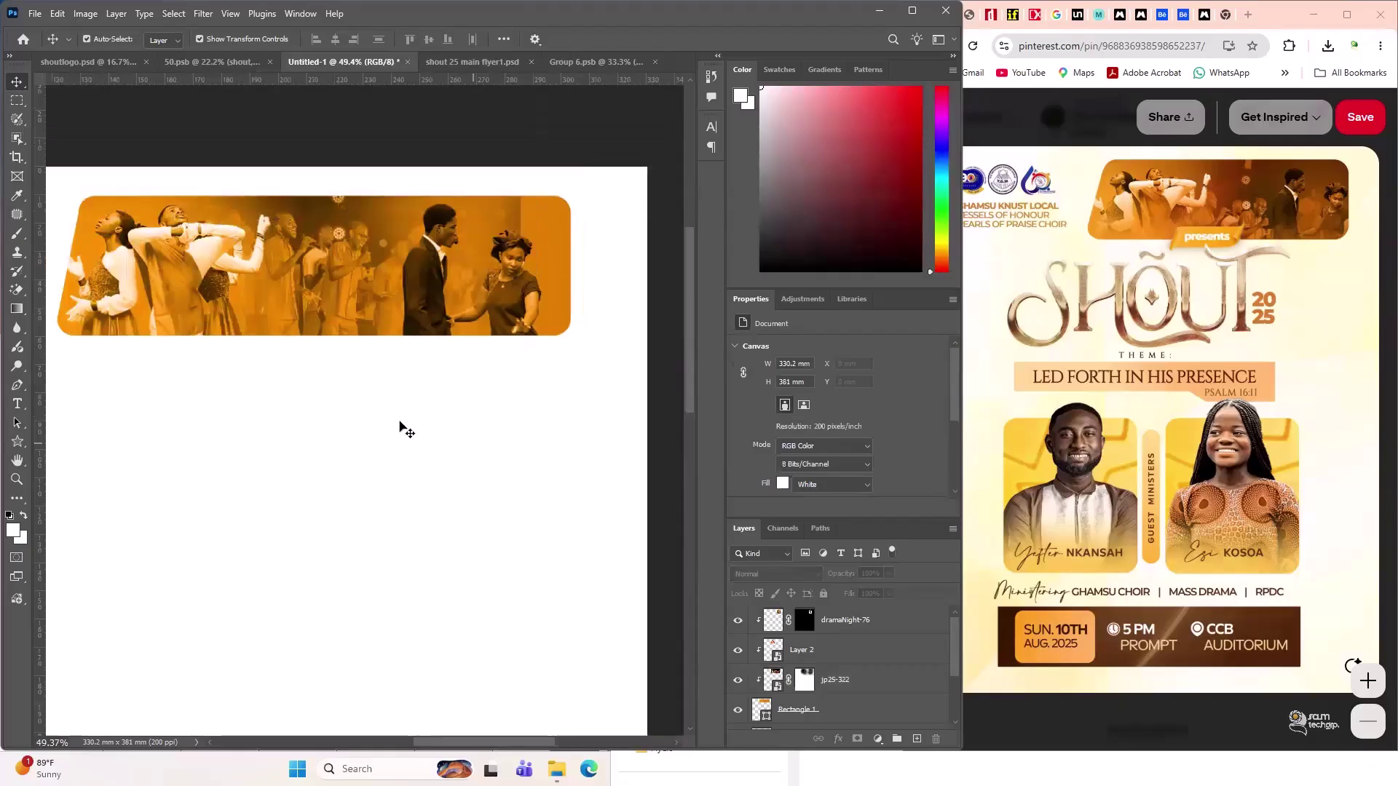
click(259, 259)
click(371, 262)
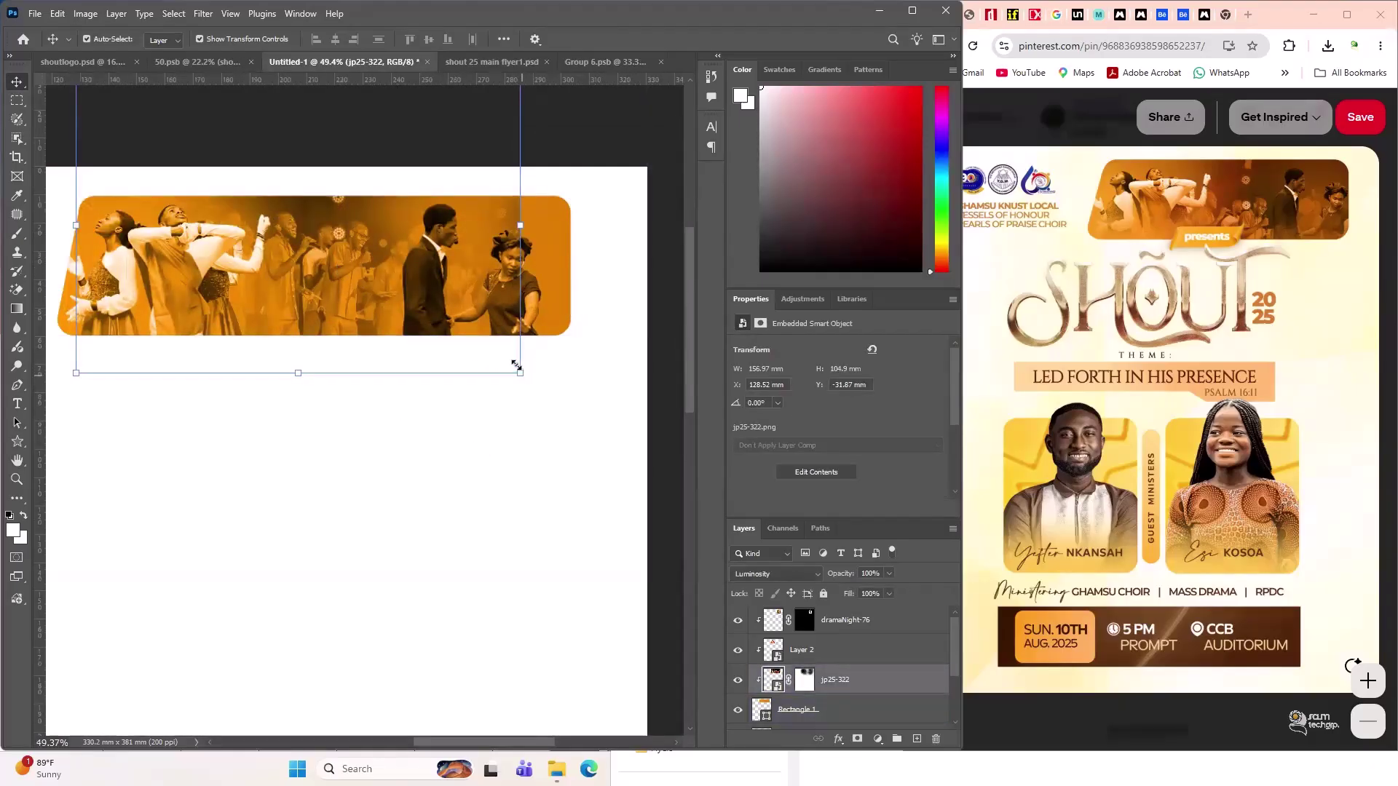
drag(520, 374, 474, 342)
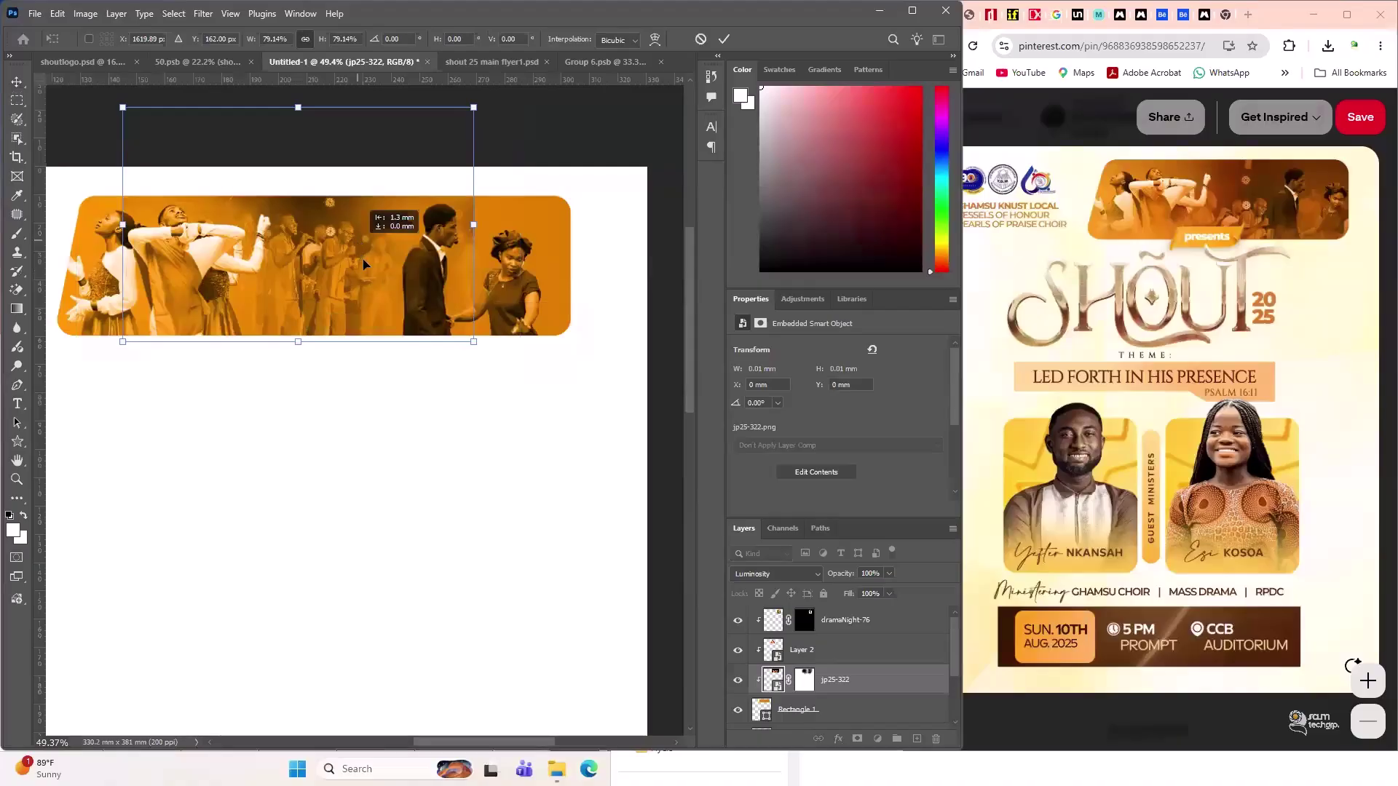
drag(432, 247, 439, 279)
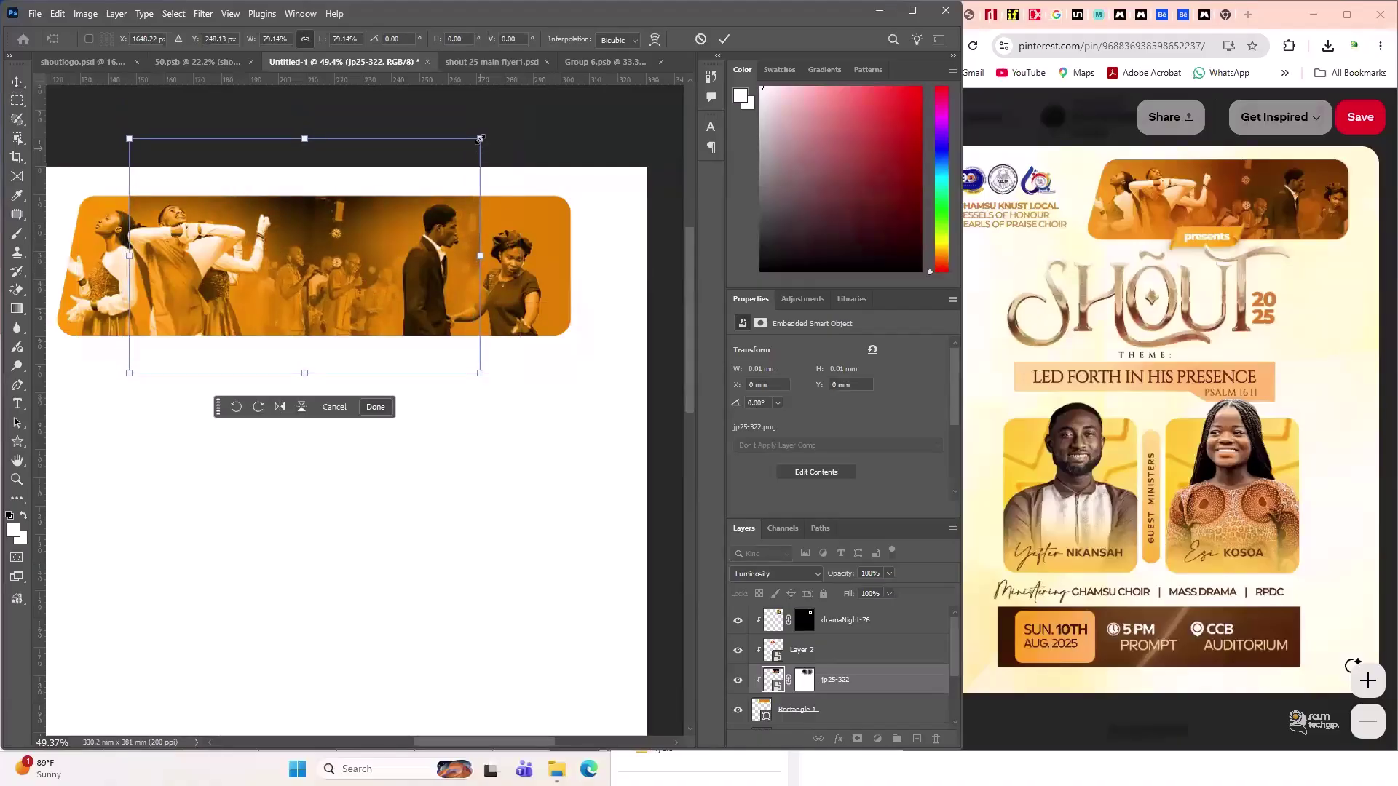
drag(479, 139, 489, 132)
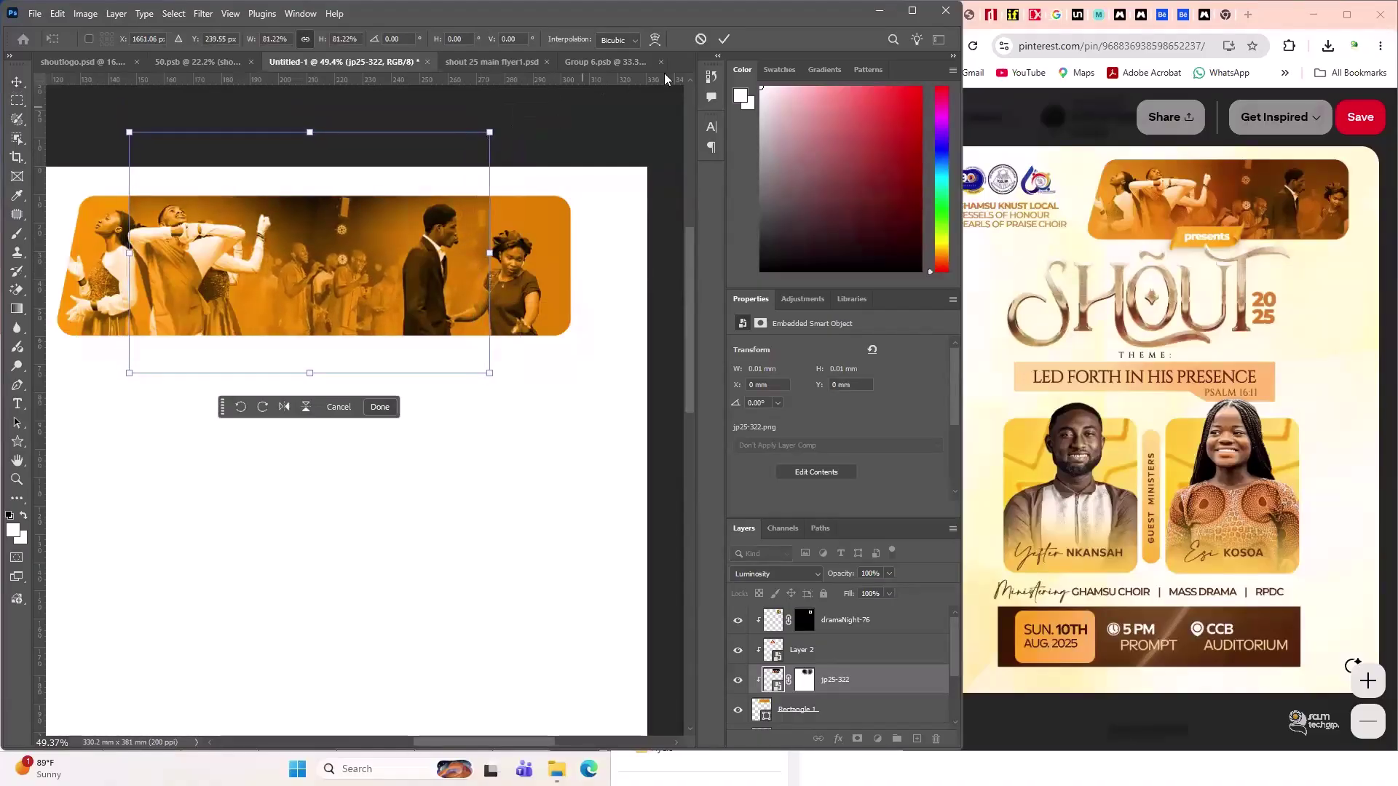
key(Return)
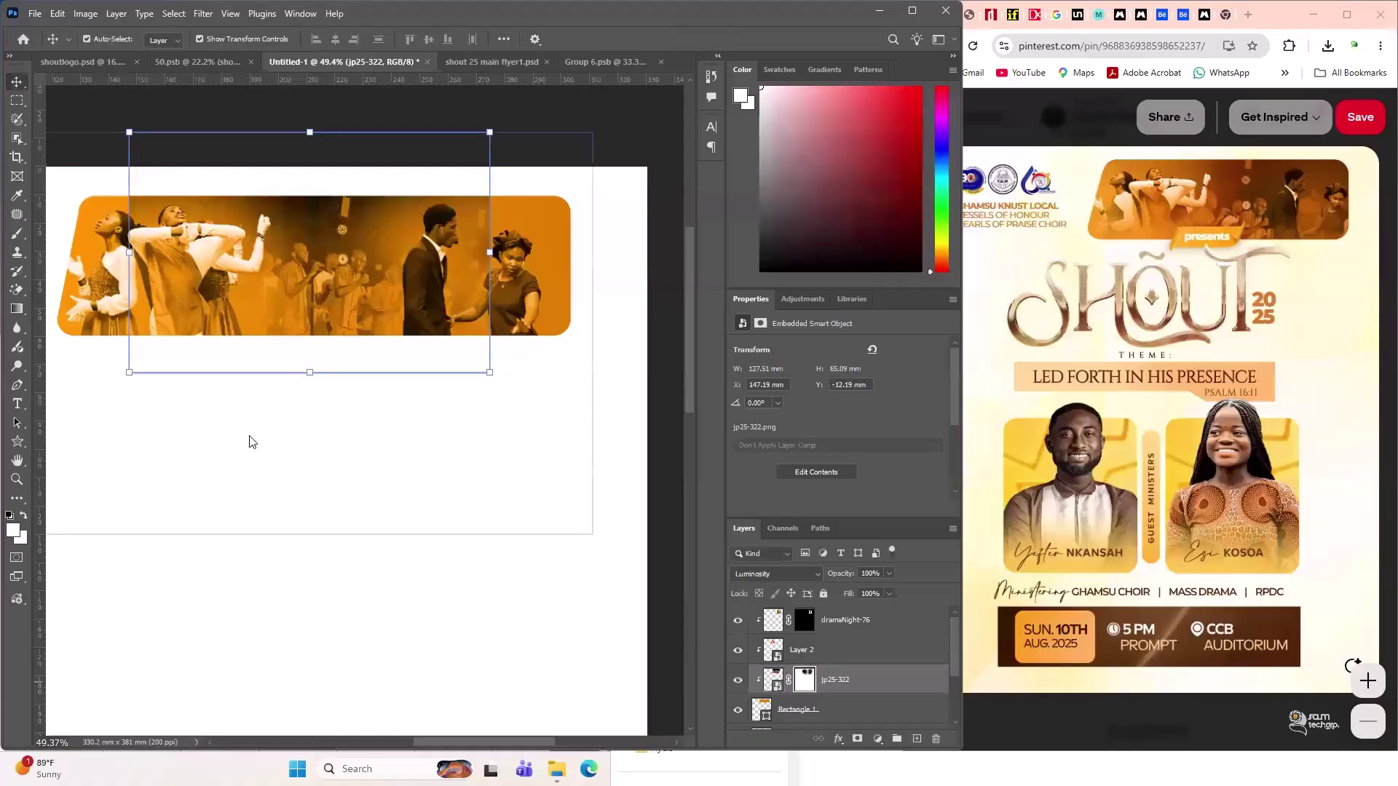
click(18, 238)
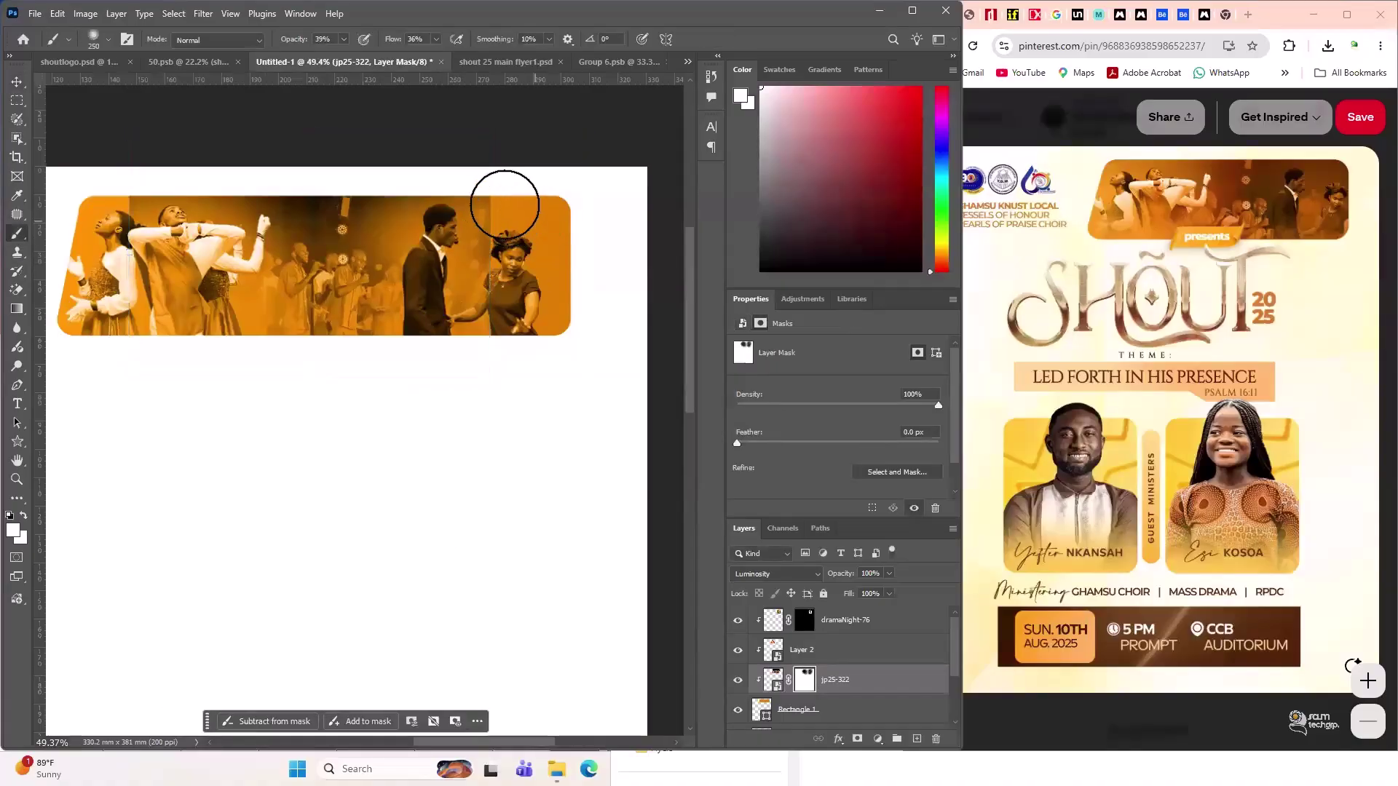
- Paint white on the jp25-322 mask to reveal the background singers in the banner's middle
click(20, 529)
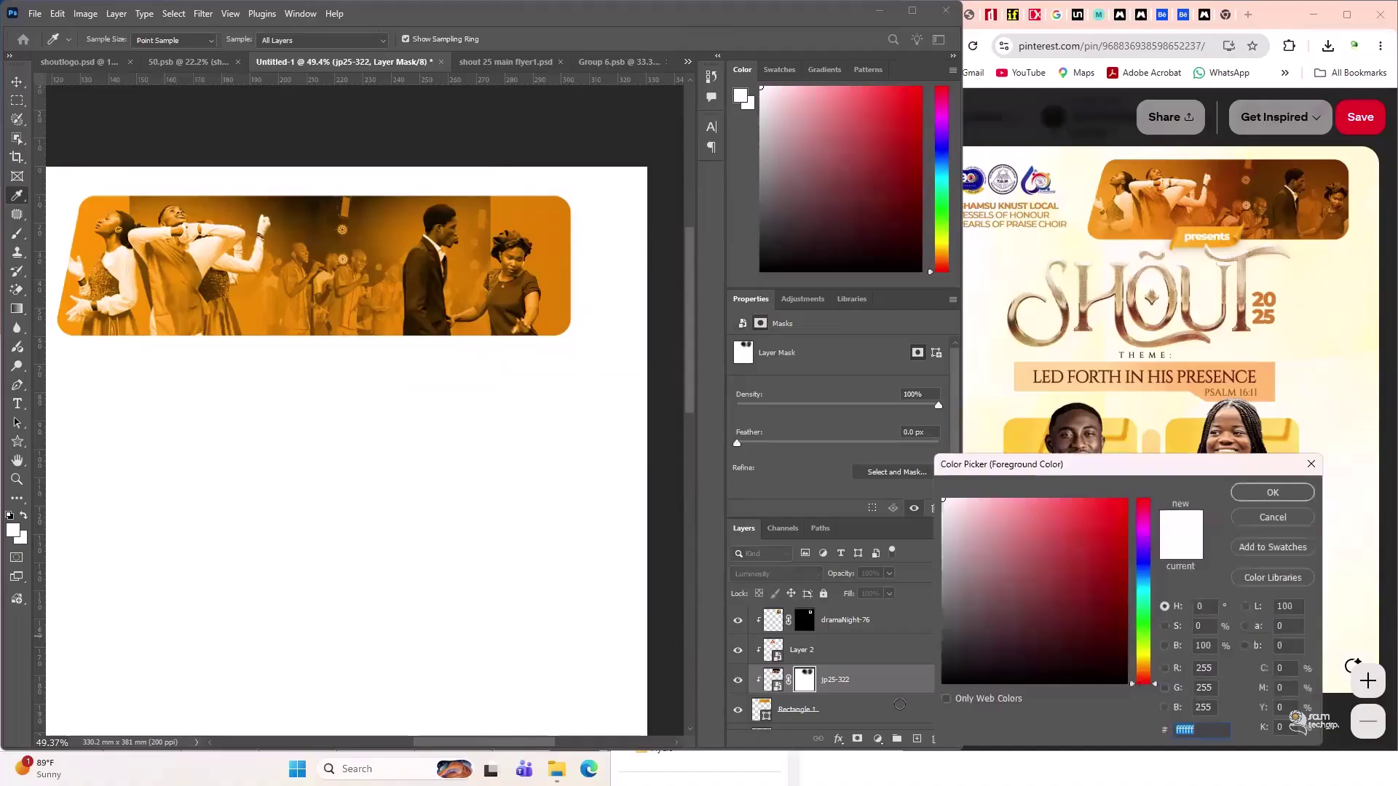
text(000000)
key(Return)
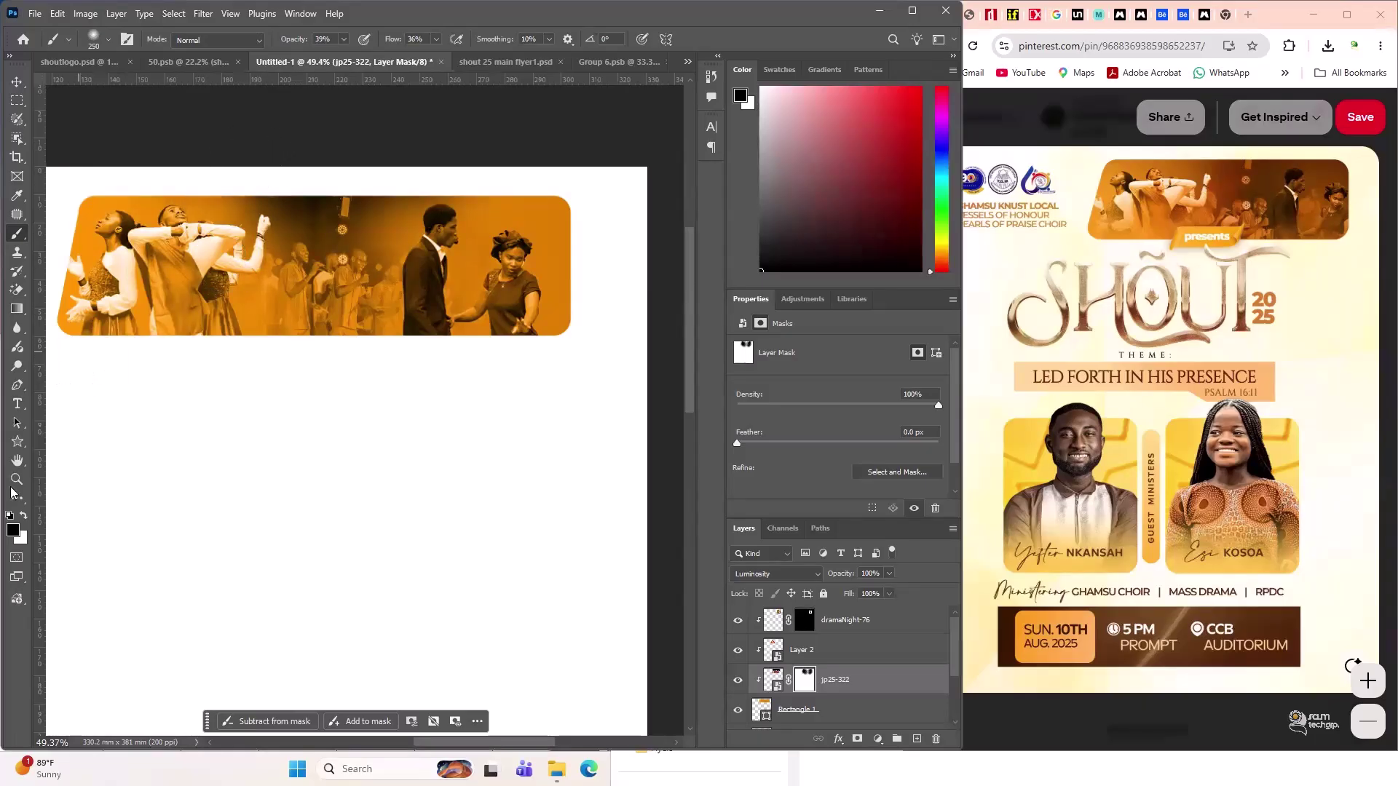
click(15, 529)
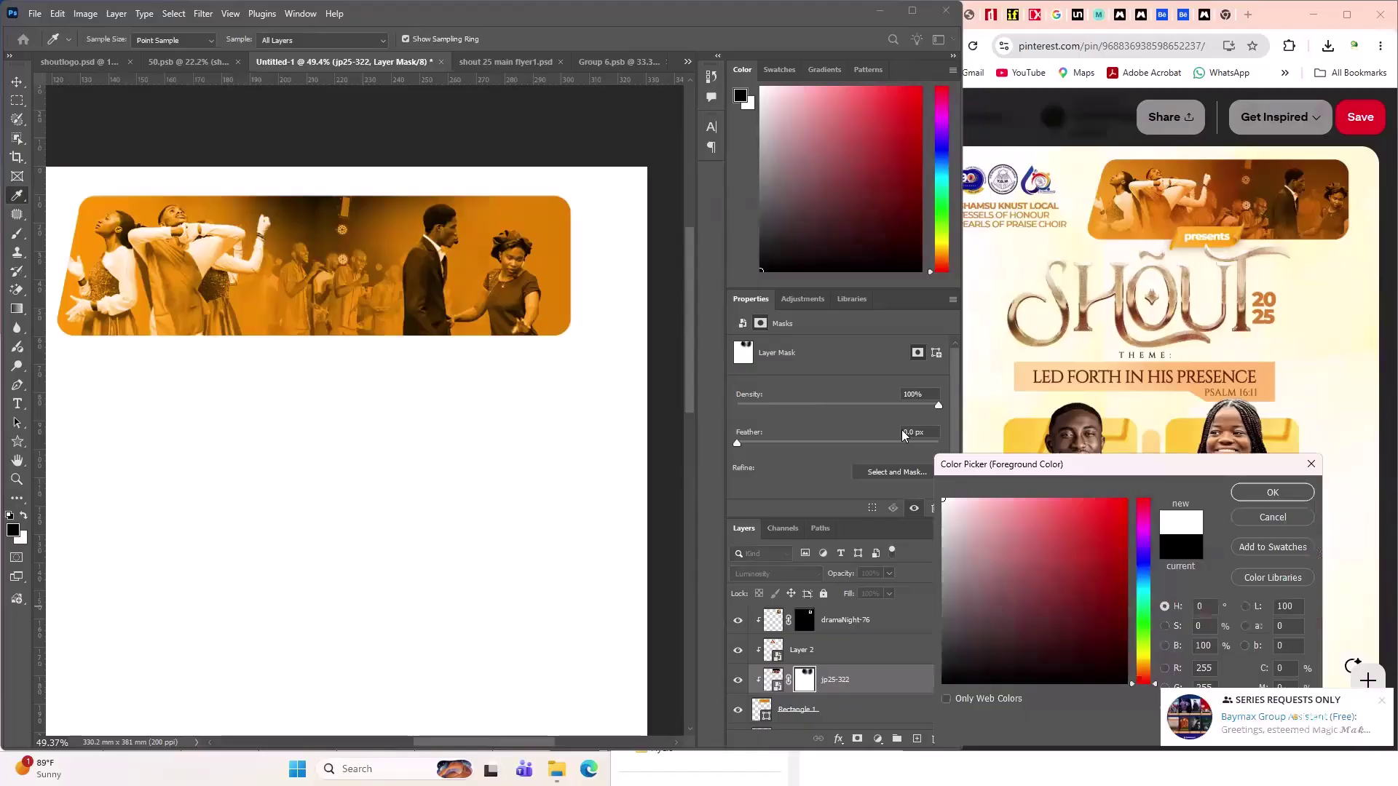
key(Return)
key(b)
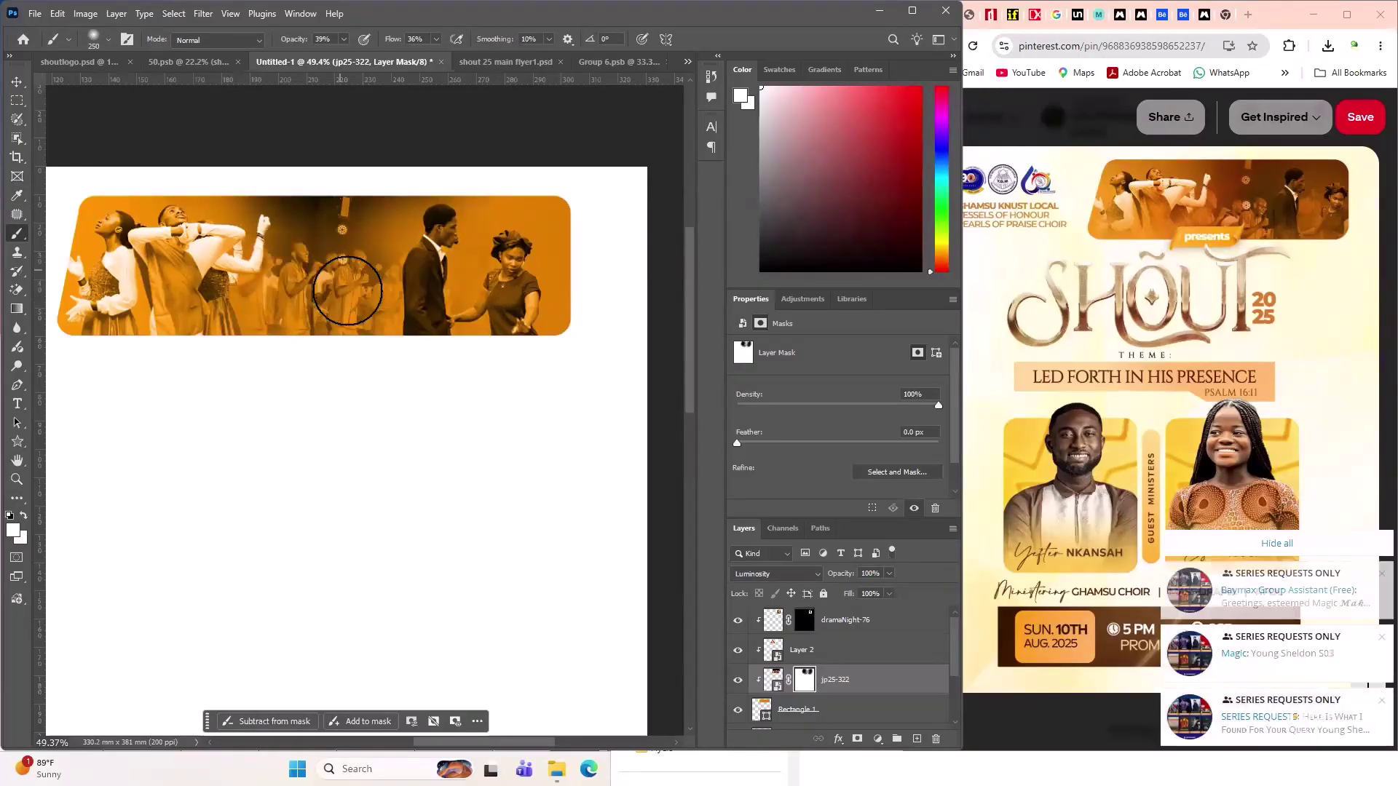
mouse_move(348, 292)
mouse_down()
mouse_move(427, 266)
mouse_move(402, 238)
mouse_move(412, 216)
mouse_move(391, 267)
mouse_move(477, 223)
mouse_move(461, 247)
mouse_move(418, 234)
mouse_move(368, 313)
mouse_up()
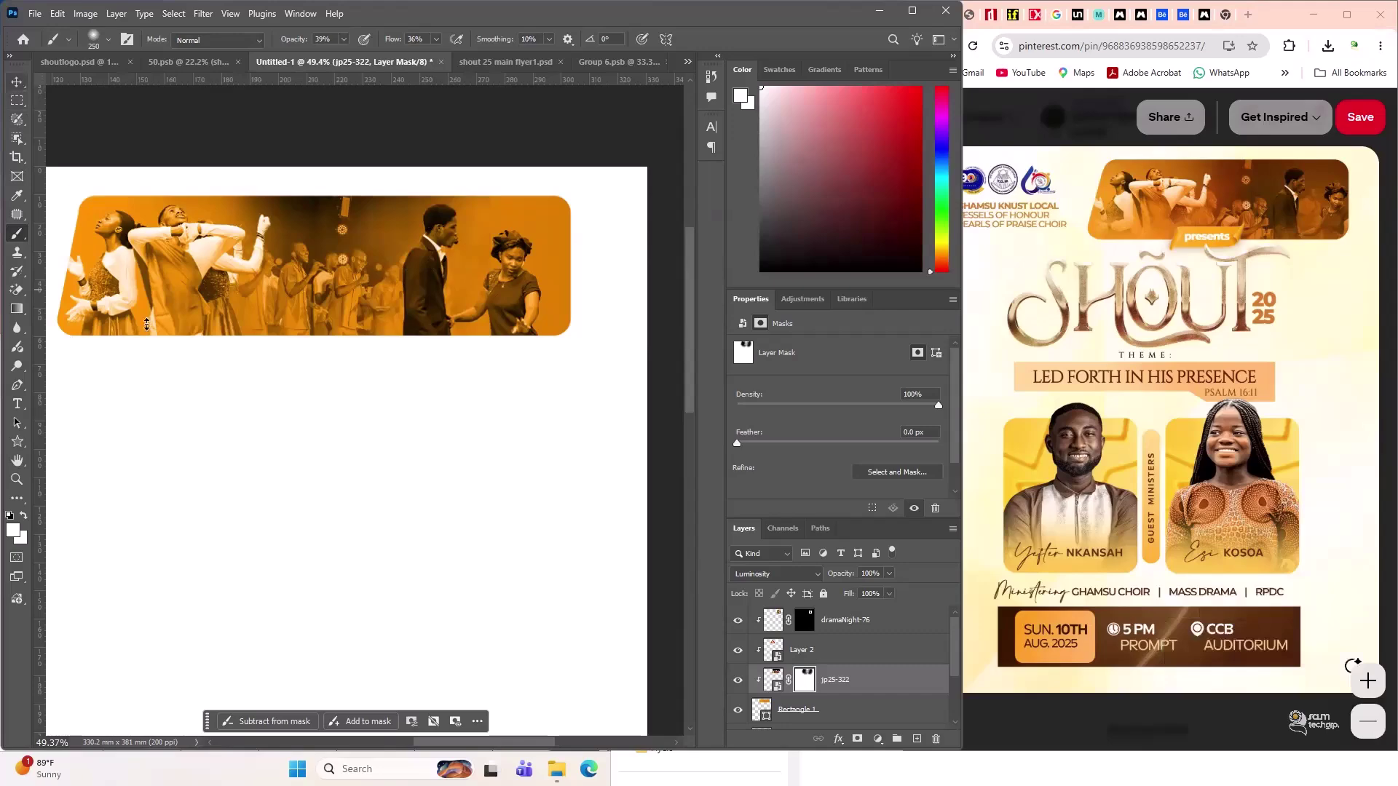
key(v)
click(306, 609)
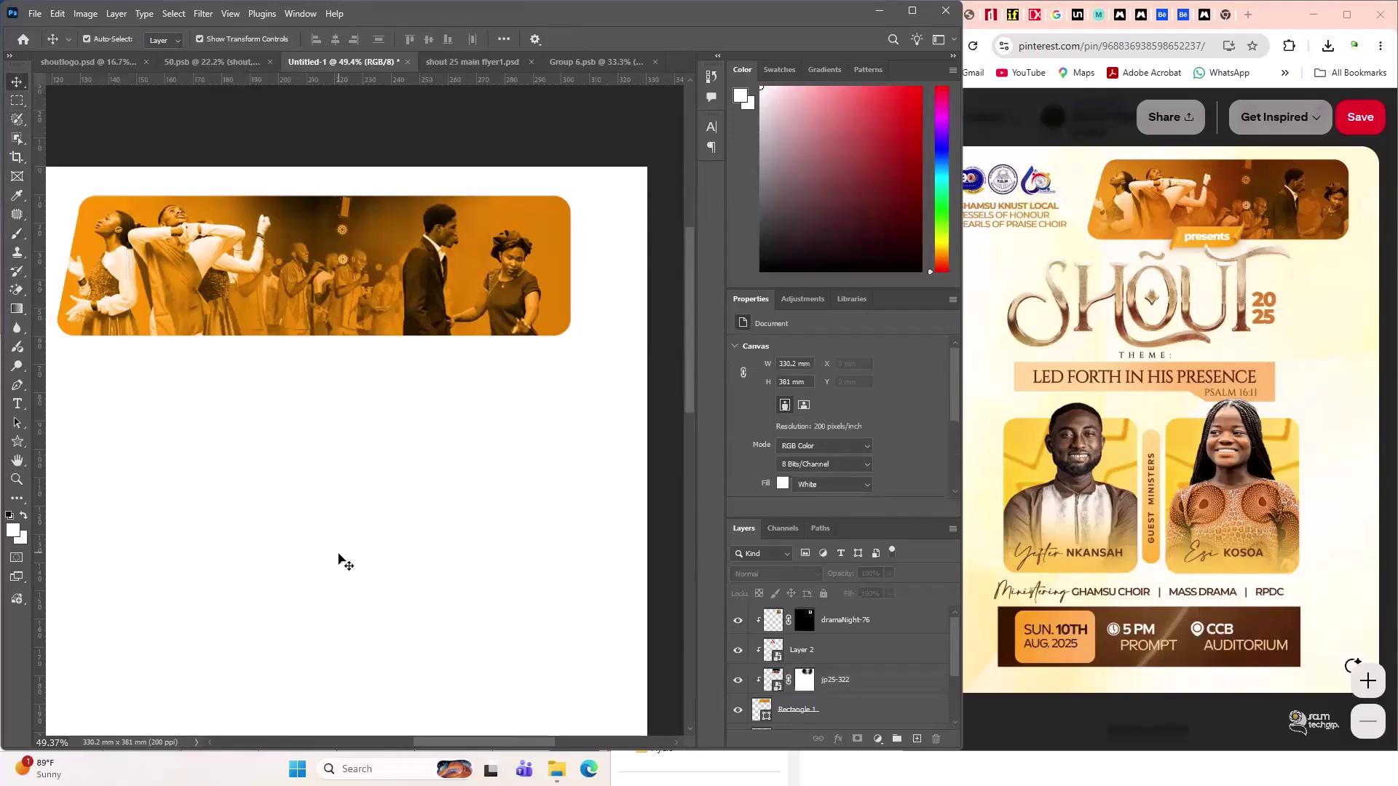
- Compare the banner against the Chrome reference flyer, then bring up Group 6.psb
alt+scroll(530, 555, down, 3)
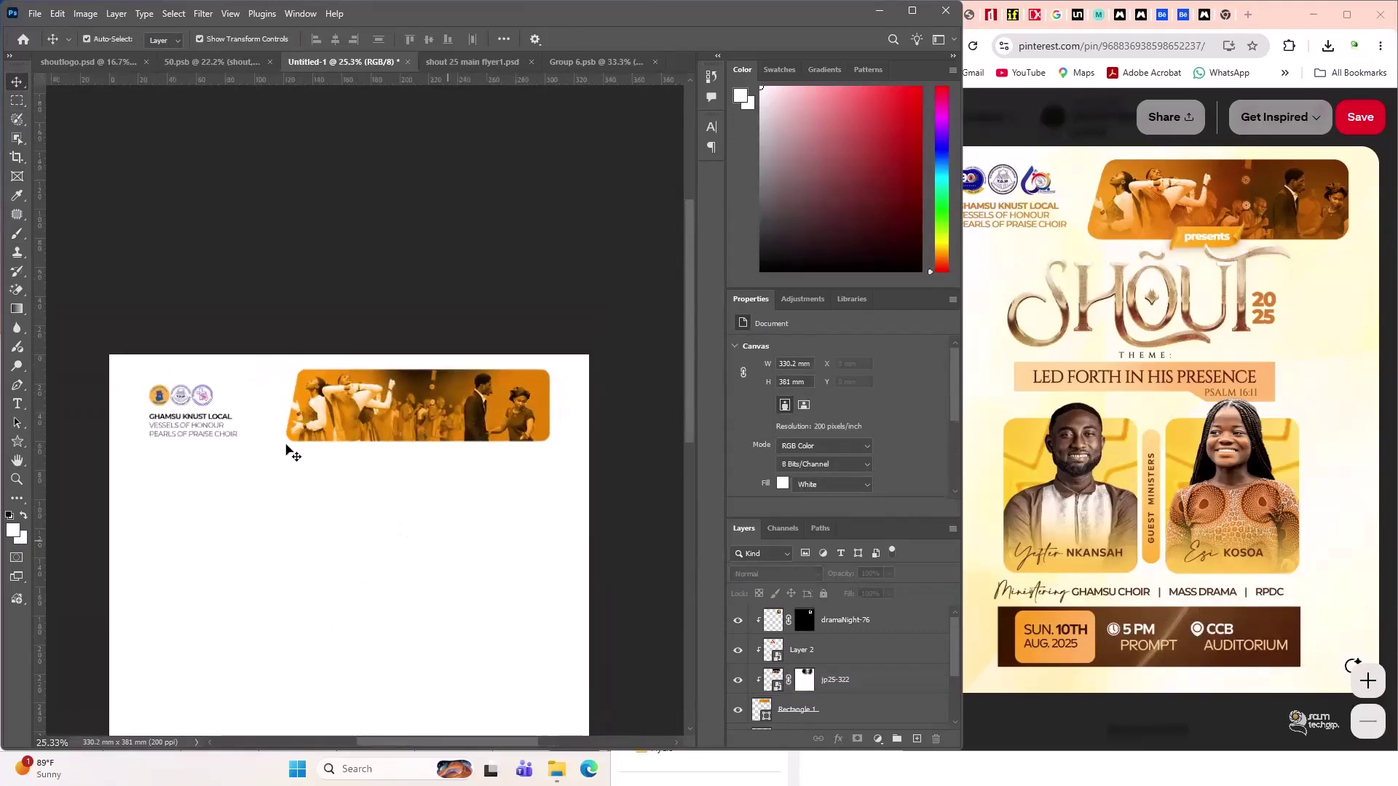
scroll(359, 484, down, 2)
alt+scroll(357, 460, down, 3)
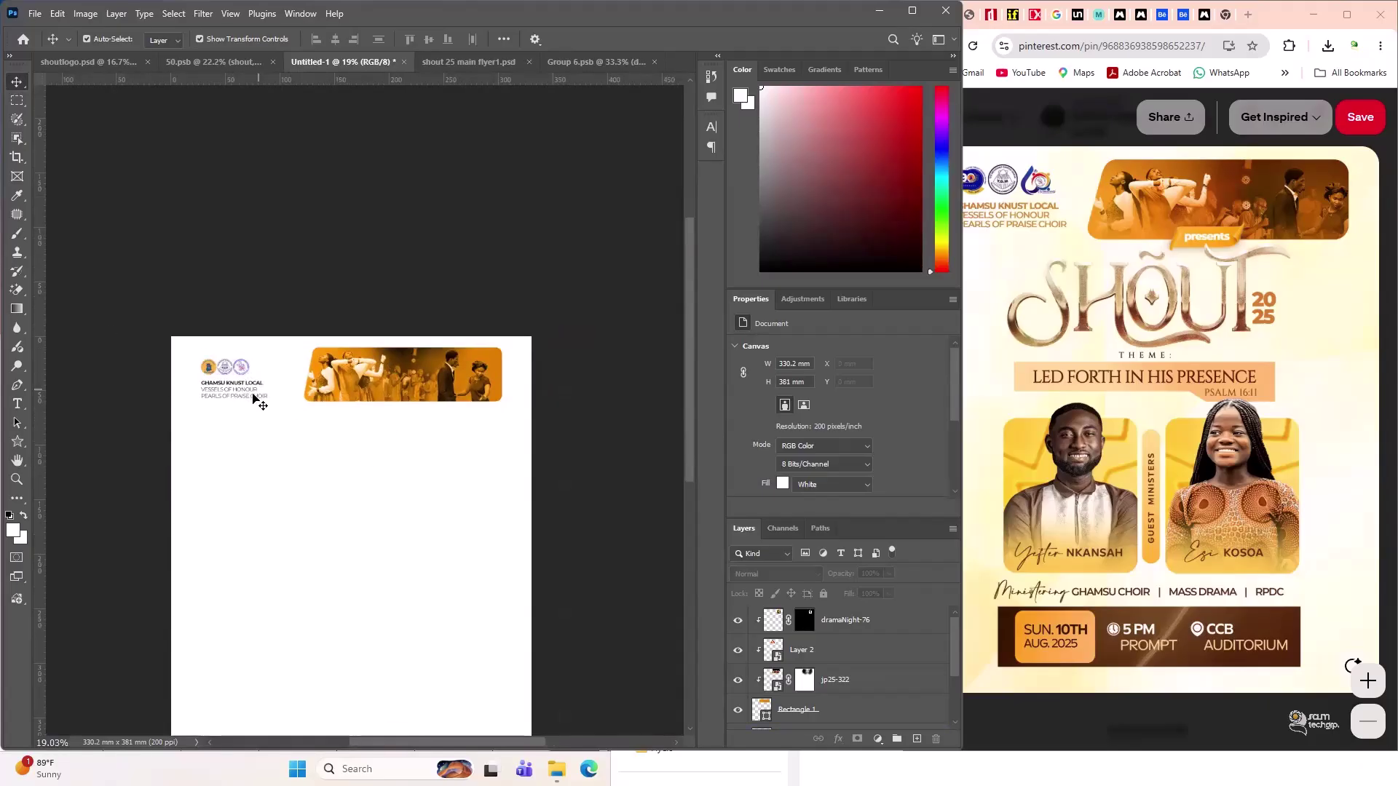
click(480, 380)
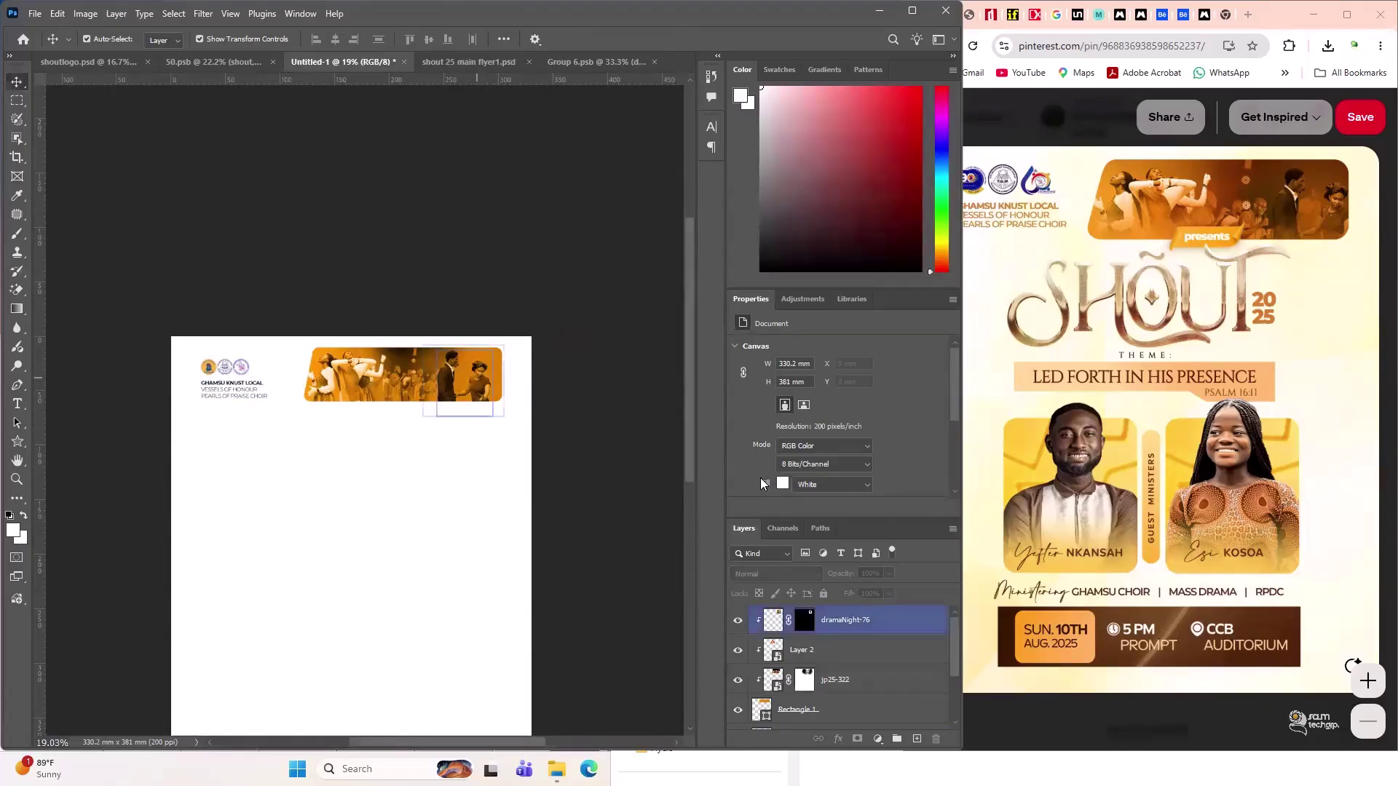
click(1035, 151)
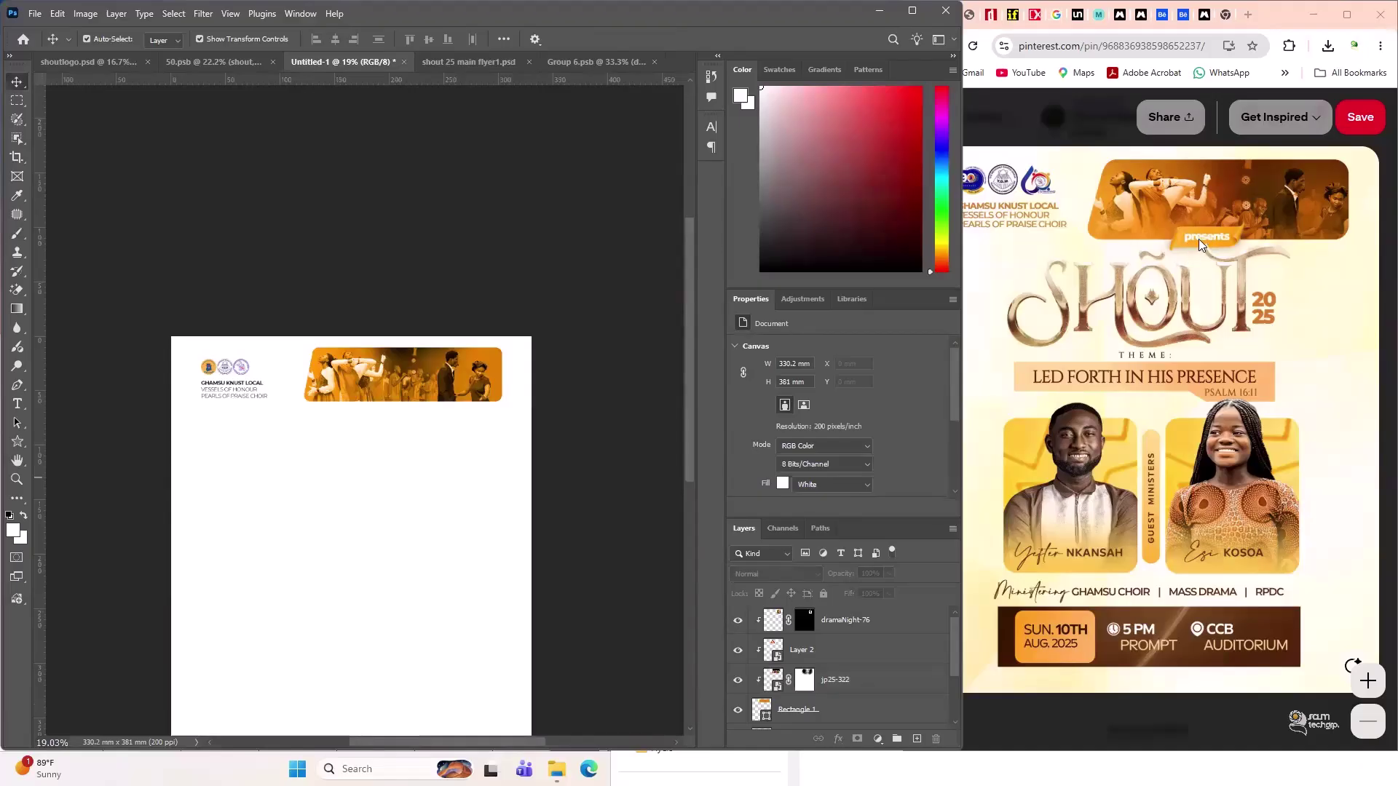
click(587, 64)
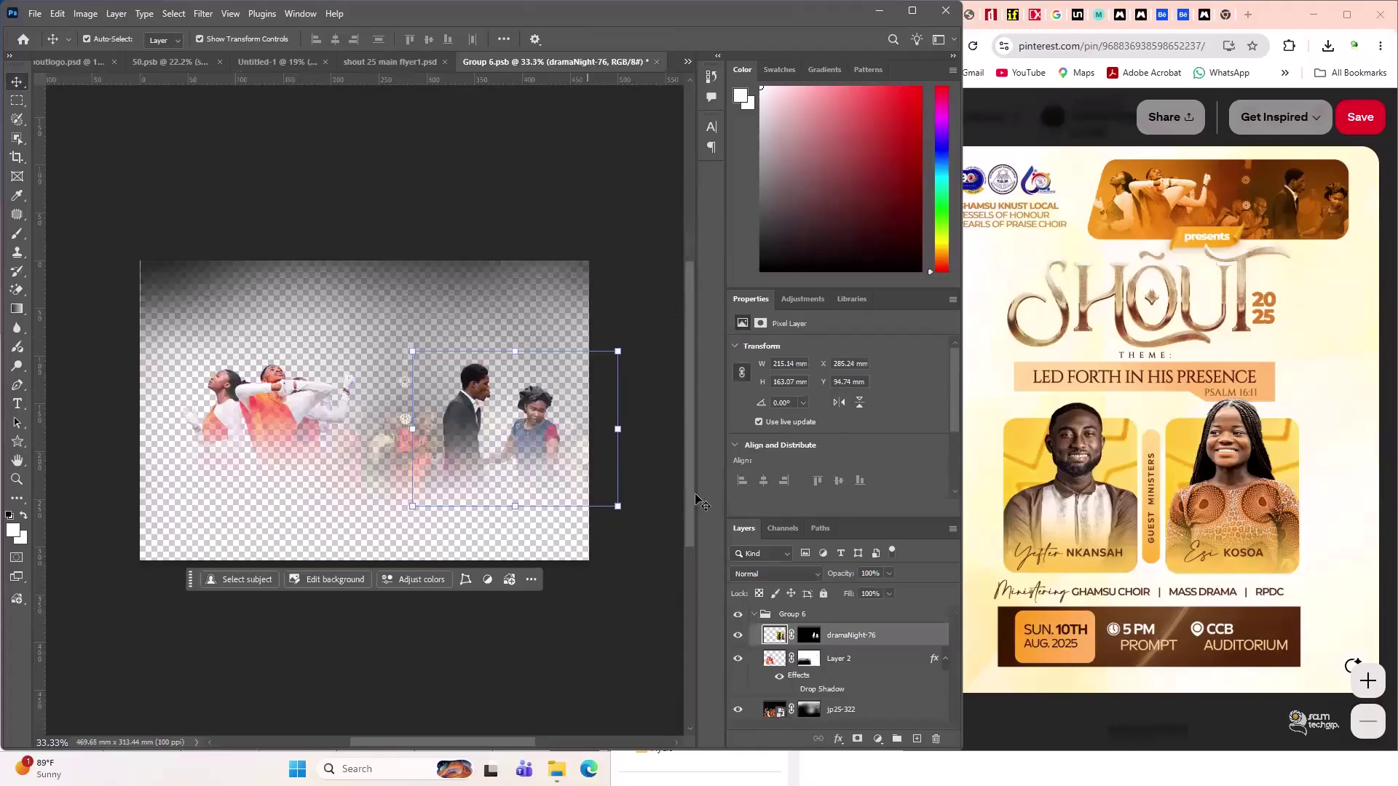
- Copy the presents ribbon IMG-20250704-WA0036 with its drop shadow into Untitled-1 below the banner
click(383, 62)
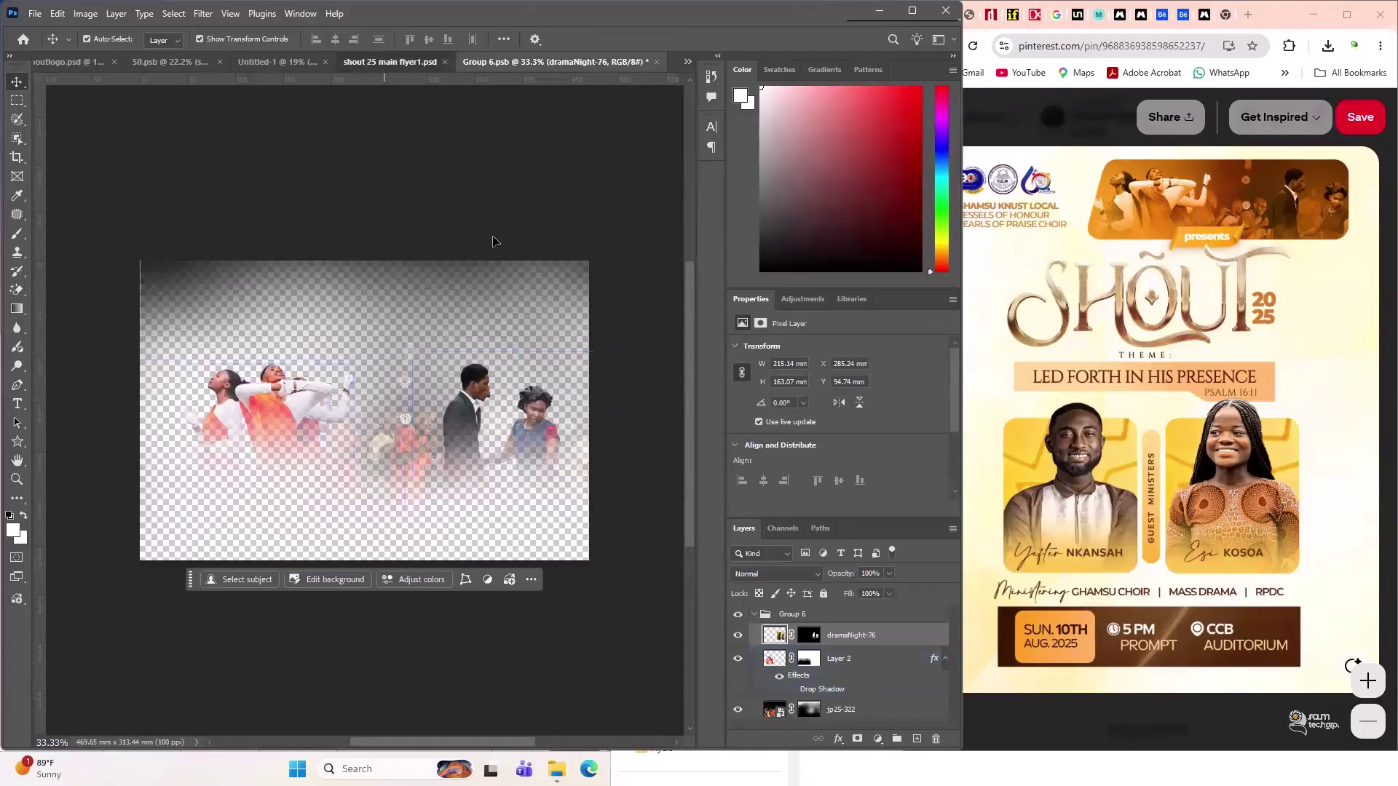
click(402, 261)
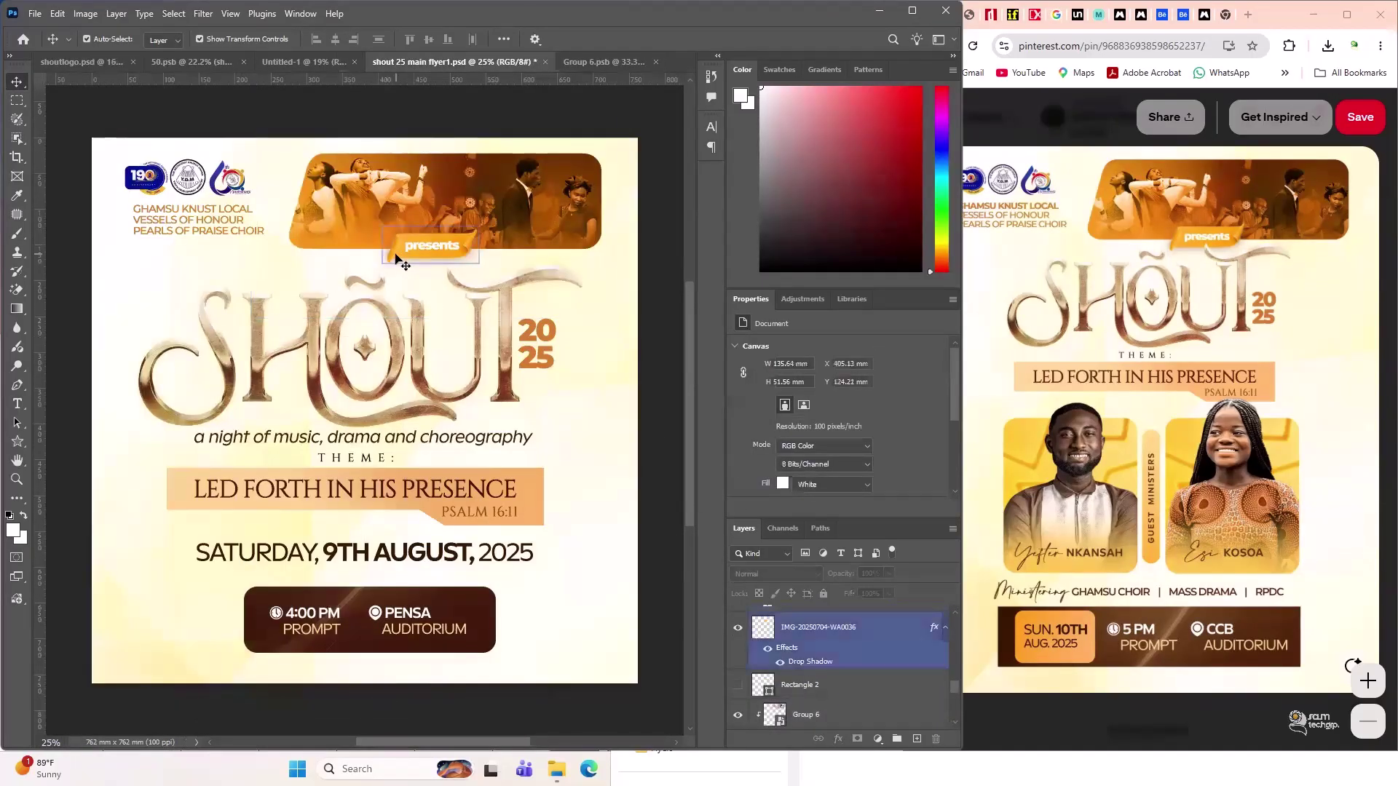
click(769, 649)
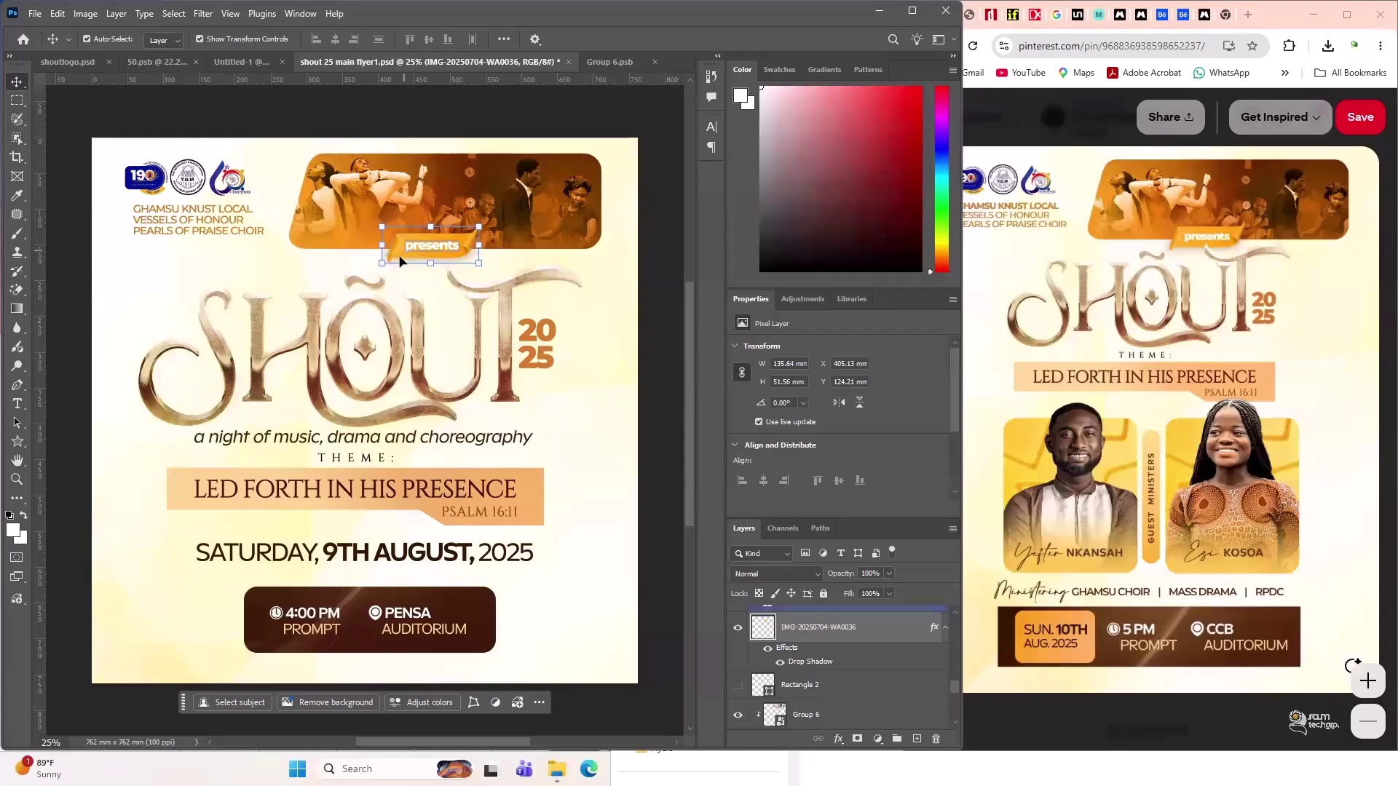
drag(400, 261, 225, 69)
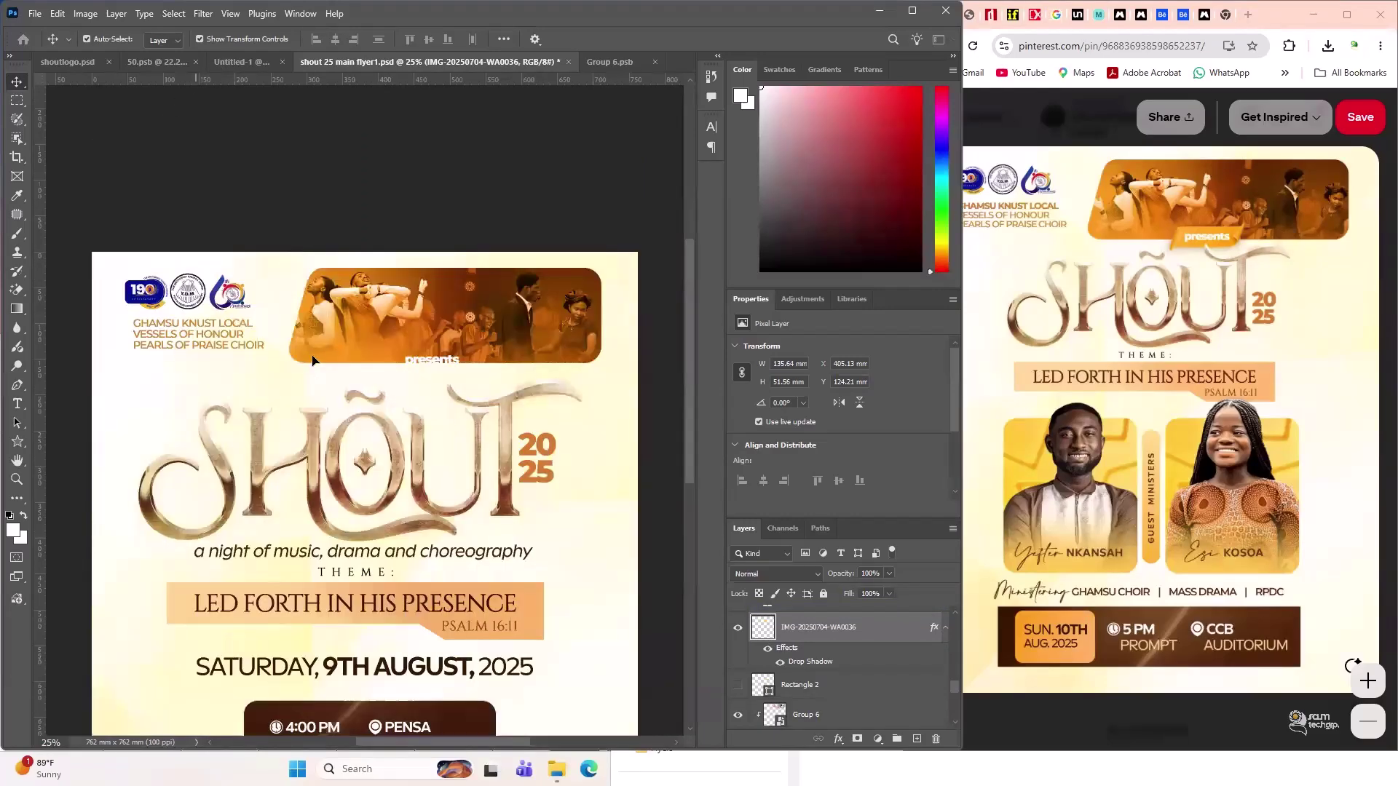
drag(313, 361, 401, 390)
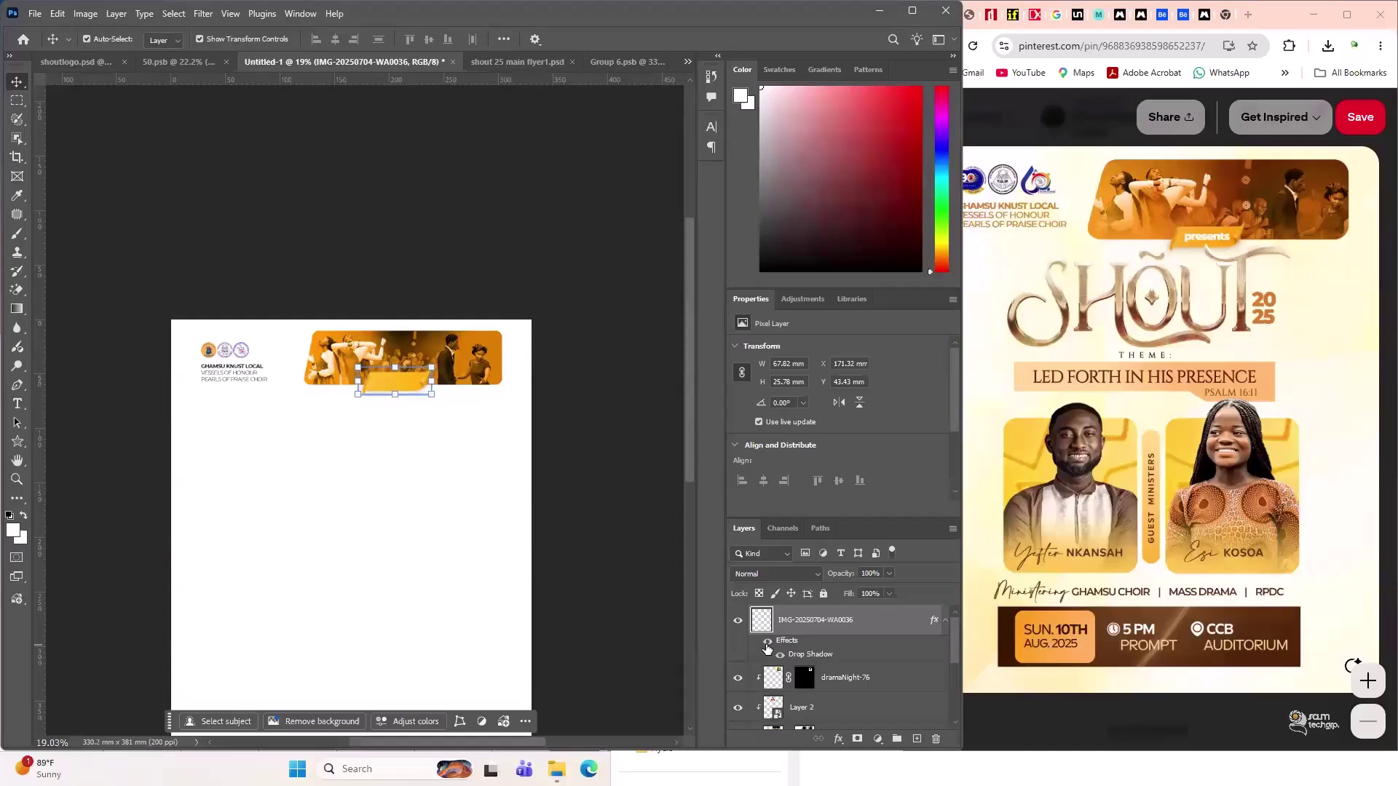
click(577, 524)
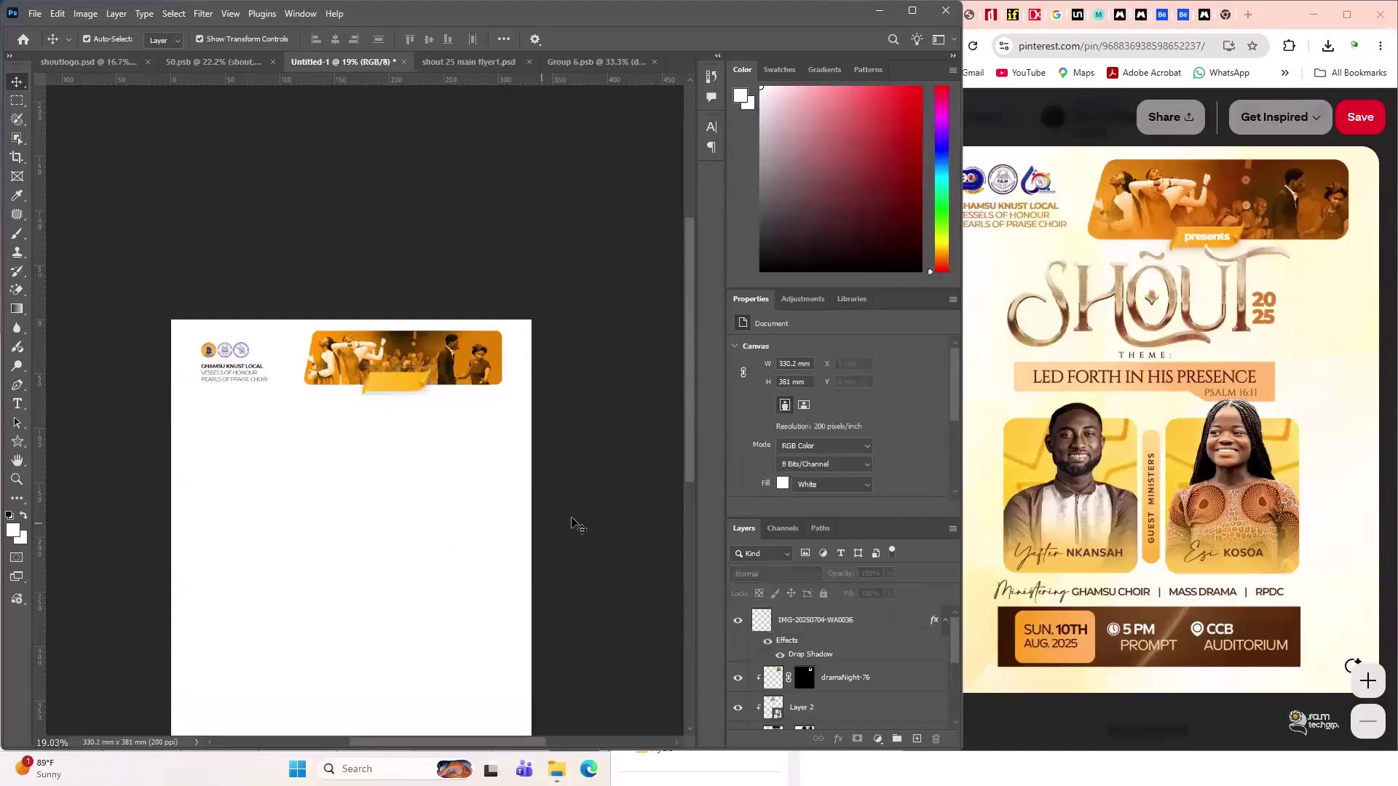
scroll(378, 359, down, 2)
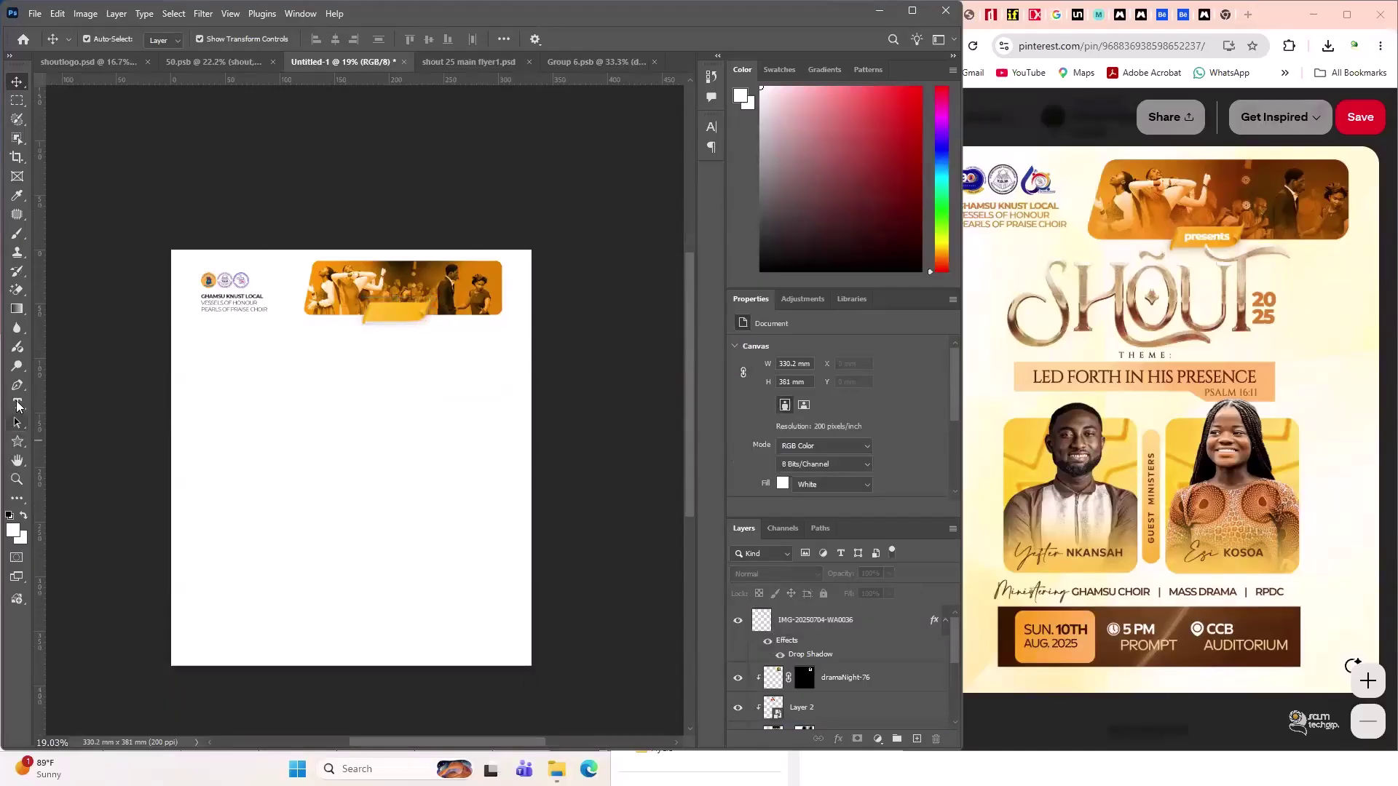
- Create a new small text layer in black #000000 Montserrat and commit it
click(18, 404)
click(324, 430)
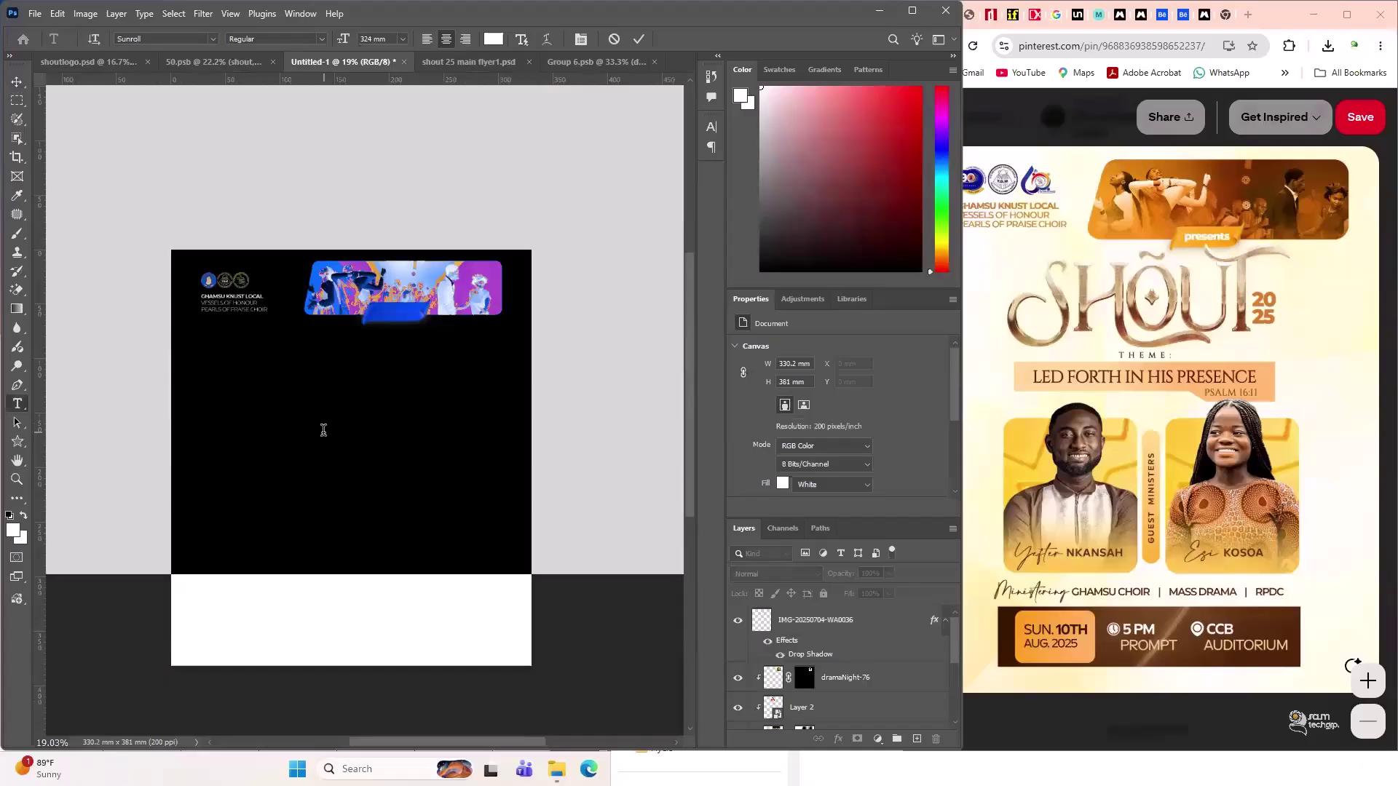
key(BackSpace)
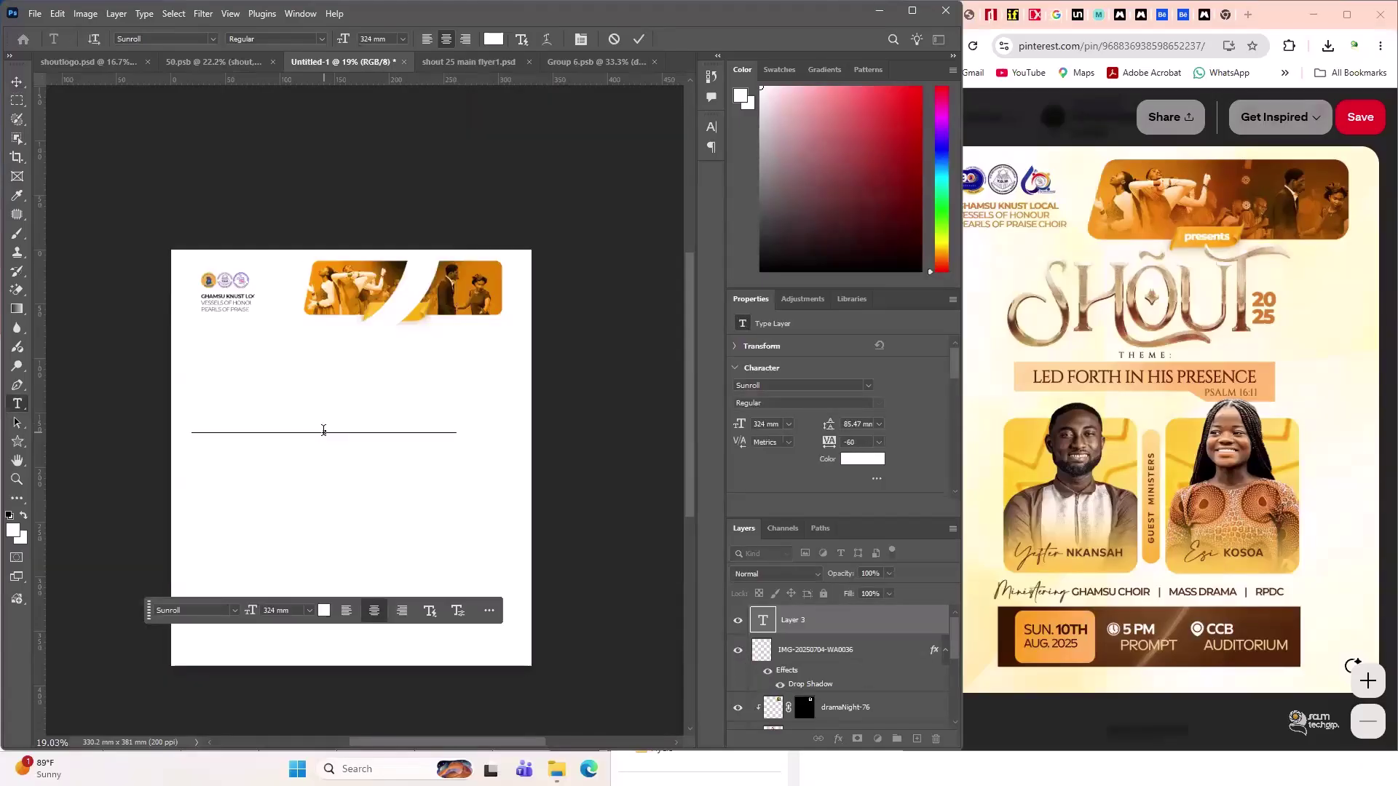
text(SHOUT)
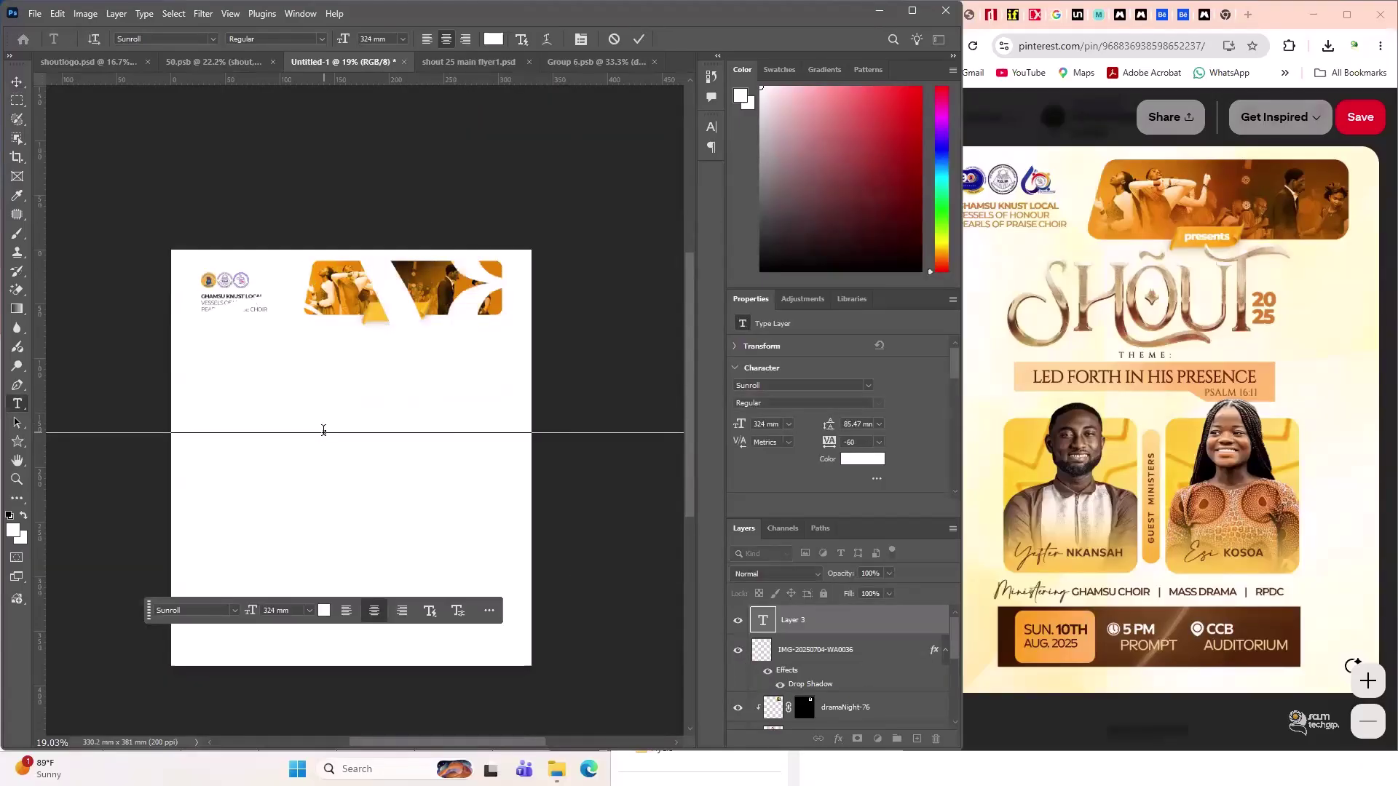
key(ctrl+a)
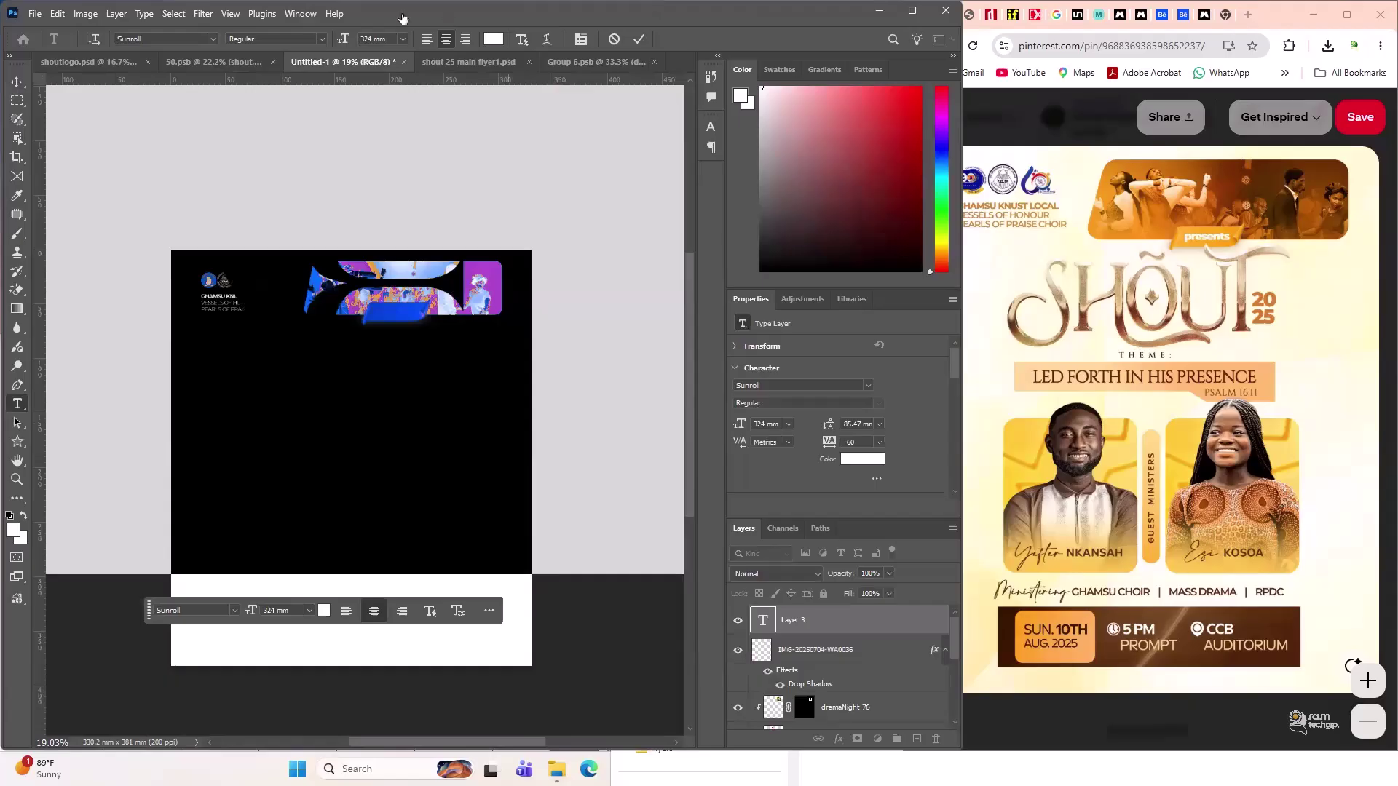
drag(346, 40, 144, 184)
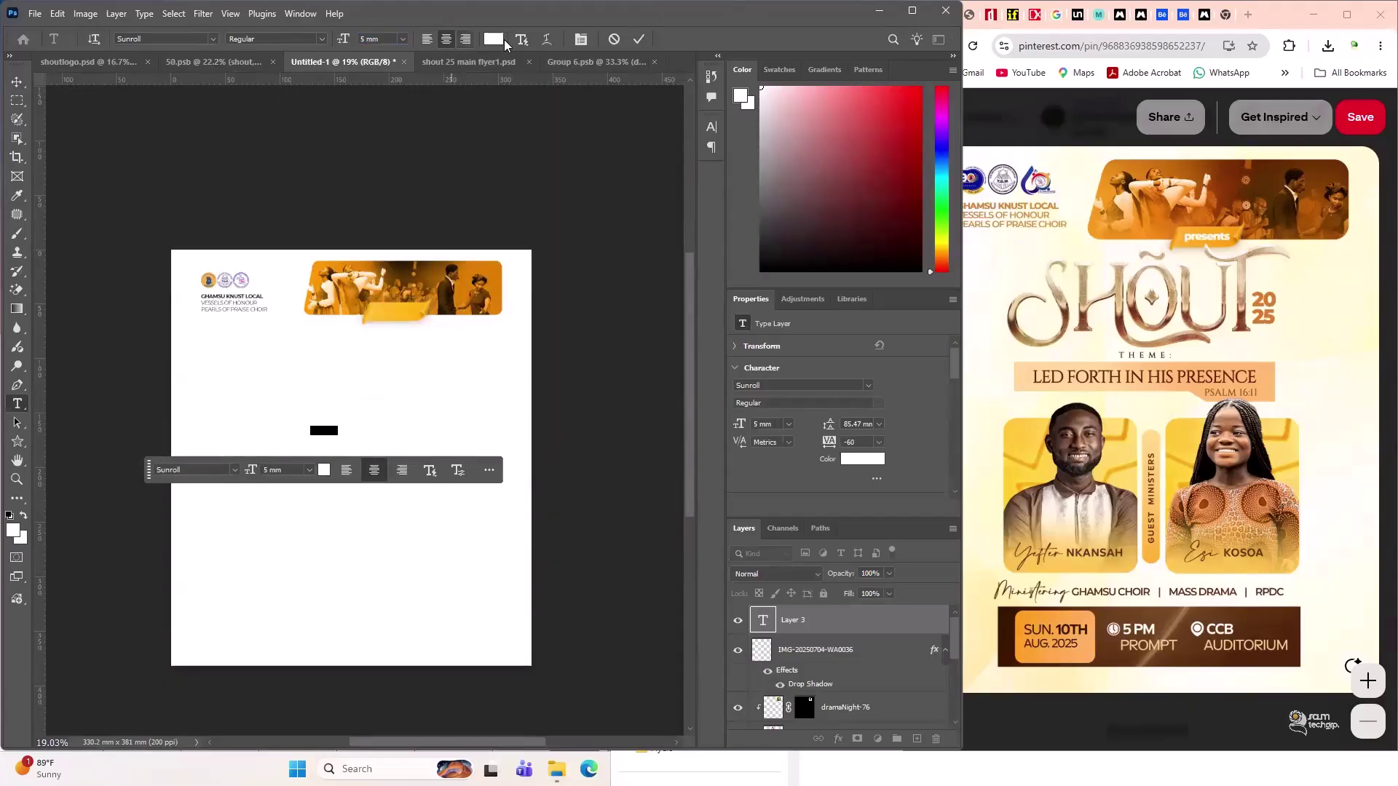
click(494, 40)
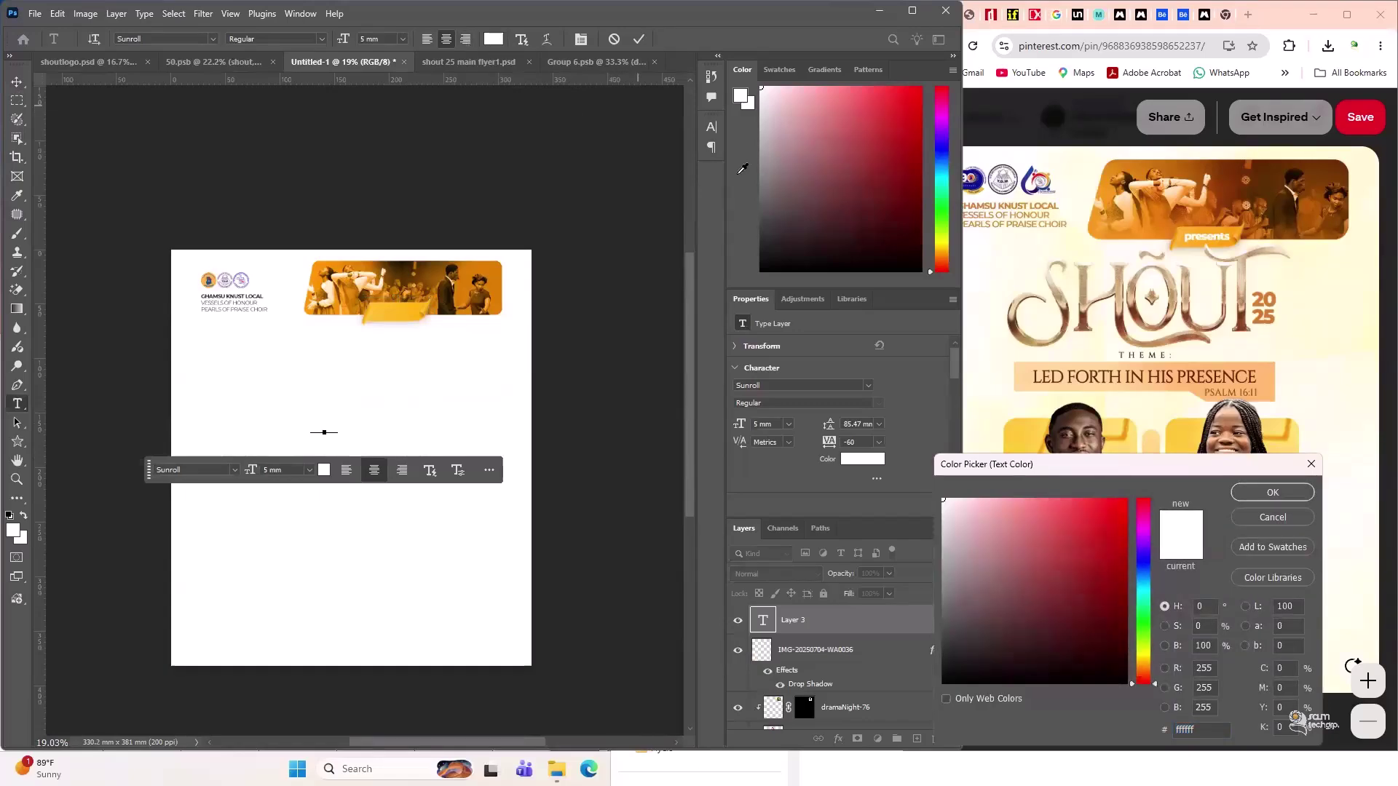
text(000000)
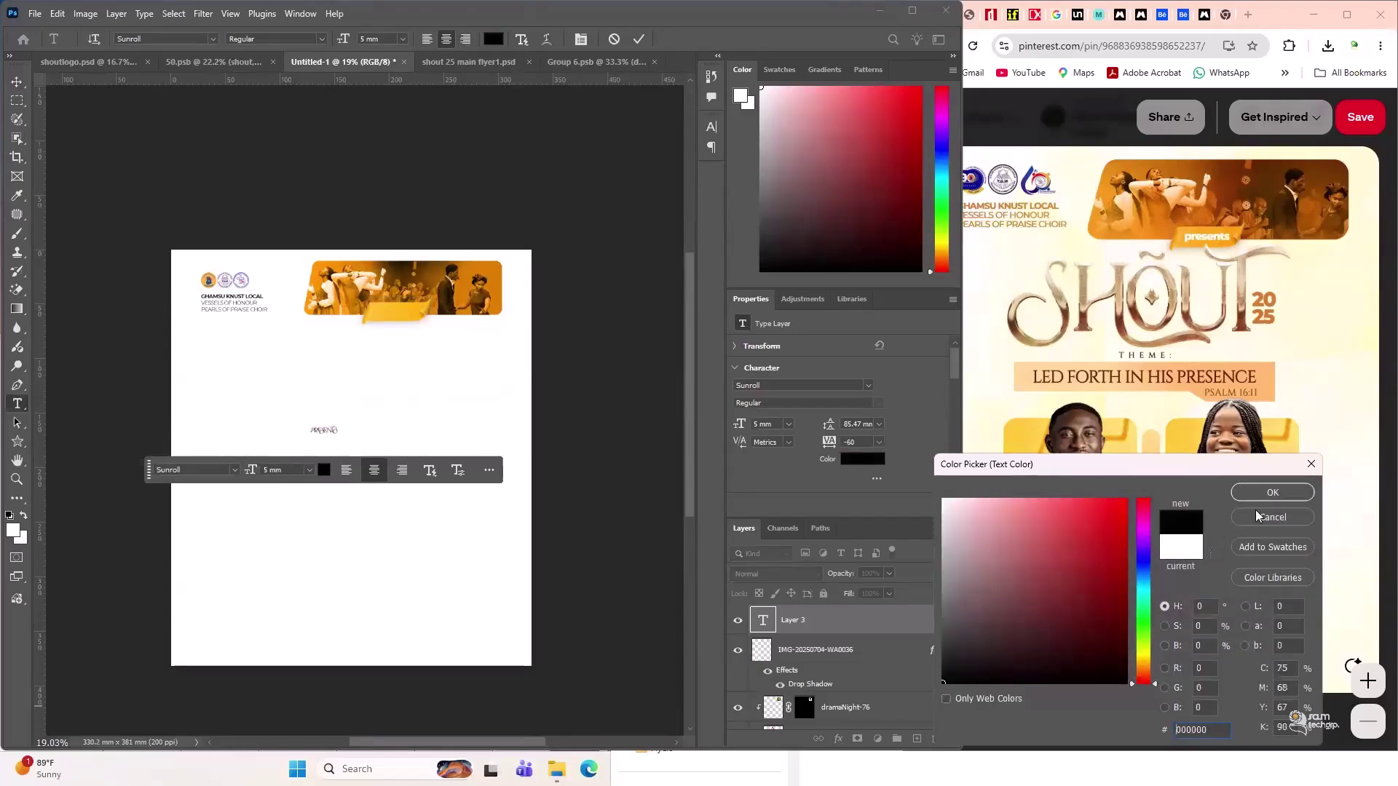
click(1271, 495)
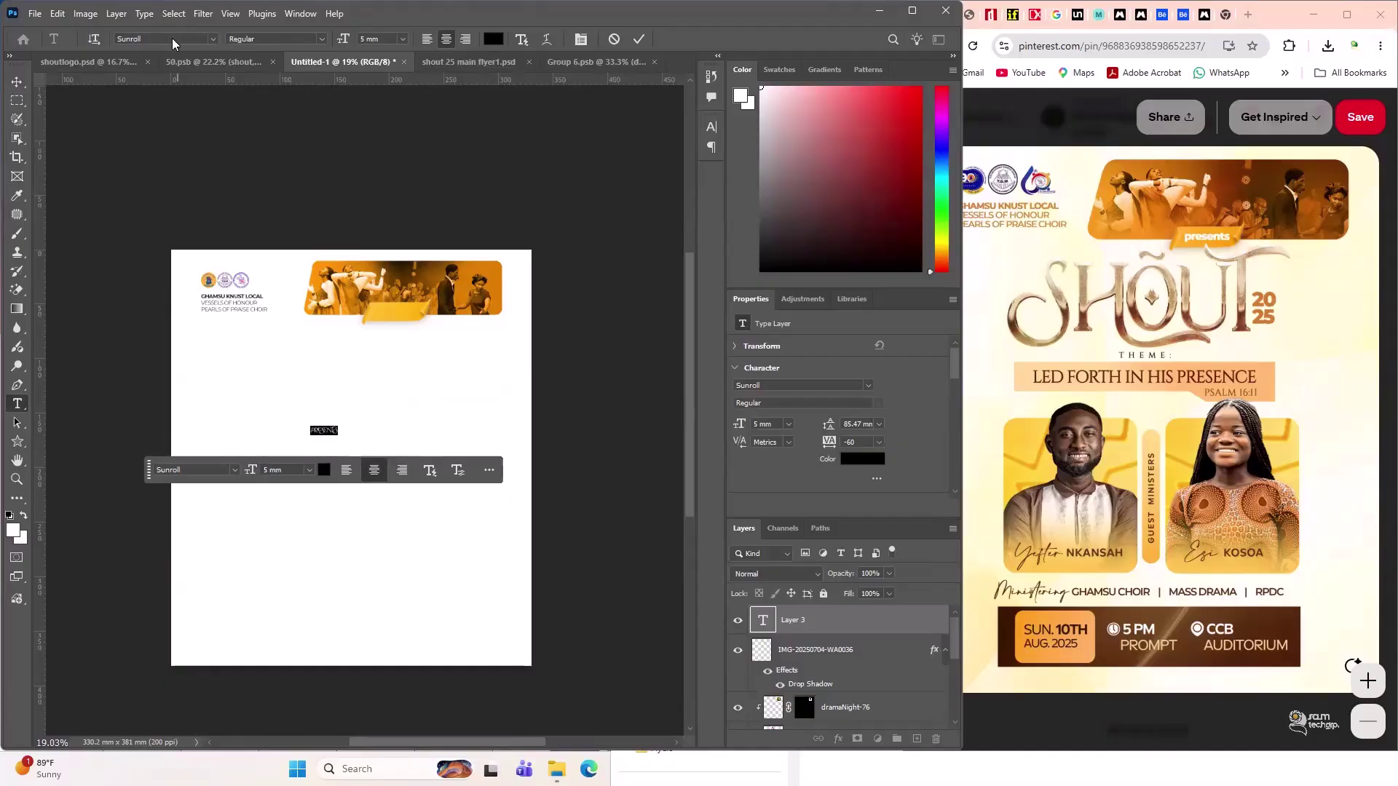
text(mont)
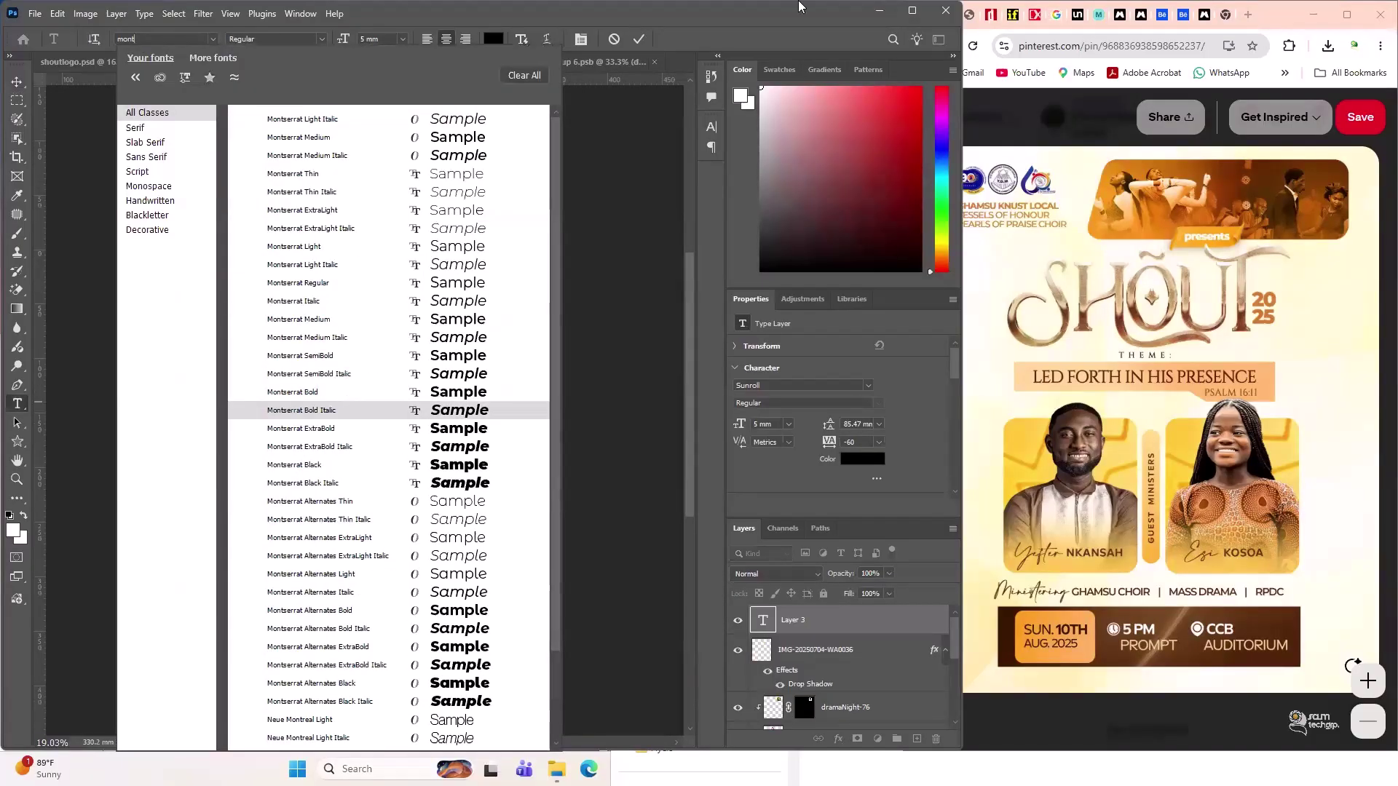
key(Return)
key(ctrl+Return)
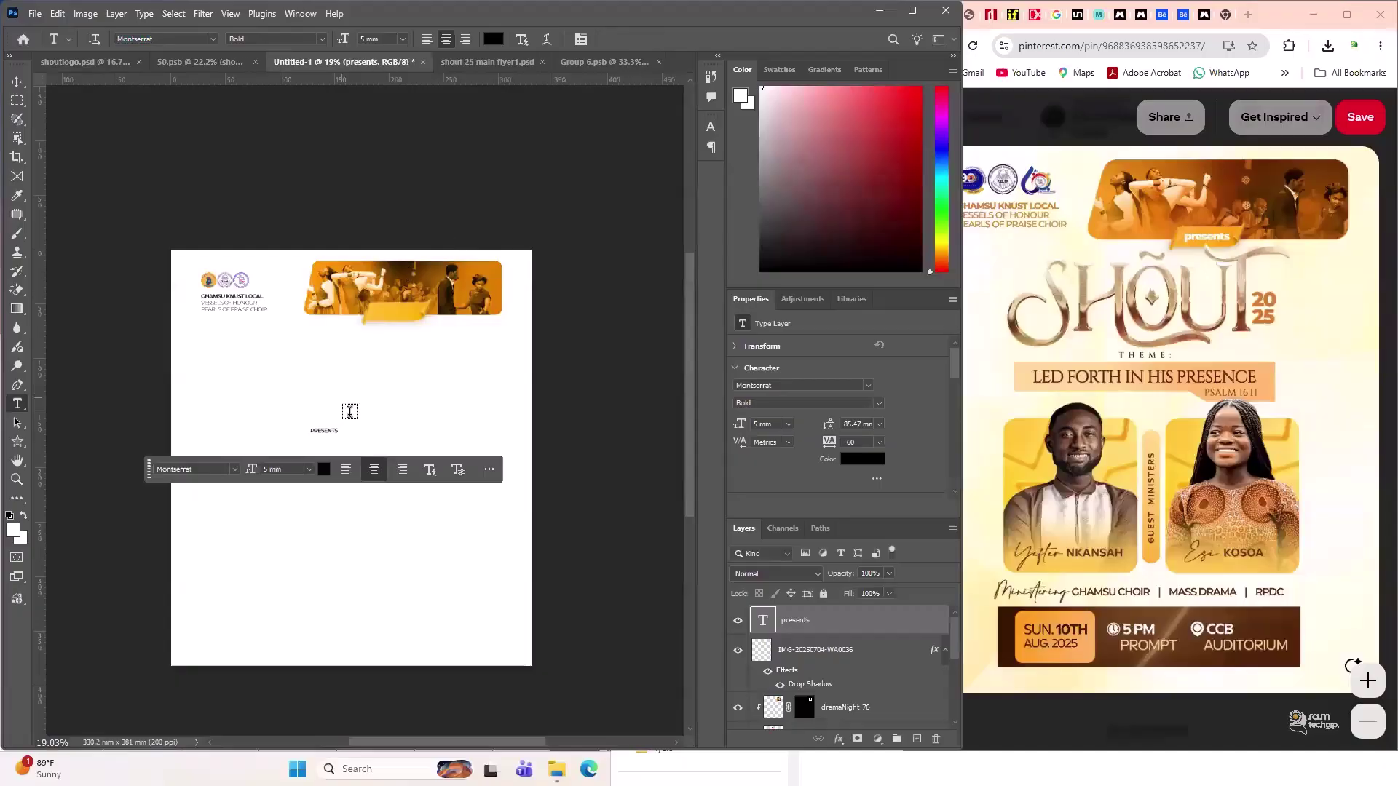
- Move the text beneath the banner, turn off All Caps, and make it Montserrat Black at 8 mm
scroll(298, 423, up, 2)
scroll(379, 435, up, 2)
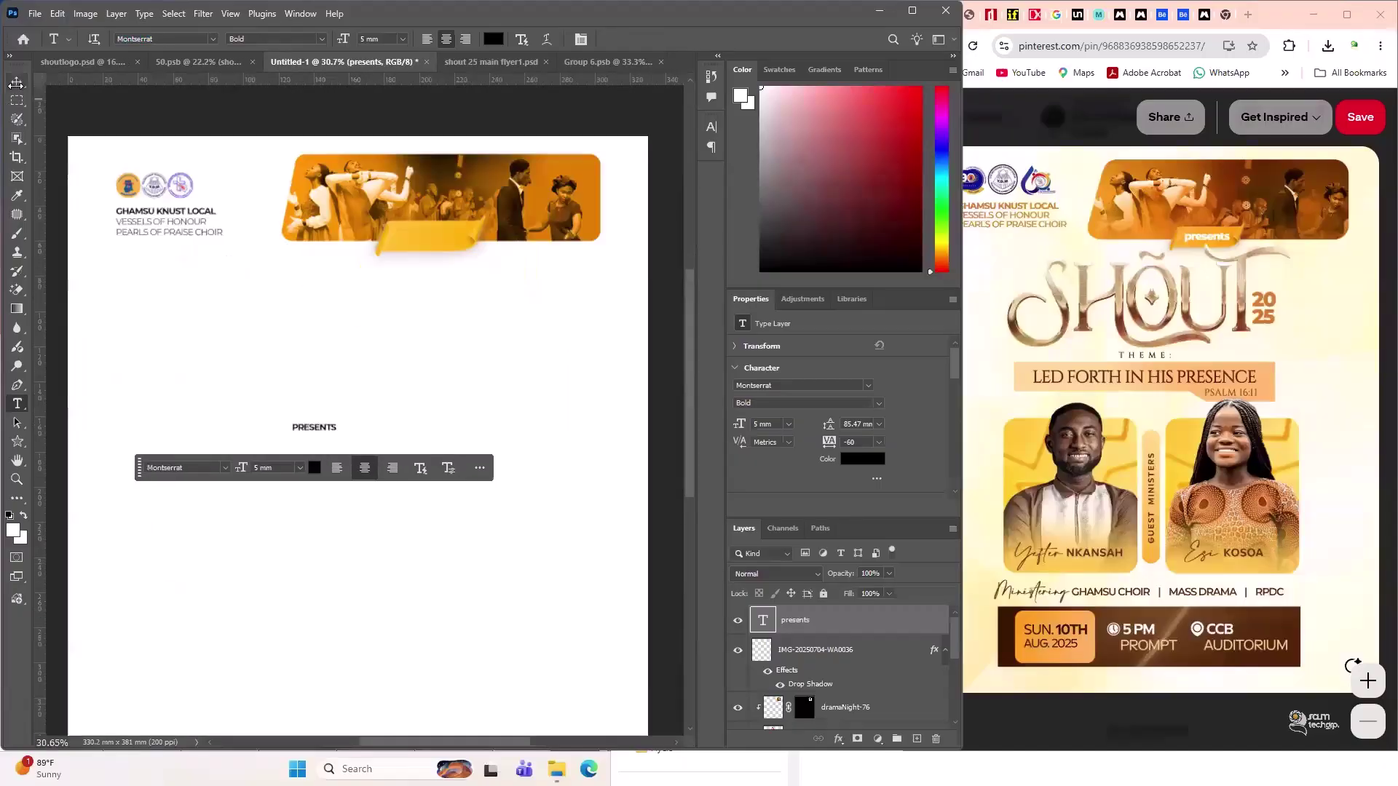
key(v)
drag(312, 416, 452, 294)
double_click(453, 294)
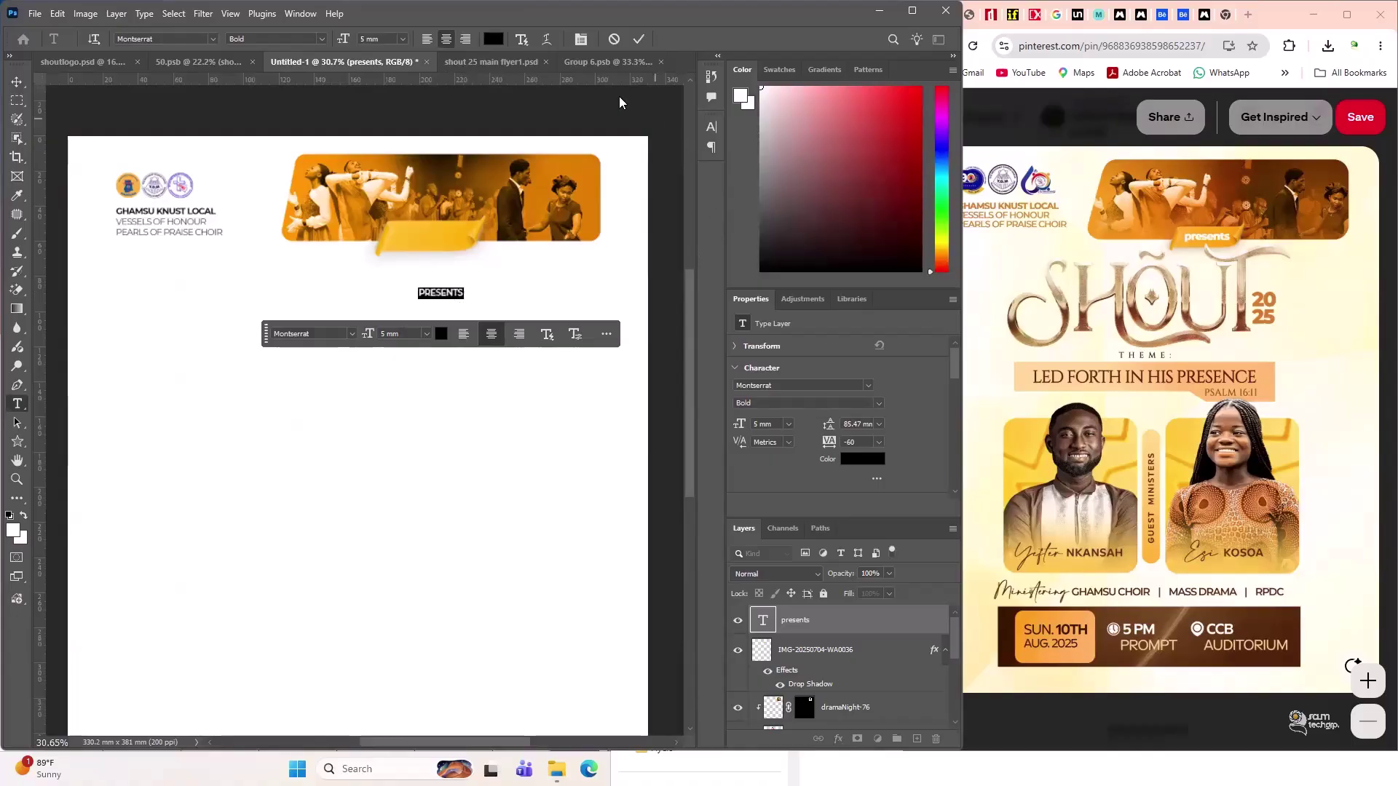
click(711, 126)
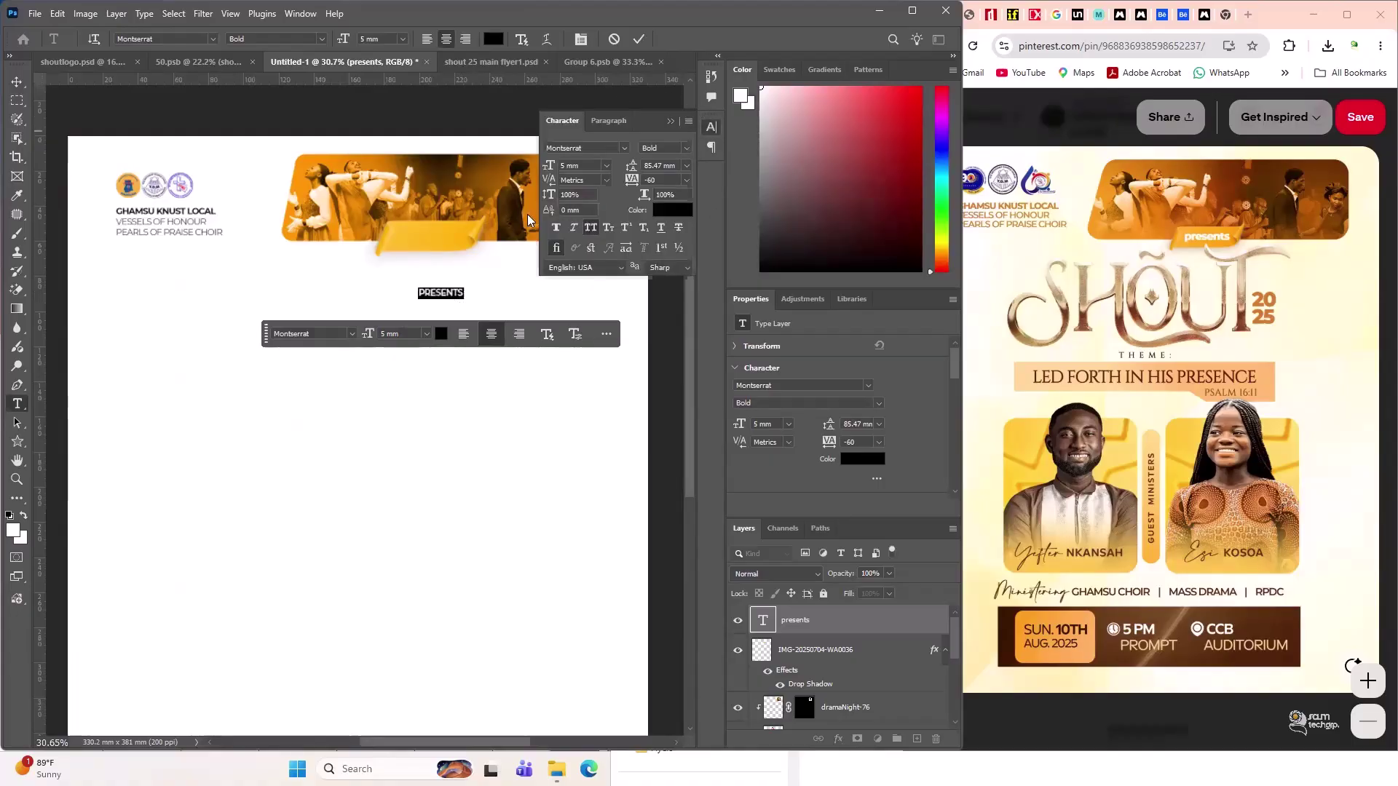
click(591, 227)
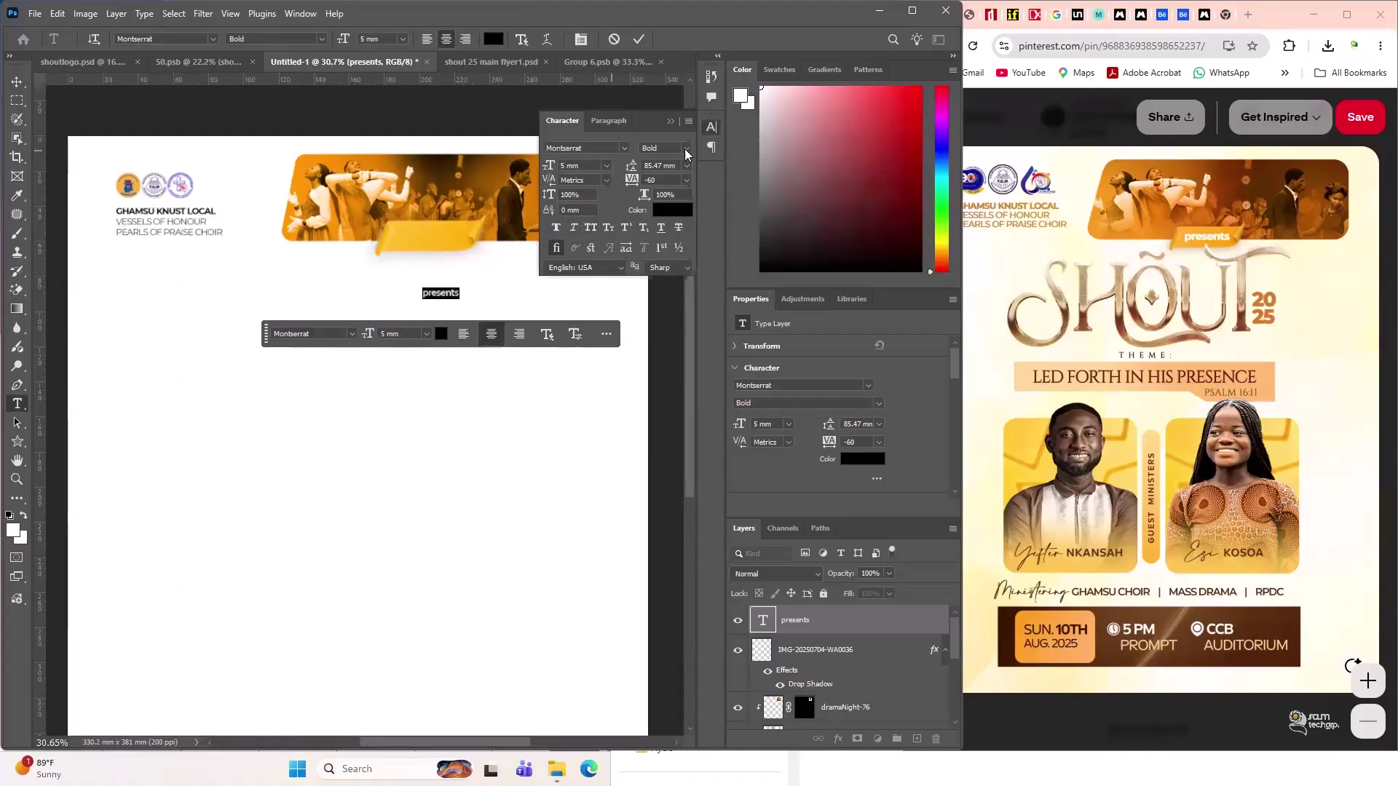
click(685, 148)
click(719, 455)
drag(551, 168, 552, 168)
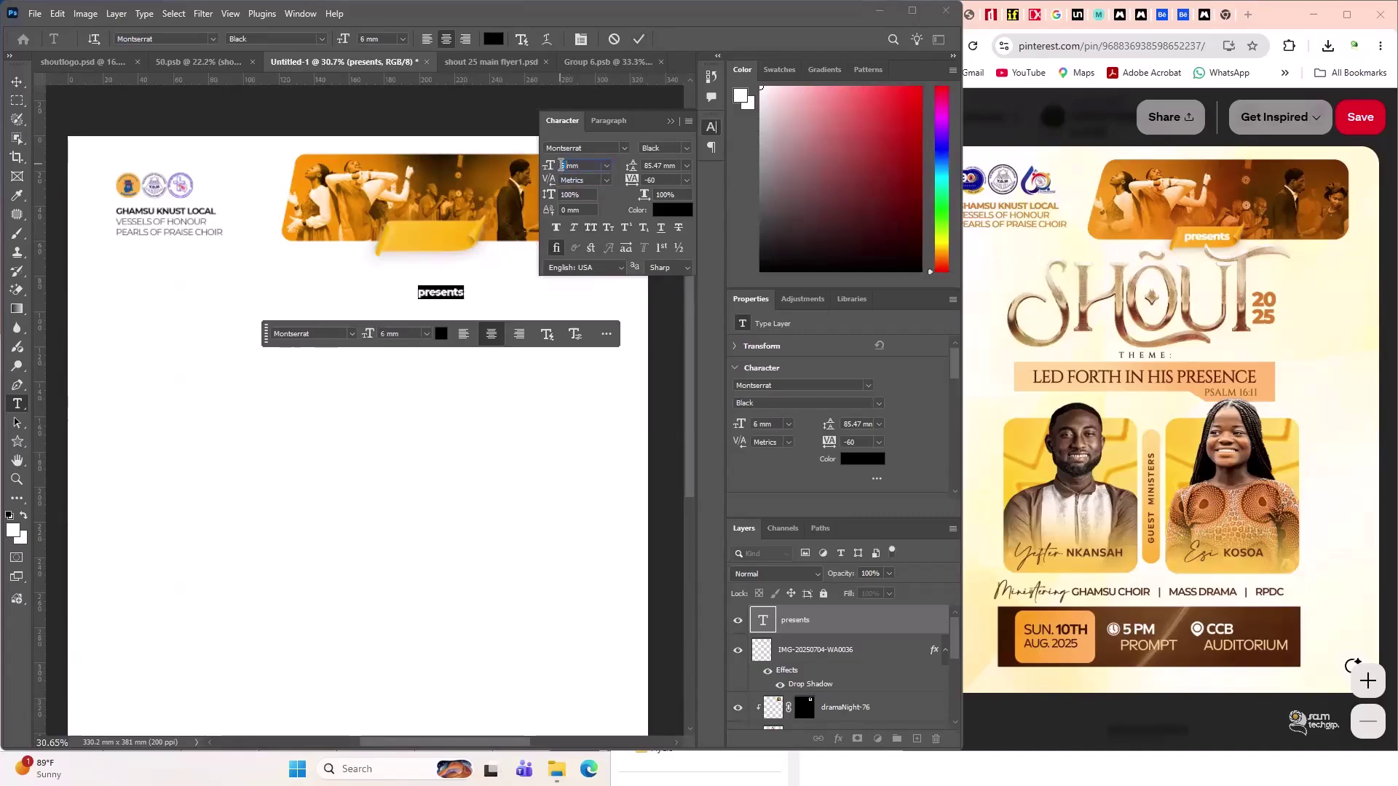
text(87)
key(Return)
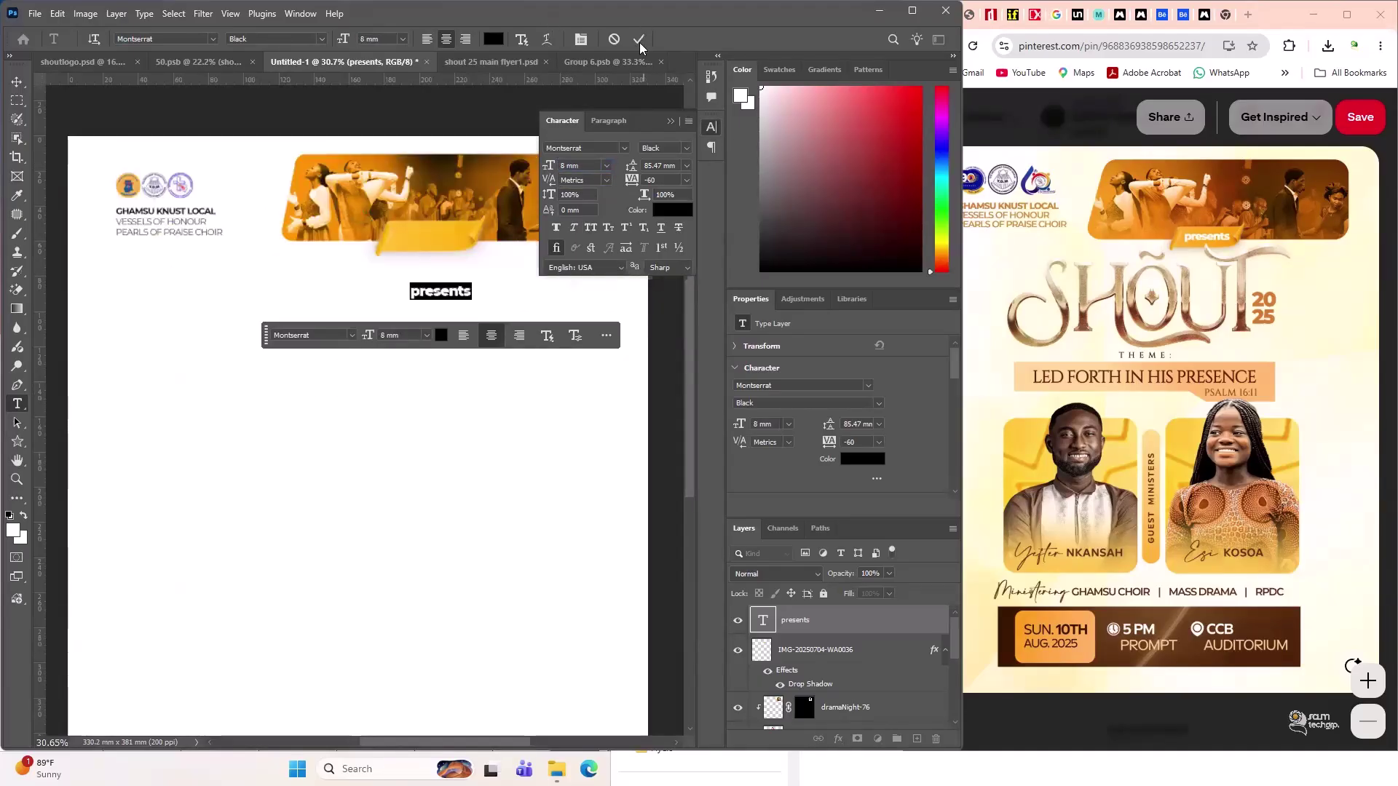
key(ctrl+Return)
- Move 'presents' onto the yellow ribbon and recolour it white (#ffffff)
key(v)
drag(459, 299, 450, 243)
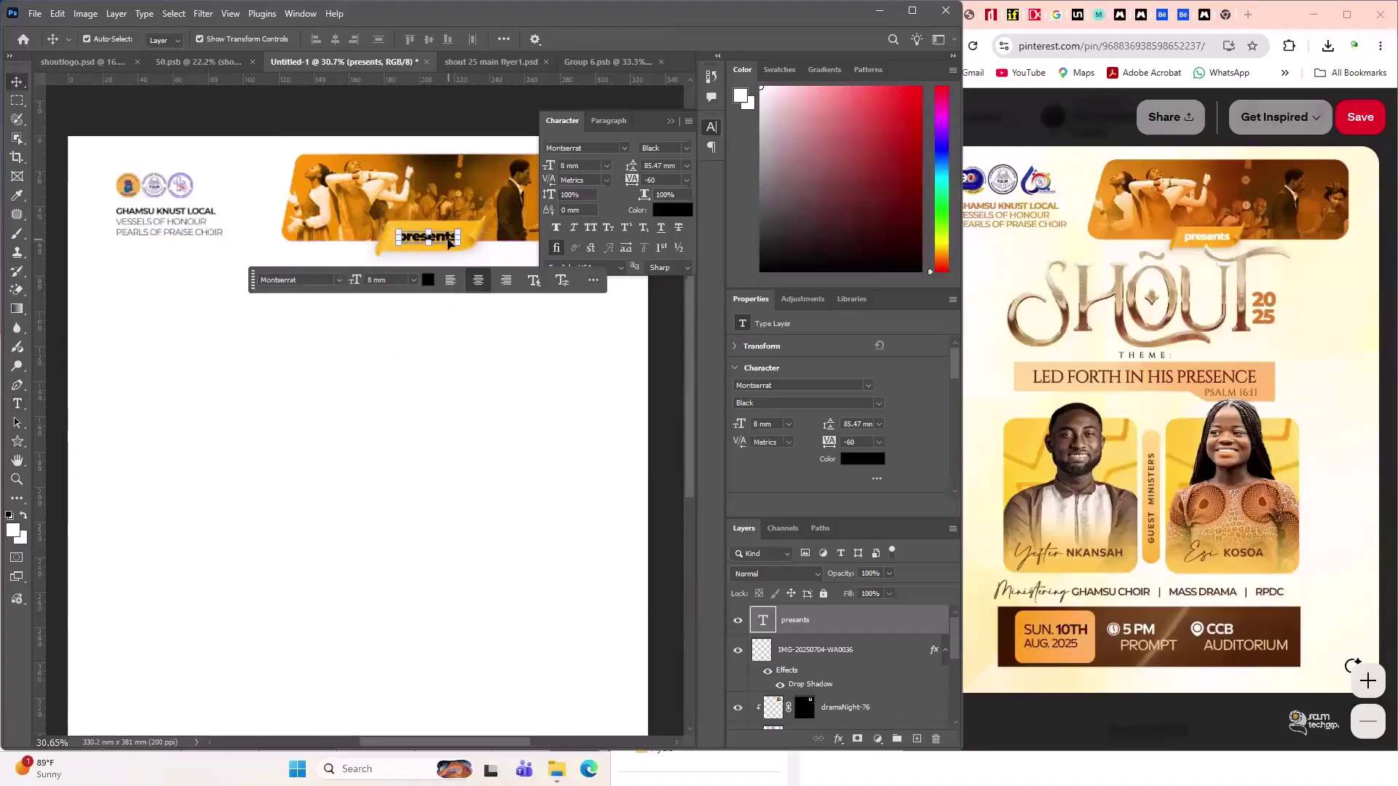
double_click(449, 243)
click(672, 210)
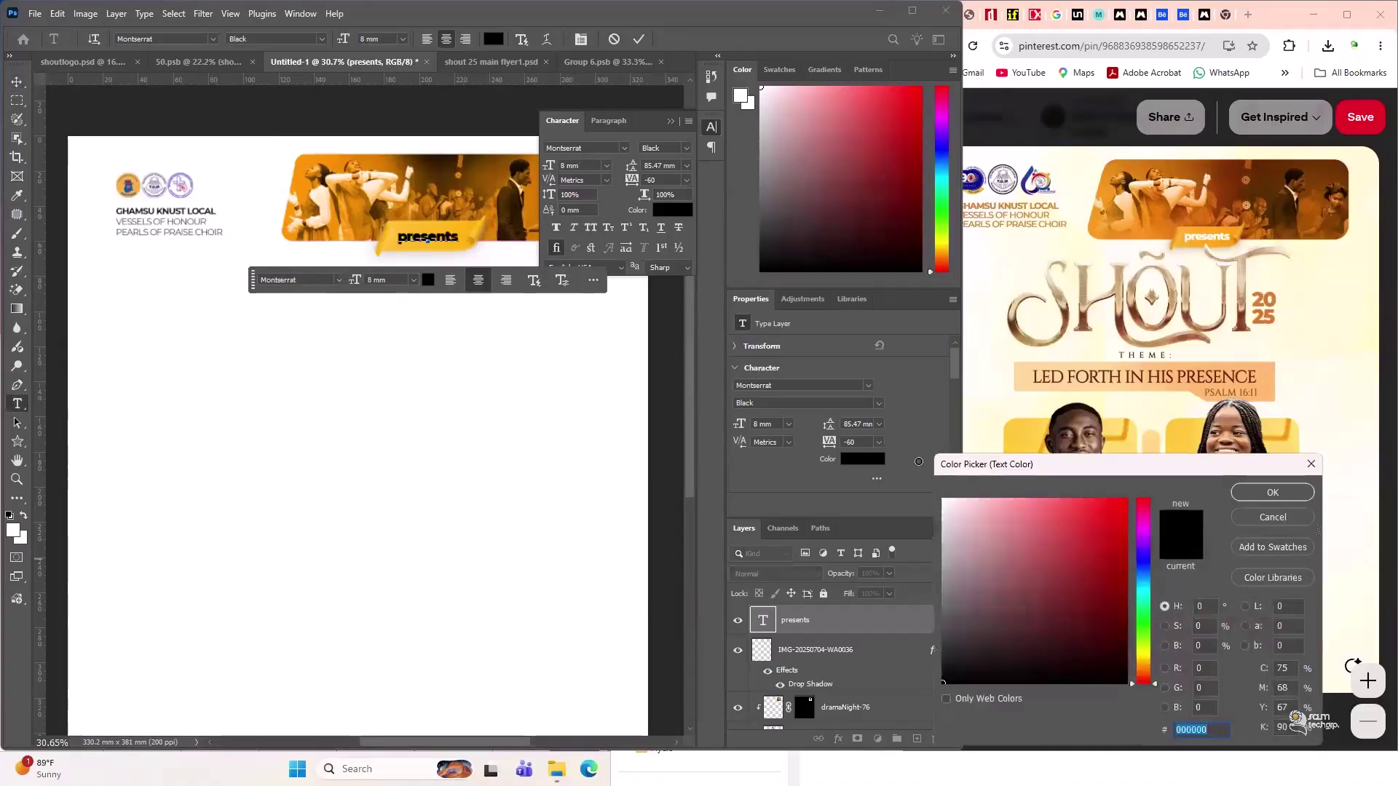
text(ffffff)
click(1272, 493)
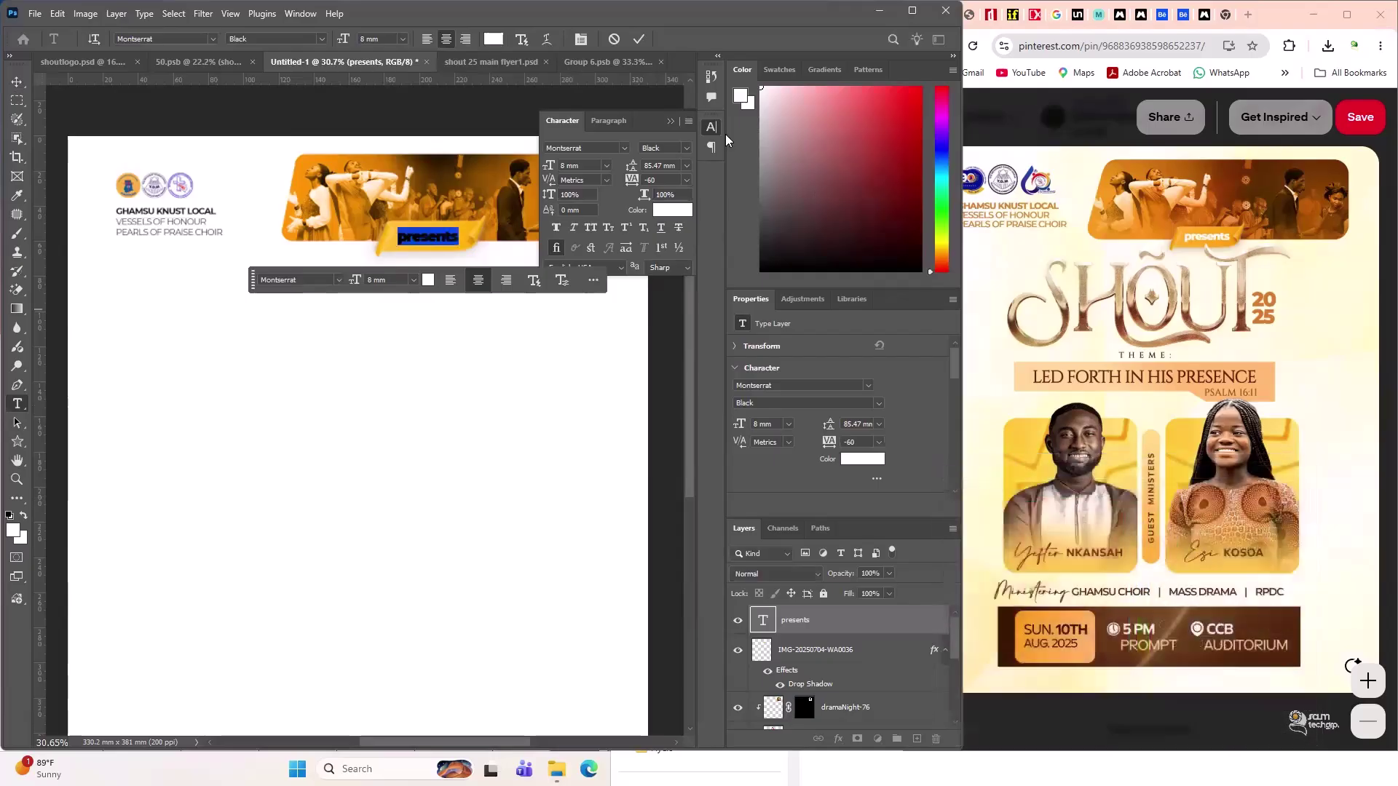
click(670, 120)
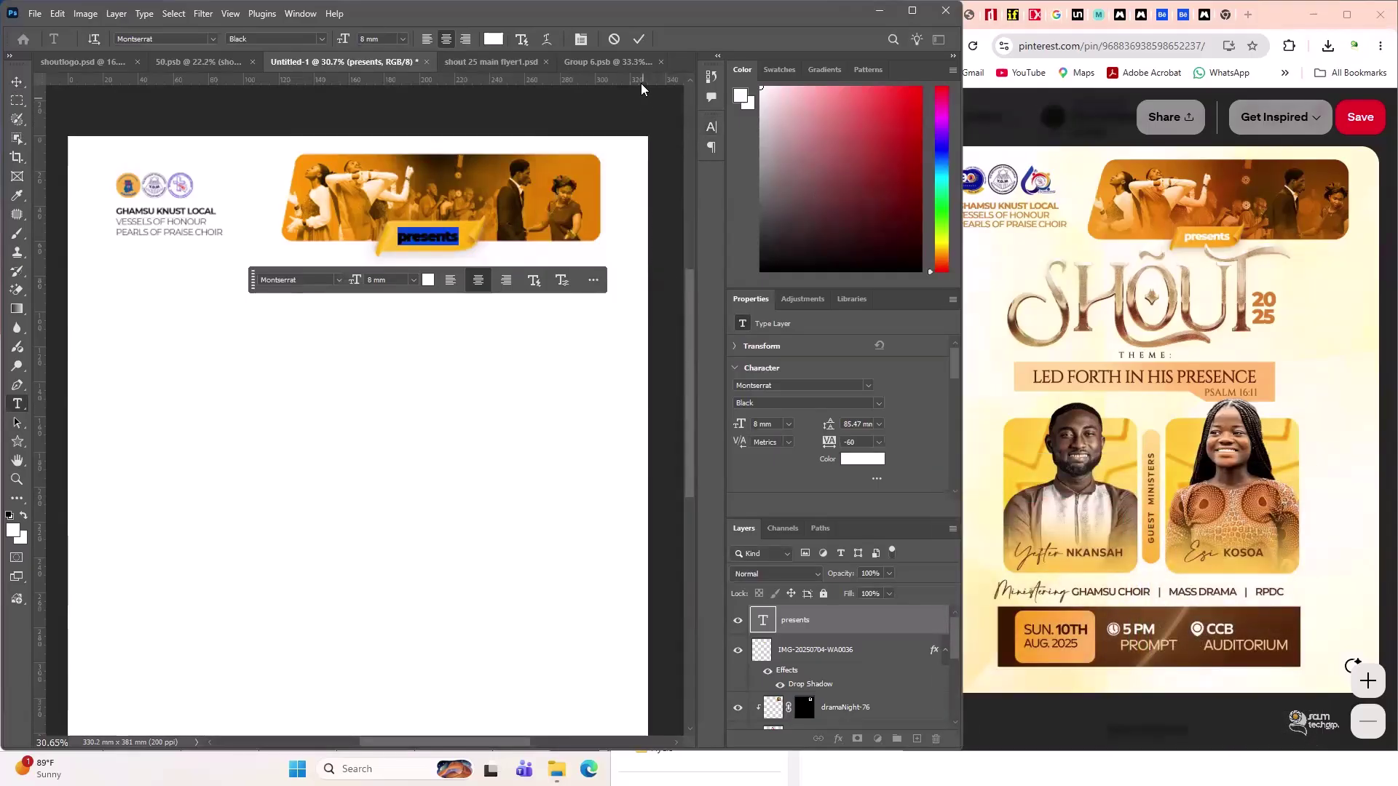
click(638, 39)
- Select the presents layer together with the banner photo layer, then clear the selection
key(v)
click(468, 440)
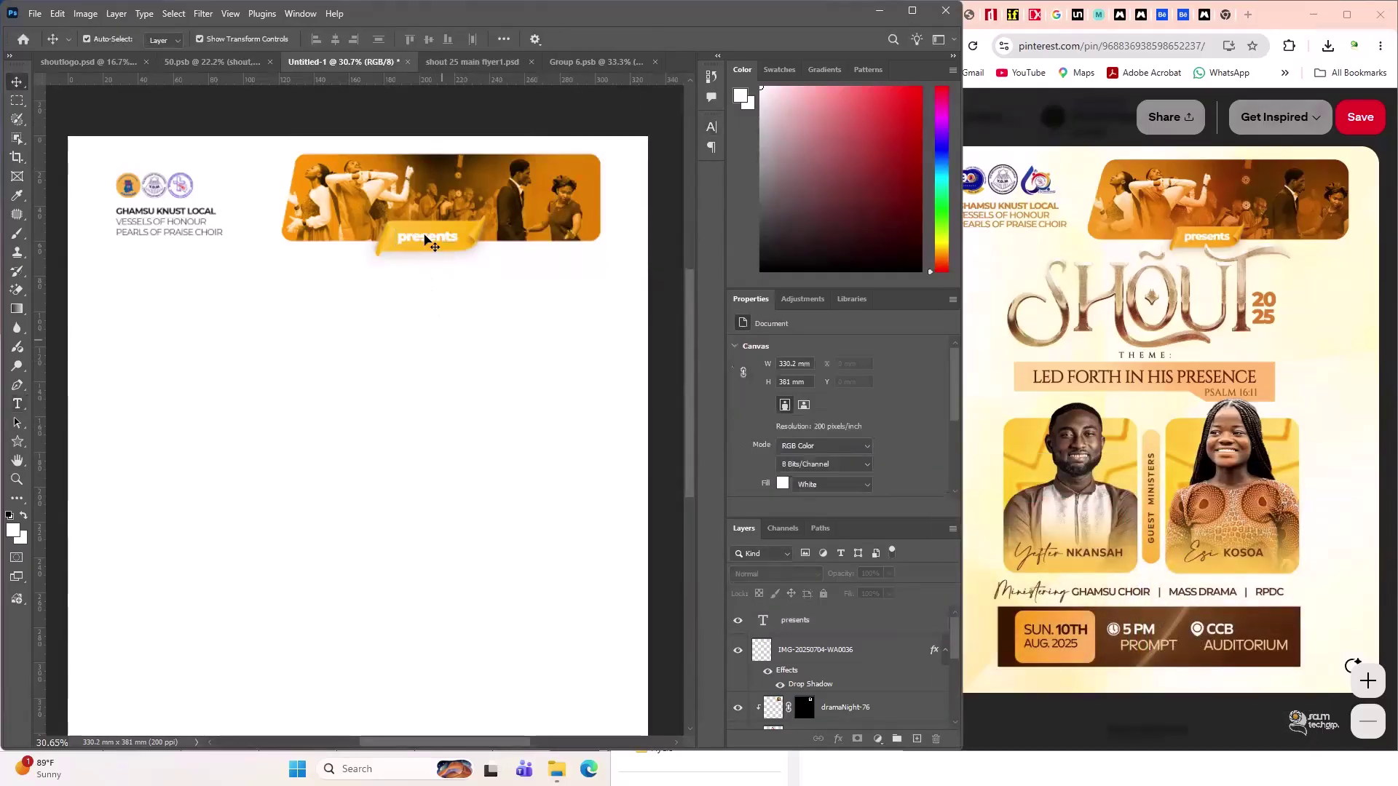
click(427, 237)
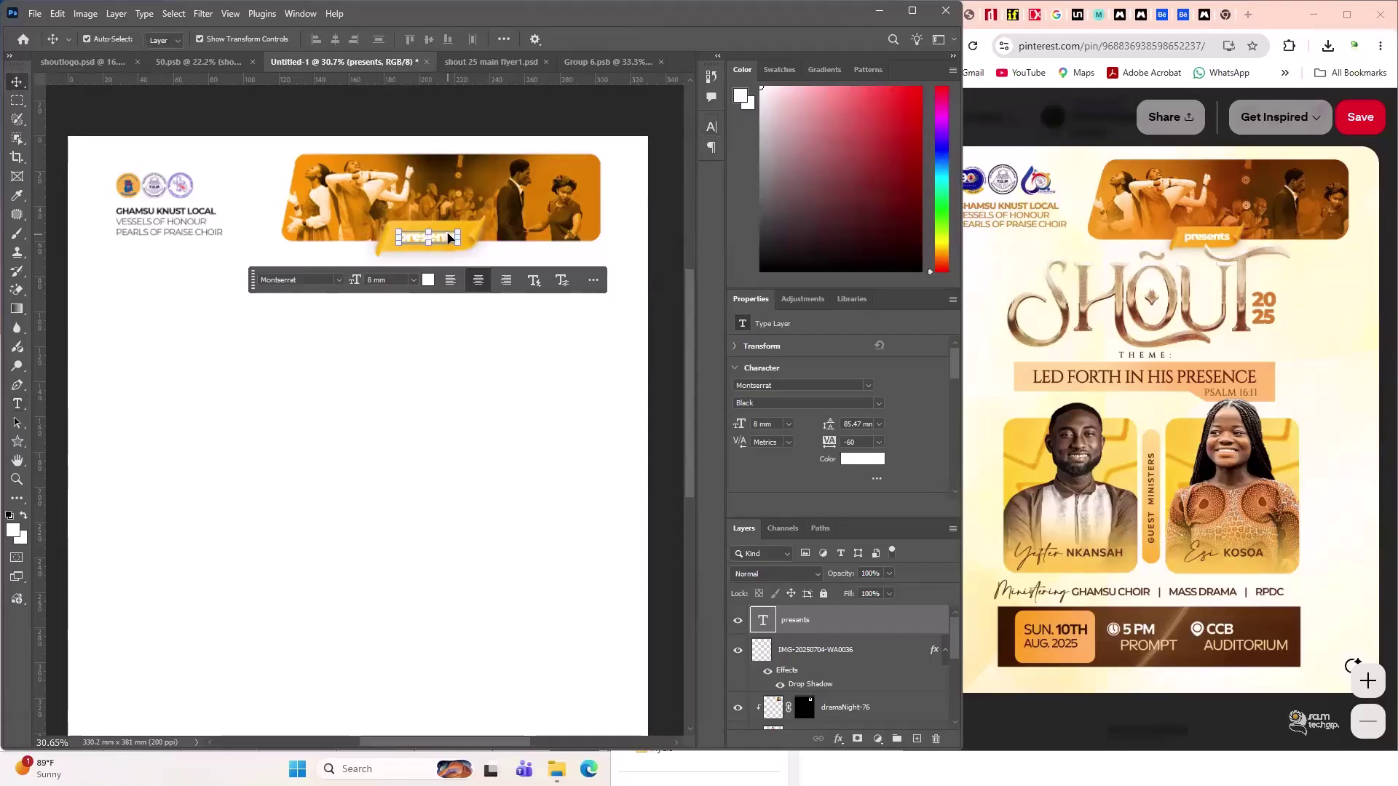
drag(769, 628, 859, 628)
ctrl+click(857, 654)
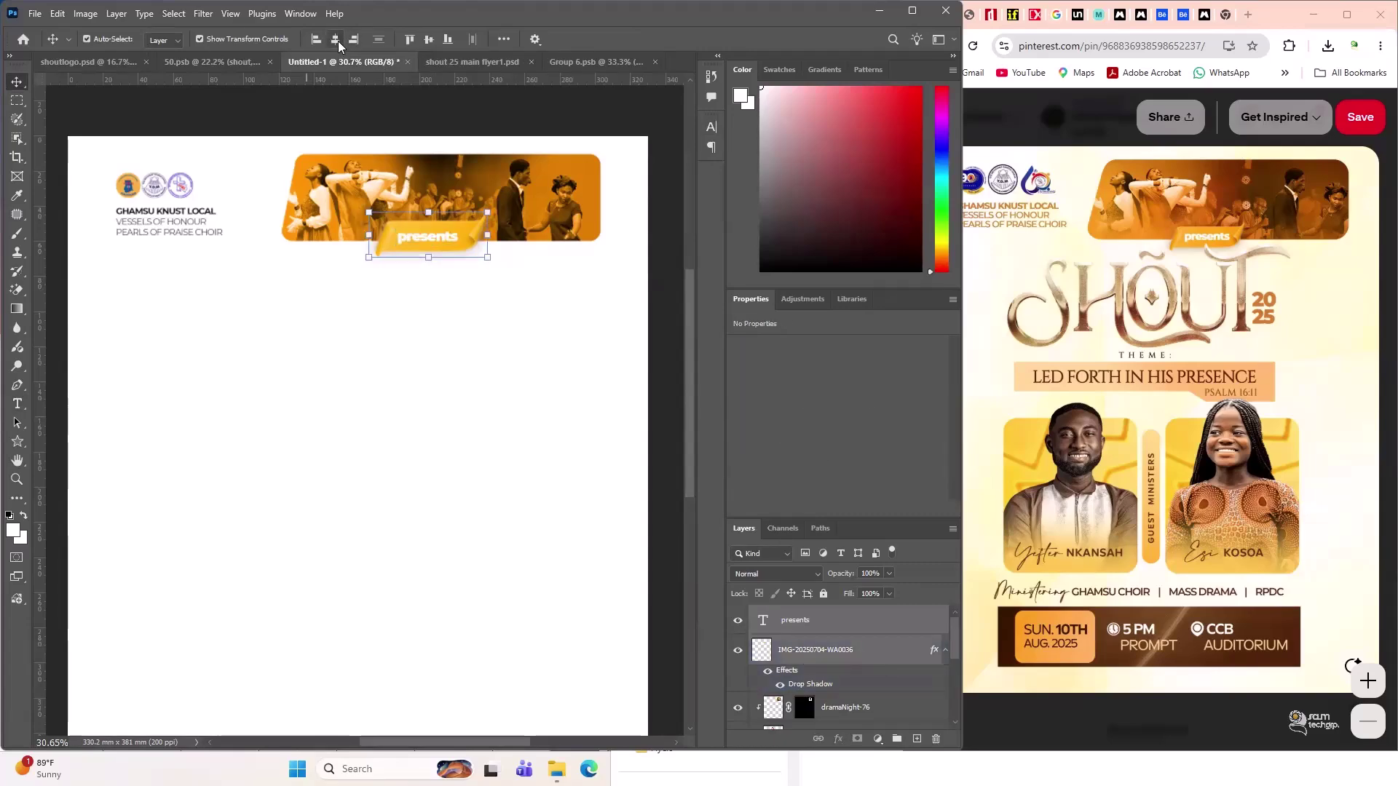
click(433, 336)
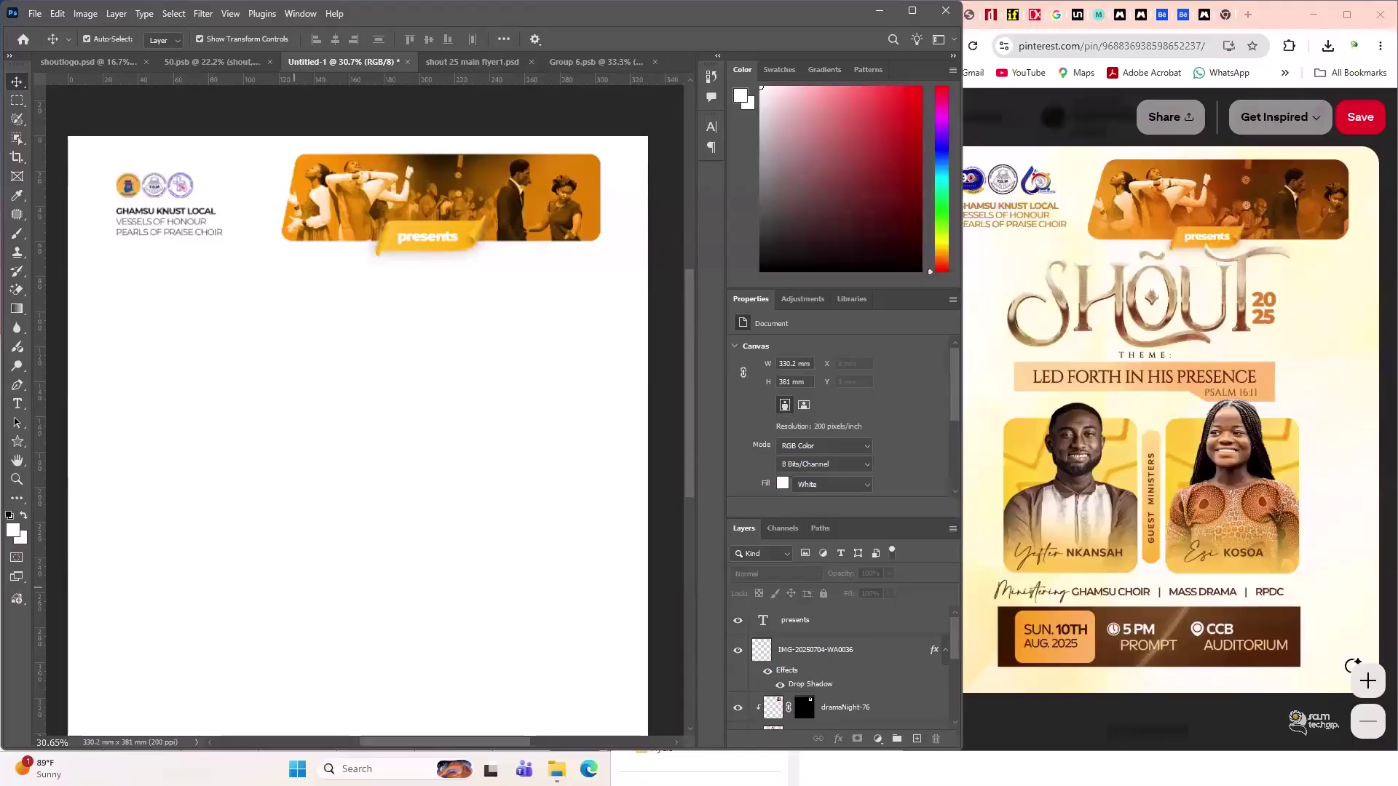
mouse_move(557, 766)
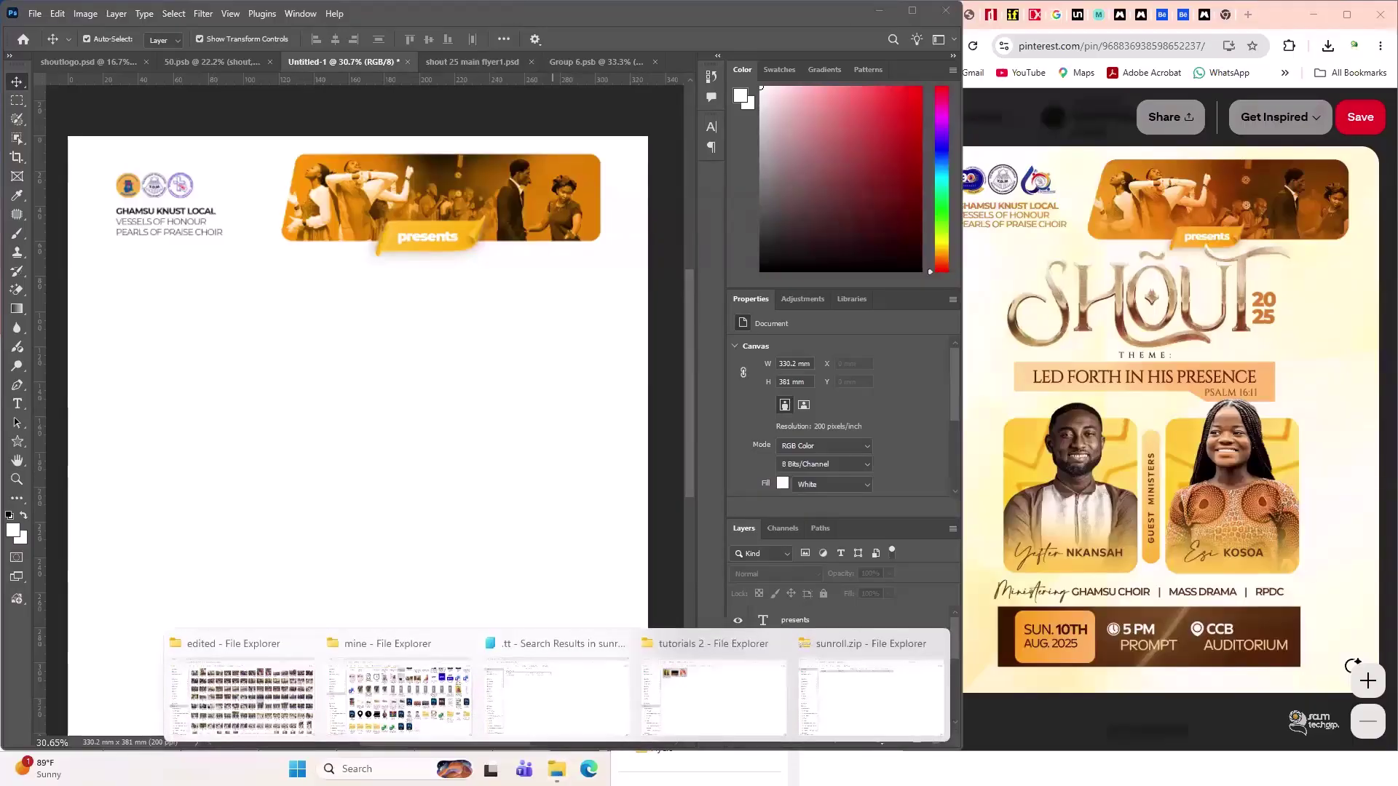
- Drag shoutlogo.png from the mine folder onto the flyer canvas and shift it up-left
click(388, 705)
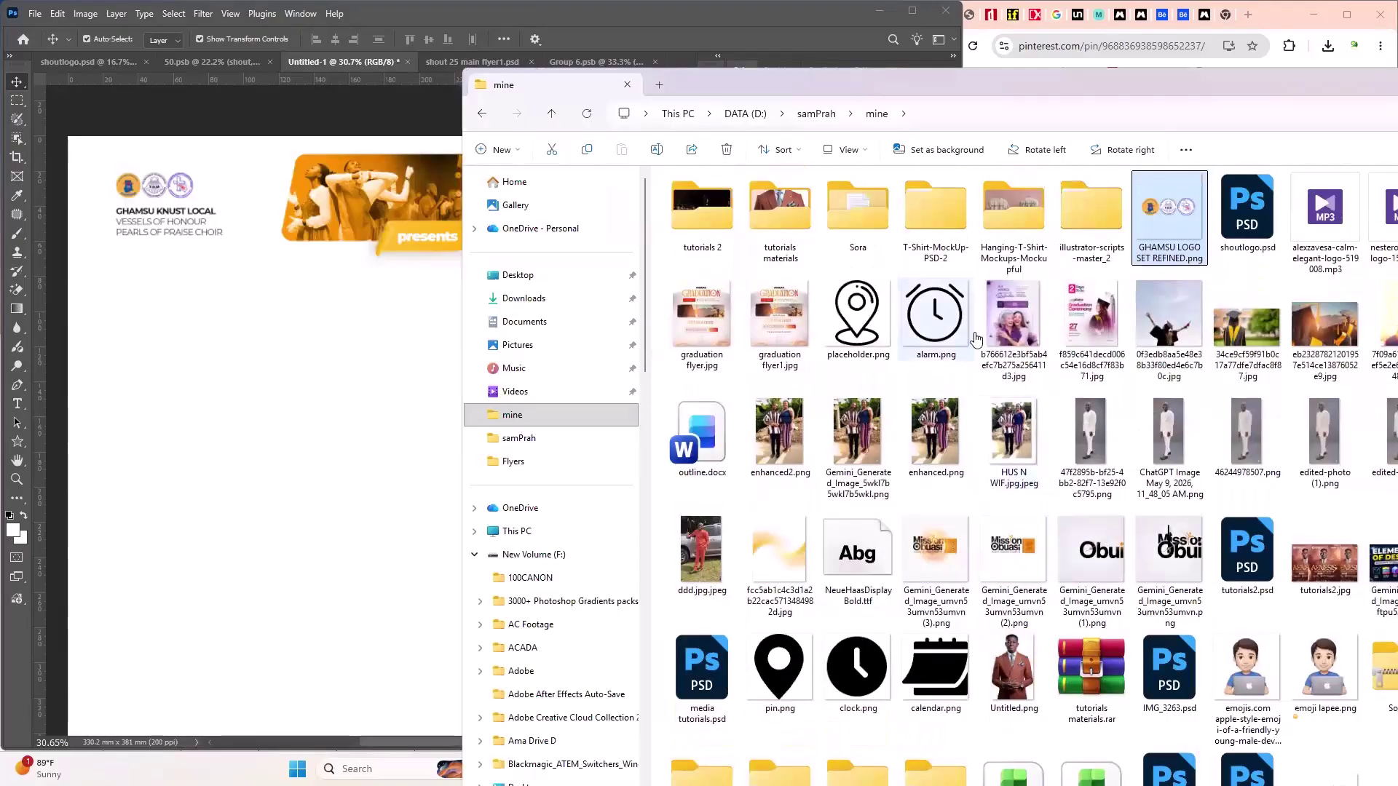
scroll(976, 339, down, 1)
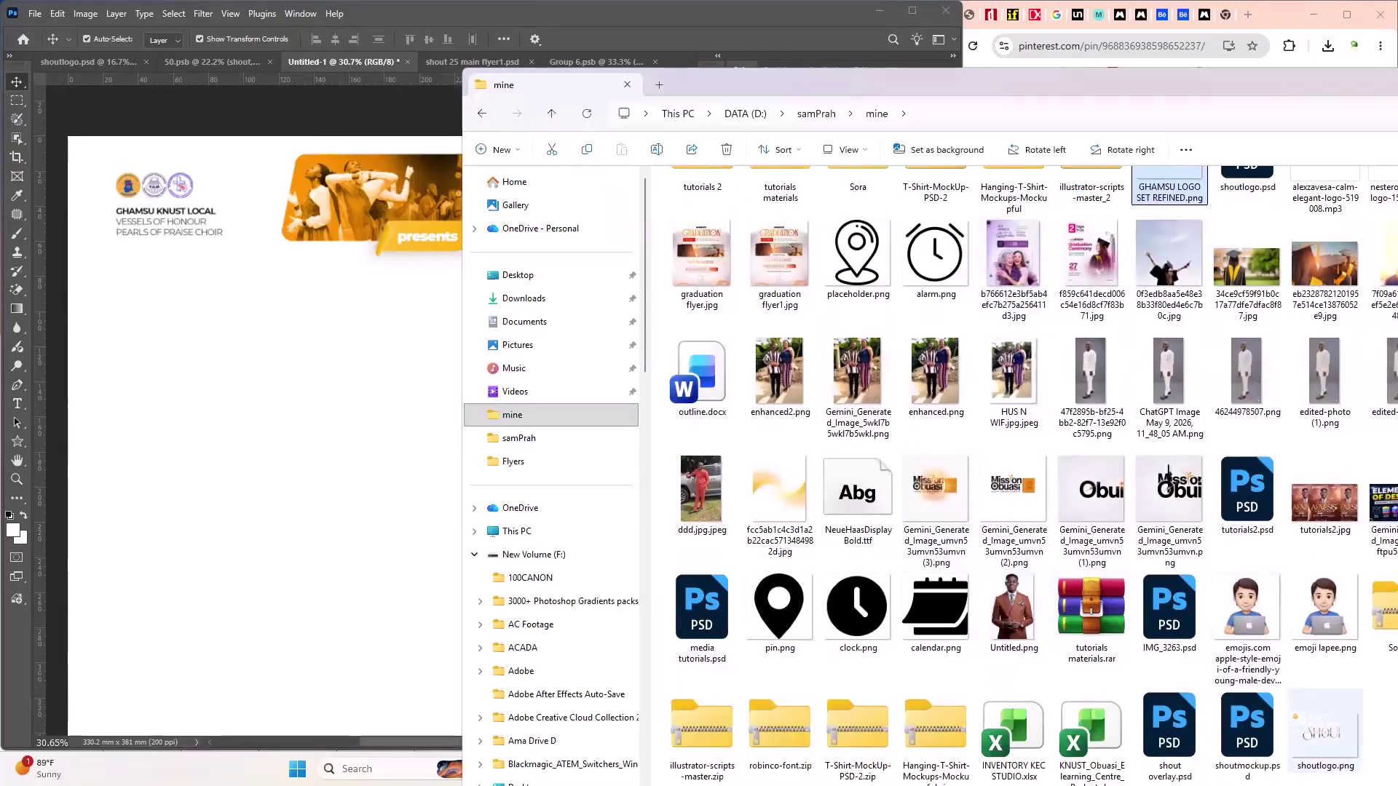
drag(1344, 758, 243, 559)
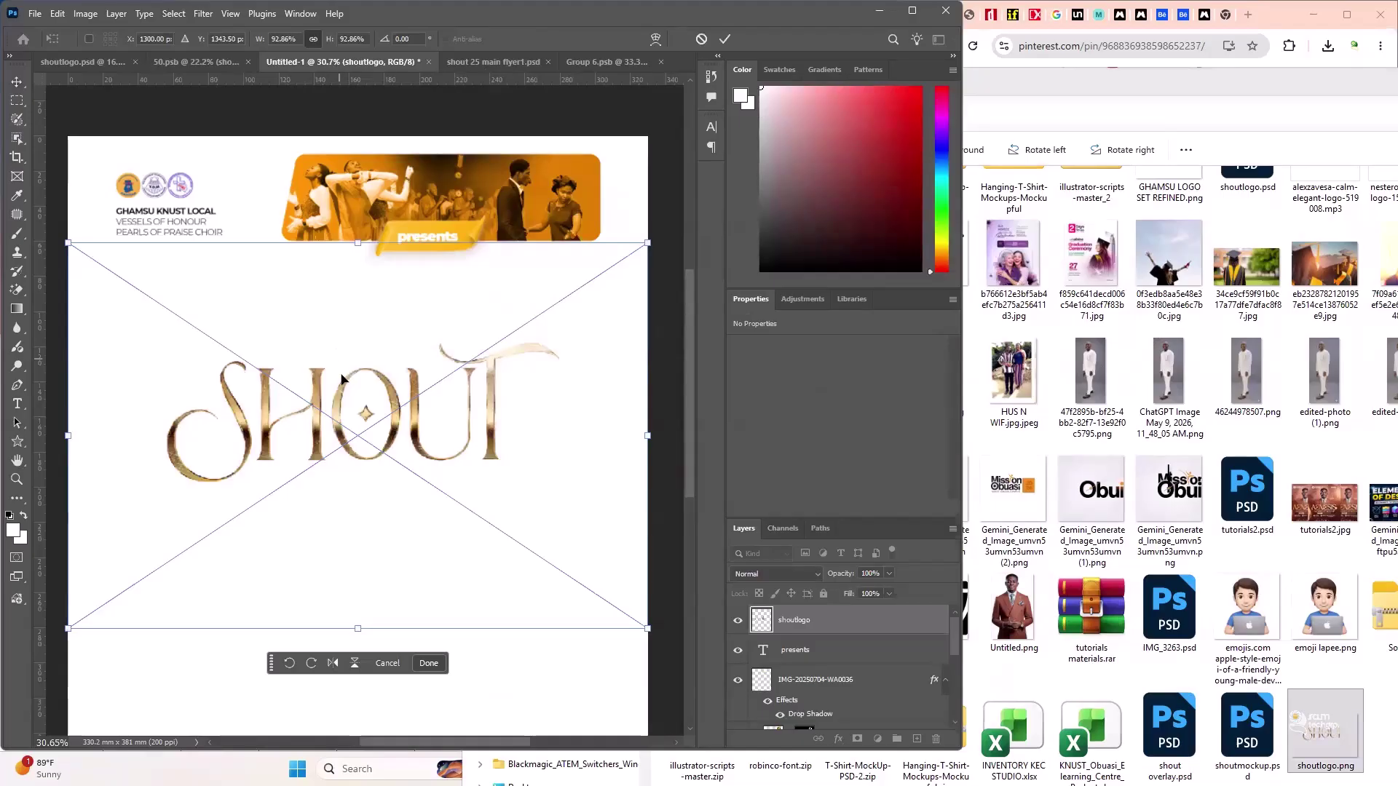
drag(339, 411, 353, 336)
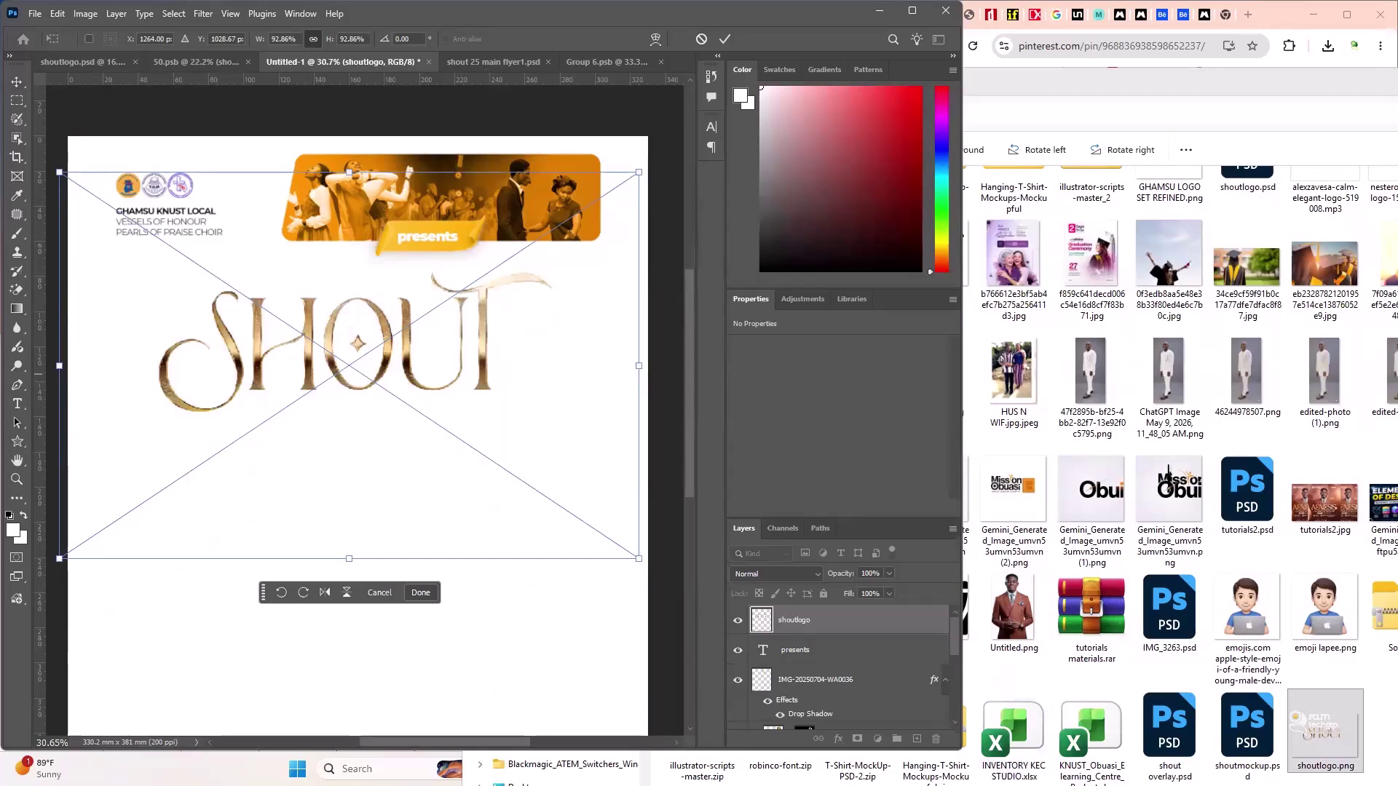
- Compare with the reference poster, then position the SHOUT logo just below the banner and commit it
key(super)
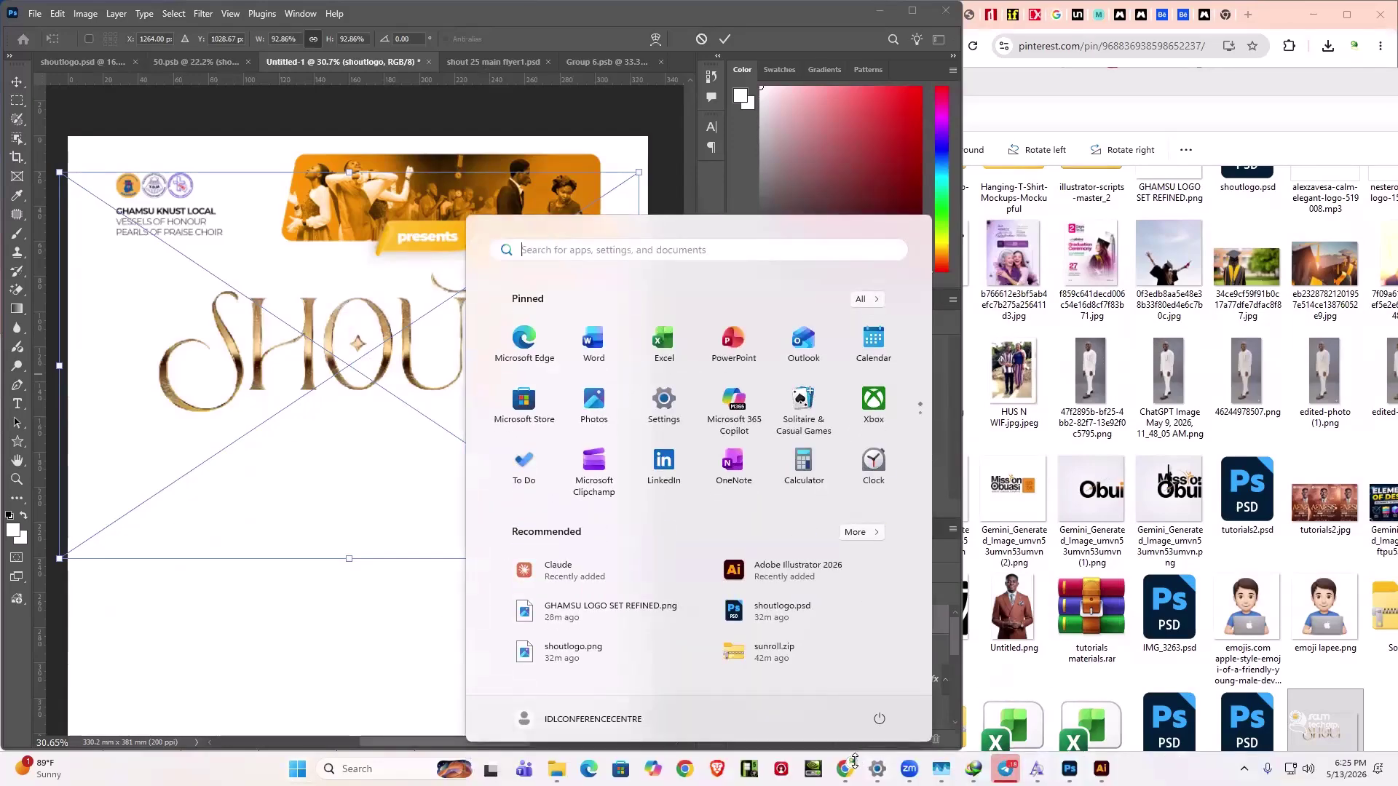
mouse_move(848, 764)
click(819, 694)
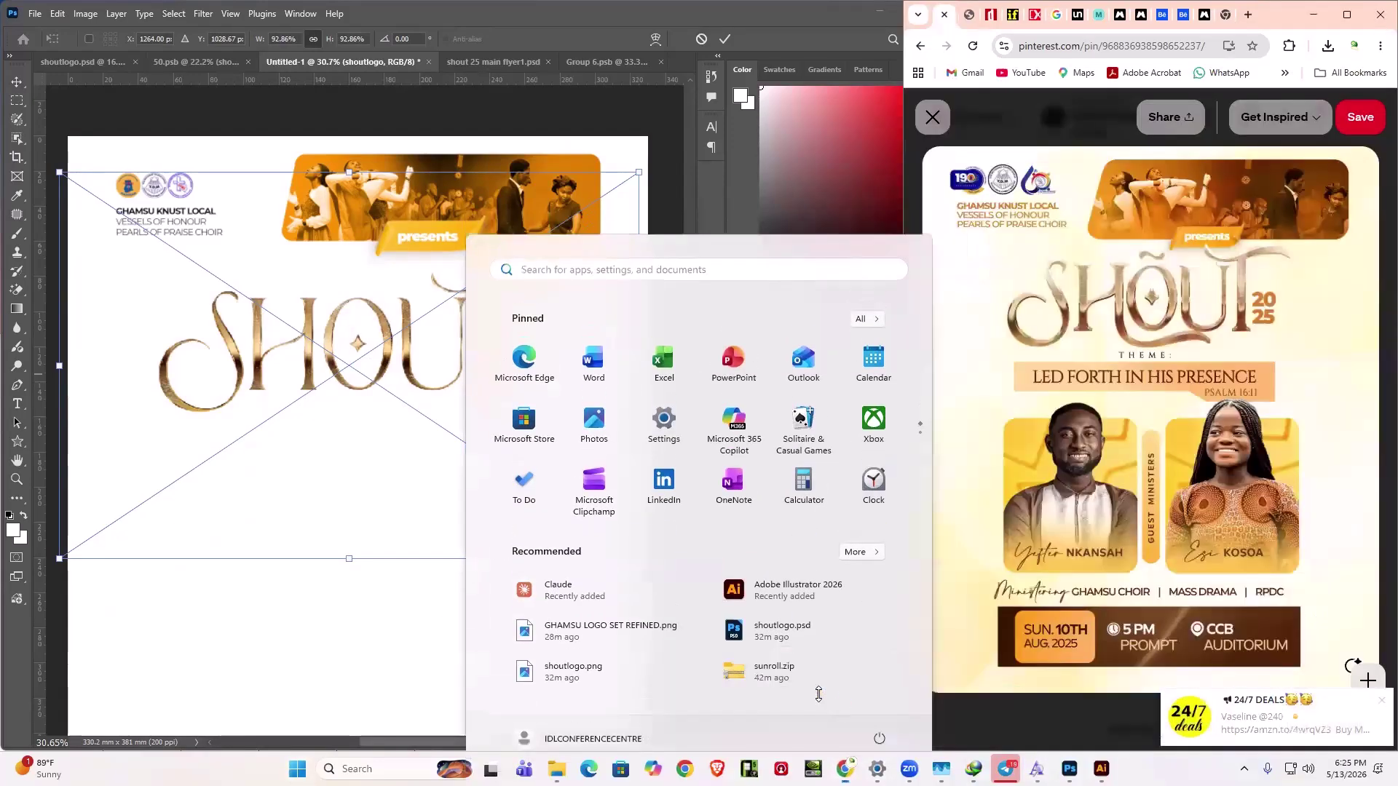
click(414, 568)
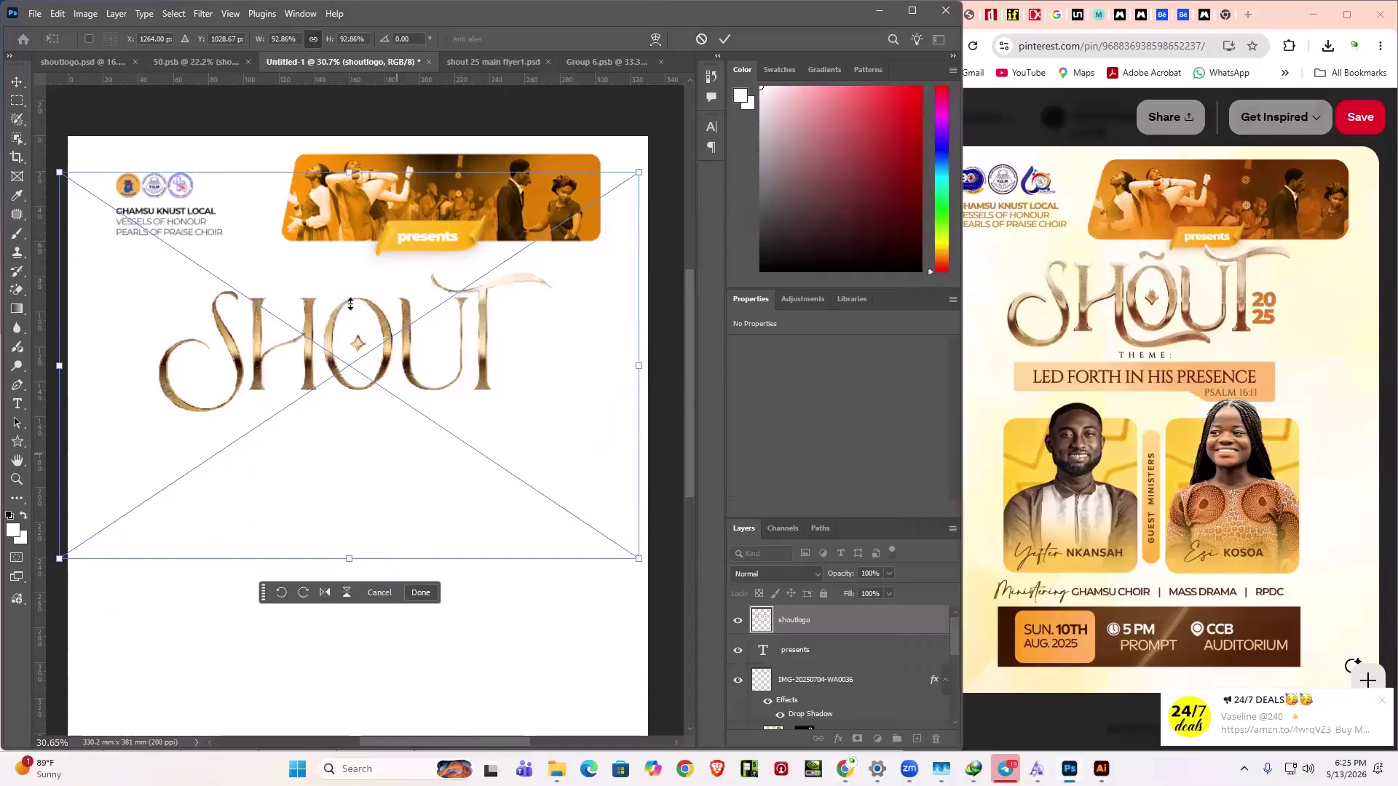
drag(350, 307, 328, 291)
click(726, 39)
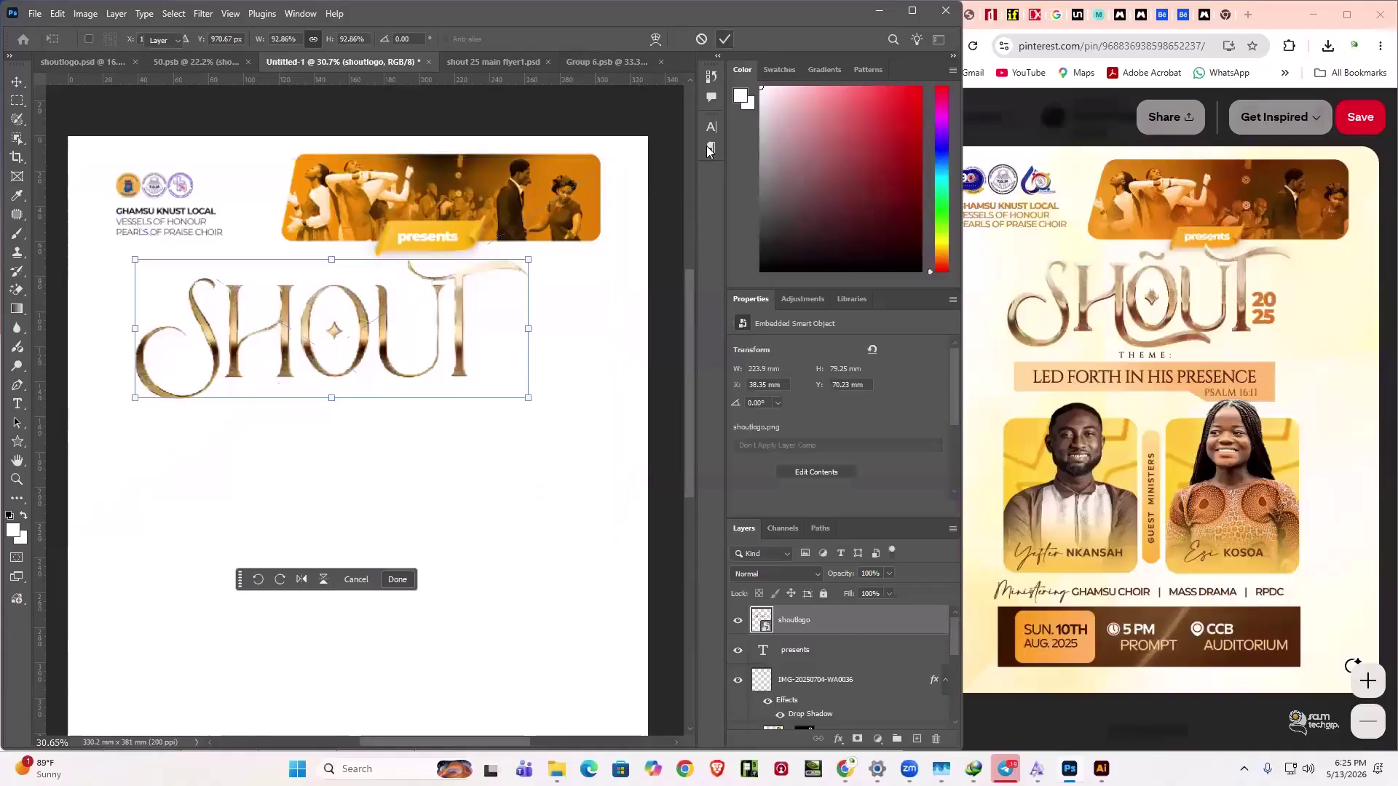
click(543, 462)
click(456, 335)
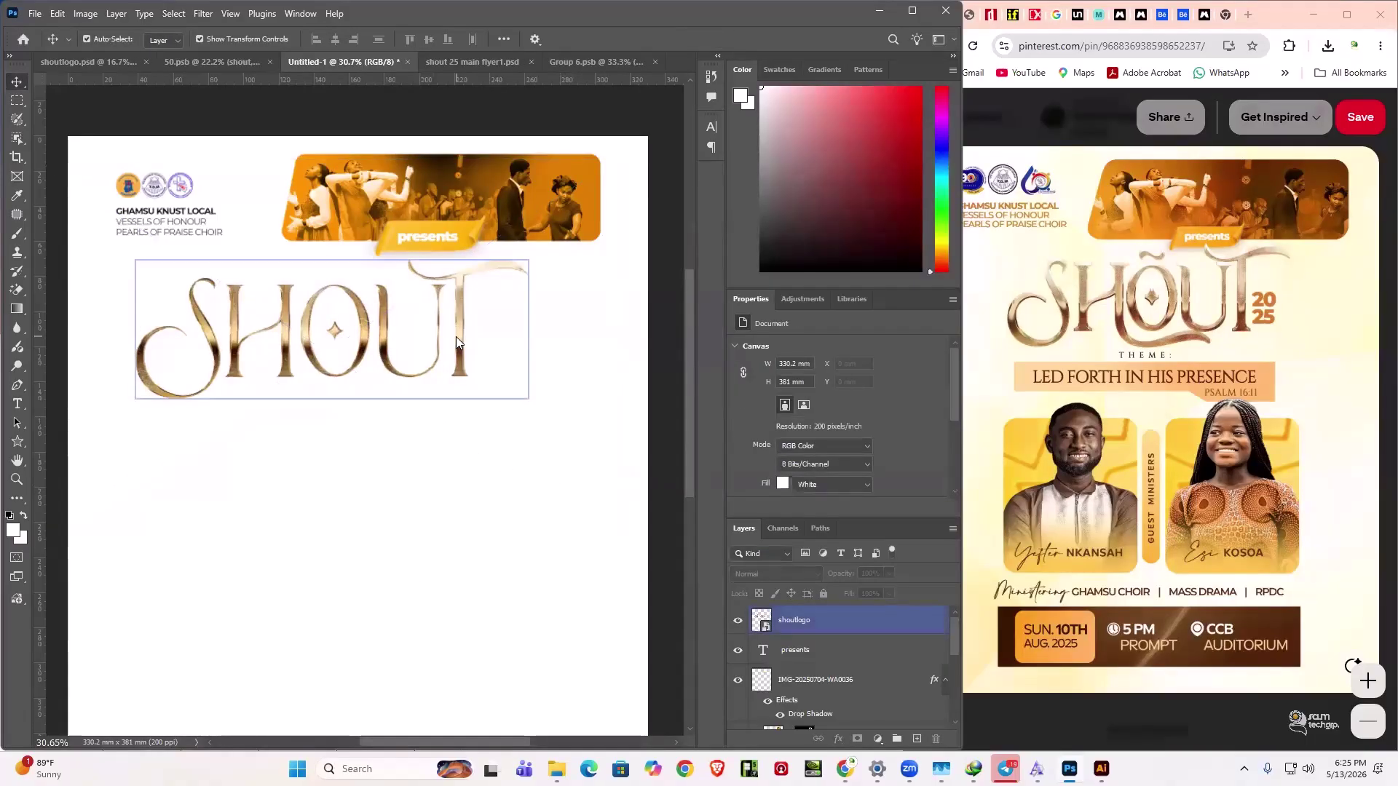
click(17, 404)
- Add a 2025 text layer below the logo in the banner's orange, split onto two lines
click(319, 525)
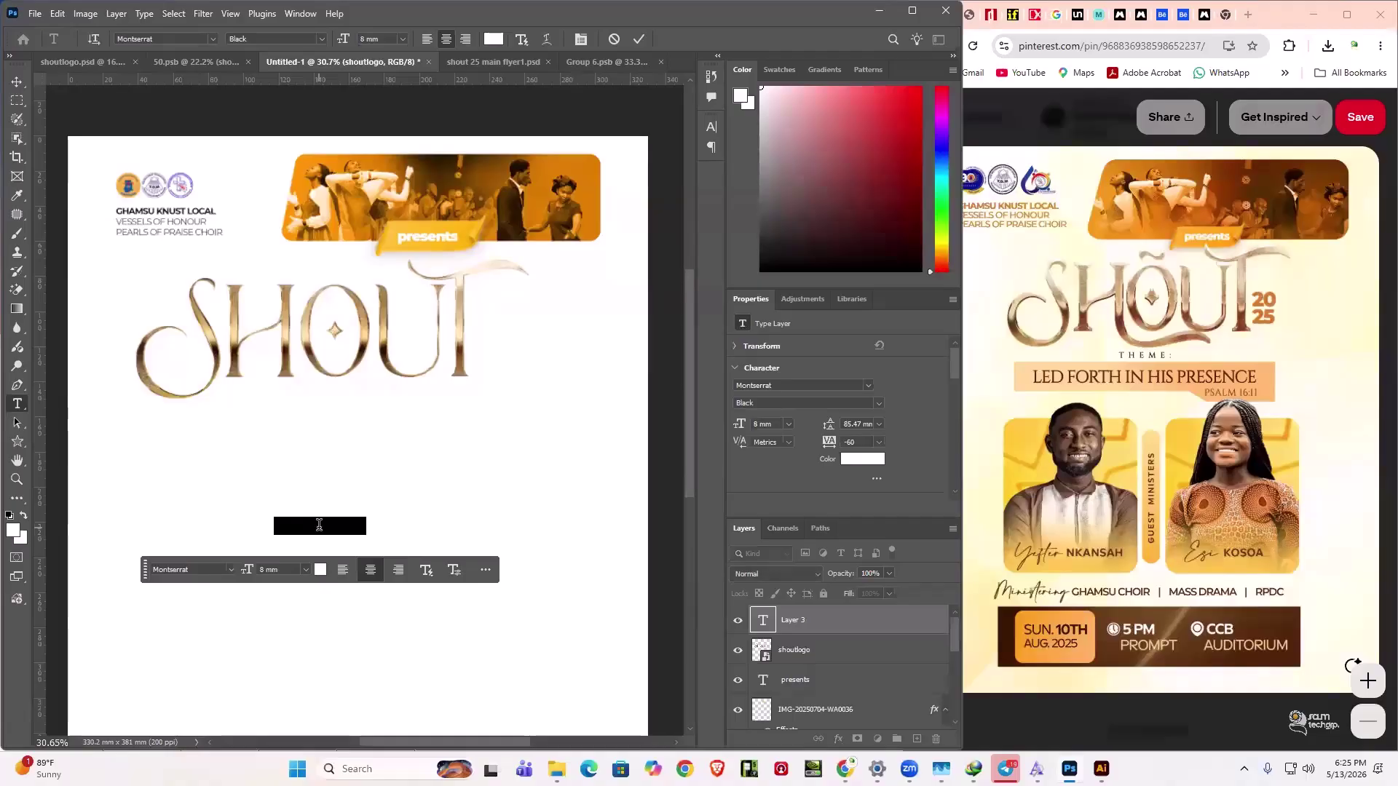
key(BackSpace)
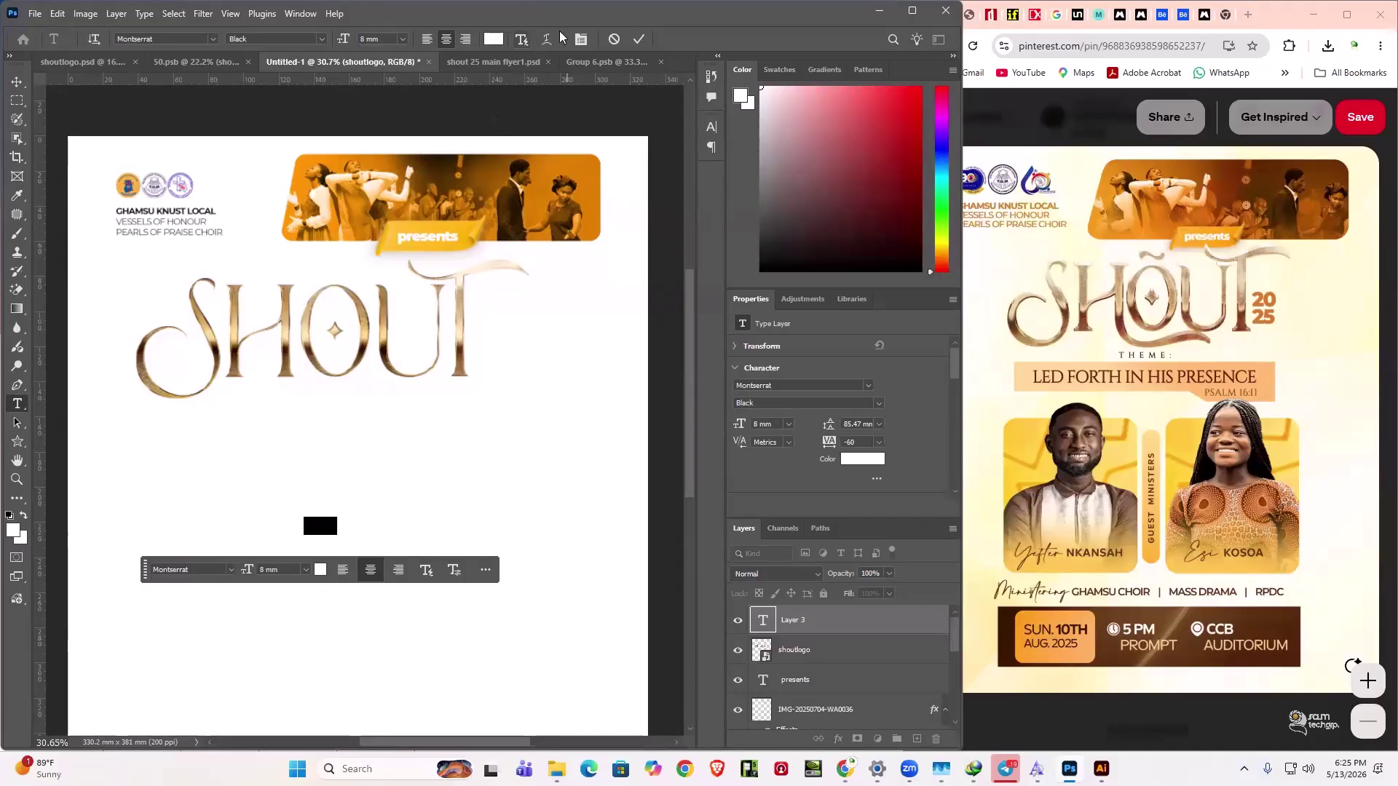
click(493, 39)
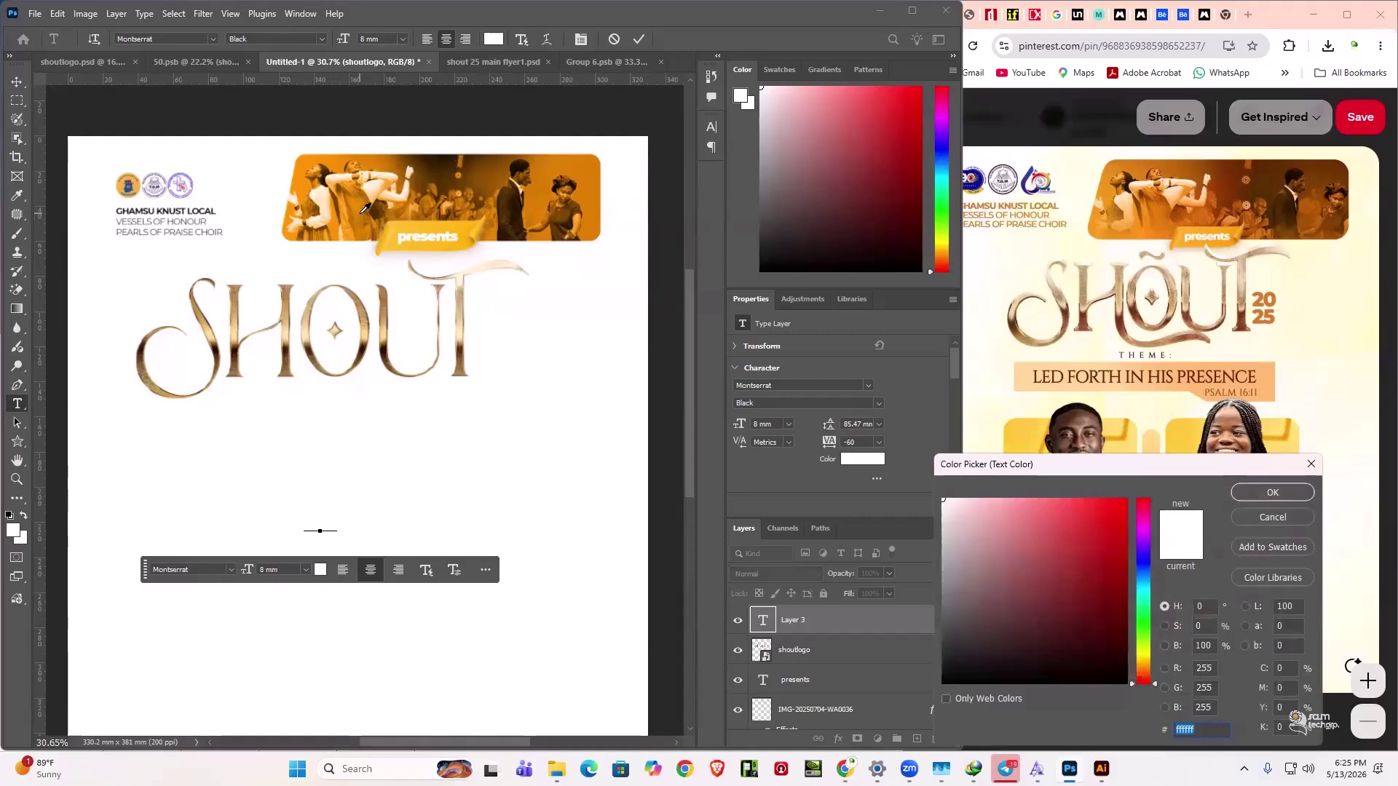
click(359, 211)
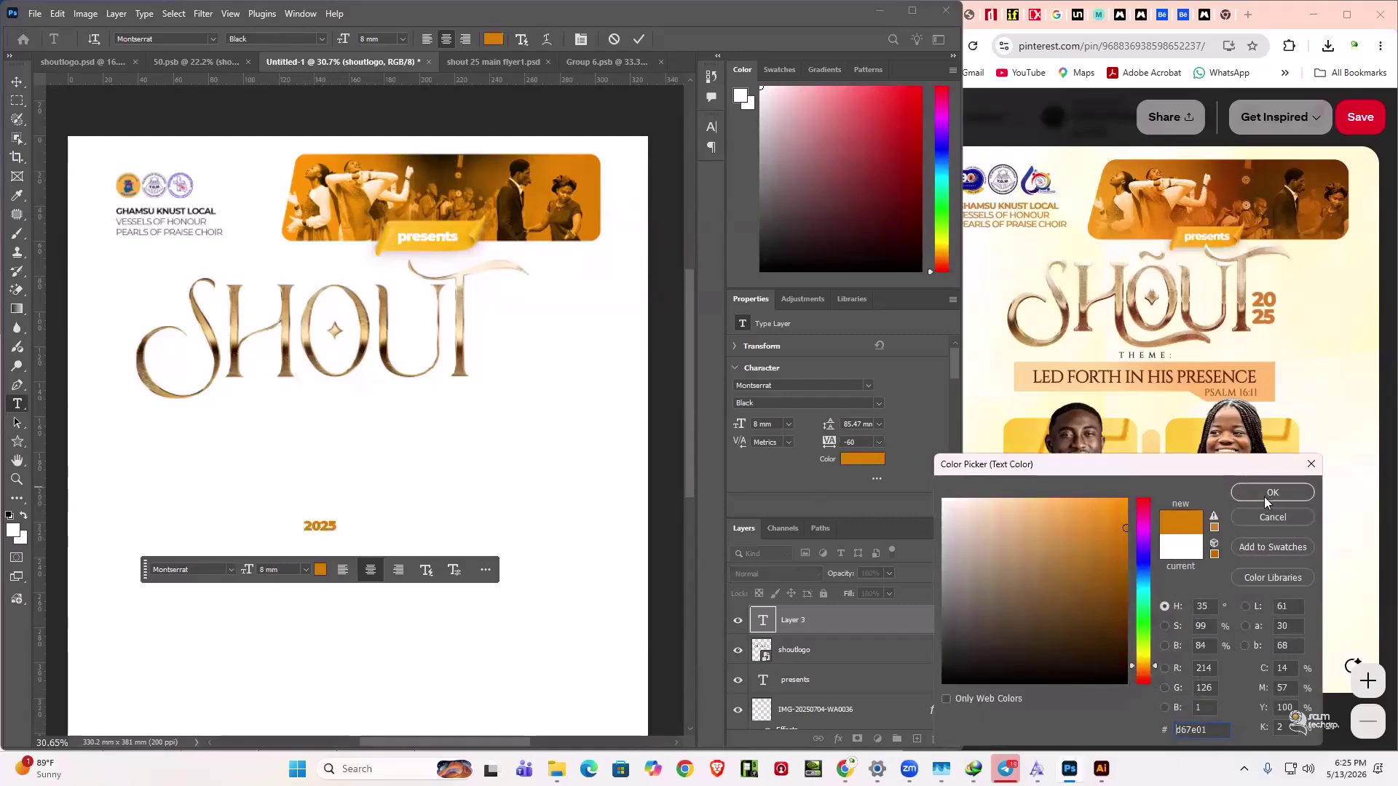
click(1267, 494)
click(320, 526)
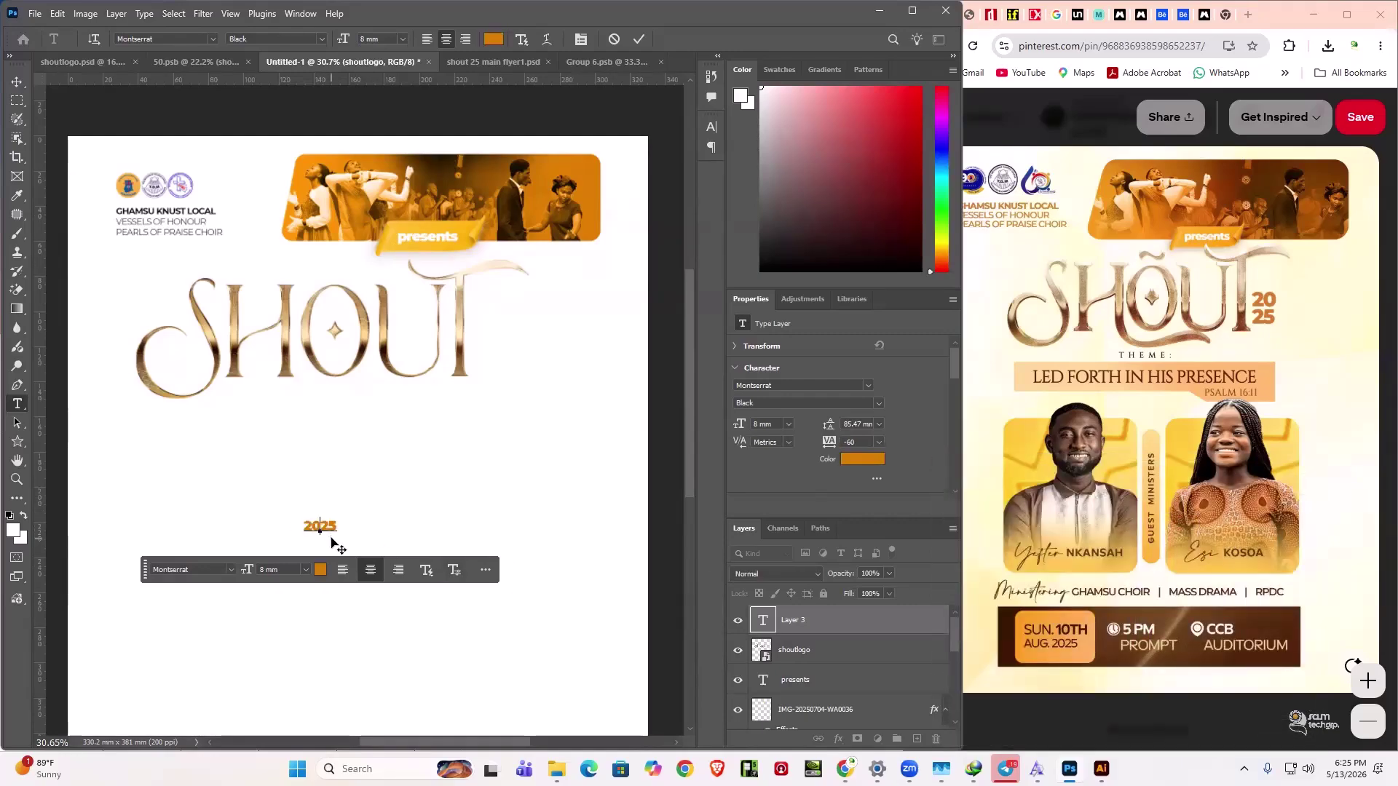
key(Return)
- Set the line spacing of the stacked 20 / 25 to 6 mm and commit
key(ctrl+a)
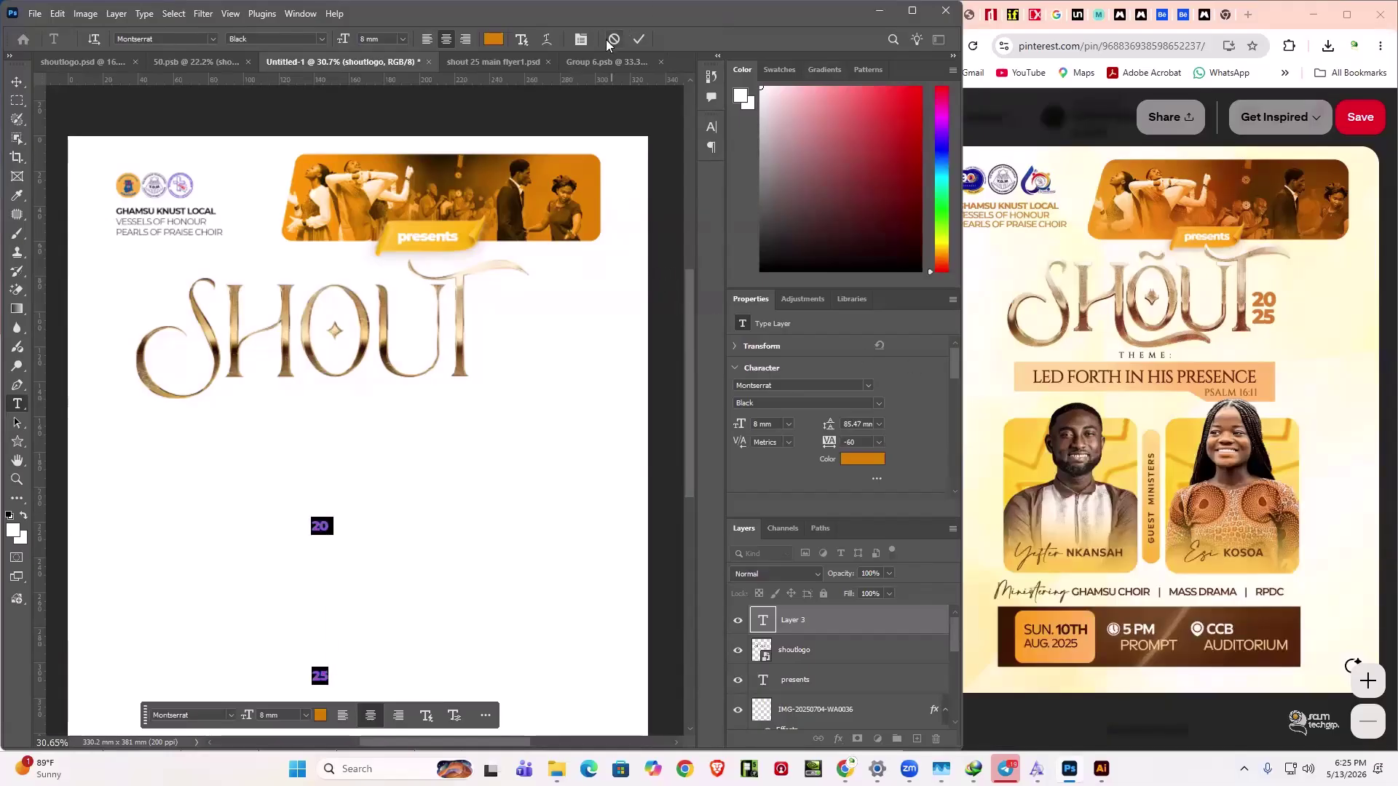
click(586, 38)
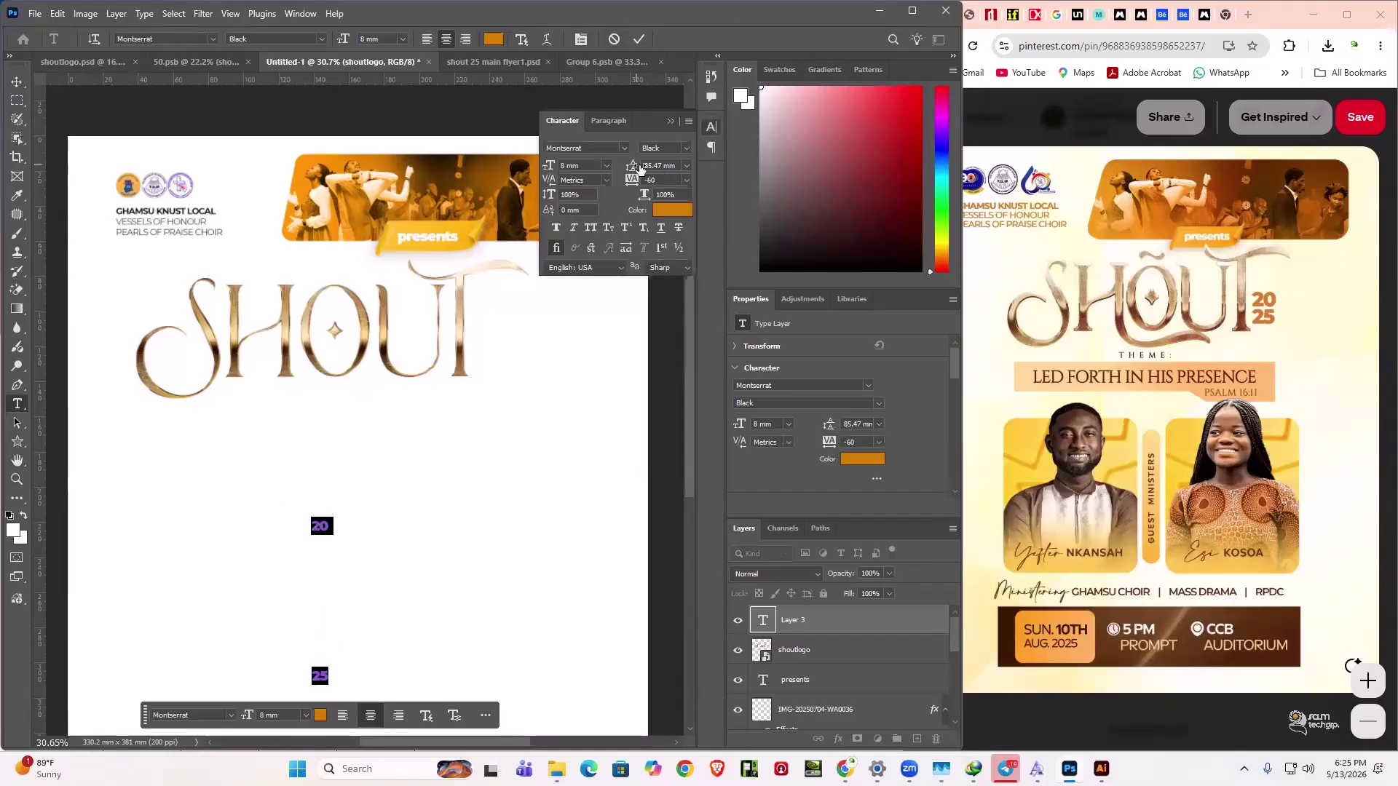
drag(640, 169, 564, 171)
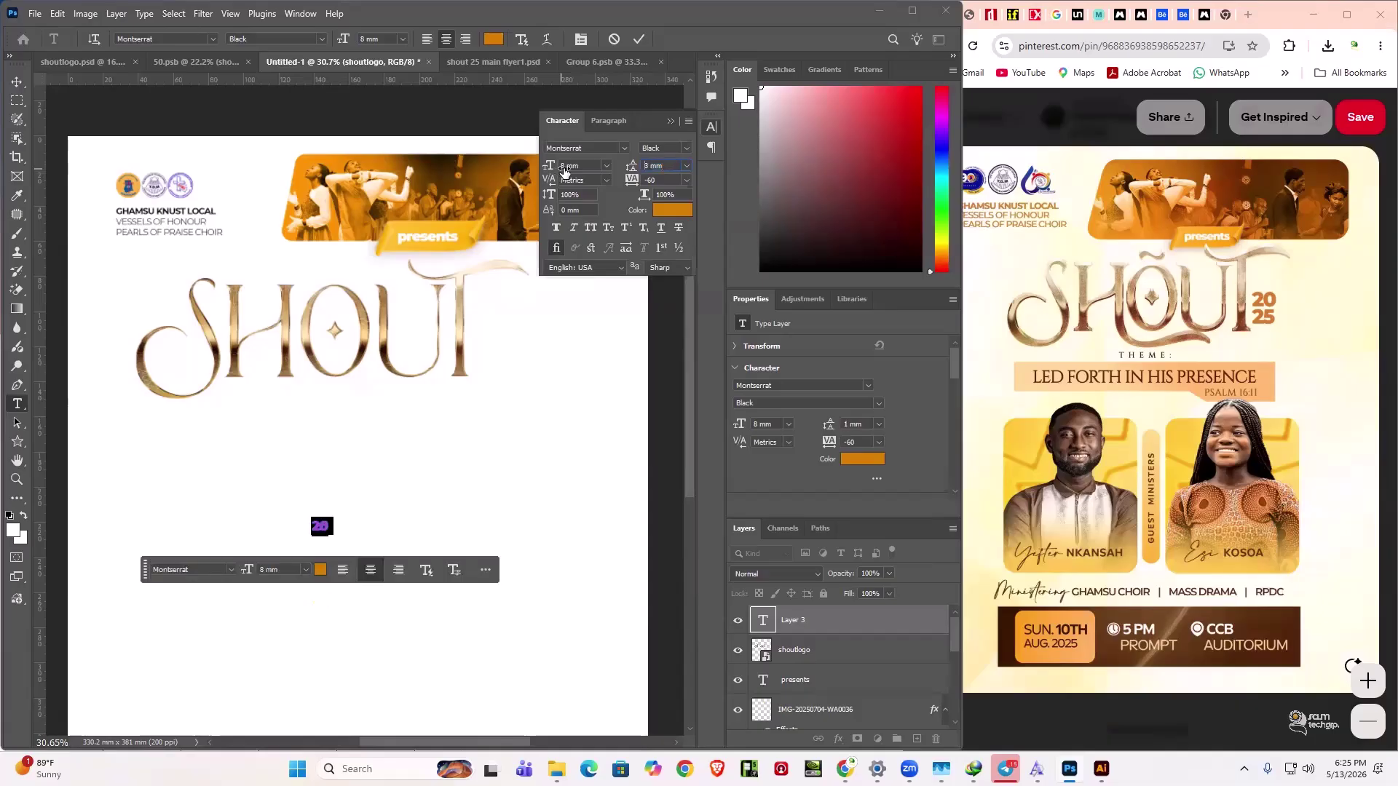
text(6)
key(Return)
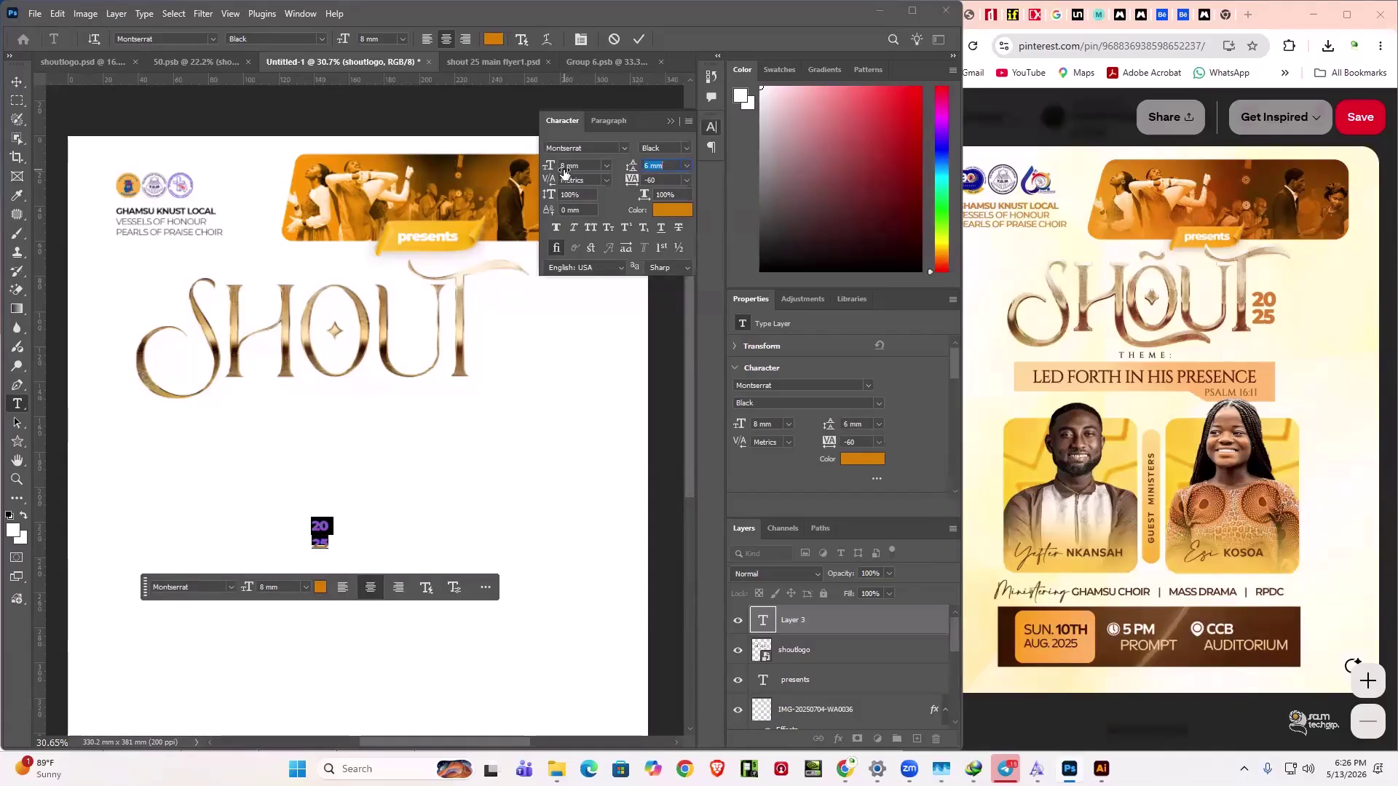
text(5)
key(Return)
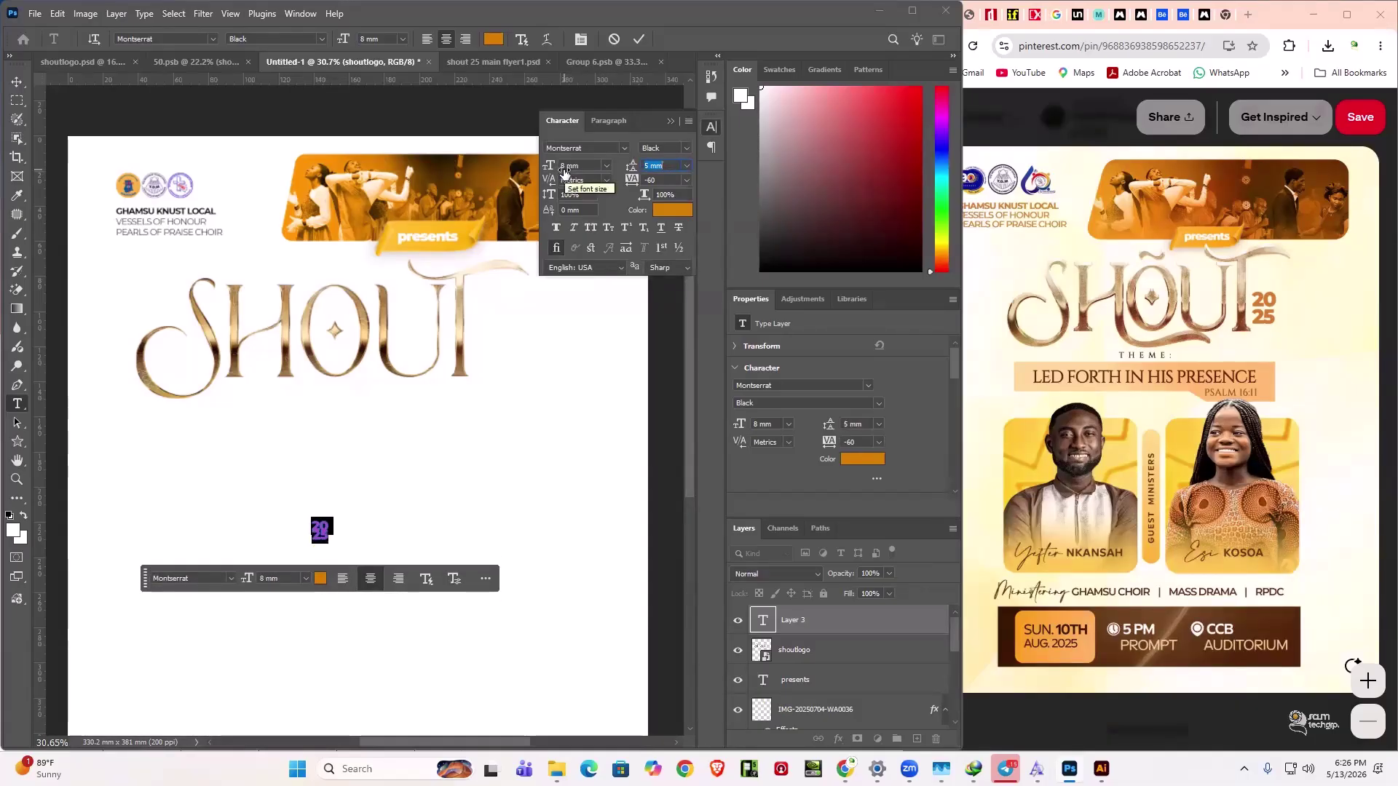
text(6)
key(Return)
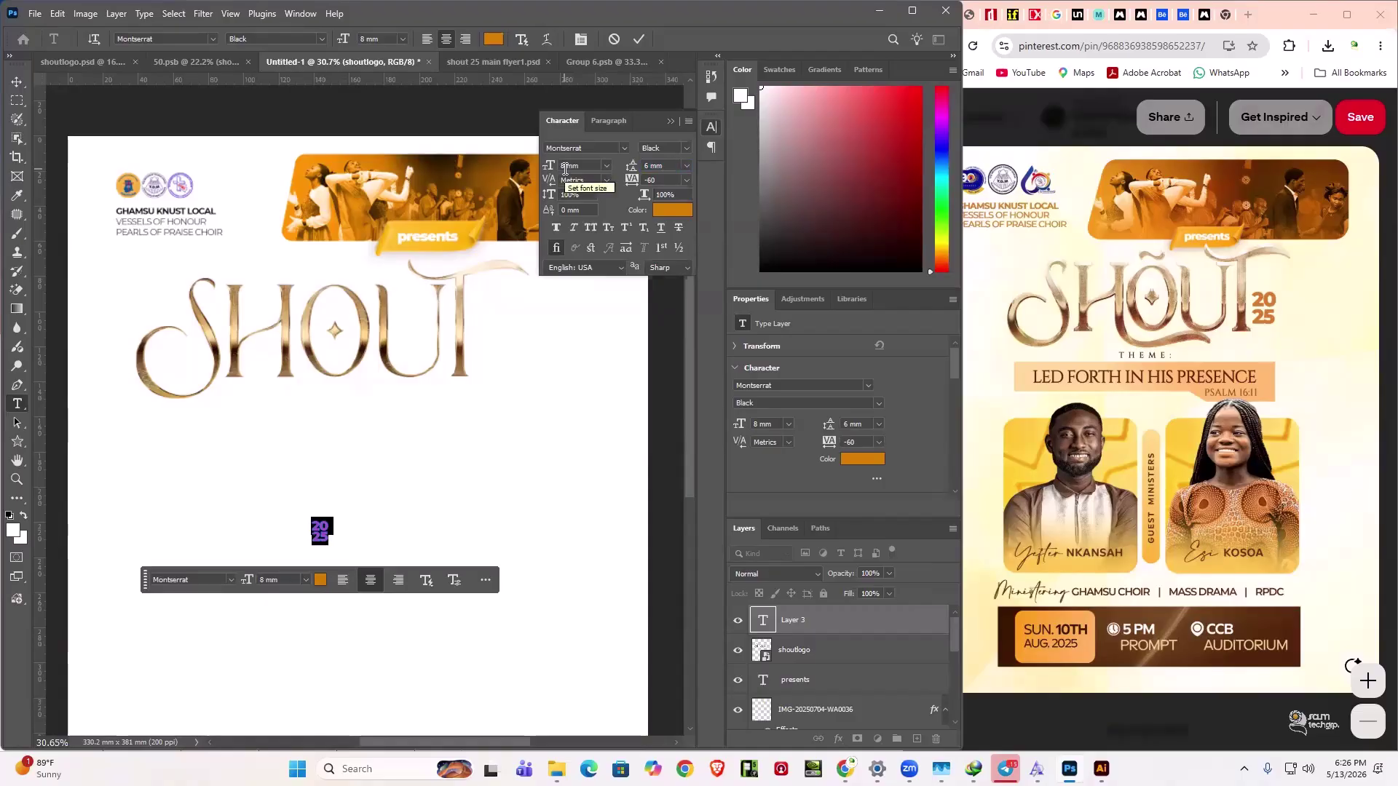
click(666, 121)
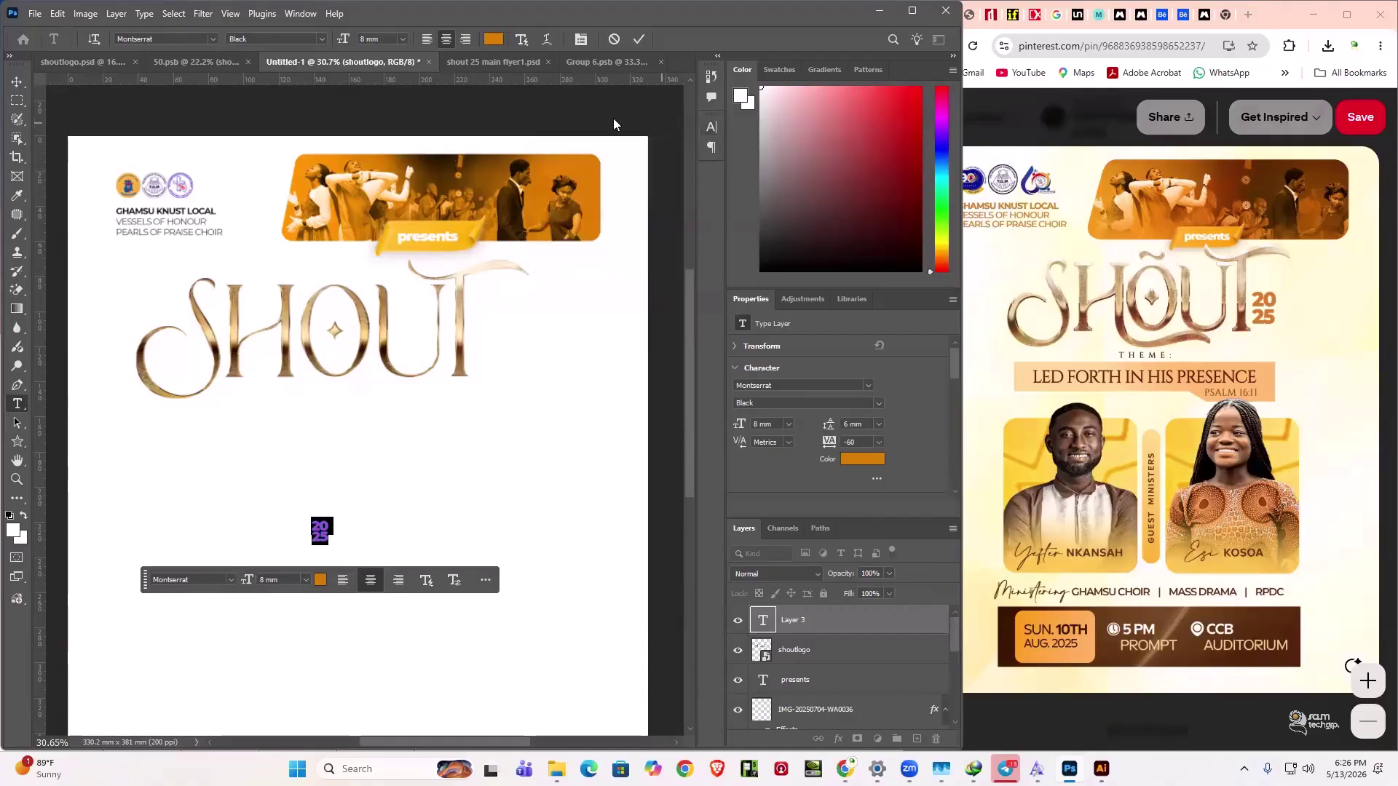
click(639, 40)
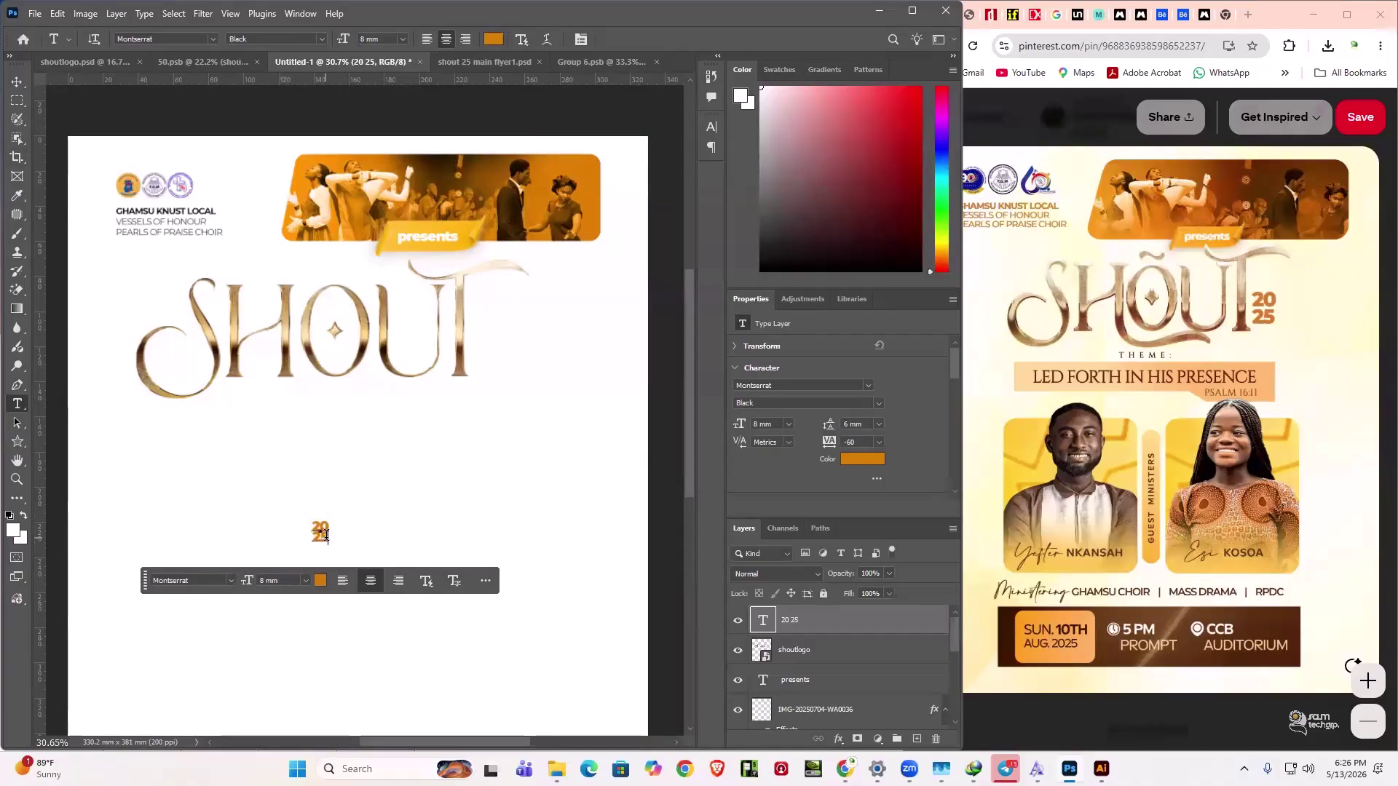
- Recolour 2025 a deeper orange (#c67400) and move it beside the lower end of SHOUT
double_click(325, 535)
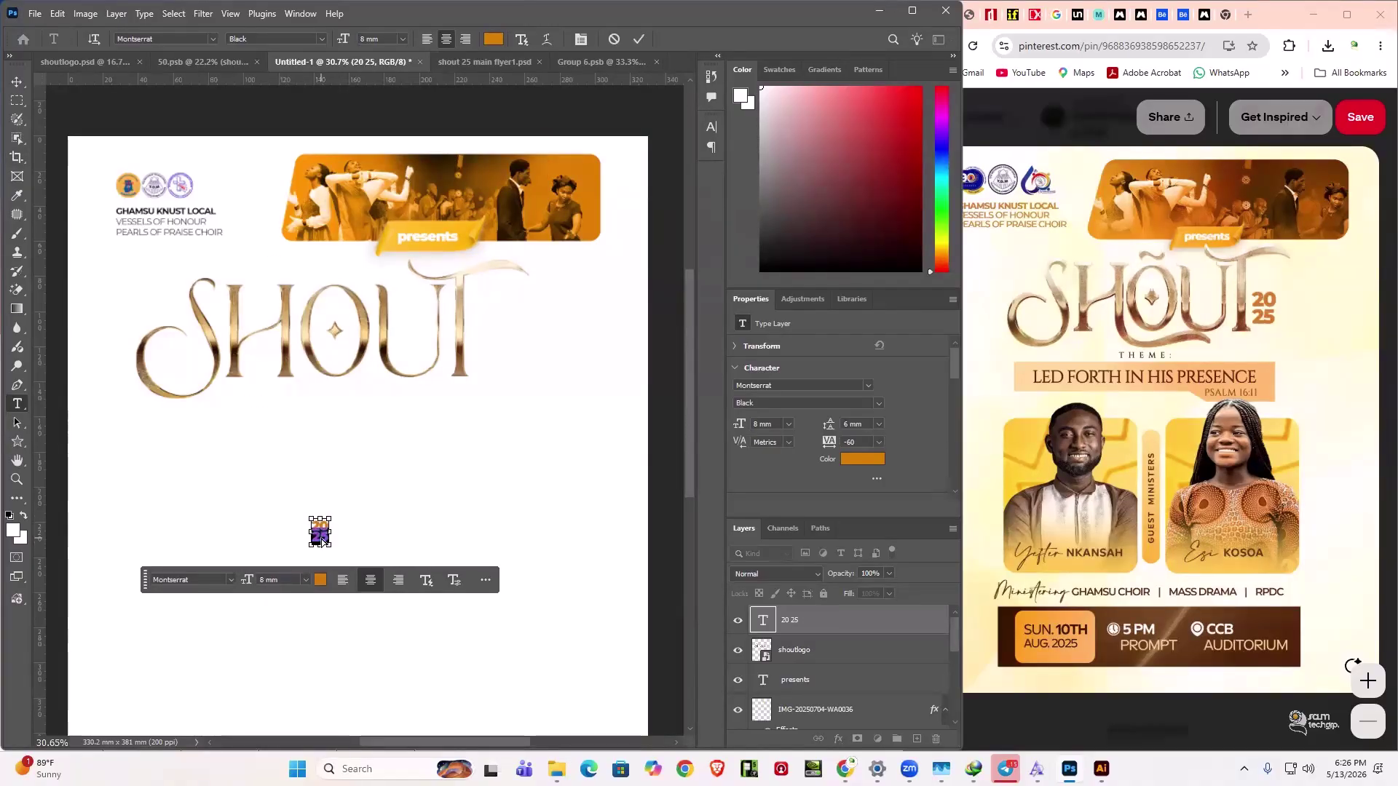
click(494, 41)
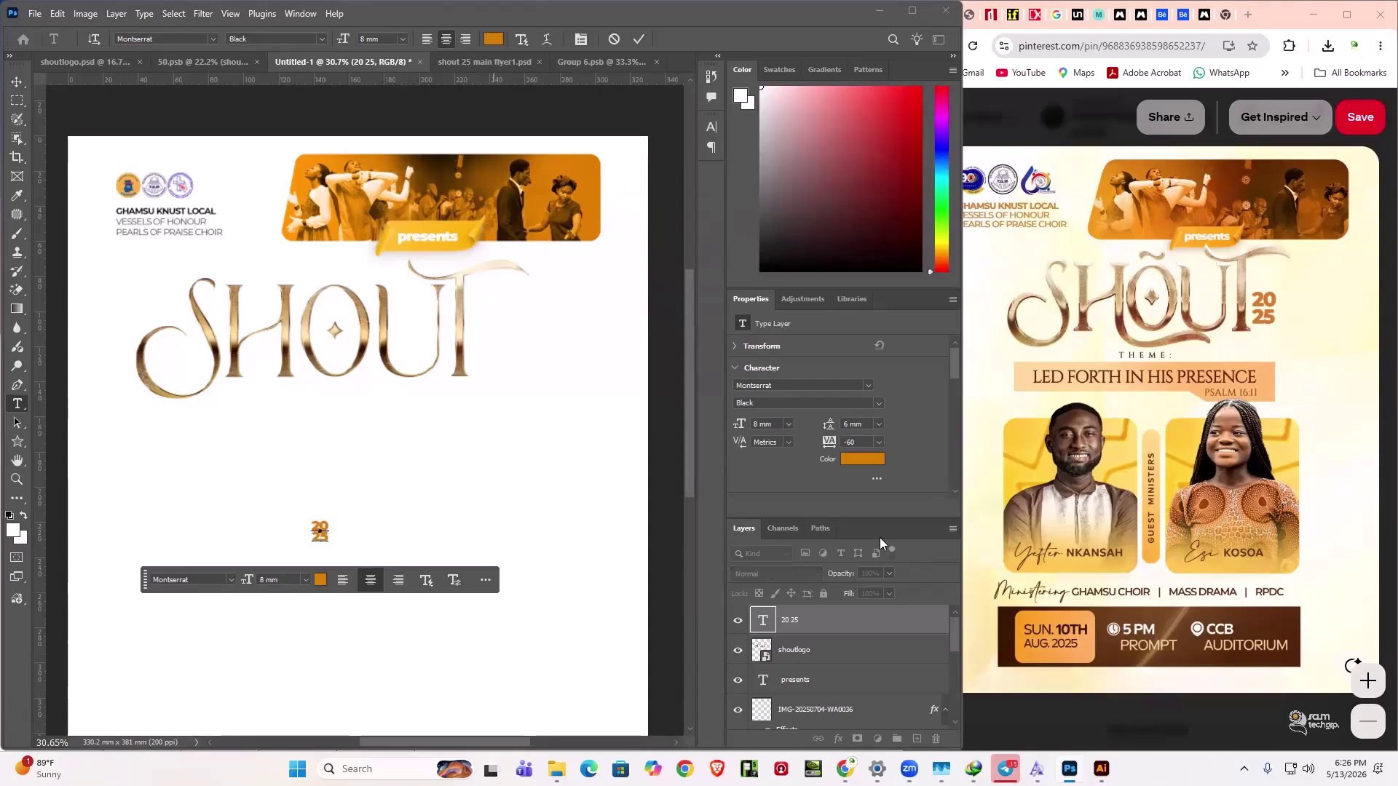
click(1126, 543)
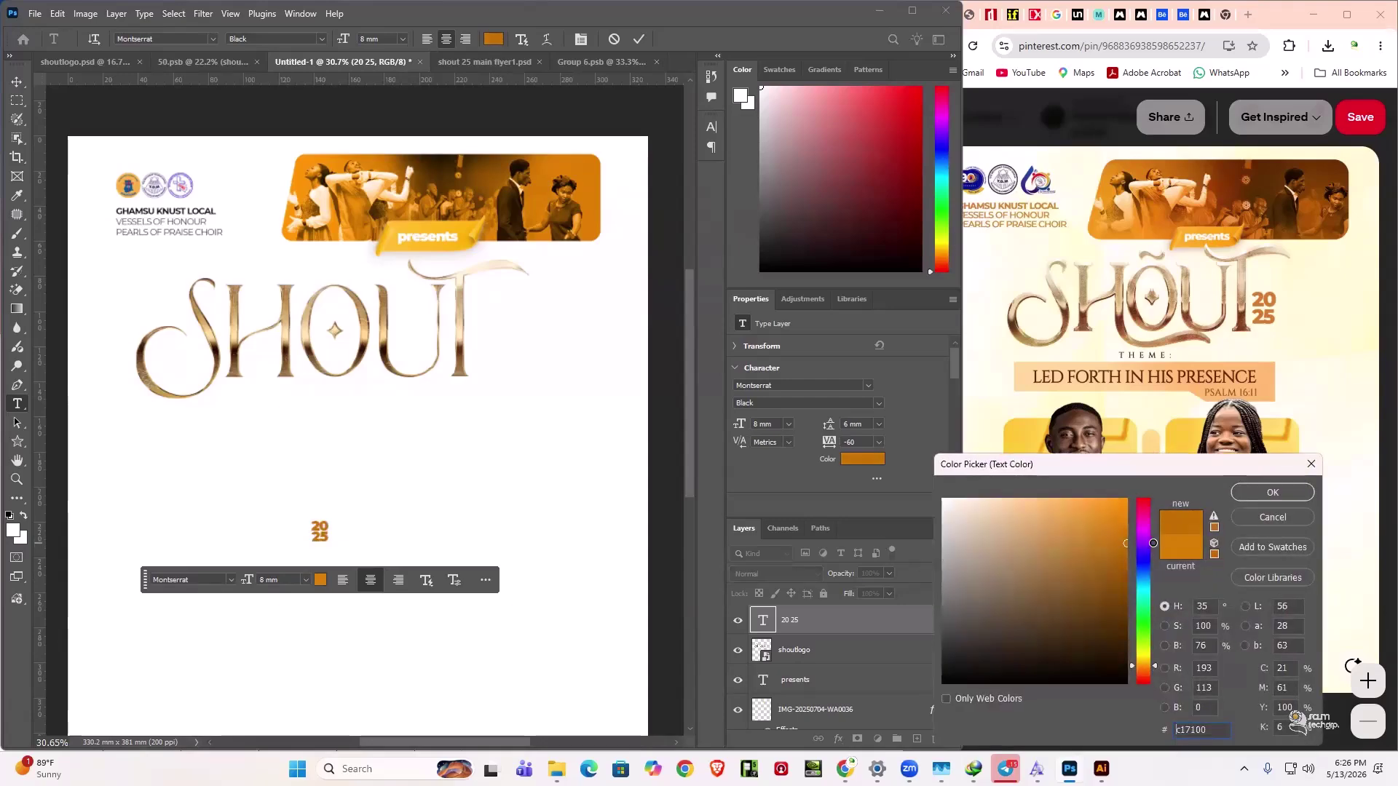
drag(1155, 544, 1156, 540)
click(1246, 498)
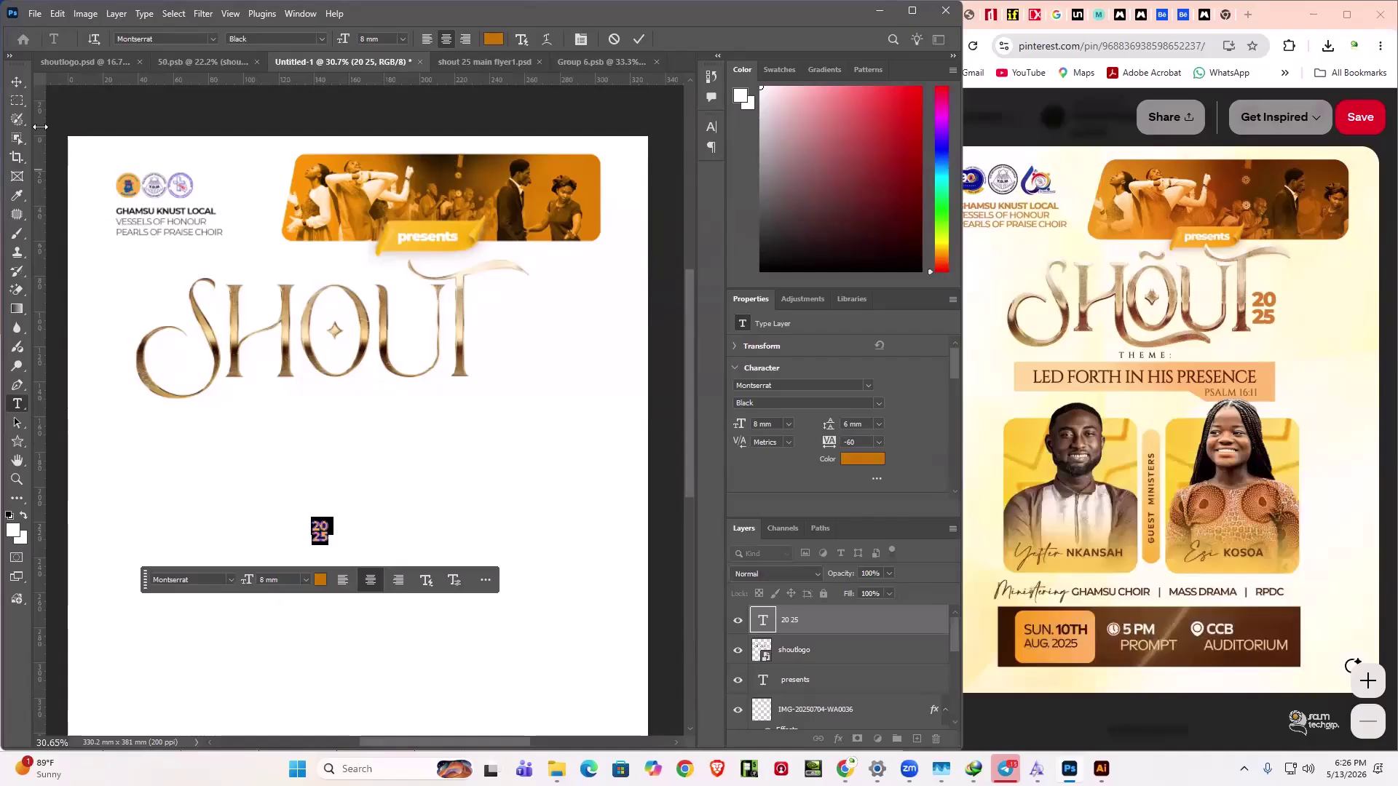
key(ctrl+Return)
key(v)
drag(320, 530, 478, 356)
key(Return)
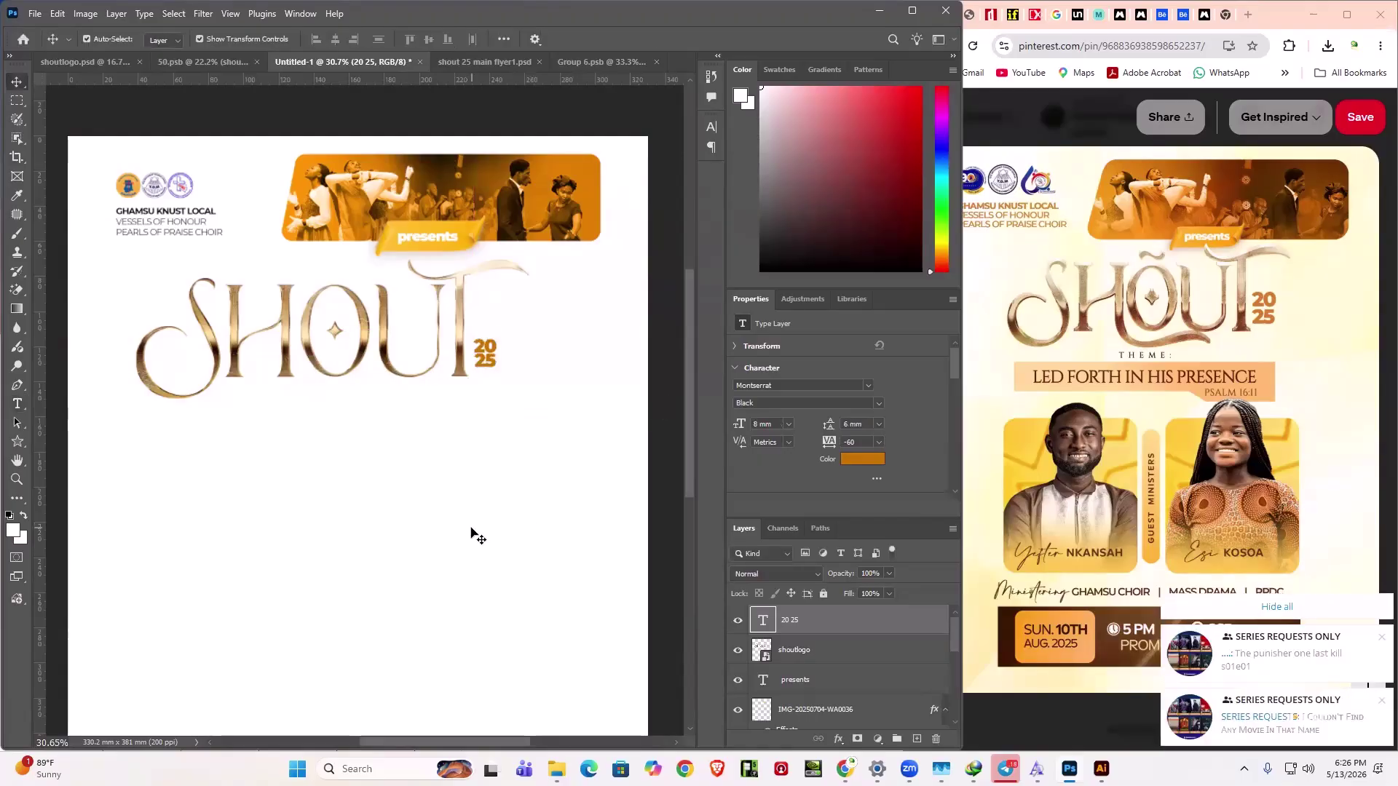
click(477, 537)
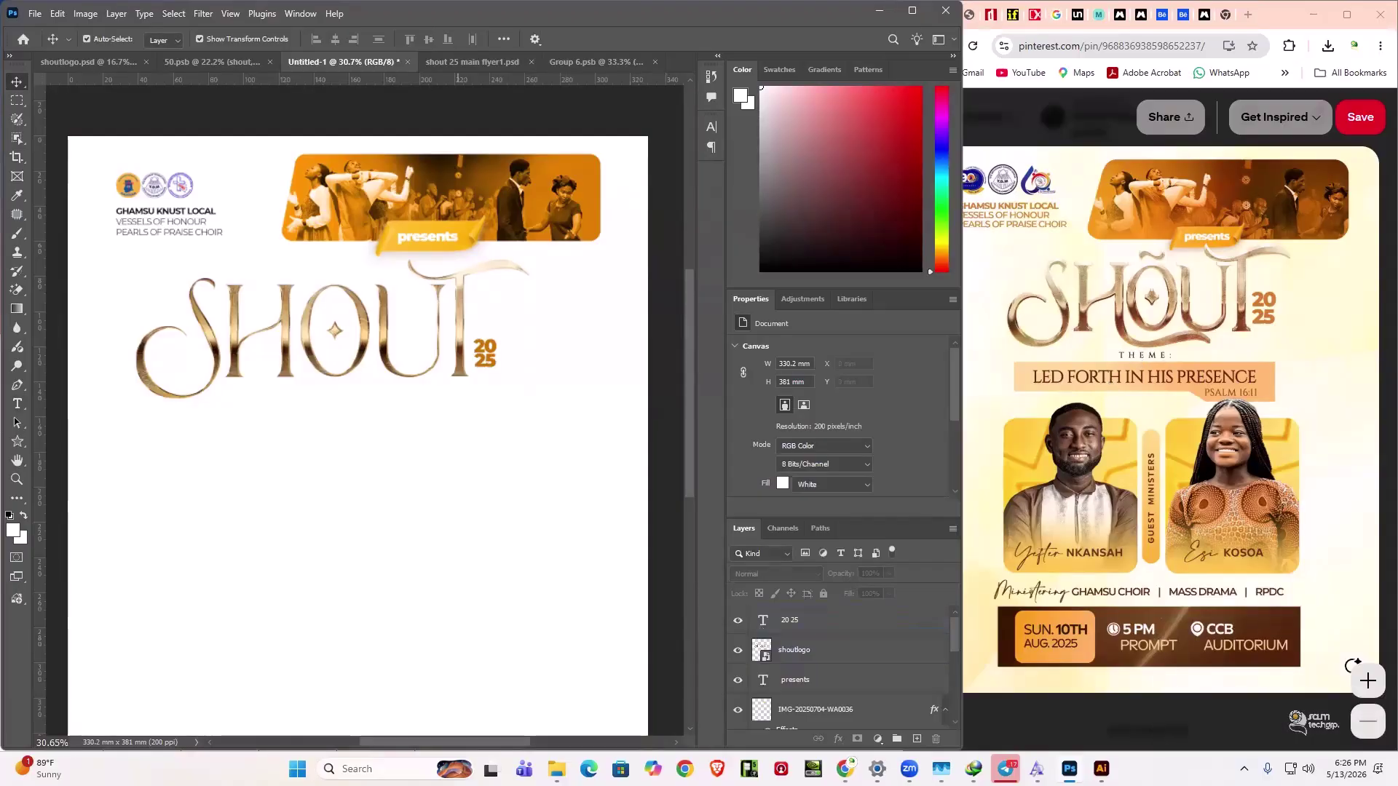
- Open a new Chrome tab with 'do' in the address bar, then go back to Photoshop
key(super+s)
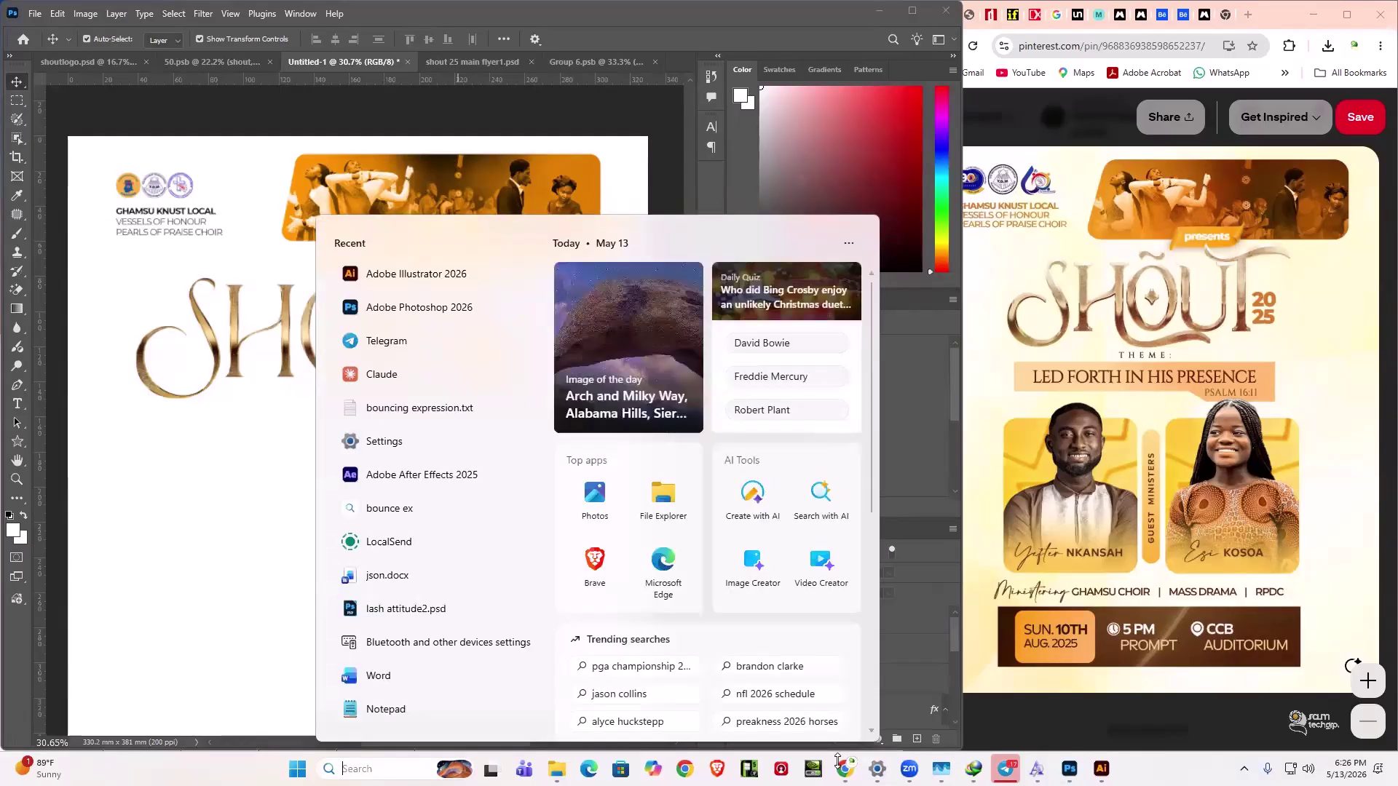
mouse_move(844, 769)
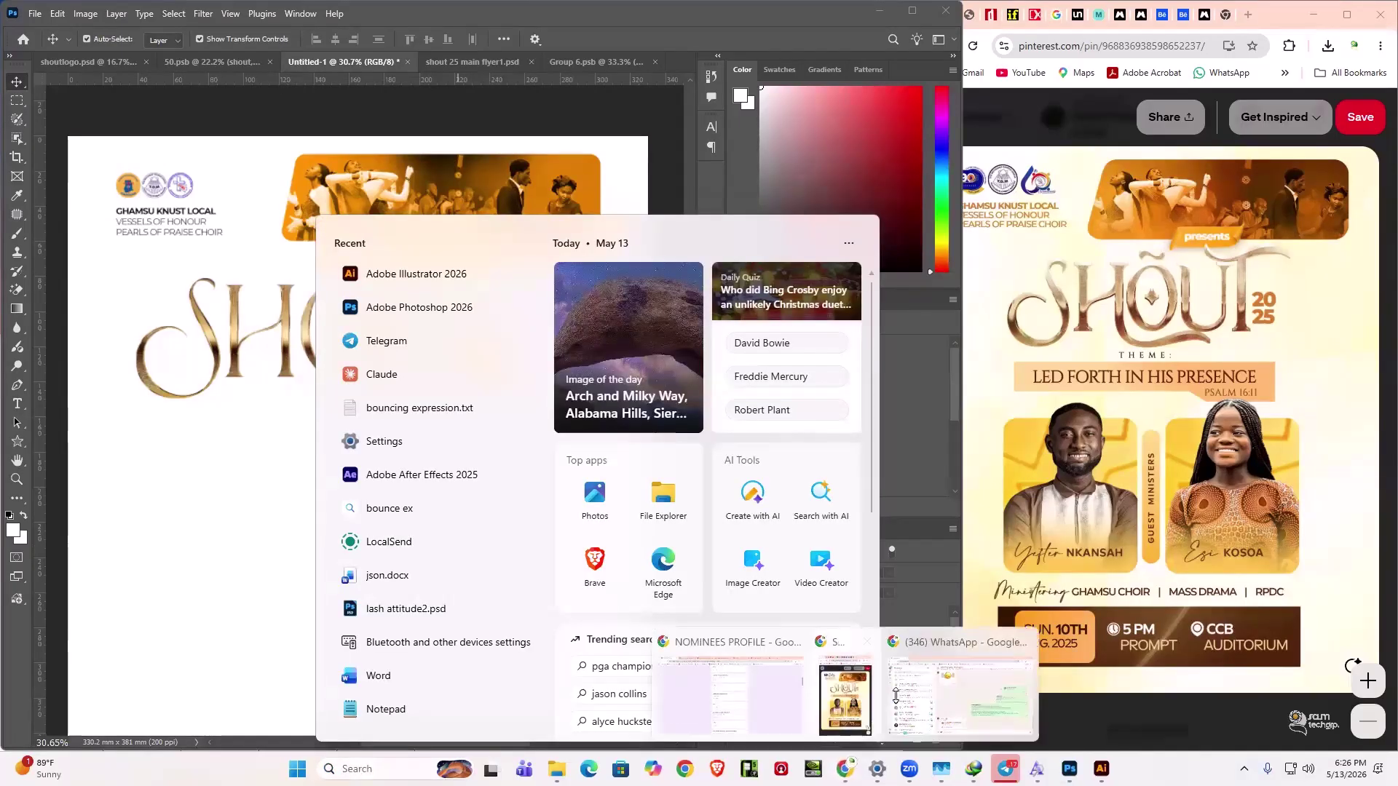
click(836, 705)
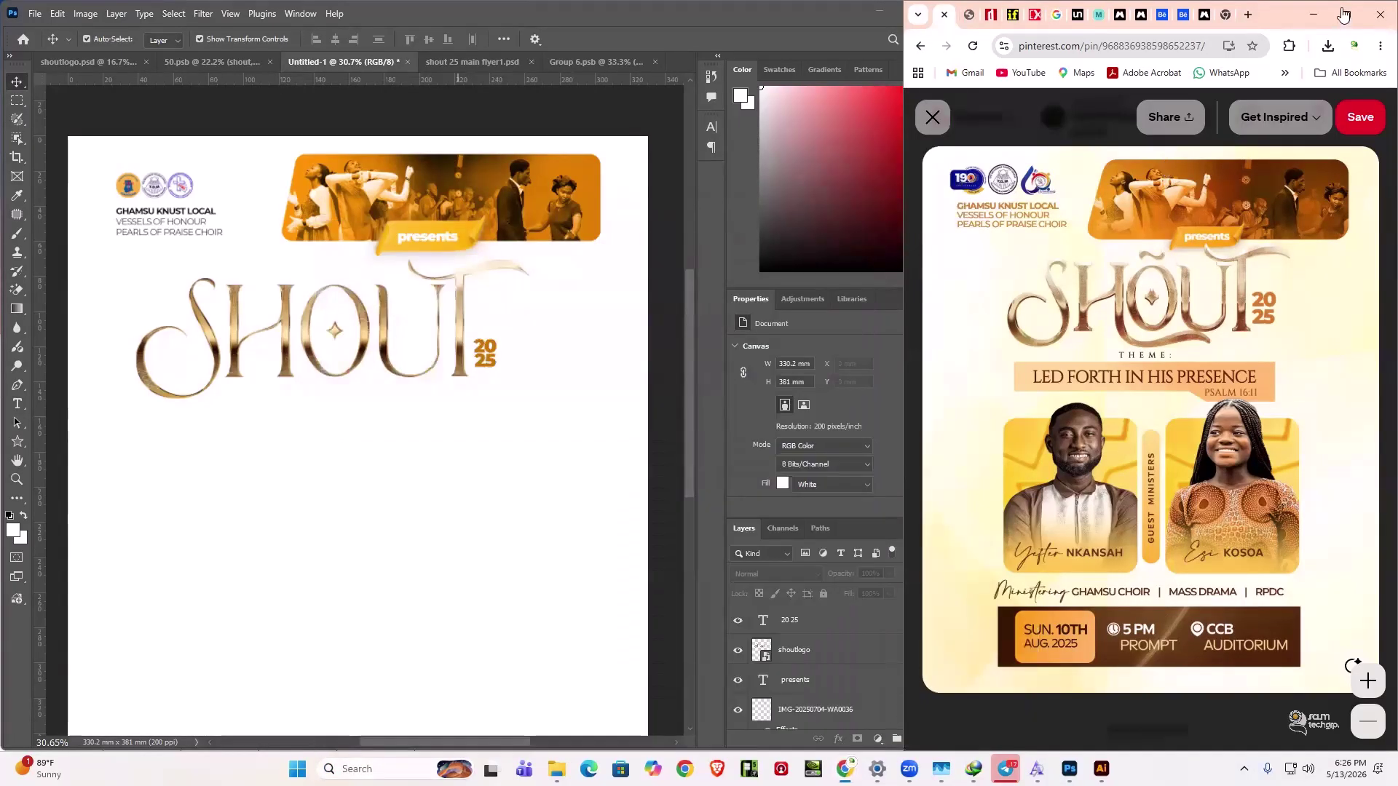
click(1248, 16)
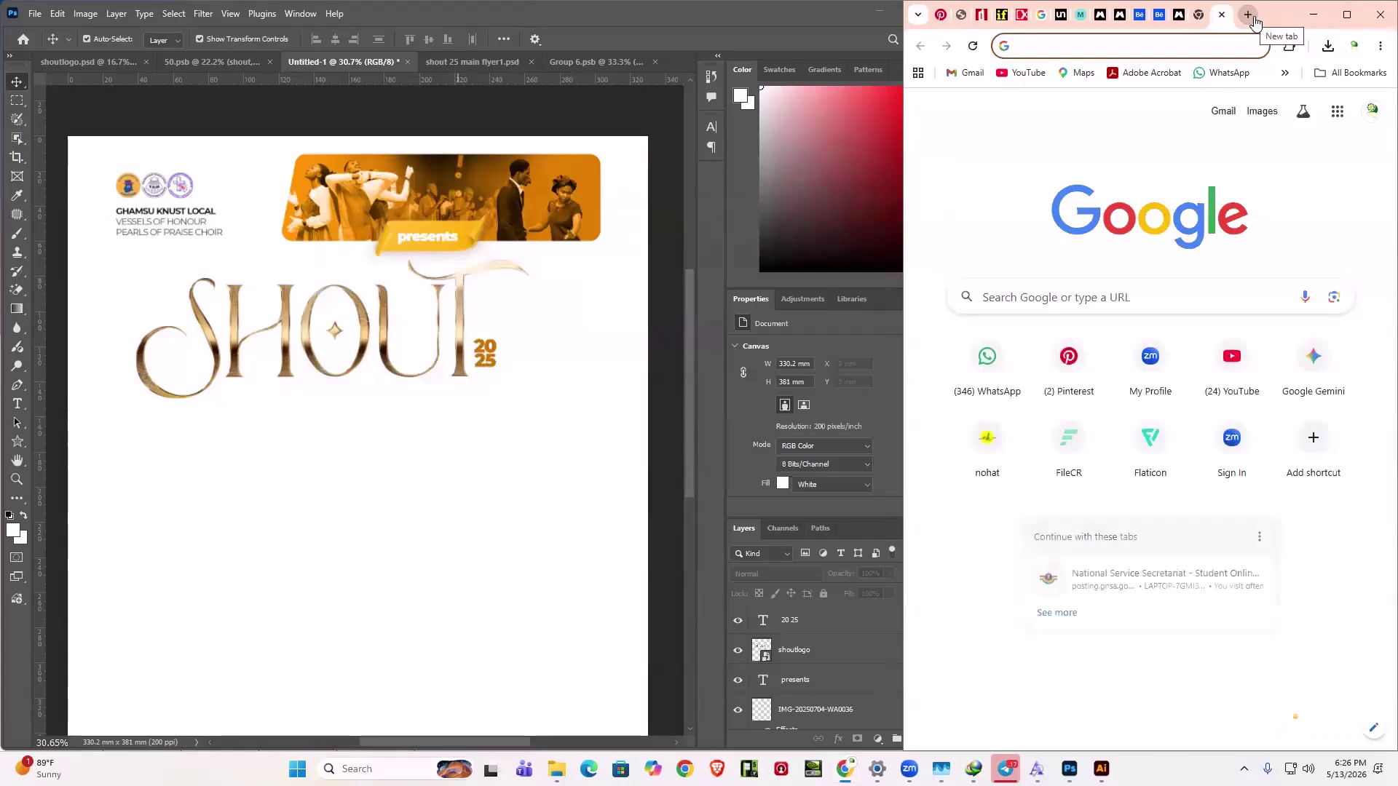
text(download montserrat font family)
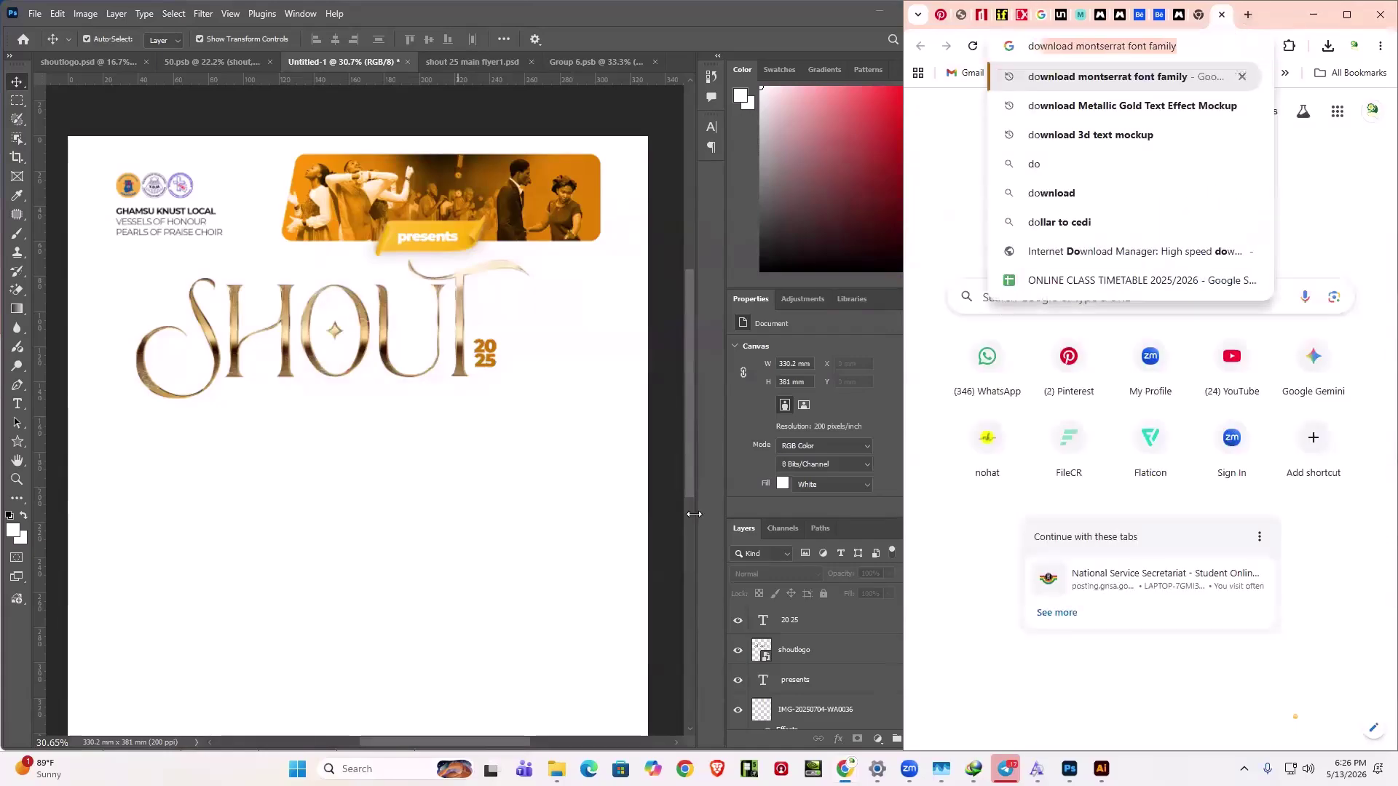
click(18, 403)
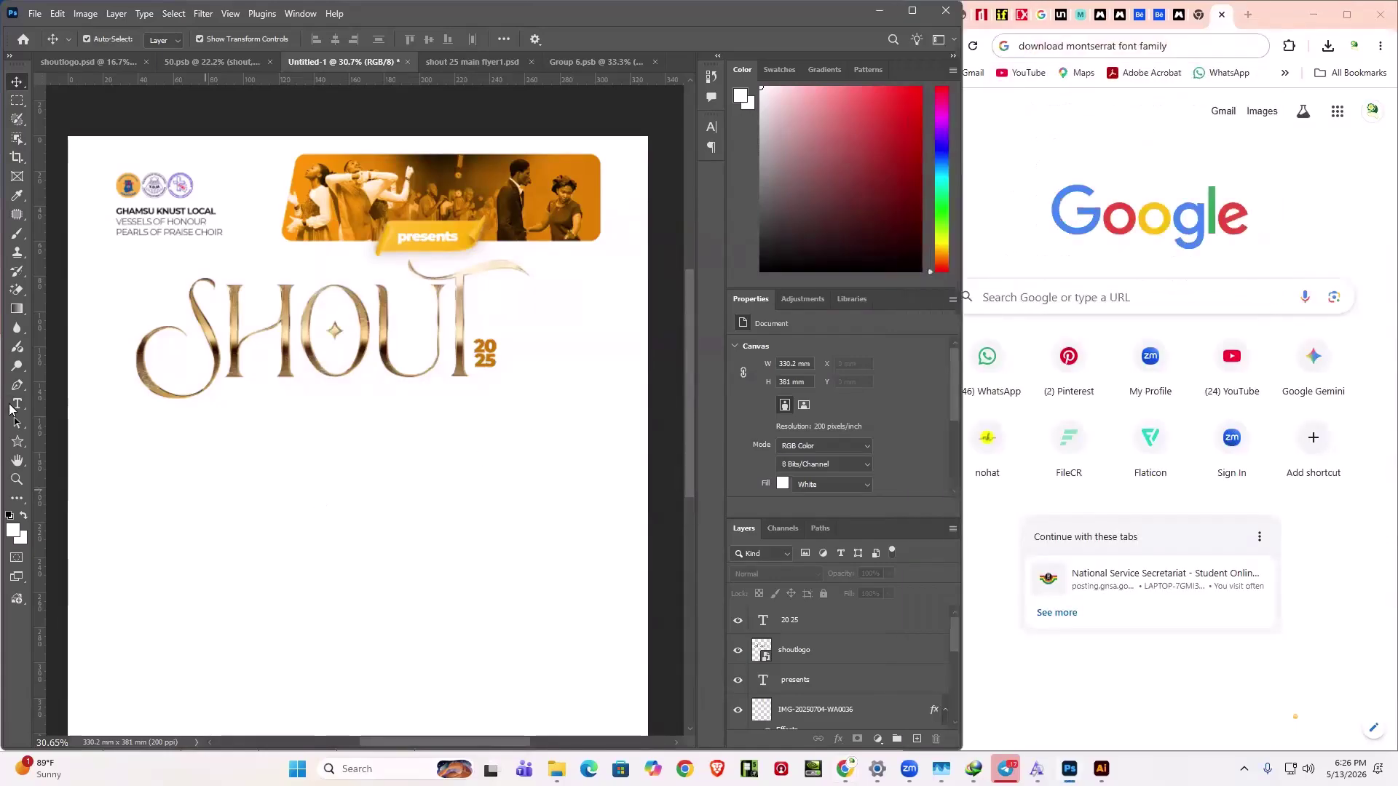
click(225, 501)
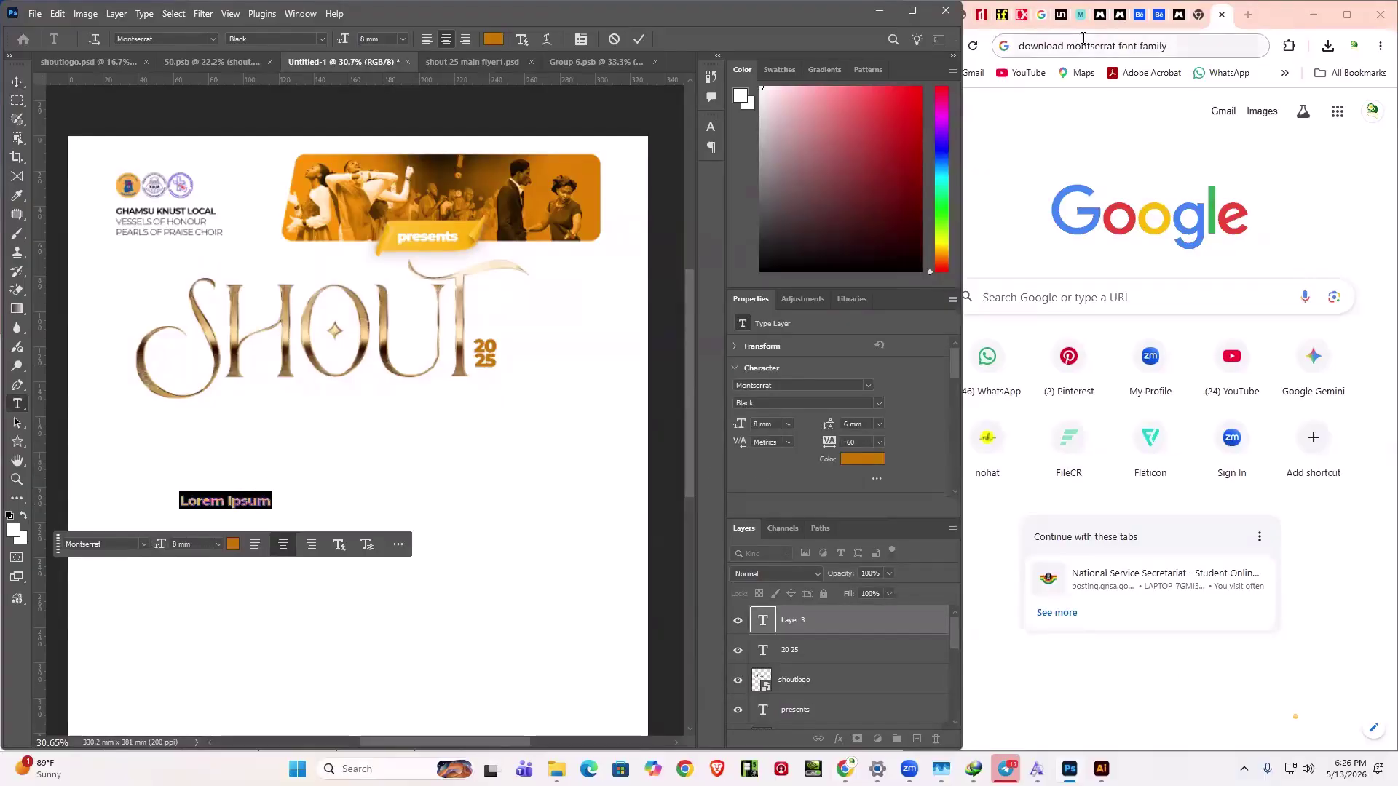
- Check the flyer reference in Chrome, then replace the placeholder text with THEME
click(1180, 24)
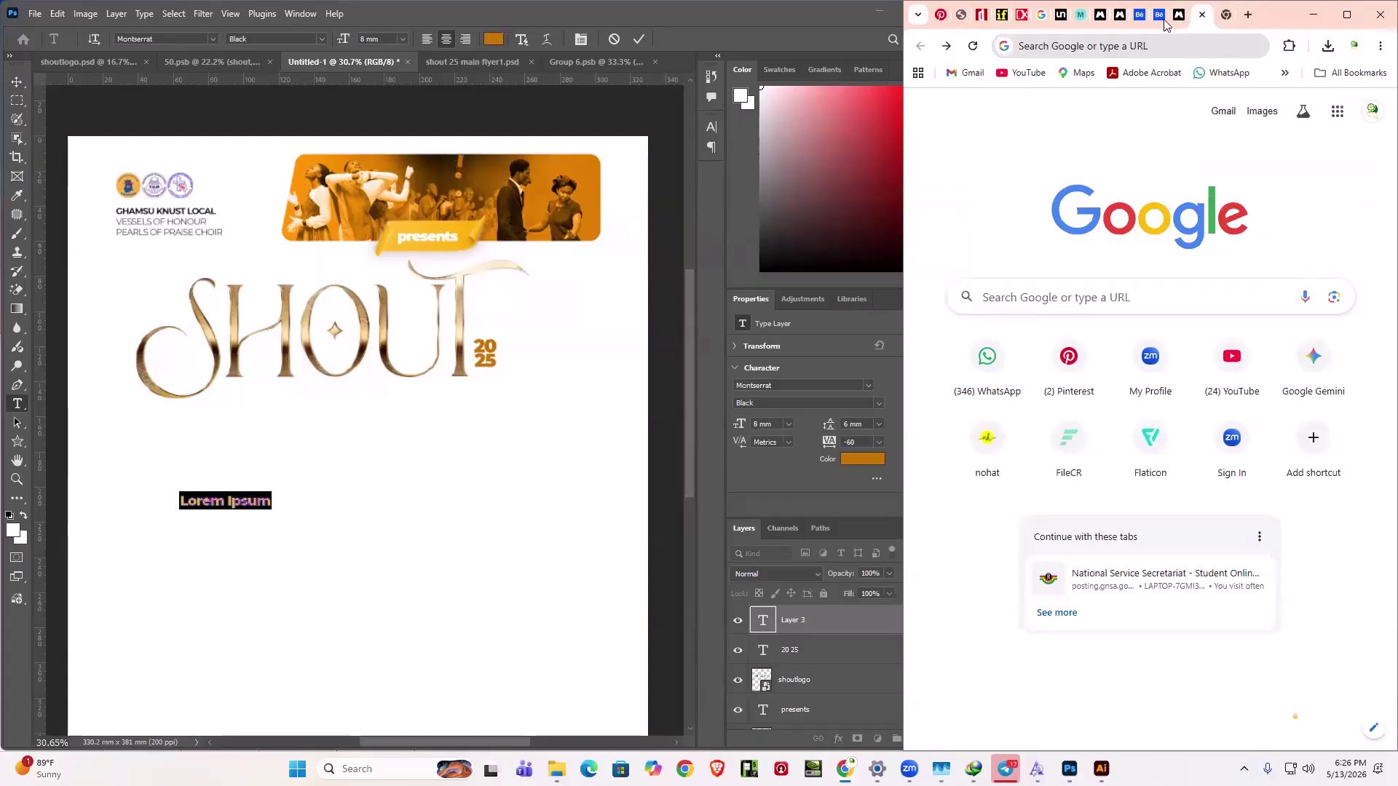
click(940, 14)
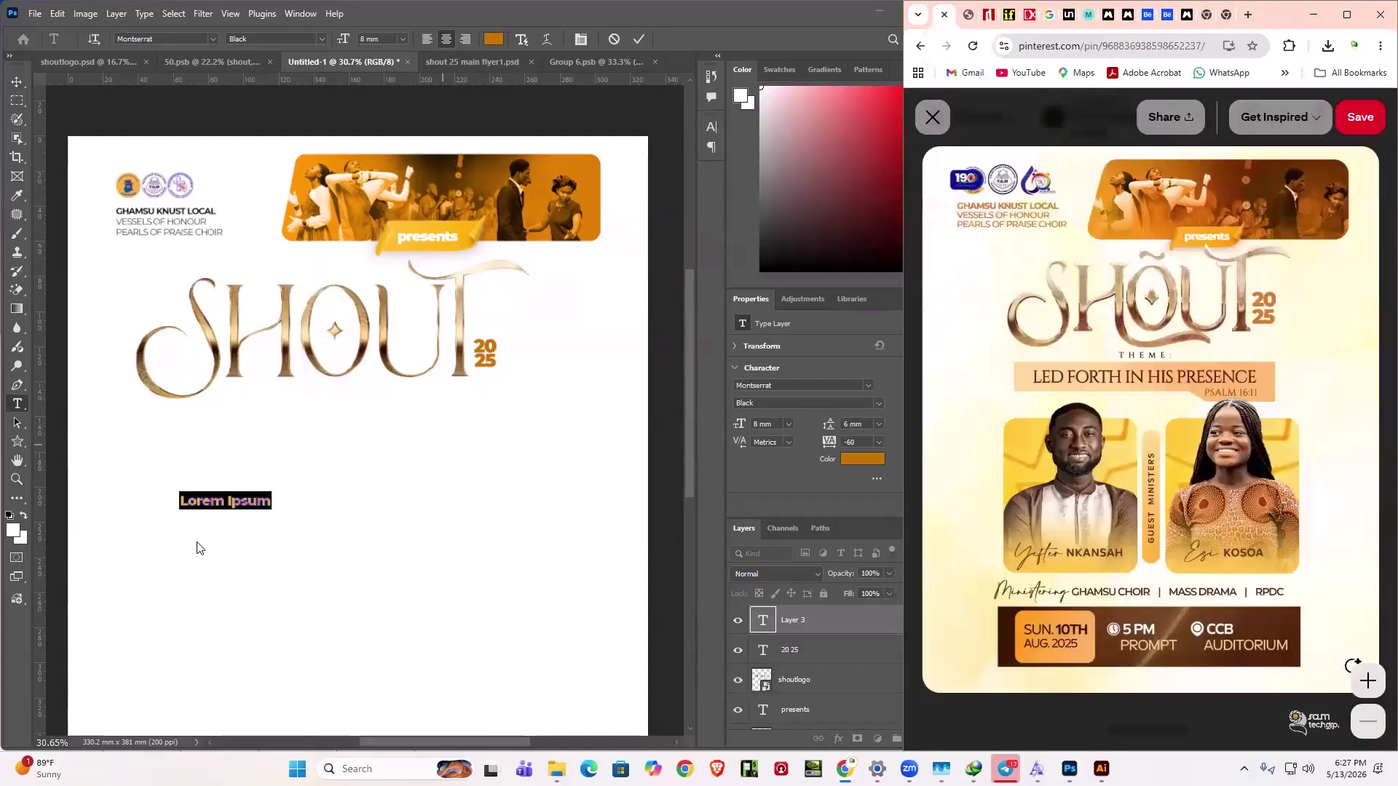
click(229, 502)
triple_click(230, 503)
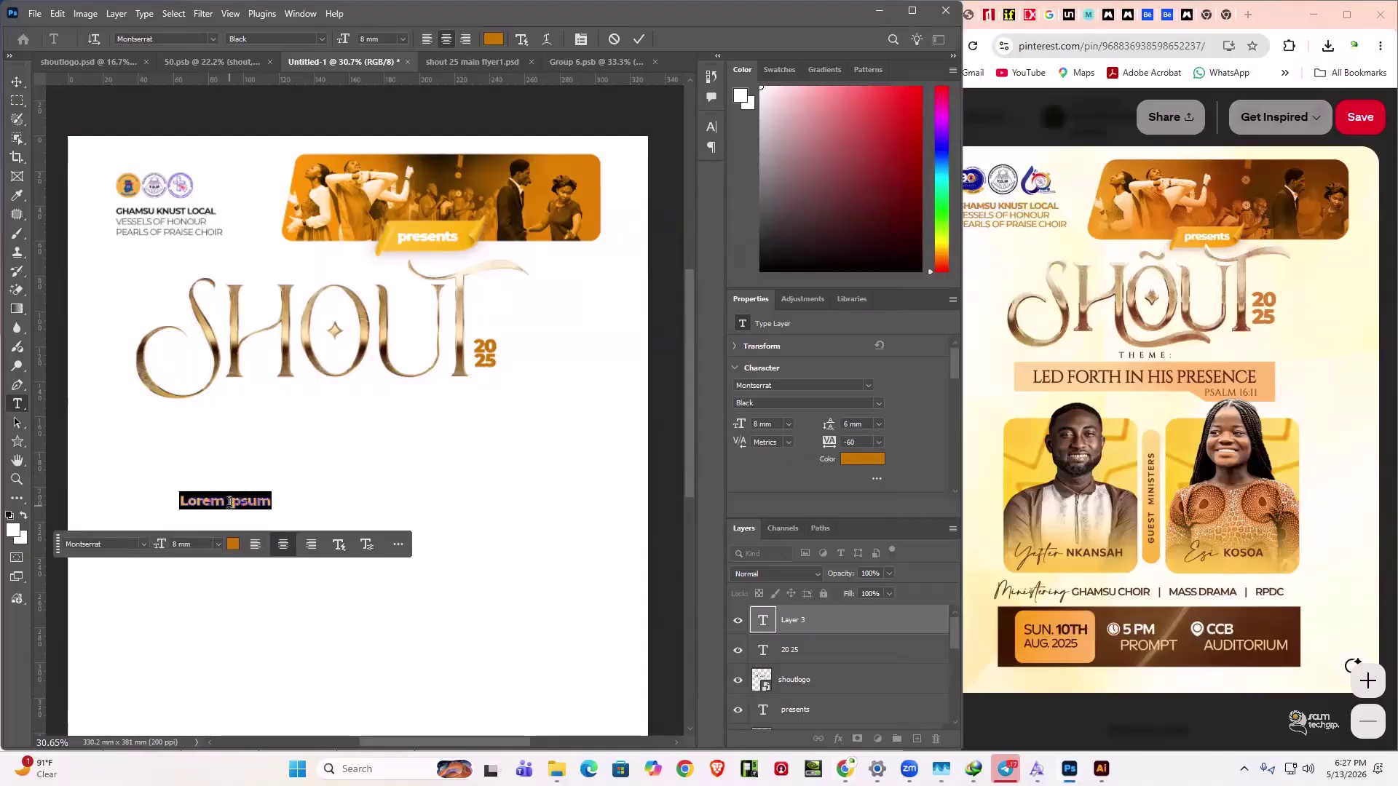
key(BackSpace)
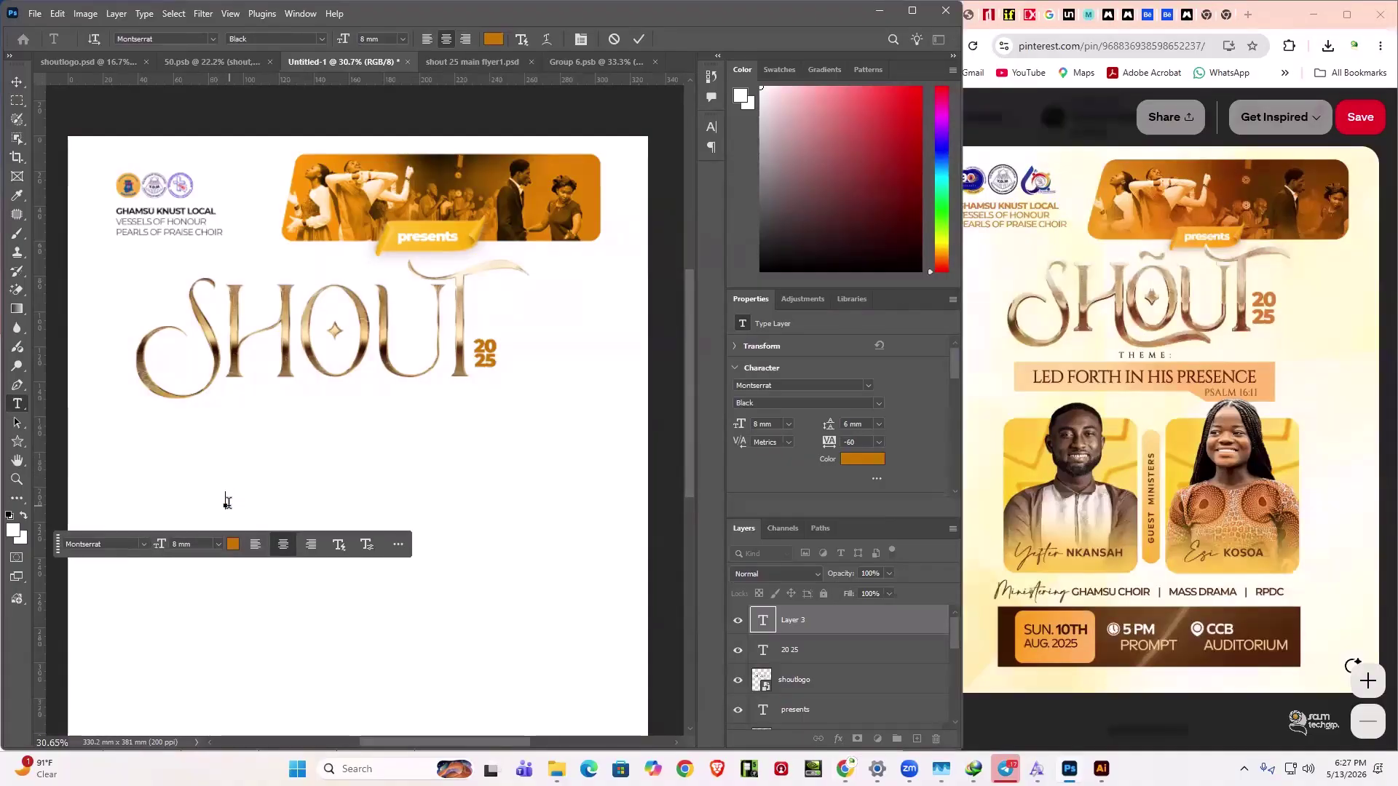
text(THEME)
- Retype the label as 'Theme:' and set it in Cinzel Regular
key(BackSpace)
key(BackSpace)
key(BackSpace)
key(BackSpace)
key(BackSpace)
text(Theme)
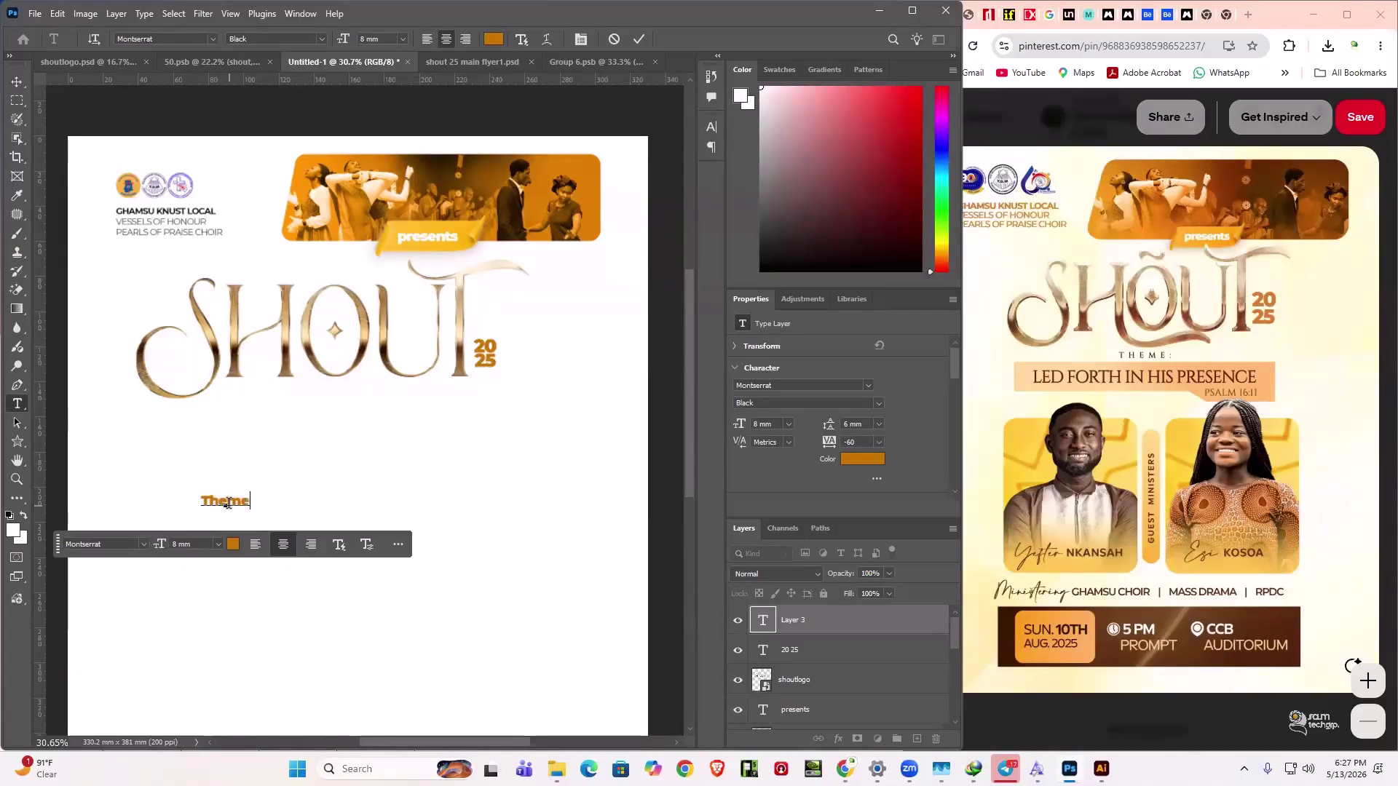
text(:)
key(ctrl+a)
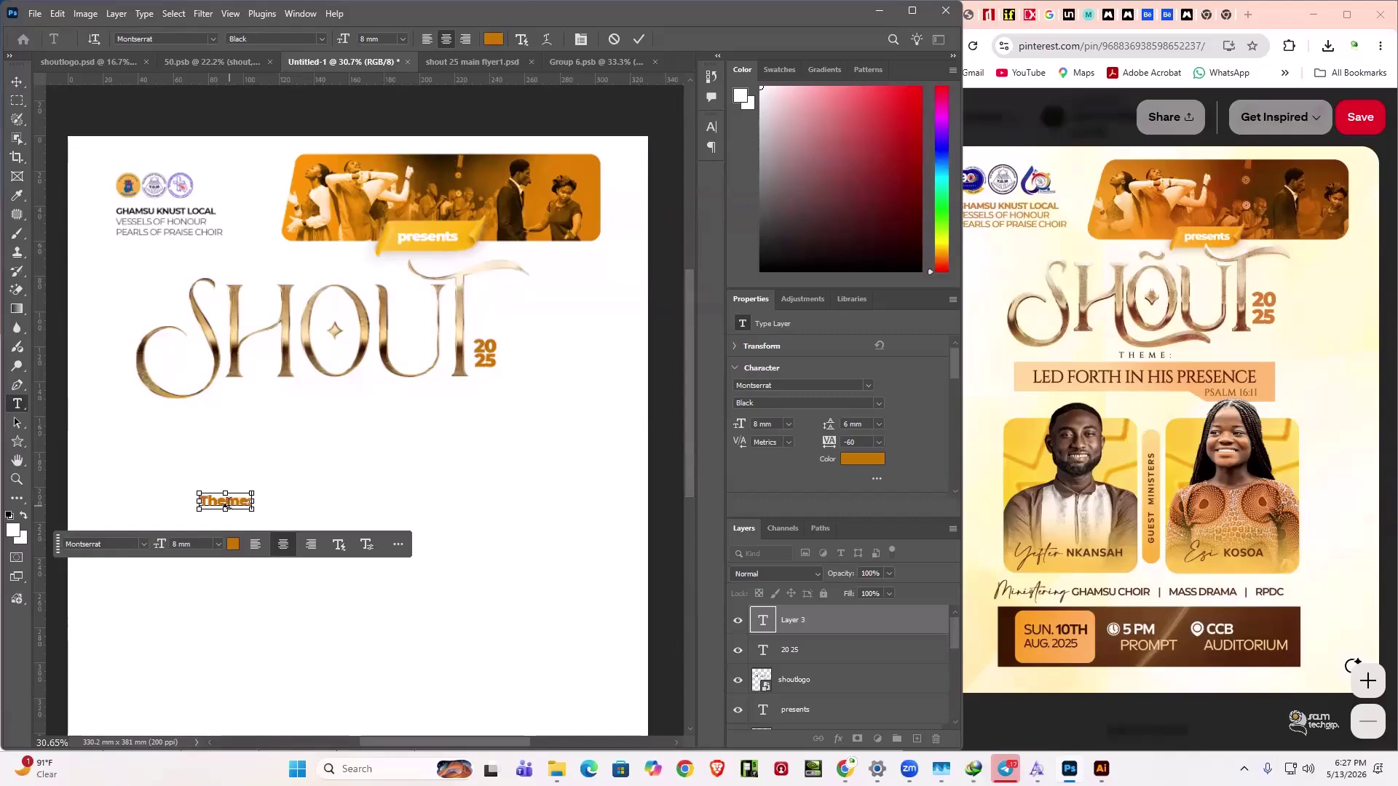
click(171, 38)
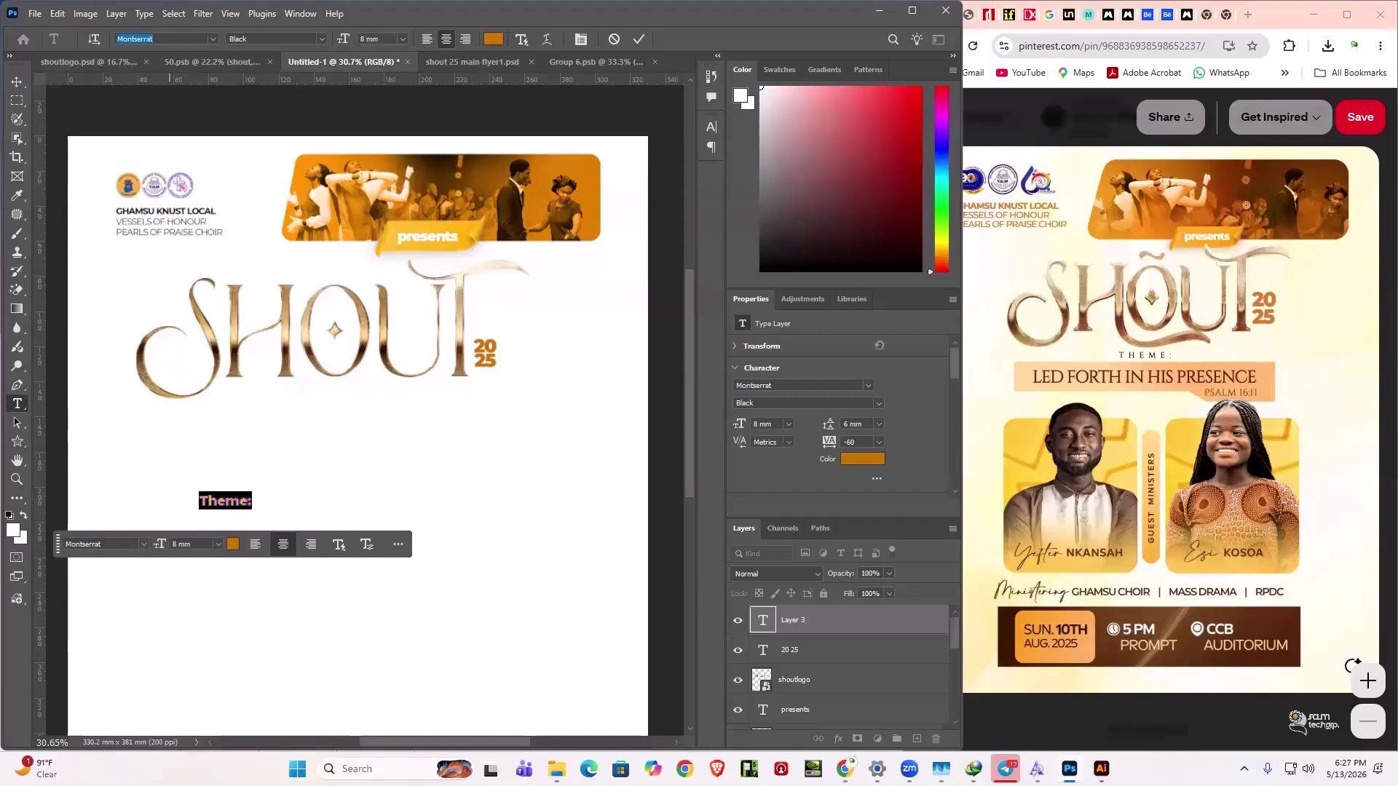
text(c)
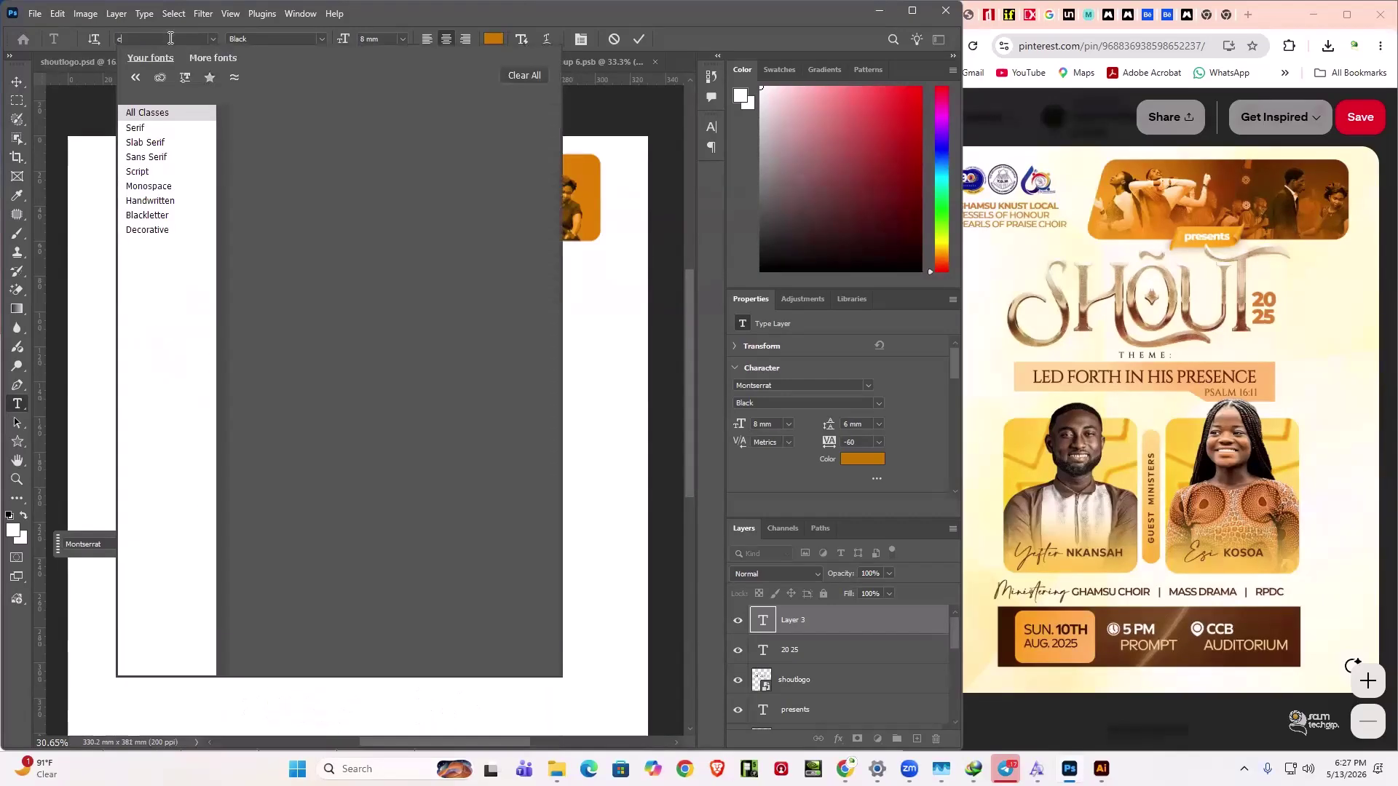
text(in)
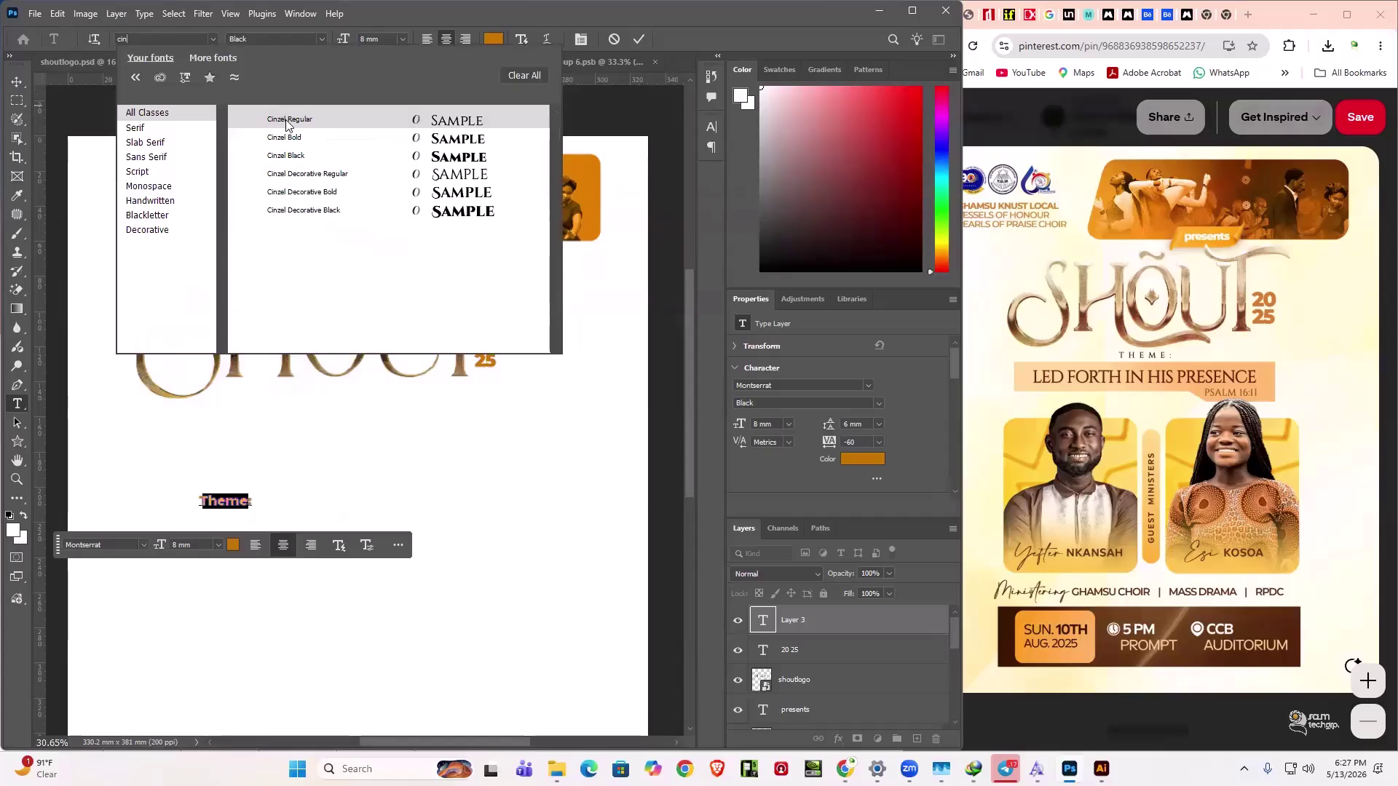
click(288, 120)
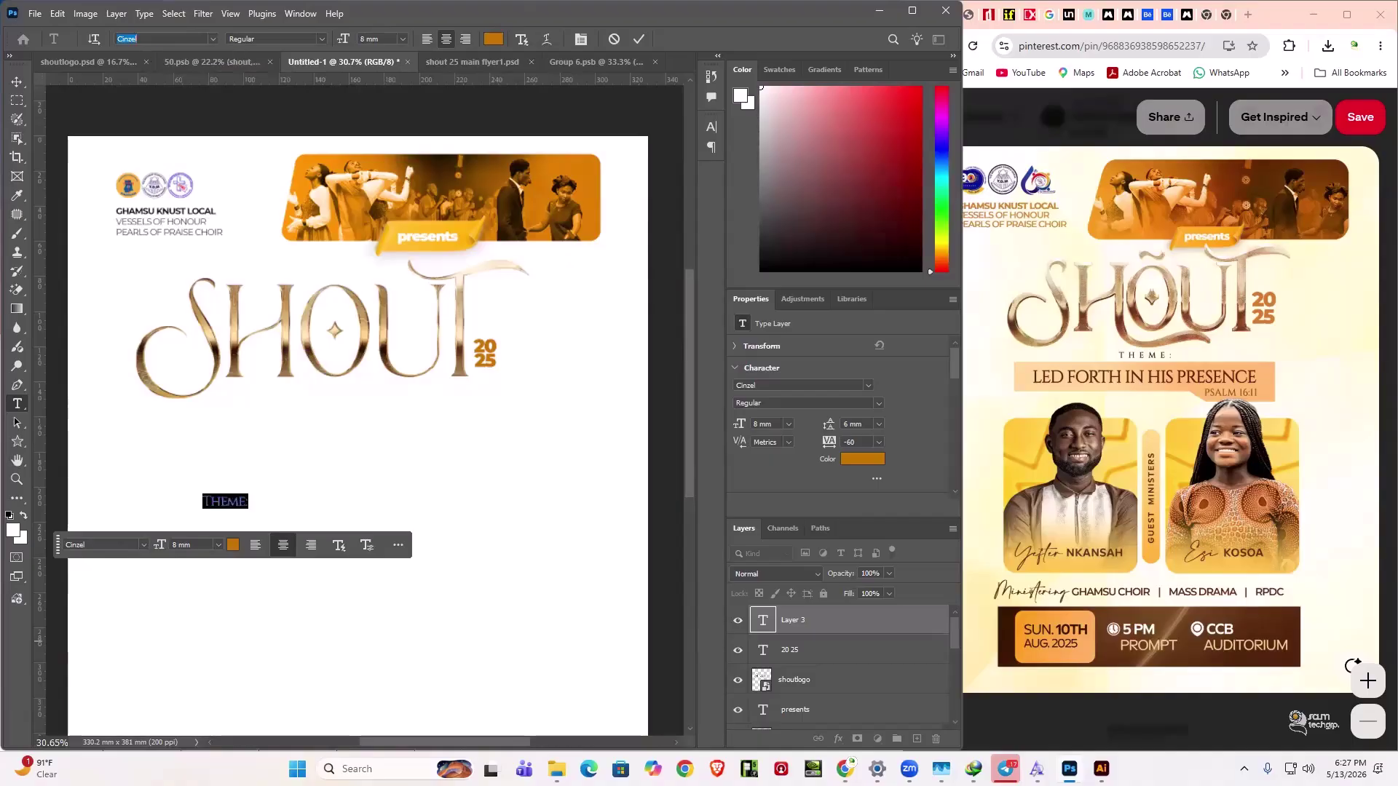
key(Return)
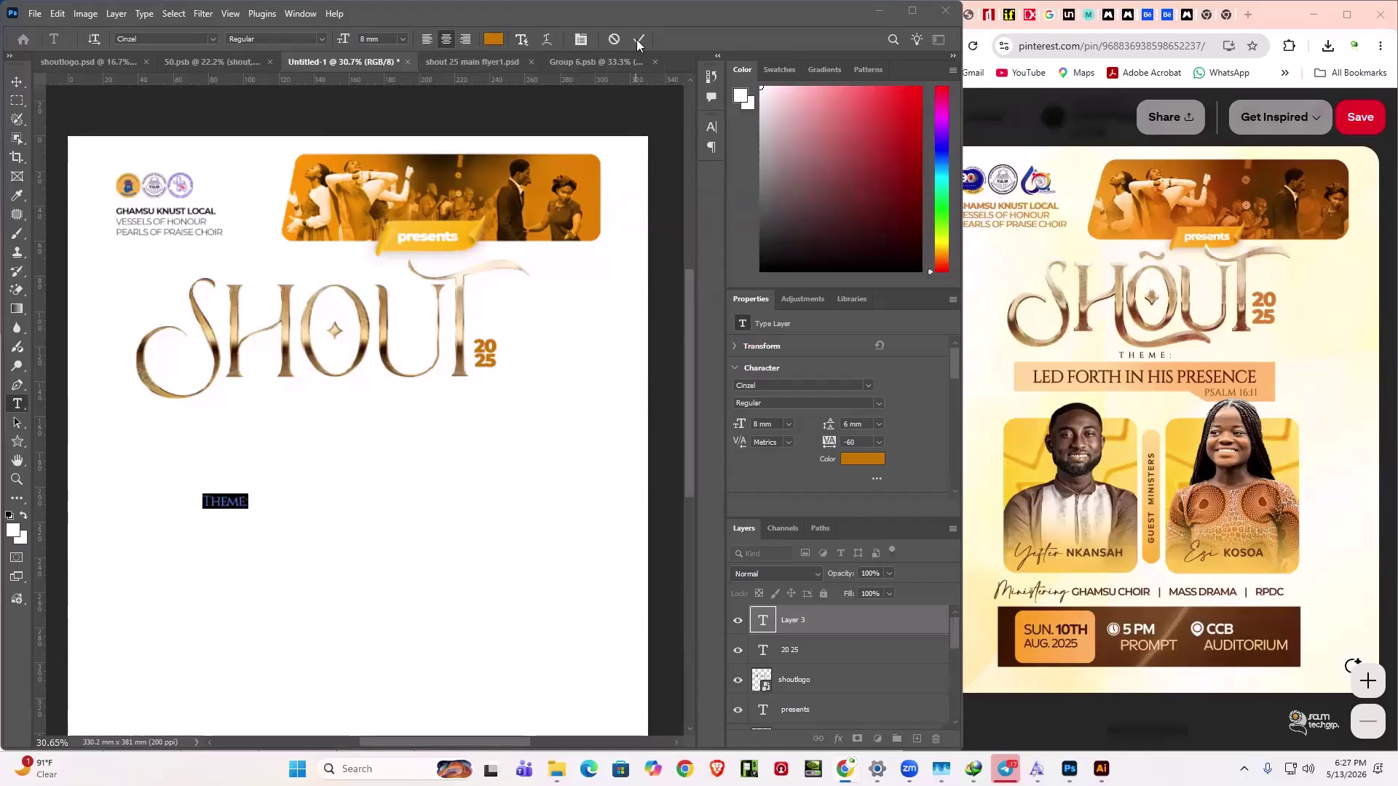
- Make THEME: dark brown, centre it under SHOUT, and nudge it up slightly
click(497, 42)
click(1125, 654)
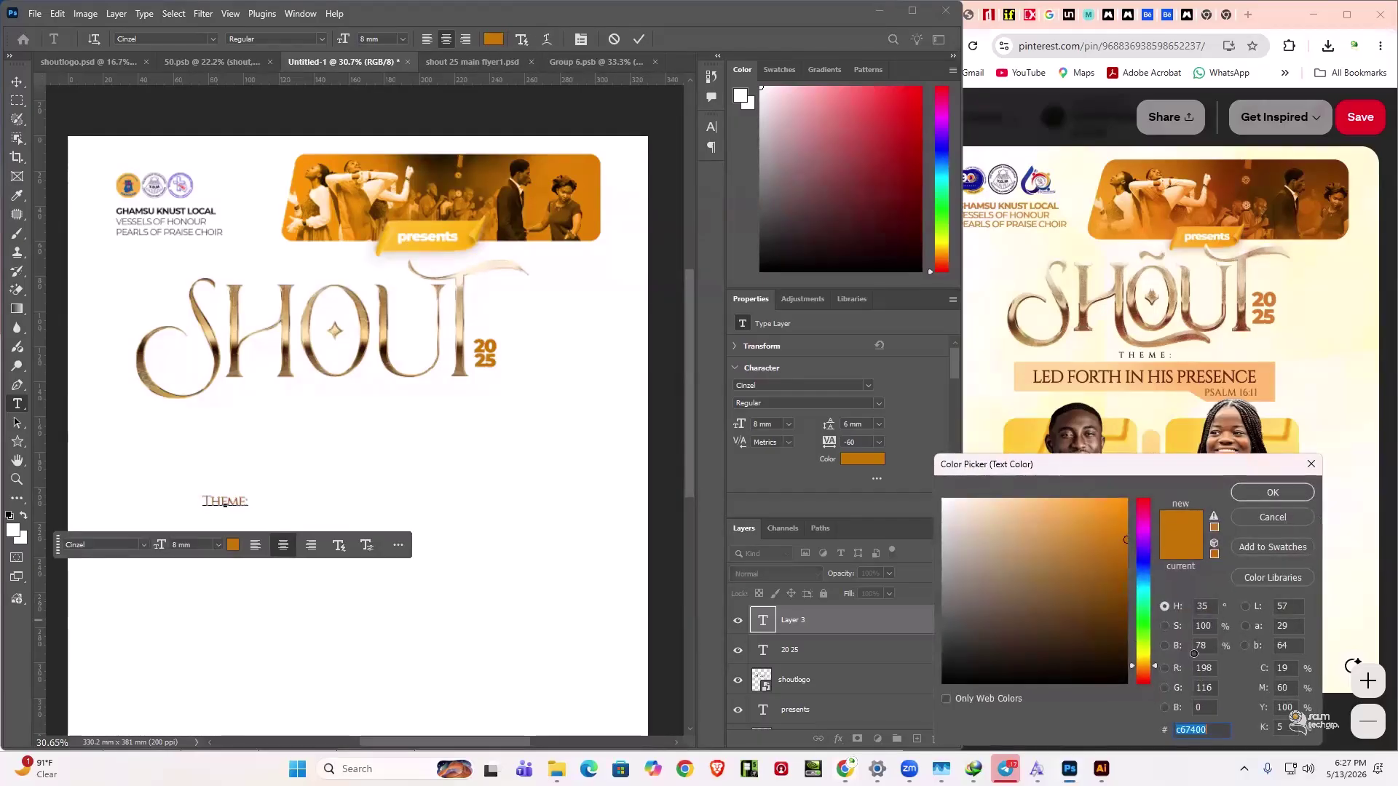
click(1257, 495)
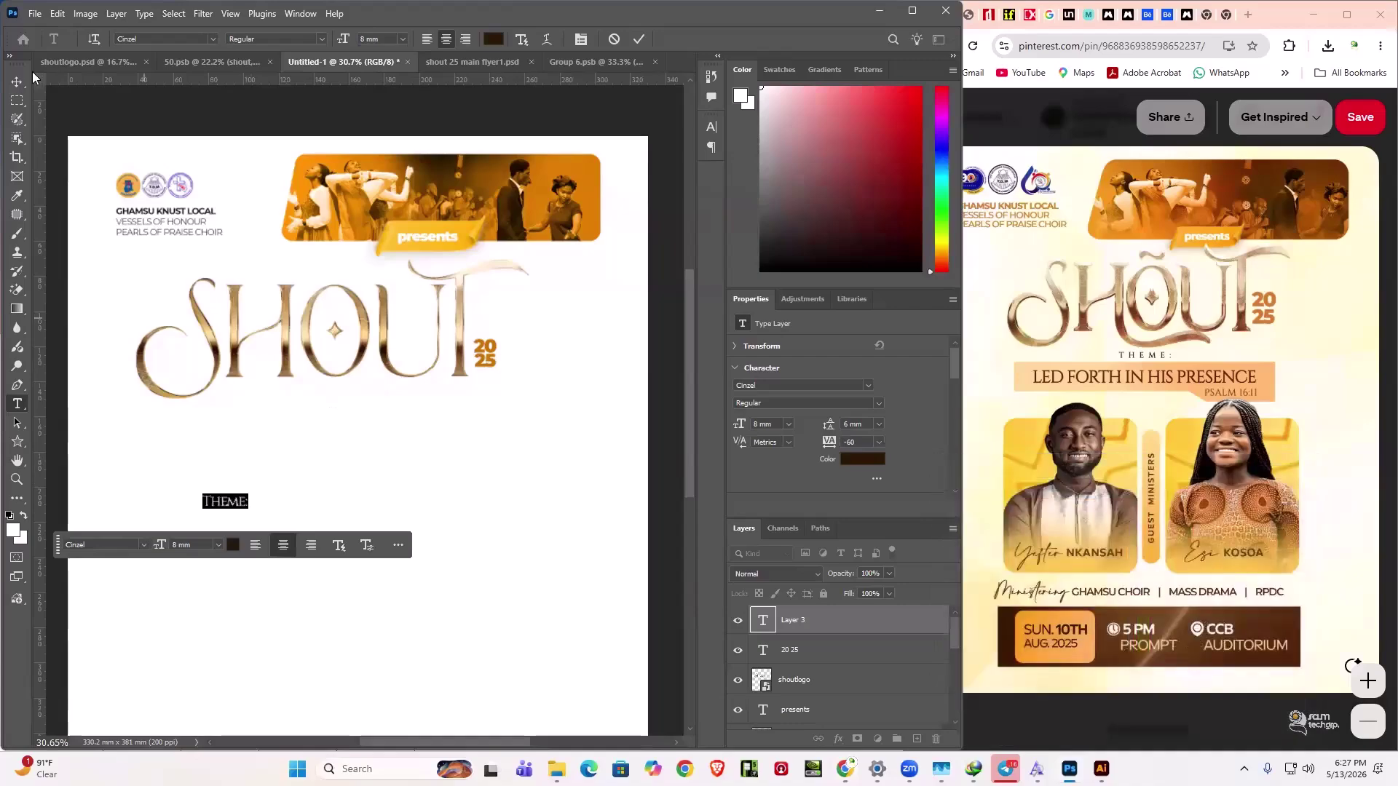
key(ctrl+Return)
drag(235, 501, 324, 413)
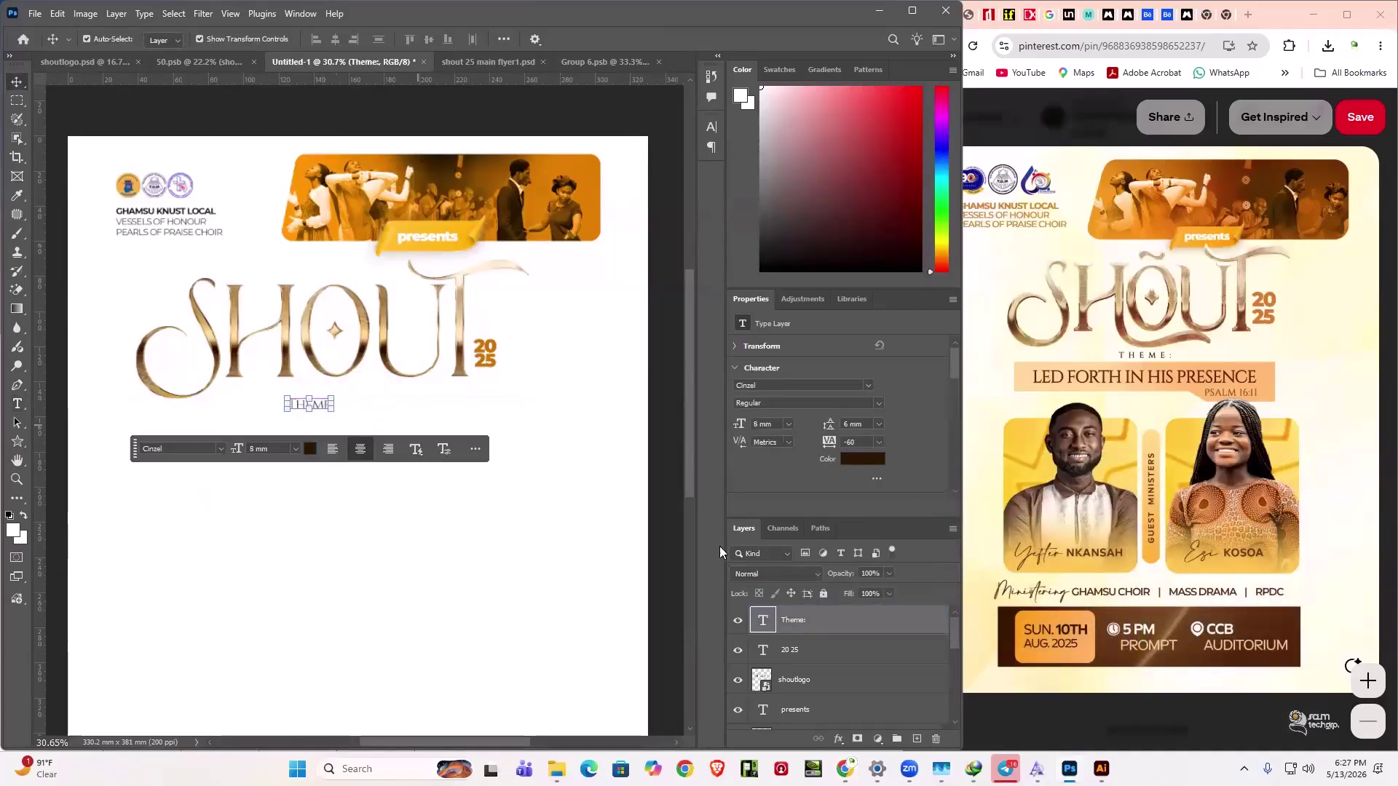
scroll(813, 716, down, 5)
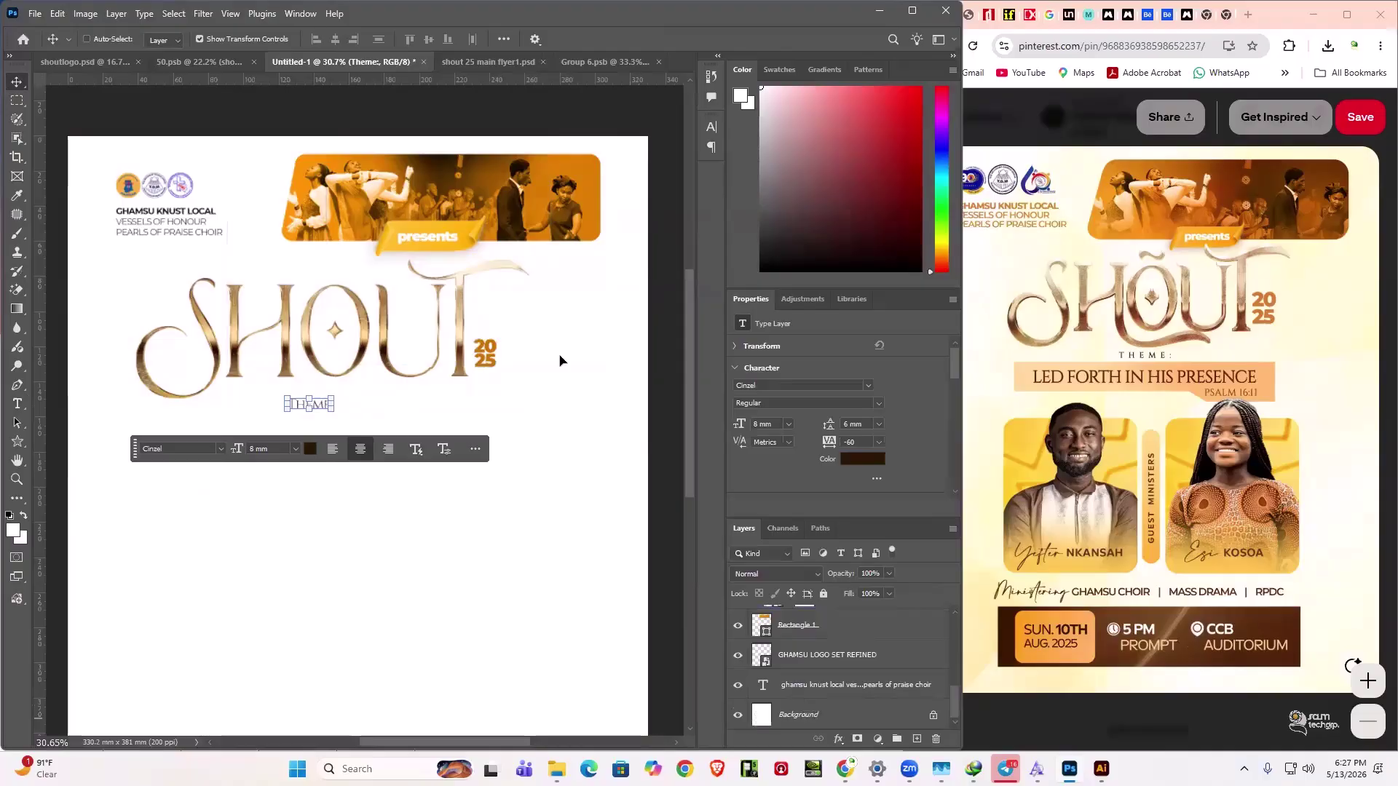
click(335, 39)
ctrl+click(357, 425)
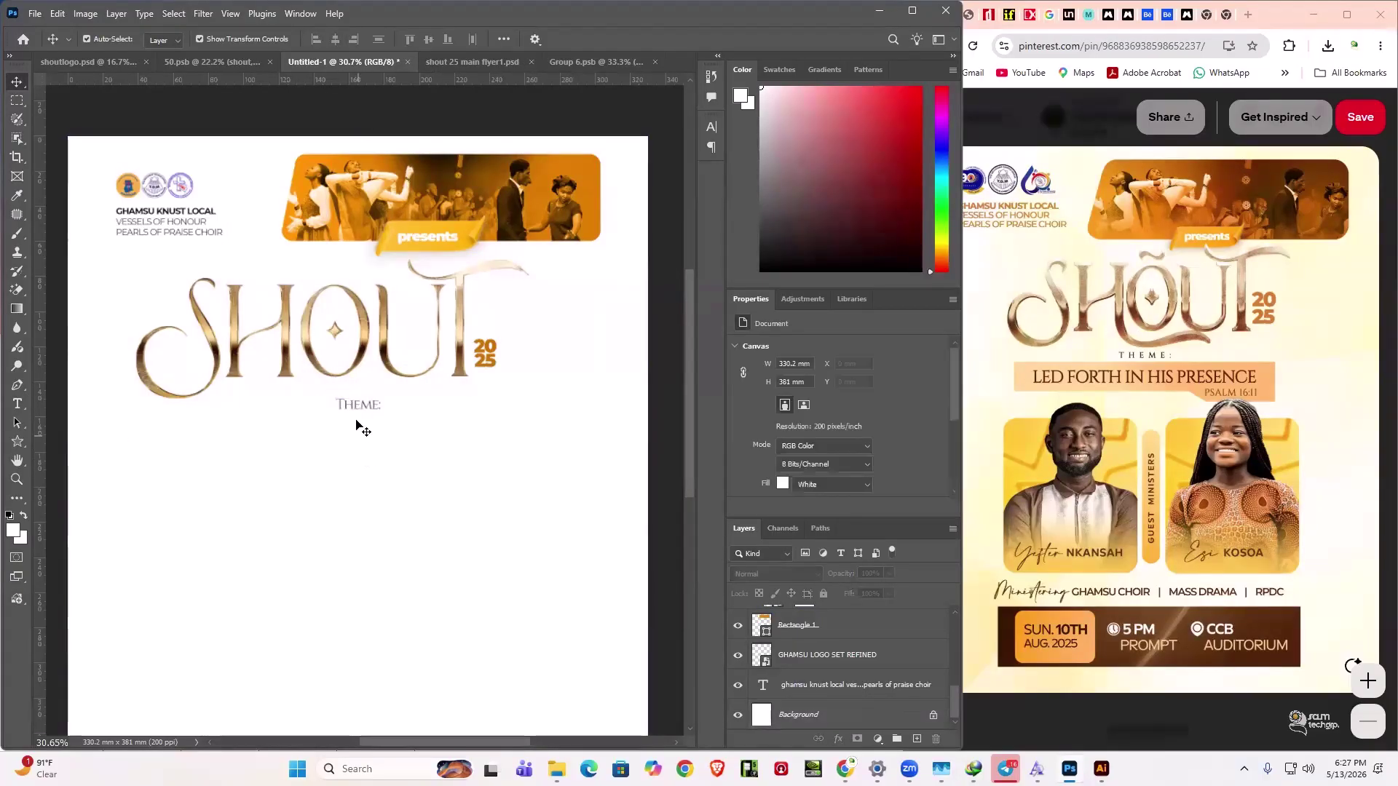
click(366, 407)
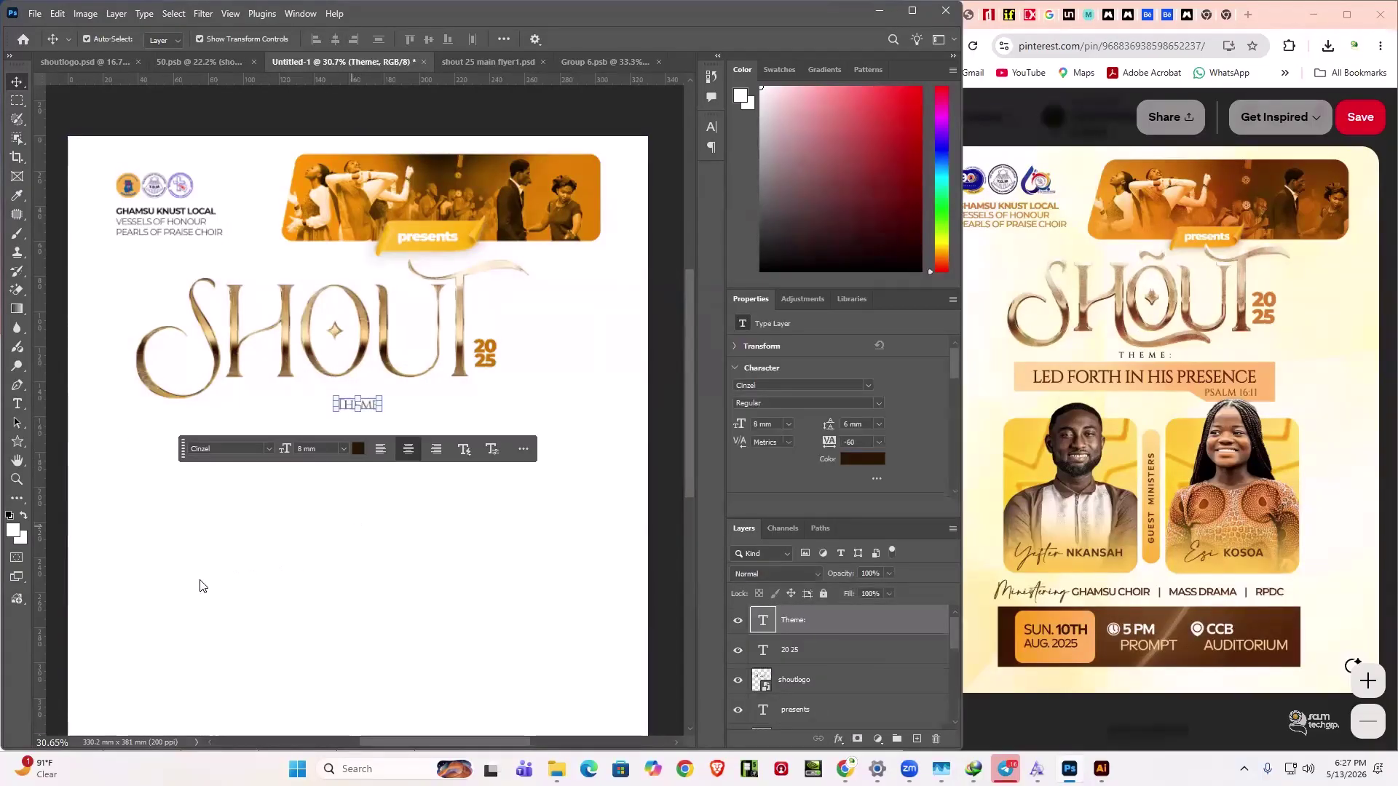
key(shift+Up)
key(shift+Up)
key(shift+Up)
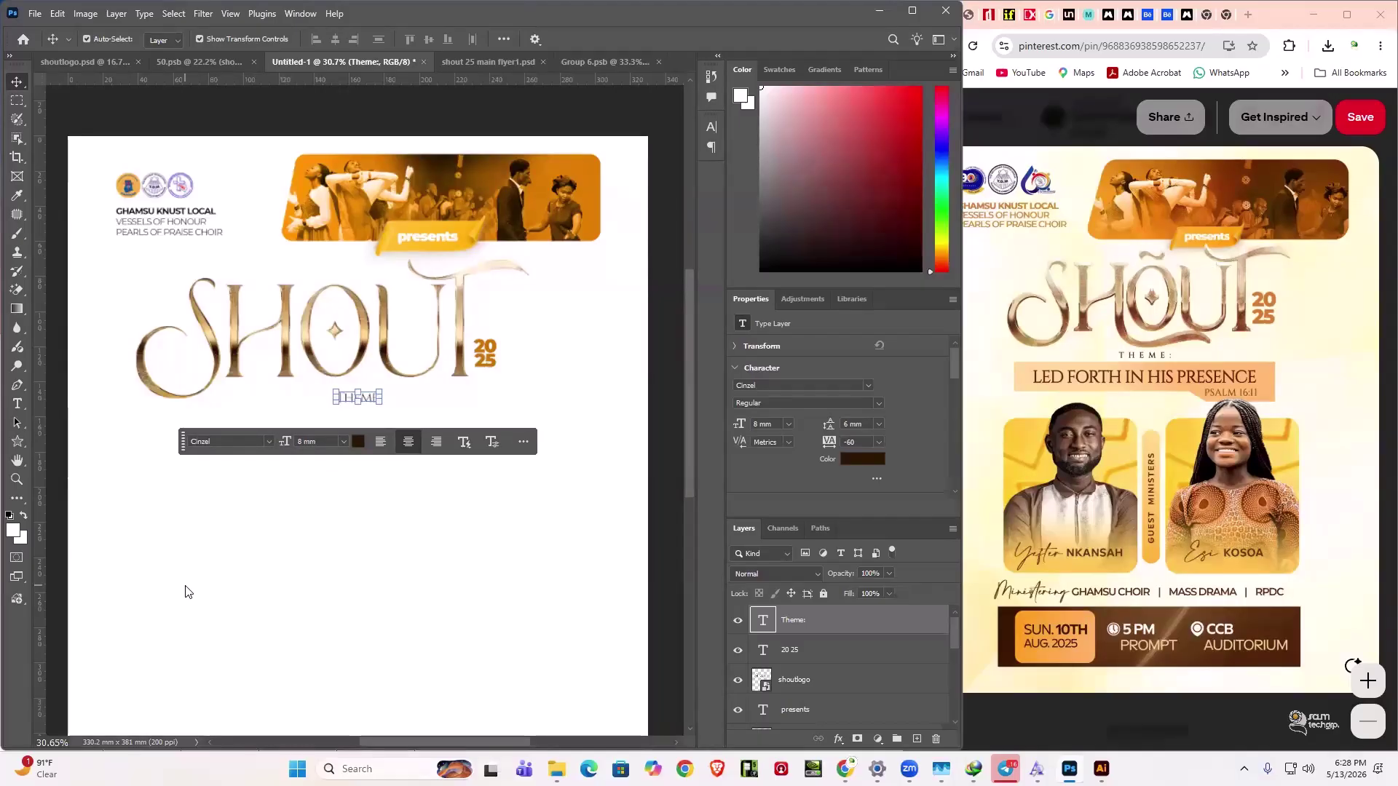
- Group 2025 with the SHOUT logo, centre the group horizontally on the canvas, and nudge THEME: up
click(193, 352)
drag(575, 340, 401, 350)
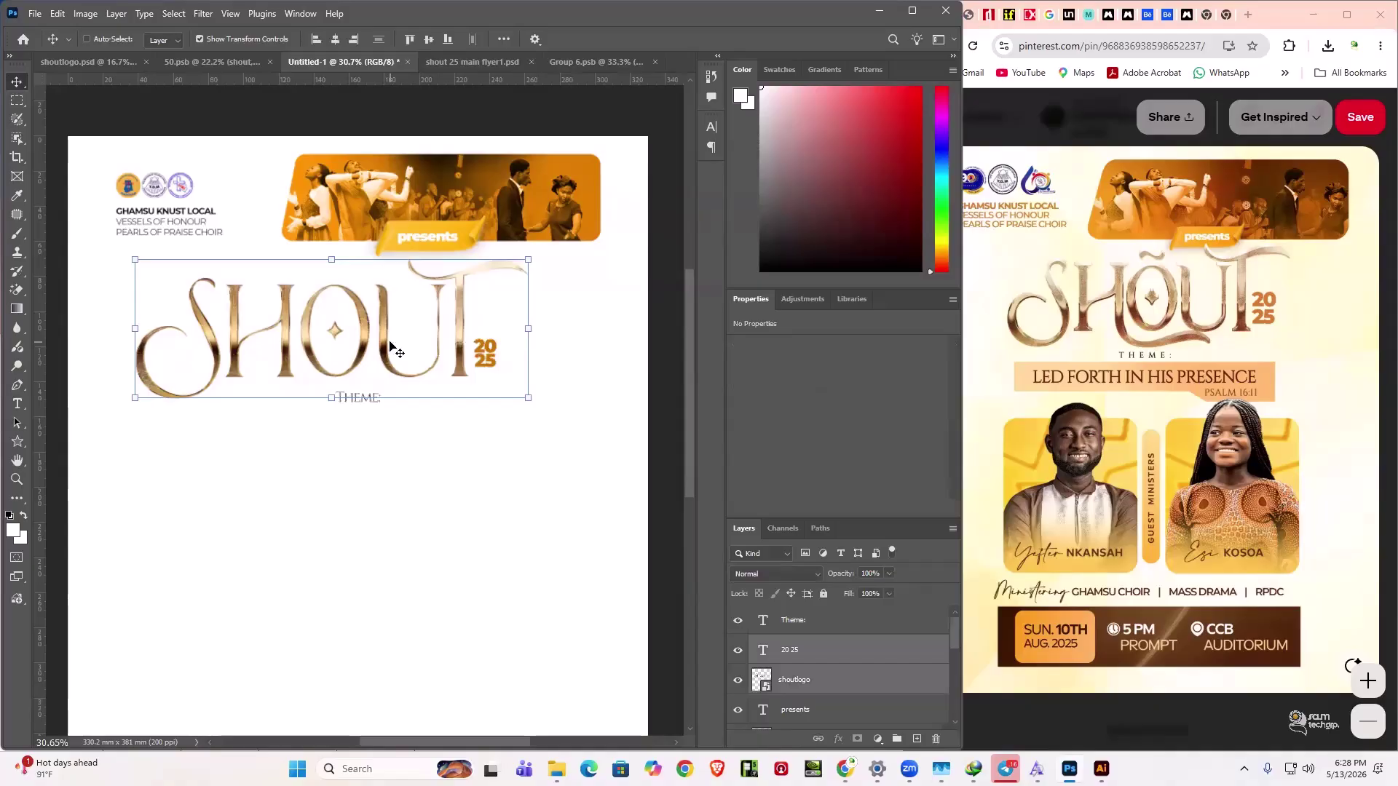
key(ctrl+g)
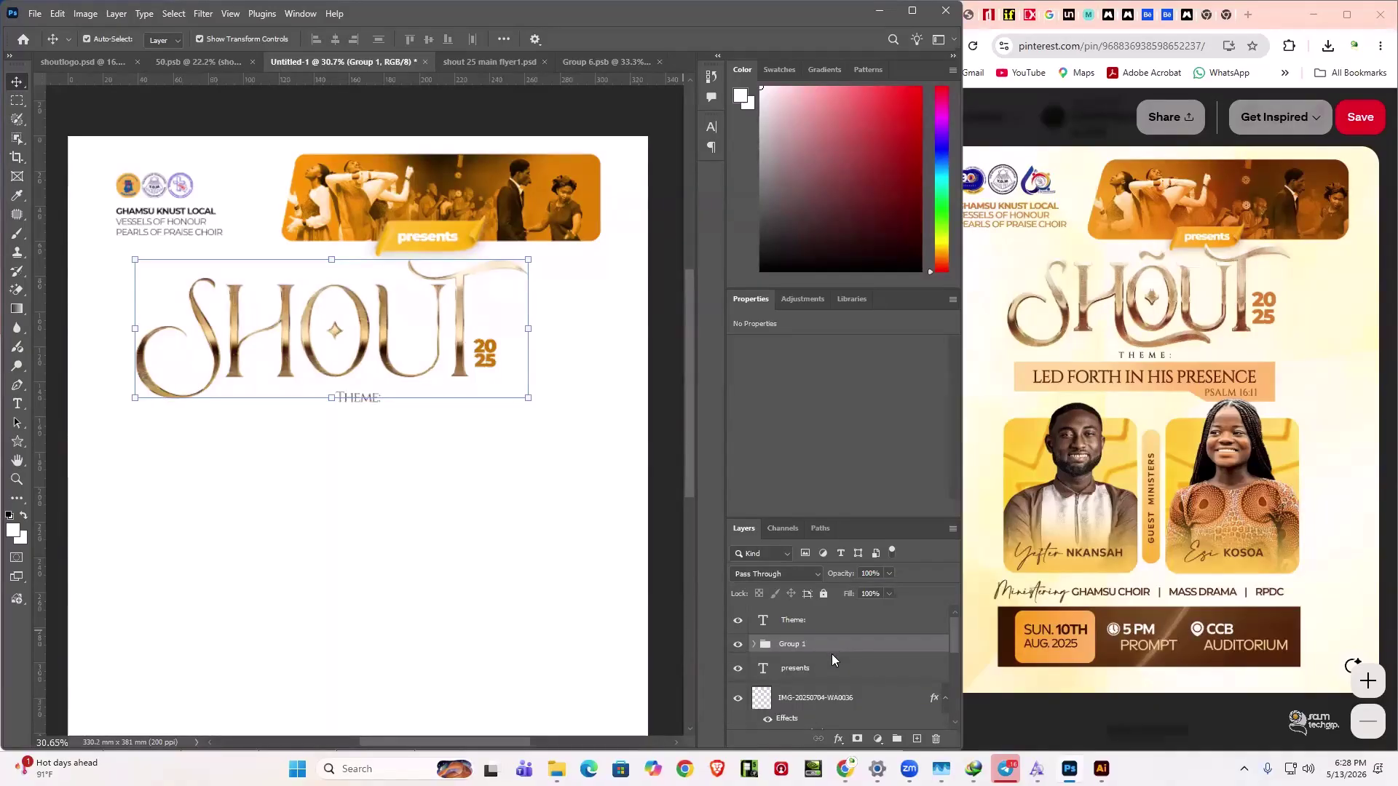
scroll(832, 654, down, 5)
shift+click(822, 714)
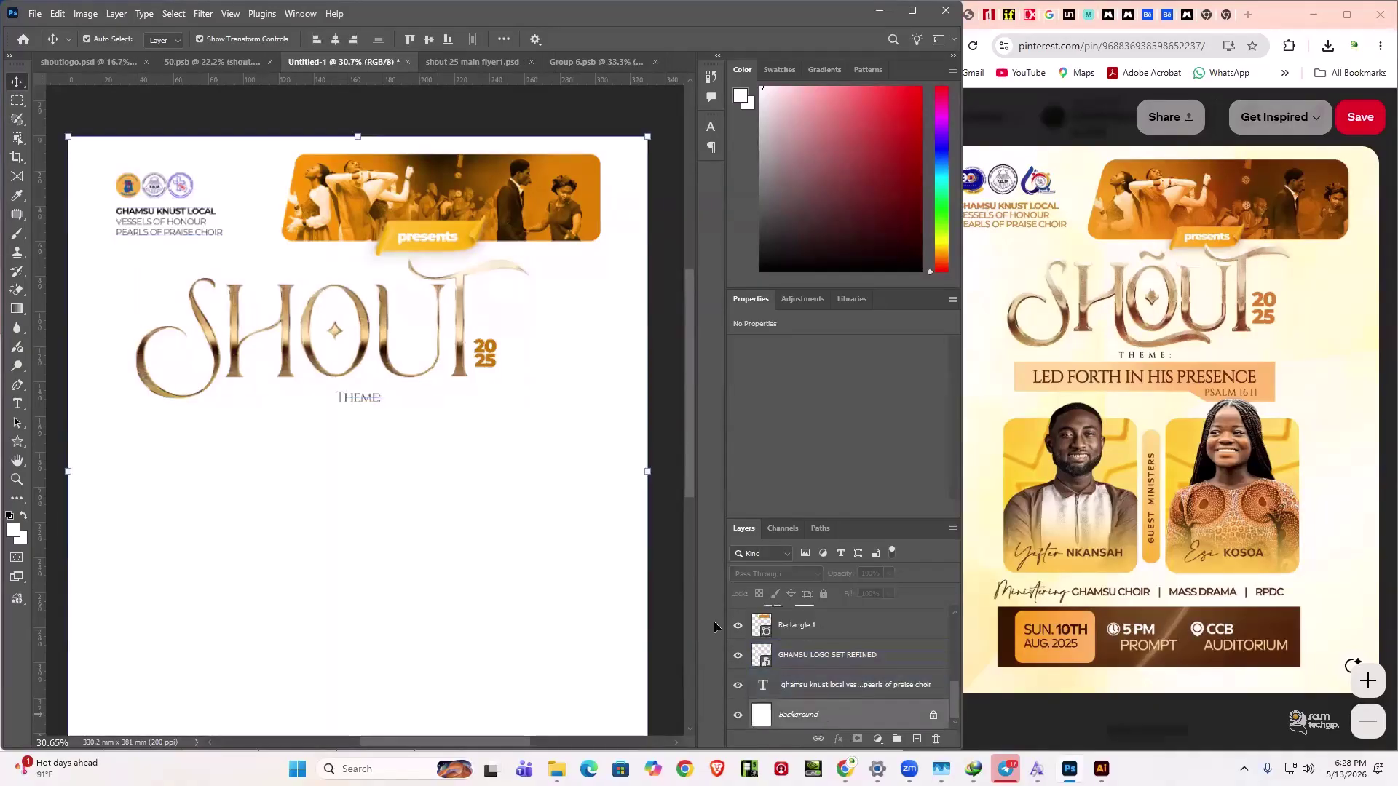
click(335, 39)
click(358, 399)
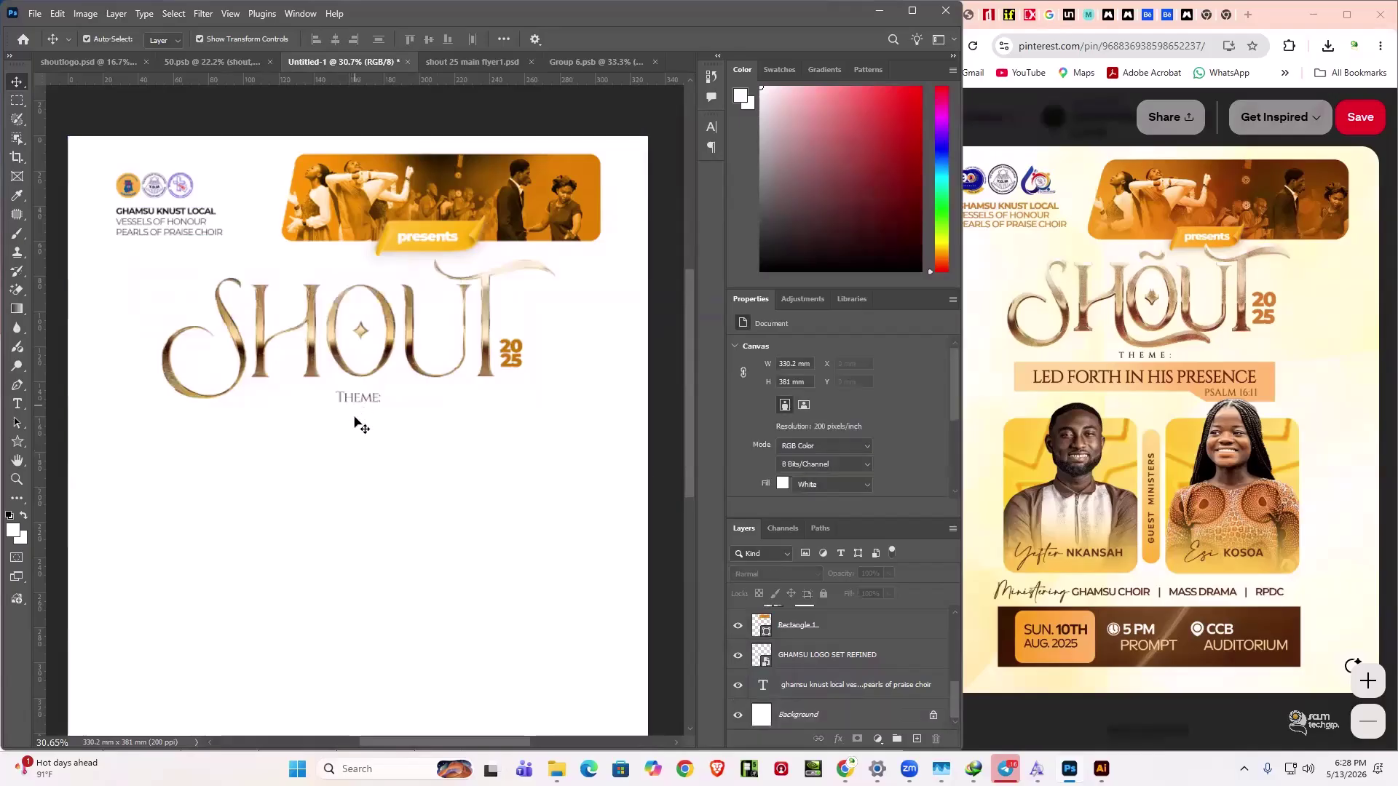
key(shift+Up)
key(shift+Up)
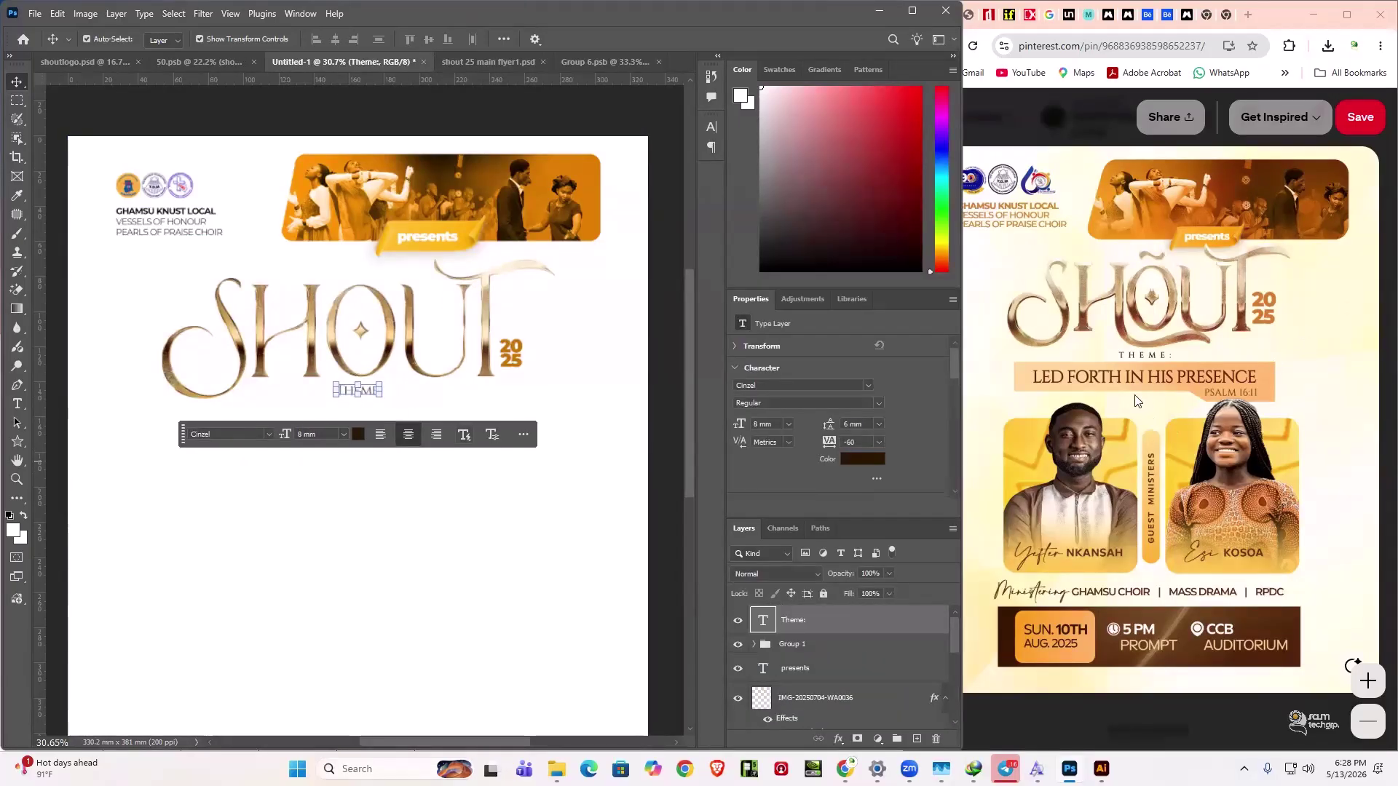
click(339, 525)
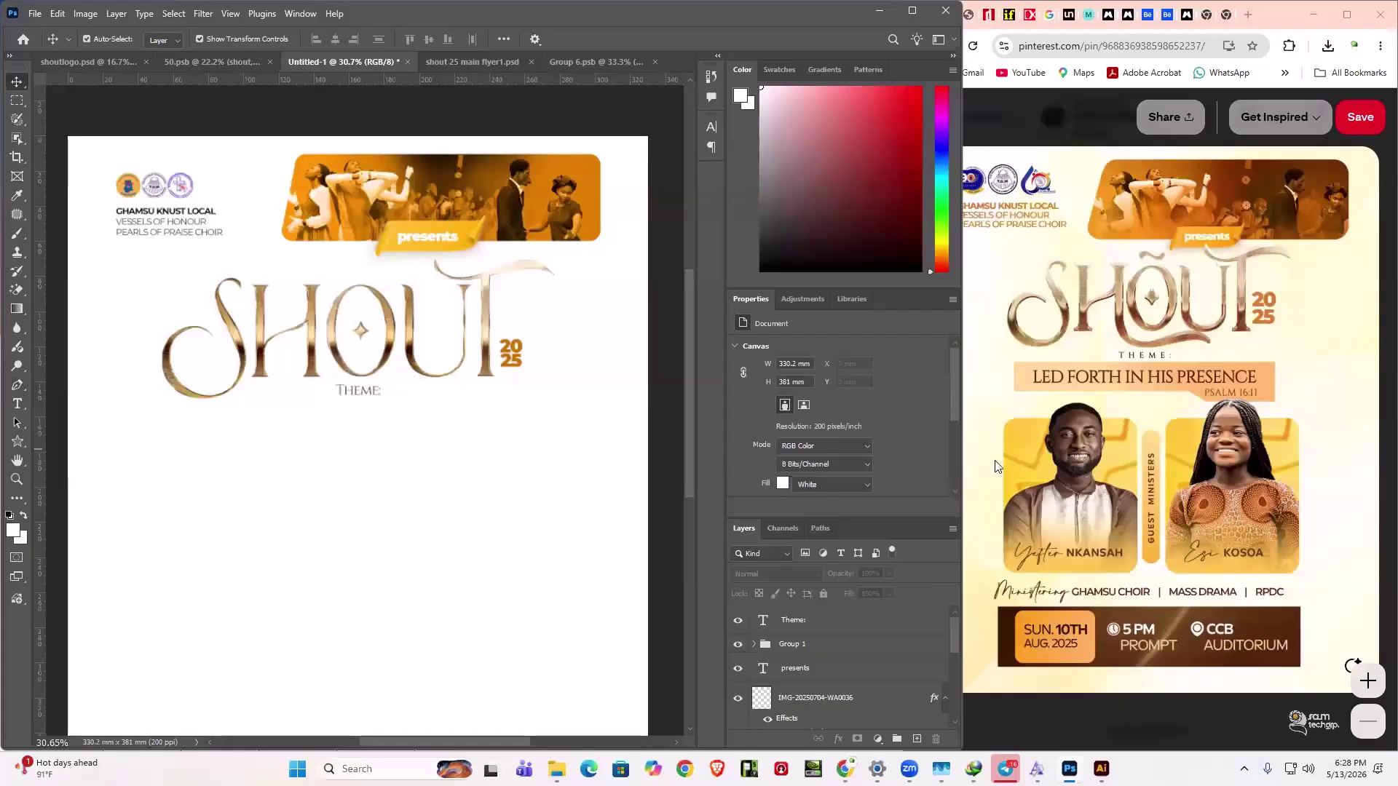
- Select the Pen tool and show its variants, then the shape tools list
click(17, 384)
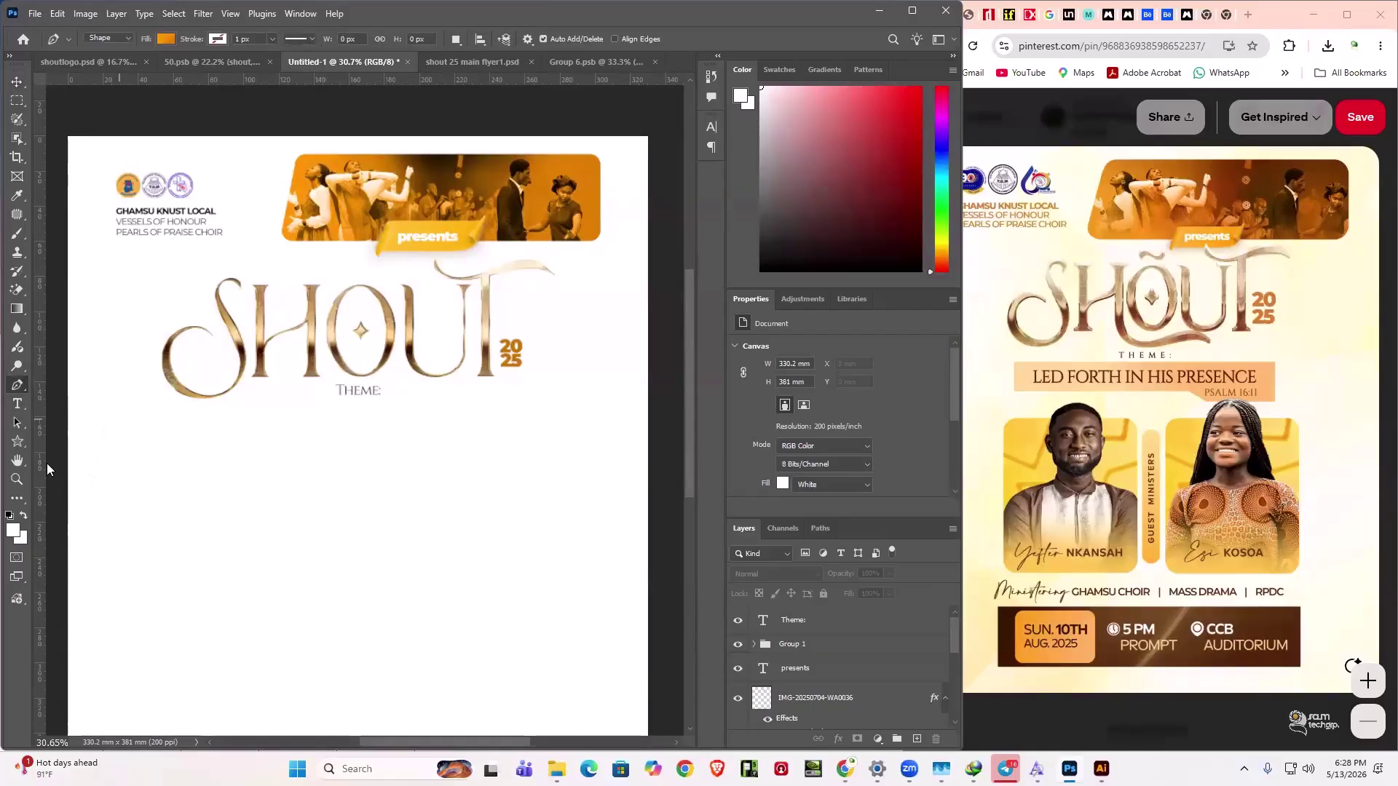
right_click(17, 386)
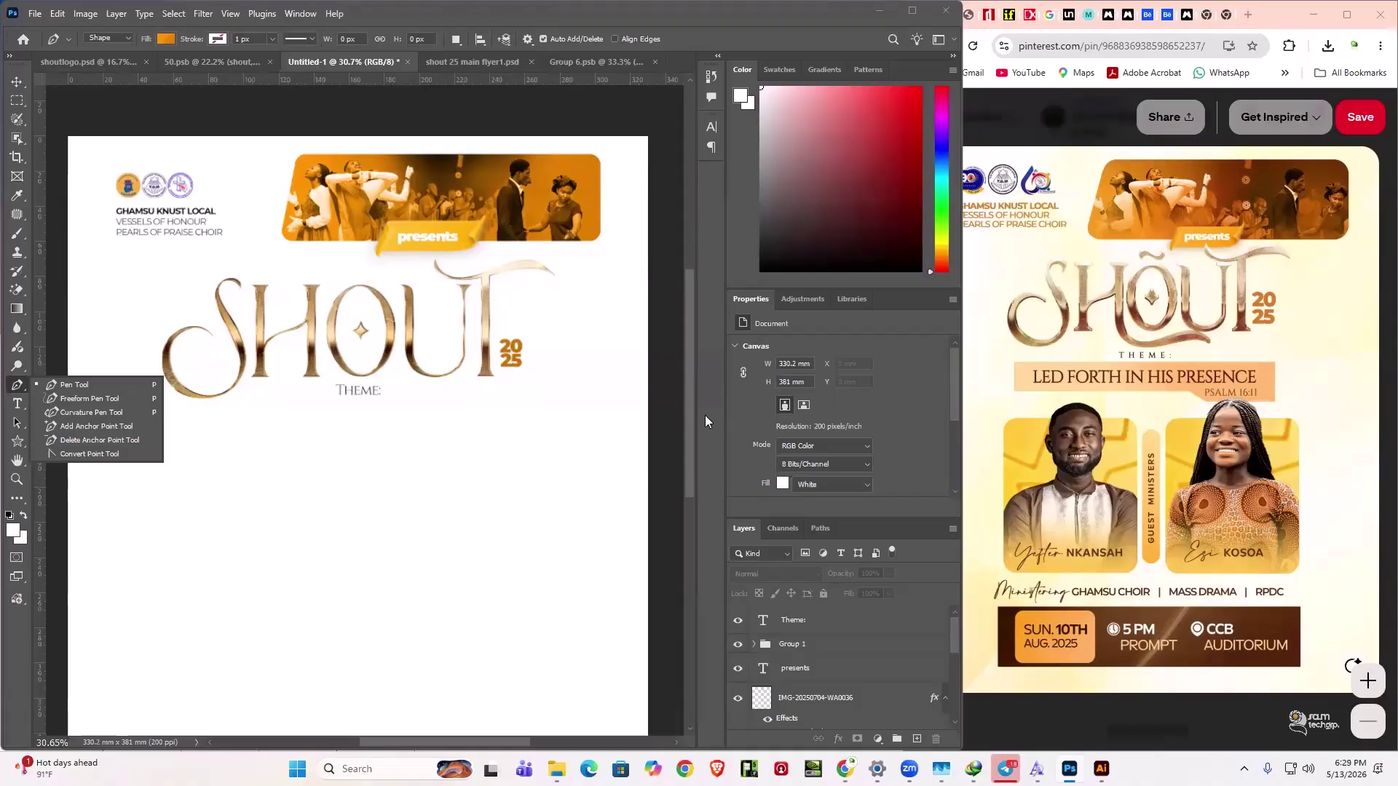
right_click(18, 444)
- Draw a wide orange rectangle beneath the THEME: label
click(80, 445)
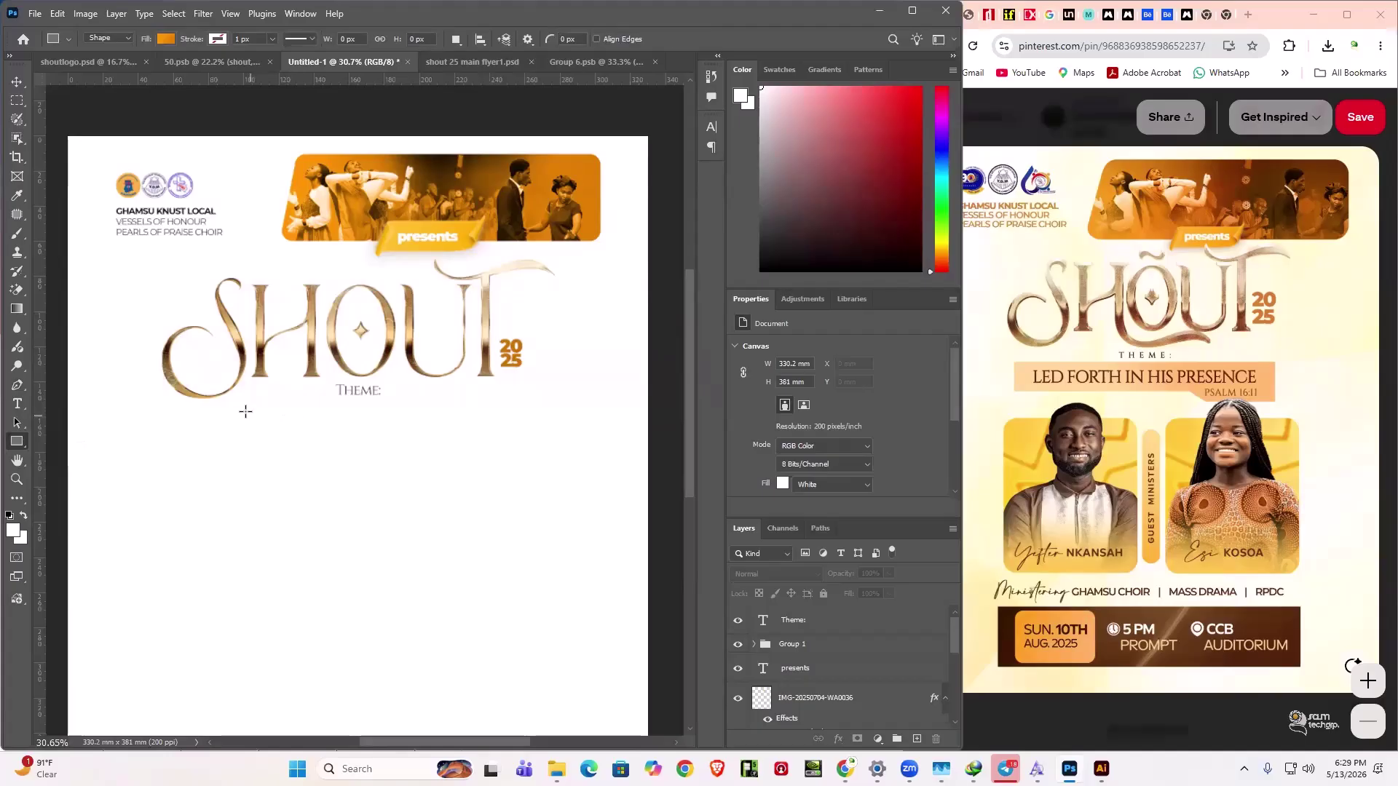
drag(244, 409, 532, 444)
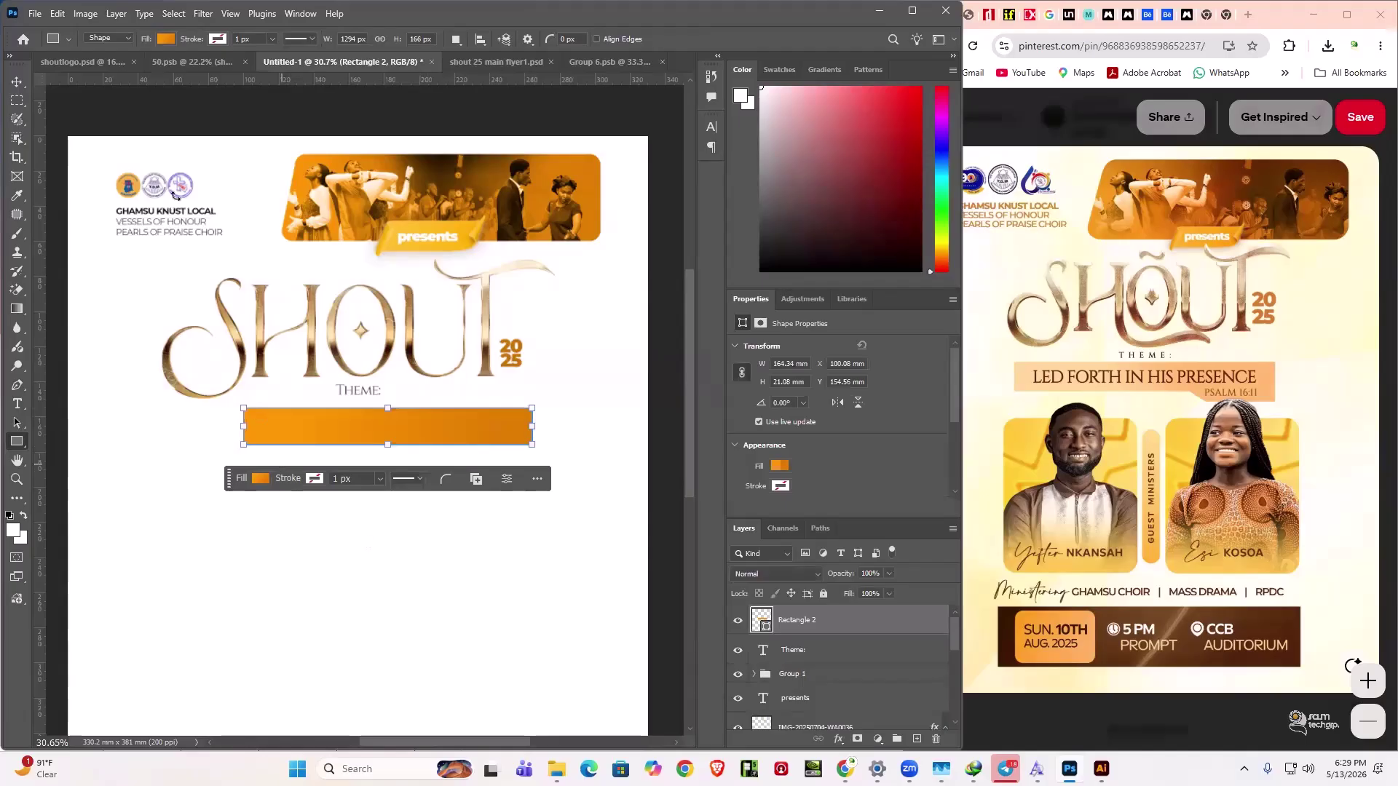
click(17, 81)
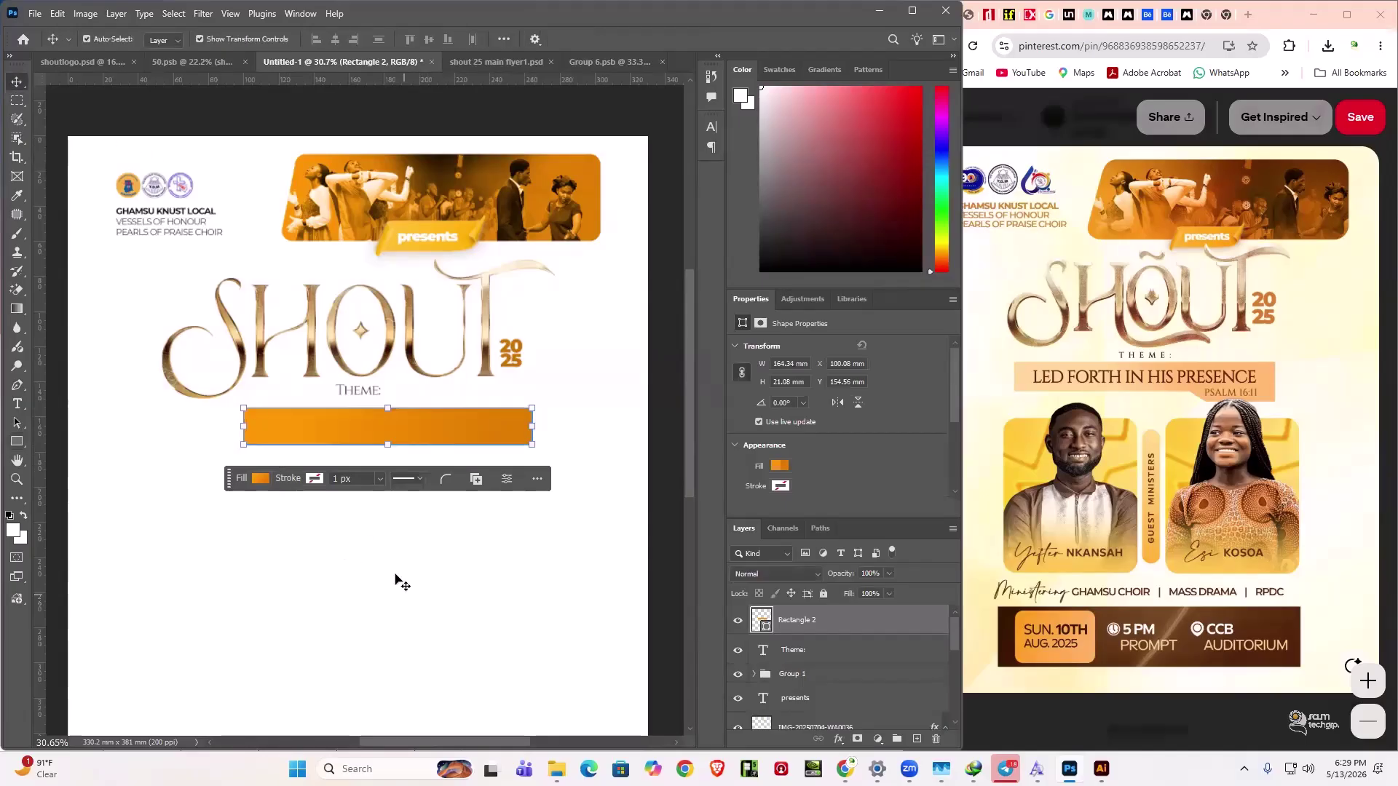
click(326, 483)
- Draw a smaller orange block overlapping the bar's lower-right end, then zoom in
click(18, 444)
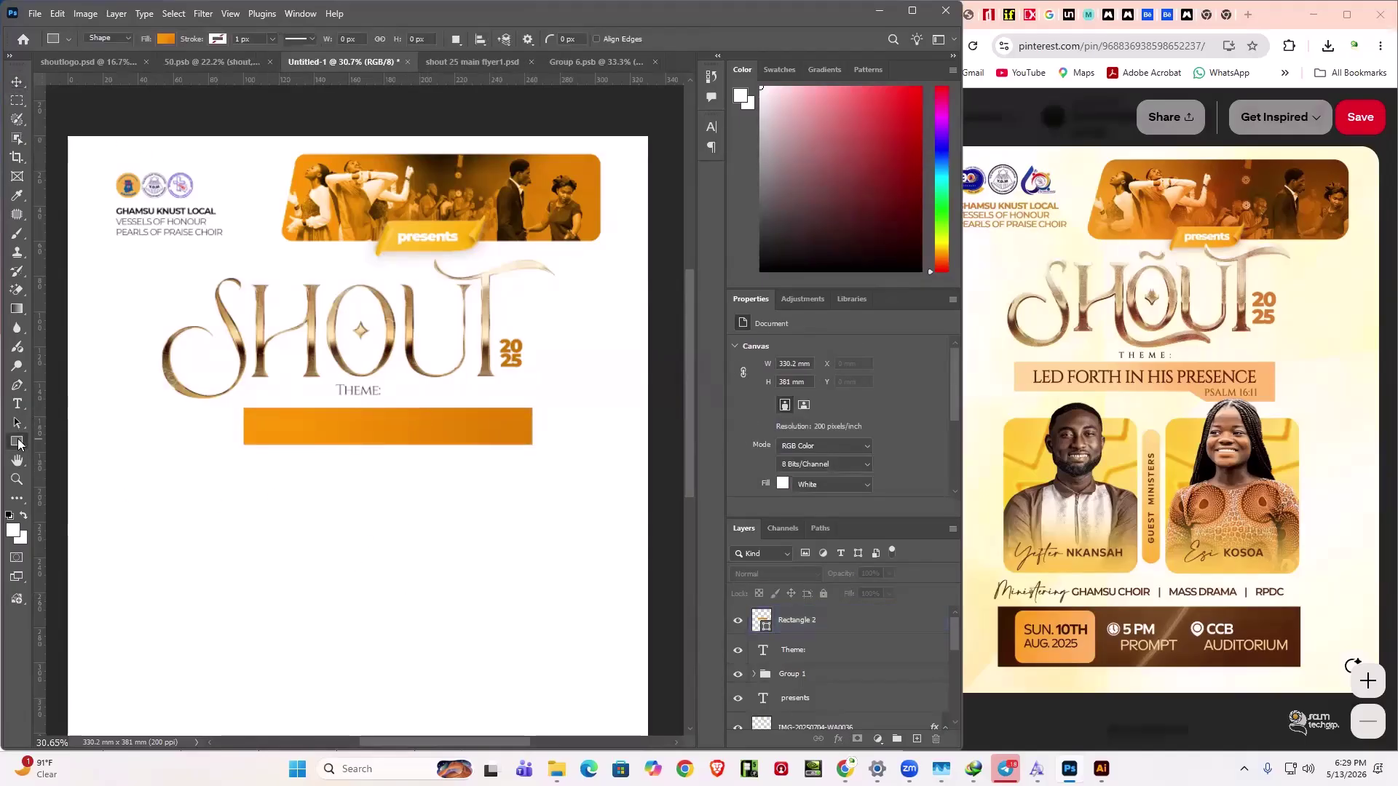
drag(429, 439, 532, 463)
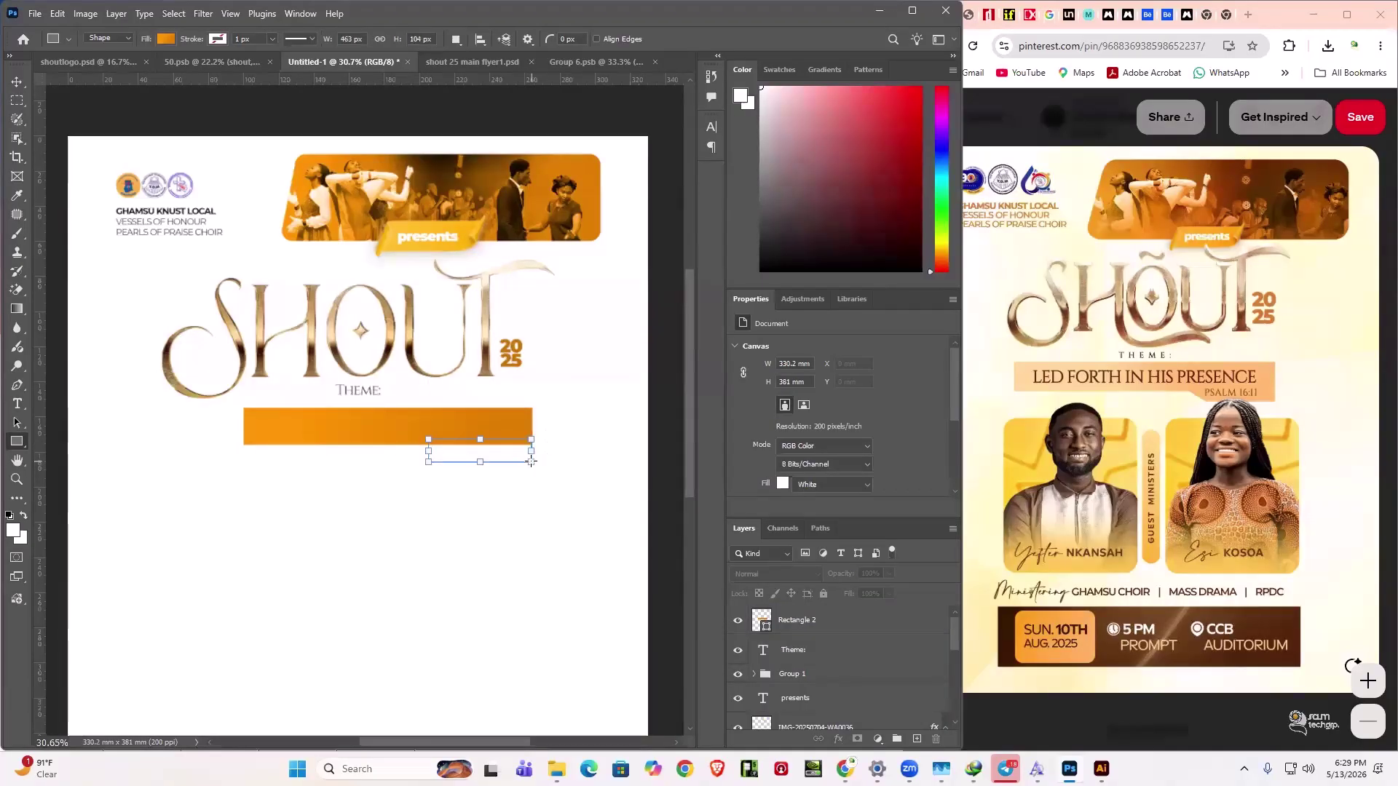
click(18, 81)
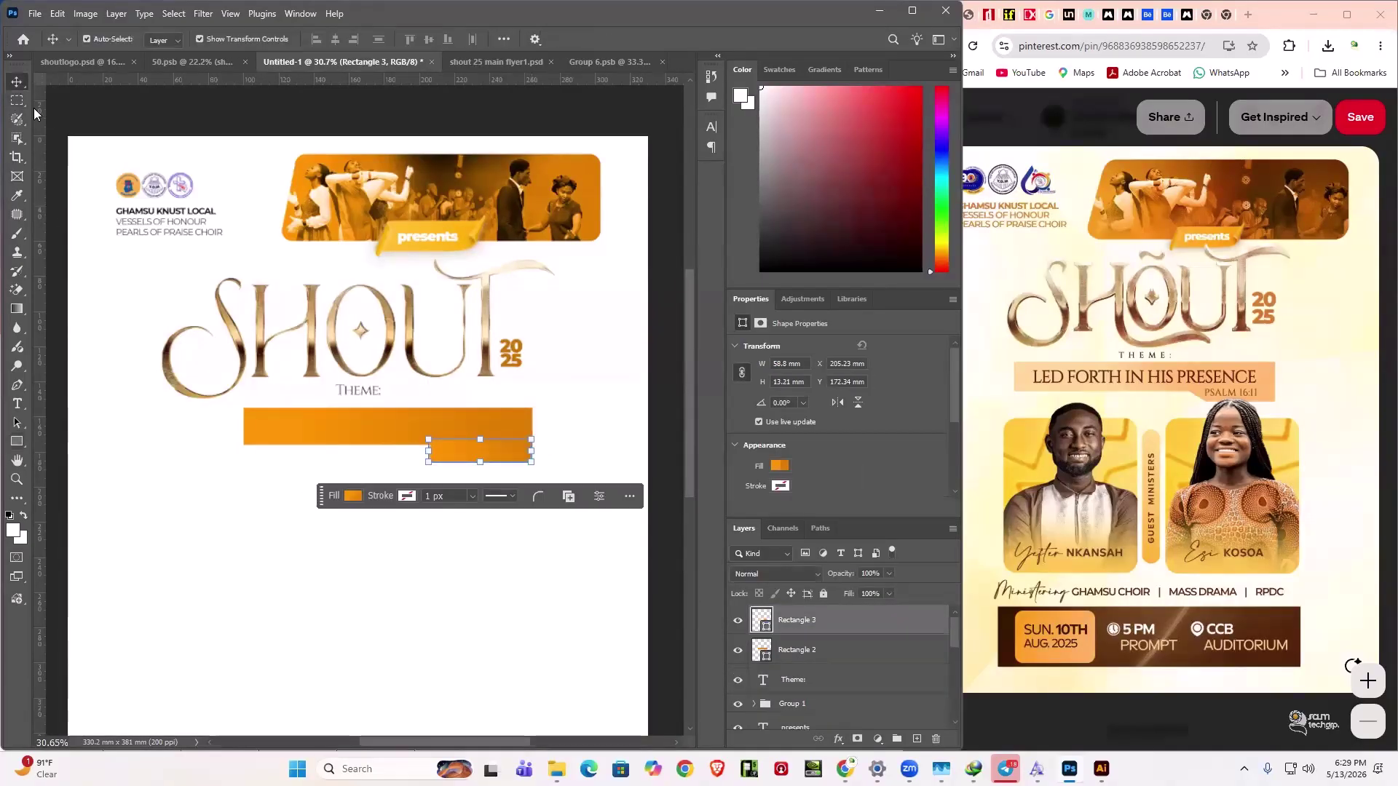
click(358, 614)
click(454, 454)
click(438, 589)
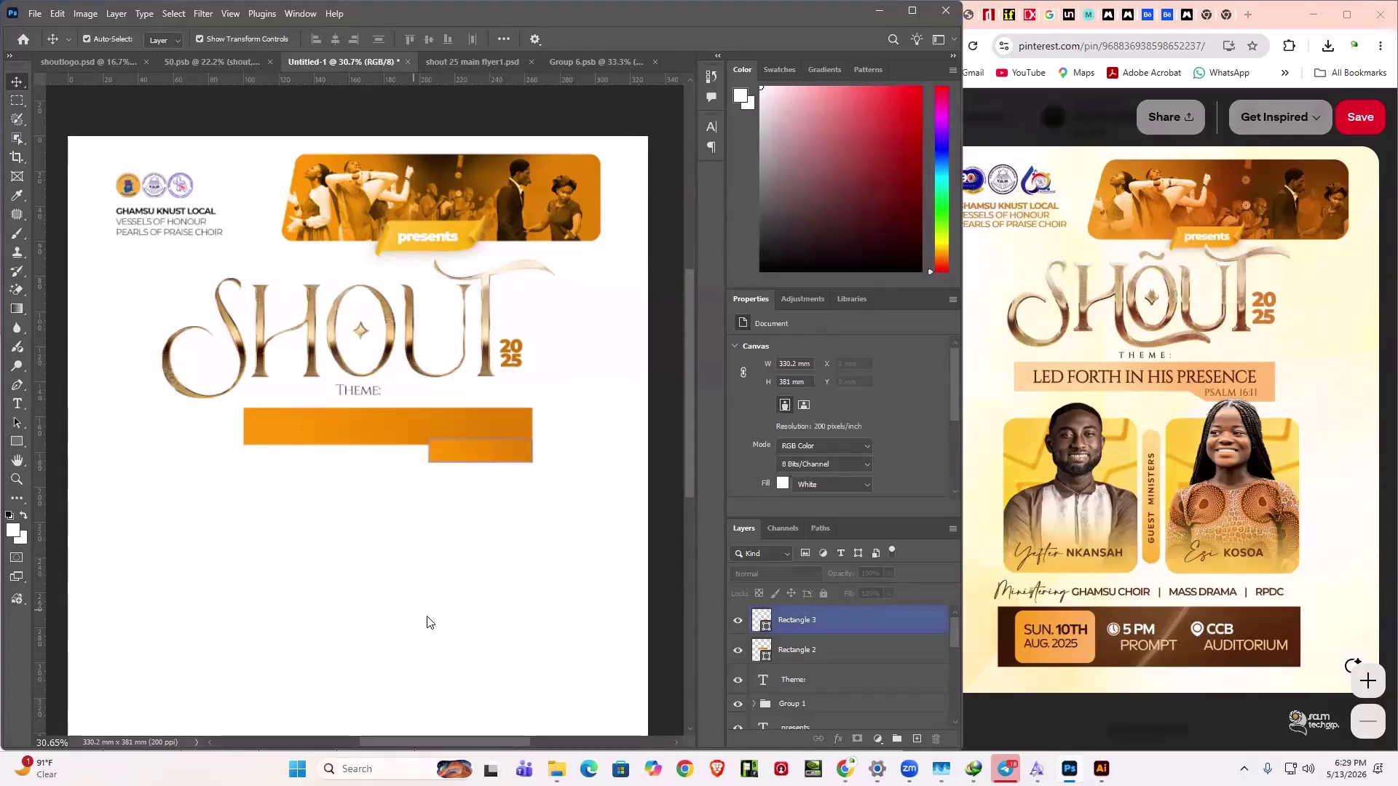
click(484, 559)
scroll(483, 554, up, 1)
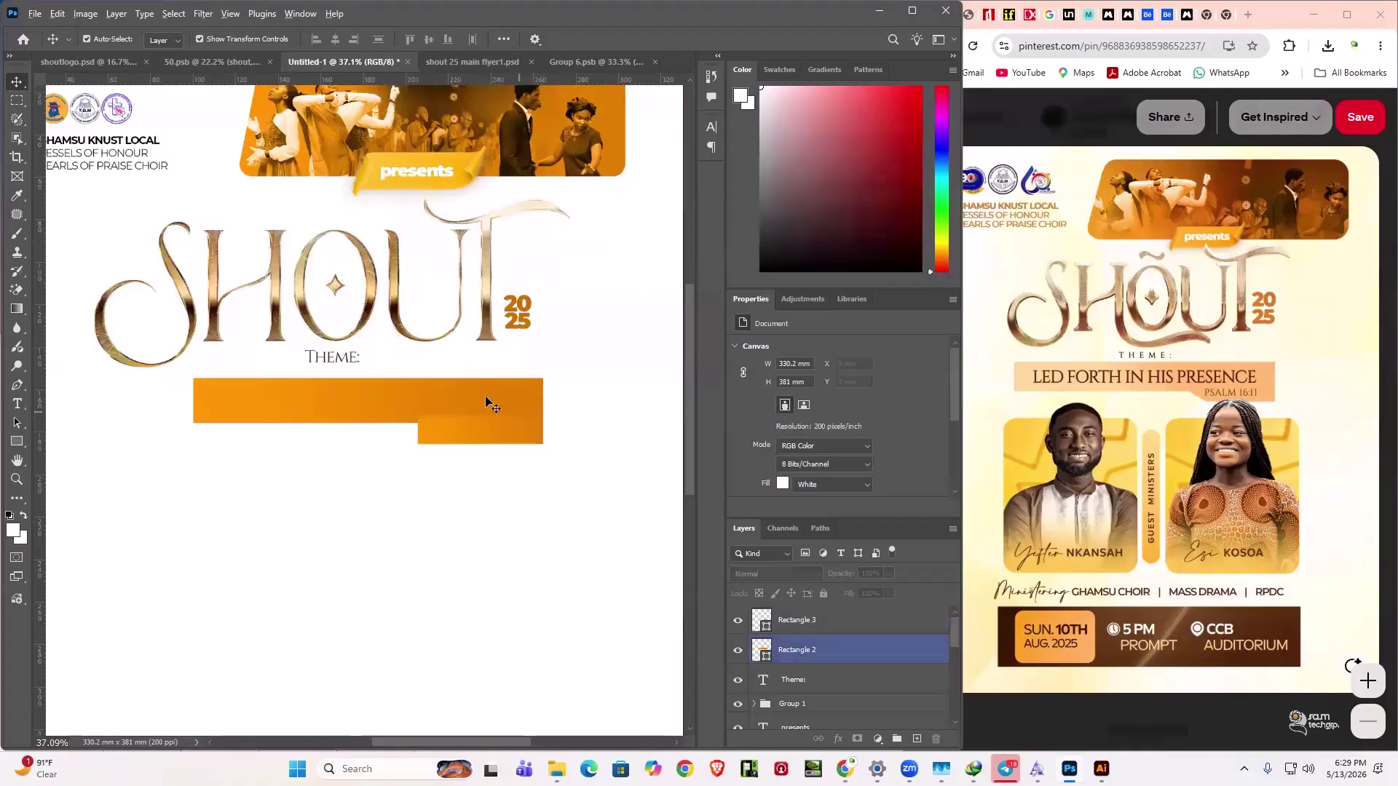
scroll(485, 396, up, 3)
scroll(471, 477, up, 1)
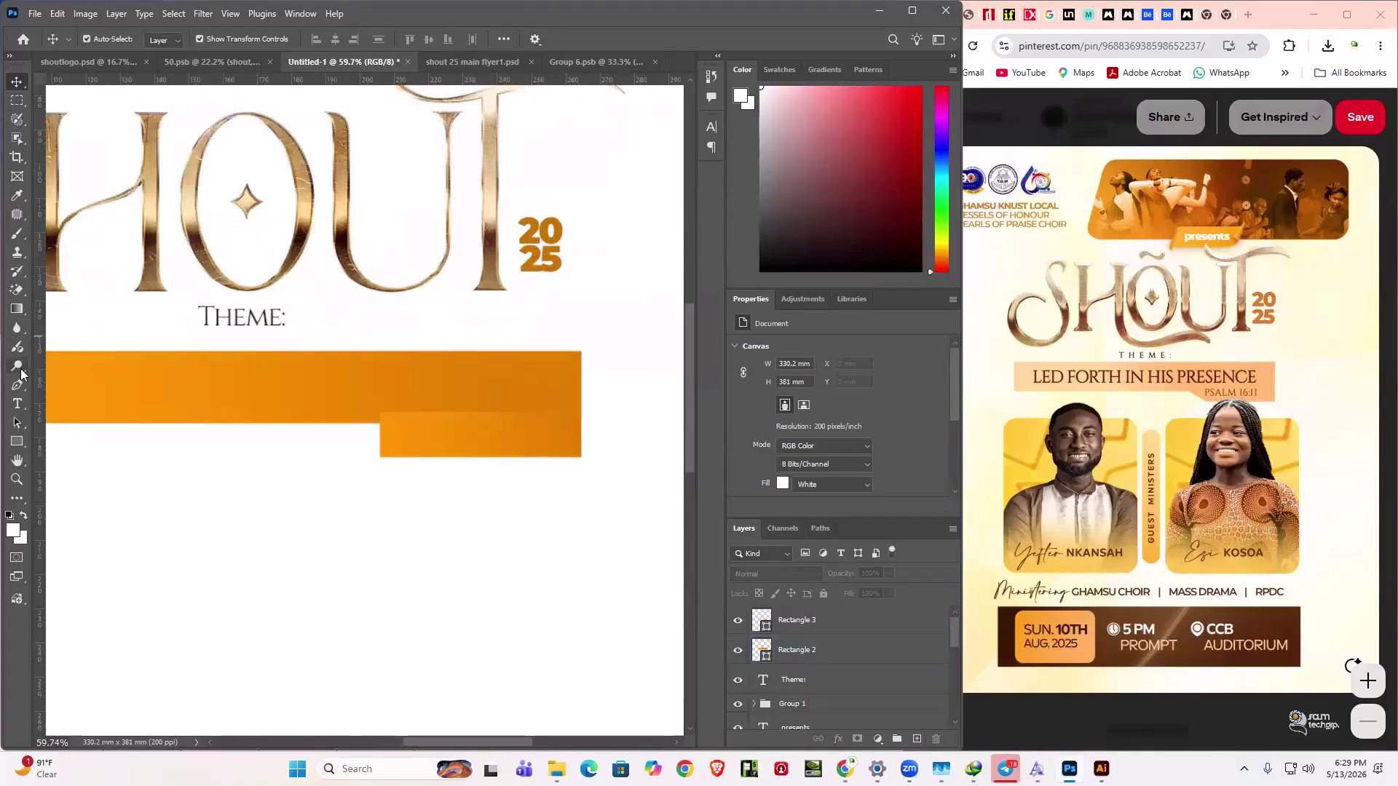
click(16, 385)
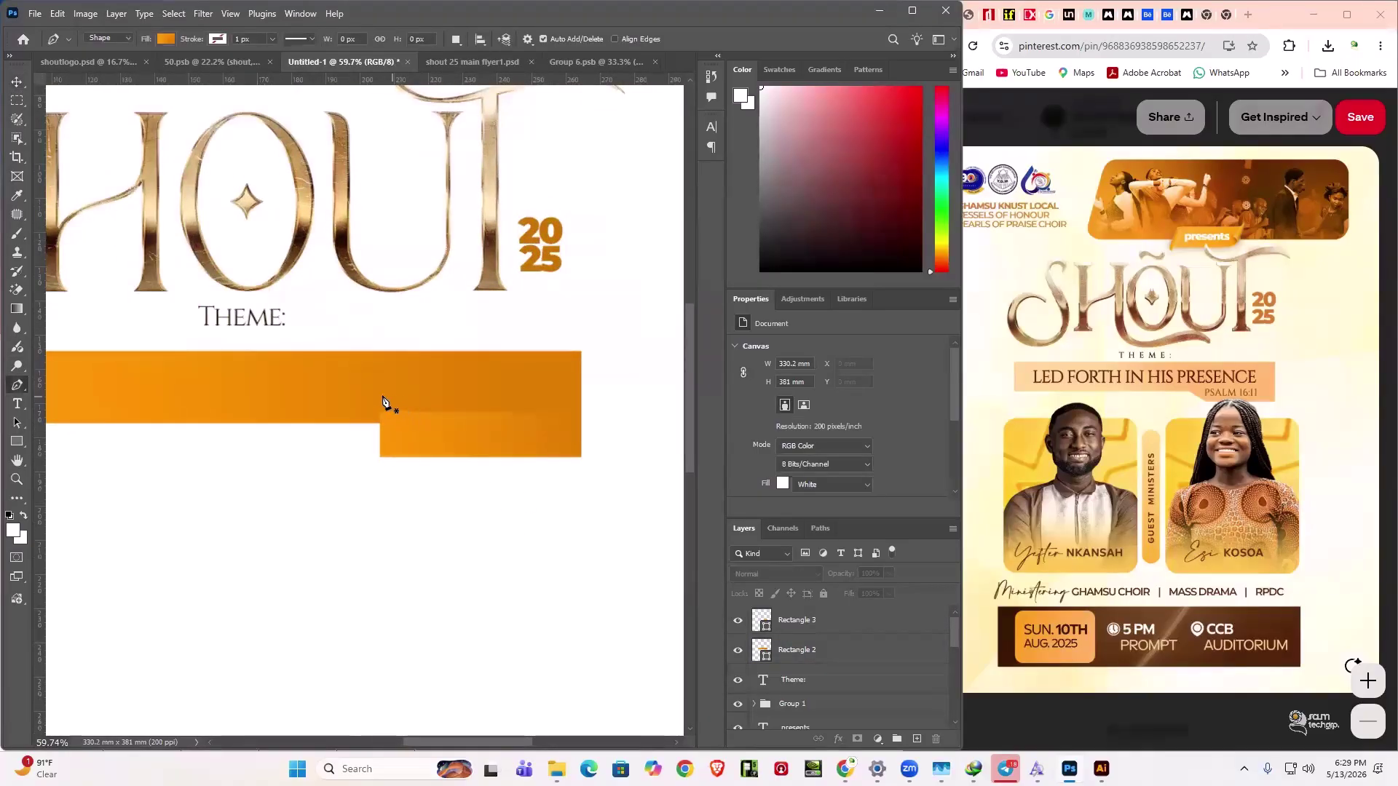
click(342, 418)
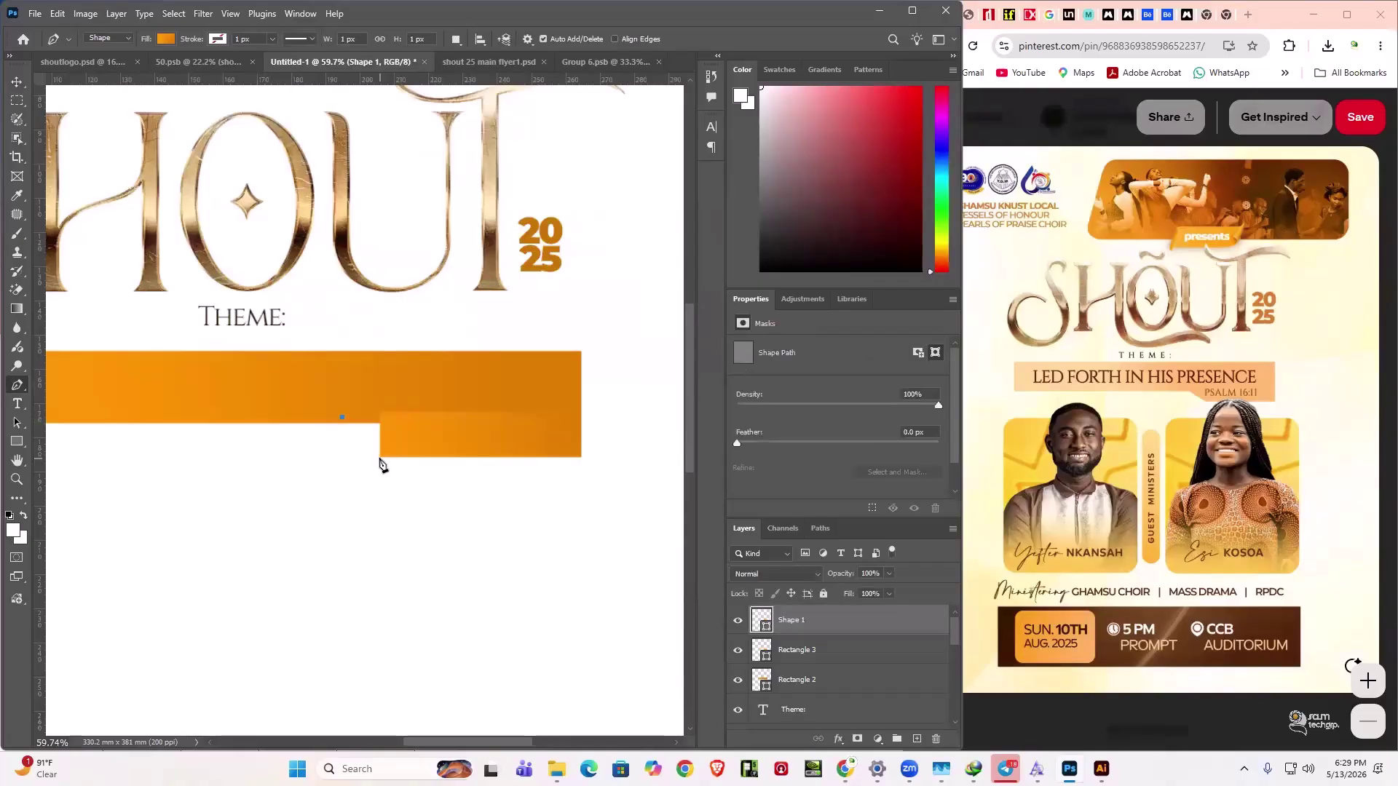
scroll(380, 464, up, 2)
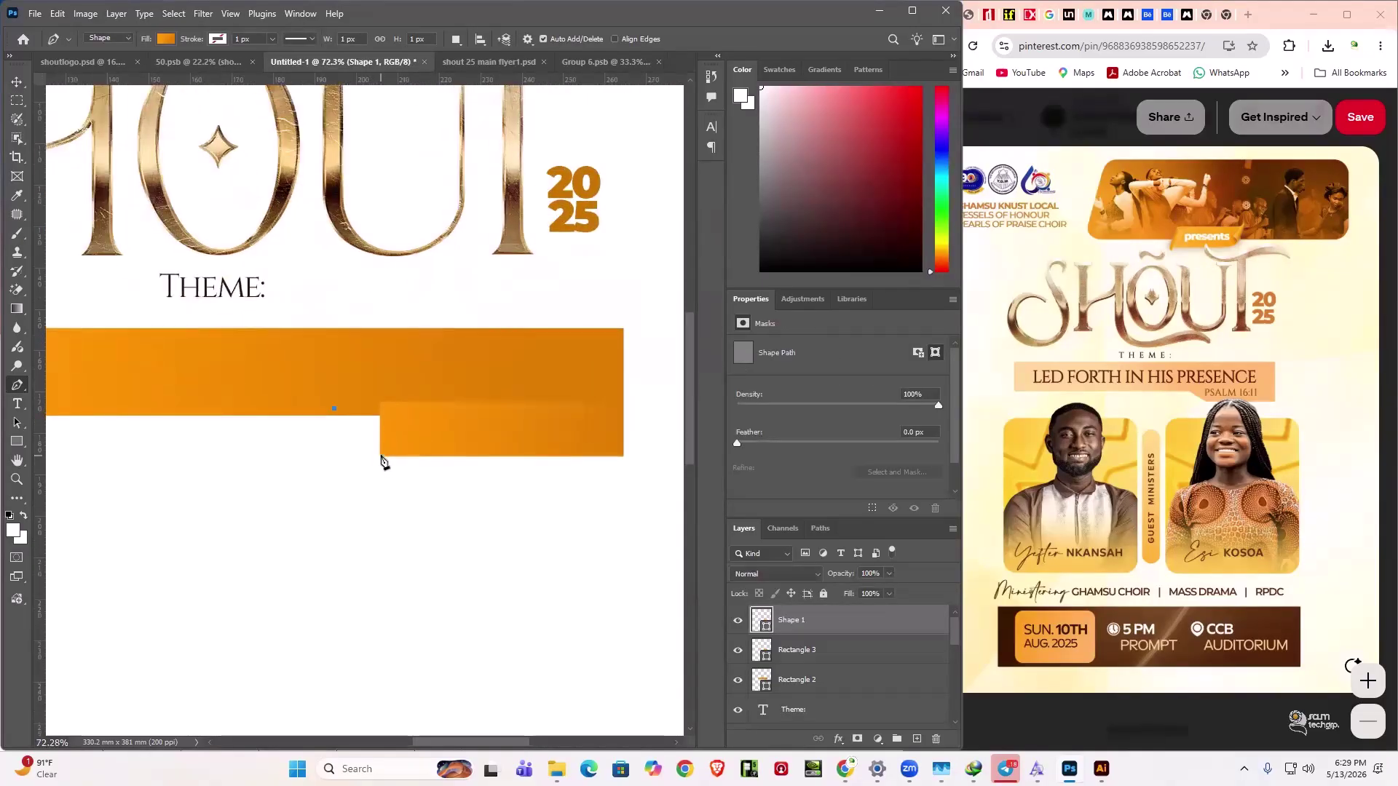
click(381, 459)
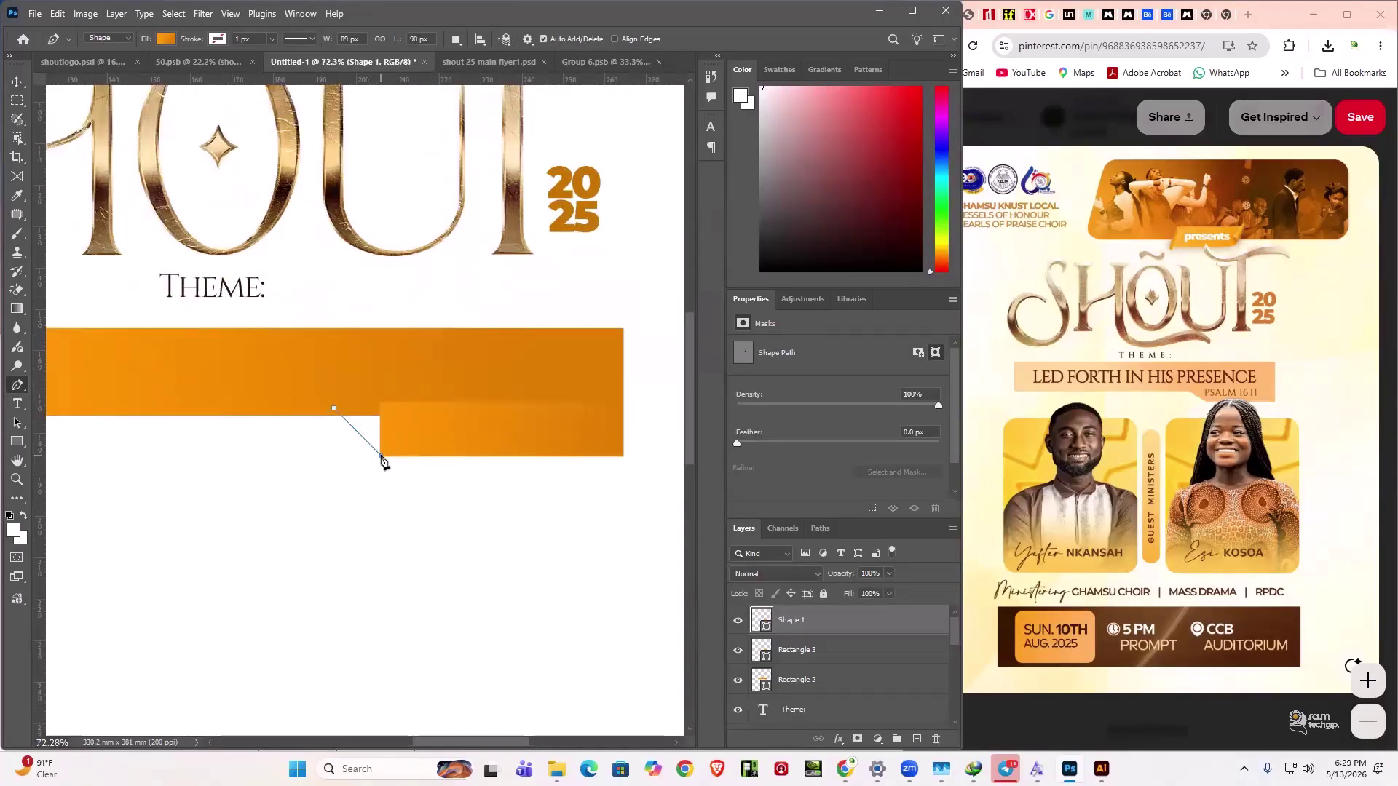
click(400, 388)
click(334, 409)
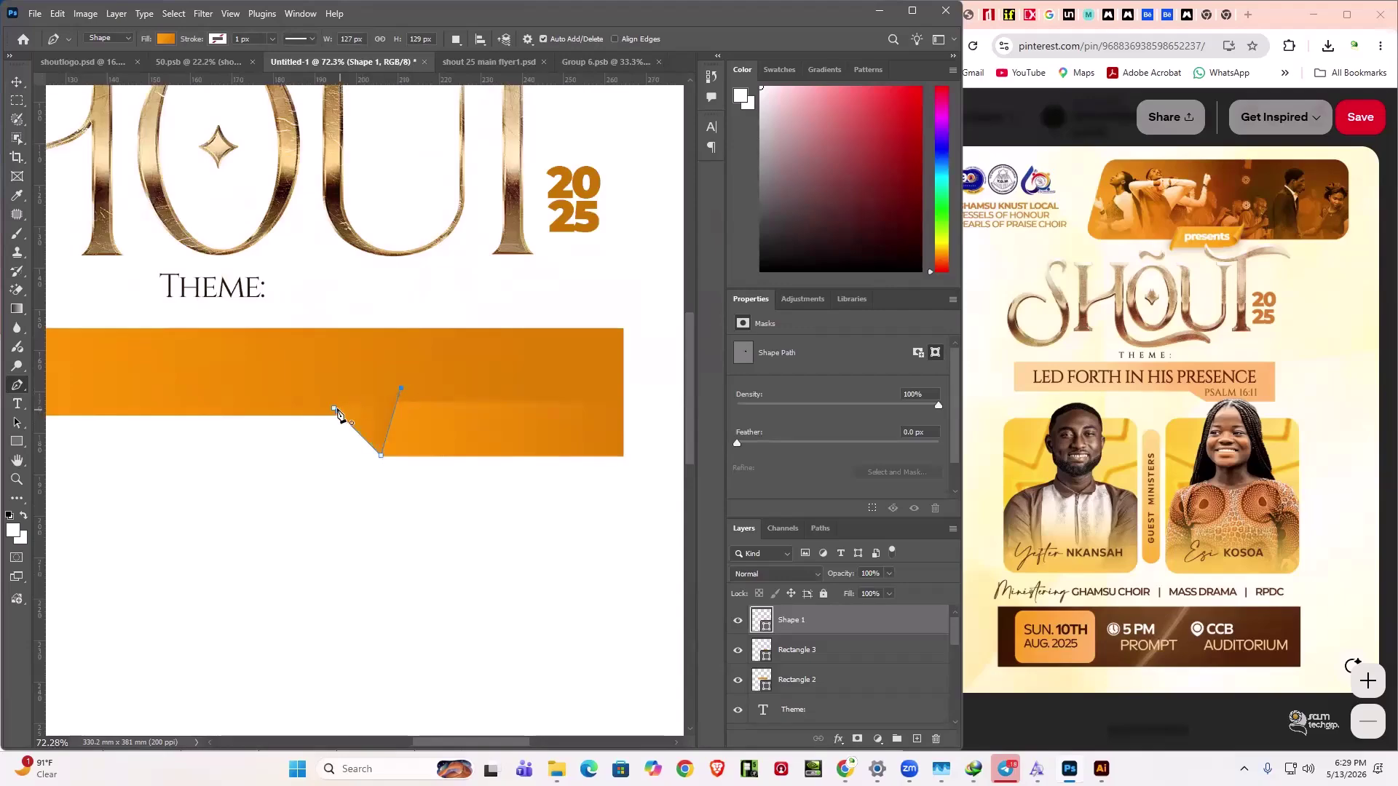
click(14, 86)
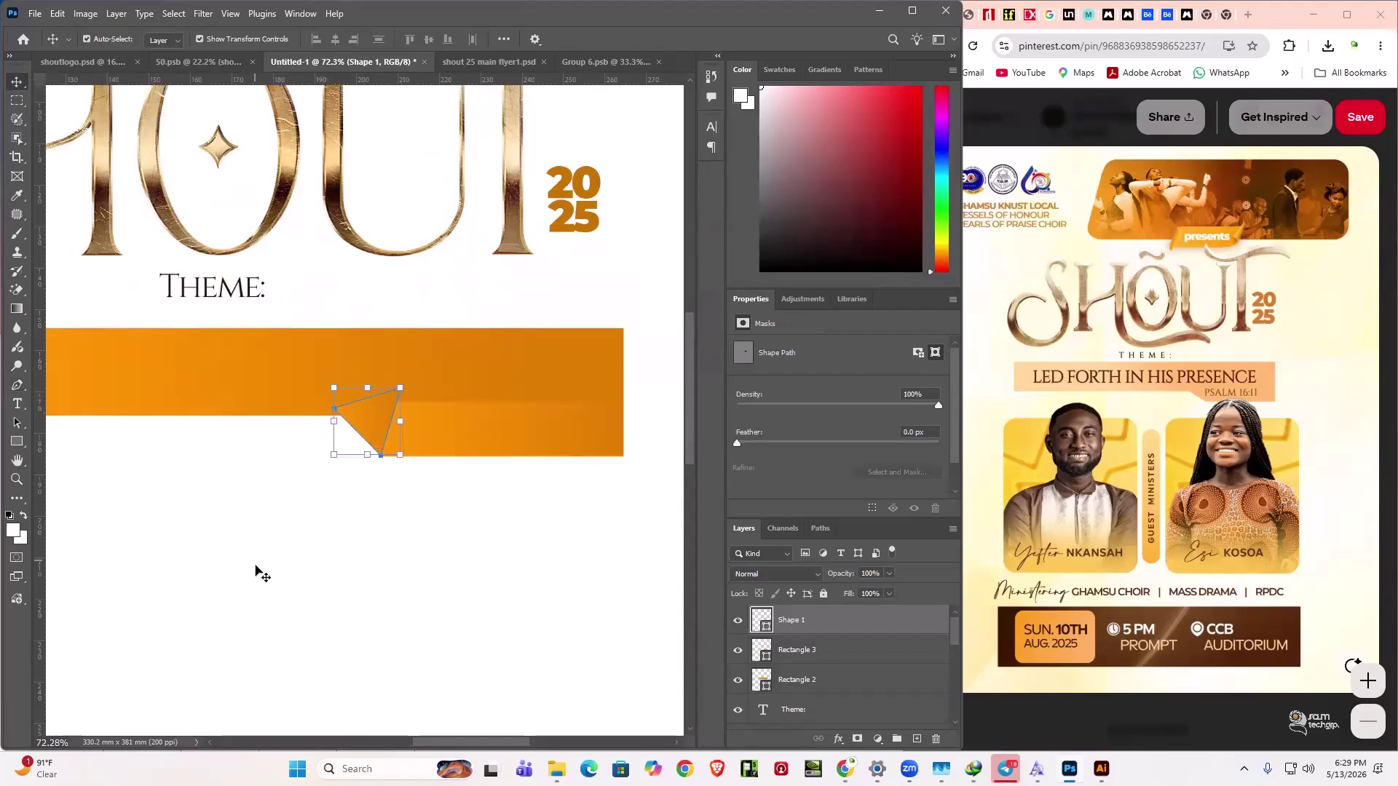
click(256, 570)
click(387, 389)
click(389, 429)
click(394, 441)
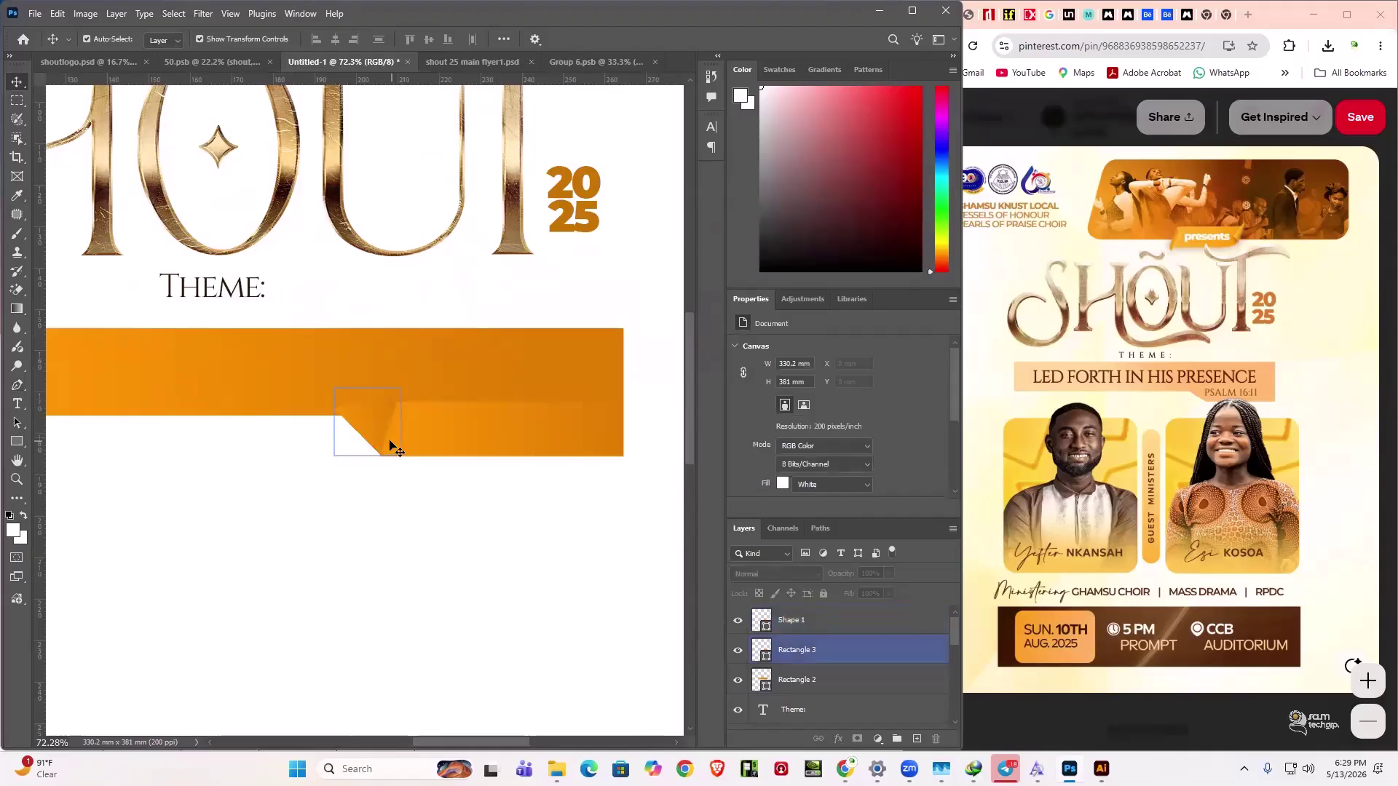
click(300, 368)
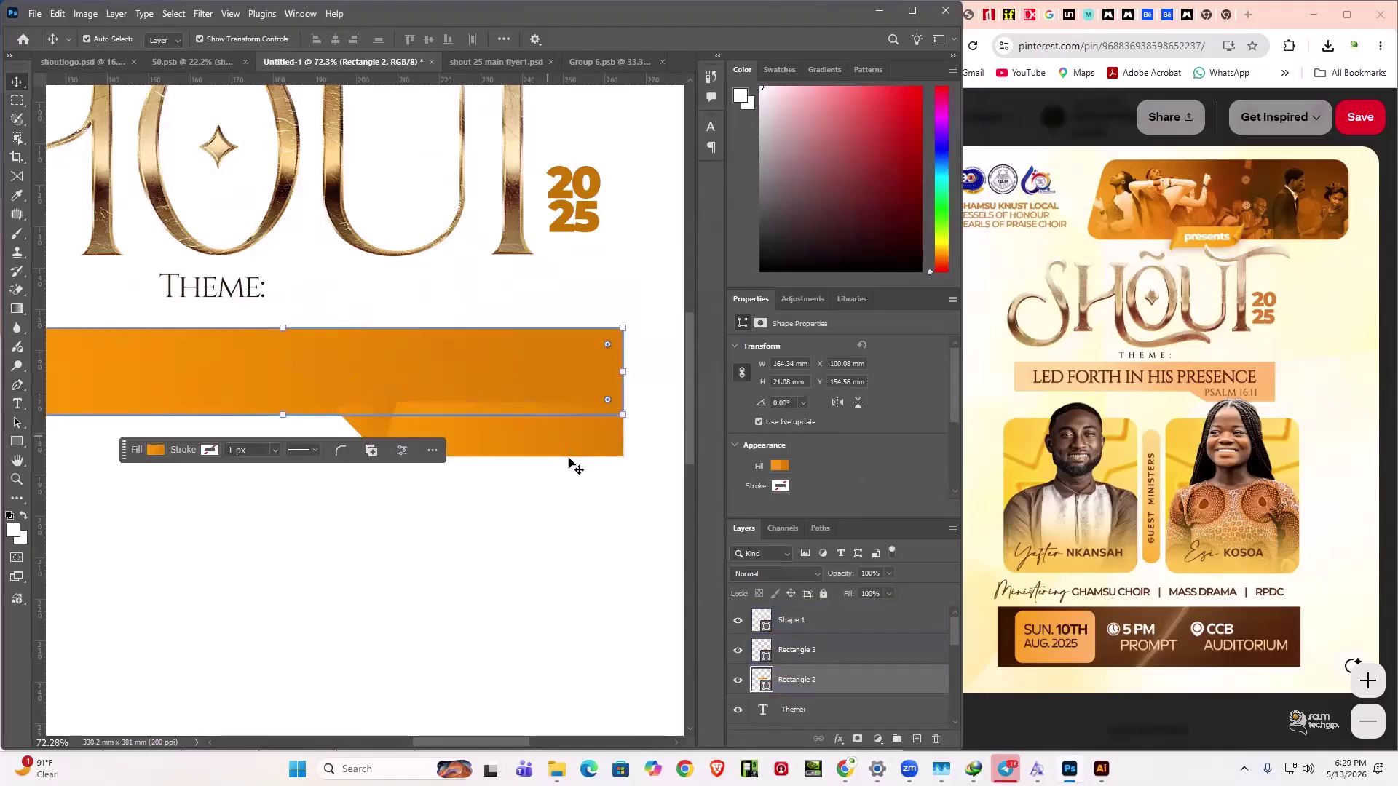
click(522, 428)
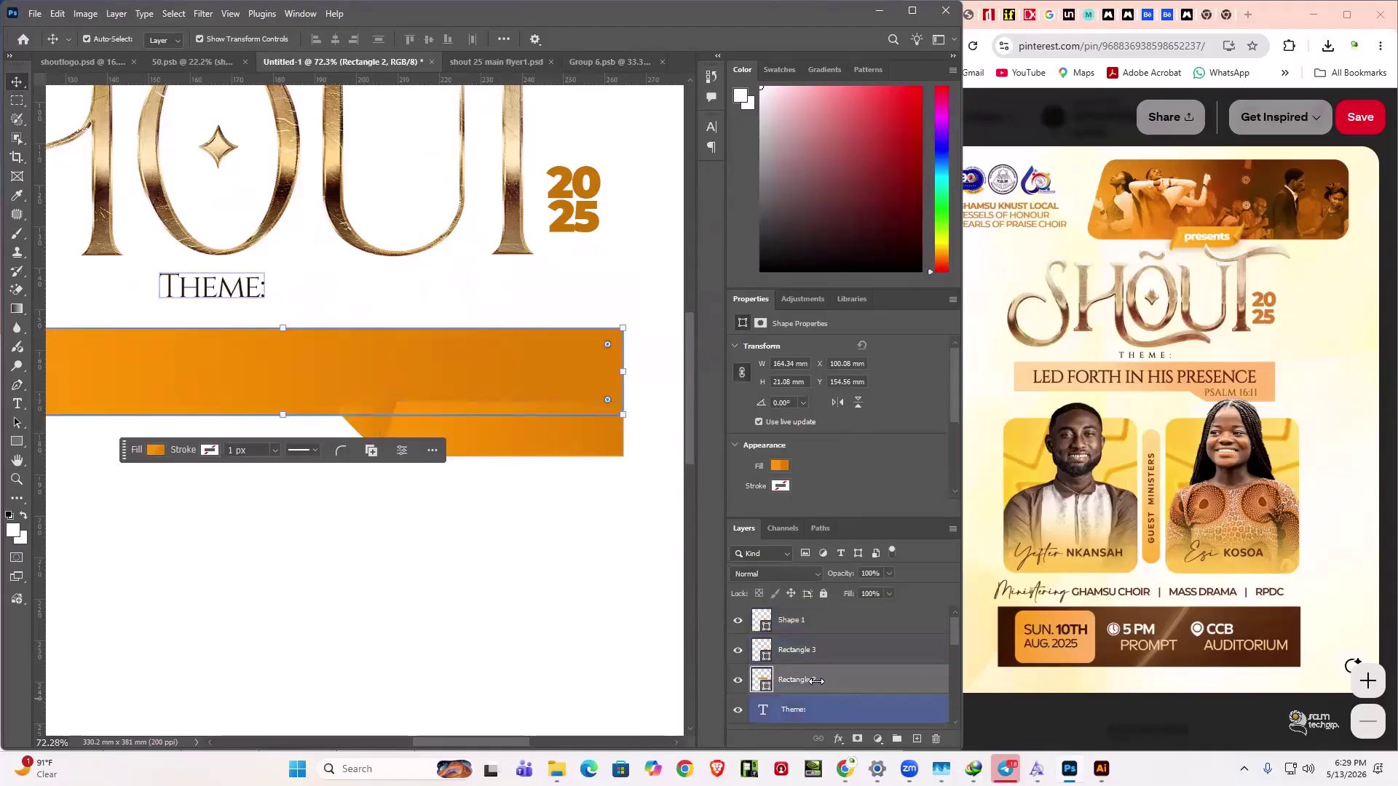
click(814, 647)
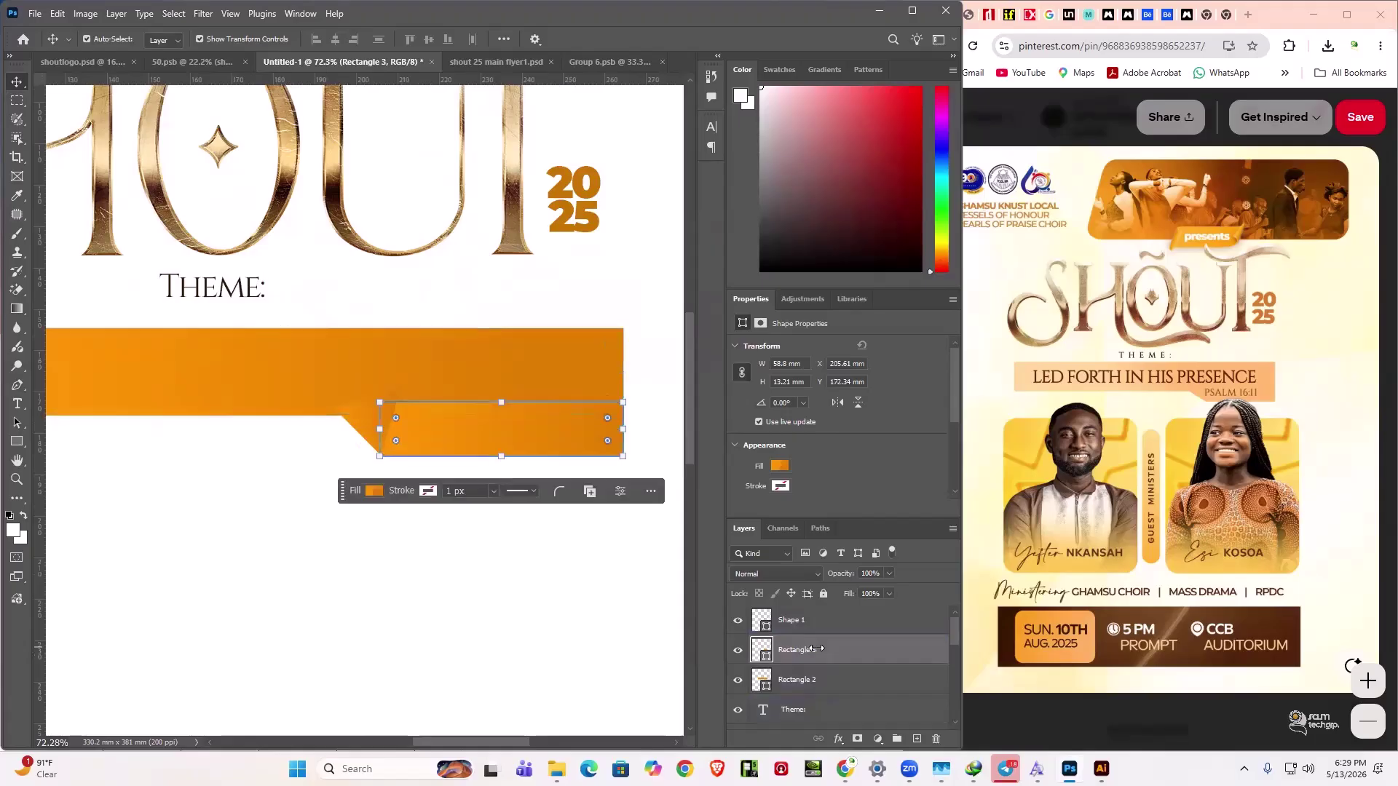
click(802, 622)
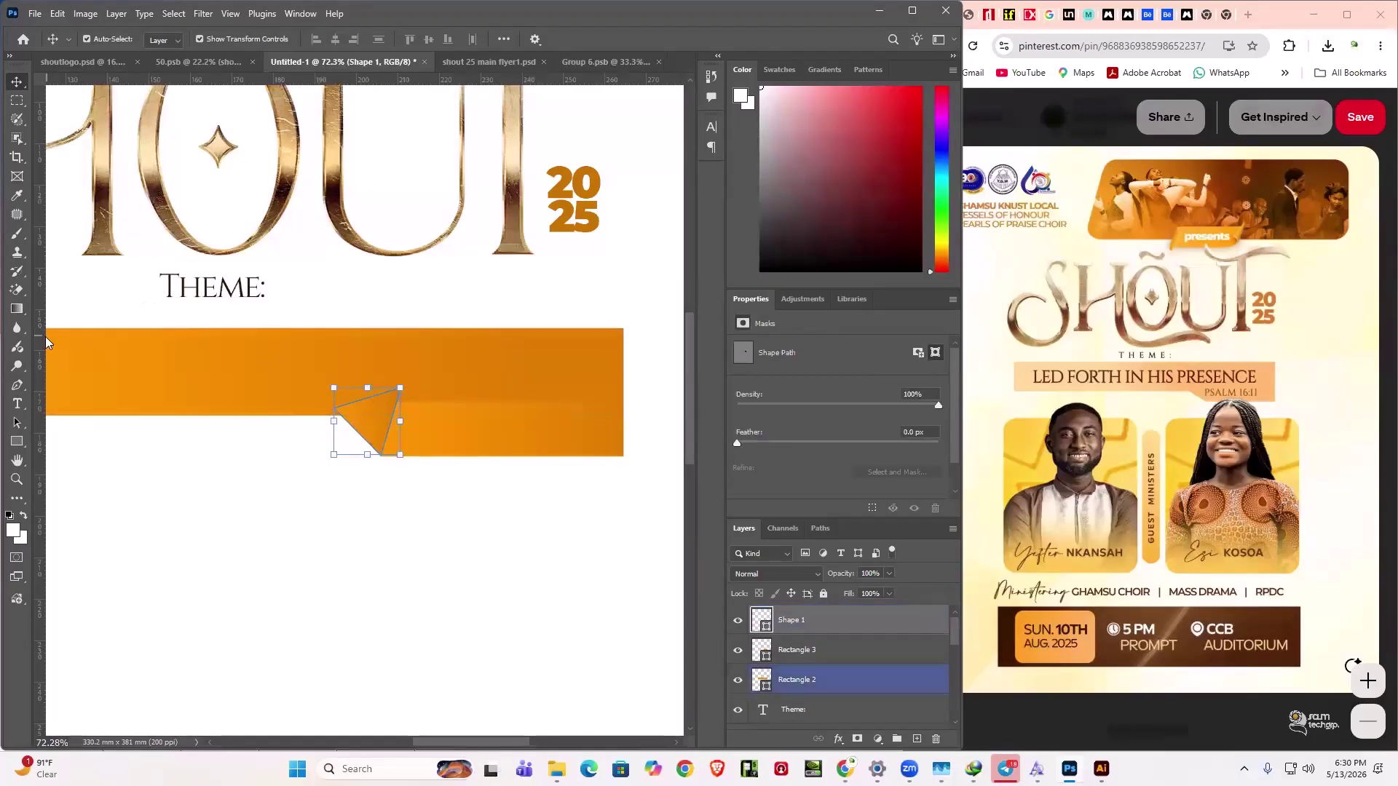
key(ctrl)
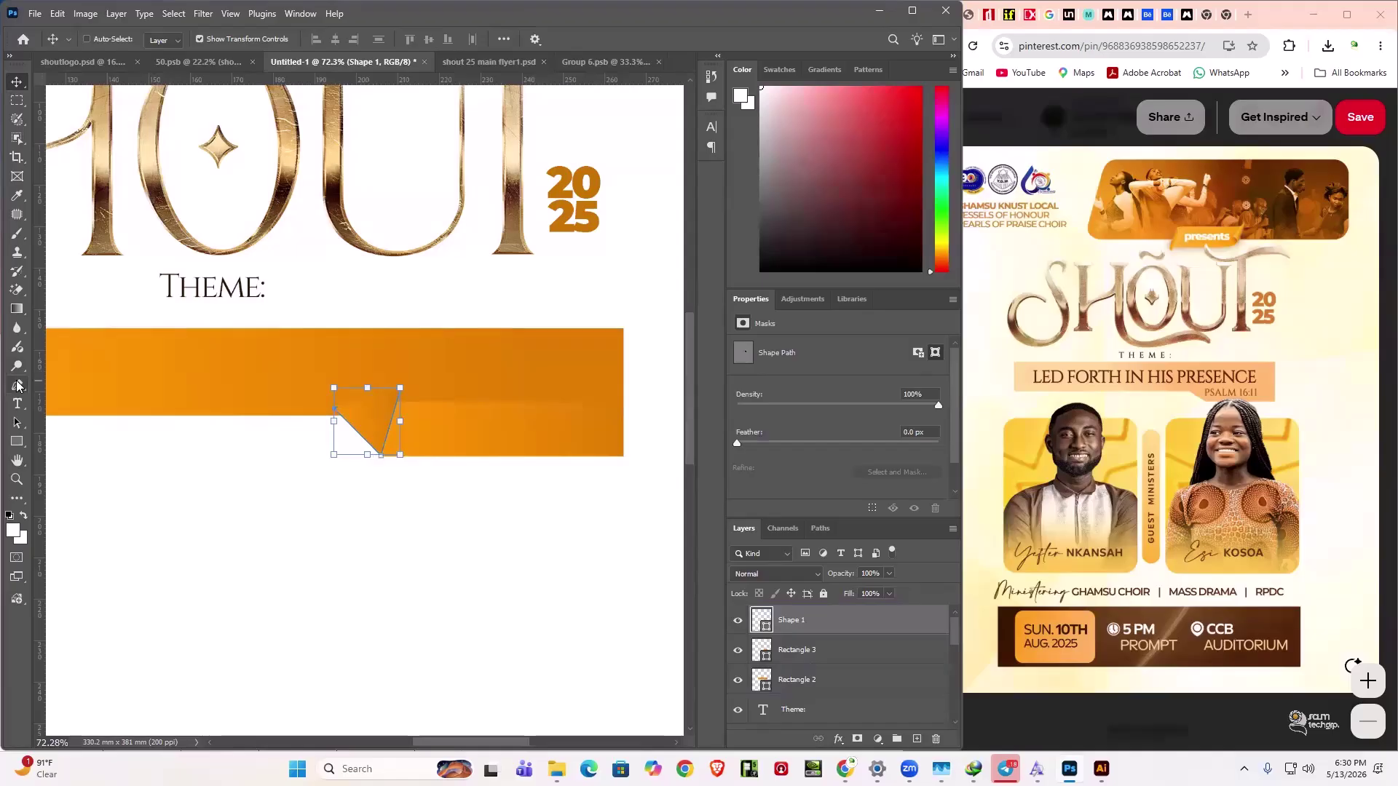
key(ctrl+z)
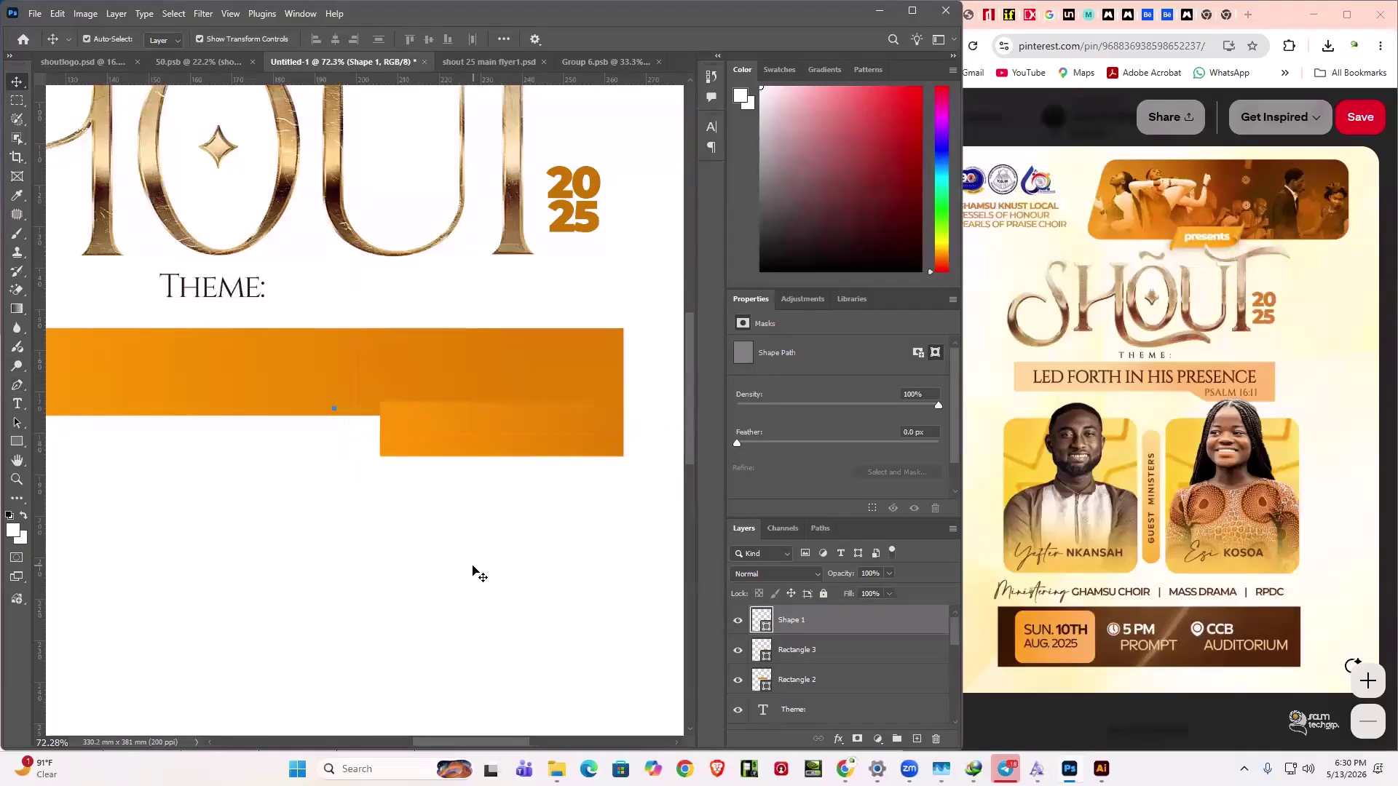
key(z)
click(18, 385)
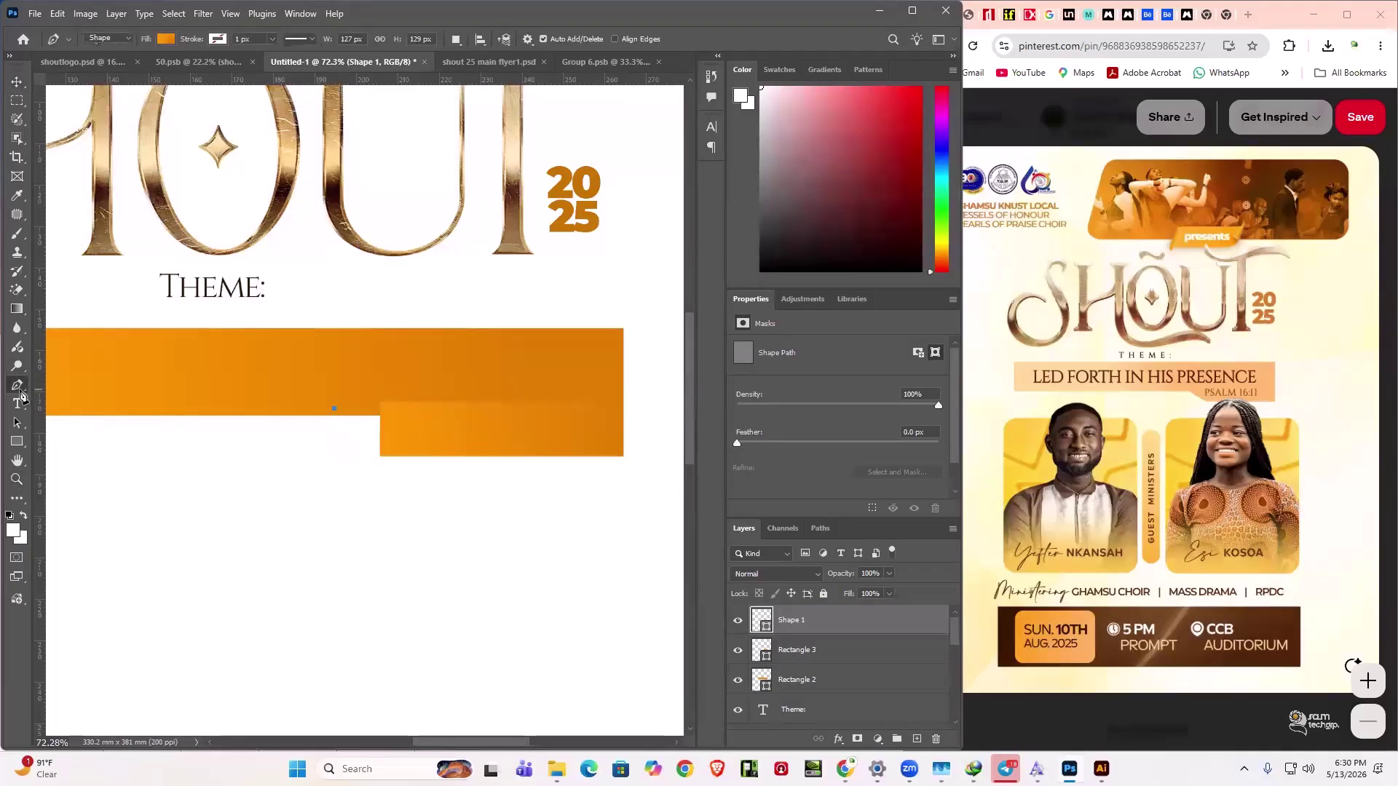
click(333, 408)
key(ctrl+z)
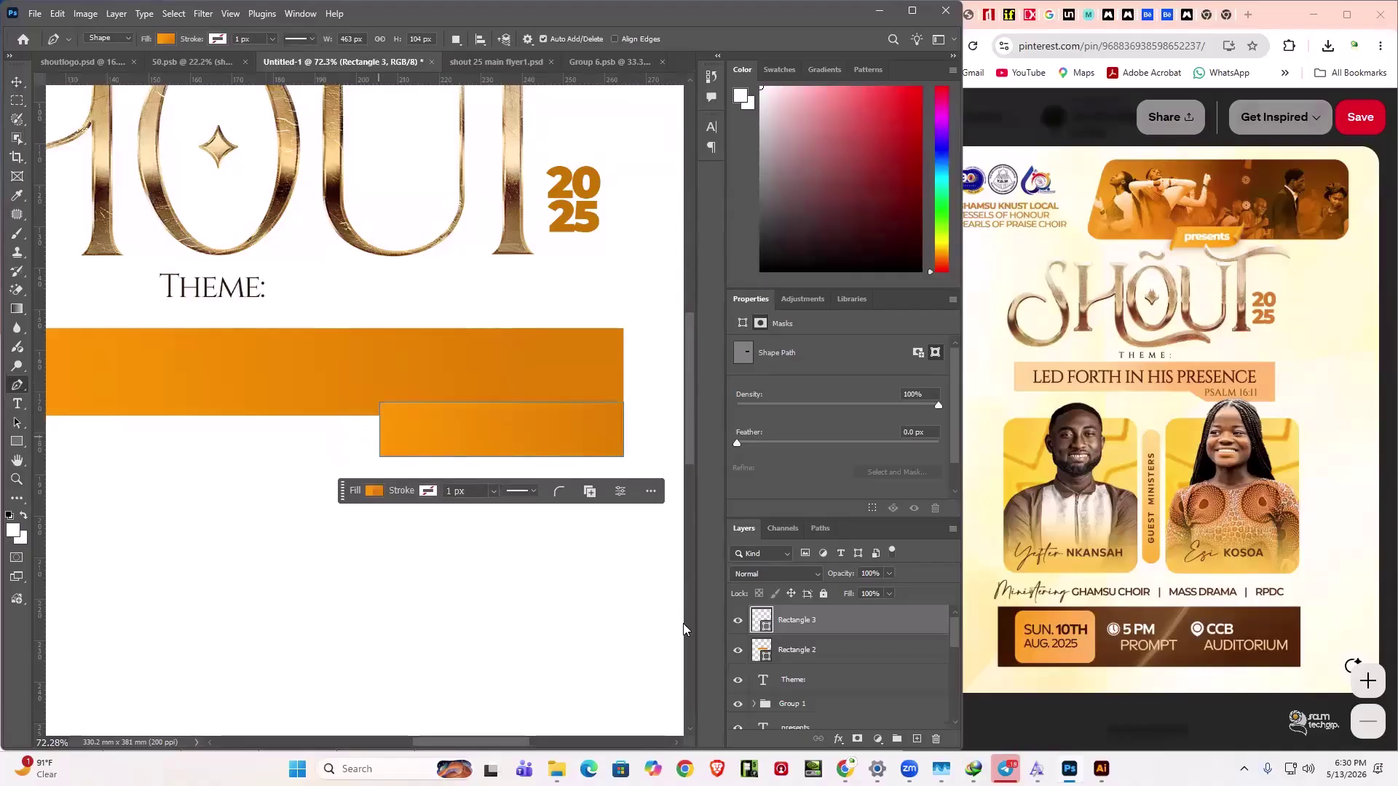
click(833, 653)
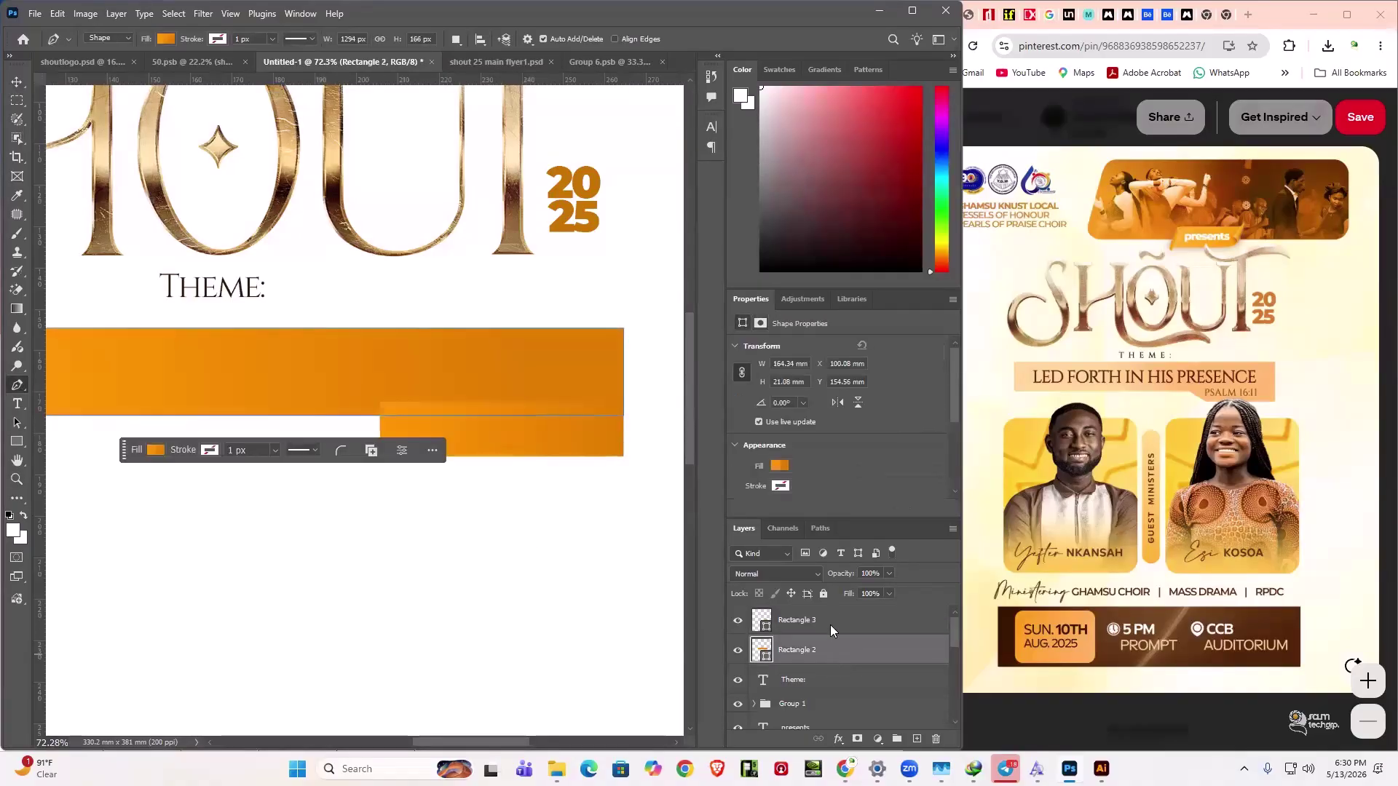
click(830, 625)
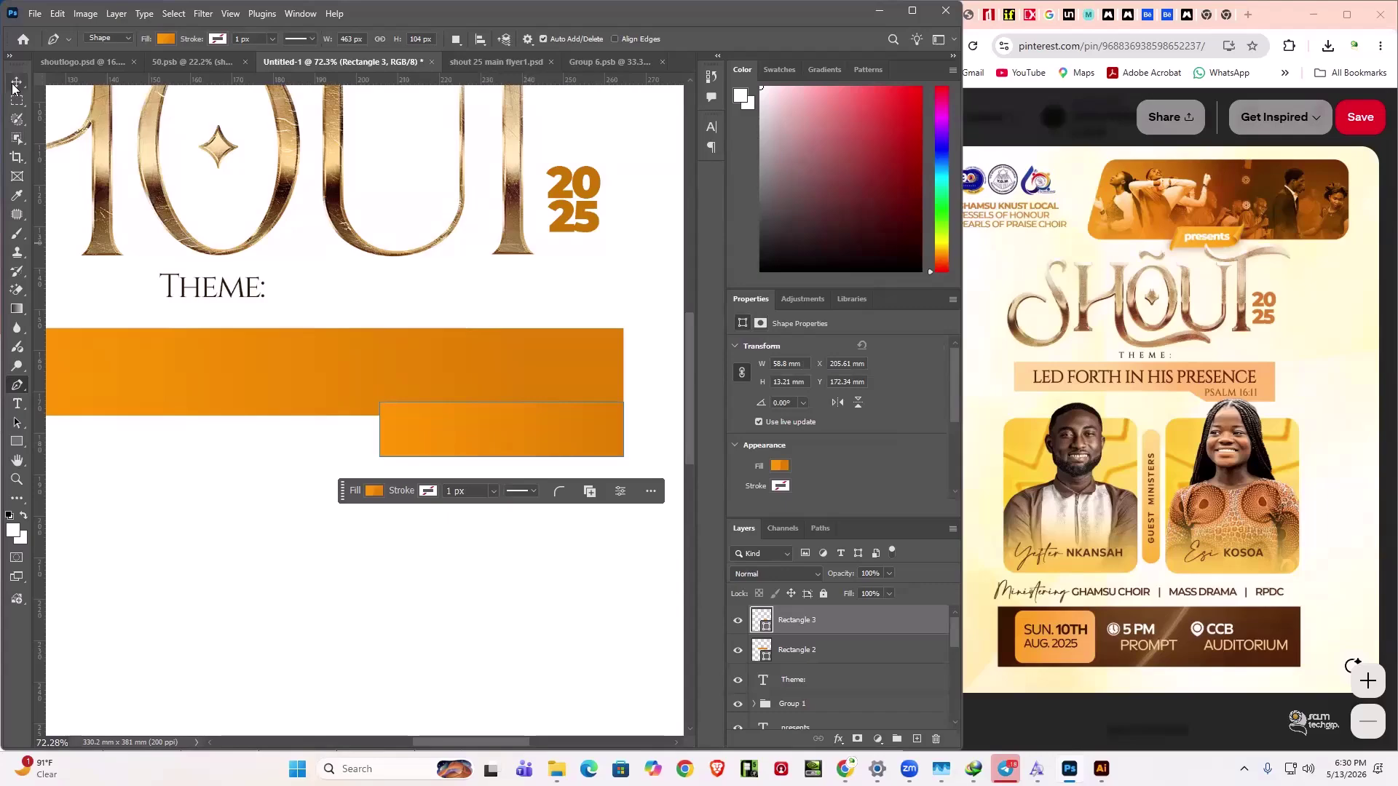
key(Escape)
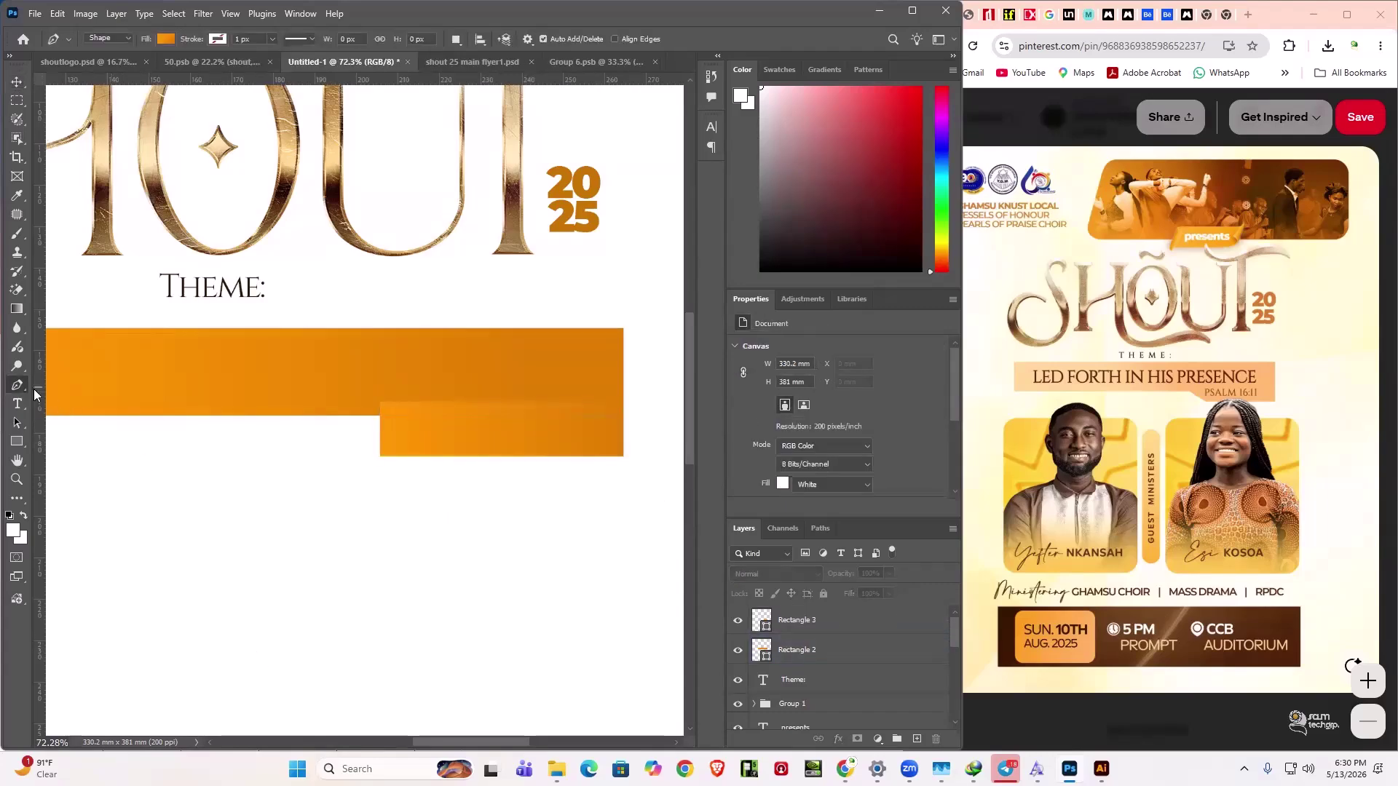
- Draw an orange triangle filling the step corner between the bar and lower rectangle, then commit its transform
click(329, 401)
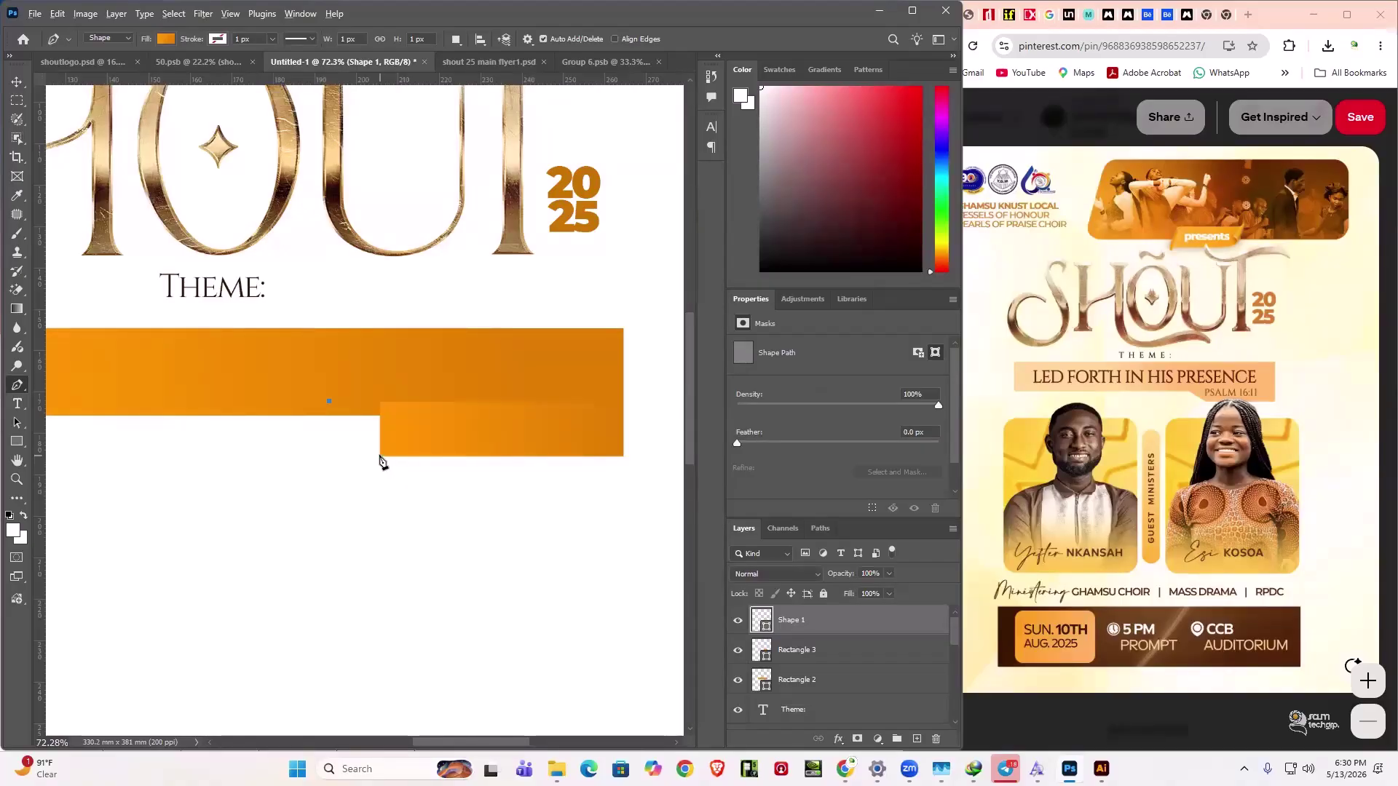
scroll(379, 458, up, 6)
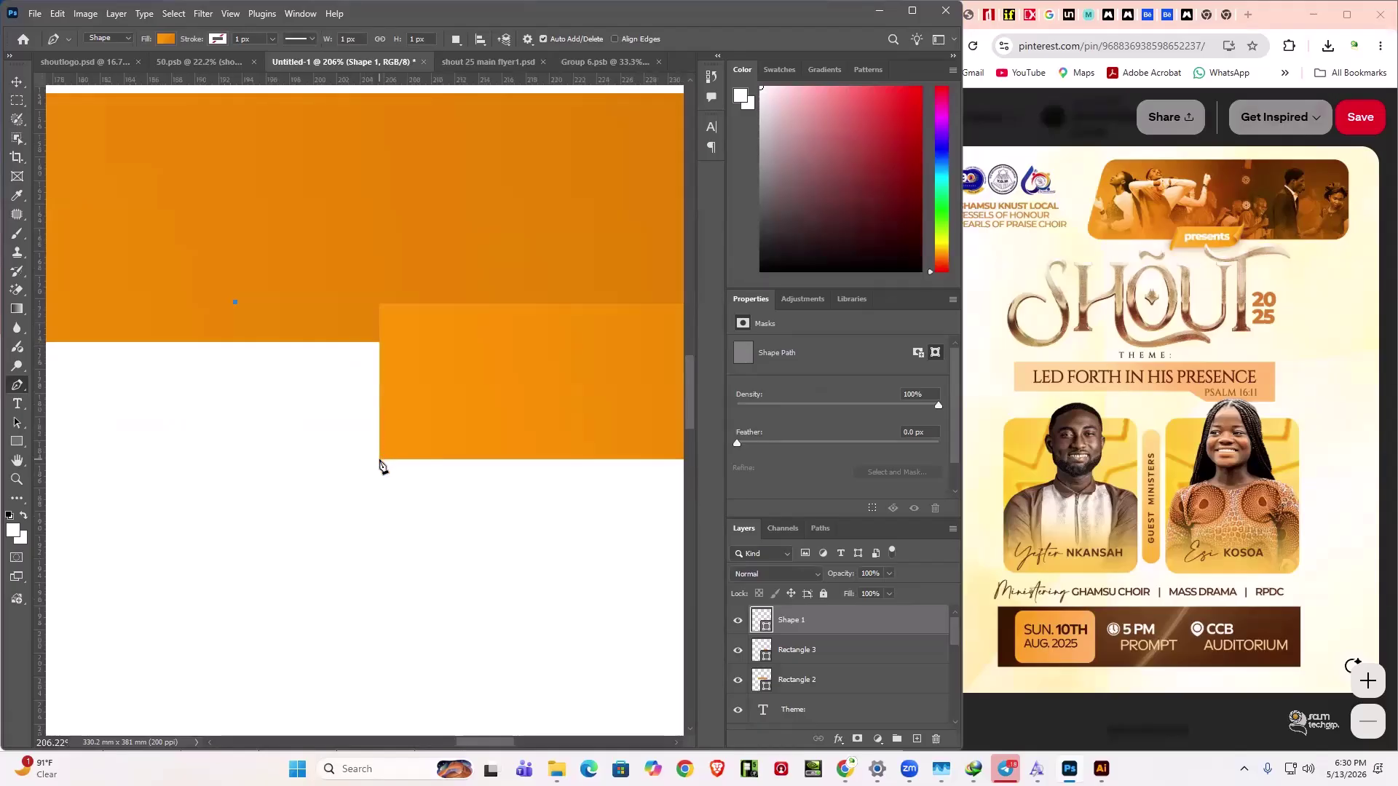
click(379, 460)
click(452, 294)
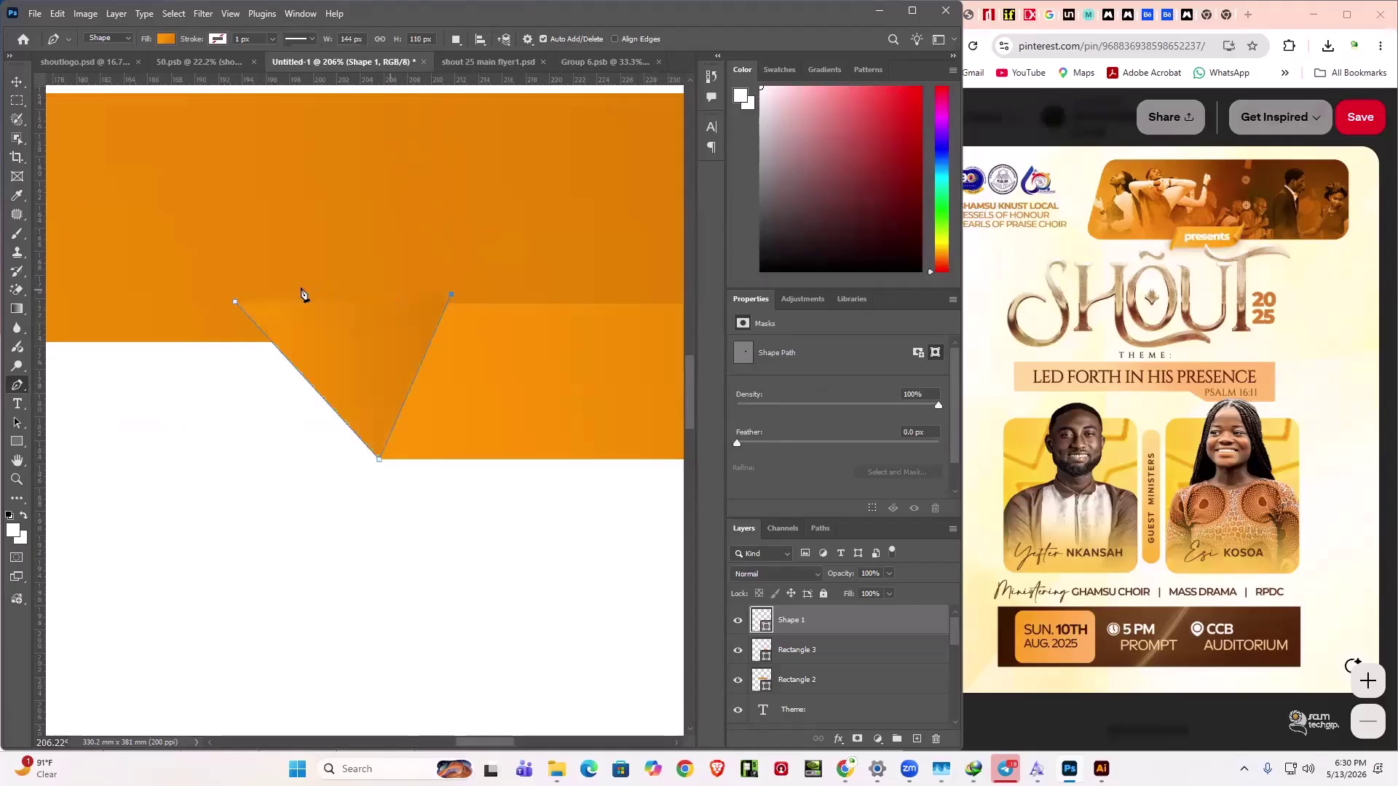
click(235, 302)
scroll(238, 304, down, 6)
key(v)
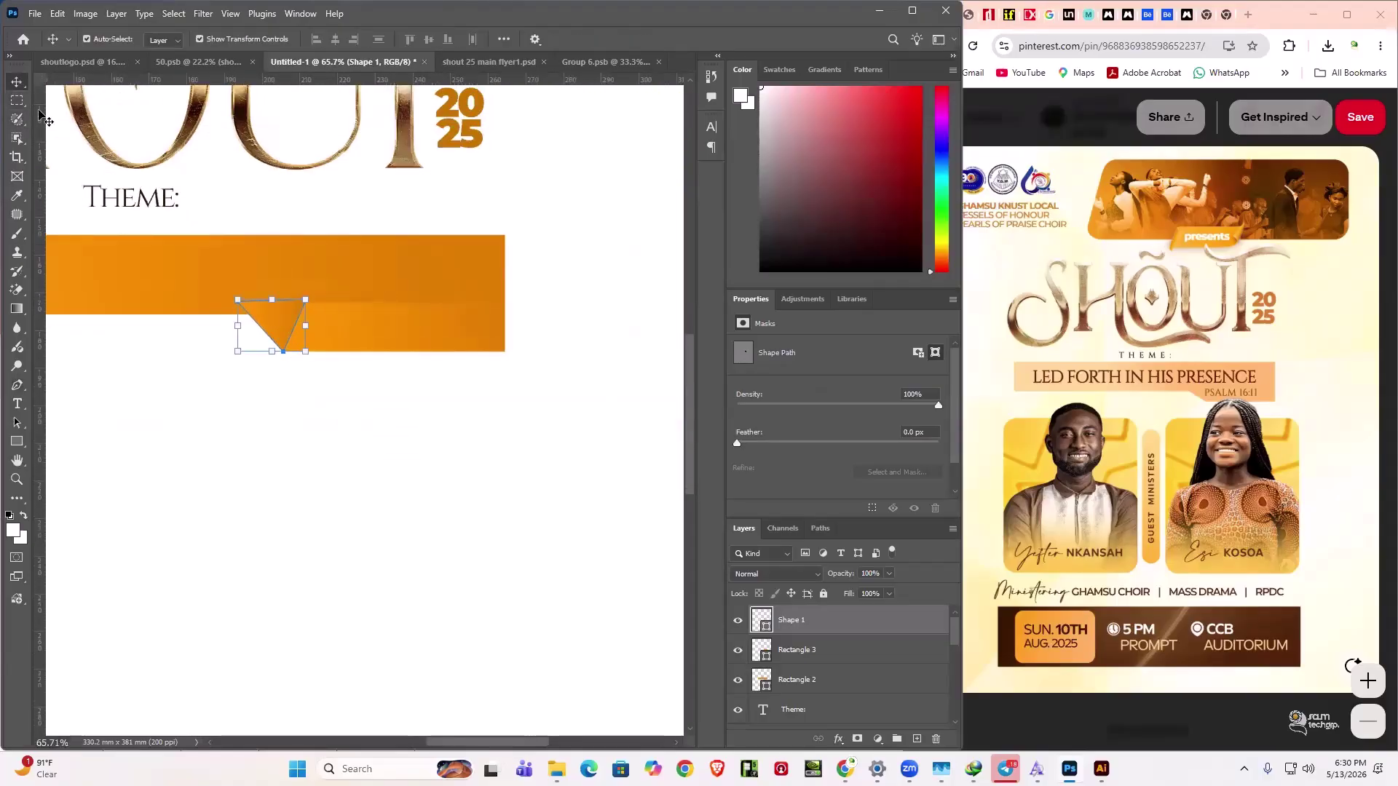
key(ctrl+t)
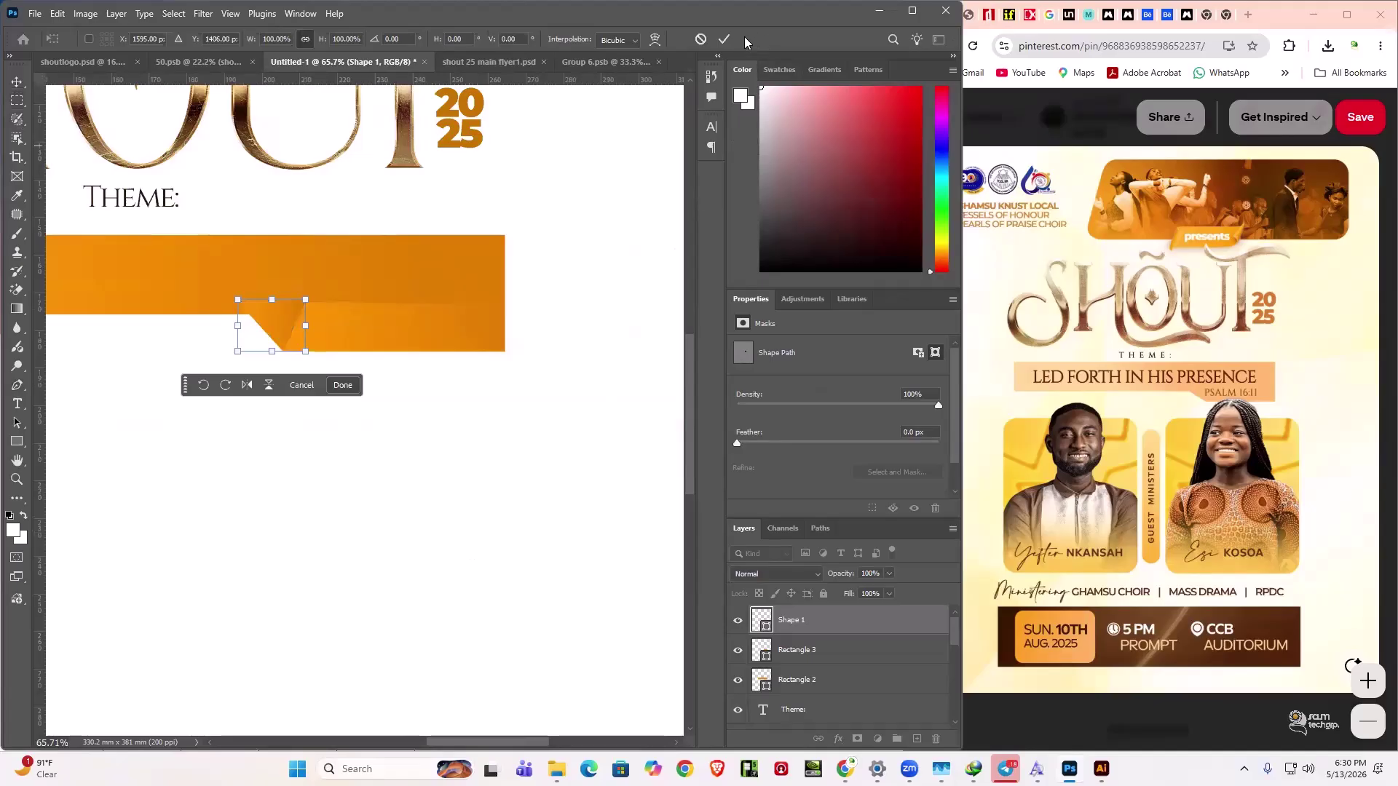
click(723, 39)
click(555, 452)
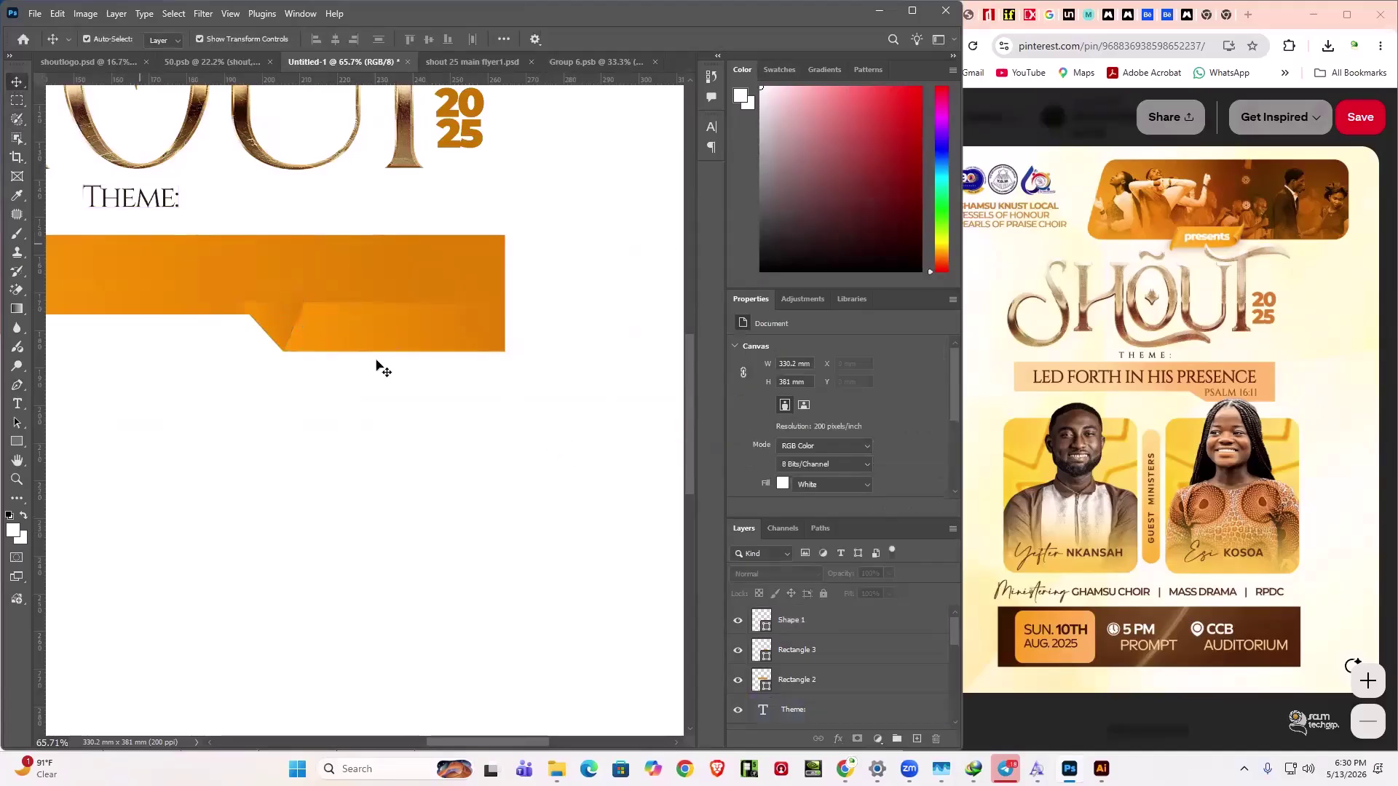
drag(587, 456, 142, 257)
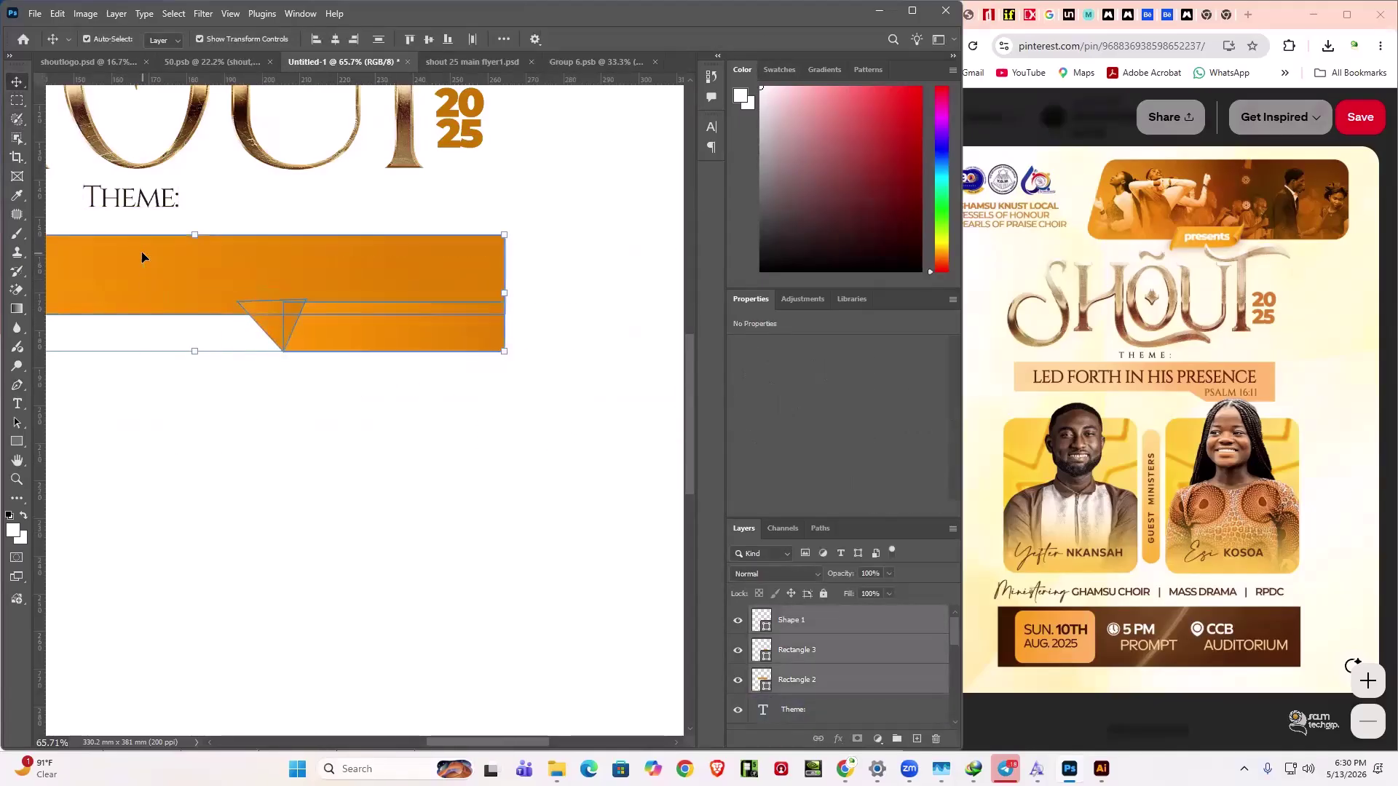
key(ctrl+e)
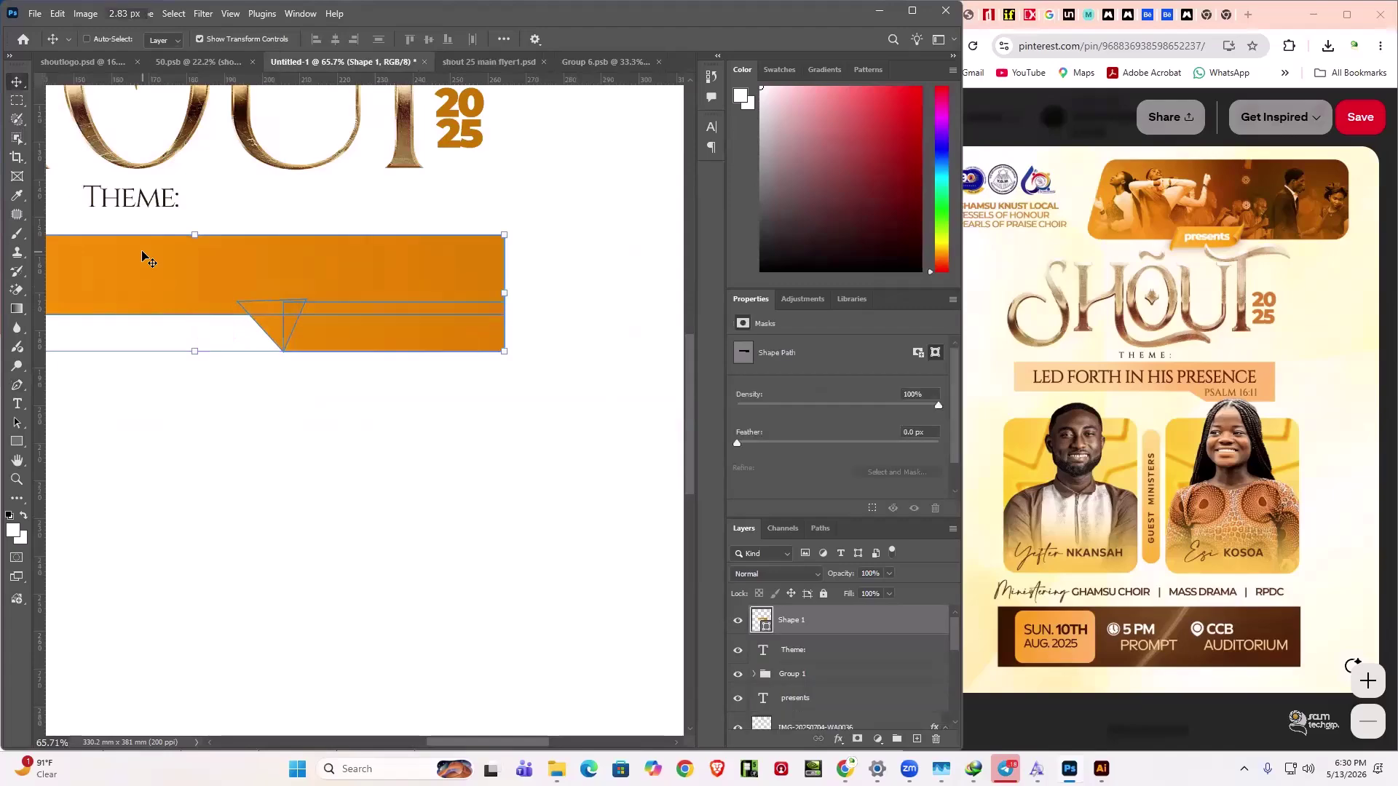
key(ctrl+z)
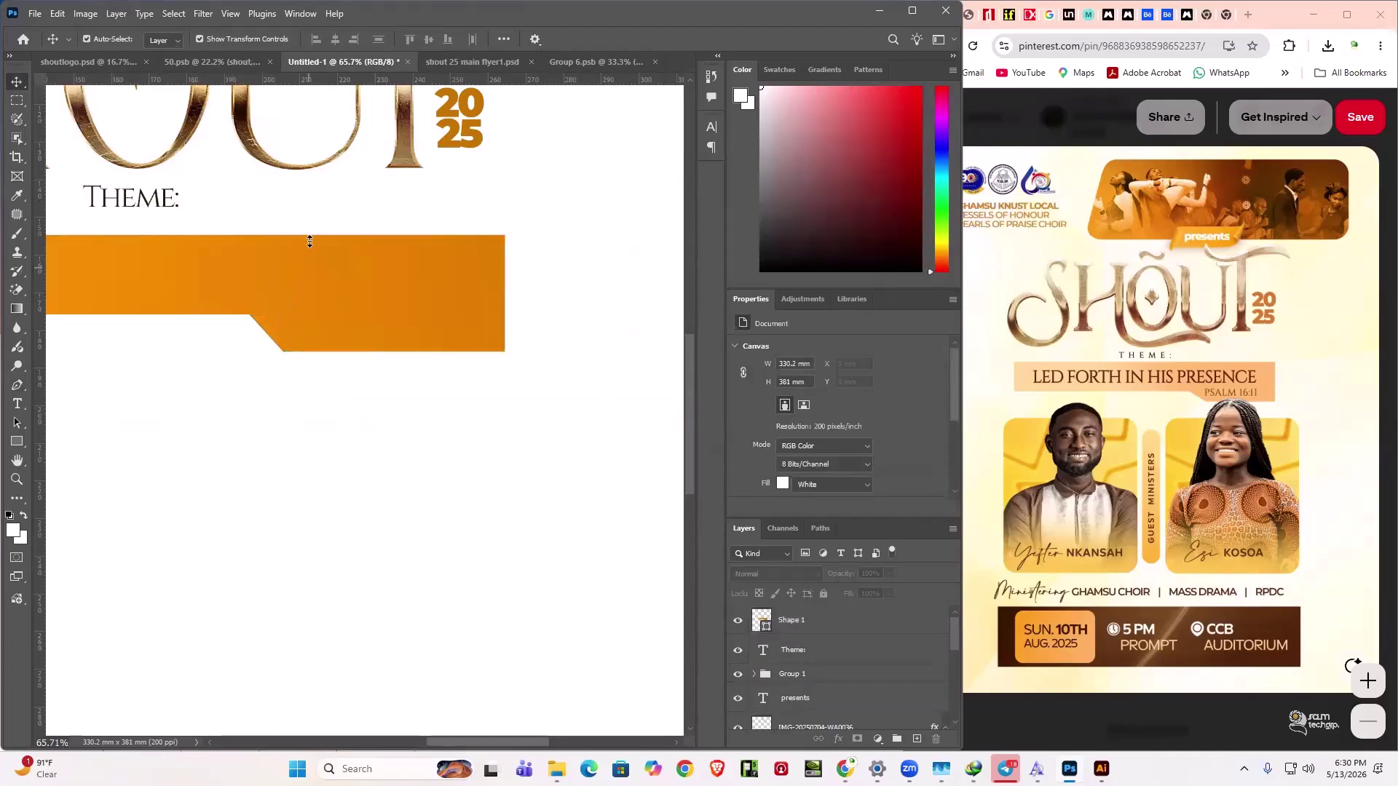
key(ctrl+shift+z)
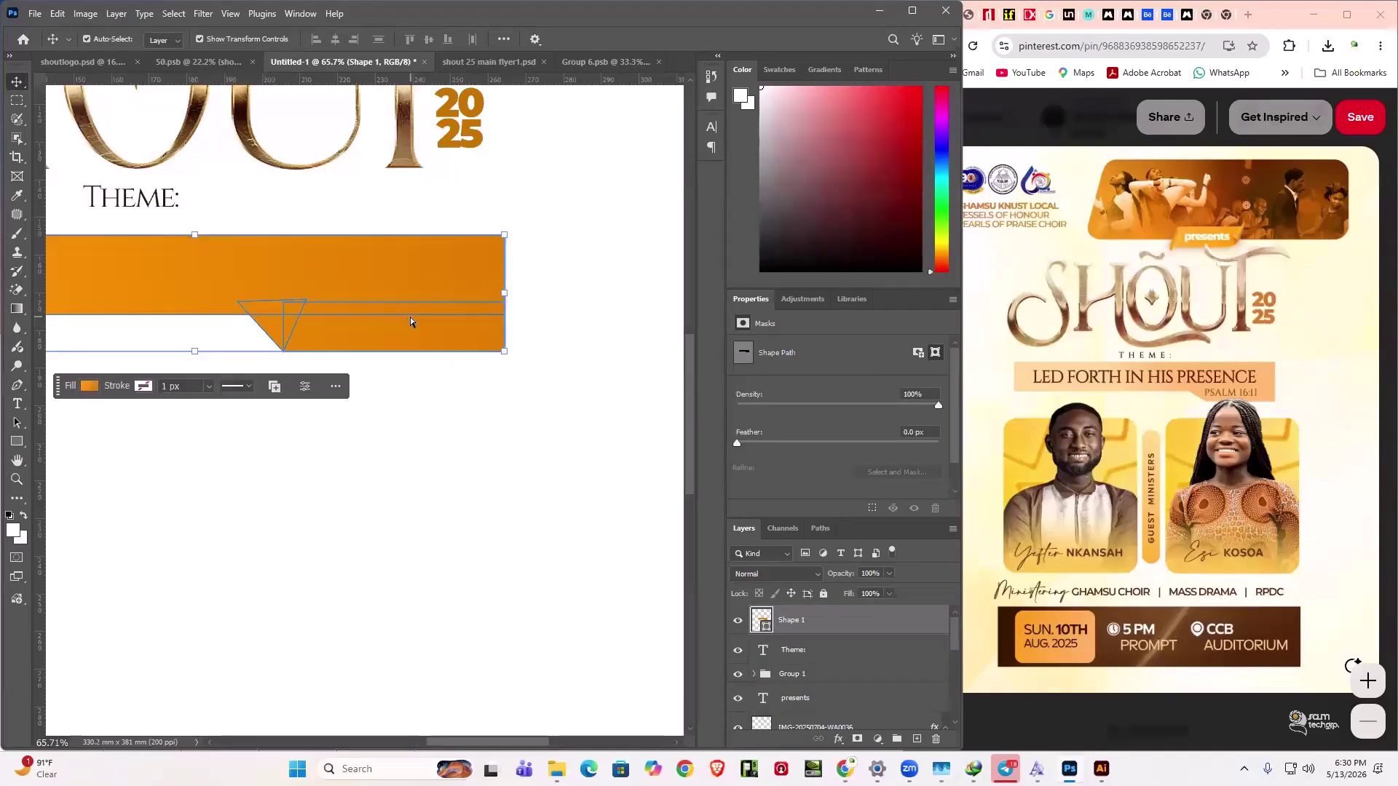
key(ctrl+z)
key(ctrl+z)
click(825, 618)
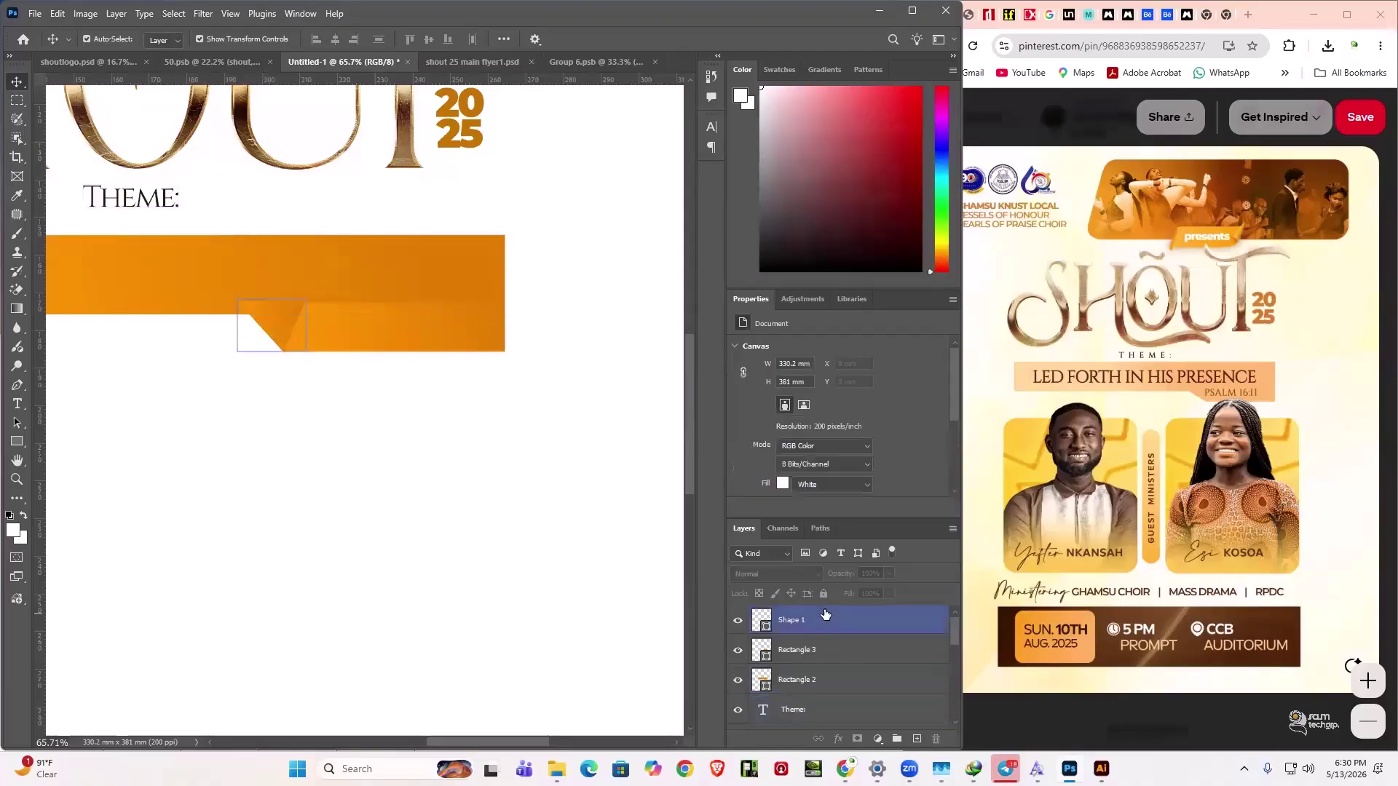
click(828, 622)
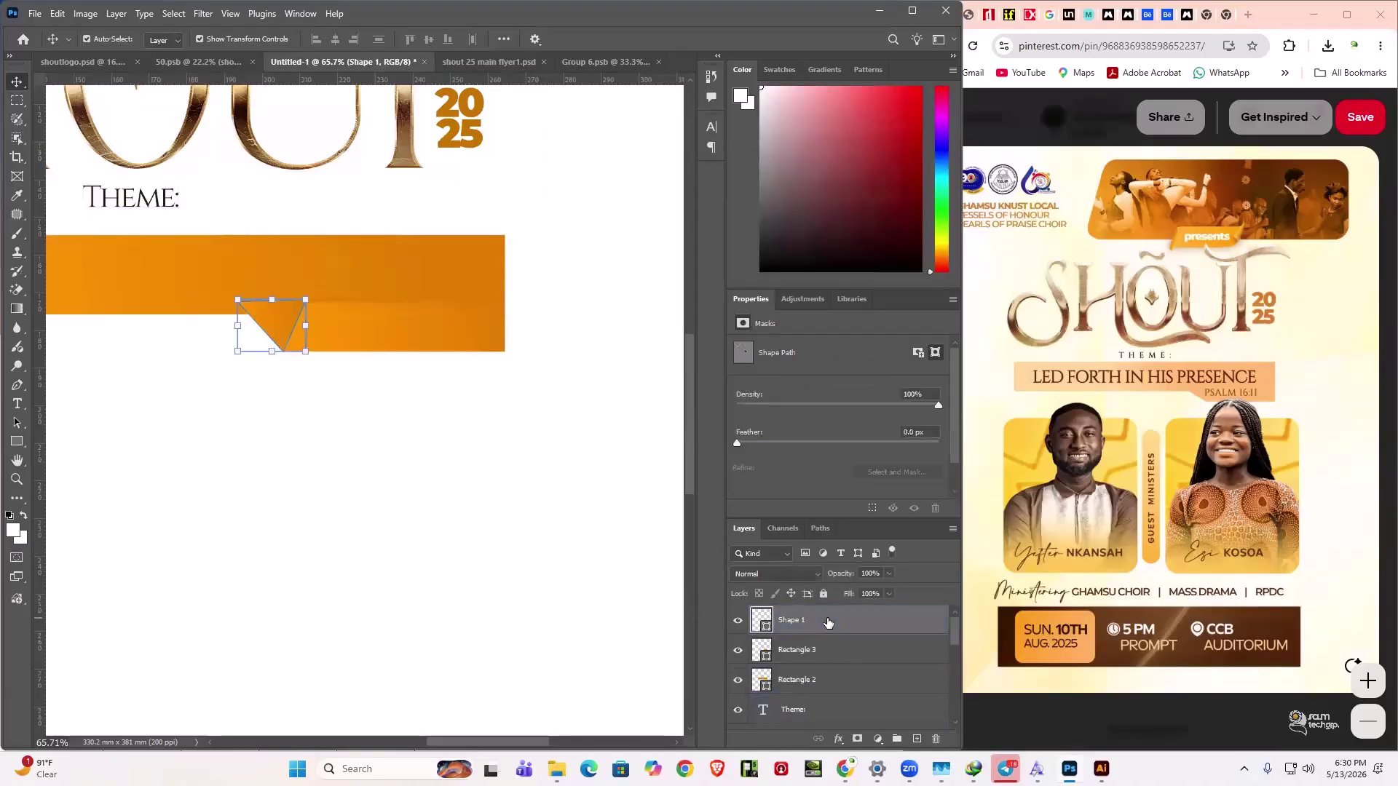
ctrl+click(836, 656)
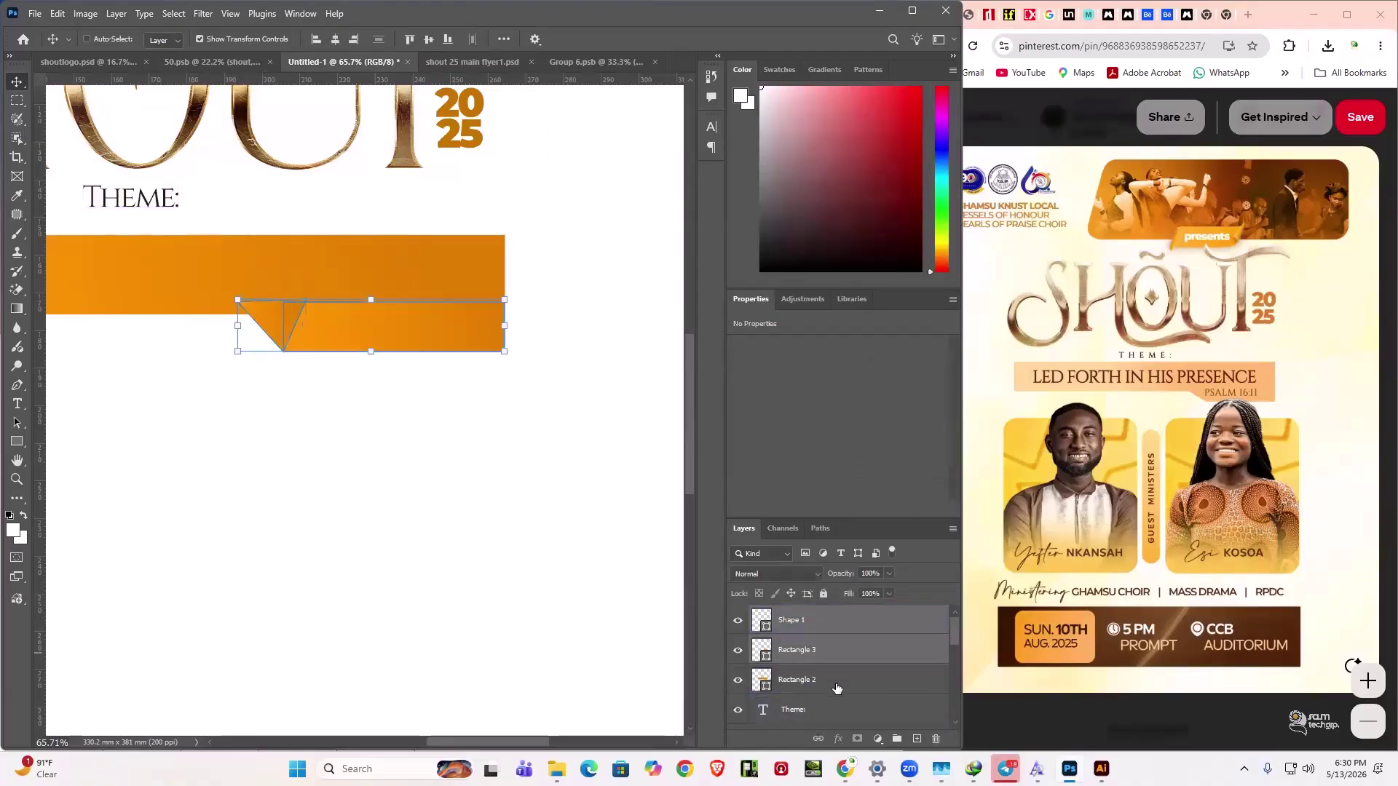
ctrl+click(836, 683)
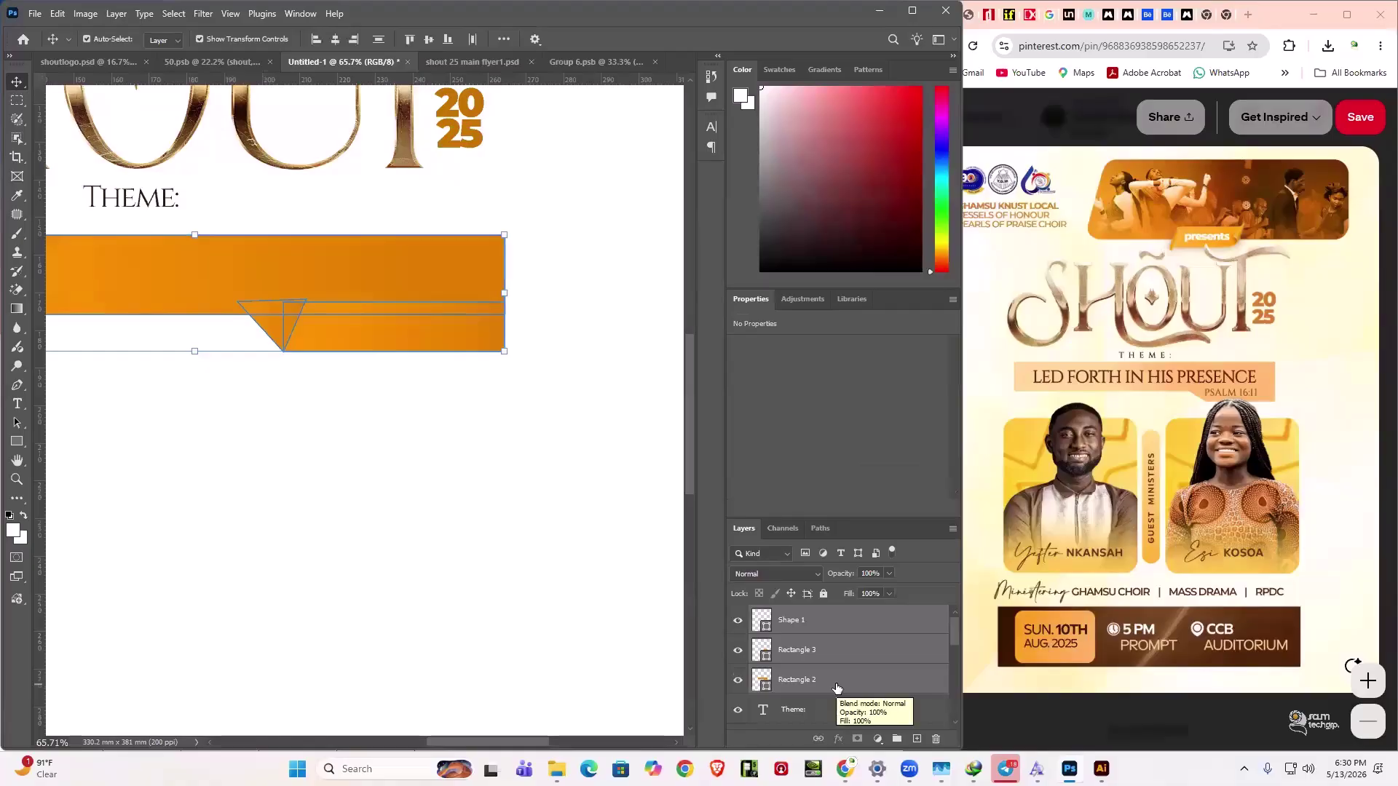
key(ctrl+e)
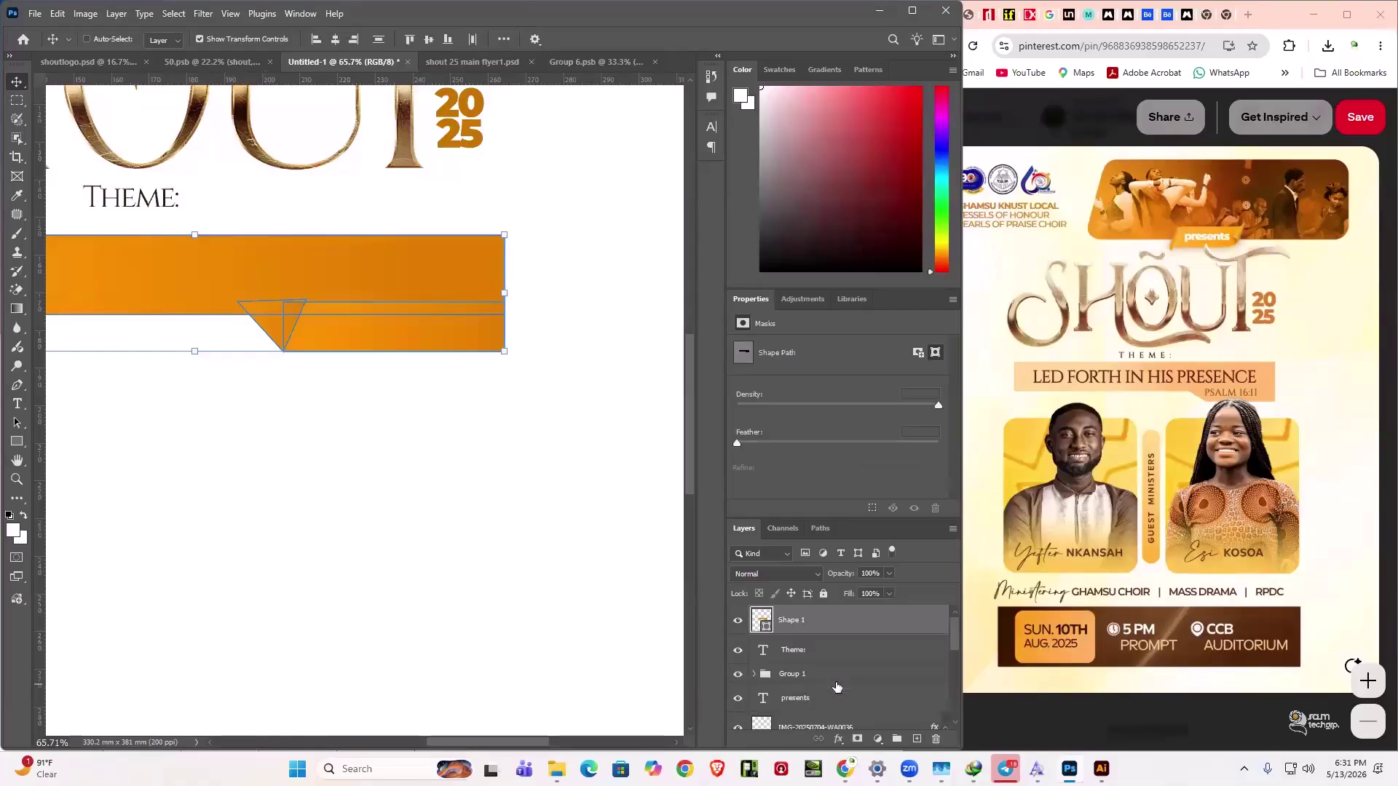
click(487, 616)
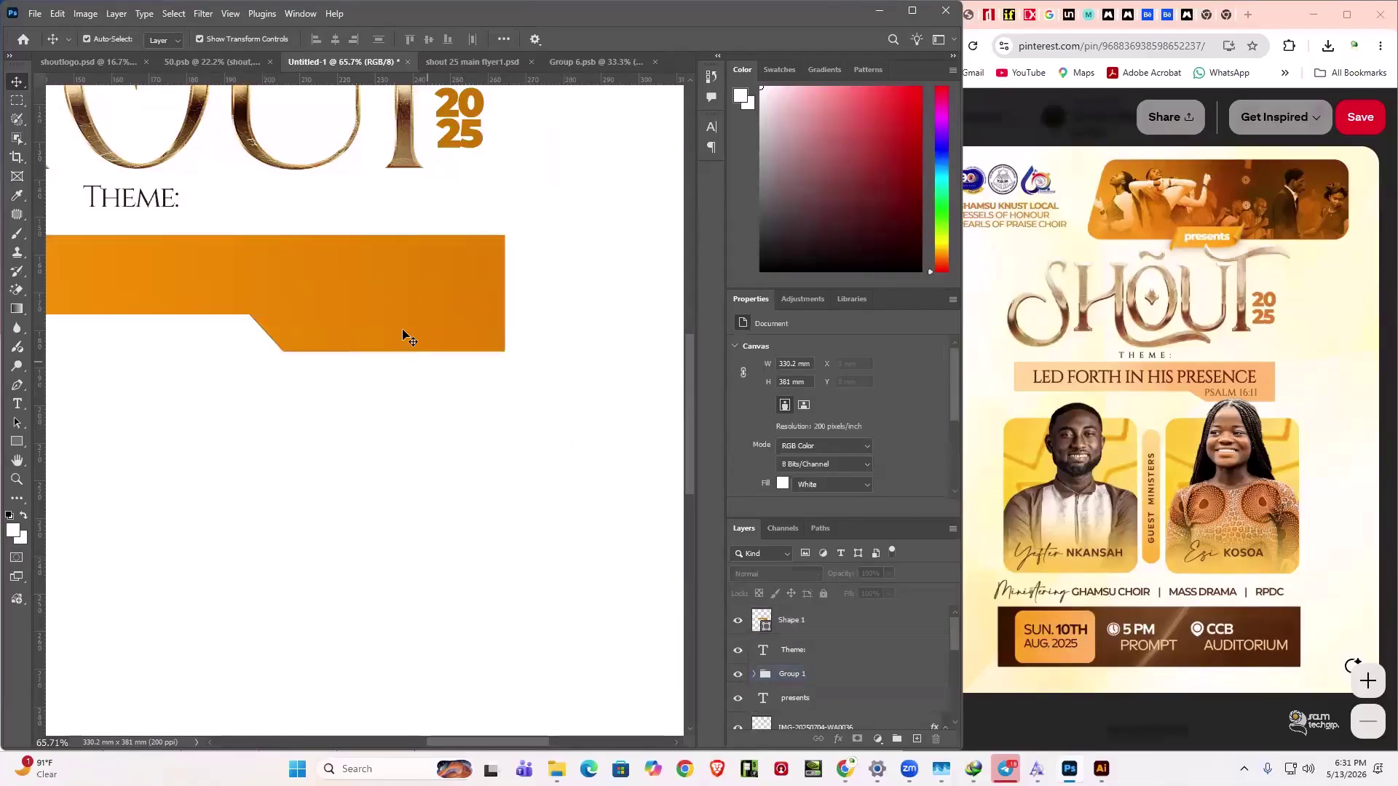
key(ctrl+z)
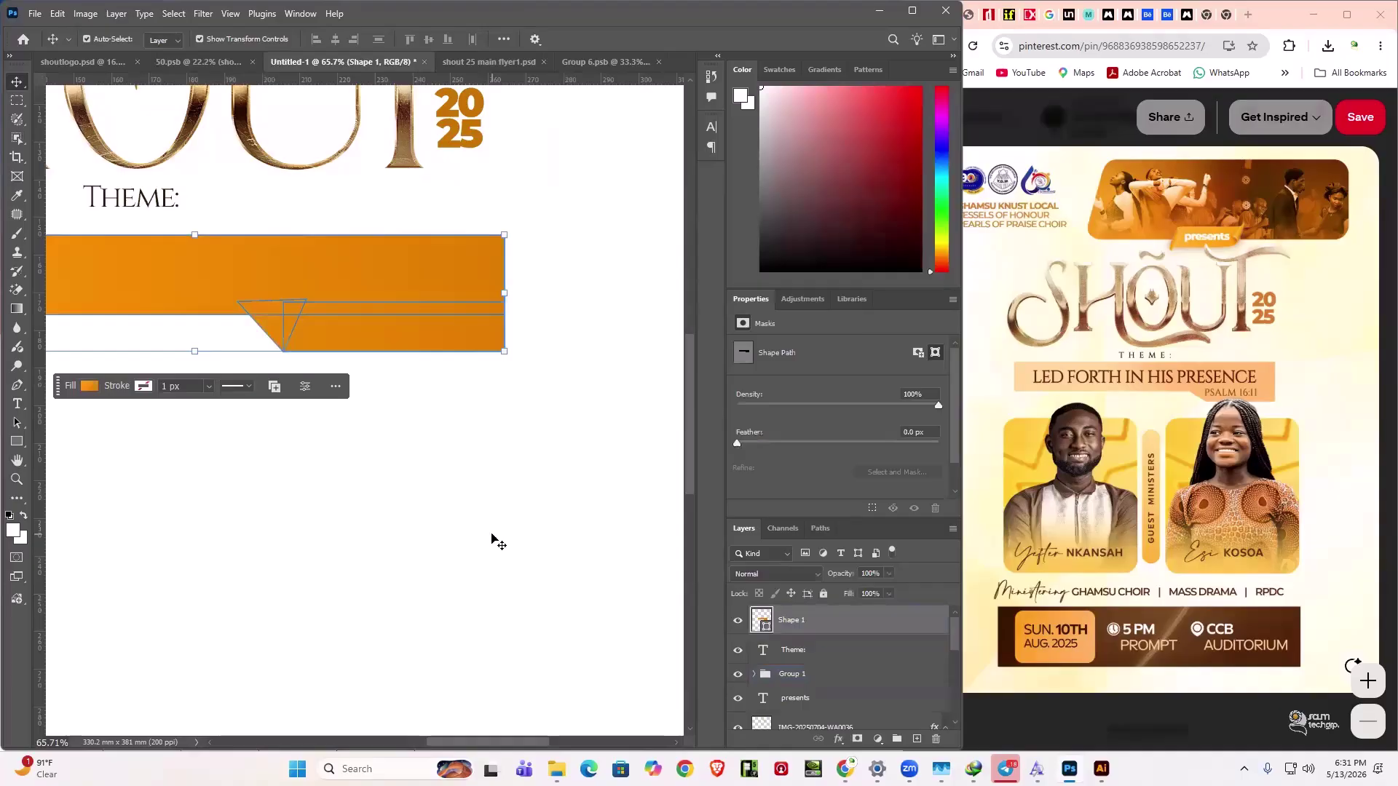
key(ctrl+z)
click(371, 459)
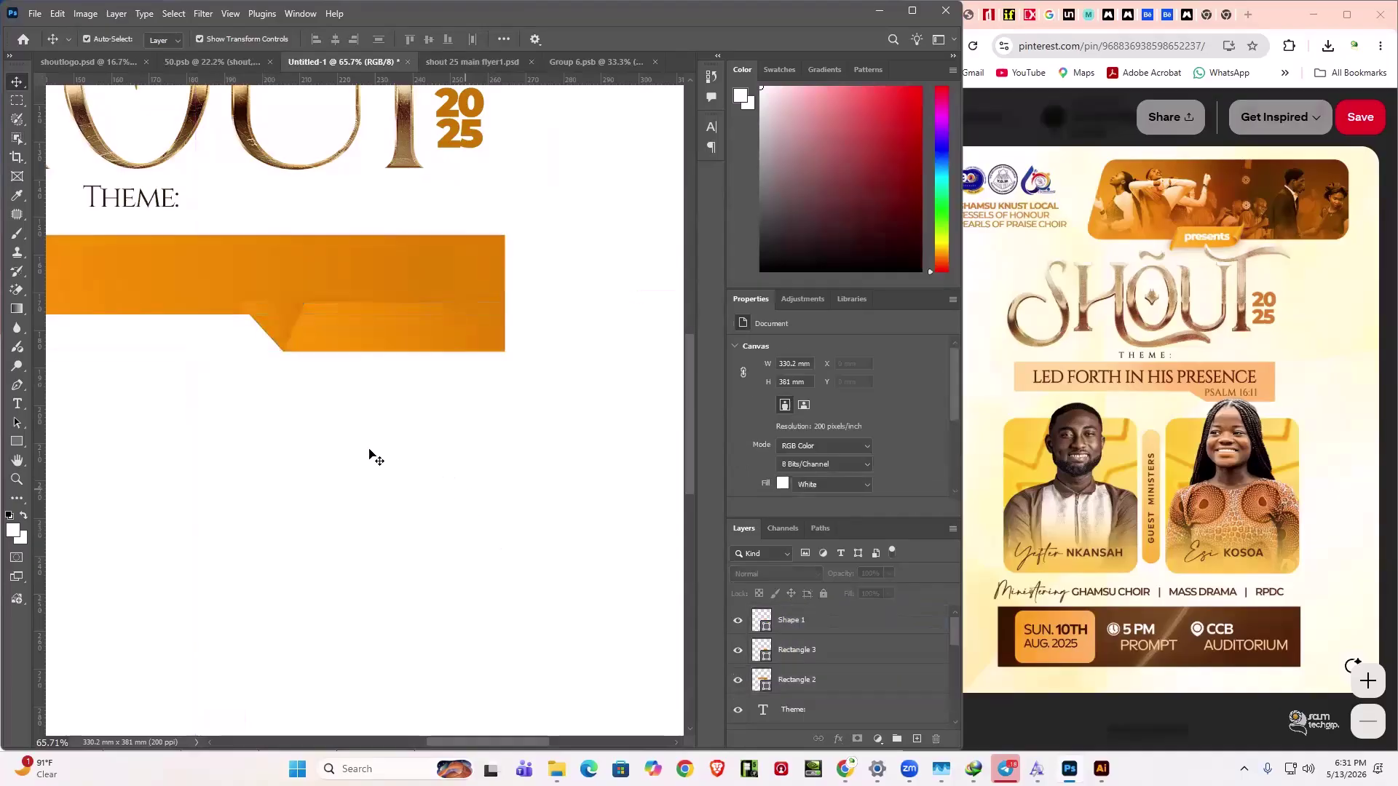
drag(301, 332, 304, 330)
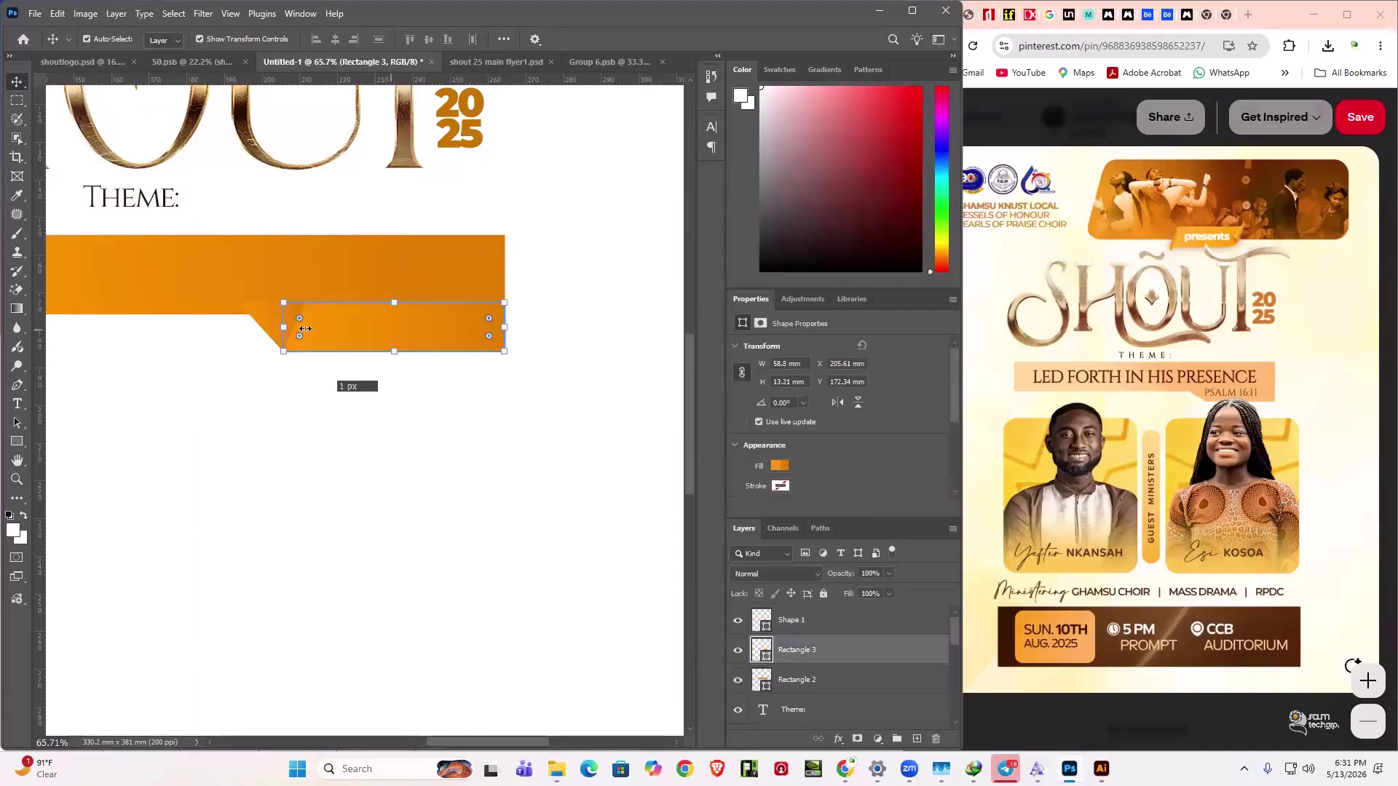
drag(546, 439, 116, 216)
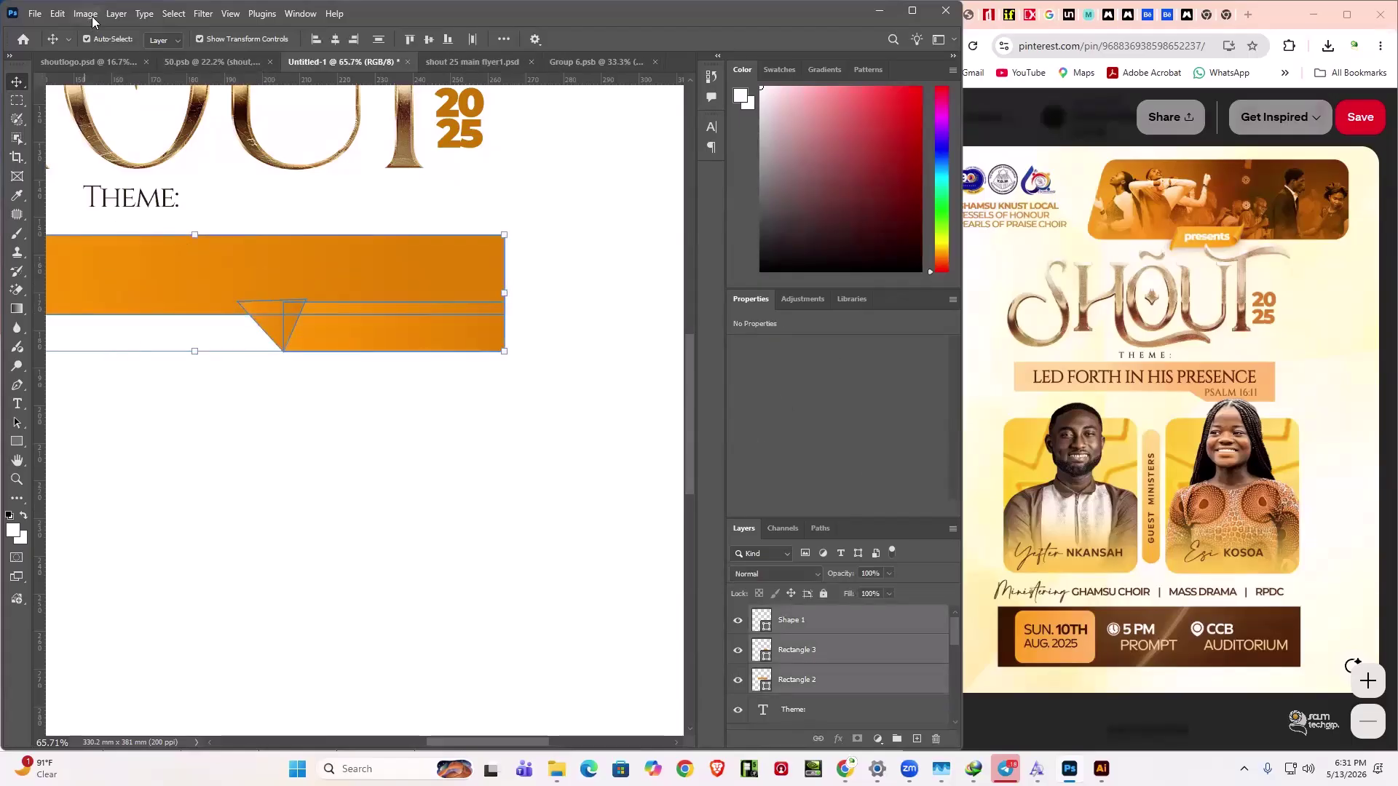
- Browse the Edit and Image menus toward Layer > Combine Shapes for merging Shape 1, Rectangle 3 and Rectangle 2
click(58, 15)
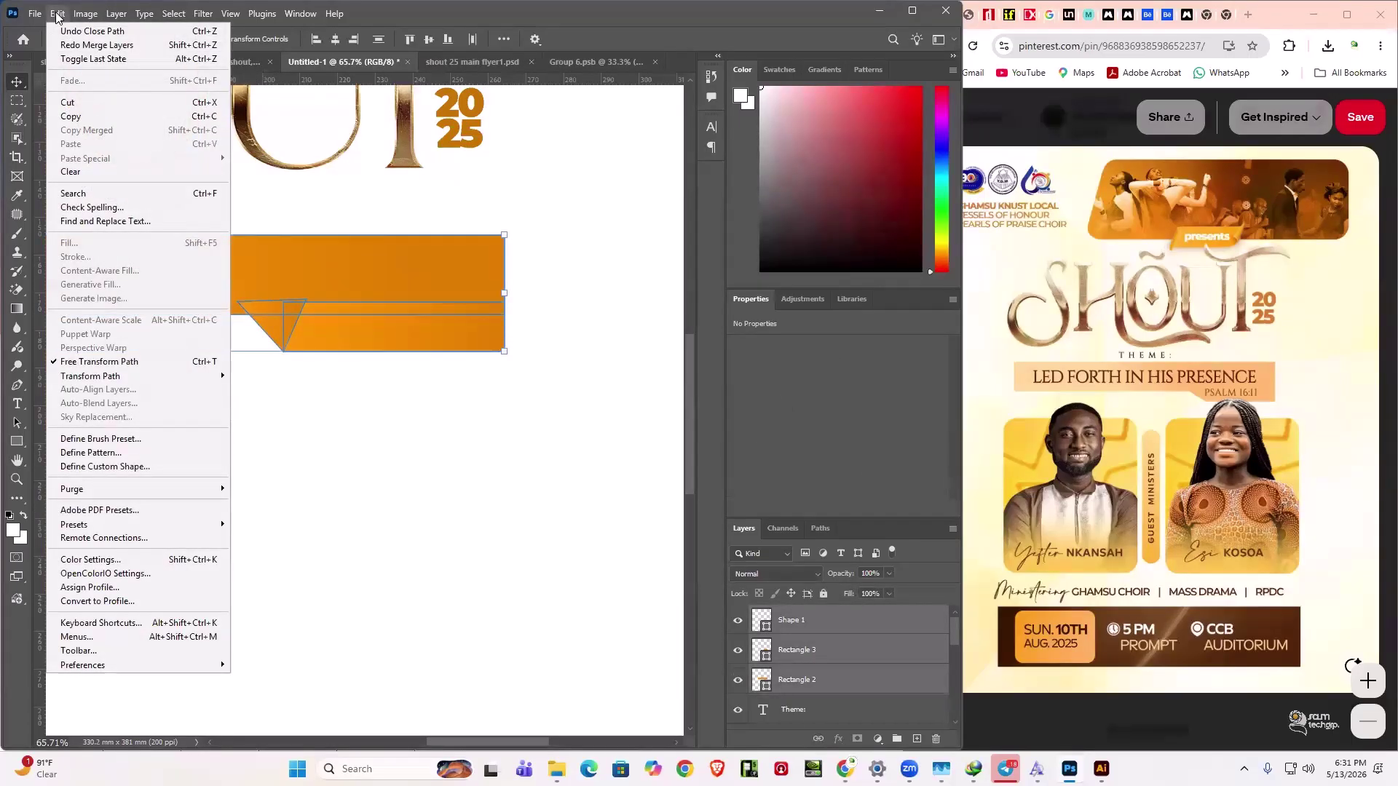
mouse_move(185, 379)
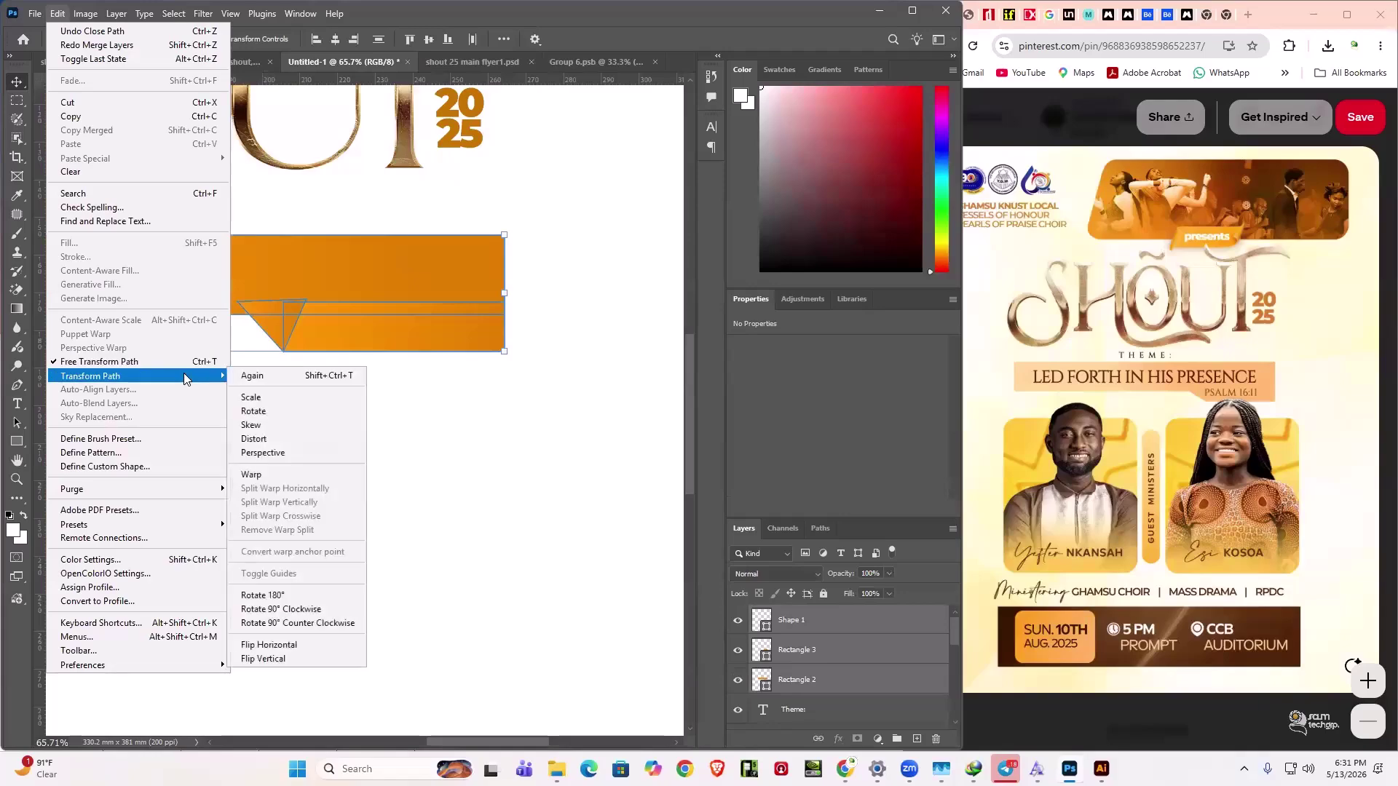
click(58, 15)
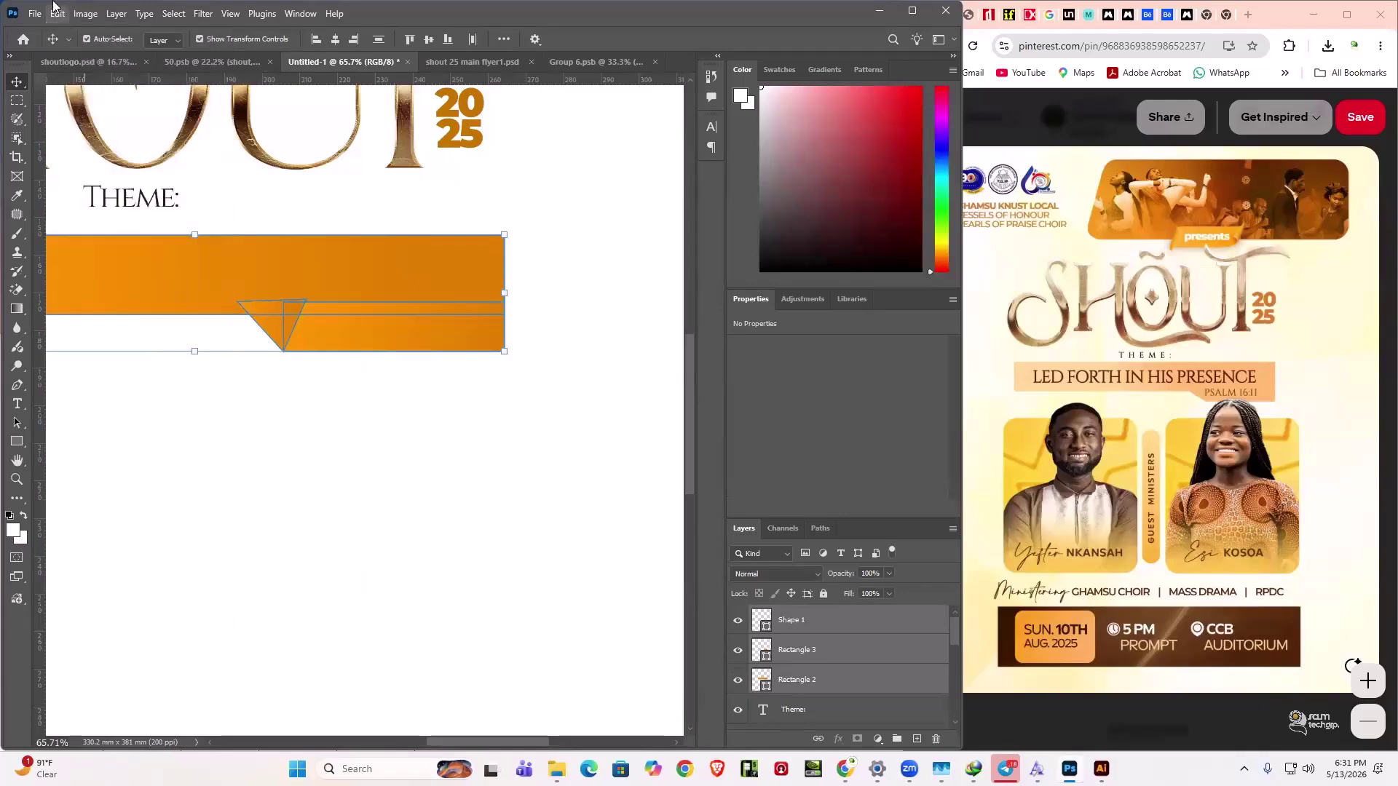
click(57, 15)
click(95, 16)
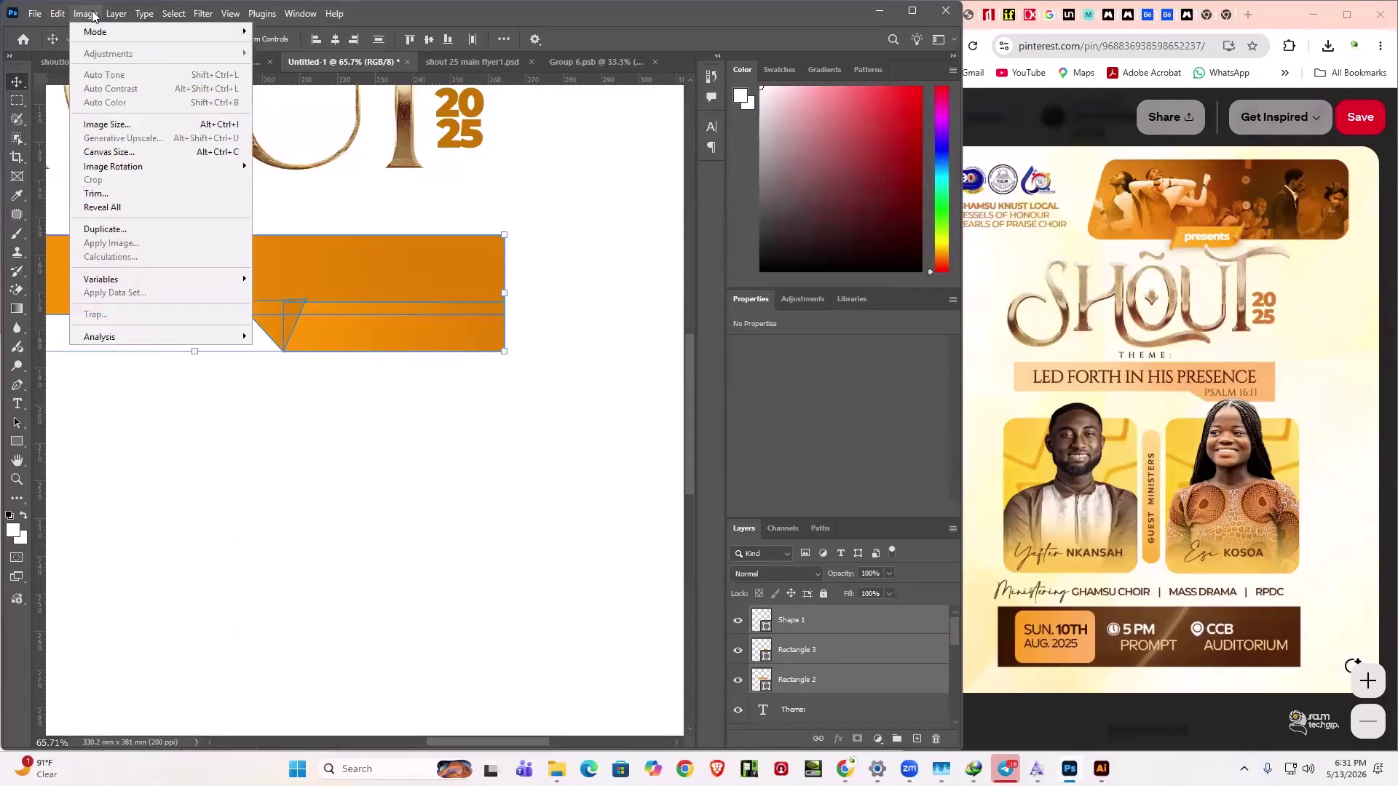
mouse_move(109, 22)
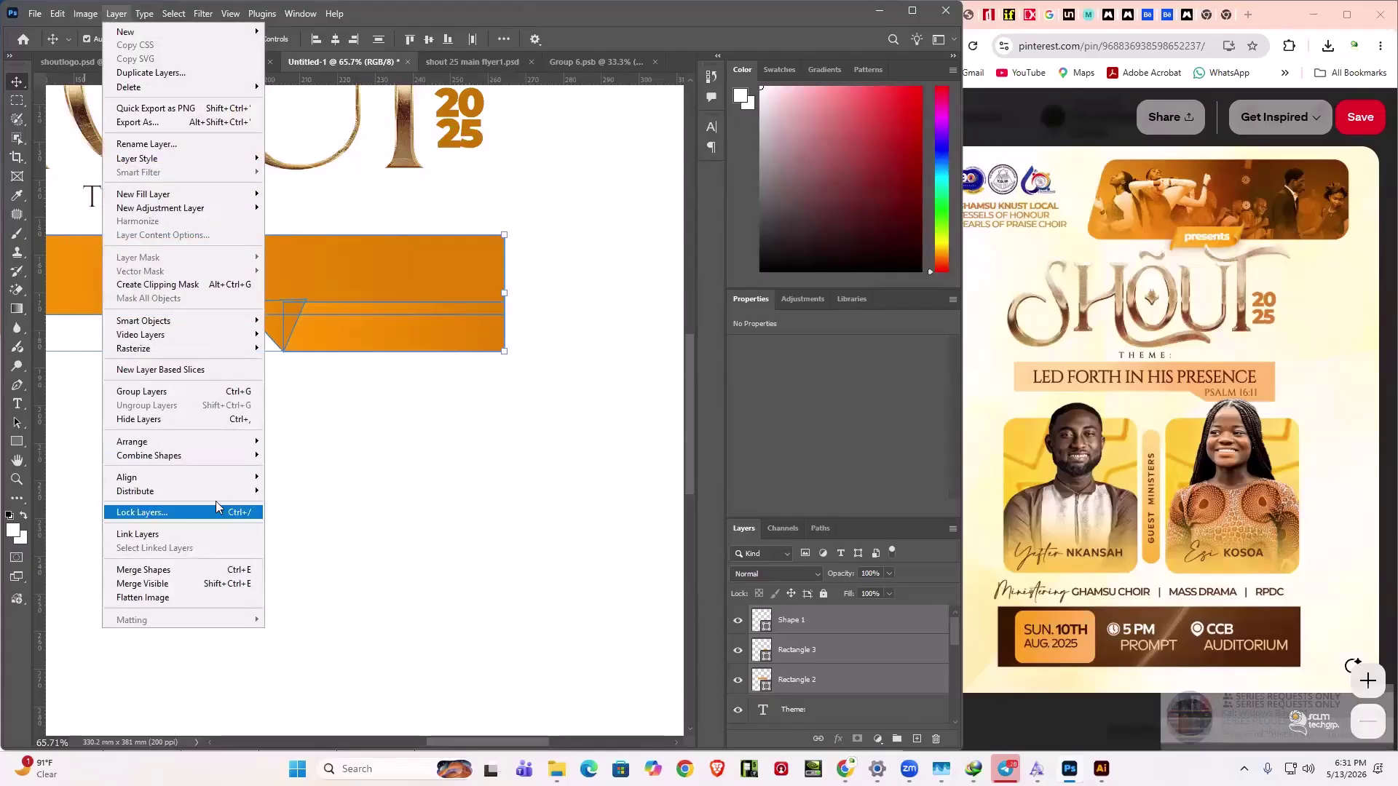
mouse_move(178, 459)
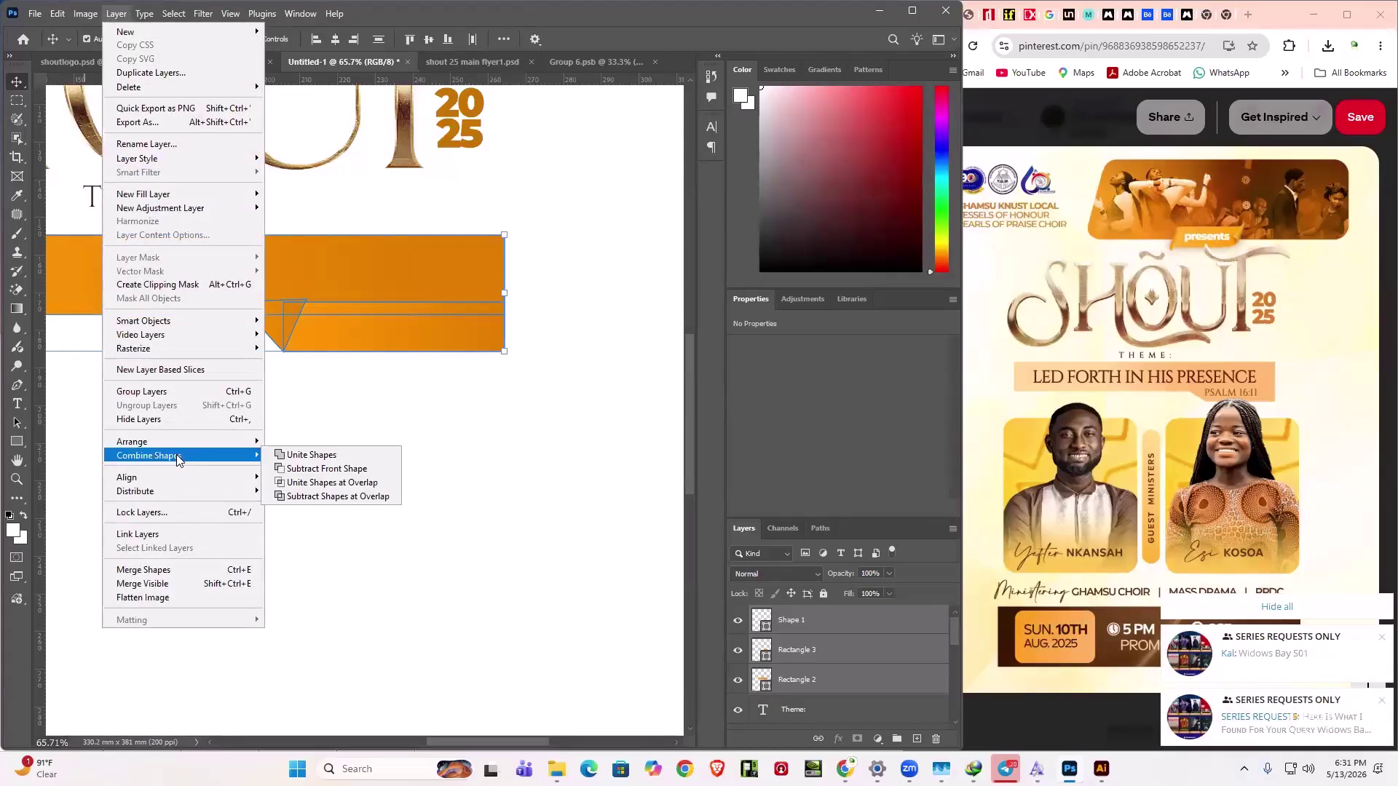
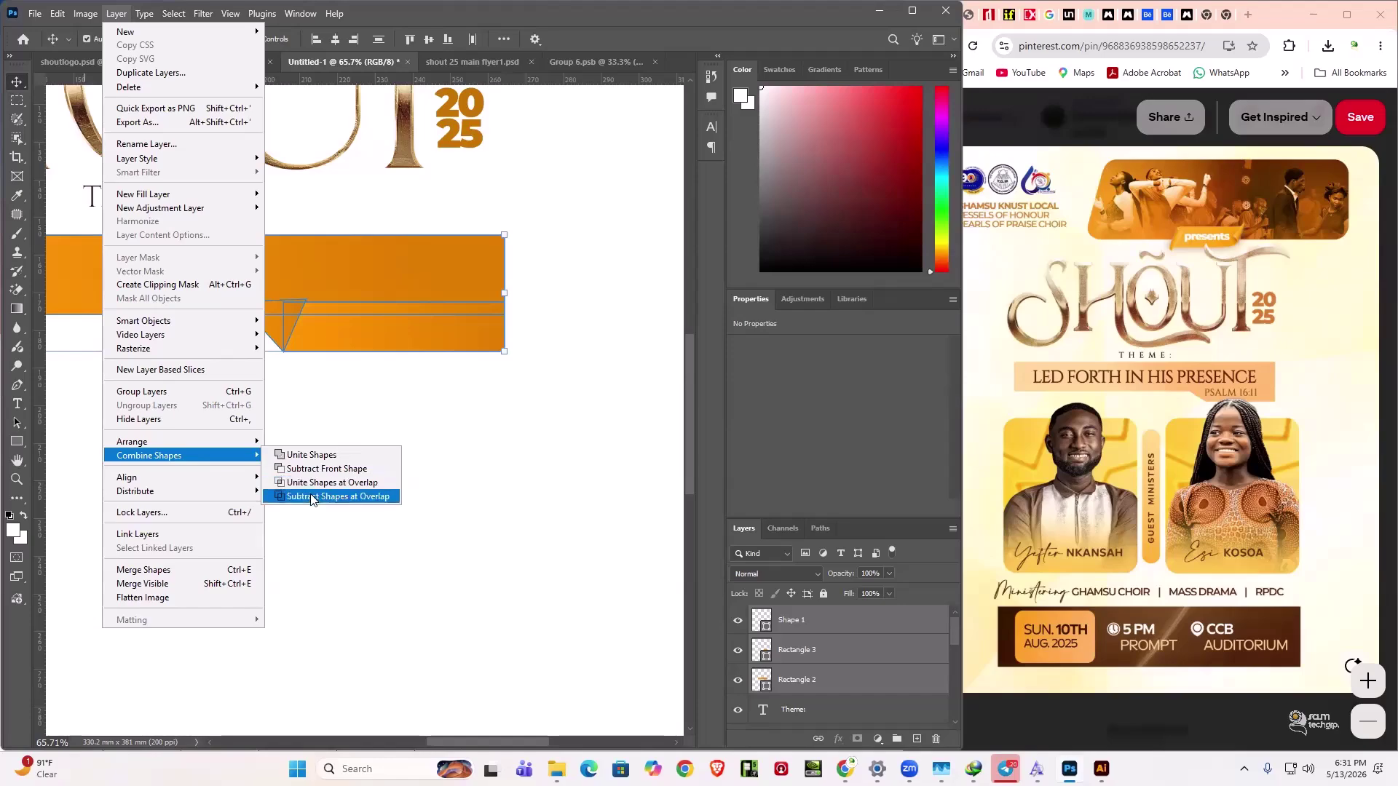
- Try merging the three banner pieces with Ctrl+E, undoing each attempt
click(305, 458)
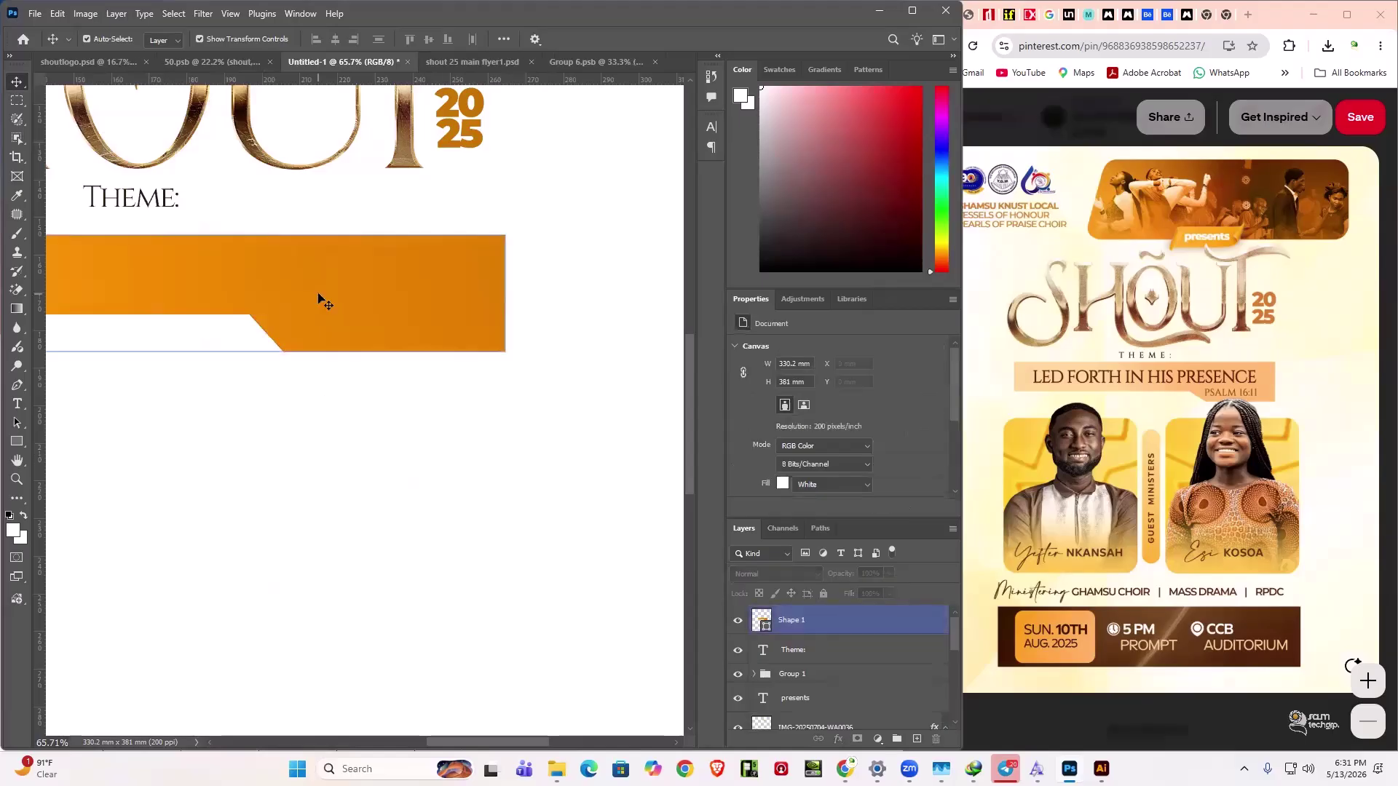
click(319, 298)
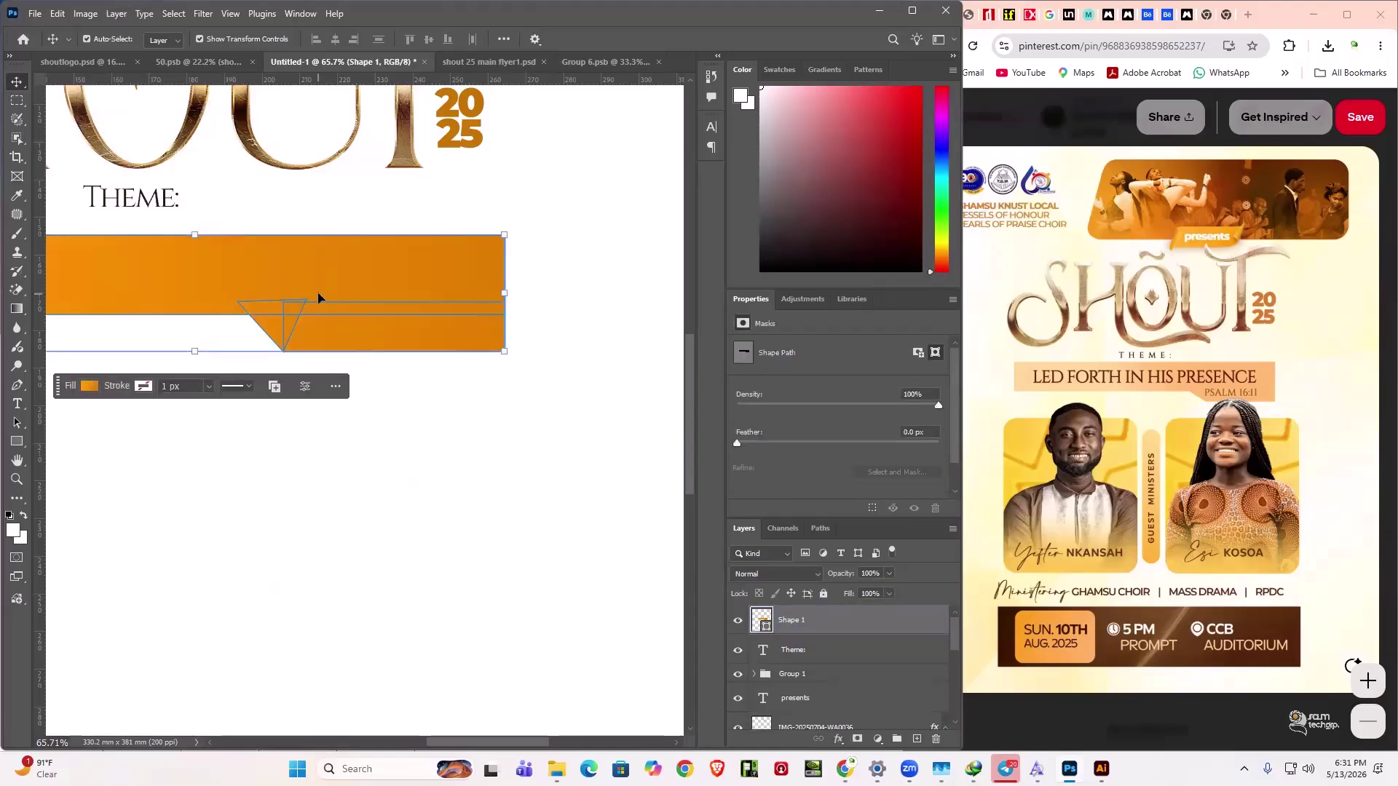
click(322, 487)
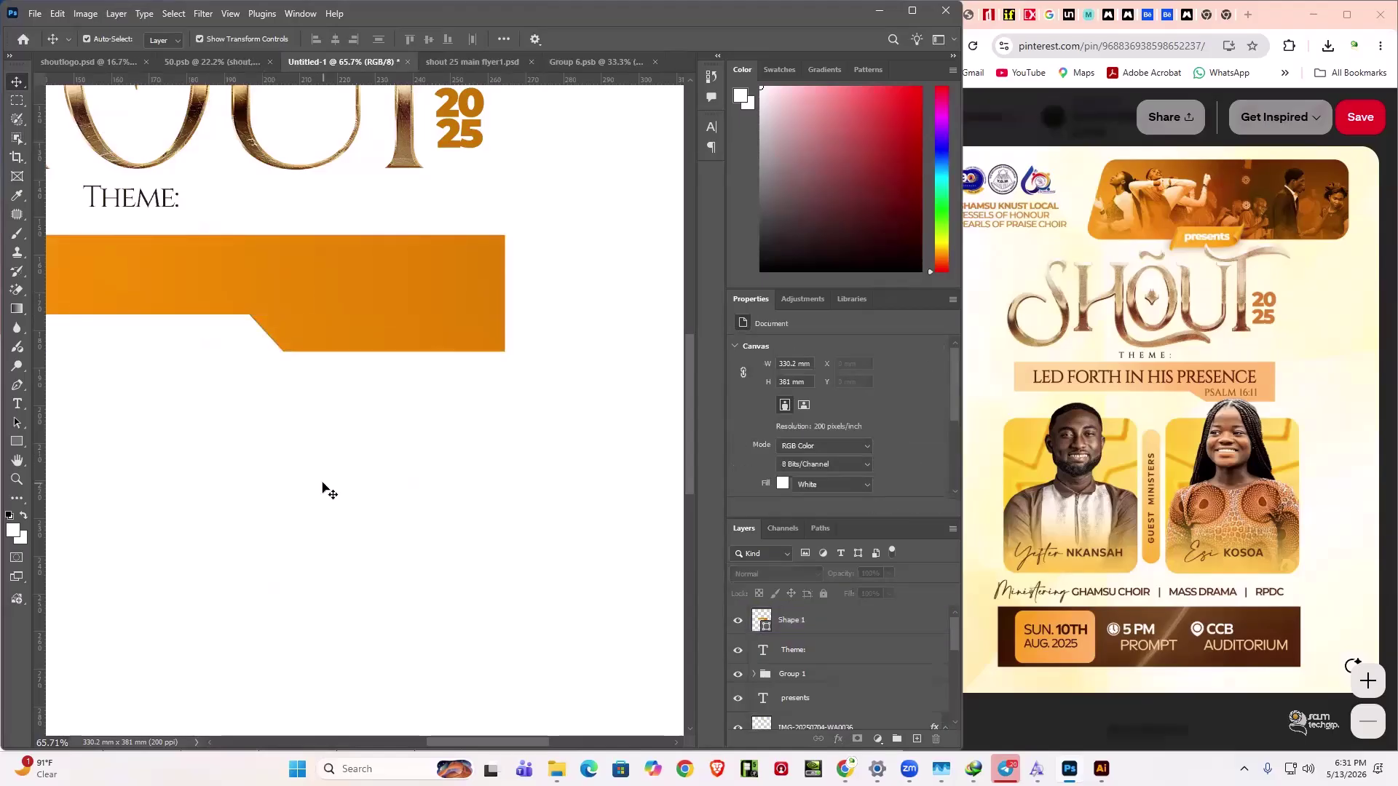
click(275, 274)
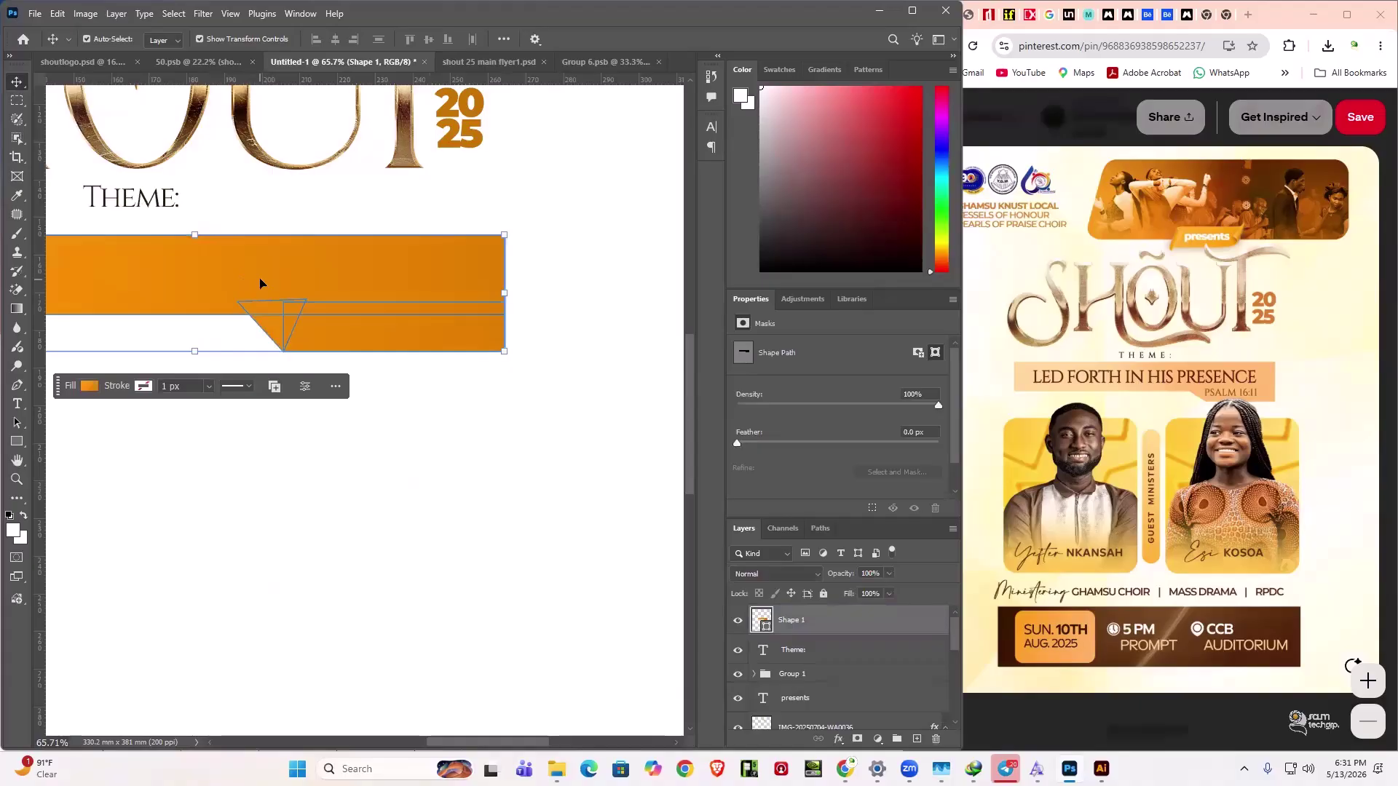
click(274, 547)
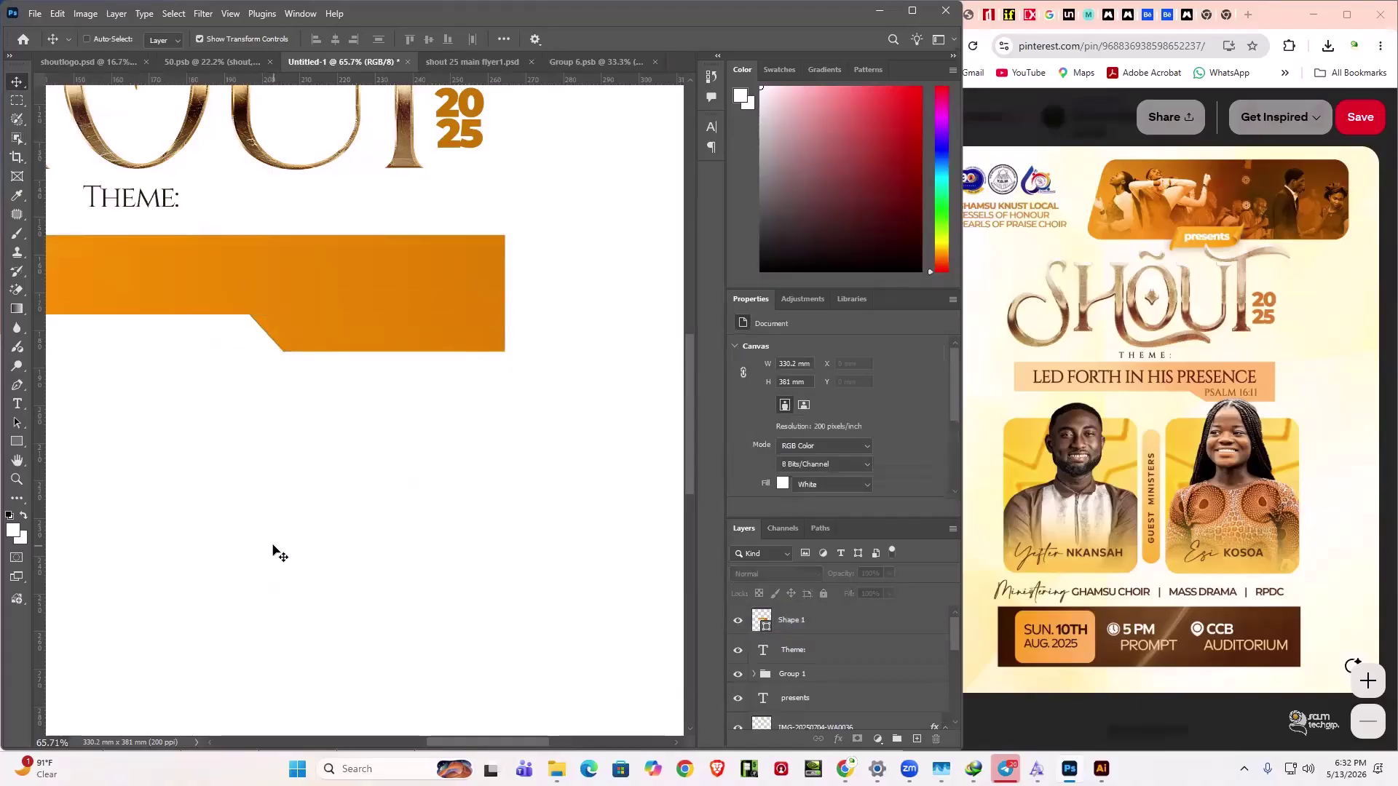
key(ctrl+z)
drag(539, 403, 60, 266)
key(ctrl)
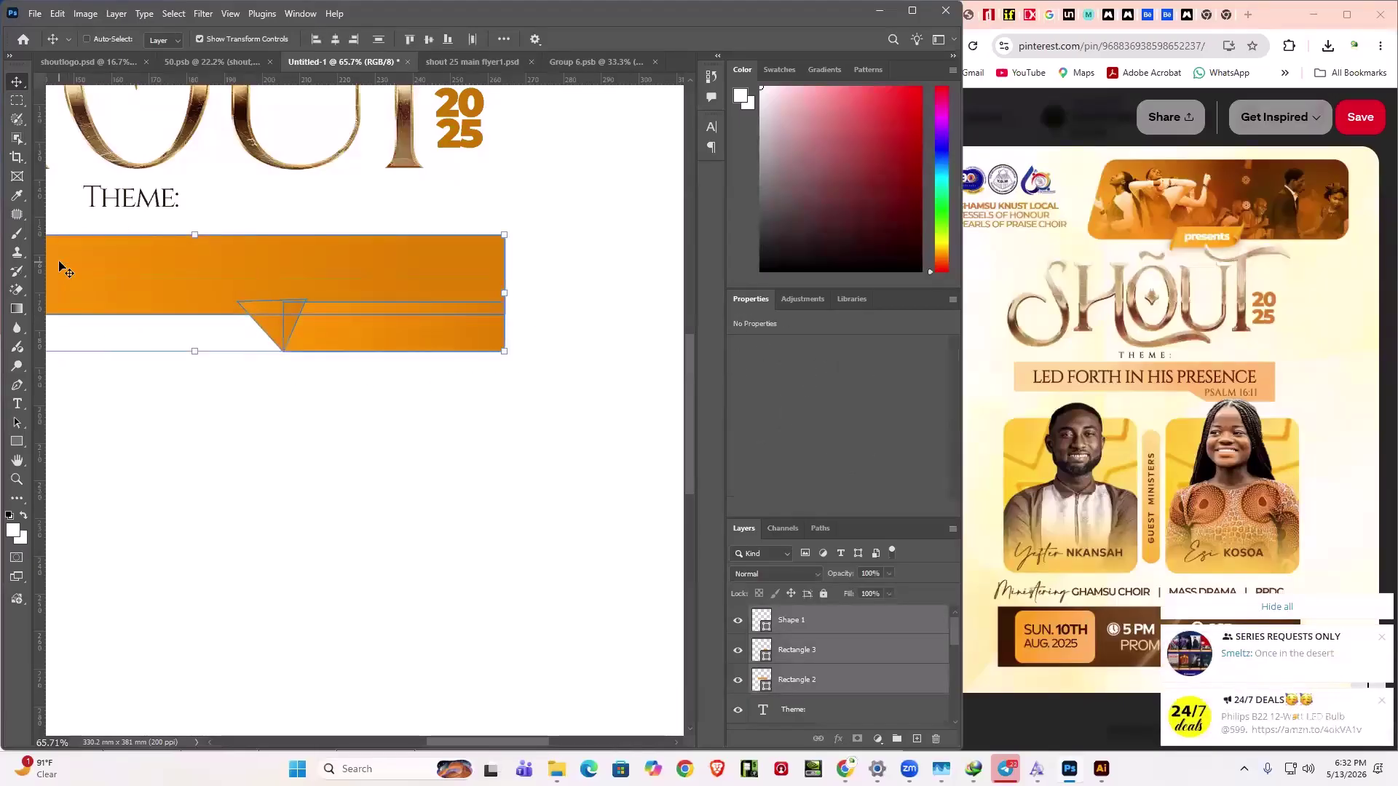
key(ctrl+e)
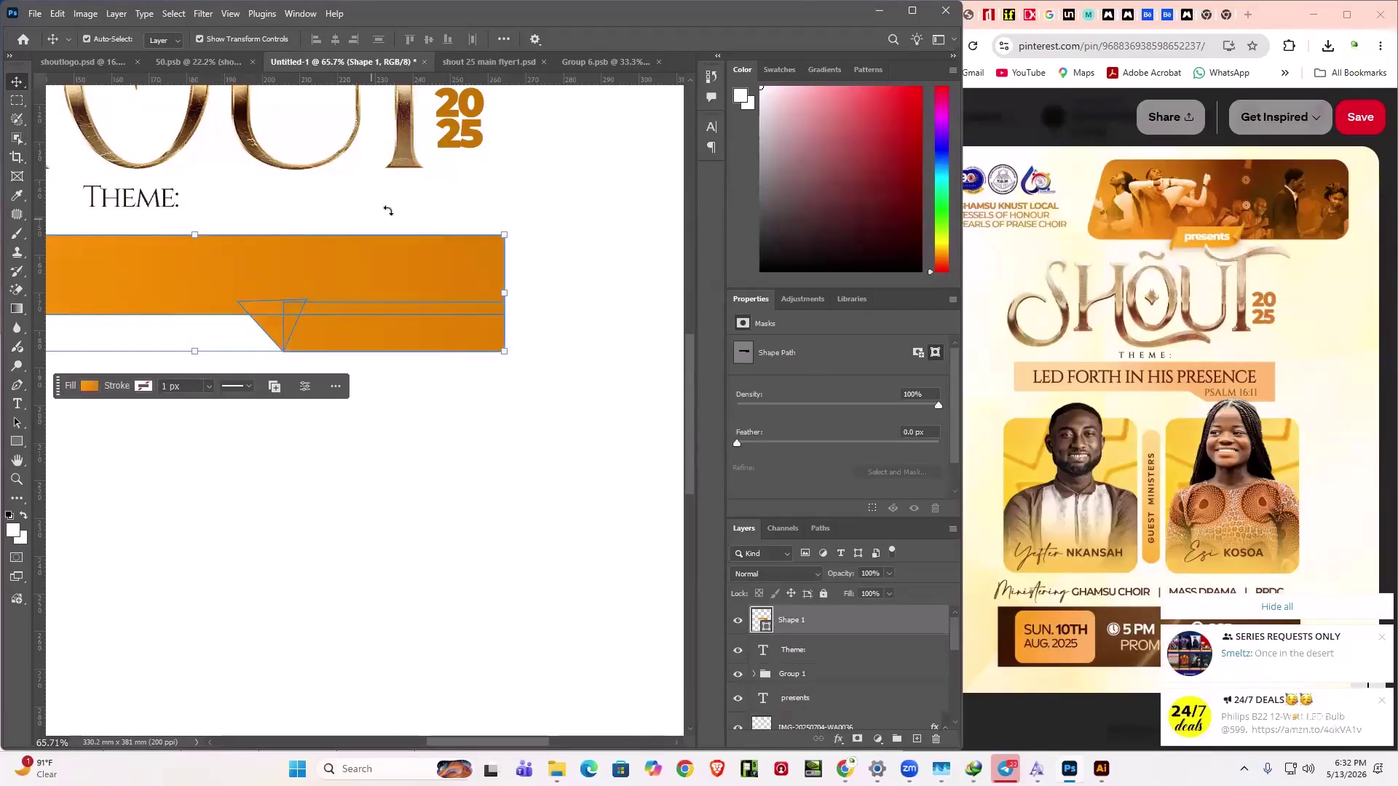
key(ctrl+z)
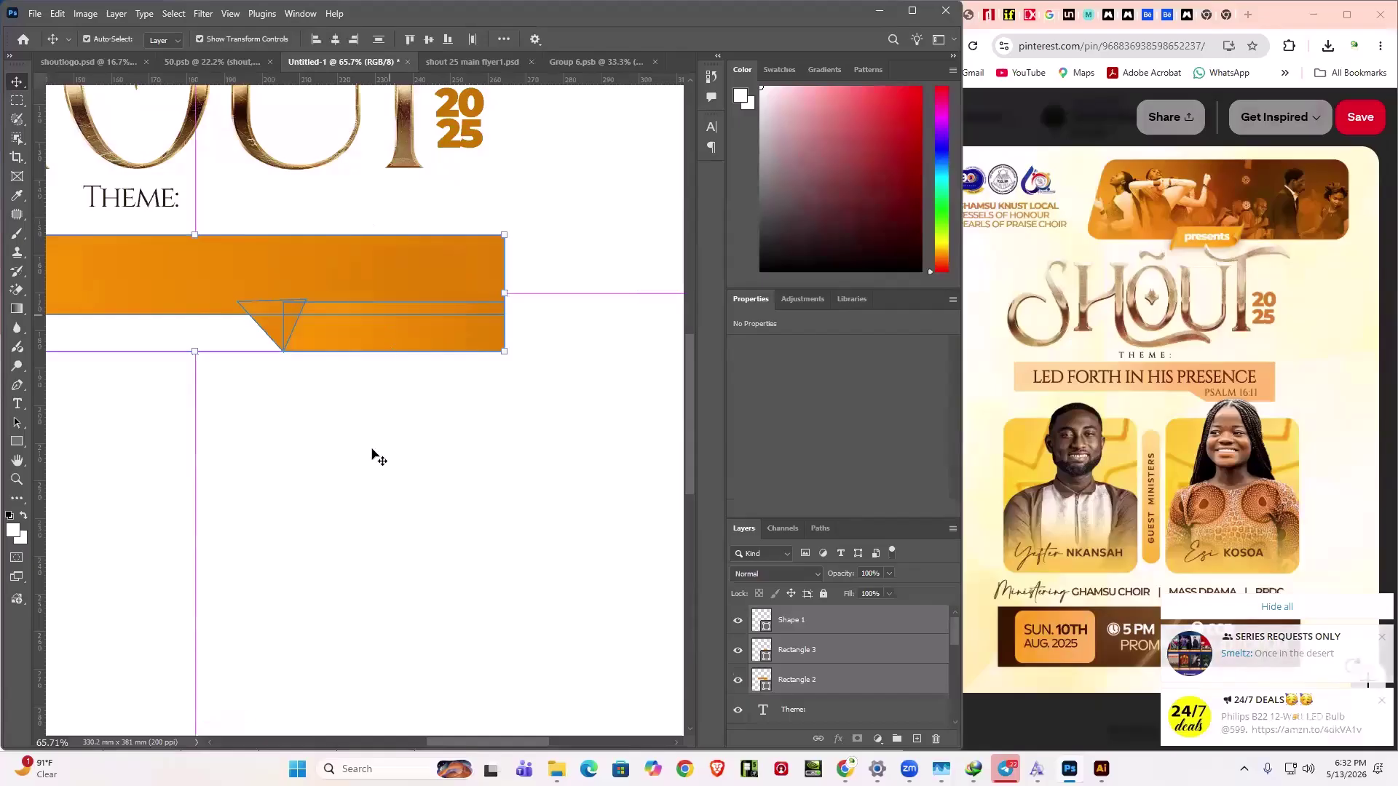
ctrl+click(374, 459)
- Unite Shape 1, Rectangle 3 and Rectangle 2 via Layer > Combine Shapes > Unite Shapes
drag(531, 530, 191, 315)
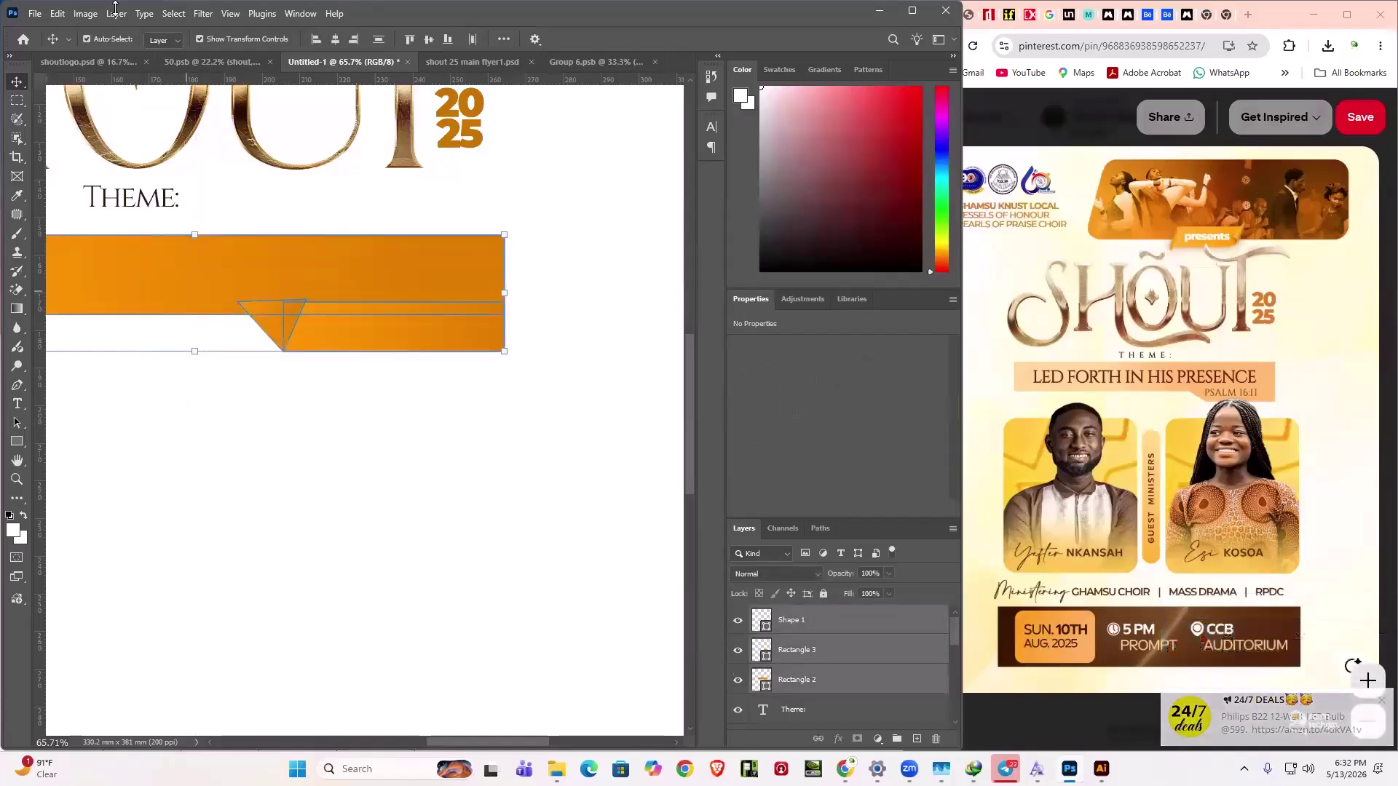
click(116, 13)
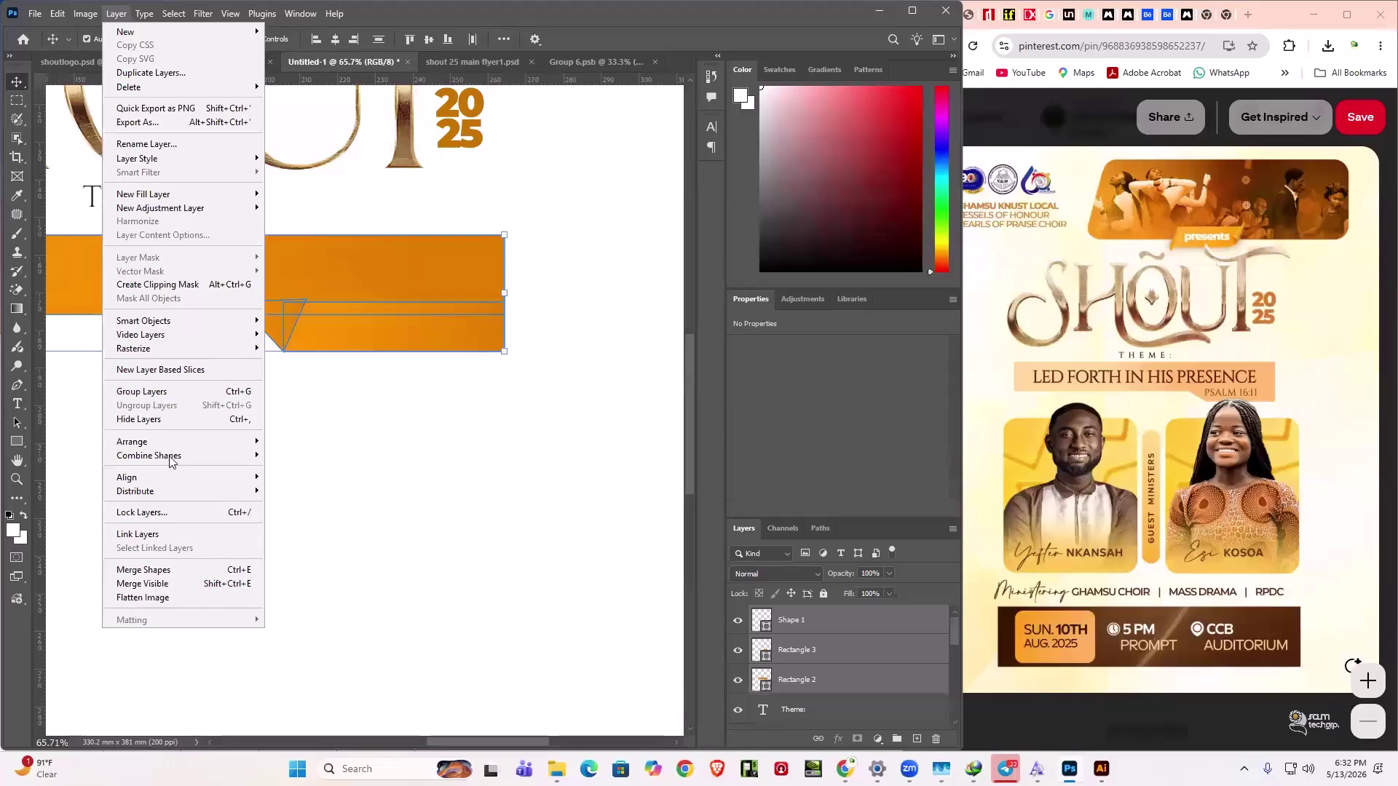
mouse_move(226, 458)
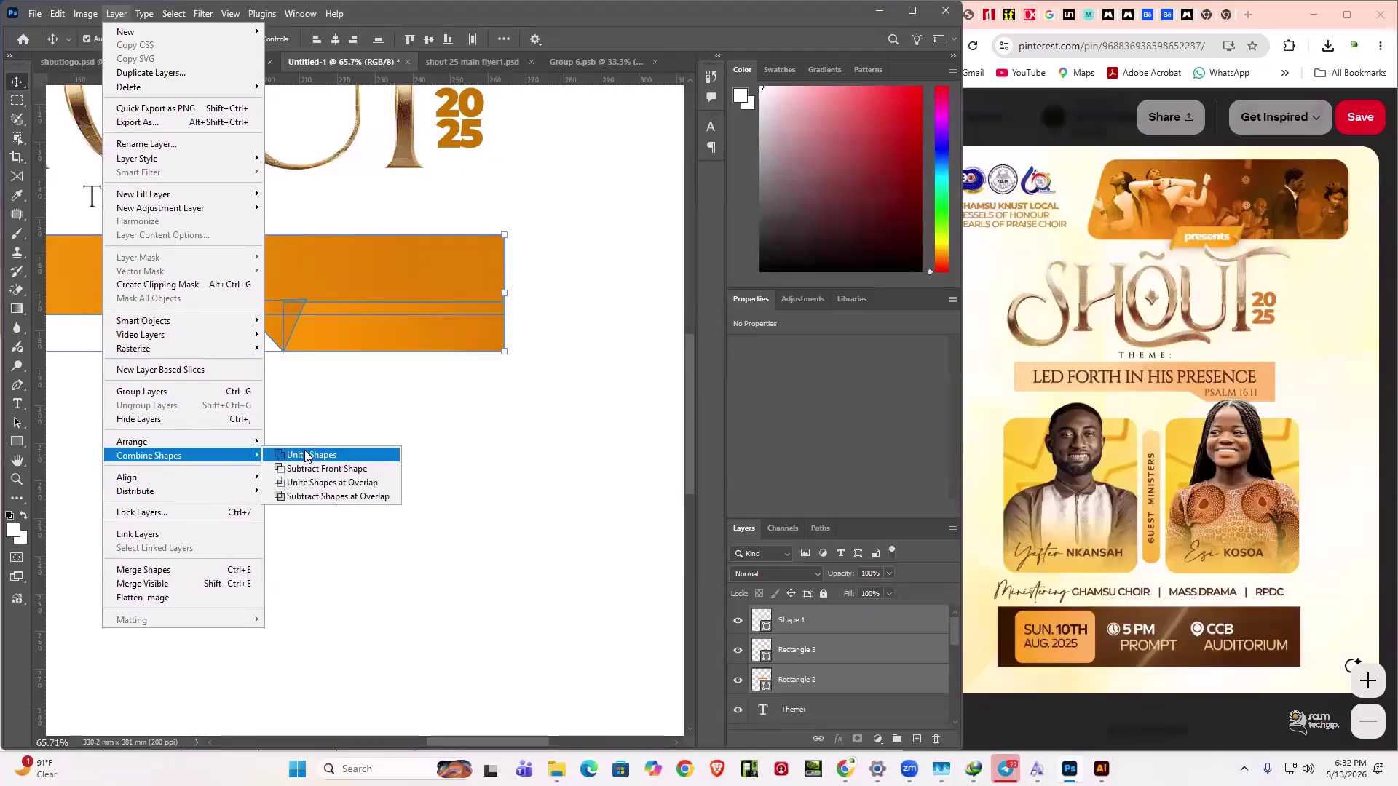
click(306, 456)
click(304, 457)
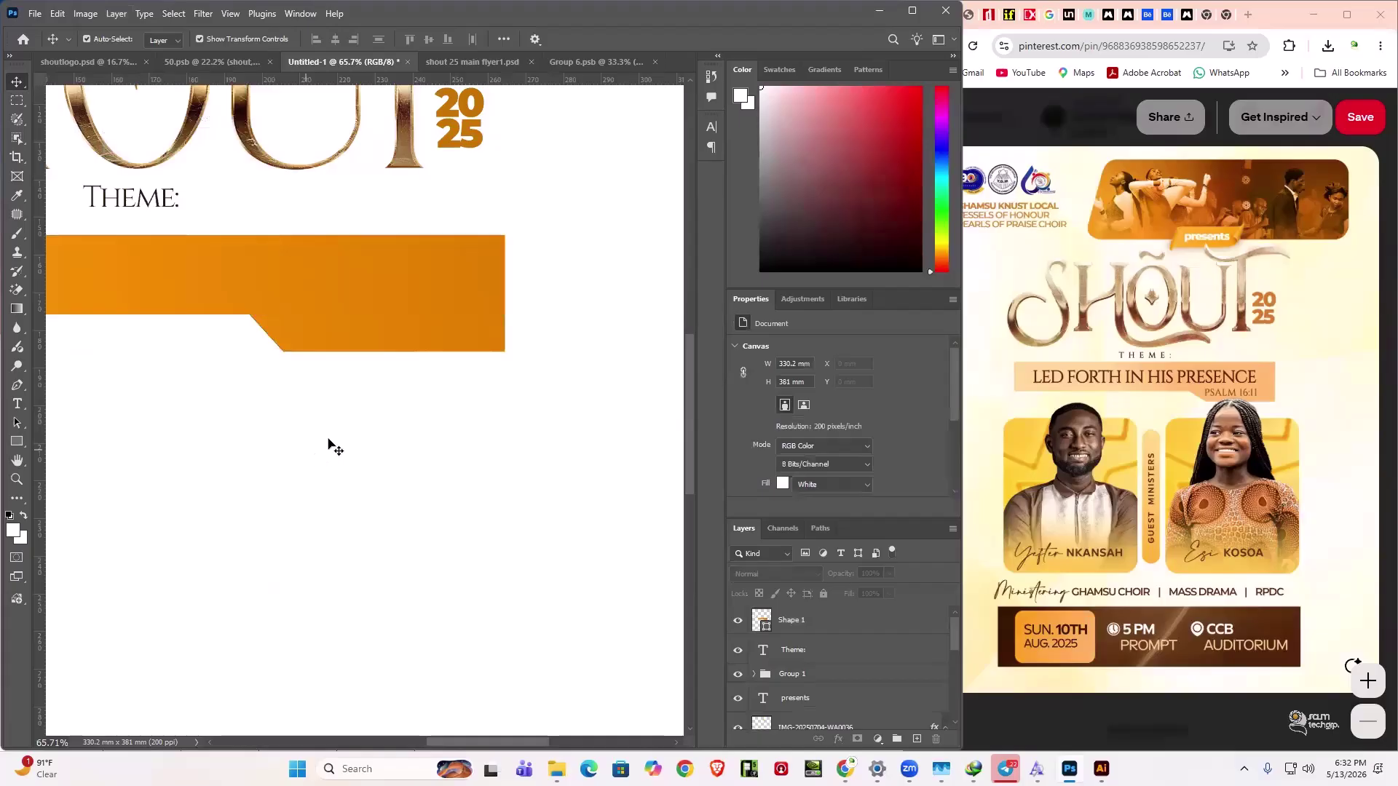
- Zoom out to check the merged orange banner, then zoom back in with the Move tool active
scroll(178, 510, down, 3)
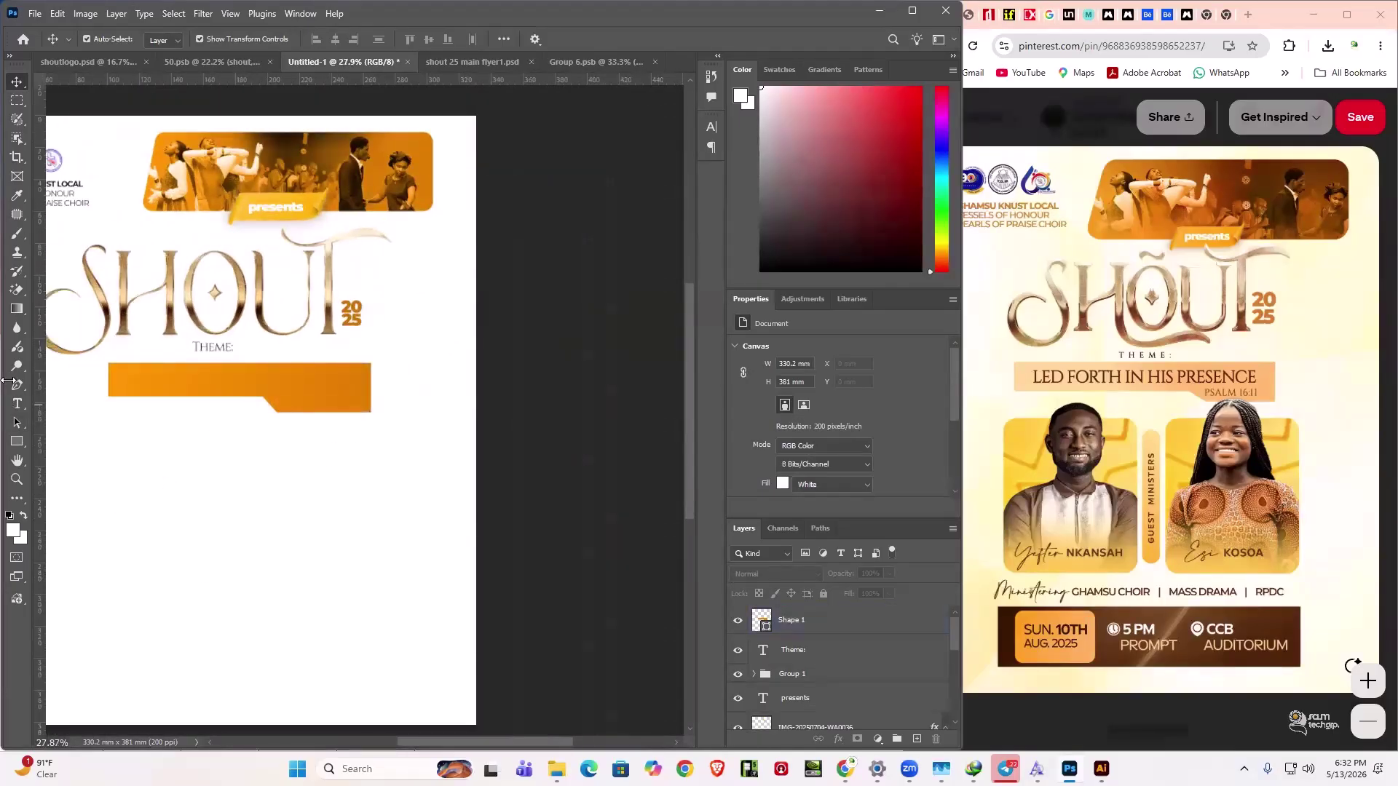
click(114, 380)
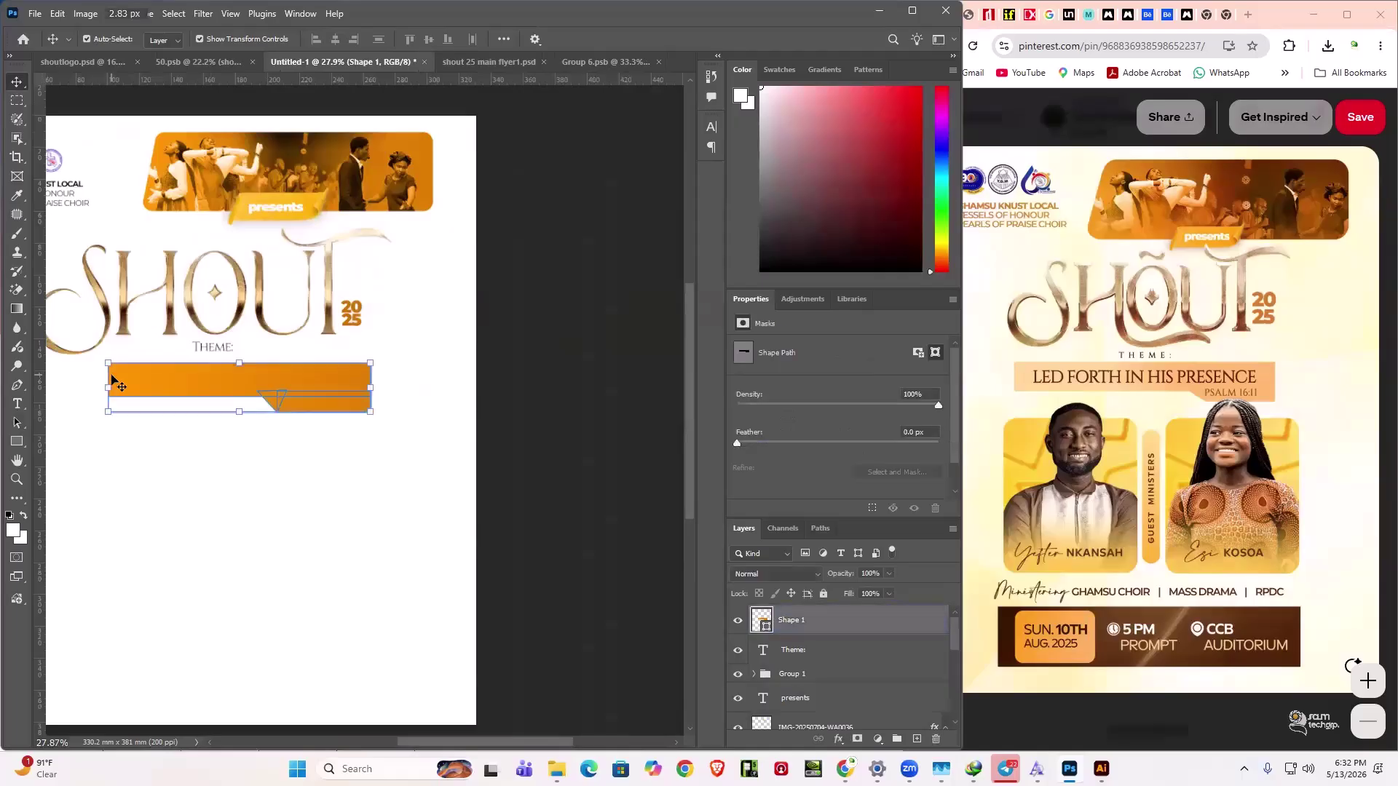
scroll(116, 386, up, 3)
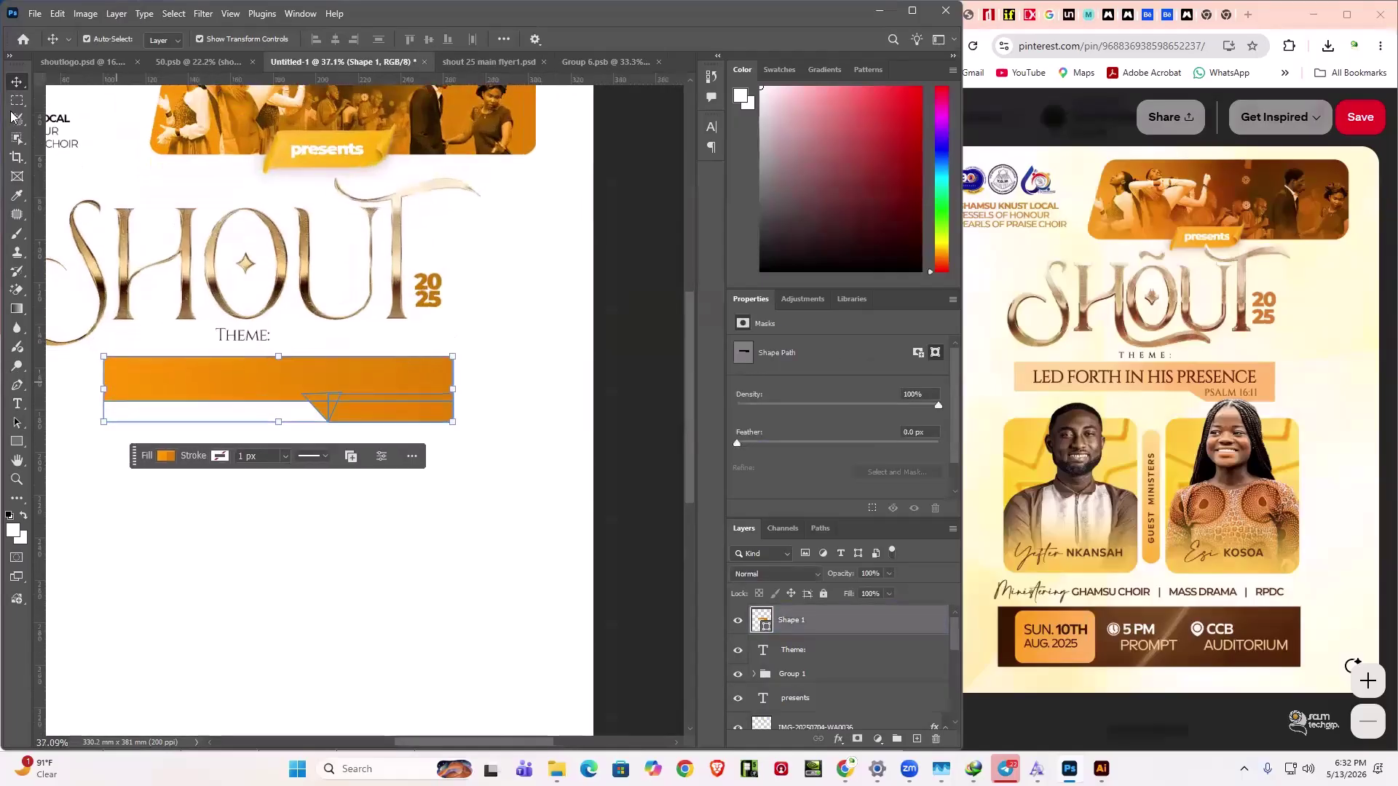
click(22, 390)
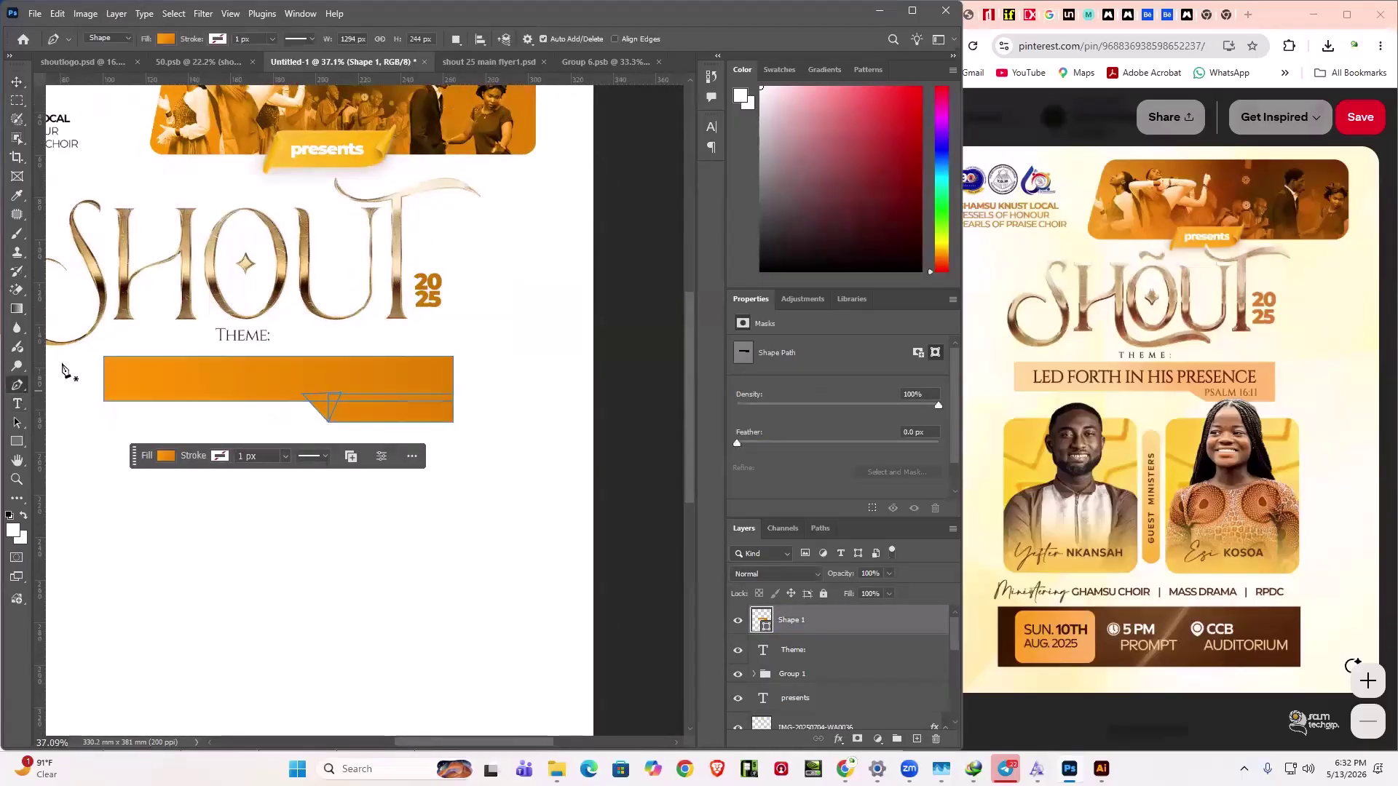
click(16, 81)
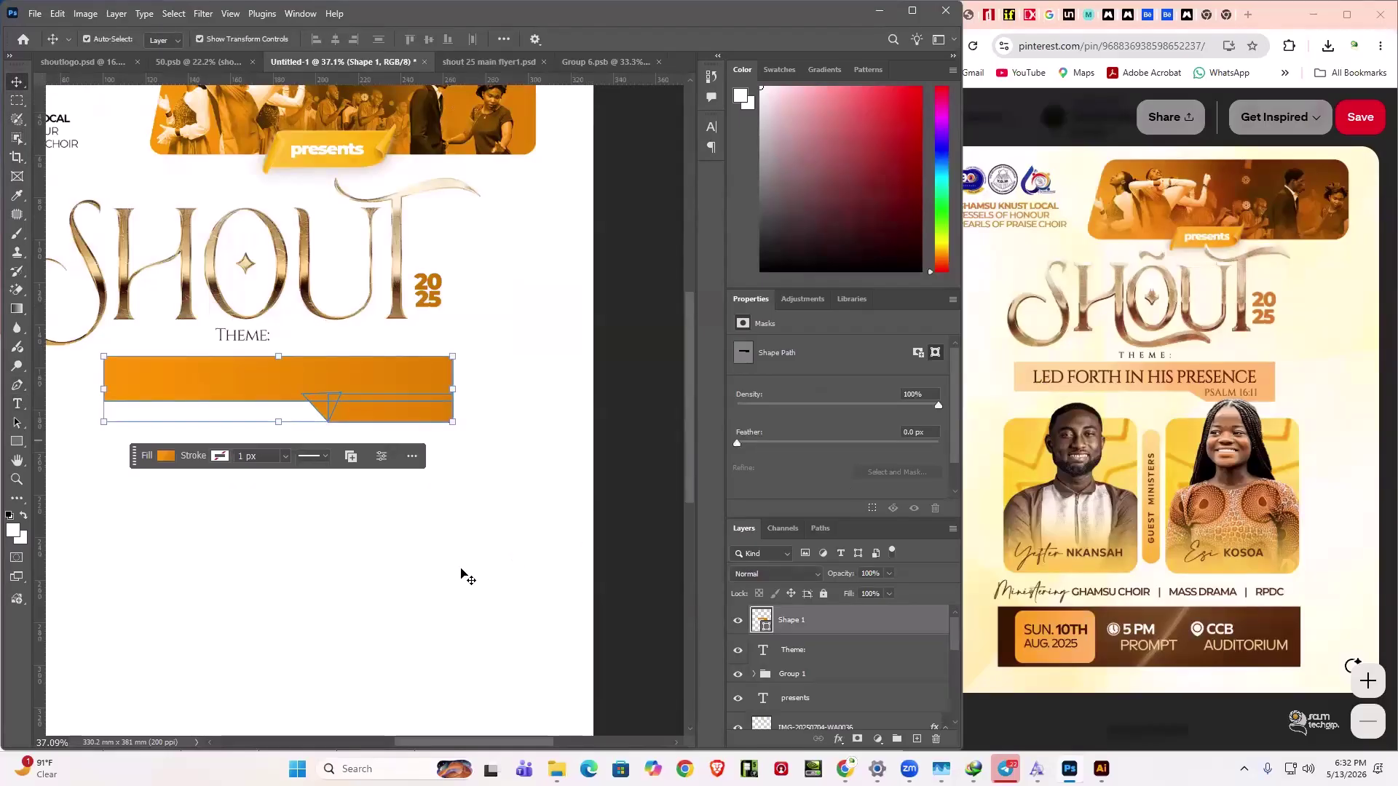
- Type the theme line 'LED FORTH IN HIS PRESENCE' below the banner
key(t)
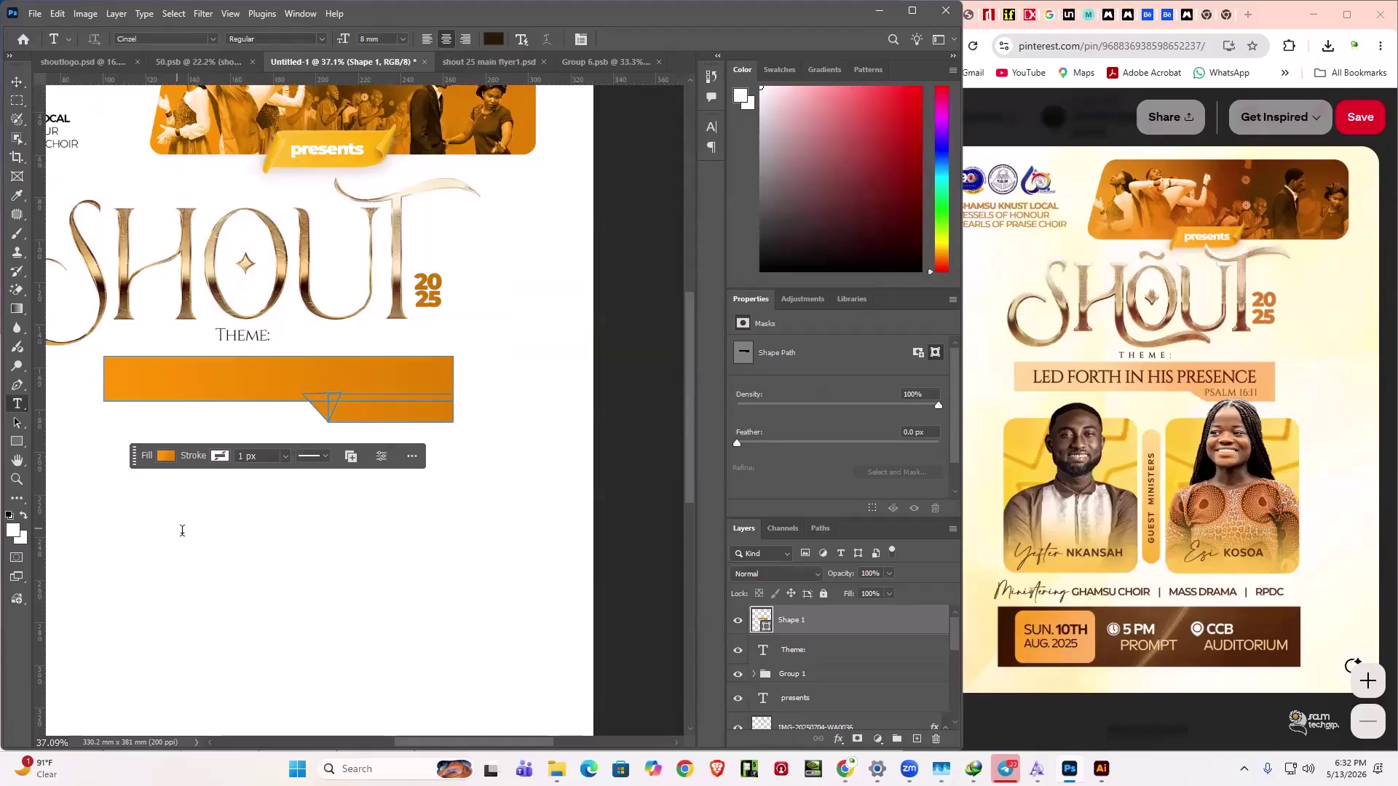
click(182, 530)
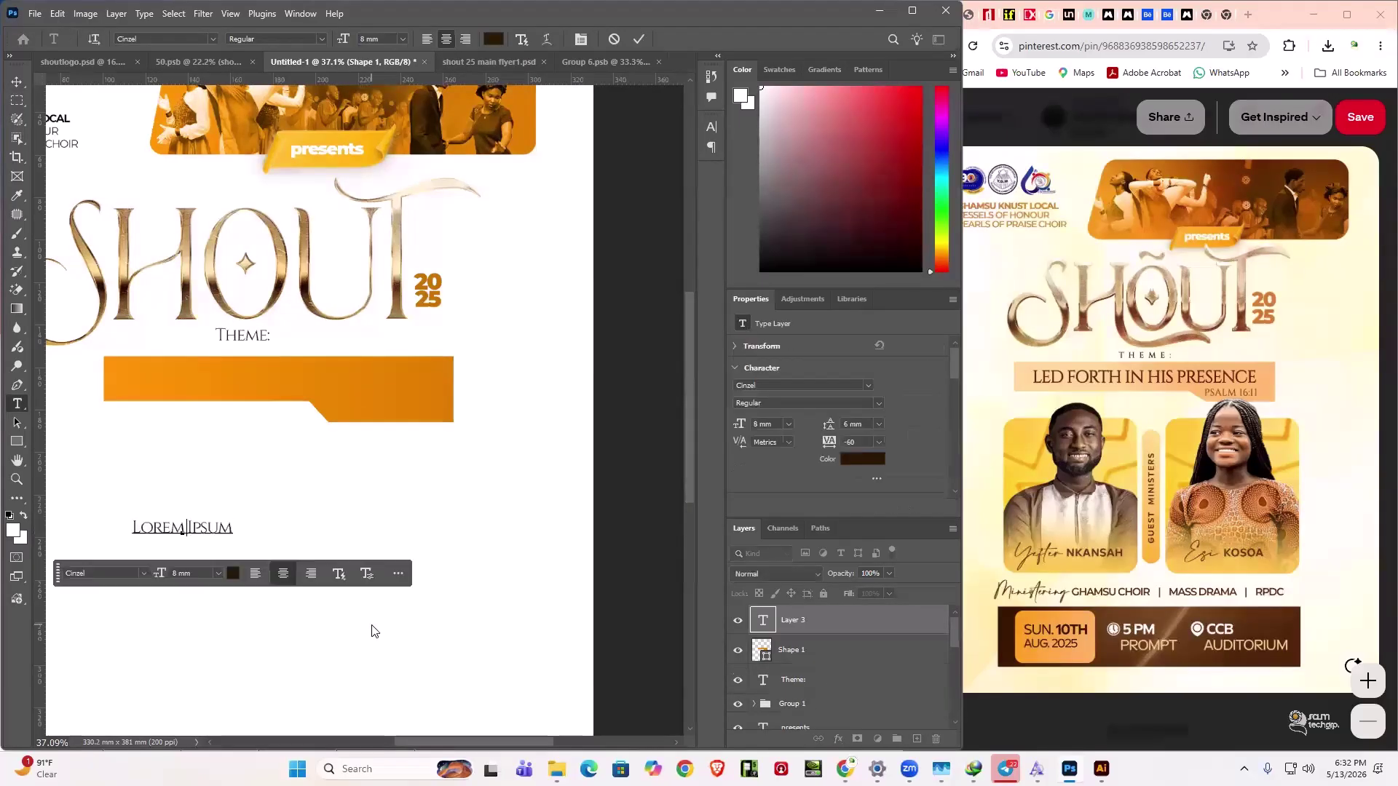
text(LED FORTH IN HIS )
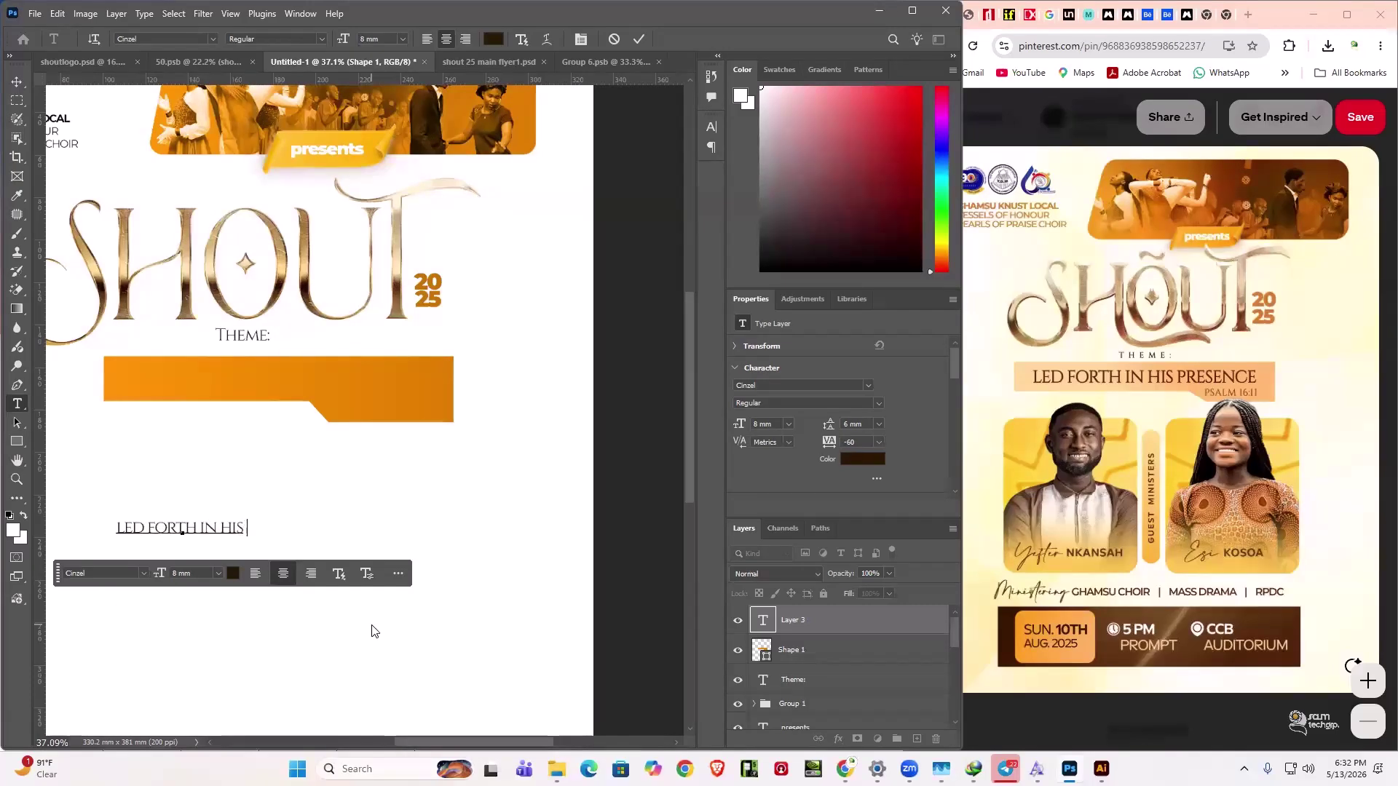
text(PRESE)
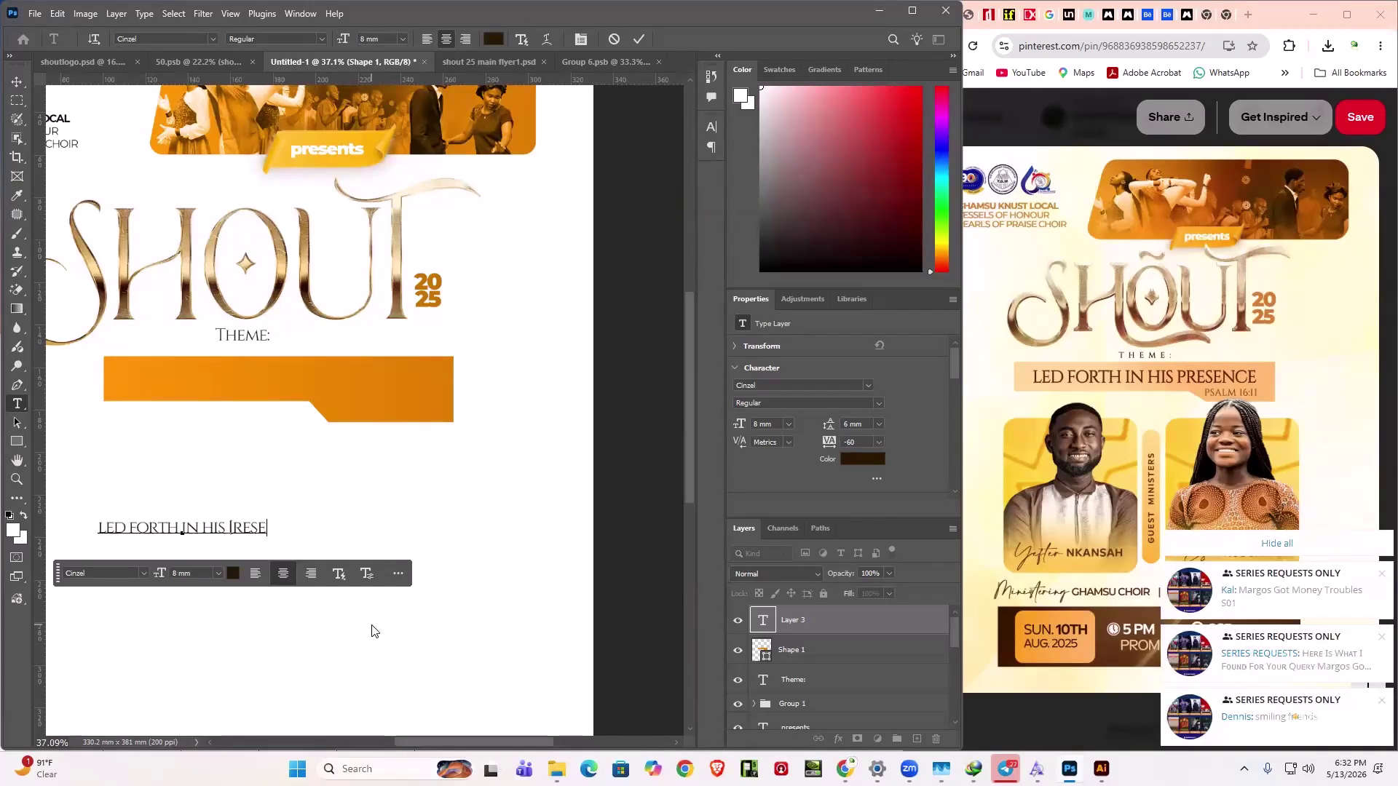
key(BackSpace)
key(BackSpace)
key(BackSpace)
key(BackSpace)
key(BackSpace)
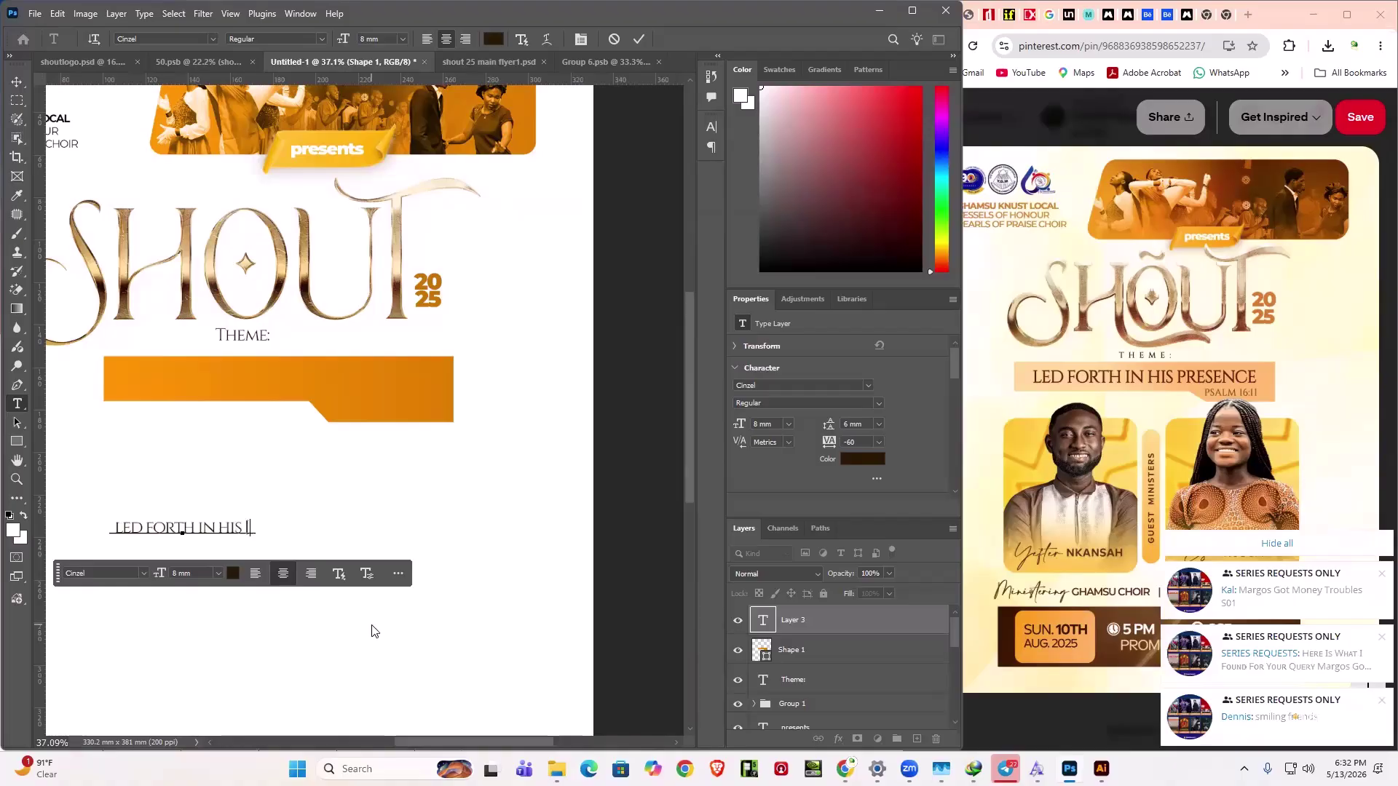
text(PRESE)
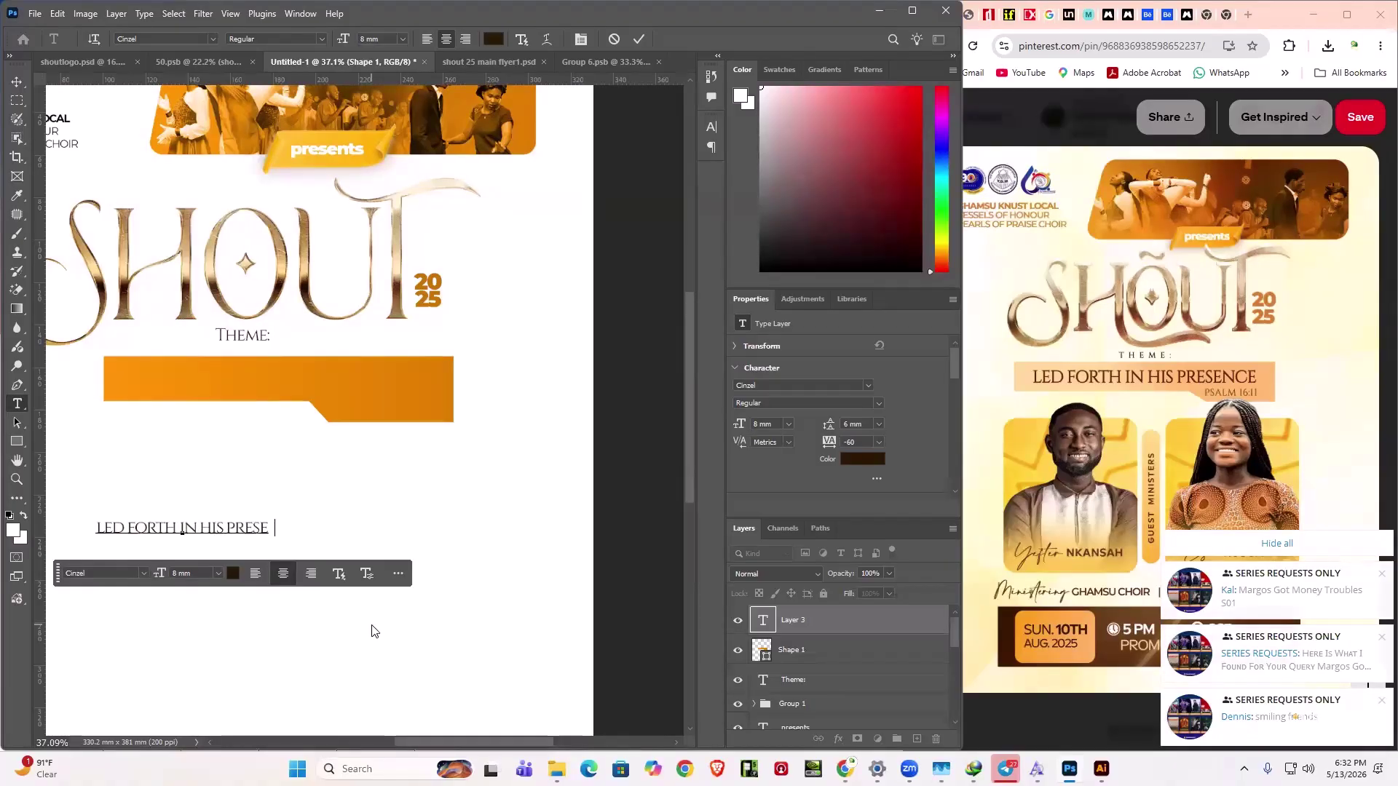
text(NCE)
- Enlarge the theme text to 10 mm Cinzel and move it onto the orange banner
key(ctrl+a)
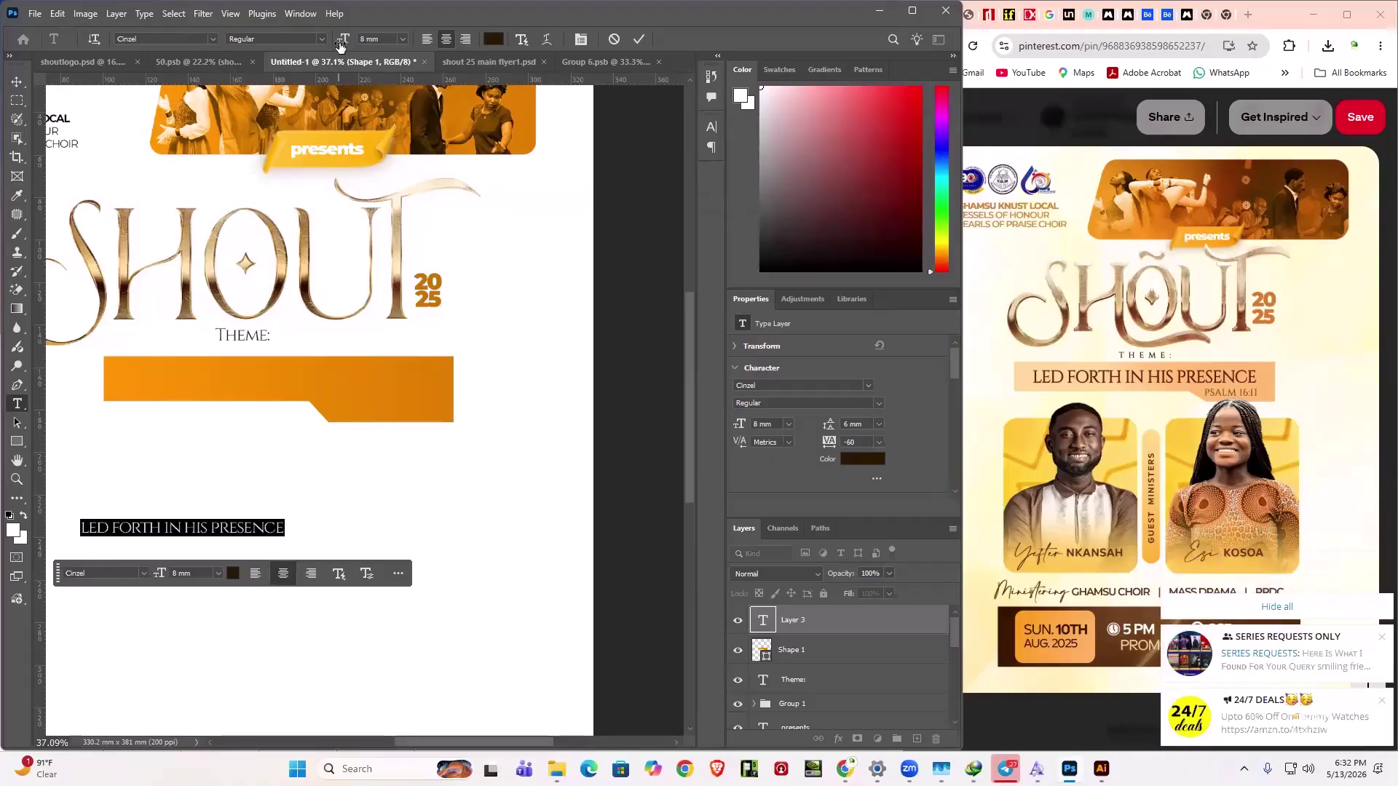
drag(340, 45, 339, 42)
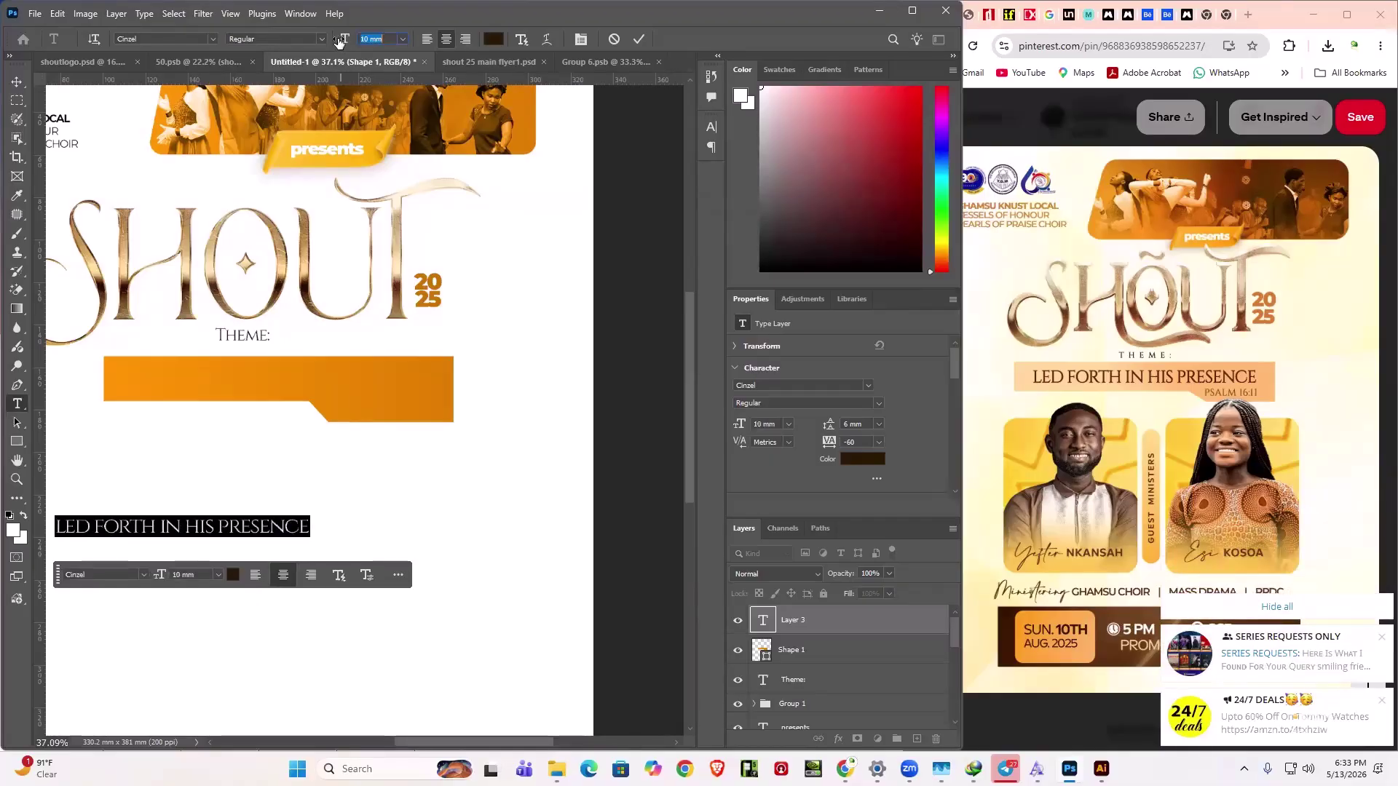
click(17, 82)
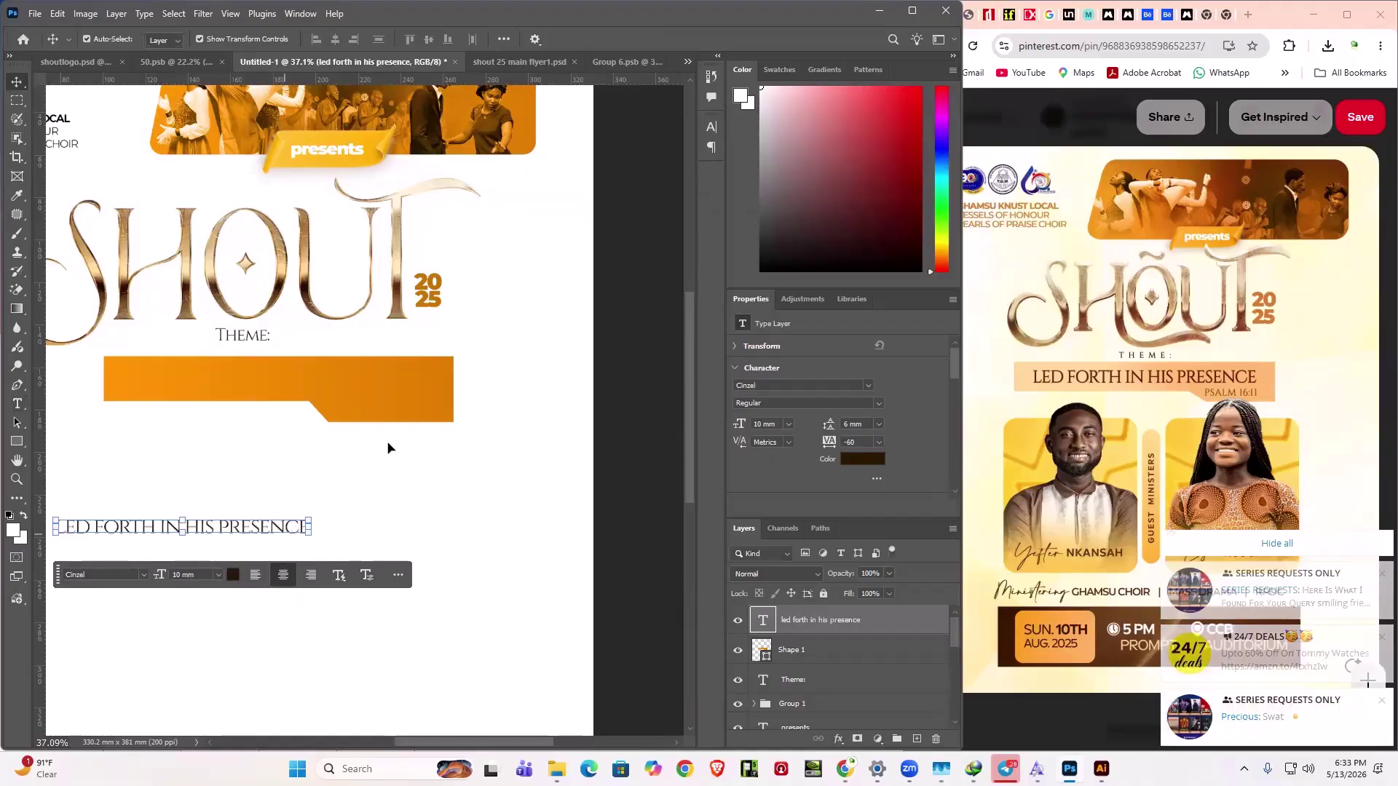
drag(384, 381, 387, 311)
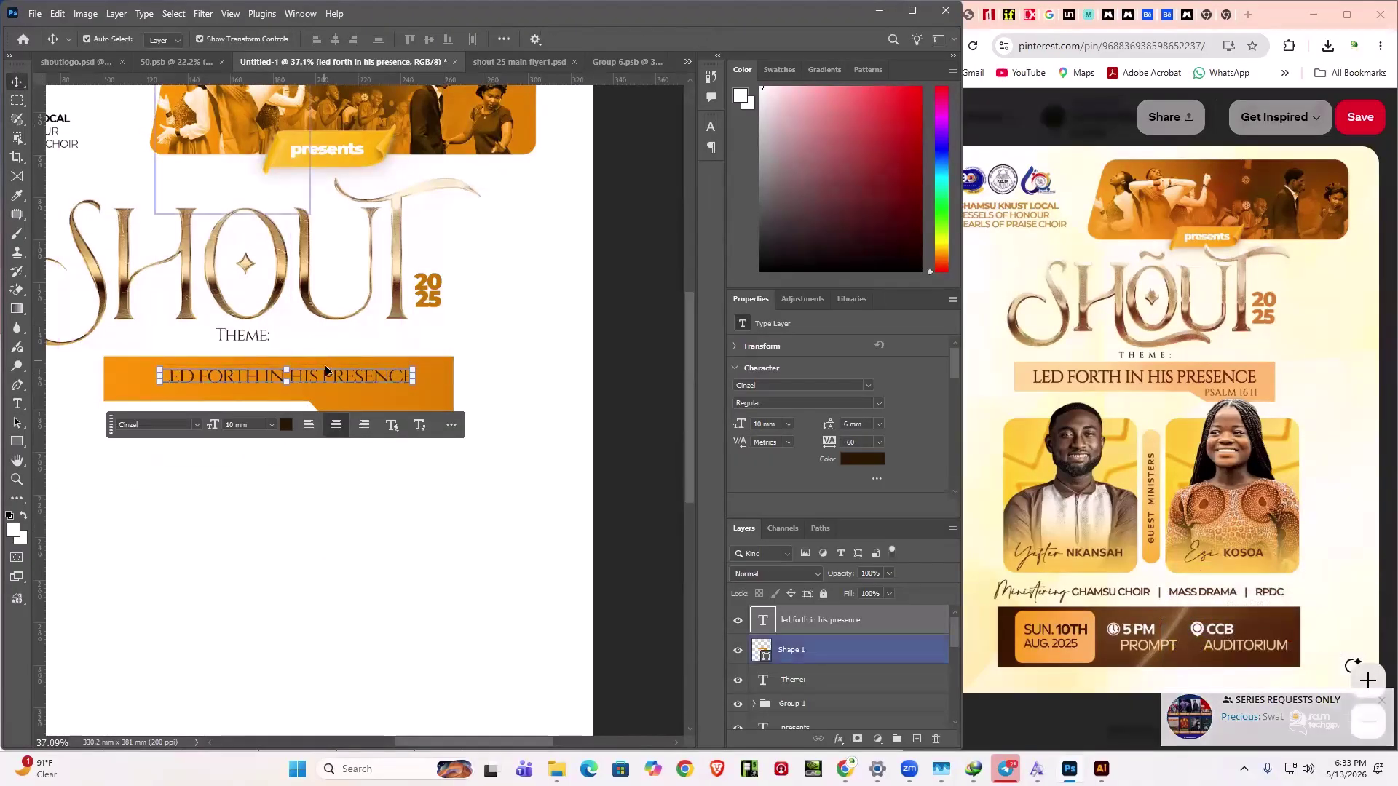
- Resize the theme text to 15 mm, then 13 mm, and nudge it into place on the banner
click(232, 425)
text(15)
key(Return)
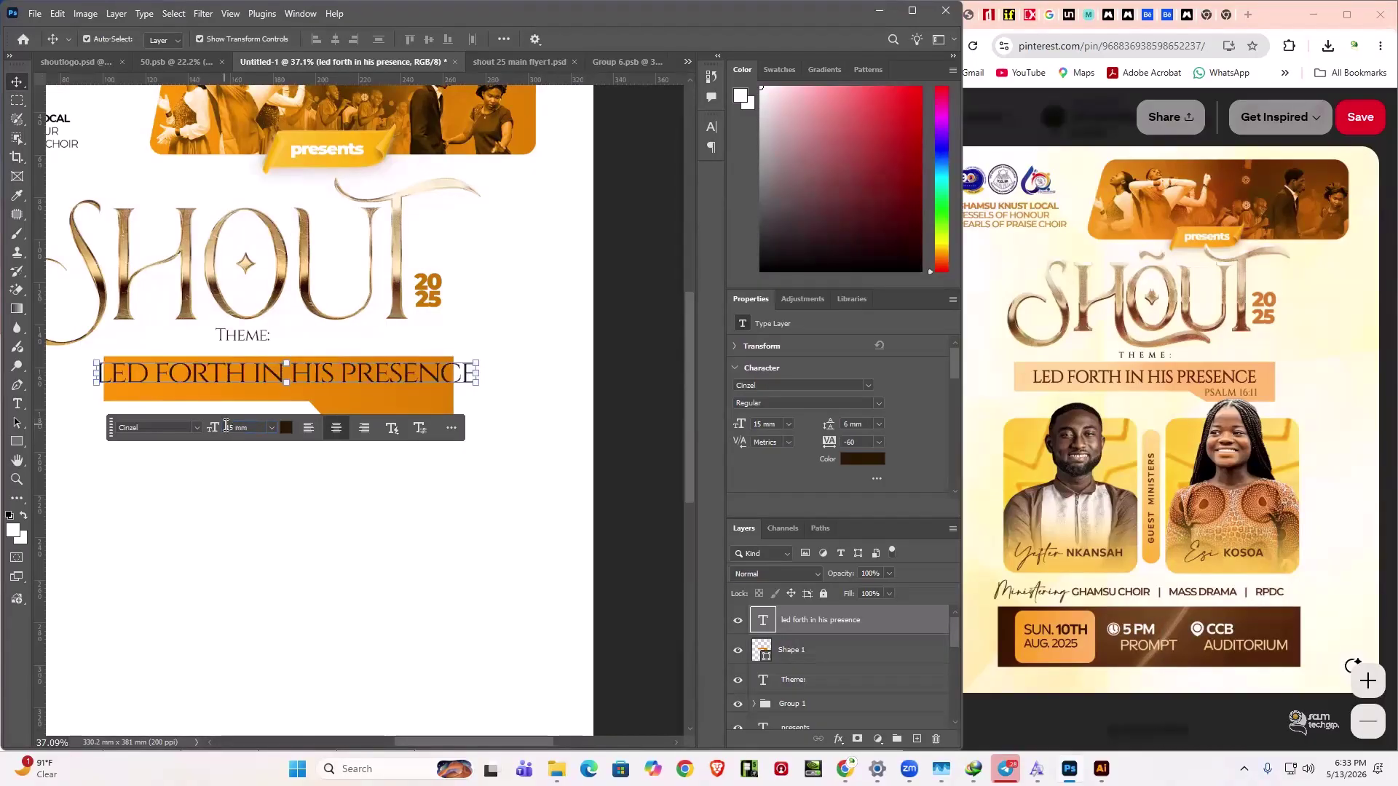
click(236, 428)
text(13)
key(Return)
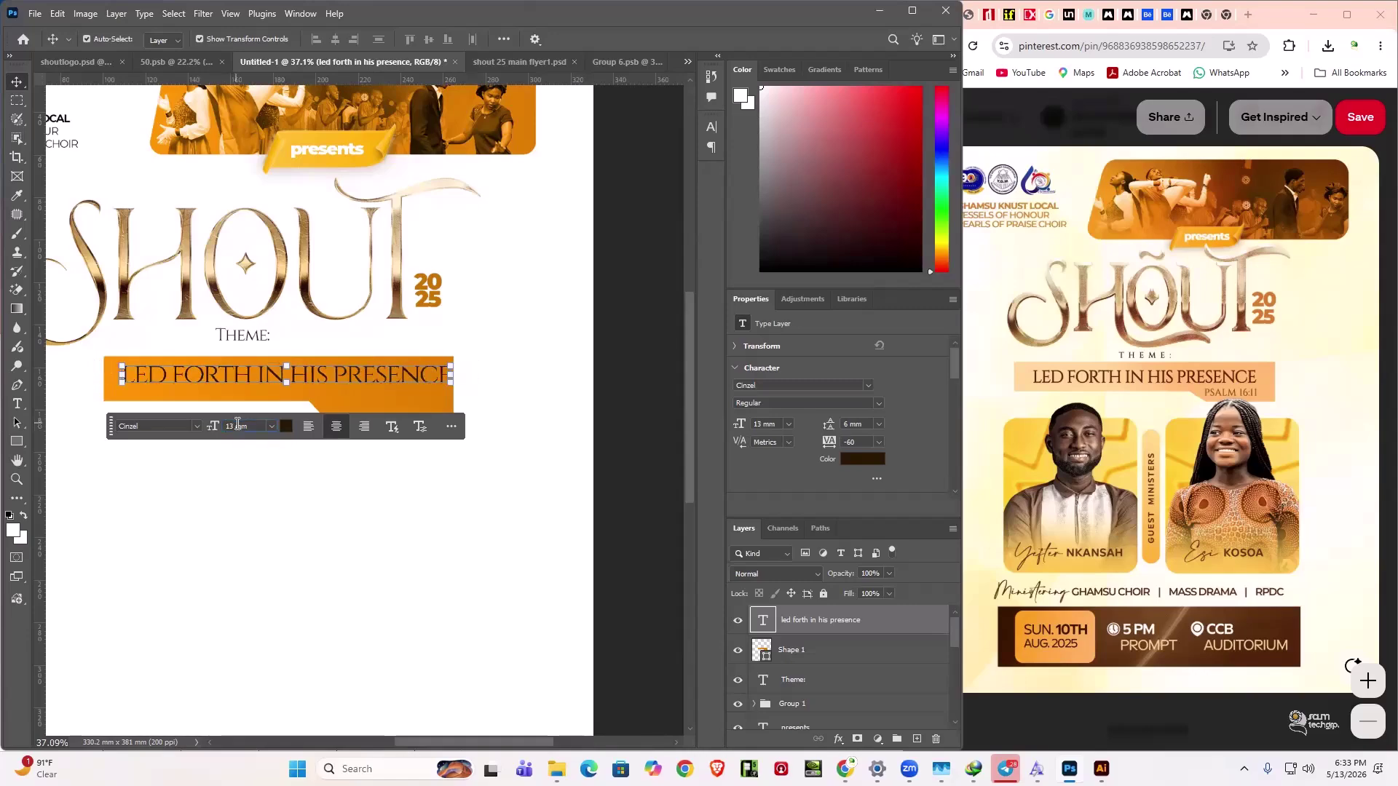
click(325, 379)
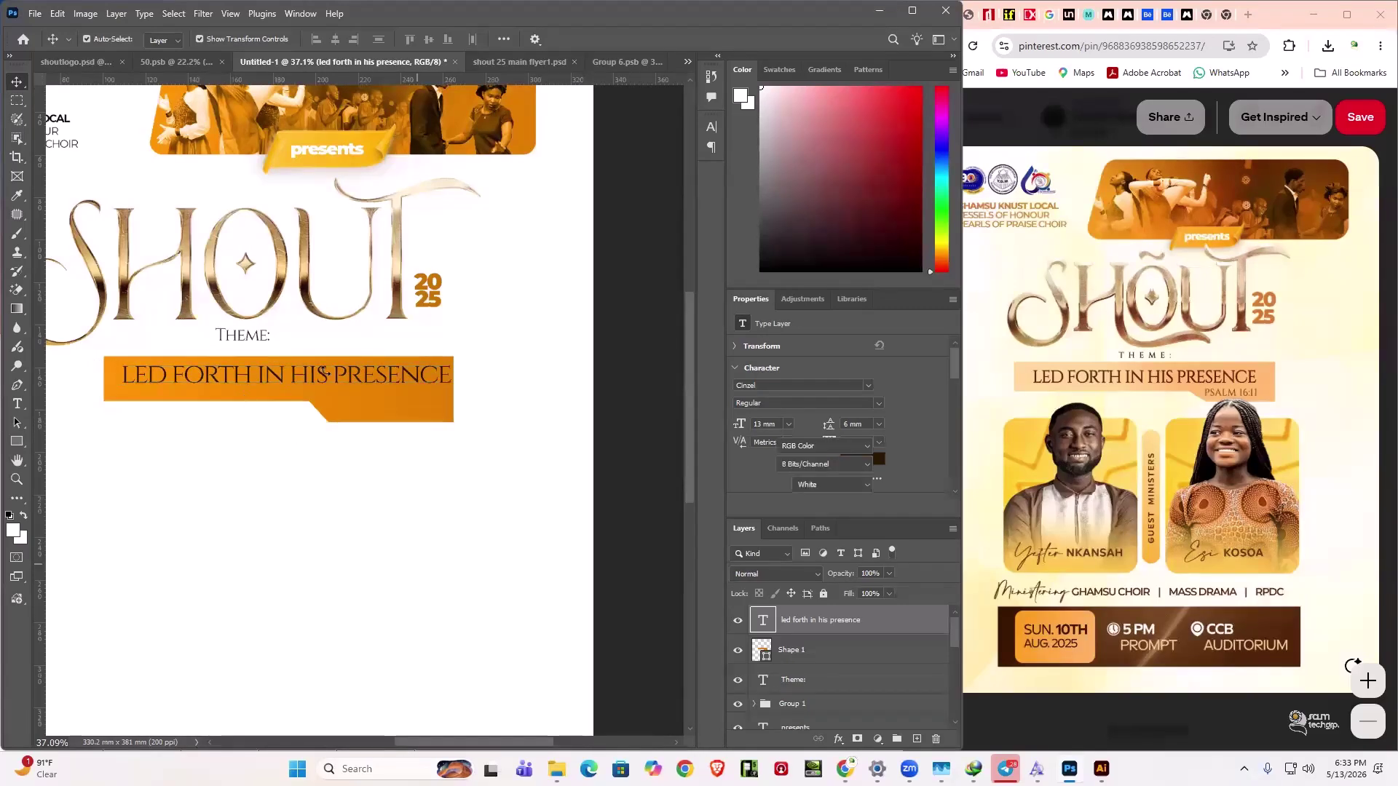
drag(326, 378, 322, 383)
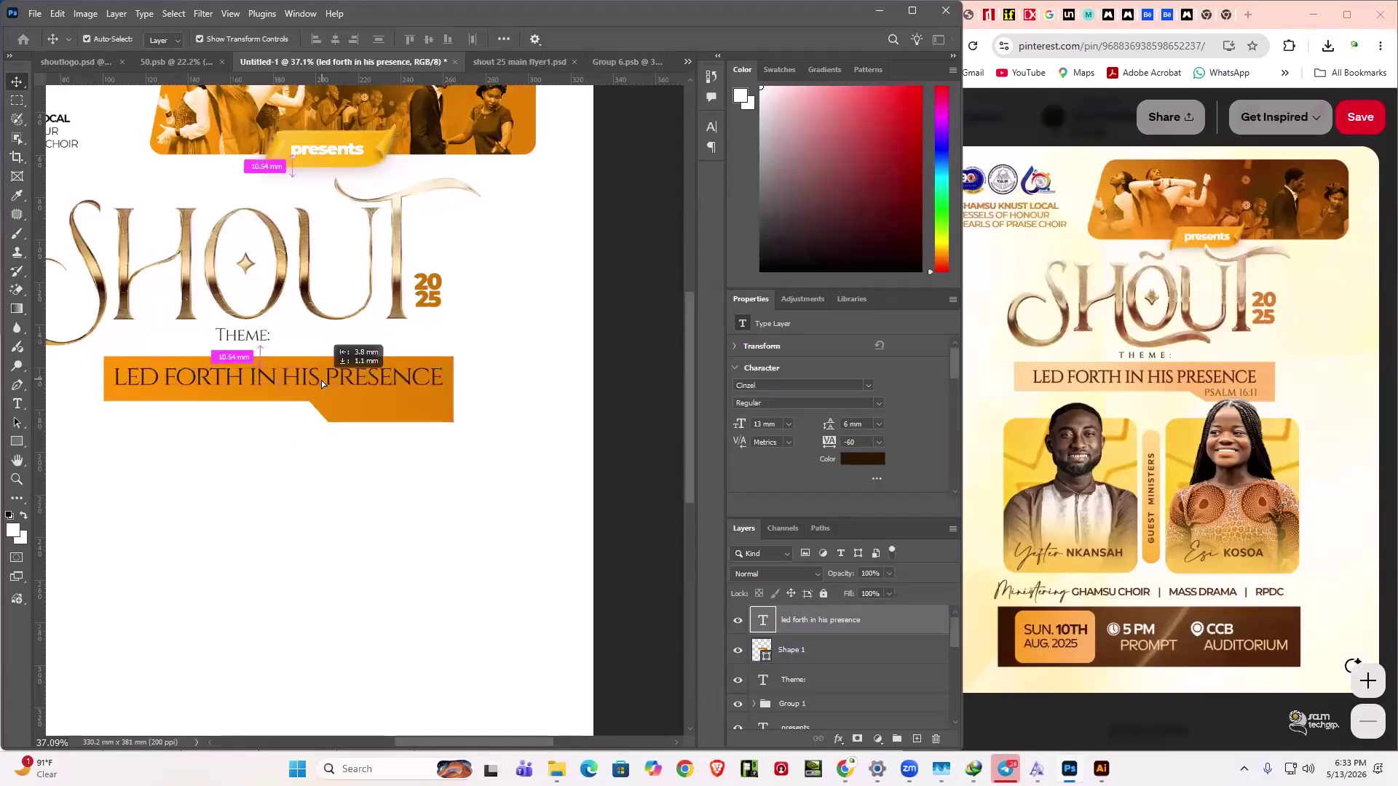
click(537, 450)
- Reduce the theme text to 12 mm and reselect it on the banner
click(151, 378)
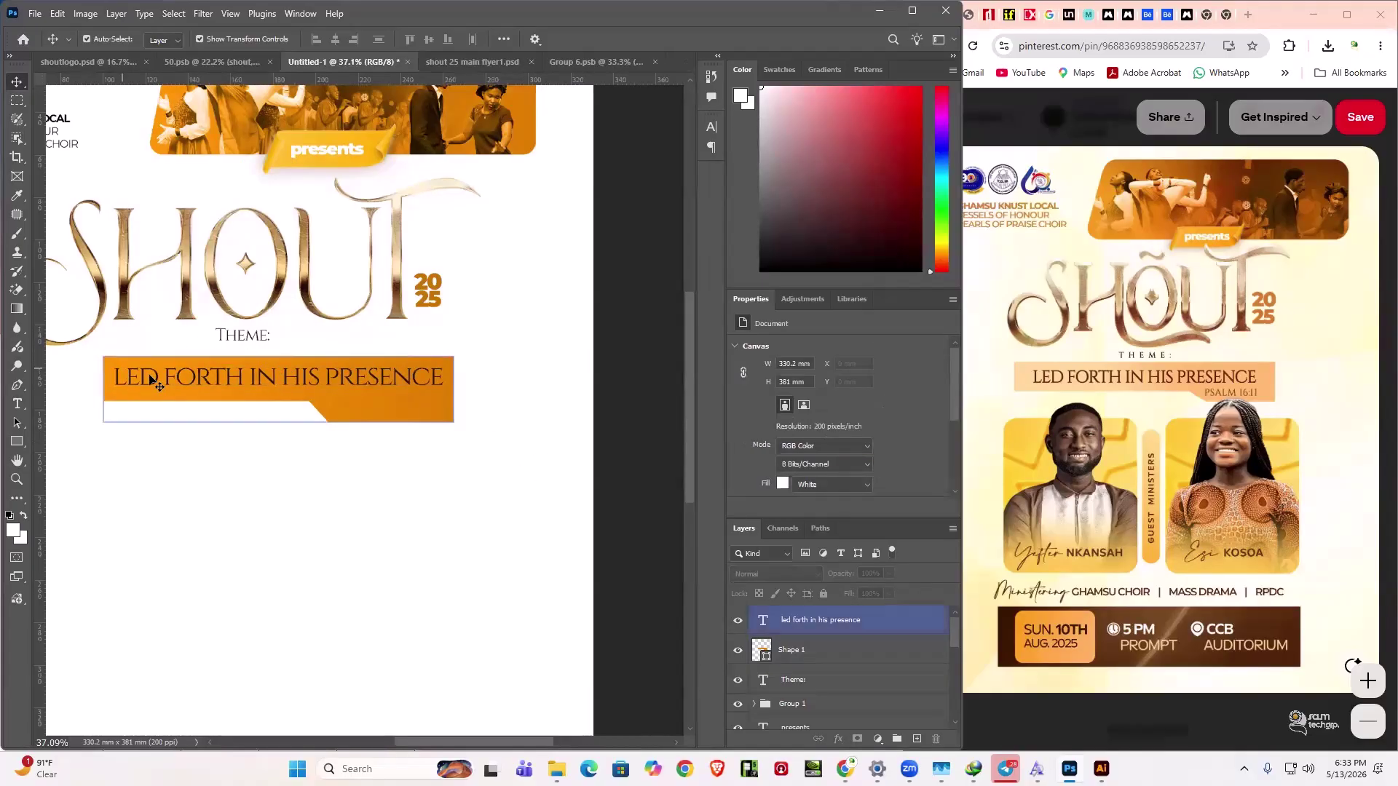
double_click(151, 375)
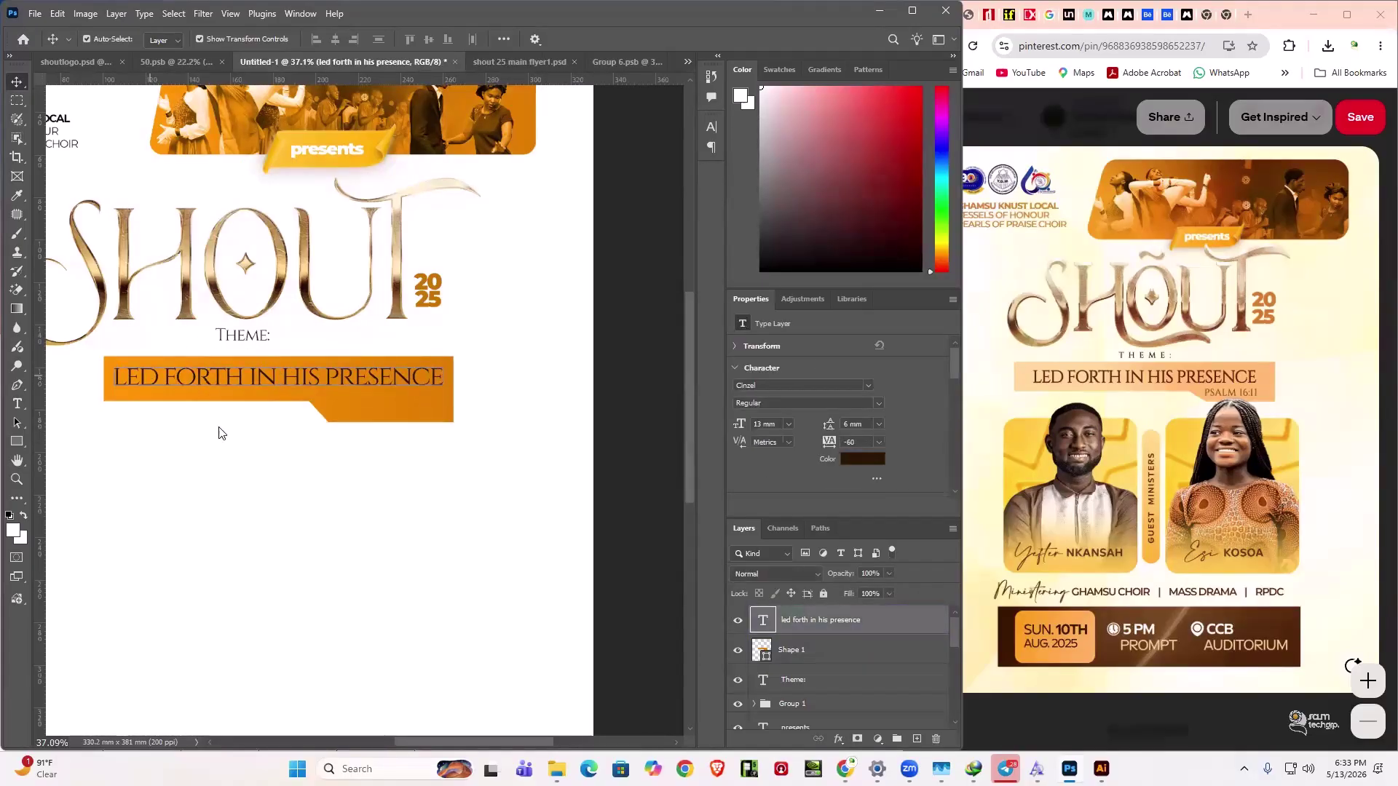
text(2)
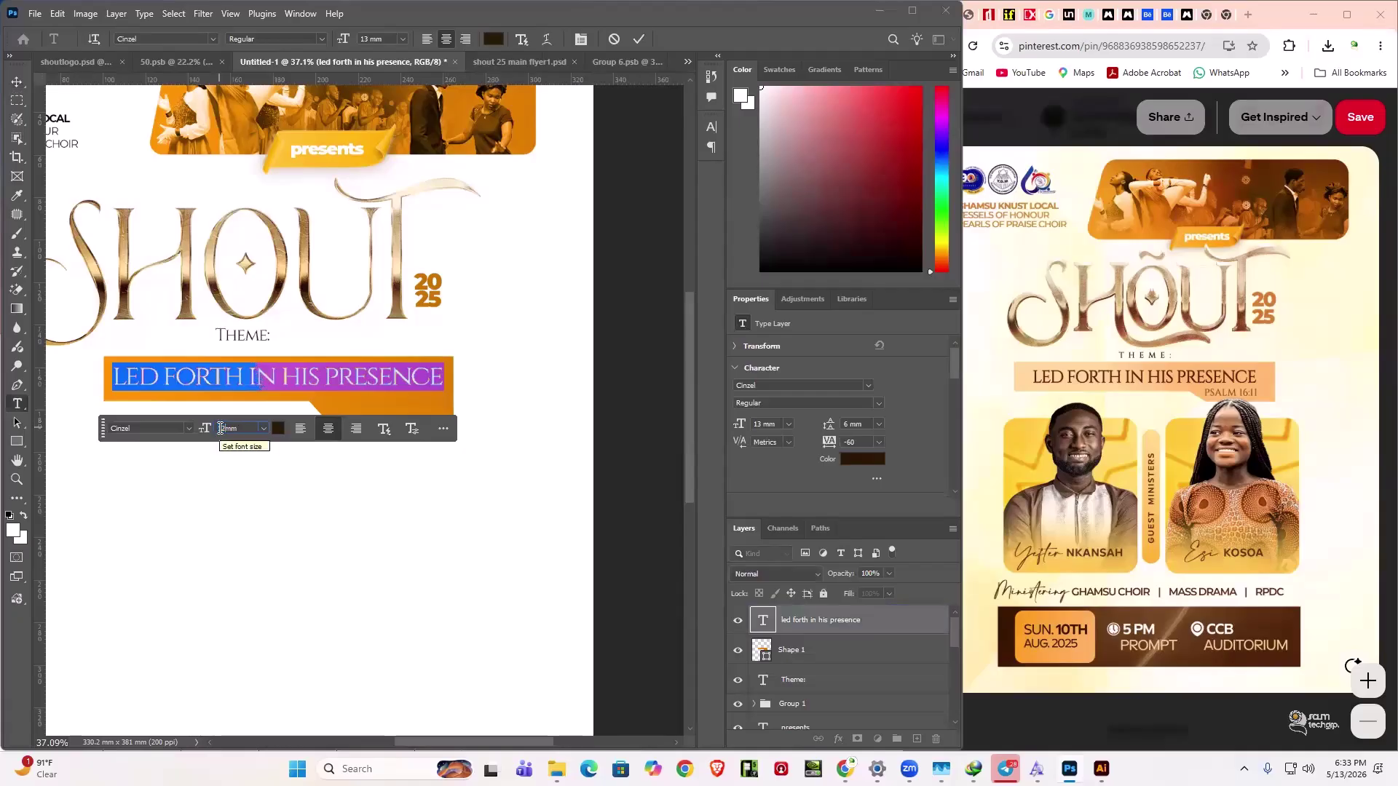
key(Return)
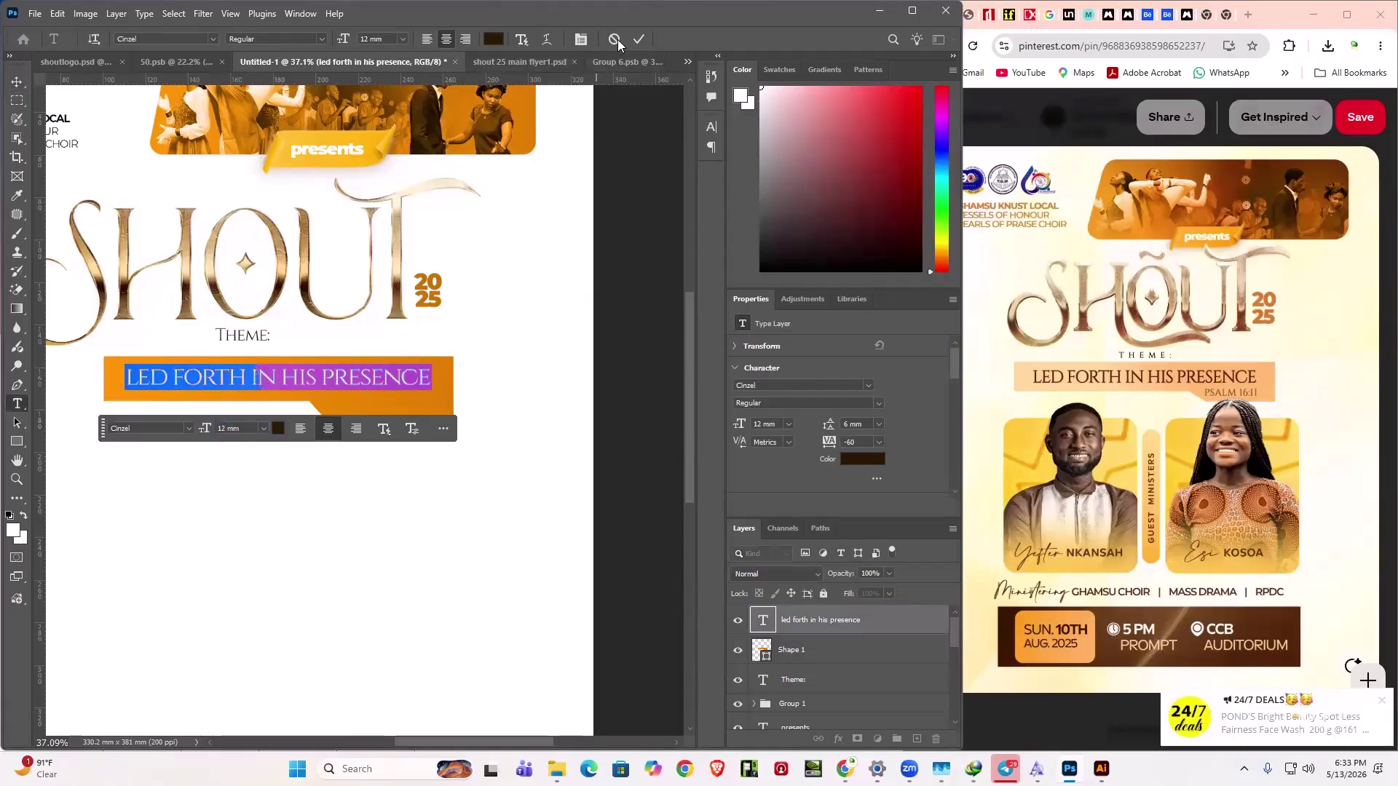
click(640, 39)
key(v)
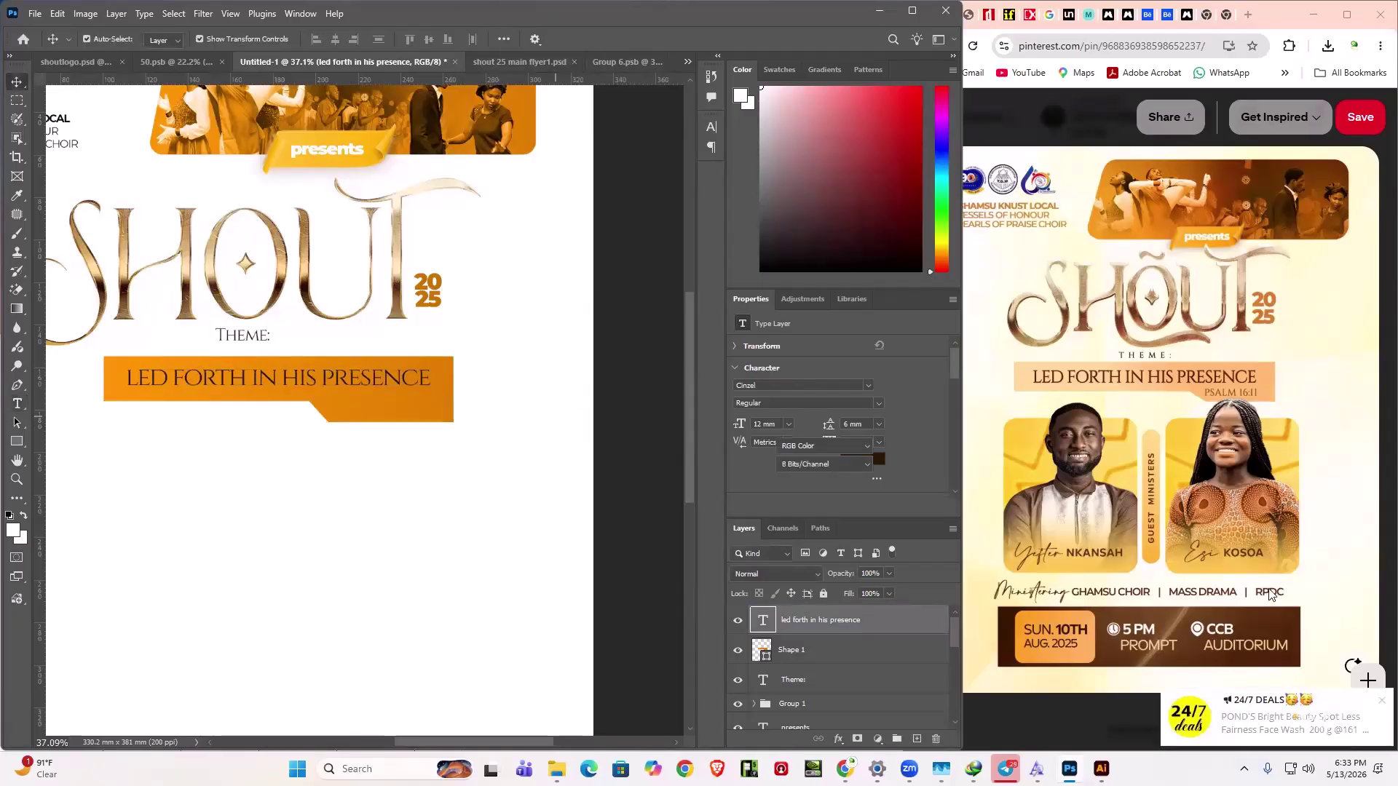
key(ctrl+alt+a)
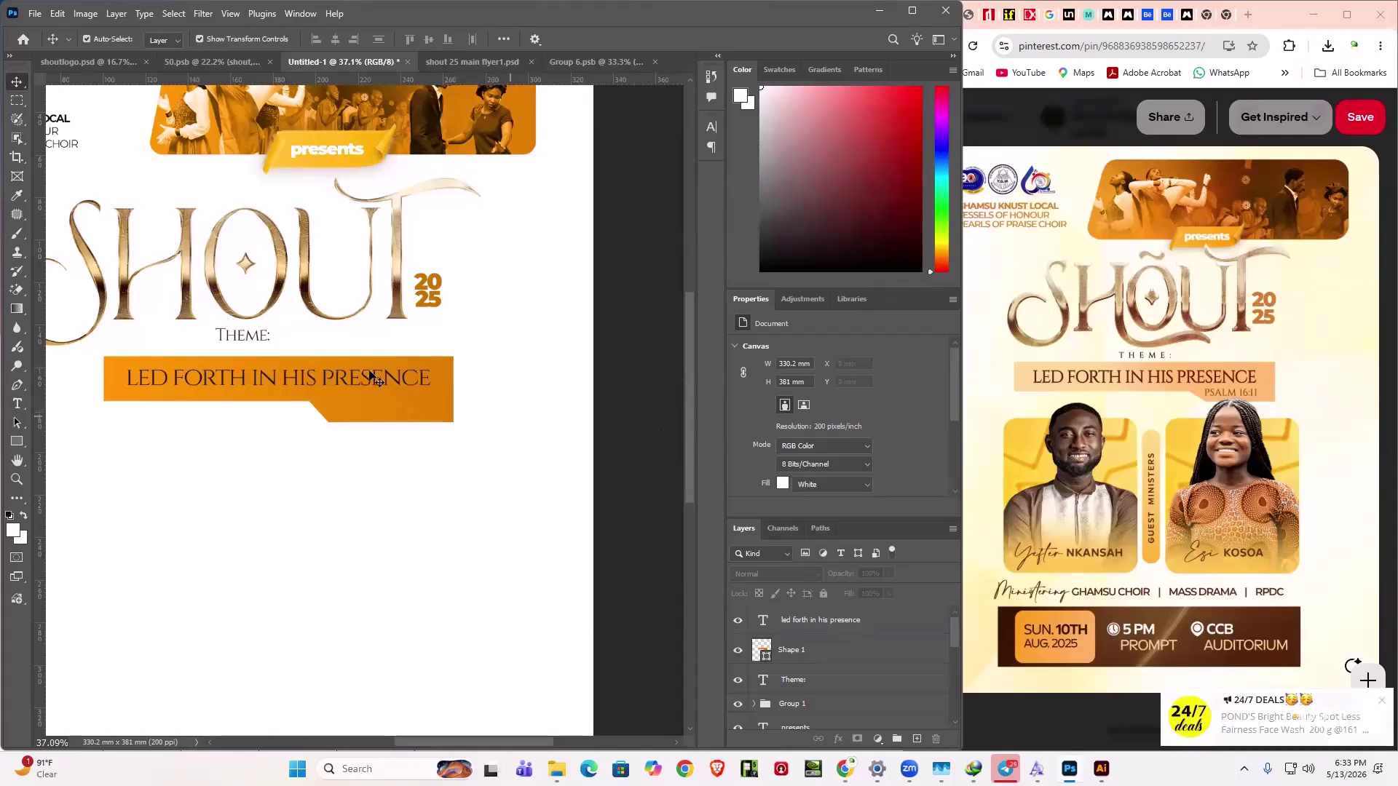
click(374, 384)
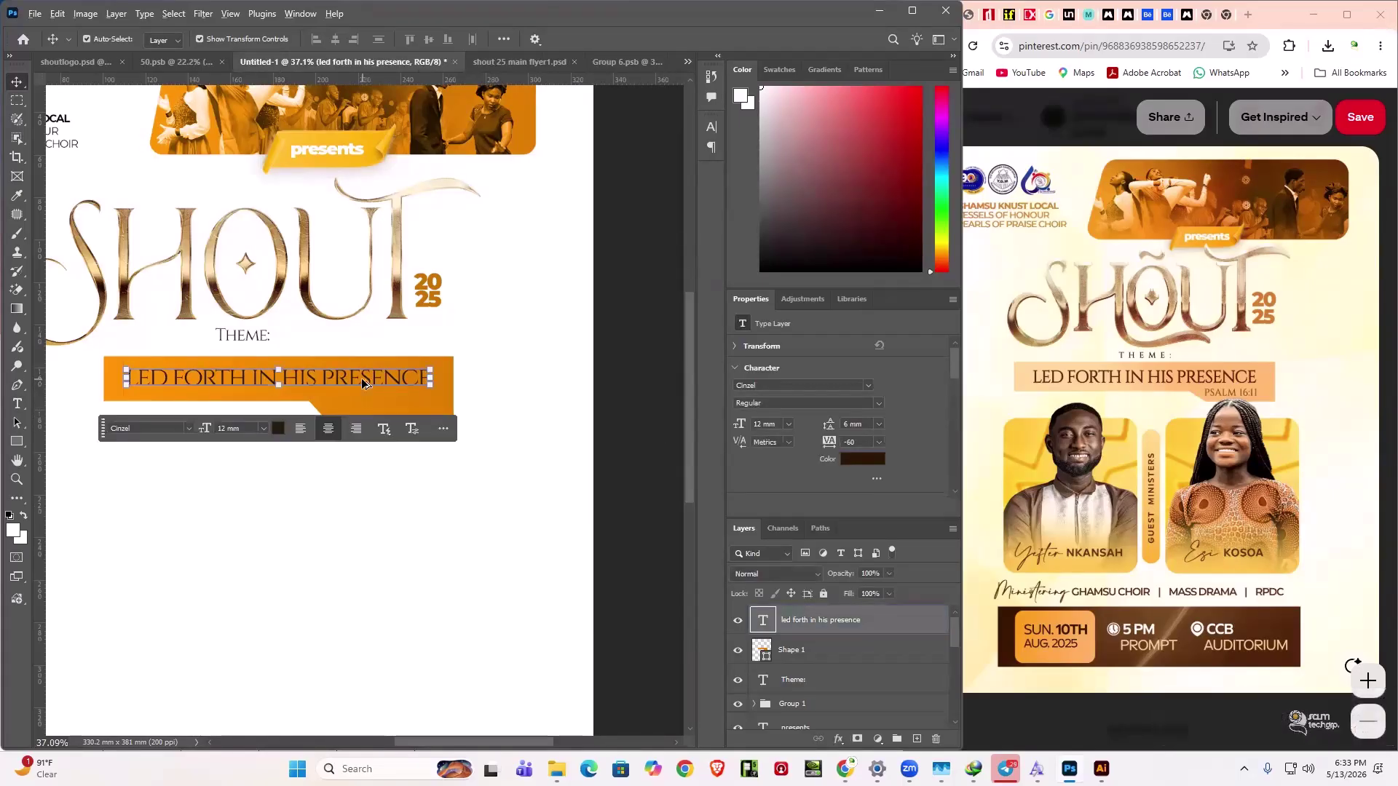
- Duplicate the theme text and change the copy to 'PSALM 16:11' at 7 mm
drag(361, 377, 366, 425)
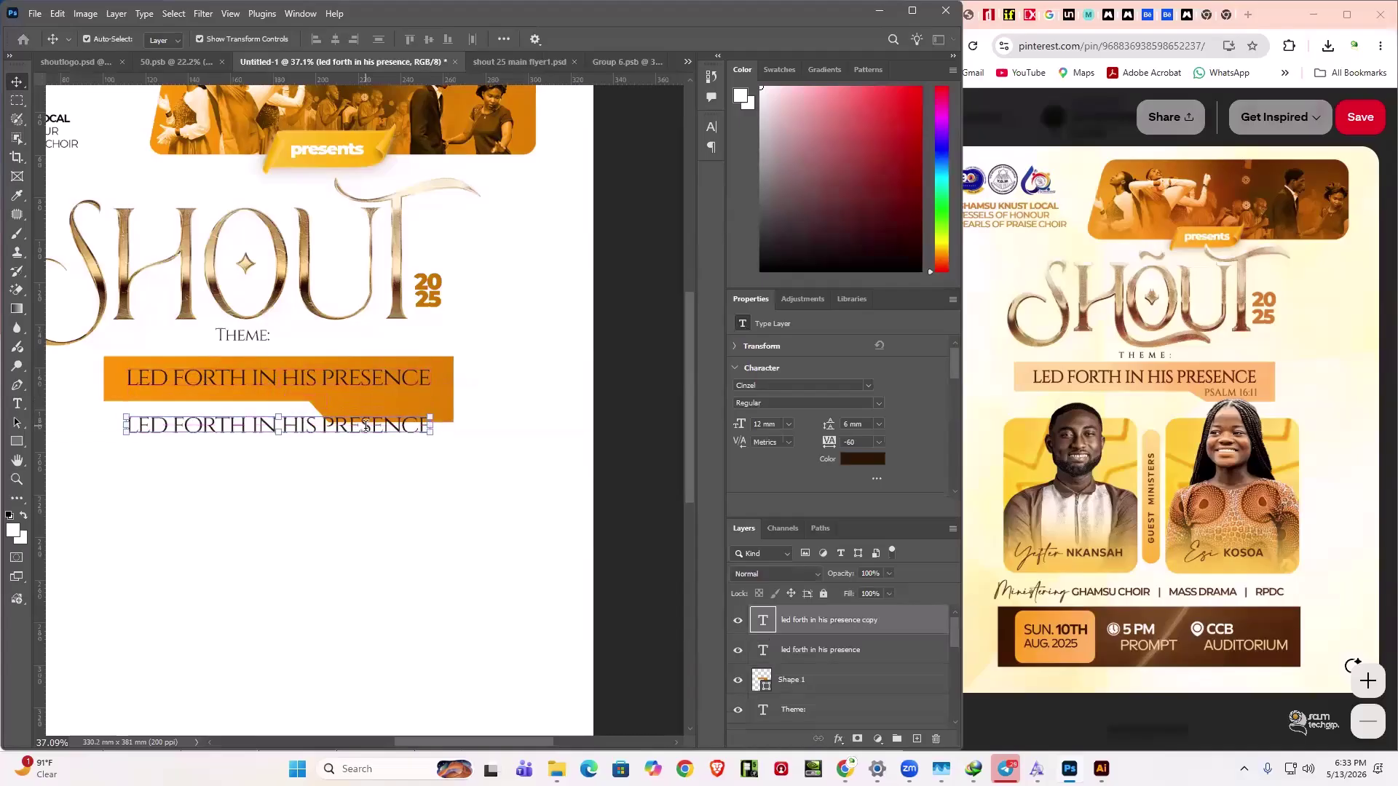
double_click(366, 426)
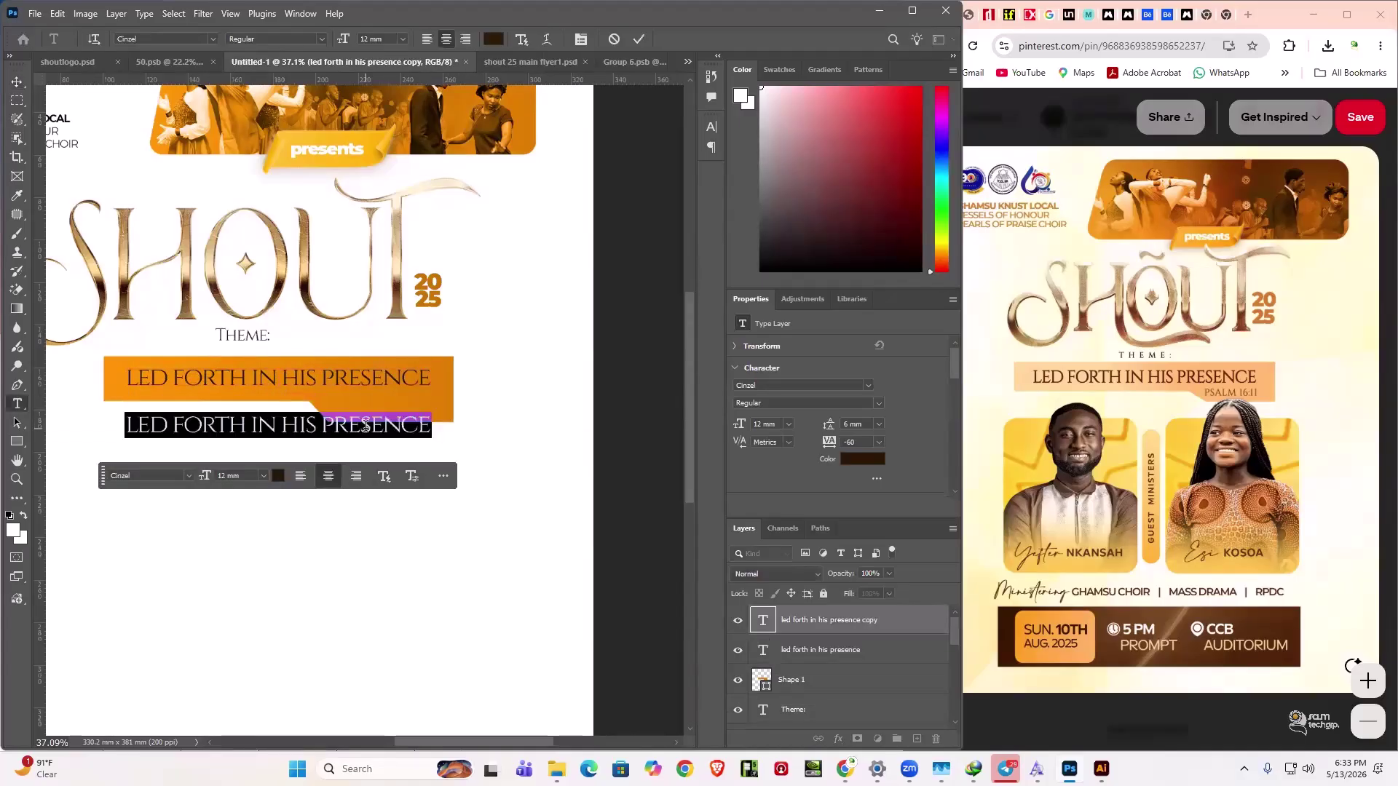
text(PS)
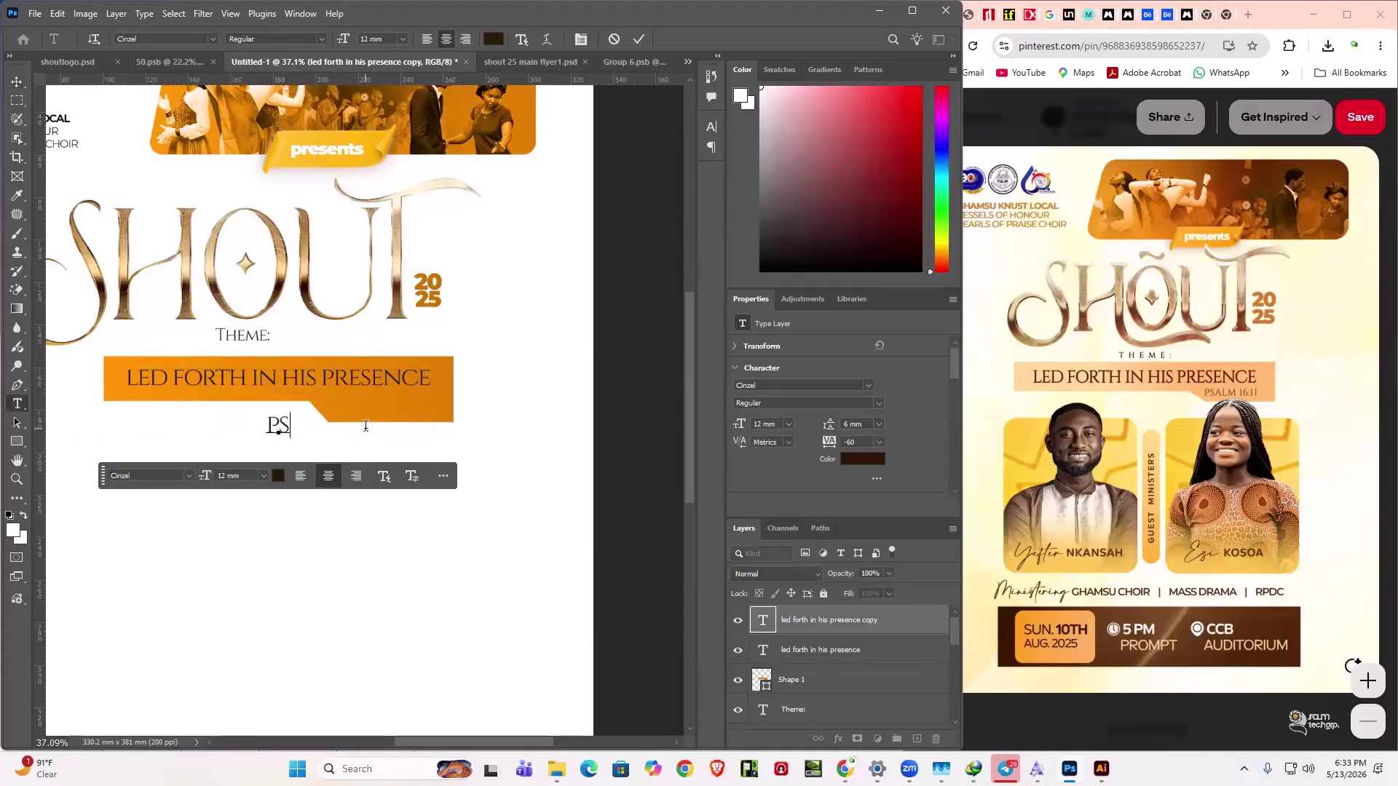
text(ALM 1)
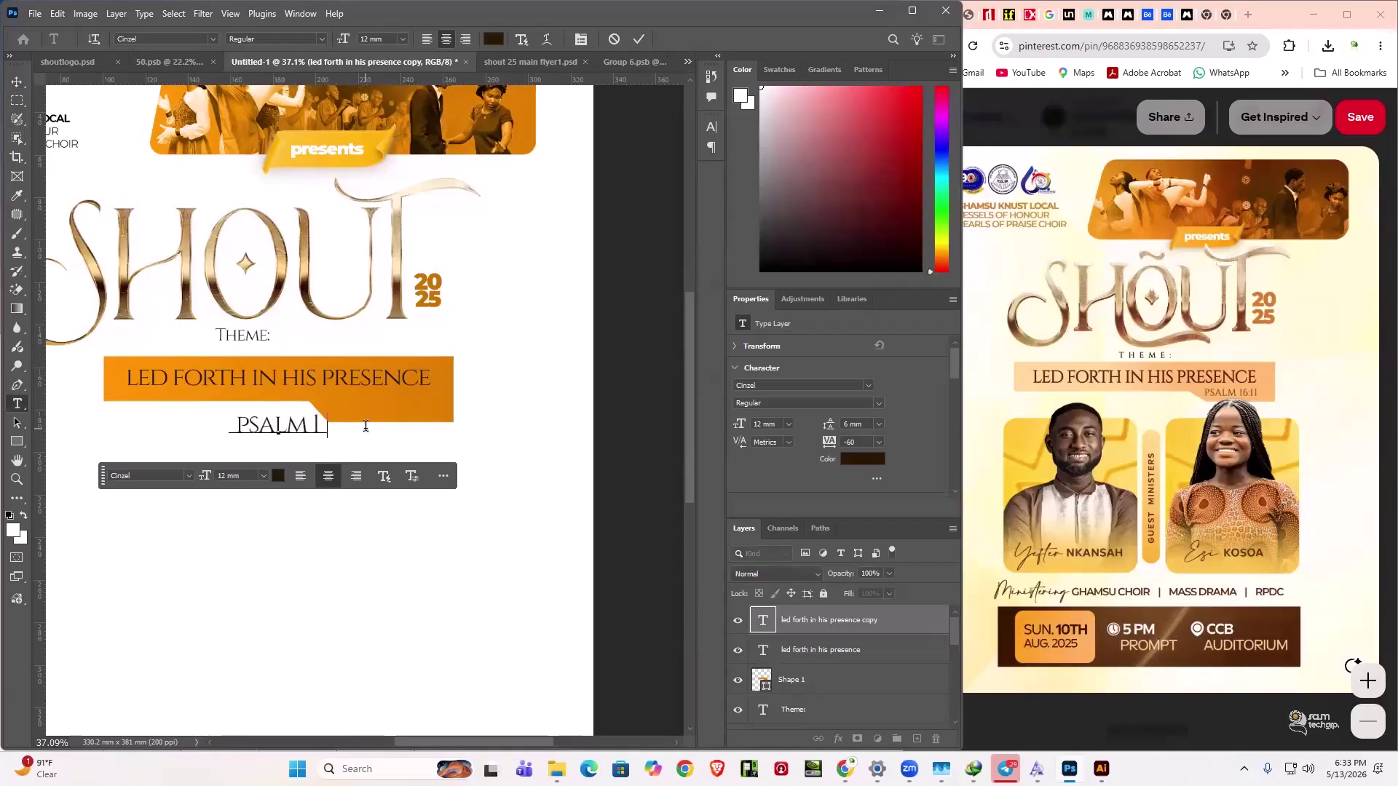
text(6:)
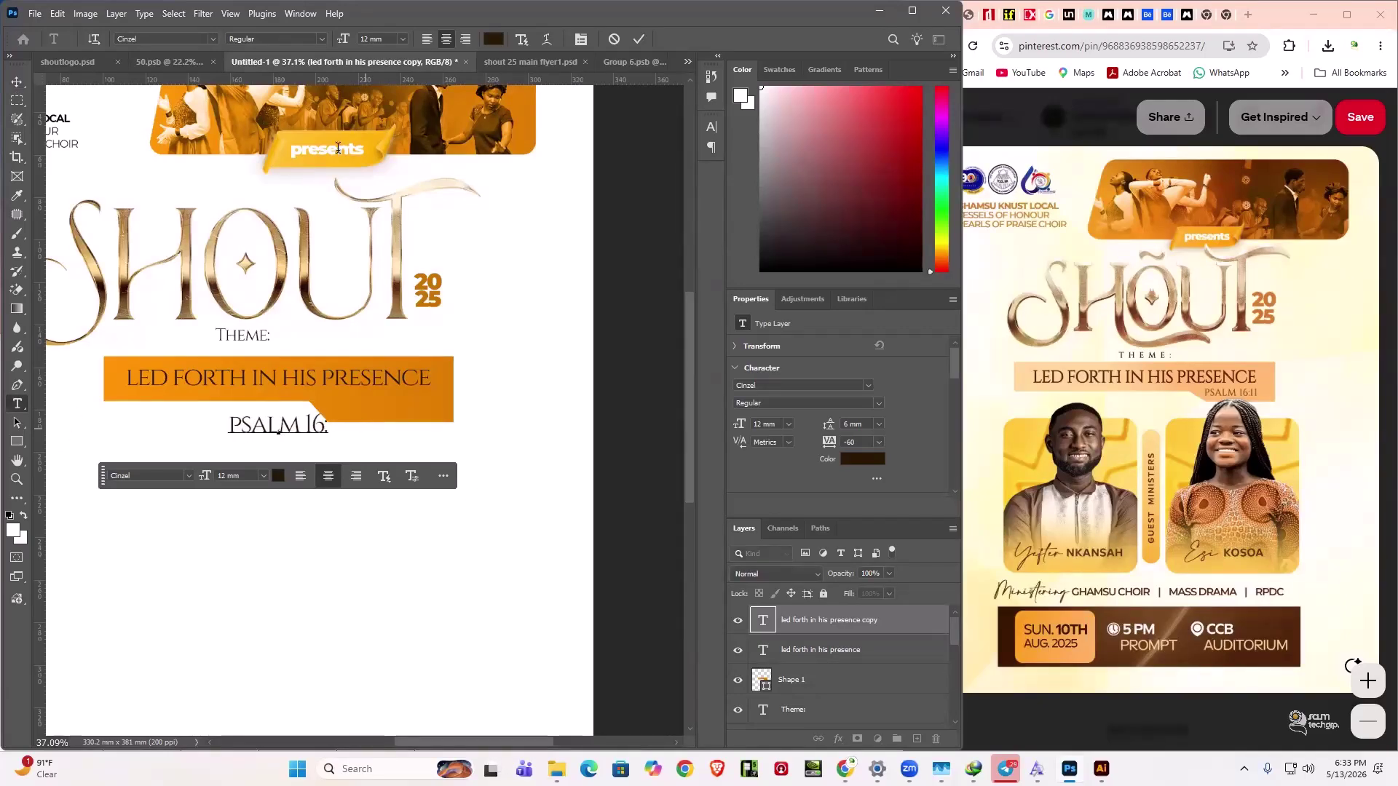
text(11)
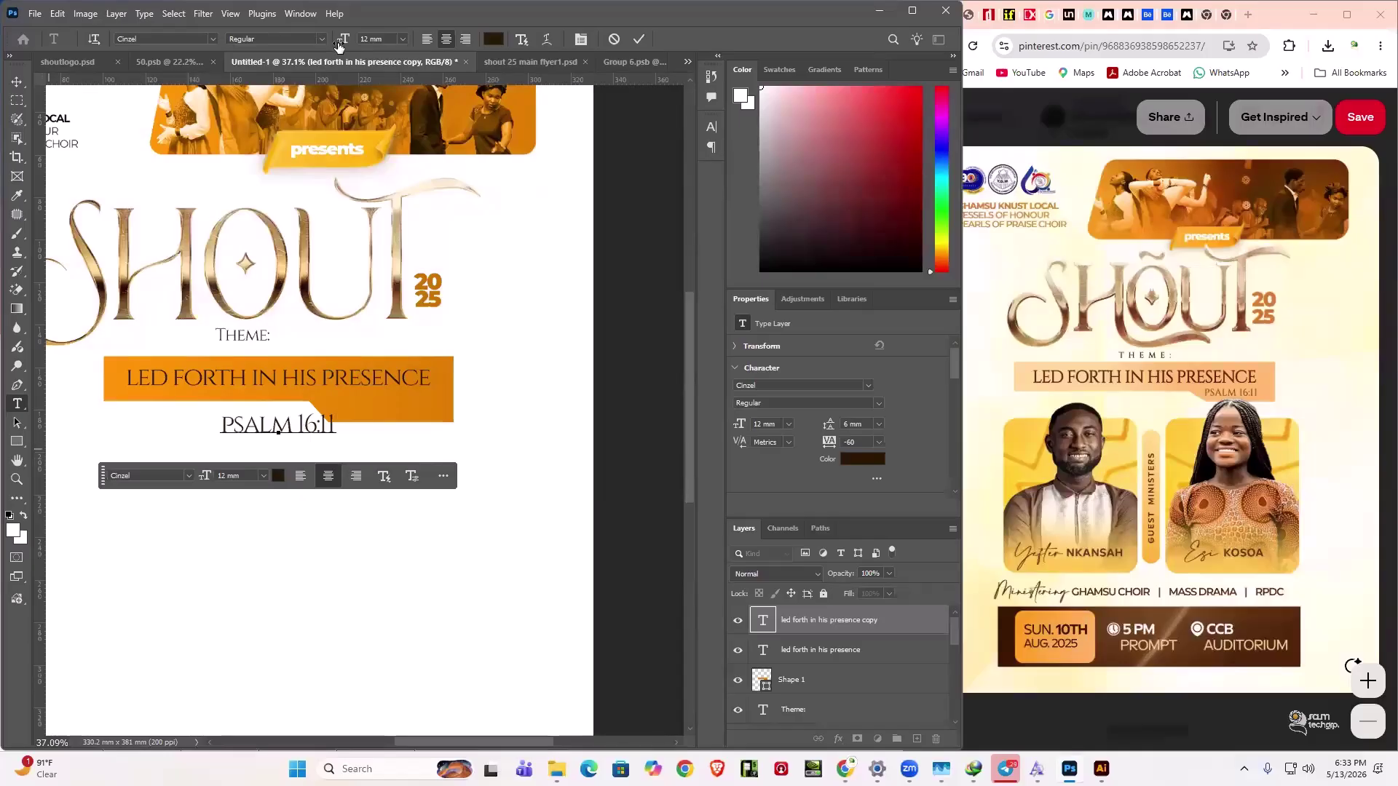
key(ctrl+a)
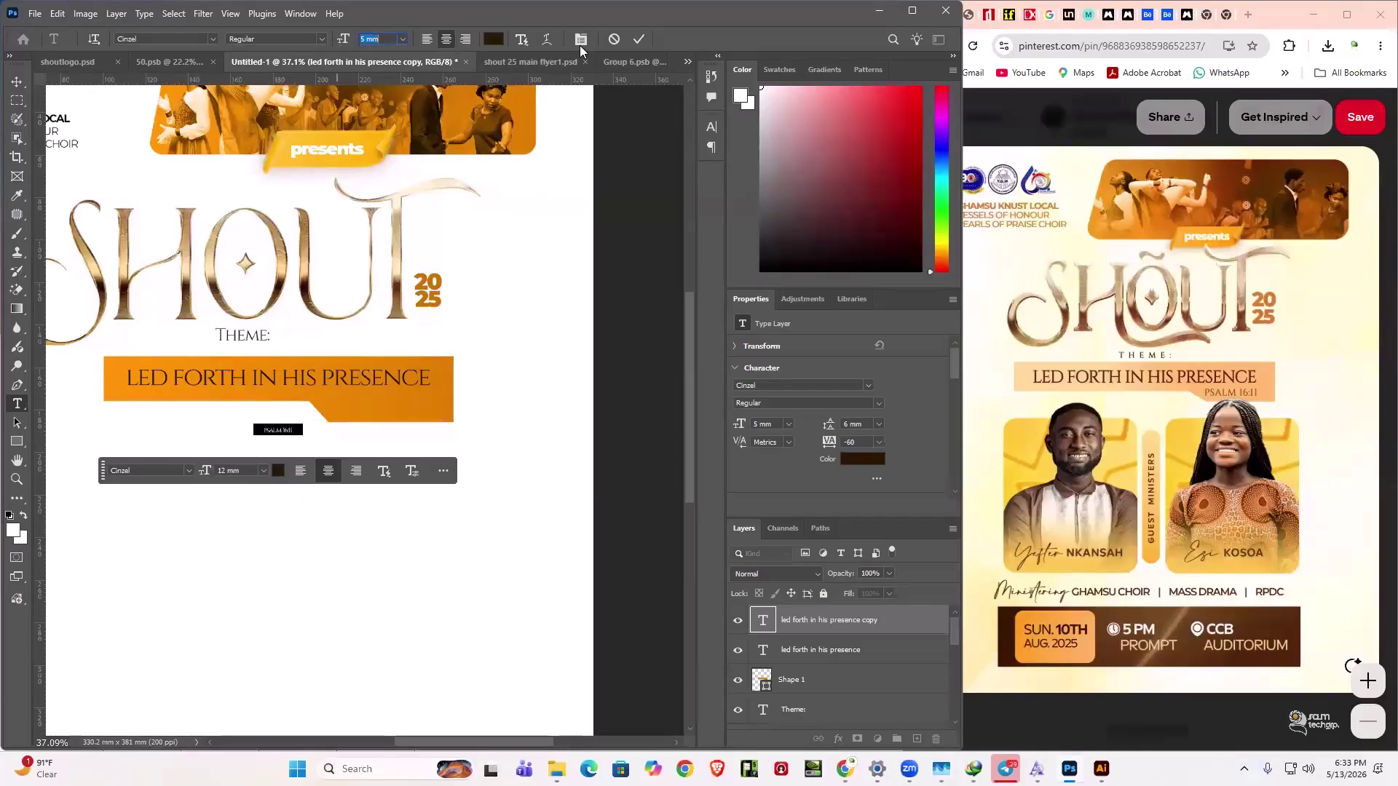
key(ctrl+shift+comma)
key(ctrl+shift+comma)
key(ctrl+shift+comma)
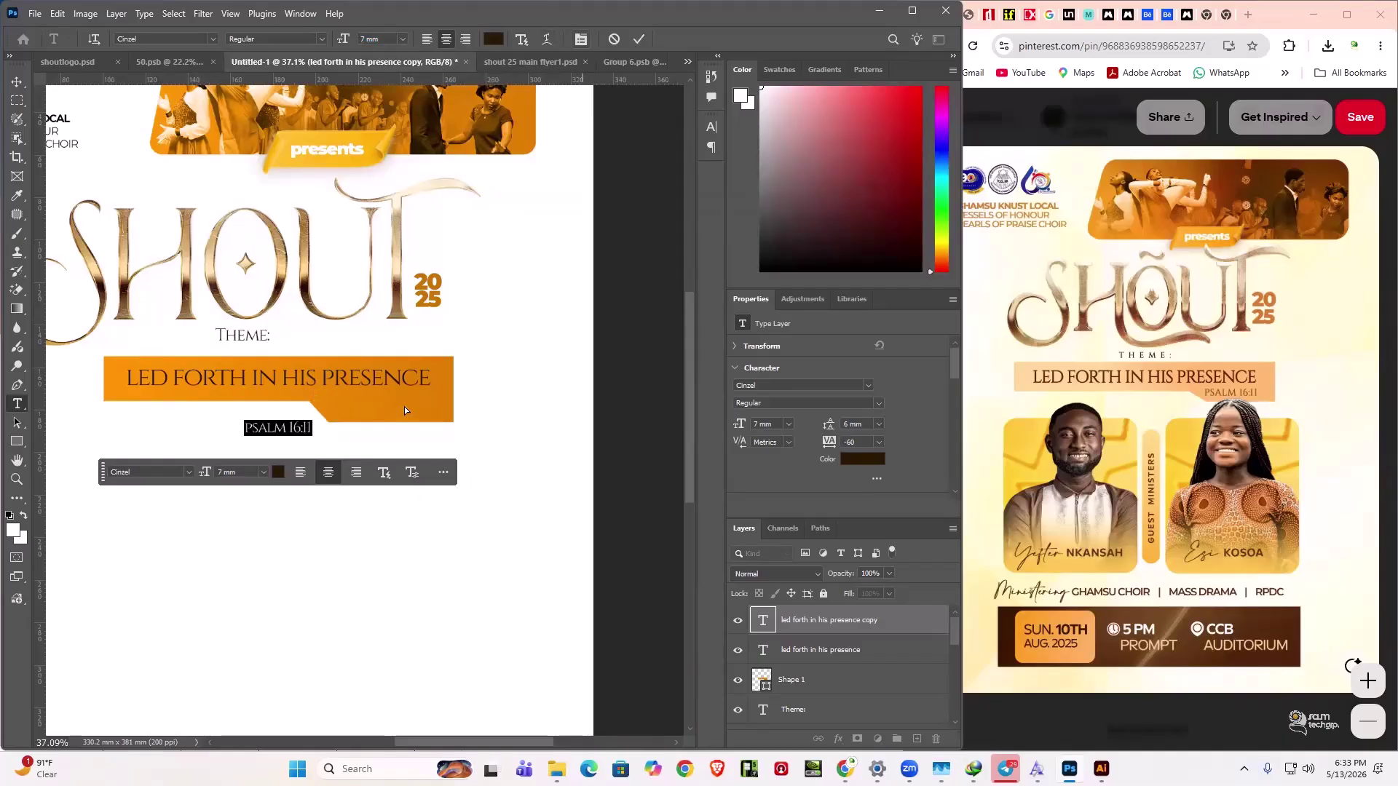
key(ctrl+Return)
key(v)
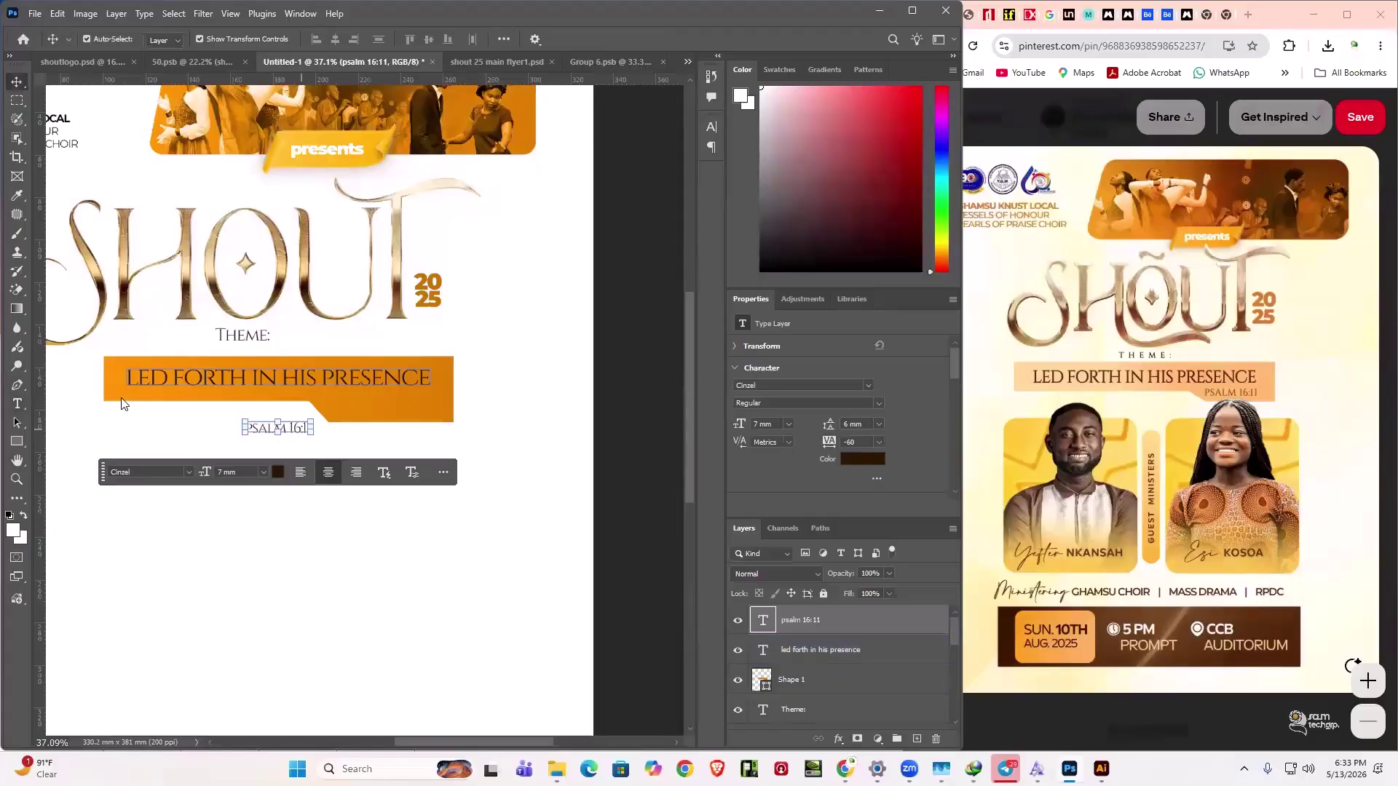
- Move PSALM 16:11 to the banner's lower-right tab
drag(278, 427, 382, 402)
click(150, 474)
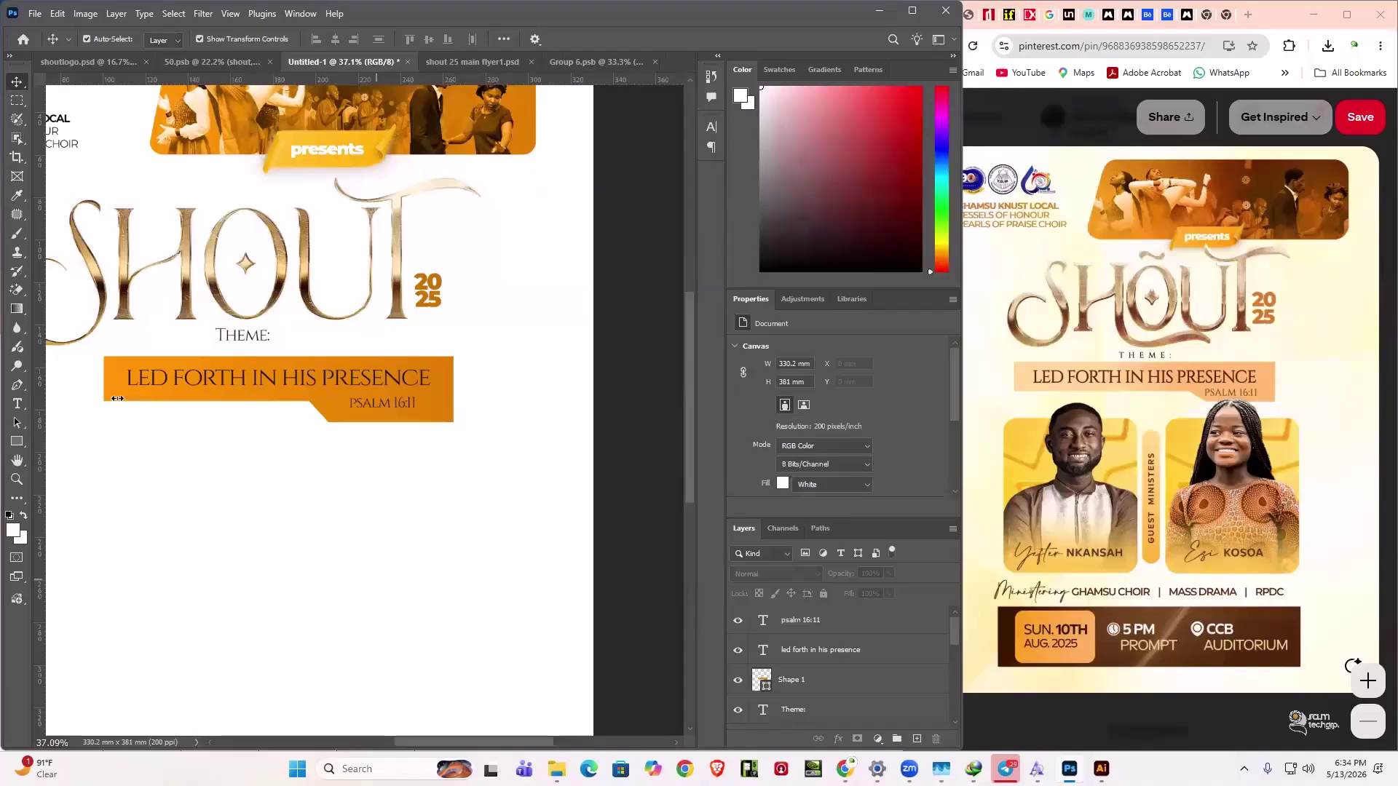
click(166, 418)
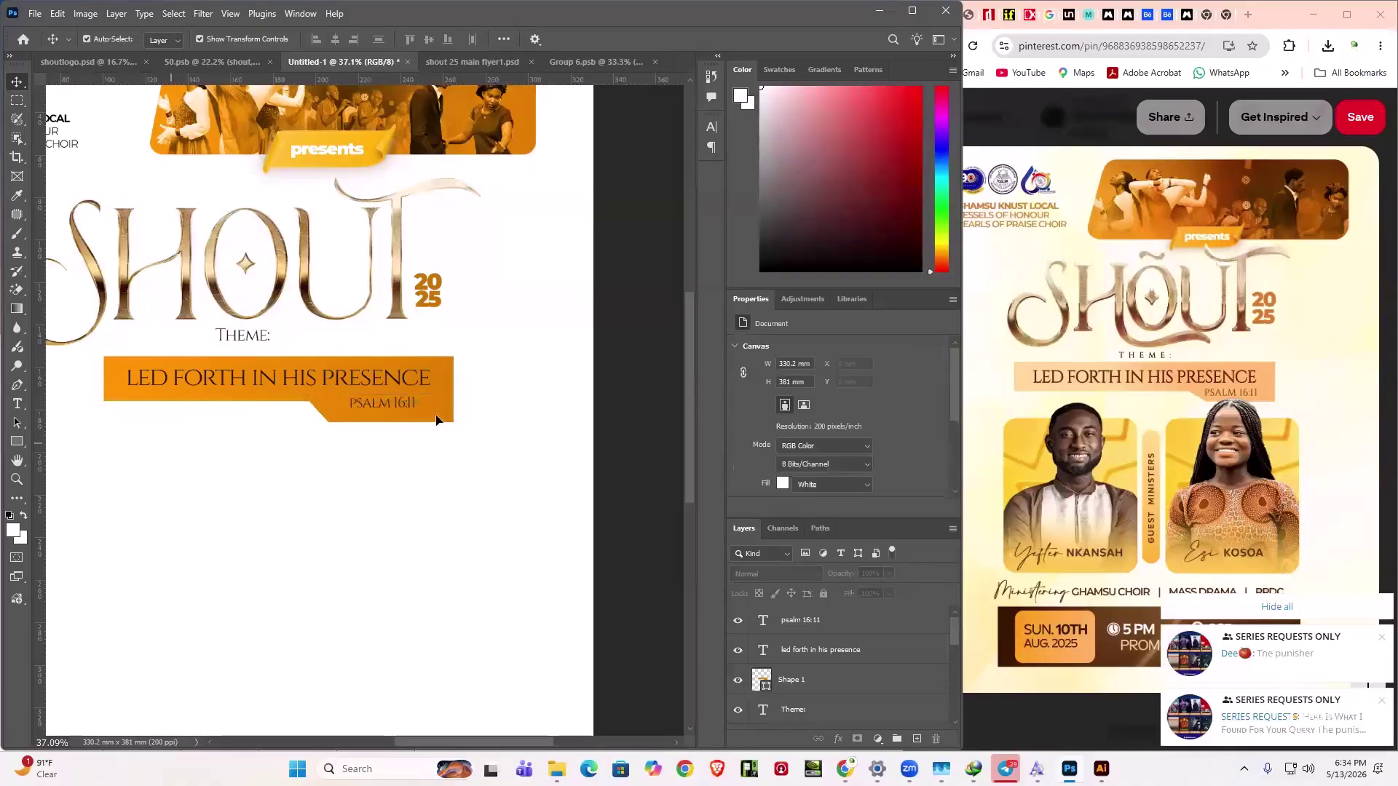
click(368, 417)
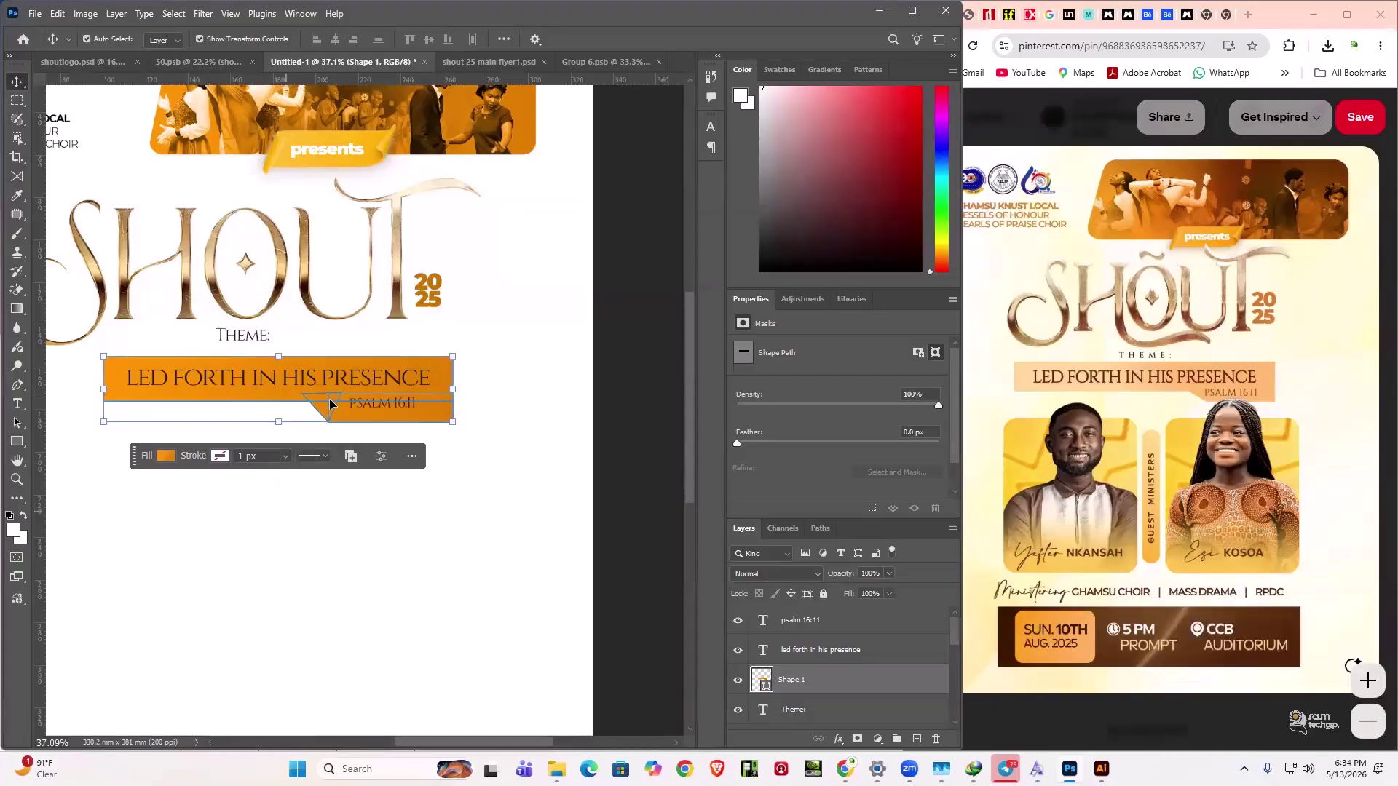
- Fill the banner shape with a Legacy orange-to-peach gradient preset
click(431, 413)
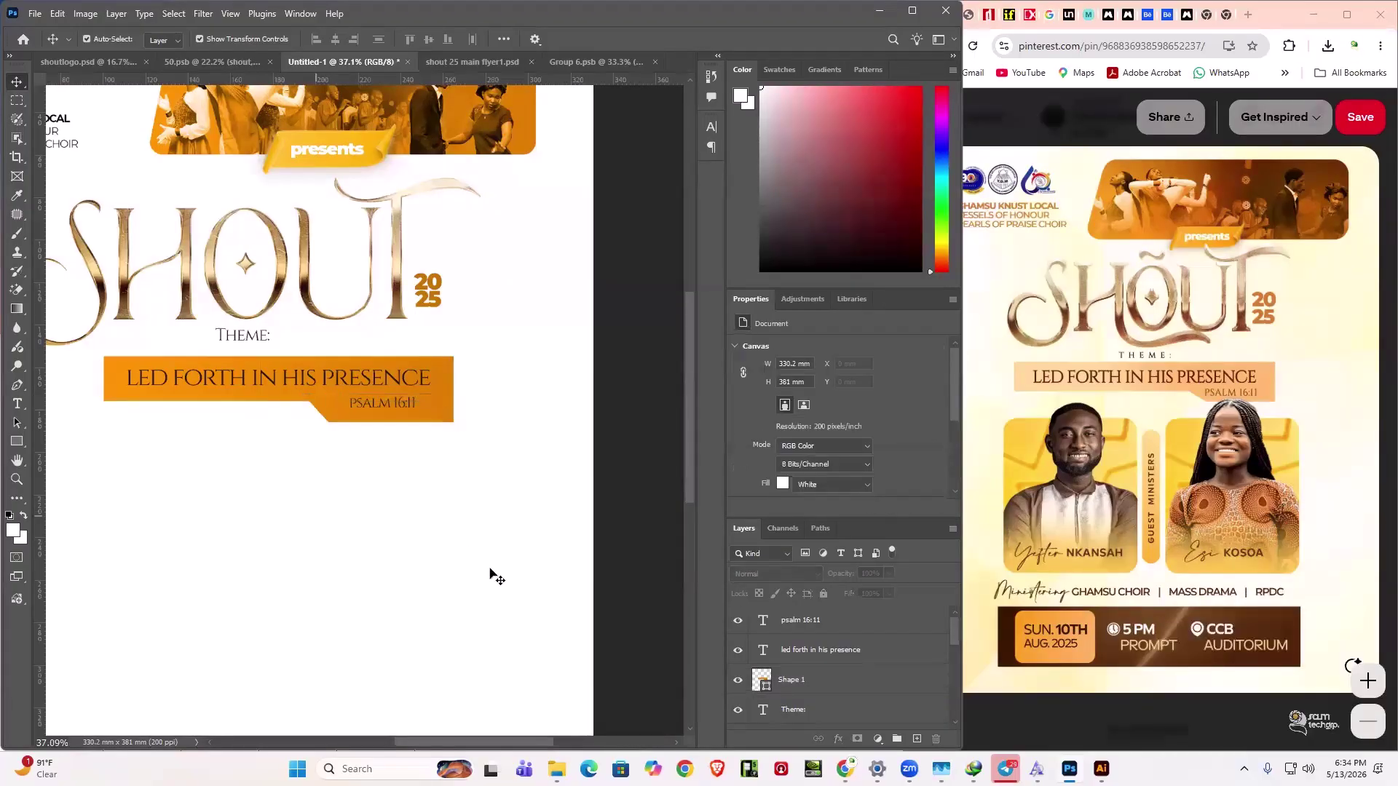
key(ctrl+z)
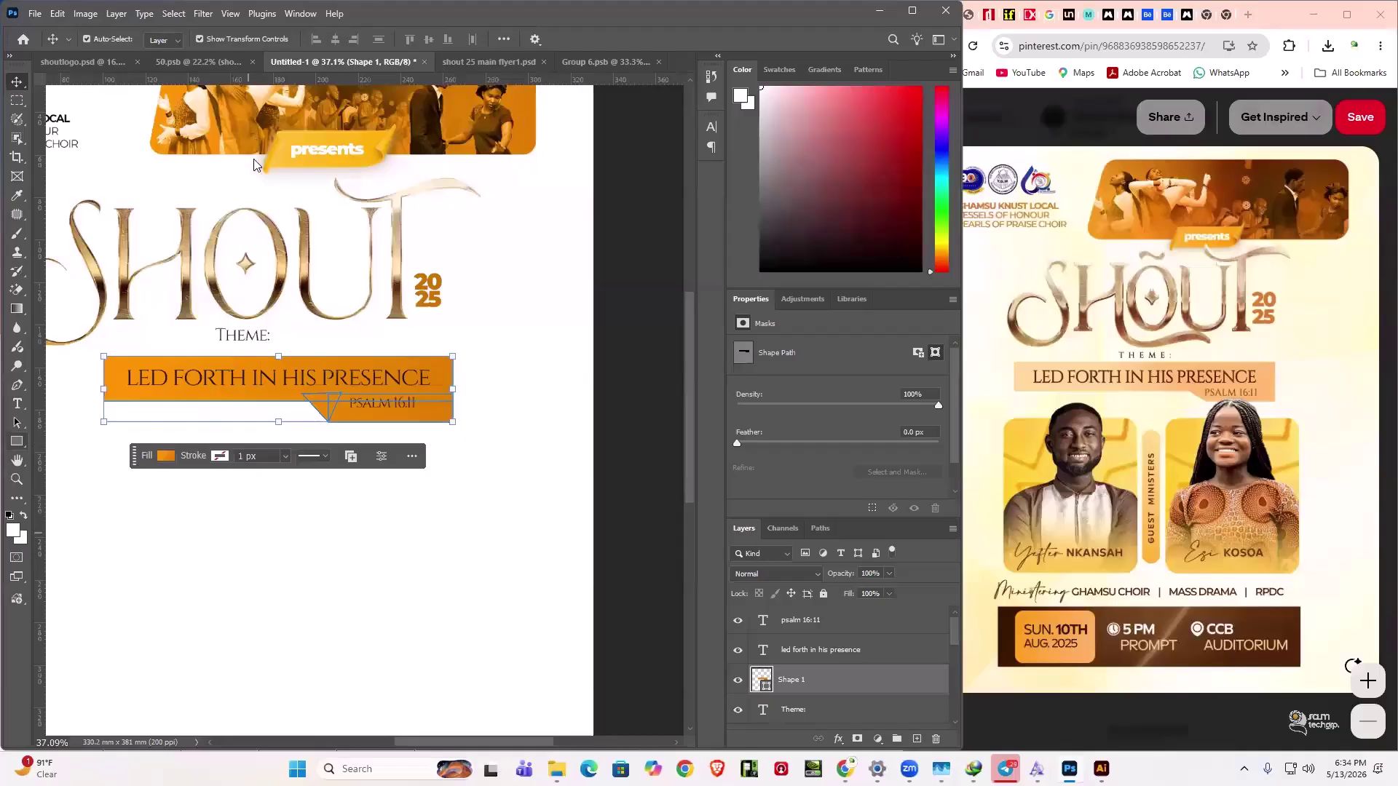
key(u)
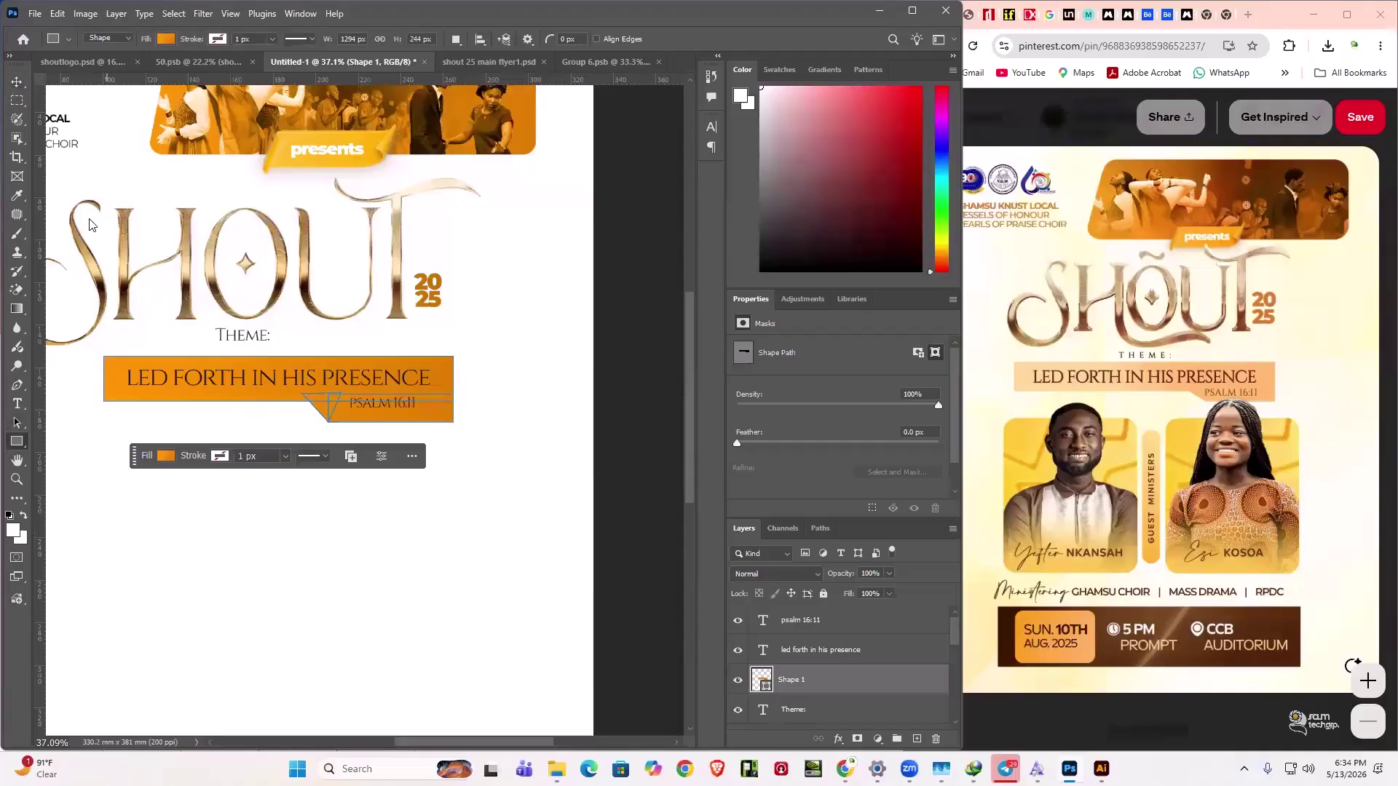
click(166, 38)
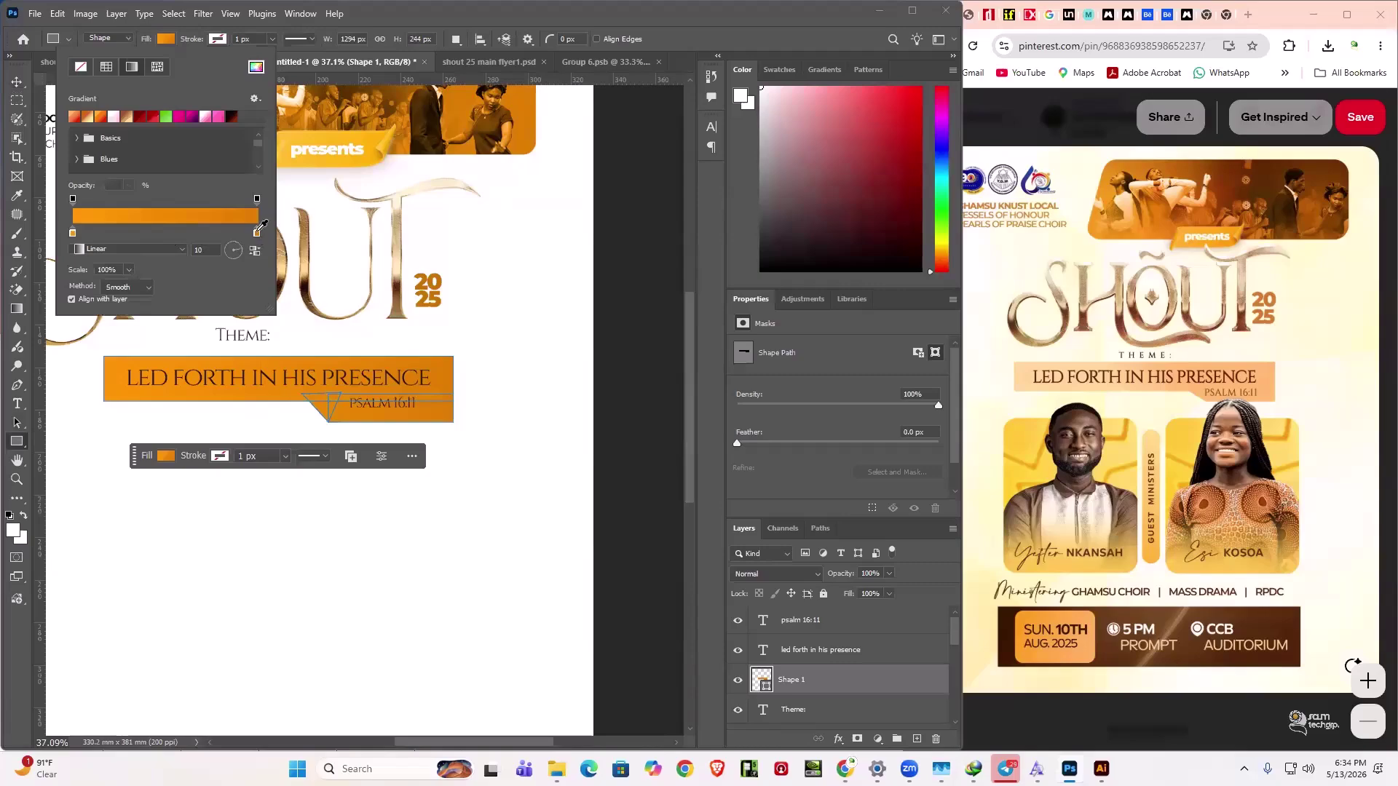
scroll(543, 364, down, 2)
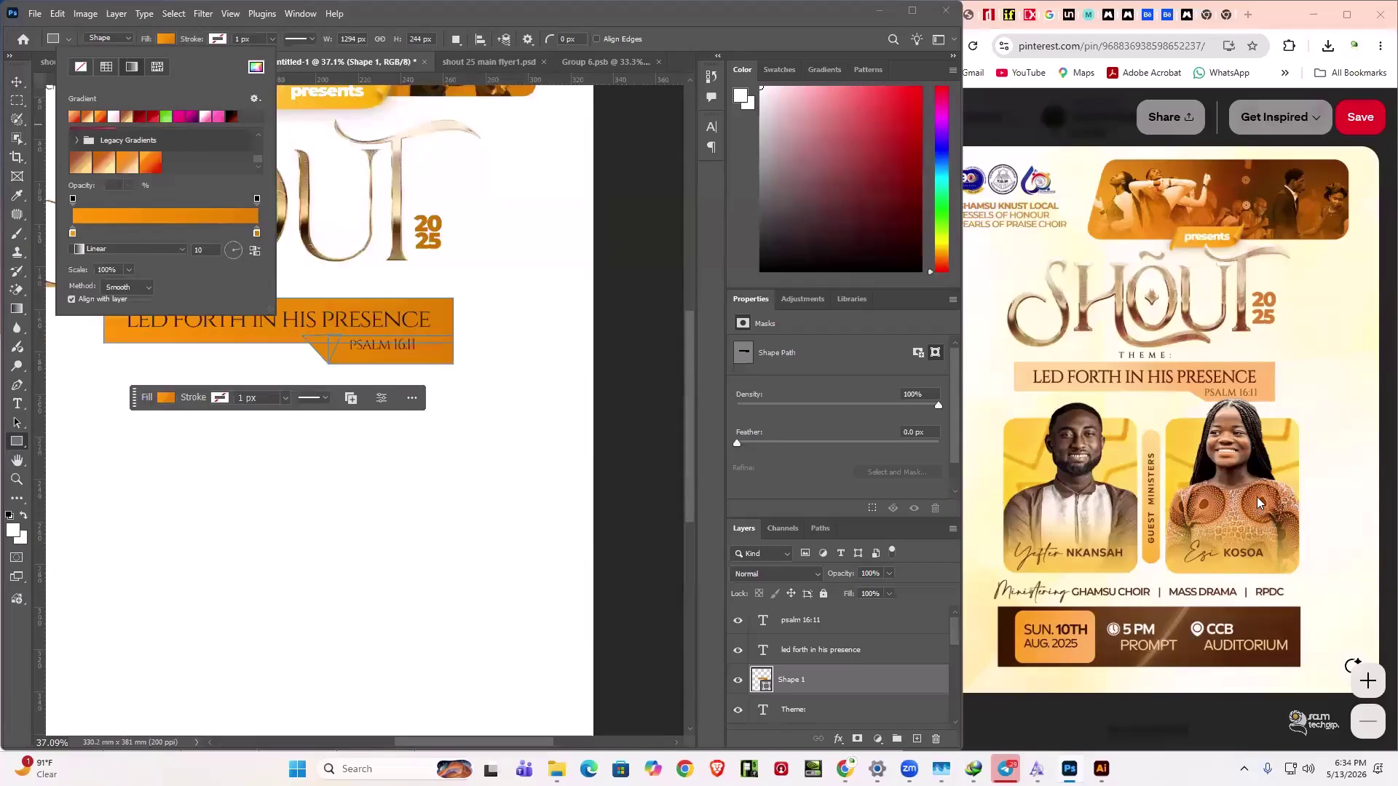
click(127, 163)
- Lighten the gradient's colour stops to a pale peach
double_click(72, 233)
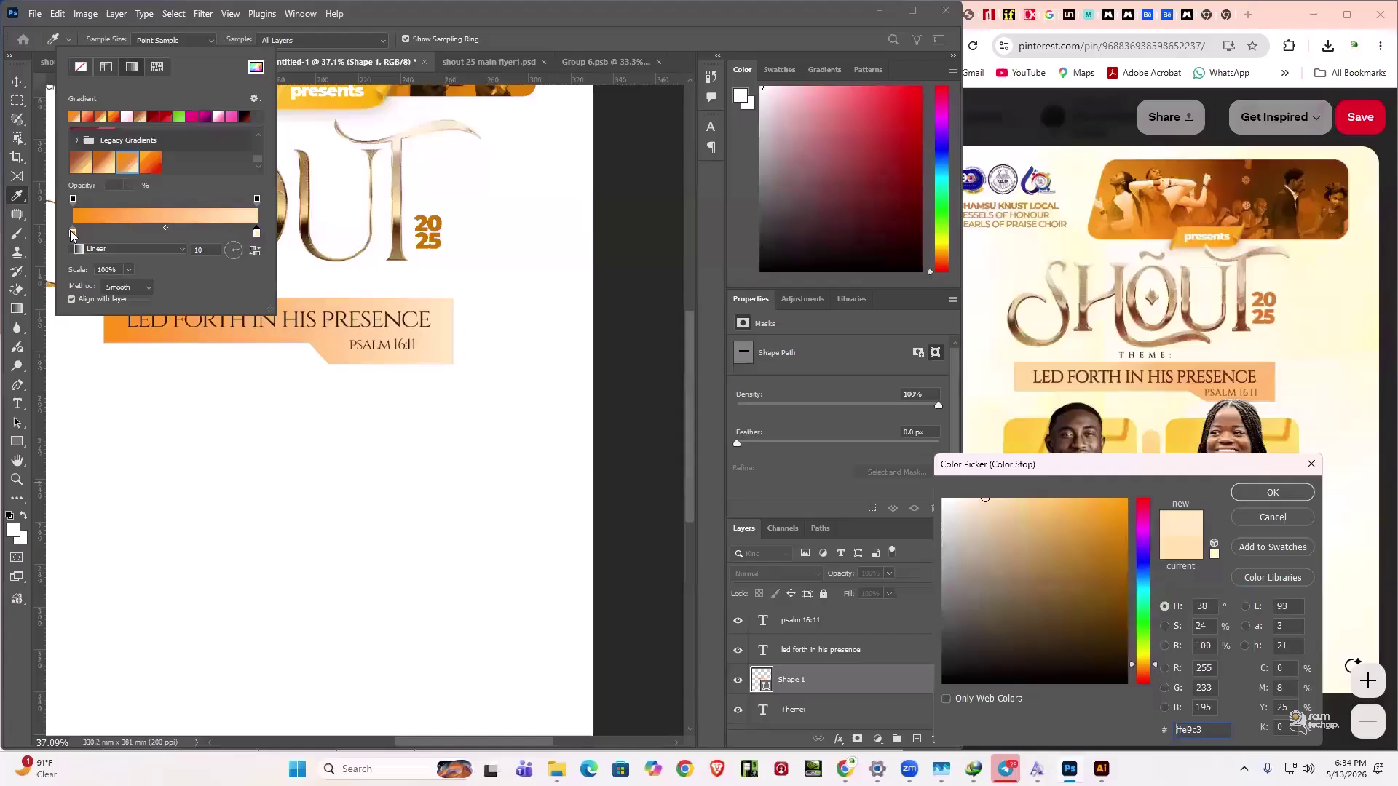
drag(994, 524, 978, 496)
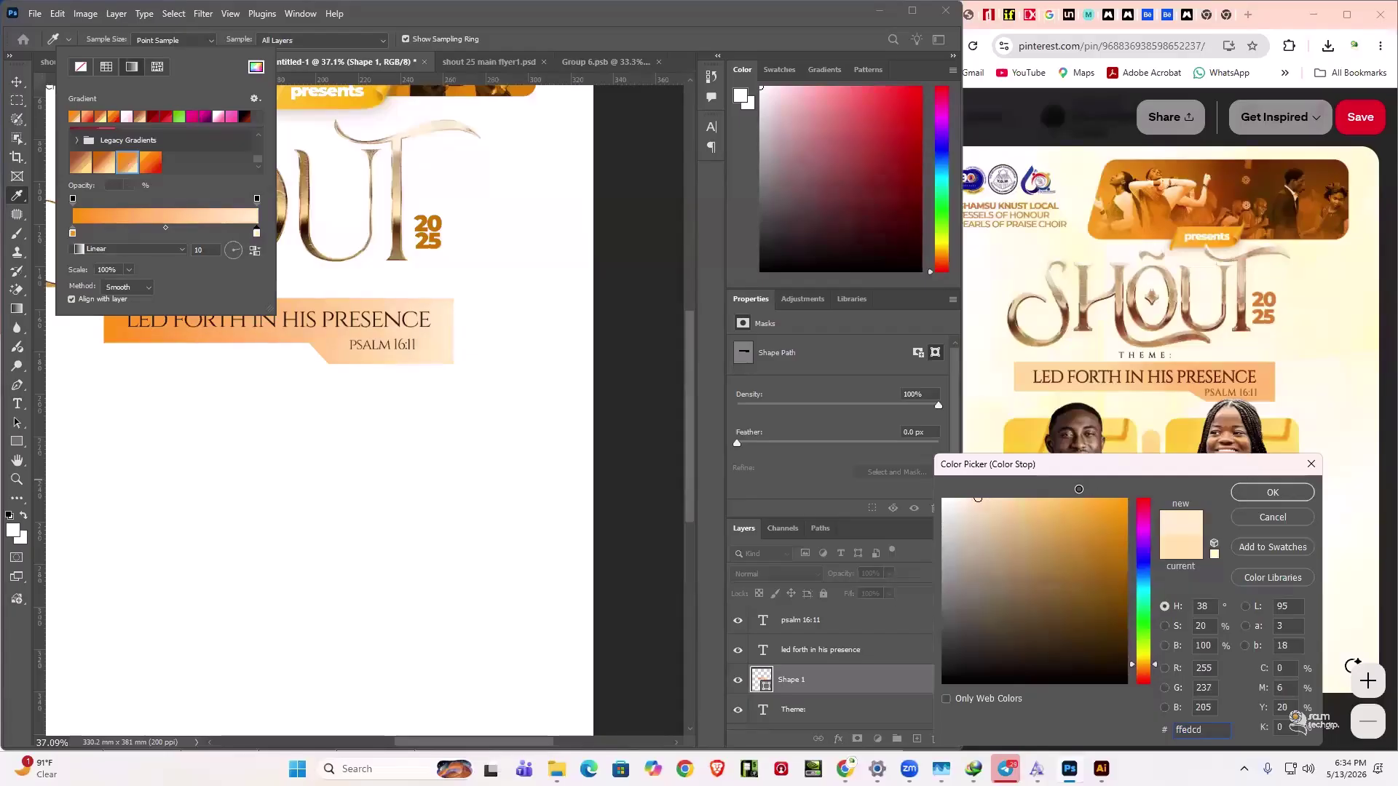
key(Return)
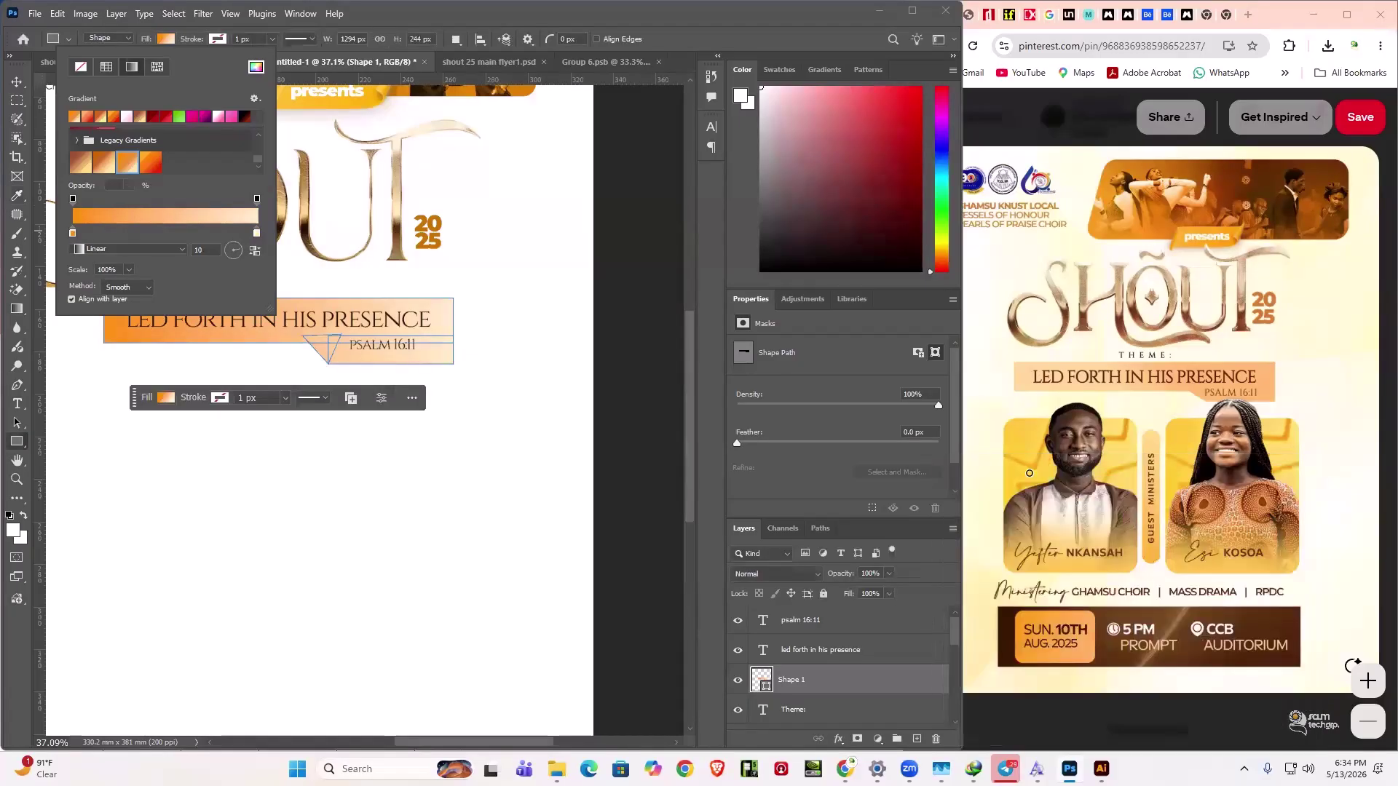
double_click(72, 233)
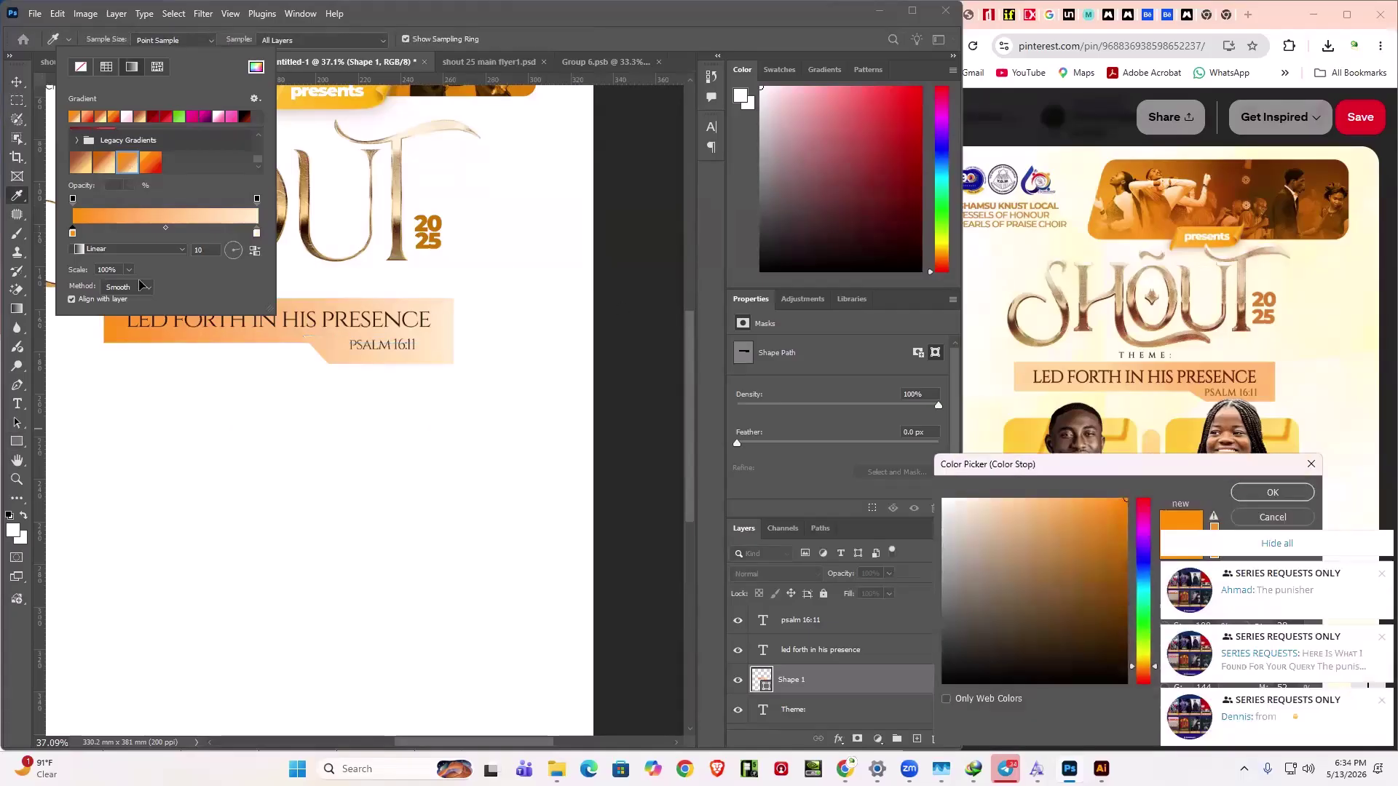
key(Return)
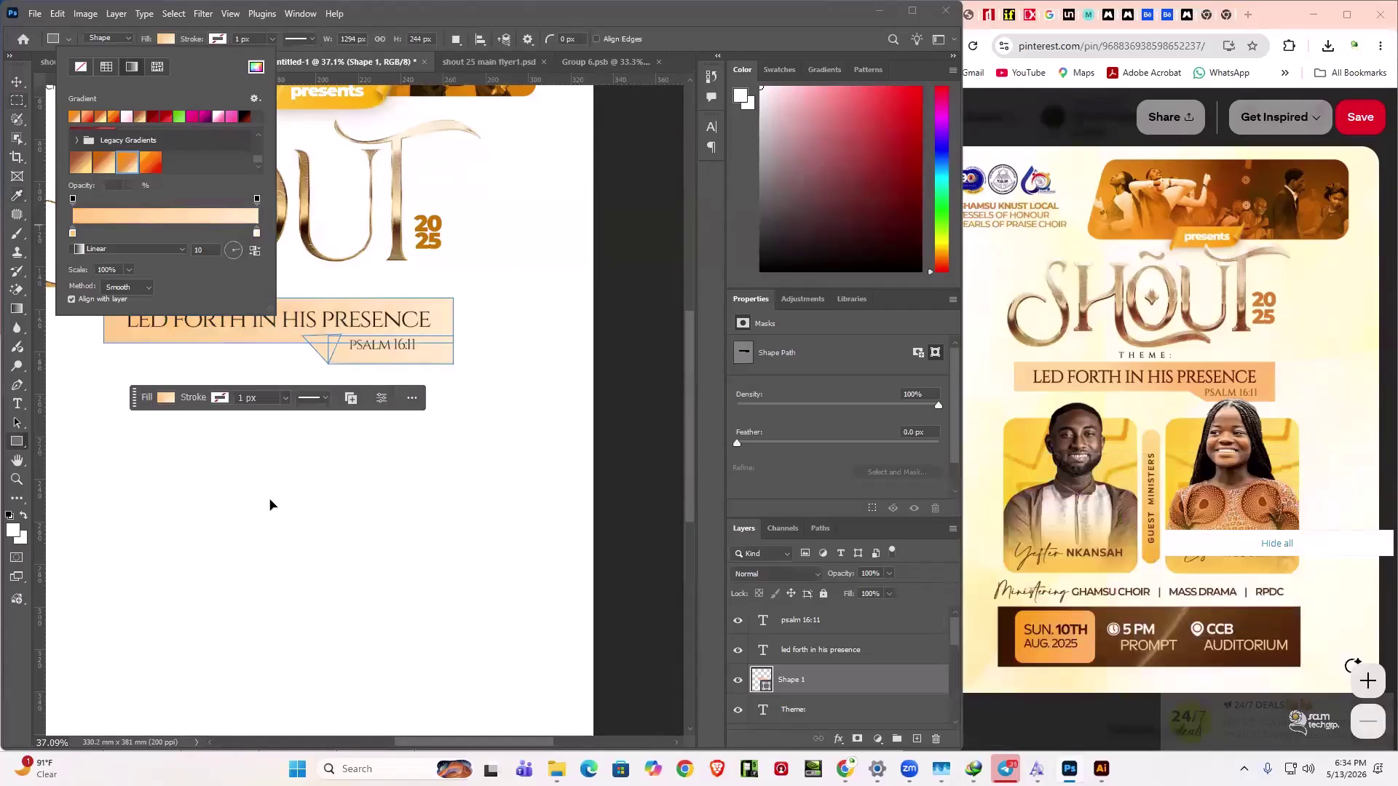
key(v)
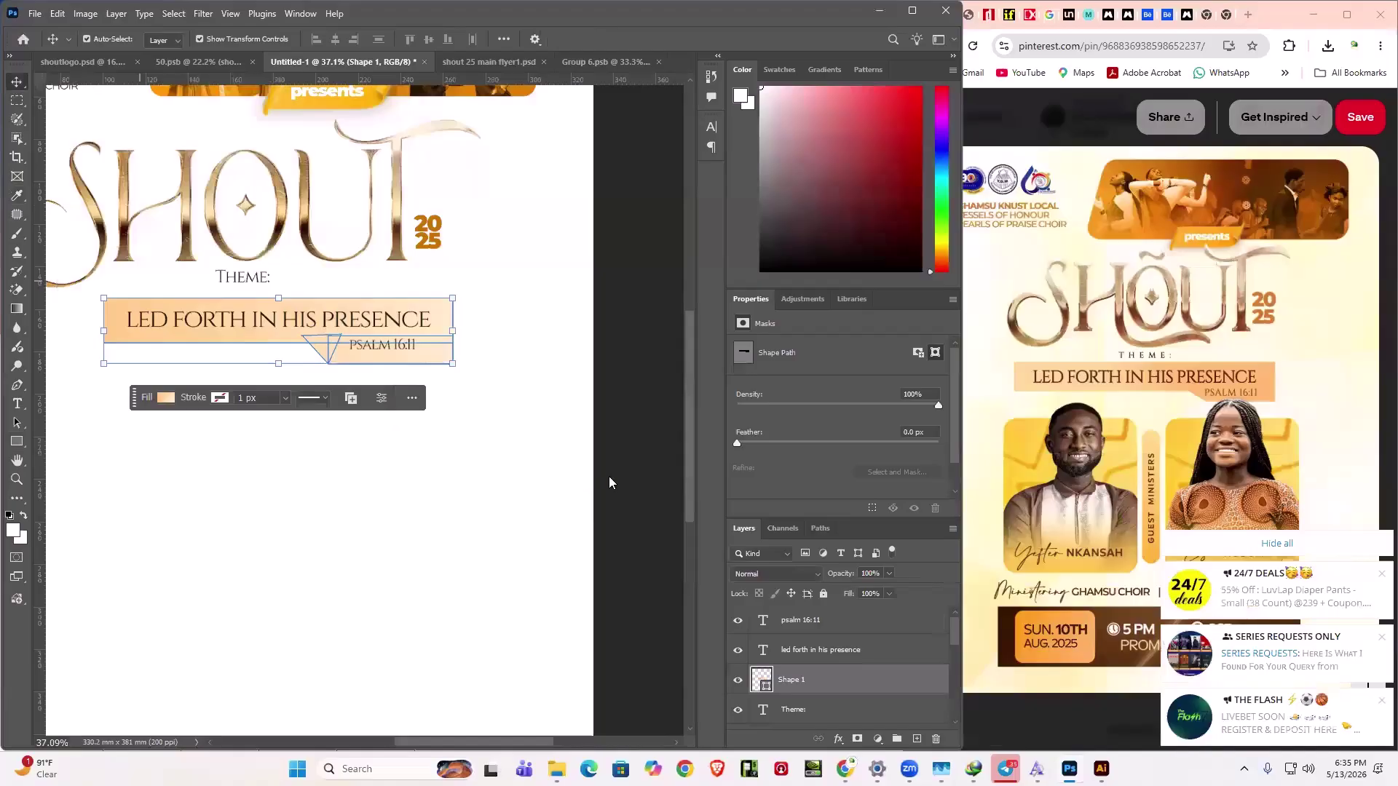
click(607, 480)
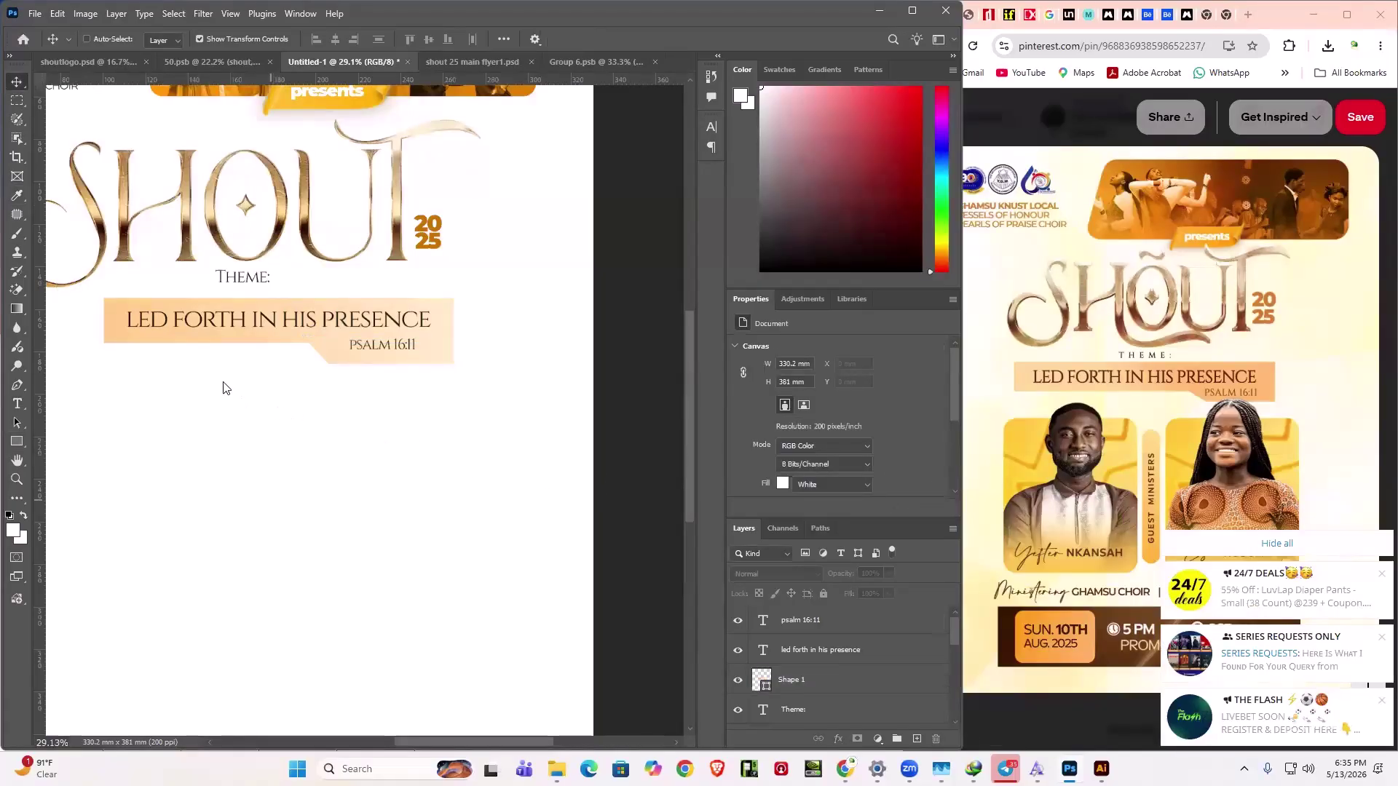
- Group the banner, theme text and PSALM 16:11 line into a group named 'theme'
key(ctrl+0)
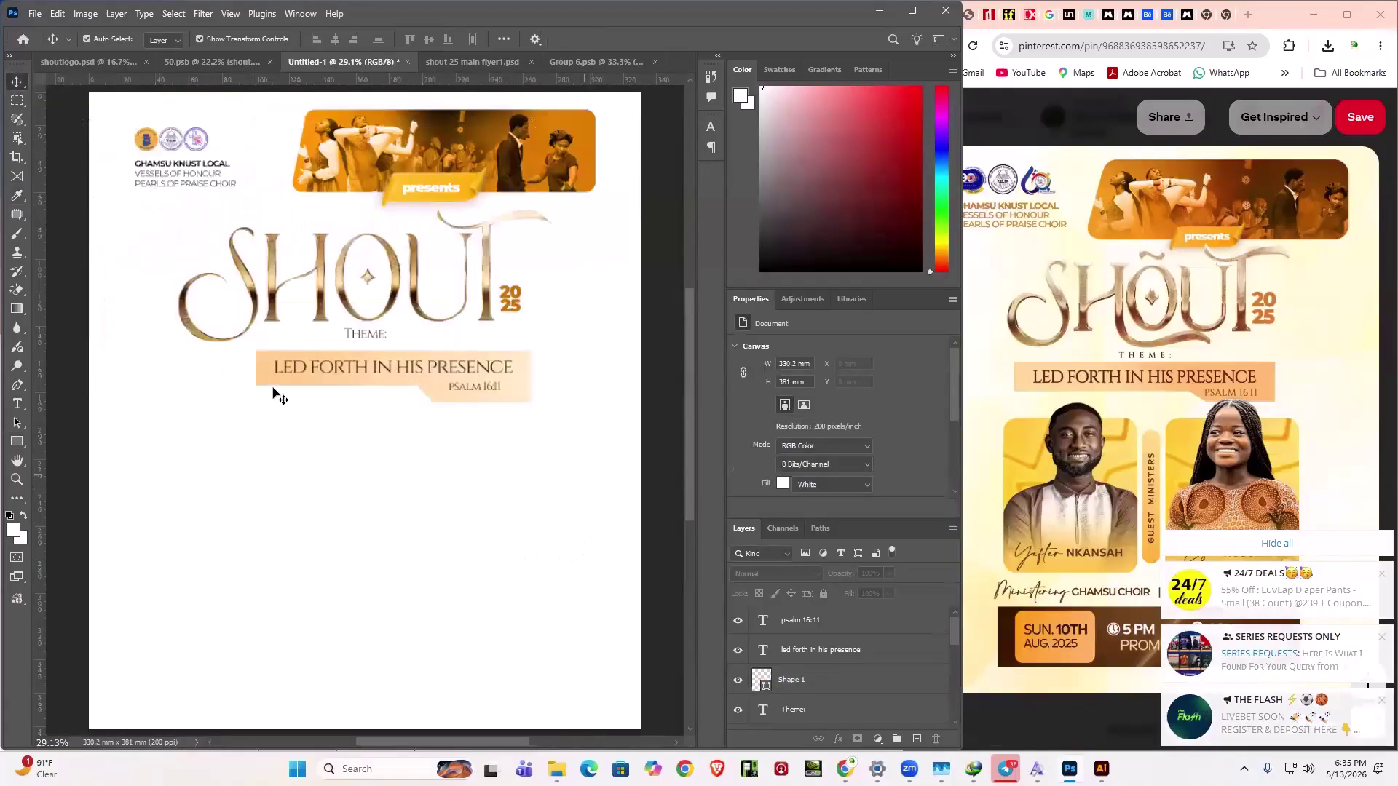
drag(570, 501, 233, 363)
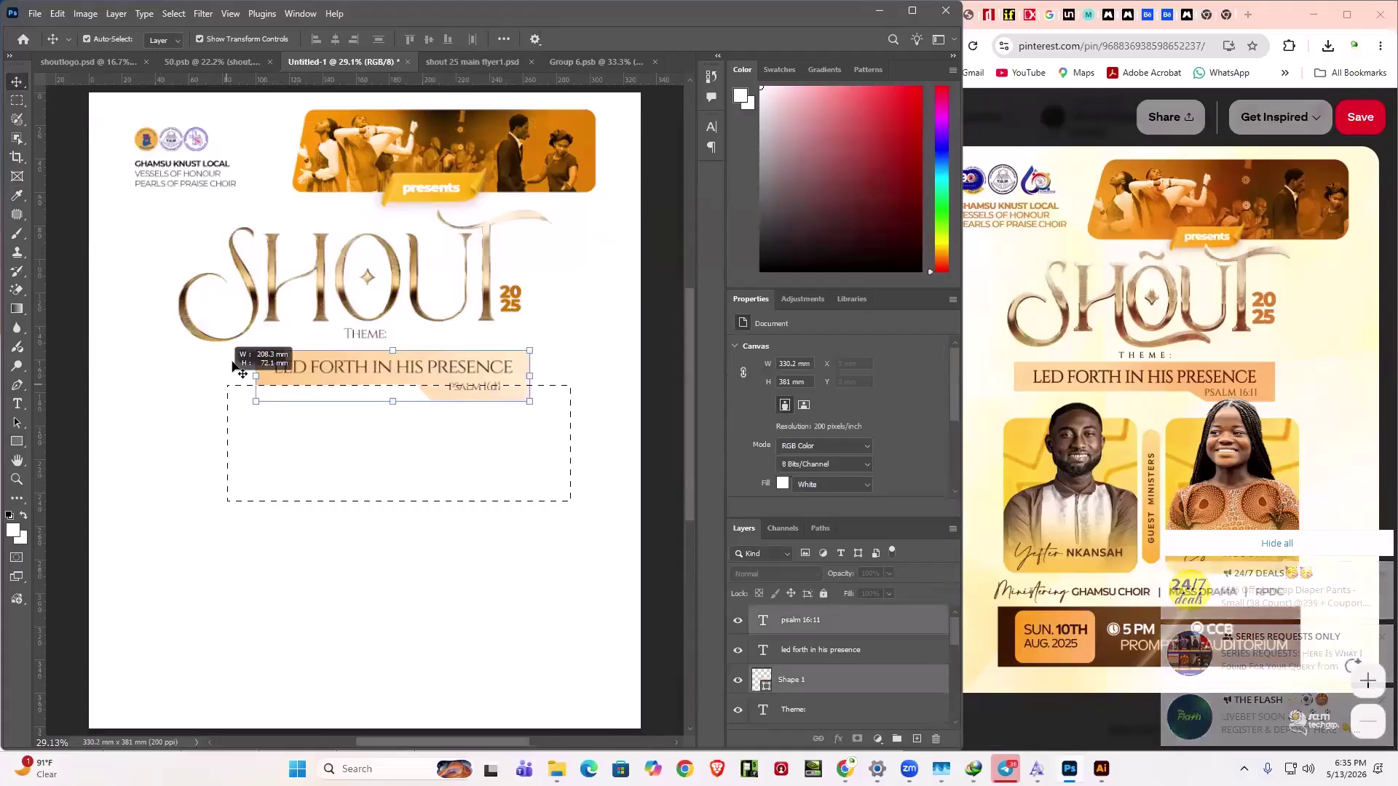
drag(243, 373, 234, 368)
key(ctrl)
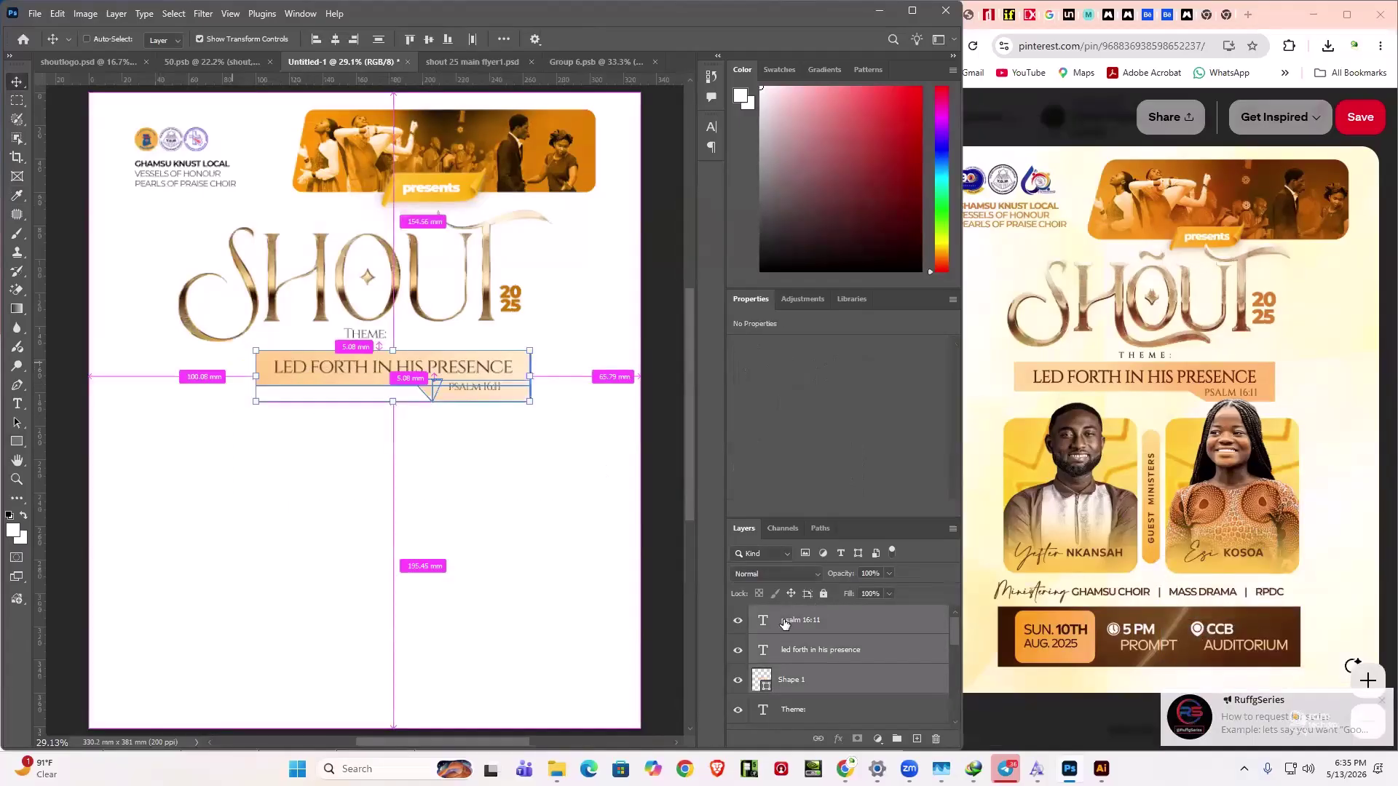
key(ctrl+g)
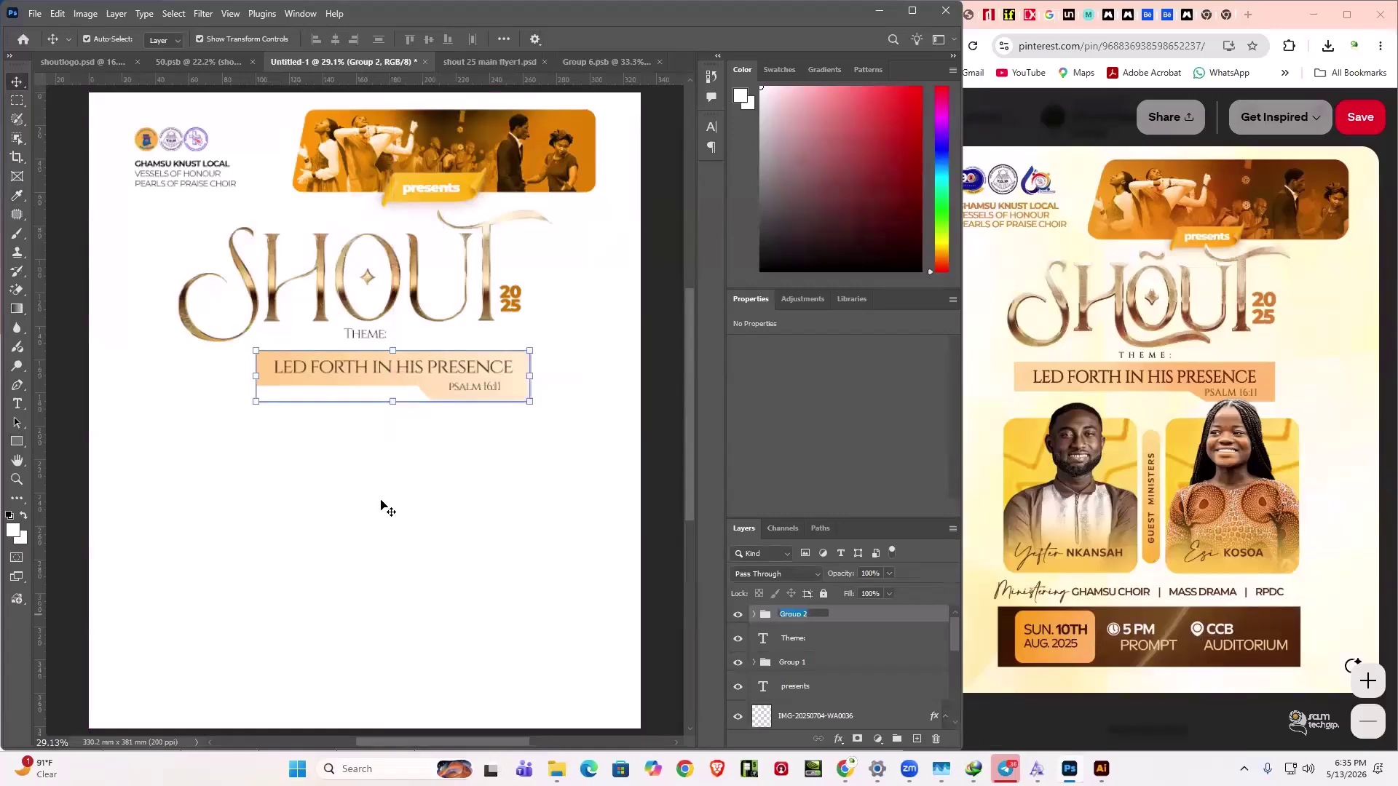
key(Return)
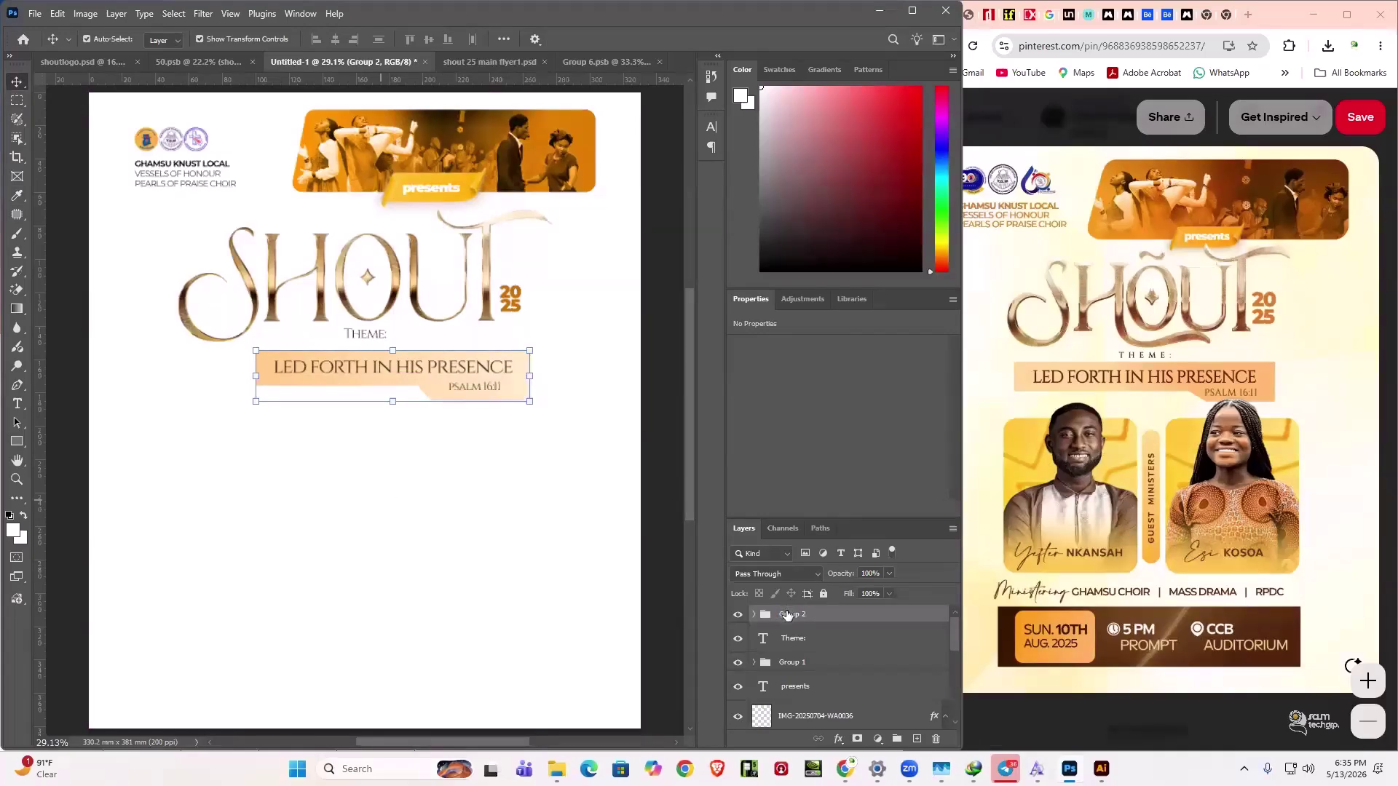
double_click(788, 611)
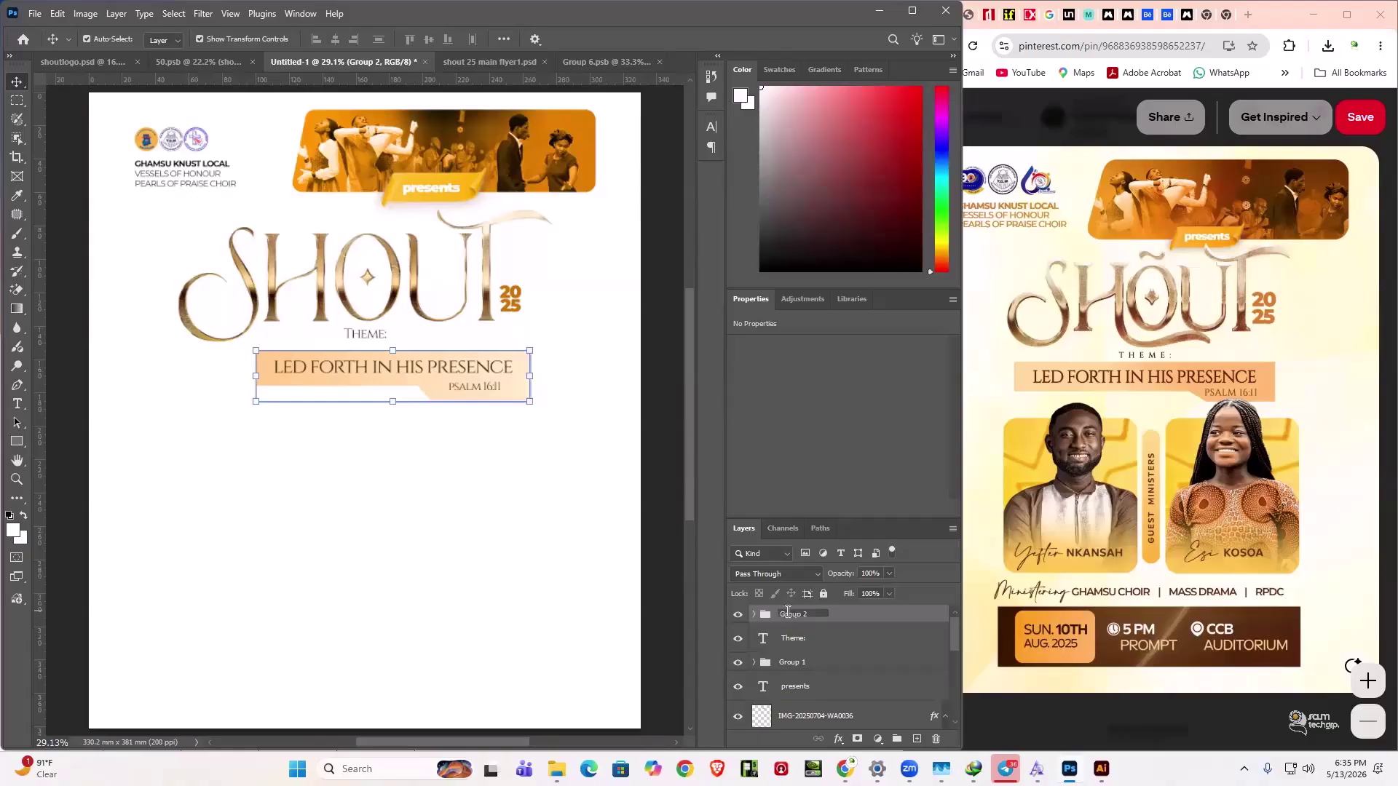
text(theme)
key(Return)
- Select the church name text layer, then all of the flyer's layers
drag(772, 638, 786, 688)
scroll(786, 689, down, 5)
click(786, 689)
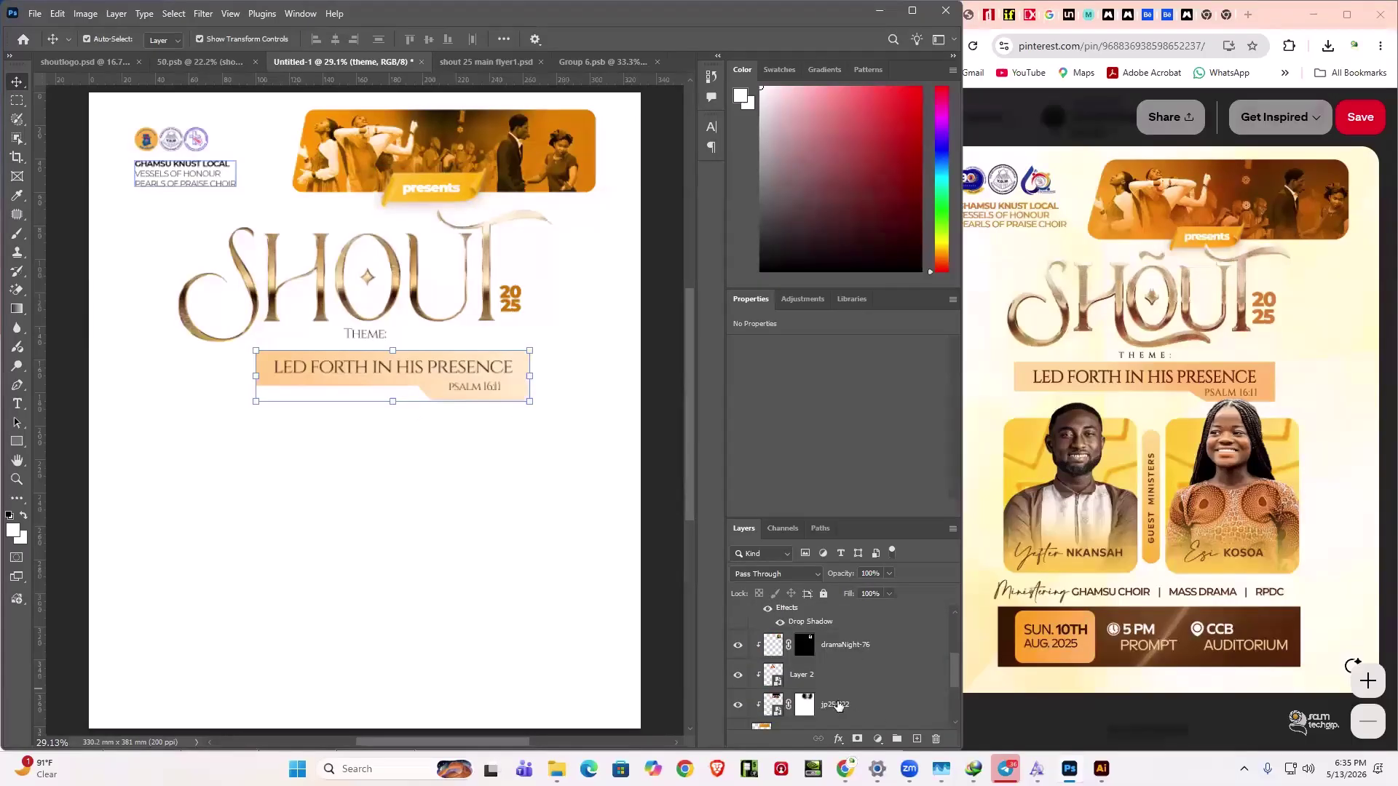
scroll(838, 704, up, 5)
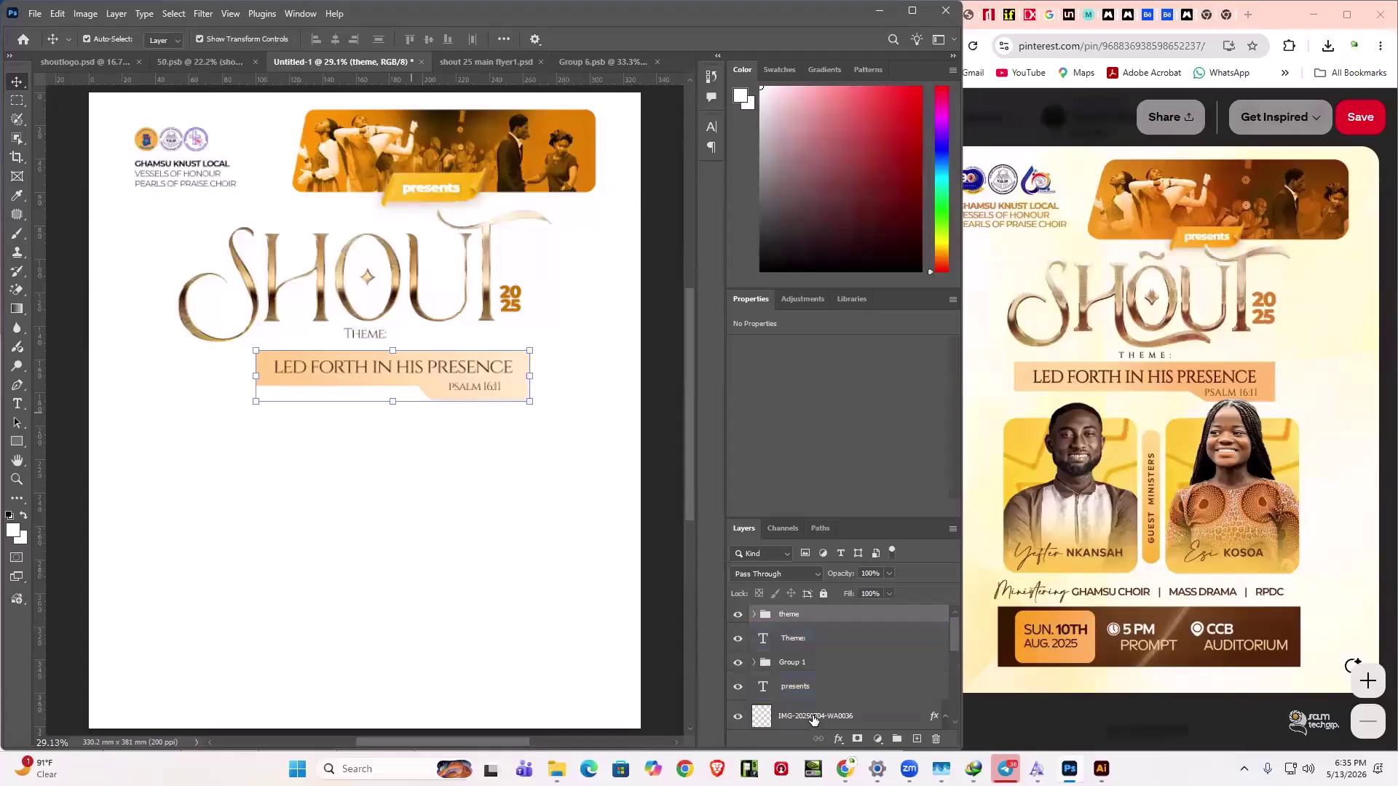
key(ctrl+alt+a)
- Centre all flyer elements horizontally, undo it, and begin selecting the banner layers
click(335, 39)
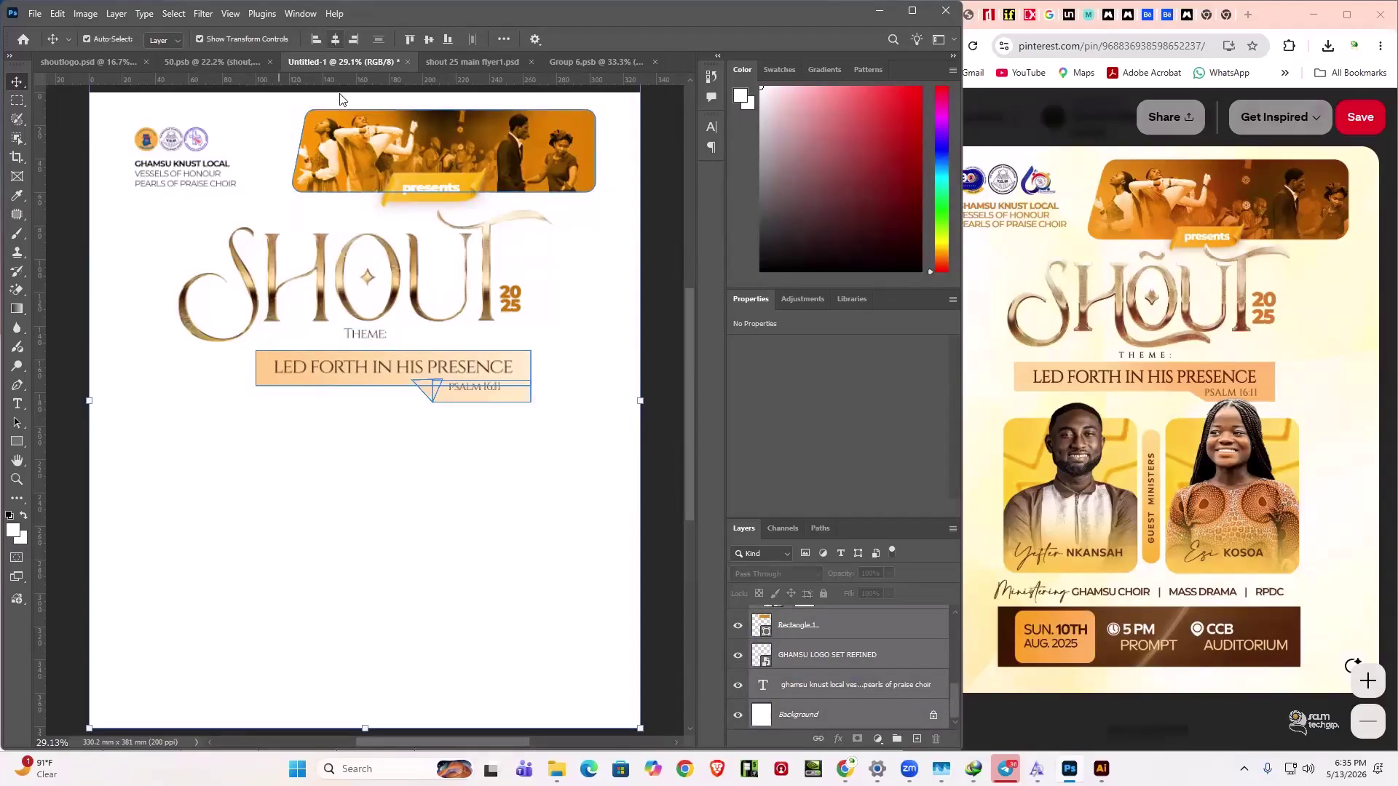
key(ctrl+z)
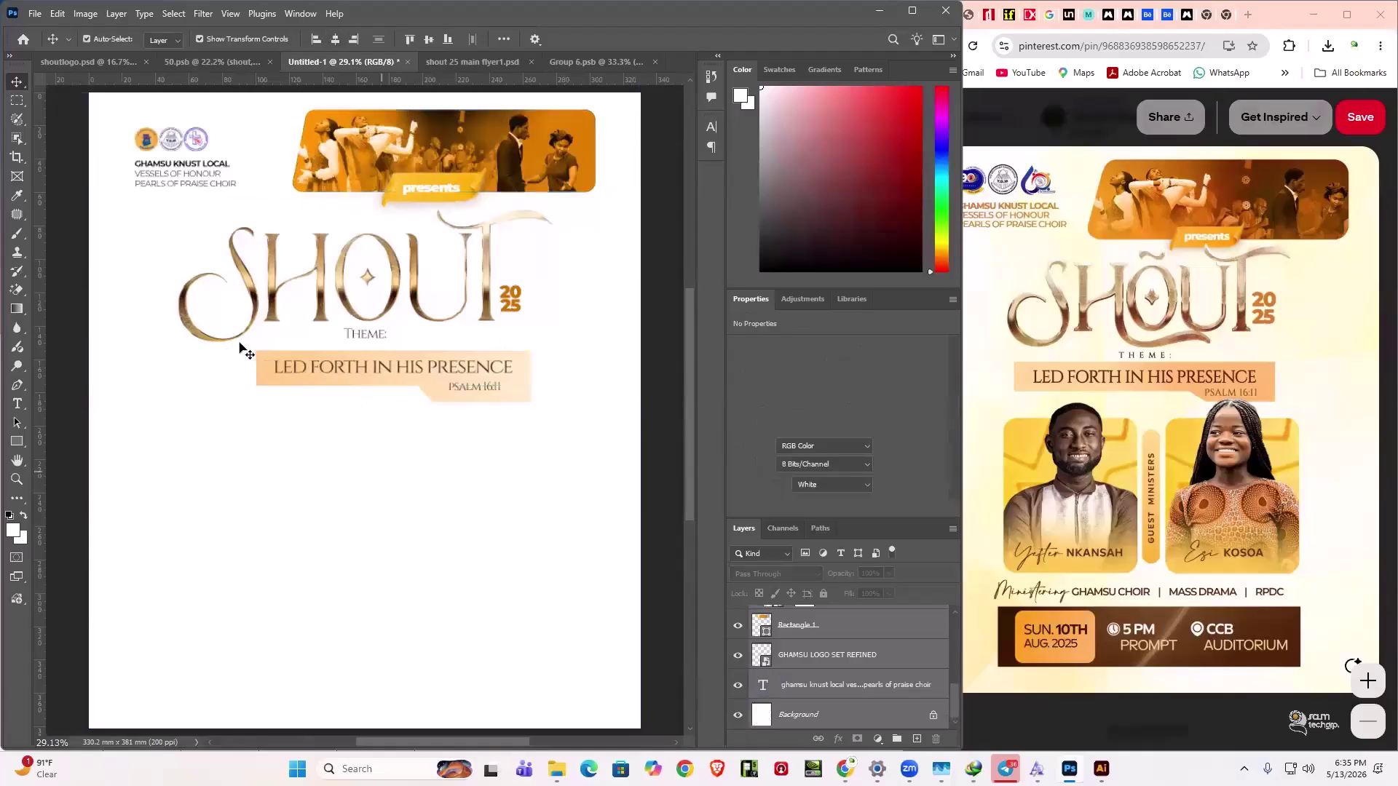
drag(234, 368, 480, 507)
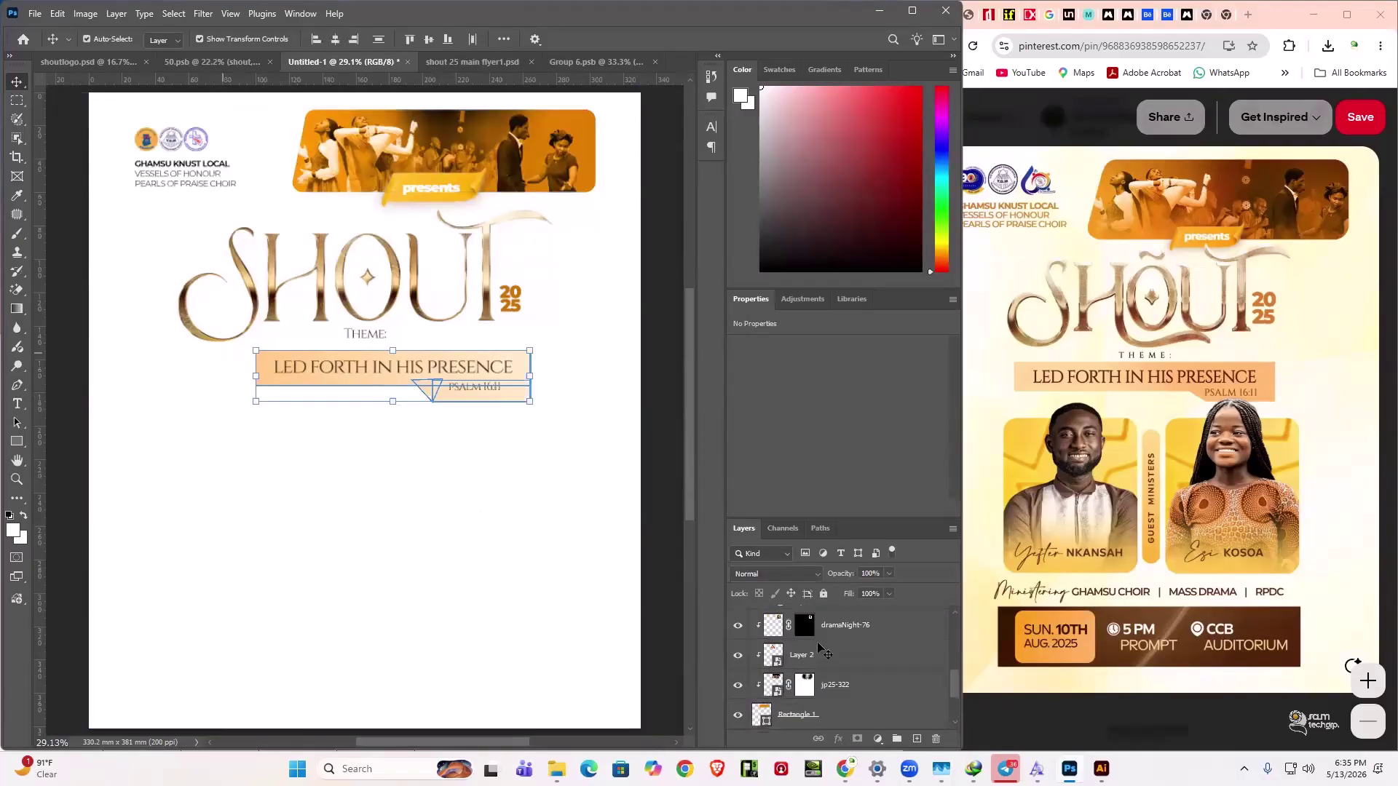
click(817, 655)
scroll(804, 698, up, 3)
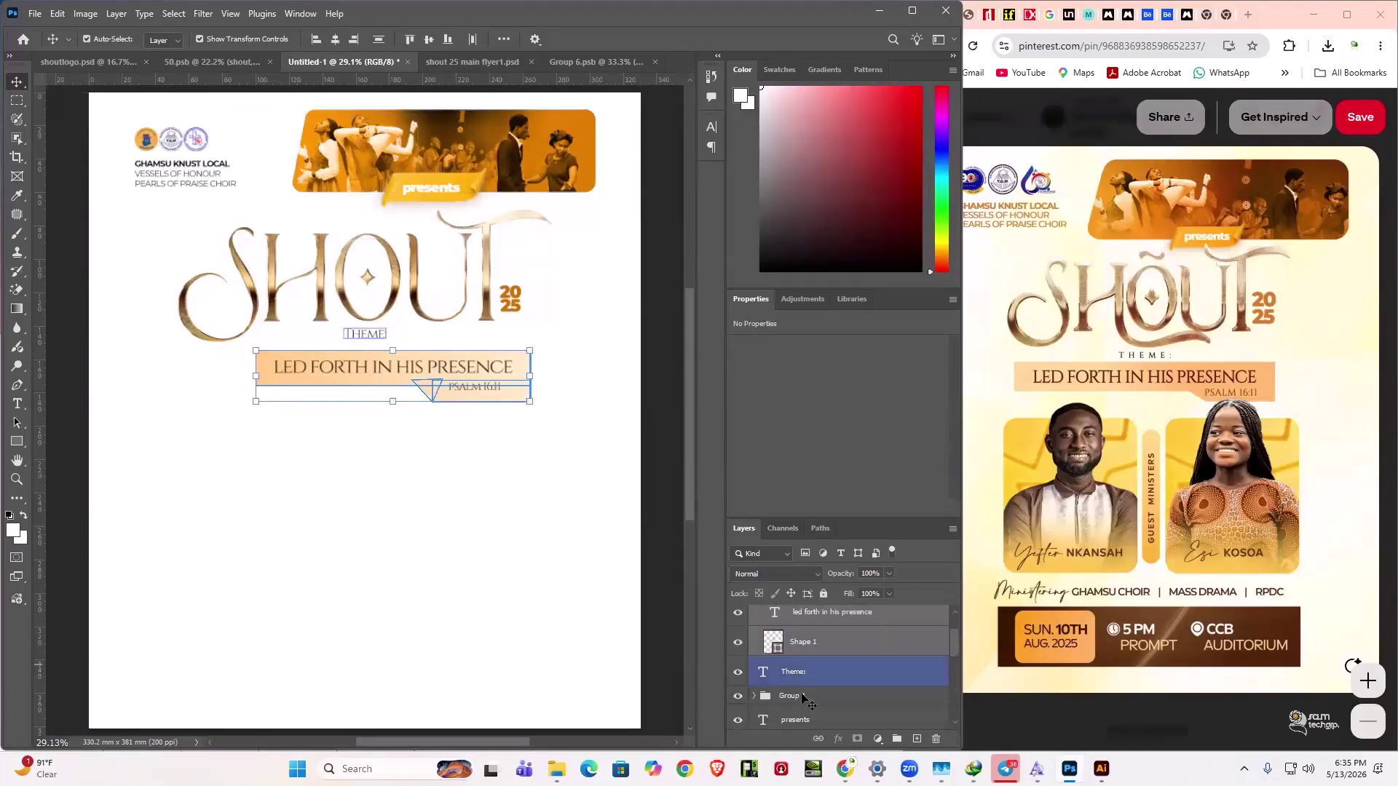
key(alt+bracketleft)
- Centre the theme group horizontally on the page against the Background, then deselect
click(794, 619)
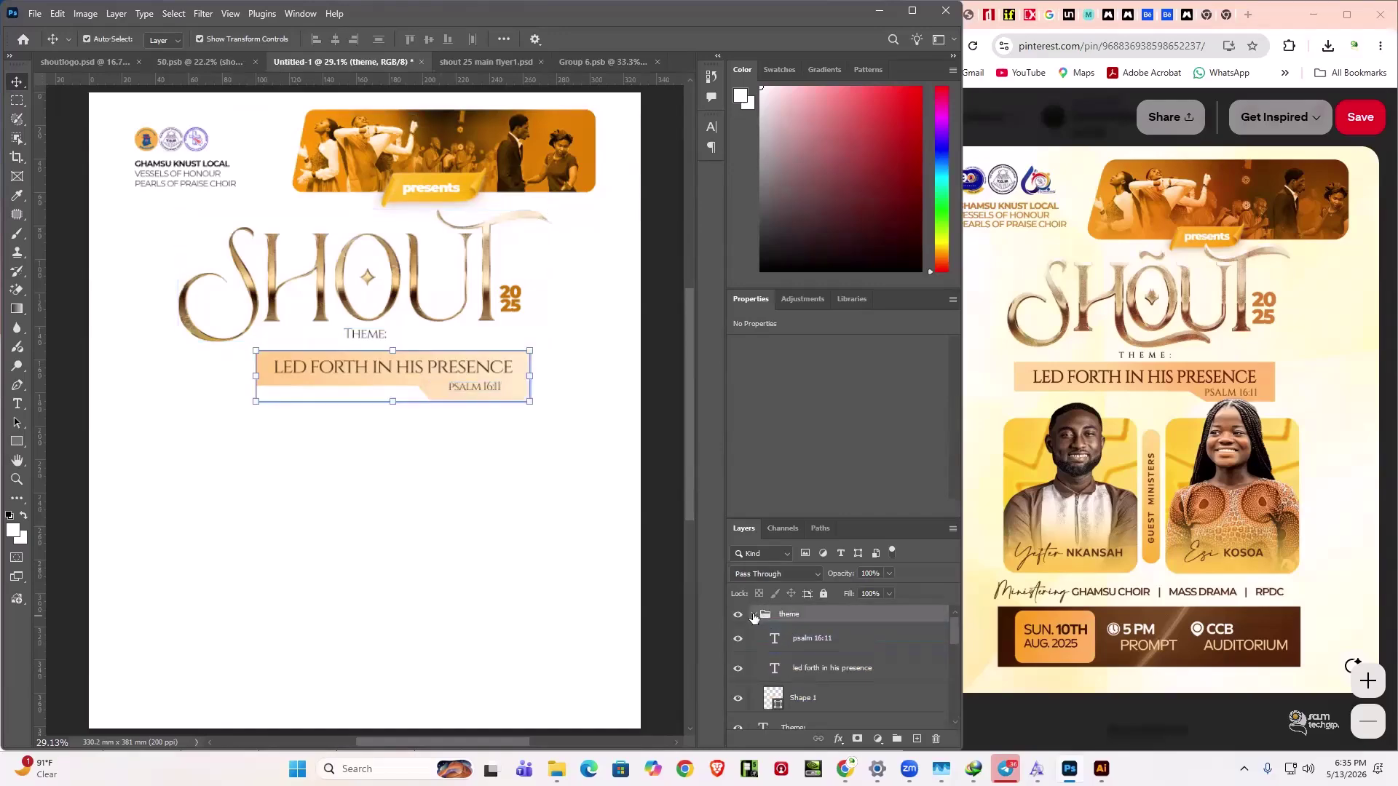
scroll(841, 708, down, 5)
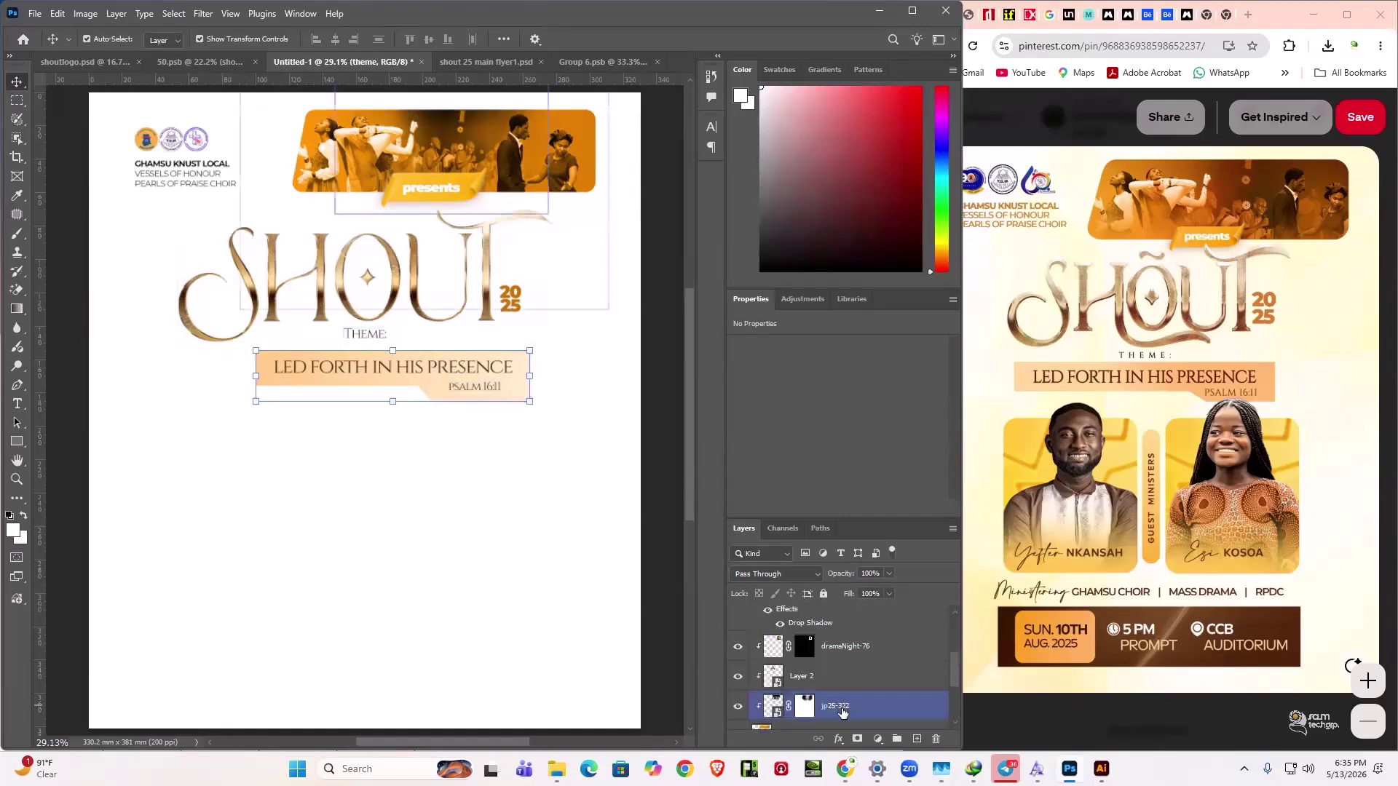
click(841, 714)
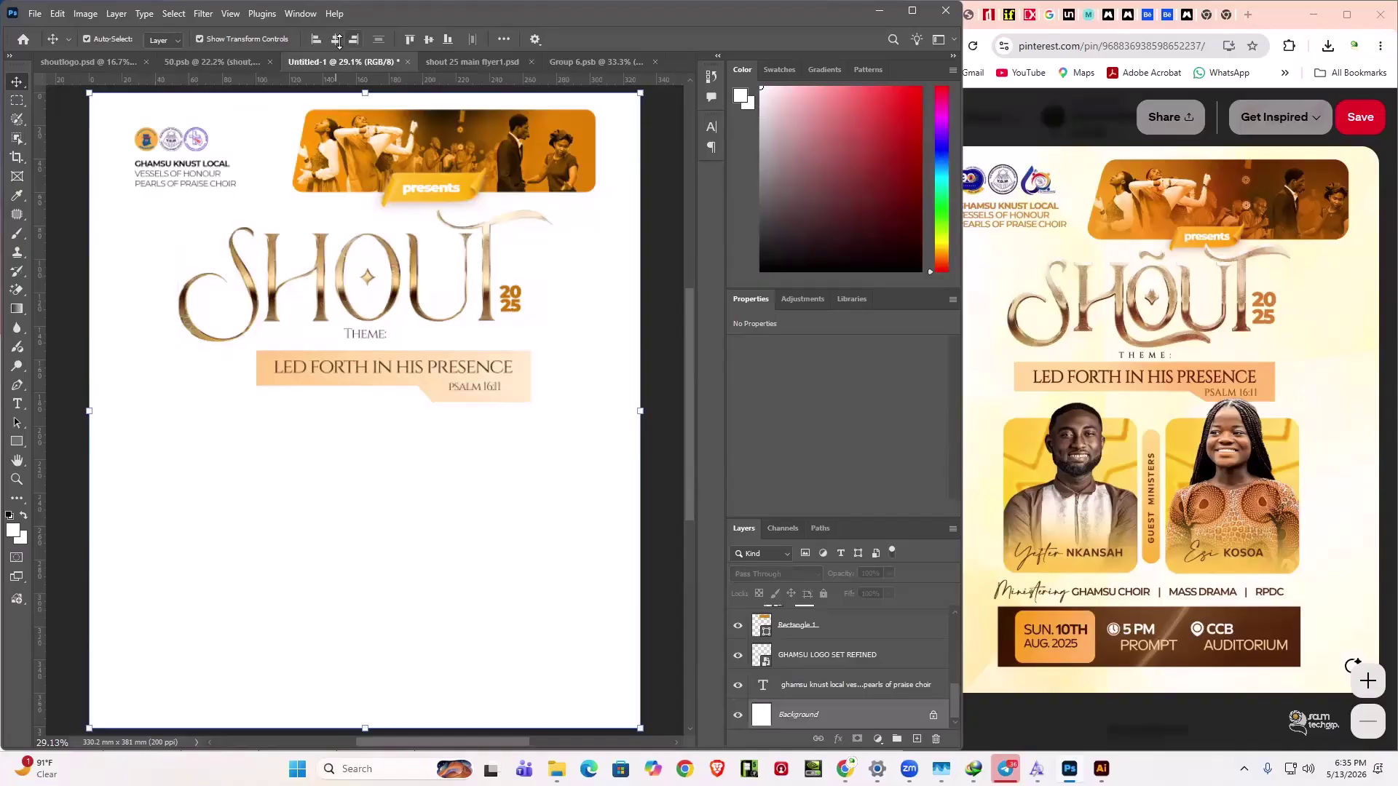
key(ctrl+z)
click(436, 503)
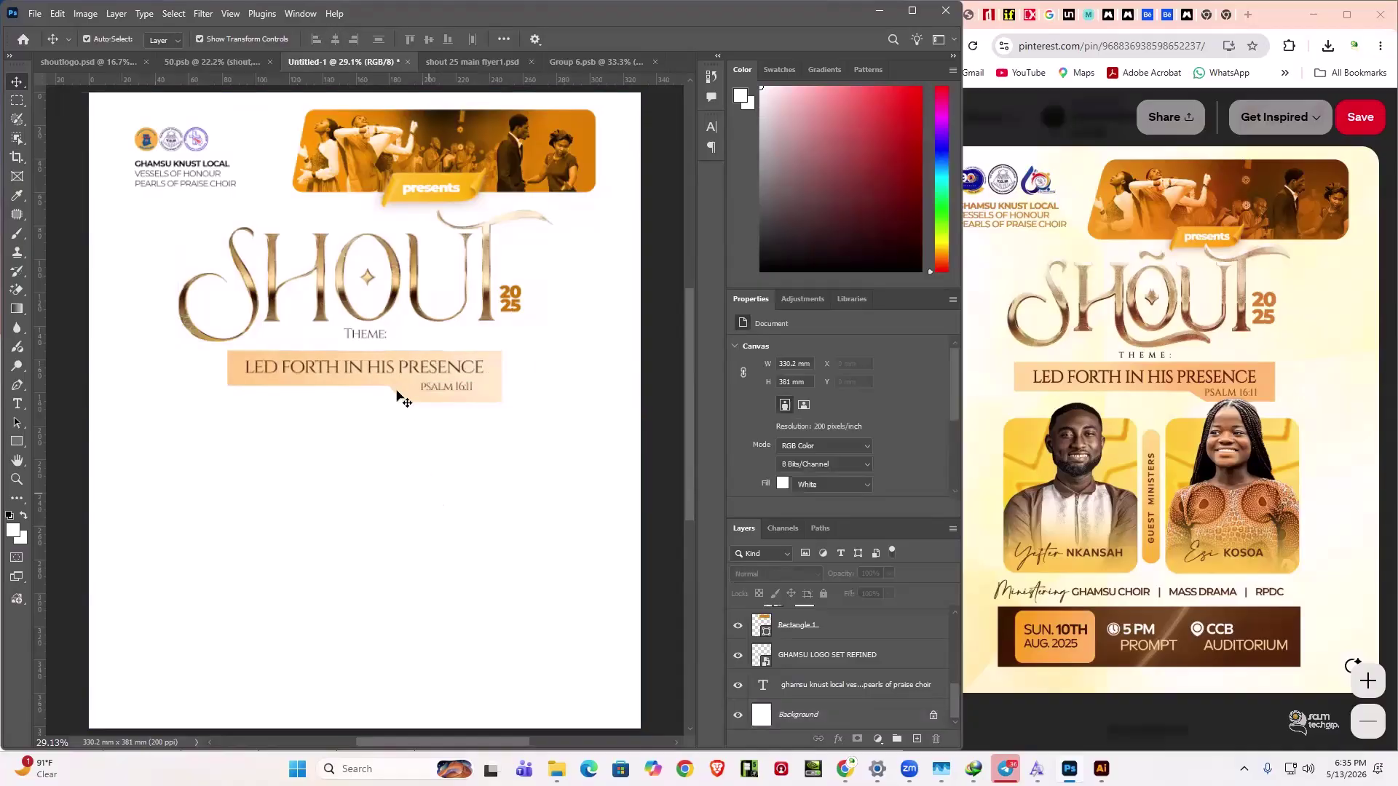
click(376, 337)
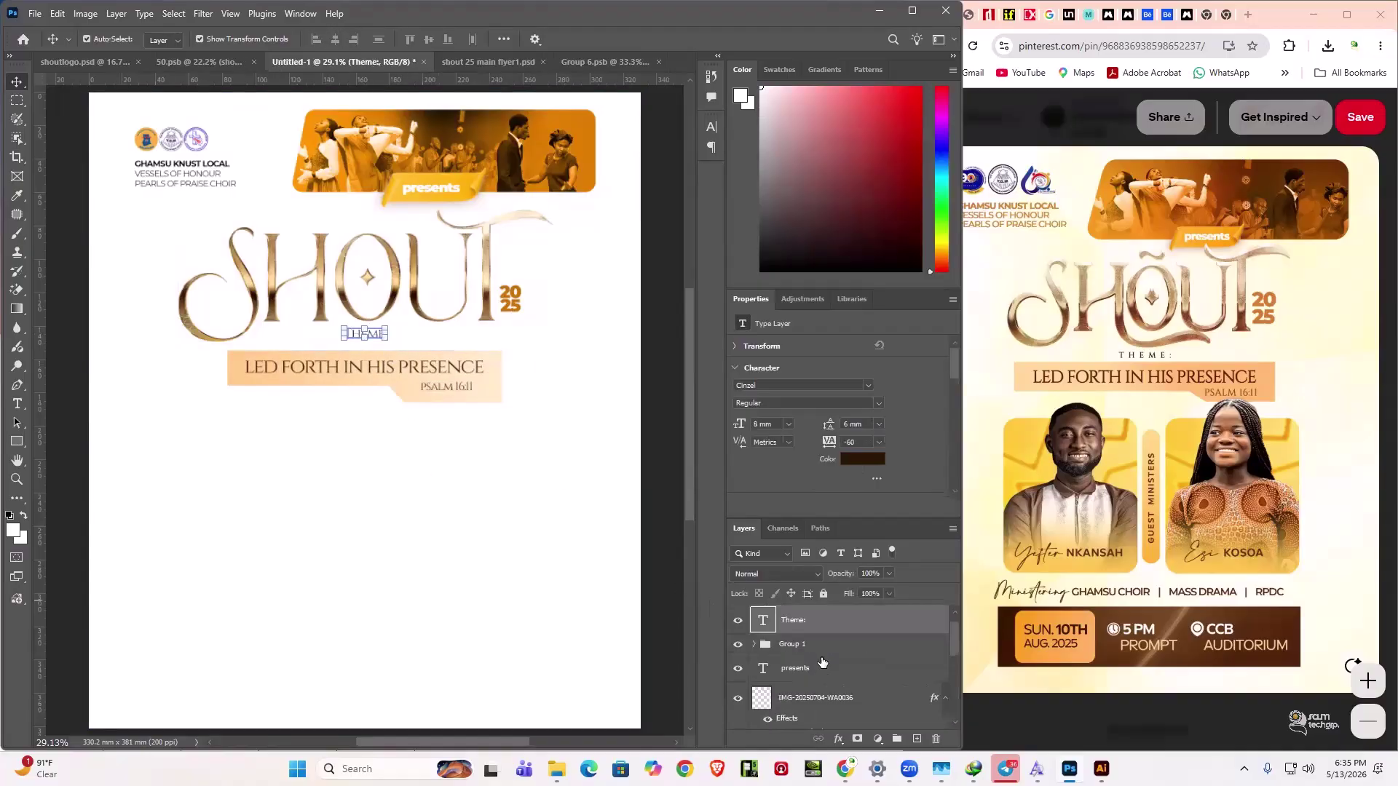
scroll(827, 659, down, 3)
ctrl+click(838, 686)
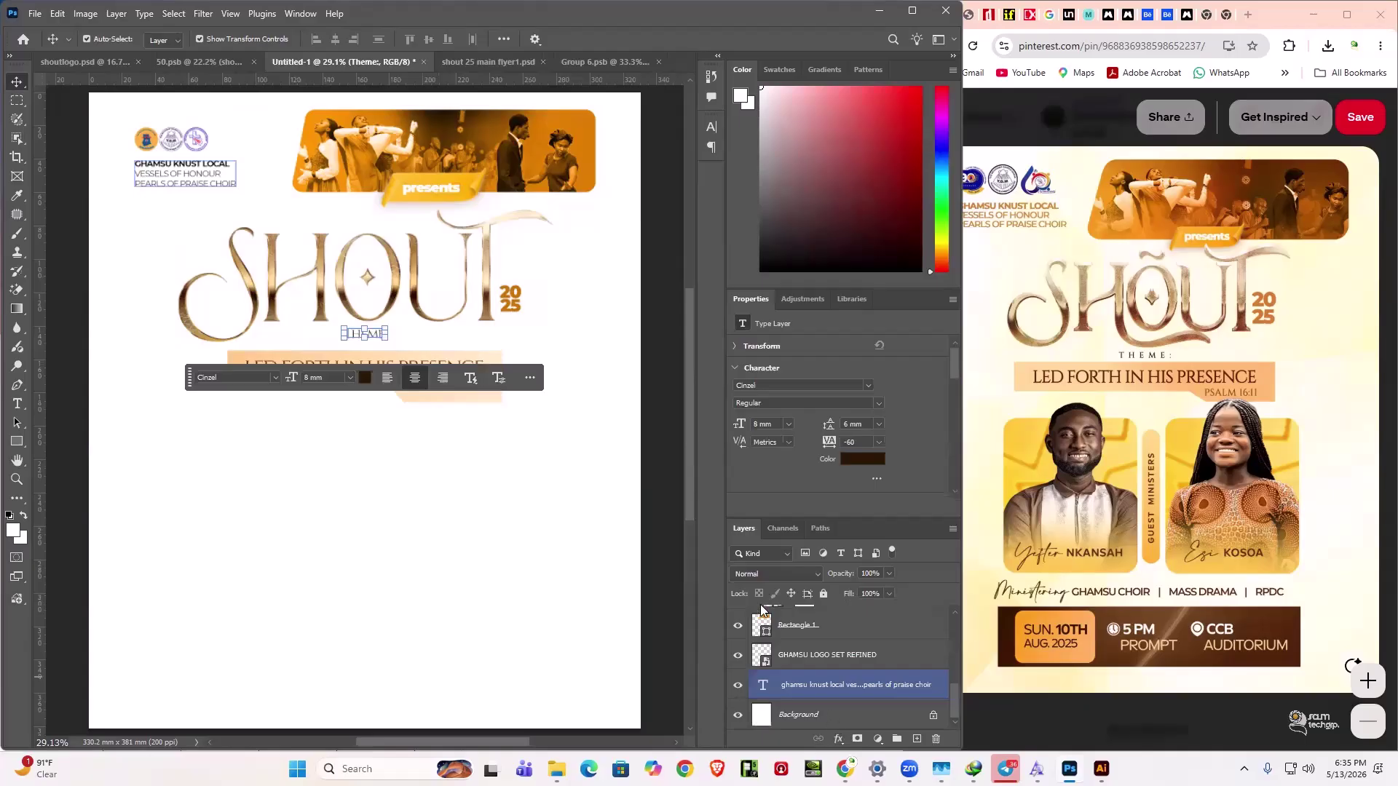
click(573, 309)
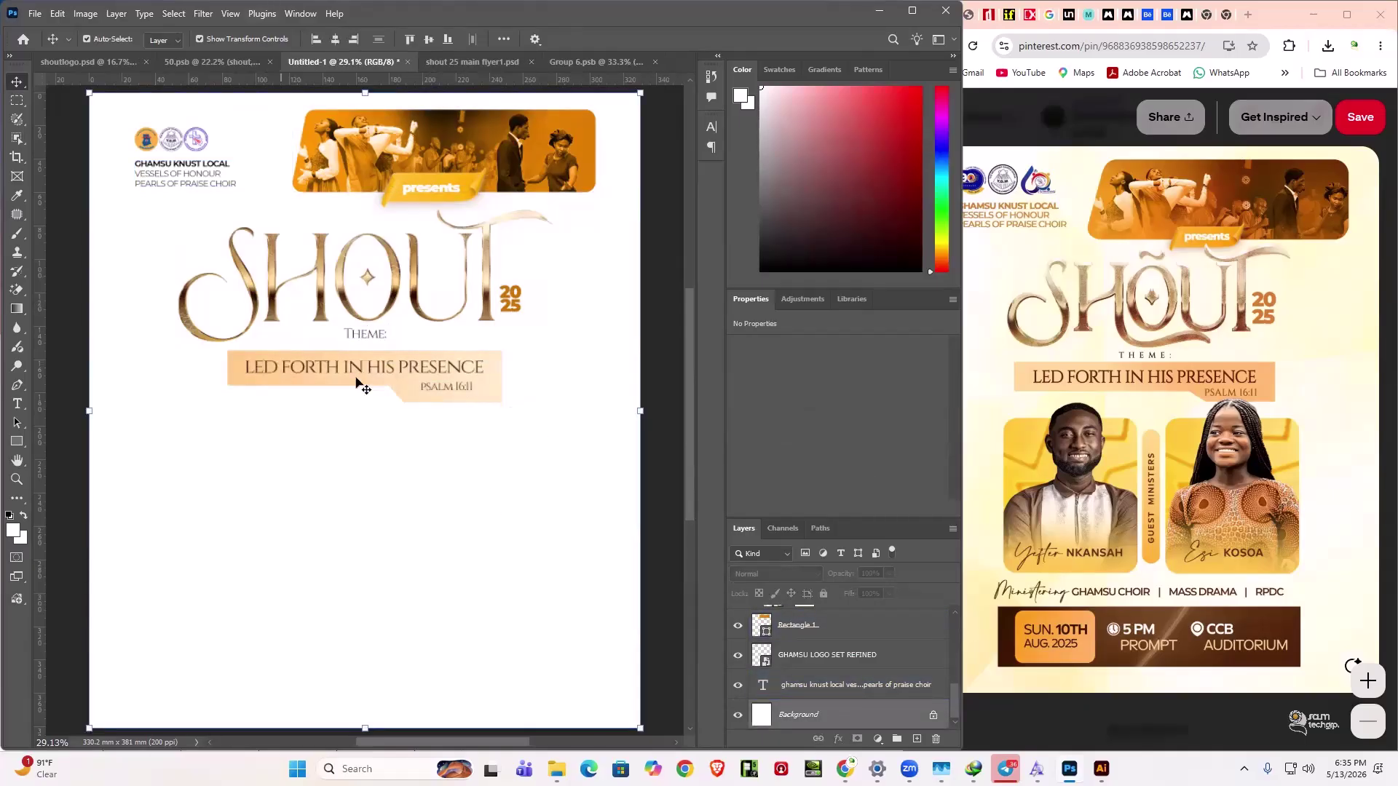
click(231, 350)
- Move the theme banner group to Y 151 mm
mouse_move(231, 351)
mouse_down()
mouse_move(157, 350)
mouse_move(241, 349)
mouse_up()
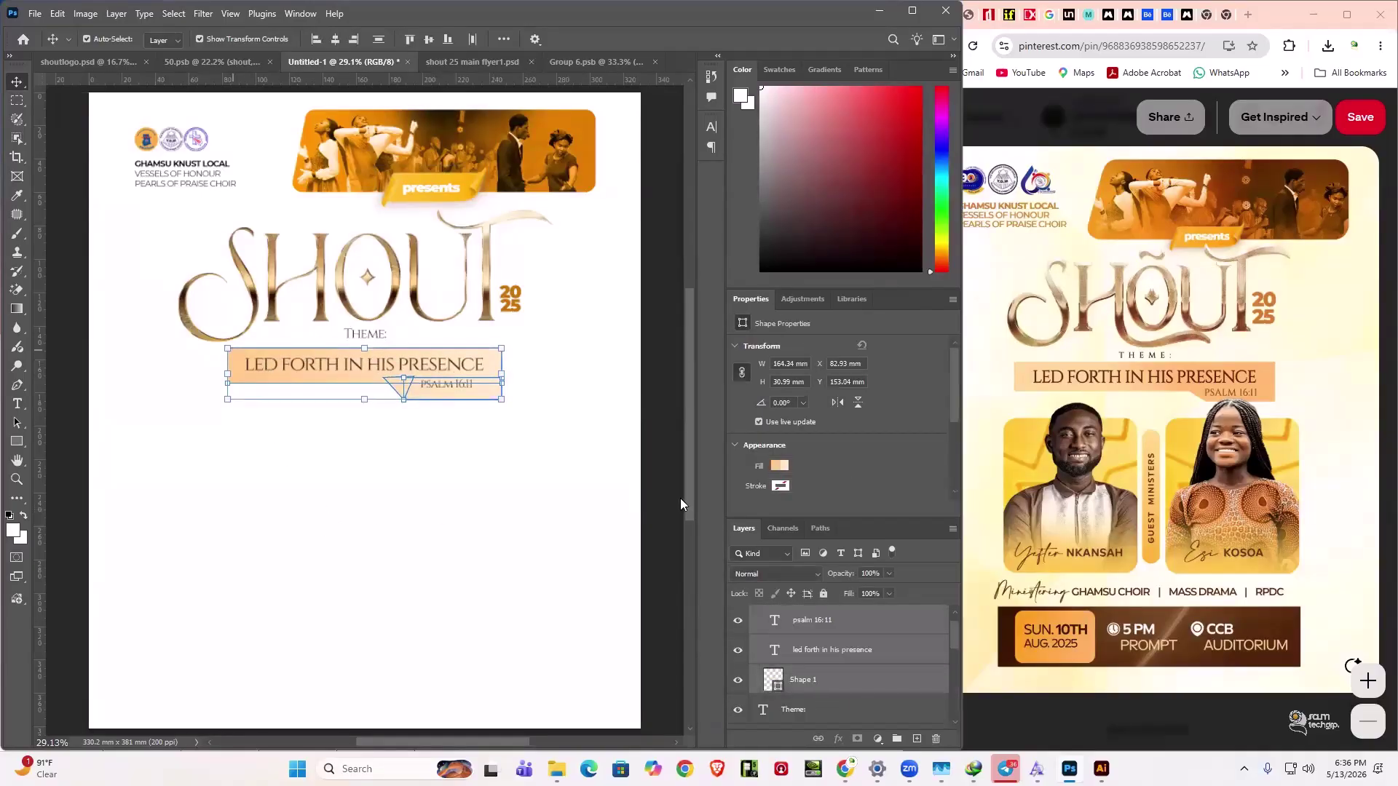
text(151)
key(Return)
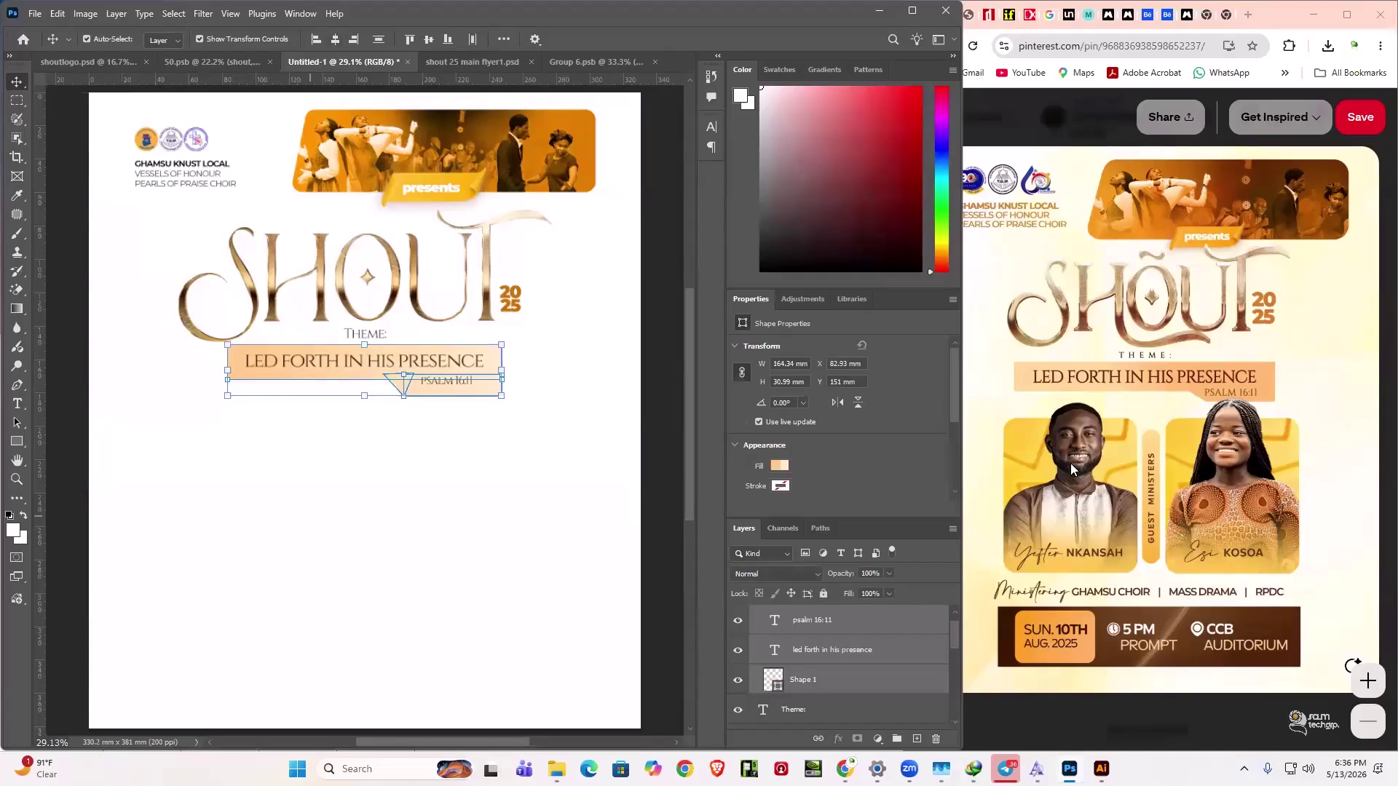
key(Escape)
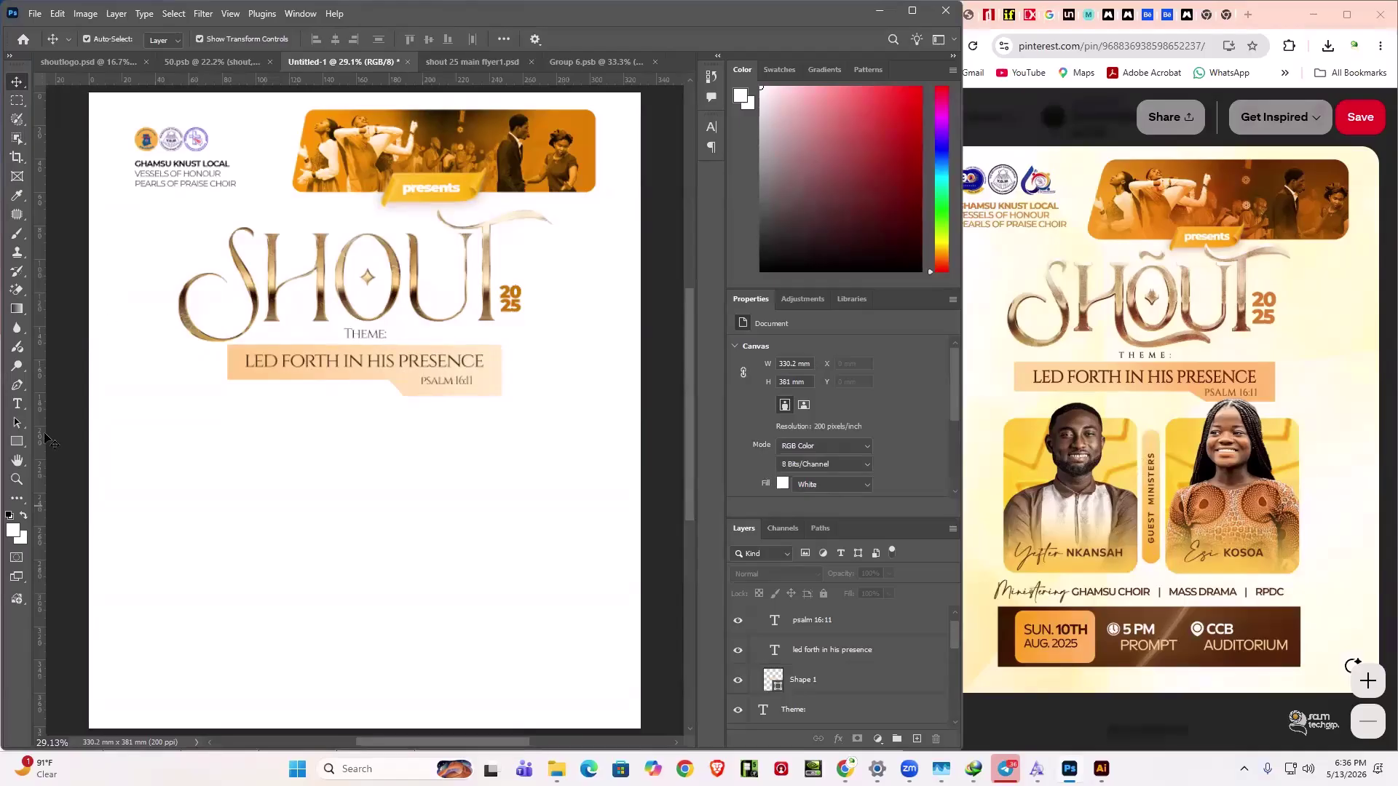
- Draw a 70.23 × 76.84 mm rounded rectangle with 8.26 mm corners at left below the banner
click(17, 442)
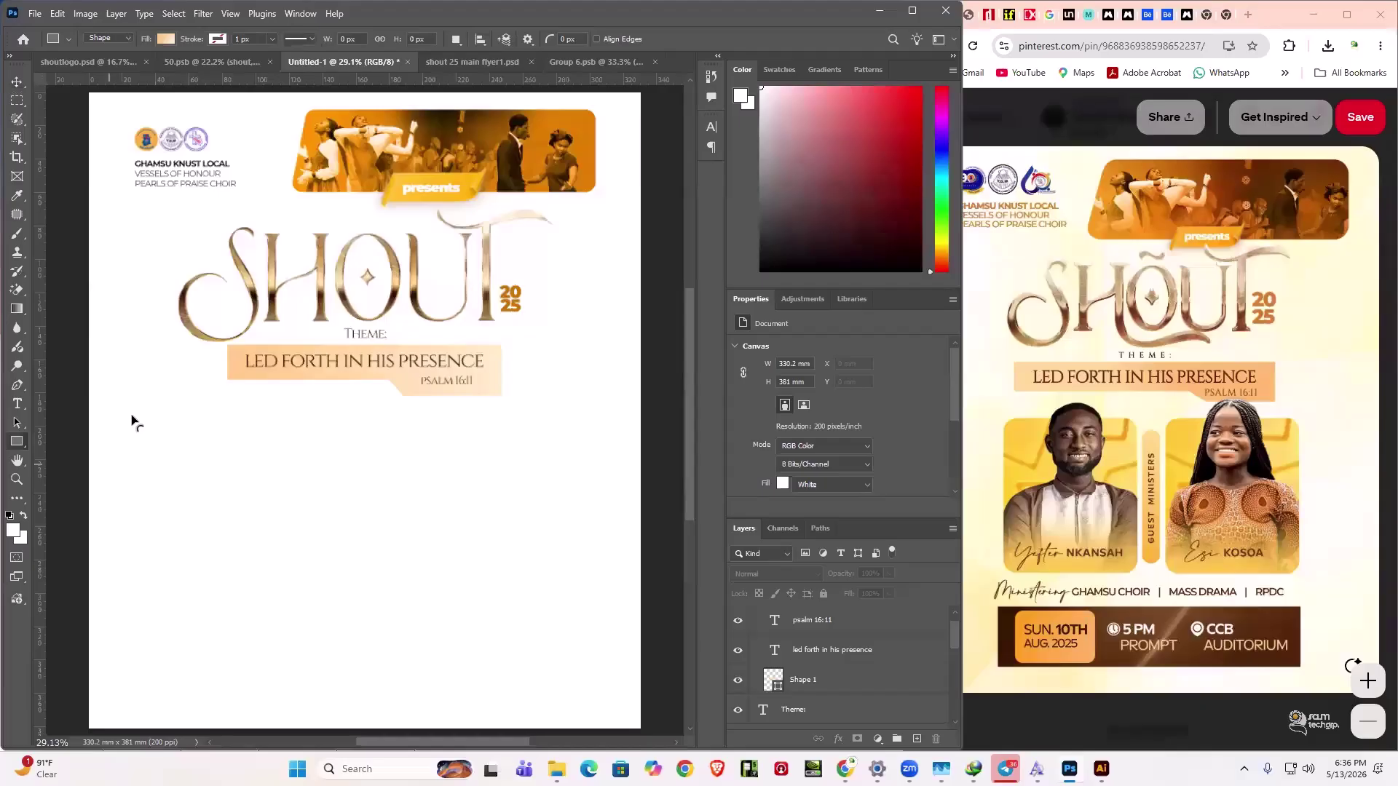
drag(118, 403, 237, 532)
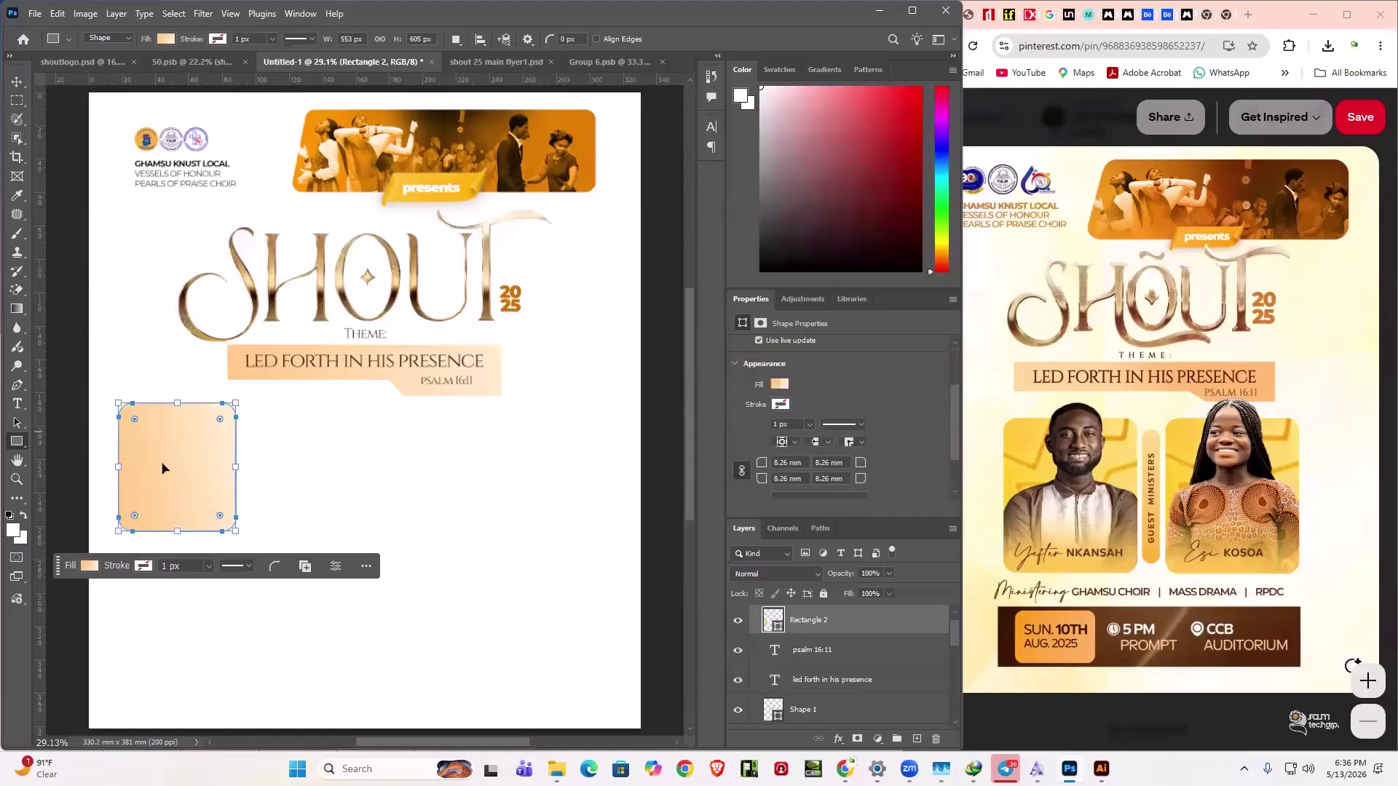
key(Tab)
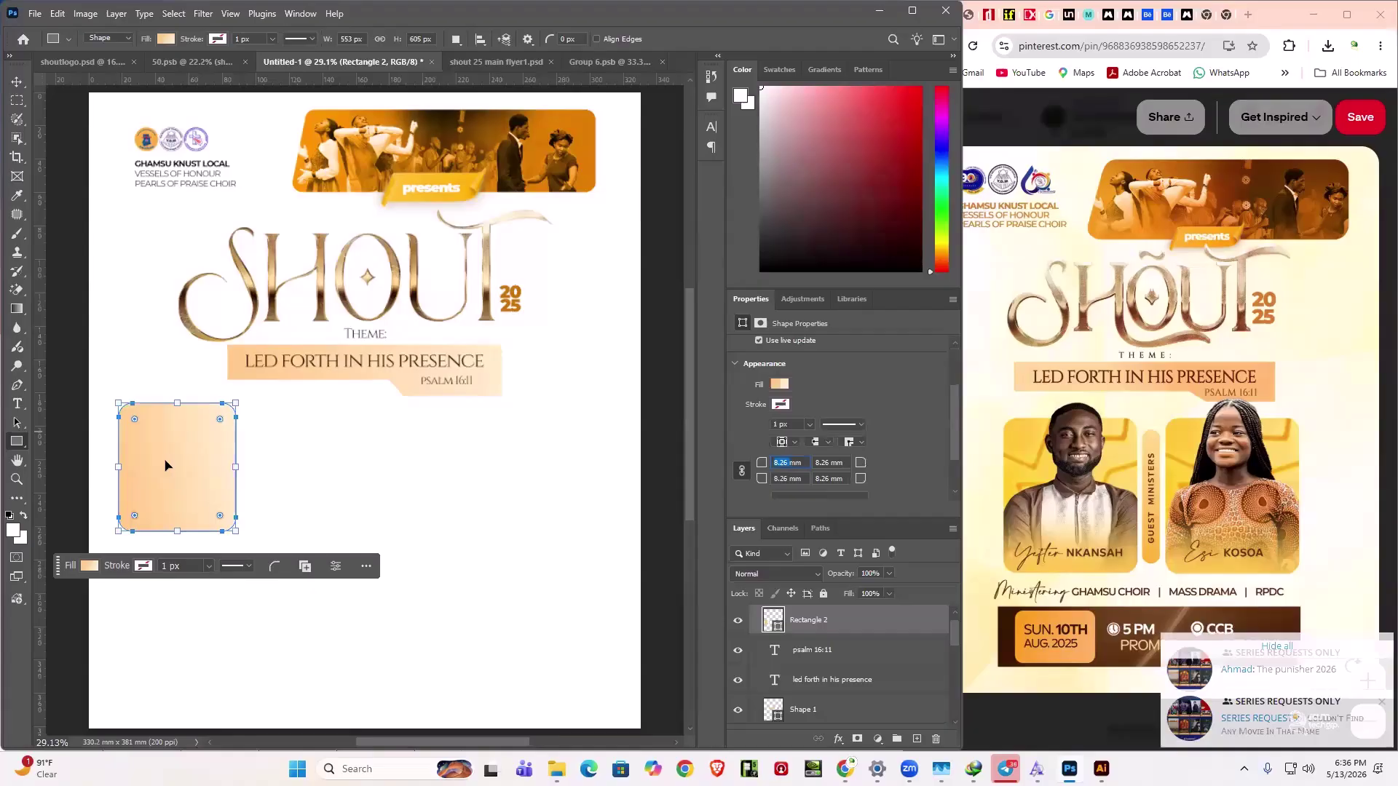
key(v)
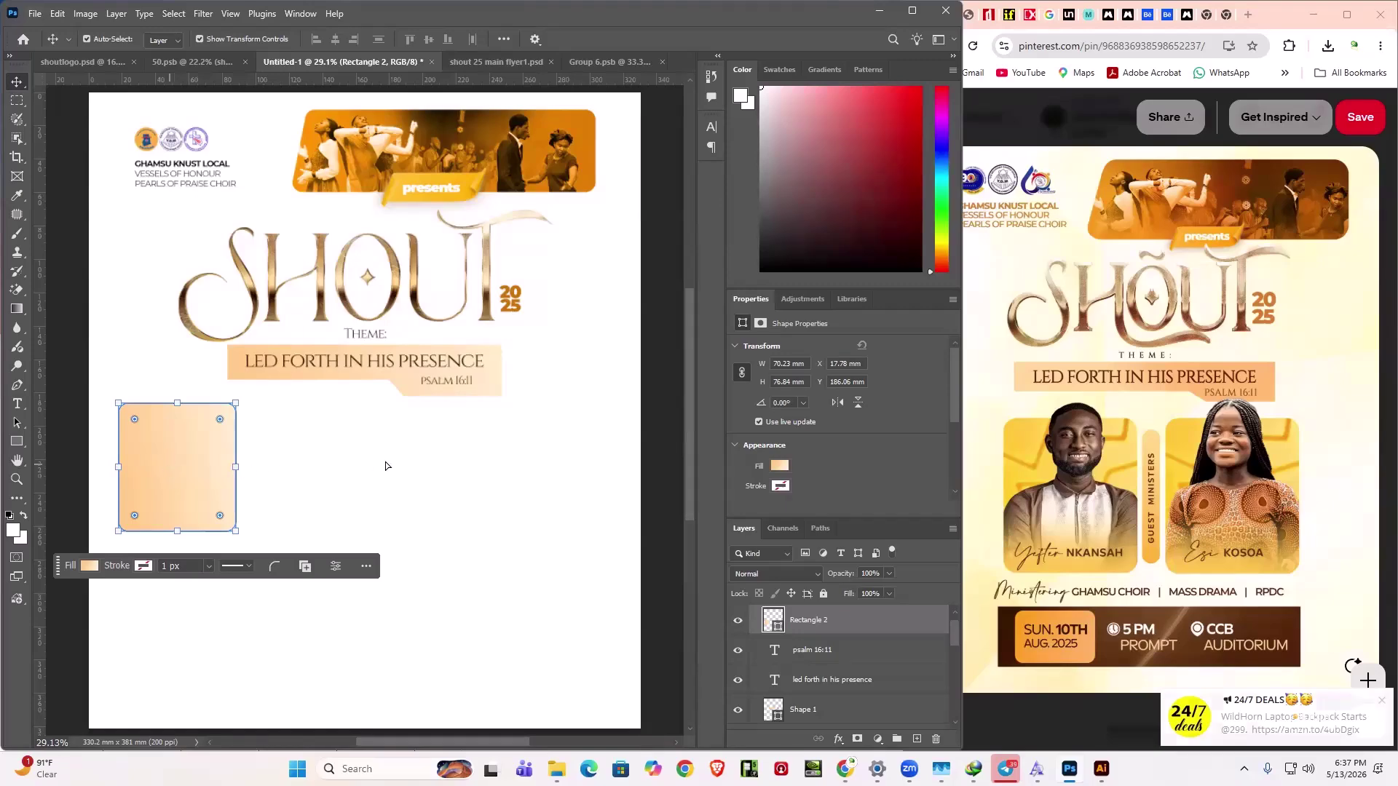
- Duplicate the peach rounded rectangle beside the original and shift the pair right under the banner
alt+drag(144, 446, 234, 453)
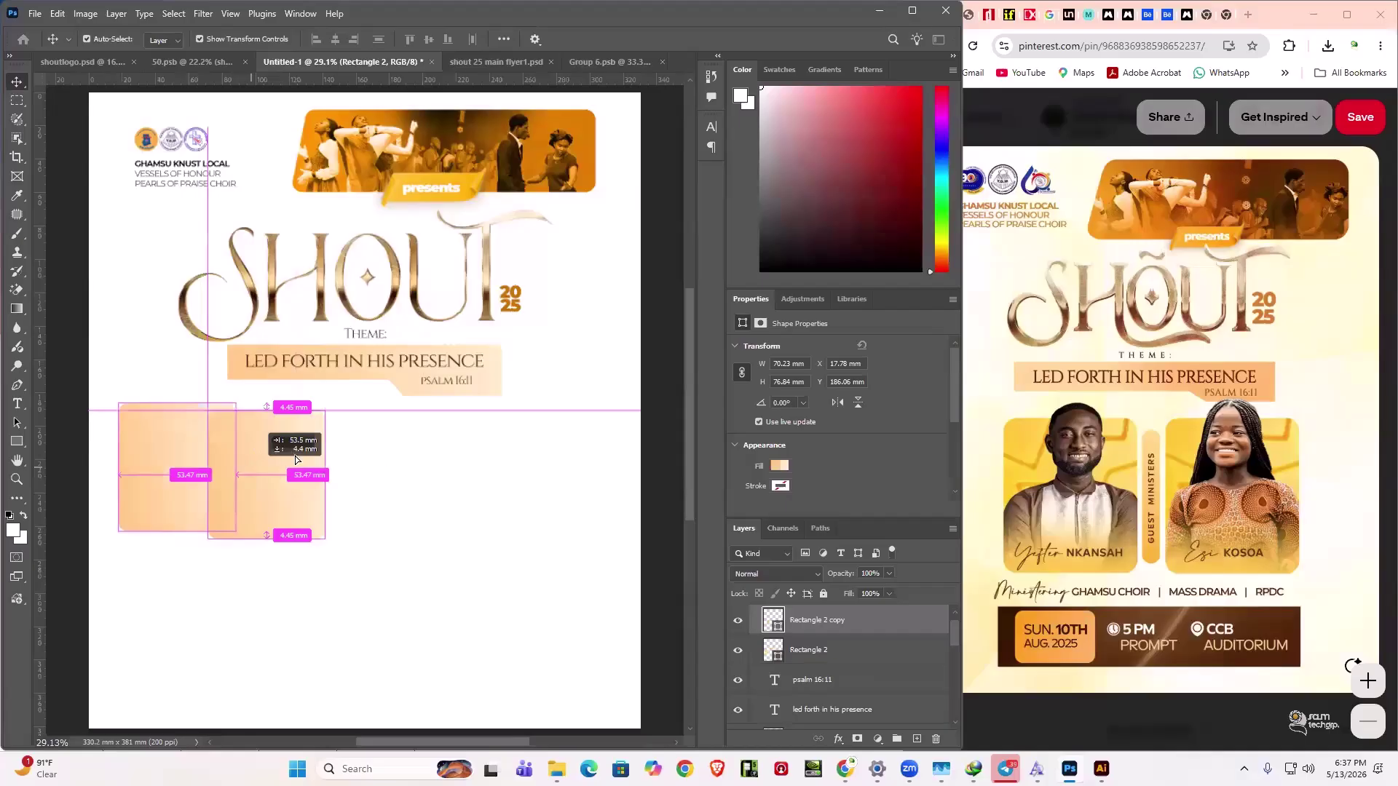
drag(296, 459, 557, 493)
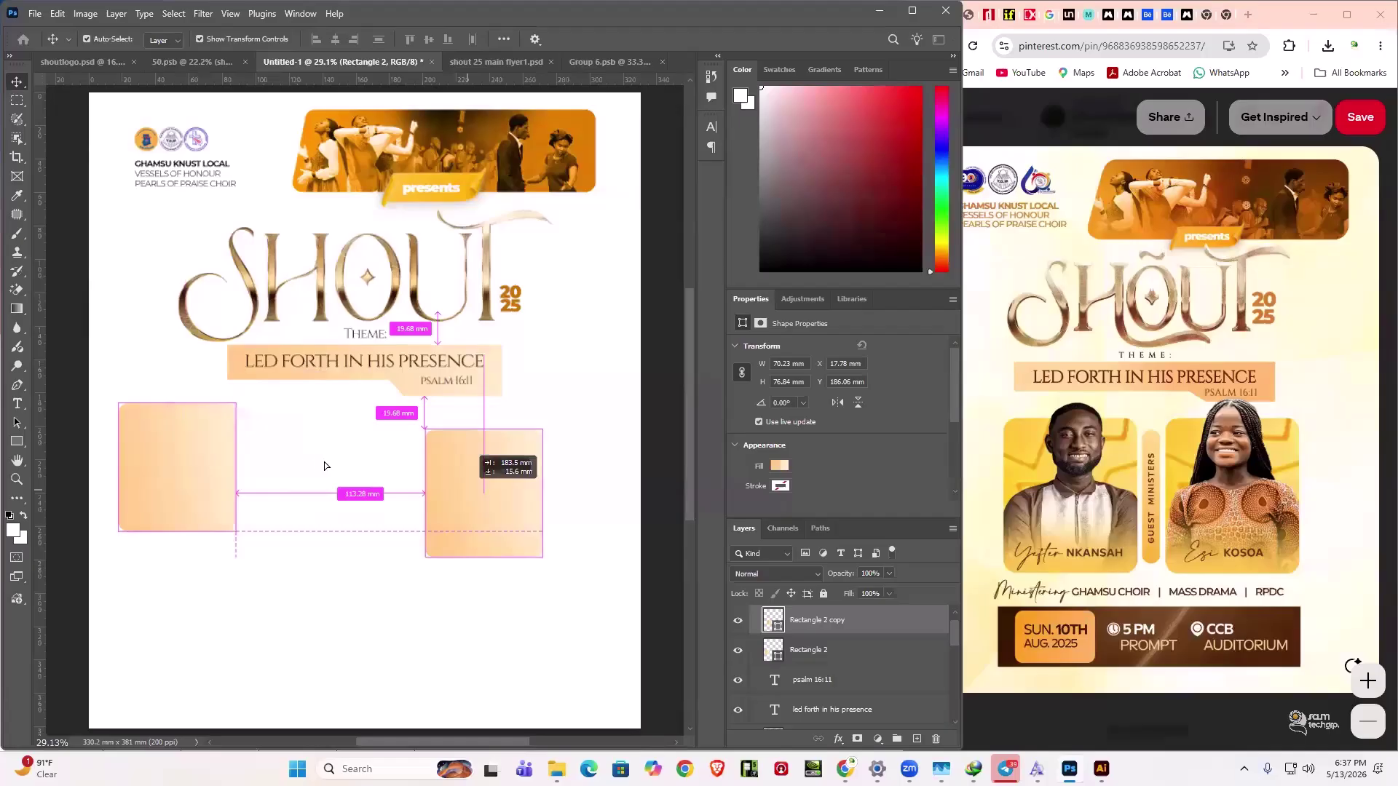
drag(306, 569, 305, 541)
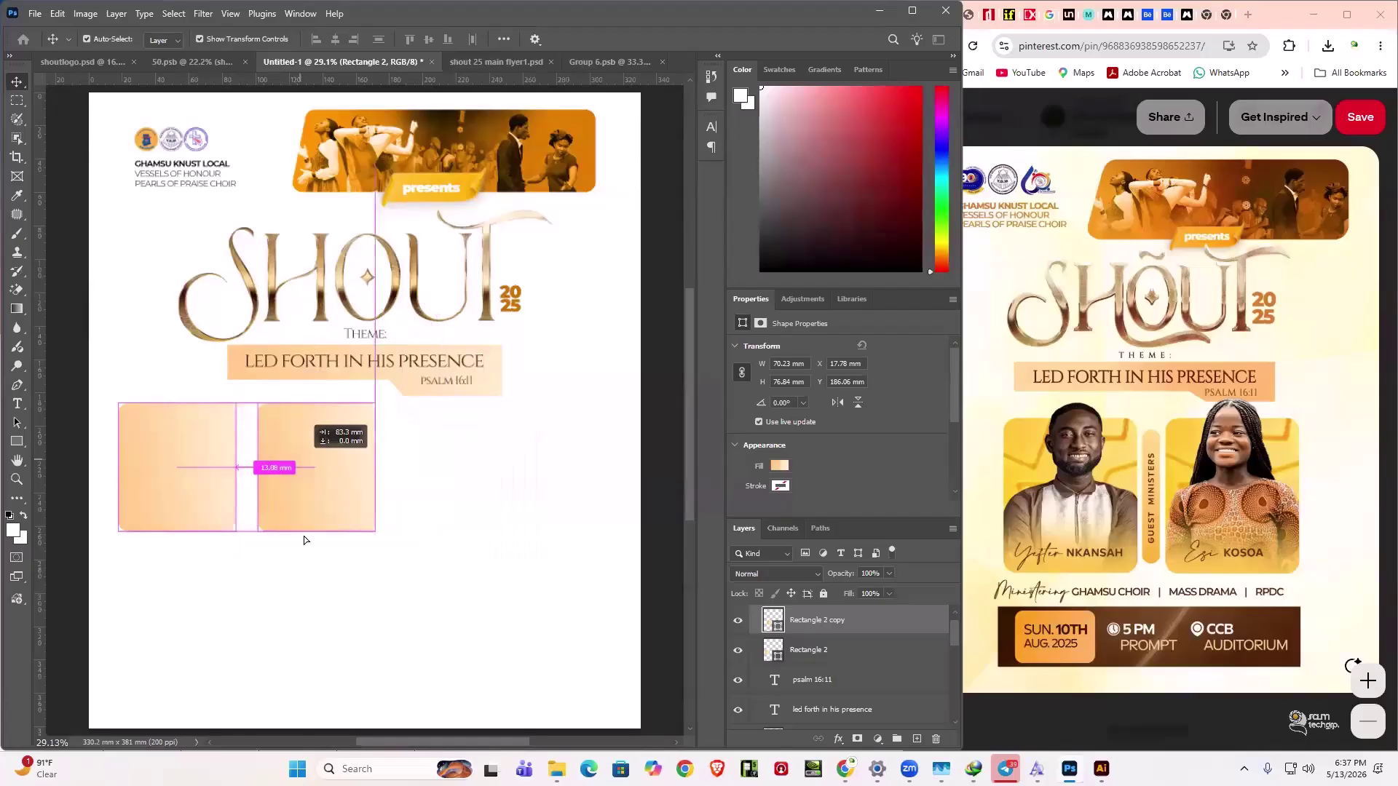
drag(452, 555, 484, 487)
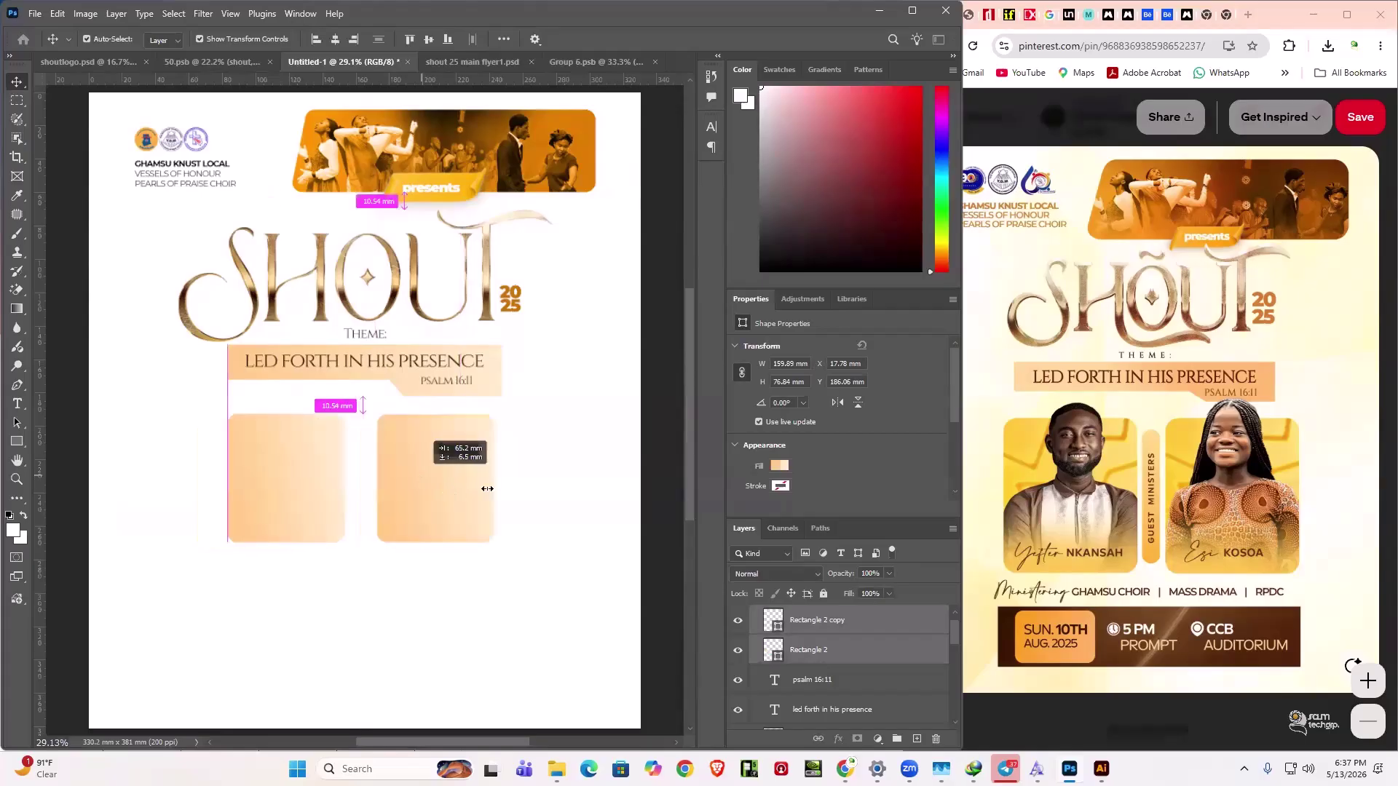
click(358, 435)
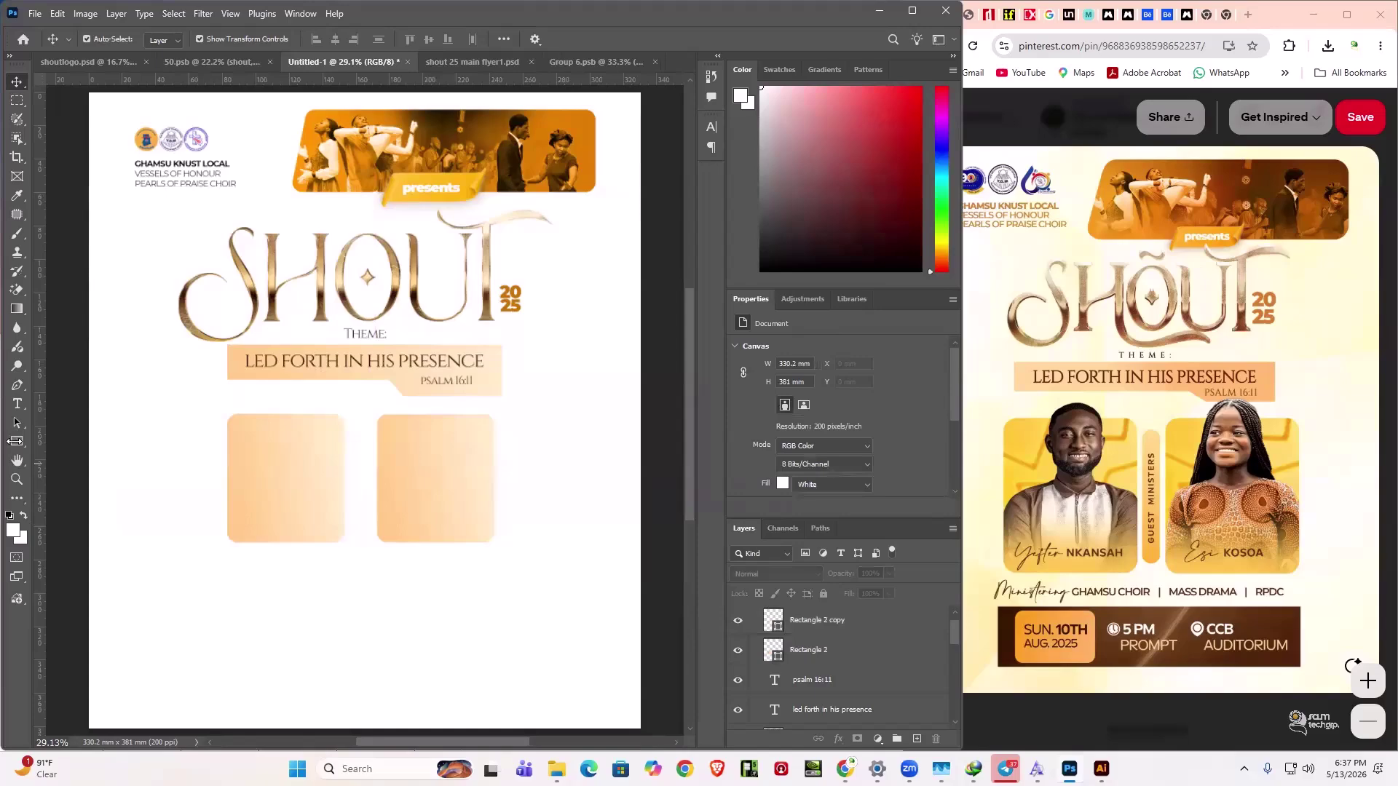
click(17, 442)
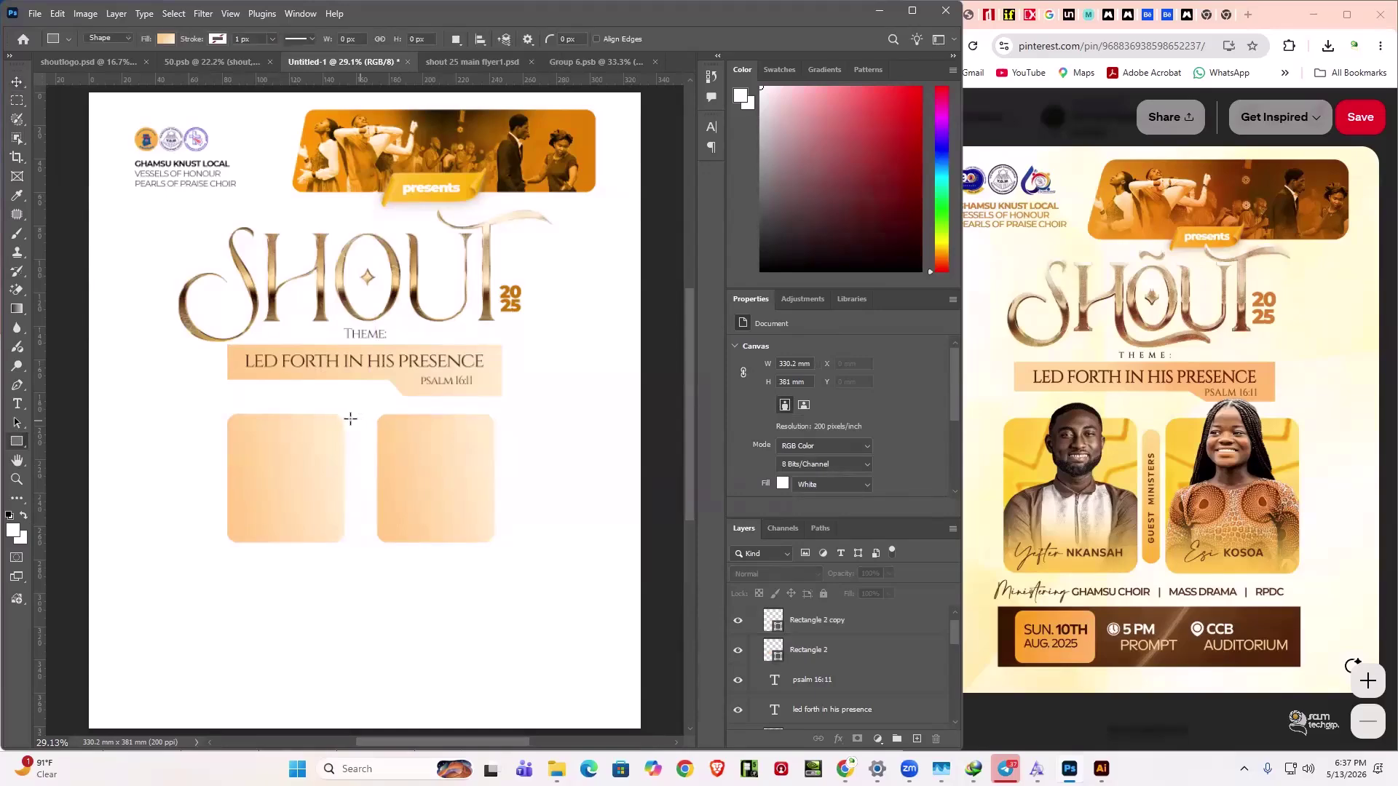
- Draw a tall thin peach bar, Rectangle 3, in the gap between the two boxes
drag(352, 421, 368, 544)
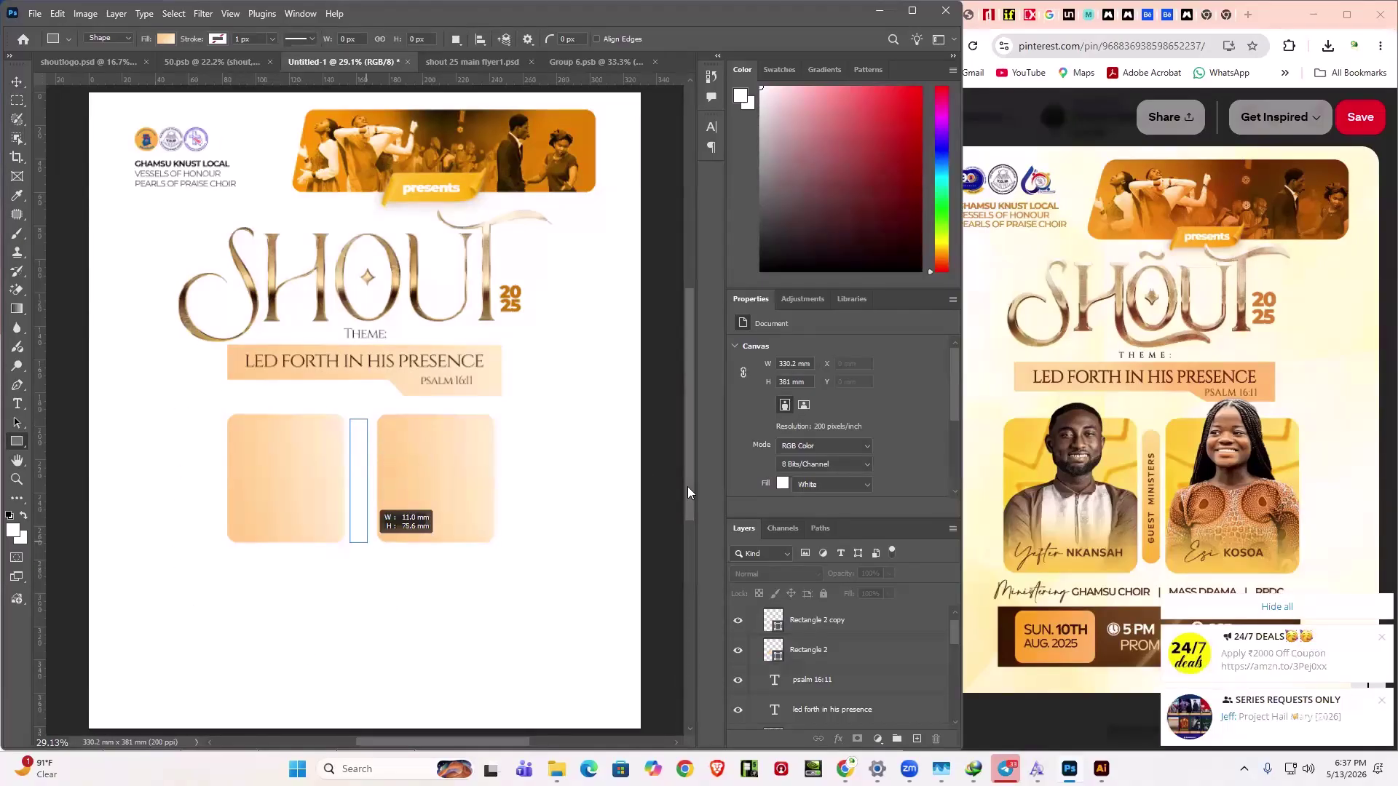
drag(367, 542, 371, 537)
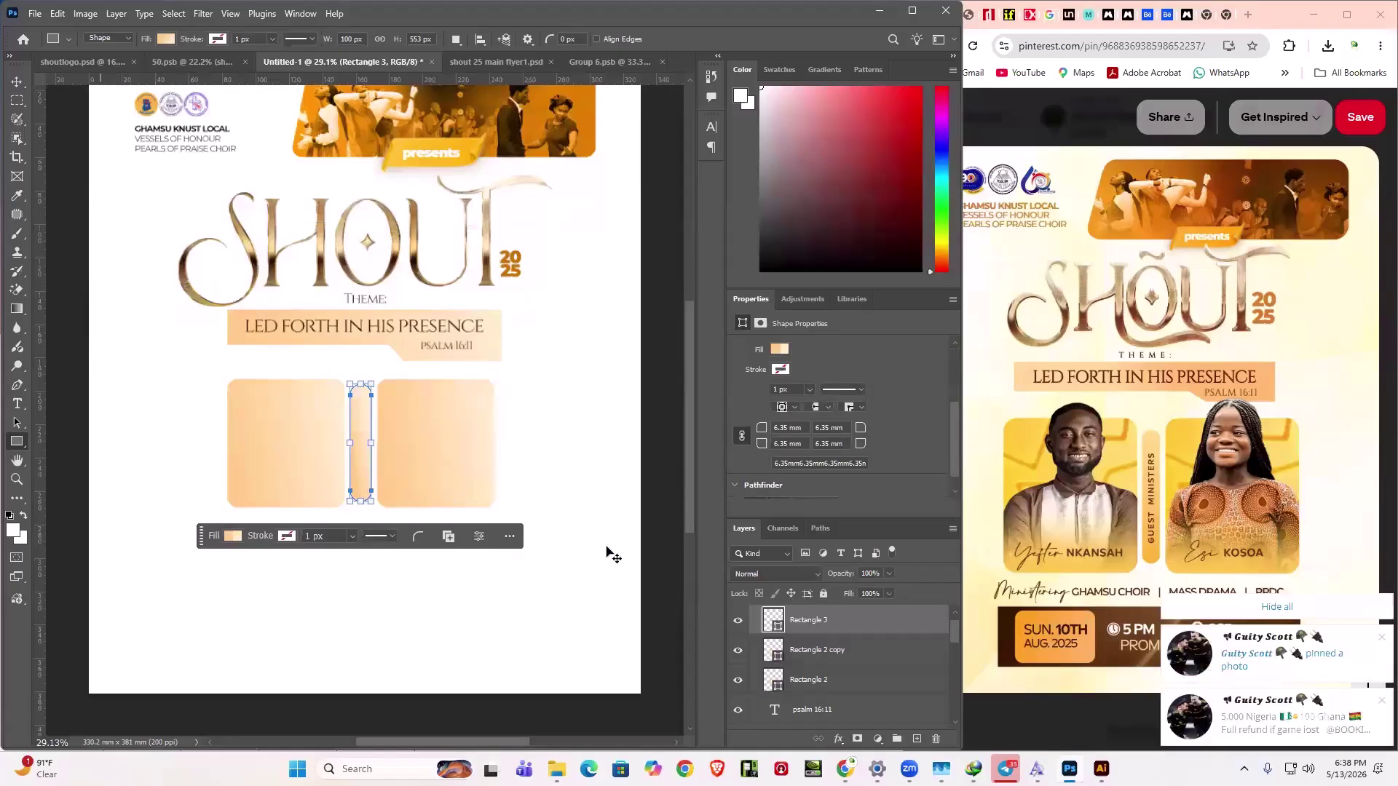
key(v)
click(368, 592)
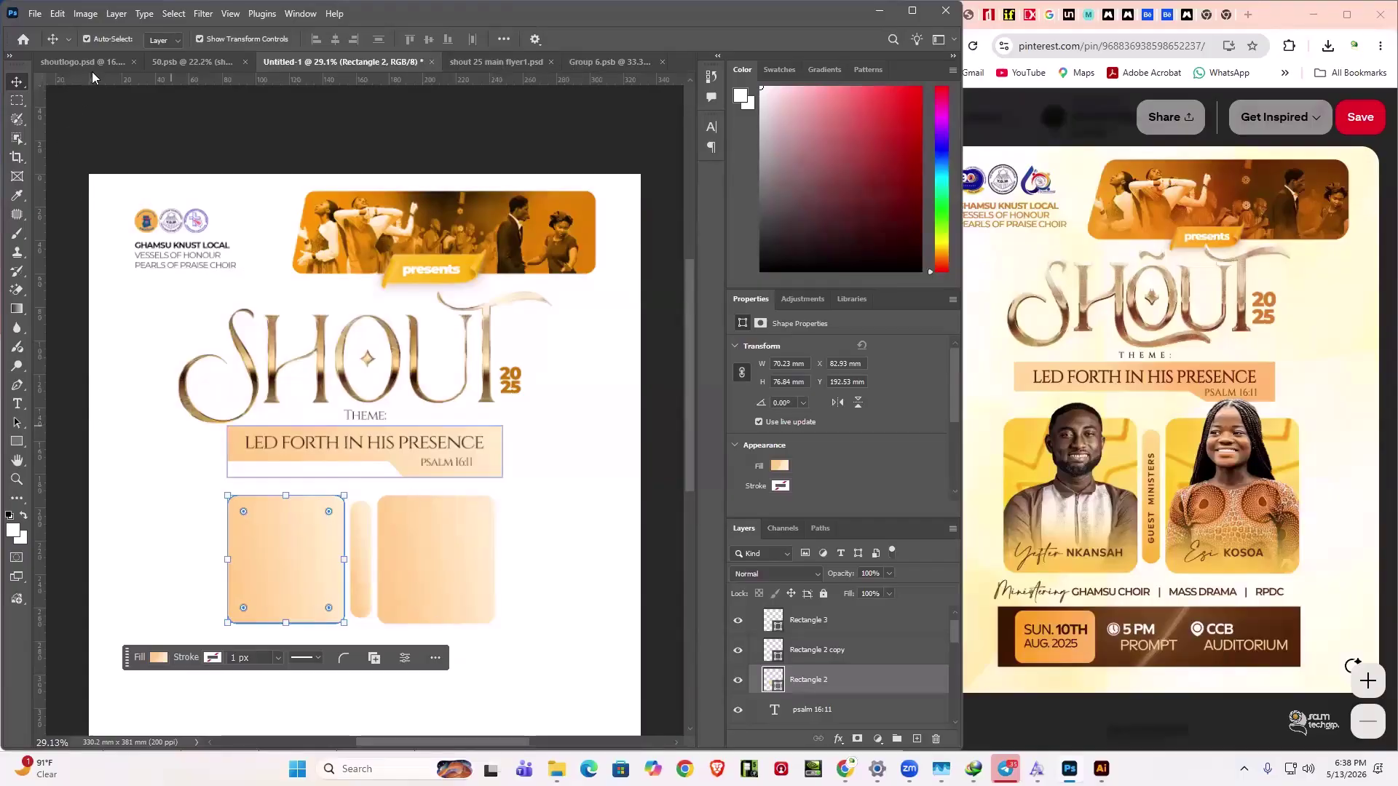
- Close the 50.psb and Group 6 documents without saving
key(ctrl+Tab)
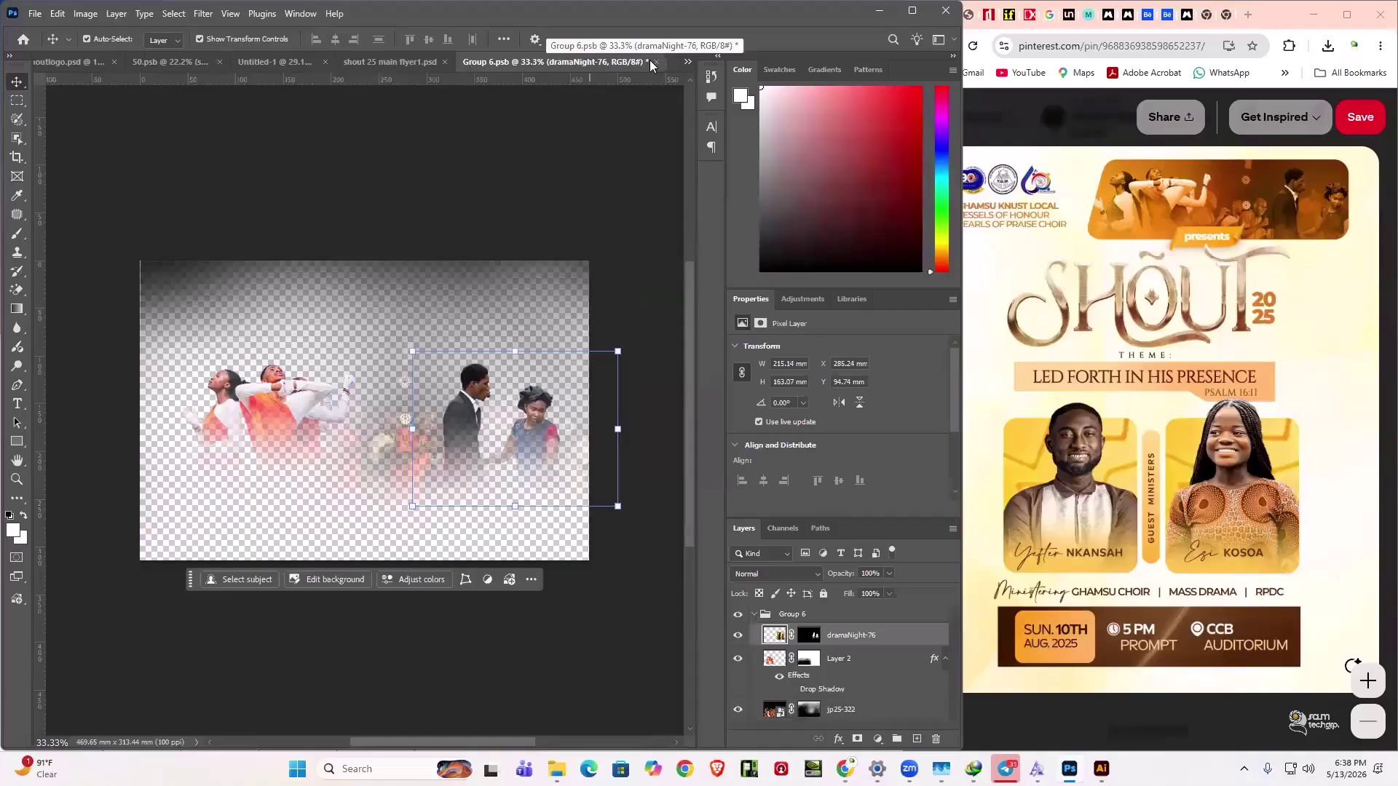
key(ctrl+shift+Tab)
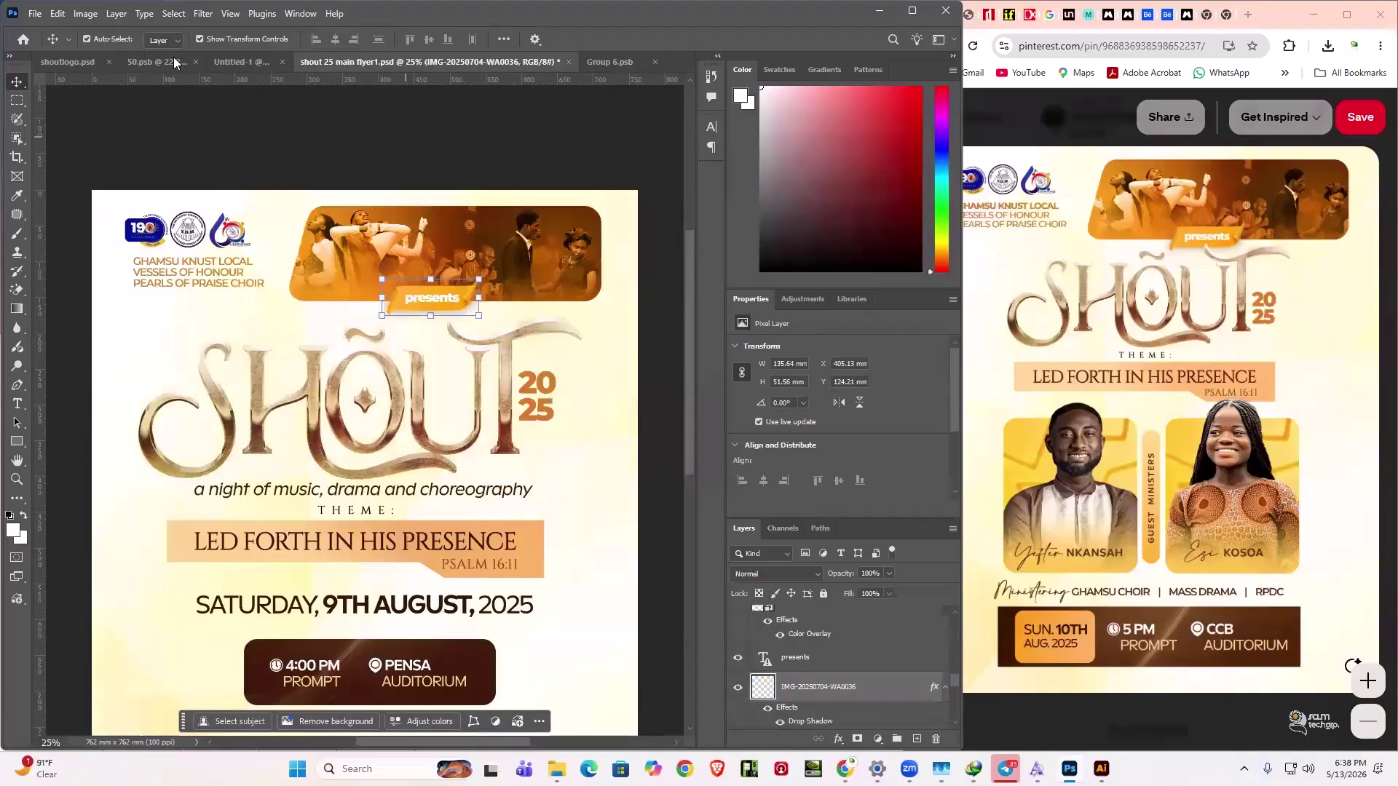
key(ctrl+shift+Tab)
key(ctrl+shift+Tab)
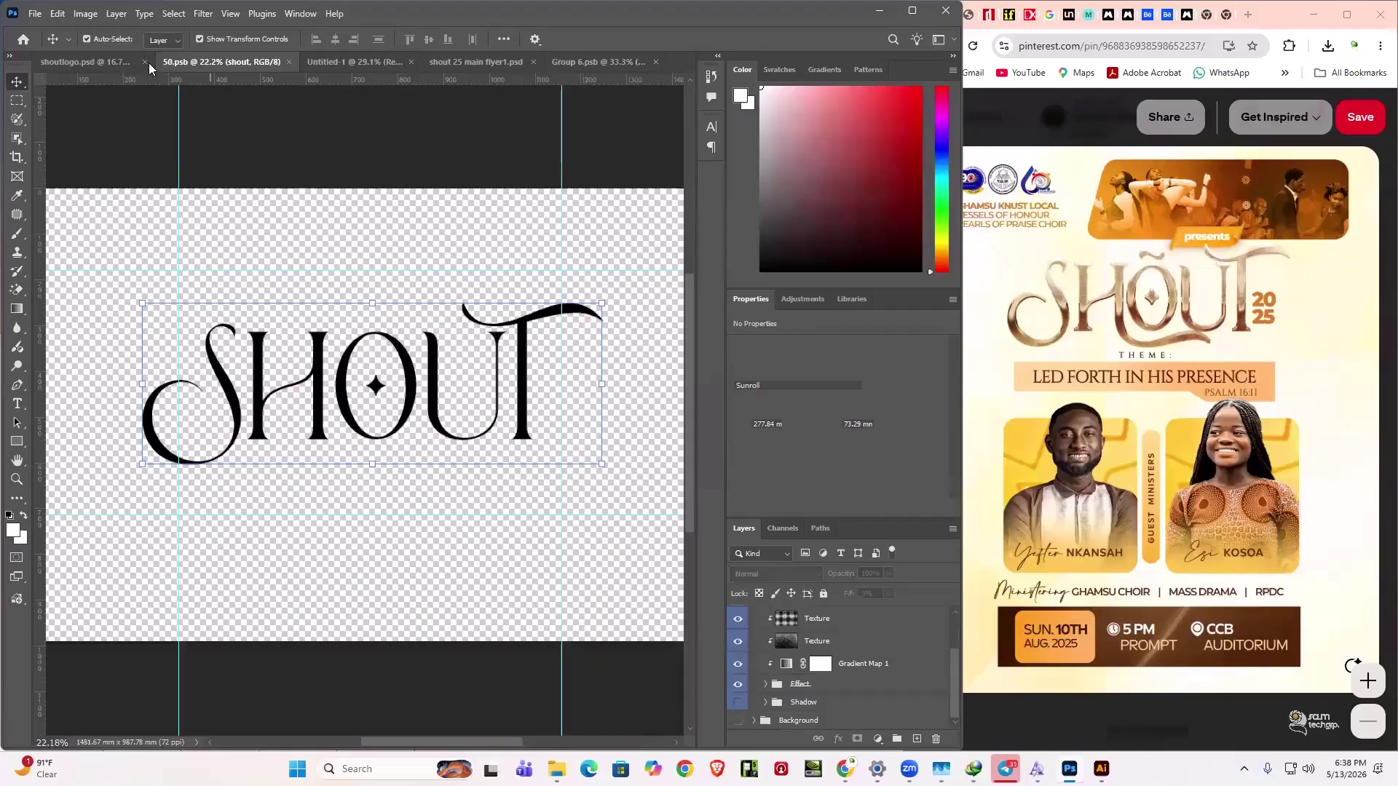
key(ctrl+Tab)
key(ctrl+Tab)
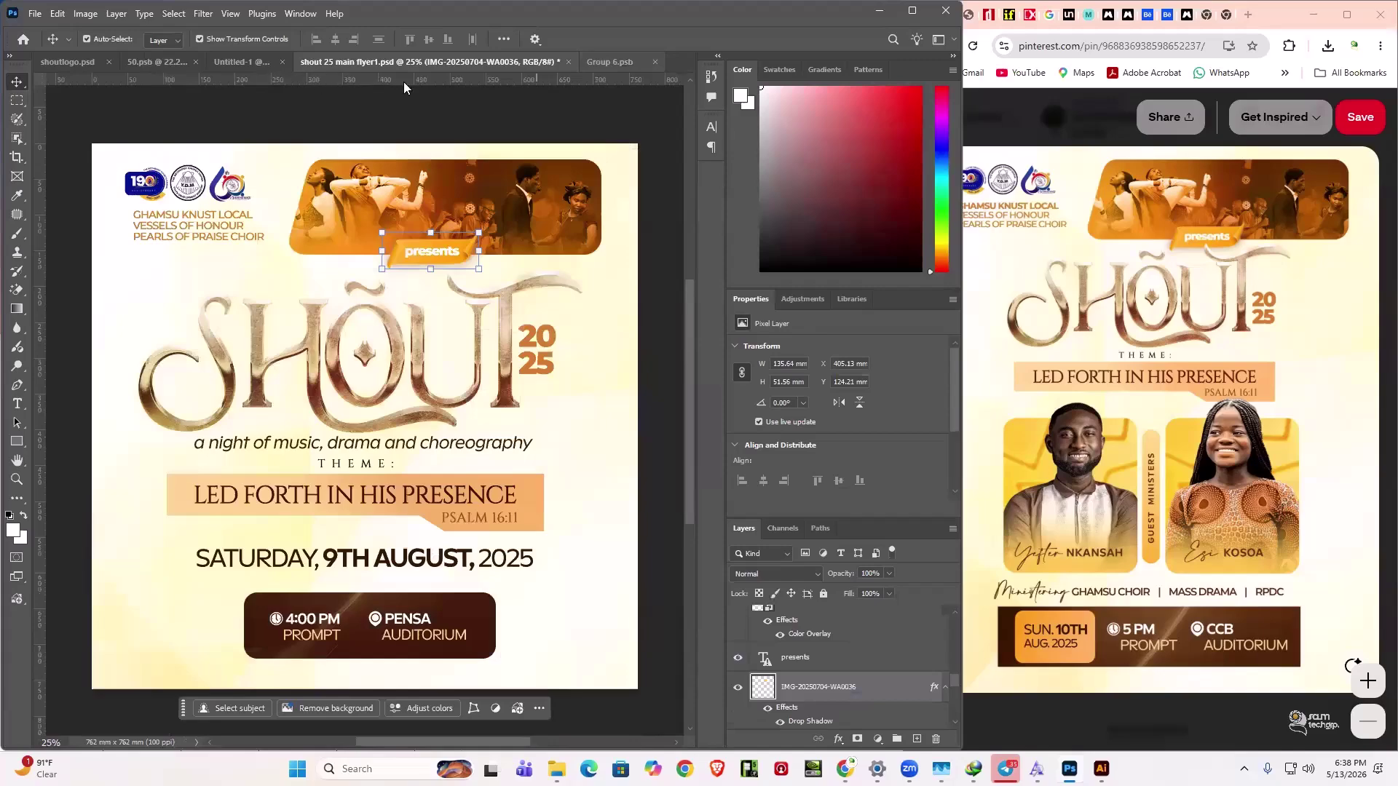
key(ctrl+shift+Tab)
key(ctrl+shift+Tab)
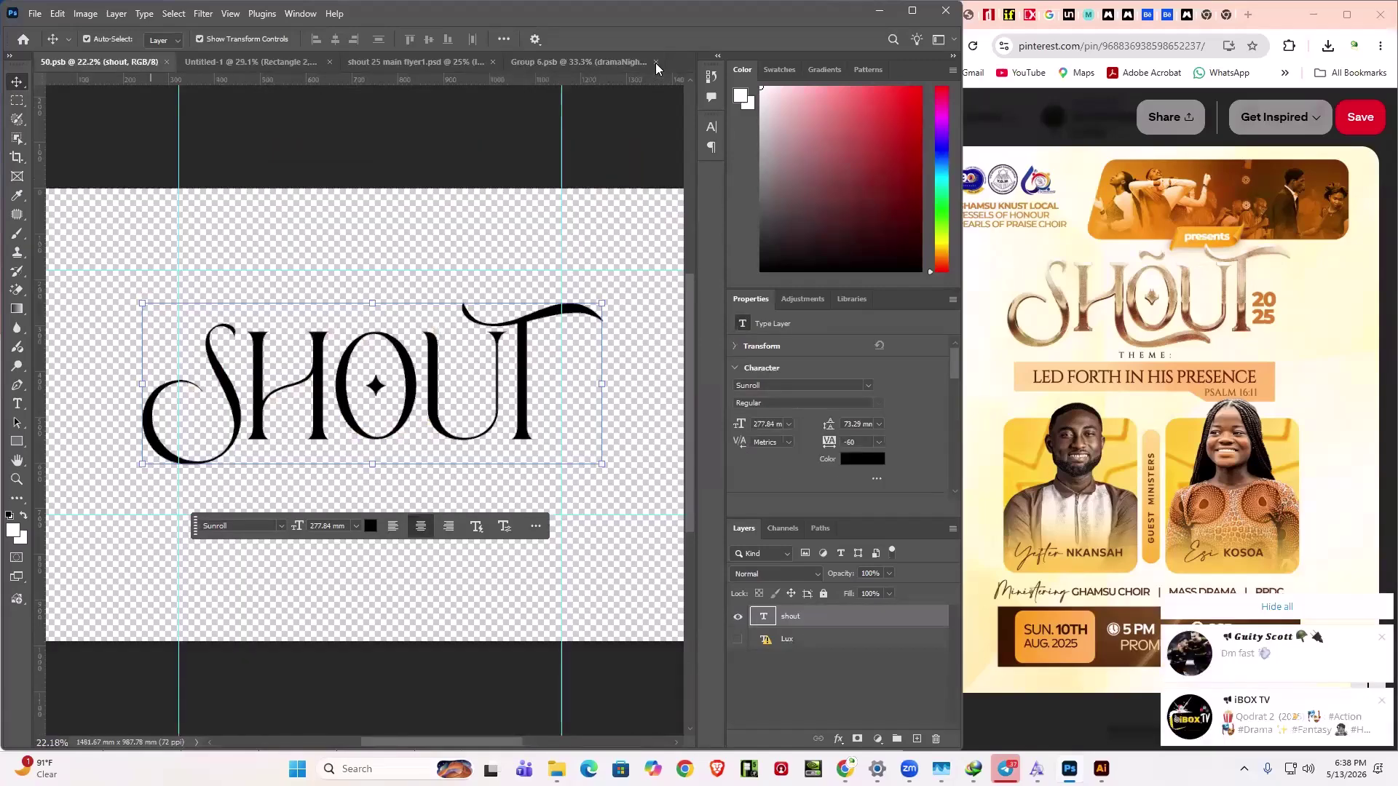
key(ctrl+w)
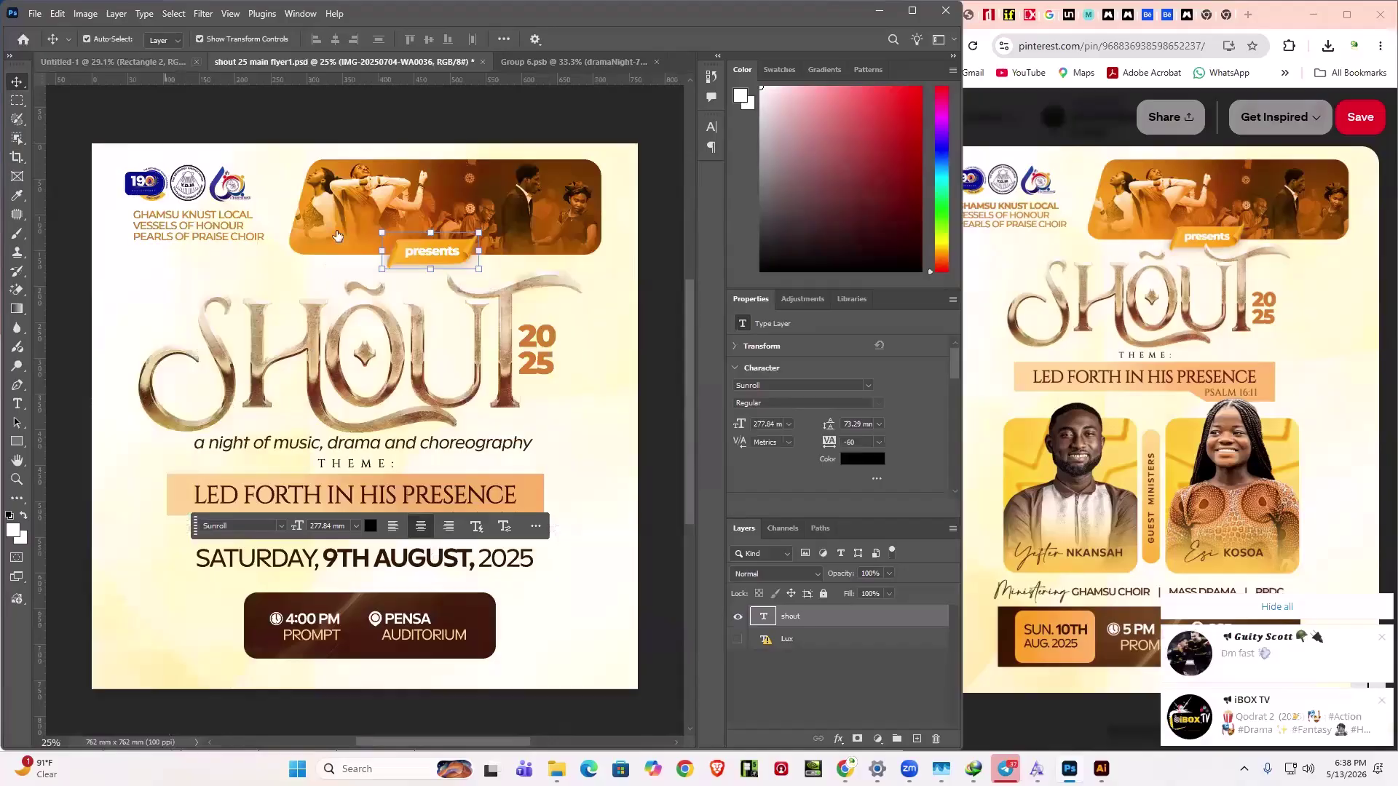
key(ctrl+Tab)
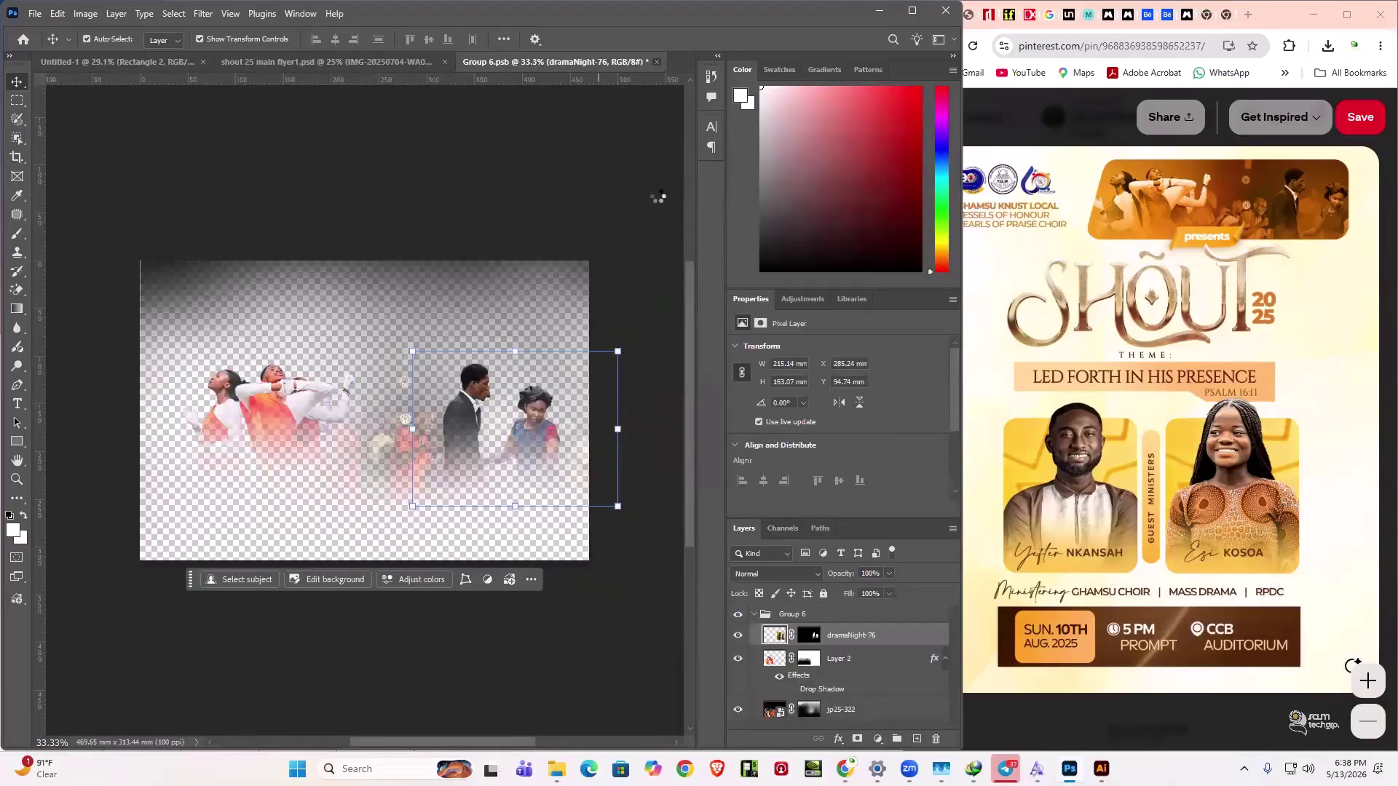
key(ctrl+w)
key(n)
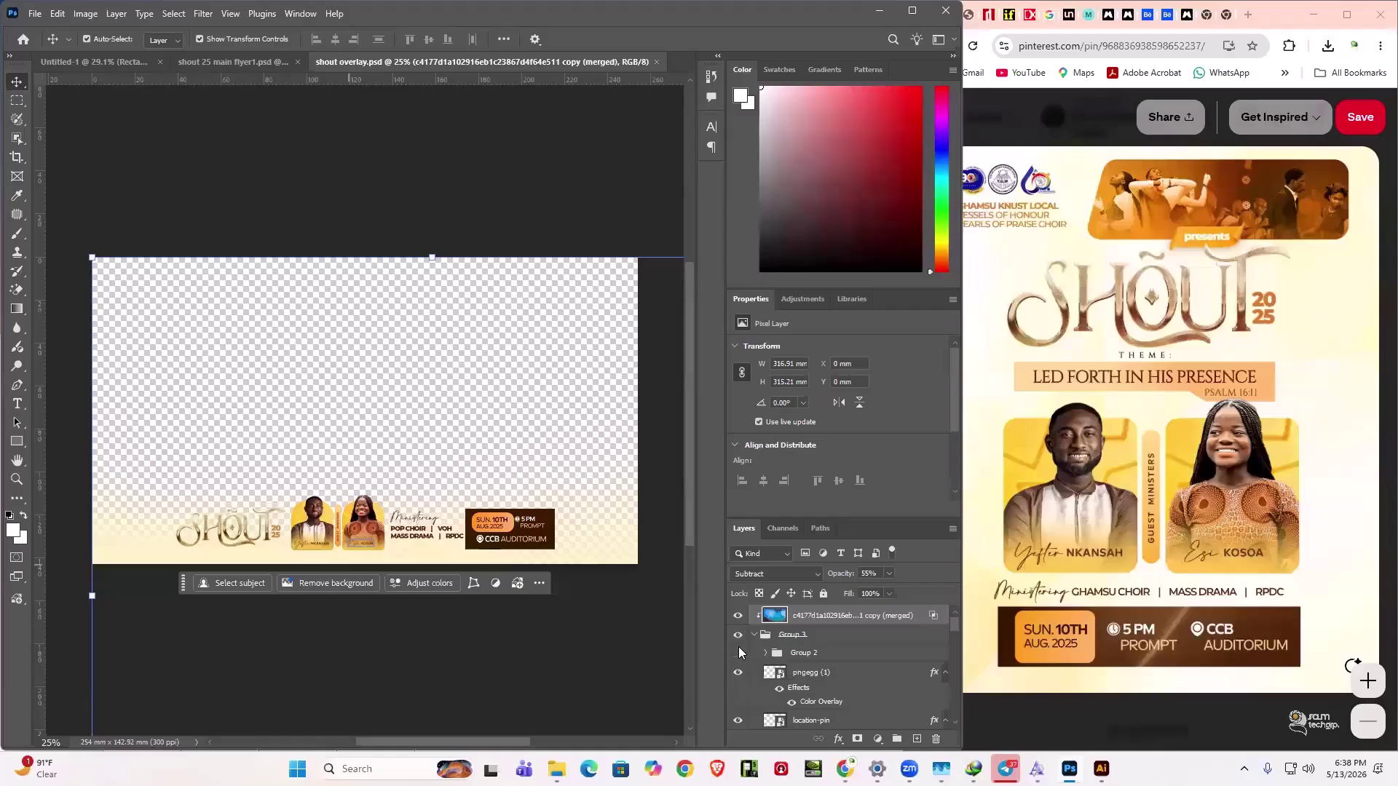
- Inspect the Shape 1 layer in shout overlay.psd, then return to the Untitled-1 flyer
scroll(739, 652, up, 5)
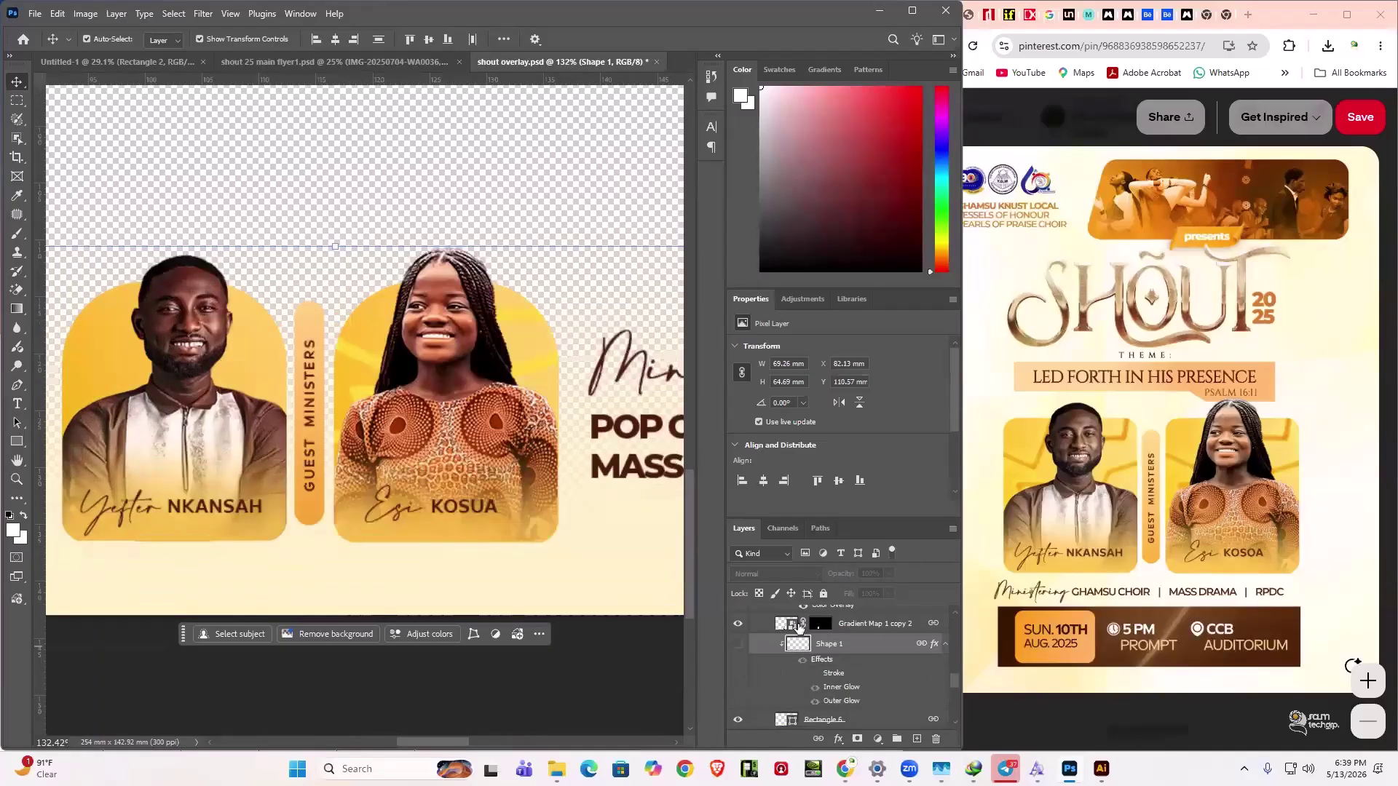
drag(800, 628, 804, 631)
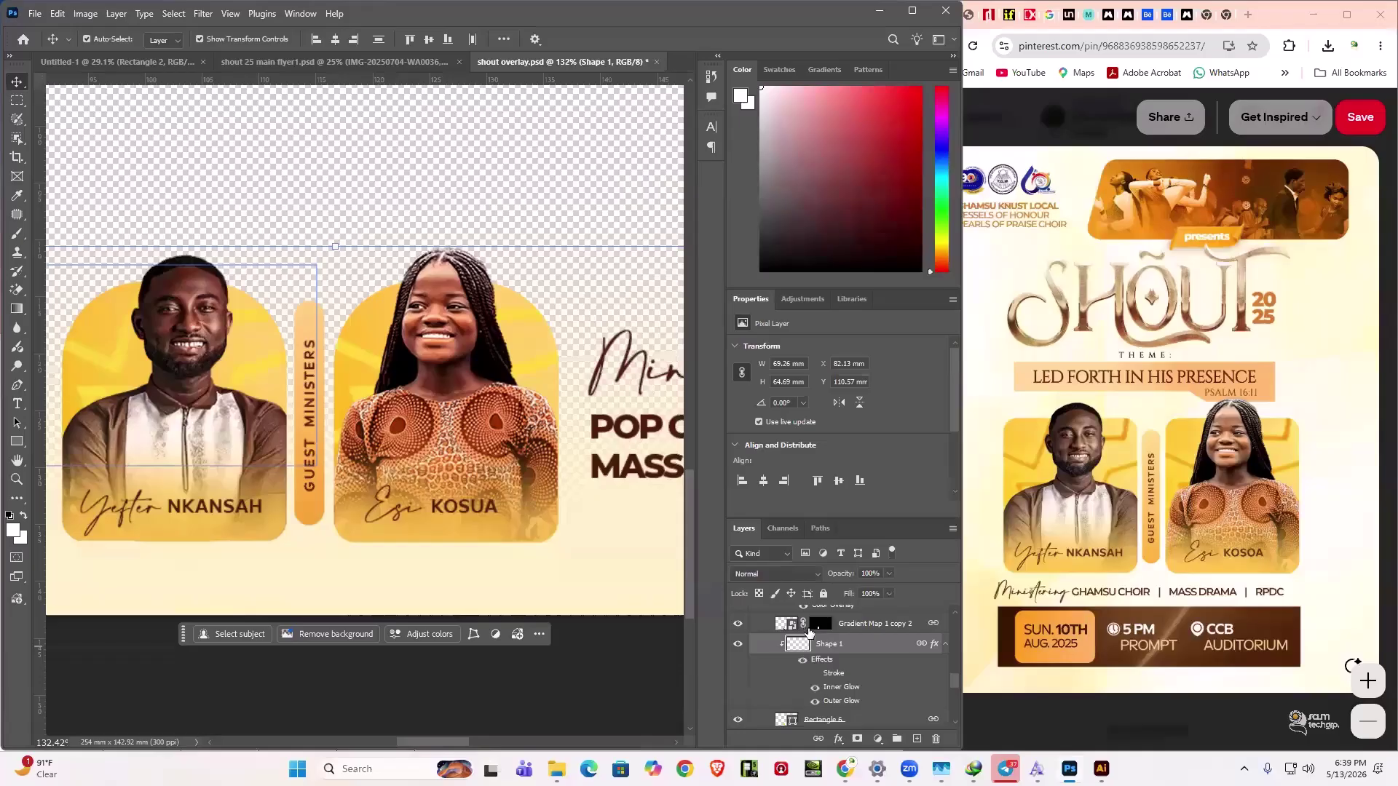
scroll(811, 630, down, 1)
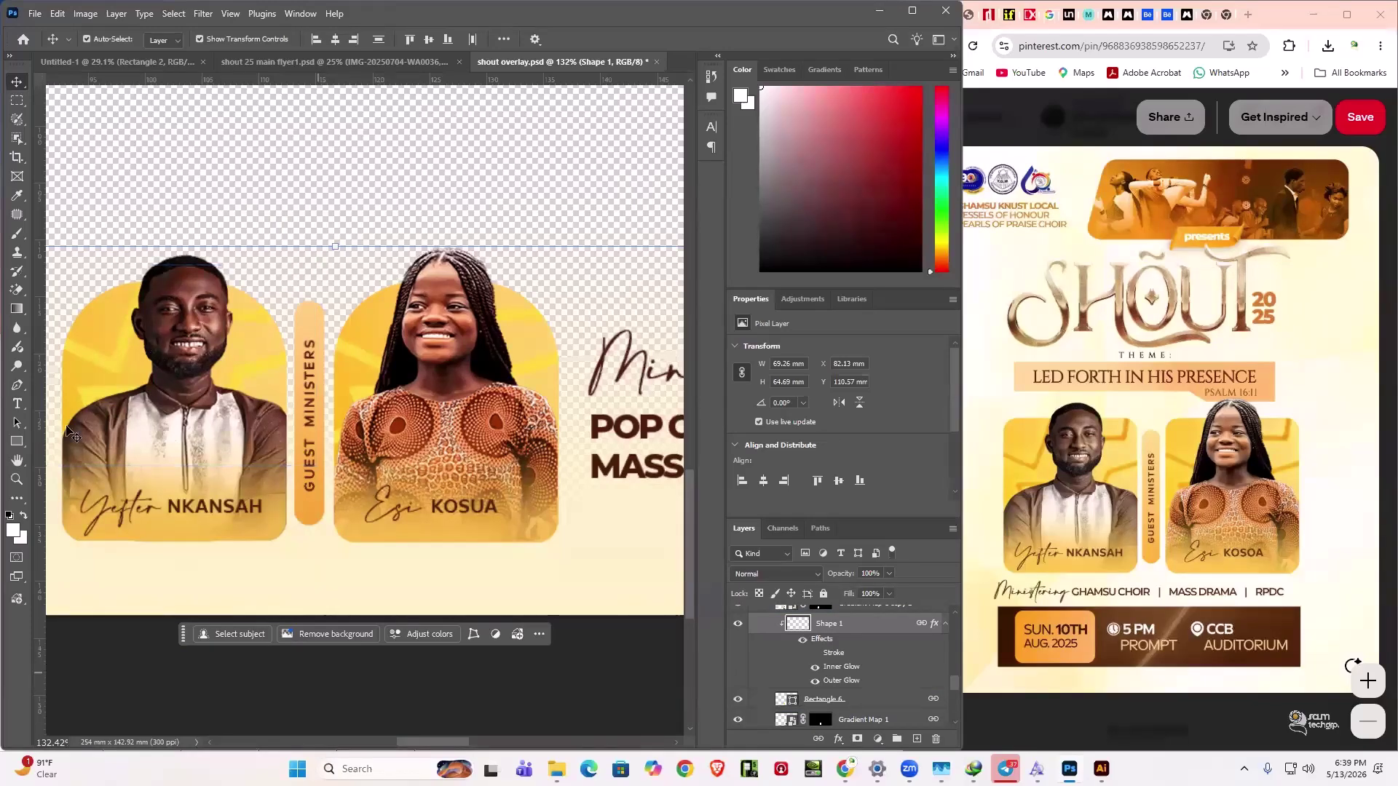
click(17, 386)
key(ctrl+Tab)
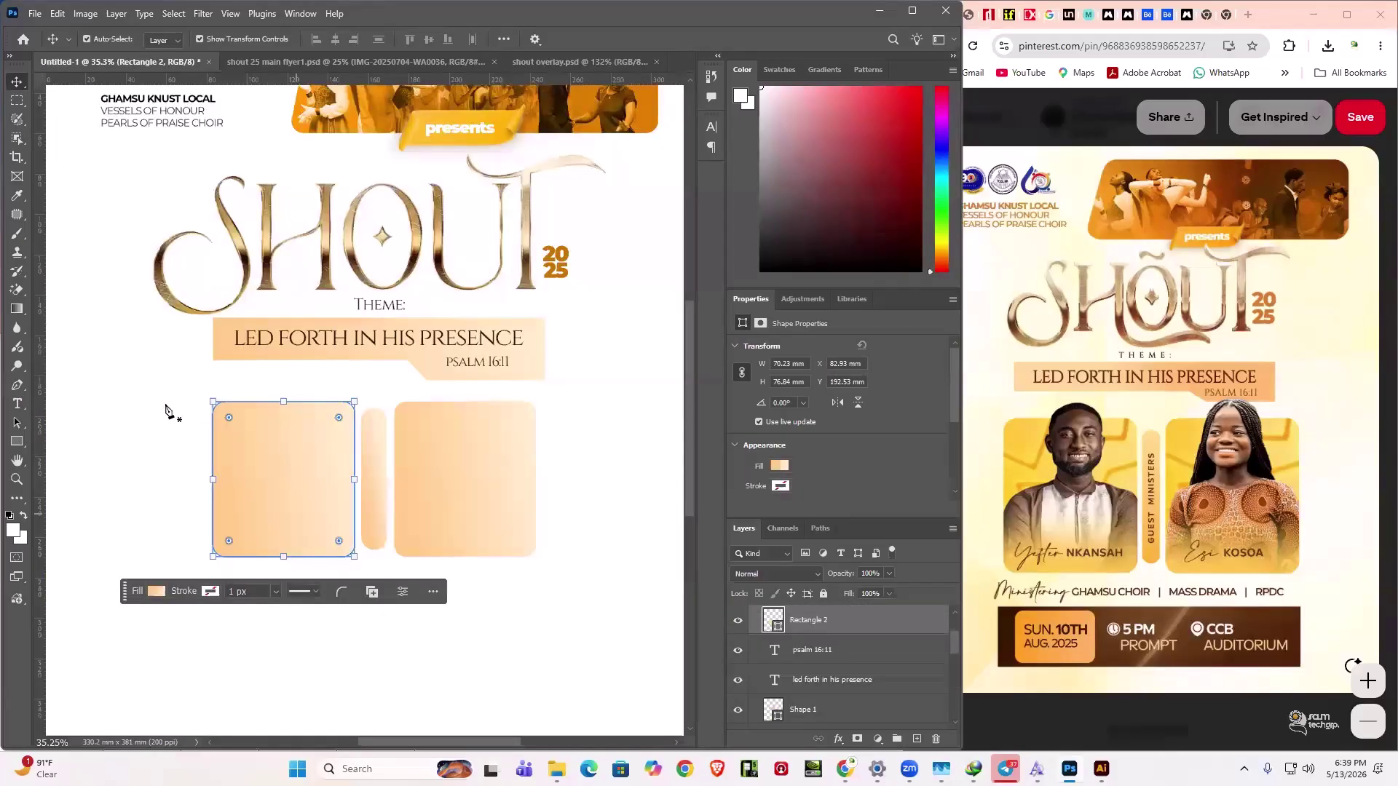
- Give the Pen tool's shape options no fill and an orange 17.95 px stroke
scroll(209, 428, up, 1)
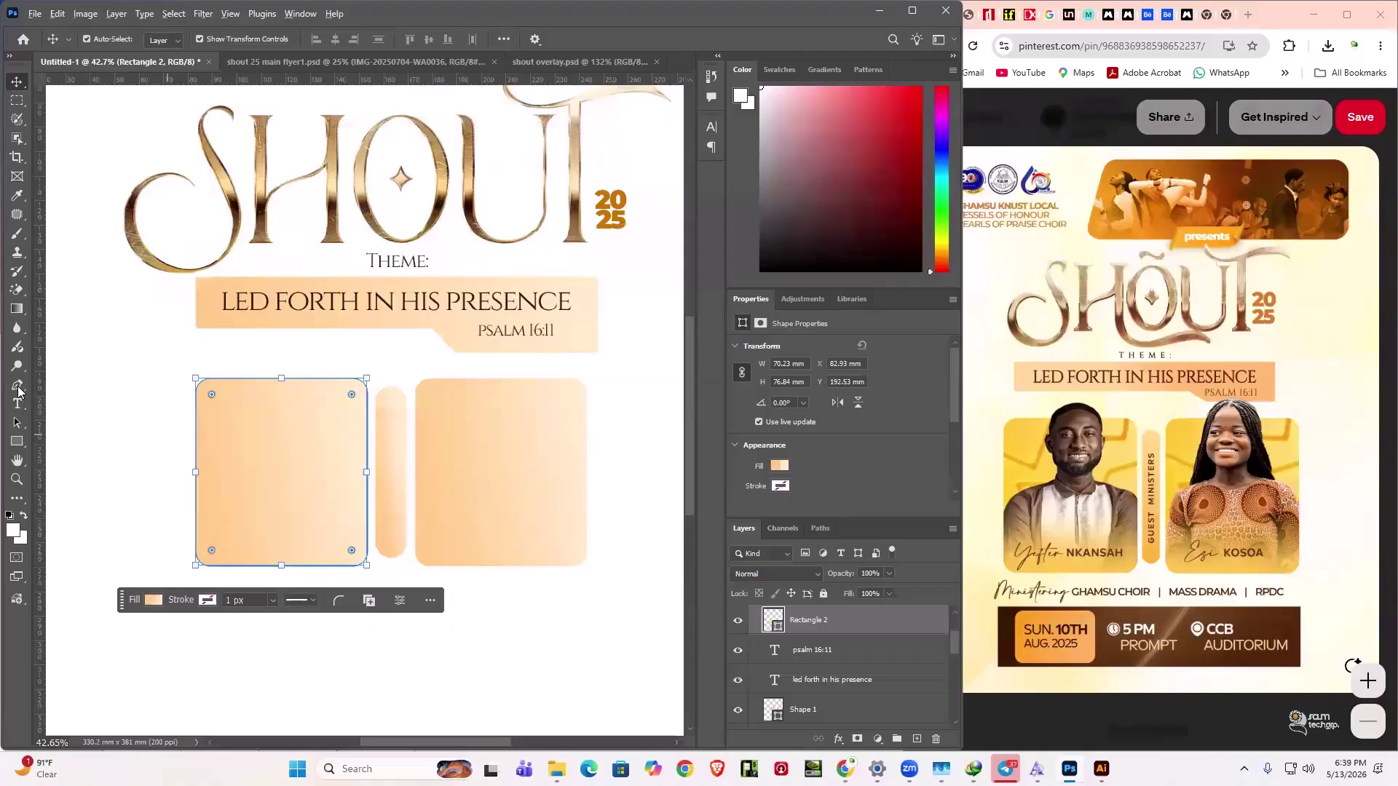
click(17, 386)
scroll(154, 38, up, 1)
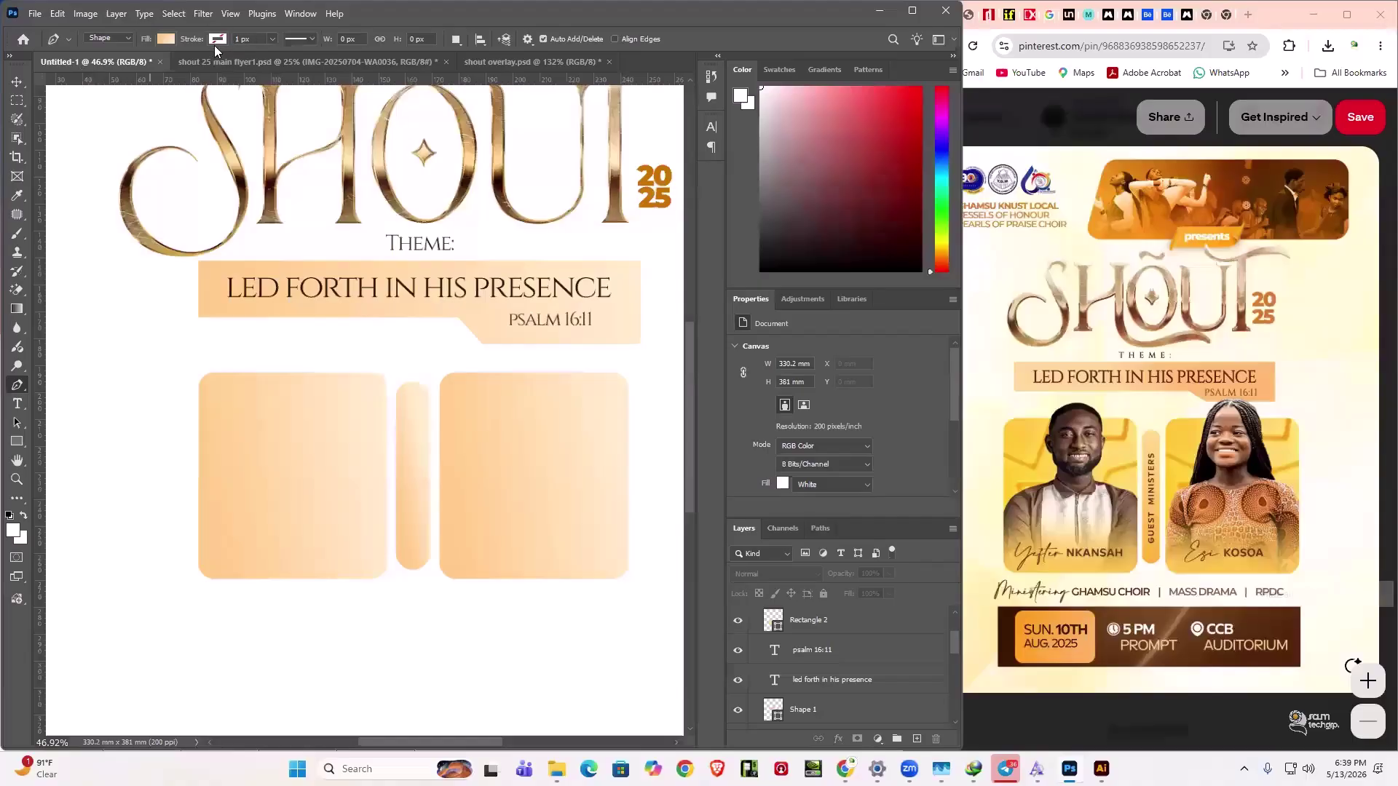
click(166, 38)
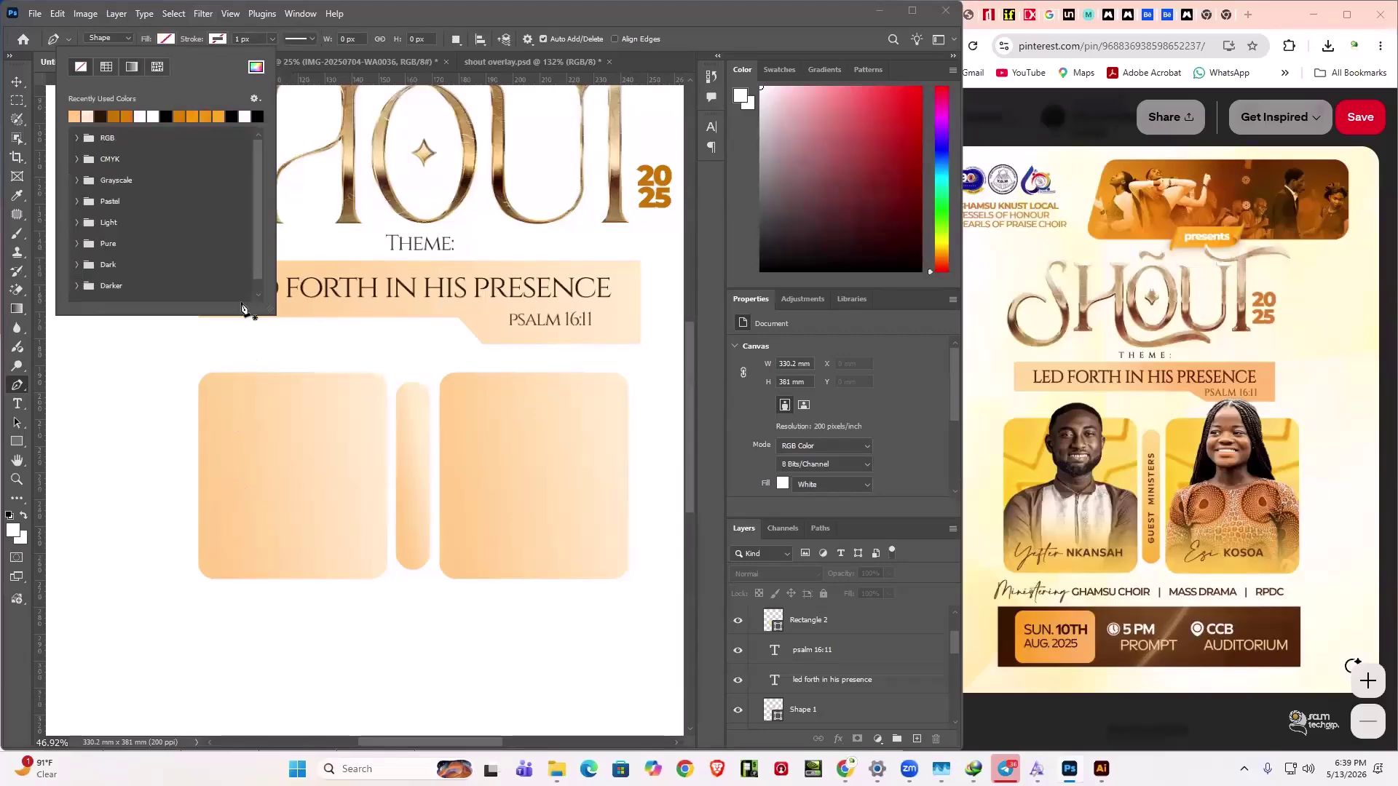
click(283, 245)
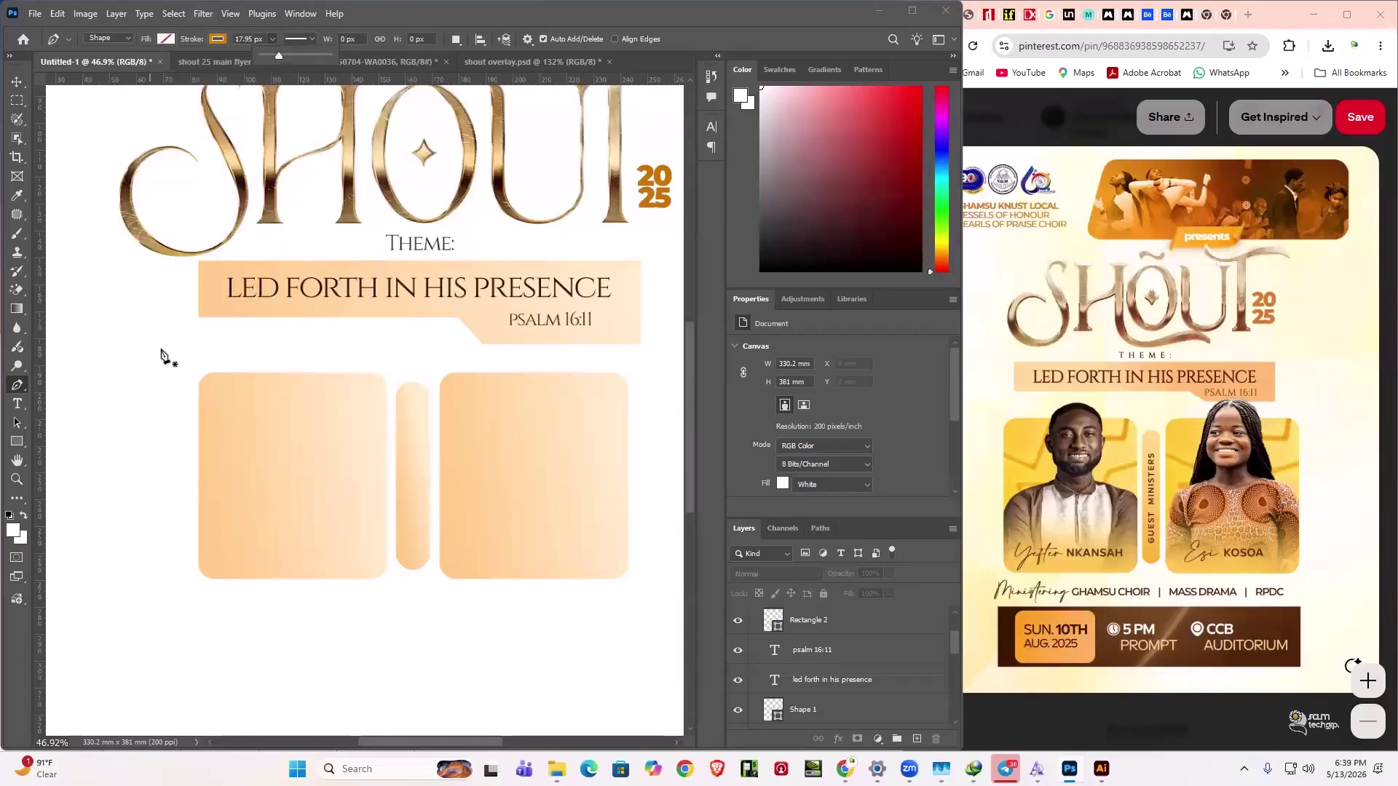
click(174, 402)
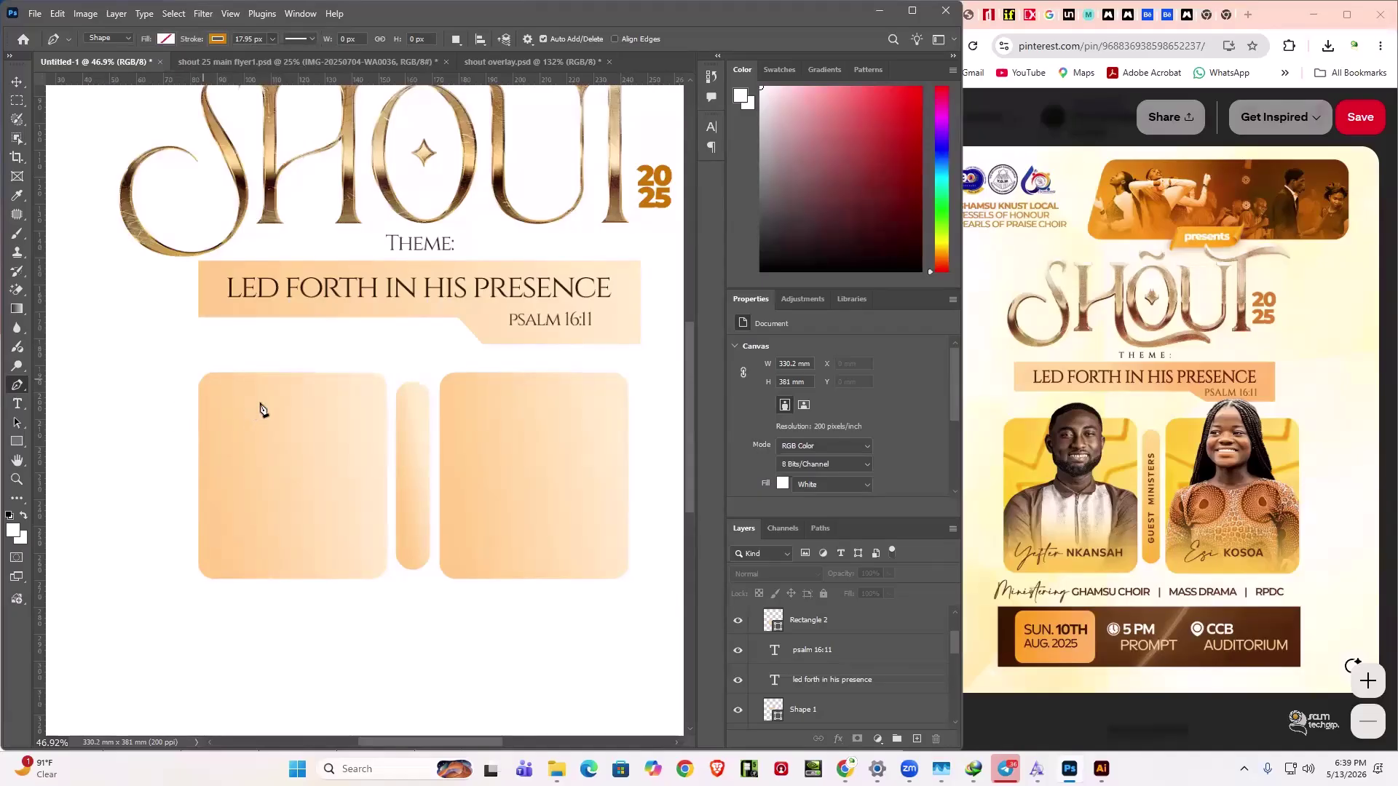
- Draw a seven-point zigzag path across the top of the left box
click(172, 400)
click(213, 443)
click(261, 403)
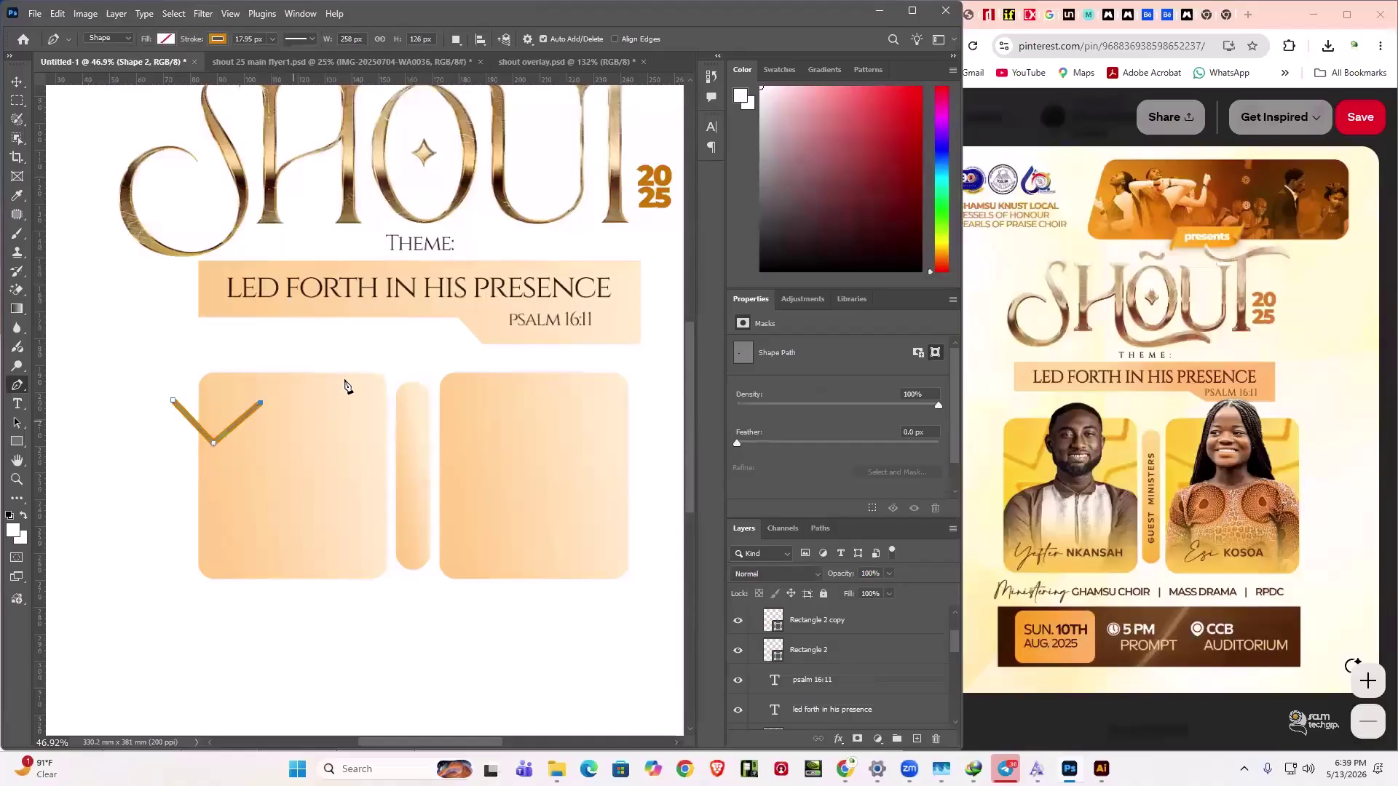
click(305, 428)
click(333, 401)
click(355, 412)
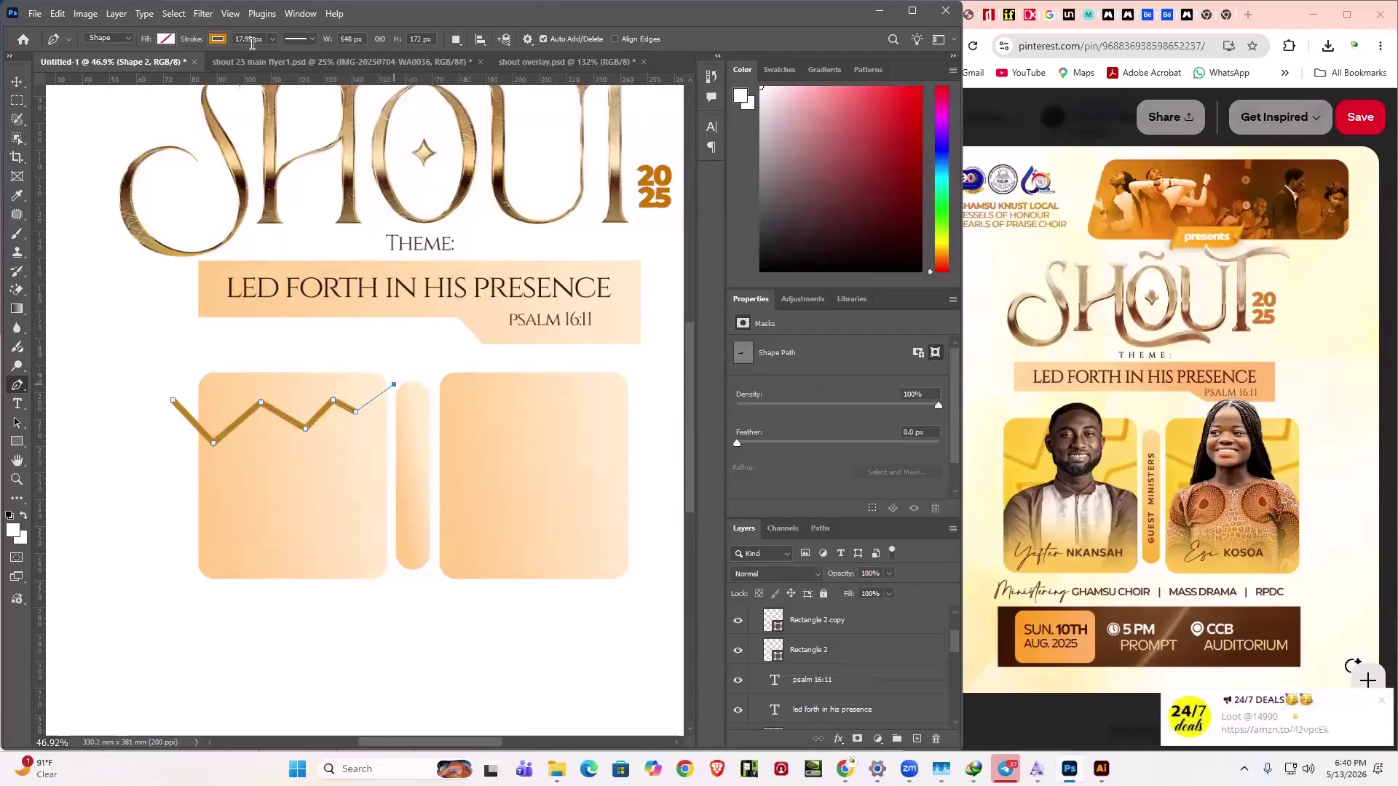
click(393, 384)
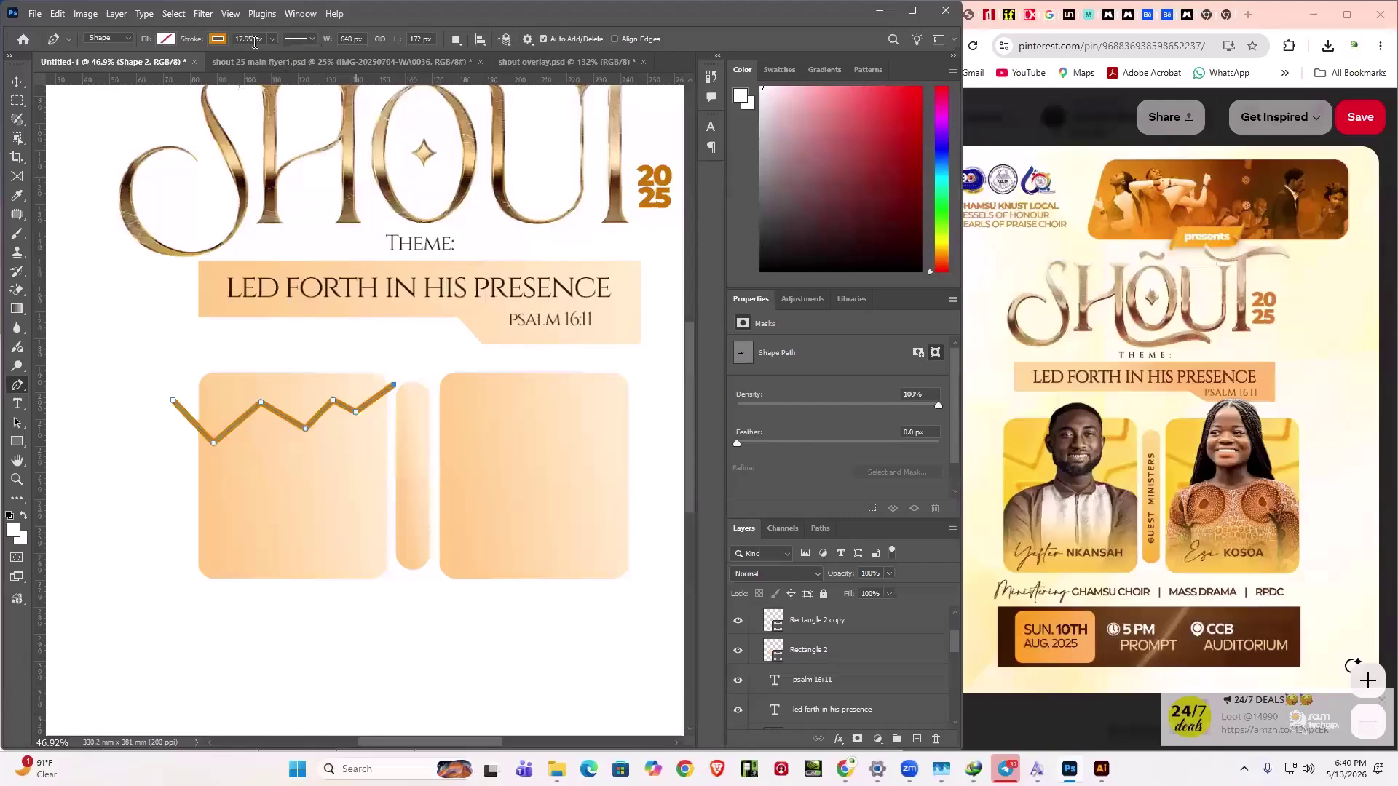
- Set the zigzag's stroke to 35 px, finish it, and begin a second zigzag below
drag(279, 57, 252, 38)
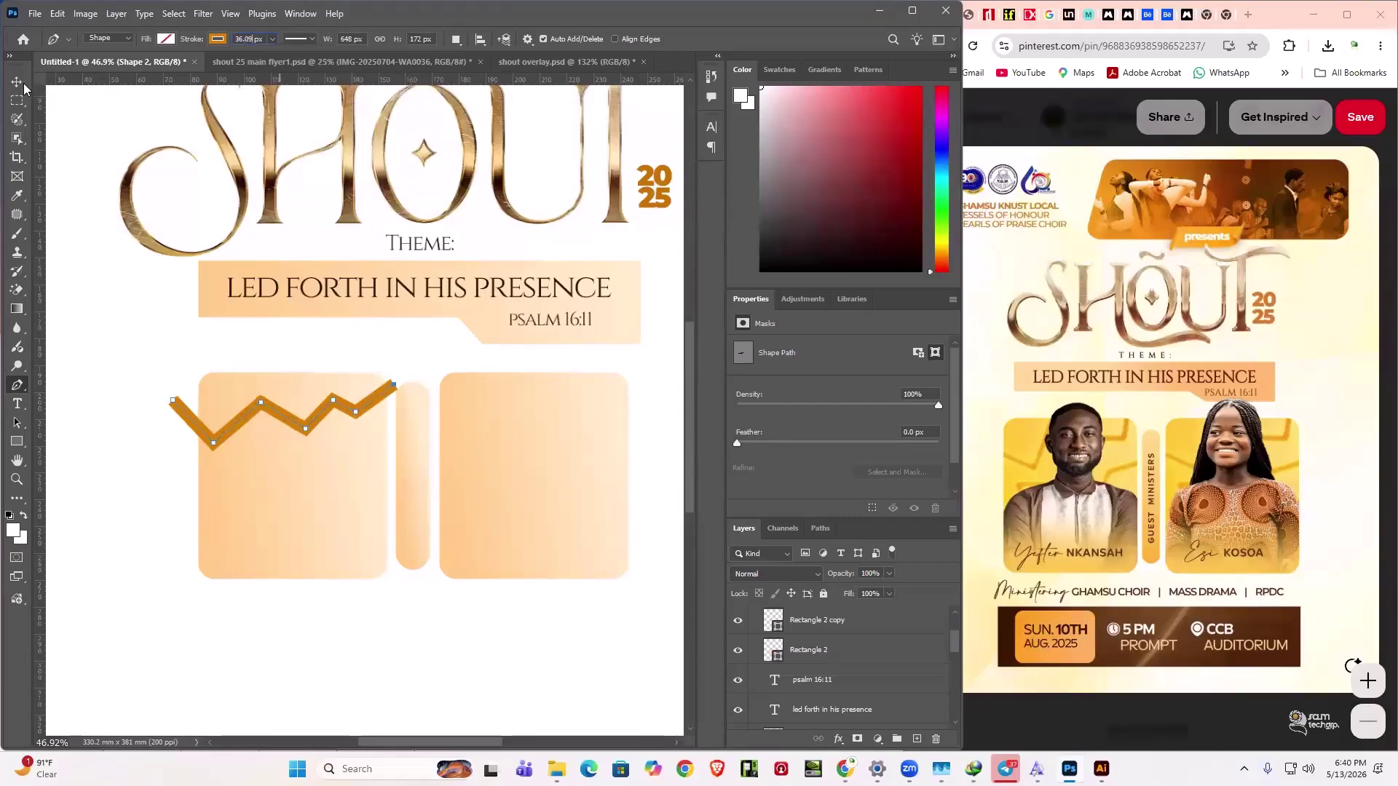
text(35)
key(Return)
key(v)
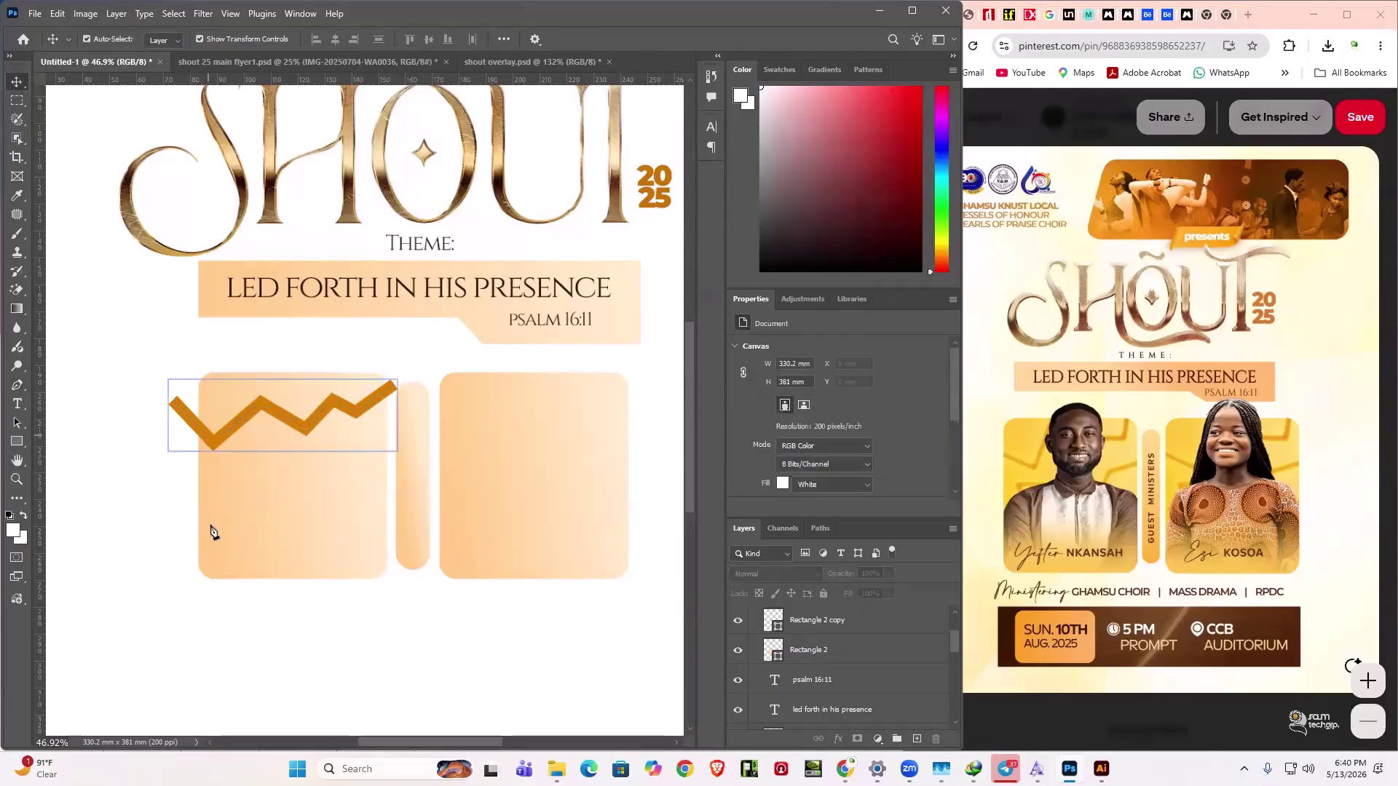
key(p)
click(189, 513)
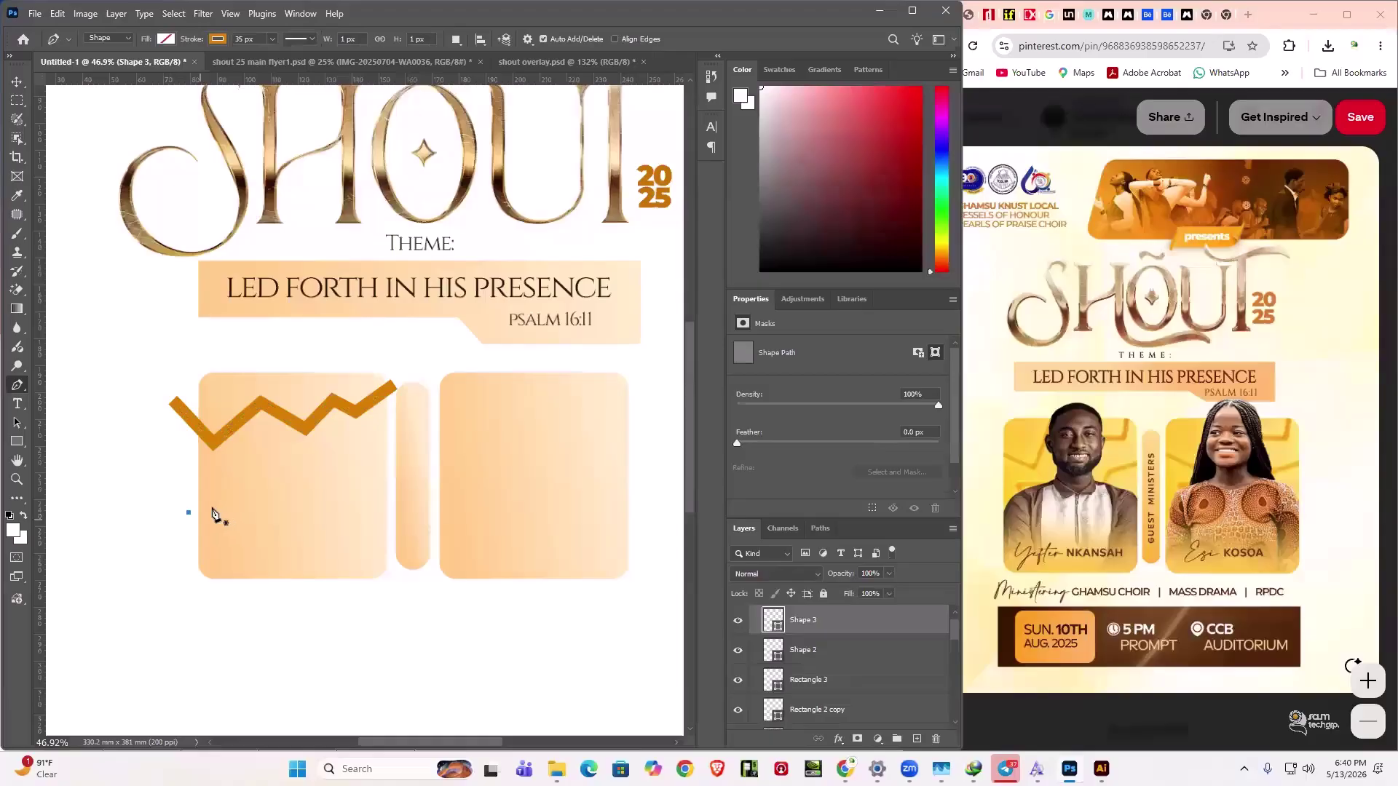
- Complete the second zigzag, Shape 3, across the lower half of the left box
key(ctrl+z)
key(ctrl+shift+z)
key(ctrl+shift+z)
key(ctrl+shift+z)
key(ctrl+shift+z)
key(ctrl+shift+z)
key(ctrl+shift+z)
key(ctrl+shift+z)
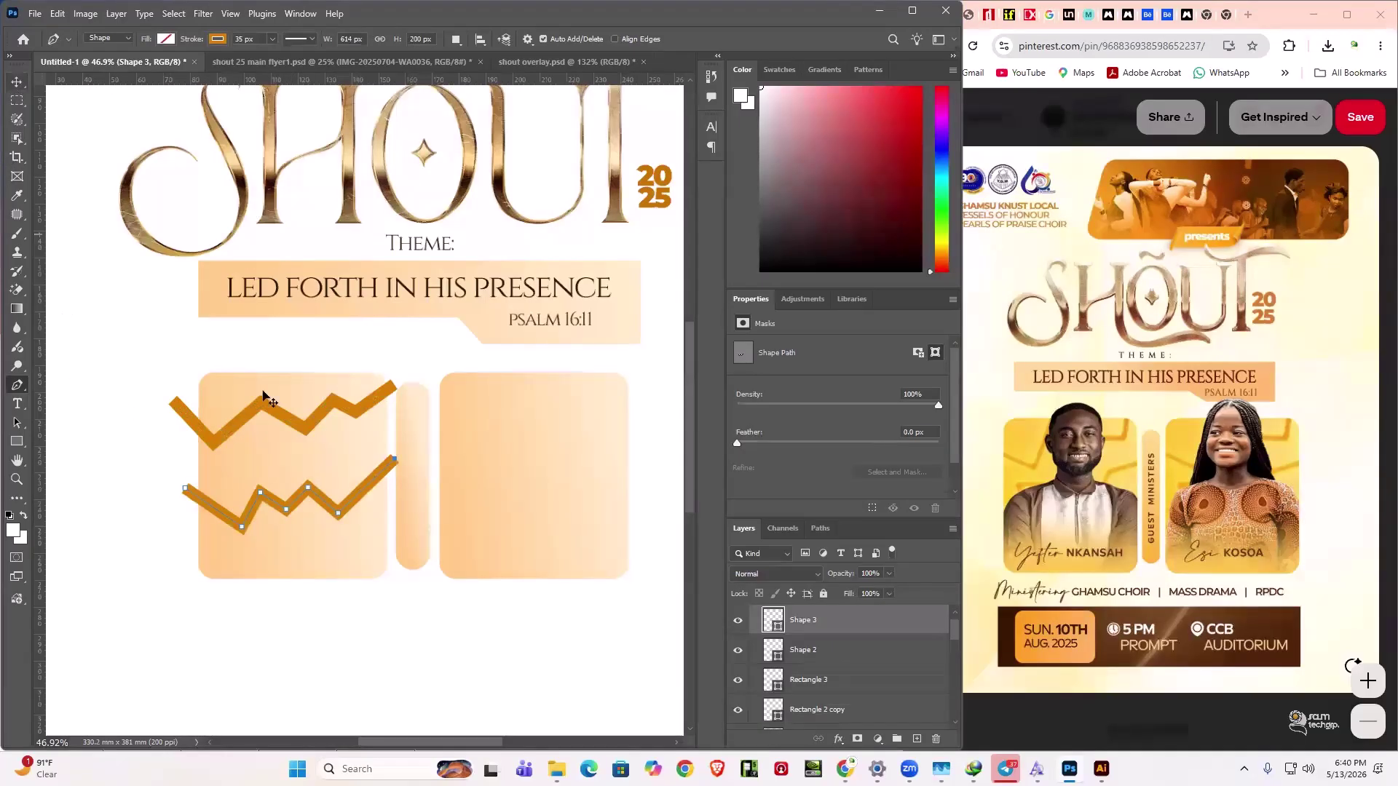
key(v)
click(295, 433)
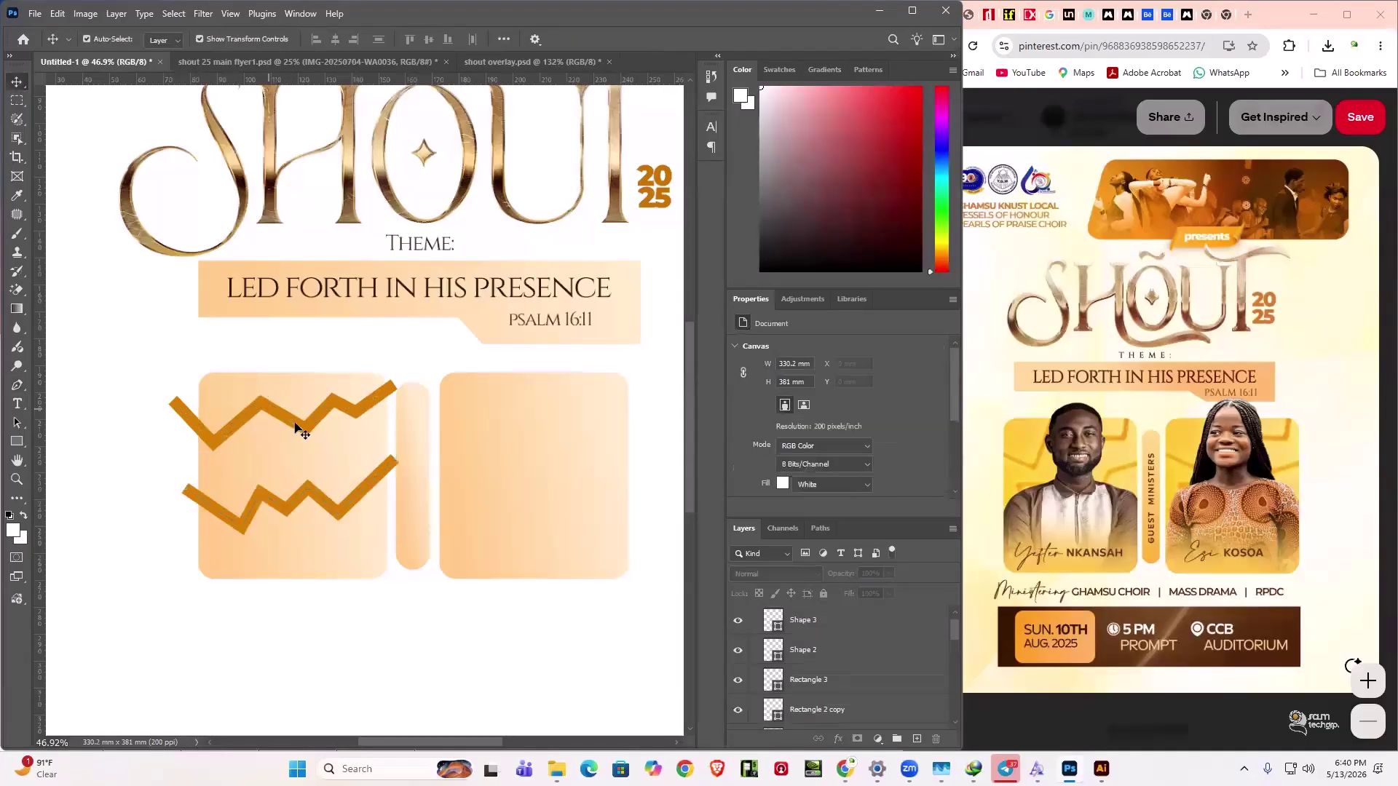
click(295, 434)
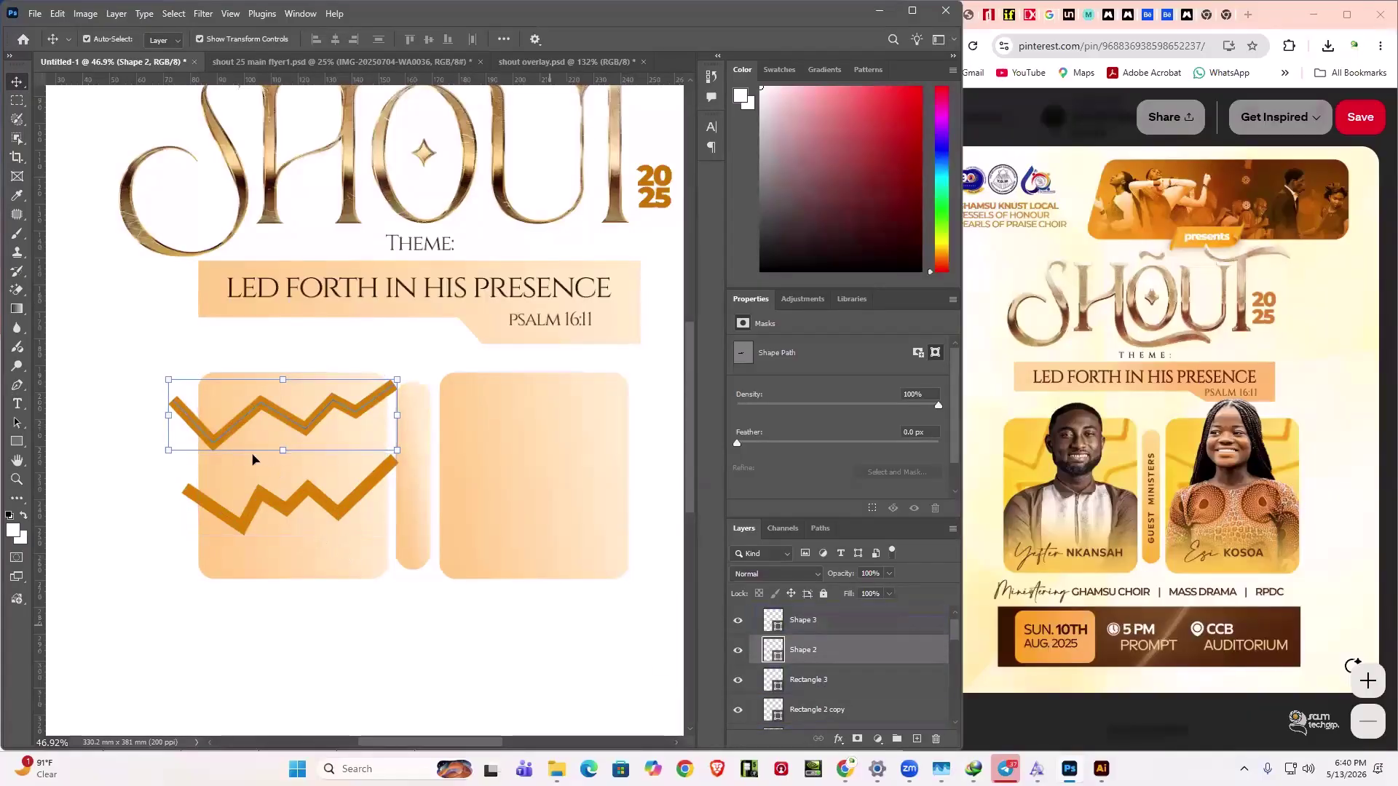
click(189, 415)
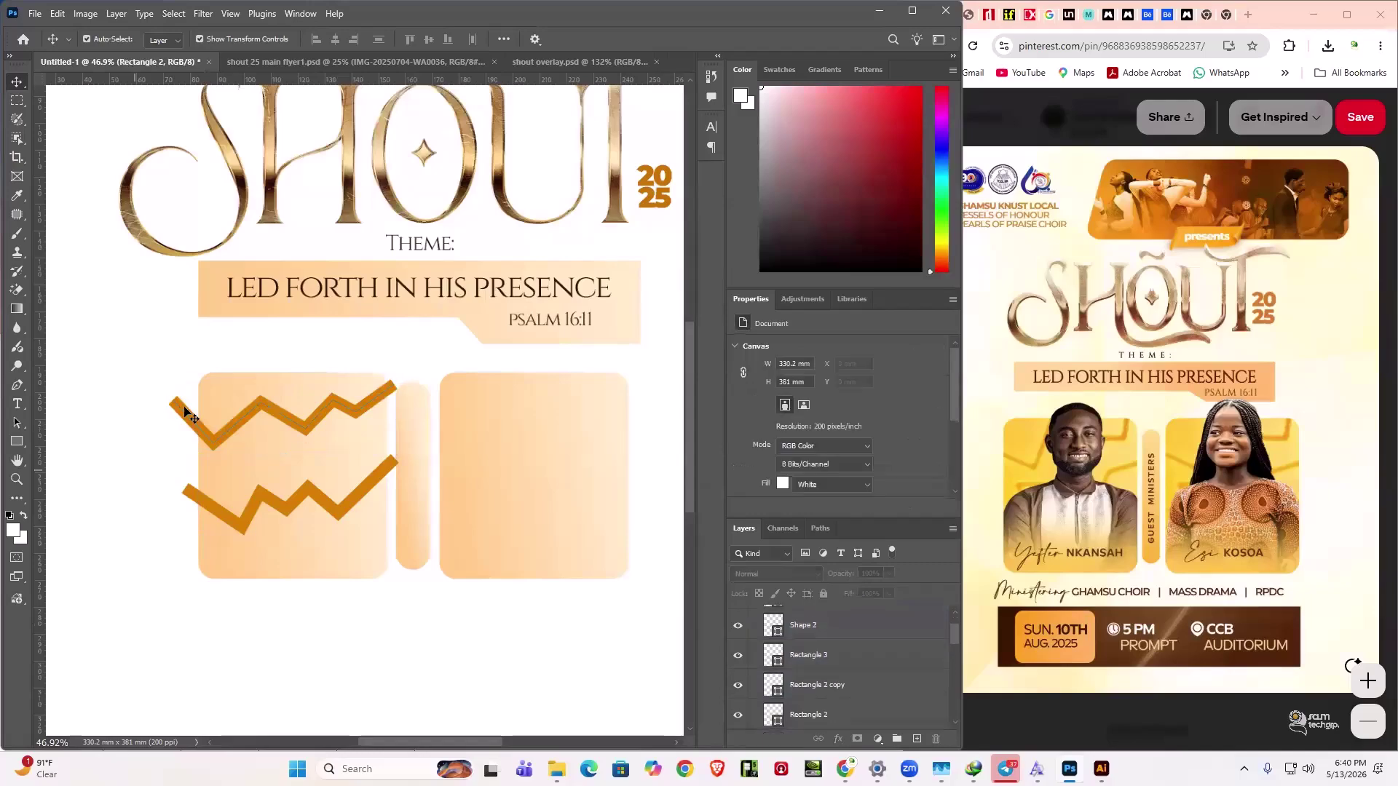
click(241, 522)
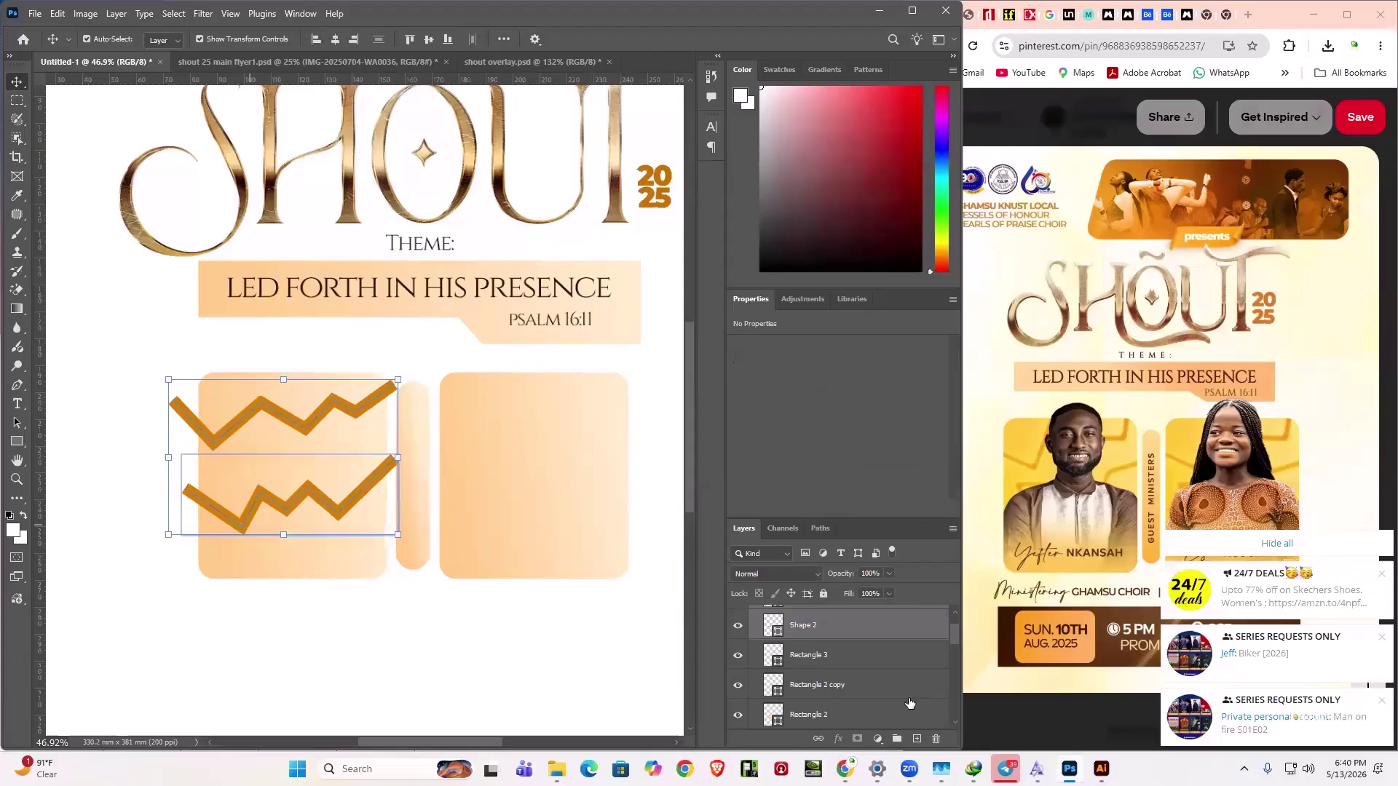
- Select both zigzags and restack their layers directly above the left box, Rectangle 2
click(882, 674)
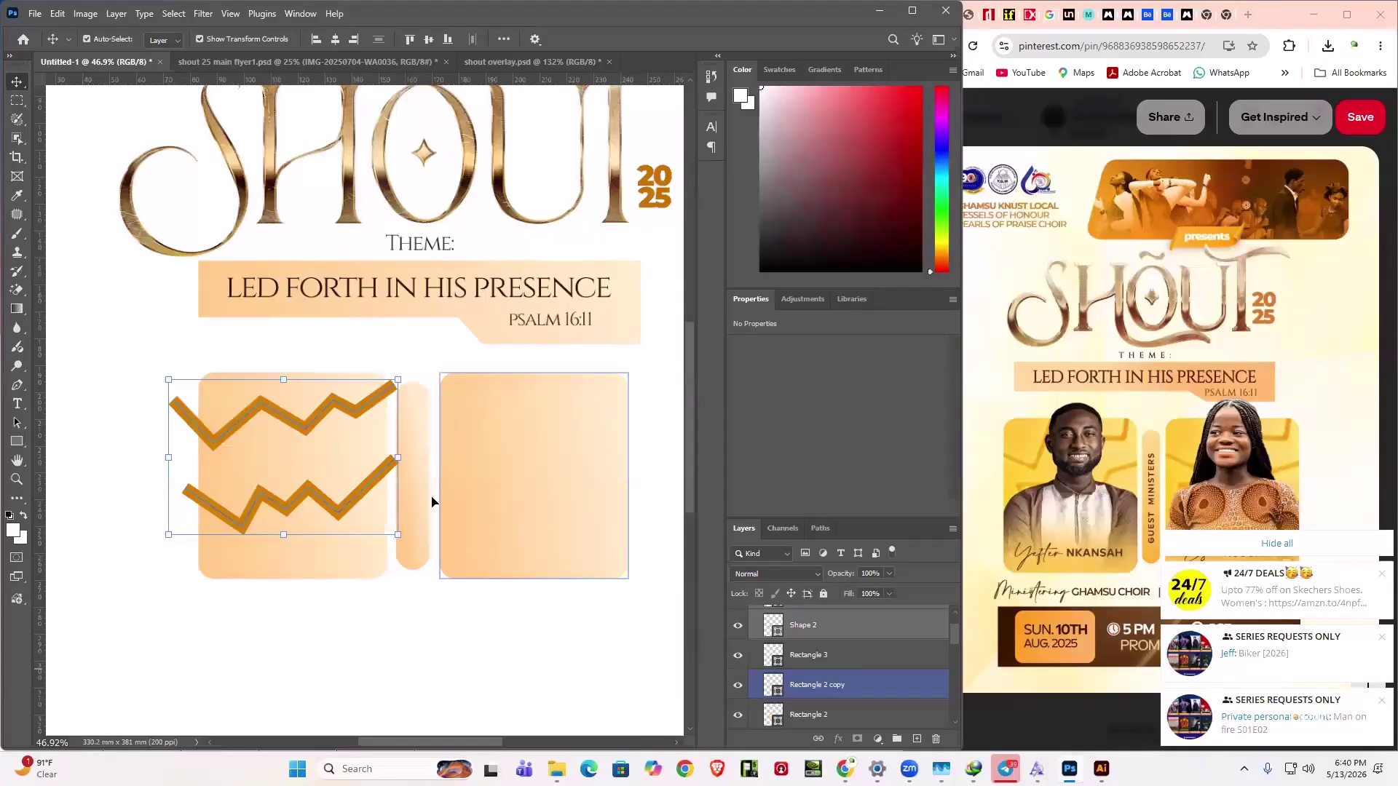
click(320, 546)
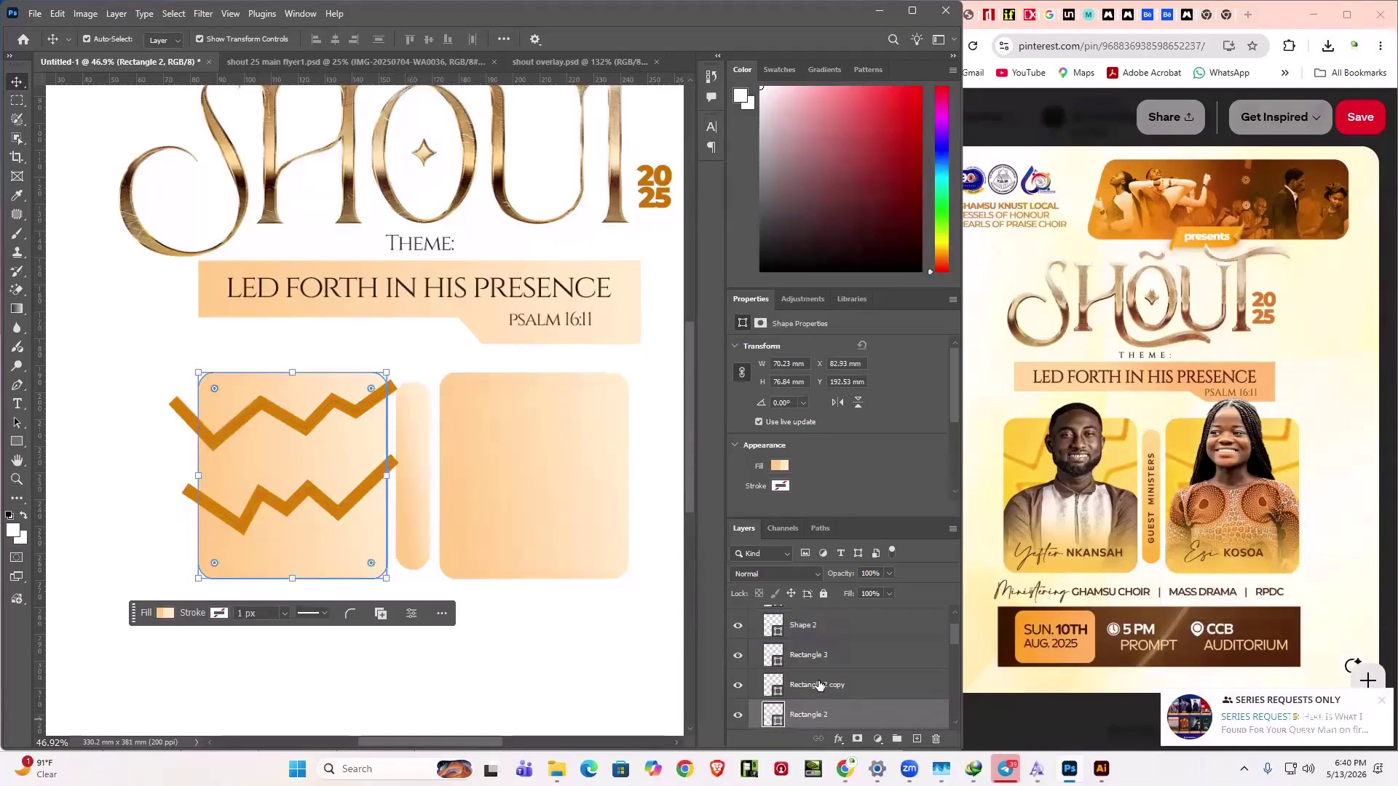
scroll(852, 699, down, 1)
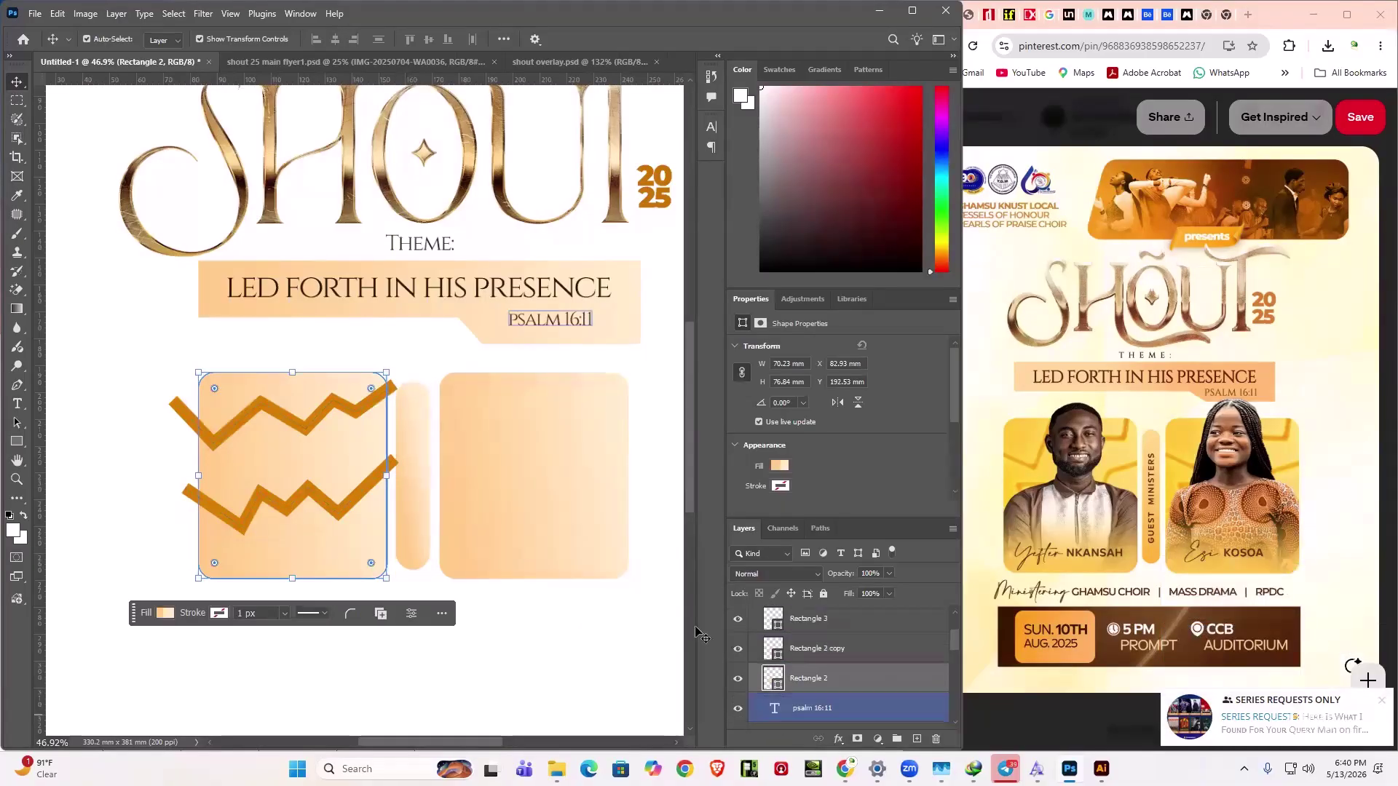
click(334, 501)
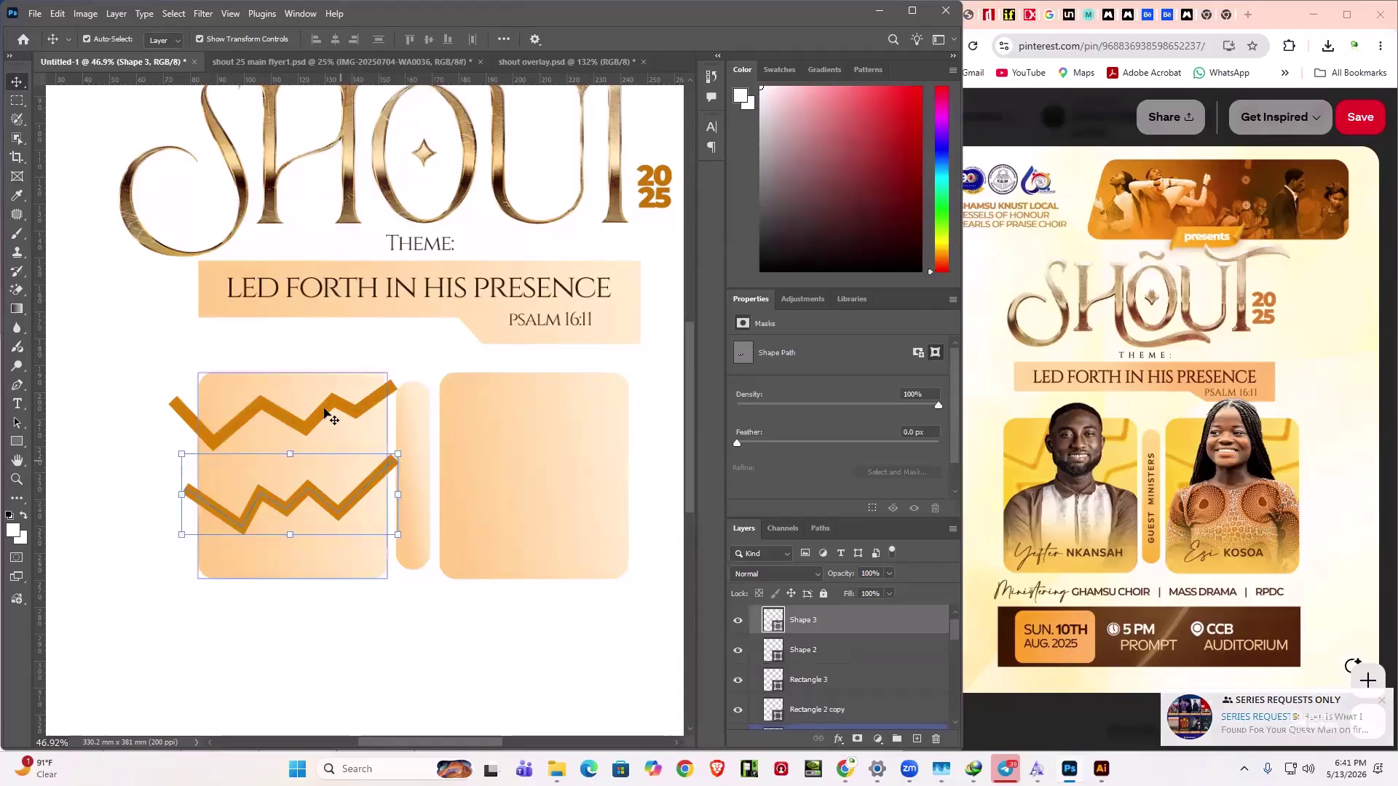
shift+click(369, 415)
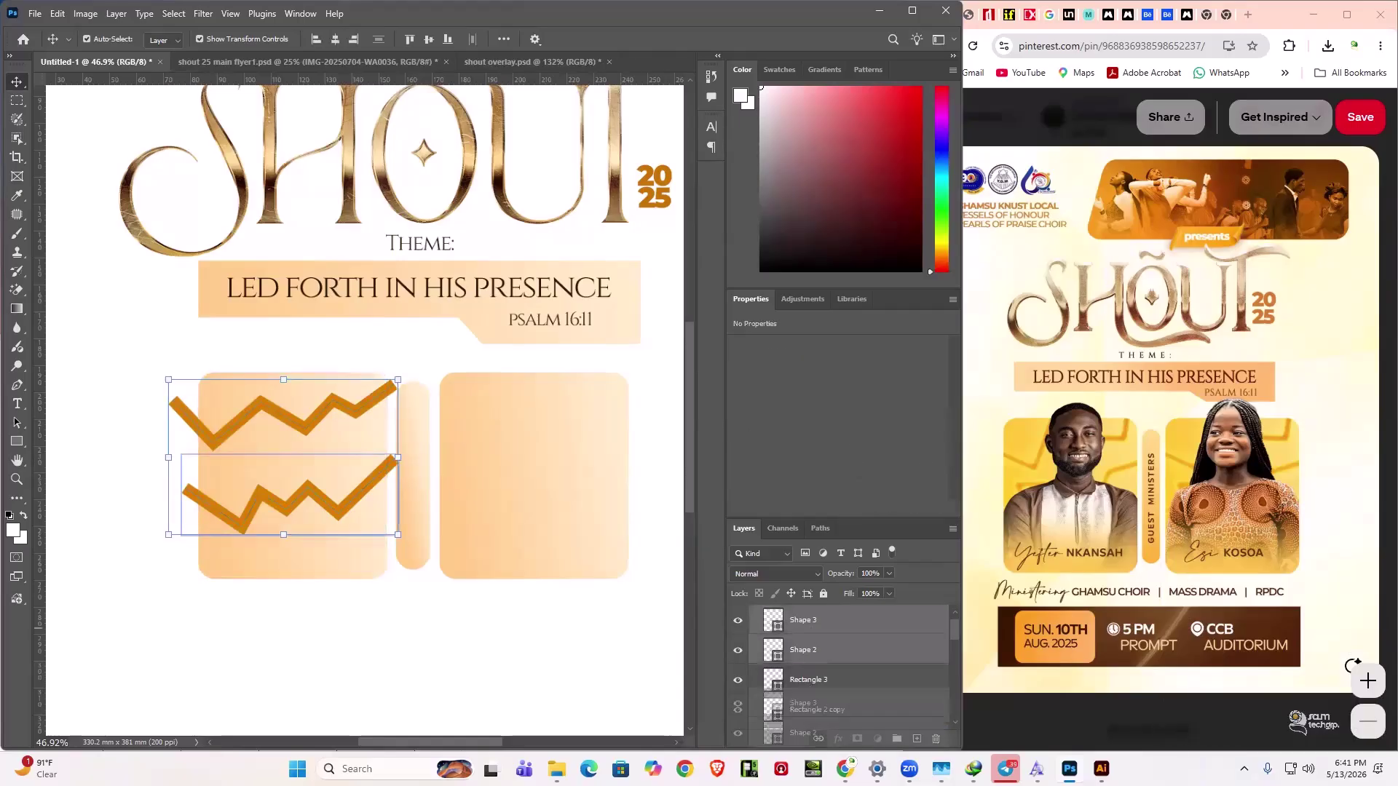
drag(816, 731, 861, 646)
mouse_move(833, 640)
mouse_down()
mouse_move(842, 679)
mouse_move(837, 666)
mouse_up()
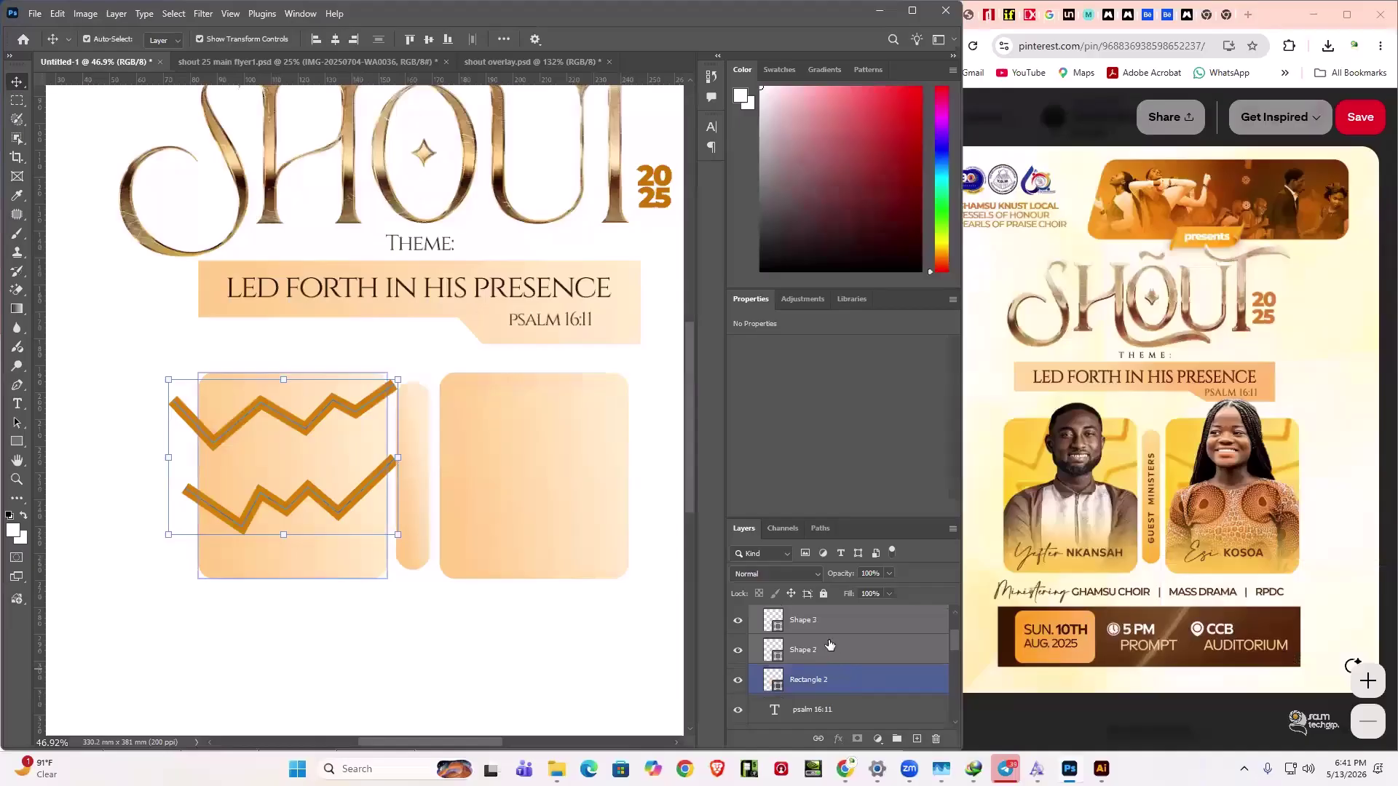
- Clip both zigzag layers into the left box with clipping masks
click(830, 621)
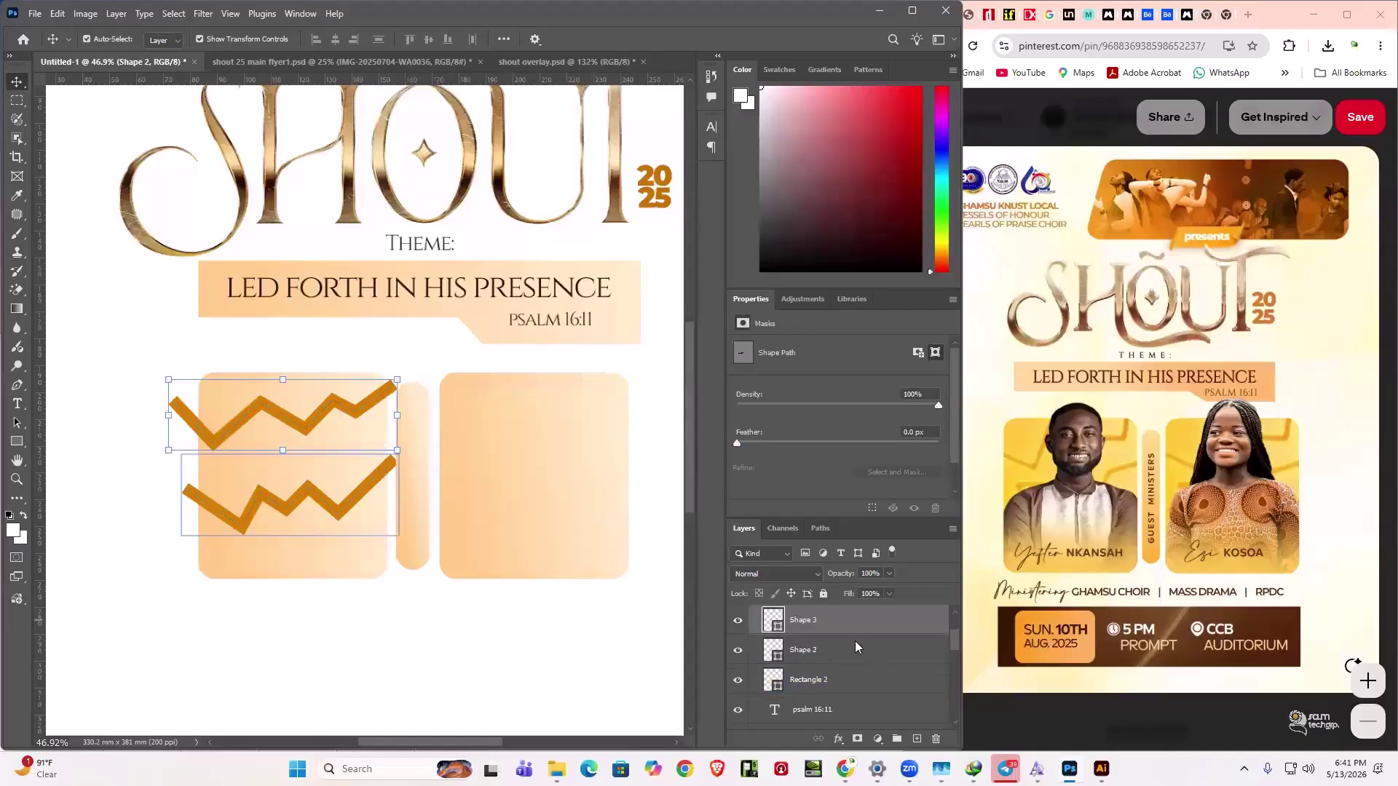
scroll(856, 663, up, 1)
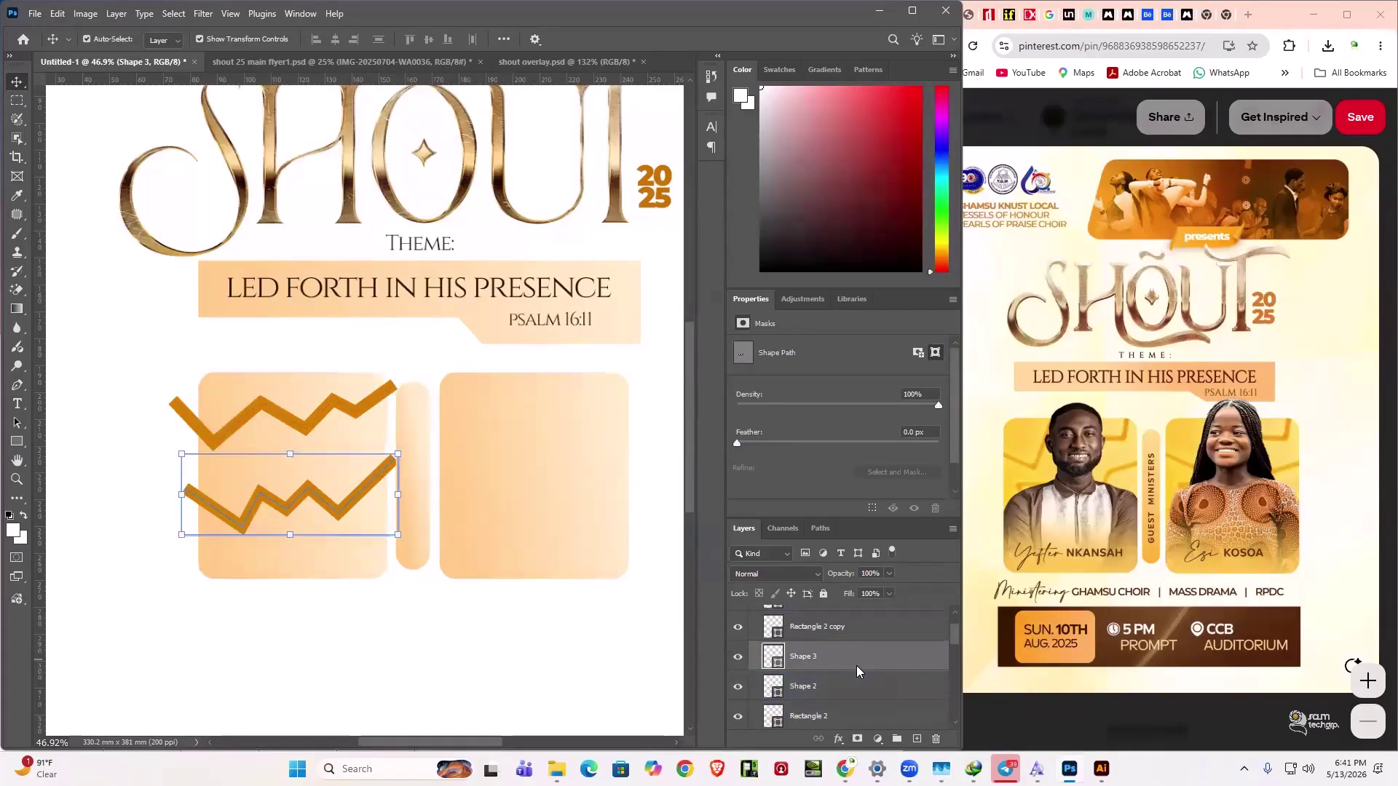
click(886, 692)
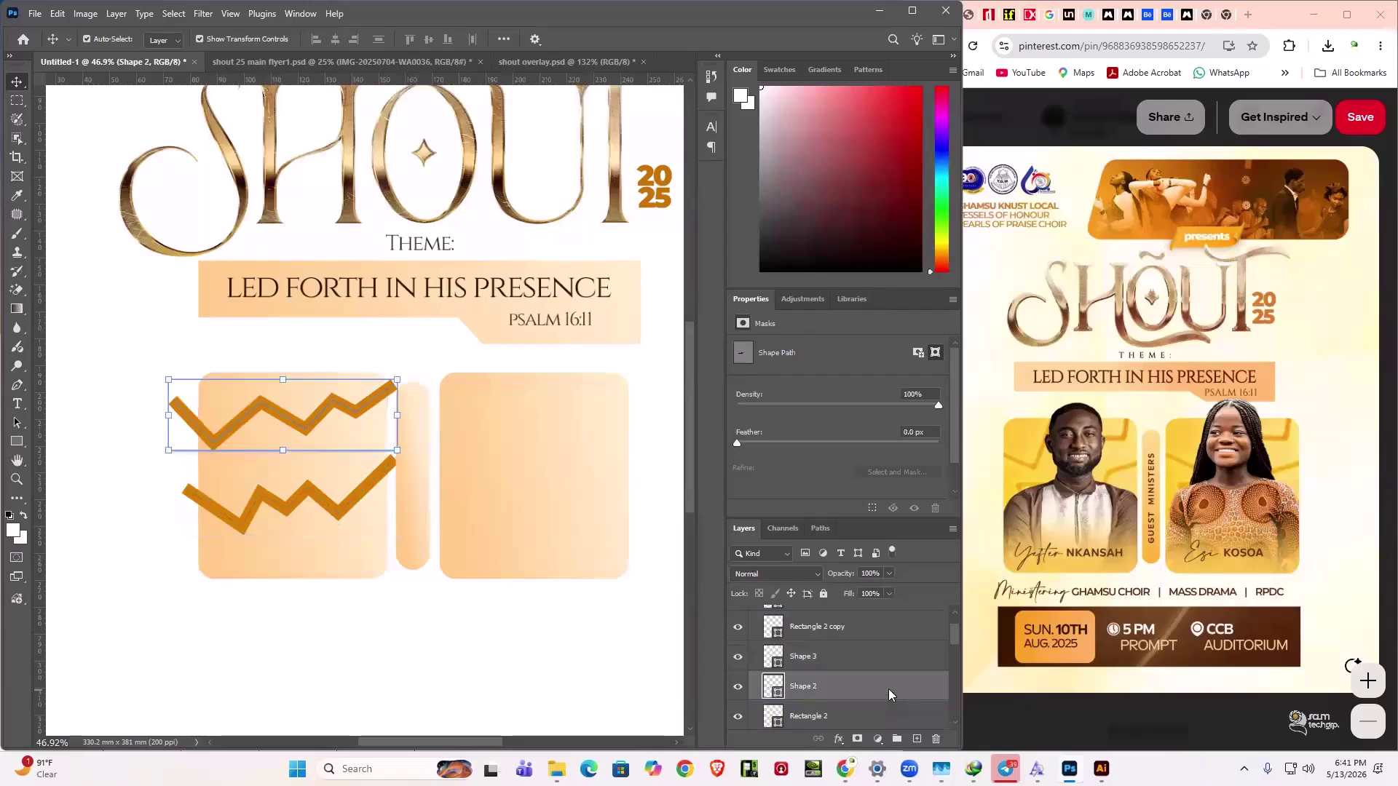
alt+click(896, 679)
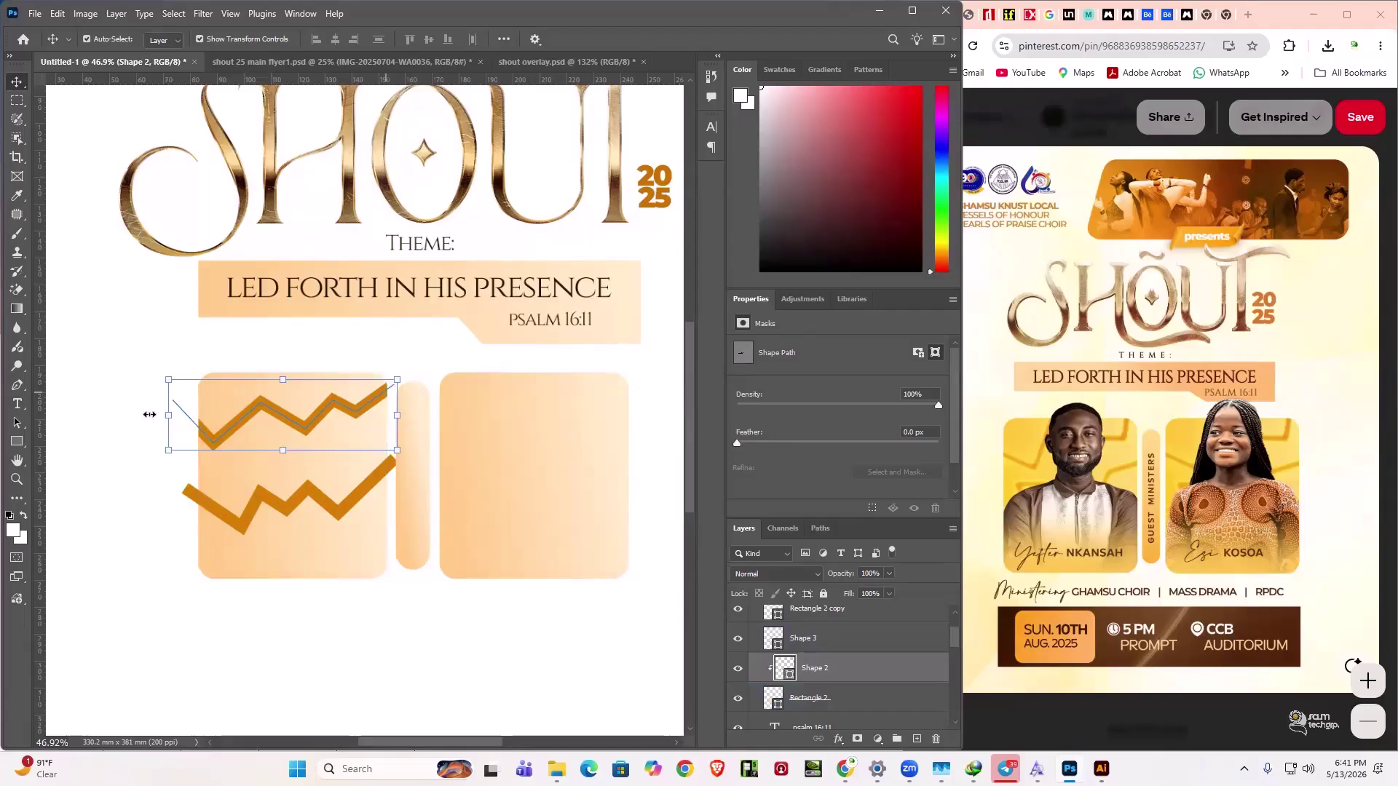
alt+click(871, 651)
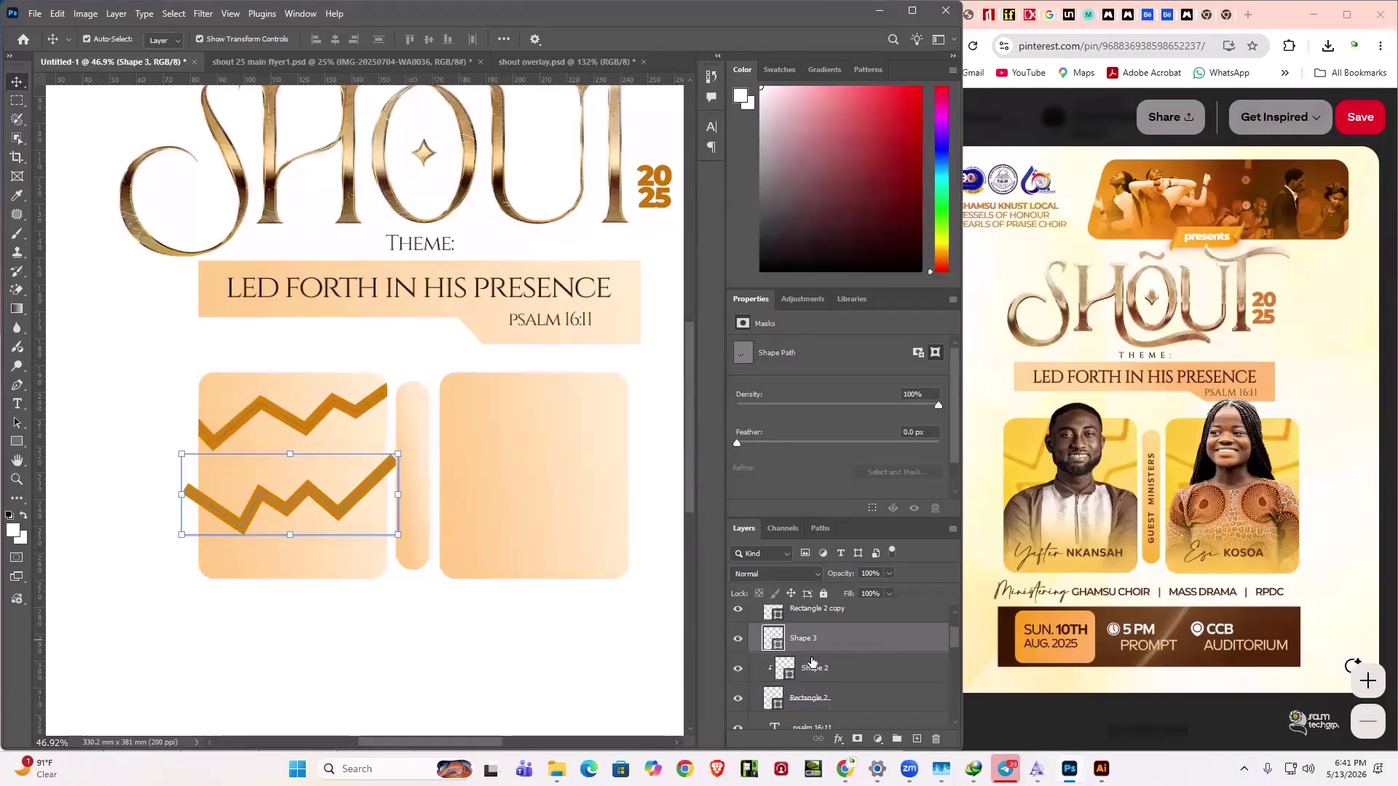
click(549, 679)
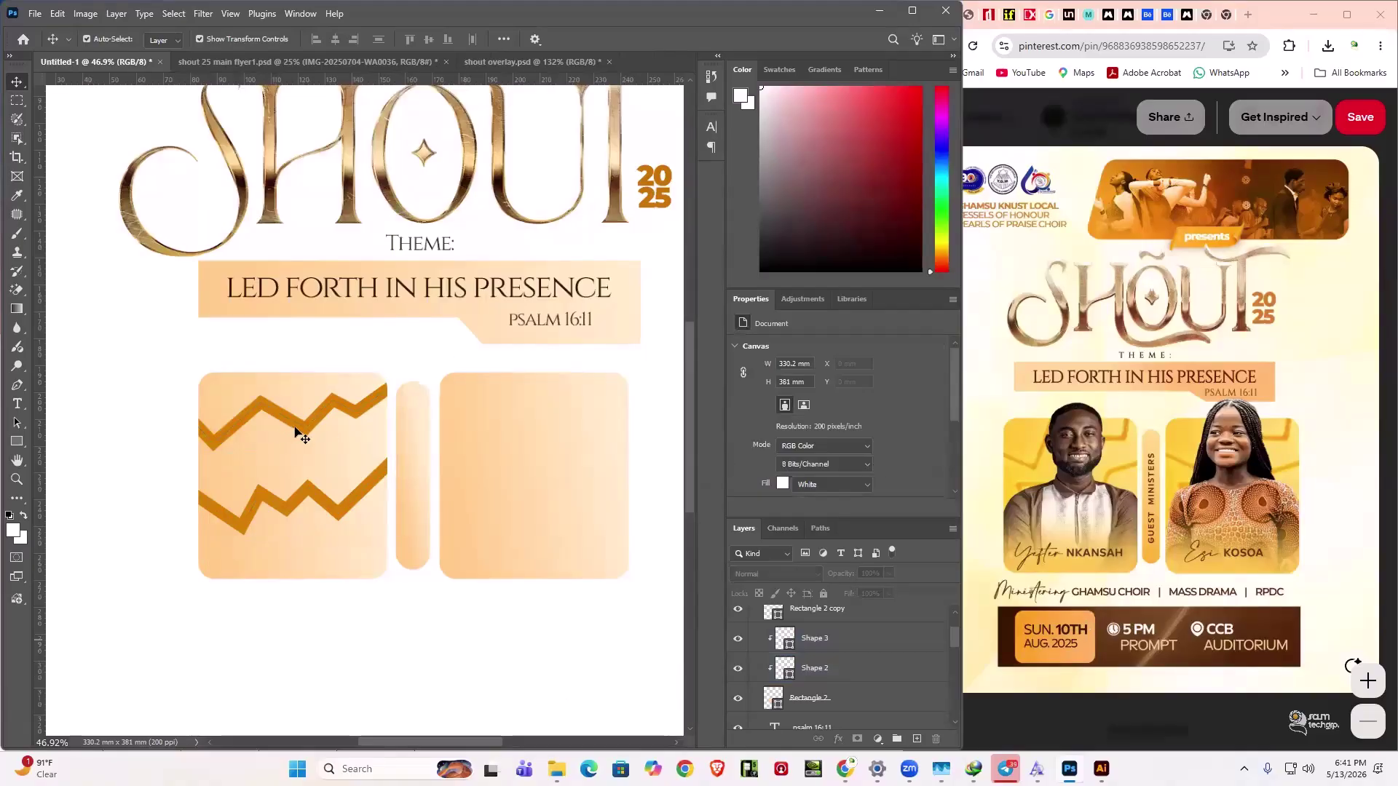
click(302, 458)
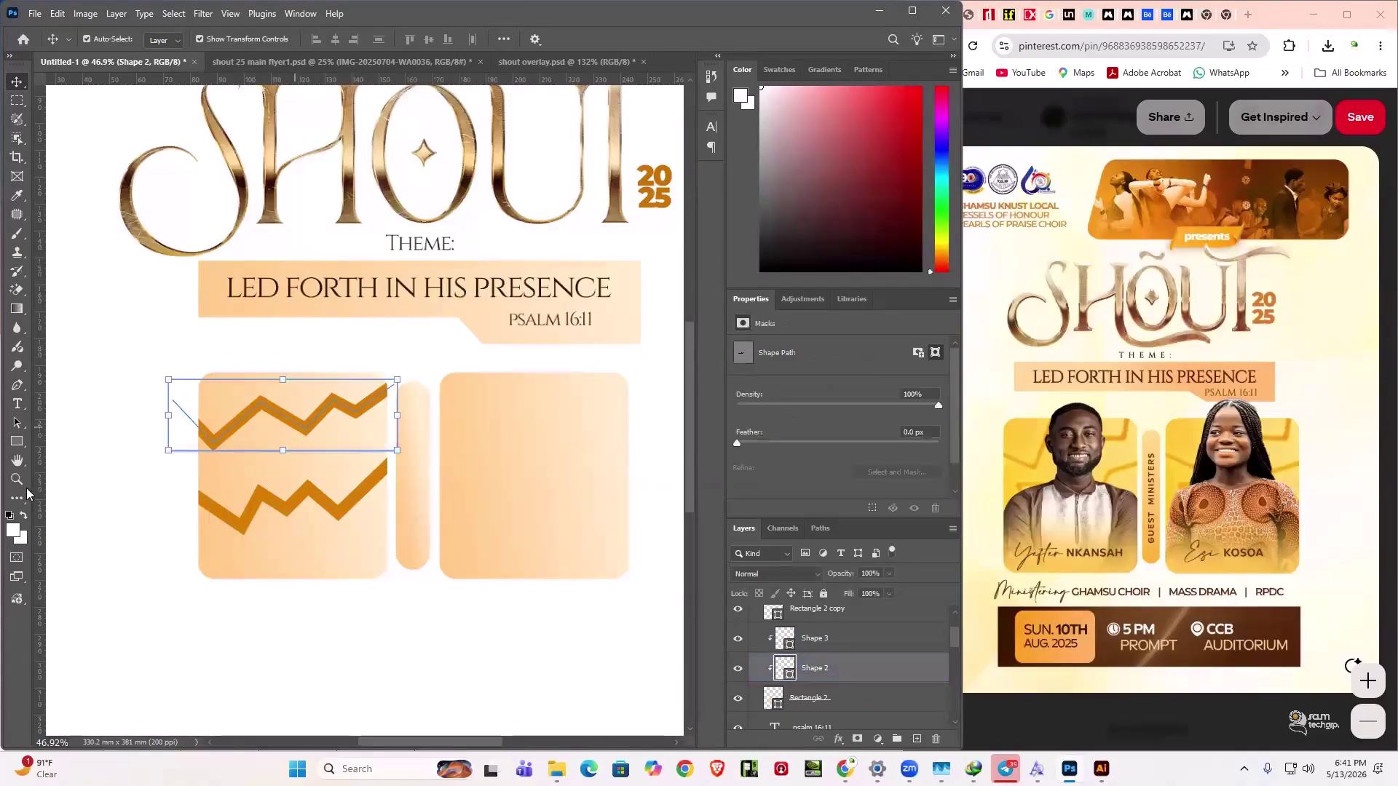
click(320, 554)
click(17, 443)
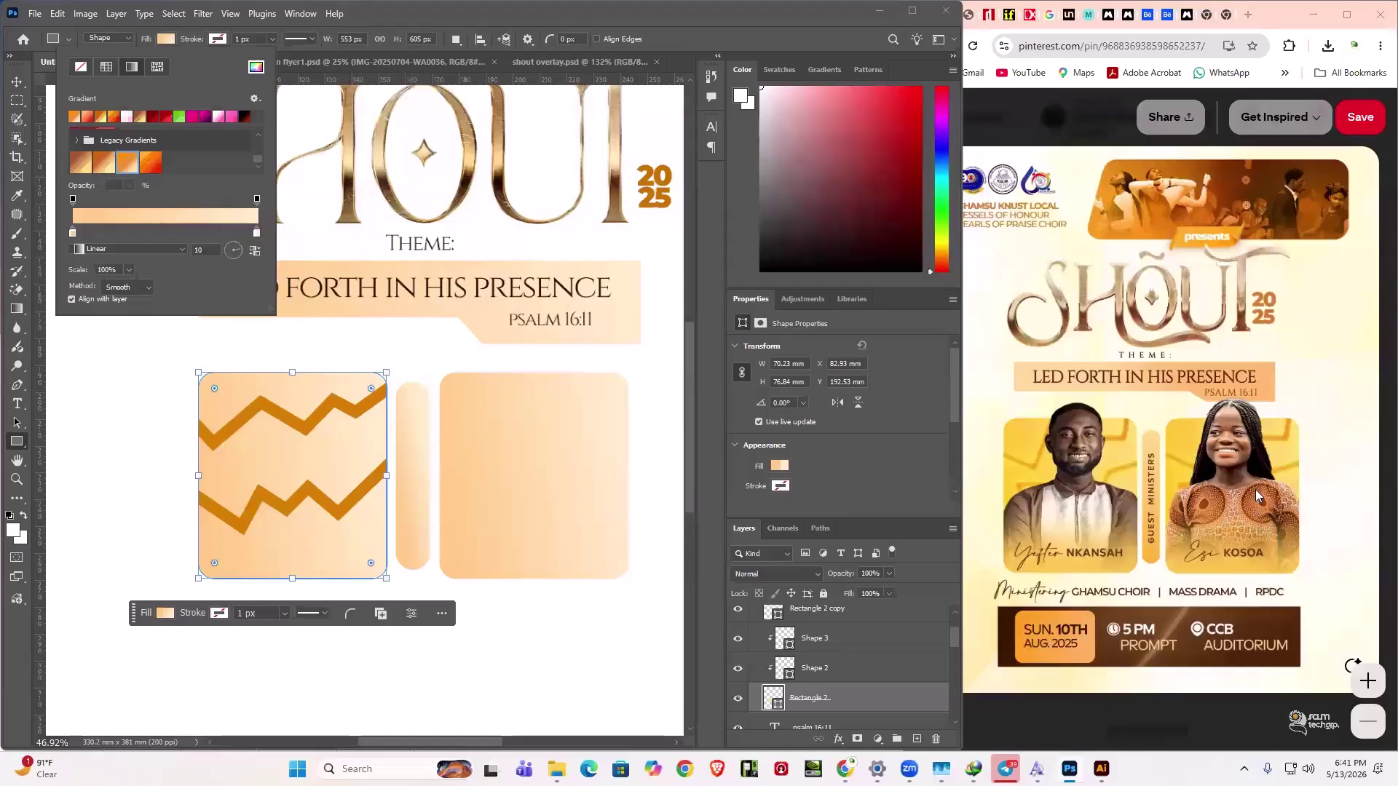
- Set the left box's gradient stops to pale yellow ffdf8a and golden orange ffba43
double_click(258, 235)
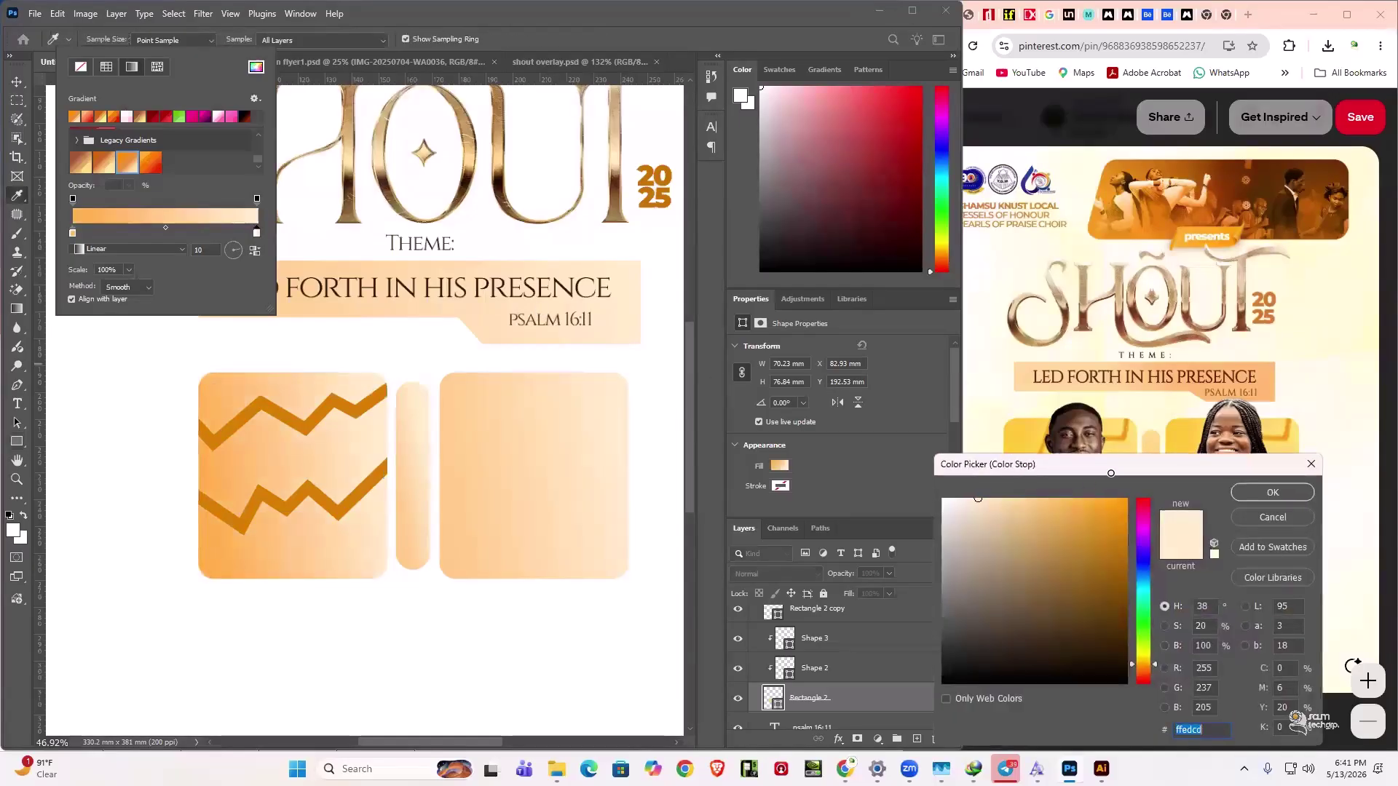
click(1082, 500)
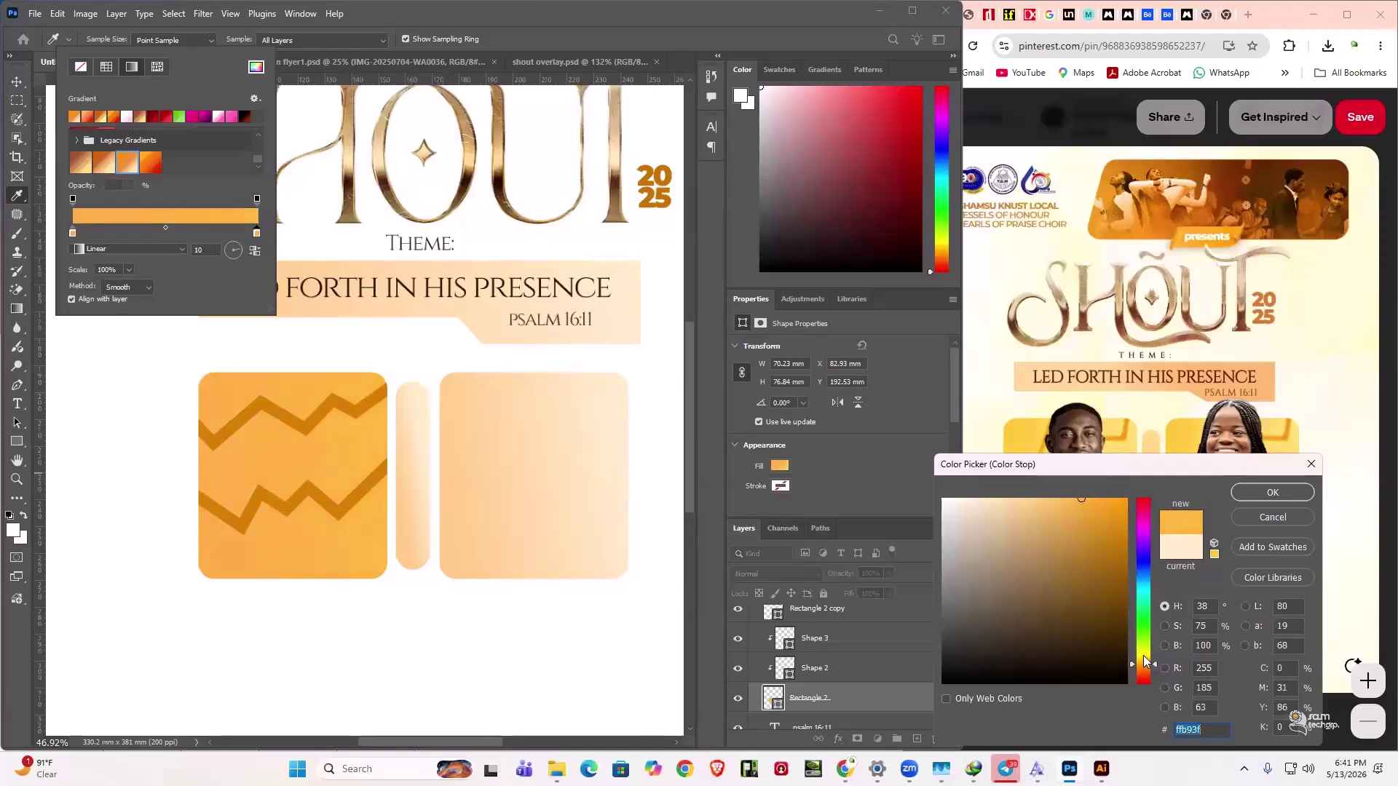
drag(1156, 671, 1155, 662)
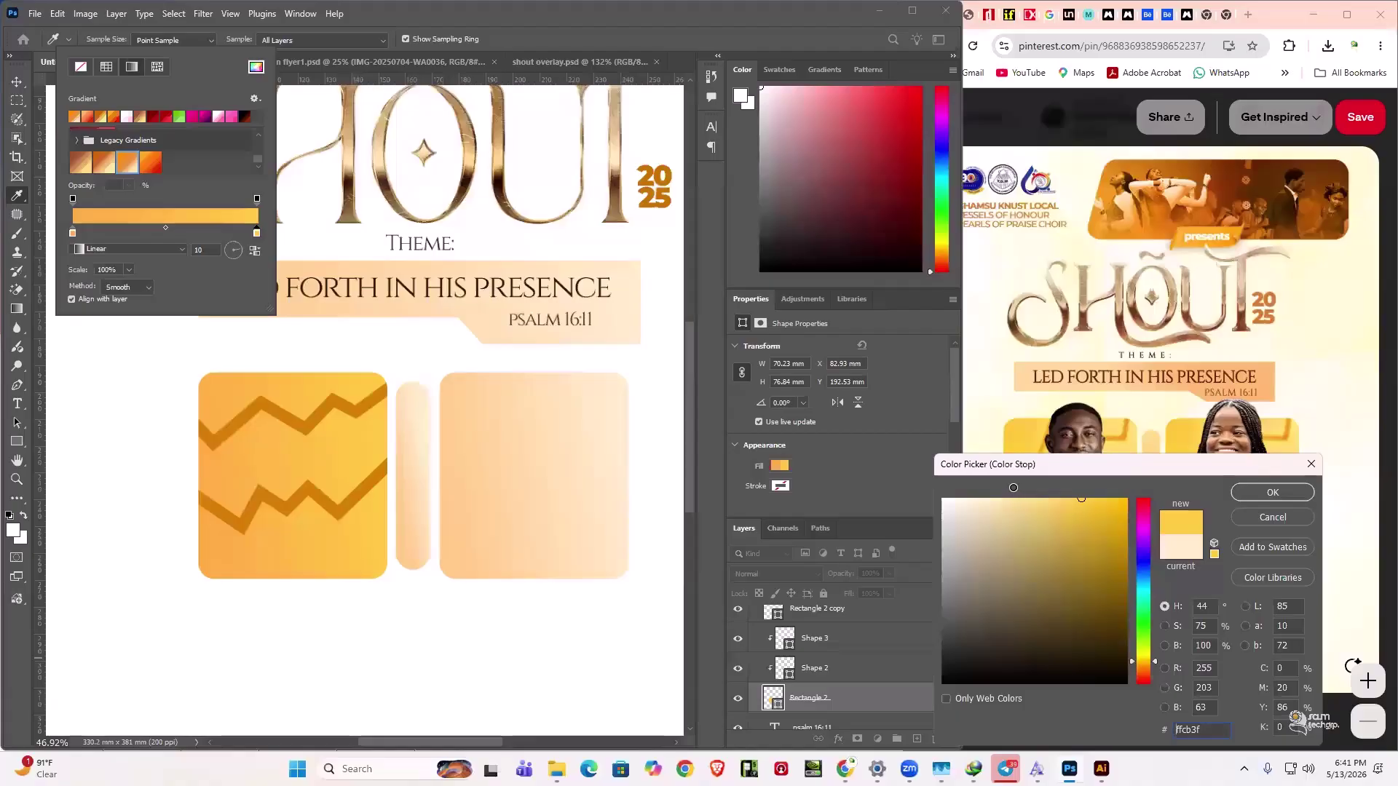
drag(1031, 499, 1027, 488)
drag(1117, 470, 1027, 487)
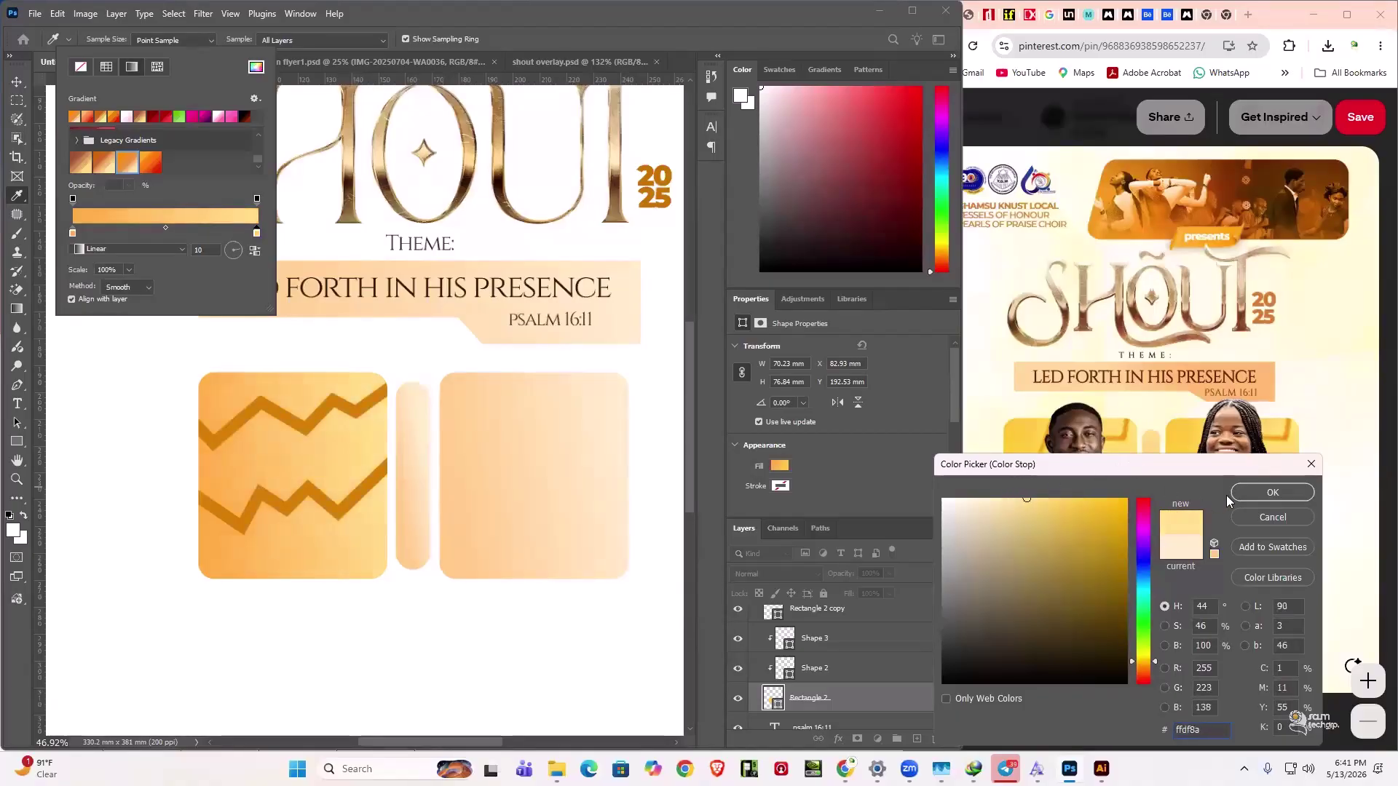
click(1275, 499)
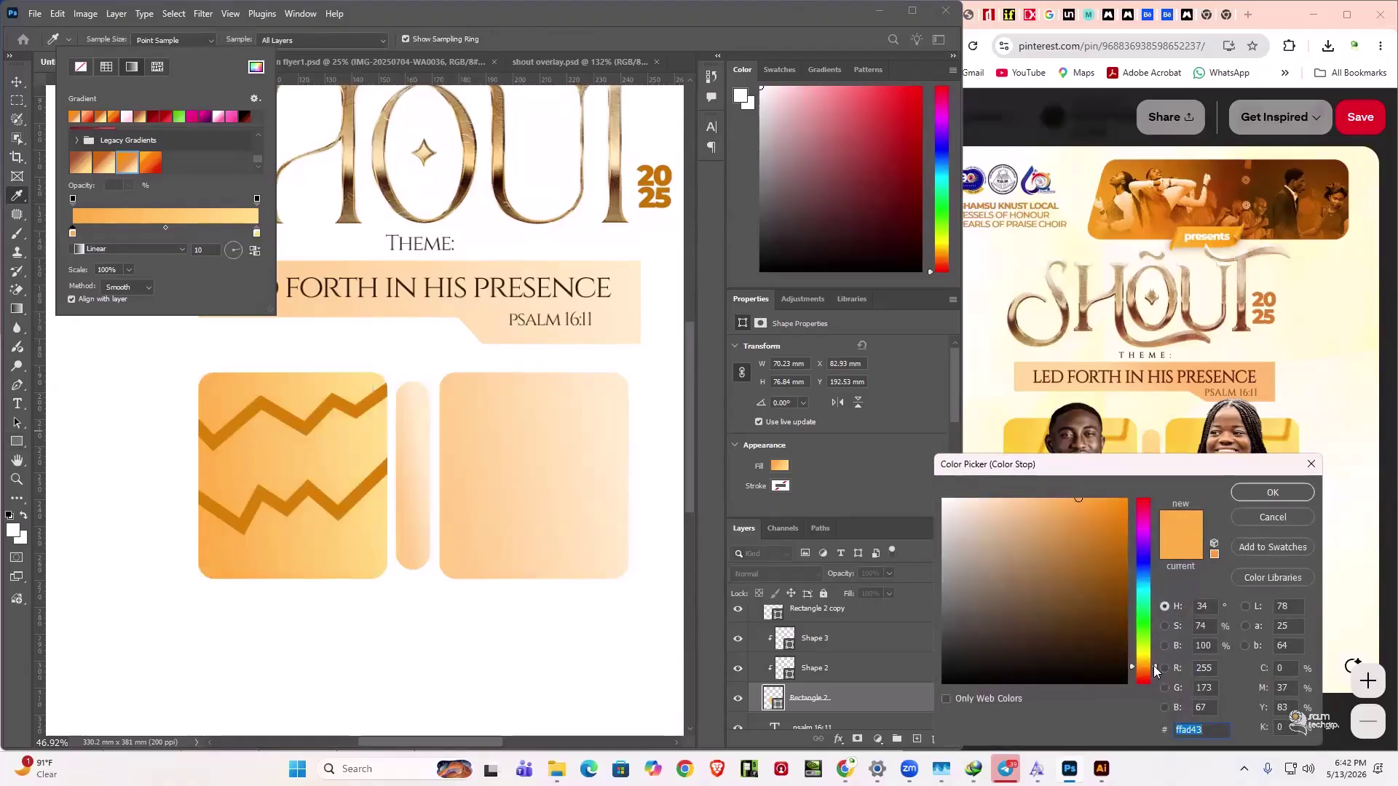
click(1155, 671)
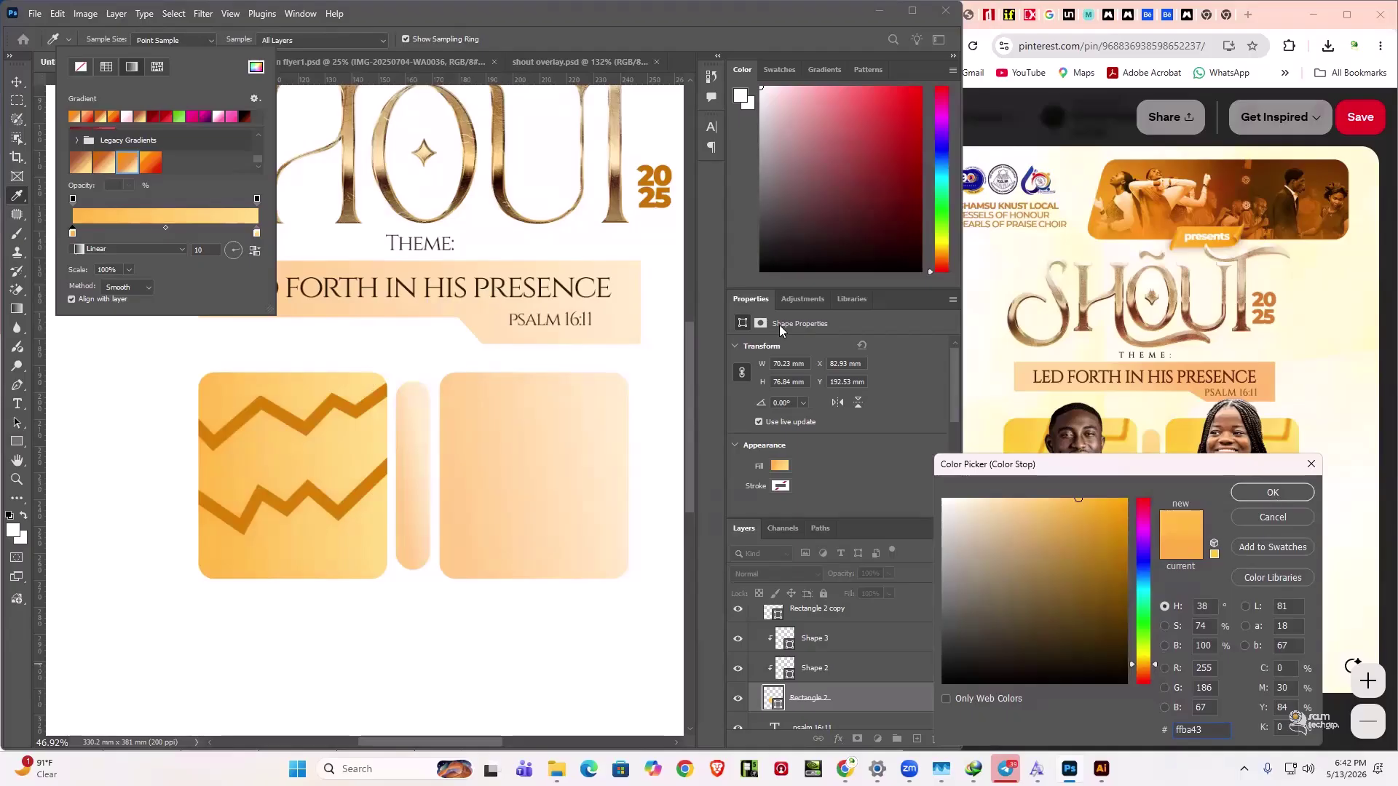
key(Return)
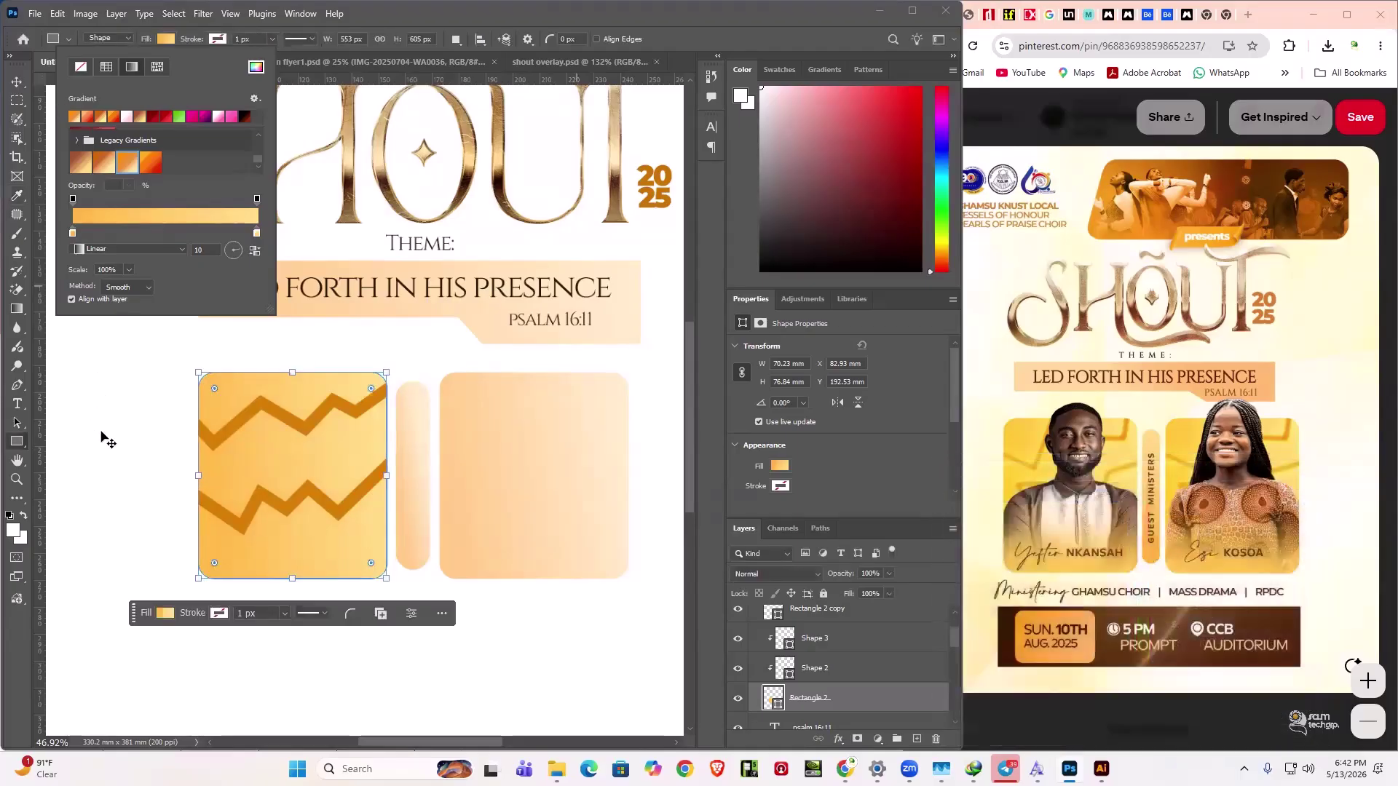
key(v)
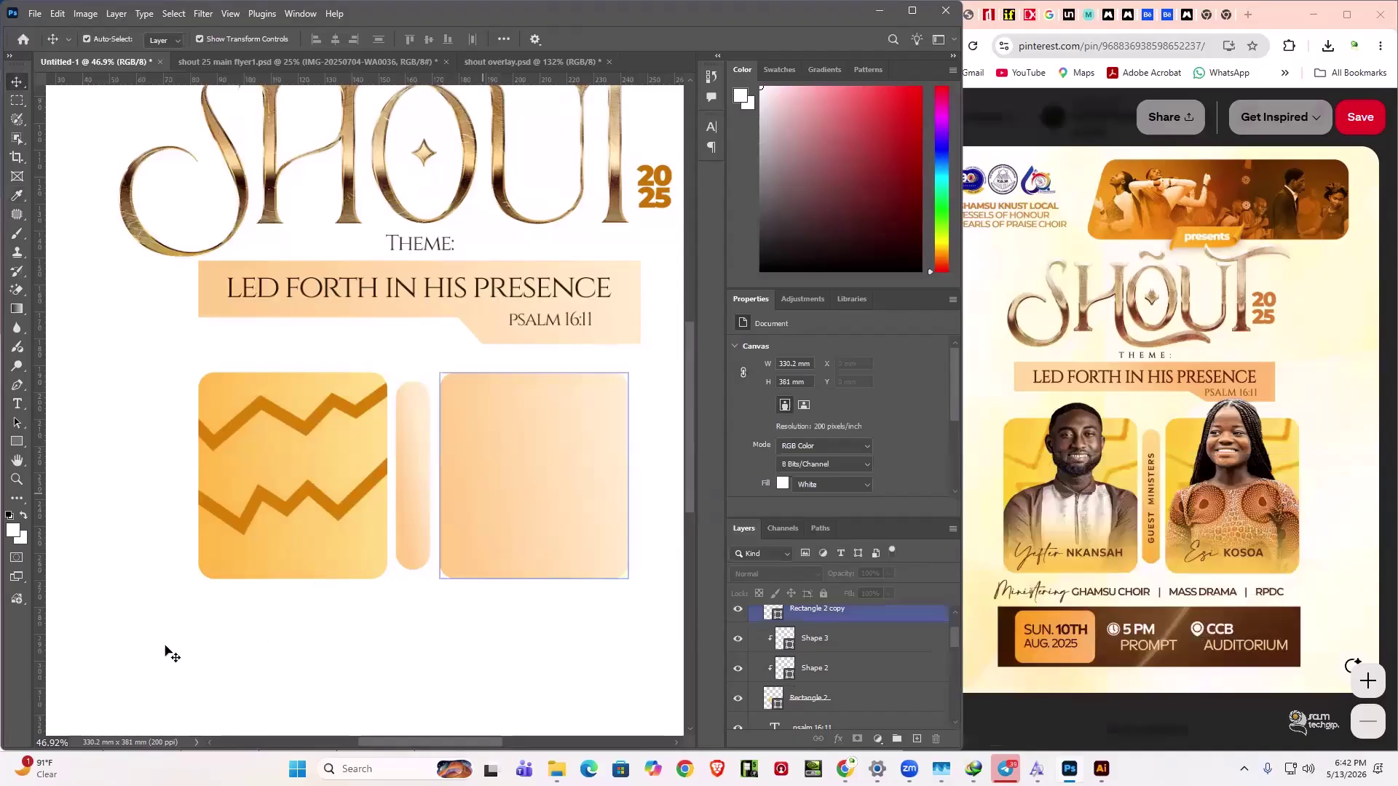
click(256, 536)
- Select the upper zigzag, Shape 2, and open its Layer Style dialog
click(303, 687)
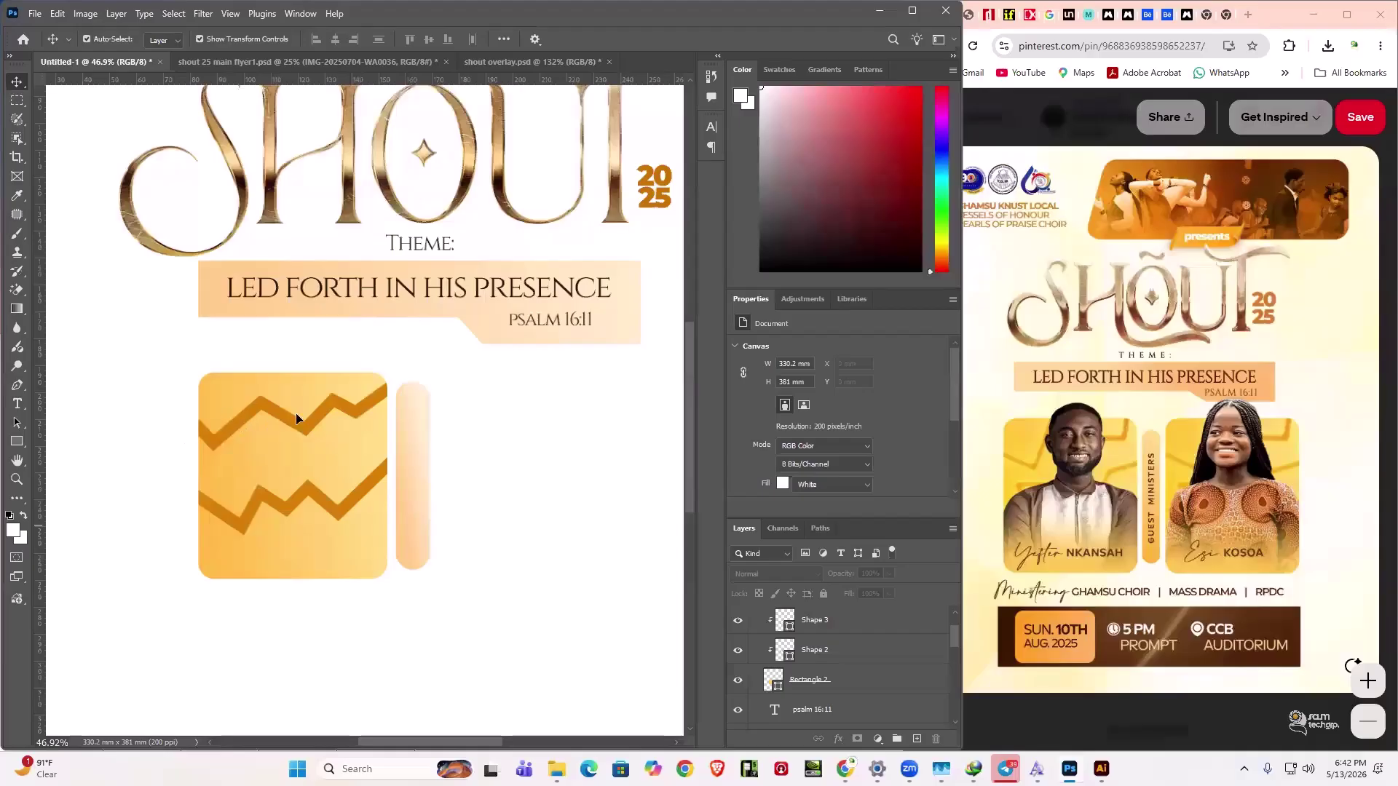
click(379, 399)
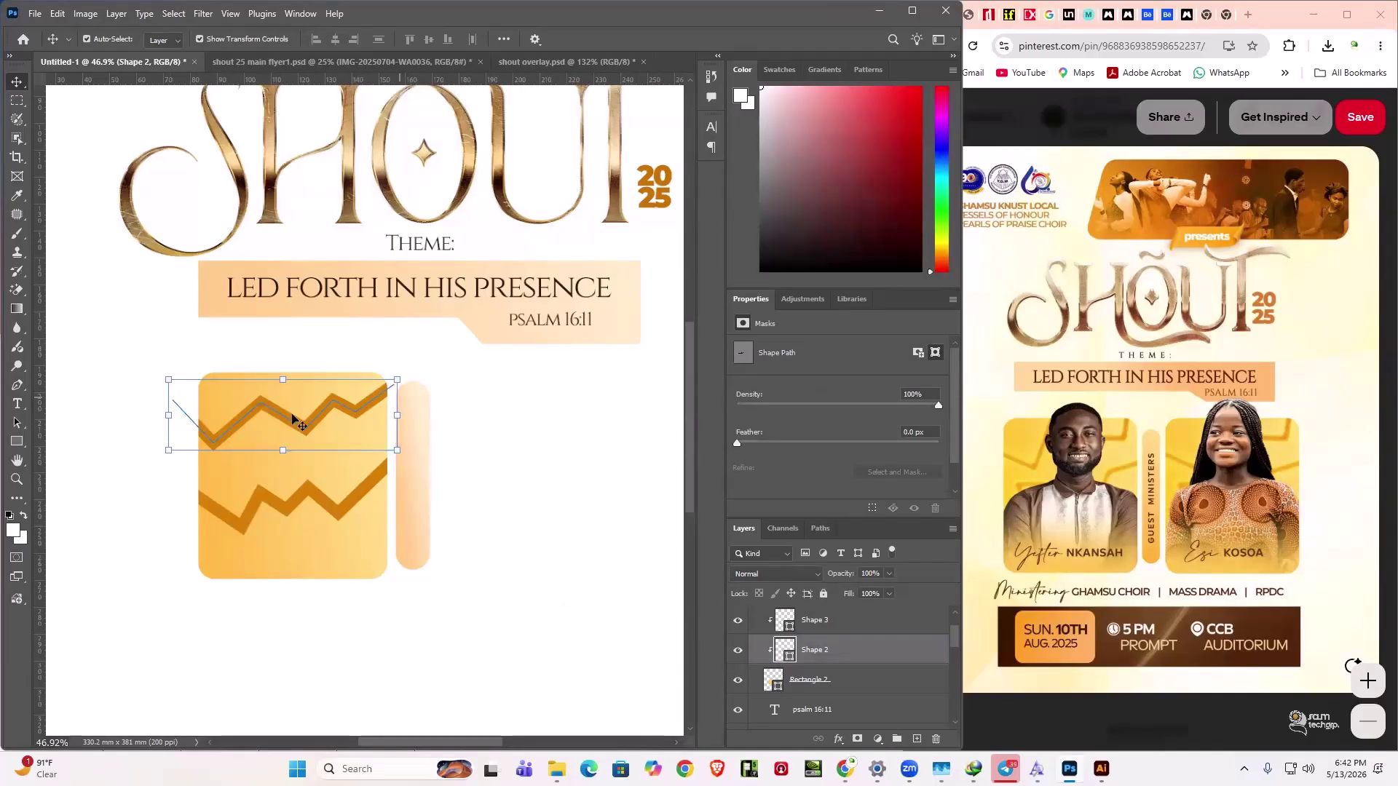
ctrl+click(907, 650)
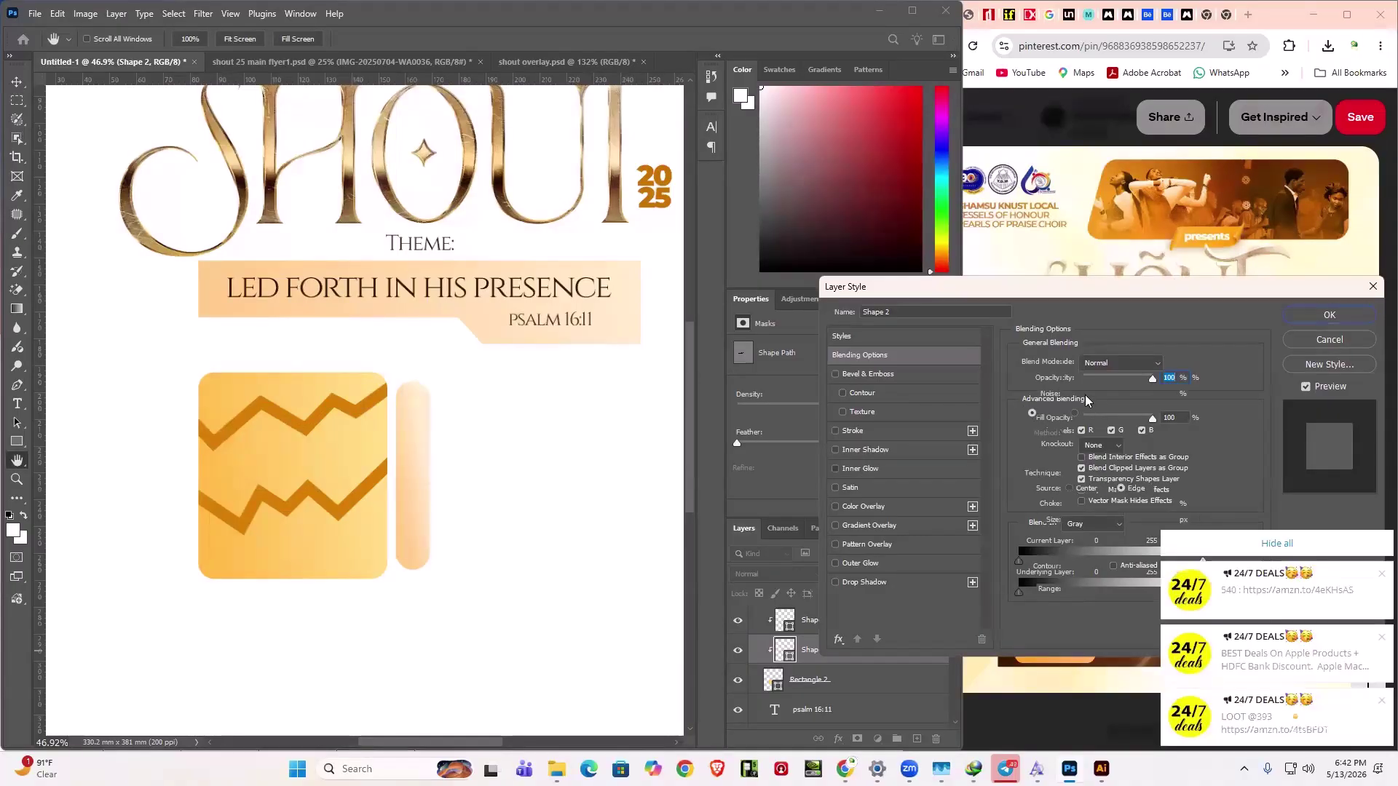
- Enable Inner Glow on the zigzag with a bright yellow colour and about 35 px size
click(860, 468)
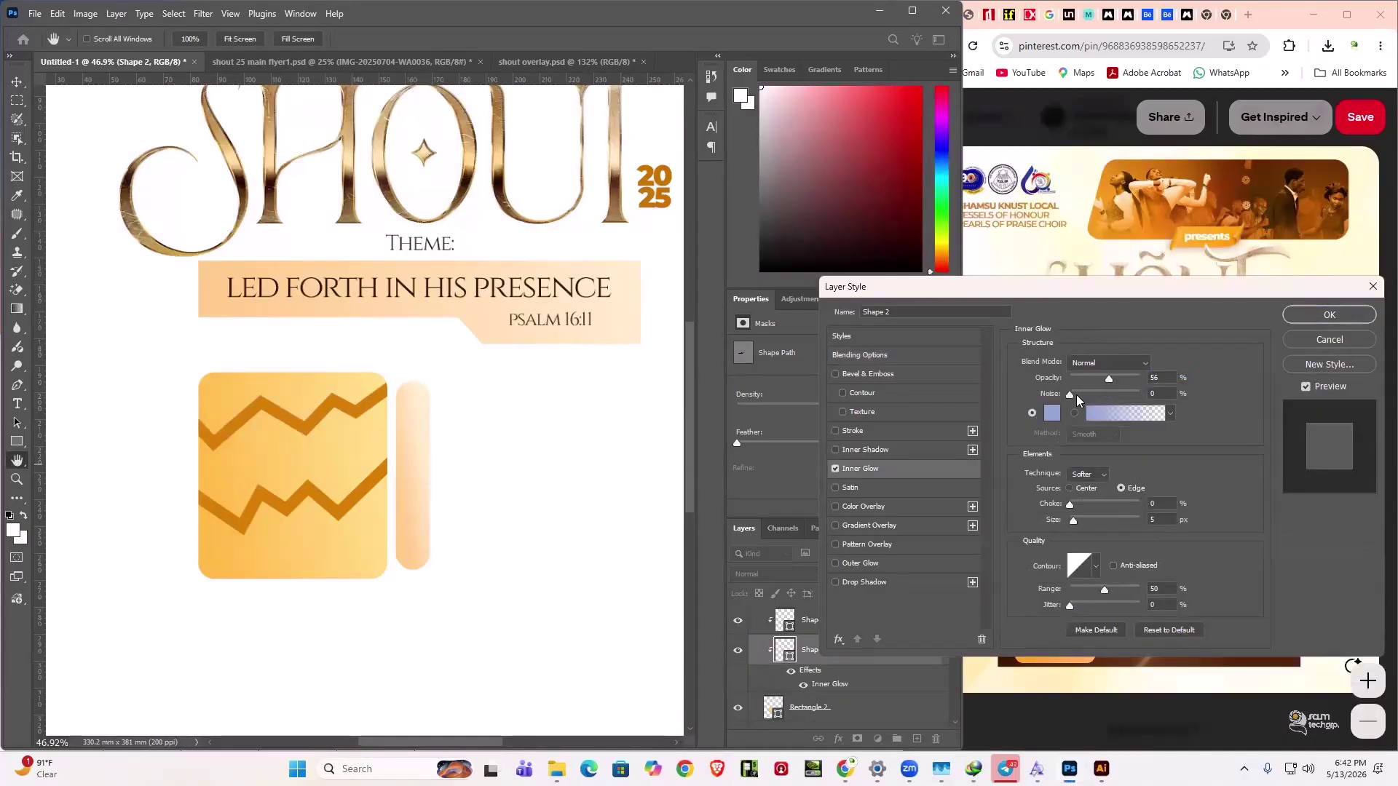
drag(1070, 520, 1083, 522)
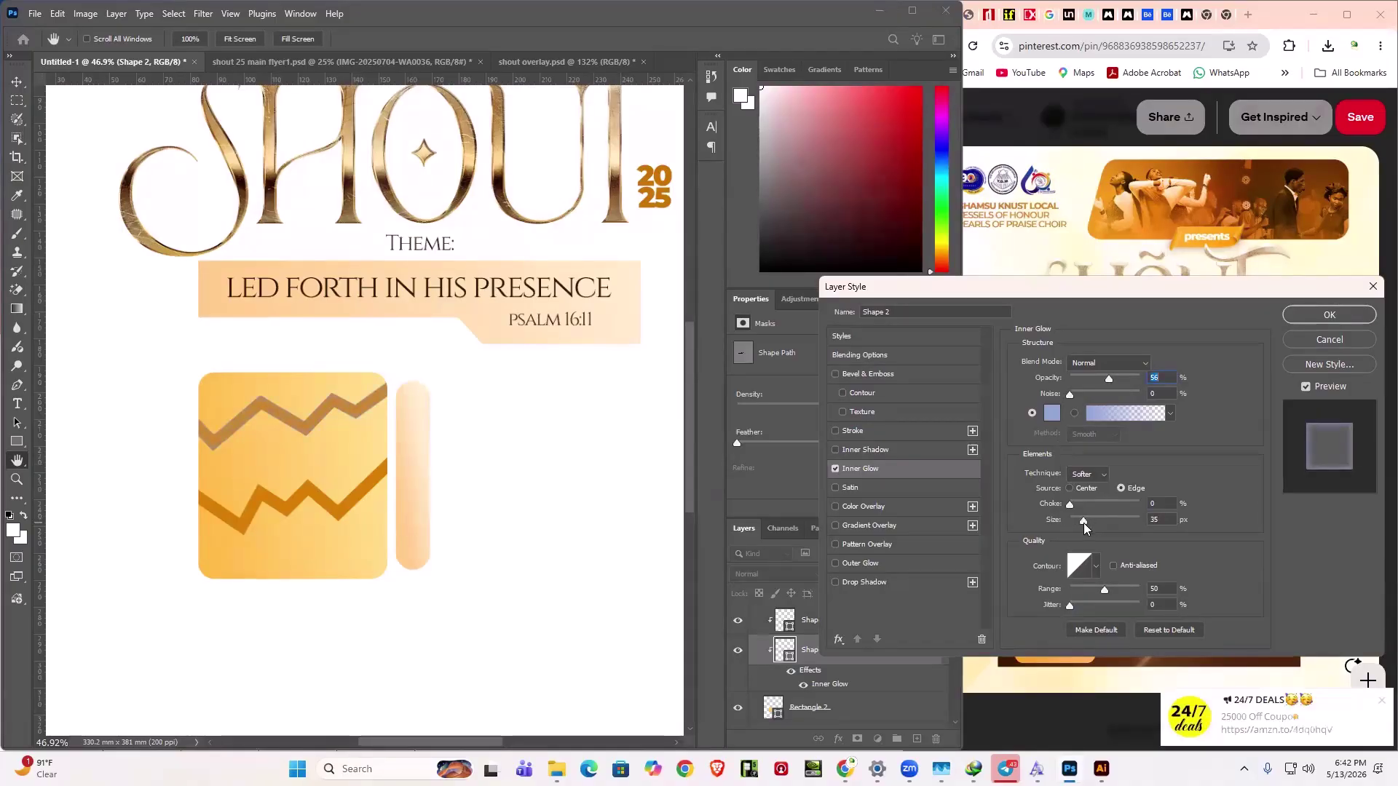
drag(1083, 523, 1083, 523)
click(1052, 413)
click(1144, 658)
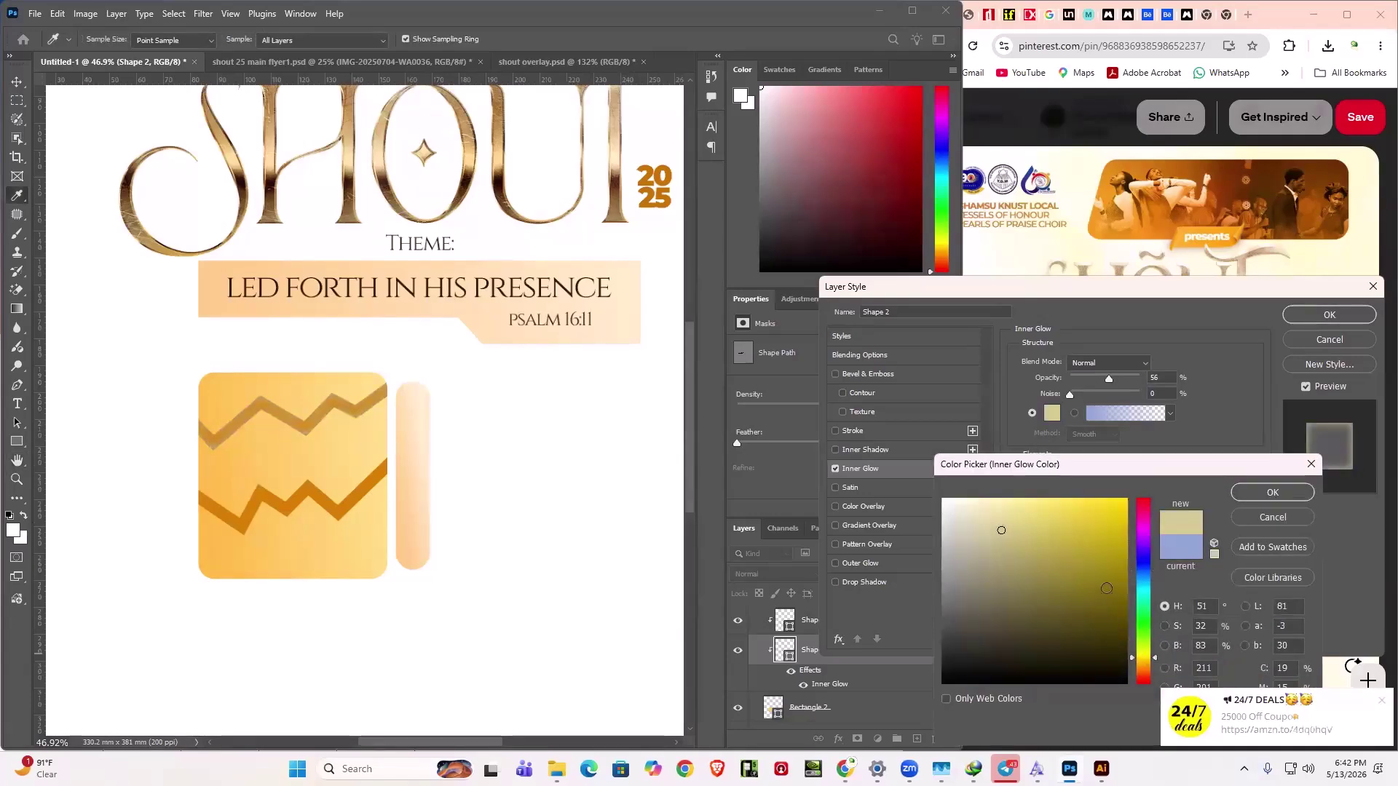
click(1127, 500)
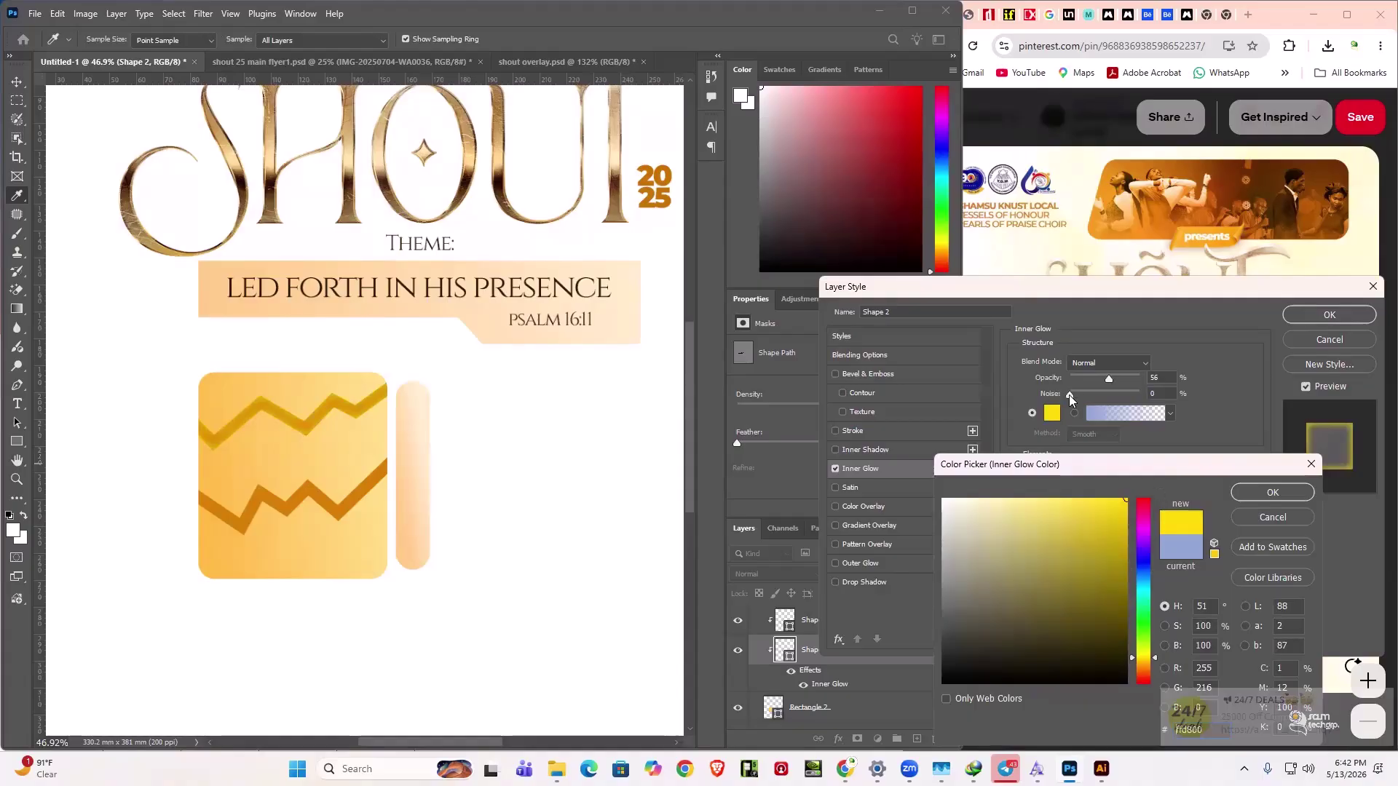
key(Return)
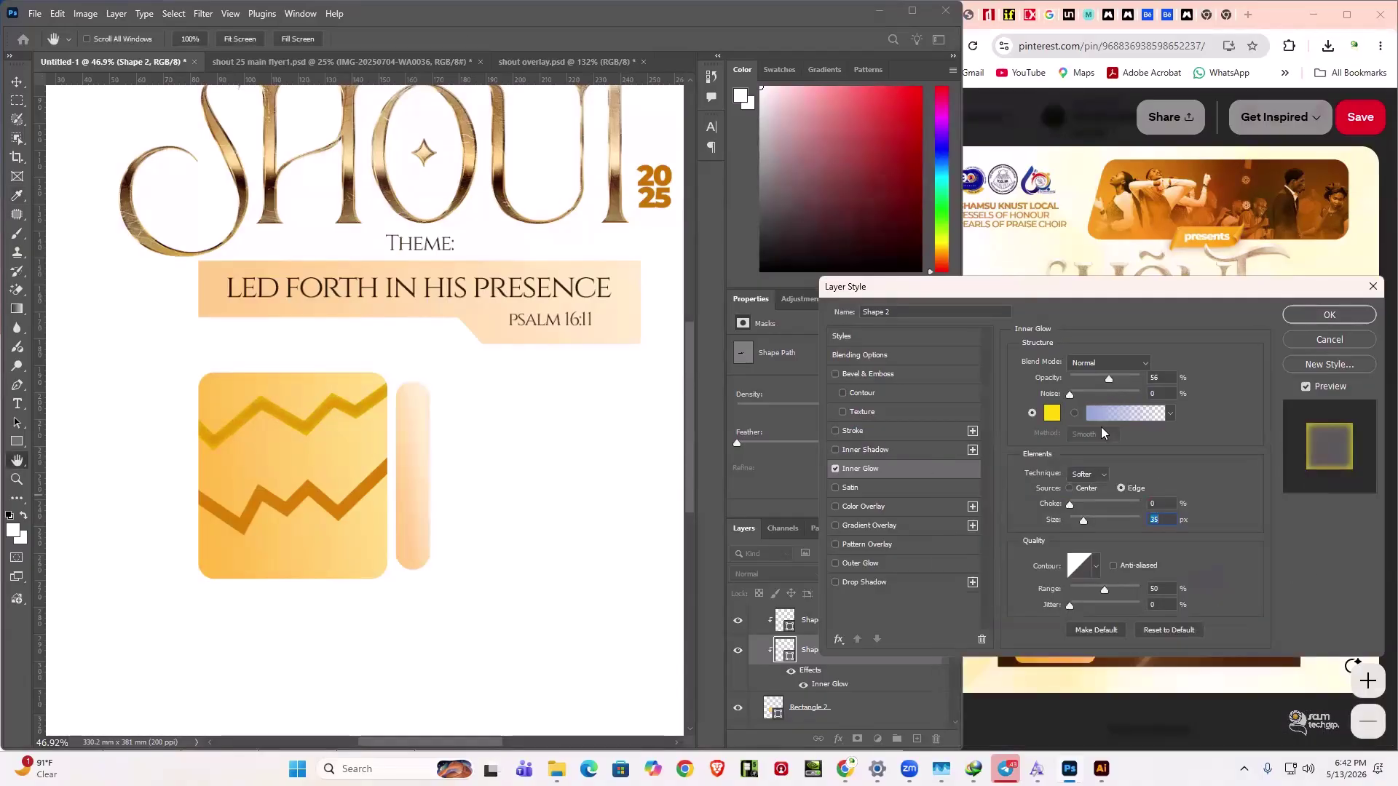
- Refine the glow to golden yellow ffc600, choke 0, 50% opacity, 32 px size, and apply
drag(1088, 511, 1085, 512)
drag(1076, 506, 1072, 507)
click(1052, 413)
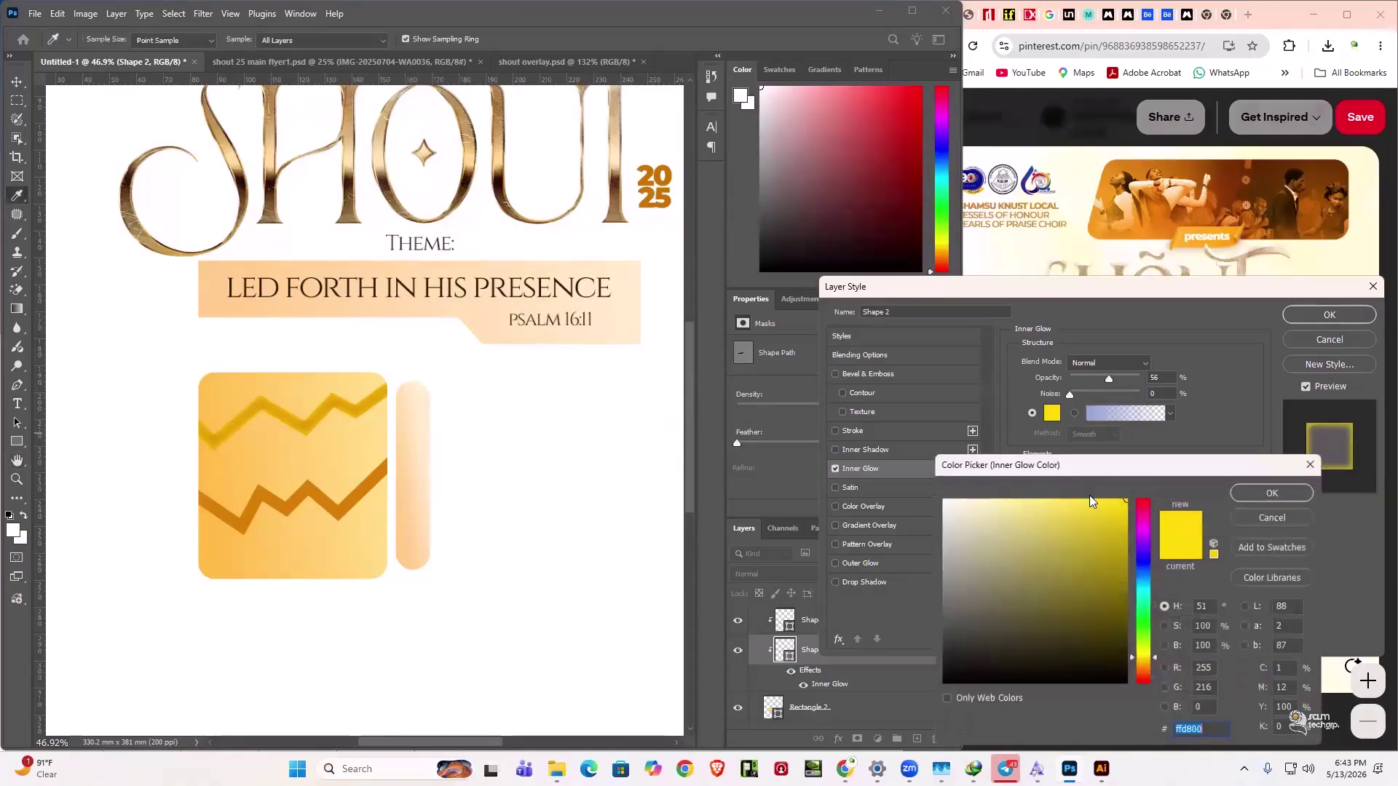
click(1154, 659)
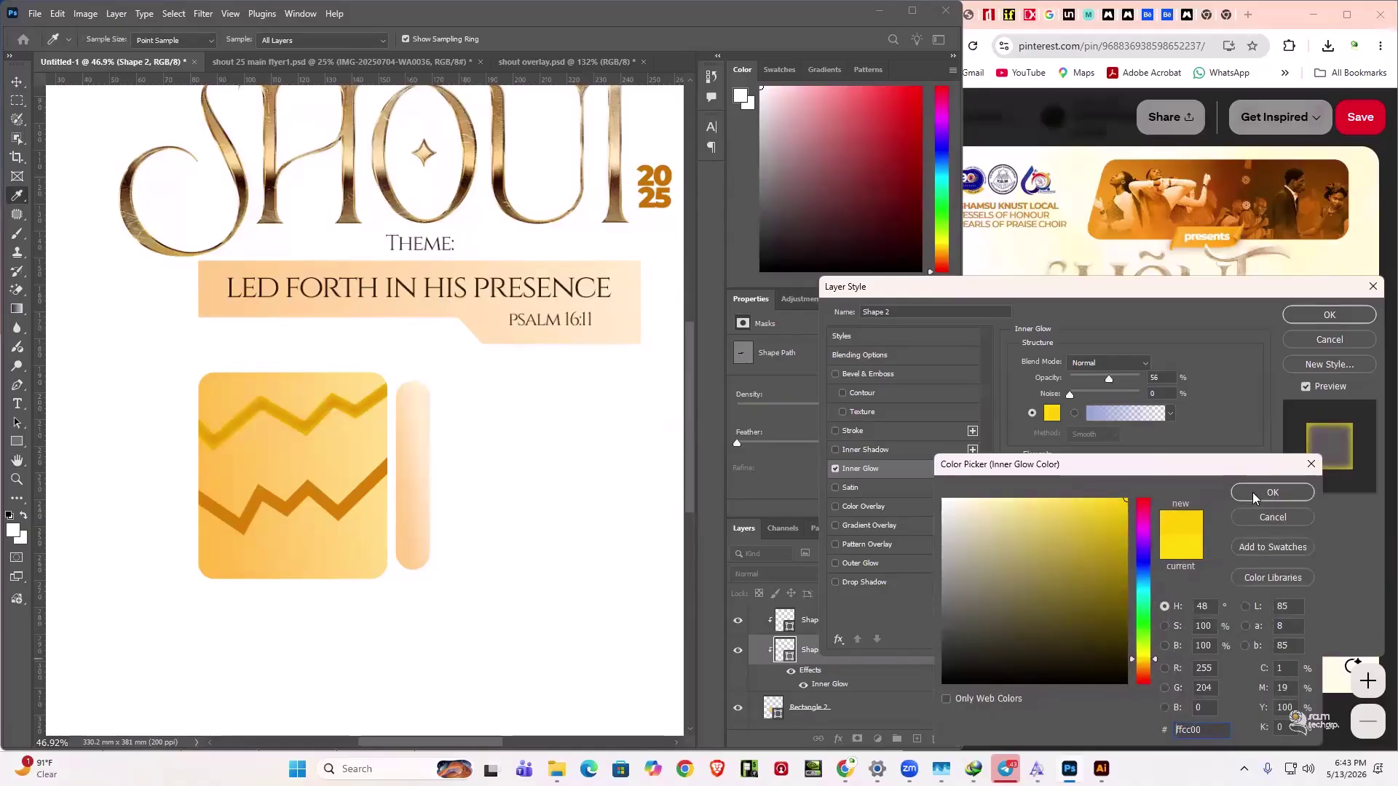
click(1156, 658)
click(1263, 493)
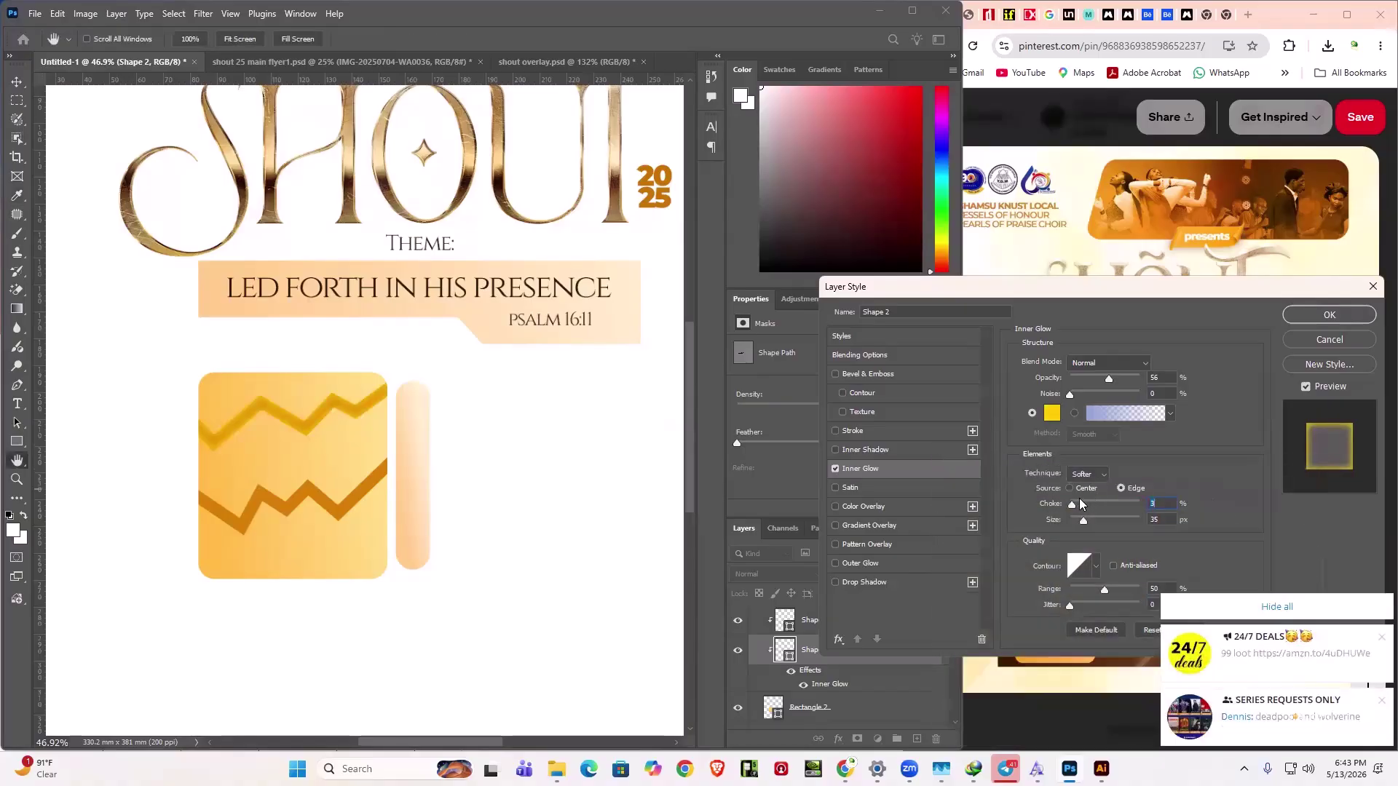
drag(1073, 508, 1052, 509)
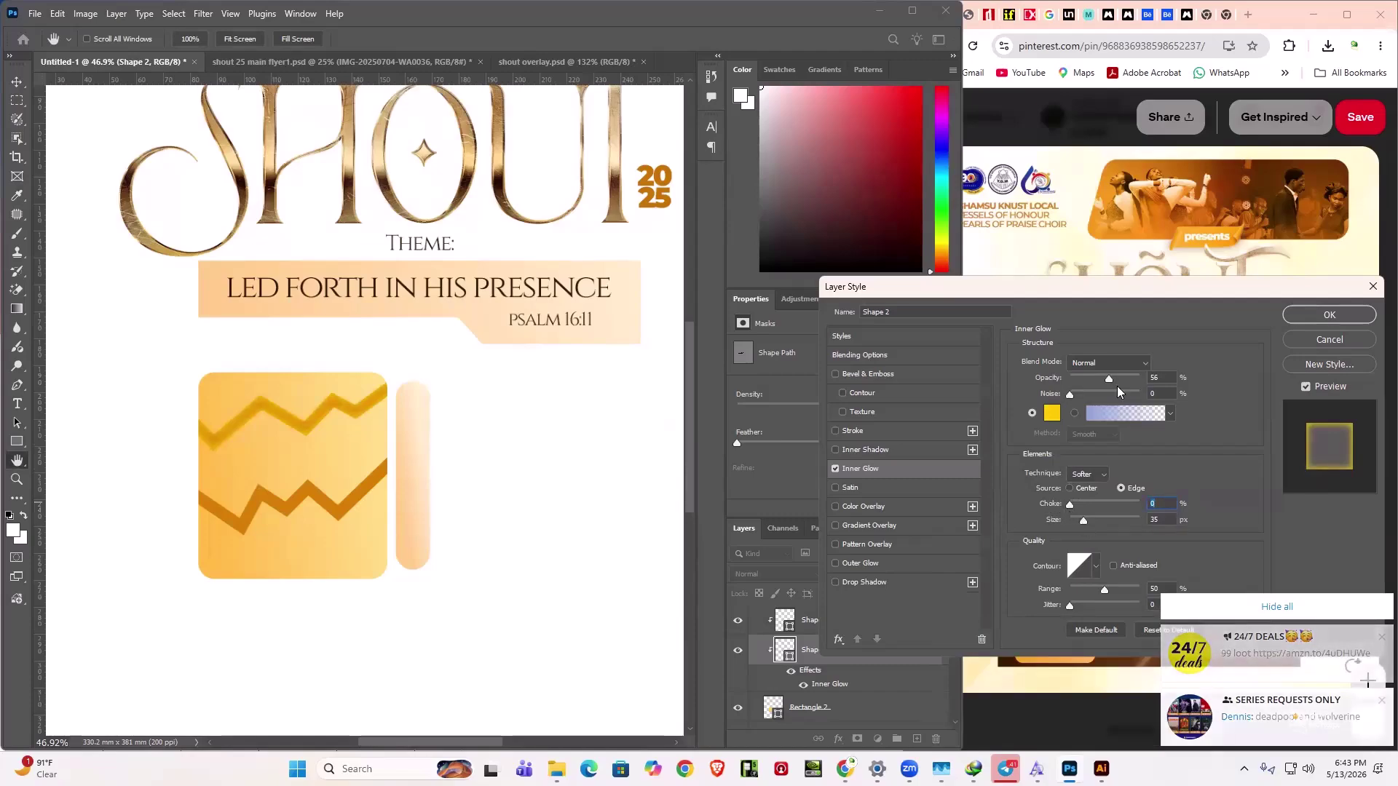
mouse_move(1110, 380)
mouse_down()
mouse_move(1059, 387)
mouse_move(1108, 391)
mouse_up()
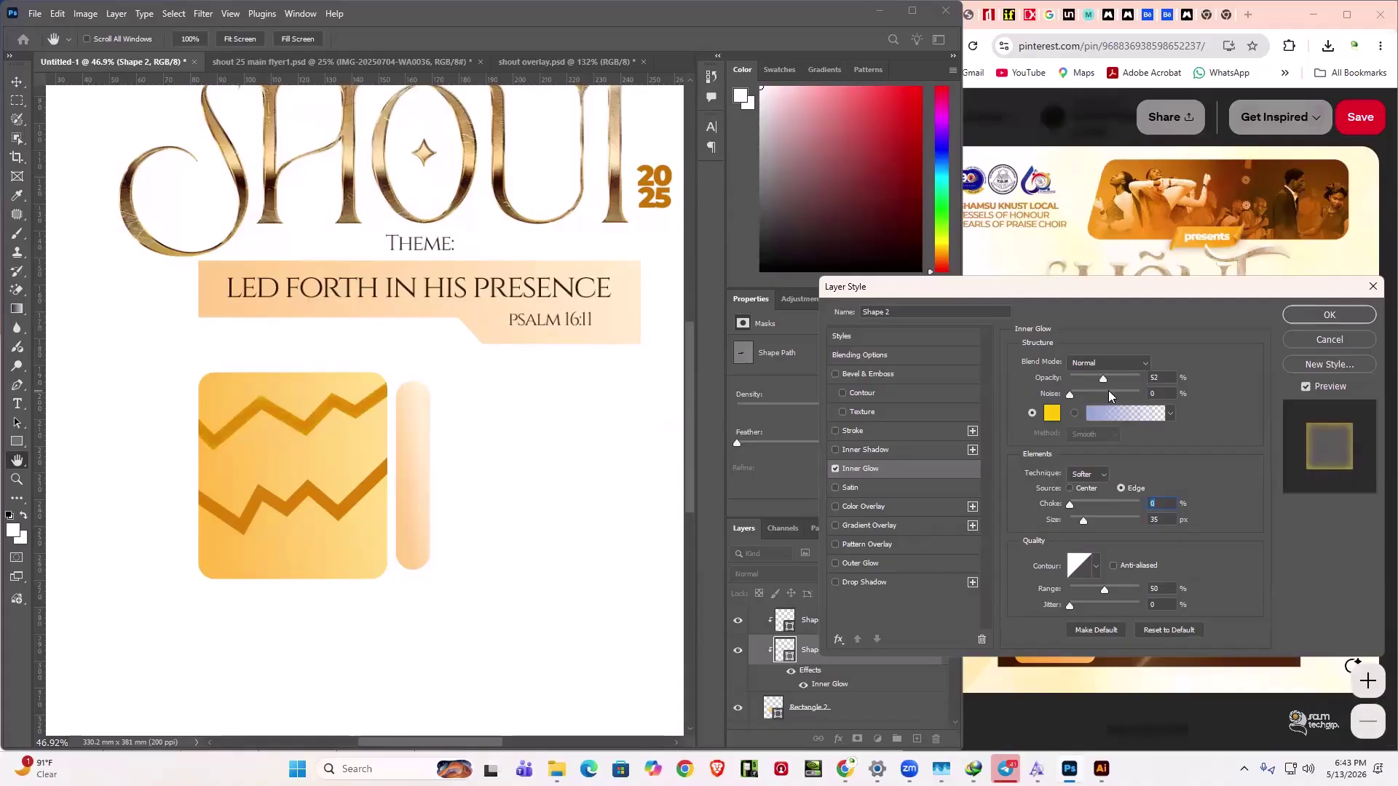
mouse_move(1085, 519)
mouse_down()
mouse_move(1120, 518)
mouse_move(1084, 527)
mouse_up()
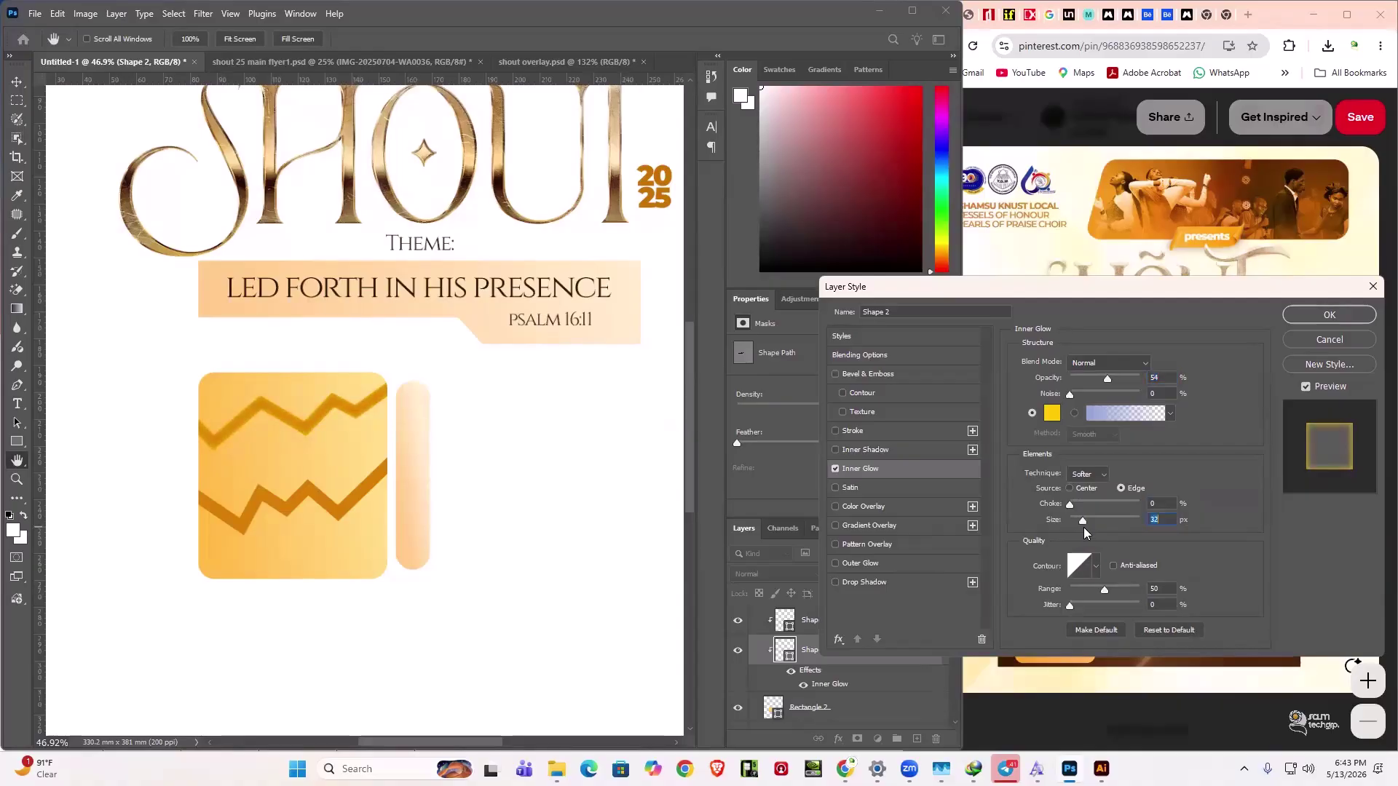
click(1071, 605)
drag(1106, 377, 1103, 377)
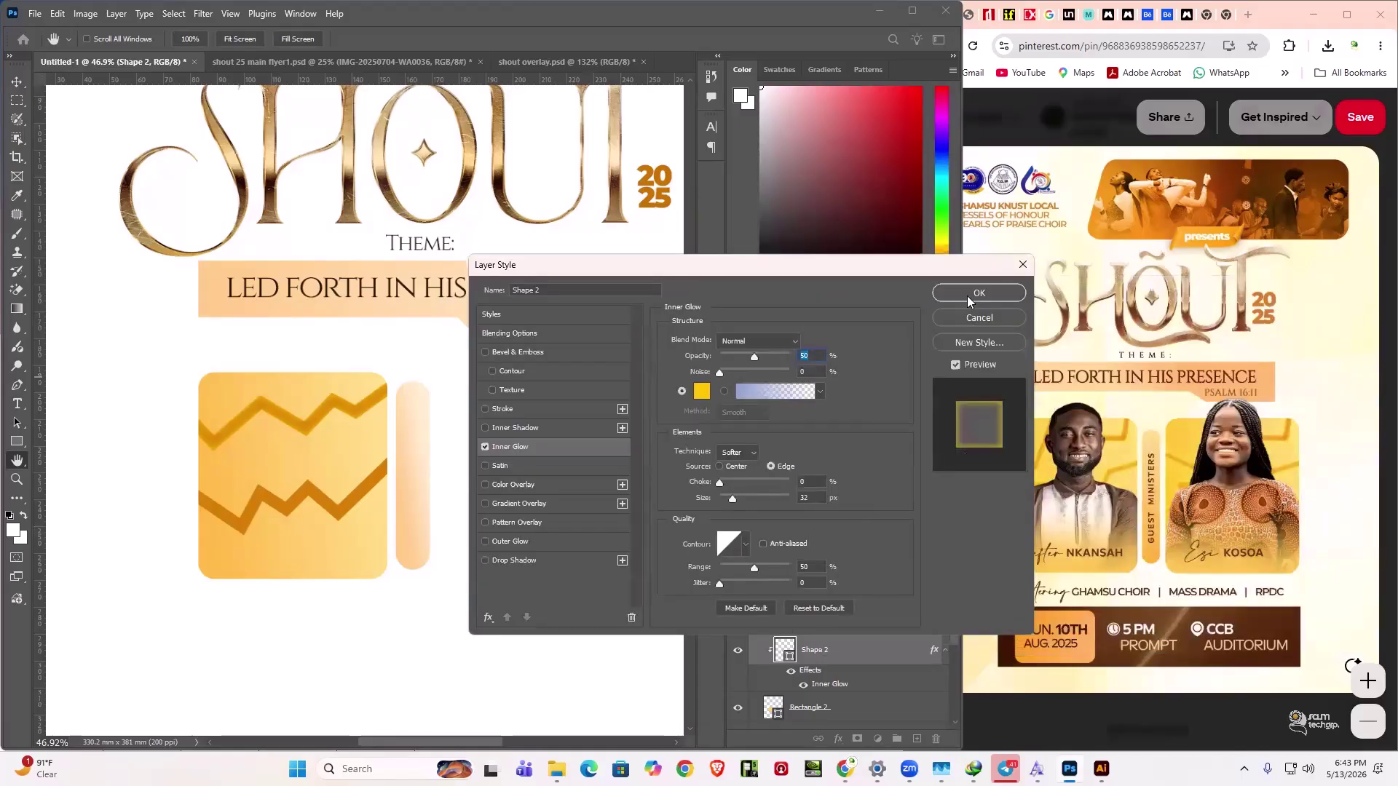
click(967, 296)
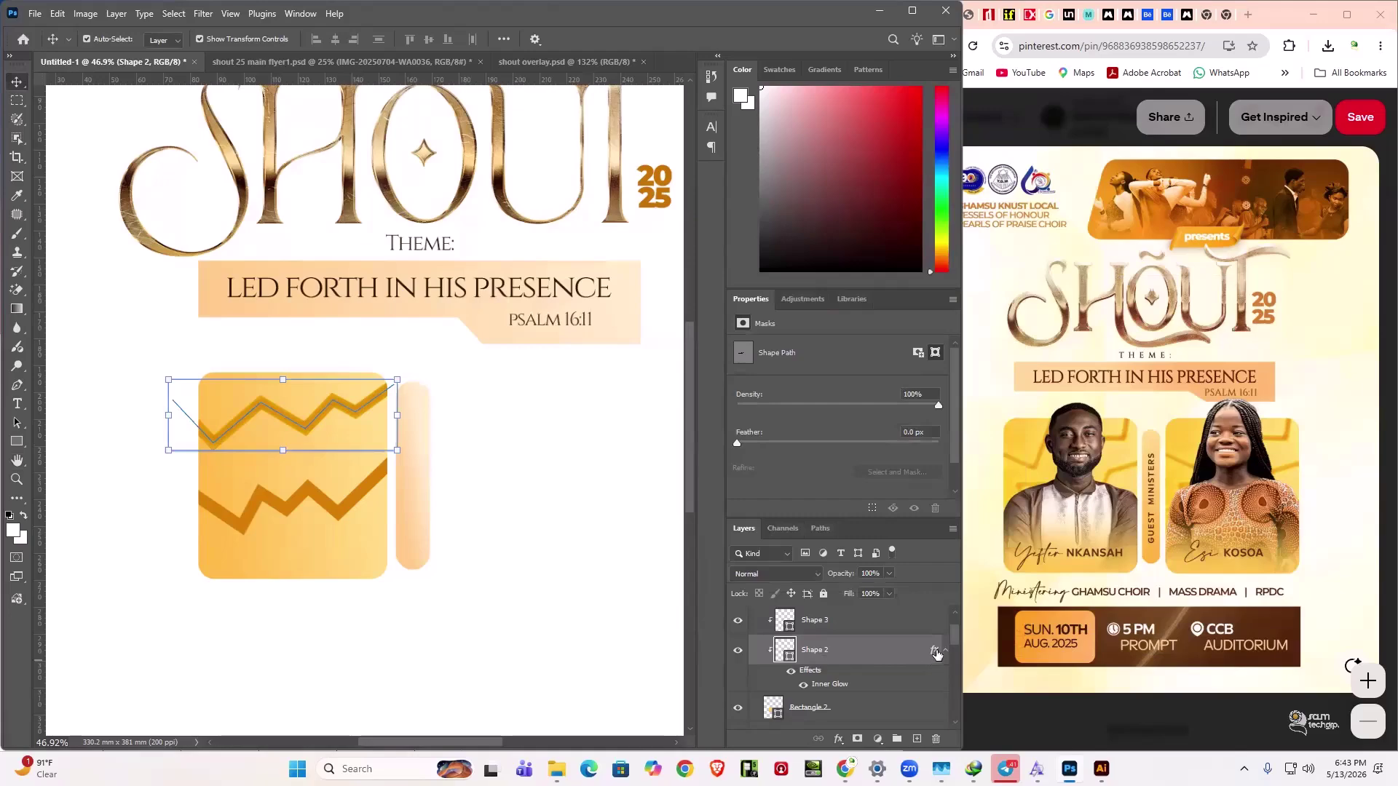
- Copy the Inner Glow to the lower zigzag and duplicate the zigzag box right of the bar
drag(935, 652, 867, 621)
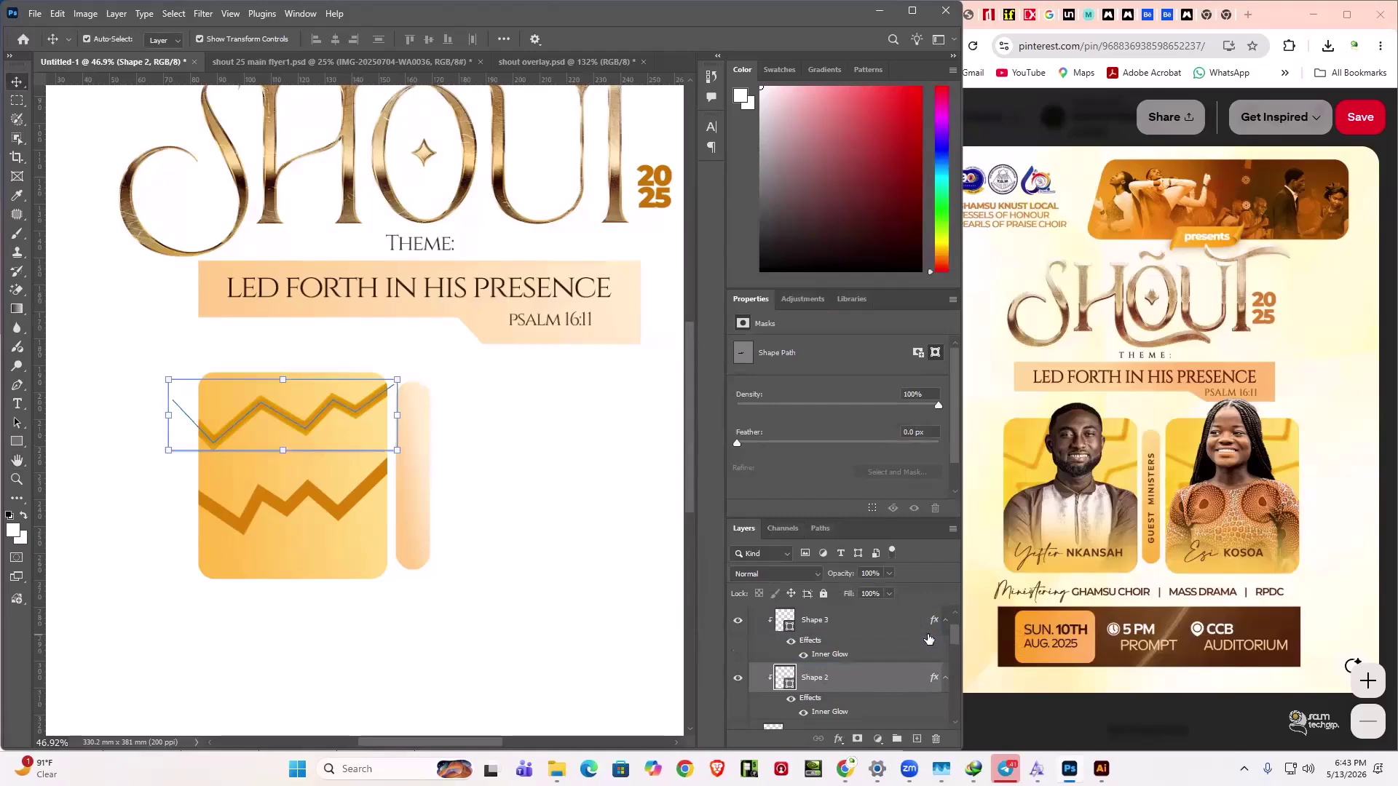
click(437, 610)
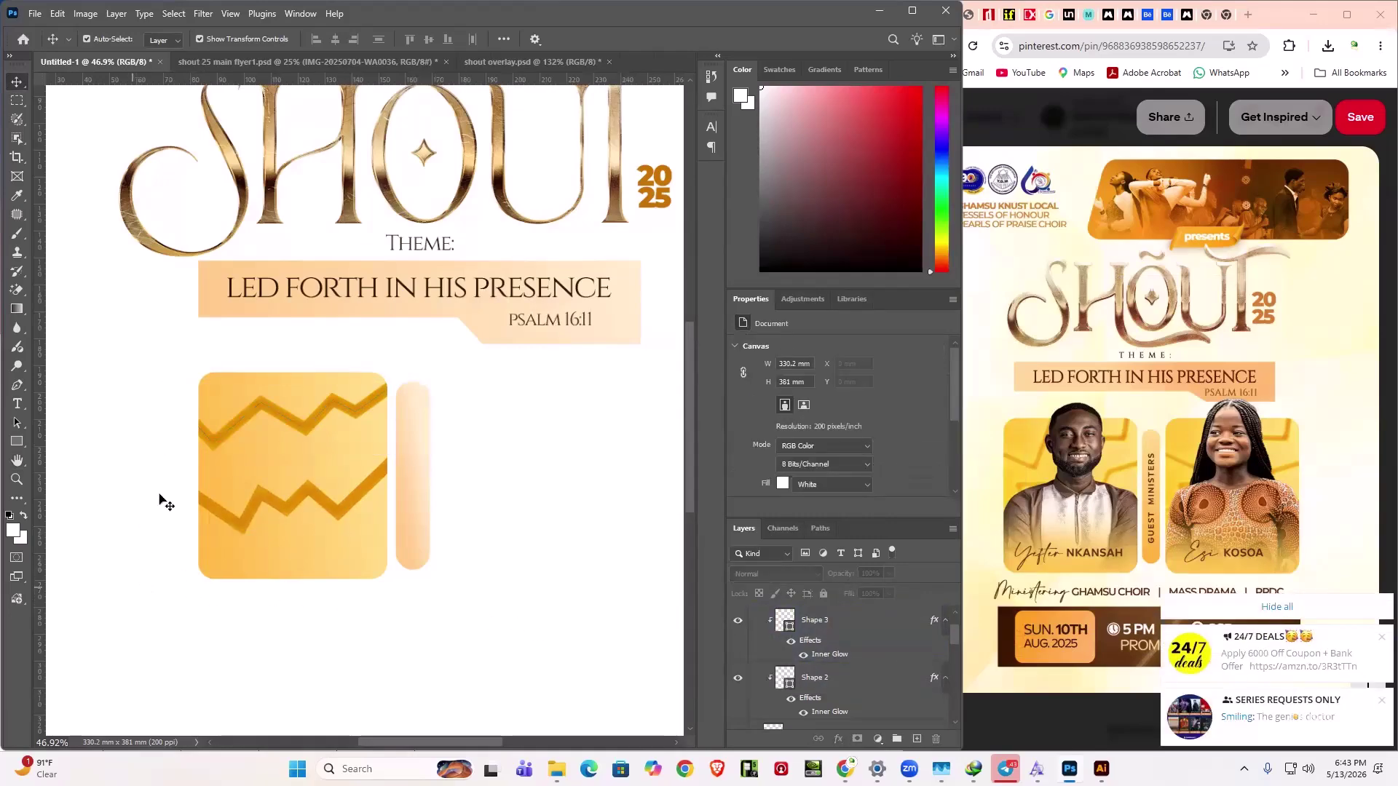
drag(149, 604, 322, 350)
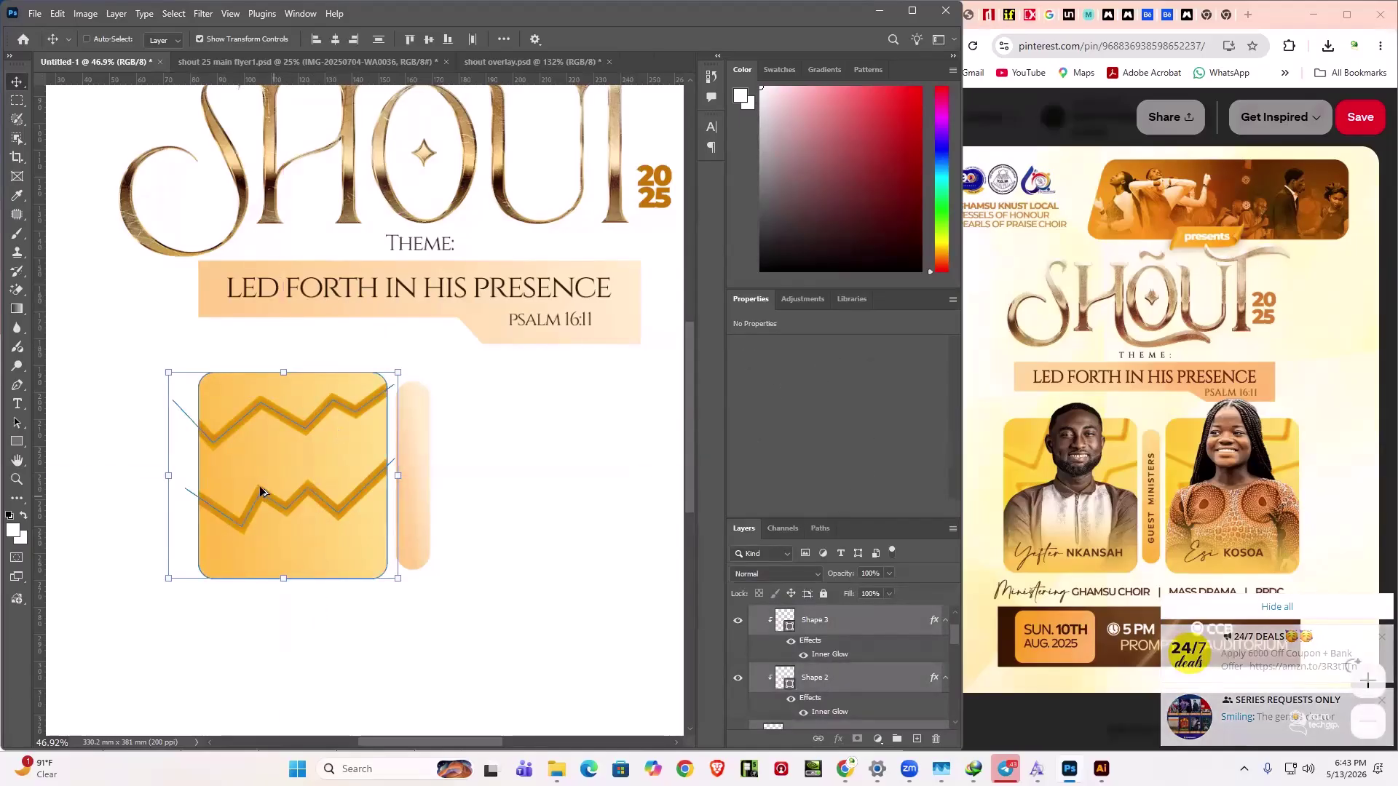
key(ctrl)
drag(259, 468, 492, 494)
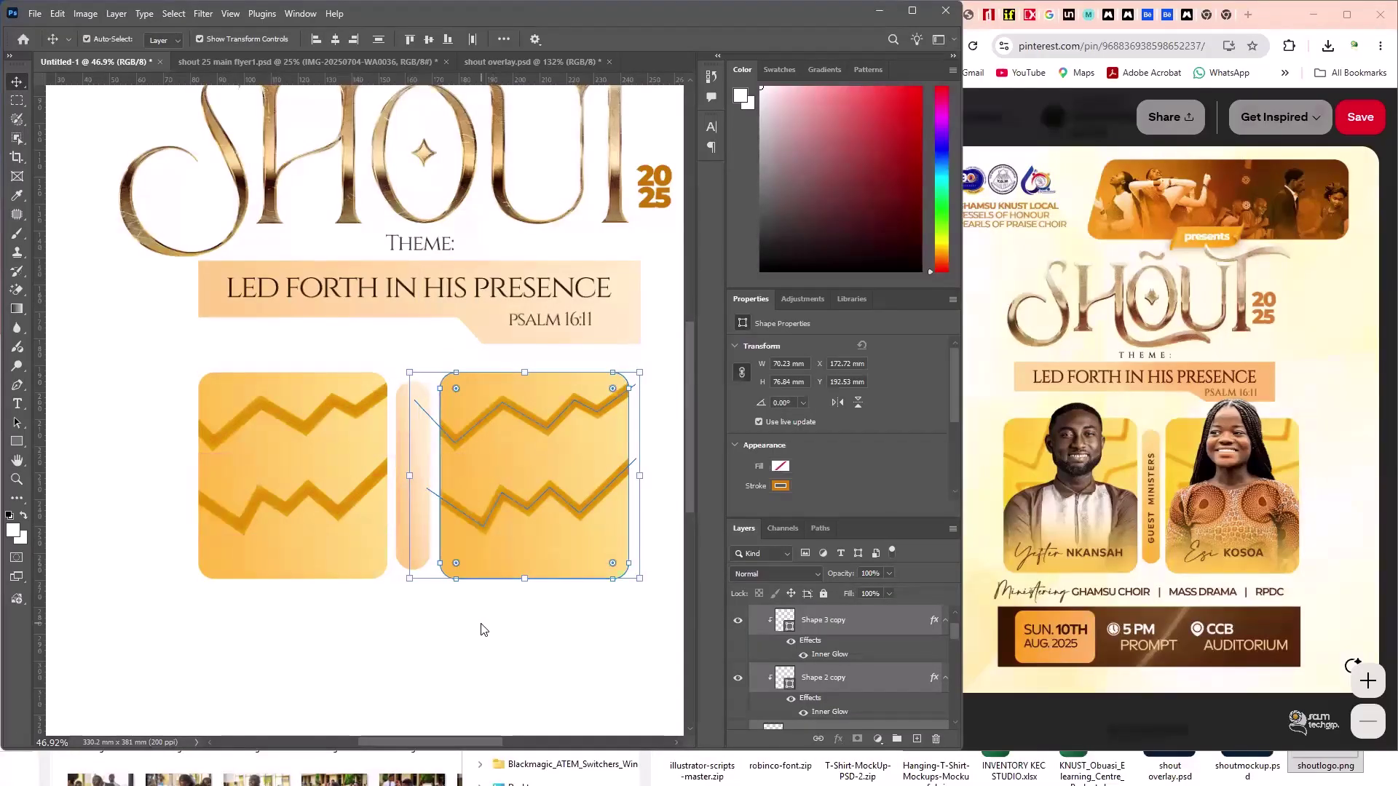
click(474, 671)
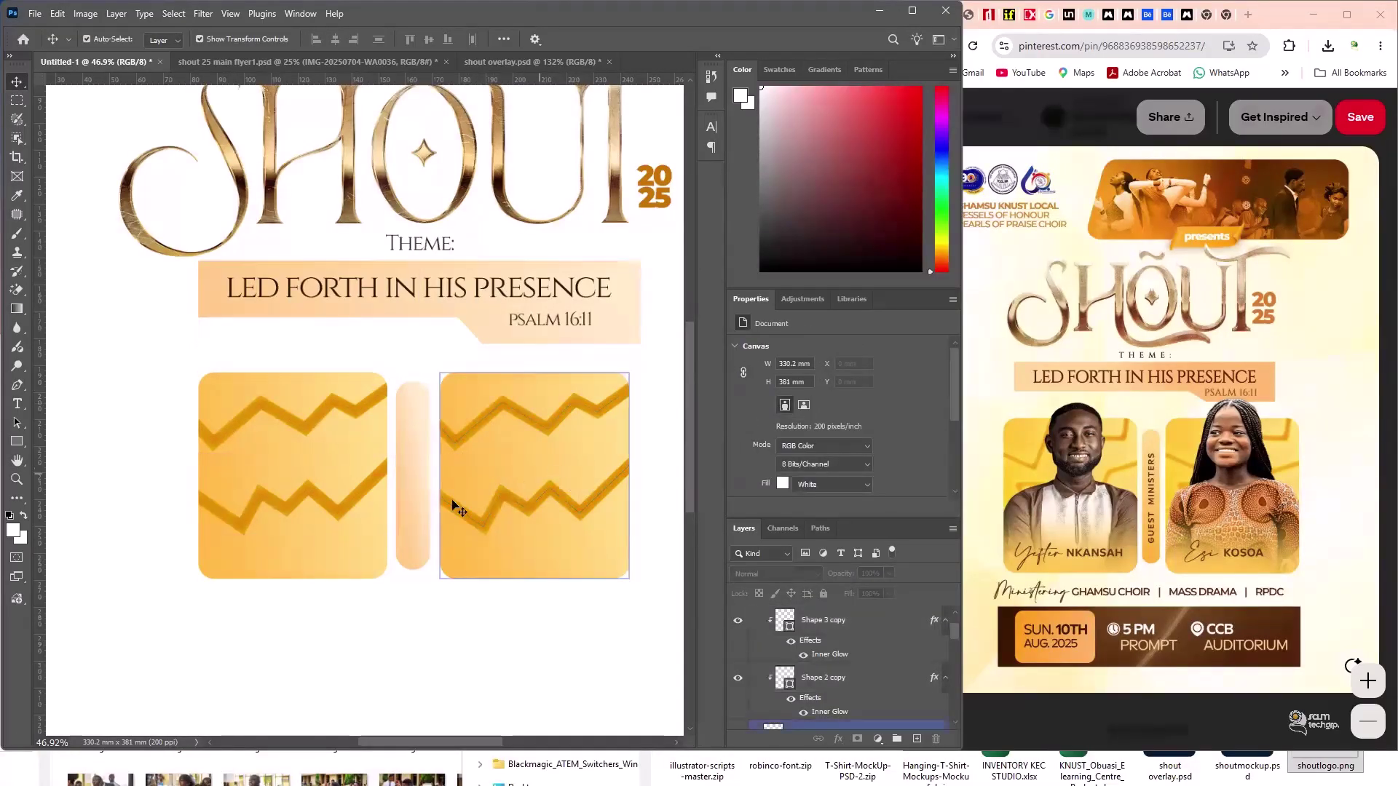
click(418, 498)
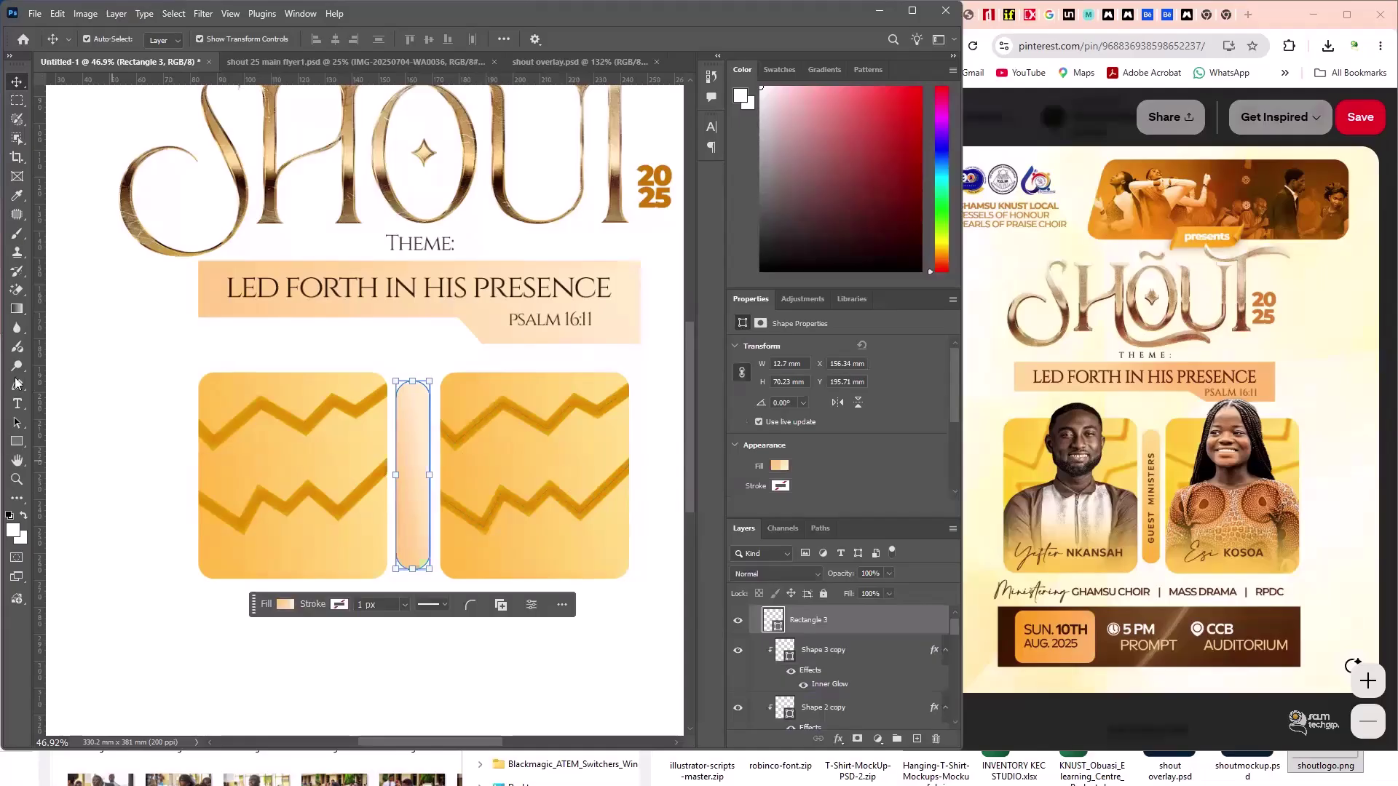
- Save the left box's golden-orange gradient as a new gradient preset
key(u)
click(166, 39)
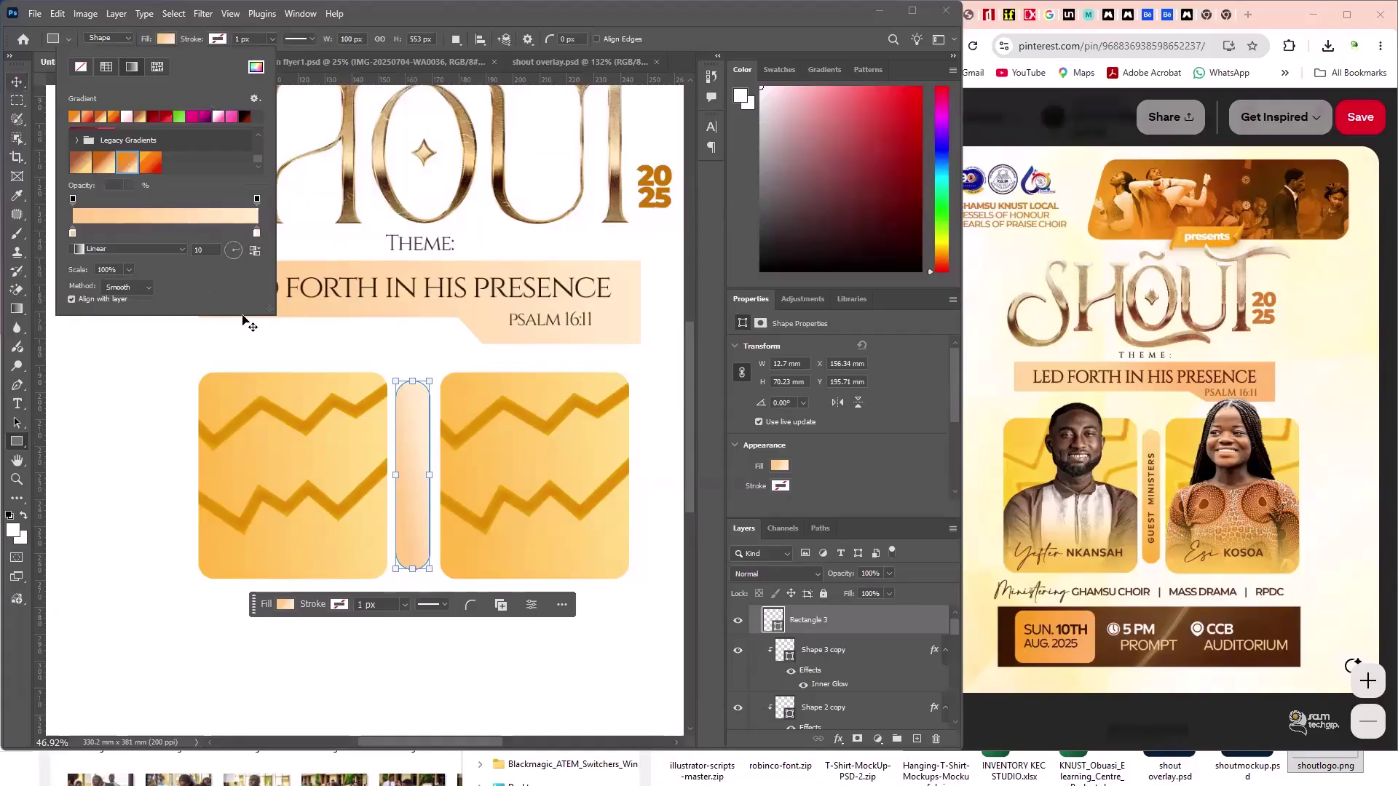
key(v)
click(266, 392)
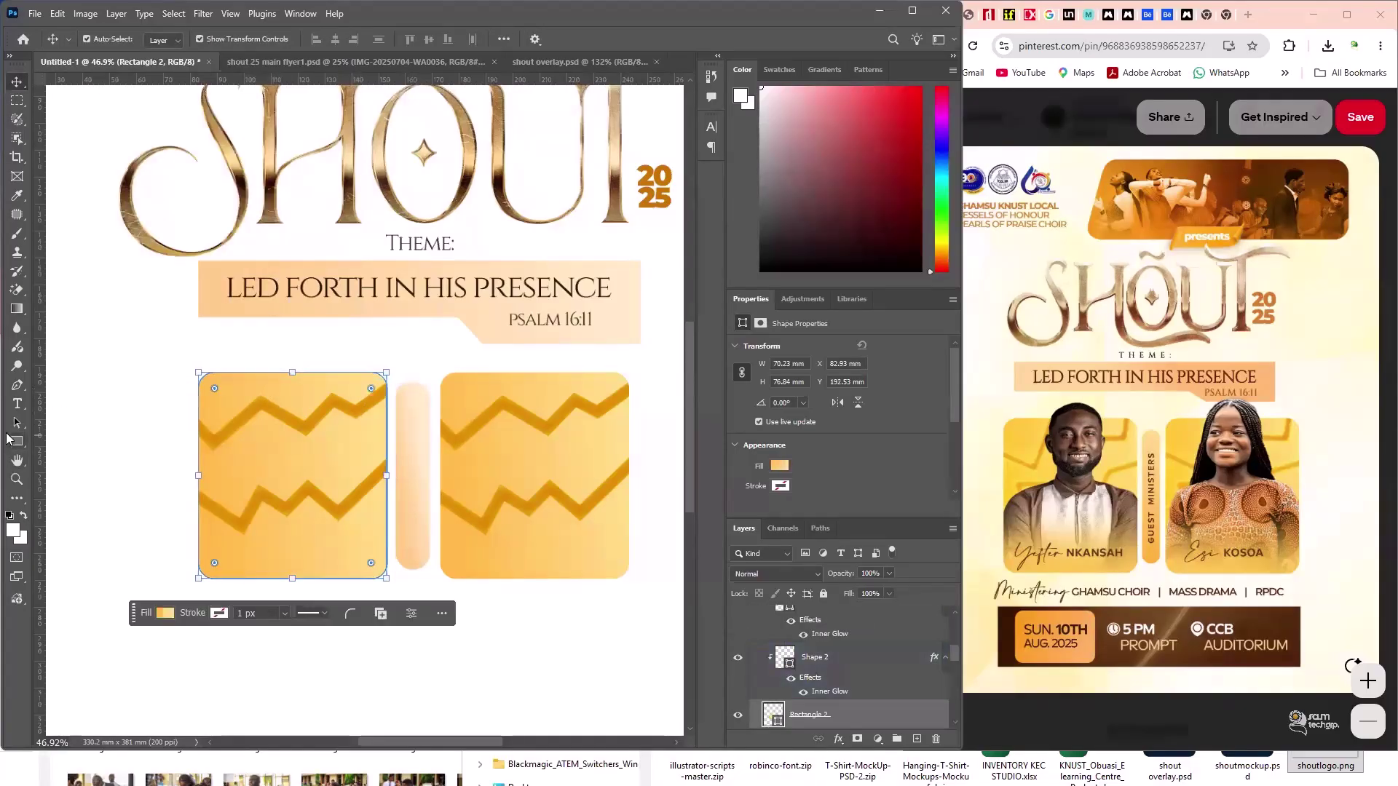
key(u)
click(166, 39)
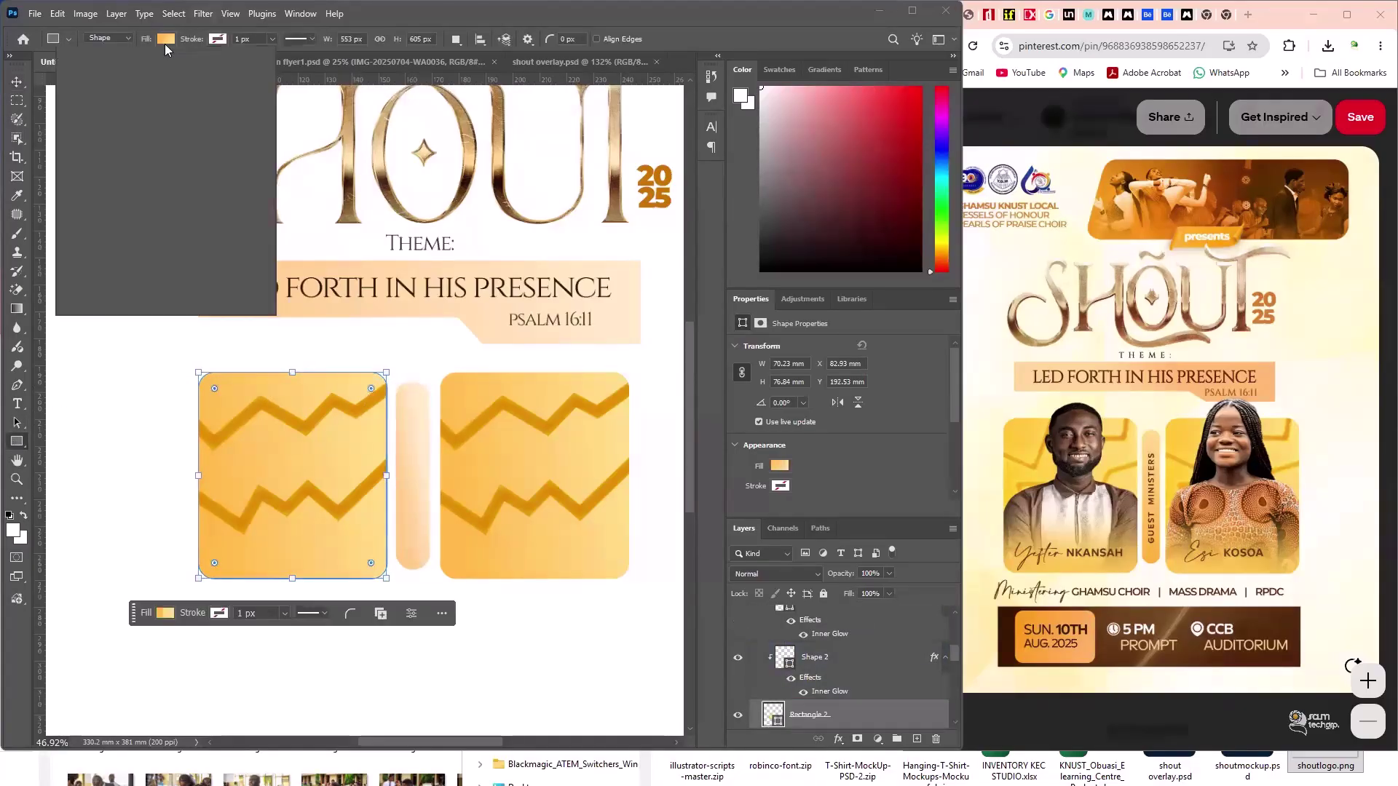
click(202, 223)
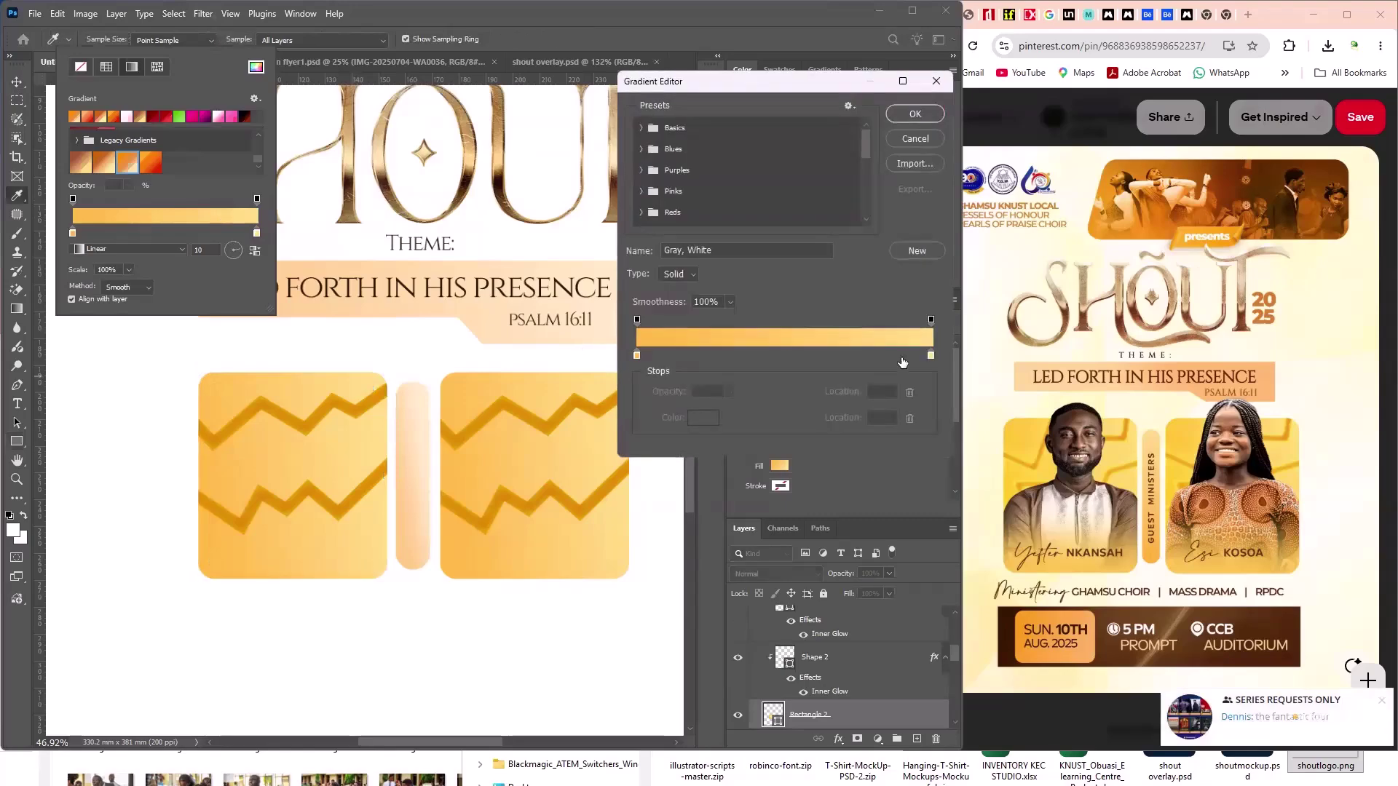
click(918, 249)
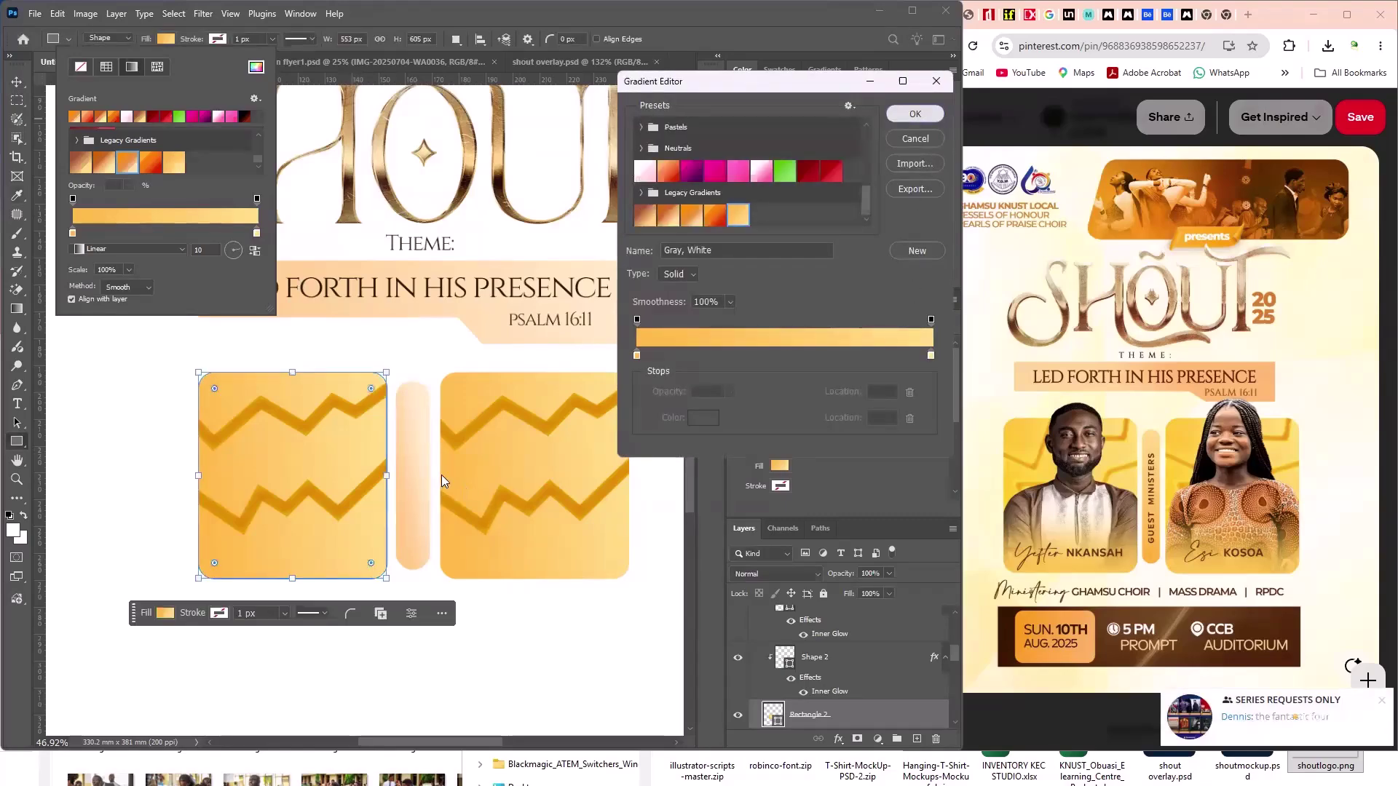
key(Return)
key(v)
- Apply the saved yellow-orange gradient preset to the thin middle bar's fill
click(414, 449)
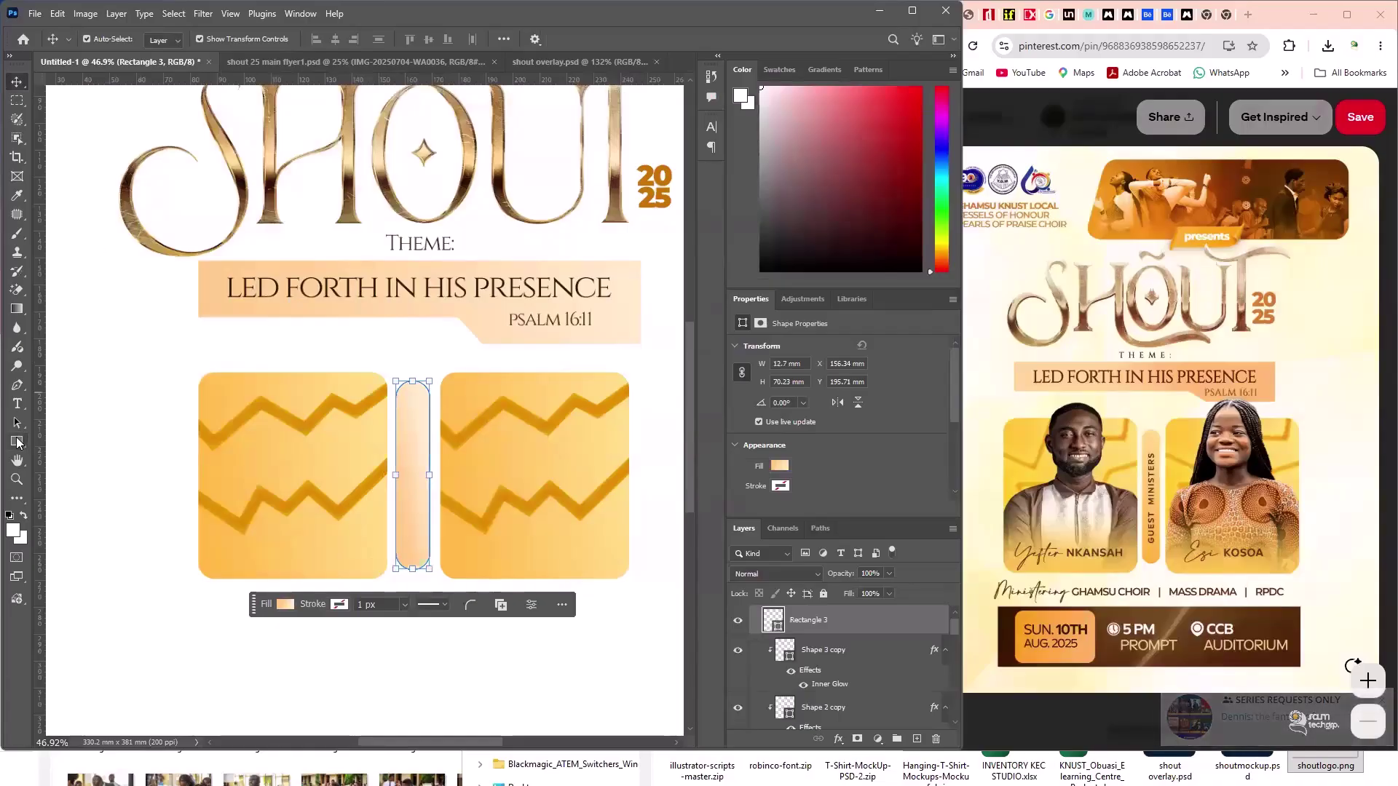
click(17, 441)
click(164, 38)
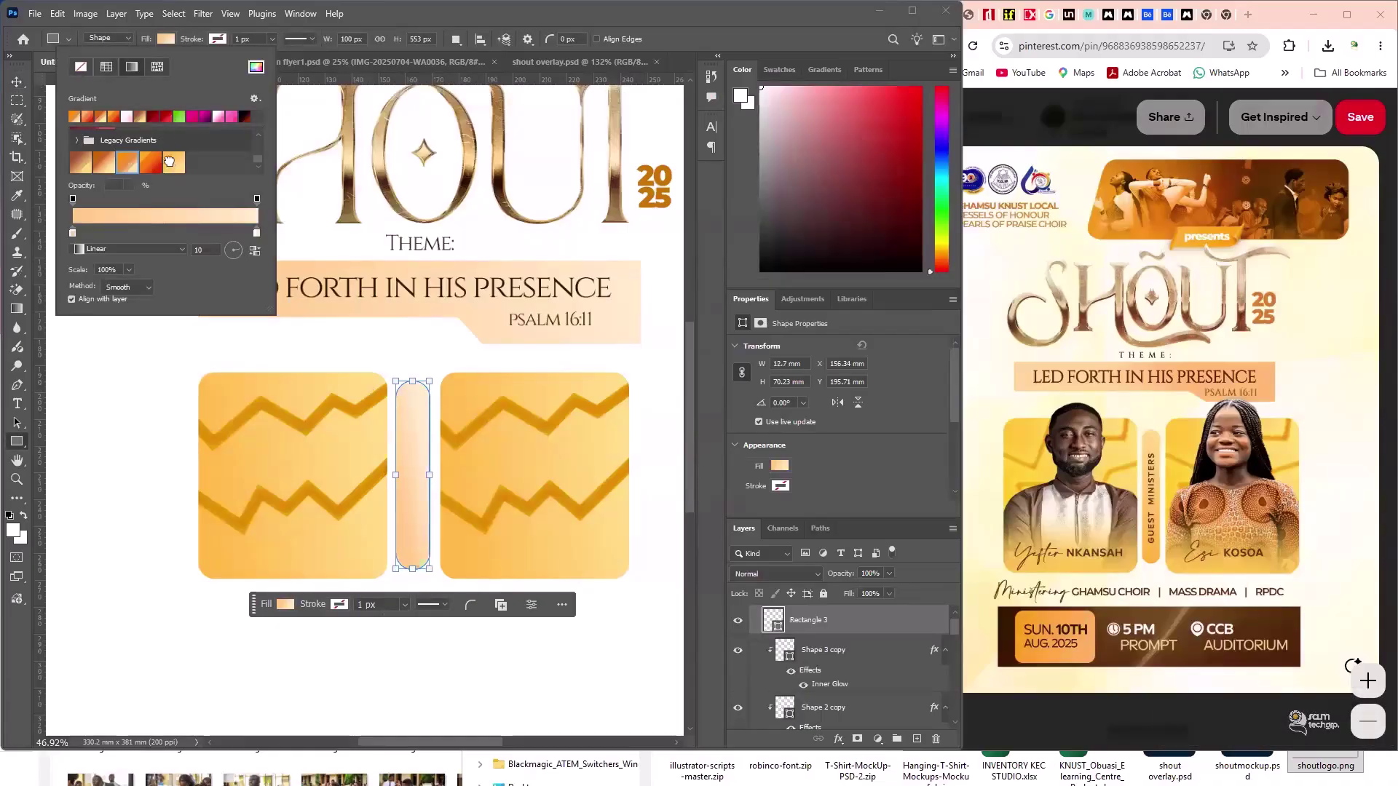
click(173, 161)
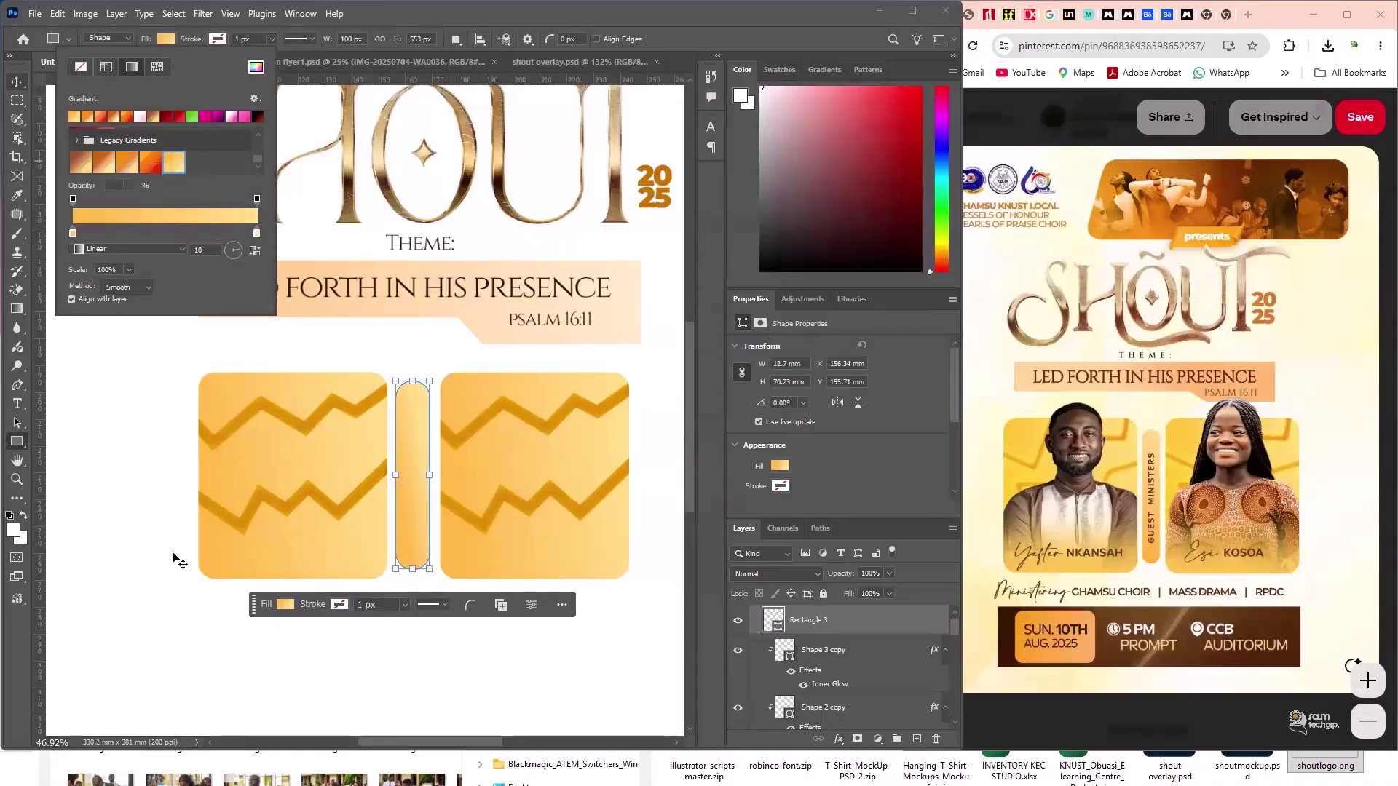
key(Escape)
key(v)
click(166, 586)
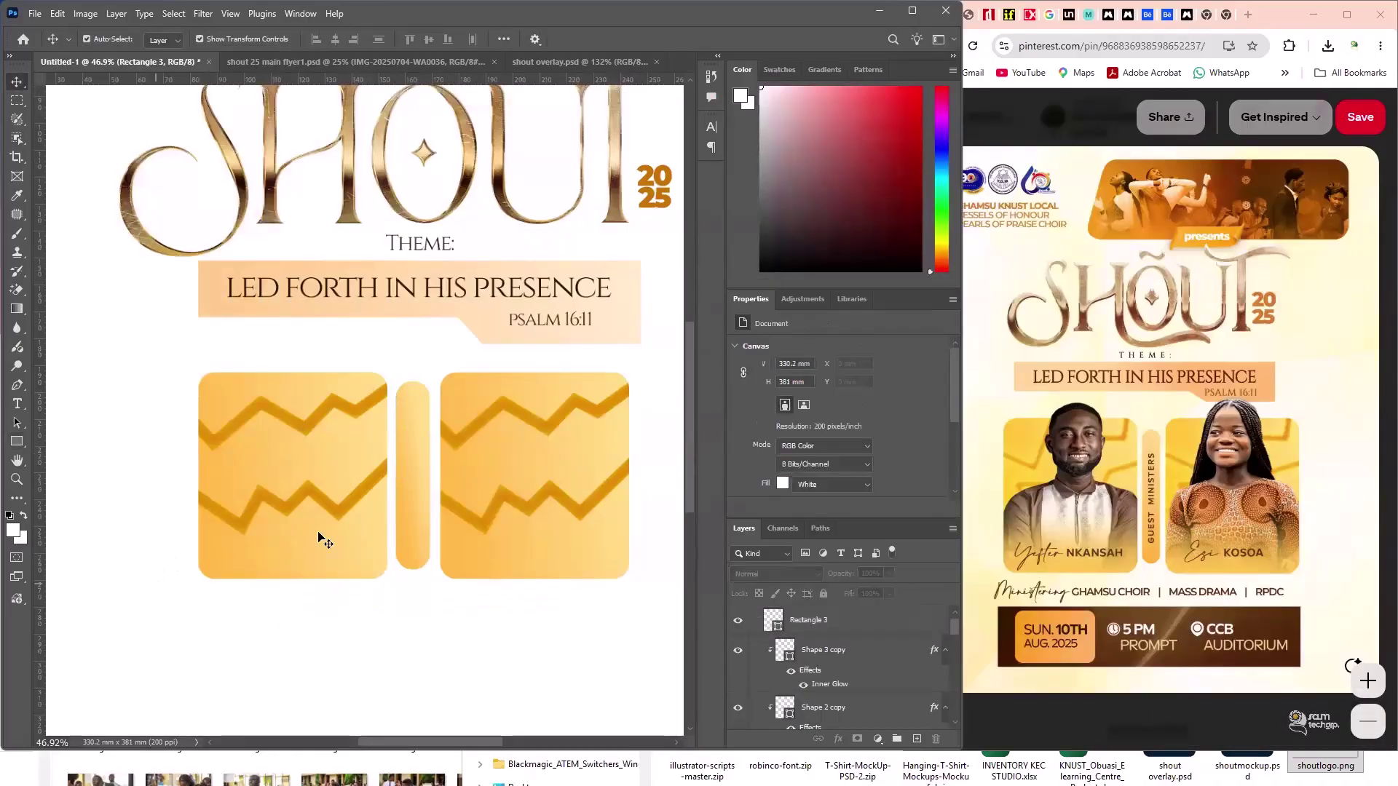
- Set the bar's gradient angle to -88° and reverse its direction
click(406, 546)
key(u)
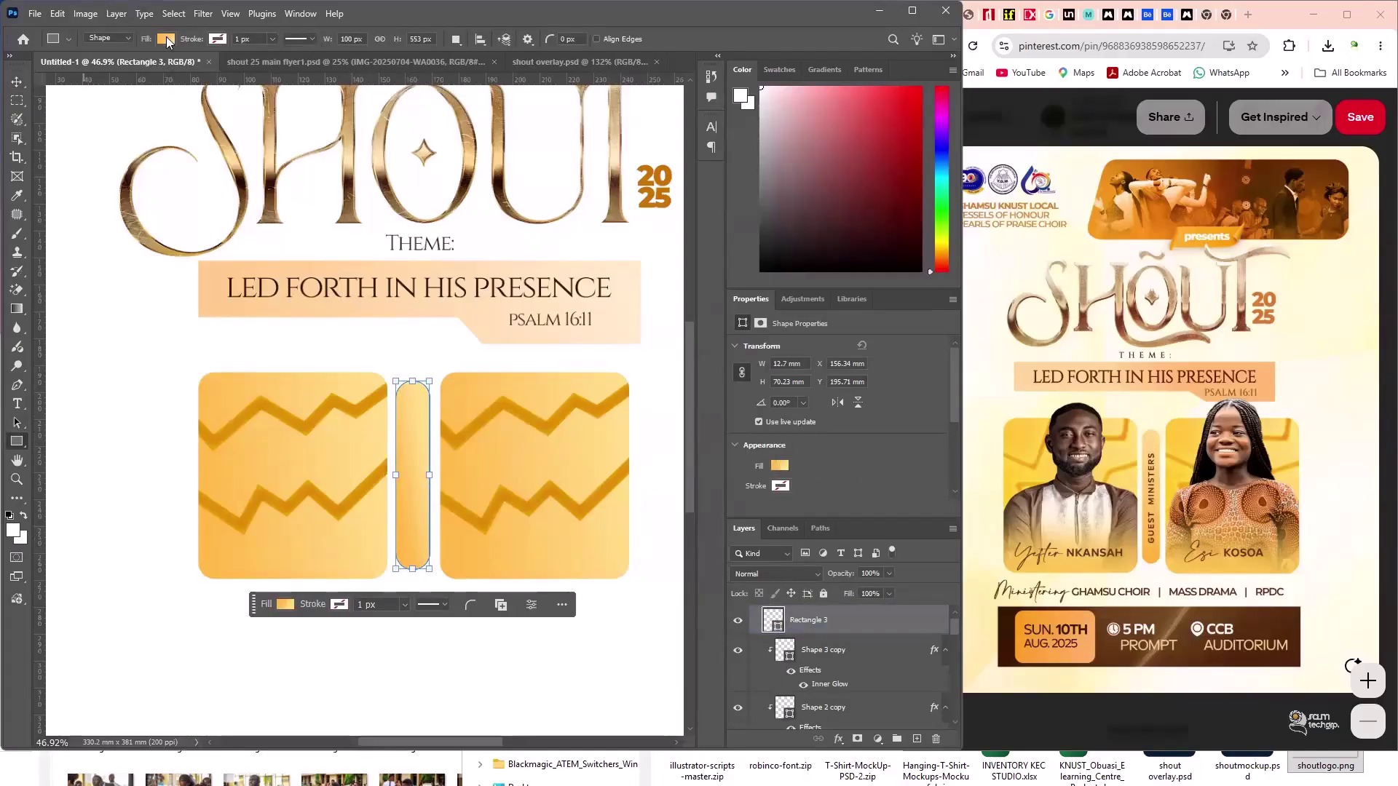
click(166, 39)
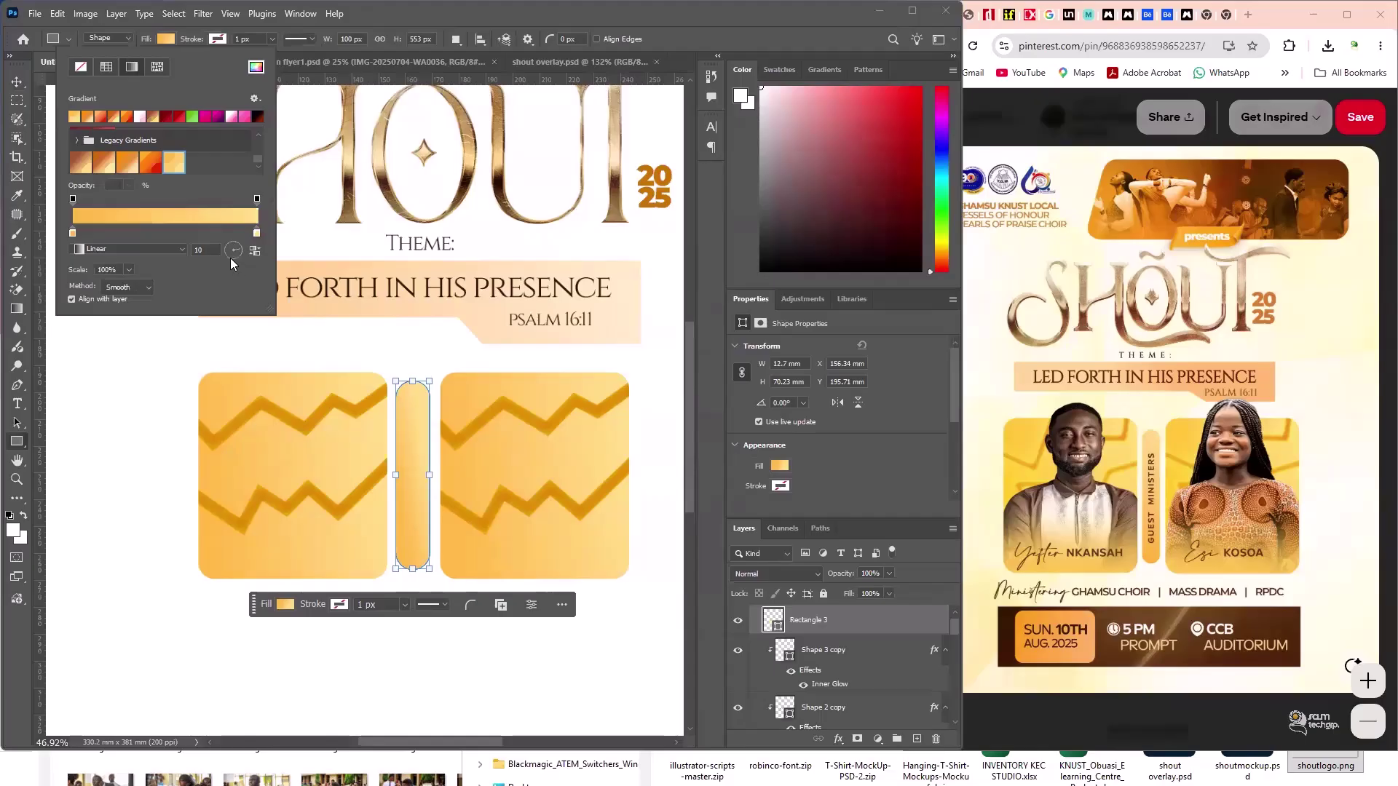
click(232, 259)
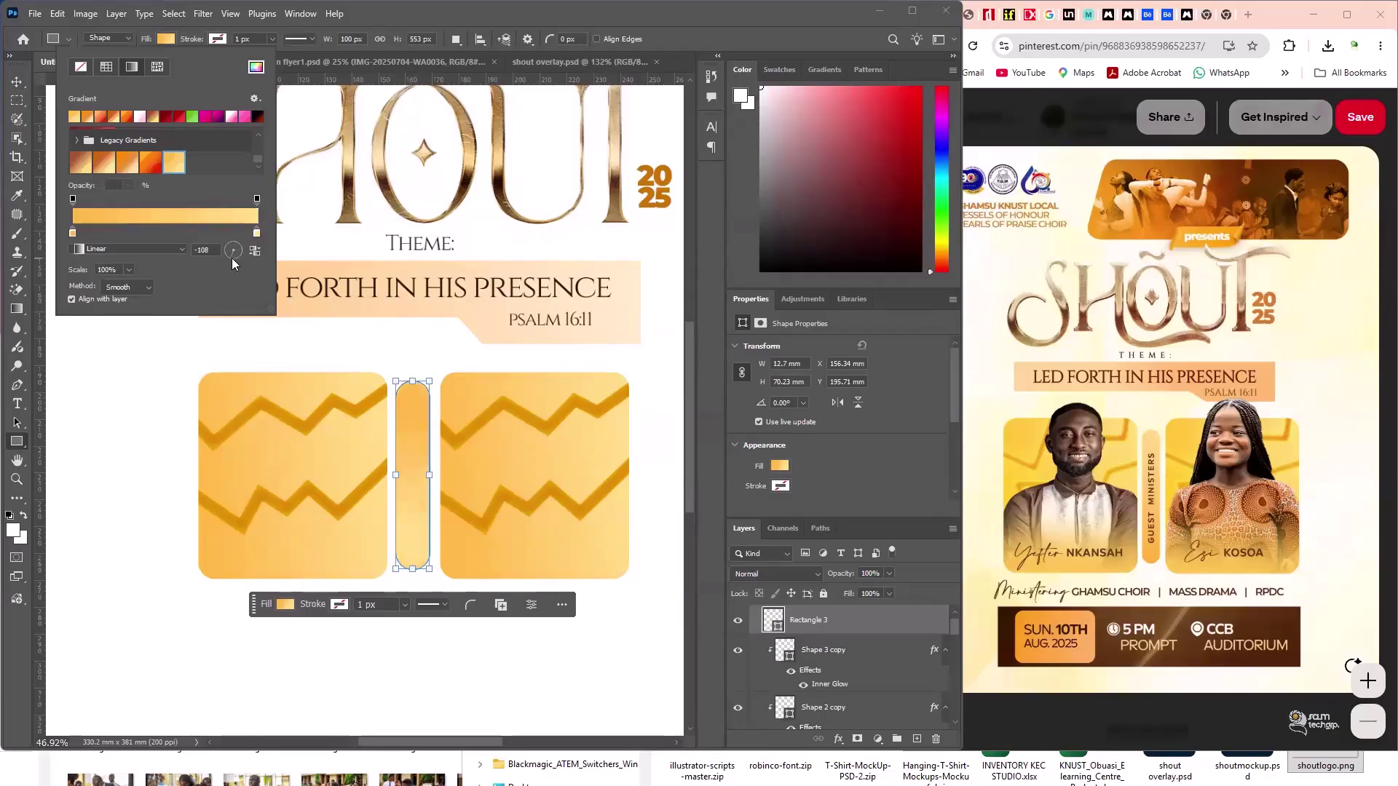
click(233, 257)
click(253, 251)
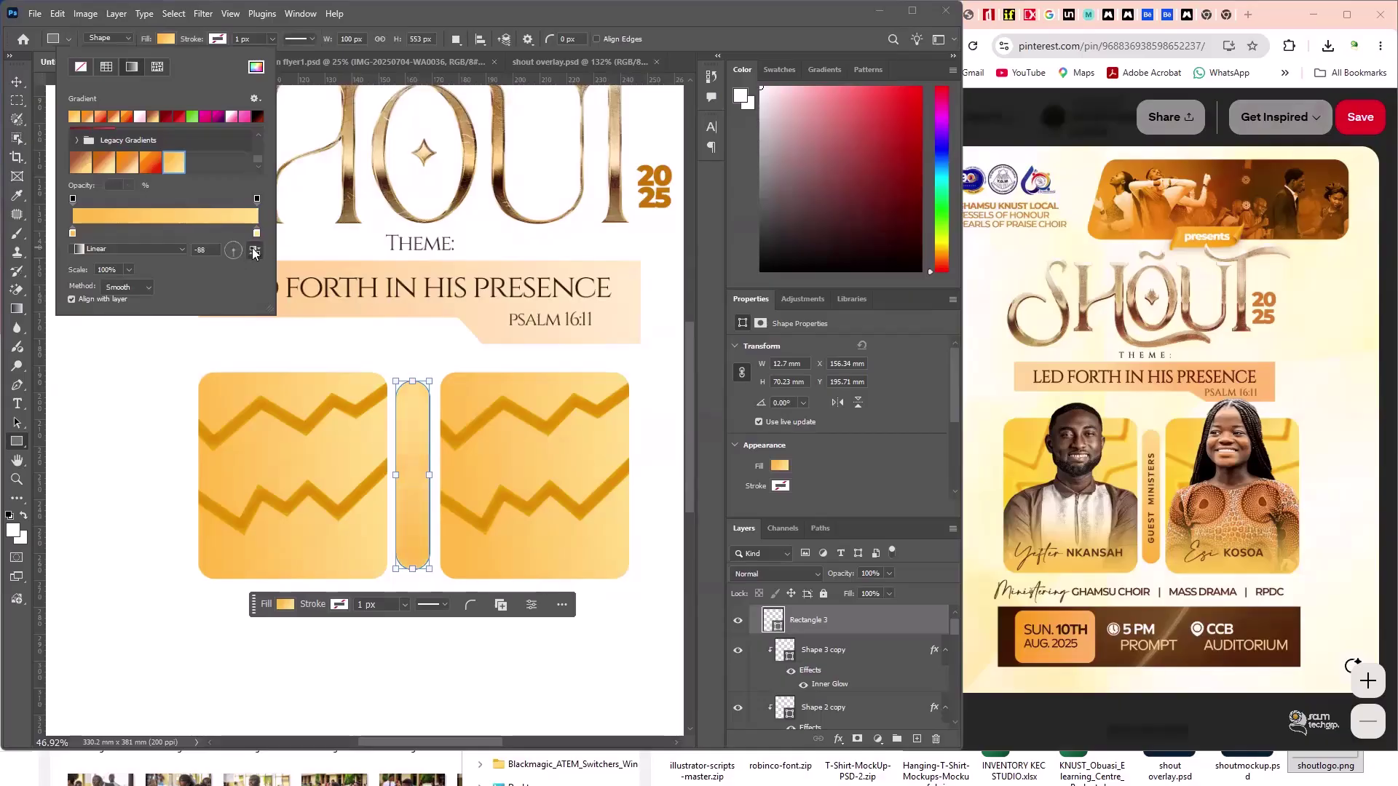
click(17, 82)
click(119, 444)
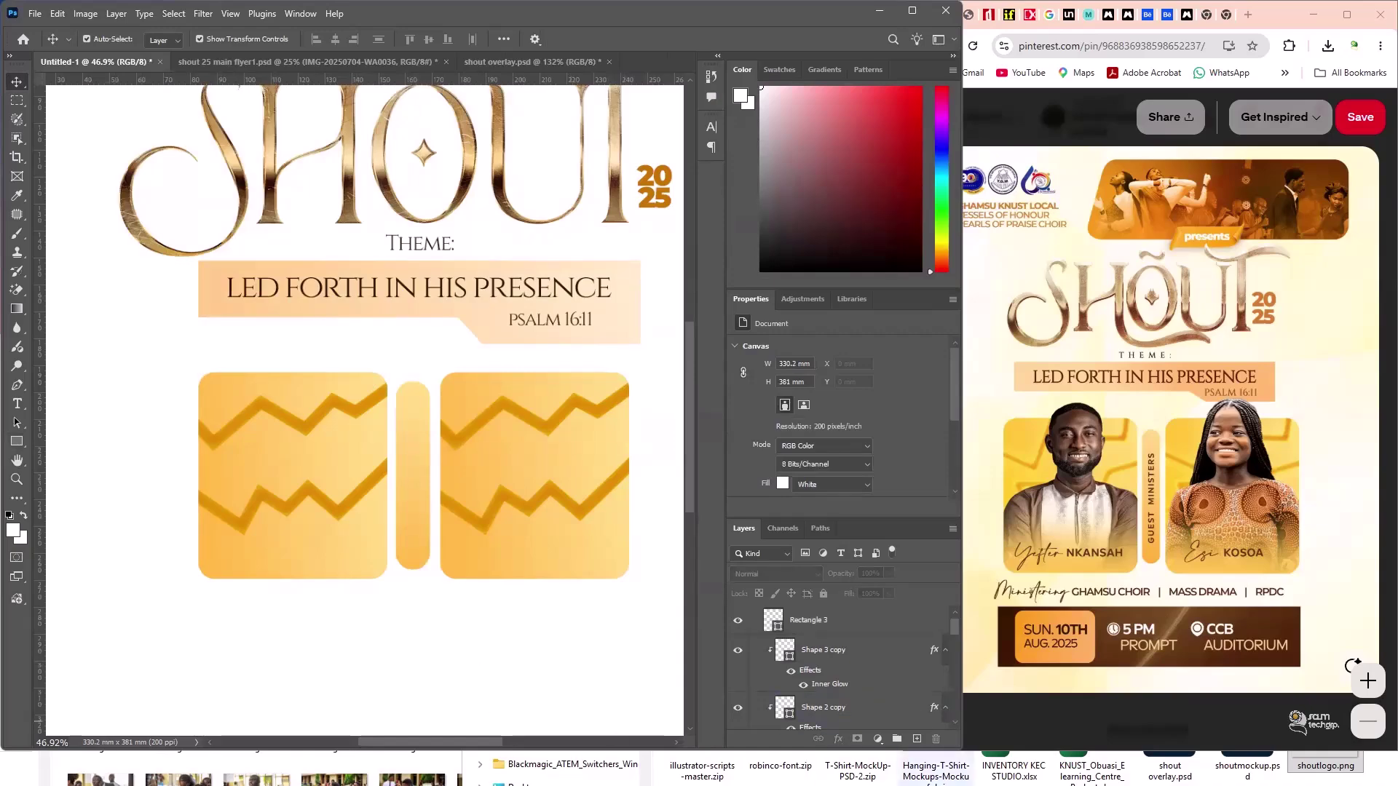
- Bring the Telegram window to the front from the taskbar
key(super)
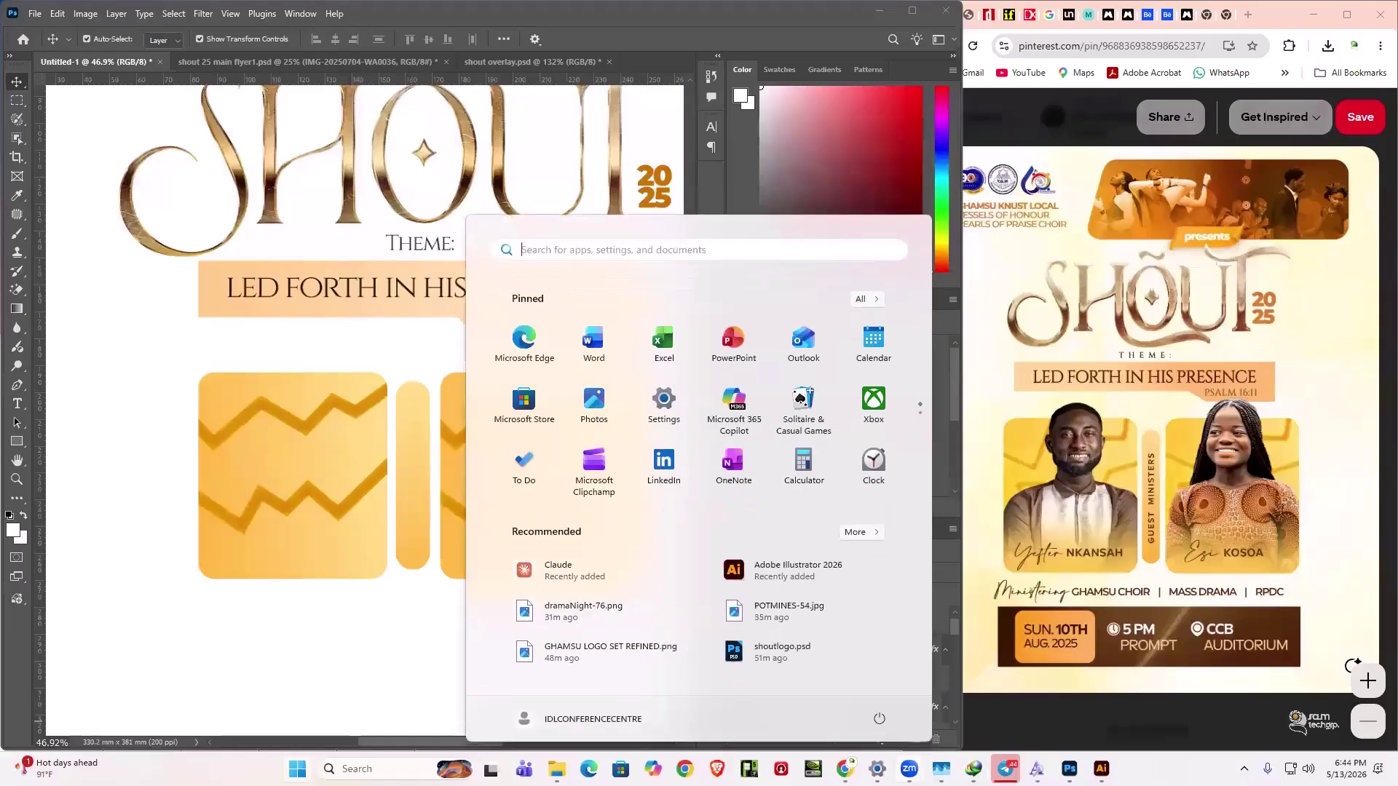
mouse_move(910, 769)
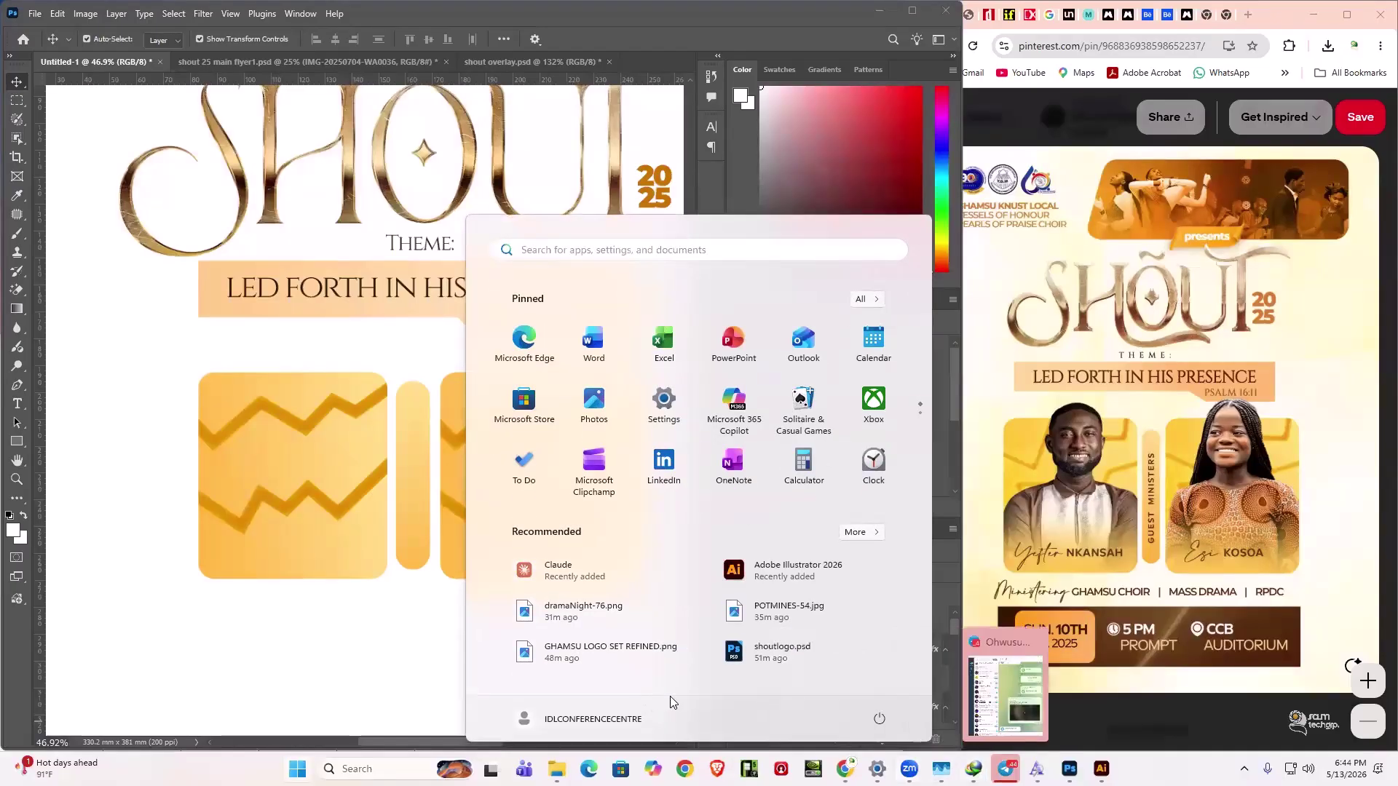
mouse_move(557, 769)
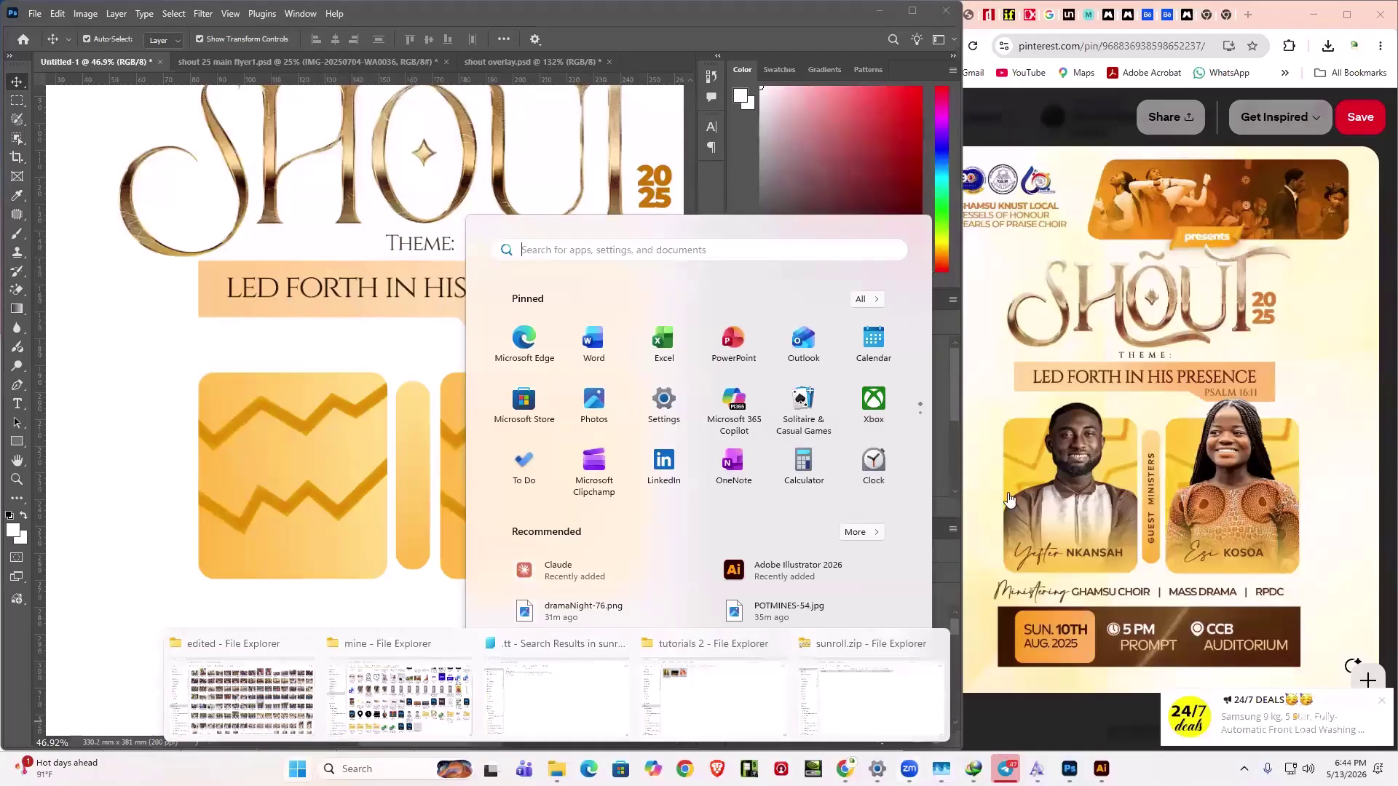
click(1006, 769)
- Review the shared-file chat and the contact's details, then return to the Photoshop flyer
scroll(1090, 76, up, 3)
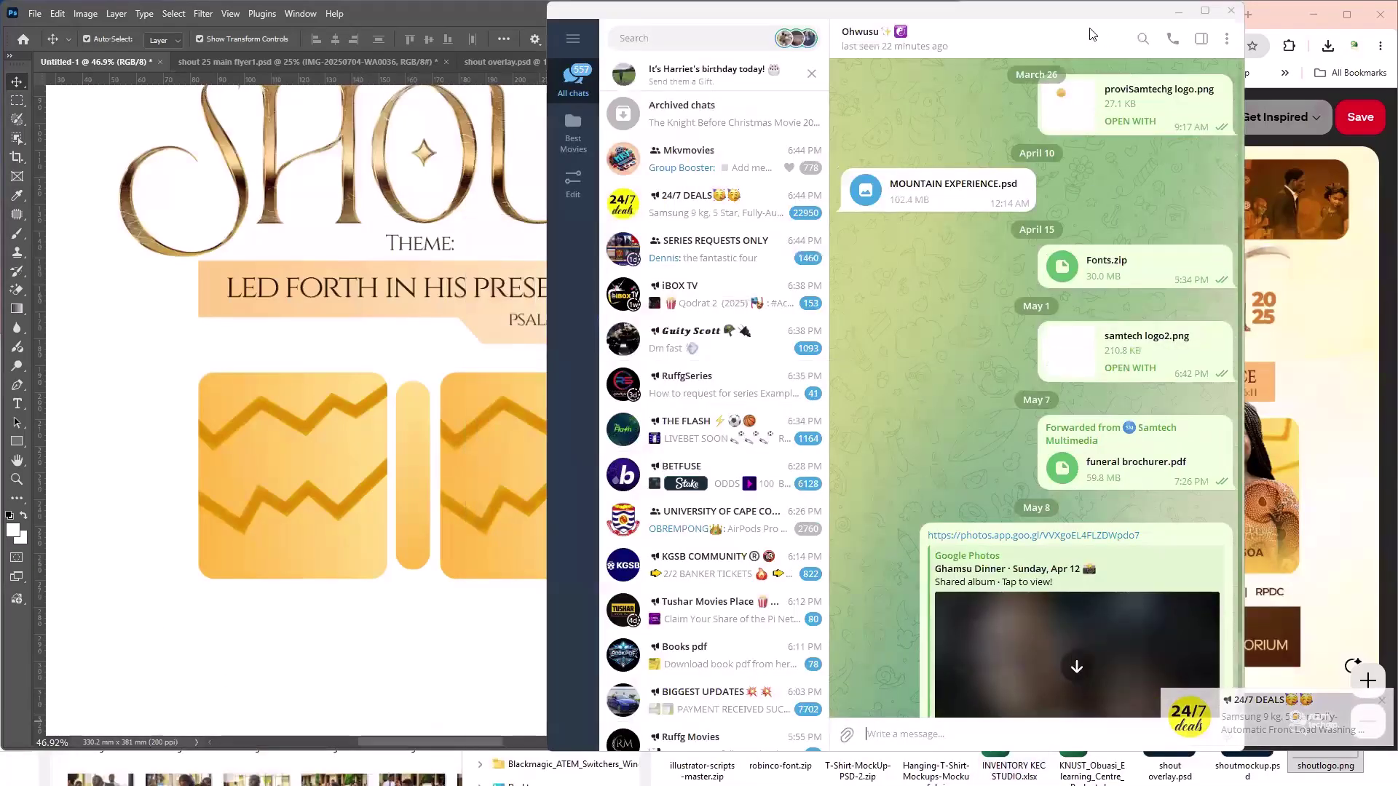
scroll(1090, 35, down, 3)
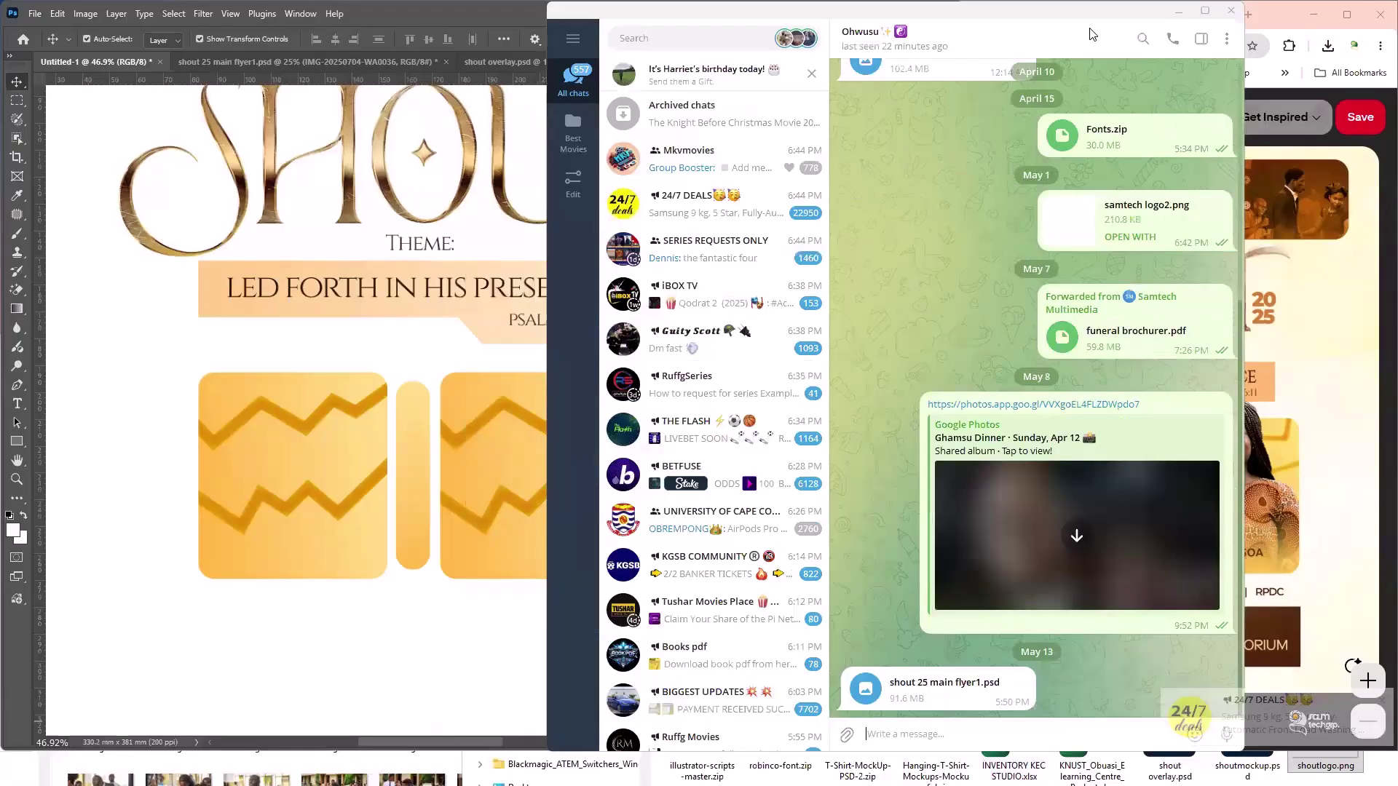
click(1090, 35)
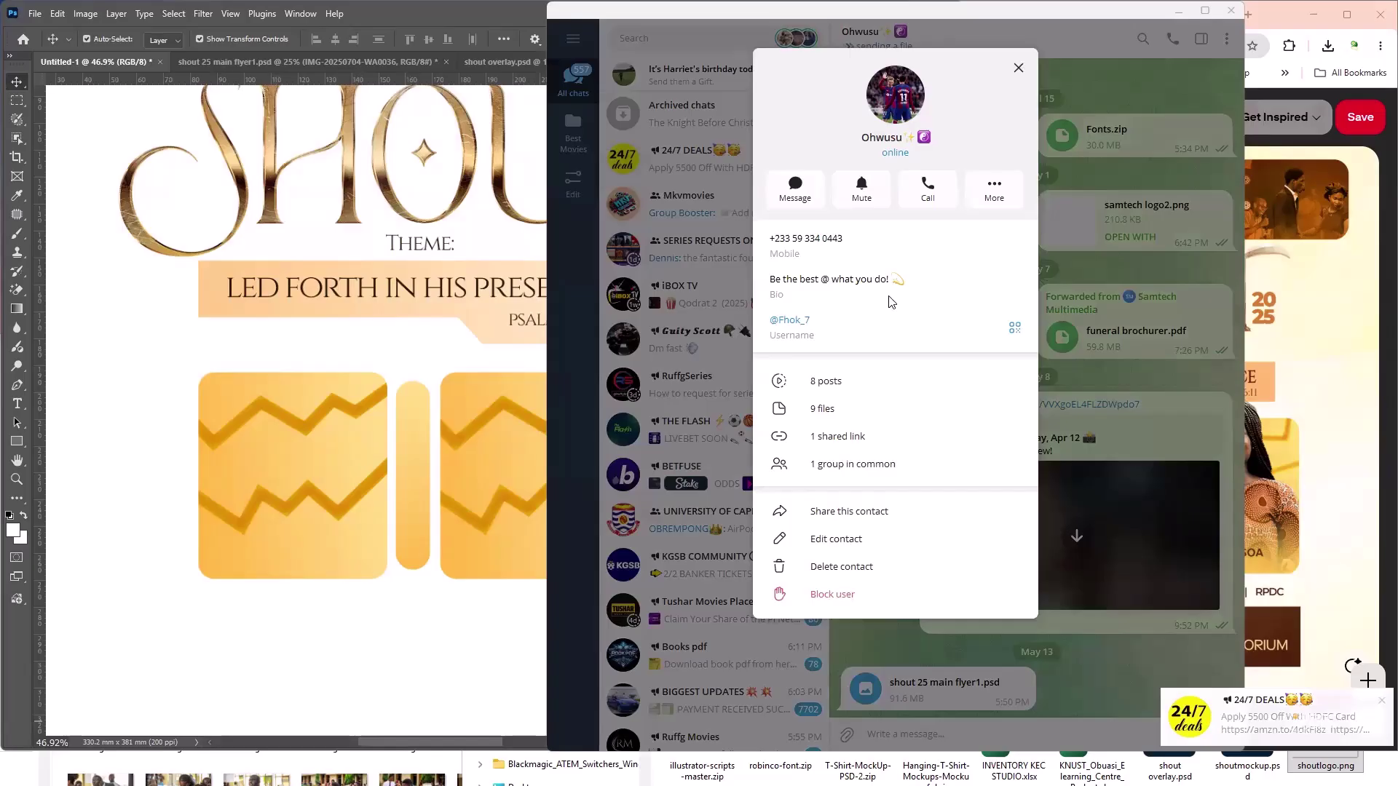
key(Escape)
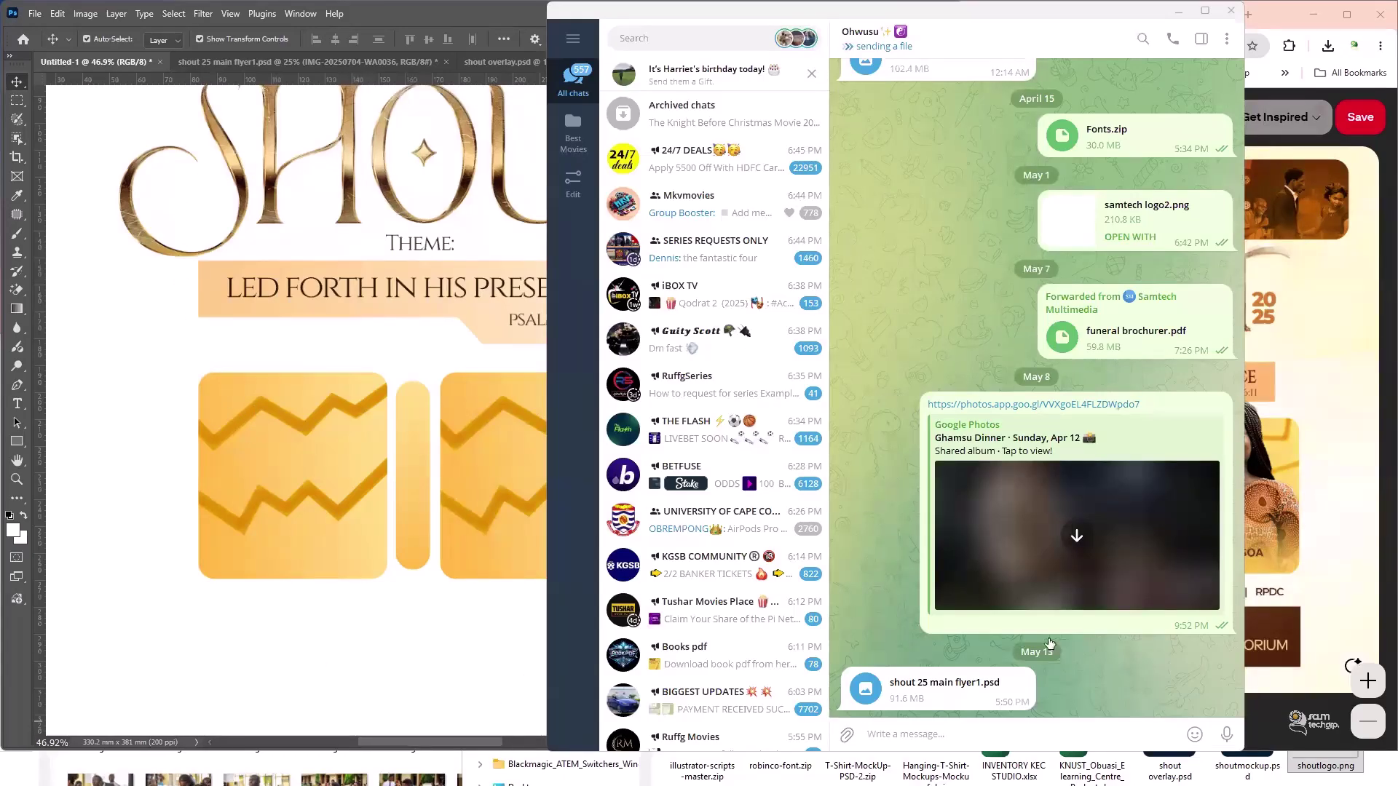
key(alt+Tab)
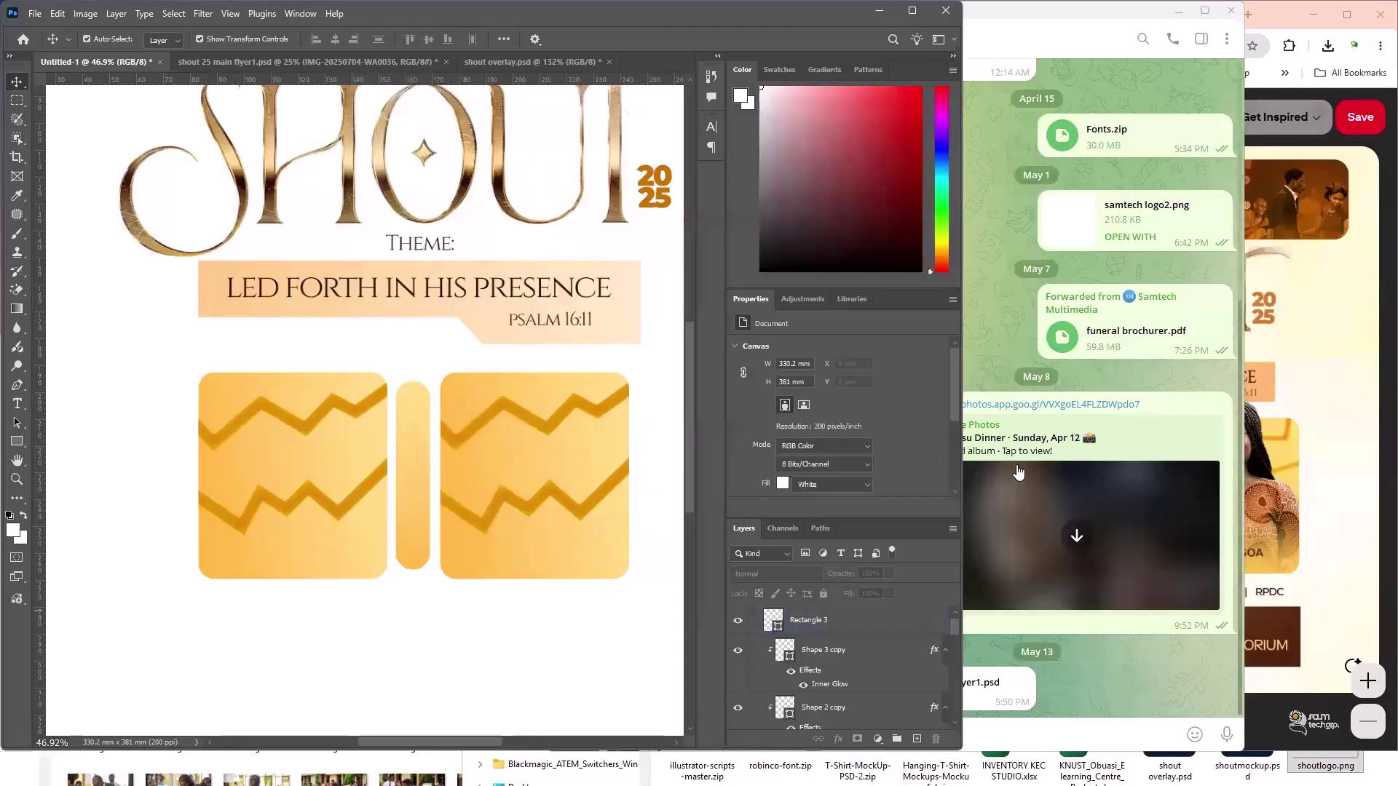
- In a new Chrome window, search Google for the guest minister's name
key(alt+Tab)
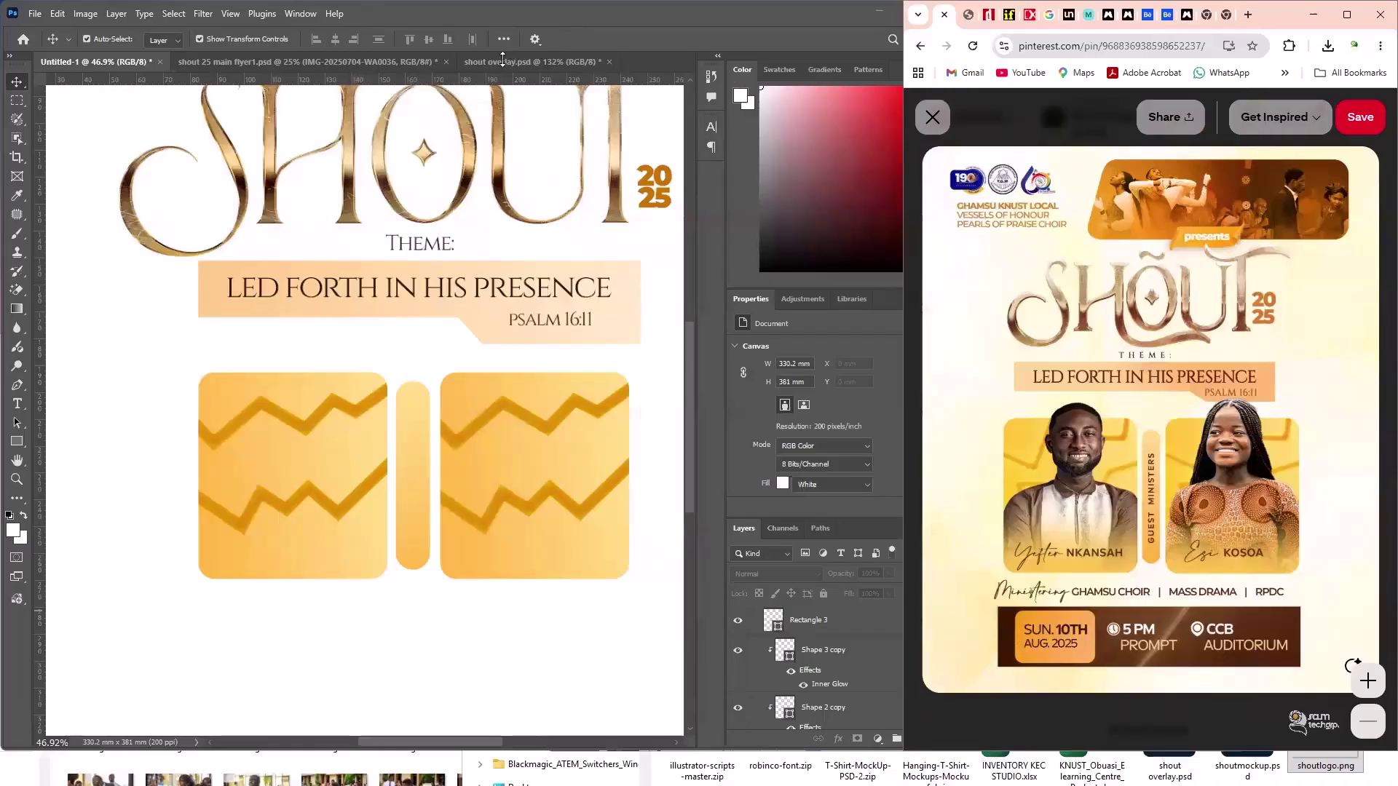
click(461, 95)
key(ctrl+n)
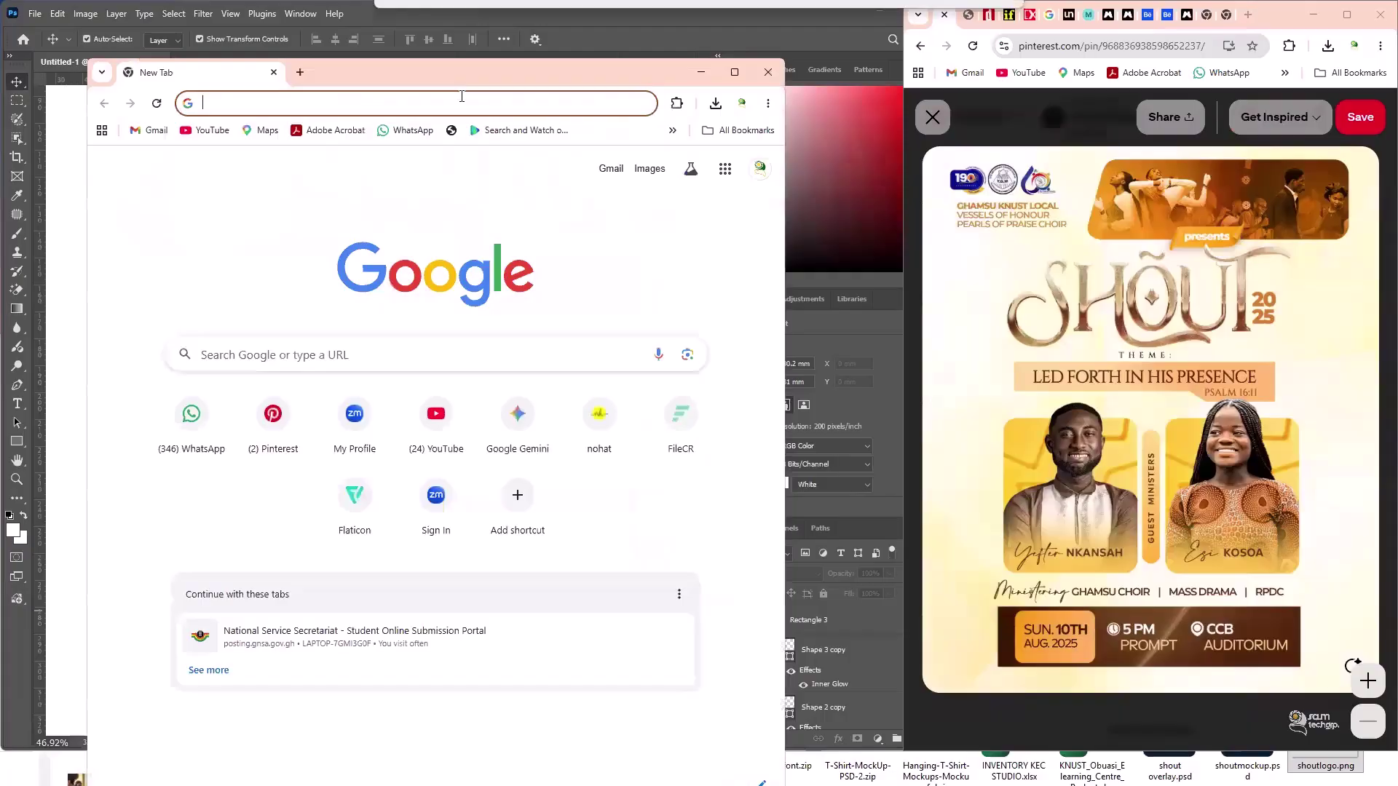
text(ya)
key(BackSpace)
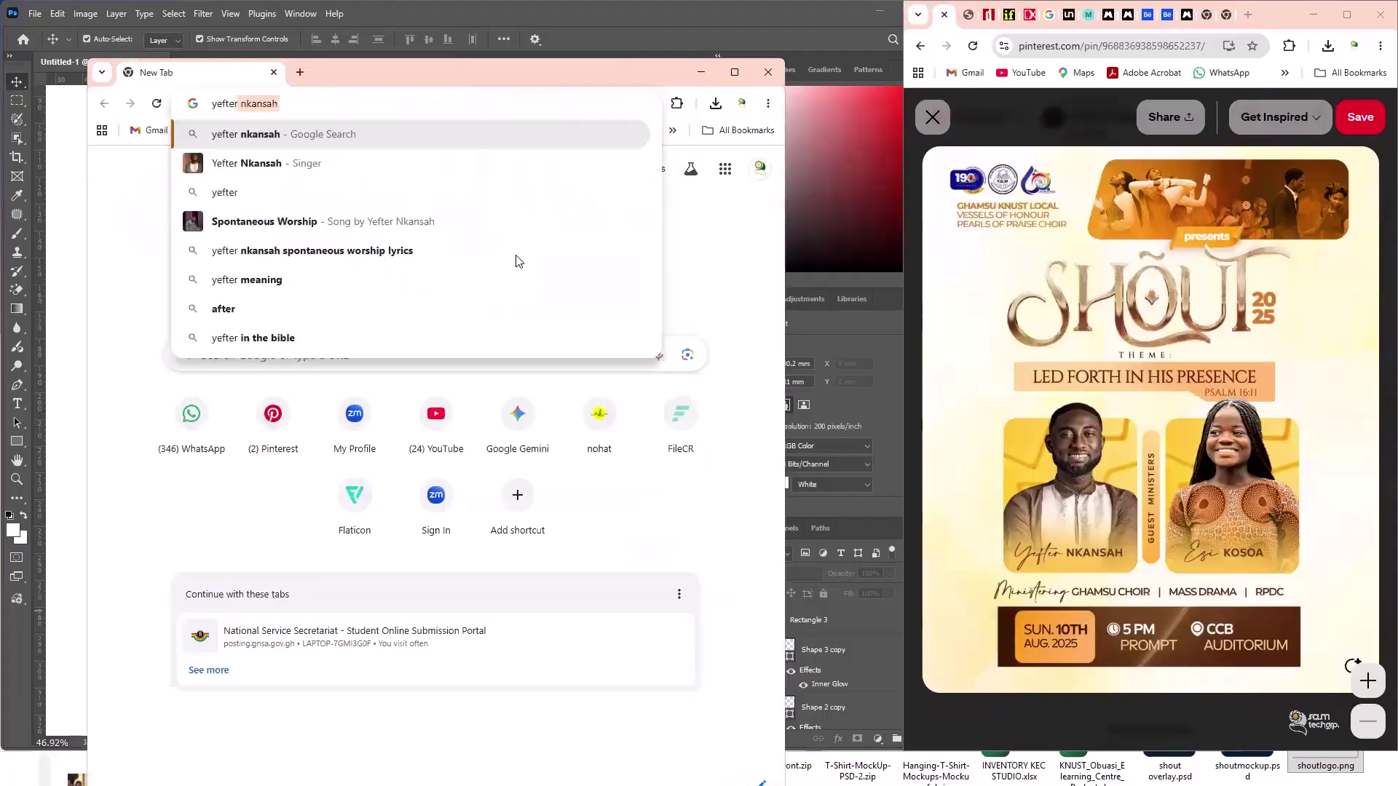
key(Return)
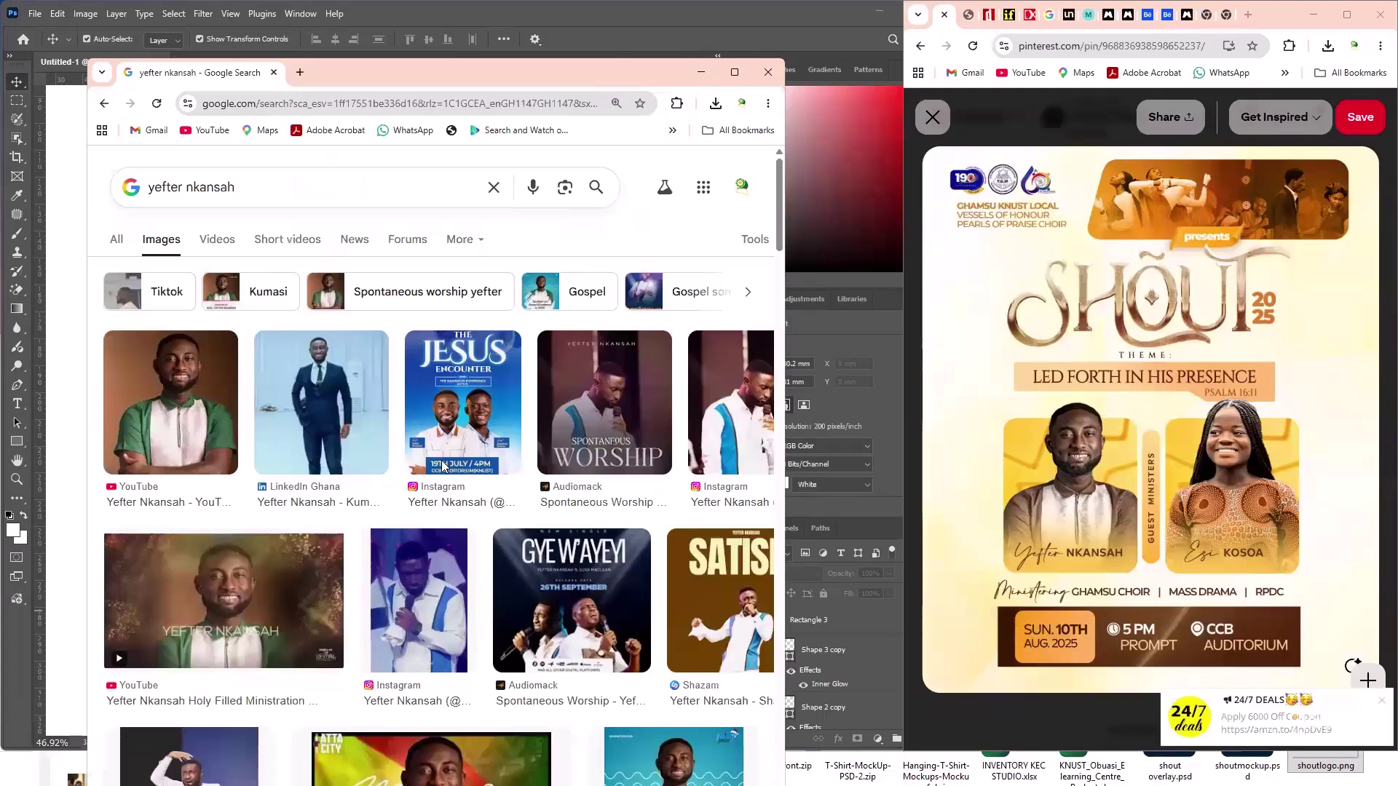
- Browse the minister's image results and preview the first portrait photo
scroll(442, 466, down, 5)
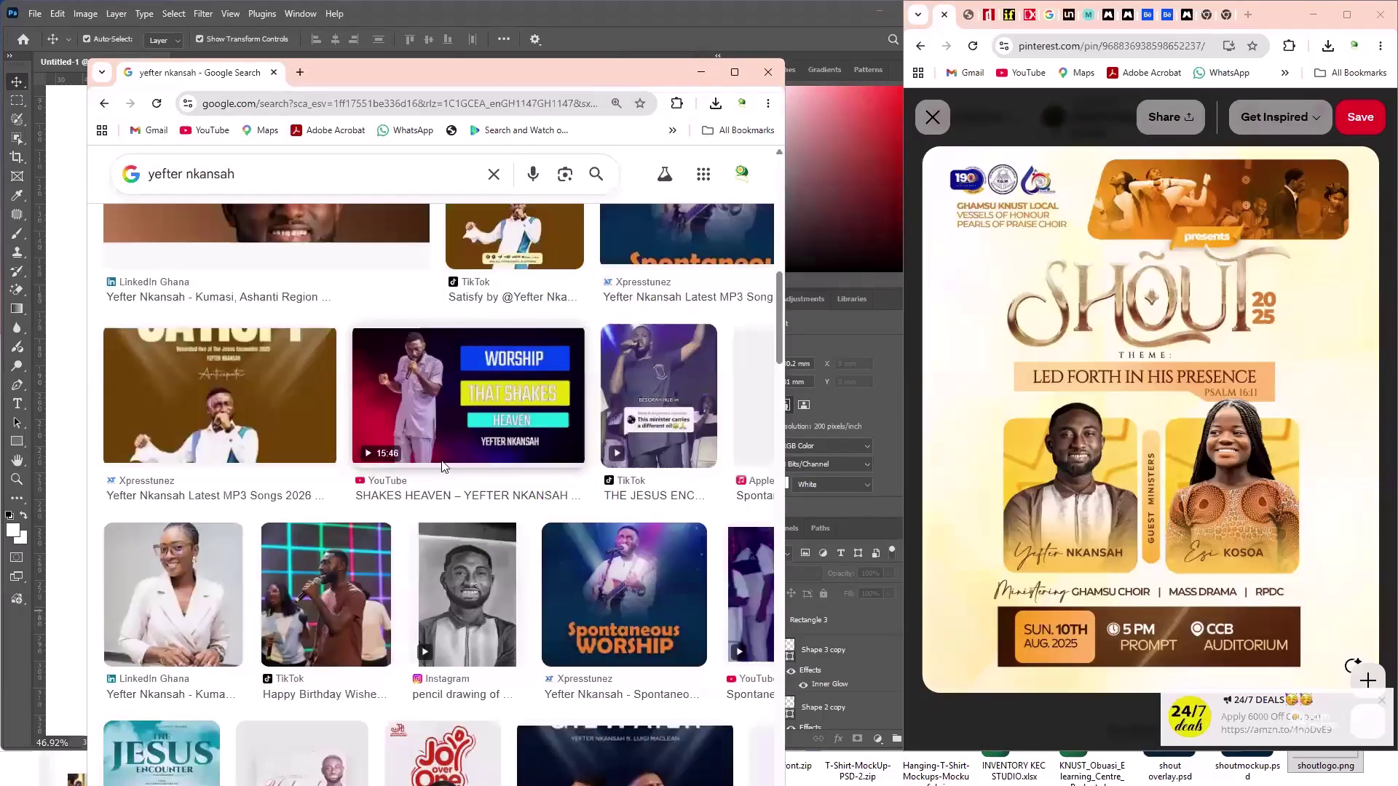
scroll(439, 462, down, 8)
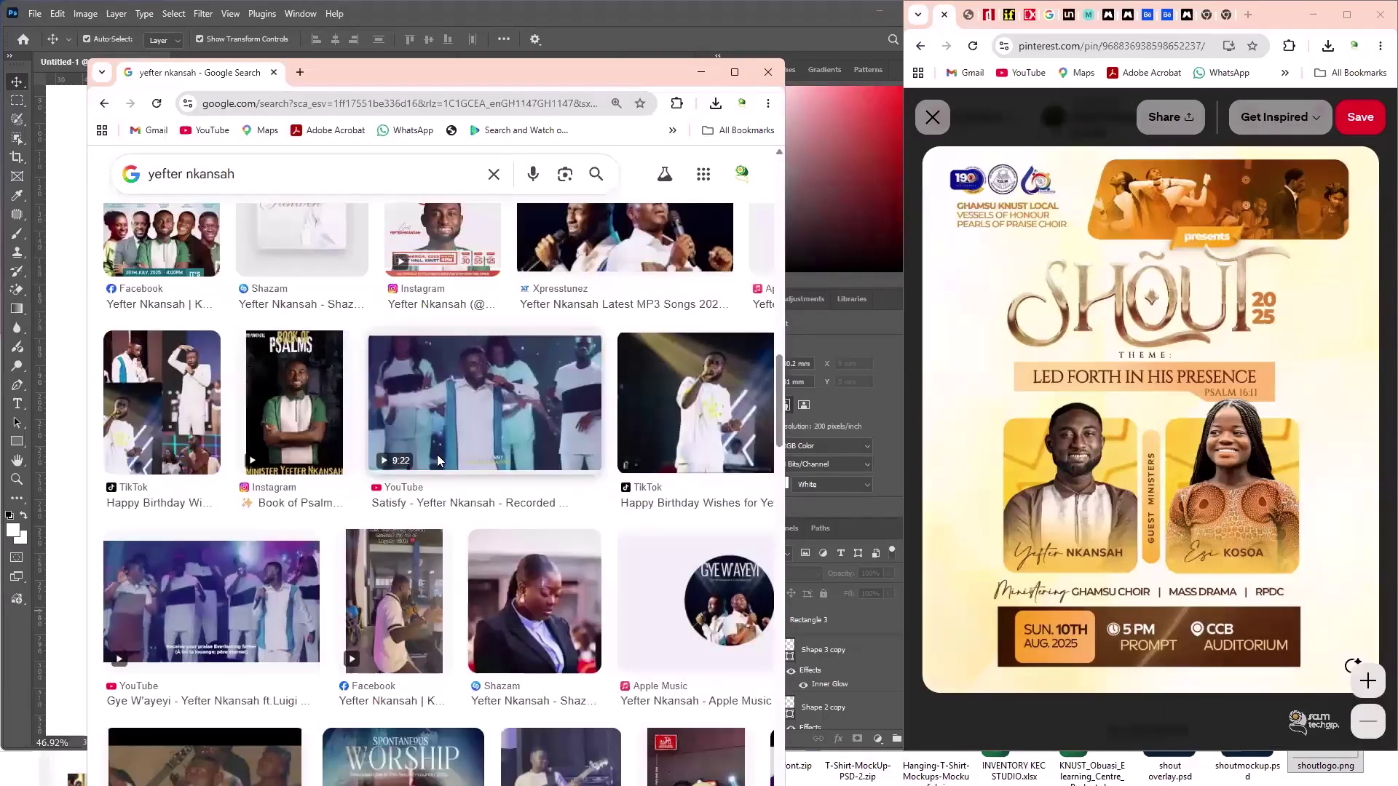
scroll(136, 415, down, 8)
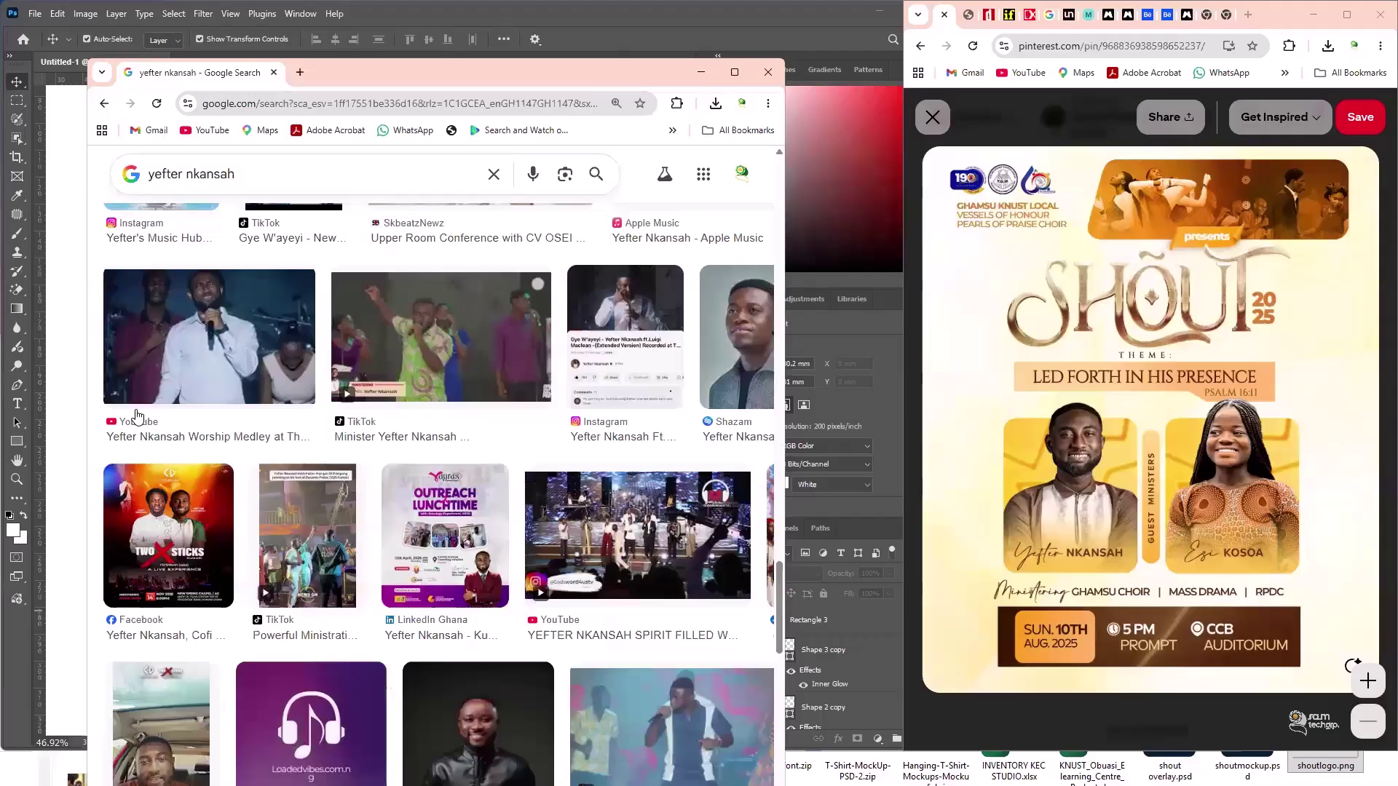
scroll(619, 557, down, 5)
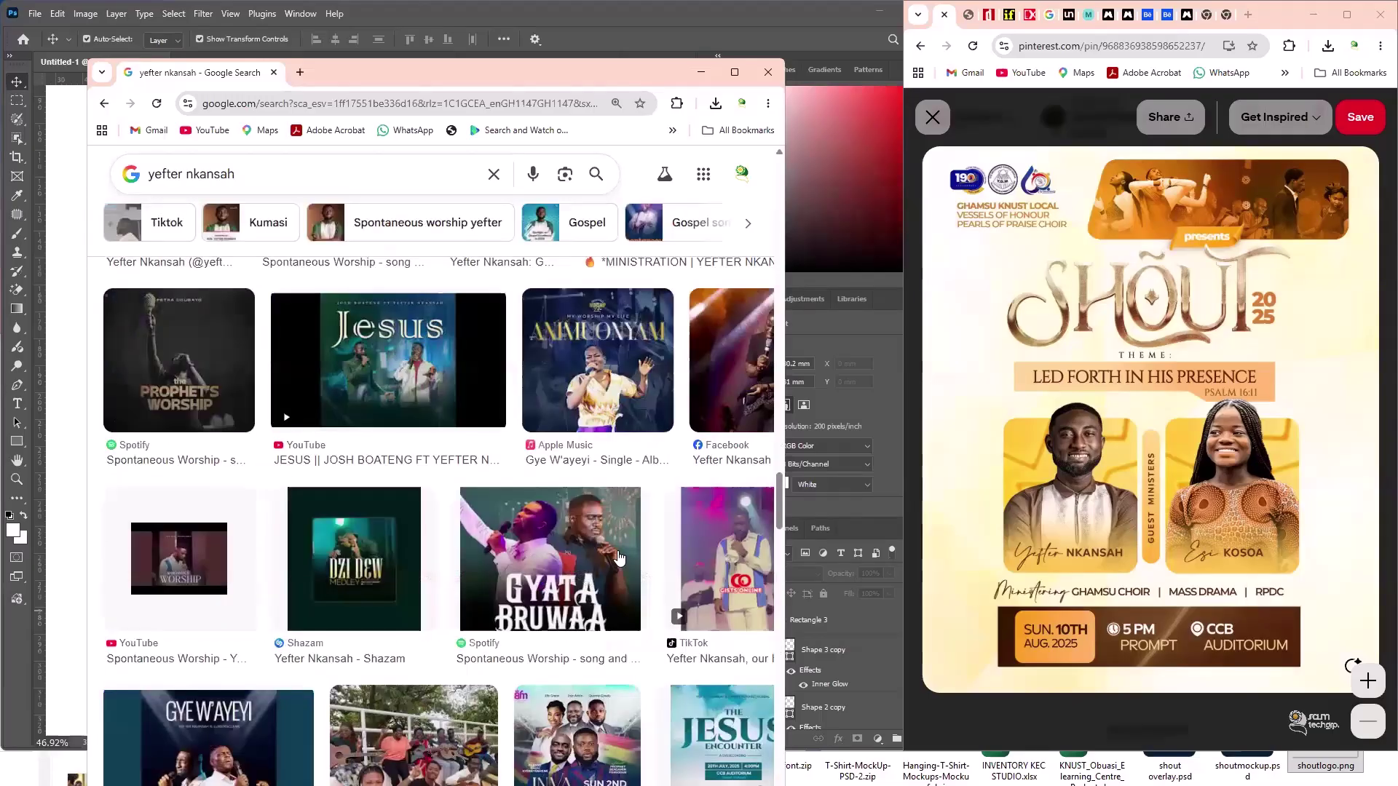
click(617, 558)
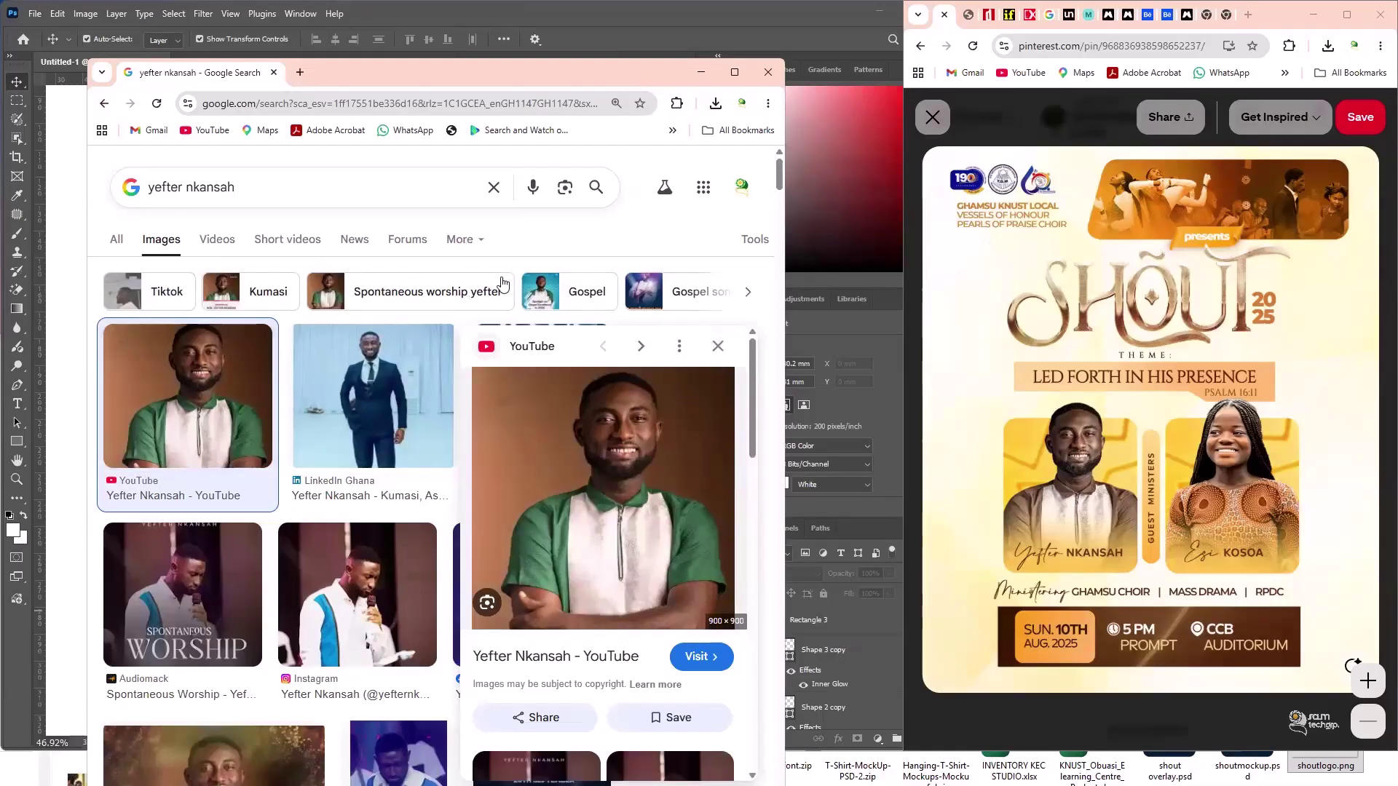
key(Escape)
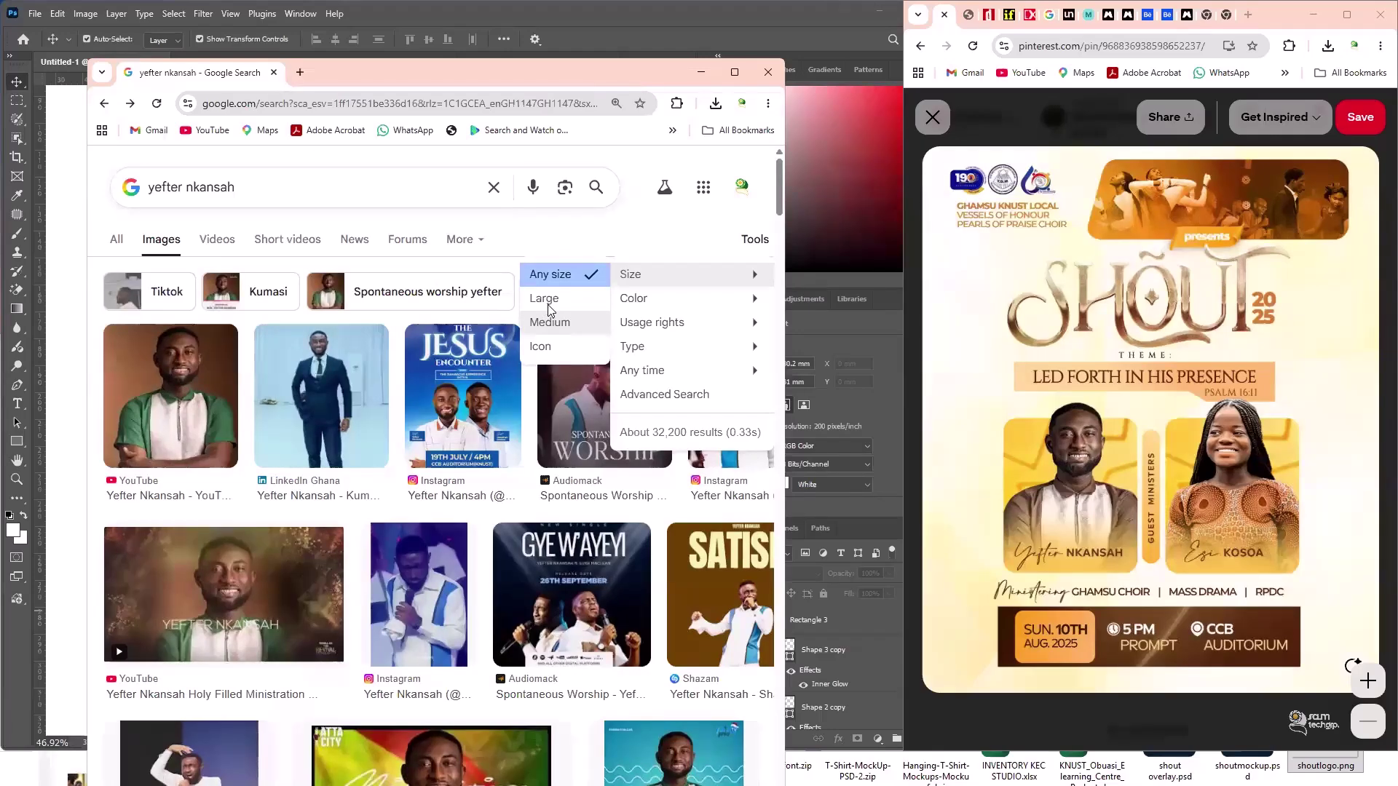
- Filter the image results to Large size and scroll through them
click(550, 311)
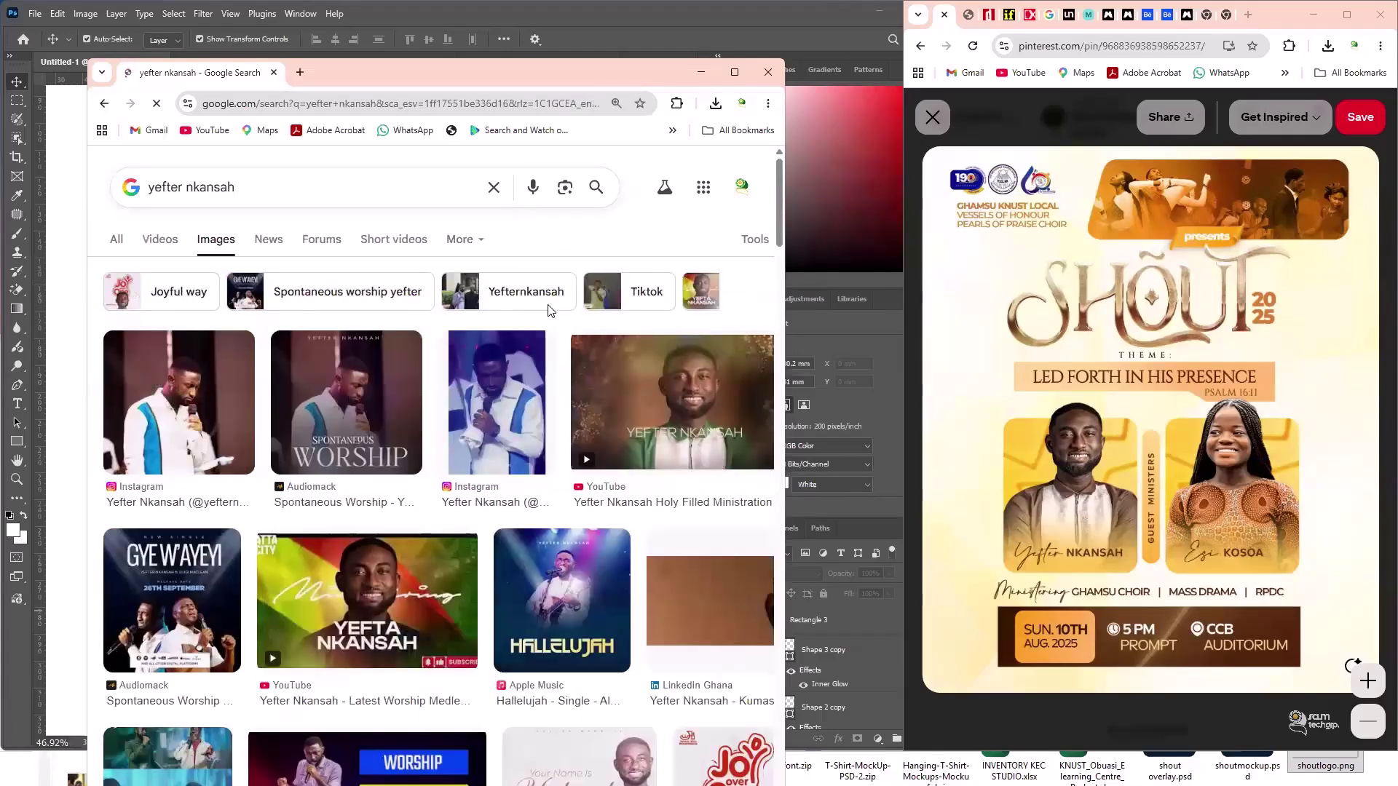
scroll(546, 297, down, 8)
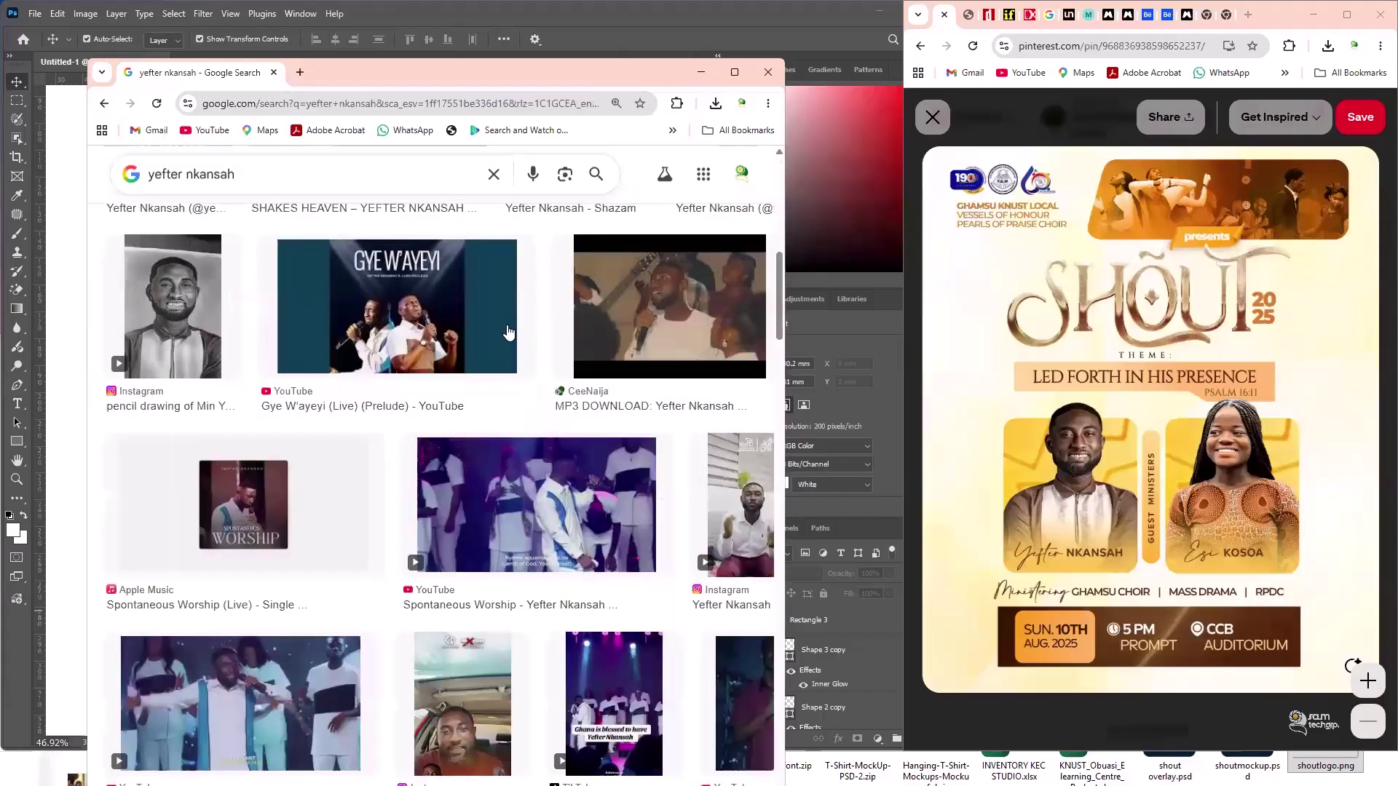
scroll(507, 333, down, 7)
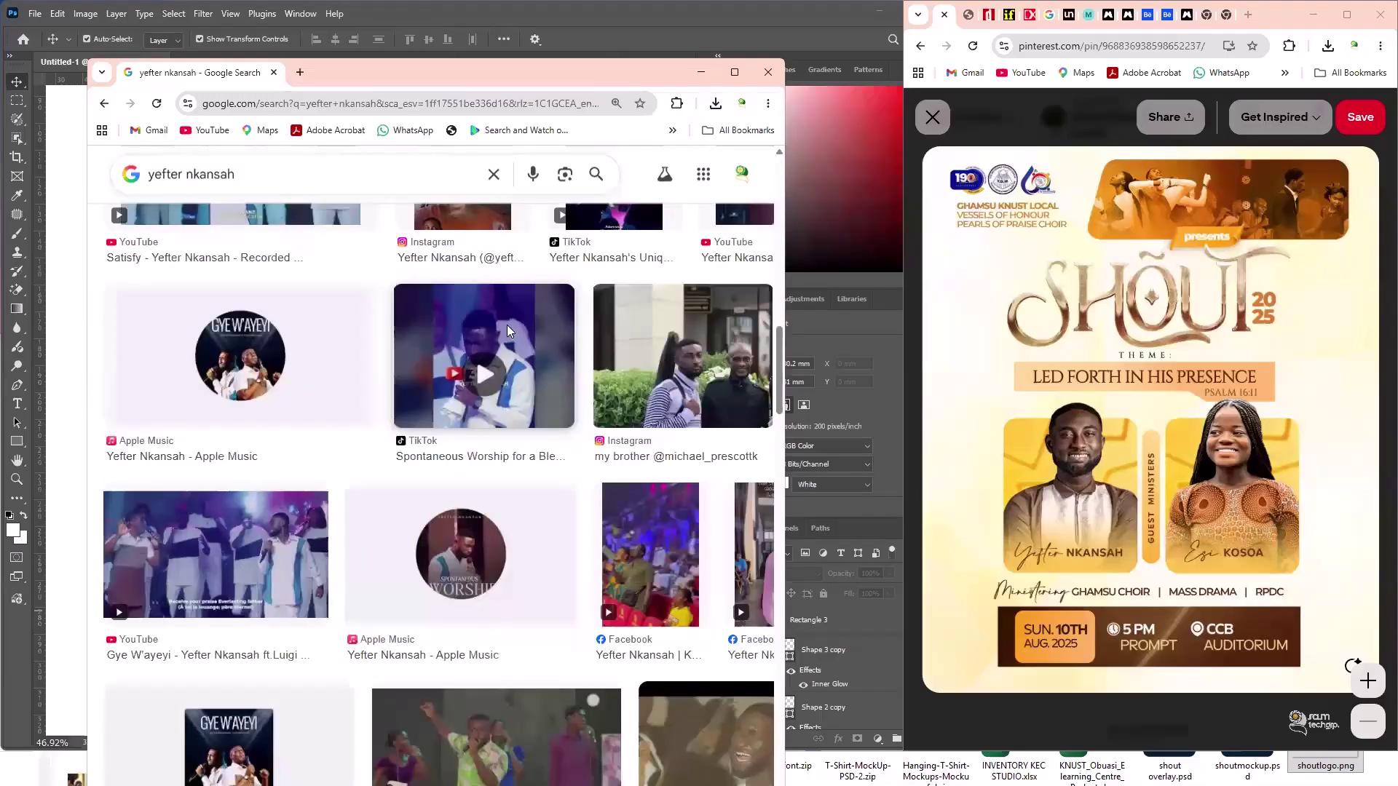
scroll(507, 333, down, 6)
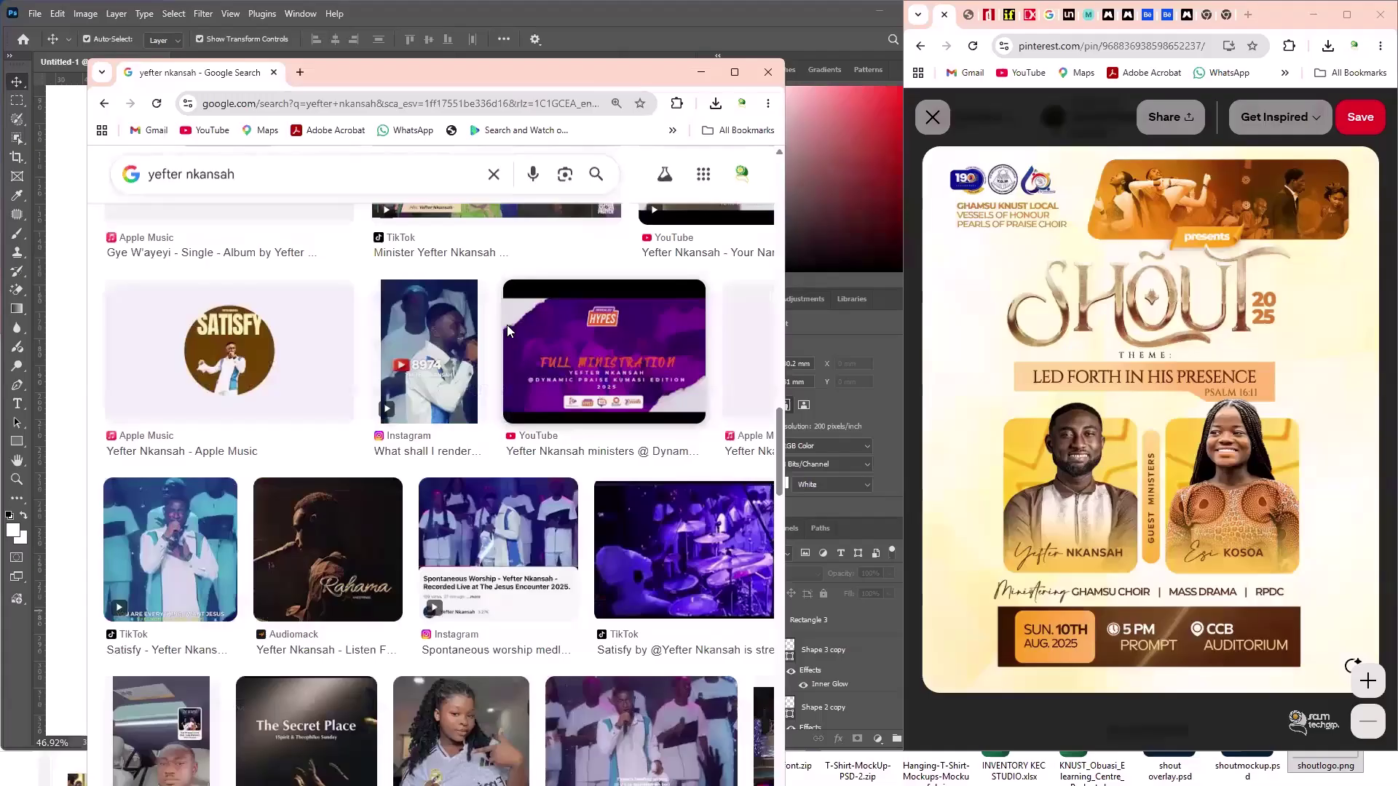
scroll(508, 331, down, 6)
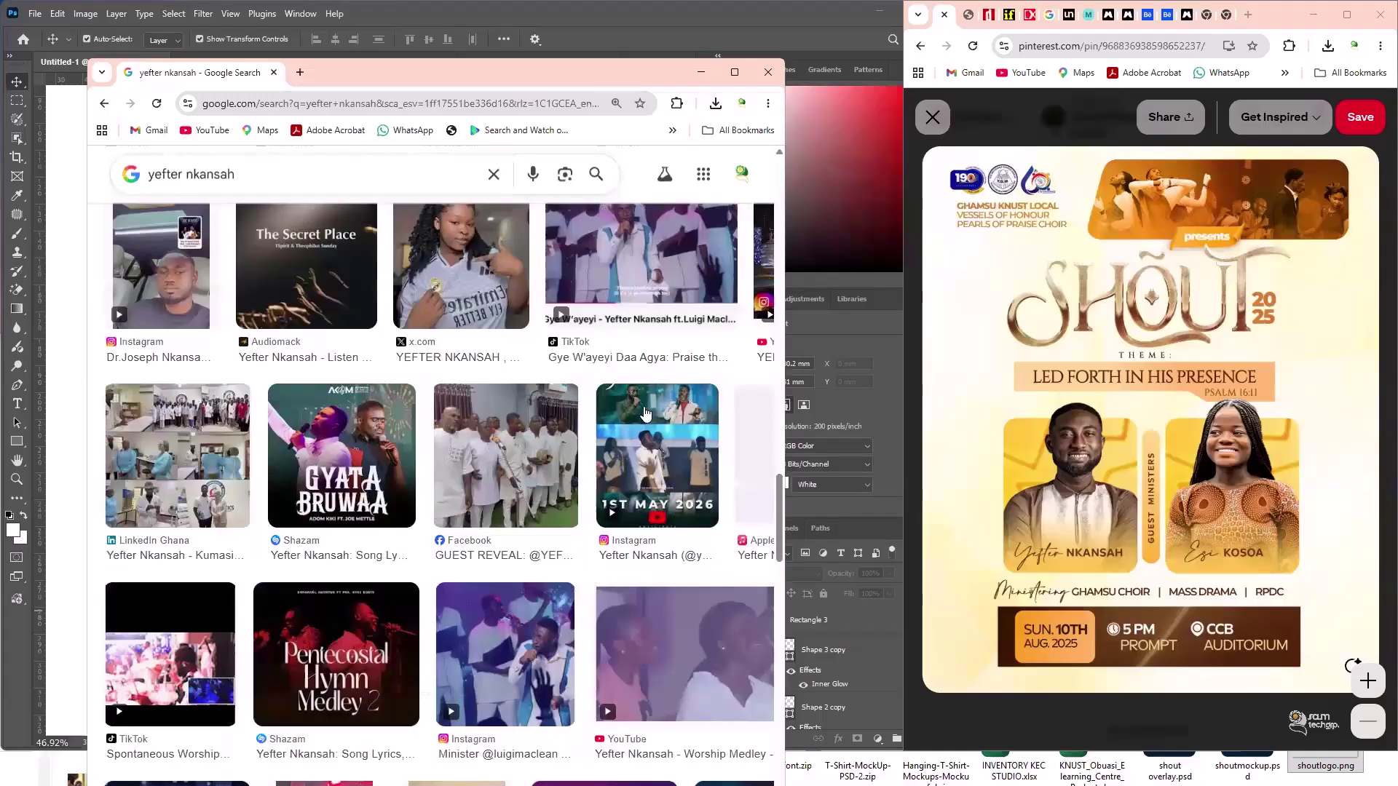
scroll(578, 507, down, 6)
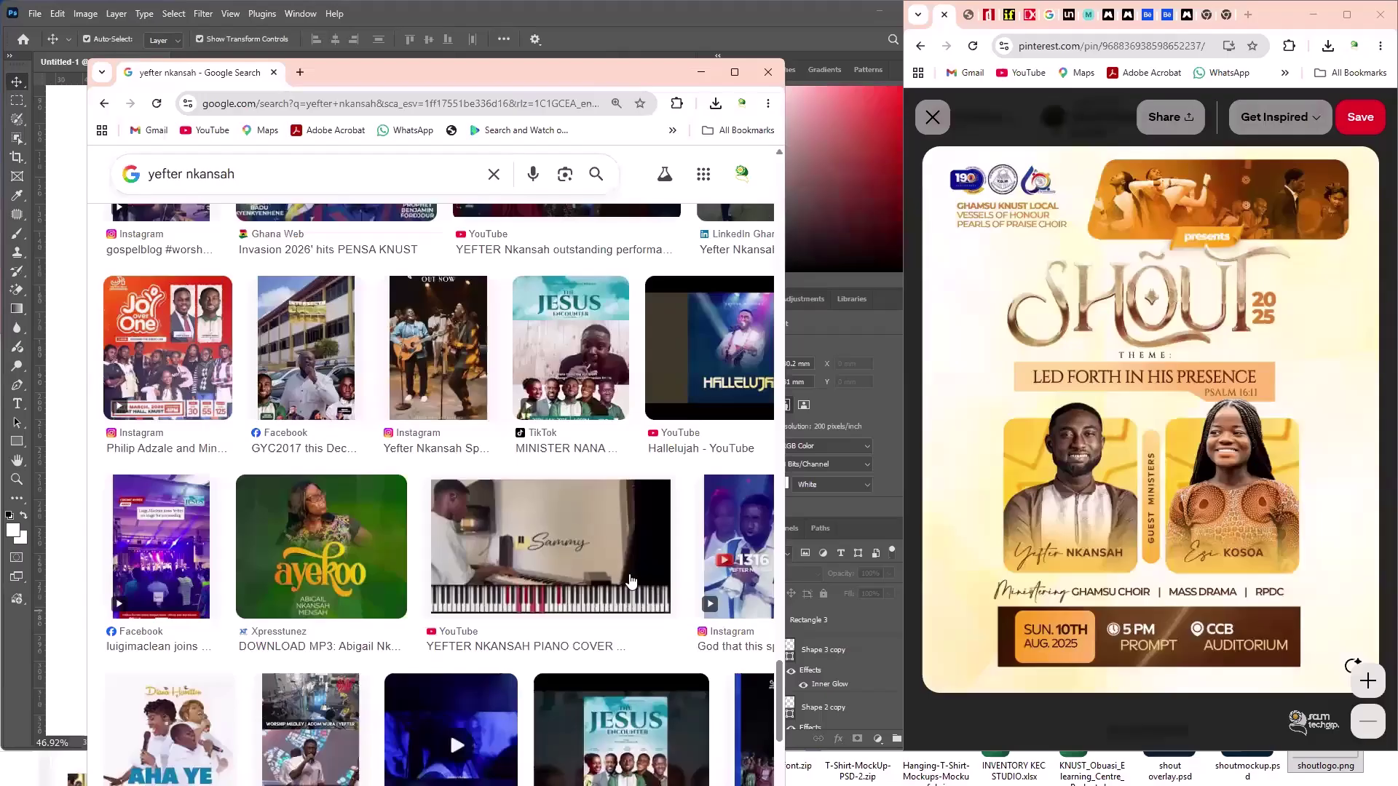
scroll(630, 580, down, 5)
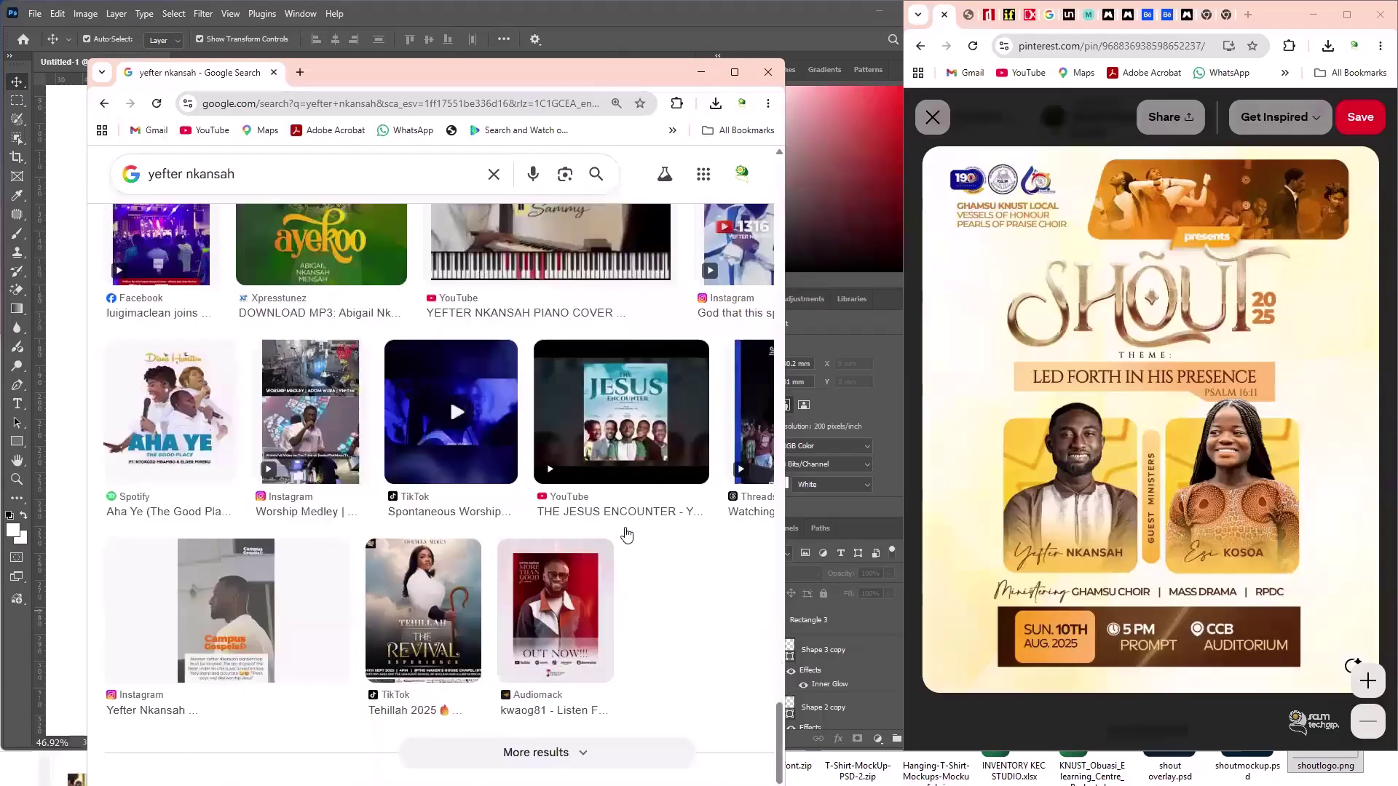
- Preview The Jesus Encounter poster result, then close the preview
click(592, 511)
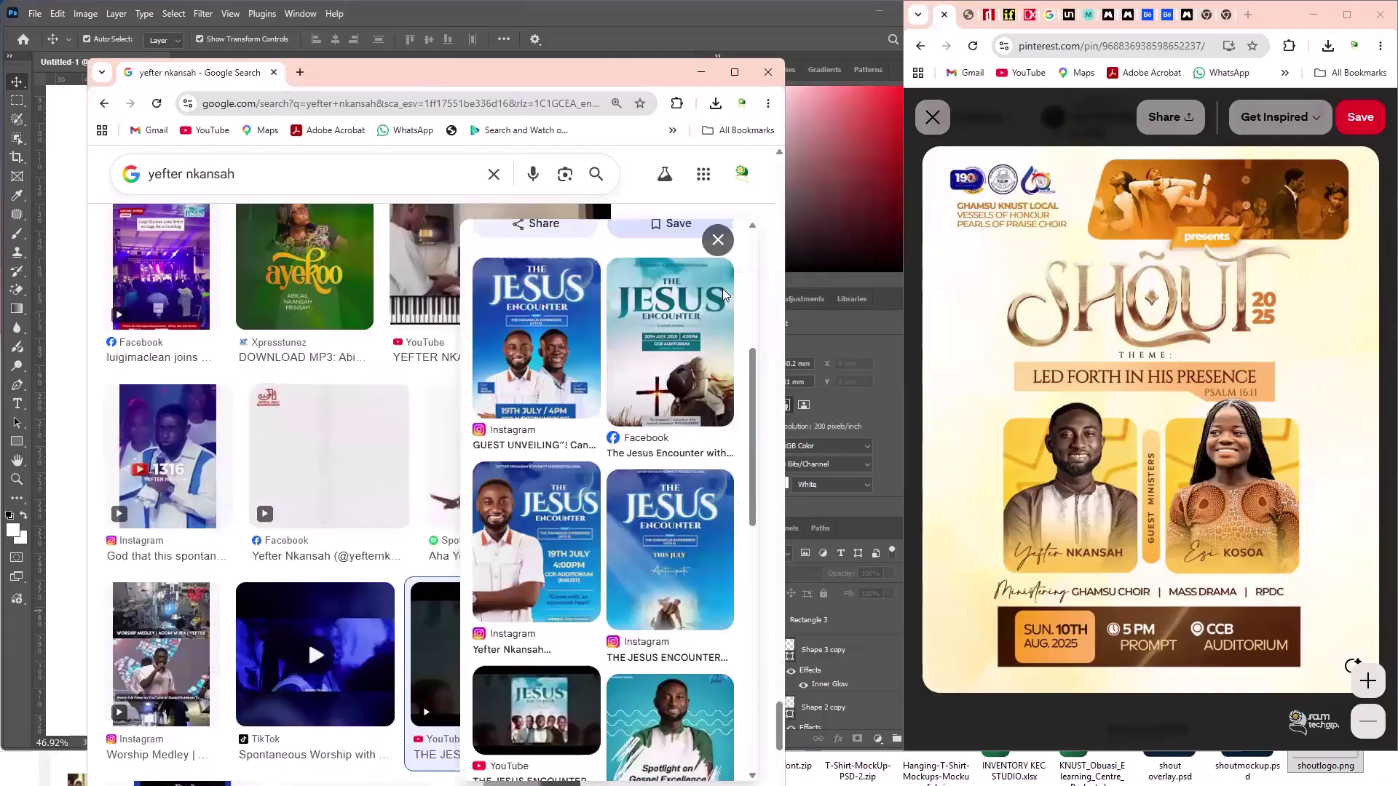
scroll(559, 413, down, 10)
scroll(559, 413, down, 2)
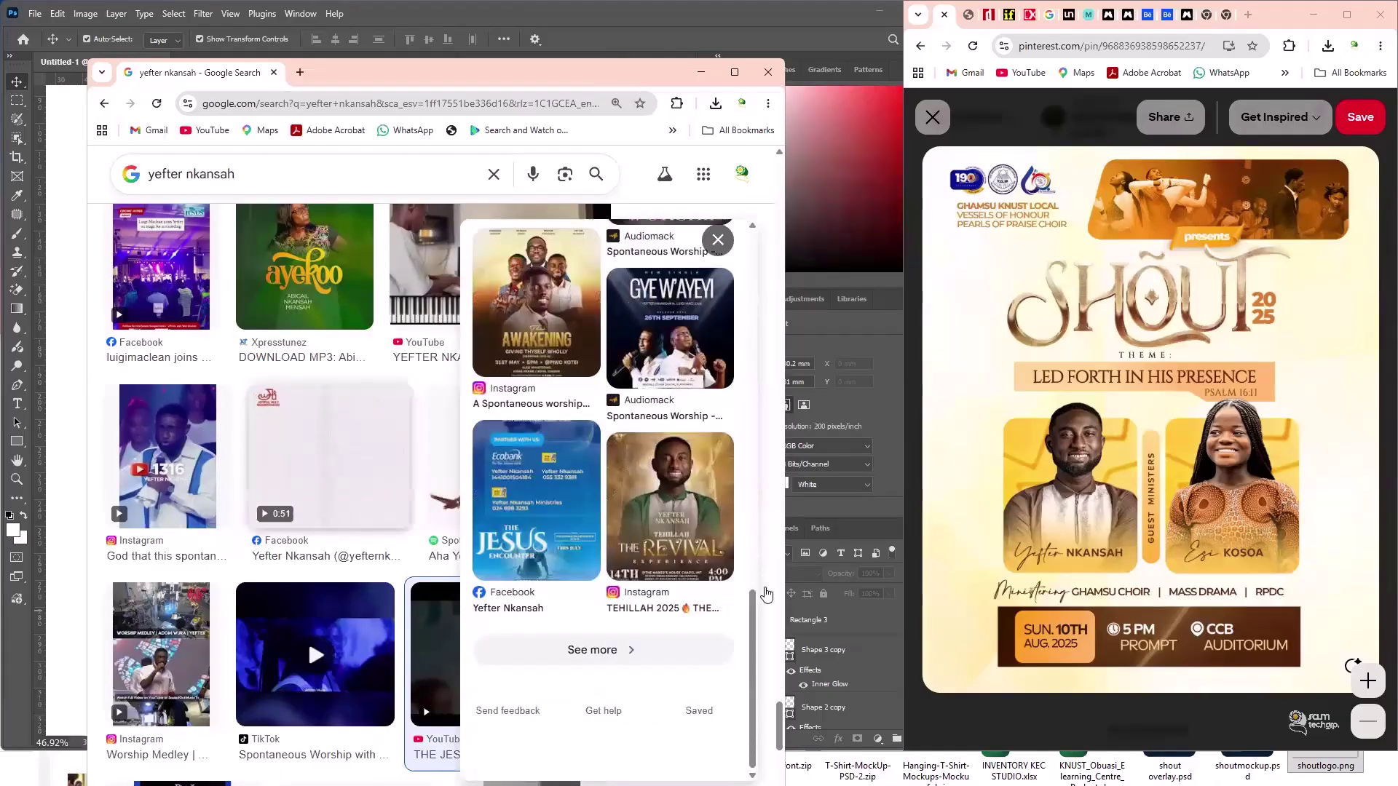
scroll(778, 606, down, 5)
scroll(741, 315, down, 3)
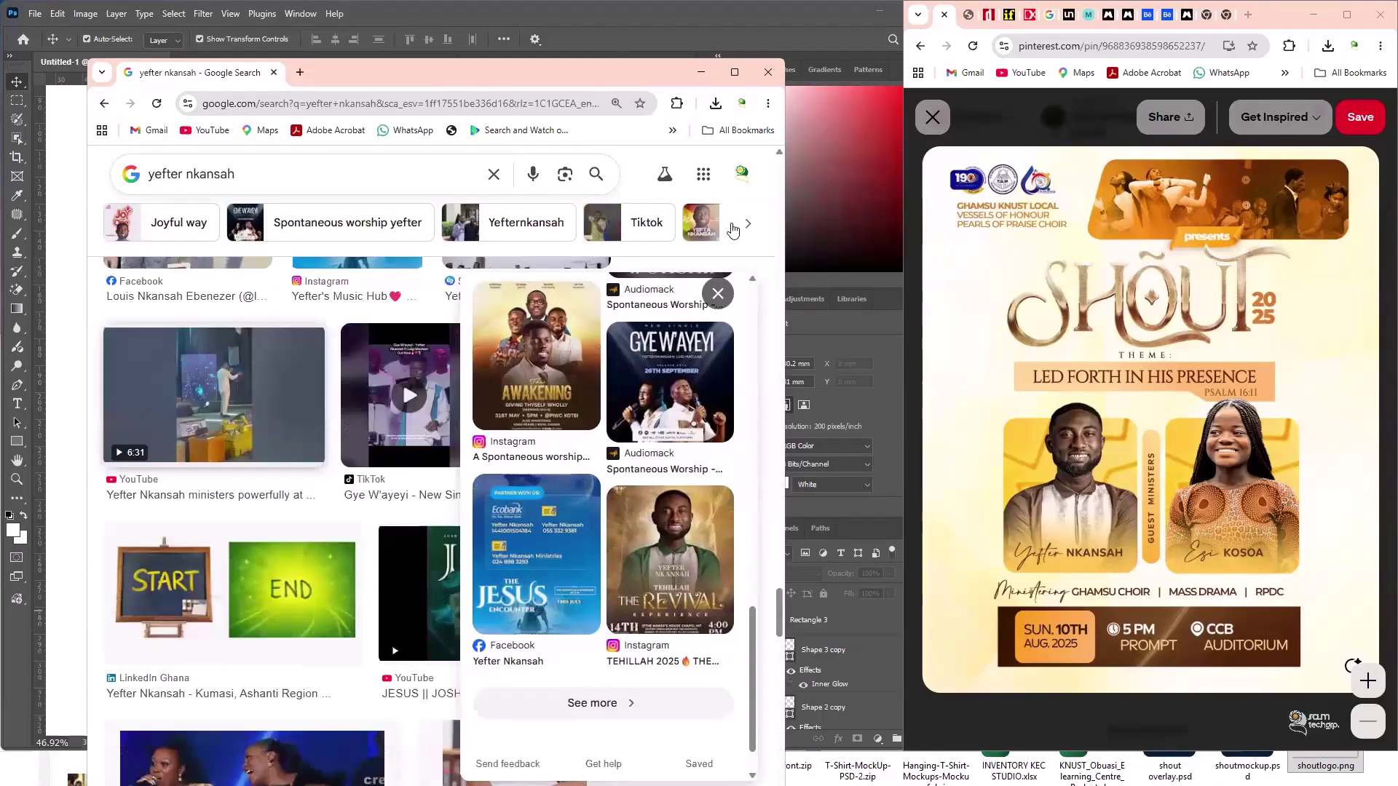
key(Escape)
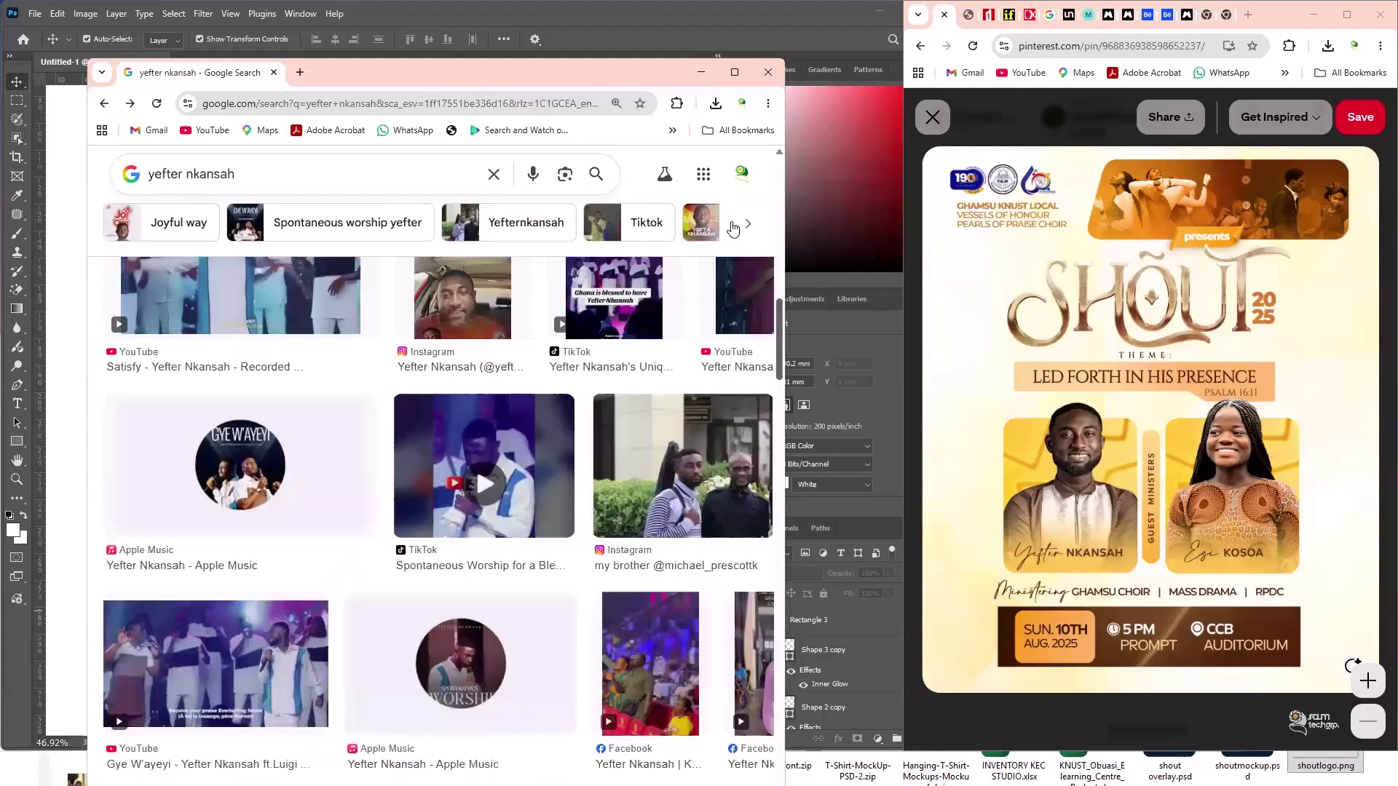
scroll(733, 229, up, 5)
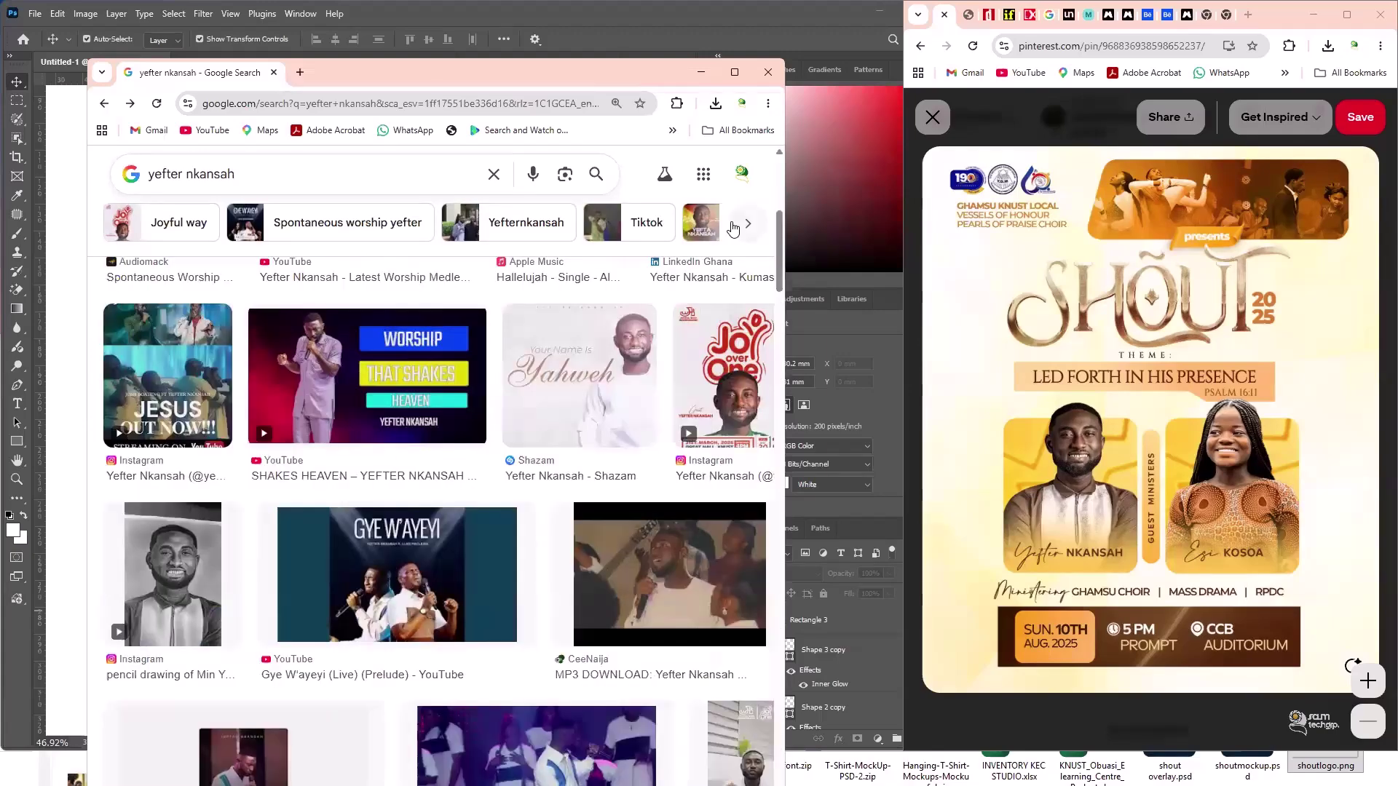
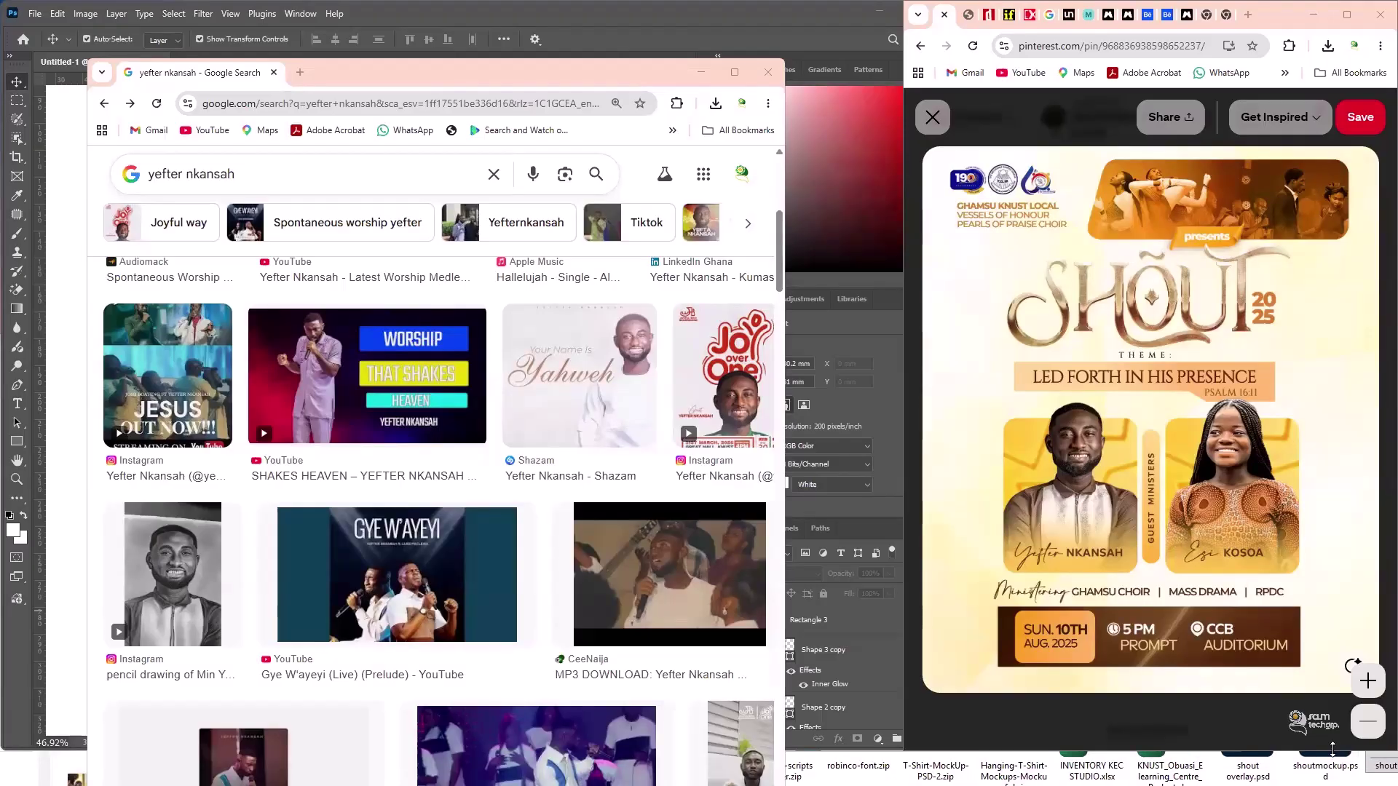
- Bring up the Windows Start menu over the Chrome image results
key(super)
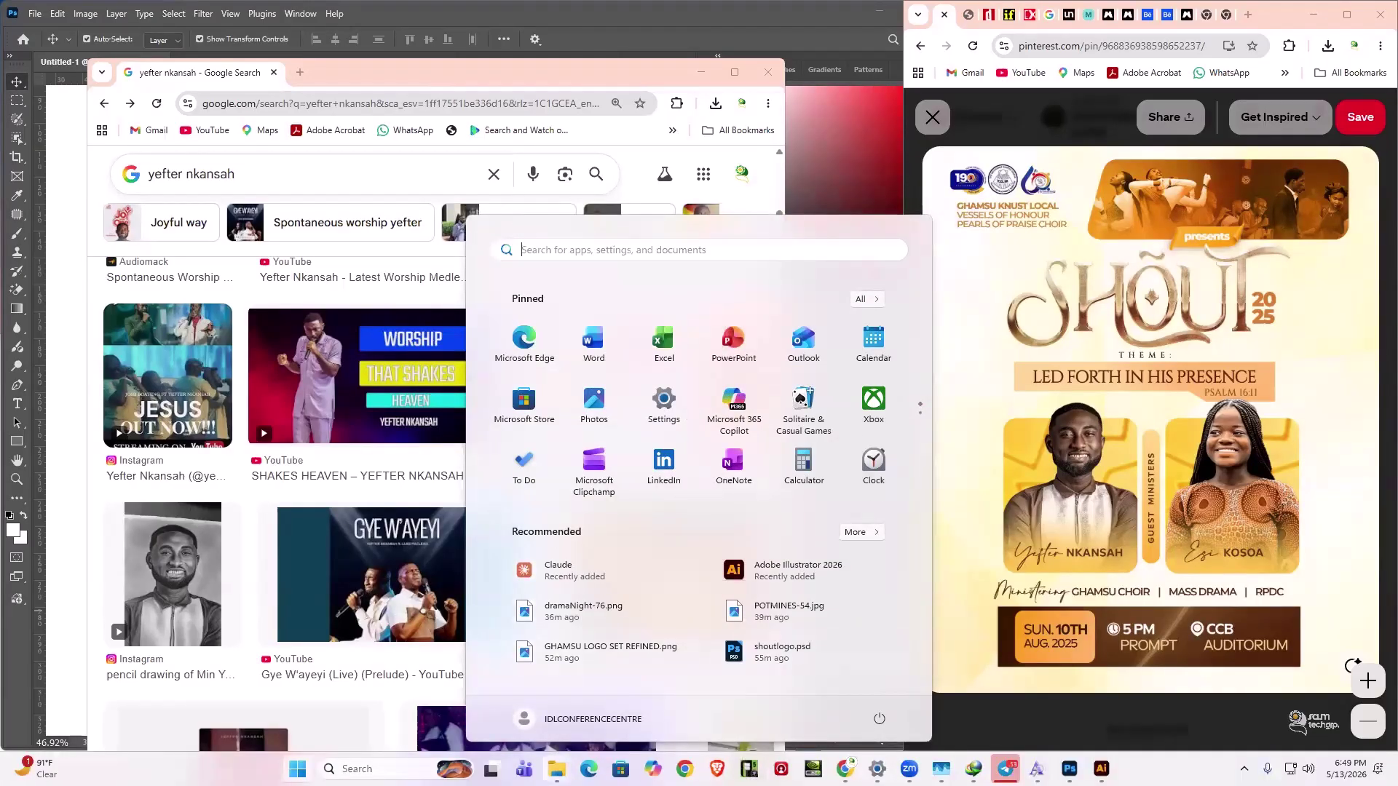
- Open the 'mine' folder window from the taskbar
mouse_move(556, 769)
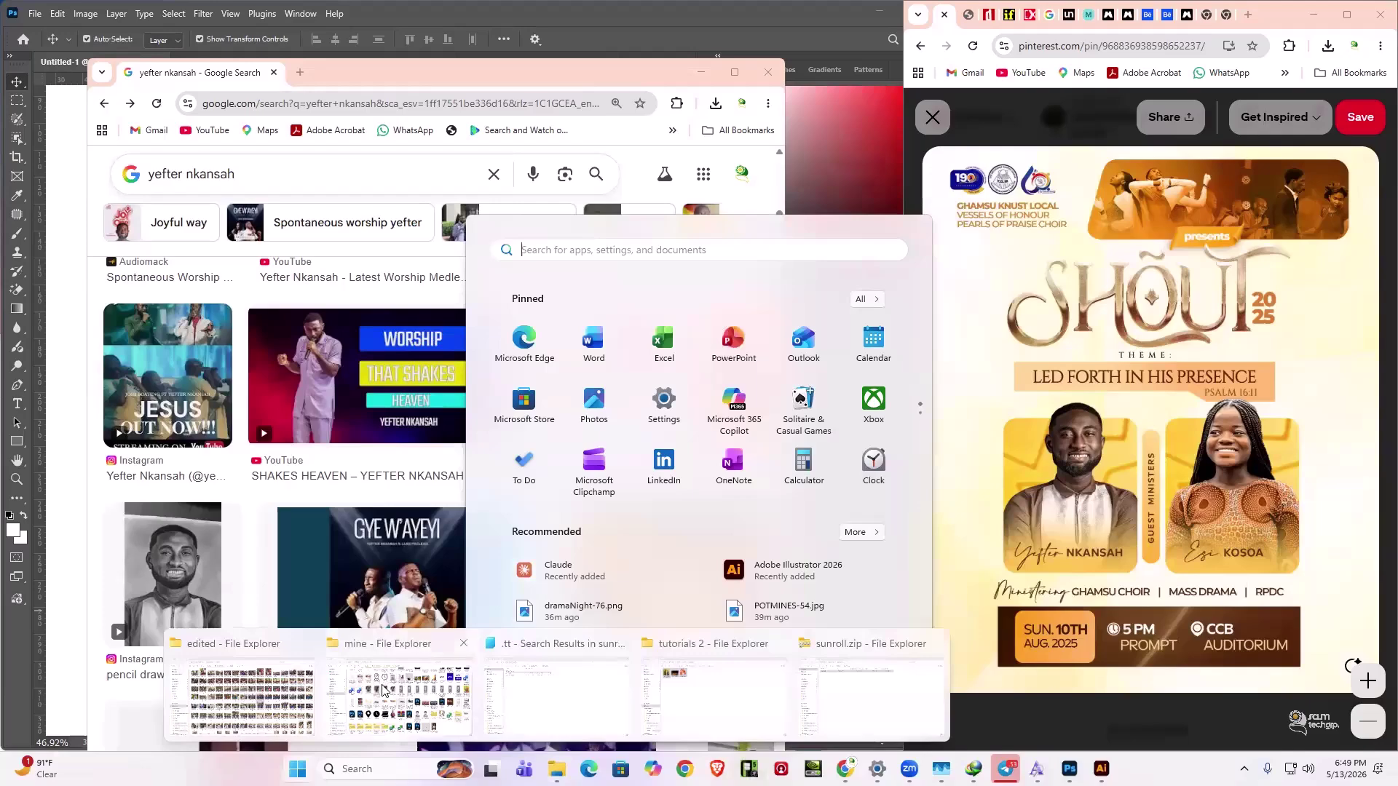
click(382, 690)
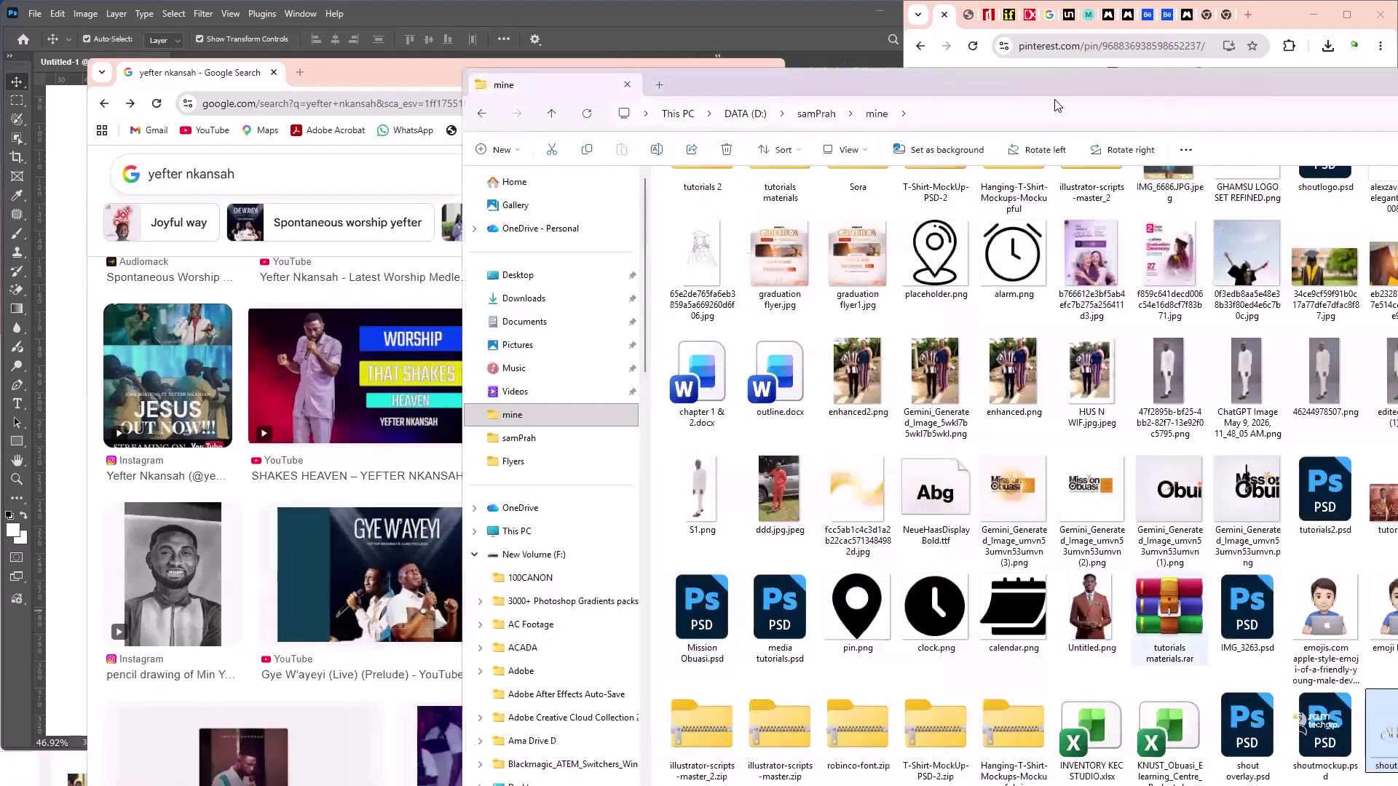
click(994, 548)
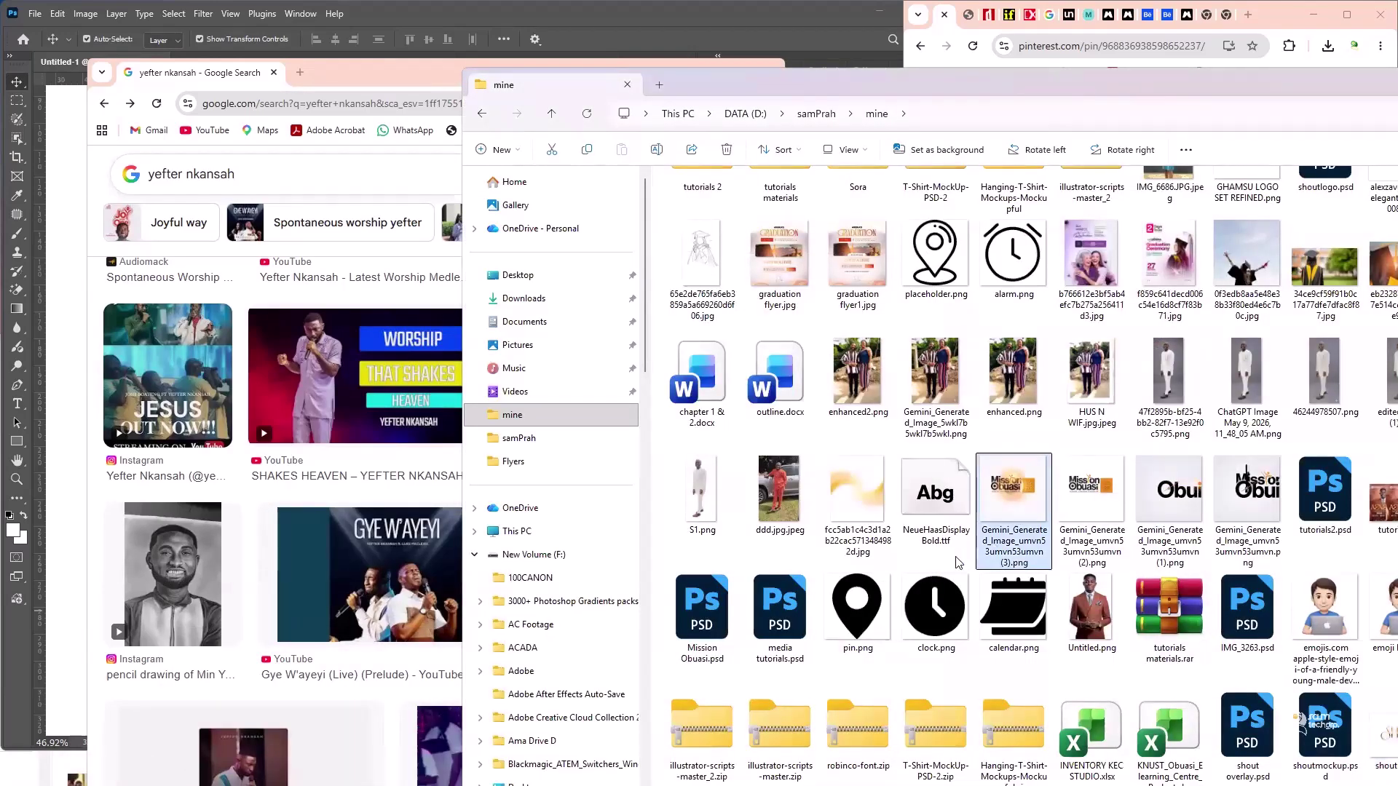
ctrl+click(994, 548)
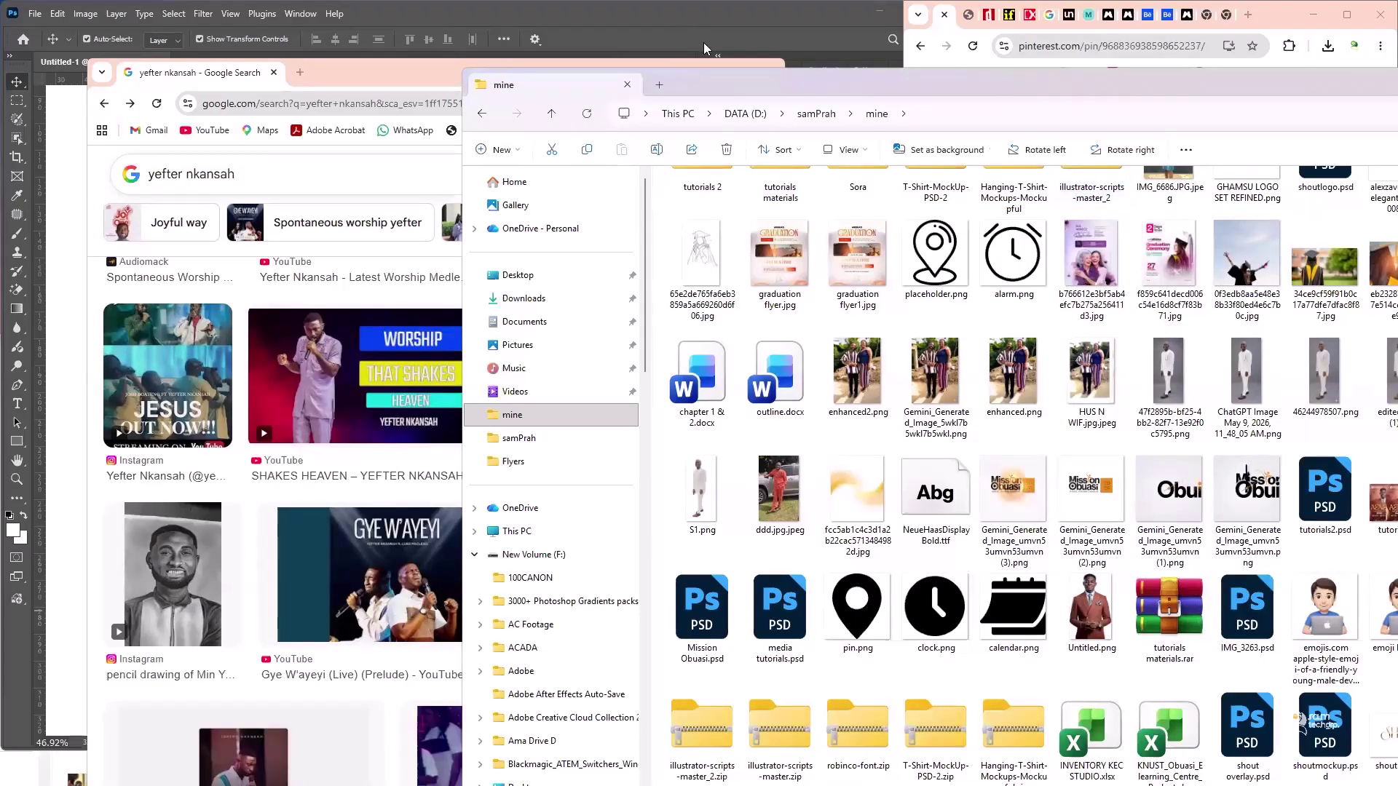
key(alt+Tab)
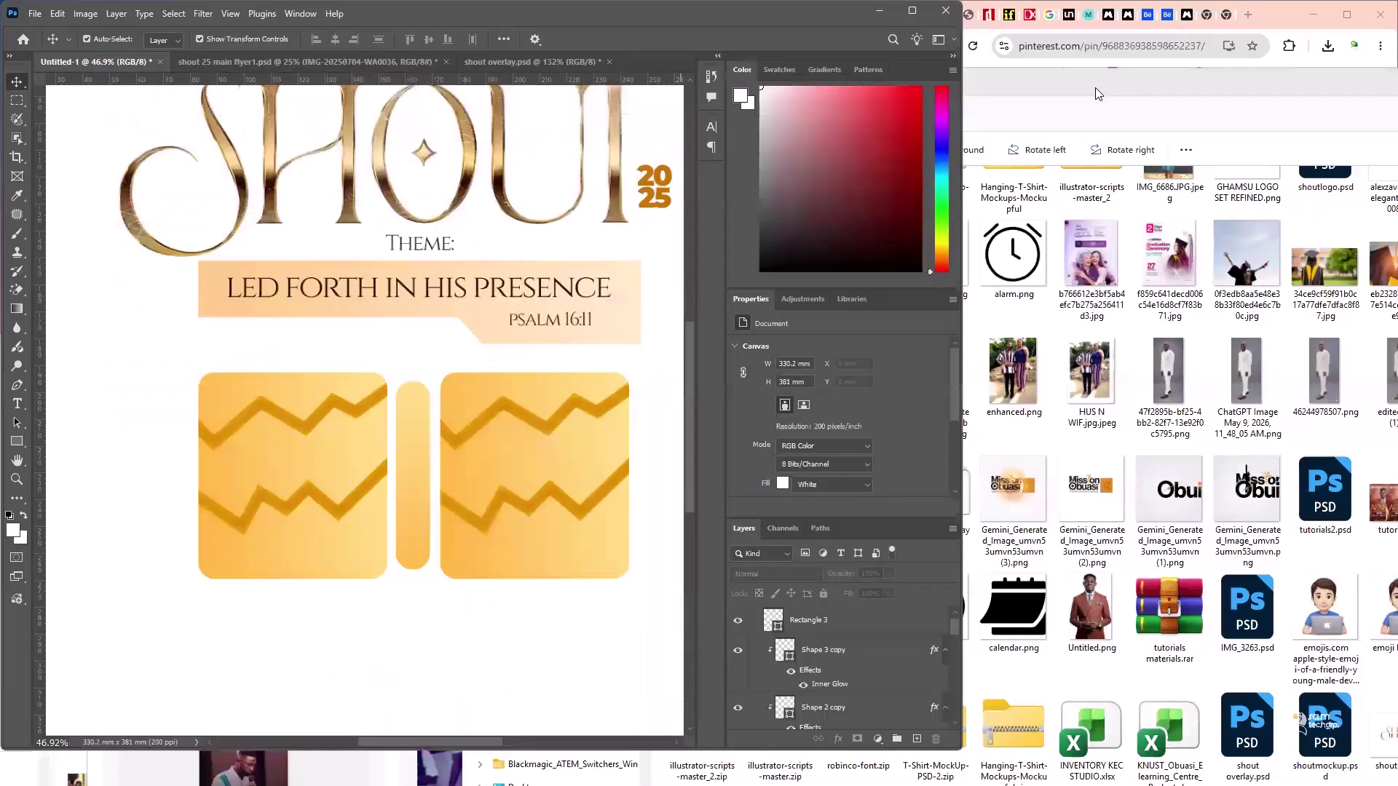
key(alt+Tab)
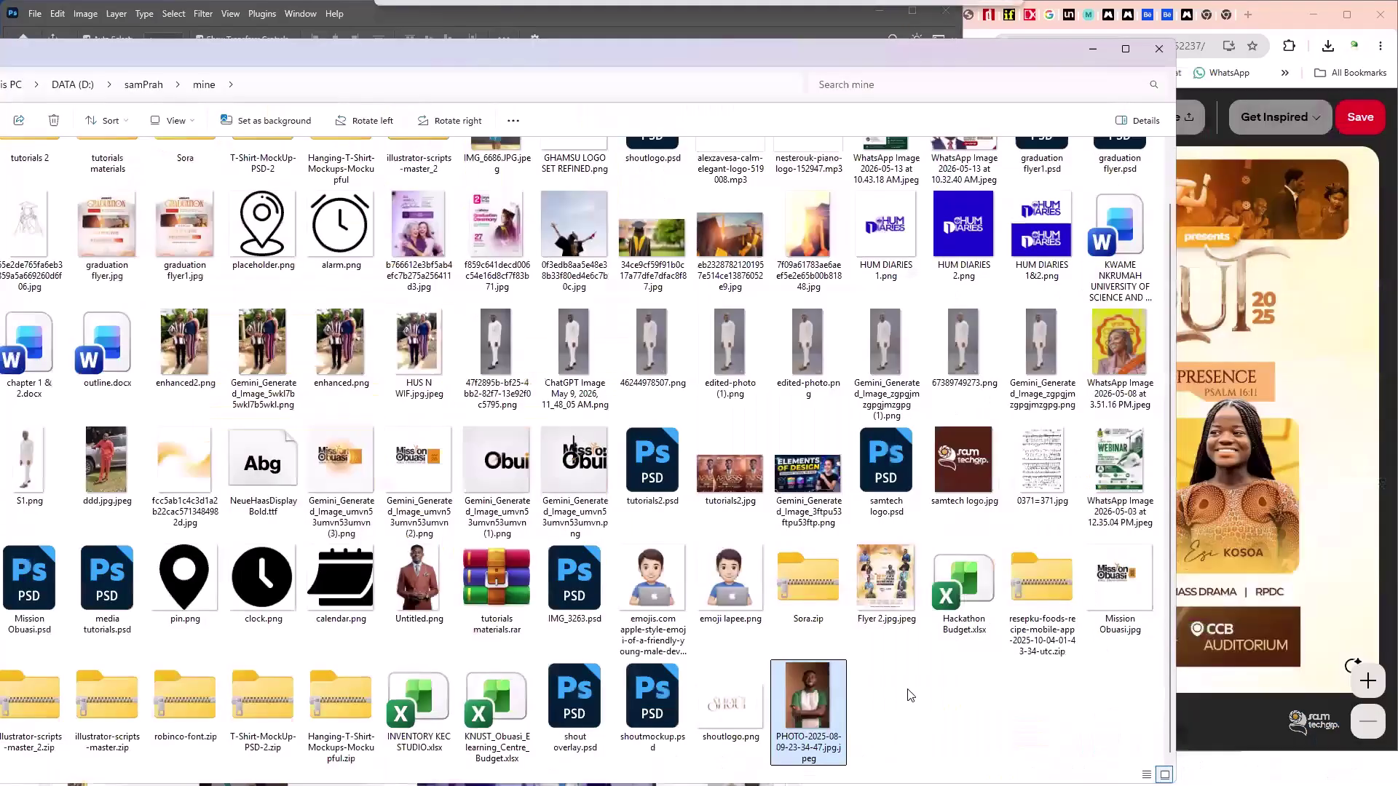
right_click(907, 692)
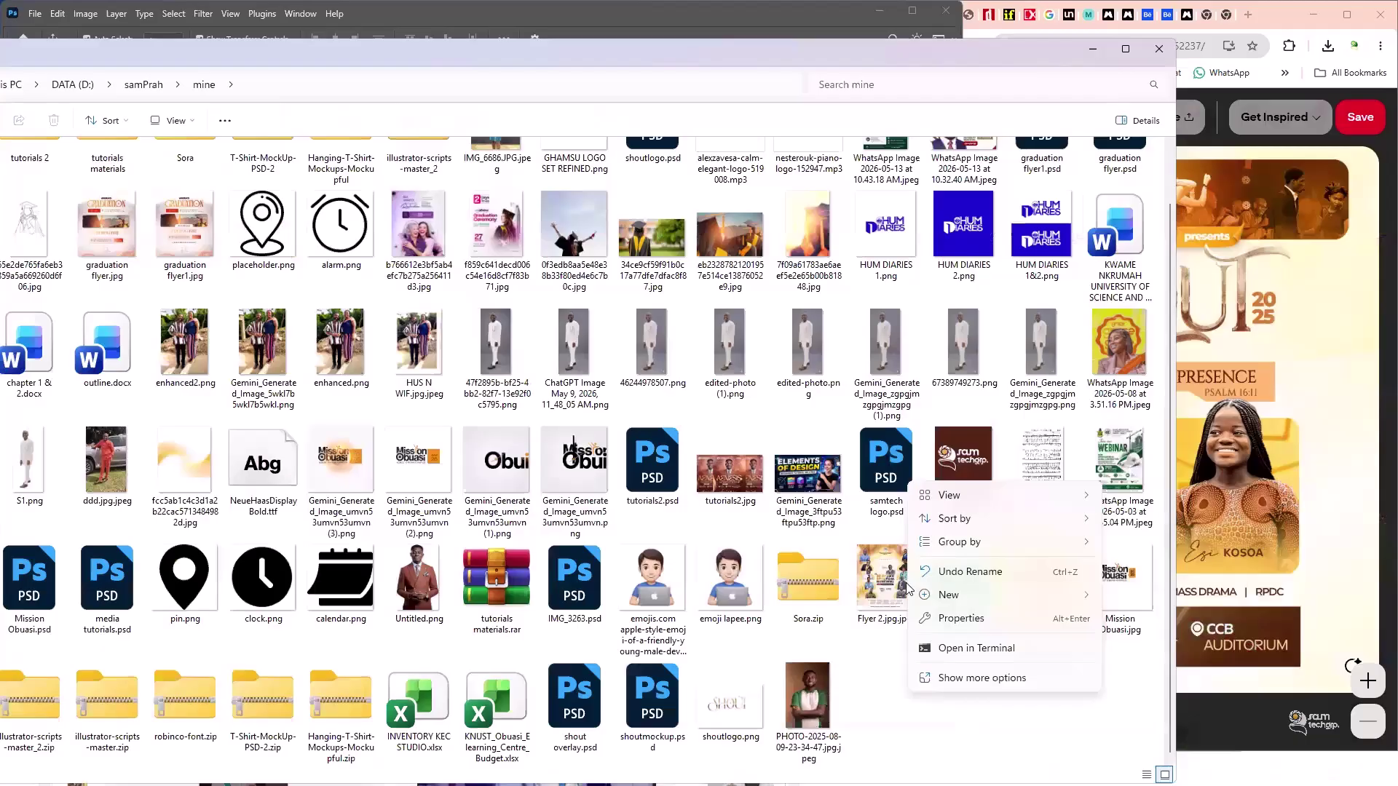
click(947, 571)
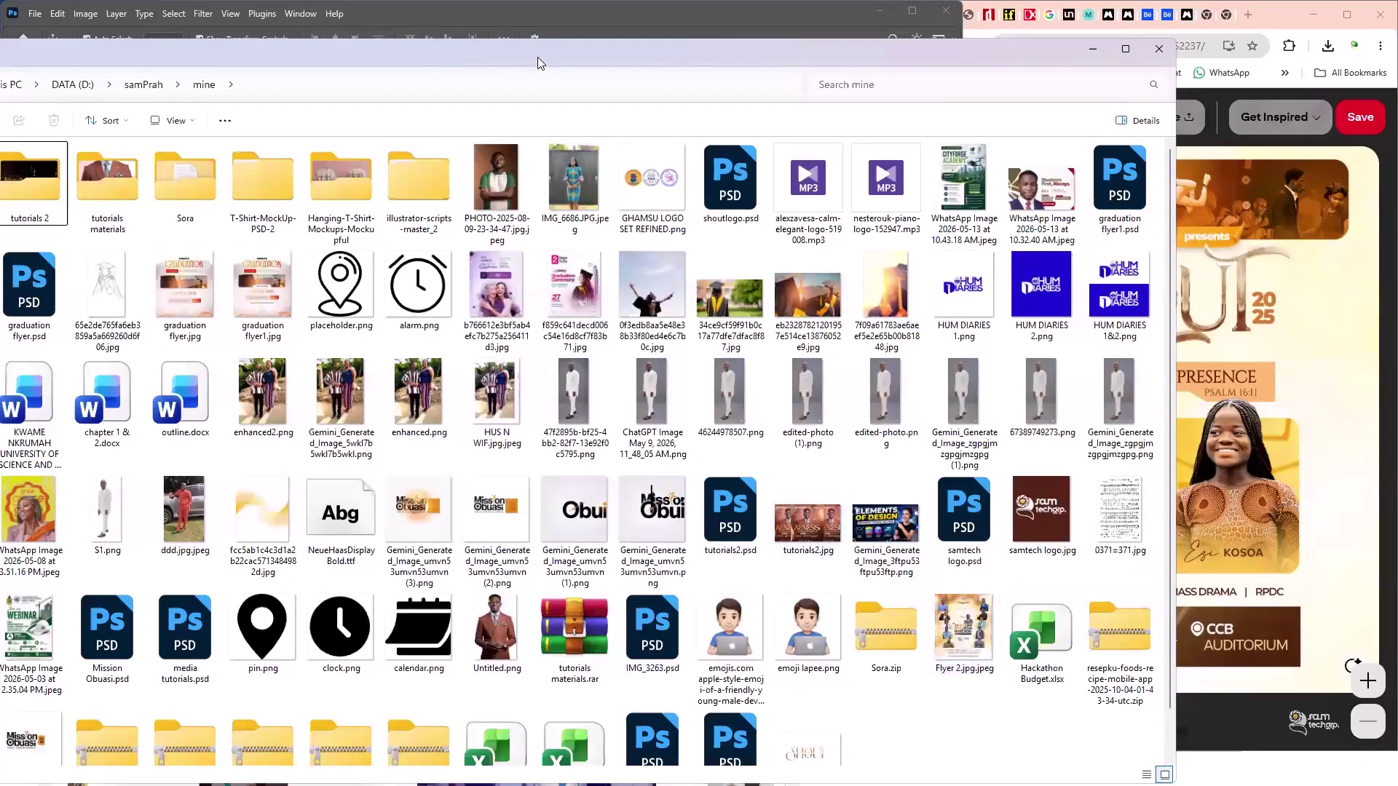
drag(537, 63, 677, 474)
drag(635, 588, 242, 361)
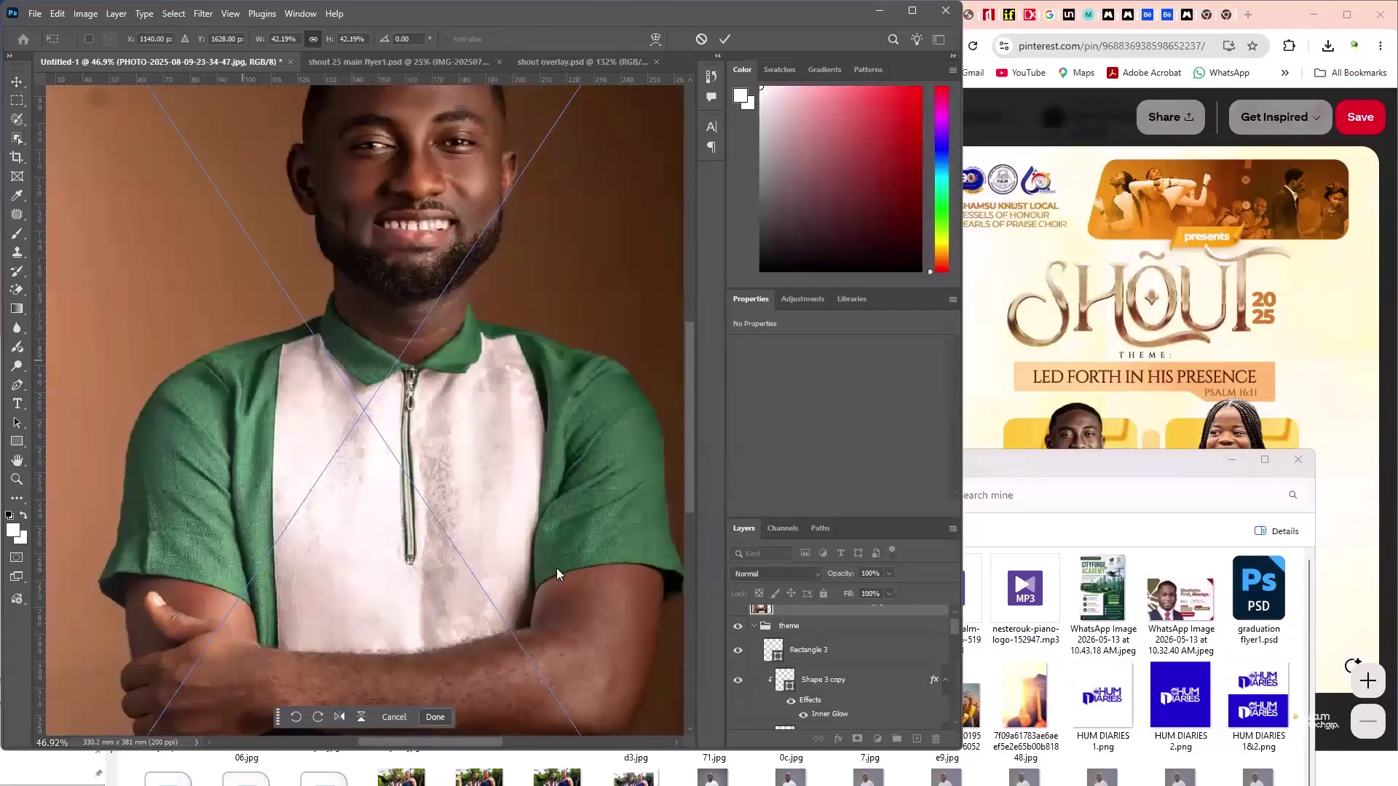
- Shrink the guest photo to about 88.9 × 133.5 mm, set it under the theme banner, and commit
scroll(571, 572, down, 5)
drag(526, 490, 518, 423)
scroll(447, 378, up, 2)
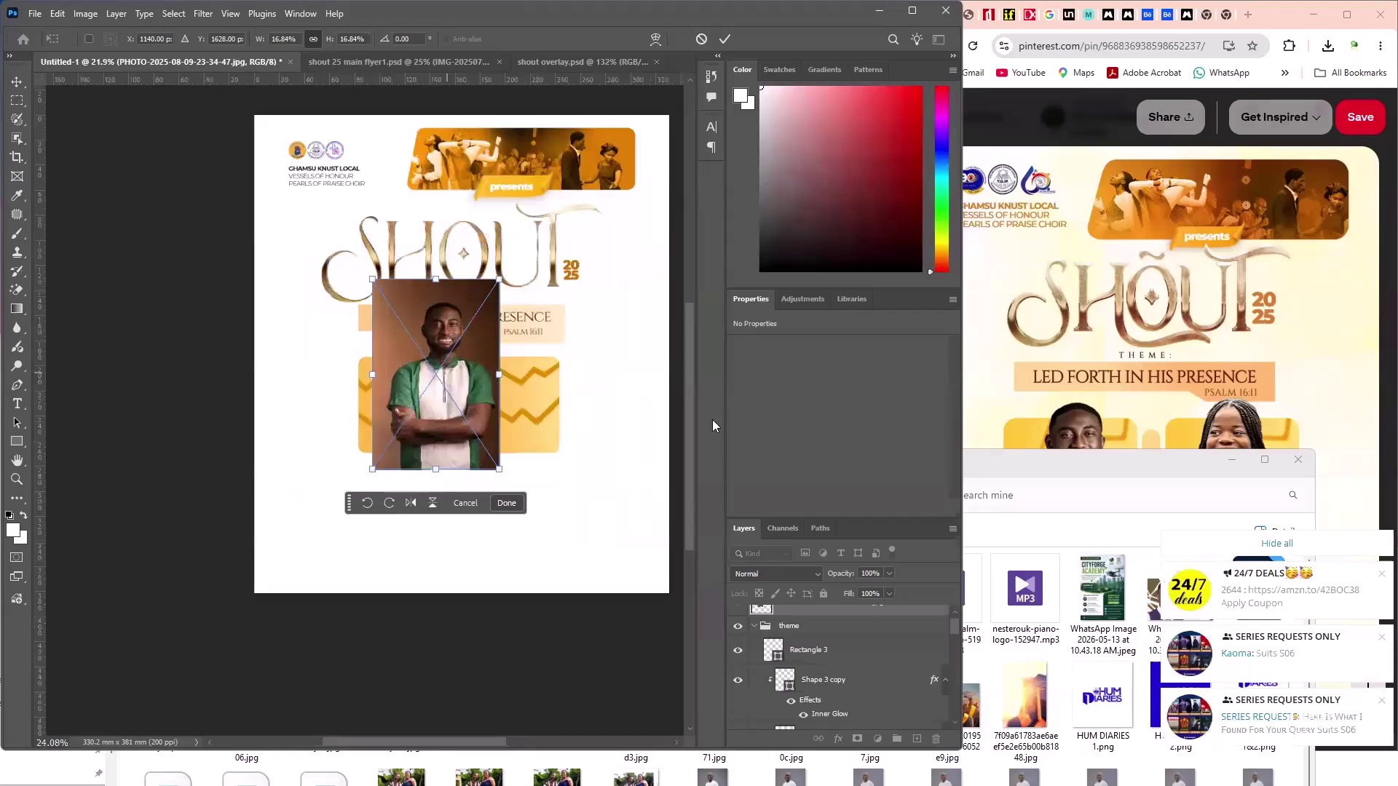
scroll(447, 378, up, 3)
click(1317, 399)
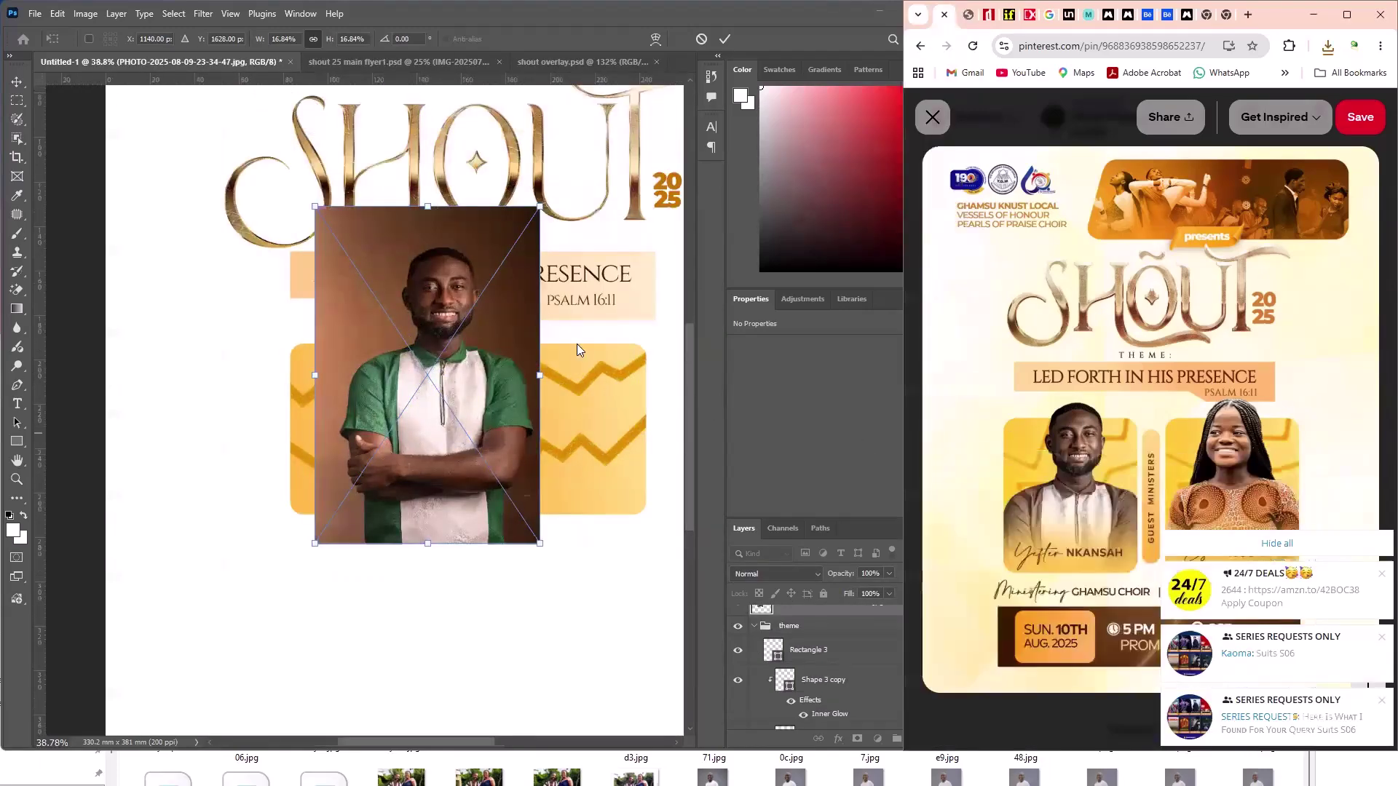
click(377, 397)
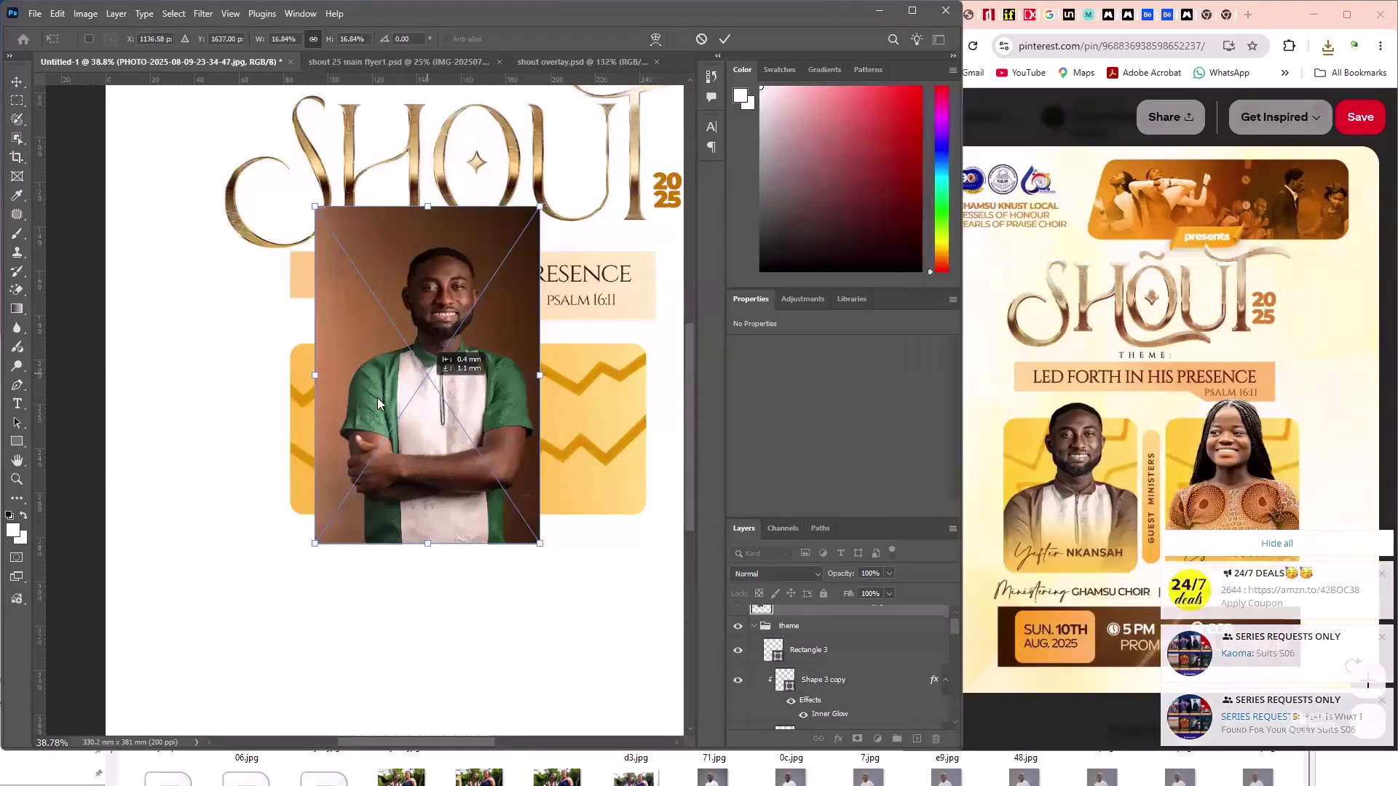
drag(377, 398, 327, 422)
drag(480, 539, 473, 630)
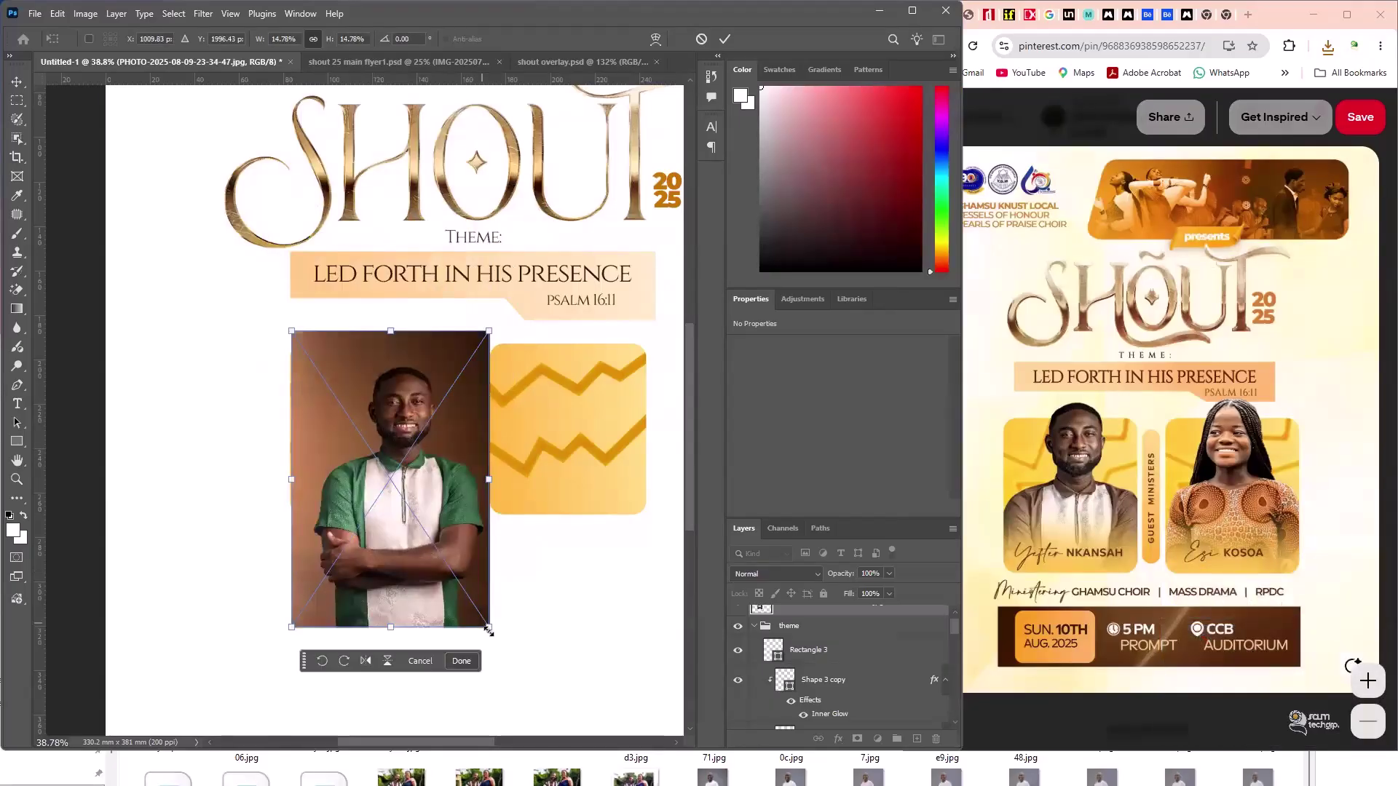
drag(460, 481, 466, 456)
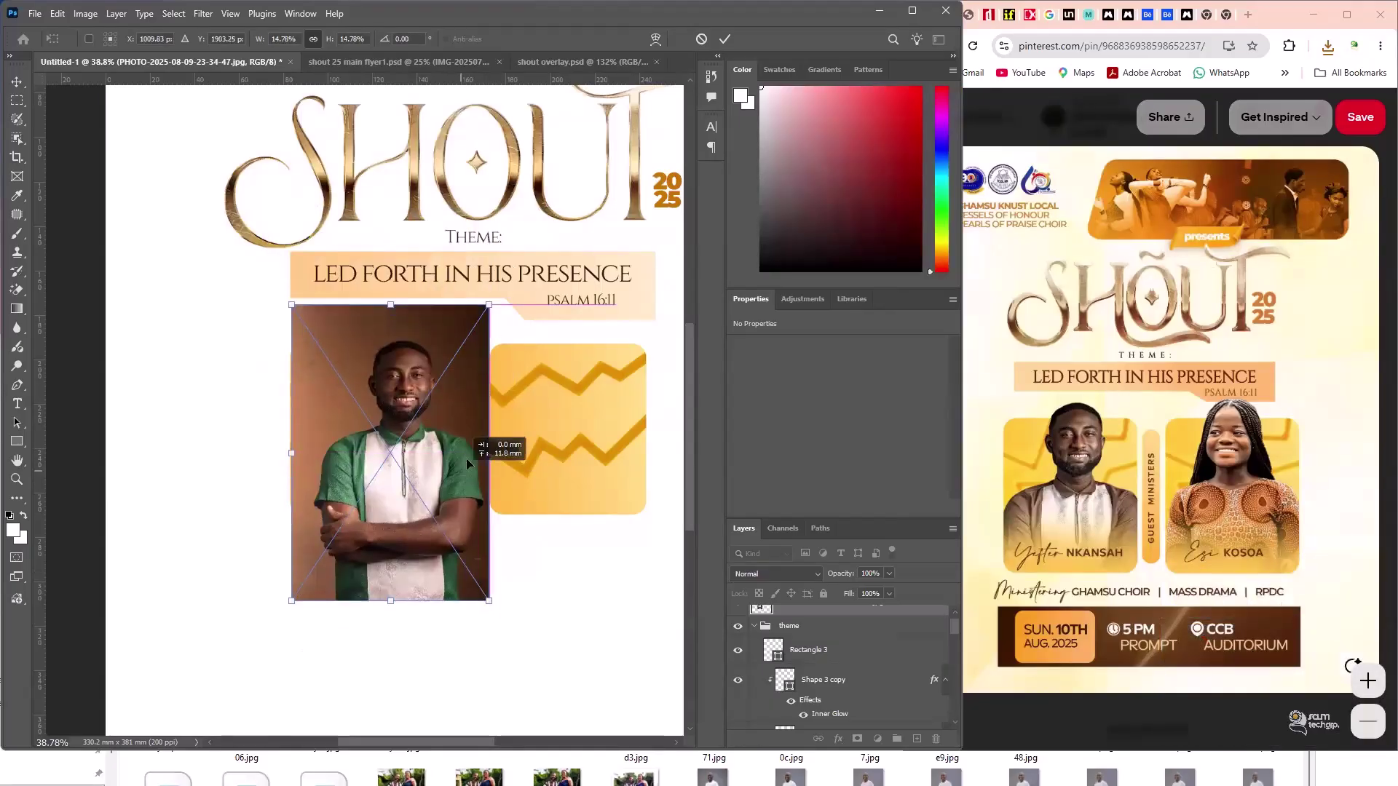
click(725, 38)
scroll(845, 634, up, 1)
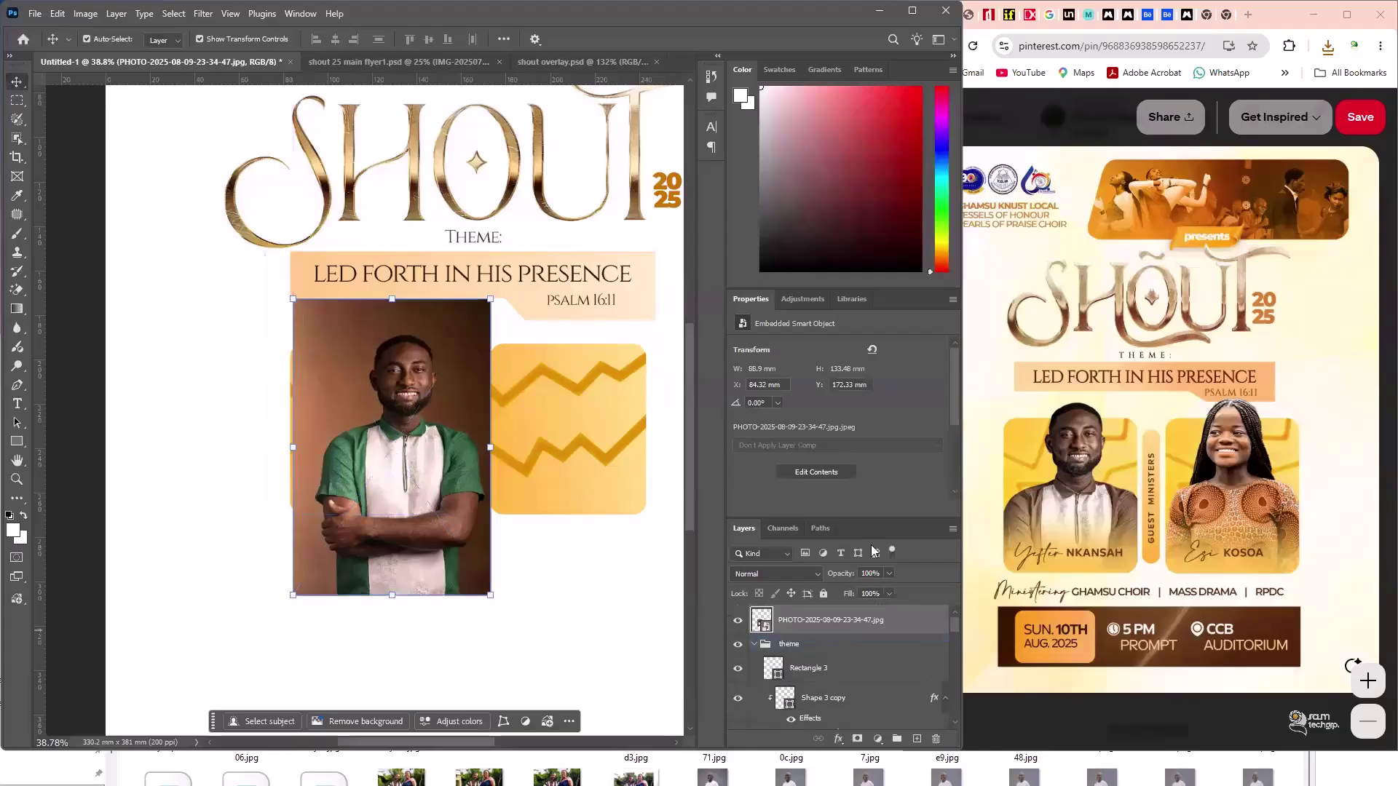
- Rasterize the portrait layer and use Remove Background to mask out its brown backdrop
right_click(867, 615)
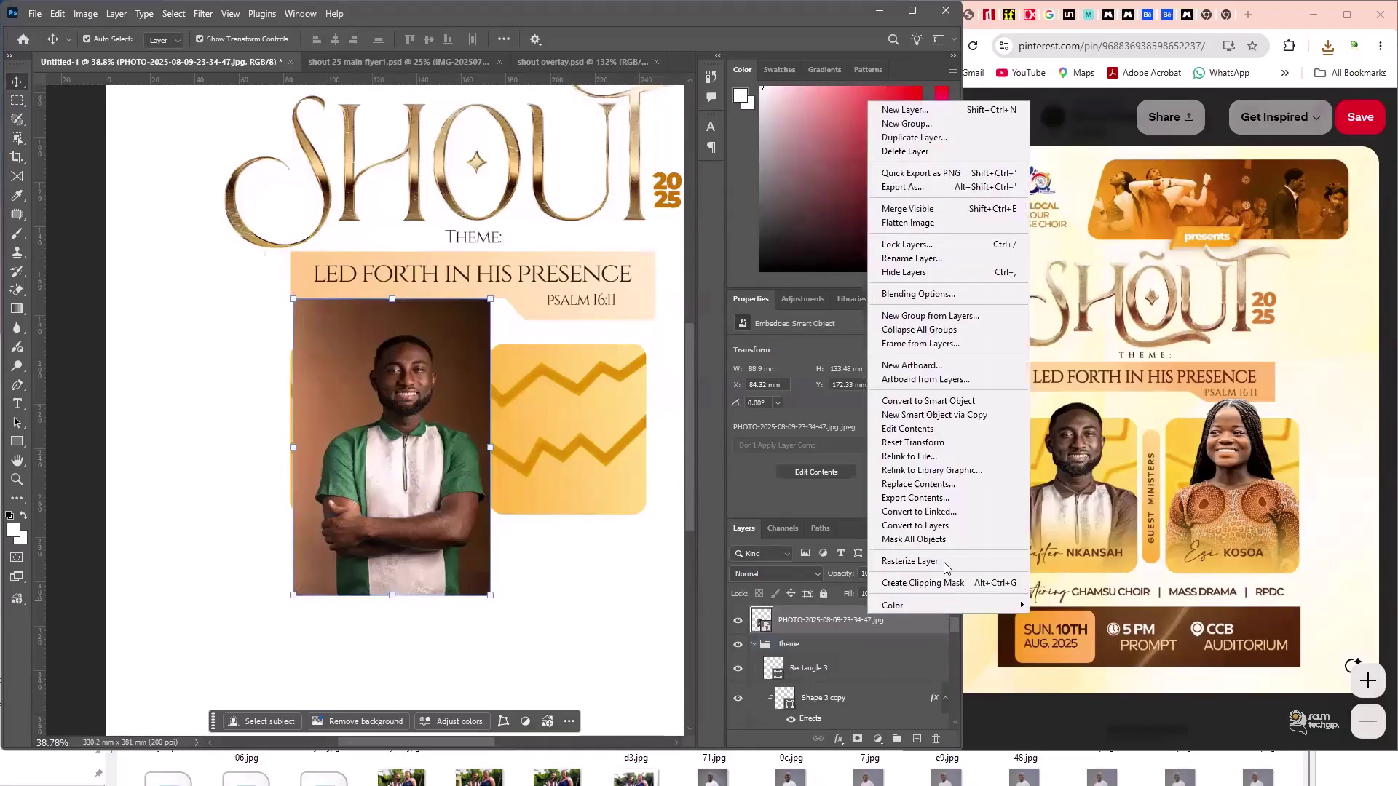
click(940, 562)
scroll(872, 424, down, 3)
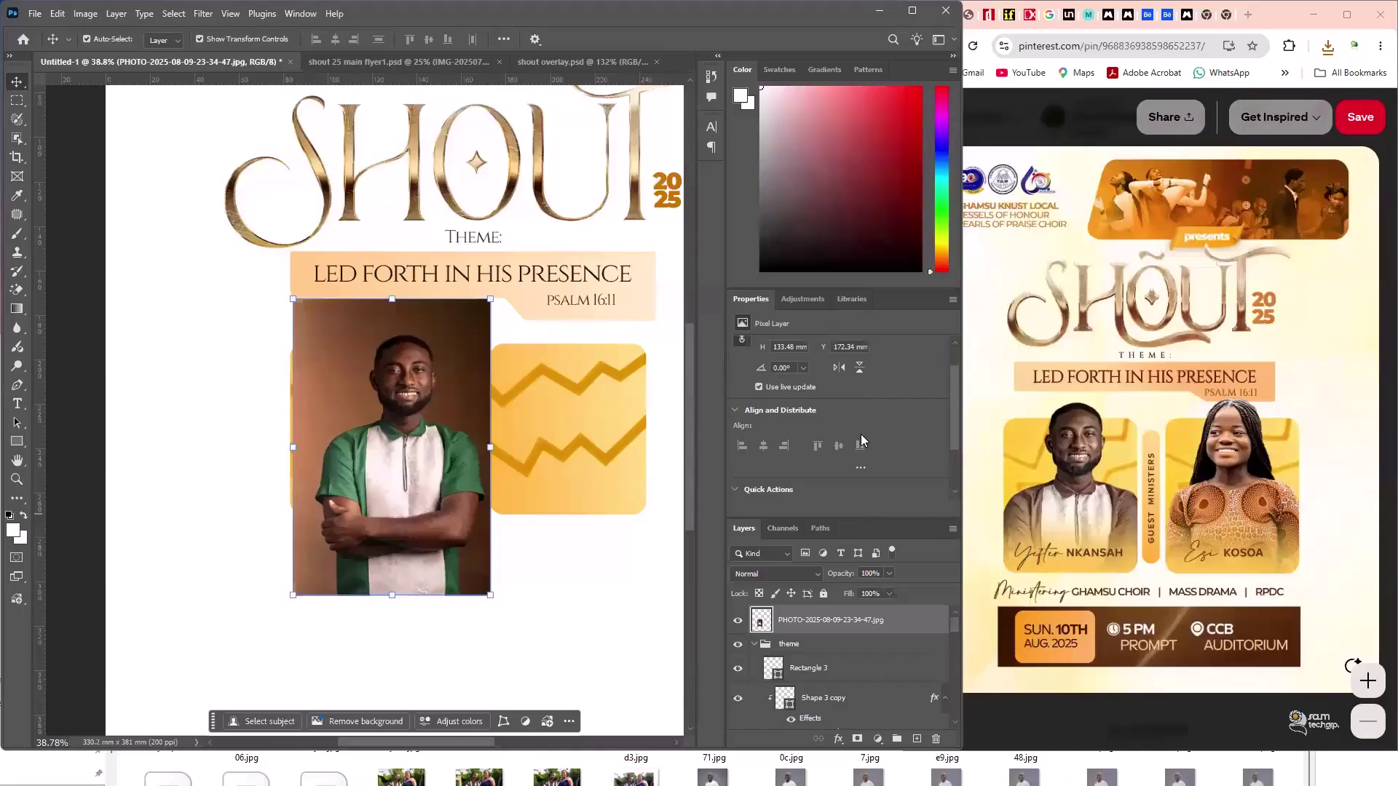
click(804, 437)
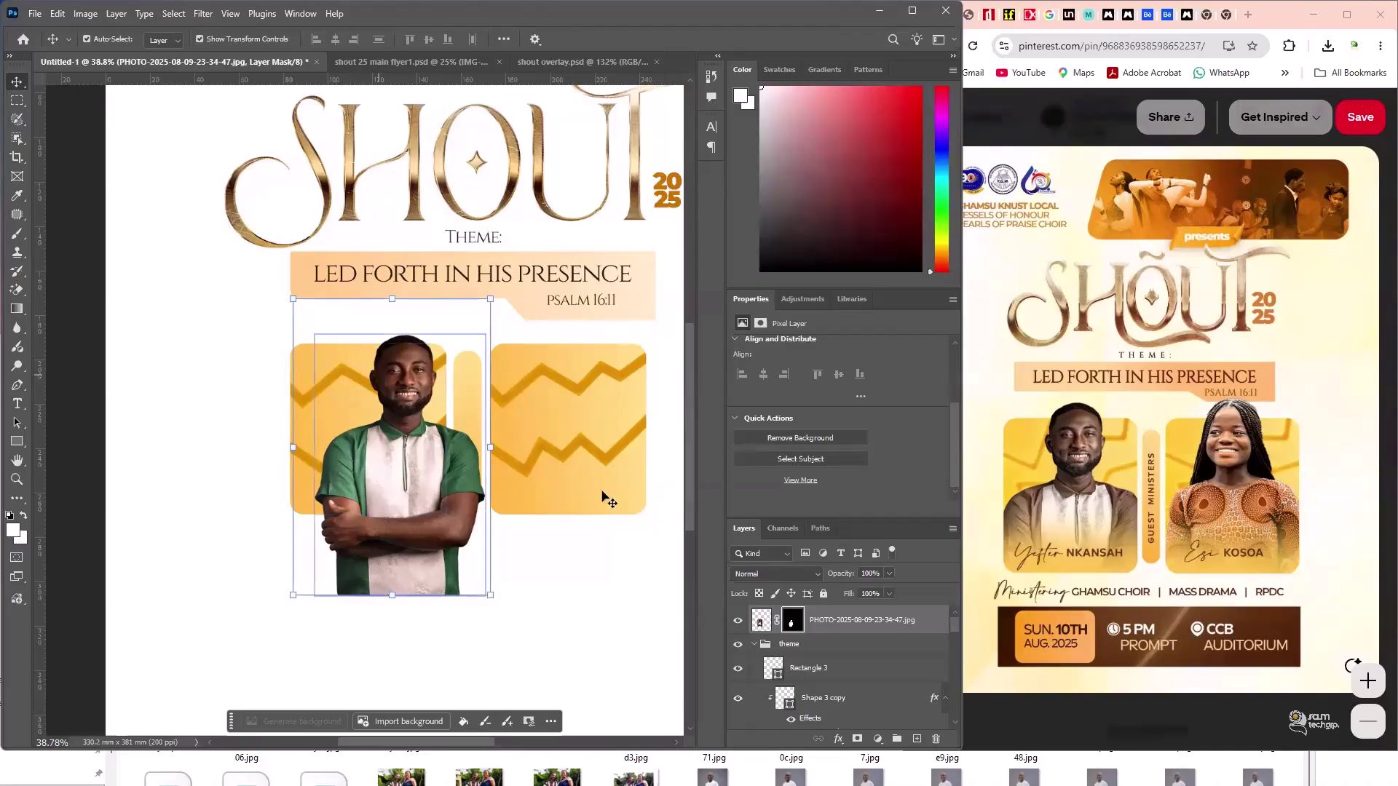
- Move the cut-out man up and left onto the left yellow panel
click(567, 629)
drag(414, 516, 369, 485)
scroll(368, 362, up, 2)
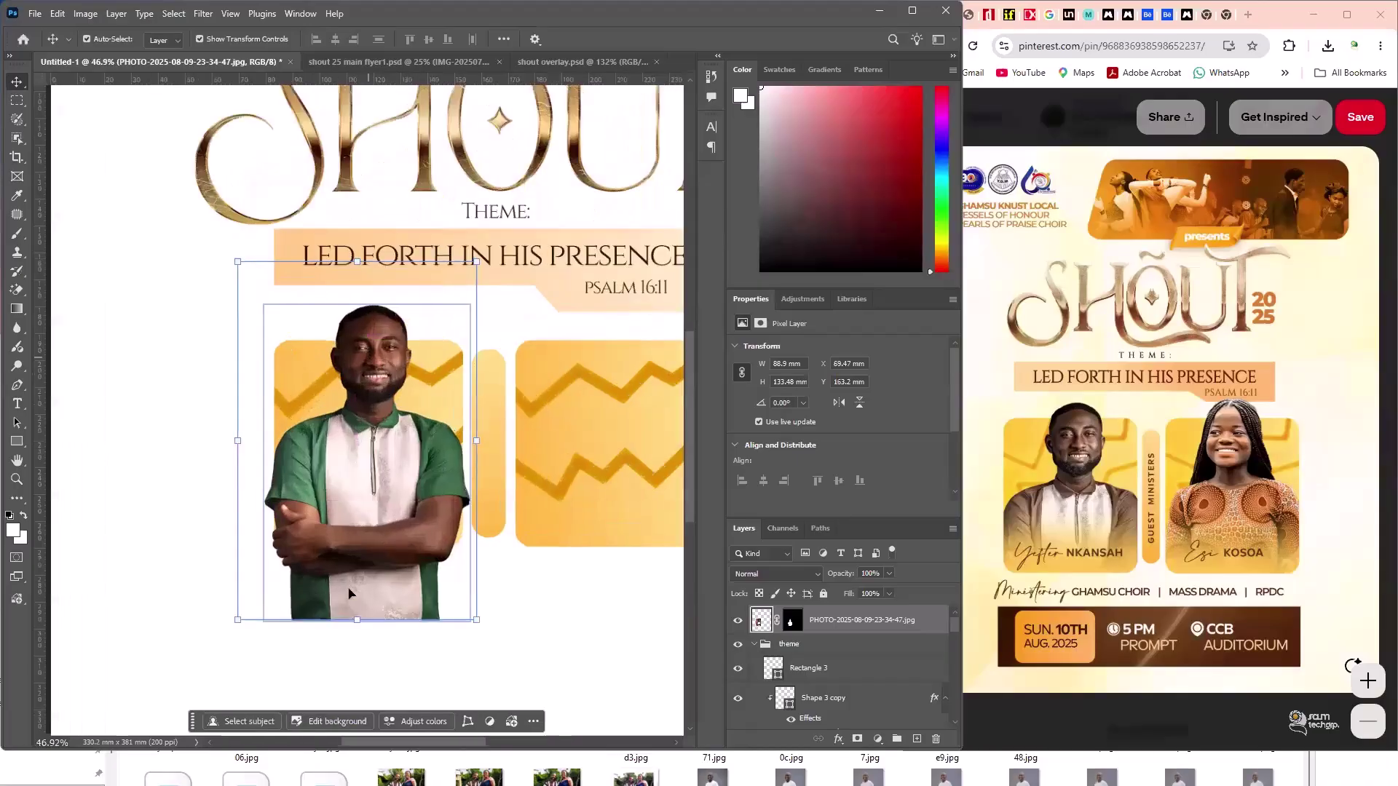
click(520, 710)
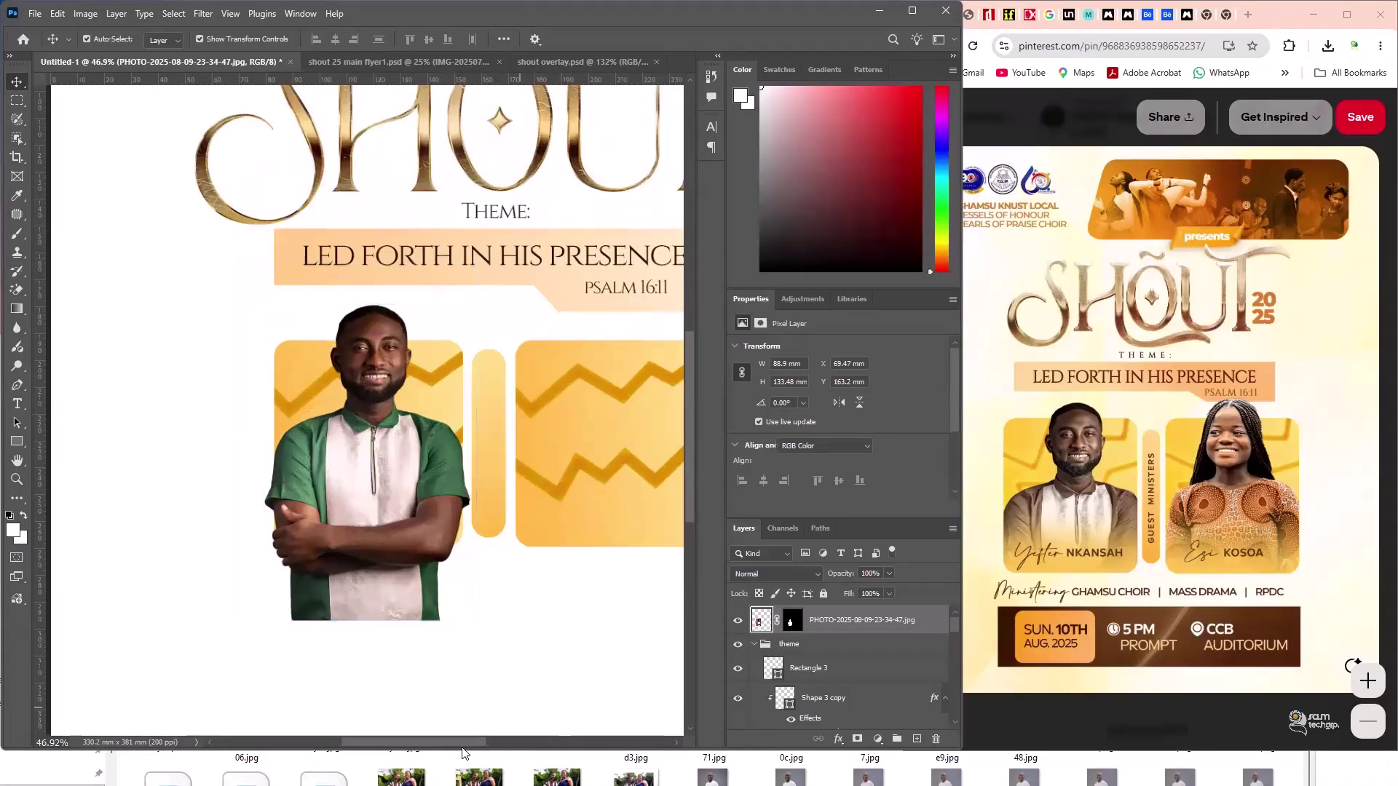
scroll(461, 726, right, 4)
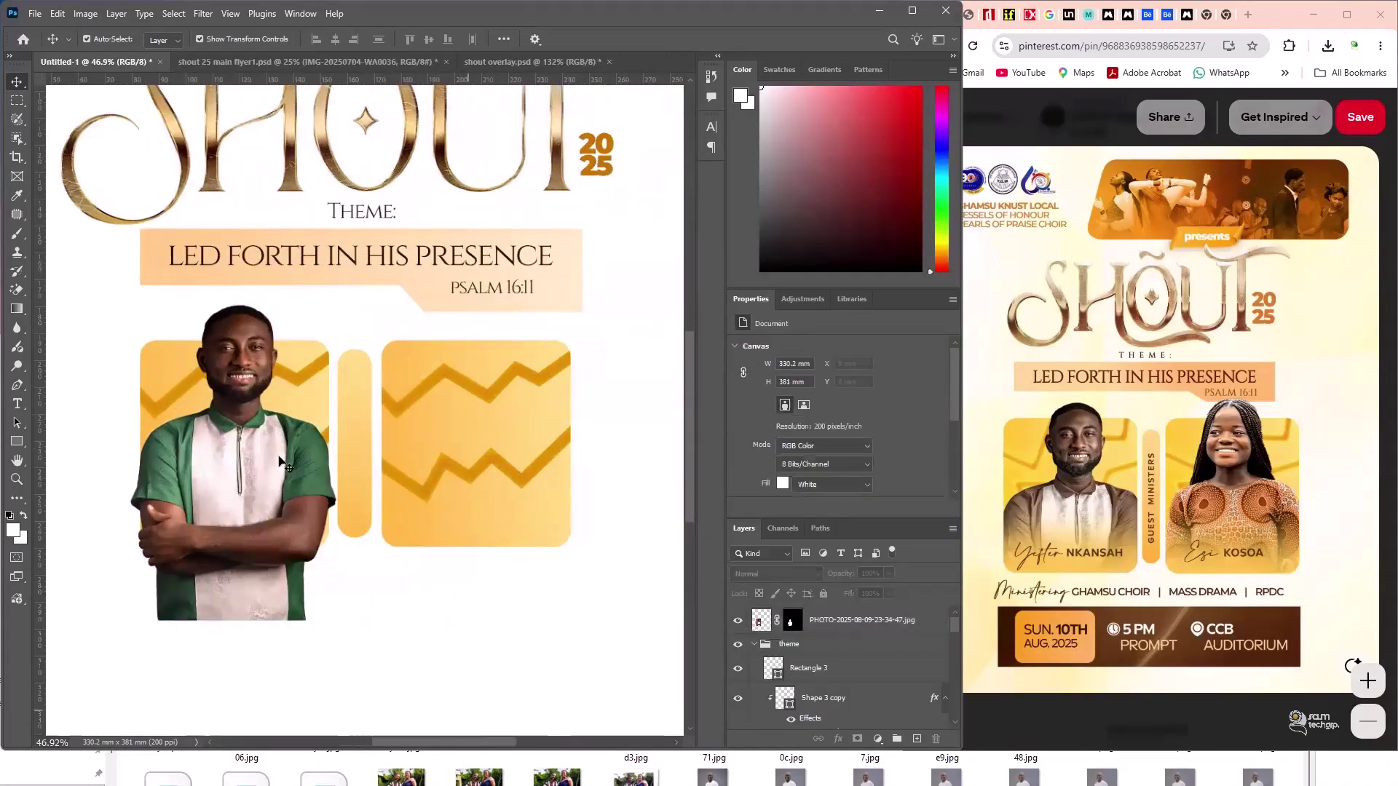
- Select the photo layer's pixel thumbnail instead of its mask
click(284, 457)
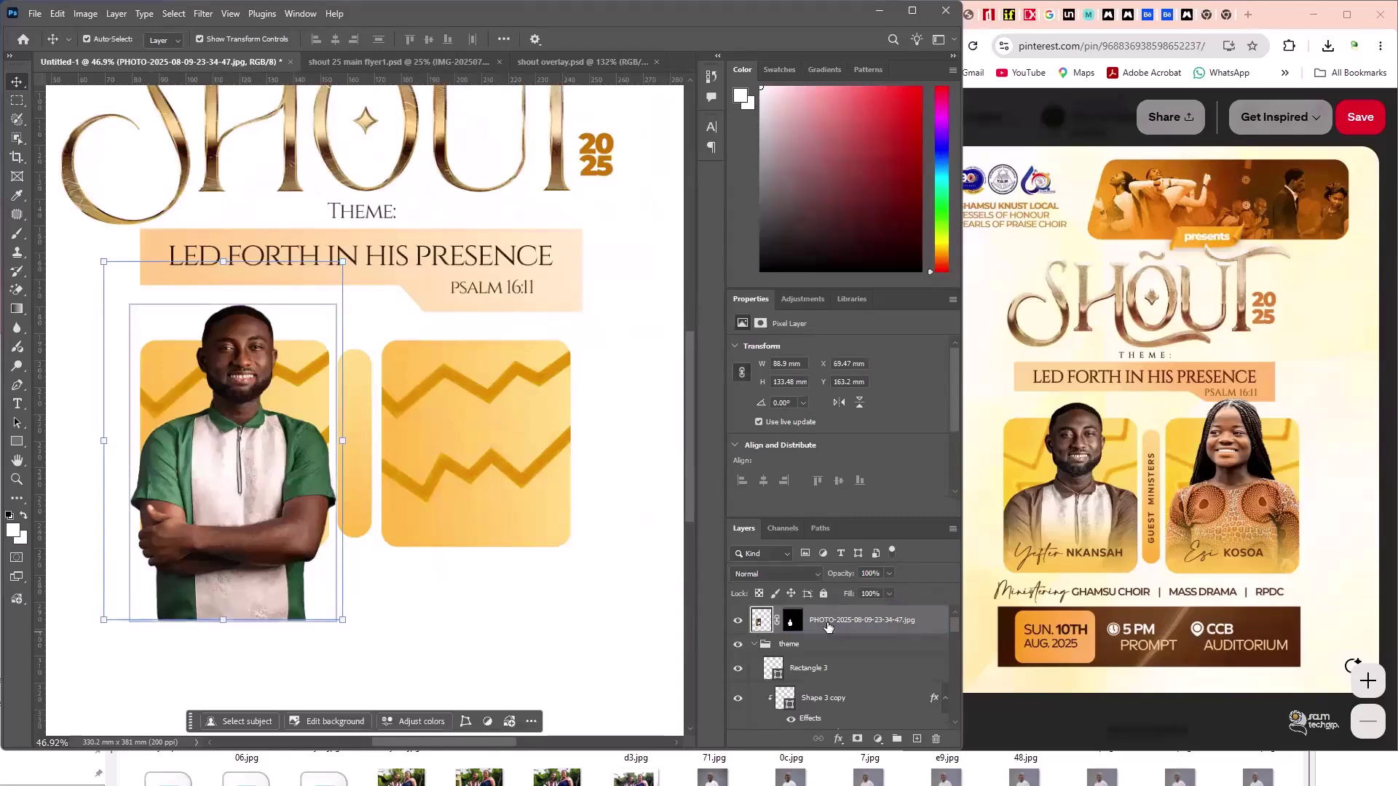
click(786, 624)
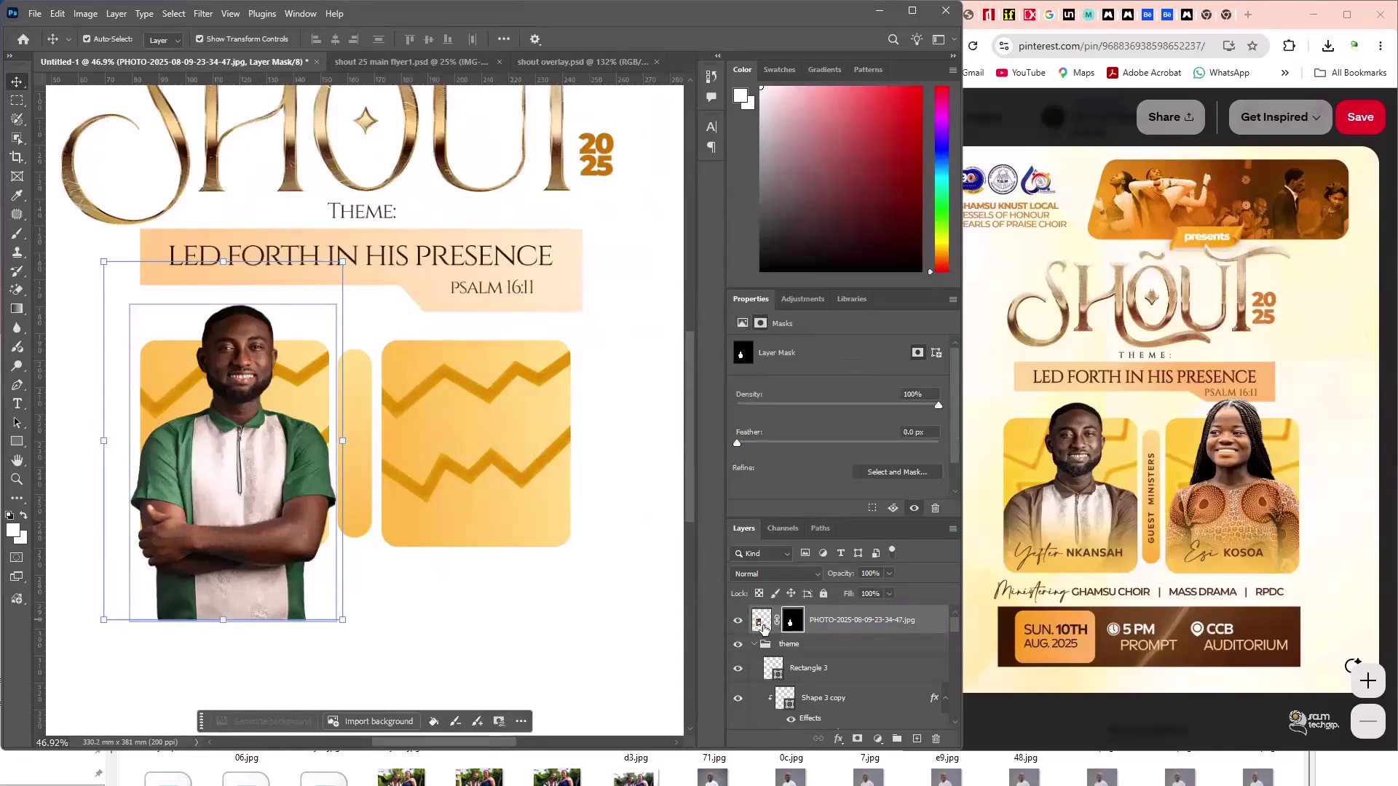
click(792, 619)
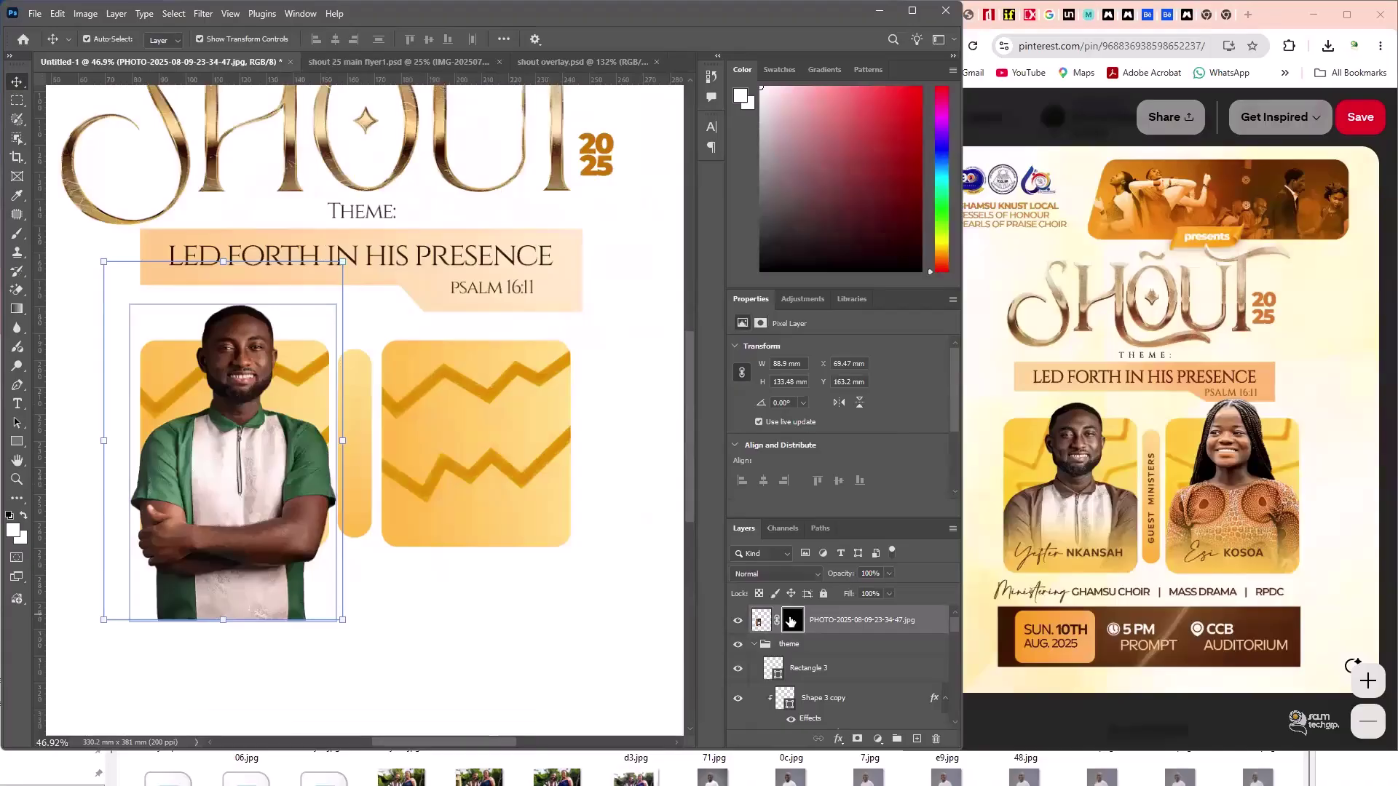
click(761, 621)
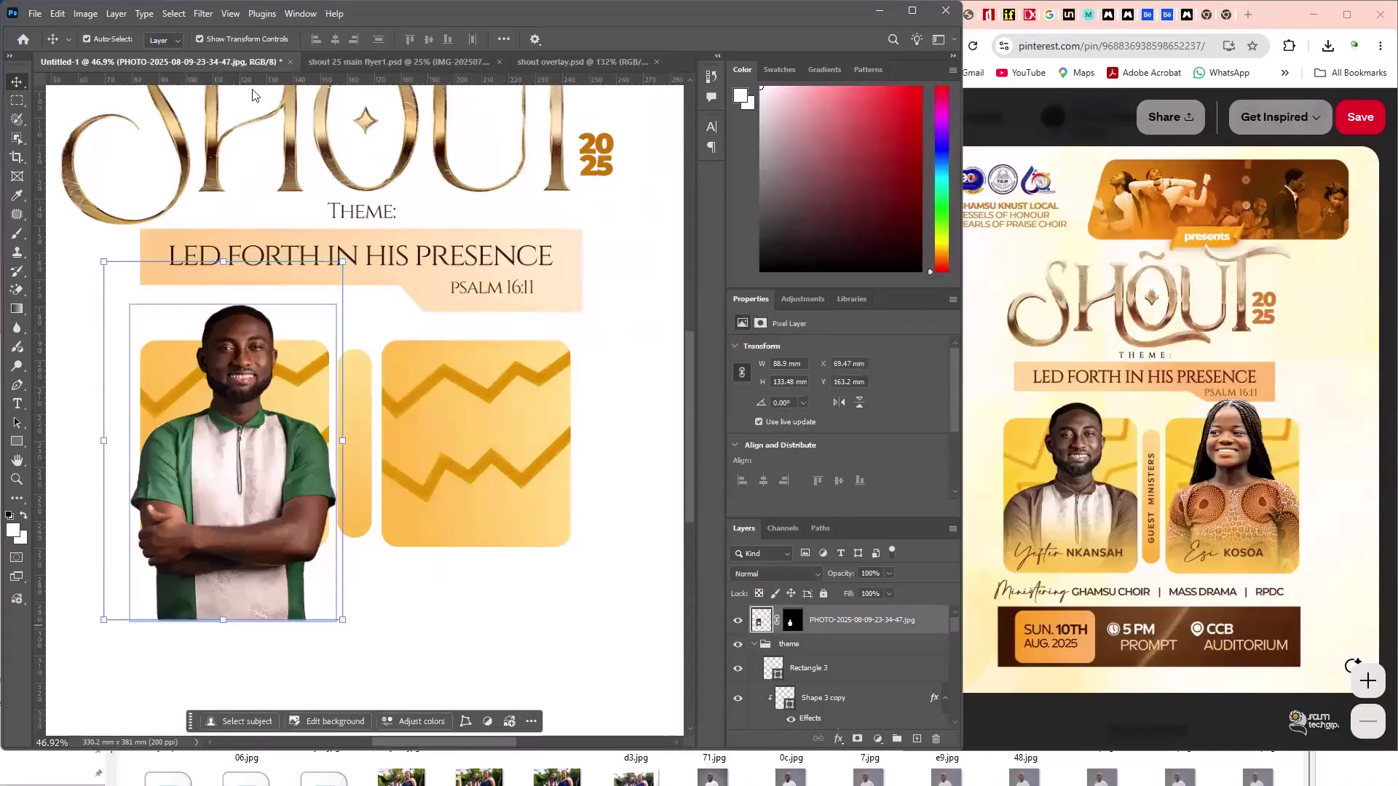
click(175, 14)
- In Camera Raw, set Exposure +0.60, Shadows +51, Blacks -26, Texture +7 and Clarity +4
mouse_move(202, 14)
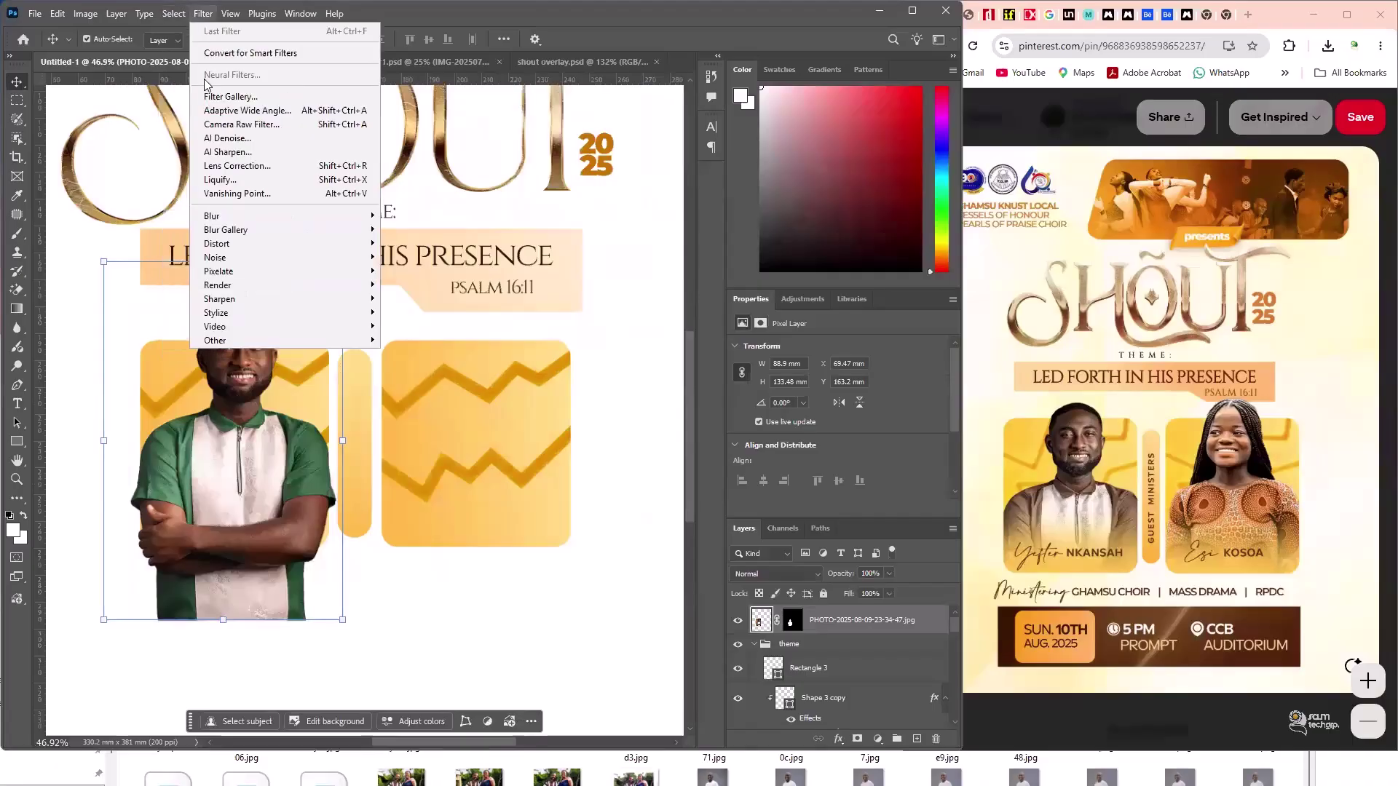
click(237, 125)
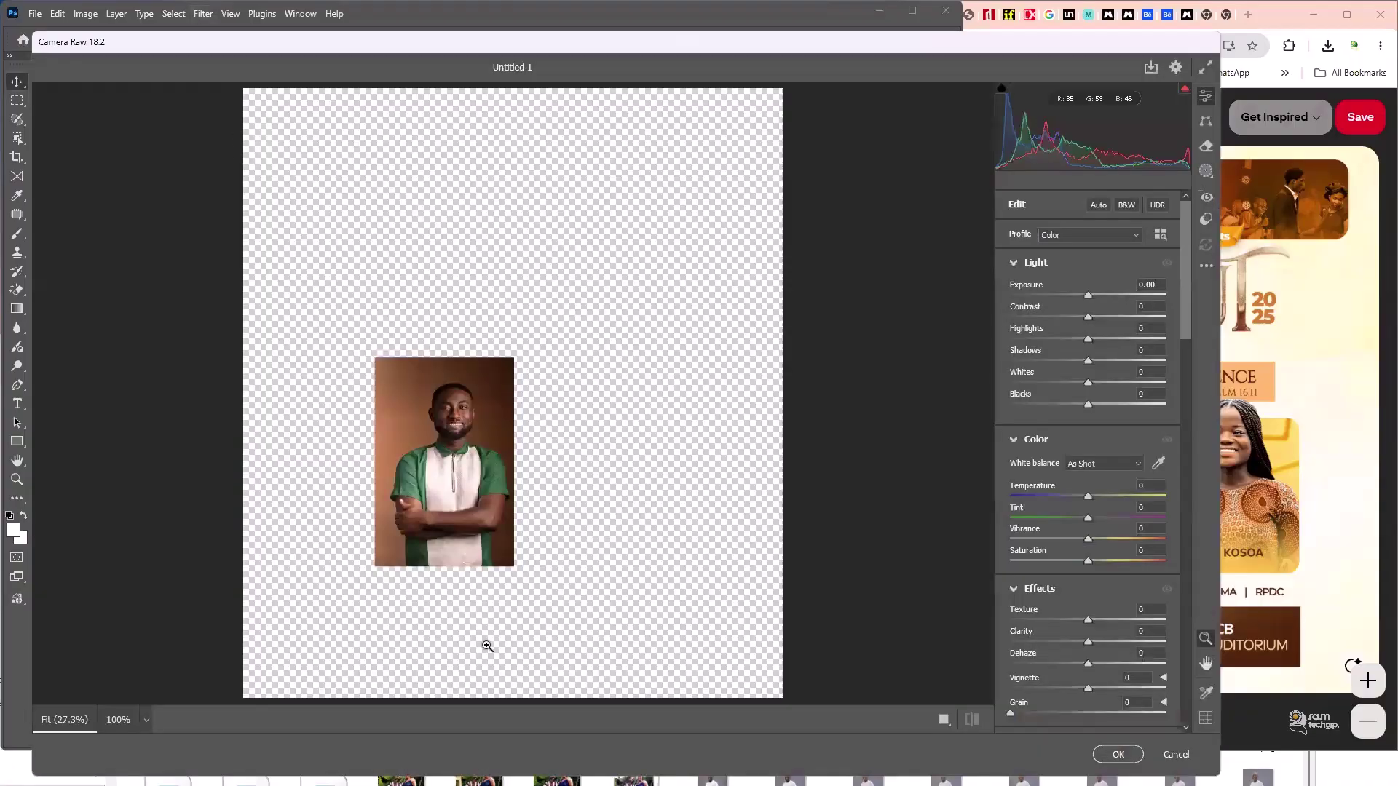
click(450, 436)
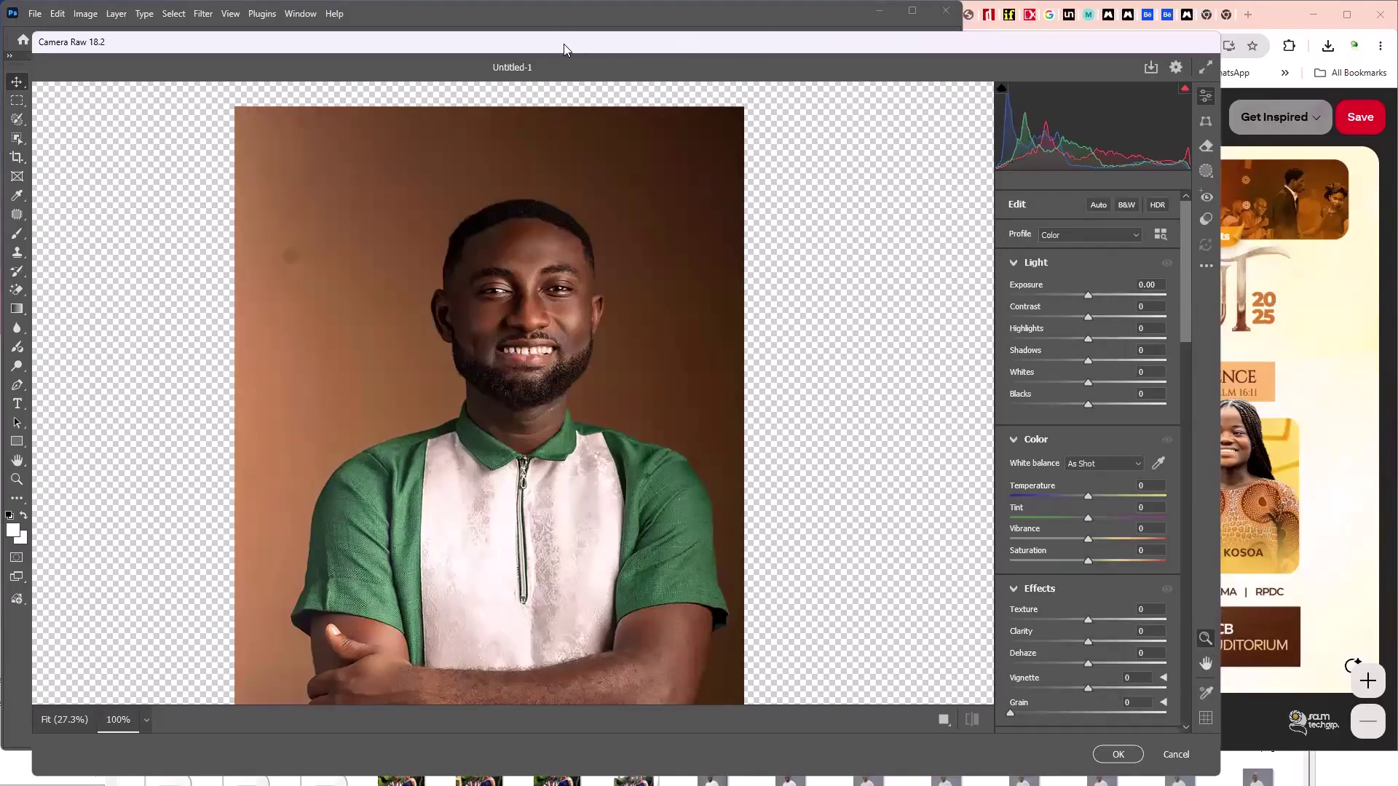
drag(564, 44, 323, 58)
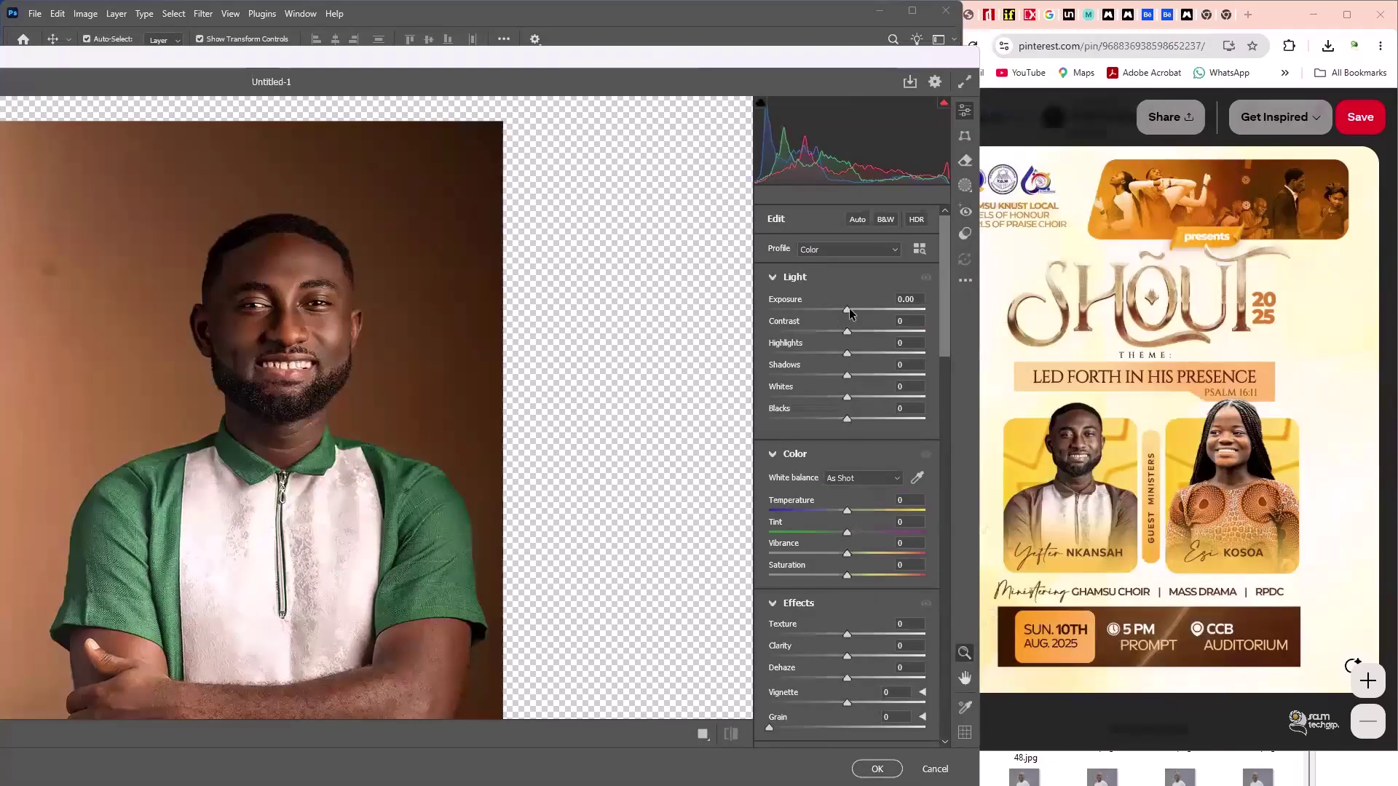
drag(849, 375, 885, 374)
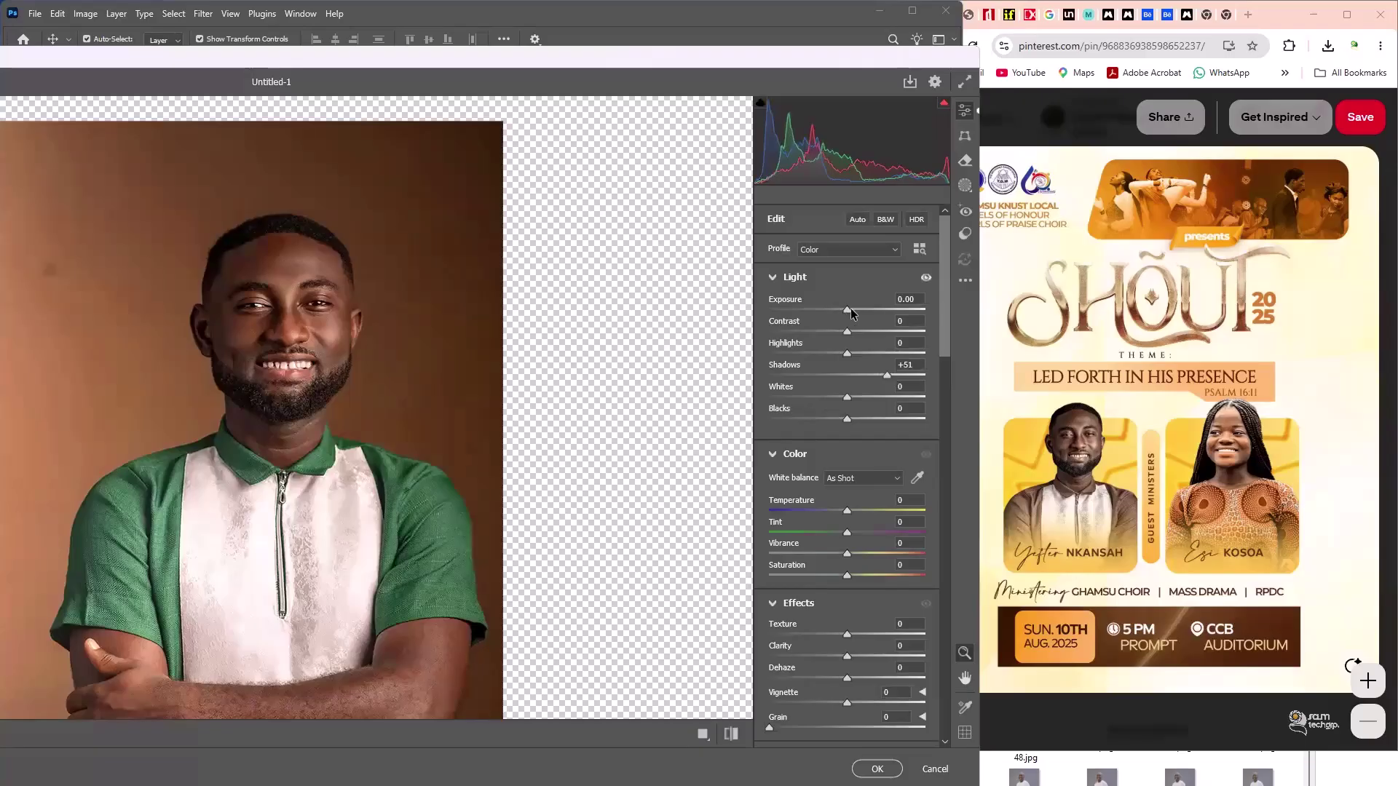
drag(849, 310, 855, 309)
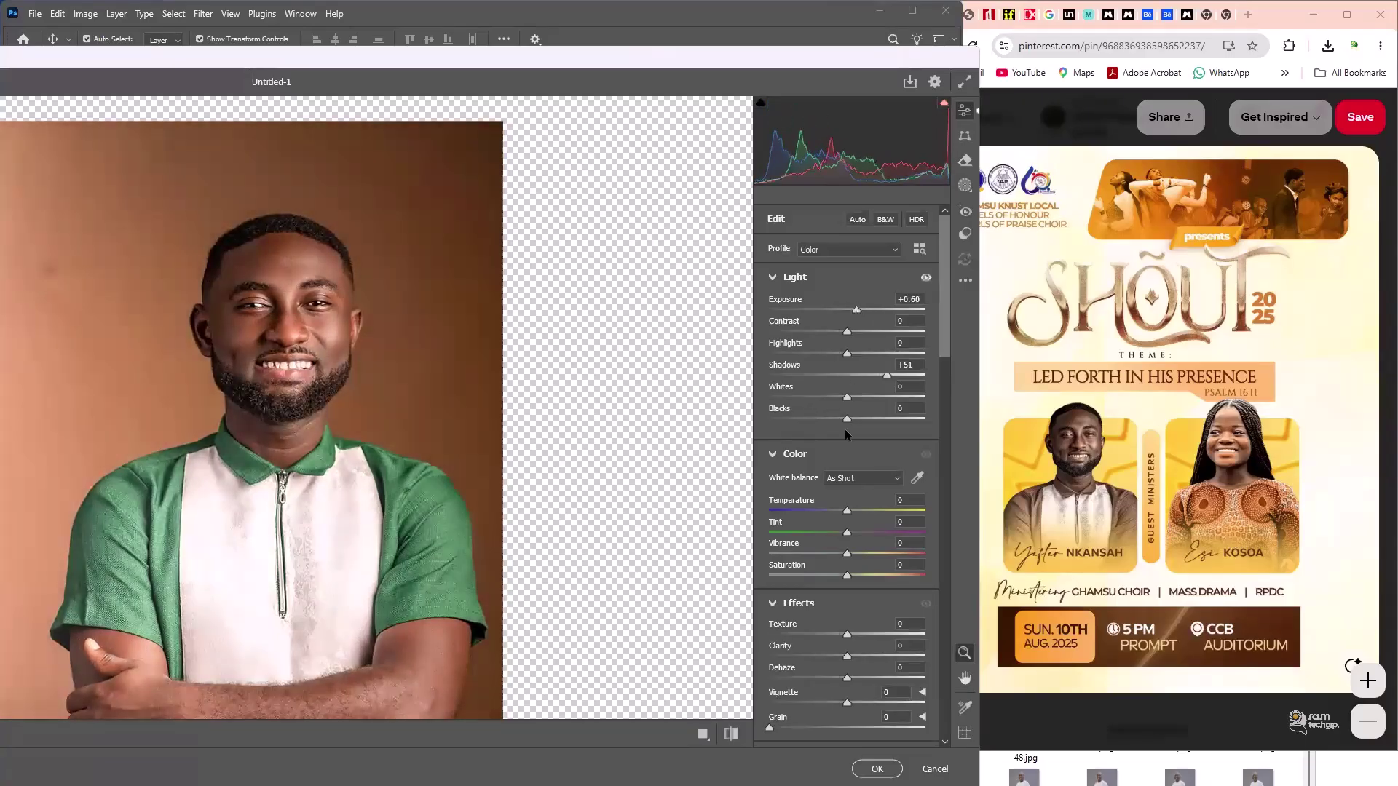
drag(847, 418, 821, 418)
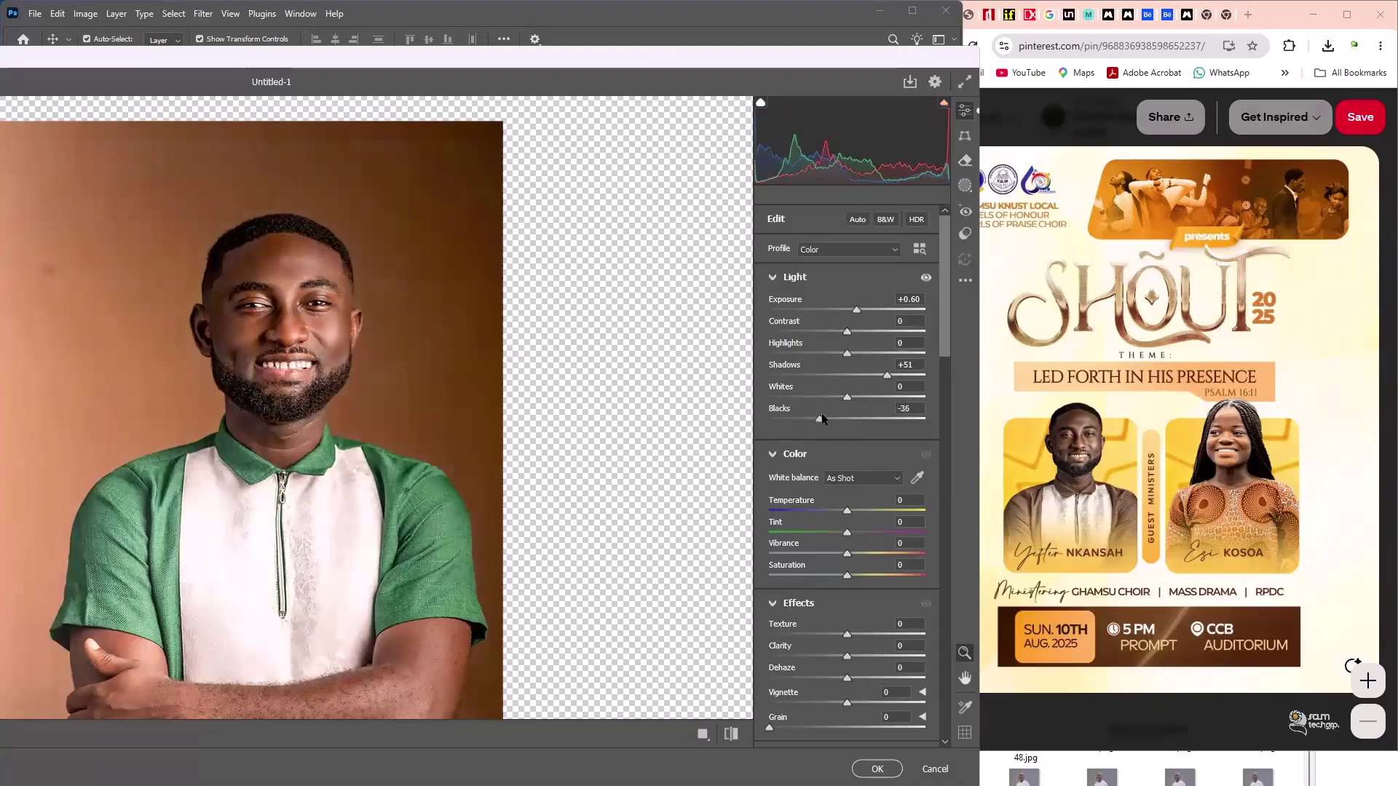
click(829, 417)
drag(839, 634, 852, 638)
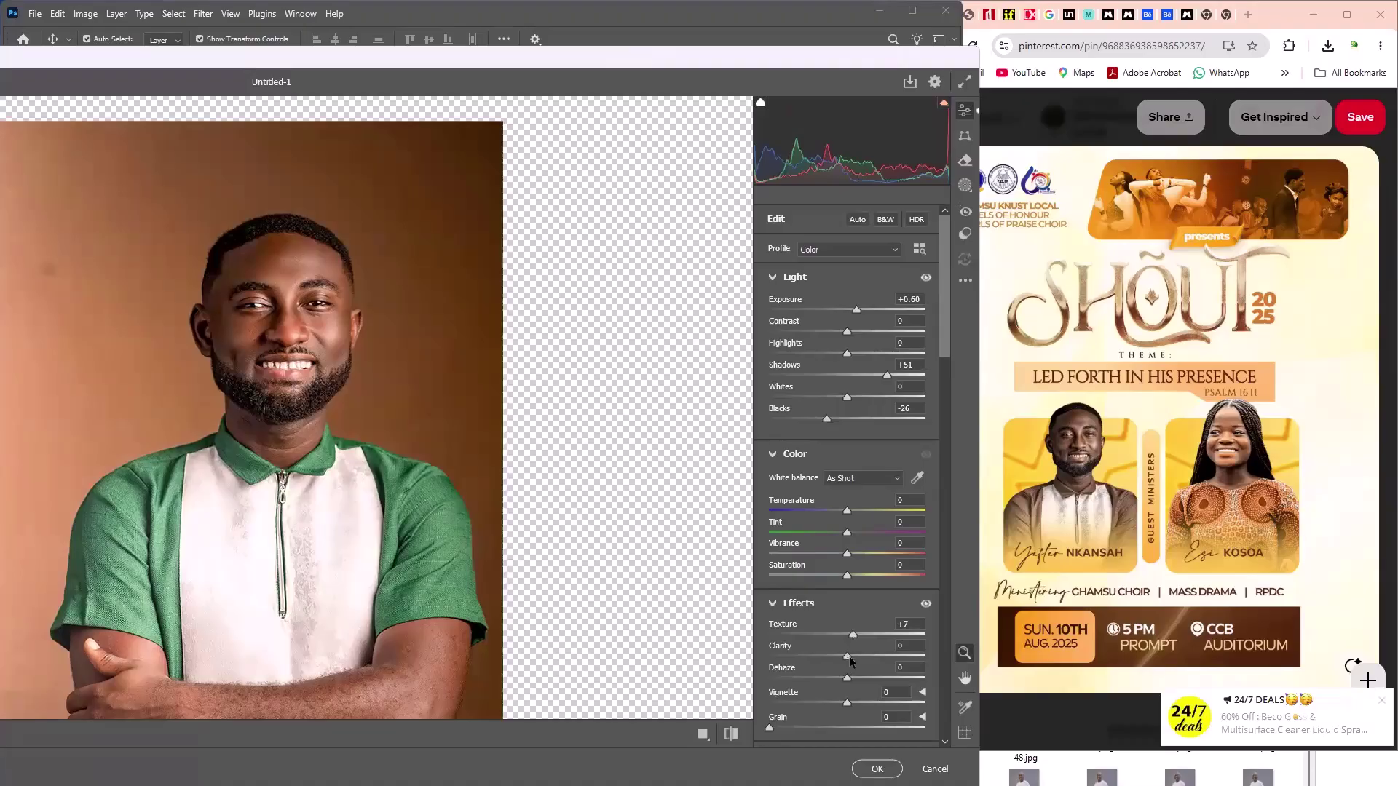
drag(849, 657, 855, 657)
- Add Sharpening 19, Noise Reduction 17 and Color Noise Reduction 19, then apply the filter
scroll(855, 657, down, 10)
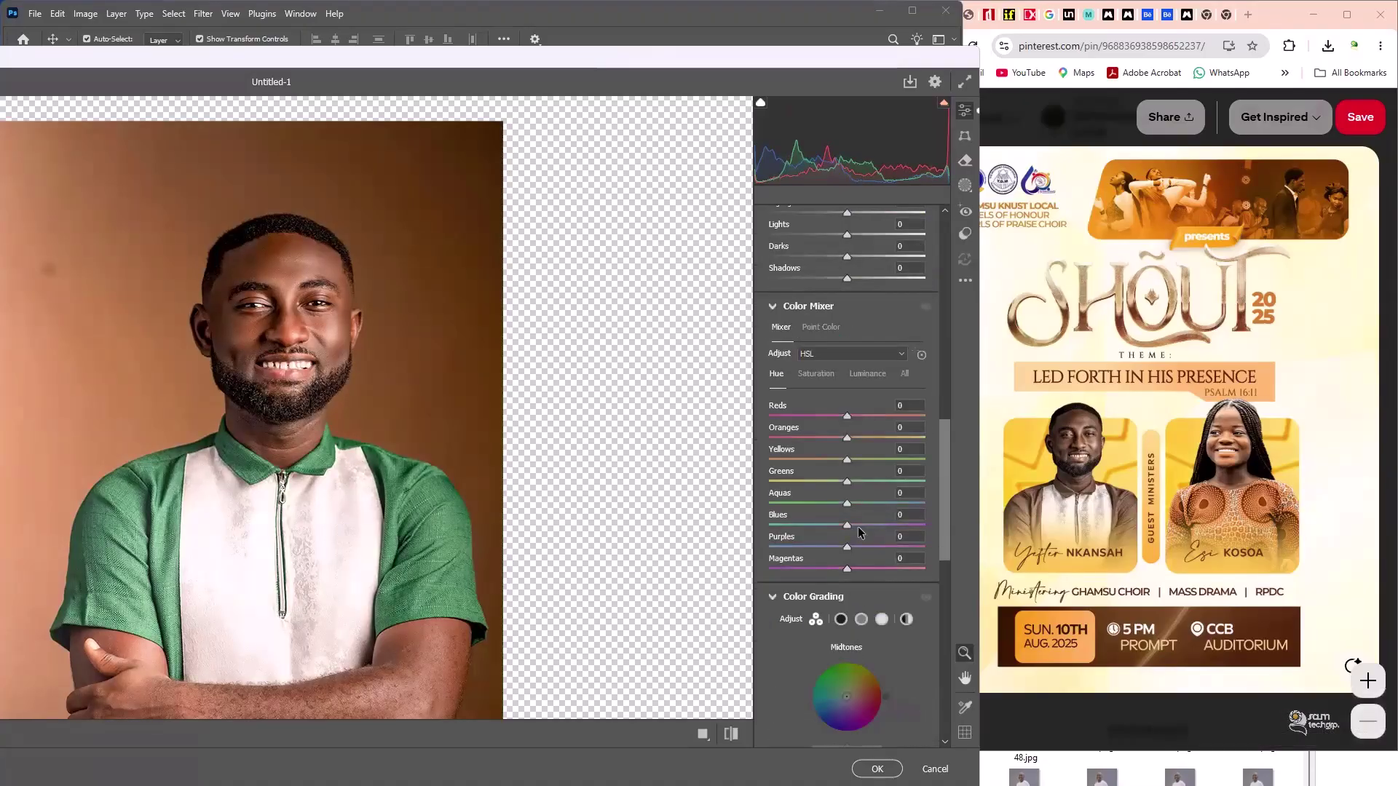
scroll(858, 526, down, 10)
scroll(858, 527, up, 2)
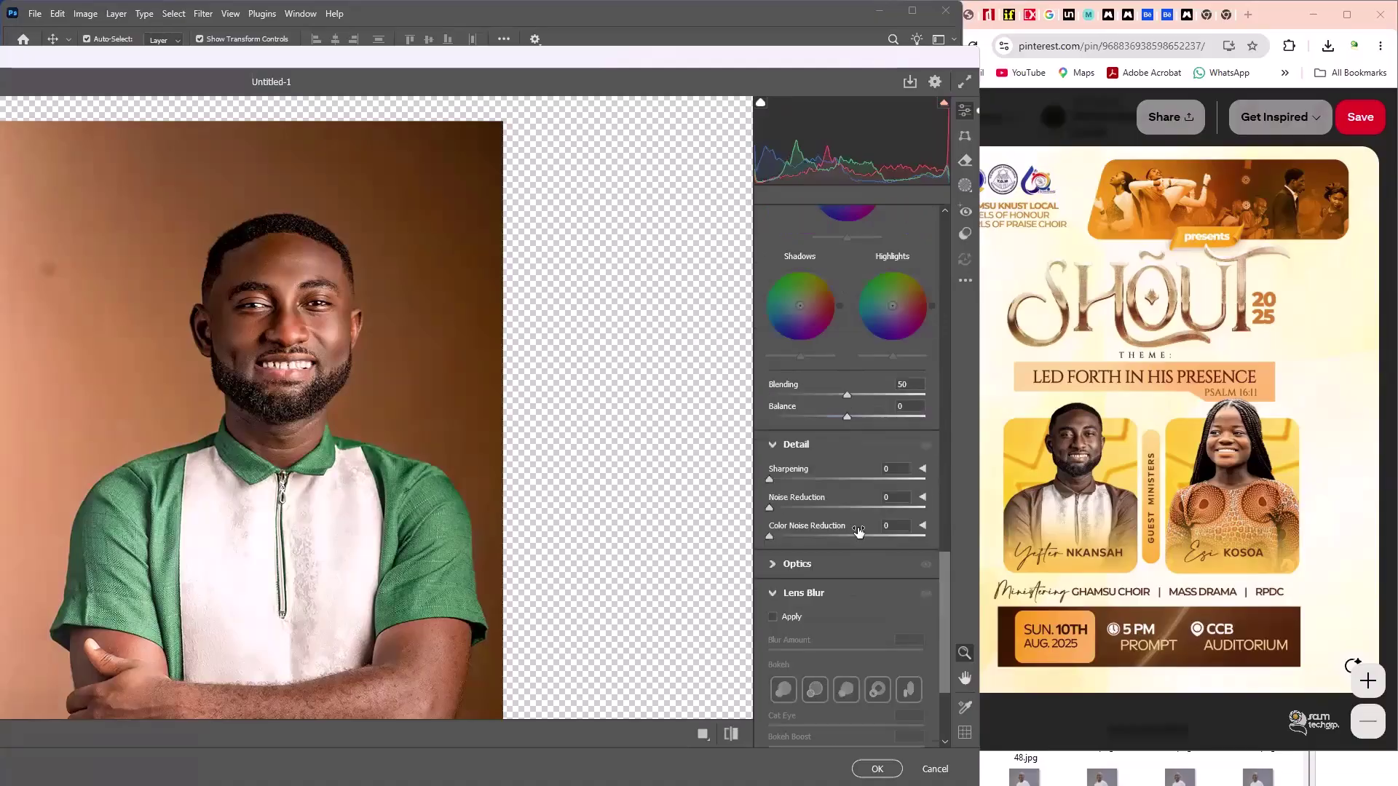
click(788, 479)
click(815, 505)
click(798, 536)
click(796, 508)
click(878, 769)
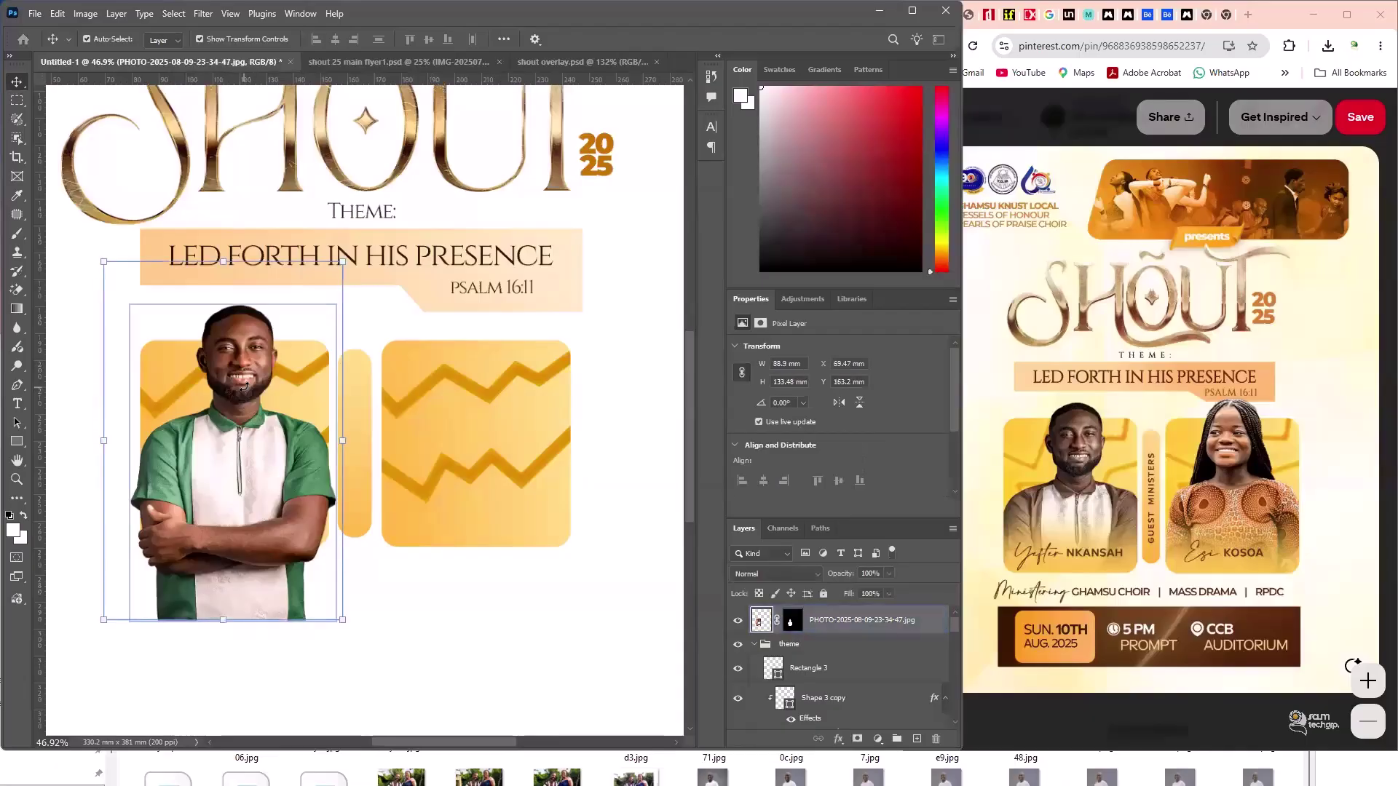
click(531, 721)
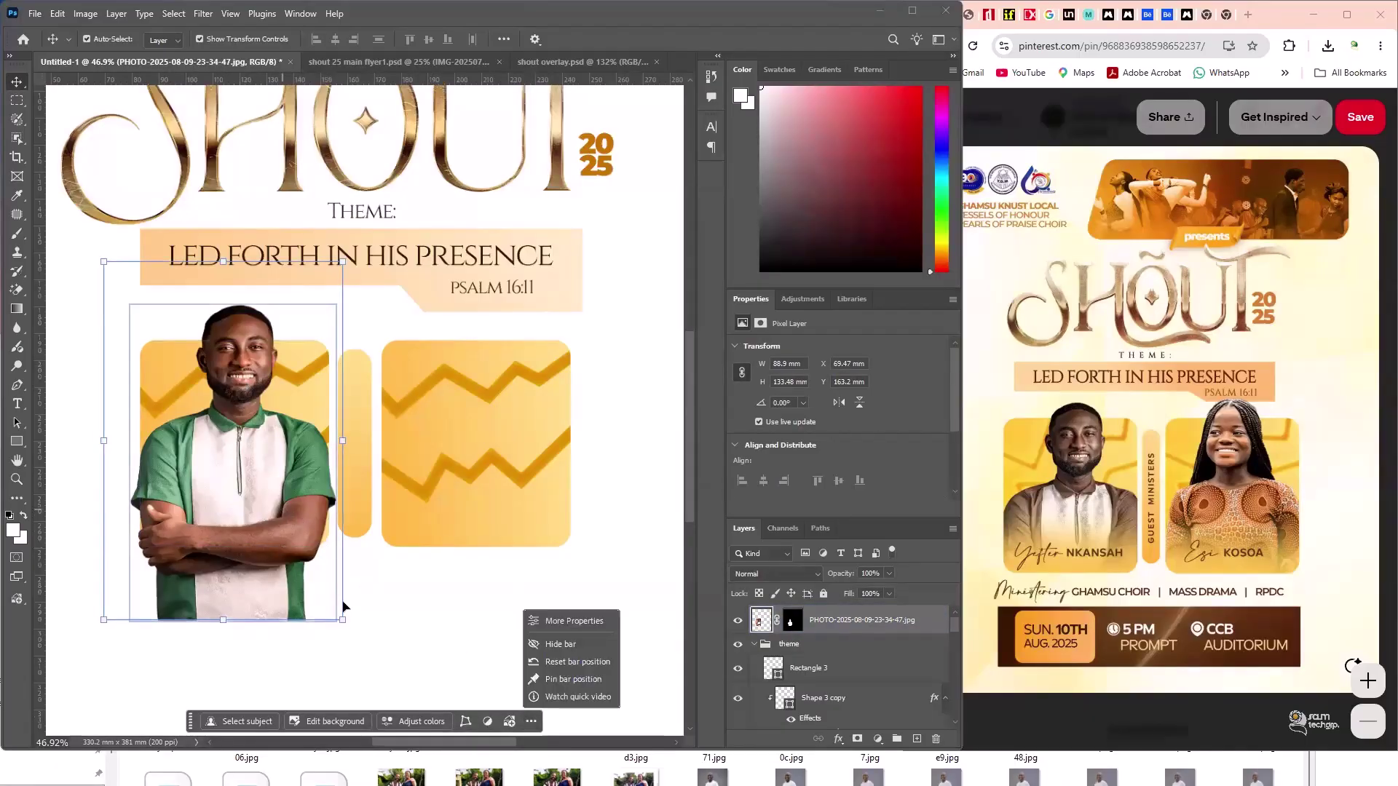
click(450, 620)
click(248, 476)
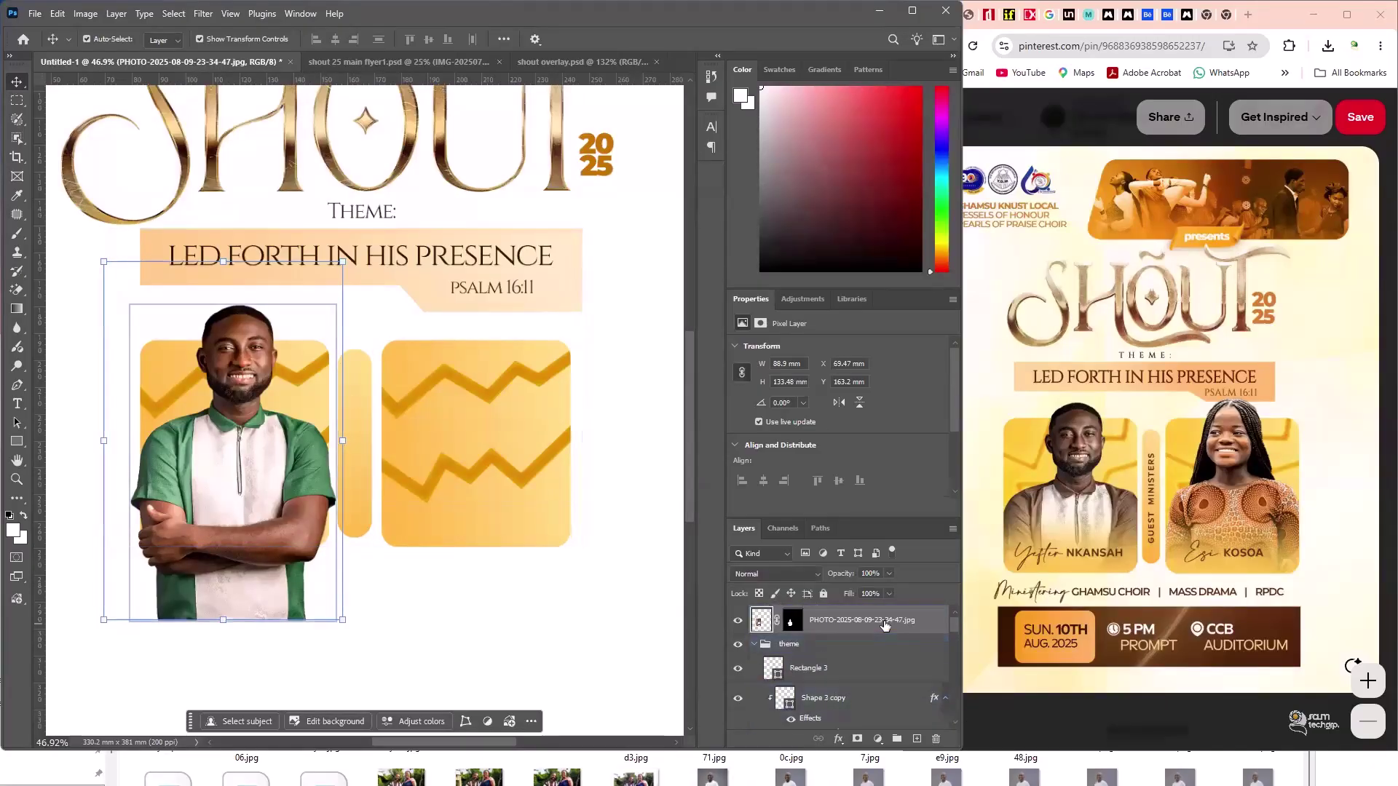
click(863, 677)
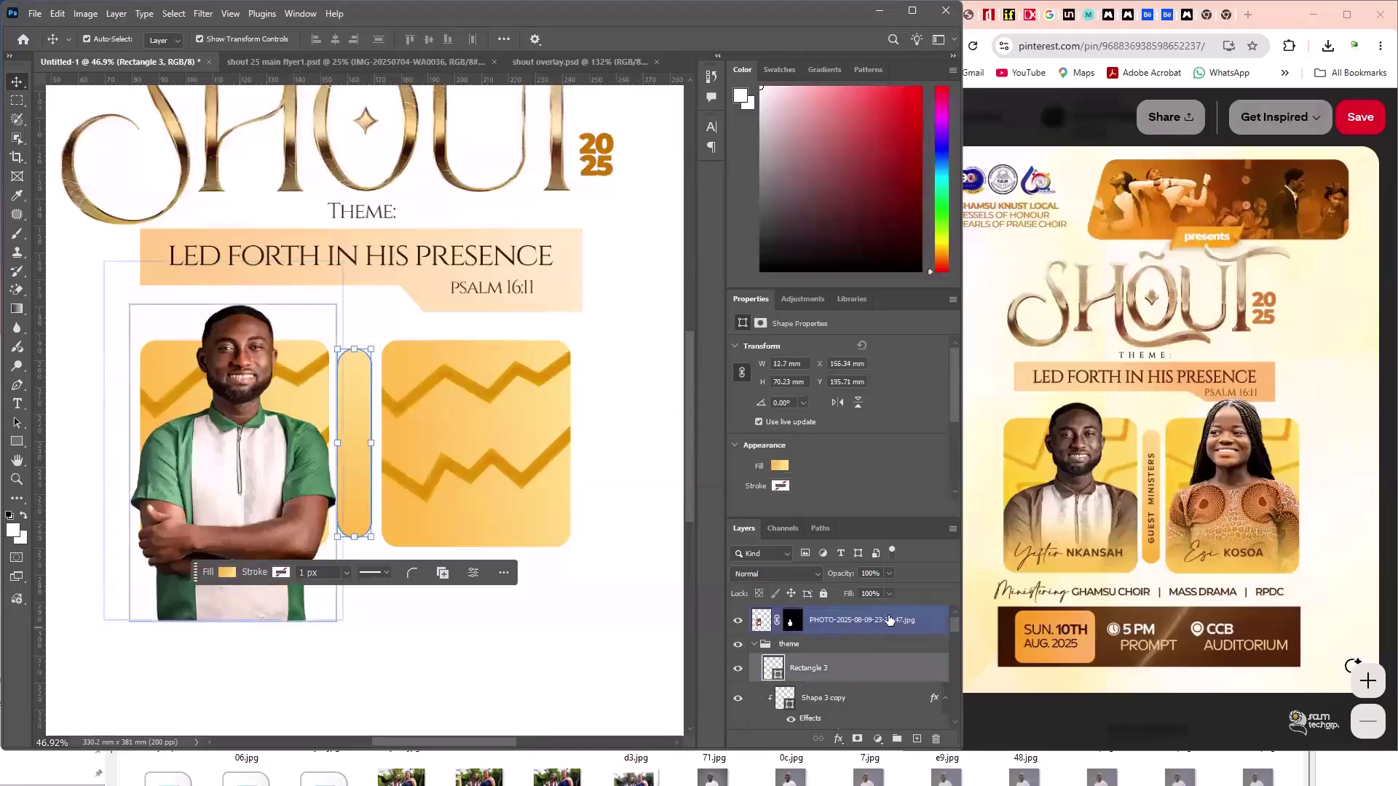
click(789, 644)
click(755, 644)
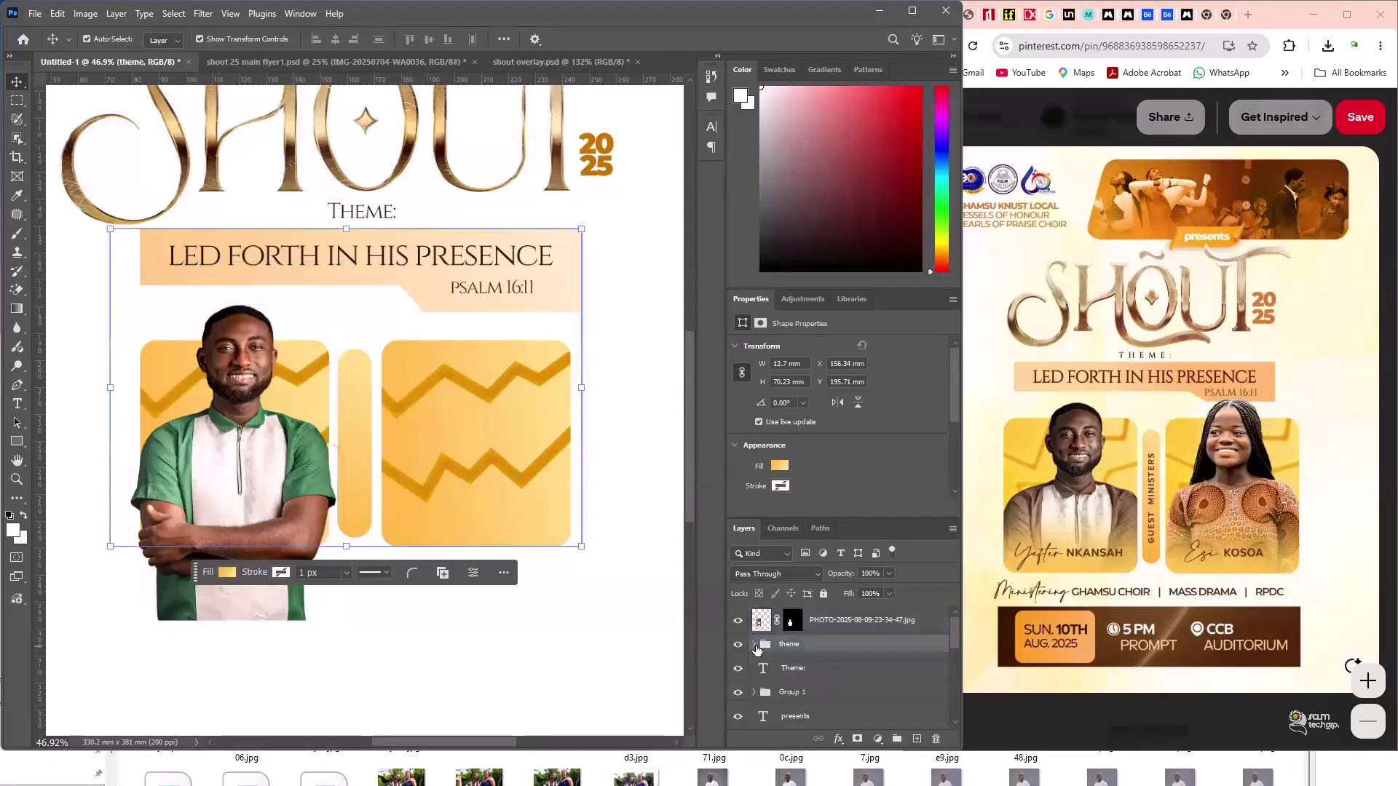
click(737, 645)
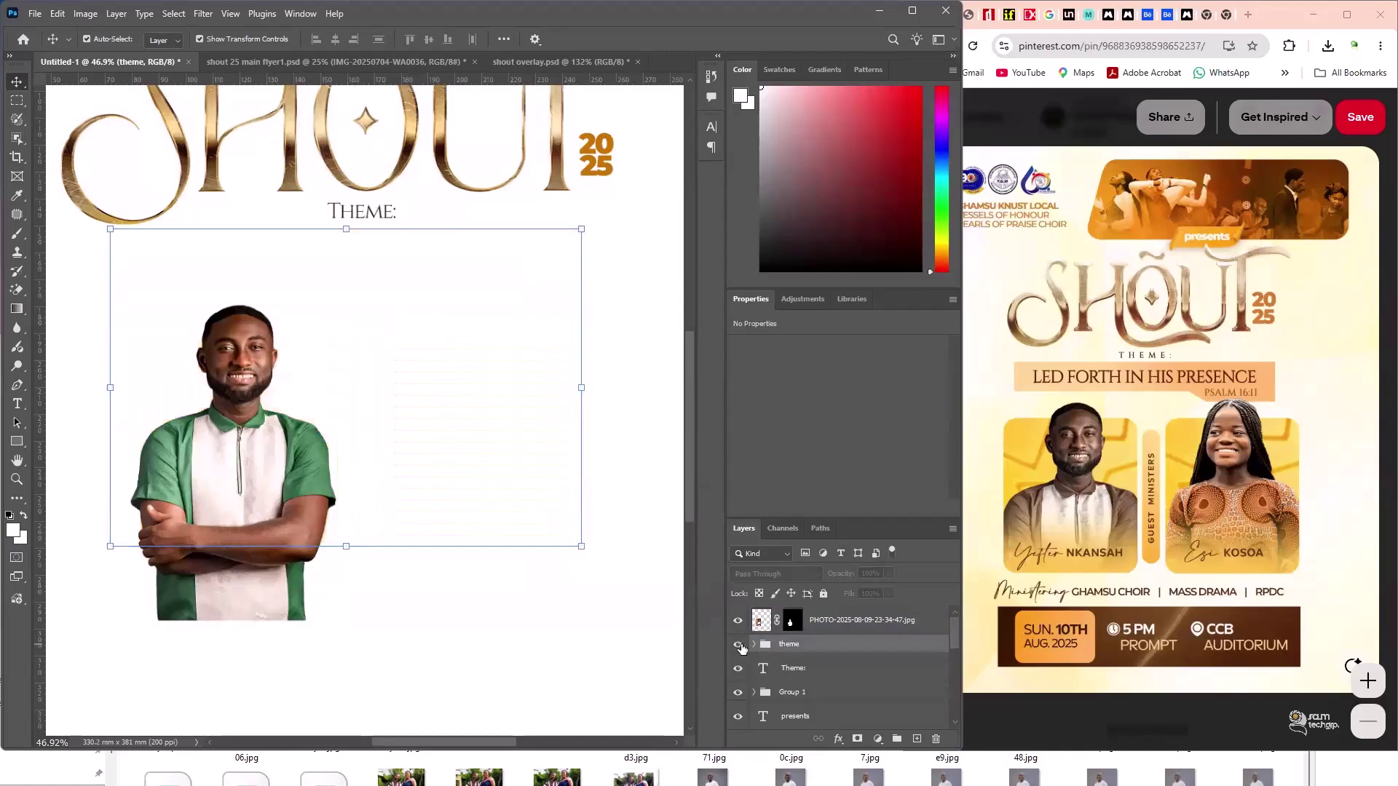
click(738, 645)
click(786, 668)
click(766, 648)
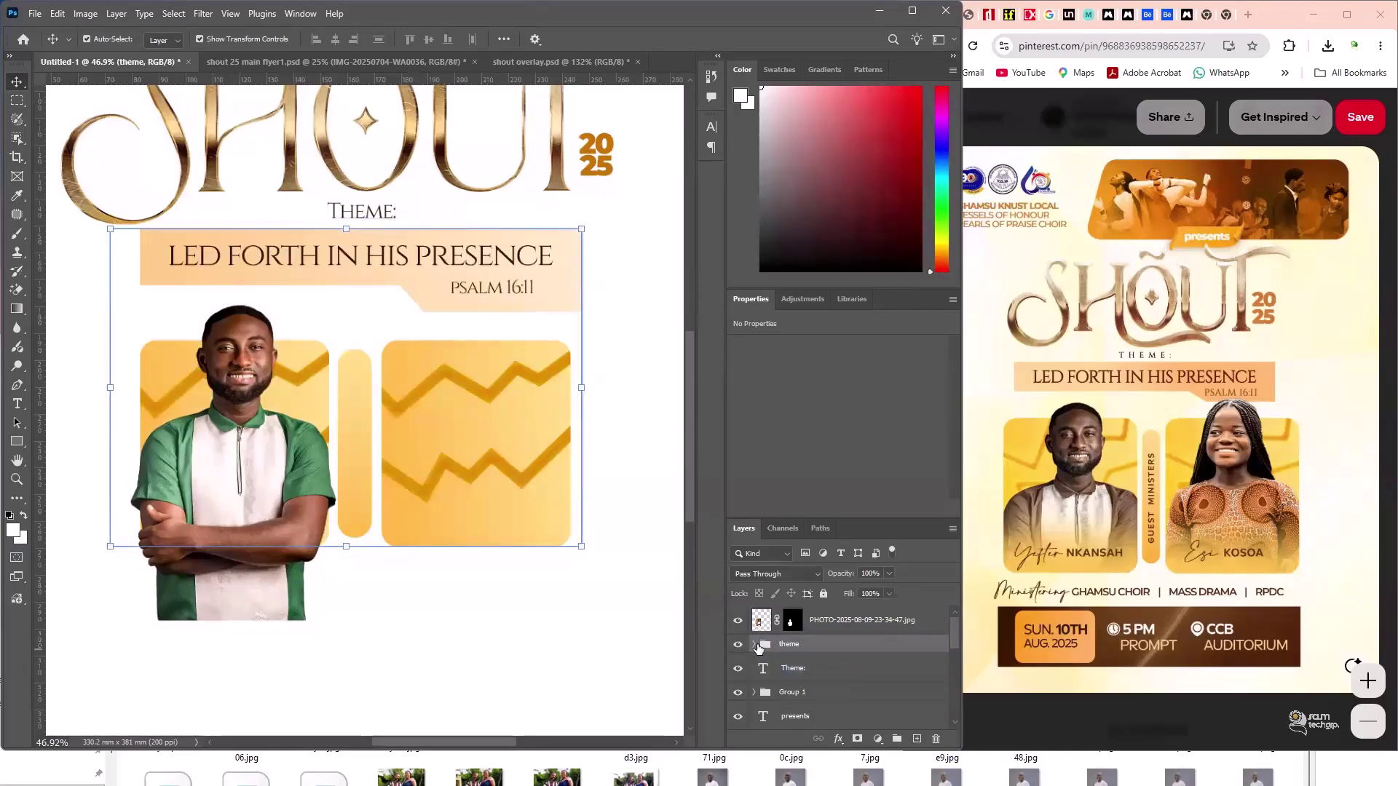
click(754, 644)
click(811, 669)
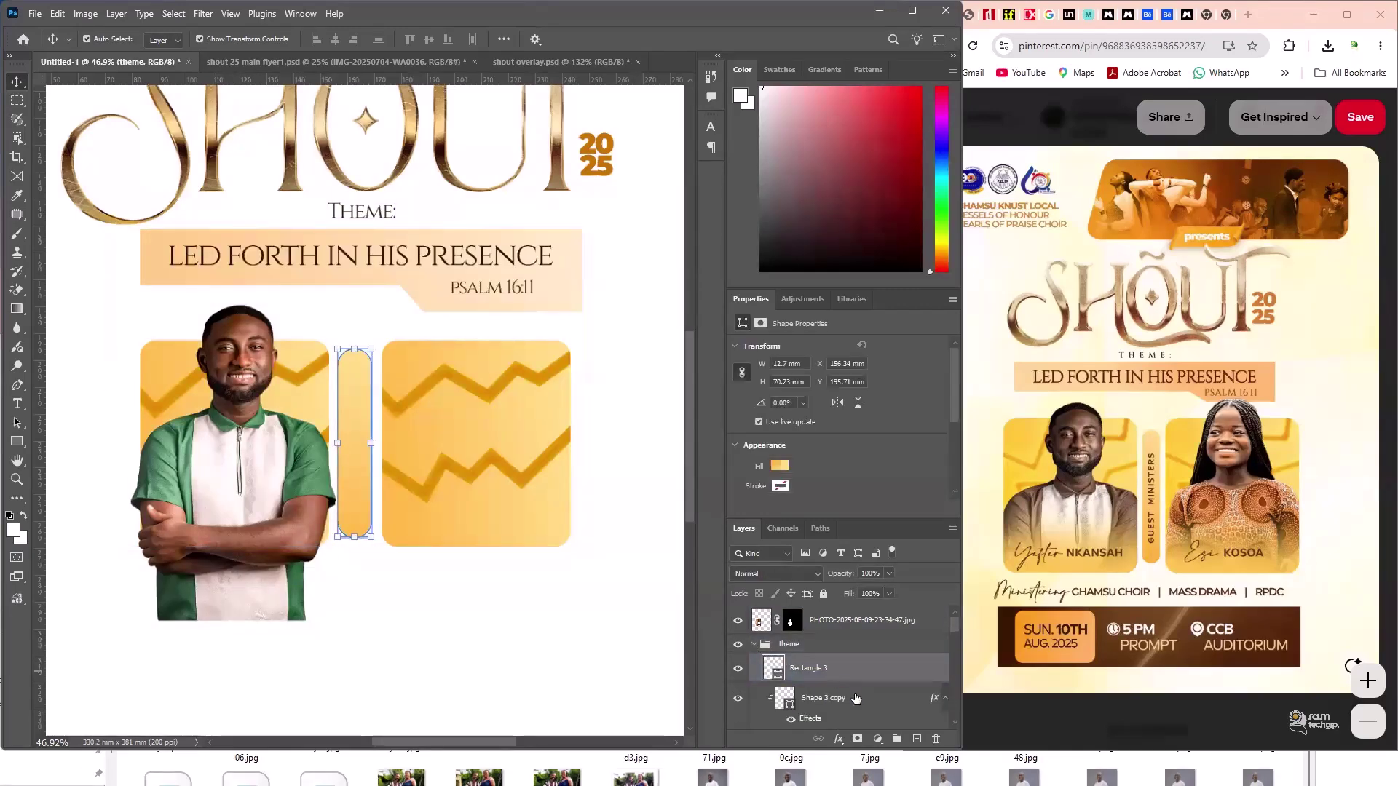
scroll(856, 699, down, 2)
scroll(856, 699, down, 3)
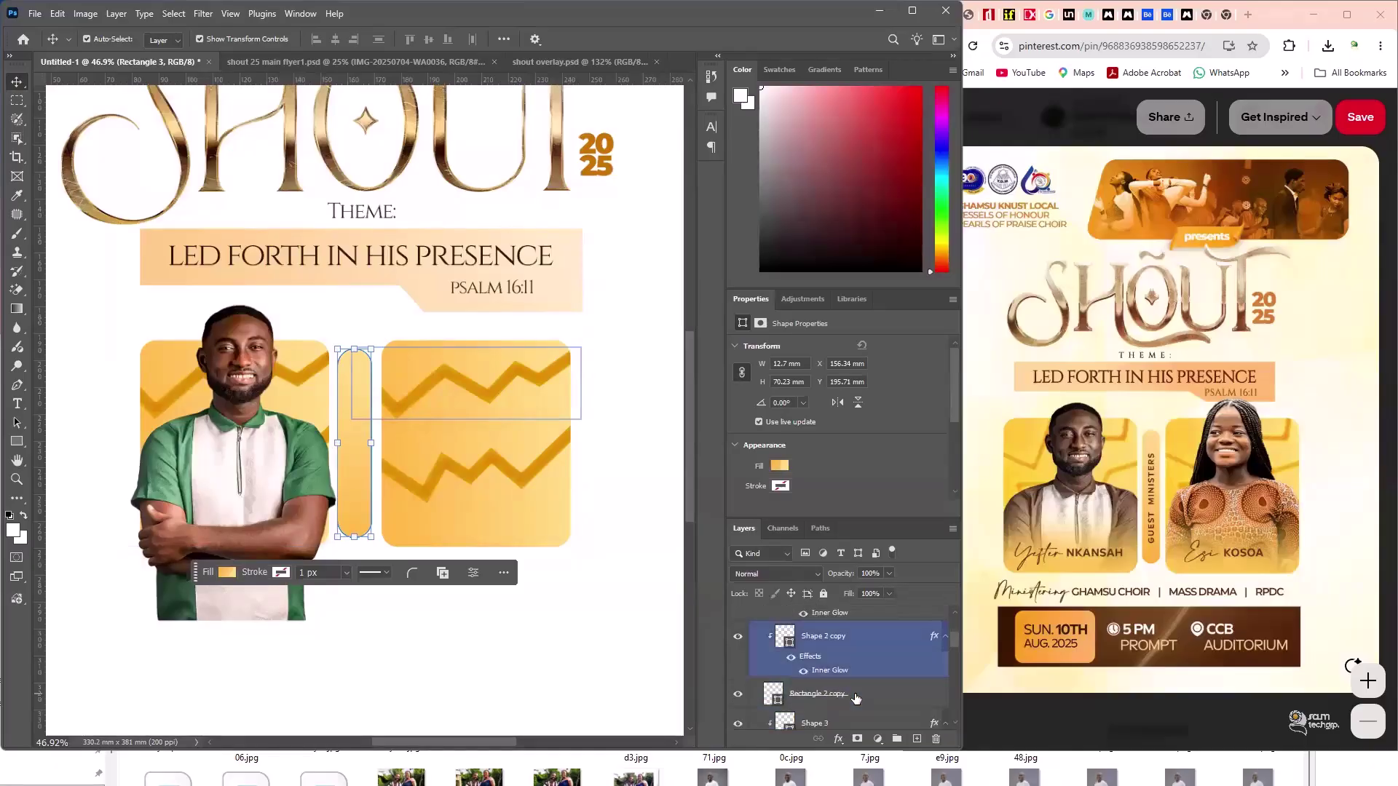
scroll(856, 692, down, 5)
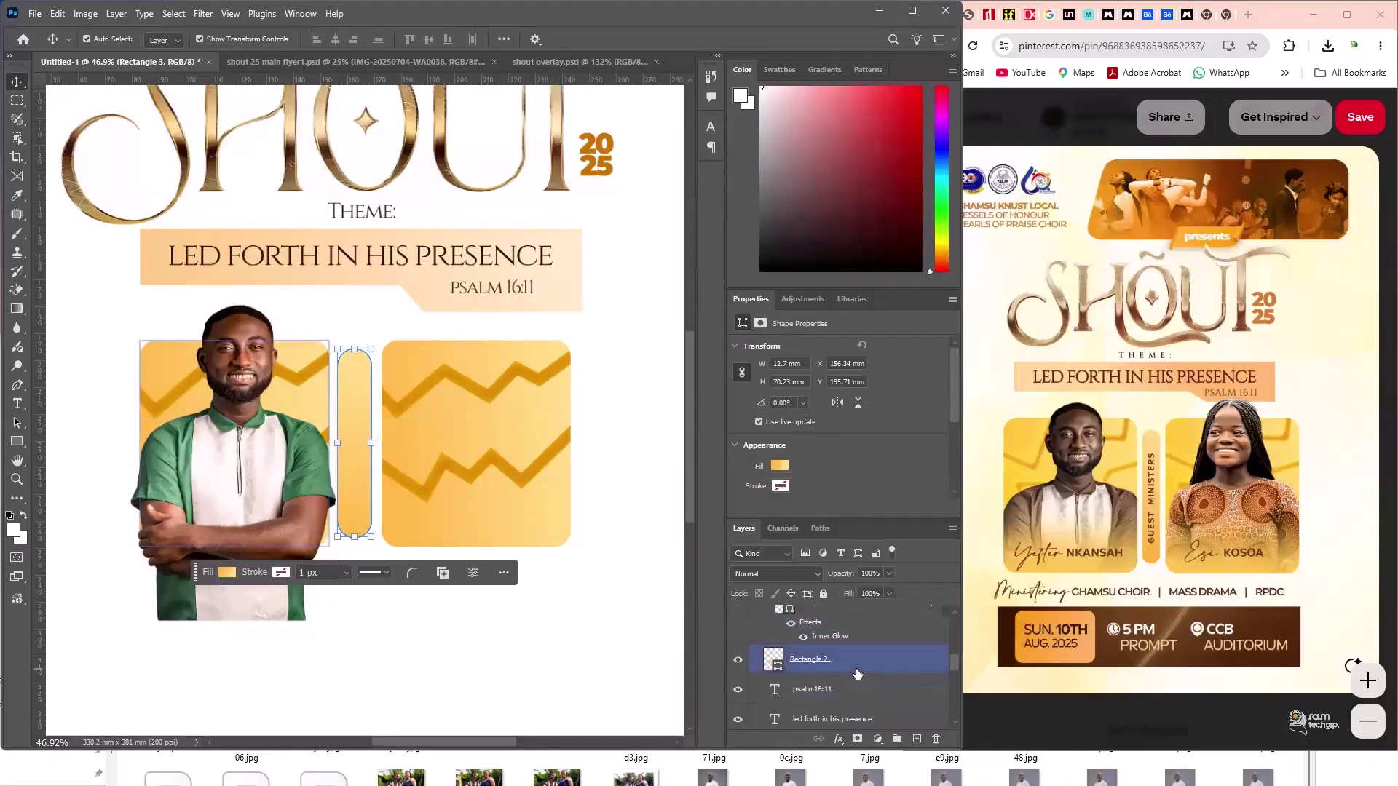
shift+click(857, 673)
scroll(852, 678, up, 5)
scroll(848, 670, up, 3)
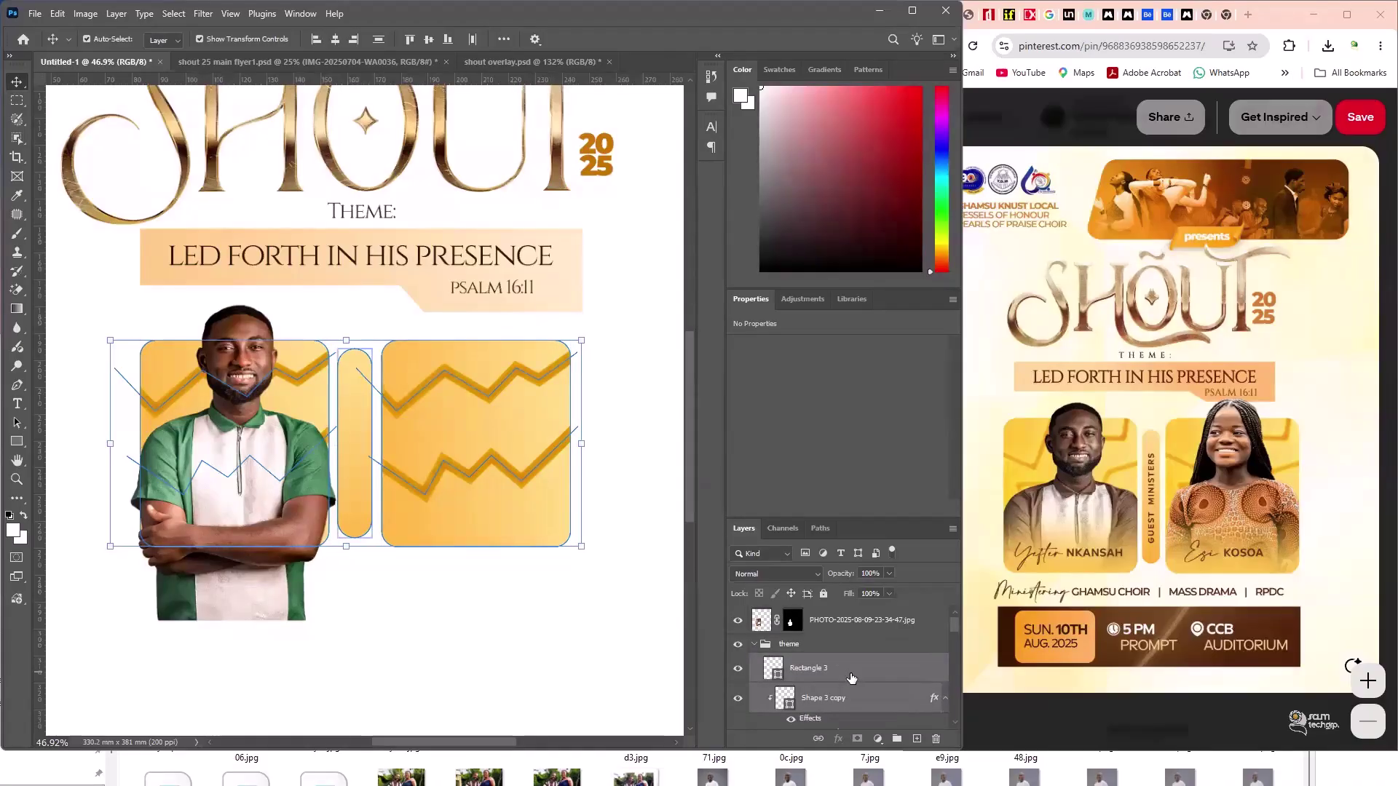
click(837, 630)
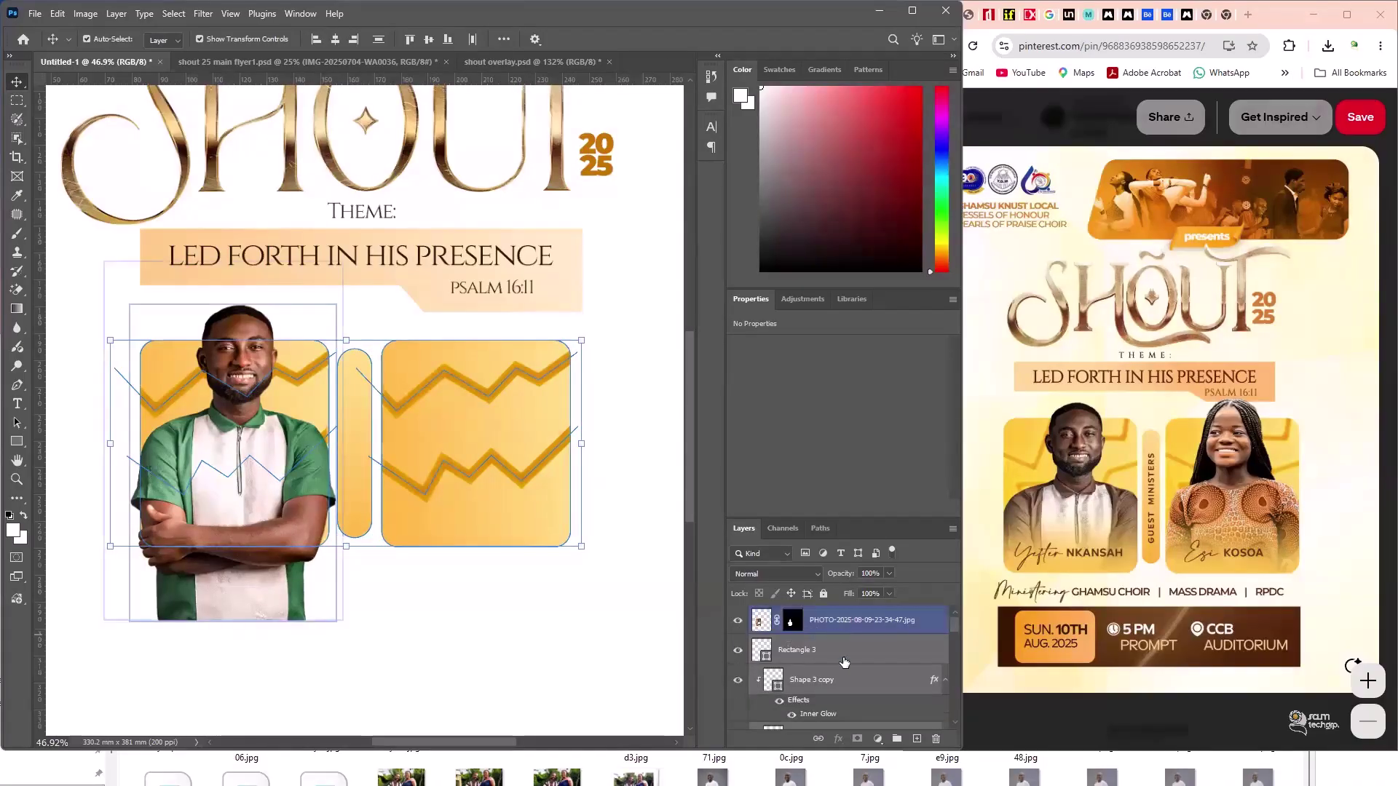
click(683, 701)
click(845, 620)
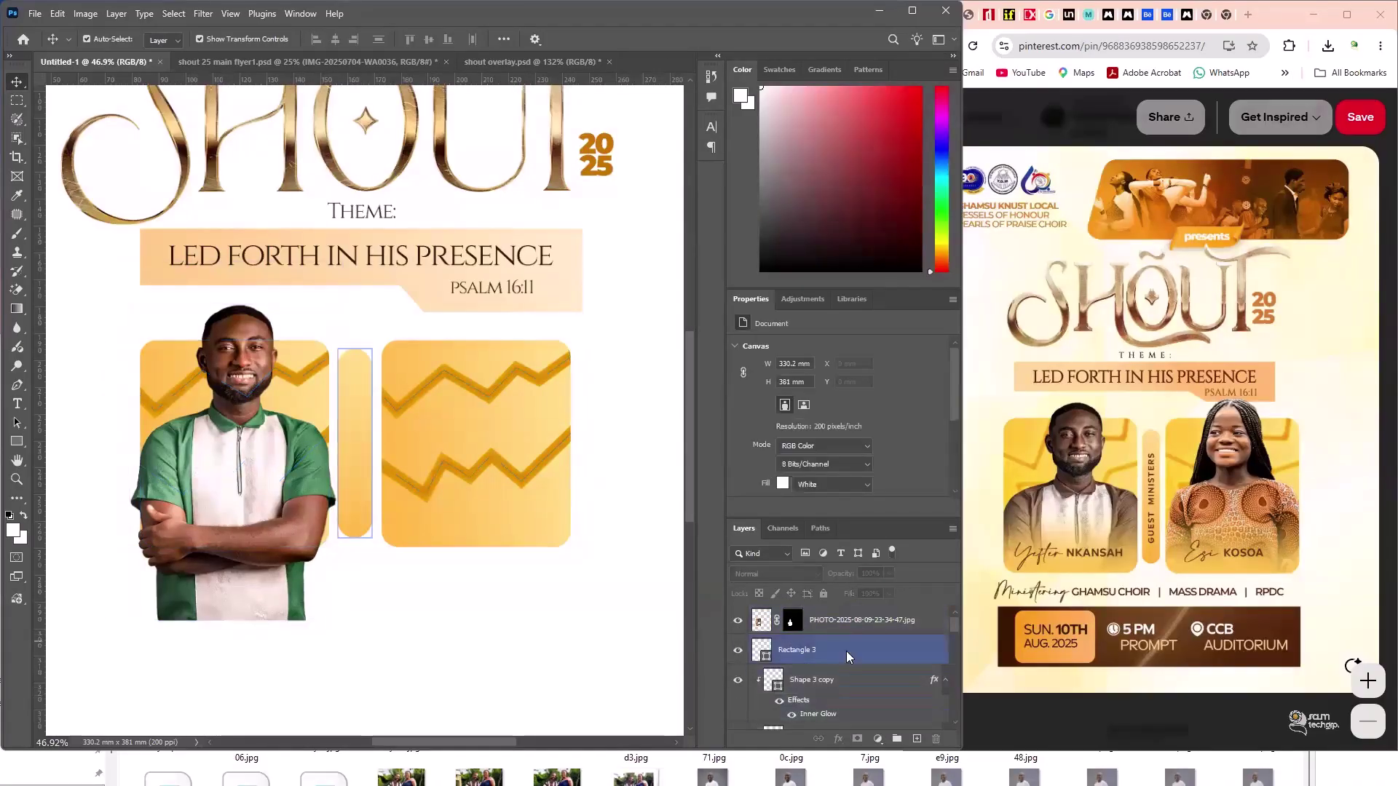
click(235, 375)
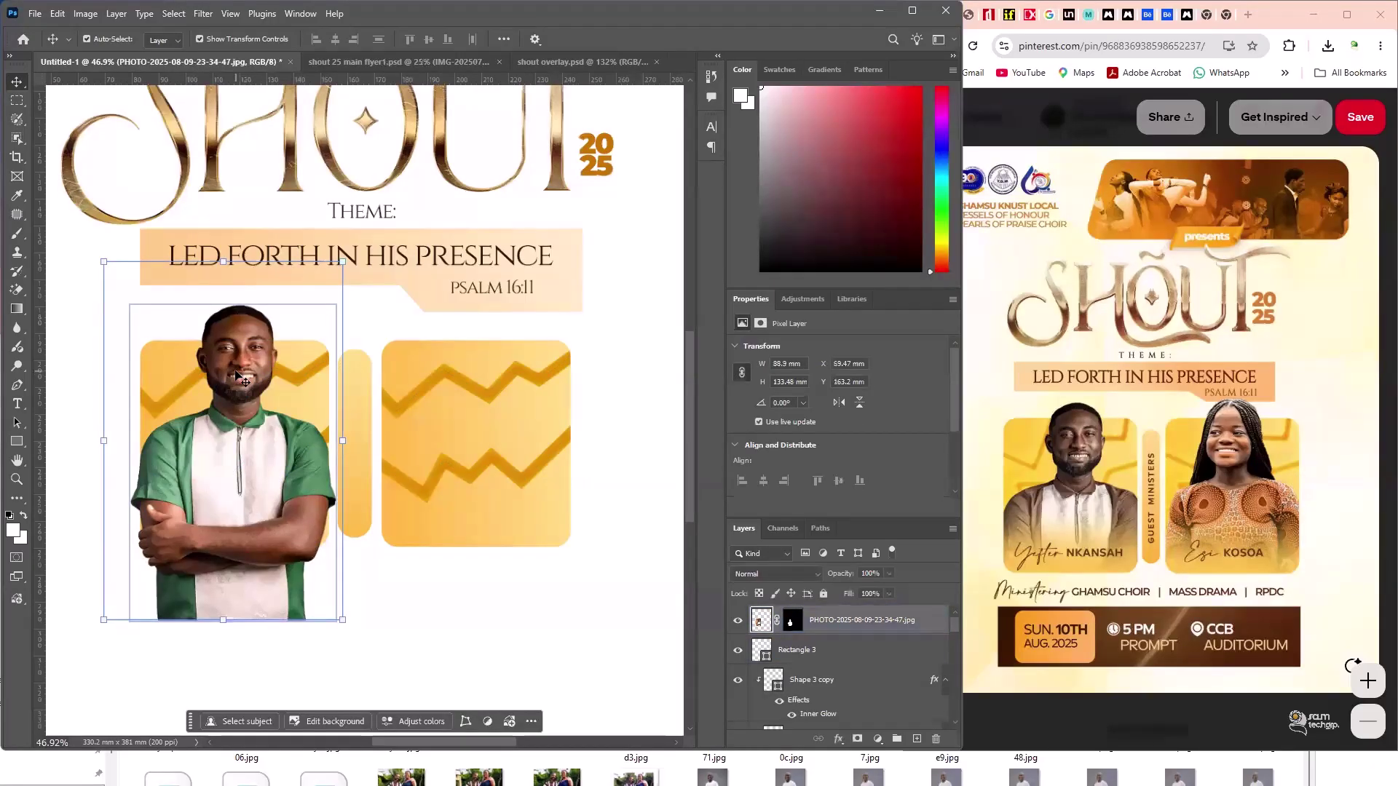
click(800, 626)
click(763, 623)
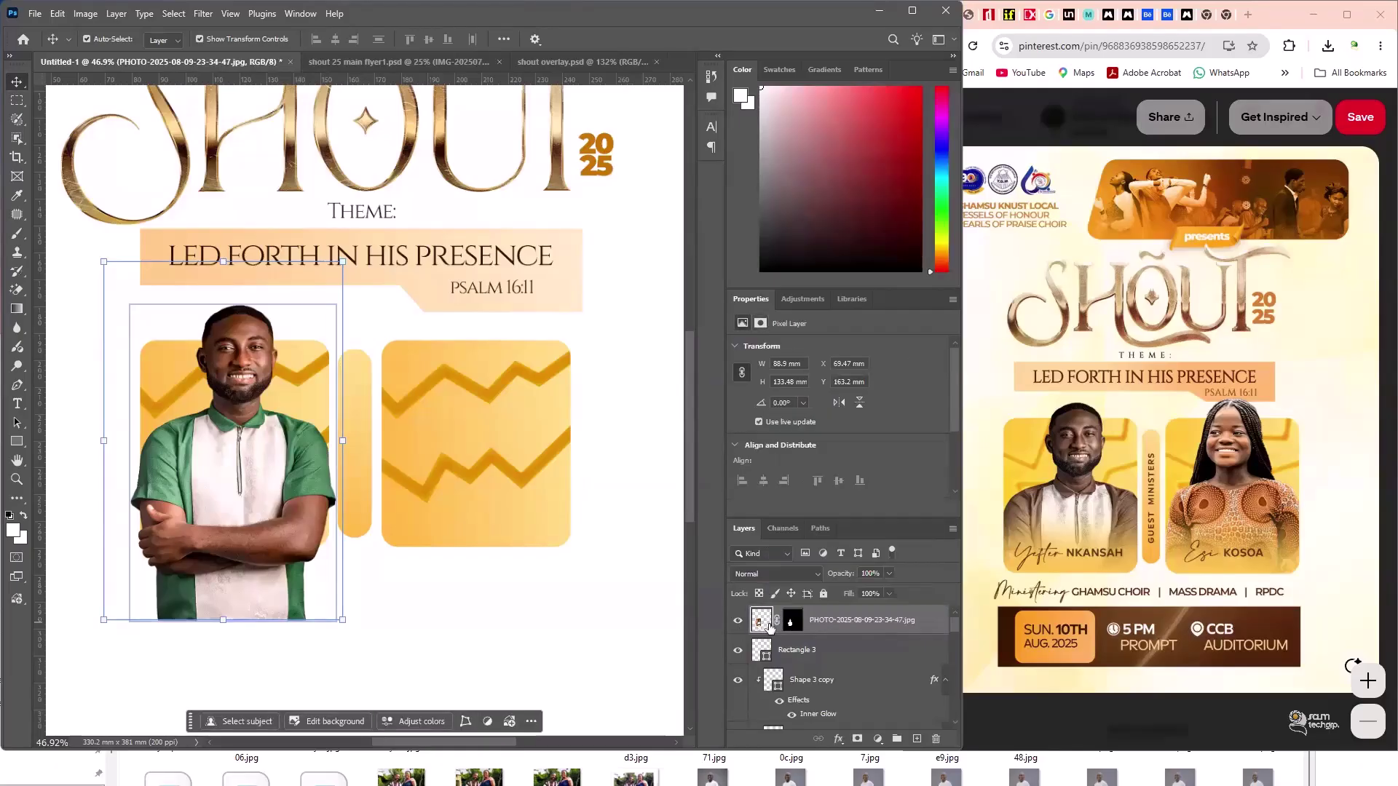
scroll(860, 631, down, 1)
click(825, 626)
scroll(825, 628, up, 1)
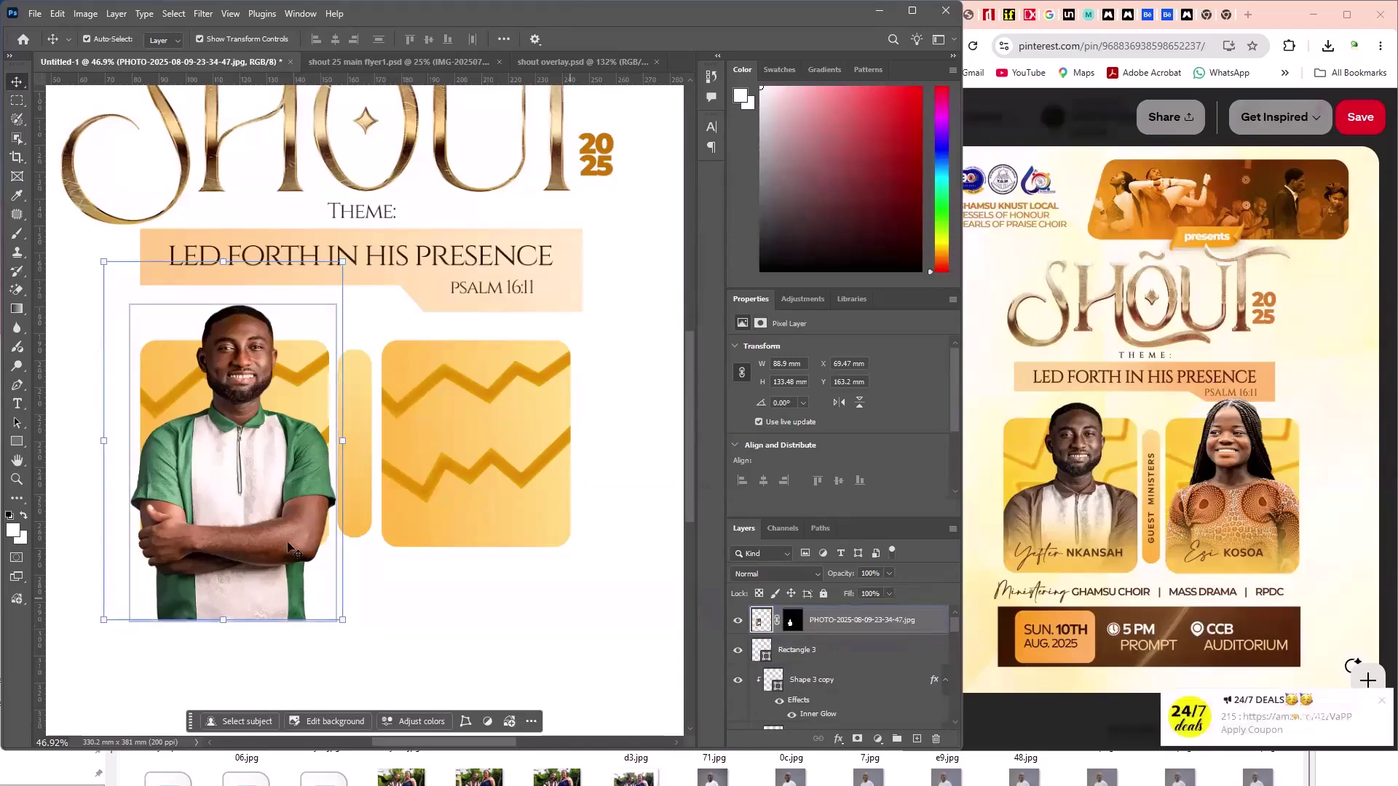
click(510, 637)
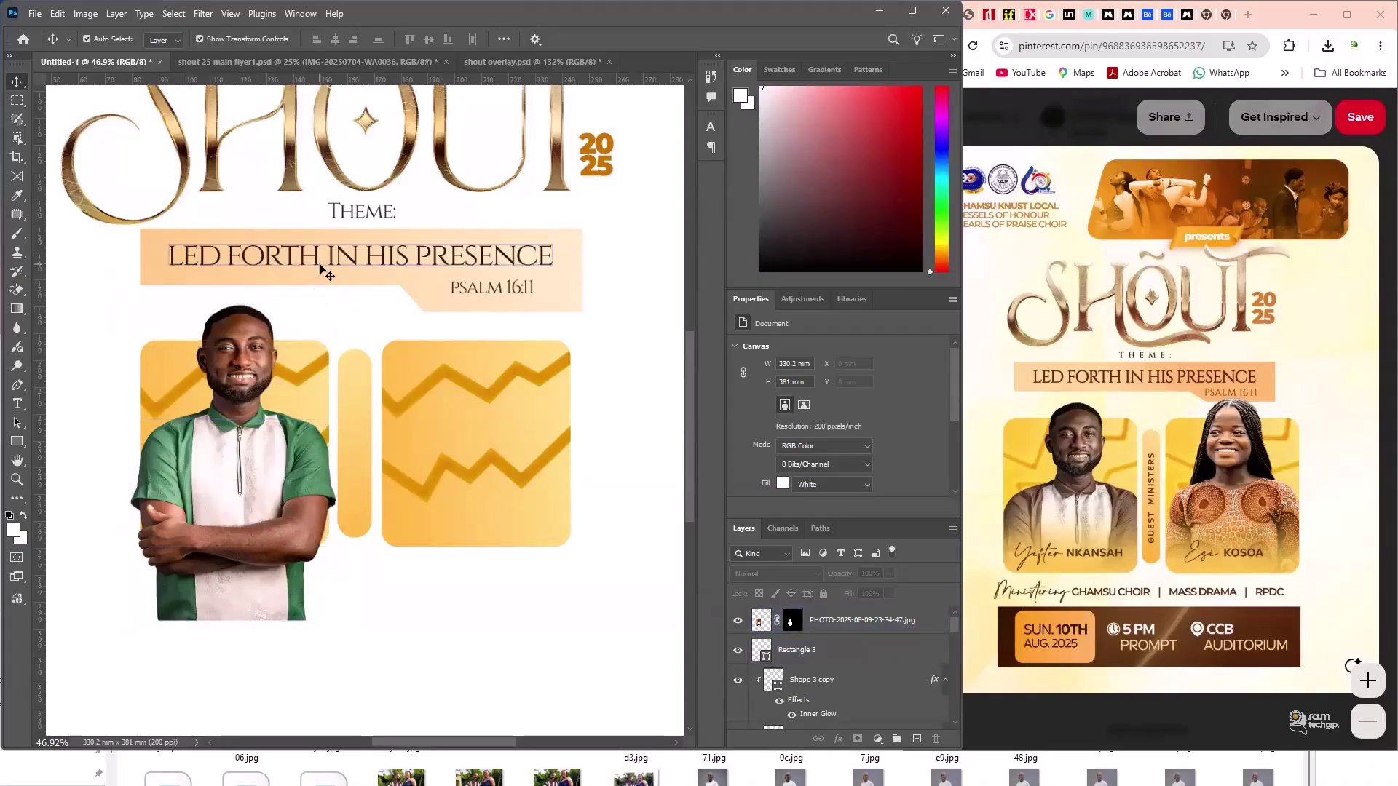
click(222, 382)
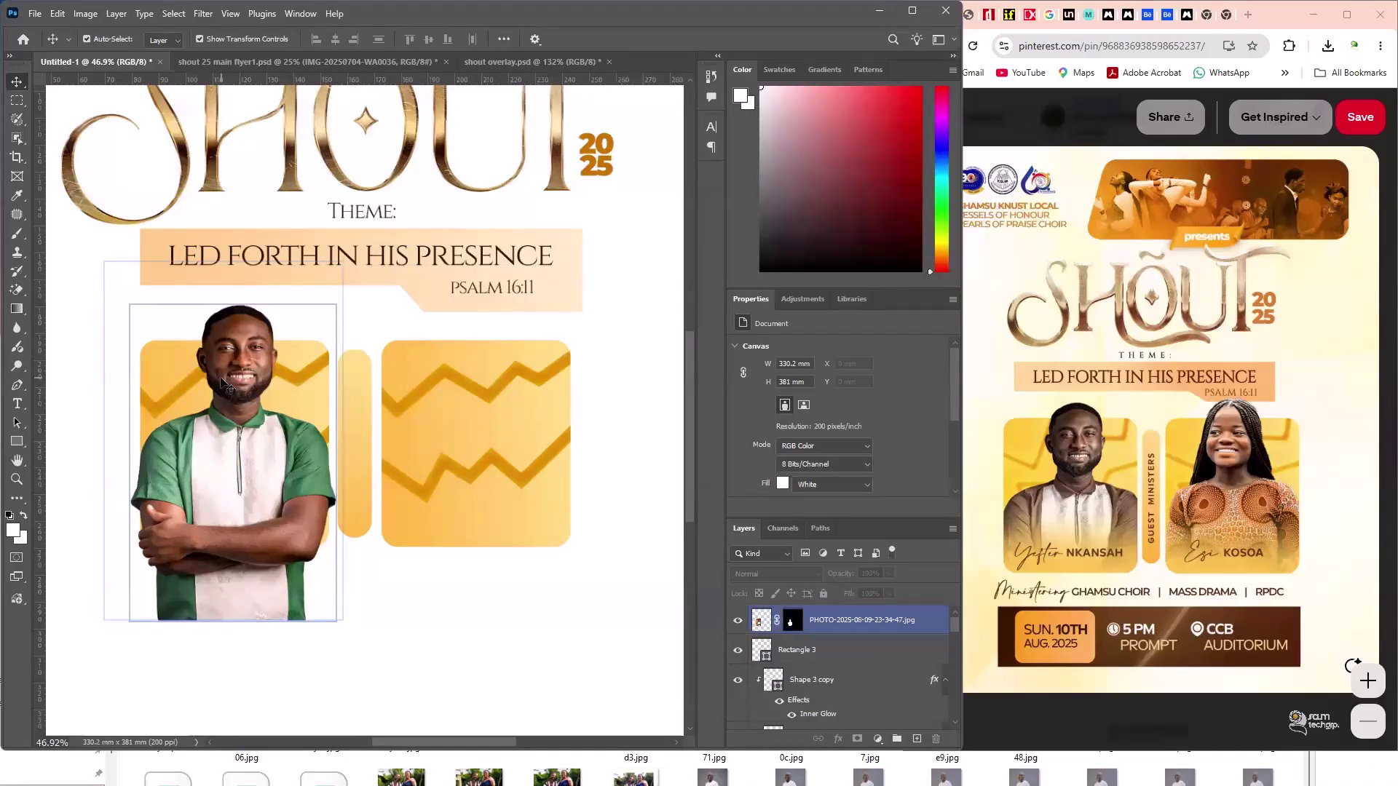
click(616, 547)
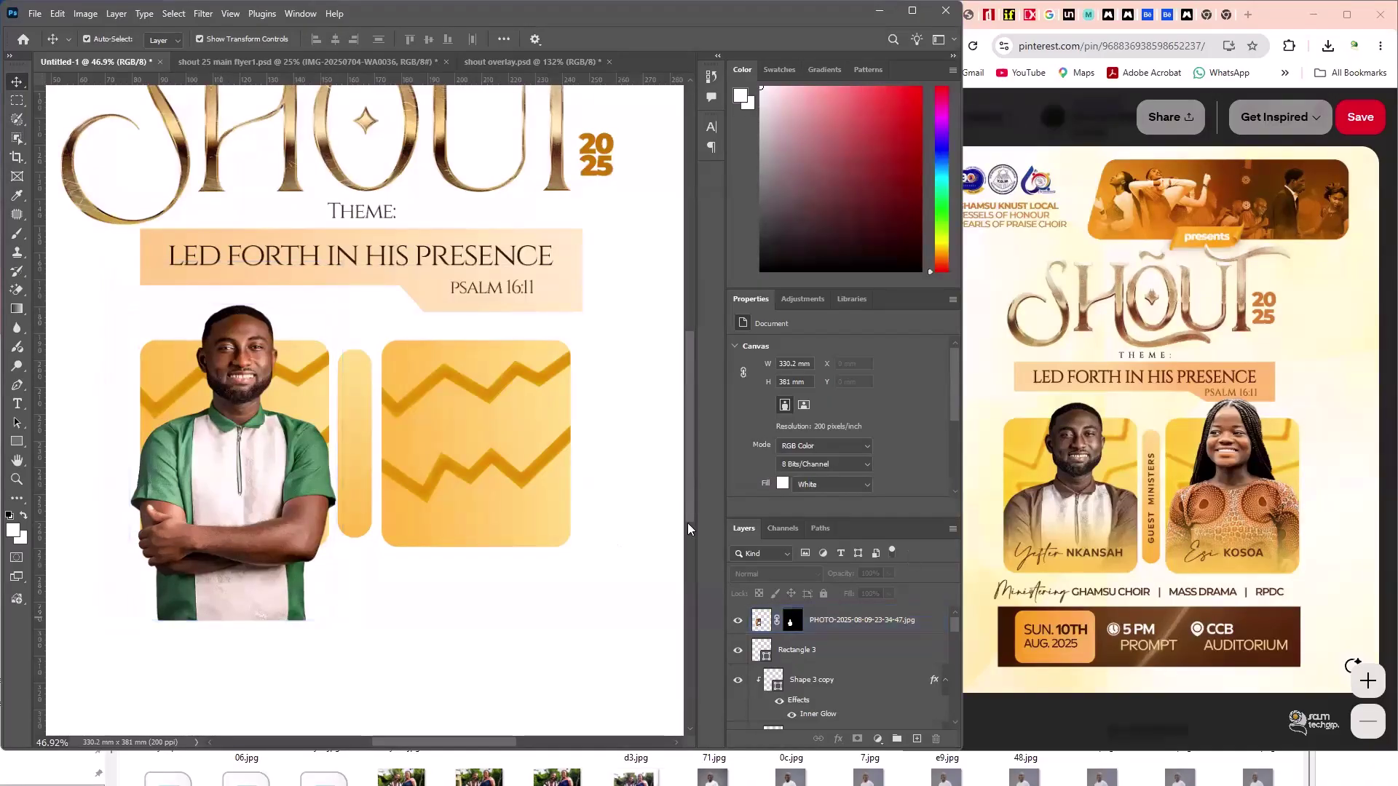
click(269, 497)
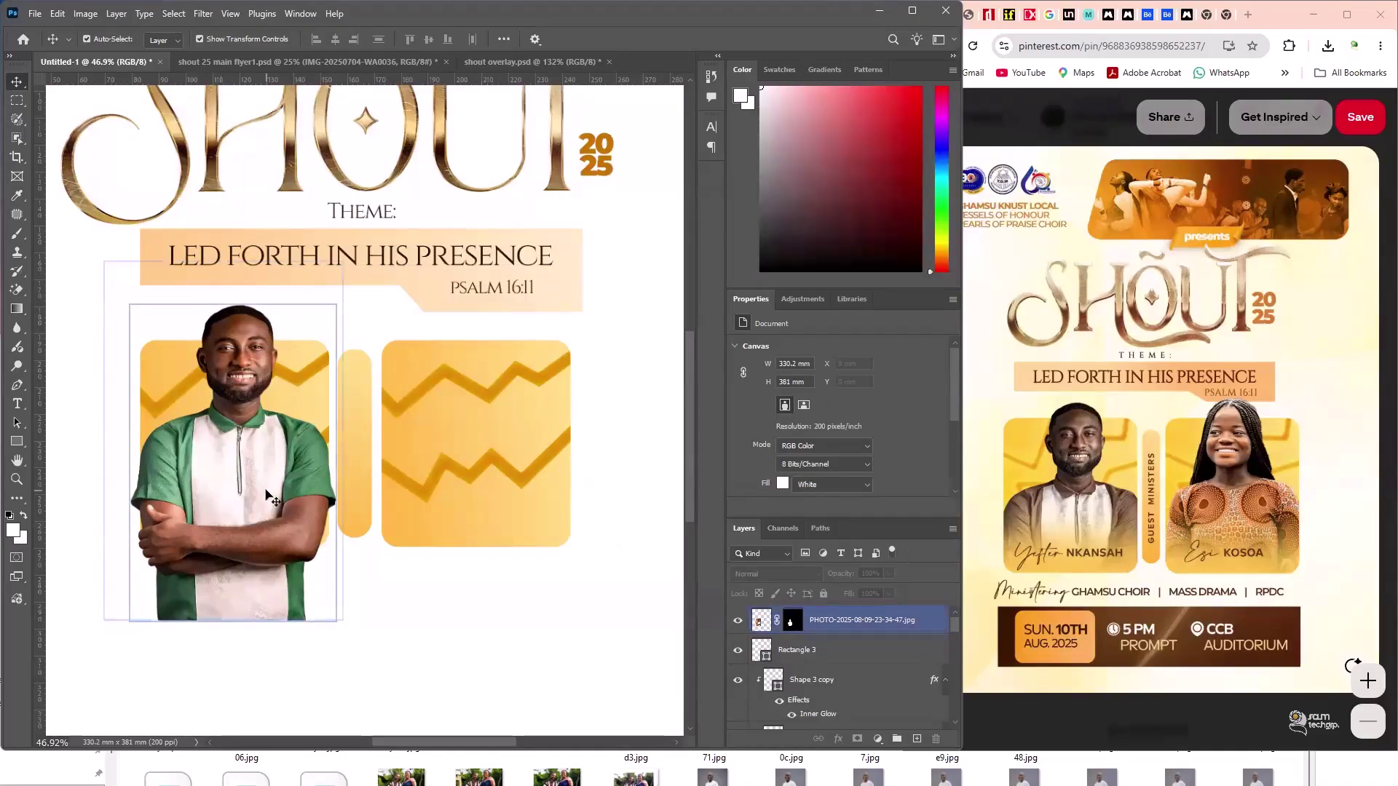
click(240, 358)
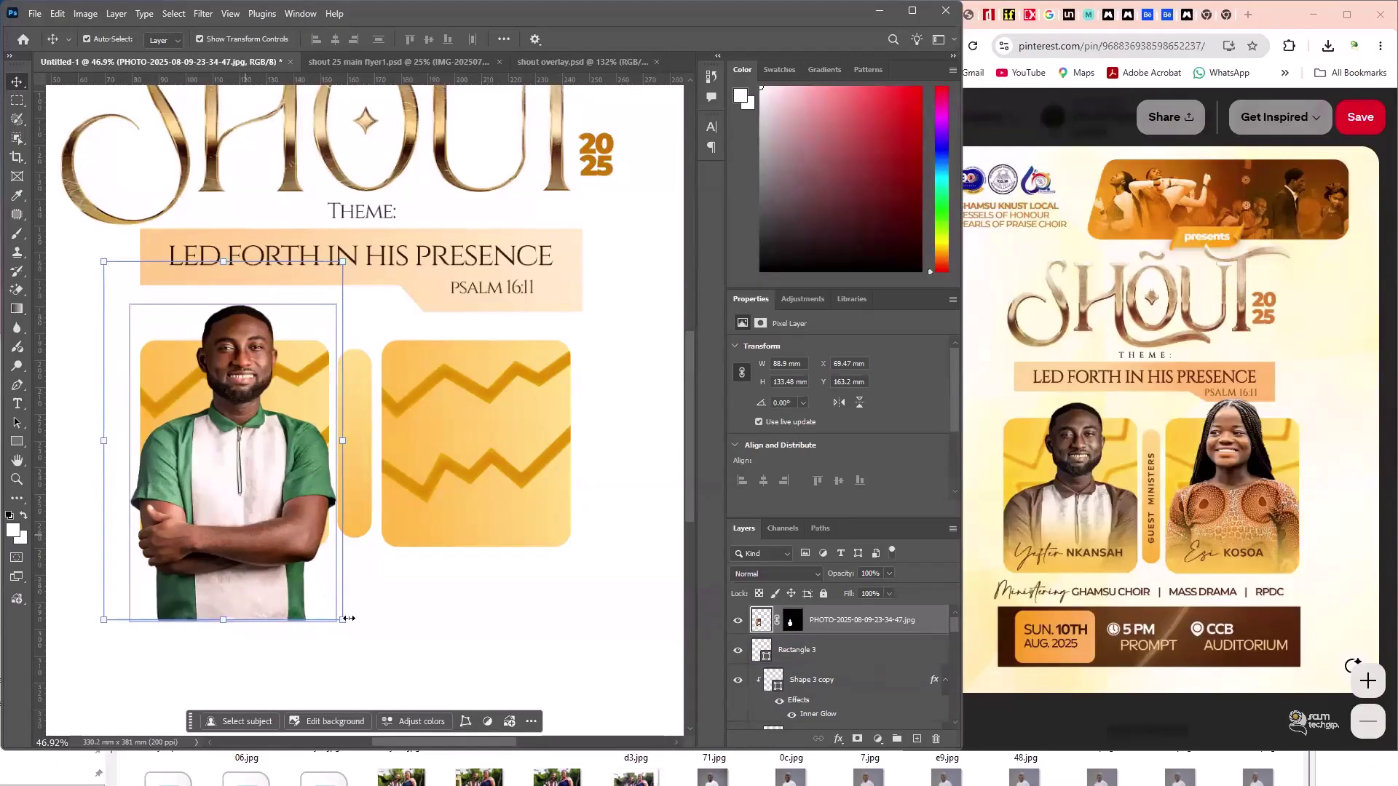
drag(343, 619, 337, 613)
drag(270, 500, 272, 499)
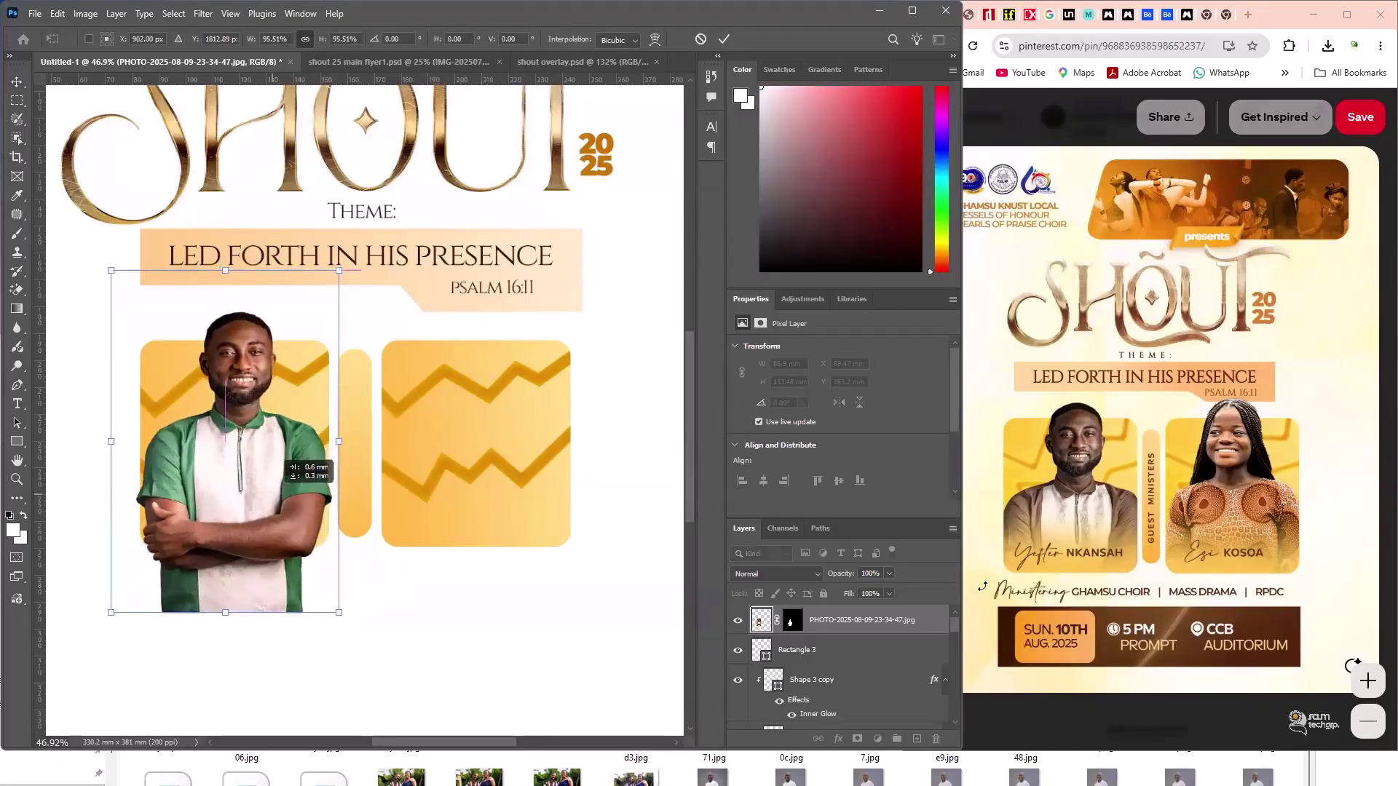
key(Return)
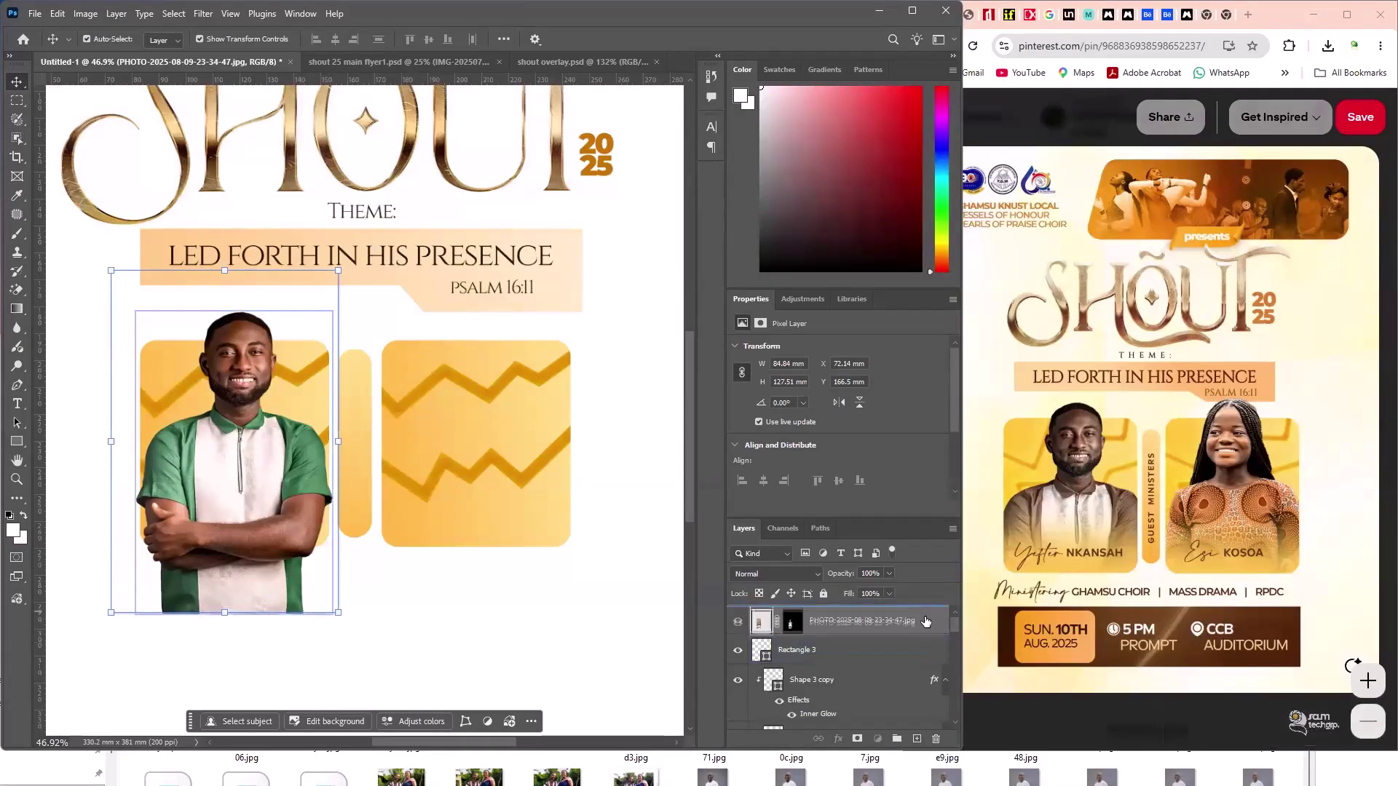
drag(927, 617, 917, 739)
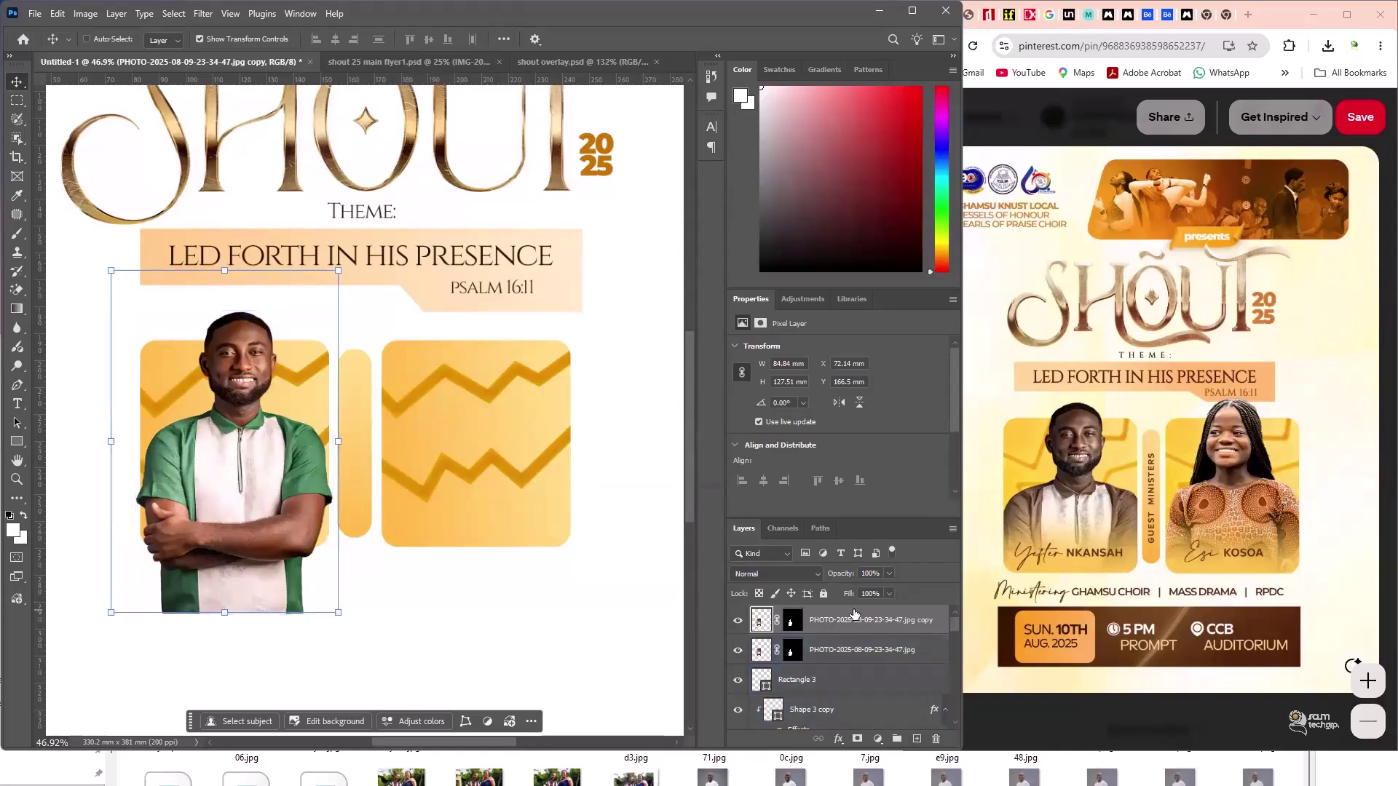
- Rearrange the original and copy photo layers in the Layers stack
key(ctrl+z)
key(ctrl+shift+z)
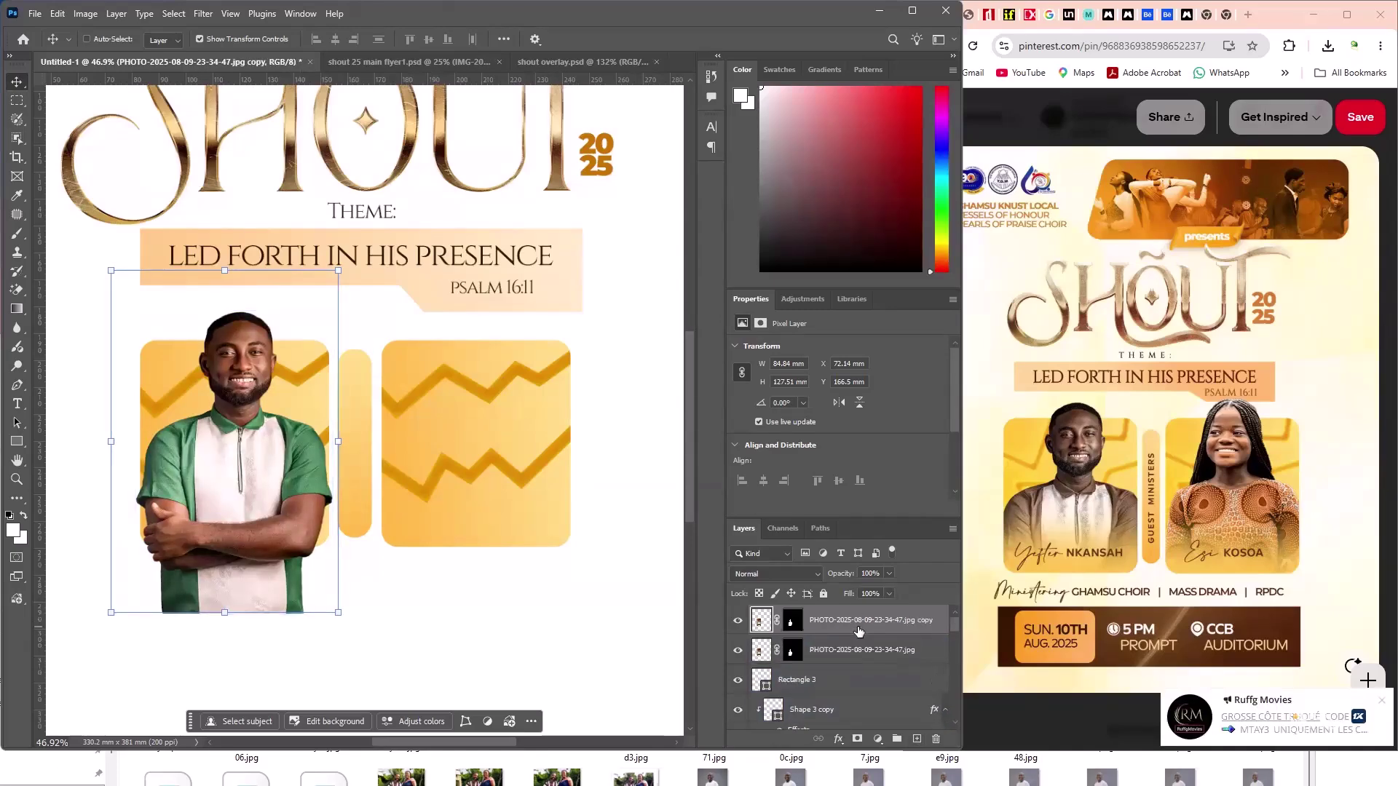
mouse_move(866, 650)
mouse_down()
mouse_move(885, 660)
mouse_move(859, 673)
mouse_up()
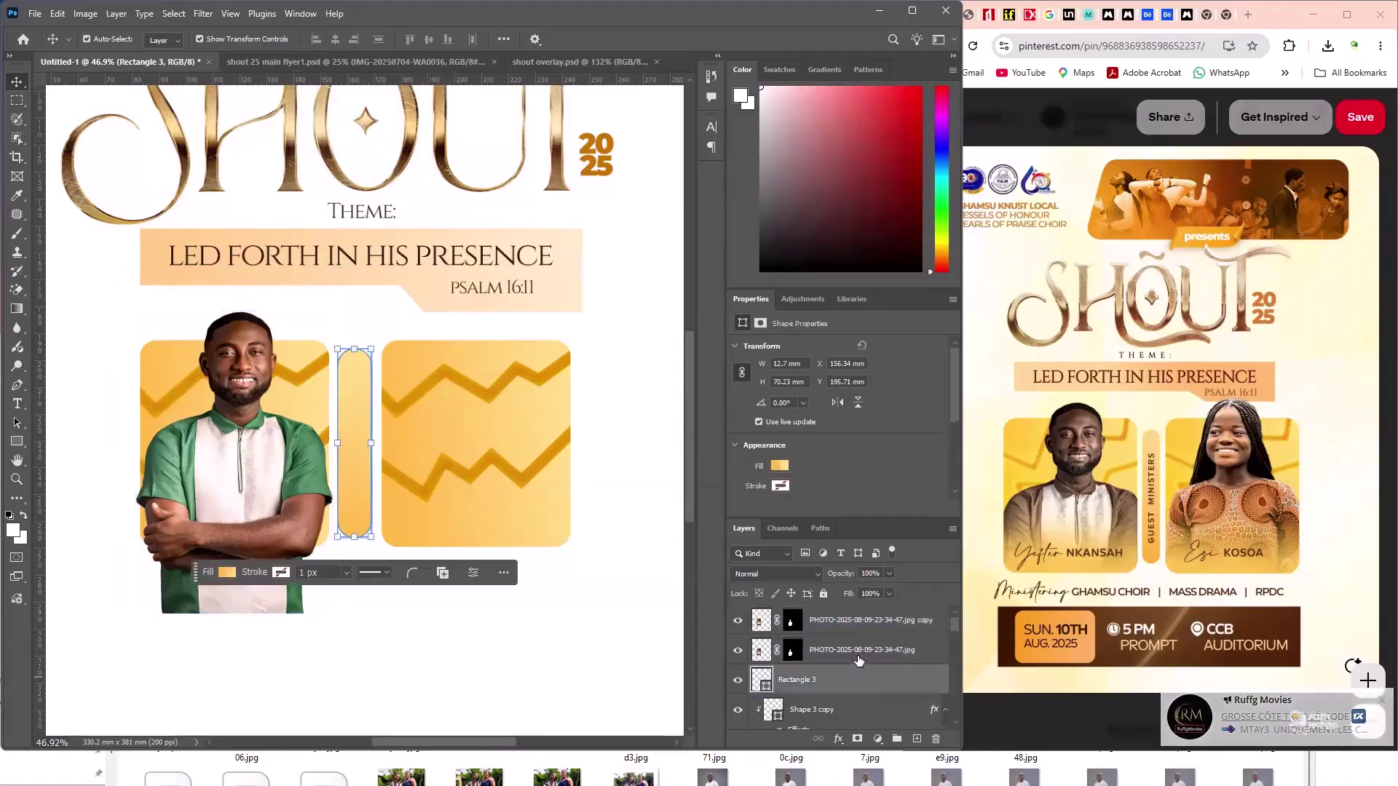
click(299, 352)
drag(847, 710, 551, 508)
click(266, 443)
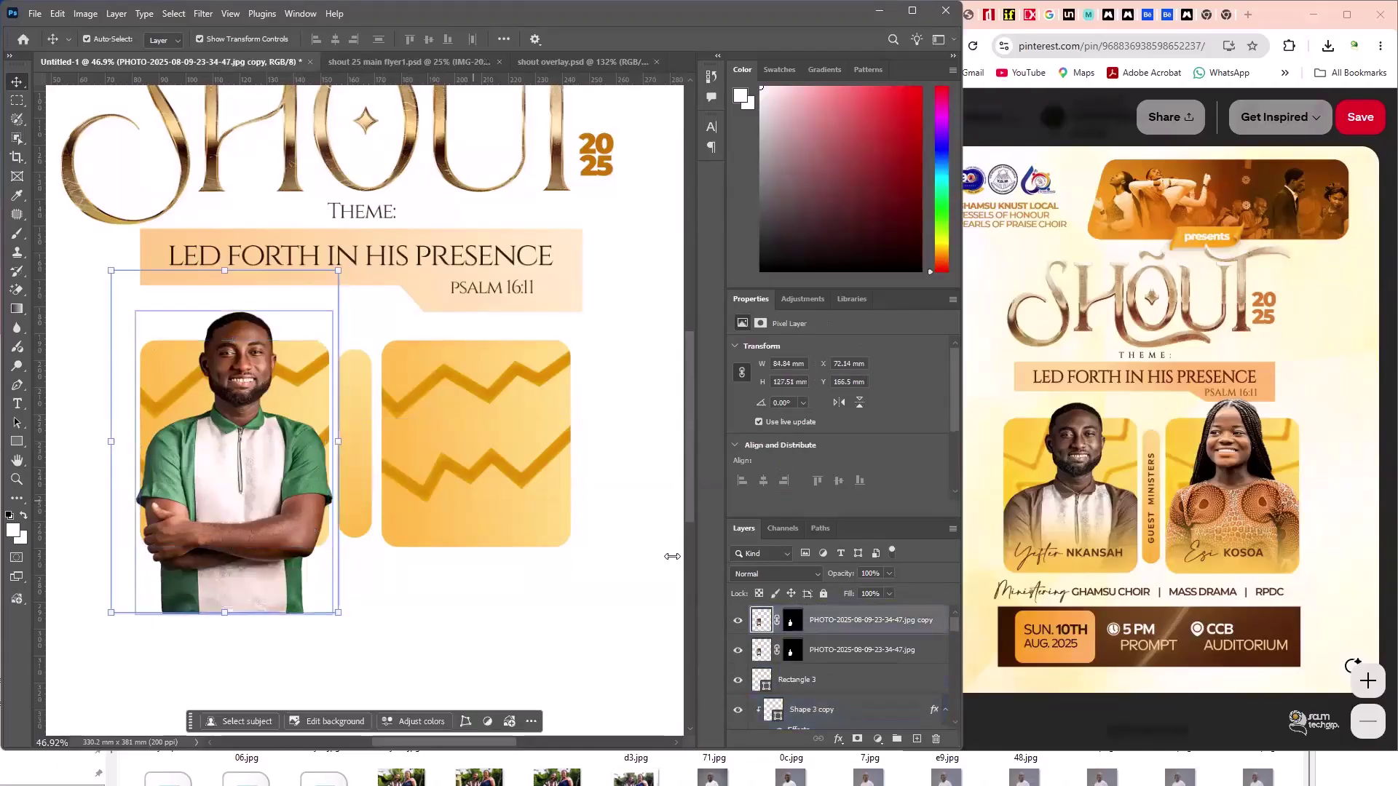
drag(783, 621, 845, 635)
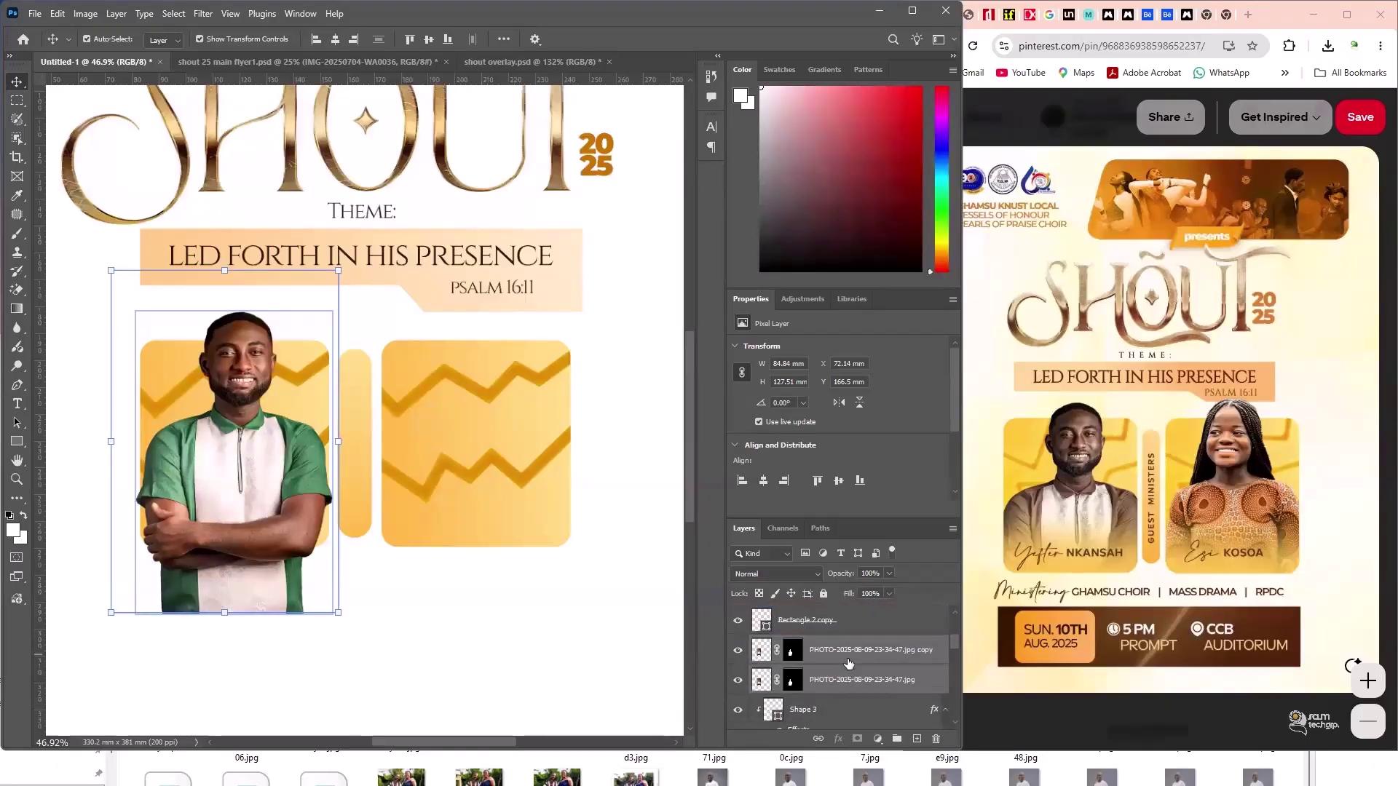
- Clip the original photo to the Shape 3 card and hide the PHOTO copy layer
click(861, 685)
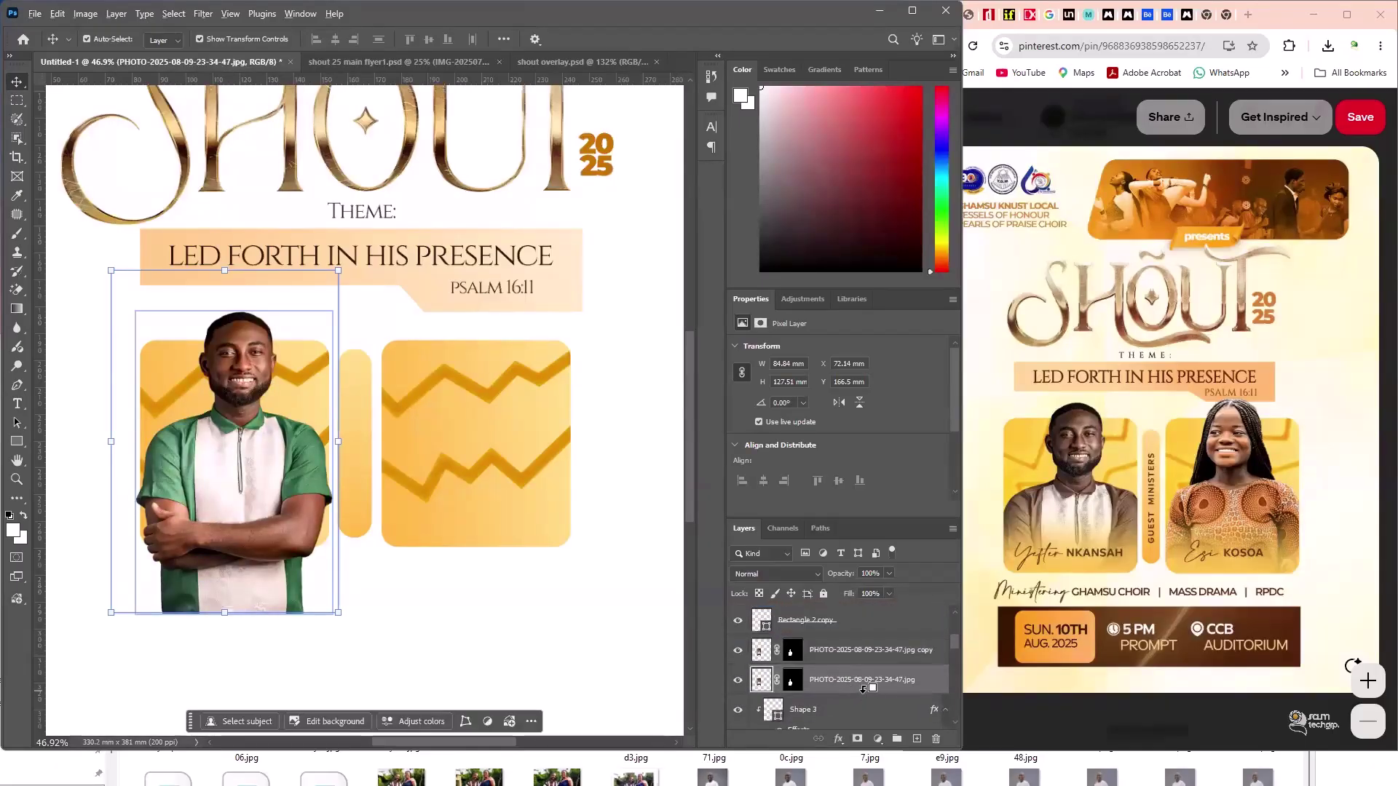
alt+click(863, 689)
click(757, 652)
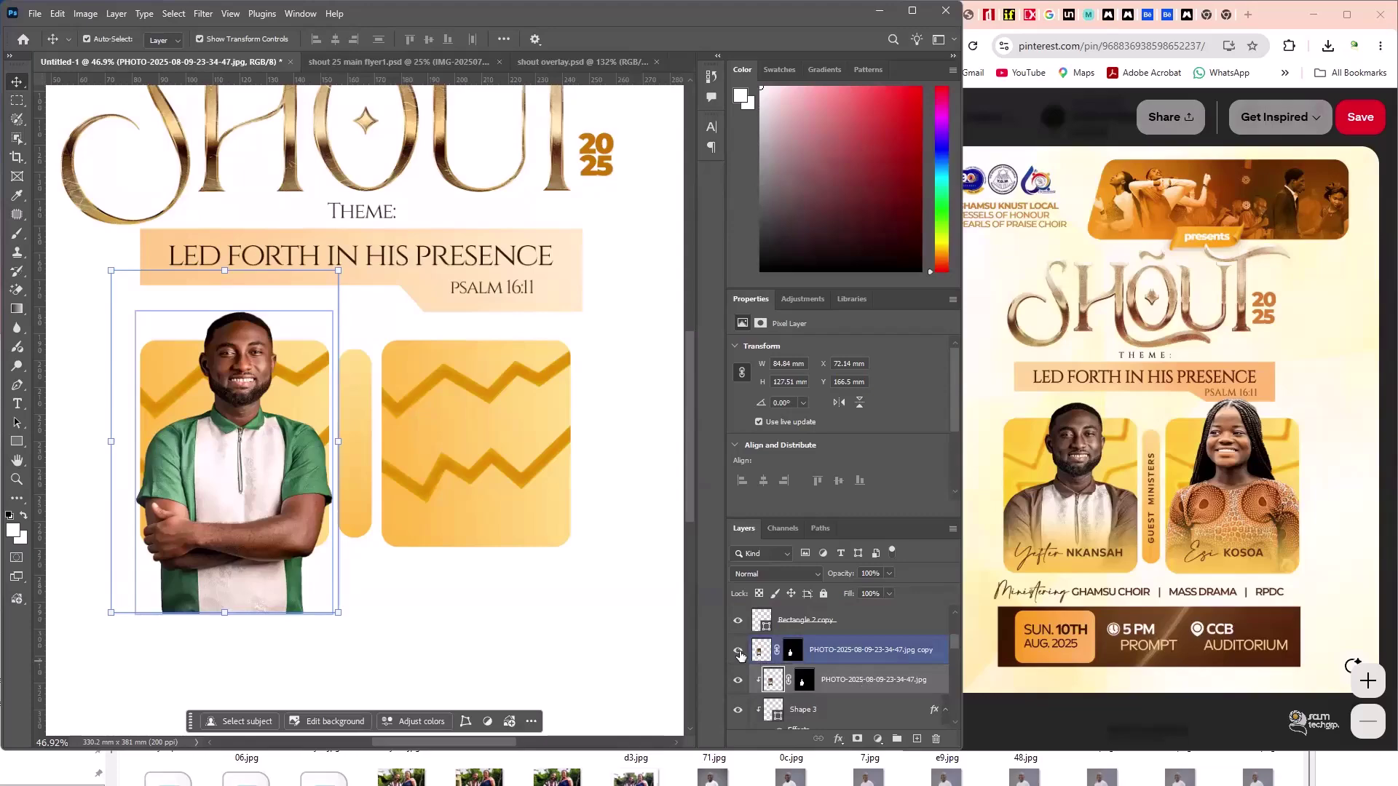
click(739, 651)
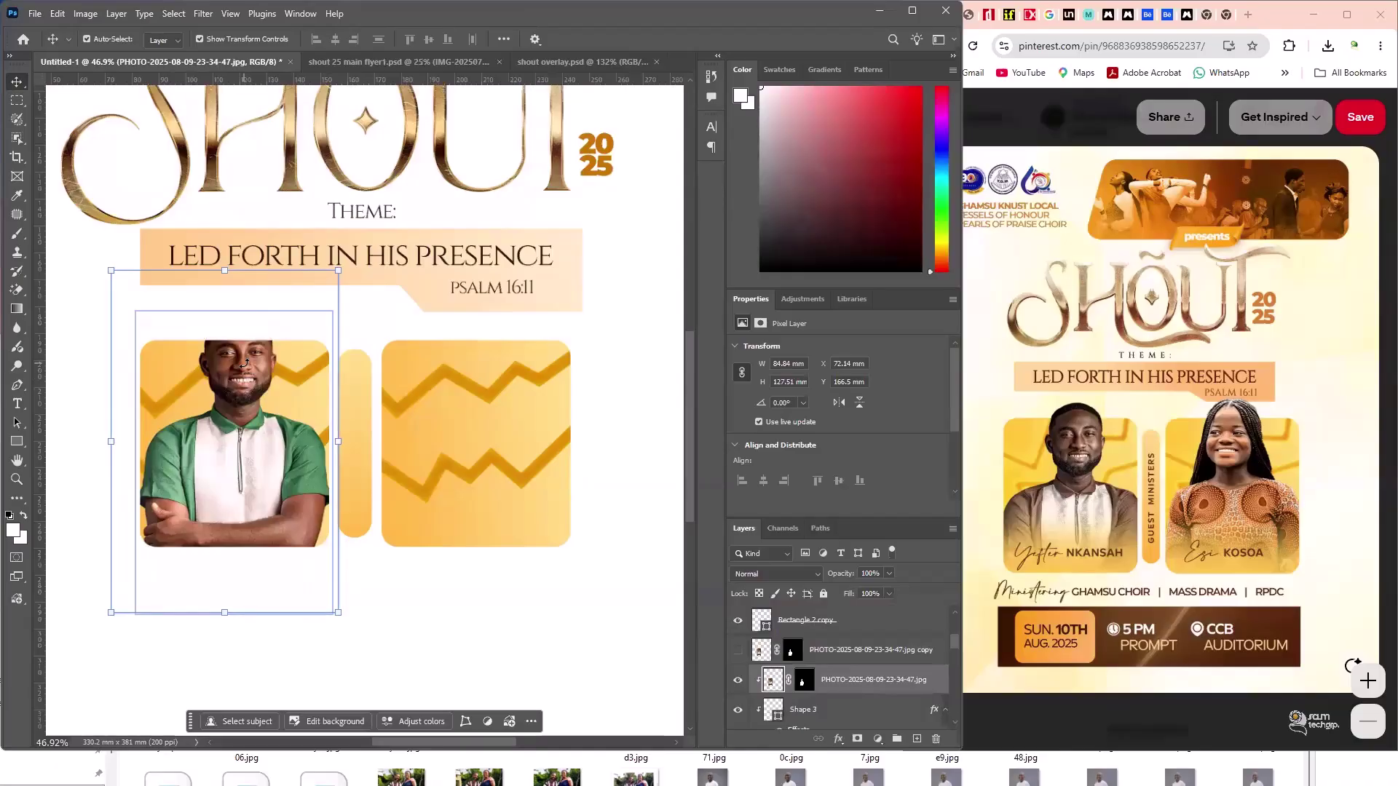
- Turn the PHOTO copy layer's visibility back on and select that copy layer
mouse_move(806, 693)
mouse_down()
mouse_move(776, 686)
mouse_move(792, 698)
mouse_up()
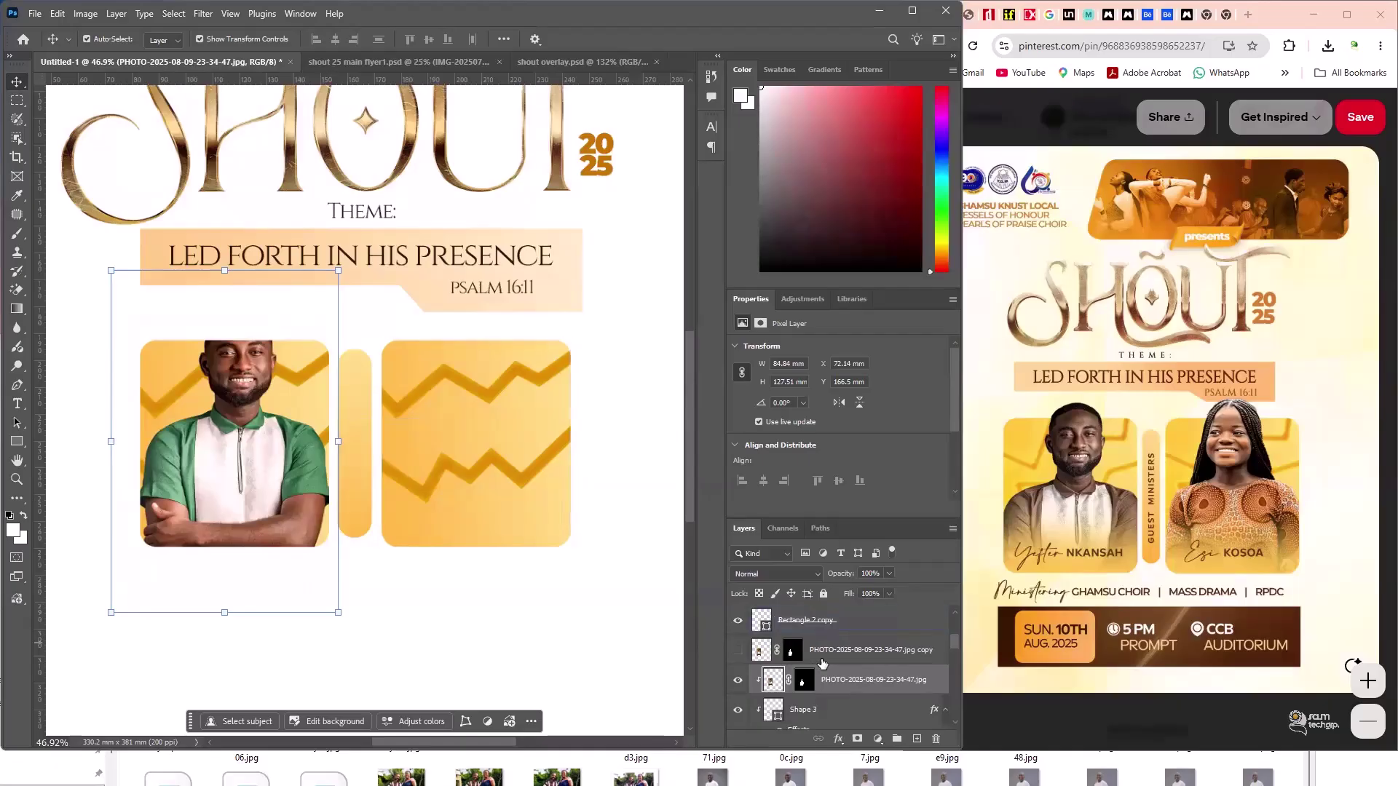
click(736, 658)
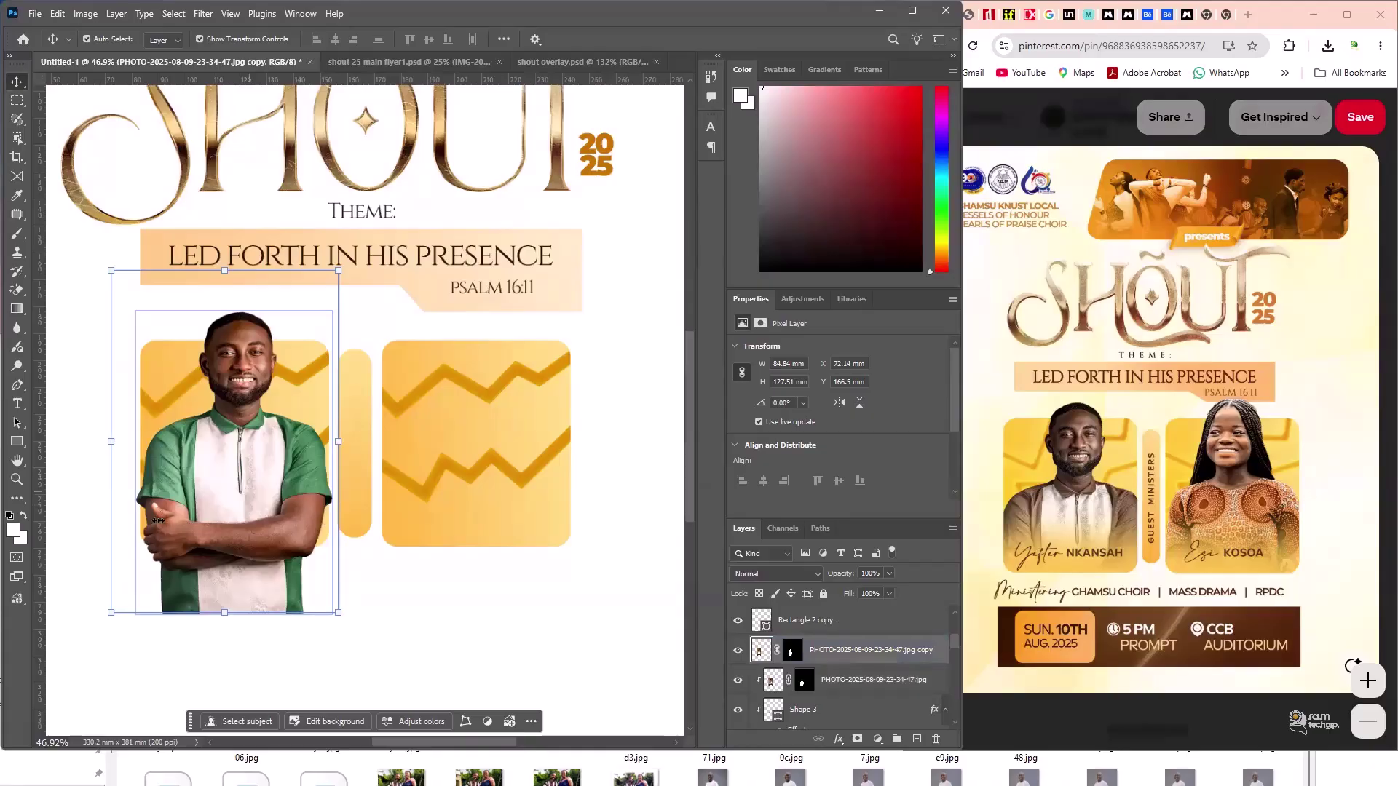
click(855, 666)
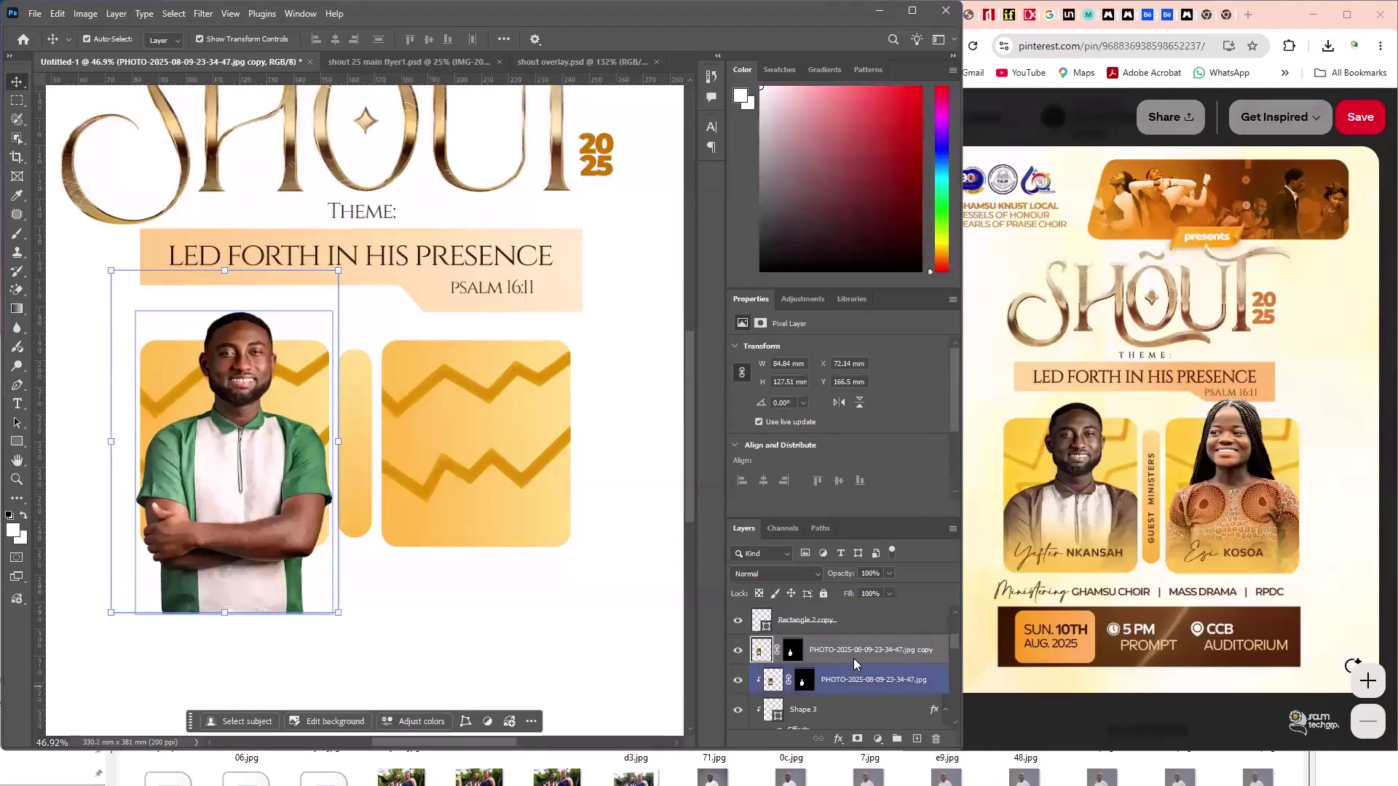
click(842, 655)
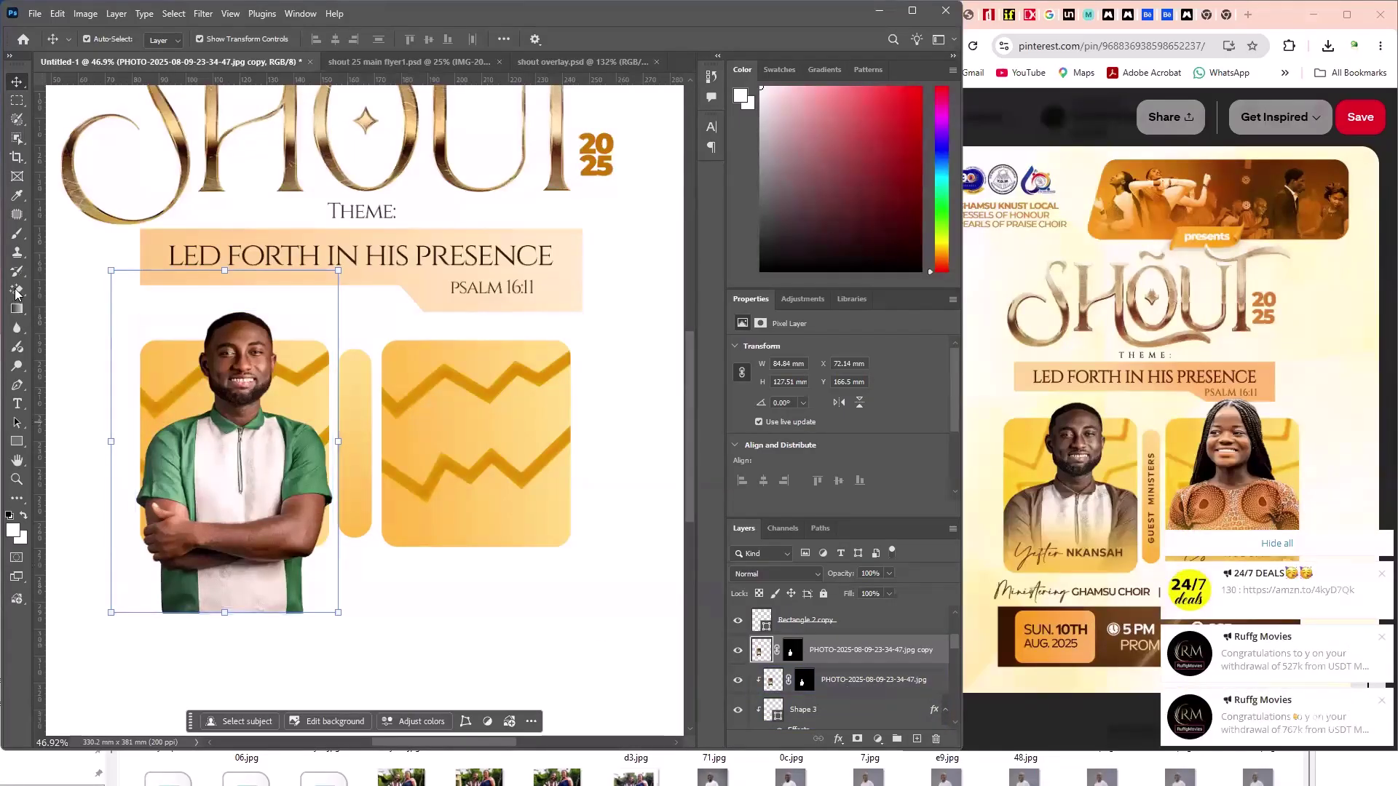
- With the Eraser, remove the copy's arms, shirt and green sleeve past the card edge
key(e)
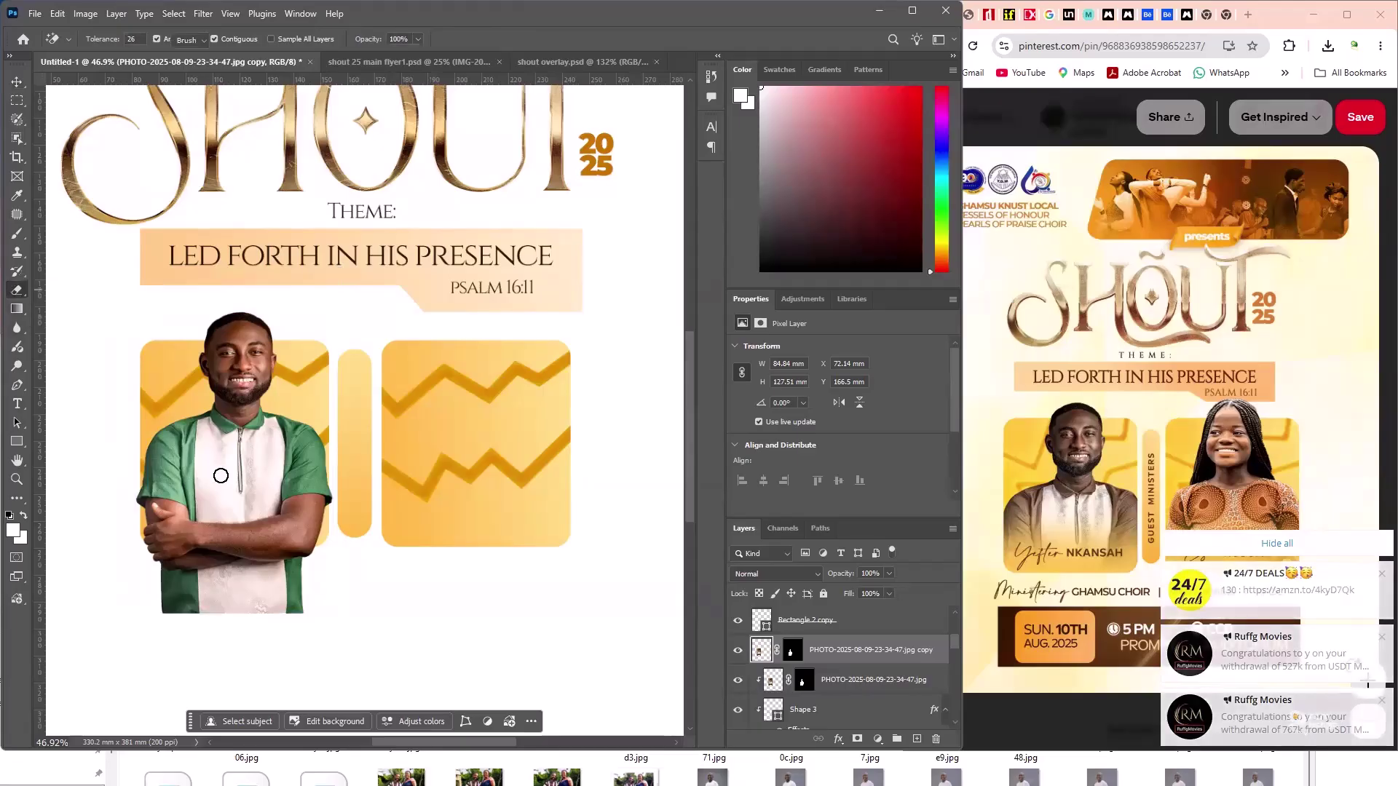
key(shift+e)
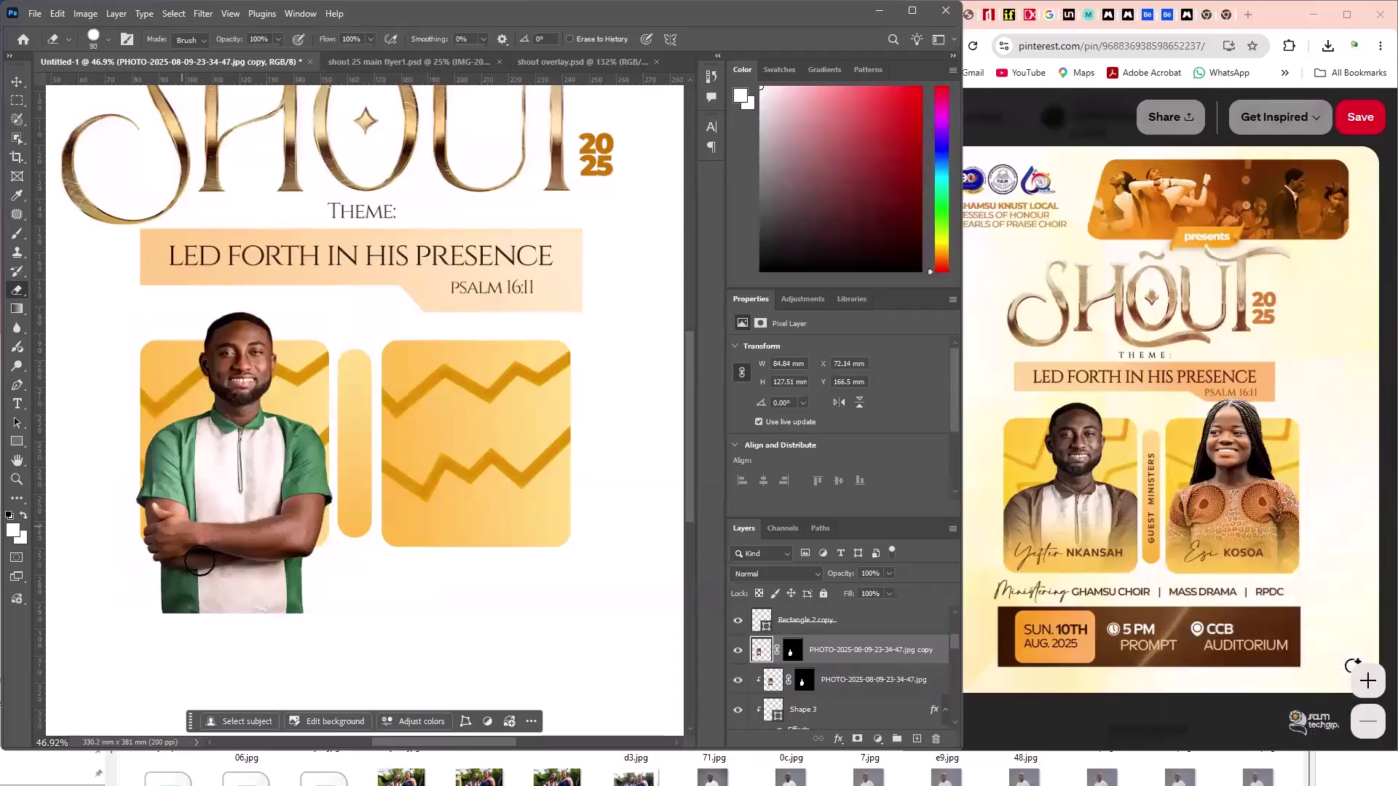
drag(145, 550, 255, 546)
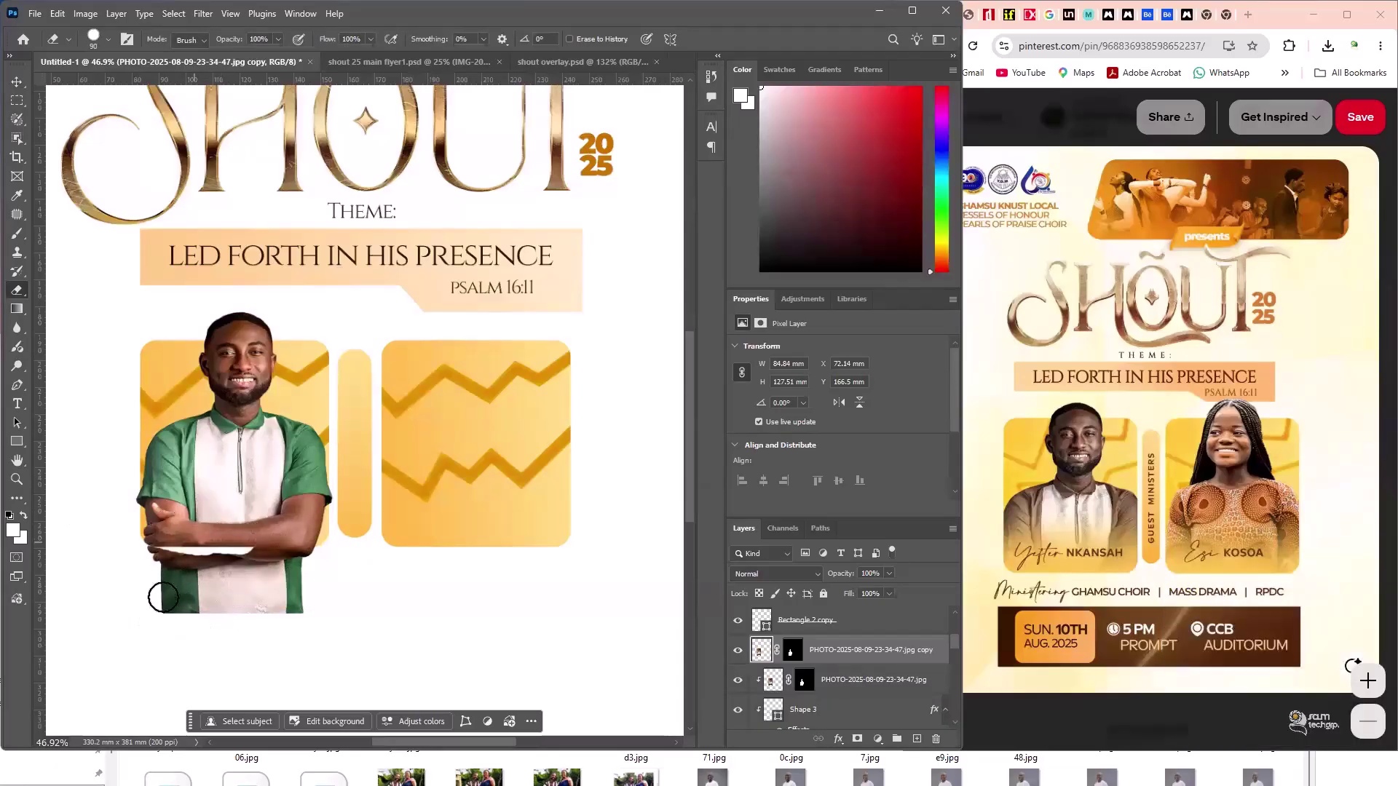
mouse_move(162, 593)
mouse_down()
mouse_move(294, 611)
mouse_move(176, 599)
mouse_move(350, 599)
mouse_move(112, 564)
mouse_move(163, 566)
mouse_move(131, 493)
mouse_up()
drag(306, 502, 287, 531)
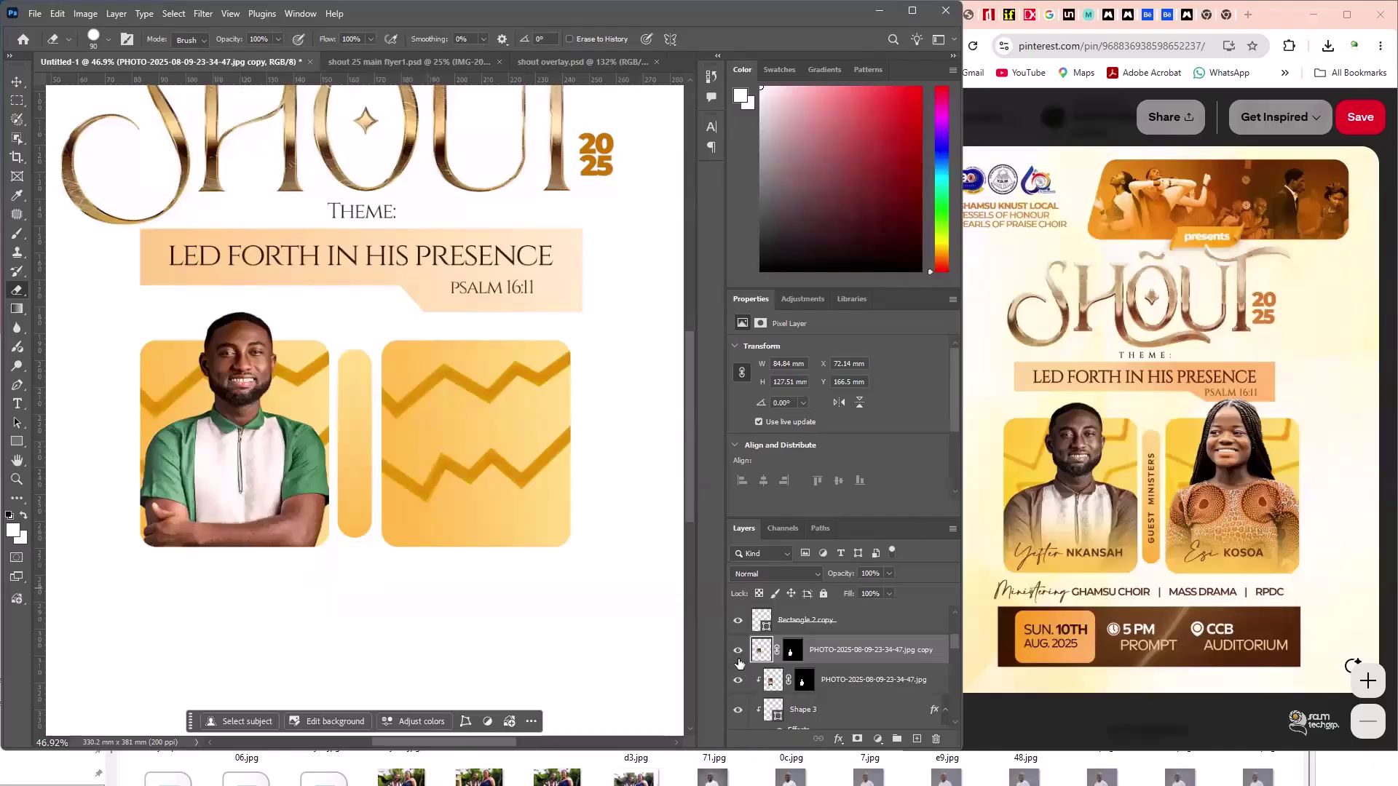
- Hide the clipped layer to check, clean the copy along the card's lower edge, then show it again
click(739, 684)
mouse_move(319, 486)
mouse_down()
mouse_move(280, 528)
mouse_move(153, 510)
mouse_move(141, 489)
mouse_move(198, 535)
mouse_move(295, 527)
mouse_move(153, 525)
mouse_move(217, 536)
mouse_move(148, 512)
mouse_move(293, 527)
mouse_move(212, 527)
mouse_up()
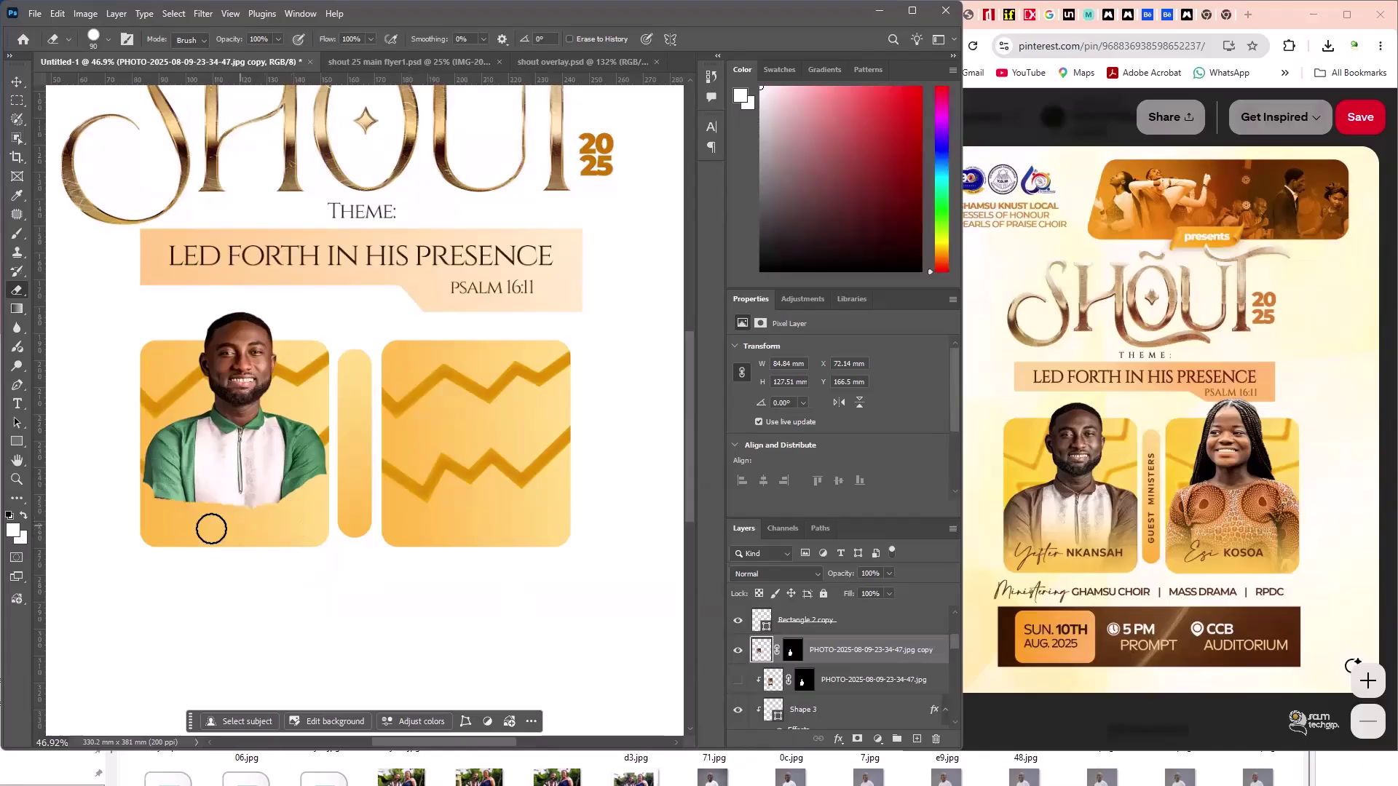
click(737, 682)
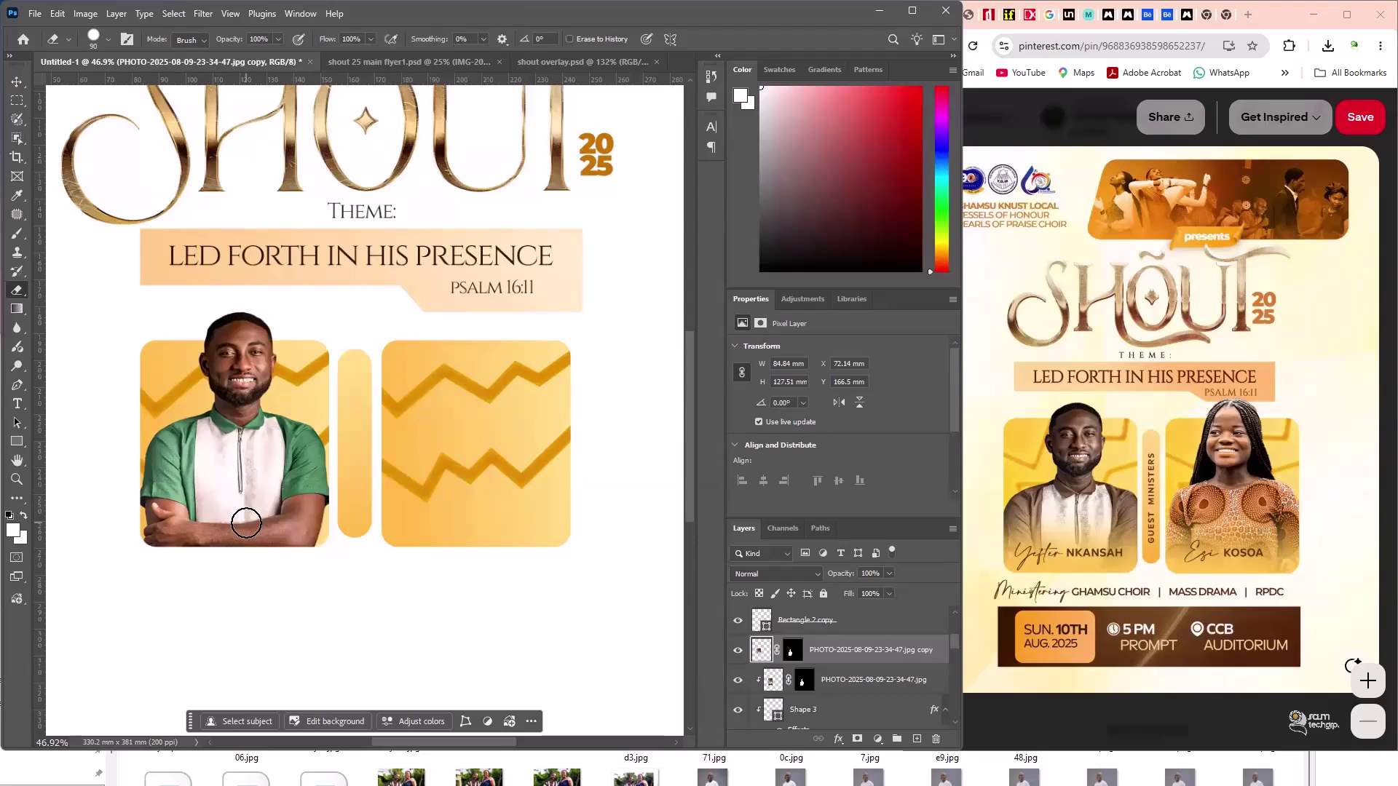
click(16, 82)
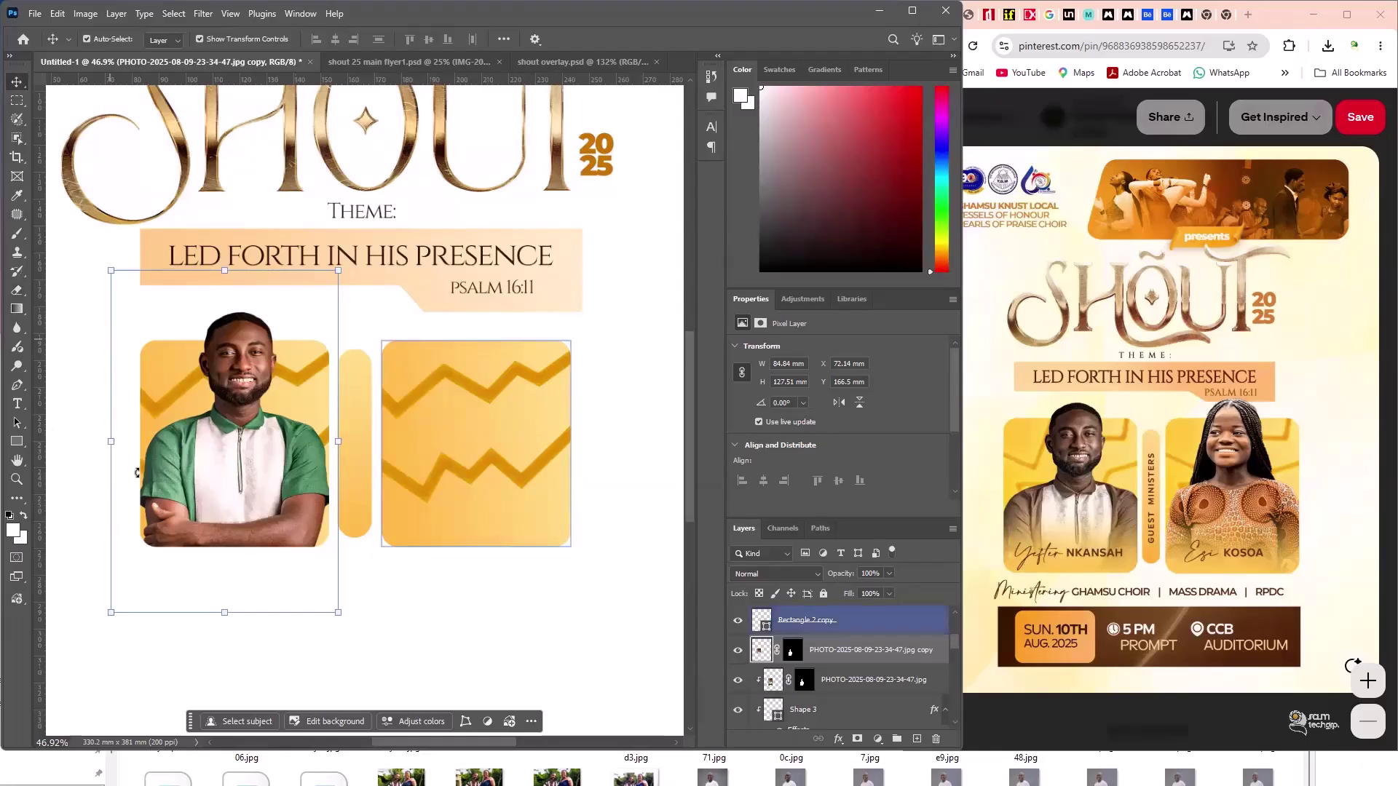
click(73, 435)
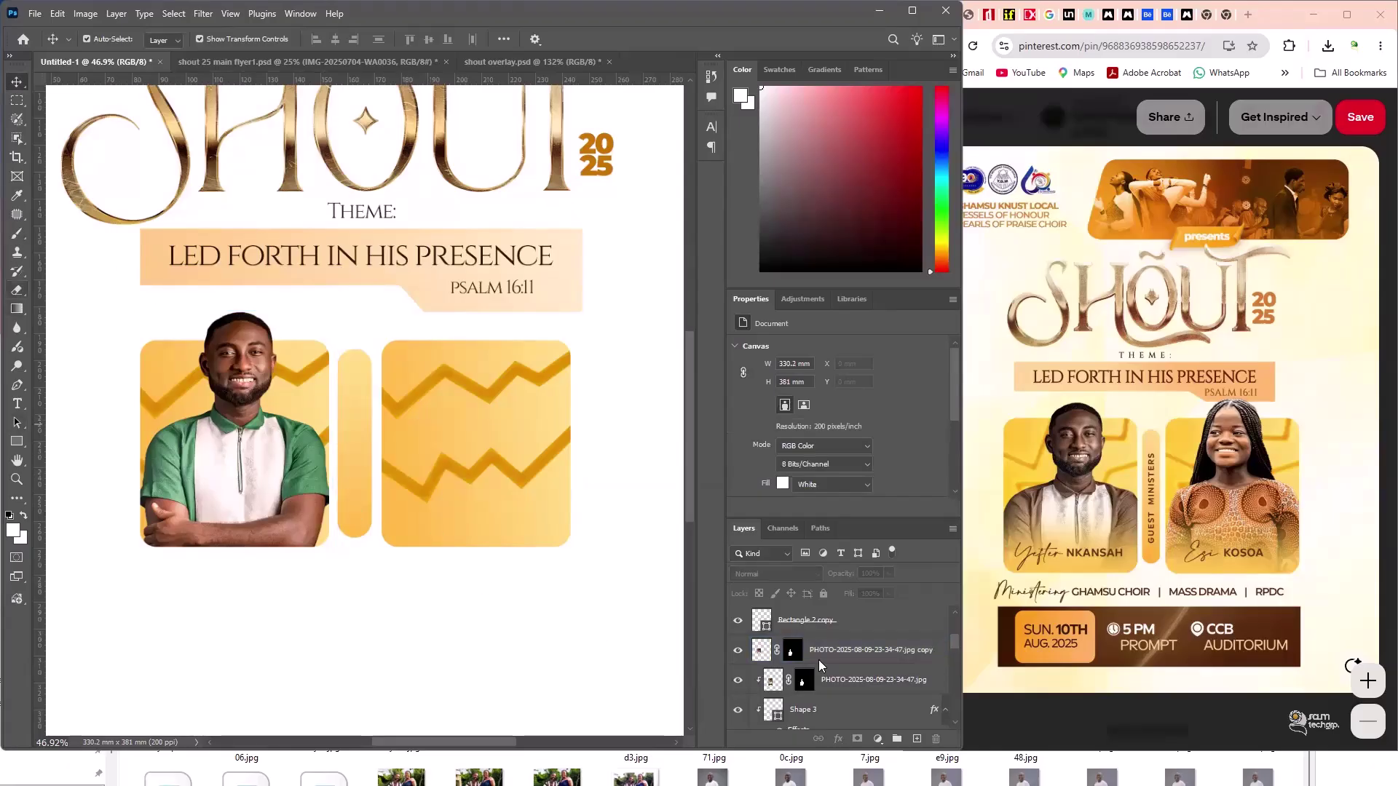
- Load a 300 px brush in pale yellow #ffdb81 and add empty Layer 3 above the photo copy
key(b)
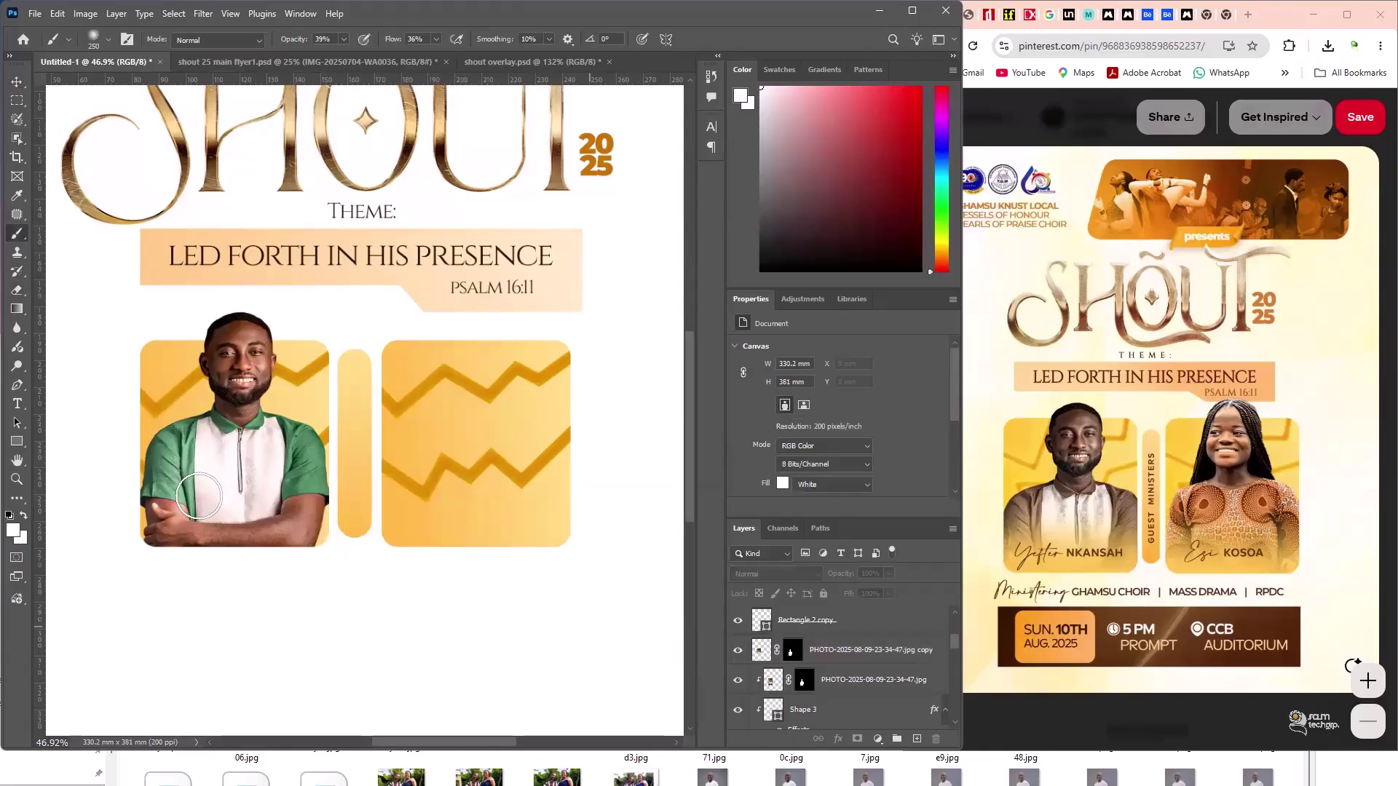
ctrl+click(199, 498)
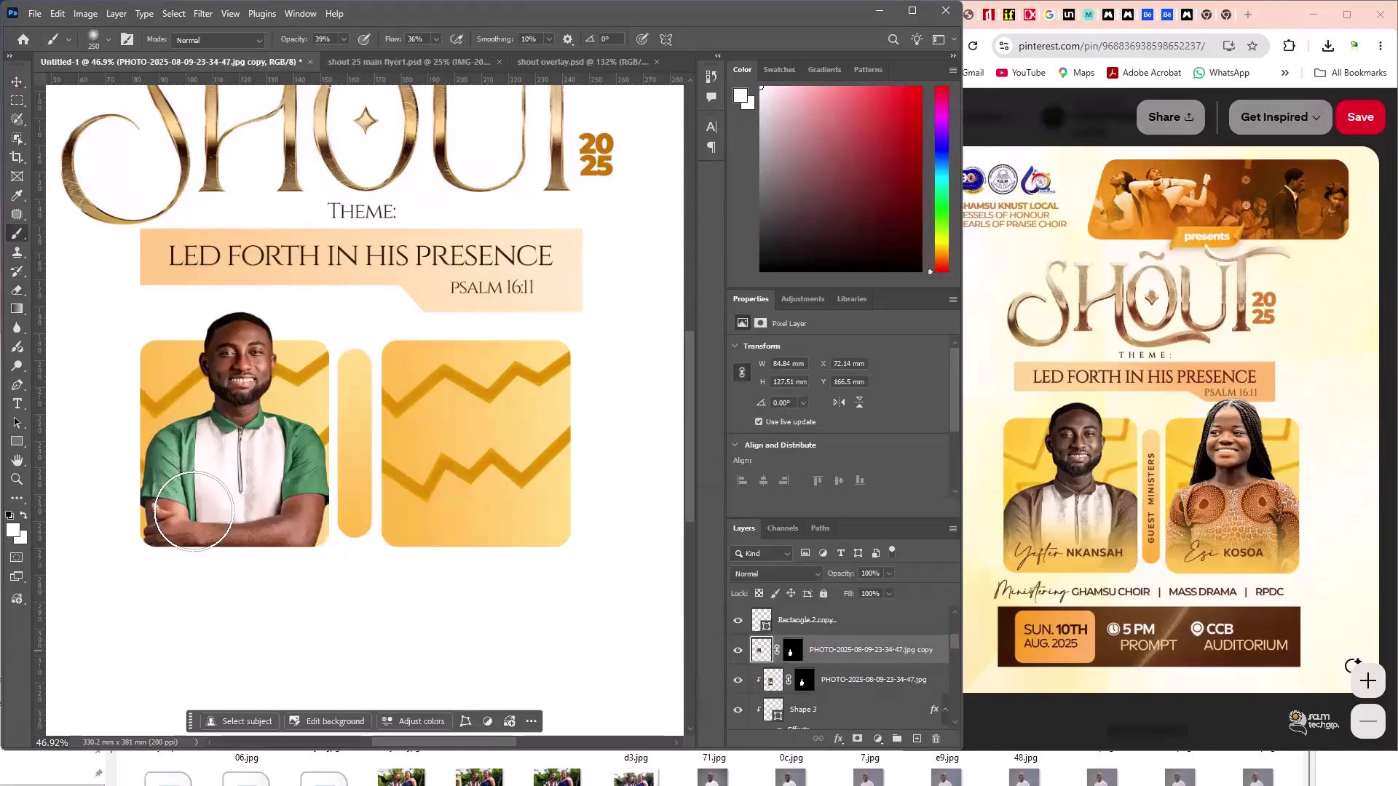
key(bracketright)
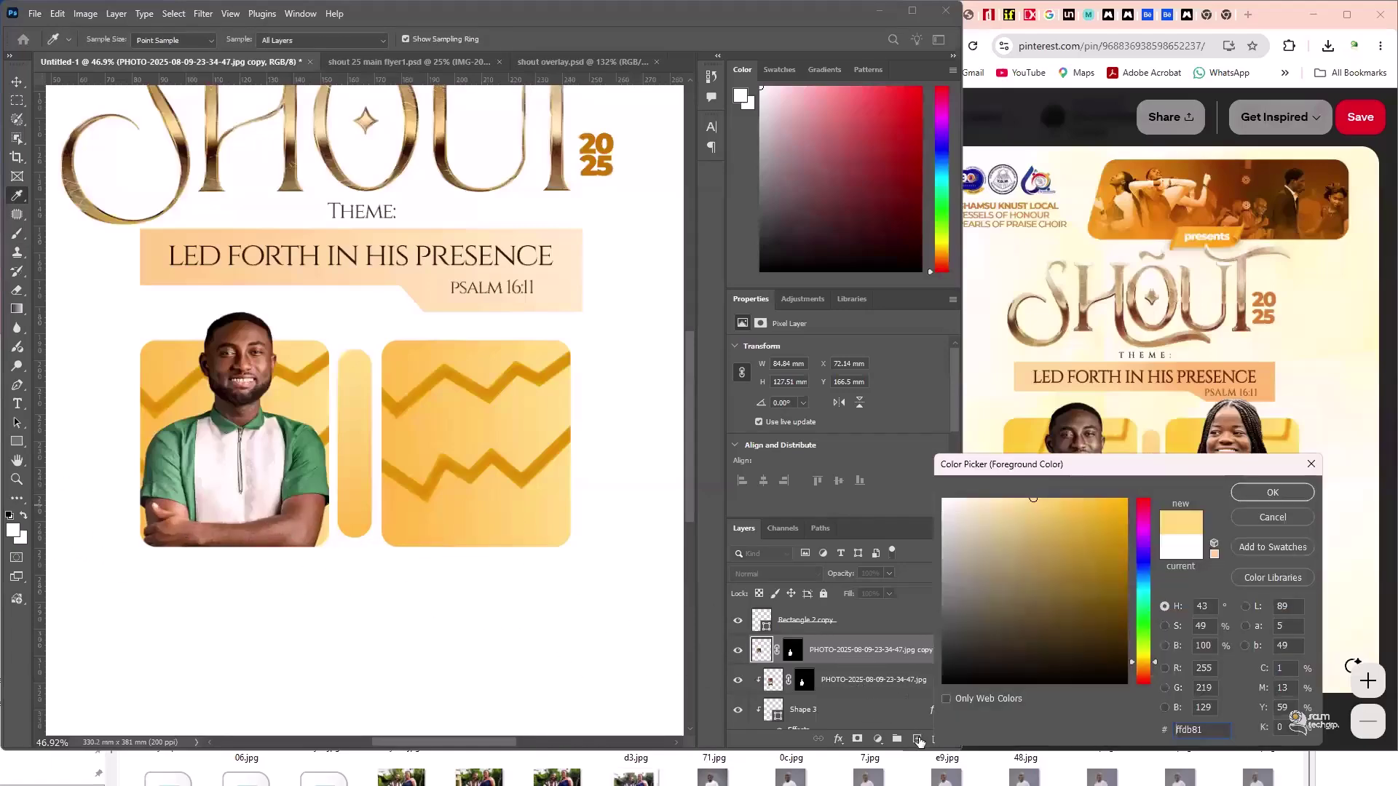
key(Return)
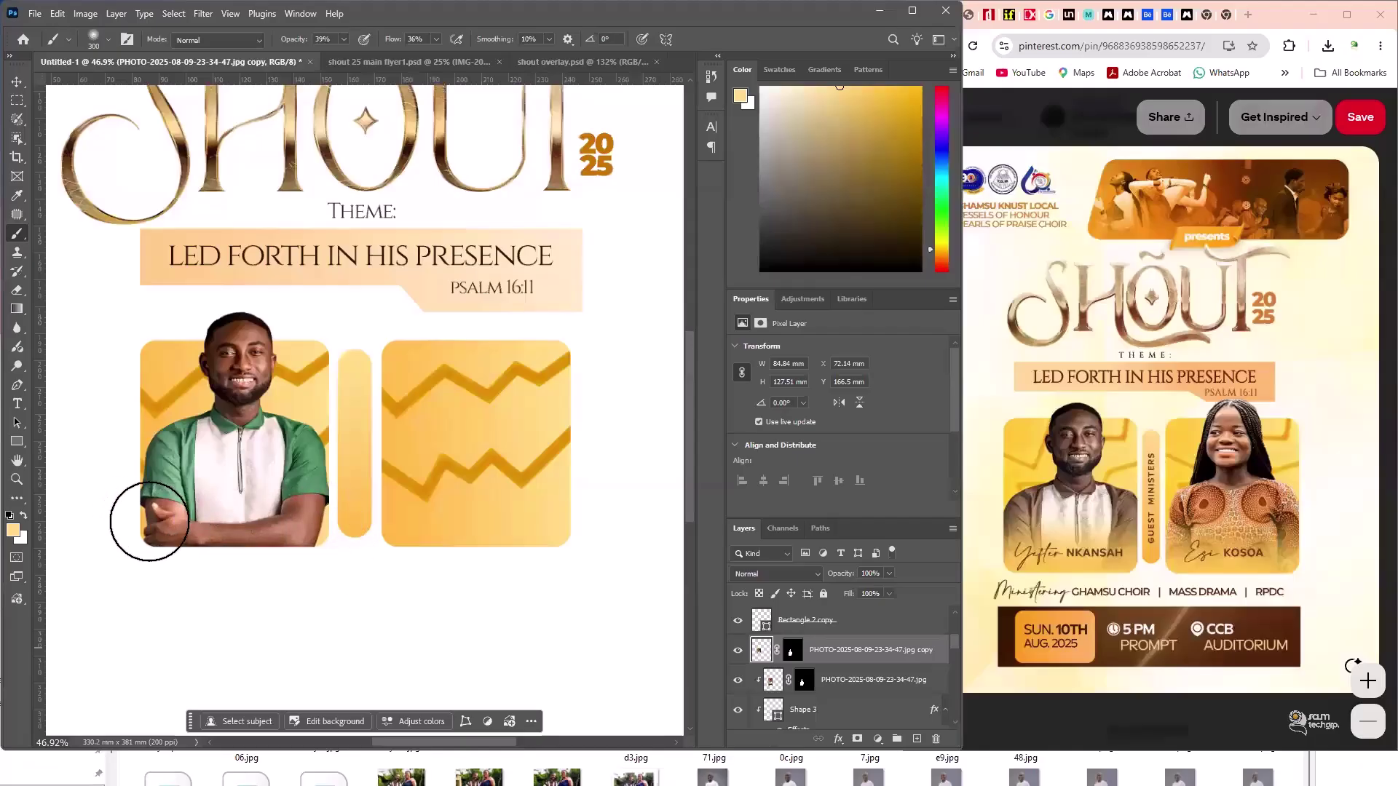
key(ctrl+shift+alt+n)
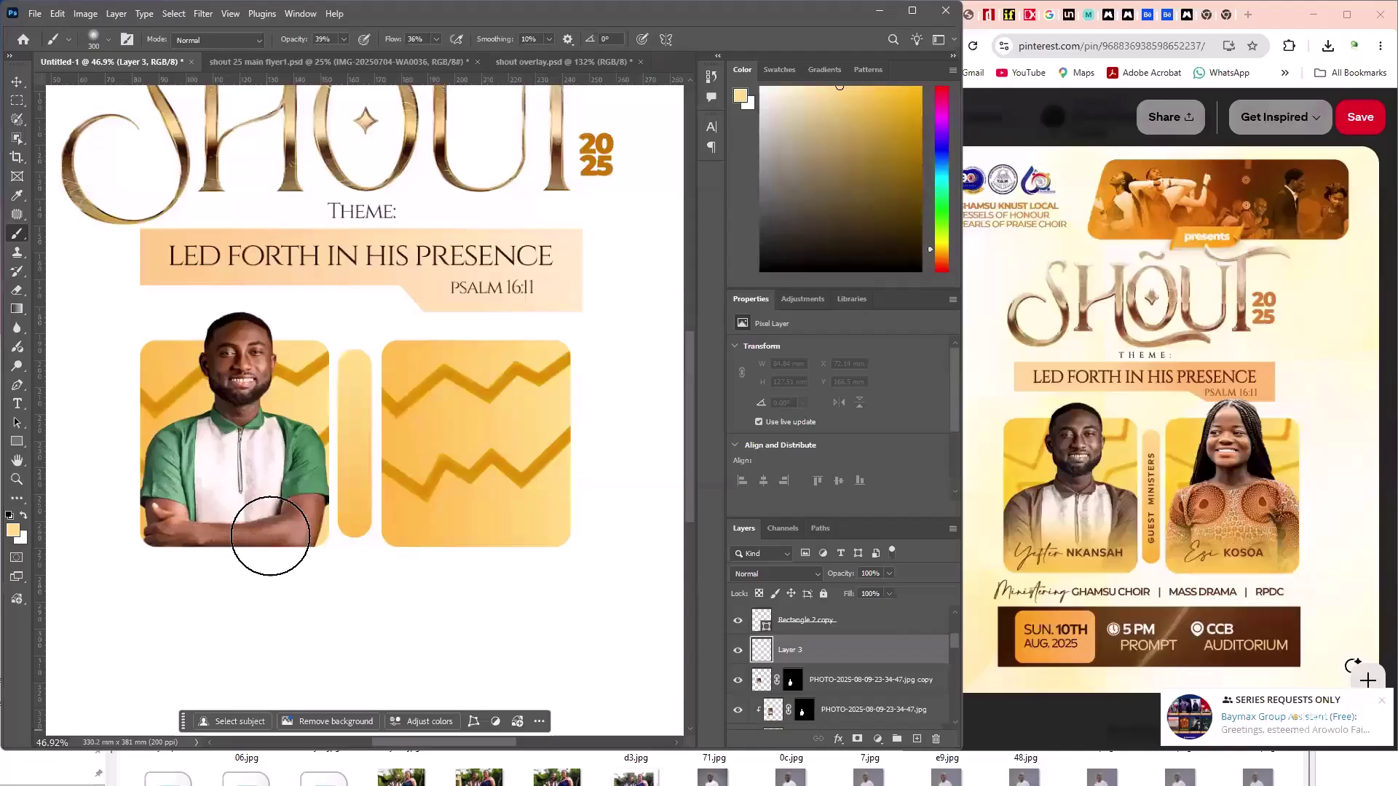
- Paint trial glow strokes below the man's photo and over his forearms, then undo them
mouse_move(119, 506)
mouse_down()
mouse_move(277, 574)
mouse_move(332, 539)
mouse_move(154, 538)
mouse_move(289, 541)
mouse_move(249, 549)
mouse_move(170, 533)
mouse_move(265, 562)
mouse_up()
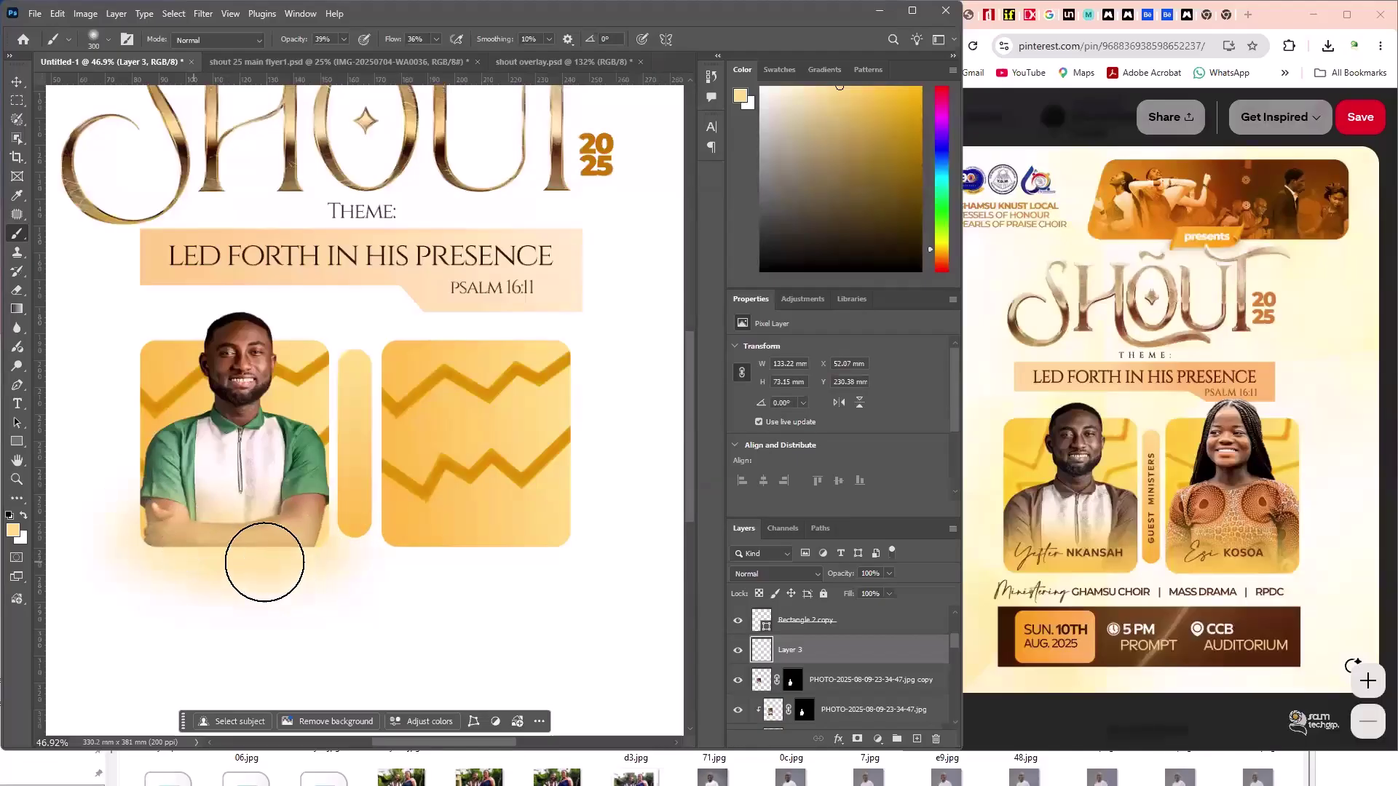
click(160, 537)
key(ctrl+z)
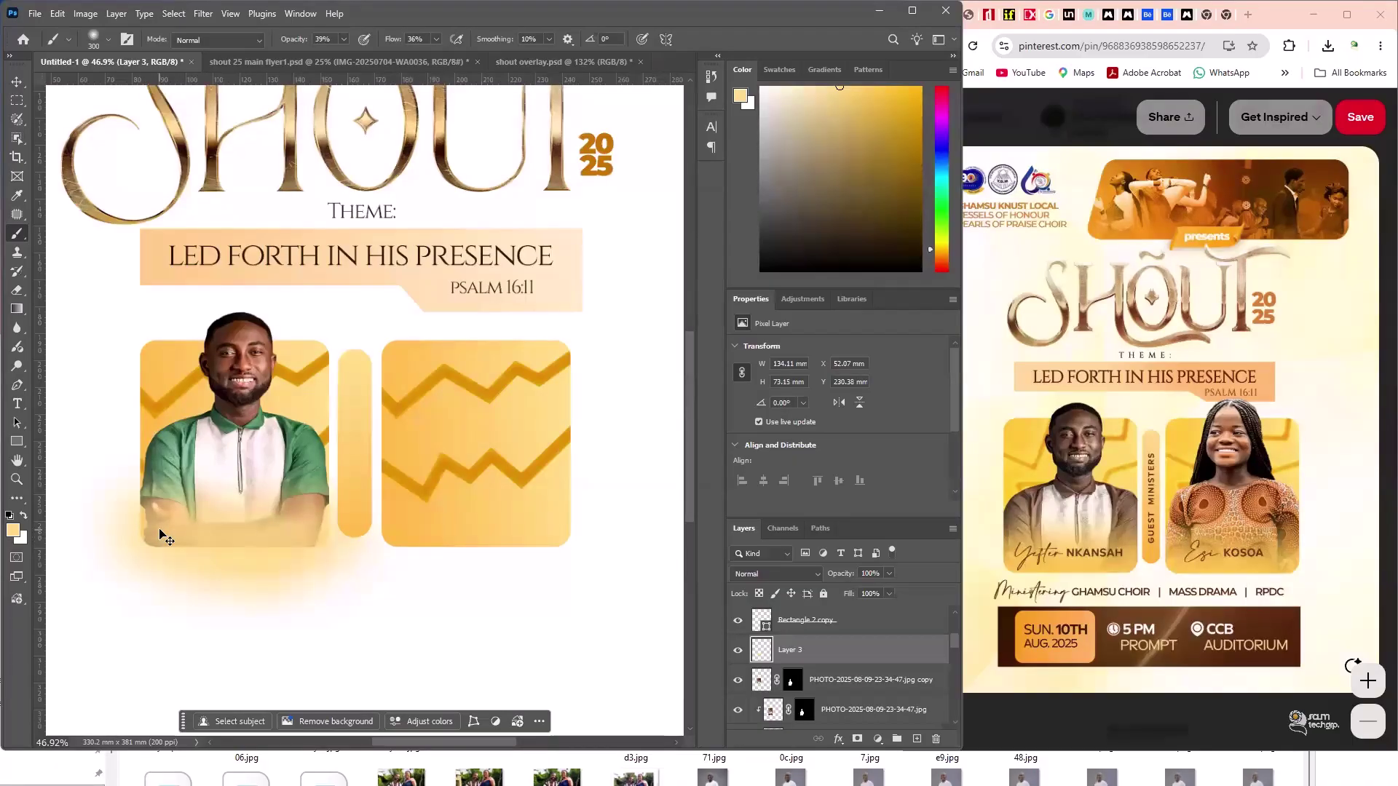
key(ctrl+z)
key(ctrl+z)
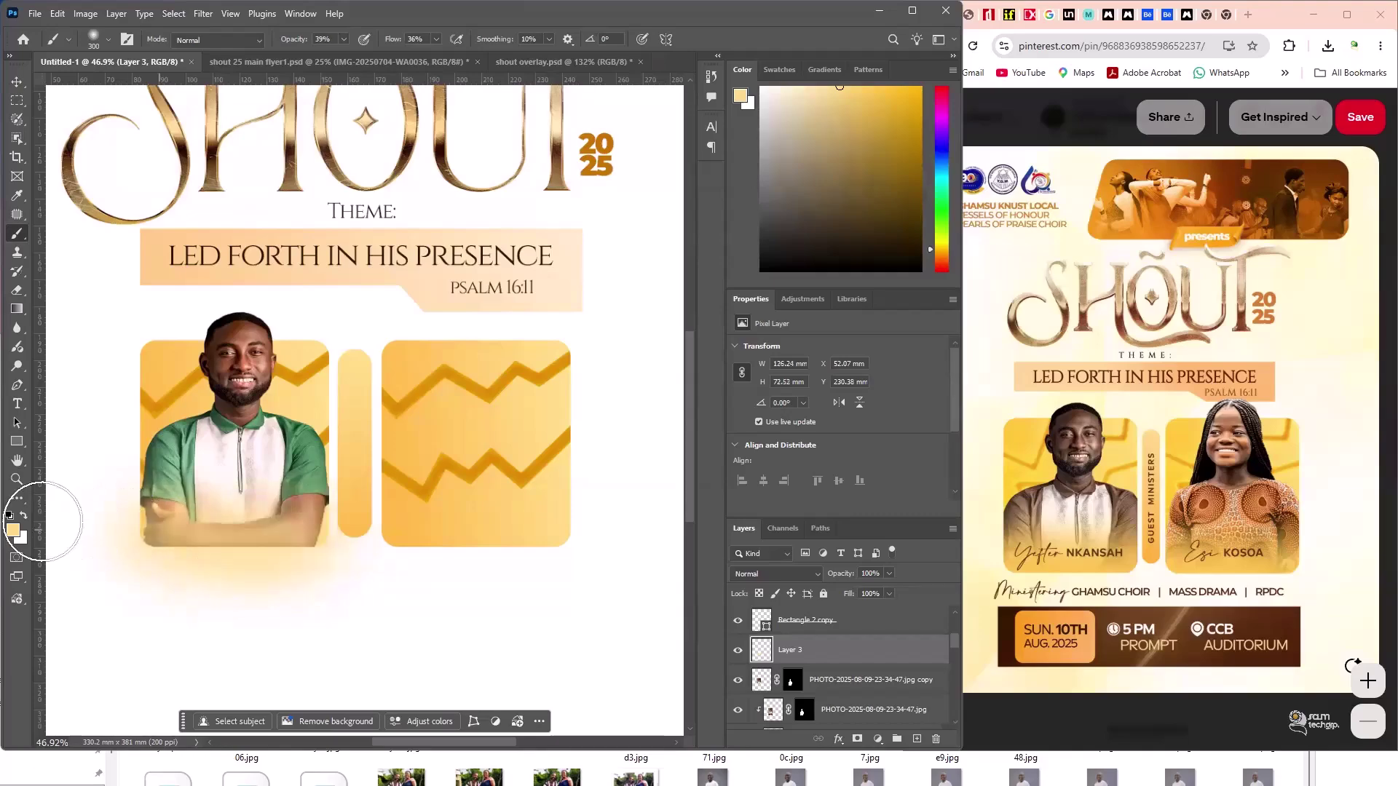
key(ctrl+z)
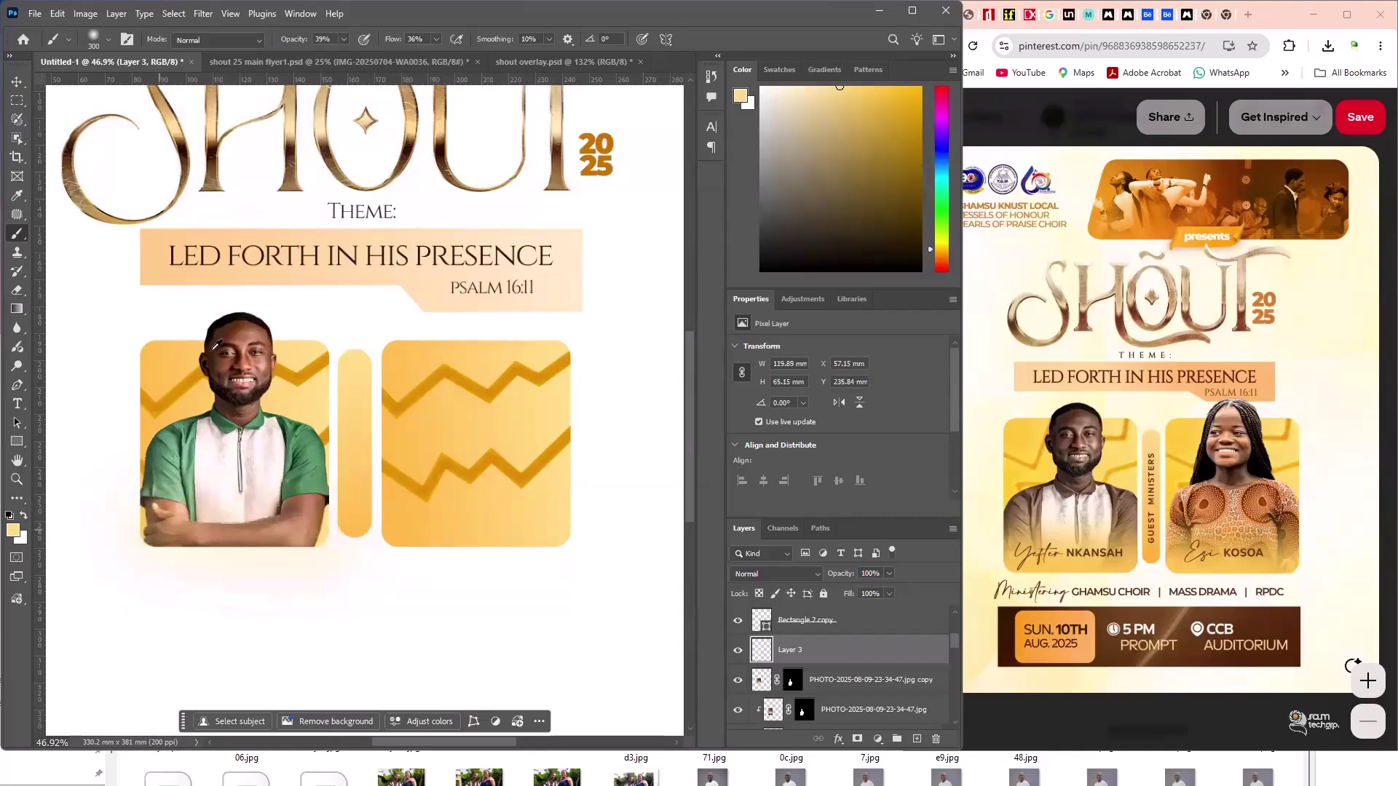
key(ctrl+z)
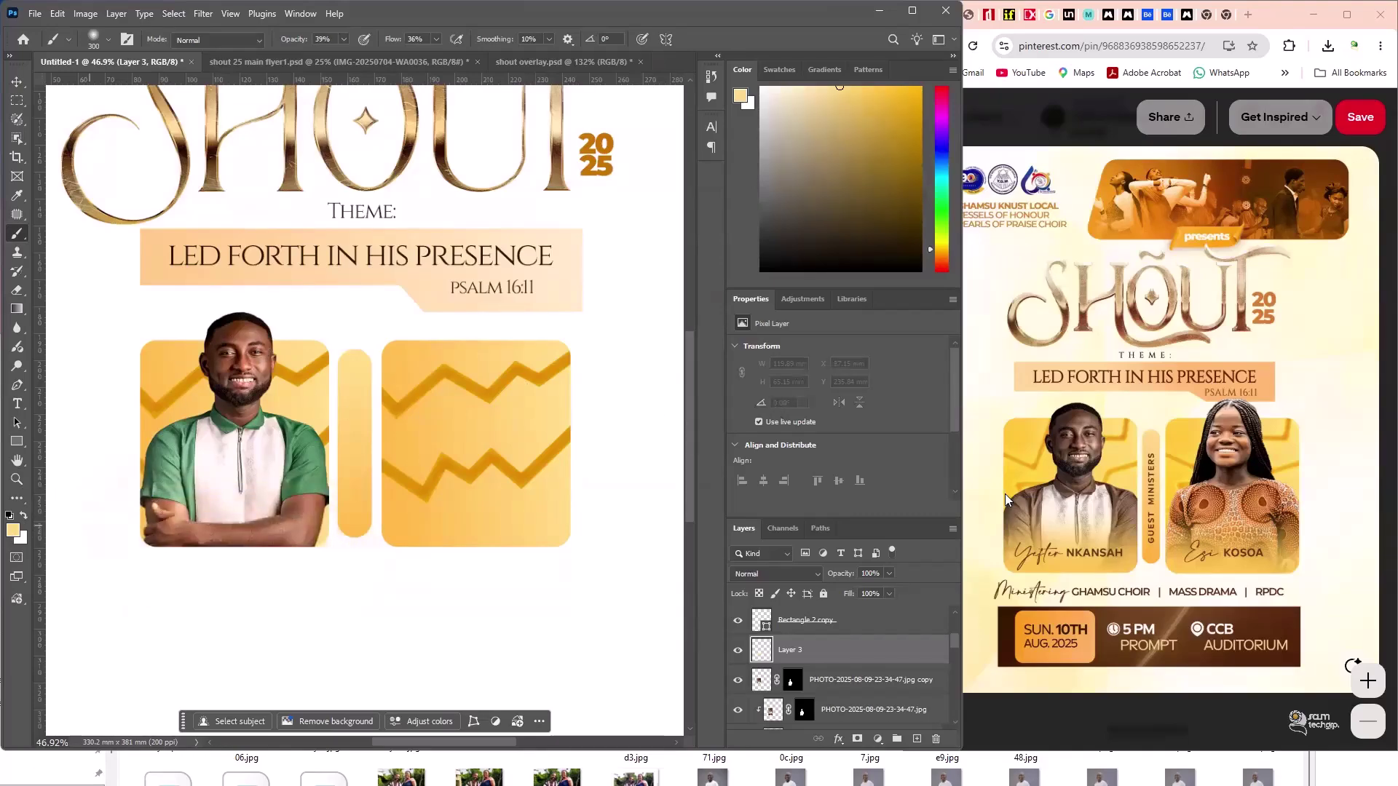
- Sample the deeper yellow f5bc55 from the card and set brush opacity to 53%
key(i)
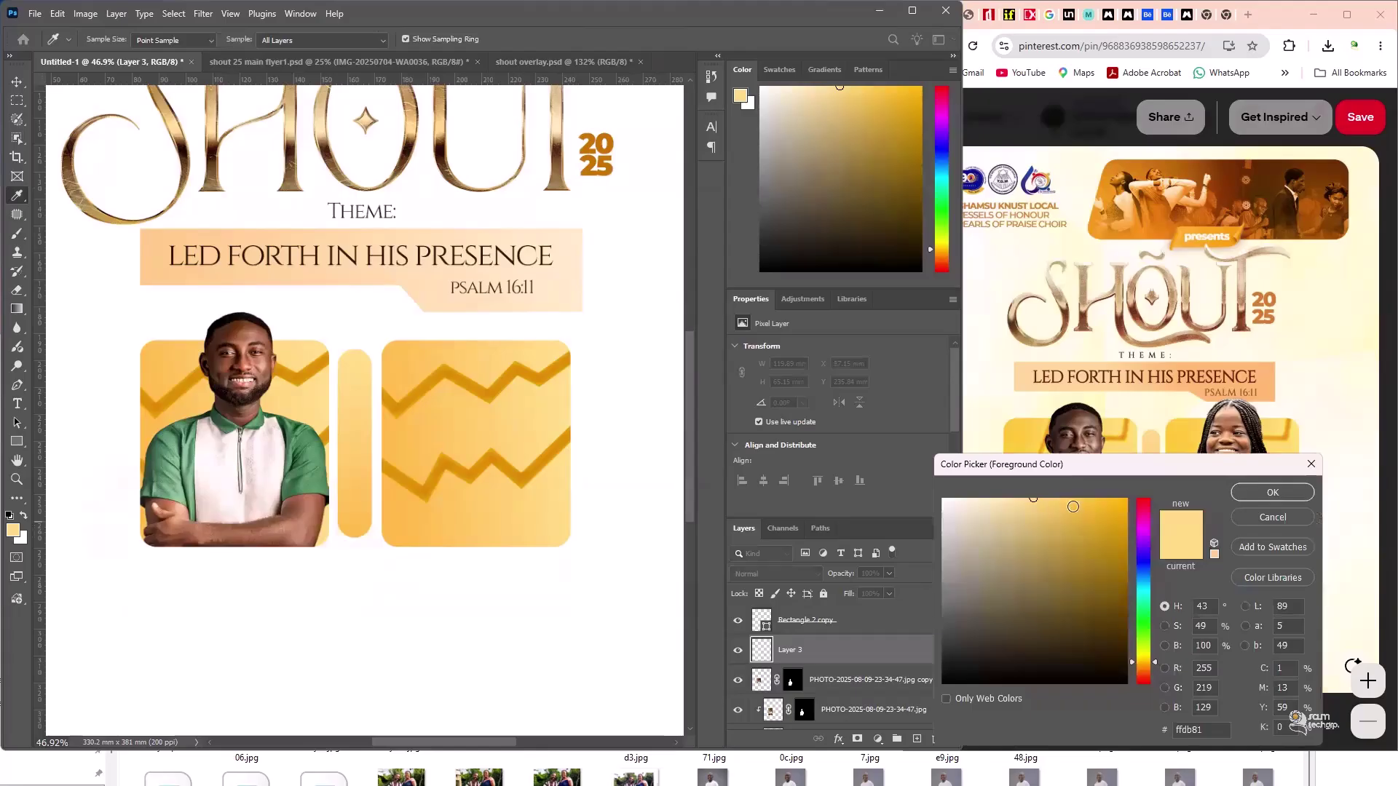
drag(521, 592, 237, 274)
key(Return)
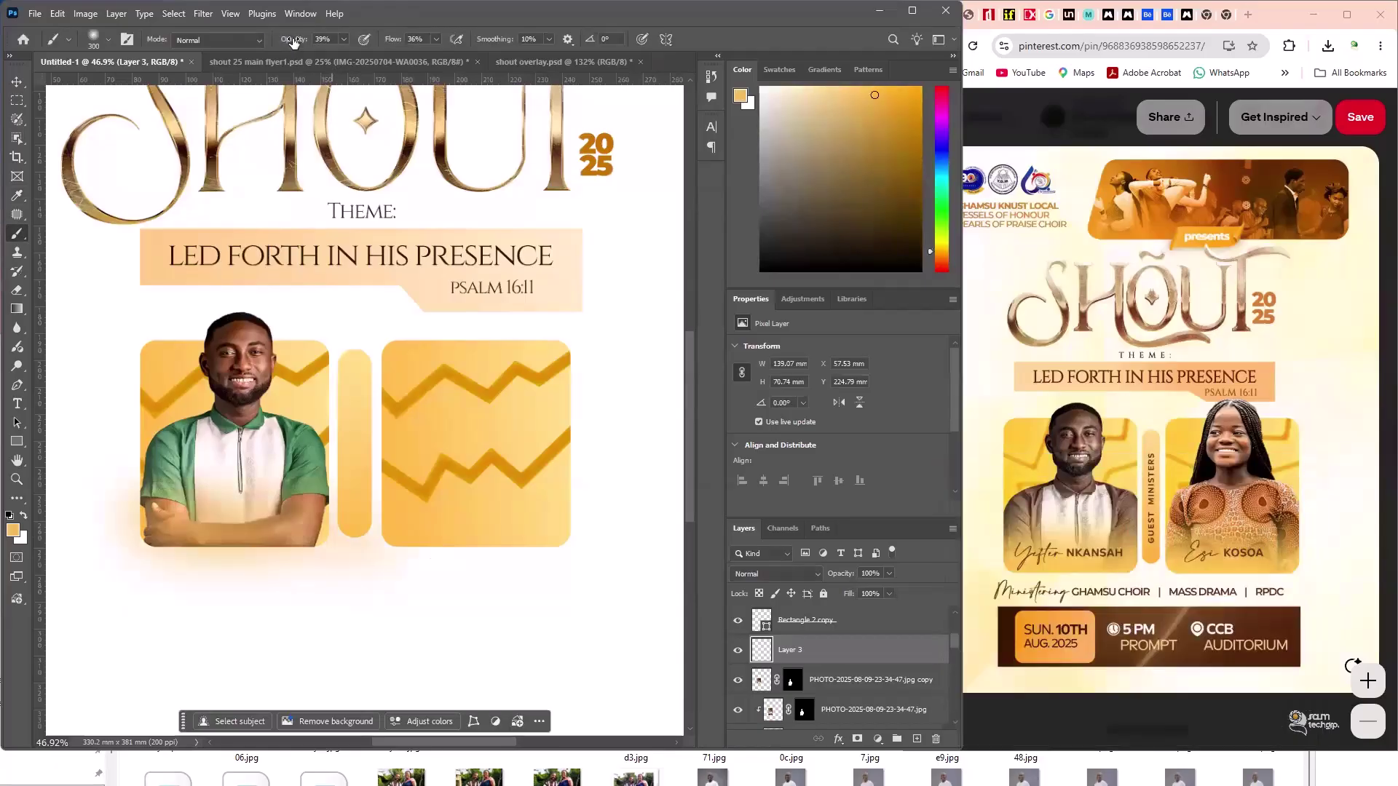
key(5)
key(3)
- Paint the glow along the photo's bottom and folded arms, then clip Layer 3 to the photo
mouse_move(133, 533)
mouse_down()
mouse_move(294, 556)
mouse_move(319, 527)
mouse_move(219, 531)
mouse_move(295, 553)
mouse_move(172, 539)
mouse_move(274, 552)
mouse_move(138, 537)
mouse_up()
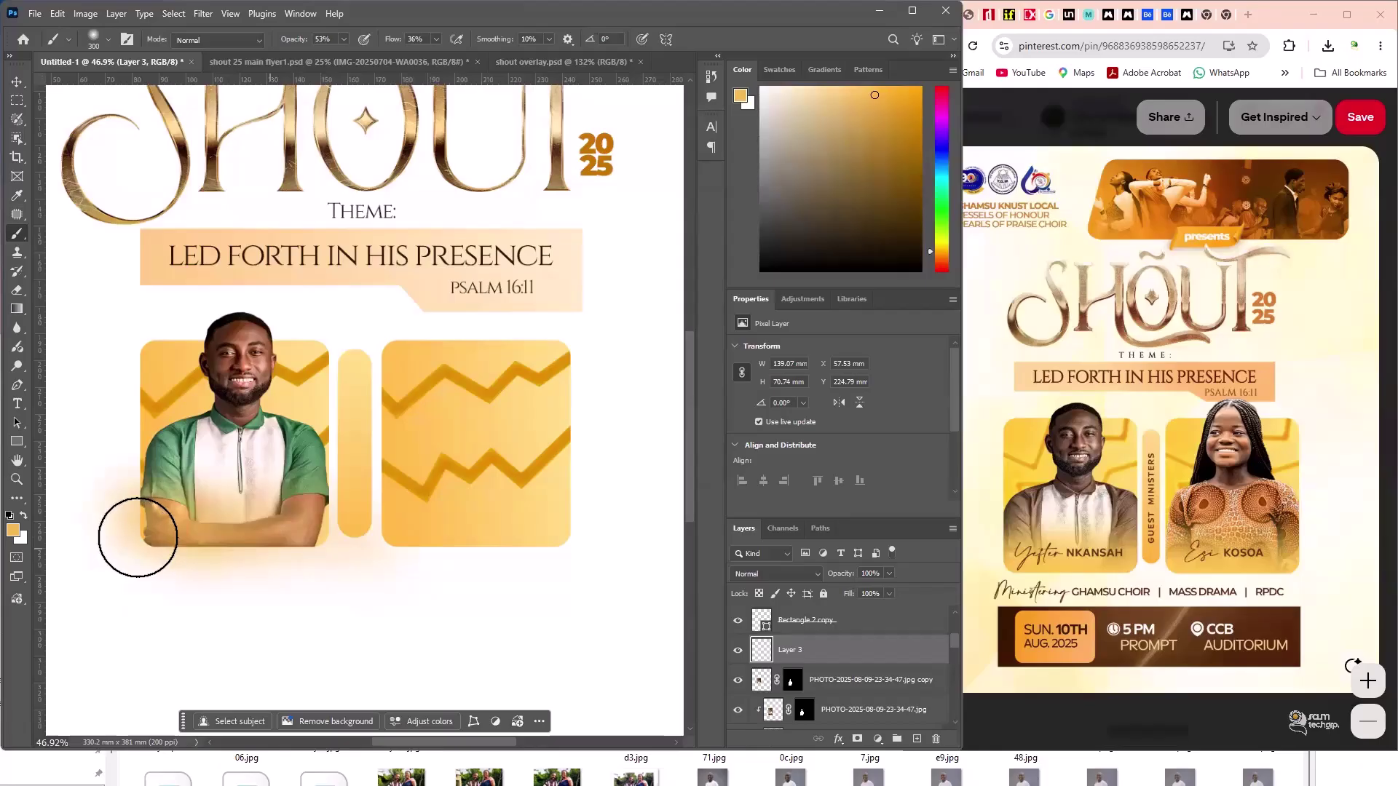
mouse_move(306, 546)
mouse_down()
mouse_move(267, 546)
mouse_move(293, 523)
mouse_move(174, 537)
mouse_move(149, 523)
mouse_move(309, 537)
mouse_move(128, 530)
mouse_move(272, 525)
mouse_move(116, 519)
mouse_move(343, 568)
mouse_move(349, 589)
mouse_move(268, 568)
mouse_move(335, 539)
mouse_move(241, 544)
mouse_move(152, 527)
mouse_move(277, 568)
mouse_move(320, 530)
mouse_move(234, 539)
mouse_move(312, 528)
mouse_move(324, 548)
mouse_move(273, 547)
mouse_move(318, 527)
mouse_move(266, 547)
mouse_move(138, 461)
mouse_move(204, 533)
mouse_move(346, 542)
mouse_move(335, 526)
mouse_move(144, 538)
mouse_move(206, 541)
mouse_move(195, 529)
mouse_move(205, 564)
mouse_up()
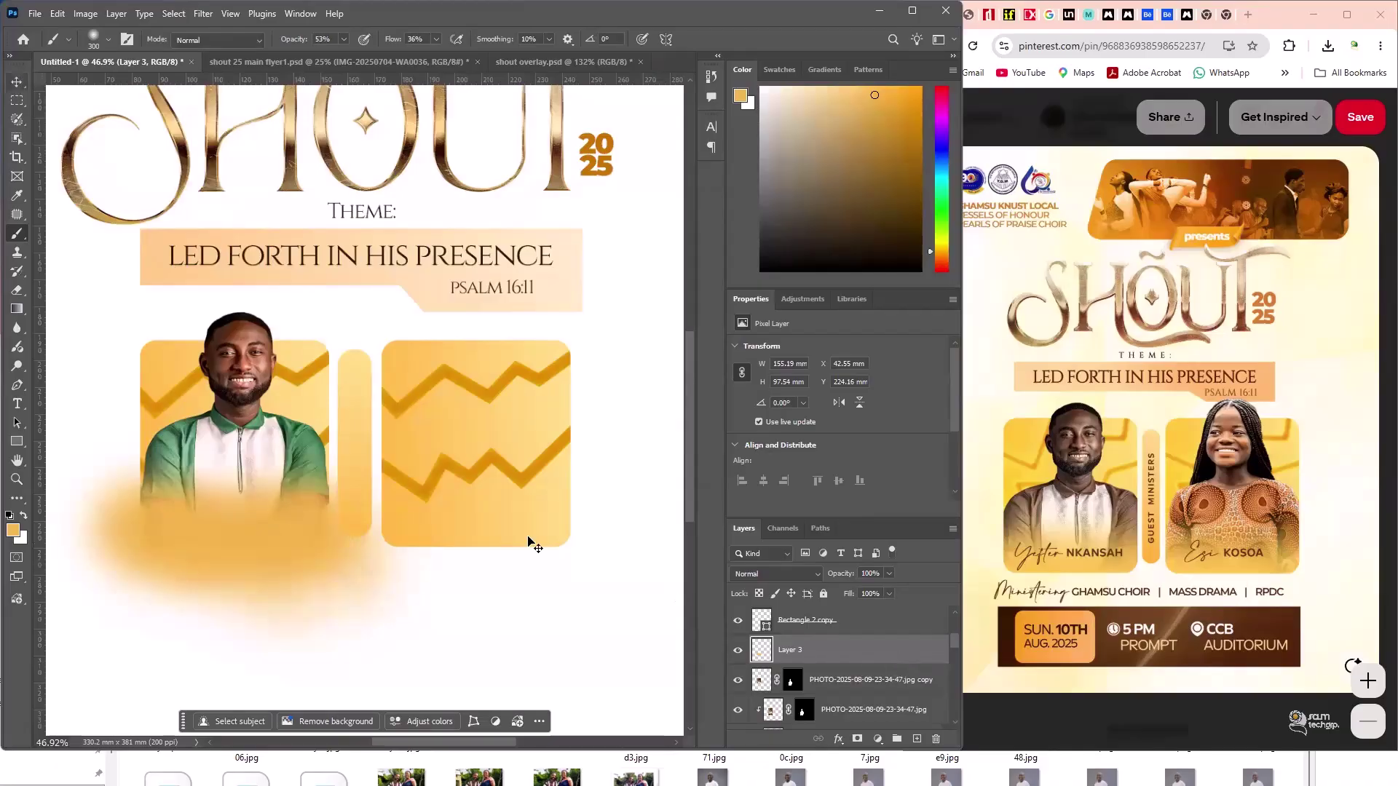
key(v)
key(ctrl+alt+g)
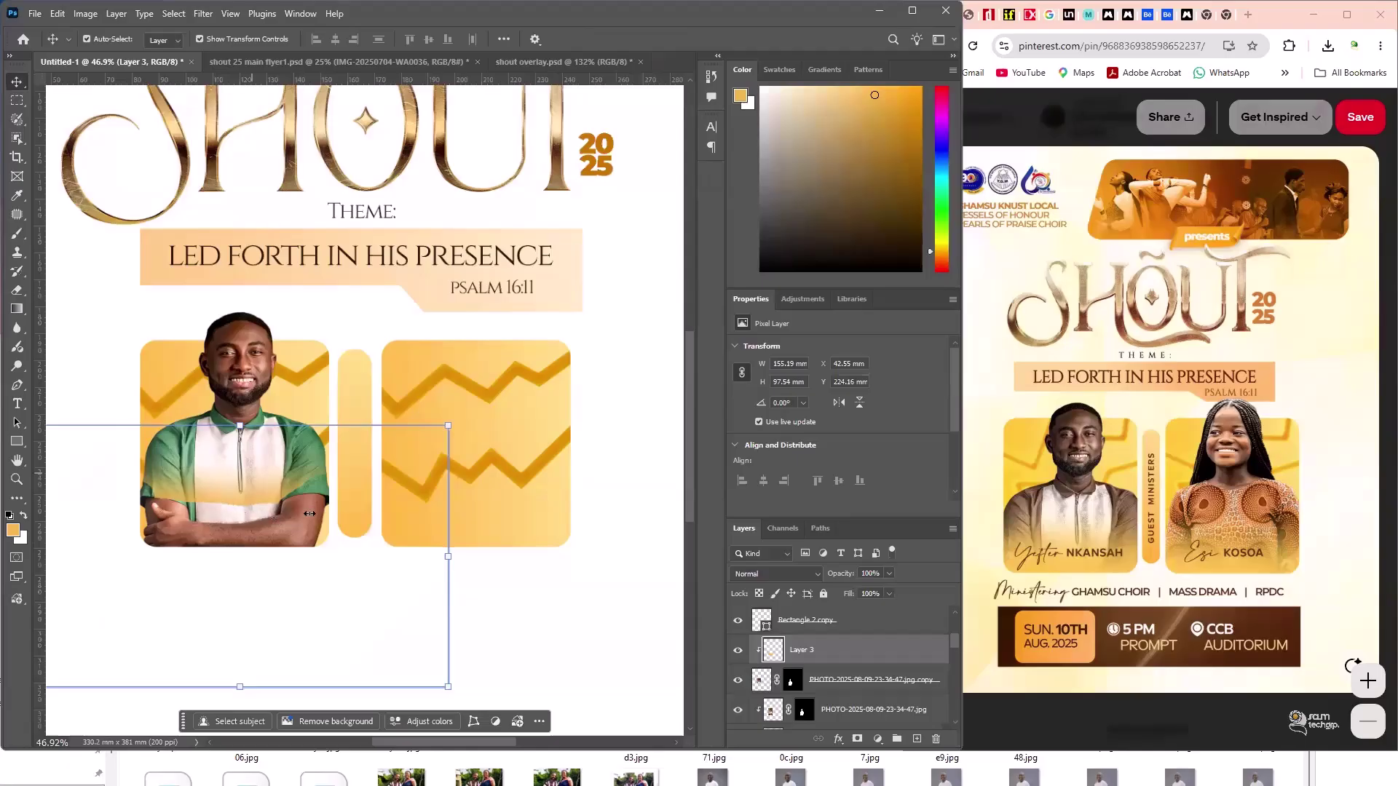
- Release the glow's clipping mask, move Layer 3 beneath the cut-out copy, and re-clip it
key(ctrl+alt+g)
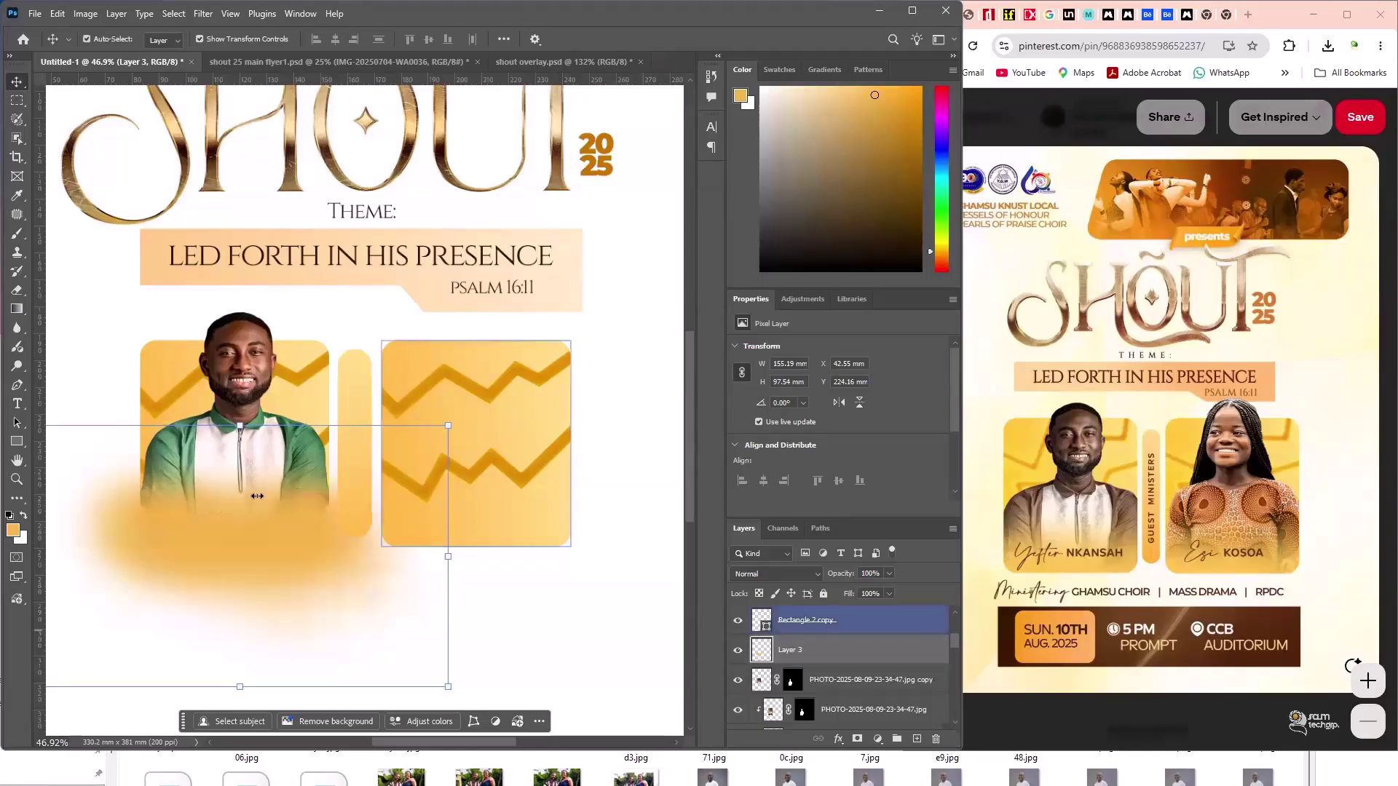
drag(901, 683, 905, 688)
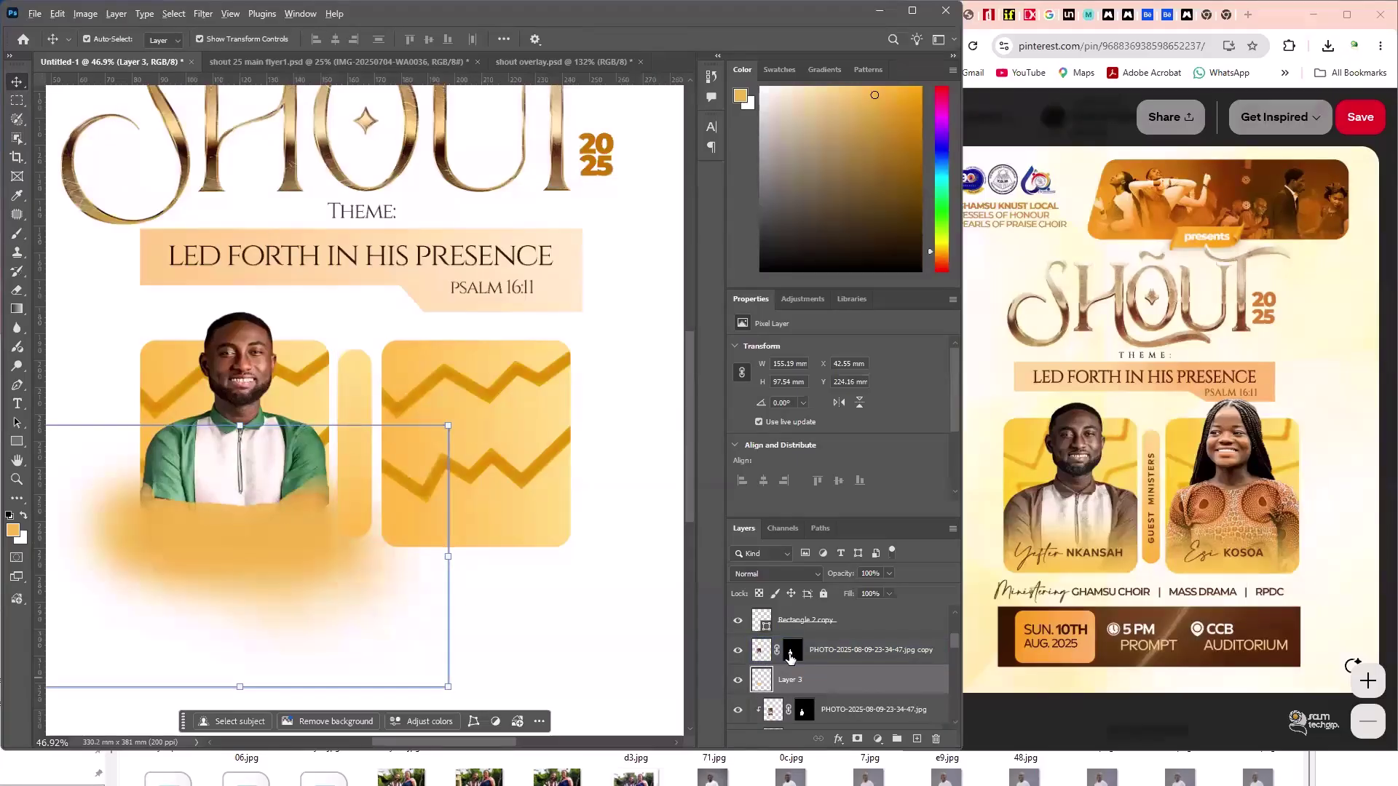
key(ctrl+alt+g)
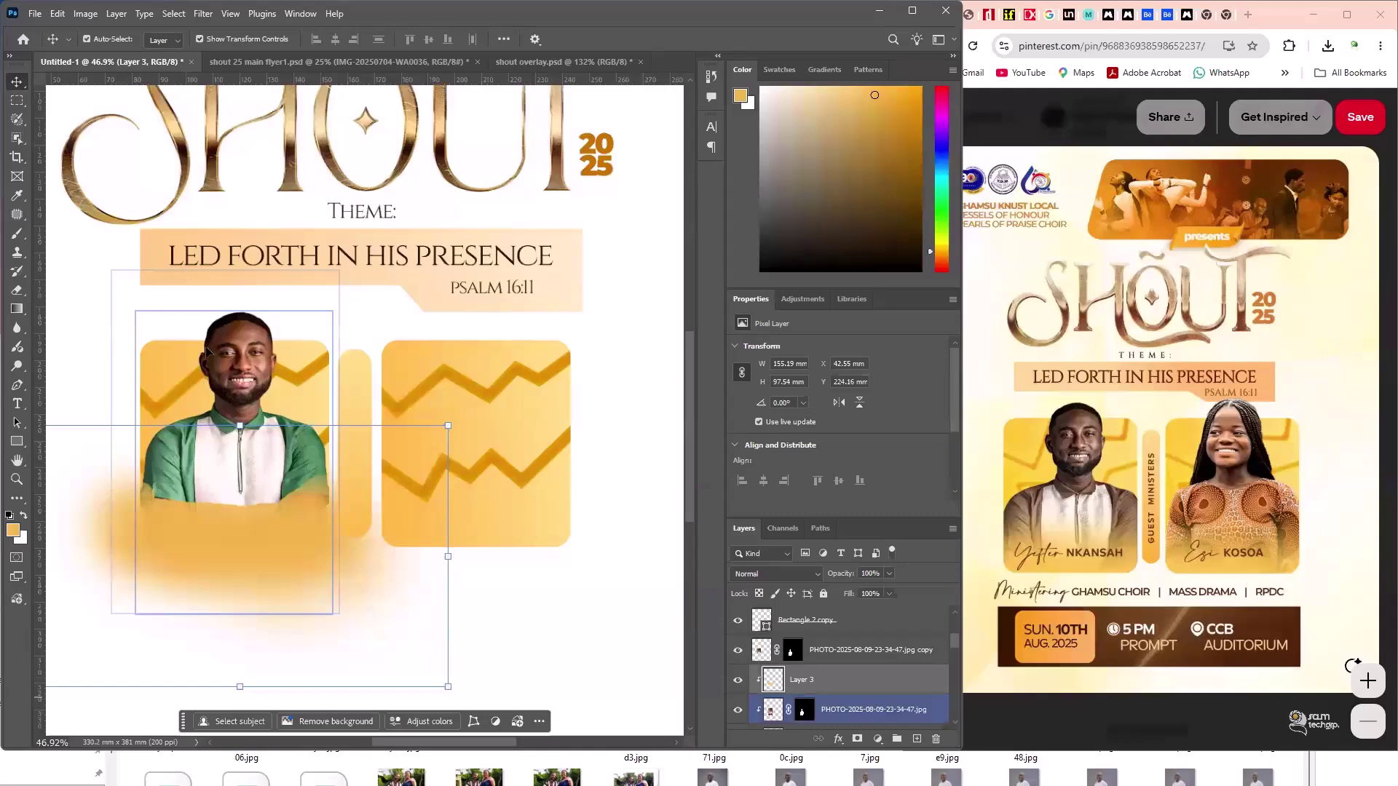
click(230, 349)
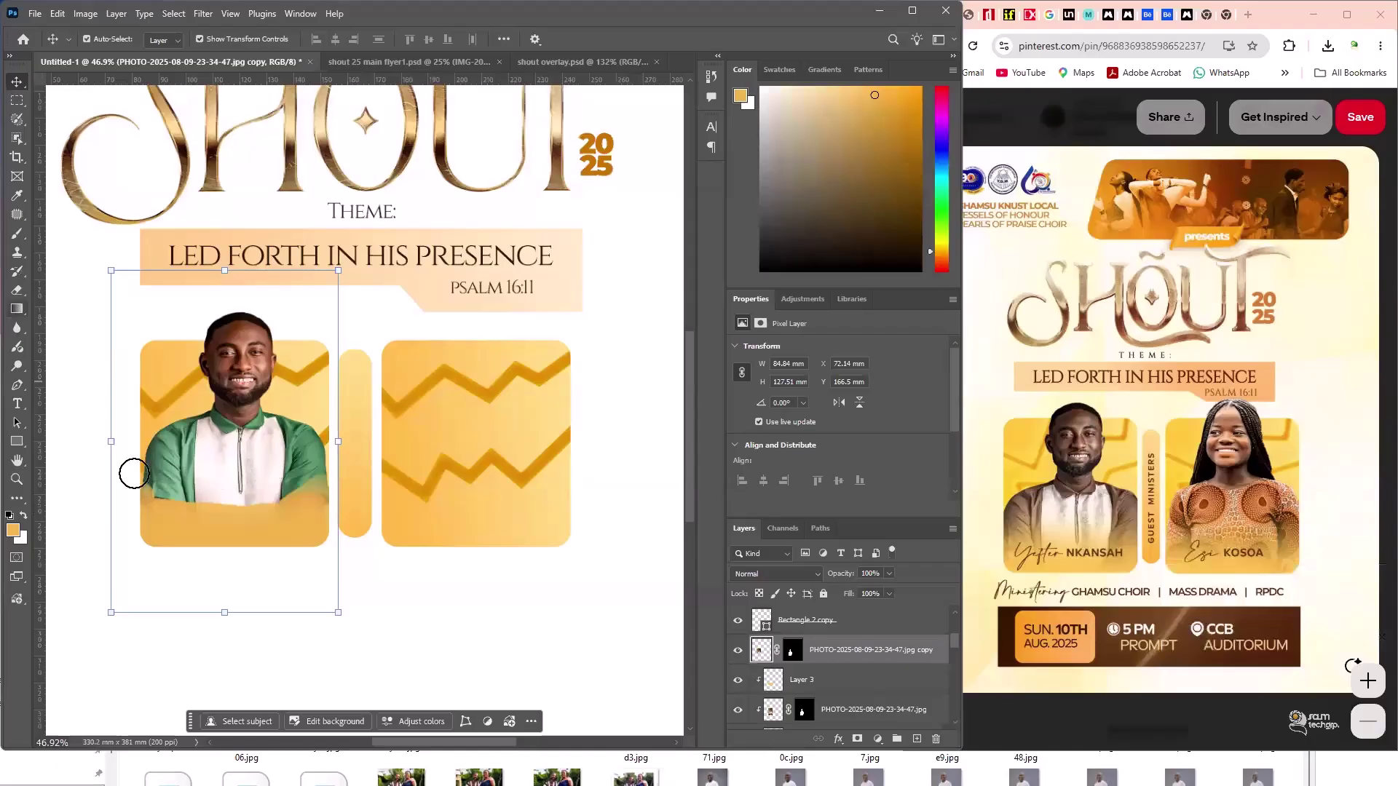
- Compare with the original photo hidden, release the clip, and place the cut-out copy below the glow
key(e)
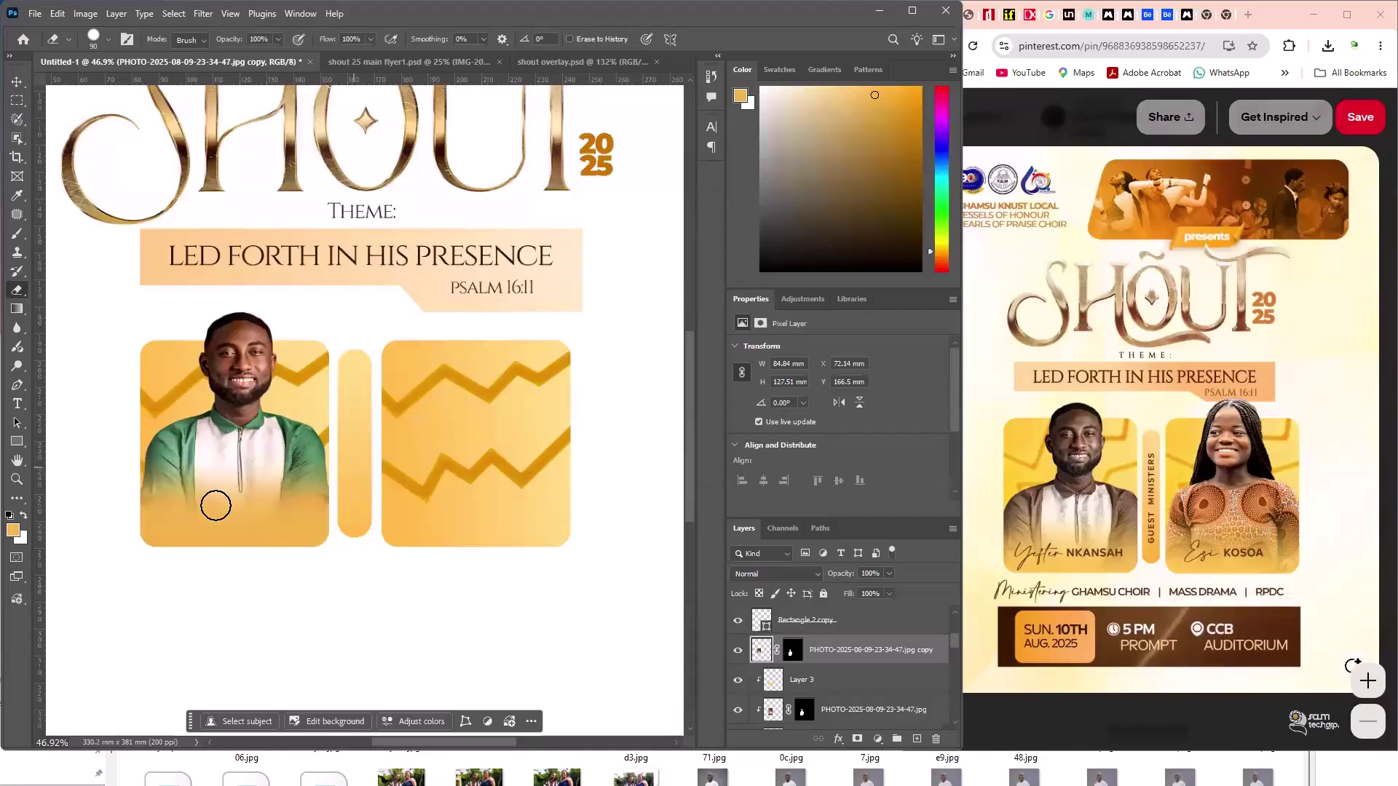
click(739, 714)
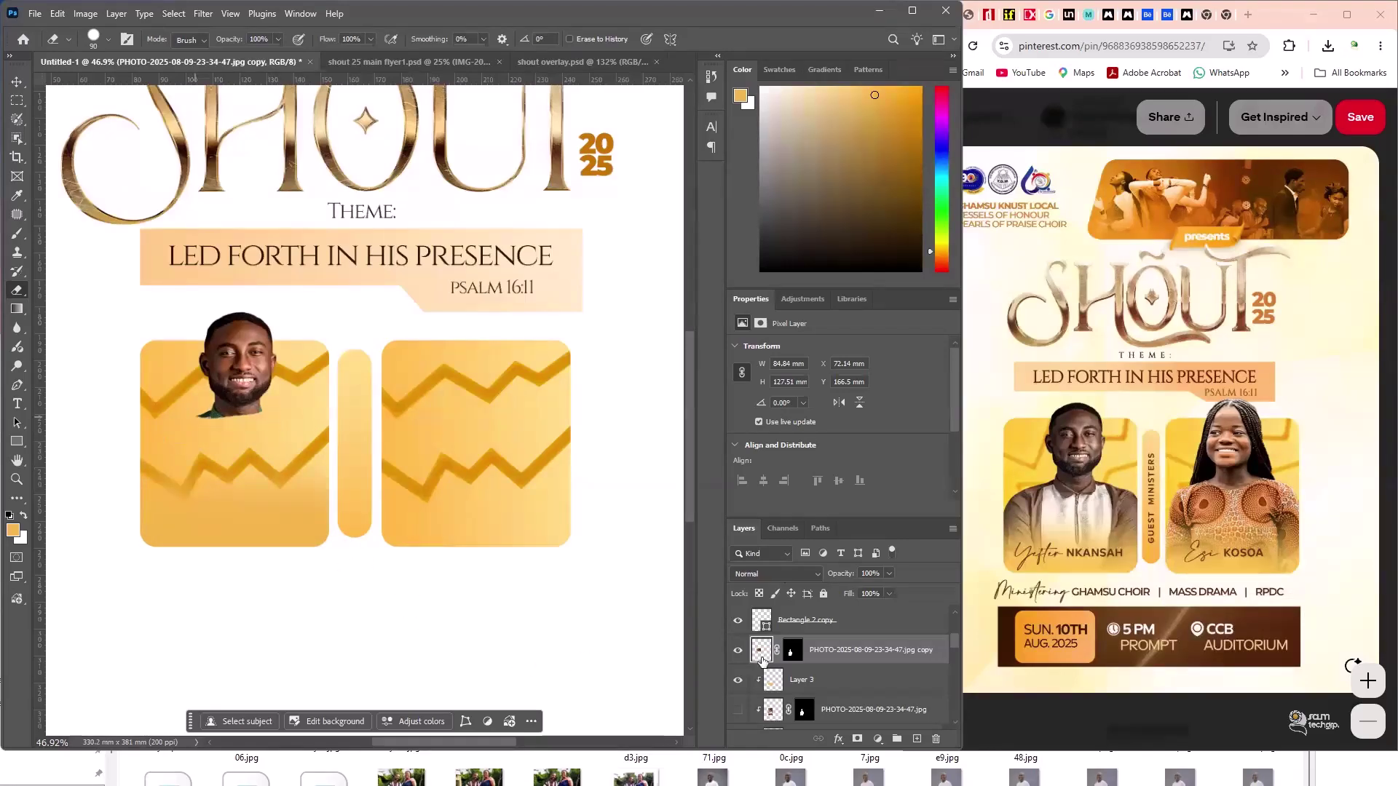
click(741, 711)
click(741, 714)
key(ctrl+shift+z)
key(ctrl+alt+g)
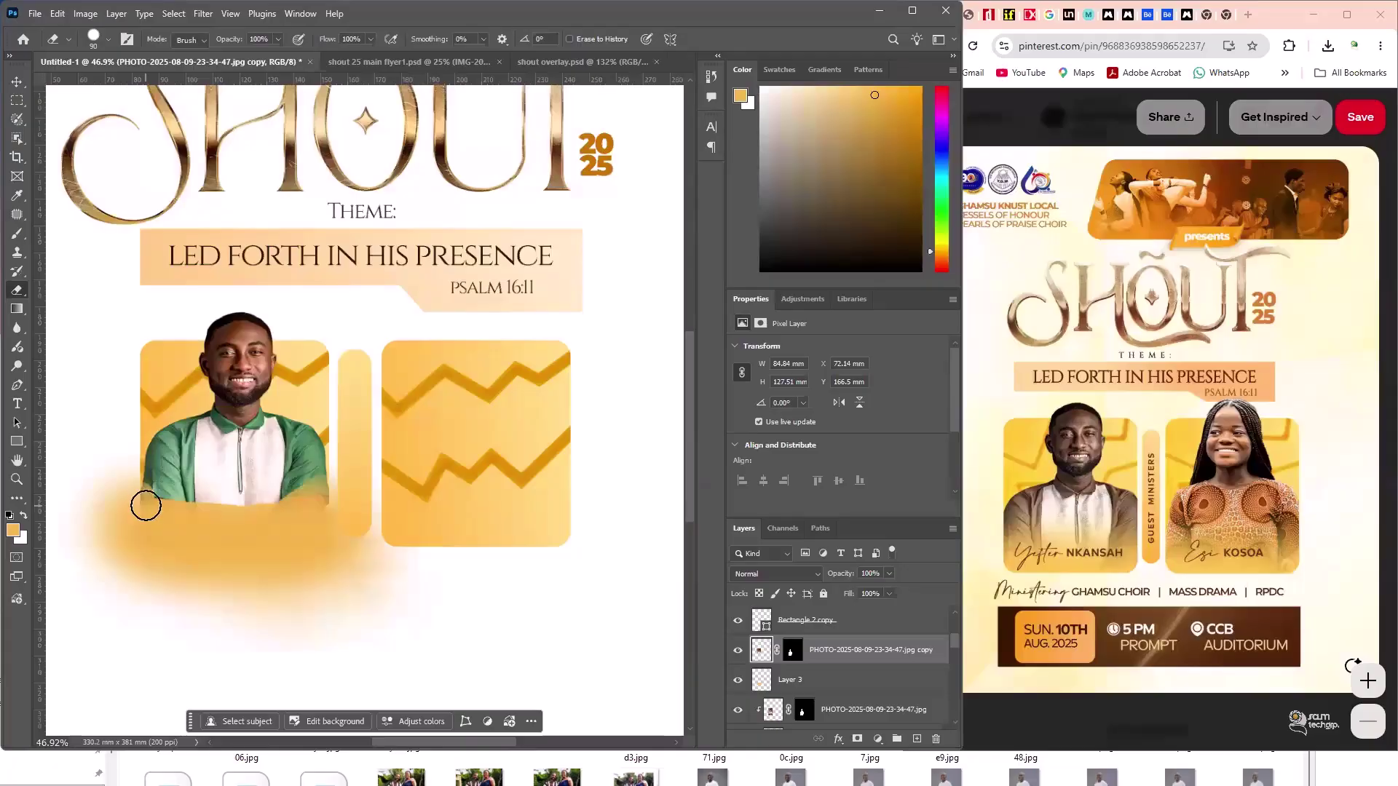
key(ctrl+bracketleft)
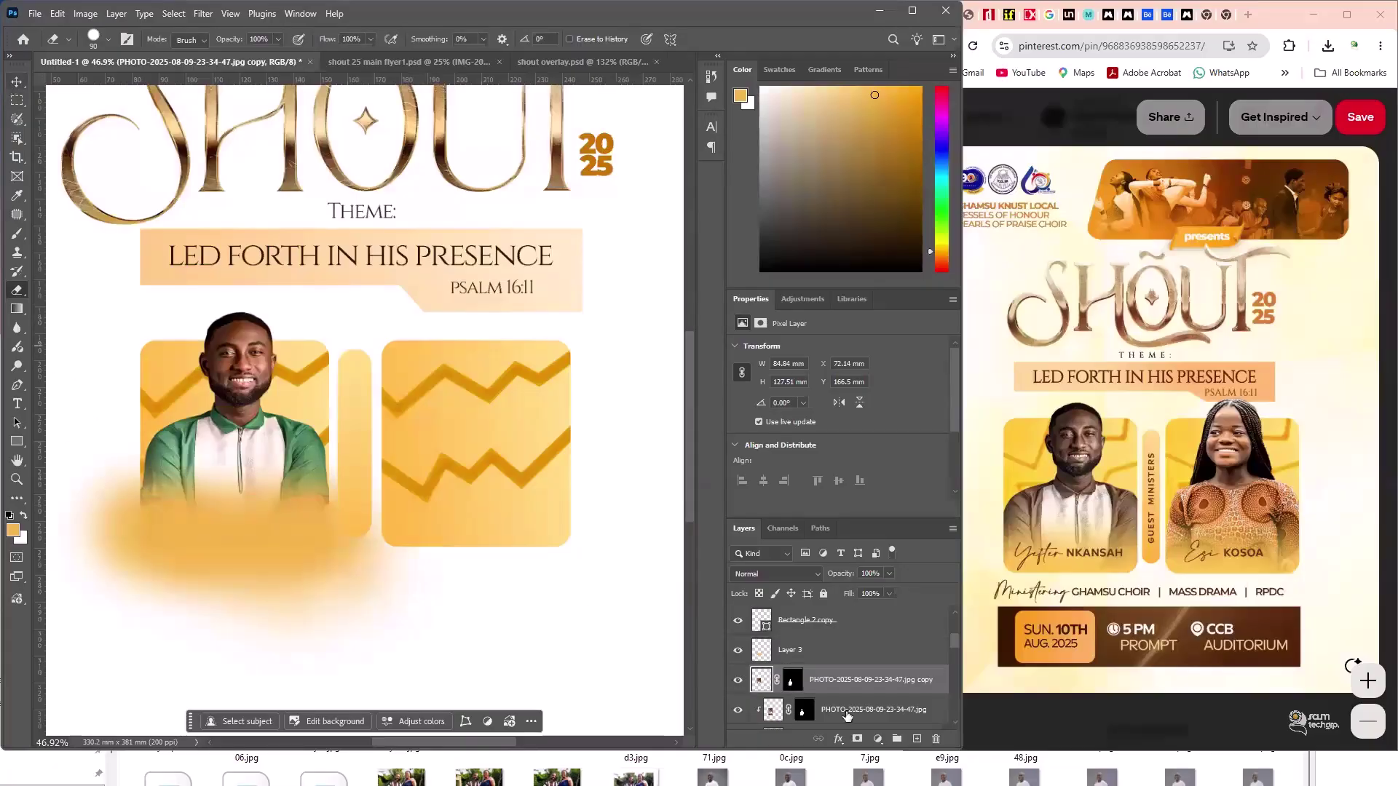
- Select the Rectangle 2 photo frame shape layer
key(v)
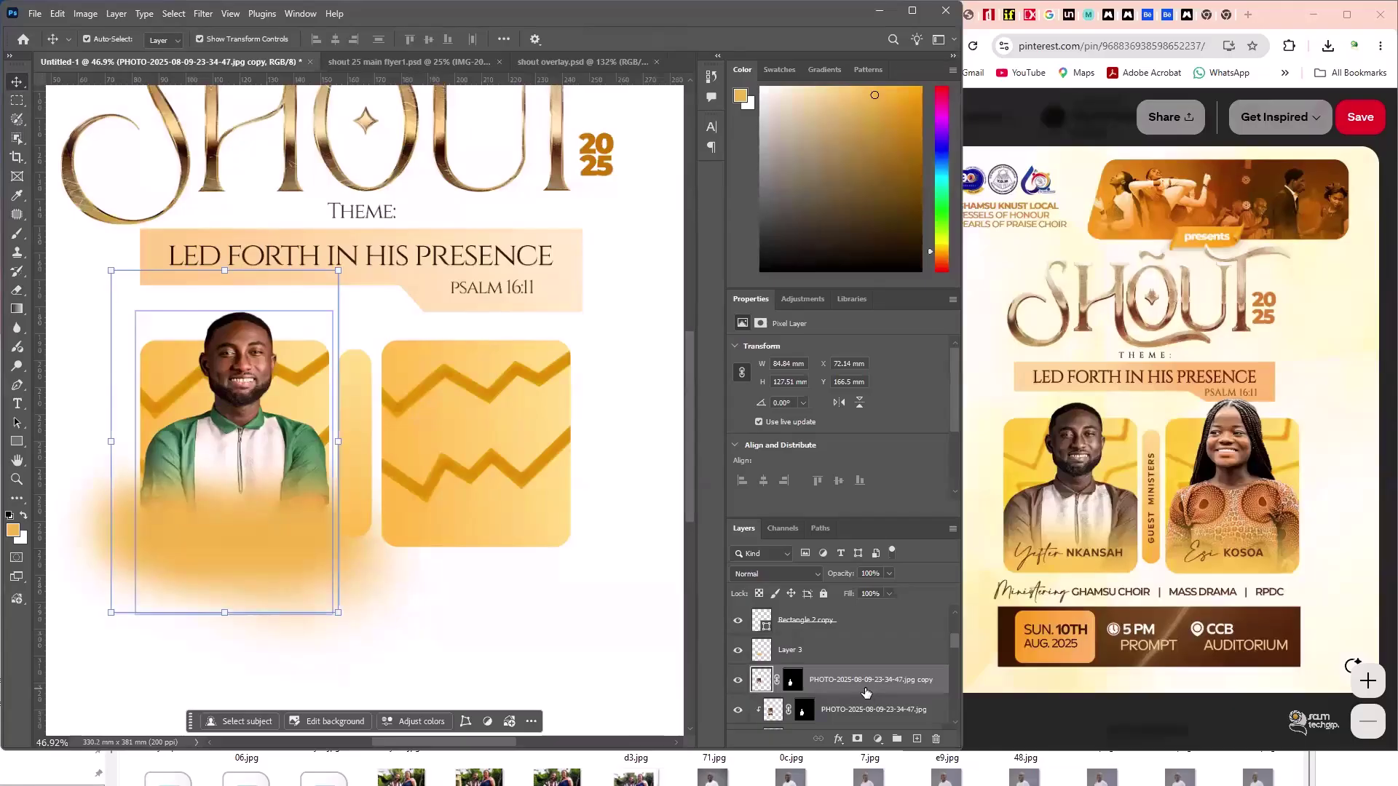
scroll(865, 689, down, 1)
click(864, 688)
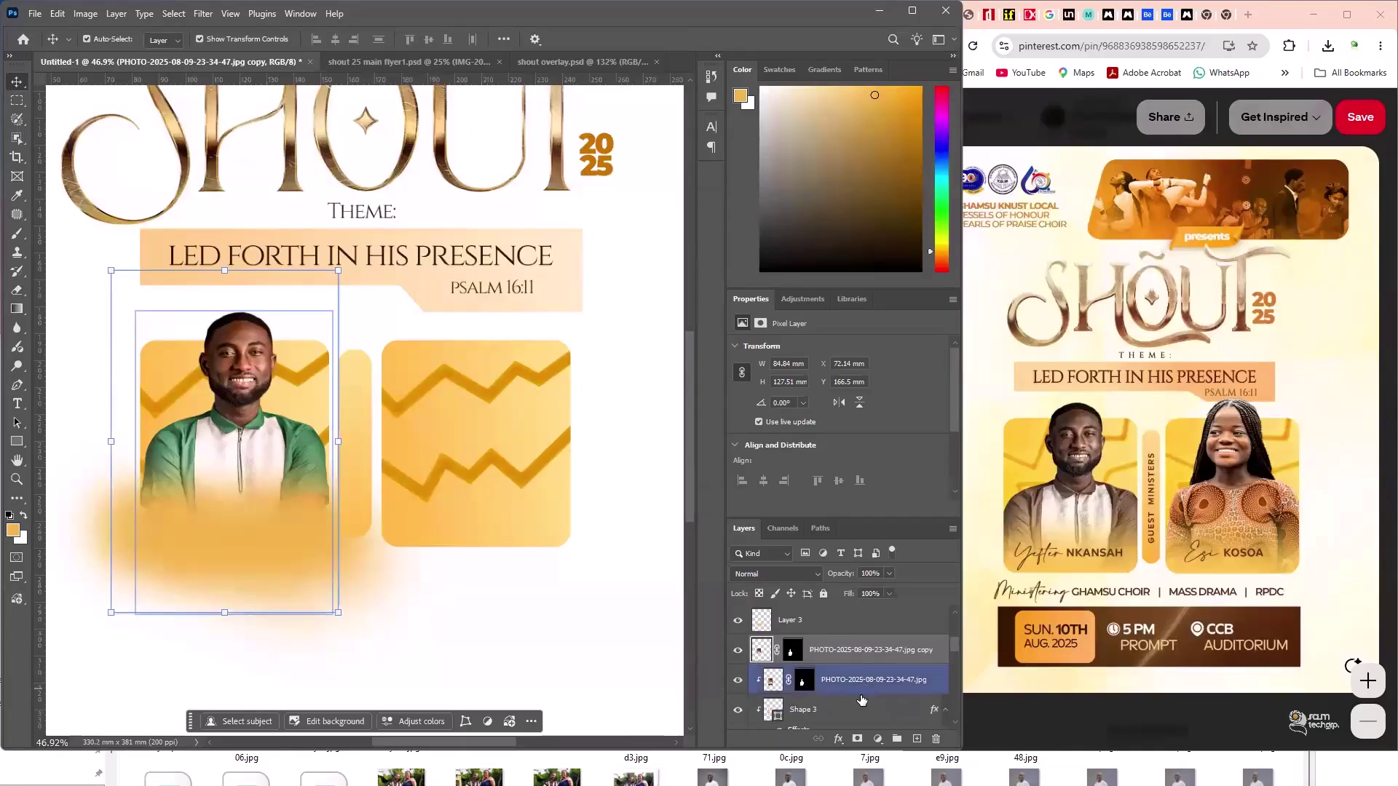
click(163, 358)
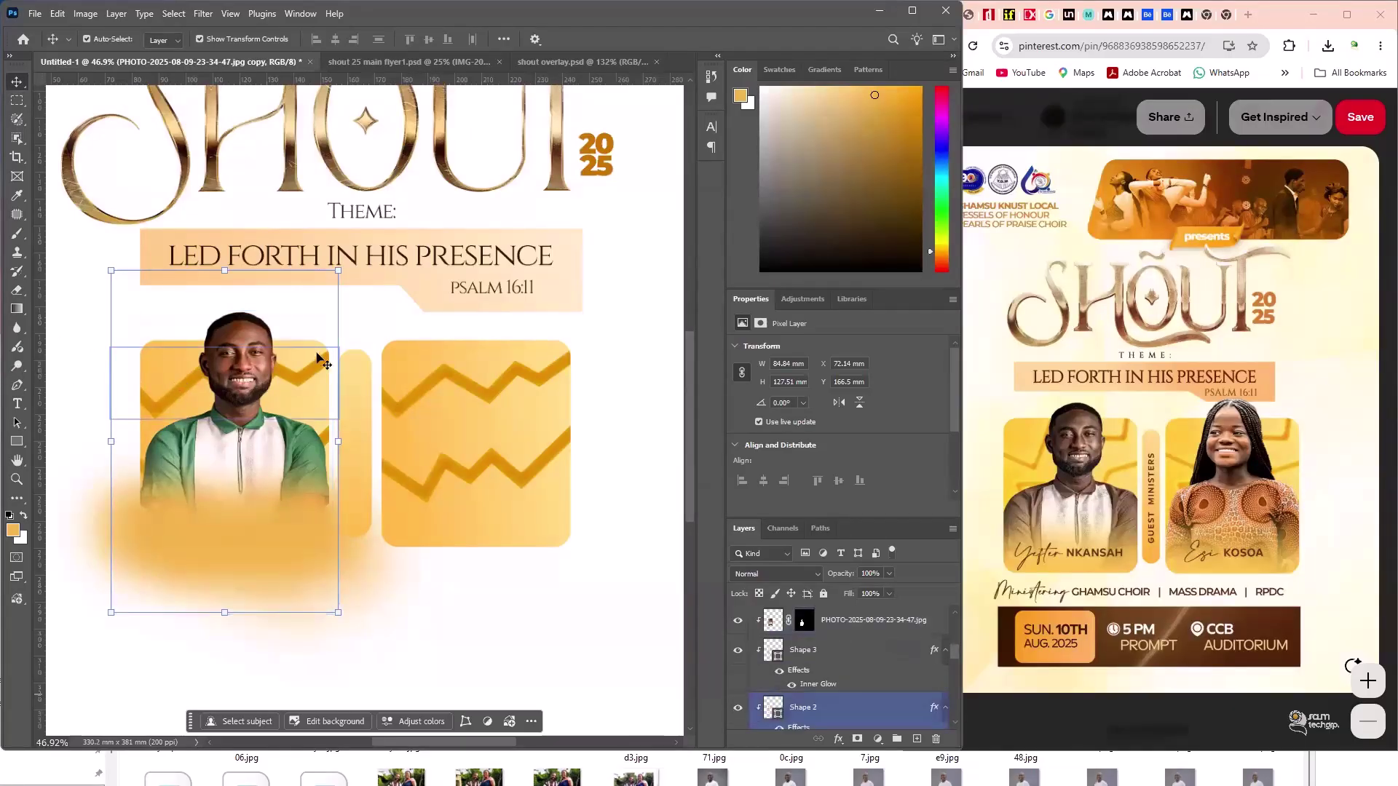
ctrl+click(806, 710)
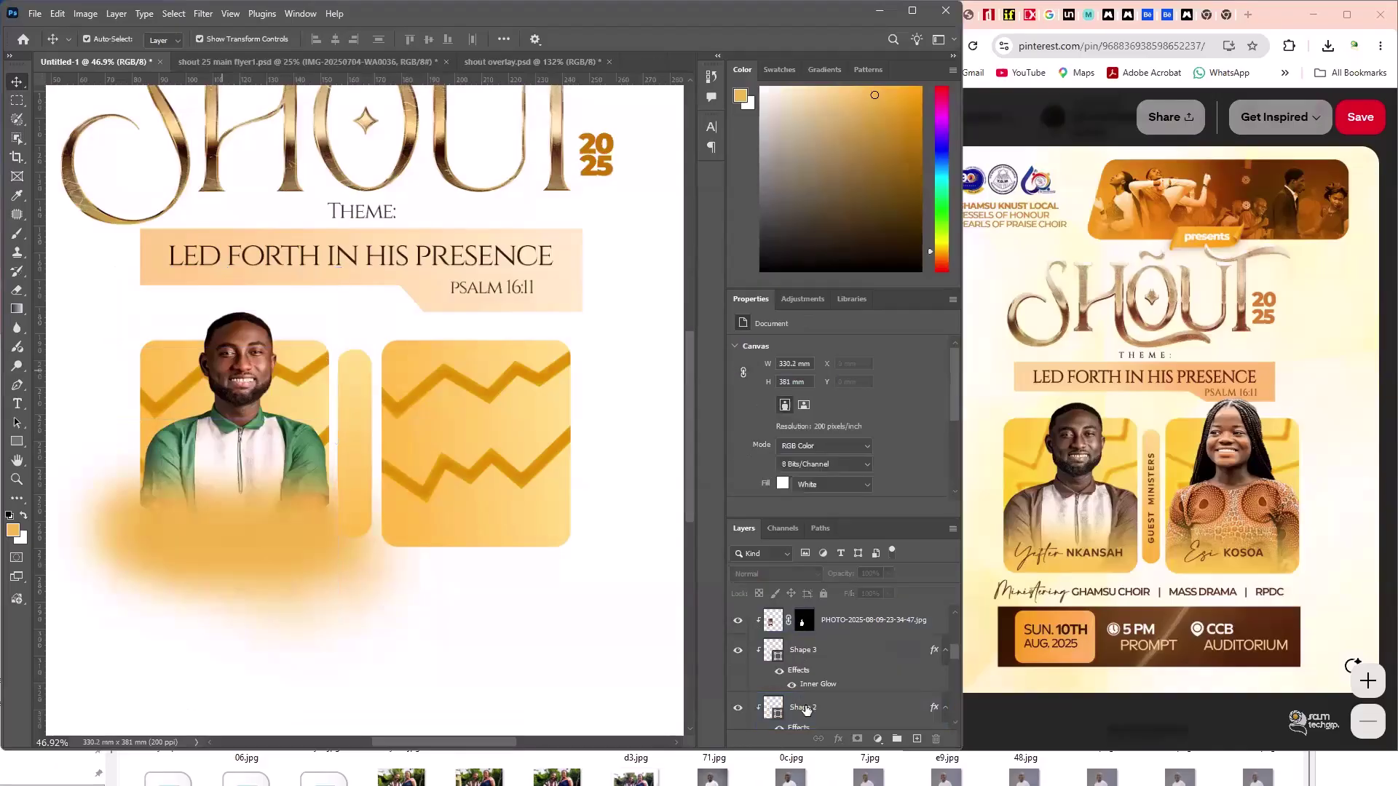
click(806, 710)
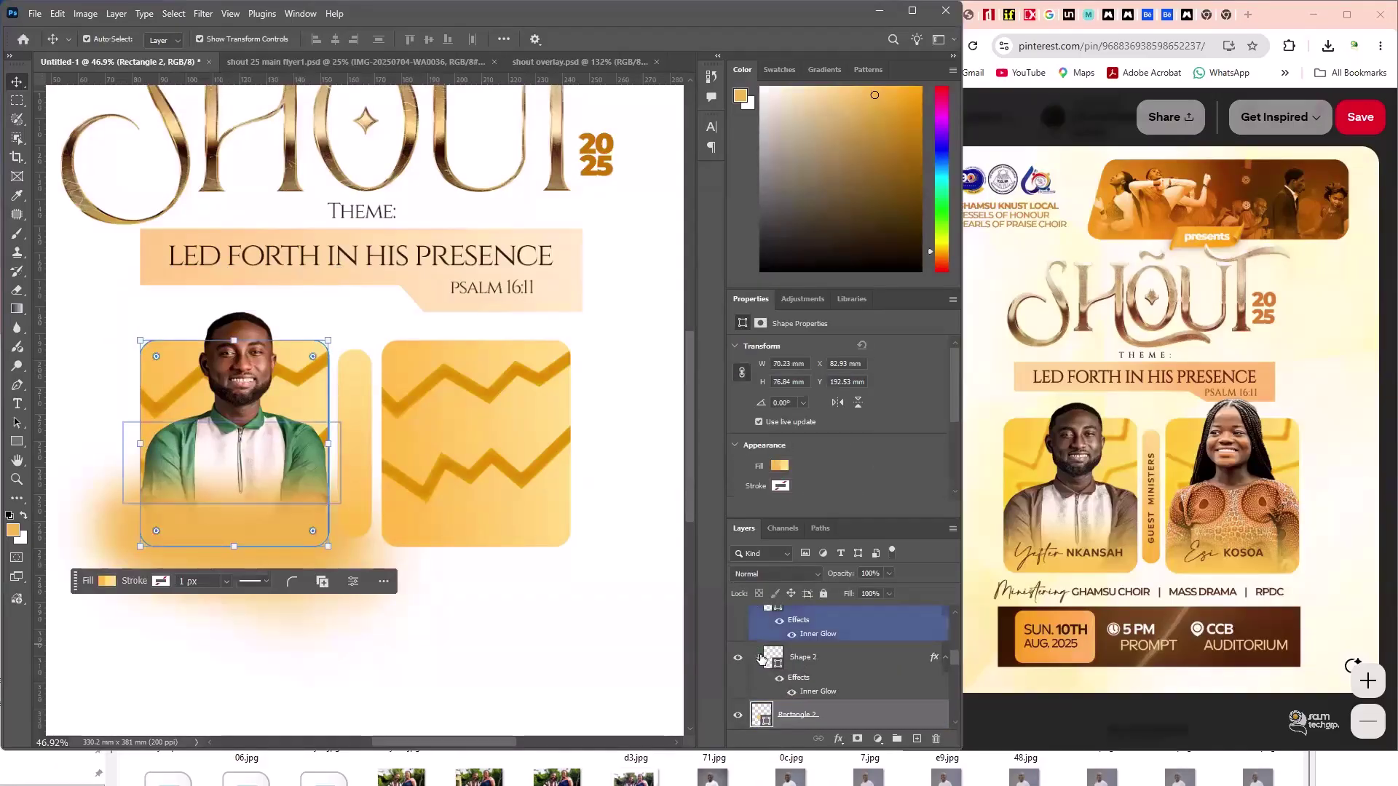
- Load the Rectangle 2 frame as a selection and mask Layer 3 to hide glow outside it
scroll(762, 659, down, 1)
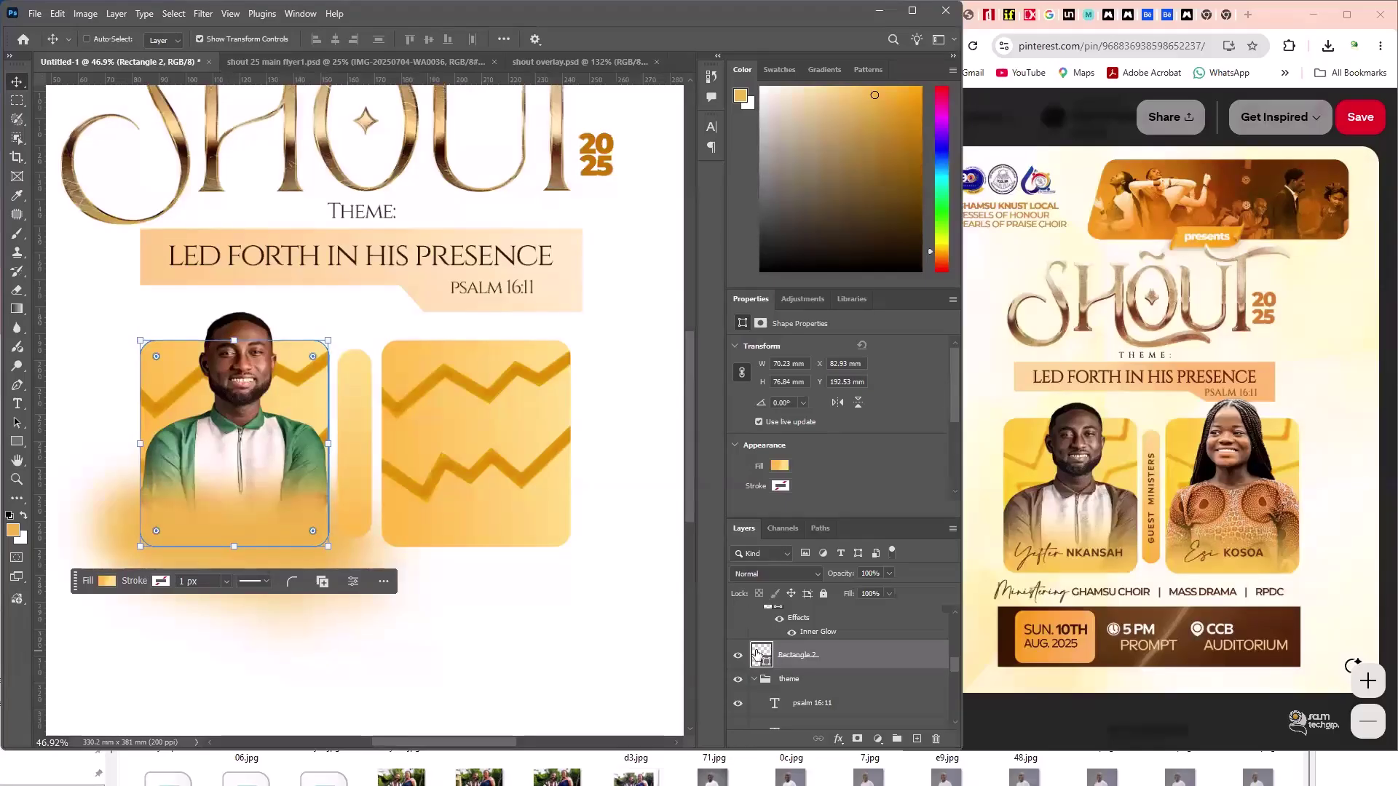
key(ctrl)
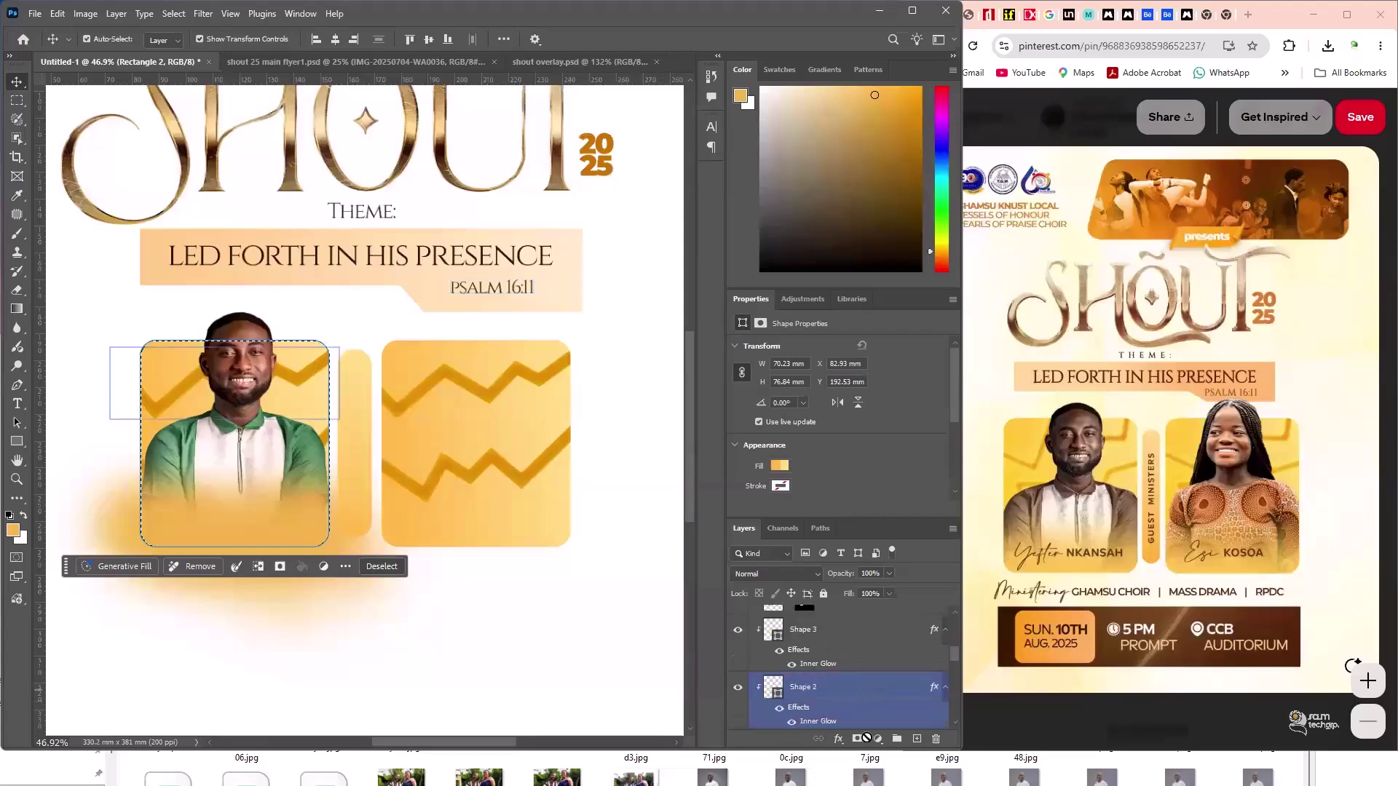
scroll(817, 632, up, 3)
click(867, 659)
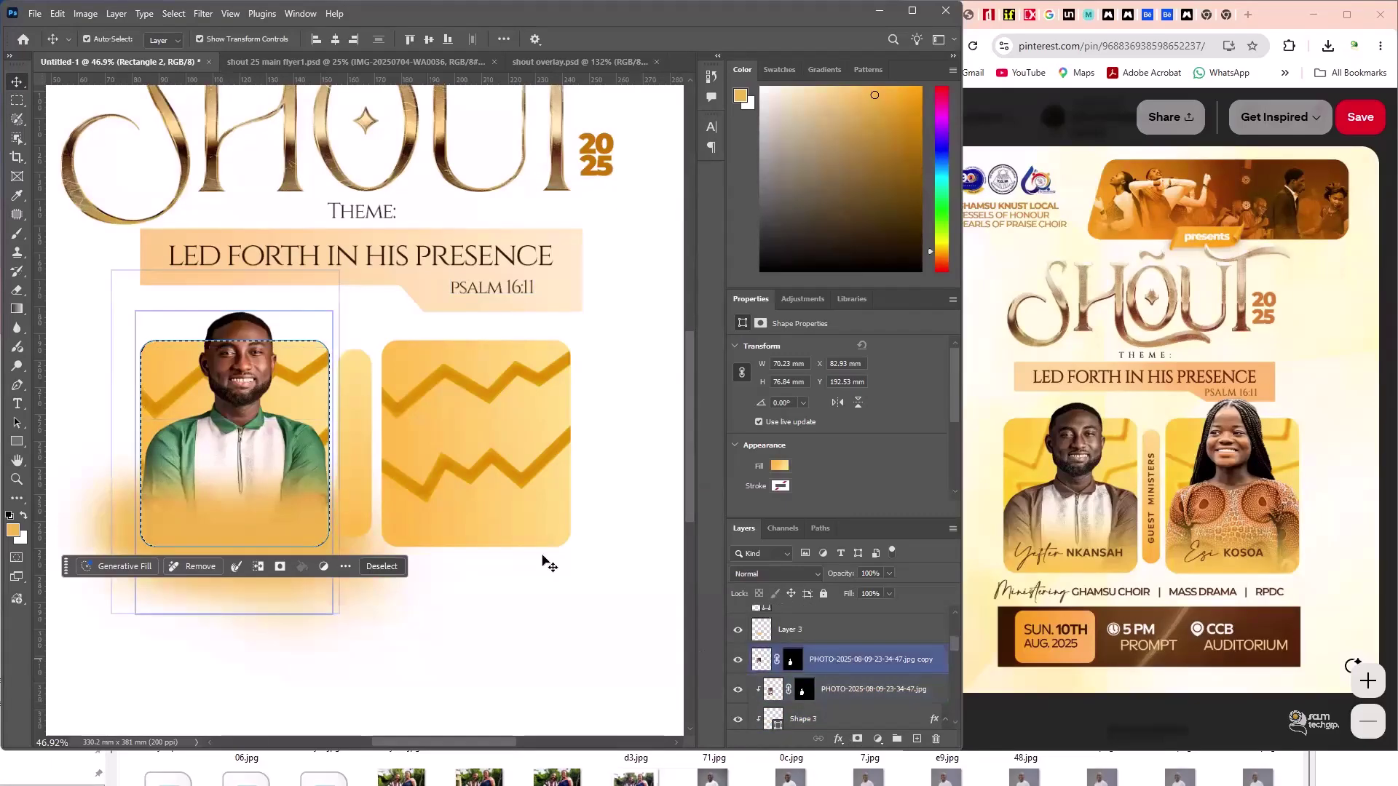
key(ctrl+z)
key(ctrl+z)
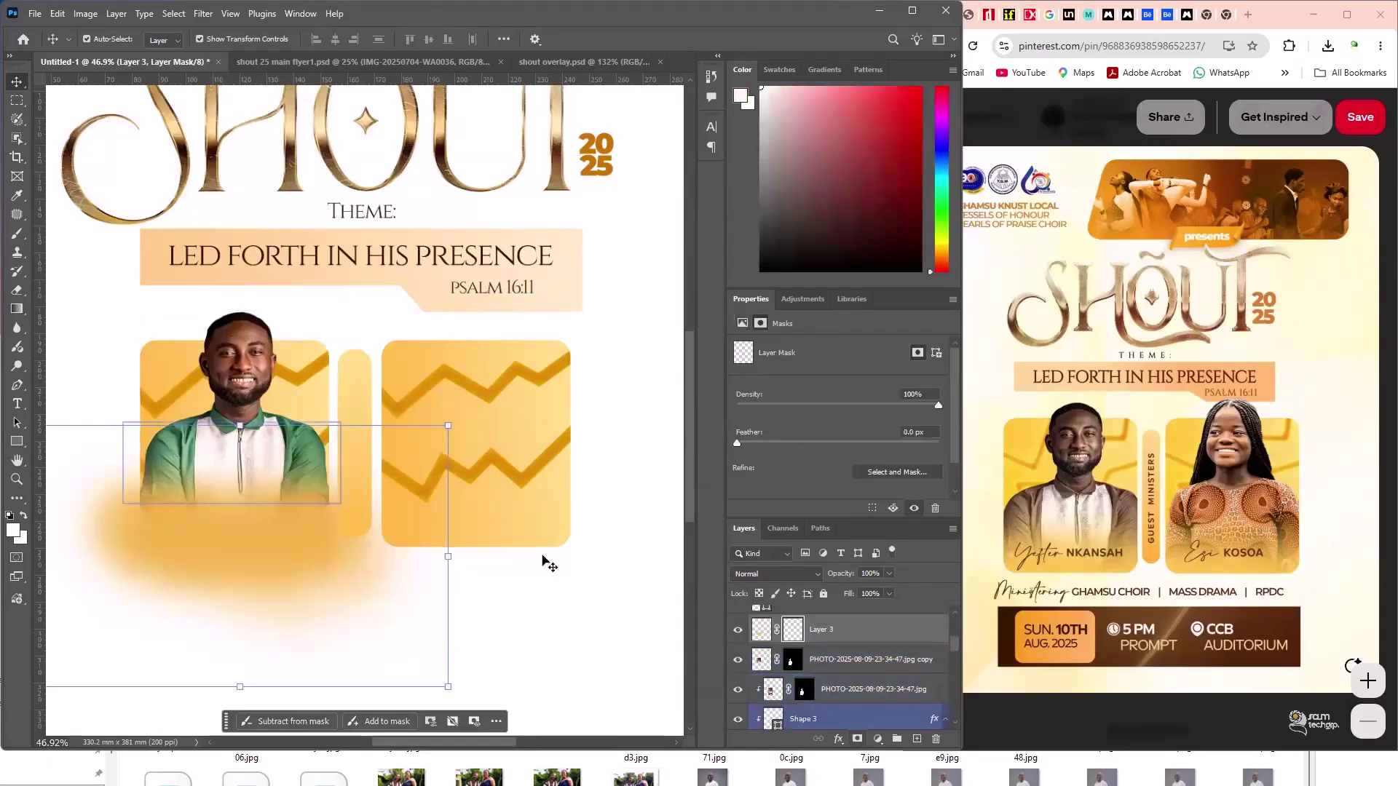
key(ctrl+z)
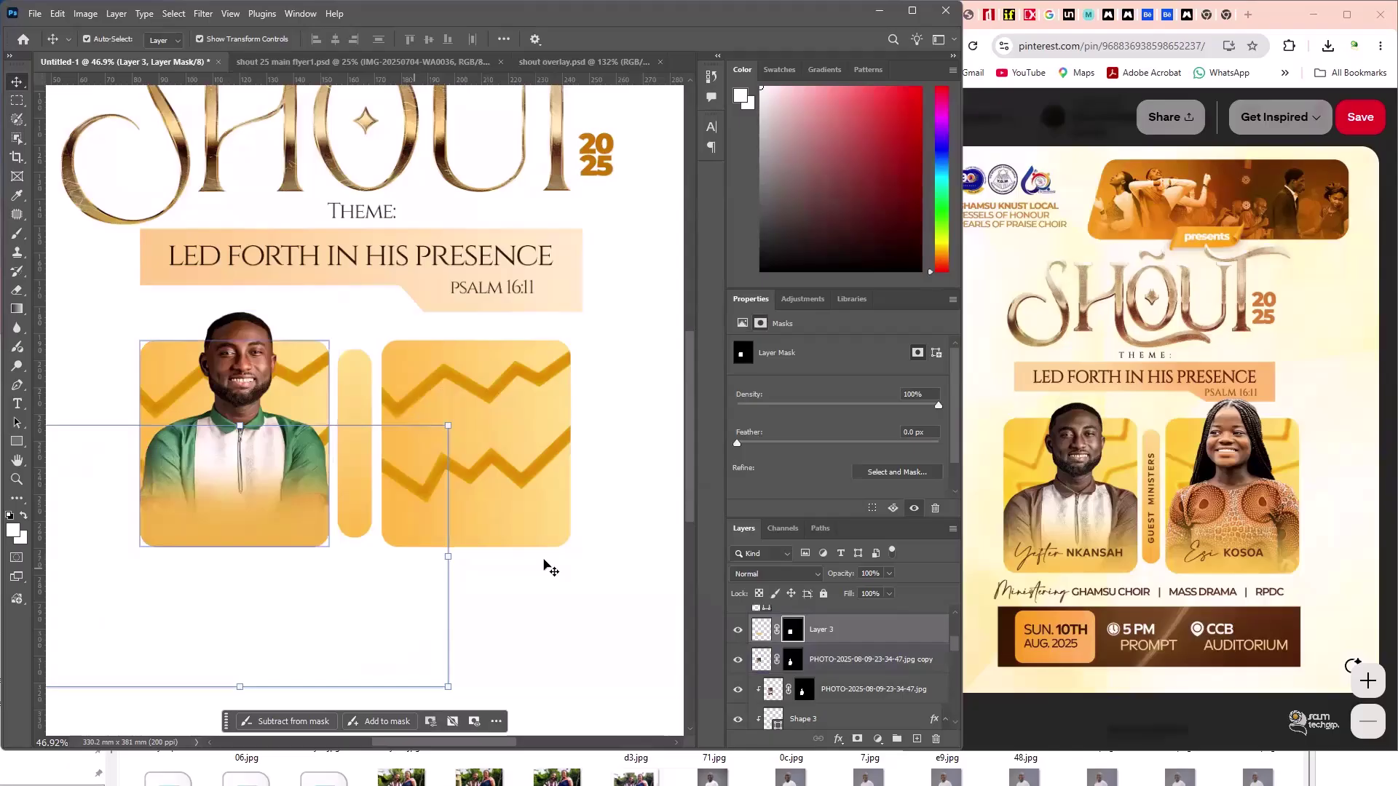
click(551, 569)
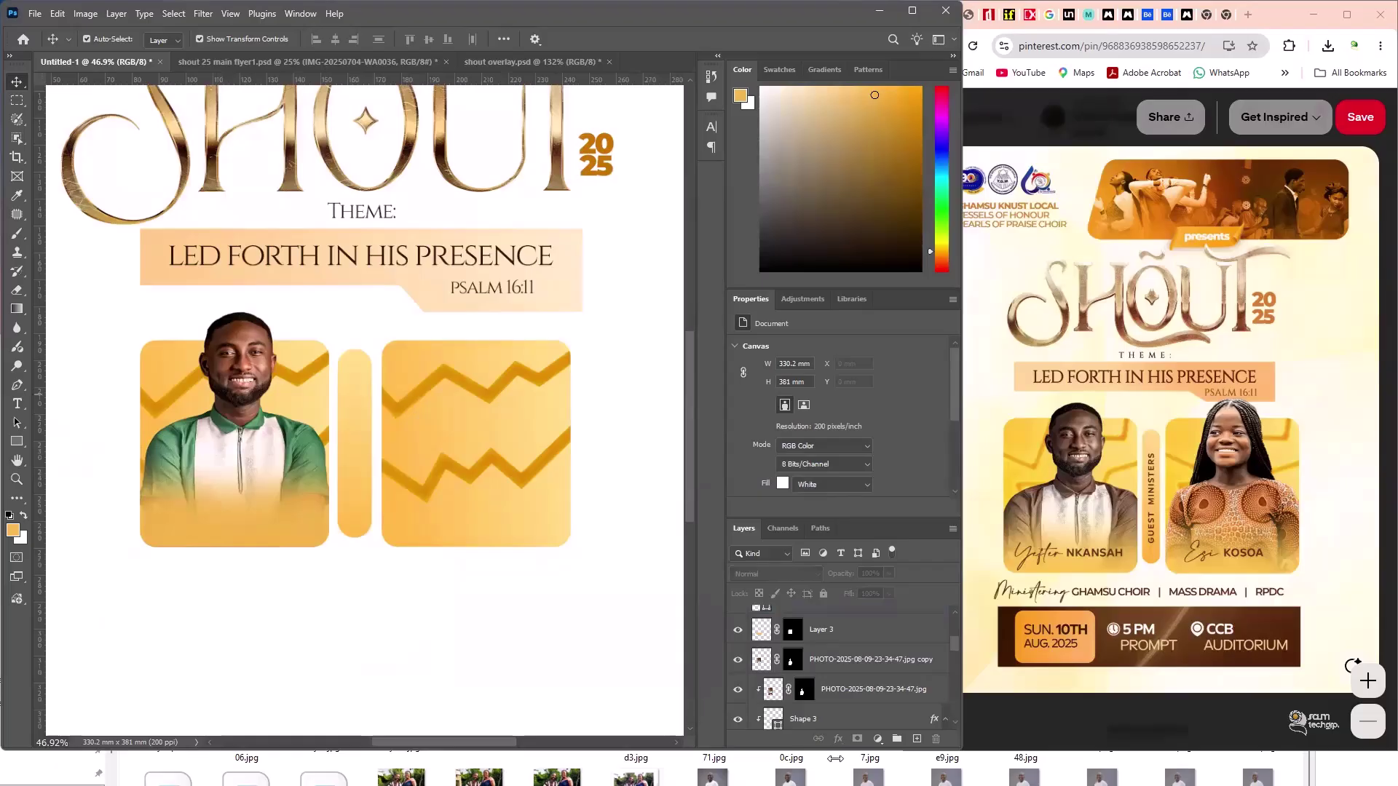
- Place IMG_6686.JPG from File Explorer onto the flyer canvas
click(870, 758)
drag(714, 593, 353, 381)
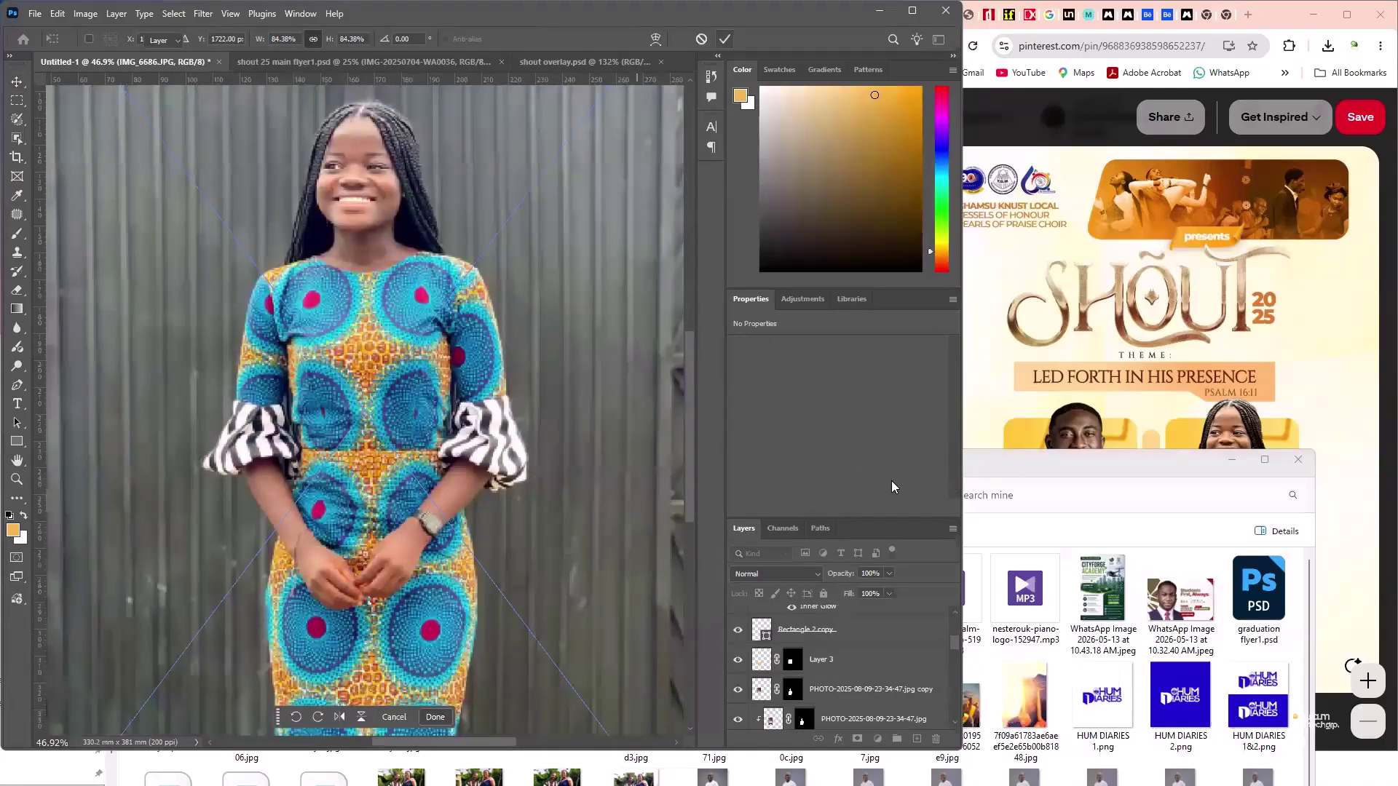
key(Return)
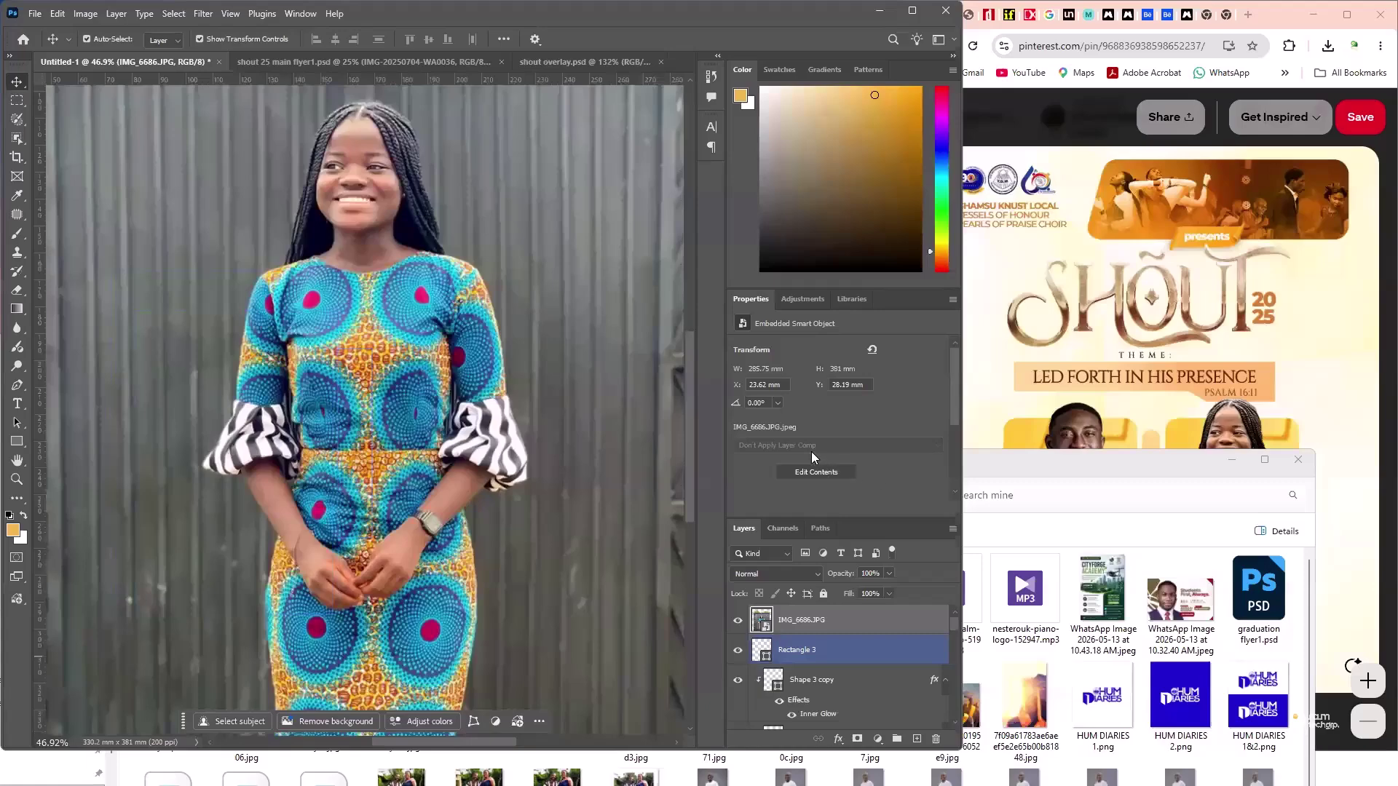
- Remove the woman's photo background and settle on the larger placement
right_click(798, 441)
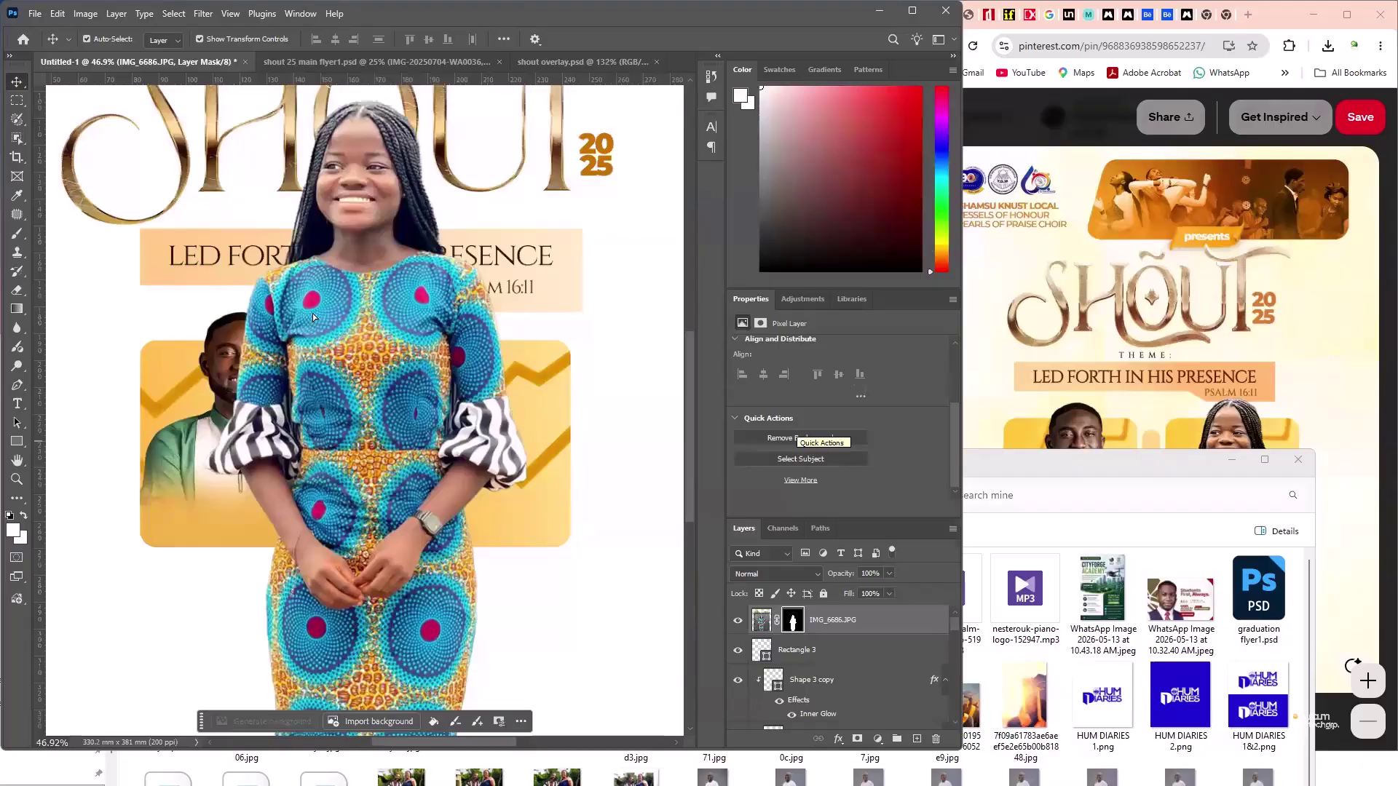
drag(414, 343, 418, 361)
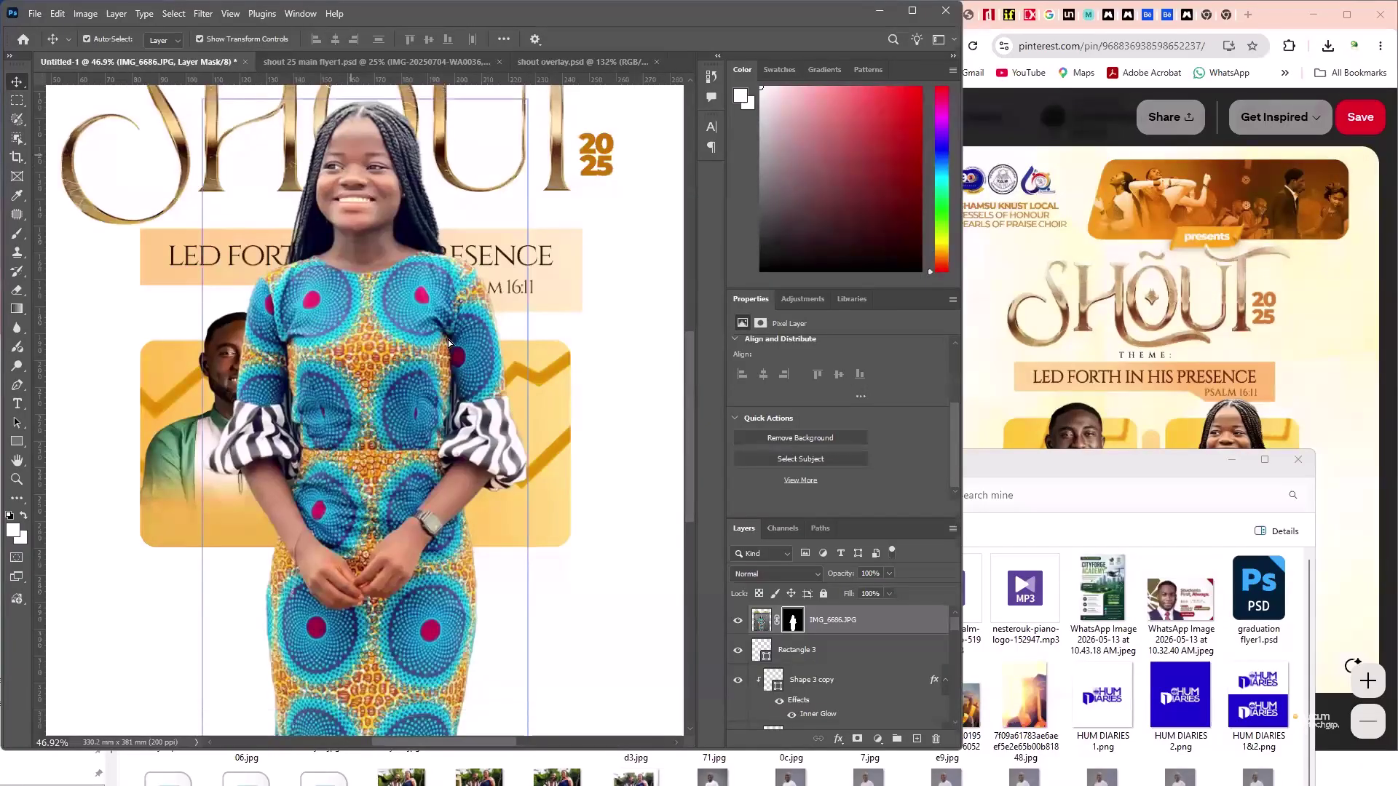
key(ctrl+z)
key(ctrl+z)
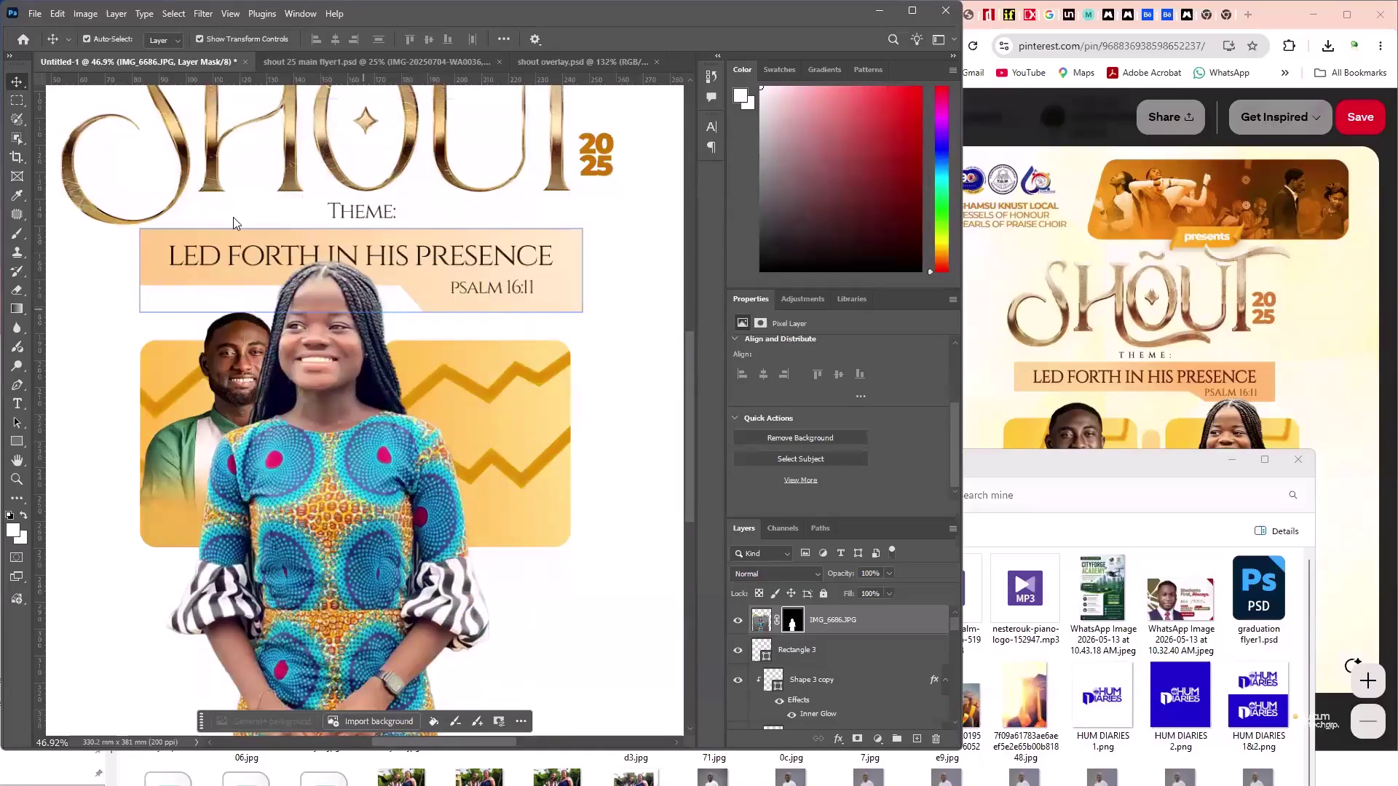
key(ctrl+shift+z)
key(ctrl+shift+z)
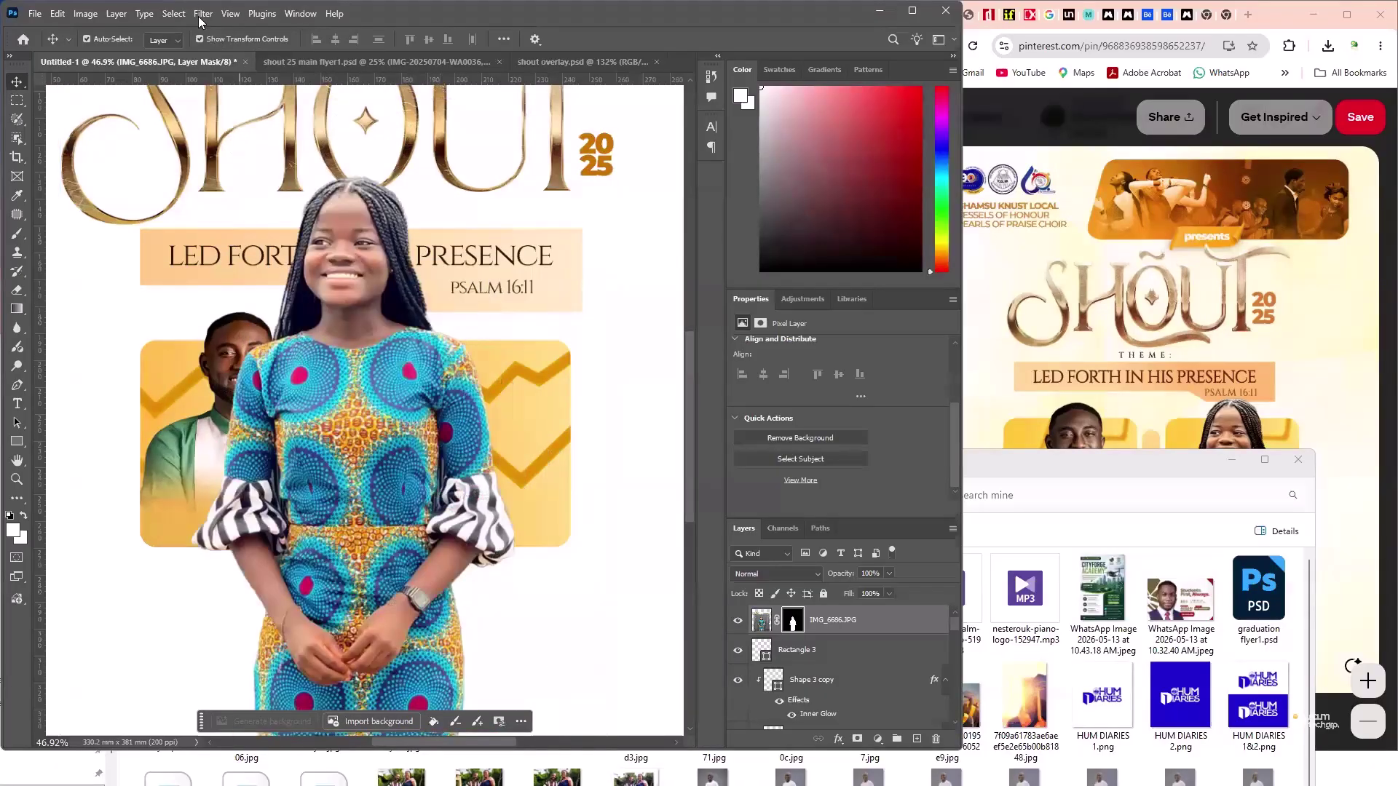
- Cancel the Camera Raw filter on the mask and target IMG_6686.JPG's image thumbnail instead
click(201, 17)
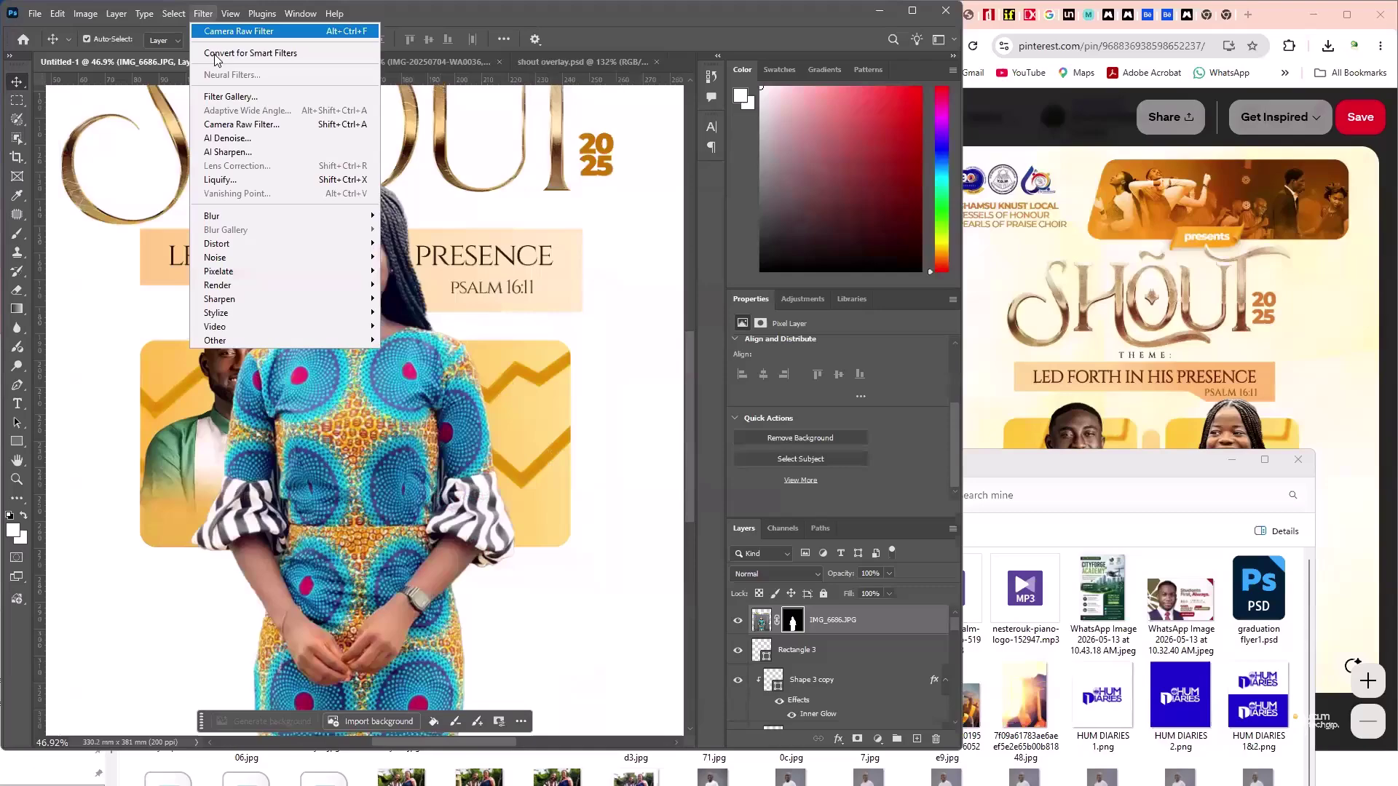
click(241, 124)
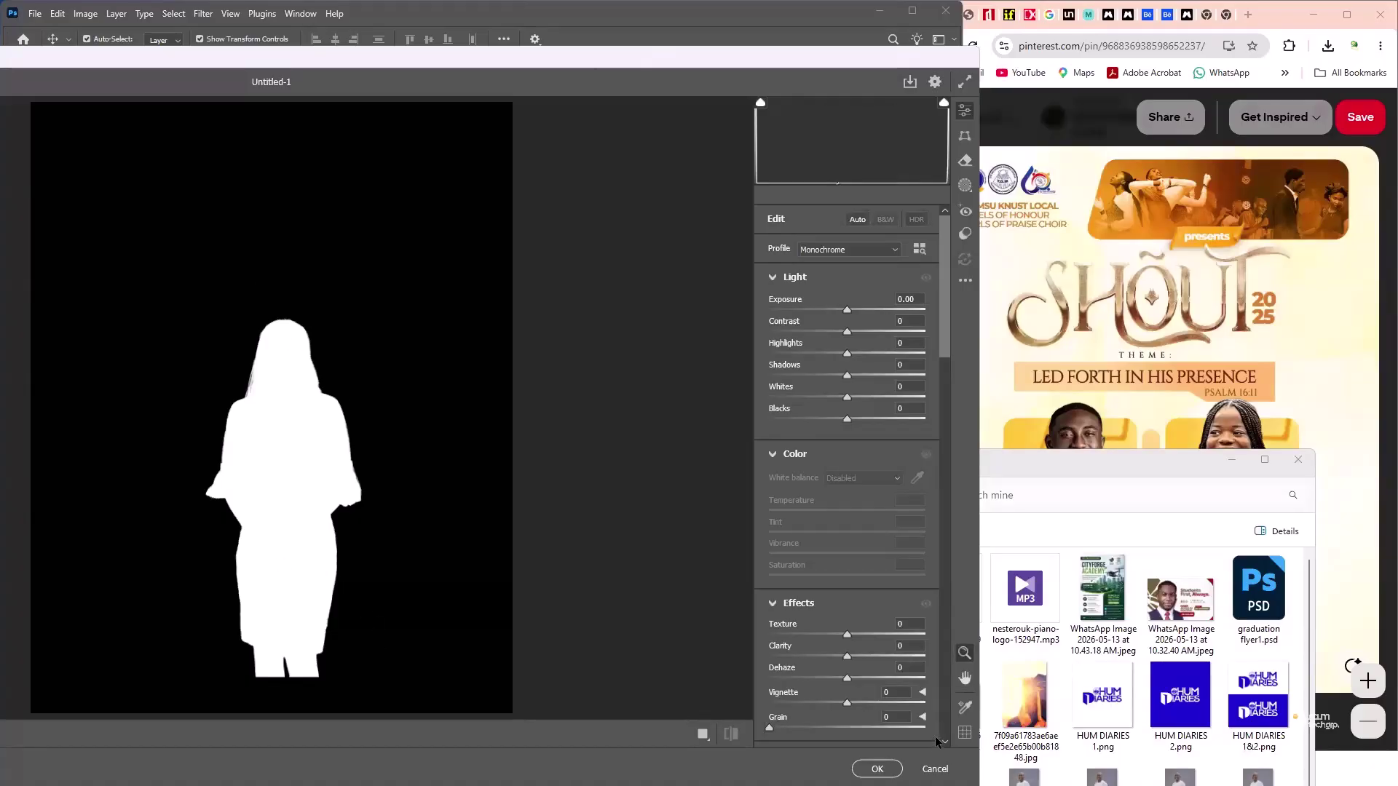
click(935, 769)
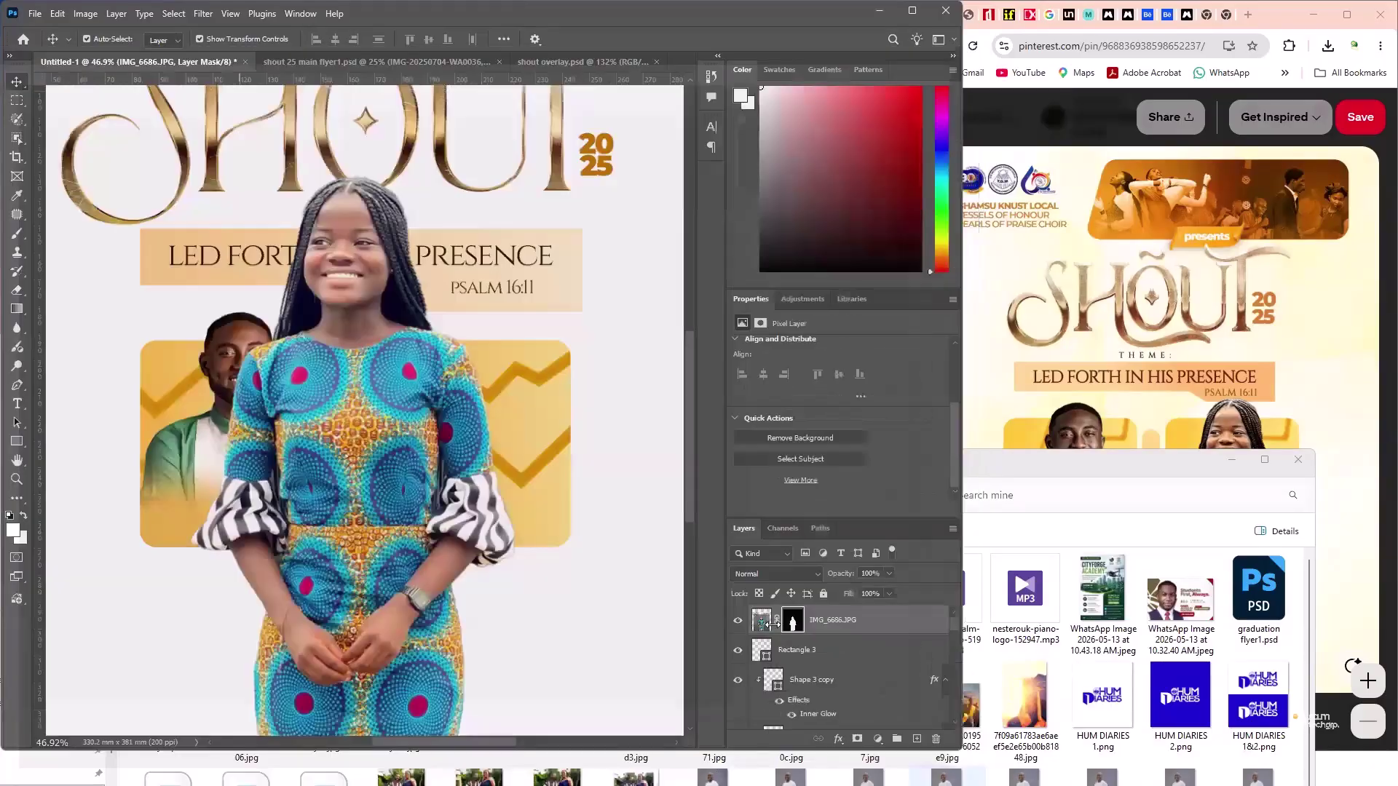
click(762, 622)
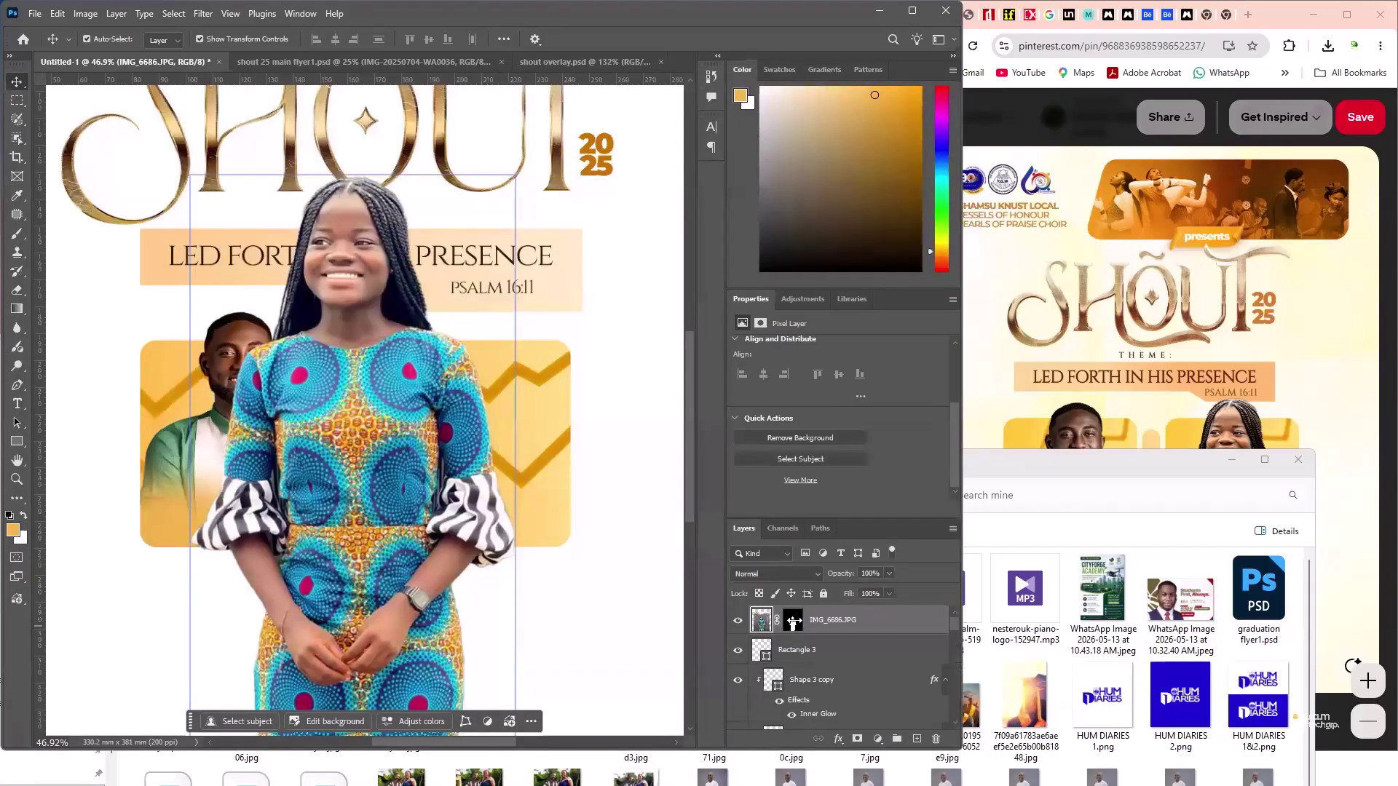
click(794, 621)
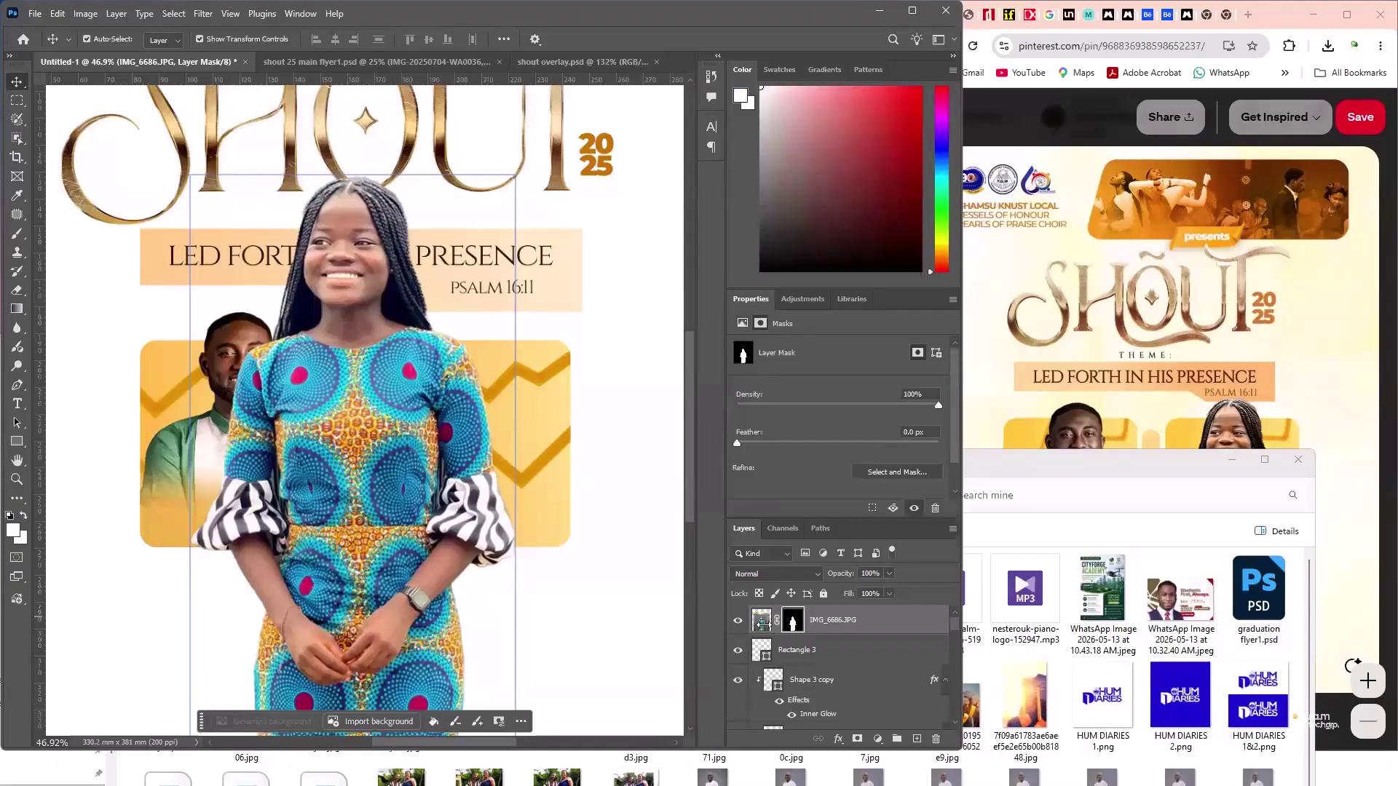
click(762, 620)
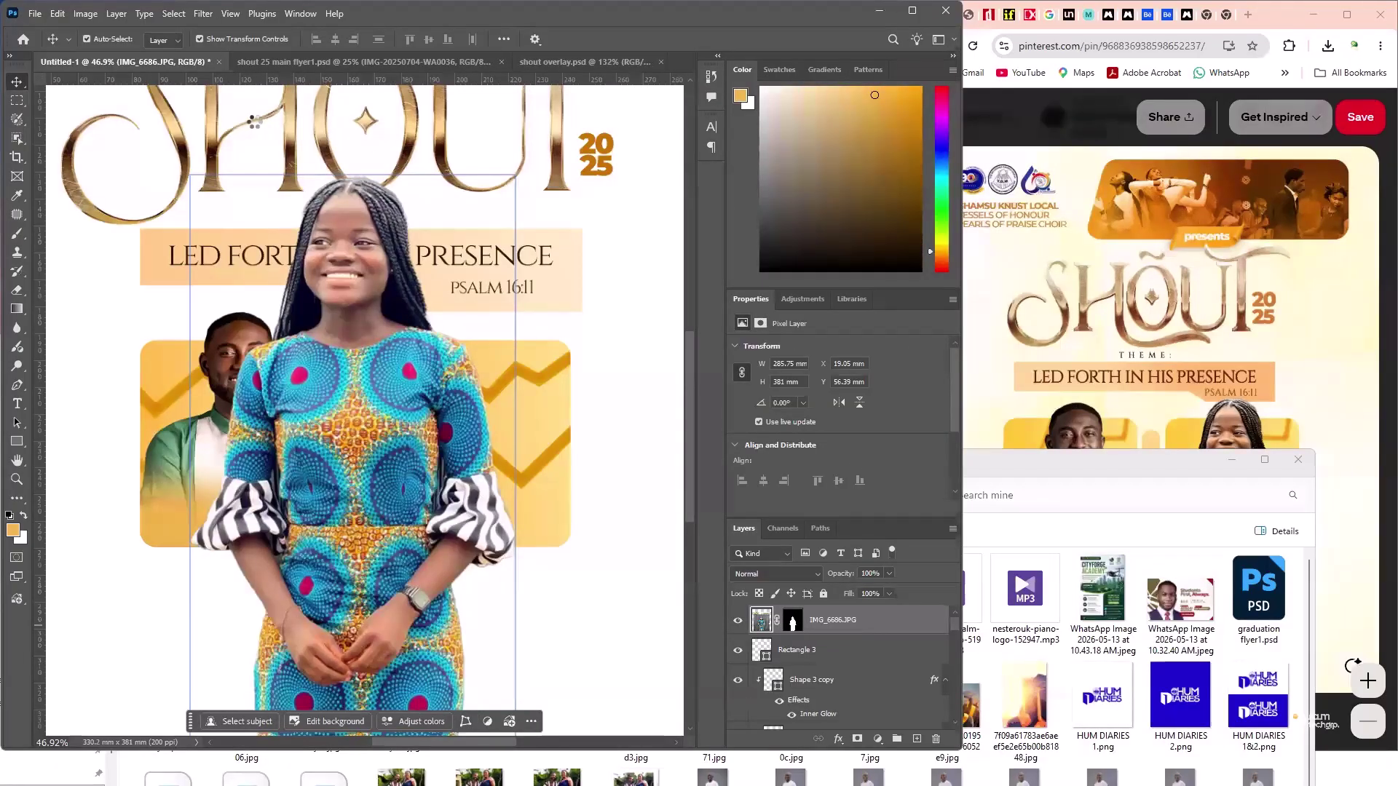
key(alt+t)
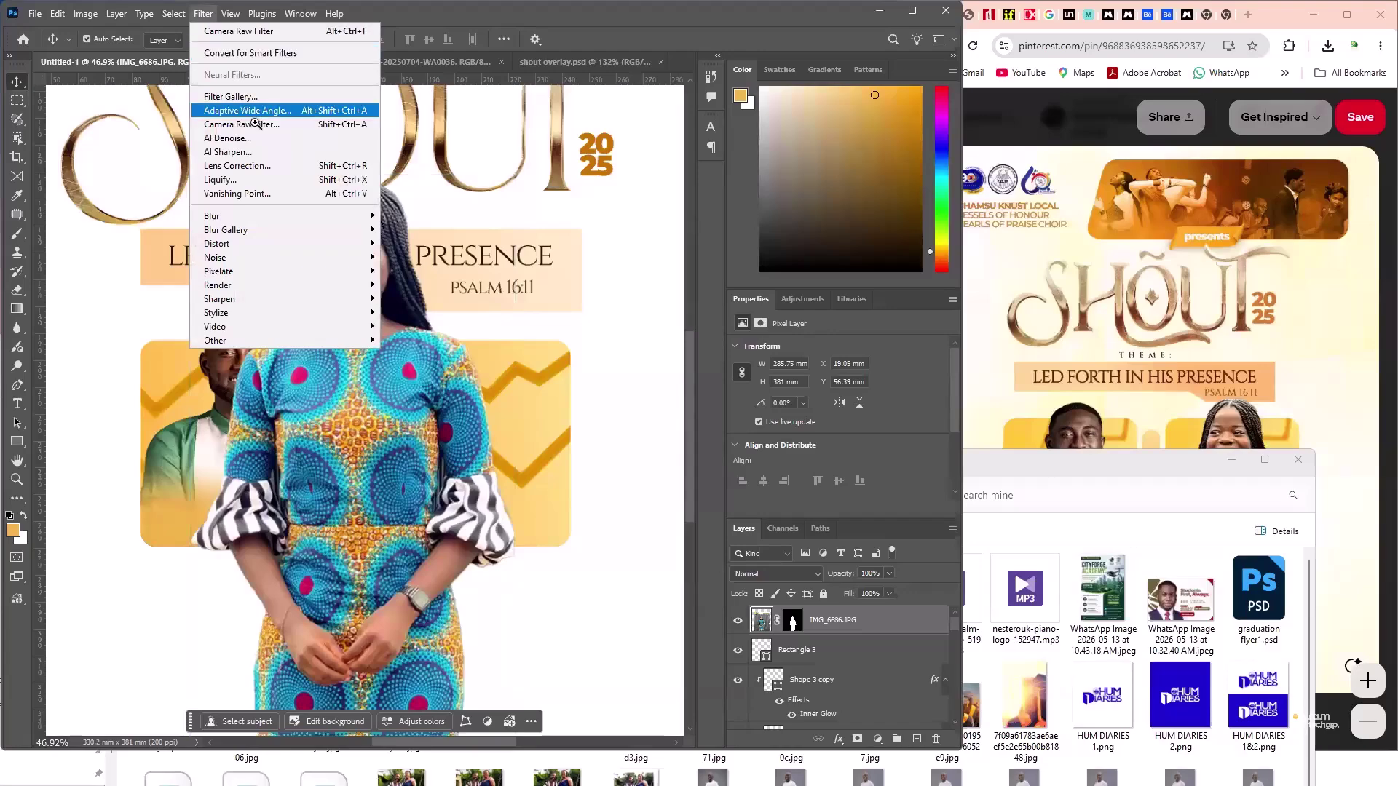
- In Camera Raw, set Exposure -0.30, Blacks -54 and Texture +9 on the girl's photo
key(Down)
key(Return)
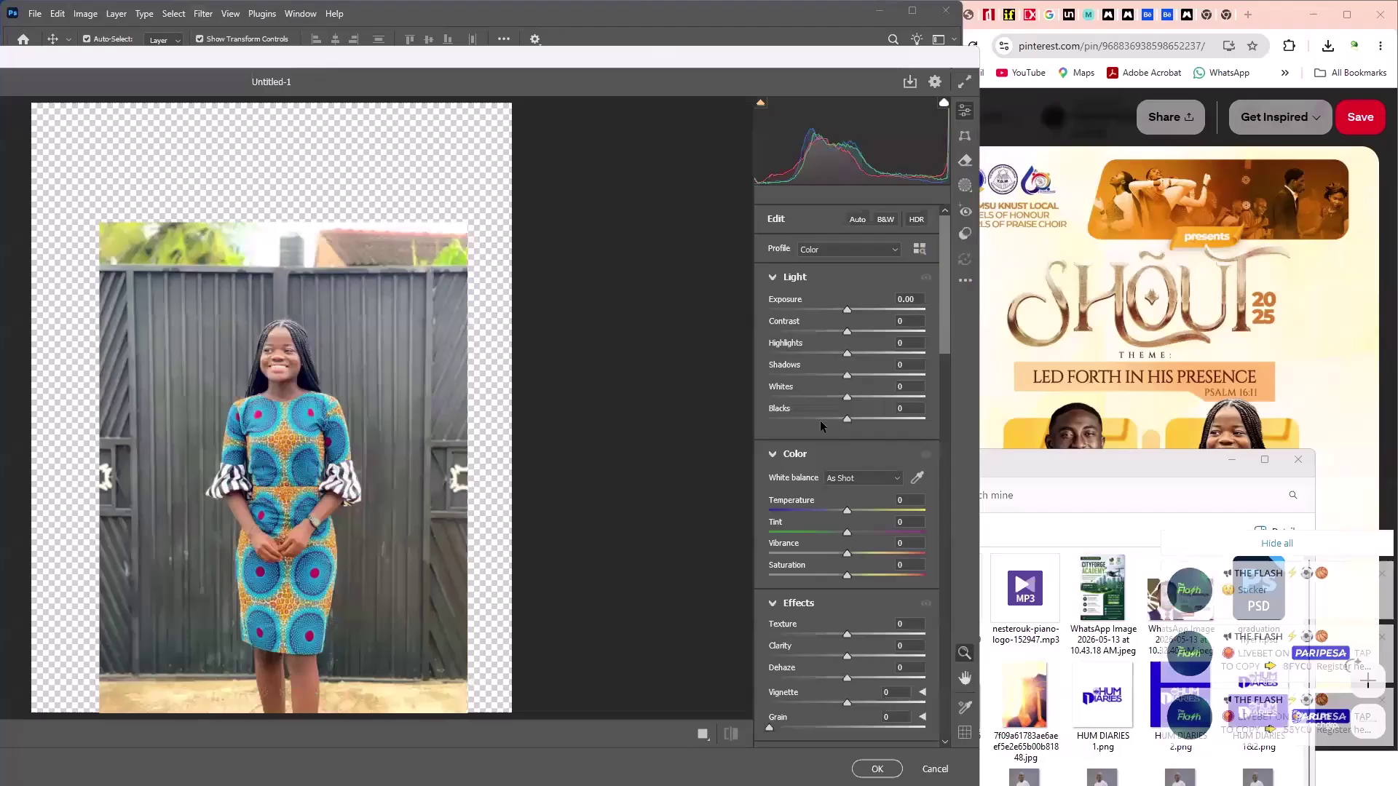
drag(820, 421, 786, 422)
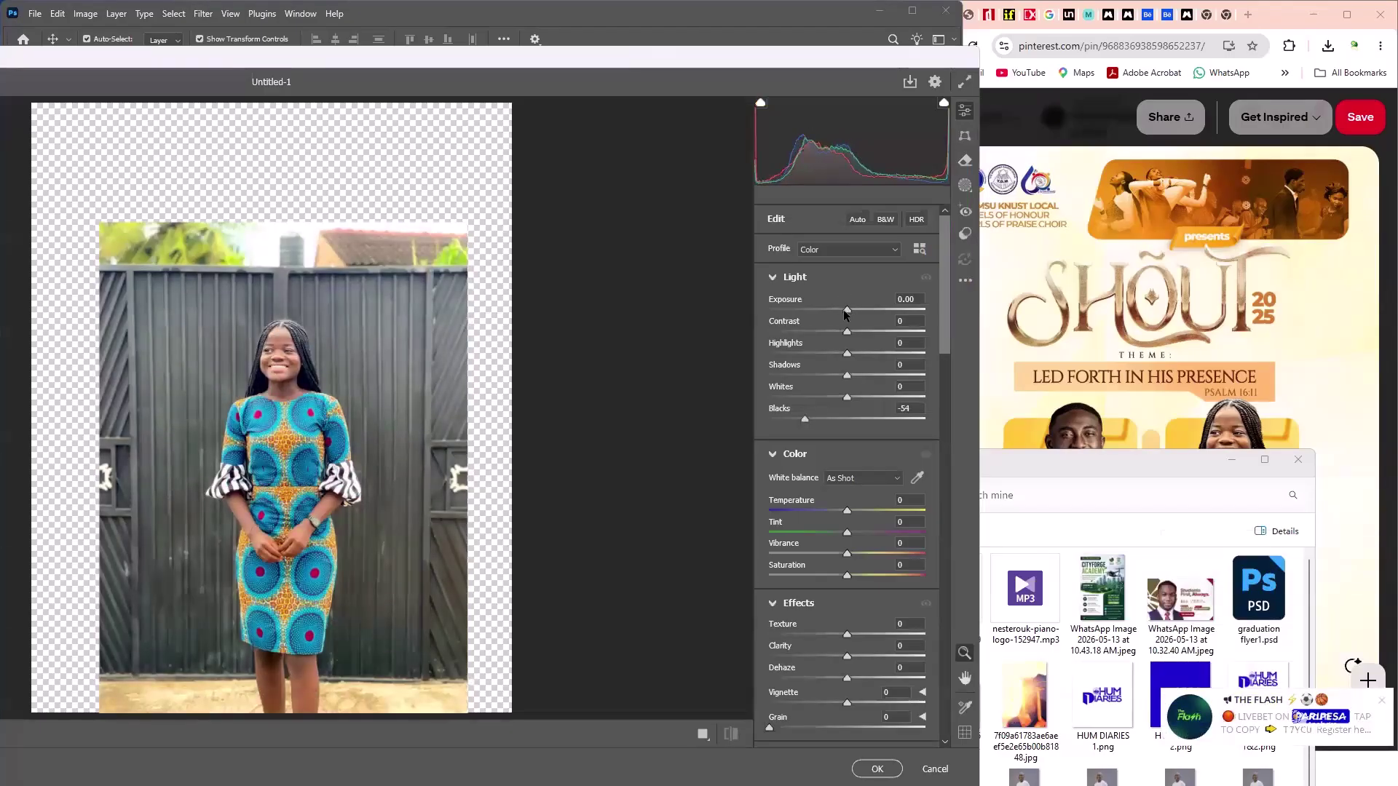
drag(845, 312, 842, 311)
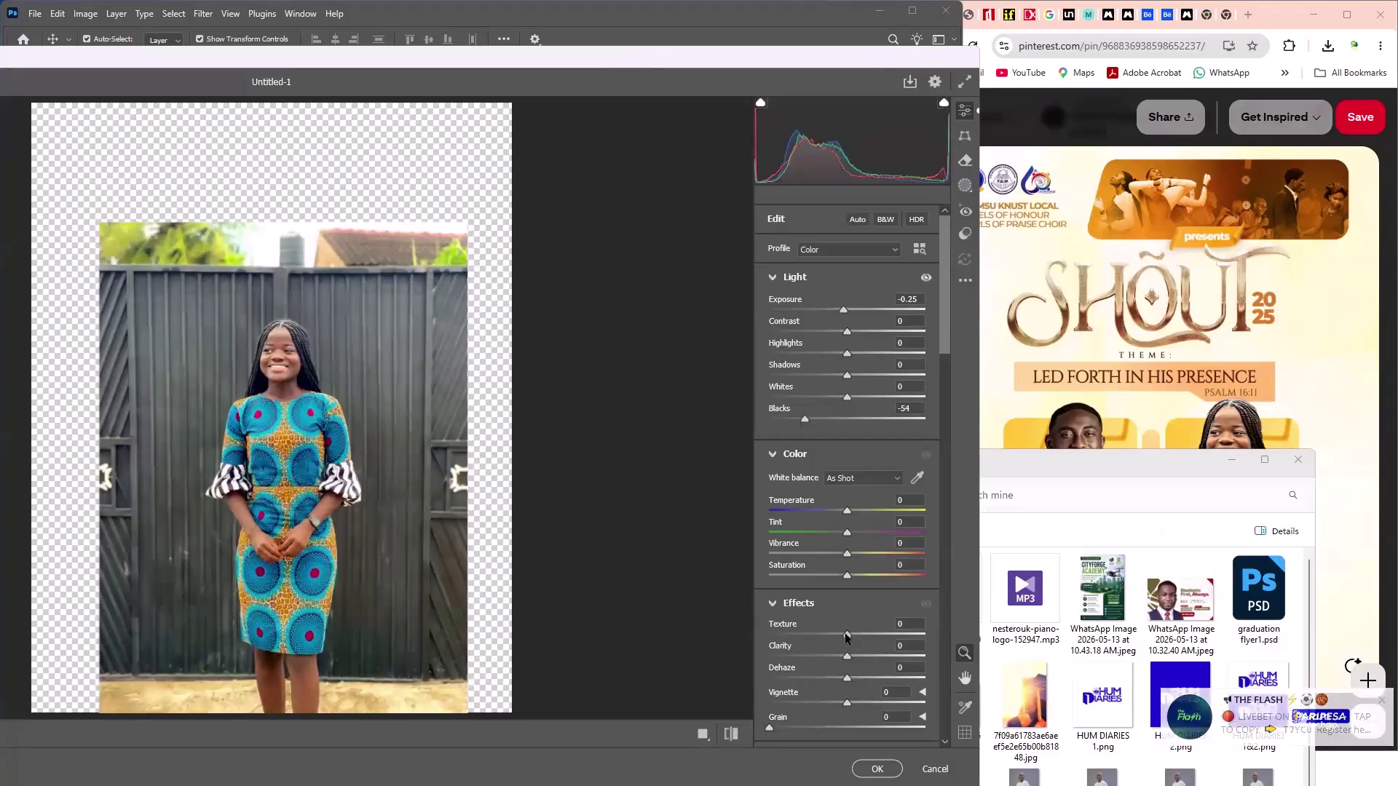
drag(846, 635, 854, 635)
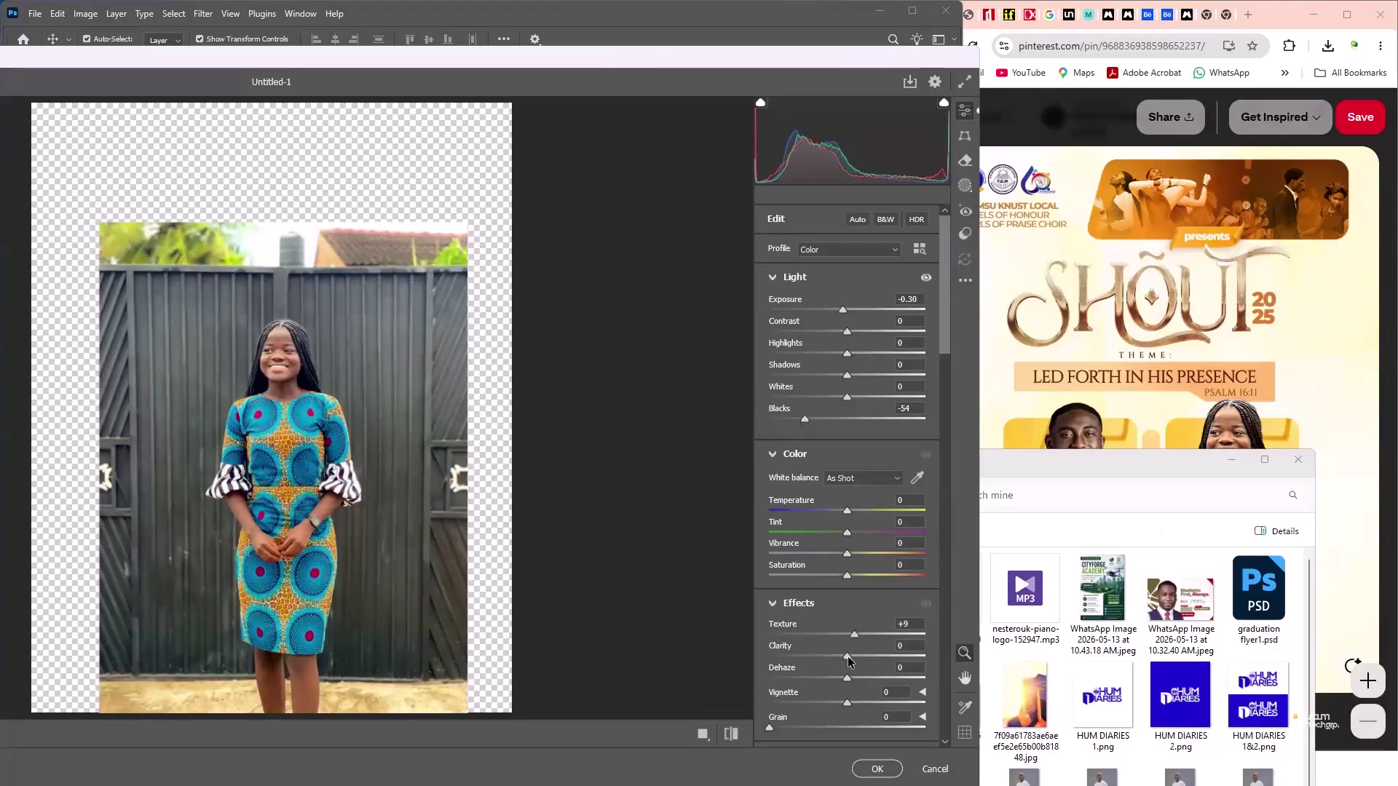
- Add sharpening 42 and colour noise reduction 16, apply, then move her down to X 22.23, Y 108.97 mm
scroll(844, 690, down, 10)
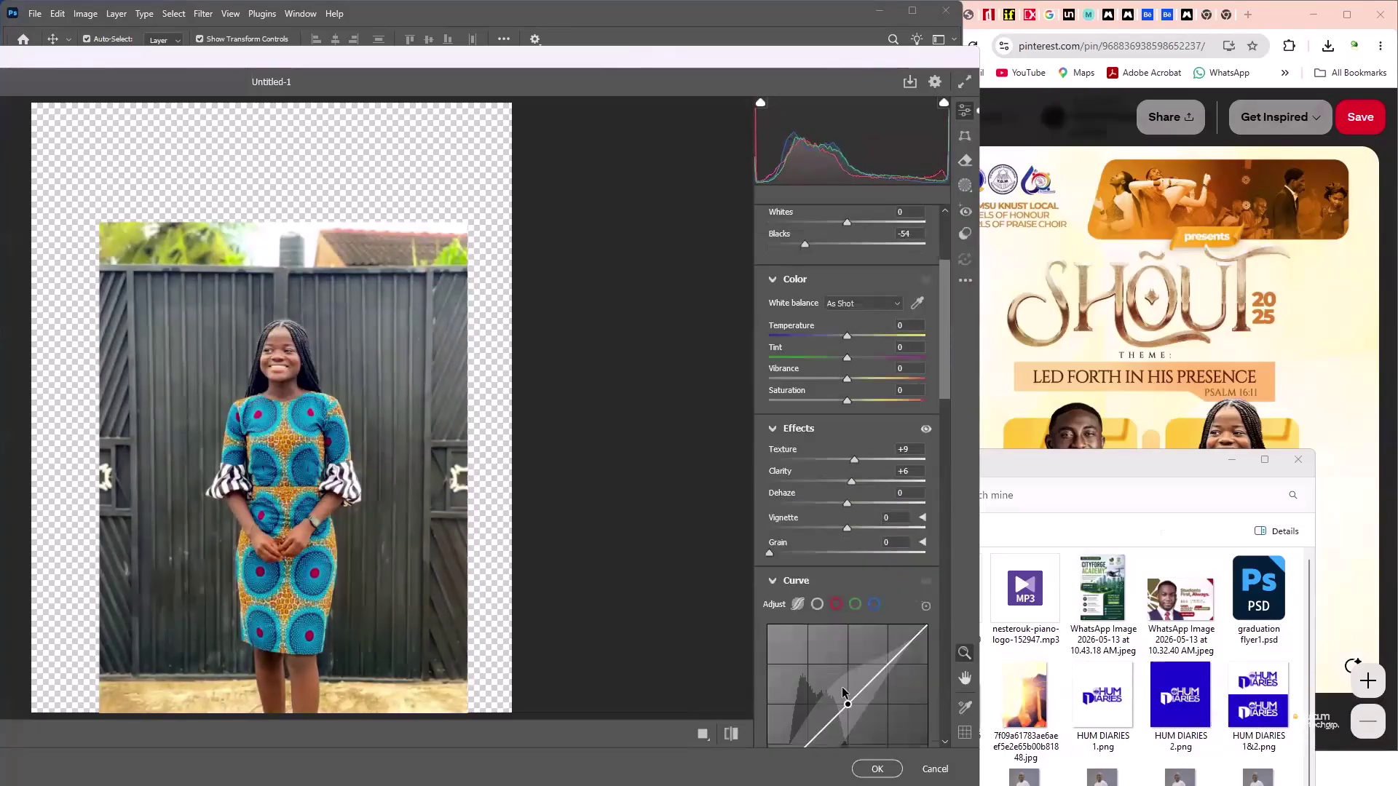
scroll(802, 553, down, 5)
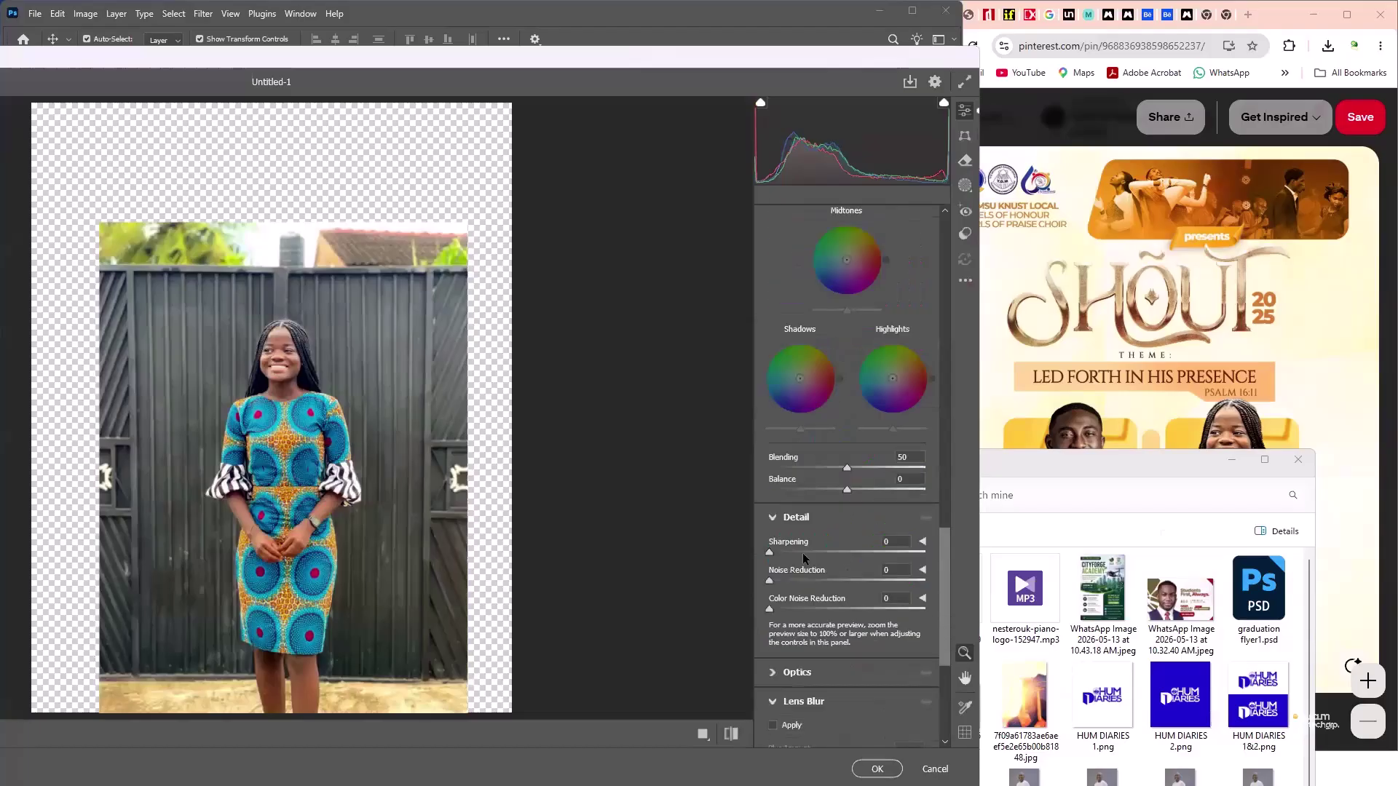
click(813, 552)
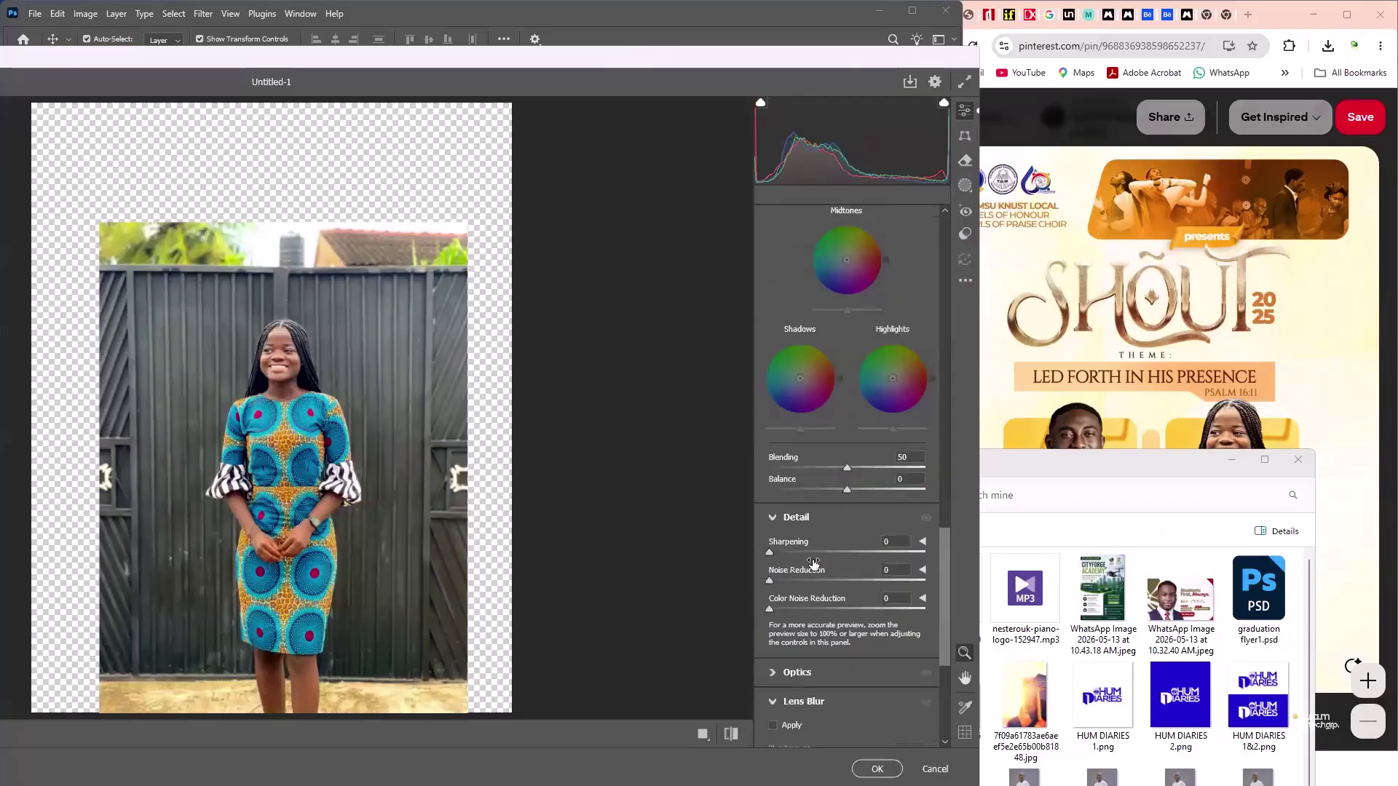
click(795, 612)
key(ctrl+alt+0)
key(ctrl+plus)
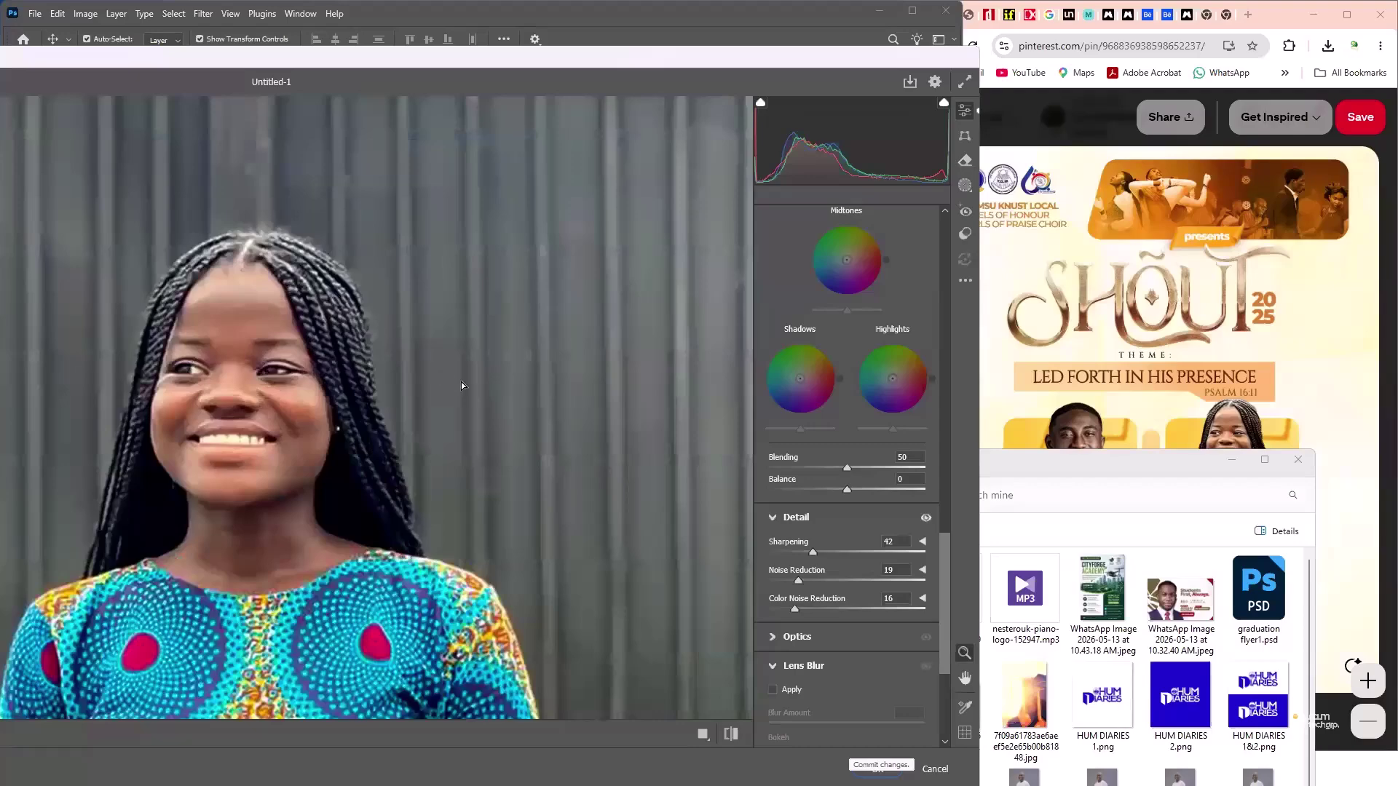
key(Return)
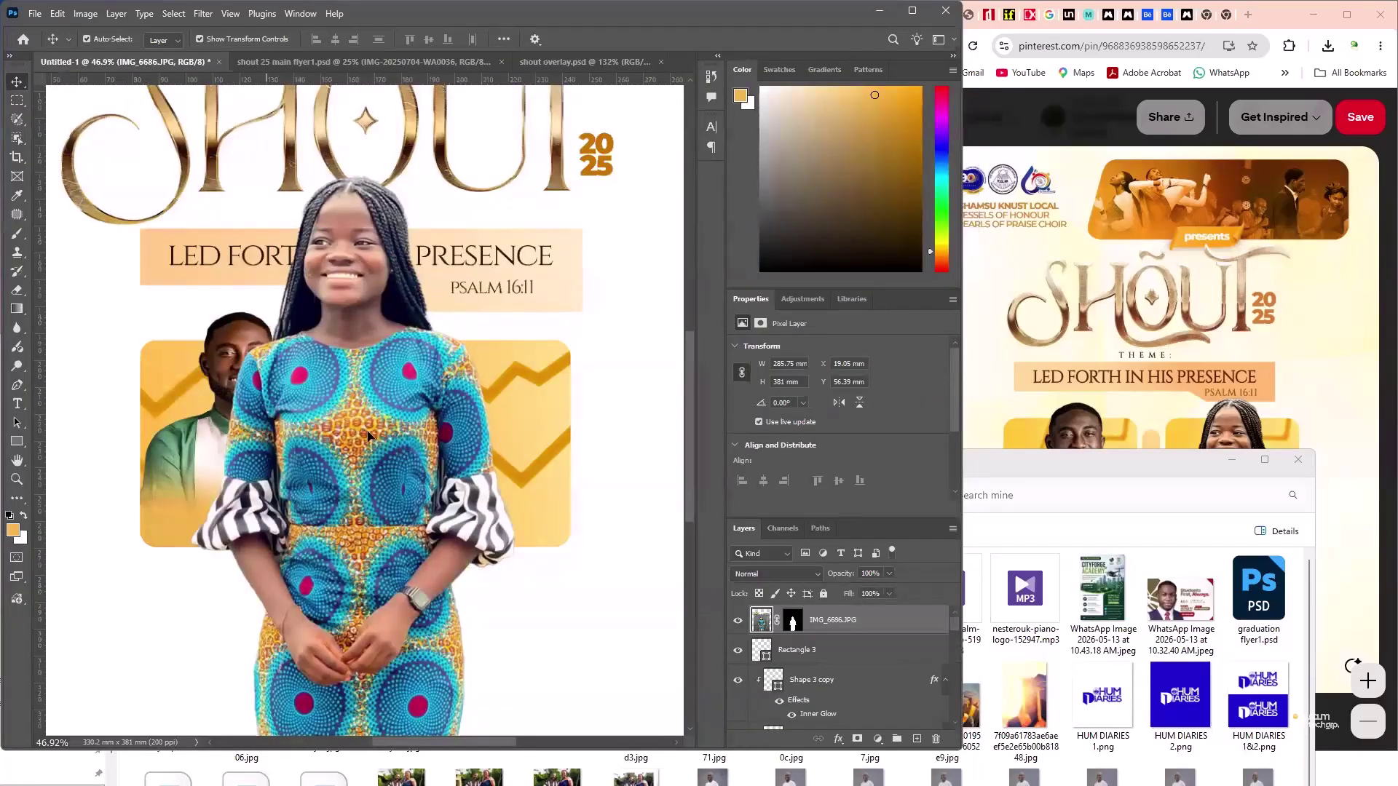
key(ctrl+z)
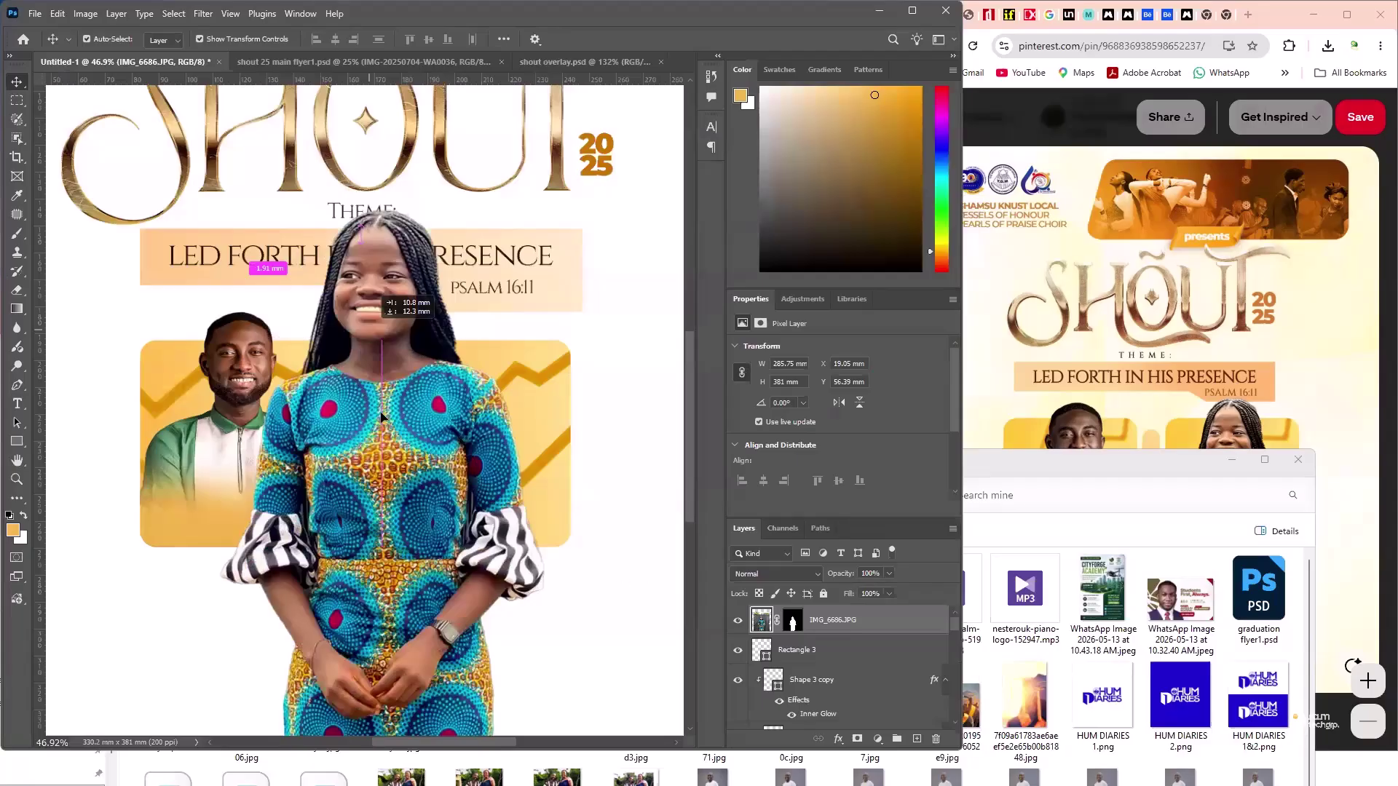
key(ctrl+z)
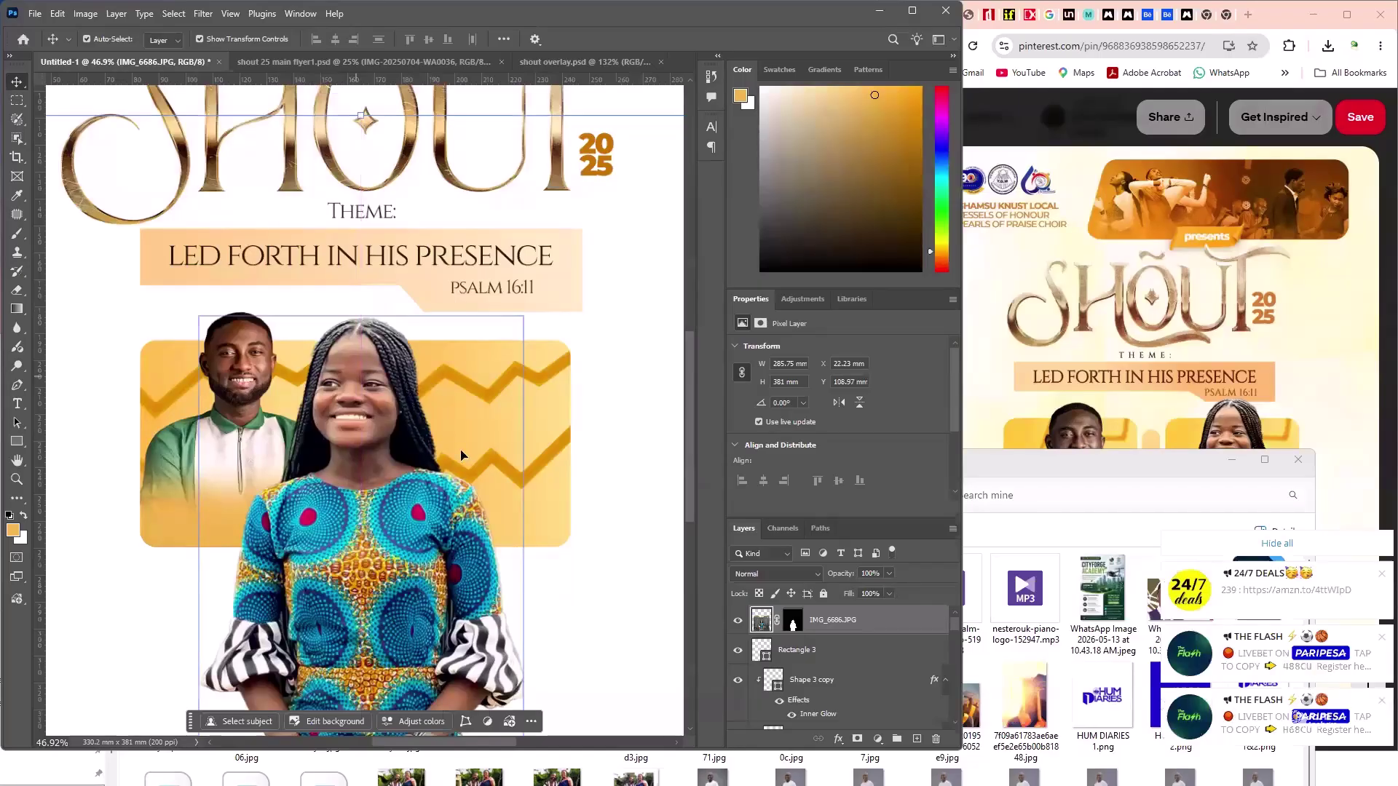
- Move the girl's photo onto the right-hand orange panel beside the man
scroll(447, 446, down, 3)
drag(447, 446, 516, 488)
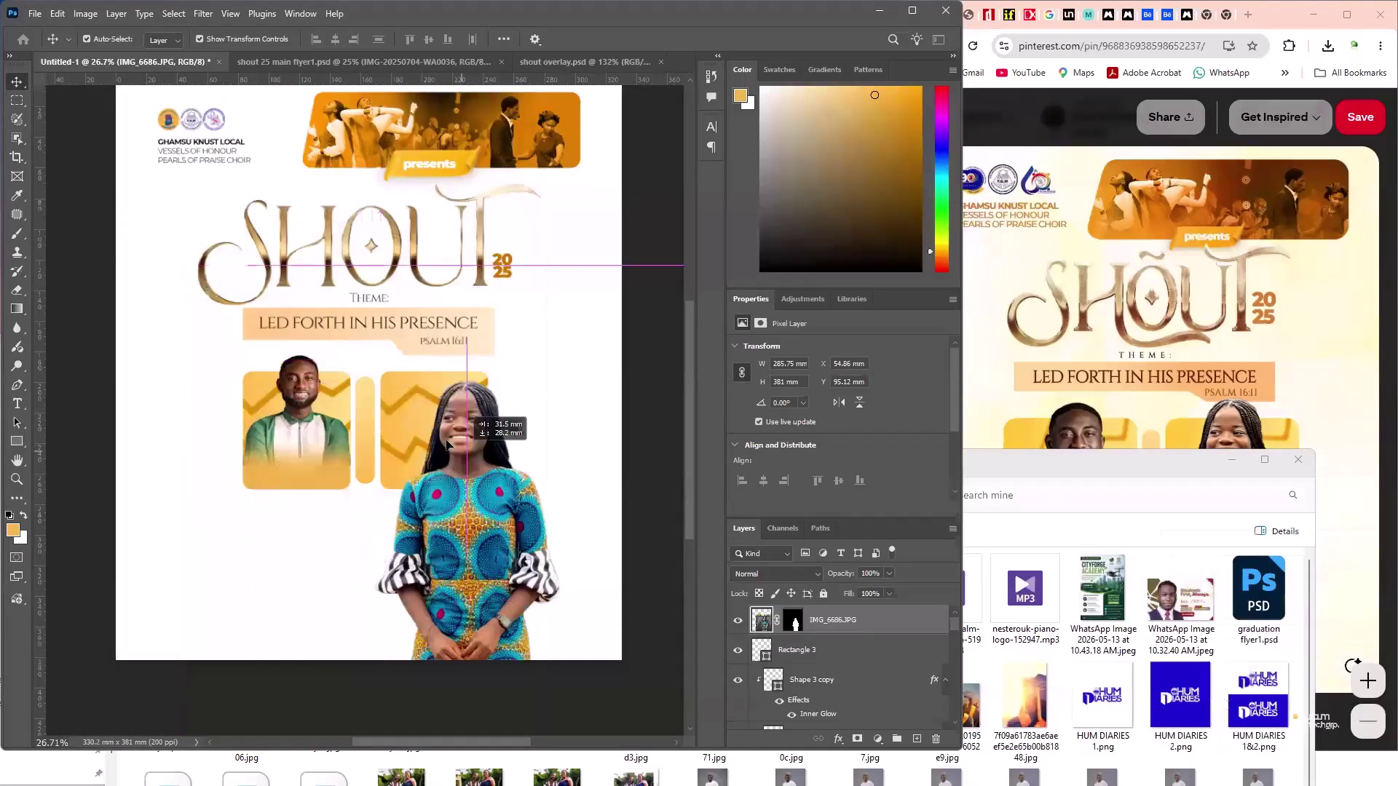
drag(447, 445, 447, 444)
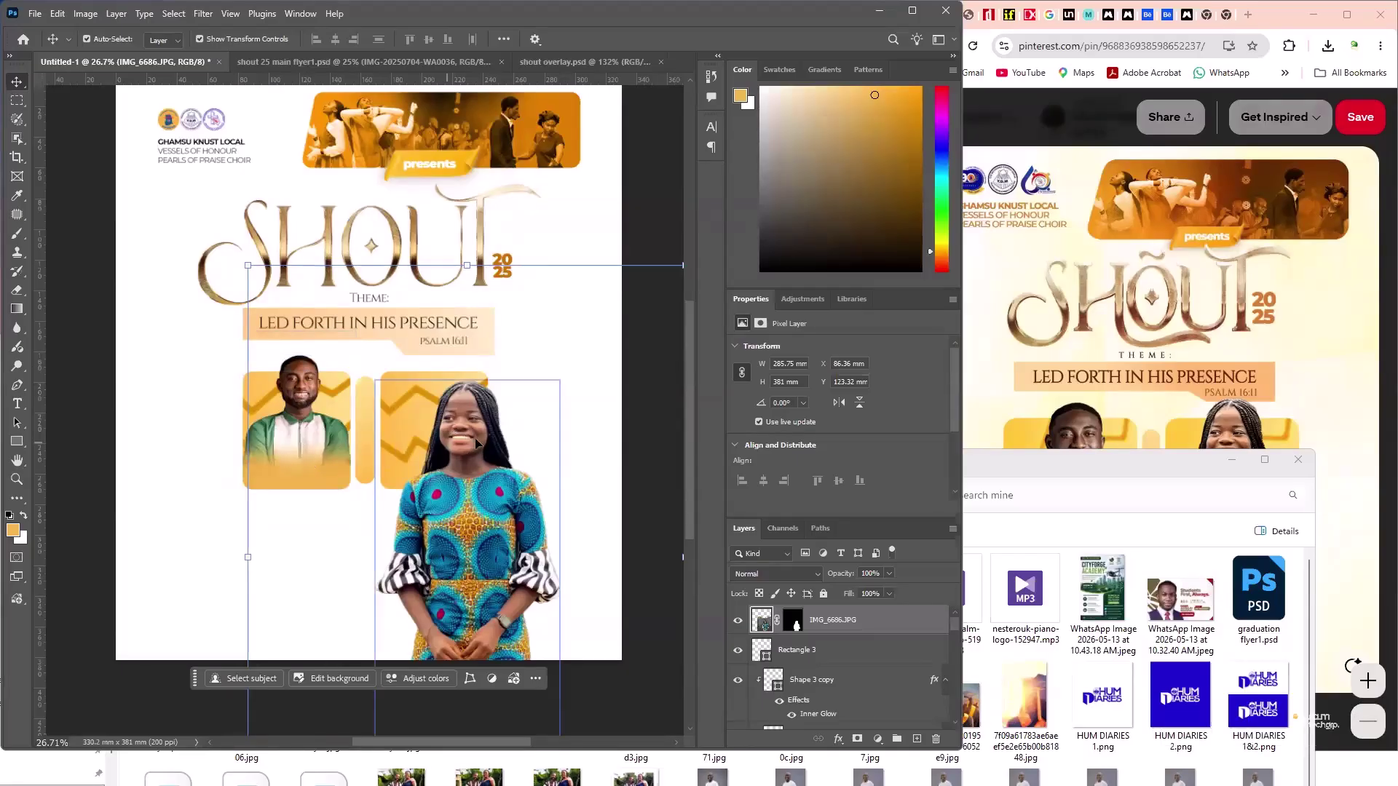
drag(440, 446, 467, 429)
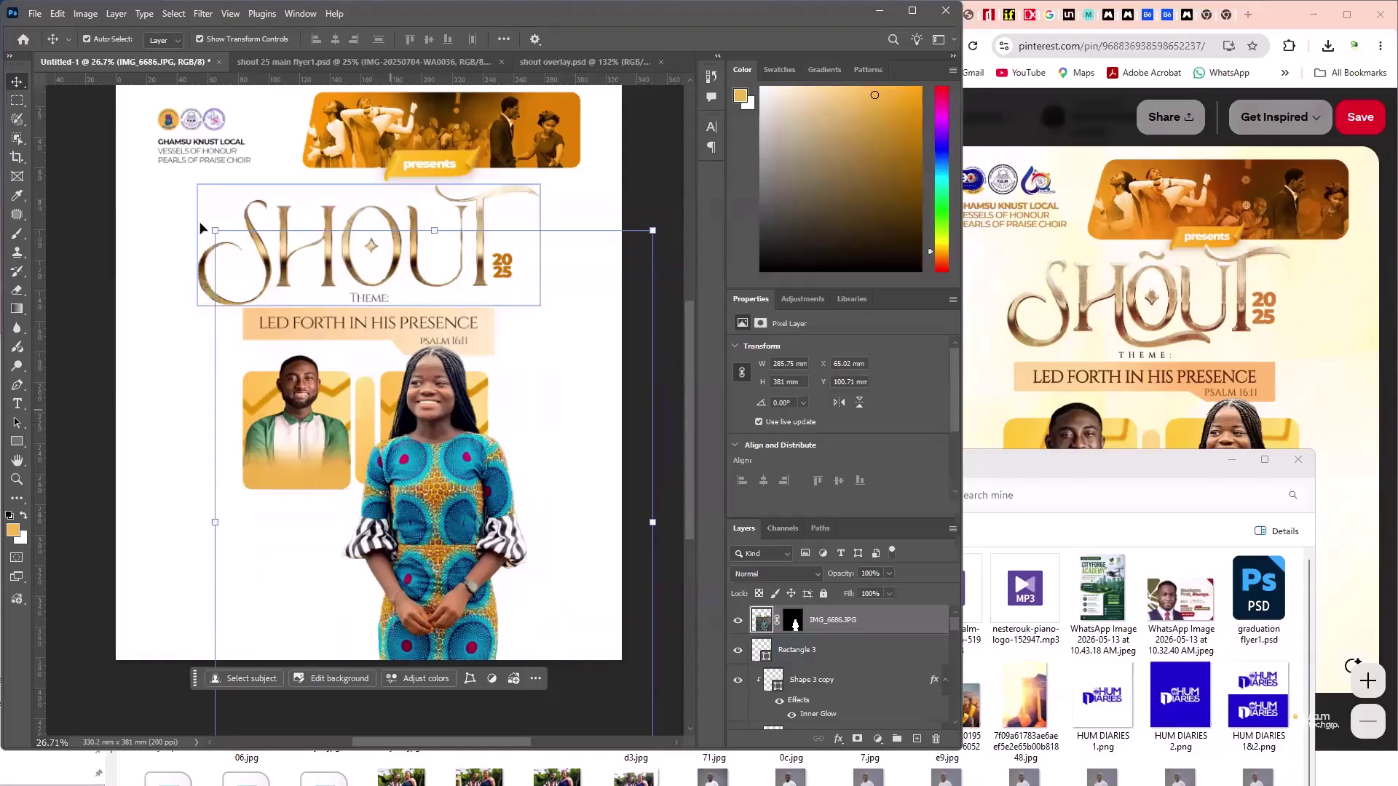
- Scale the girl's photo to about 74.6%, reposition it, and commit the transform
mouse_move(210, 236)
mouse_down()
mouse_move(176, 210)
mouse_move(185, 227)
mouse_up()
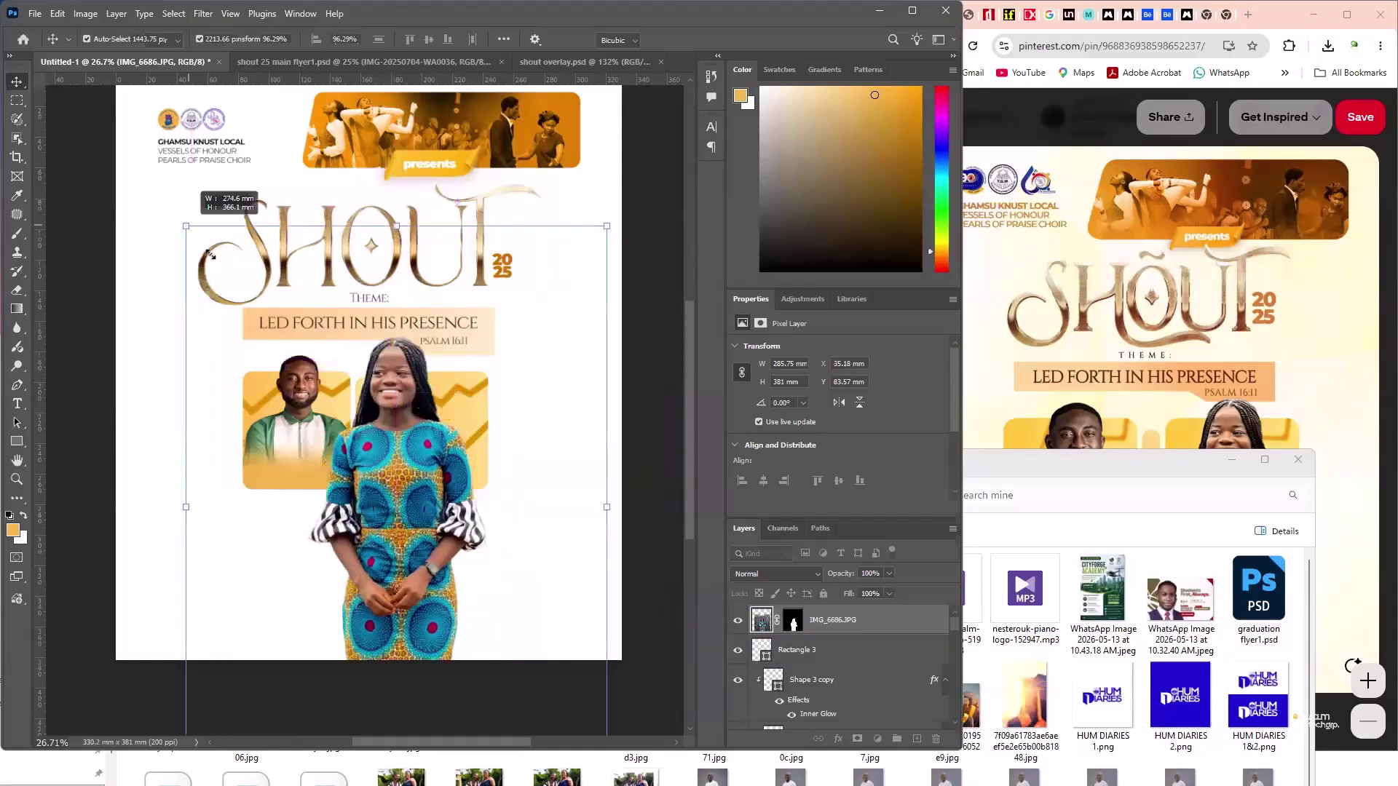
drag(241, 307, 263, 350)
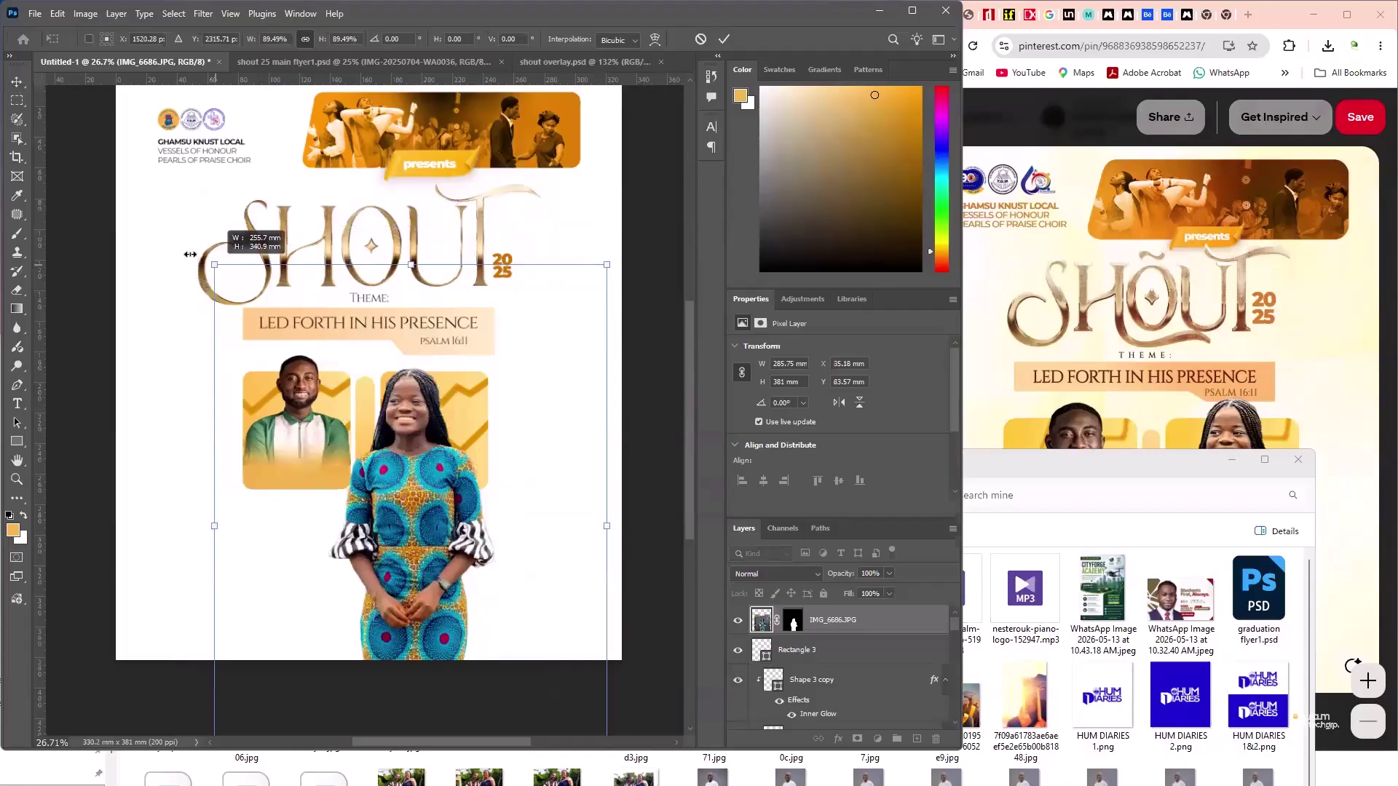
drag(191, 255, 213, 283)
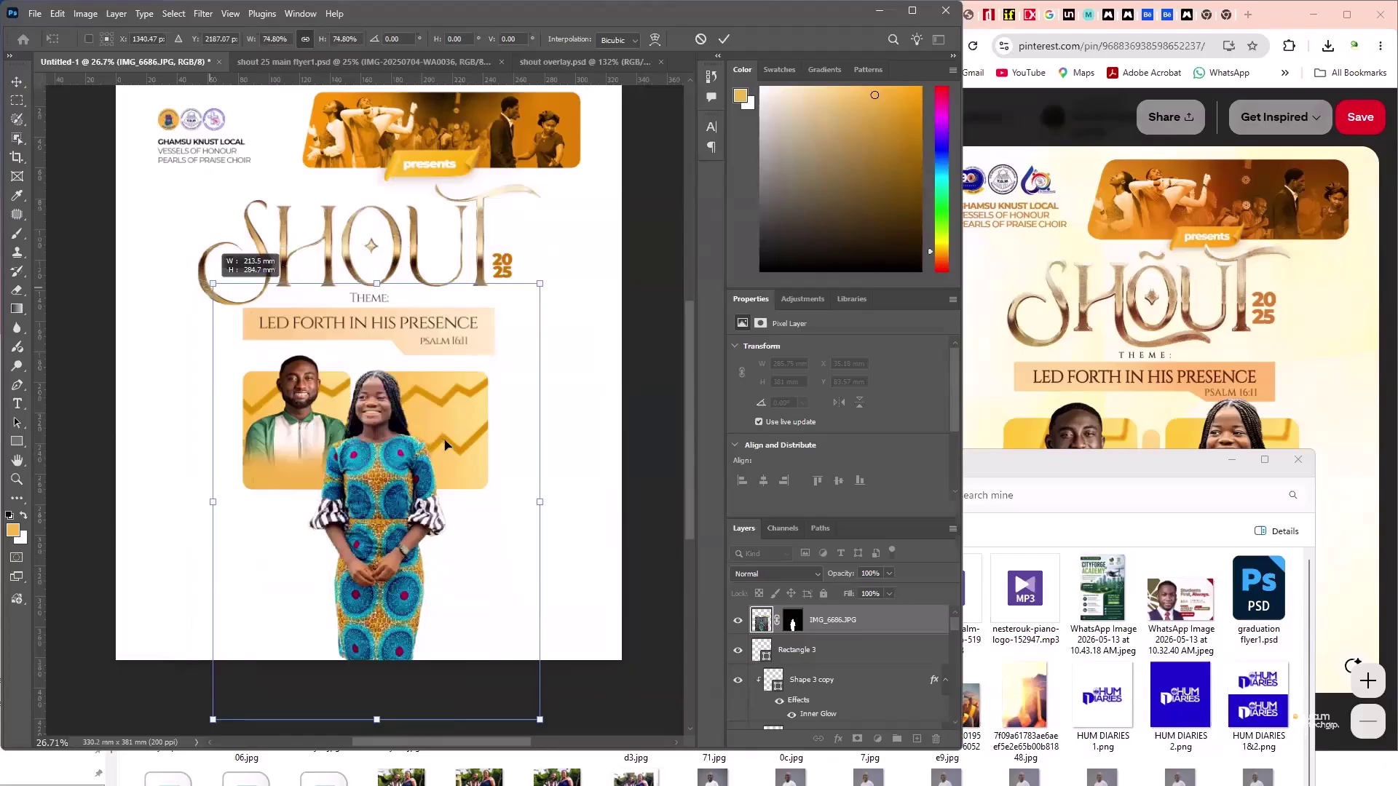
drag(446, 444, 452, 448)
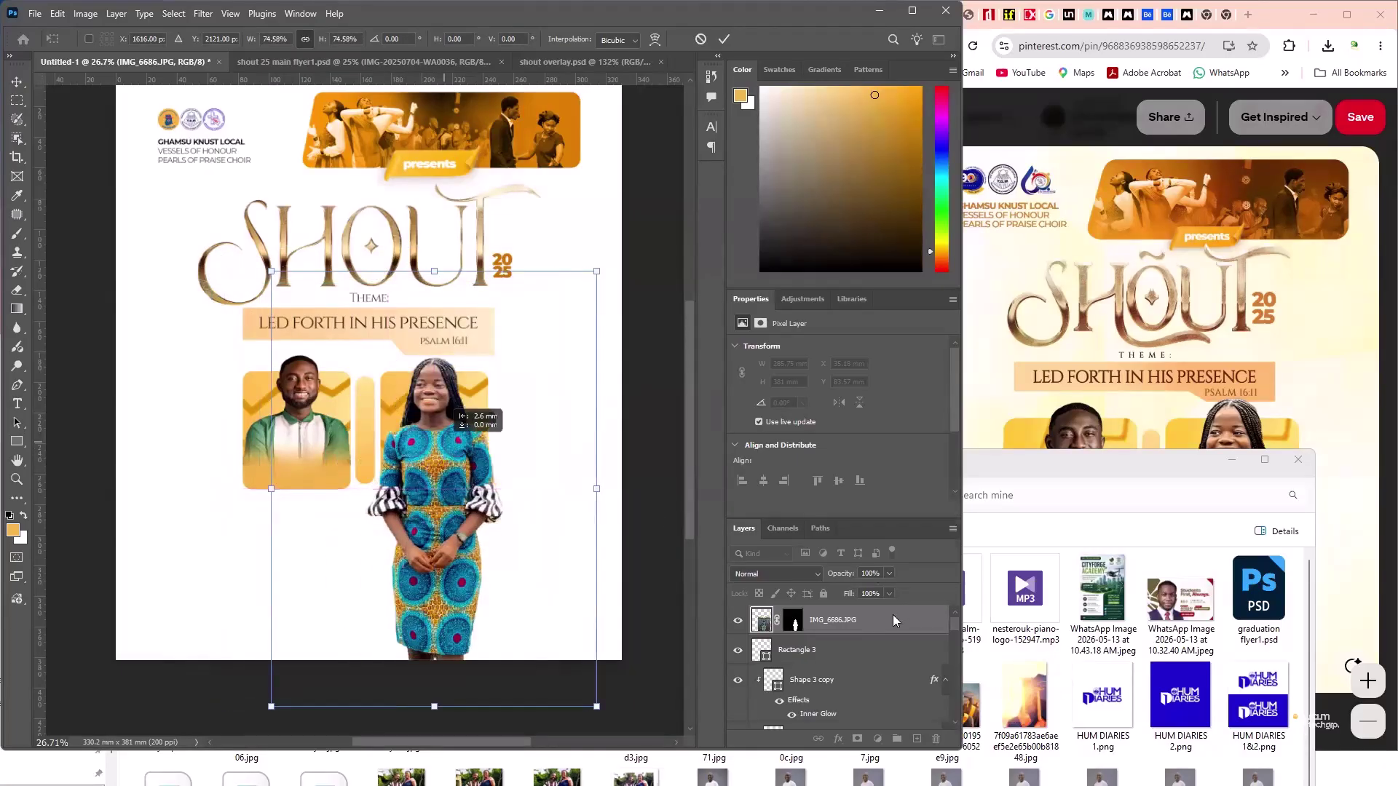
key(ctrl+z)
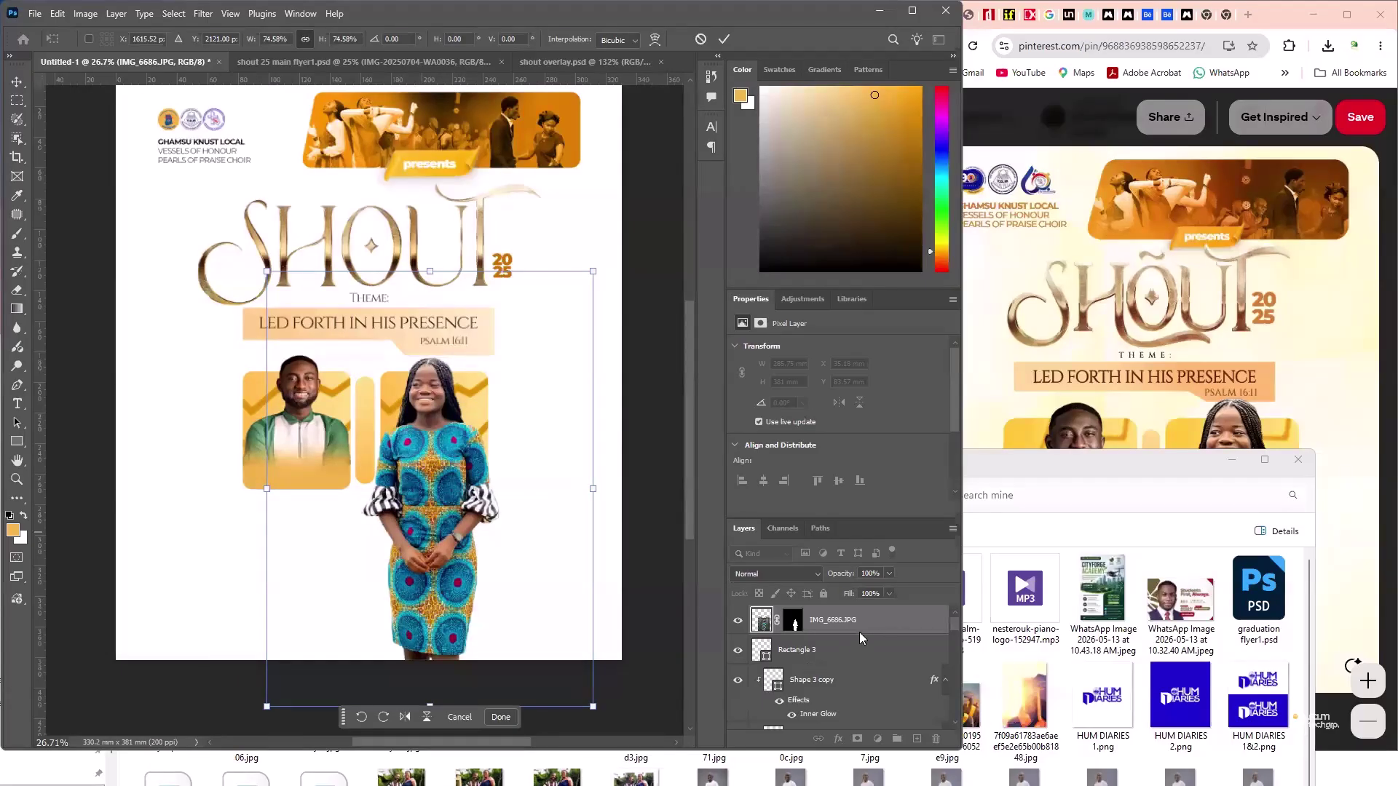
click(870, 648)
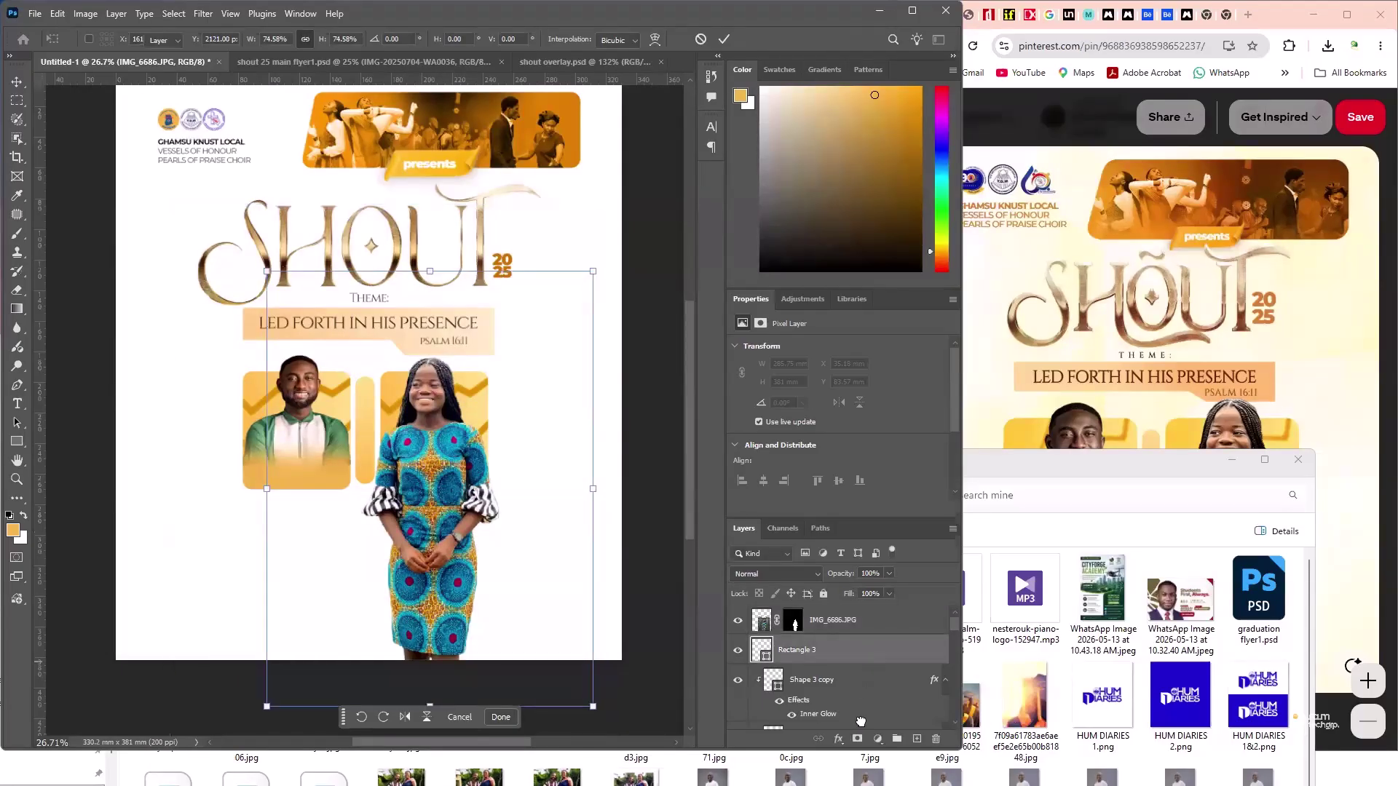
- Stack the girl's layer above Shape 3 copy, clip it inside the orange frame, and duplicate it
key(alt+bracketright)
key(ctrl+bracketleft)
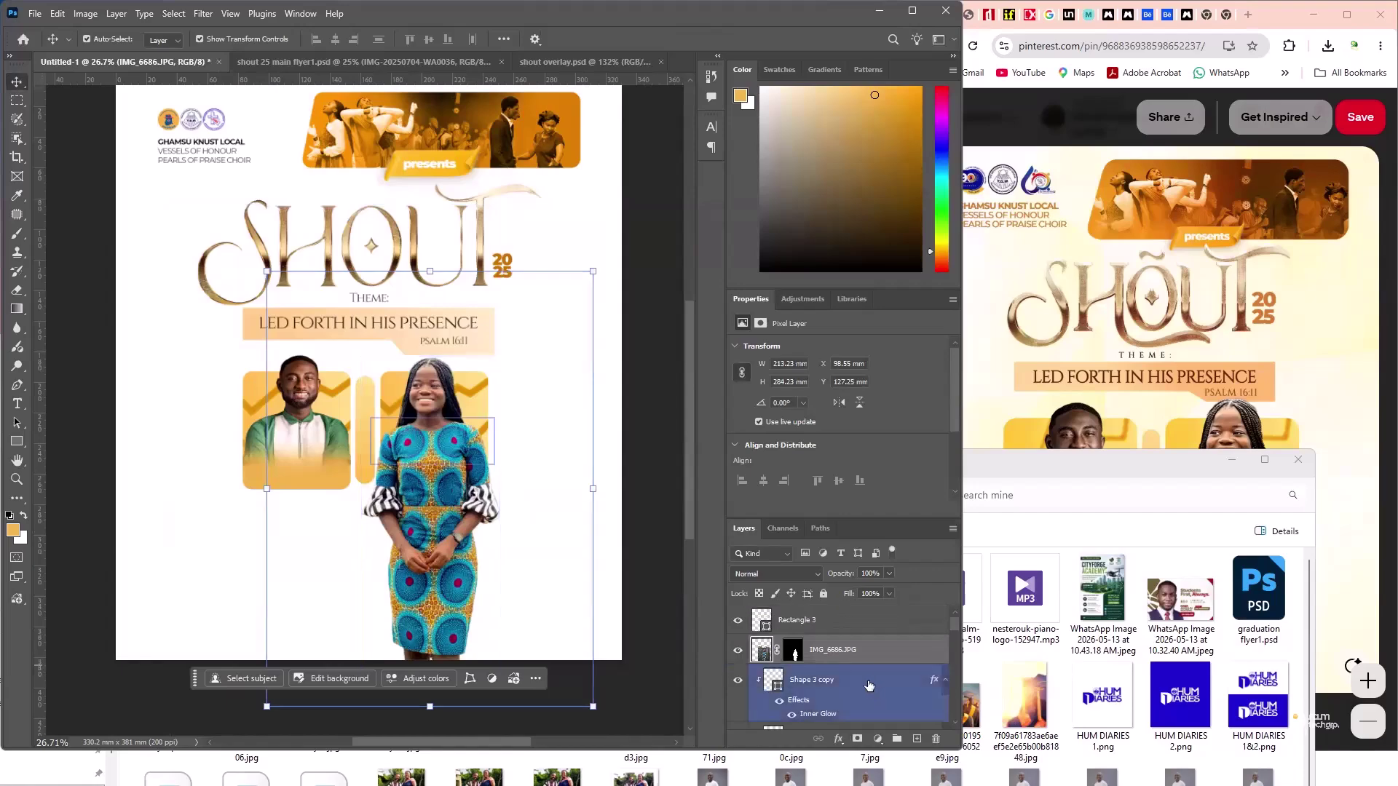
drag(866, 670, 882, 633)
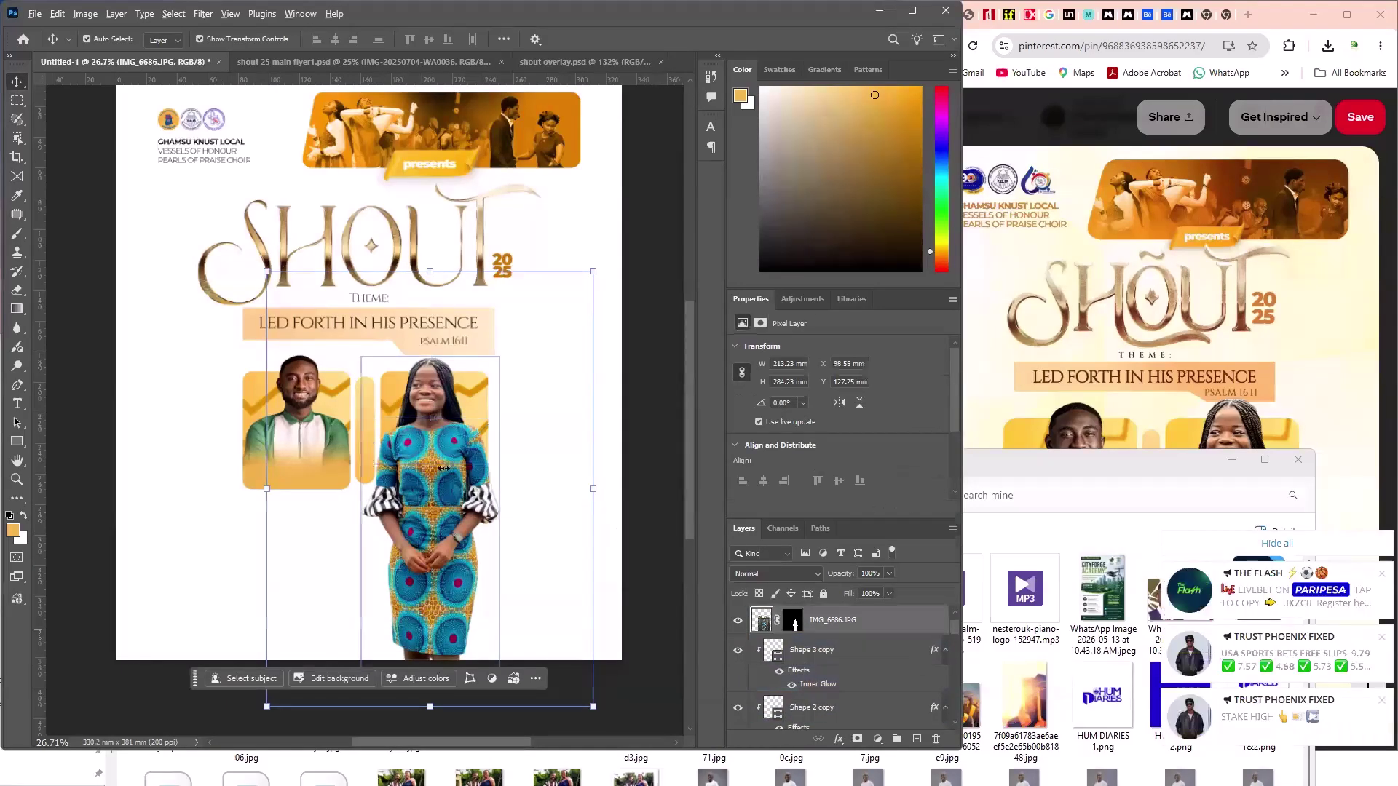
key(ctrl+alt+g)
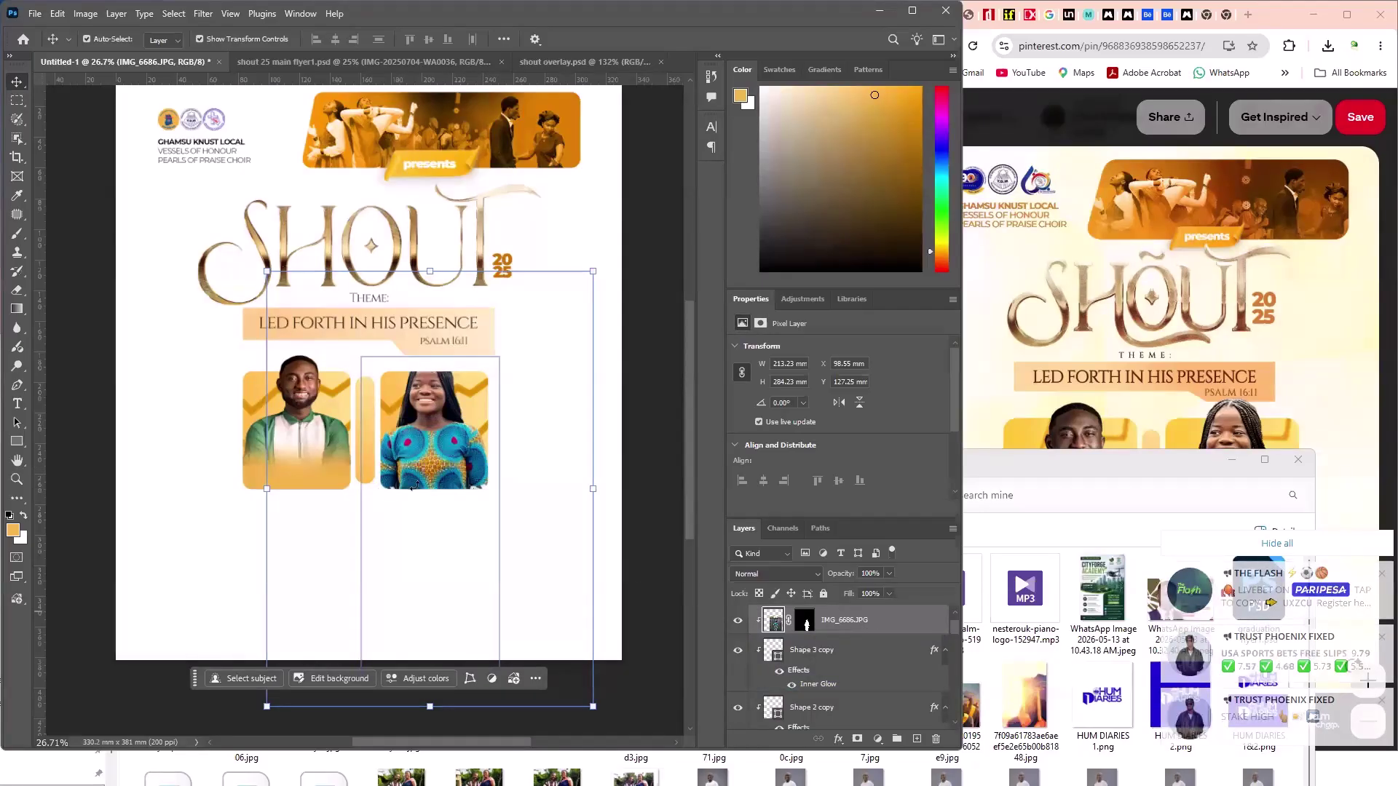
key(ctrl+j)
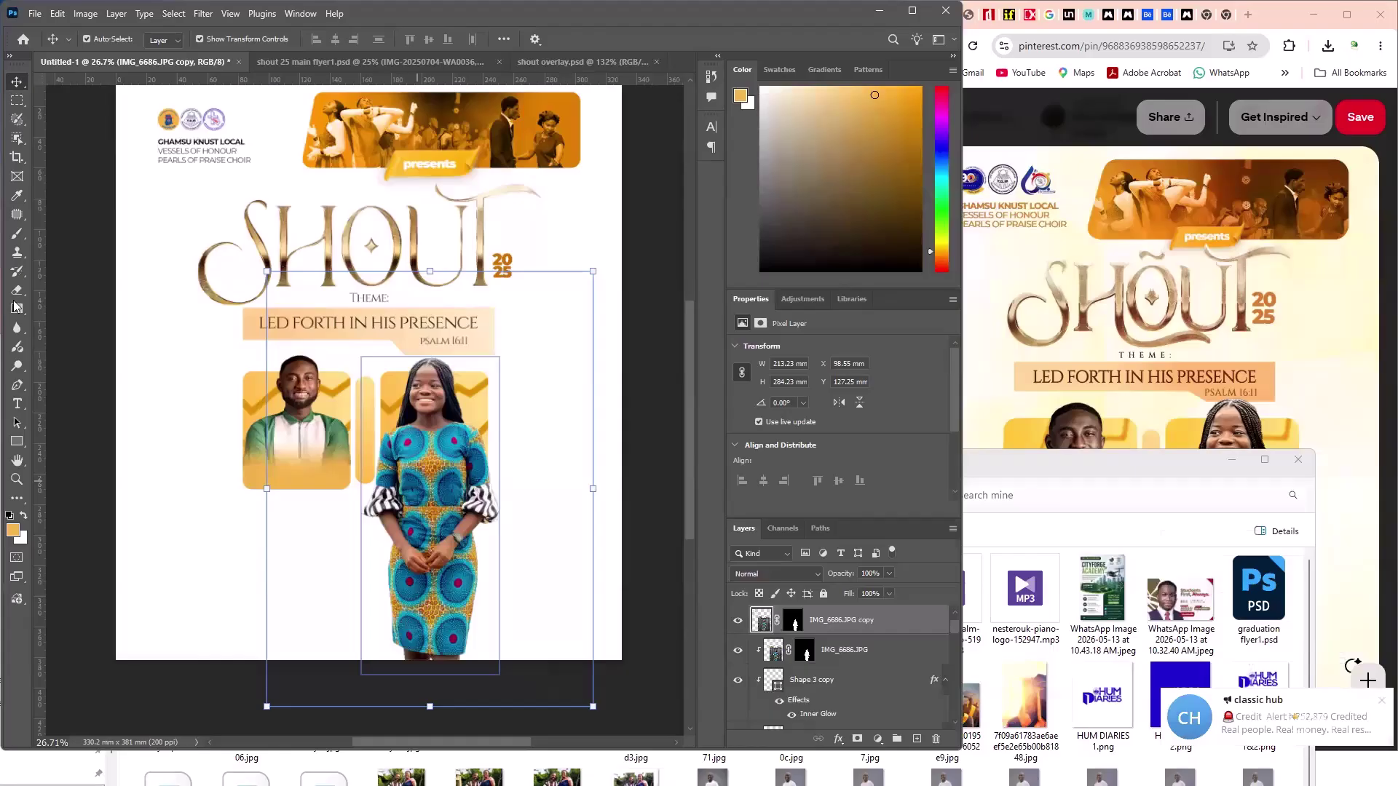
- Erase the girl's legs and lower dress below her chest
key(e)
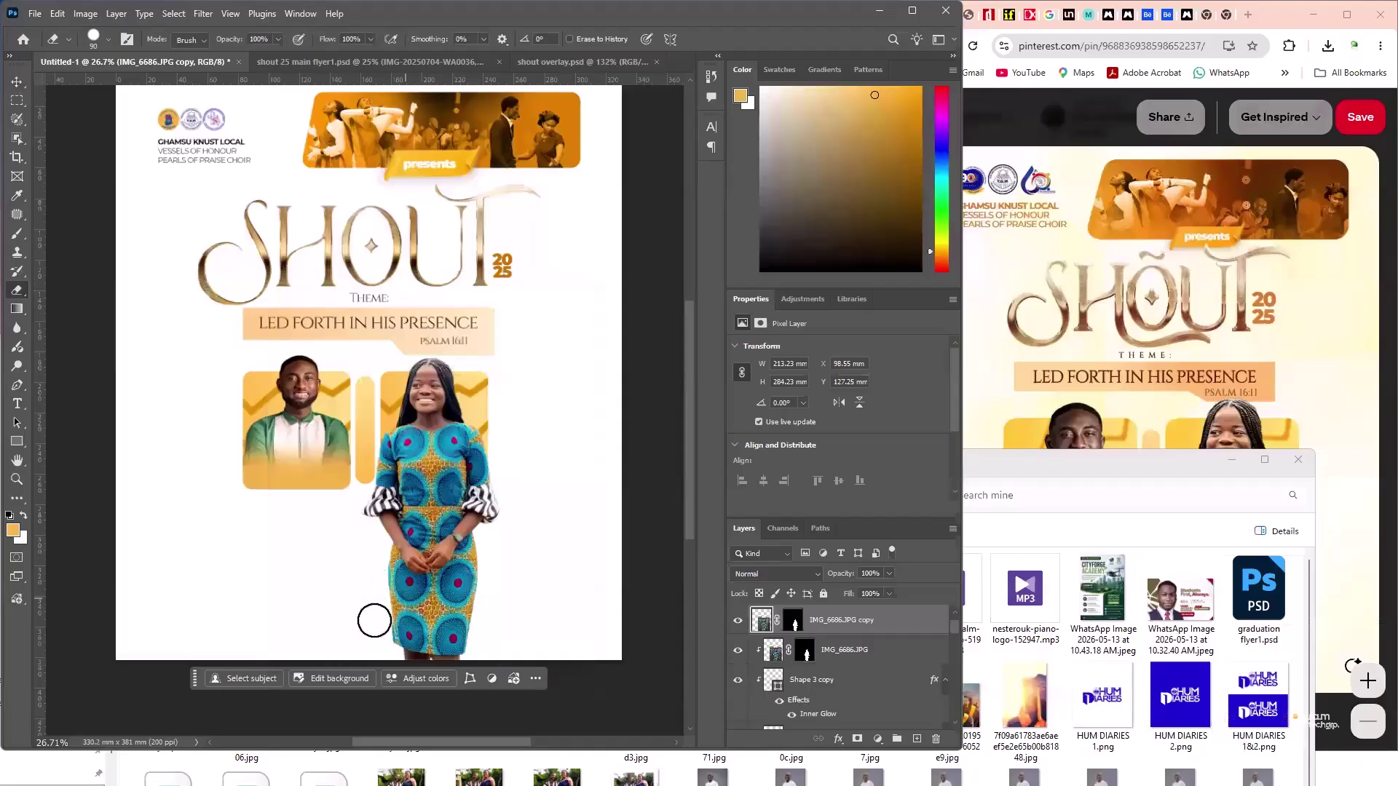
drag(384, 636, 459, 651)
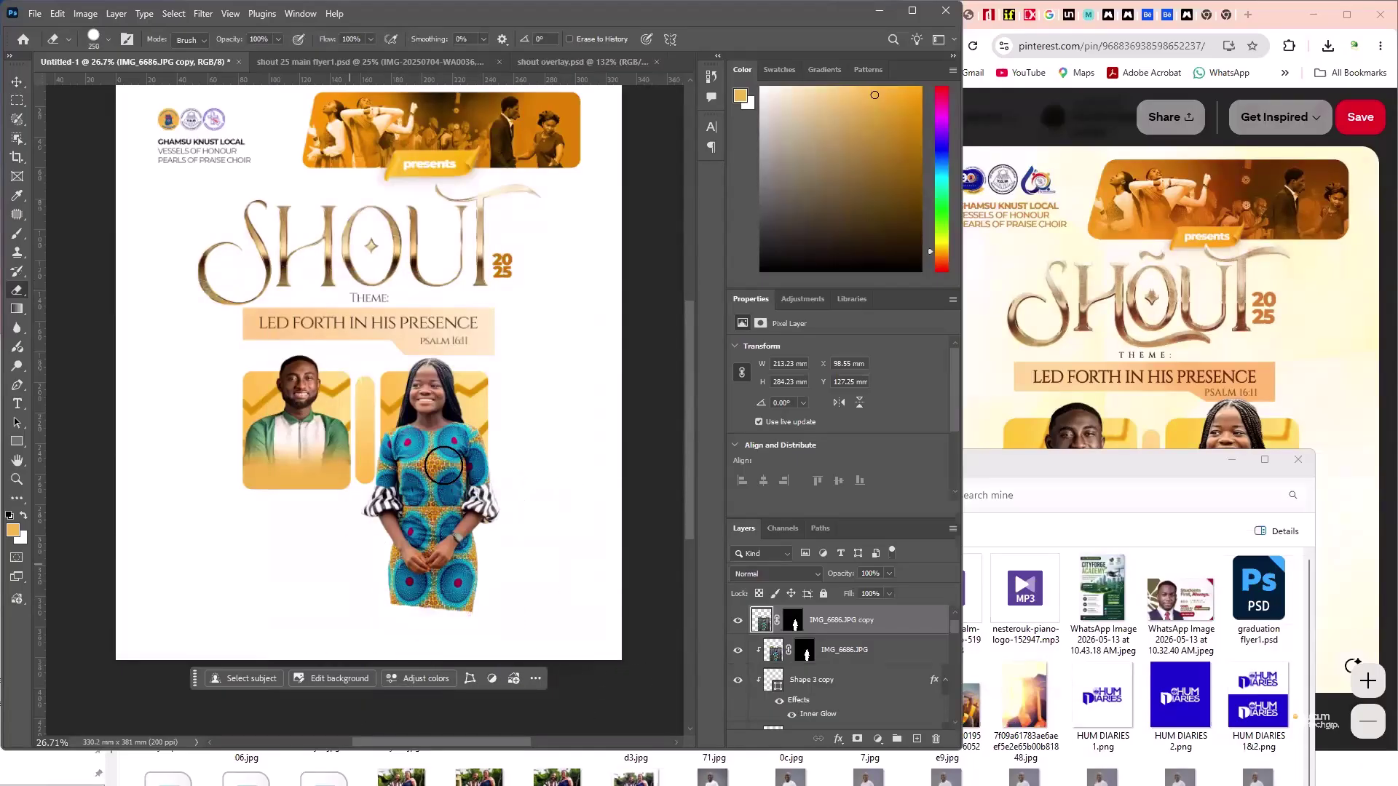
mouse_move(443, 469)
mouse_down()
mouse_move(410, 482)
mouse_move(501, 498)
mouse_move(469, 492)
mouse_move(502, 496)
mouse_move(494, 460)
mouse_up()
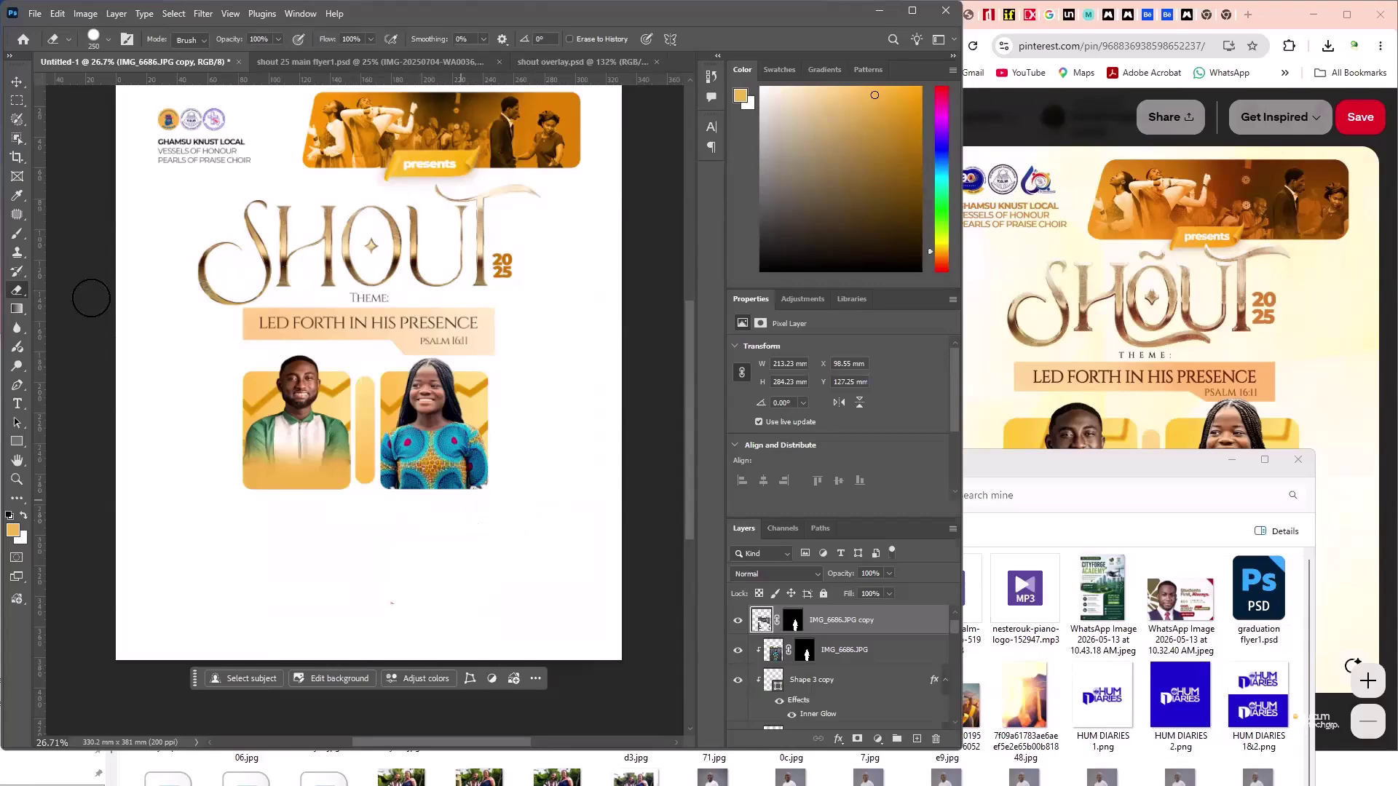
click(17, 81)
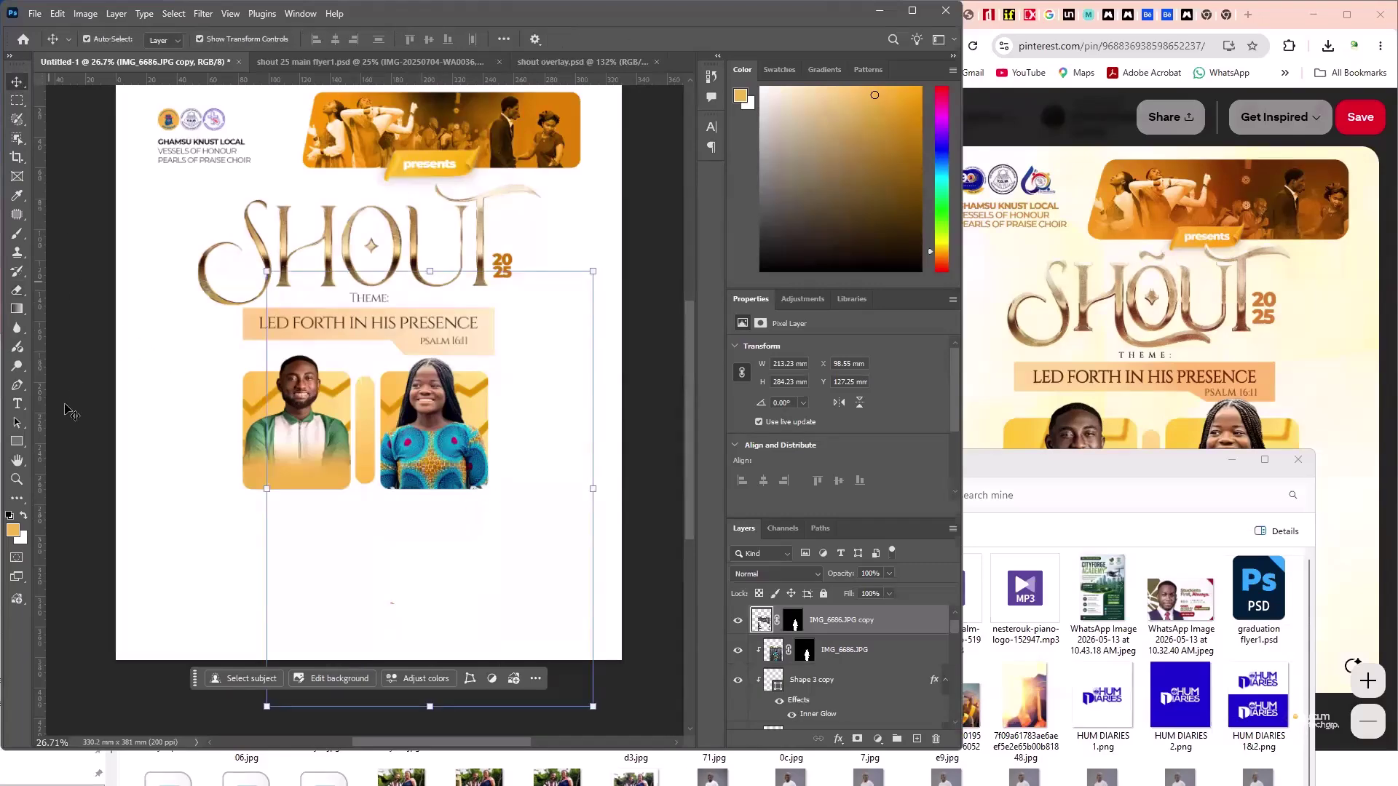
- Copy Layer 3's orange fade onto the girl, stack it above IMG_6686.JPG copy, and align it
click(286, 483)
click(286, 482)
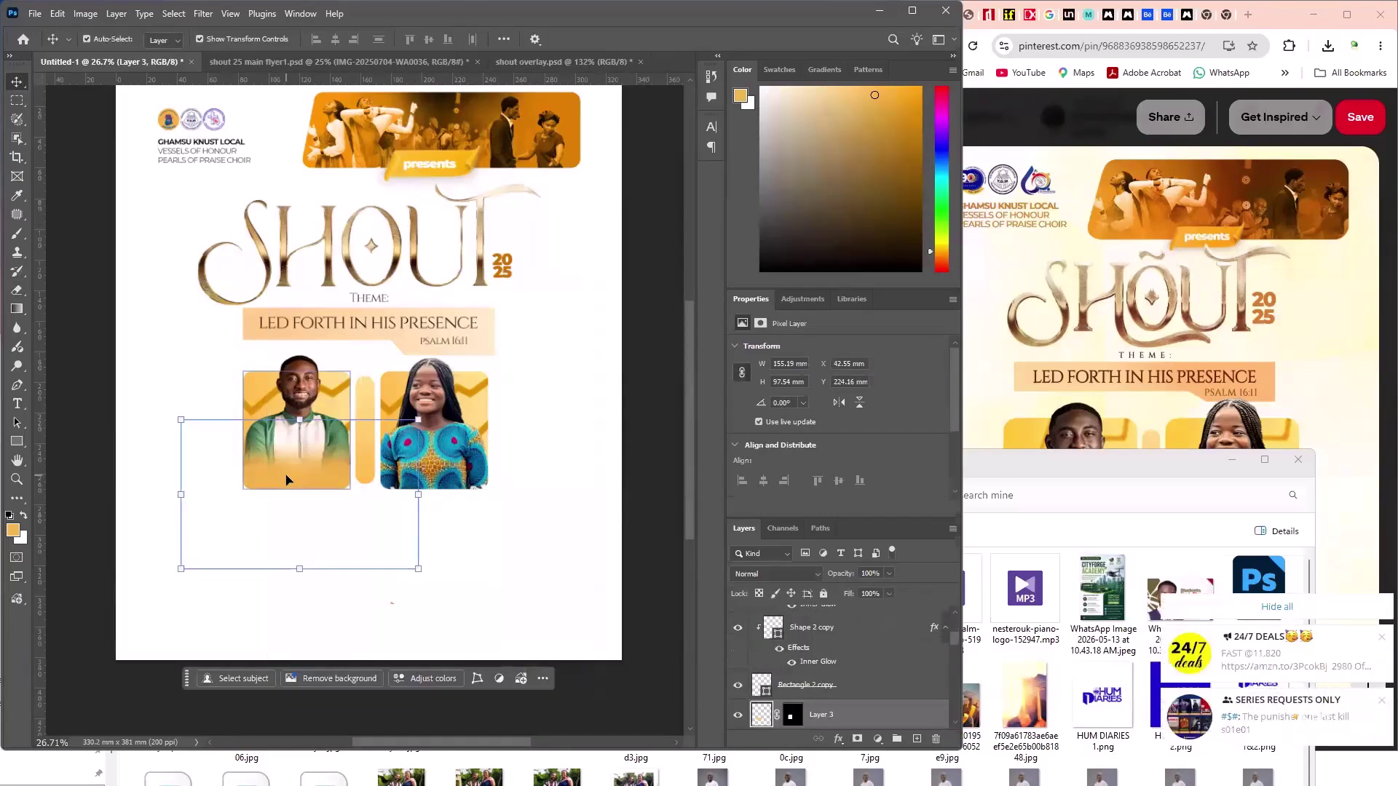
drag(302, 477, 425, 460)
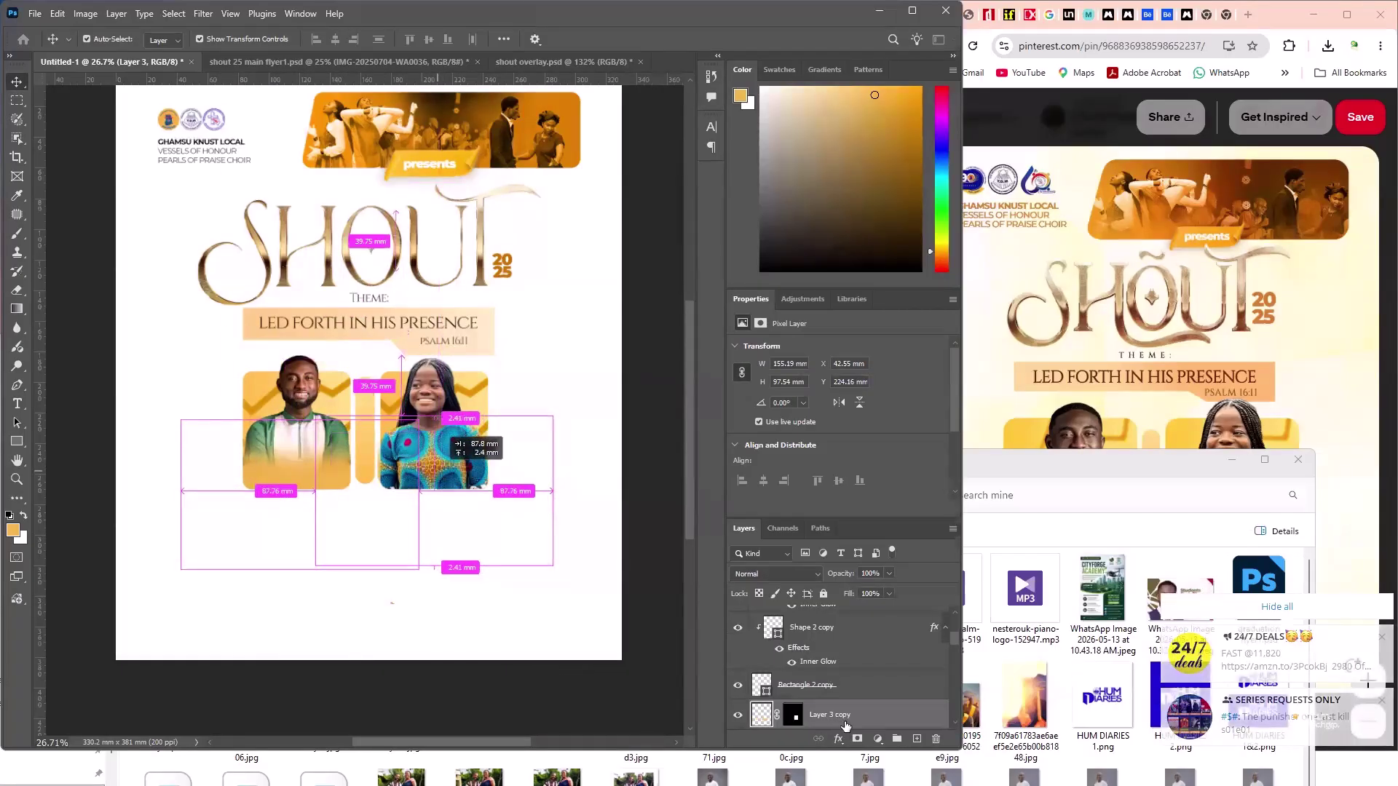
drag(845, 725, 887, 604)
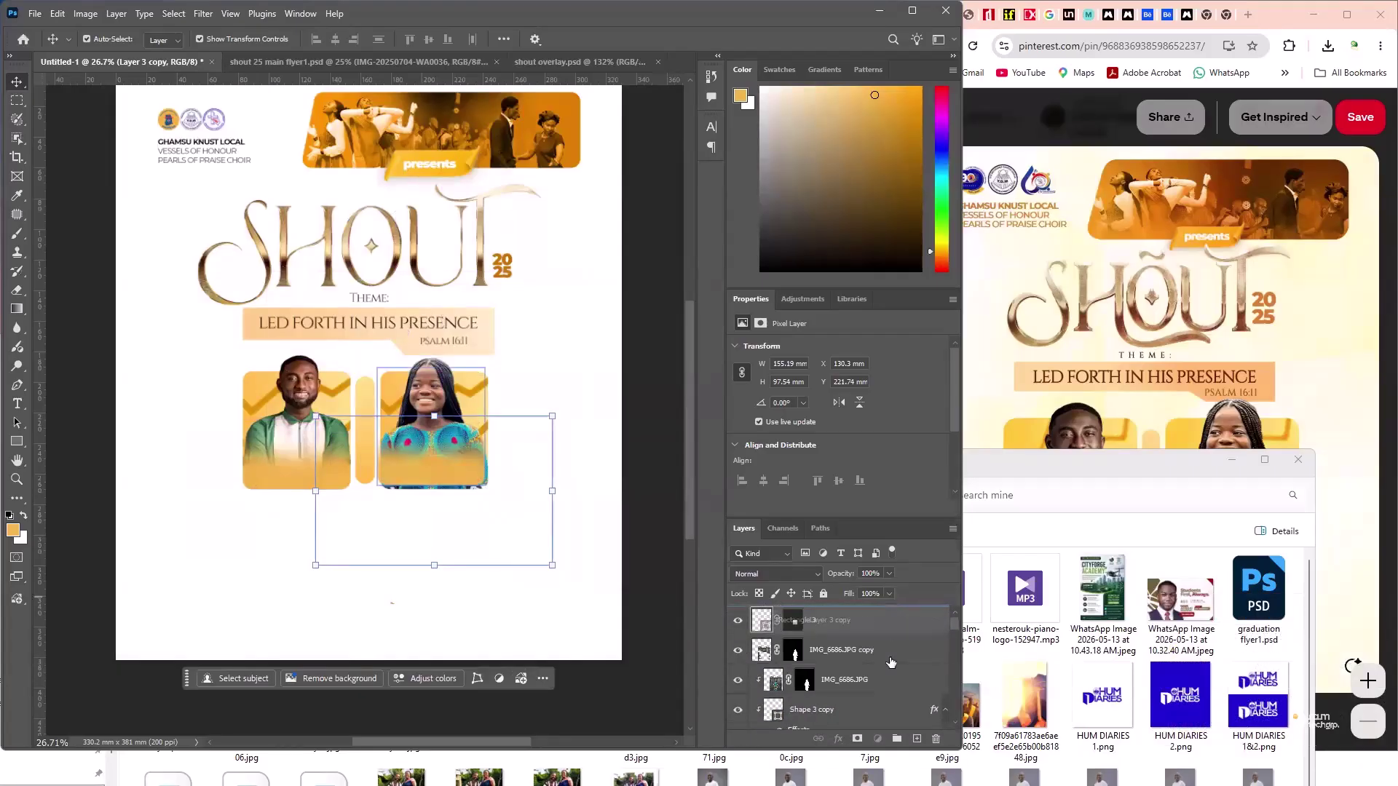
mouse_move(890, 662)
mouse_down()
mouse_move(880, 703)
mouse_move(881, 637)
mouse_up()
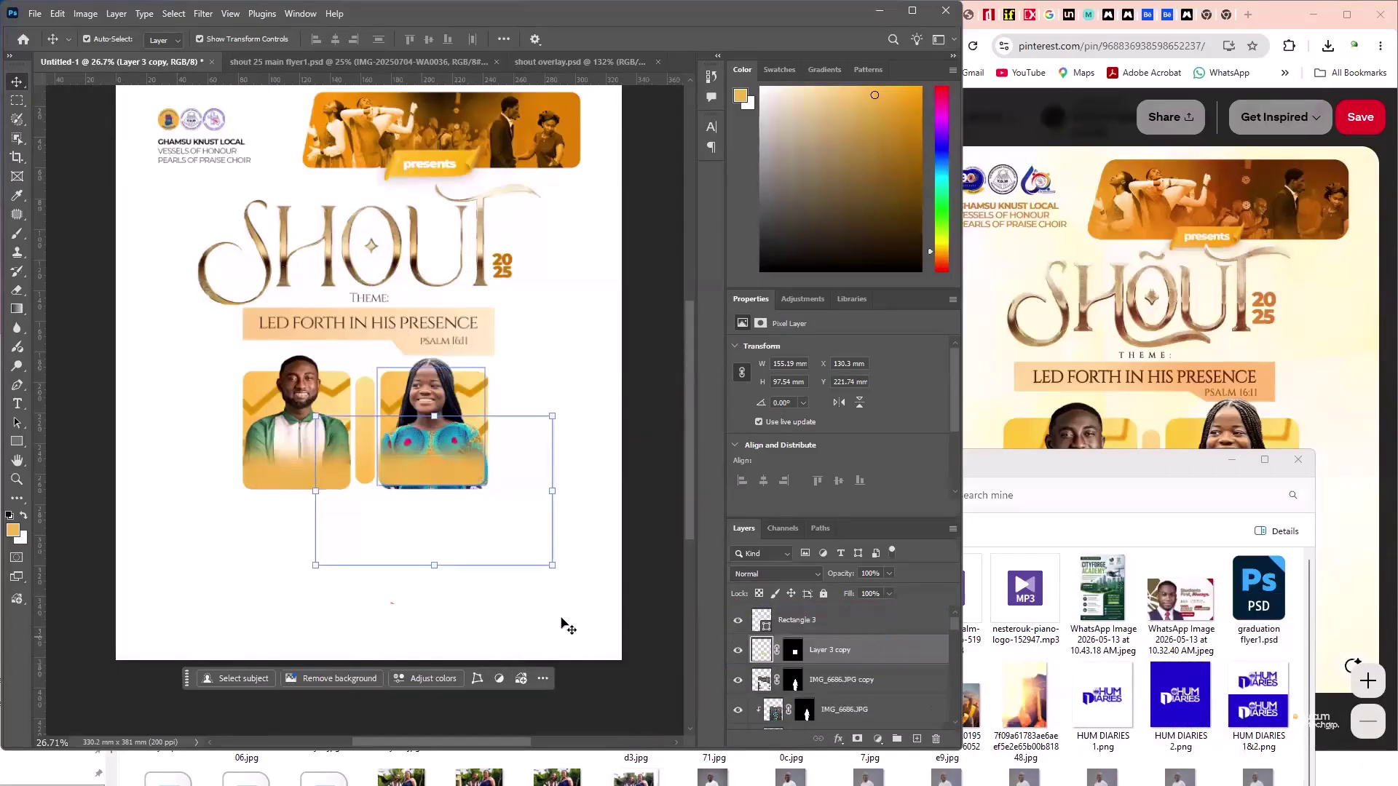
scroll(433, 448, up, 1)
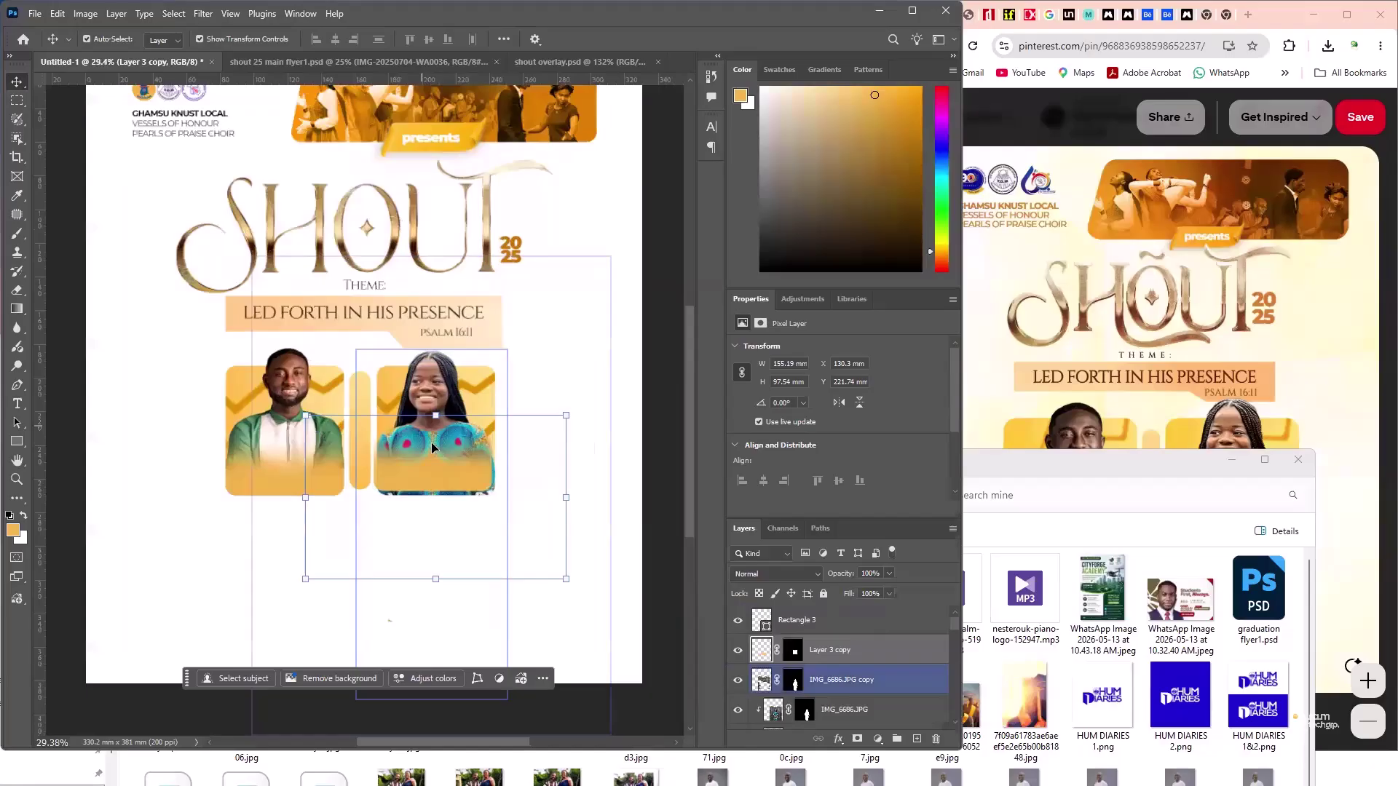
scroll(434, 446, up, 1)
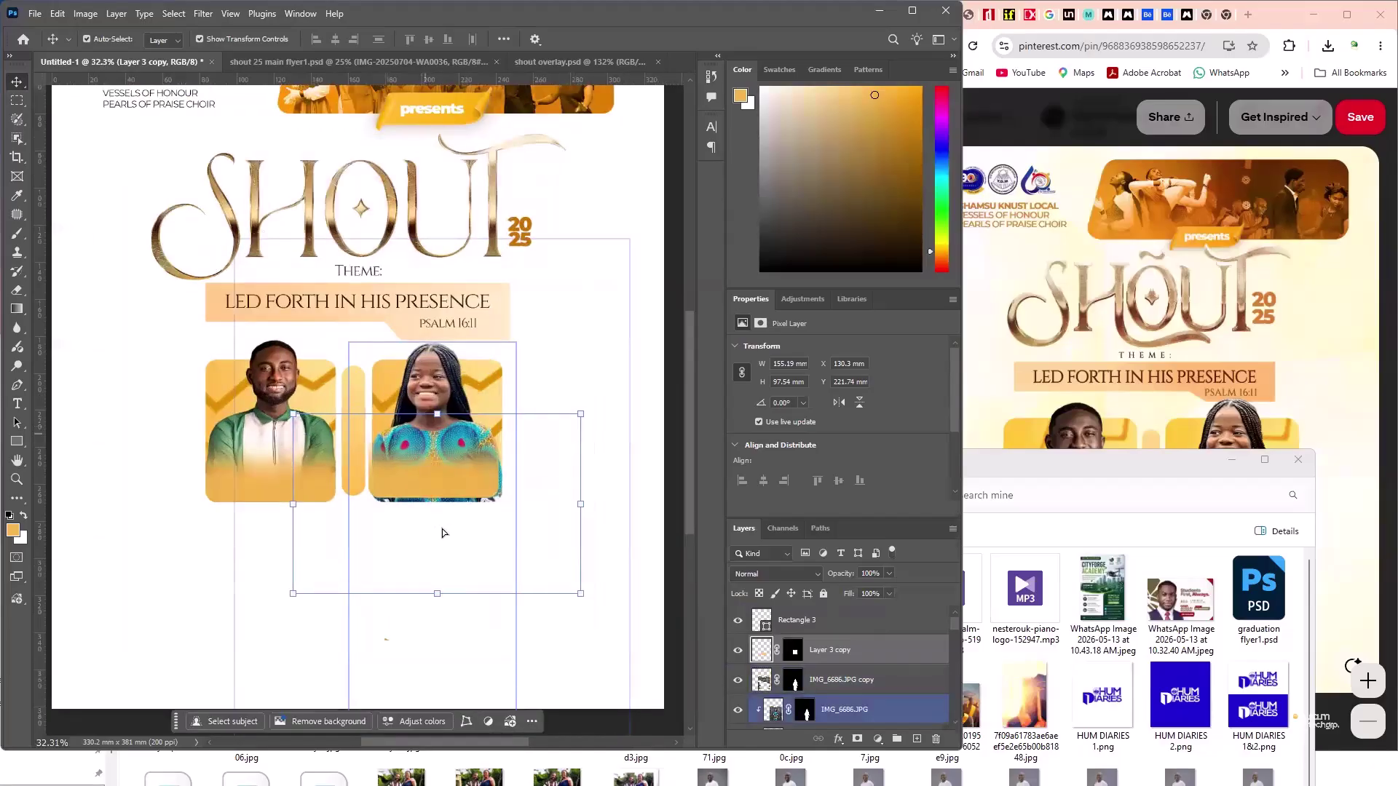
scroll(415, 567, up, 5)
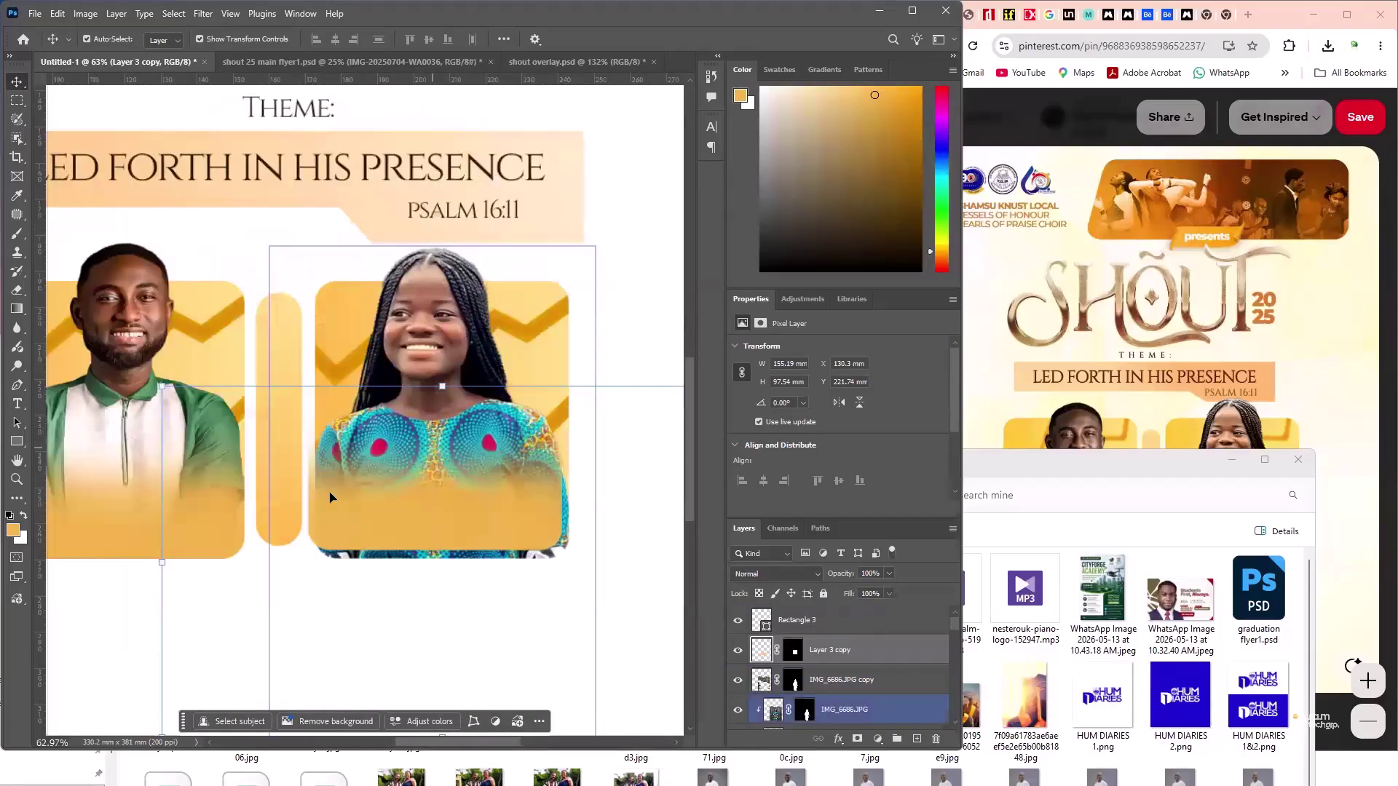
drag(321, 490, 330, 497)
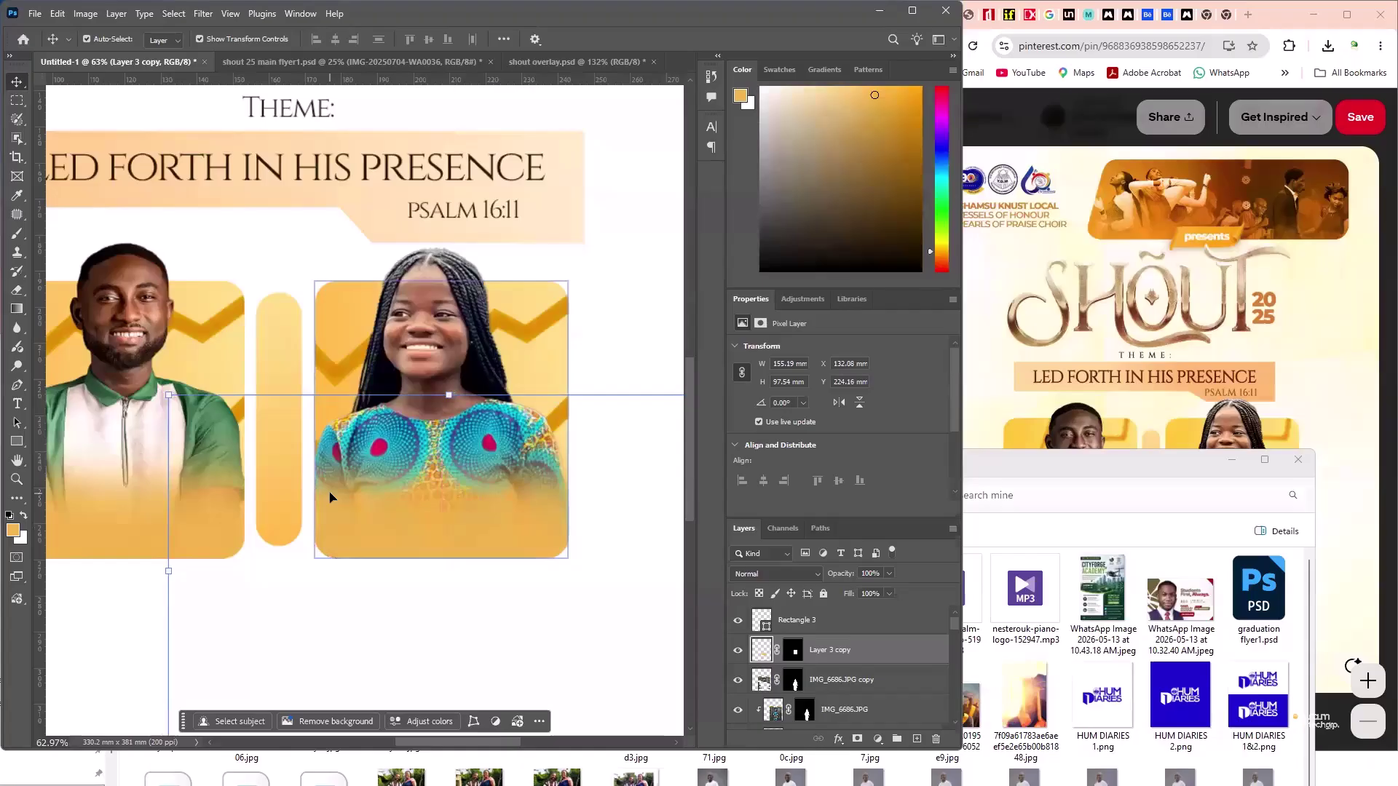
- Check the girl's matching fade by deselecting and reselecting the fade copy and photo layers
click(397, 656)
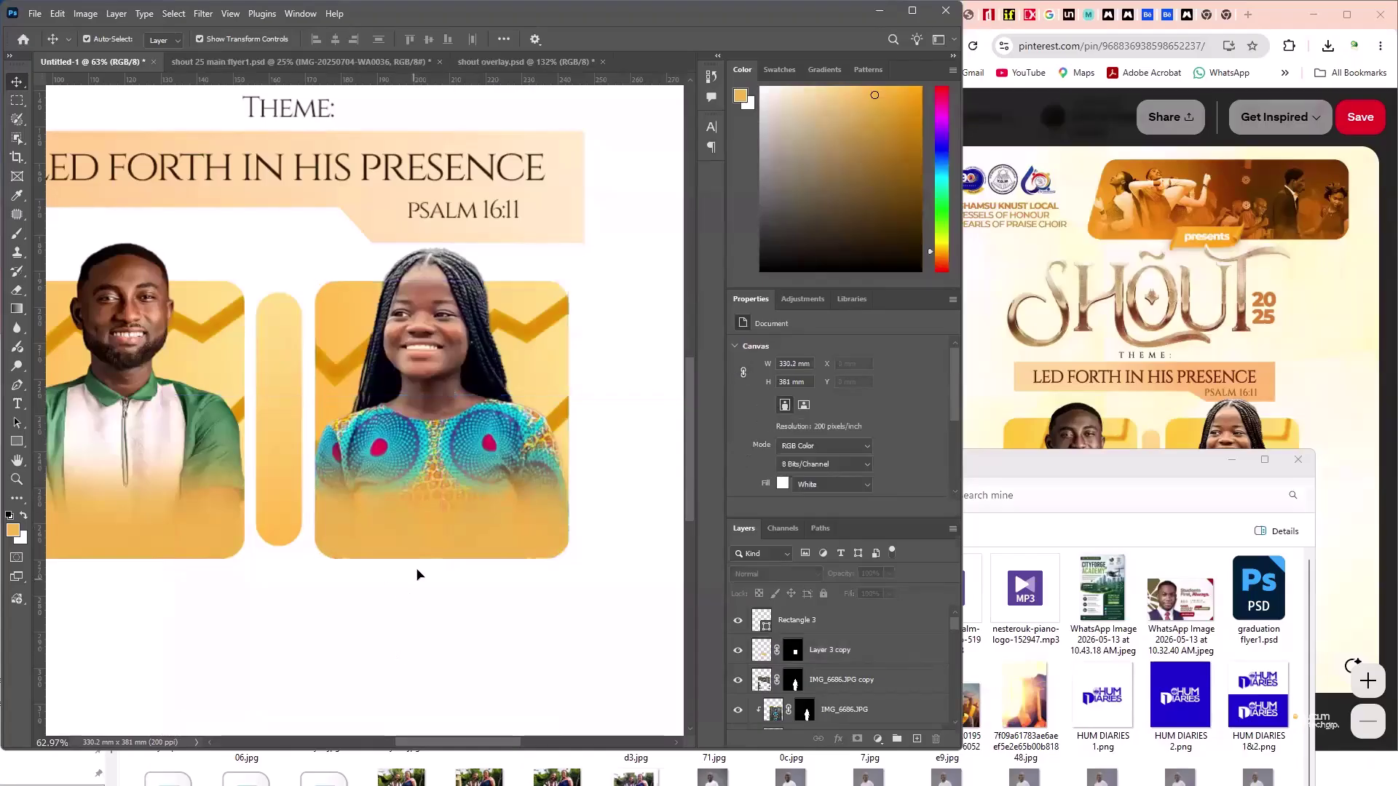
click(425, 553)
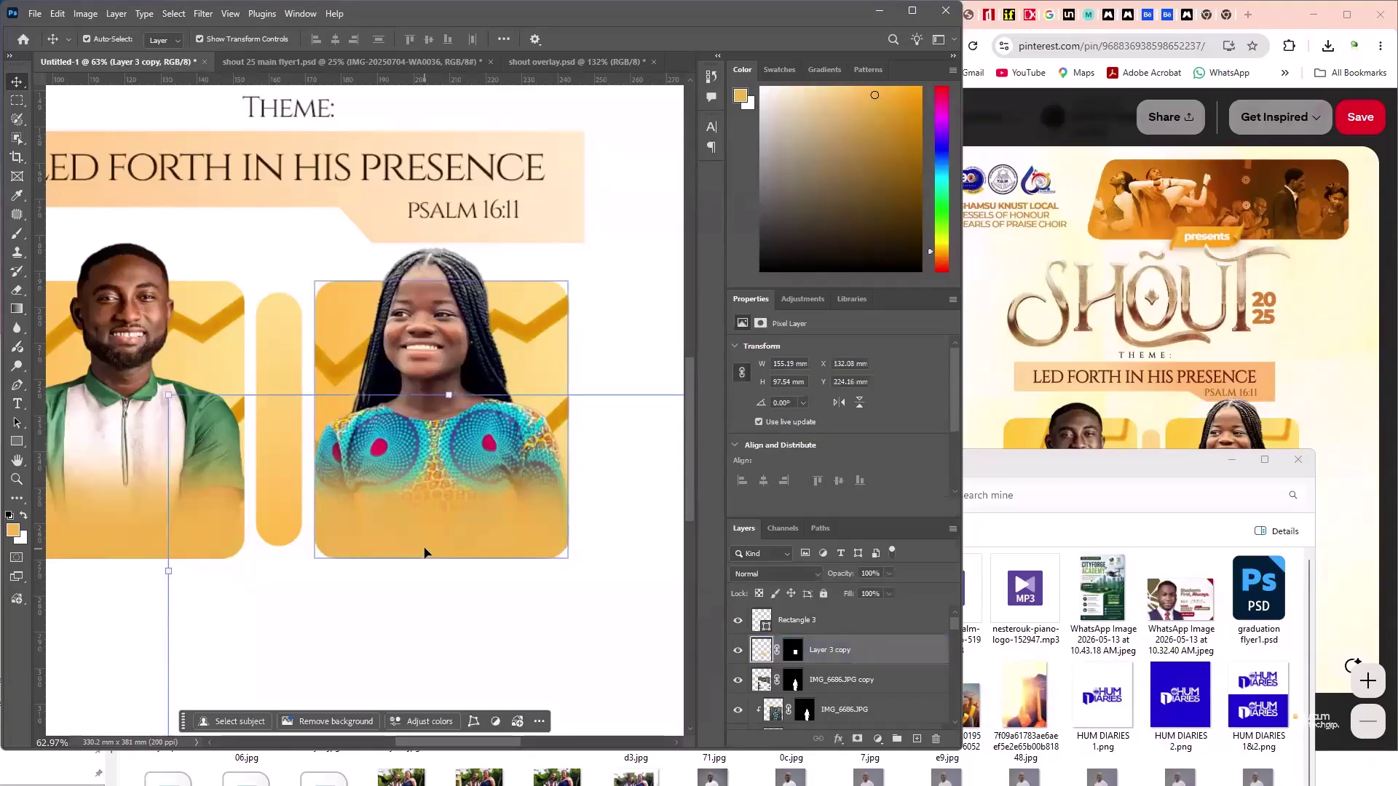
click(436, 638)
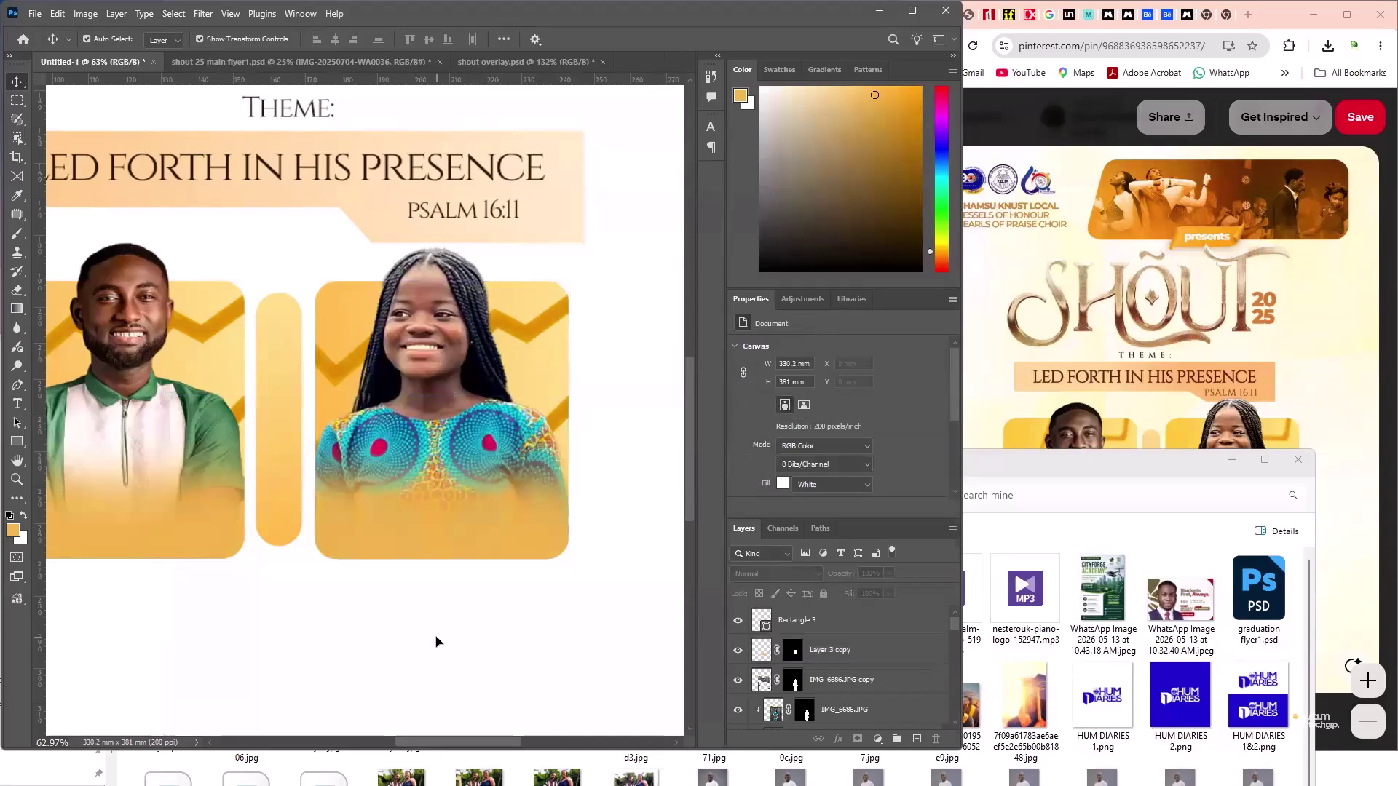
click(393, 381)
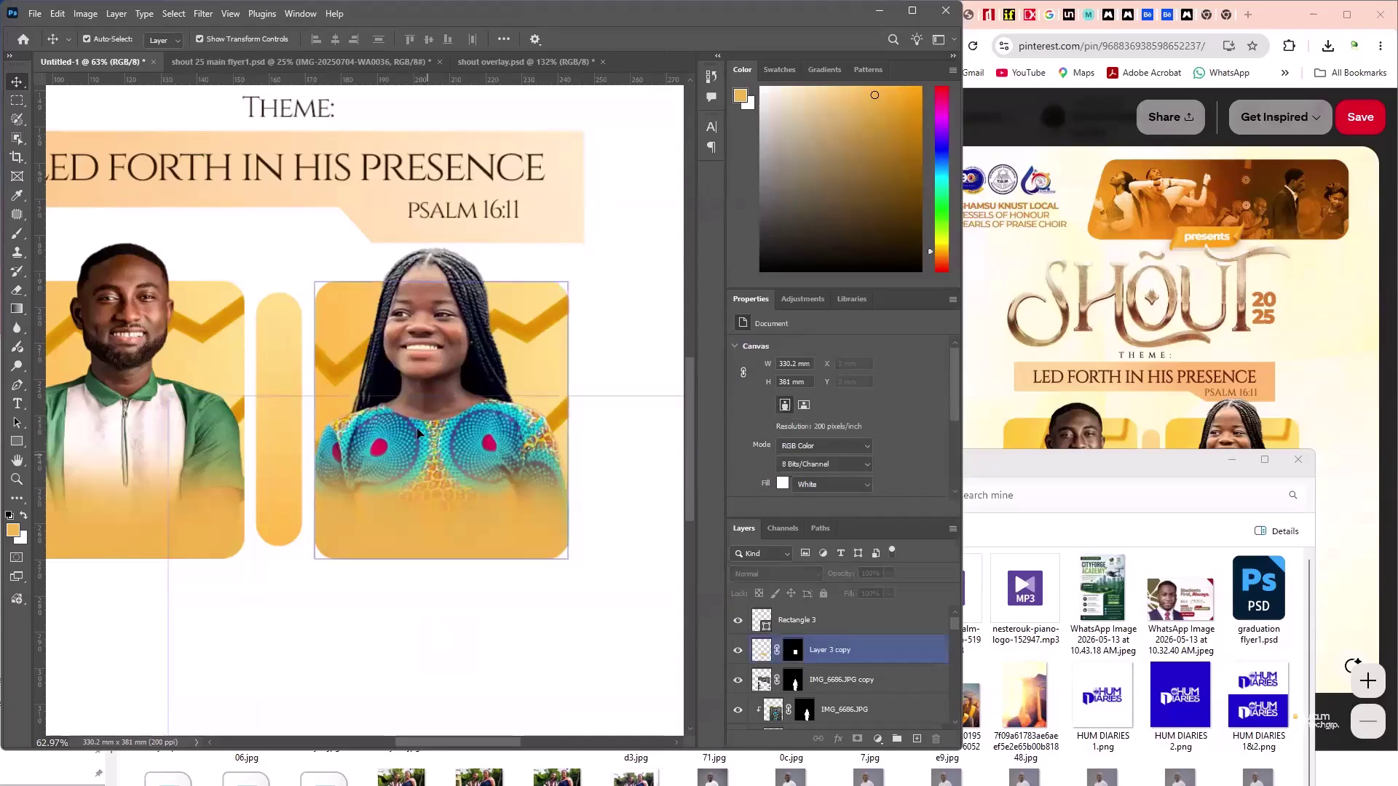
click(391, 381)
scroll(392, 381, down, 5)
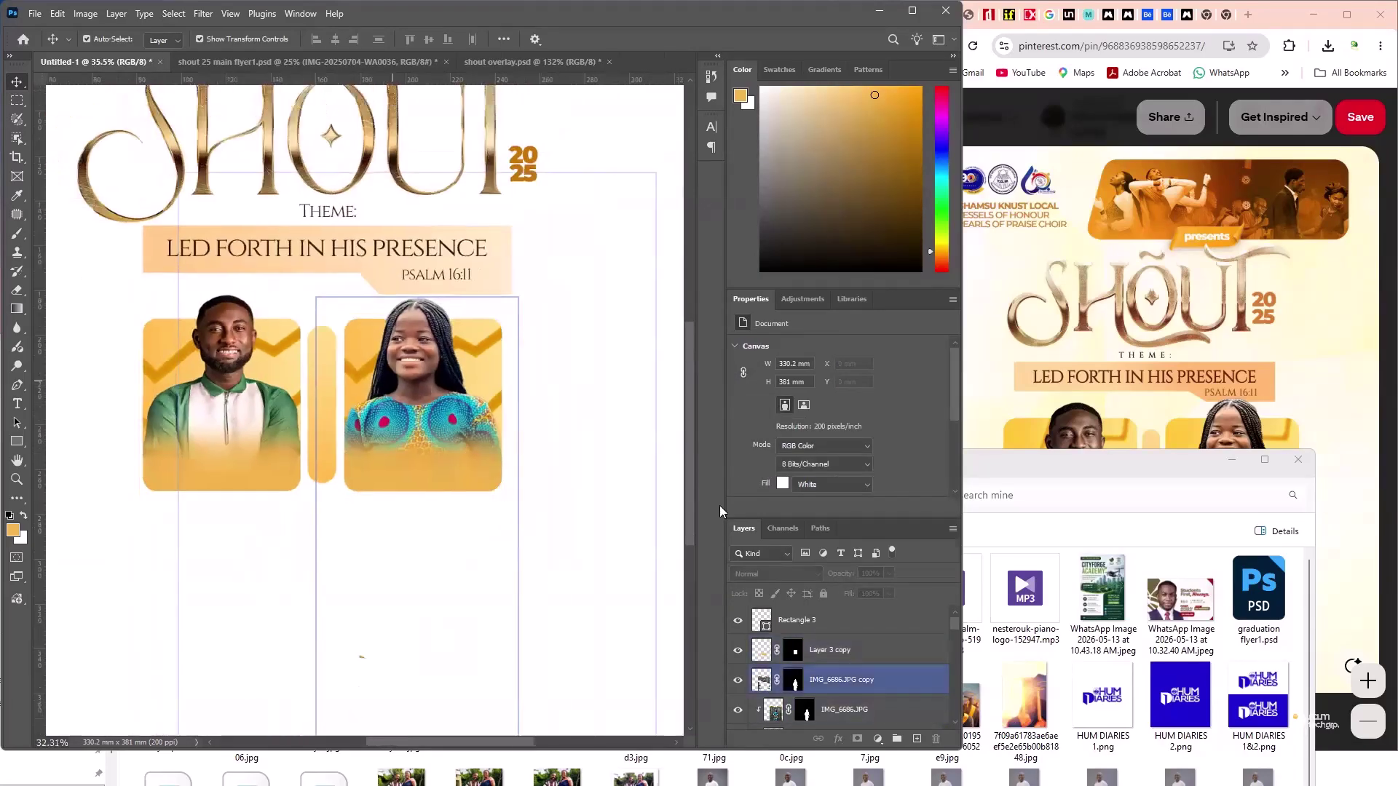
click(1238, 472)
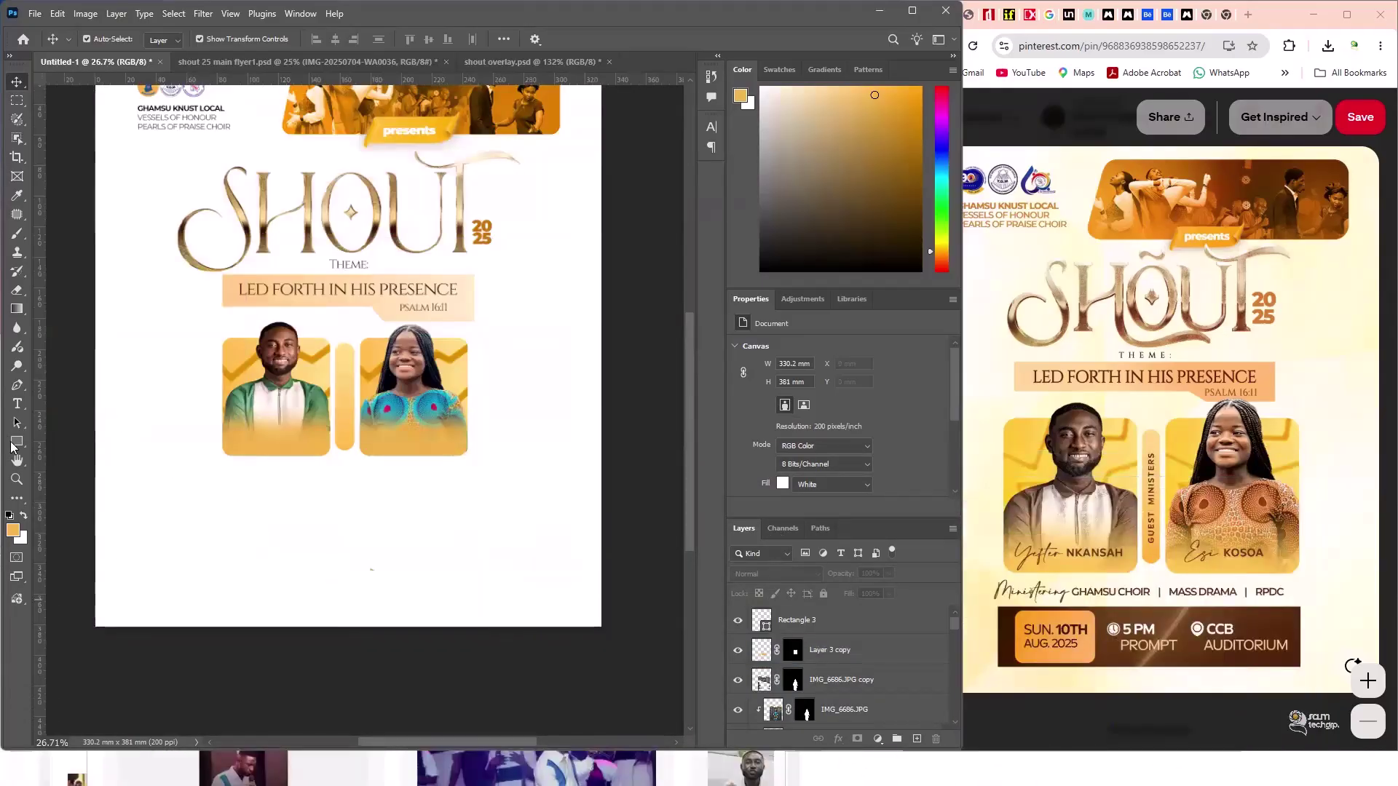
- Add 'GUEST MINISTERS' text below the photos in the Neuwelt Medium font
key(t)
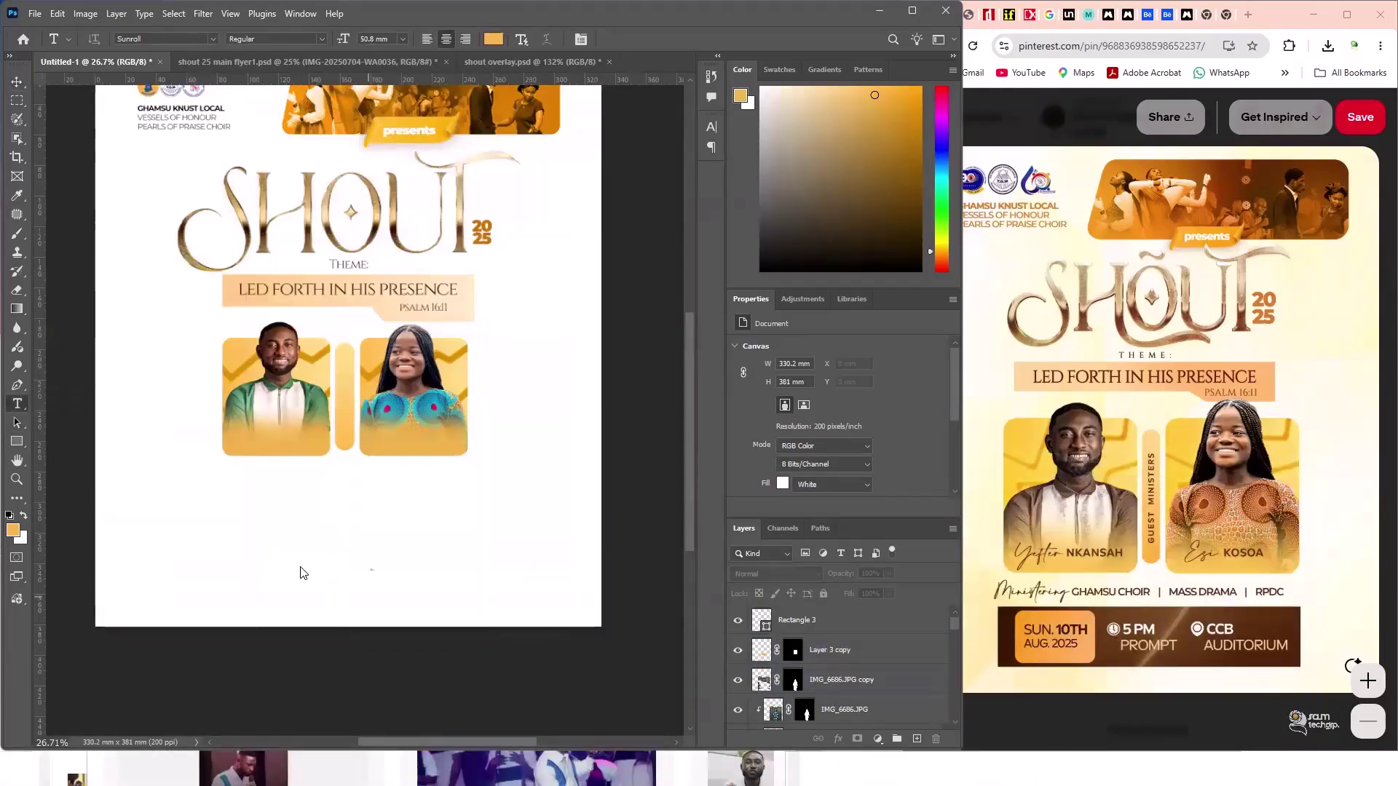
click(300, 564)
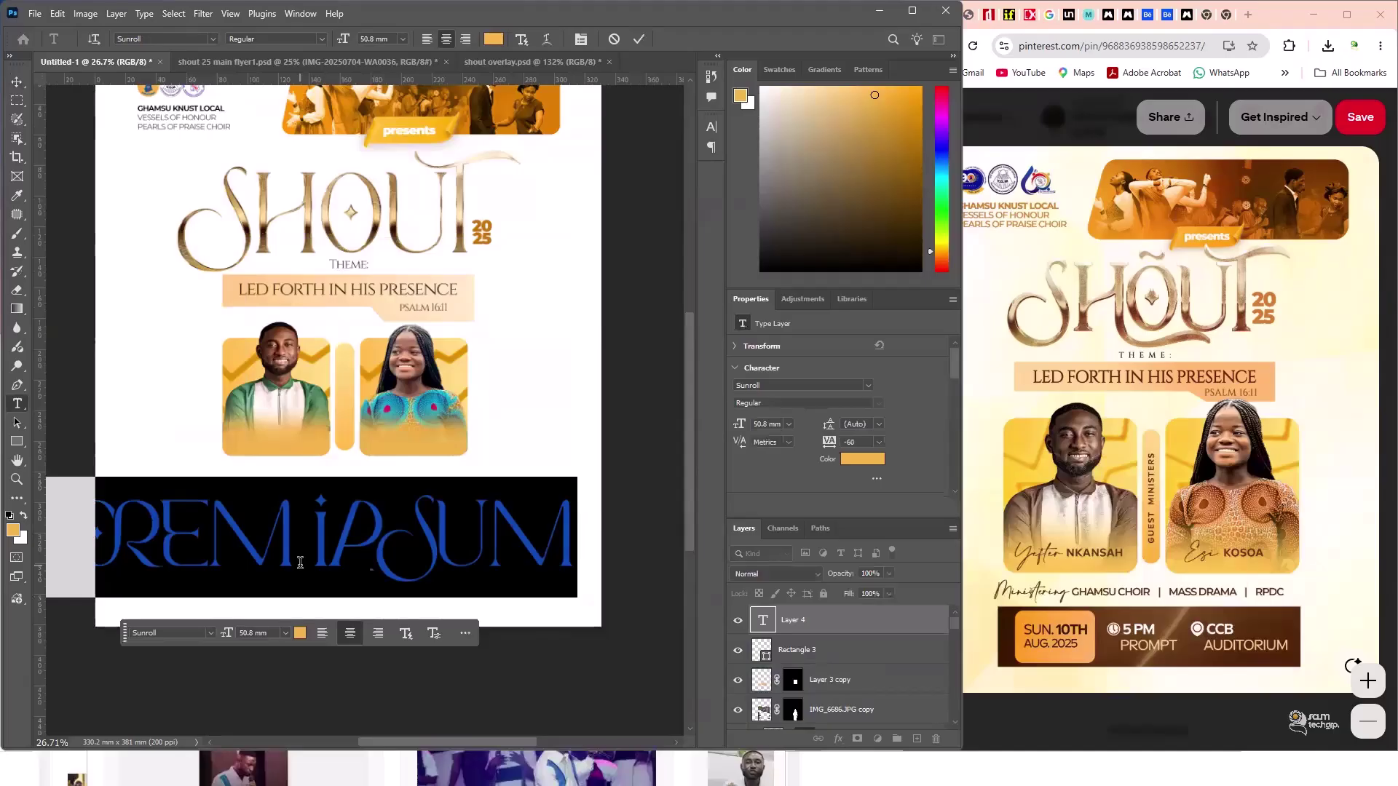
text(GUES)
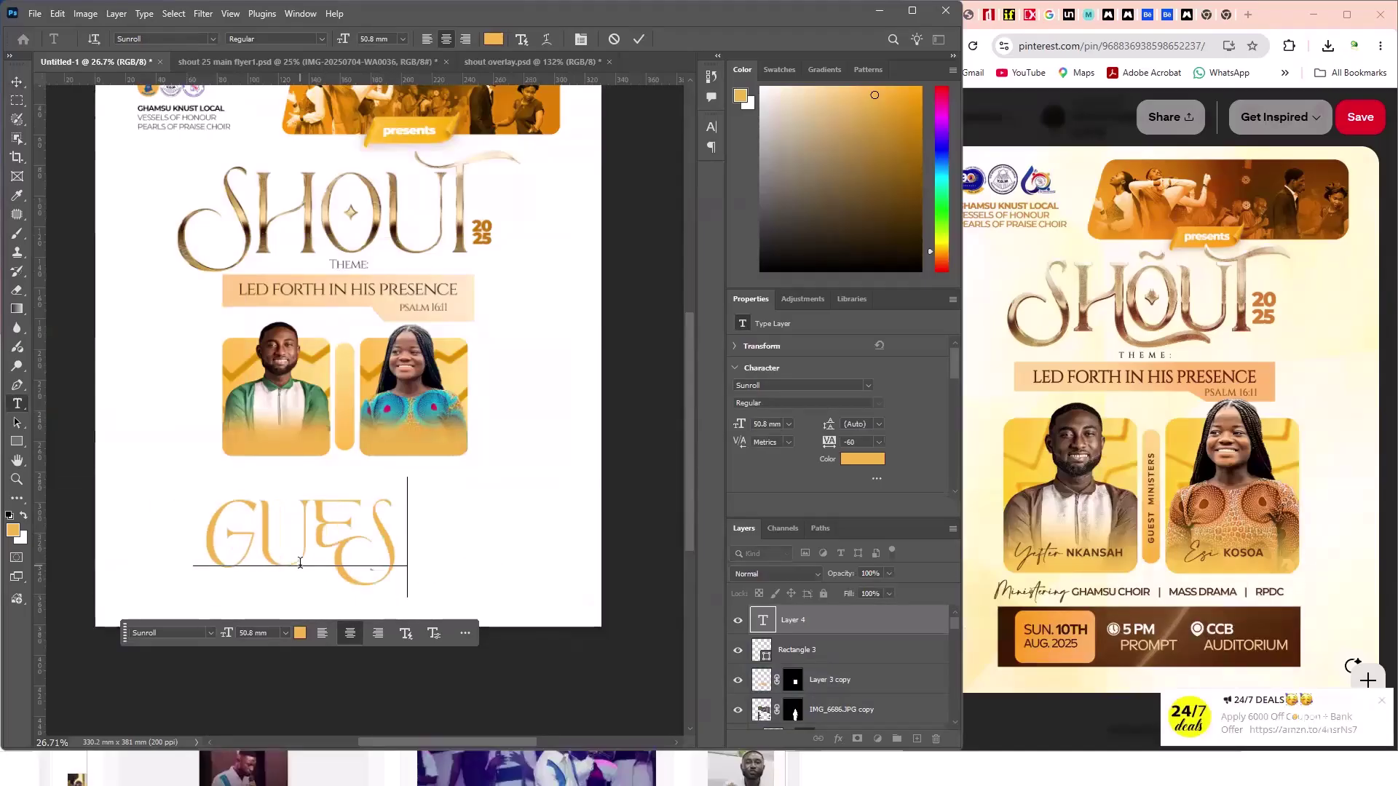
text(T MINIST)
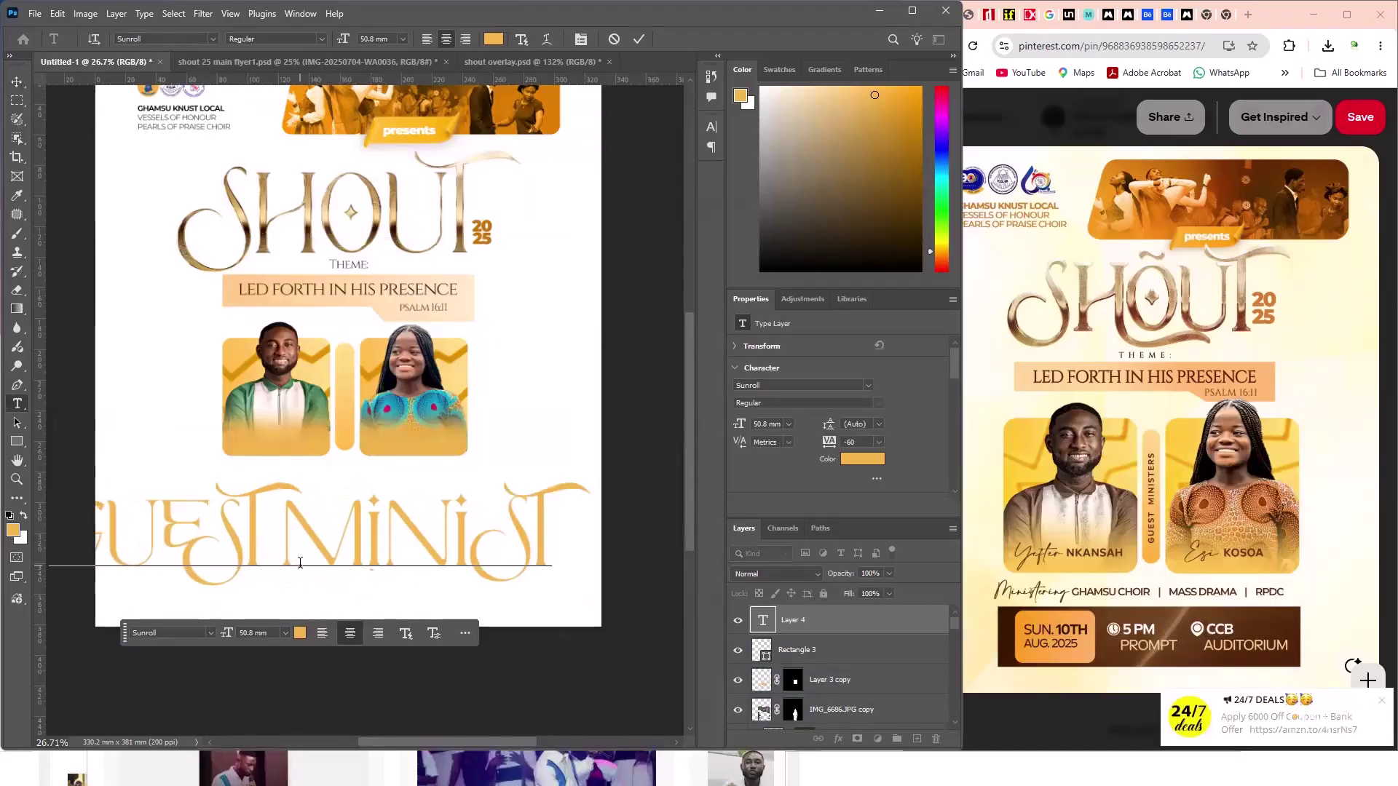
text(ERS)
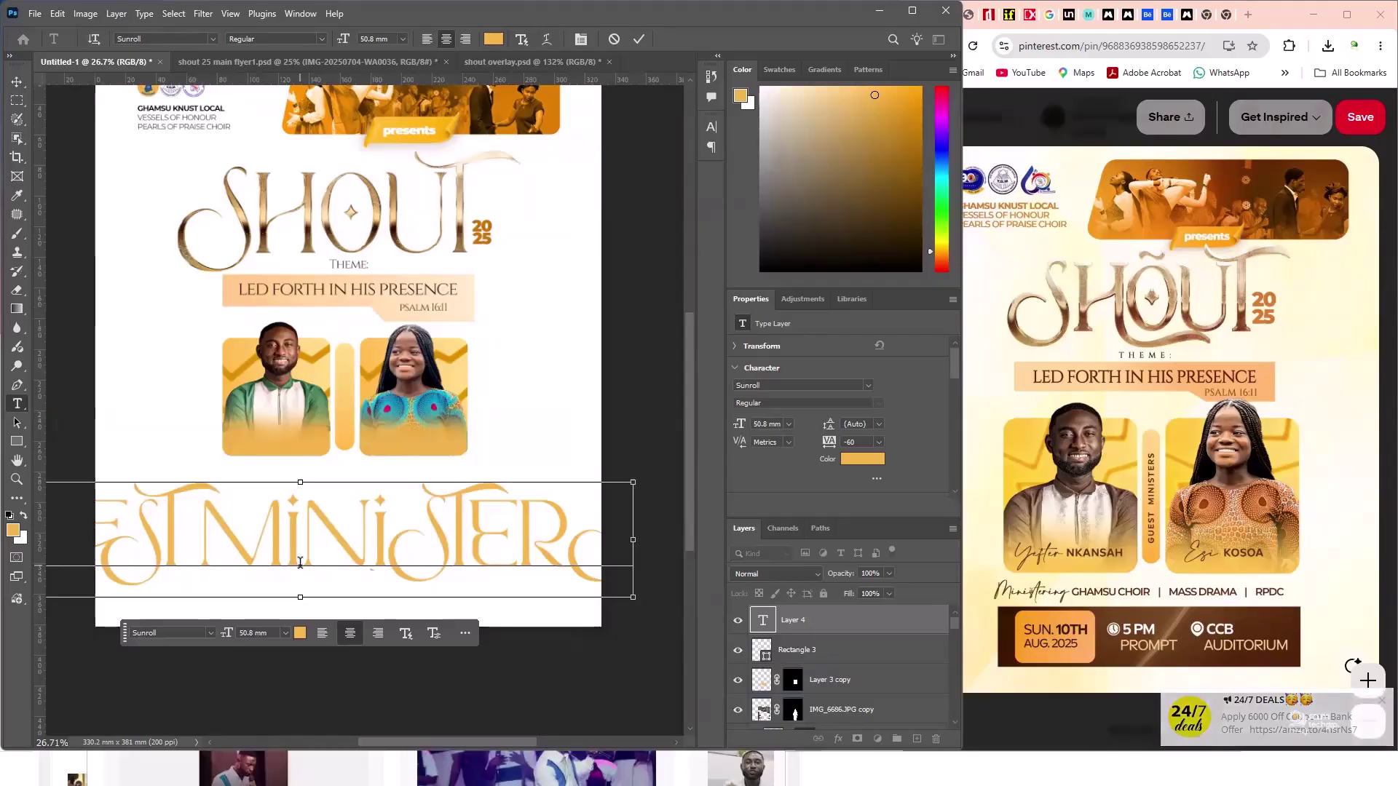
key(ctrl+a)
click(188, 36)
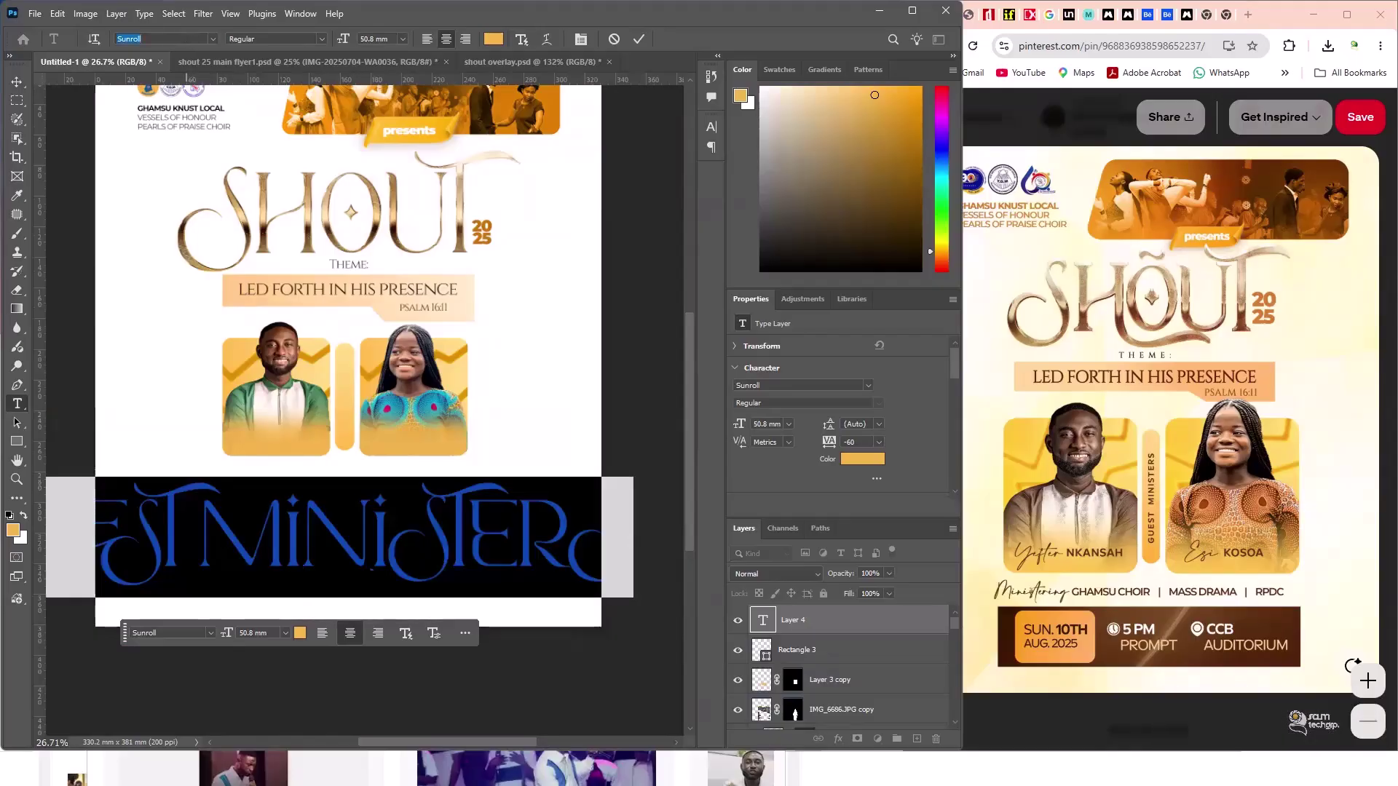
click(188, 36)
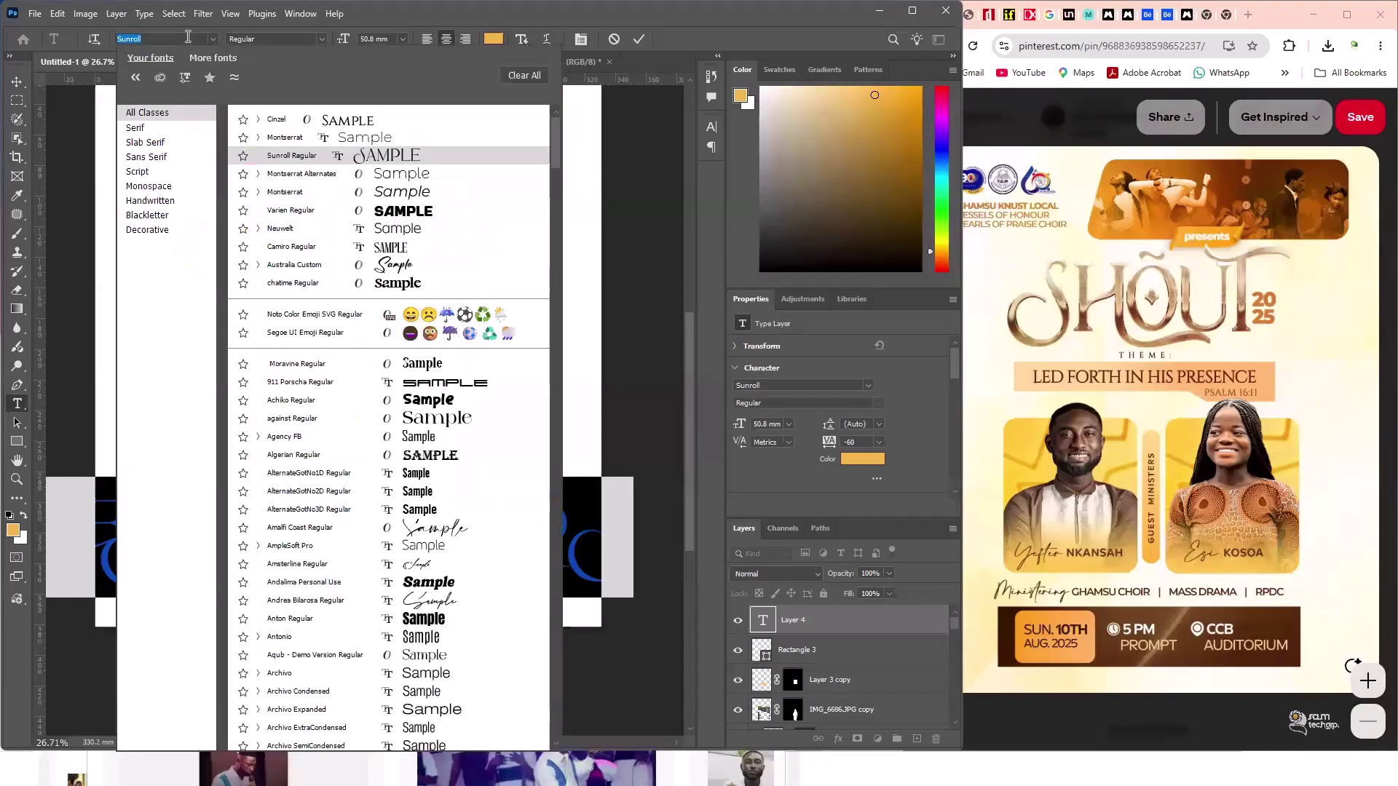
text(mont)
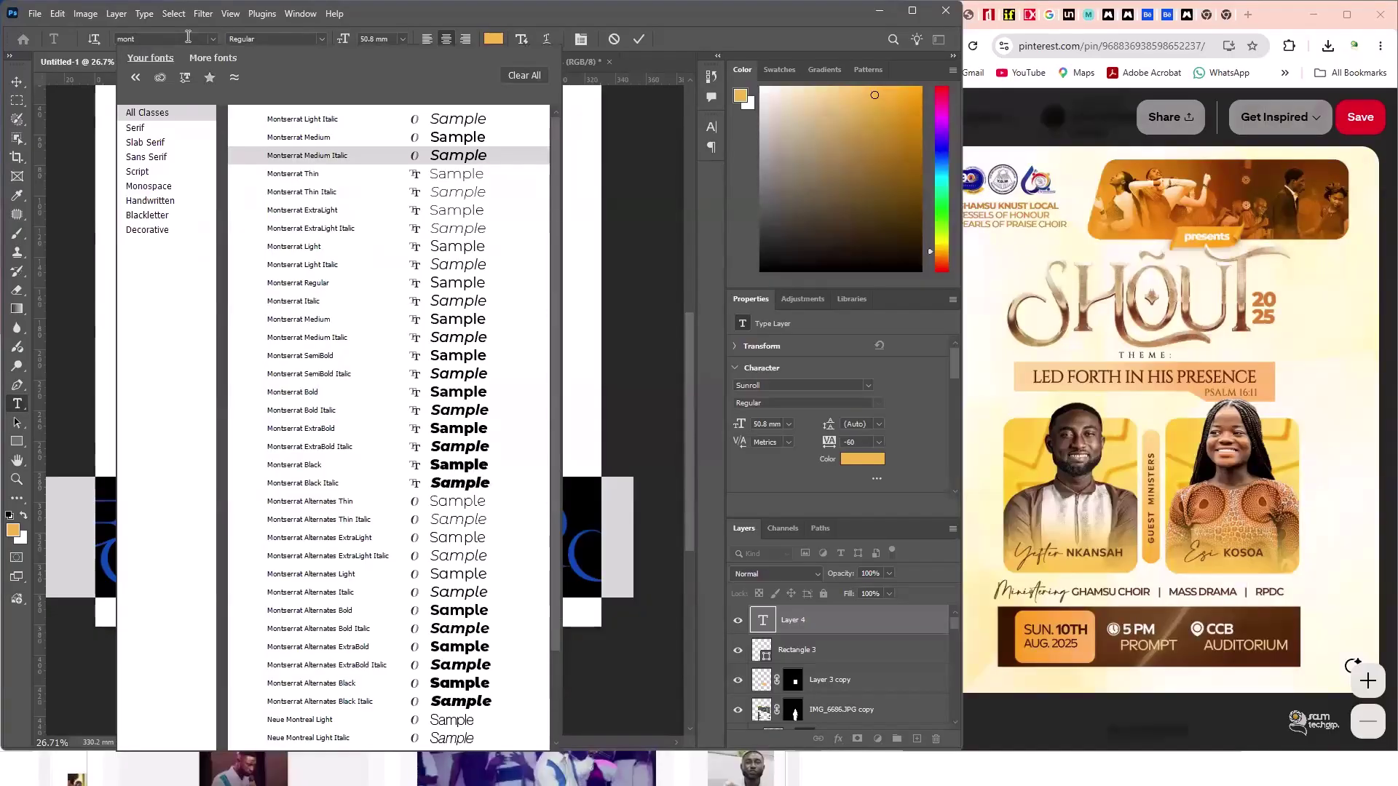
key(BackSpace)
key(BackSpace)
key(BackSpace)
text(new)
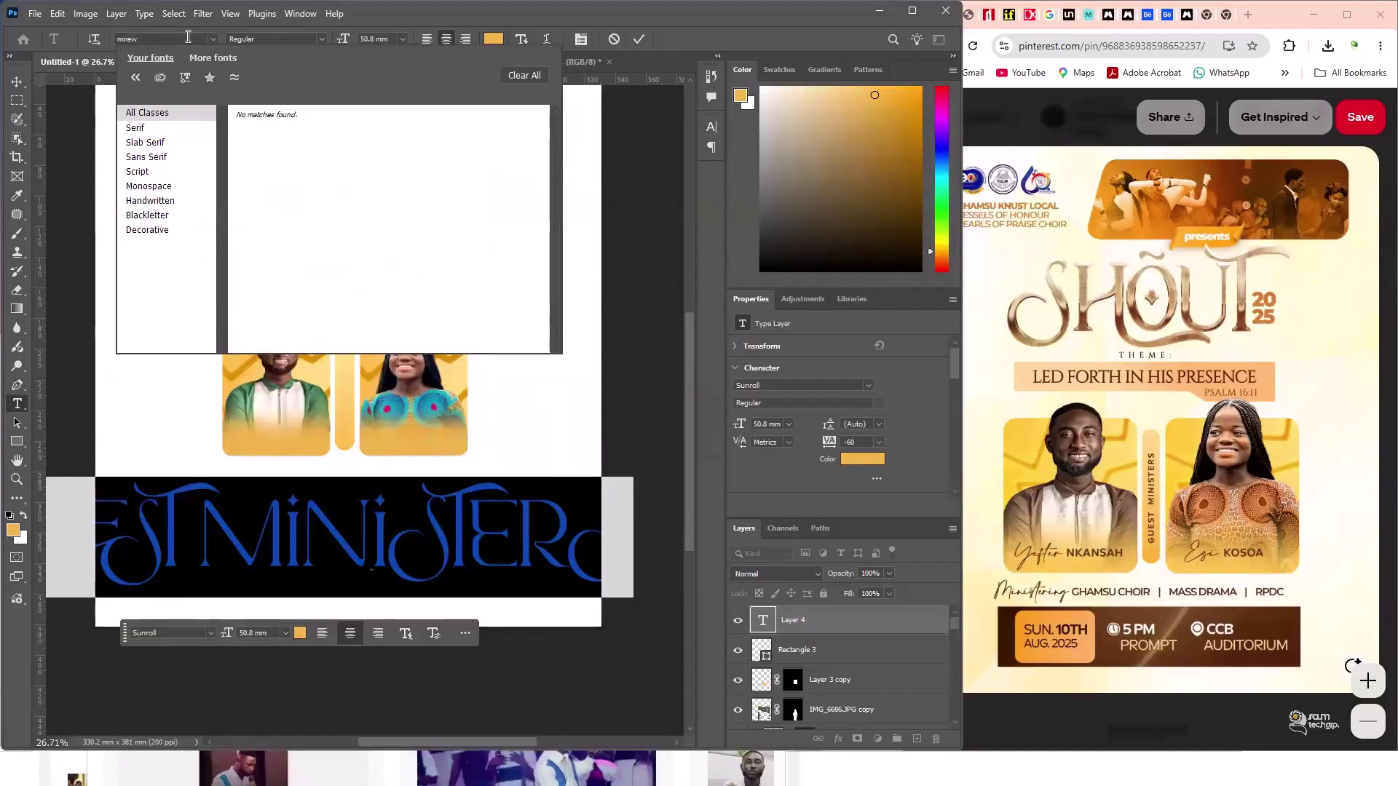
key(BackSpace)
key(BackSpace)
key(BackSpace)
key(BackSpace)
text(new)
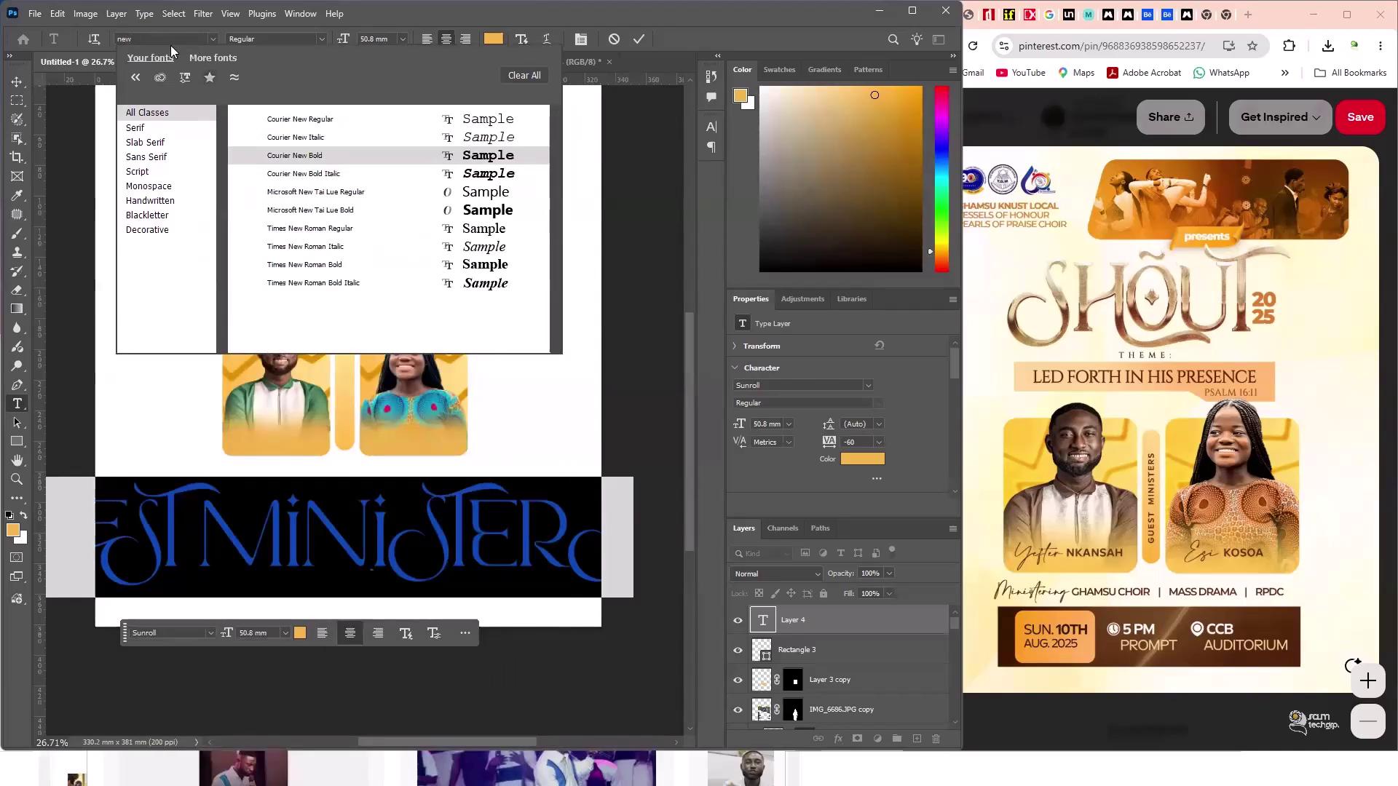
key(BackSpace)
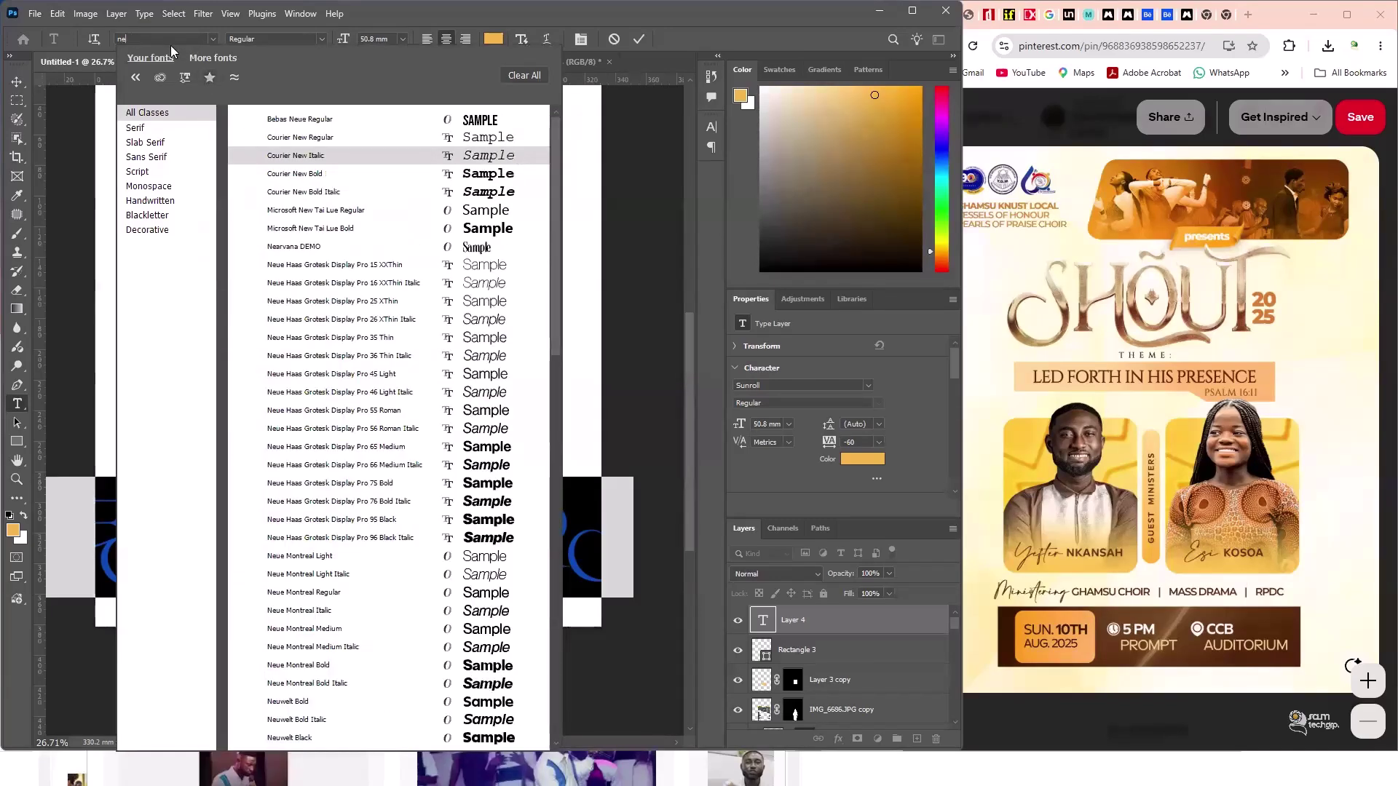
text(uw)
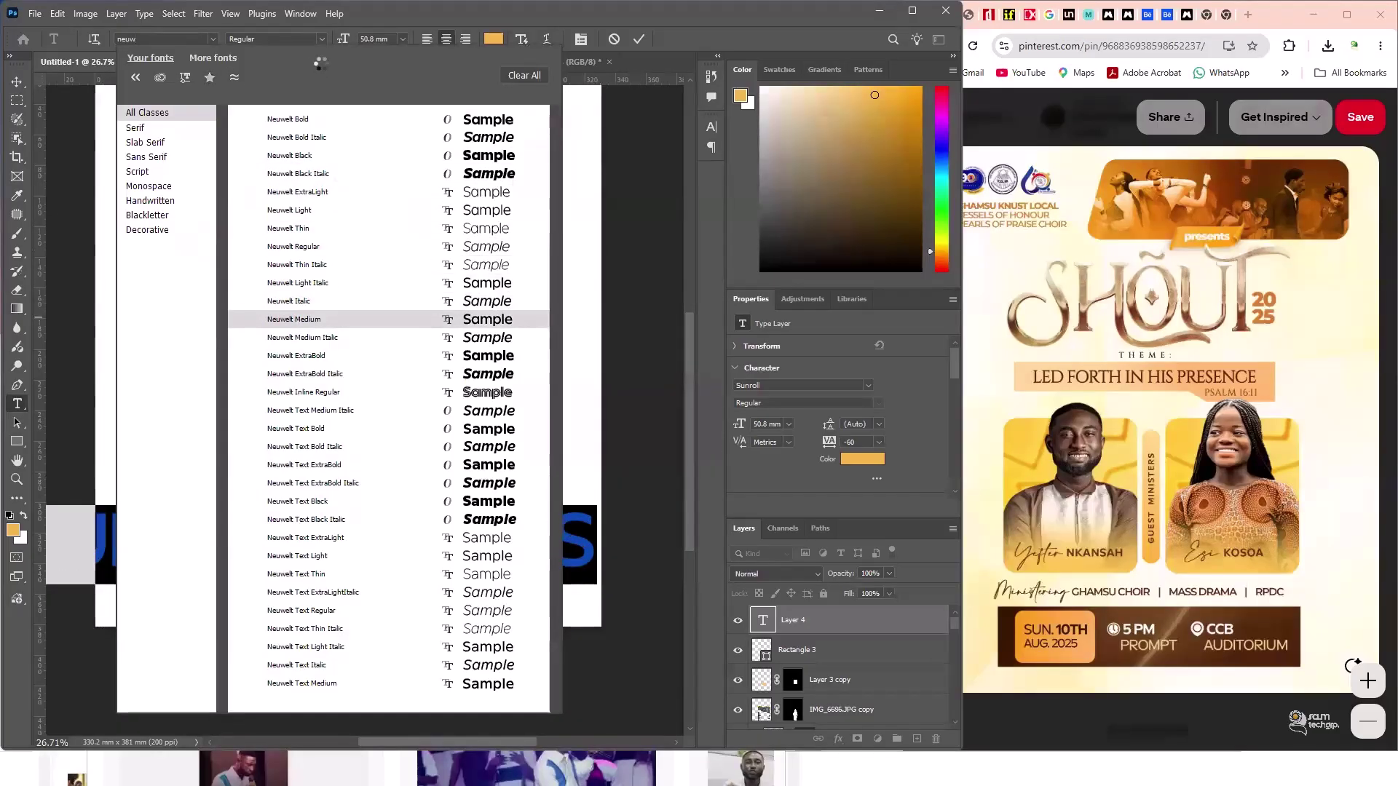
key(Return)
- Colour the GUEST MINISTERS text dark brown and size it to 6 mm
click(375, 39)
text(8)
key(Return)
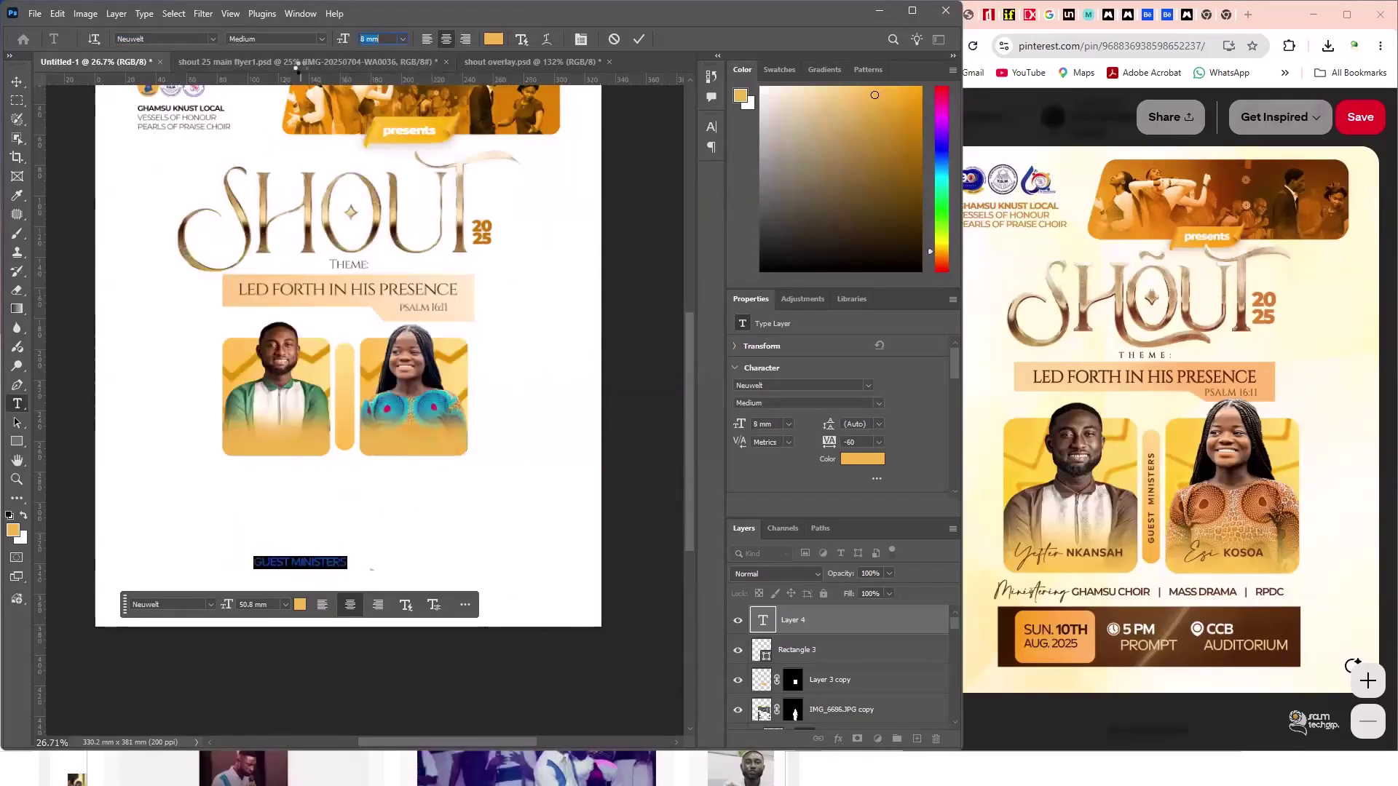
click(493, 39)
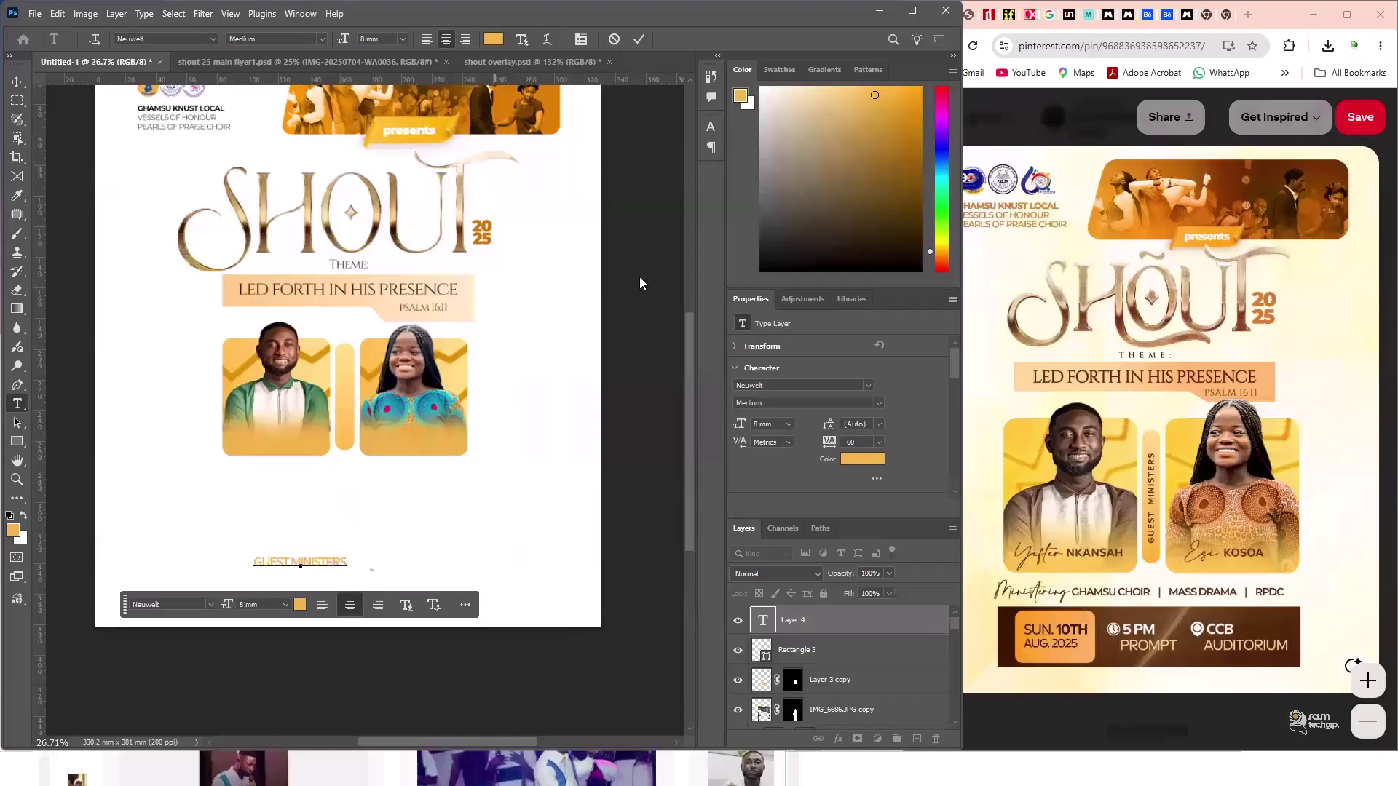
click(1125, 651)
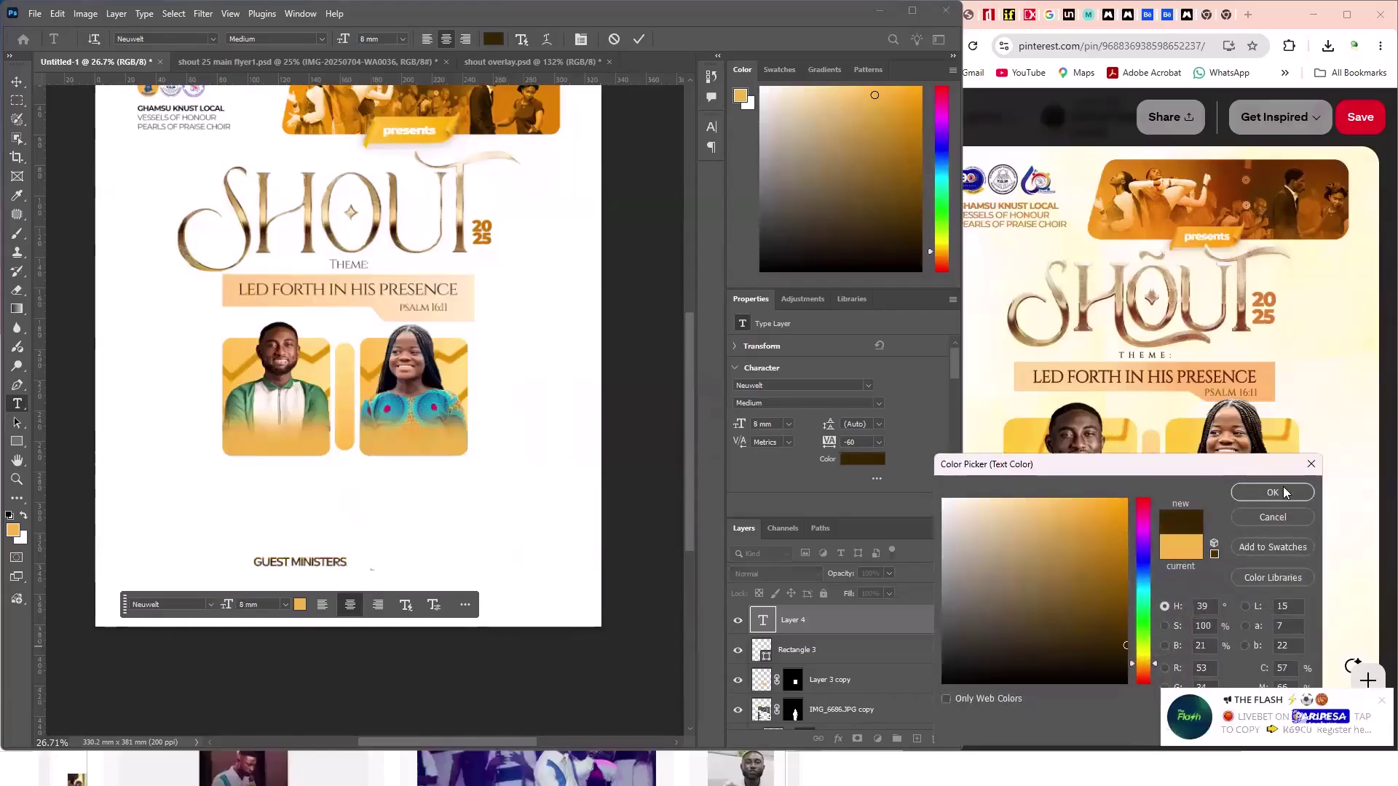
key(Return)
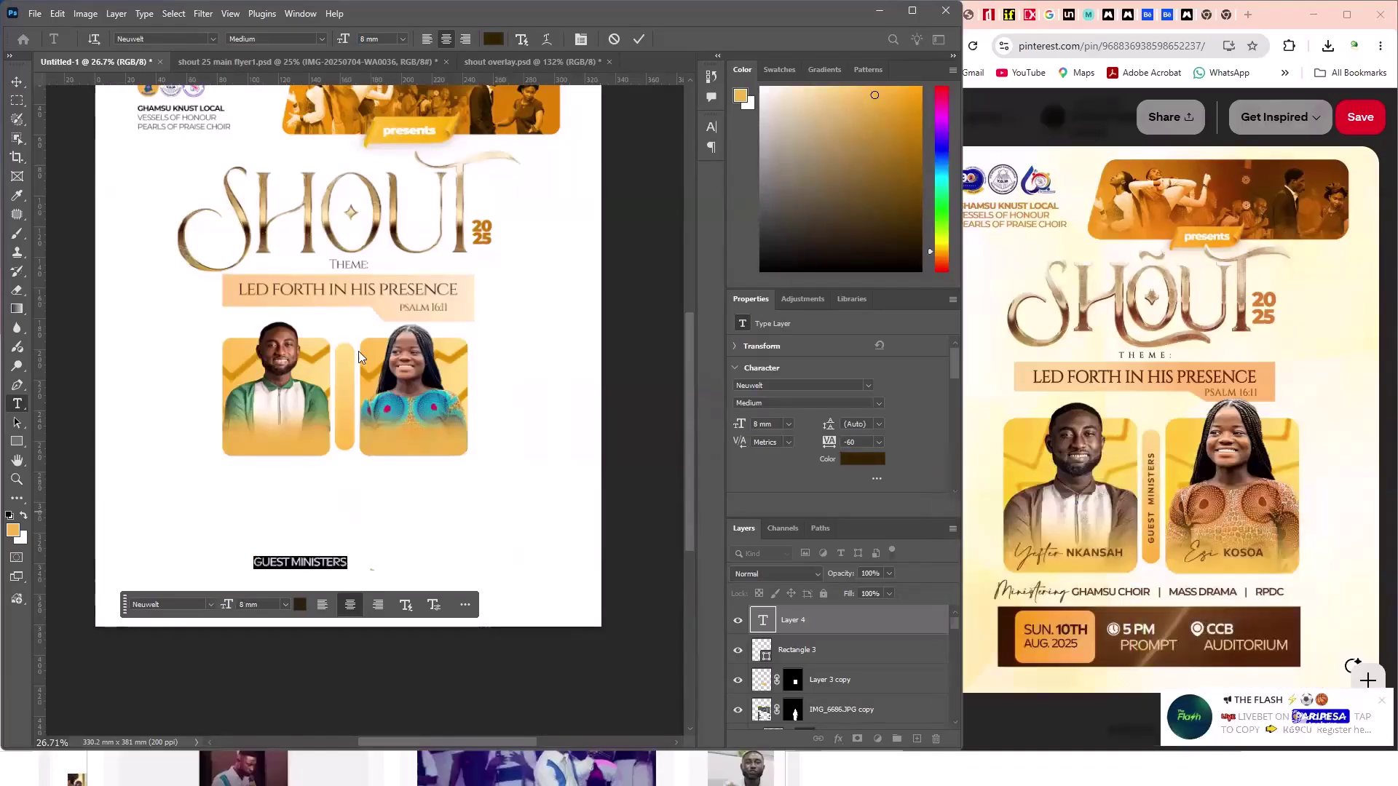
click(362, 38)
text(5)
key(Return)
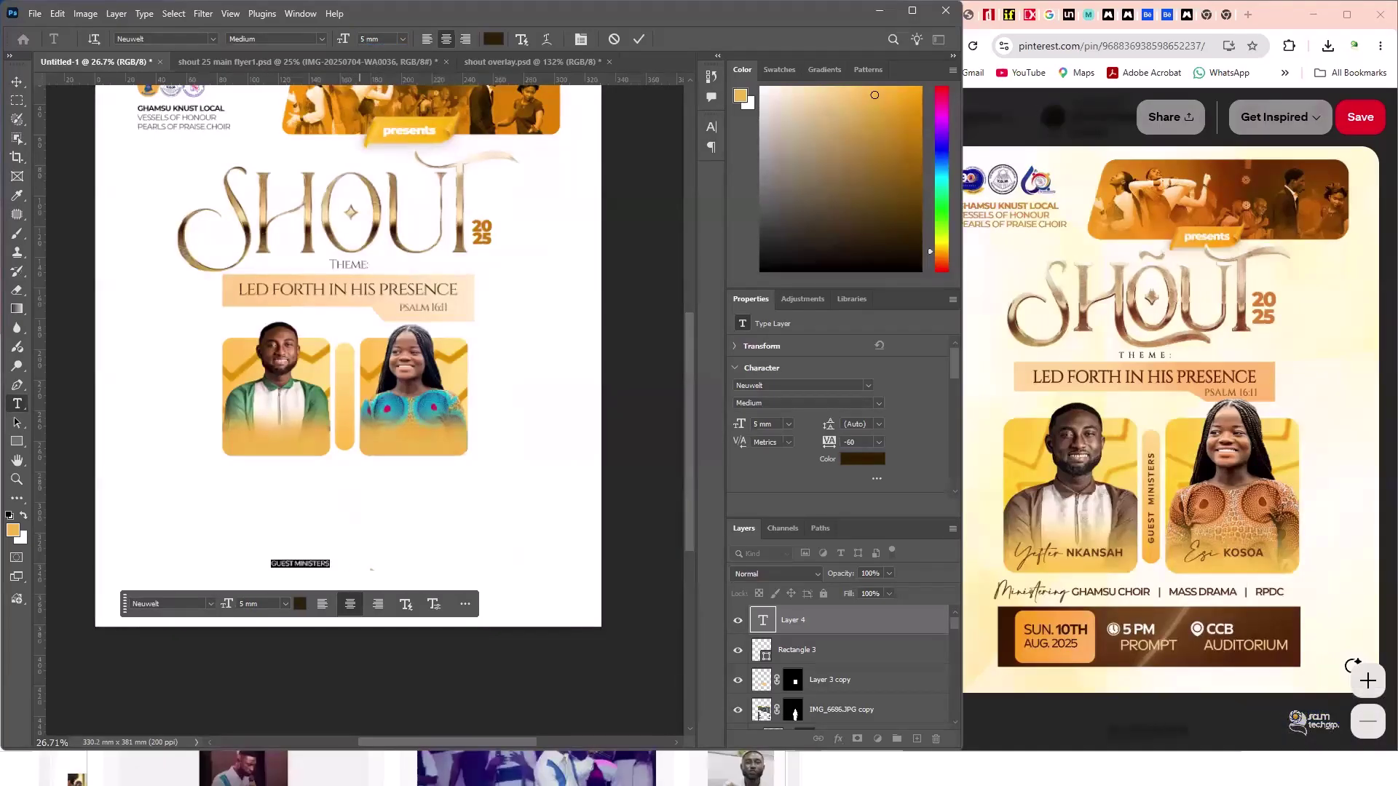
key(Up)
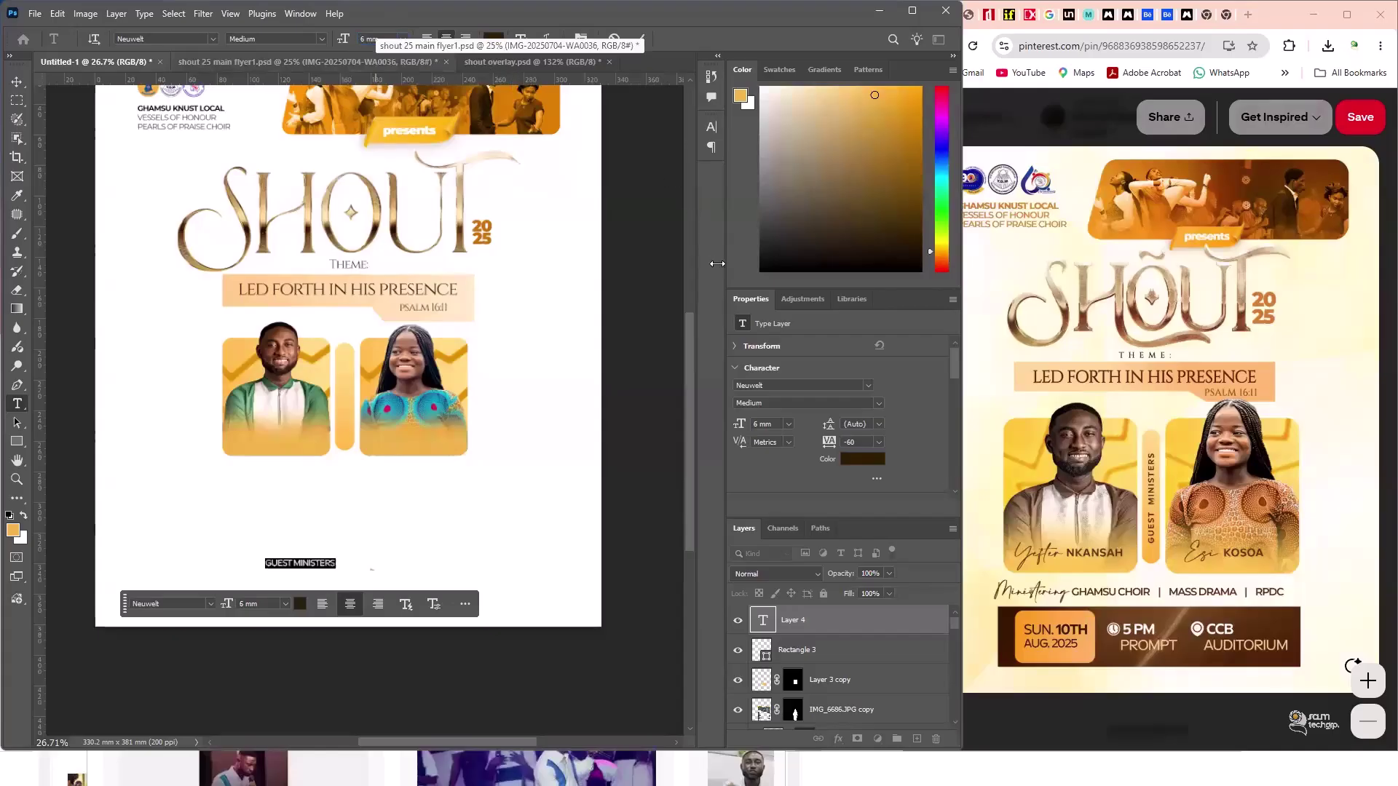
- Widen the text's tracking to 180 in the Character panel and commit
click(713, 128)
click(646, 179)
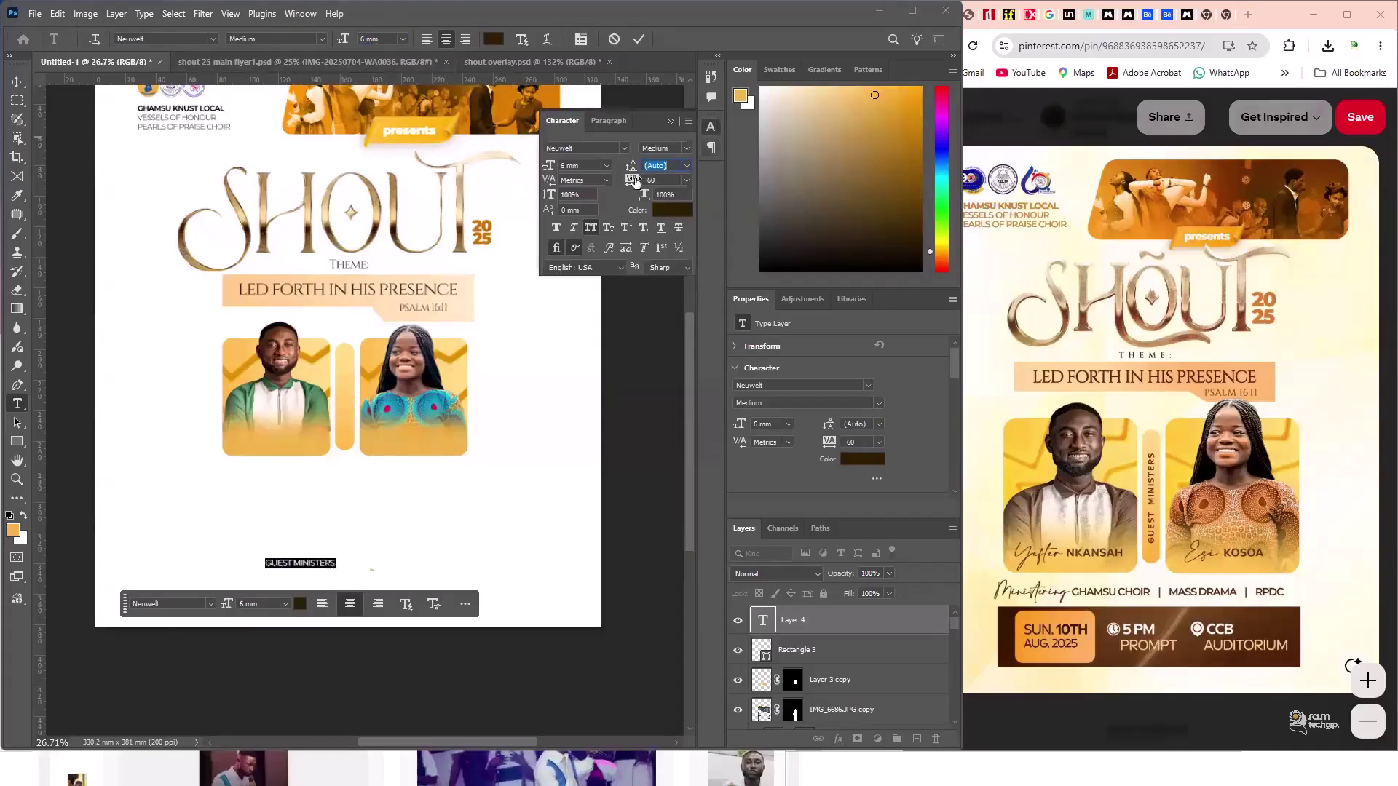
text(180)
key(Return)
click(655, 165)
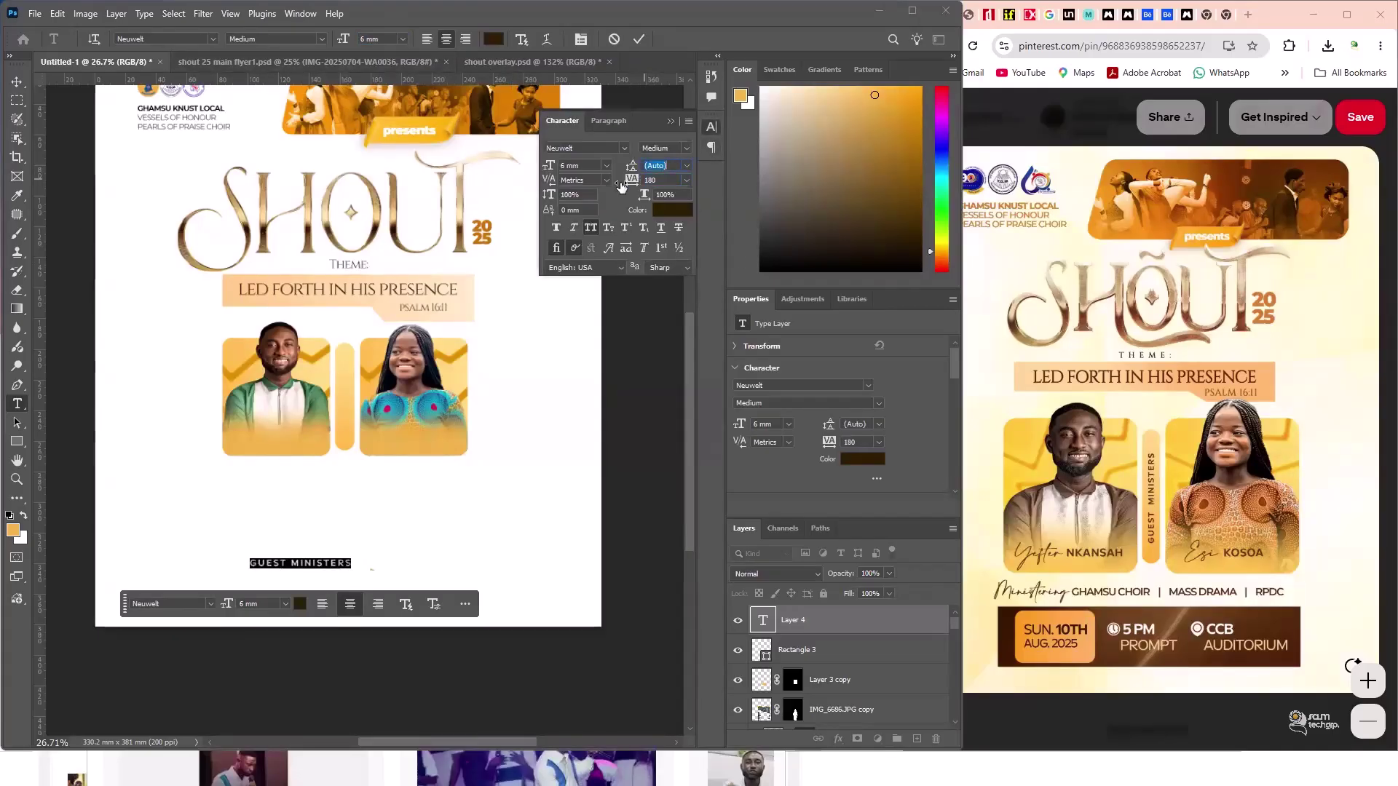
click(19, 80)
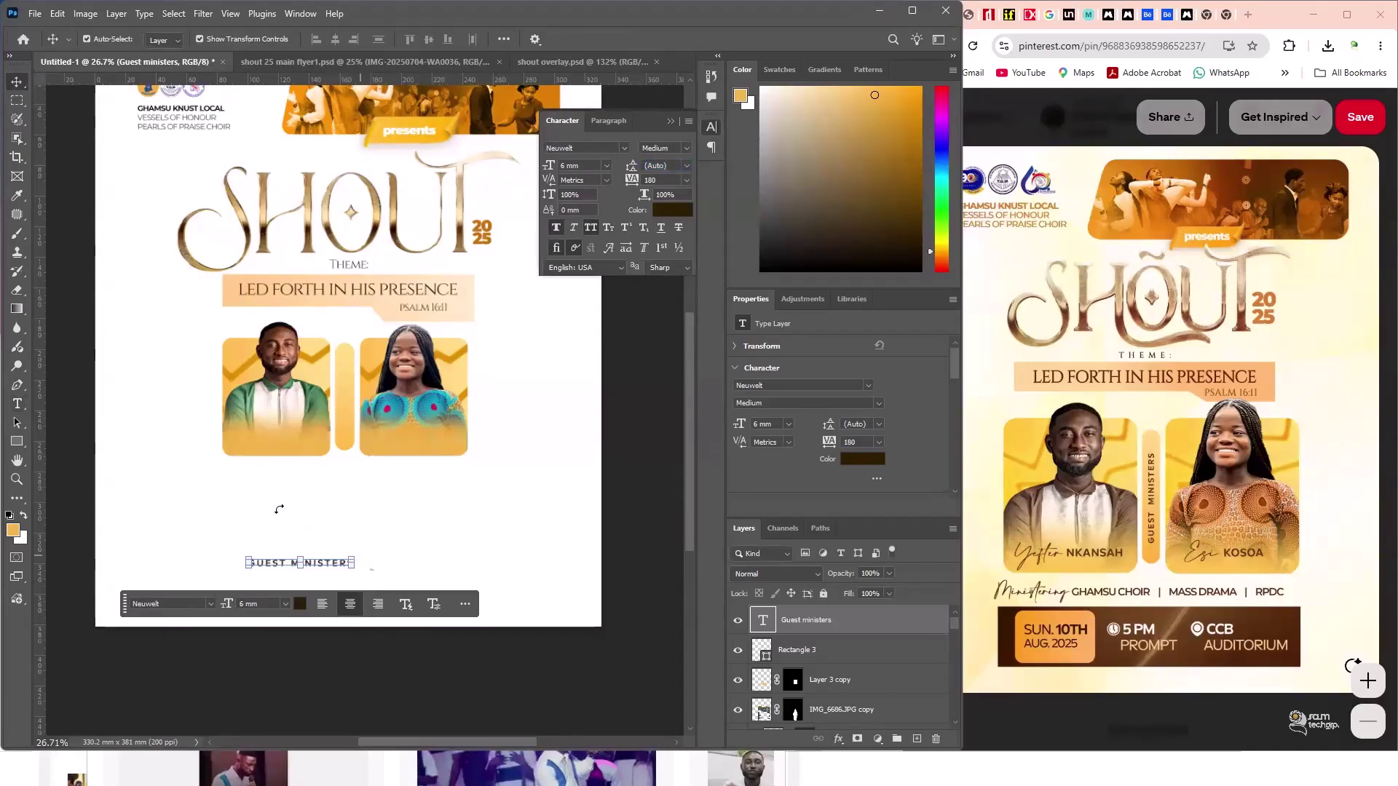
- Rotate the GUEST MINISTERS text to -90° so it runs vertically
mouse_move(279, 509)
mouse_down()
mouse_move(291, 509)
mouse_move(264, 486)
mouse_up()
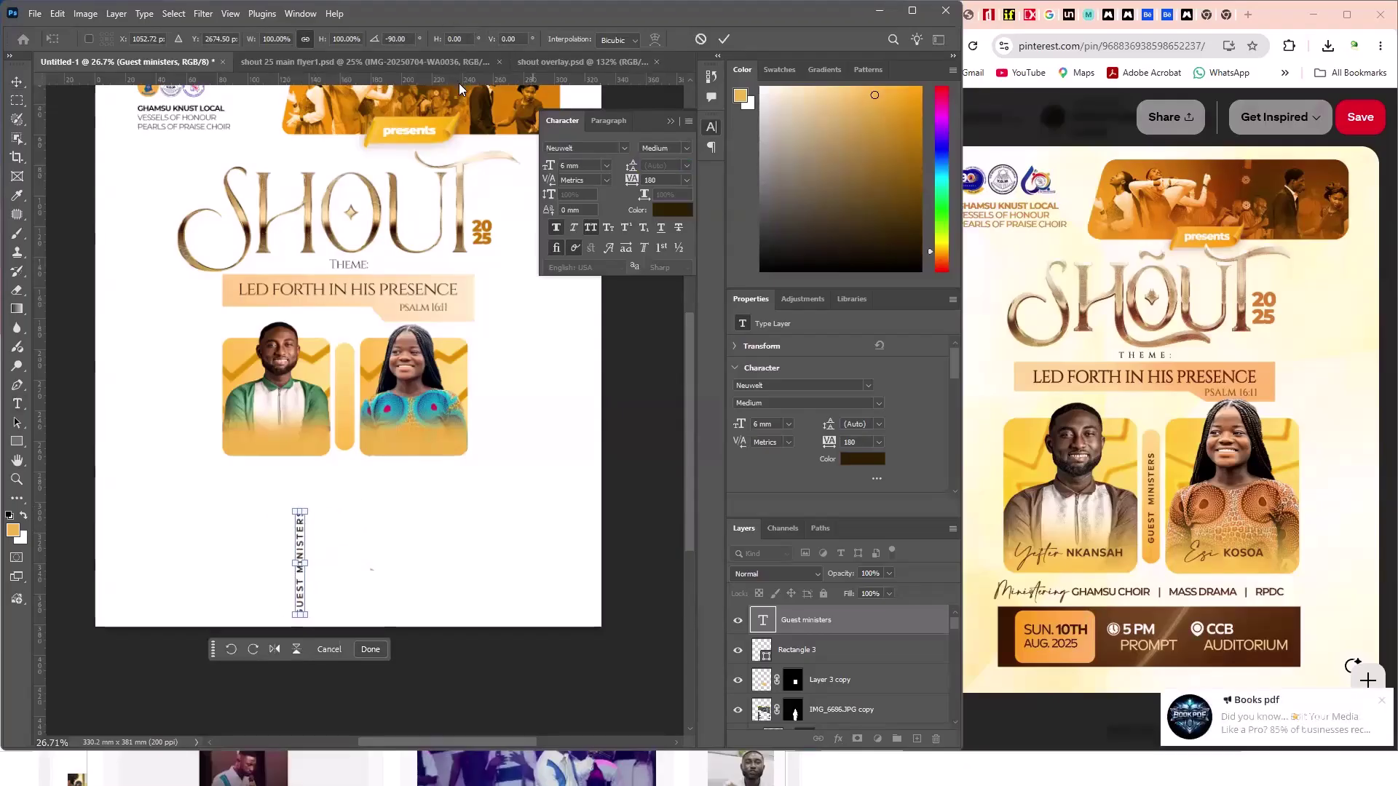
key(ctrl+z)
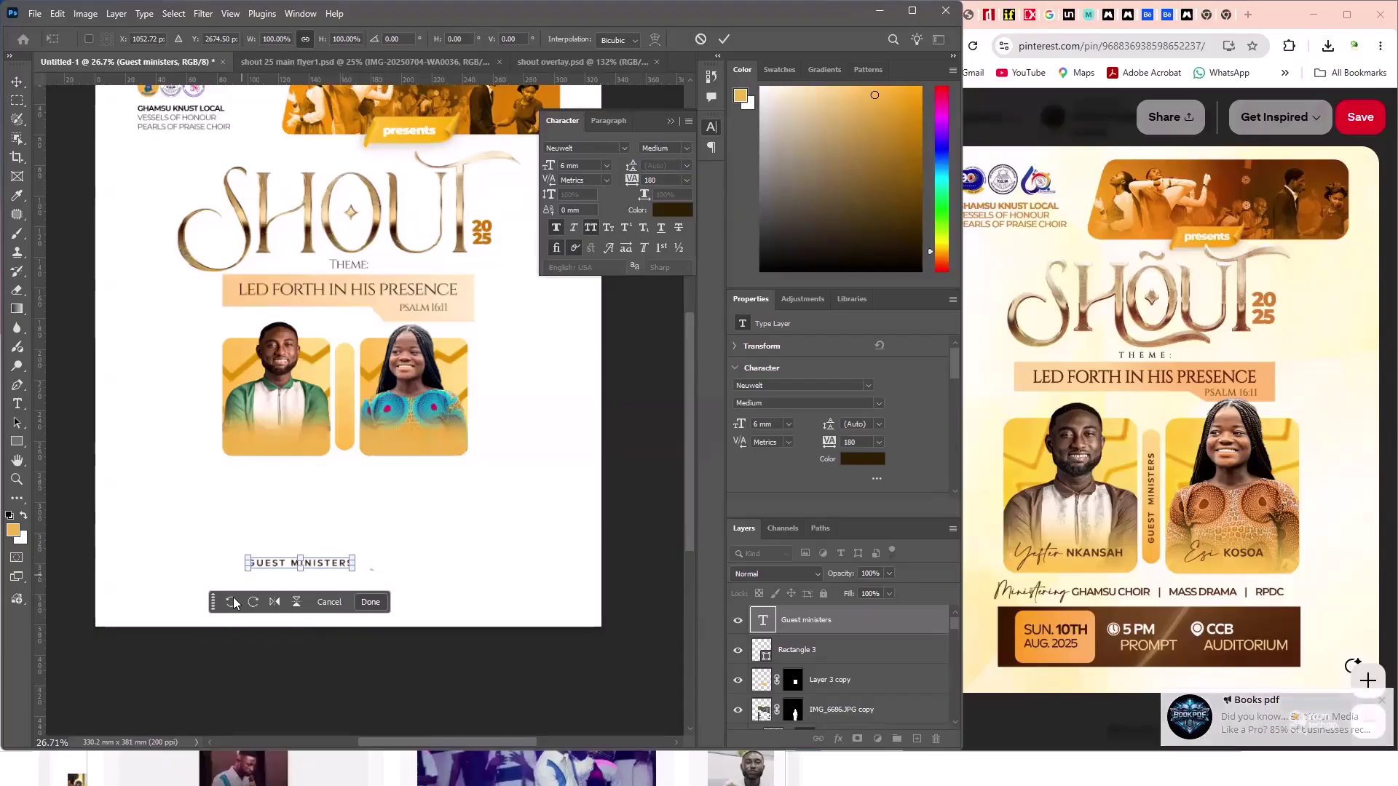
click(253, 611)
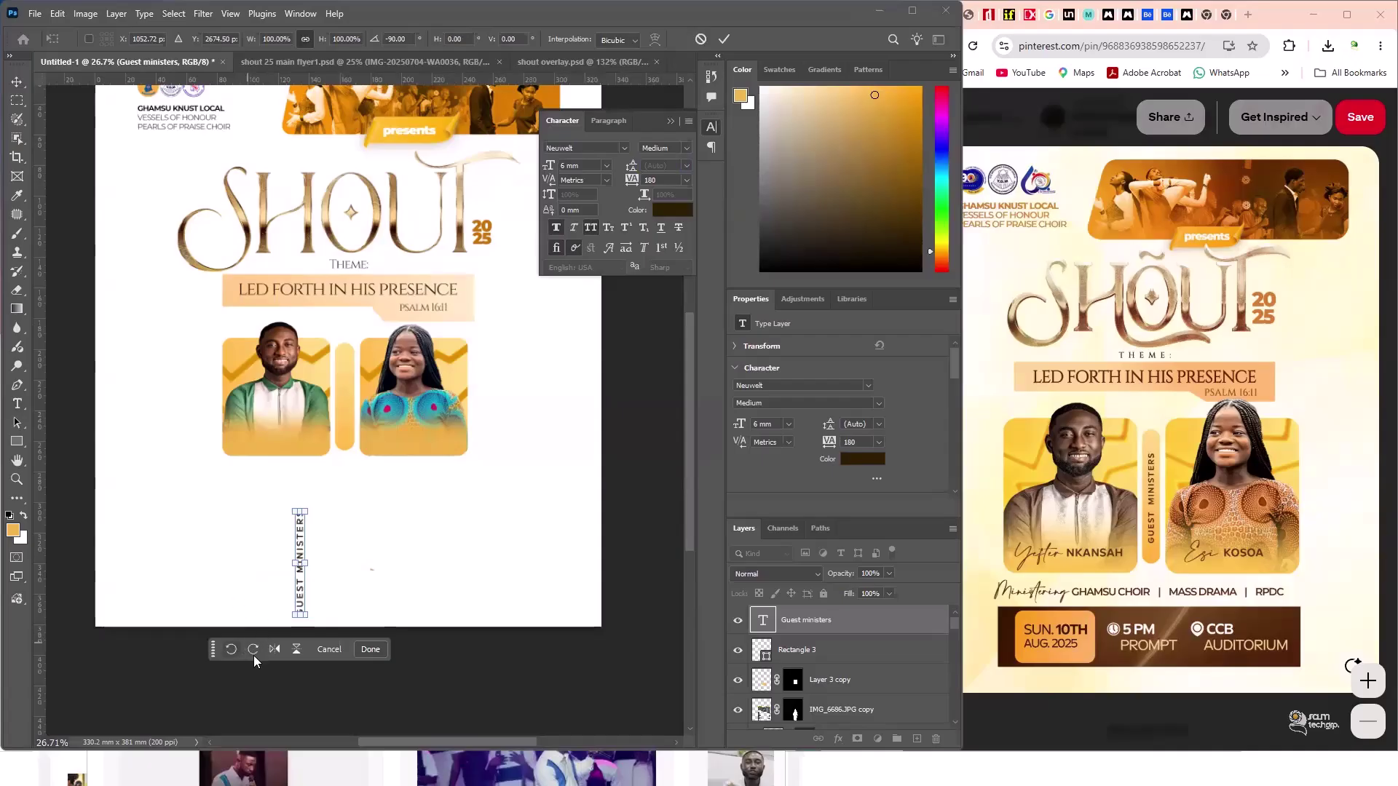
click(231, 649)
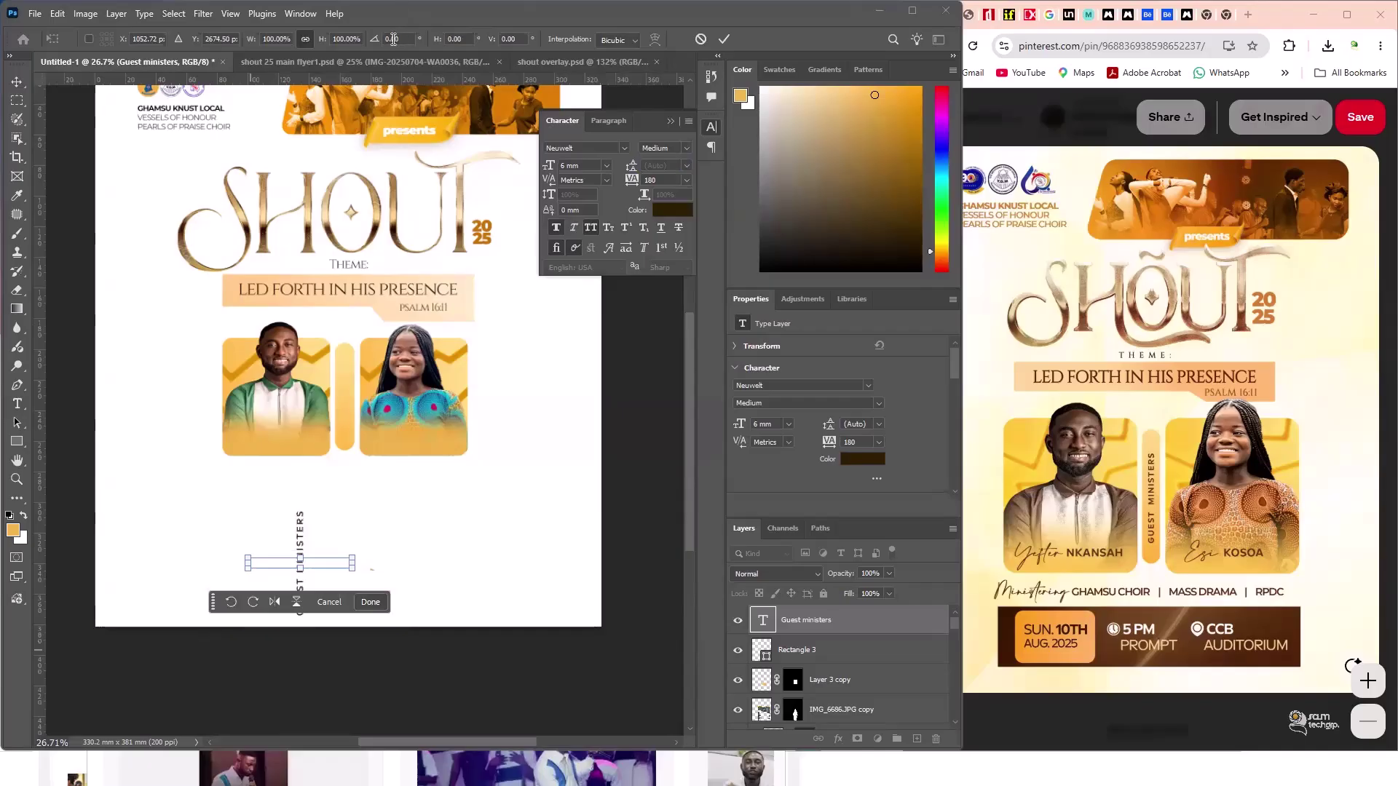
key(ctrl+z)
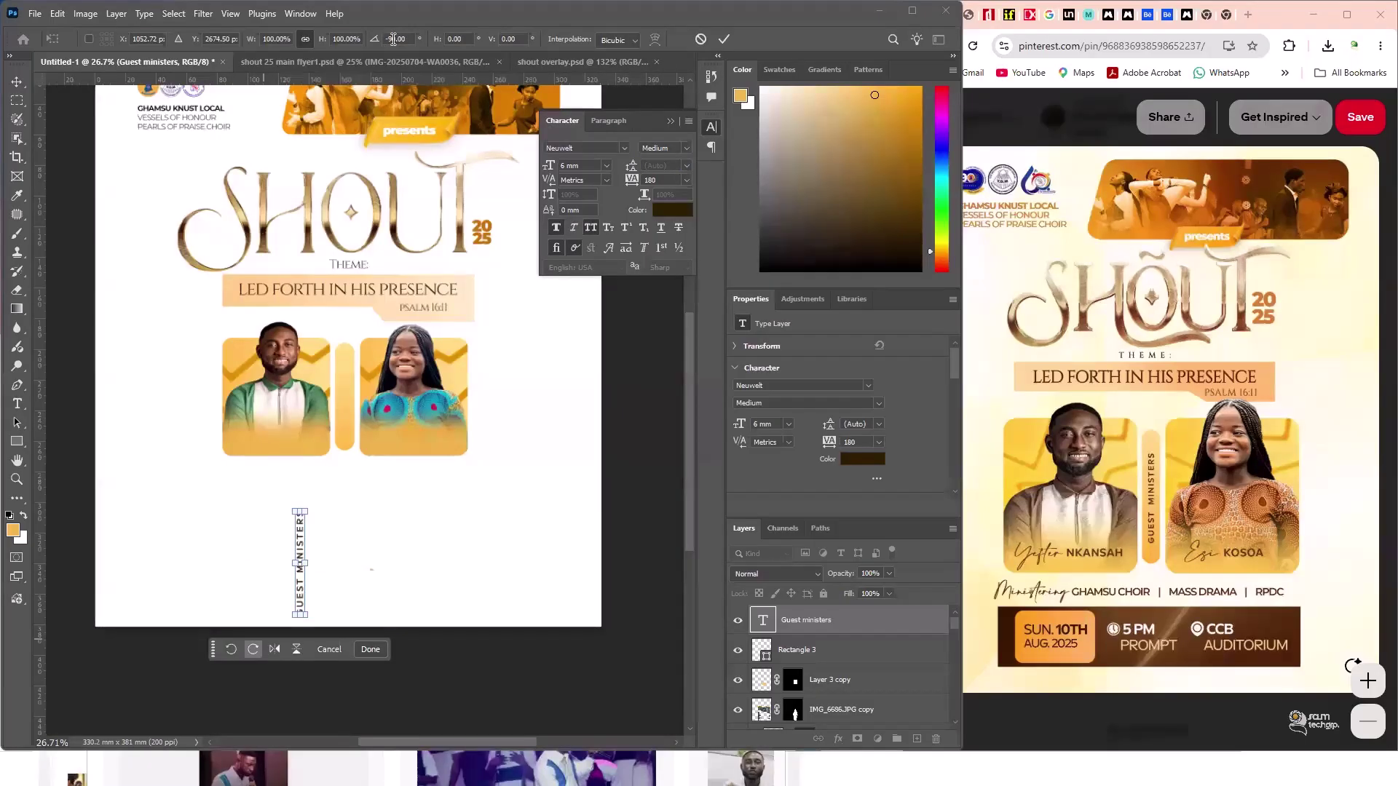
key(ctrl+shift+z)
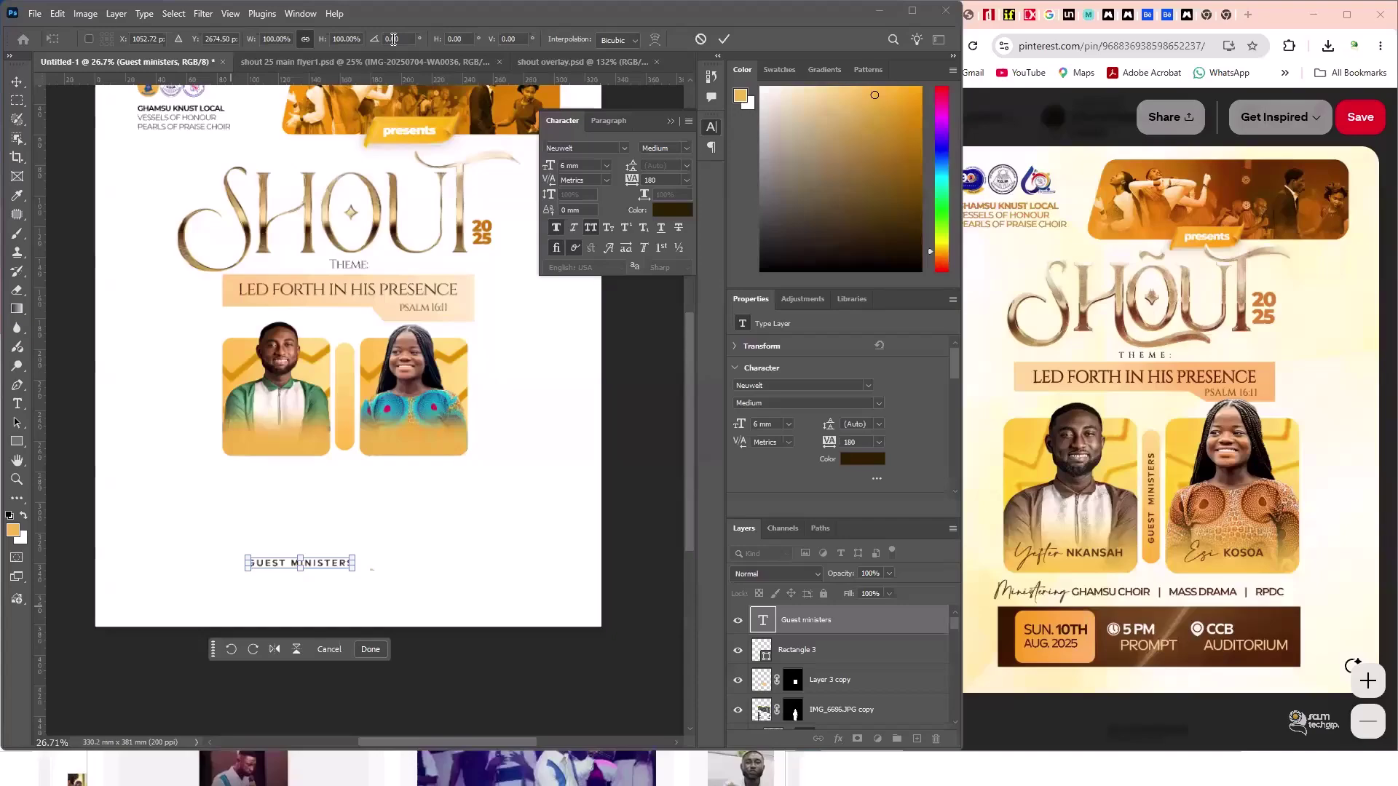
click(394, 39)
text(9)
key(Return)
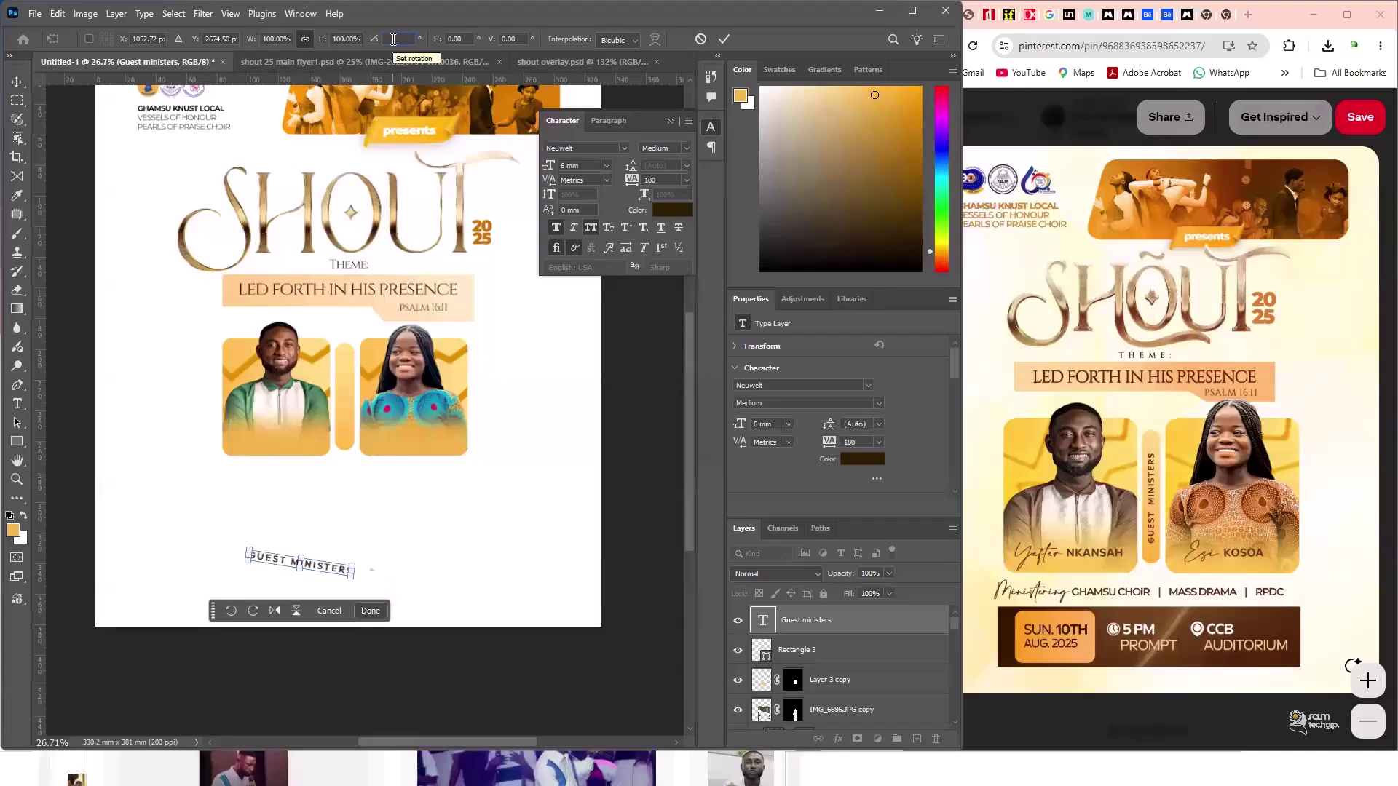
text(-90)
key(Return)
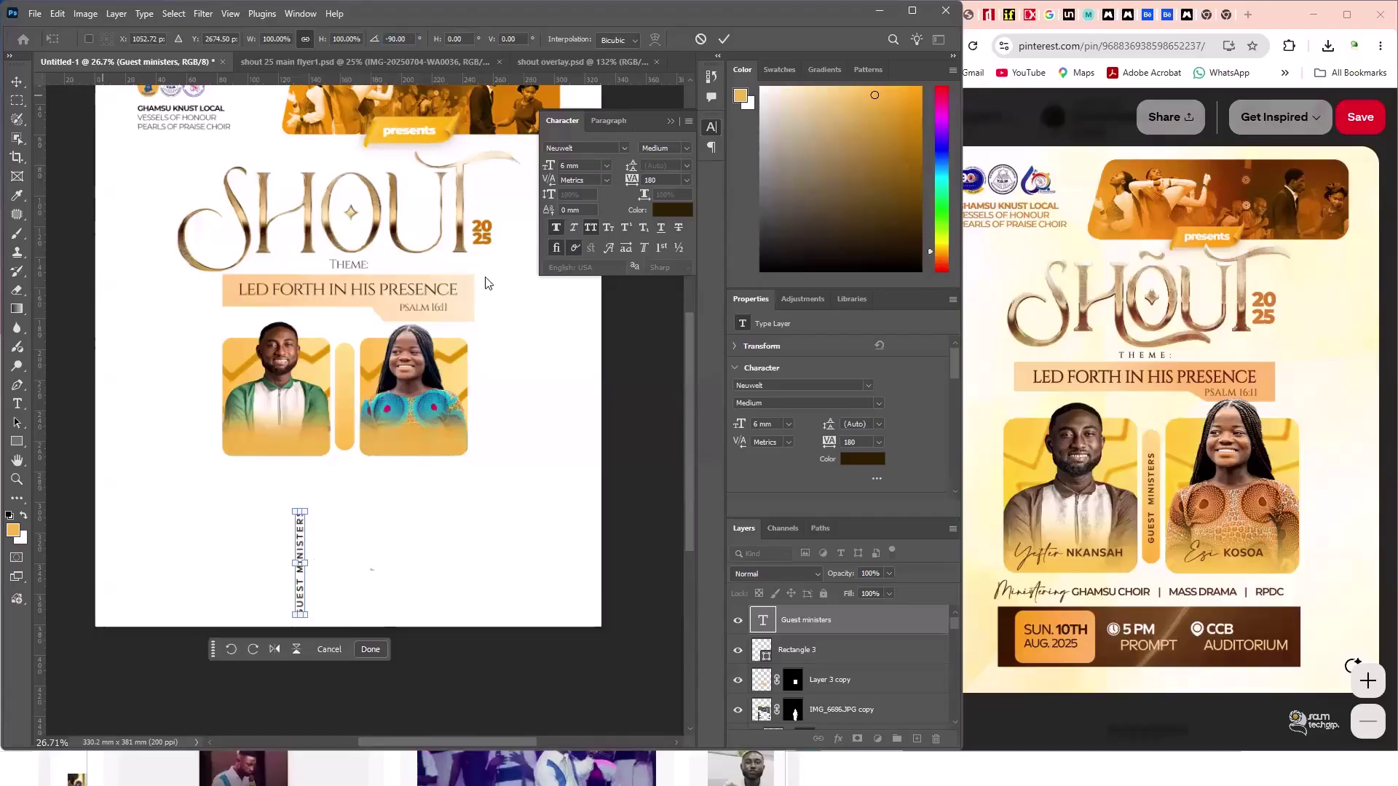
key(Return)
- Reduce the vertical GUEST MINISTERS label to 5 mm
key(t)
key(Return)
click(562, 166)
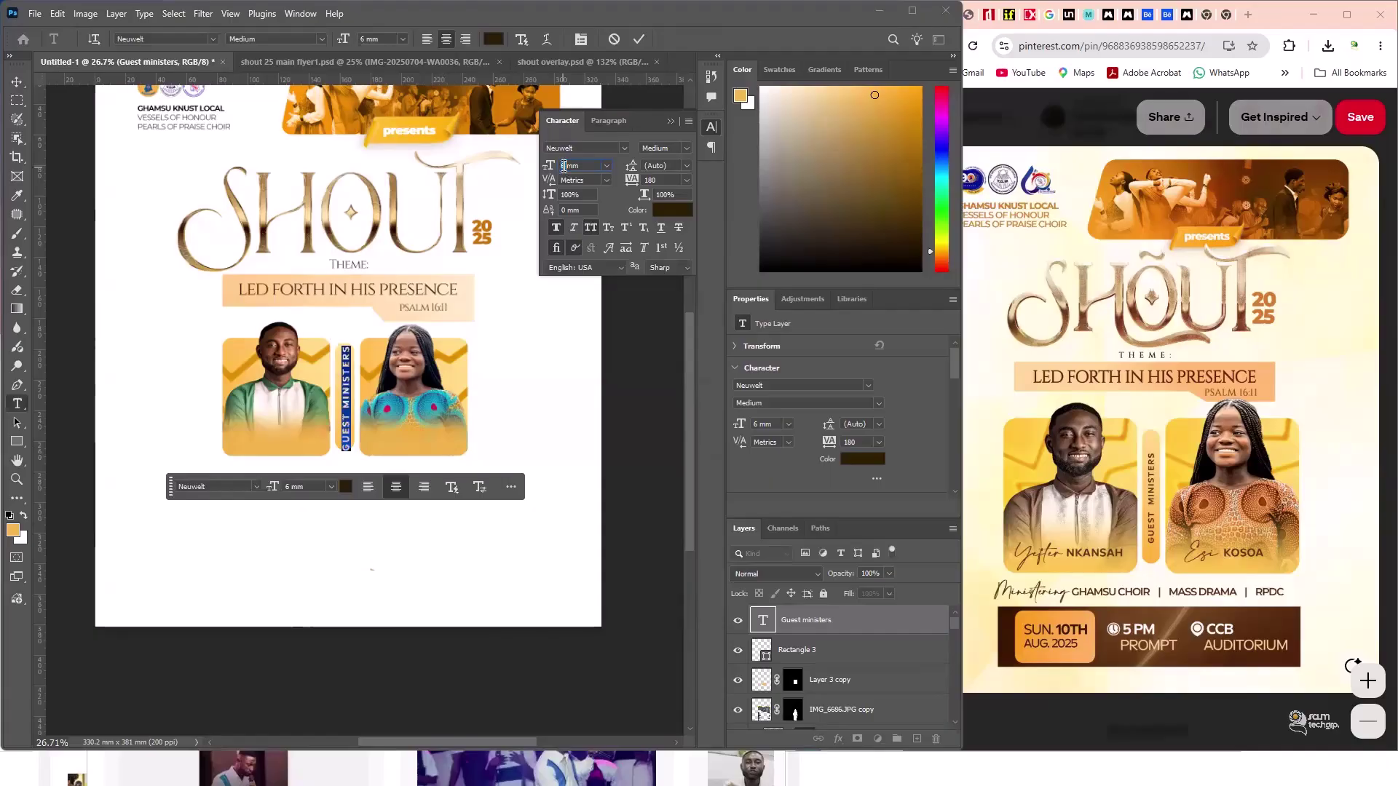
text(5)
key(Return)
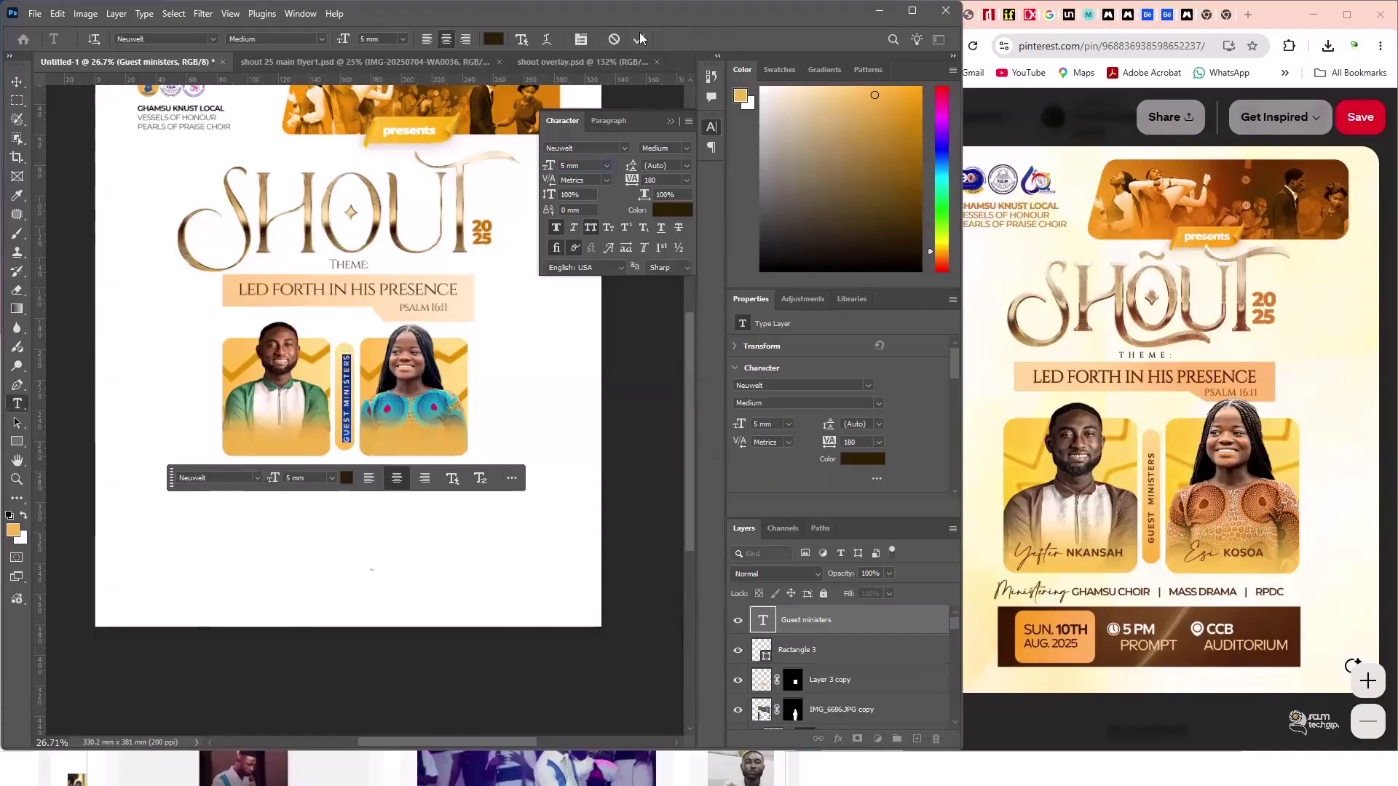
key(Escape)
- Select the Guest ministers layer together with Rectangle 3
key(v)
click(348, 437)
key(alt+bracketright)
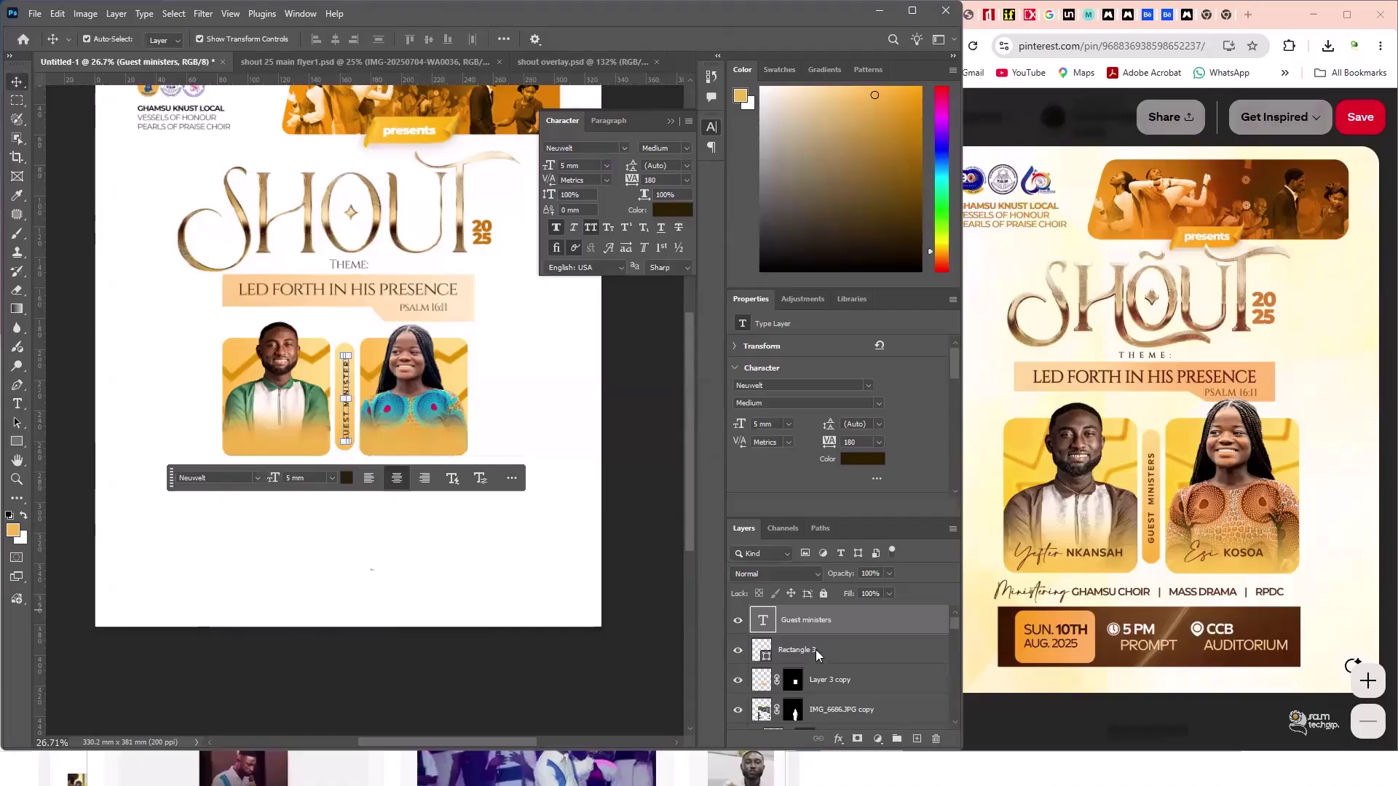
shift+click(815, 650)
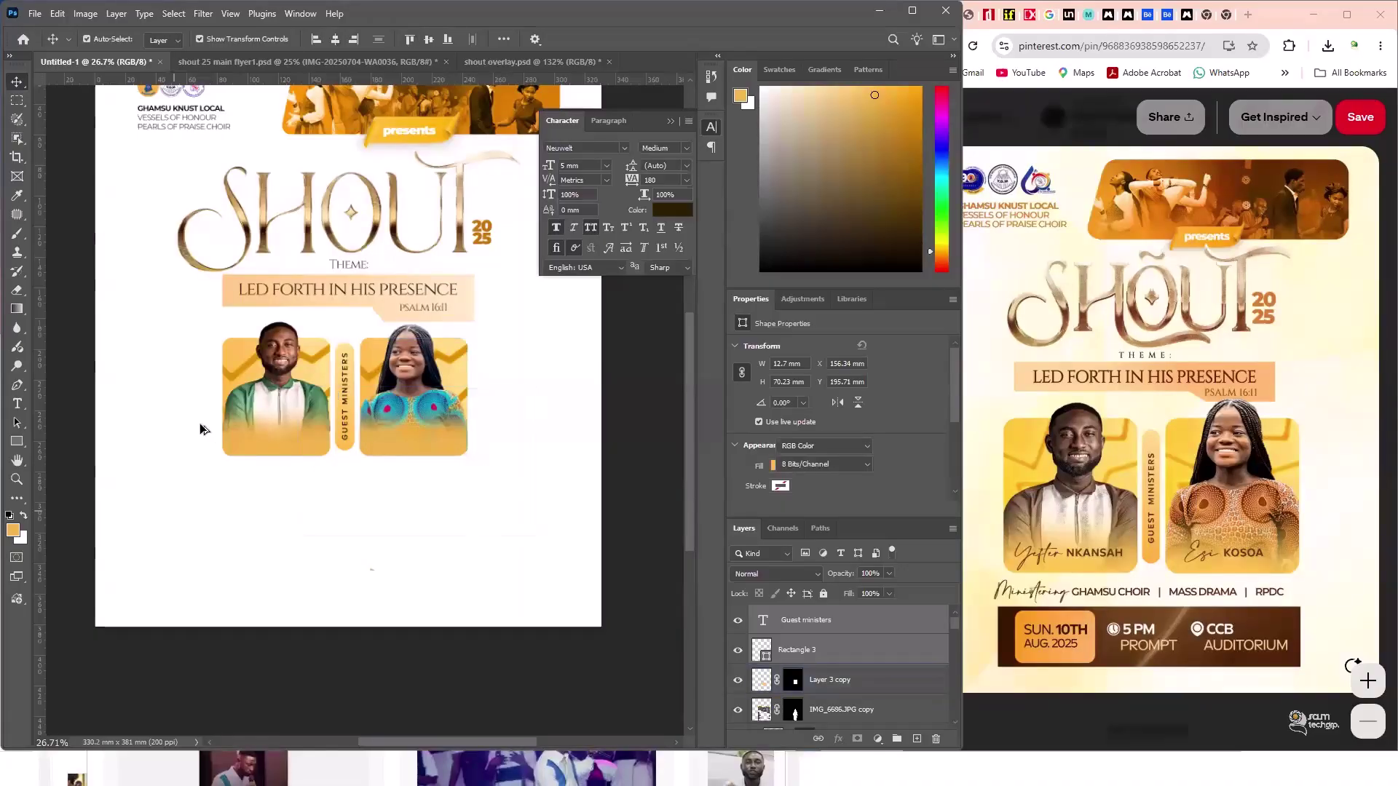
click(312, 405)
scroll(240, 409, up, 2)
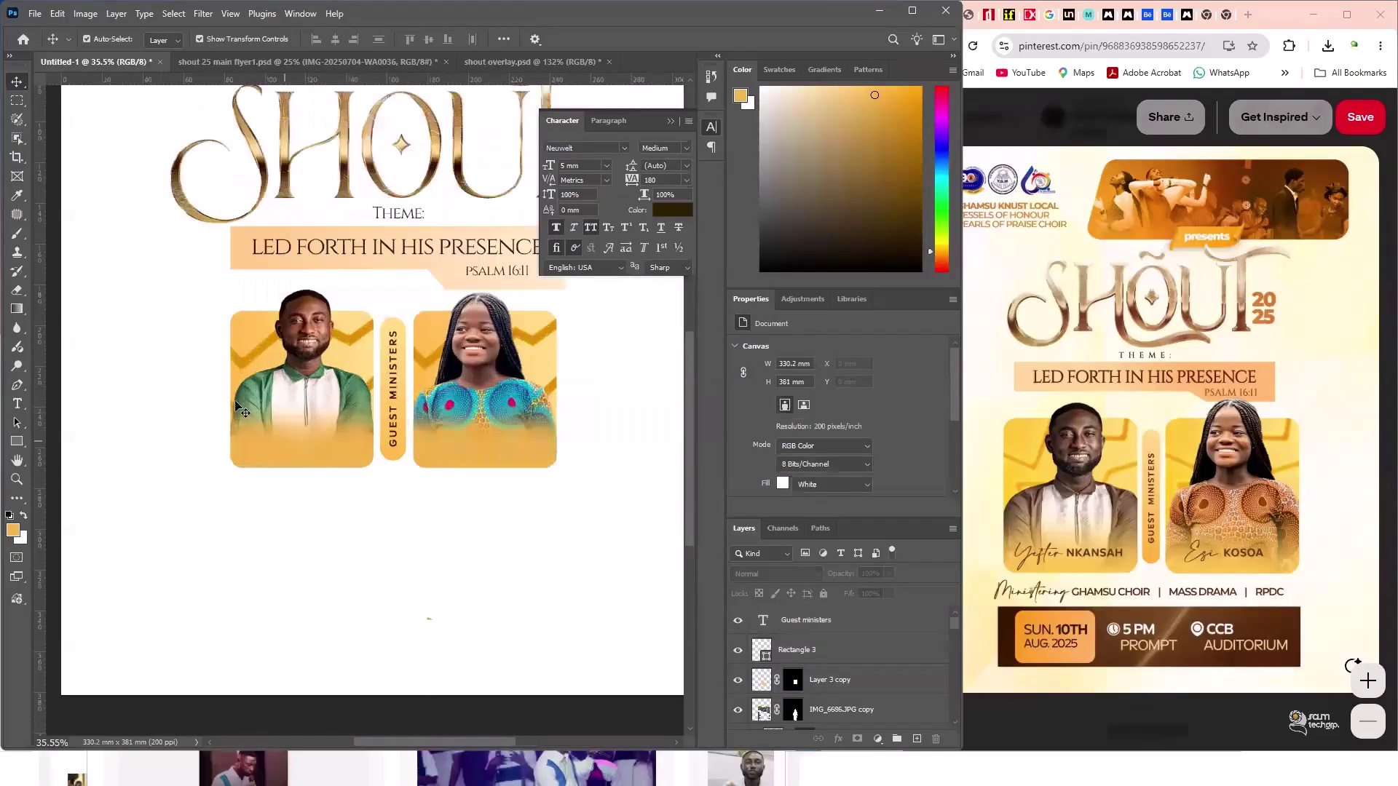
scroll(268, 567, up, 1)
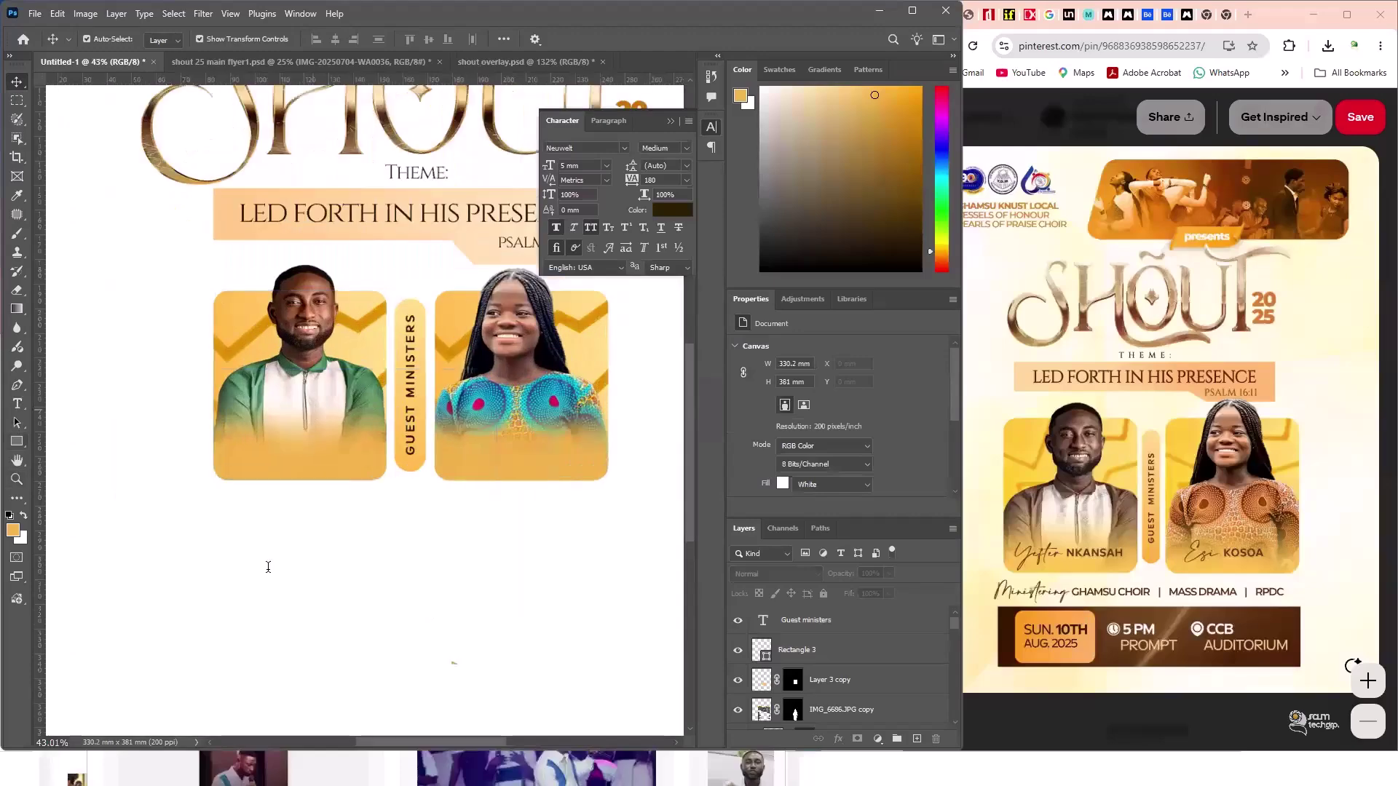
key(t)
click(268, 568)
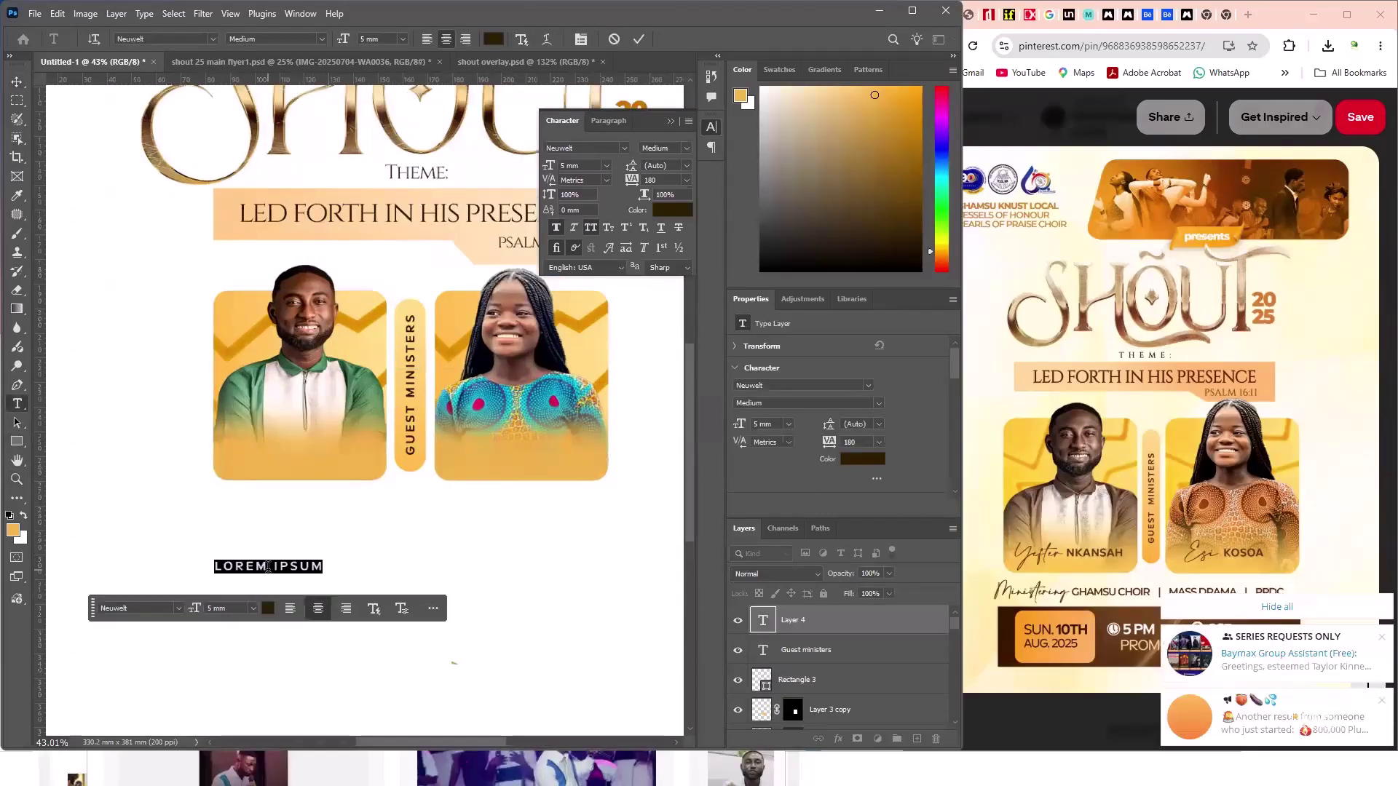
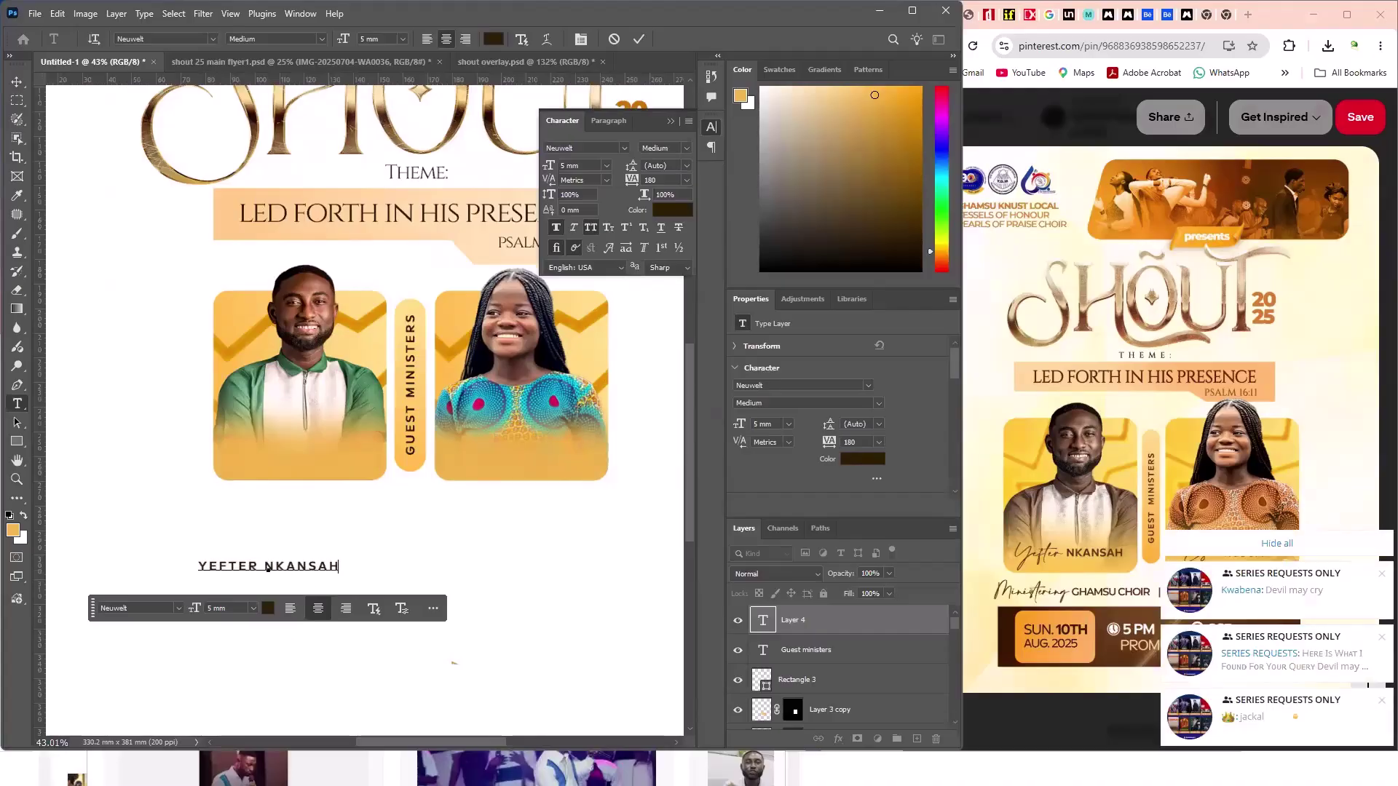
- Close the Settings window, return to Photoshop and select the name text
key(super)
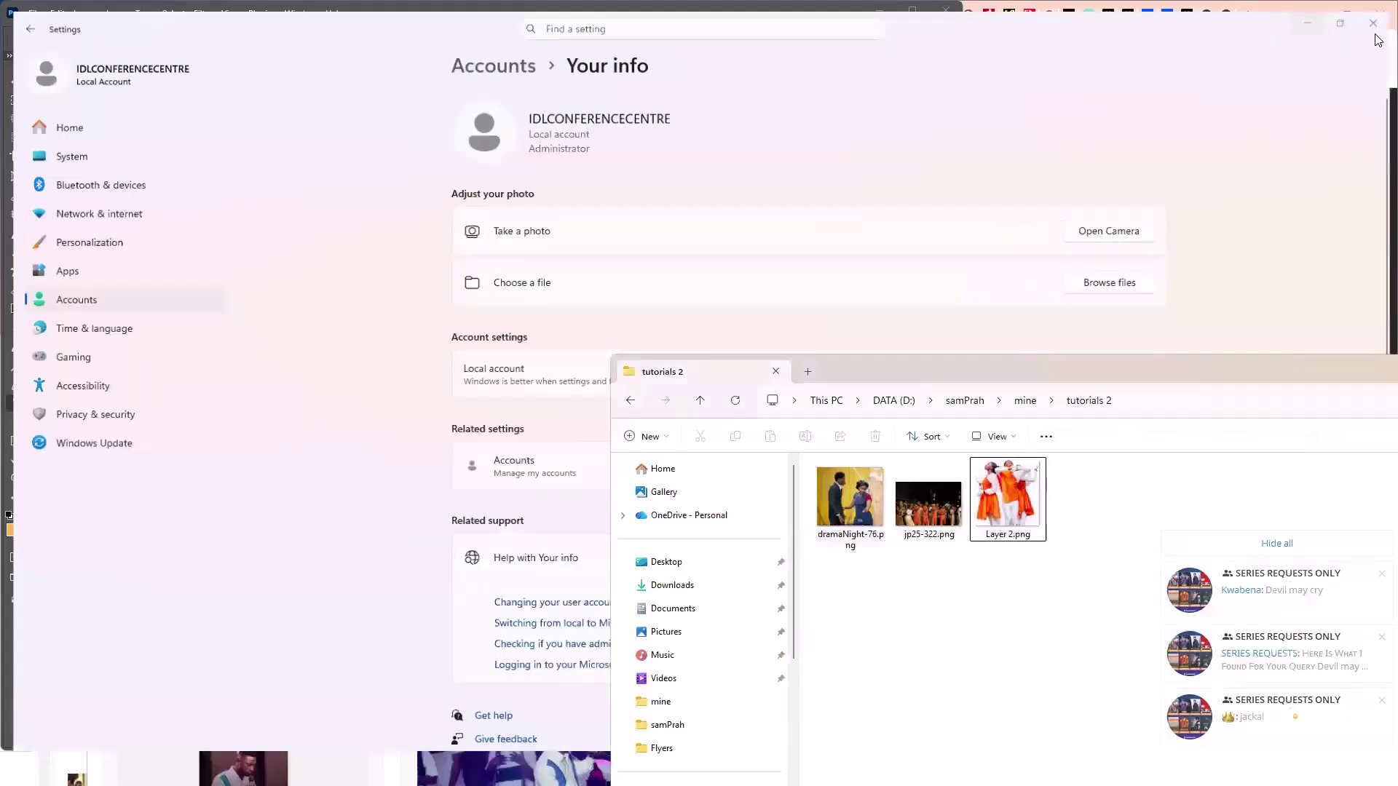
click(1382, 12)
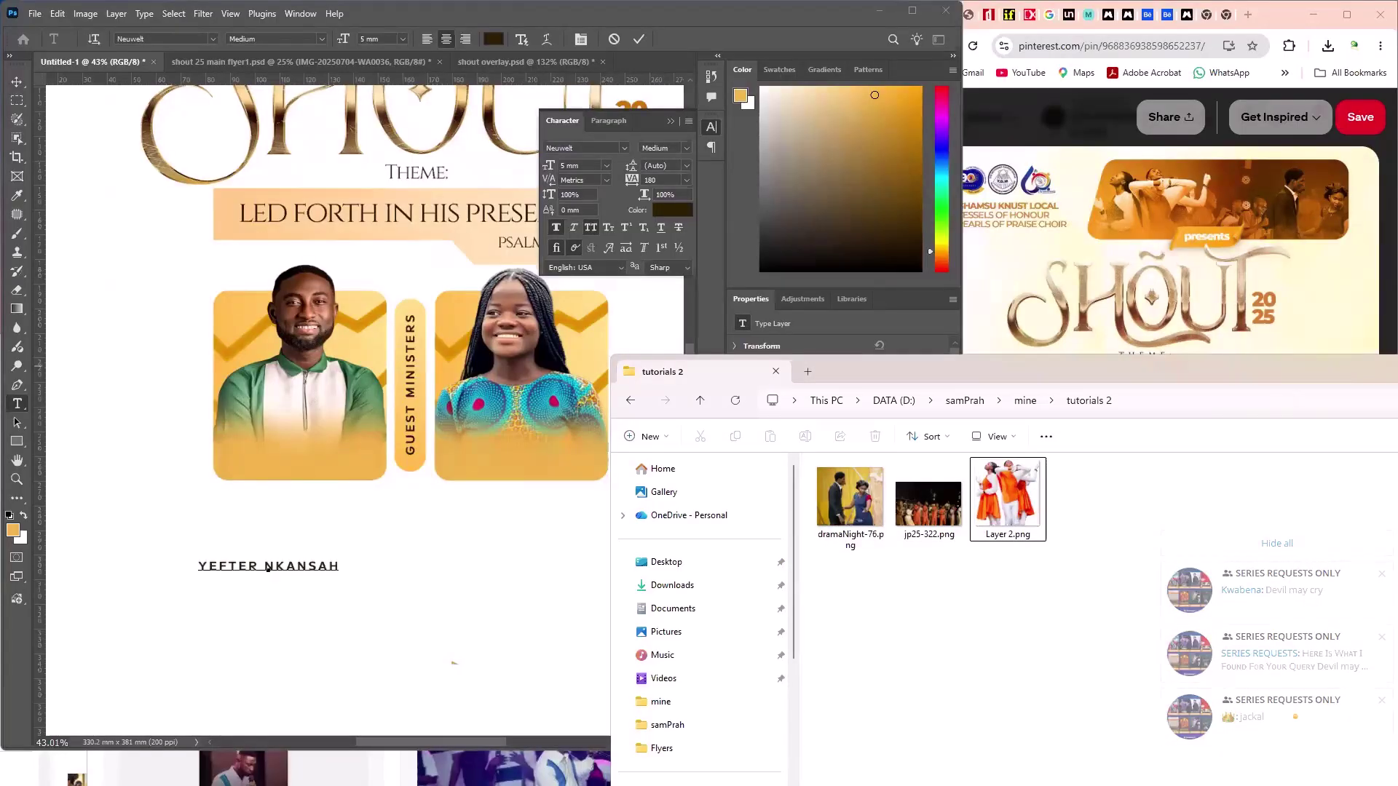
click(268, 570)
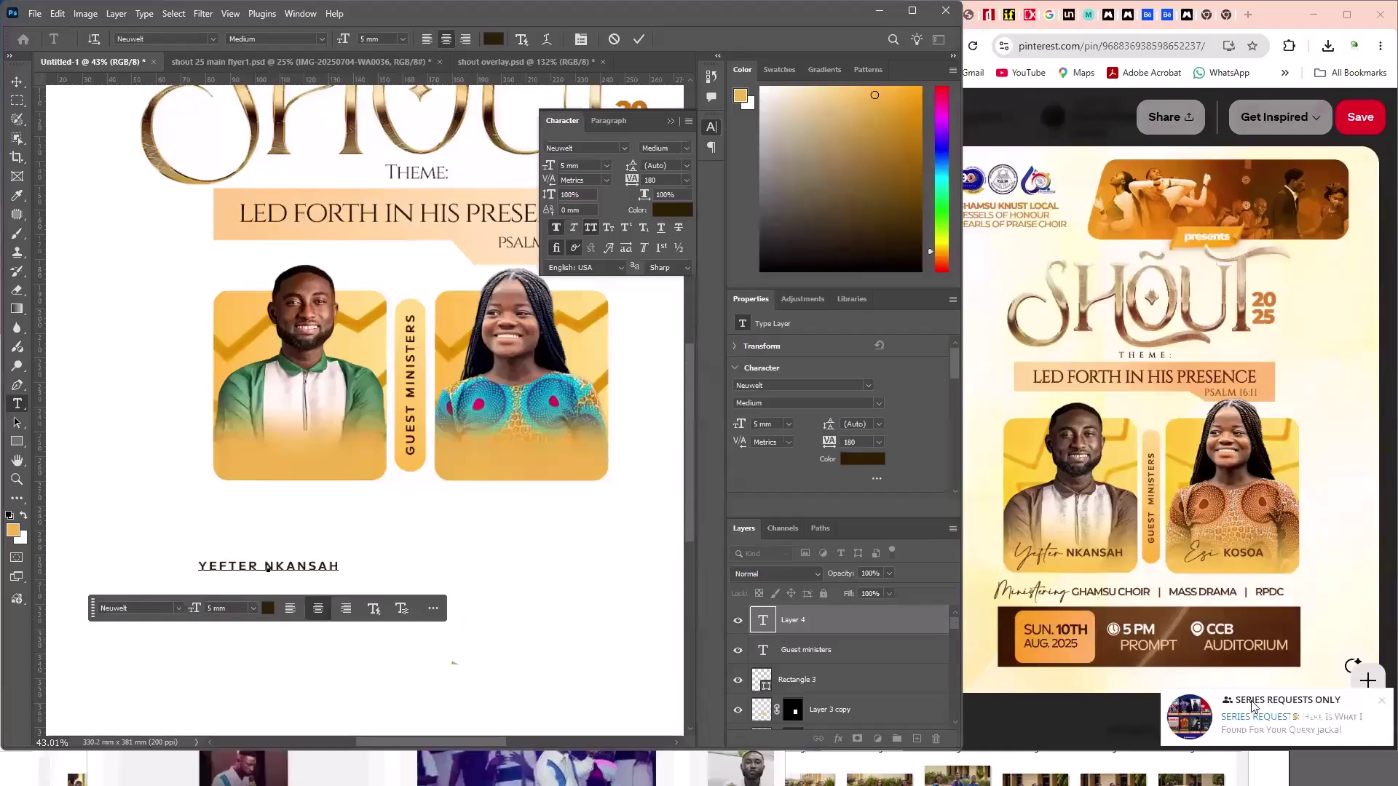
key(super)
click(1244, 773)
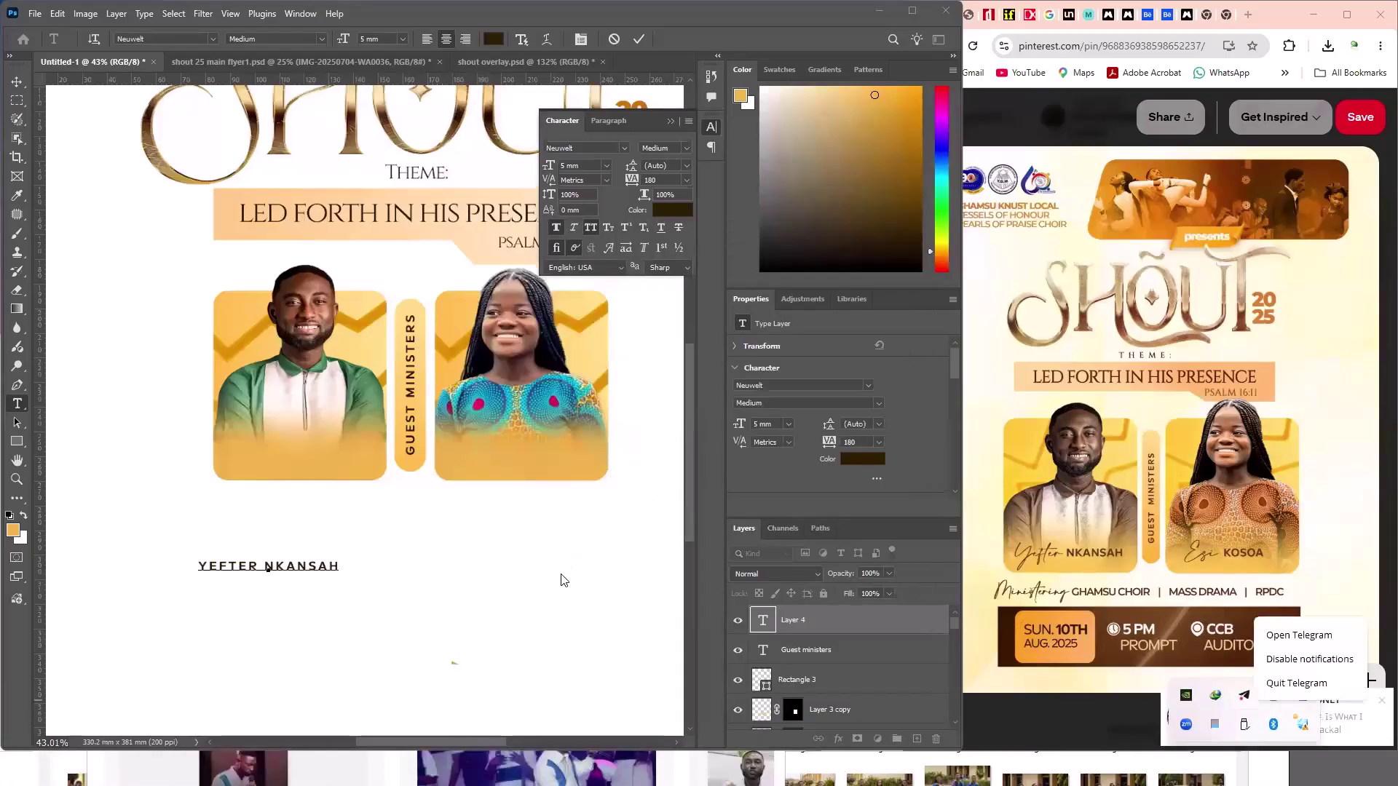
click(281, 566)
key(ctrl+a)
click(209, 568)
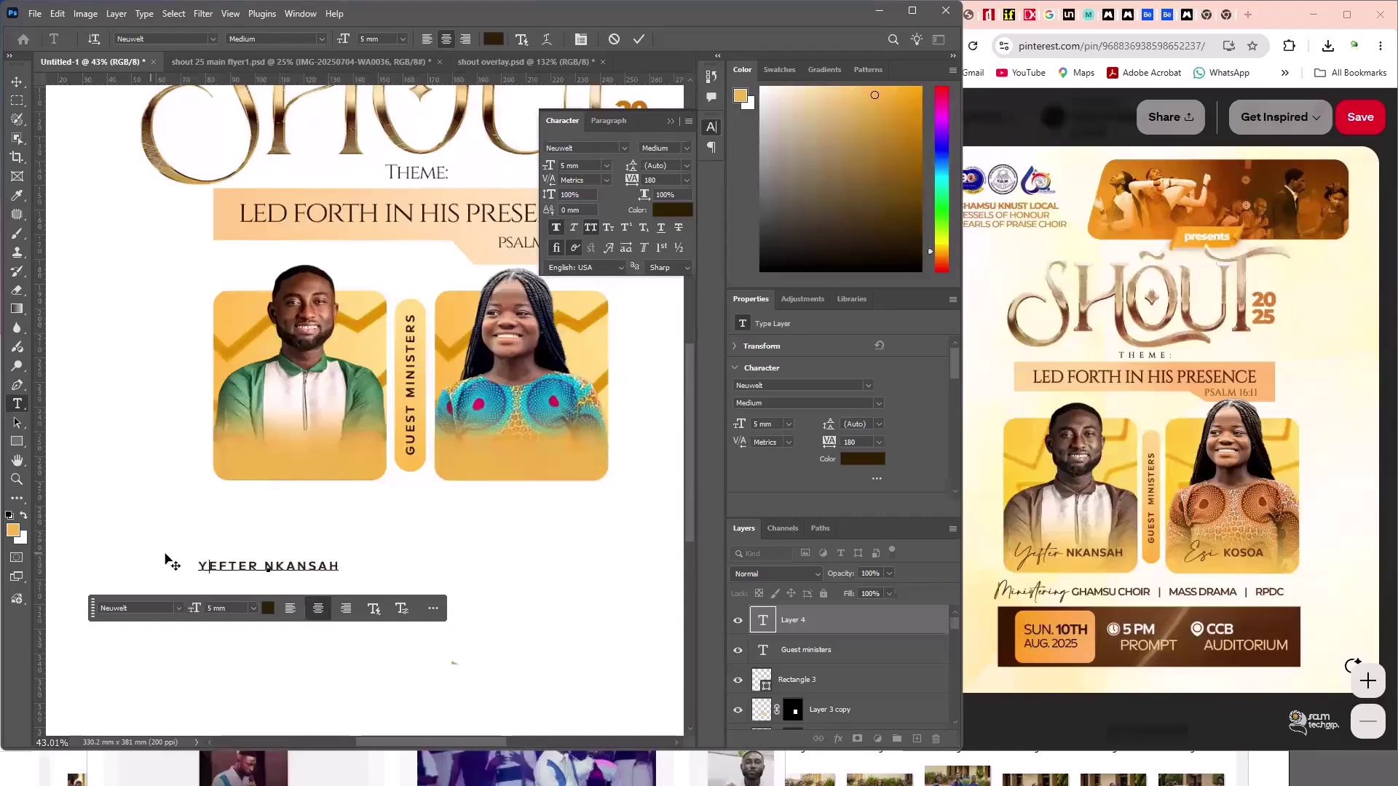
key(shift+Home)
click(619, 147)
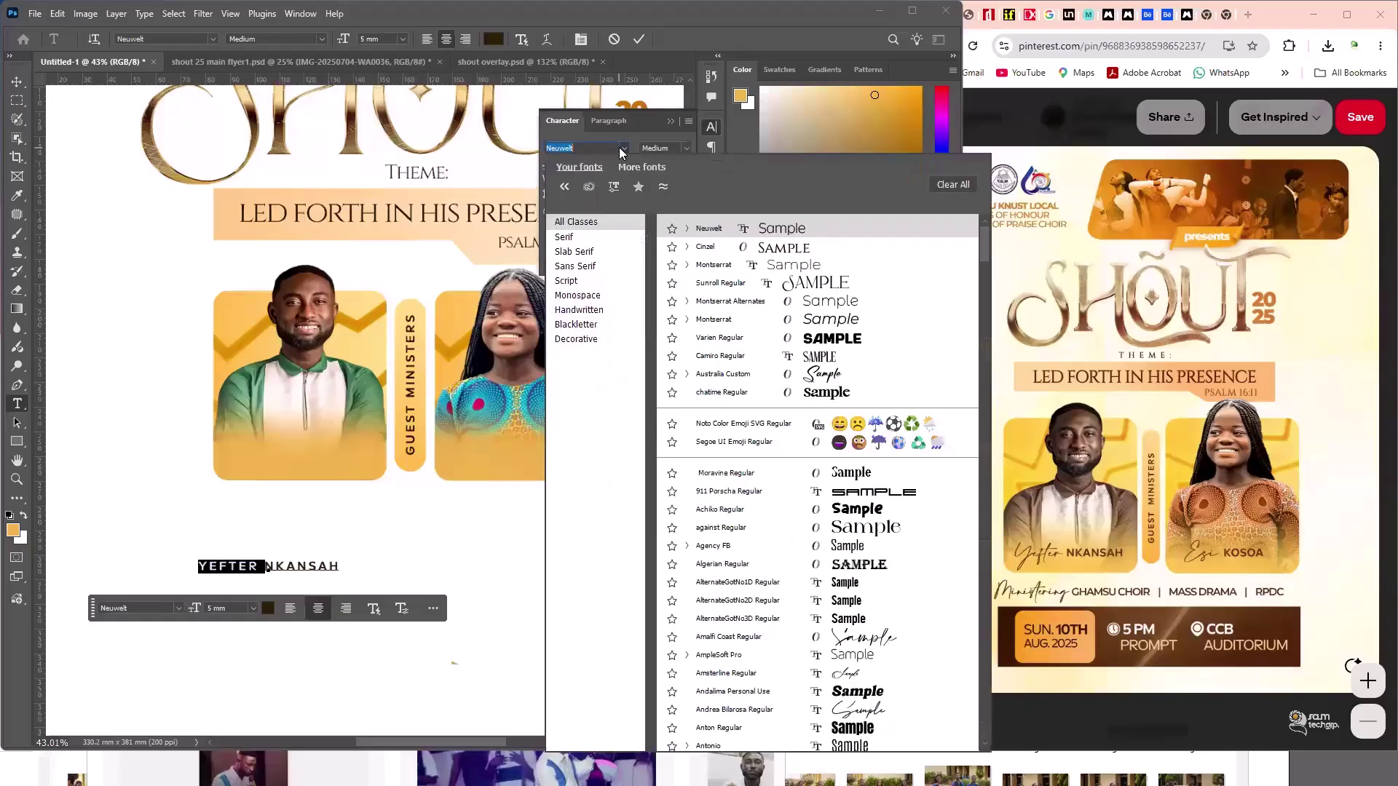
text(a)
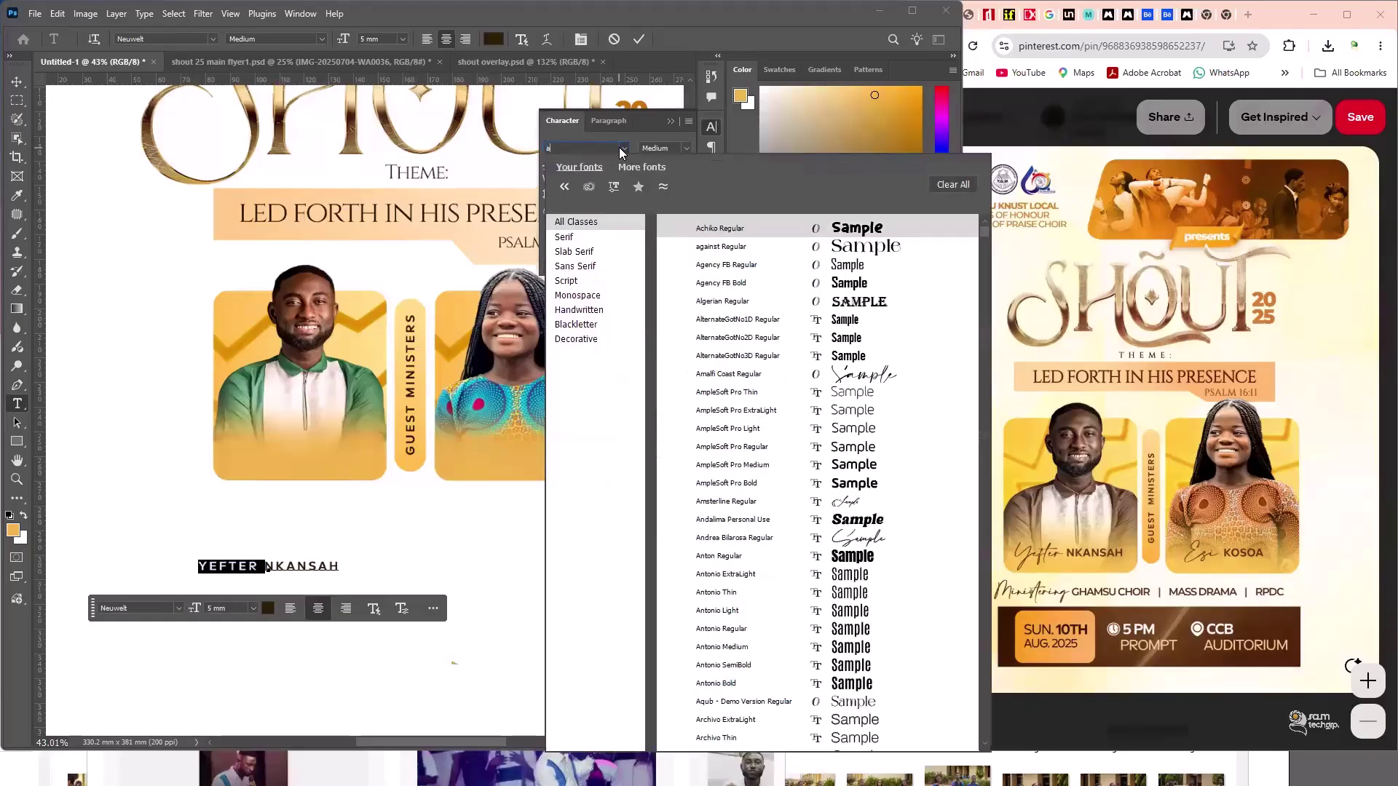
text(mo)
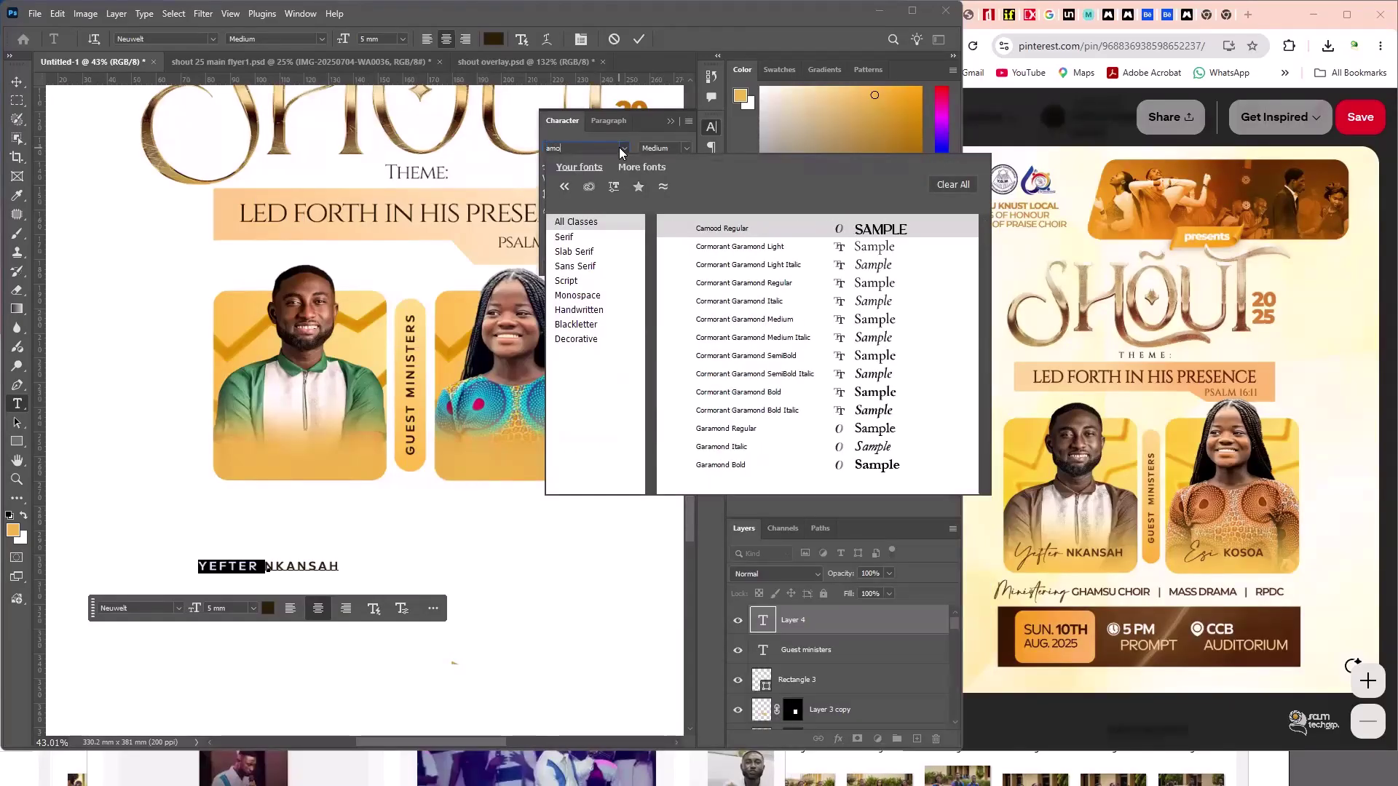
key(BackSpace)
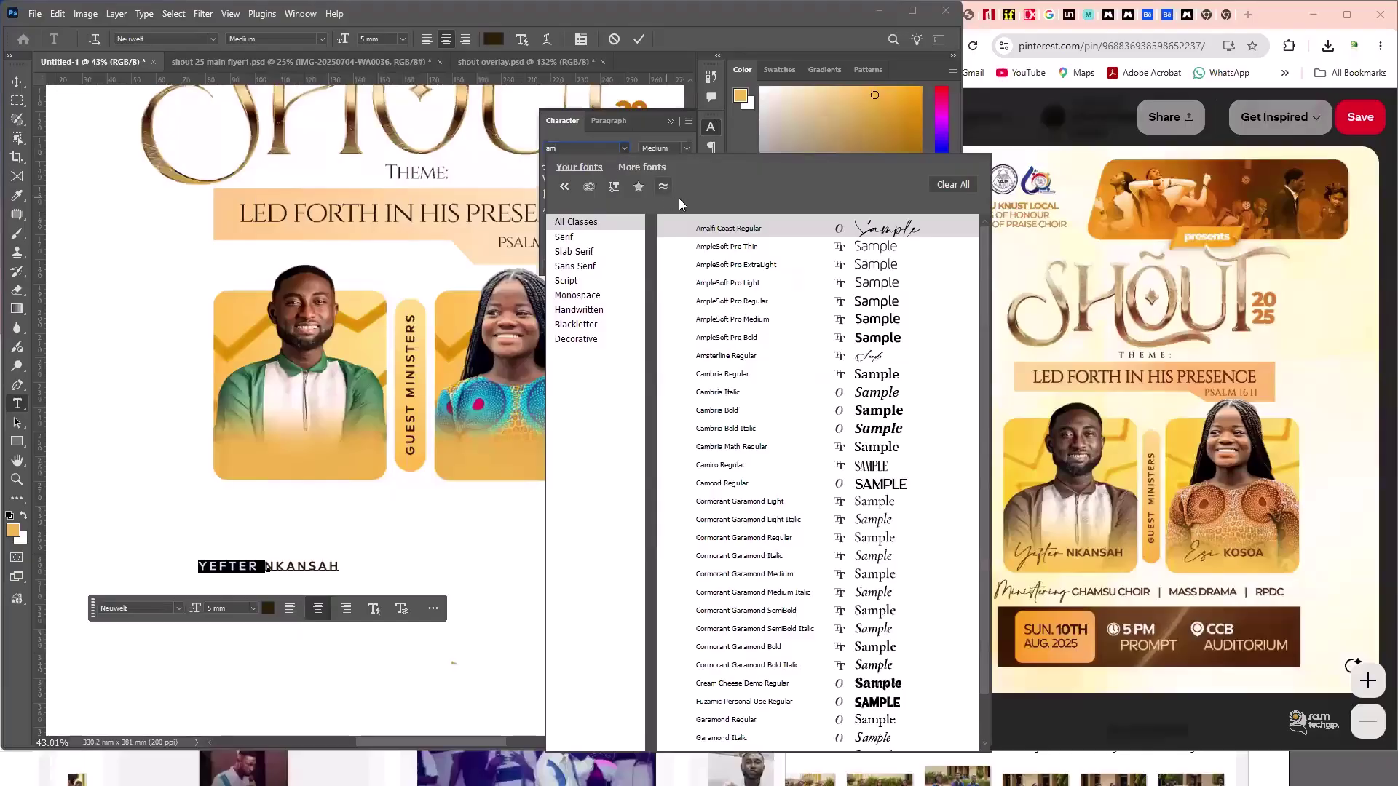
click(708, 230)
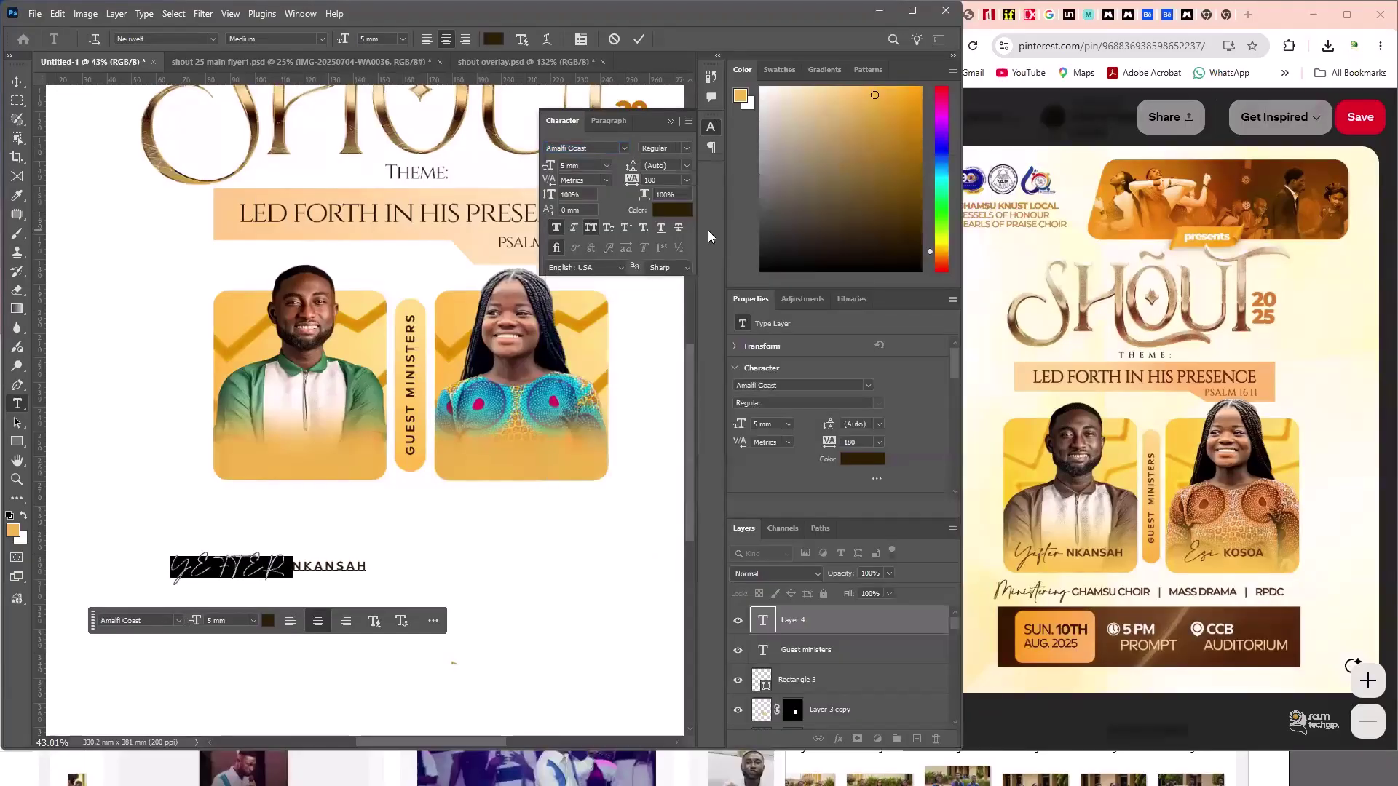
click(587, 231)
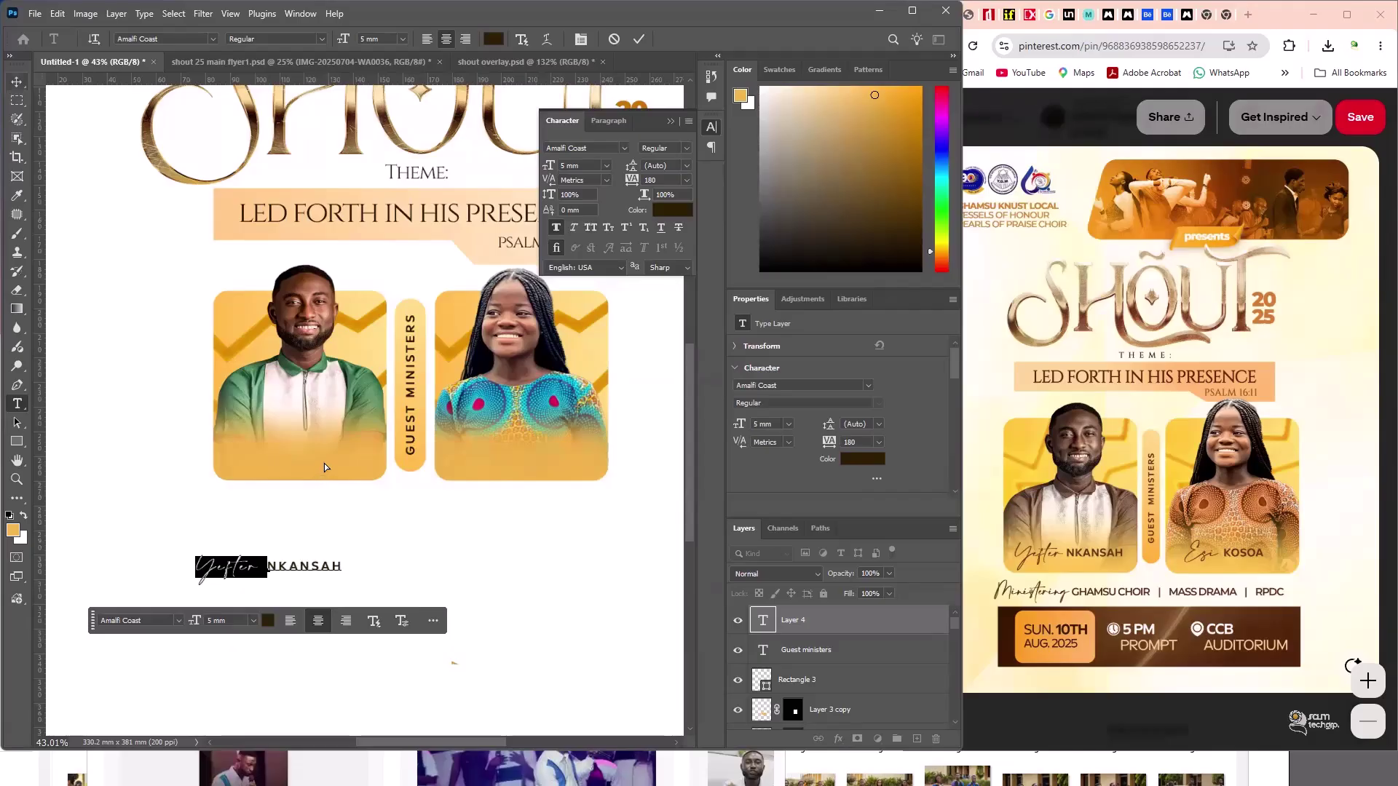
drag(294, 562, 323, 453)
key(shift+Up)
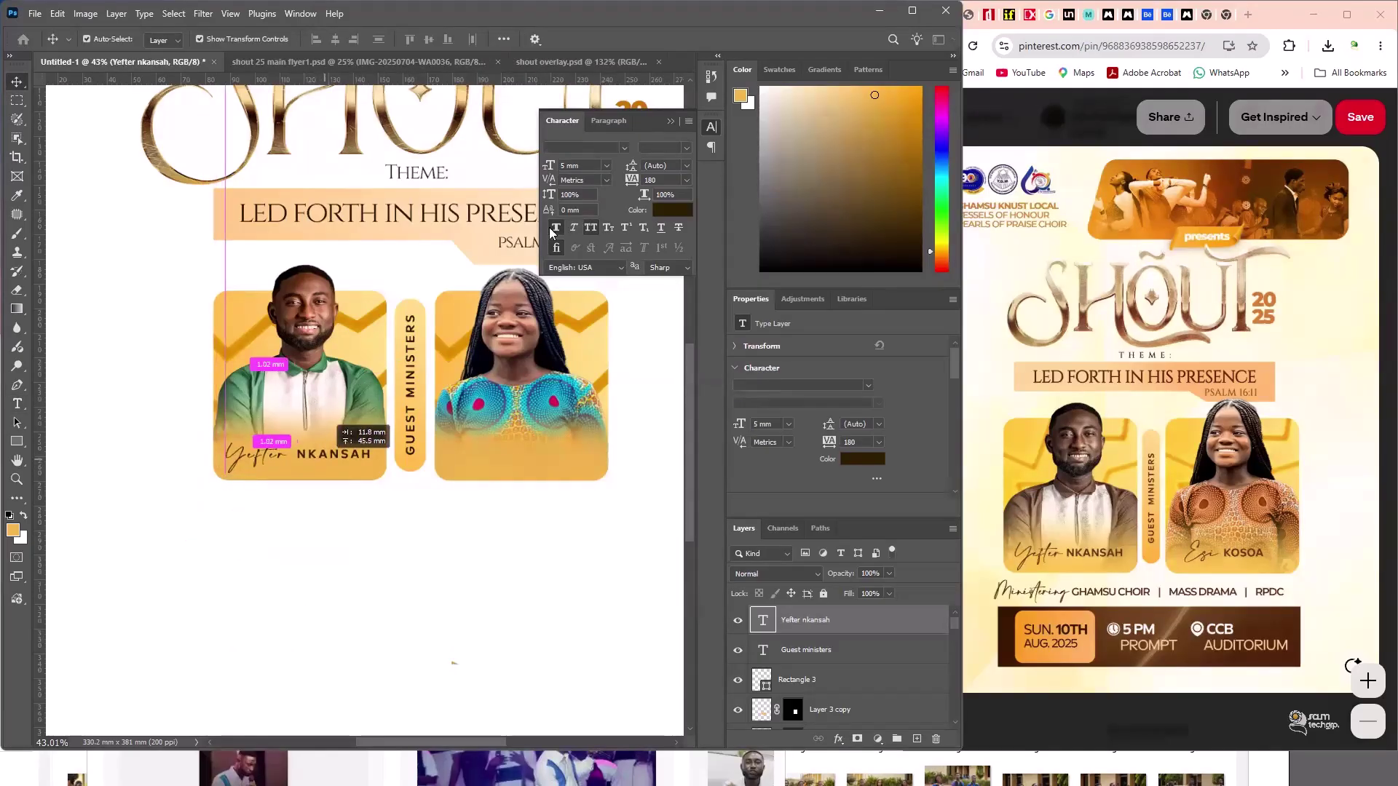
key(t)
key(Return)
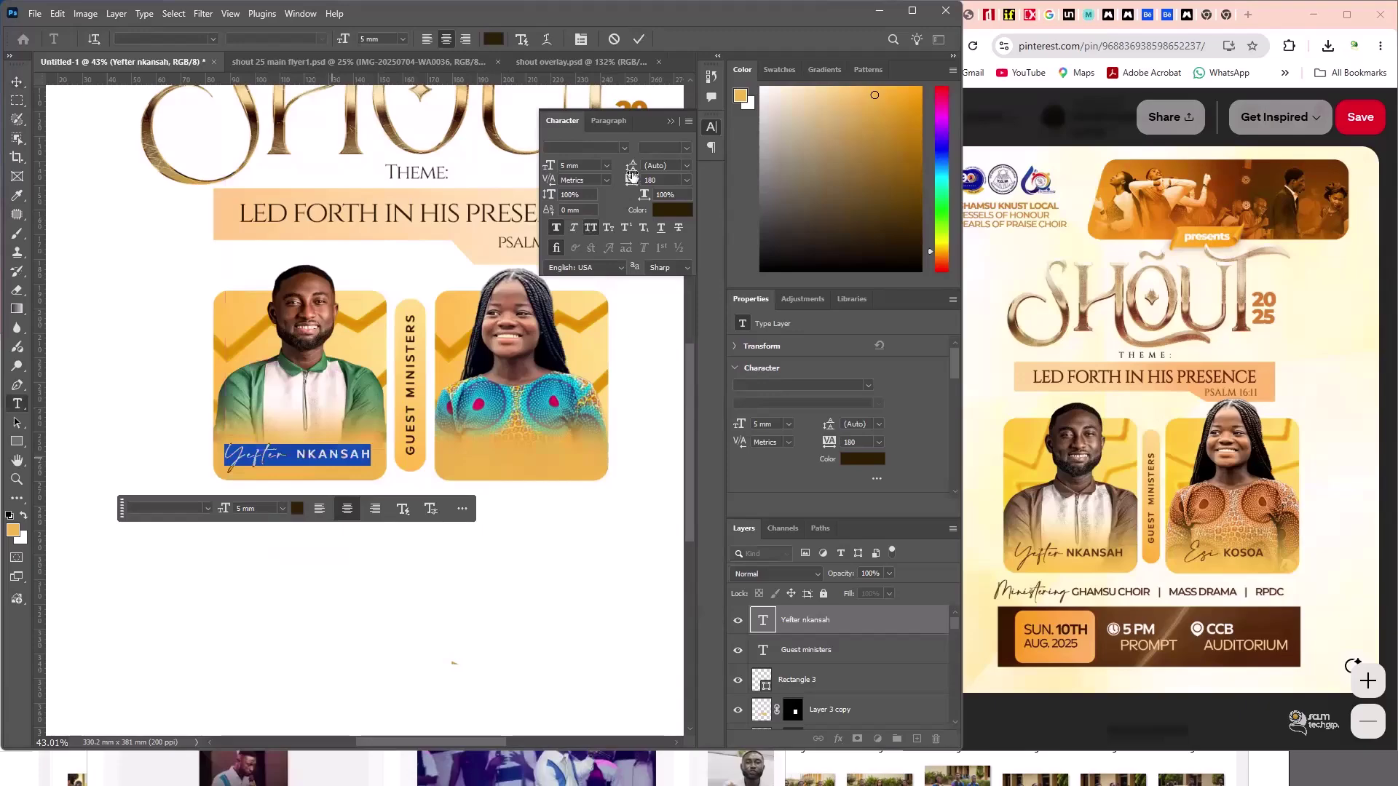
key(ctrl+h)
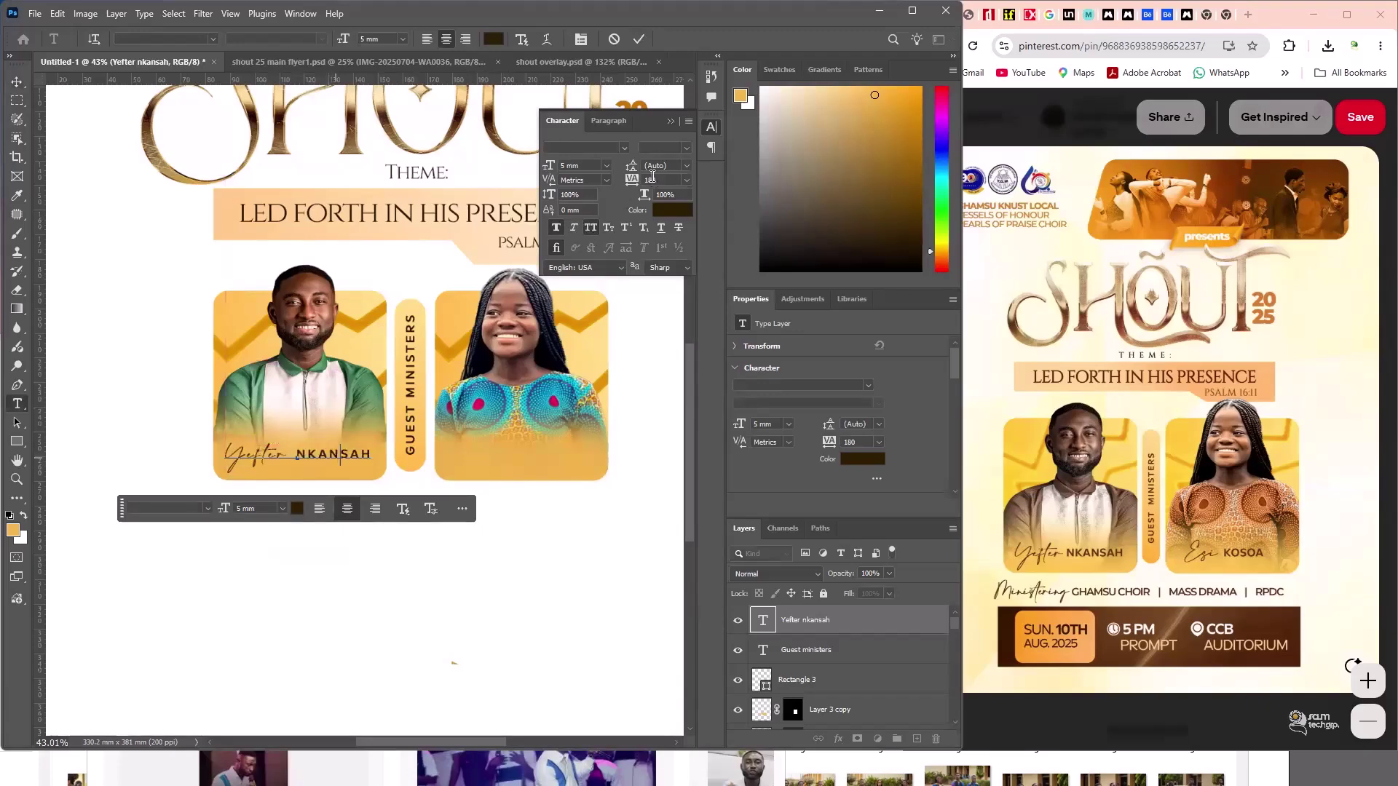
key(ctrl+shift+Left)
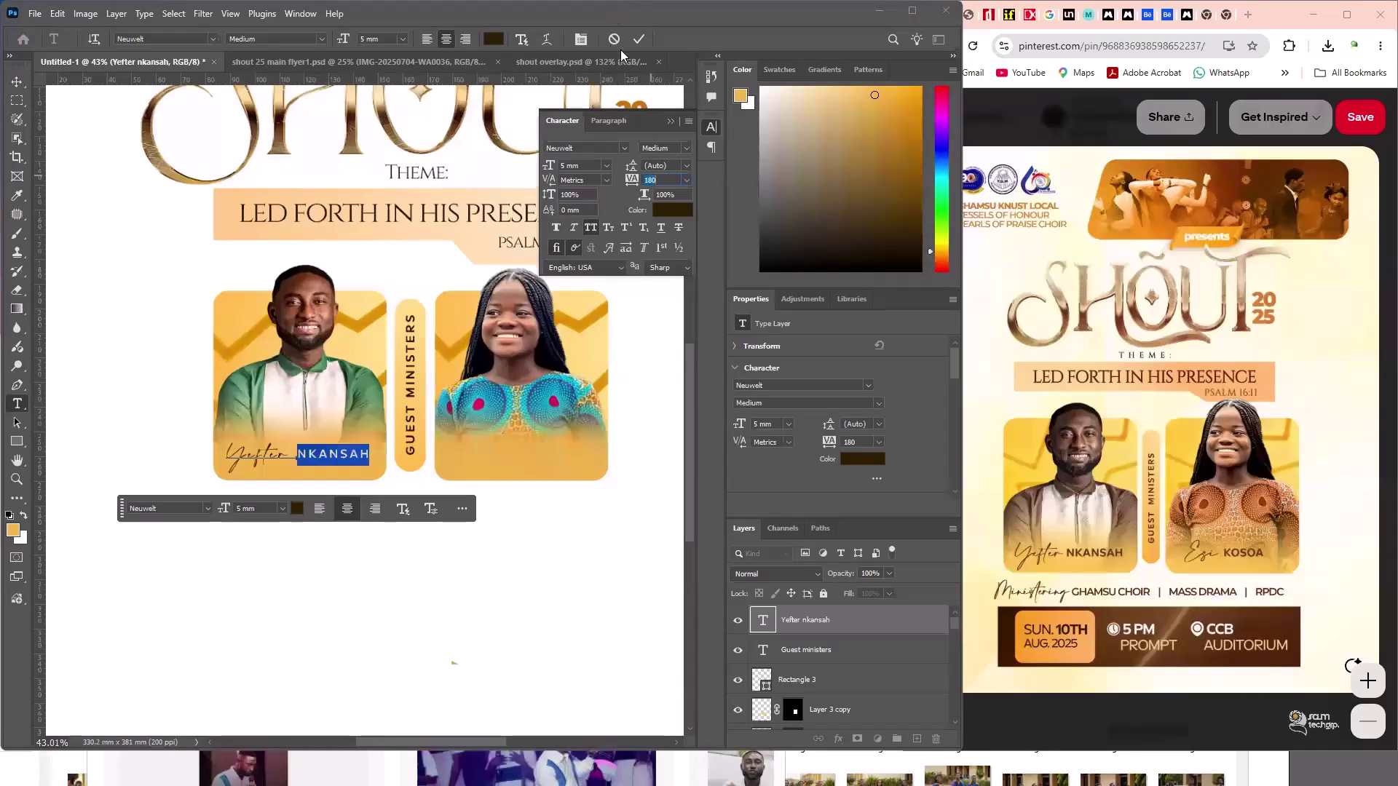
text(0)
key(Return)
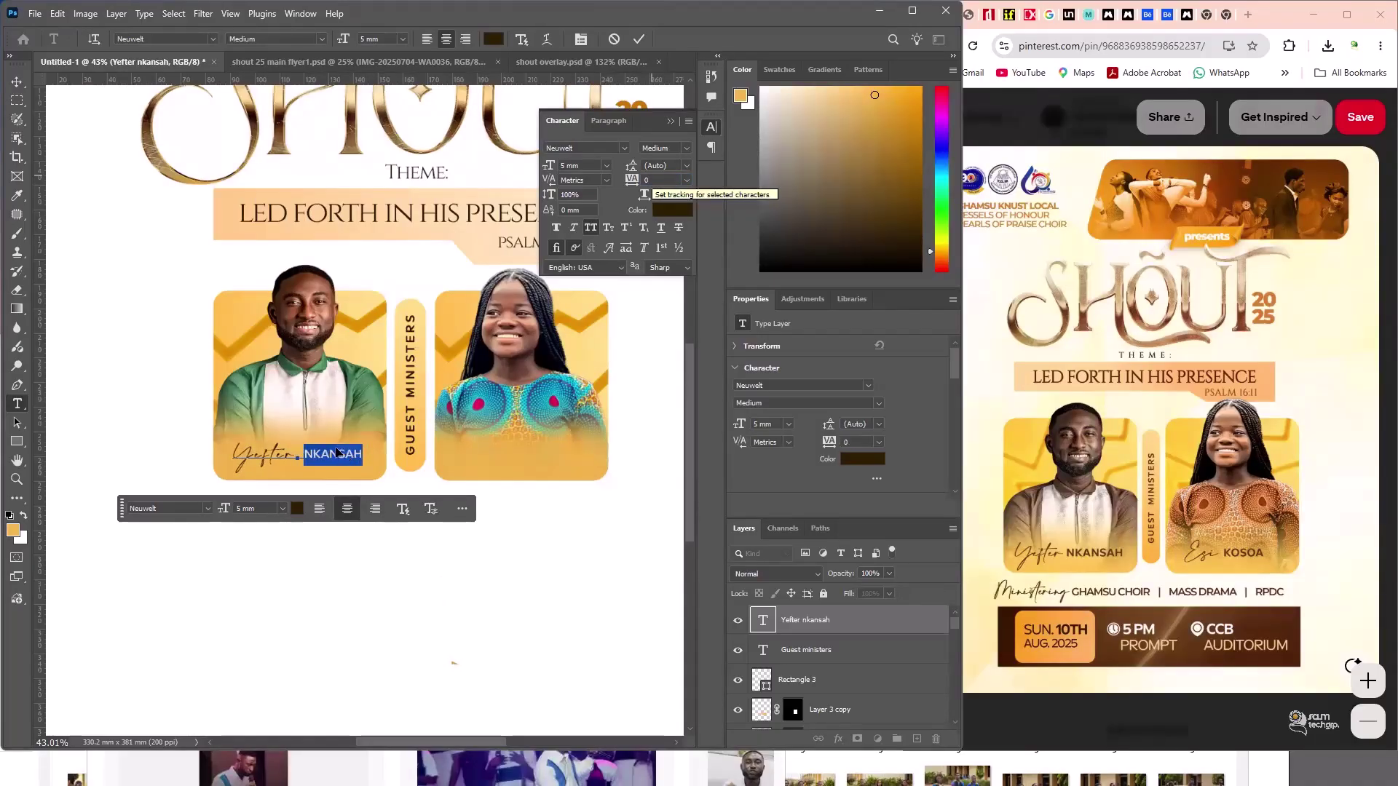
key(ctrl+Return)
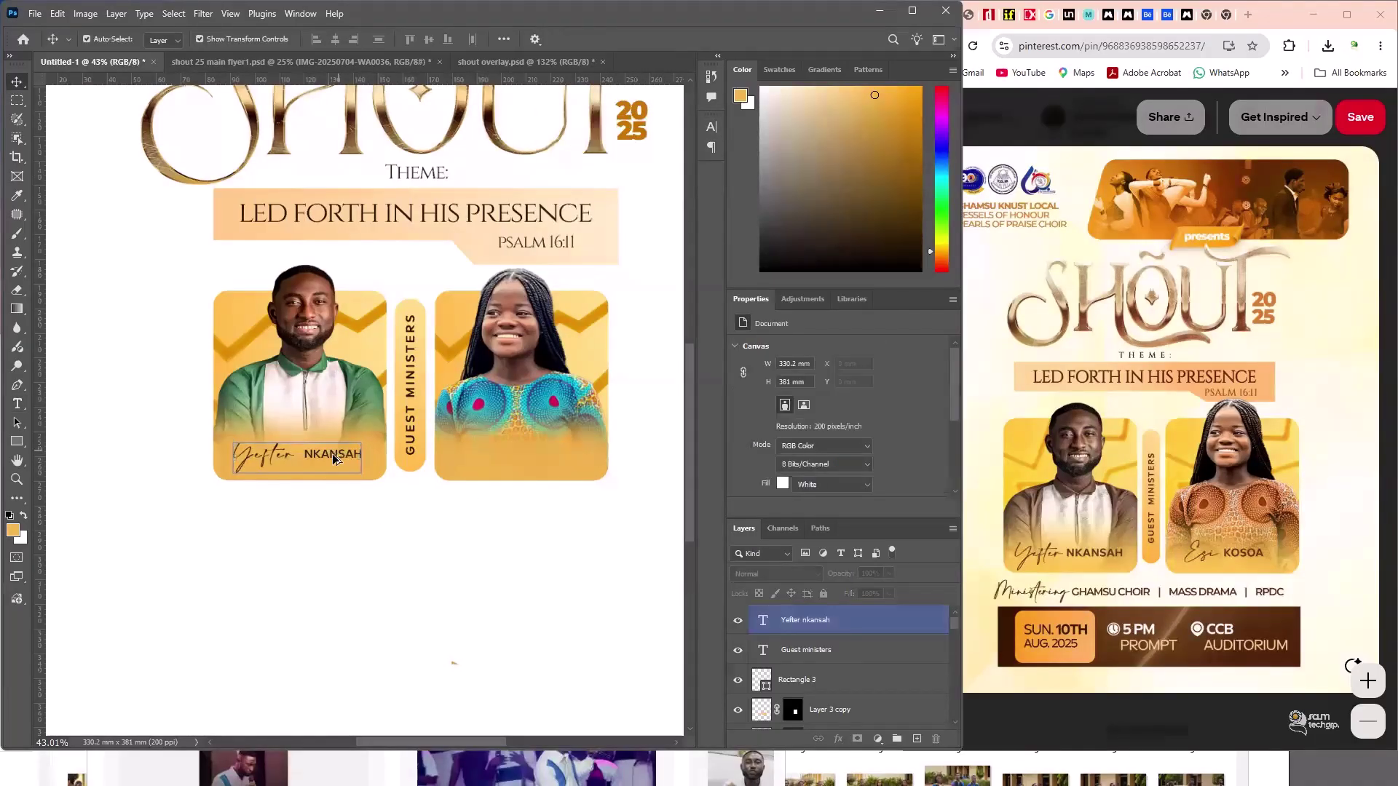
click(332, 453)
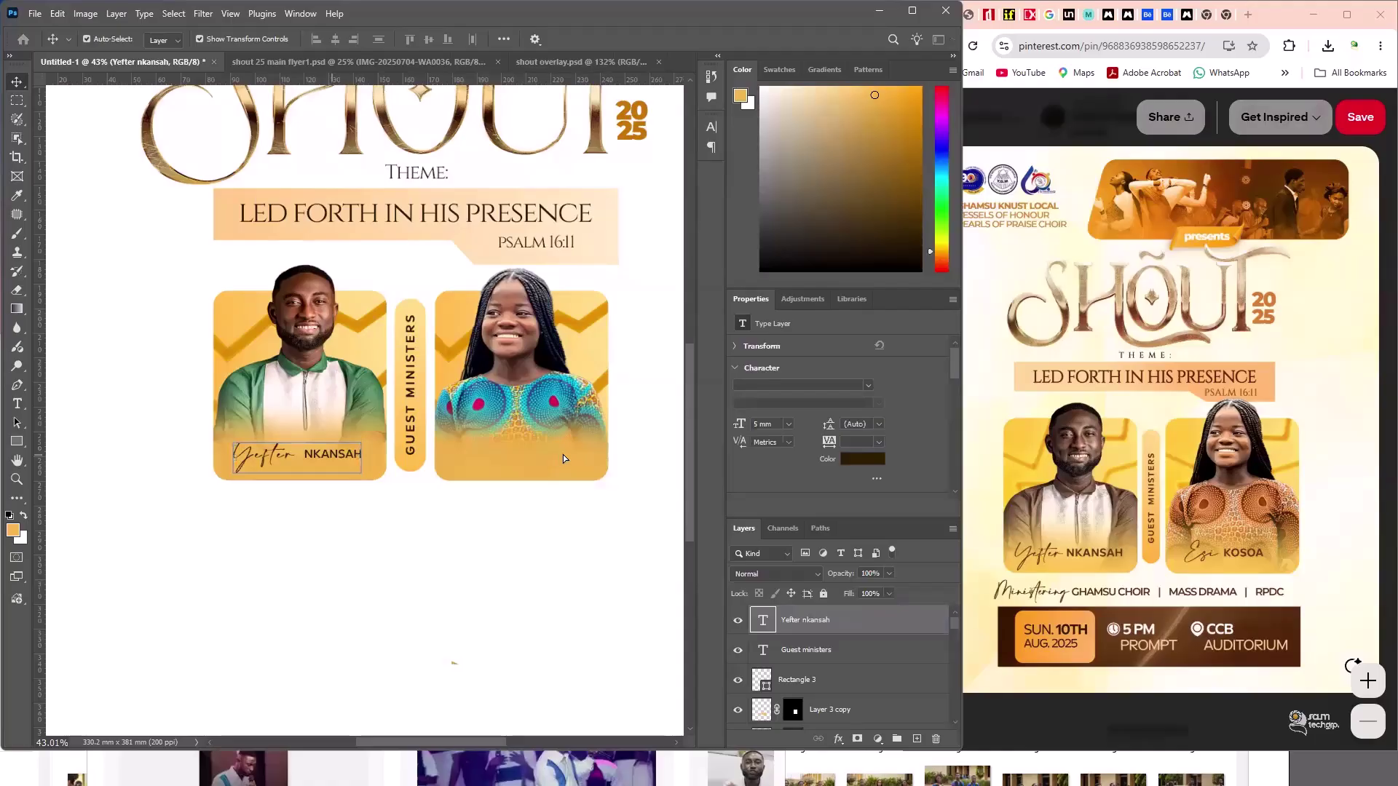
drag(266, 447, 496, 449)
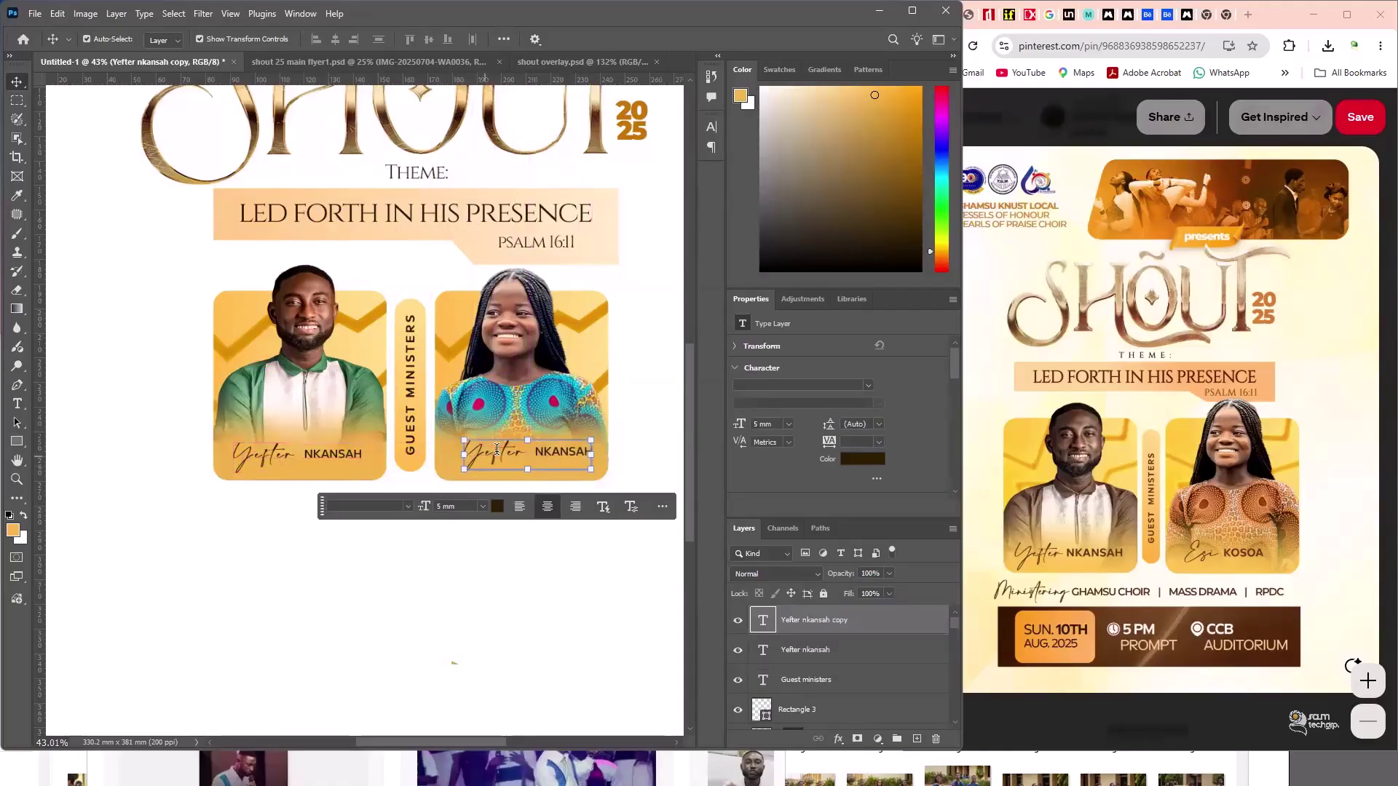
double_click(497, 449)
double_click(497, 450)
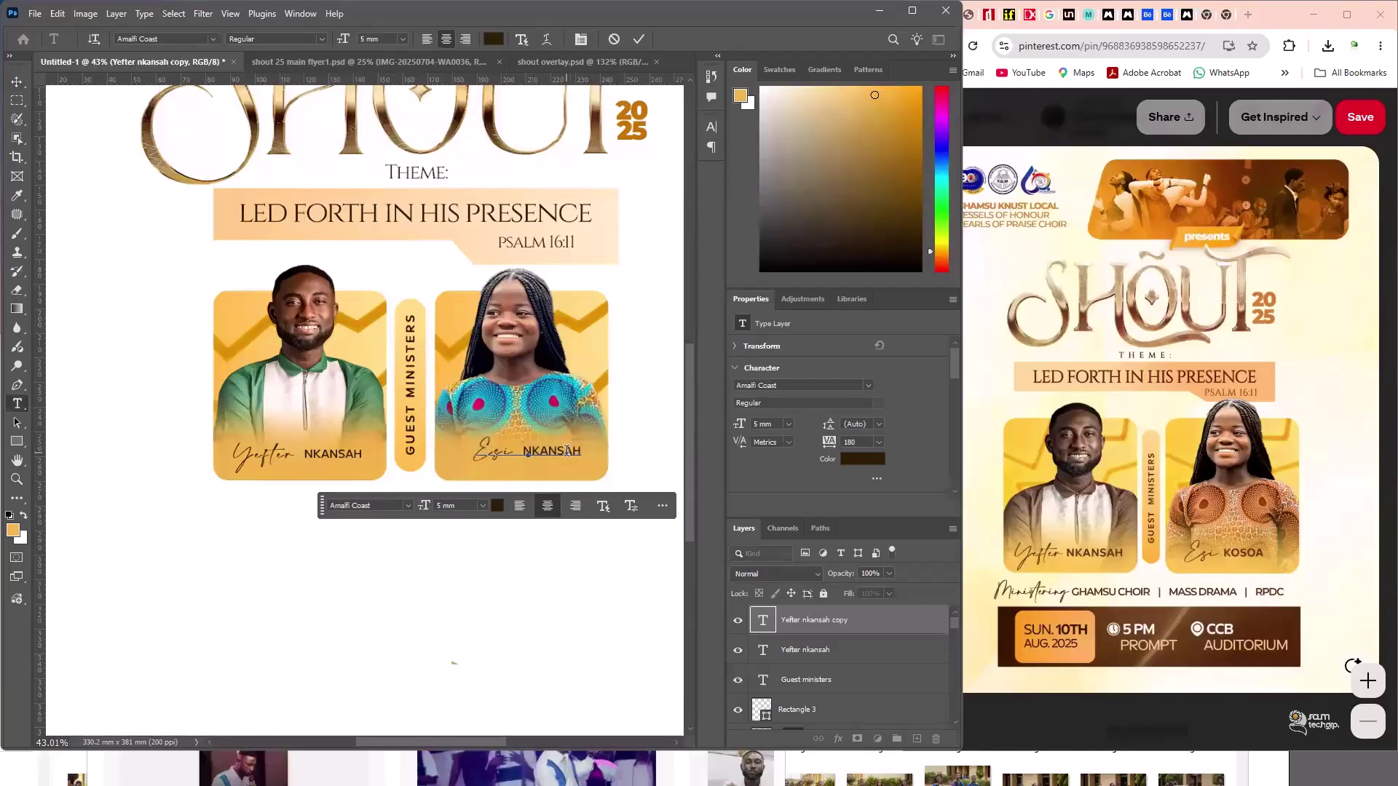
double_click(566, 450)
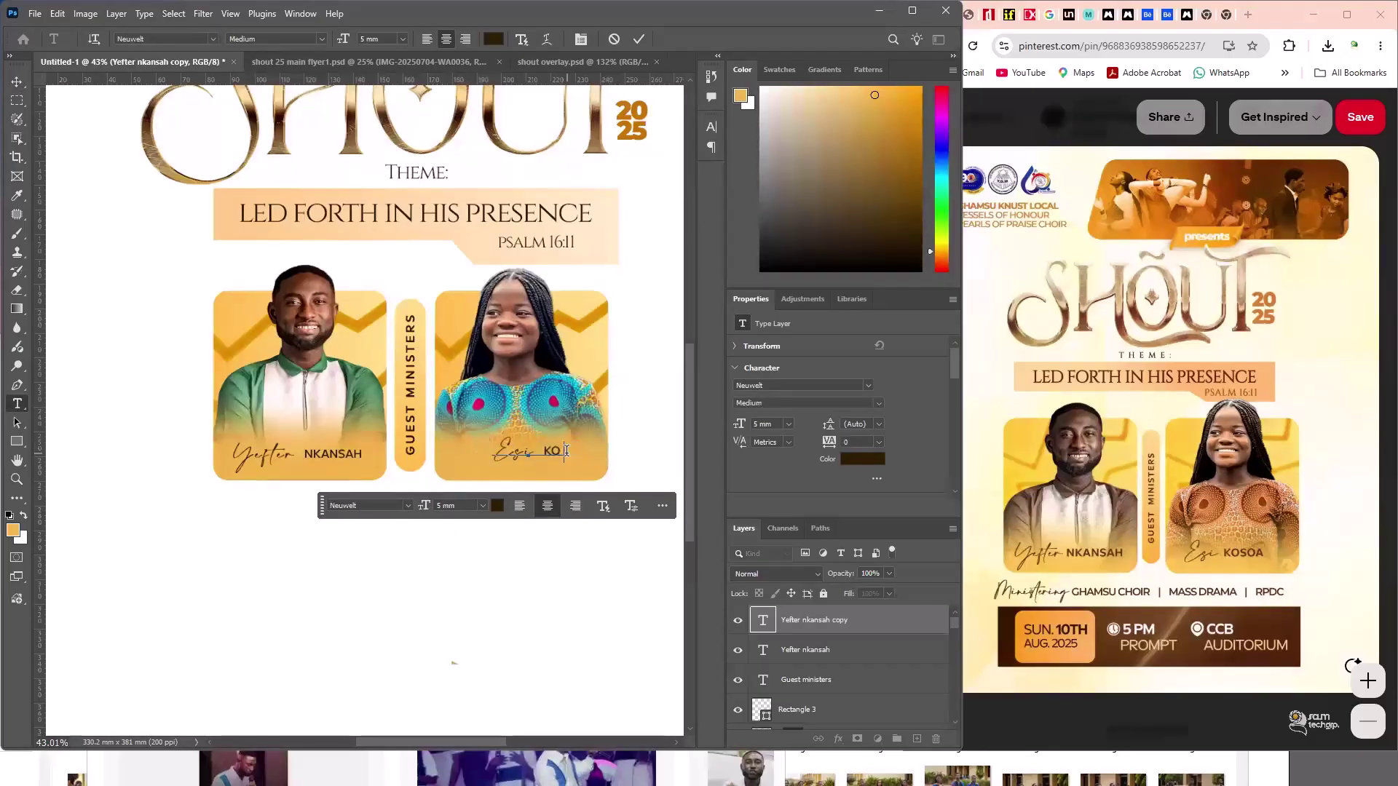
click(639, 39)
key(v)
click(453, 663)
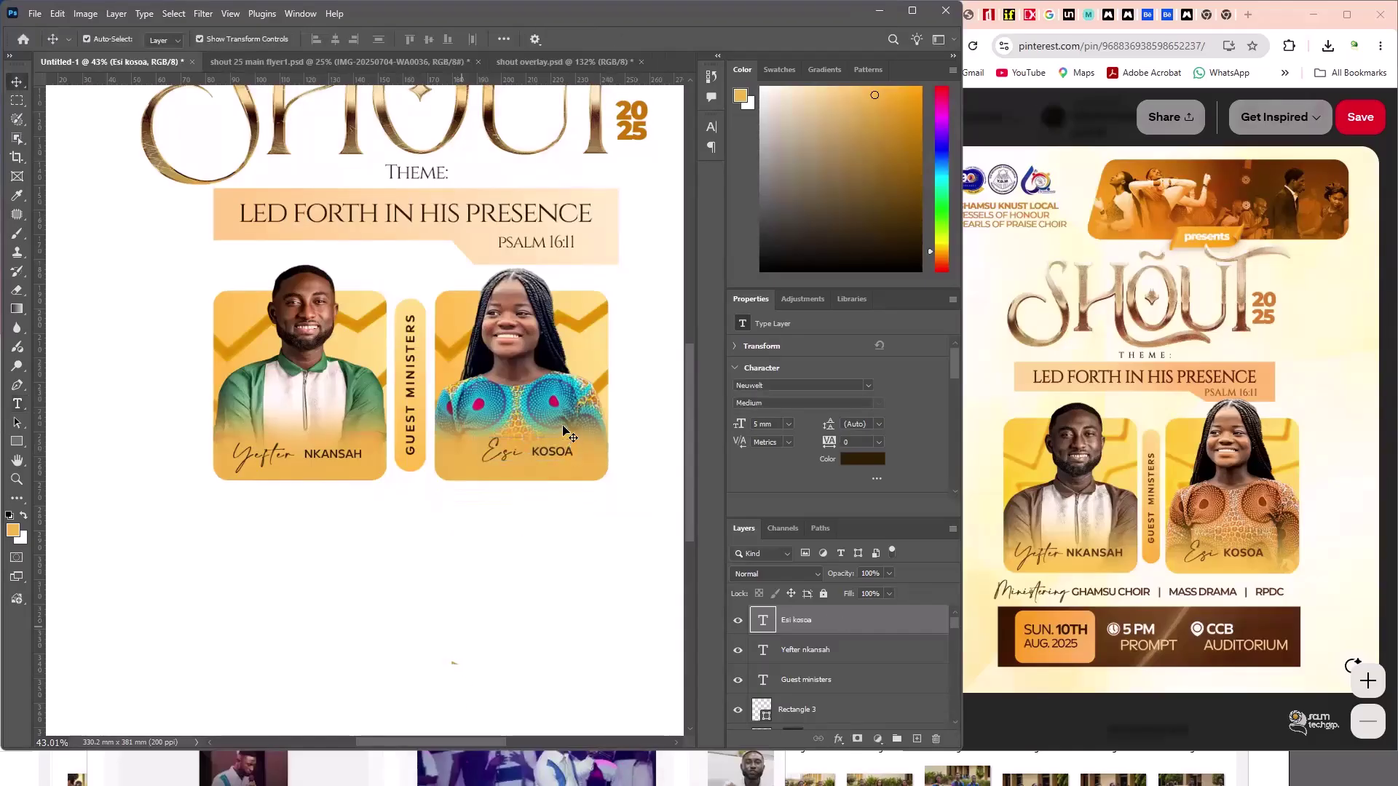
drag(560, 457, 558, 461)
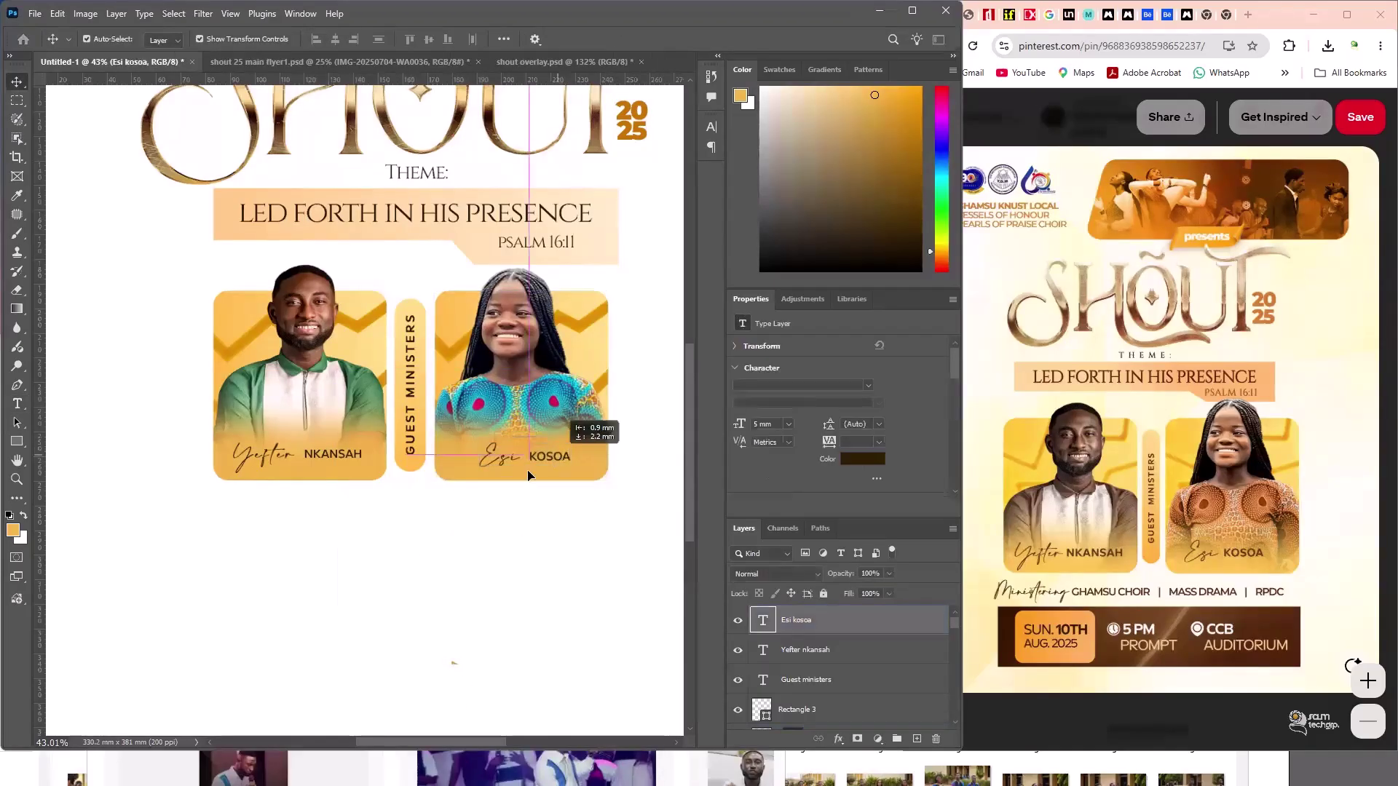
click(42, 599)
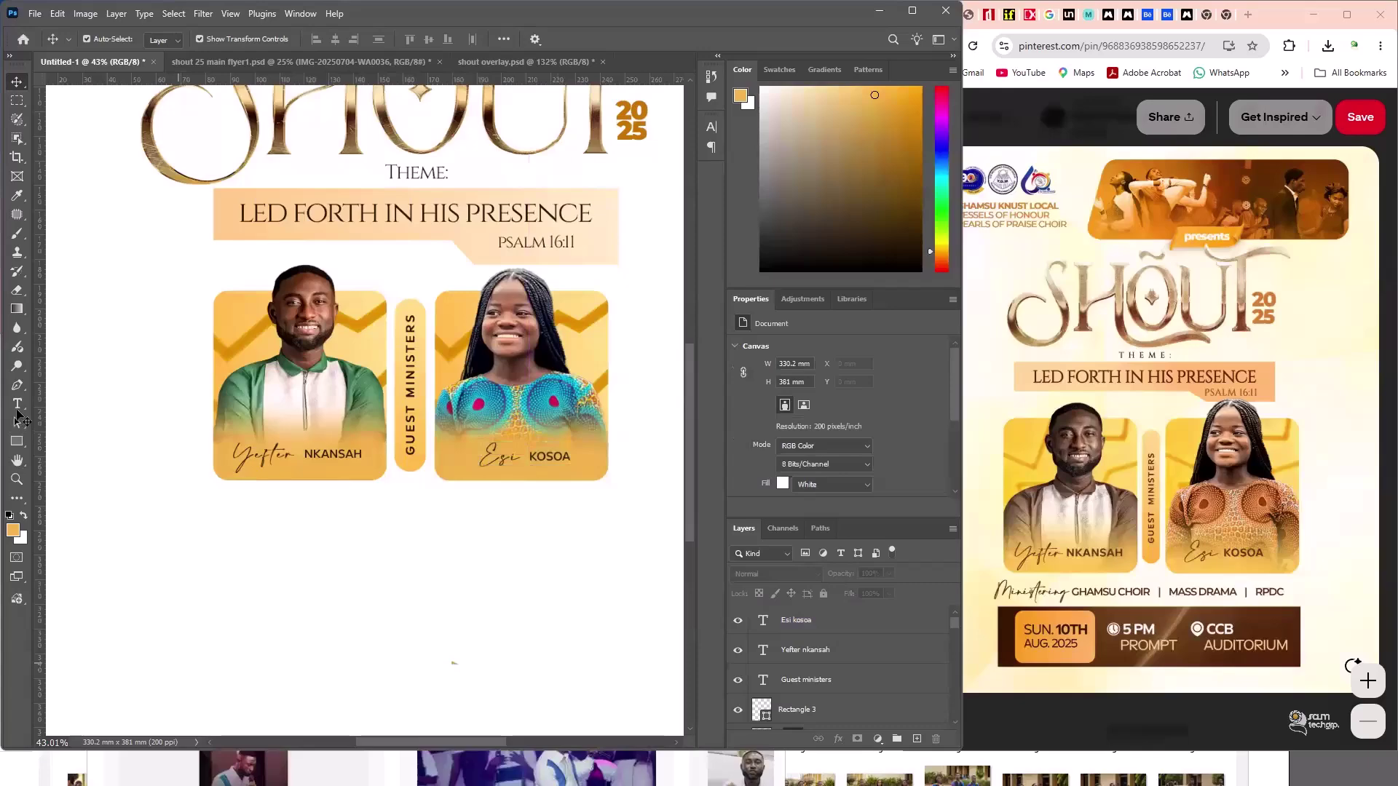
key(t)
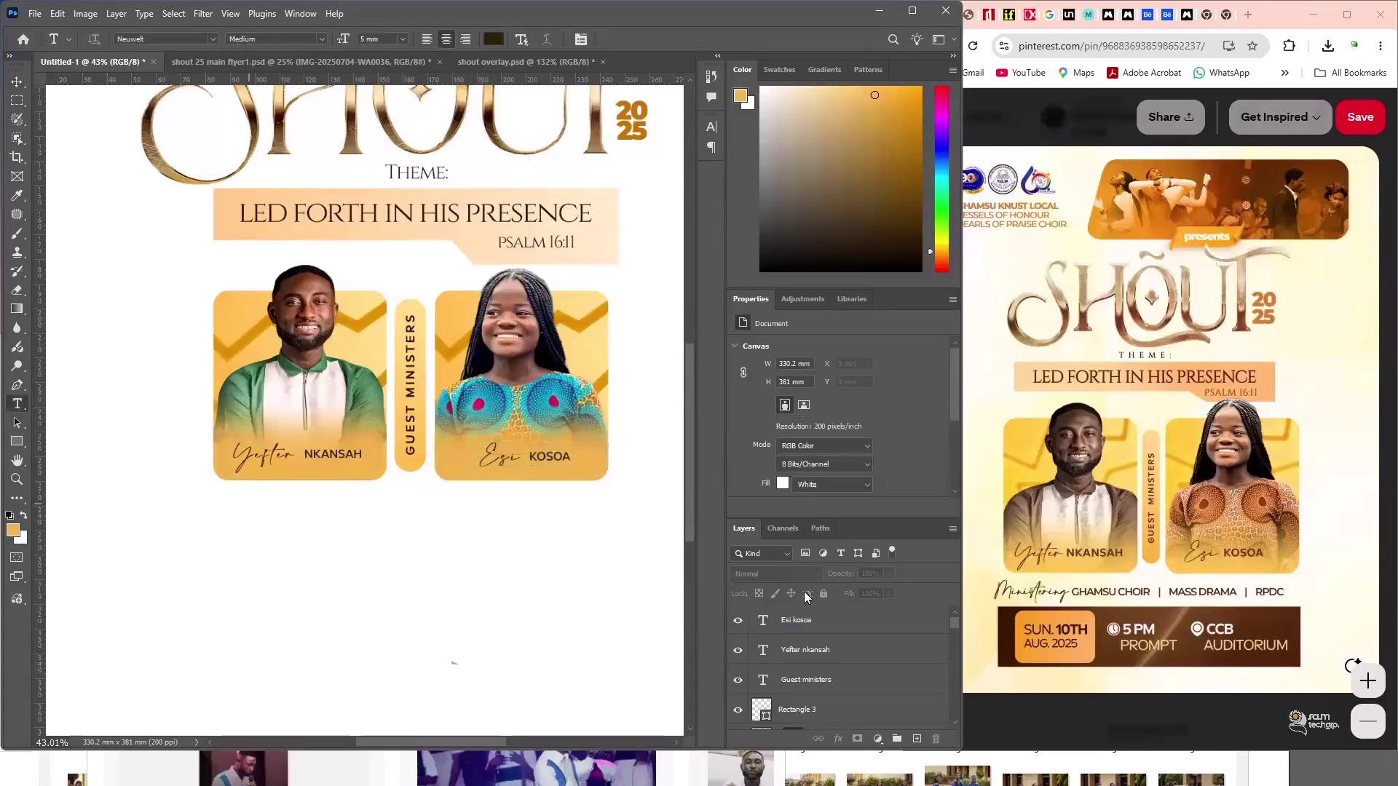
- Type 'MINISTERING GHAMSU CHOIR | MASS DRAMA | RPDC' and centre it under the photos
click(155, 560)
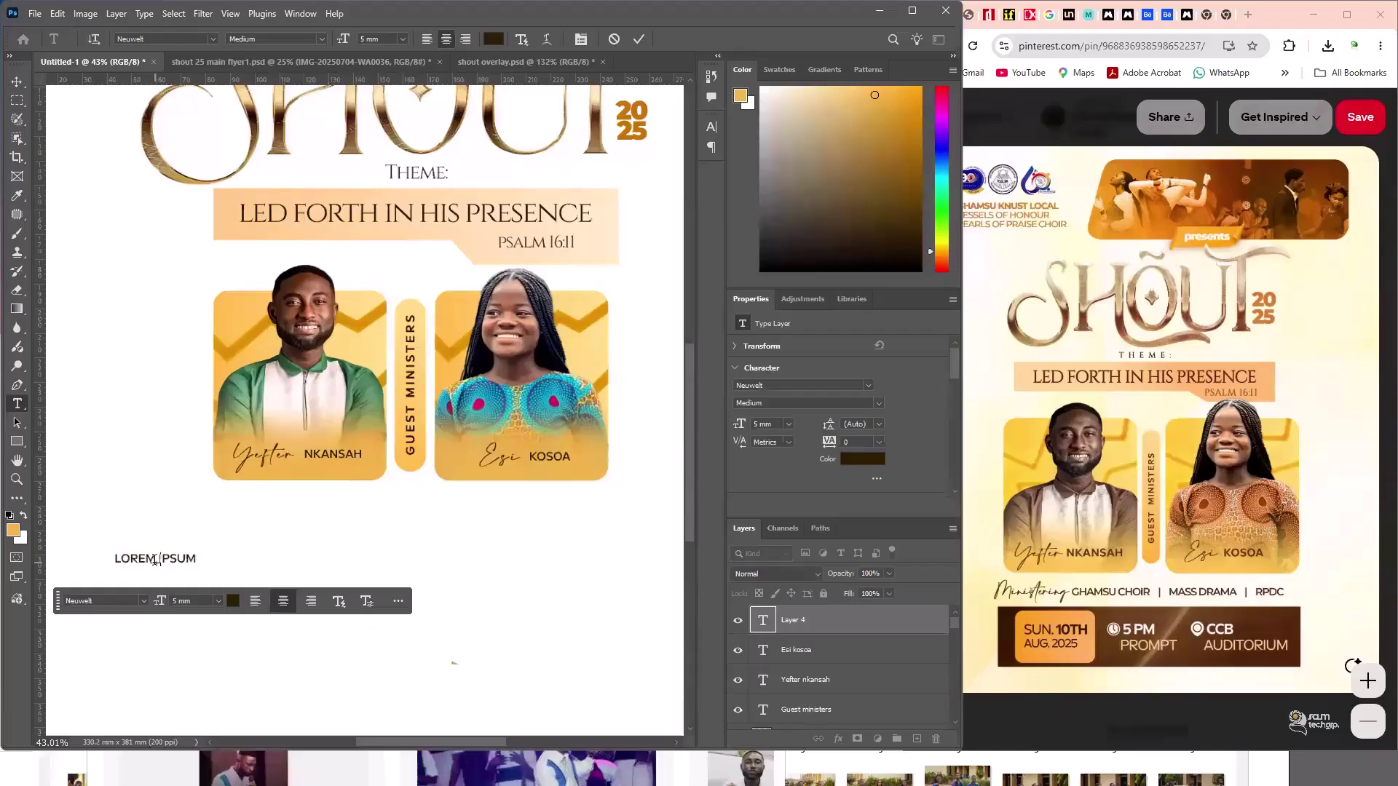
text(MINISTER)
text(ING    G)
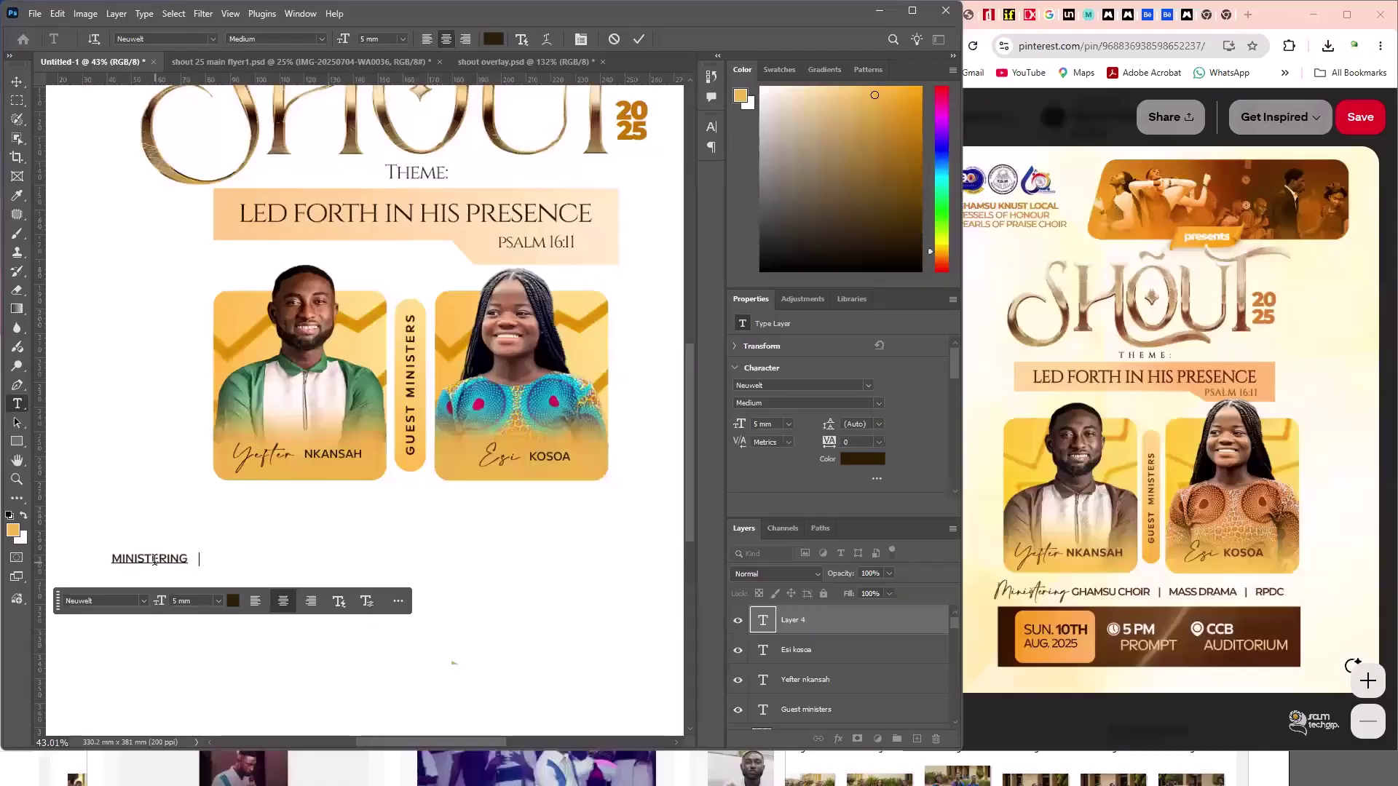
text(GHAMSU)
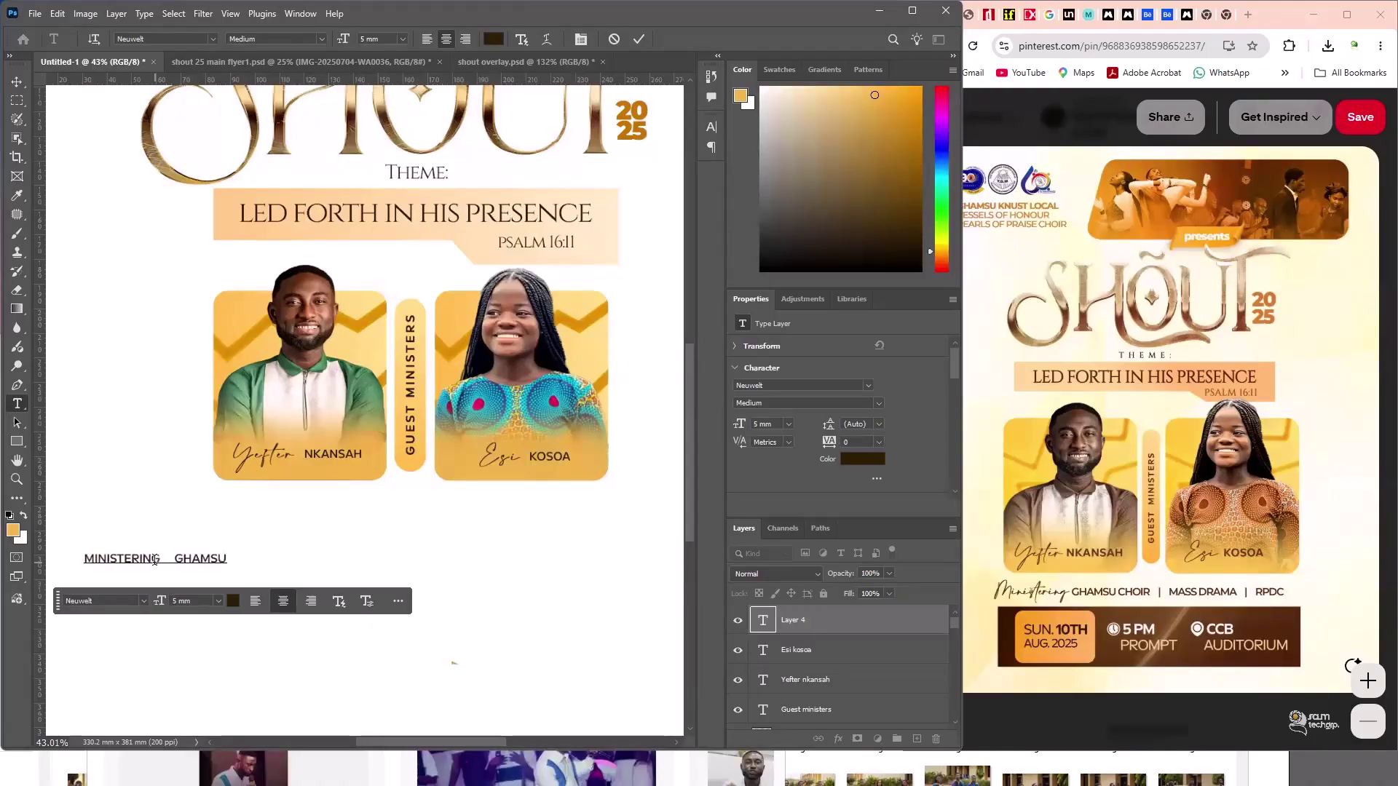
text( CHOIR )
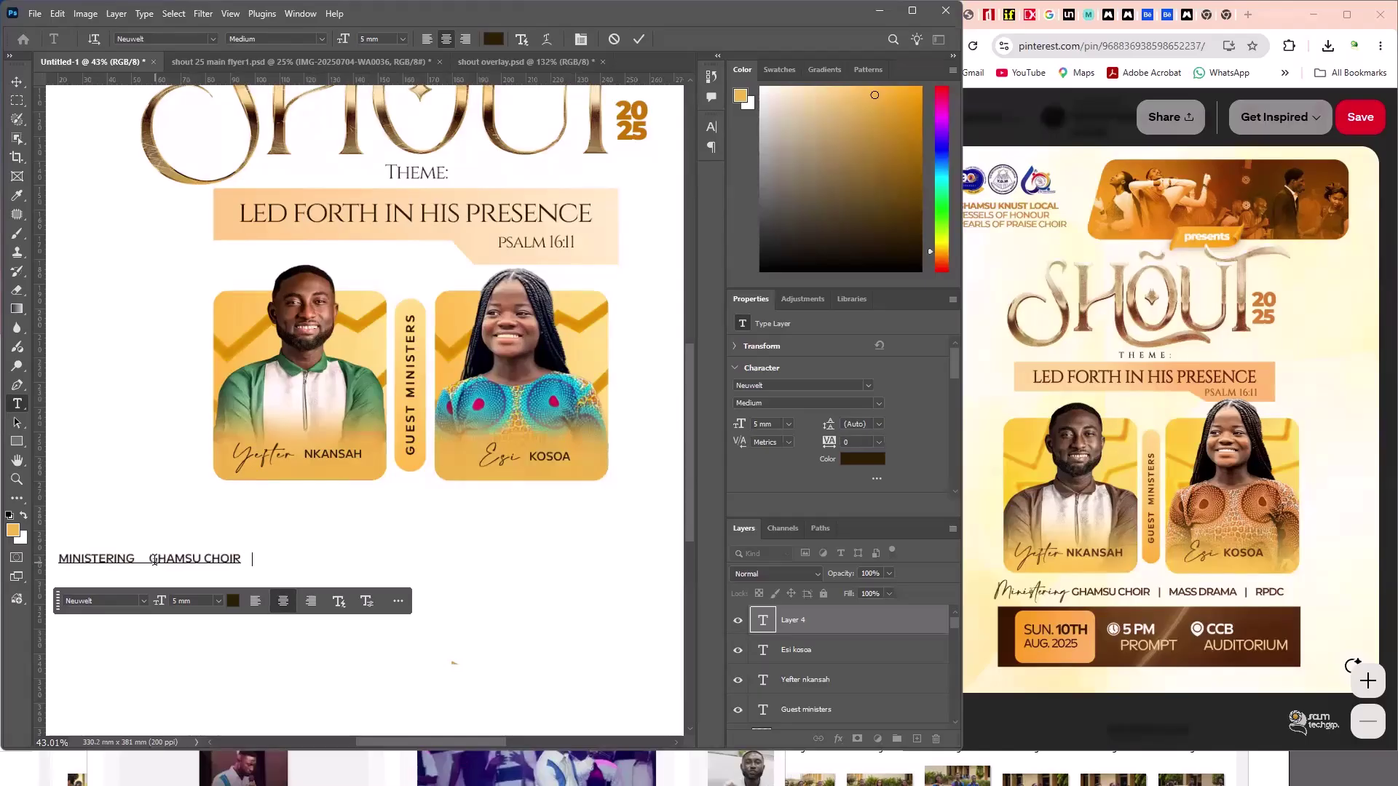
text(  |)
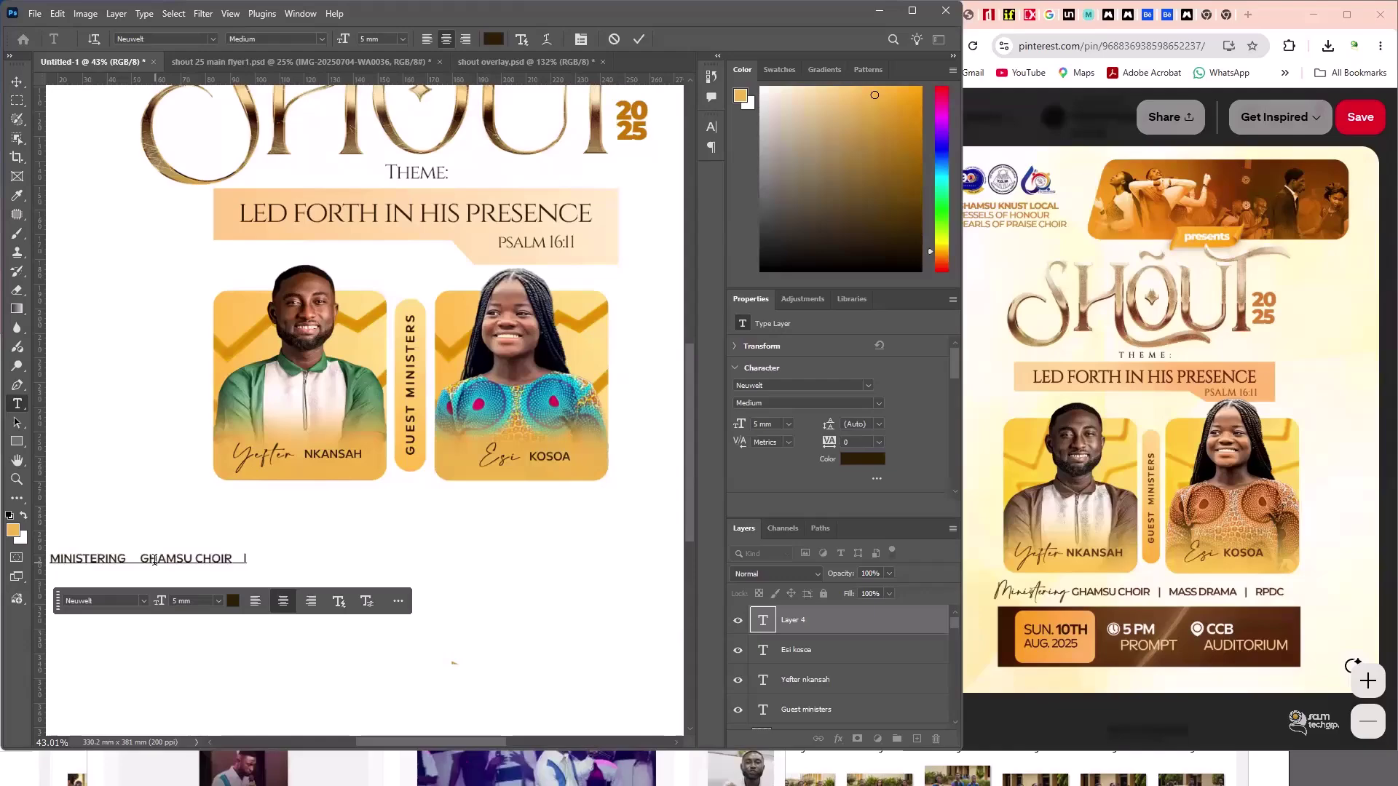
text(   MASS DRA)
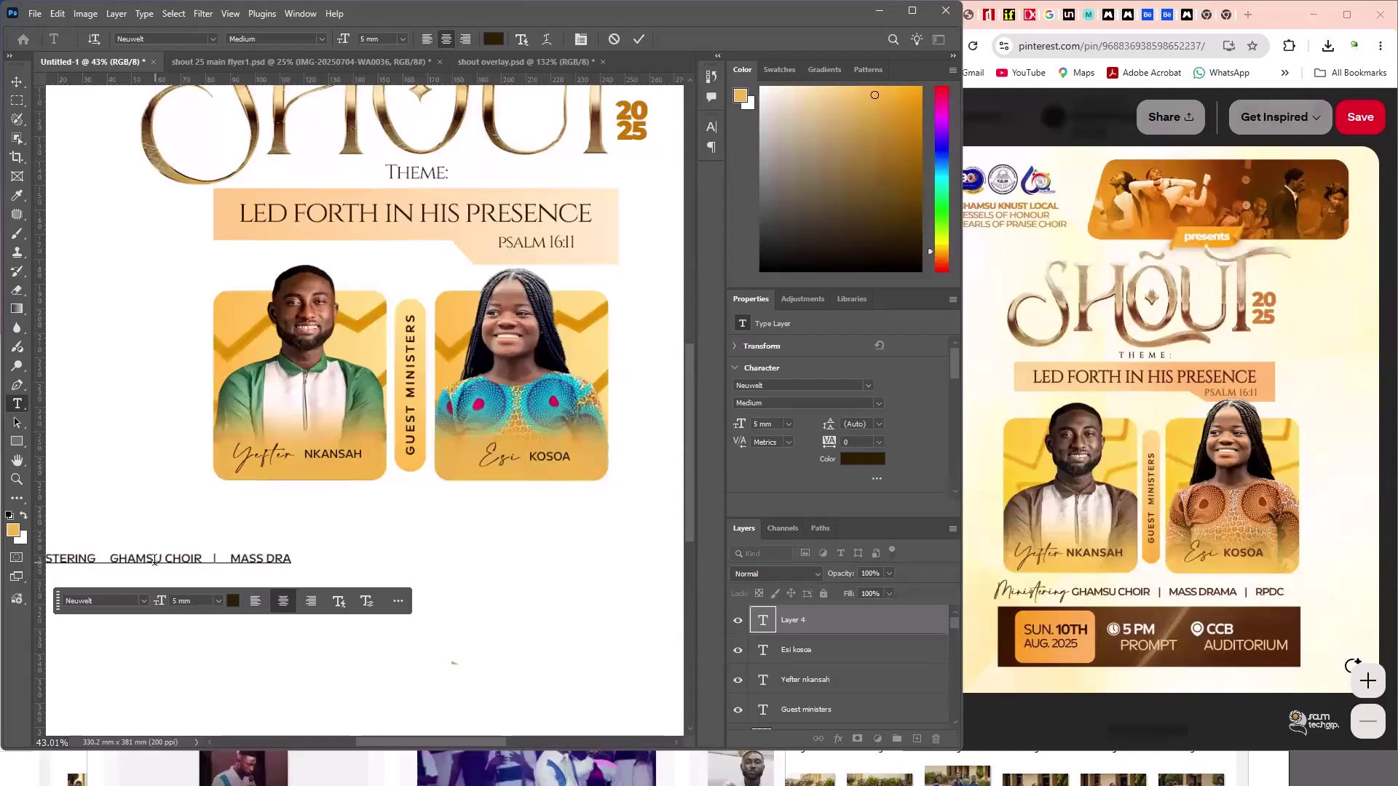
text(MA)
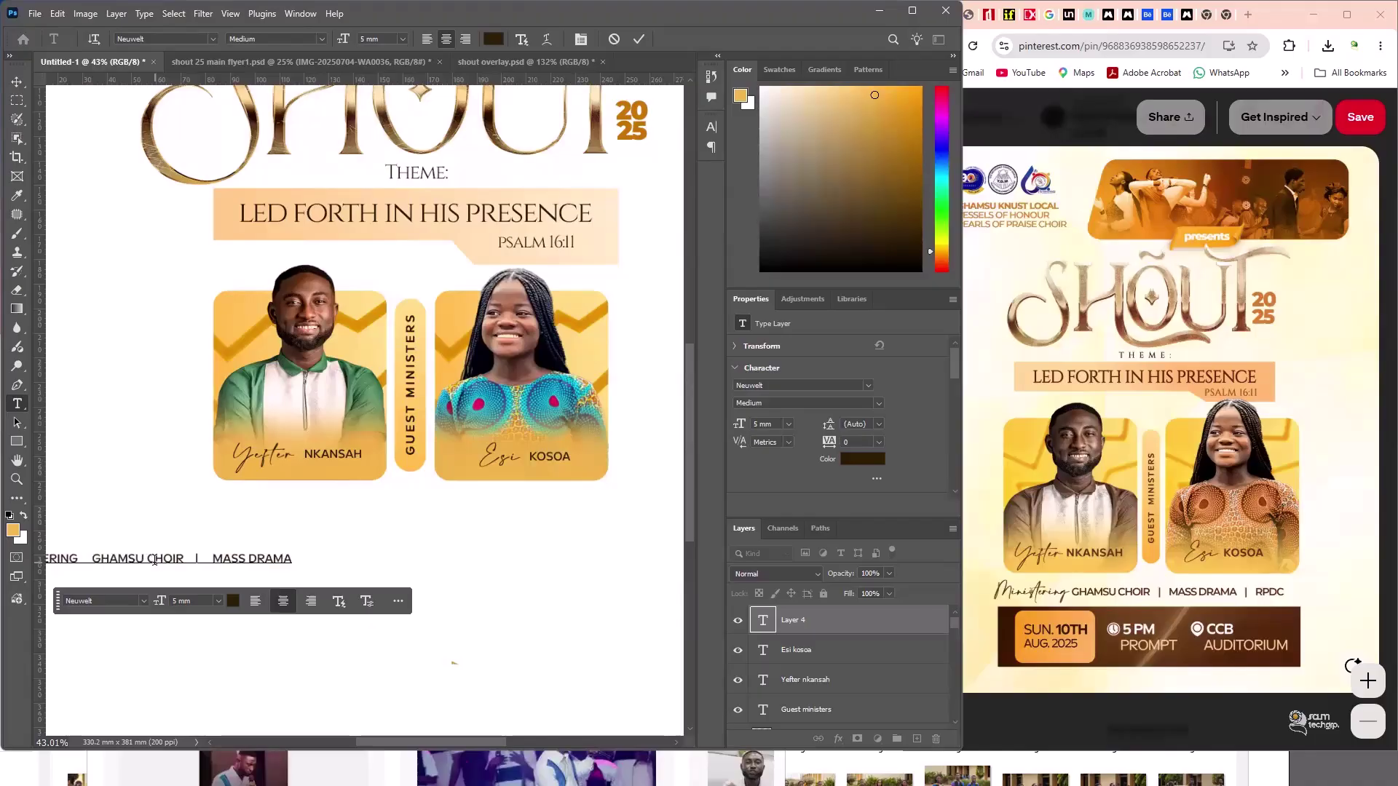
text(  |  )
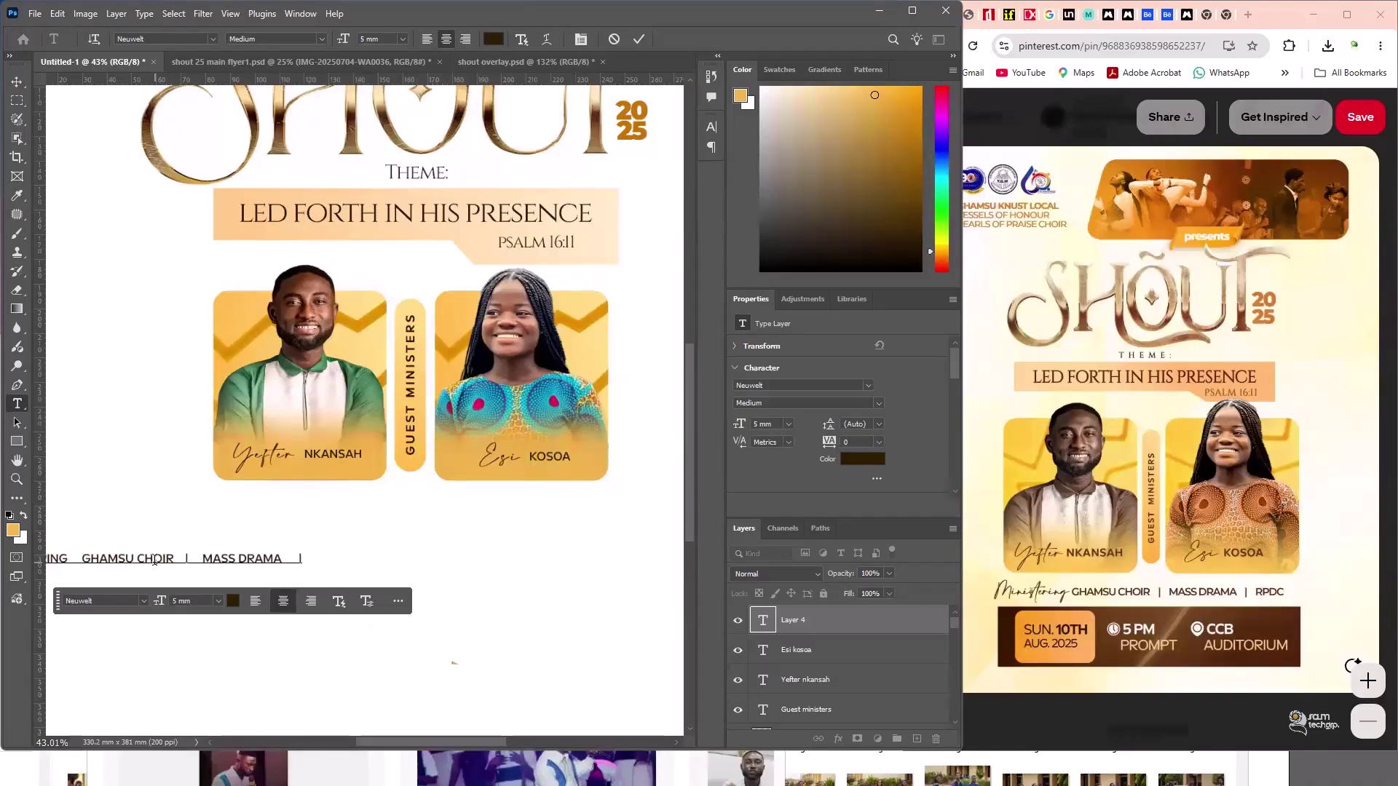
text(   RPDC)
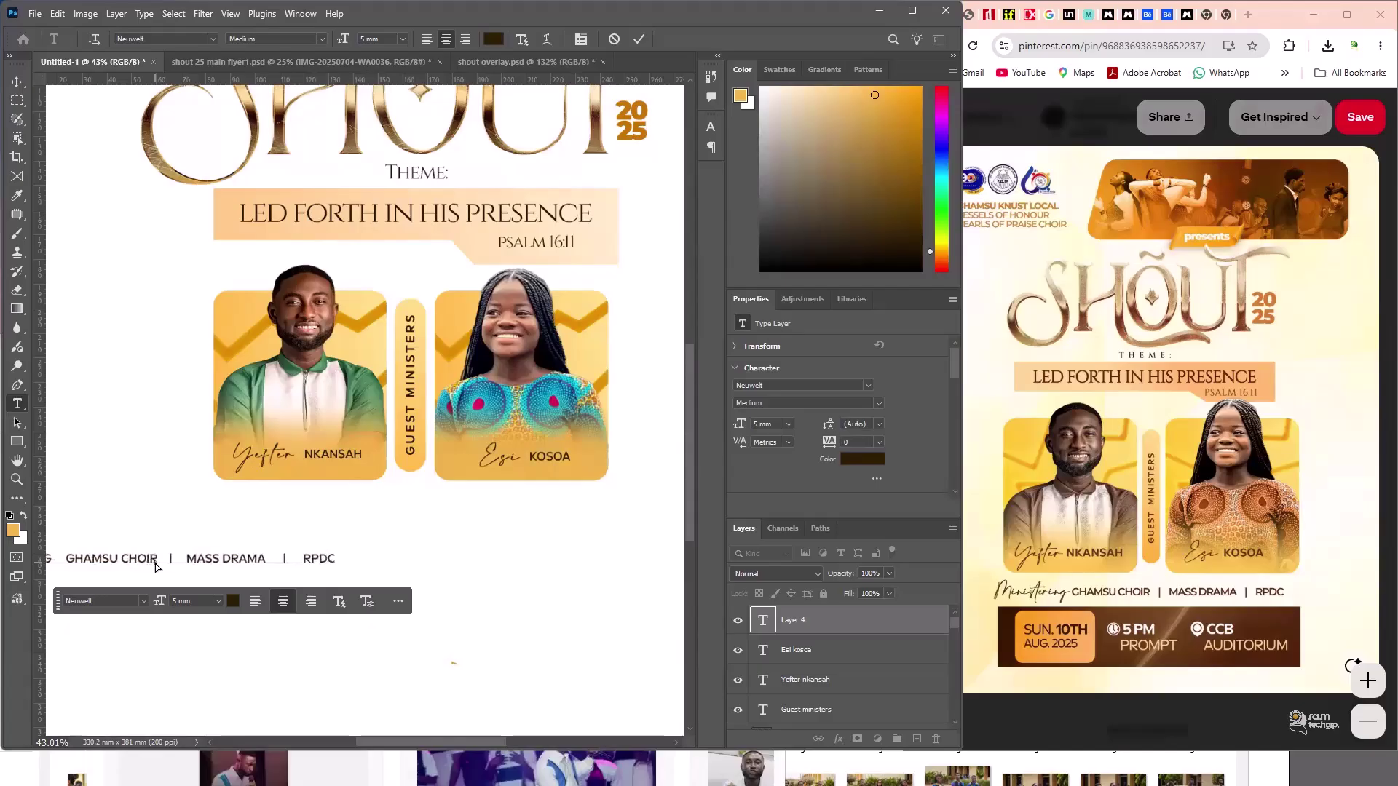
key(ctrl+a)
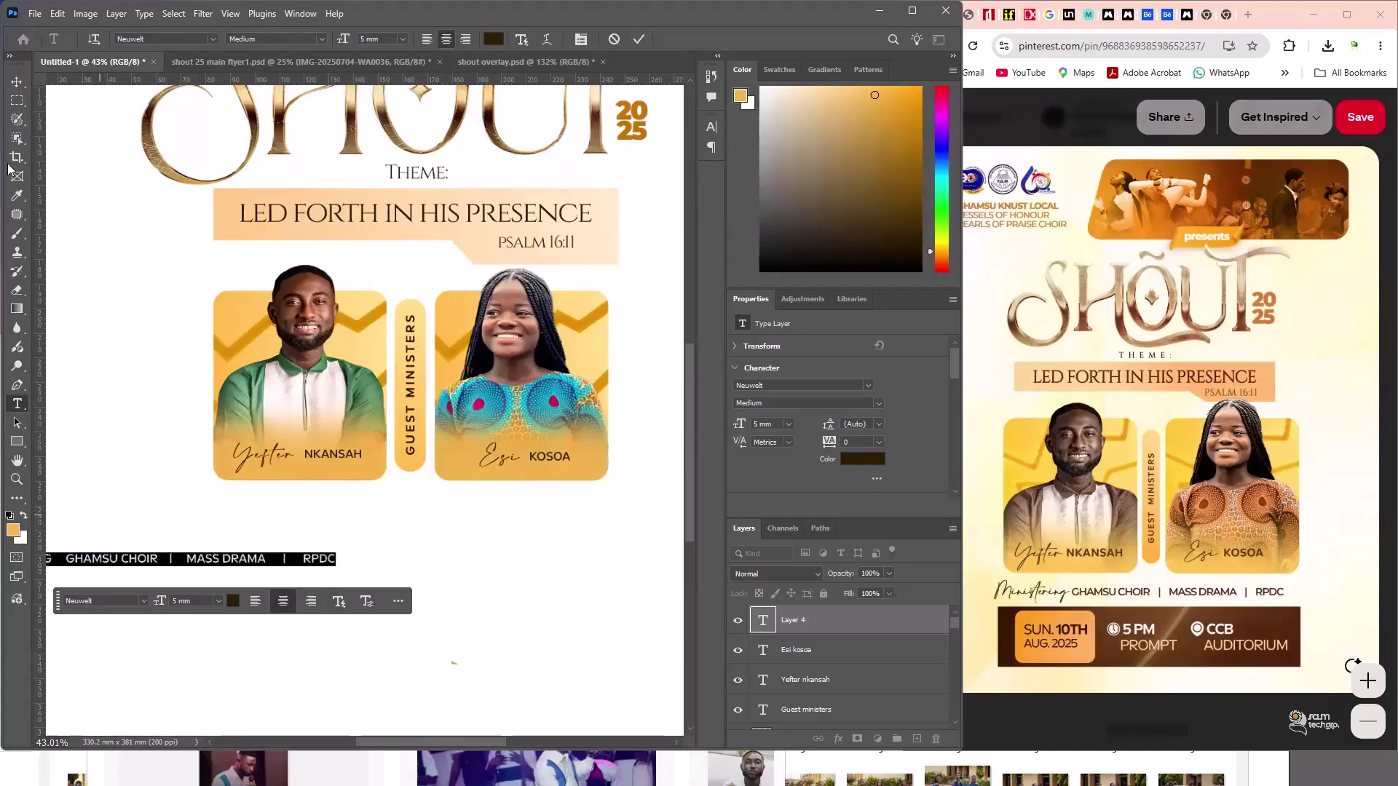
click(17, 82)
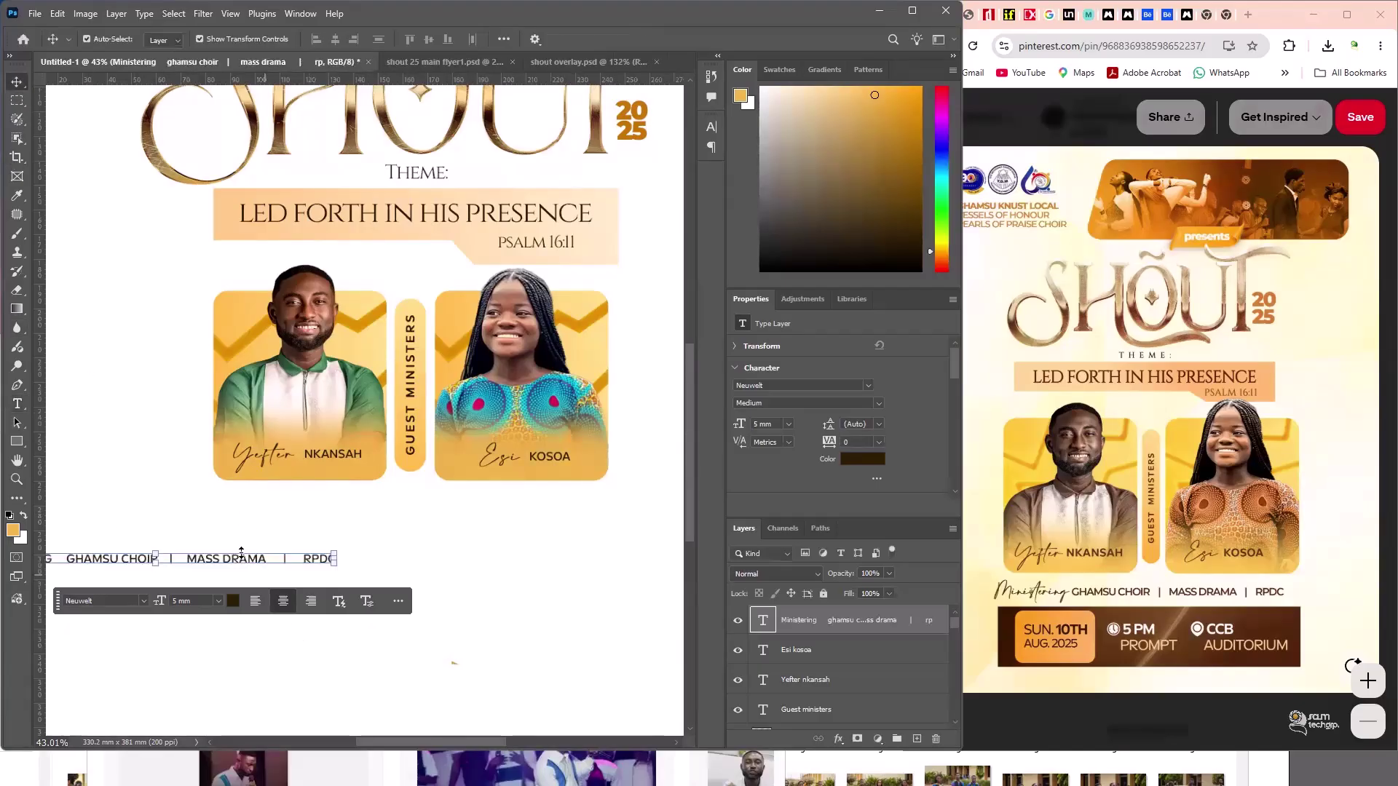
drag(236, 562, 266, 520)
double_click(269, 520)
key(ctrl+a)
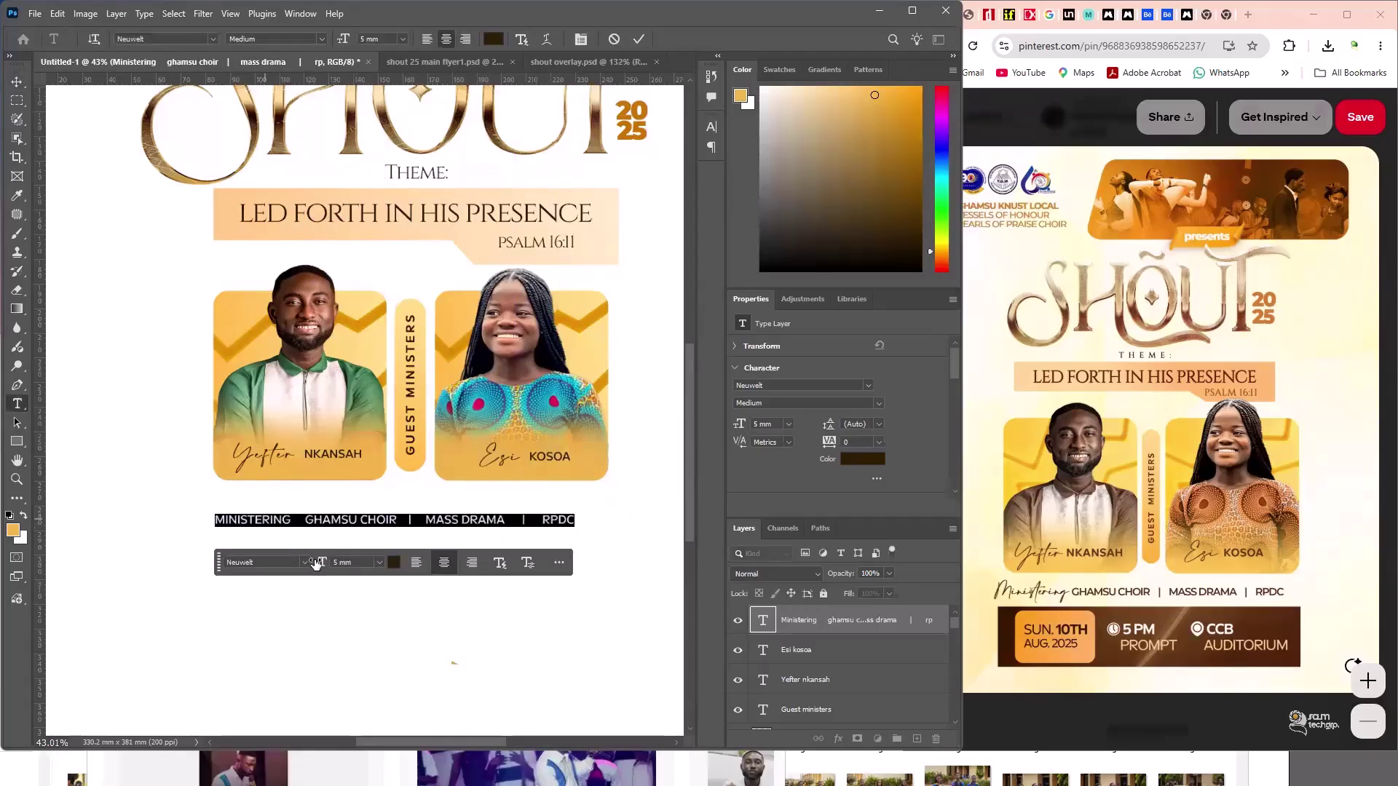
- Set Ministering in the Amalfi Coast font with Faux Bold
click(306, 563)
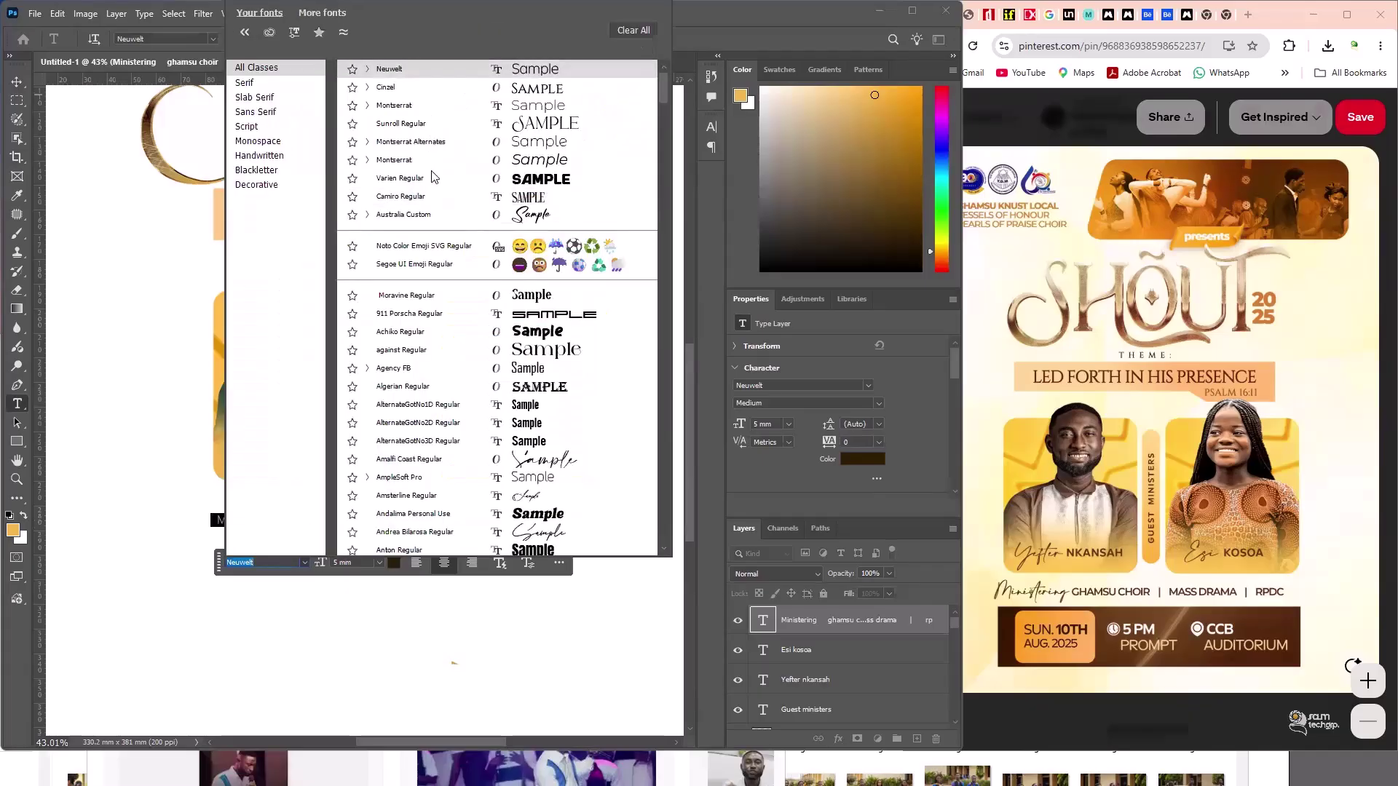
click(170, 38)
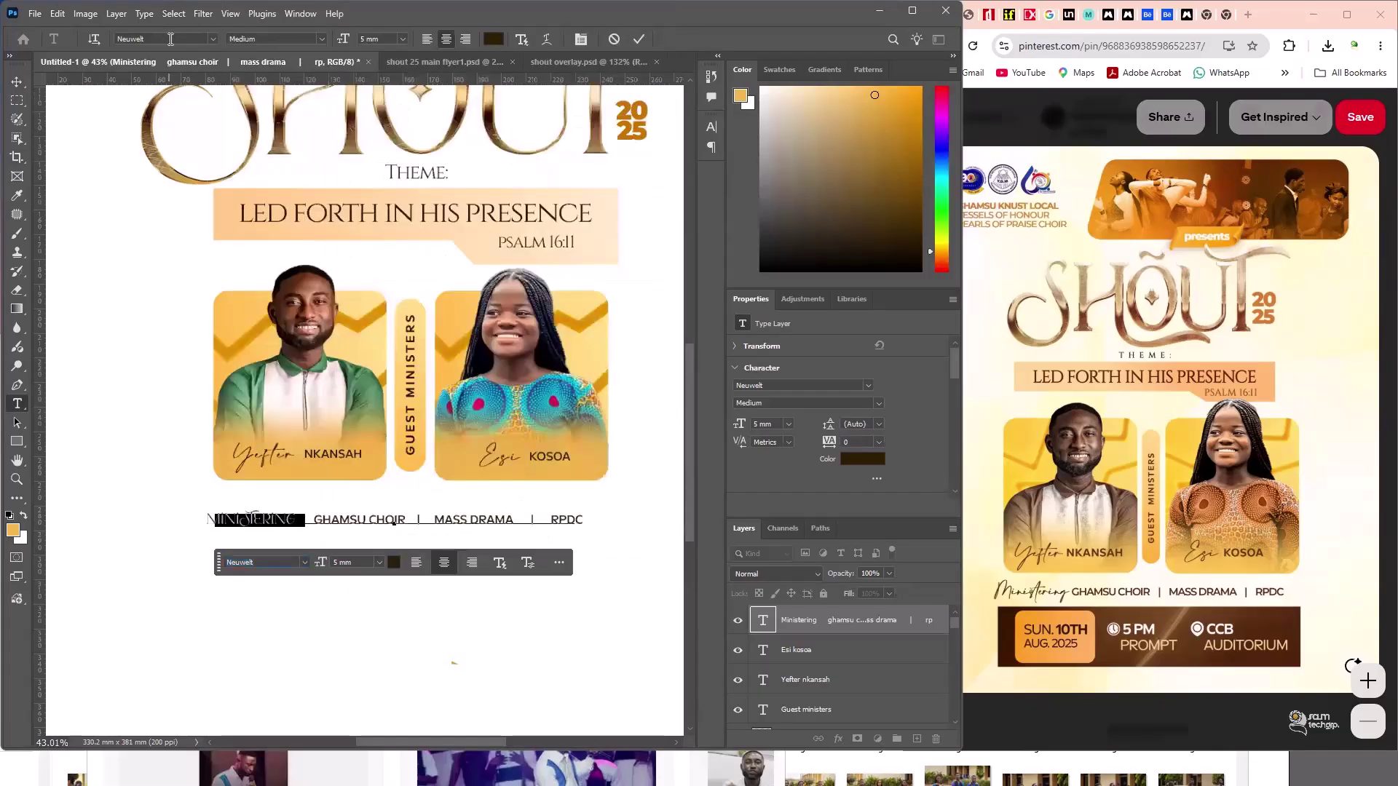
click(170, 39)
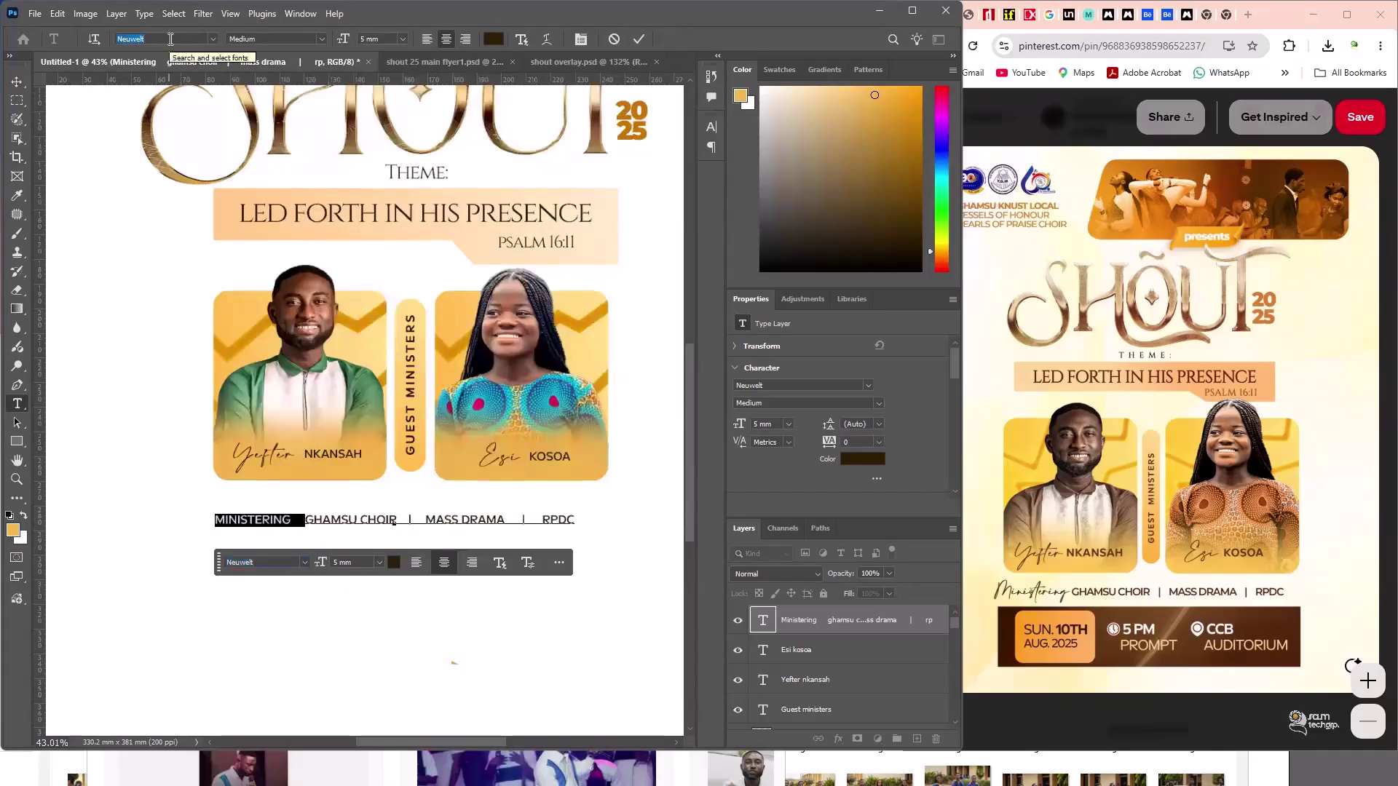
text(a)
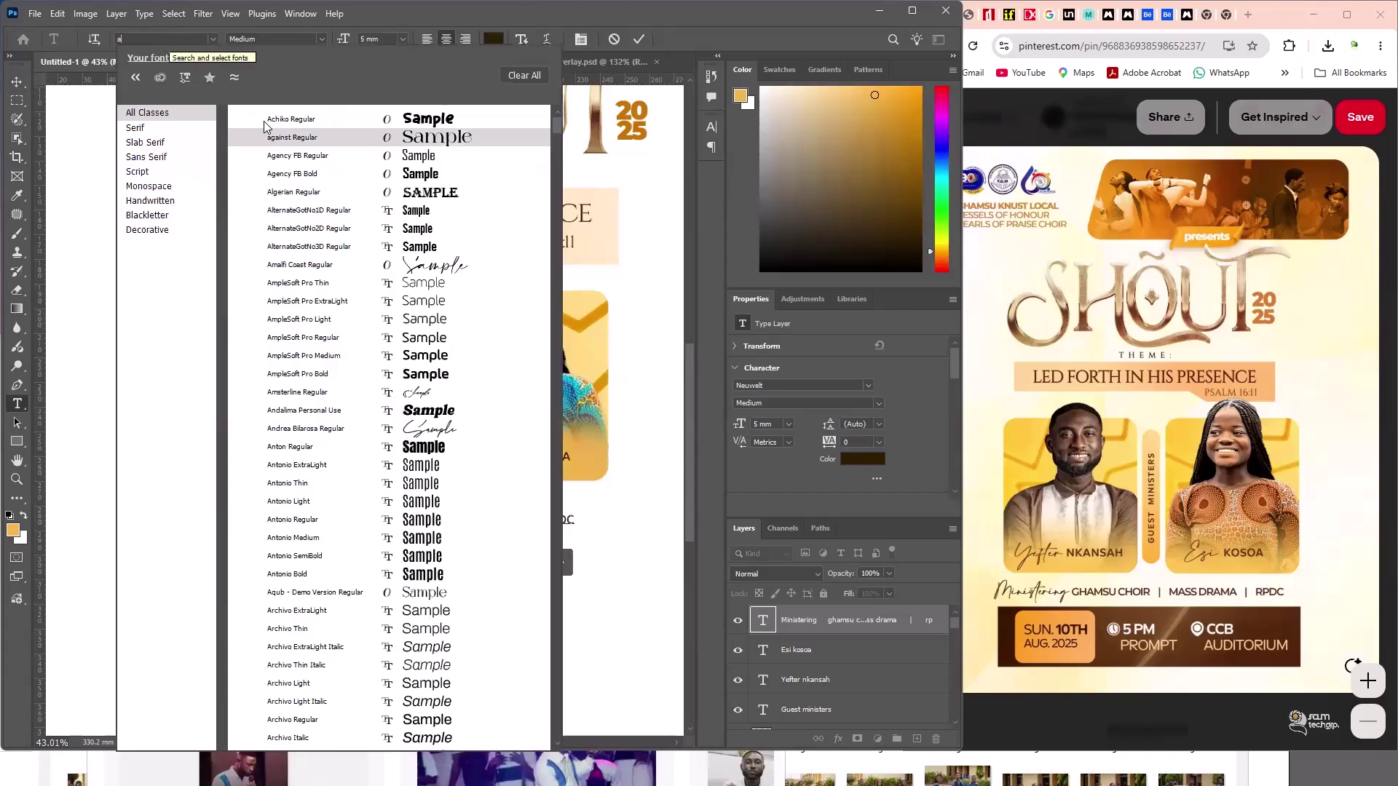
text(m)
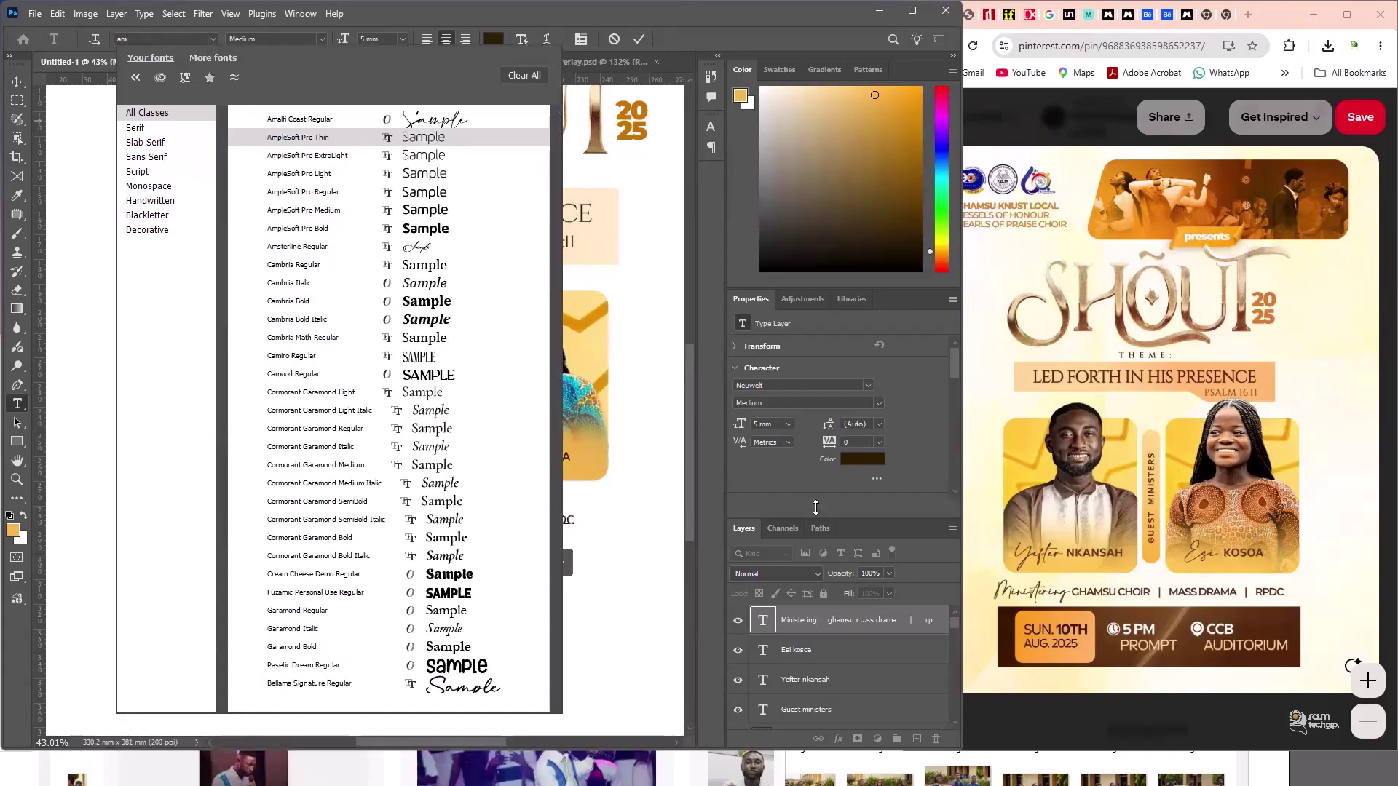
key(Up)
key(Return)
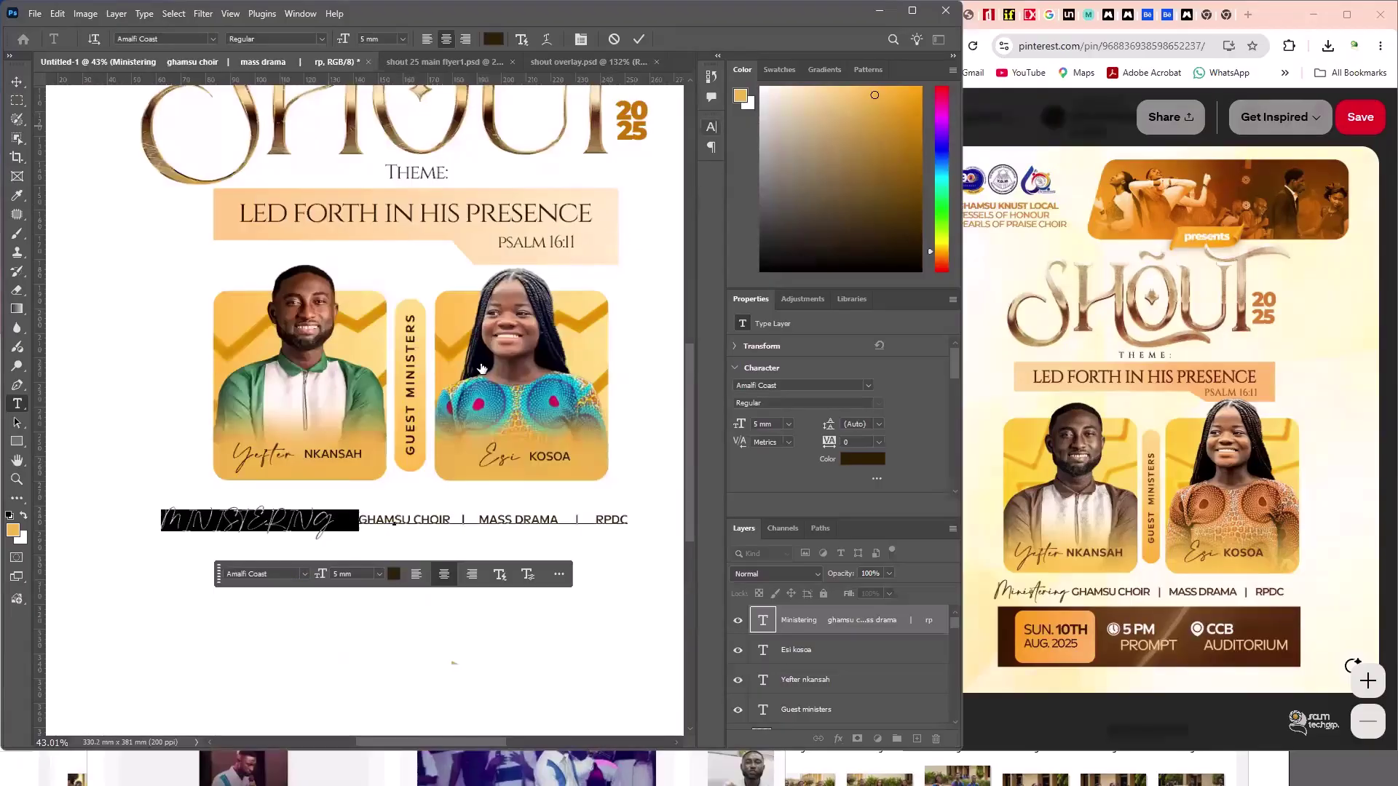
key(ctrl+t)
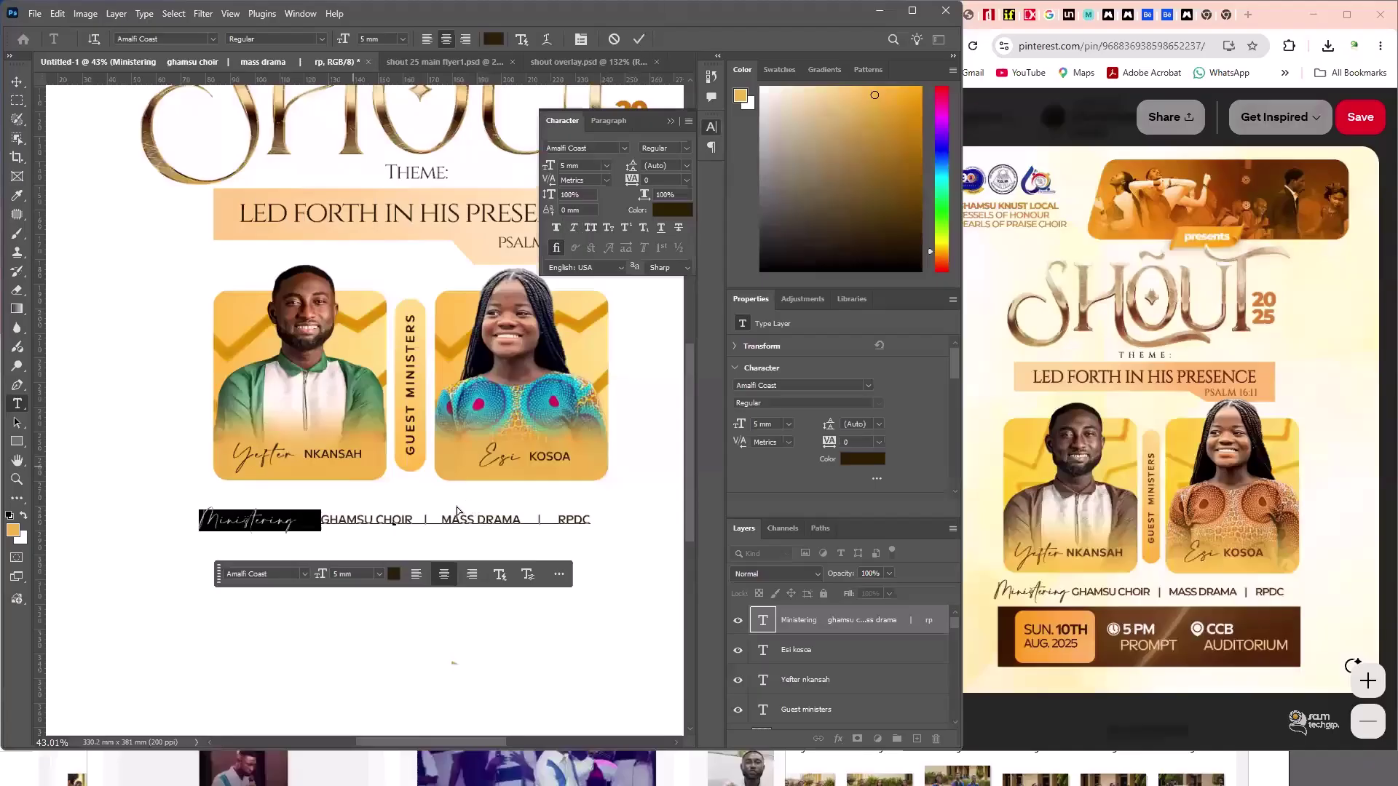
key(ctrl+shift+b)
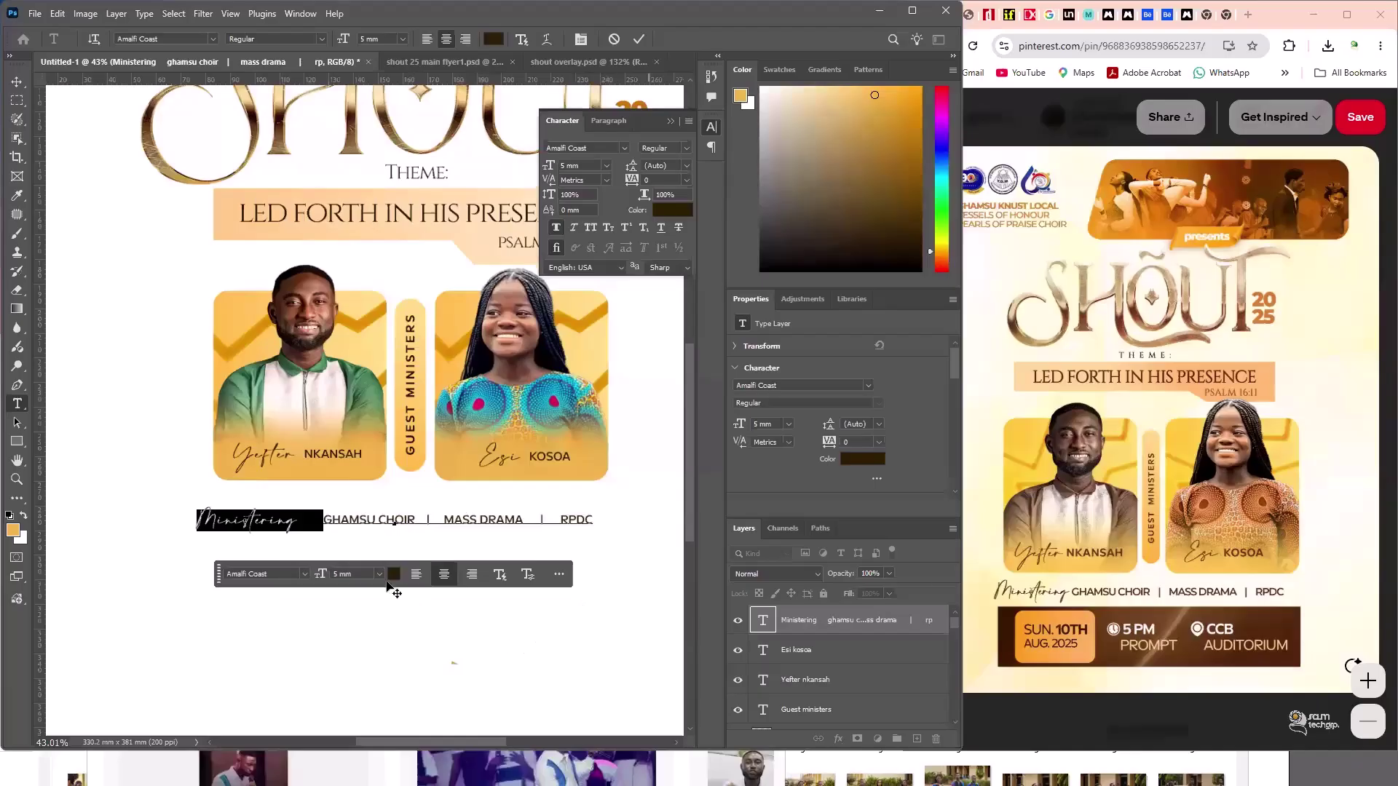
- Nudge the credits line up and right, then fit the poster on screen
drag(299, 651, 307, 637)
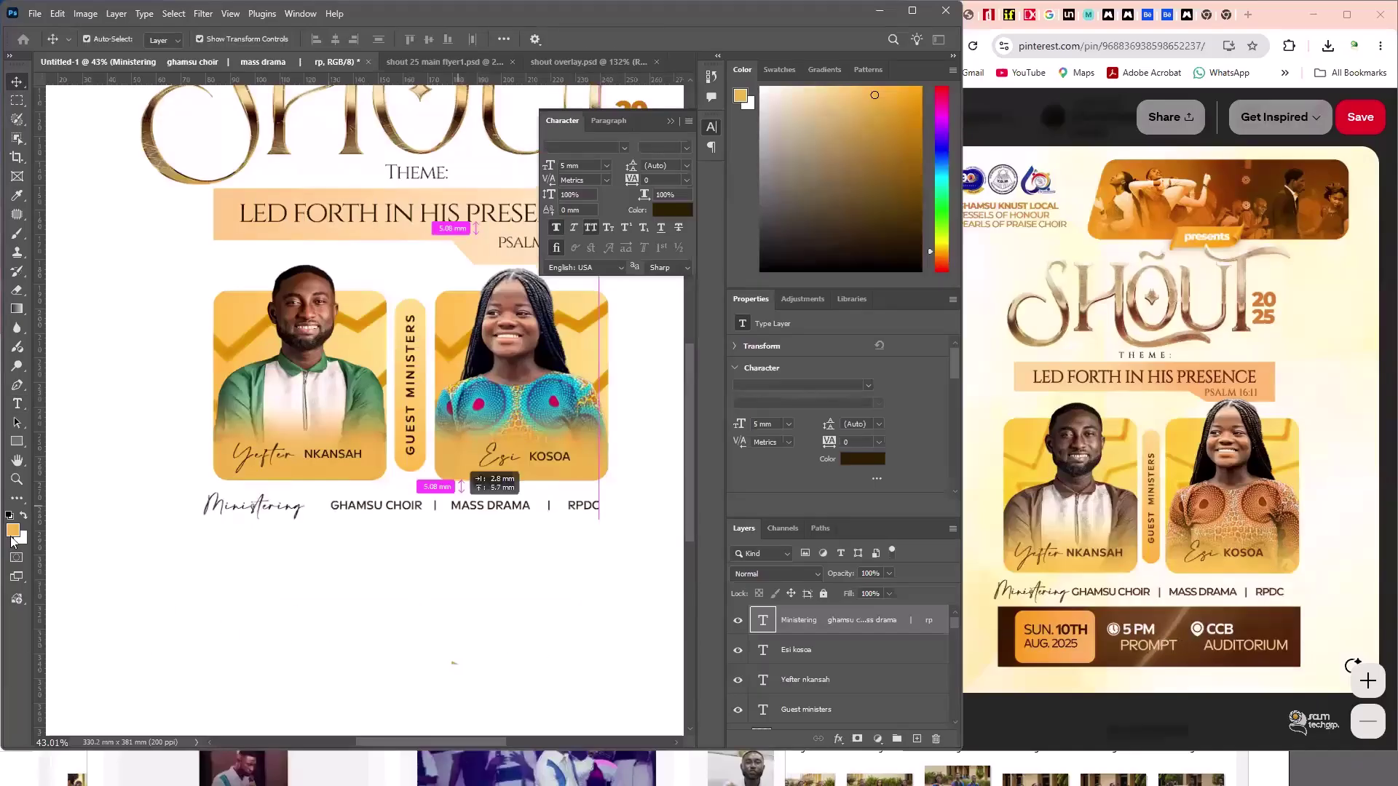
click(230, 601)
key(ctrl+0)
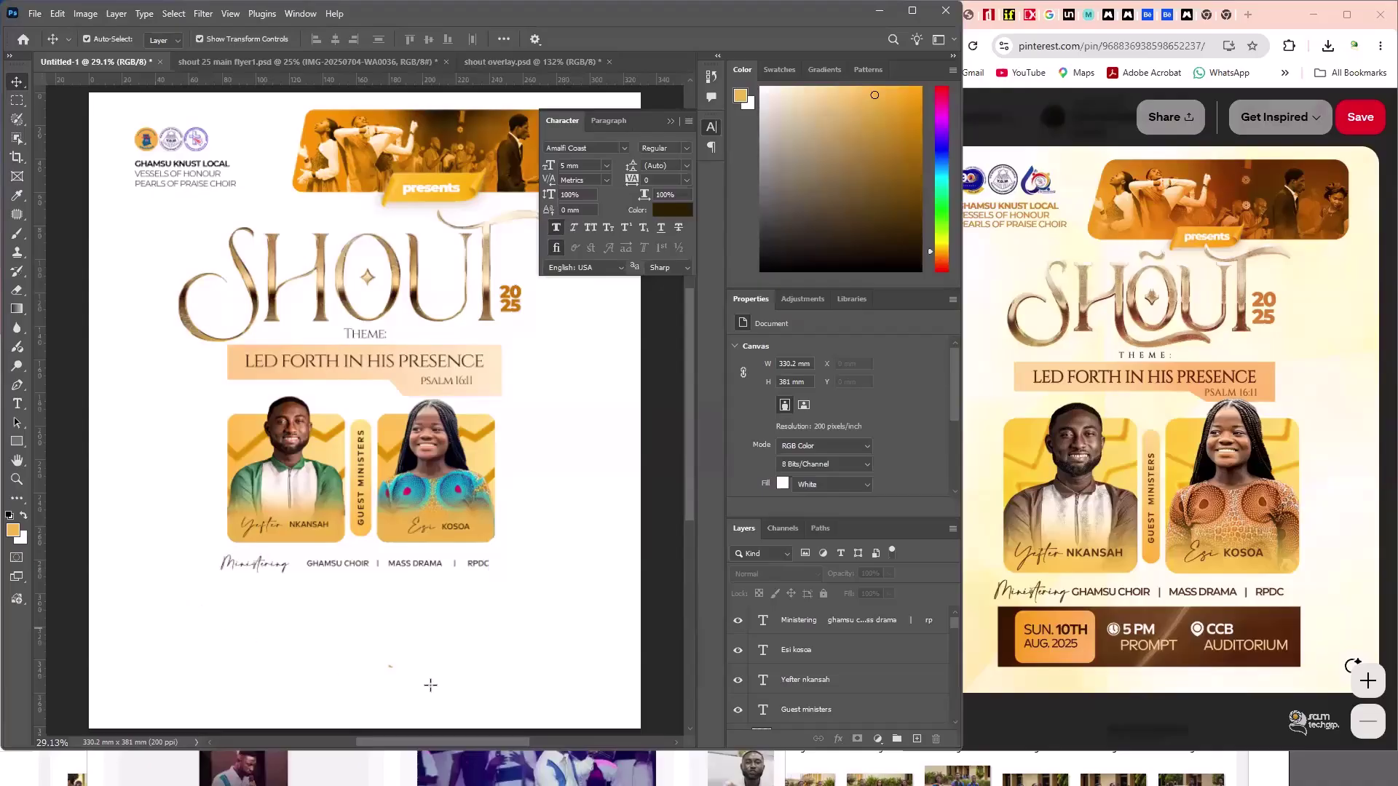
- Draw a bottom bar filled with a dark brown gradient from 2e1d00 to 462304
key(u)
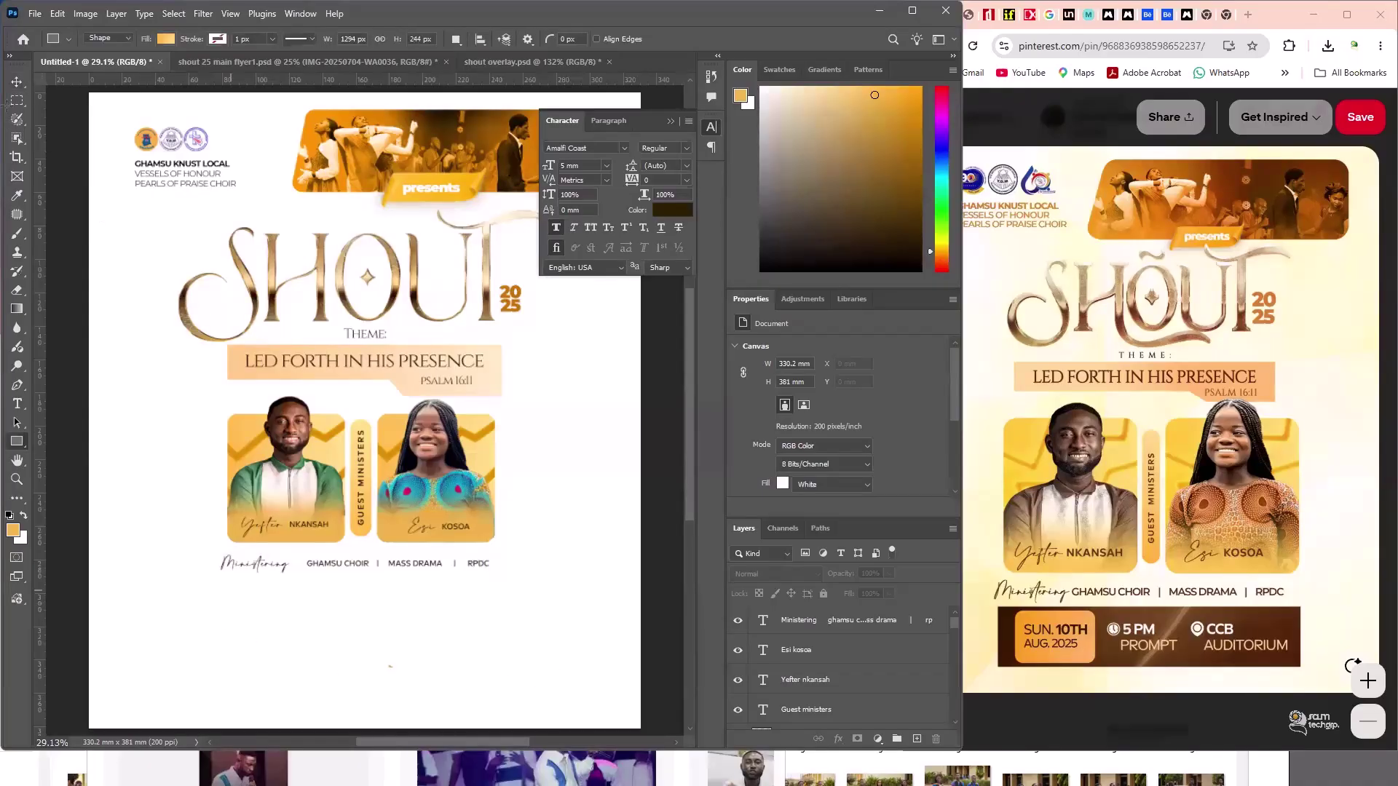
drag(186, 606, 444, 688)
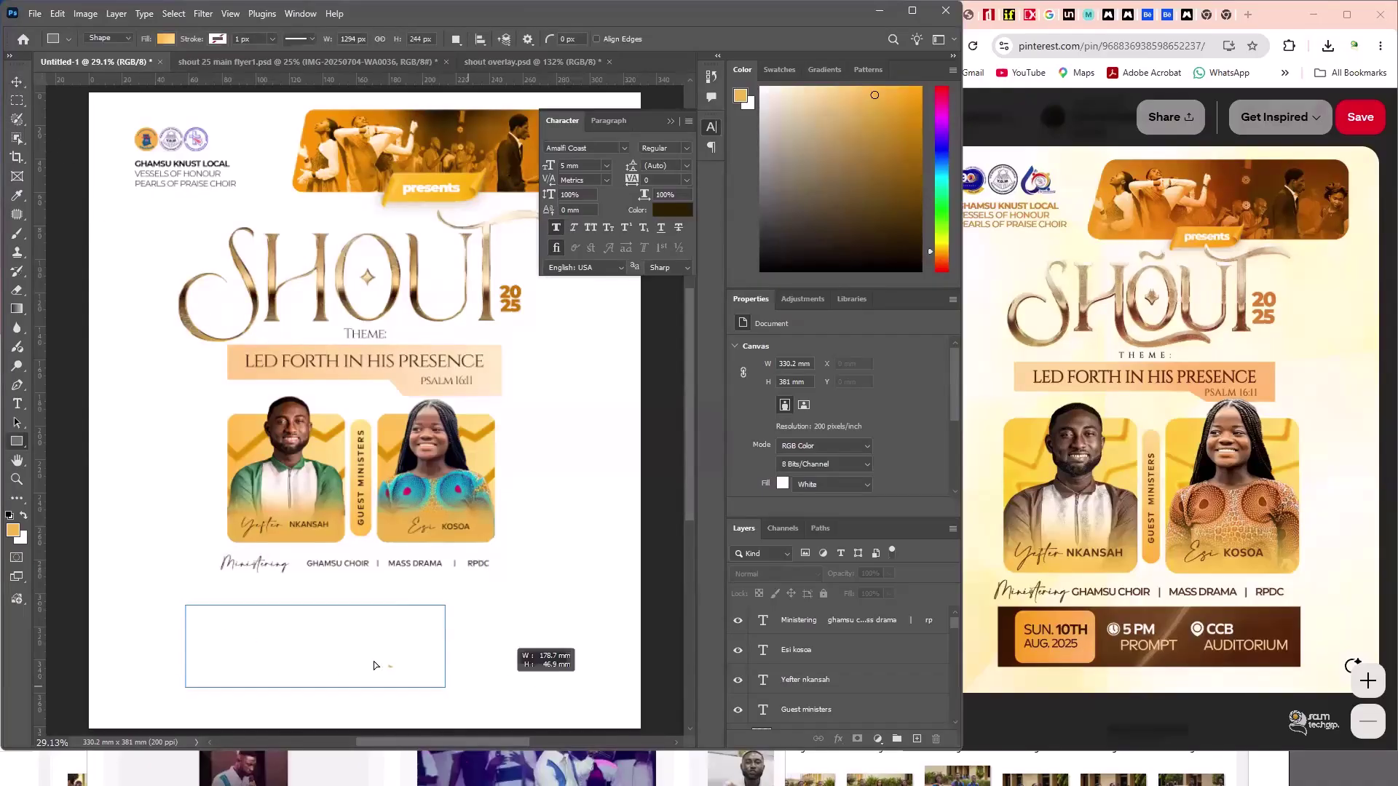
drag(374, 661, 511, 644)
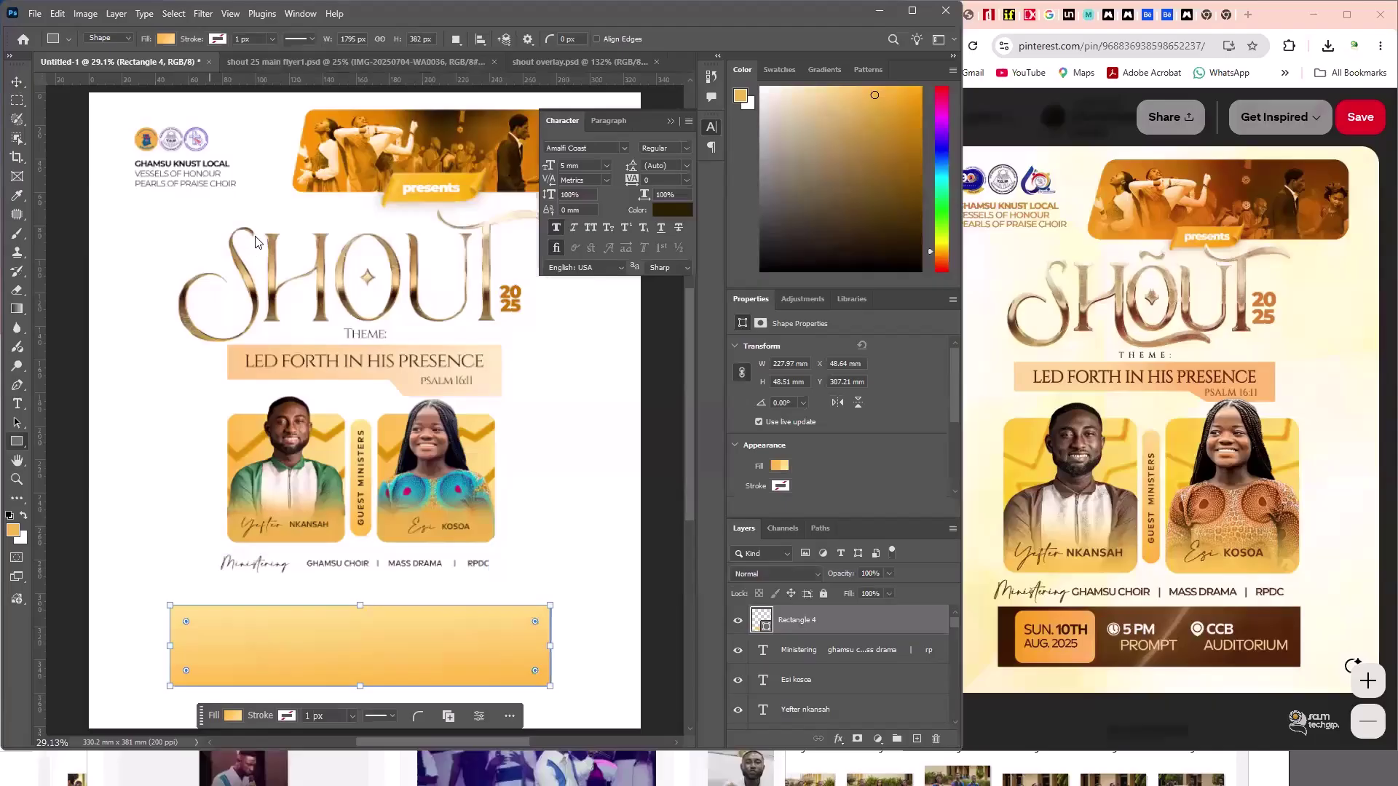
click(166, 39)
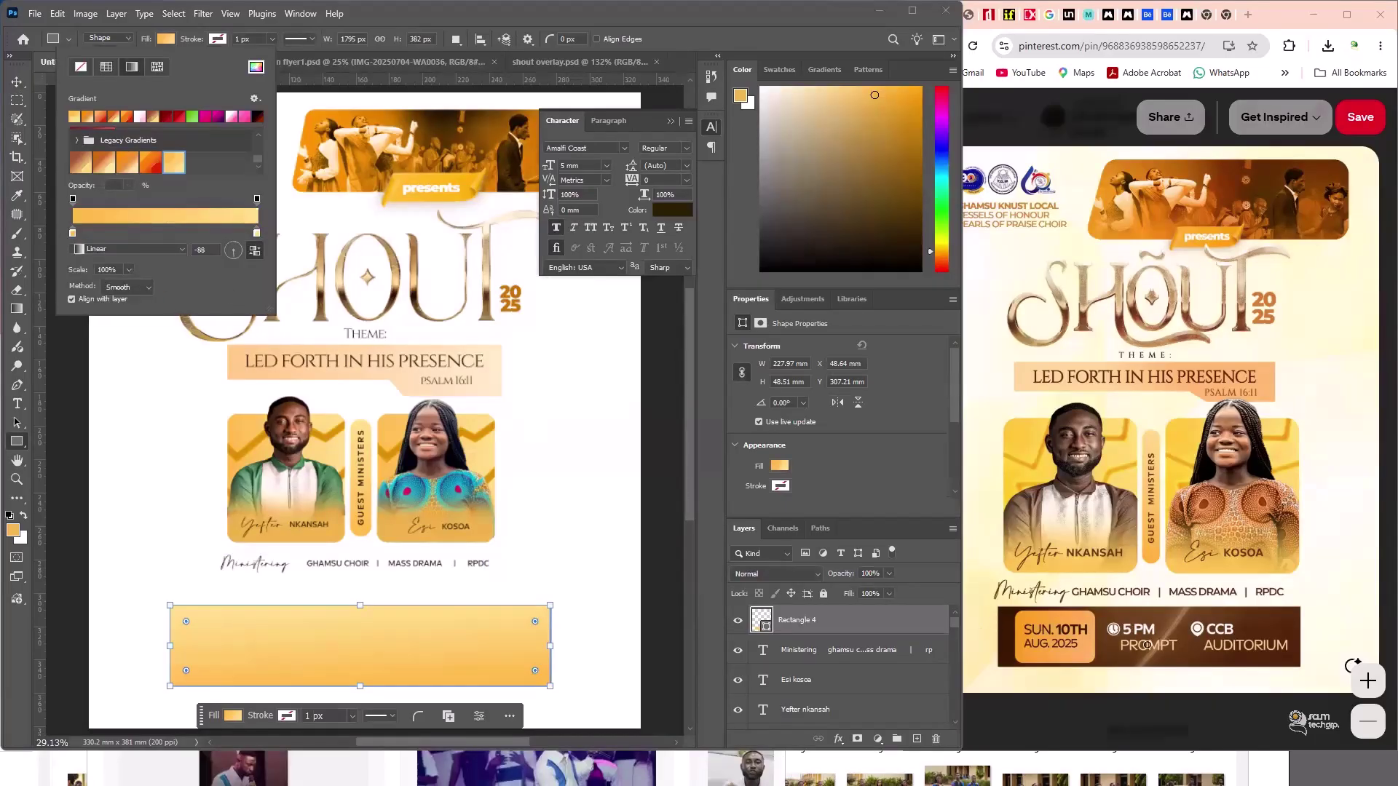
click(1176, 653)
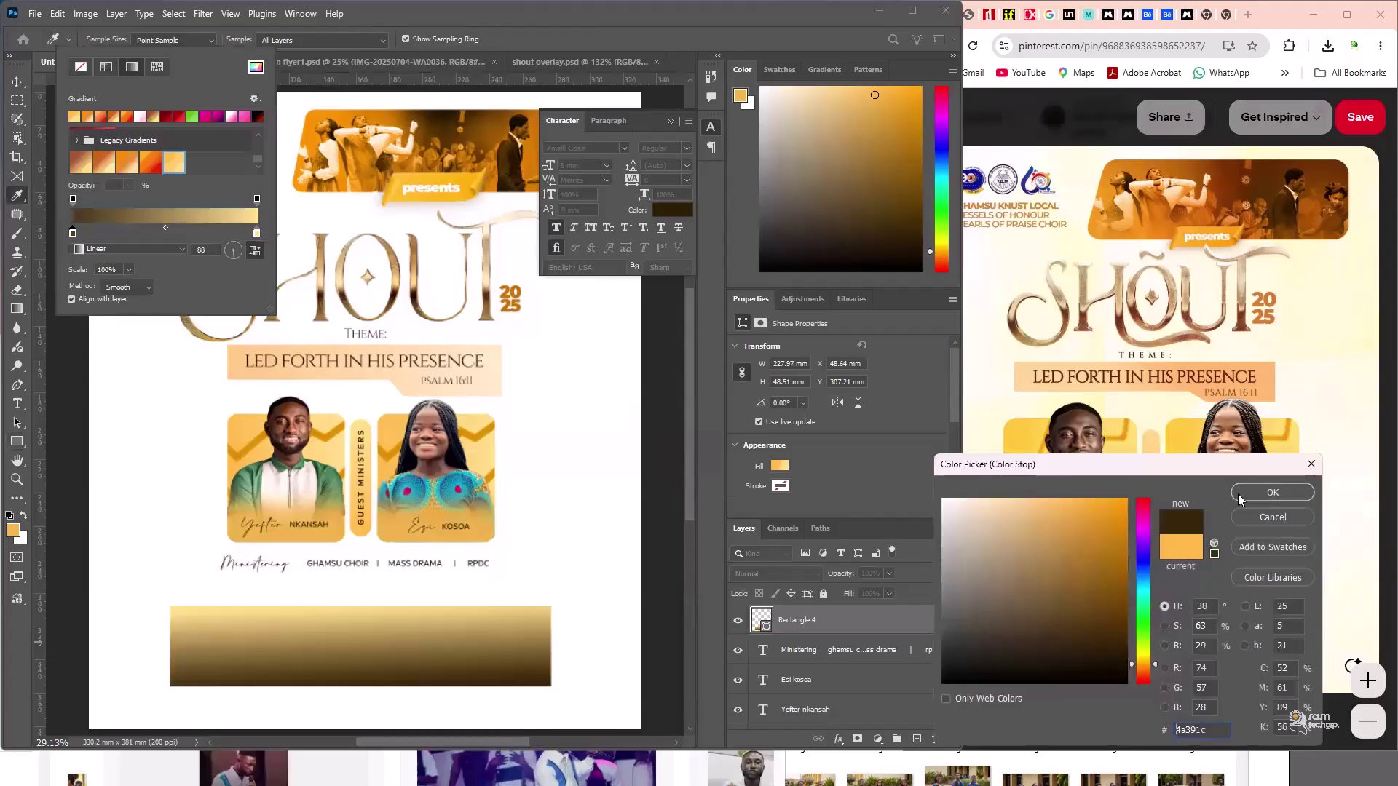
text(2e1d00)
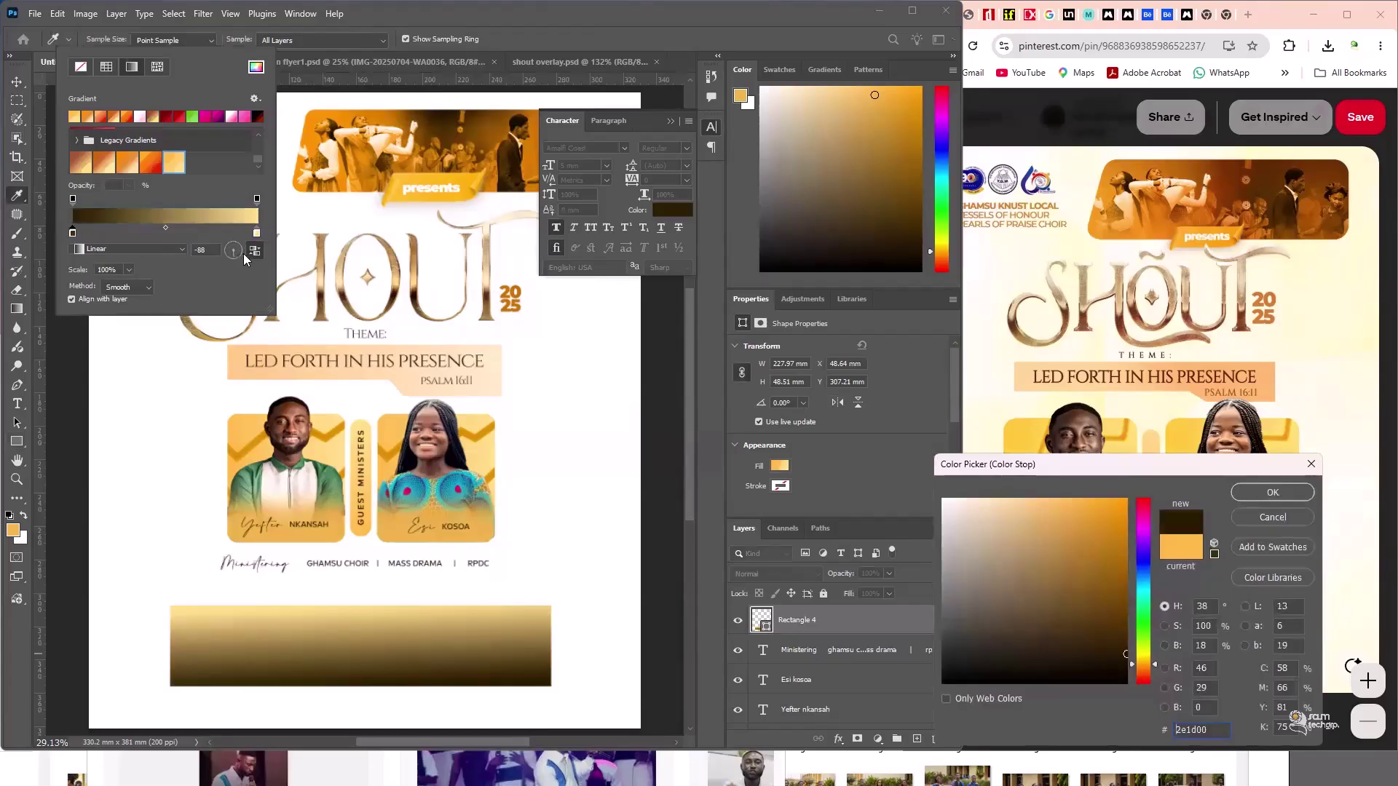
key(Return)
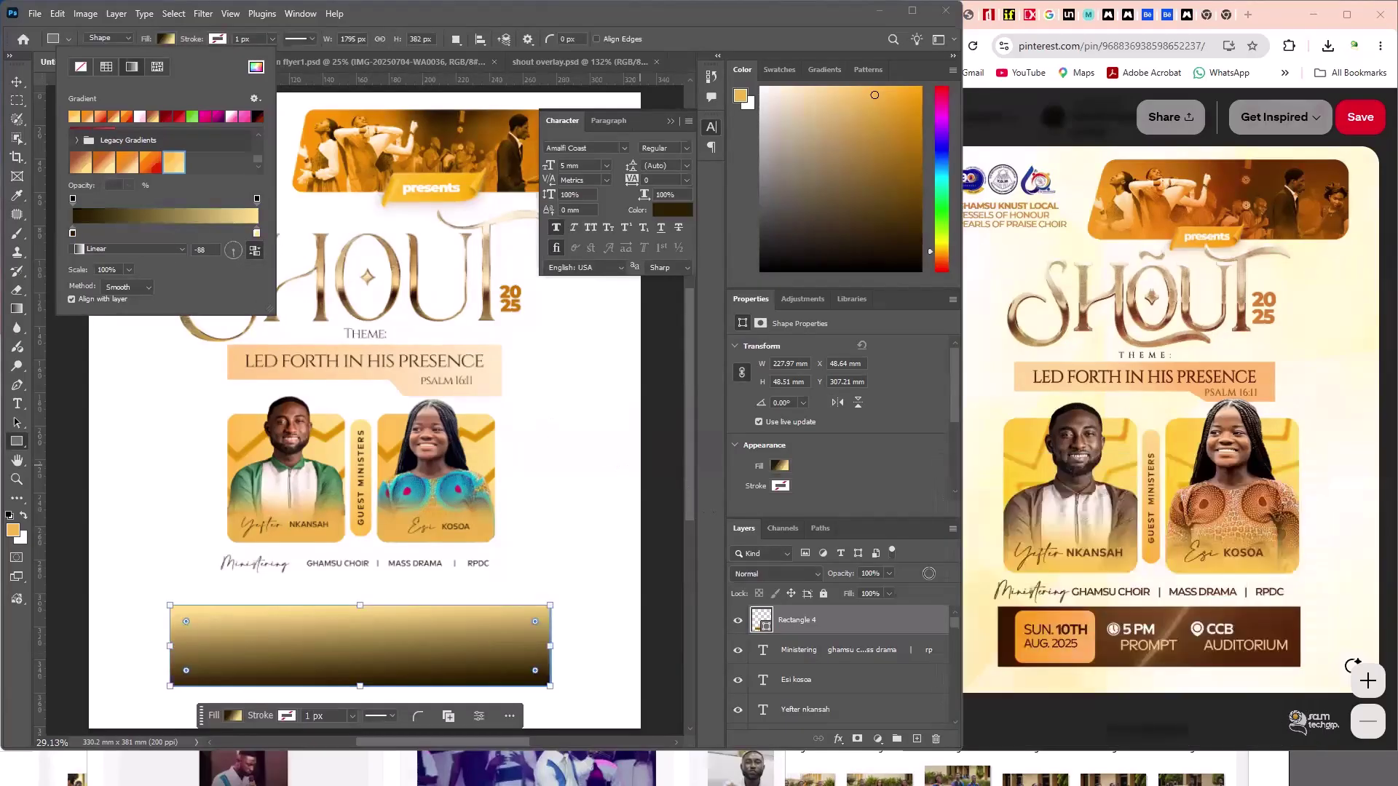
key(Return)
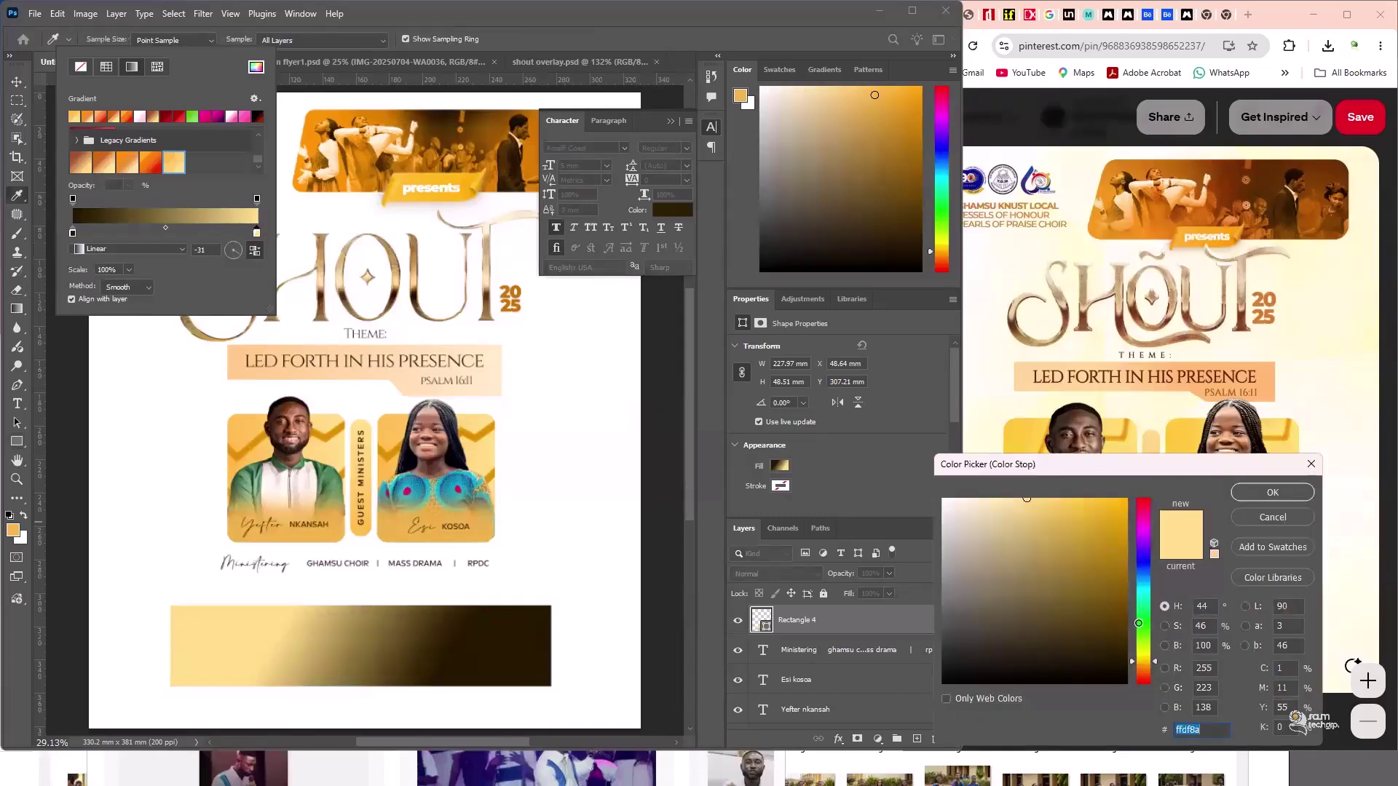
text(462304)
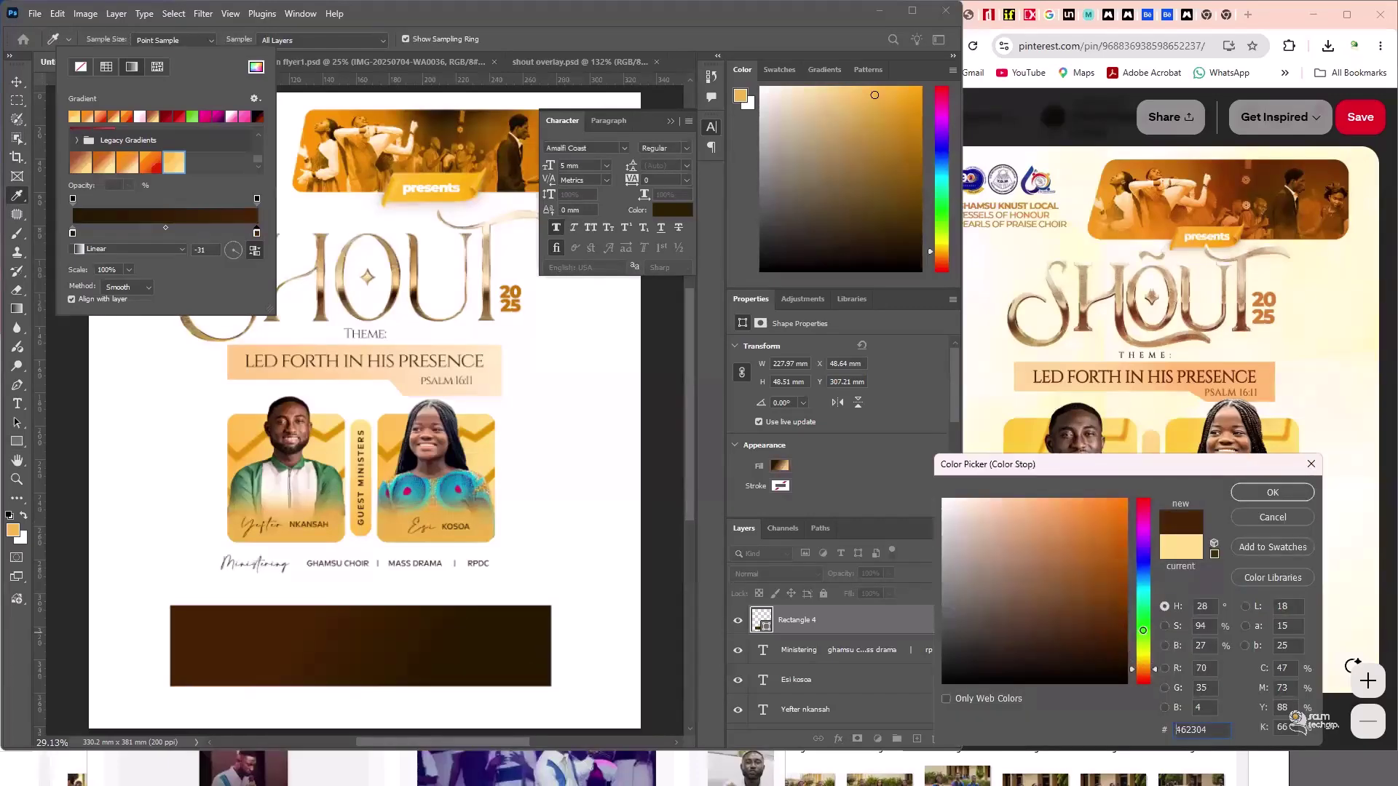
drag(1126, 617, 1136, 631)
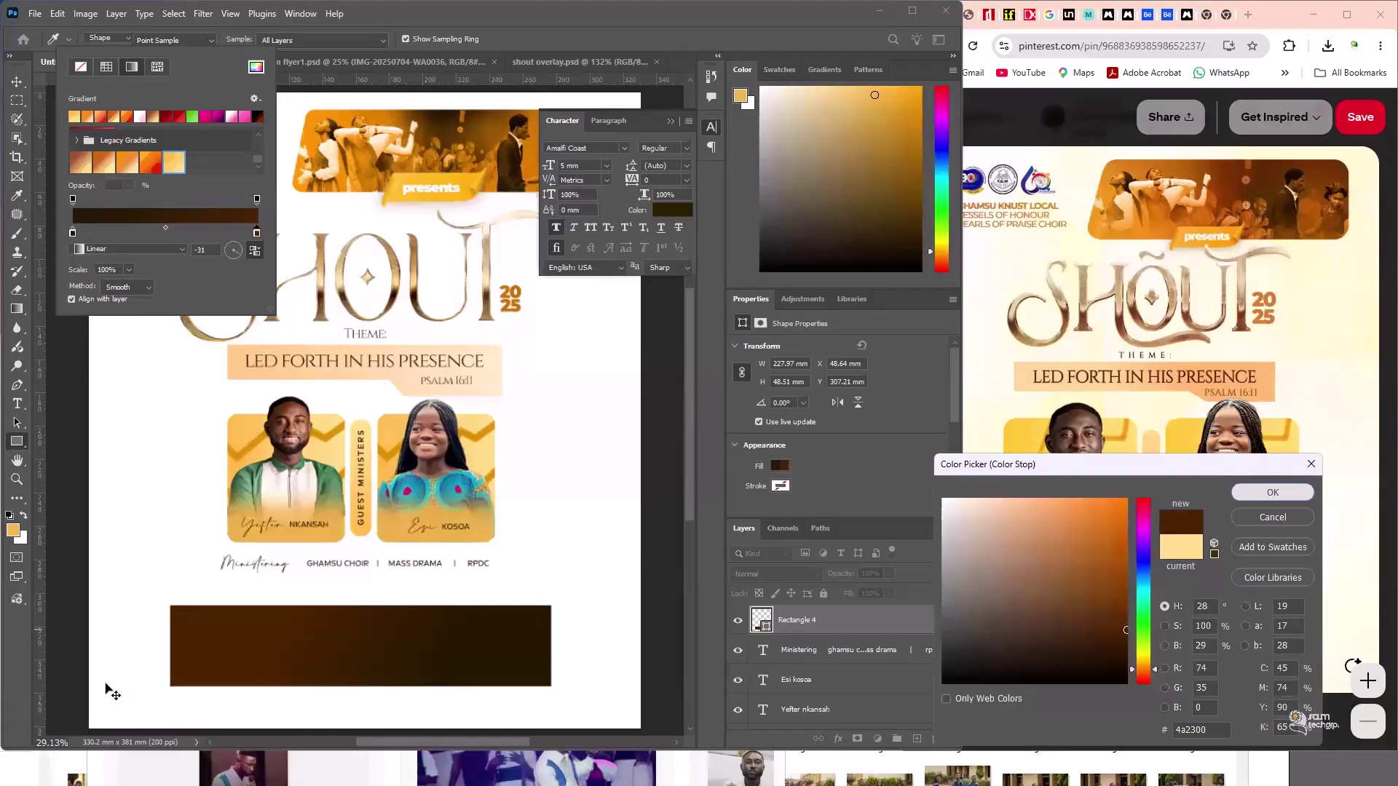
key(Return)
key(v)
click(666, 668)
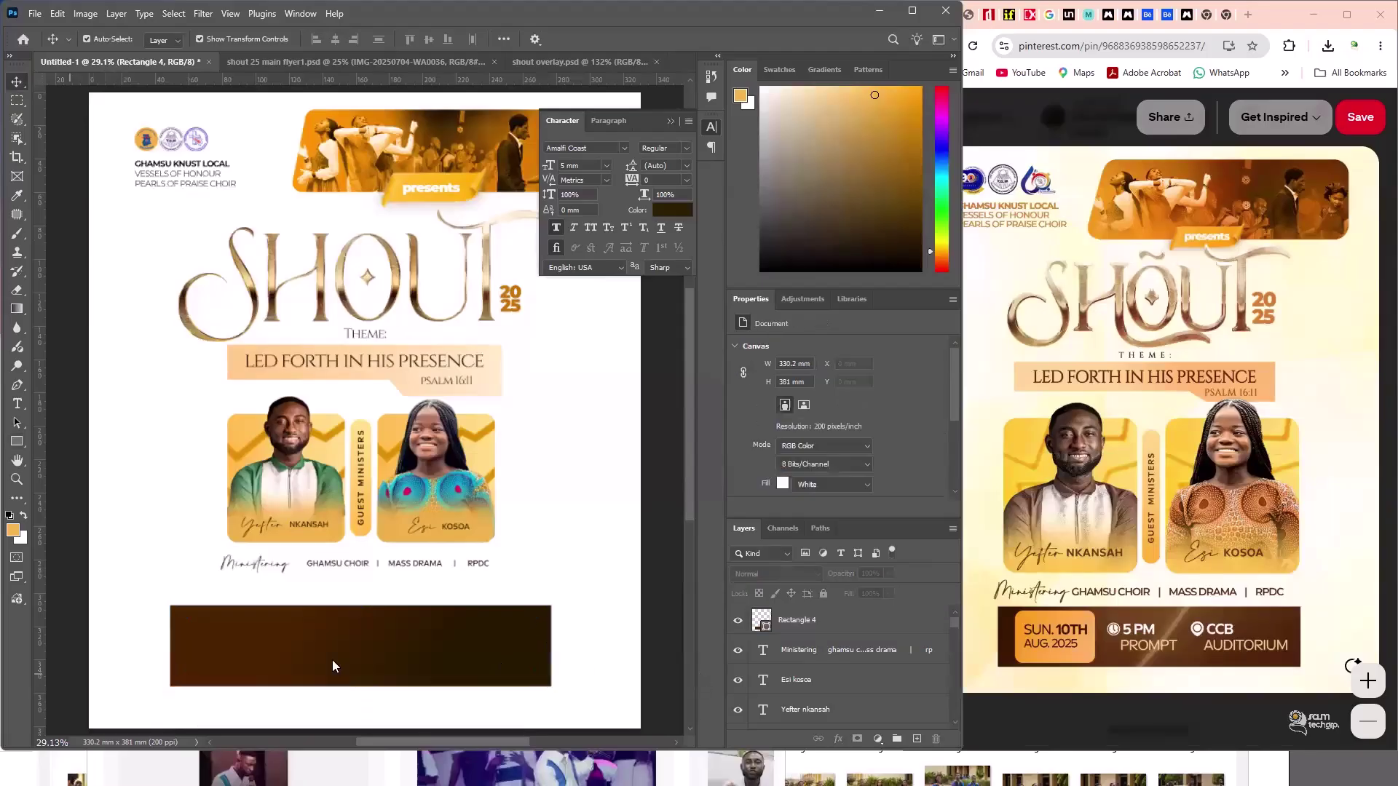
- Draw a small box at the bar's left end with 8.3 mm rounded corners
click(212, 615)
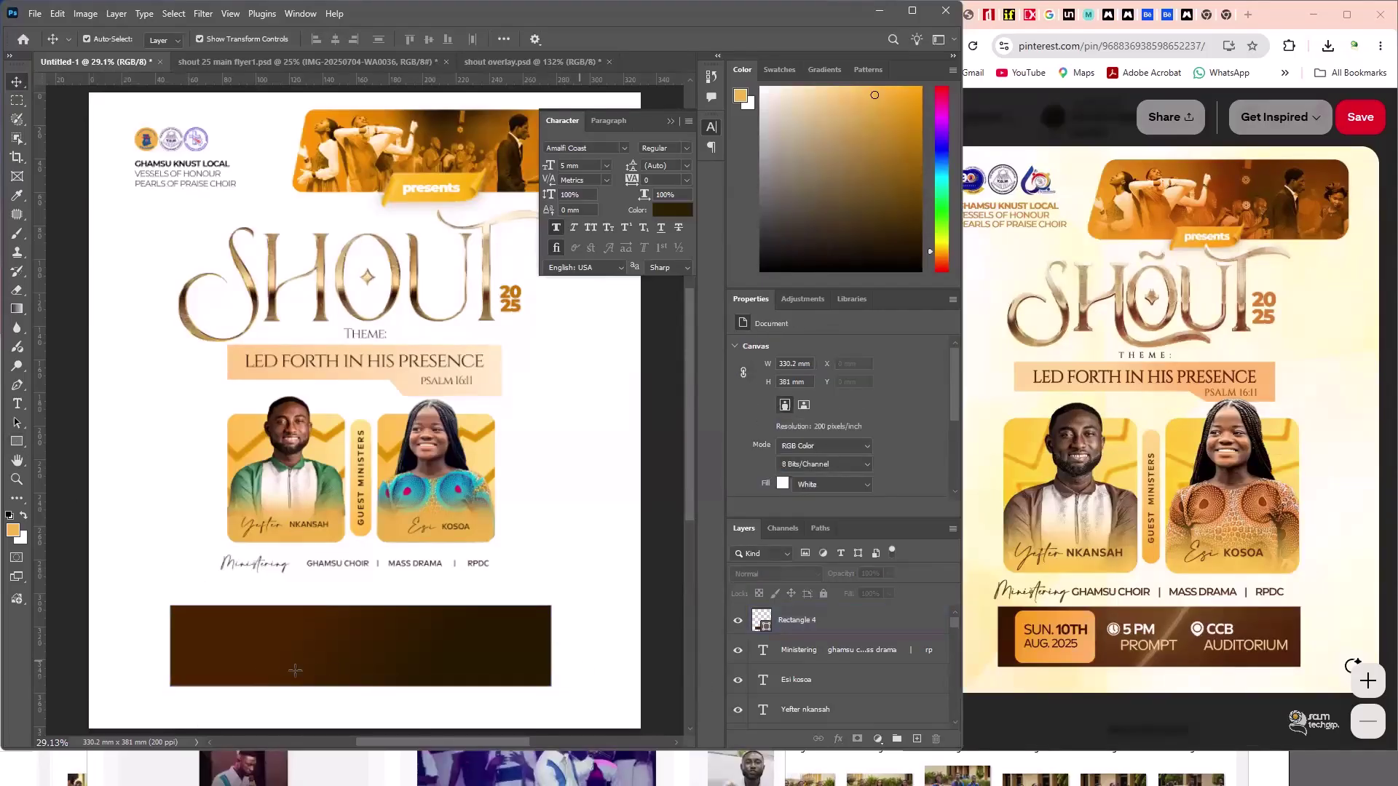
key(u)
drag(195, 616, 296, 670)
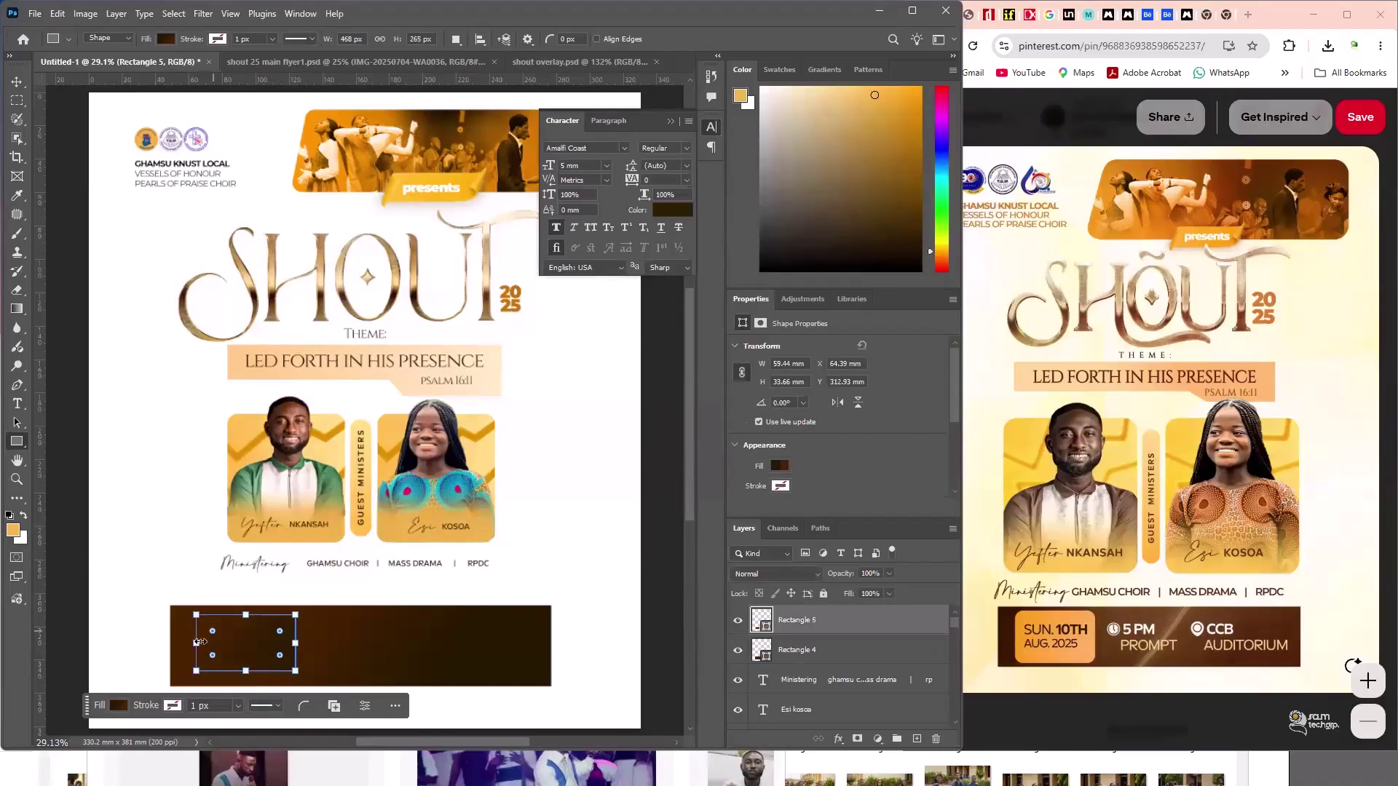
drag(211, 631, 216, 638)
key(ctrl+z)
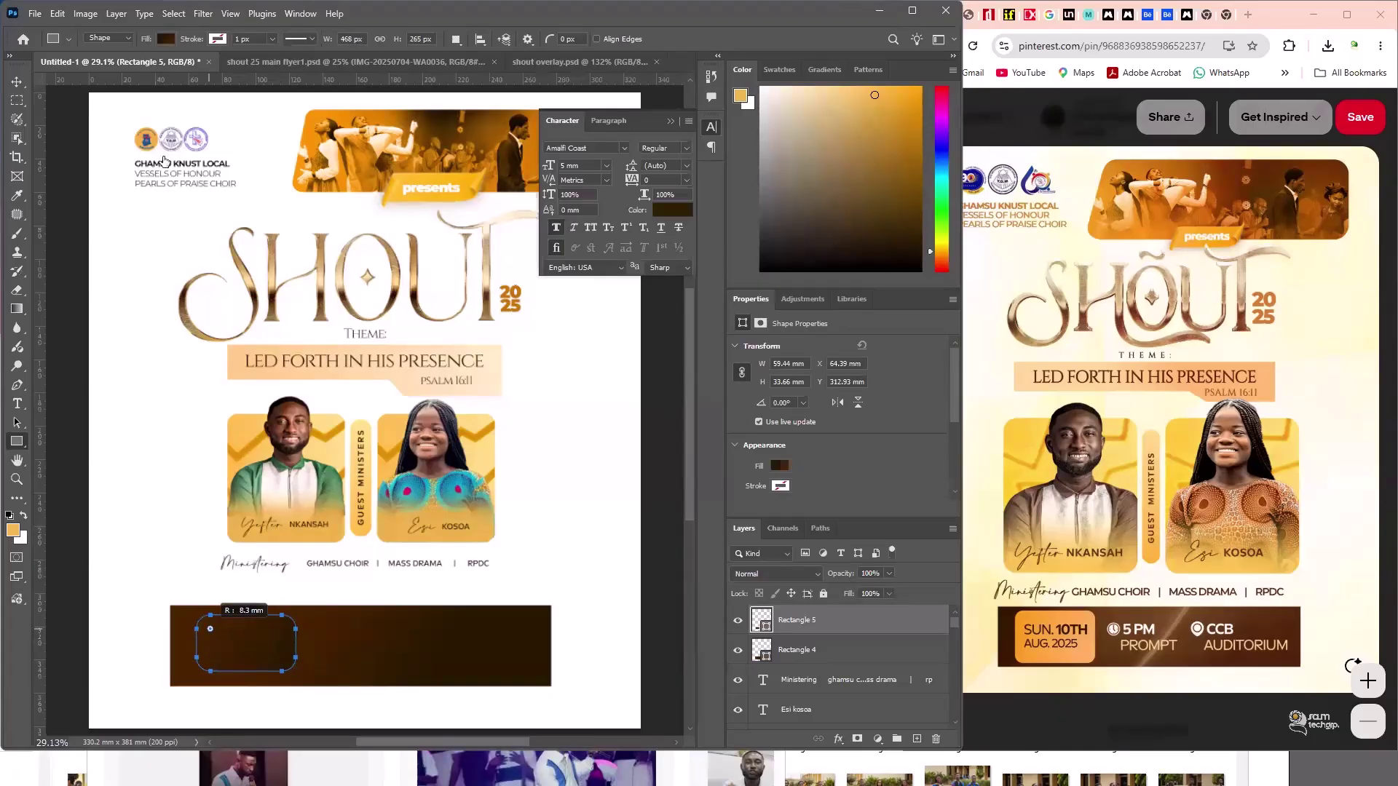
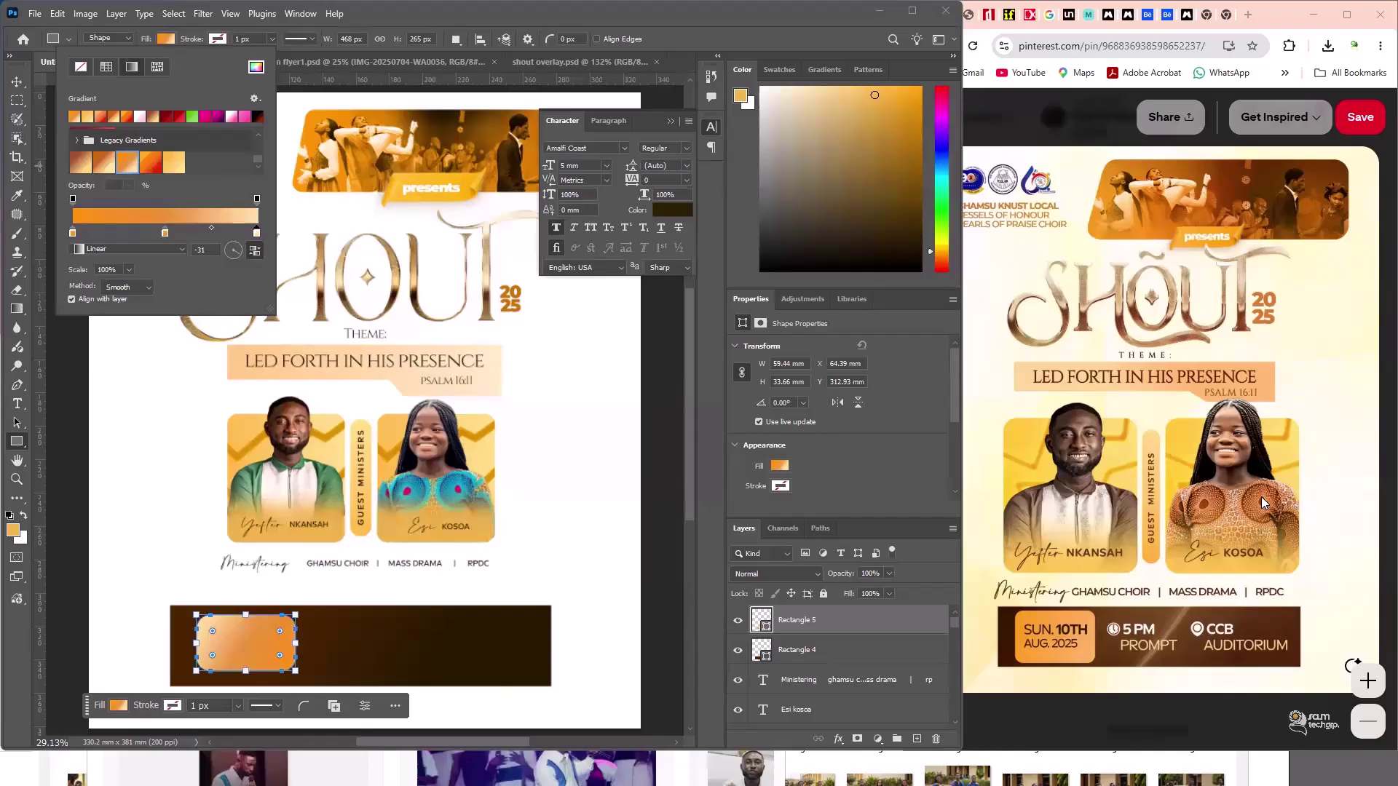
- Recolour the gradient's middle stop with orange sampled from the reference flyer, then select both rectangles
double_click(165, 233)
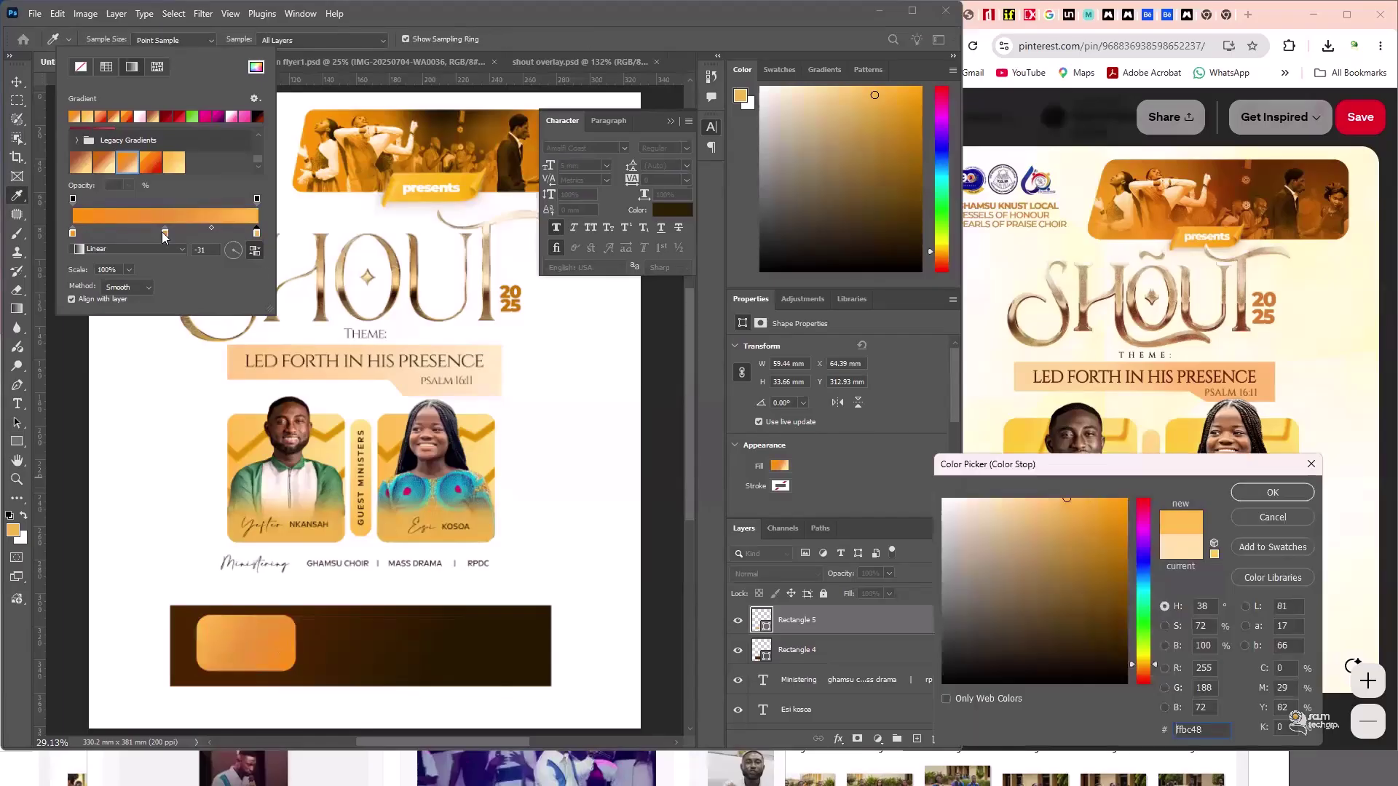
drag(1067, 504, 1141, 651)
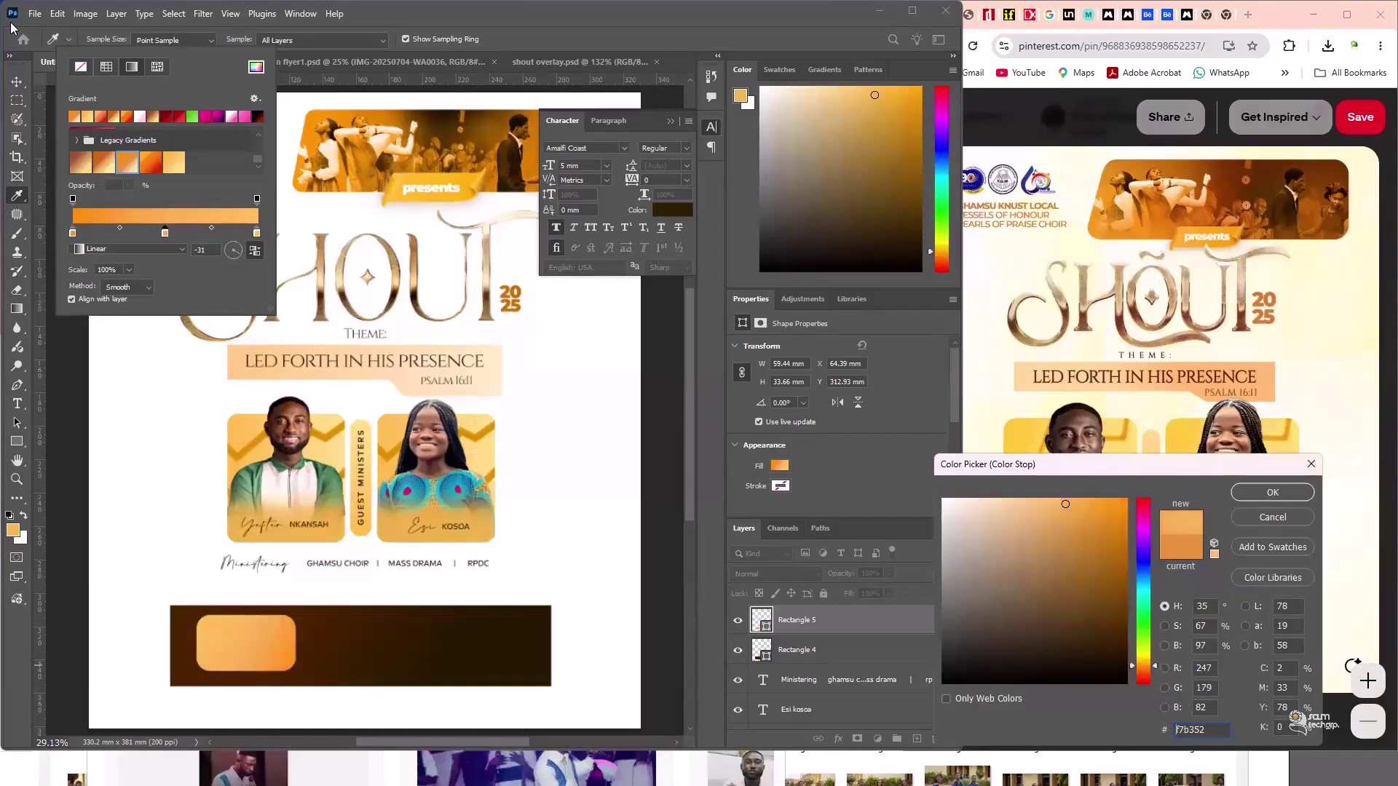
key(Return)
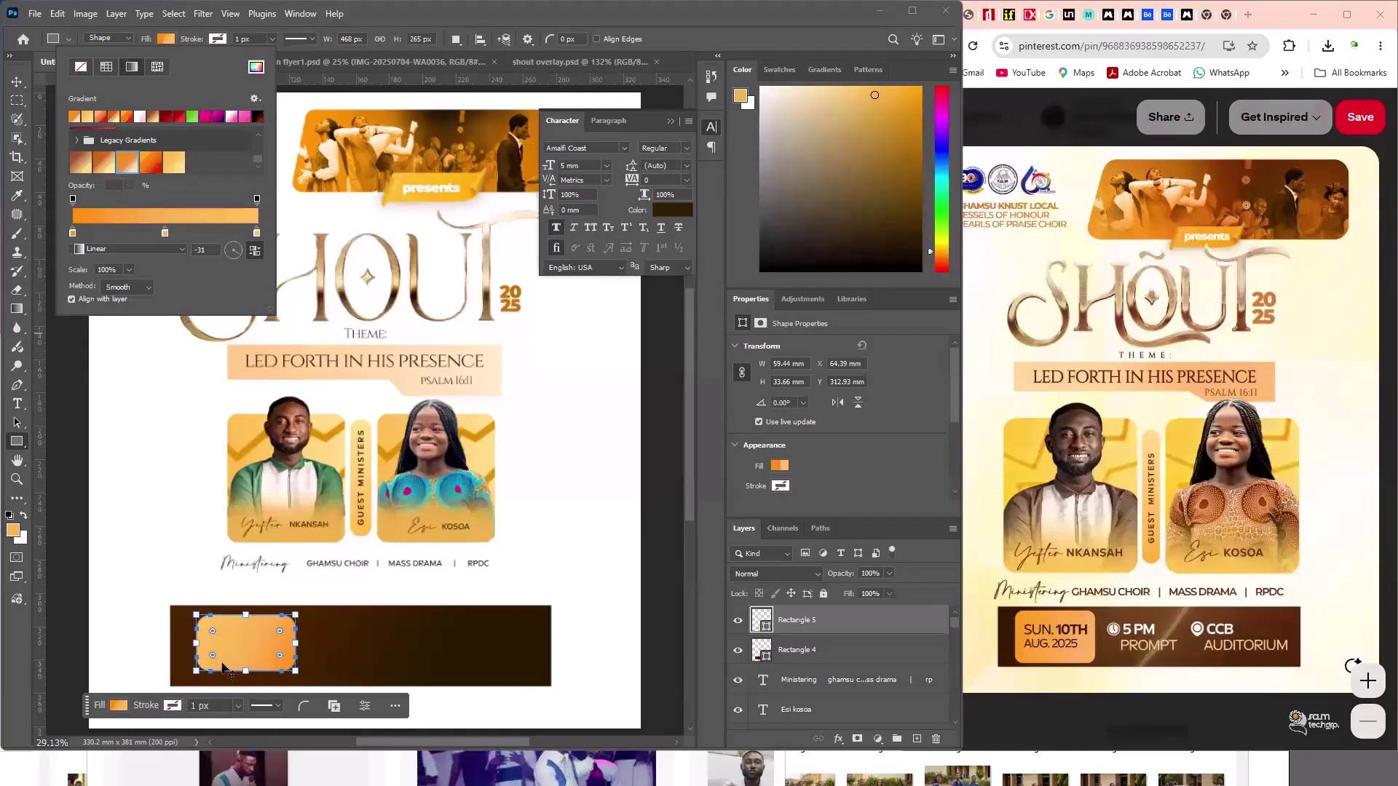
key(v)
drag(150, 659, 222, 700)
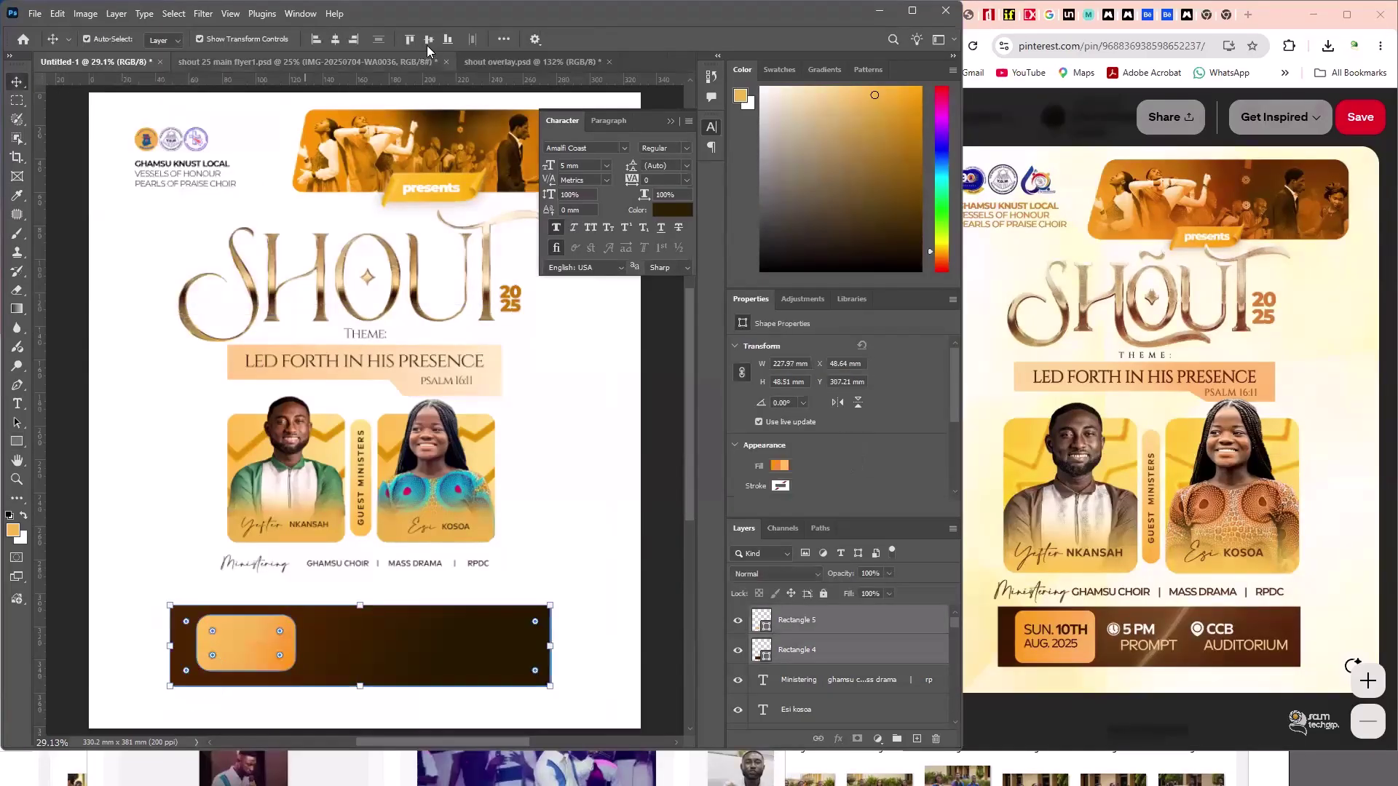
- Centre the orange box vertically on the bar and type the date 'sun. 10th aug. 2025'
click(429, 40)
click(87, 548)
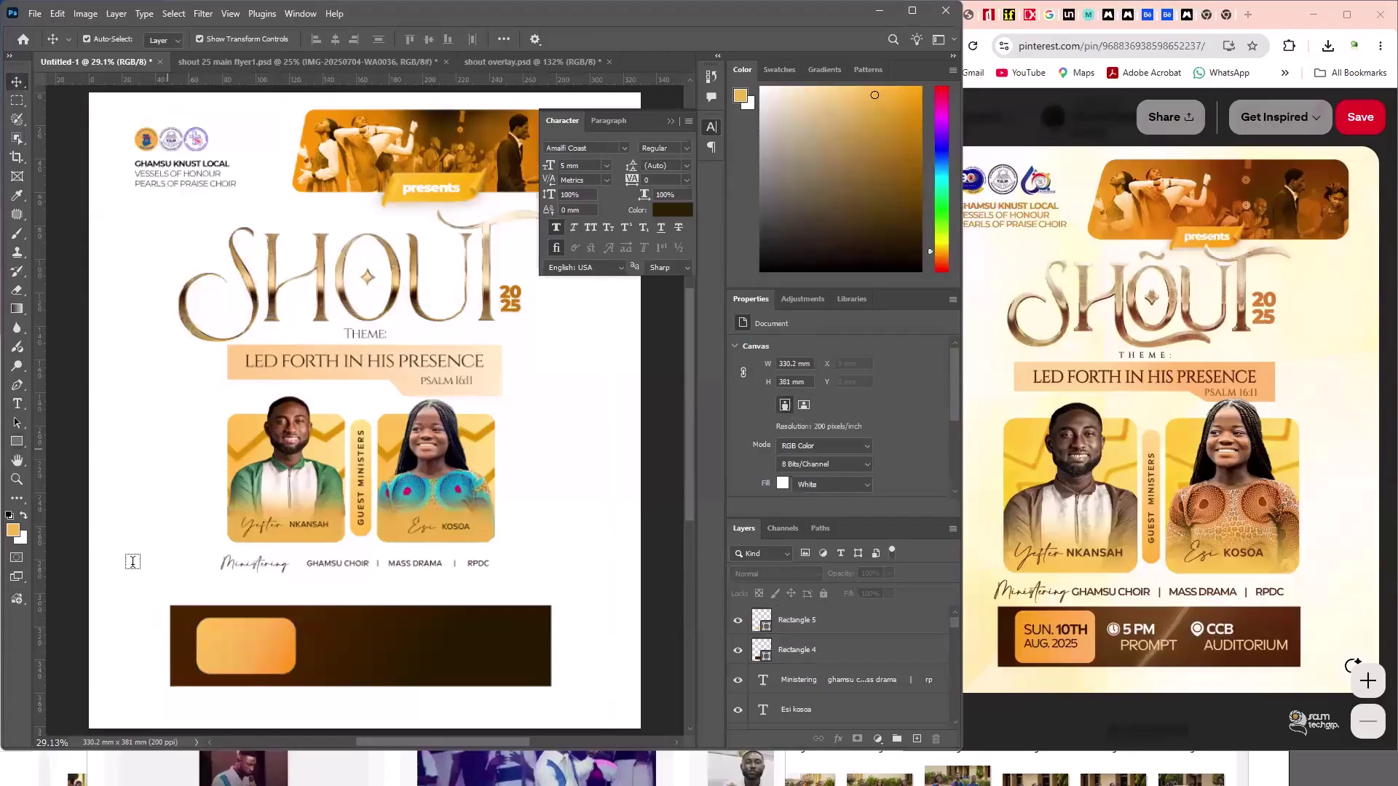
key(t)
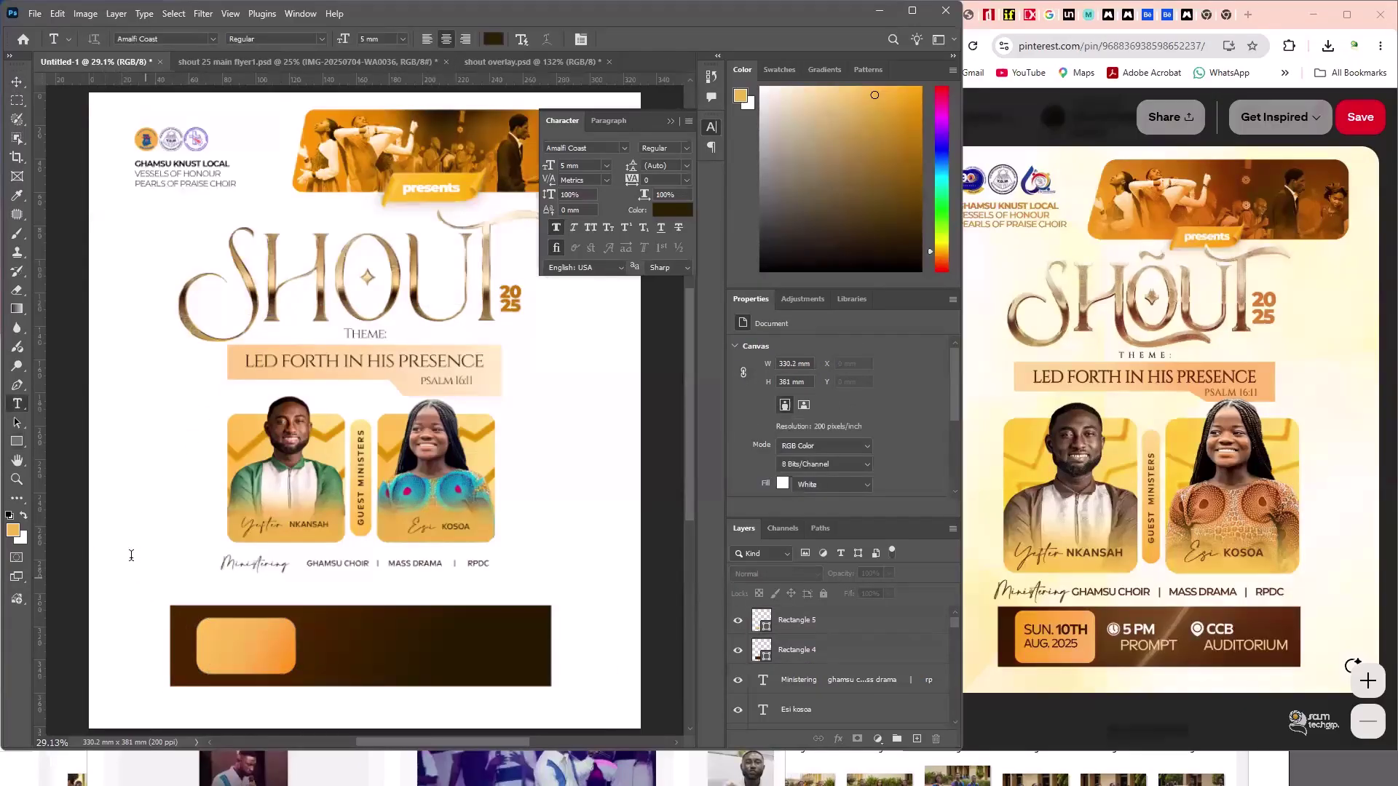
click(131, 556)
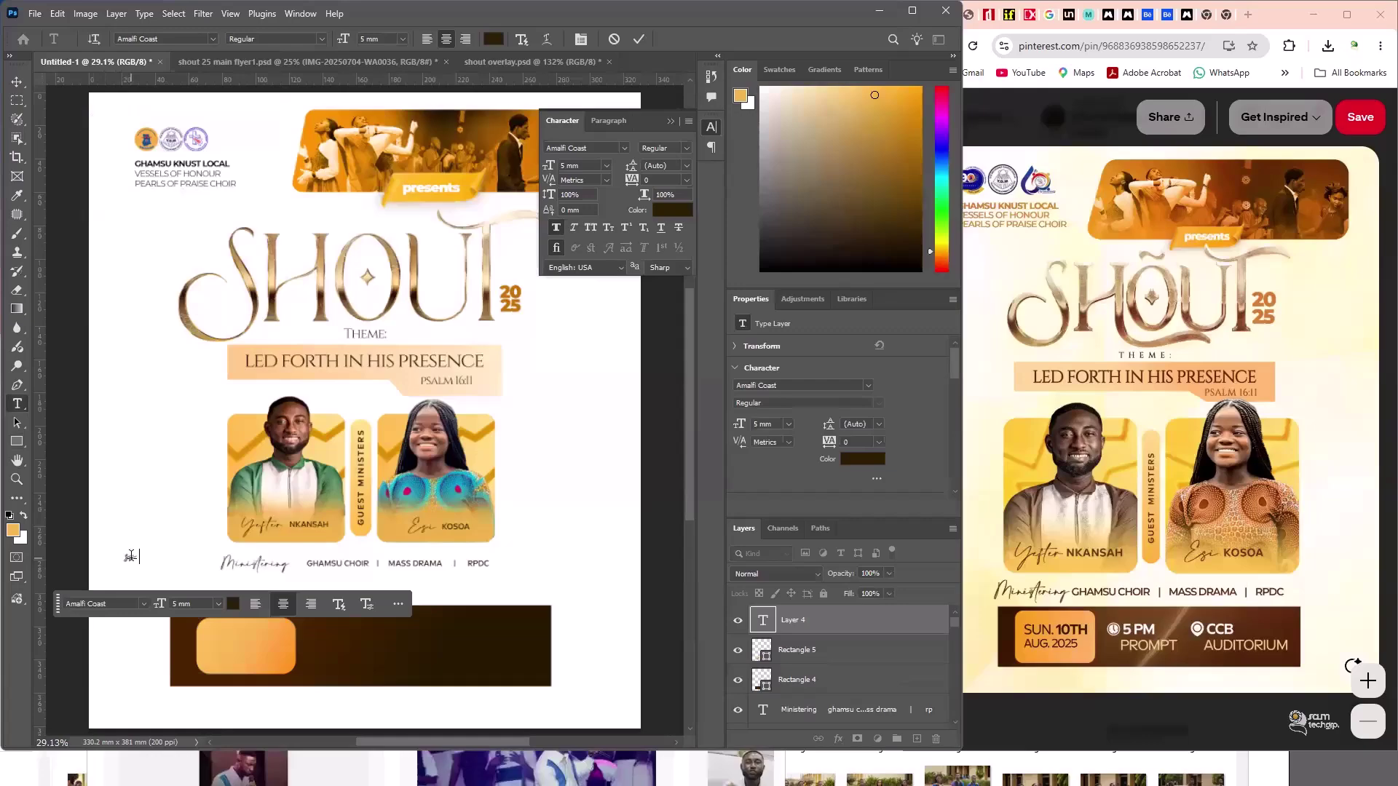
text(sun. 10th aug. 2025)
- Style the date in Neuwelt Text Bold, all caps, 15 mm, and remove the stray full stop
key(ctrl+a)
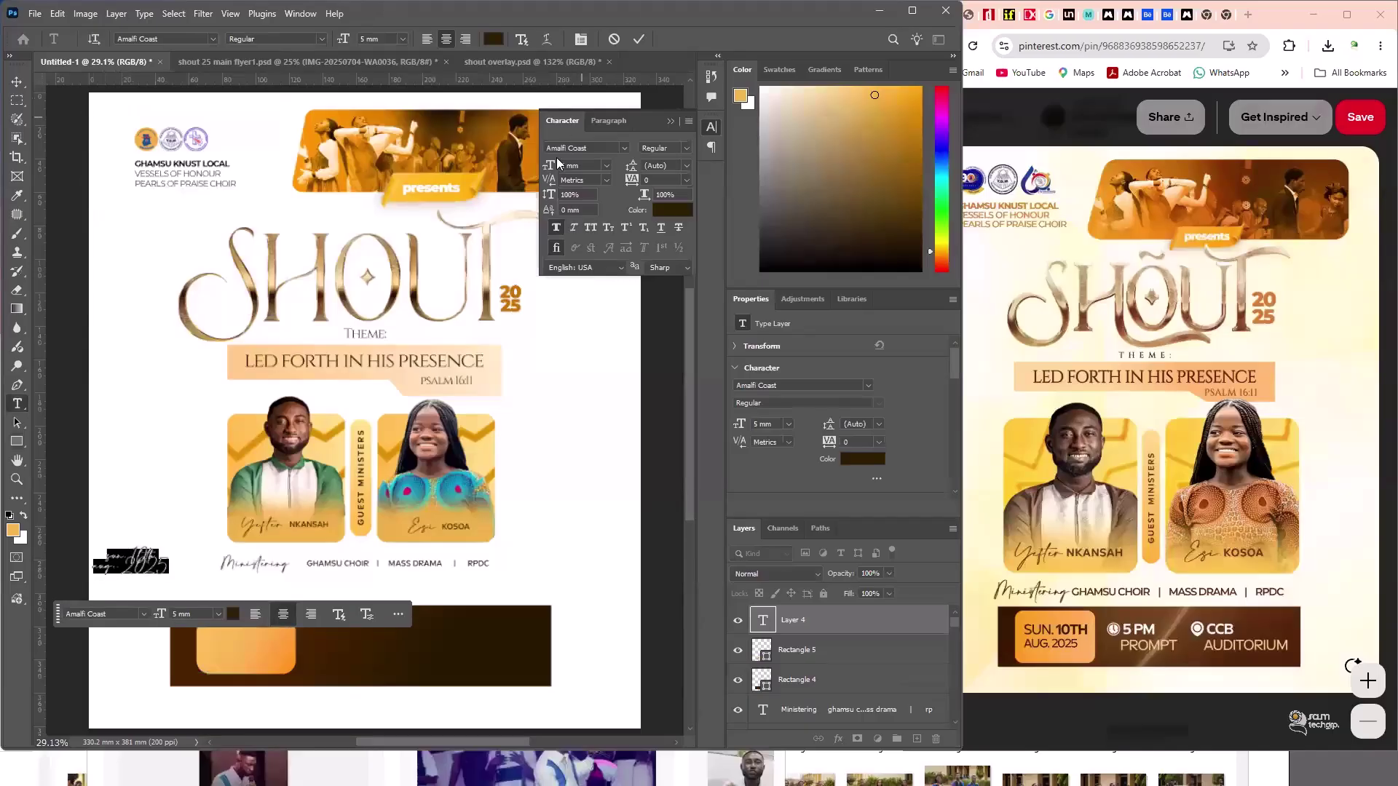
click(591, 147)
text(n)
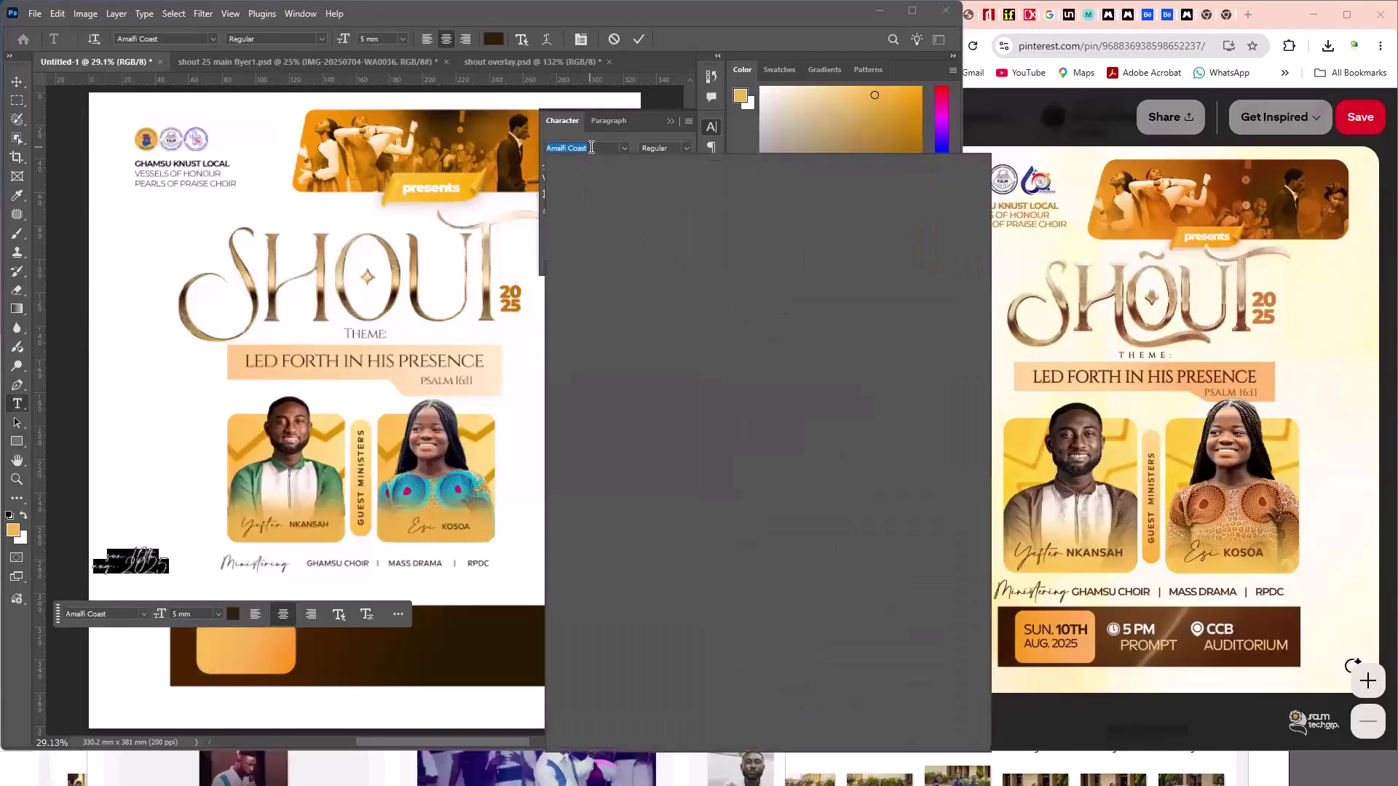
text(euwe)
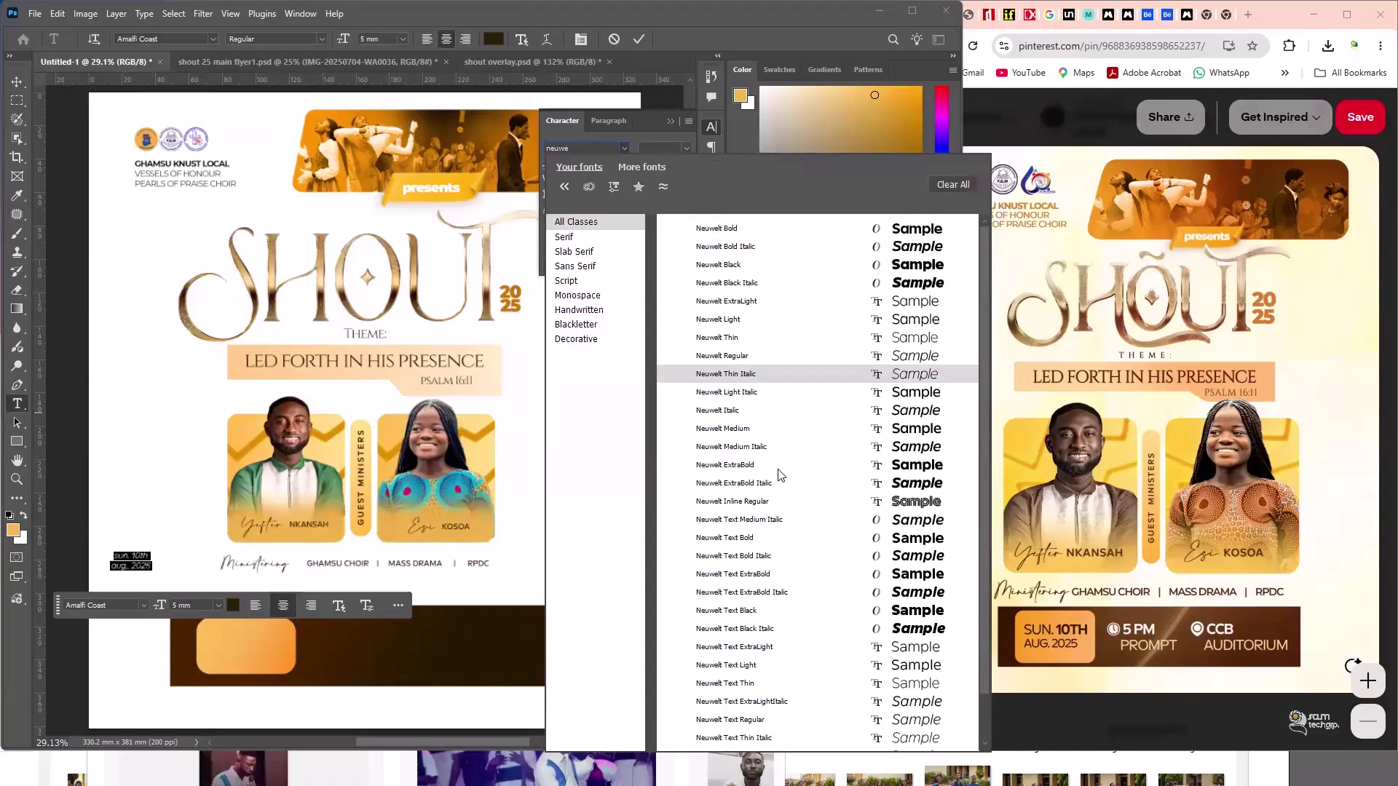
click(776, 537)
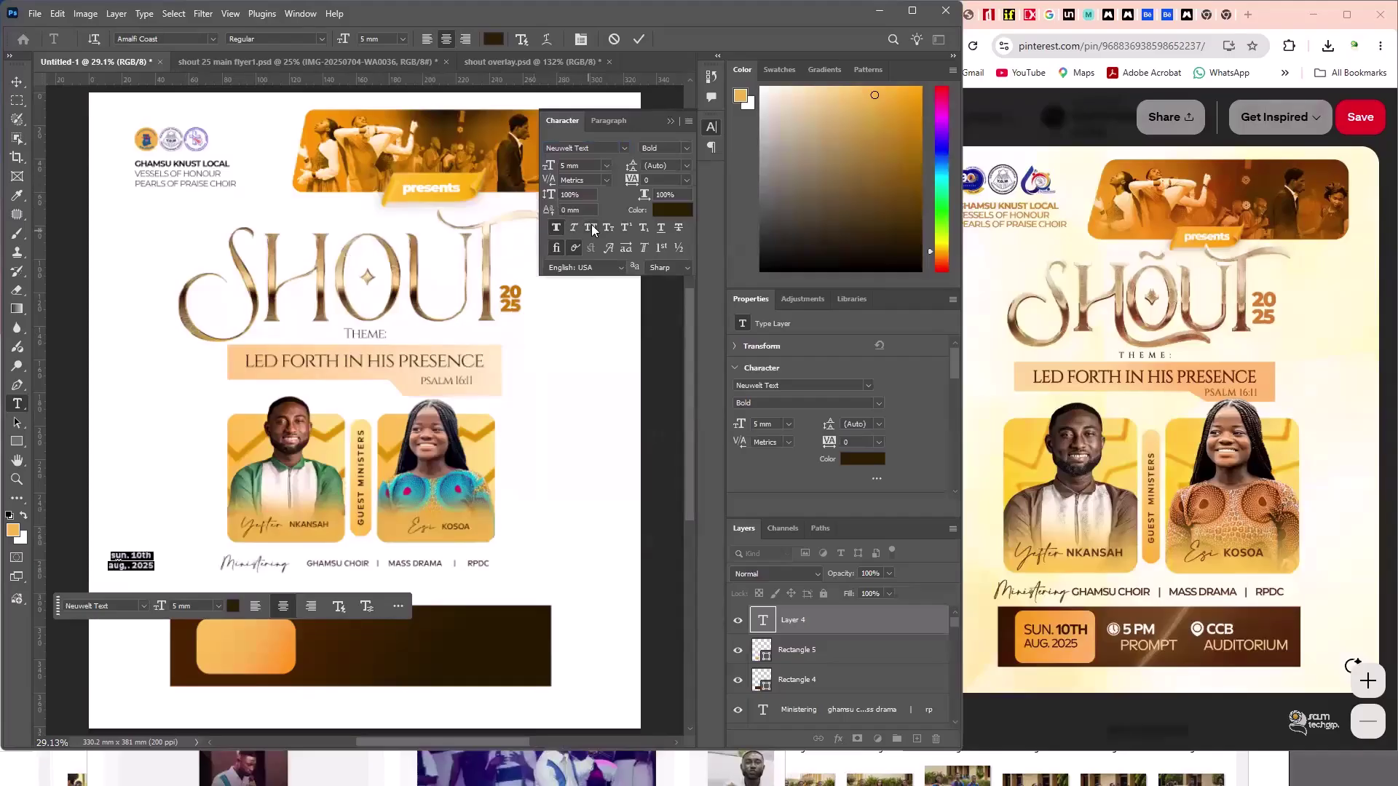
key(ctrl+shift+k)
drag(552, 172, 553, 171)
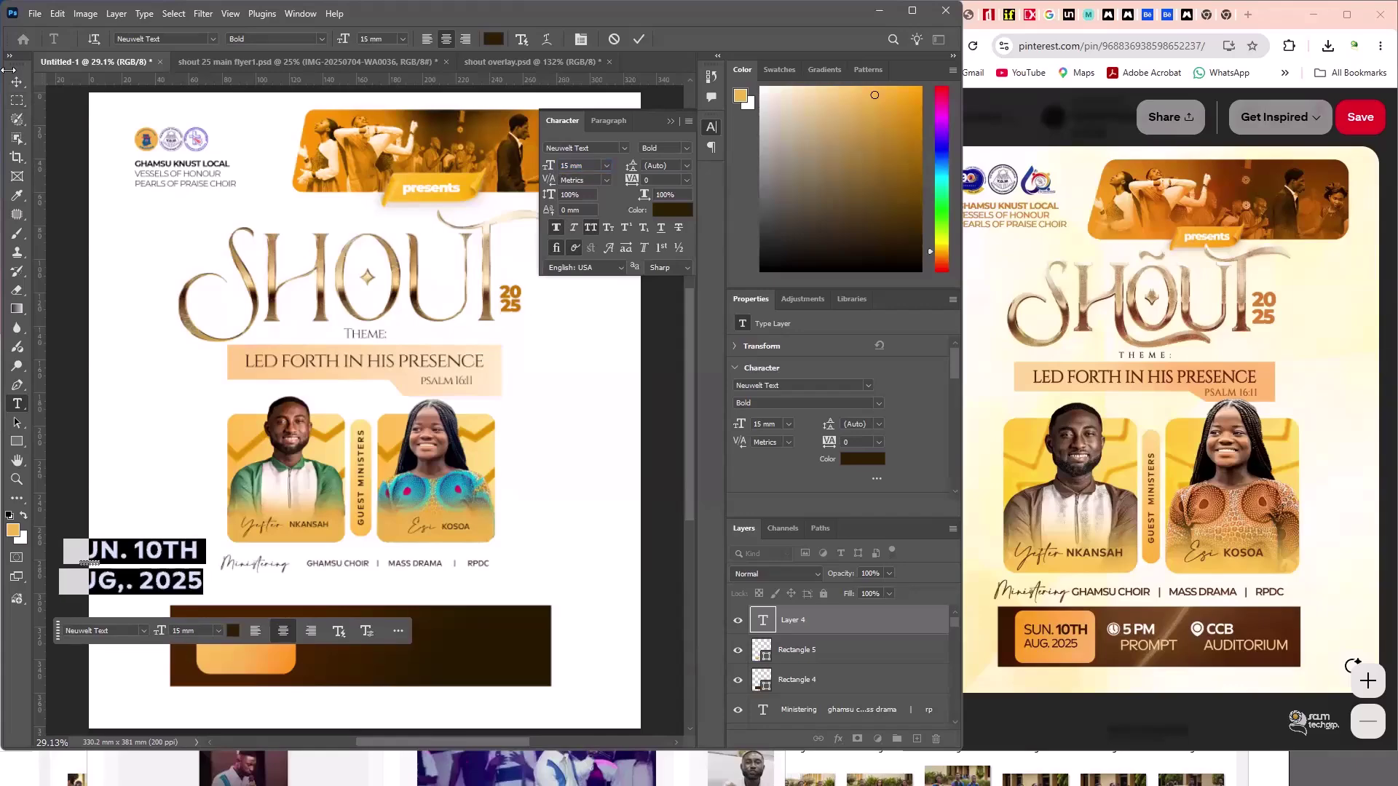
click(133, 587)
key(BackSpace)
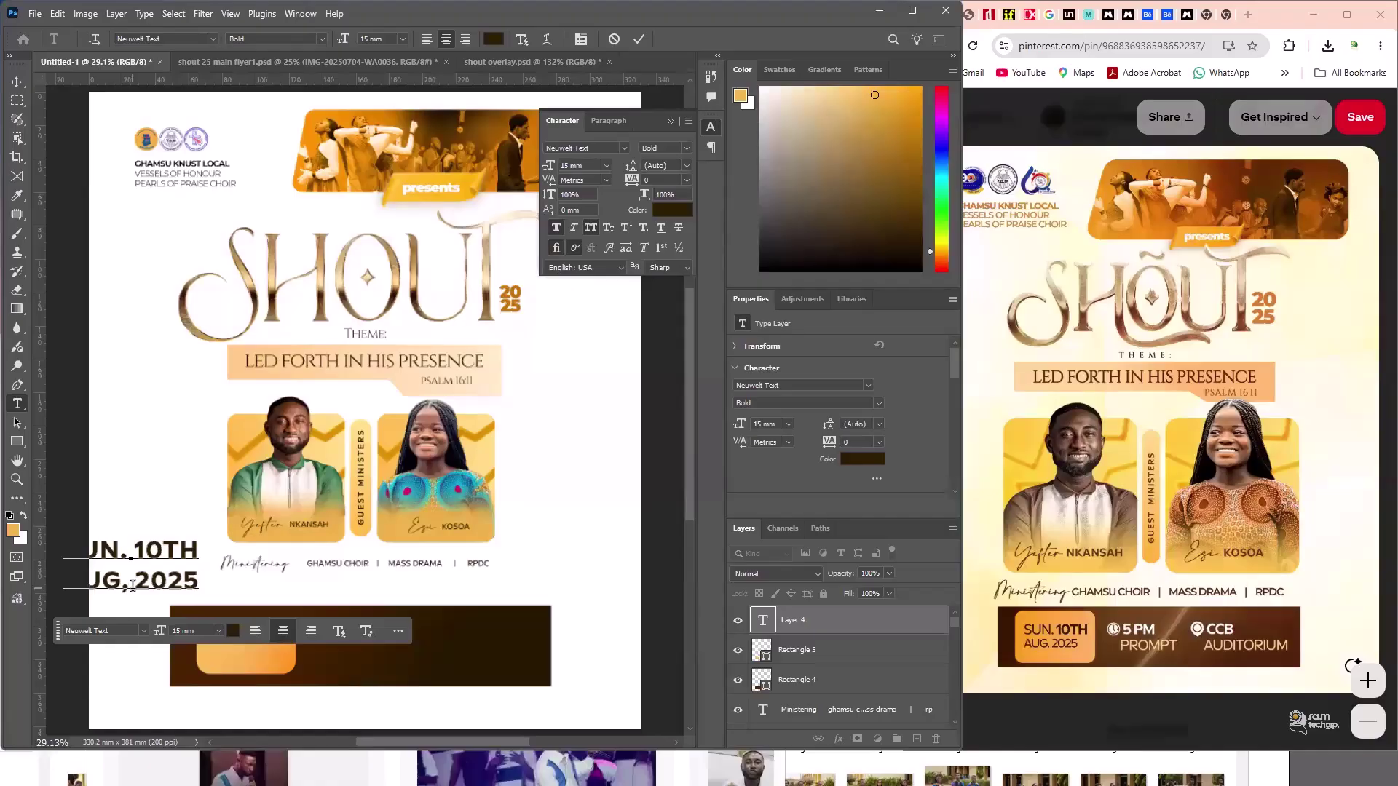
click(17, 81)
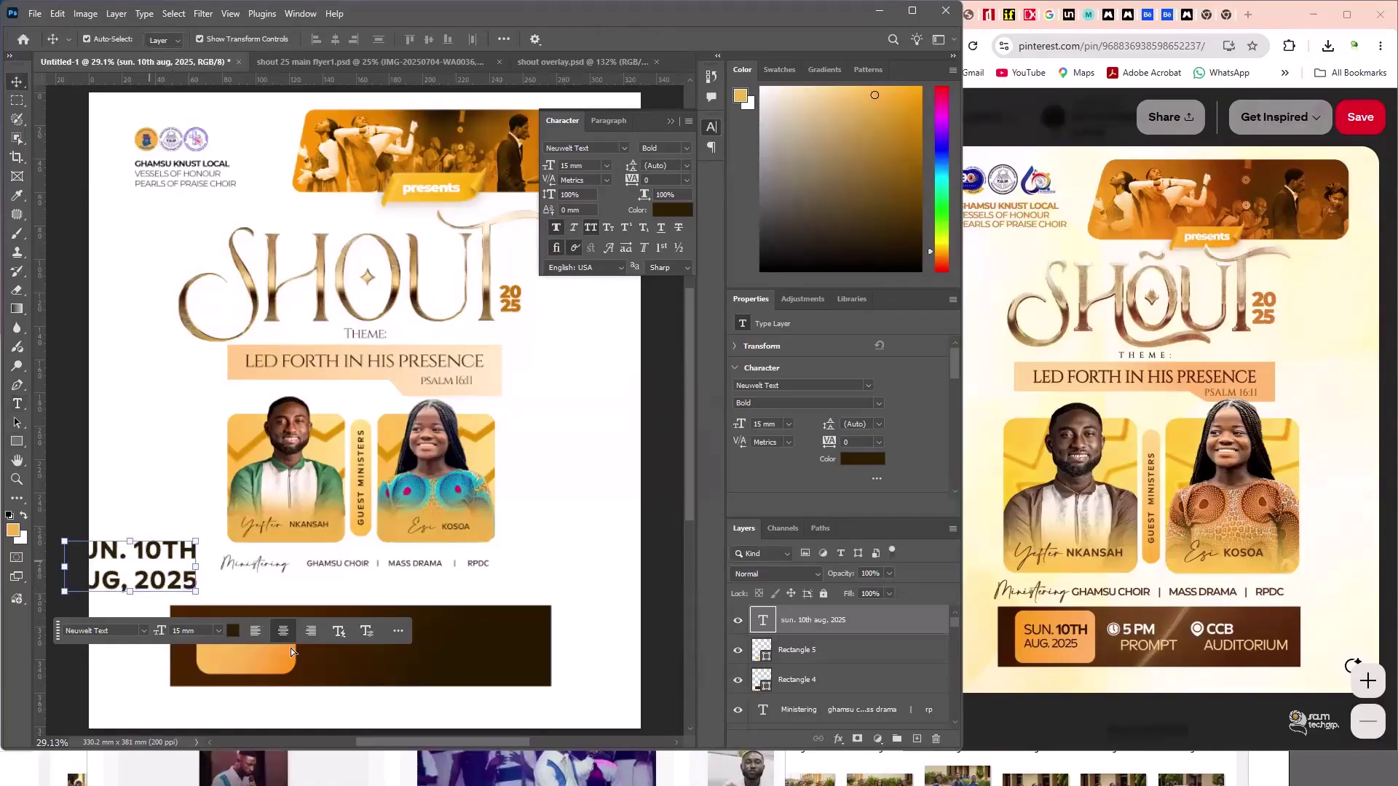
- Move the date onto the orange box, shrink it to 9 mm and shift it left
drag(131, 566, 266, 650)
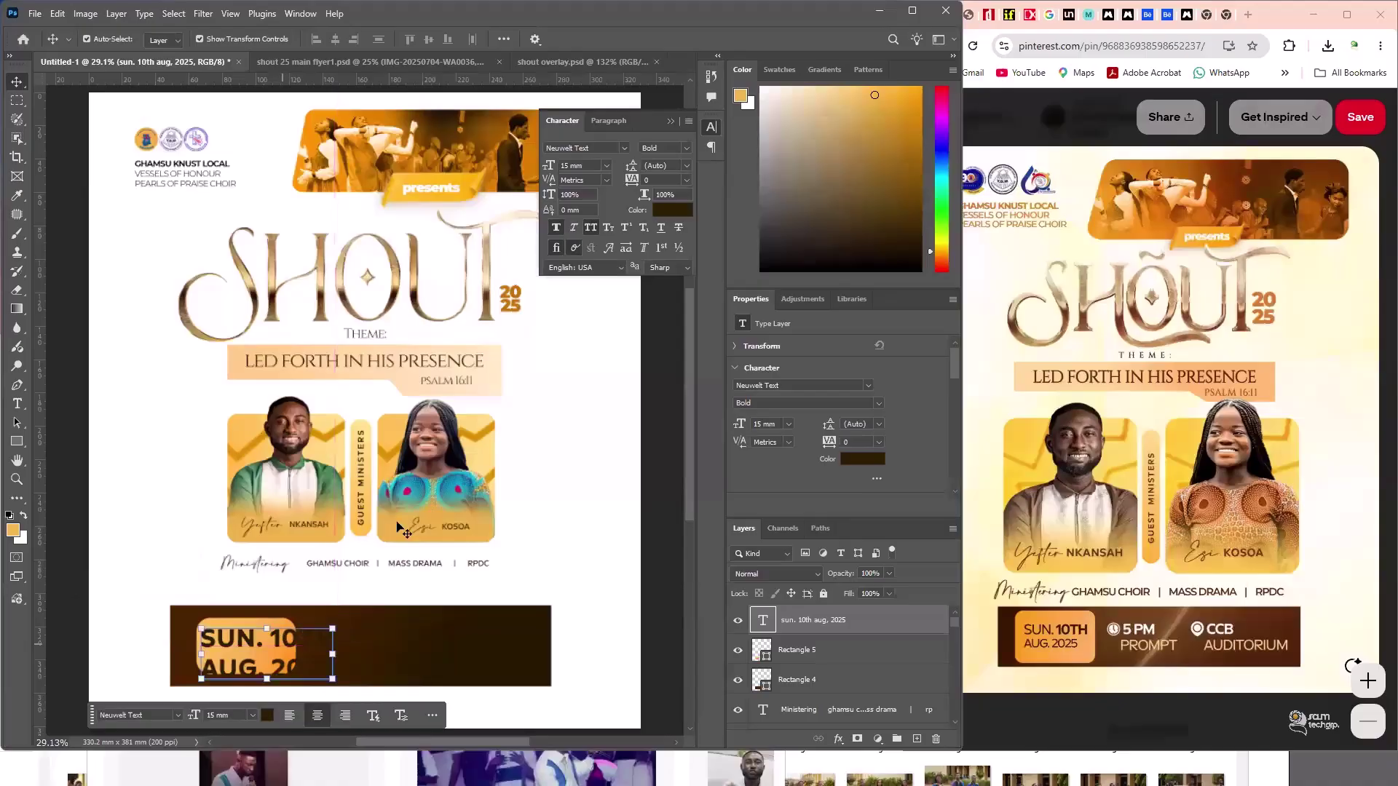
double_click(227, 650)
drag(548, 167, 546, 170)
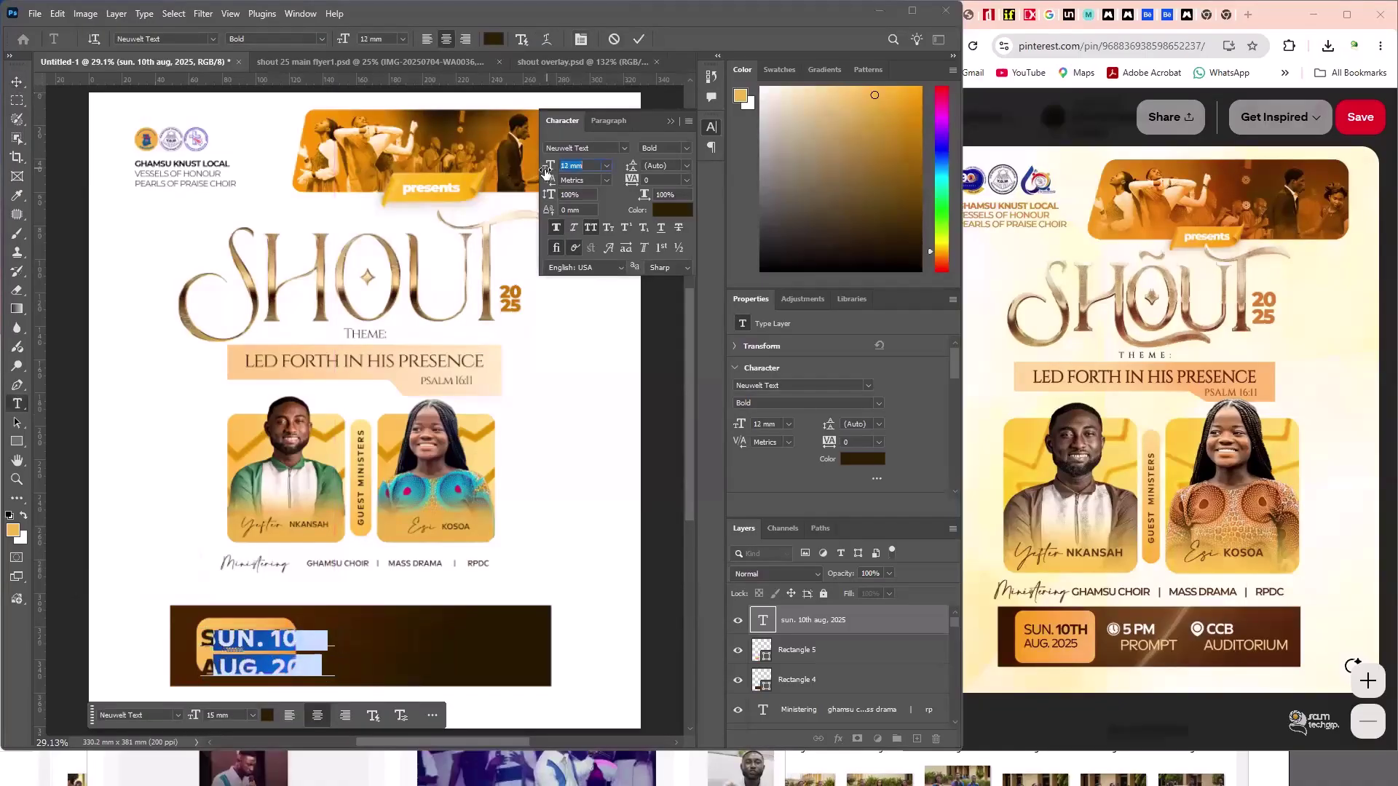
text(10)
key(Return)
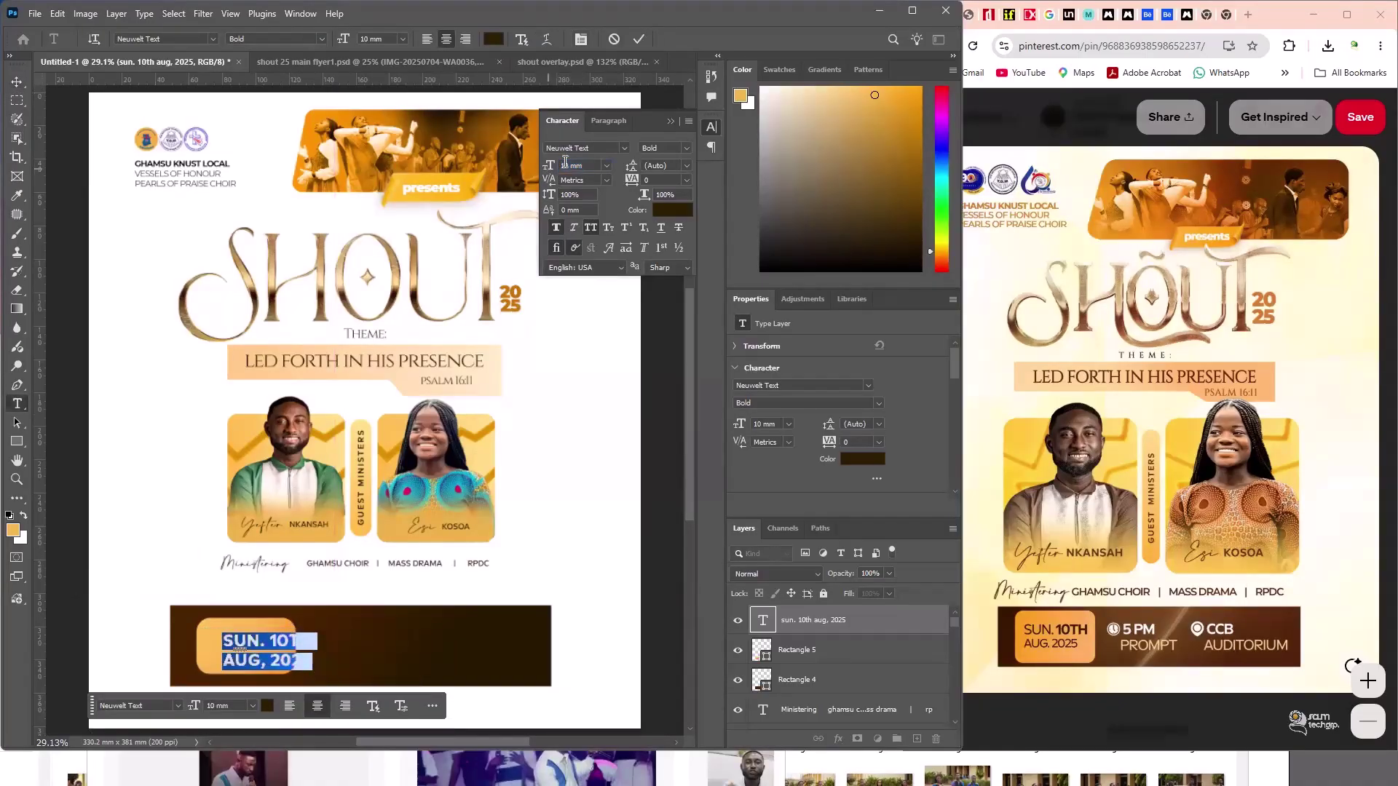
text(9)
key(Return)
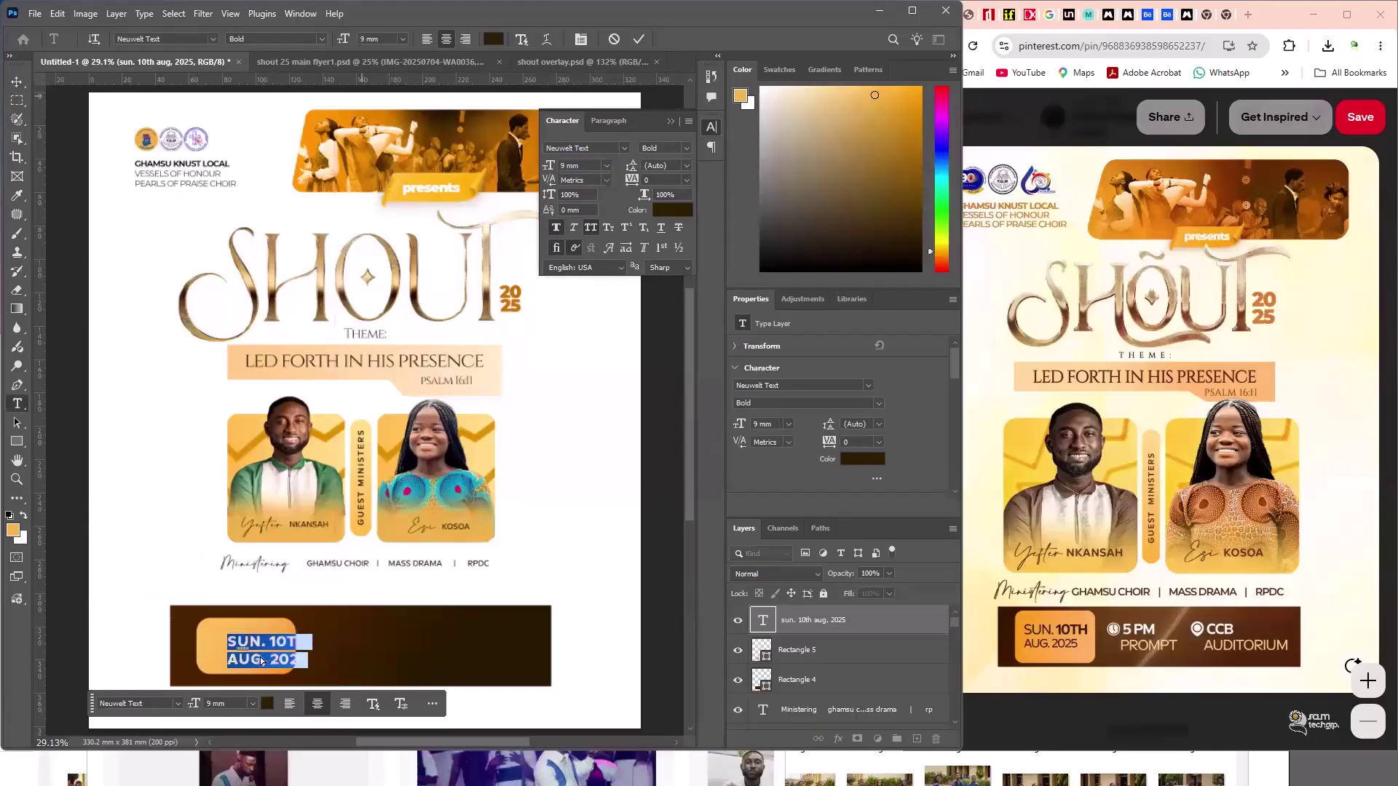
drag(253, 659, 240, 641)
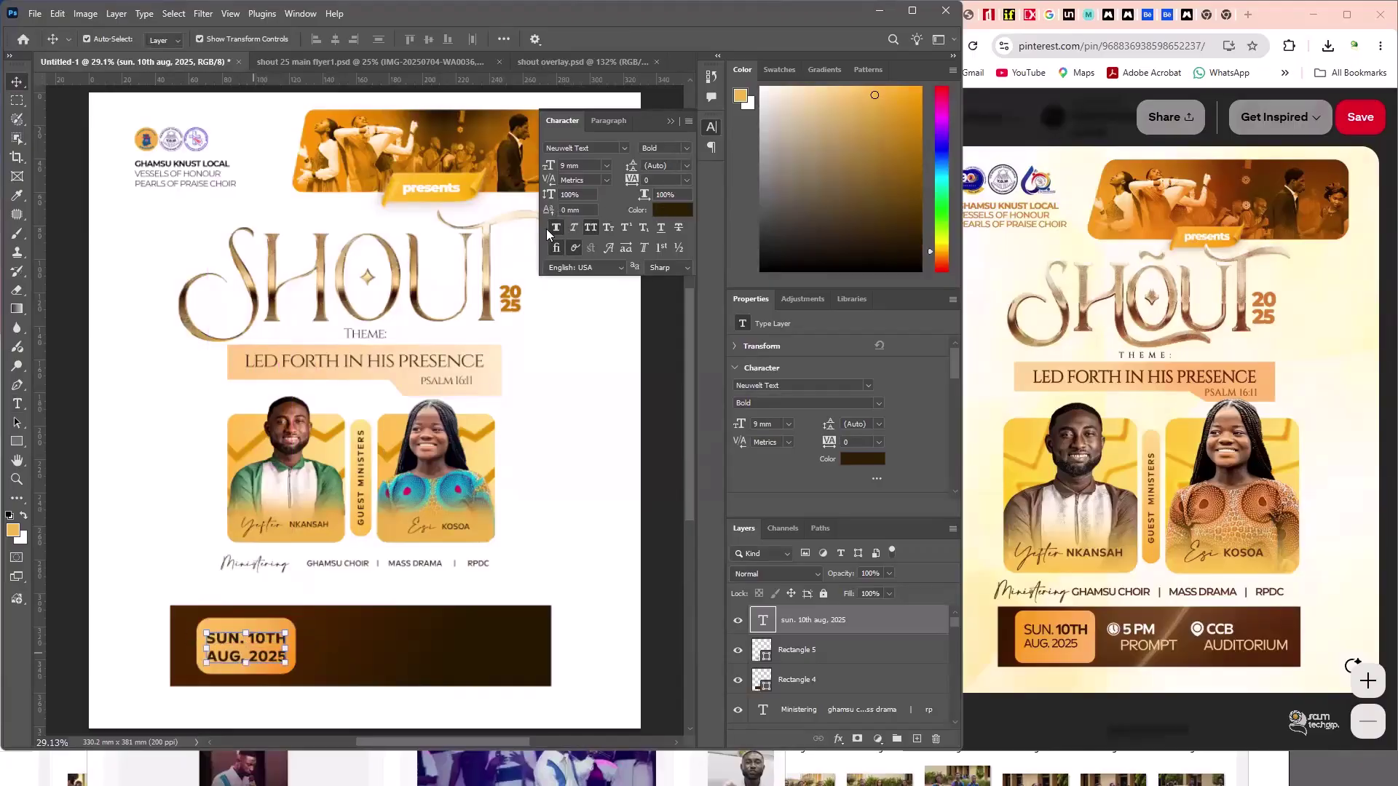
- Apply faux bold and switch the date text to Neuwelt Medium
key(Return)
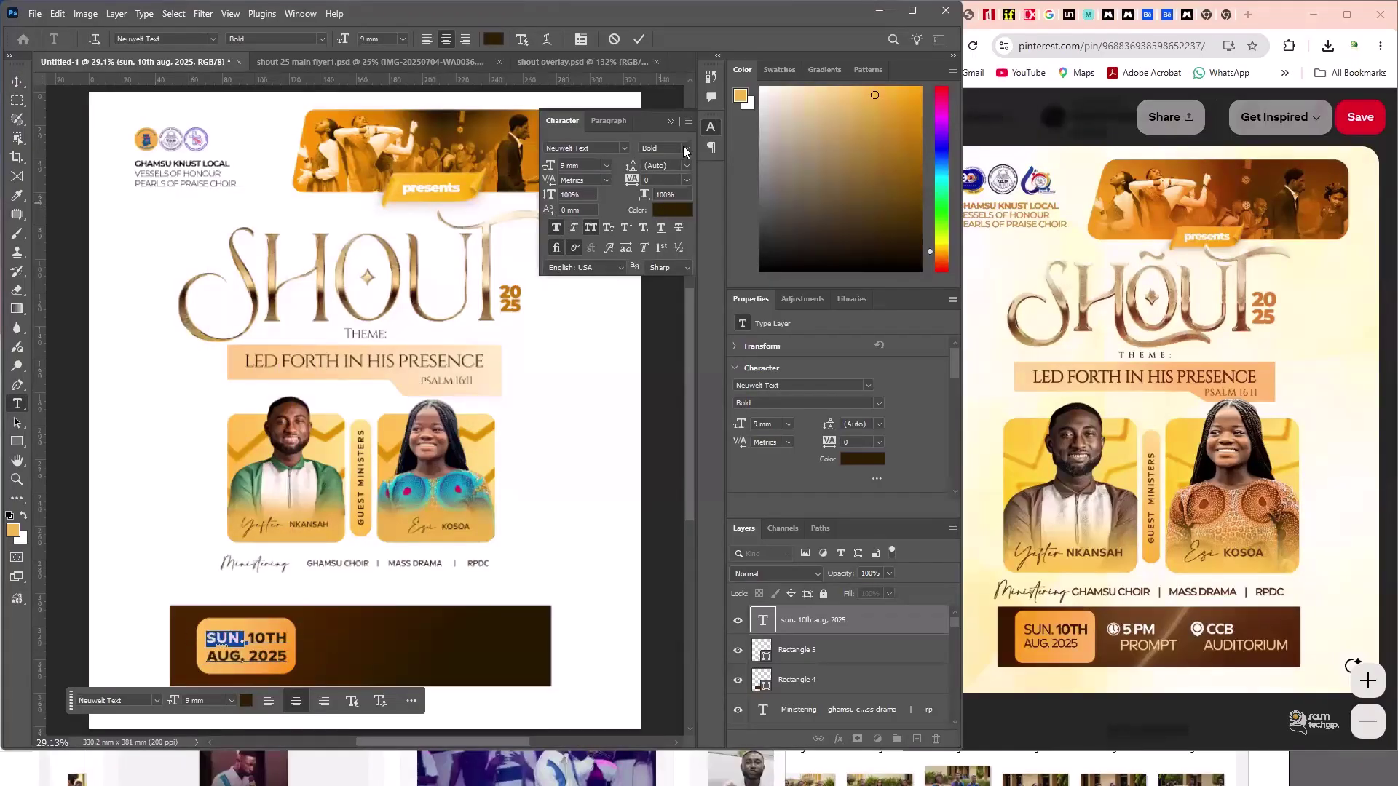
key(ctrl+shift+b)
click(662, 148)
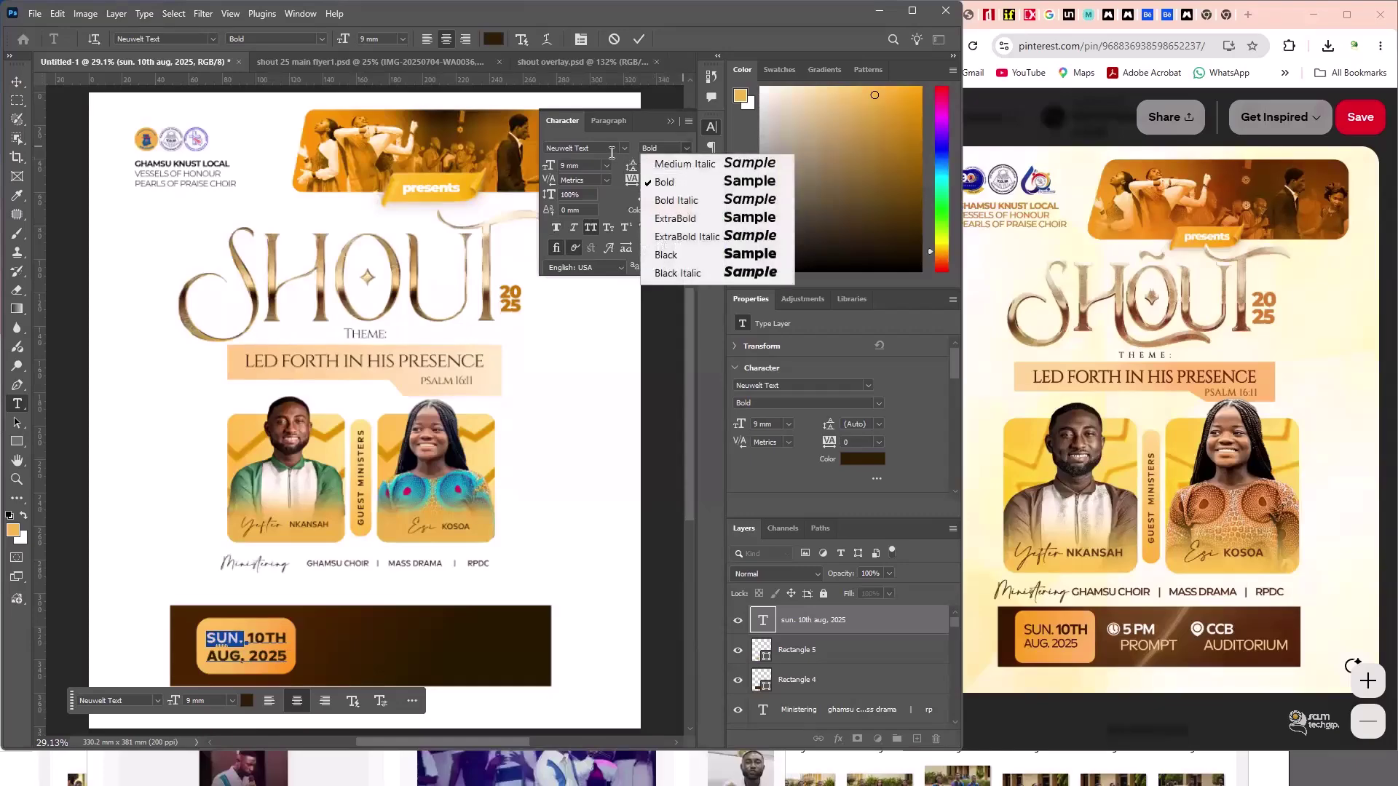
click(284, 635)
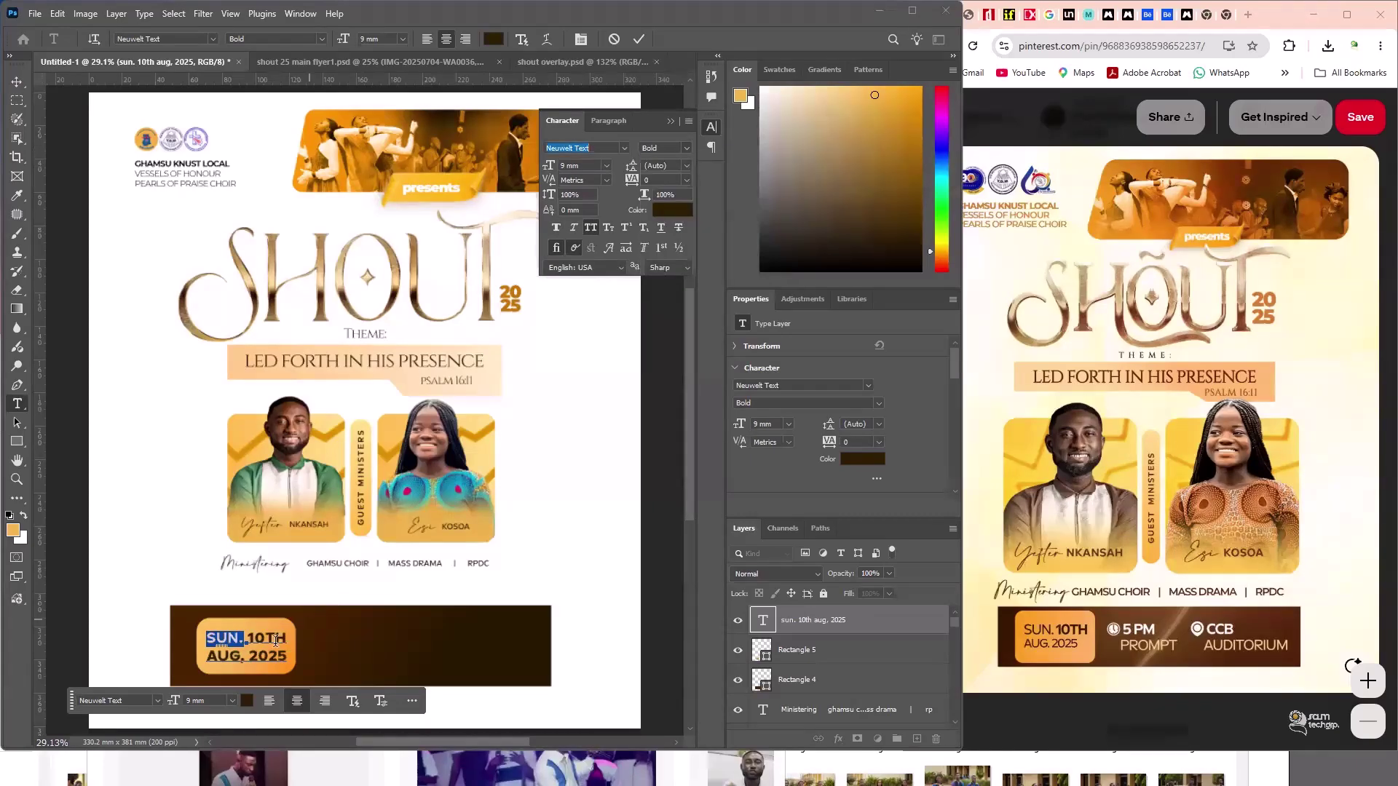
click(285, 636)
key(ctrl+a)
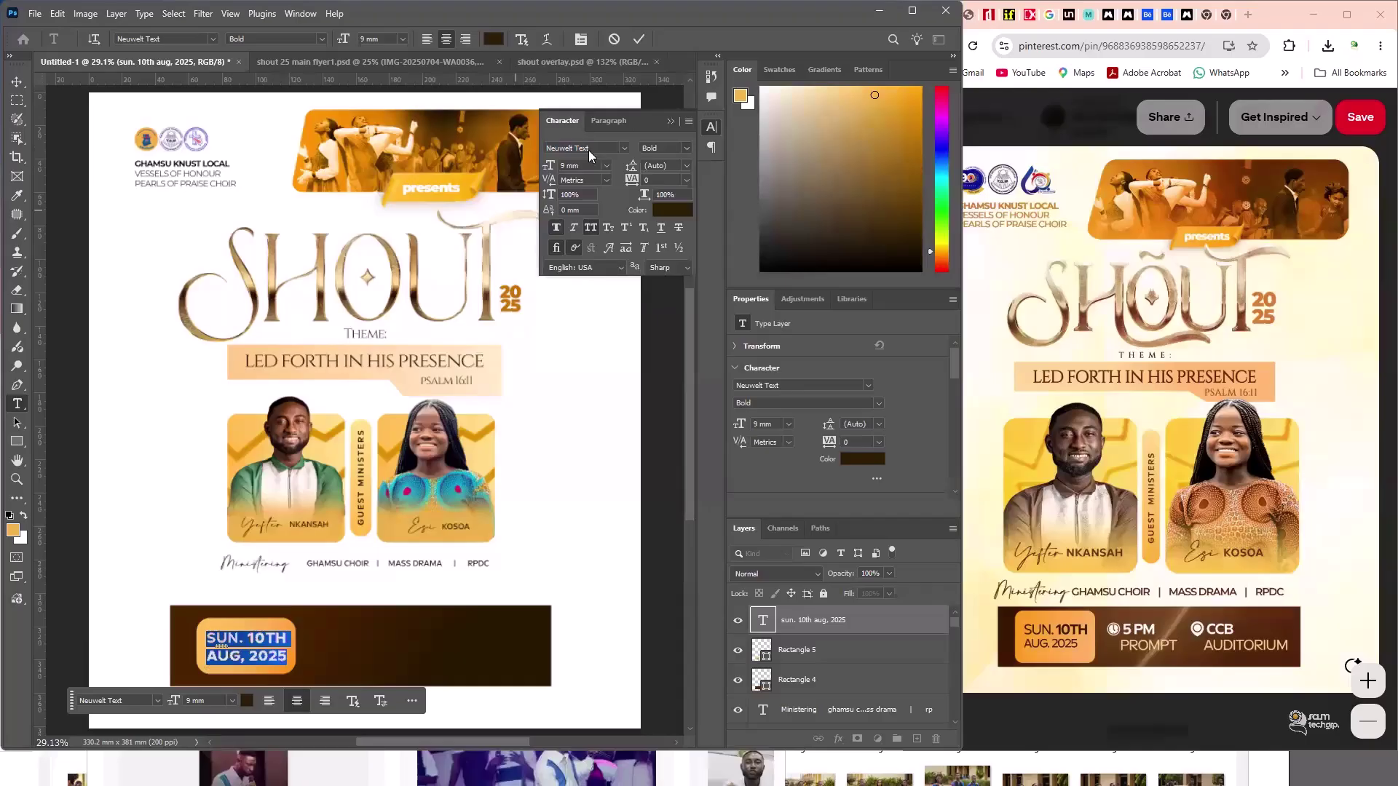
text(Neuwelt Te)
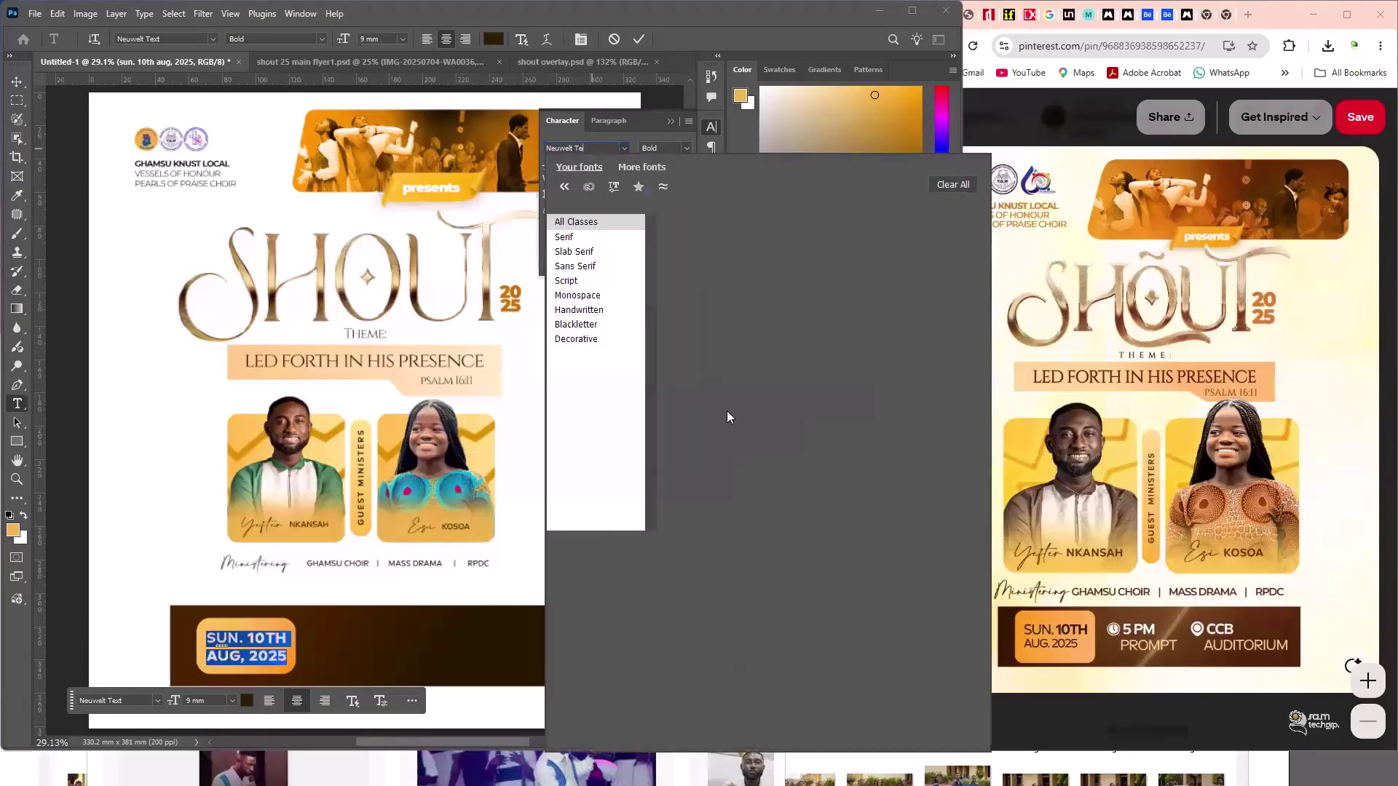
key(BackSpace)
key(BackSpace)
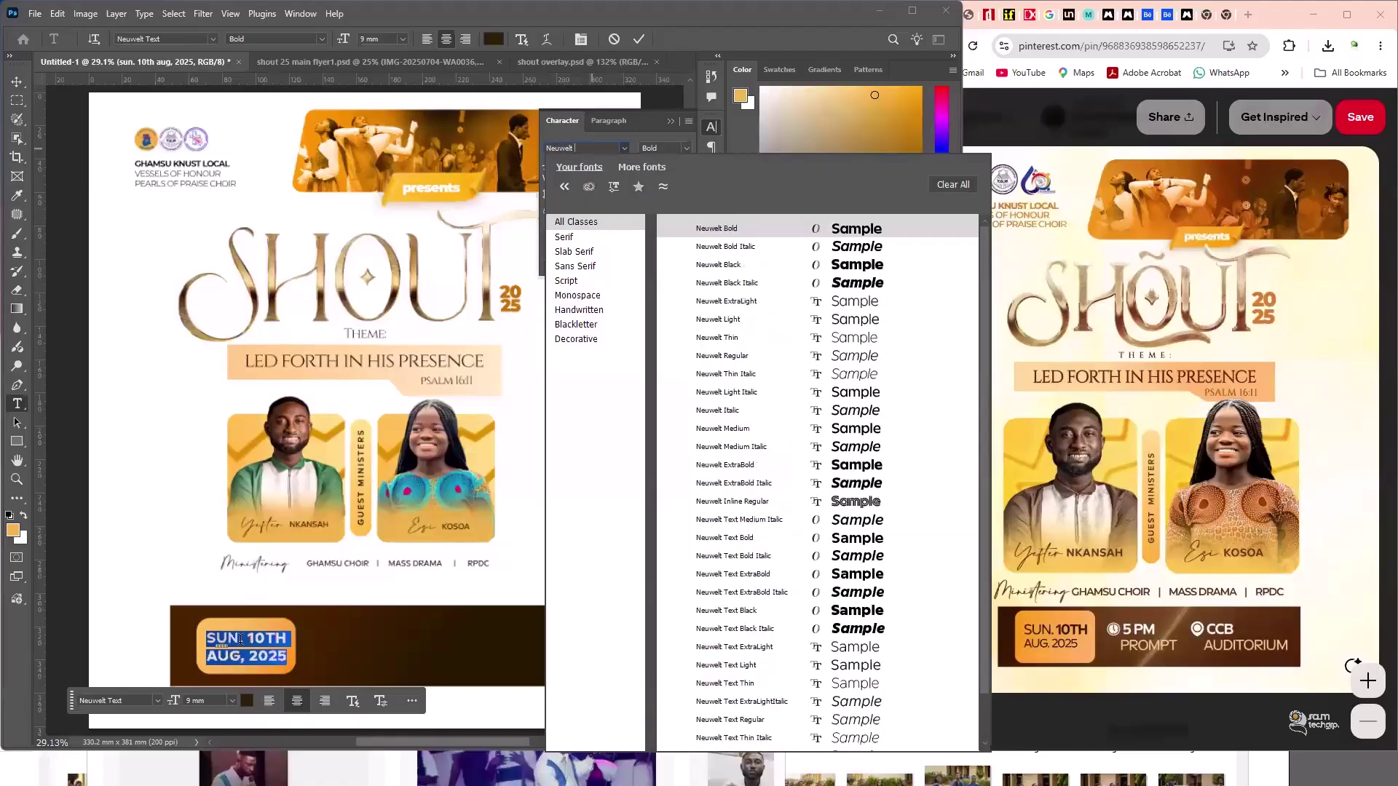
click(723, 429)
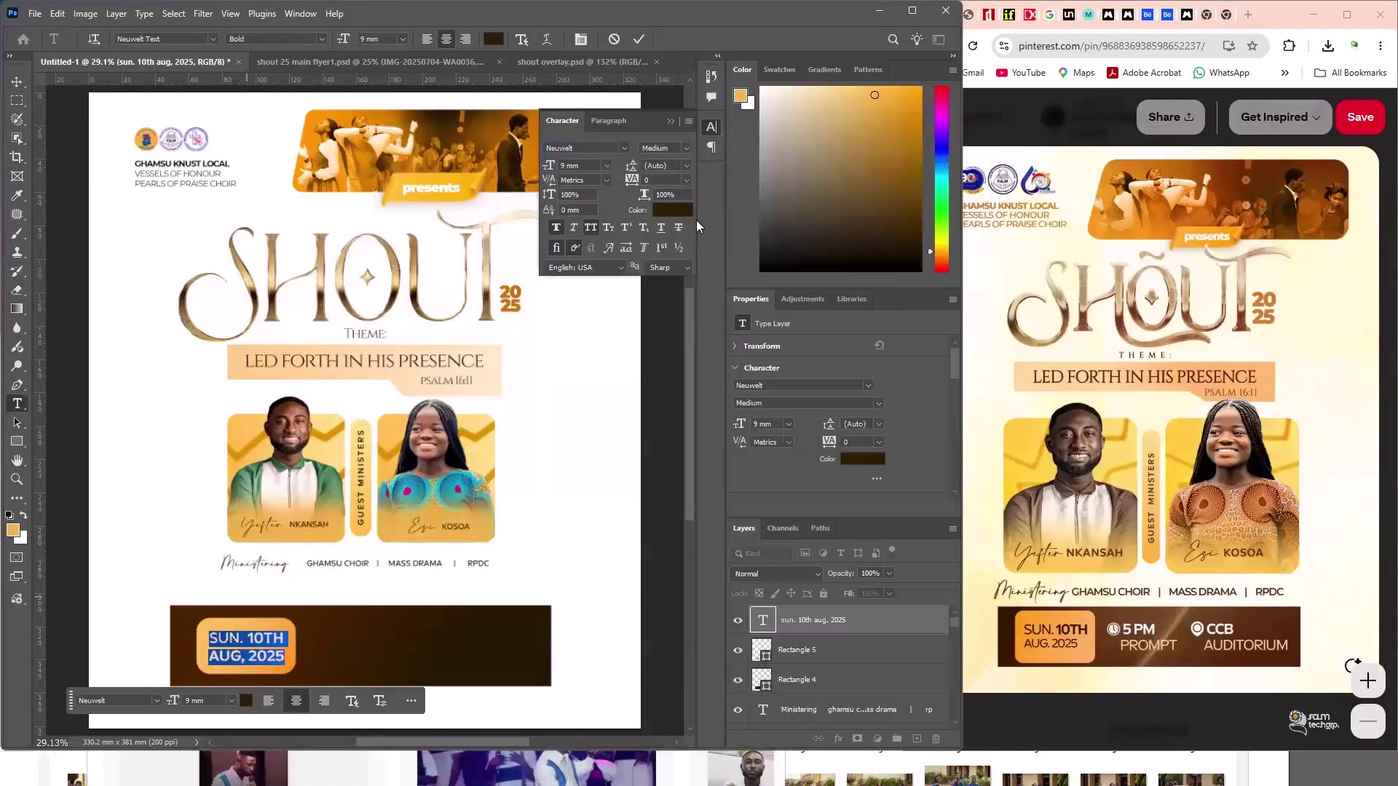
- Try Thin Italic on SUN., then undo it and the faux bold on AUG, 2025
click(664, 148)
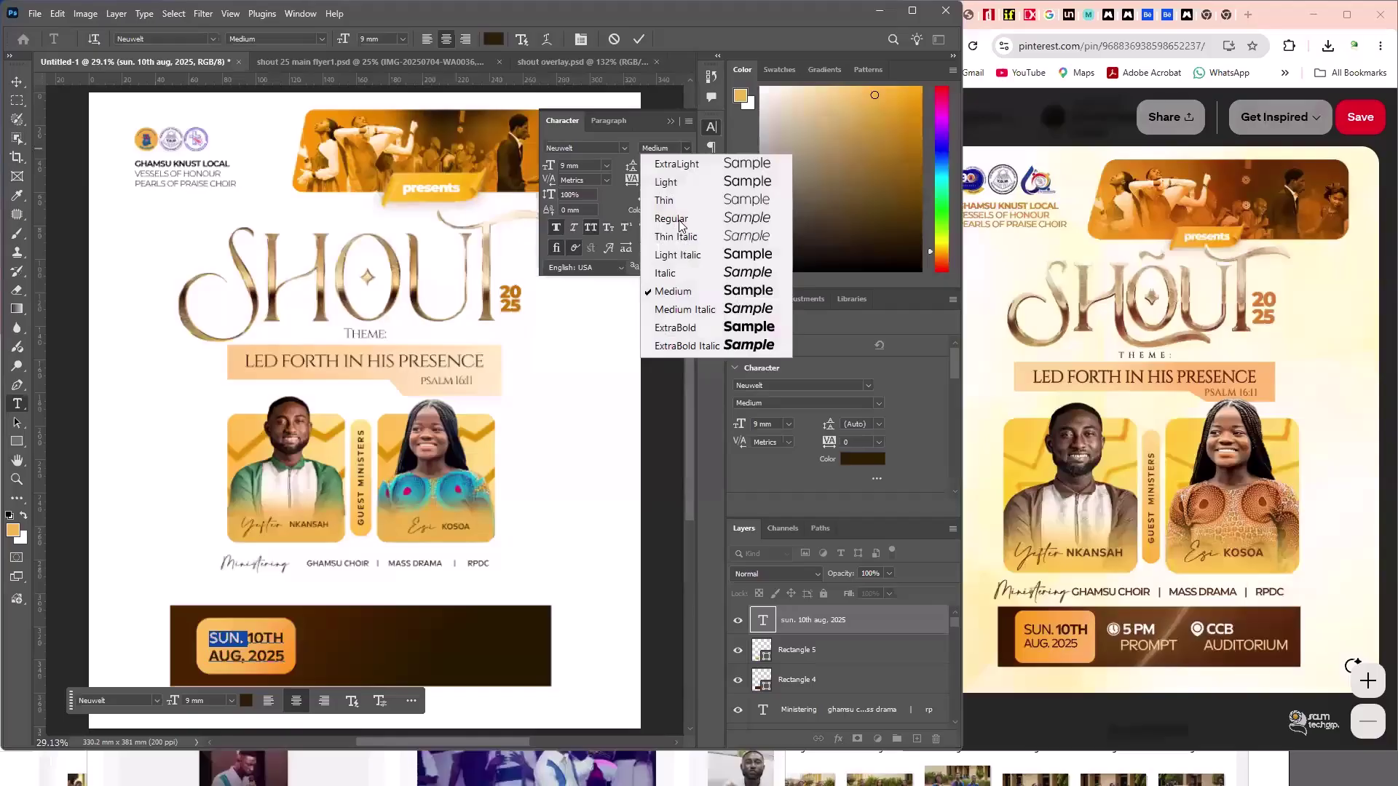
key(Down)
key(Down)
key(Down)
key(Down)
key(Down)
key(Down)
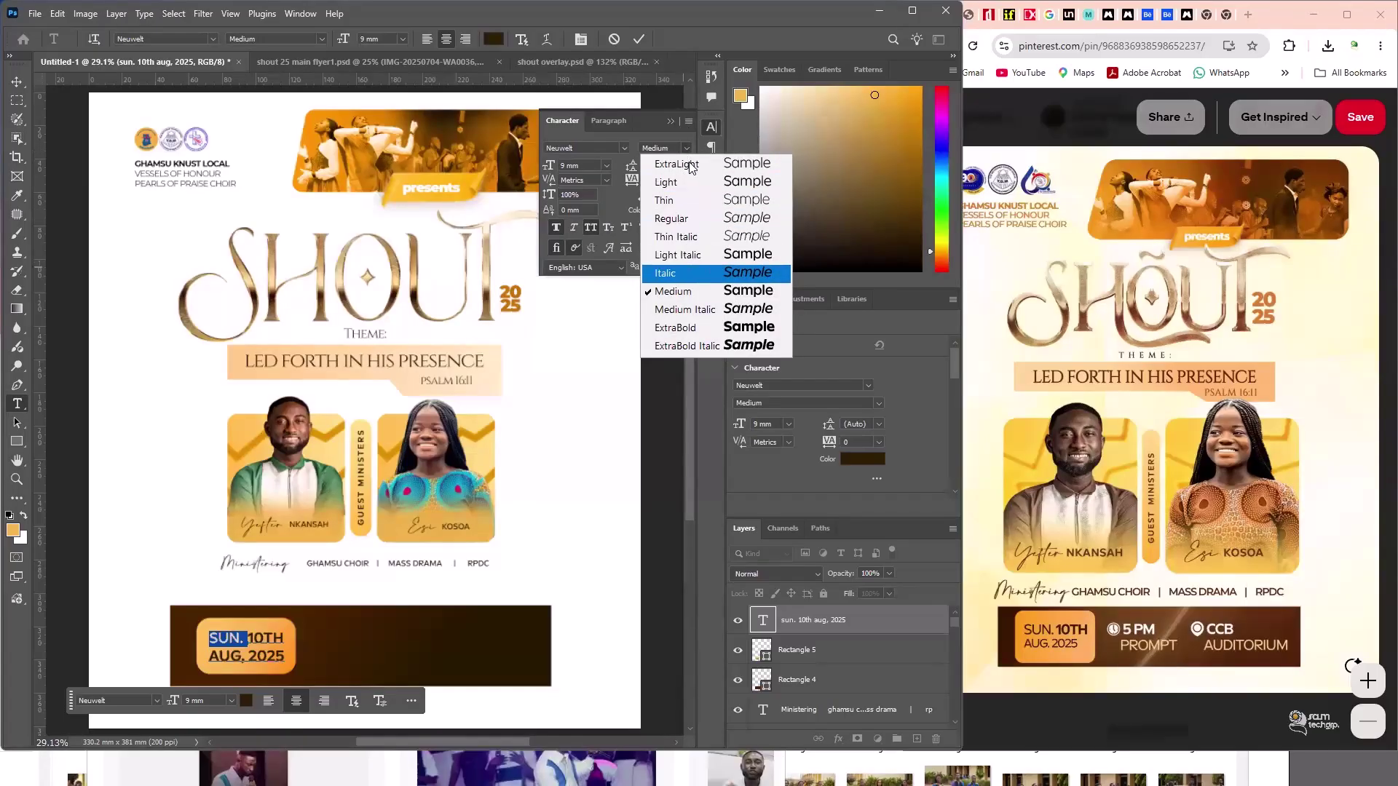
key(Up)
key(Up)
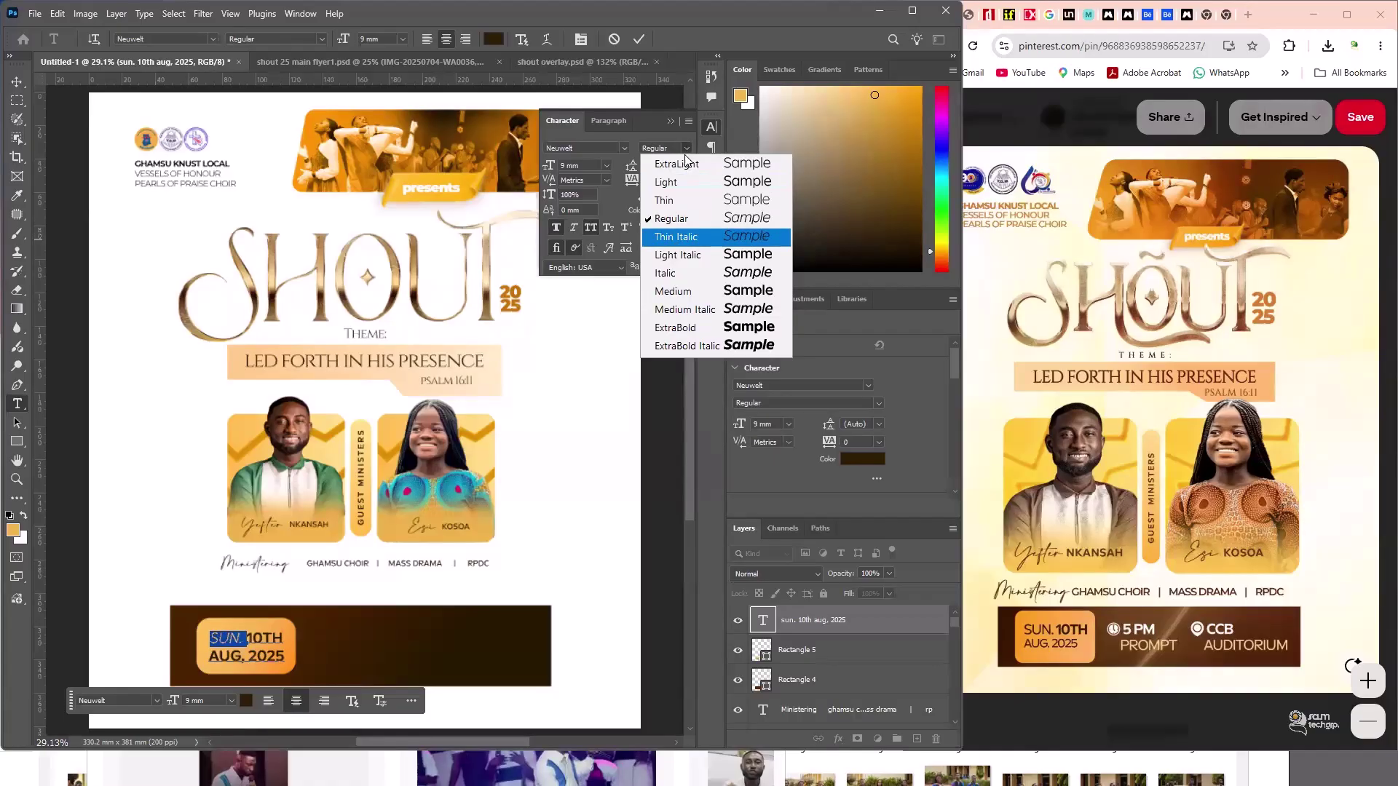
click(687, 238)
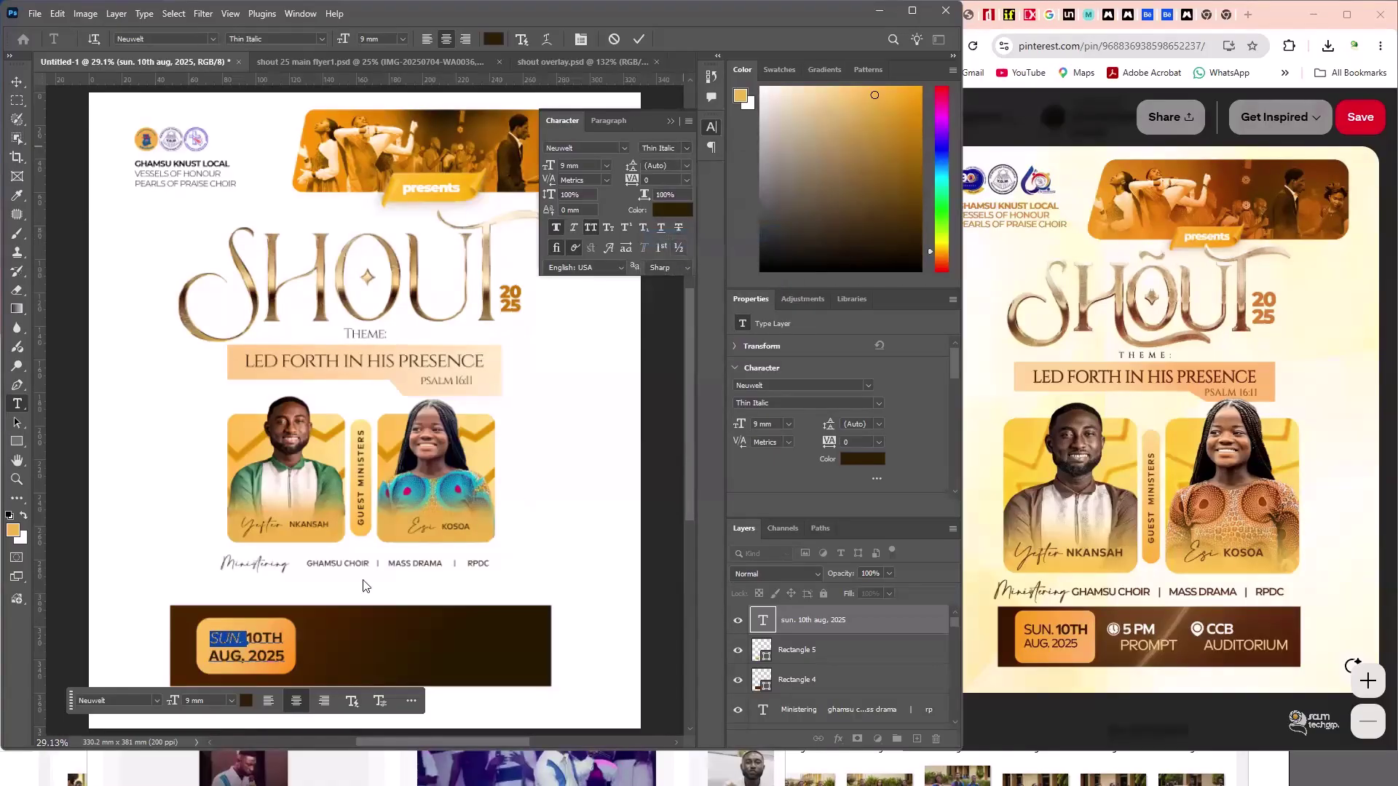
key(alt+Down)
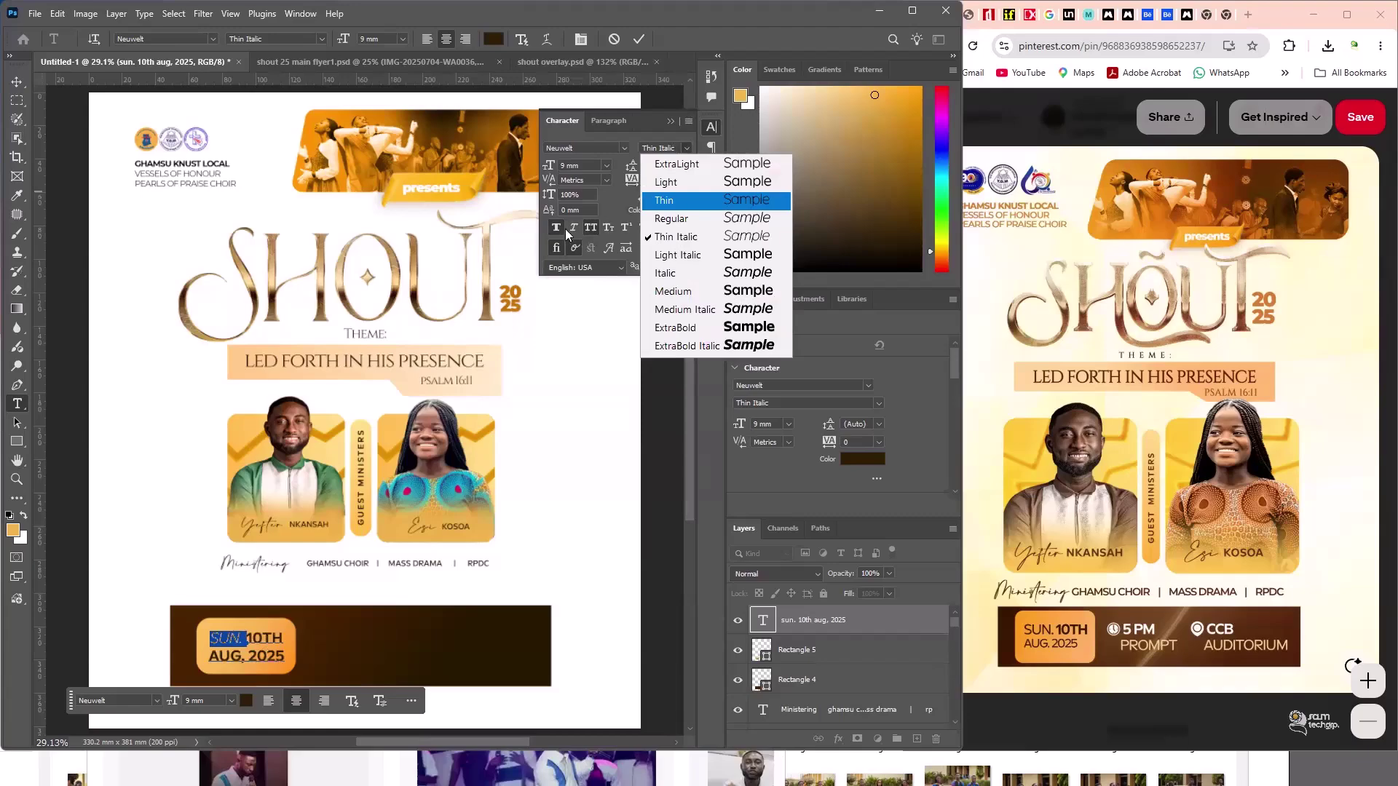
key(ctrl+z)
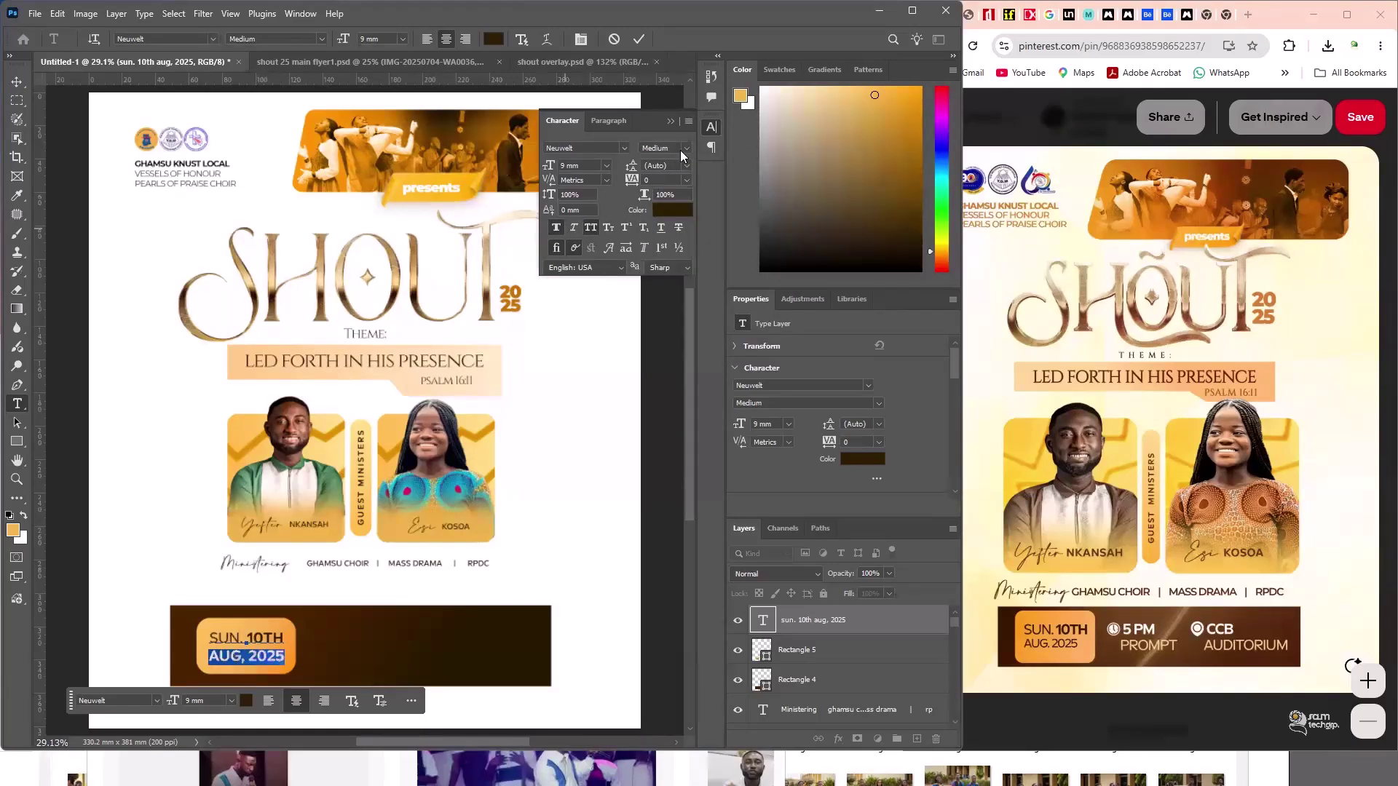
key(ctrl+z)
- Set the AUG, 2025 line to Light Italic and commit the date text
click(665, 148)
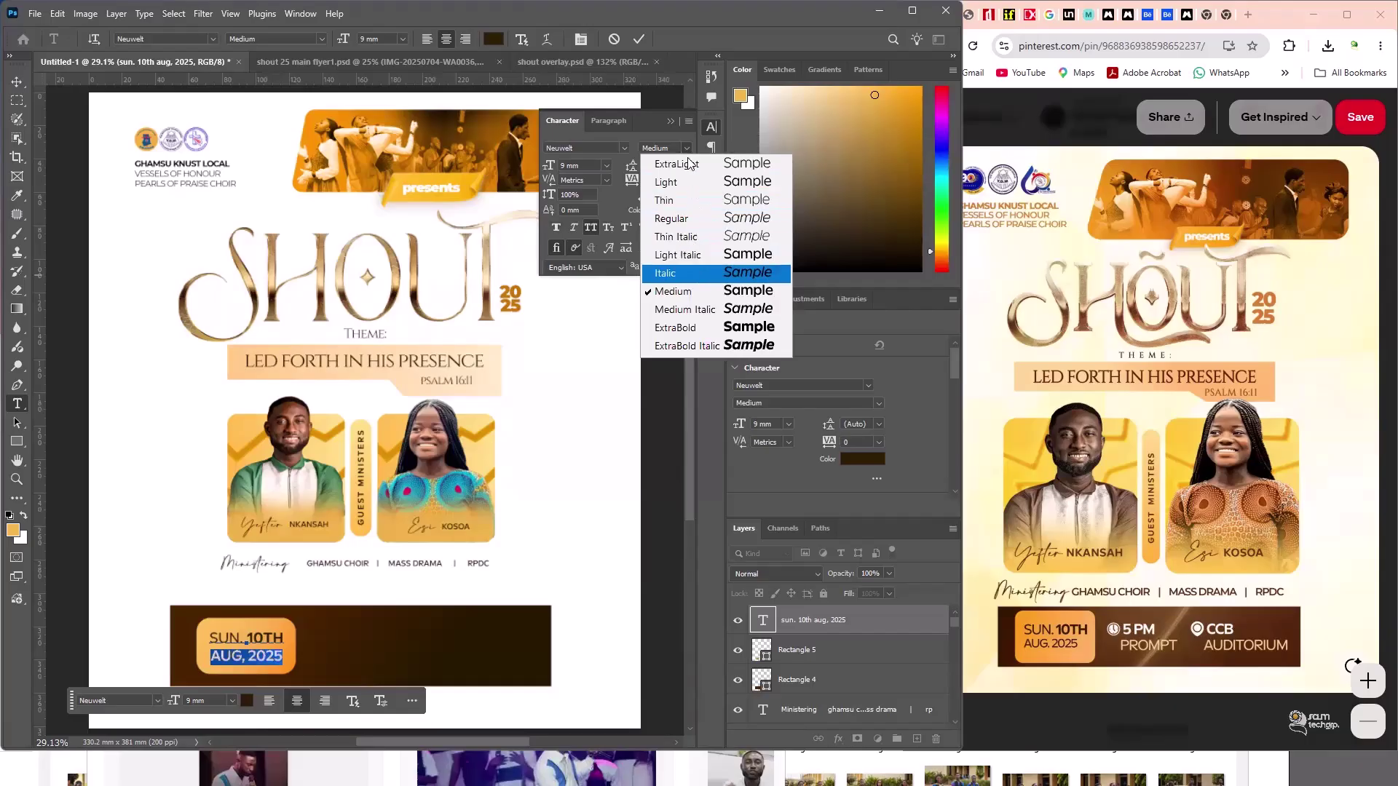
click(692, 273)
click(687, 147)
click(706, 256)
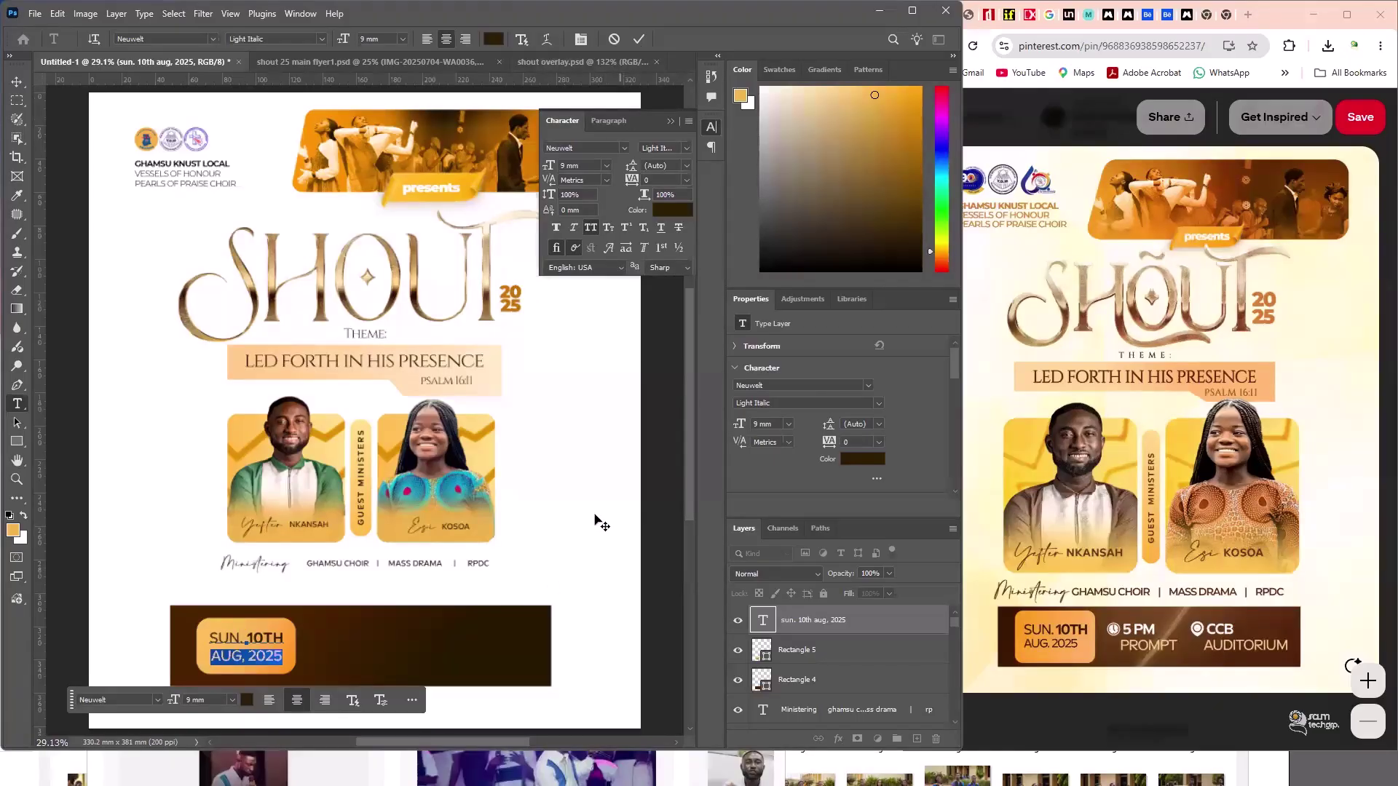
click(282, 652)
key(Escape)
key(v)
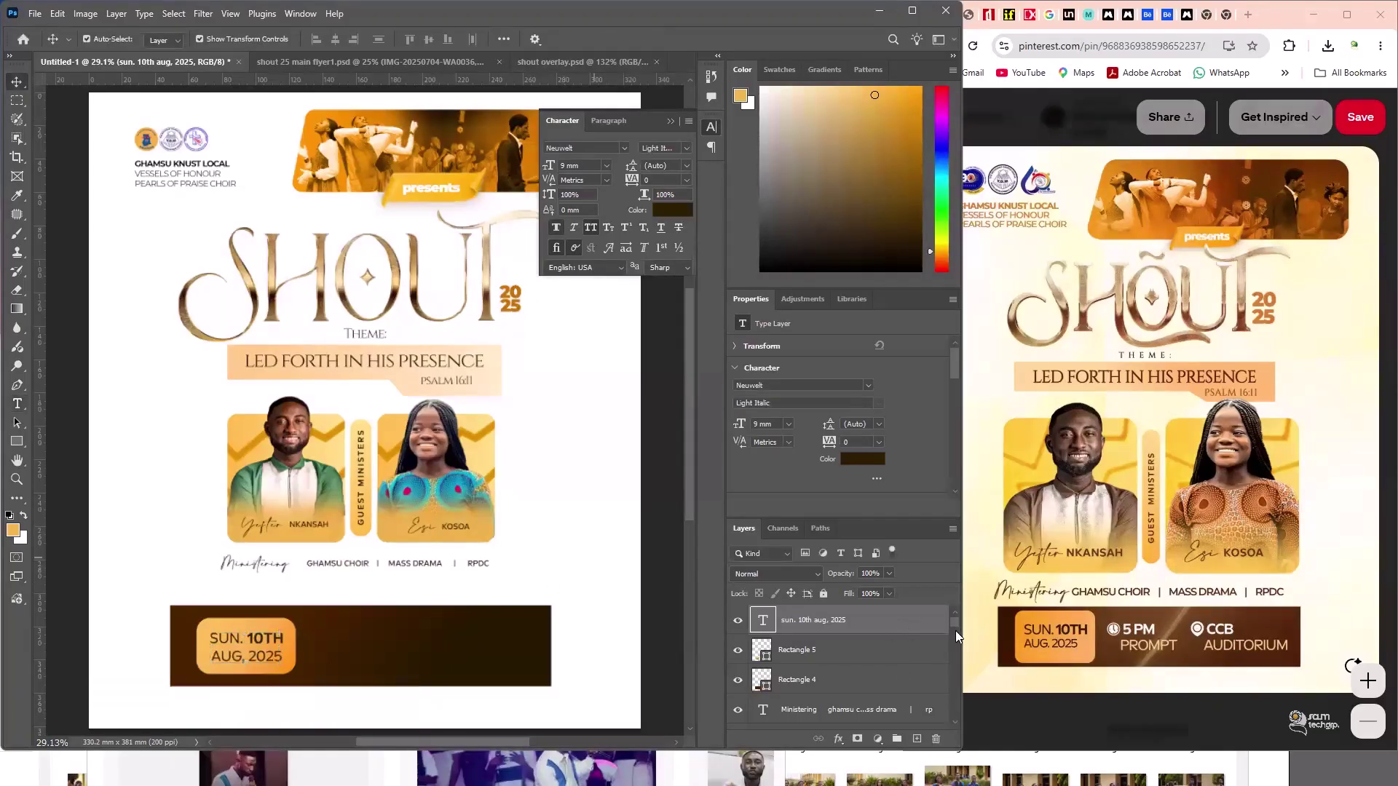
click(252, 638)
click(327, 636)
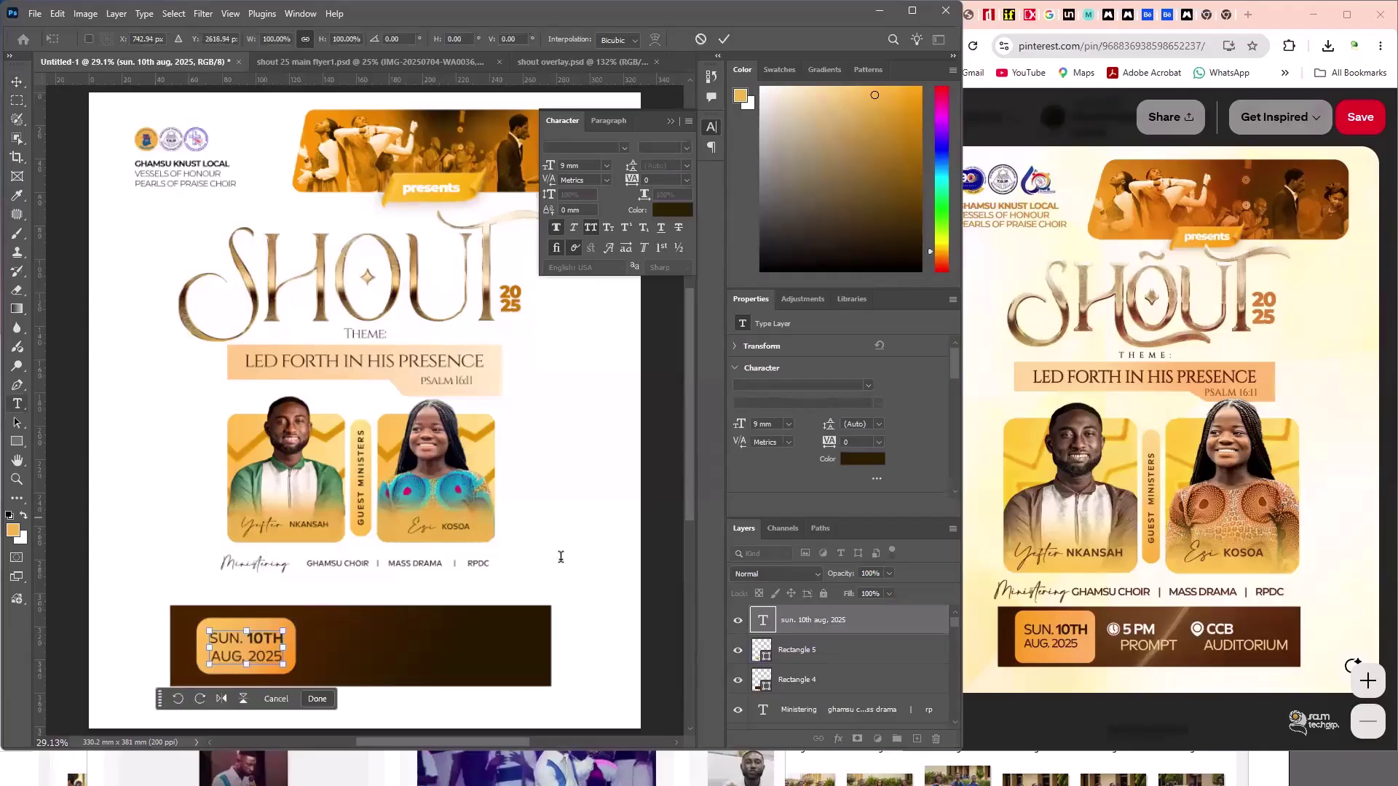
key(Return)
- Add a two-line text layer reading 5PM and PROMPT
click(561, 557)
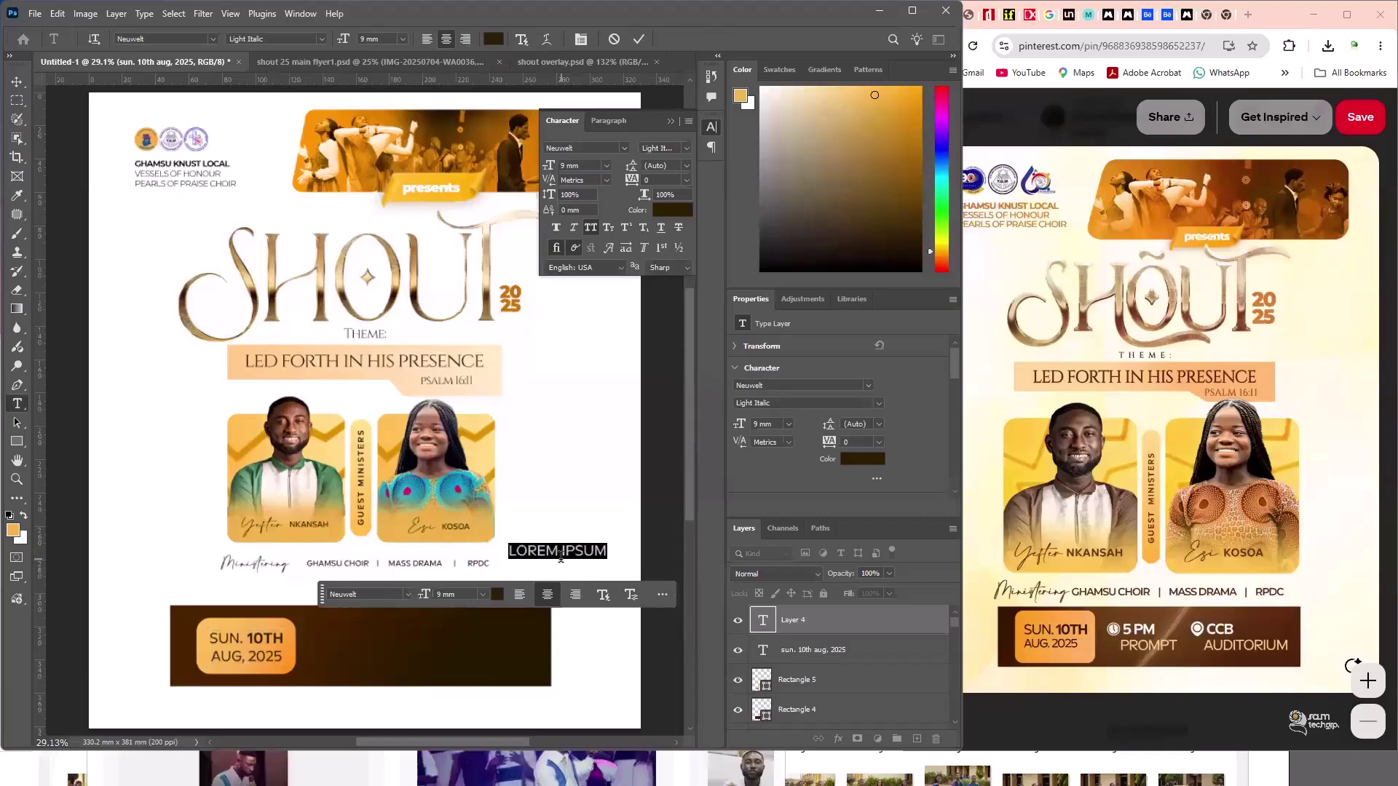
text(5PM)
key(Return)
text(PROM)
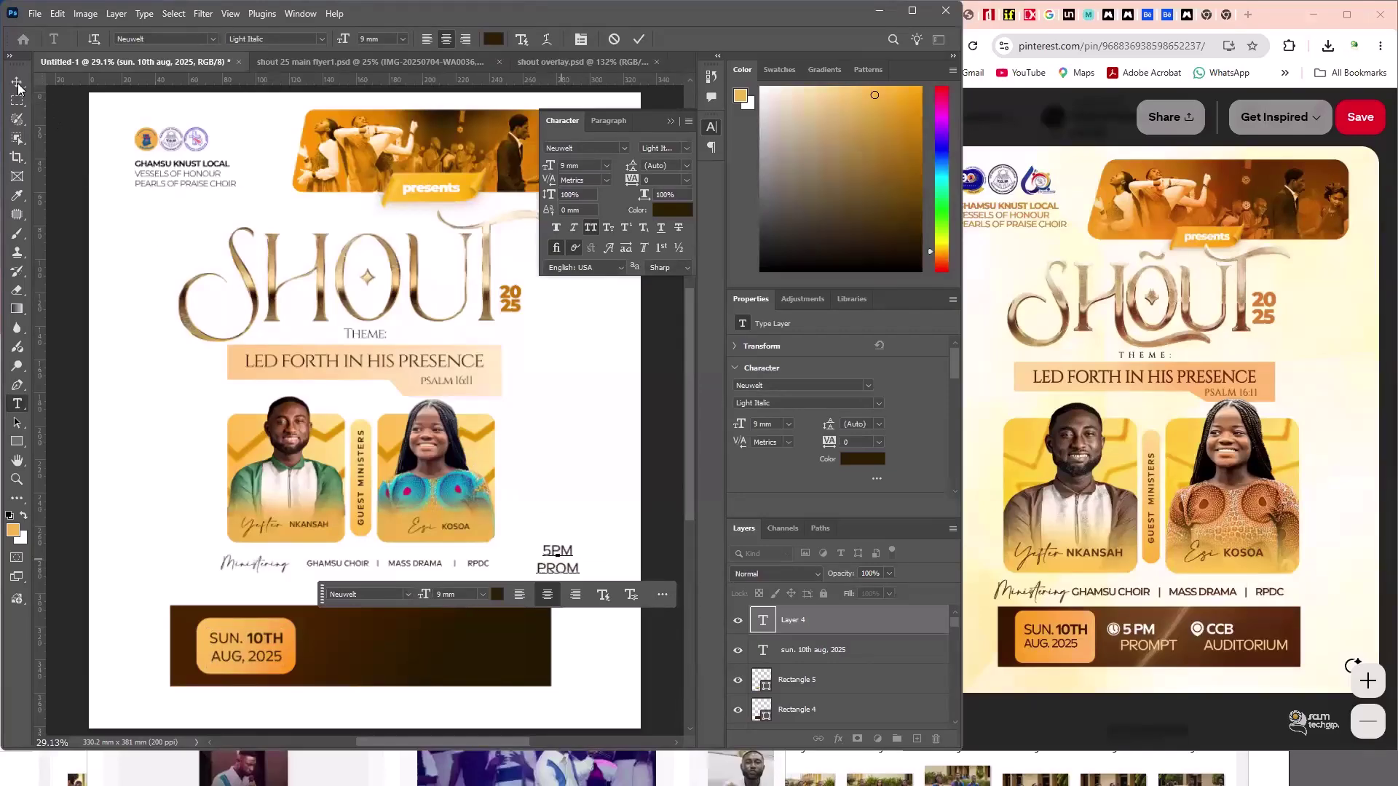
text(PT)
key(ctrl+Return)
key(v)
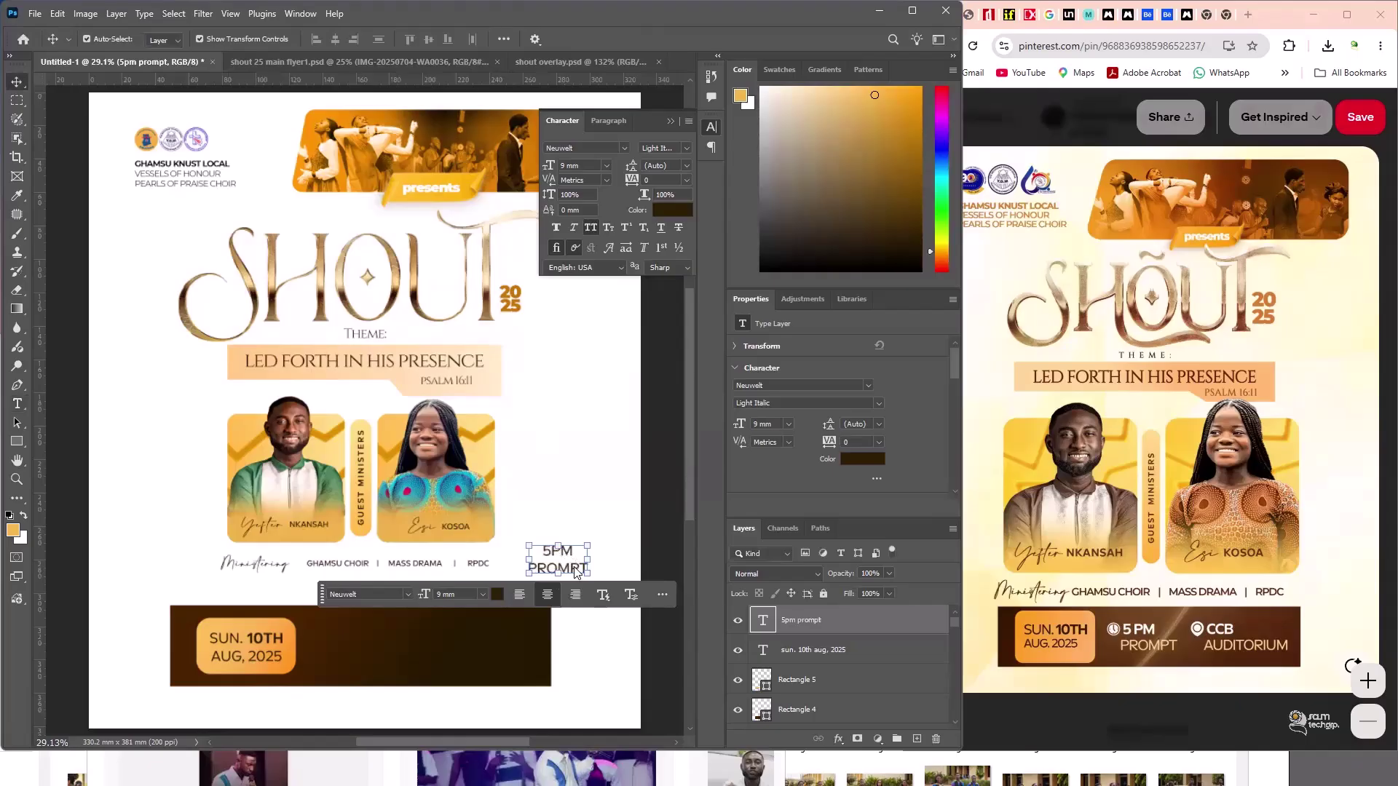
- Left-align the label and set 5PM to the Medium style
double_click(575, 572)
key(ctrl+shift+l)
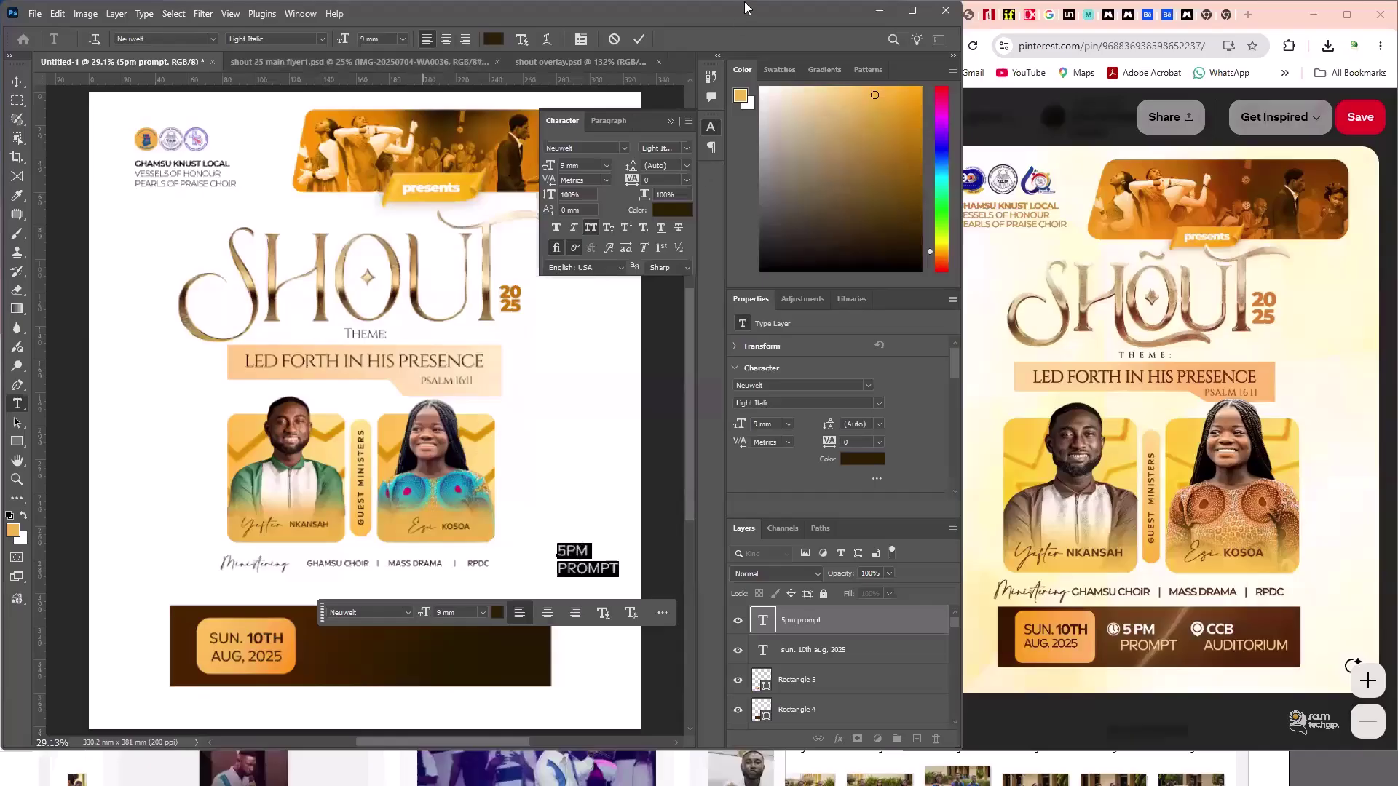
click(705, 130)
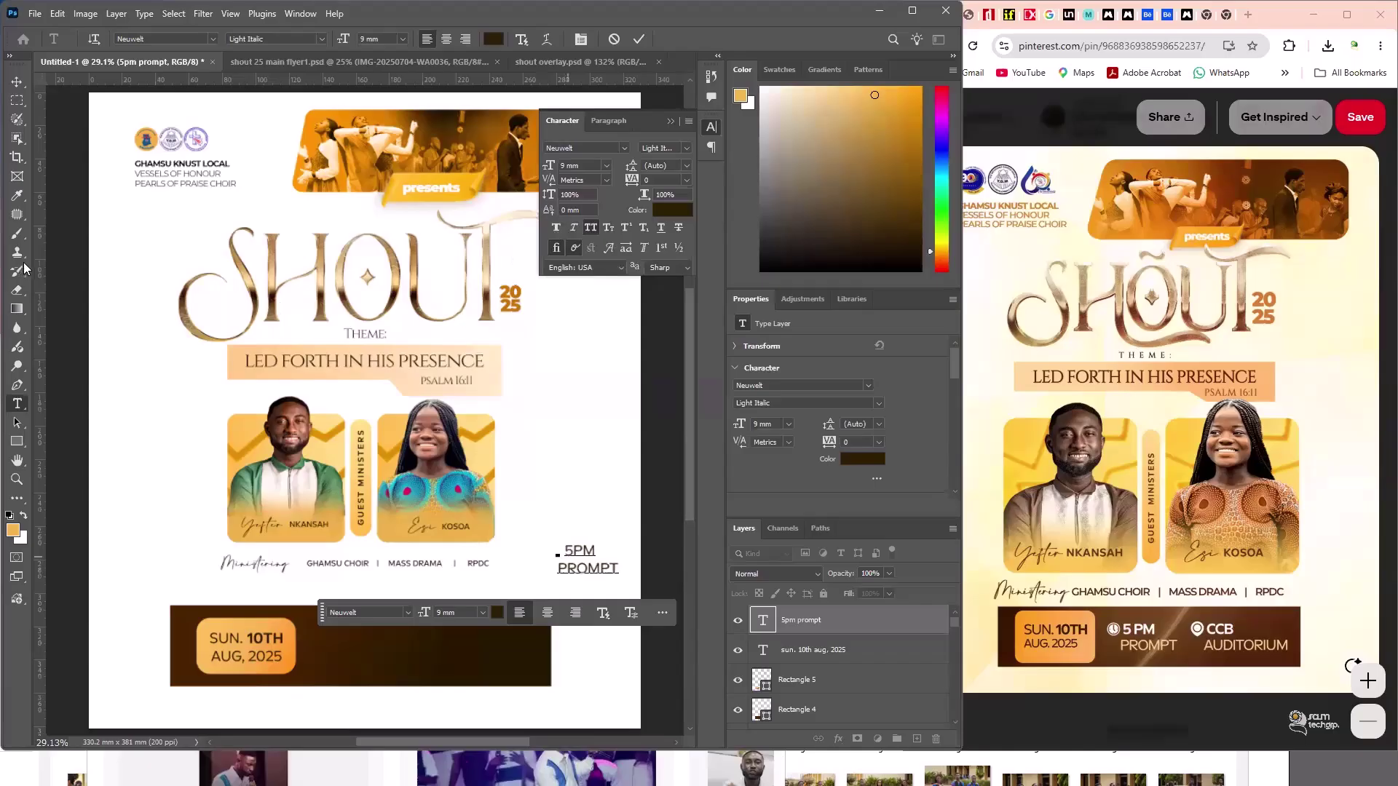
key(ctrl+shift+Right)
key(Down)
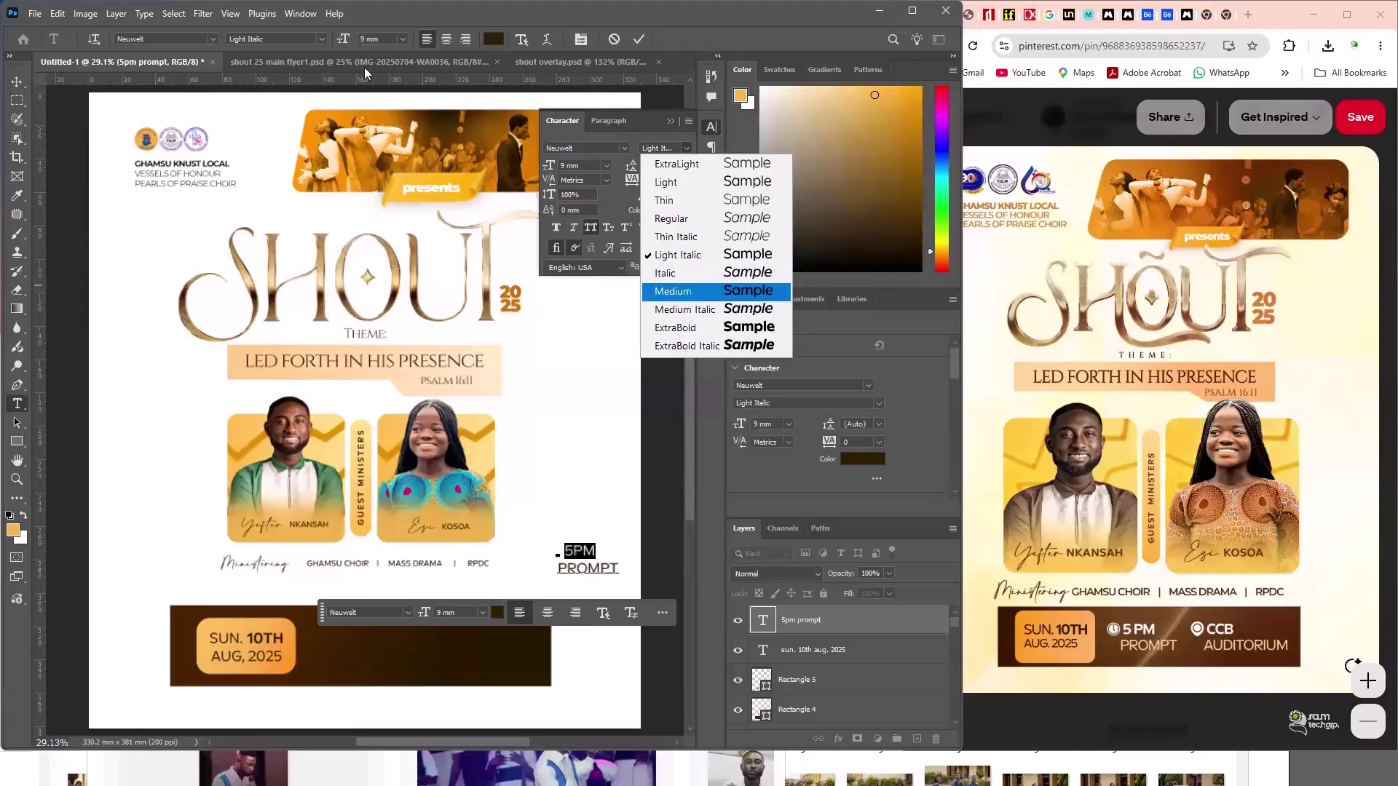
key(Return)
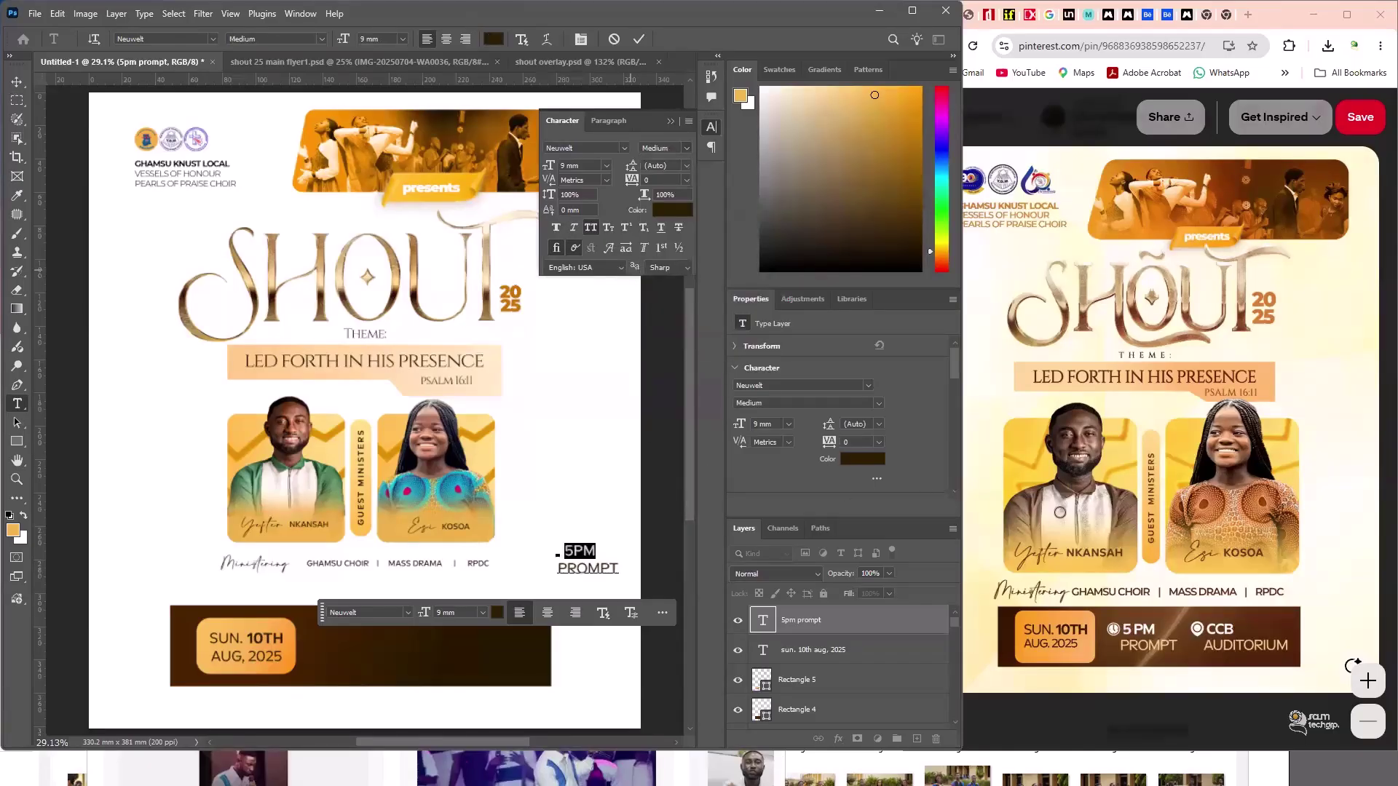
- Colour the label white, give PROMPT peach #ffdaa6, and move it into the date bar
key(ctrl+a)
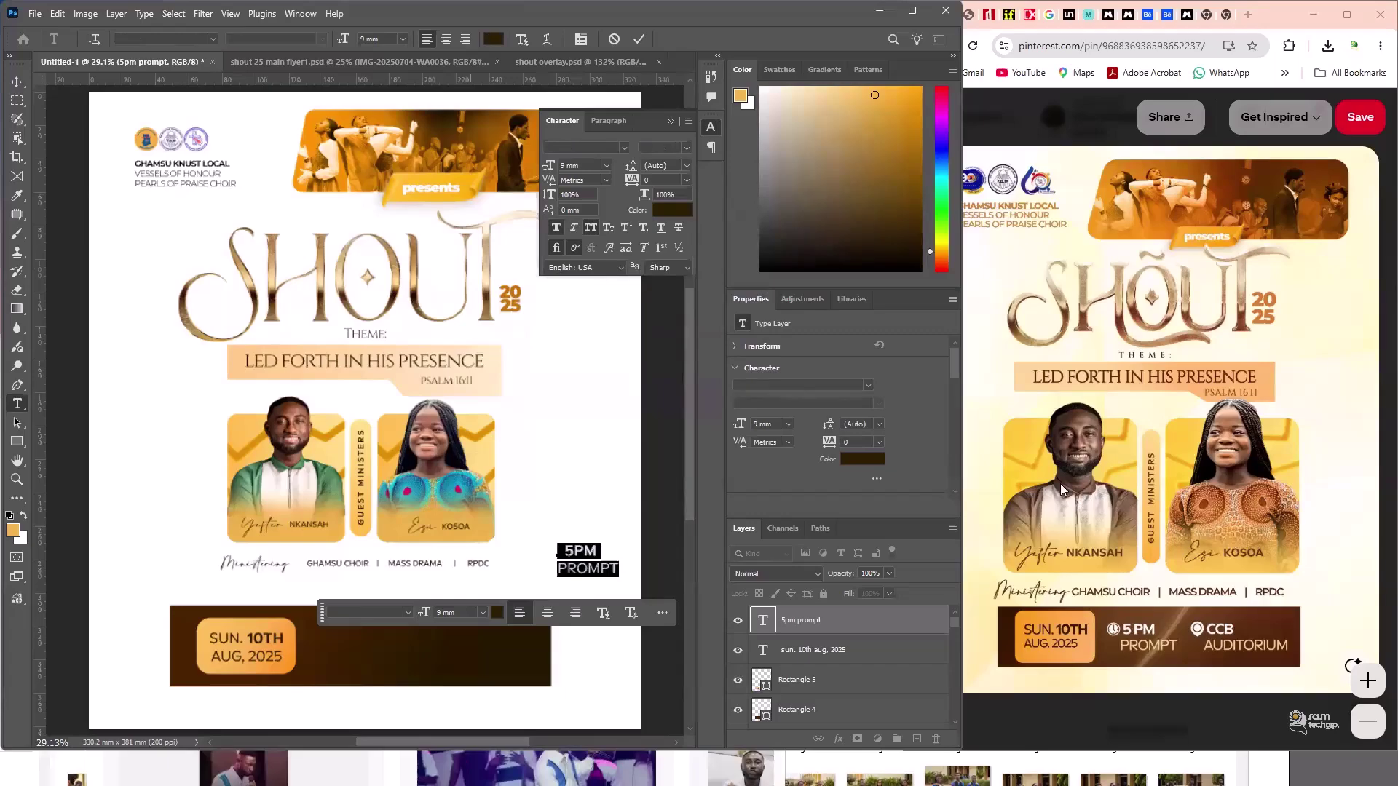
click(862, 459)
click(947, 502)
click(1276, 483)
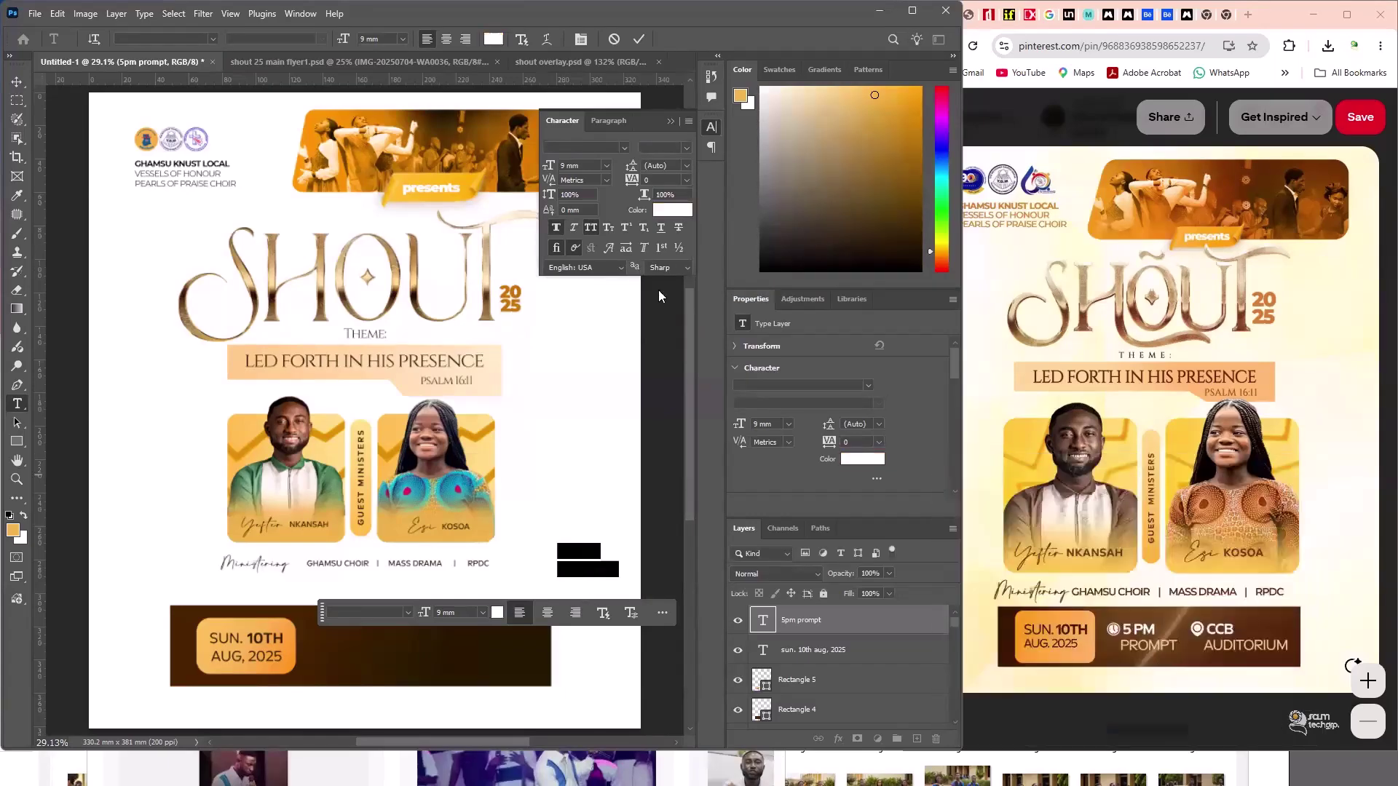
click(664, 215)
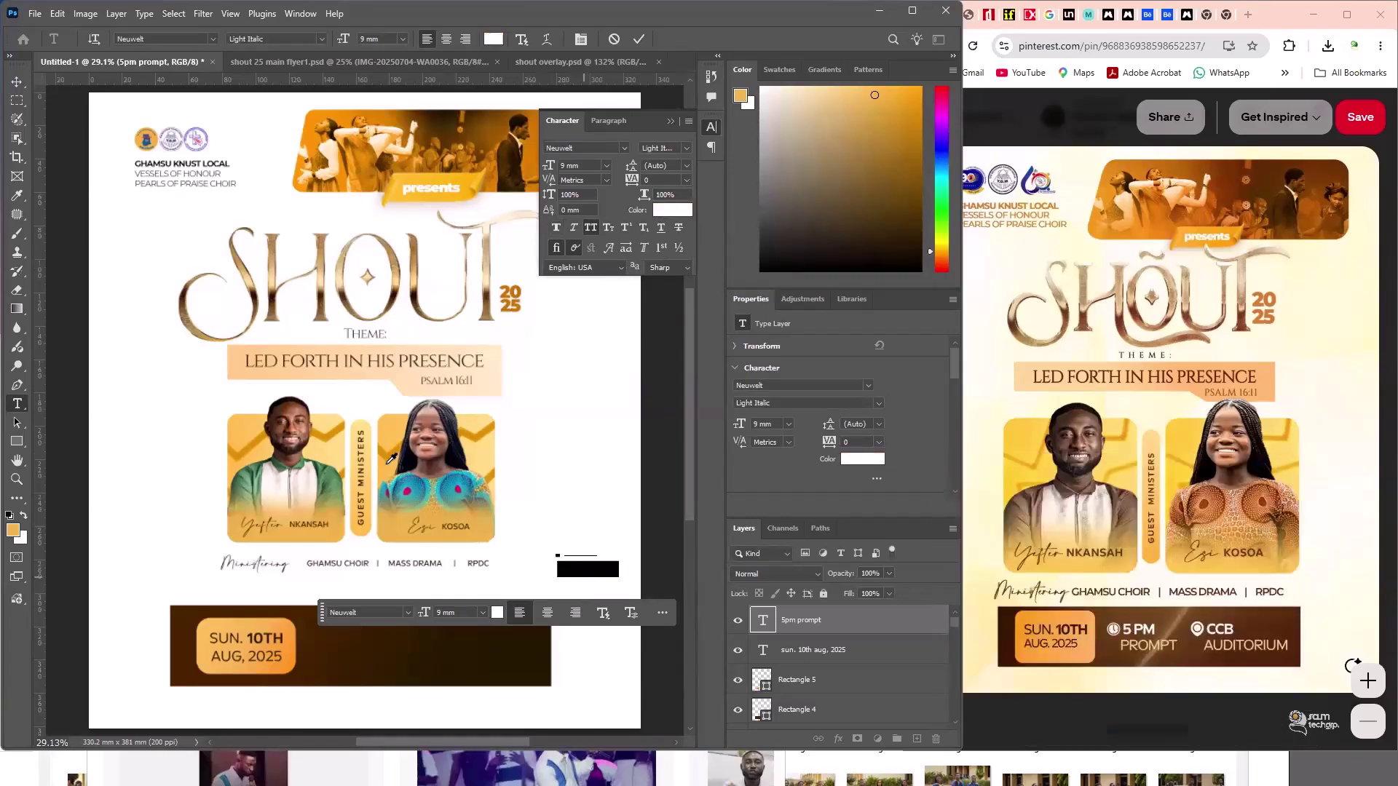
click(349, 370)
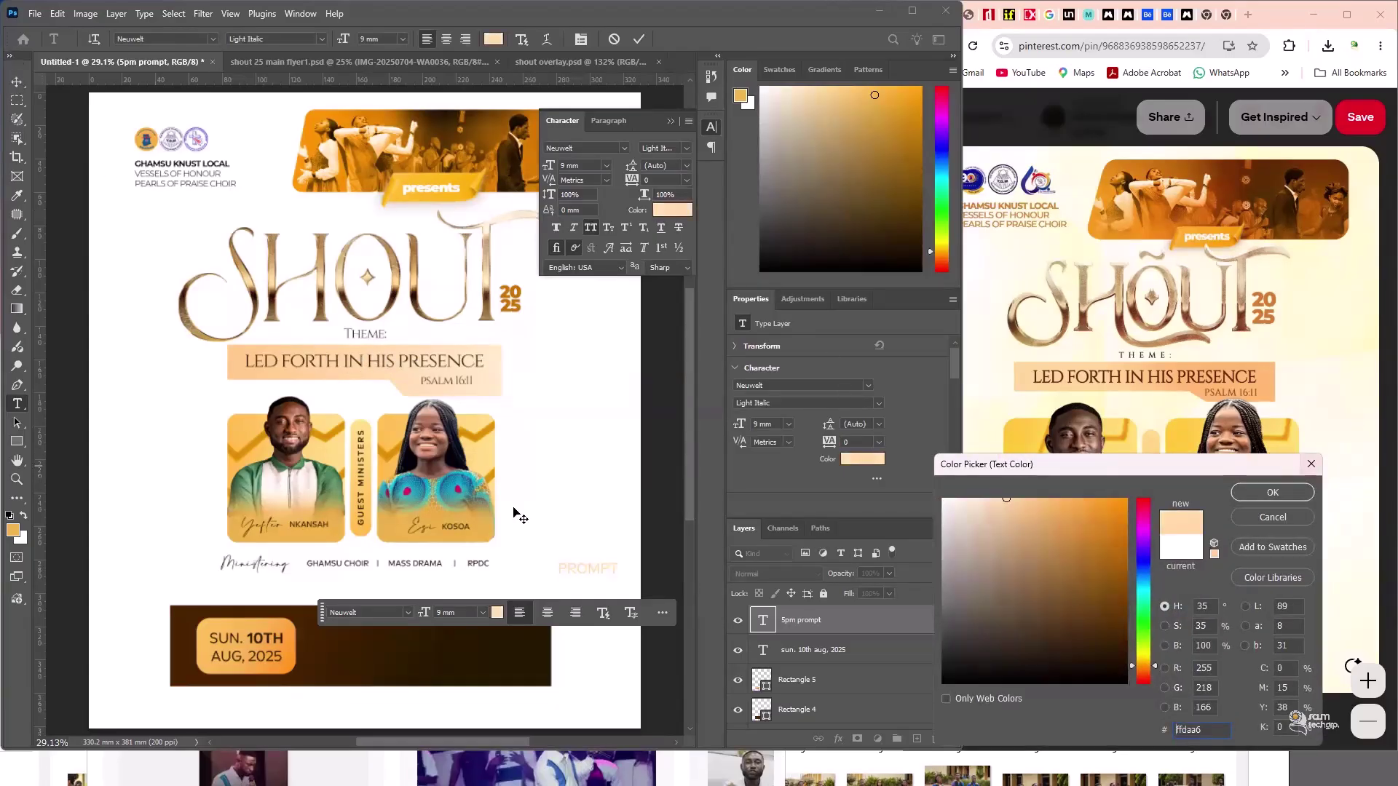
key(Return)
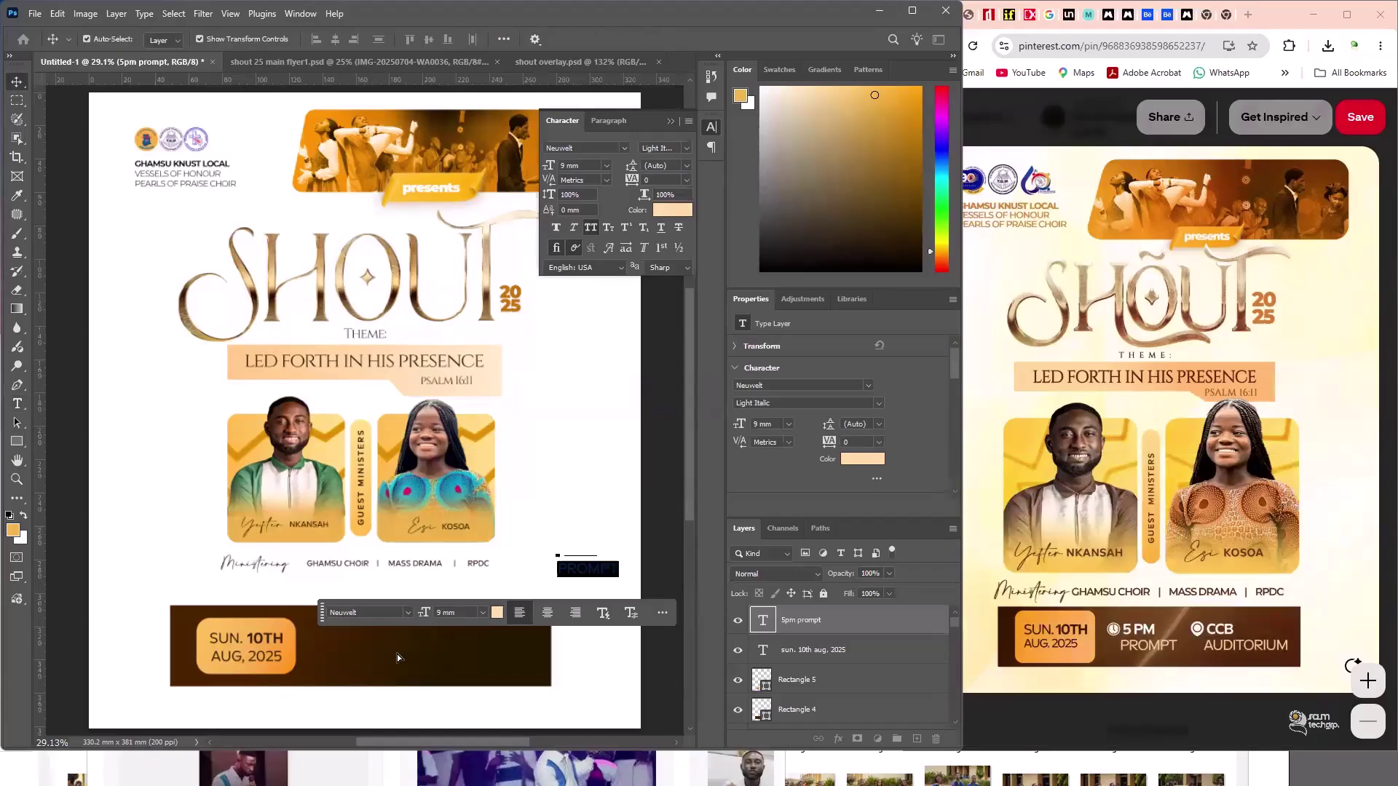
drag(603, 572, 379, 655)
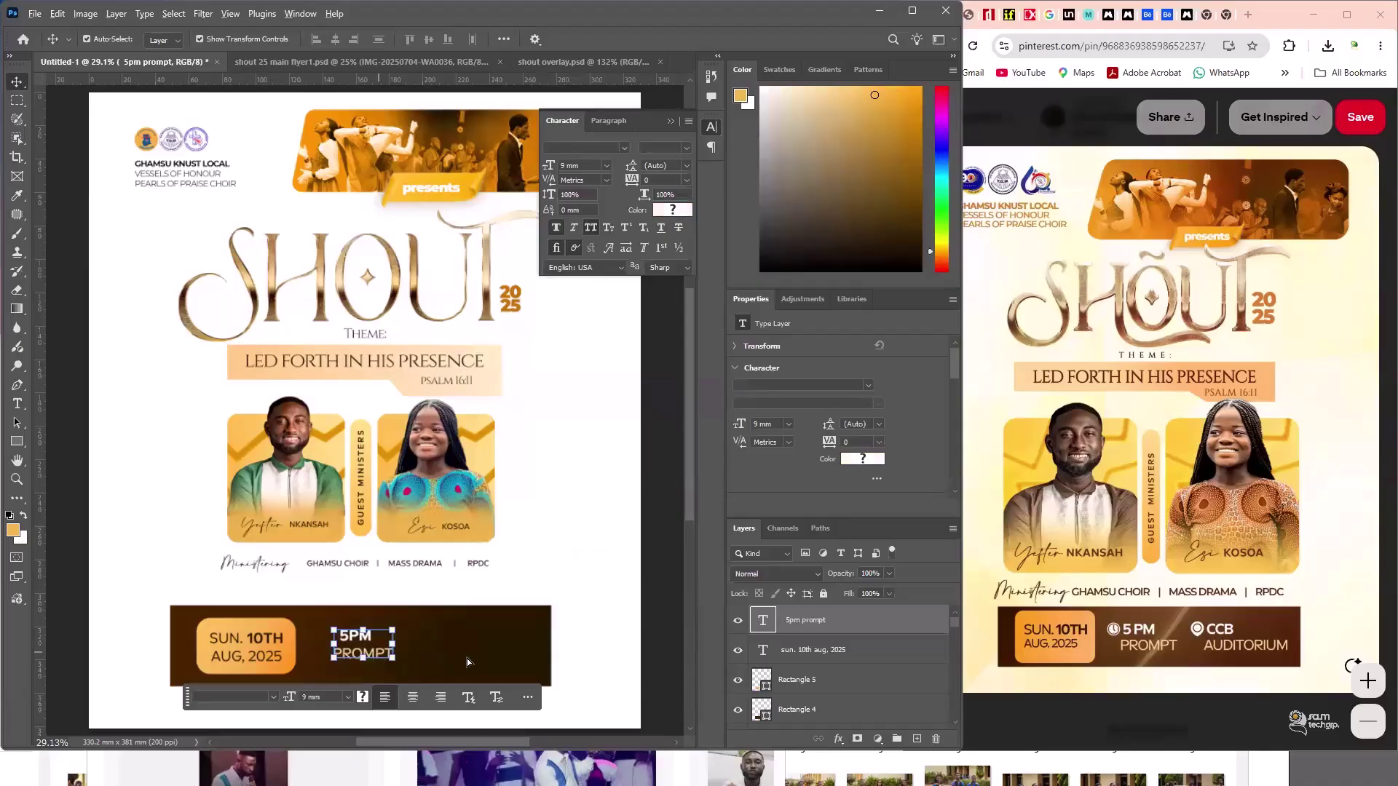
- Duplicate the label, retype it as CCB AUDITORIUM, and nudge it slightly left
drag(358, 627, 475, 628)
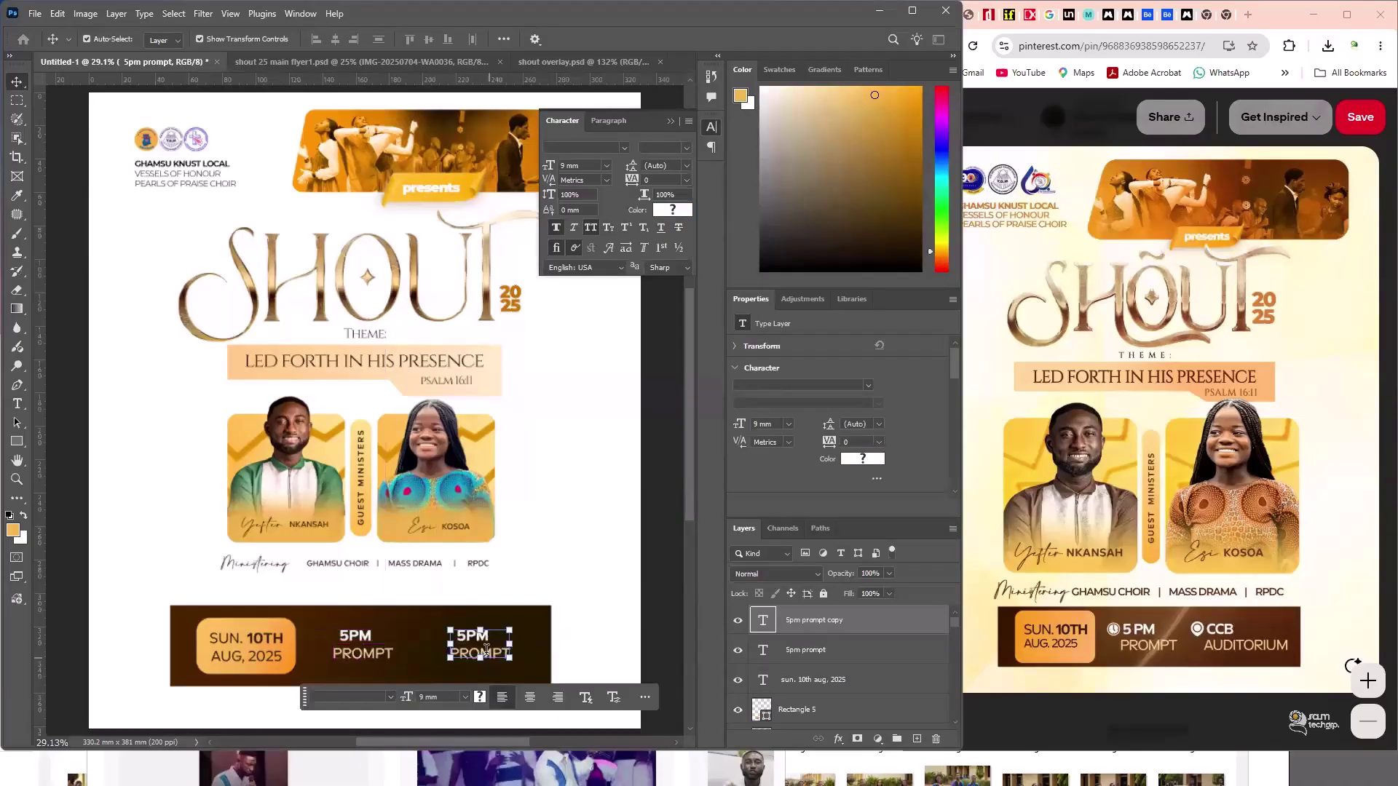
double_click(475, 627)
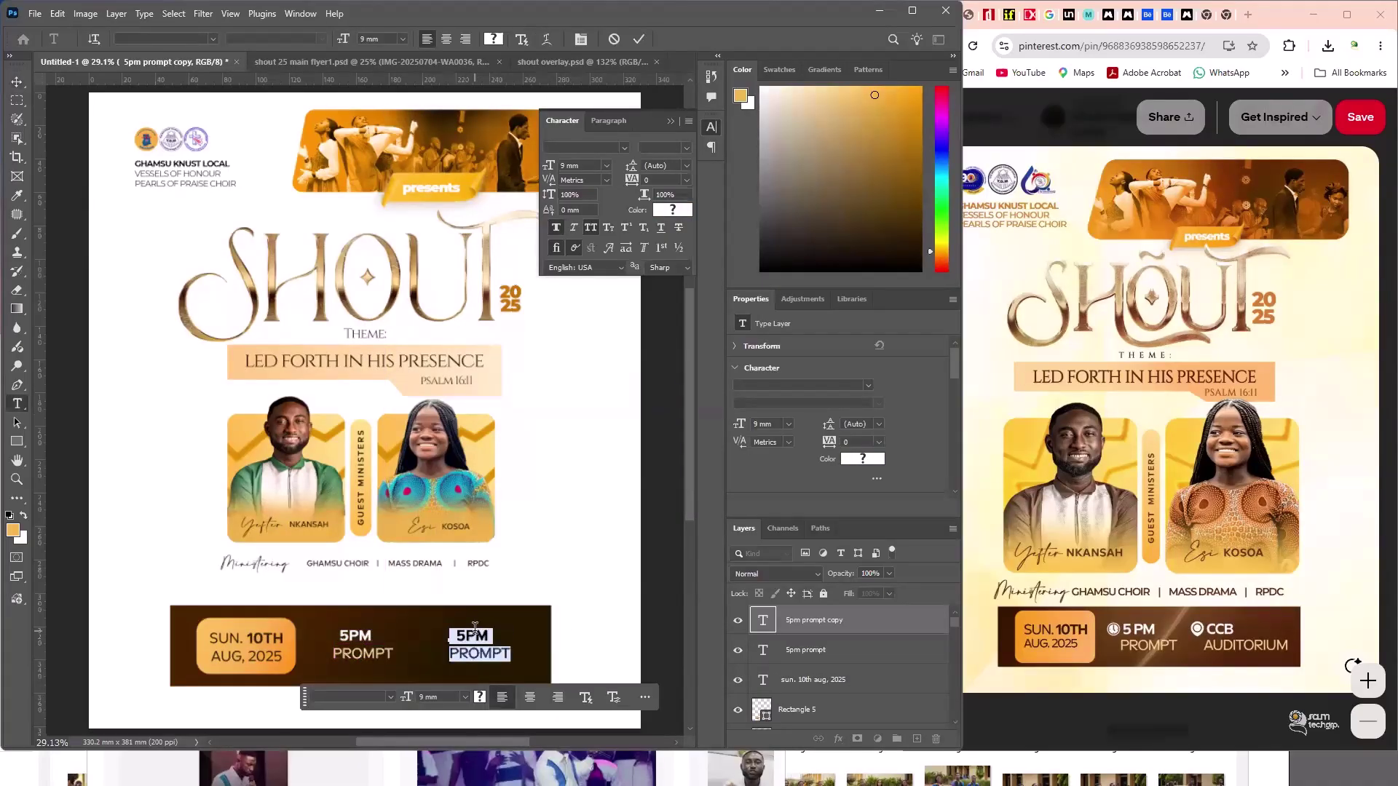
text(CCB)
key(Return)
text(PROMPT)
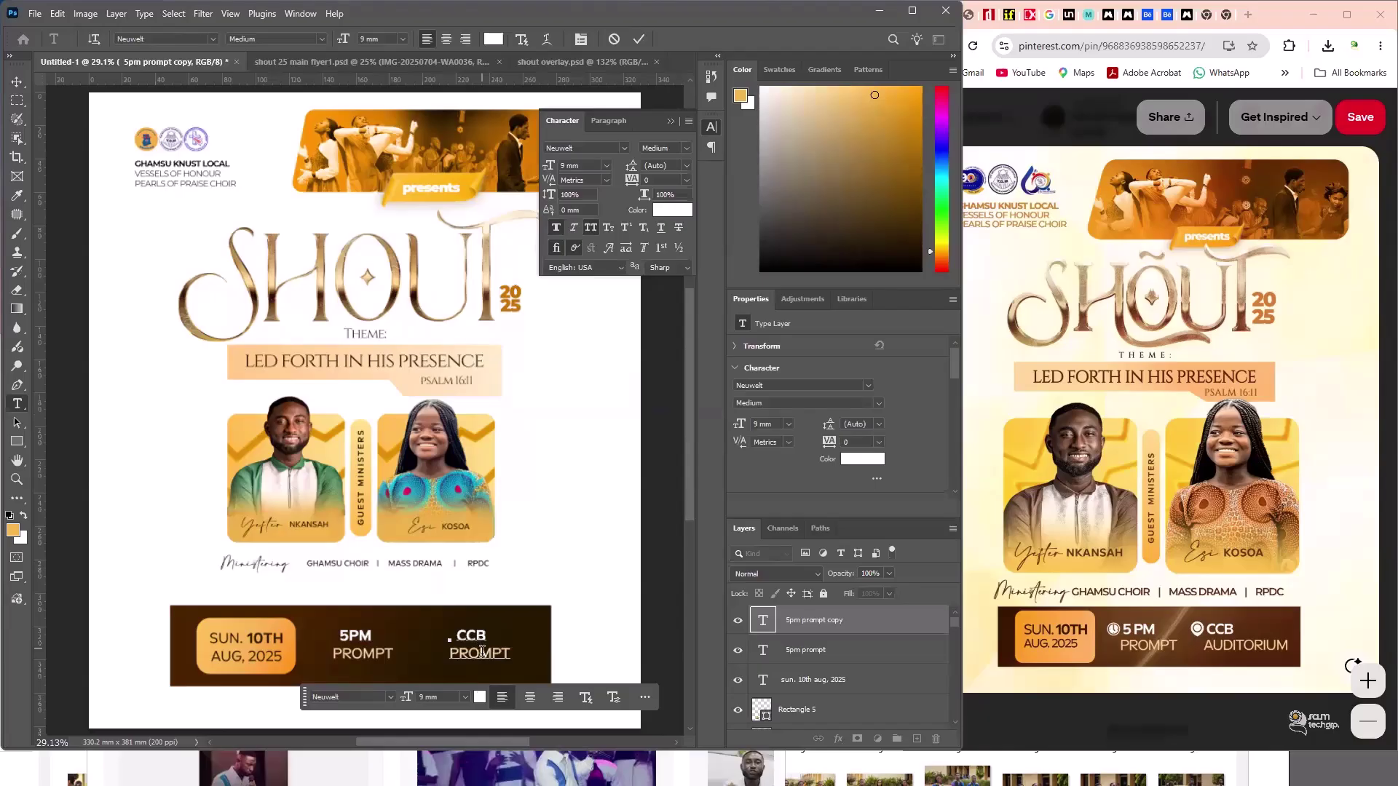
double_click(482, 653)
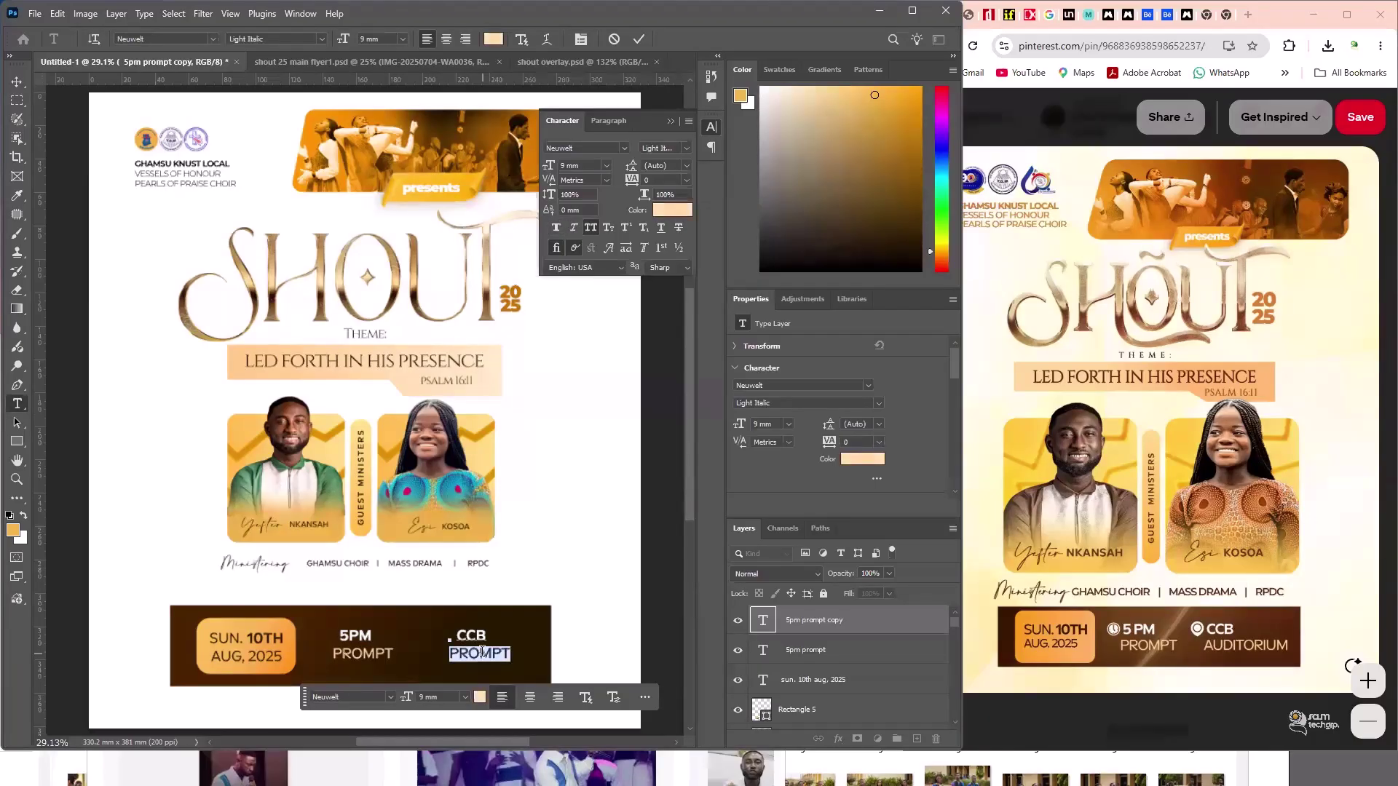
text(AUDIT)
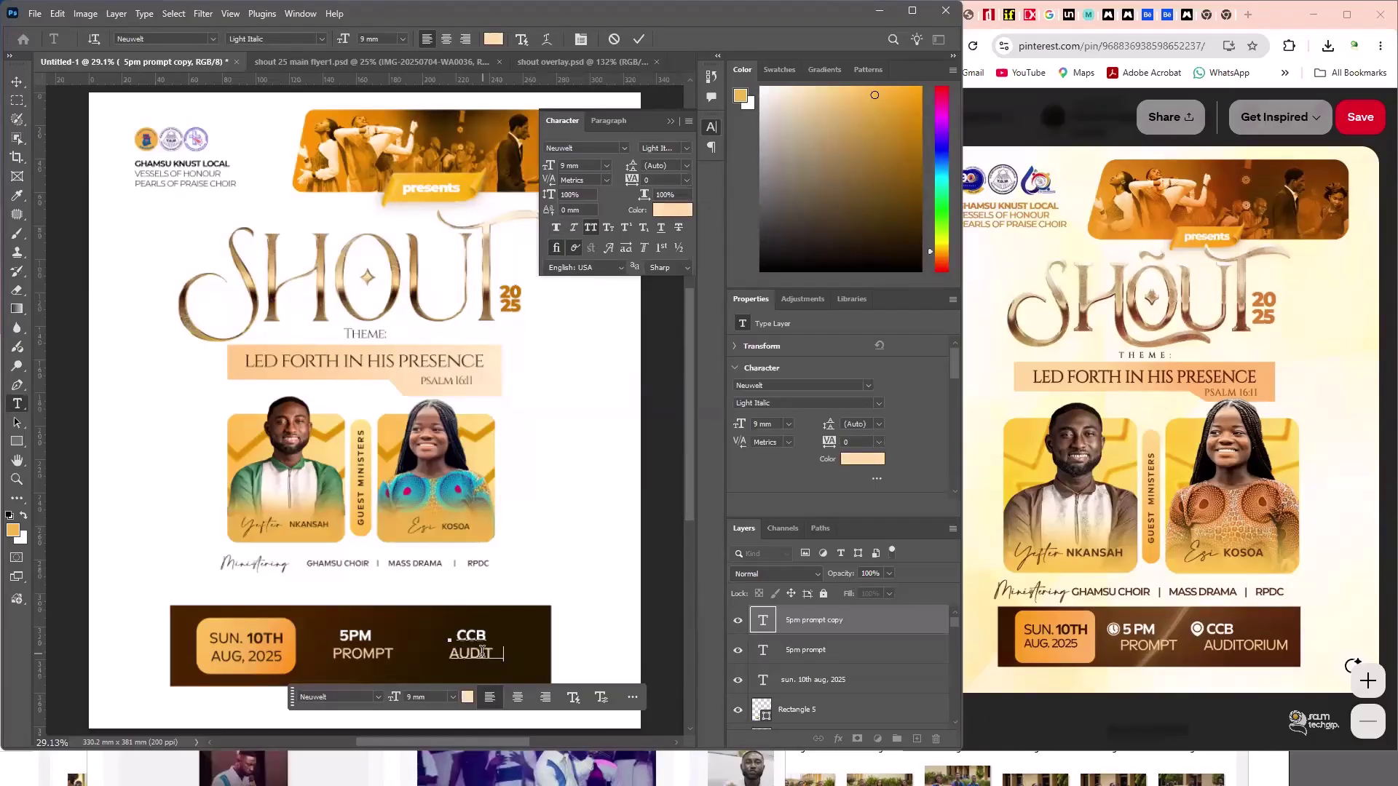
text(ORIUM)
key(ctrl+Return)
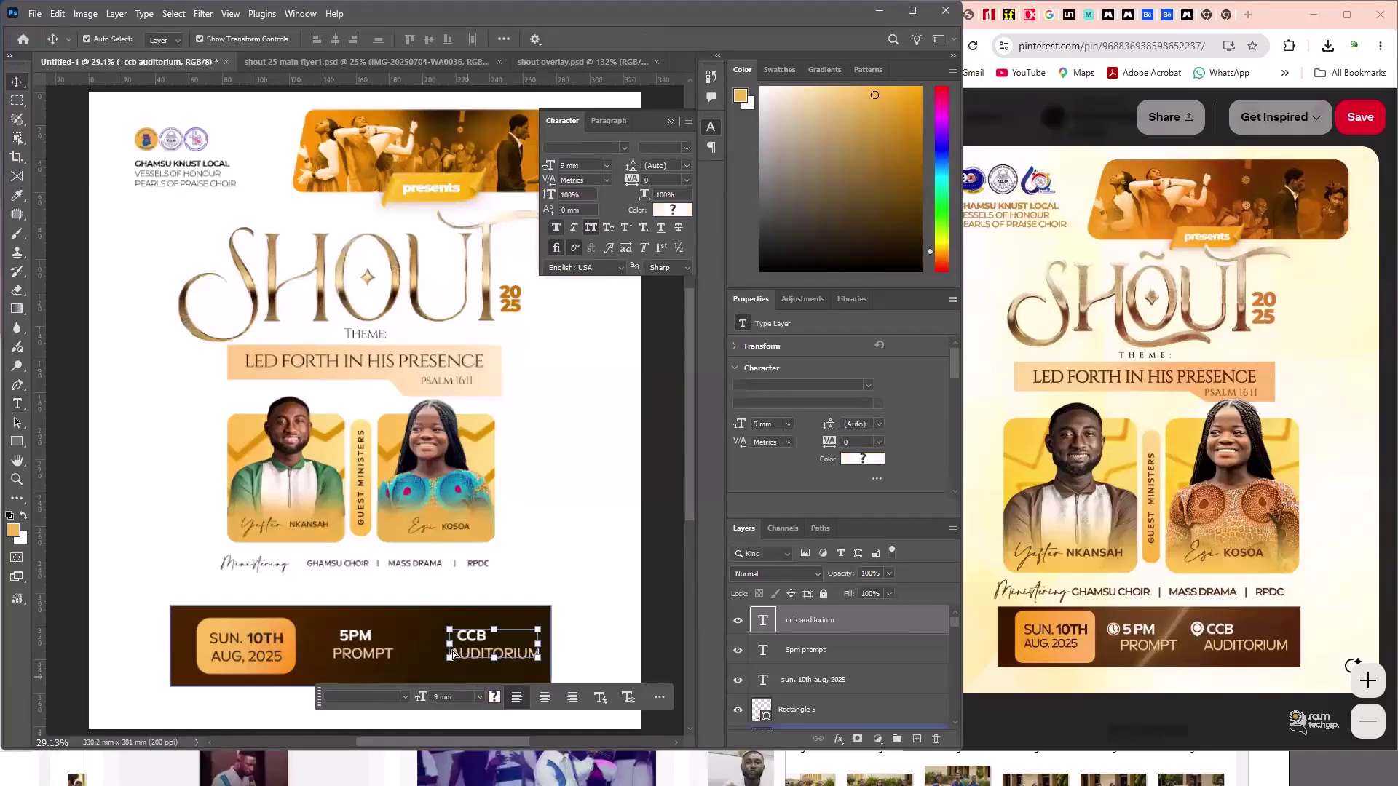
drag(608, 635, 592, 630)
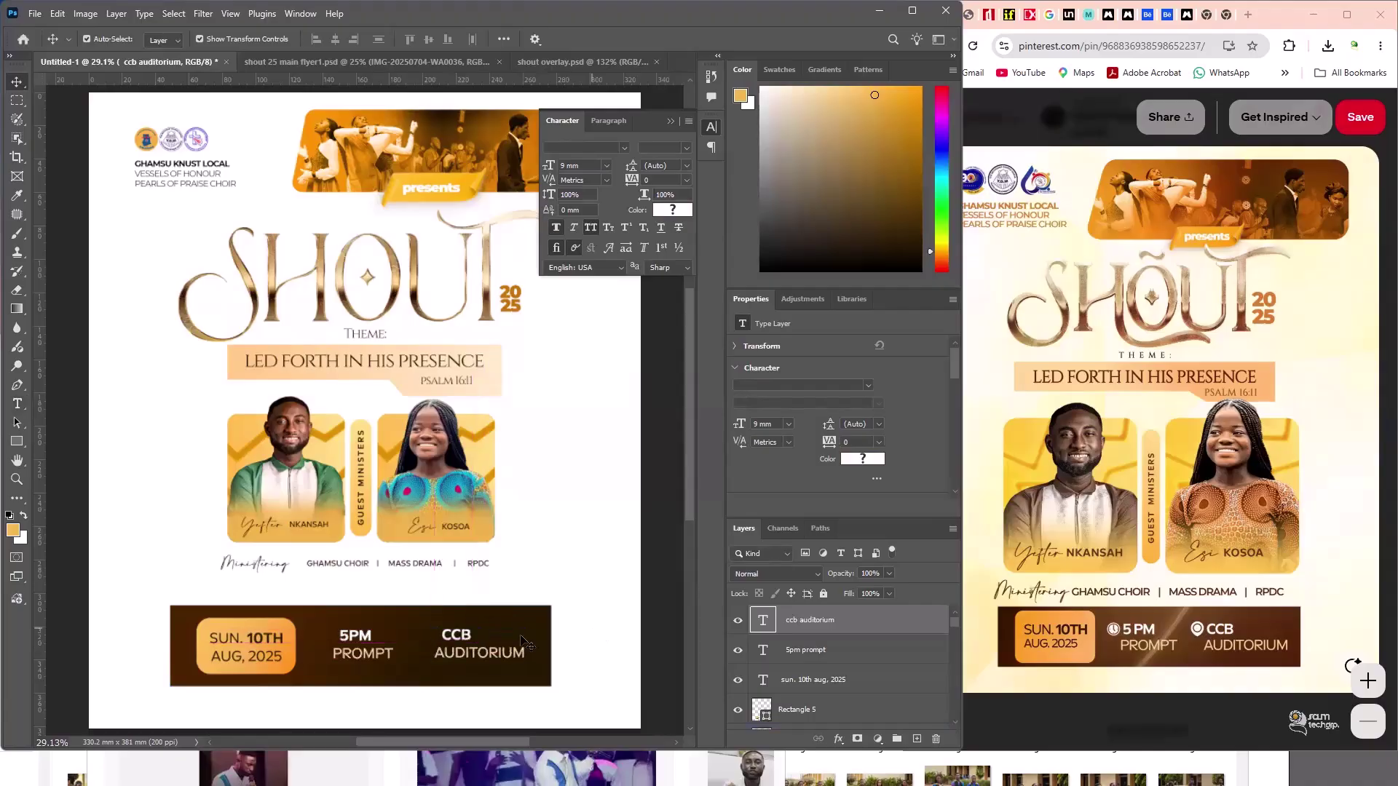
- Deselect the auditorium layer and switch to the earlier SHOUT main flyer document
click(622, 737)
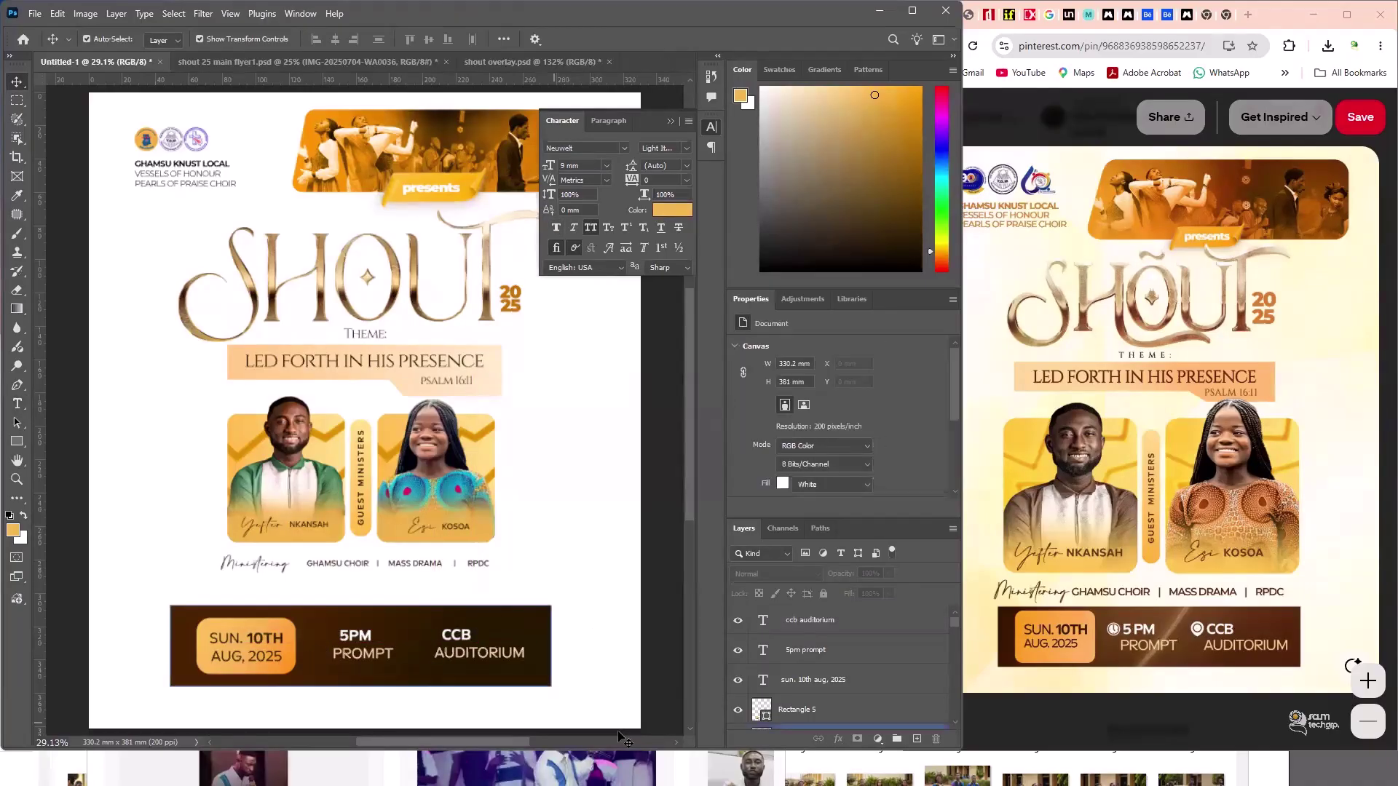
key(super)
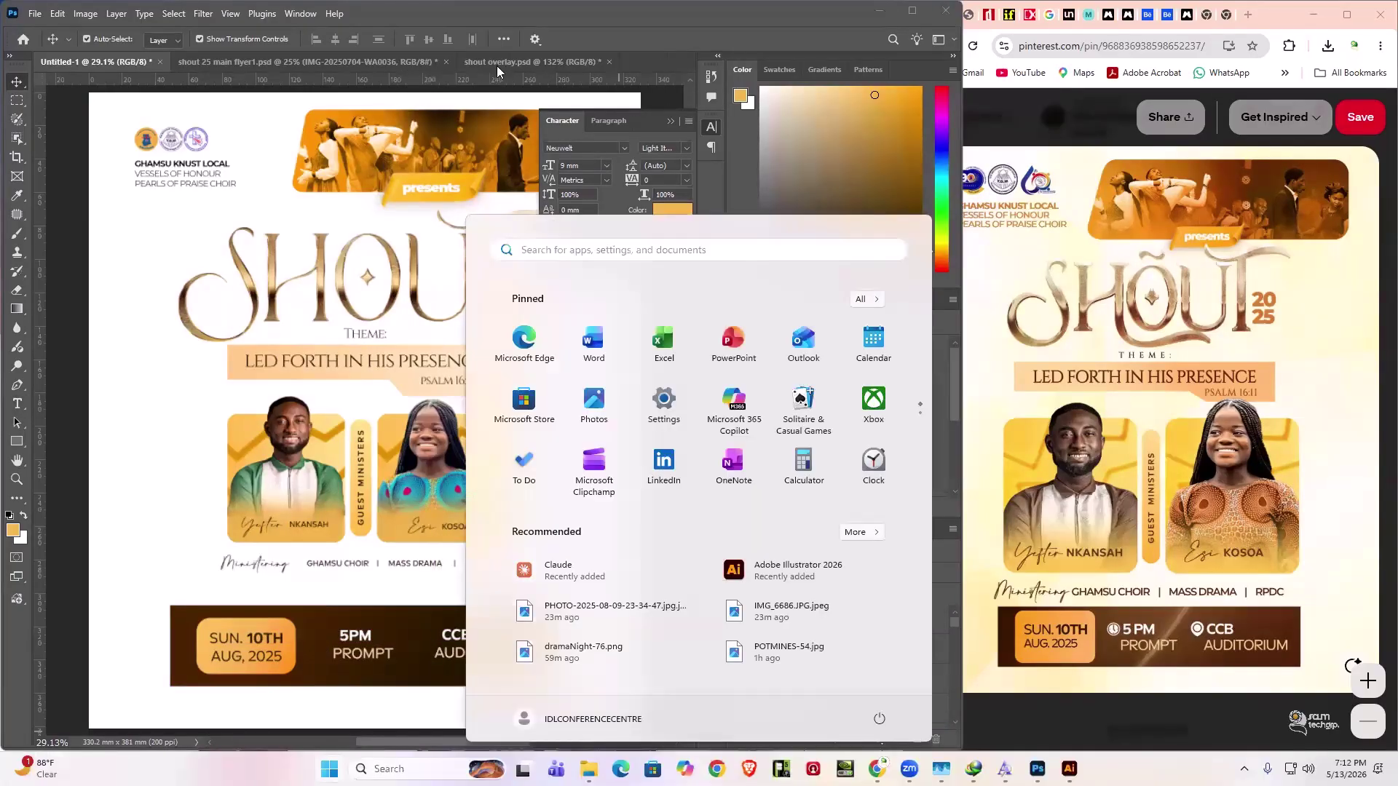
click(497, 66)
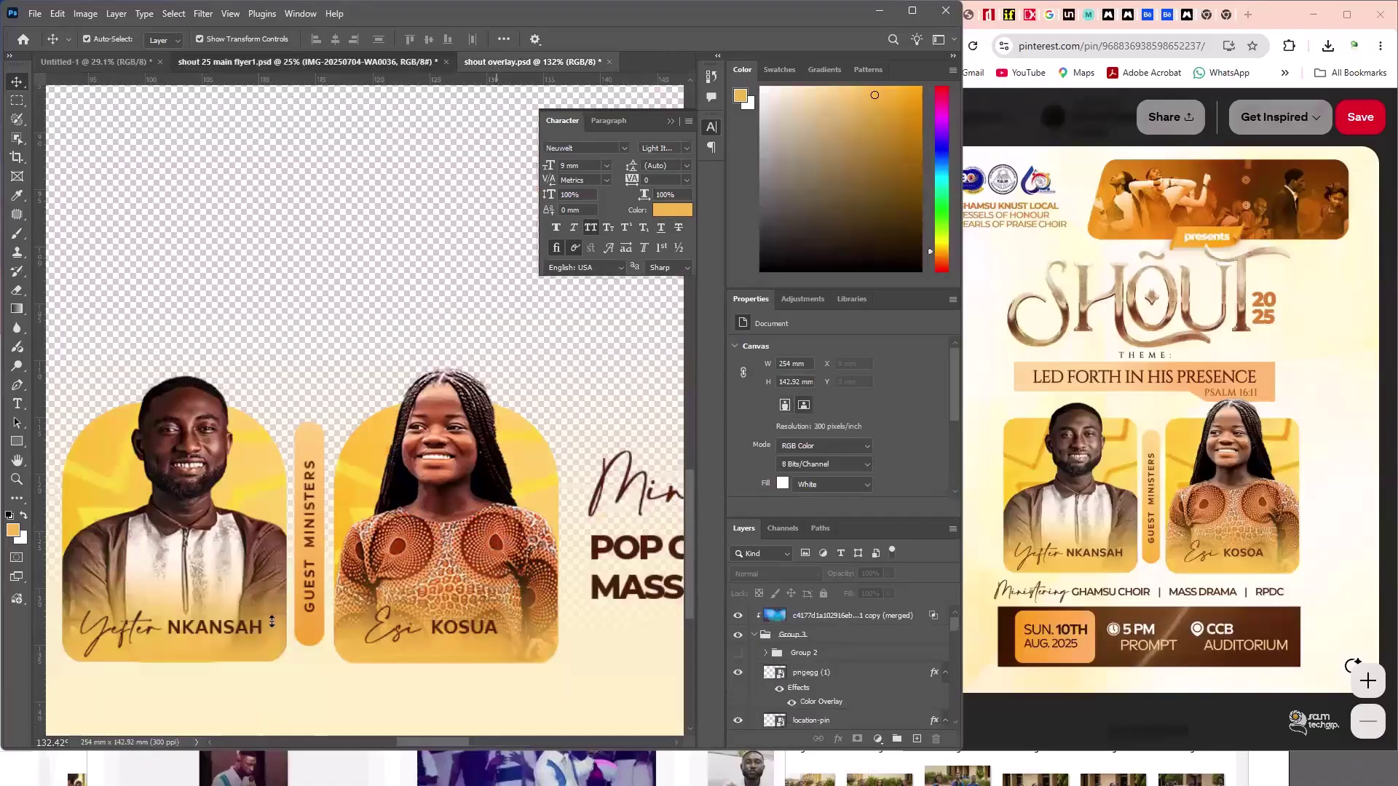
key(ctrl+shift+Tab)
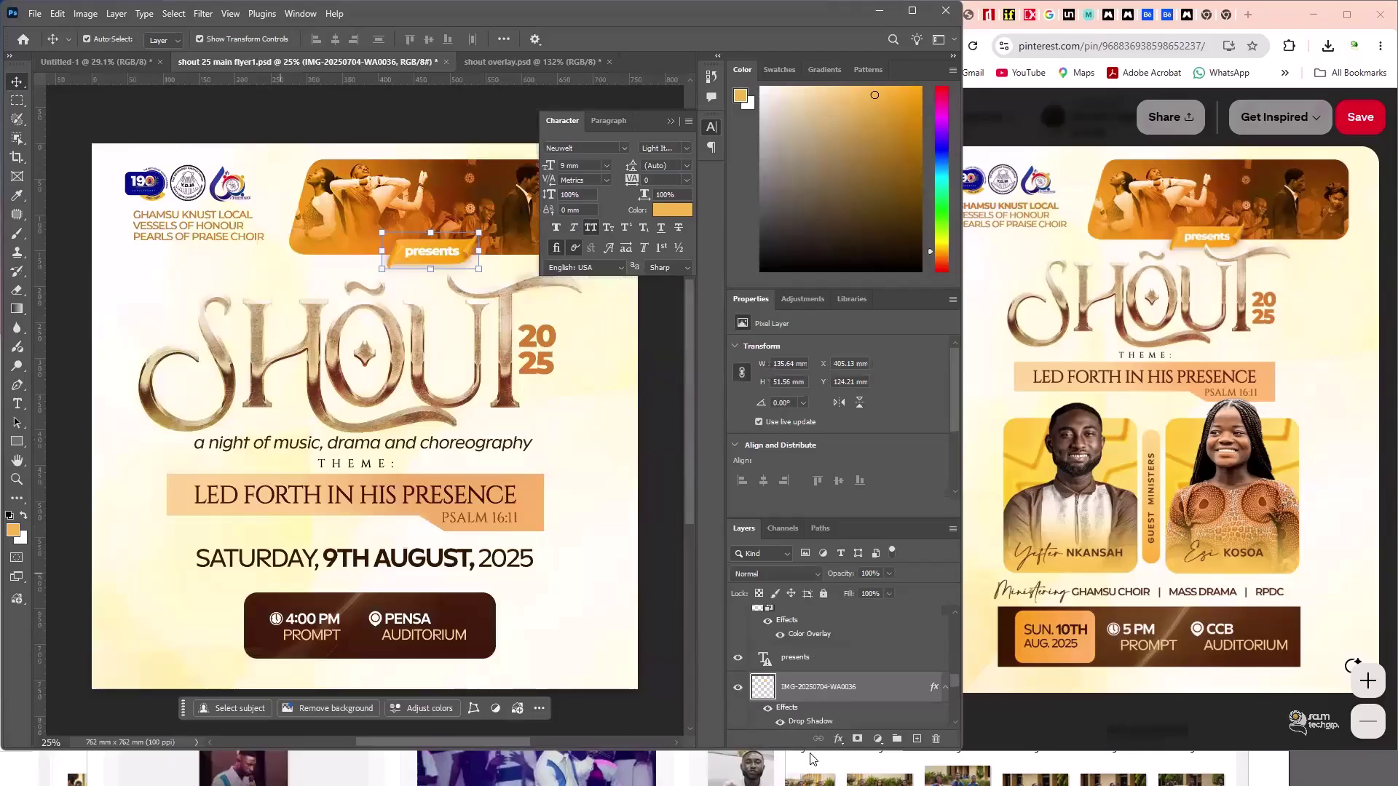
- Select the clock and location-pin icon layers, then return to Untitled-1
click(277, 619)
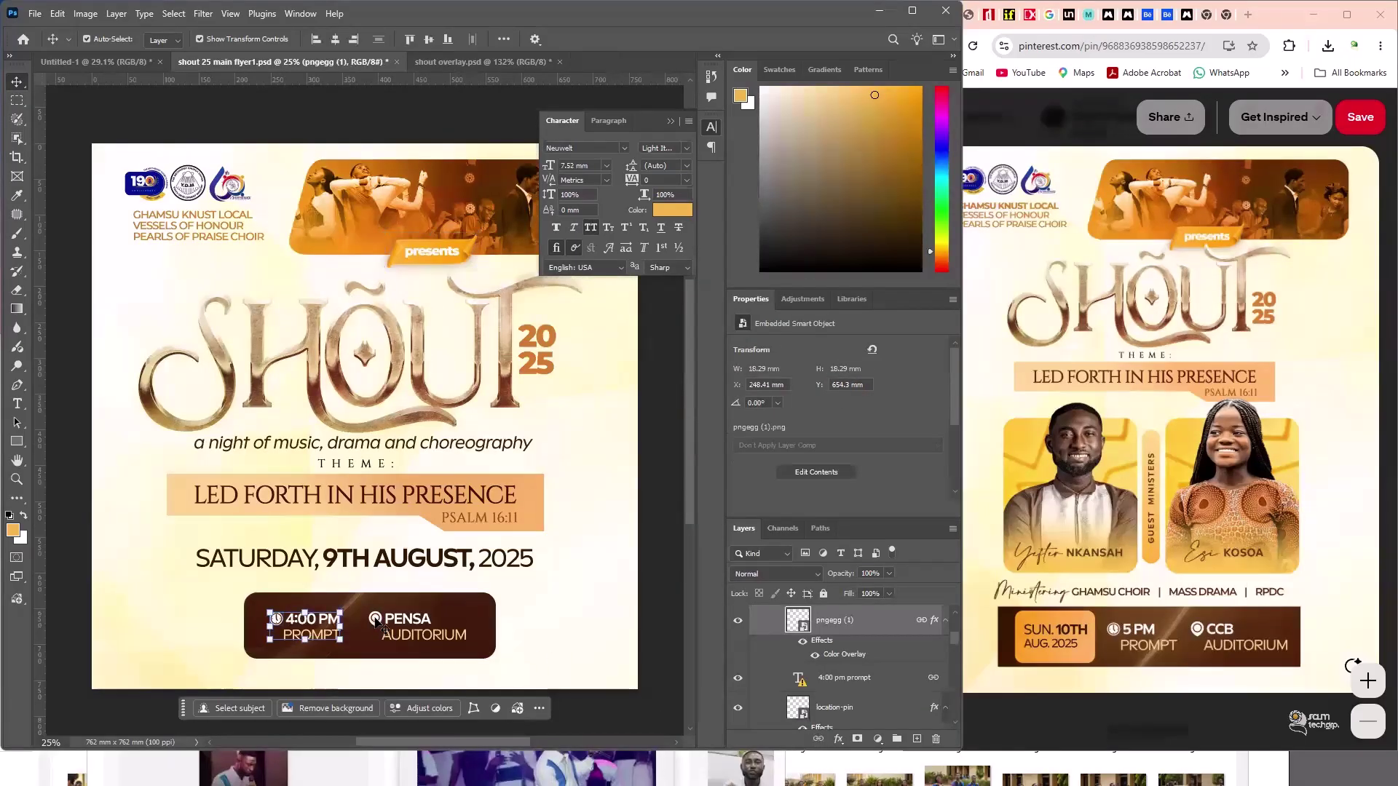
shift+click(377, 623)
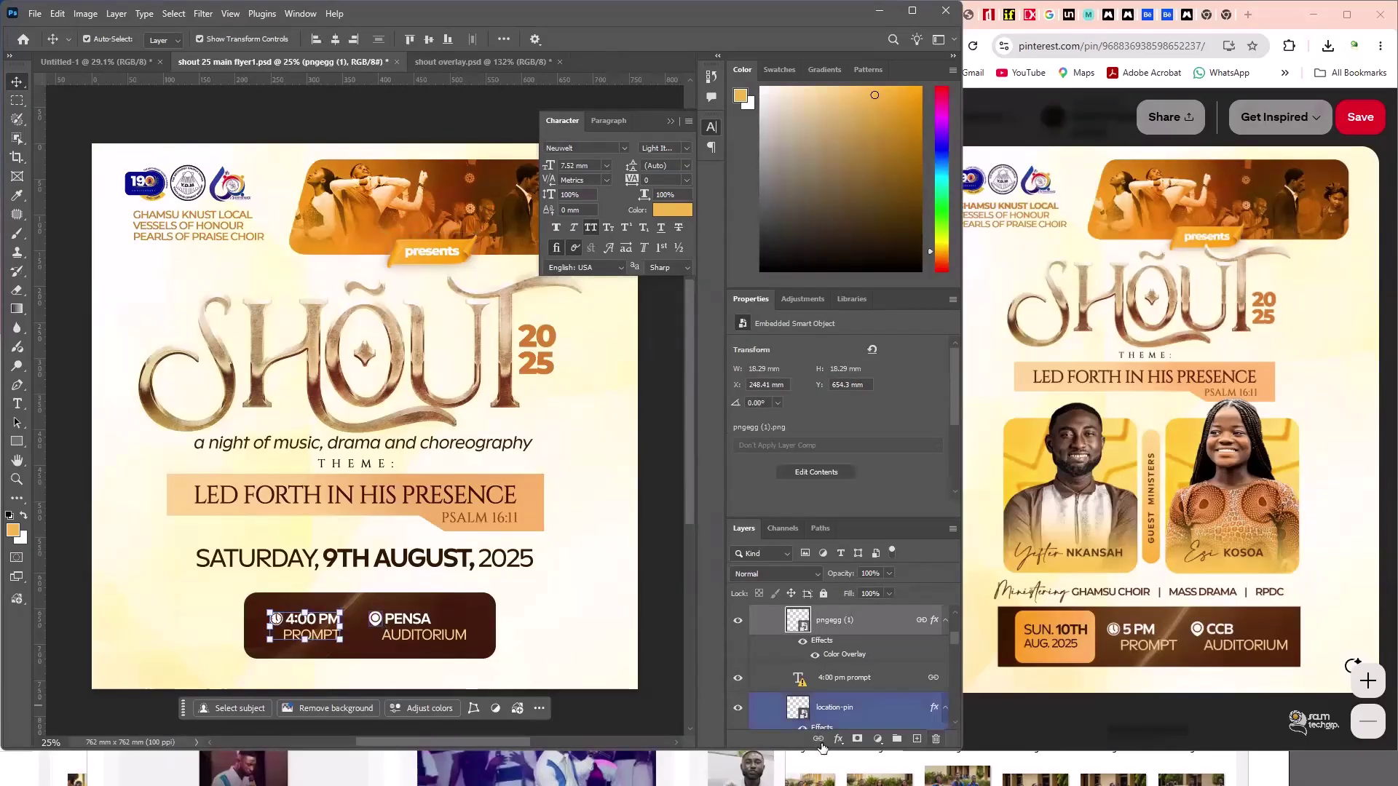
click(375, 625)
click(277, 619)
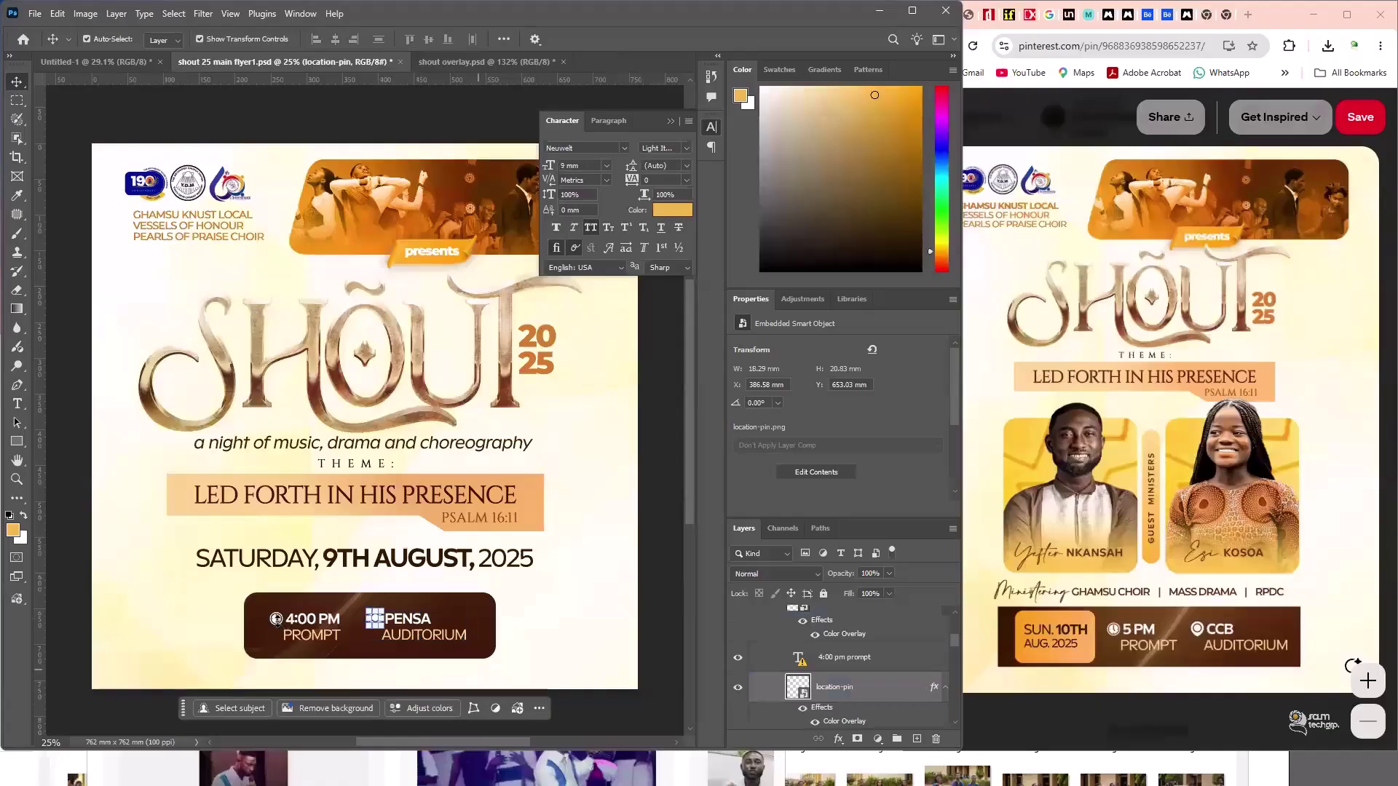
shift+click(352, 629)
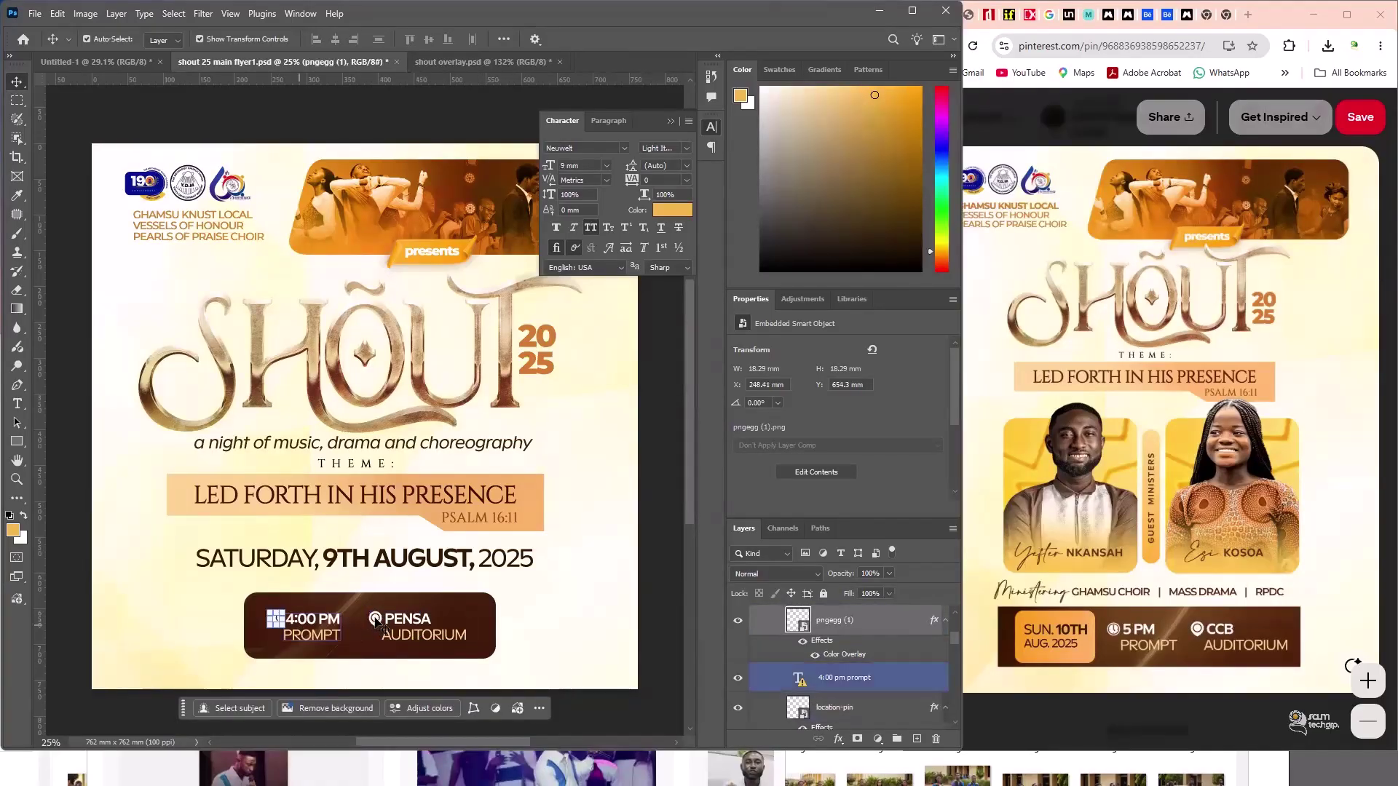
click(176, 97)
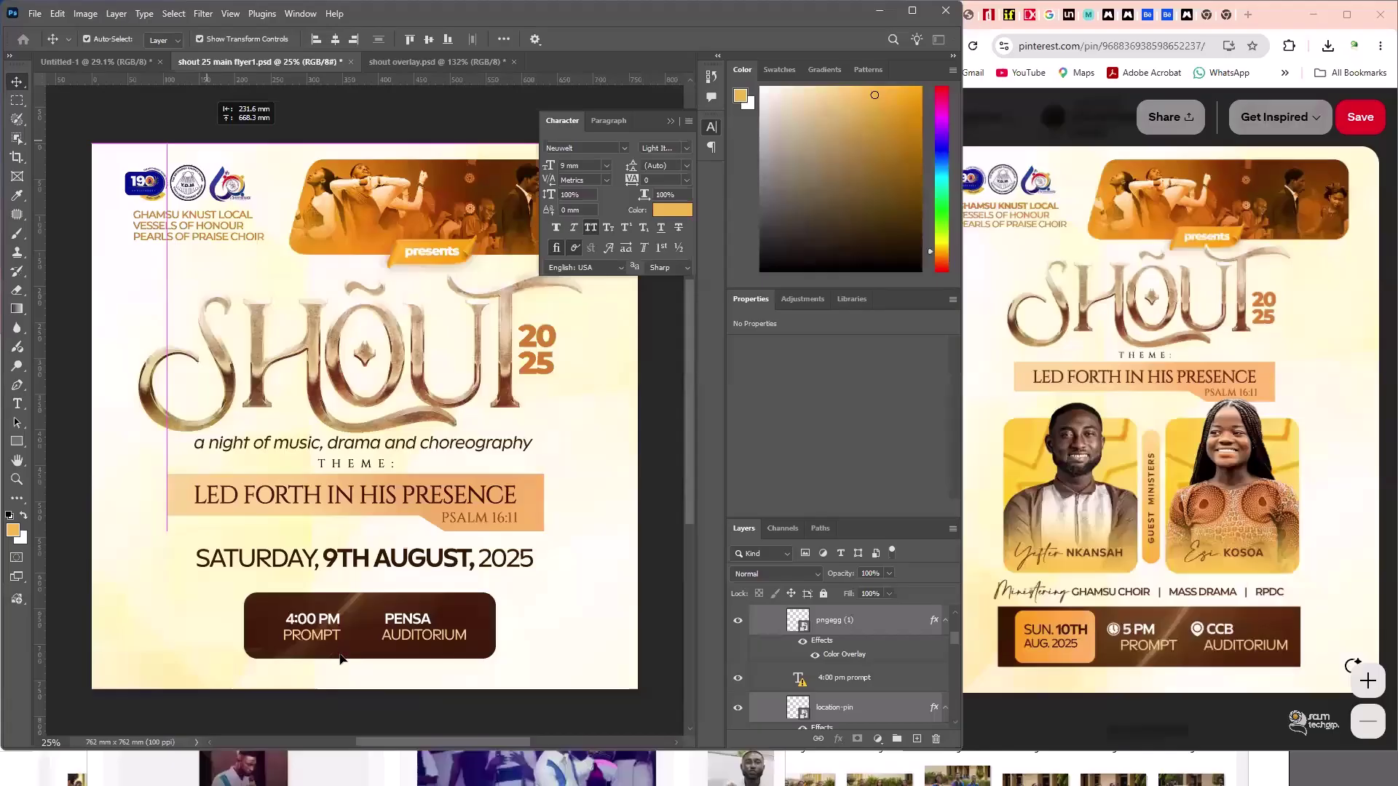
key(ctrl+shift+Tab)
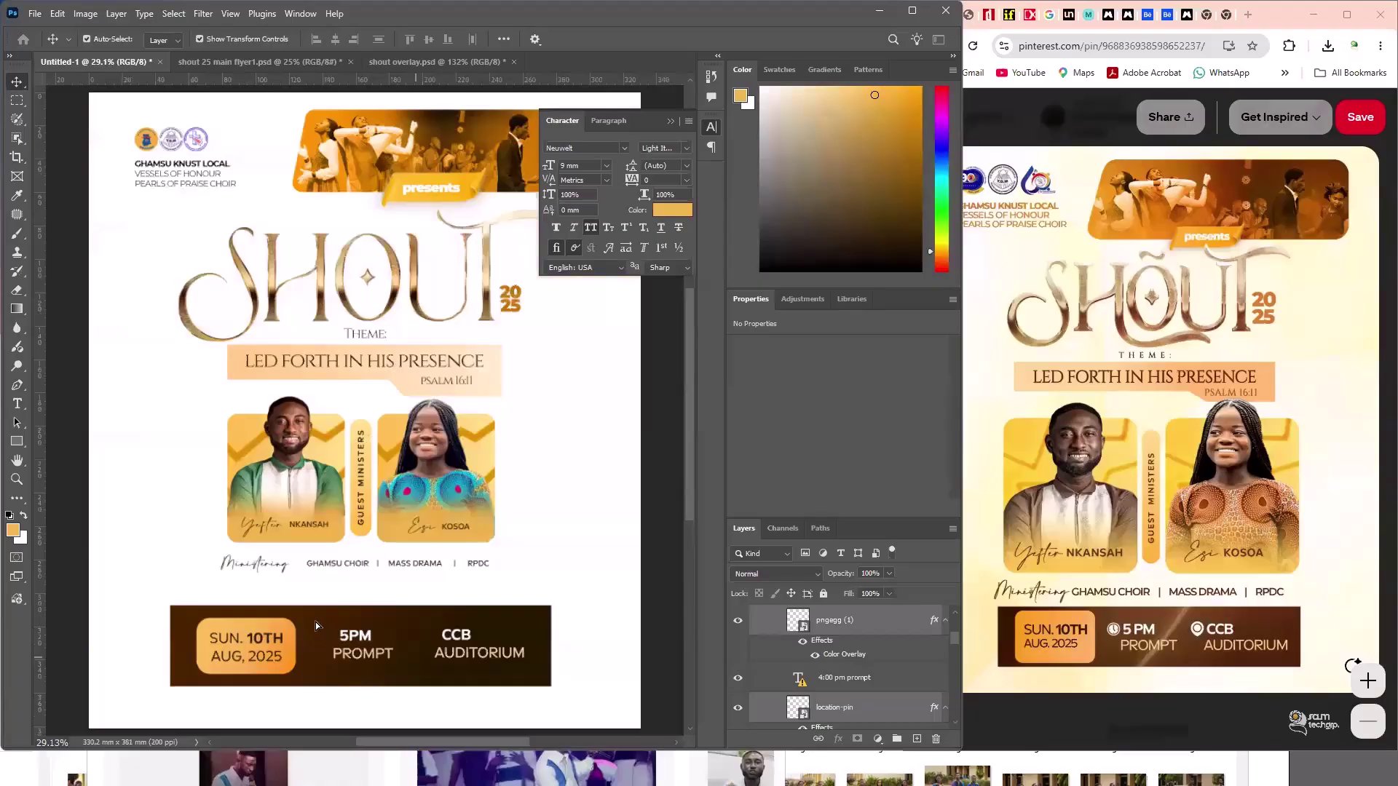
- Position the clock icon beside 5PM and the pin by CCB AUDITORIUM, then fit the flyer
scroll(315, 624, up, 3)
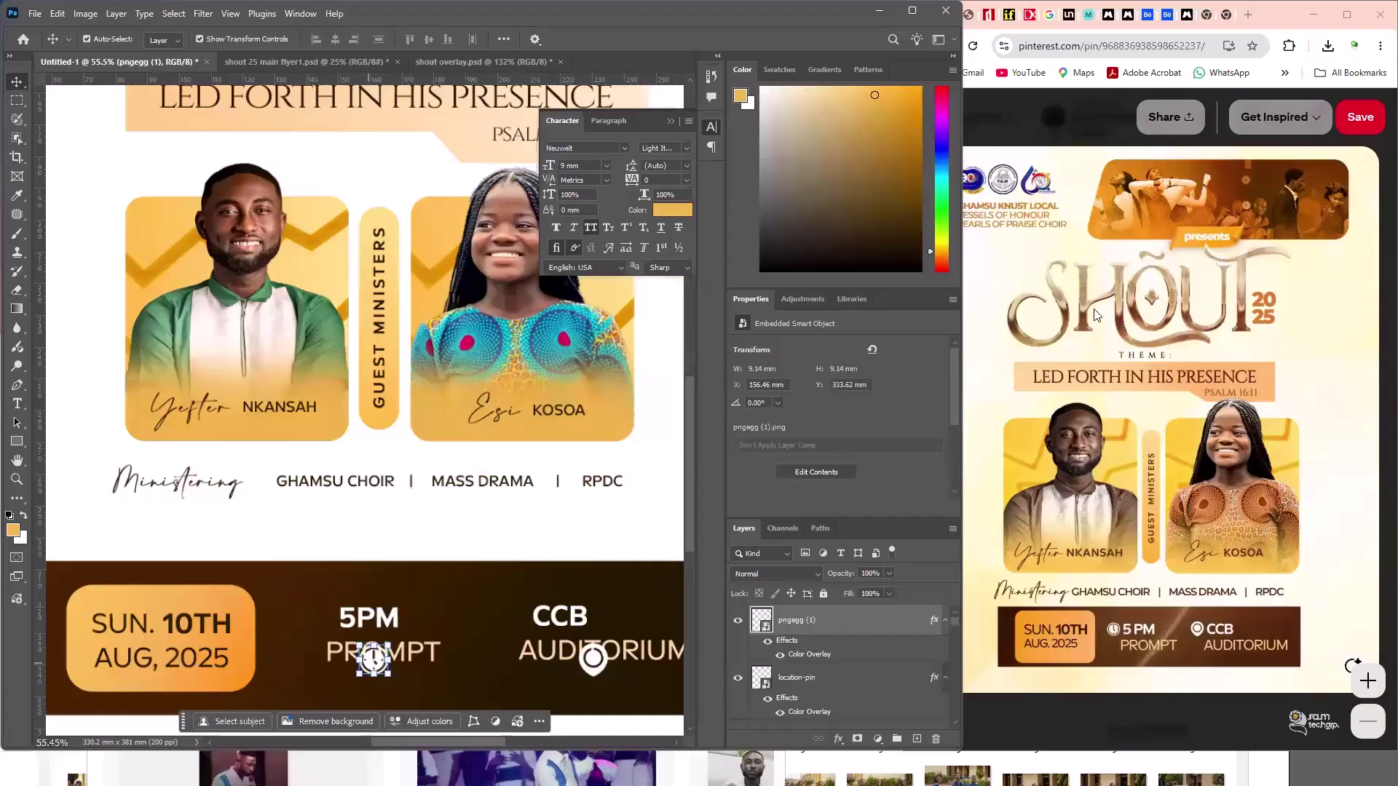
key(ctrl+z)
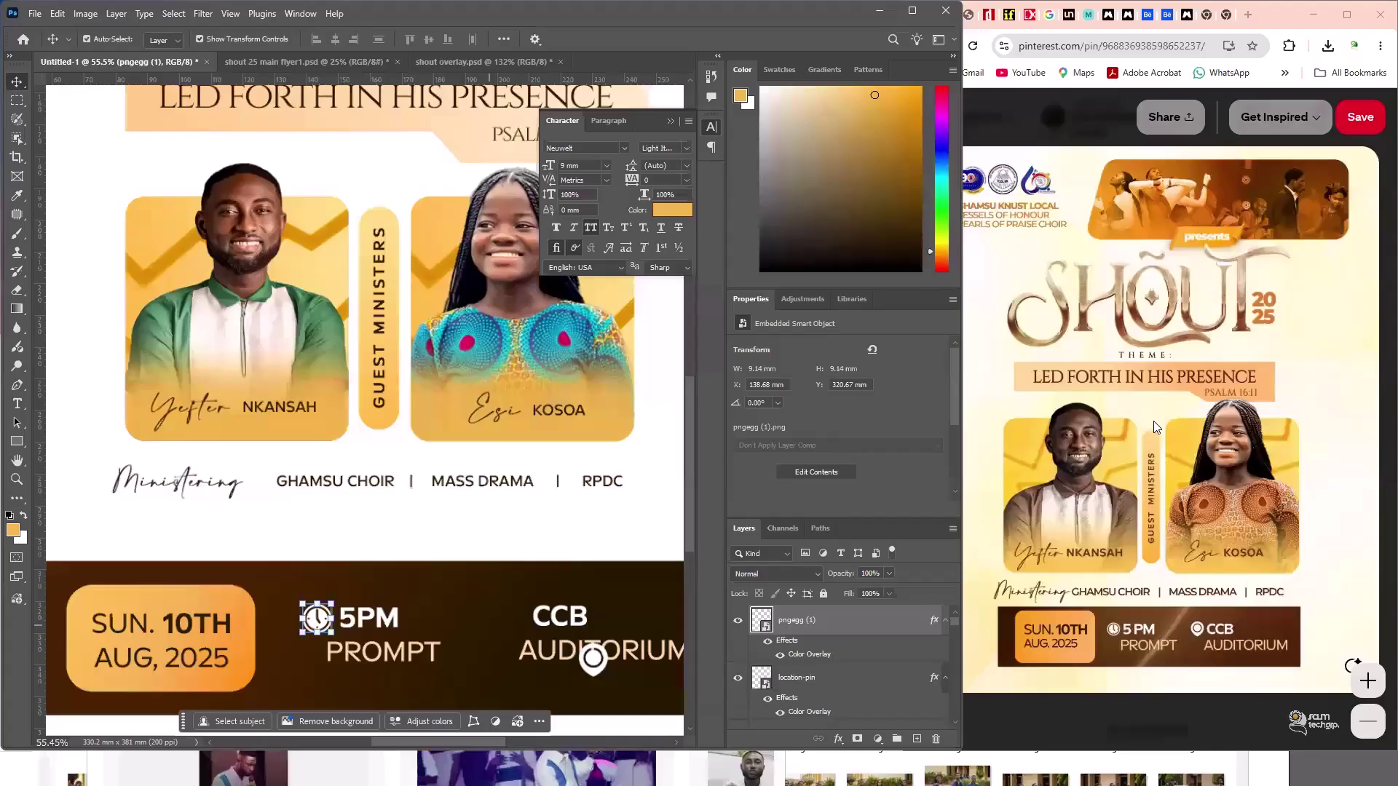
key(alt+bracketleft)
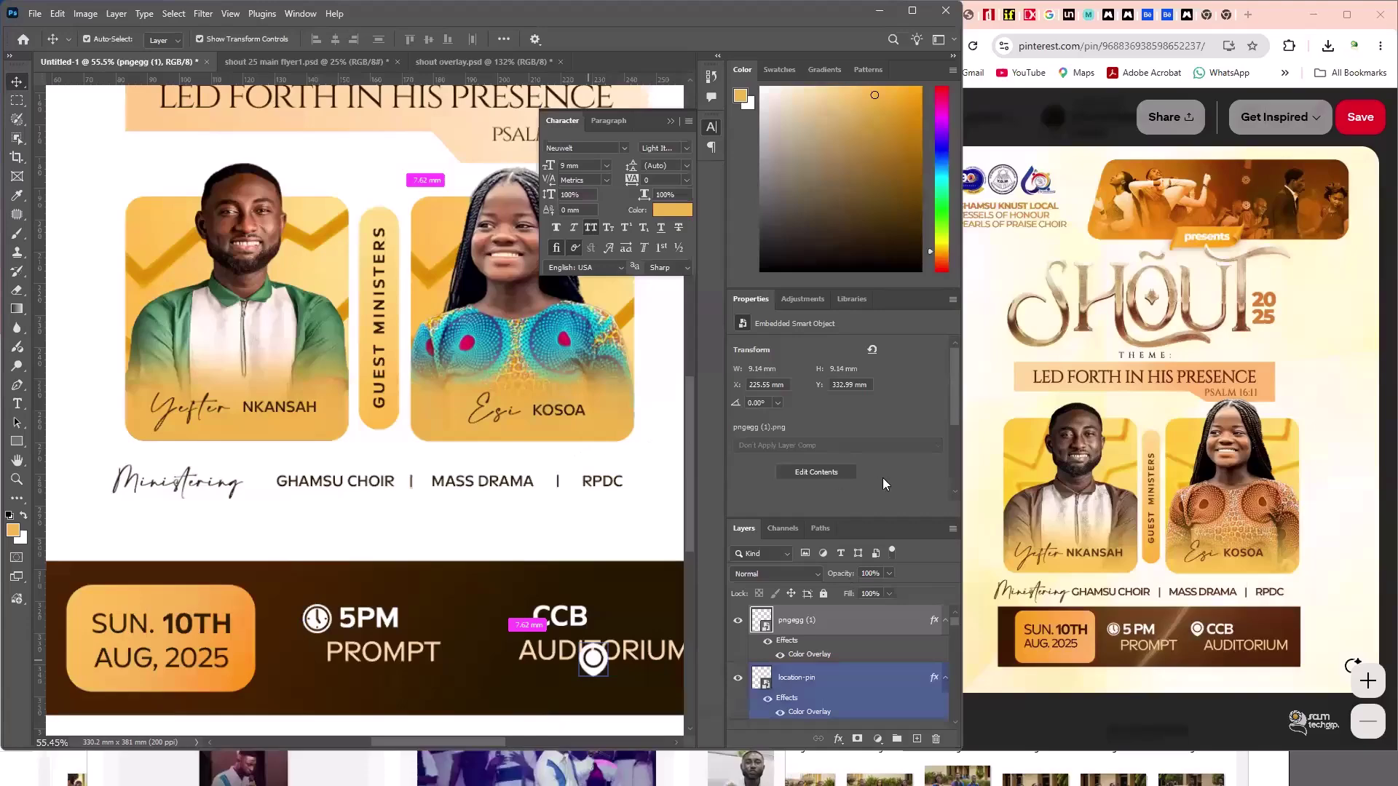
key(ctrl+0)
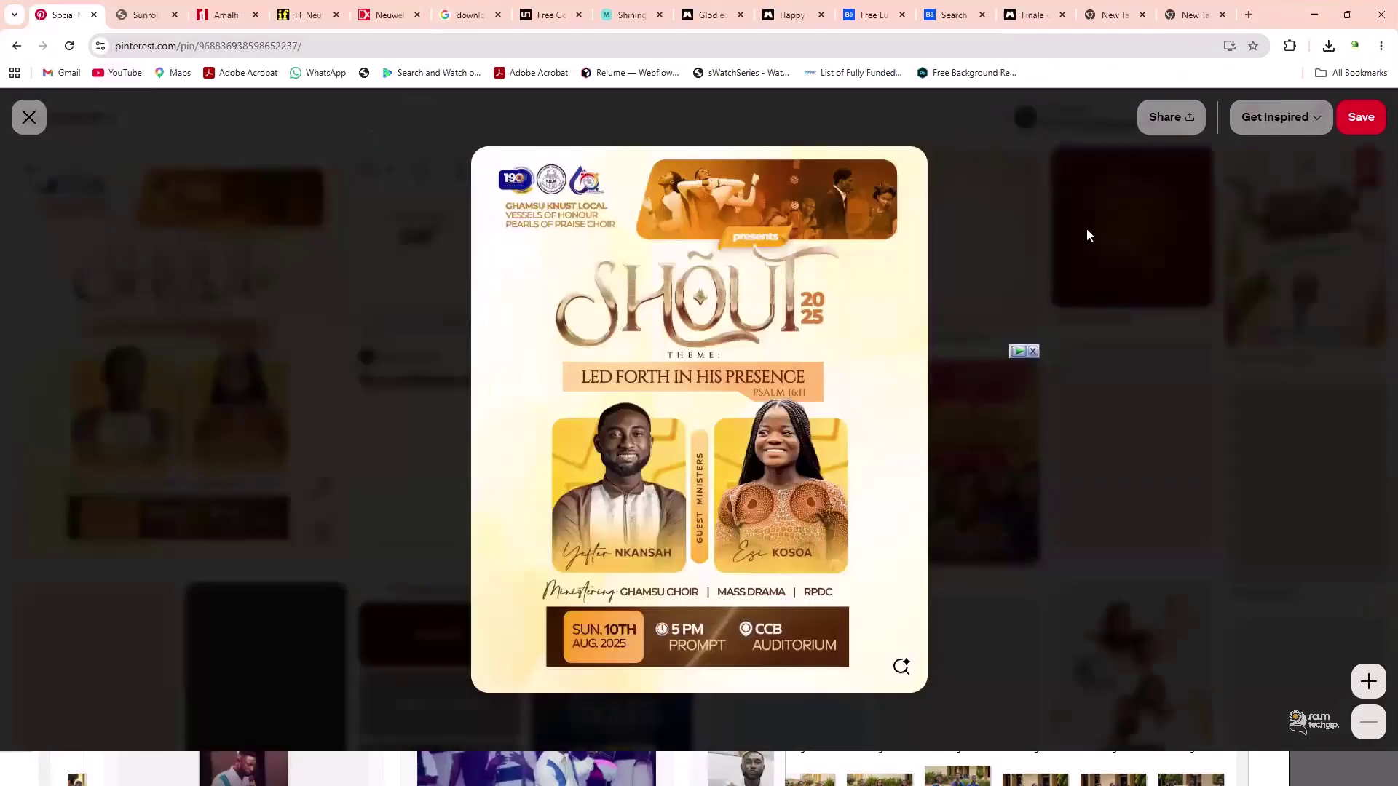
- Open Pinterest in a new browser tab and go to the home feed
click(1249, 14)
text(pinterest)
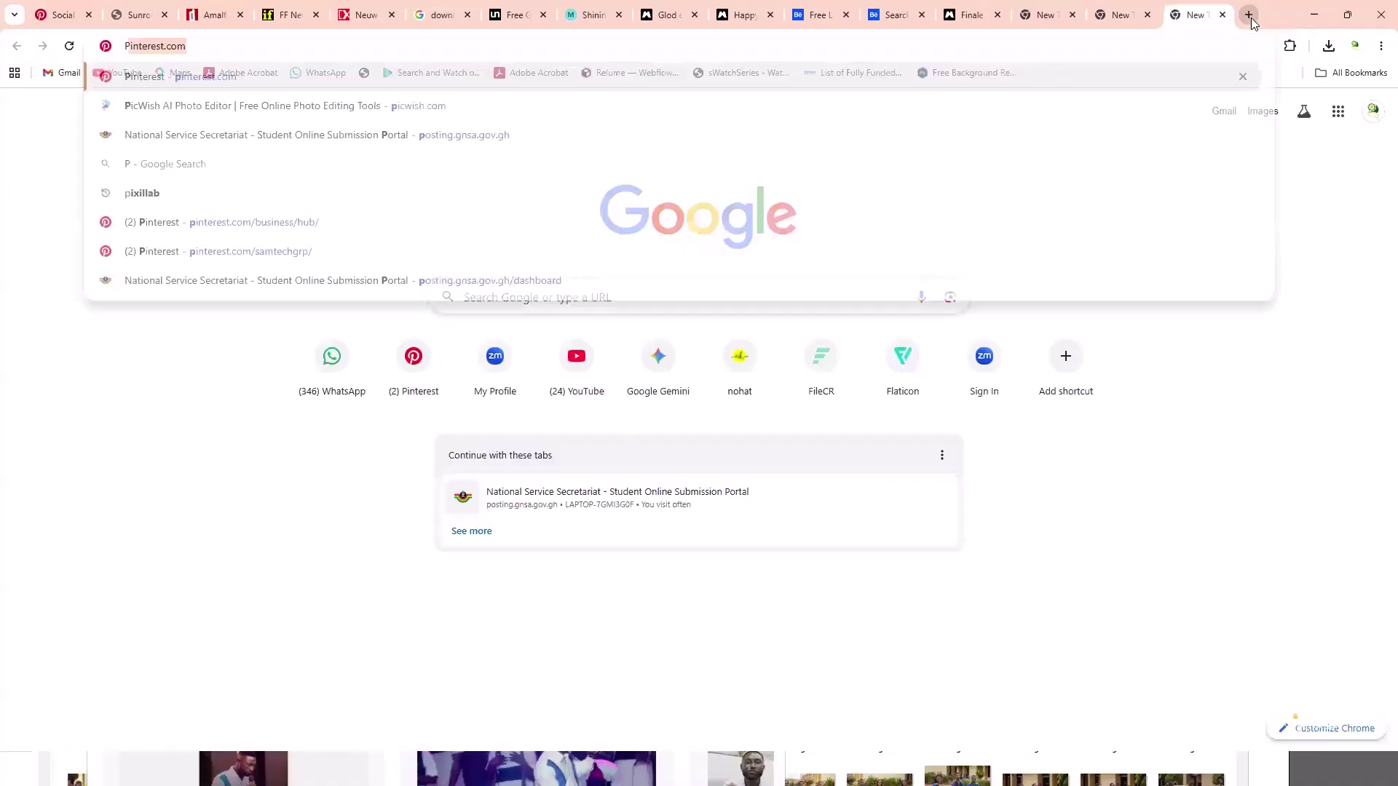
key(Return)
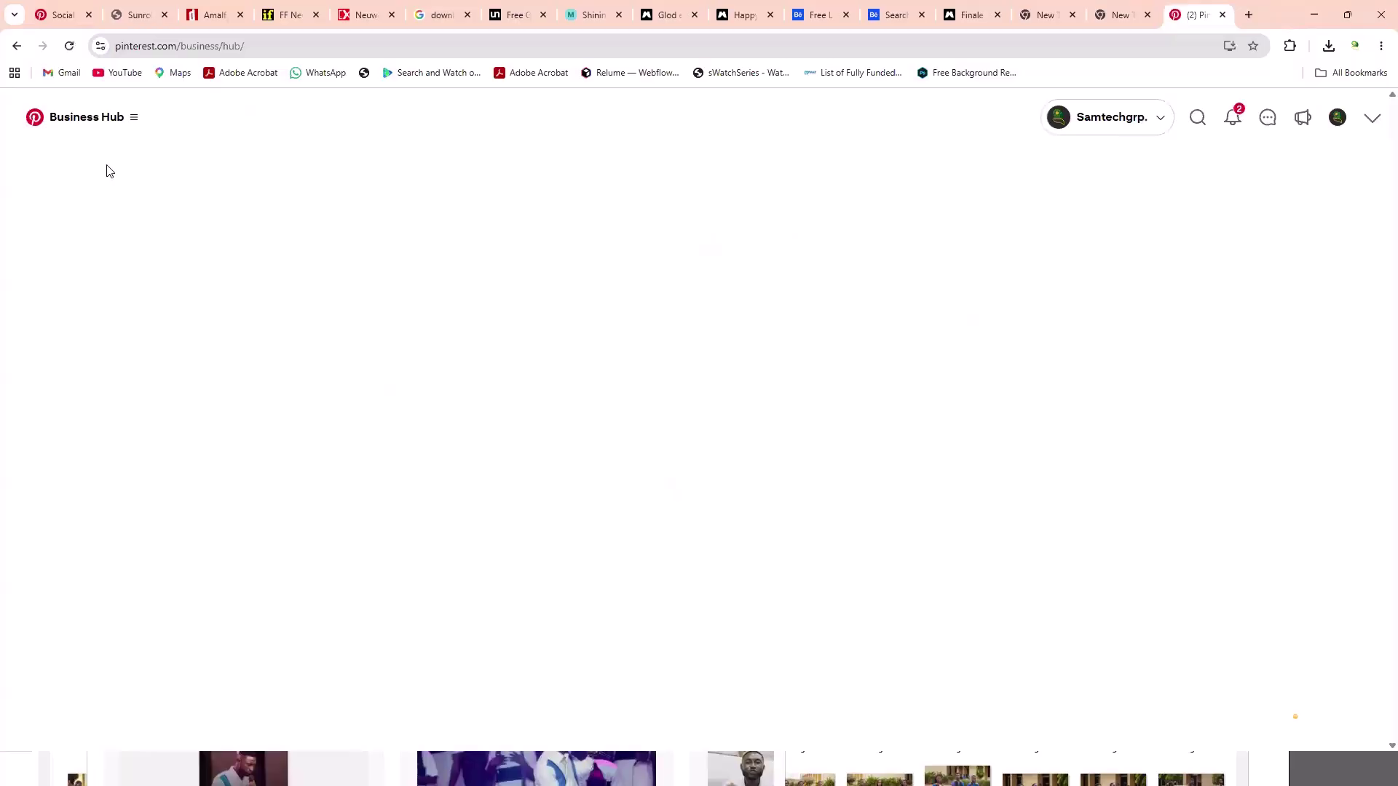
click(103, 175)
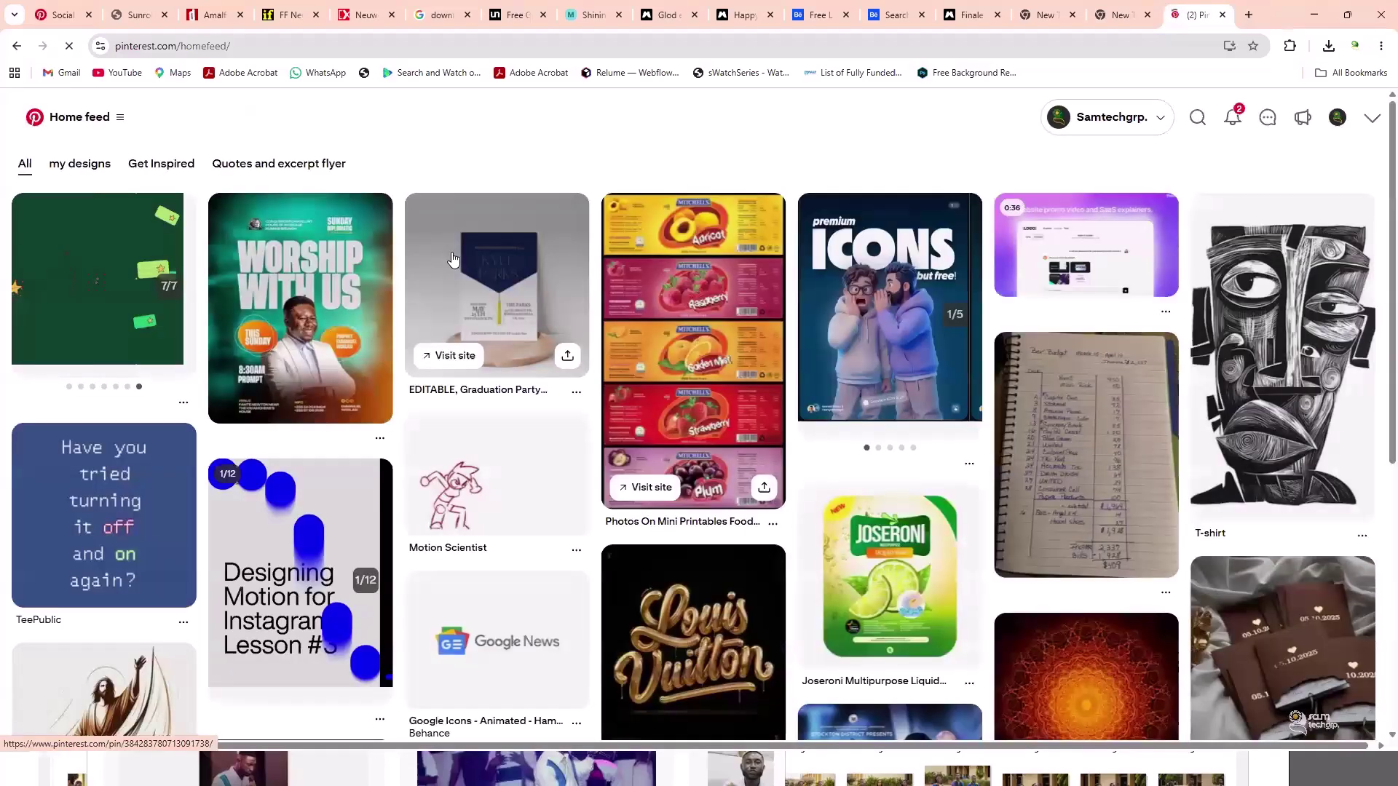
scroll(459, 233, down, 6)
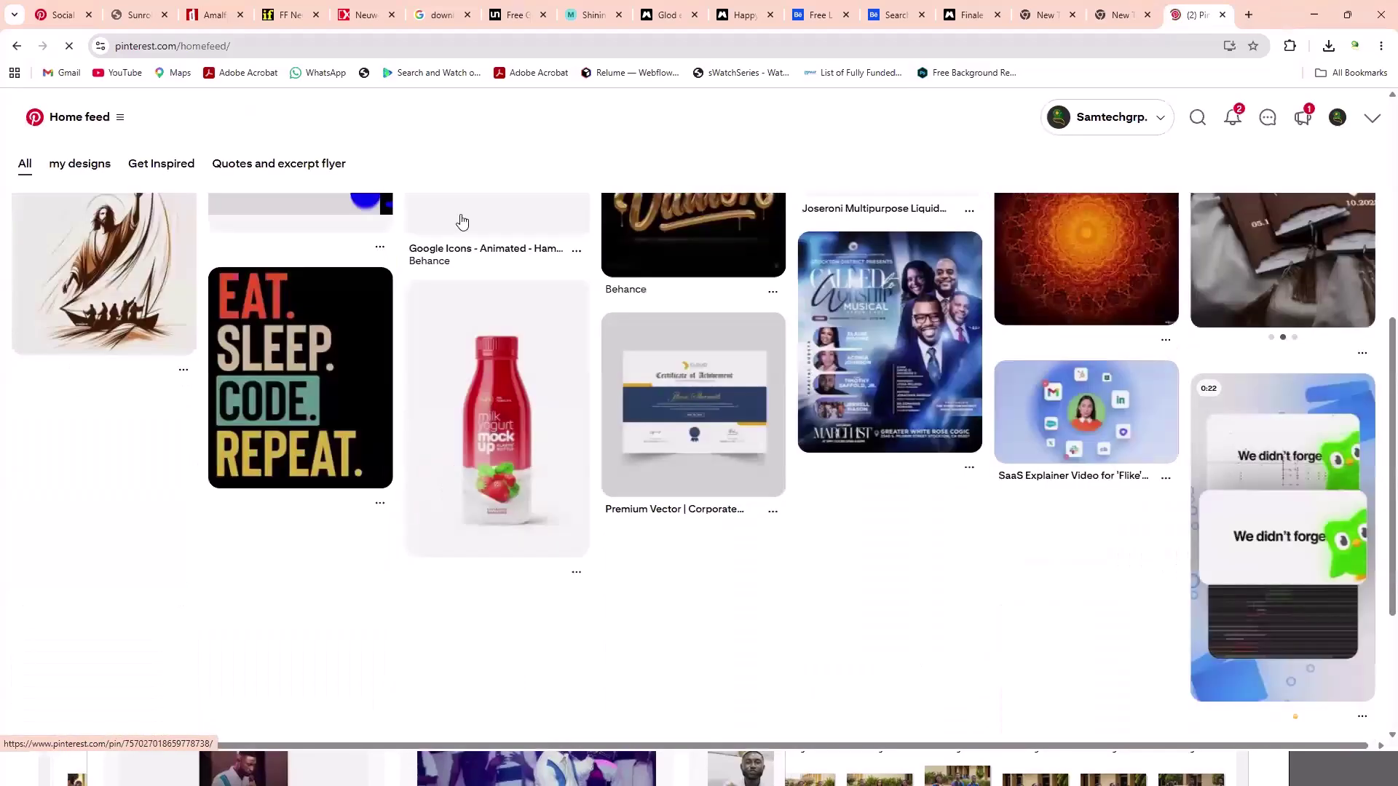
scroll(451, 190, down, 9)
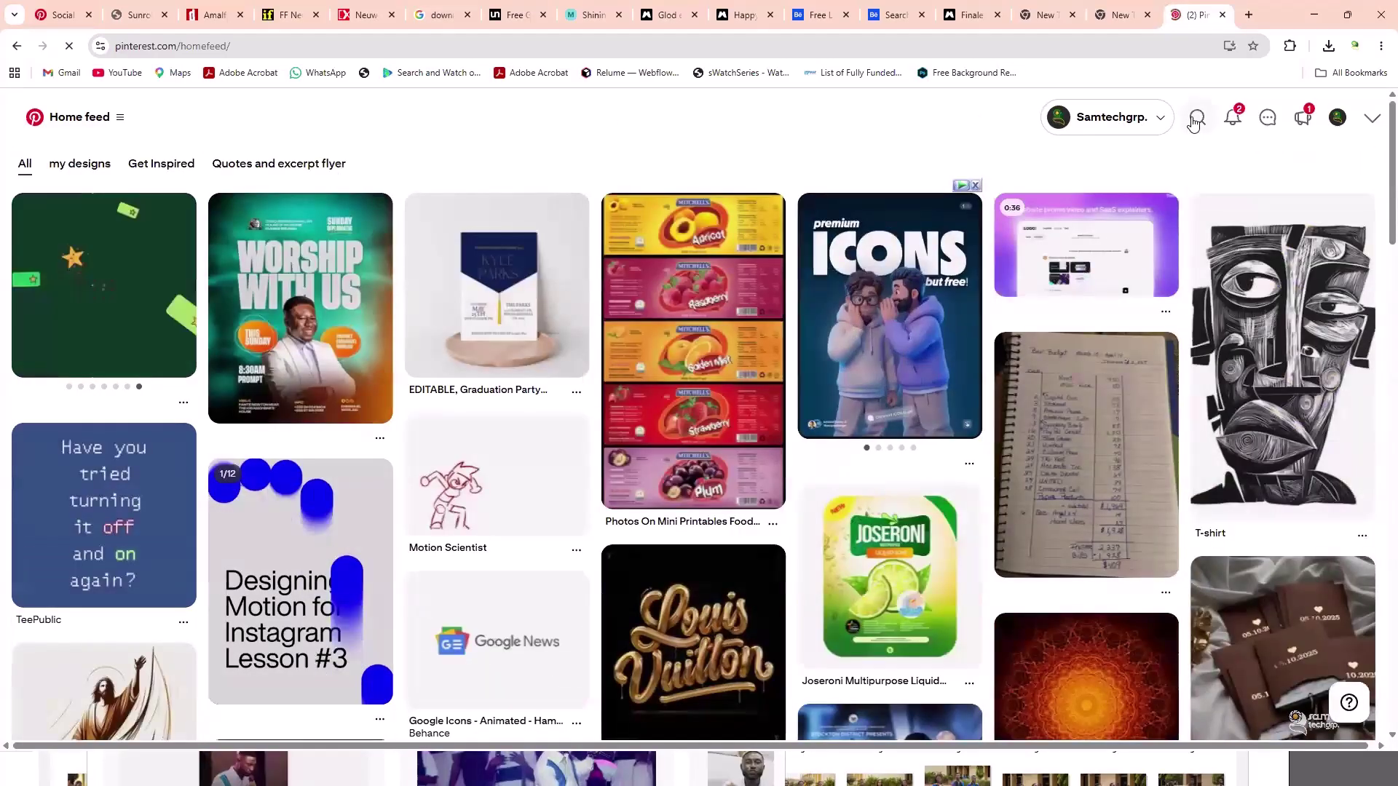
- Search Pinterest for 'yellow and white background'
click(1196, 119)
text(YR)
key(BackSpace)
key(BackSpace)
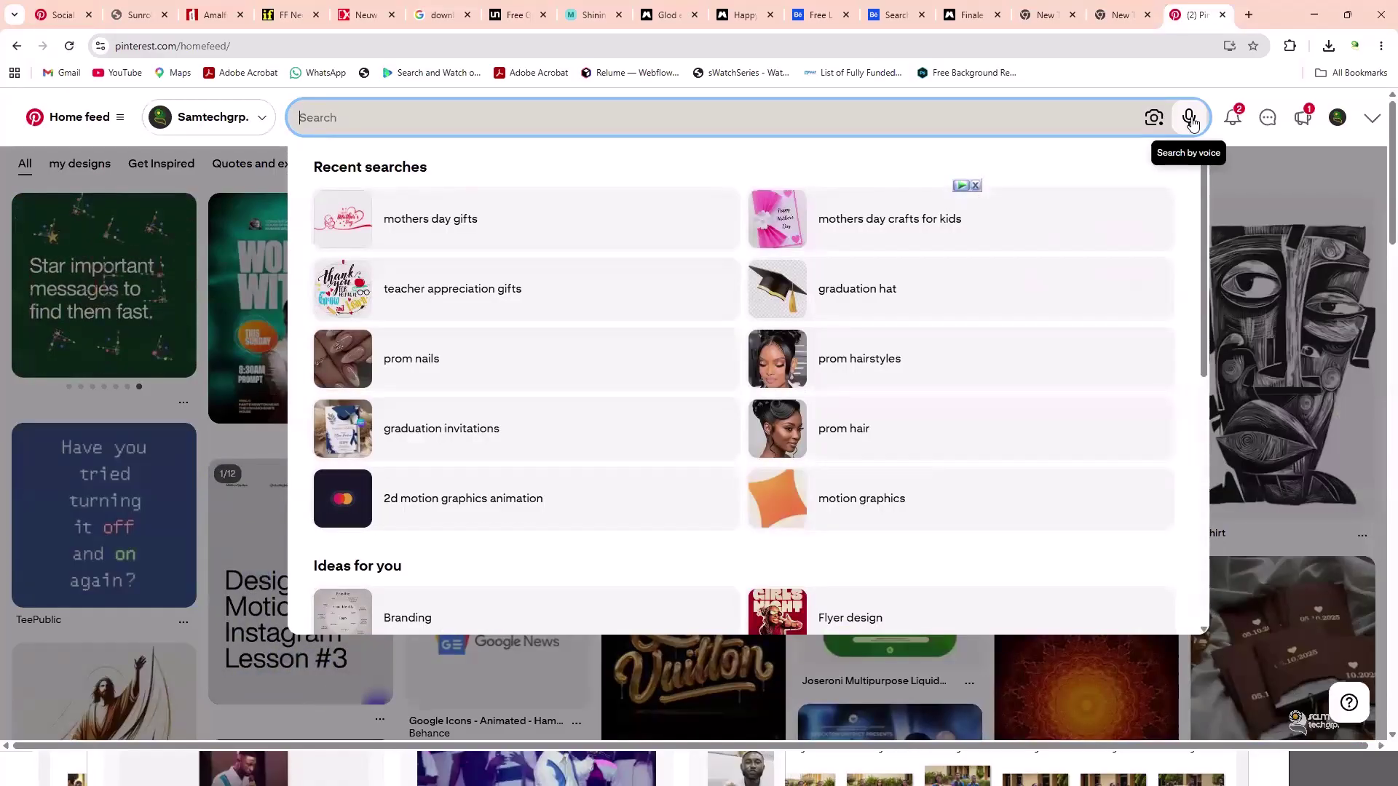
text(yell)
key(BackSpace)
key(BackSpace)
text(ll)
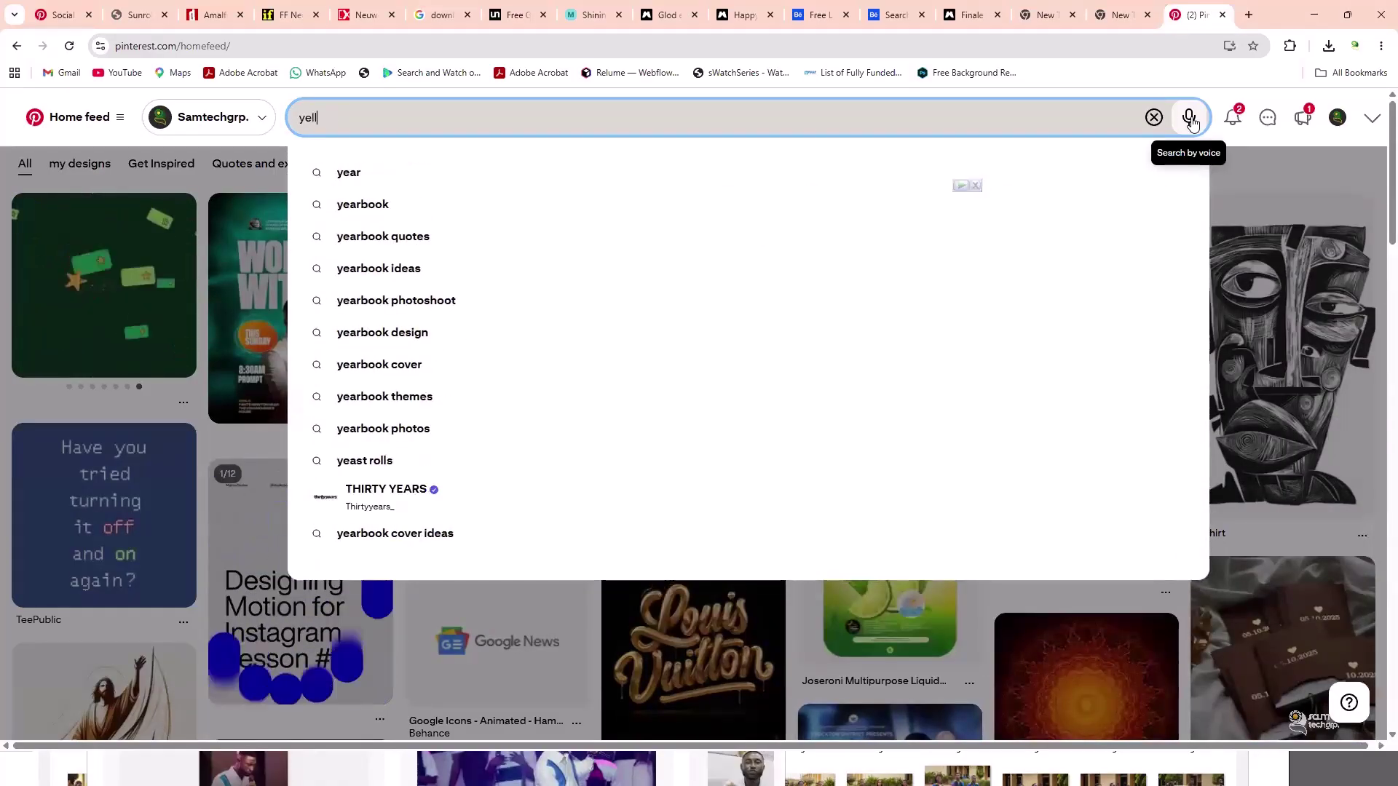
text(ow and w)
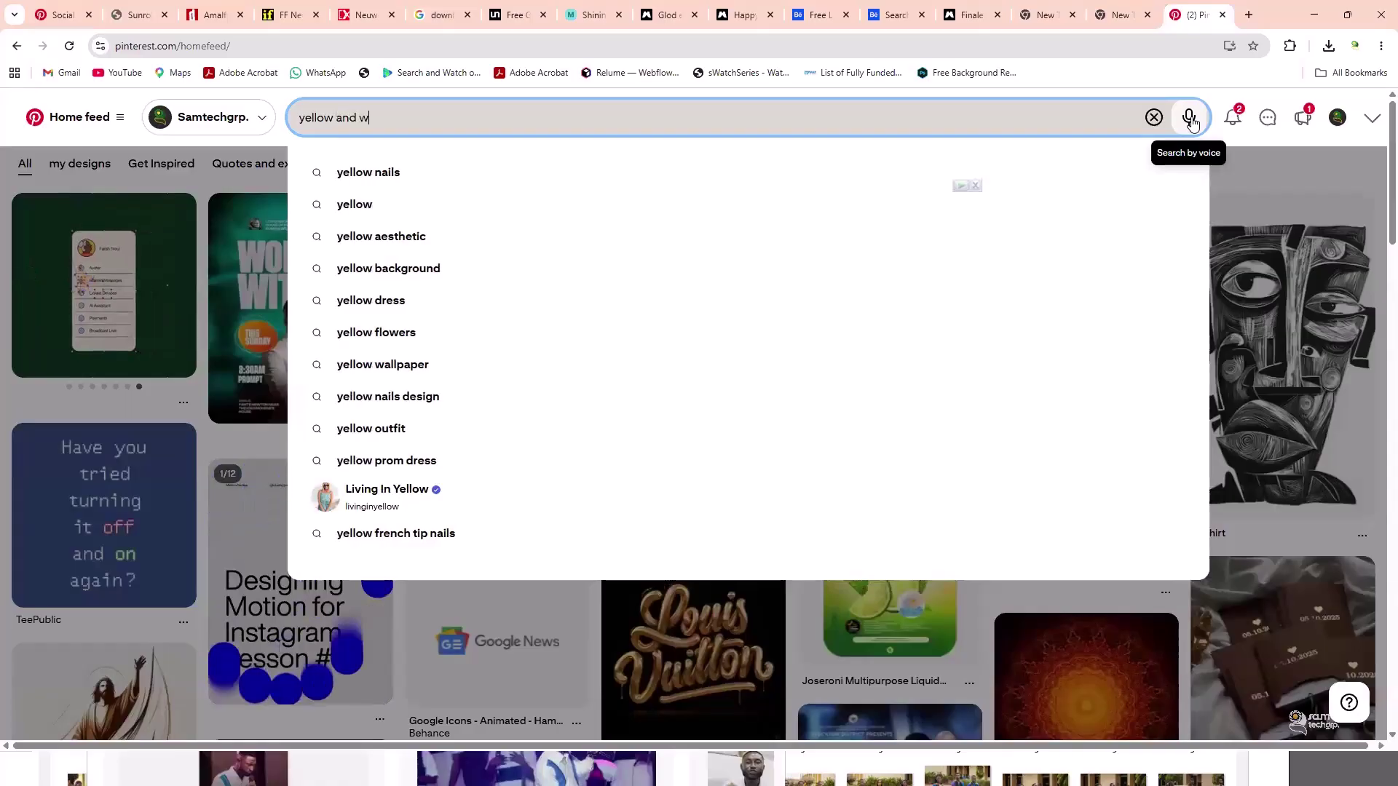
text(hite bac)
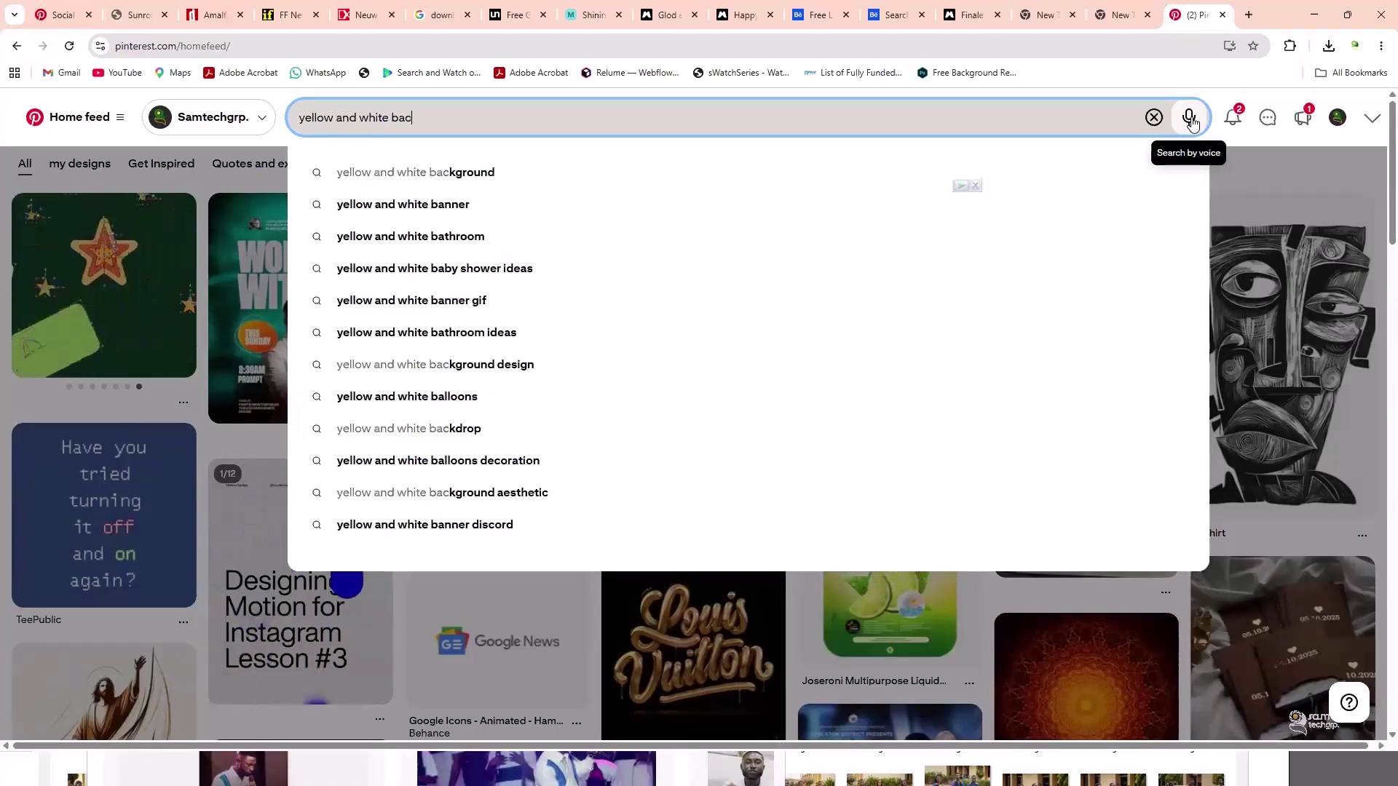
click(446, 178)
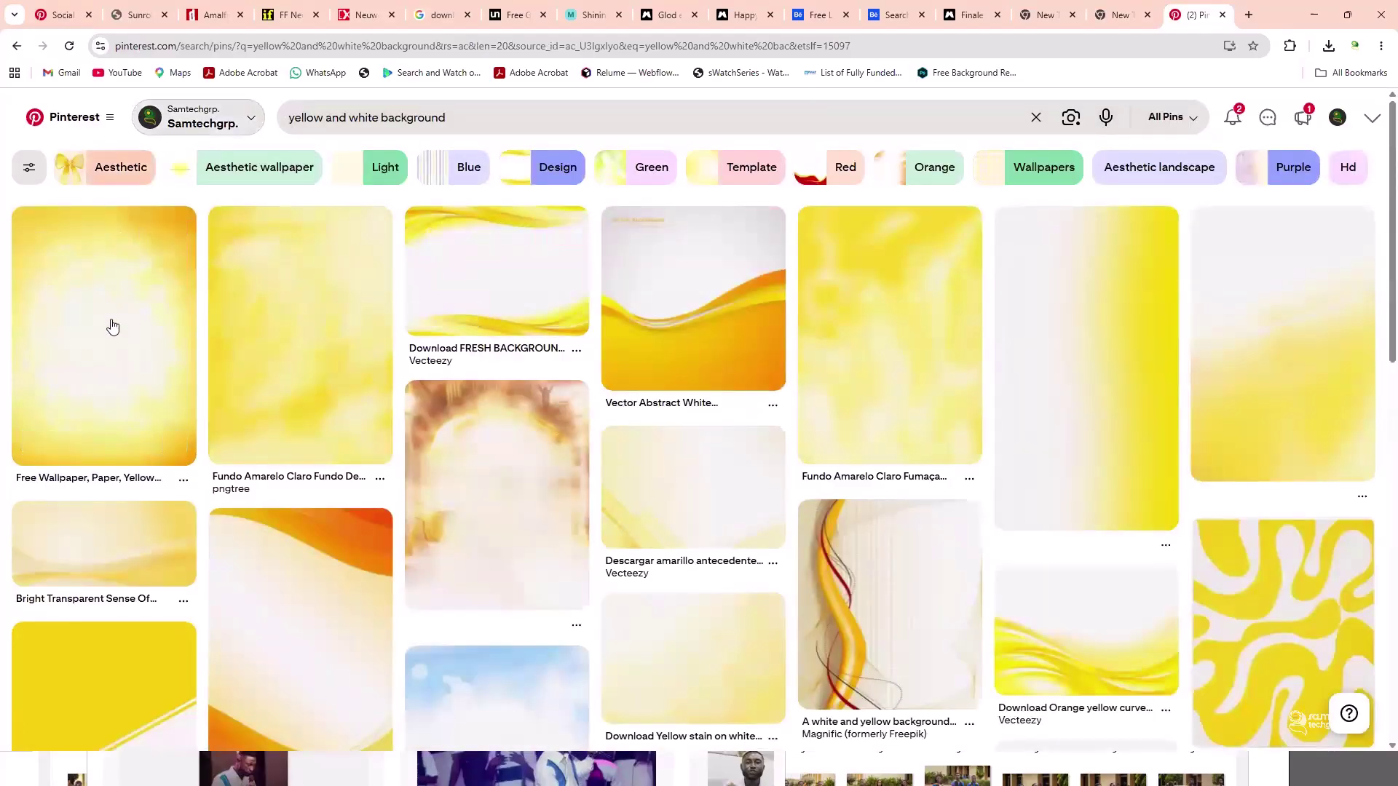
- Open the first yellow background pin in a new tab and browse the results
right_click(111, 341)
click(153, 349)
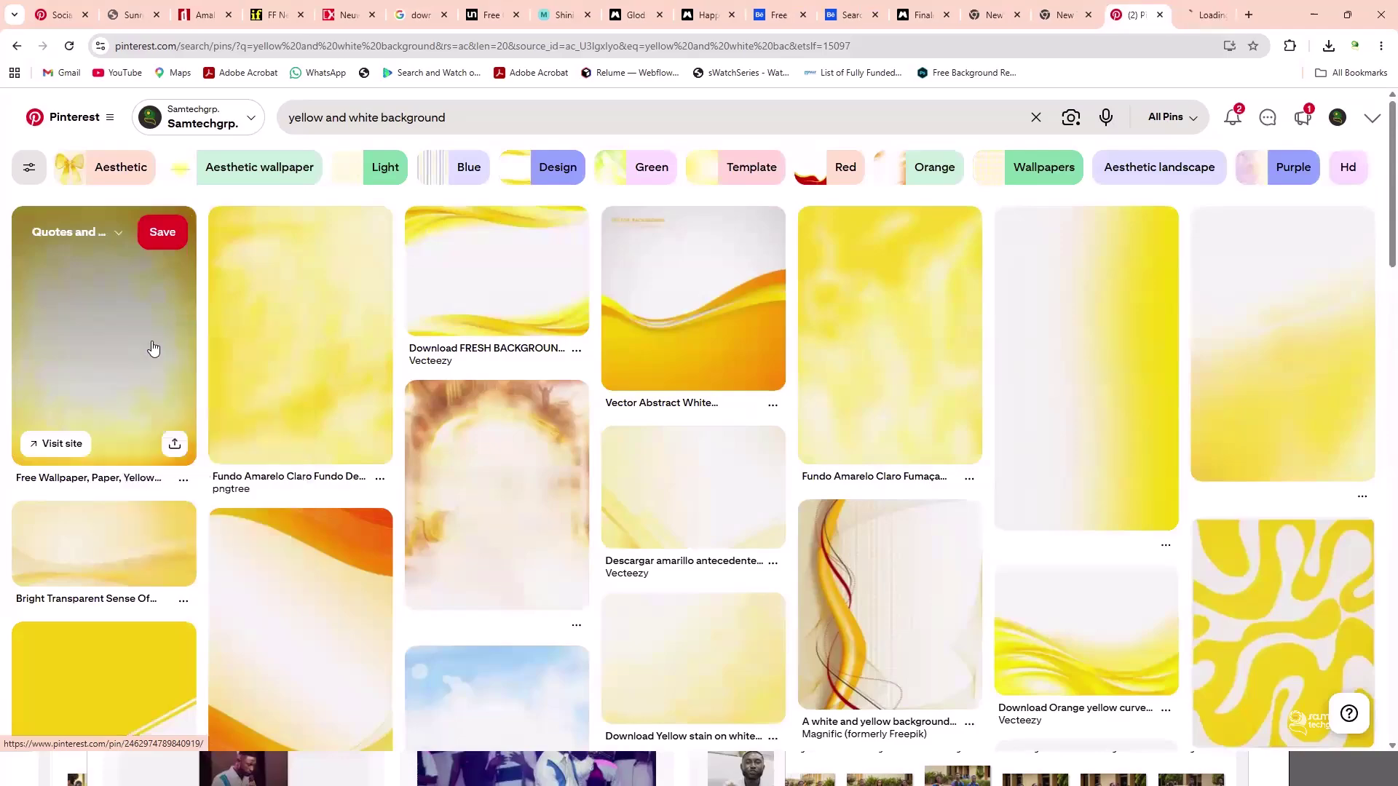
scroll(774, 368, down, 2)
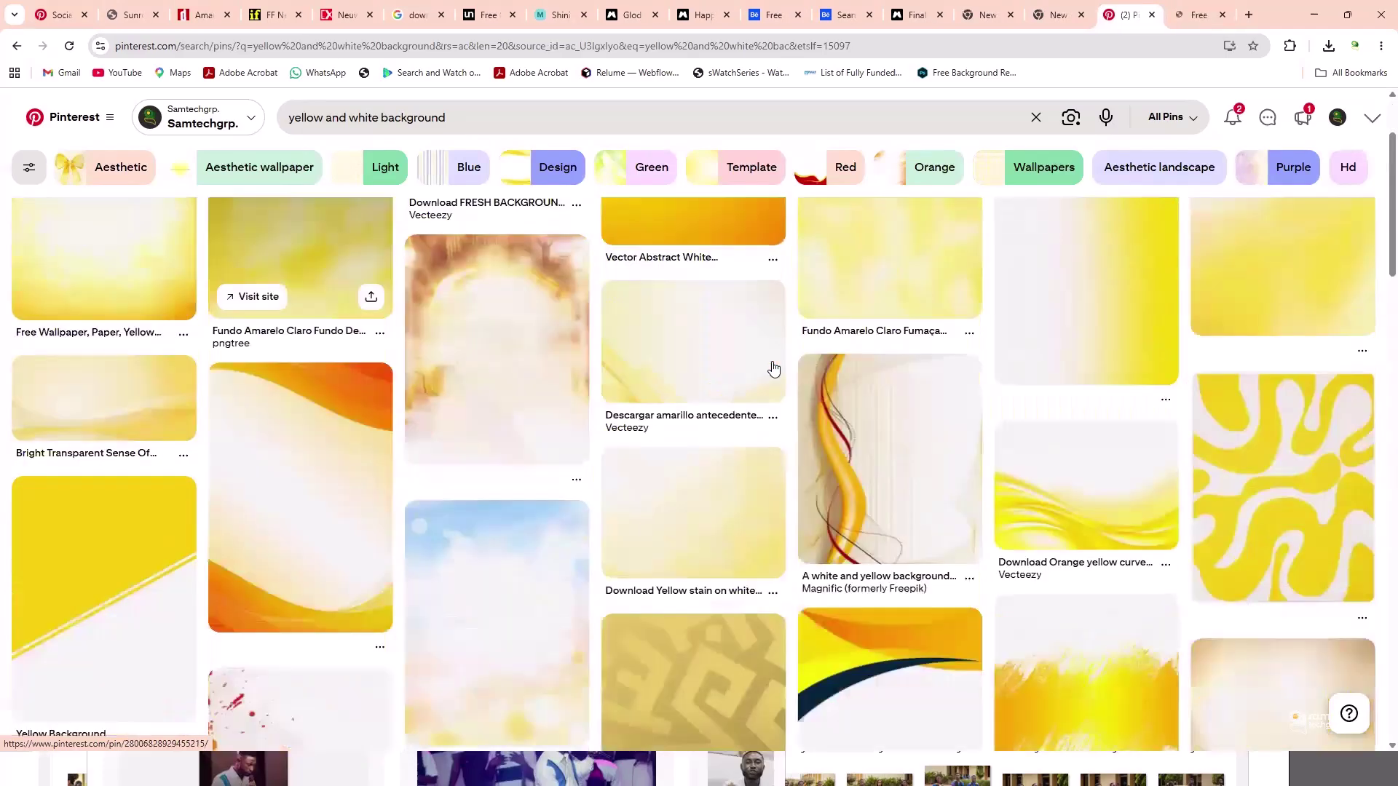
scroll(734, 373, down, 1)
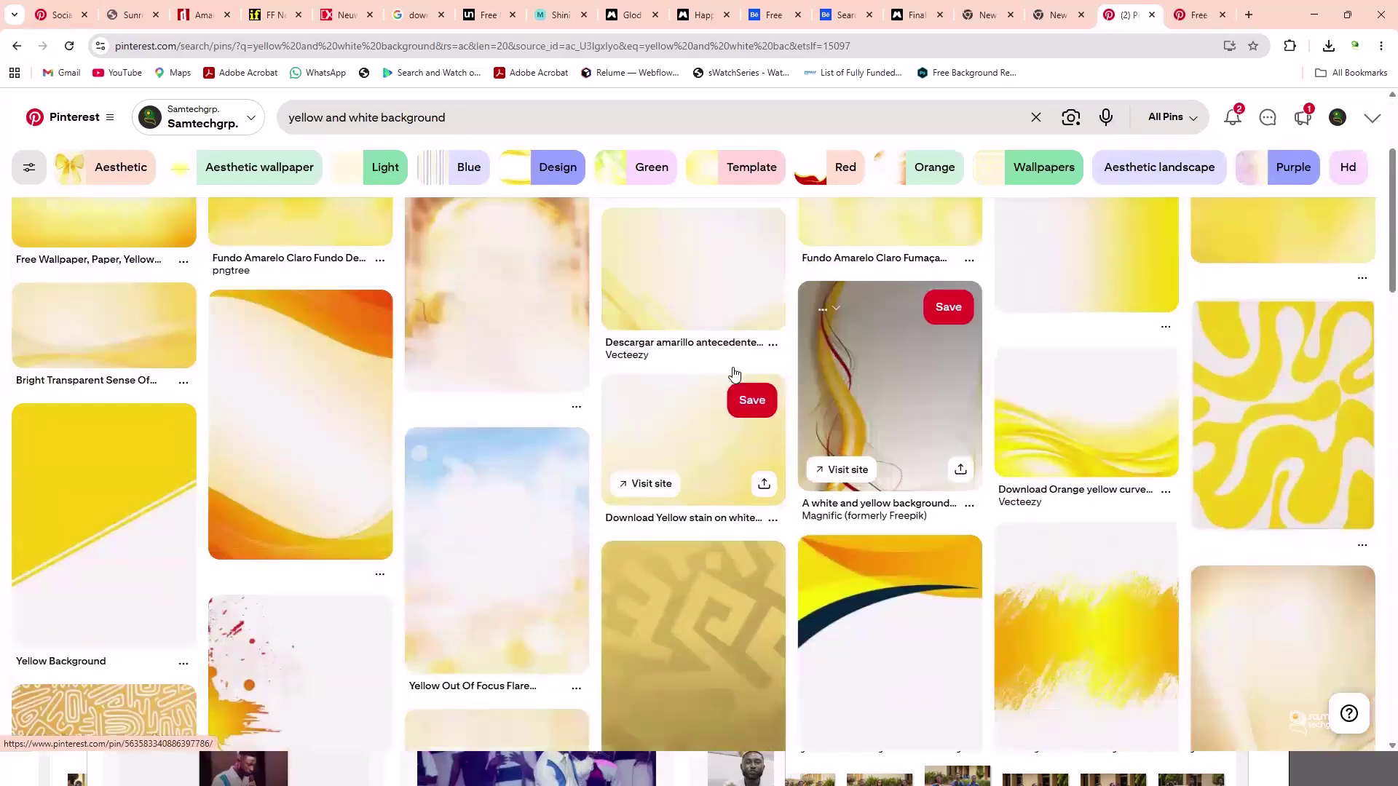
scroll(733, 422, down, 1)
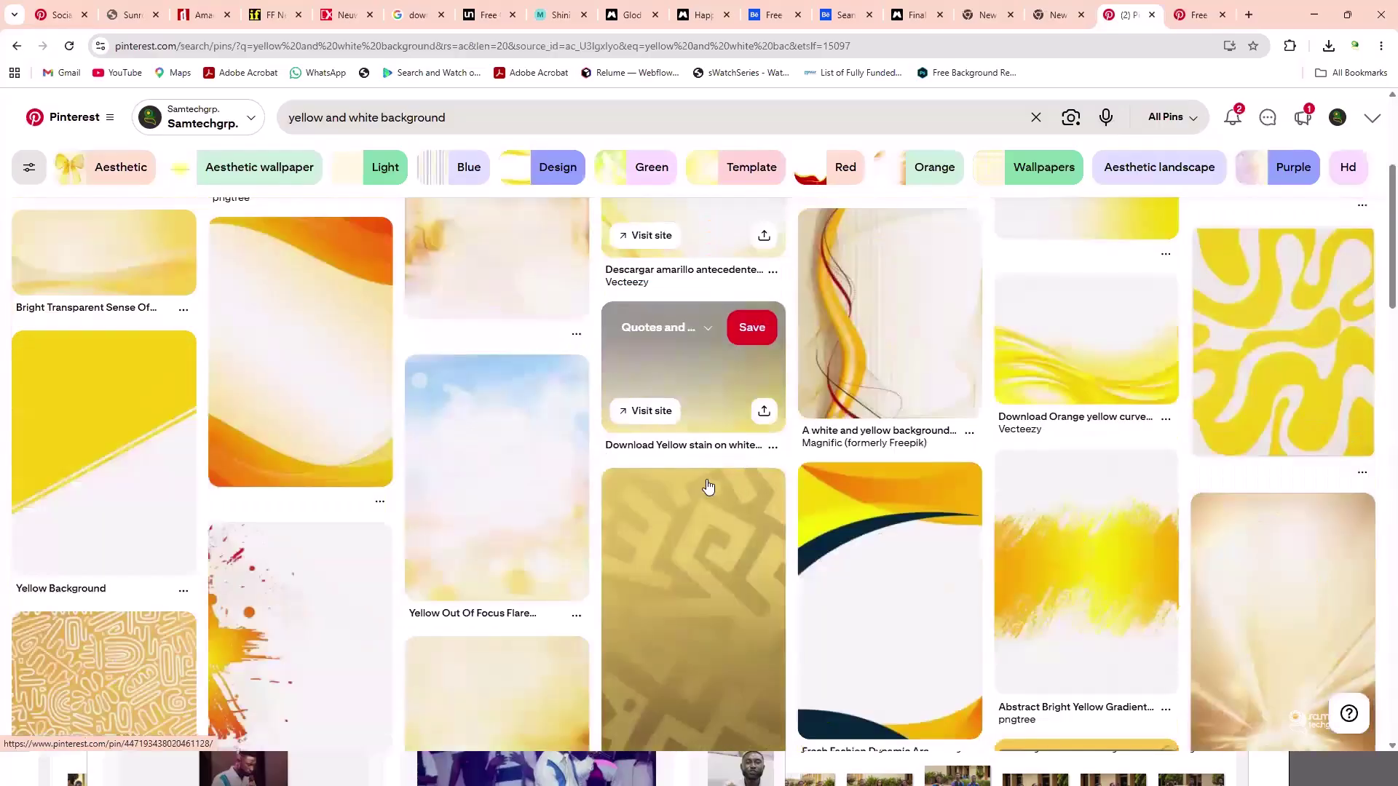
scroll(706, 481, down, 2)
scroll(706, 481, up, 5)
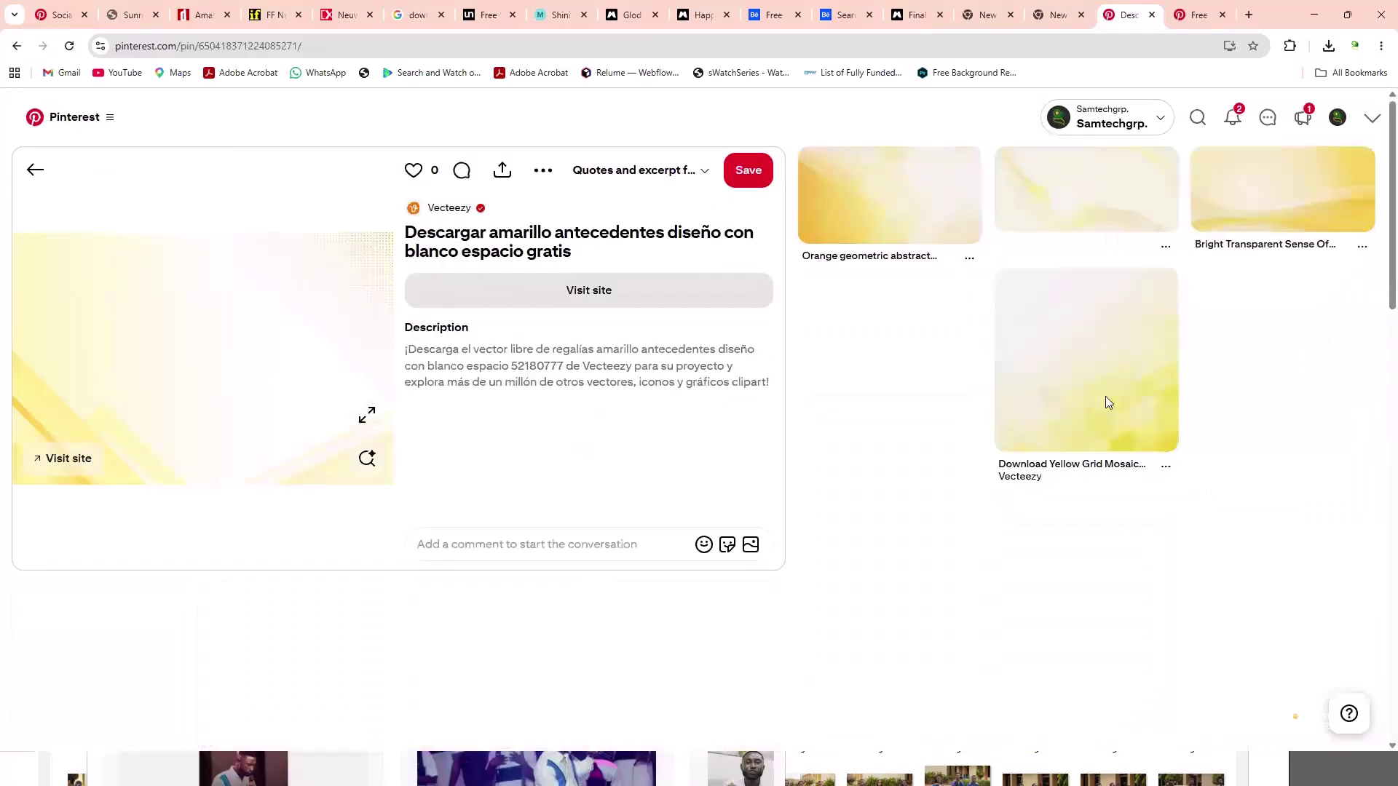
- Open the Yellow Grid Mosaic Background pin and scroll through its page
click(1104, 399)
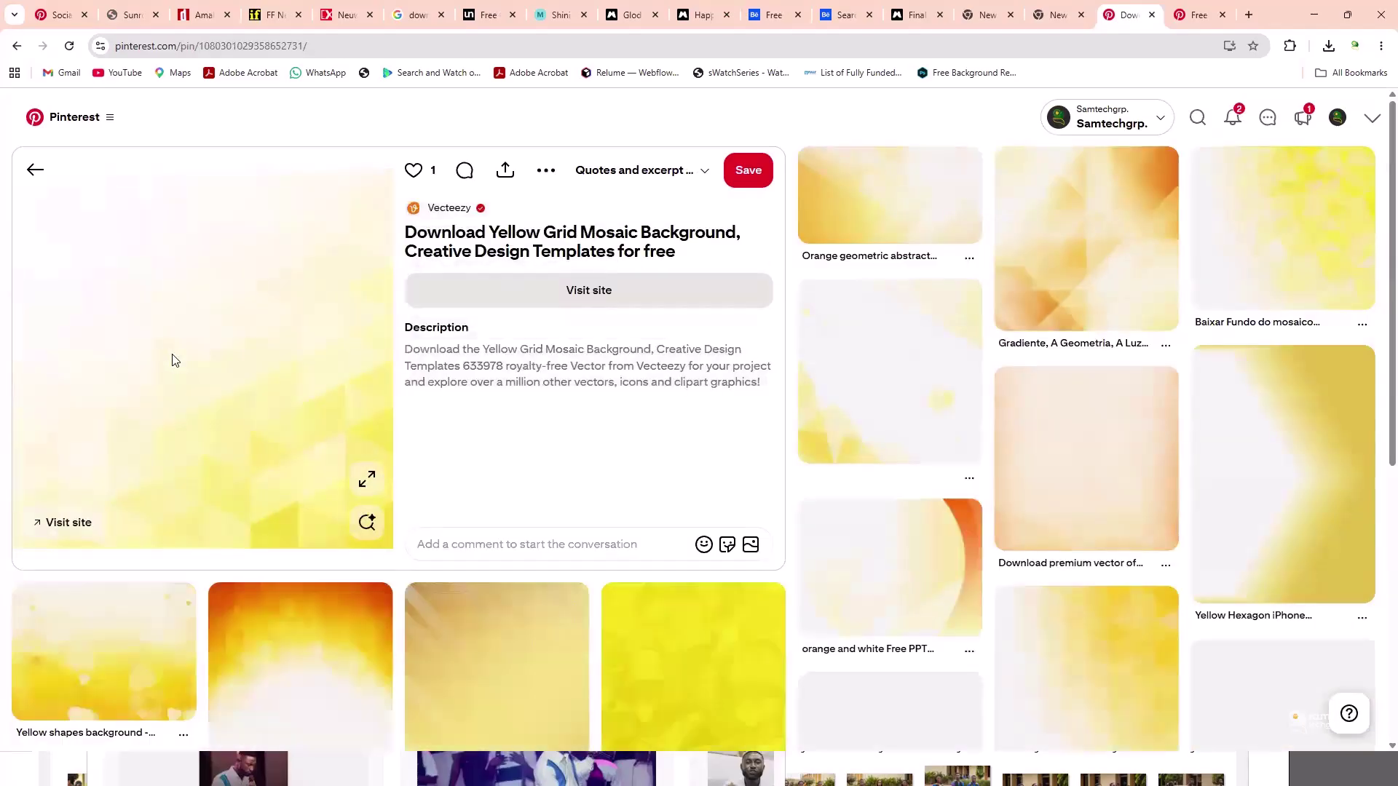
scroll(172, 357, down, 4)
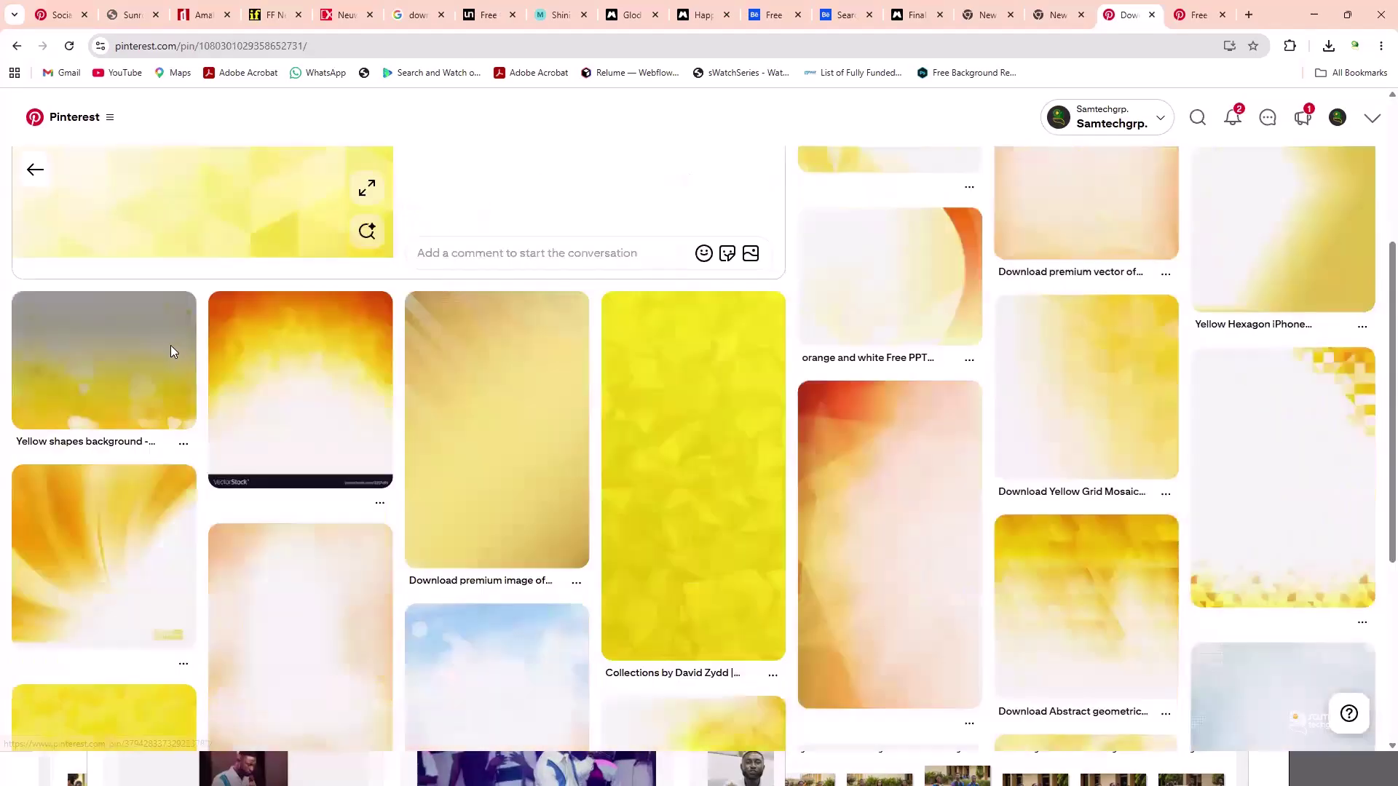
scroll(172, 354, up, 3)
scroll(172, 353, down, 9)
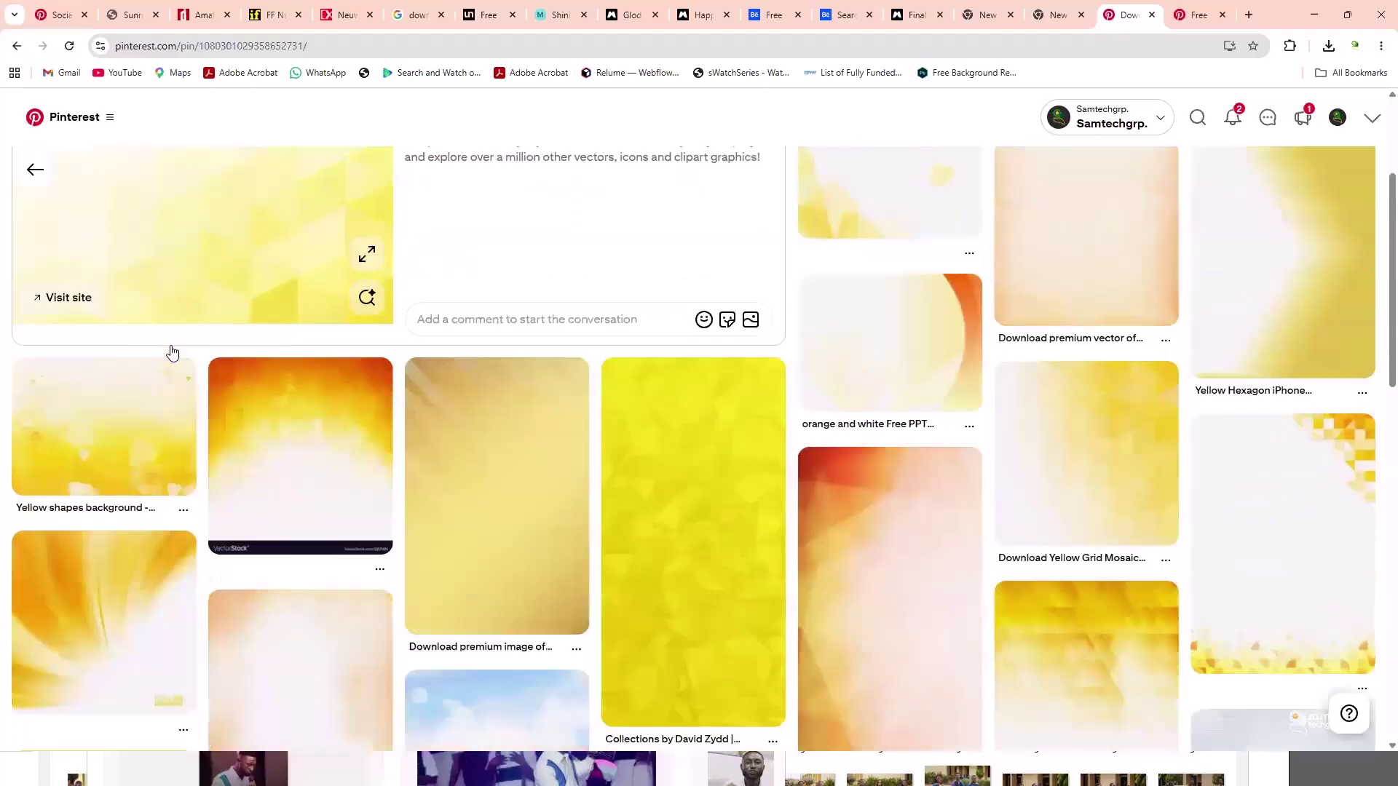
scroll(172, 353, down, 5)
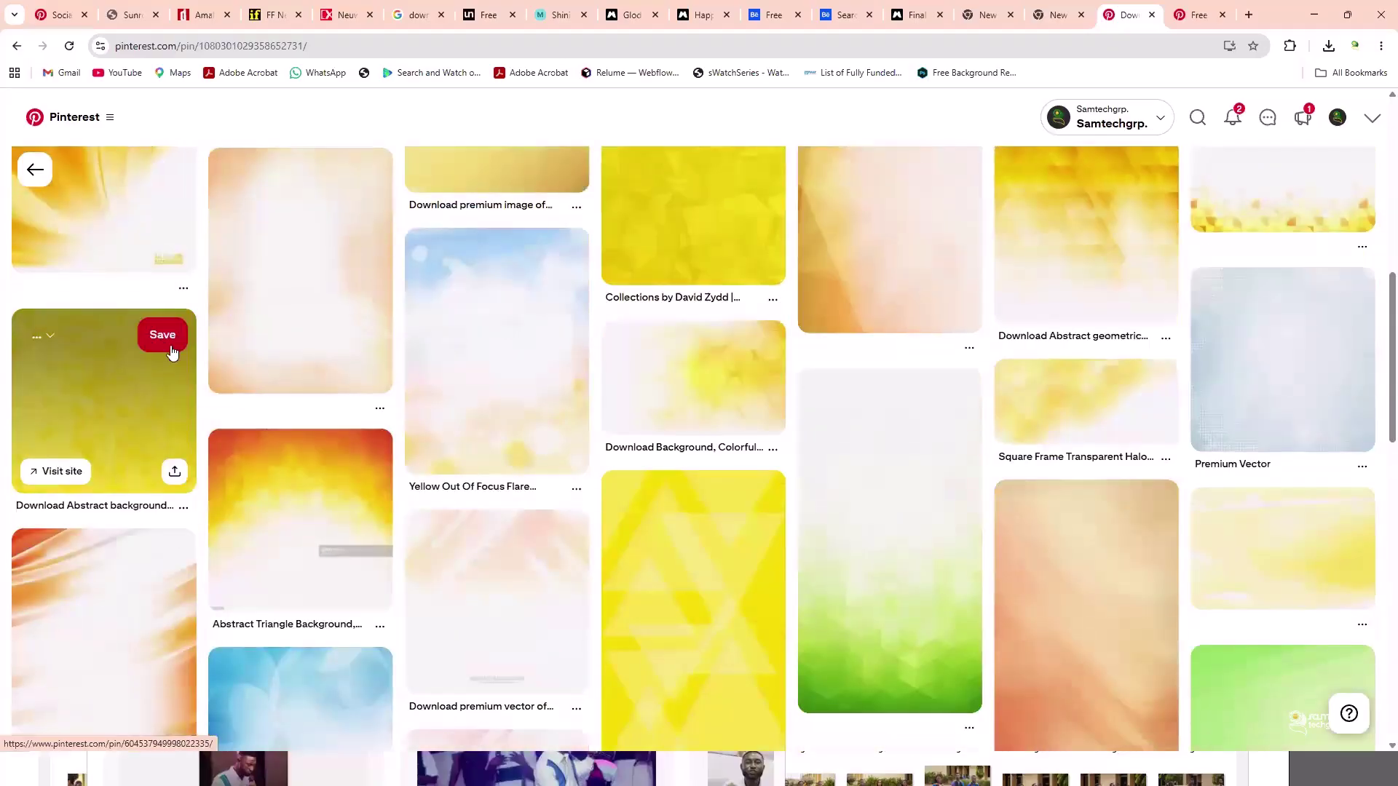
scroll(172, 353, down, 11)
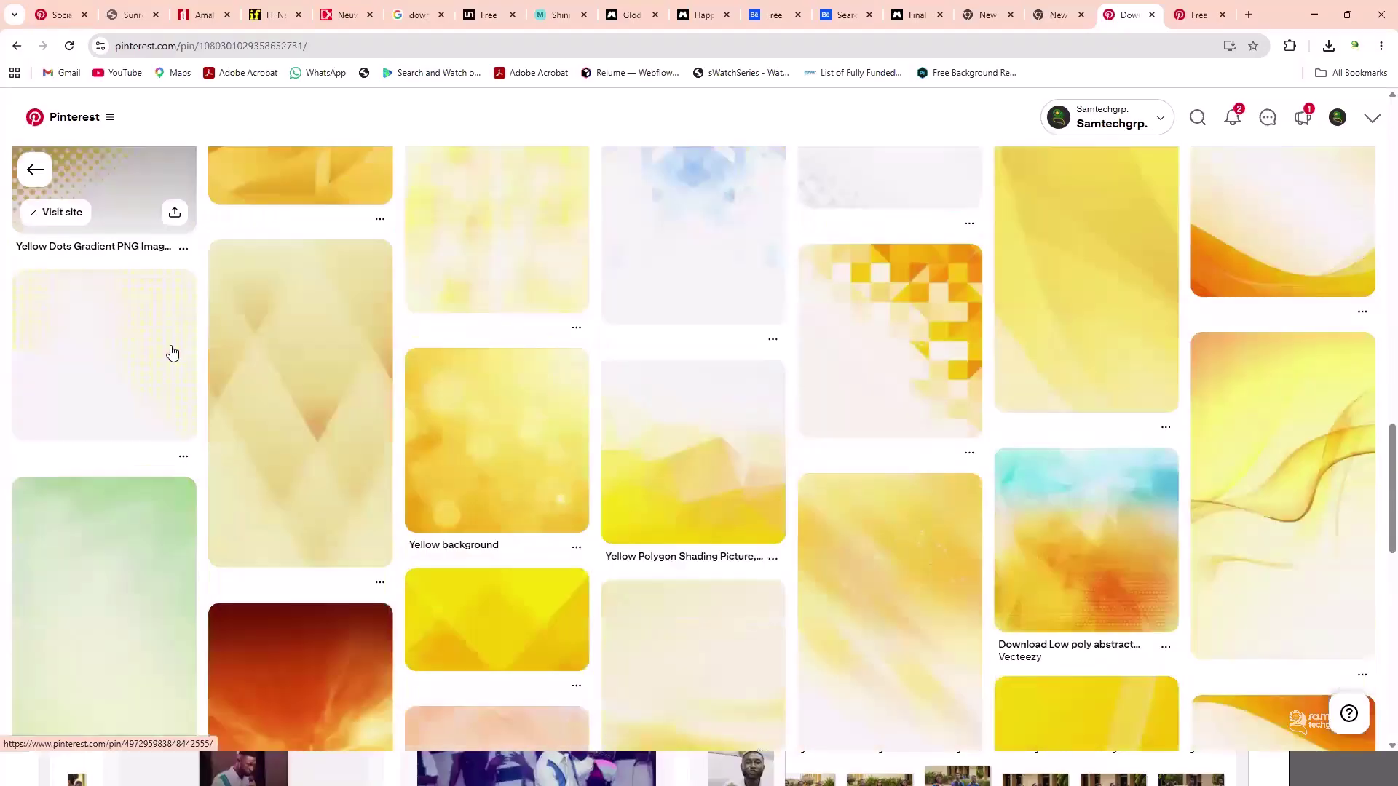
scroll(172, 353, down, 5)
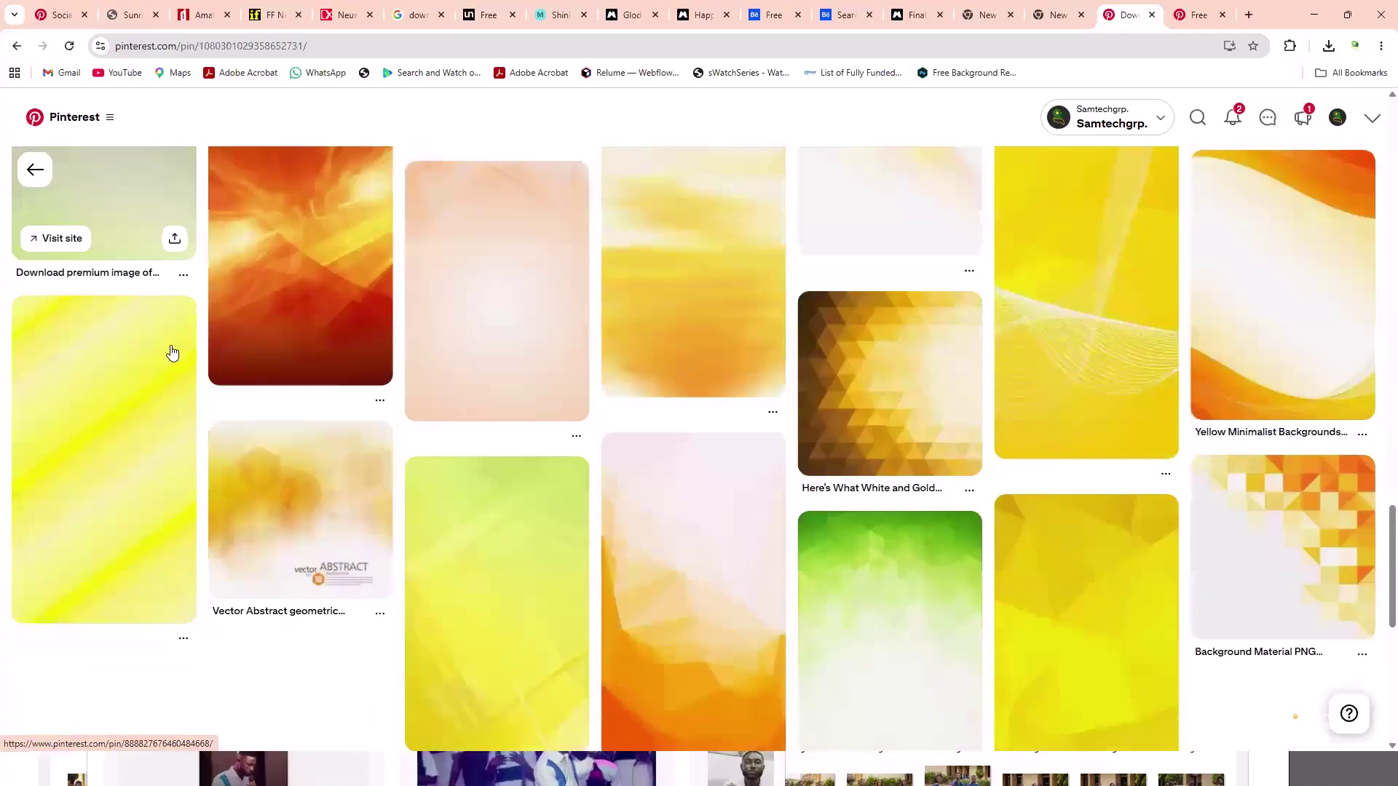
scroll(172, 354, down, 6)
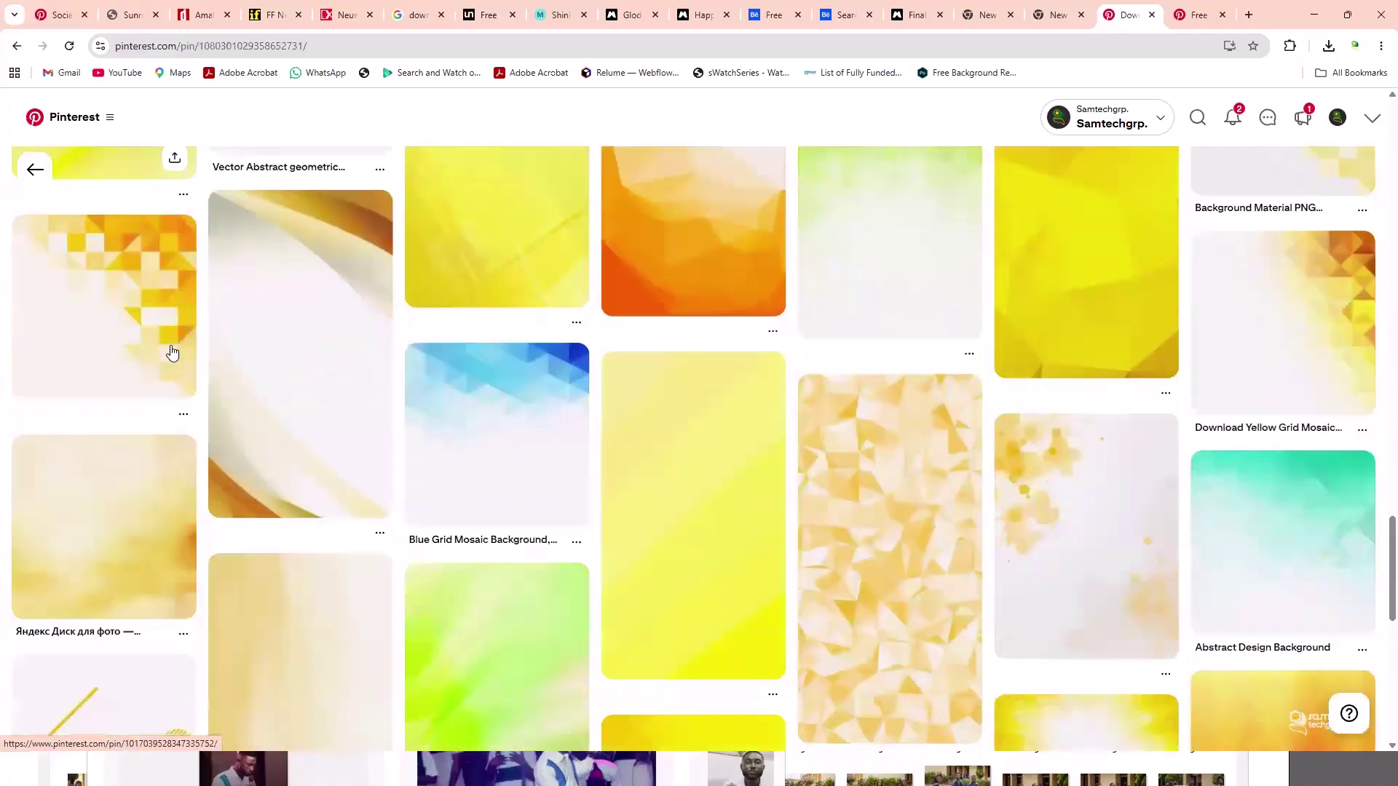
scroll(172, 354, down, 8)
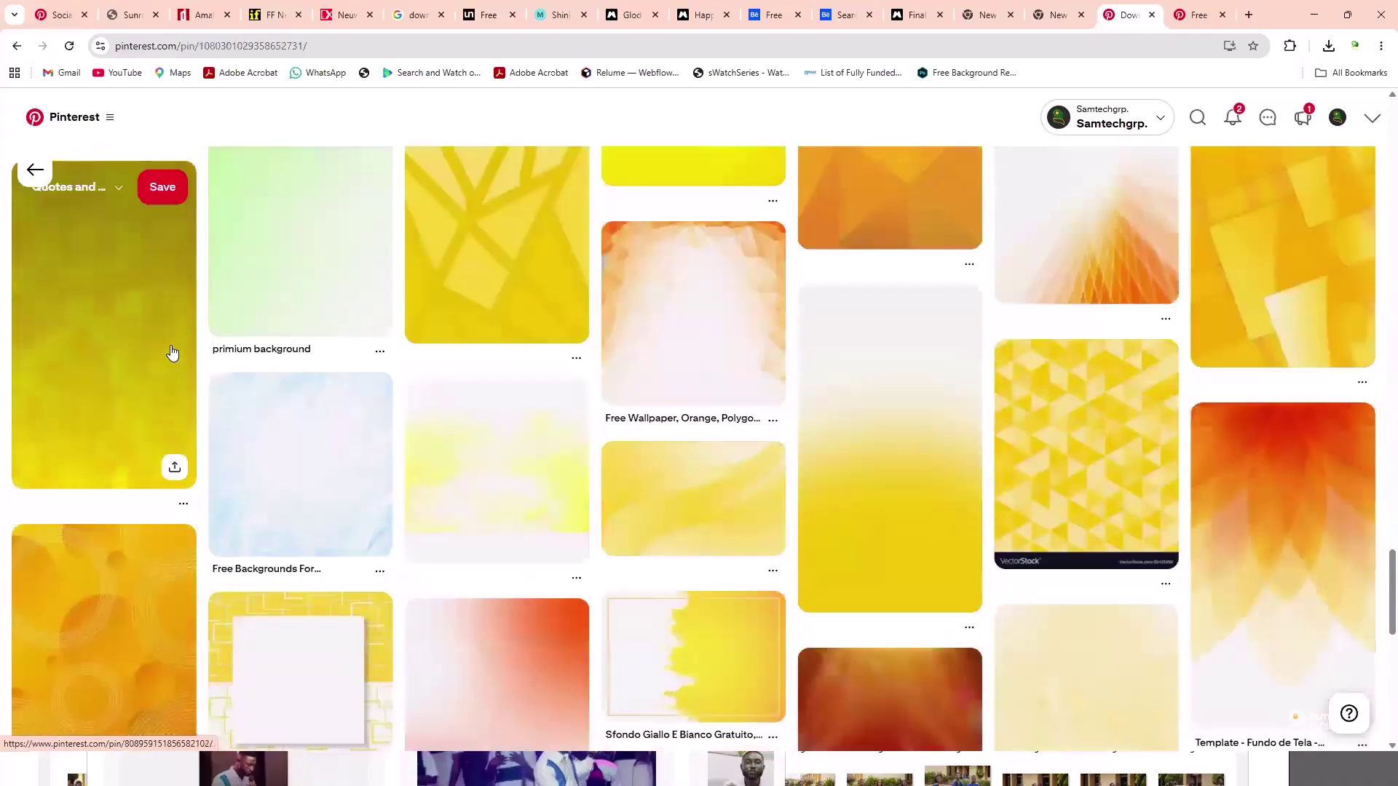
scroll(171, 353, down, 5)
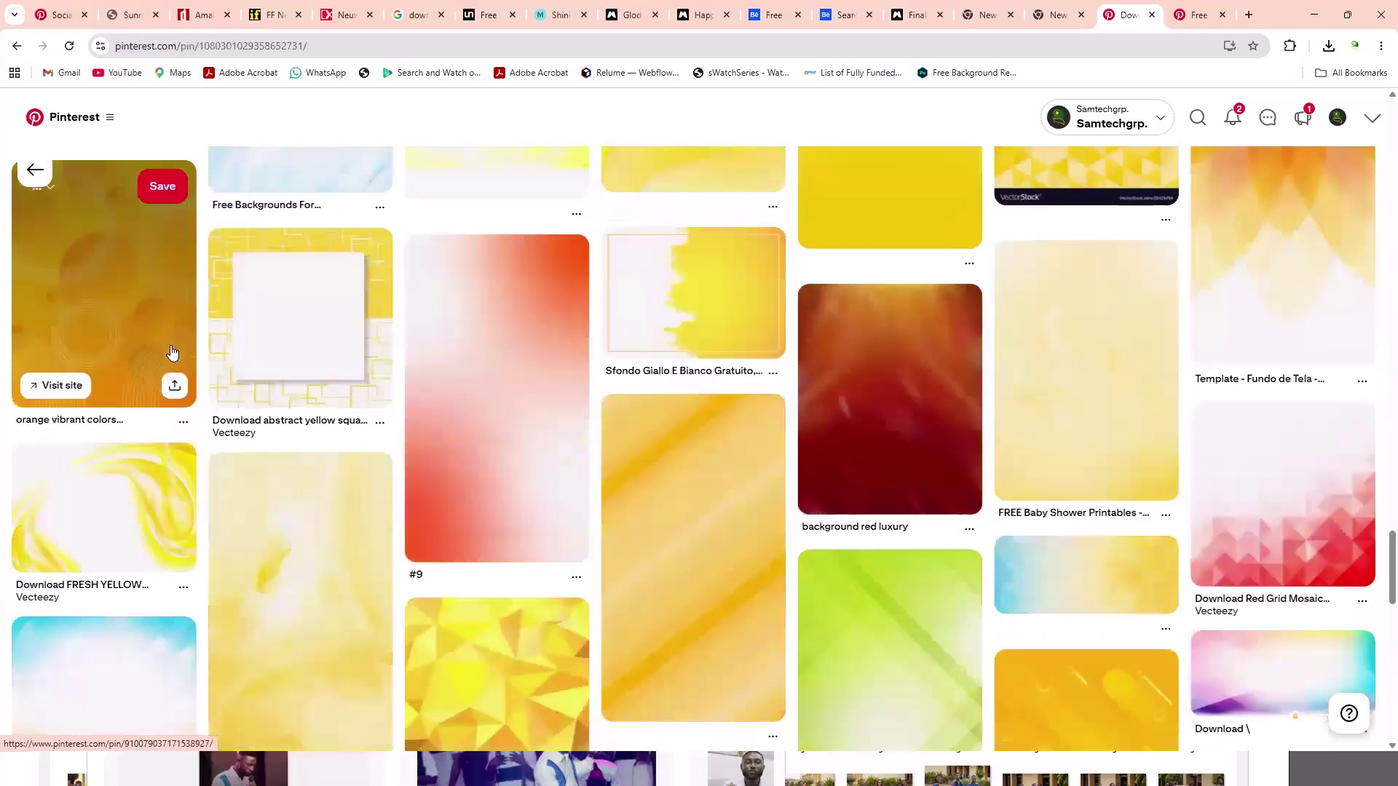
scroll(172, 353, down, 10)
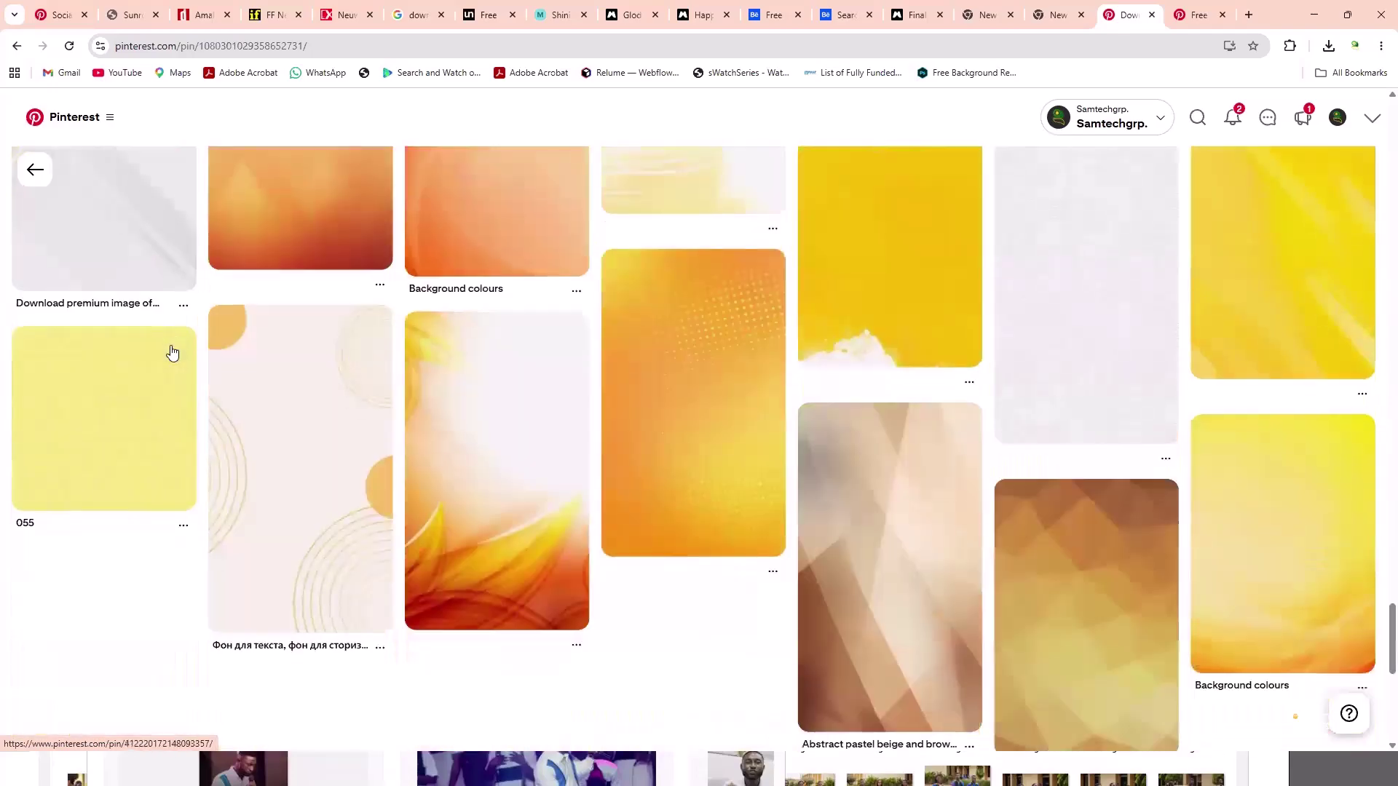
scroll(171, 353, down, 5)
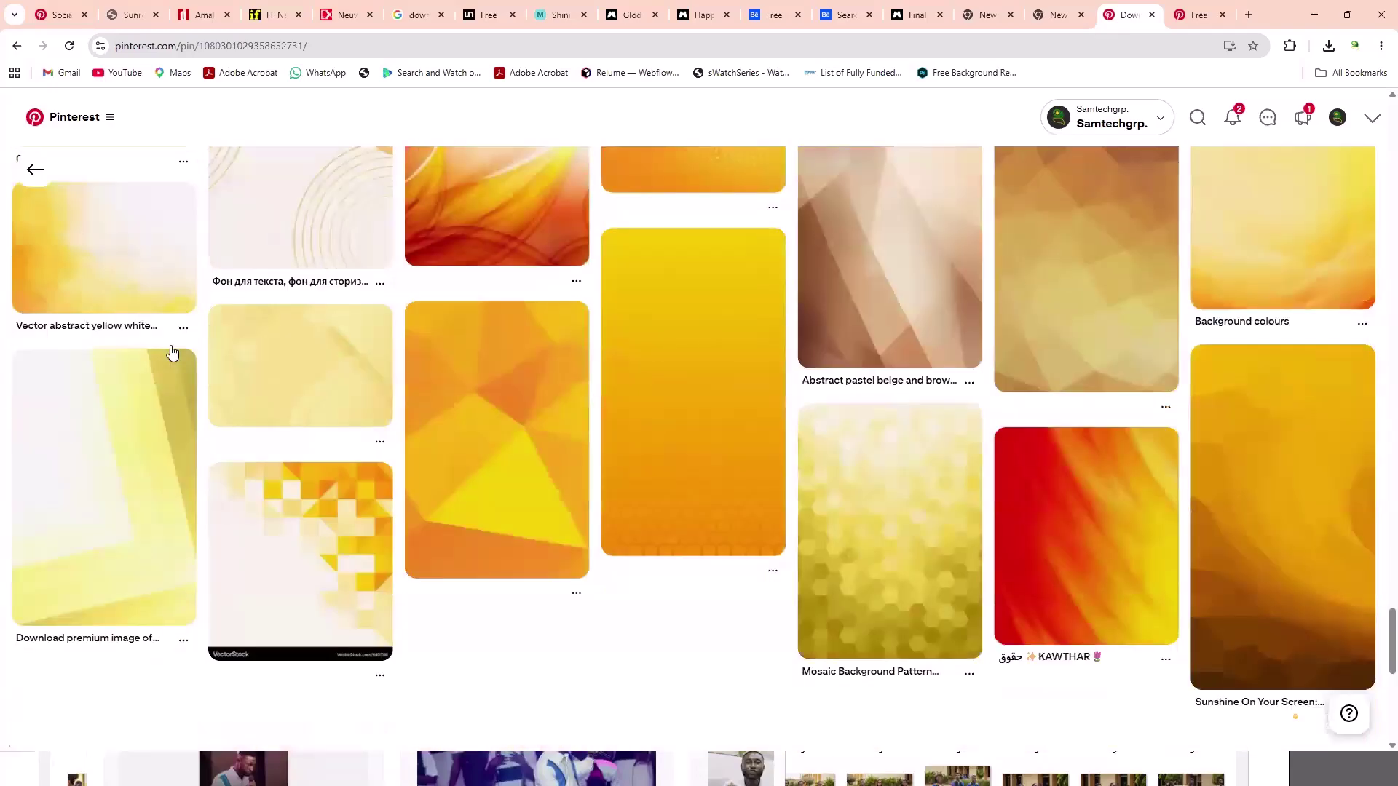
scroll(172, 353, down, 2)
- Copy the Yellow Grid Mosaic Background image to the clipboard
click(172, 353)
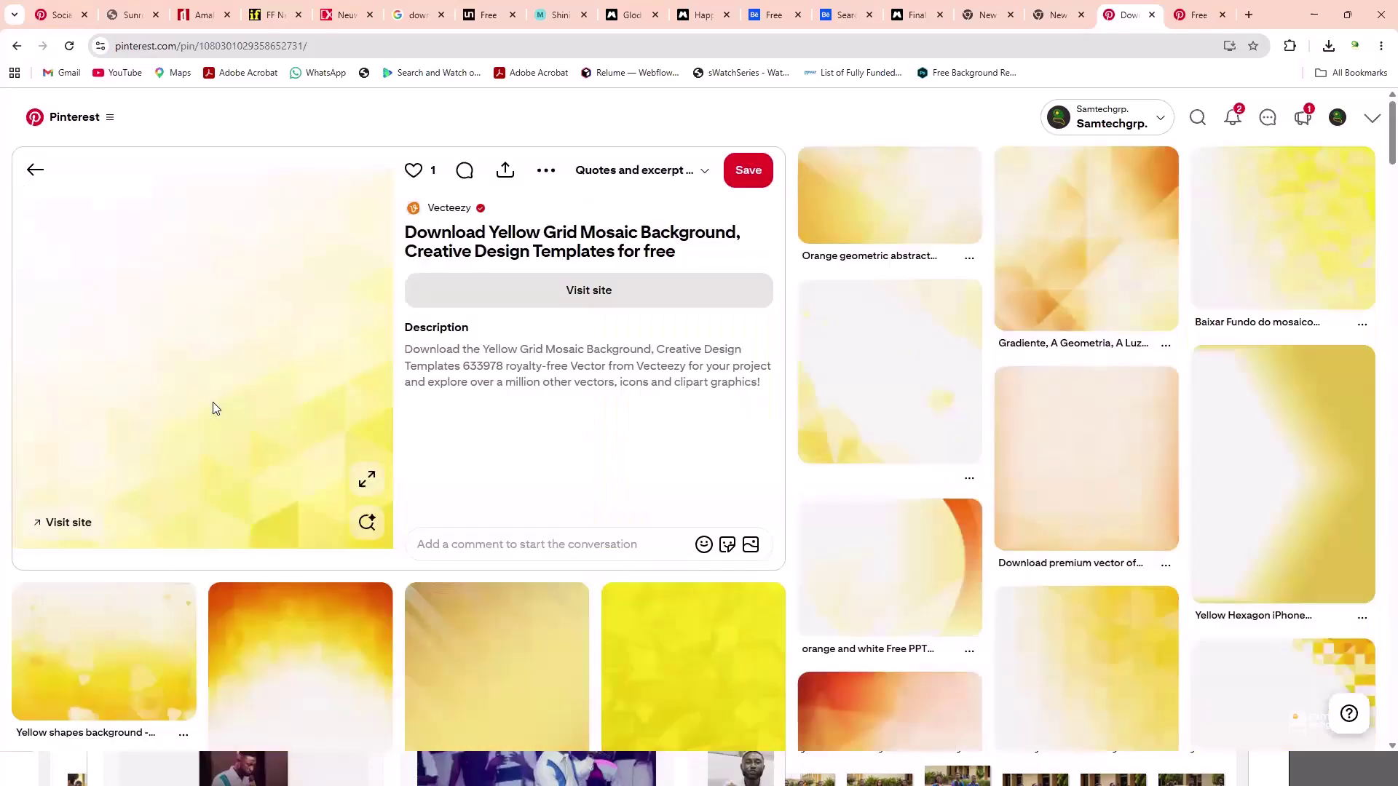
right_click(198, 376)
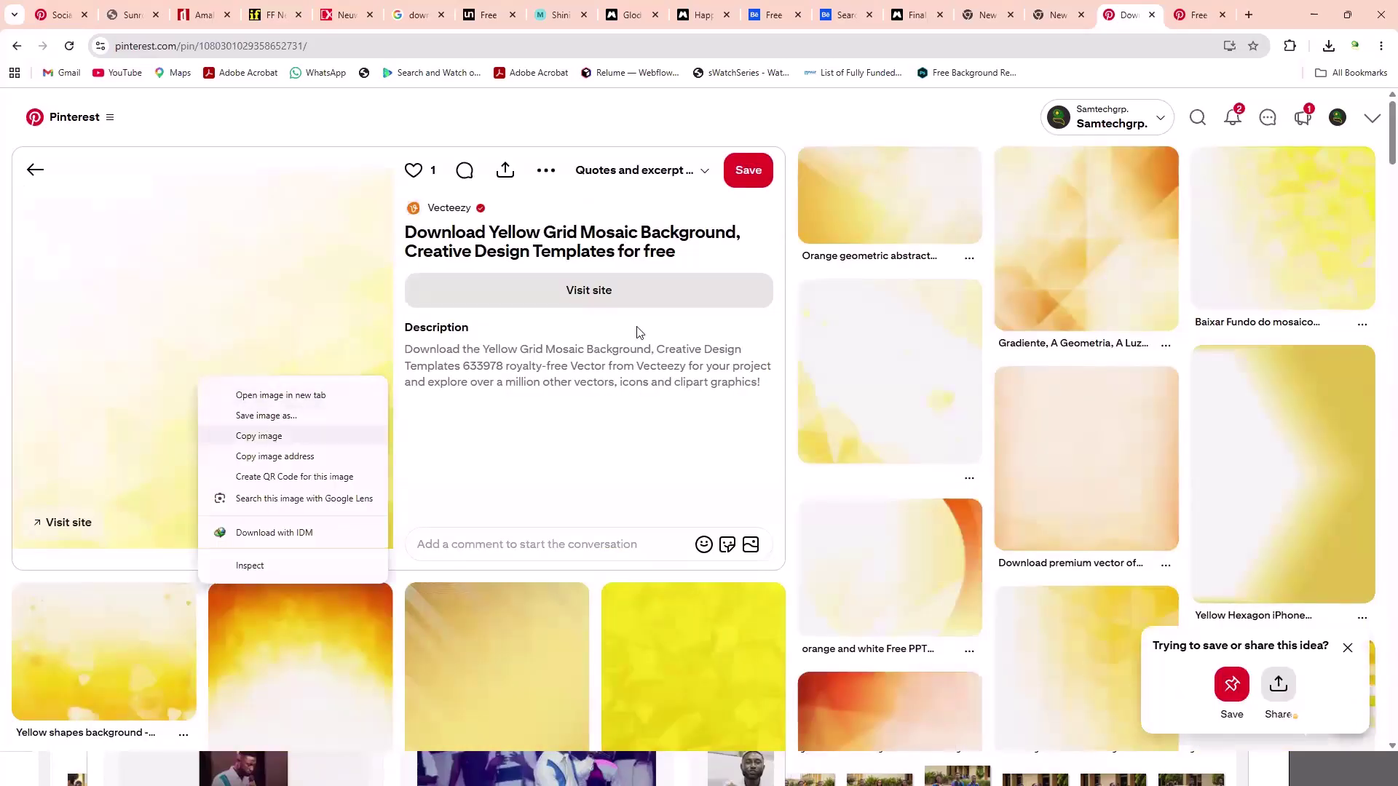
key(Return)
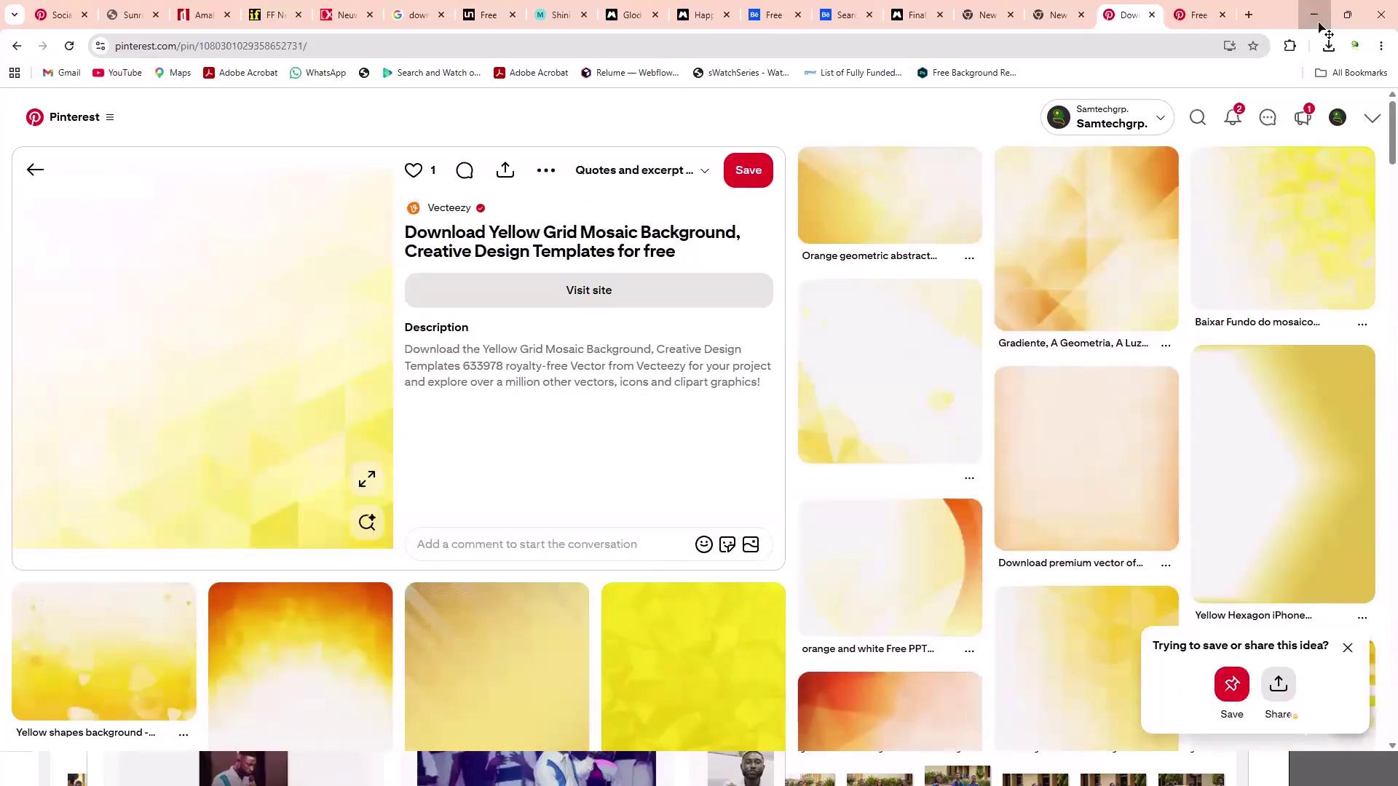
- Paste the yellow mosaic into the flyer as Layer 4 and scale it to cover the canvas
key(alt+Tab)
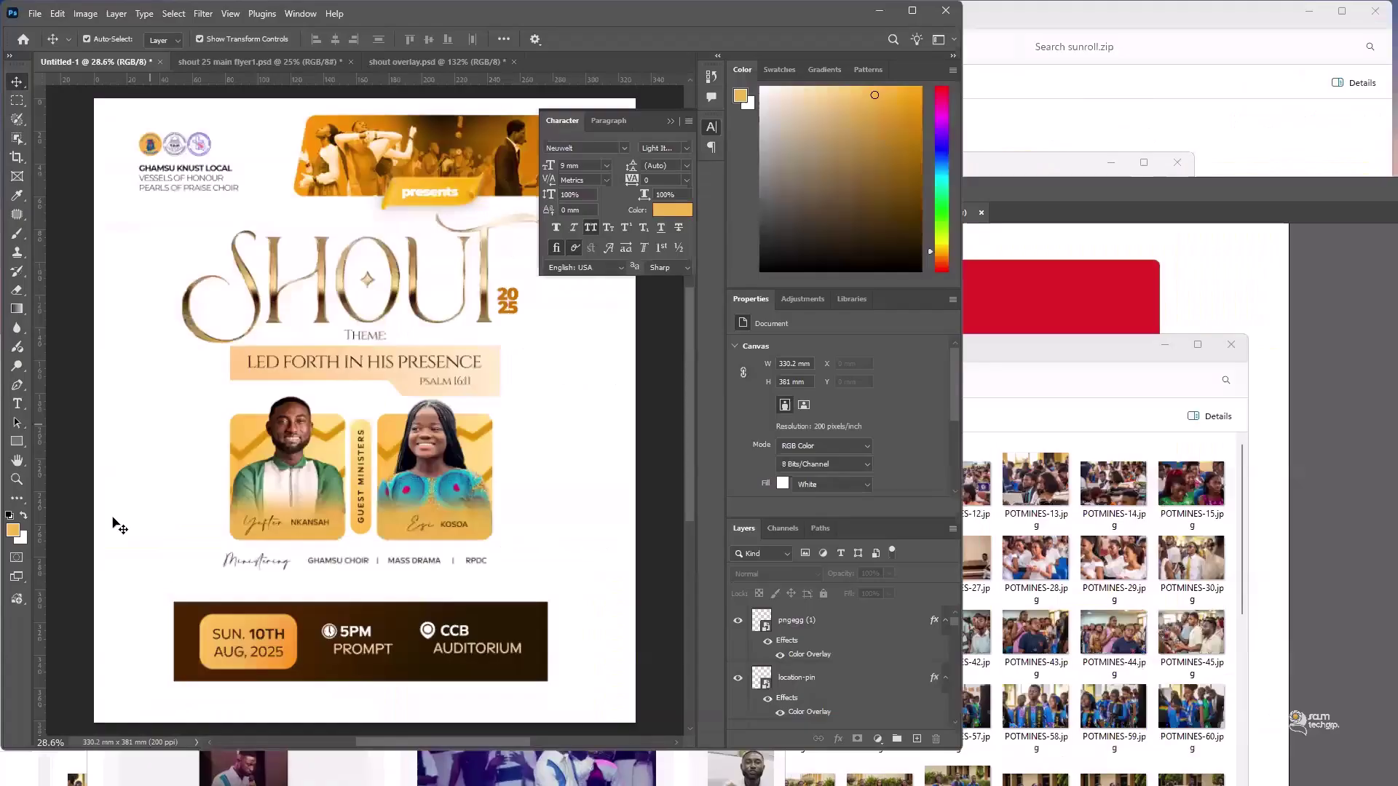
right_click(114, 523)
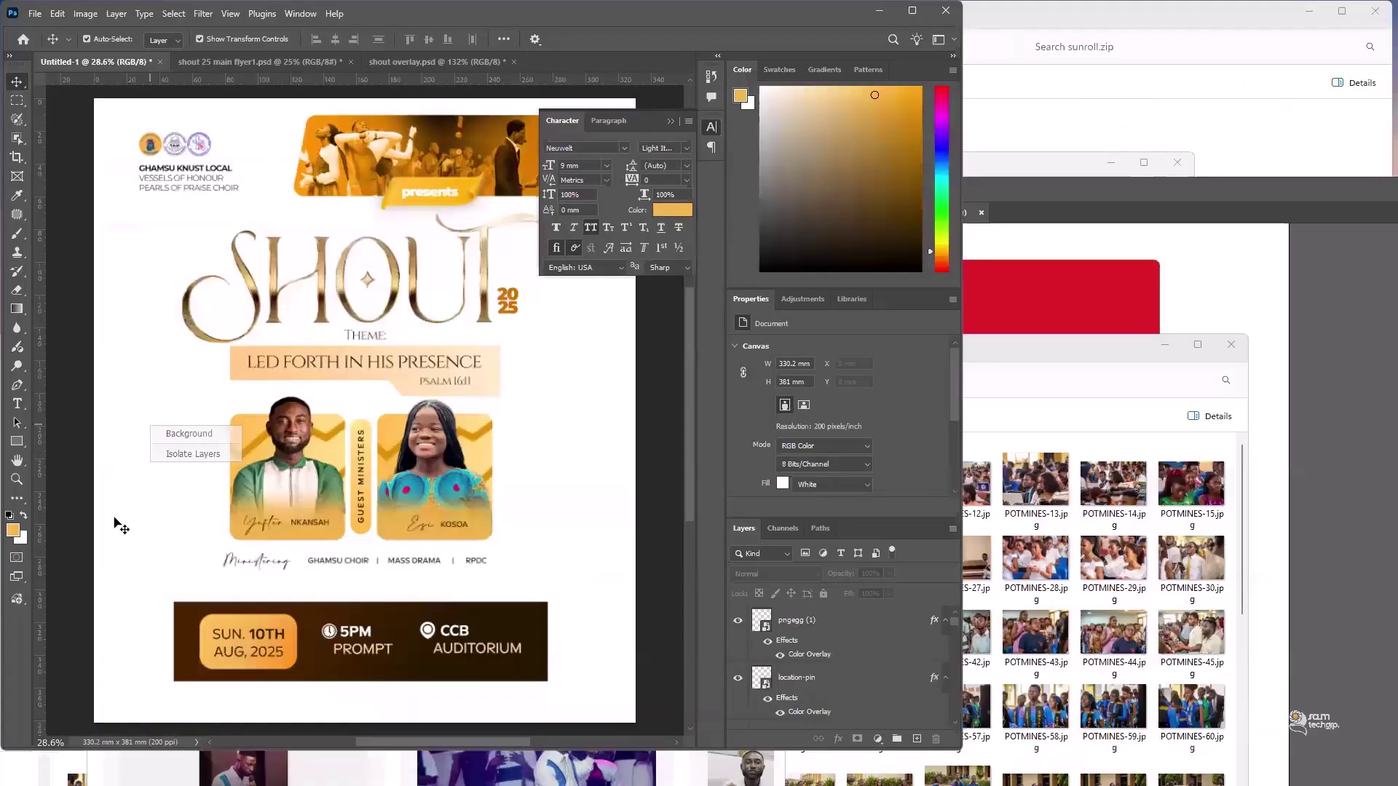
click(467, 514)
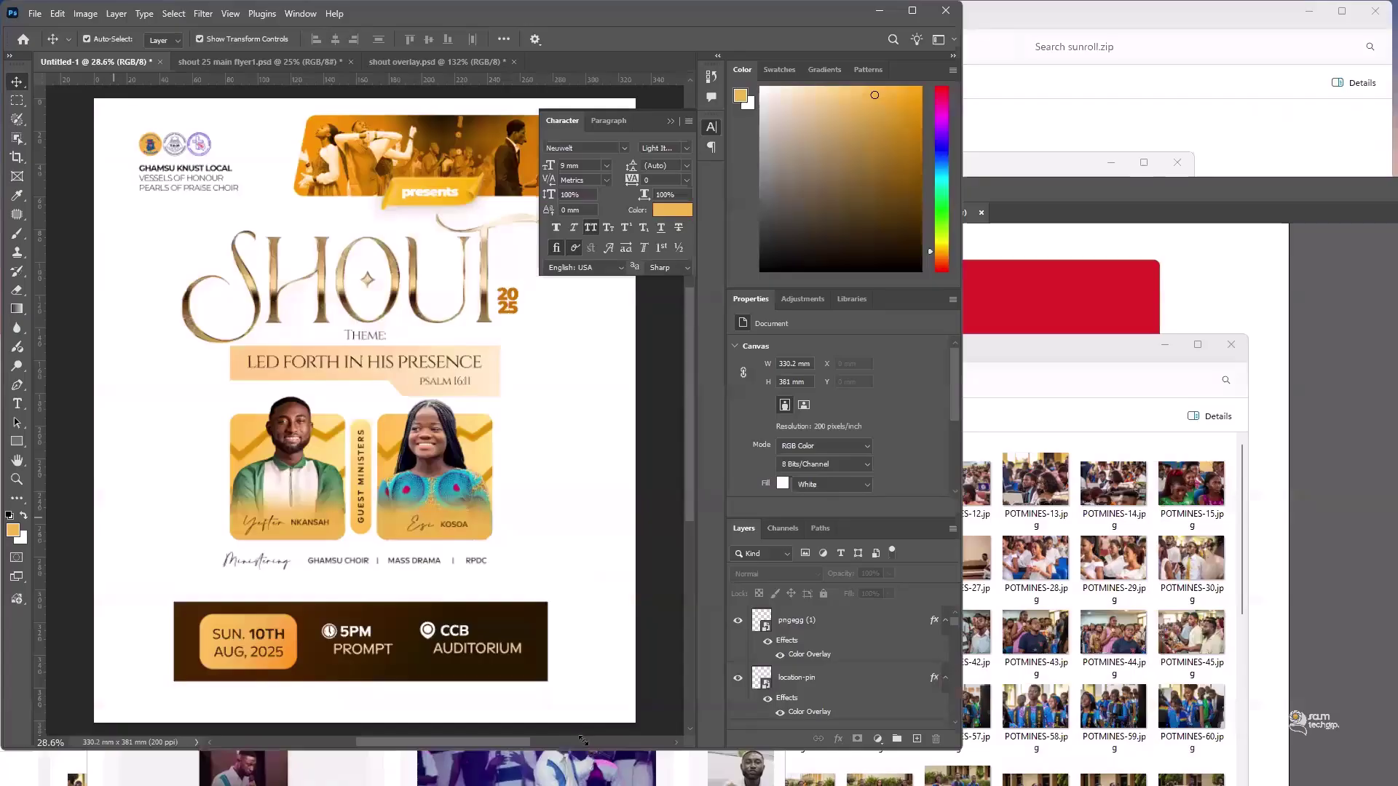
key(ctrl+v)
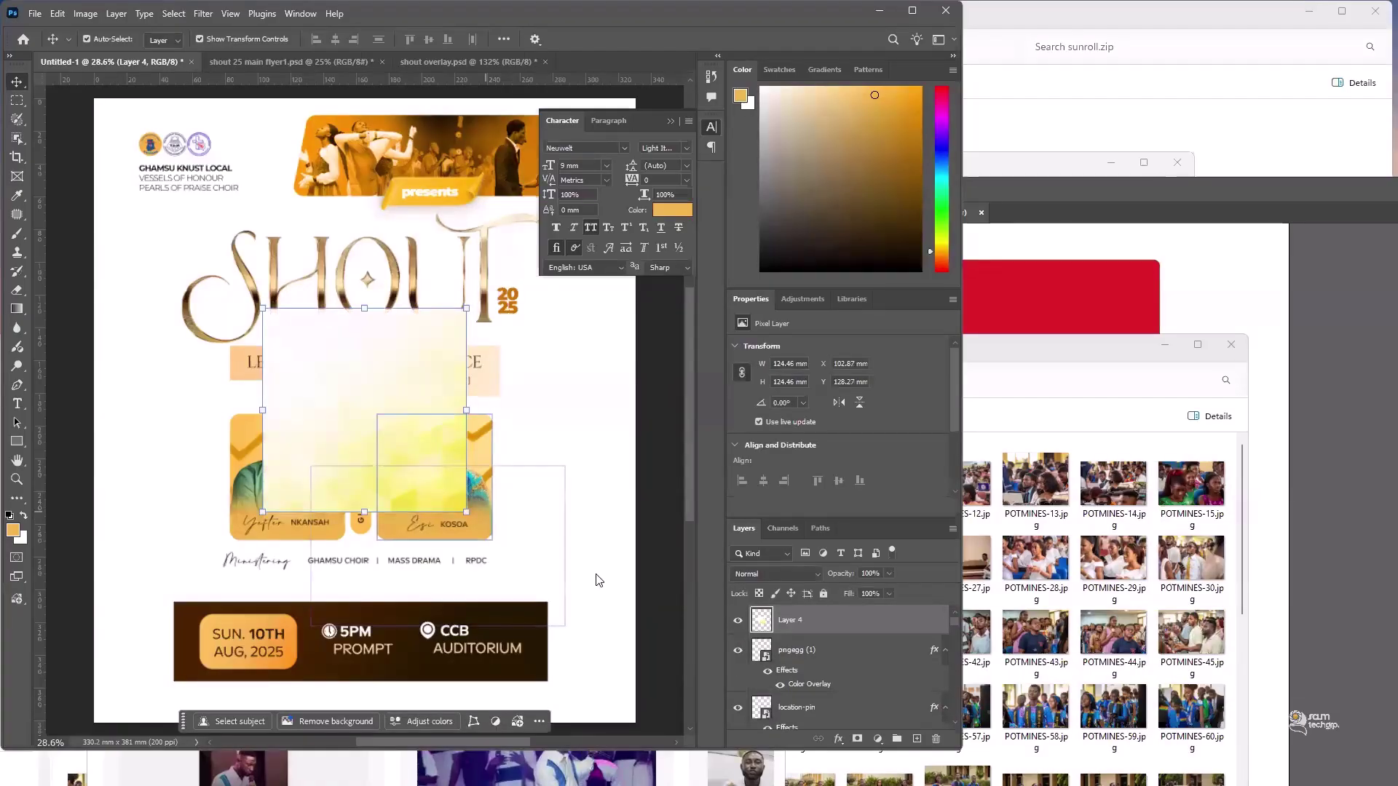
drag(466, 512, 724, 701)
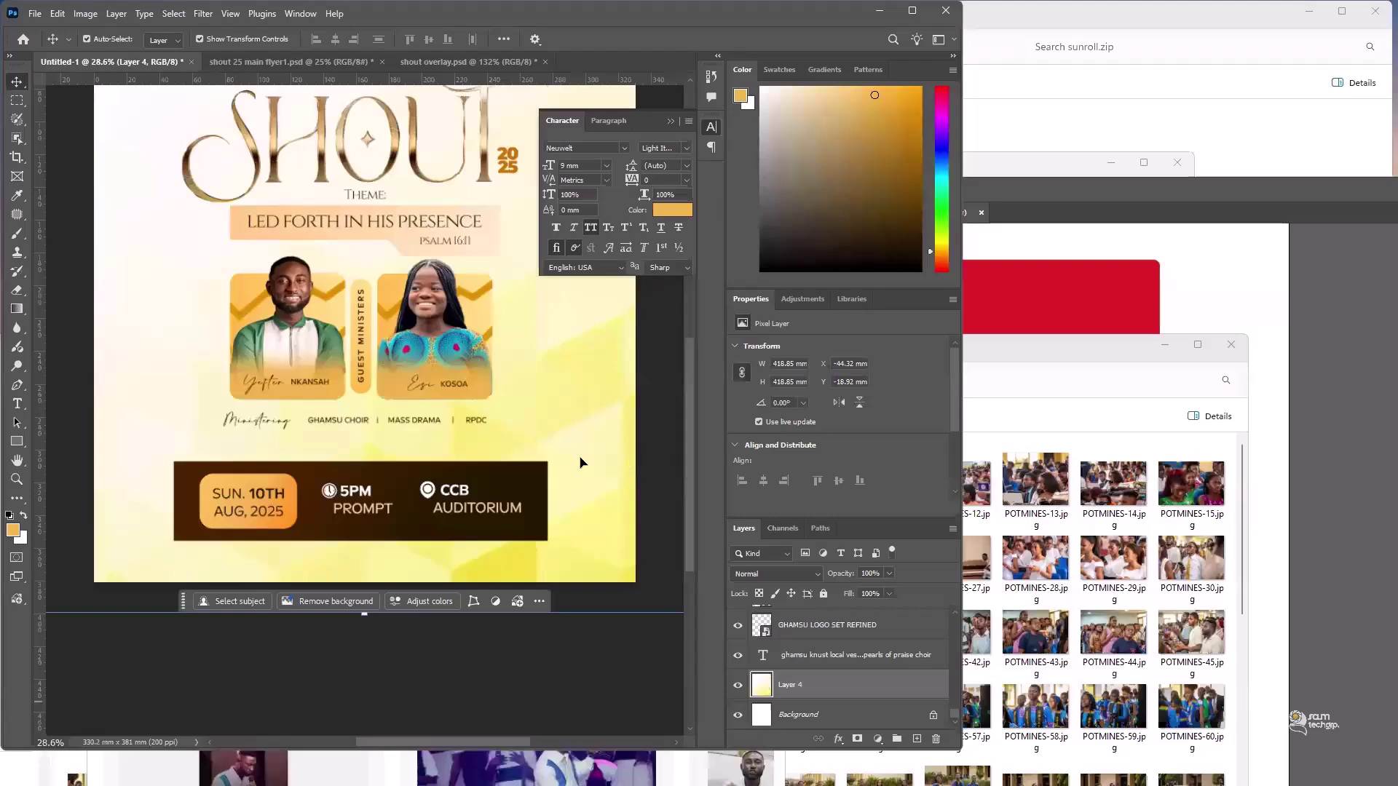
key(ctrl+0)
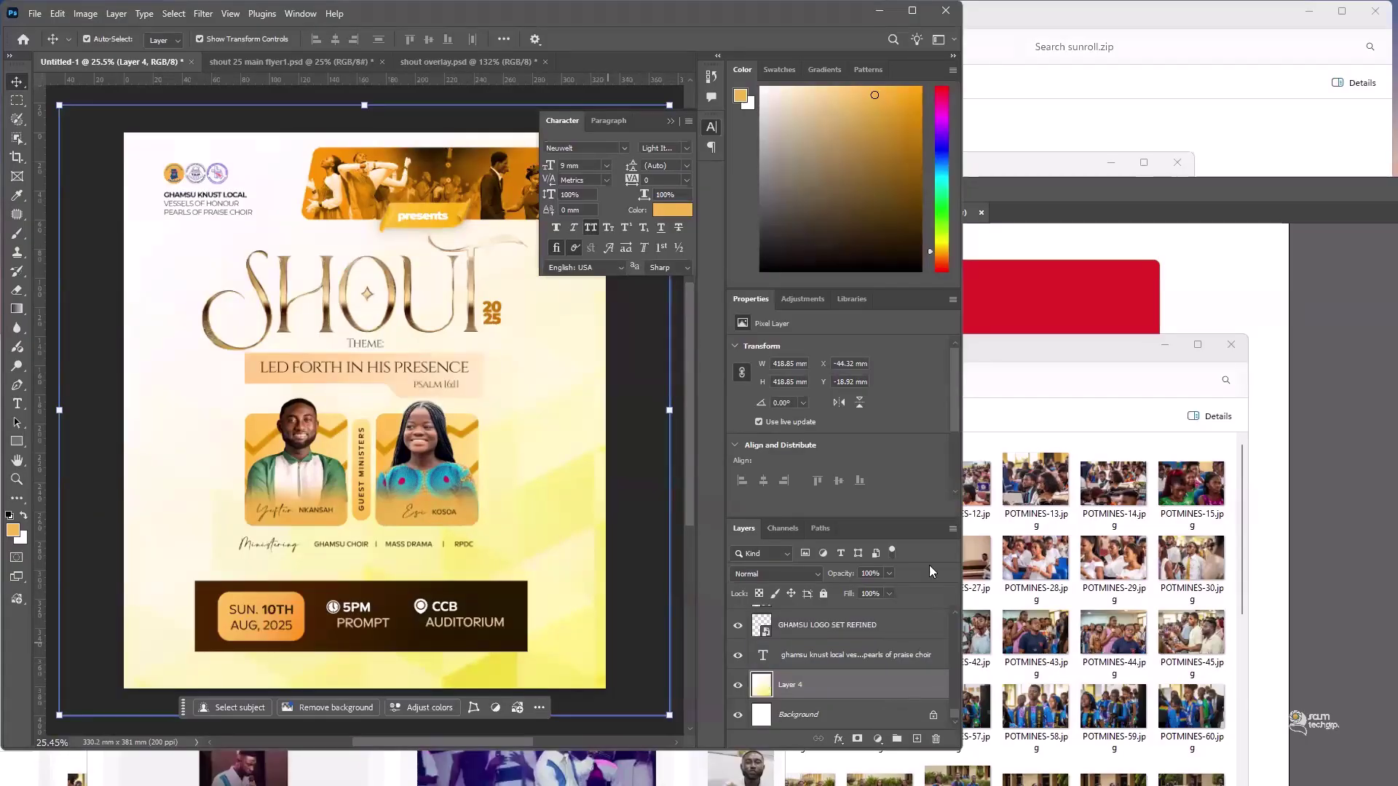
click(879, 739)
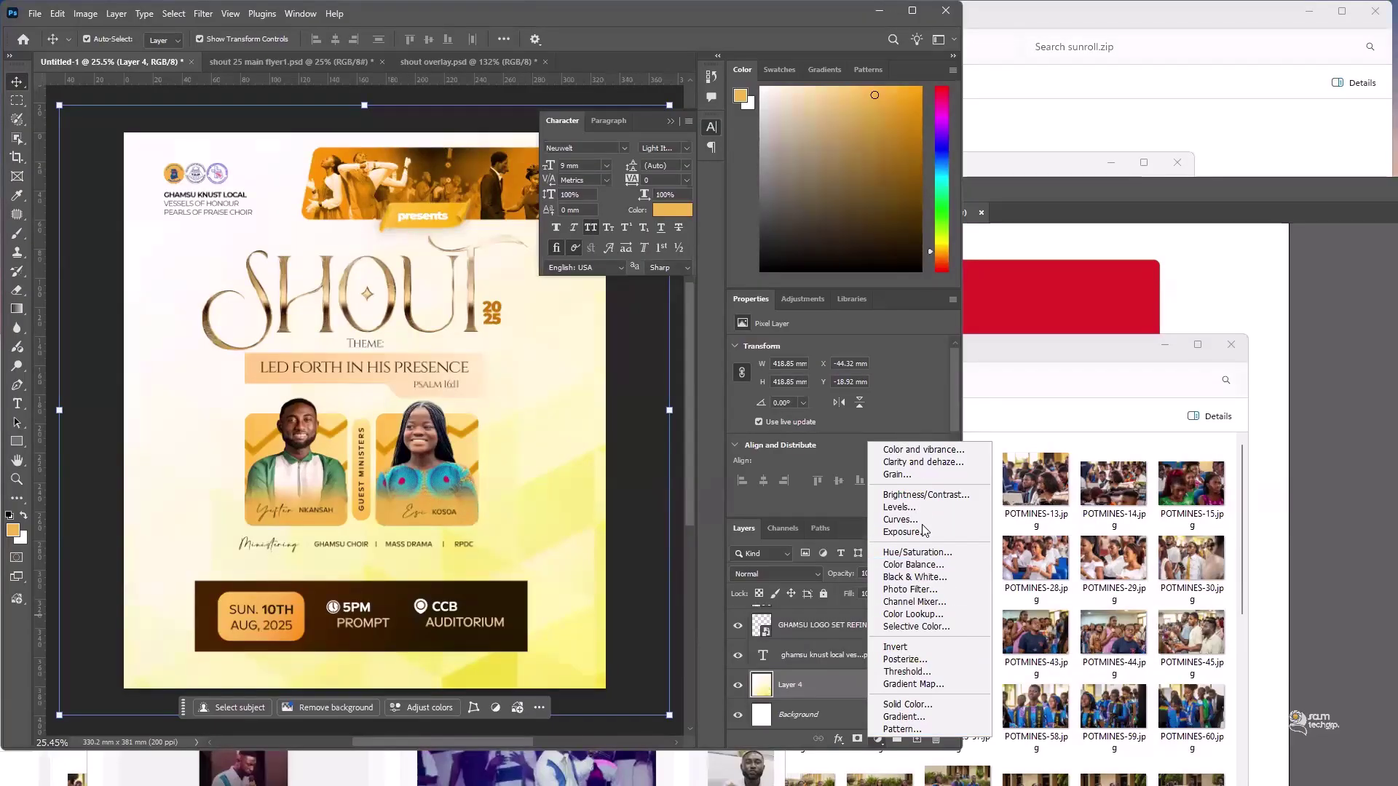
- Add a Color Balance adjustment with midtones at +21 toward red and -65 toward yellow
click(916, 565)
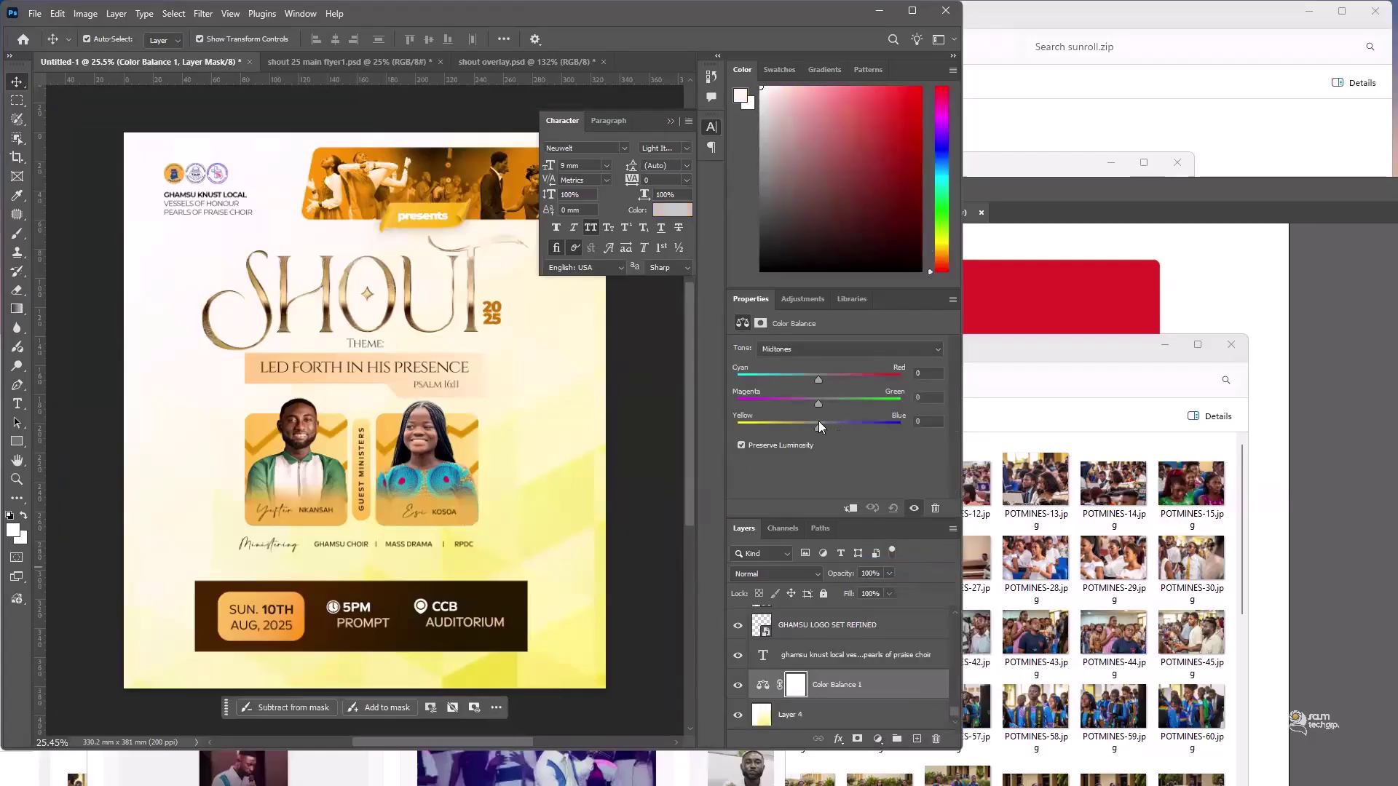
click(837, 380)
drag(801, 428, 766, 429)
- Balance the shadows to +25 toward red and +22 toward blue
click(810, 346)
click(813, 360)
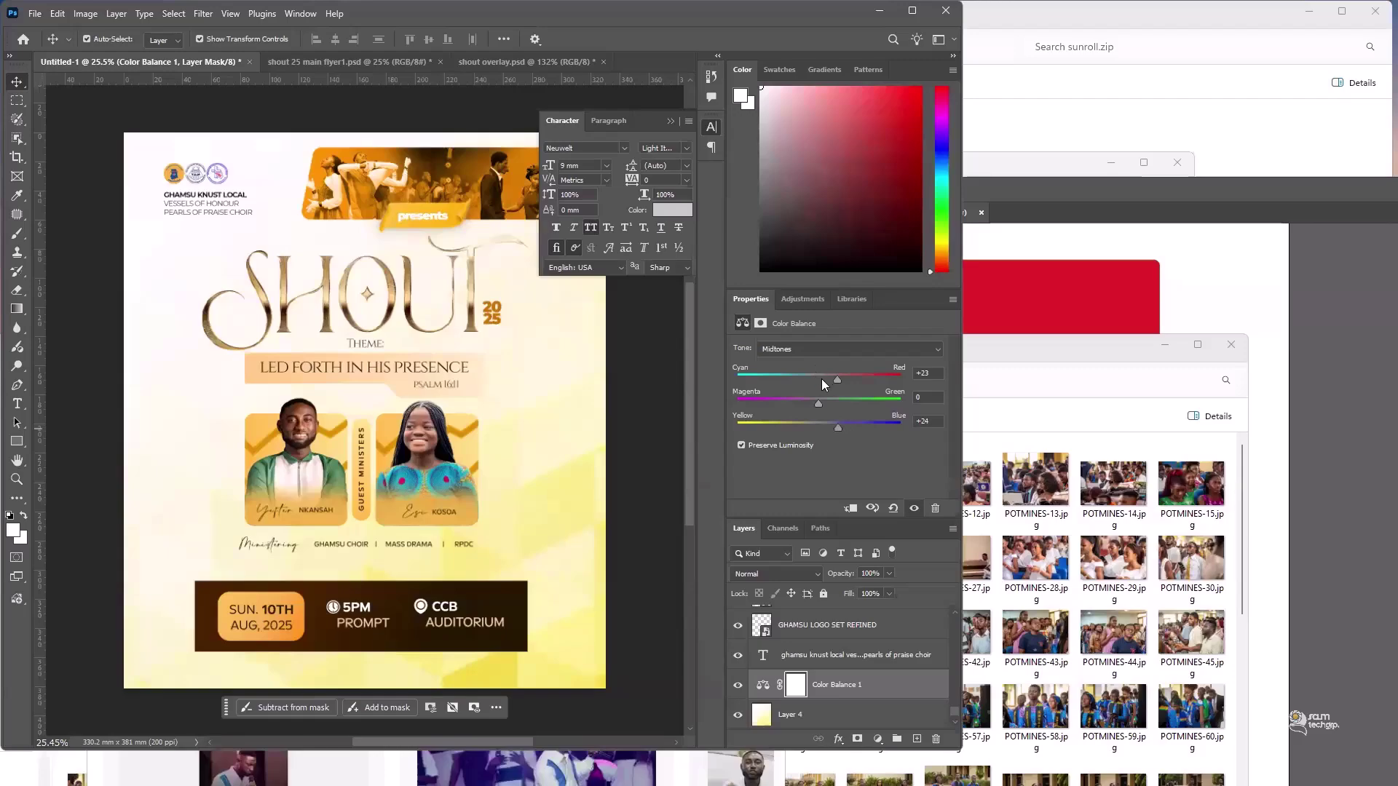
drag(827, 380, 838, 383)
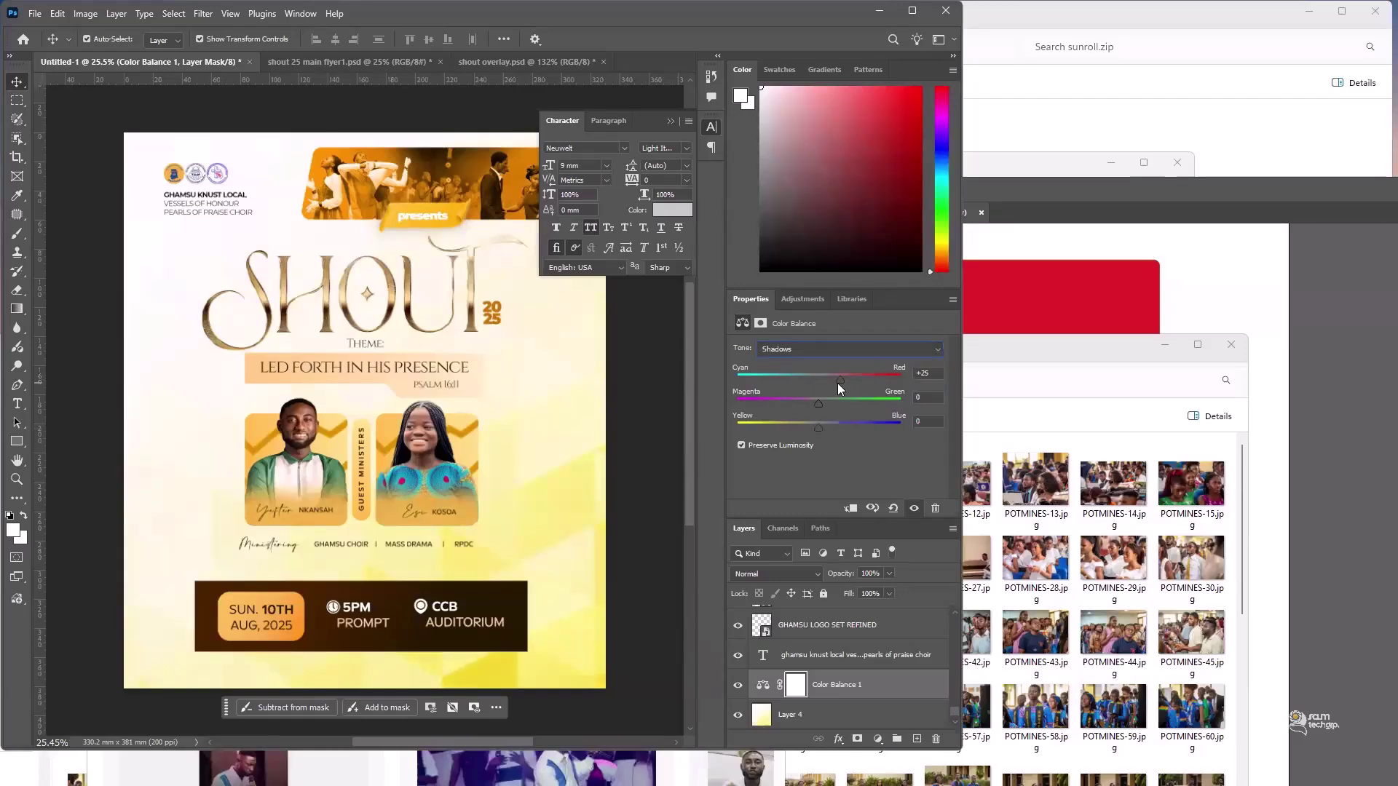
click(838, 431)
- Balance the highlights to +21 toward blue and -21 toward magenta
click(815, 353)
click(801, 381)
drag(819, 428, 781, 428)
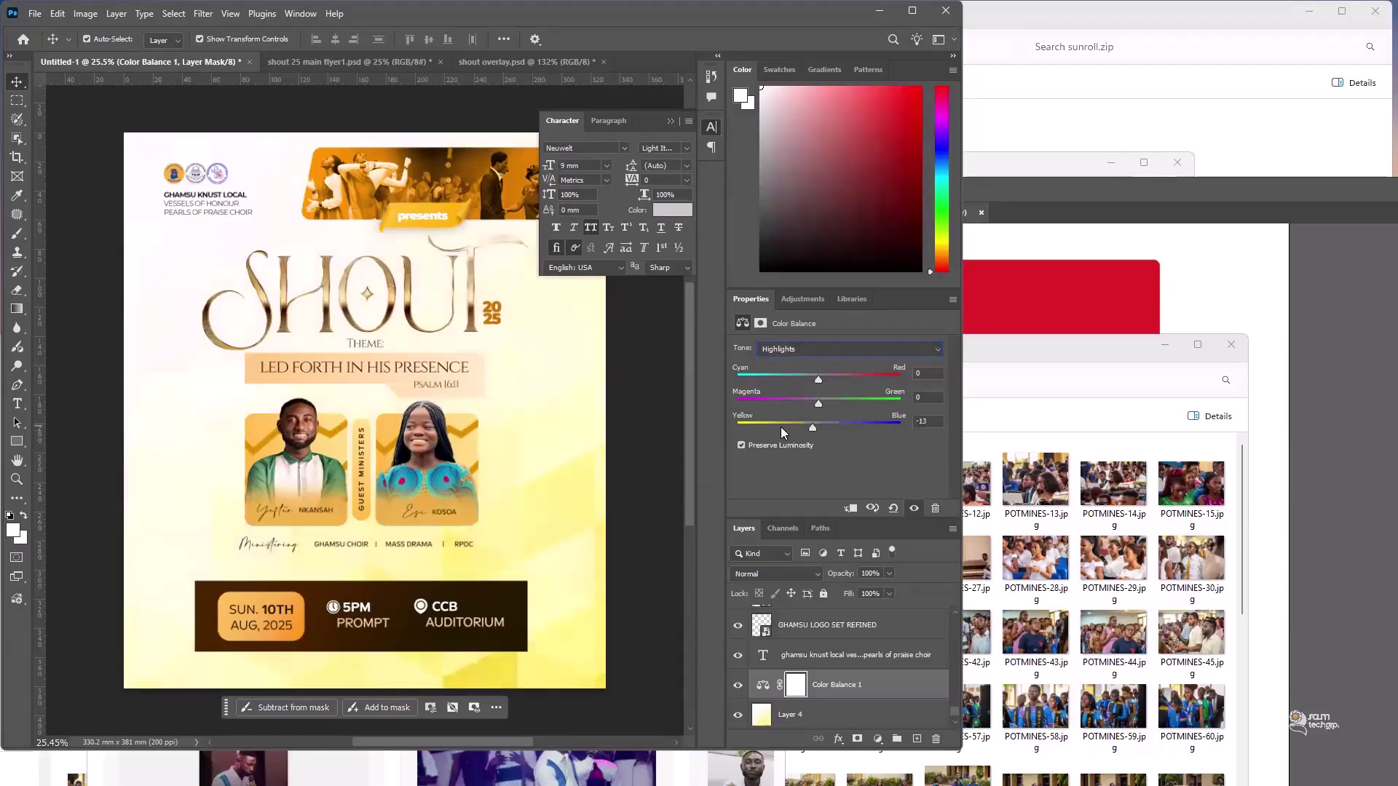
click(833, 428)
click(836, 428)
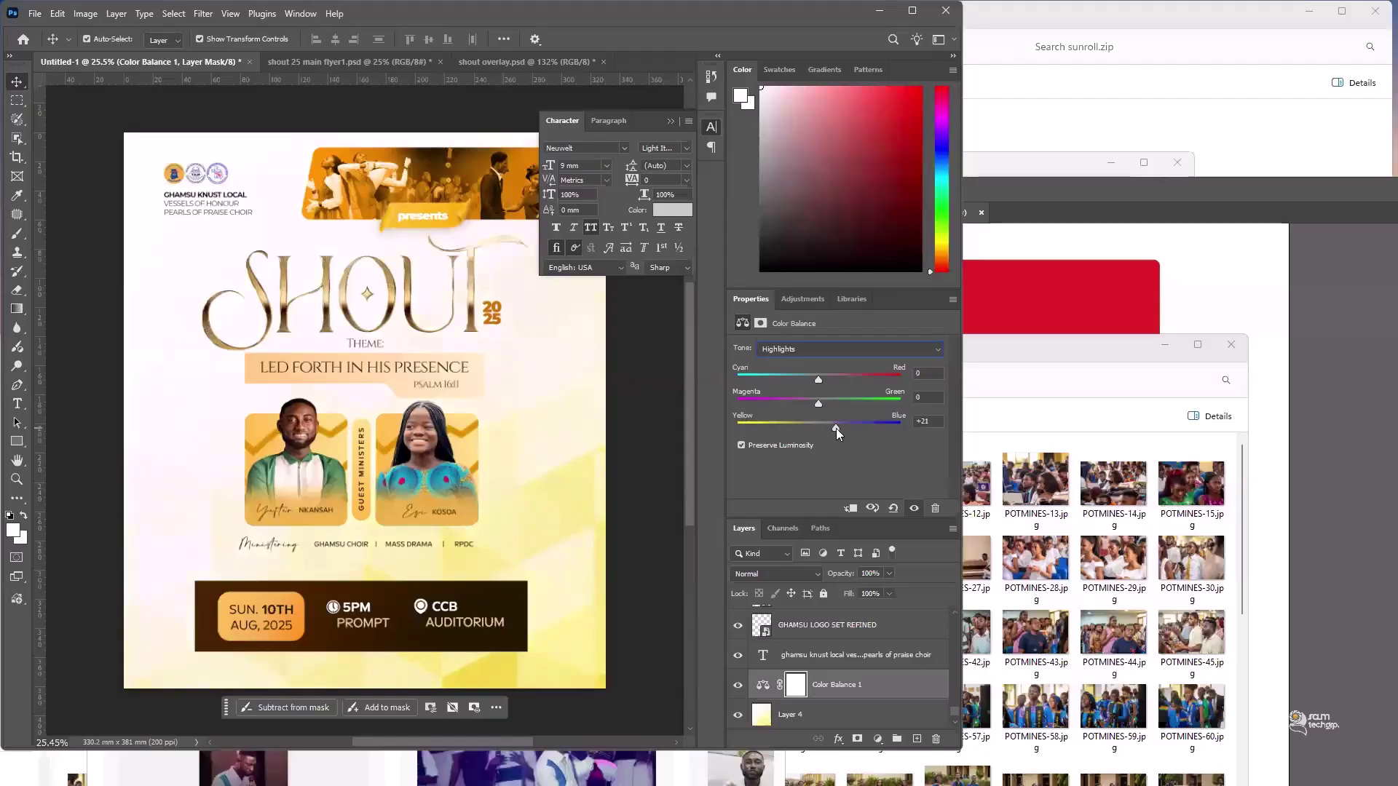
click(801, 405)
- Return to the shadows and nudge the magenta-green slider to -8
click(811, 349)
click(816, 363)
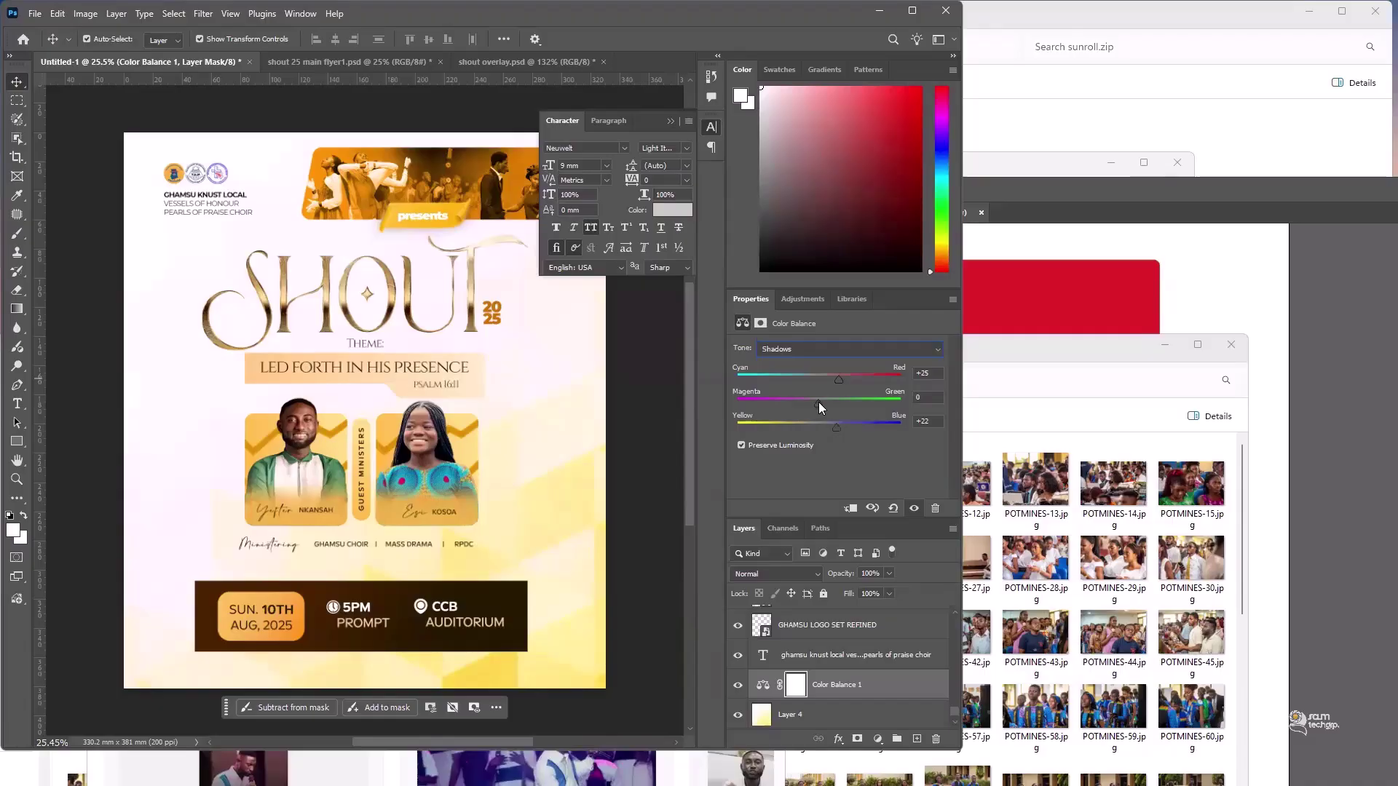
drag(818, 403, 813, 403)
click(811, 402)
- Collapse the Character panel and select Layer 4, the yellow mosaic background
click(89, 154)
click(670, 122)
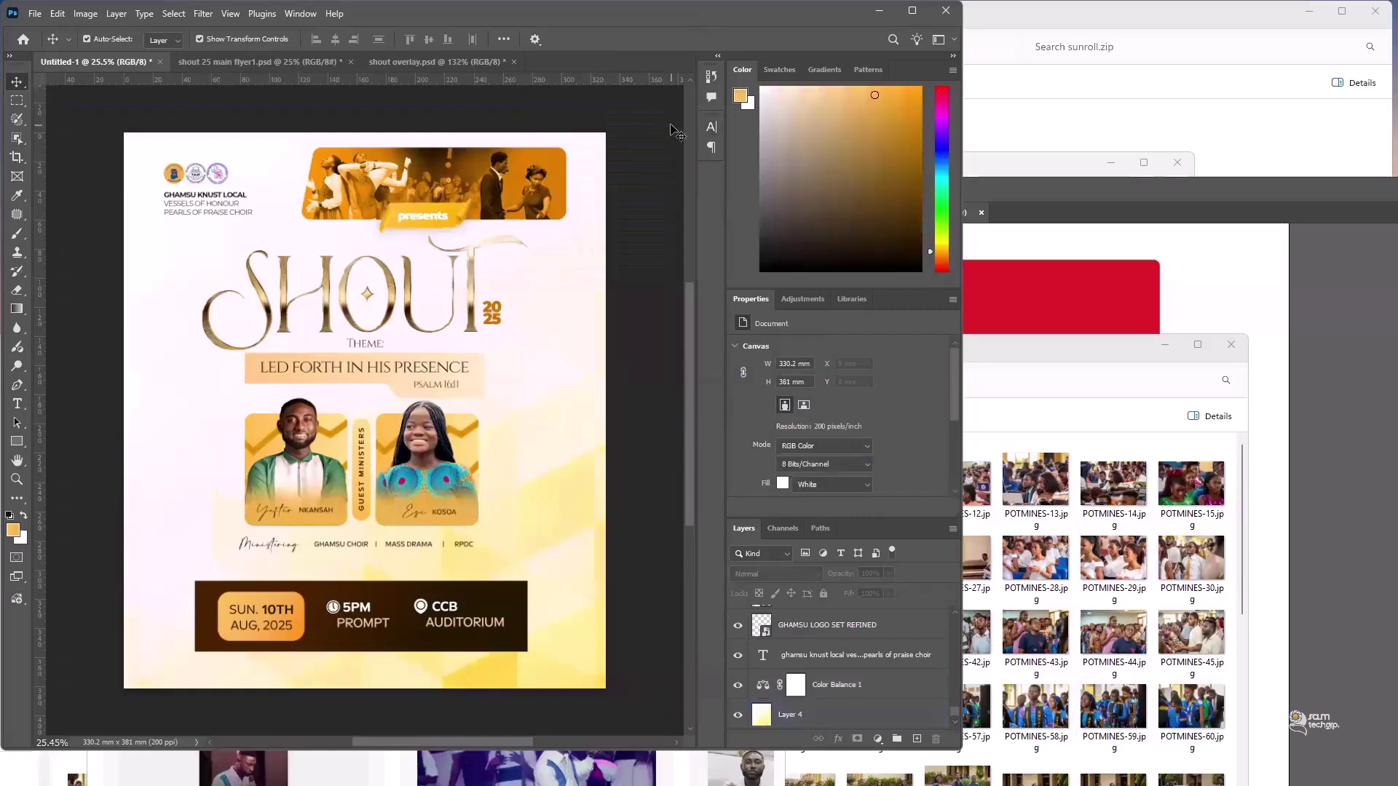
click(807, 688)
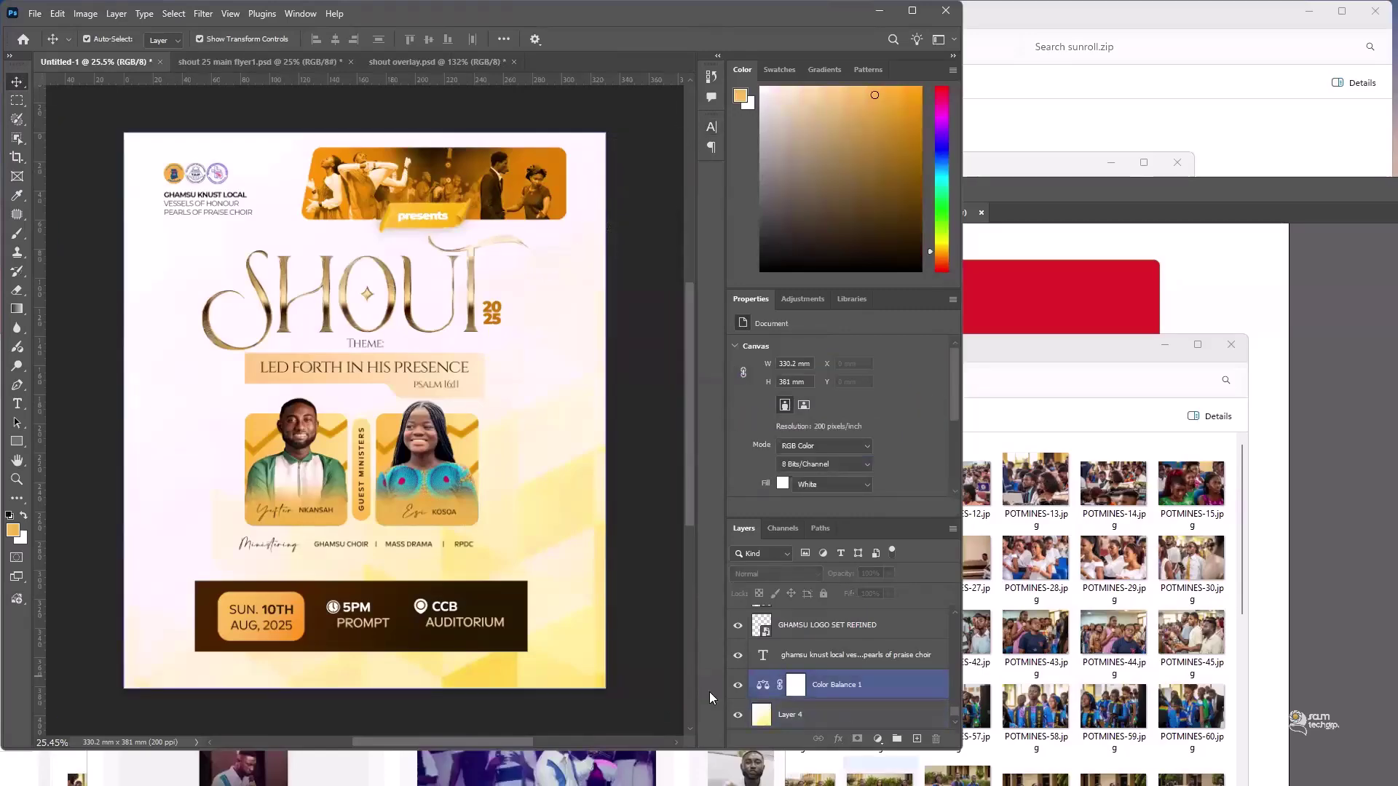
ctrl+click(810, 689)
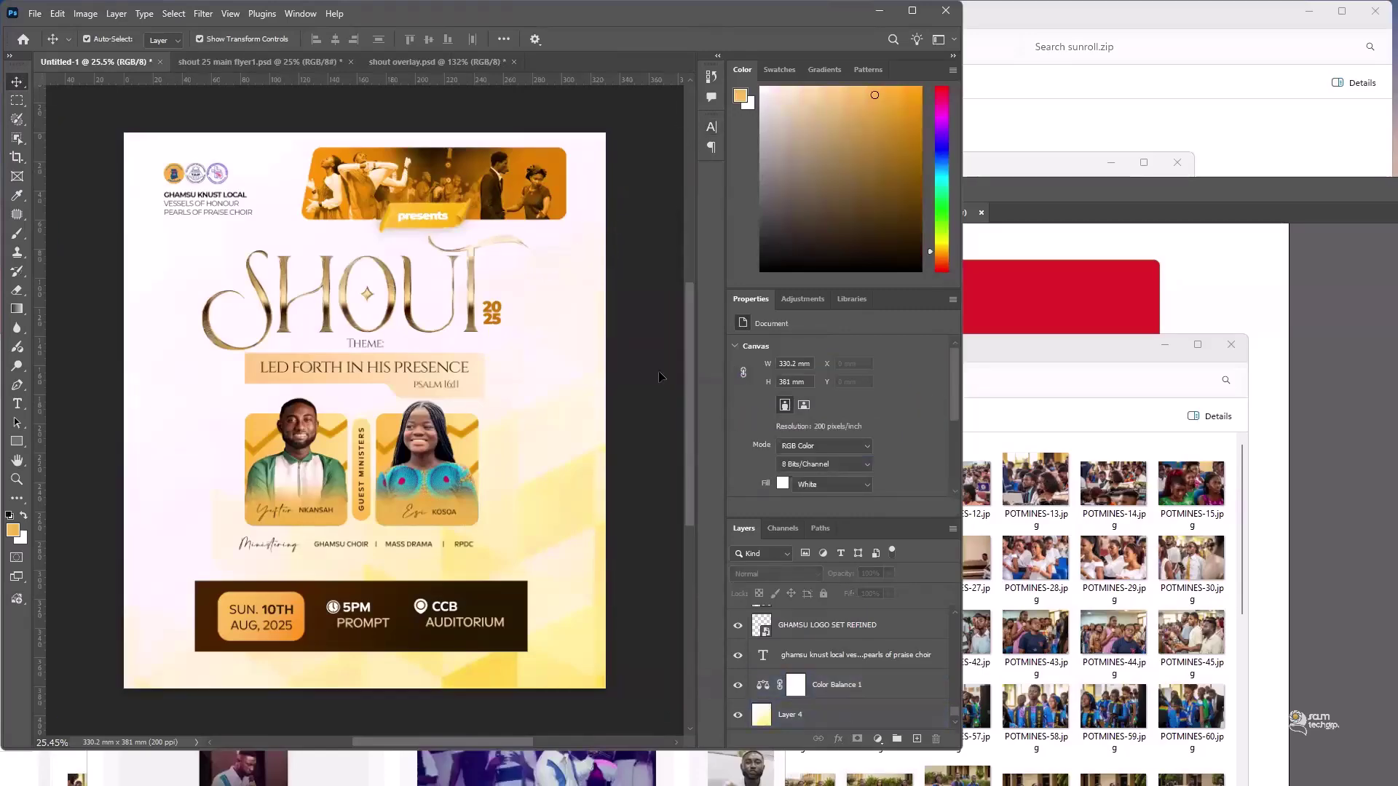
click(855, 719)
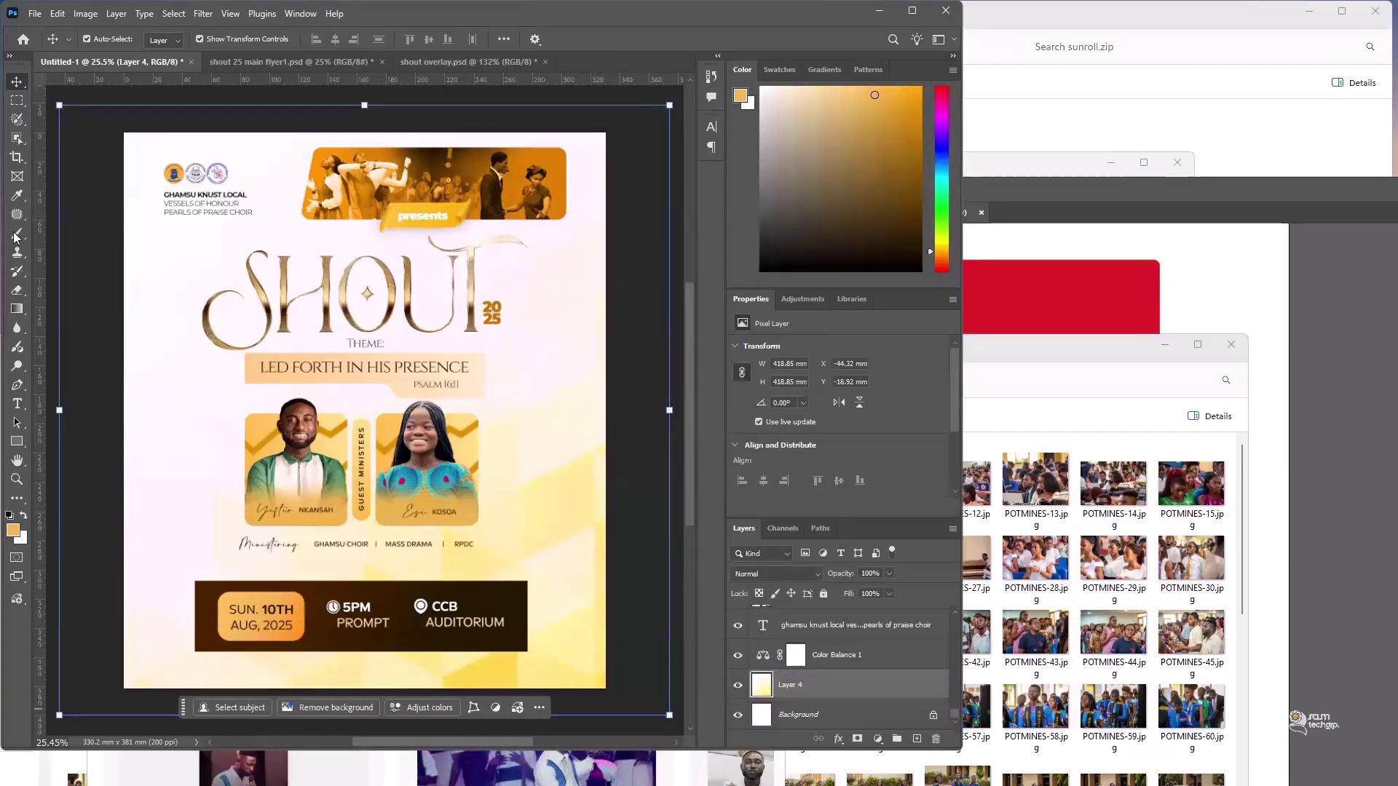
- Add a layer mask to Layer 4 and paint its centre away with a 1300 black brush
key(ctrl+shift+m)
key(b)
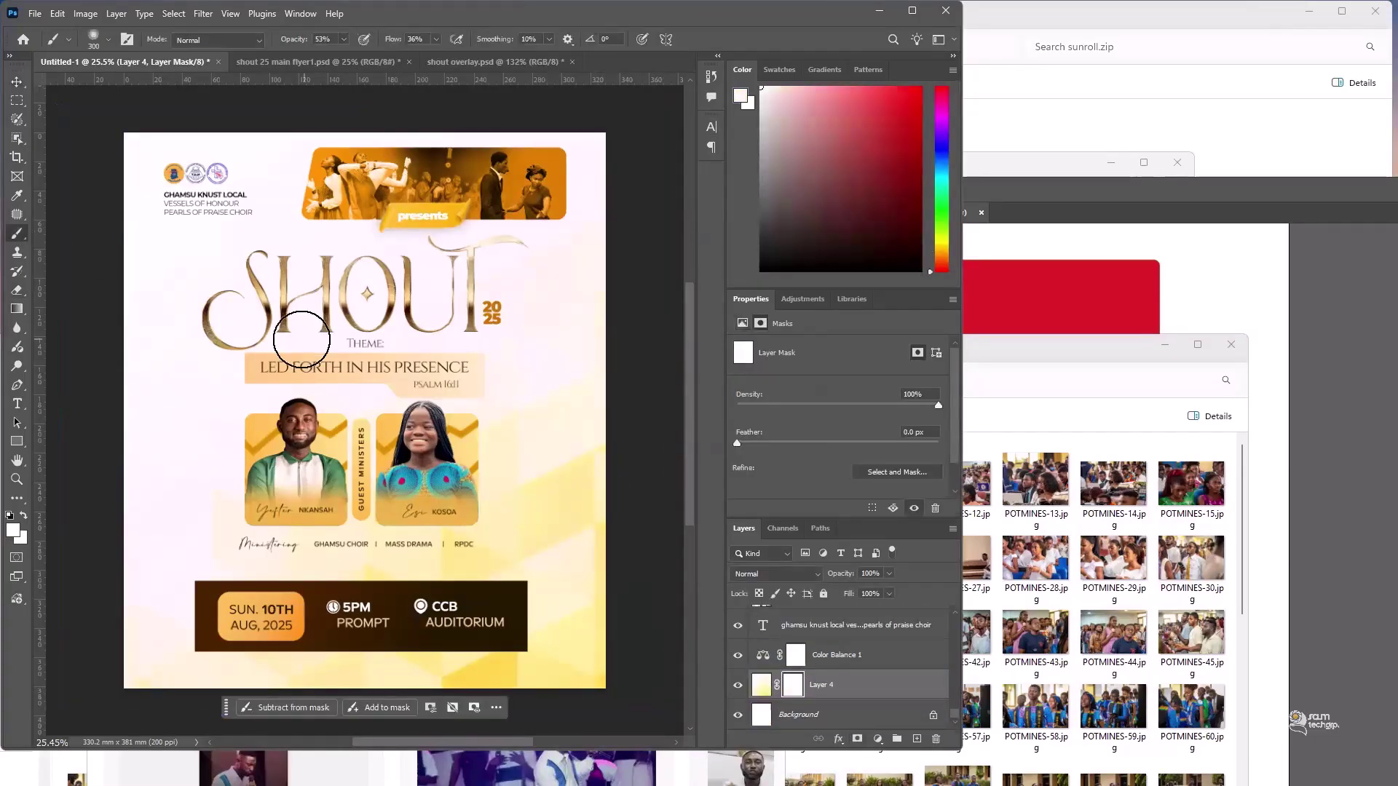
key(bracketright)
key(bracketright)
key(bracketright)
key(bracketright)
click(13, 531)
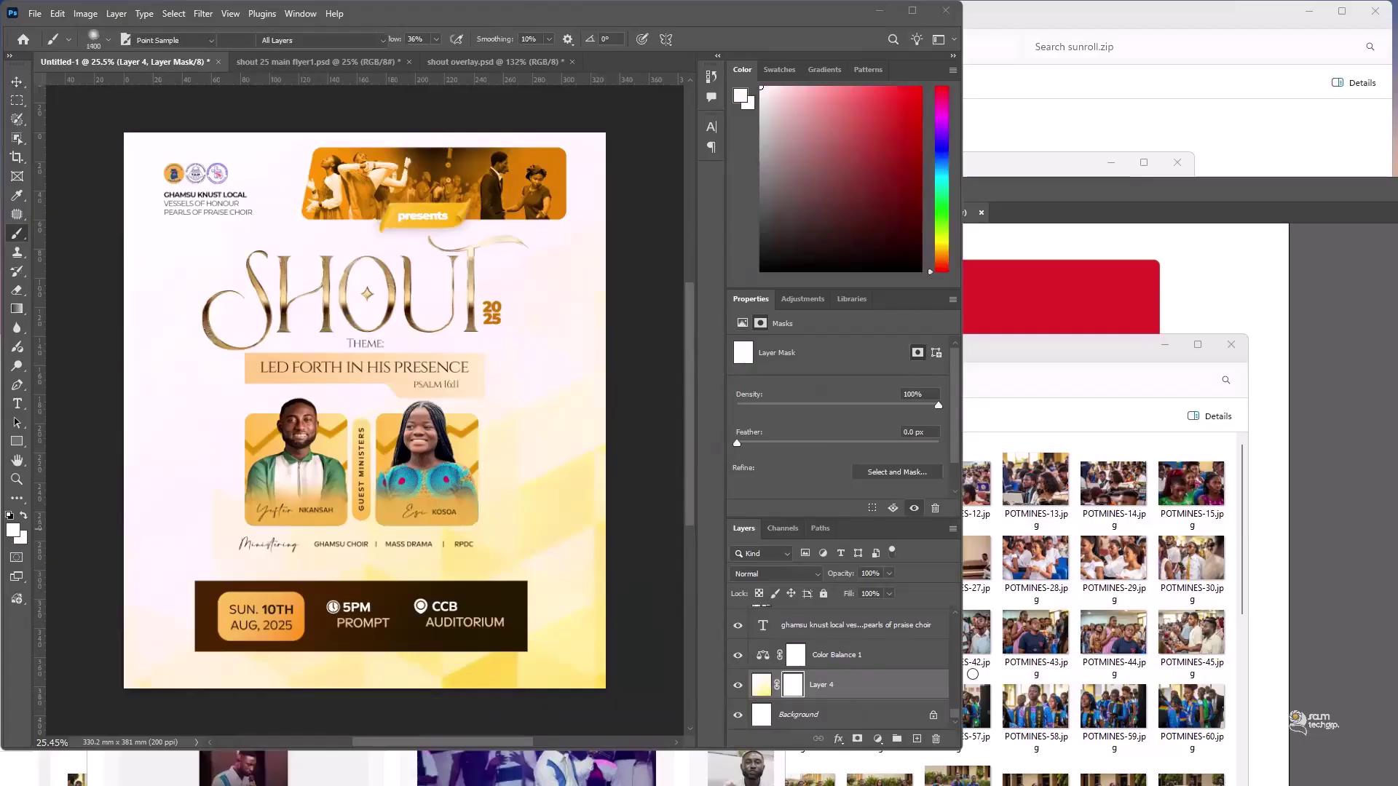
text(000000)
click(1275, 492)
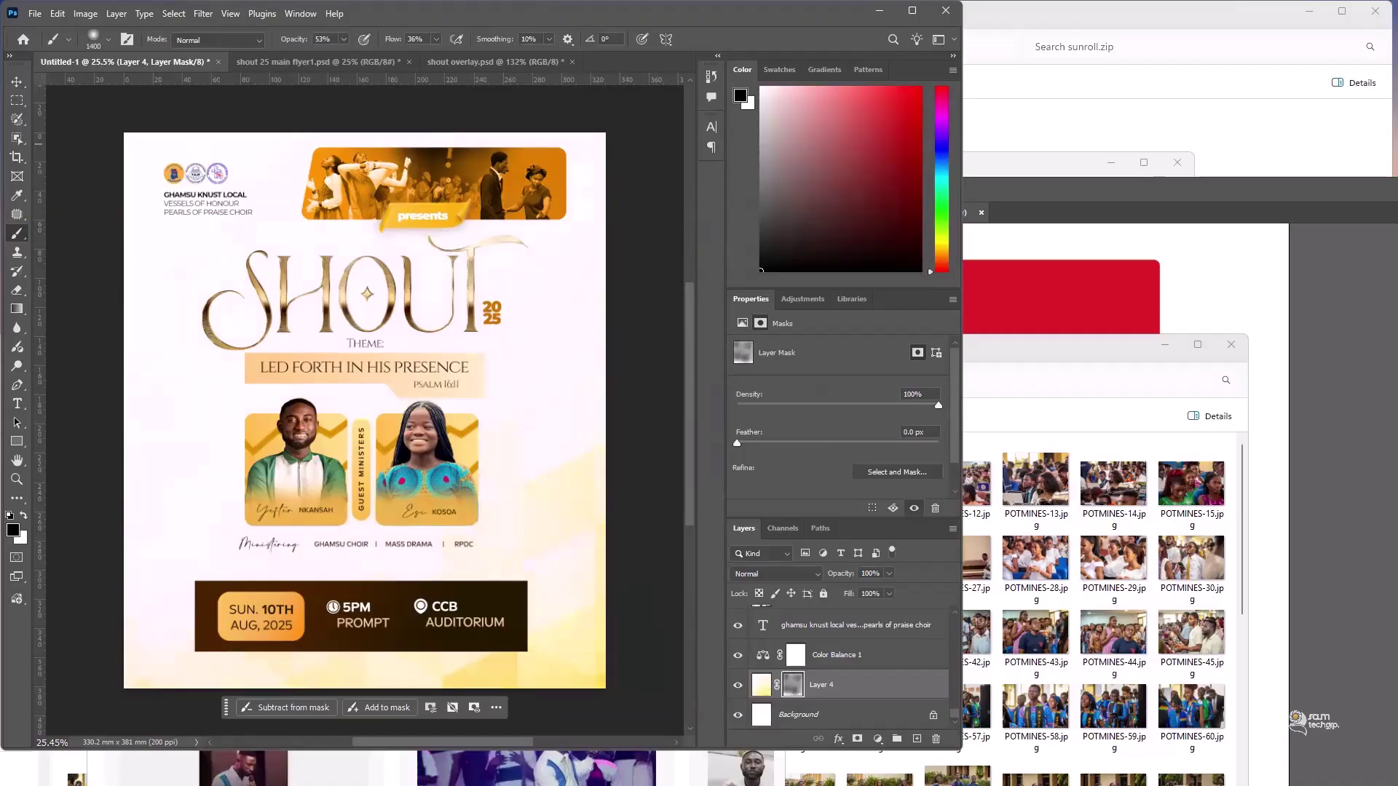
drag(342, 637, 363, 643)
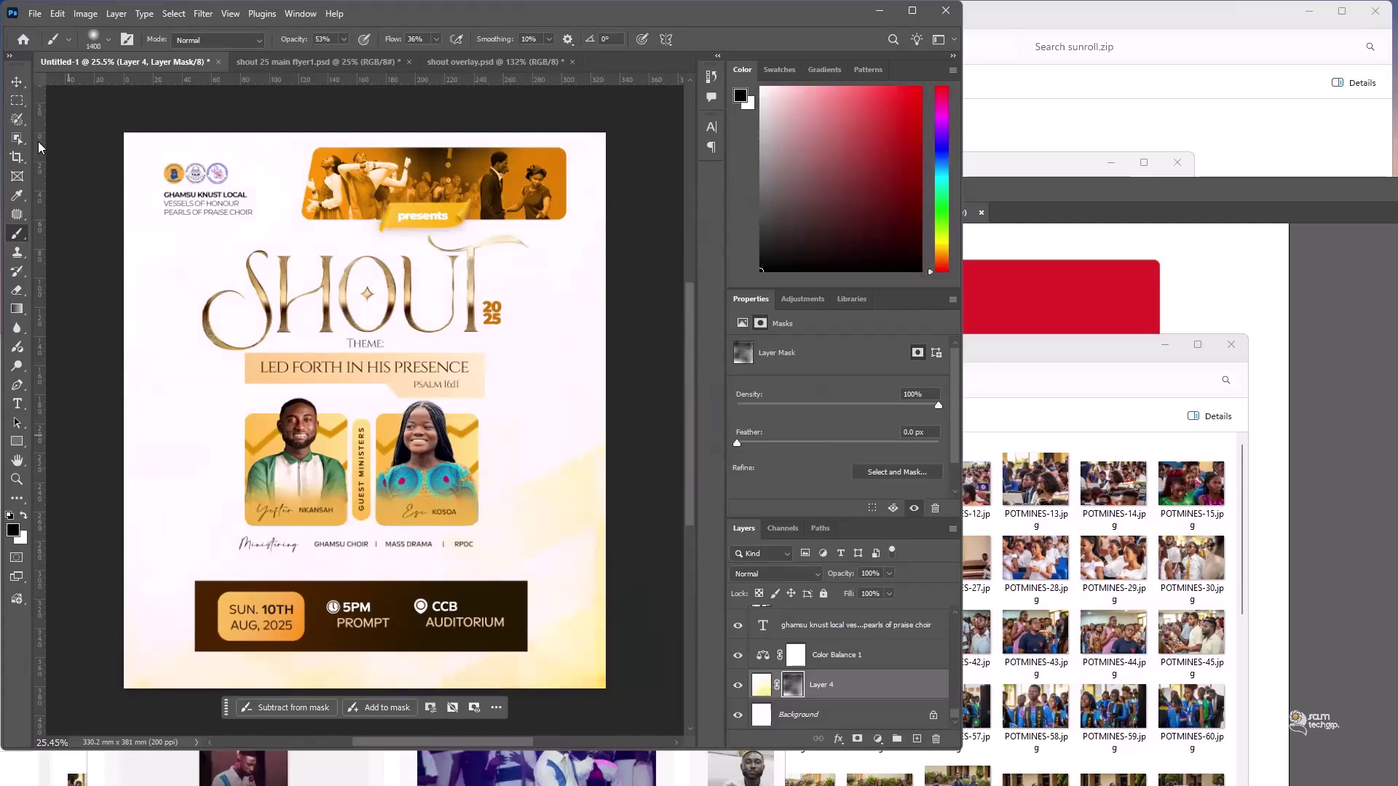
- Free-transform Layer 4 with the Move tool and commit it unchanged
key(v)
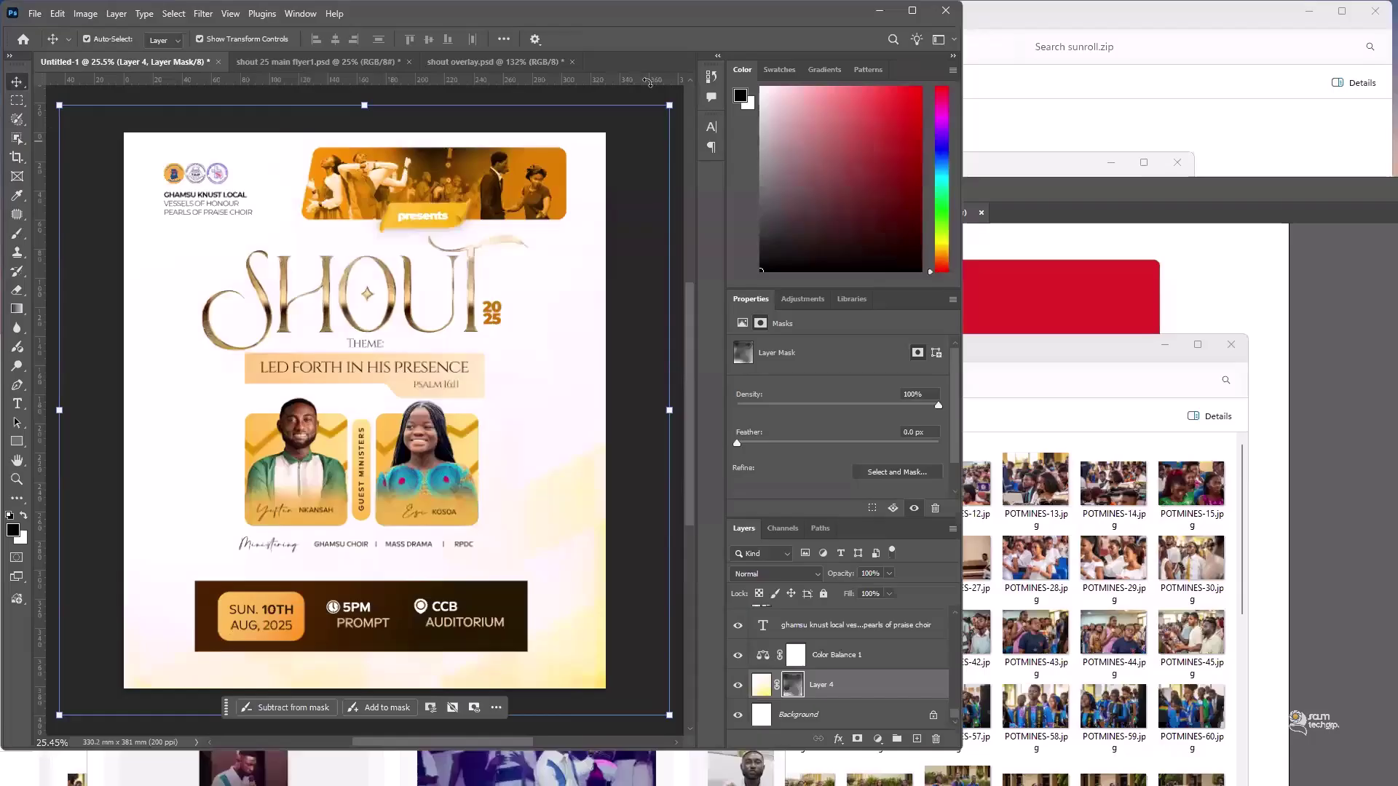
key(ctrl+t)
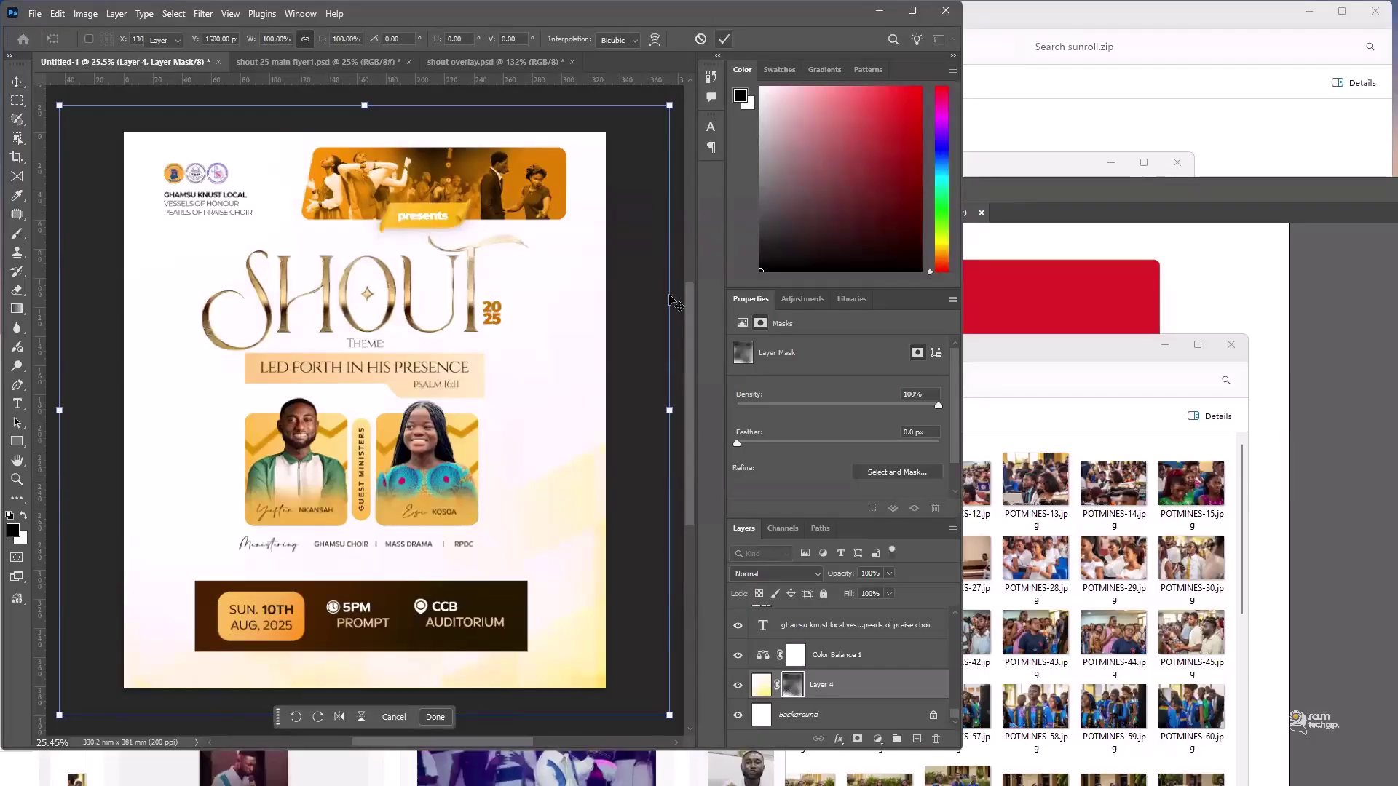
key(Return)
scroll(674, 302, up, 5)
scroll(55, 521, down, 3)
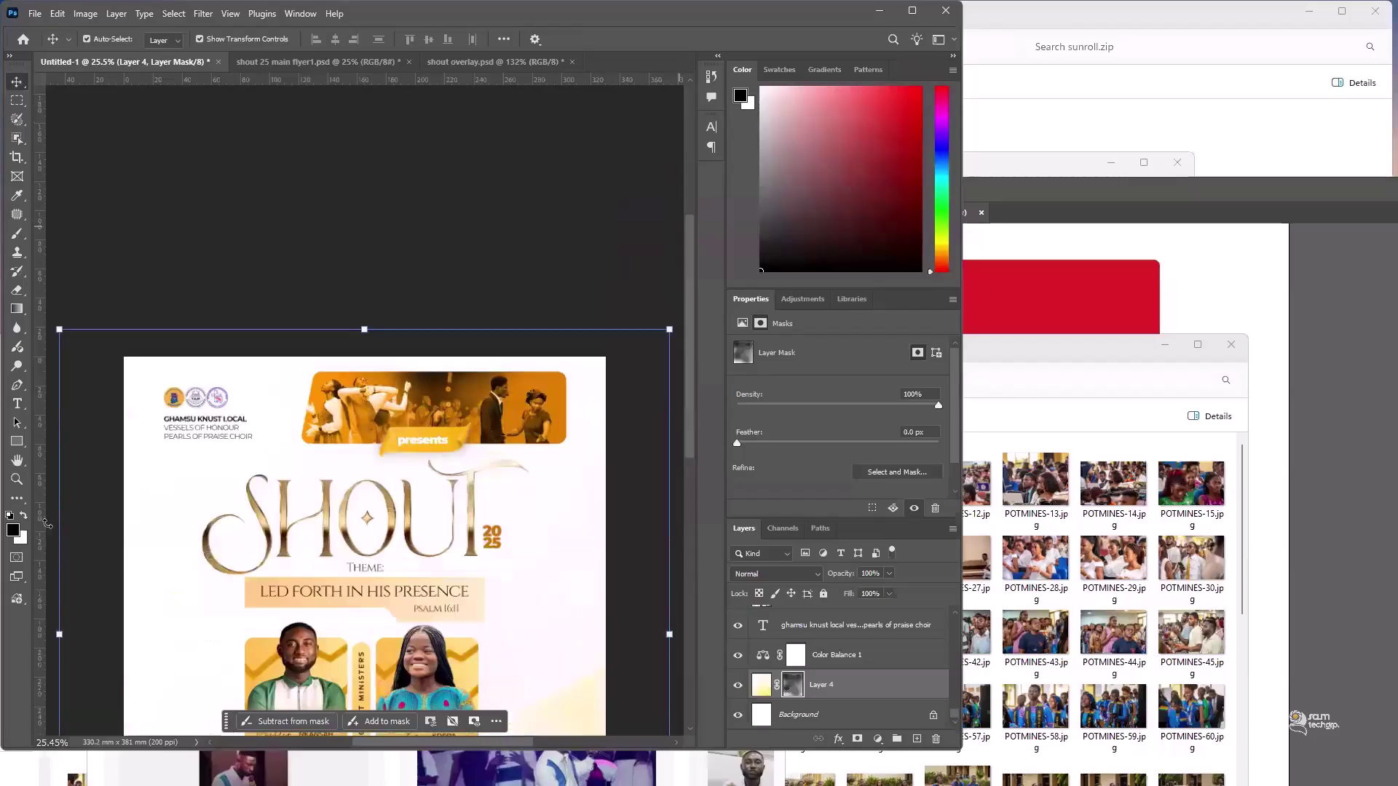
scroll(55, 560, down, 5)
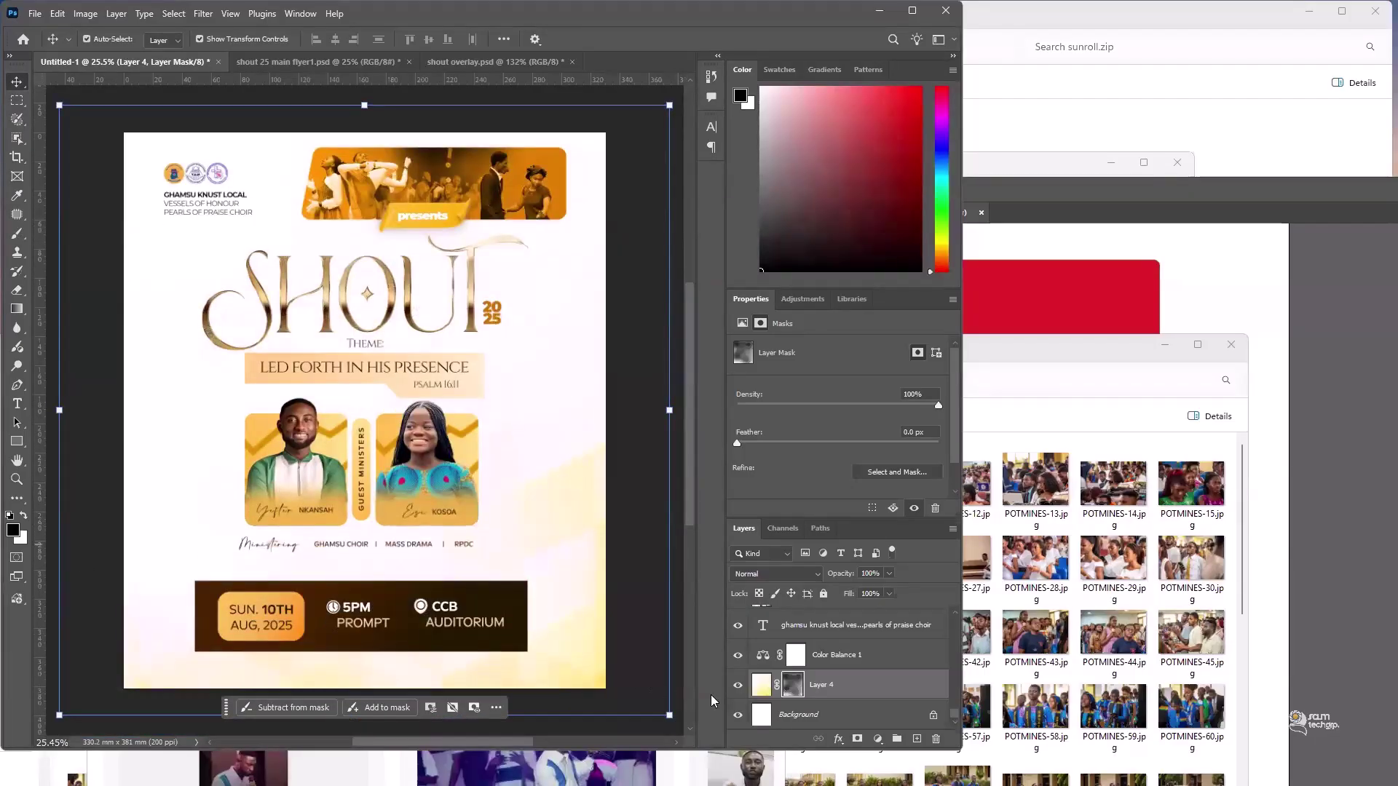
- Duplicate Layer 4, flip the copy horizontally and vertically, and set its opacity to 80%
click(856, 698)
key(ctrl+j)
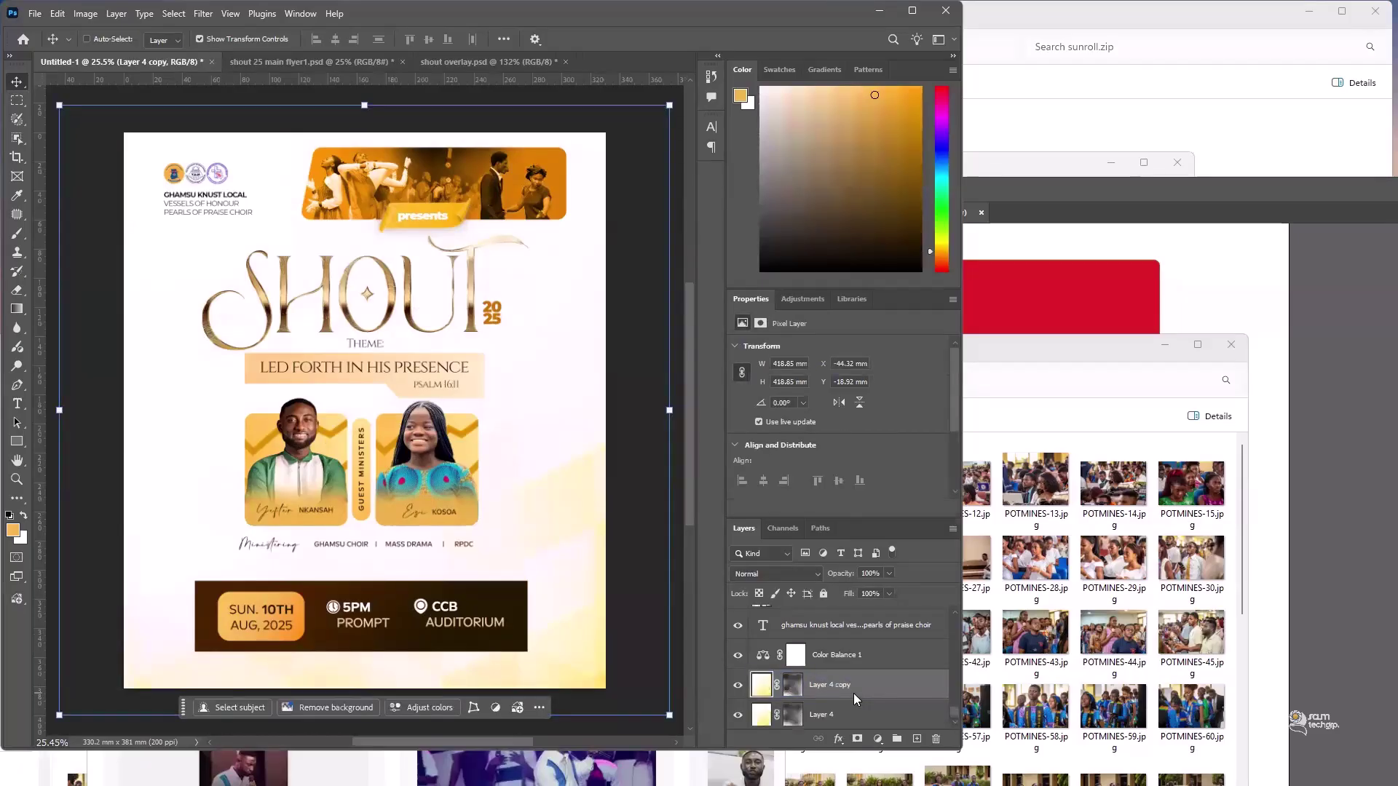
key(ctrl)
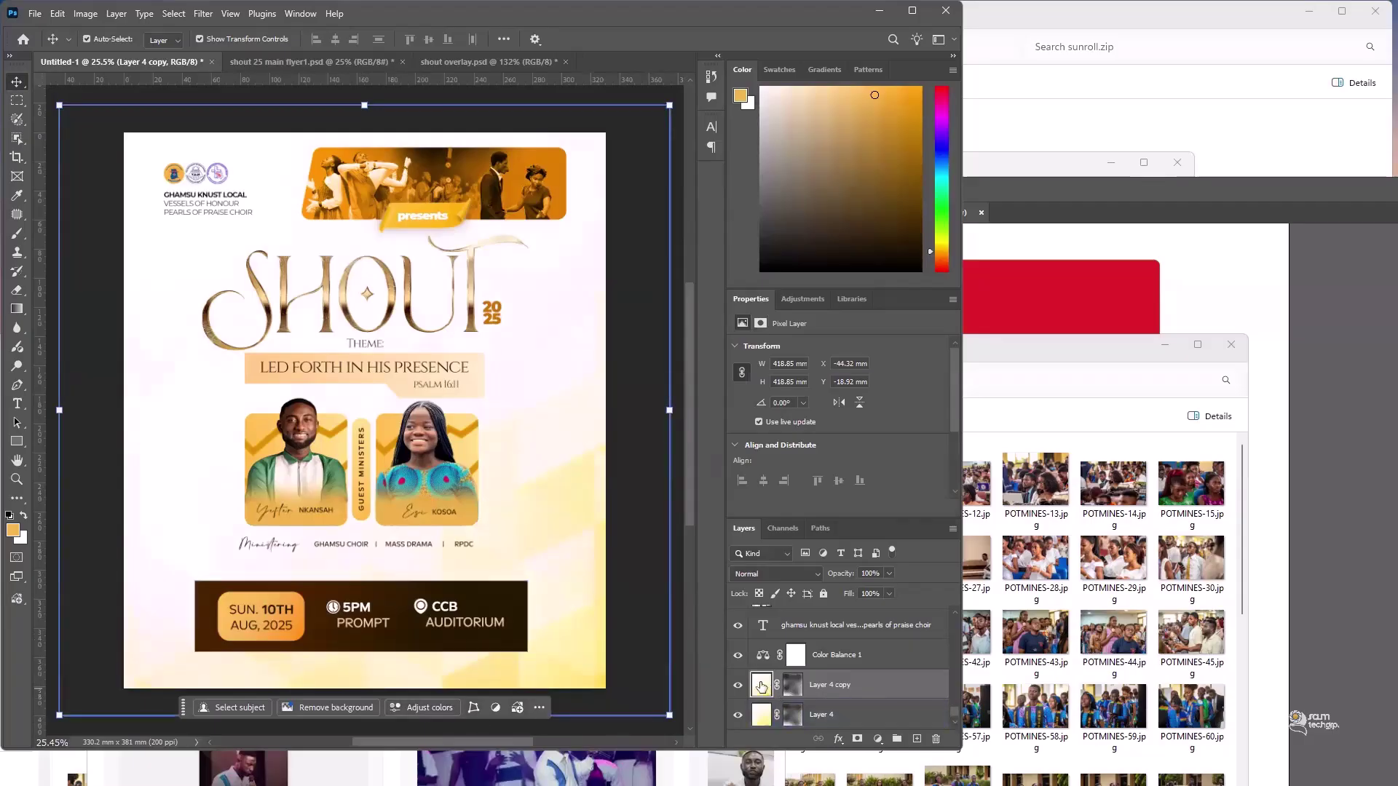
key(ctrl+t)
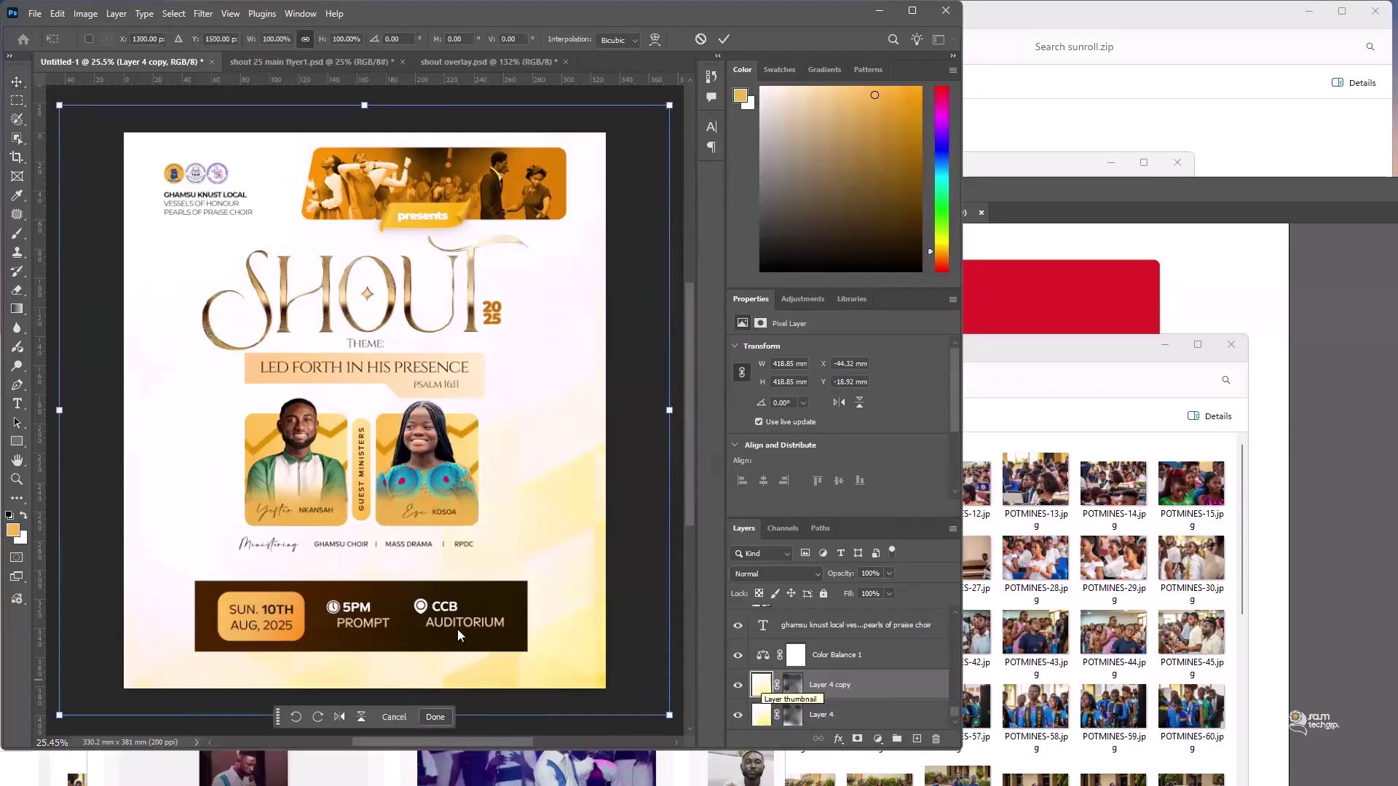
click(339, 716)
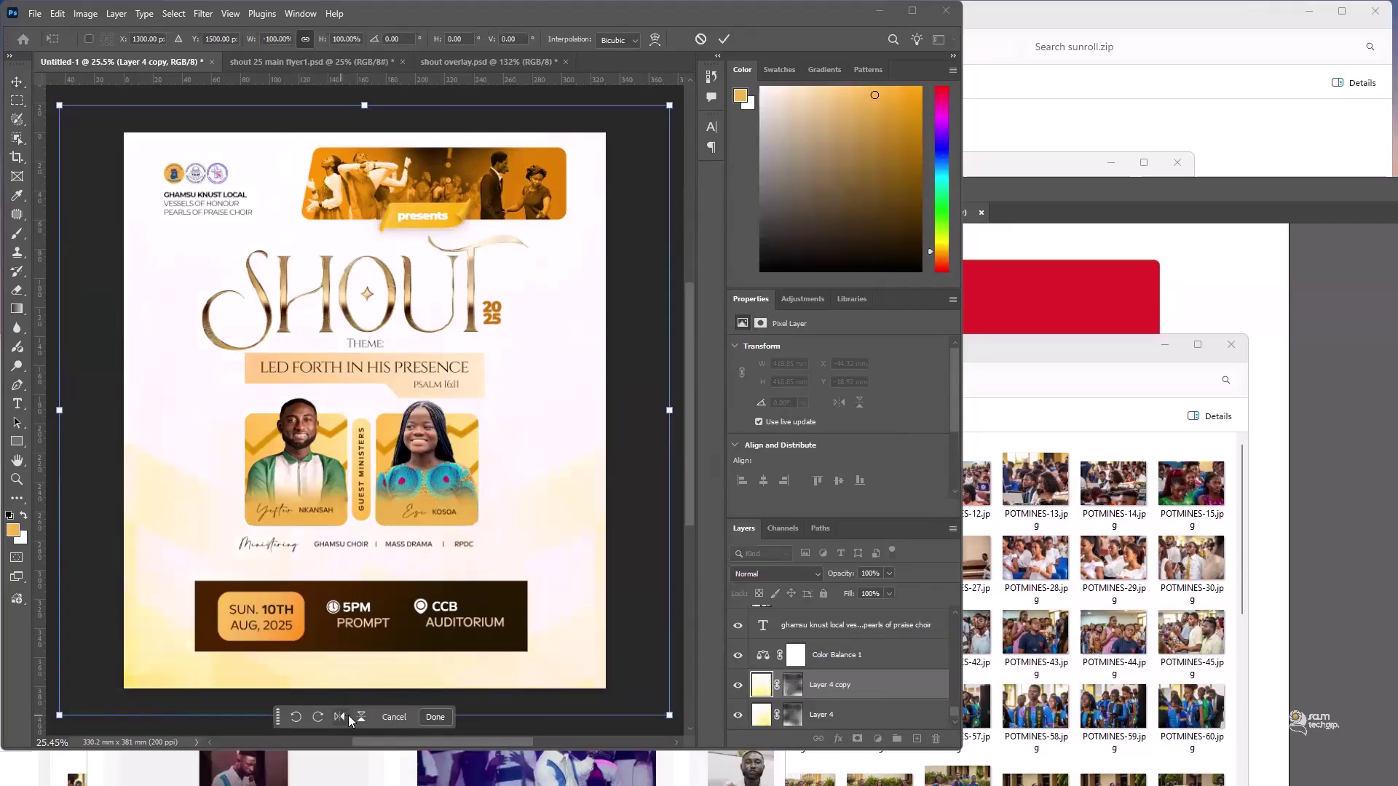
click(361, 717)
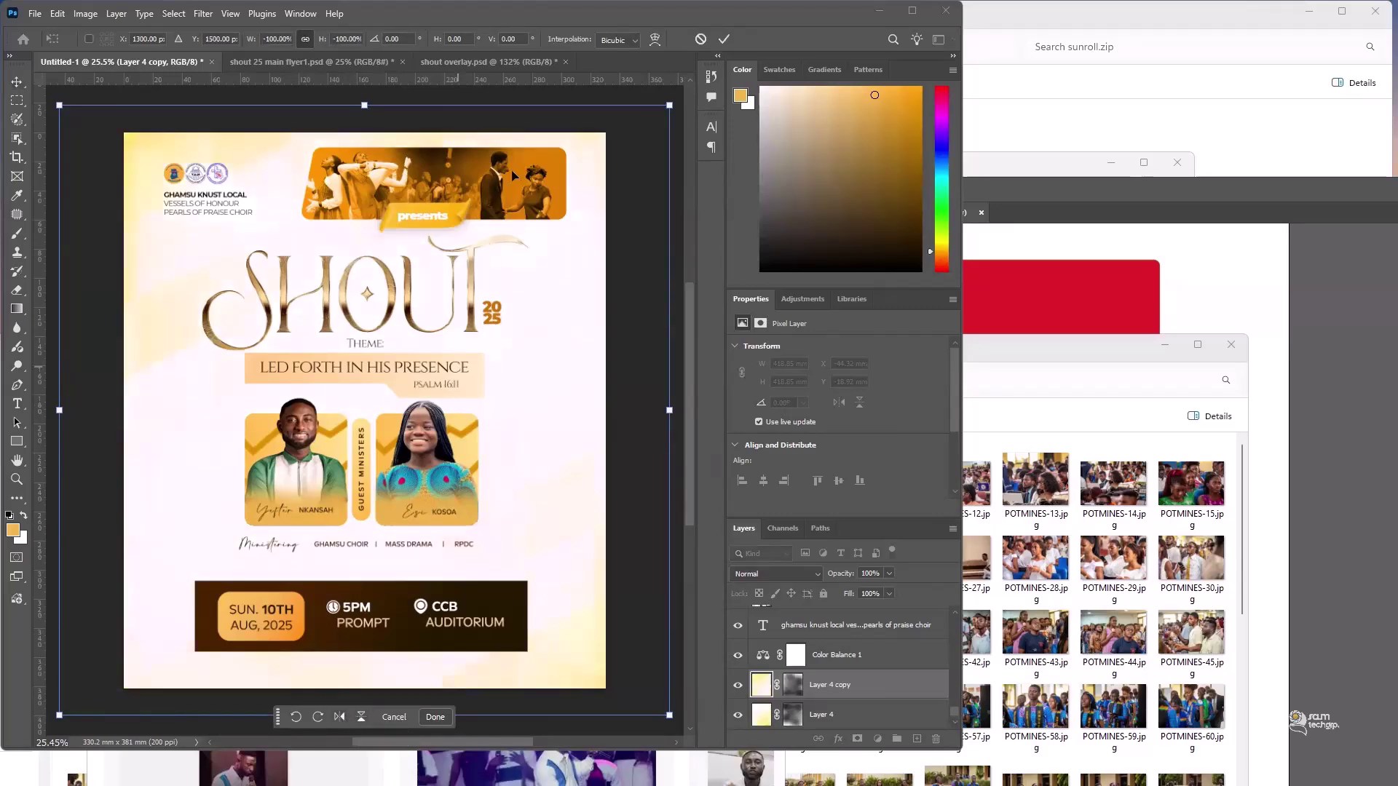
click(725, 40)
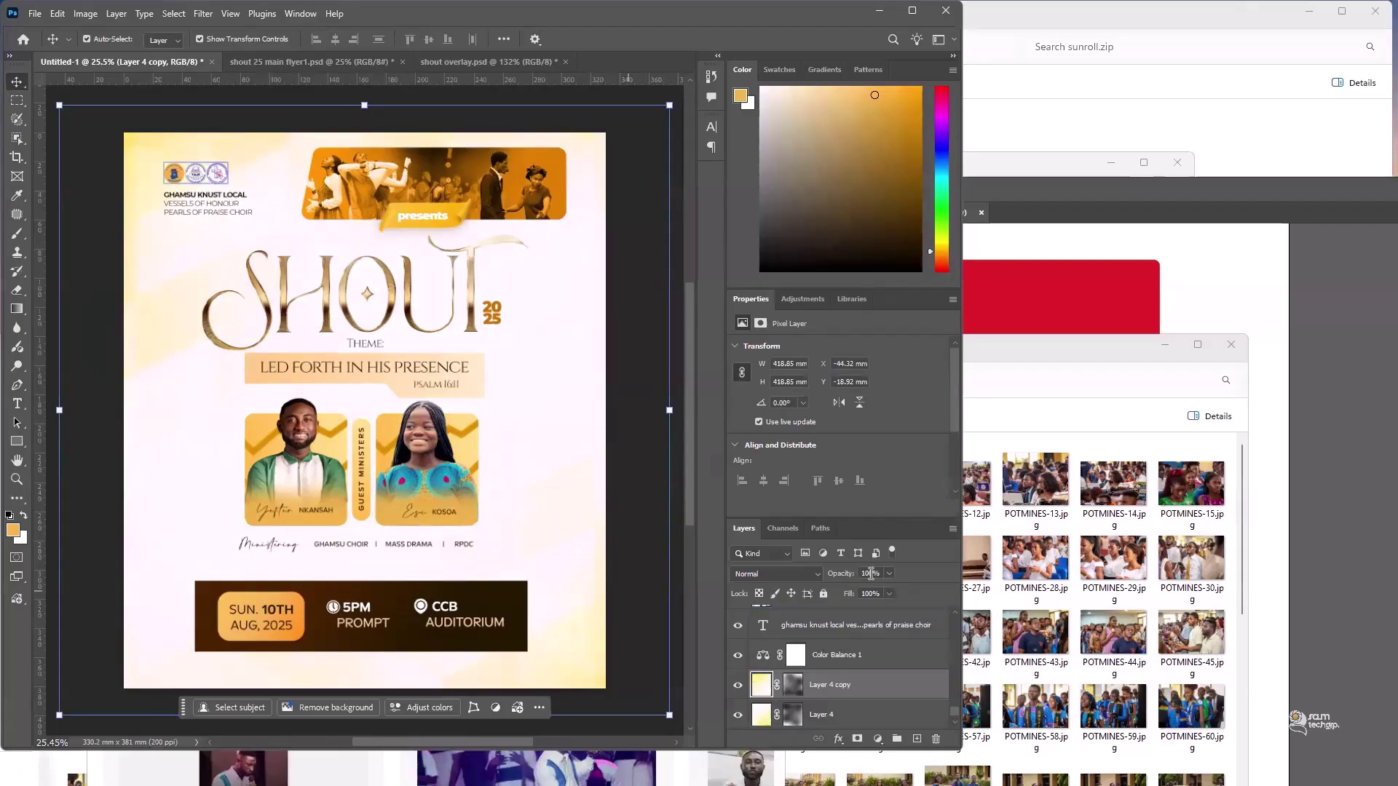
key(9)
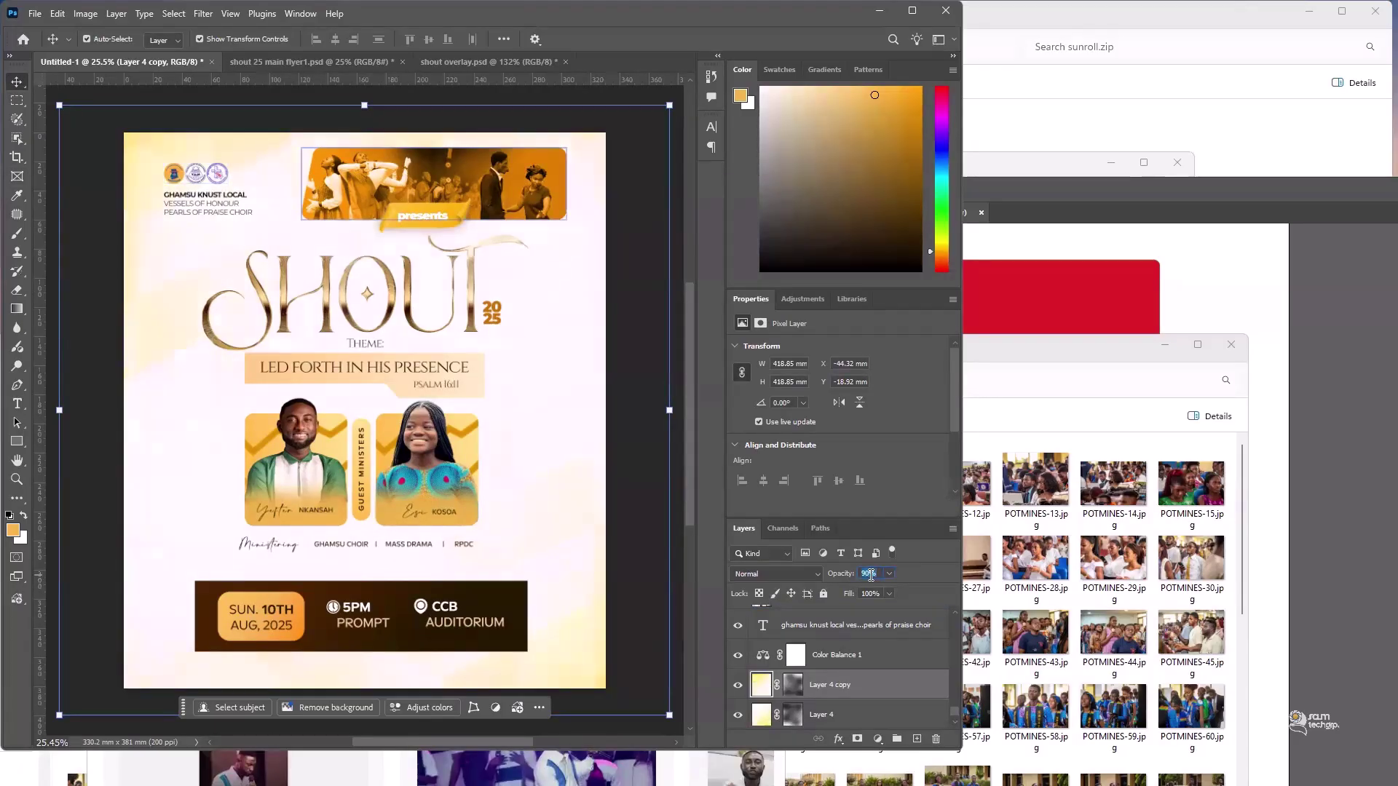
key(8)
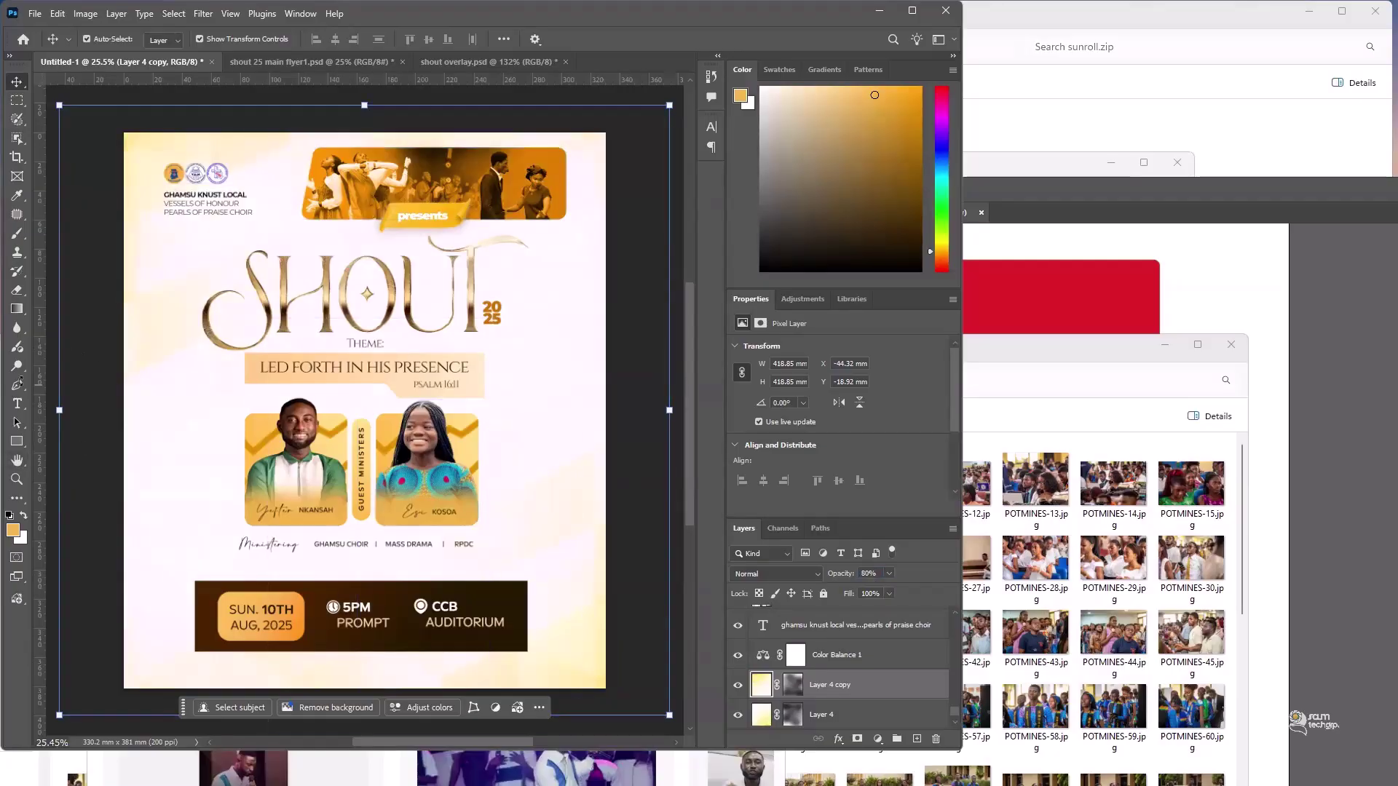
click(800, 684)
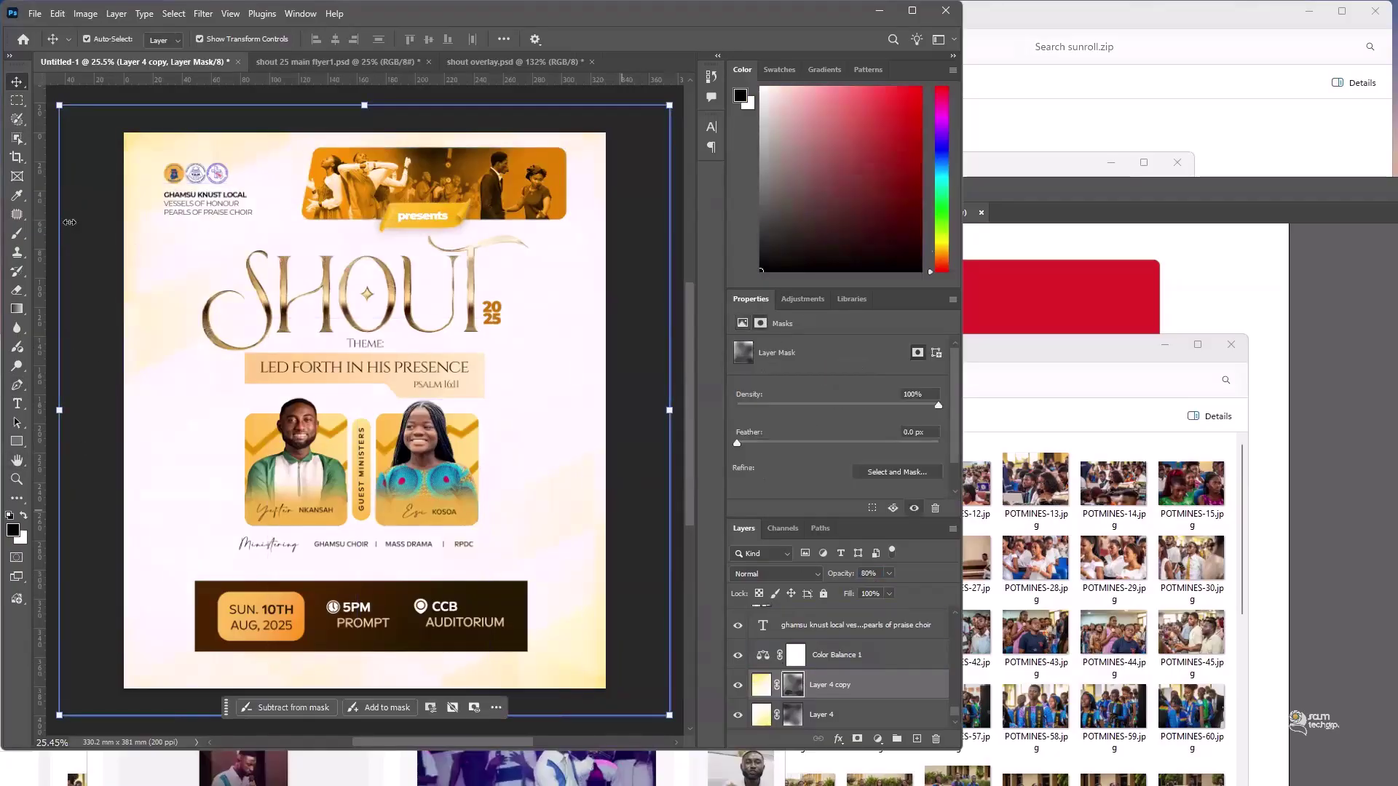
click(17, 234)
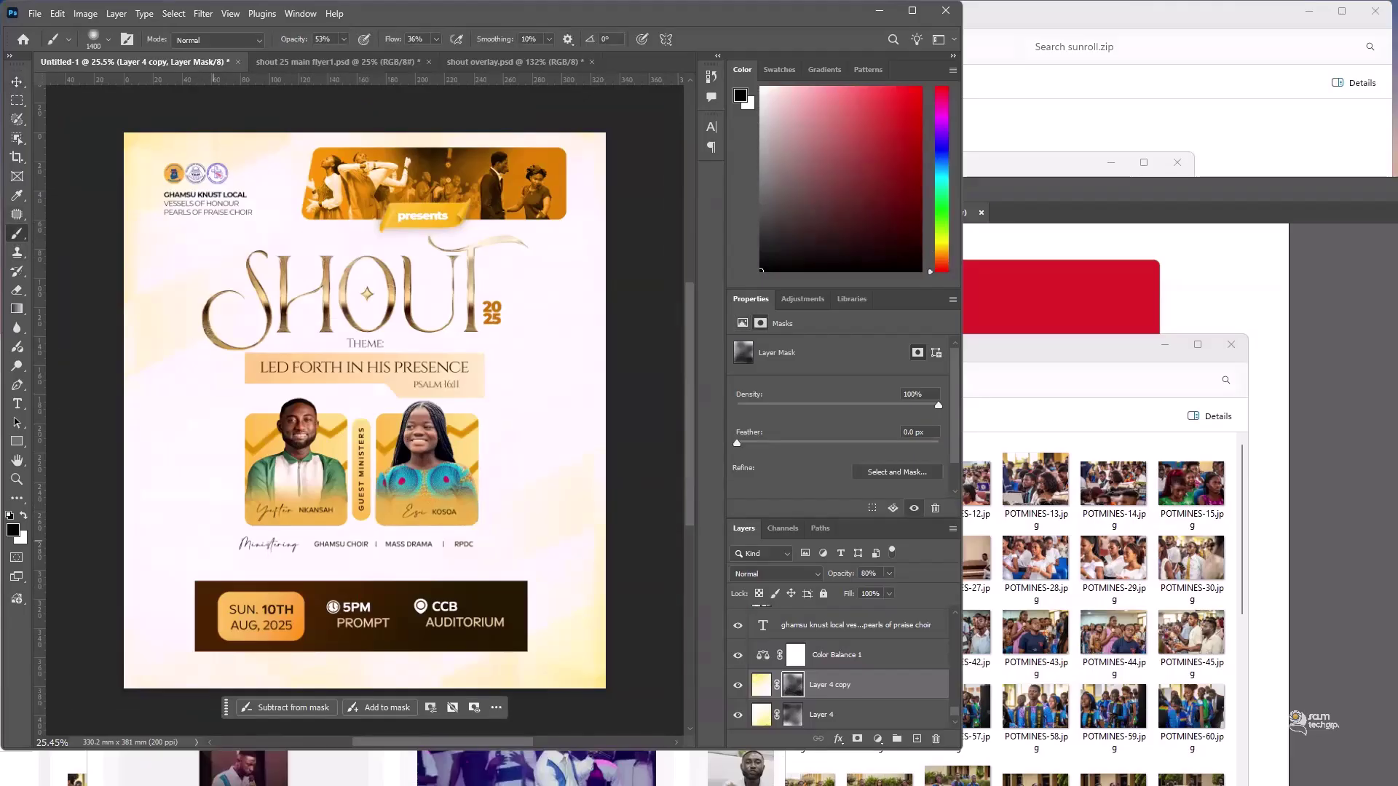
click(17, 82)
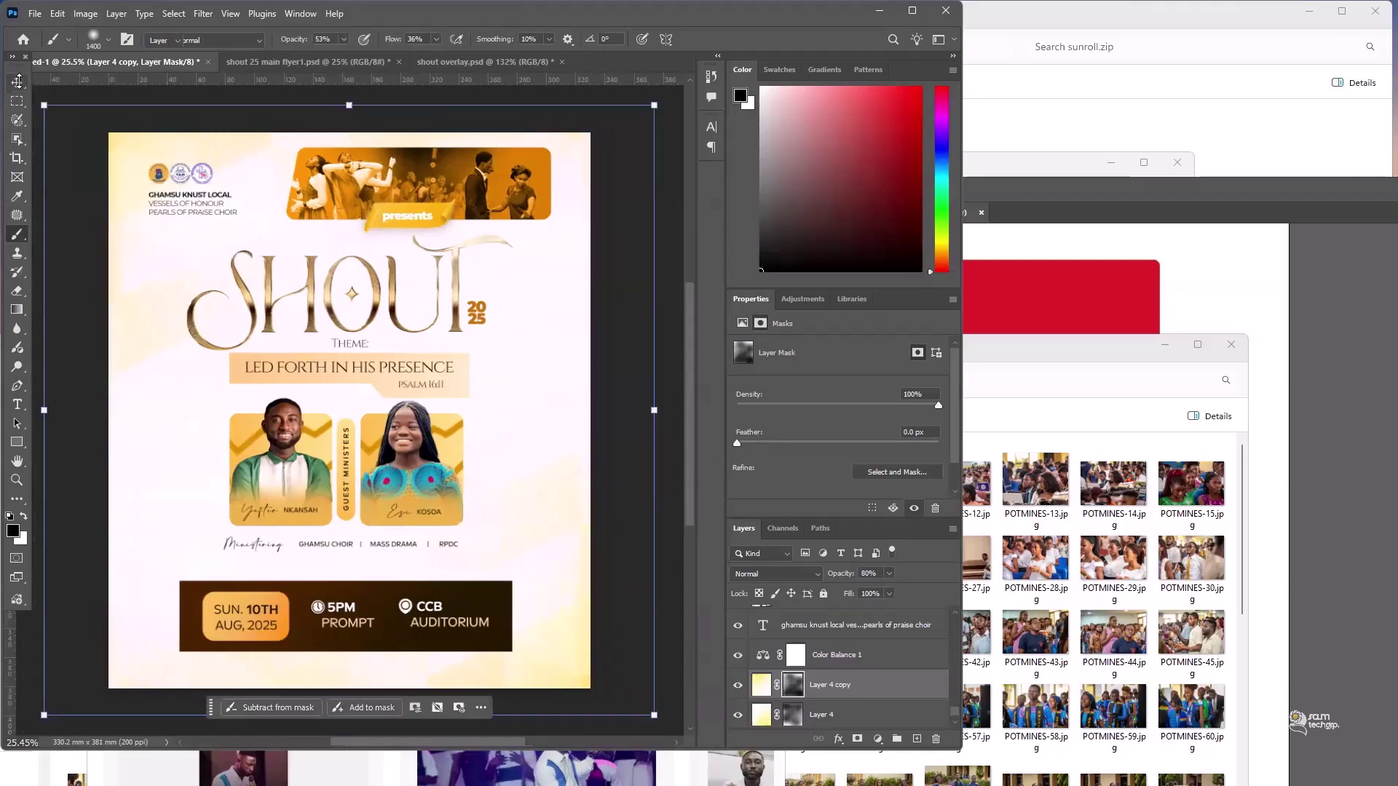
click(687, 230)
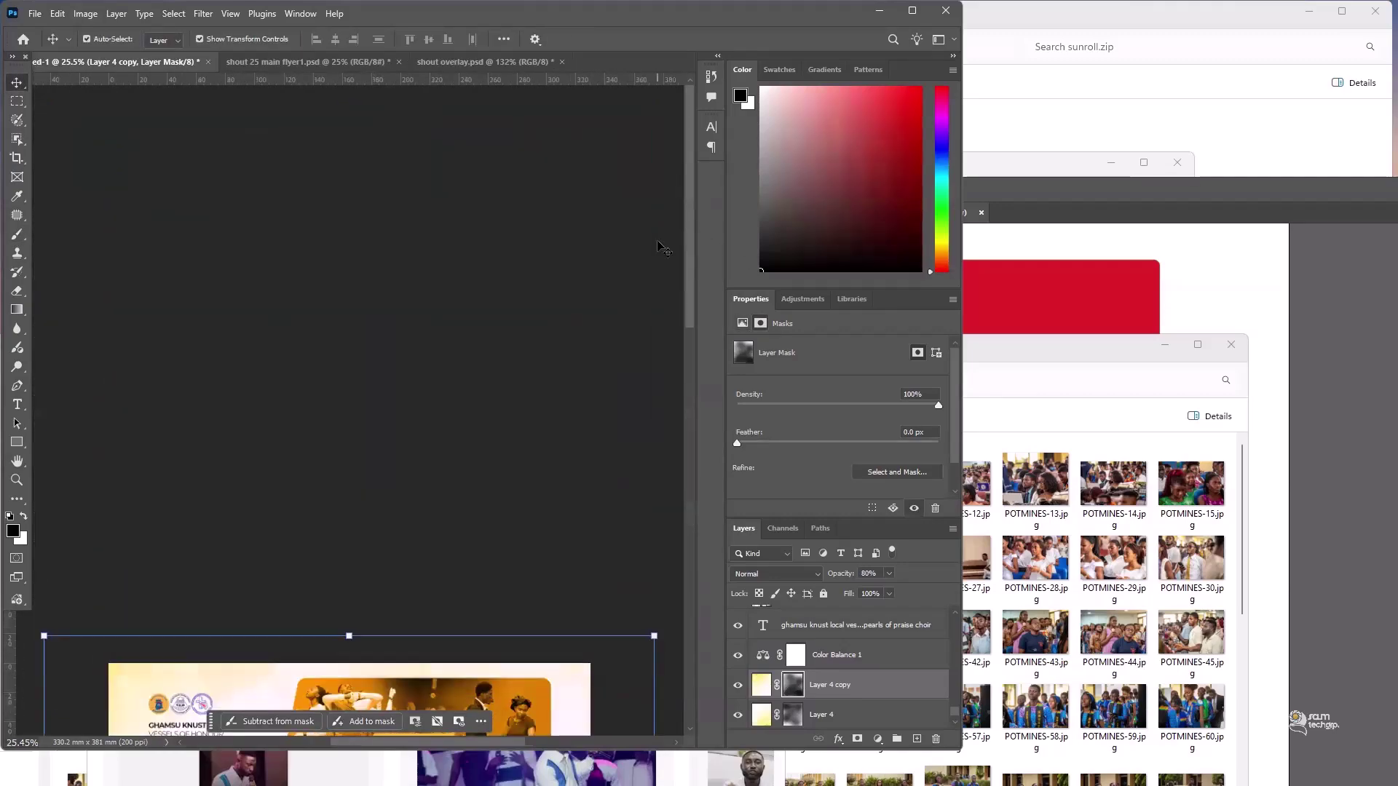
key(ctrl+0)
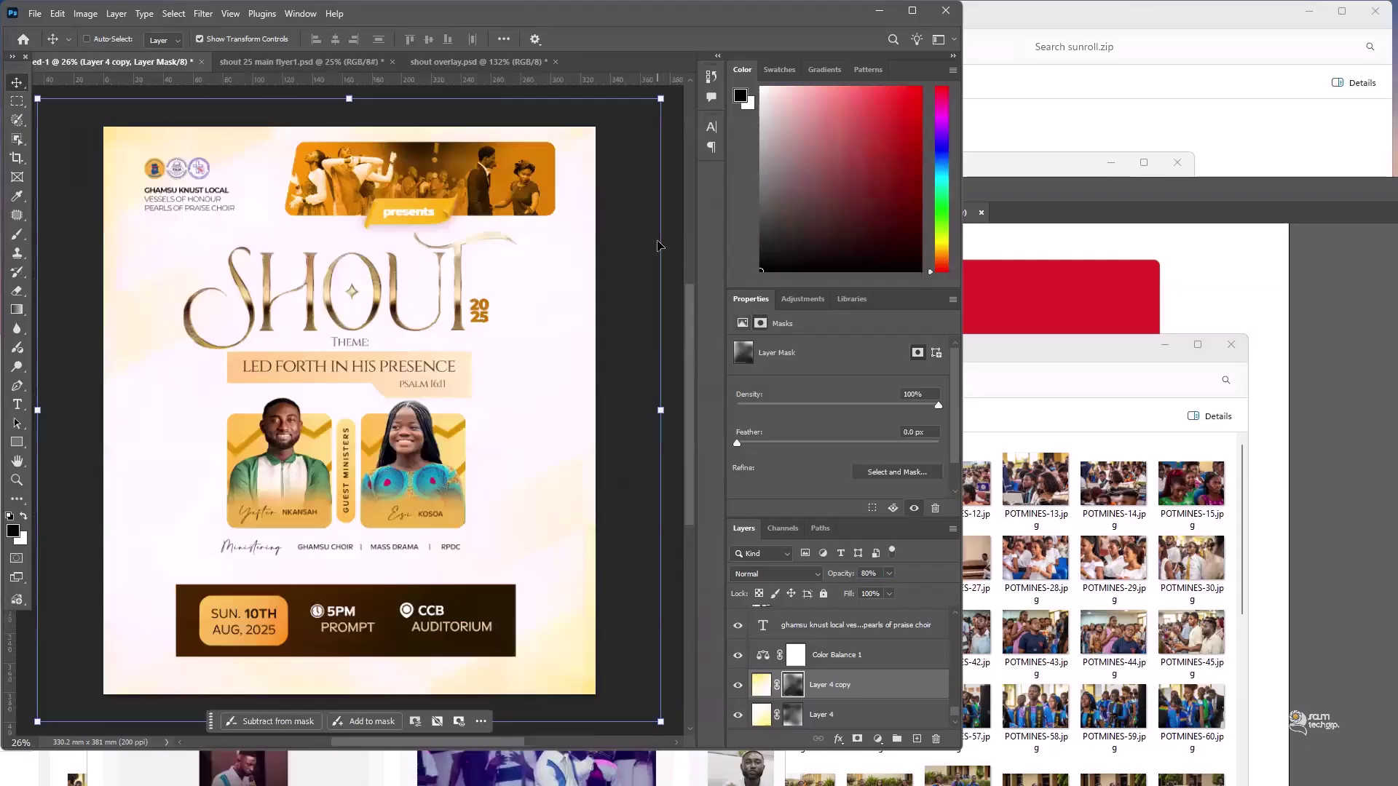